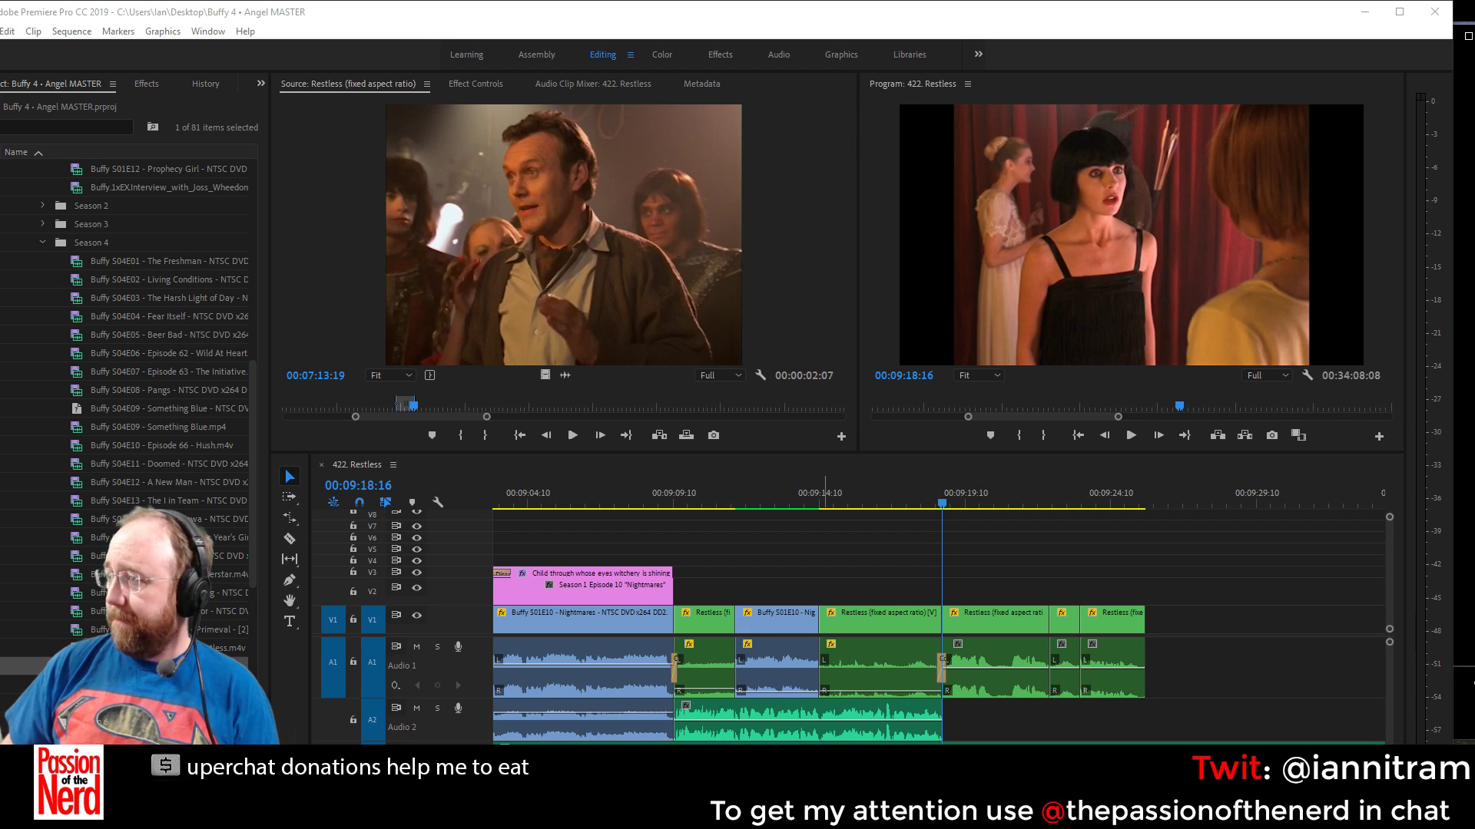
Duplicate the audio of the last three Restless clips from Audio 1 onto Audio 2 and play back that section
left_click(1011, 693)
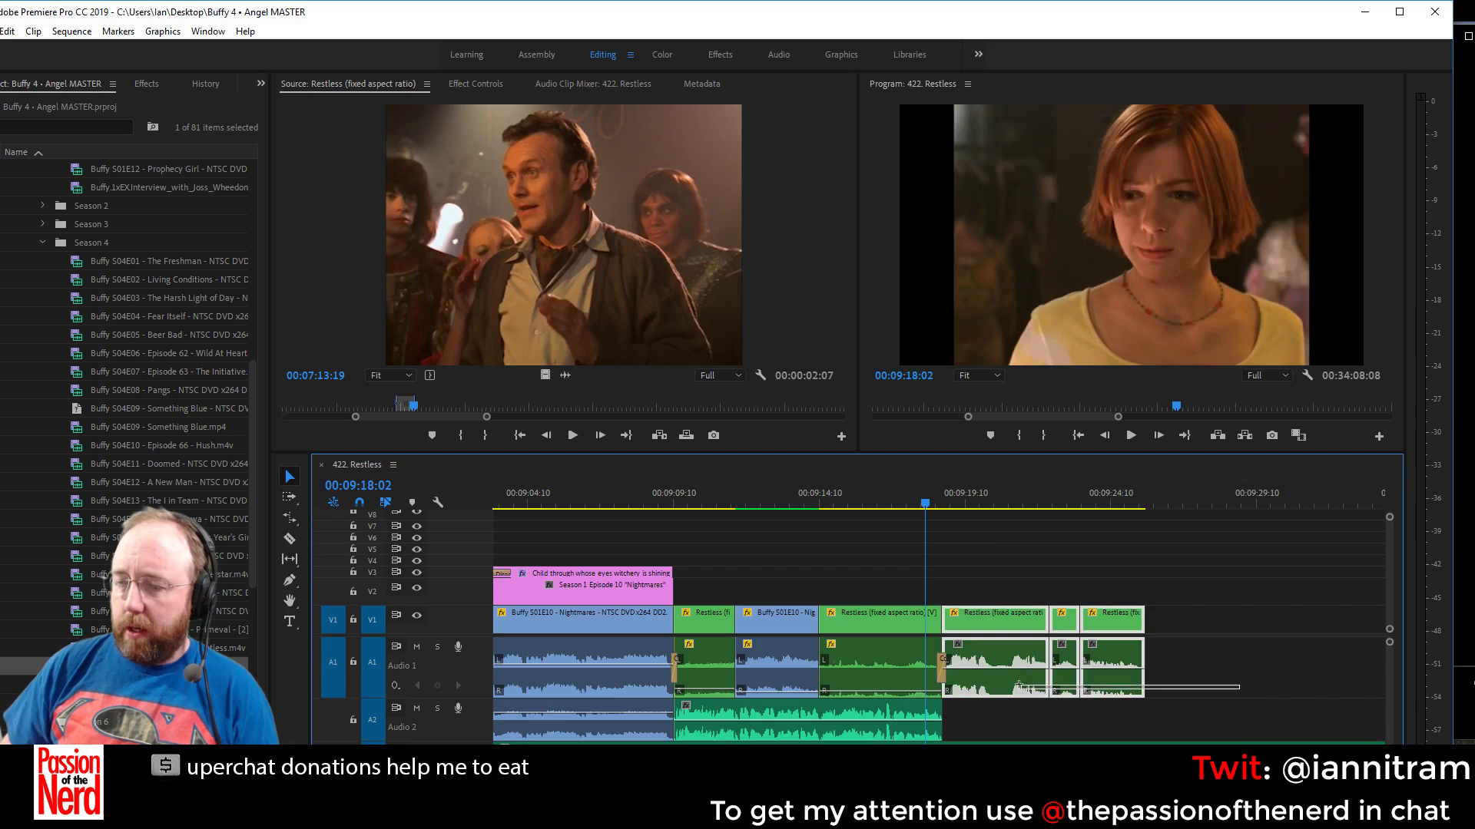
key("space")
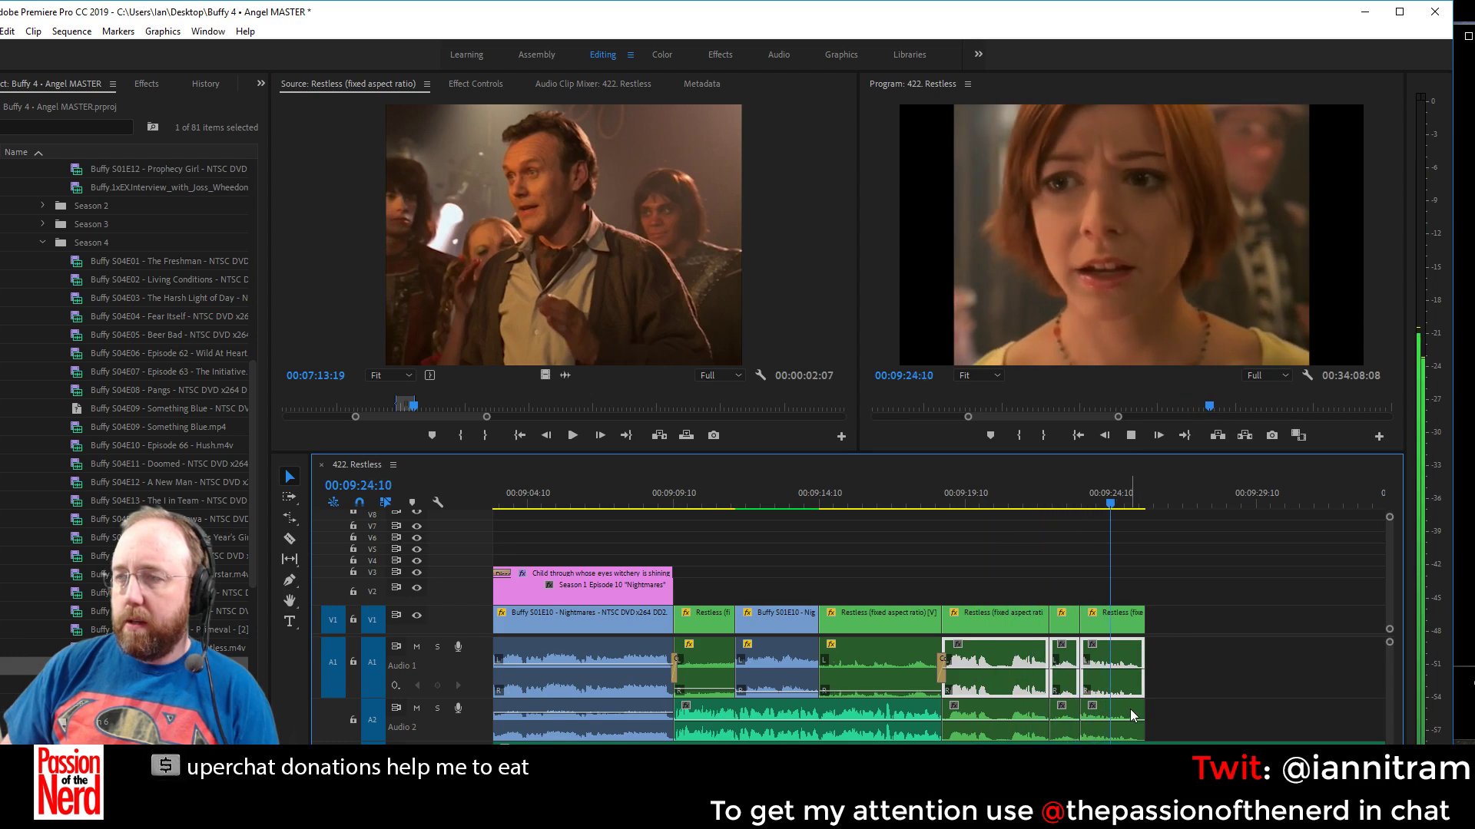
left_click_drag(1074, 497, 1089, 614)
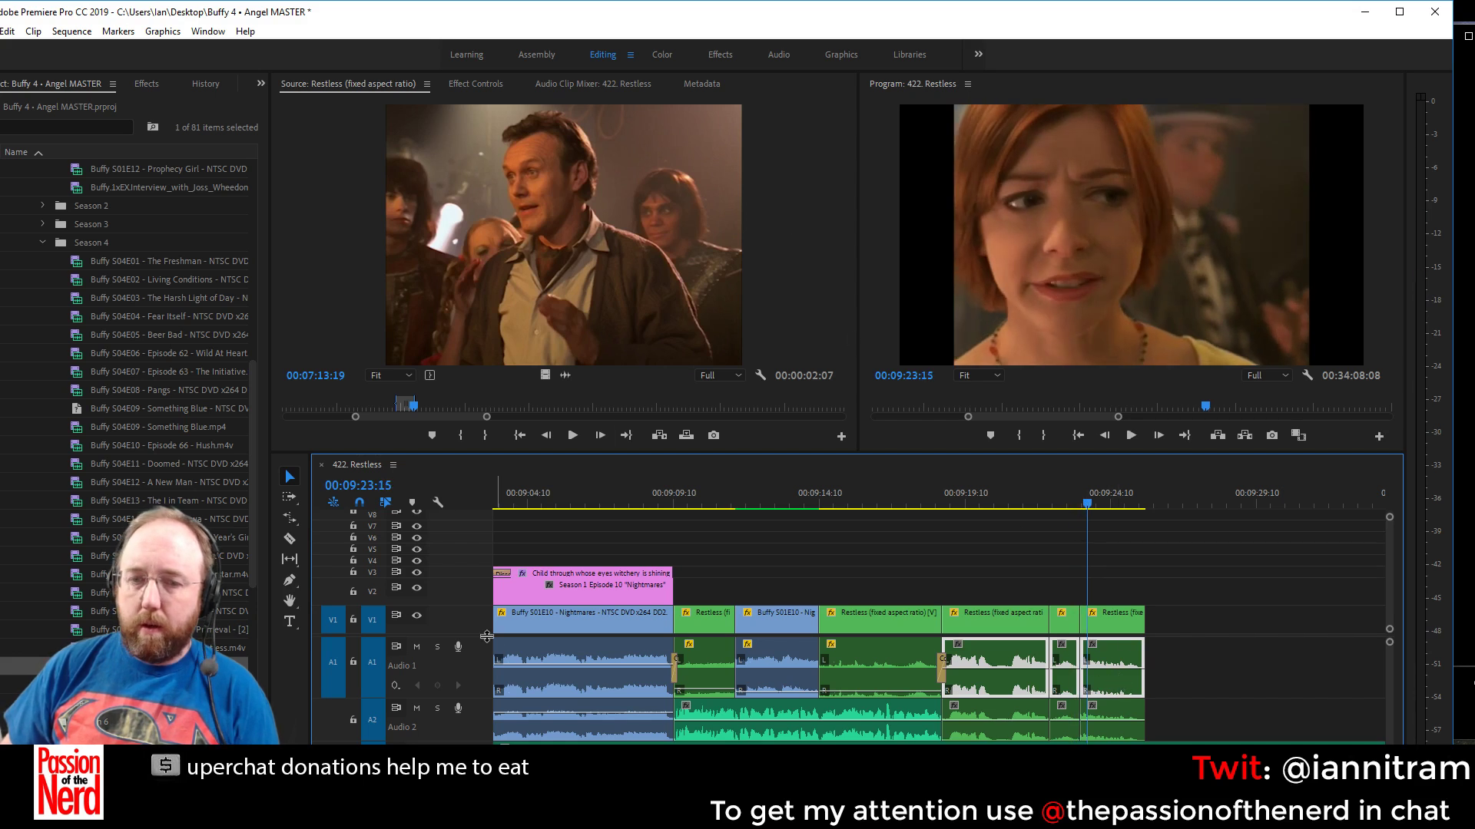
Play back the cut into the third-to-last Restless clip, starting from about 00:09:17:04
left_click(290, 621)
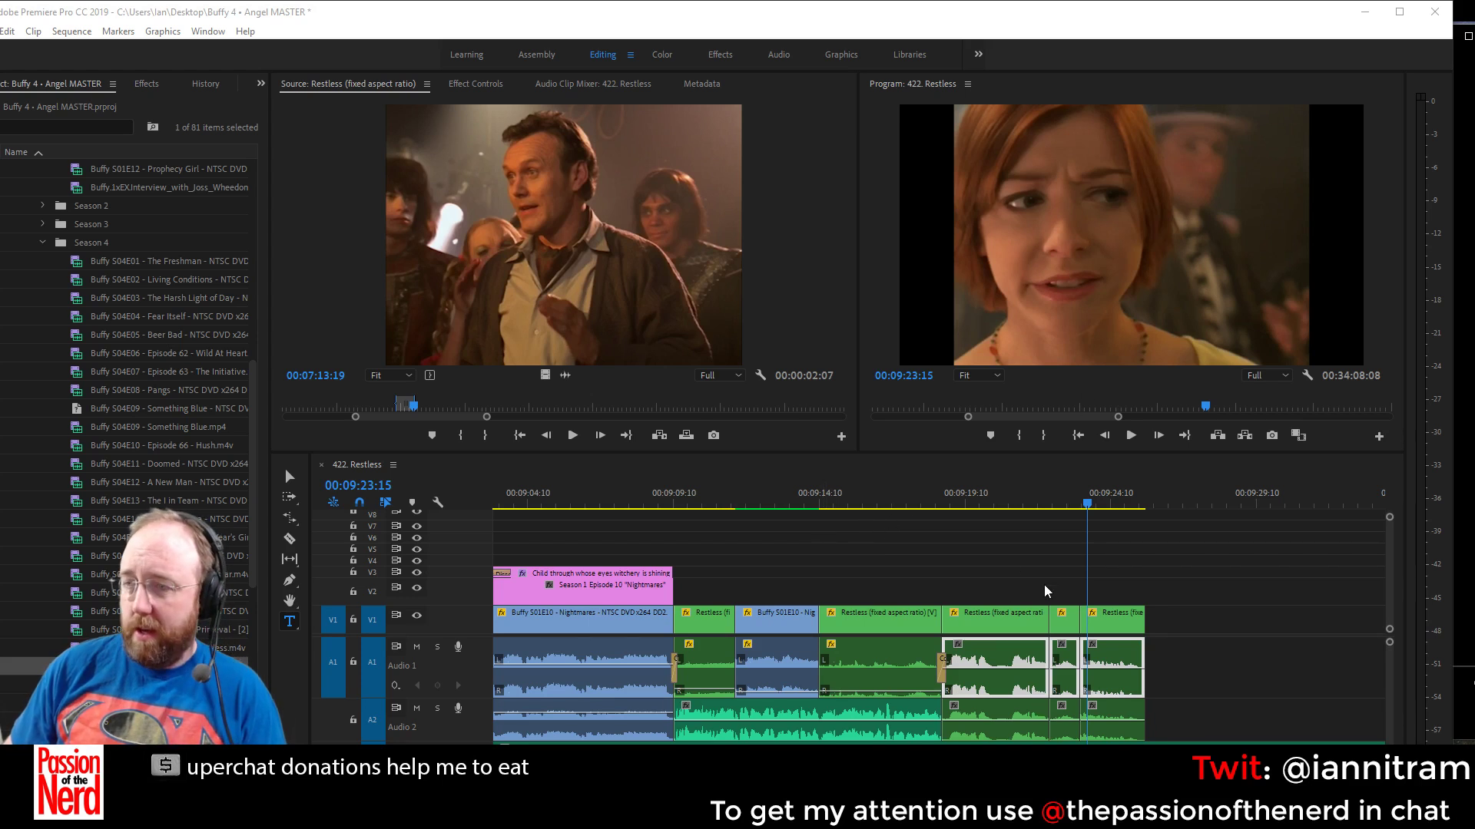
left_click(966, 502)
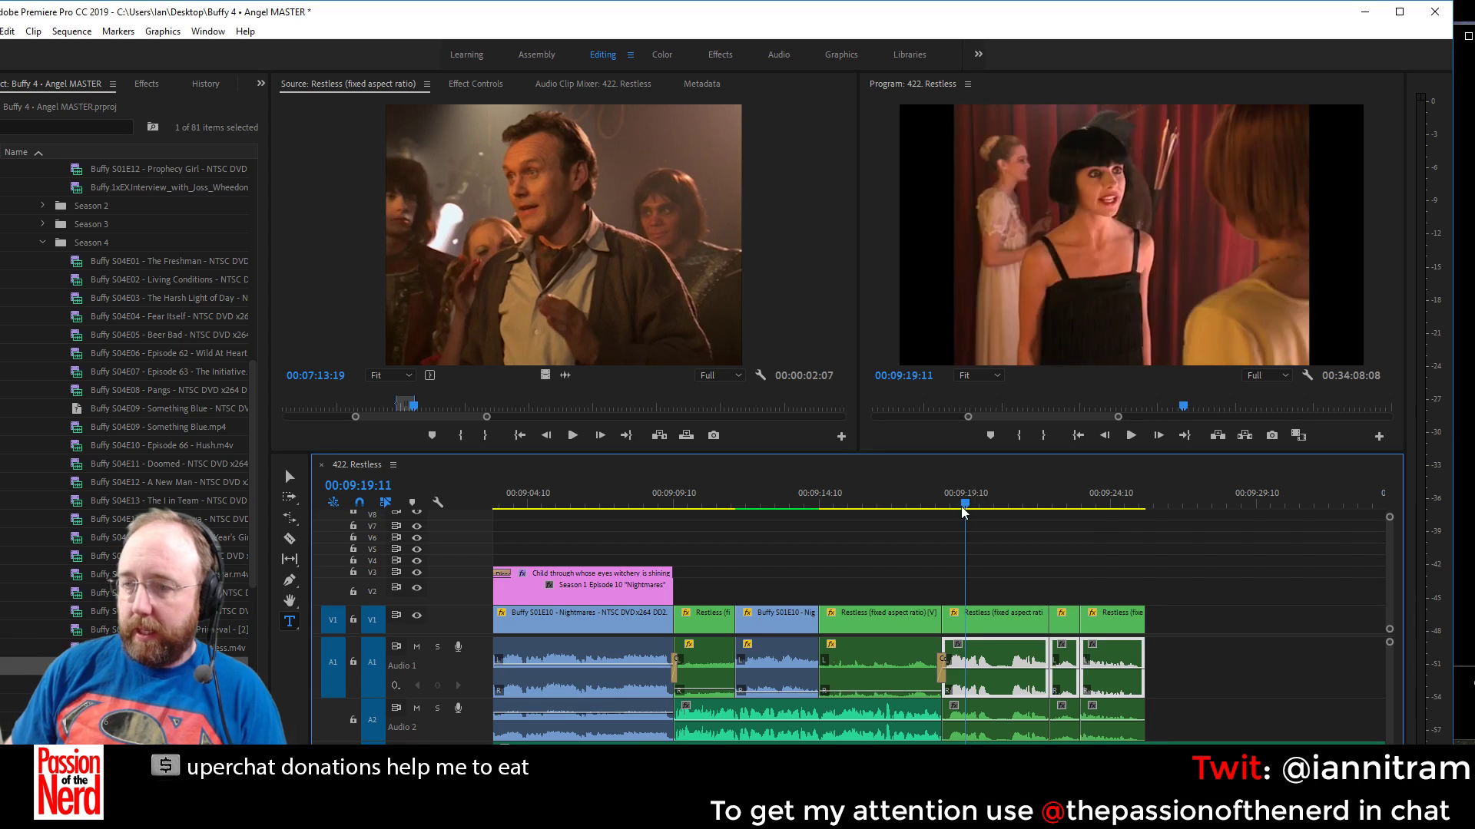
left_click(941, 502)
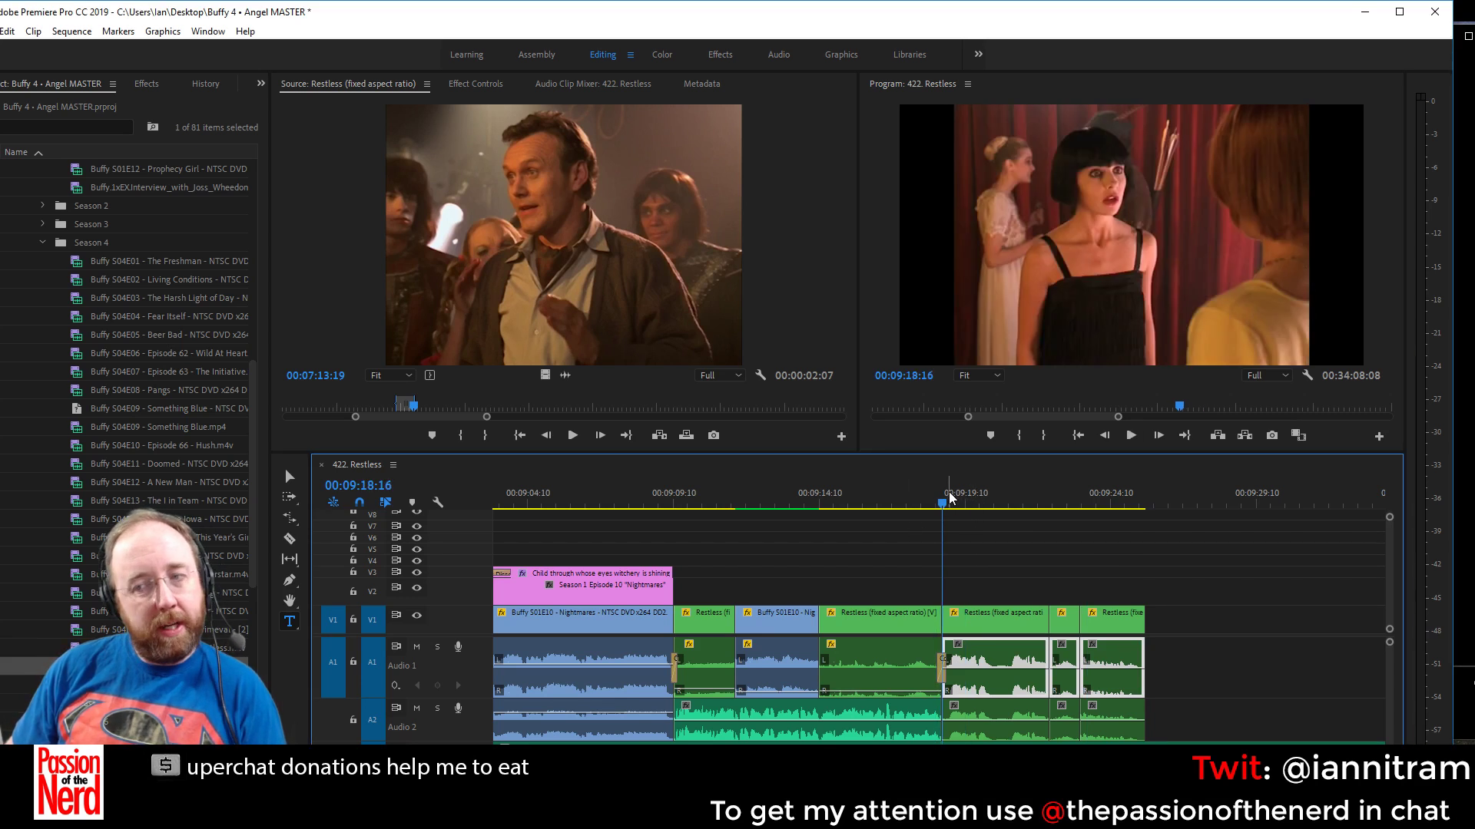
left_click(898, 502)
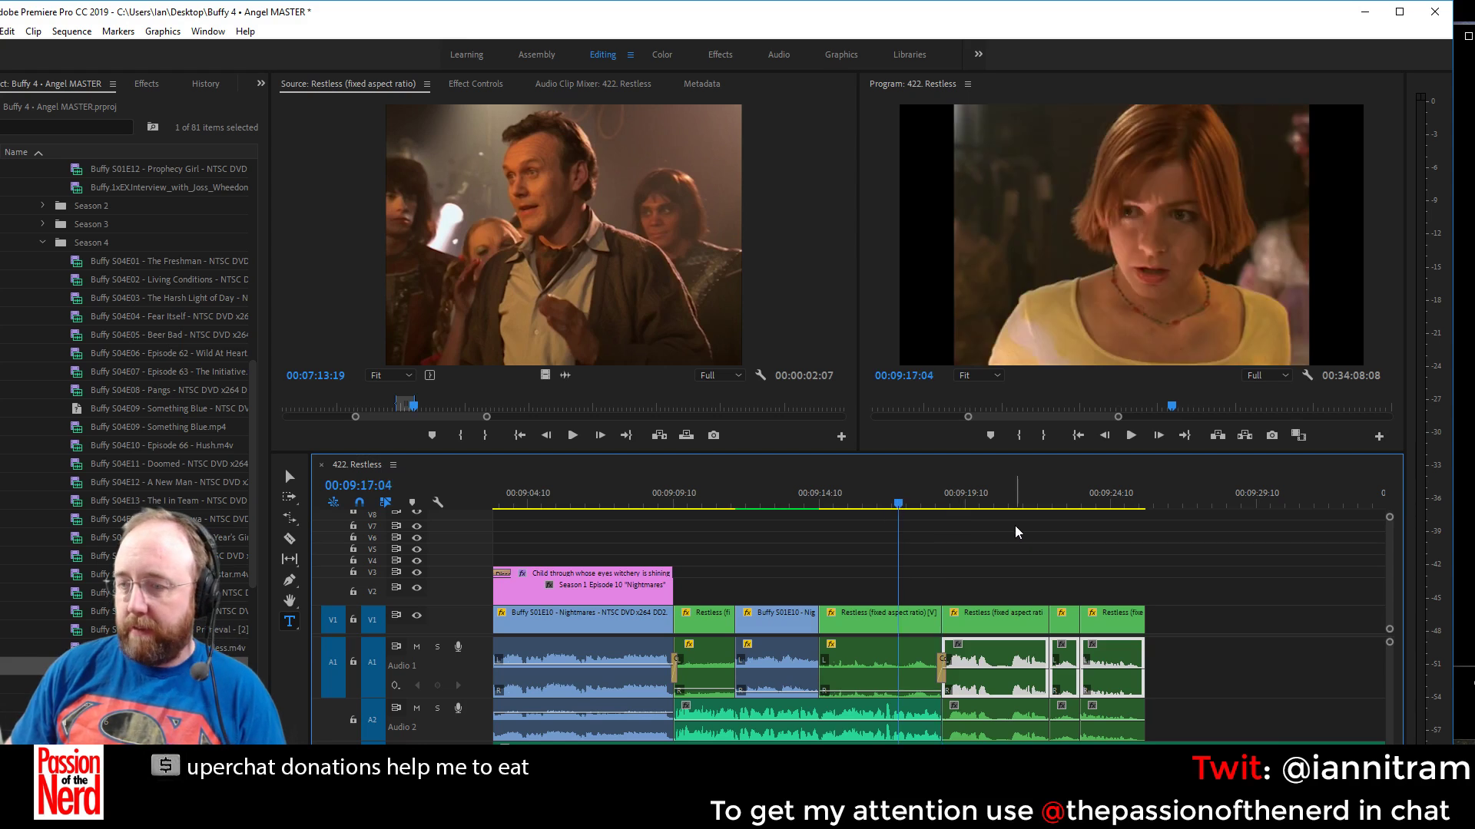
key("space")
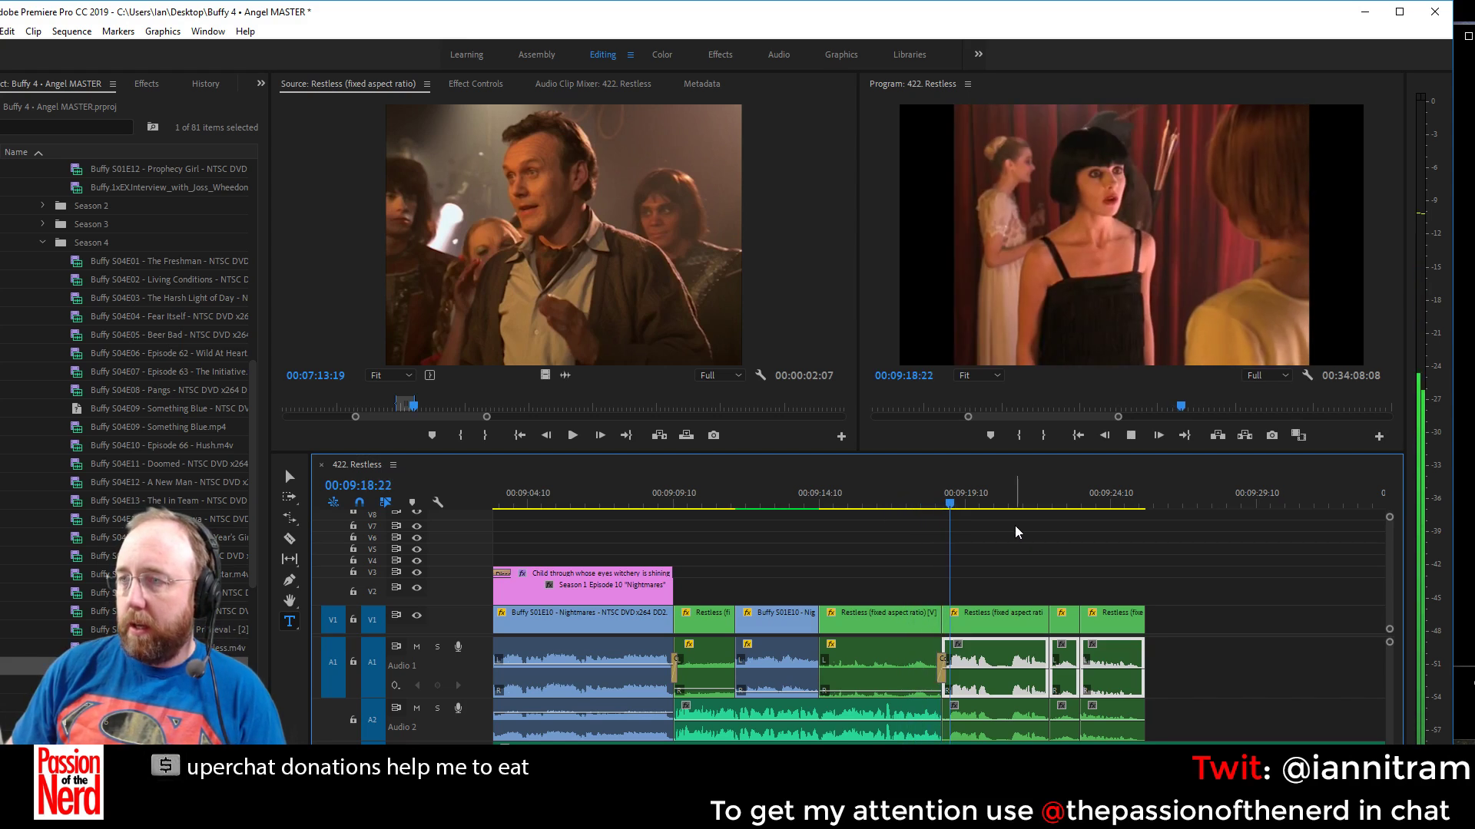
key("space")
Place the playhead at 00:09:23:11, near the start of the last Restless clip
key("equal")
key("equal")
key("equal")
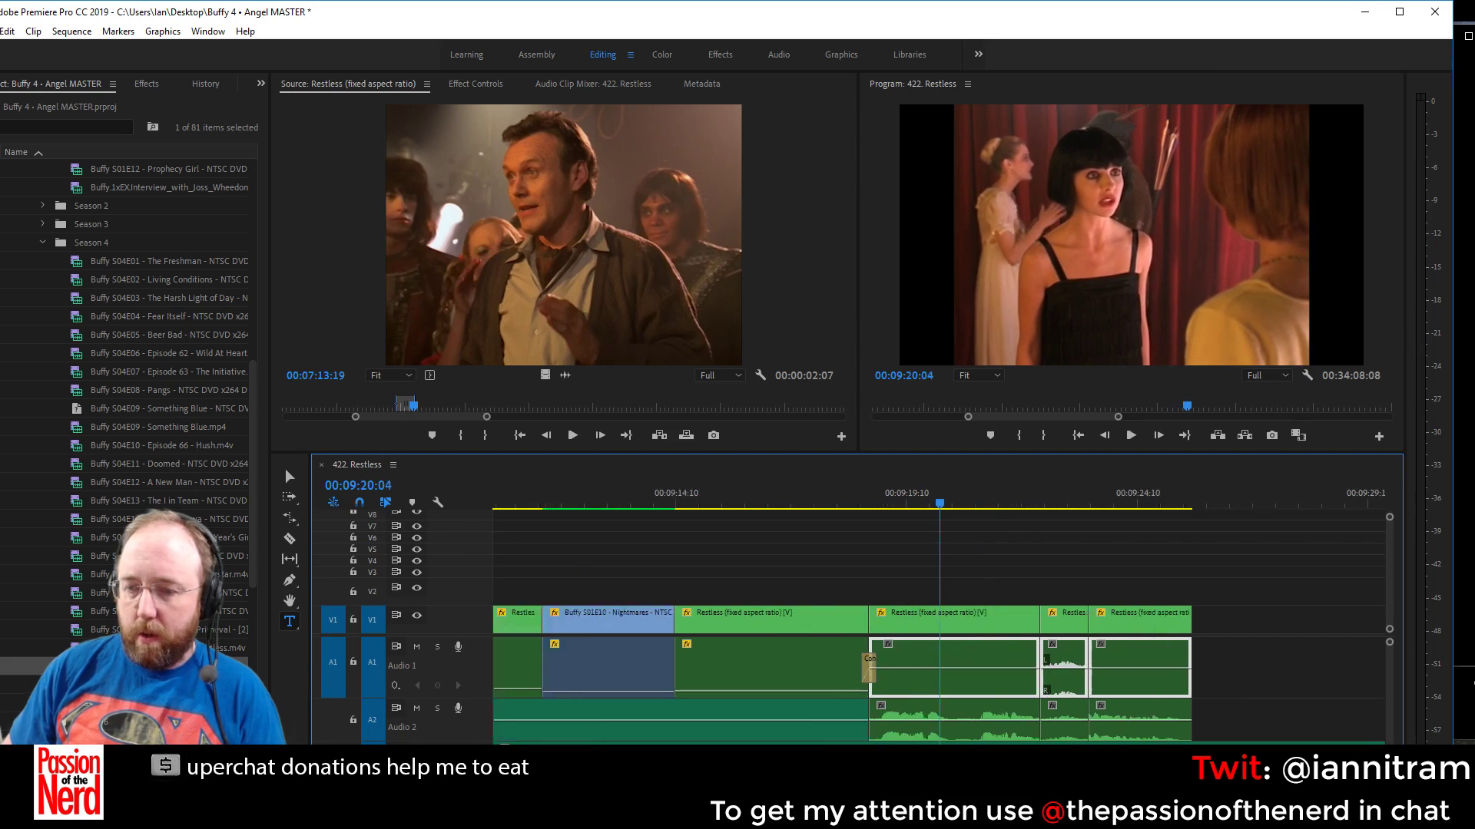
key("minus")
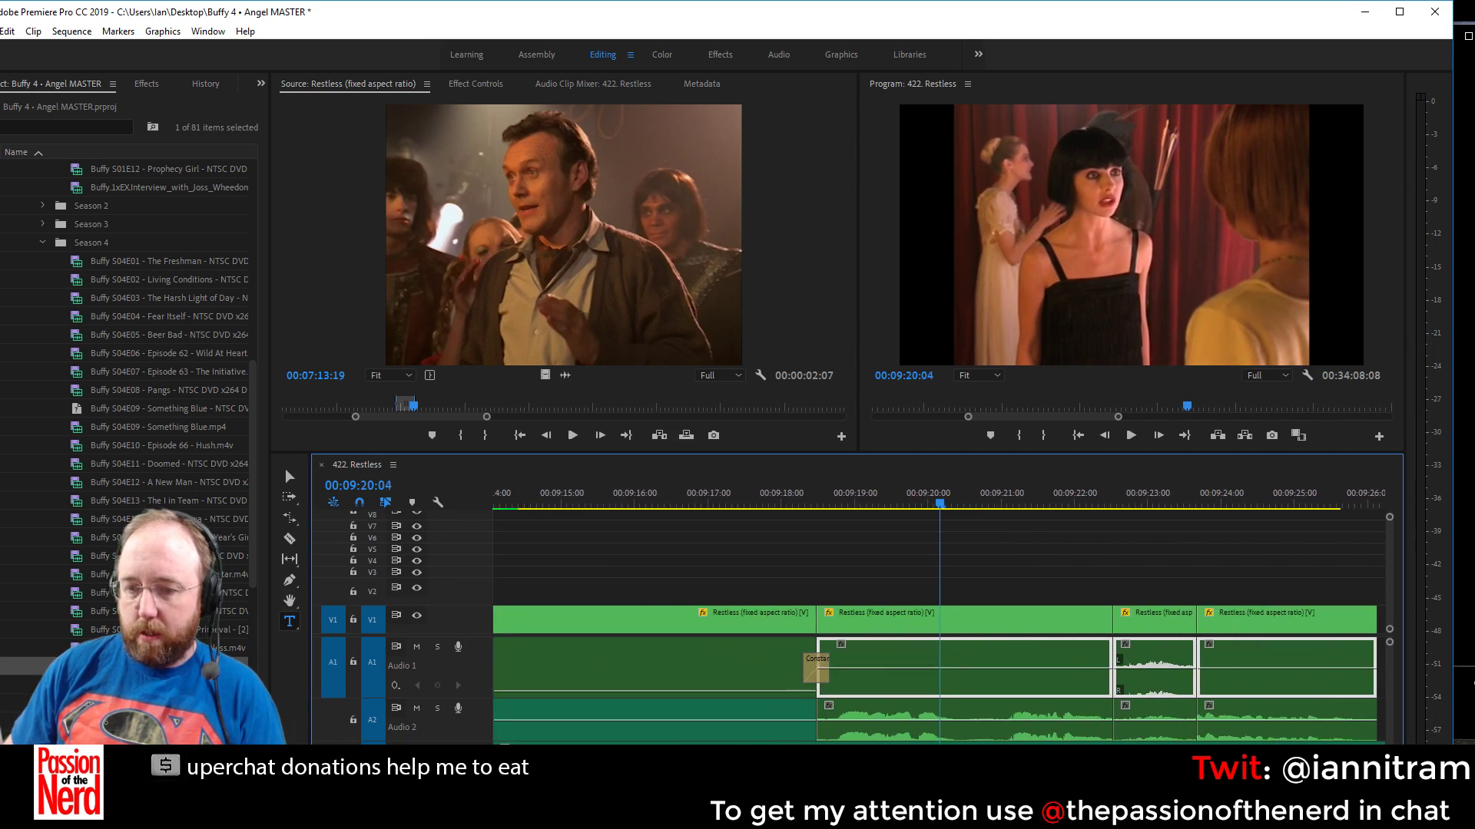
scroll(937, 626, "down", 3)
scroll(937, 626, "up", 2)
scroll(936, 625, "down", 1)
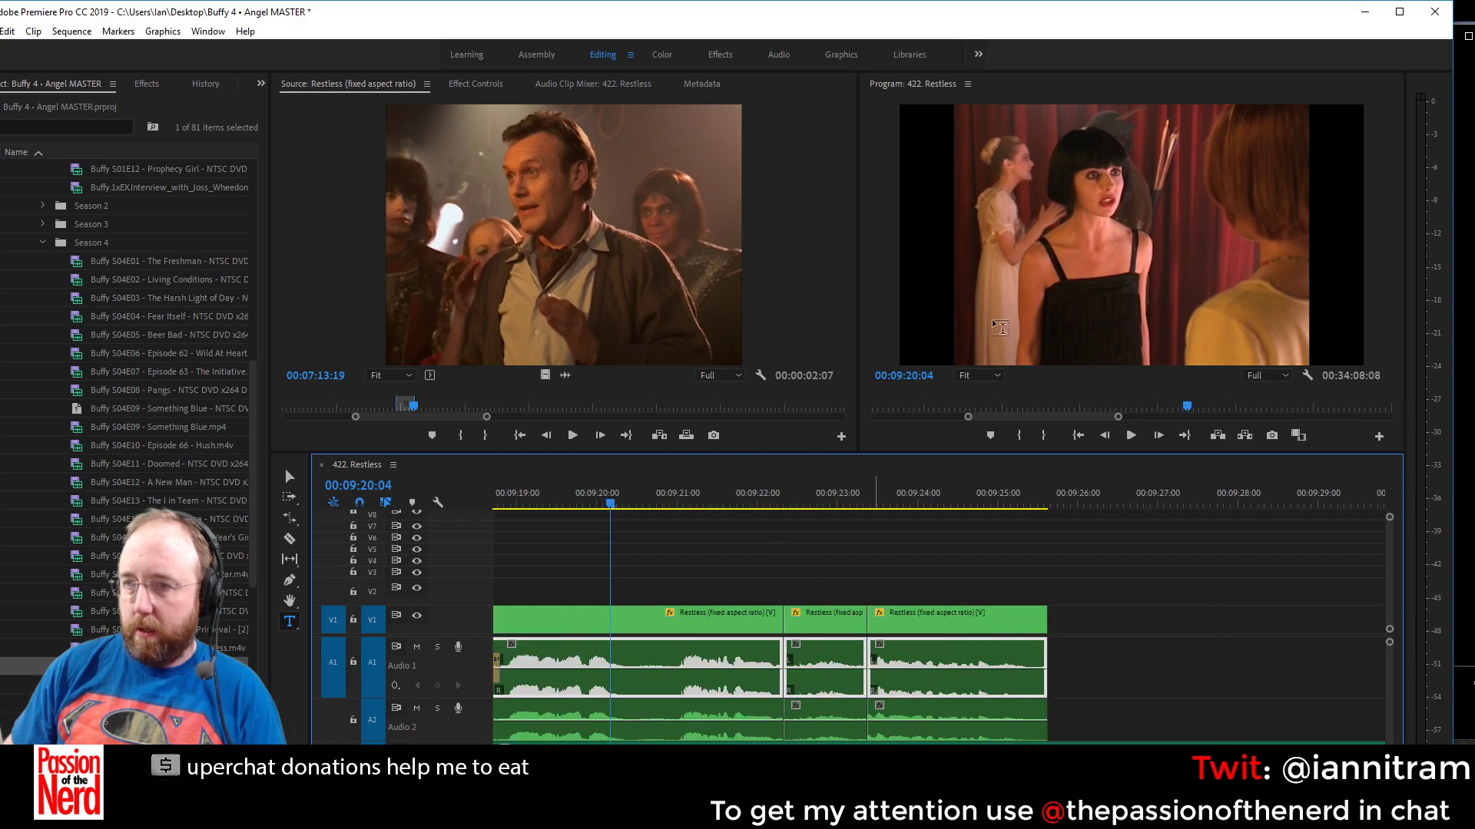
left_click(875, 497)
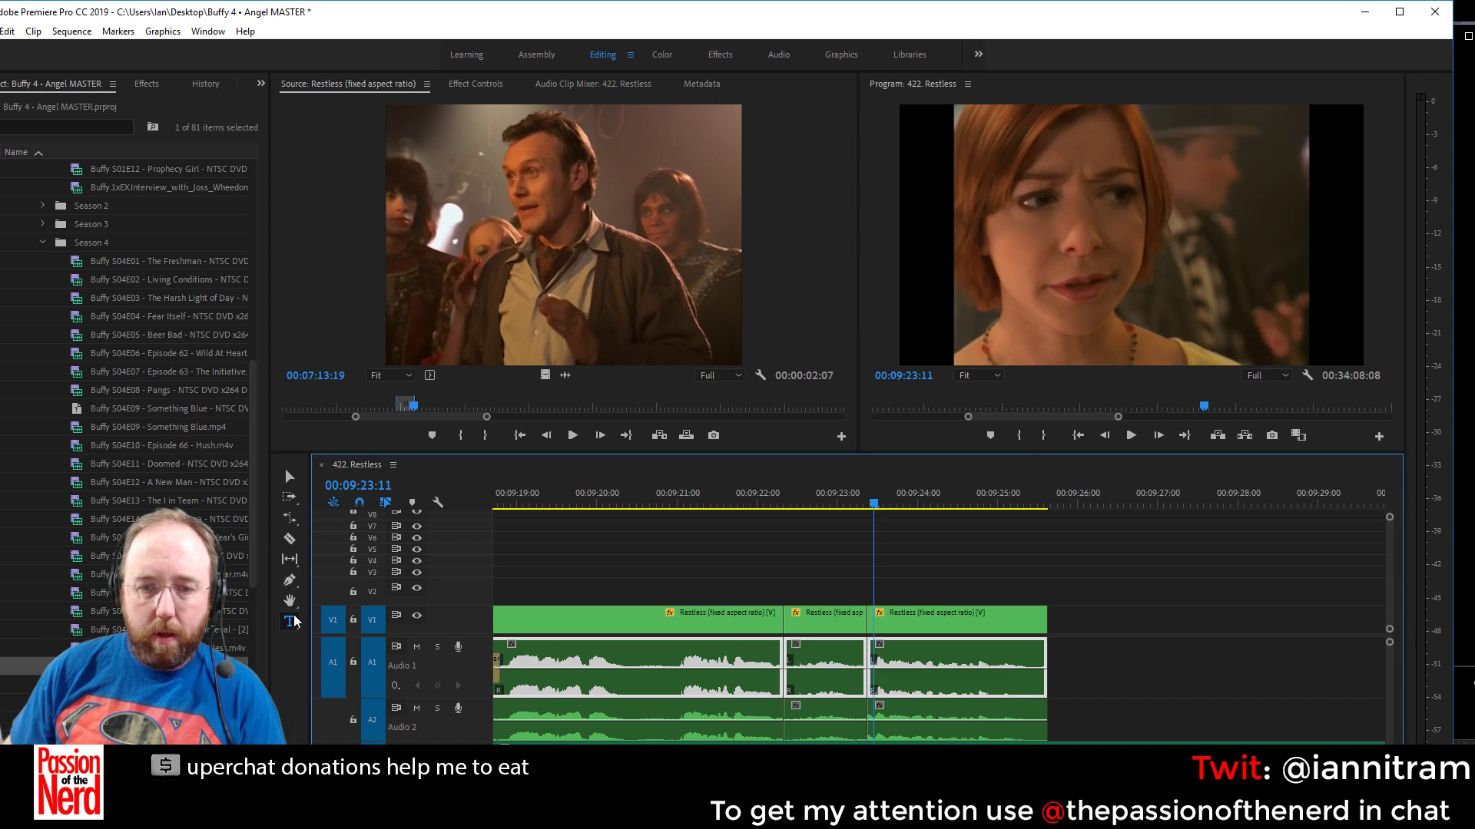
Add the two-line caption "Giles [in the background]: Acting is not about behavior, it's about hiding." over the lower part of the frame
left_click(947, 307)
type("Giles p")
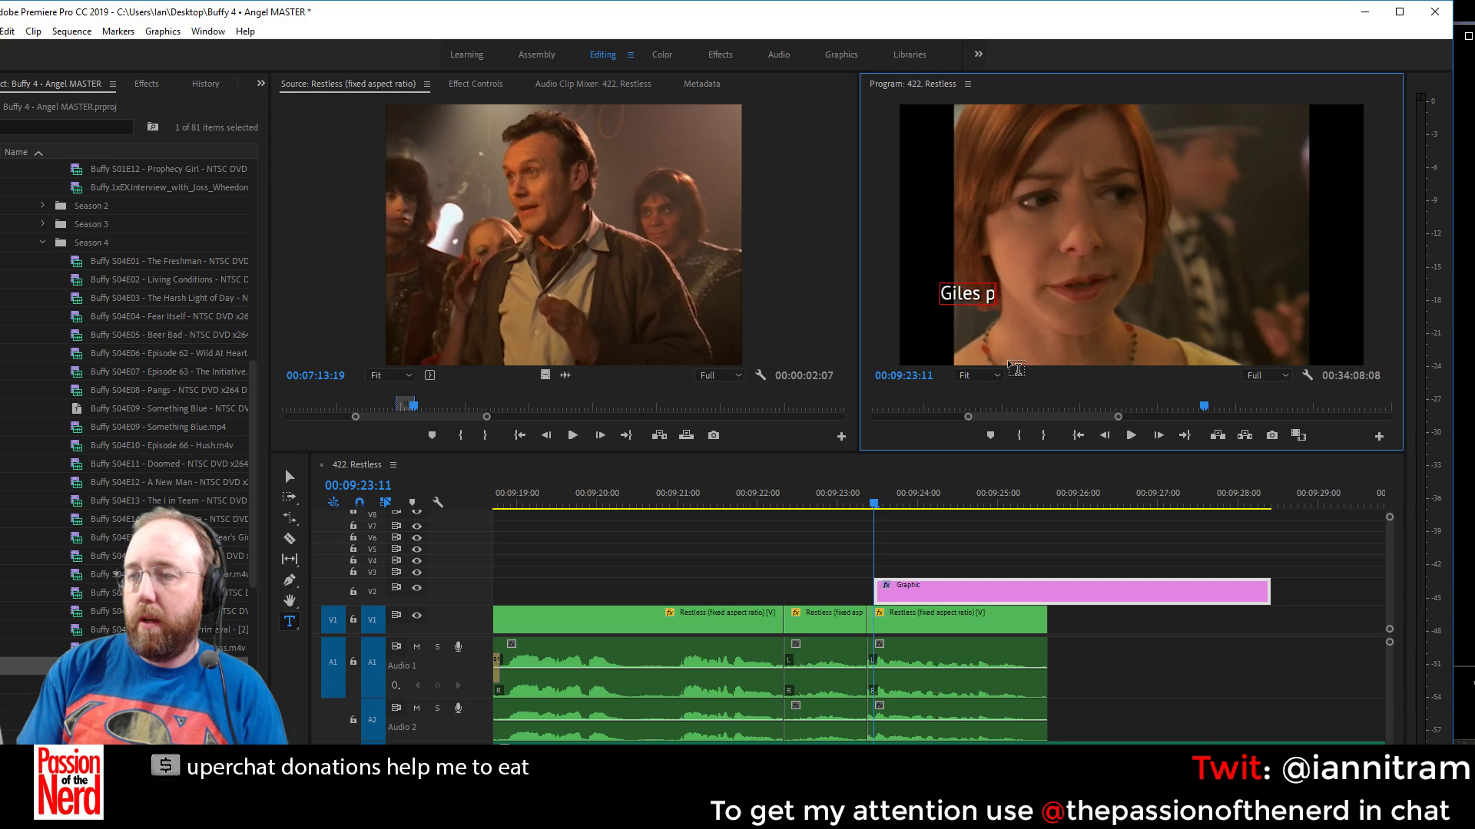
key("BackSpace")
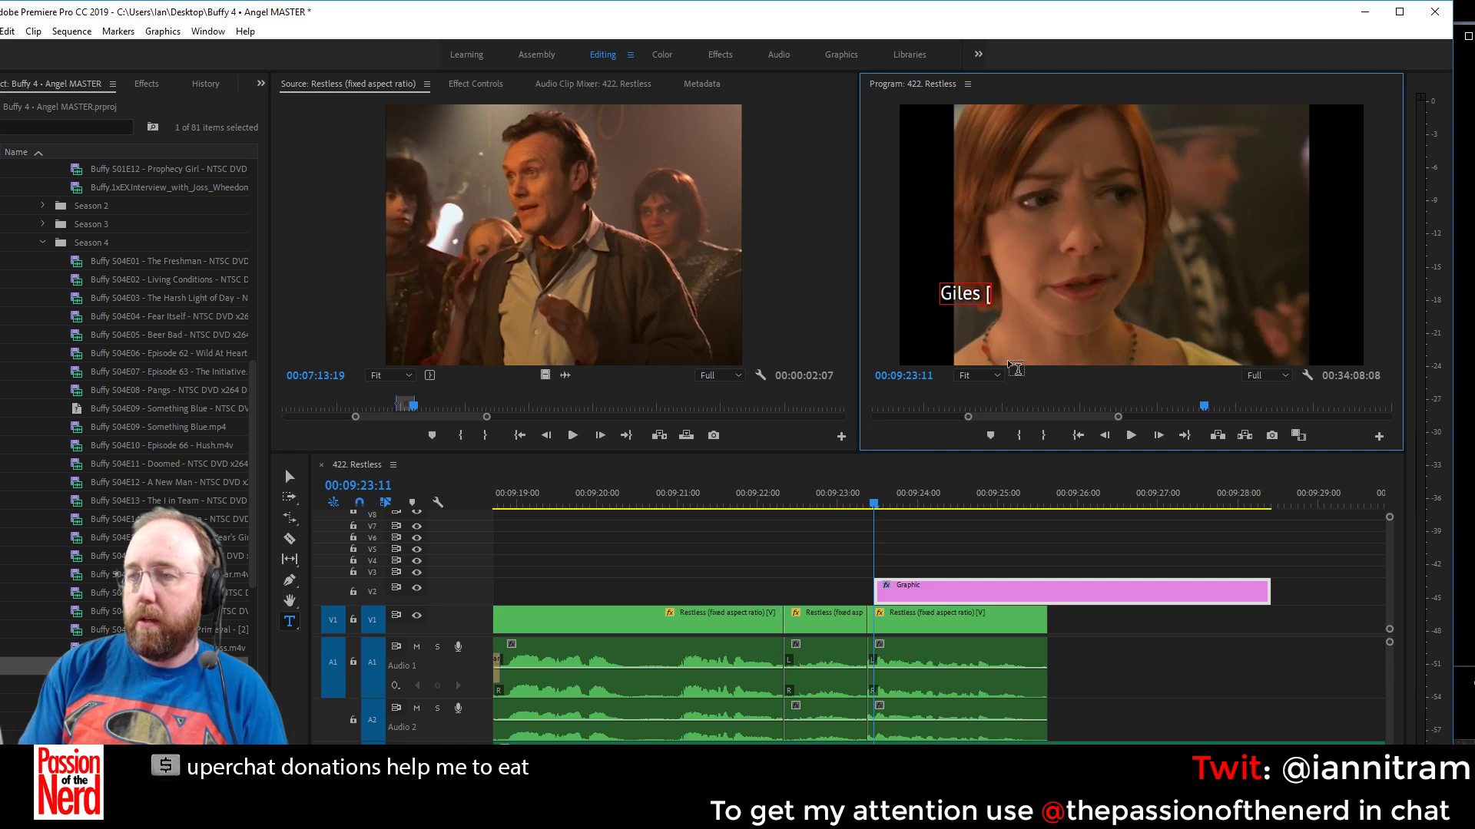
type("[in the backg")
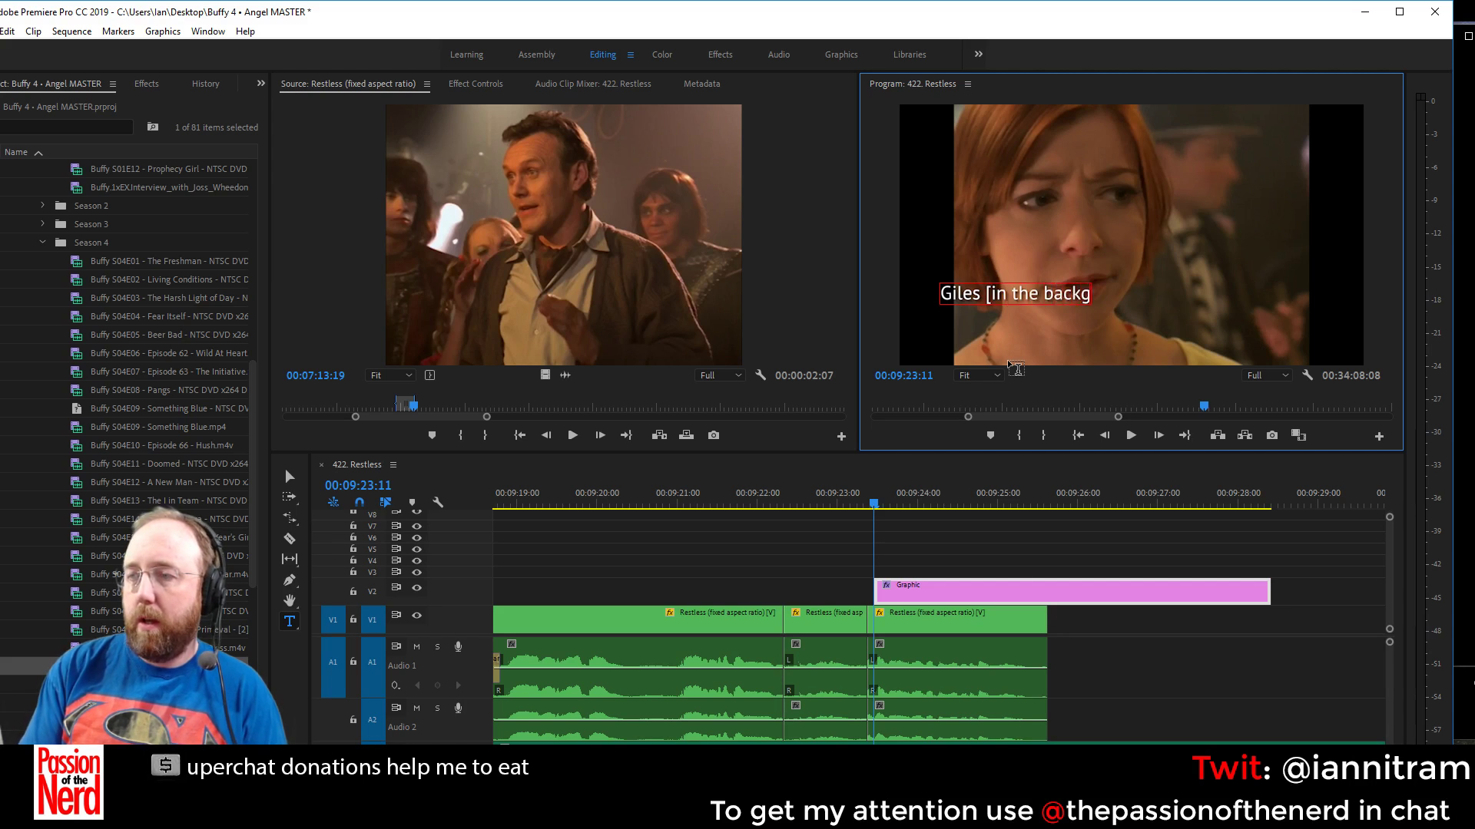
type("round")
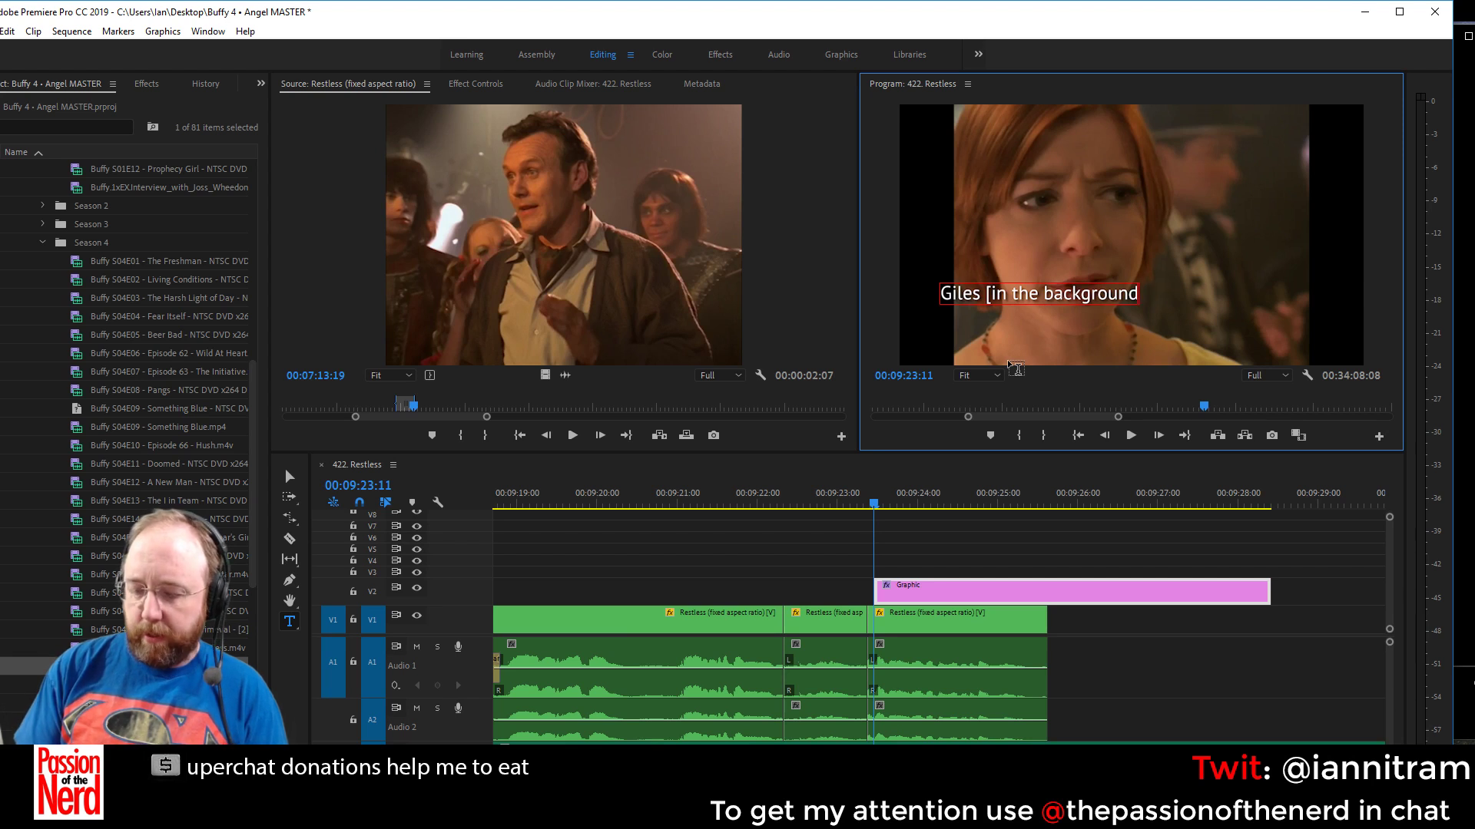
type("[]")
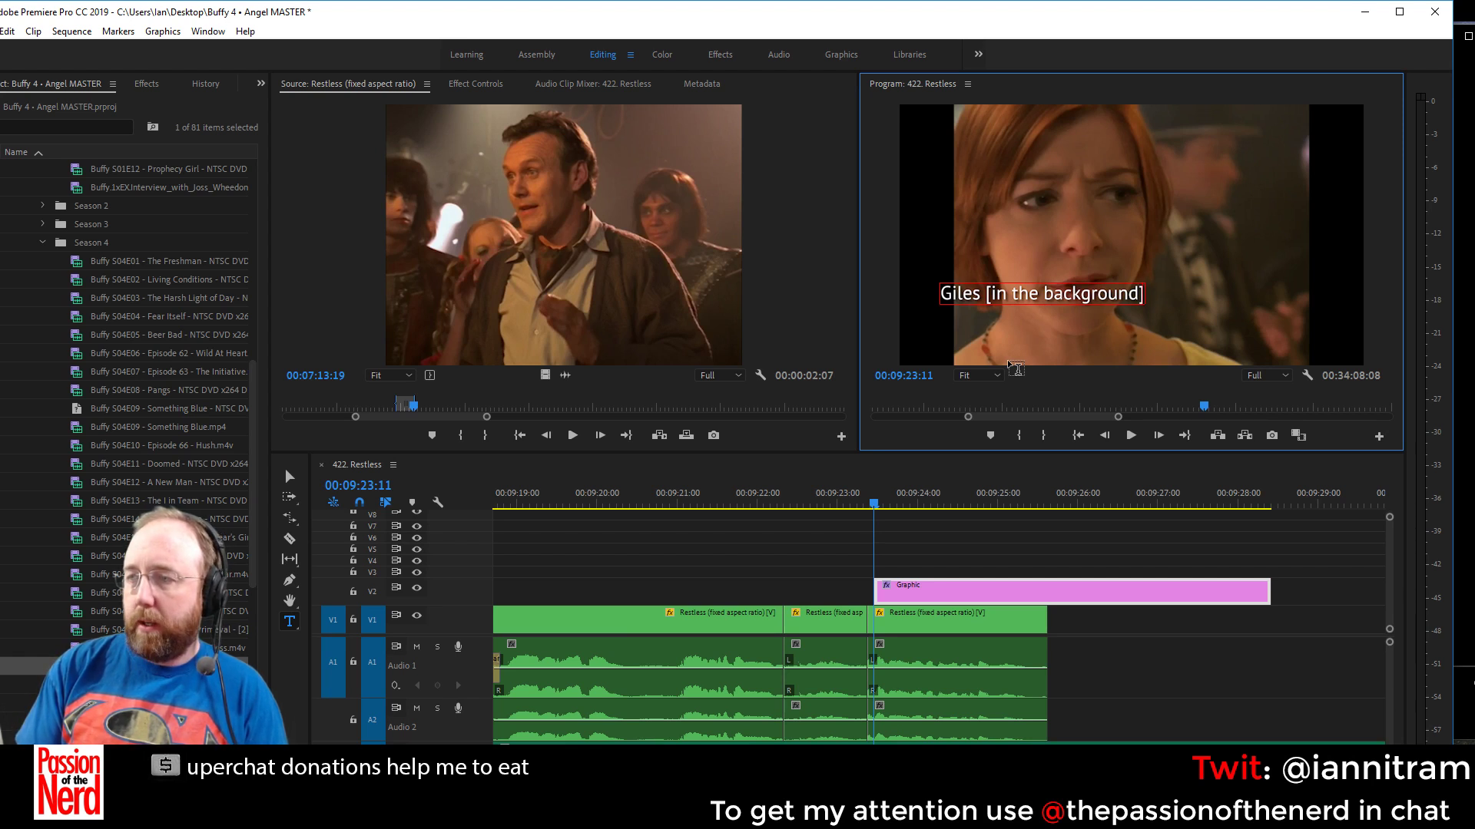
type(":")
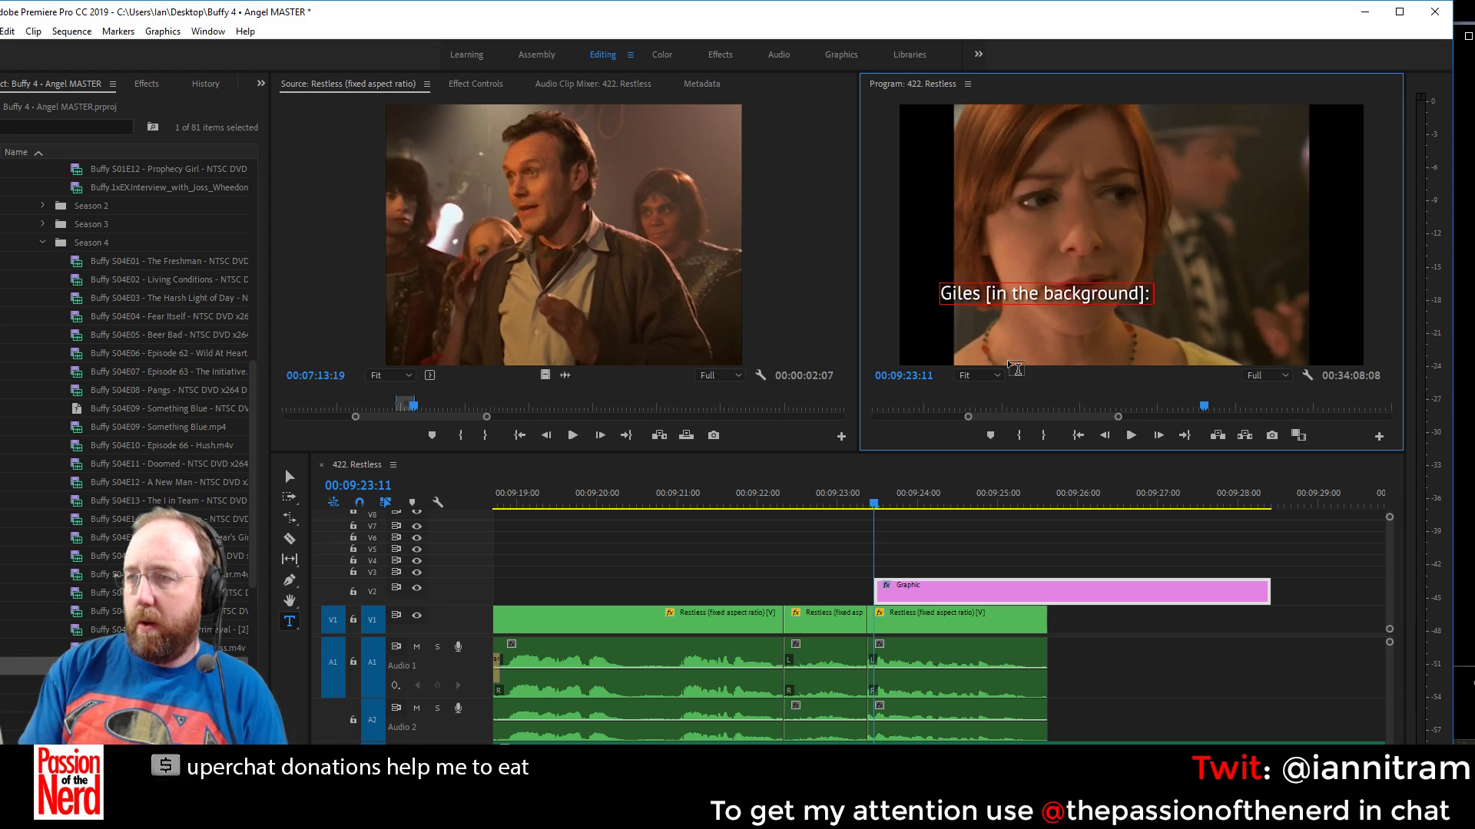
type(" Acting is not about")
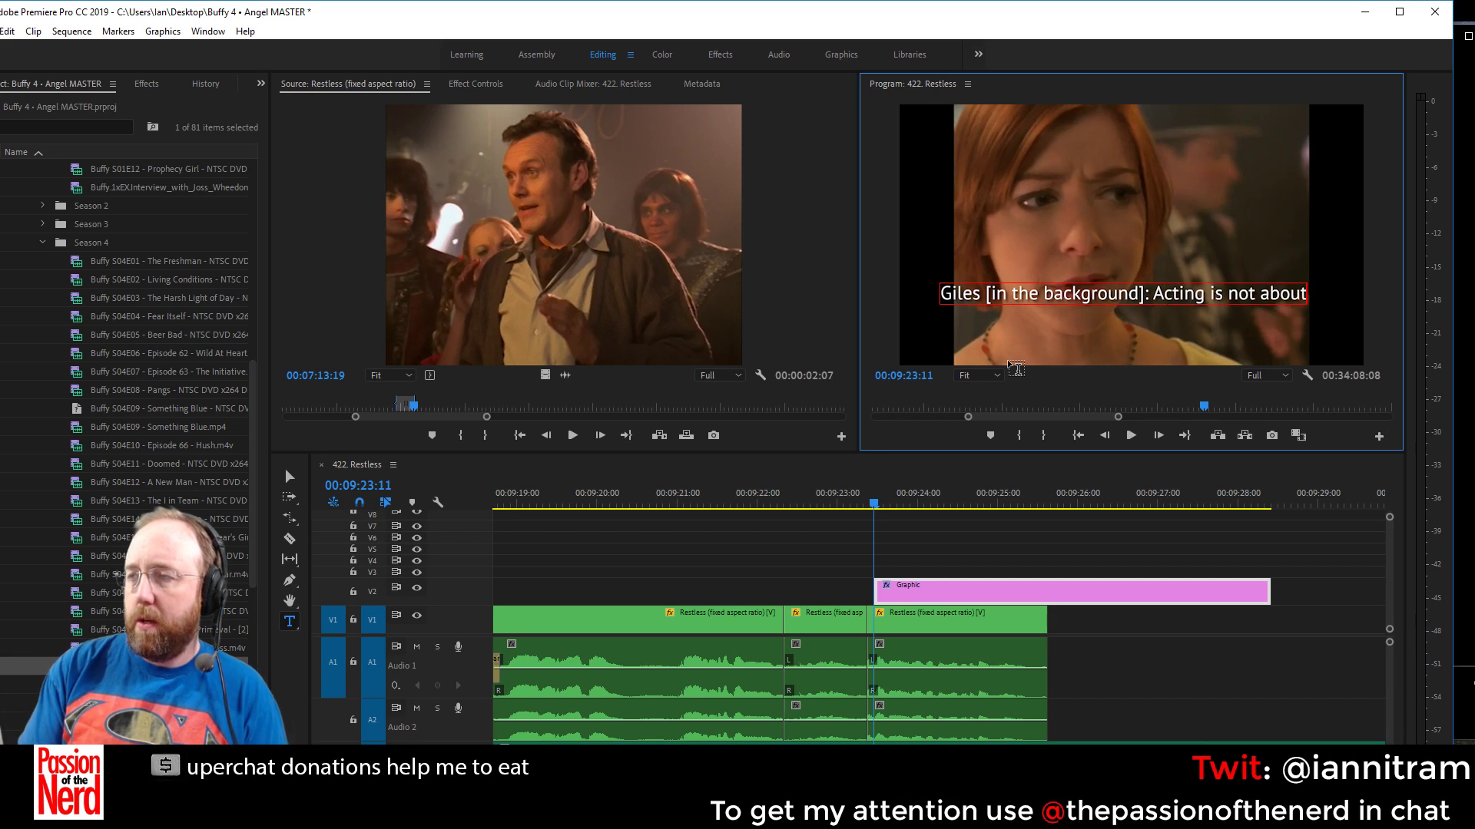
type(" behai")
key("BackSpace")
type("vi")
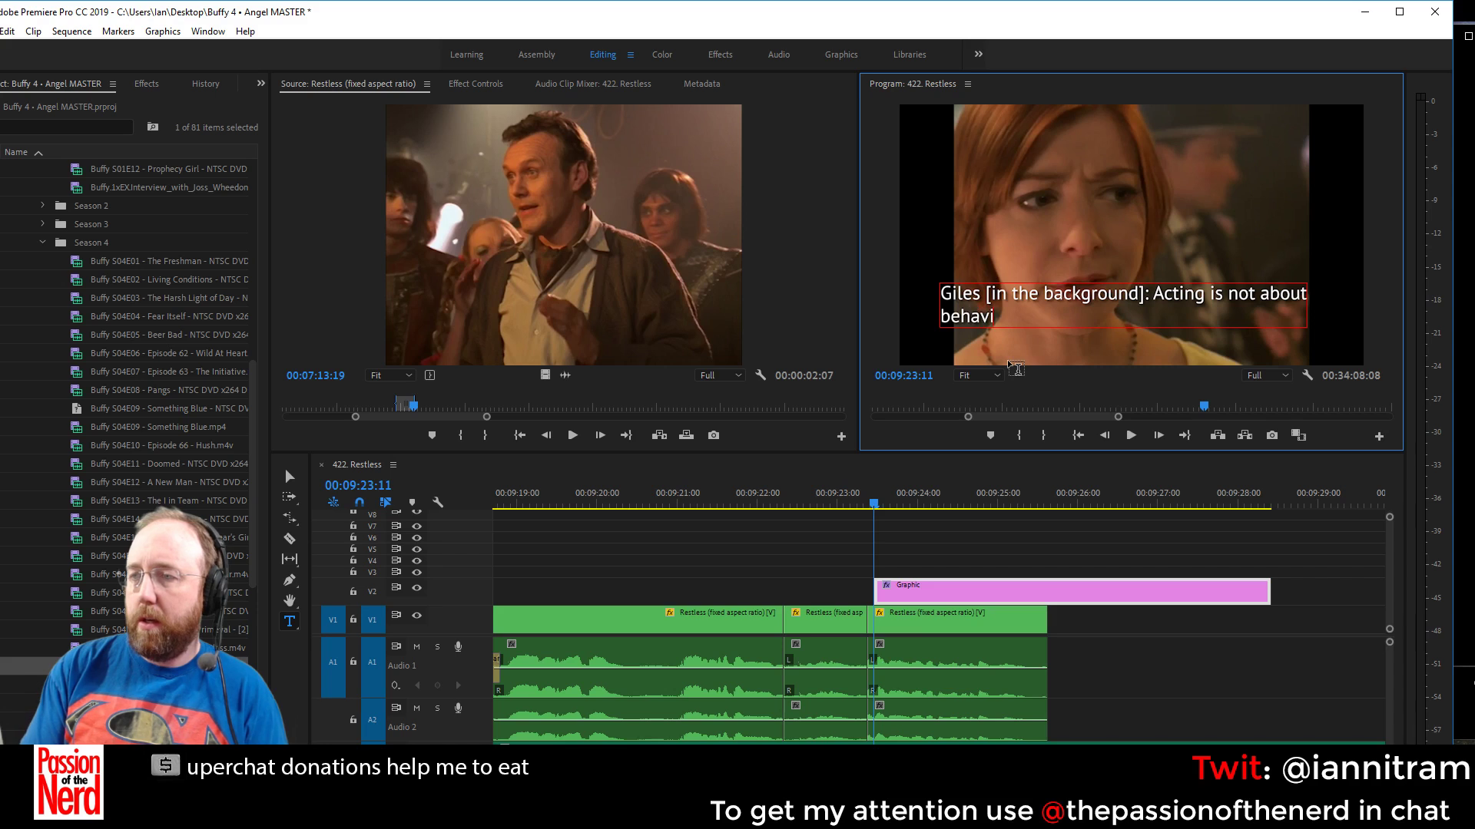
type("or. it's about hid")
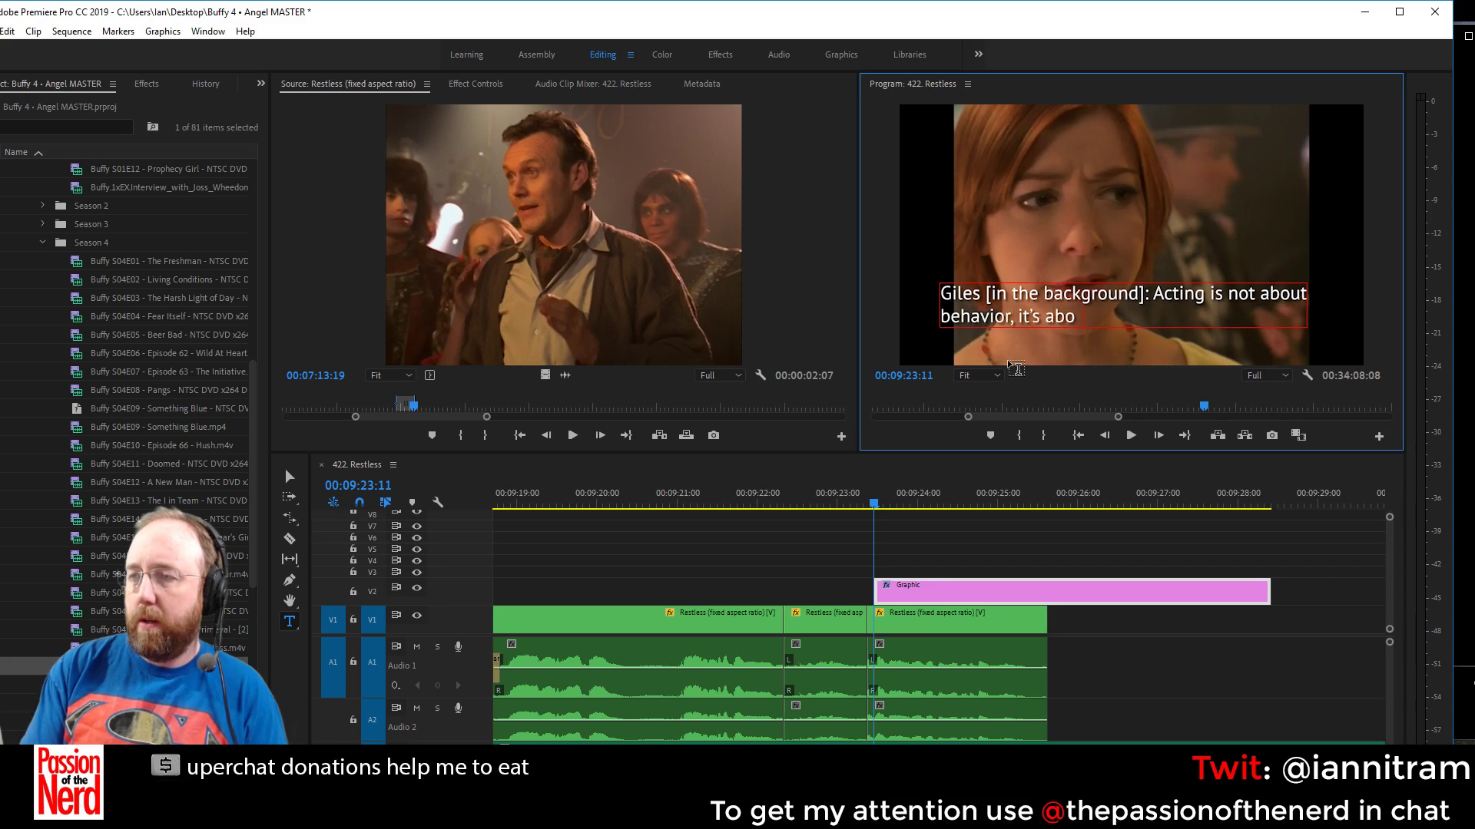
type("ing.")
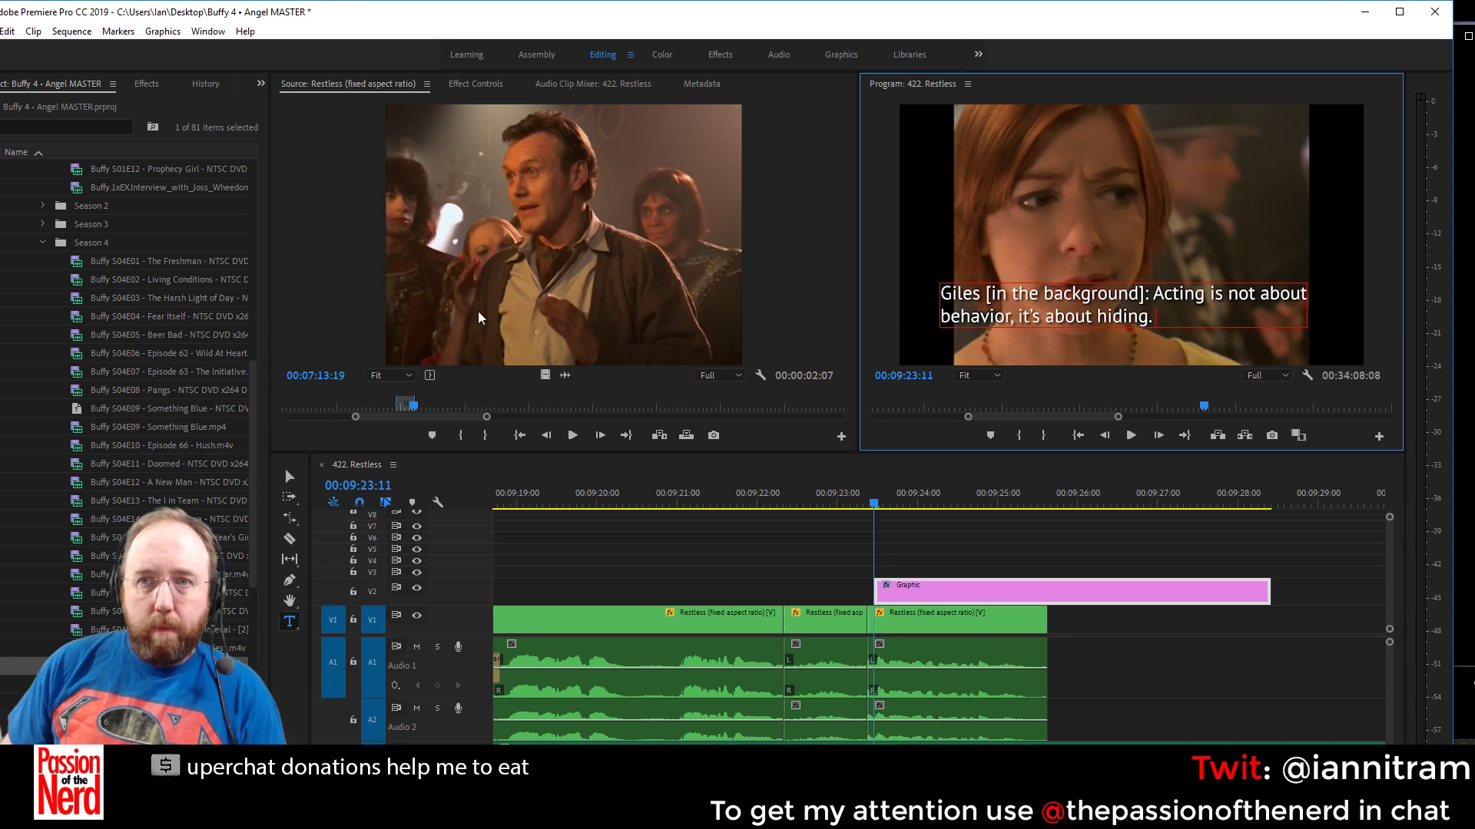
Show the caption's text settings and move the caption down to just above the frame's bottom edge
left_click(476, 84)
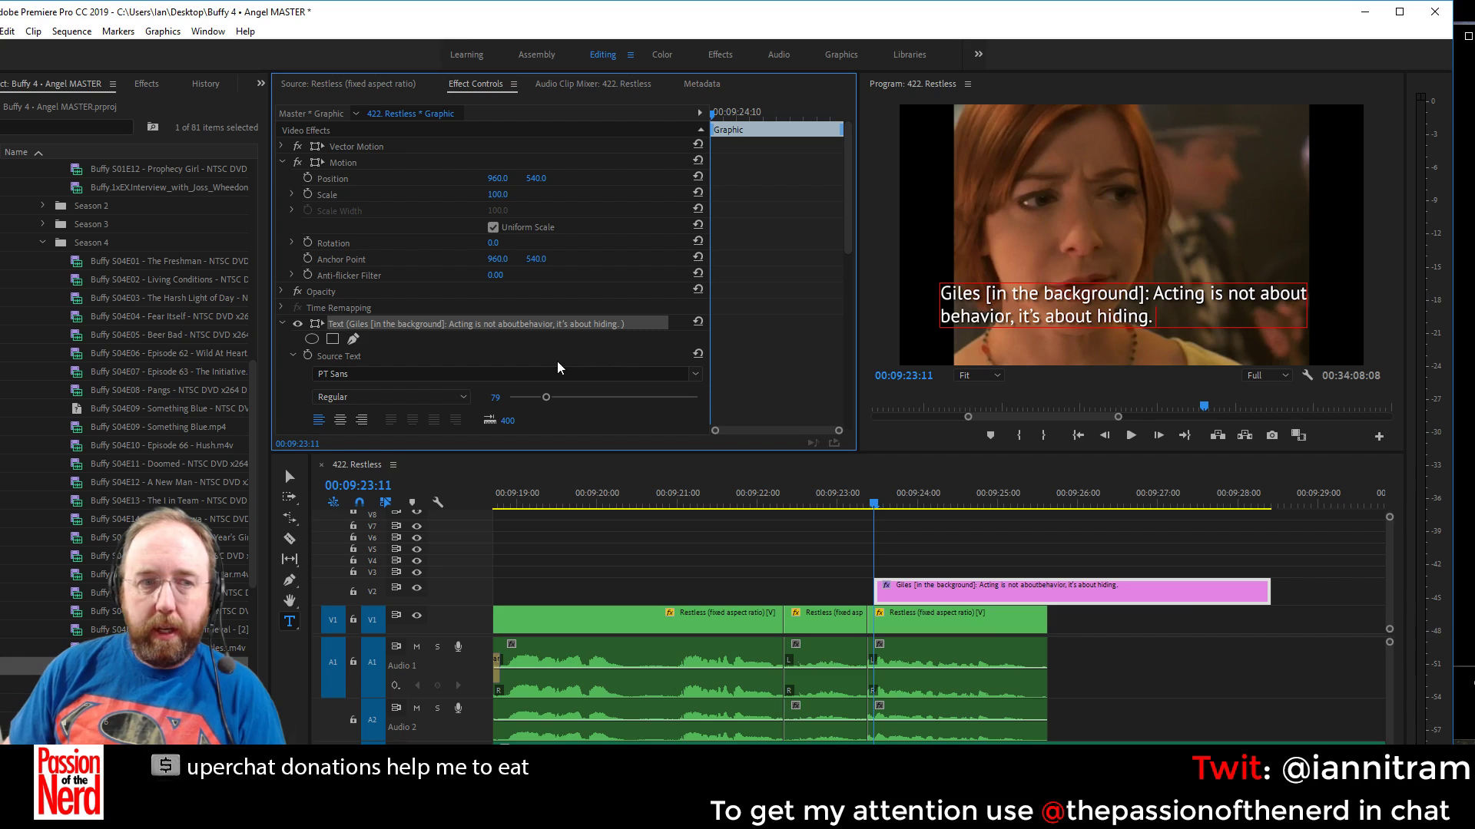
scroll(566, 359, "down", 1)
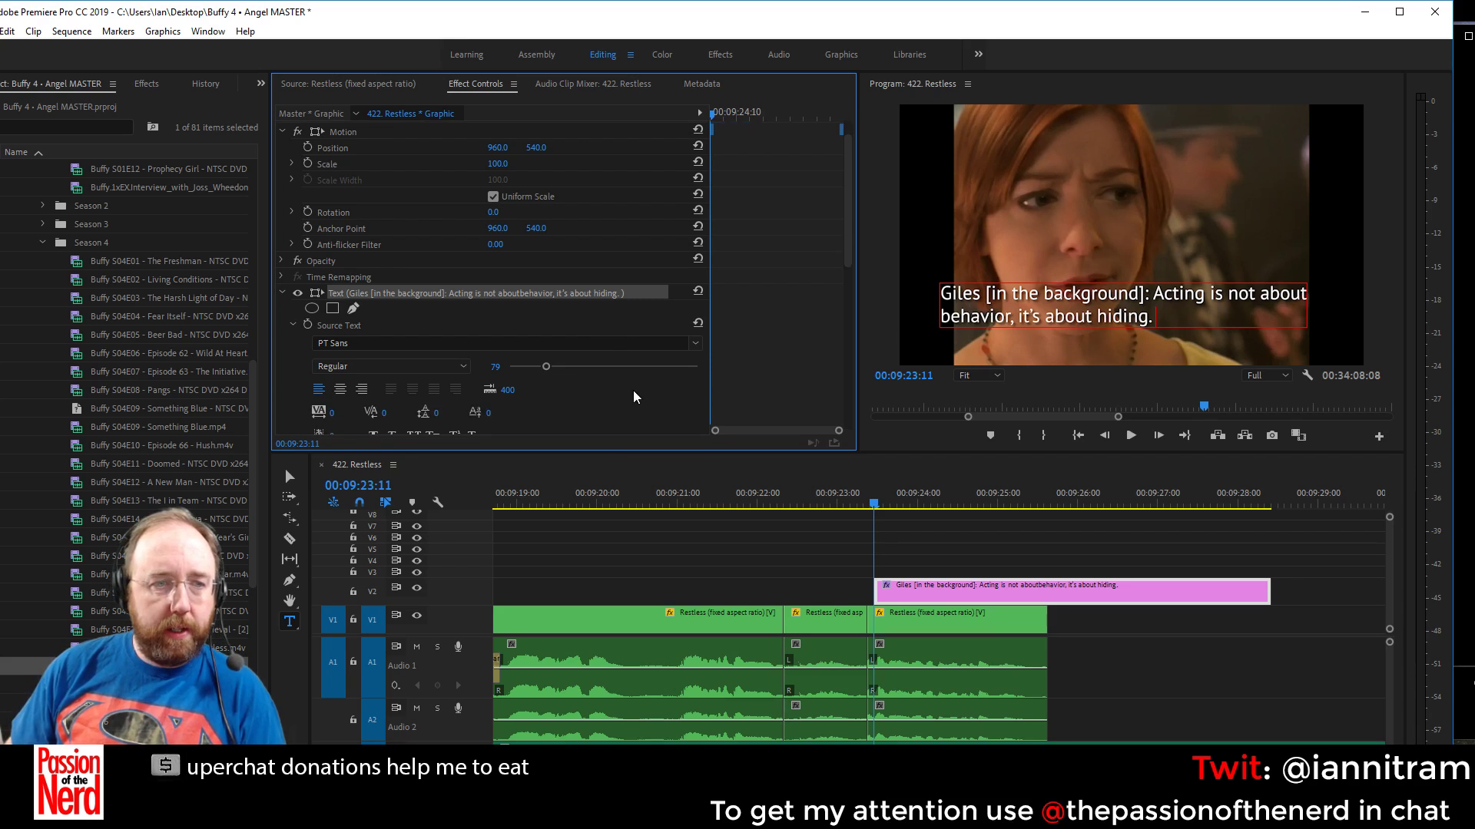
scroll(637, 406, "down", 1)
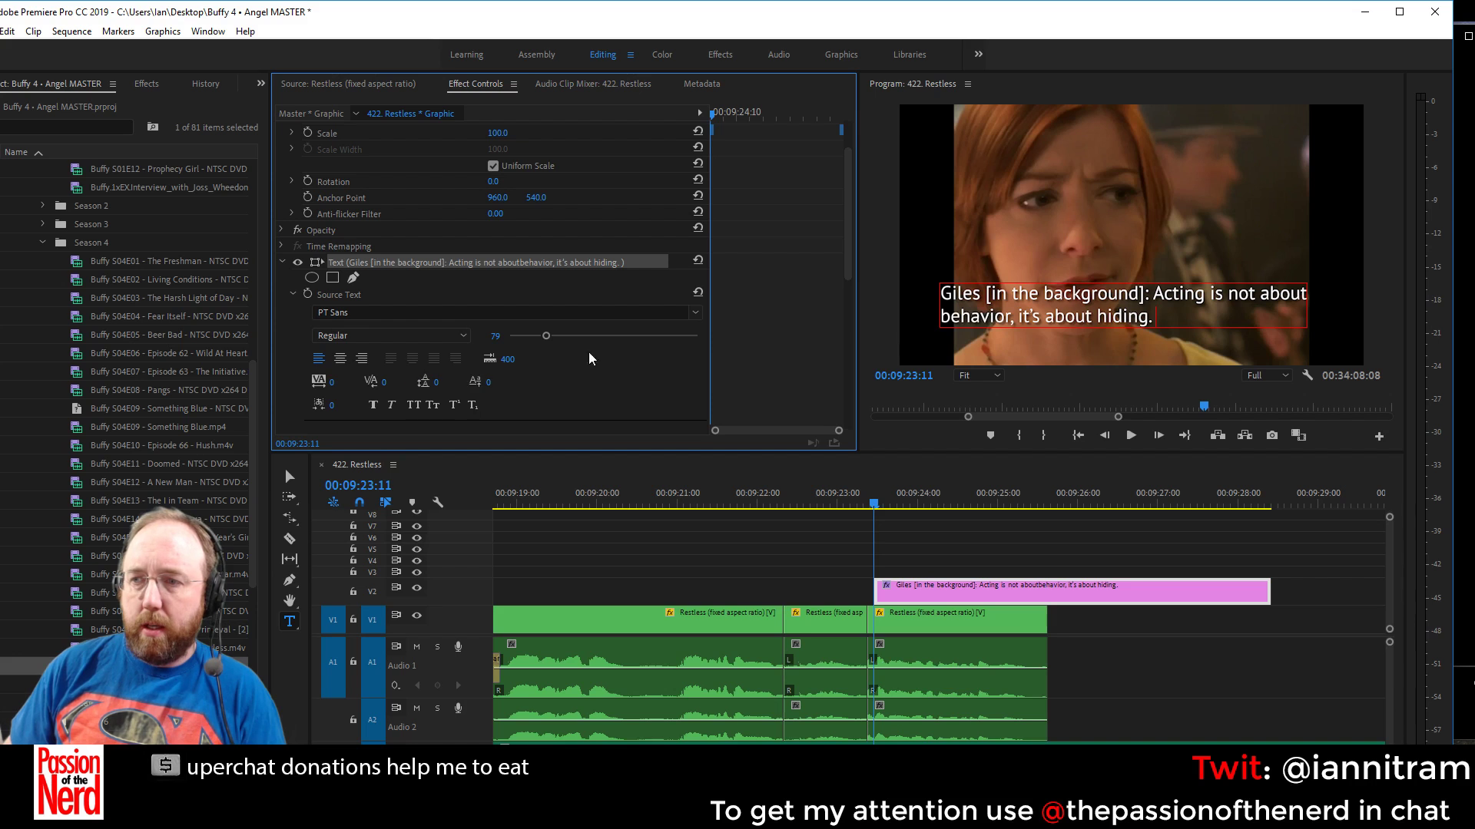
left_click(1024, 351)
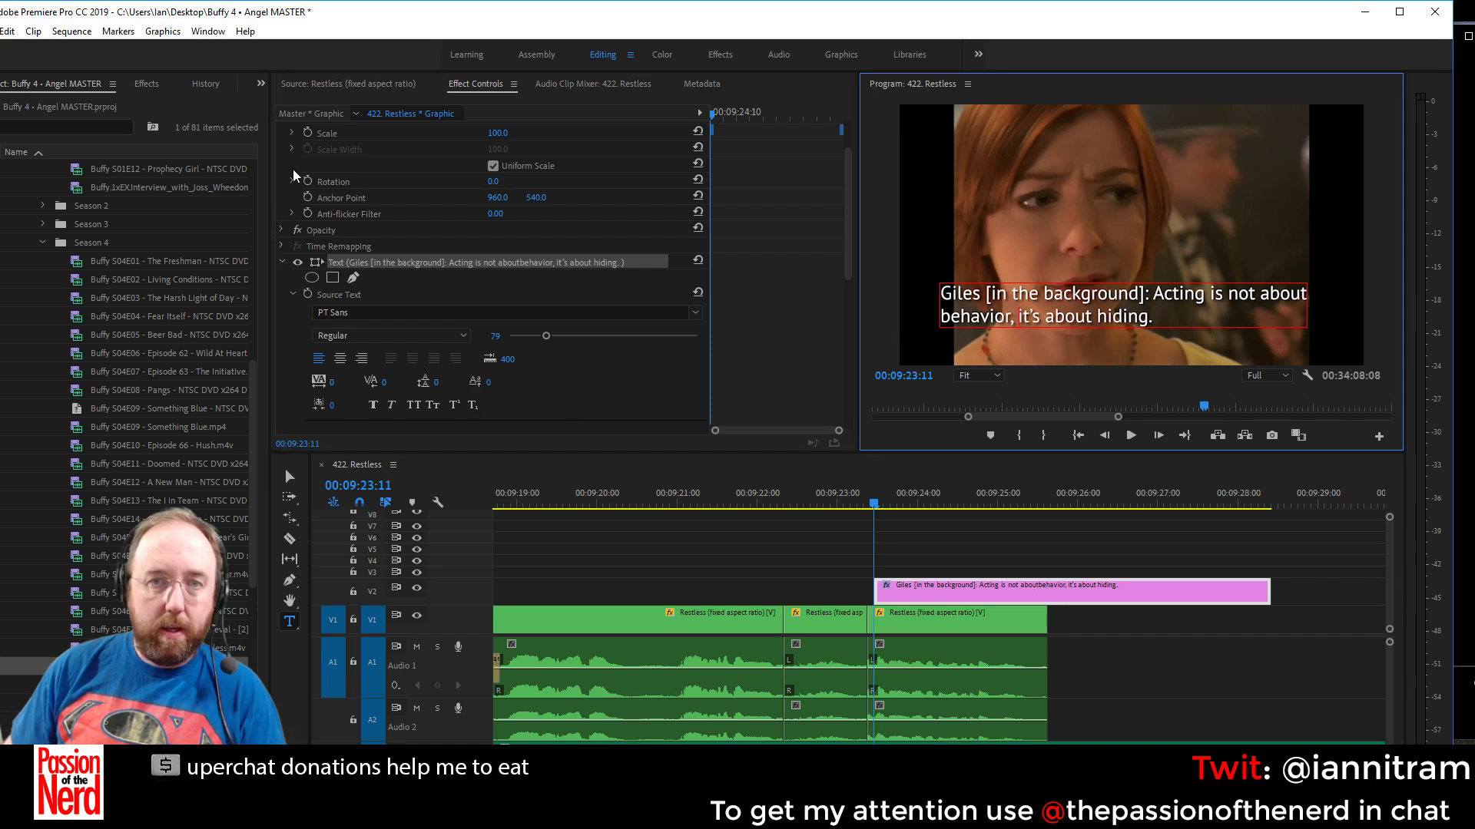
left_click(289, 476)
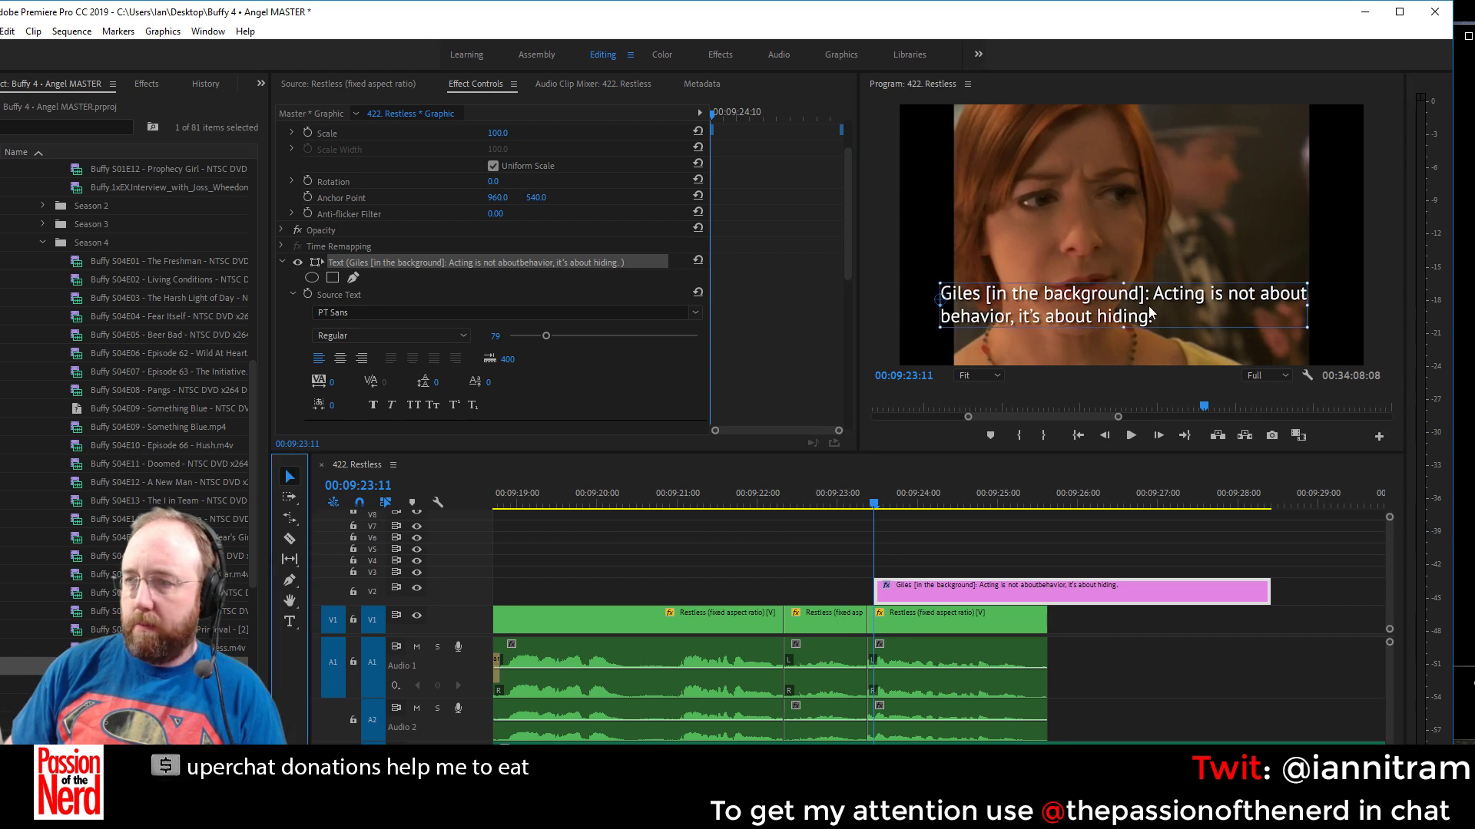
left_click_drag(1151, 314, 1156, 343)
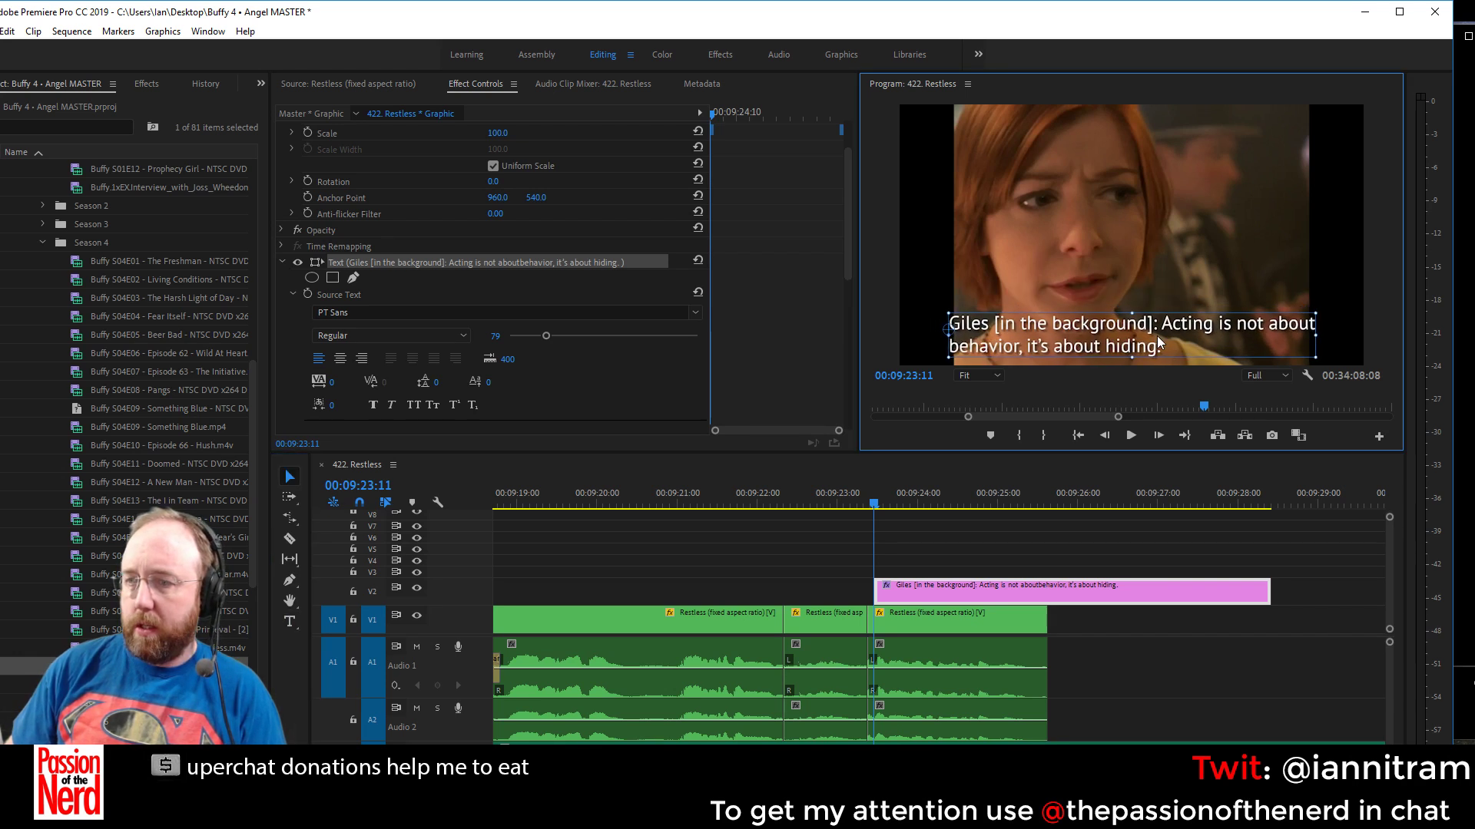
Play back the captioned section twice from just before the caption starts to check its timing
left_click(853, 504)
key("space")
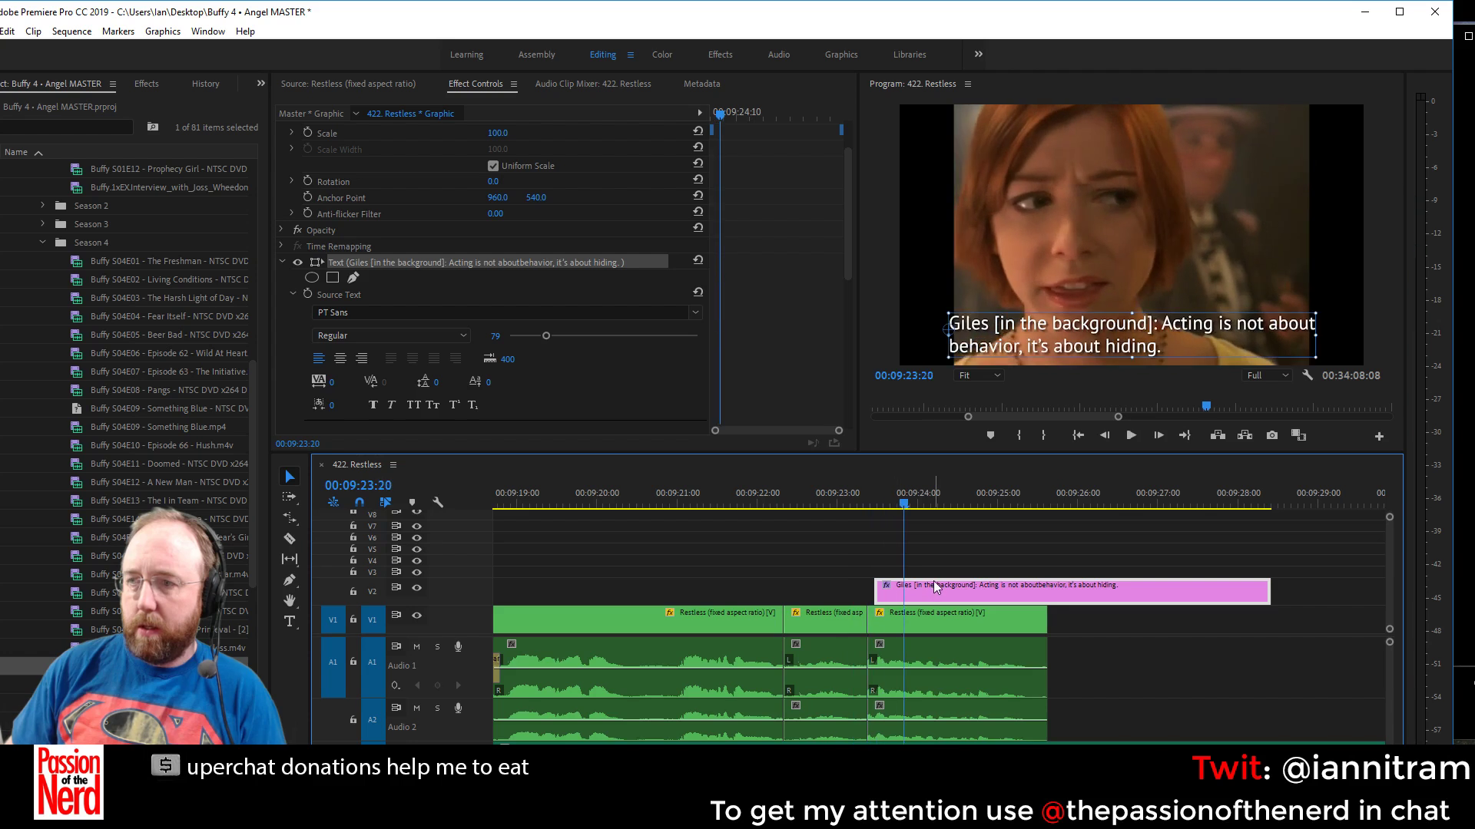
key("space")
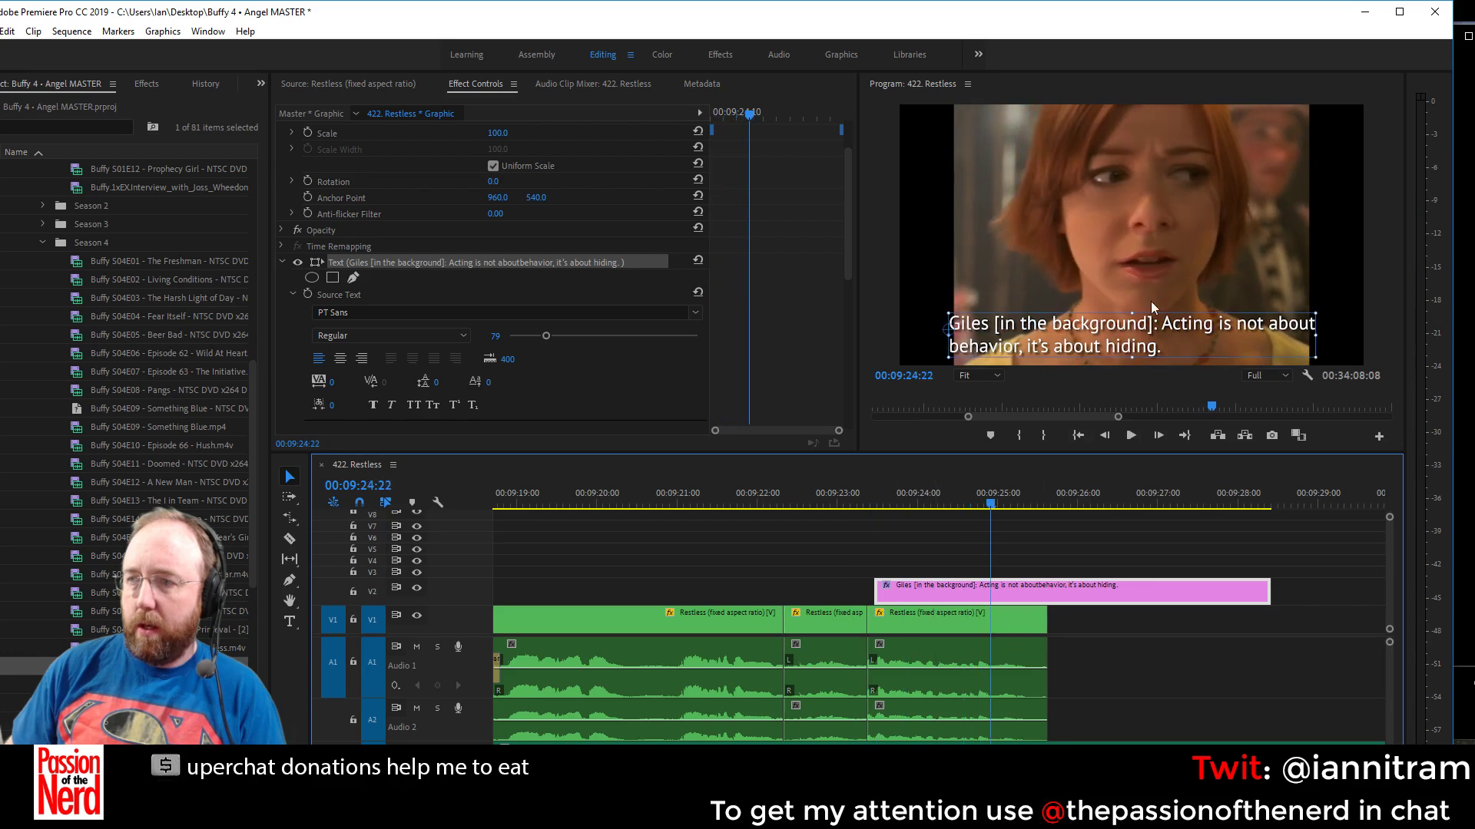
left_click(850, 503)
key("space")
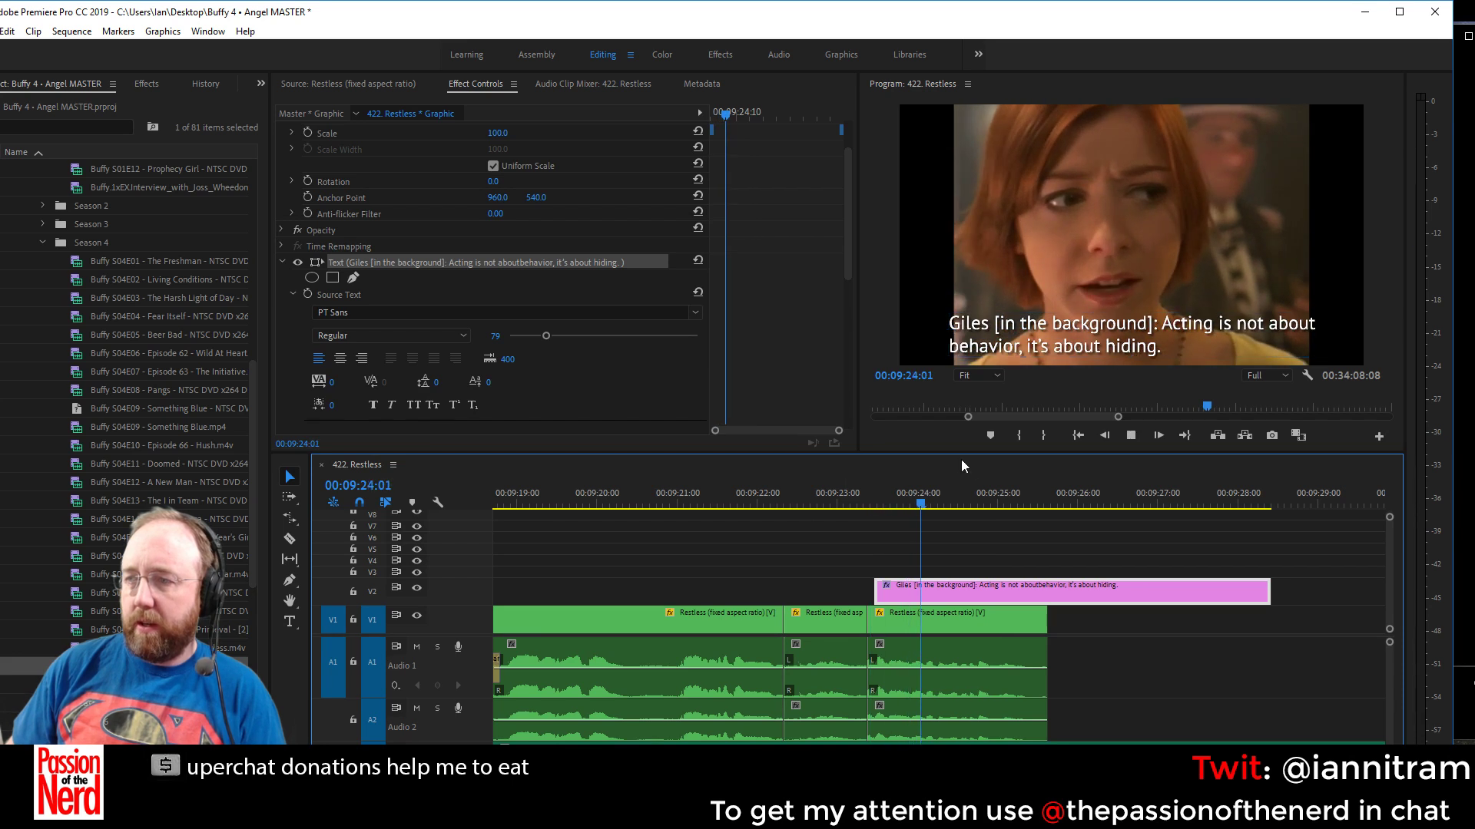
key("space")
Remove the line break before "behavior" to put the whole caption on a single line
left_click(951, 345)
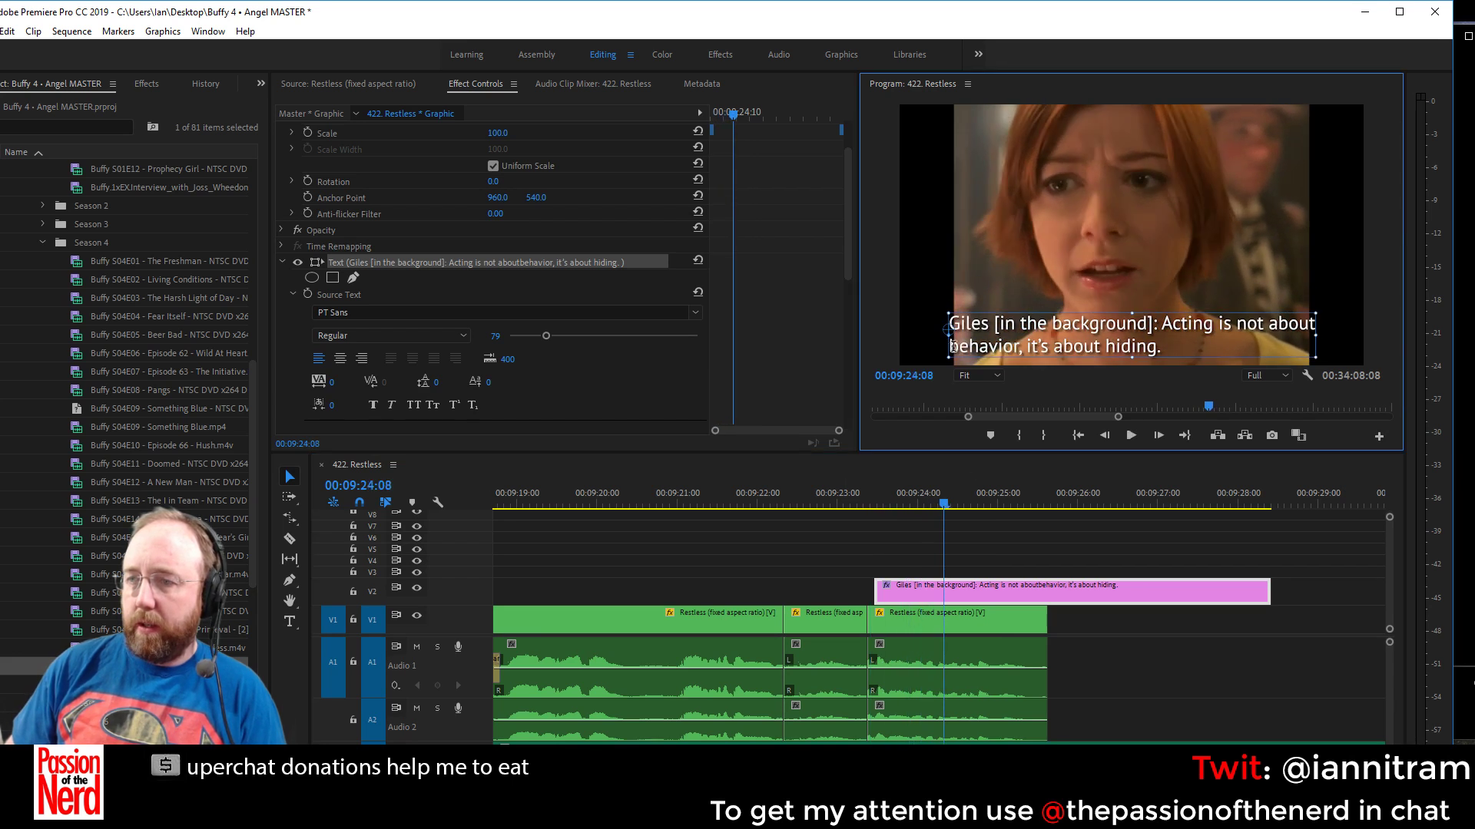
double_click(951, 345)
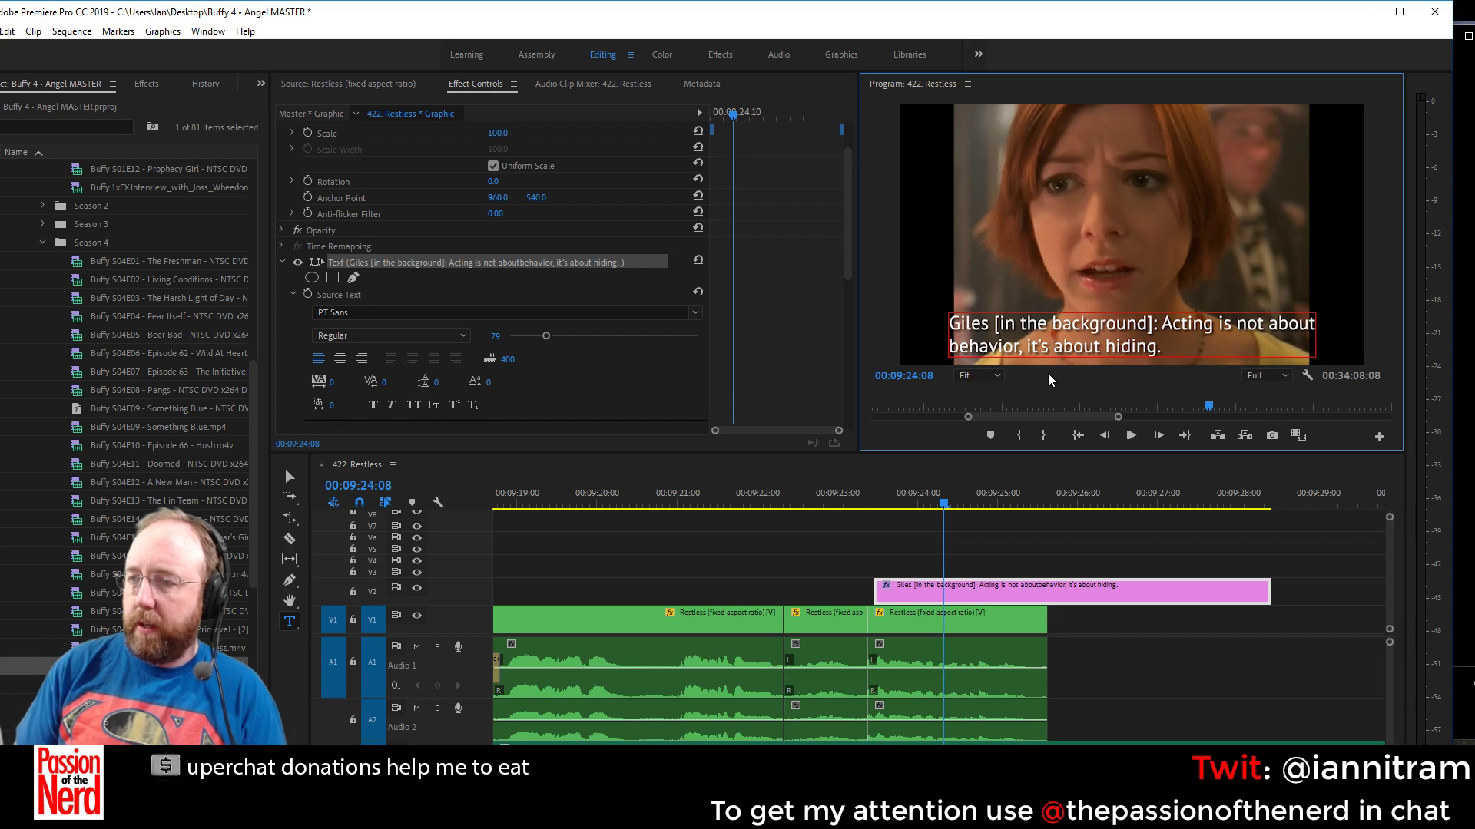
key("BackSpace")
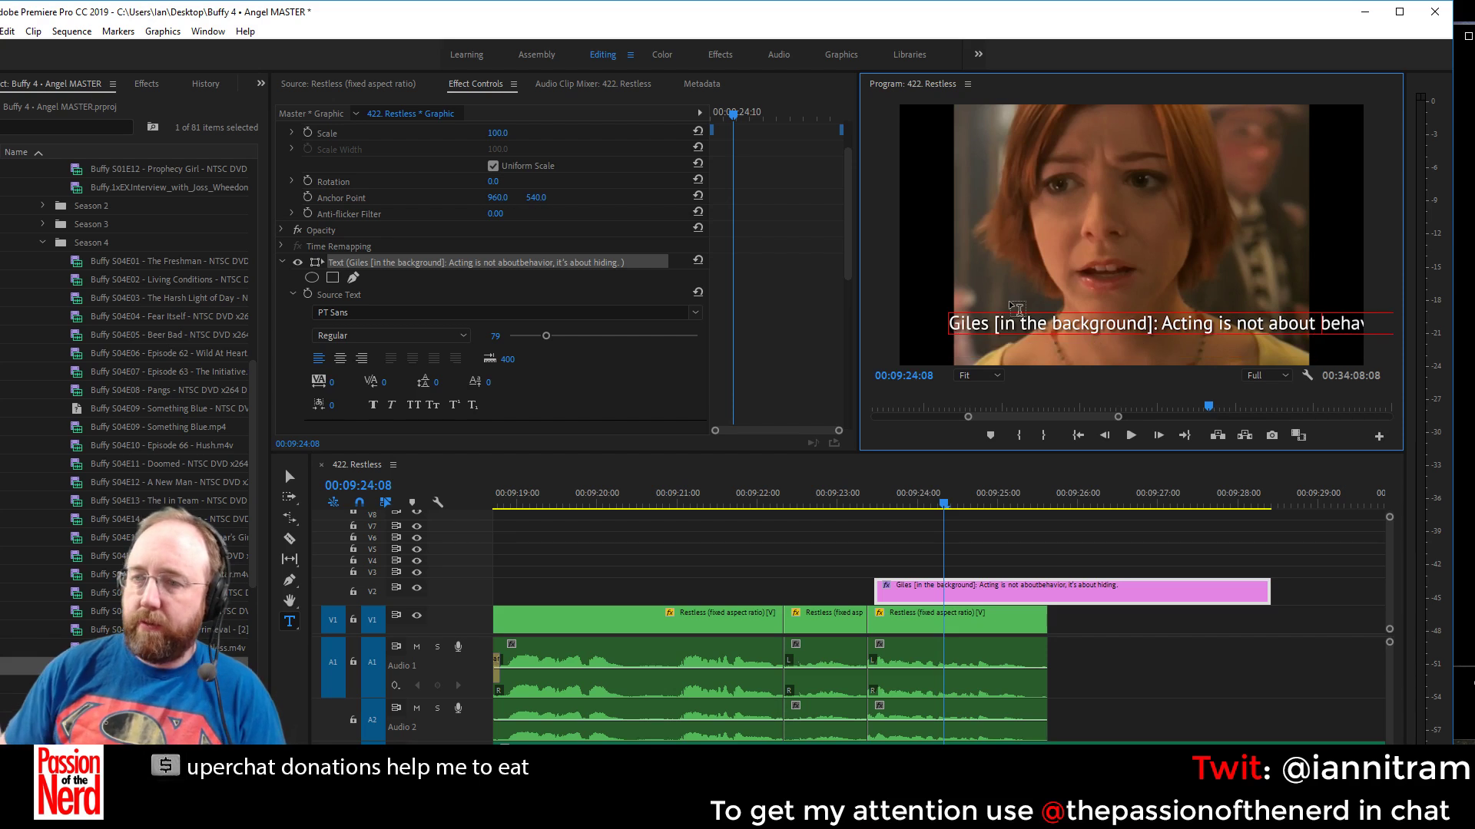
left_click(290, 477)
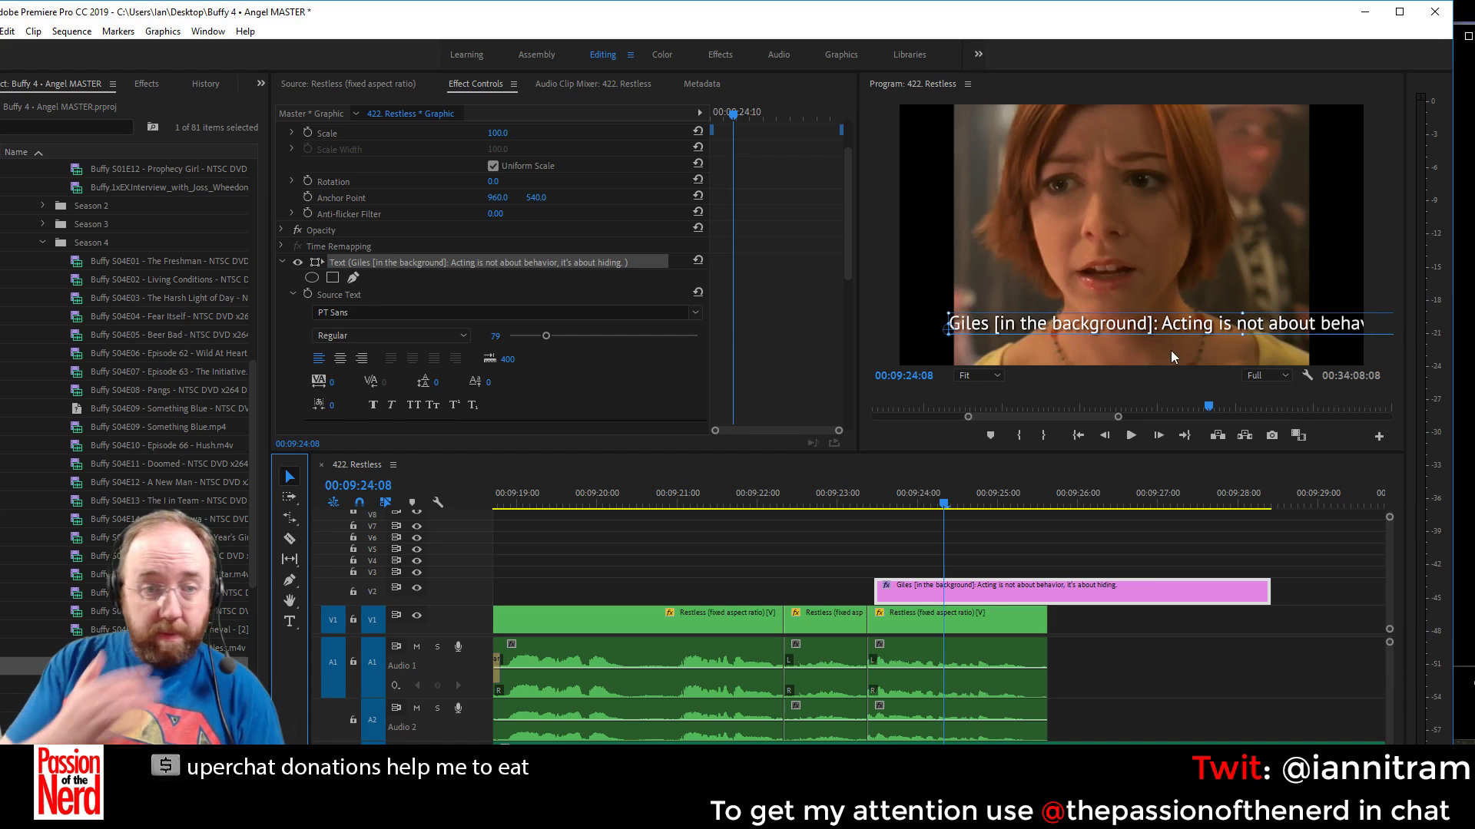
Lay out the caption as two center-aligned lines, breaking before "it's about hiding.", and center it just above the frame's bottom edge
left_click_drag(1335, 326, 1262, 326)
double_click(1323, 328)
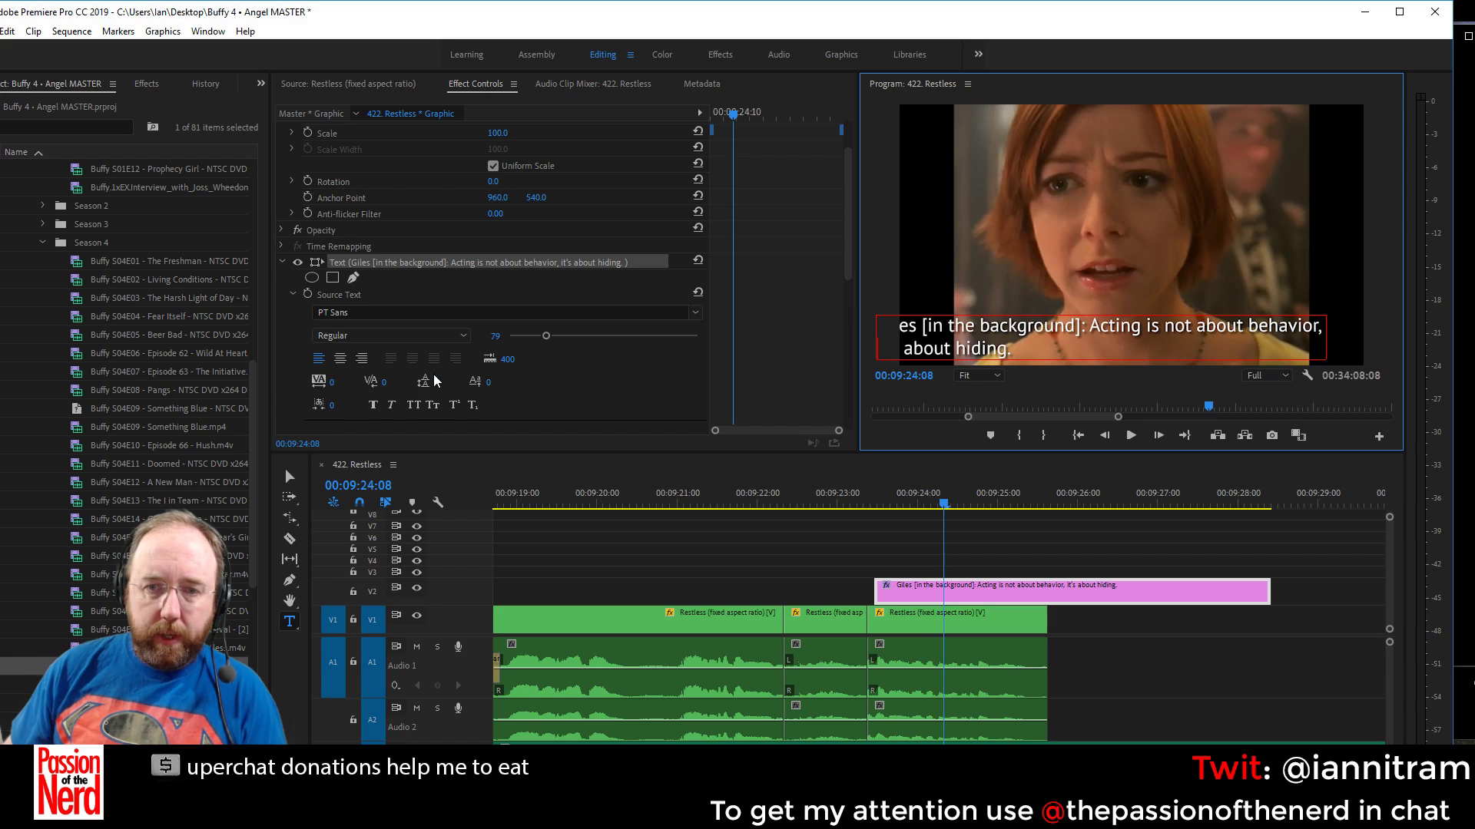
key("ctrl+a")
left_click(342, 359)
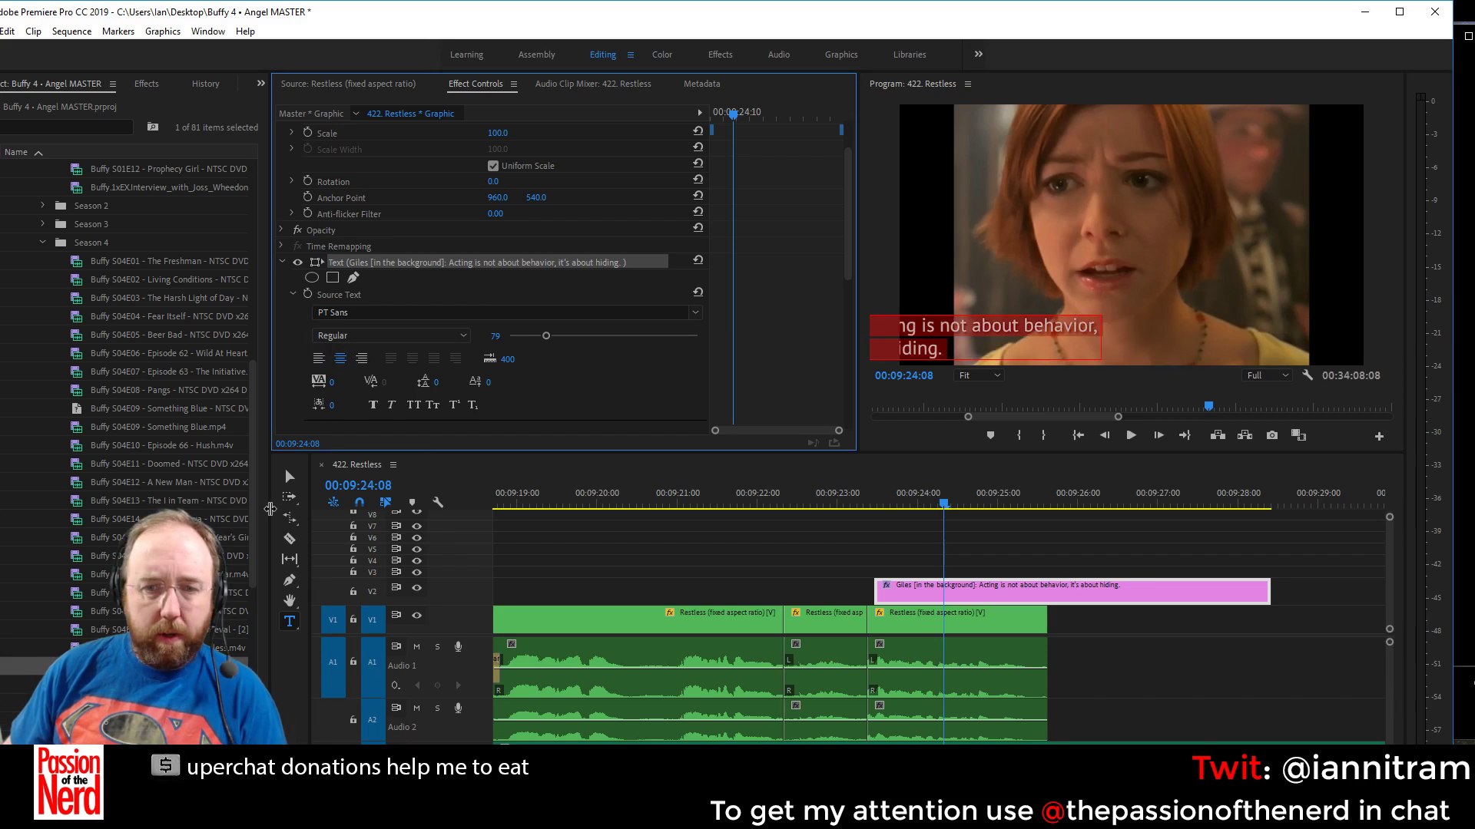
left_click(290, 477)
left_click_drag(1044, 331, 1300, 332)
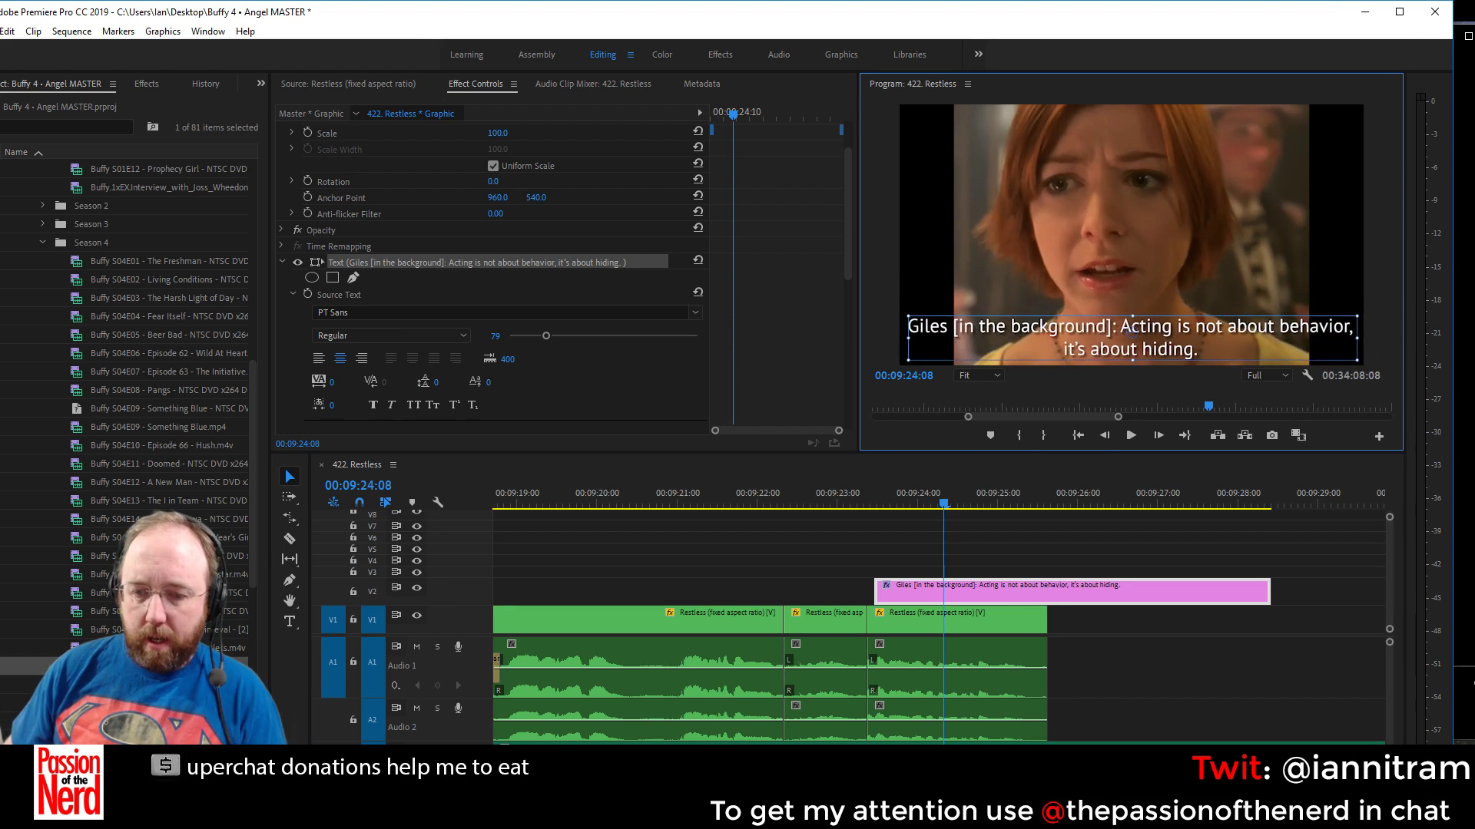
Ramp the last Restless clip's Audio 1 volume from a keyframe at 00:09:23:20 up to about 6 dB at its end, and preview it
key("=")
key("=")
key("=")
left_click_drag(769, 500, 794, 528)
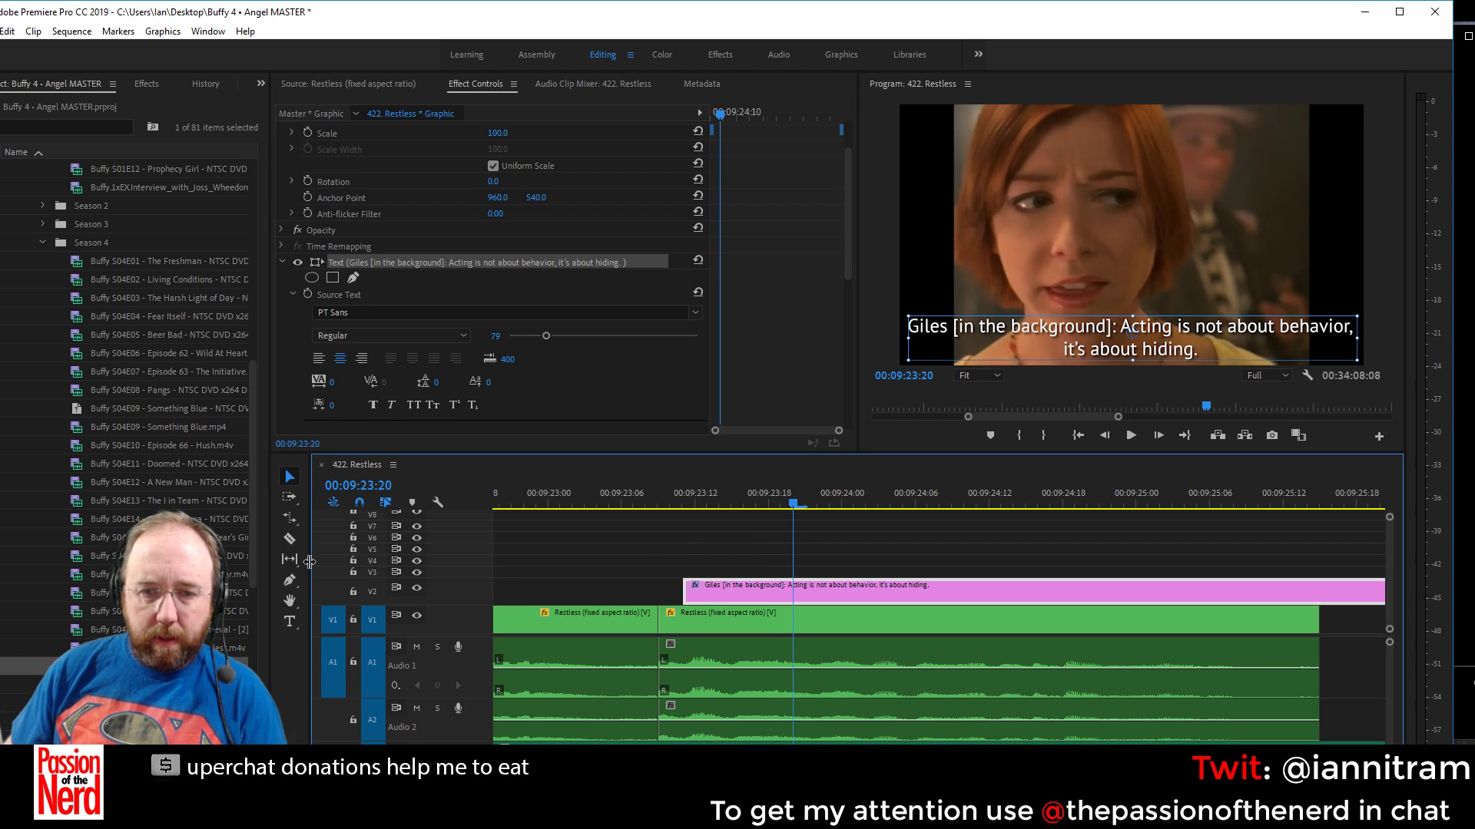
left_click(289, 580)
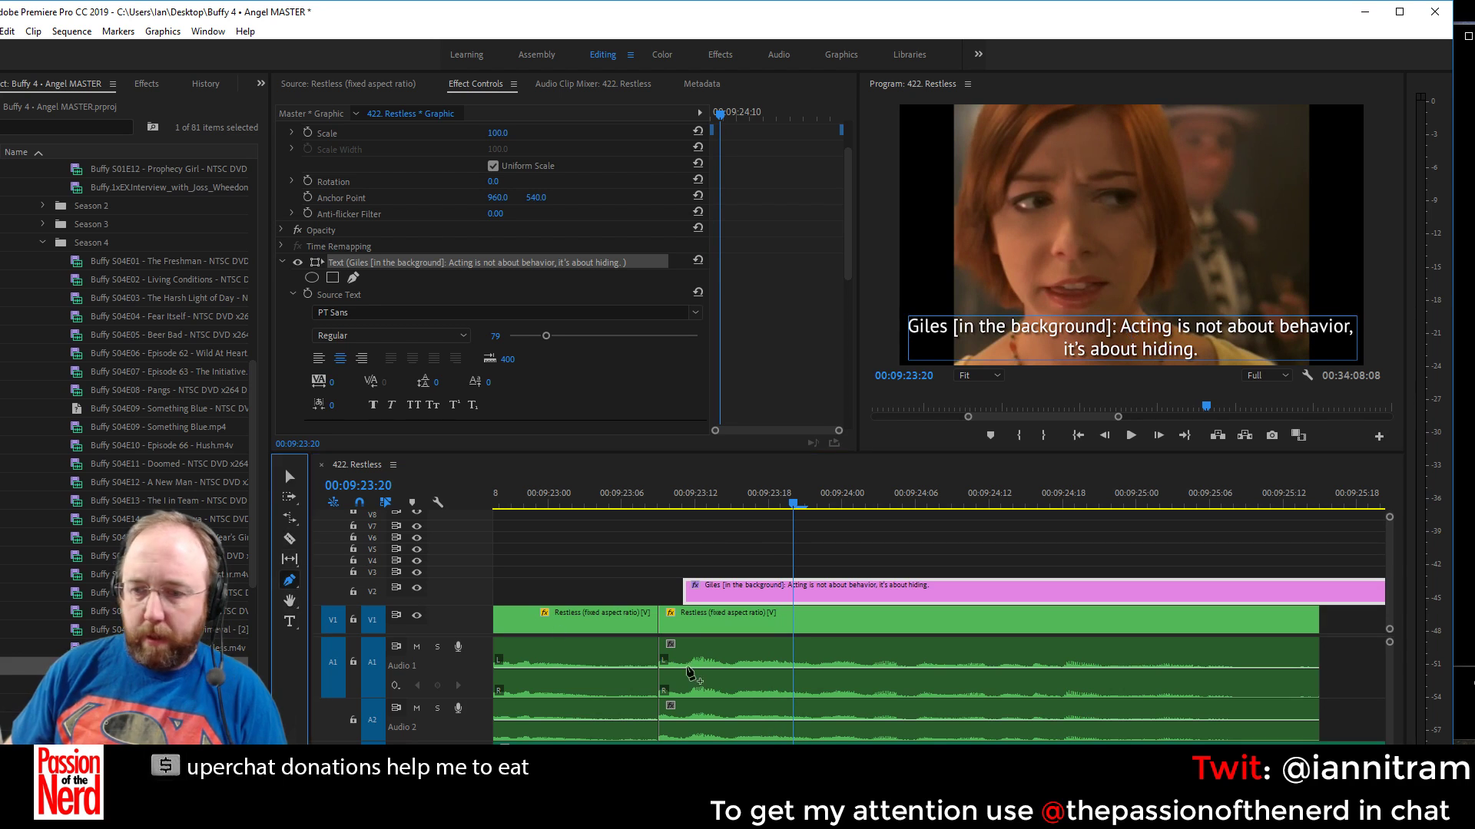
left_click(793, 668)
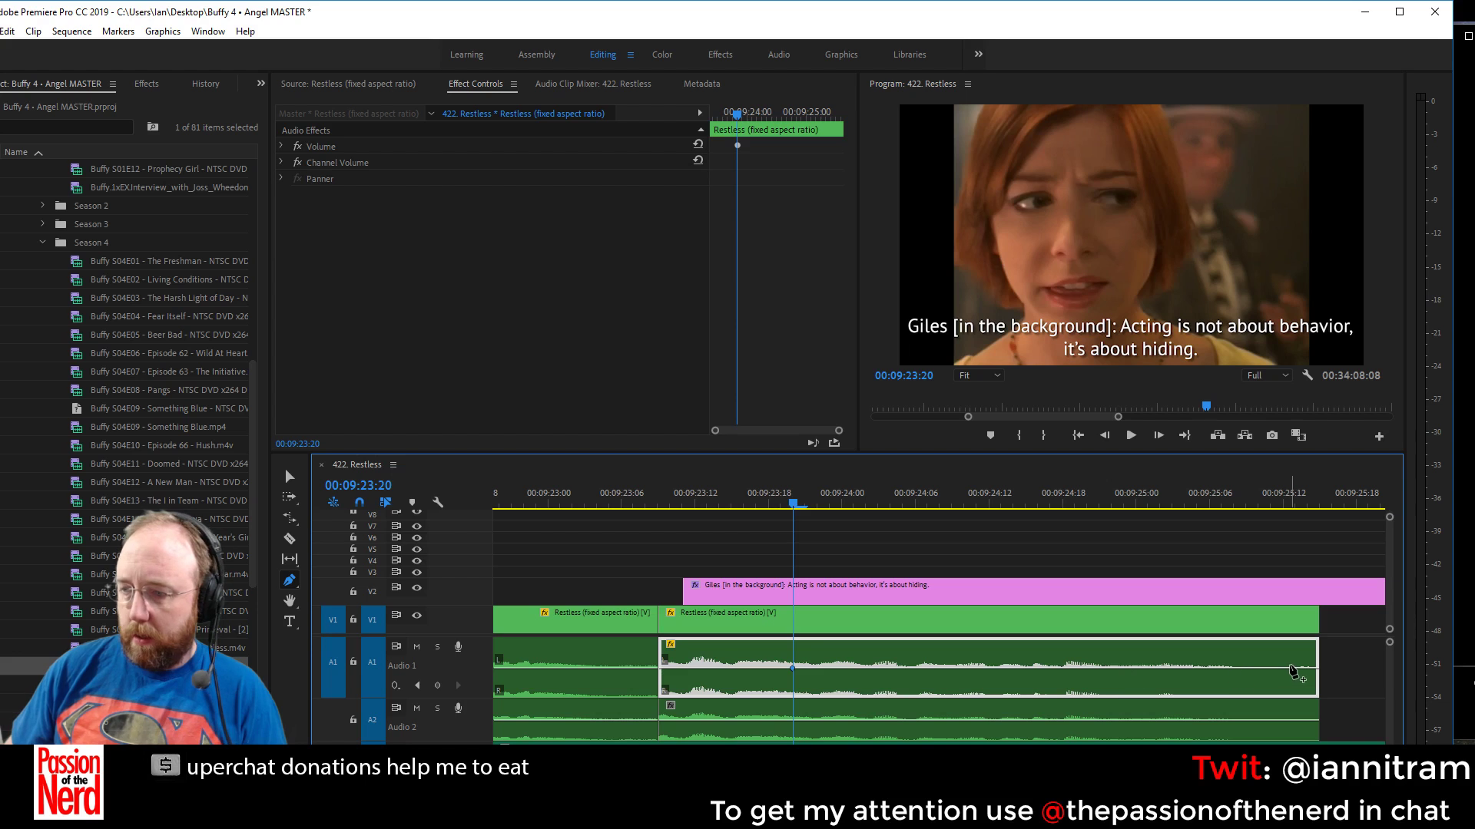
left_click_drag(1315, 667, 1315, 645)
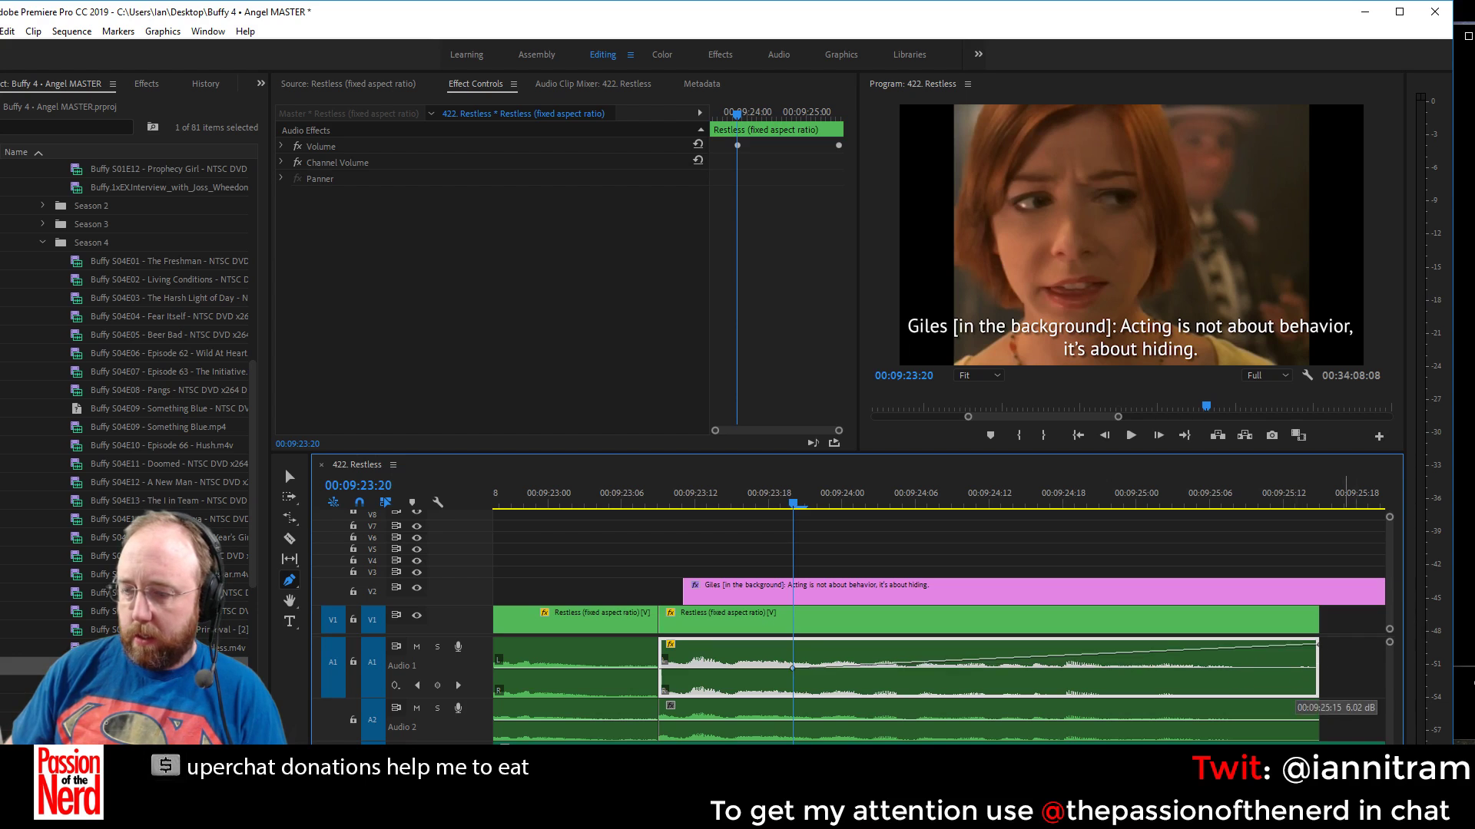
key("space")
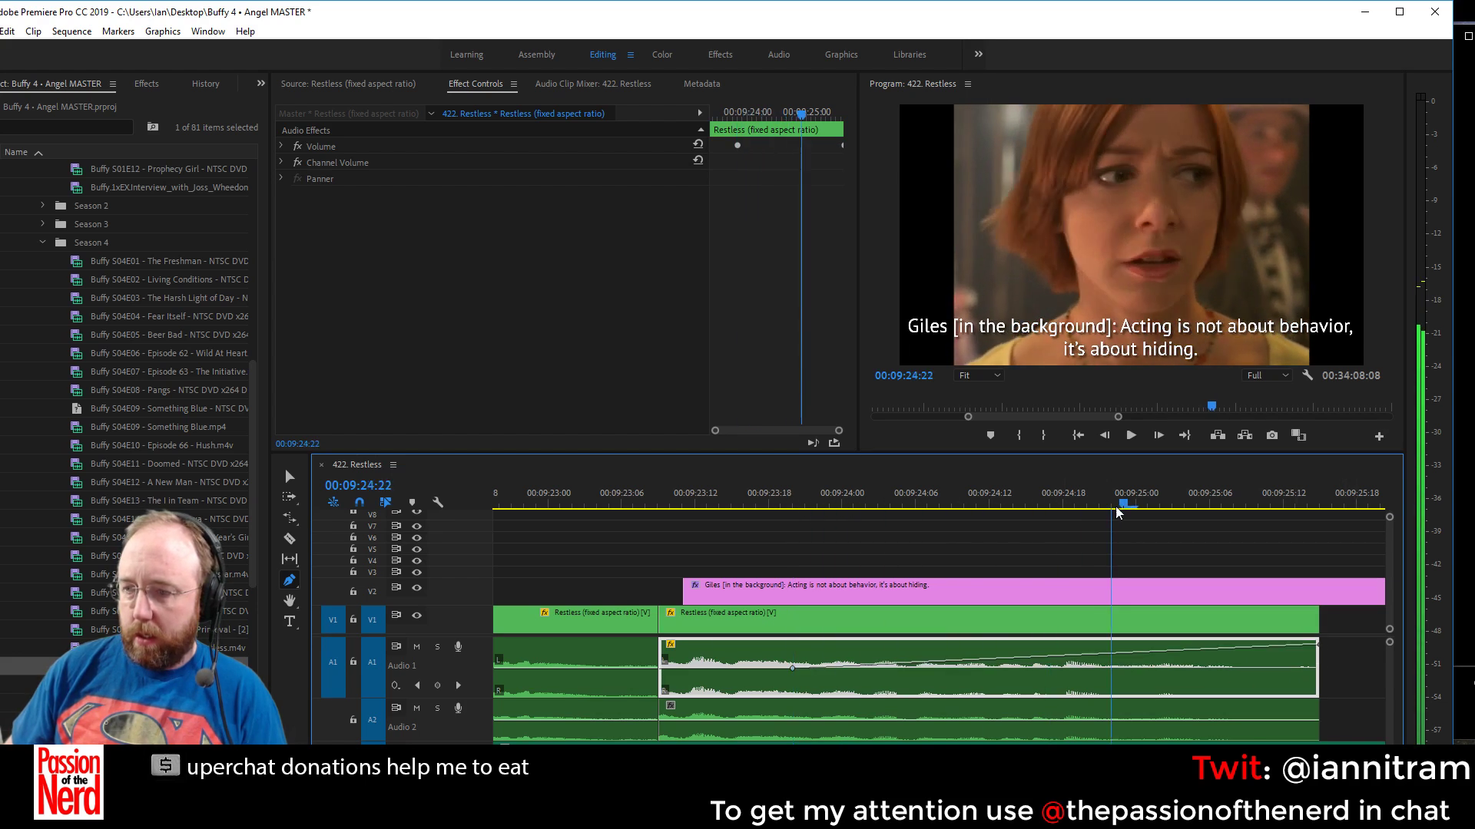
key("space")
left_click_drag(1118, 506, 927, 507)
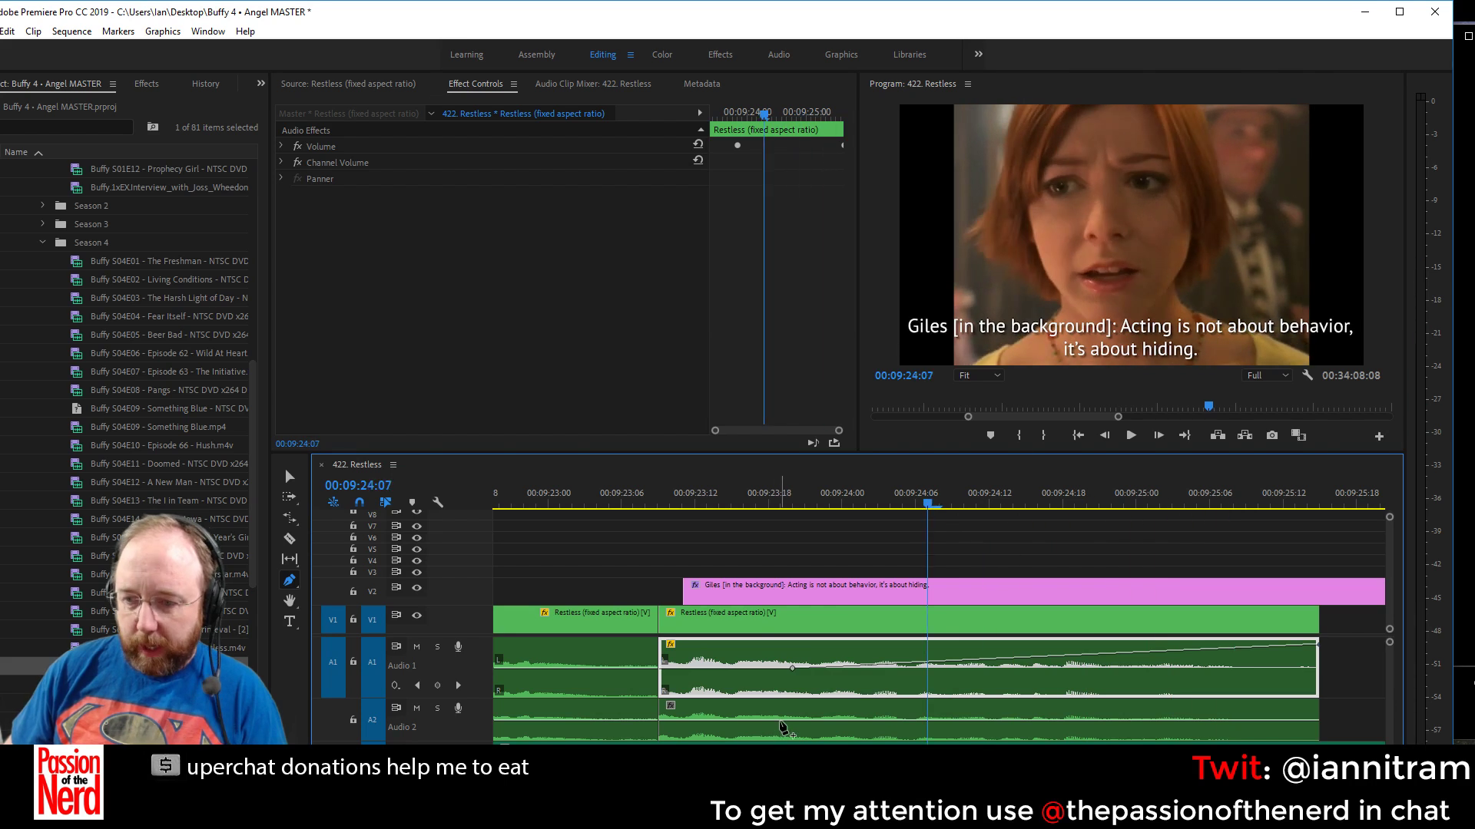
Add a matching rising volume ramp to the last Restless clip's Audio 2 track and save the project
left_click(788, 720)
left_click_drag(1317, 720, 1317, 704)
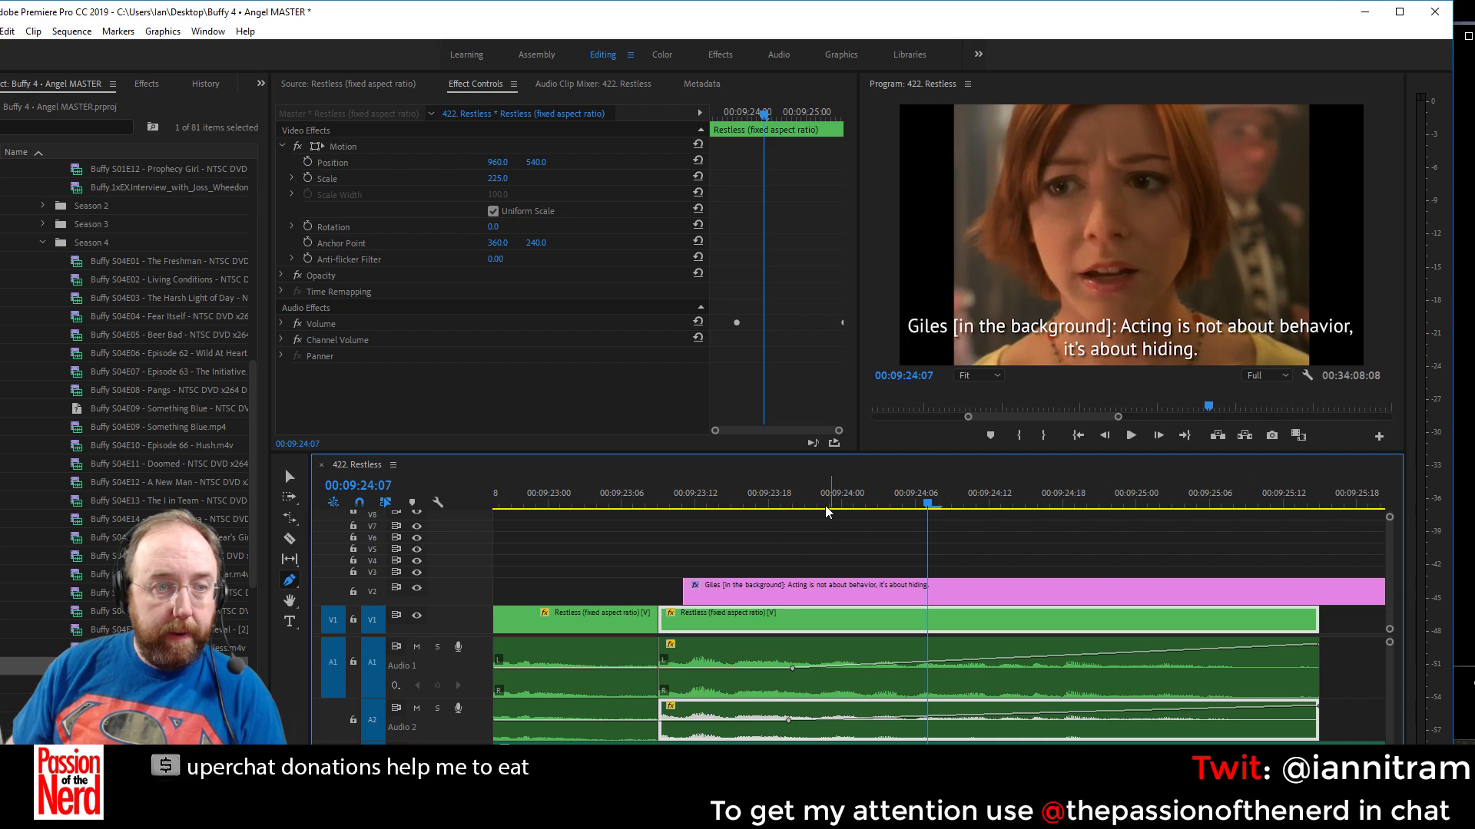
key("ctrl+s")
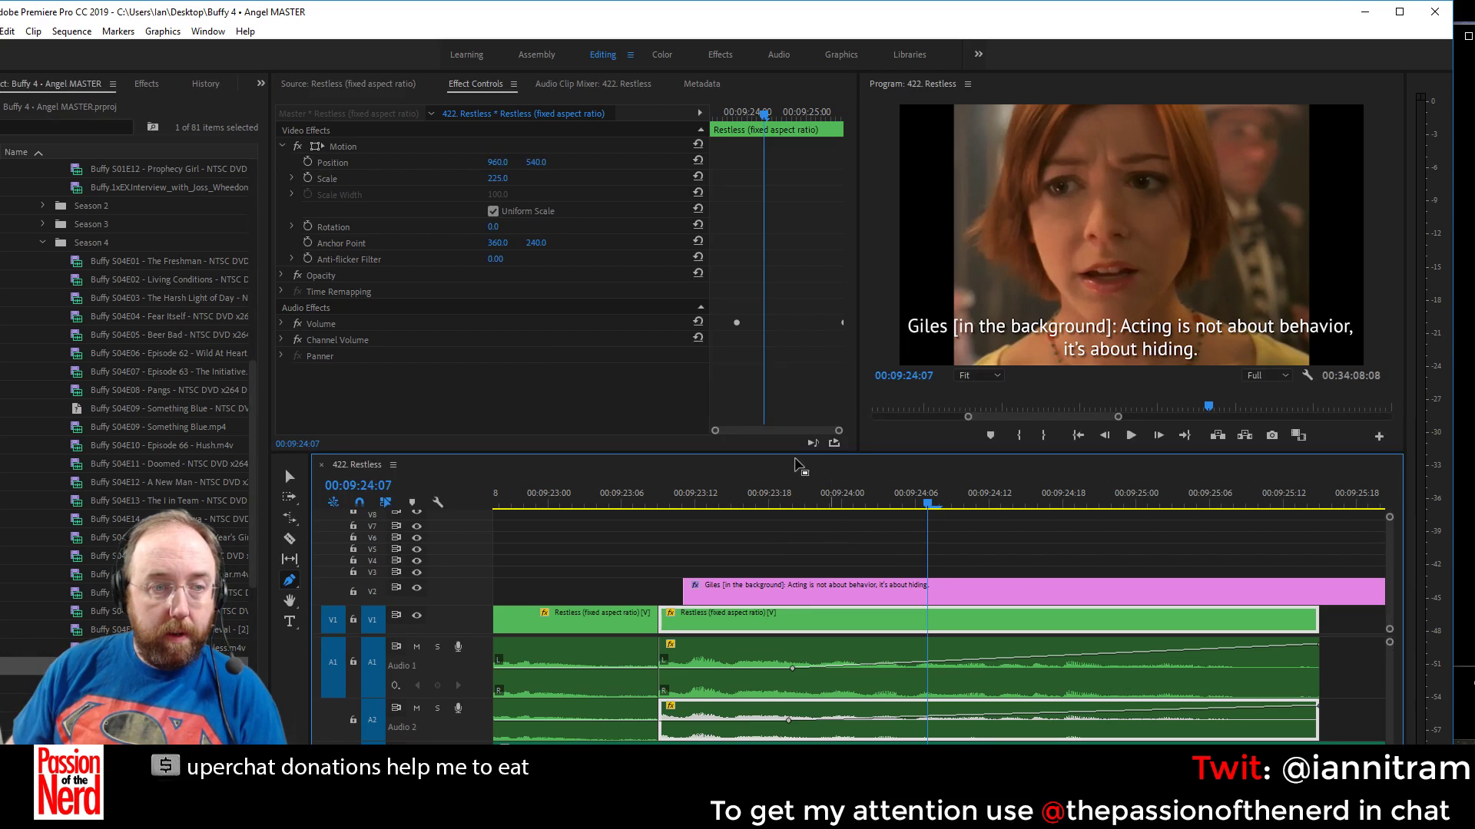
Play back the last Restless clip to check the rising volume against the caption
left_click(642, 501)
key("space")
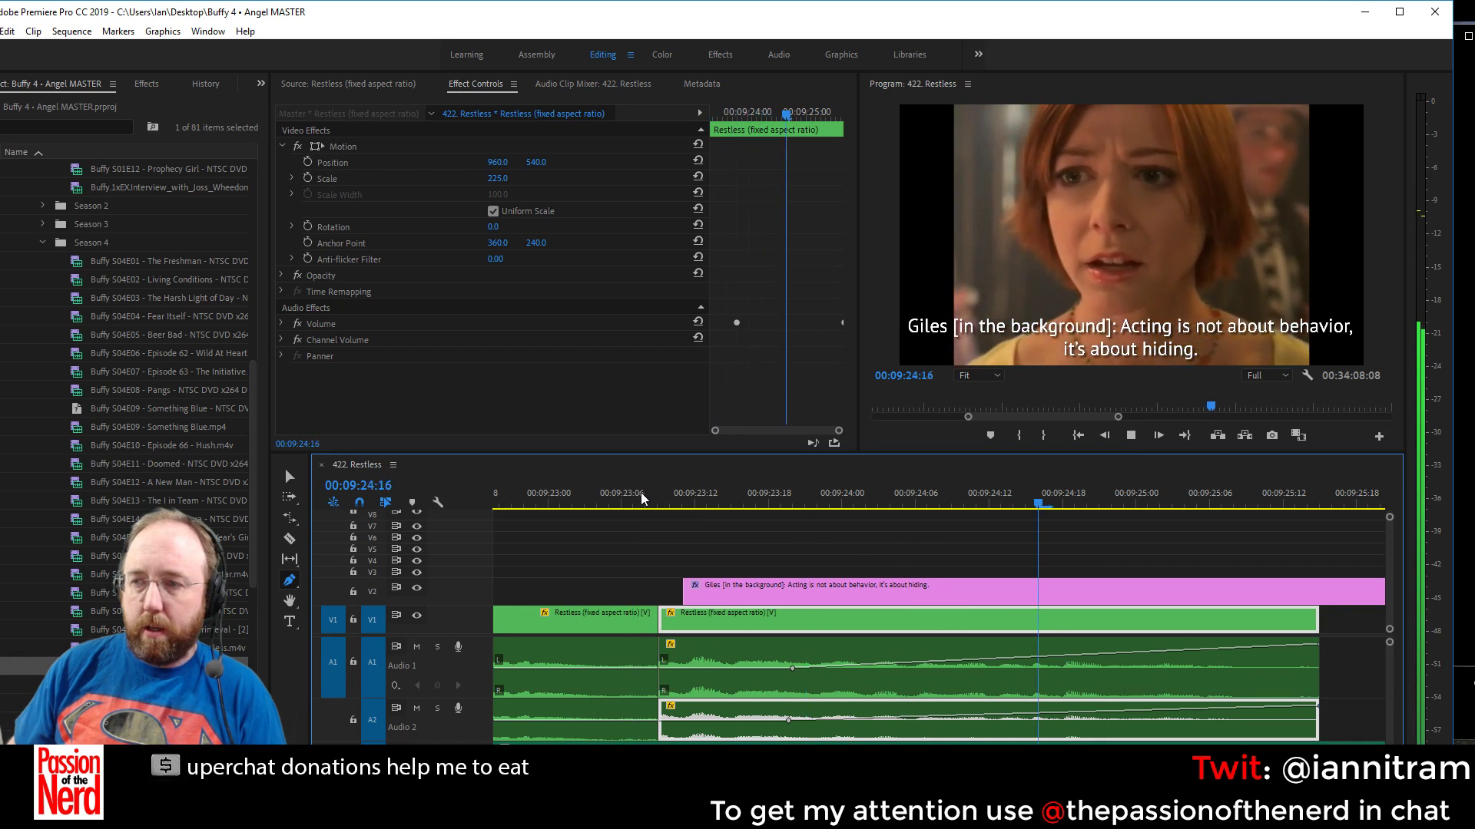
key("space")
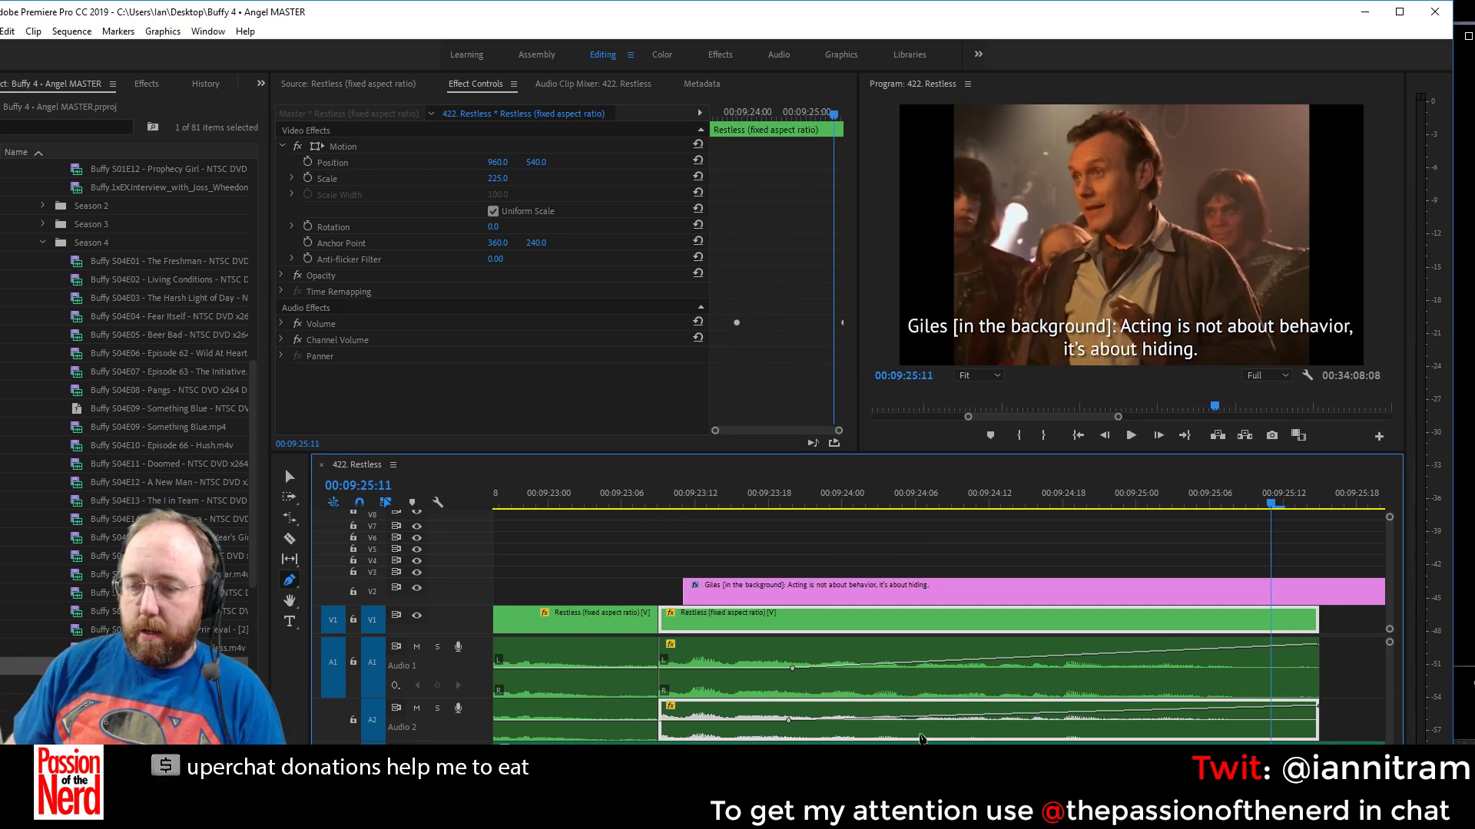
Trim the end of the Giles caption to the end of the last Restless clip and save the project
key("minus")
key("minus")
key("minus")
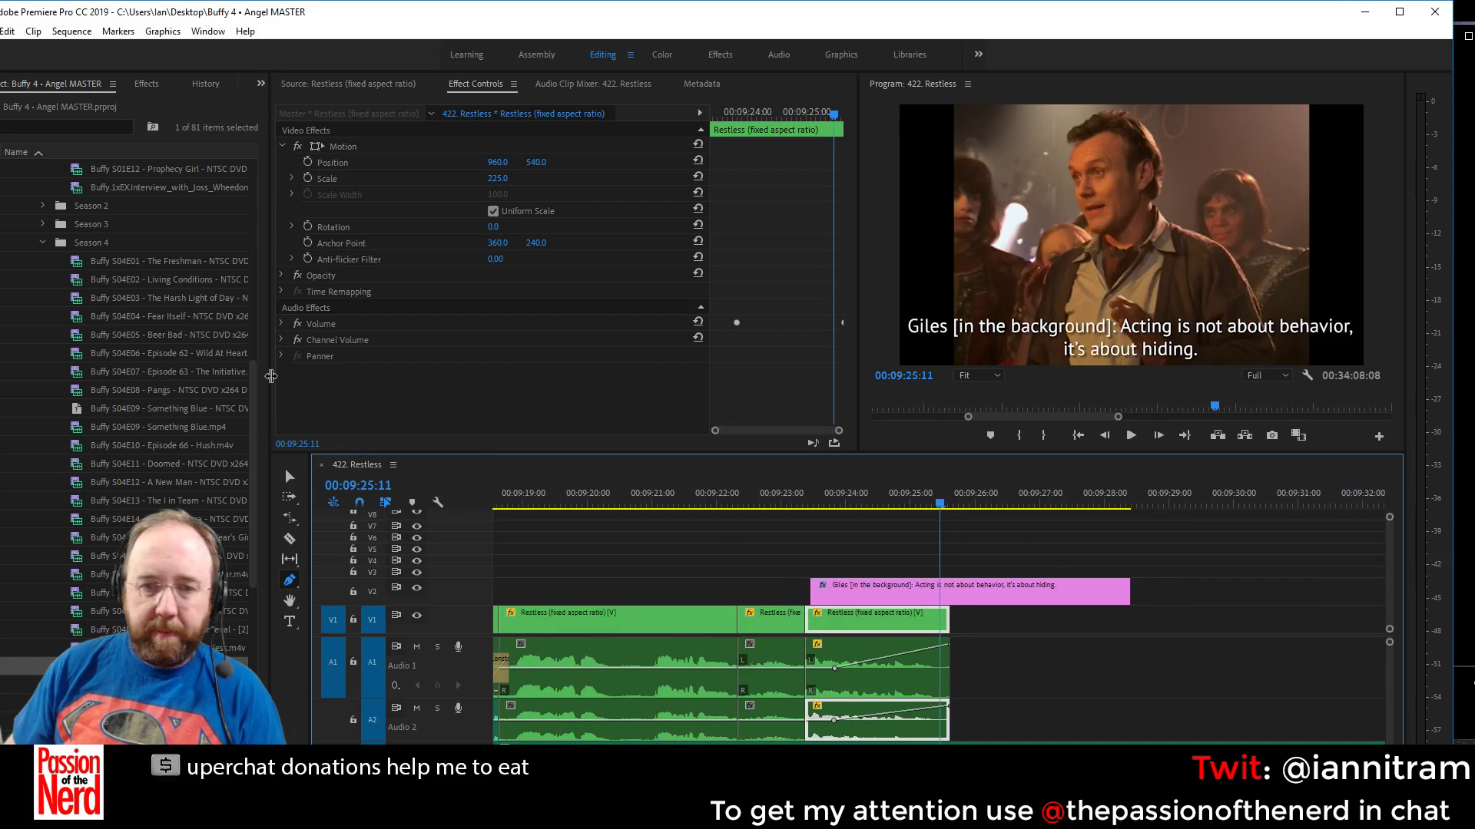
left_click(289, 477)
left_click_drag(1126, 595, 950, 595)
key("ctrl+s")
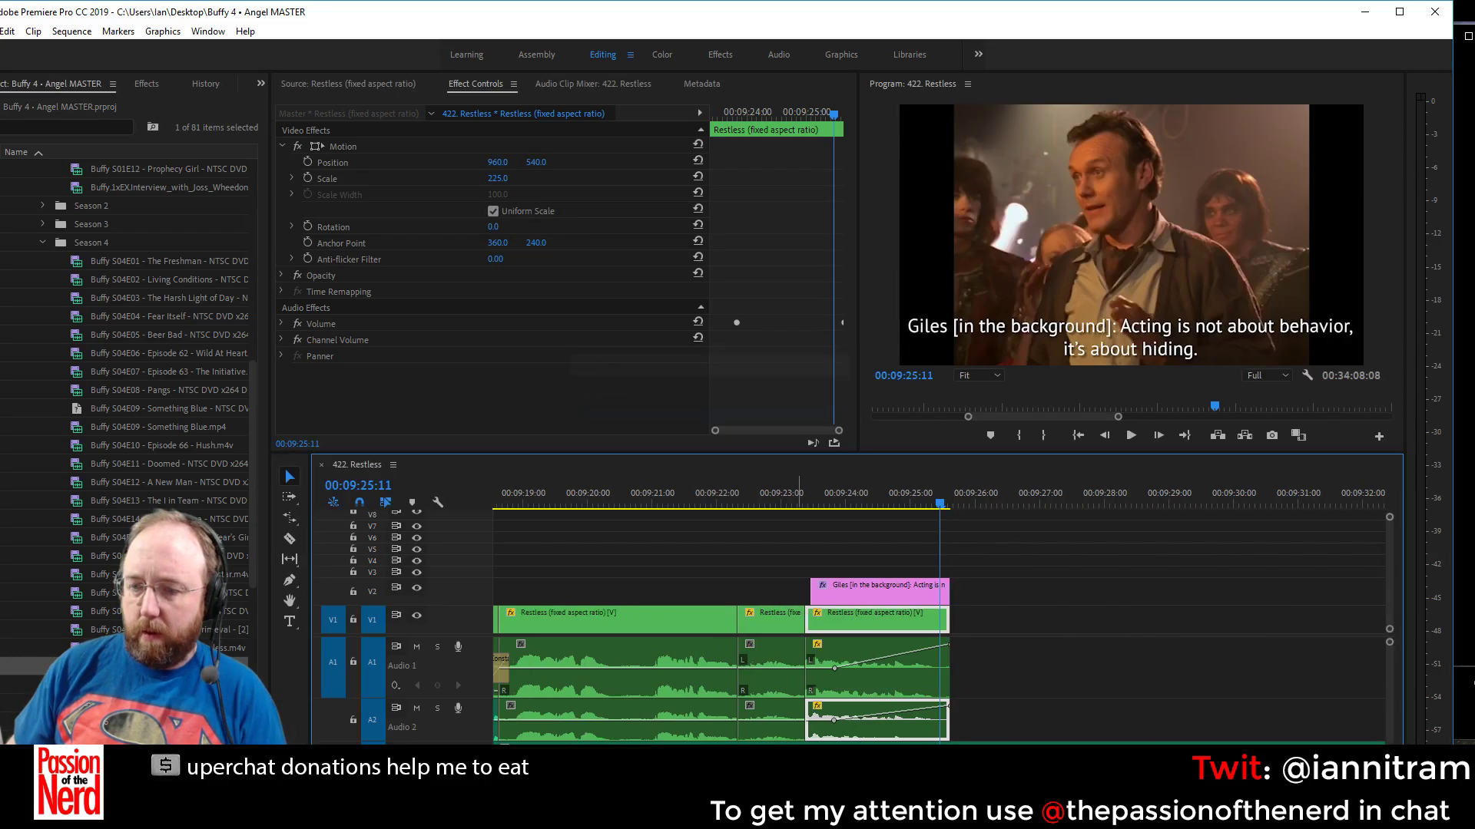
Move the 501.wav narration on Audio 2 back to start right after the last Restless clip, and save the project
key("minus")
key("minus")
key("minus")
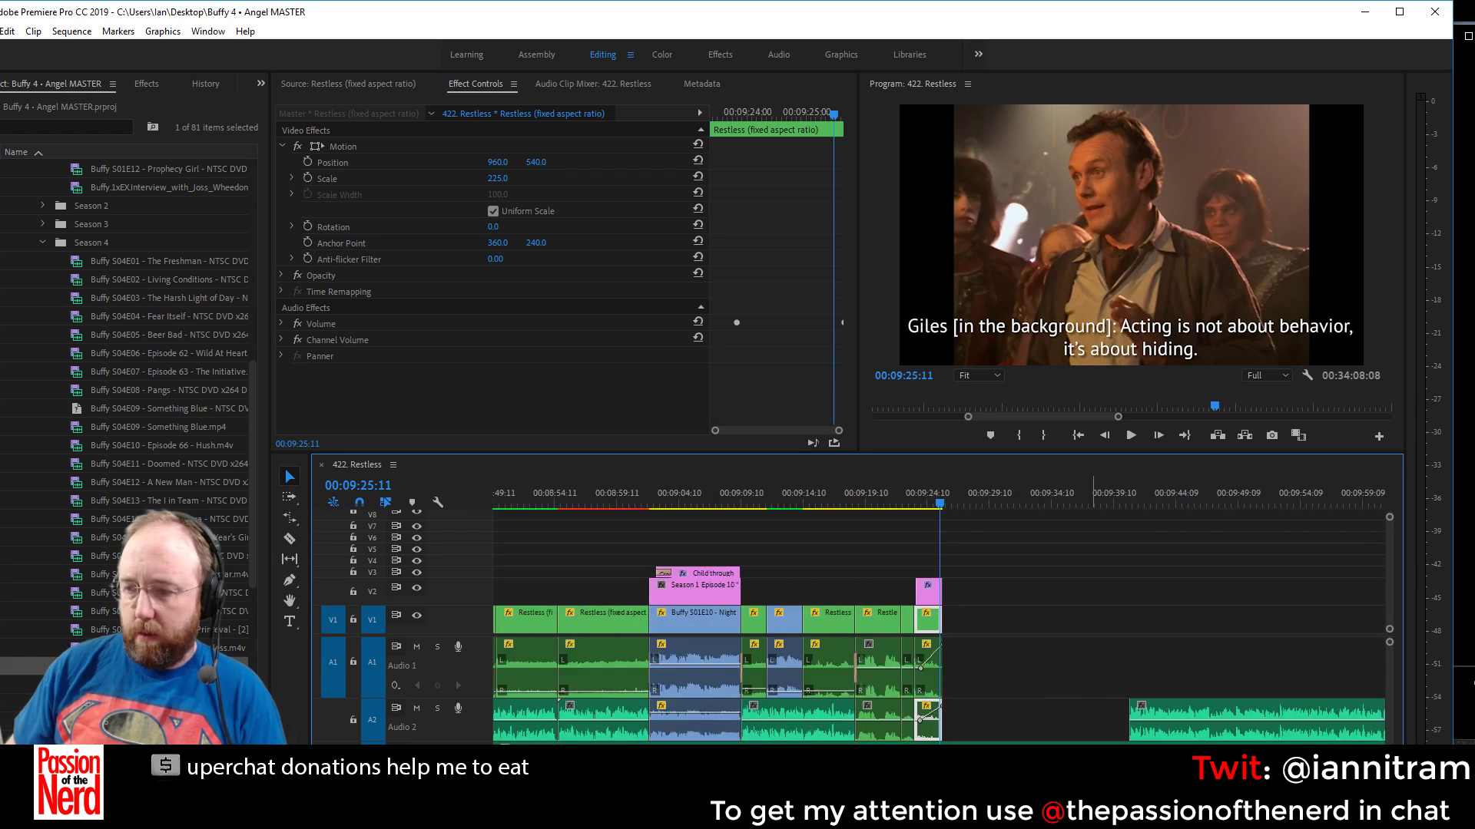
left_click_drag(1149, 708, 963, 707)
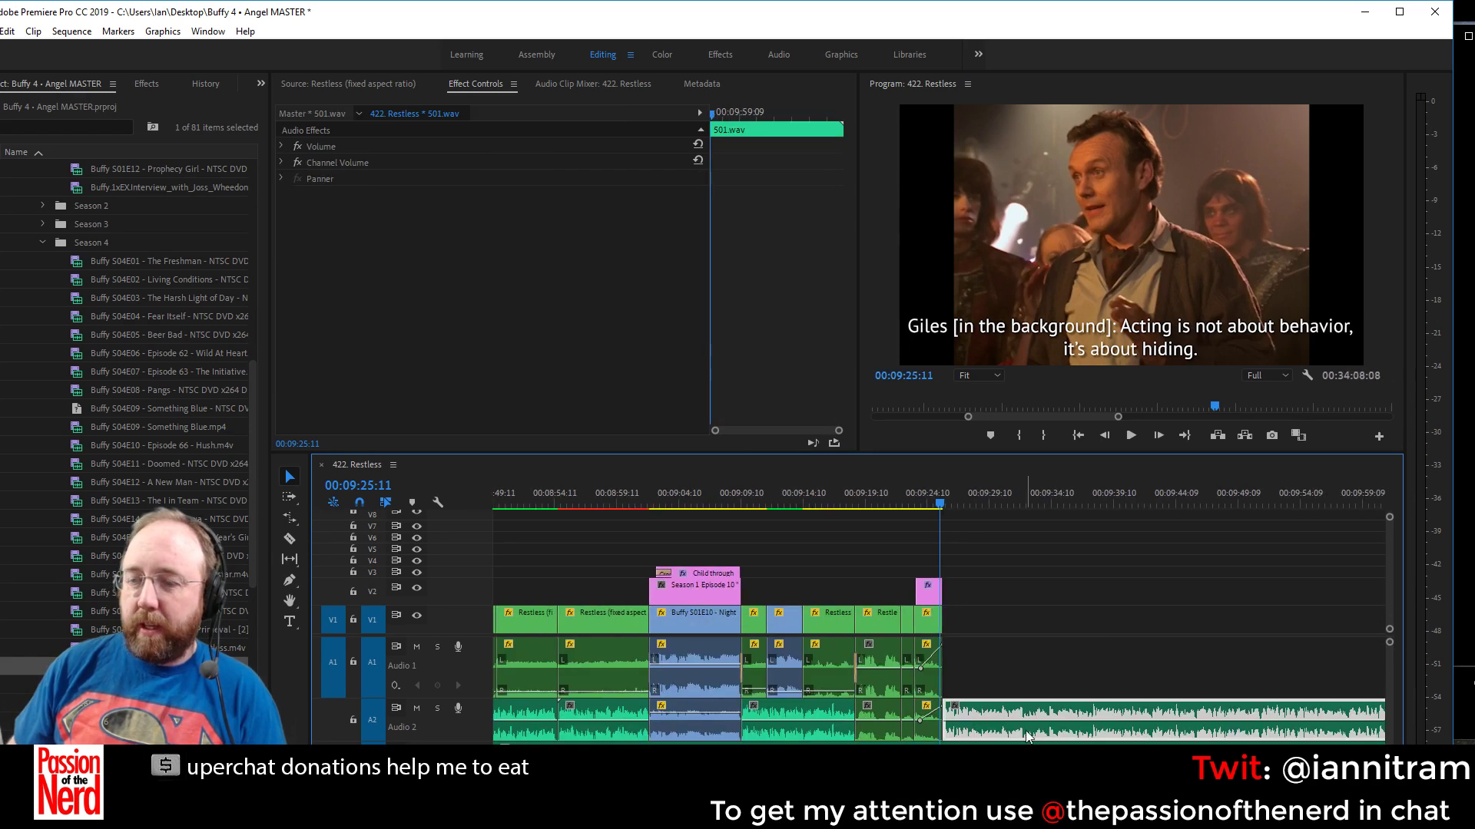
key("ctrl+s")
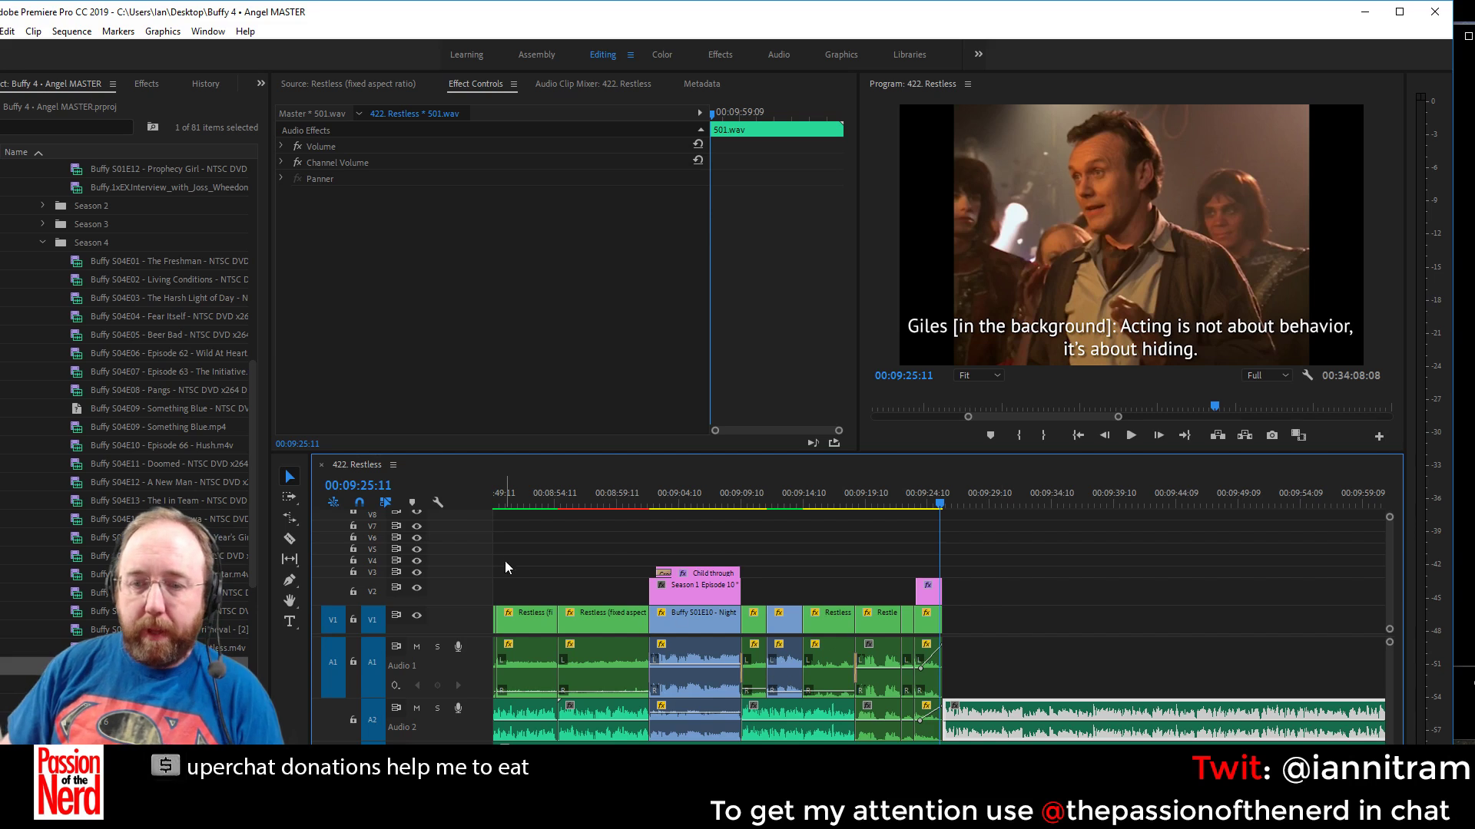
Select the clips and graphics from the Restless clip near 00:08:51 through the captioned one and render the selection
left_click_drag(507, 569, 1020, 682)
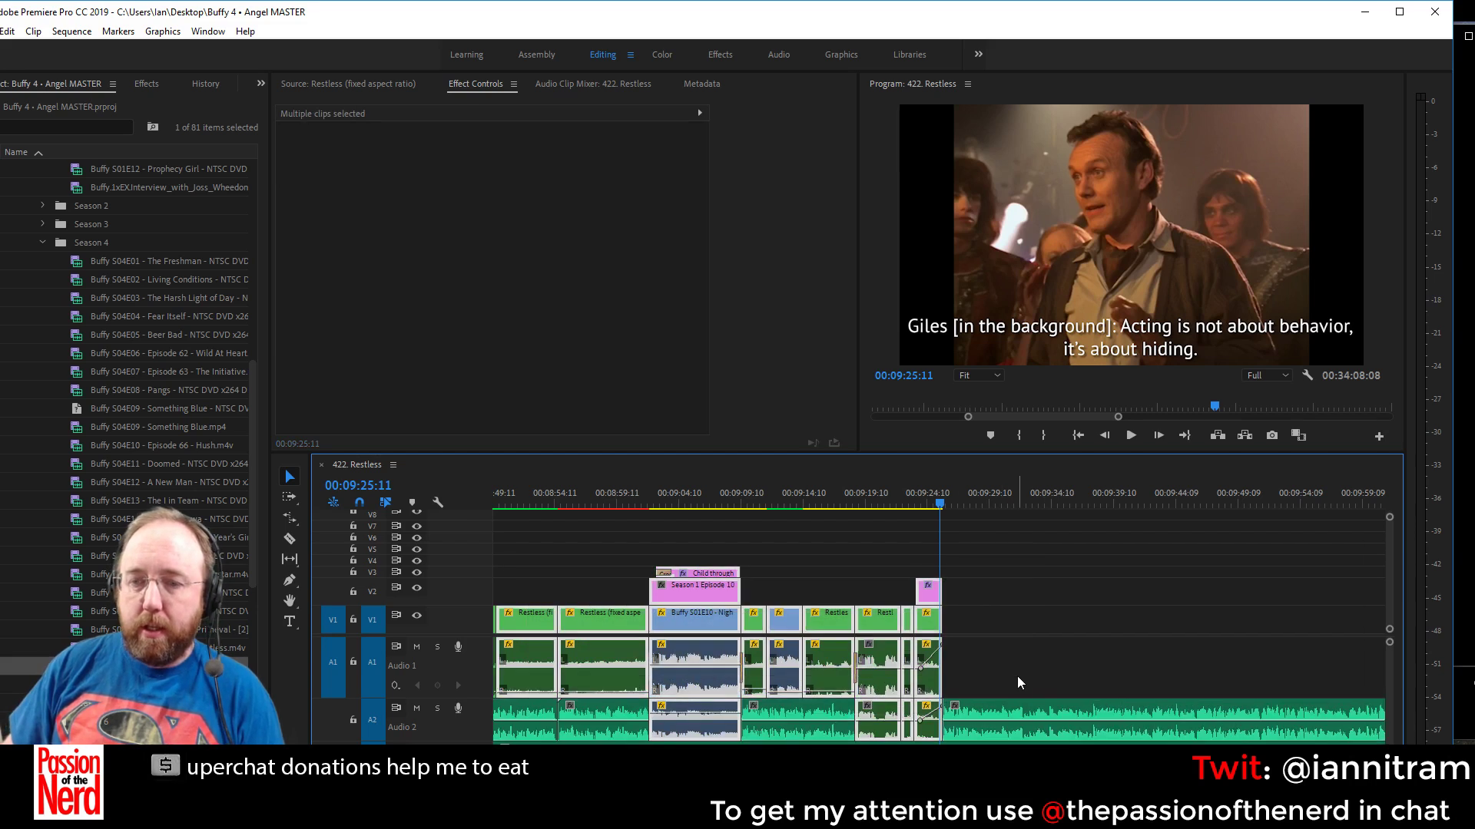
left_click(72, 31)
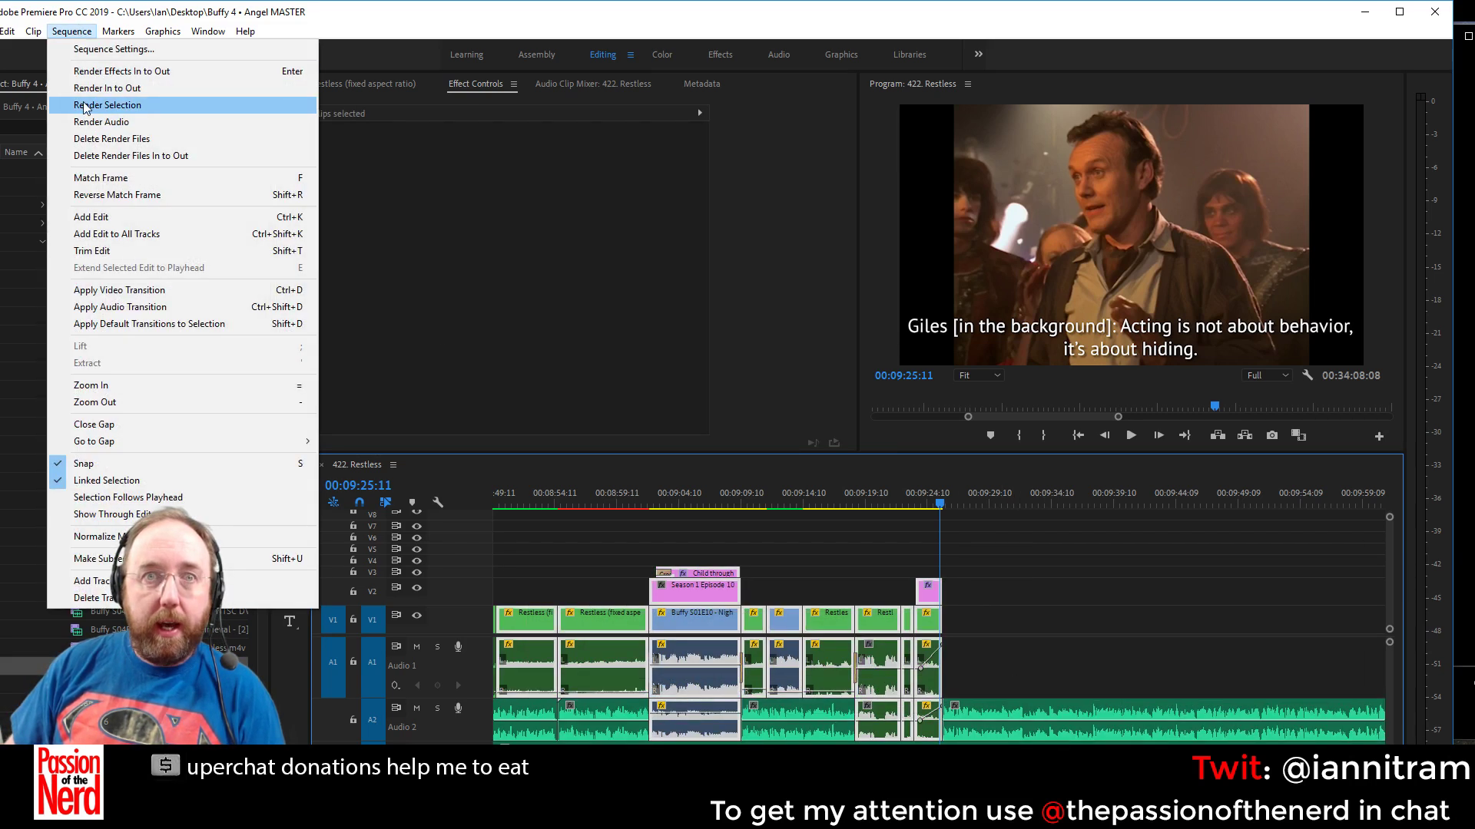
left_click(84, 107)
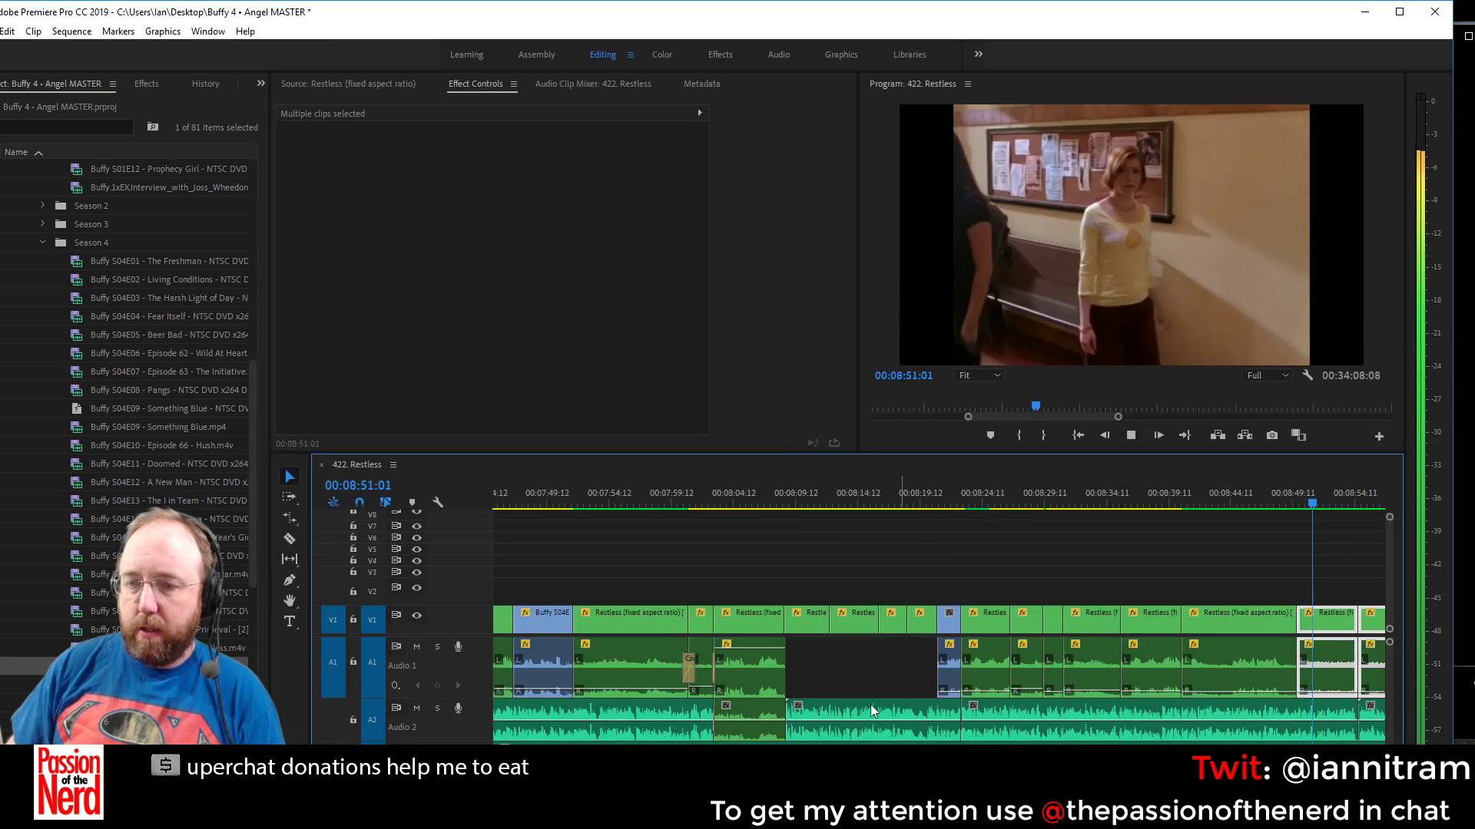
Play back the rendered section to just past the end of the last Restless clip to review the edit
key("space")
scroll(939, 615, "down", 10)
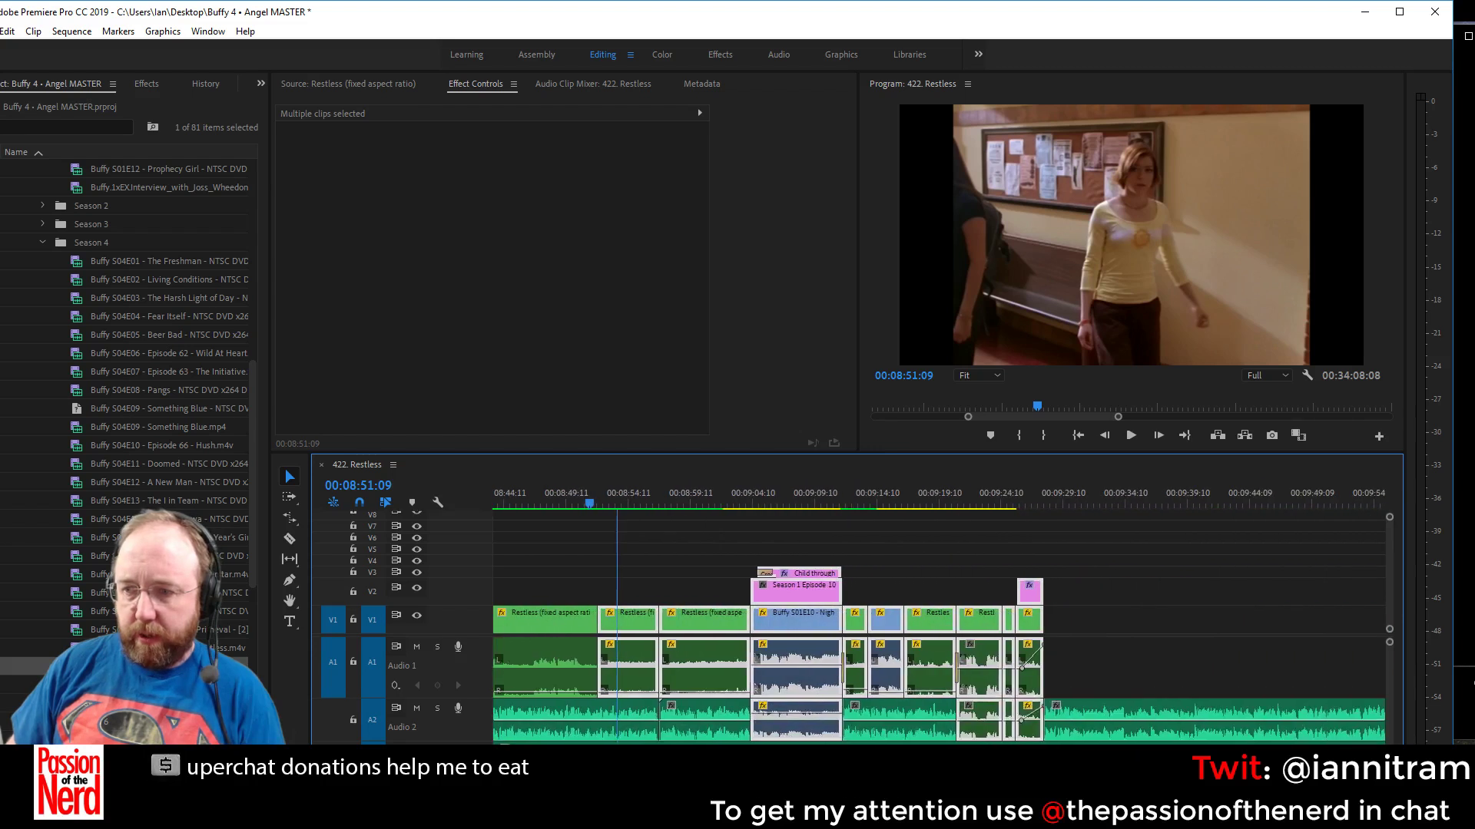
key("space")
key("space")
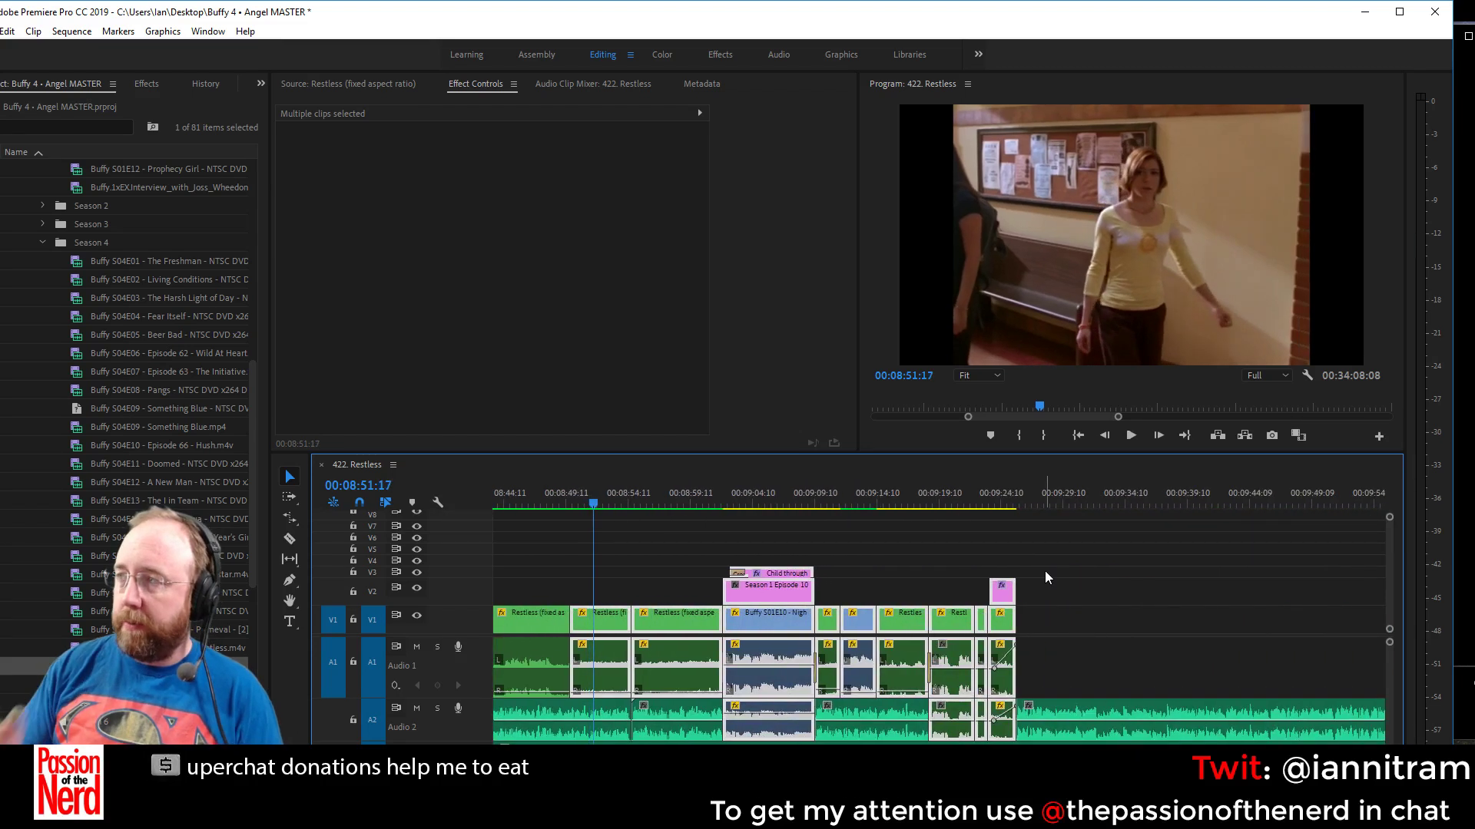
key("space")
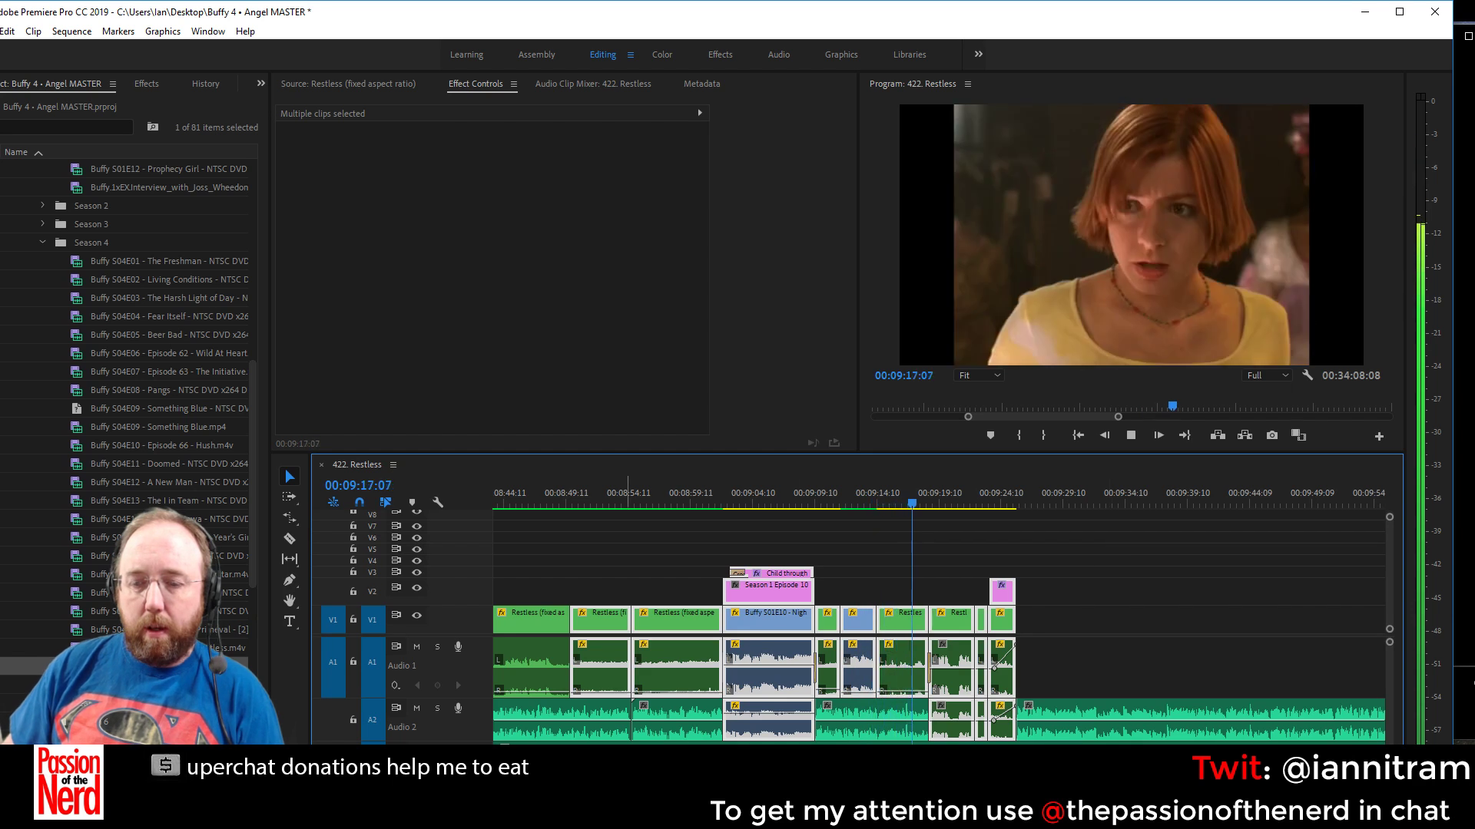
scroll(828, 676, "down", 3)
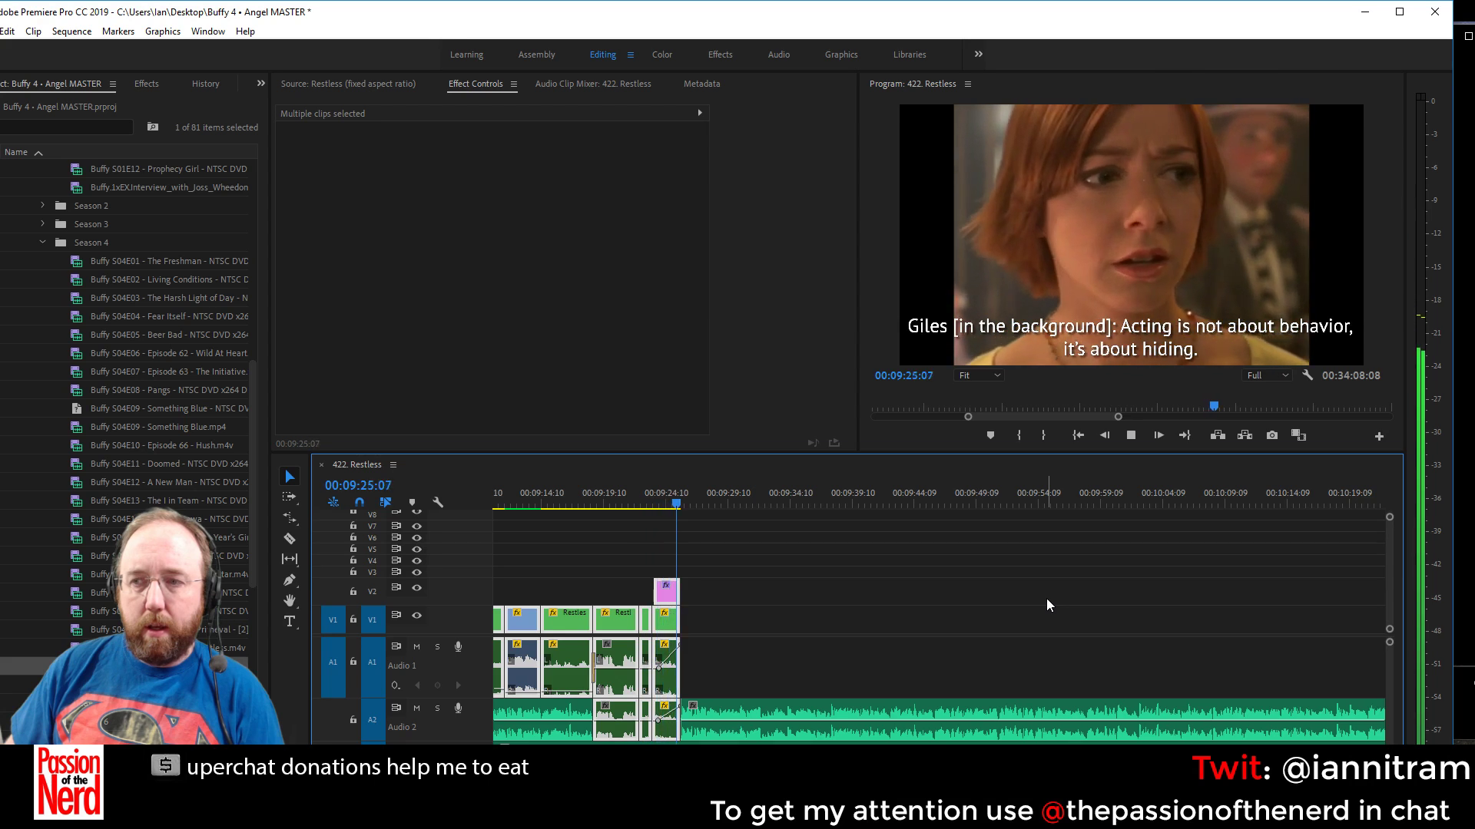
key("space")
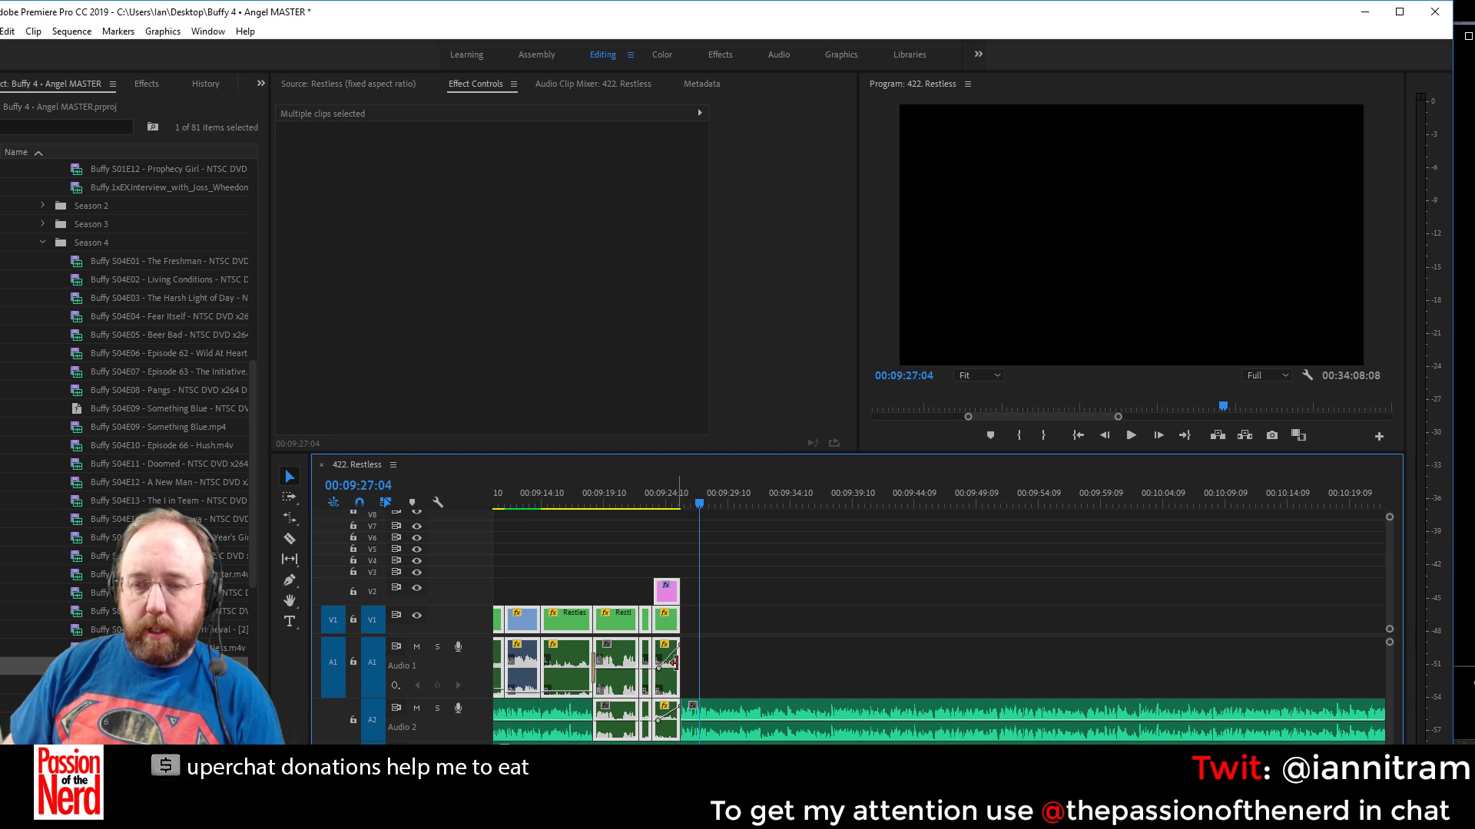
Unlink the last Restless clip and extend its video and Audio 1 to the playhead at 00:09:27:04
right_click(671, 622)
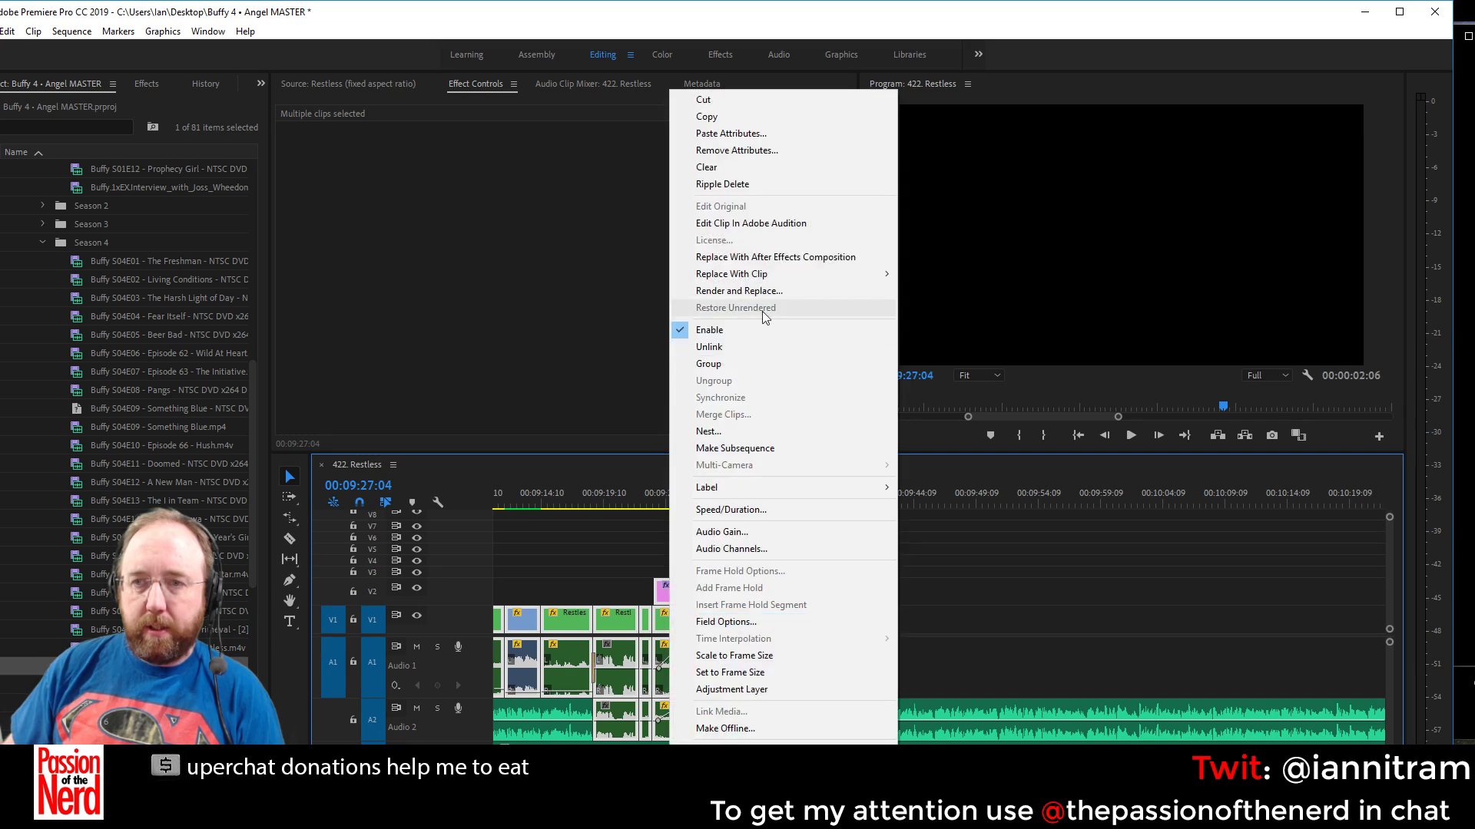
left_click(878, 644)
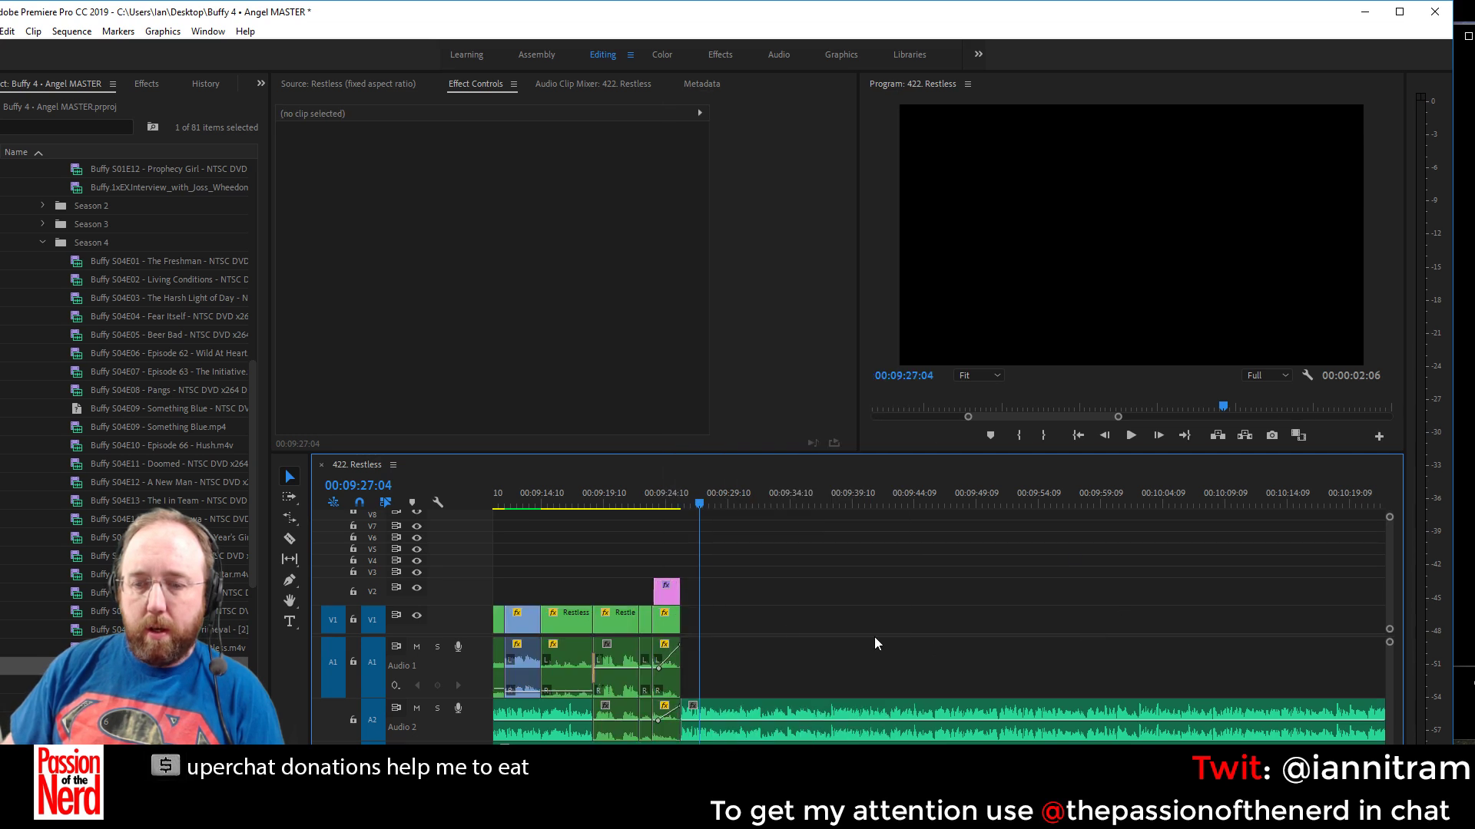
right_click(674, 622)
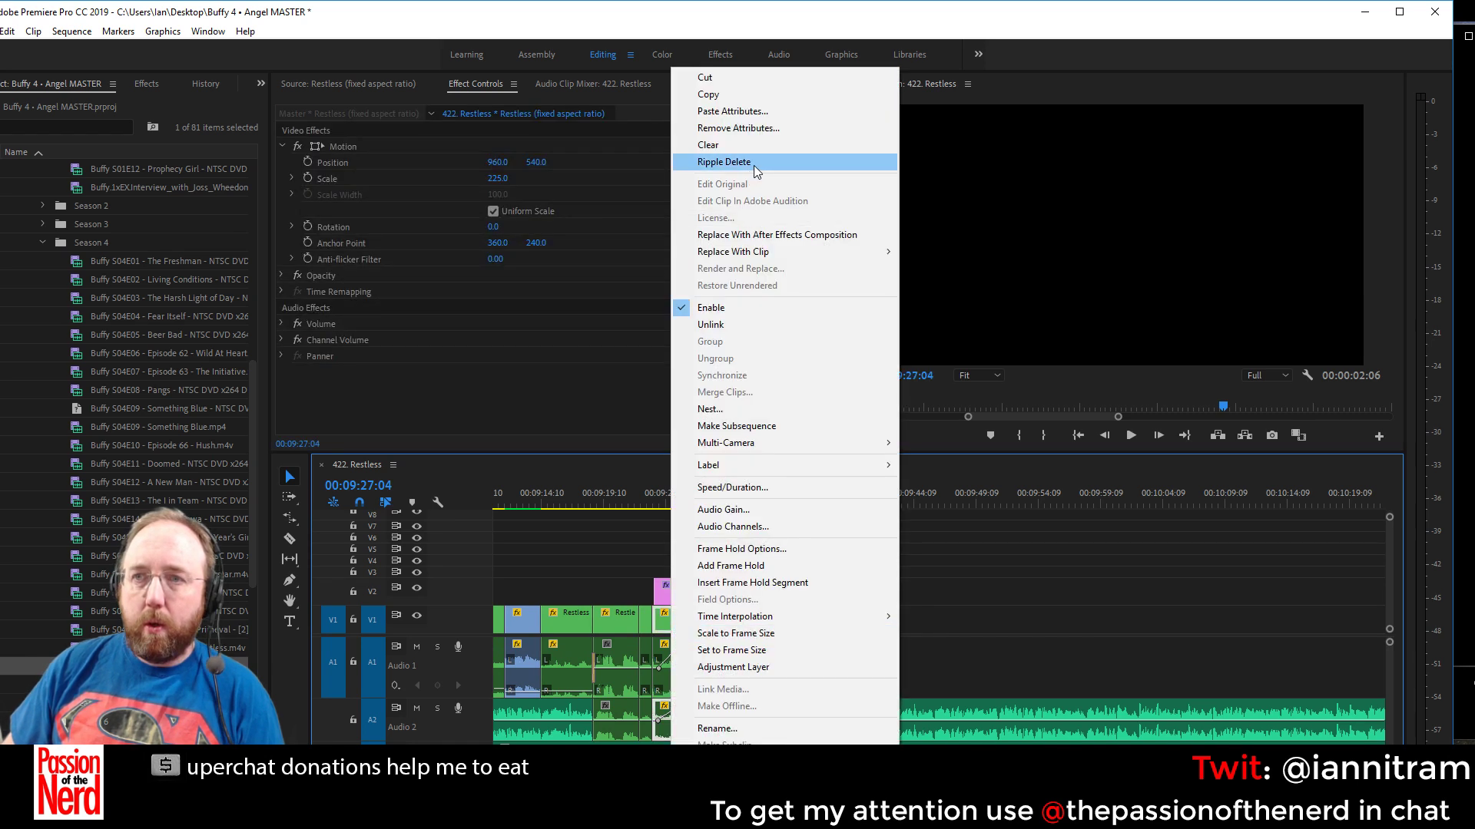
left_click(752, 326)
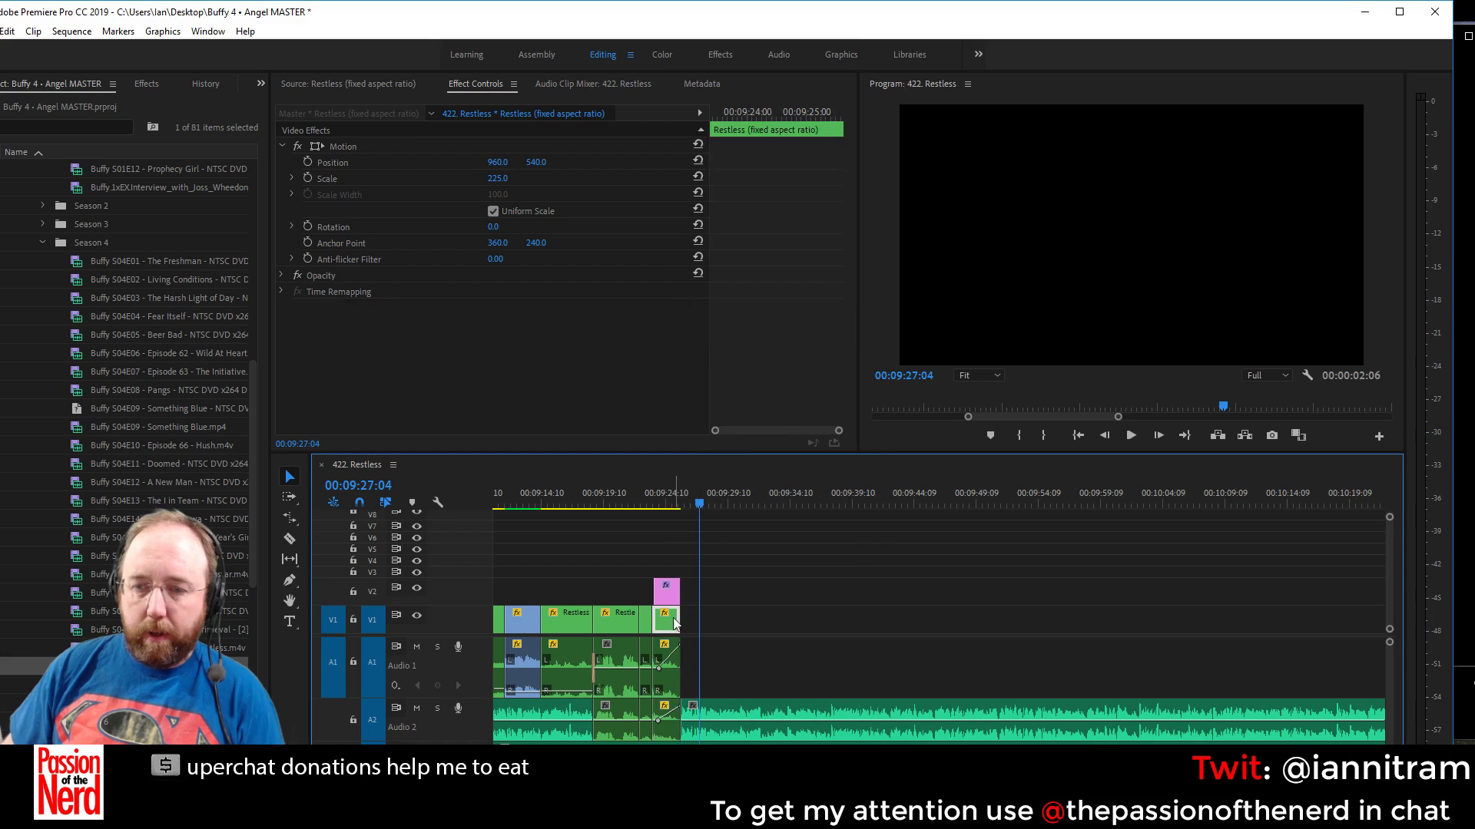
left_click_drag(676, 622, 699, 662)
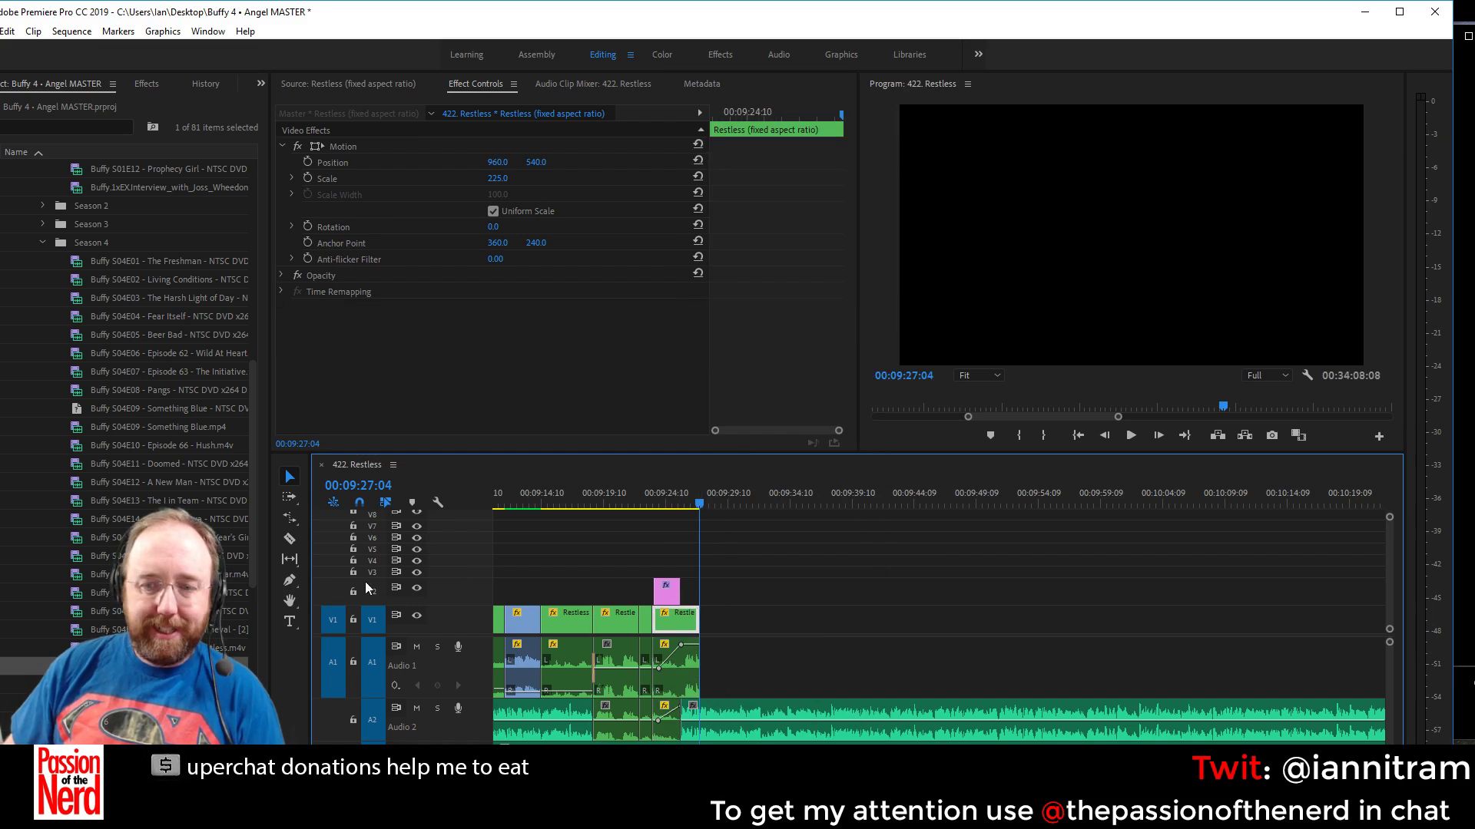
Split the extended Audio 1 clip at the caption's end, lower the new piece's volume to about -16 dB, and save the project
left_click(291, 537)
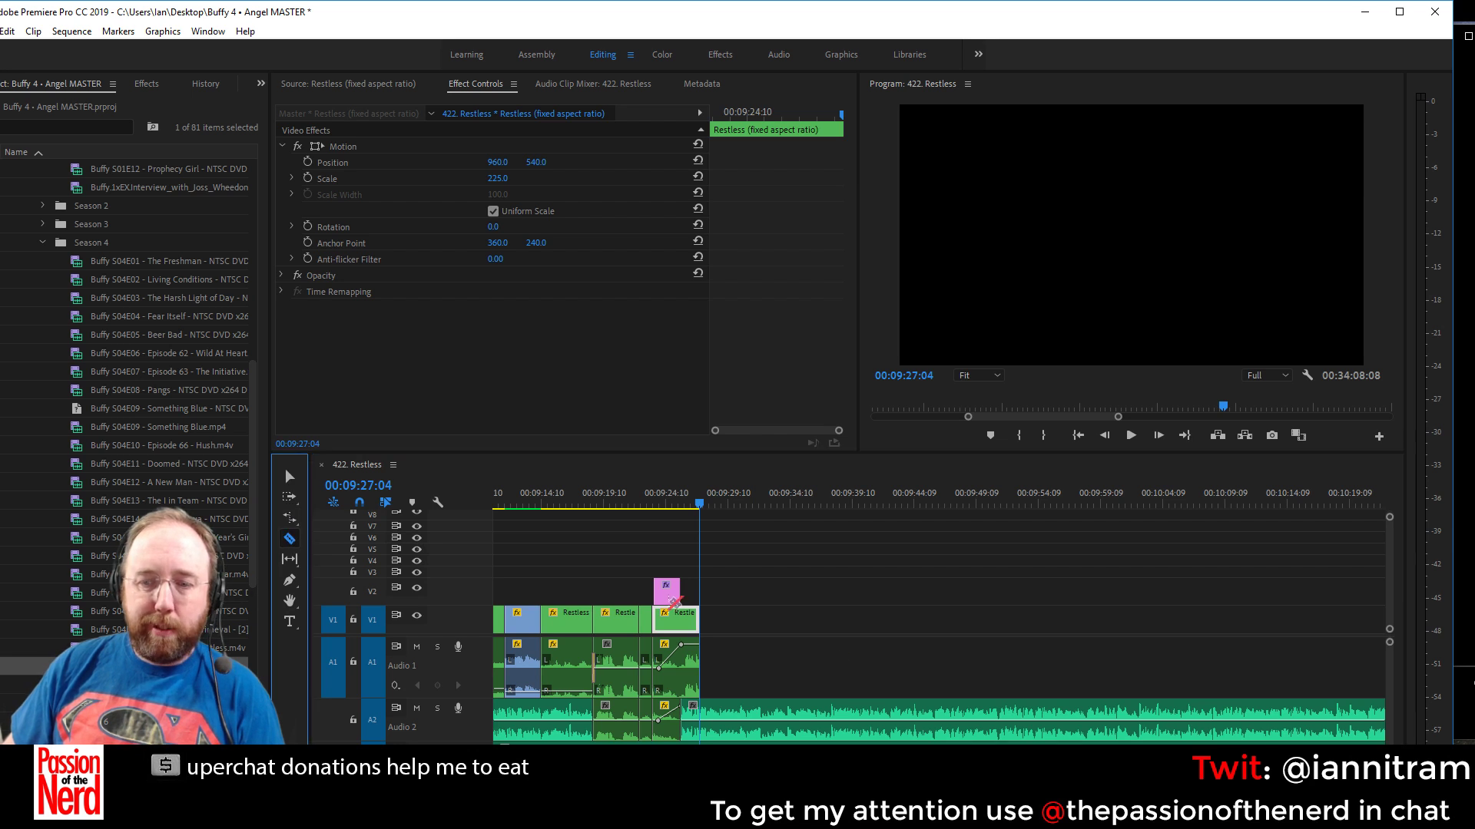
left_click(689, 688)
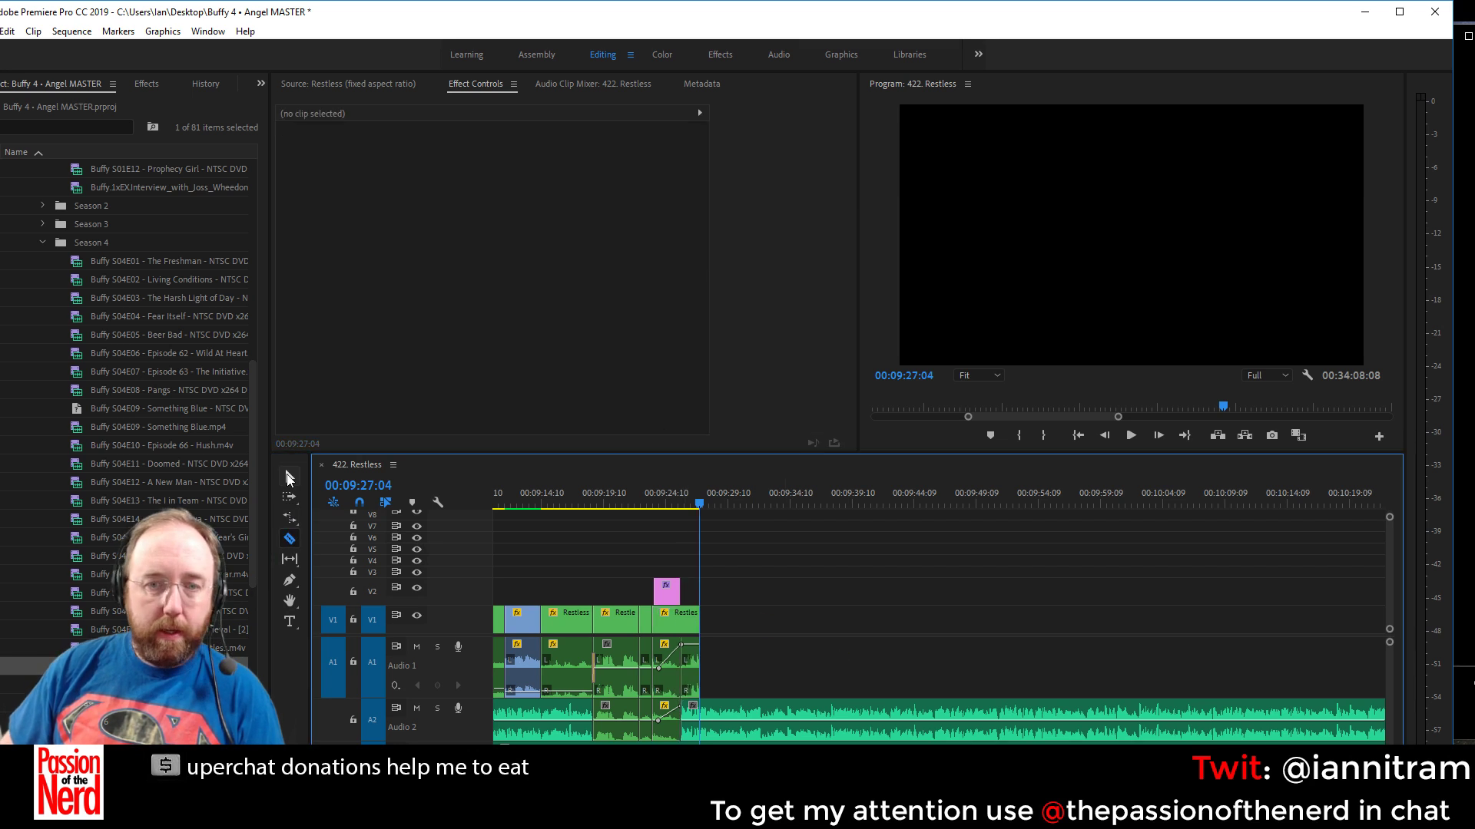
key("v")
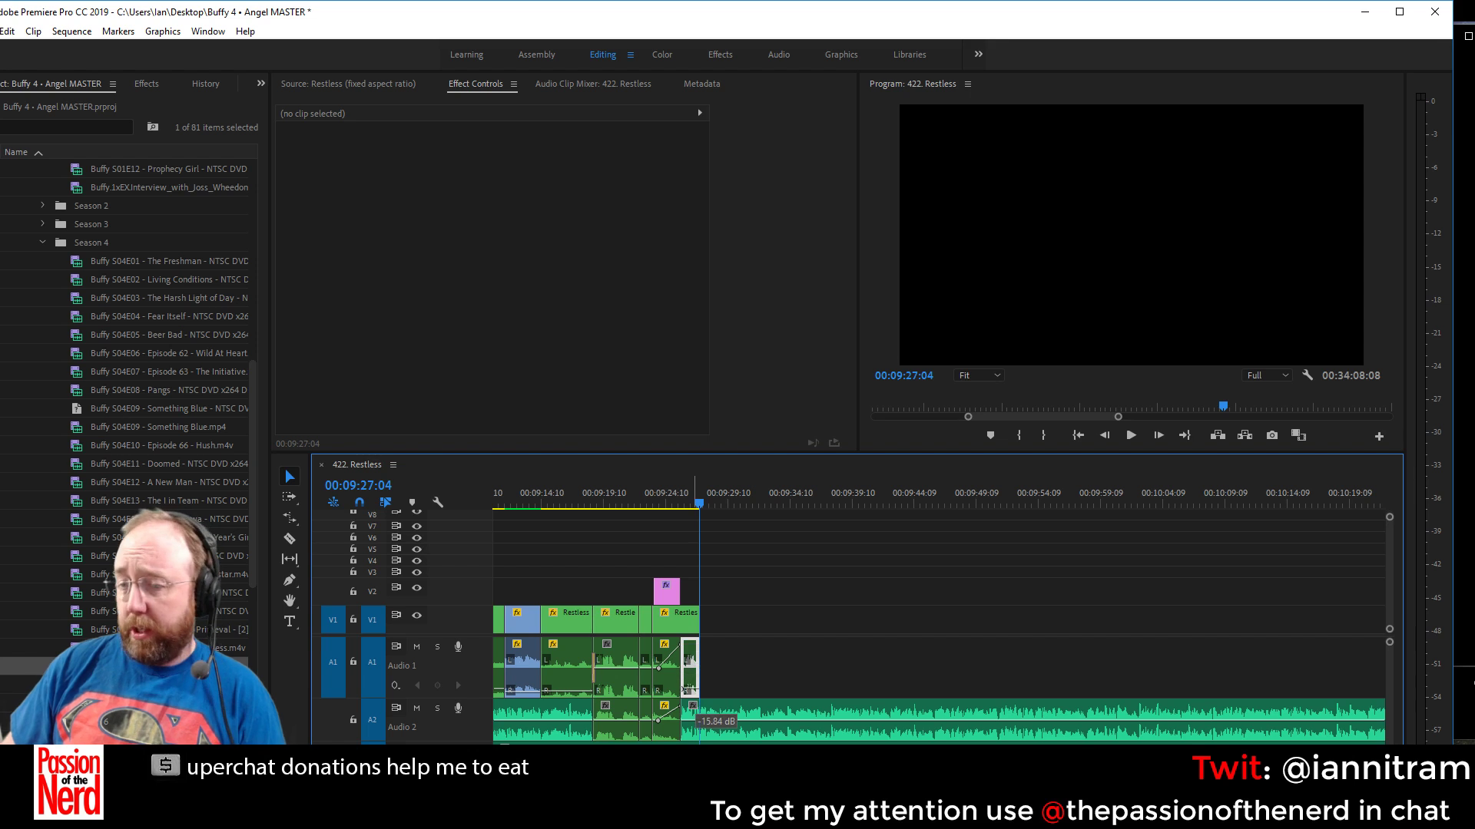
left_click(689, 662)
key("ctrl+s")
left_click(737, 680)
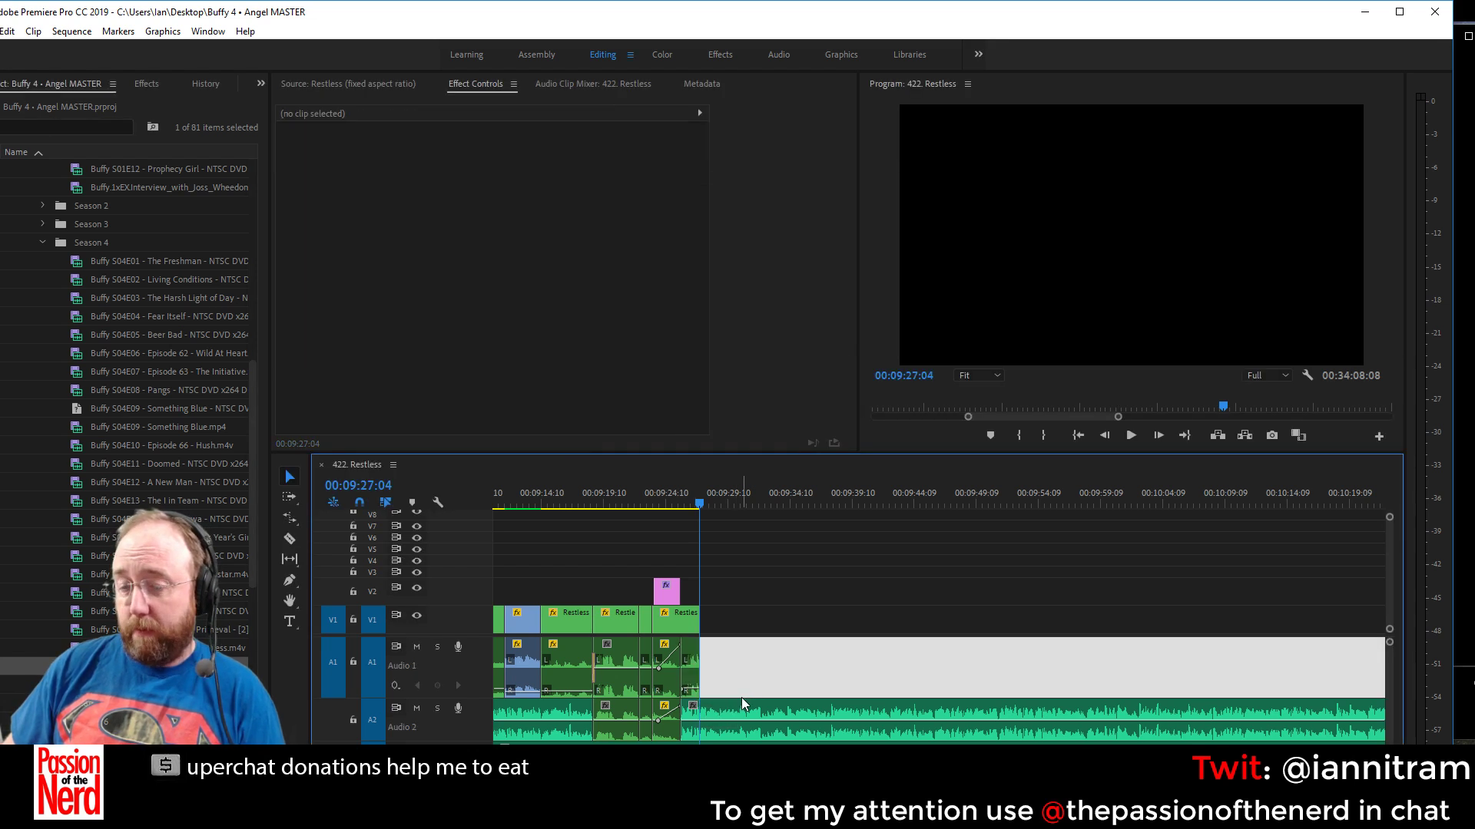
Extend the Giles caption graphic on V2 to the end of the last Restless clip
left_click(763, 617)
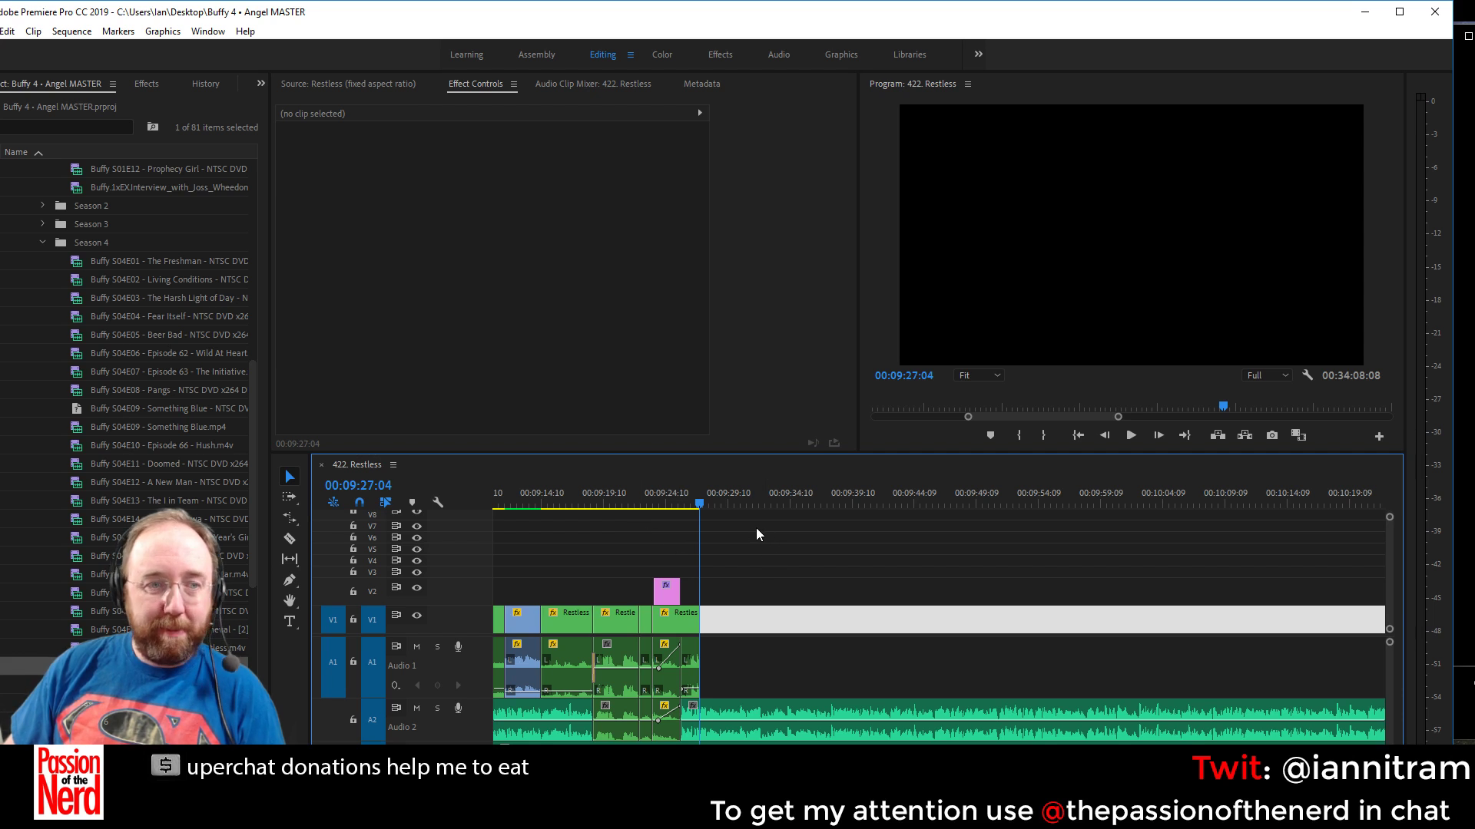
left_click(795, 553)
left_click(666, 504)
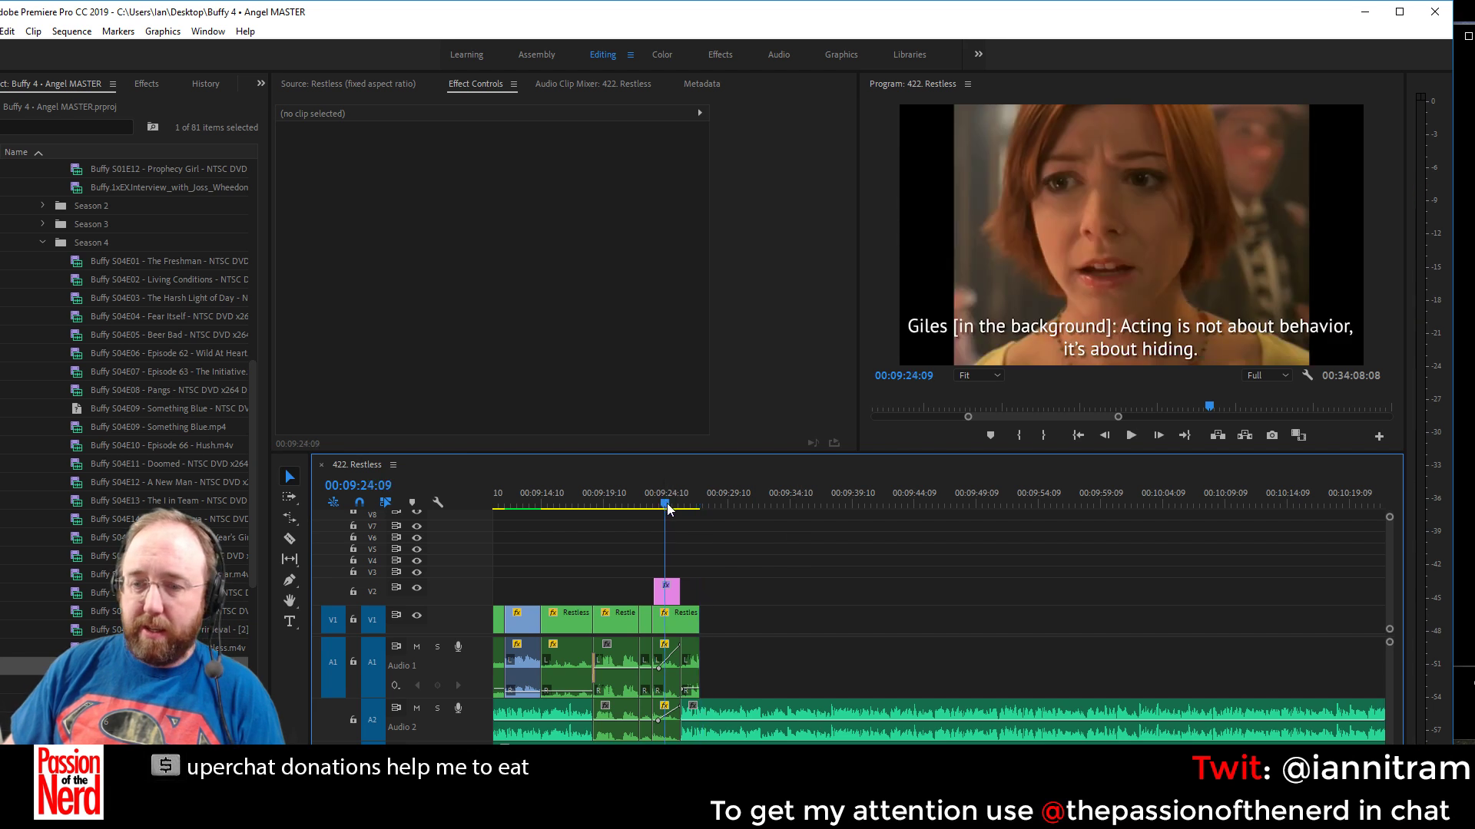
left_click_drag(679, 591, 692, 592)
Play through the caption, extend the last Restless clip's video and audio and the caption to 00:09:27:23, and save the project
key("space")
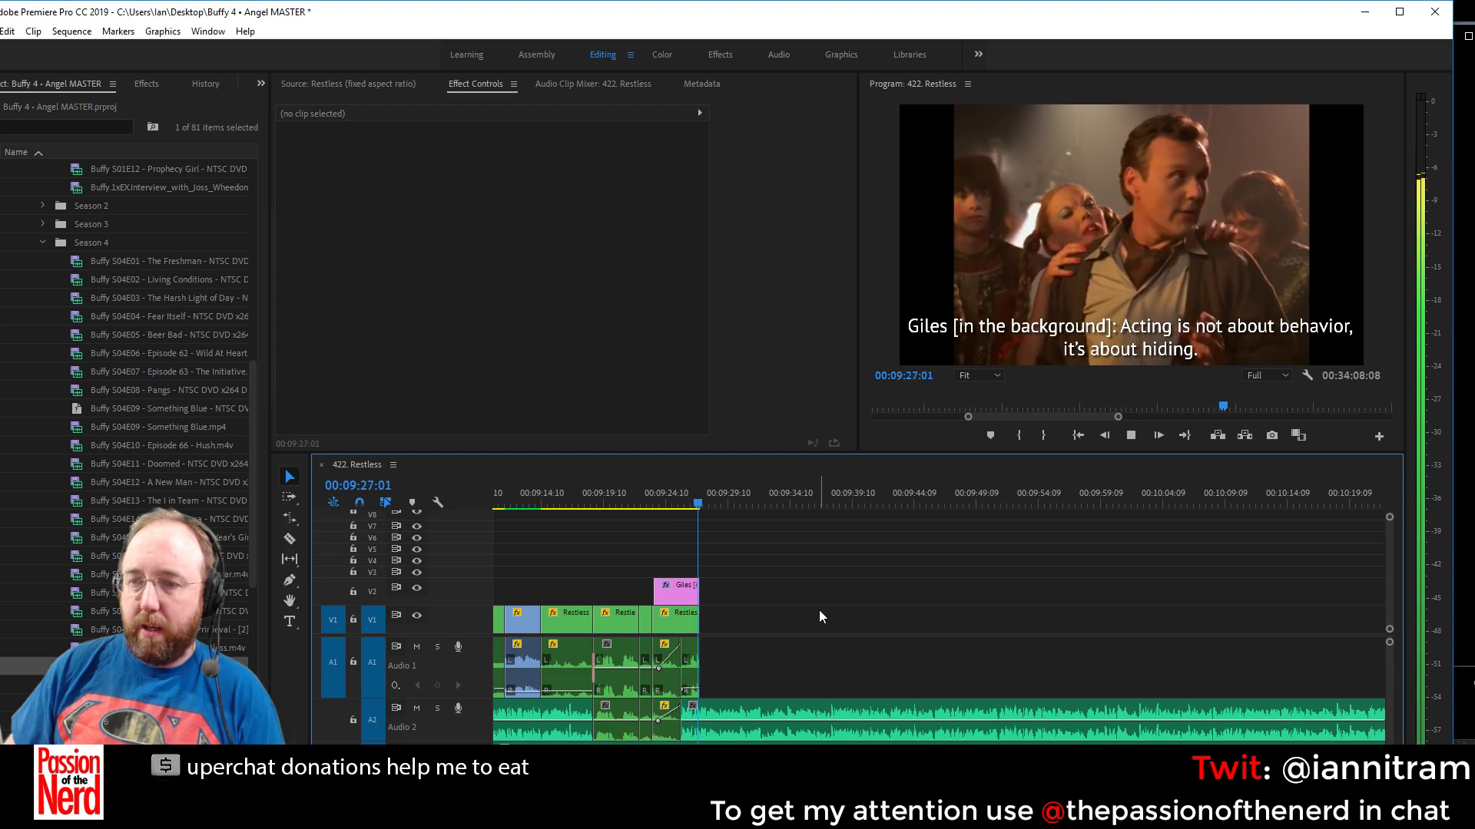
key("space")
left_click_drag(708, 625, 707, 662)
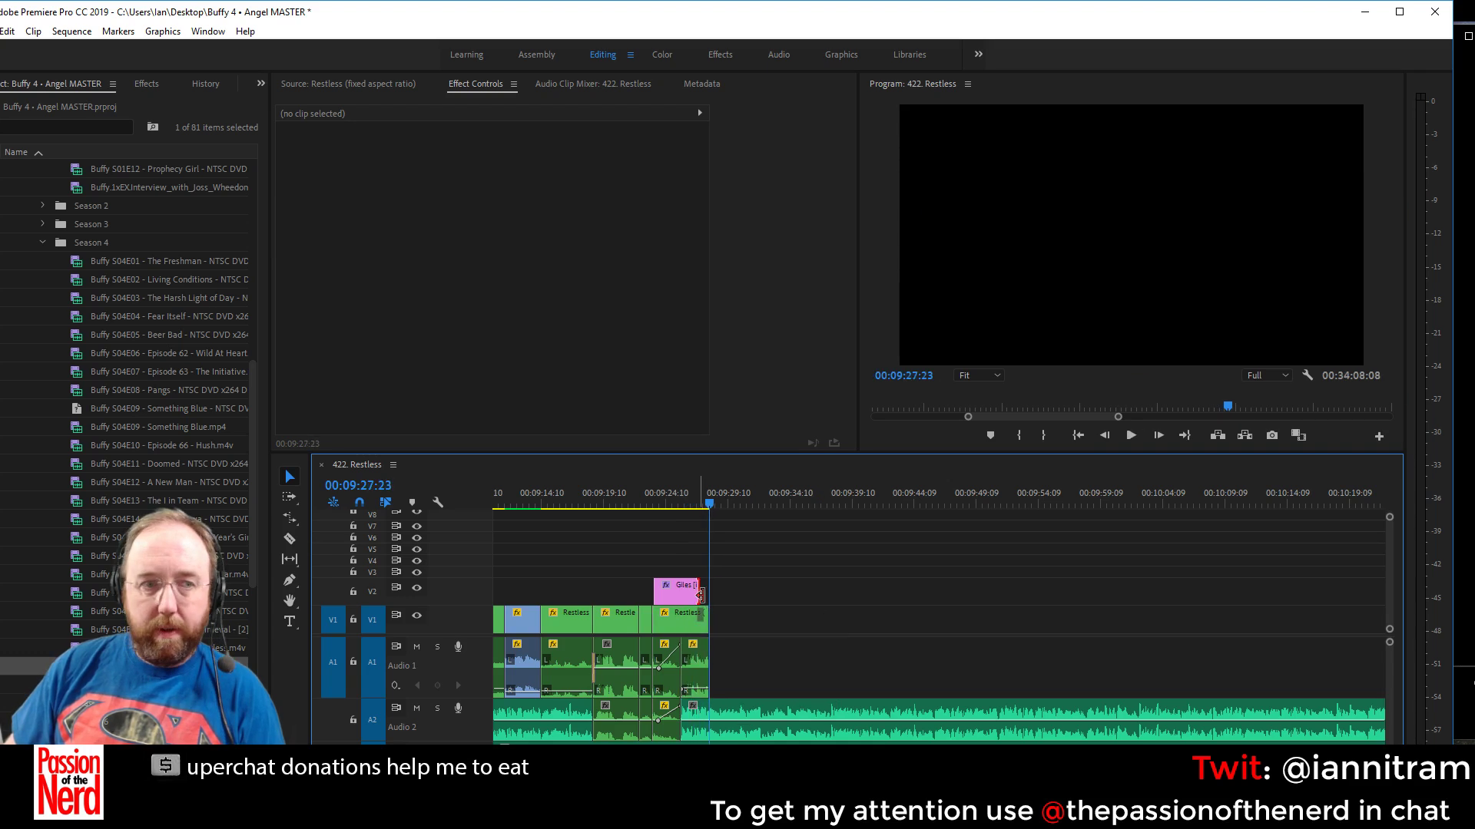
left_click_drag(695, 591, 707, 591)
key("ctrl+s")
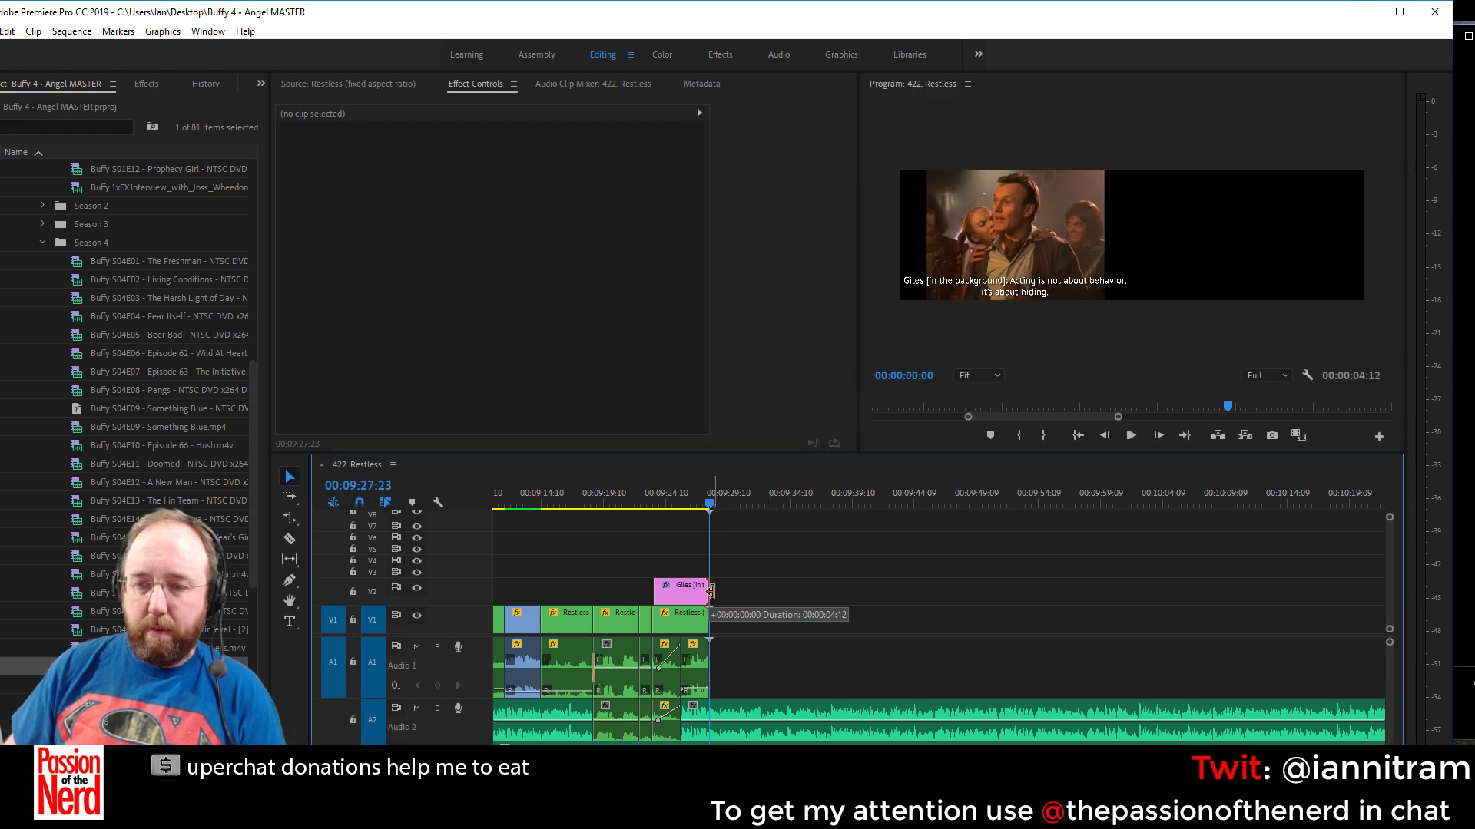
Play back the end of the captioned clip and the following narration up to 00:09:31:01
left_click(694, 496)
key("space")
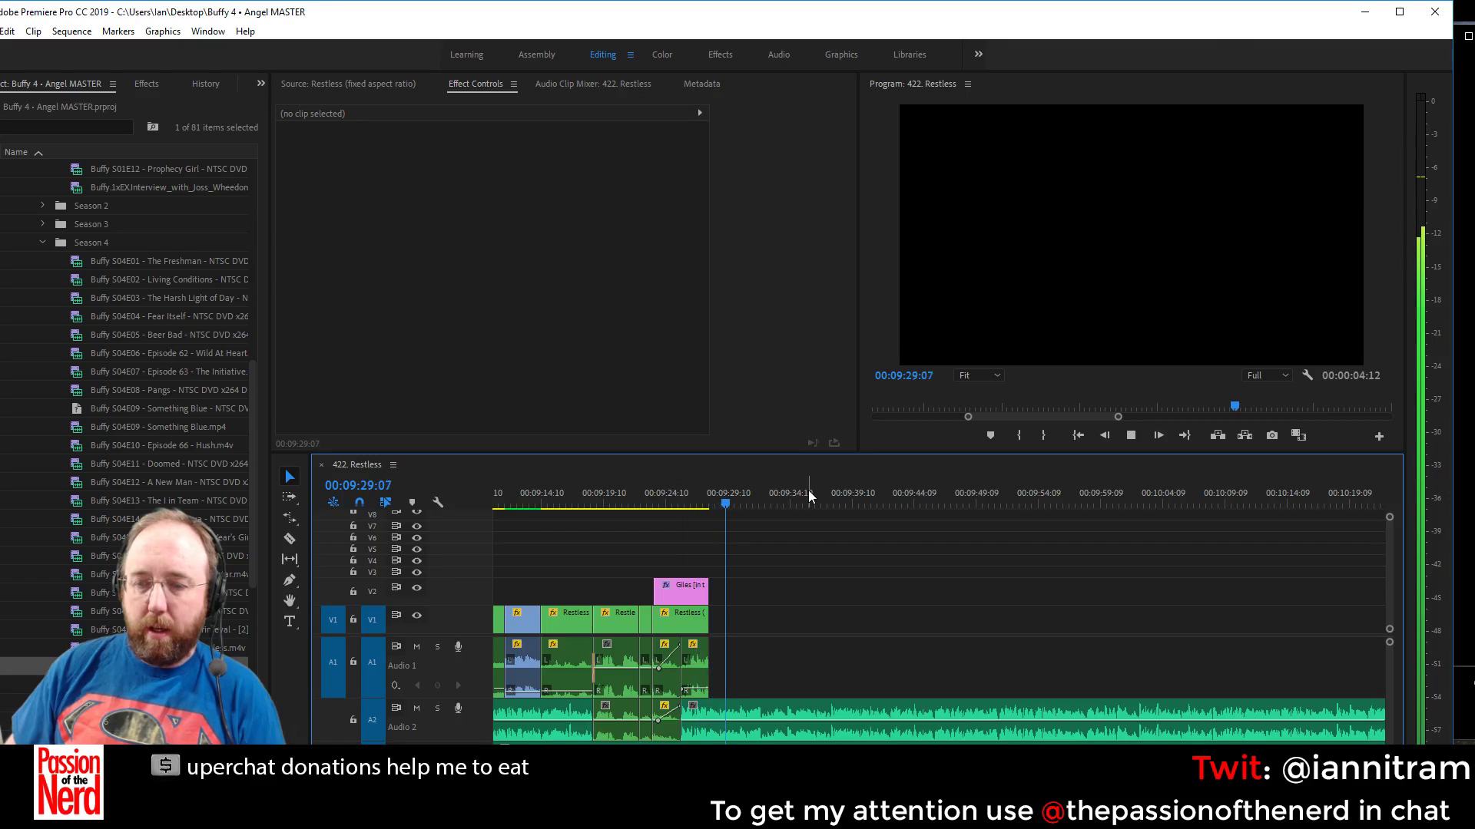
key("space")
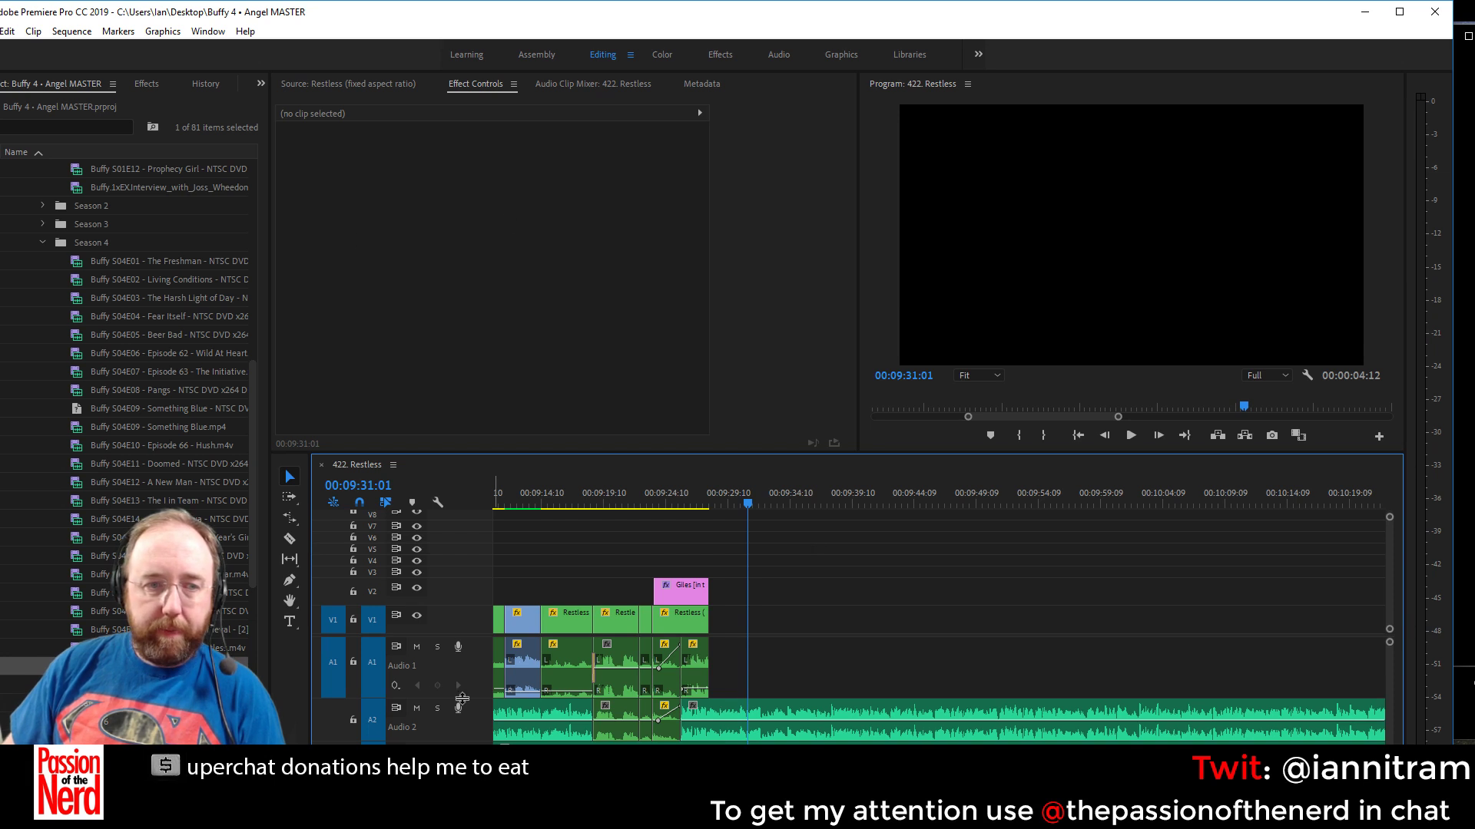
Load the Restless (fixed aspect ratio) sequence into the source viewer and show its earlier part in the time ruler
right_click(80, 665)
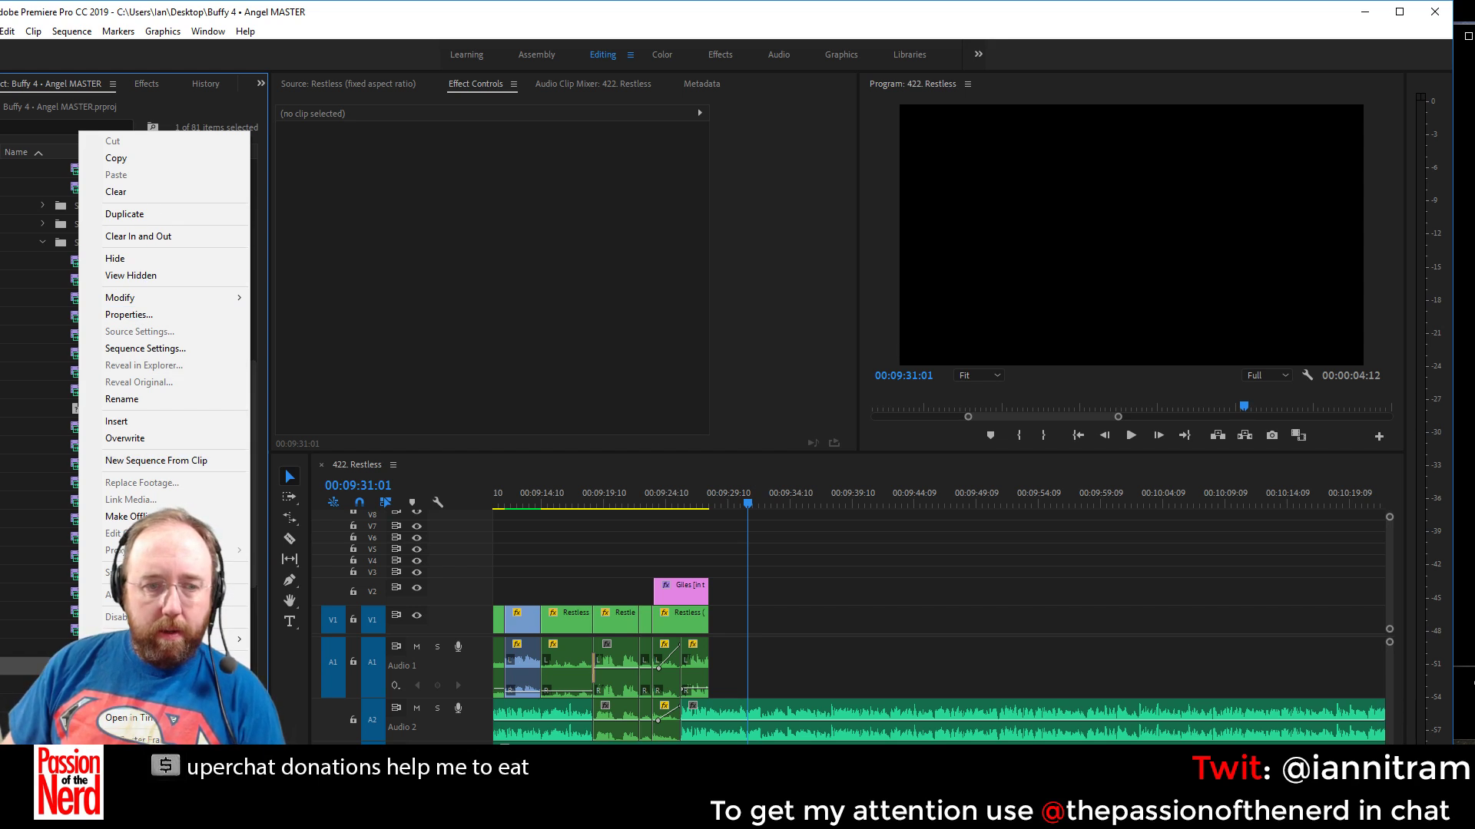
left_click(126, 702)
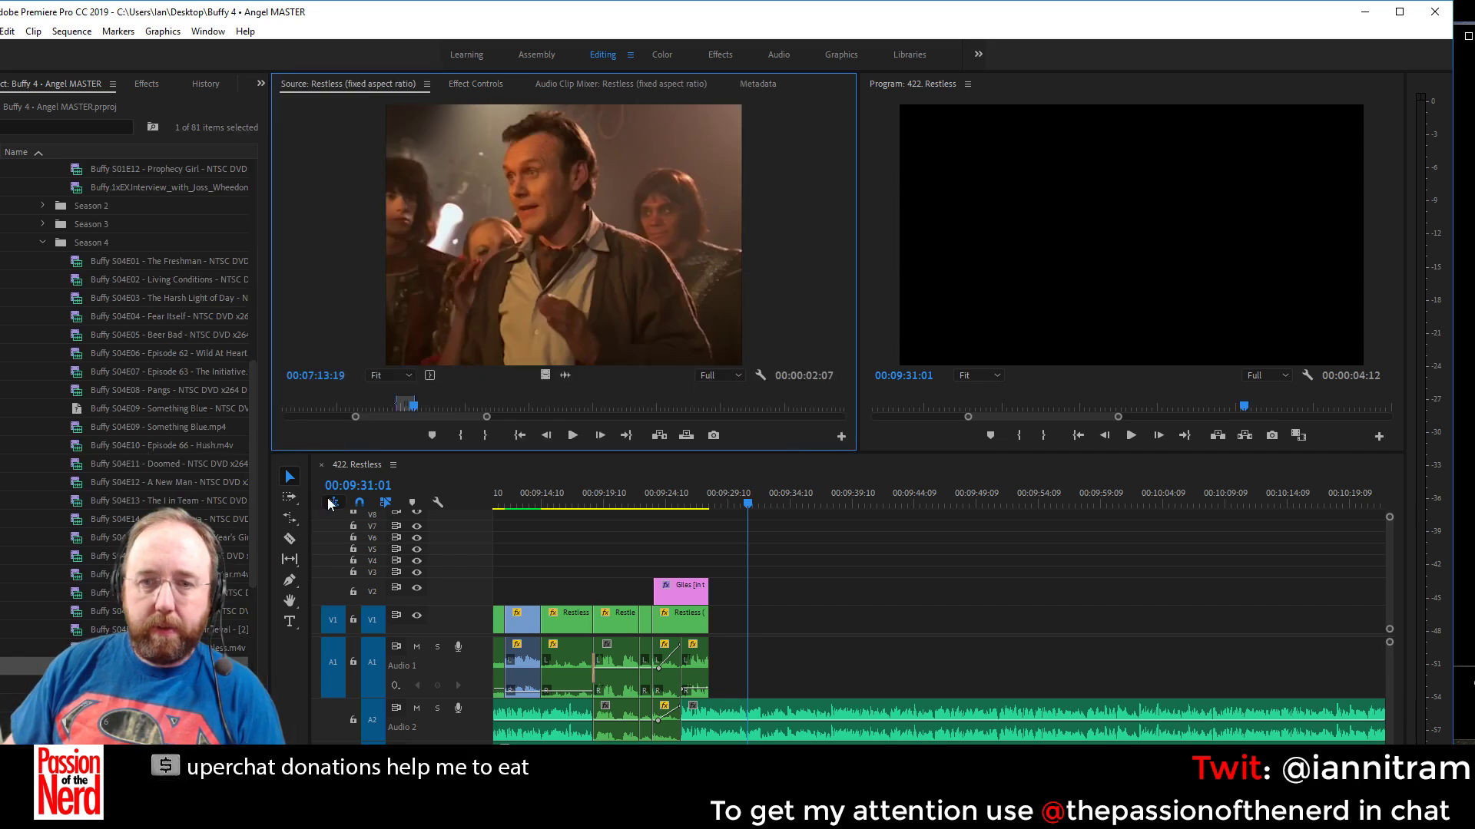
left_click_drag(391, 417, 254, 429)
left_click_drag(344, 407, 744, 417)
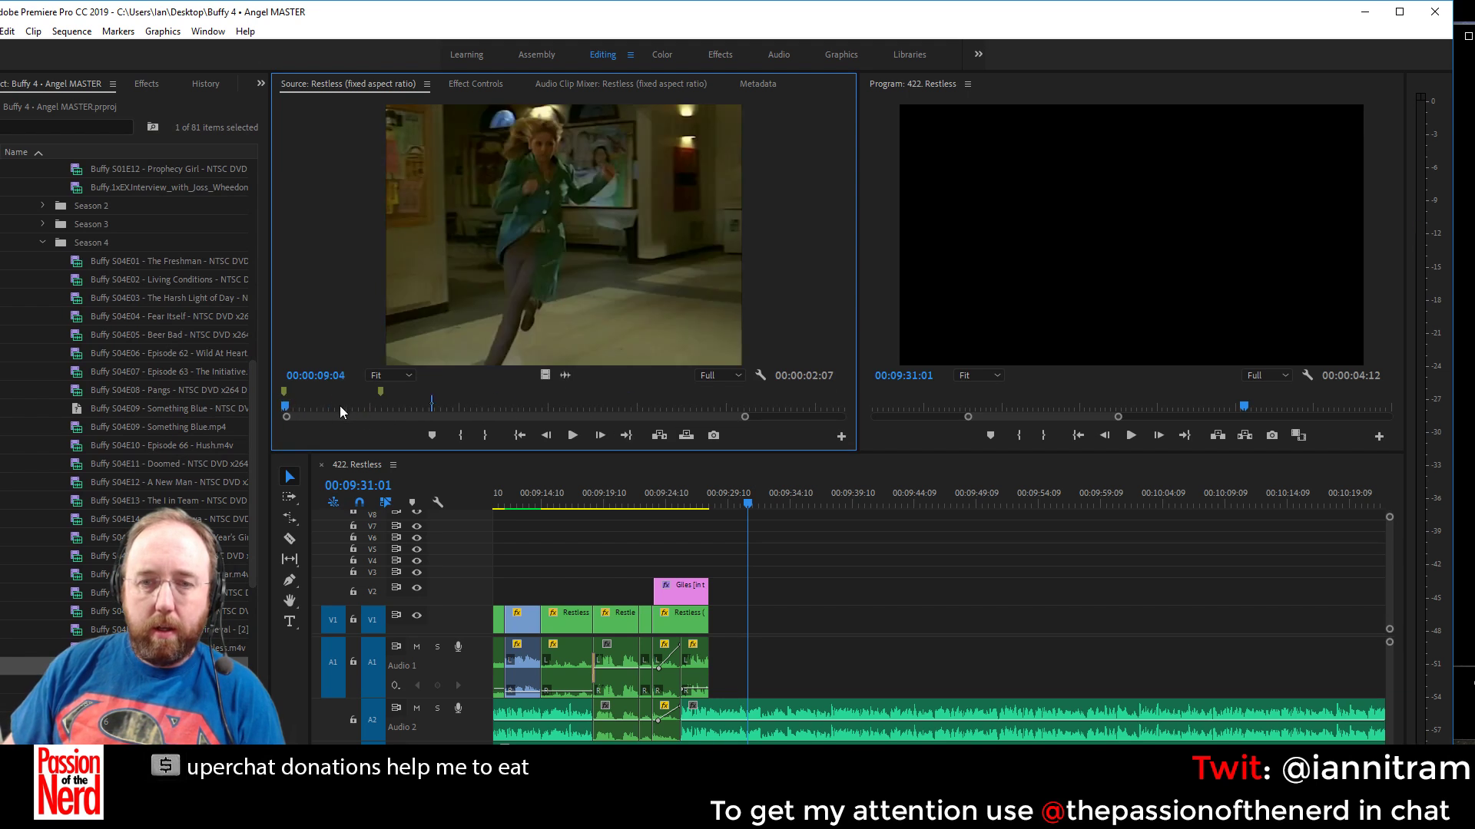
Mark the blonde woman's close-up in the Restless source from 00:03:43:06 to 00:03:46:15
mouse_move(340, 406)
left_mouse_down()
mouse_move(383, 412)
mouse_move(361, 408)
left_mouse_up()
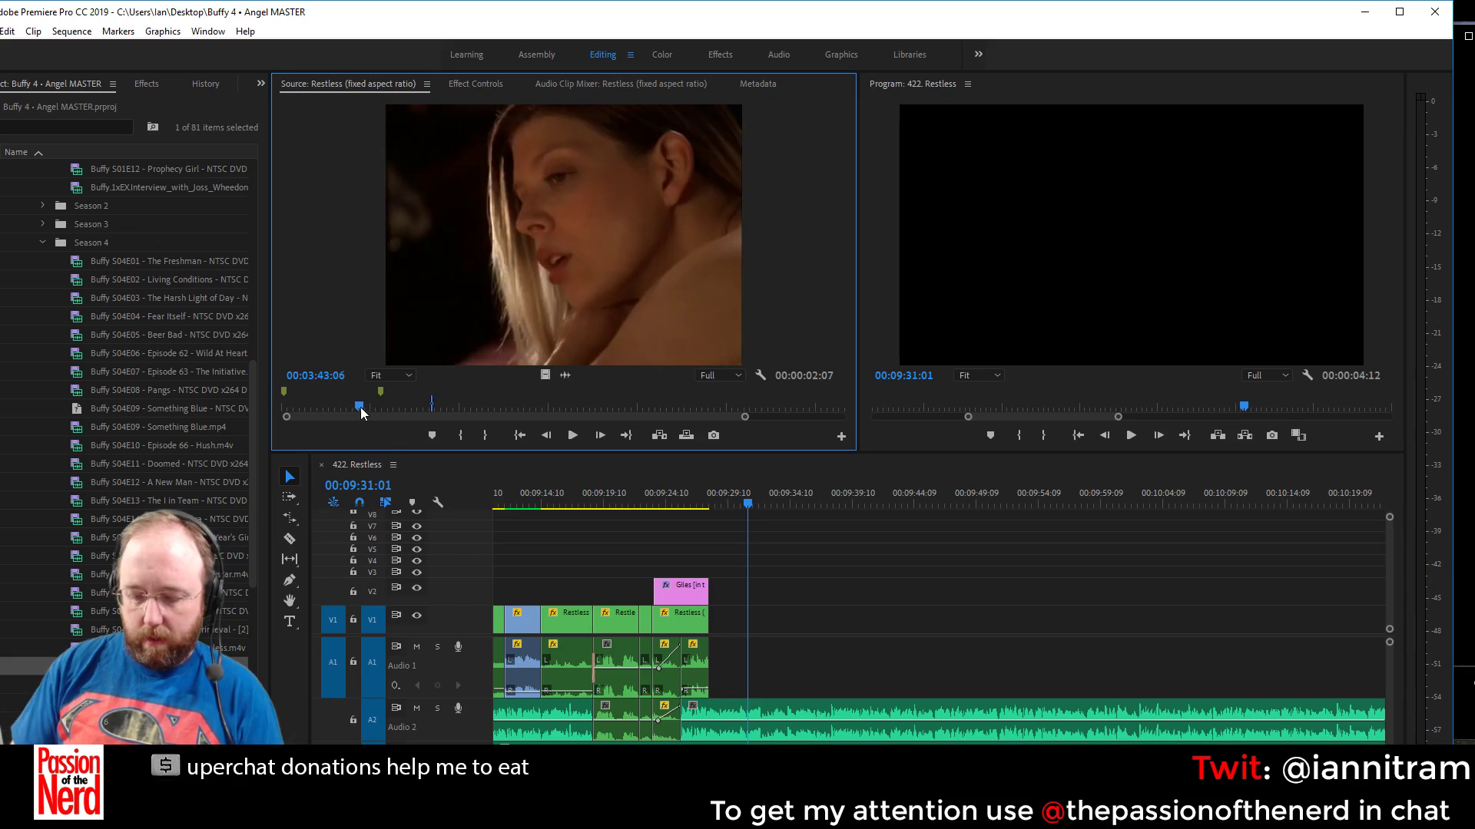
key("i")
key("space")
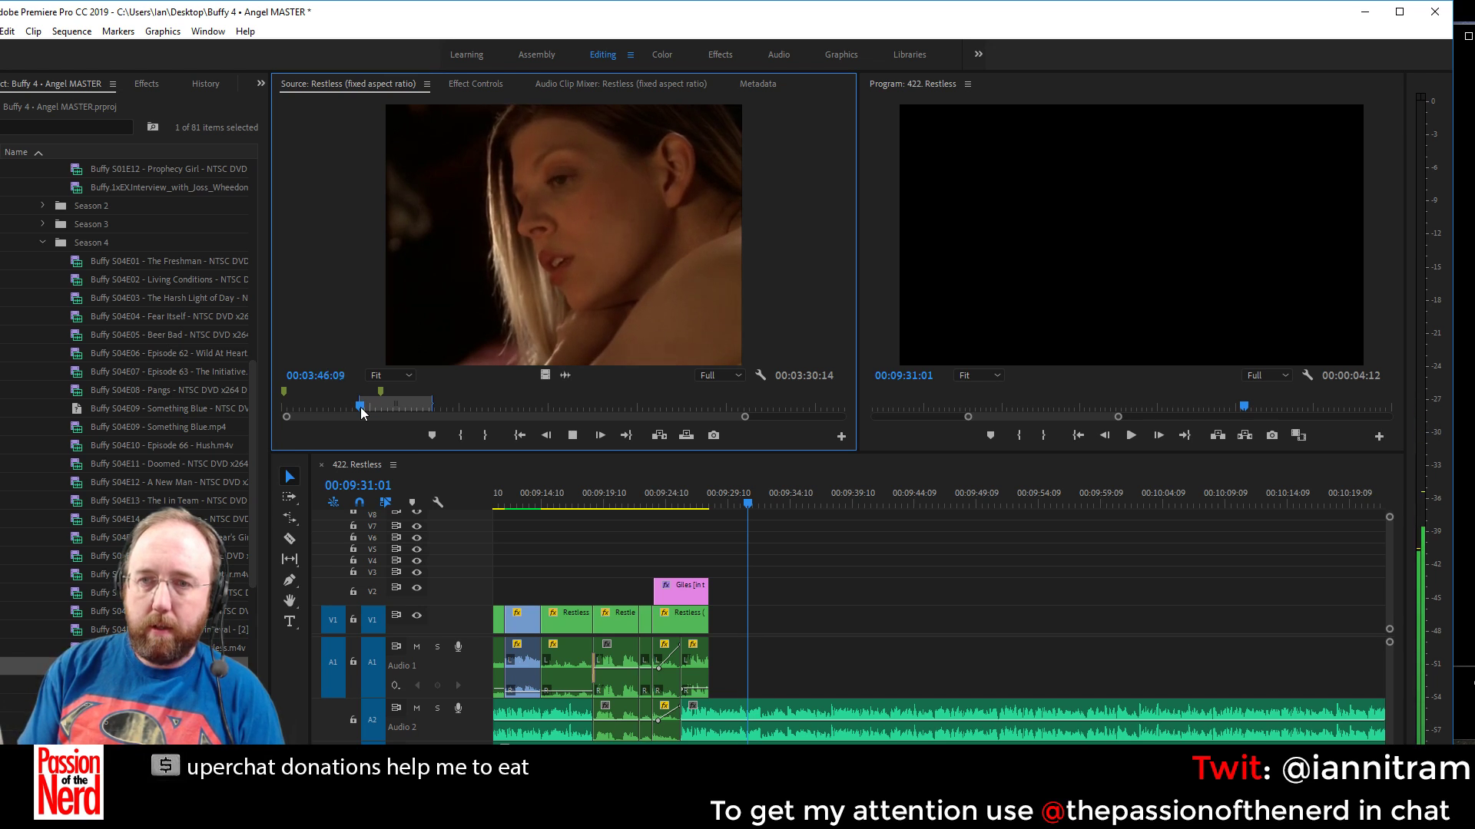
key("space")
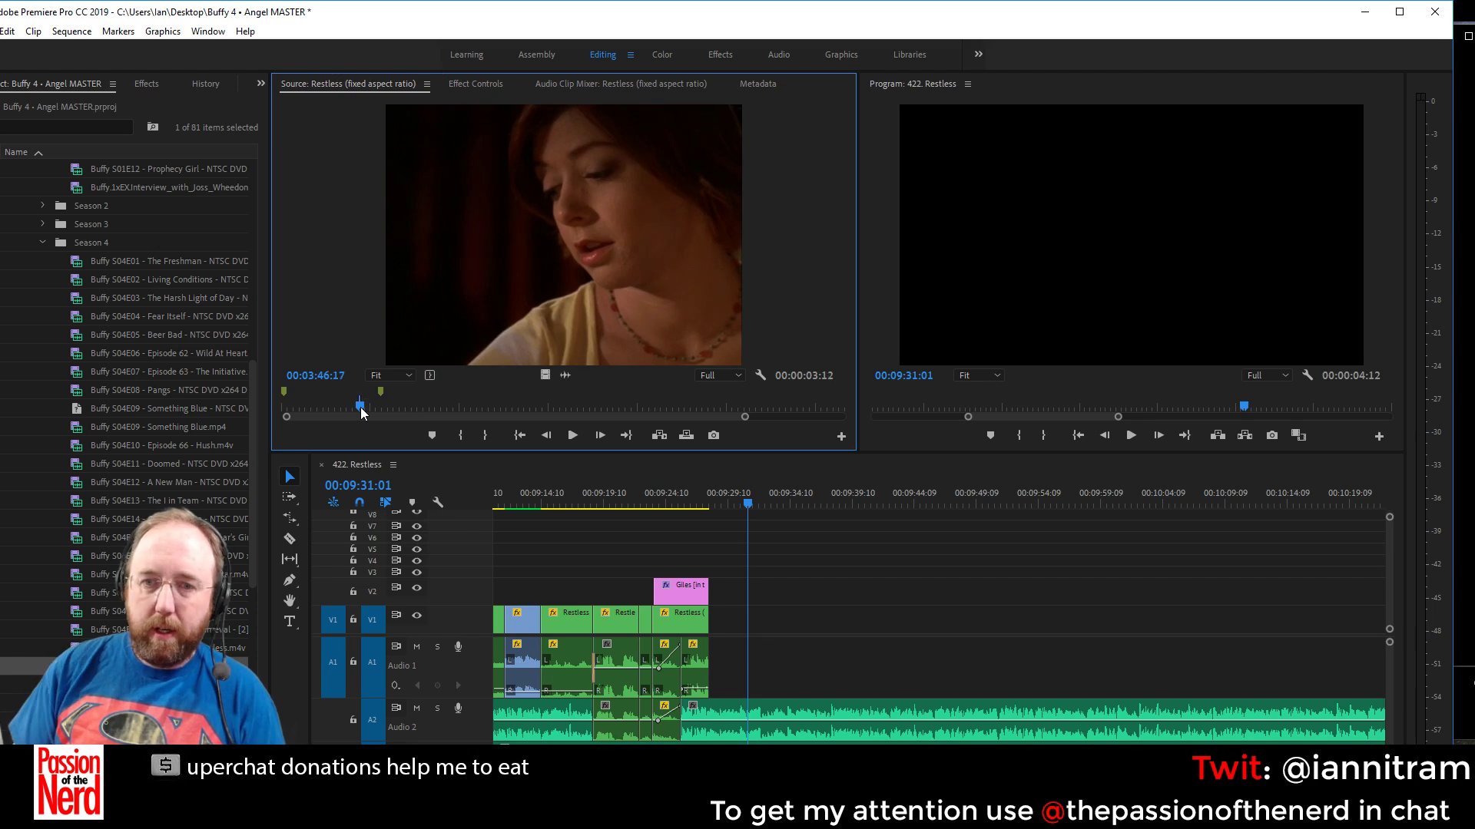
key("Left")
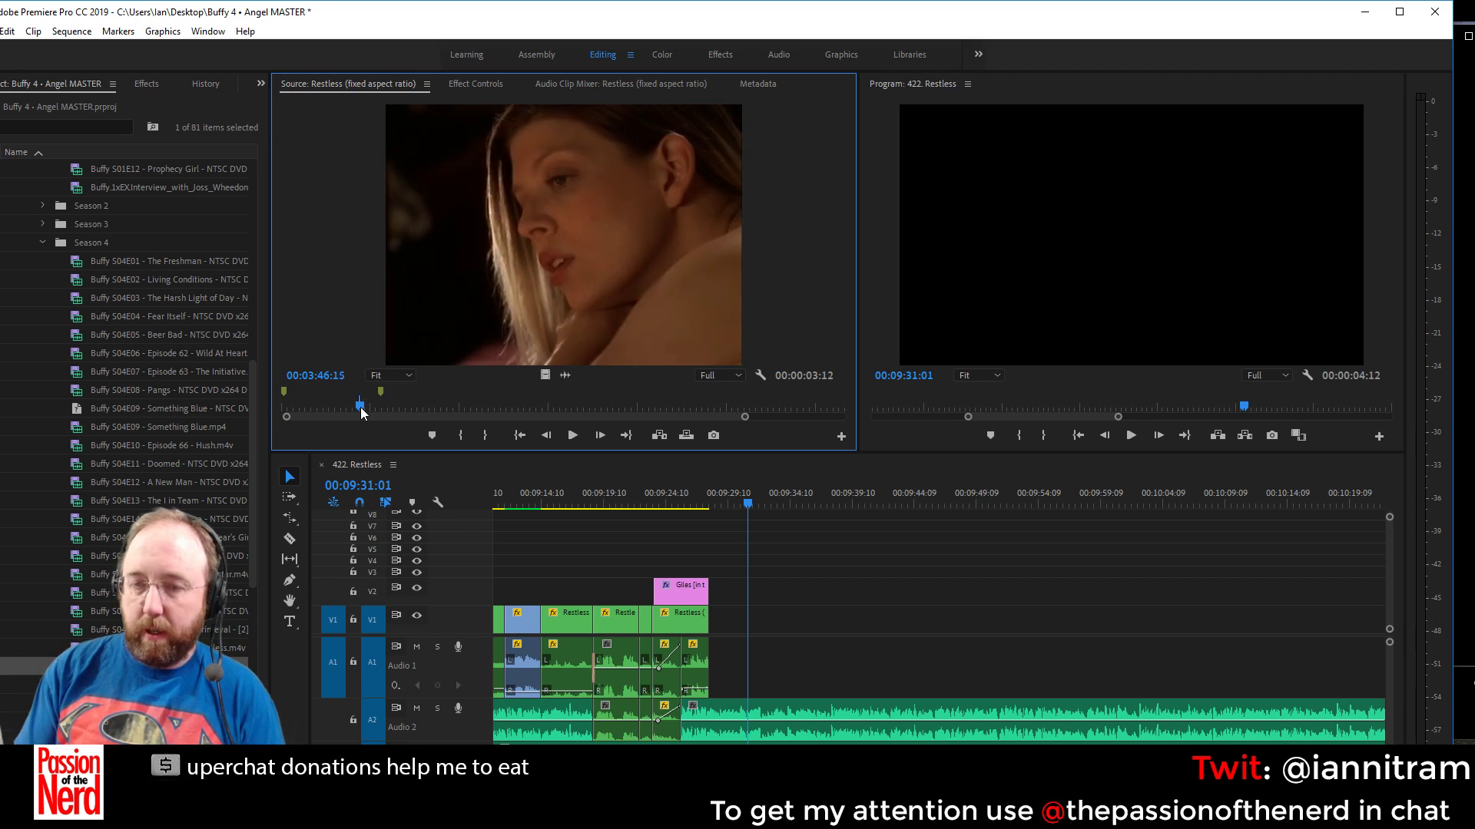
Place the marked close-up right after the captioned clip on V1 and A1, with volume about -18 dB, and set it to frame size
left_click_drag(758, 148, 735, 675)
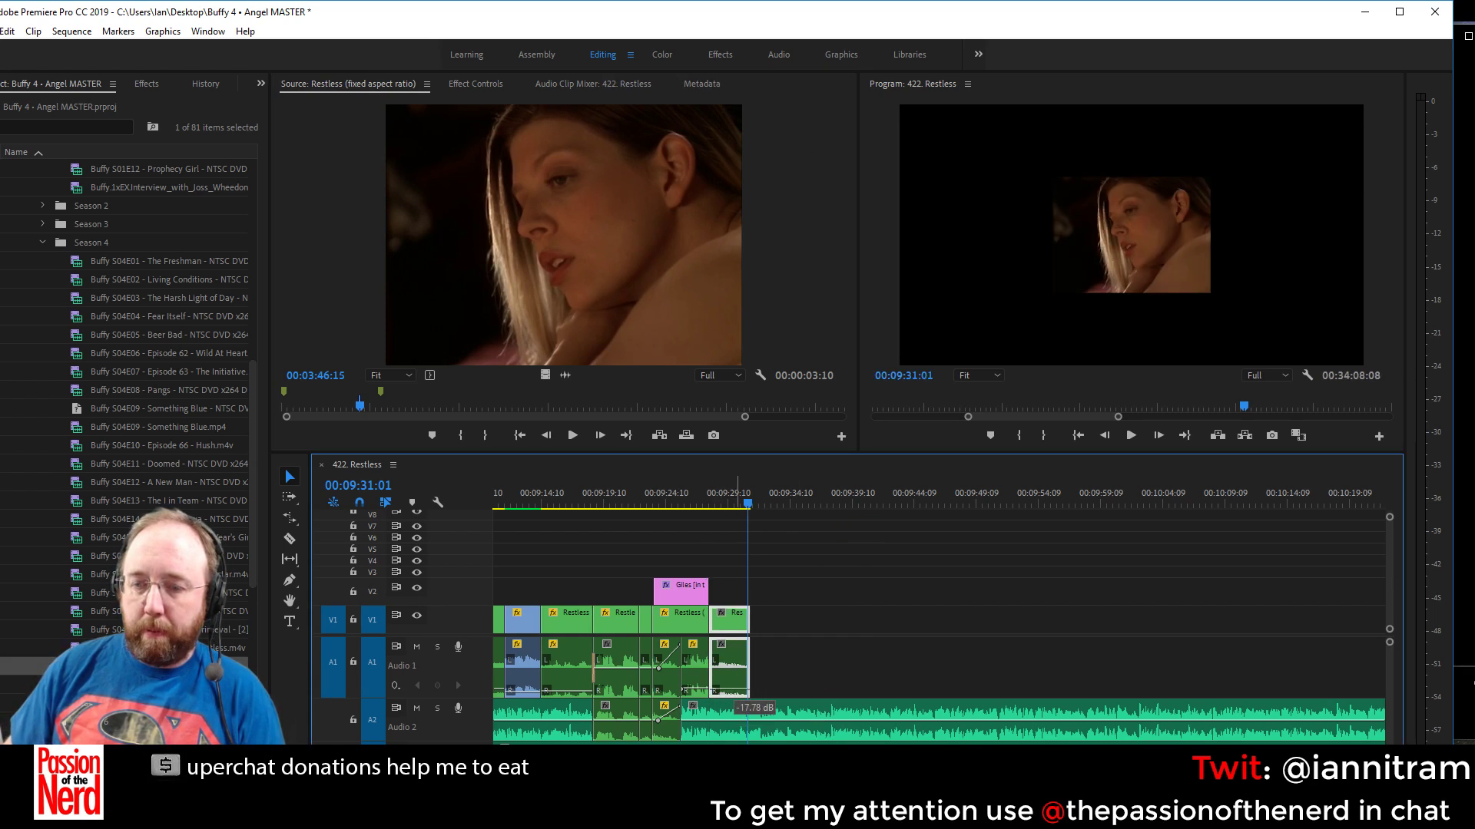
right_click(739, 667)
left_click(835, 664)
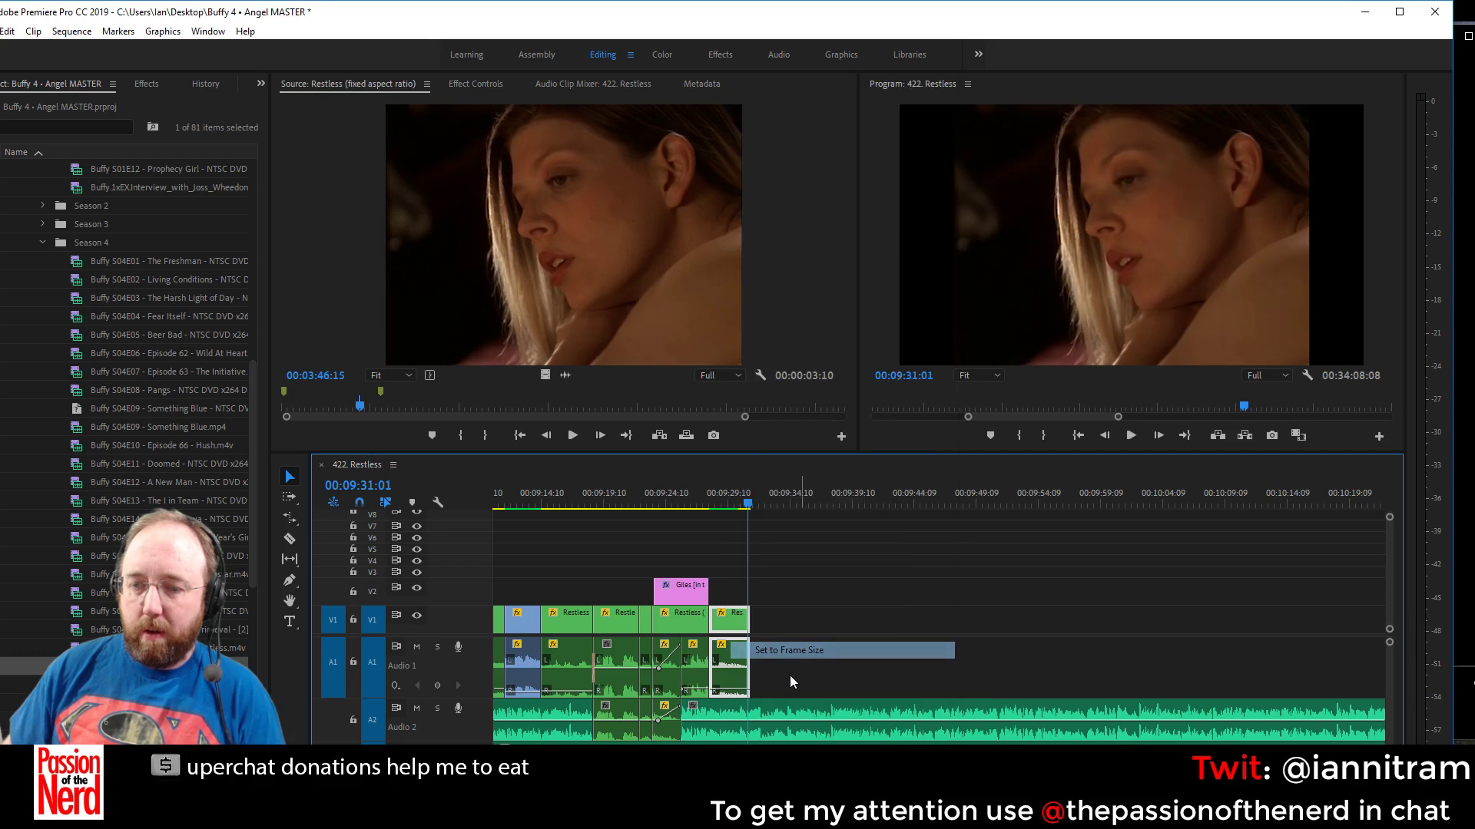
Apply the default audio transition where the close-up begins, trim its end to the playhead at 00:09:31:01, and save the project
right_click(705, 662)
left_click(737, 672)
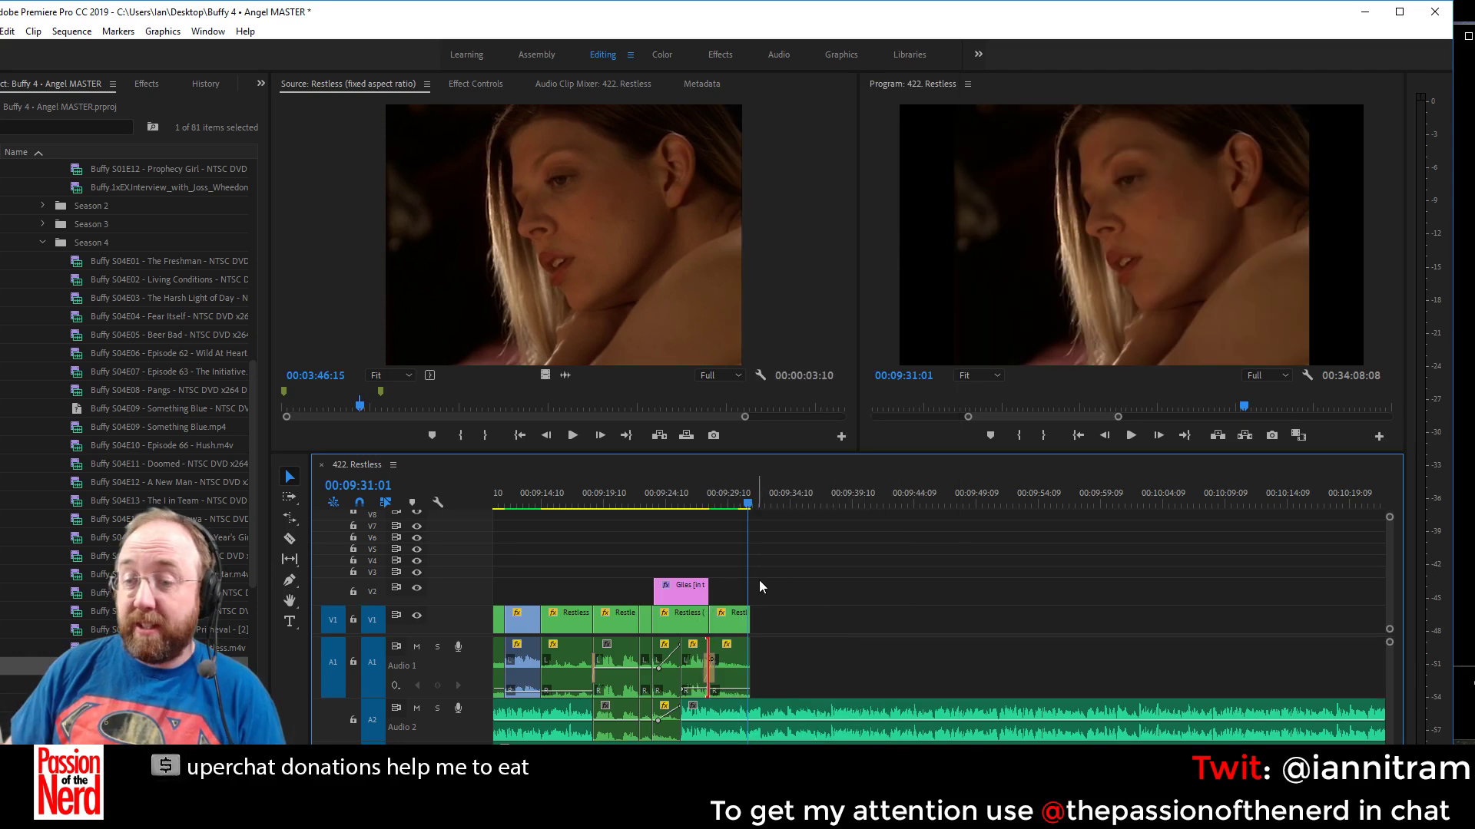
left_click(744, 622)
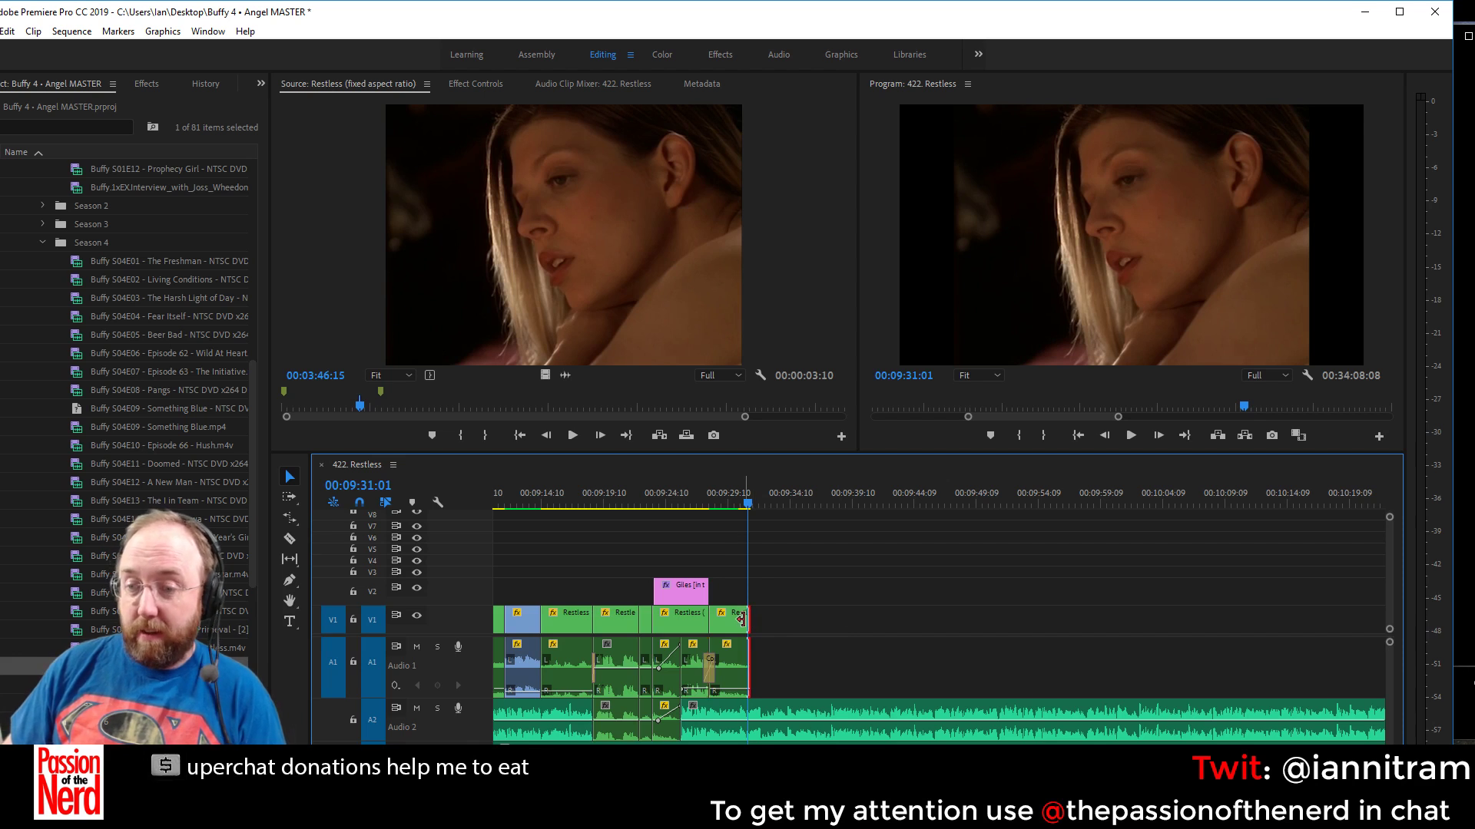
left_click(759, 619)
key("ctrl+s")
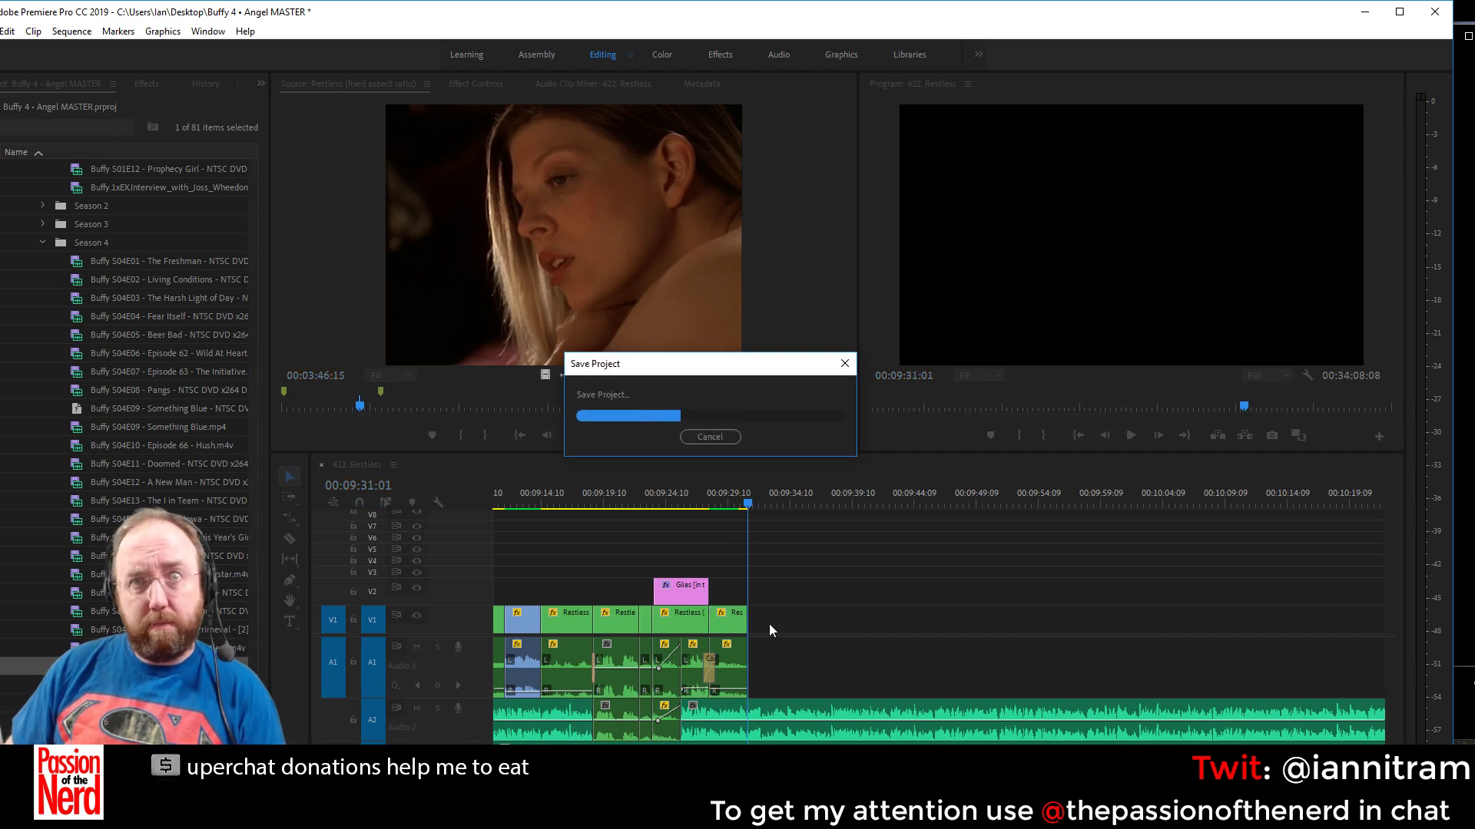
Play back the end of the new close-up and the following narration from 00:09:29:19 to 00:09:33:12
left_click(732, 503)
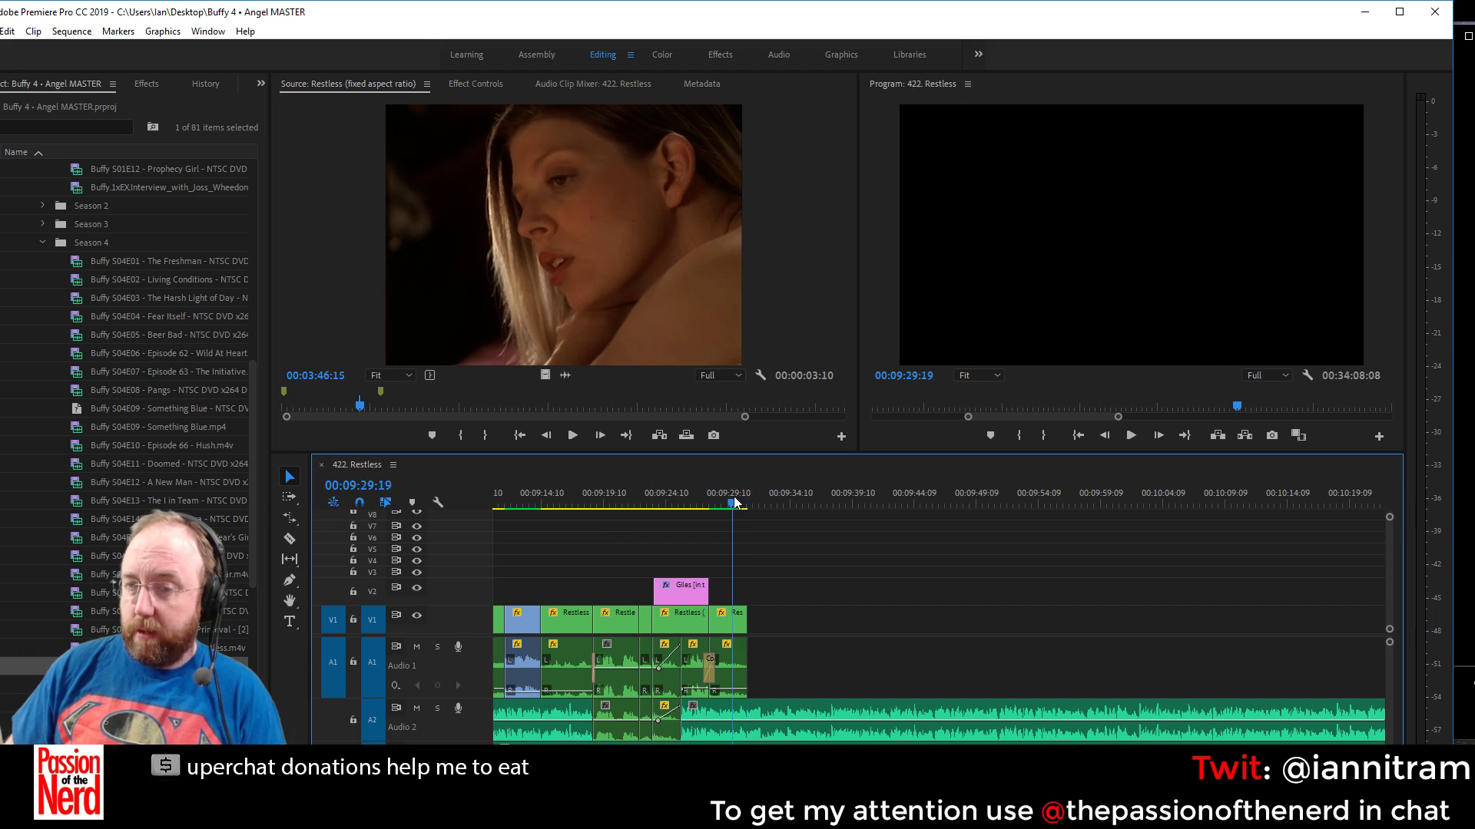
key("space")
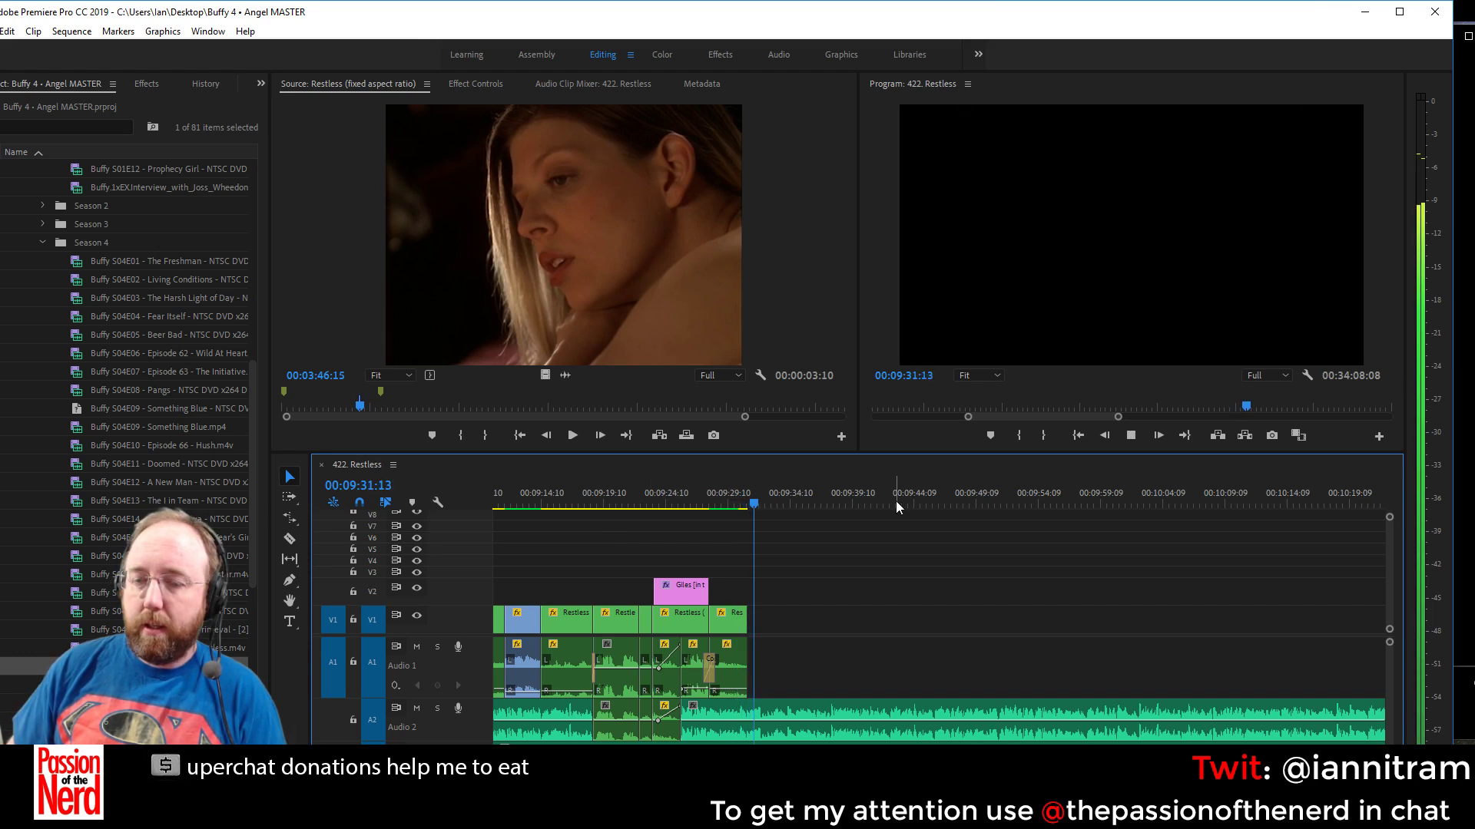
key("space")
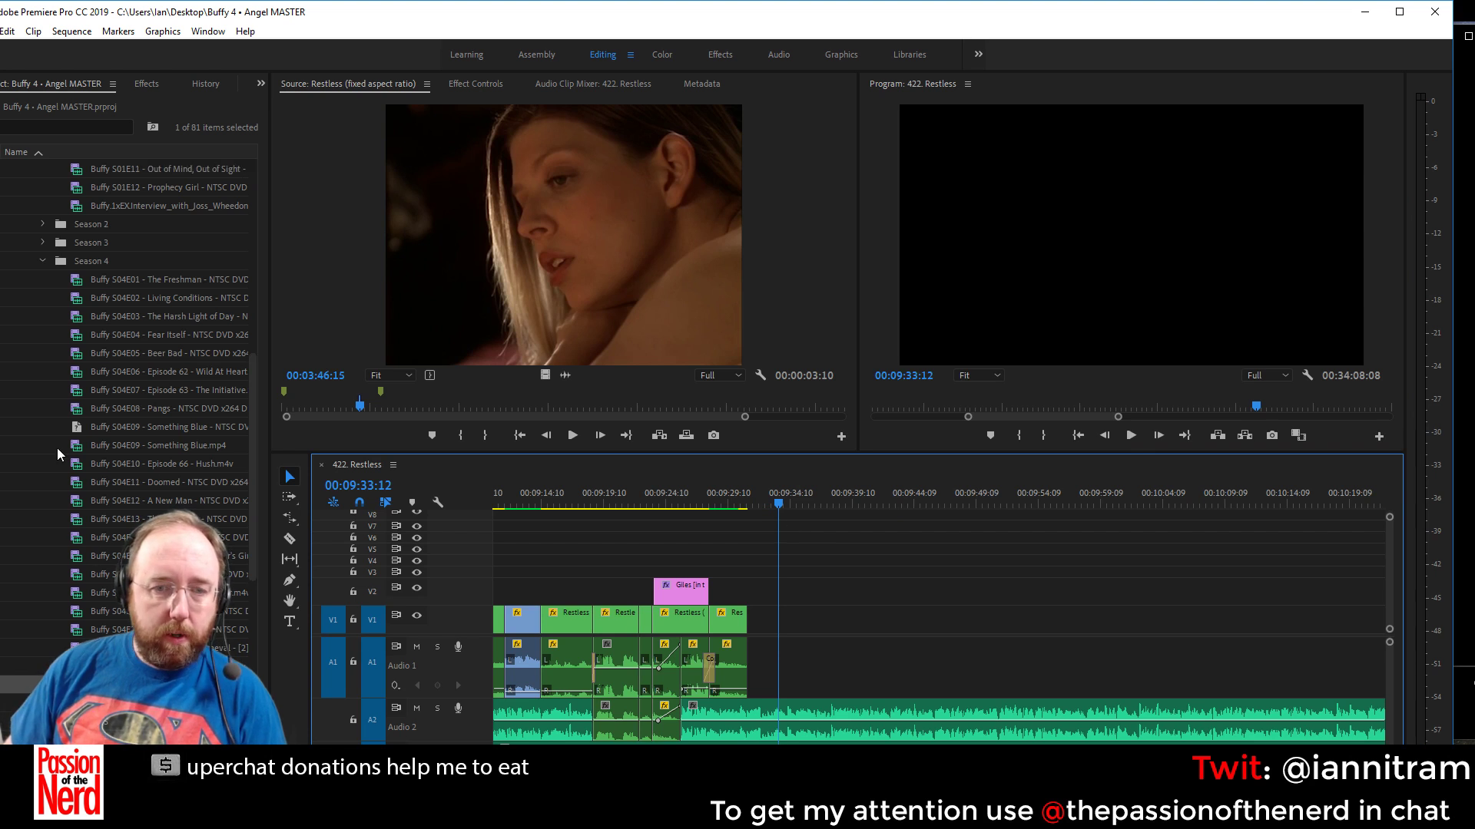
Open Buffy S04E19 - New Moon Rising in the source viewer and find the dialogue scene around 00:17:30
scroll(62, 449, "up", 1)
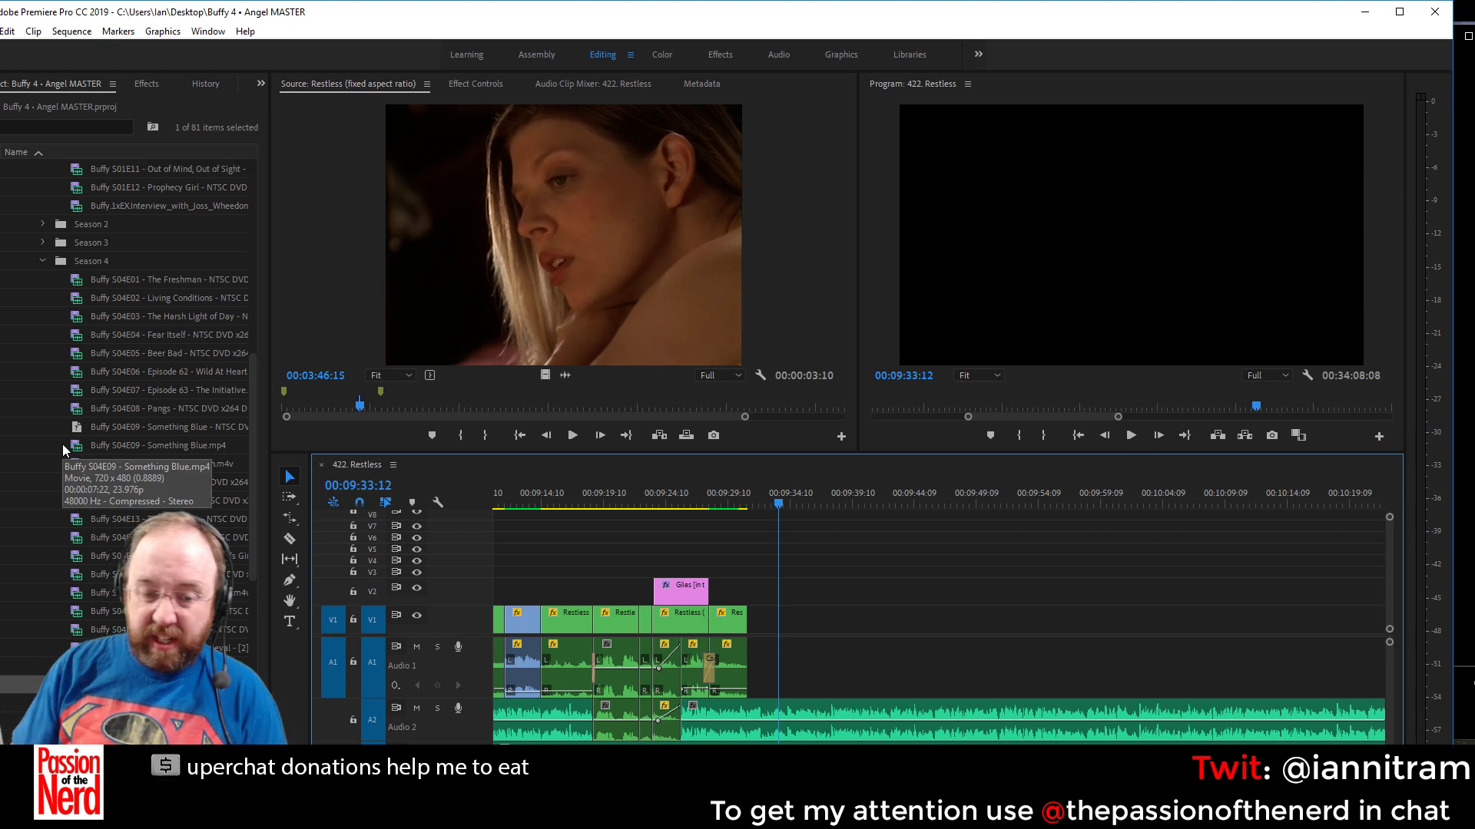
double_click(96, 611)
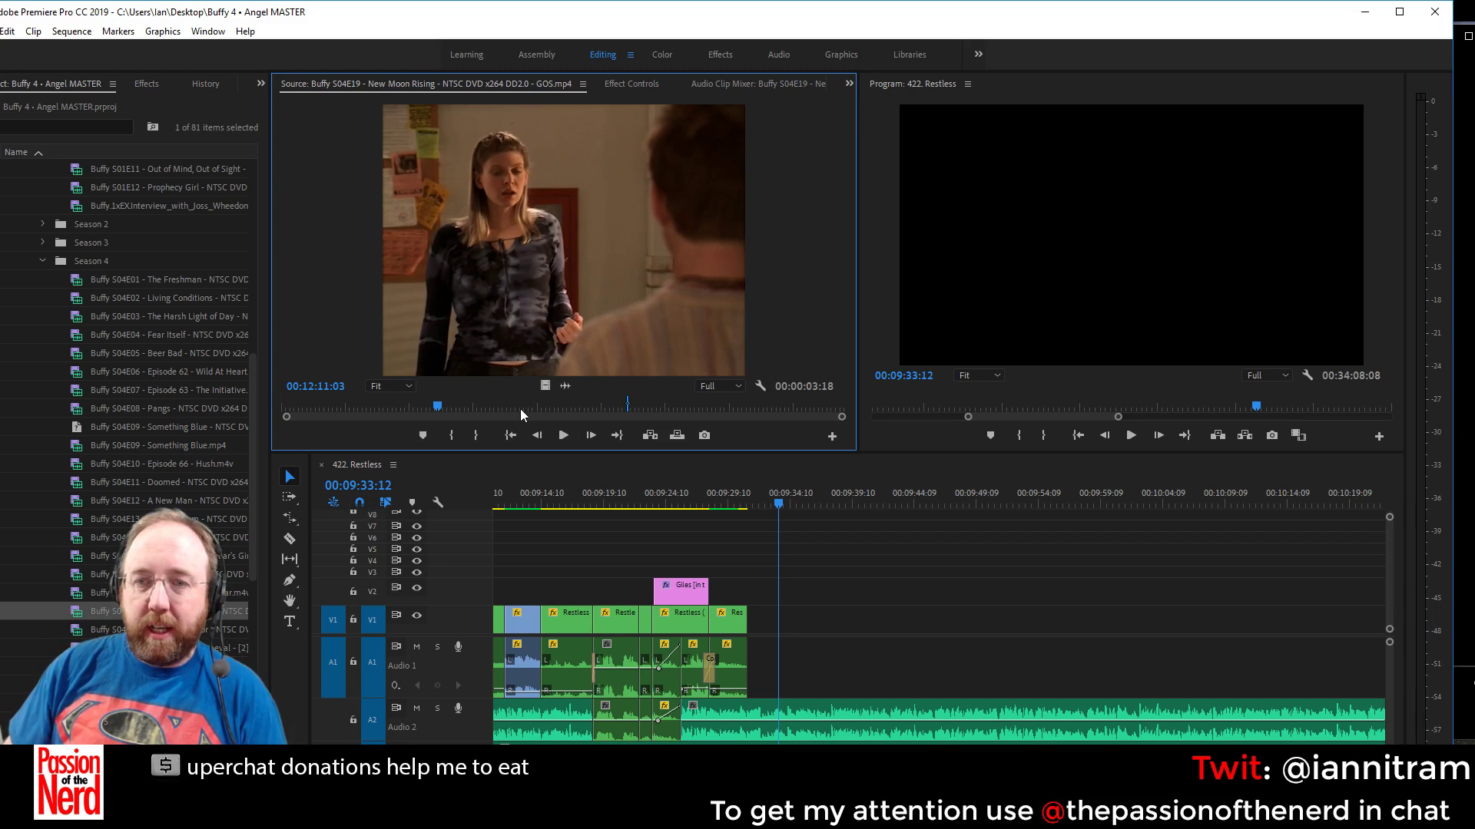
left_click(478, 413)
mouse_move(481, 417)
left_mouse_down()
mouse_move(521, 417)
mouse_move(505, 416)
left_mouse_up()
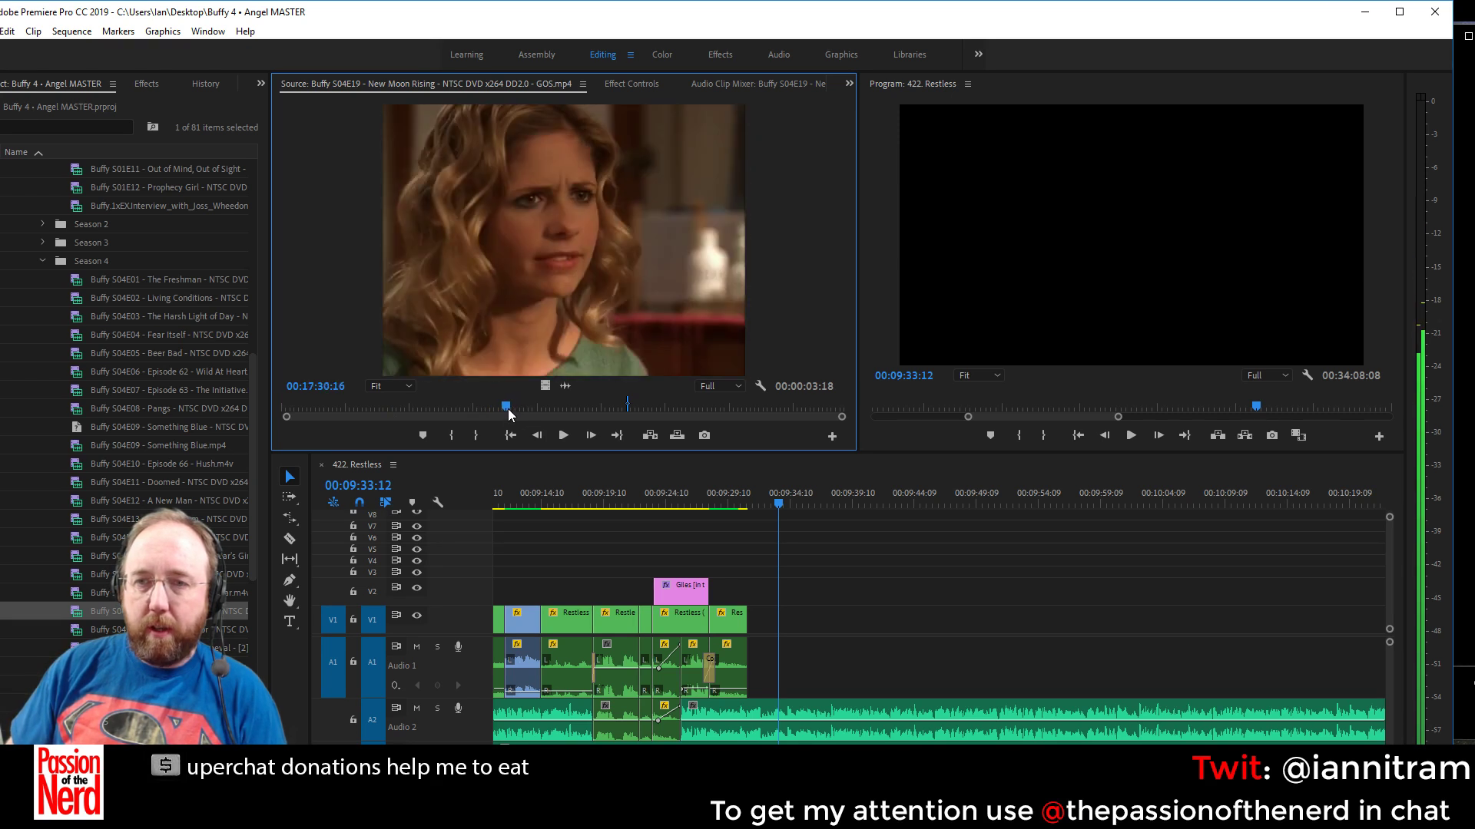
Mark the New Moon Rising source from 00:17:19:05 to 00:17:25:14
left_click_drag(286, 420, 357, 420)
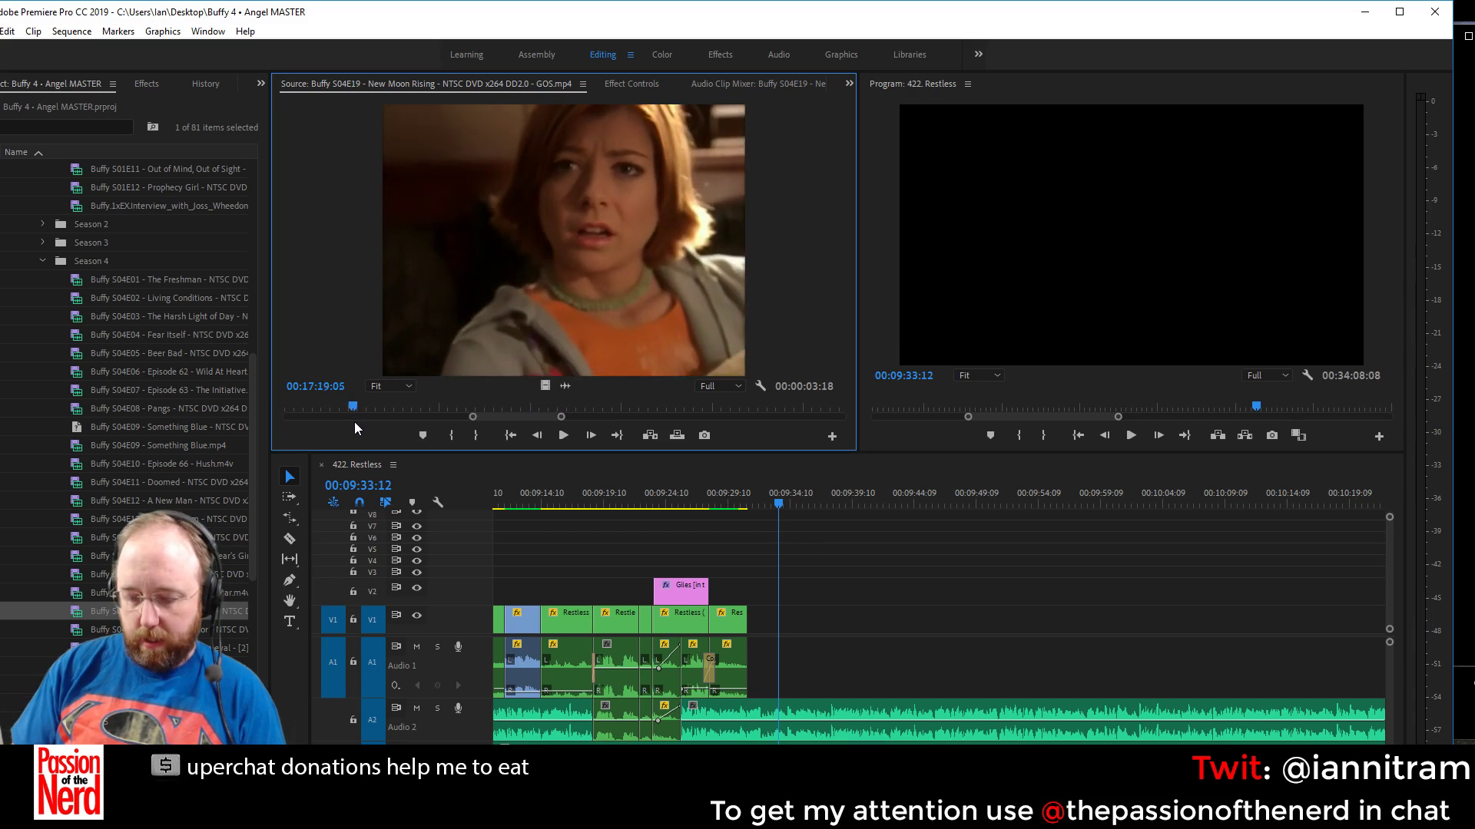
key("i")
key("space")
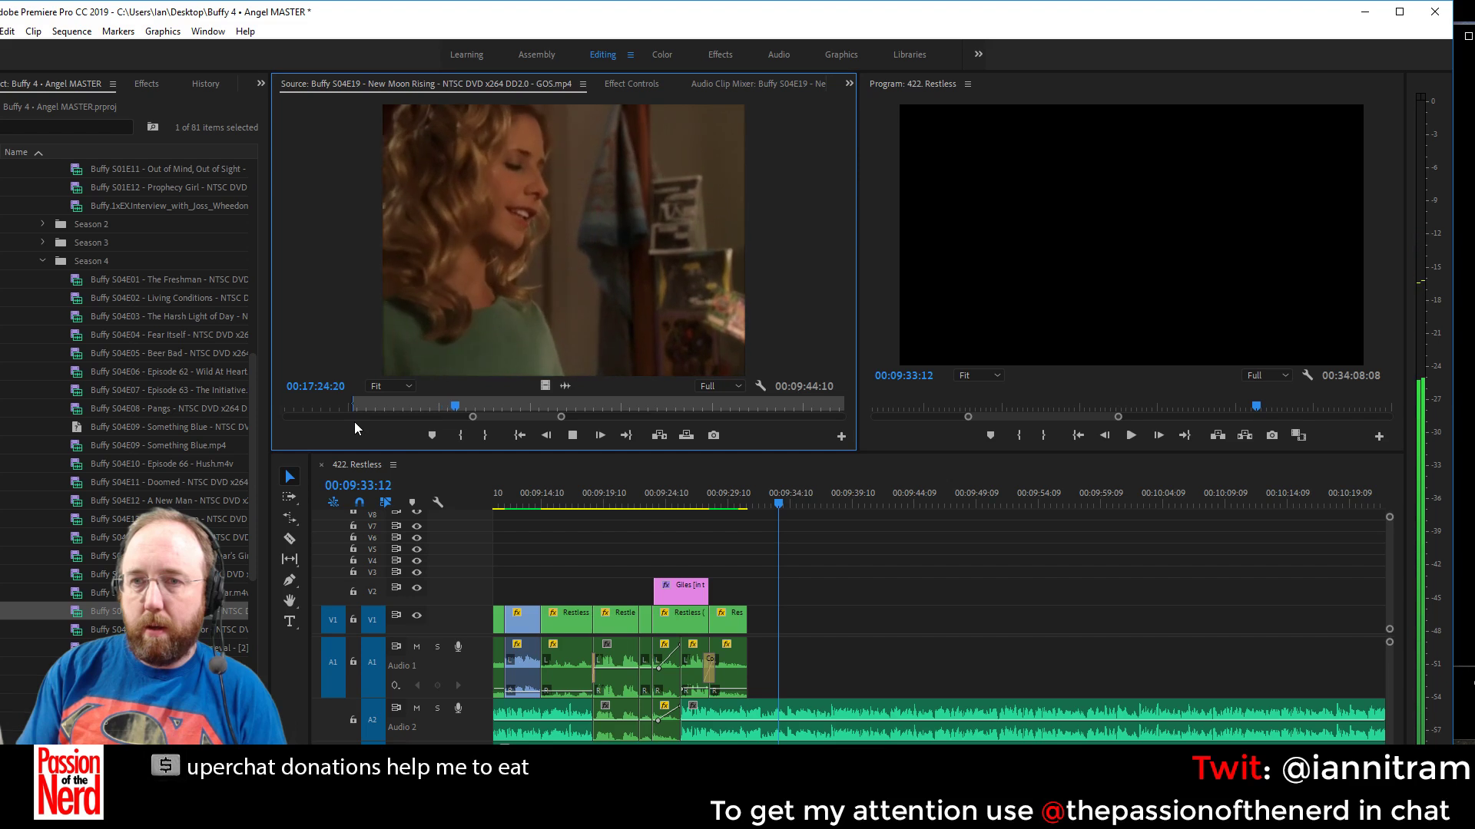
key("space")
key("o")
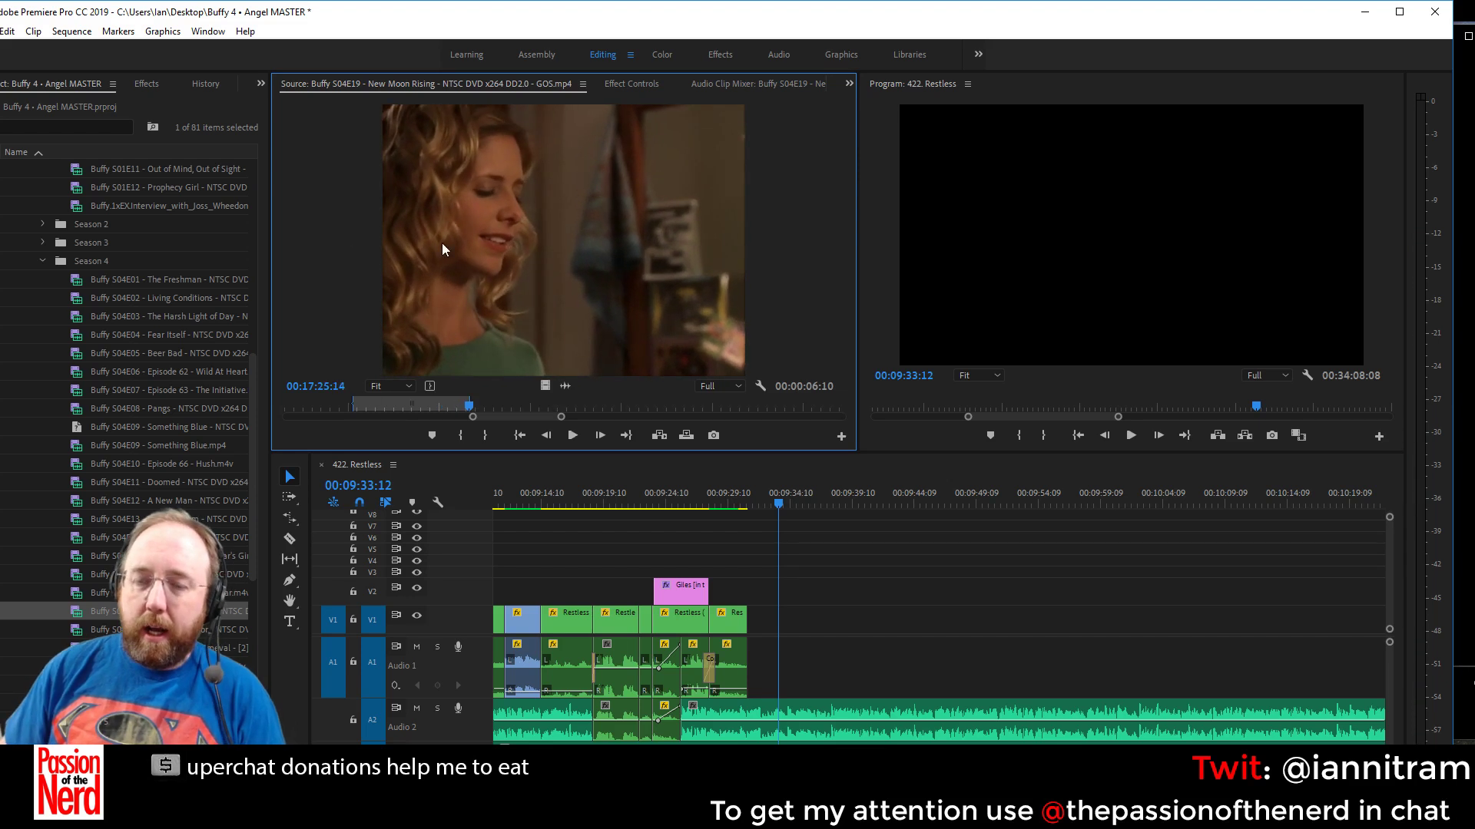
Place the marked New Moon Rising clip after the last Restless clip, add the default transitions at their cut, and delete the video one
left_click_drag(441, 242, 752, 652)
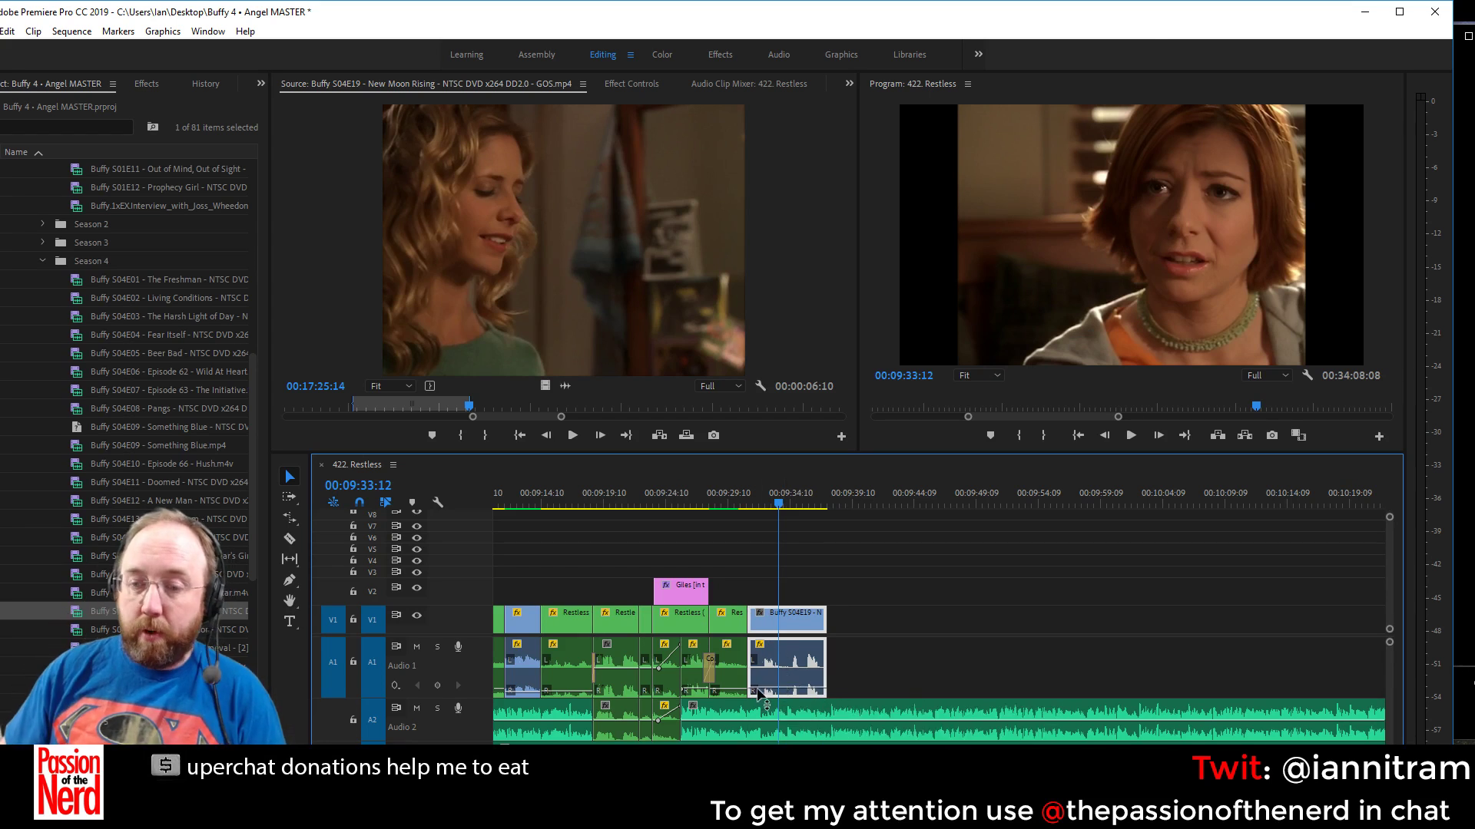
right_click(742, 662)
left_click(792, 671)
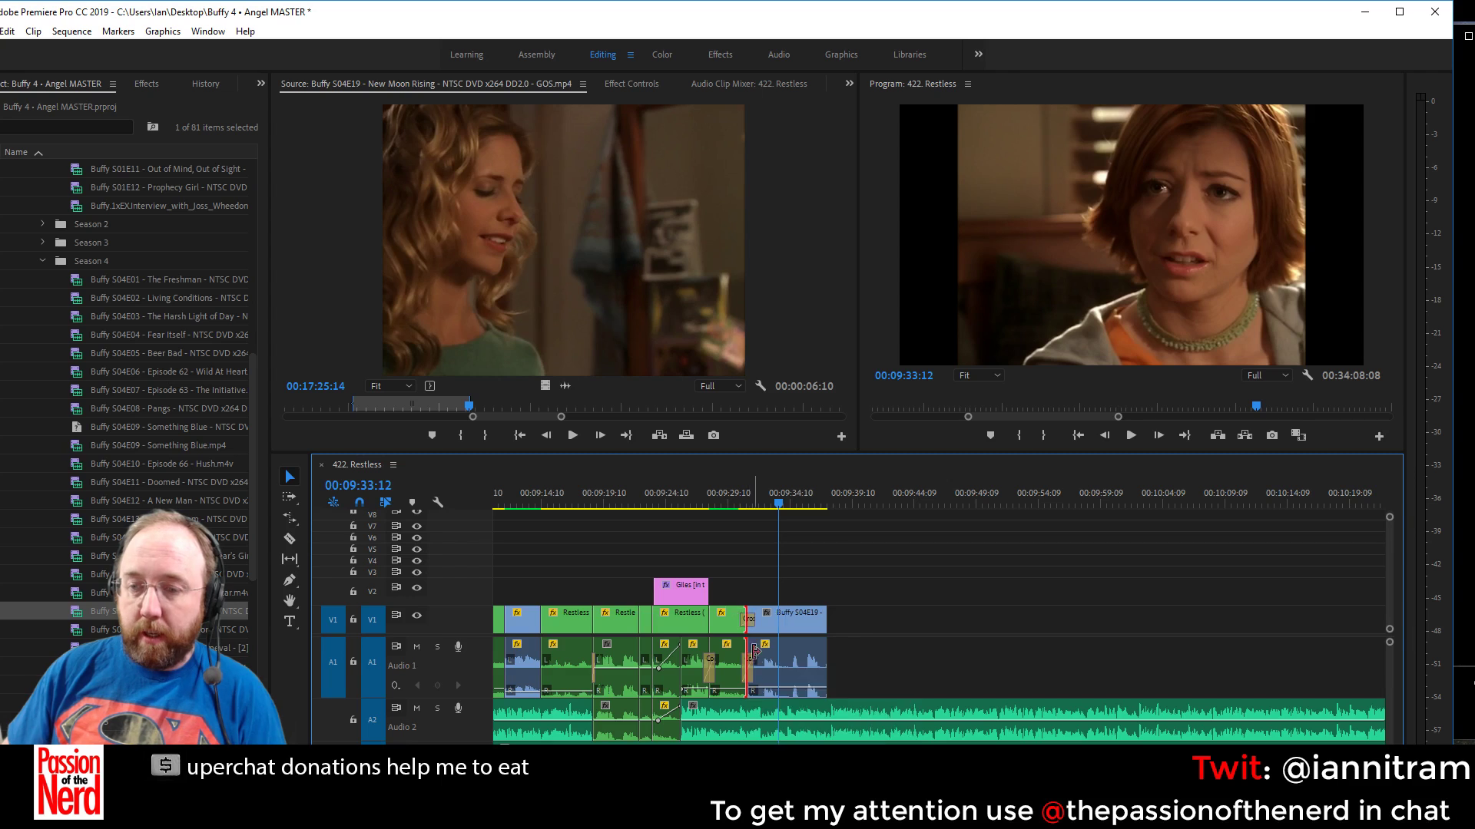
left_click(746, 619)
key("Delete")
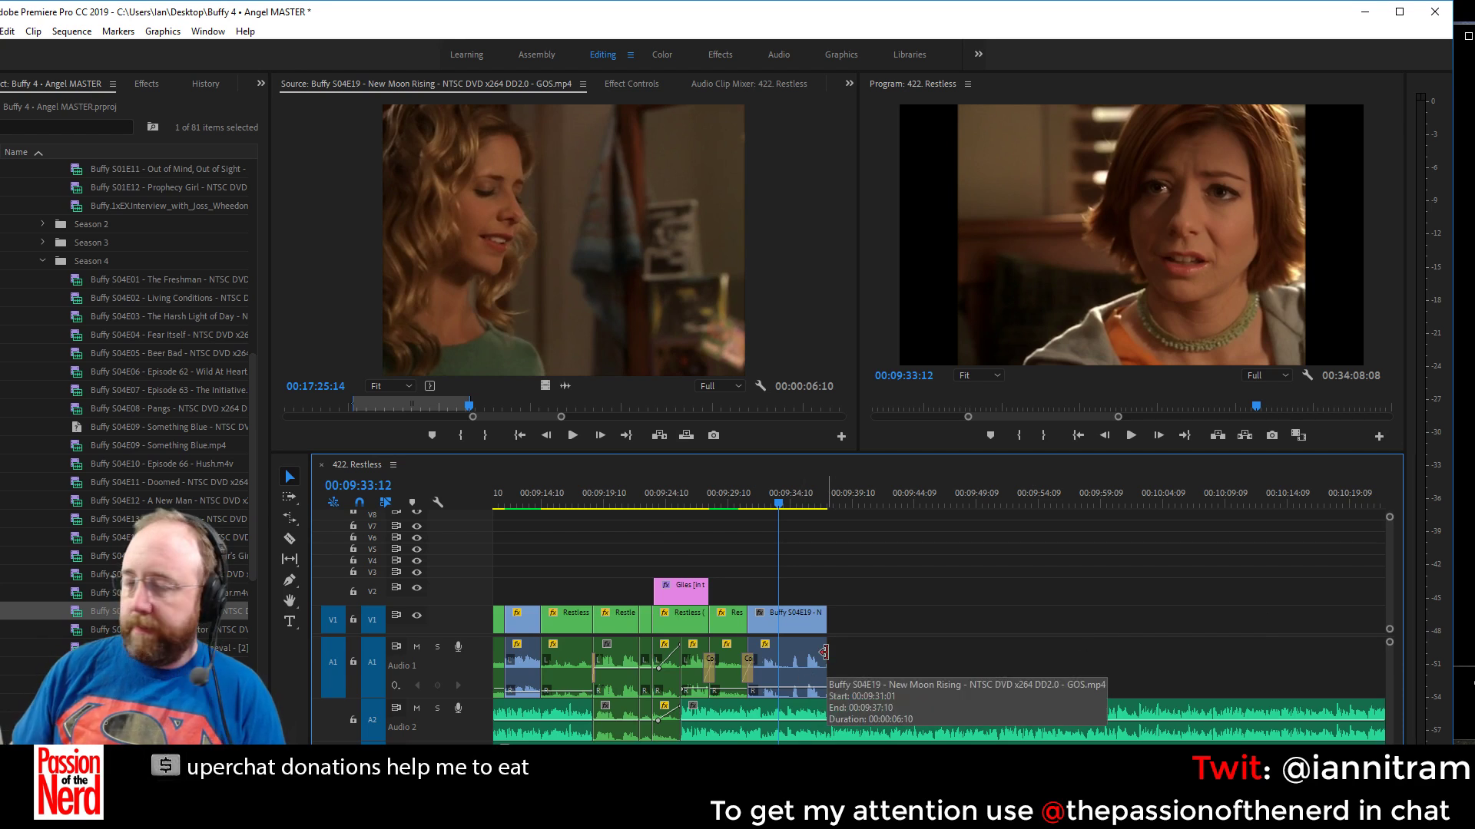
Play back the cut into the New Moon Rising clip from 00:09:29:12, and replay the clip from about 00:09:33:18
left_click(739, 502)
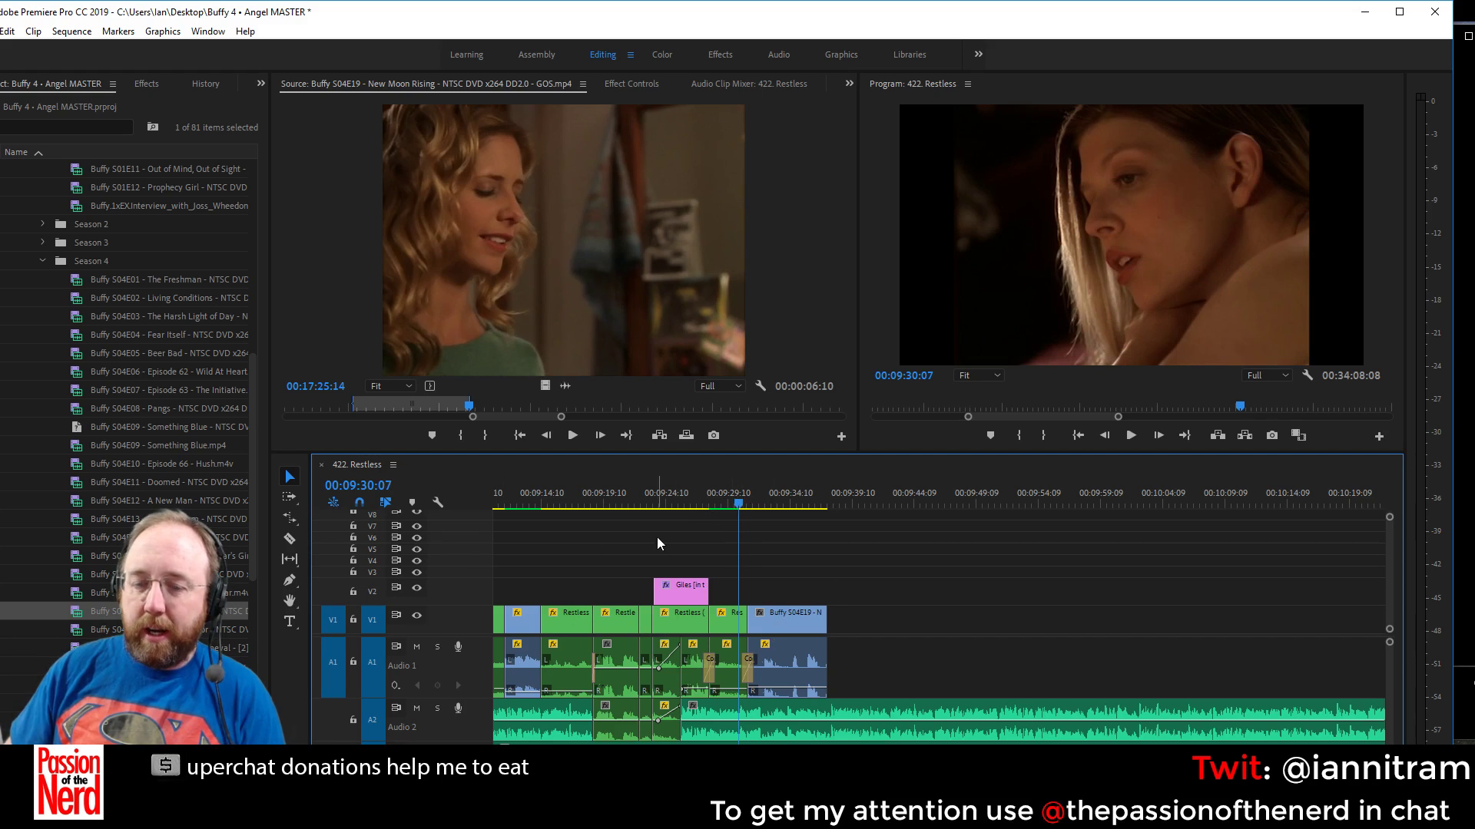
left_click(730, 503)
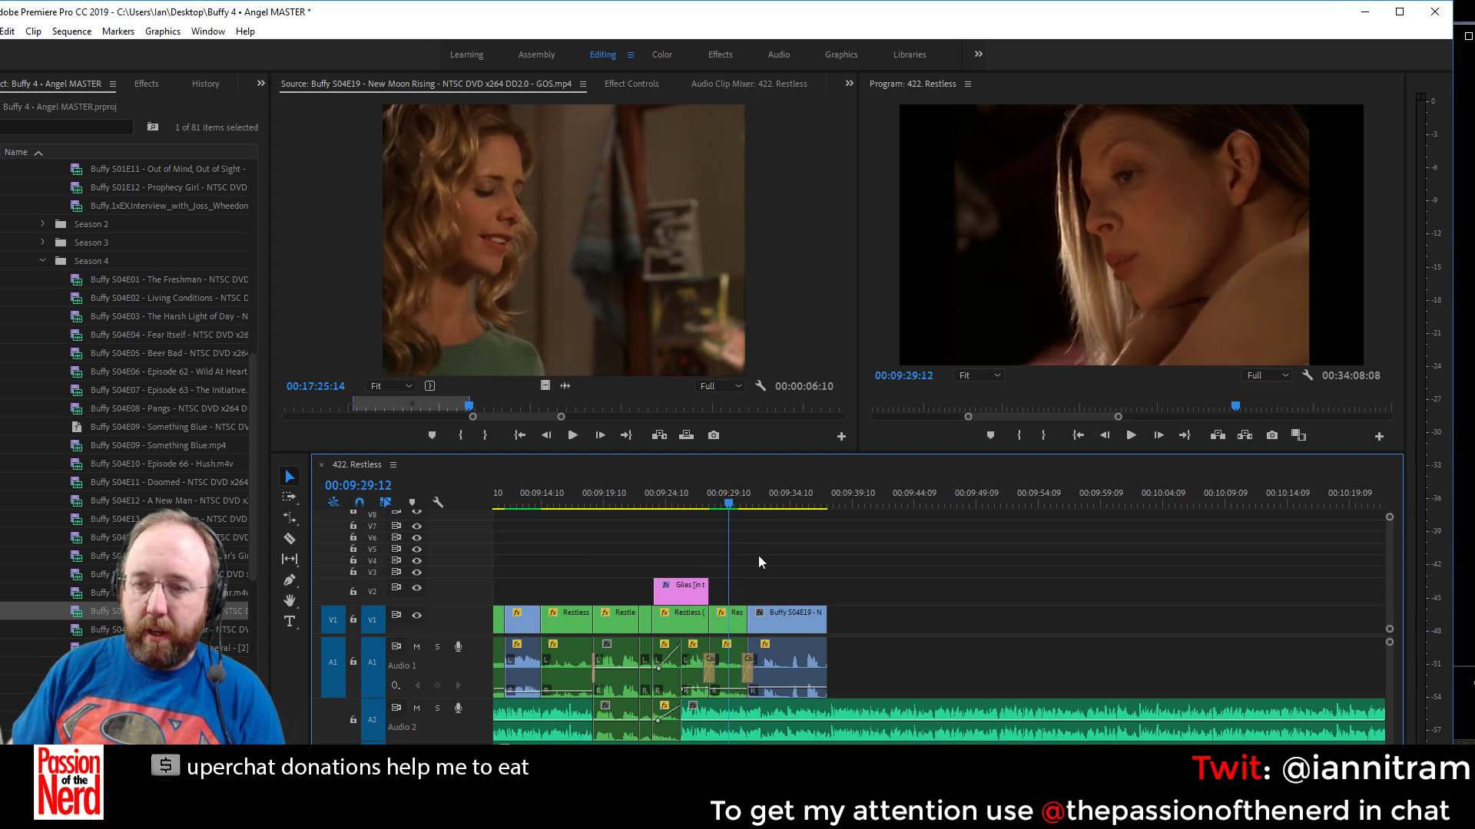
key("space")
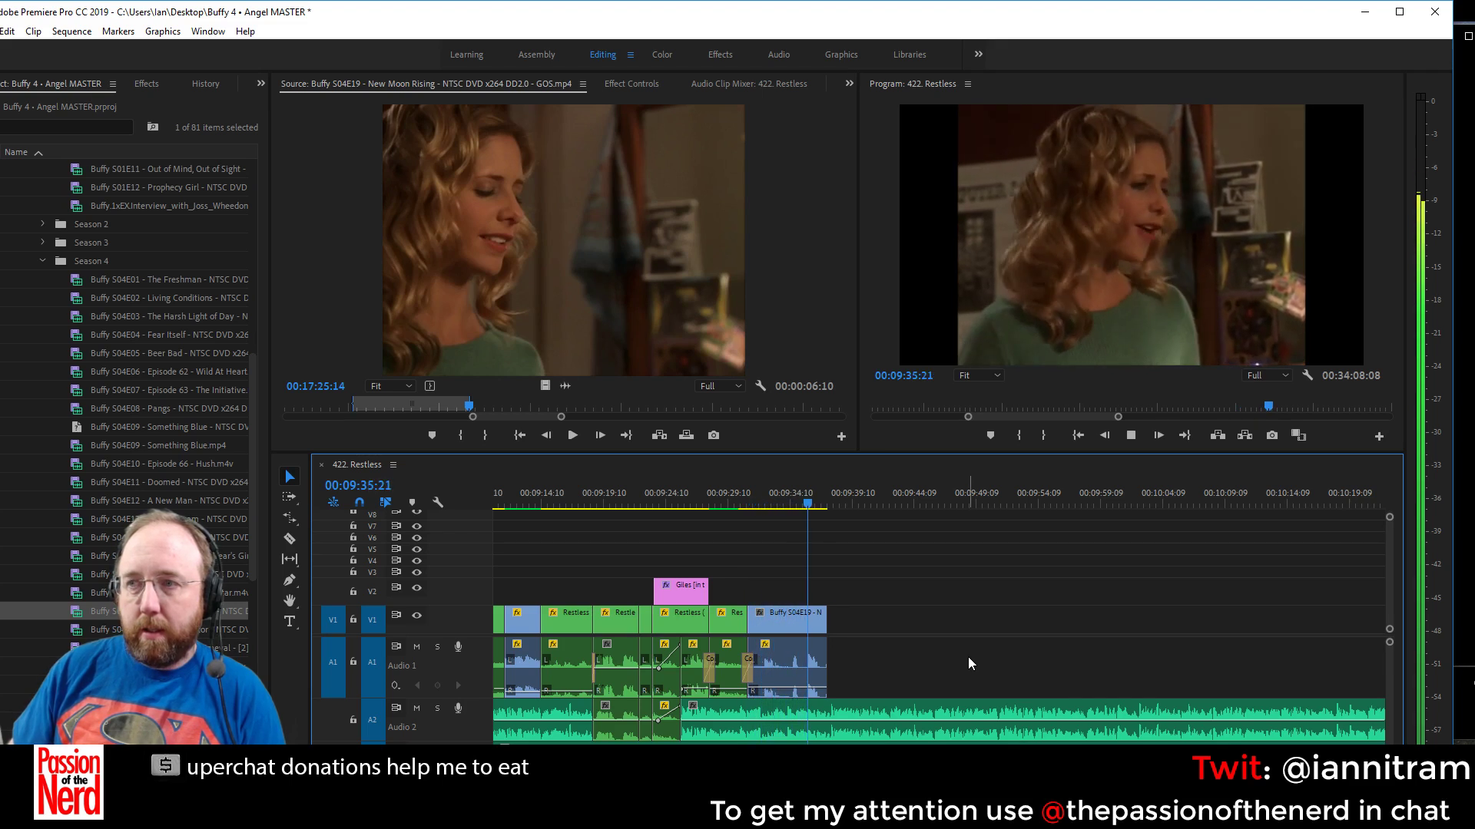
key("space")
left_click(782, 503)
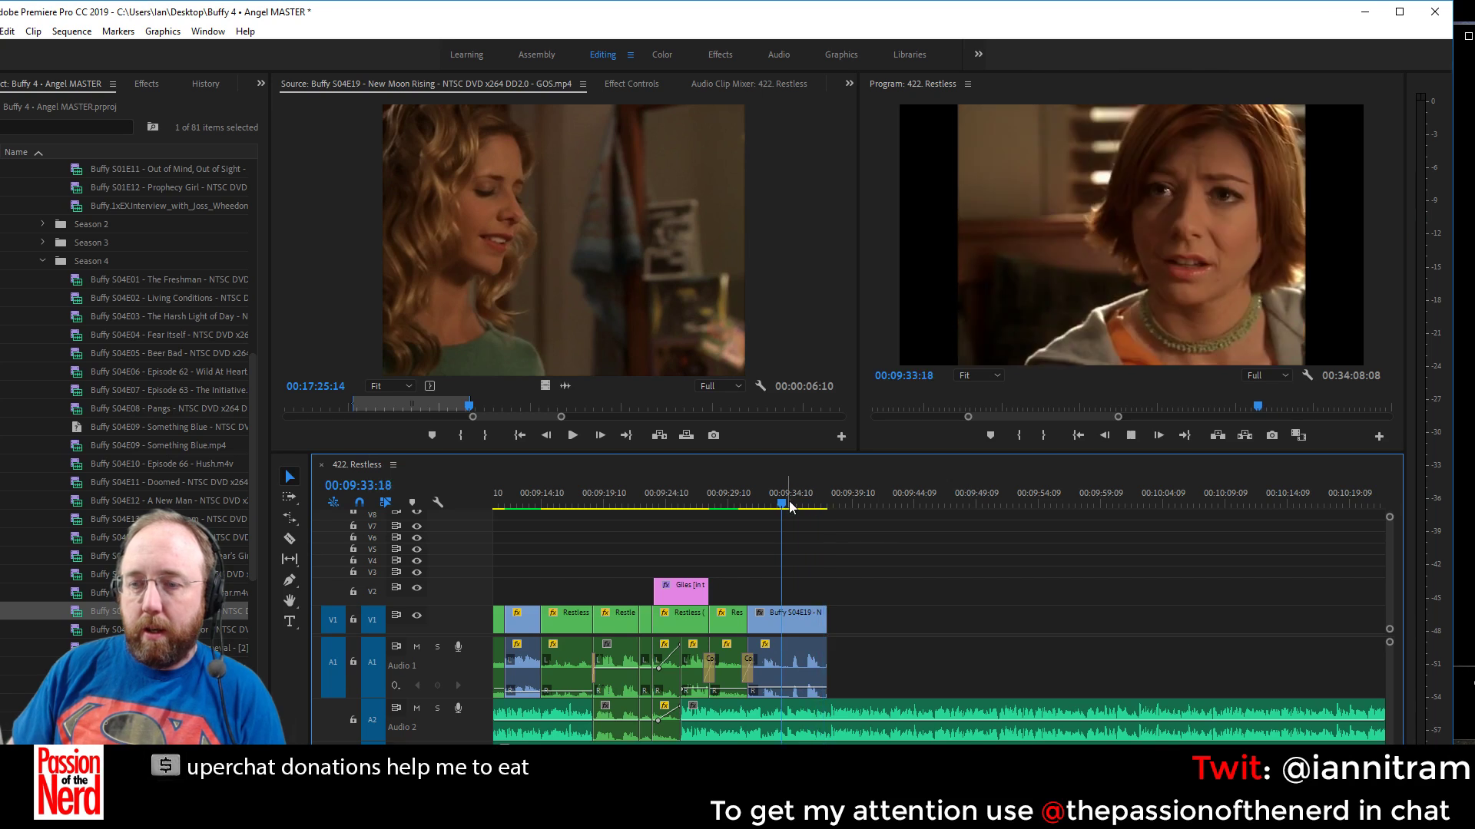
Replay the New Moon Rising clip to about 00:09:34:15 and return to 00:09:32:11 near its start
key("space")
key("space")
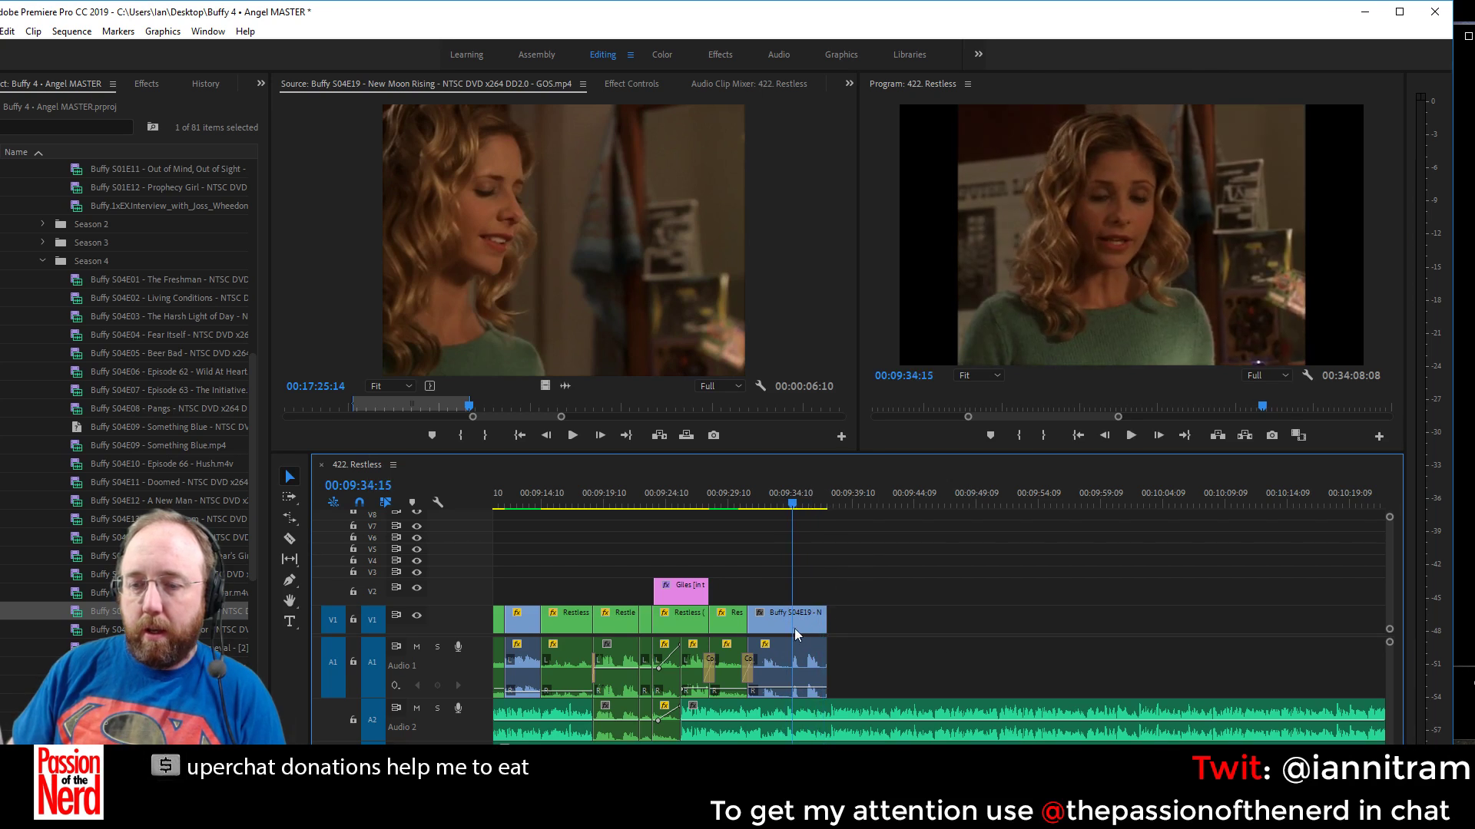
left_click(765, 498)
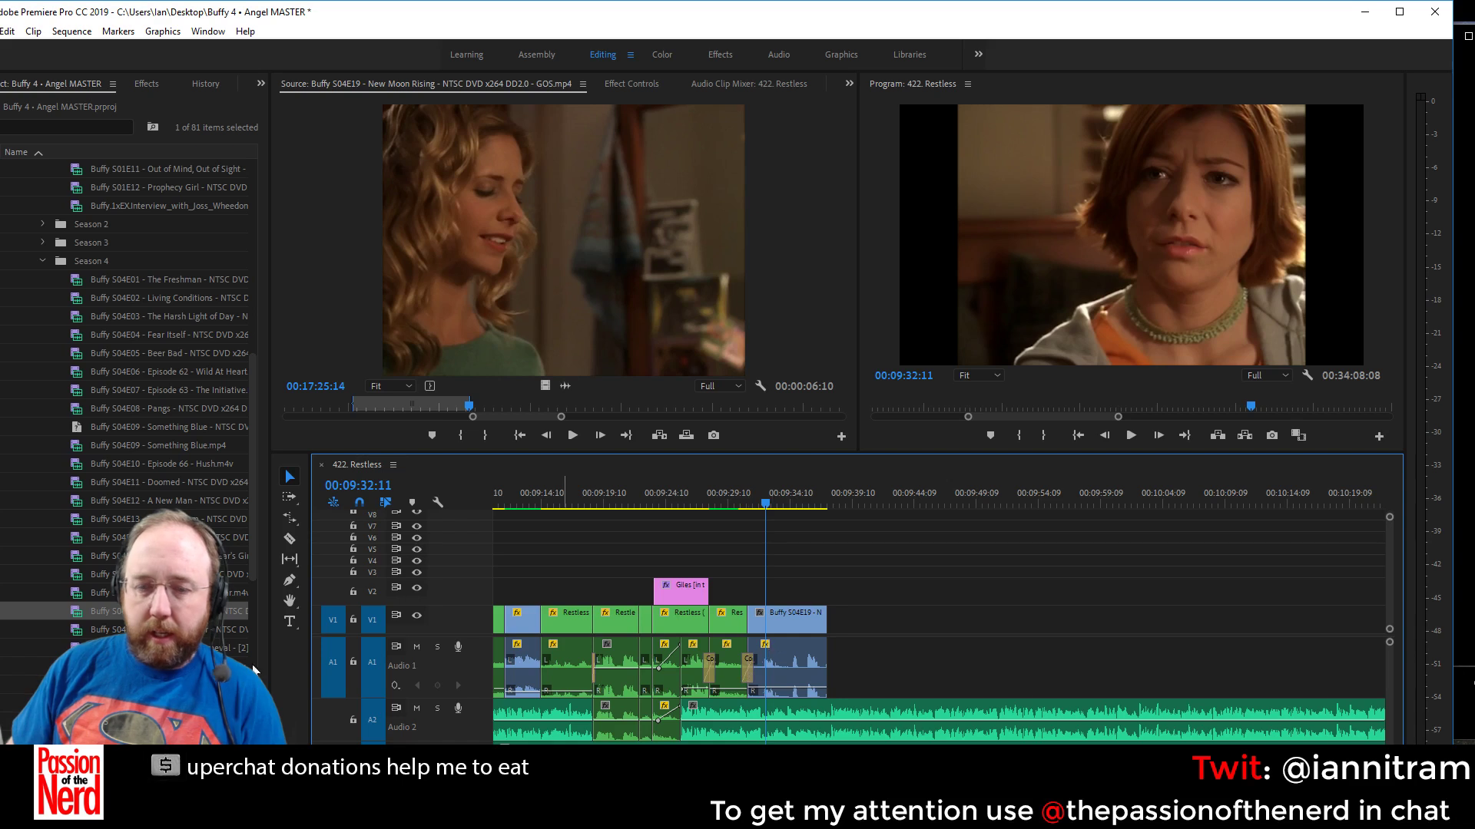
Slip the New Moon Rising clip's footage slightly earlier within its timeline slot and play back the cut into it up to 00:09:33:00
left_click(290, 559)
mouse_move(784, 618)
left_mouse_down()
mouse_move(756, 615)
mouse_move(797, 618)
mouse_move(782, 617)
left_mouse_up()
left_click(735, 505)
key("space")
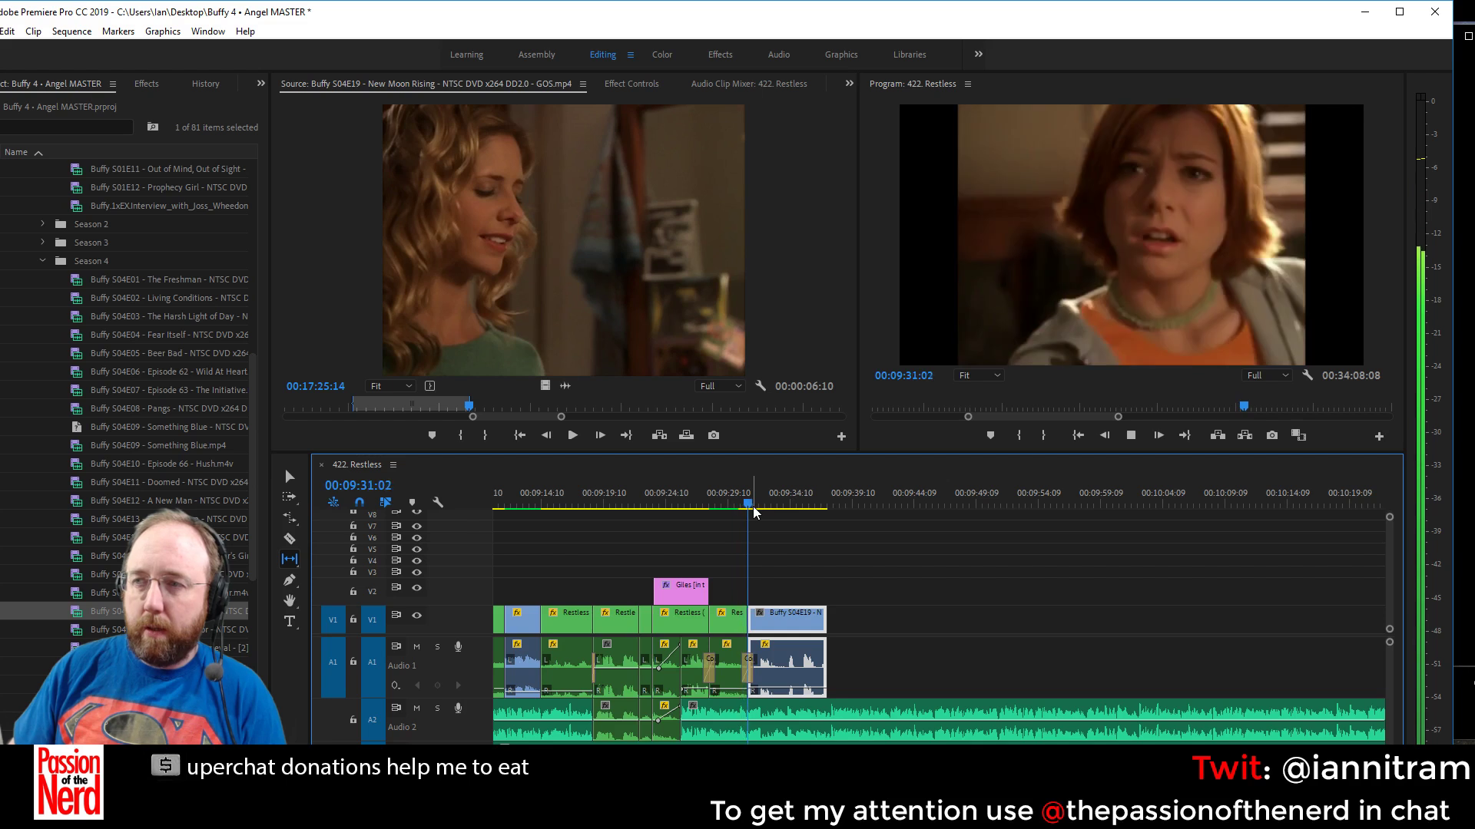
key("space")
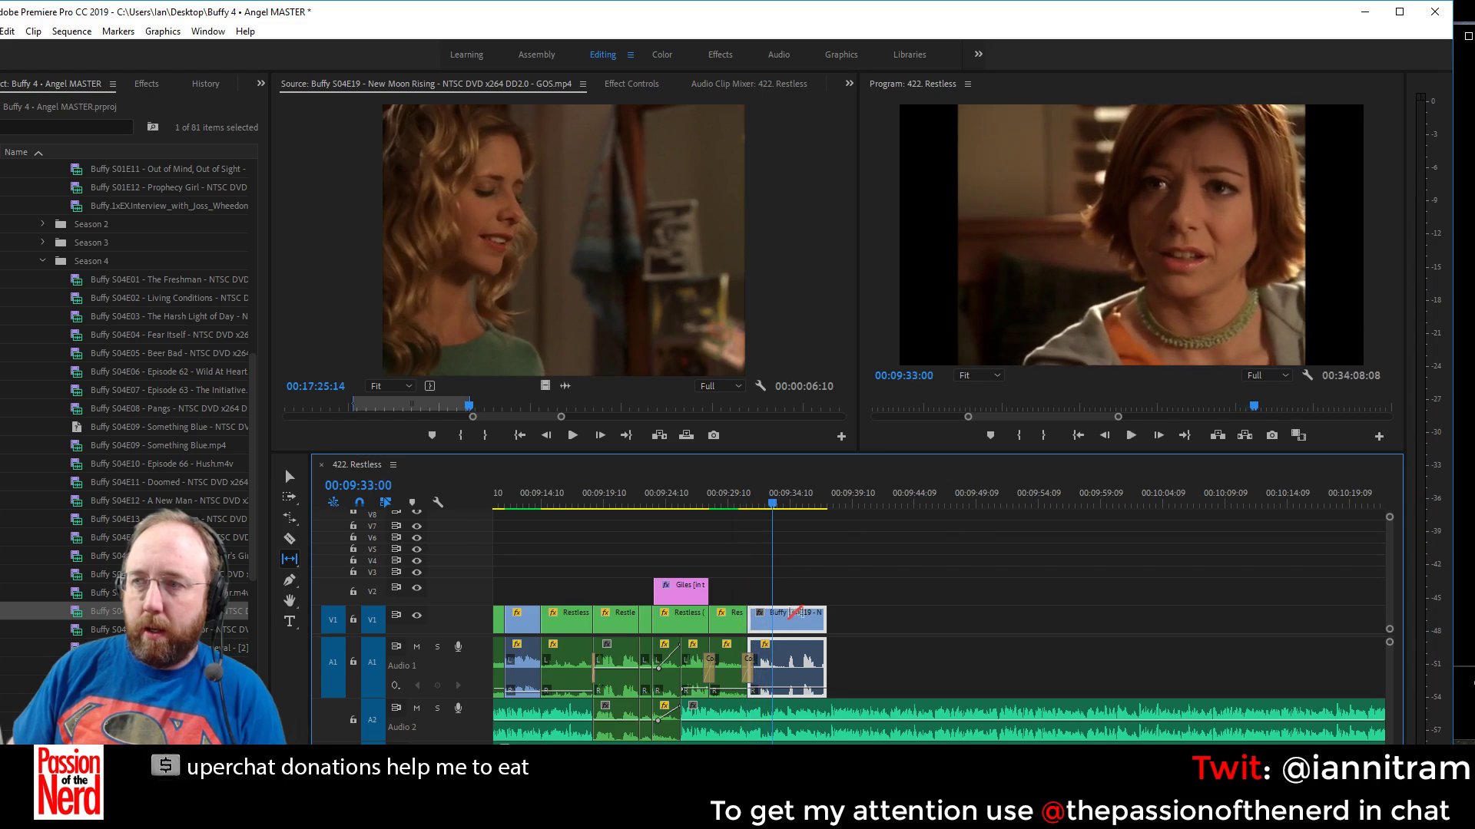
Trim the end of the New Moon Rising clip to 00:09:33:00 and play the narration that follows up to 00:09:37:15
left_click(290, 477)
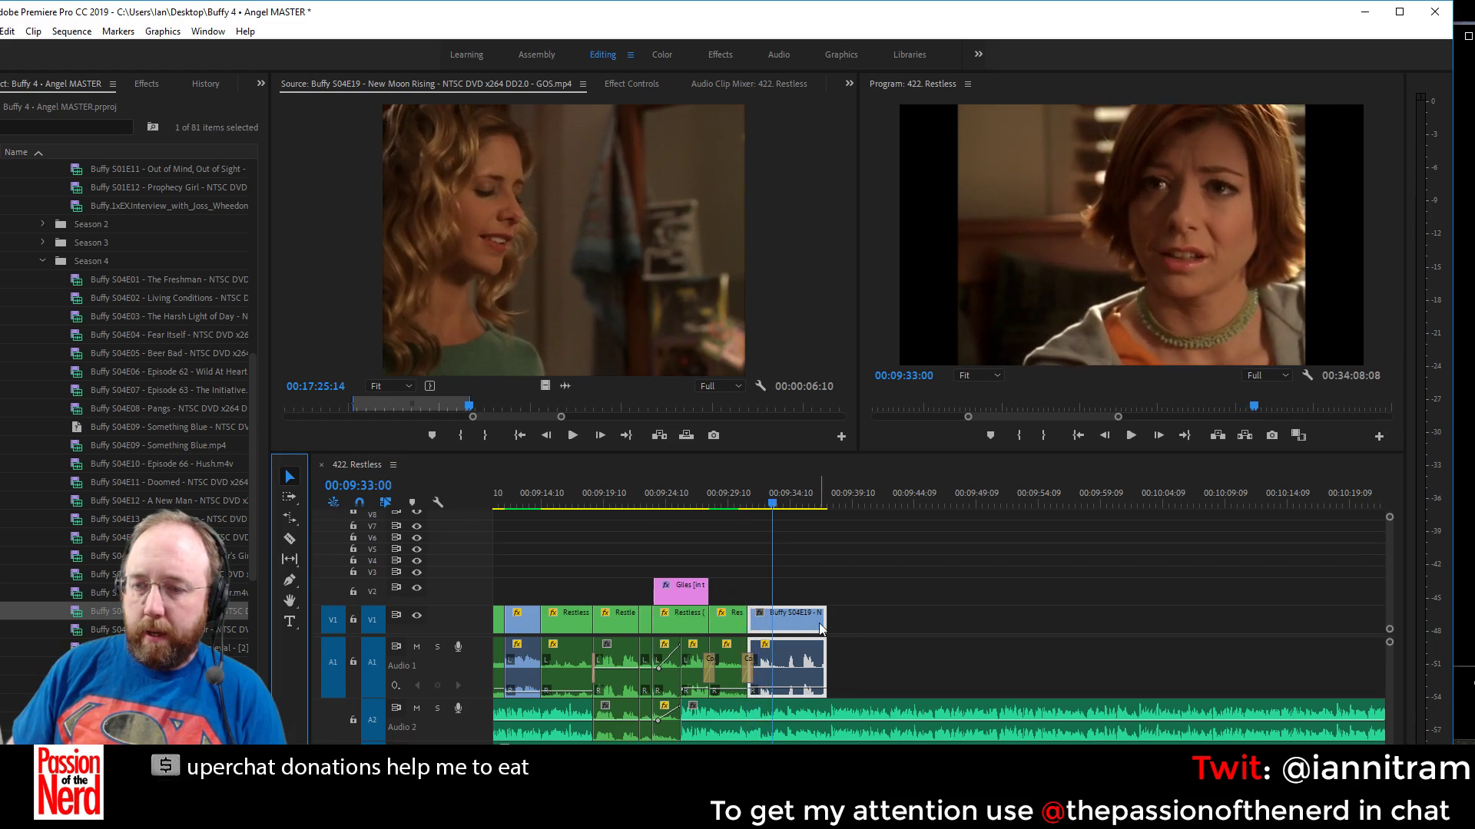
mouse_move(746, 619)
left_mouse_down()
mouse_move(803, 628)
mouse_move(772, 628)
left_mouse_up()
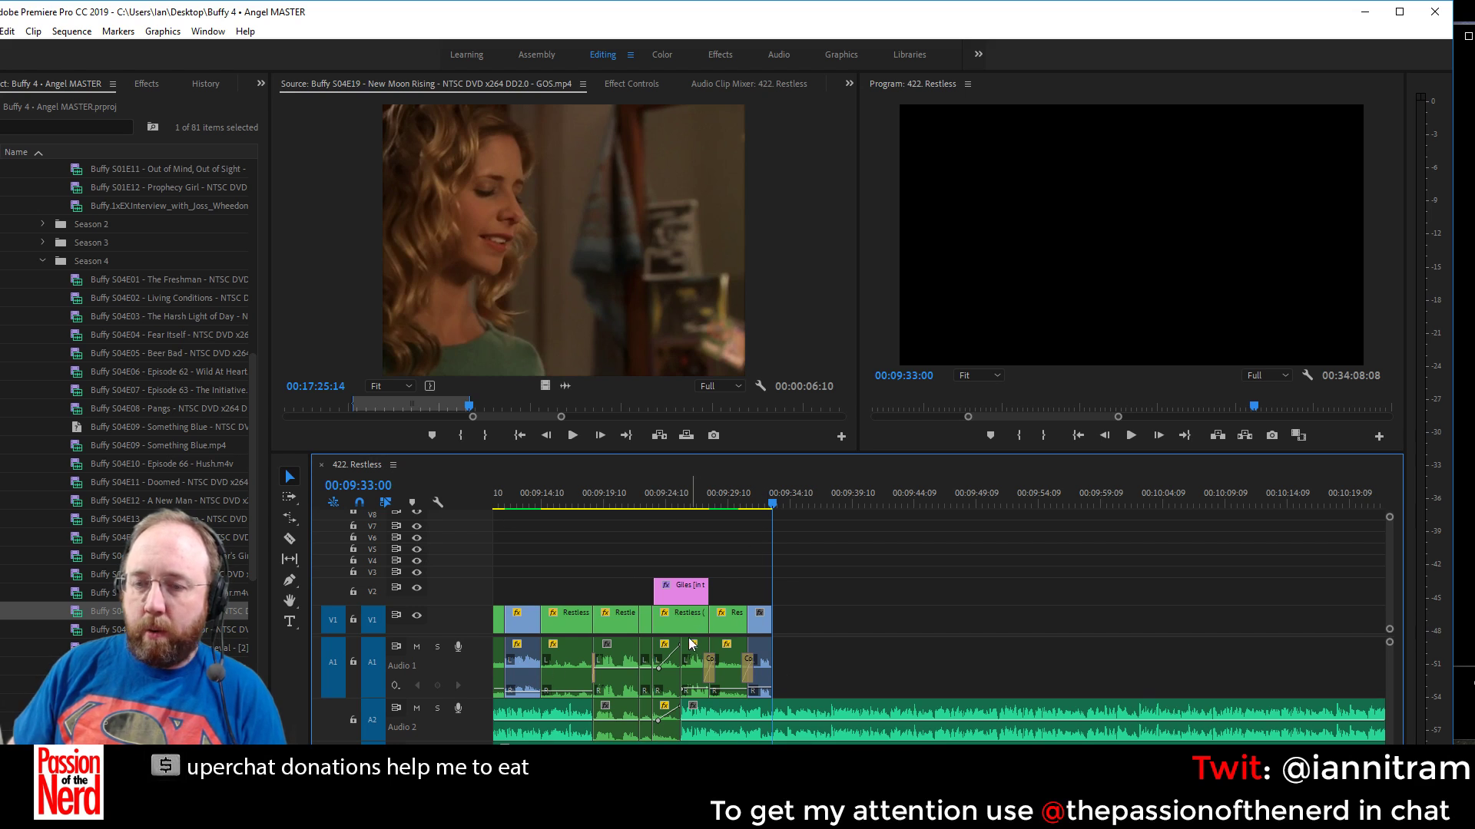
left_click(772, 507)
key("space")
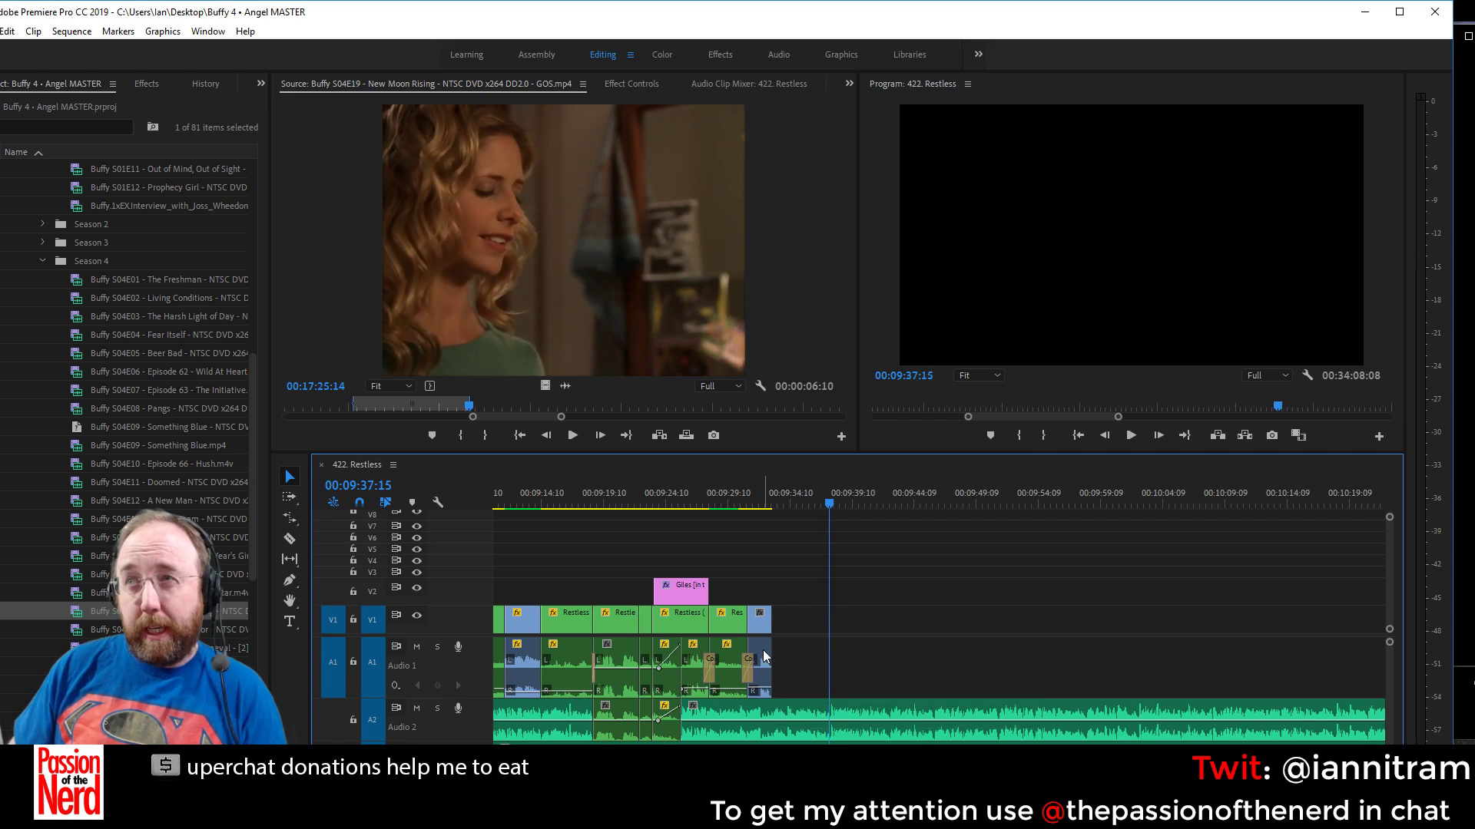
left_click(775, 500)
key("space")
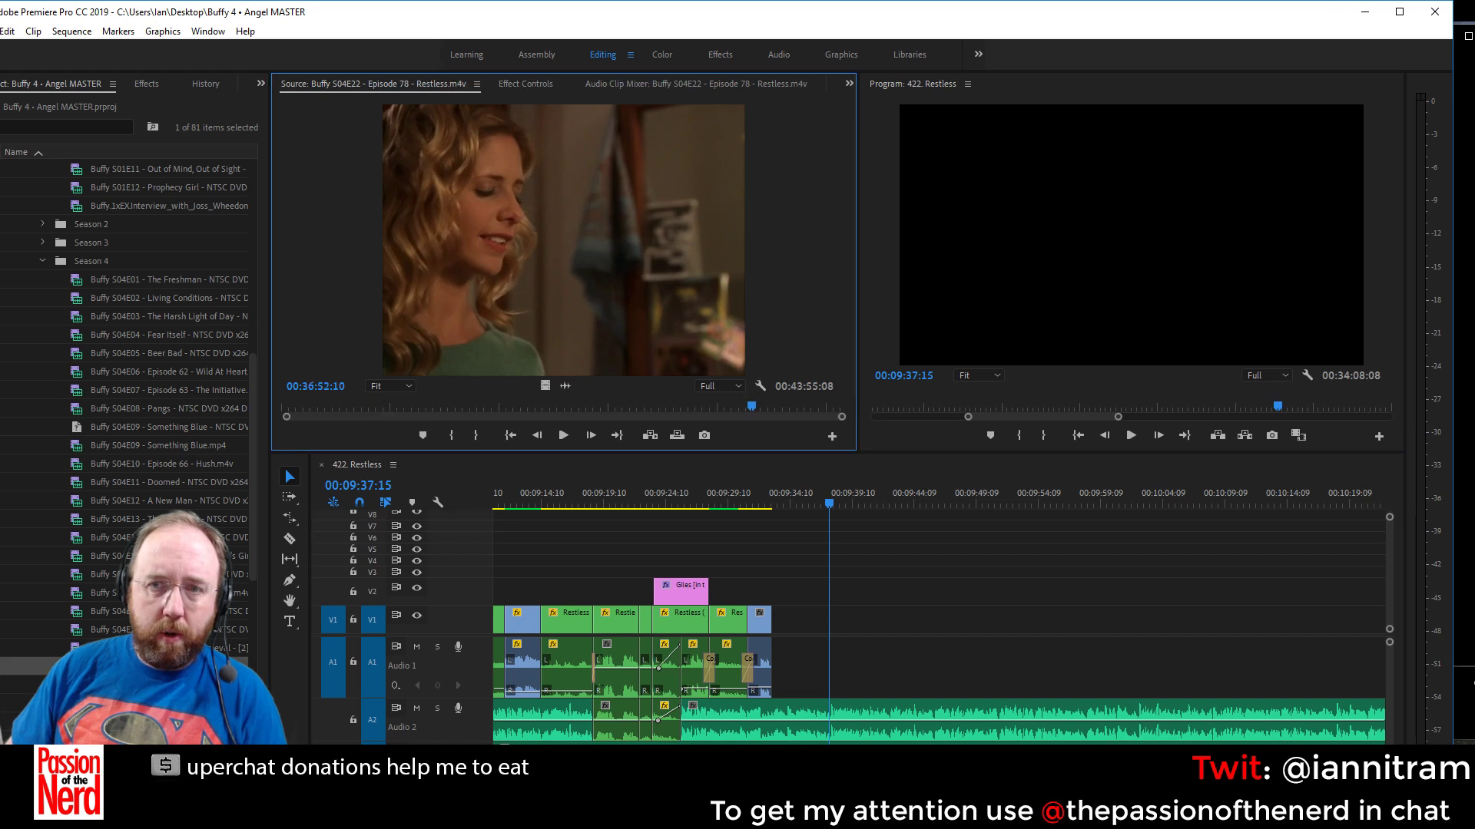
Open the Restless (fixed aspect ratio) sequence from the Season 4 bin in the source viewer
double_click(192, 666)
scroll(192, 667, "down", 1)
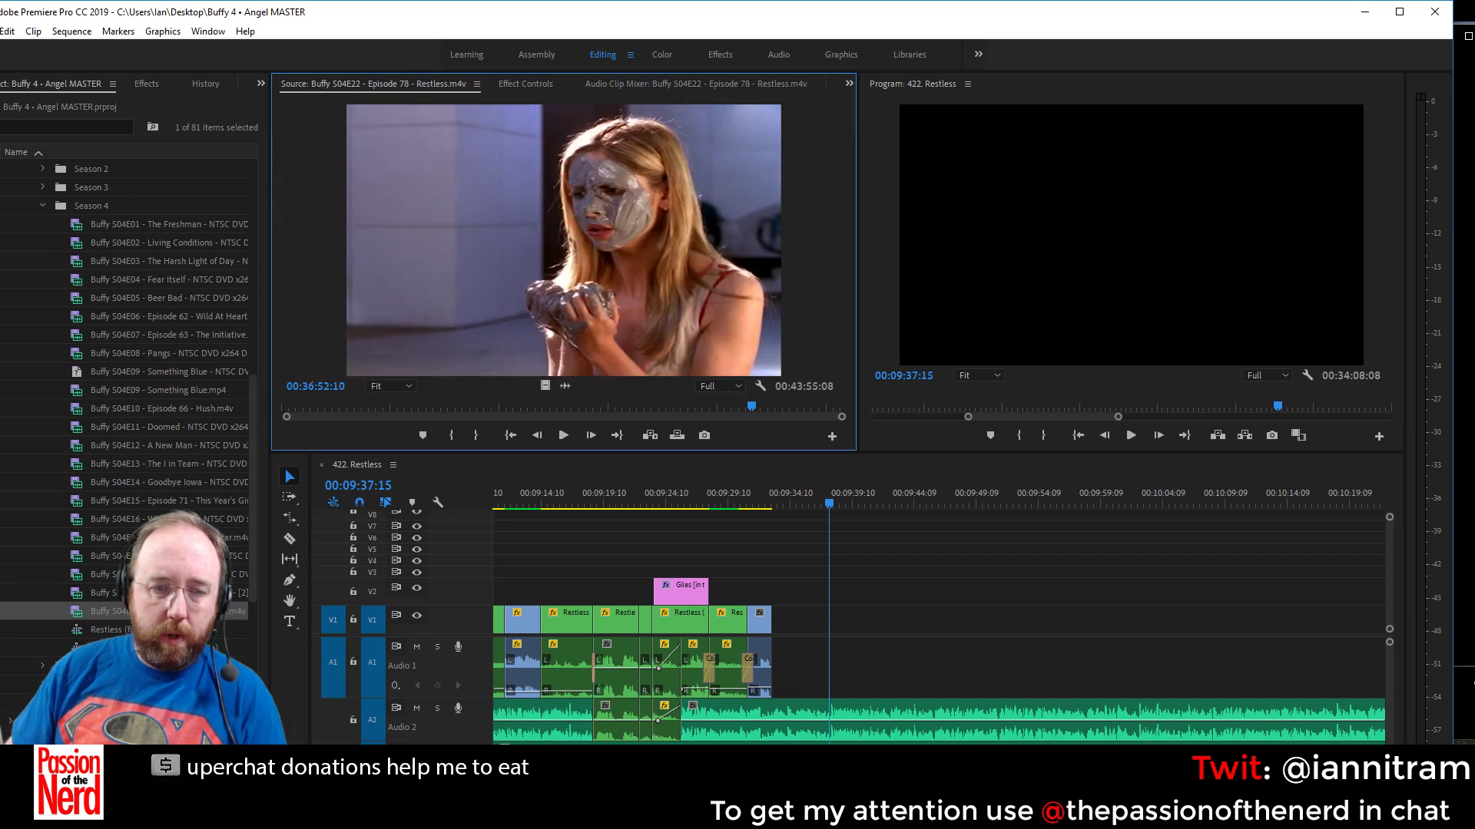
right_click(111, 629)
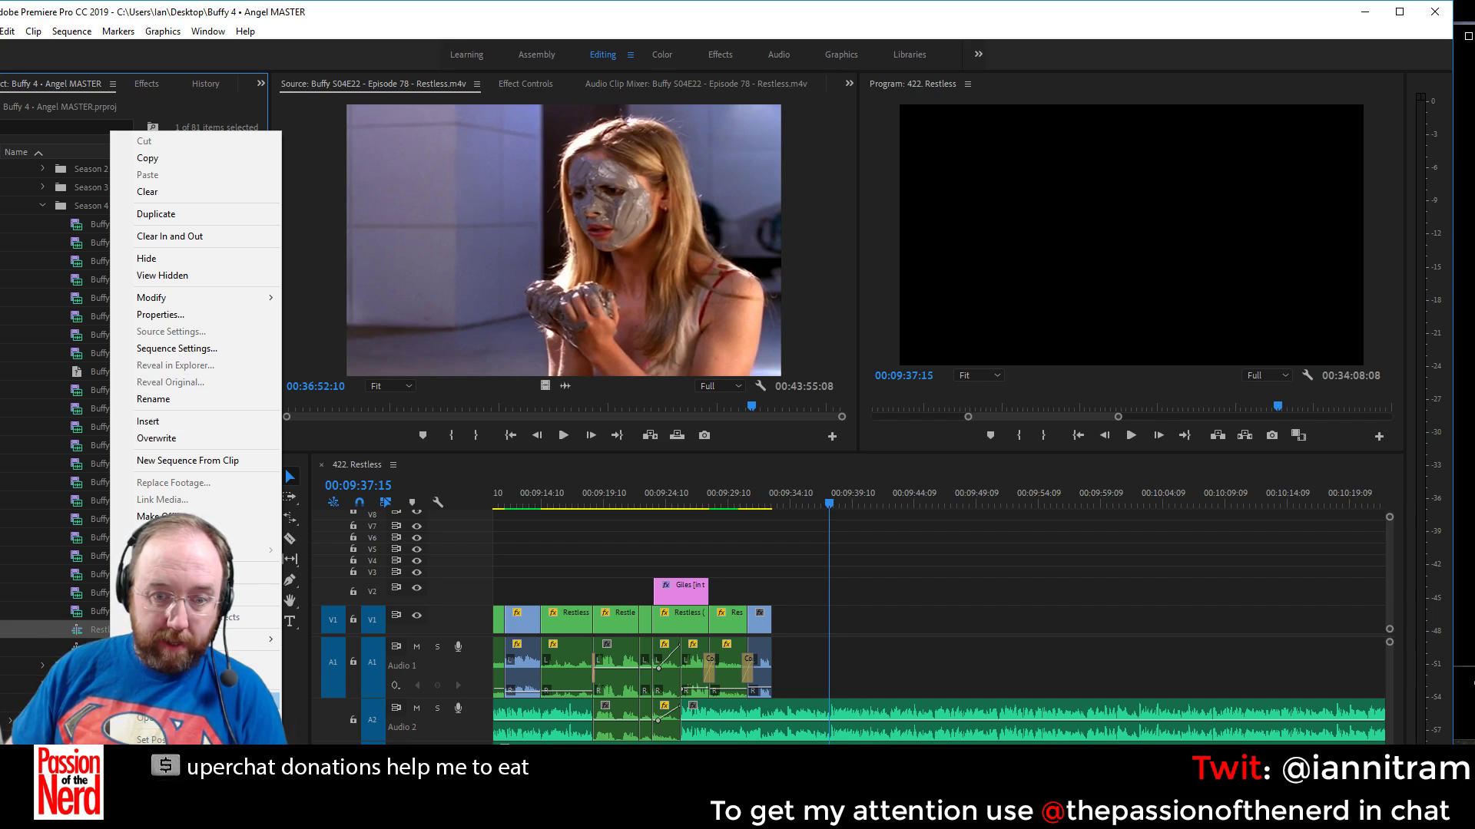
left_click(154, 718)
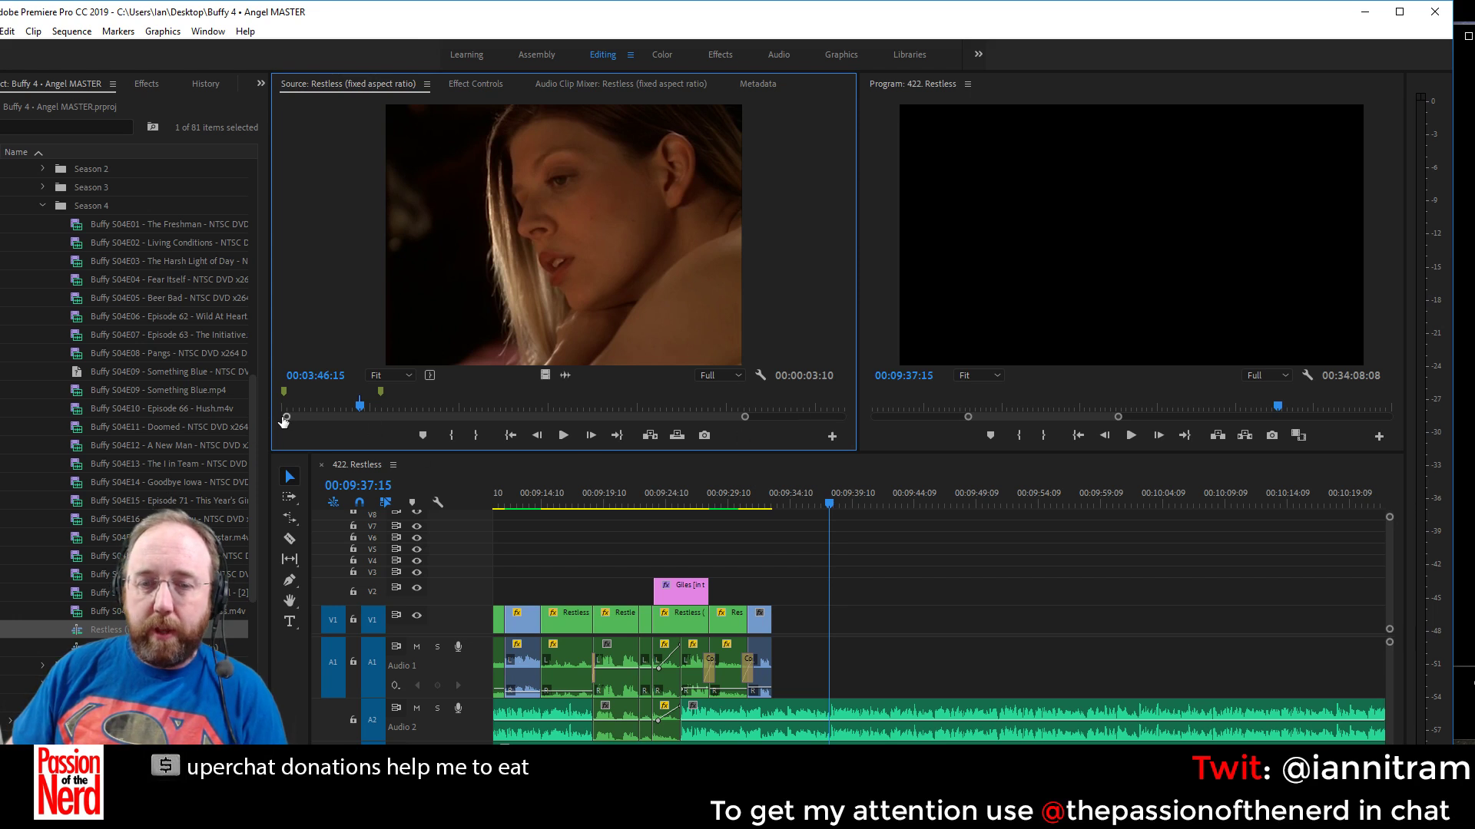
Find Willow's backstage dream scene in the Restless source and mark it from 00:06:24:26 to 00:06:27:02
left_click_drag(291, 417, 617, 408)
scroll(418, 417, "down", 2)
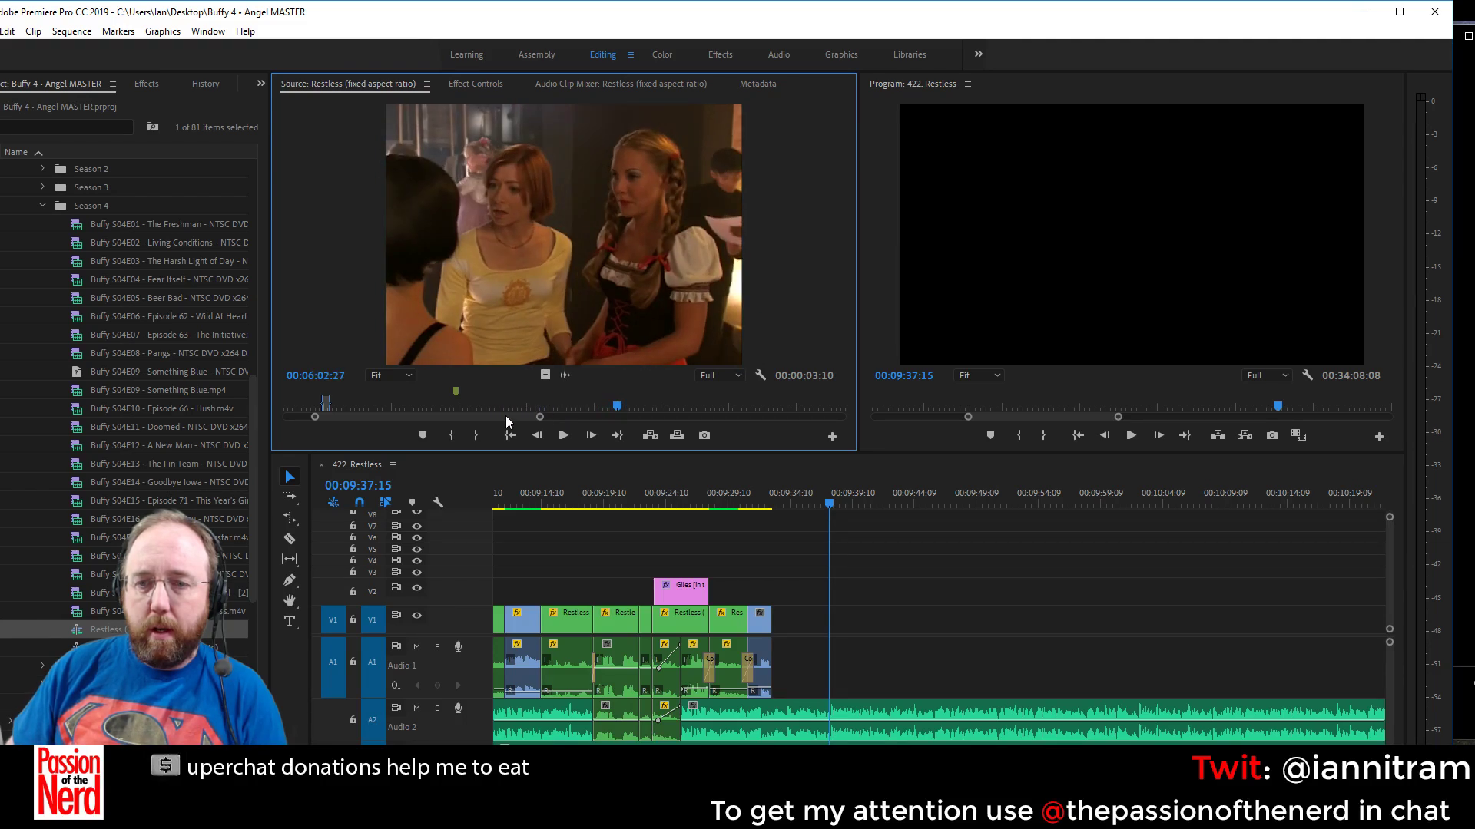
left_click_drag(506, 417, 523, 415)
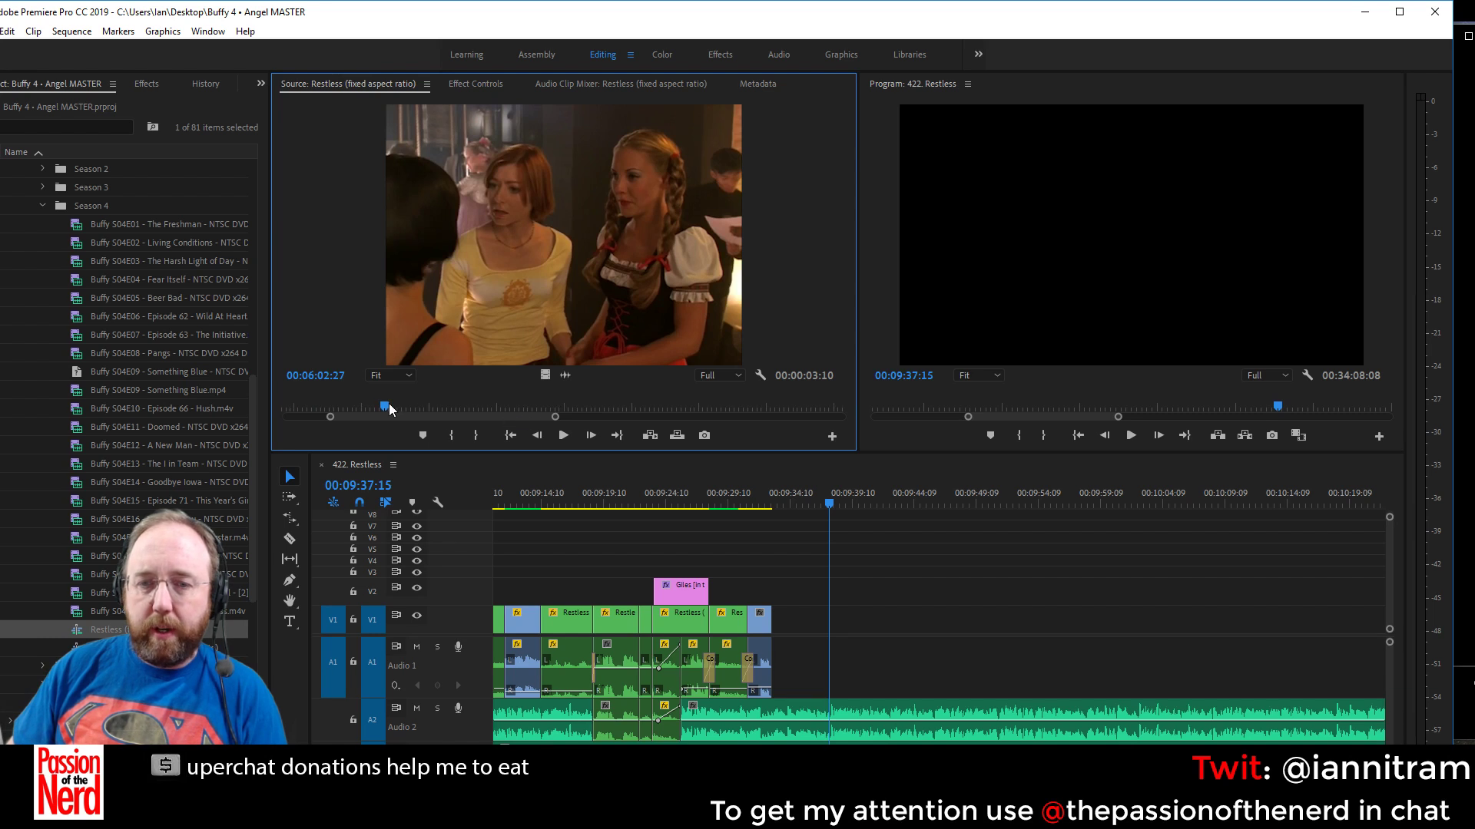
left_click_drag(389, 410, 411, 409)
left_click_drag(417, 407, 438, 407)
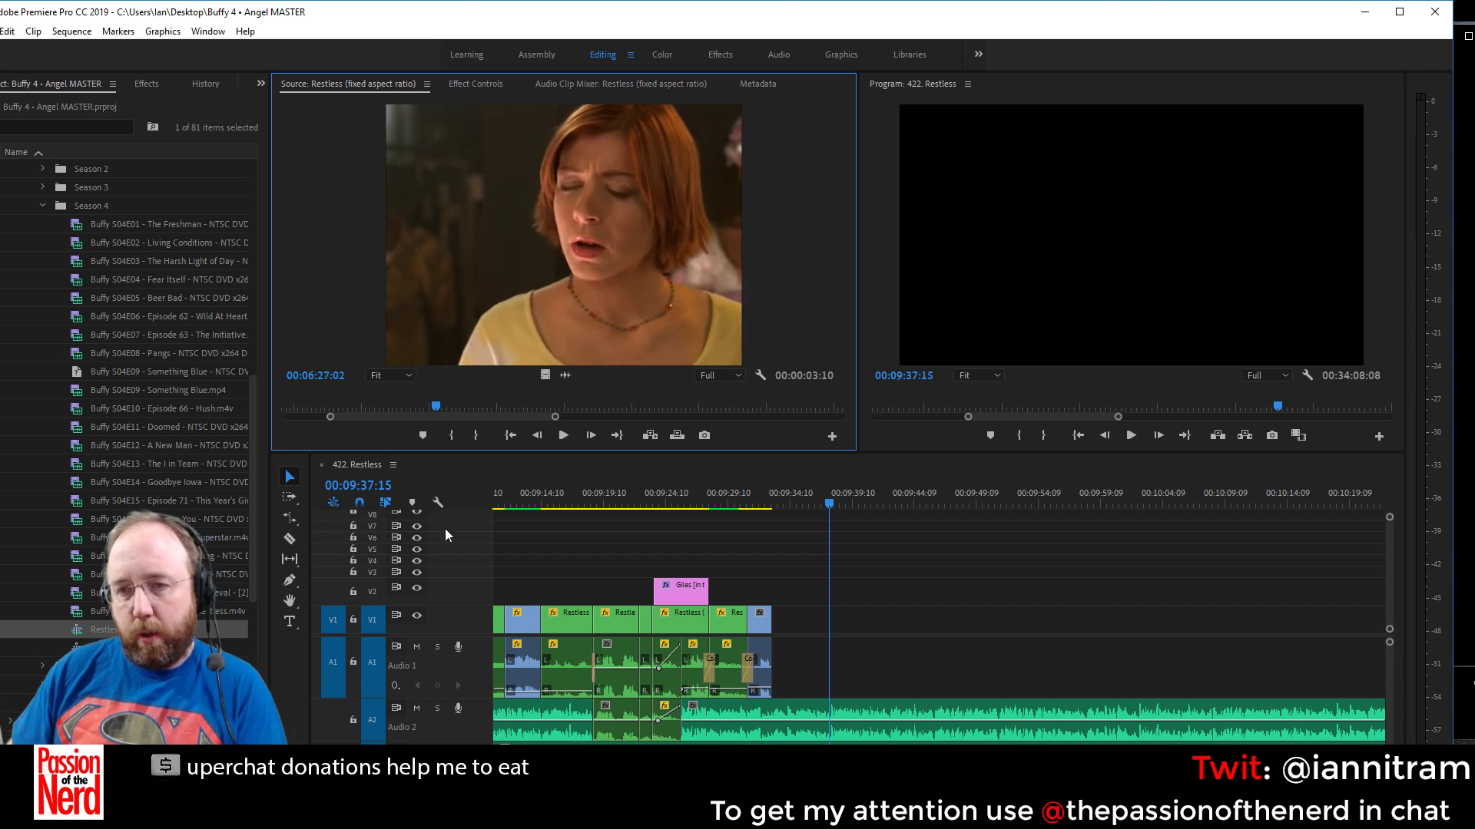
key("o")
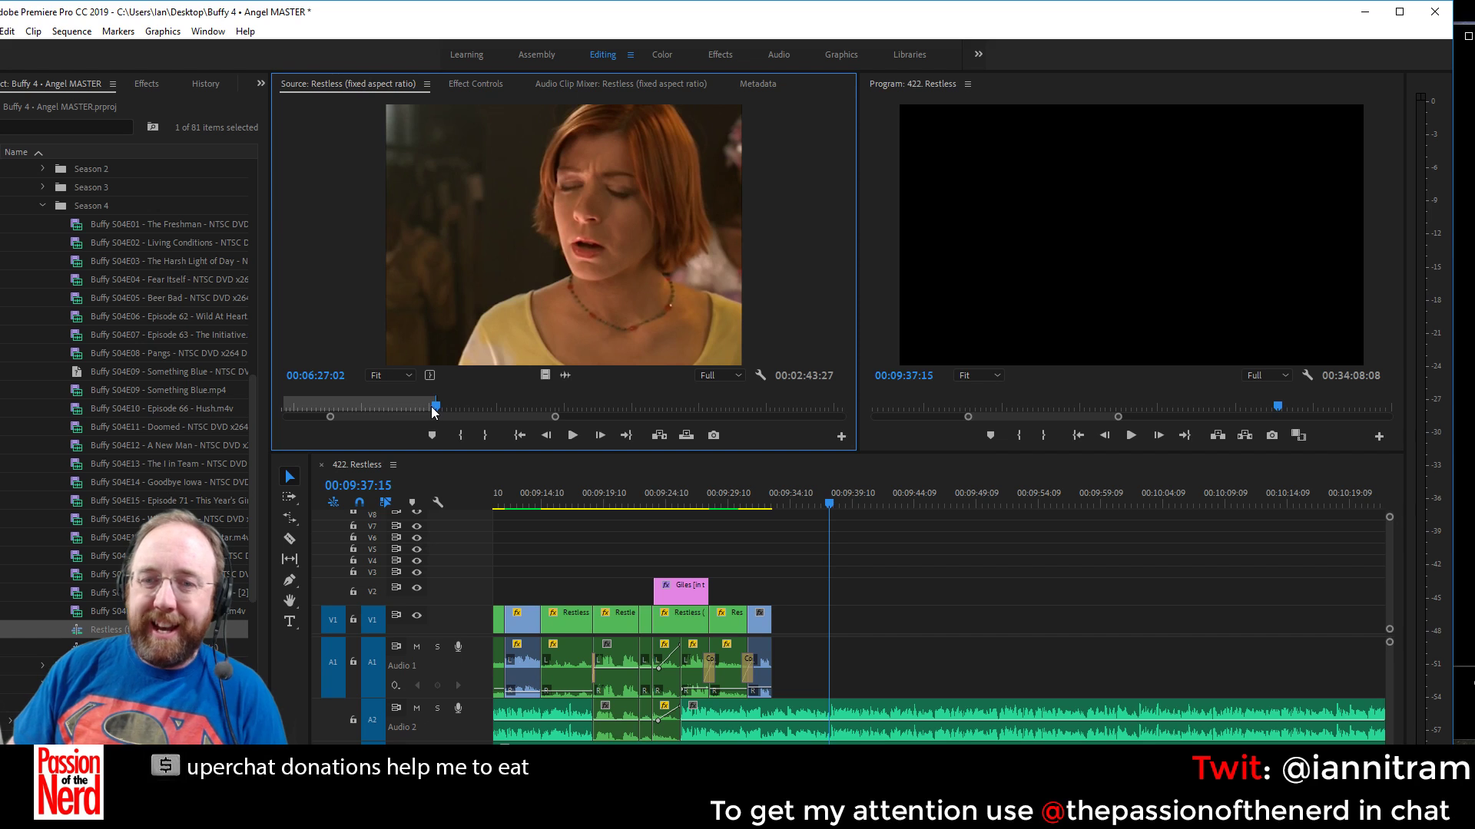
left_click_drag(437, 411, 432, 413)
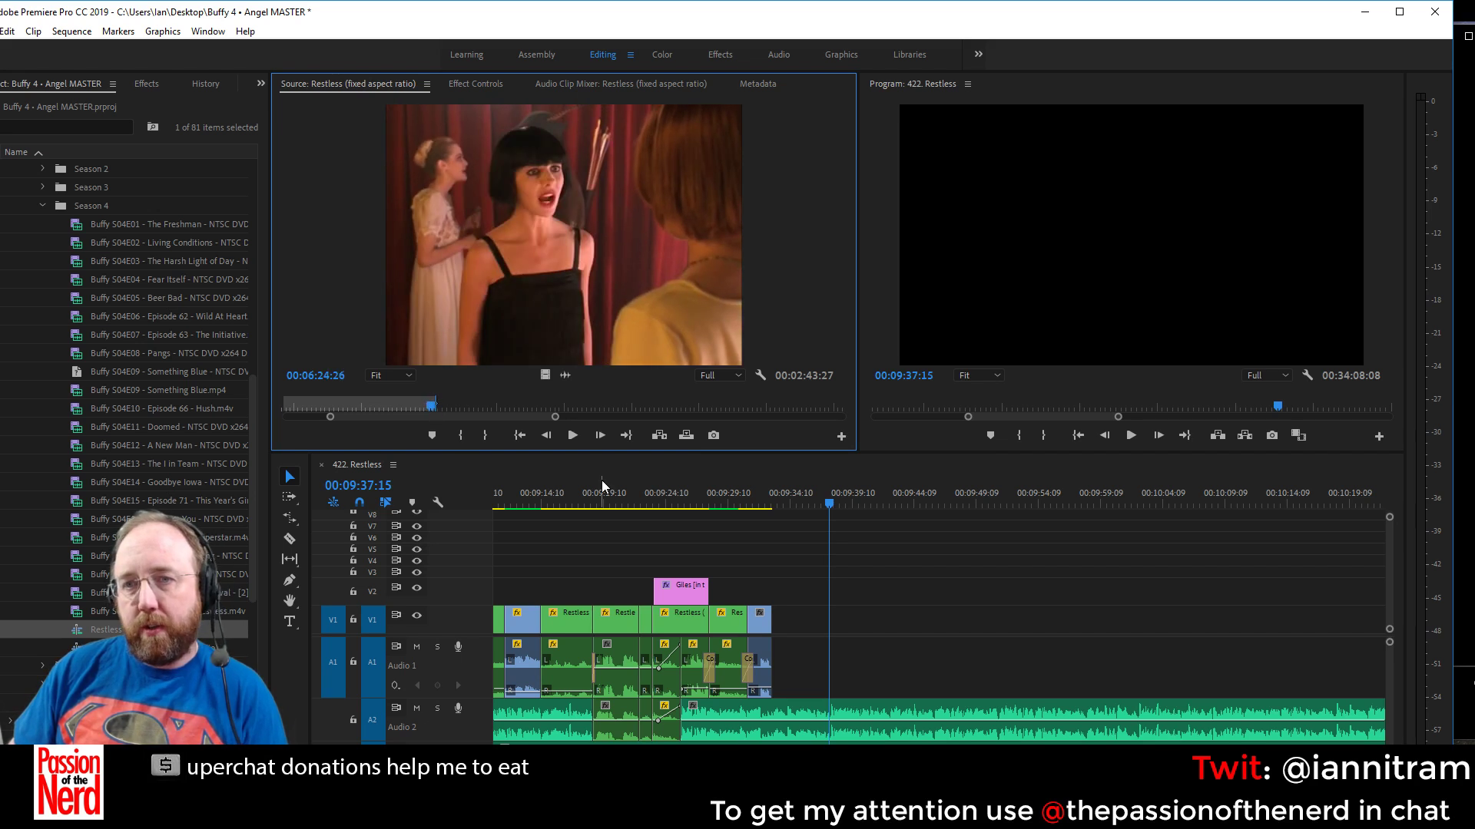
key("i")
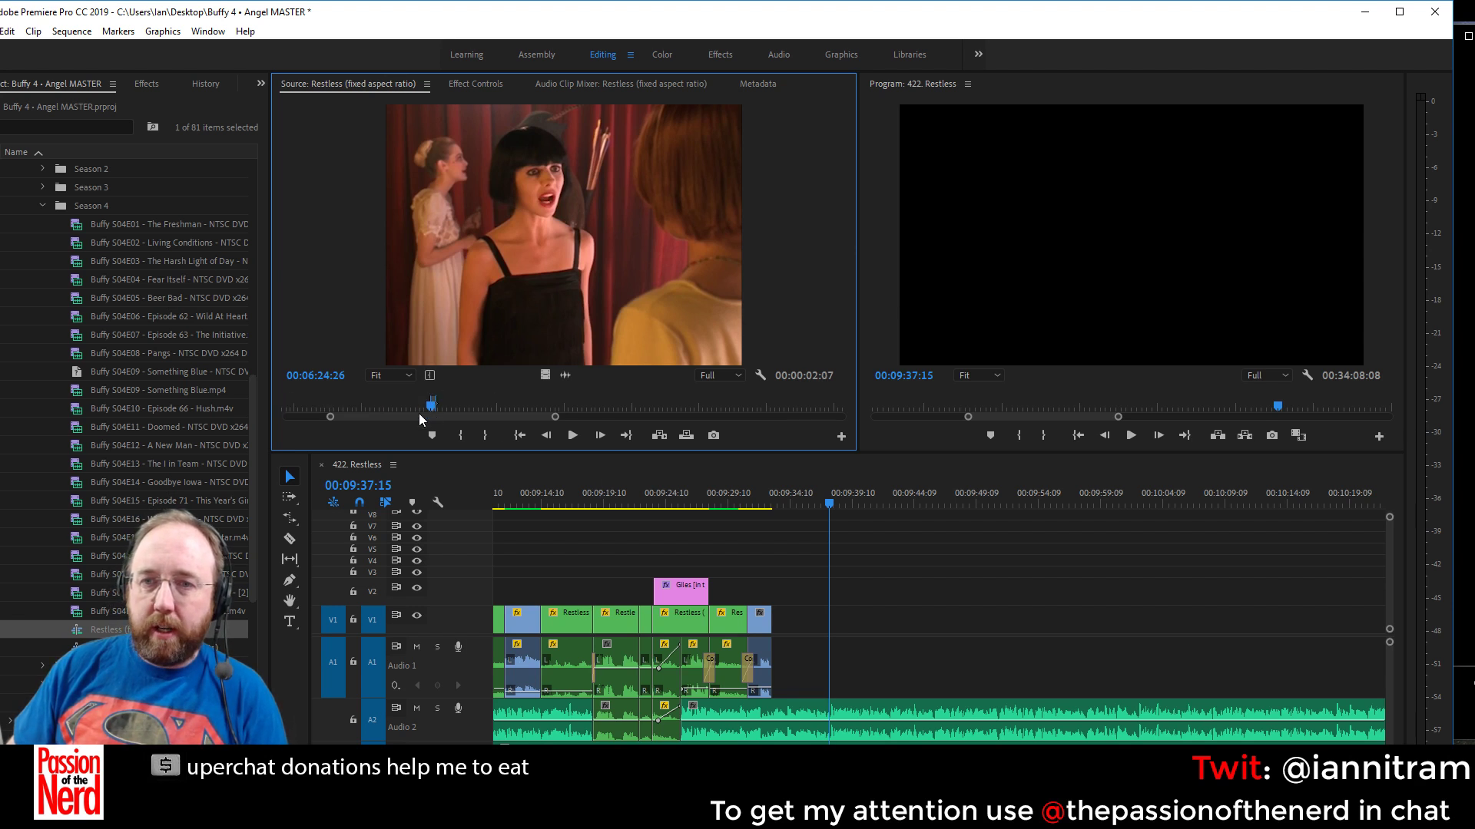
Place the marked Restless clip directly after the New Moon Rising clip with its audio lowered, extending its end to 00:09:37:15
left_click_drag(556, 273, 787, 645)
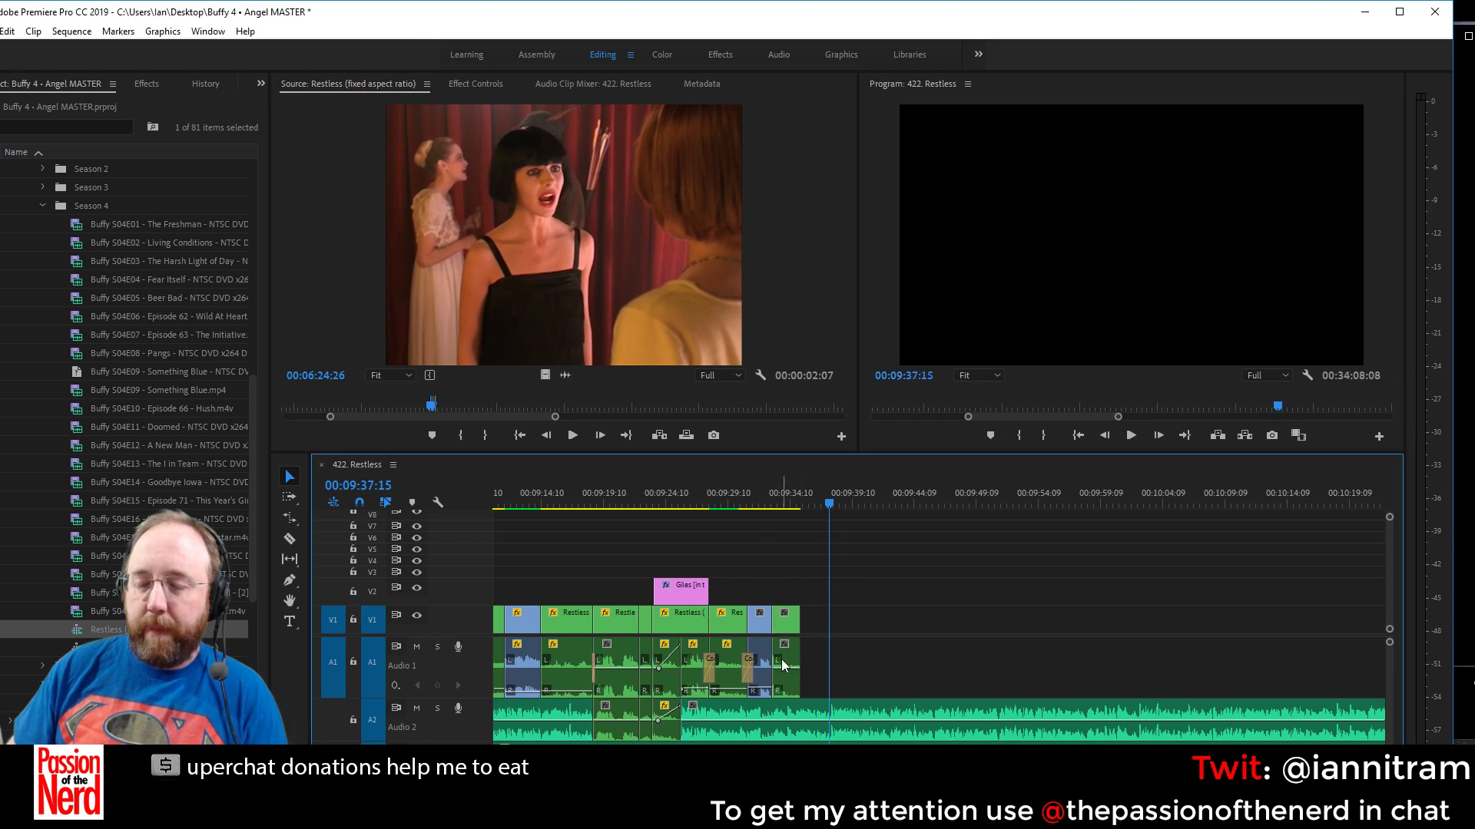
left_click(785, 674)
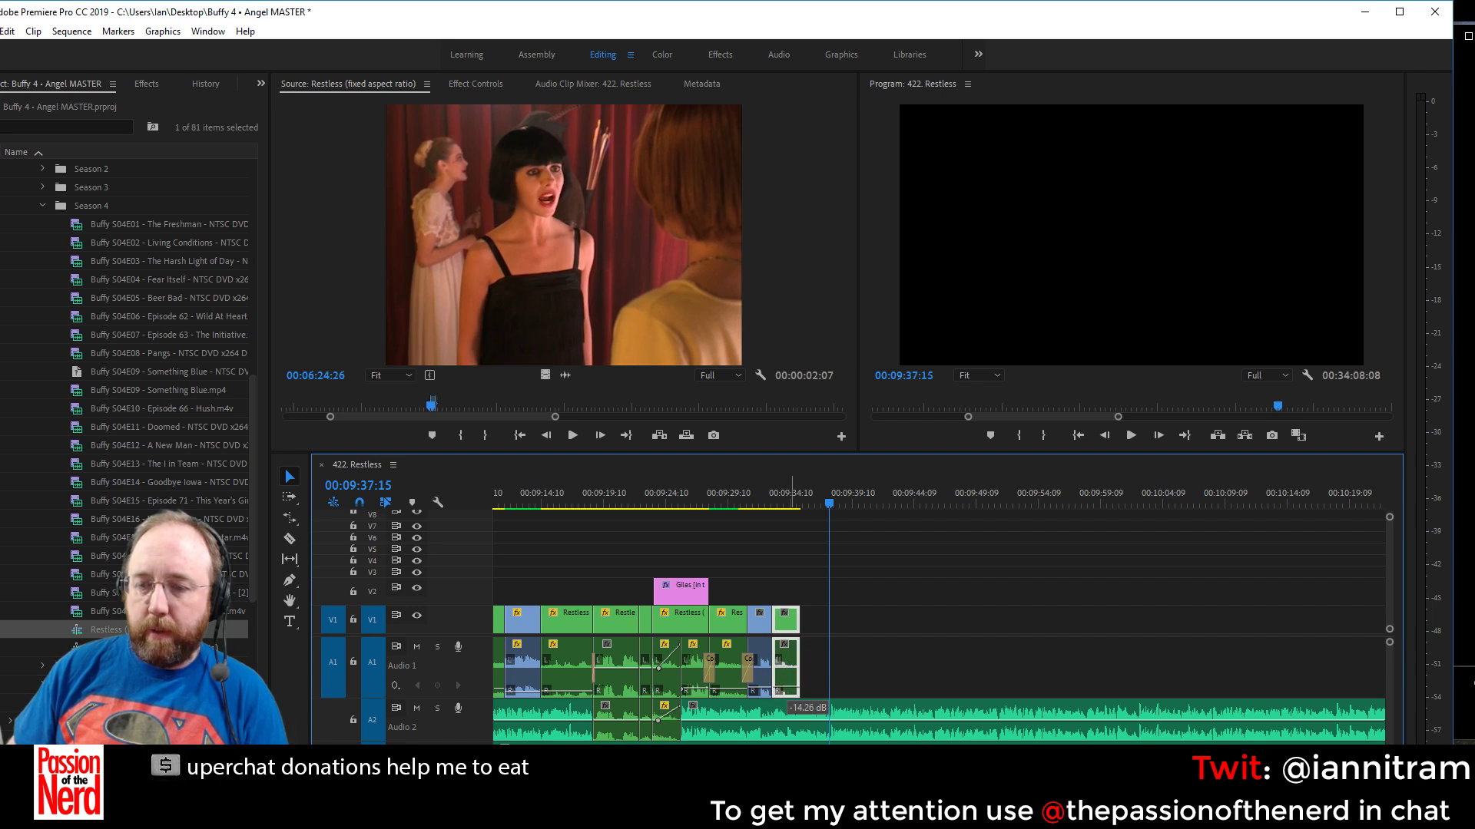
left_click_drag(796, 617, 821, 624)
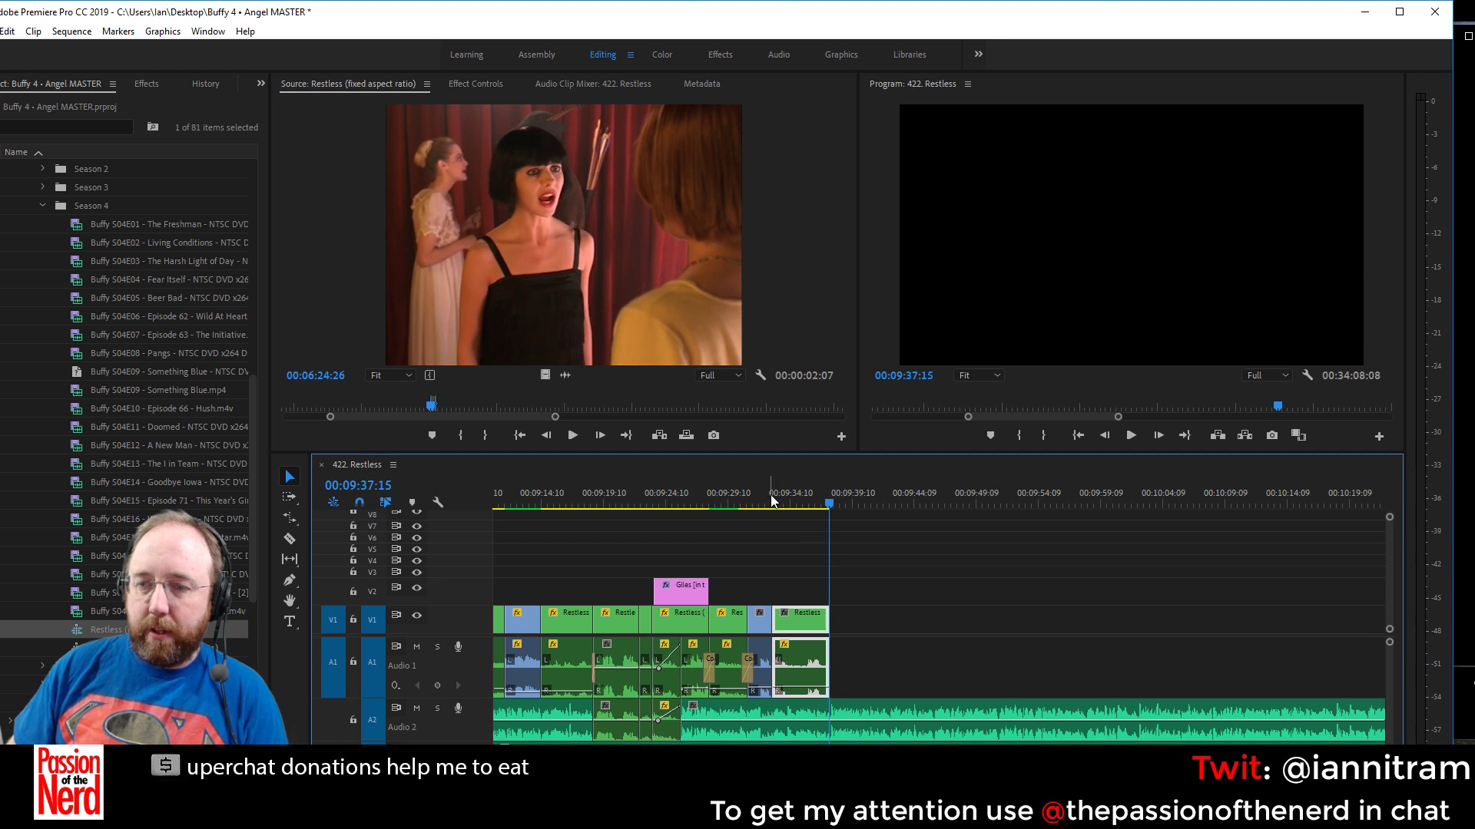
Play back the sequence from several points between 00:09:24:00 and 00:09:32:04 to check the program monitor's picture
left_click_drag(772, 500, 744, 500)
key("space")
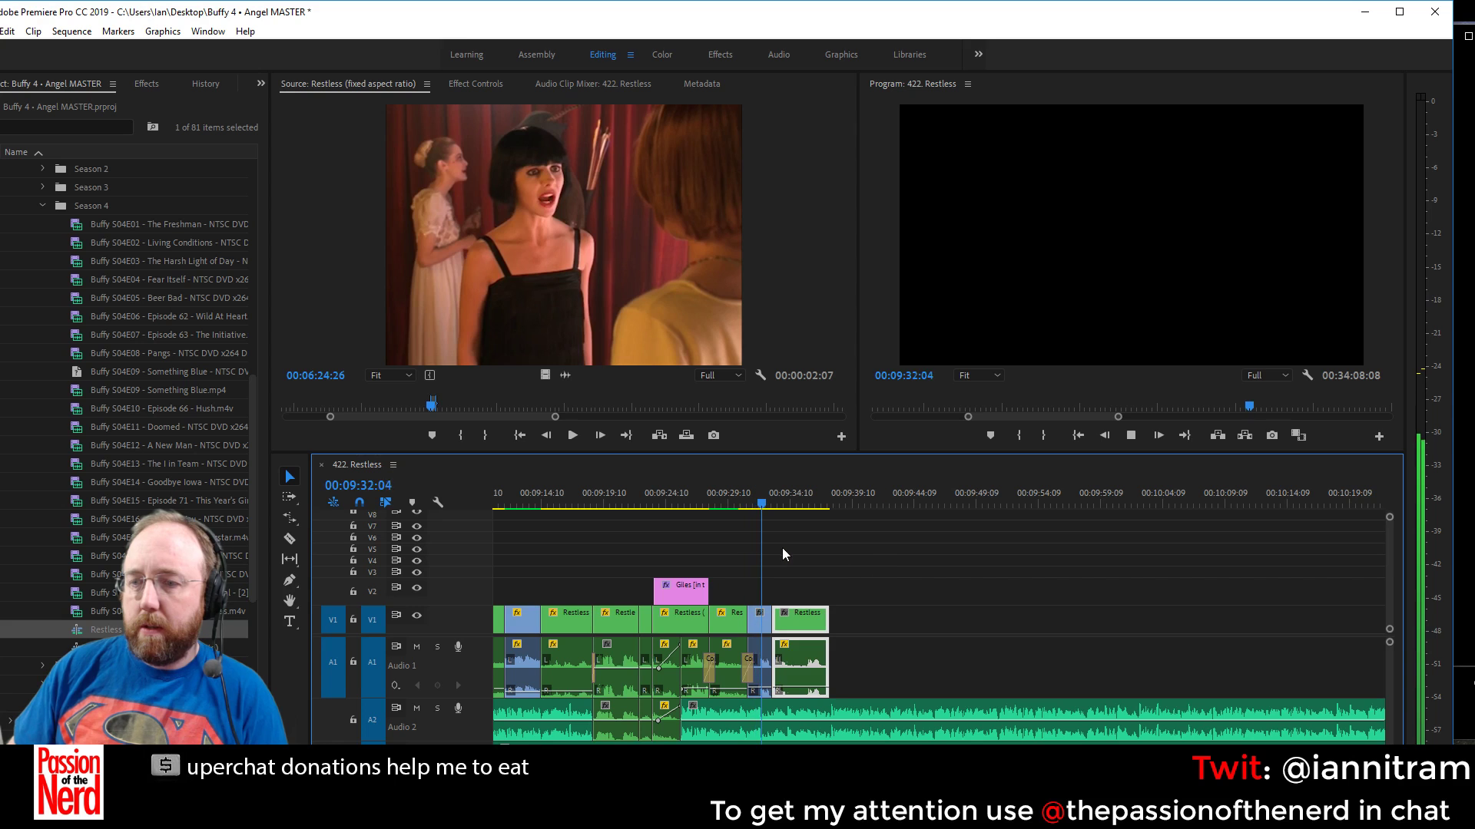
left_click(717, 500)
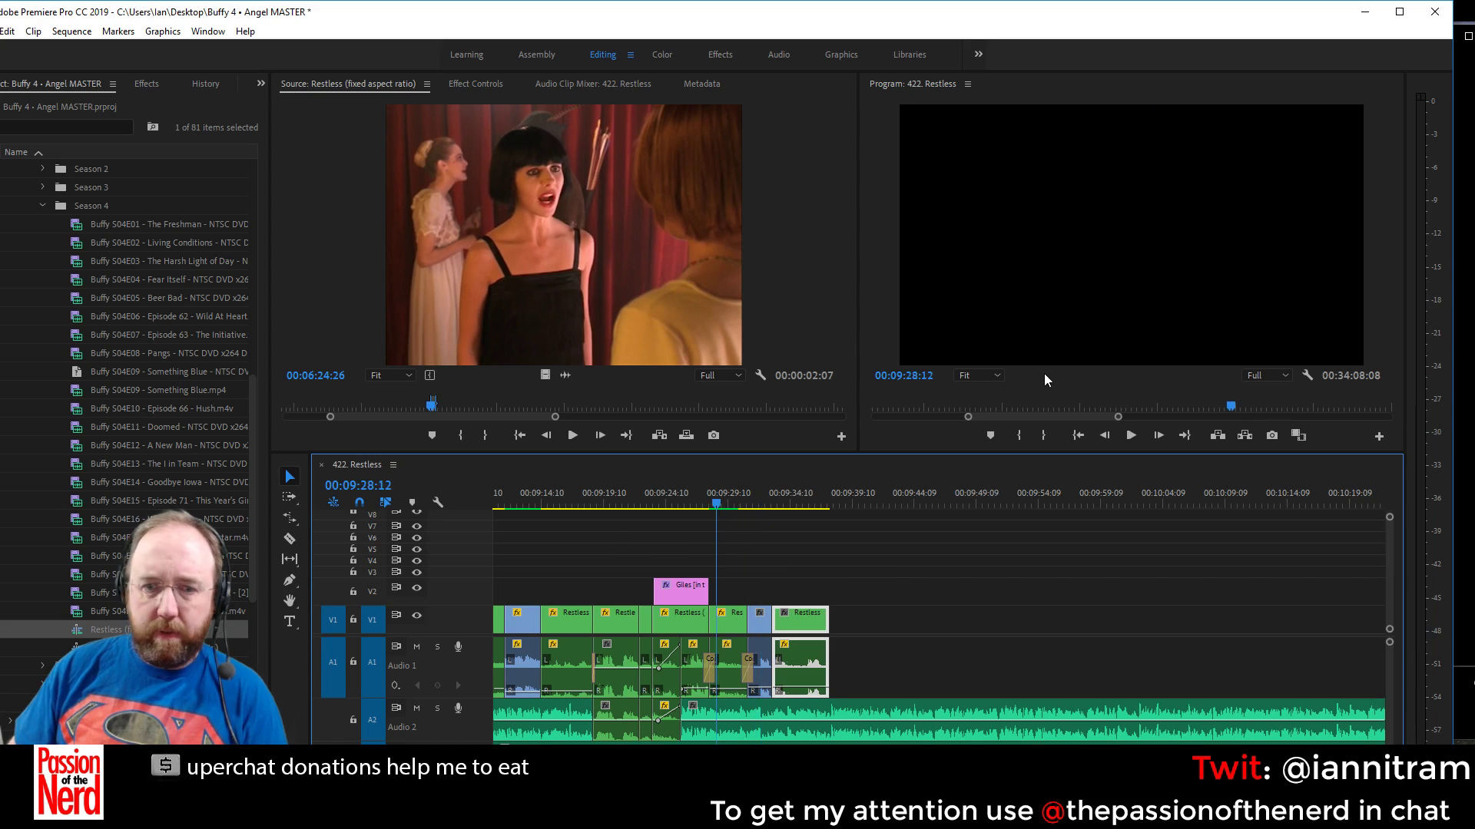
left_click(742, 531)
left_click_drag(602, 495, 660, 516)
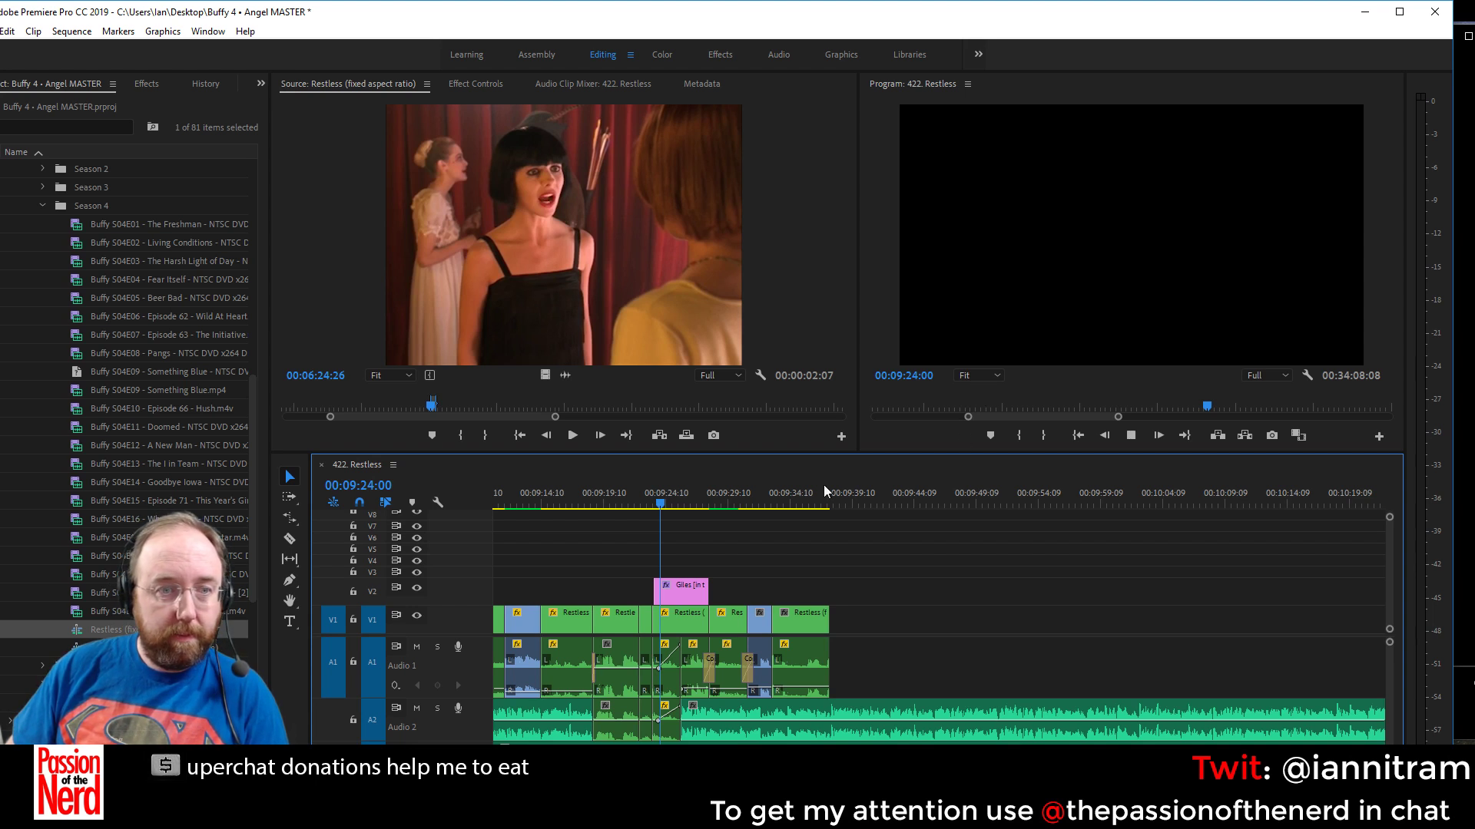
key("space")
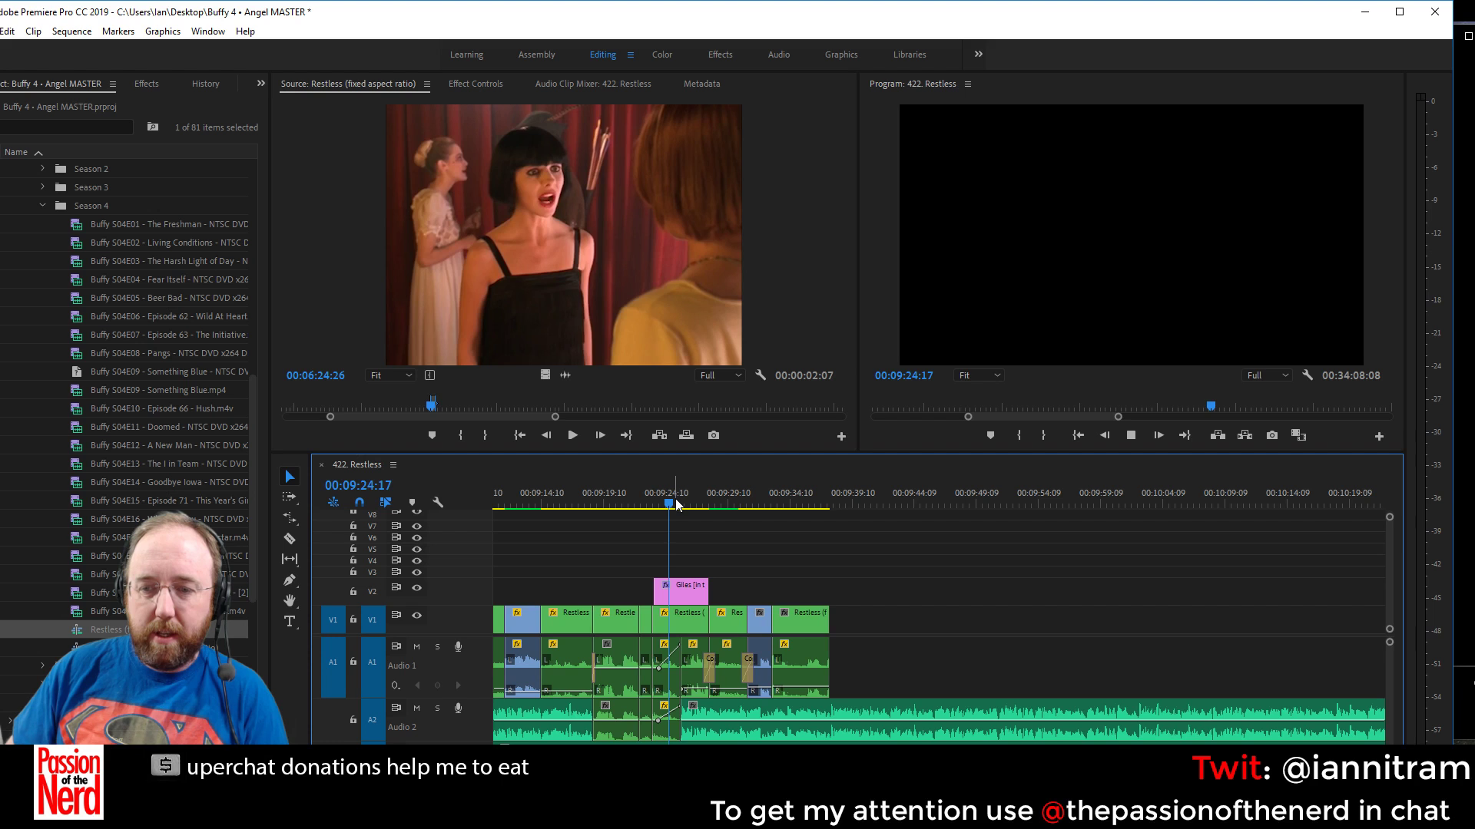
left_click(1130, 436)
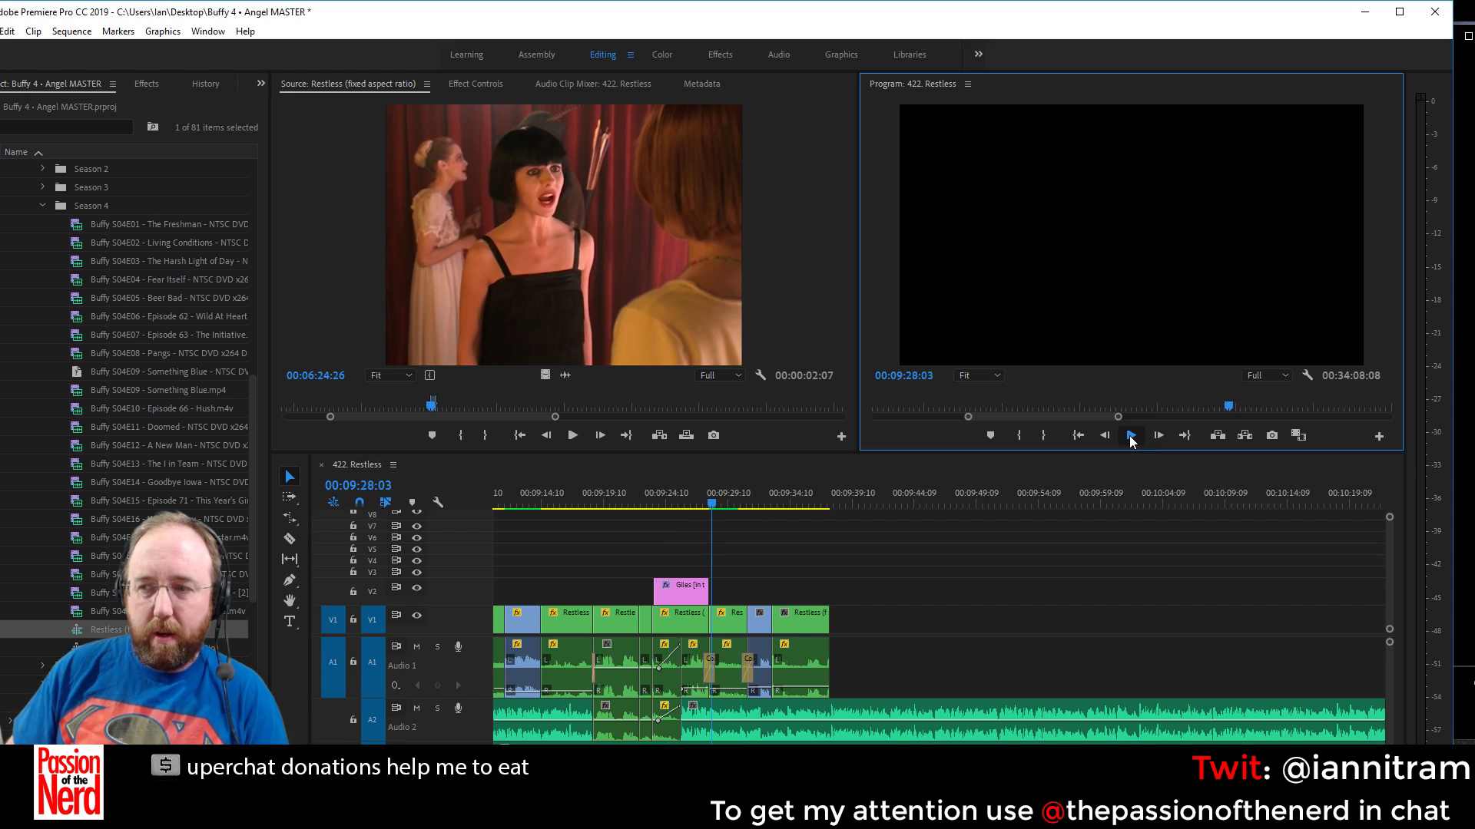
left_click(1130, 436)
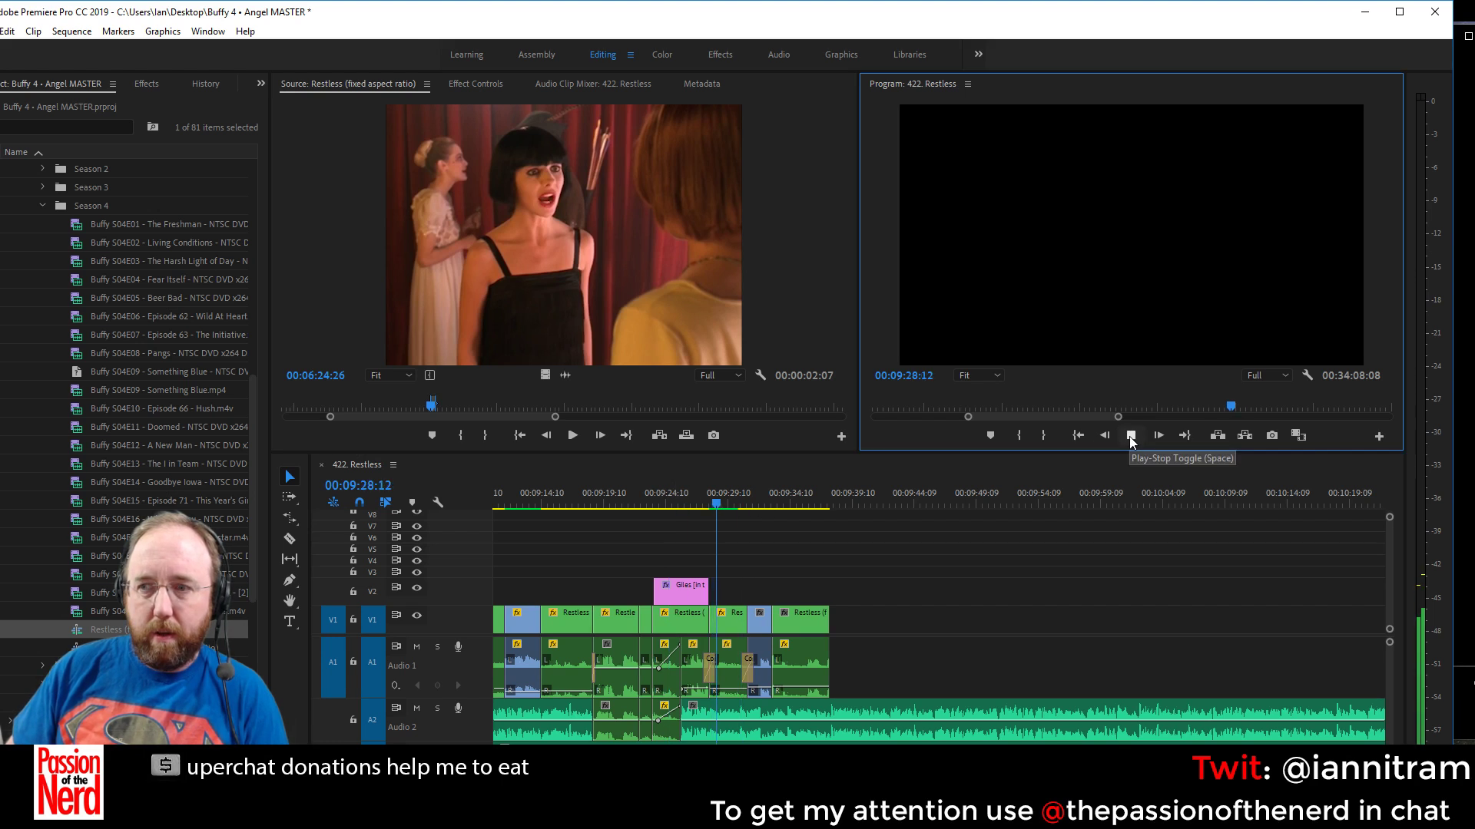
left_click(1131, 436)
Close Premiere Pro with the project saved, reopen the Buffy 4 - Angel MASTER project, and reposition its window
left_click(1434, 11)
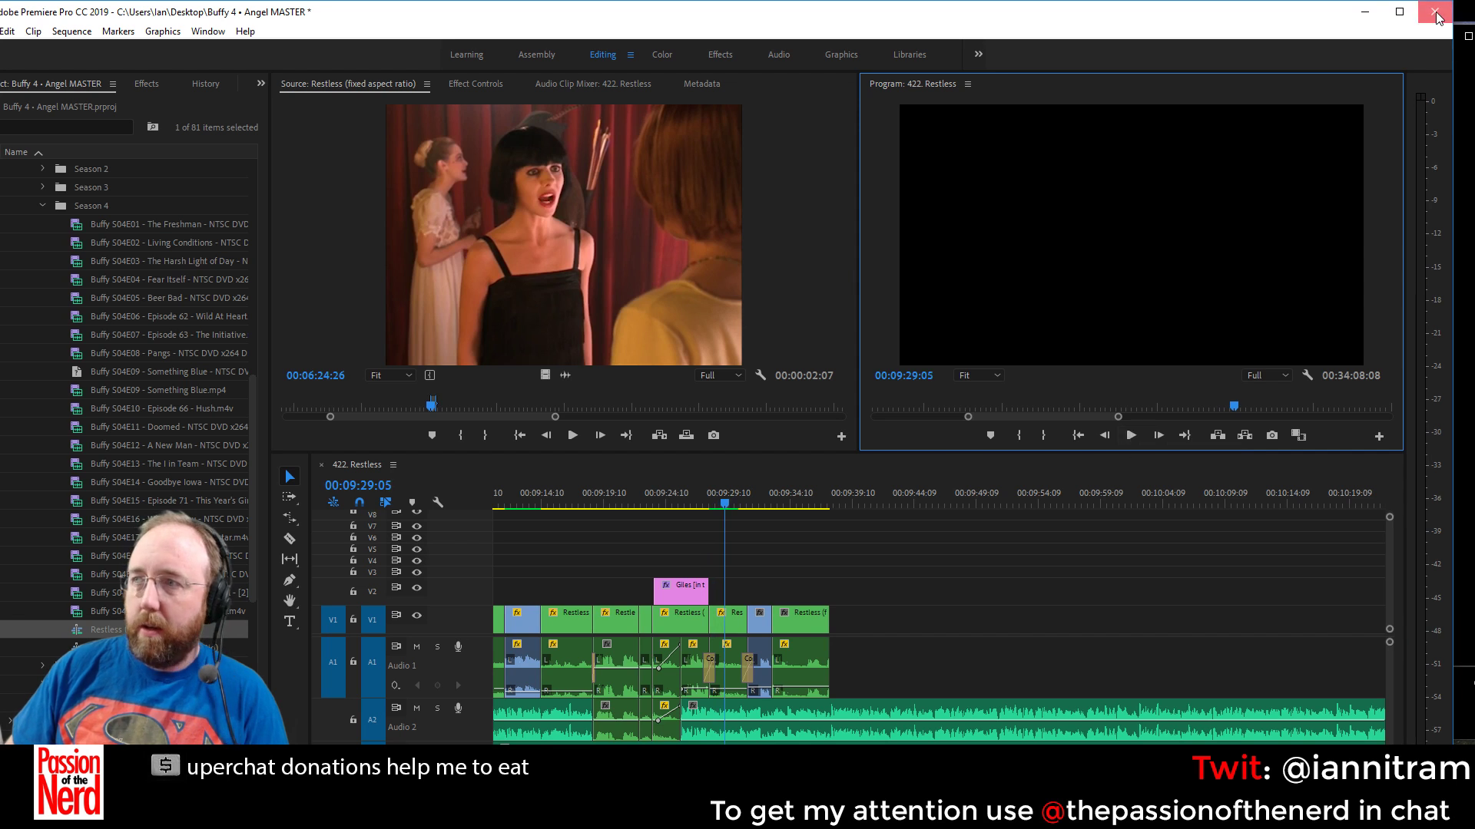
left_click(665, 428)
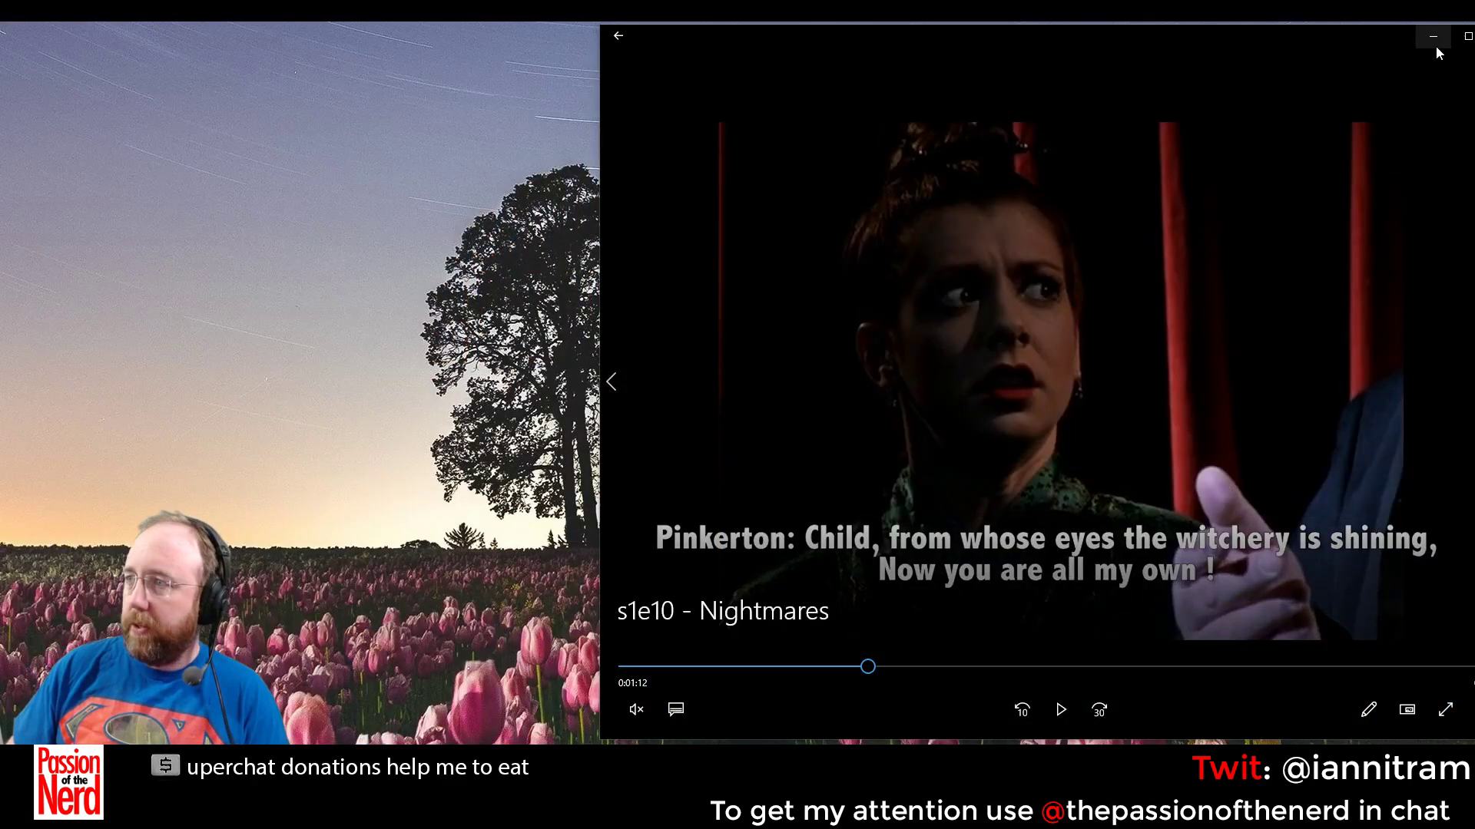
left_click(1467, 35)
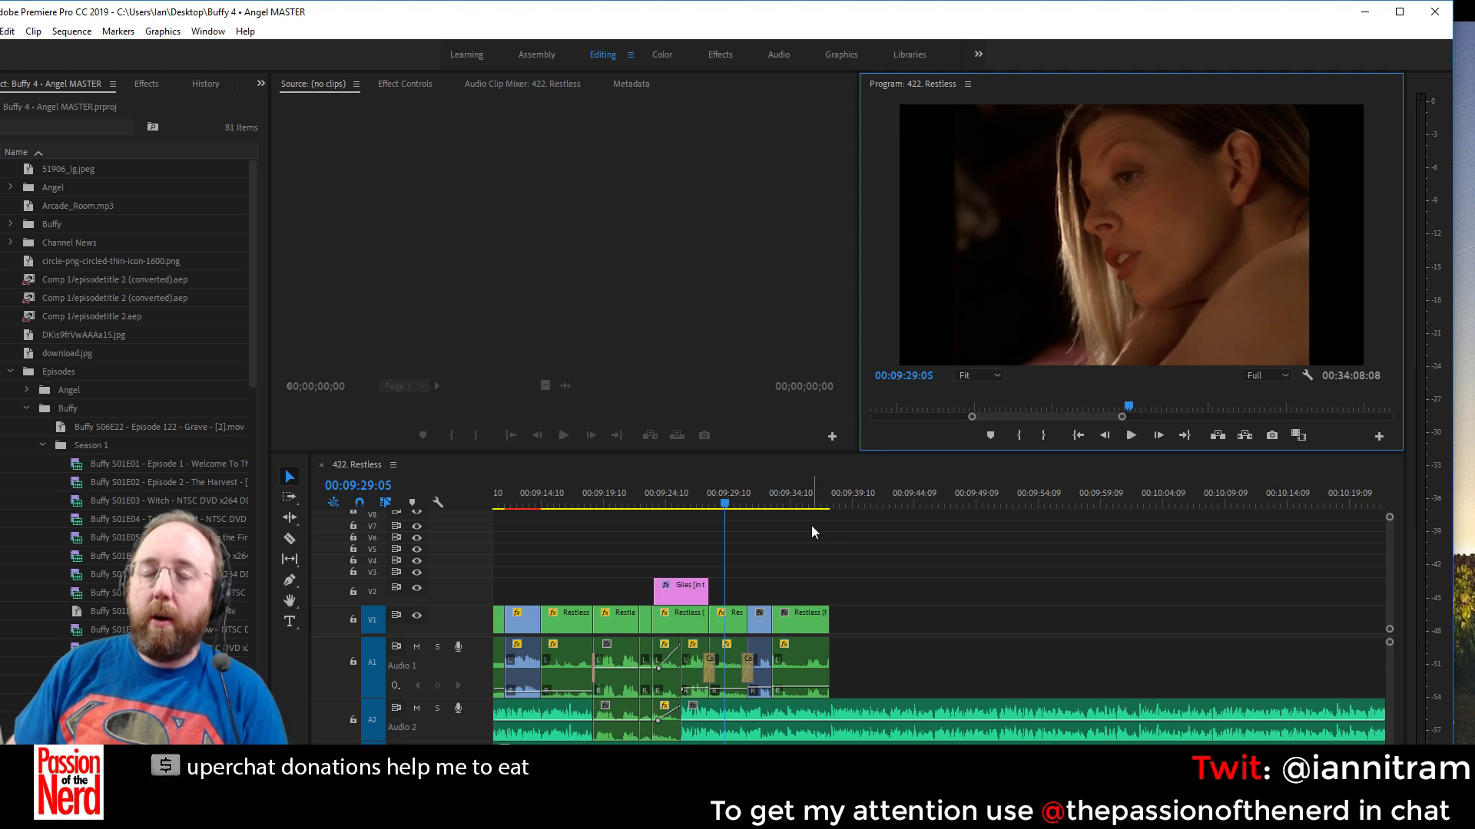
left_click_drag(842, 19, 852, 23)
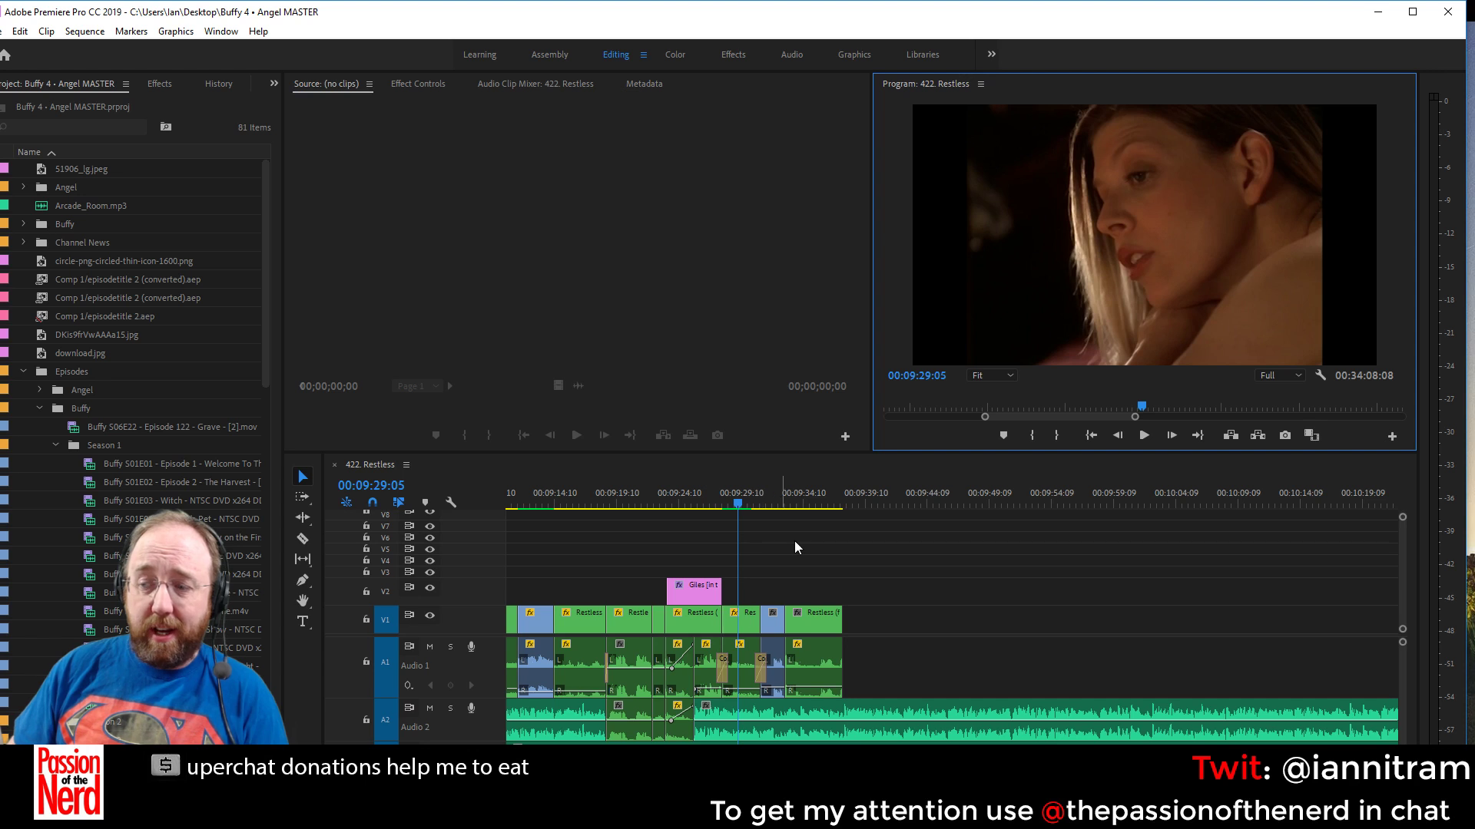
Play back the sequence from 00:09:28:12 through the New Moon Rising clip into the last Restless clip at 00:09:33:21
left_click(732, 496)
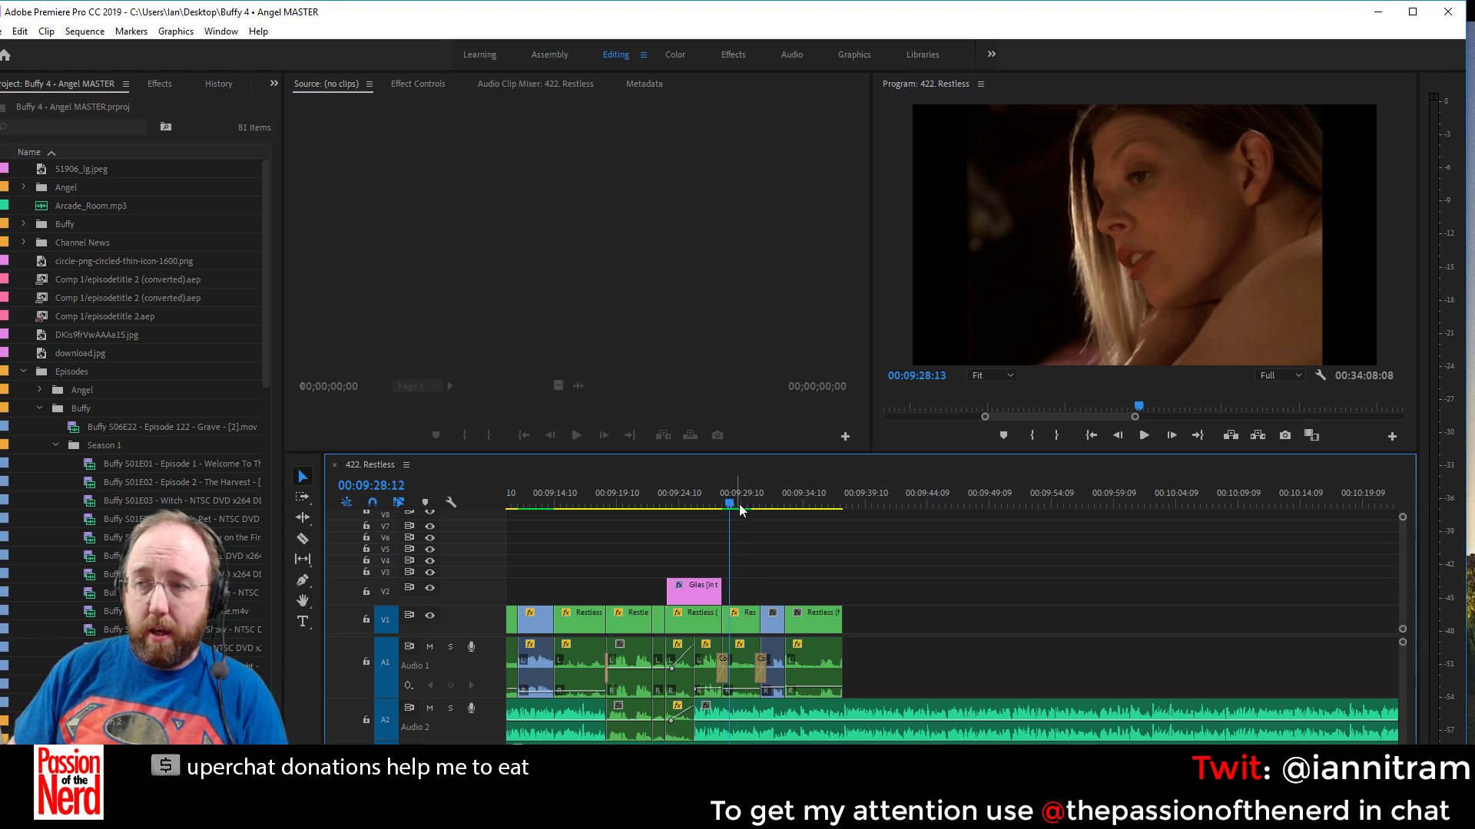
key("space")
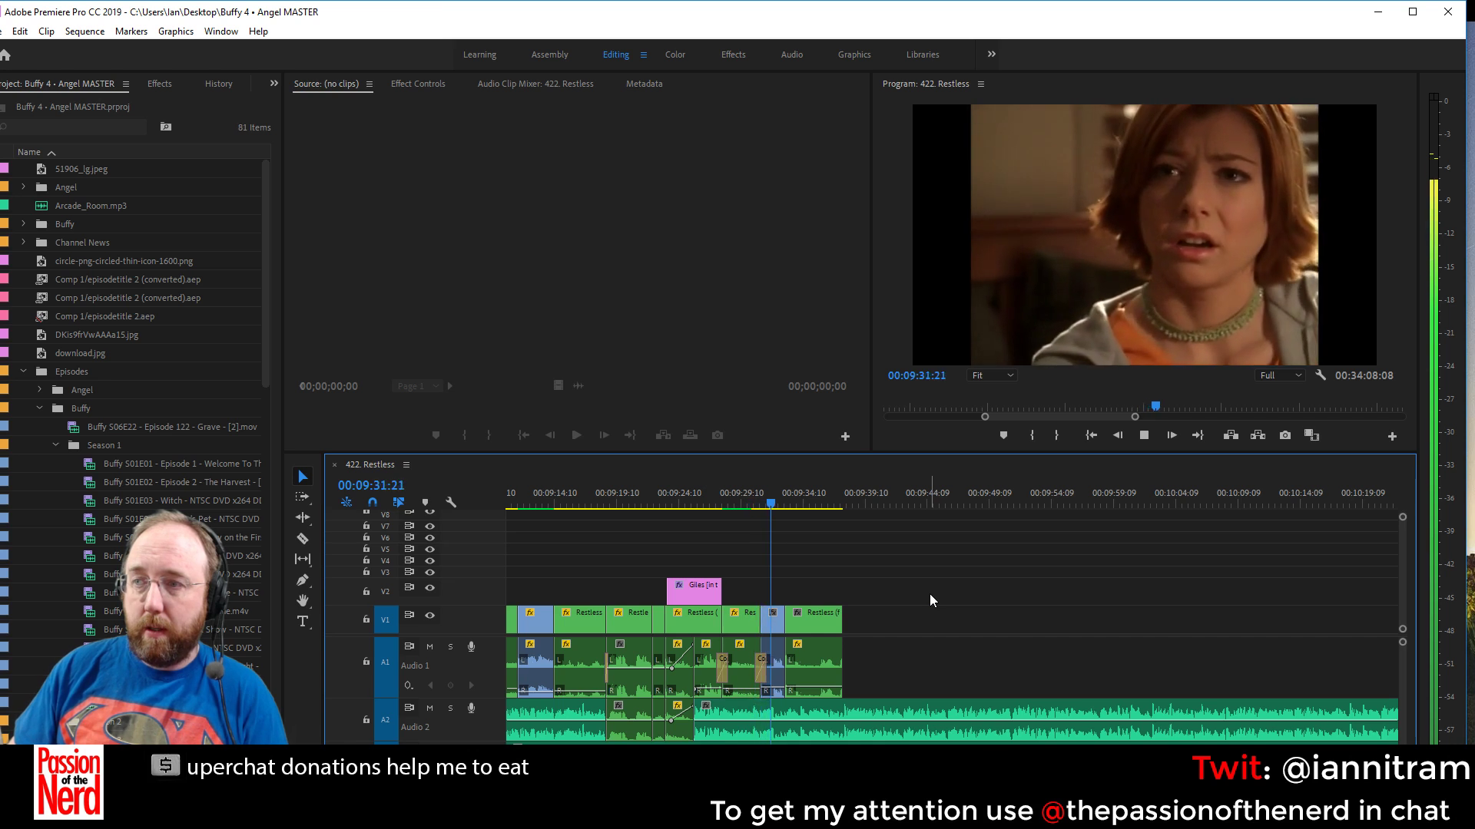
key("space")
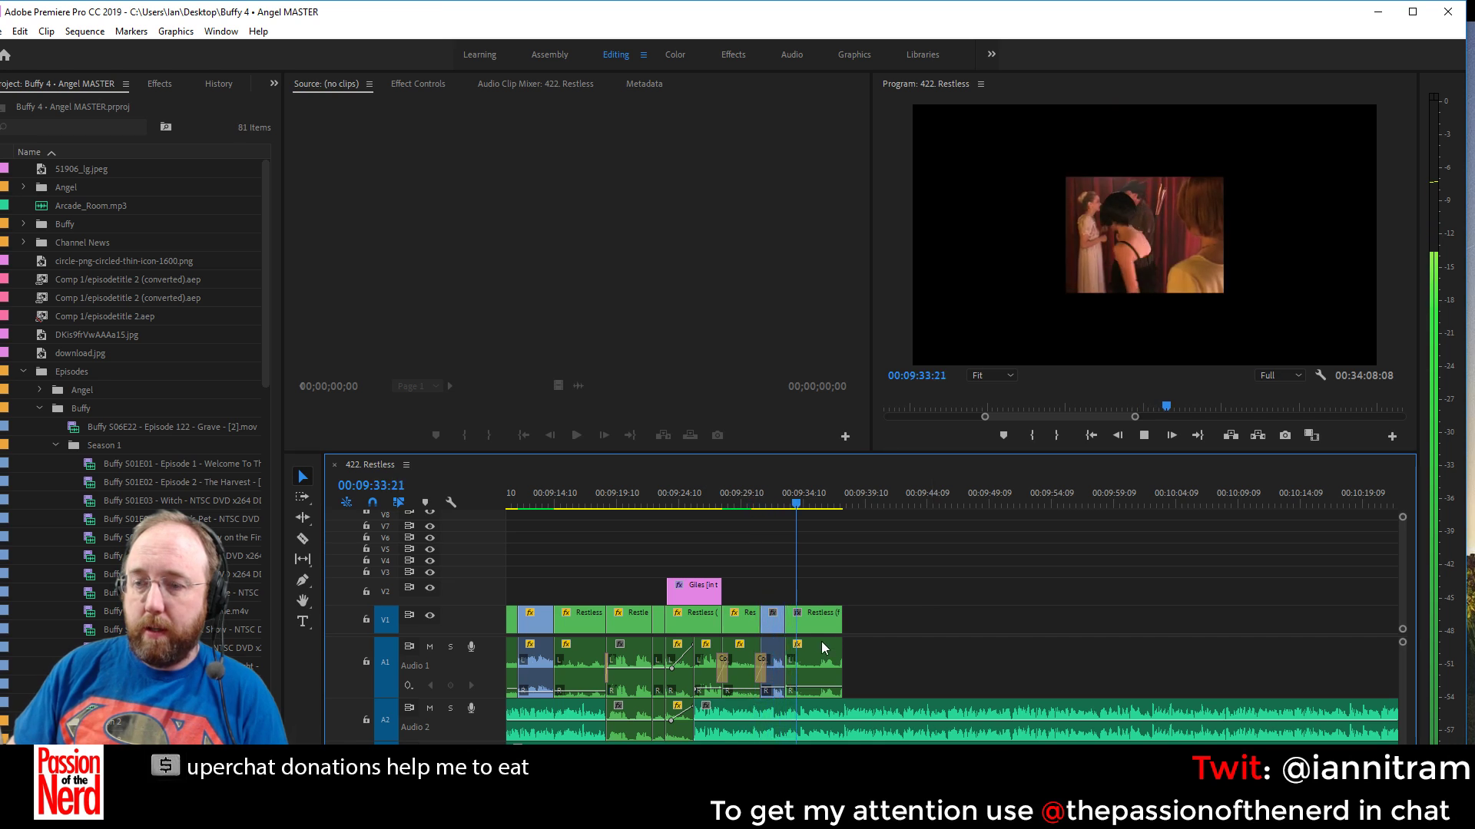
Scale the undersized picture of the last Restless clip to the sequence's frame size
right_click(806, 618)
left_click(852, 629)
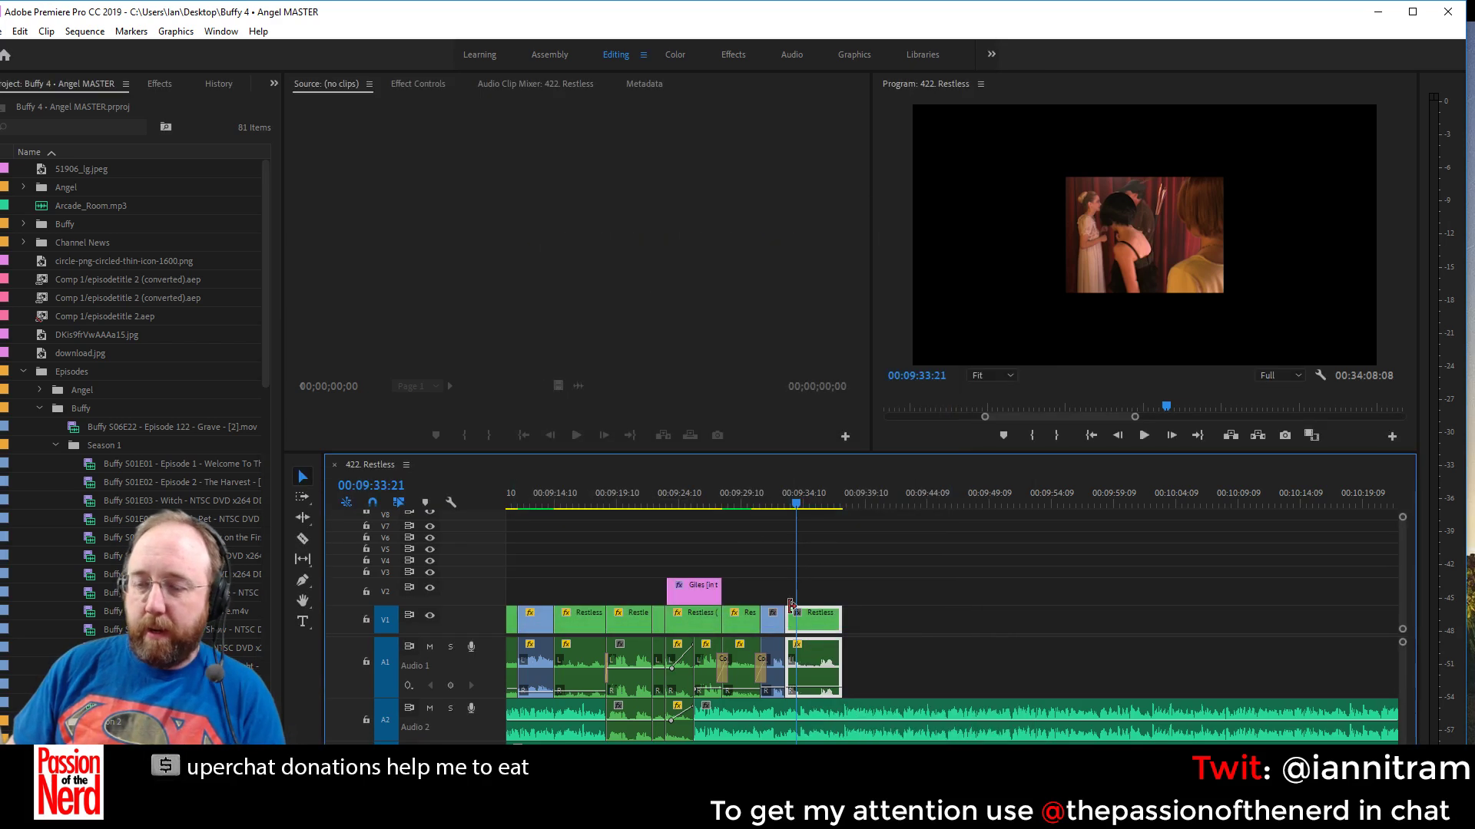
right_click(826, 636)
left_click(906, 666)
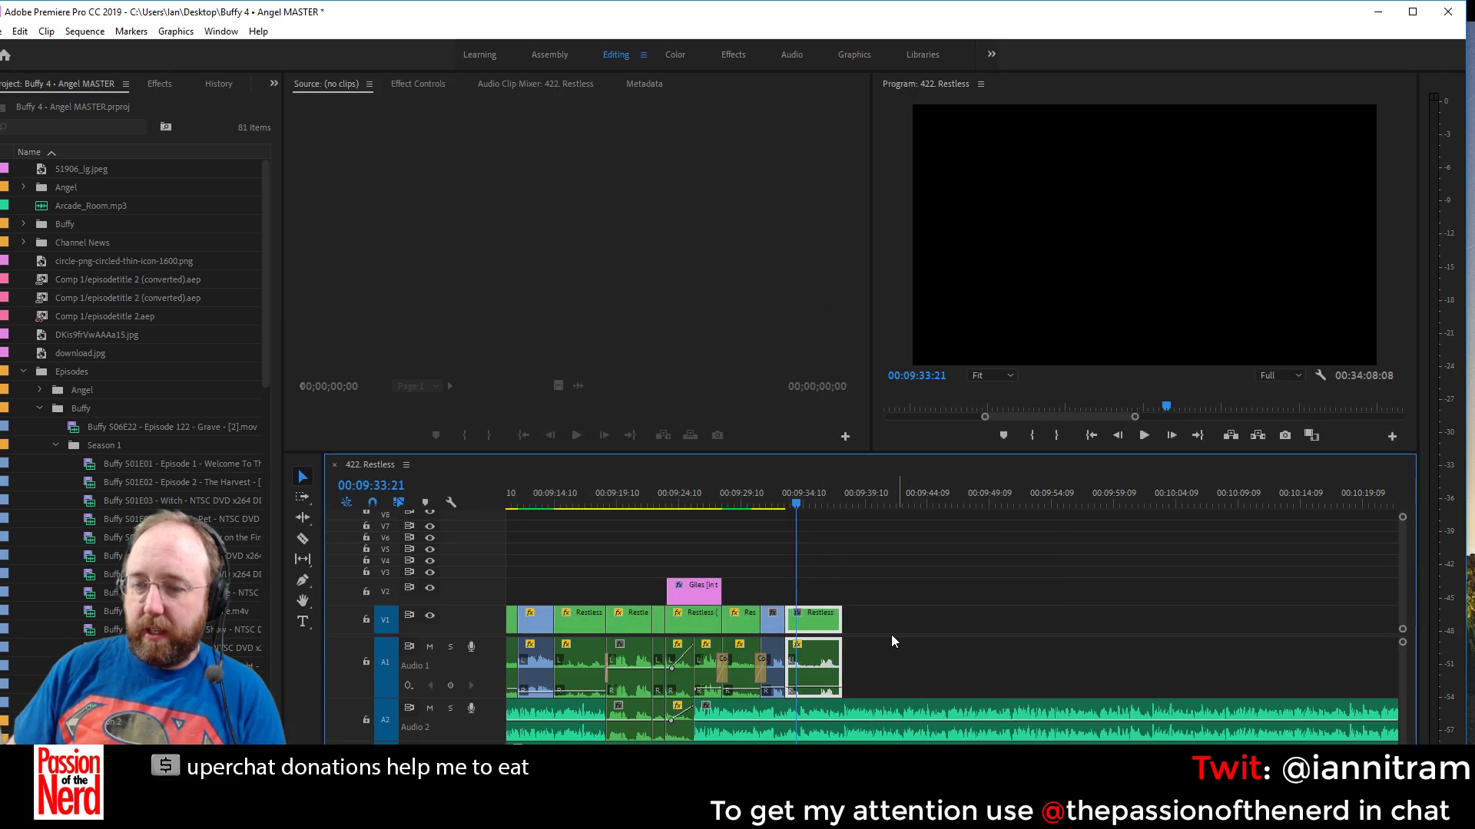
Apply Set to Frame Size to the last Restless clip in the sequence so its picture fills the frame height
right_click(820, 632)
left_click(897, 667)
right_click(824, 624)
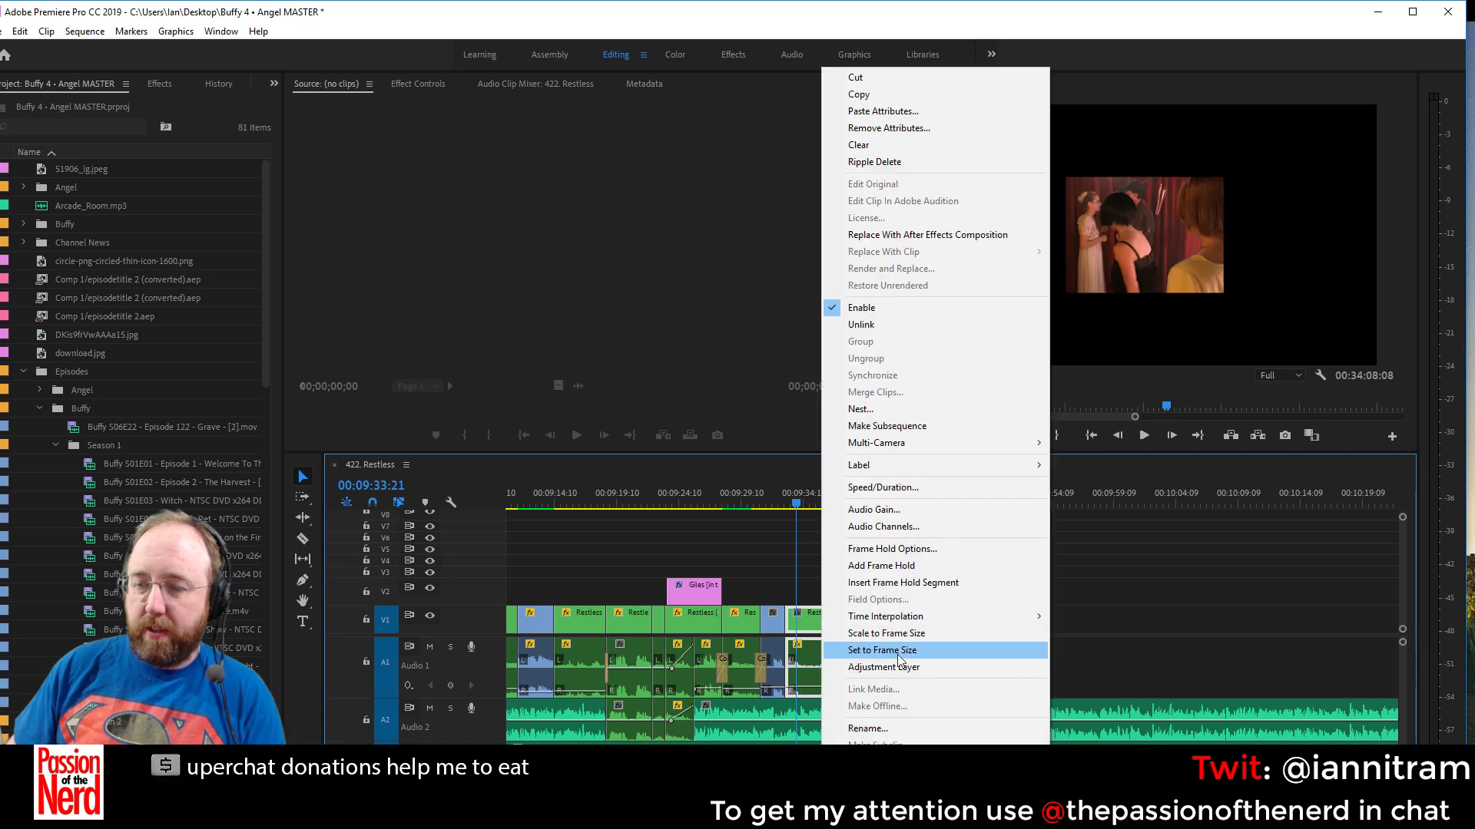
left_click(905, 652)
Play the last Restless clip through its end, replay it from around its start, and save the project
key("space")
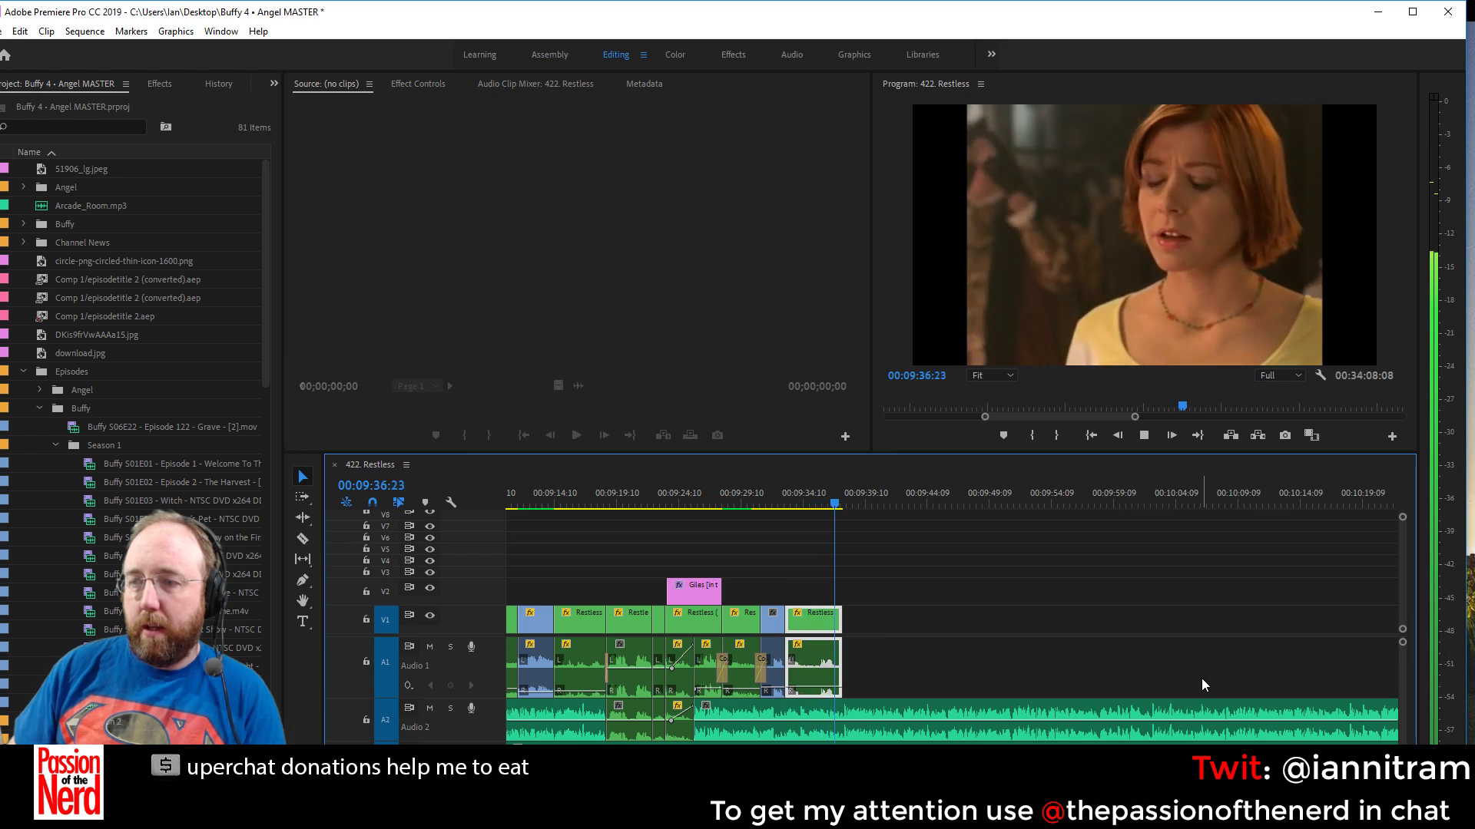
key("space")
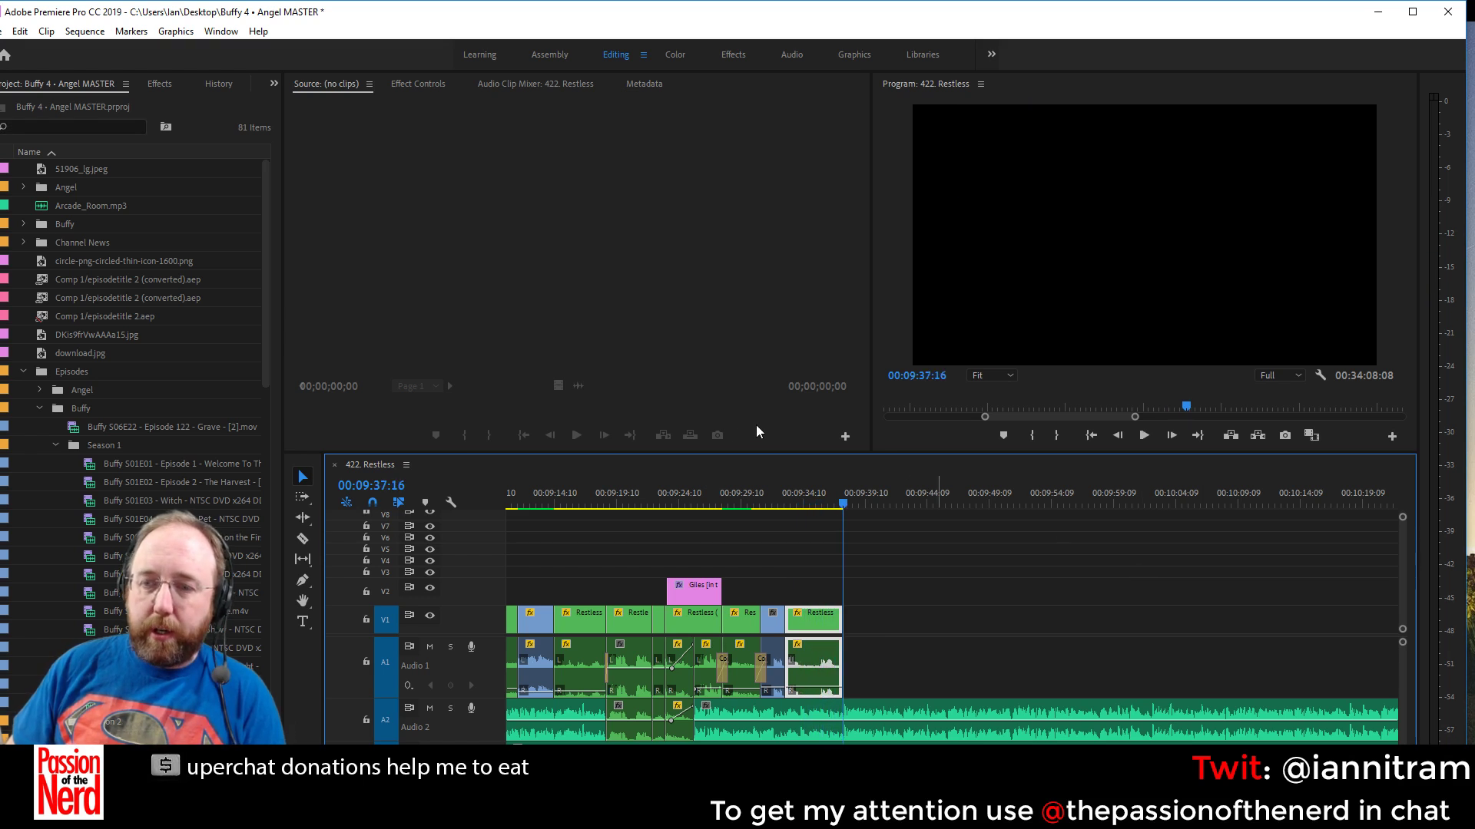
left_click(791, 490)
key("space")
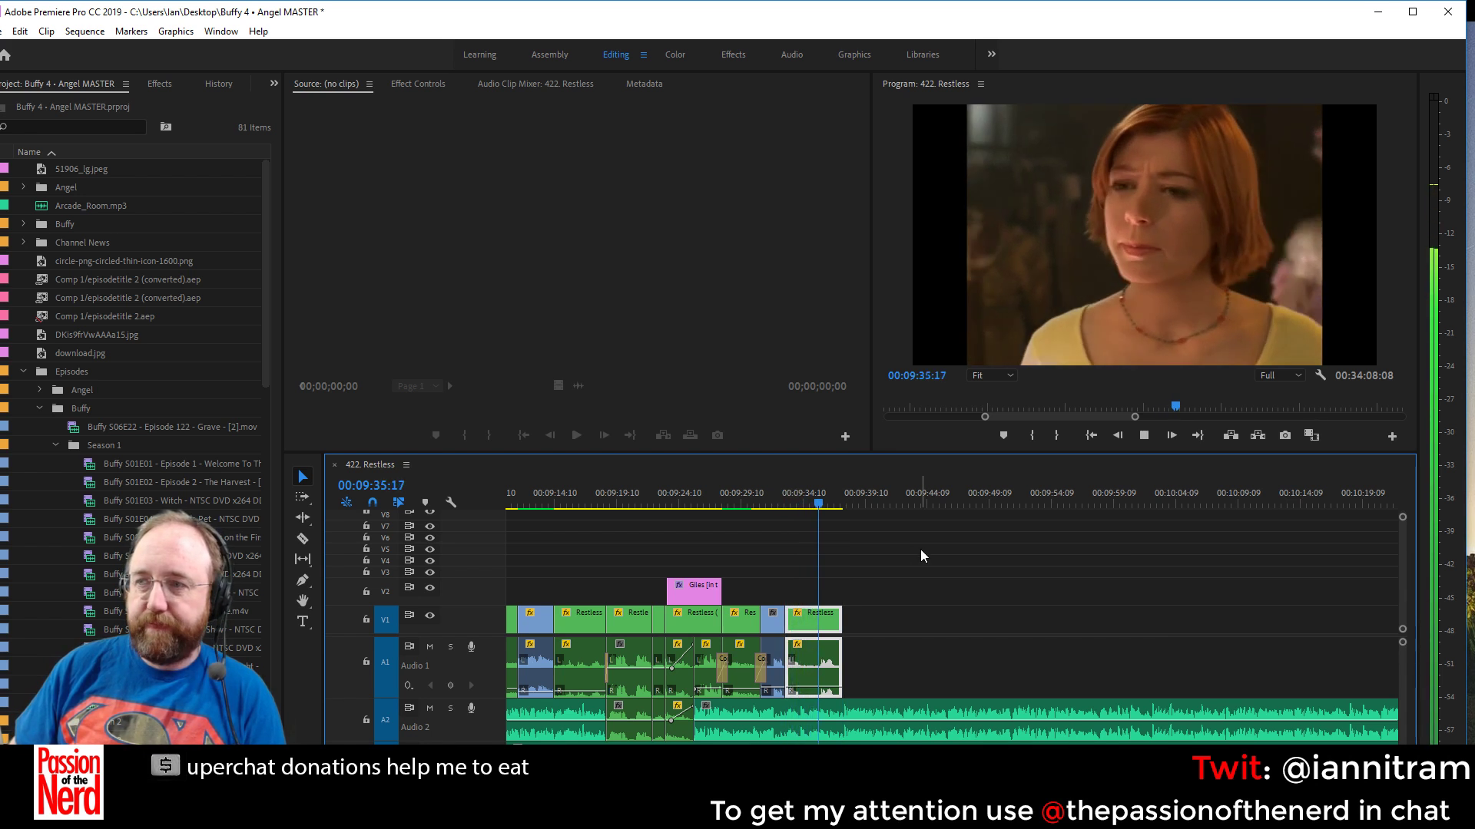
key("space")
key("ctrl+s")
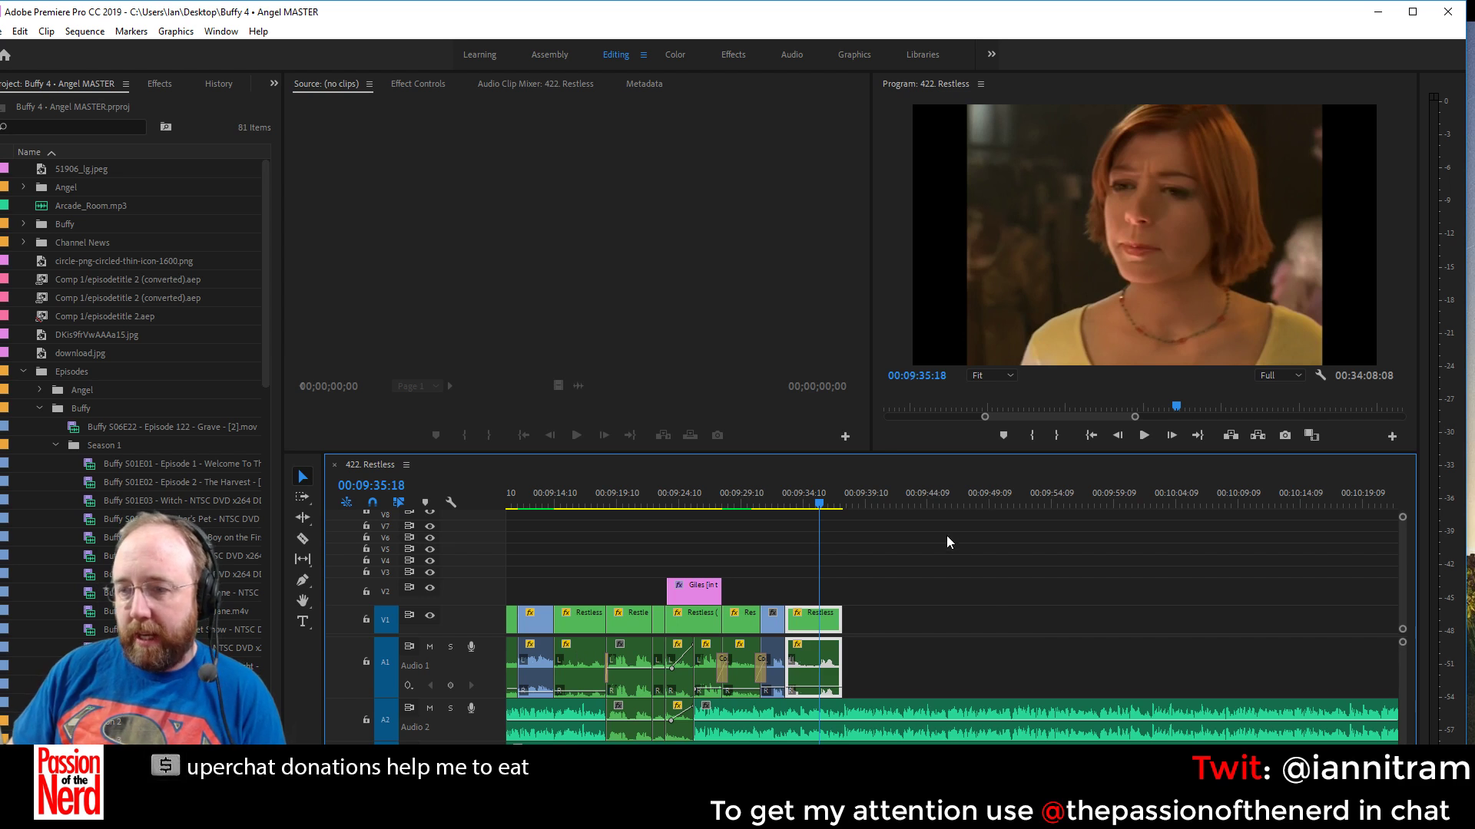
Play the narration from the end of the last Restless clip and stop at 00:09:39:23
left_click(845, 496)
key("space")
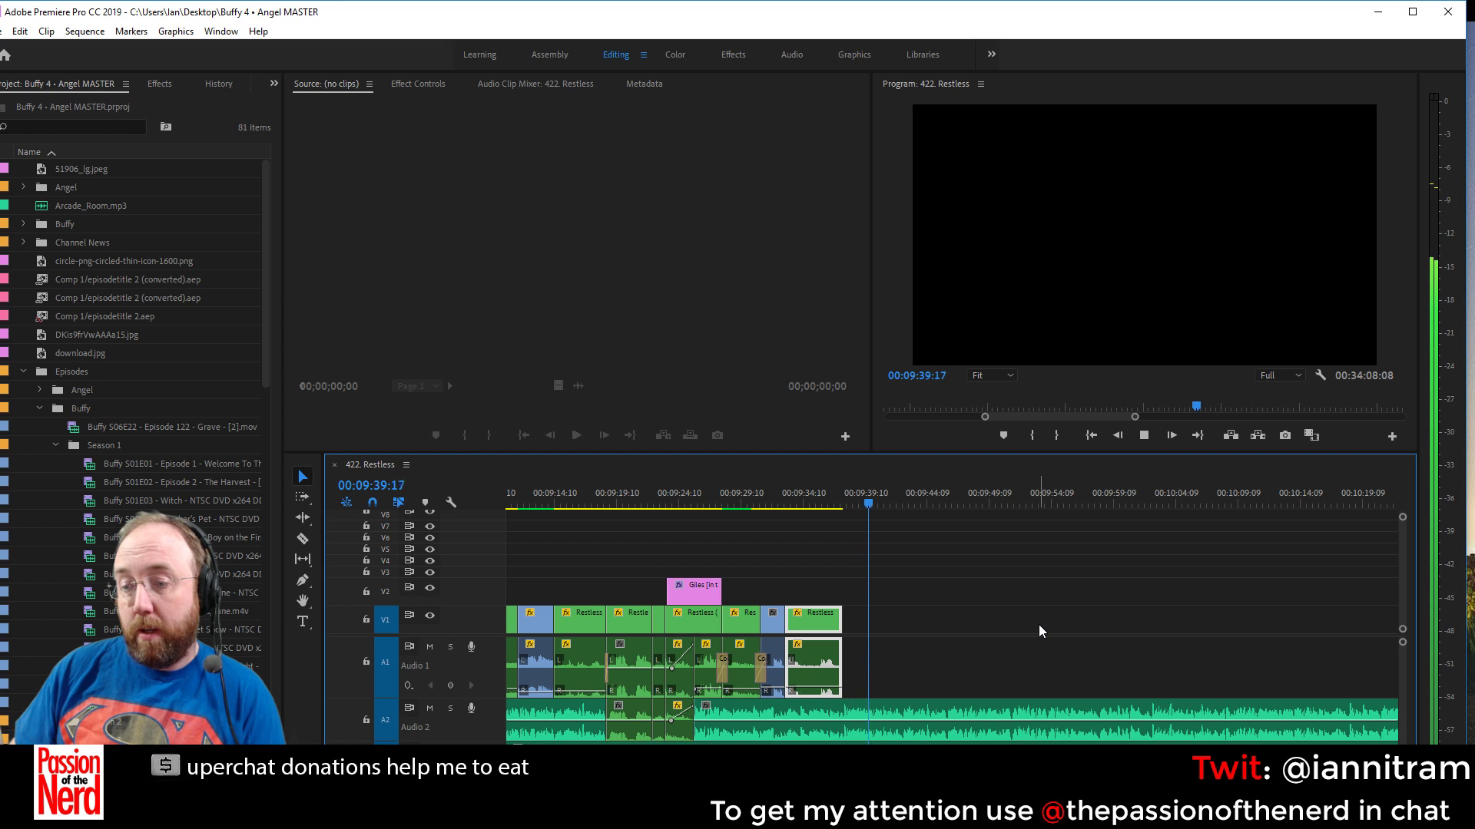
key("space")
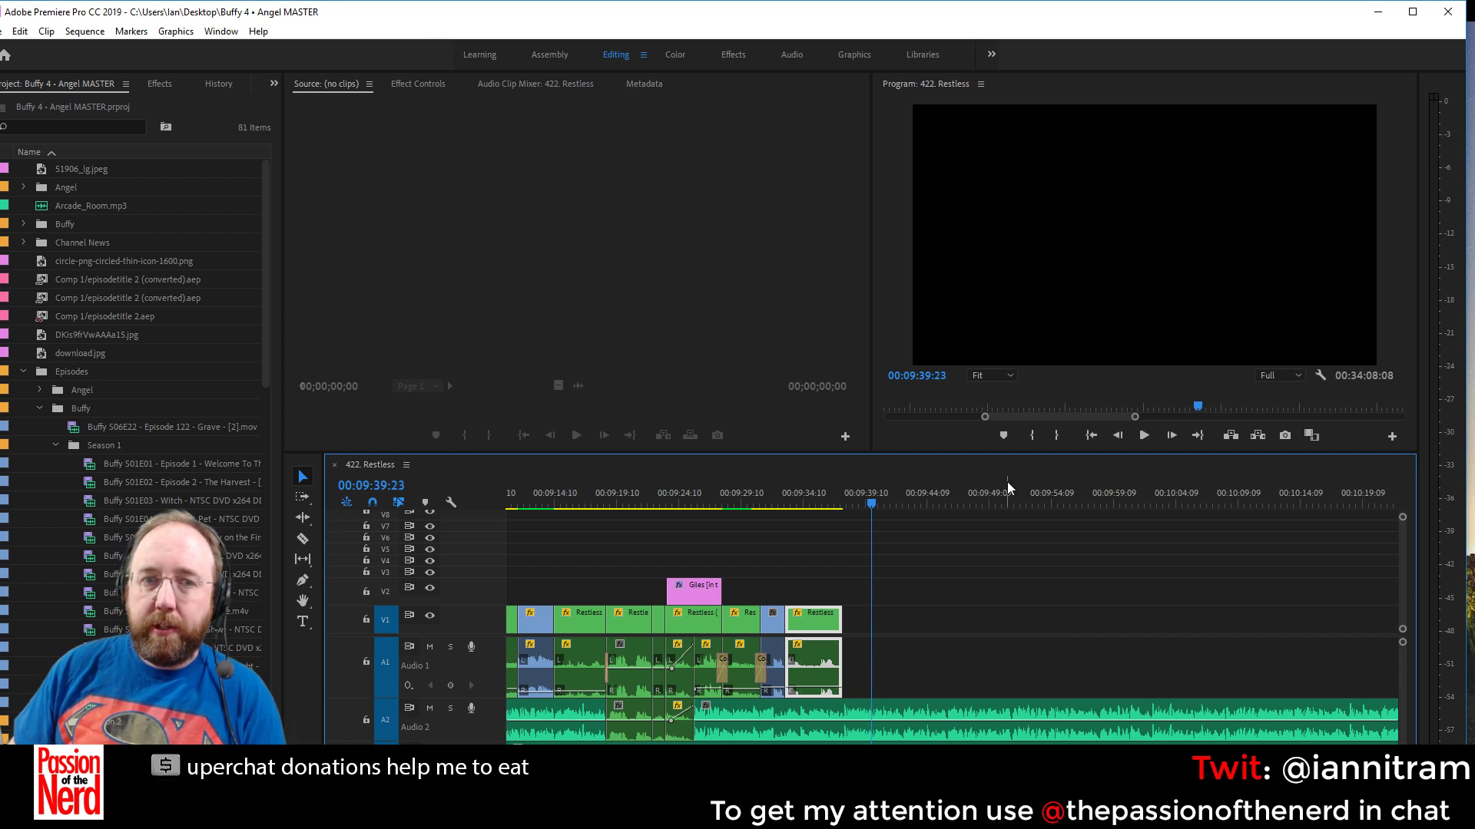
Collapse the Season 1 bin and open the Restless (fixed aspect ratio) sequence from the project in the Source monitor
left_click(56, 445)
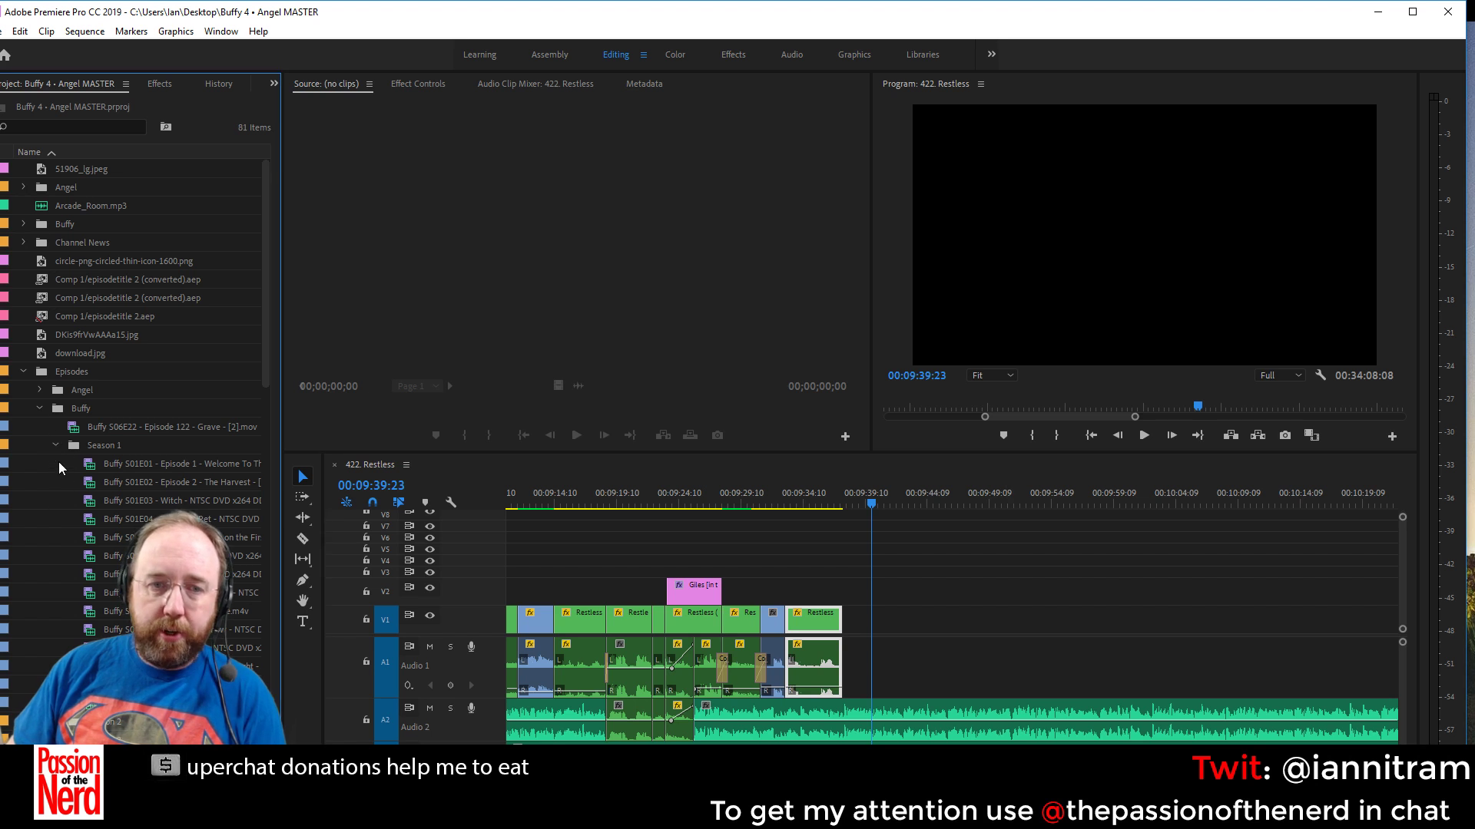
scroll(60, 515, "down", 4)
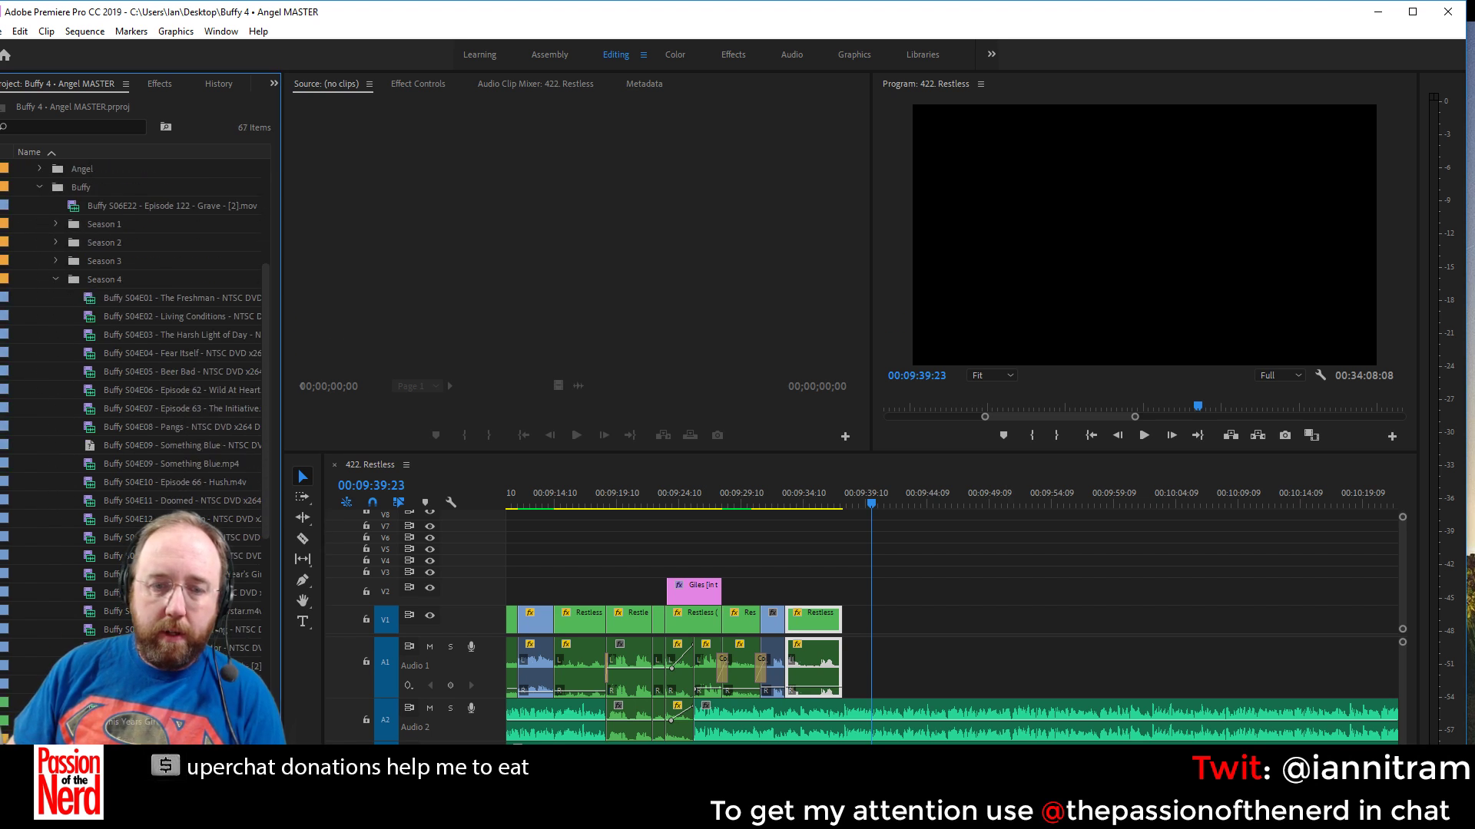
double_click(154, 684)
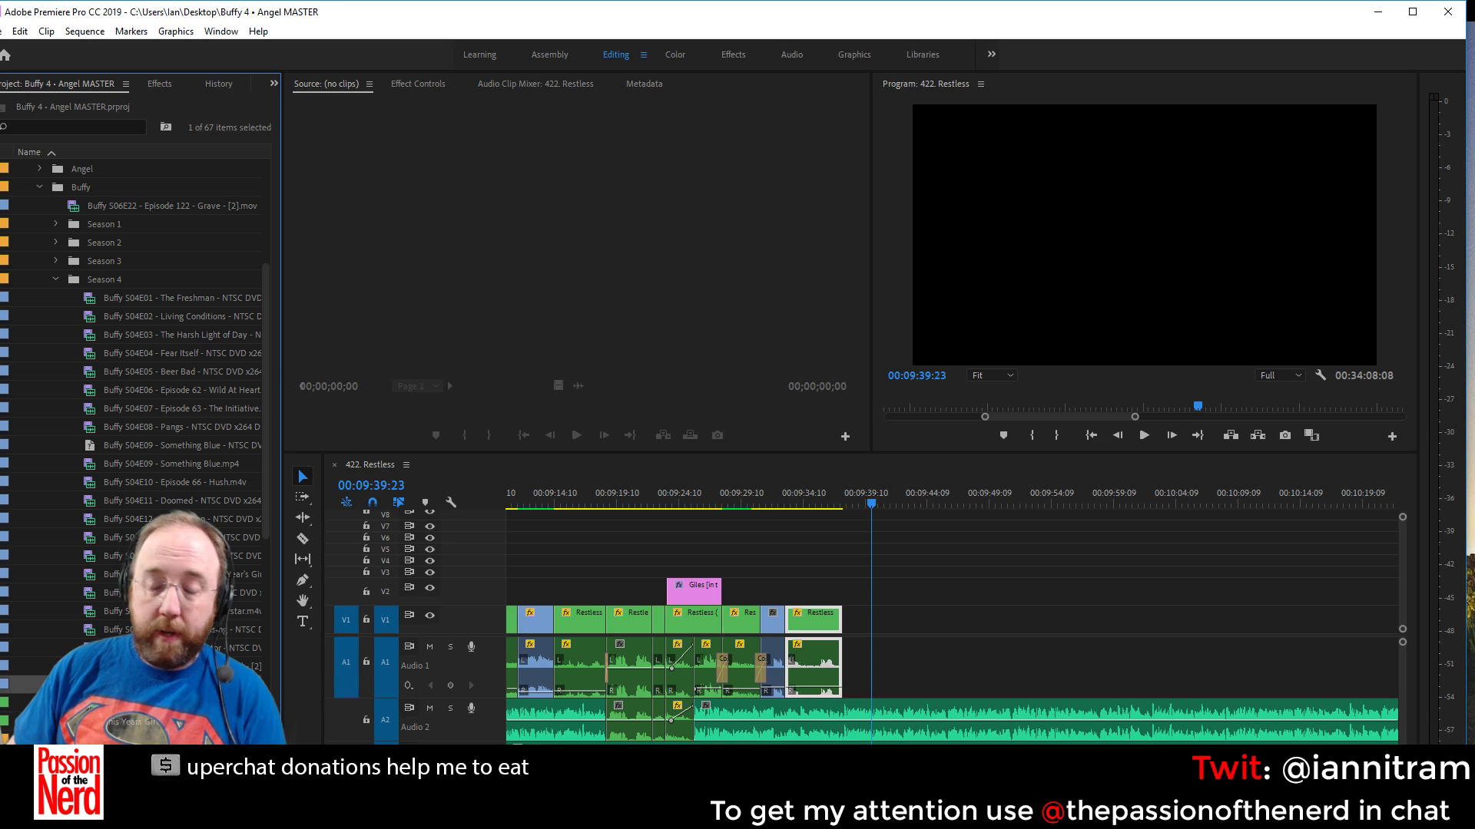
scroll(82, 647, "down", 1)
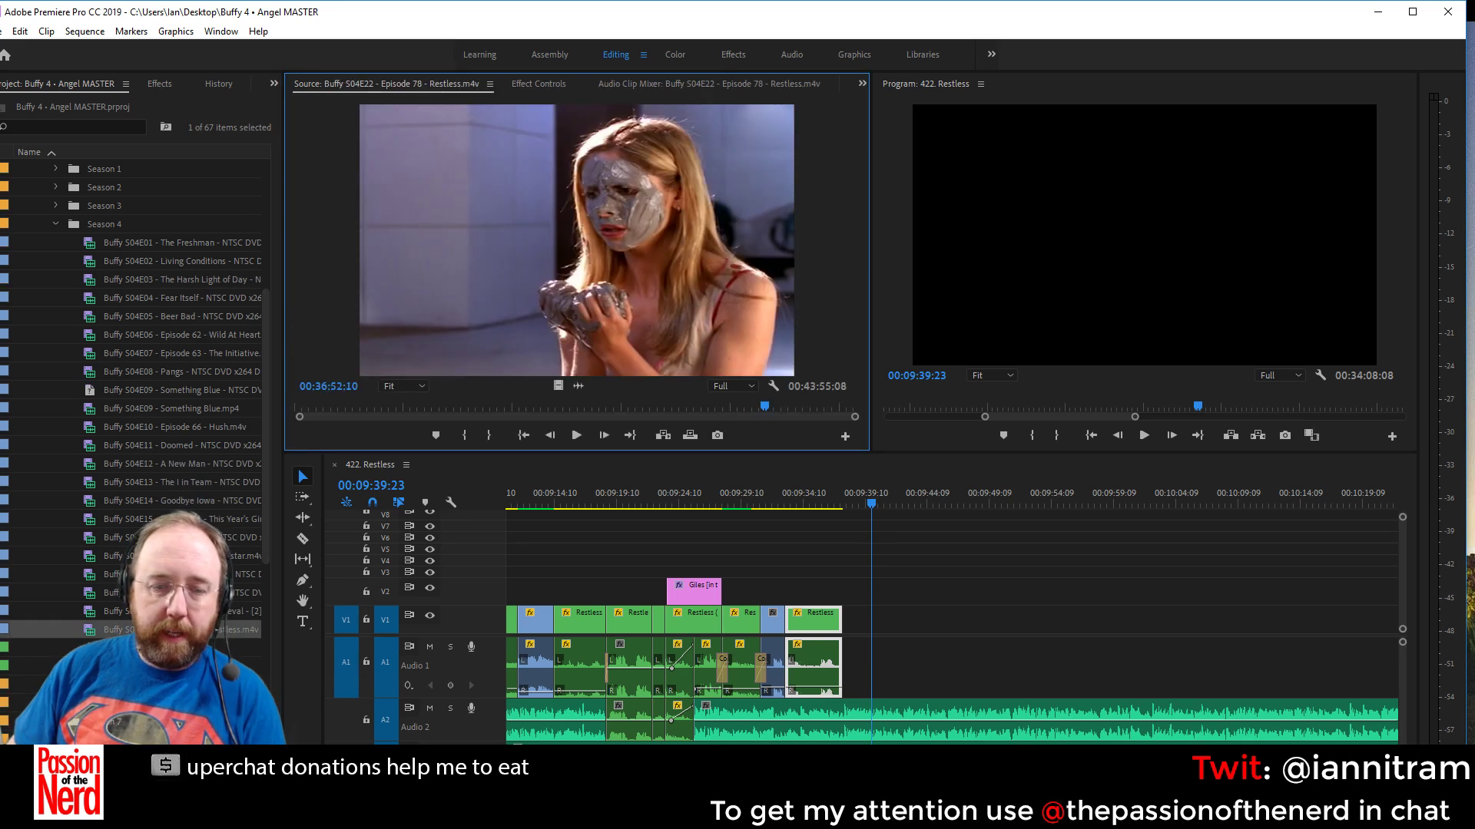
right_click(82, 647)
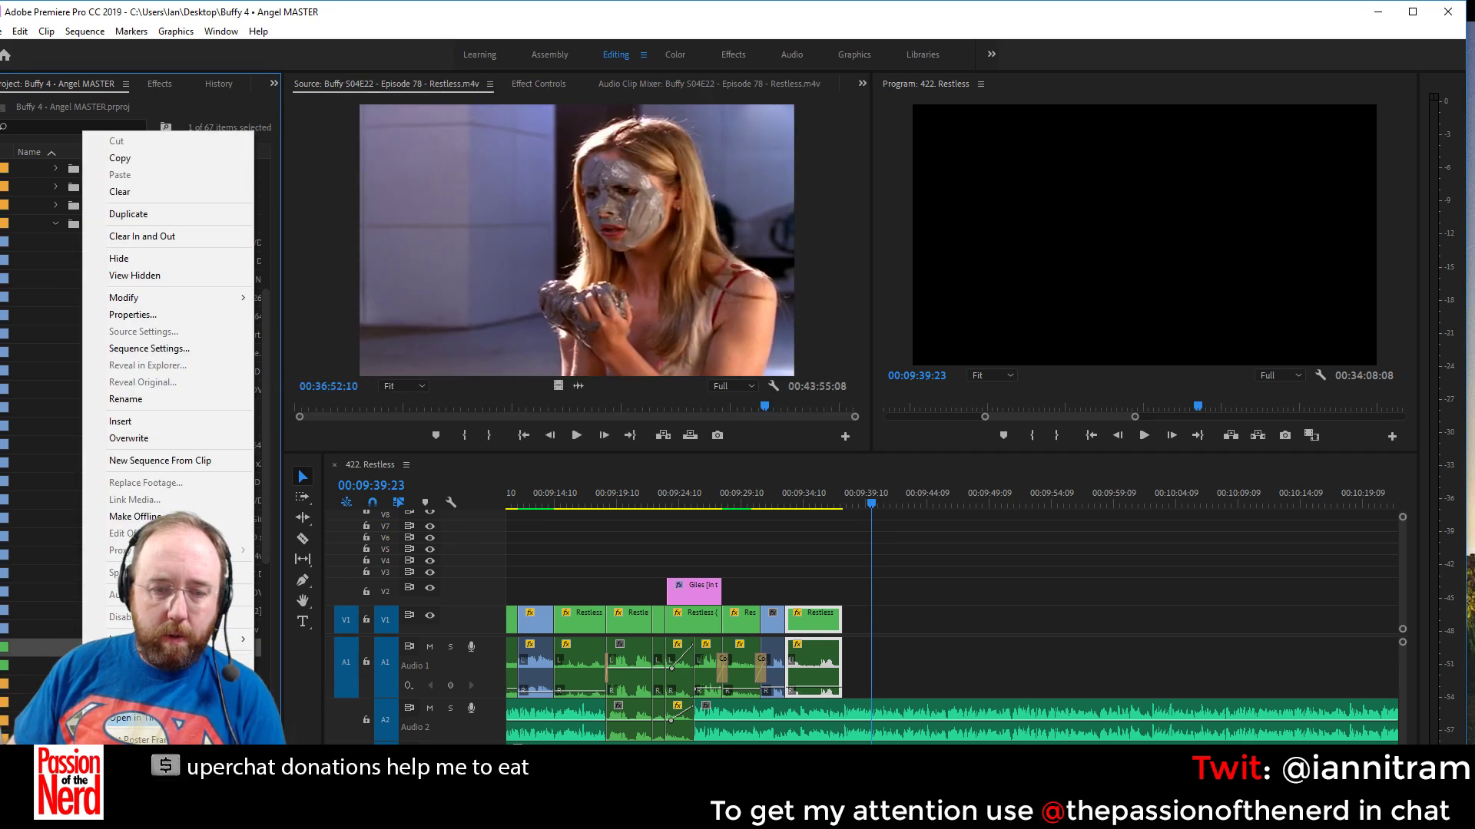
left_click(154, 701)
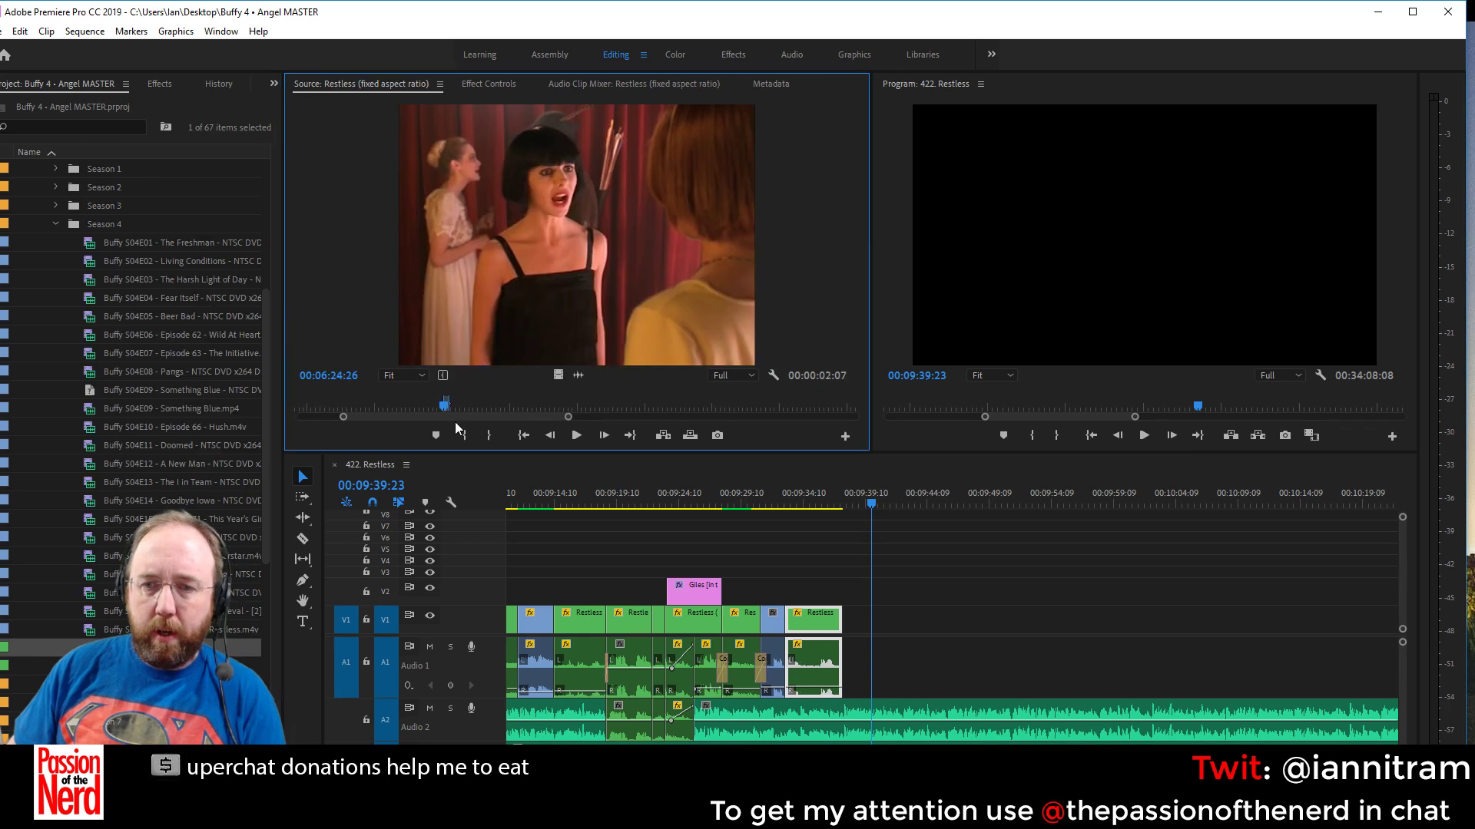
Mark the backstage crowd shot in the Restless source with an in point at 00:05:43:17 and an out point at 00:05:46:14
left_click(427, 404)
left_click_drag(428, 409, 359, 407)
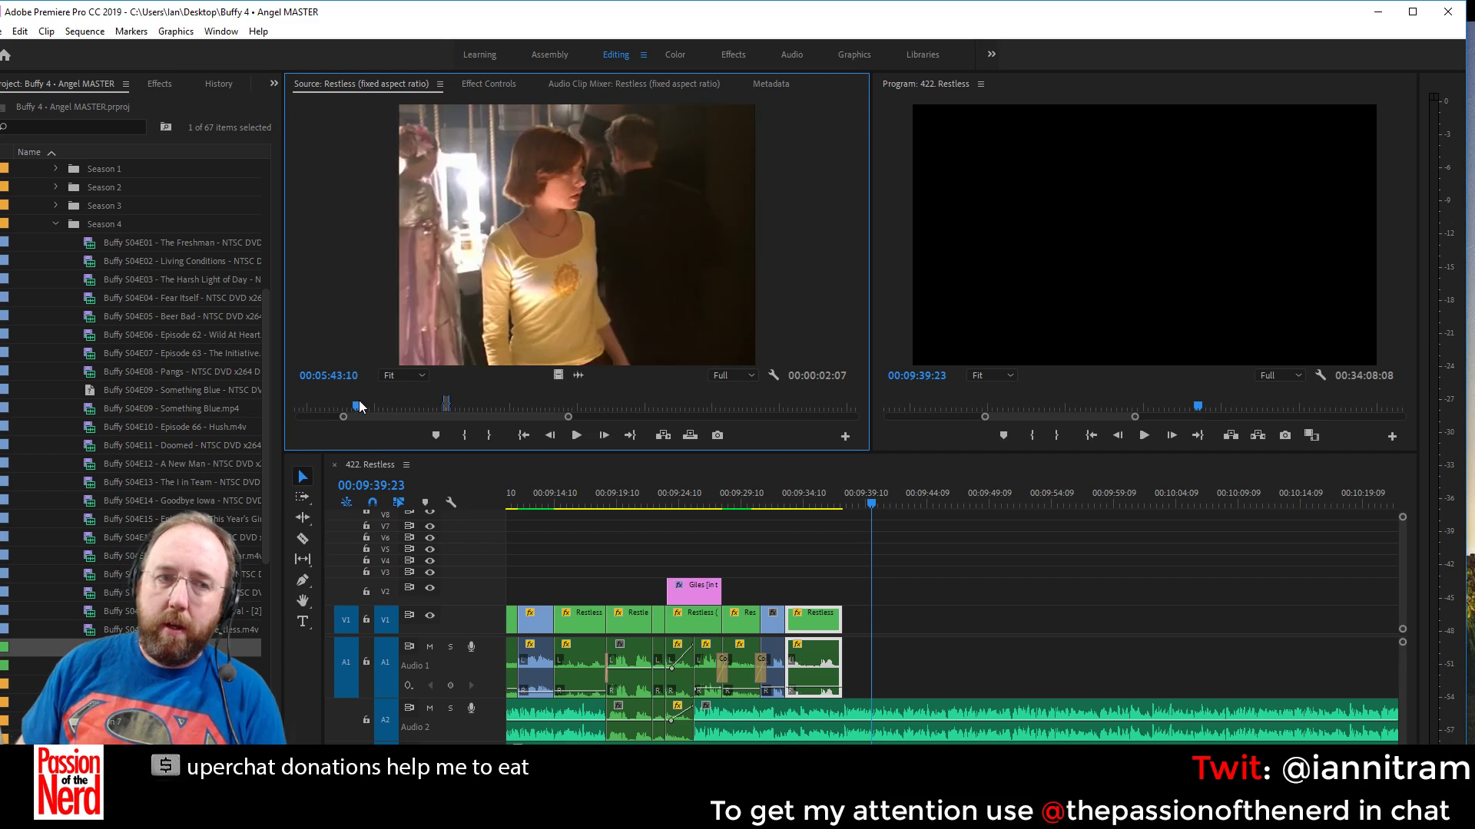
key("Right")
key("Right")
key("Right")
key("Right")
key("Right")
key("Right")
key("Right")
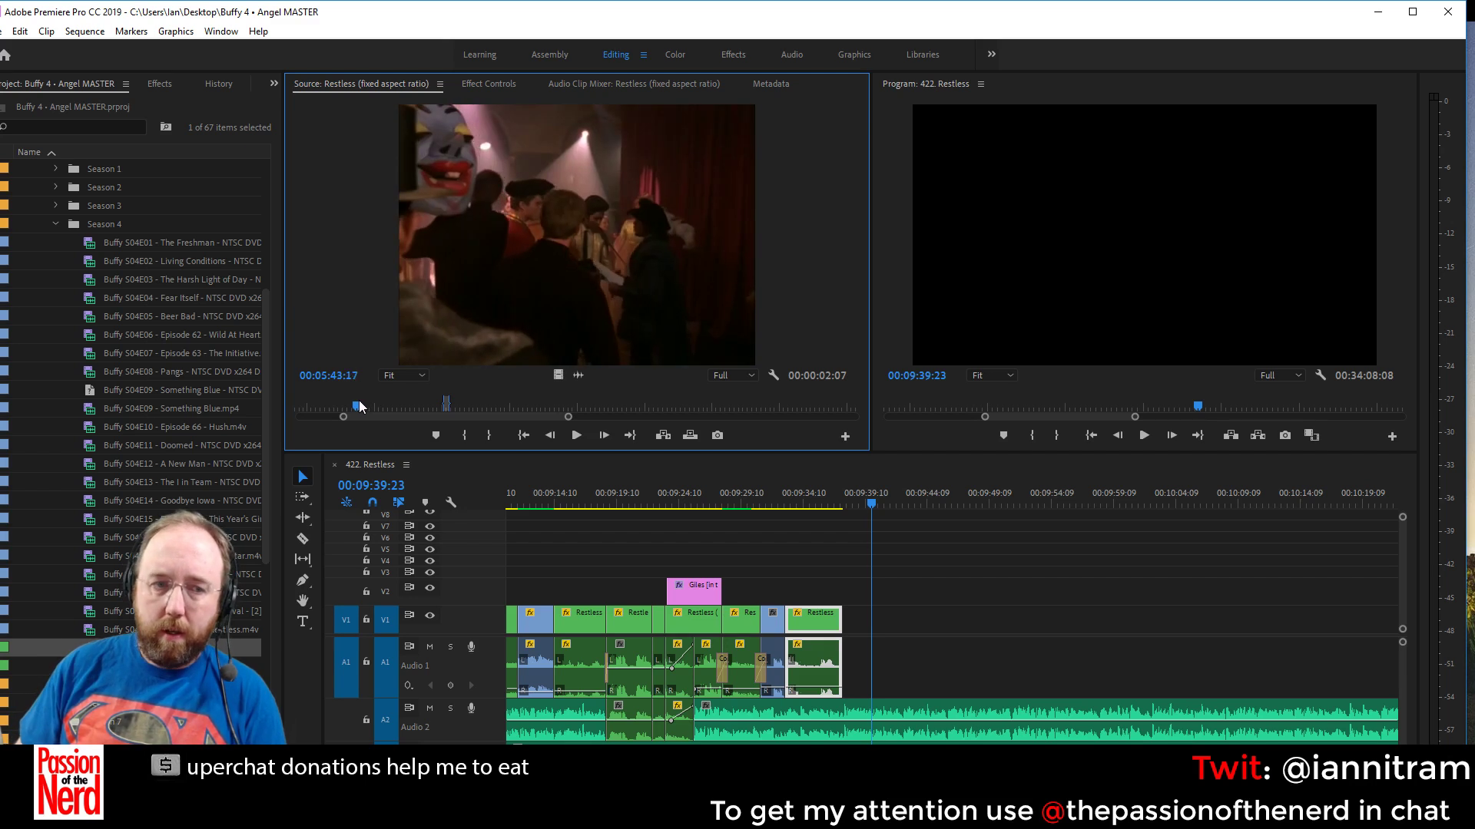
key("i")
key("space")
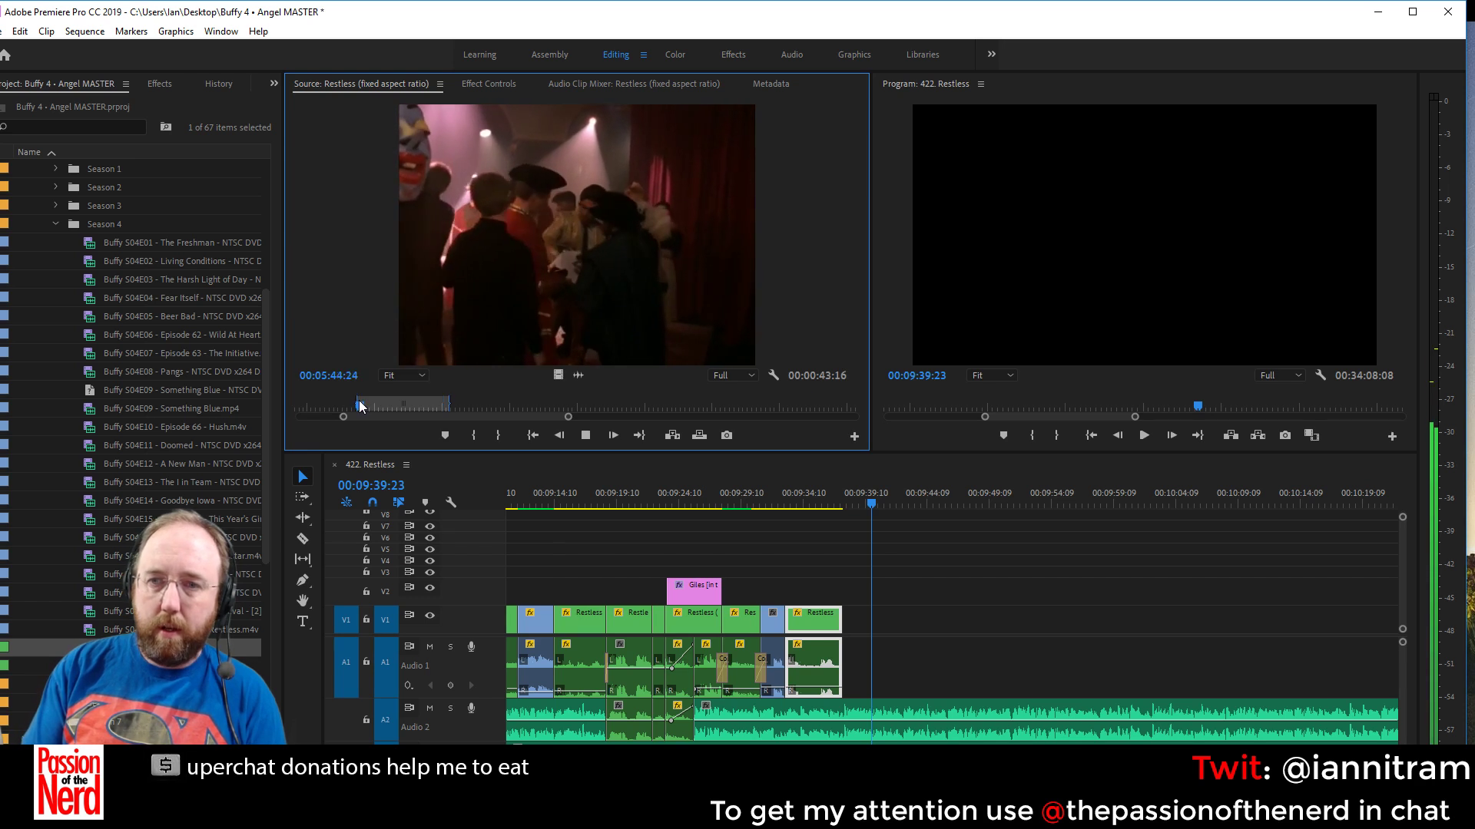
key("space")
key("o")
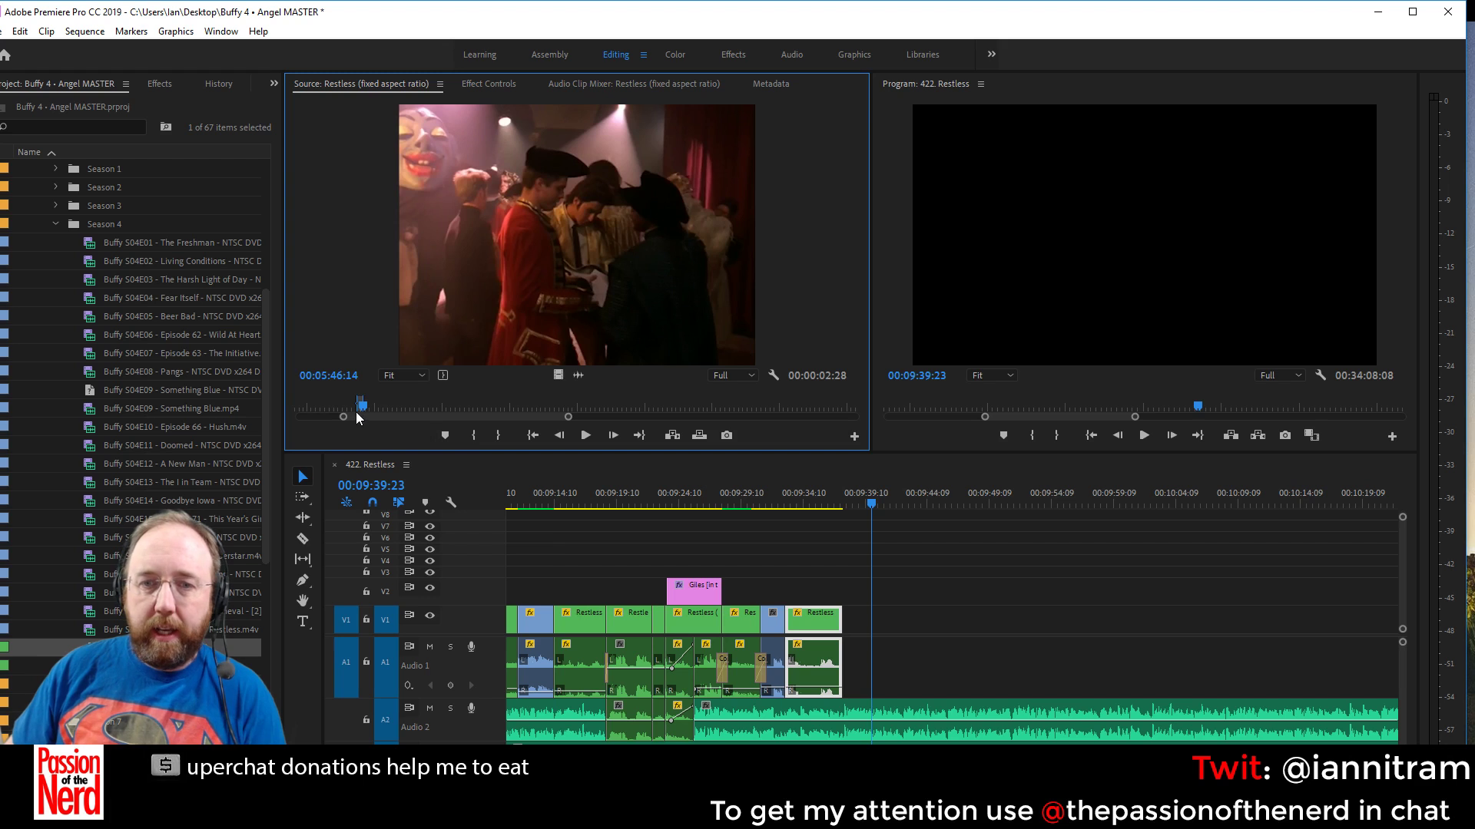
Append the marked crowd shot after the last Restless clip, trim its end to 00:09:39:23, and fit it to the frame size
left_click_drag(476, 183, 860, 618)
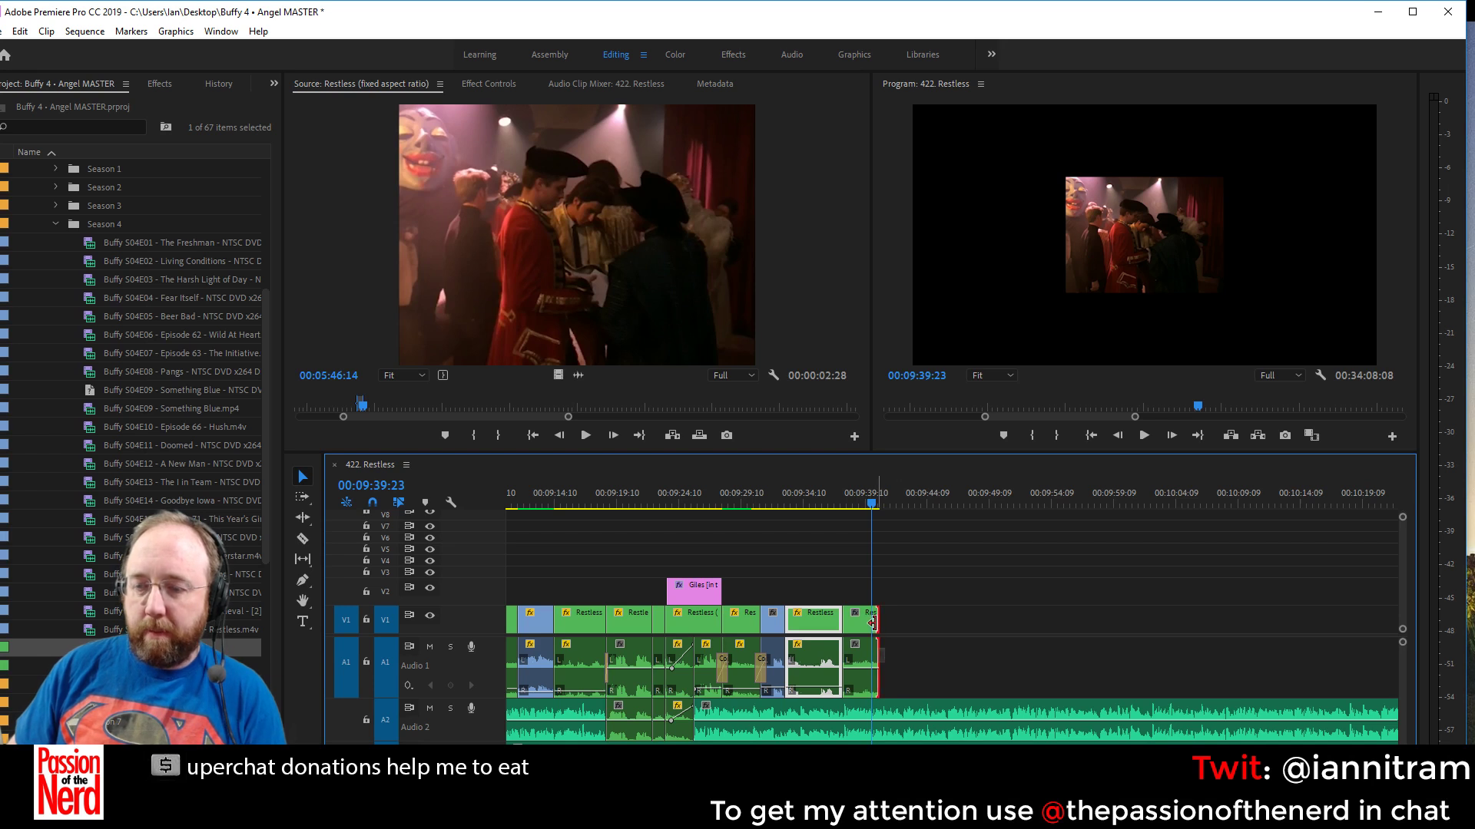
left_click_drag(883, 624, 872, 622)
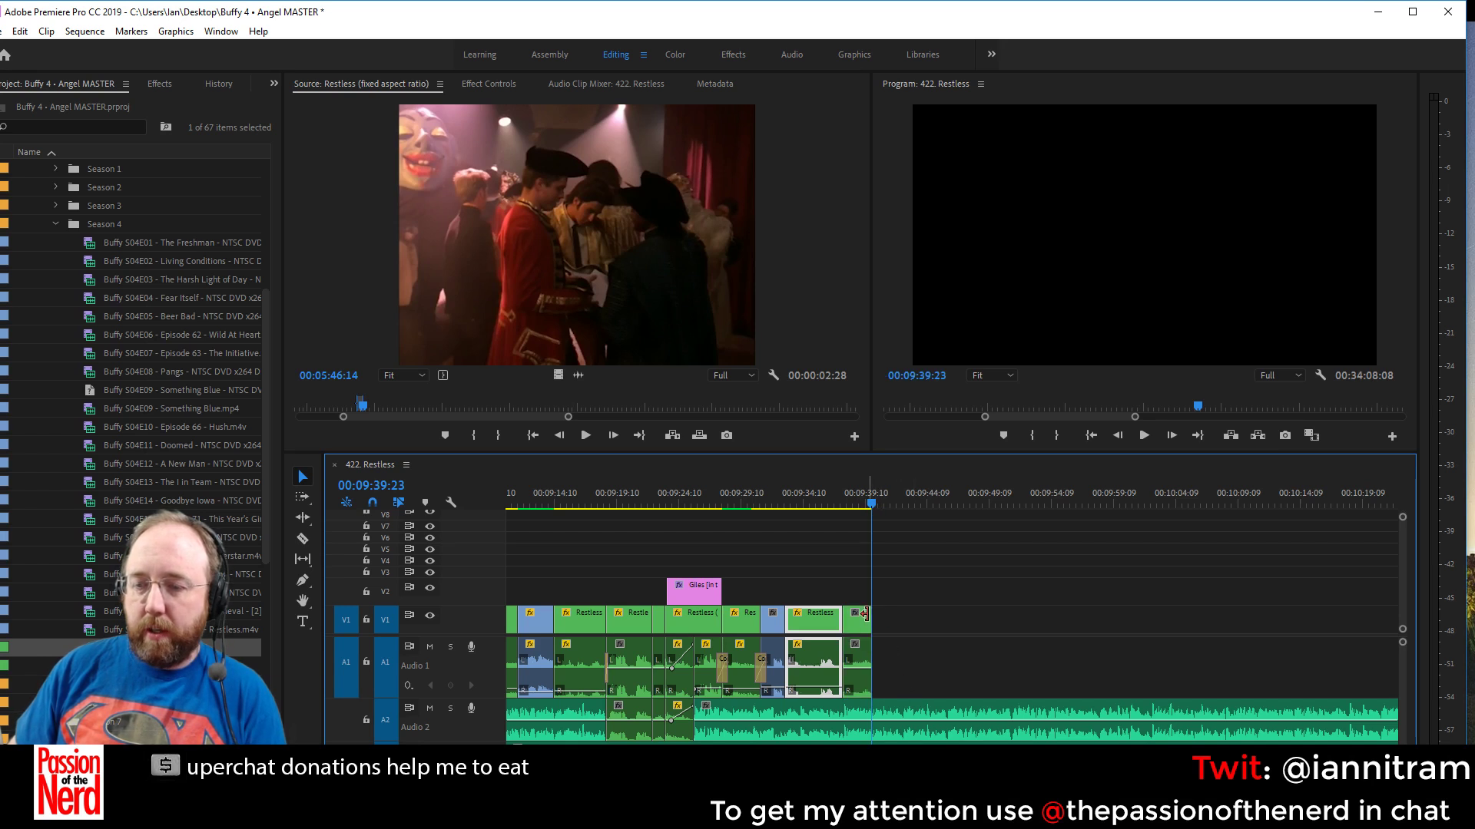
right_click(865, 615)
left_click(949, 659)
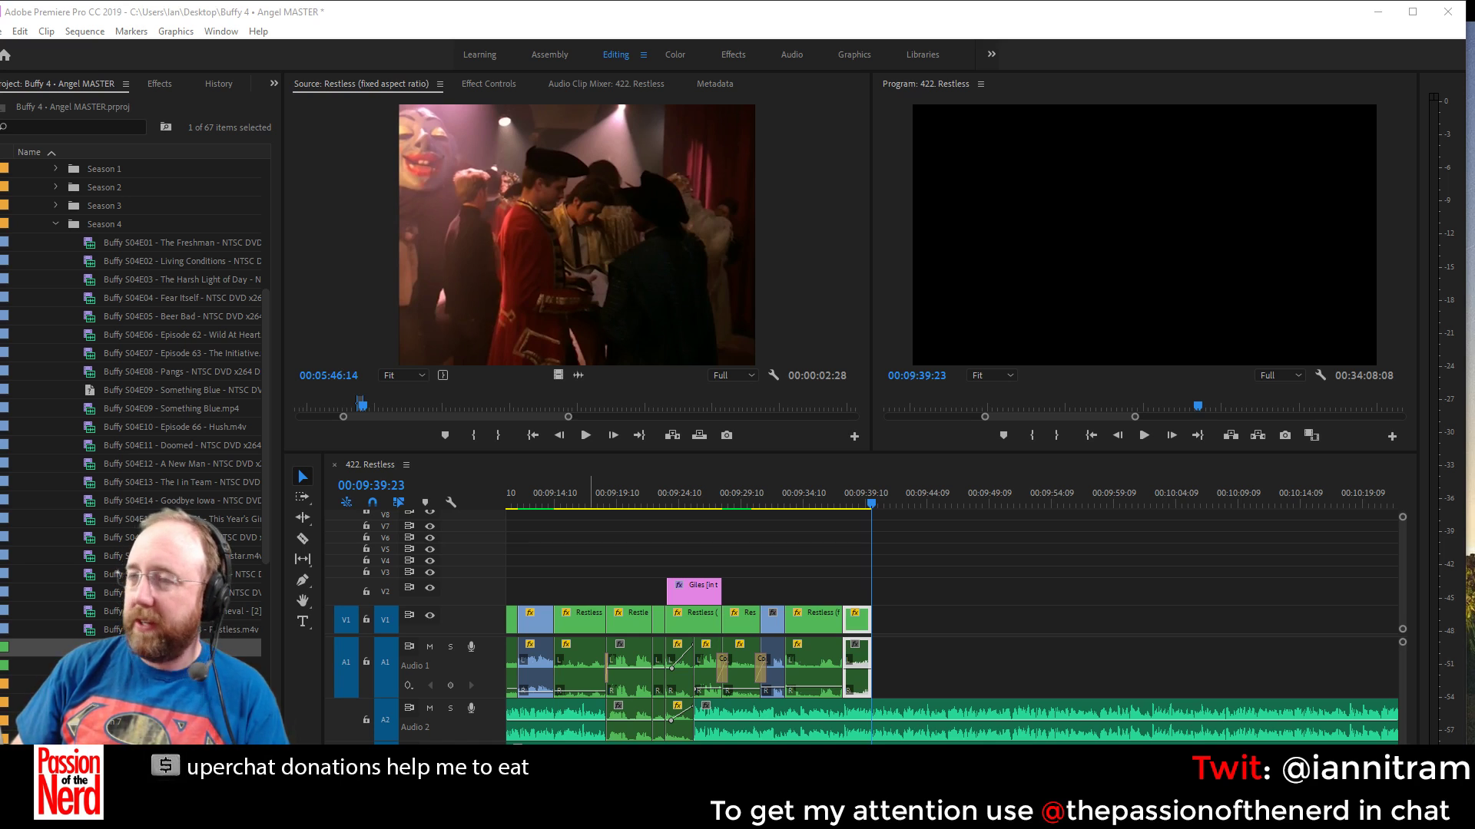
Switch to a Chrome window, search Google for interfacelift, and open the interfacelift.com wallpaper site
left_click_drag(1466, 81, 796, 62)
type("inte")
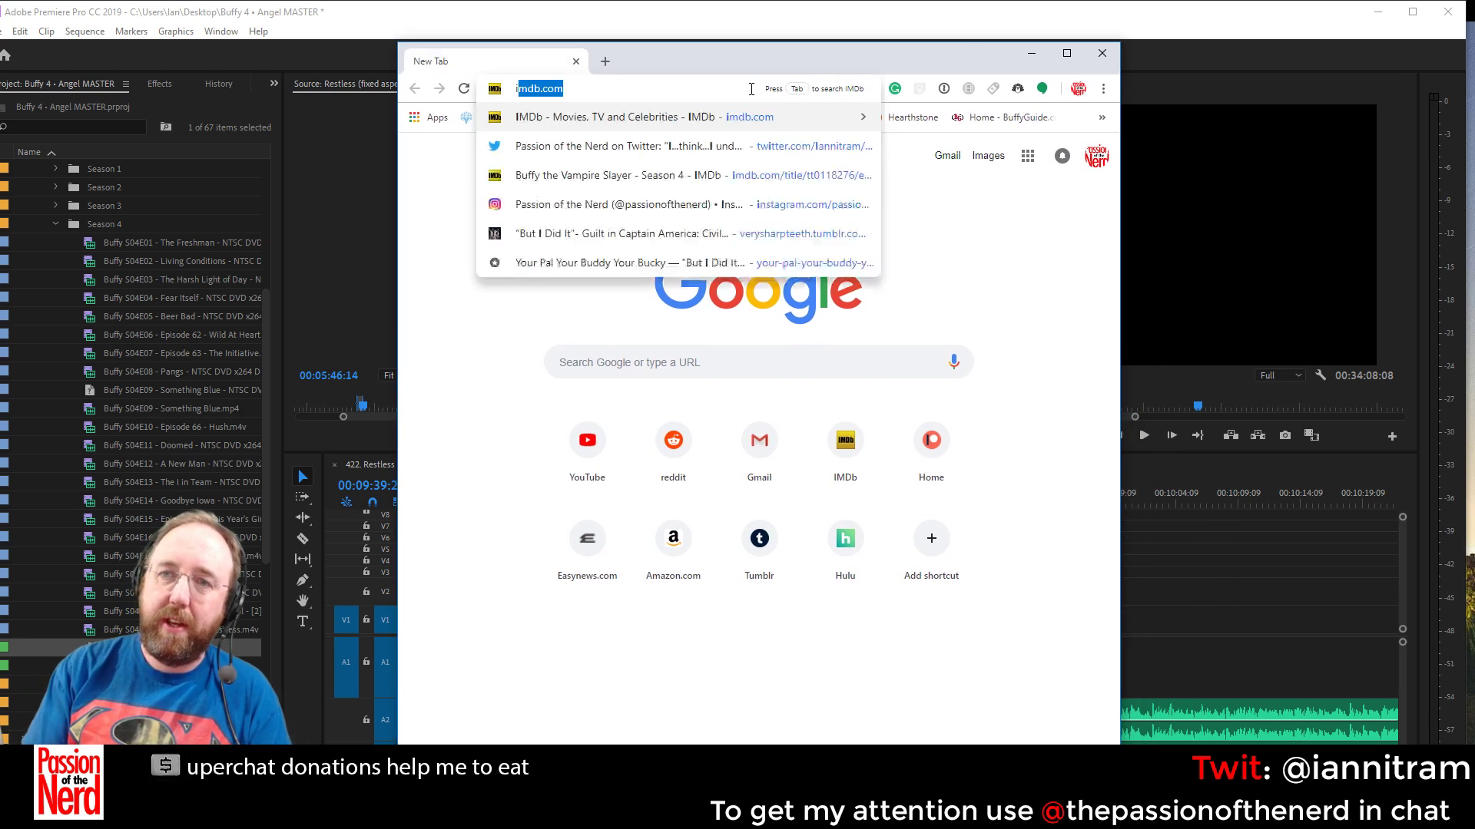
type("rfacelift")
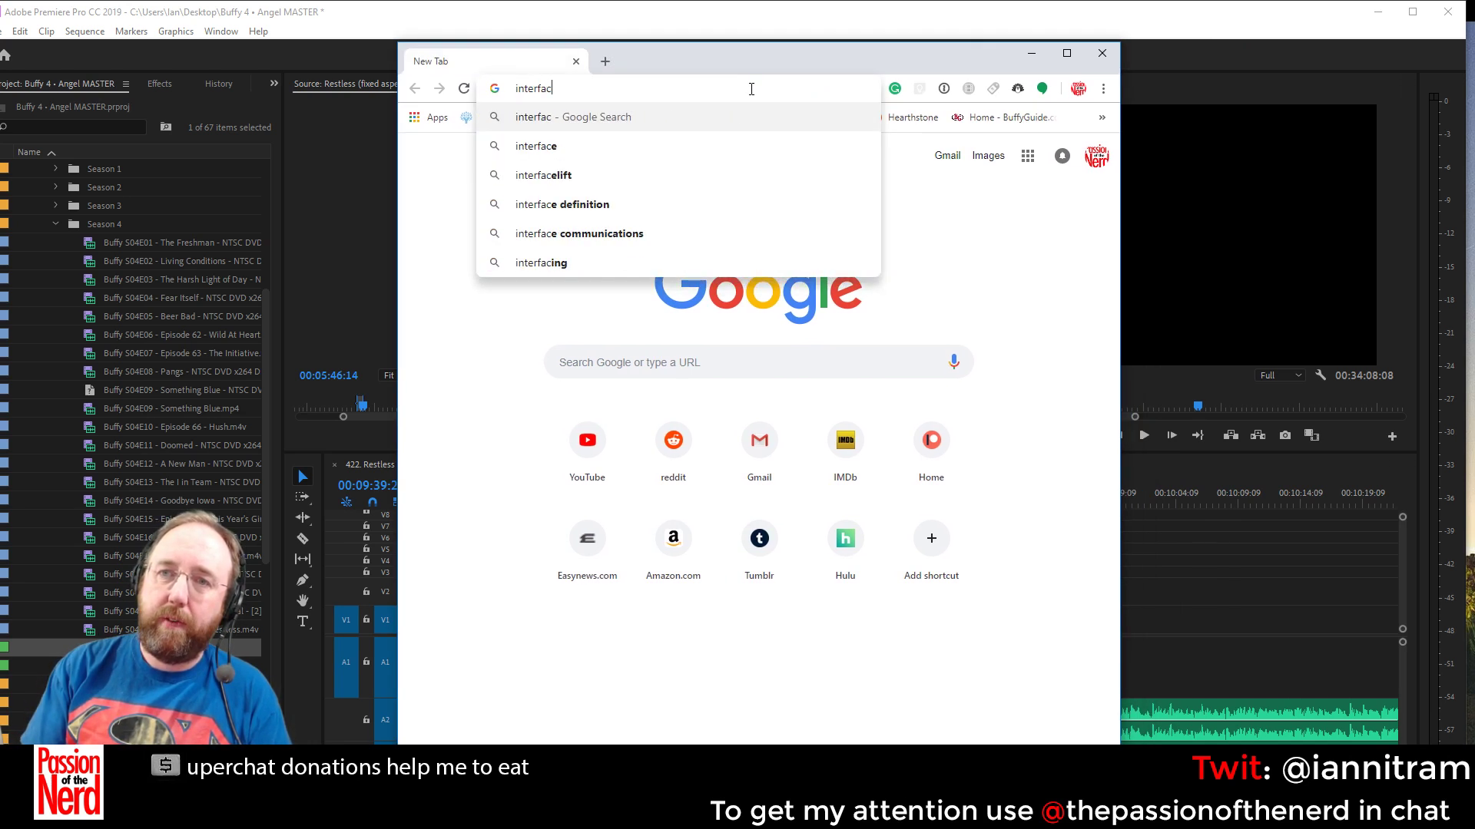
key("Return")
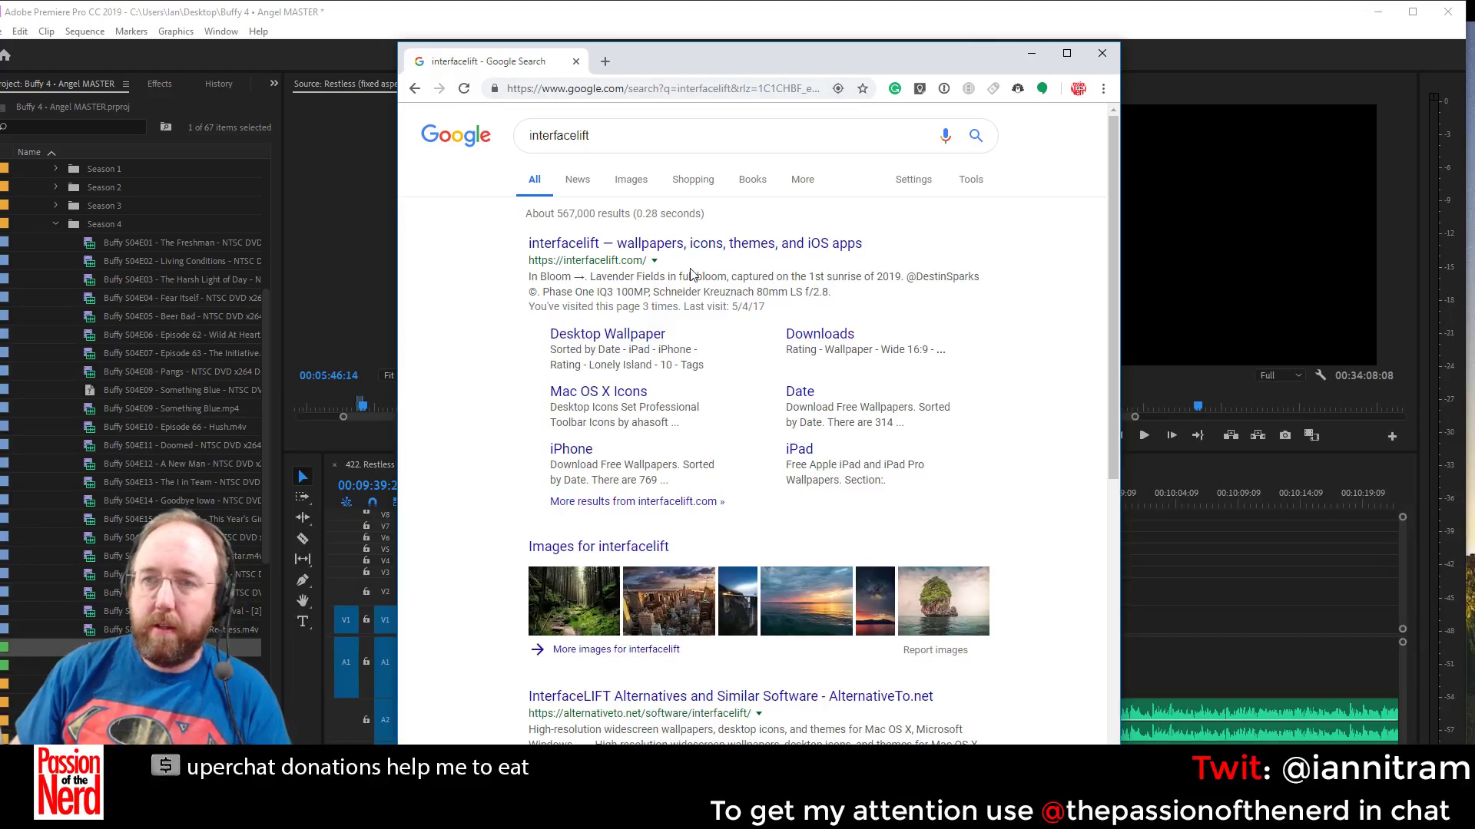
left_click(693, 246)
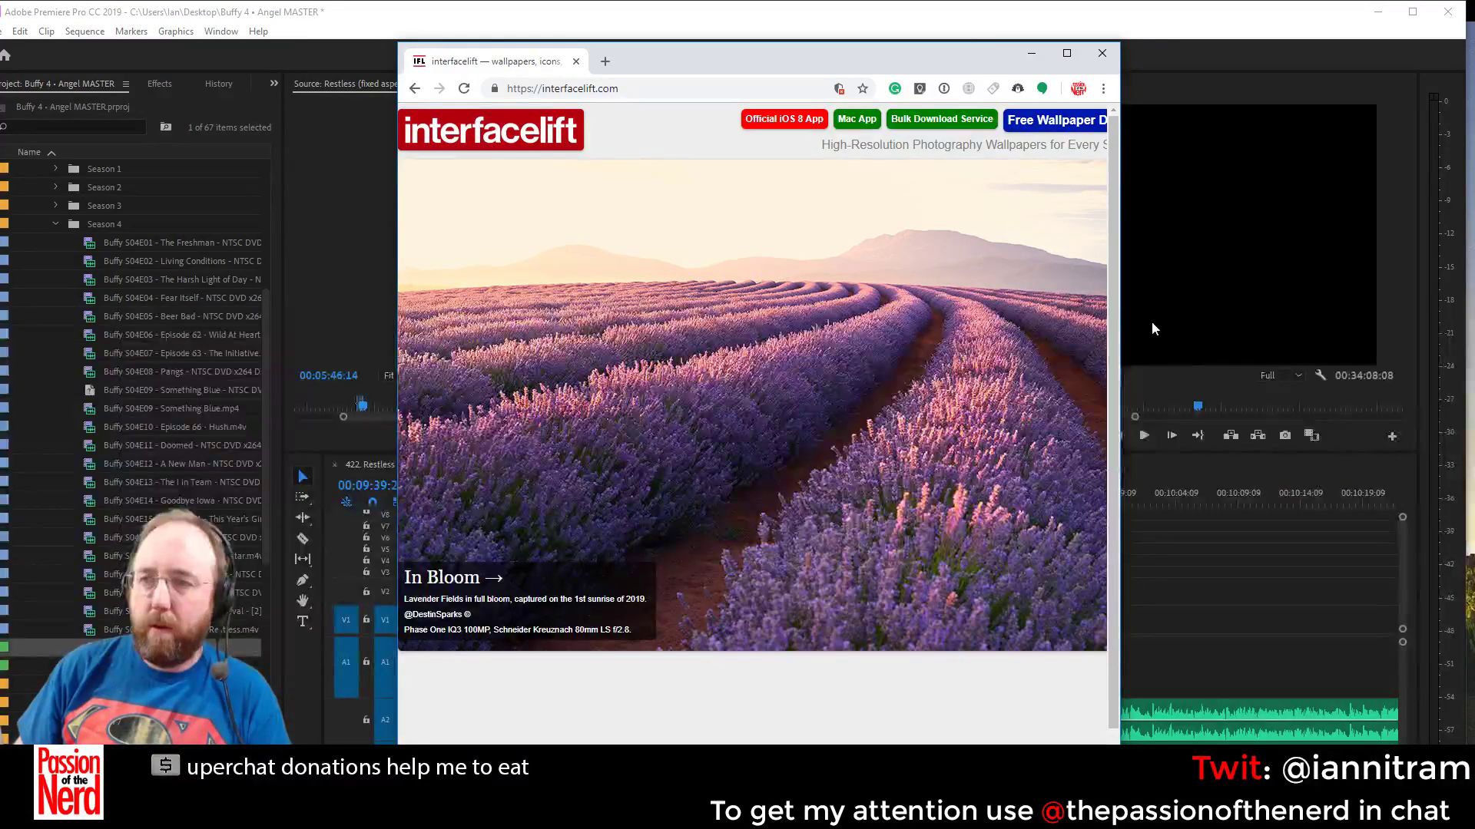
Widen the browser window, browse the site's free wallpaper downloads sorted by date, and close the browser
left_click_drag(1122, 326, 1336, 332)
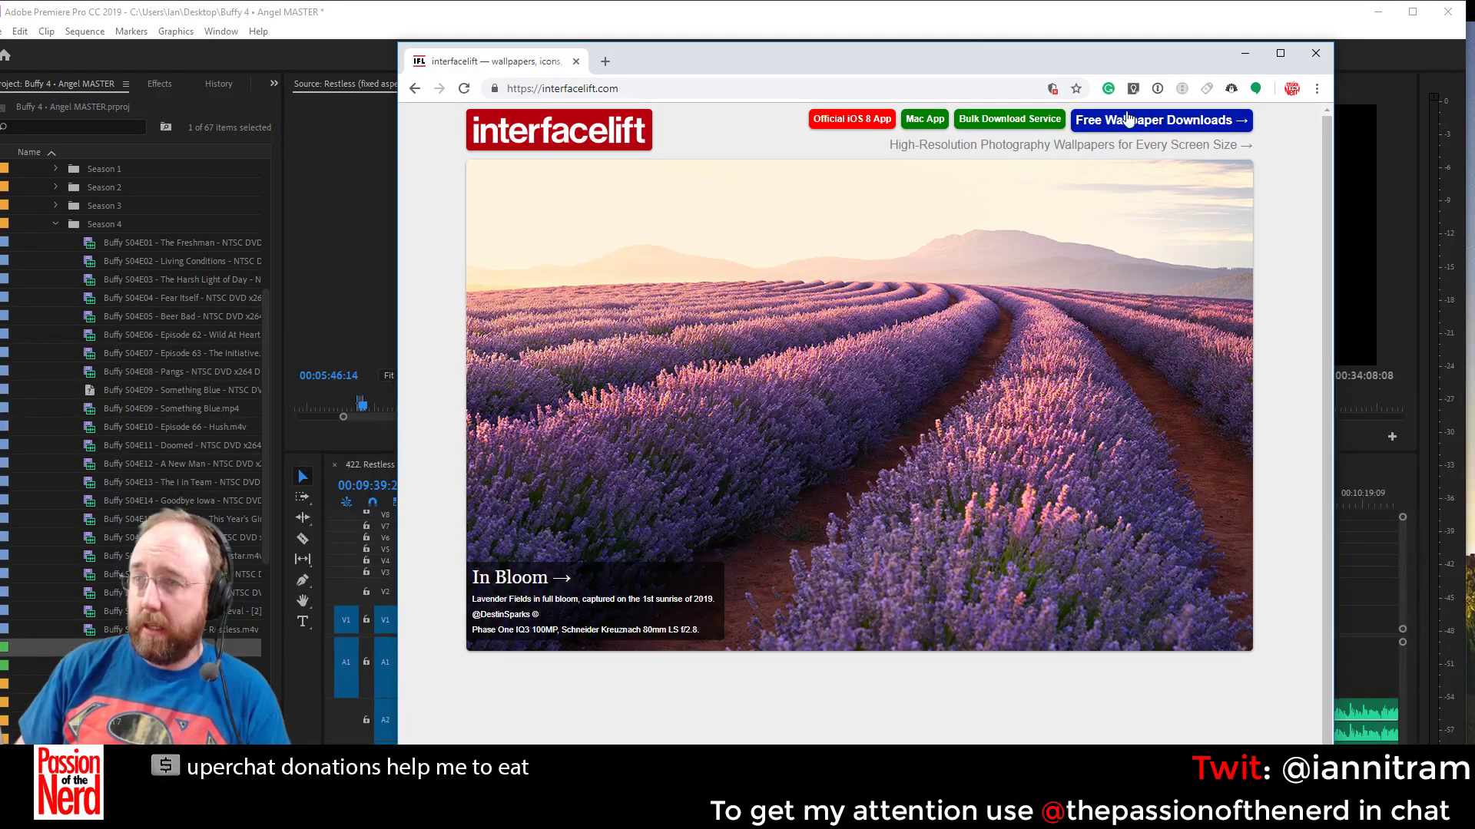
left_click(1202, 126)
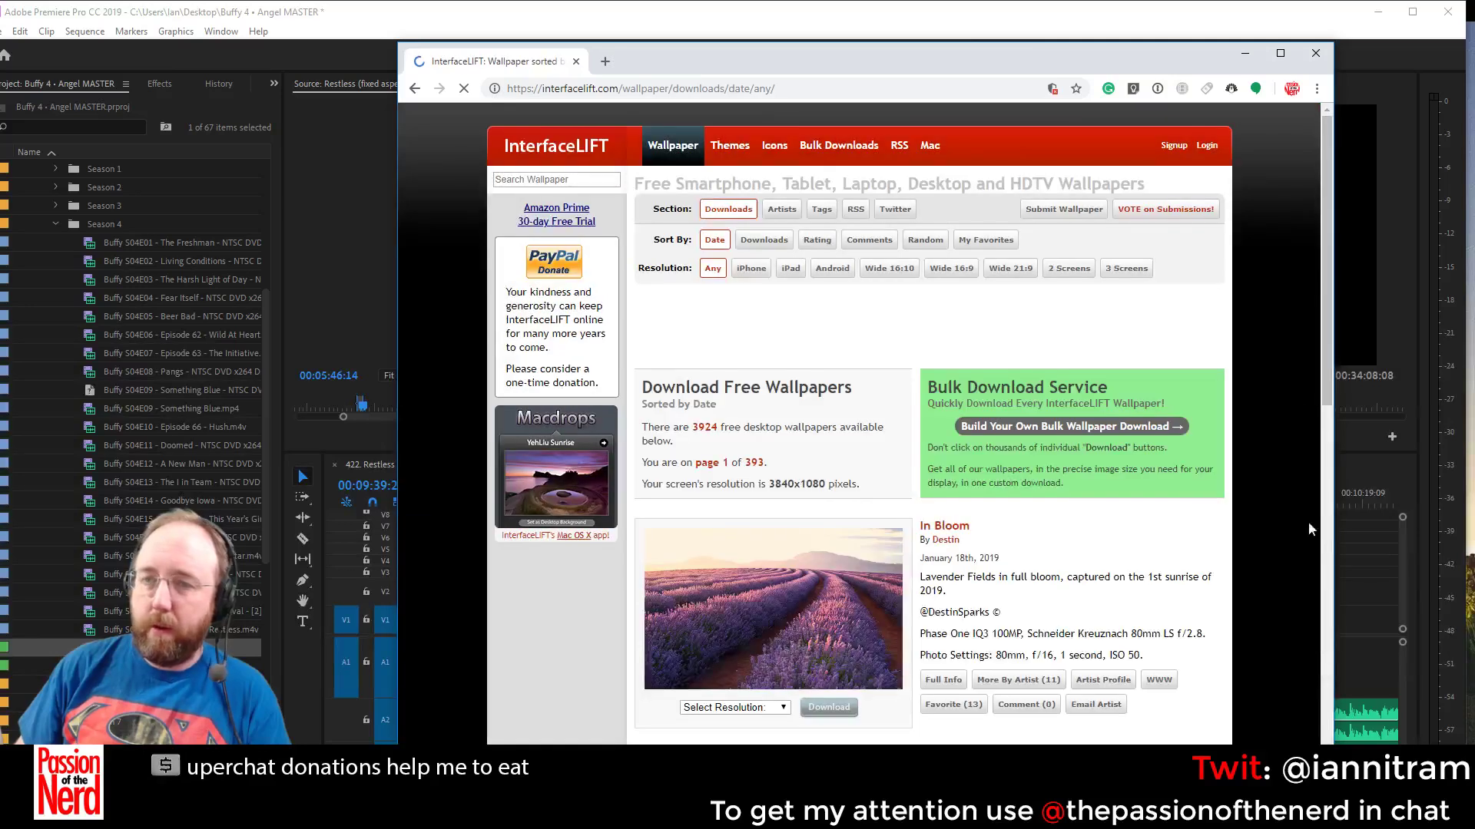
scroll(1179, 381, "down", 15)
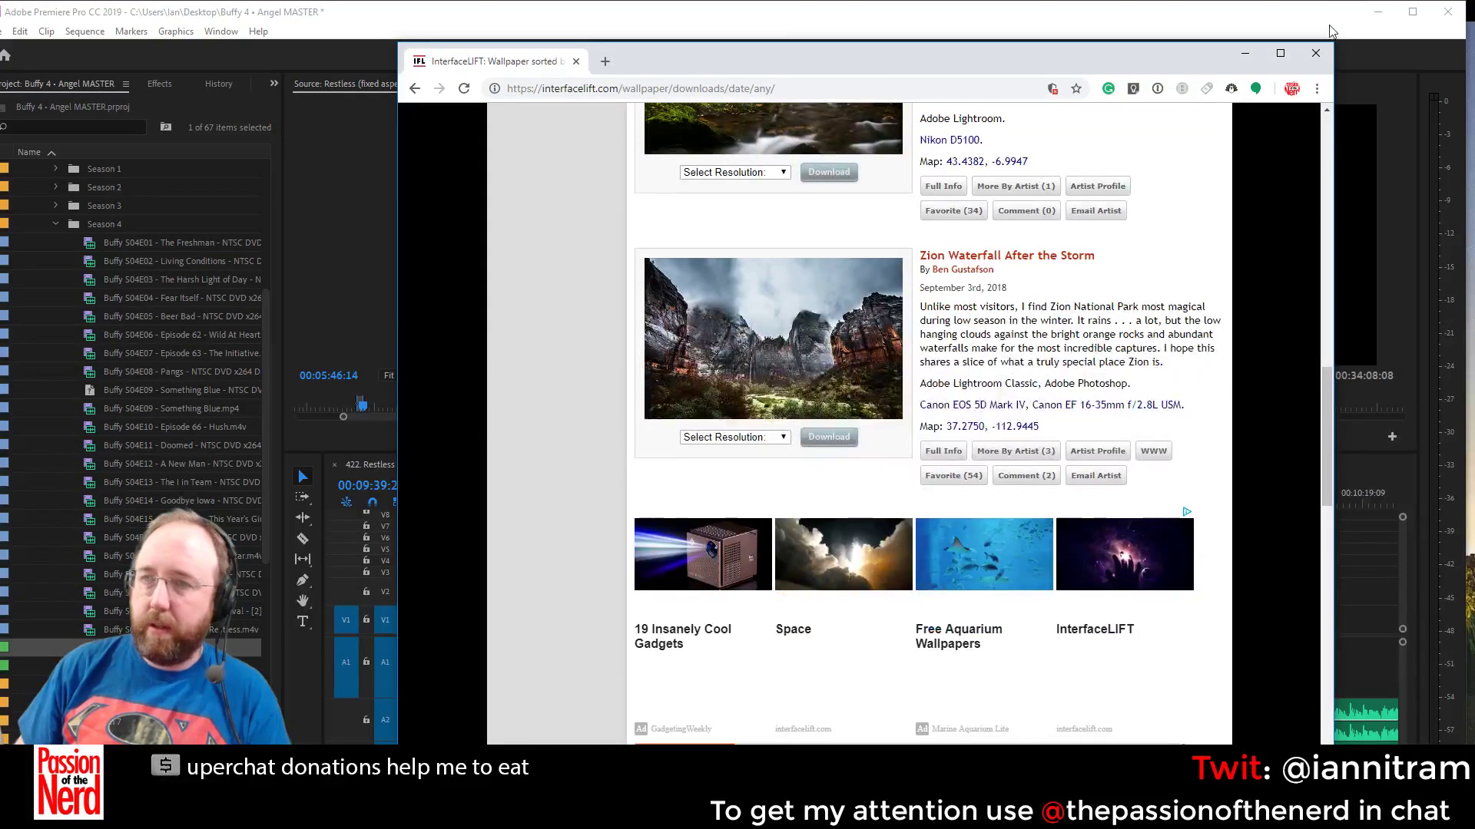
left_click(1316, 52)
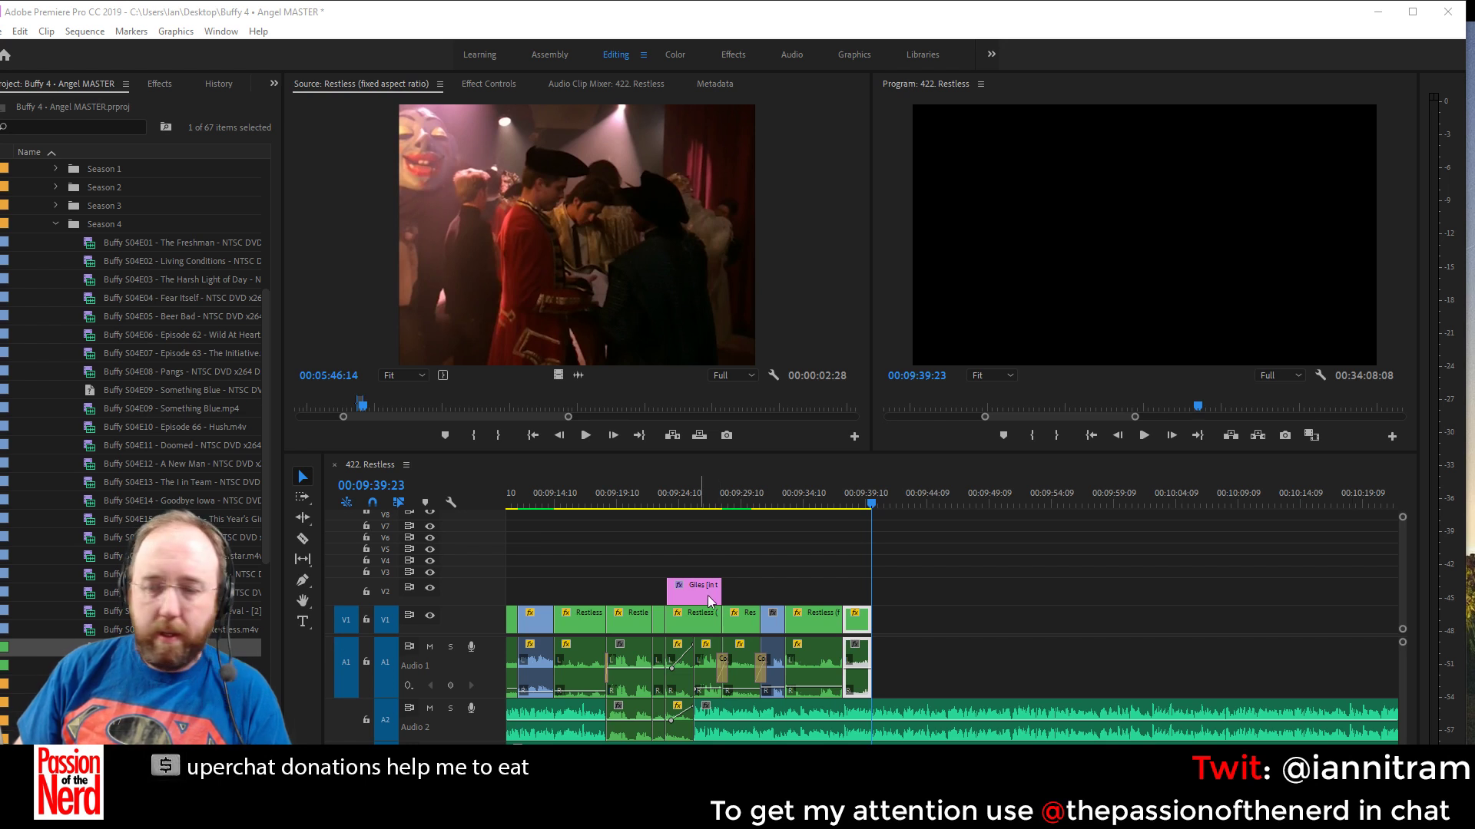
Scrub the sequence in Premiere Pro across the cut into the new crowd shot, and return to 00:09:33:03
left_click(808, 505)
left_click_drag(810, 506, 849, 504)
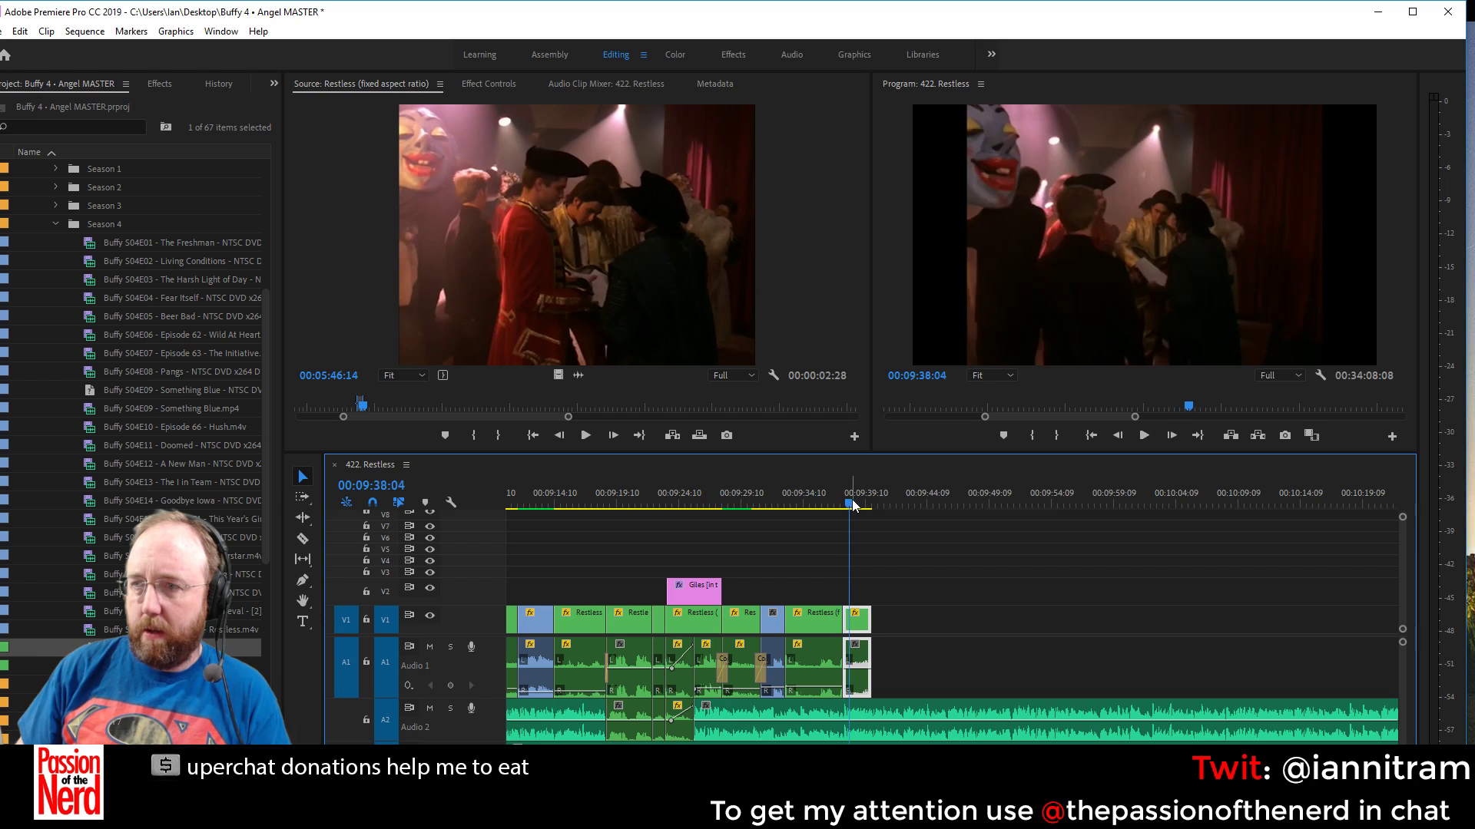
left_click(787, 502)
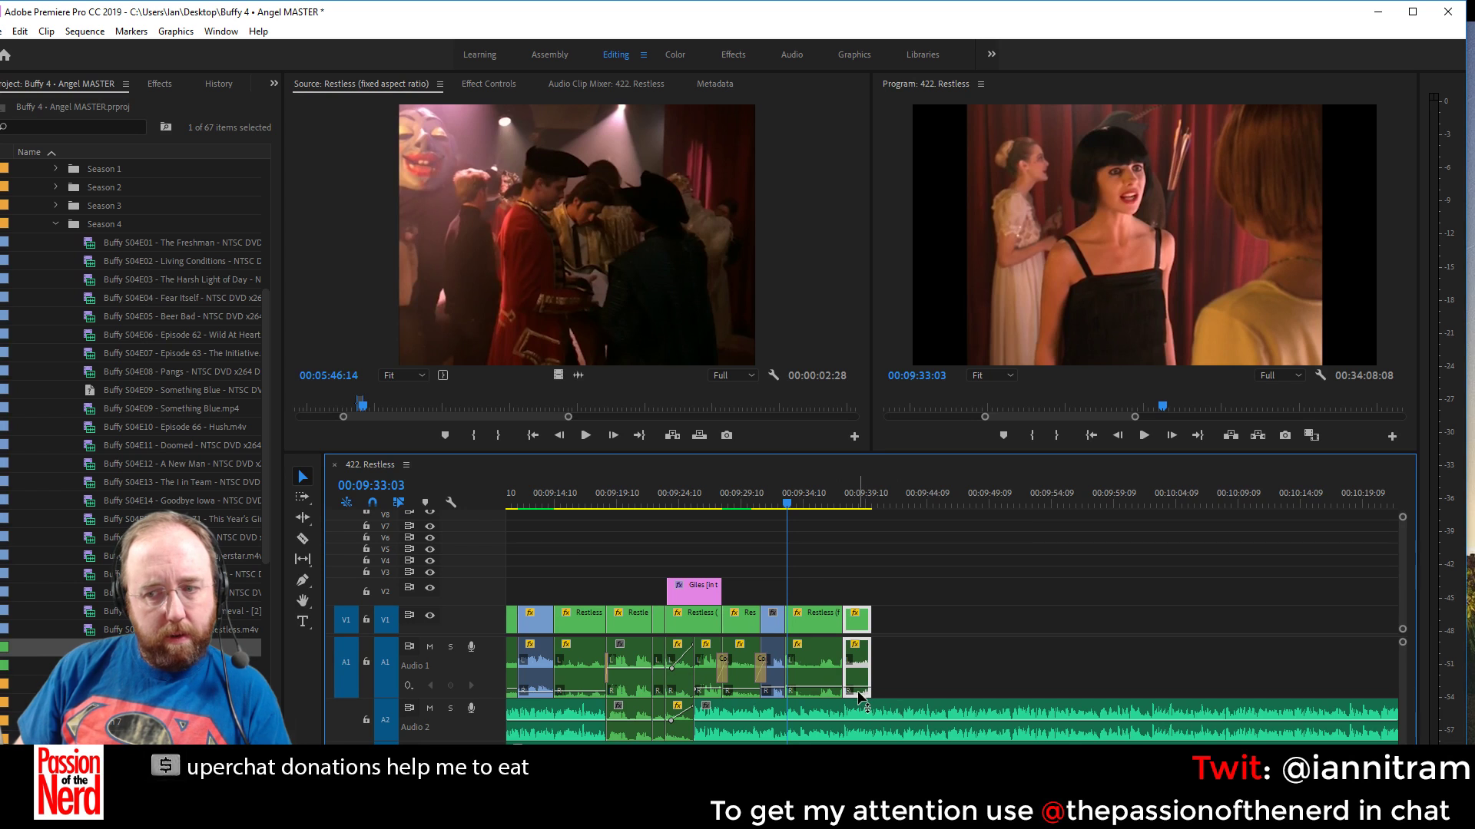
Apply the default transition at the cut between the last two Restless clips, and delete its video part to keep only the audio crossfade
right_click(844, 673)
left_click(921, 705)
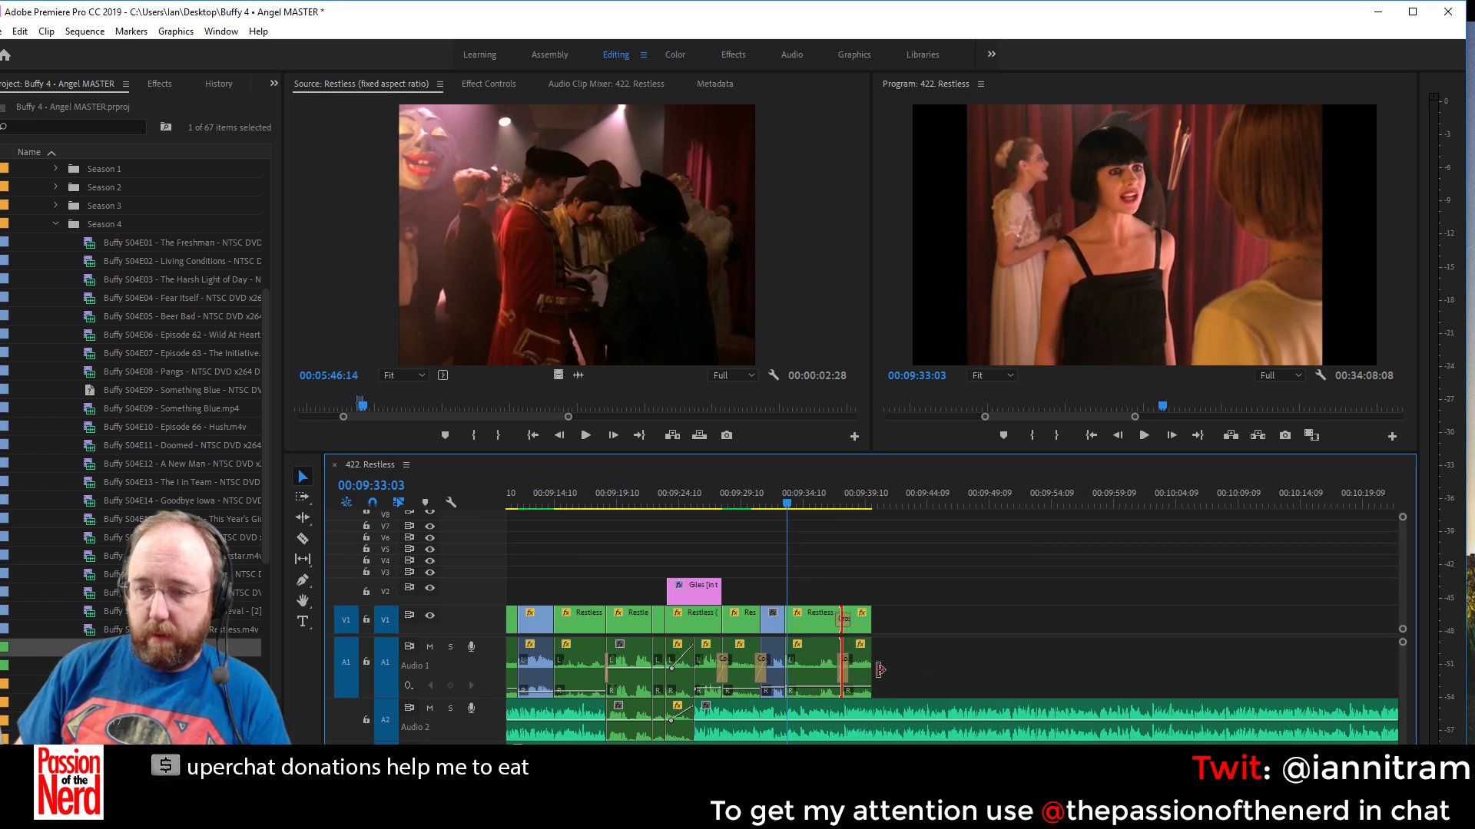
left_click(844, 622)
key("Delete")
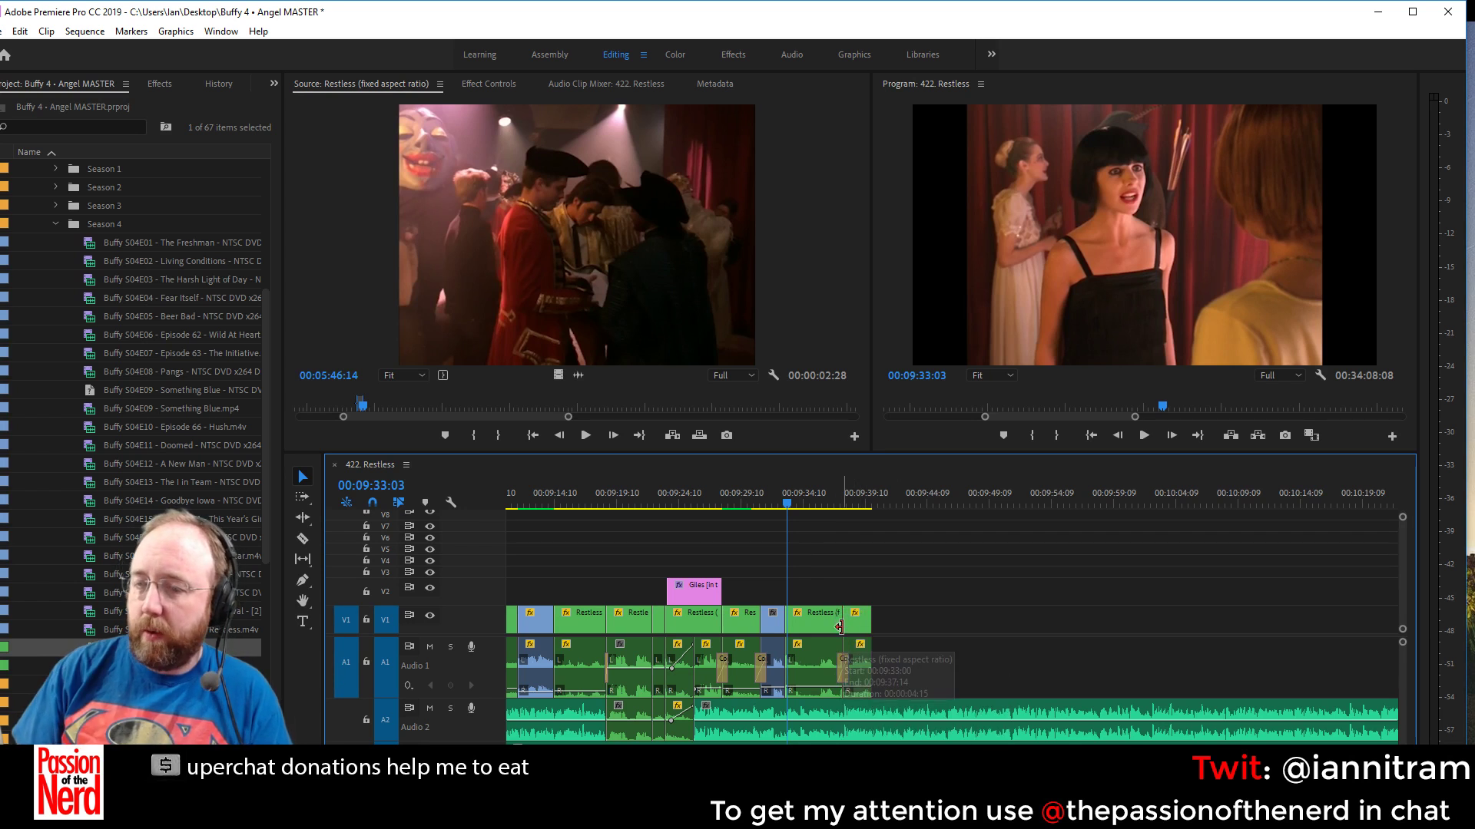
Add the default audio transition between the New Moon Rising clip and the Restless clip after it, and save the project
right_click(785, 663)
left_click(830, 760)
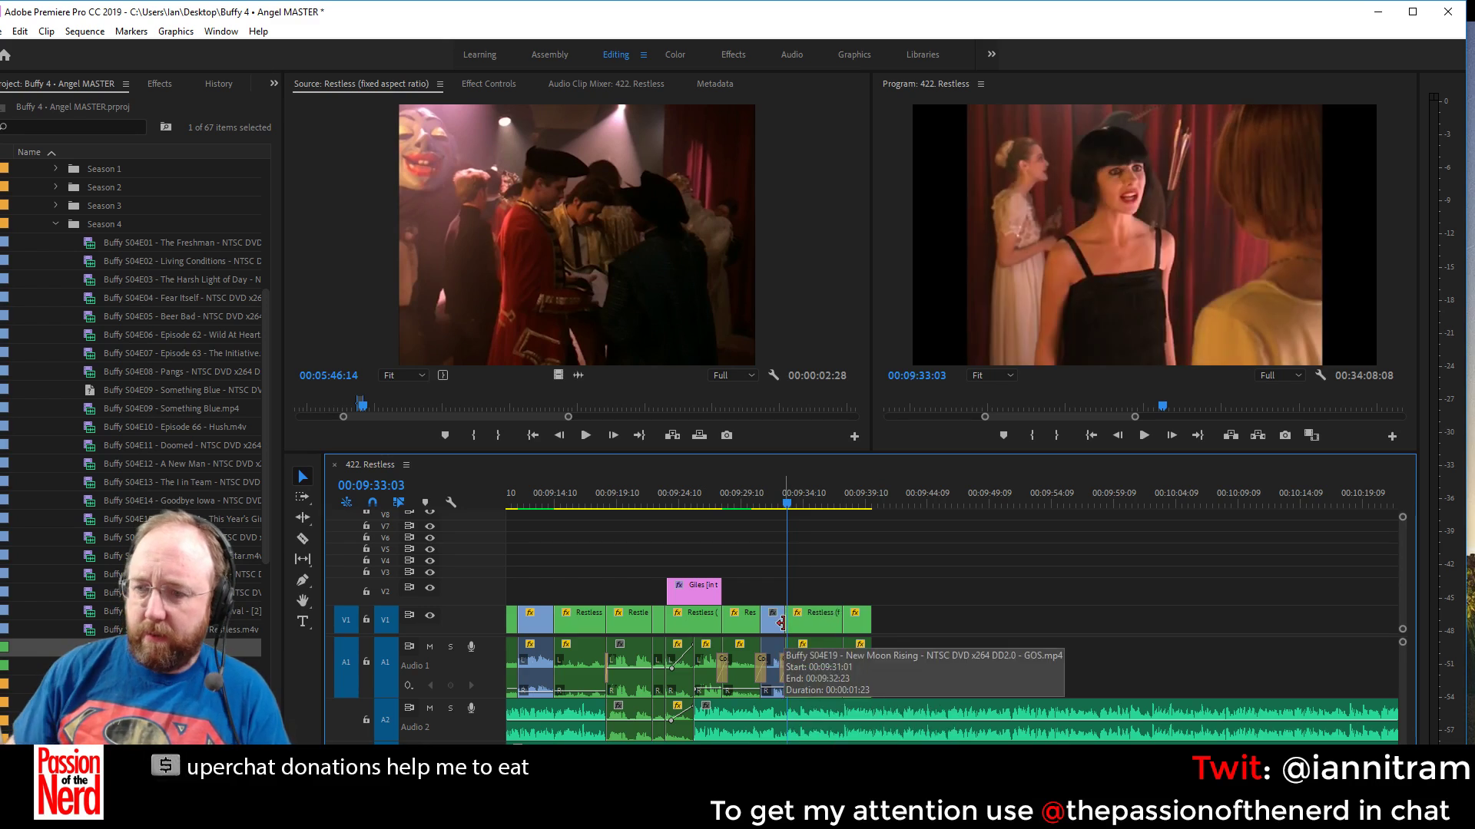
key("ctrl+s")
Play back the sequence from the Restless clip before New Moon Rising past the last clip, stopping at 00:09:42:09
left_click(733, 496)
key("space")
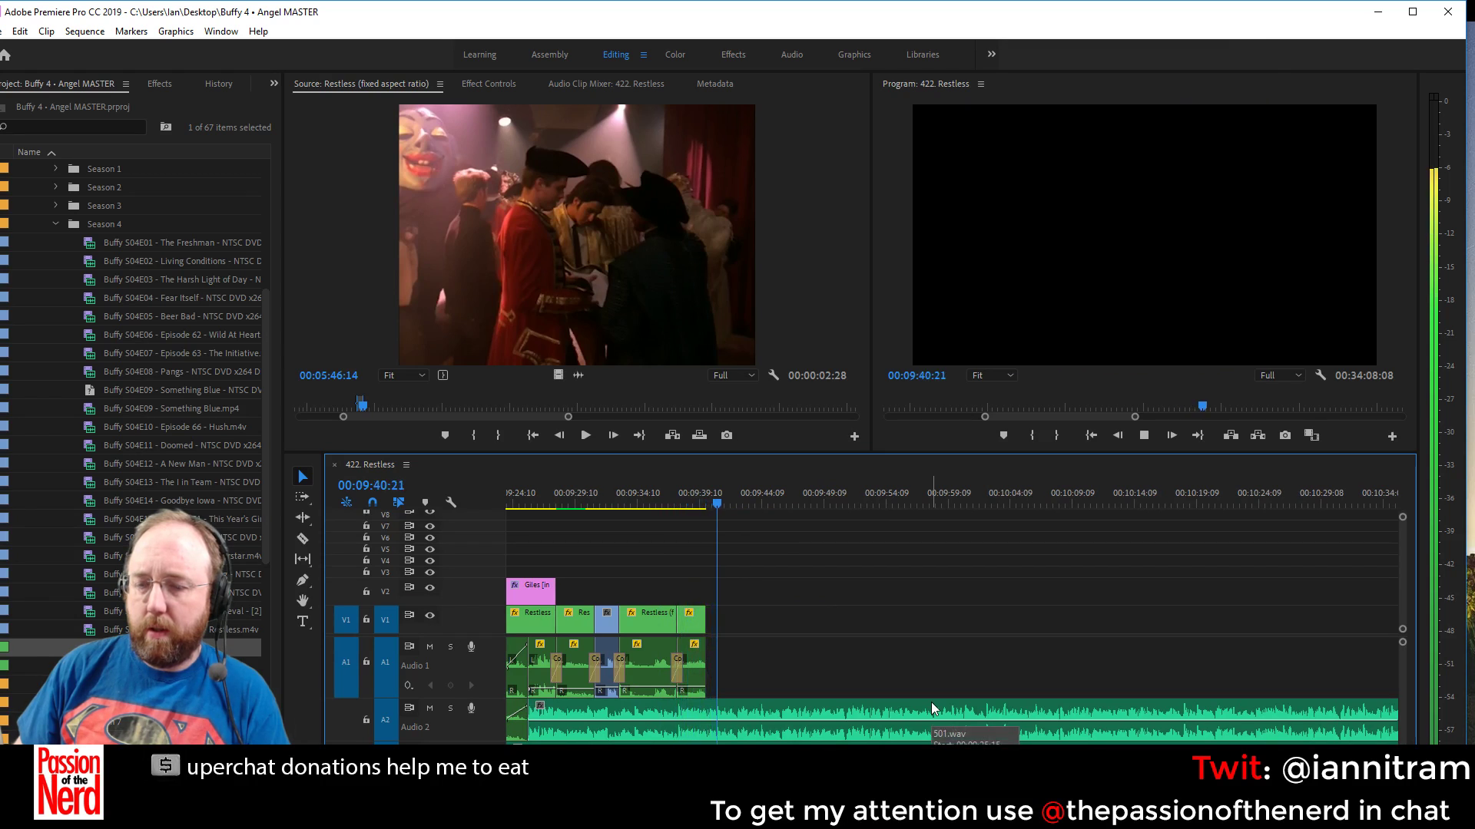
key("space")
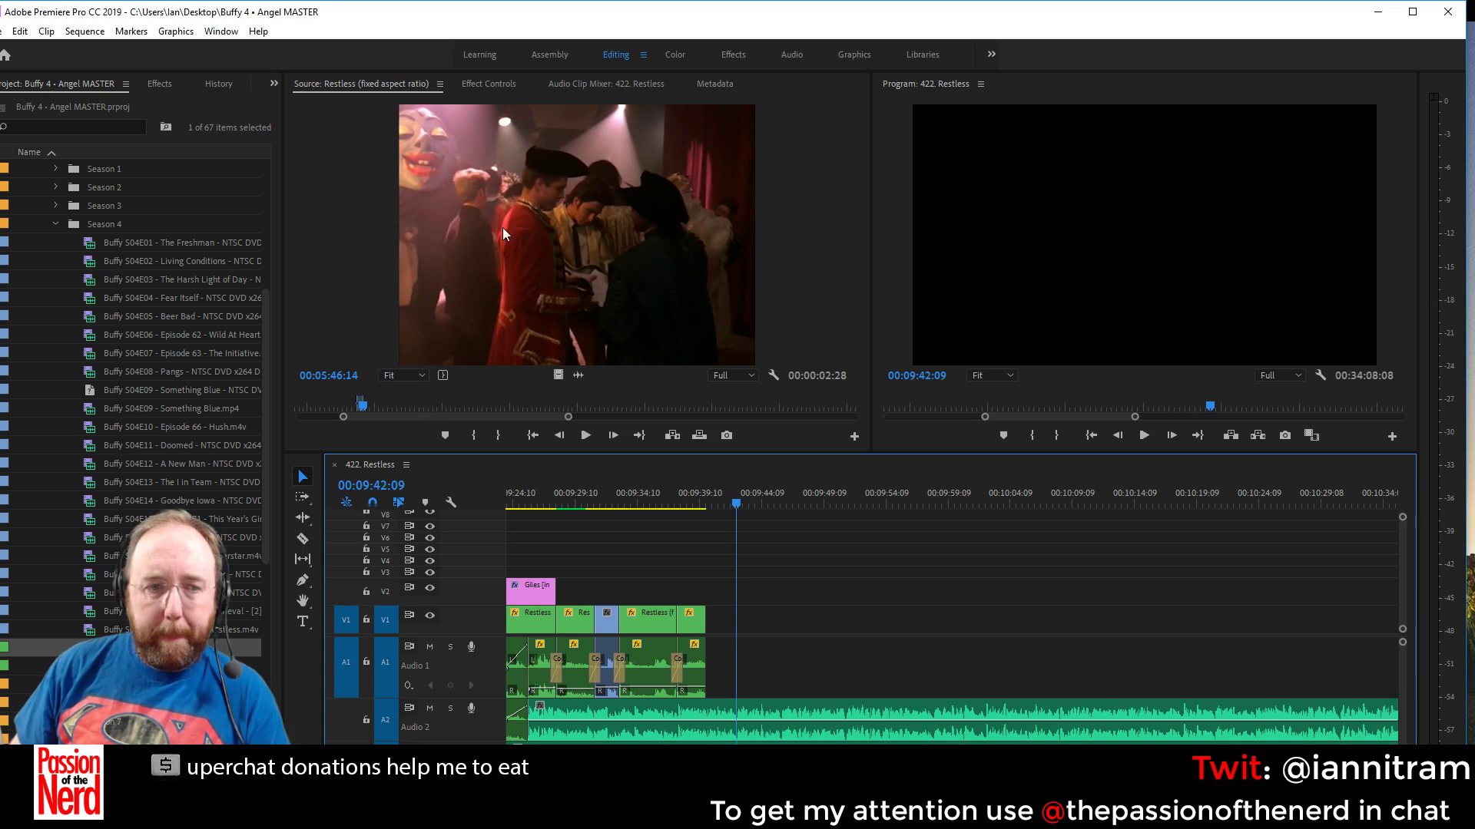
Mark the Restless (fixed aspect ratio) crowd shot from 00:07:21:10 to 00:07:23:12 and add it after the last clip in the sequence
left_click_drag(380, 410, 564, 407)
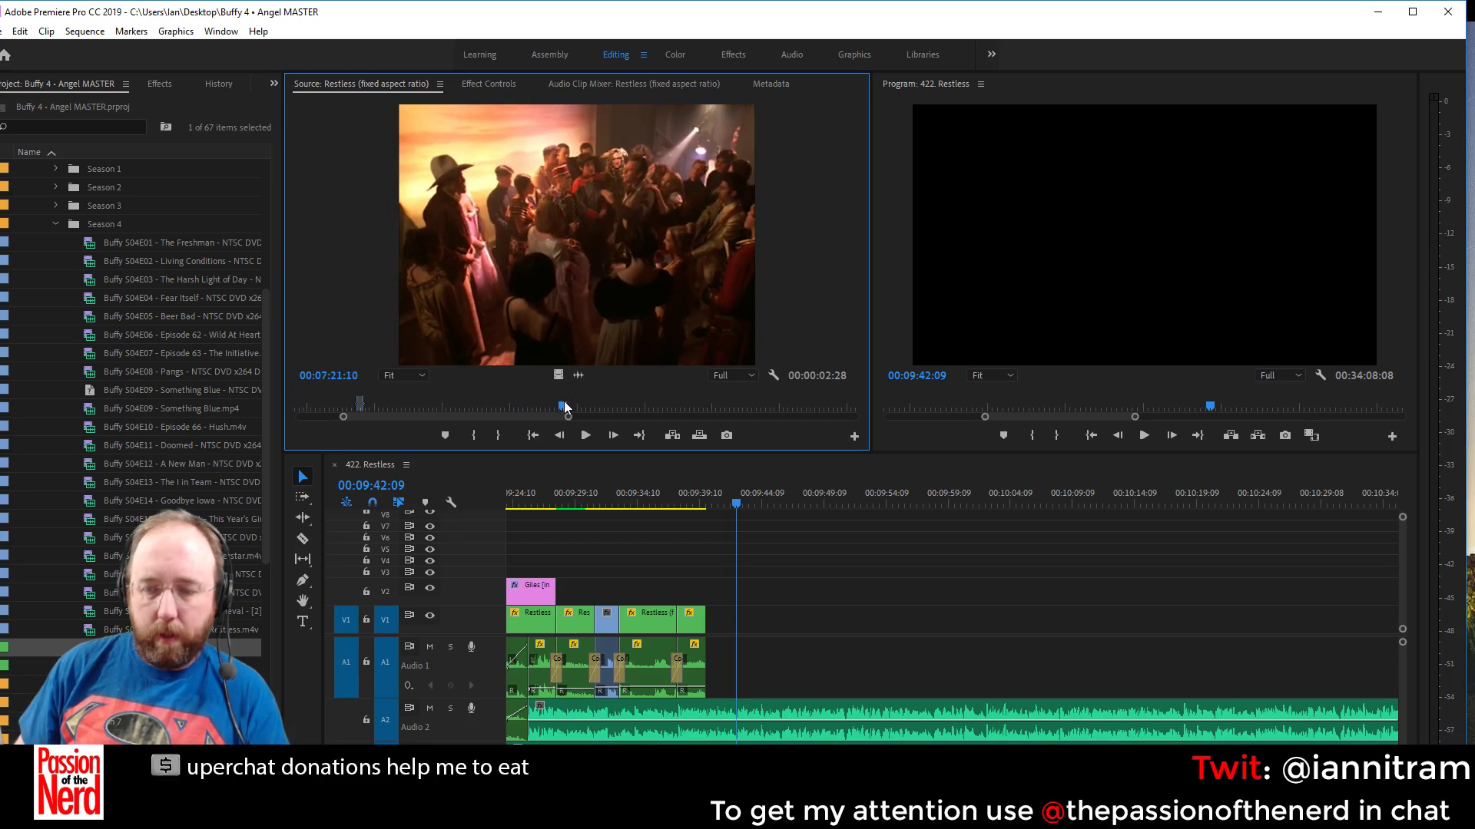
key("i")
key("space")
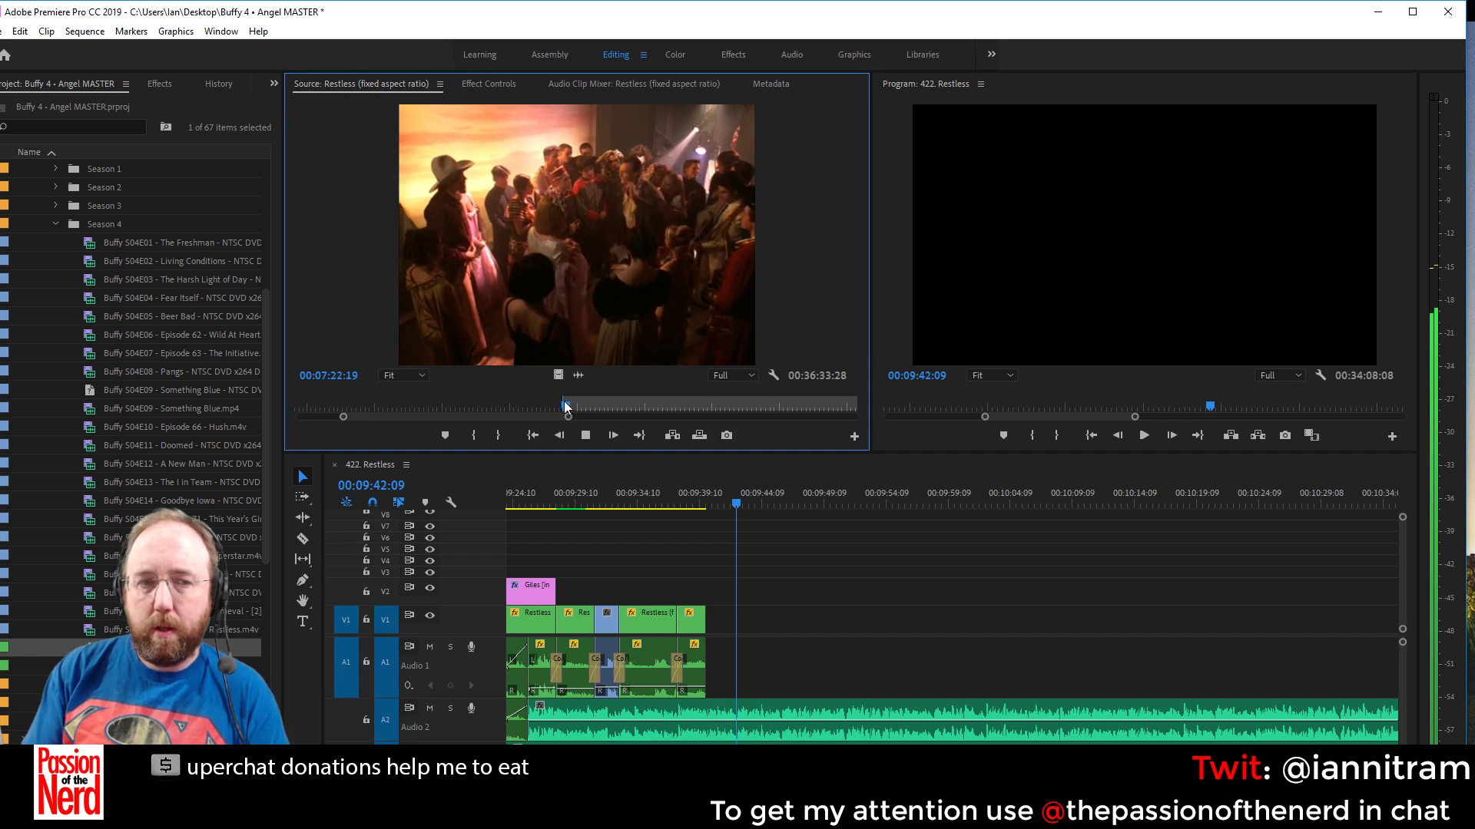
key("space")
key("o")
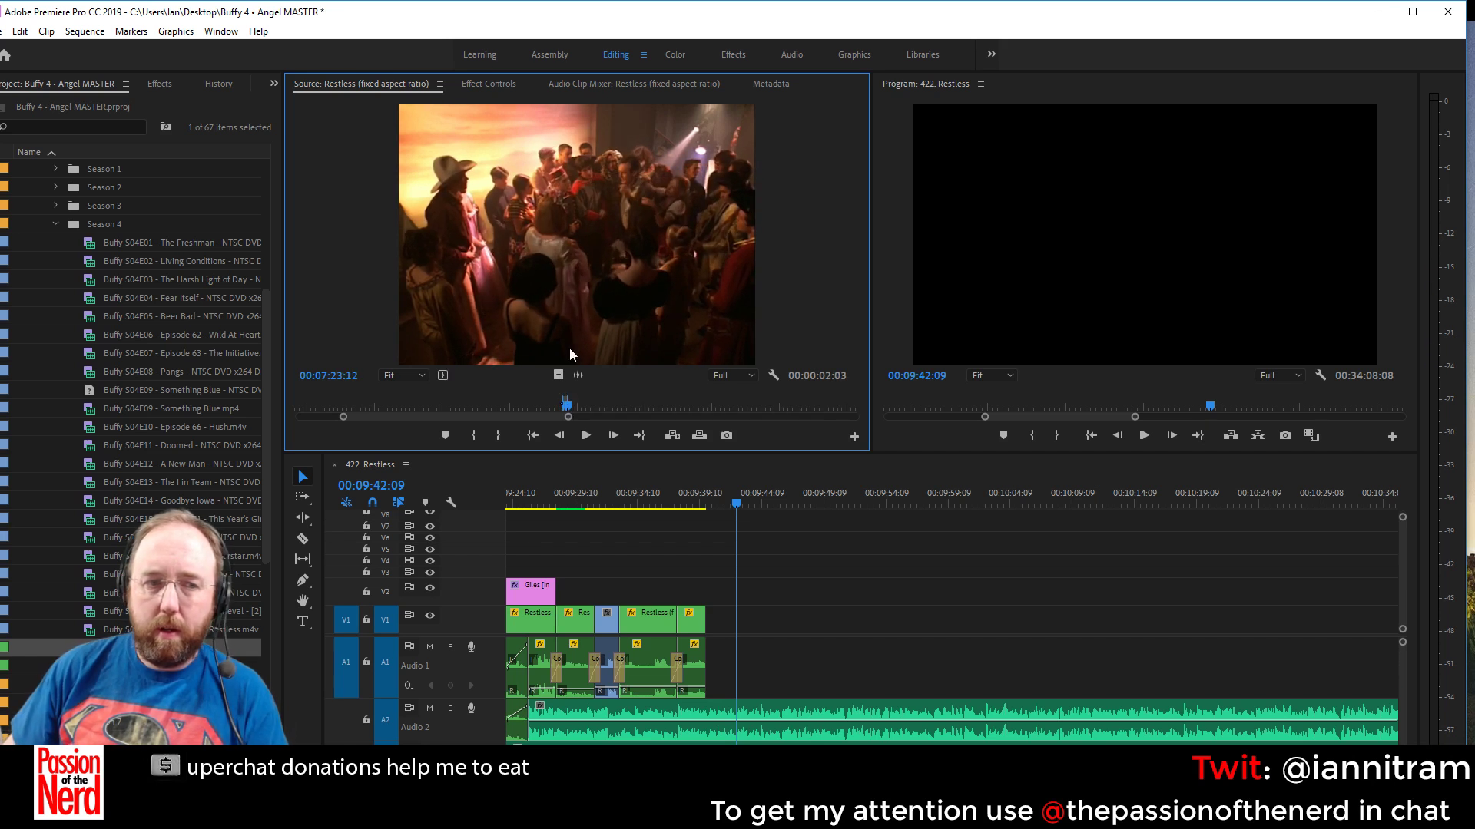
left_click_drag(569, 347, 715, 686)
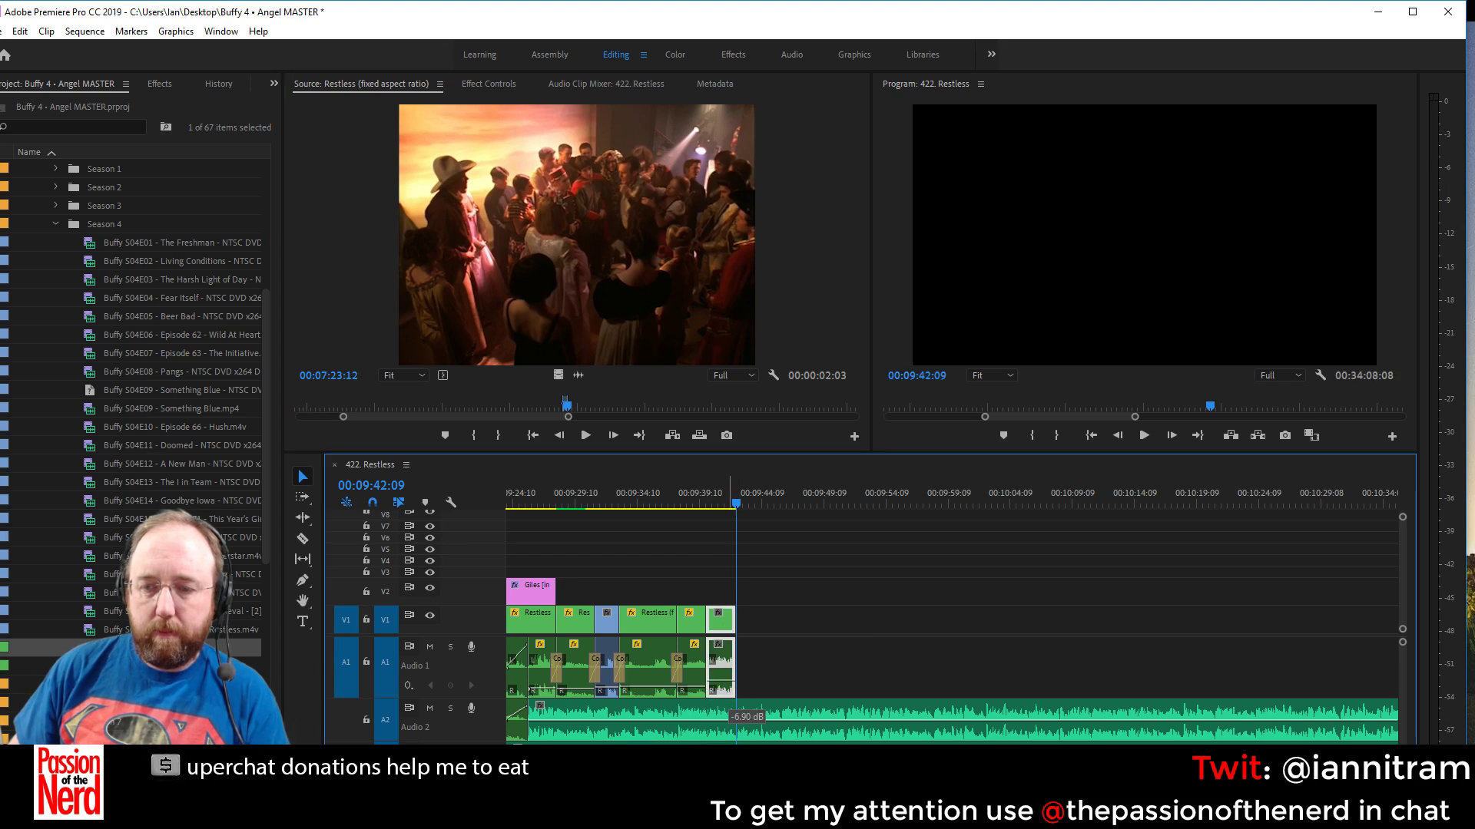
Add the default audio transition at the cut into the newly added crowd clip
right_click(714, 668)
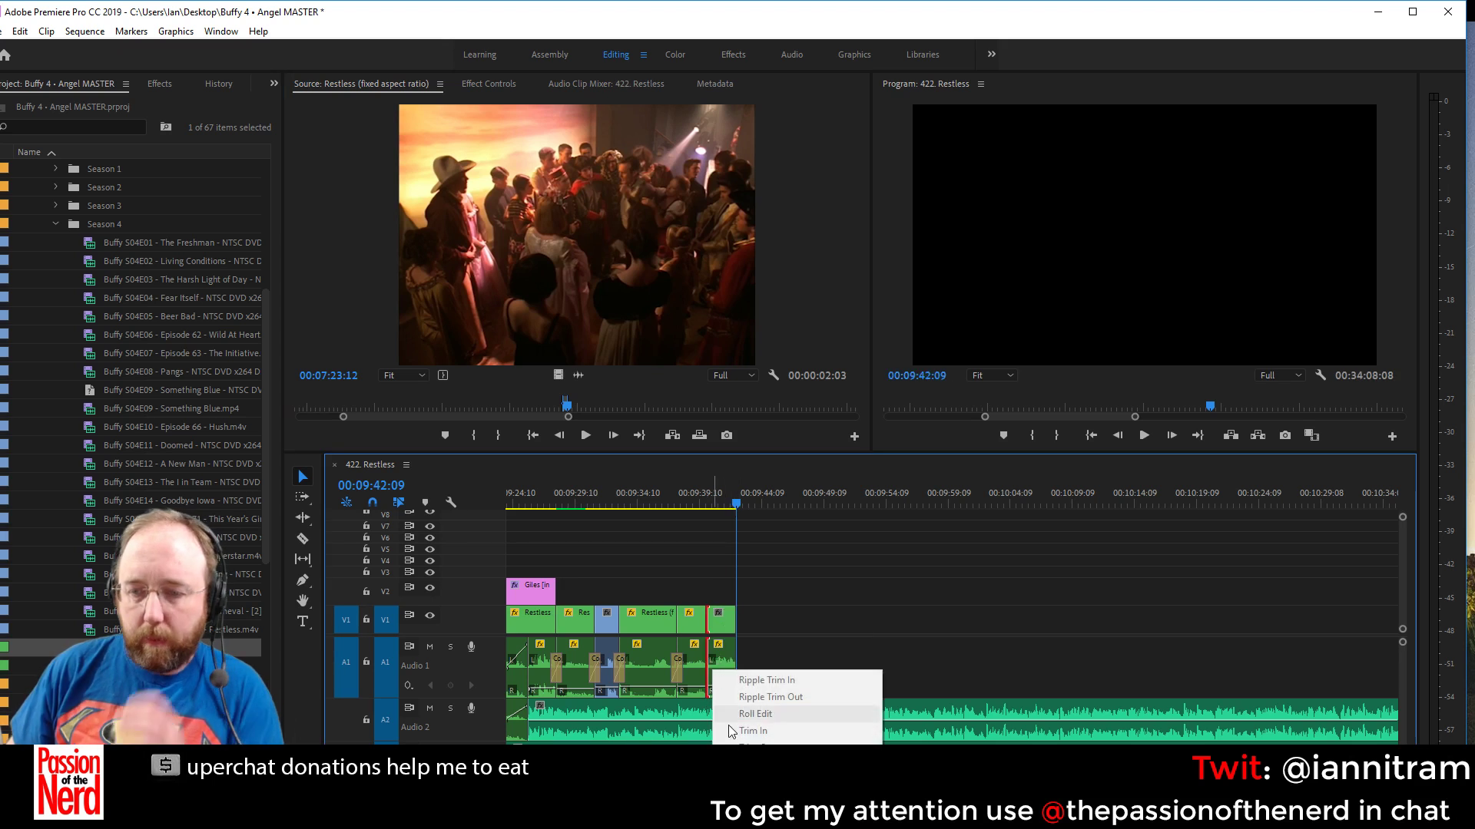
left_click(749, 714)
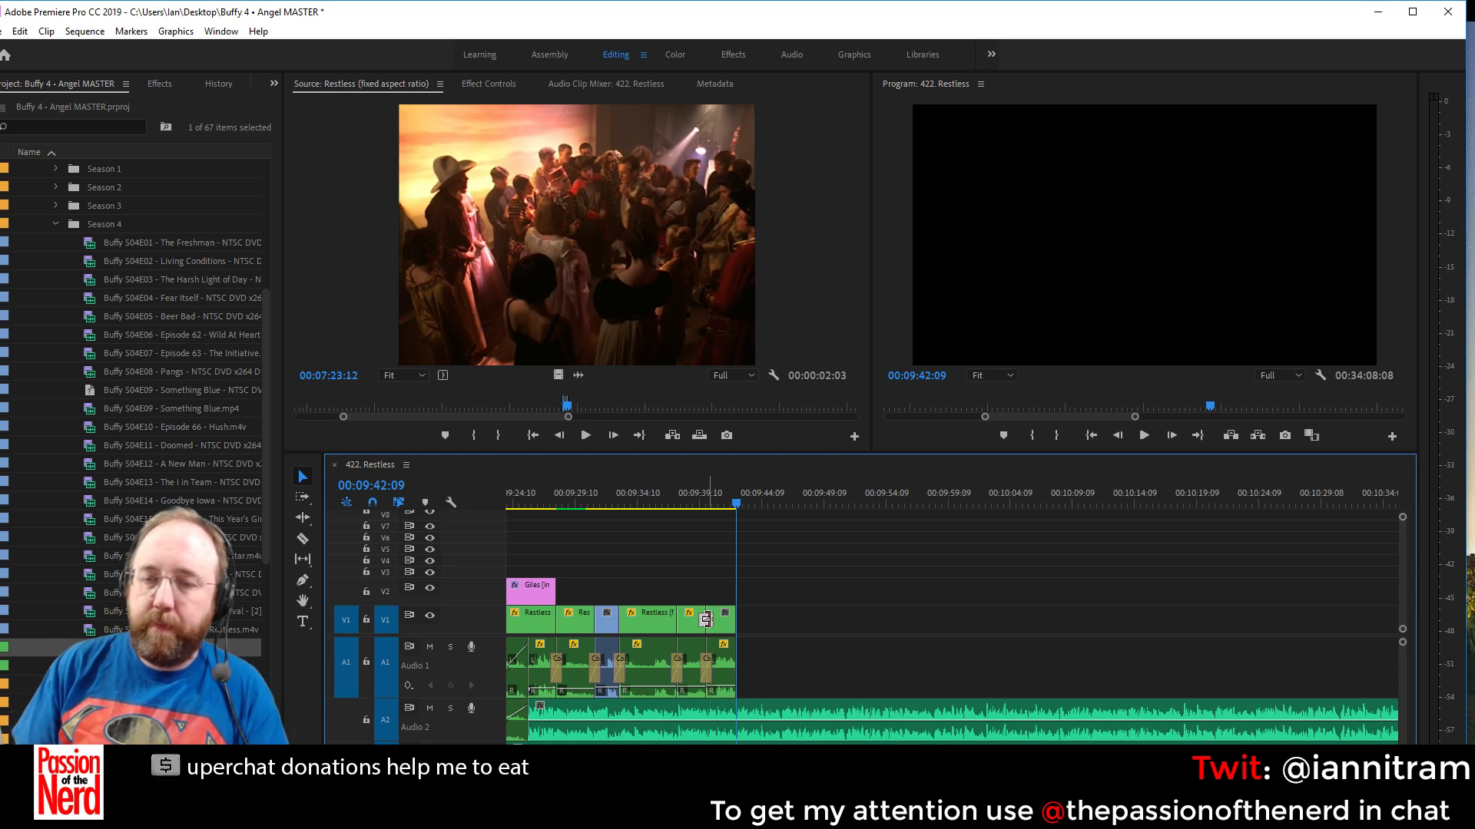
right_click(722, 621)
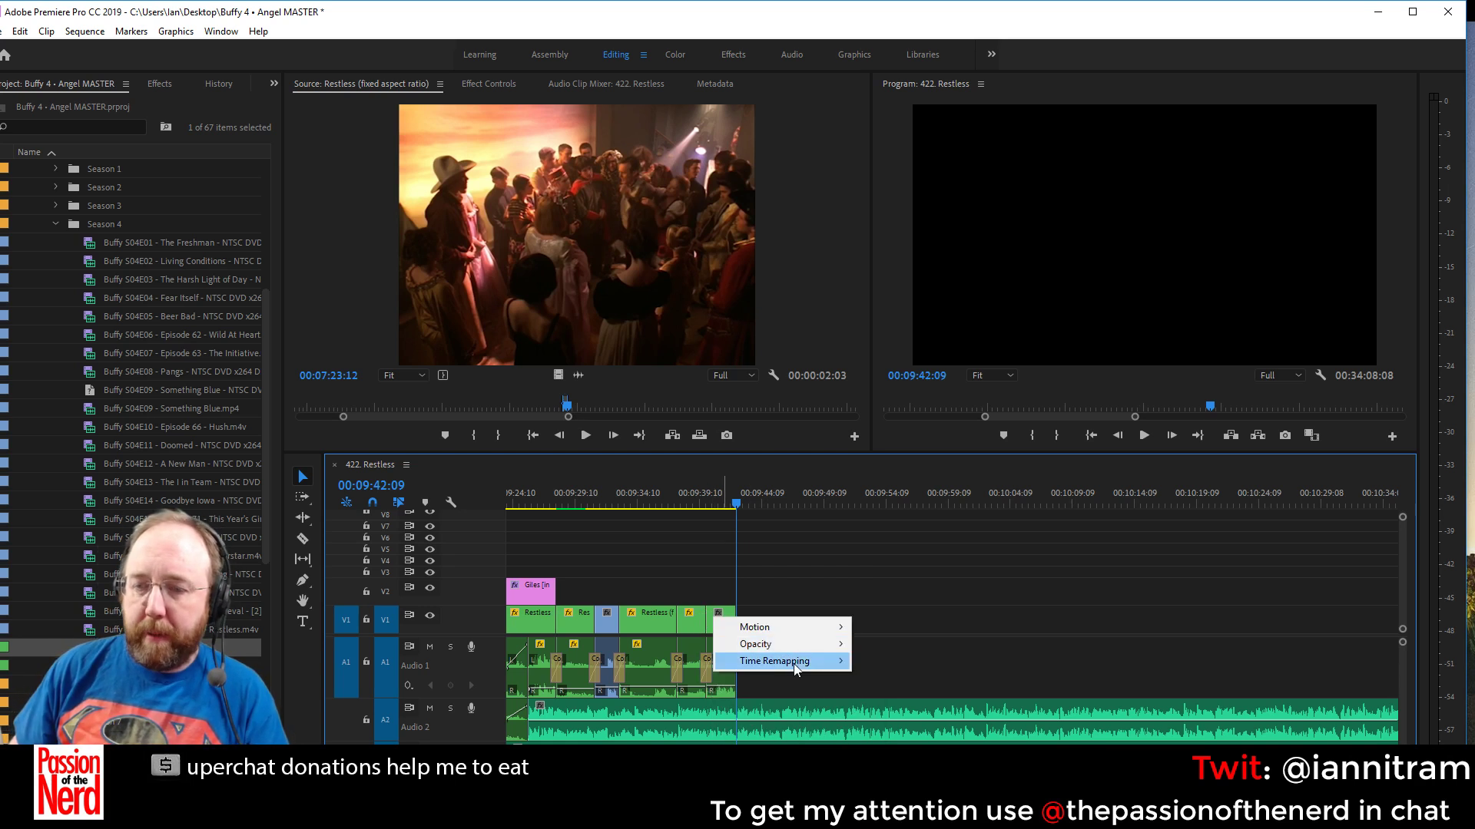
left_click(752, 571)
Set the new crowd clip to frame size, and play back the sequence from 00:09:39:10 to 00:09:45:23
right_click(728, 626)
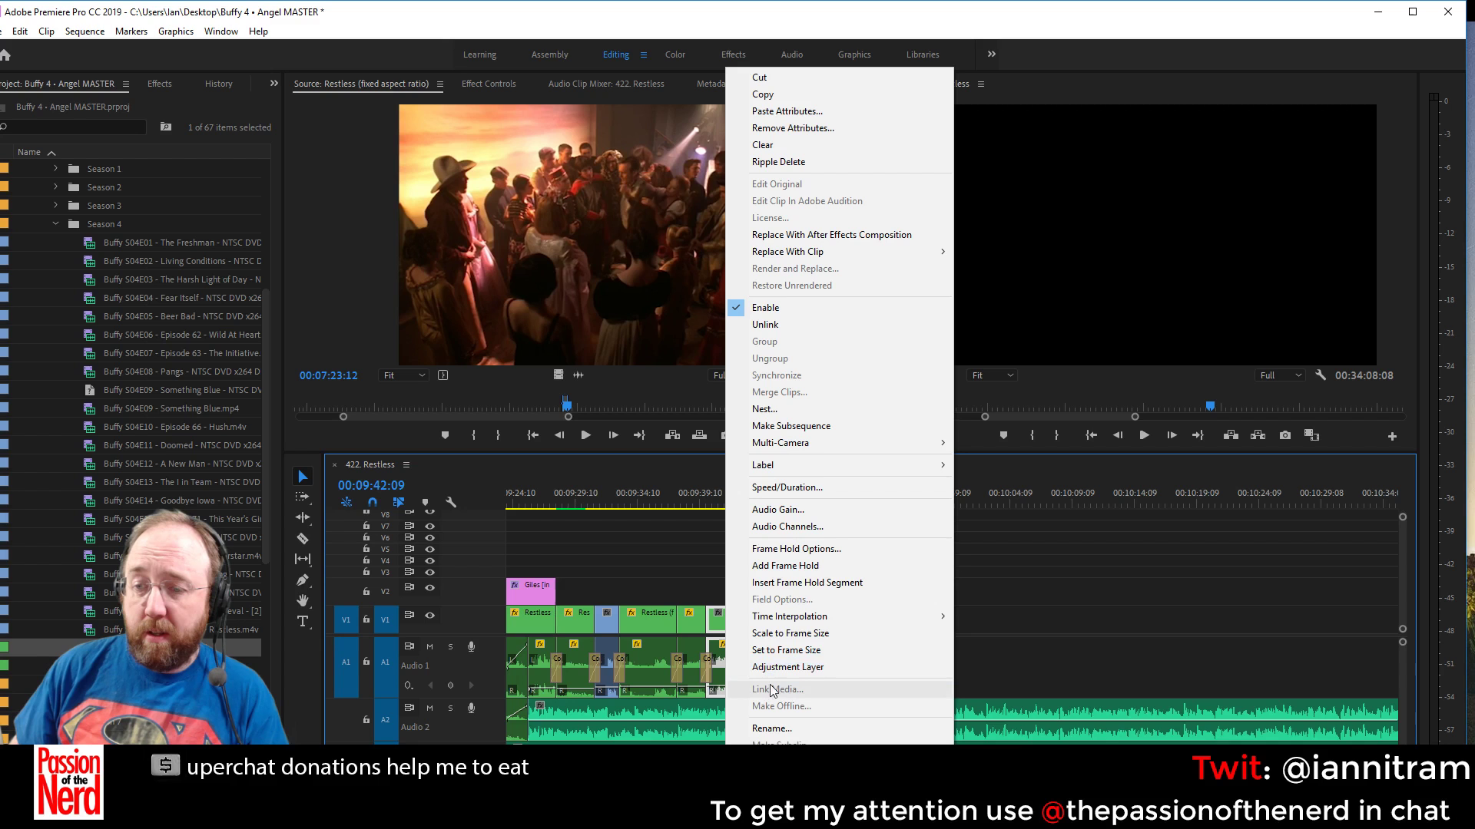
left_click(788, 649)
left_click(916, 626)
left_click(702, 500)
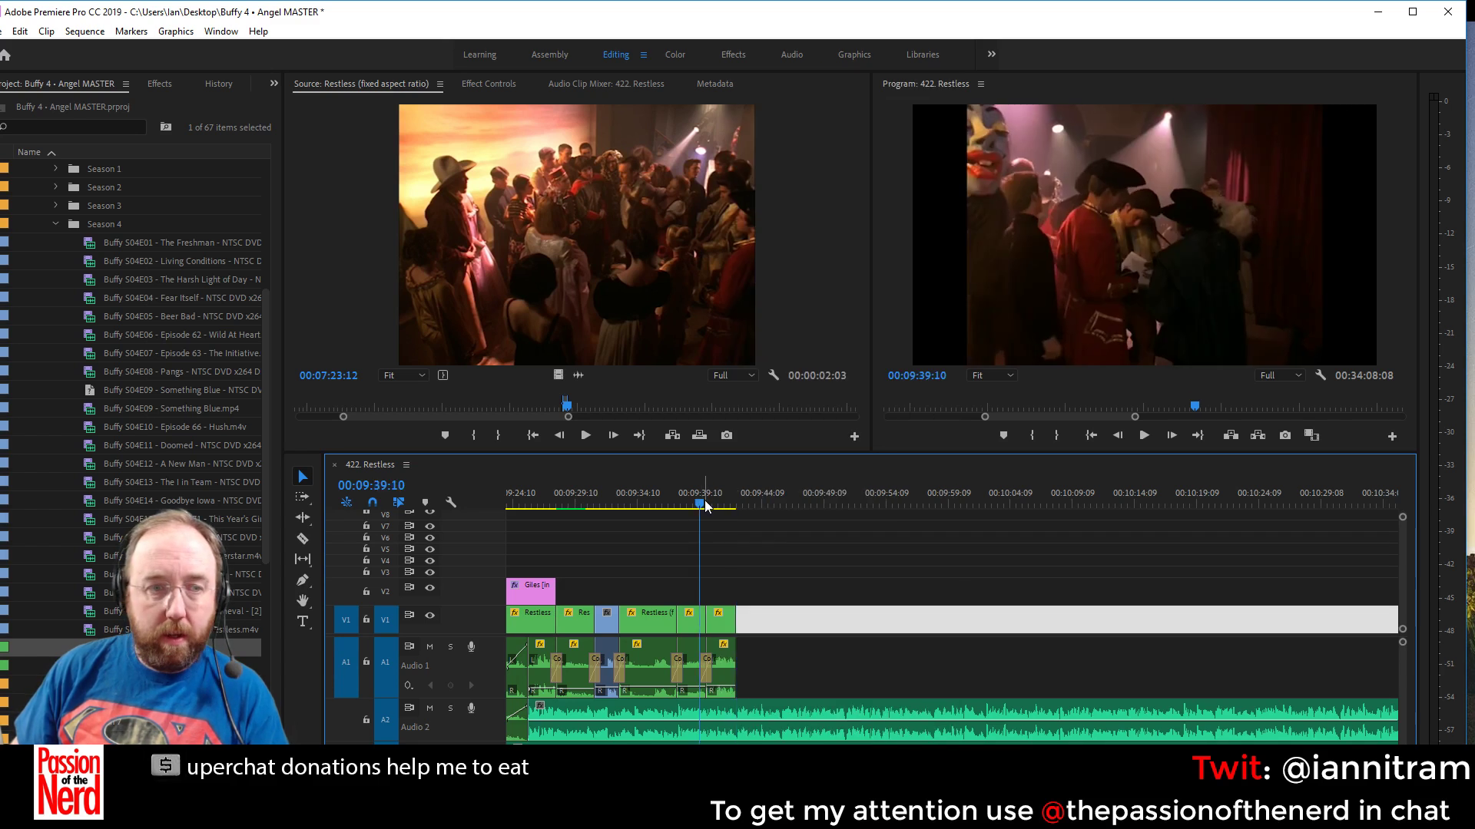
key("space")
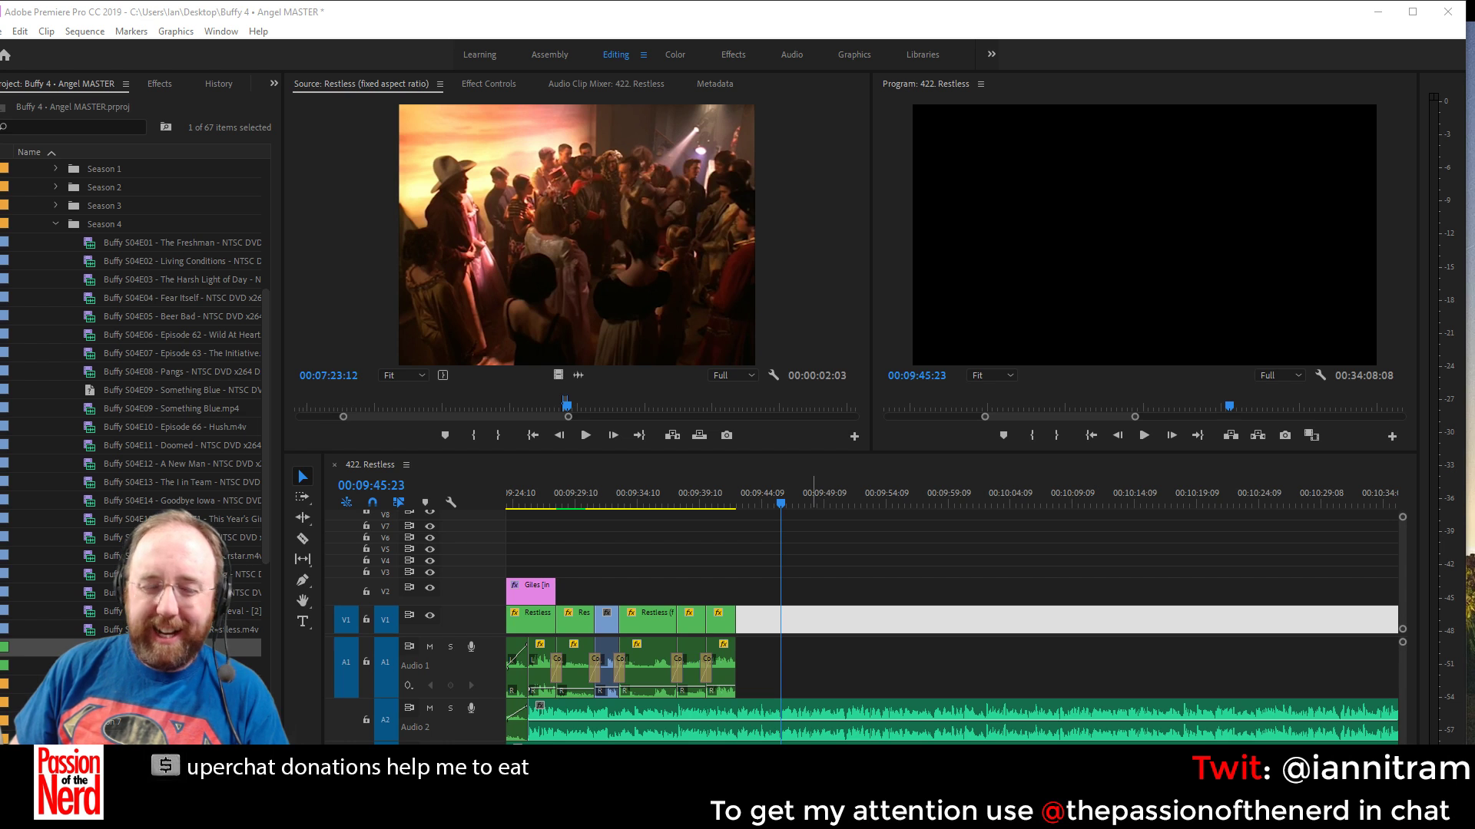
Collapse the Season 6 bin and open Season 5's S05E22 - The Gift in the source monitor
scroll(154, 431, "down", 1)
scroll(153, 430, "down", 1)
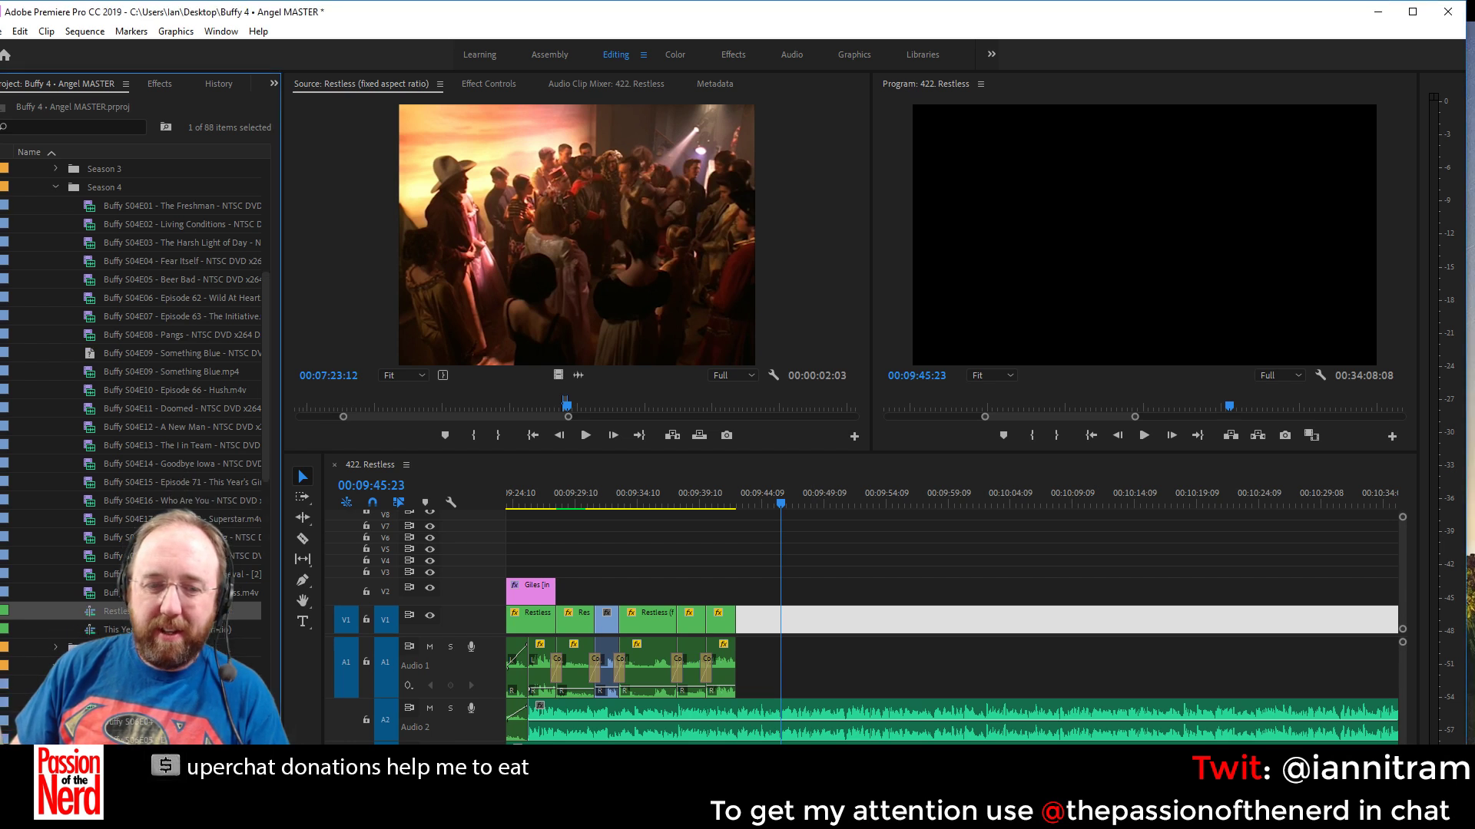
scroll(57, 652, "down", 3)
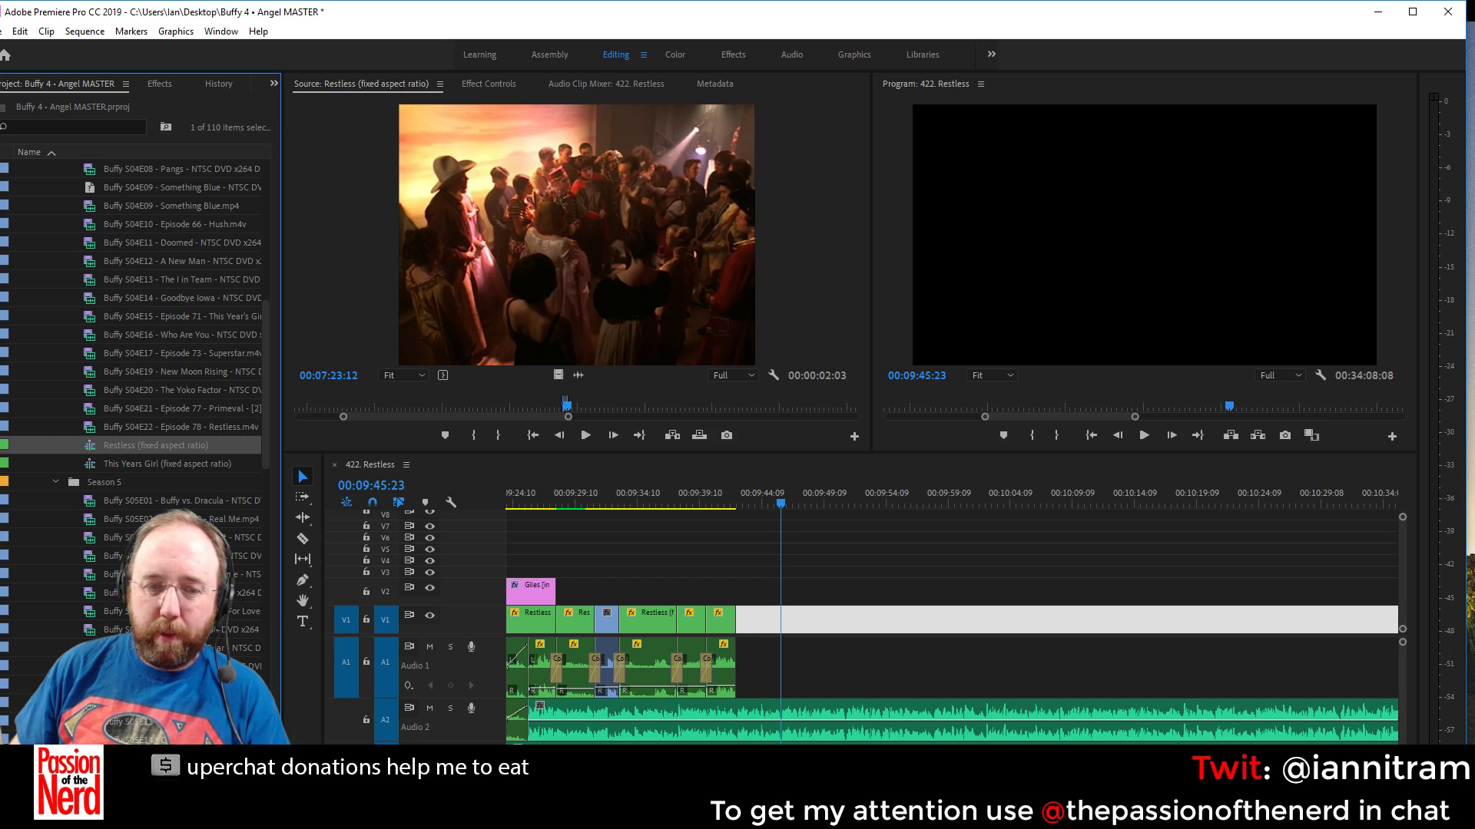
scroll(57, 630, "down", 6)
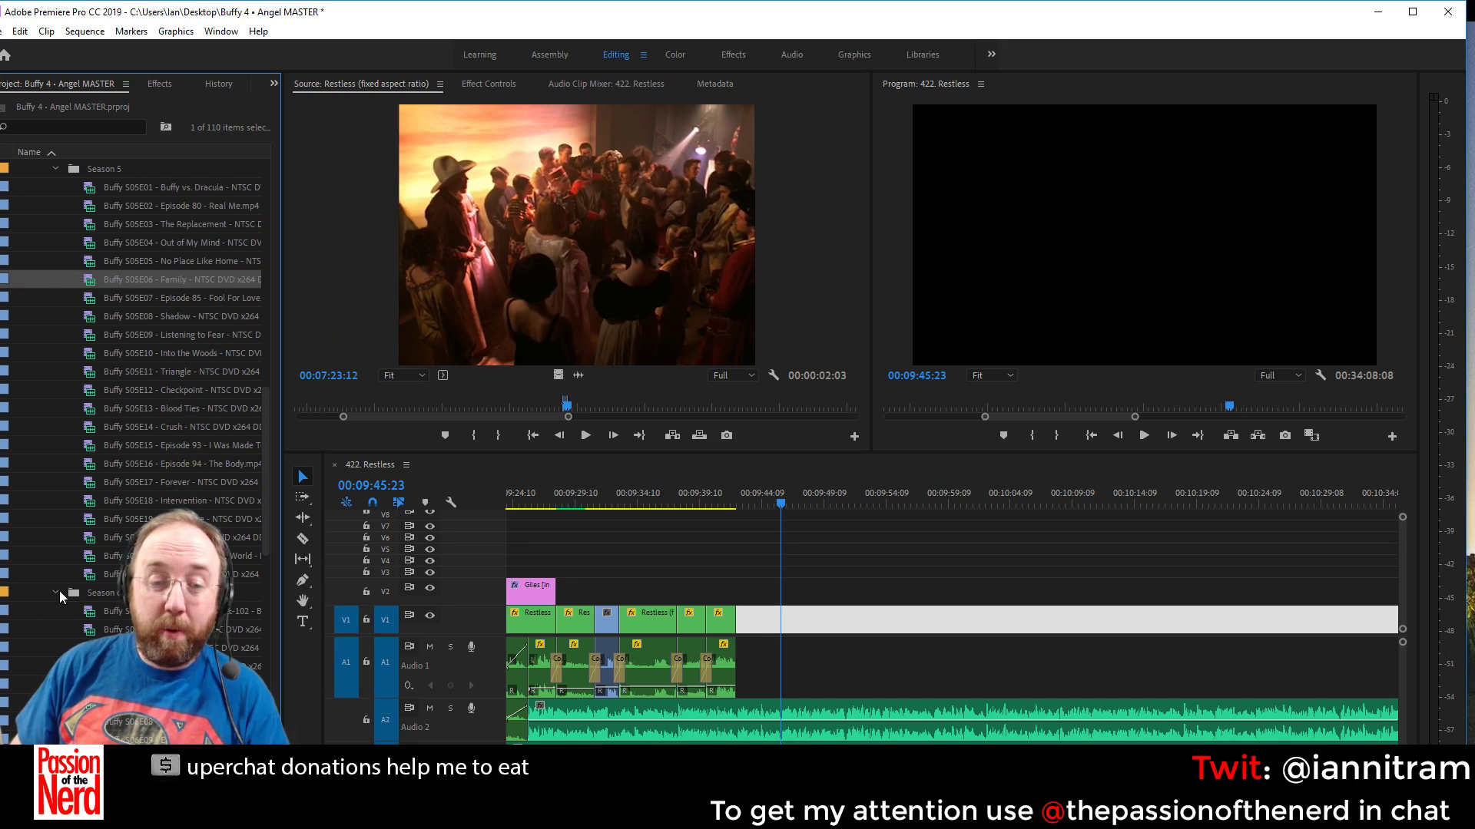
left_click(55, 592)
double_click(146, 574)
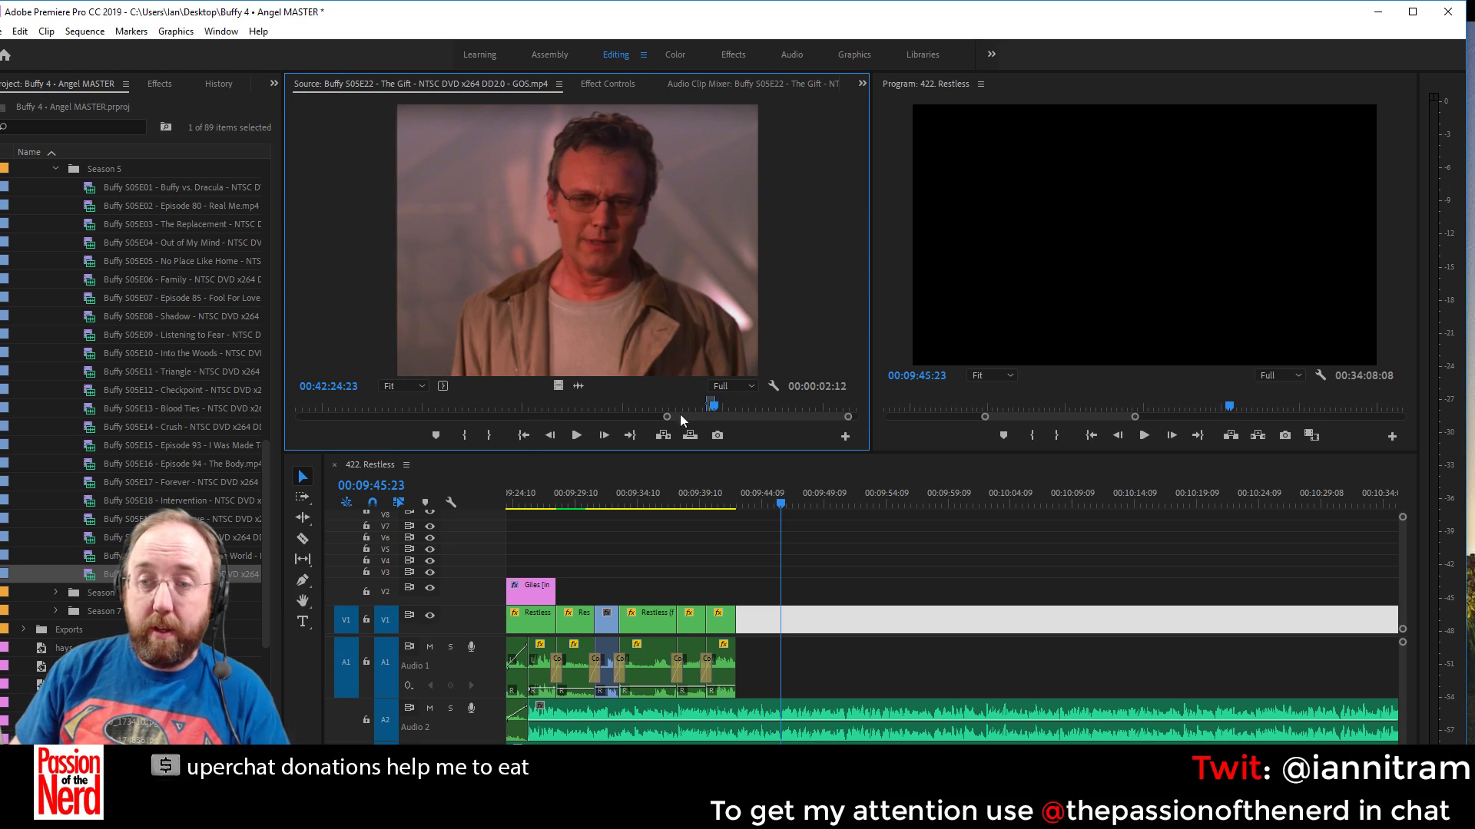
Widen the source view to the whole episode and scrub The Gift back to the dark close-up of Buffy at 00:14:07:08
left_click_drag(667, 417, 457, 417)
left_click(739, 410)
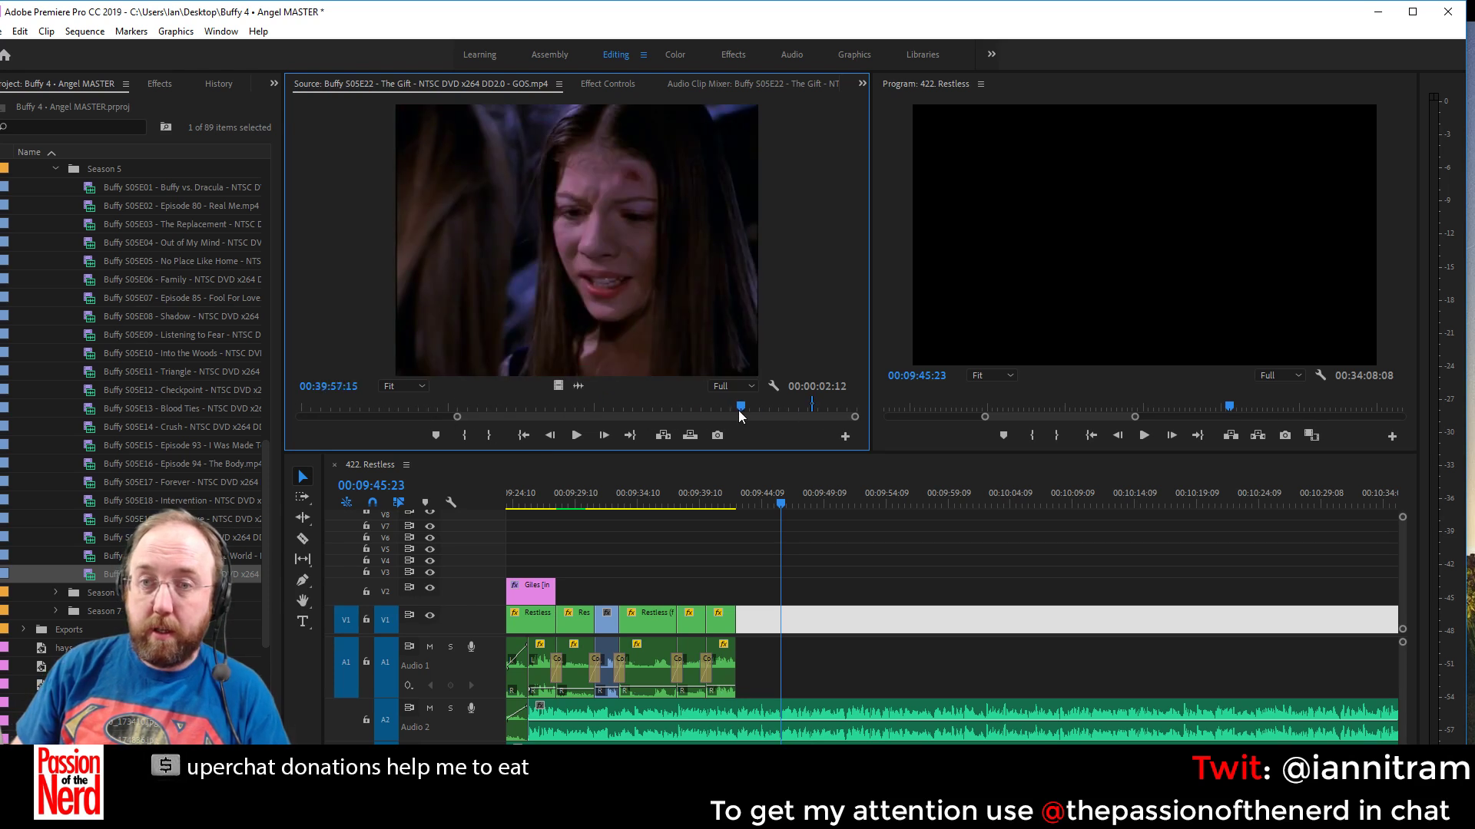
left_click_drag(739, 410, 452, 412)
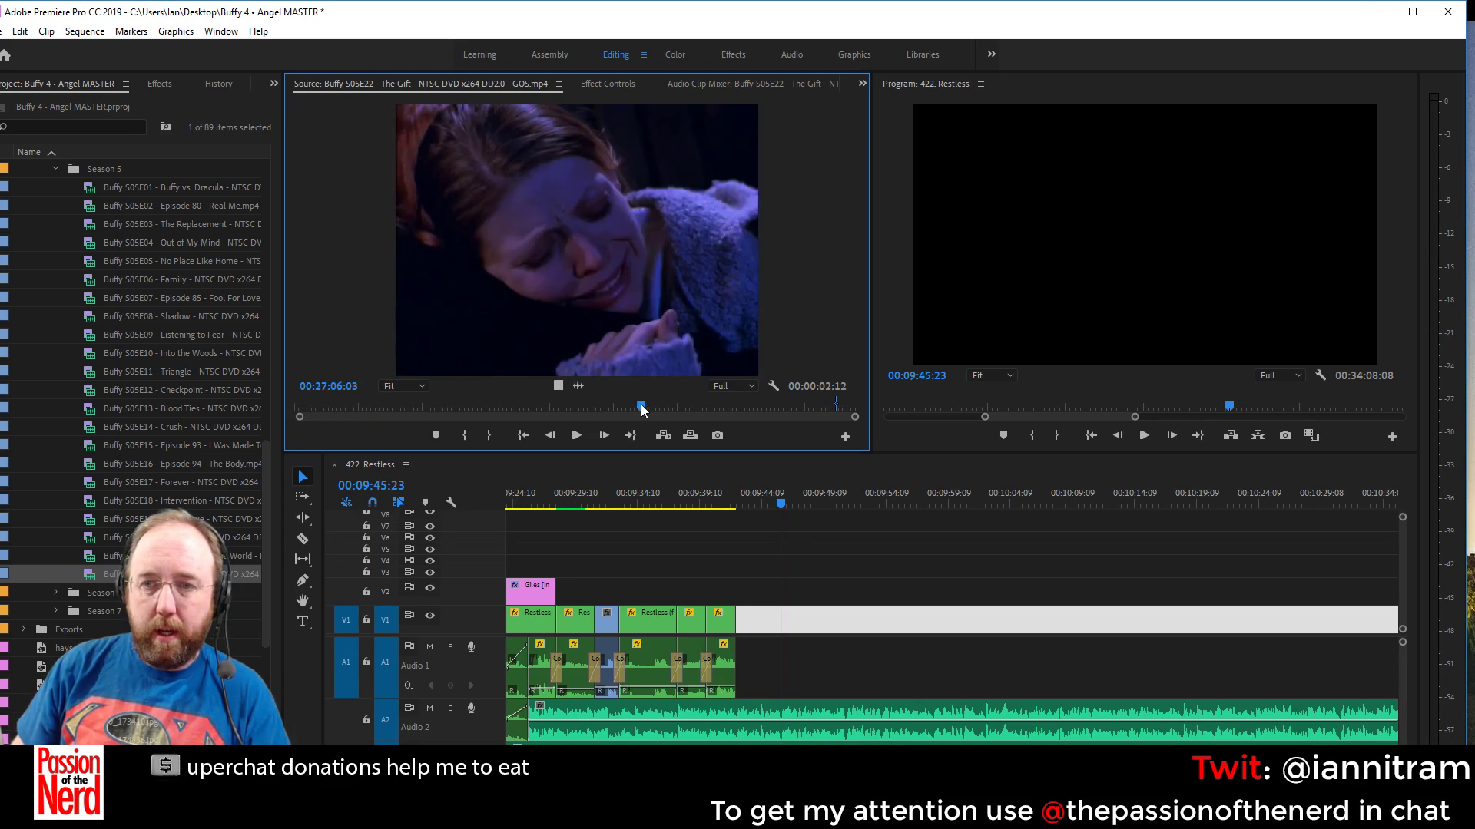
left_click_drag(642, 410, 477, 399)
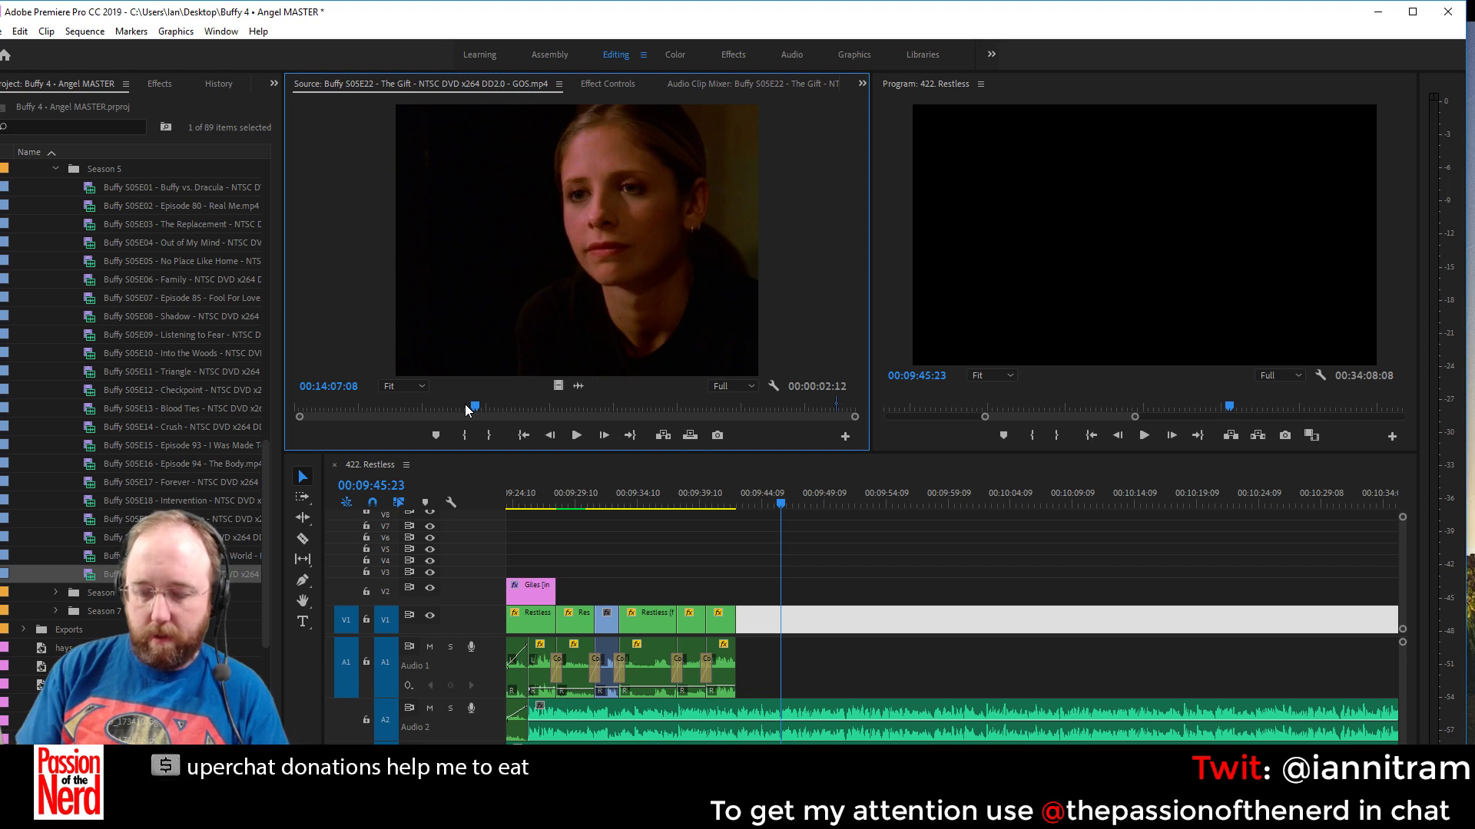
Mark the Buffy close-up from 00:14:07:08 to 00:14:11:04, add it after the last clip, and trim its end to 00:09:45:23
key("i")
key("space")
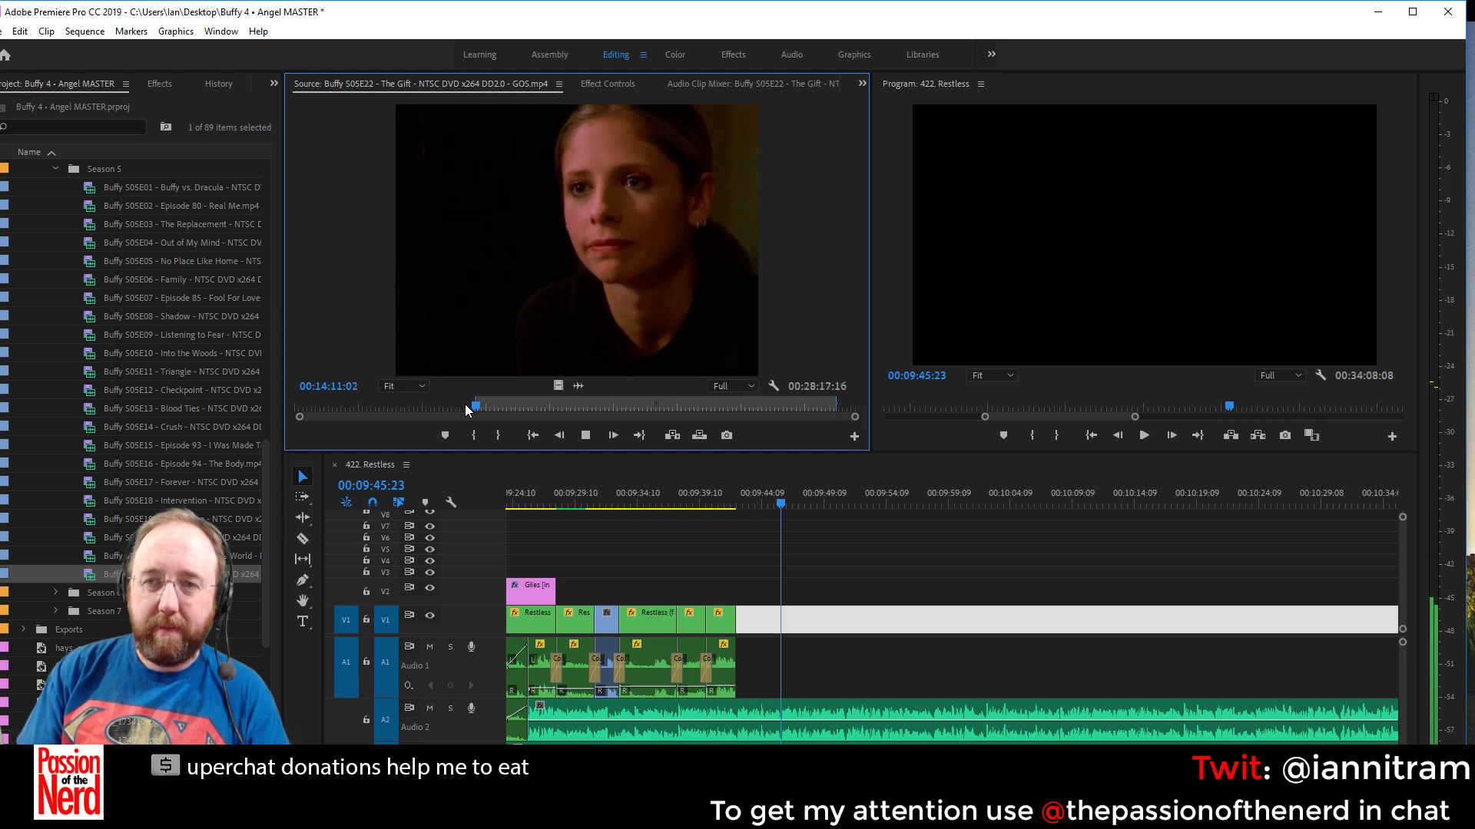
key("space")
key("o")
left_click_drag(476, 354, 758, 674)
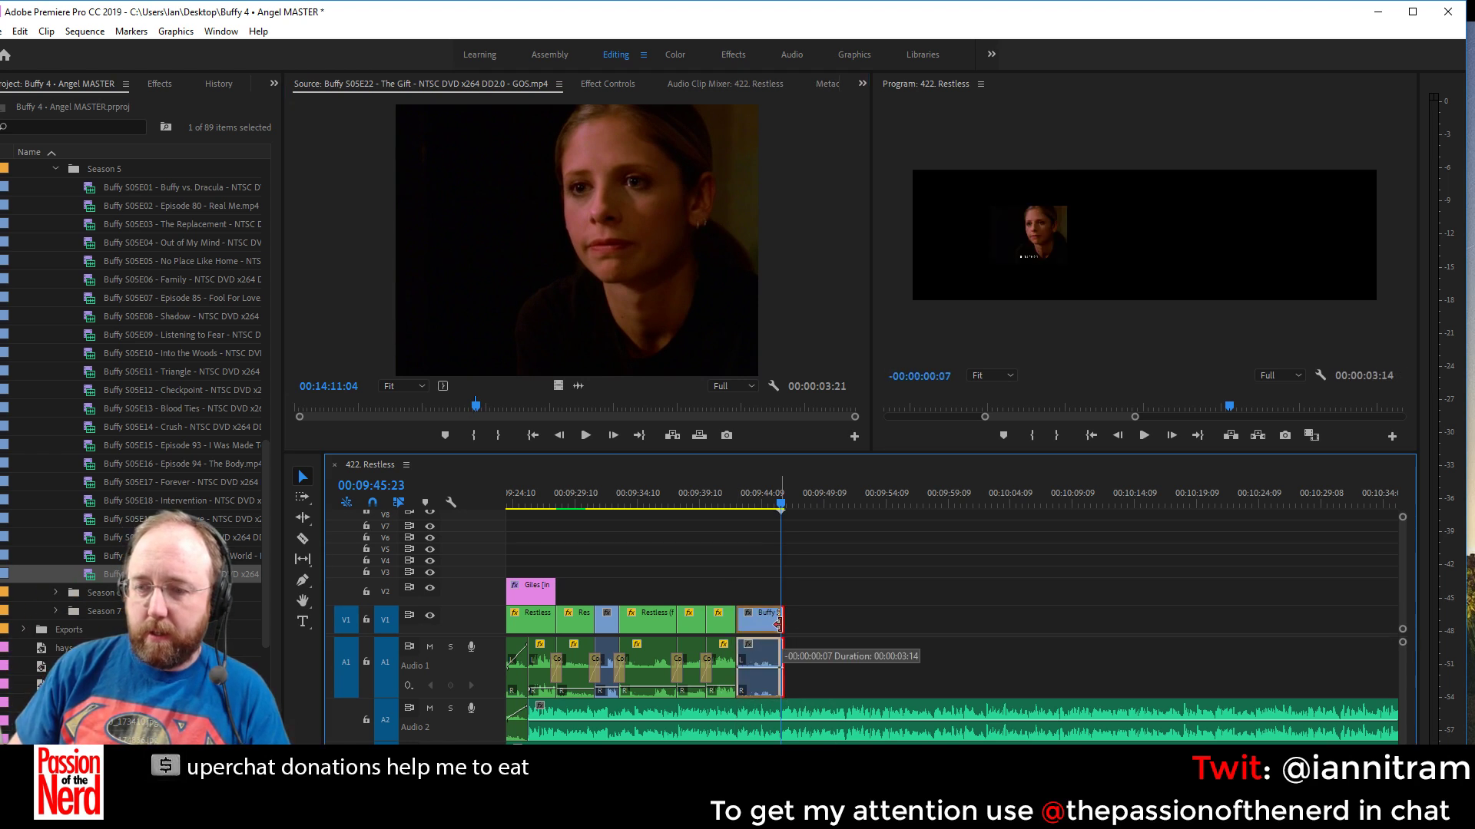
left_click_drag(780, 623, 776, 623)
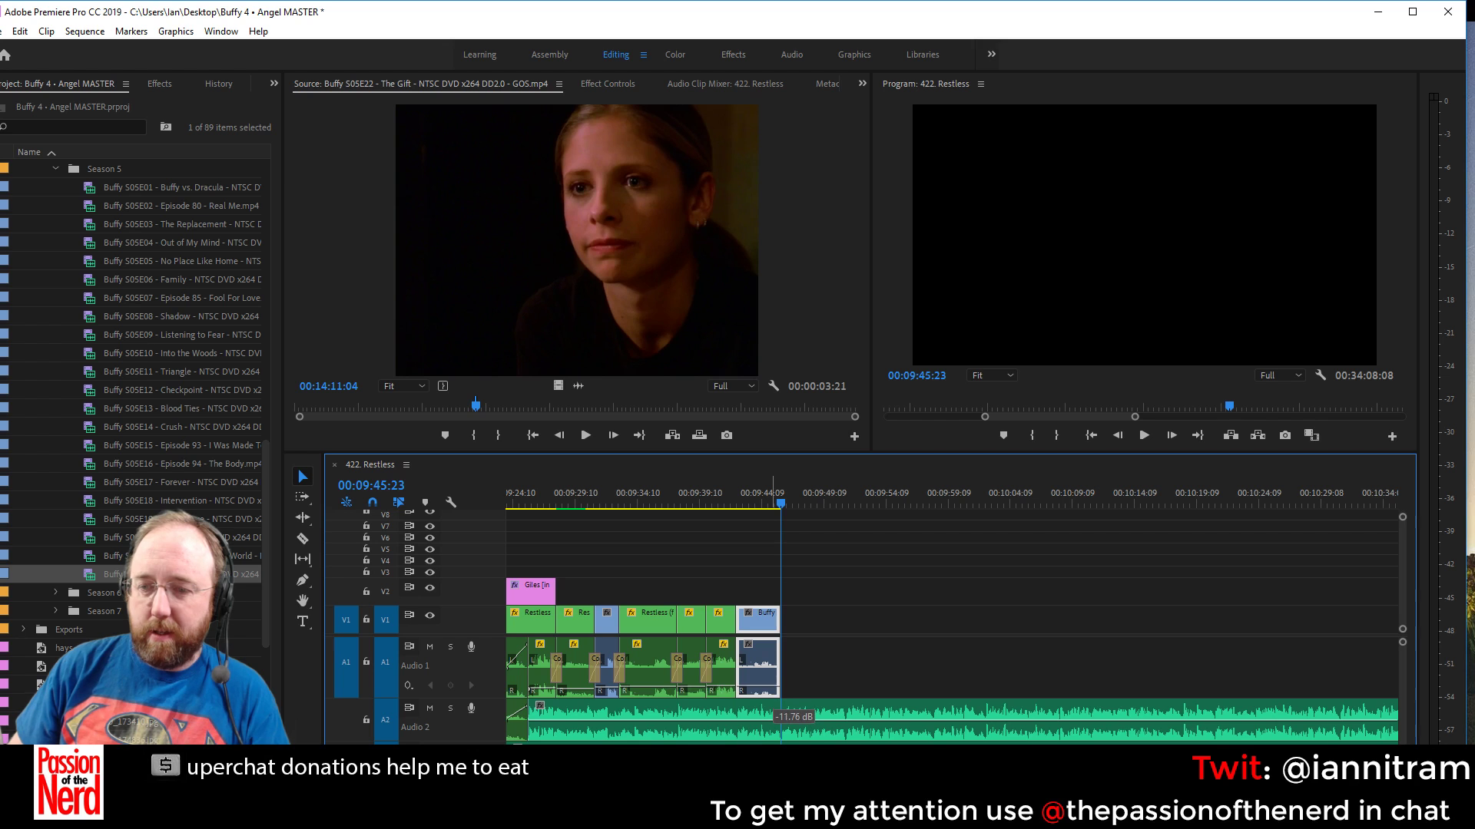
Add the default audio transition between the last Restless clip and The Gift clip, and play back the sequence across that cut
right_click(730, 664)
left_click(763, 707)
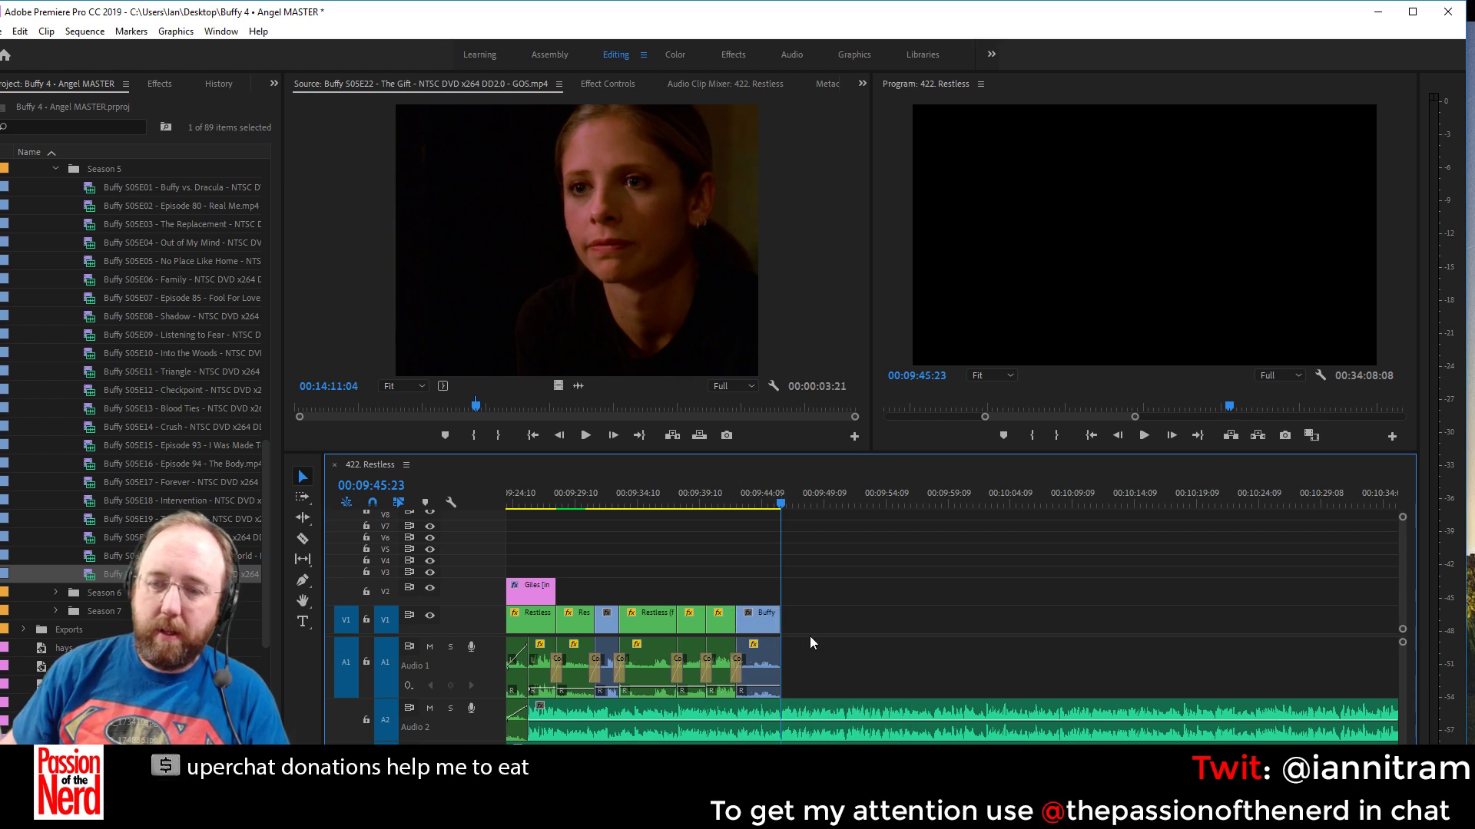
left_click(648, 495)
key("space")
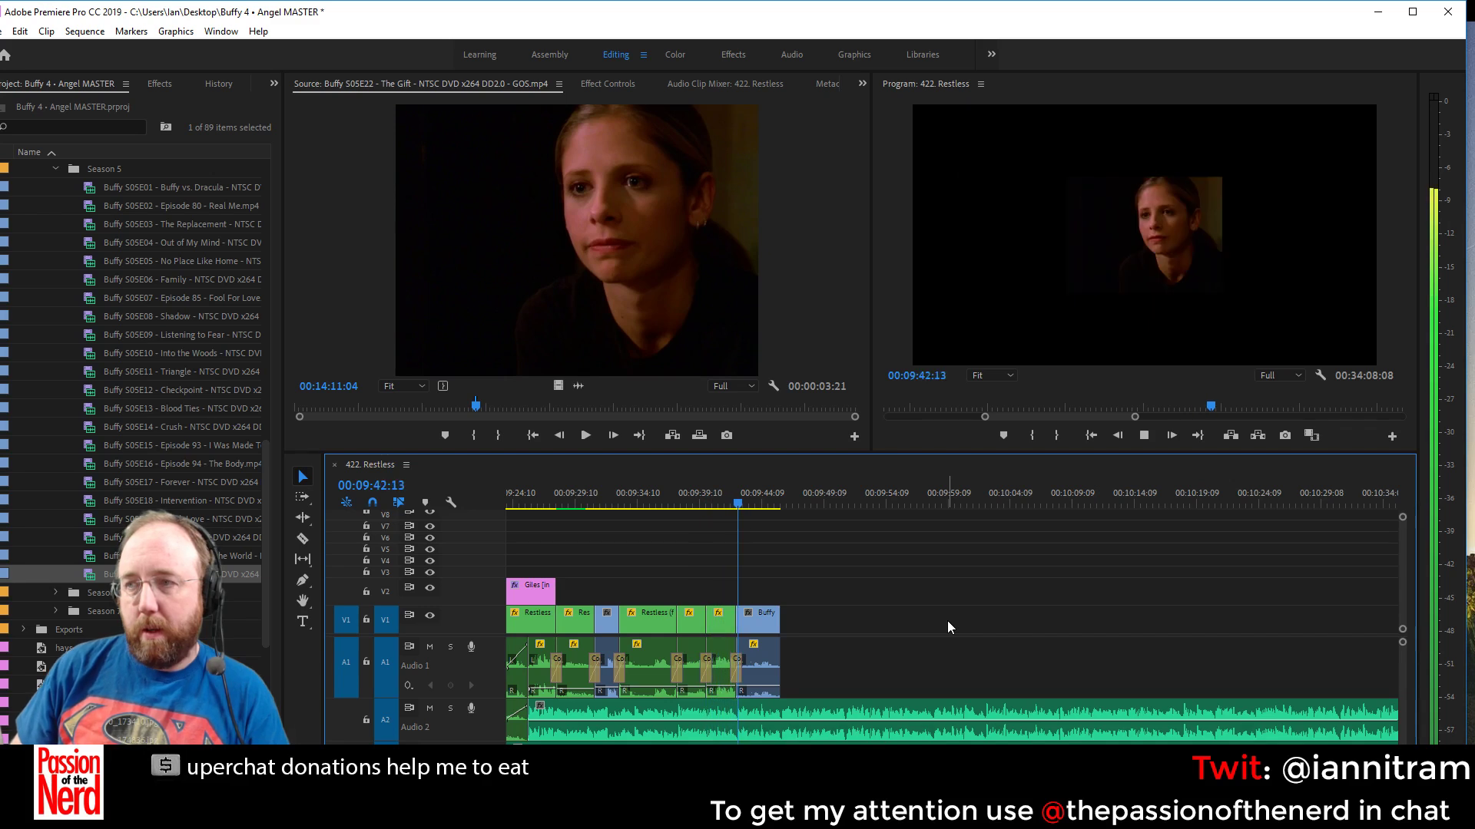
Set The Gift clip to frame size and play back the sequence through it, stopping at 00:09:46:04
right_click(771, 622)
left_click(813, 654)
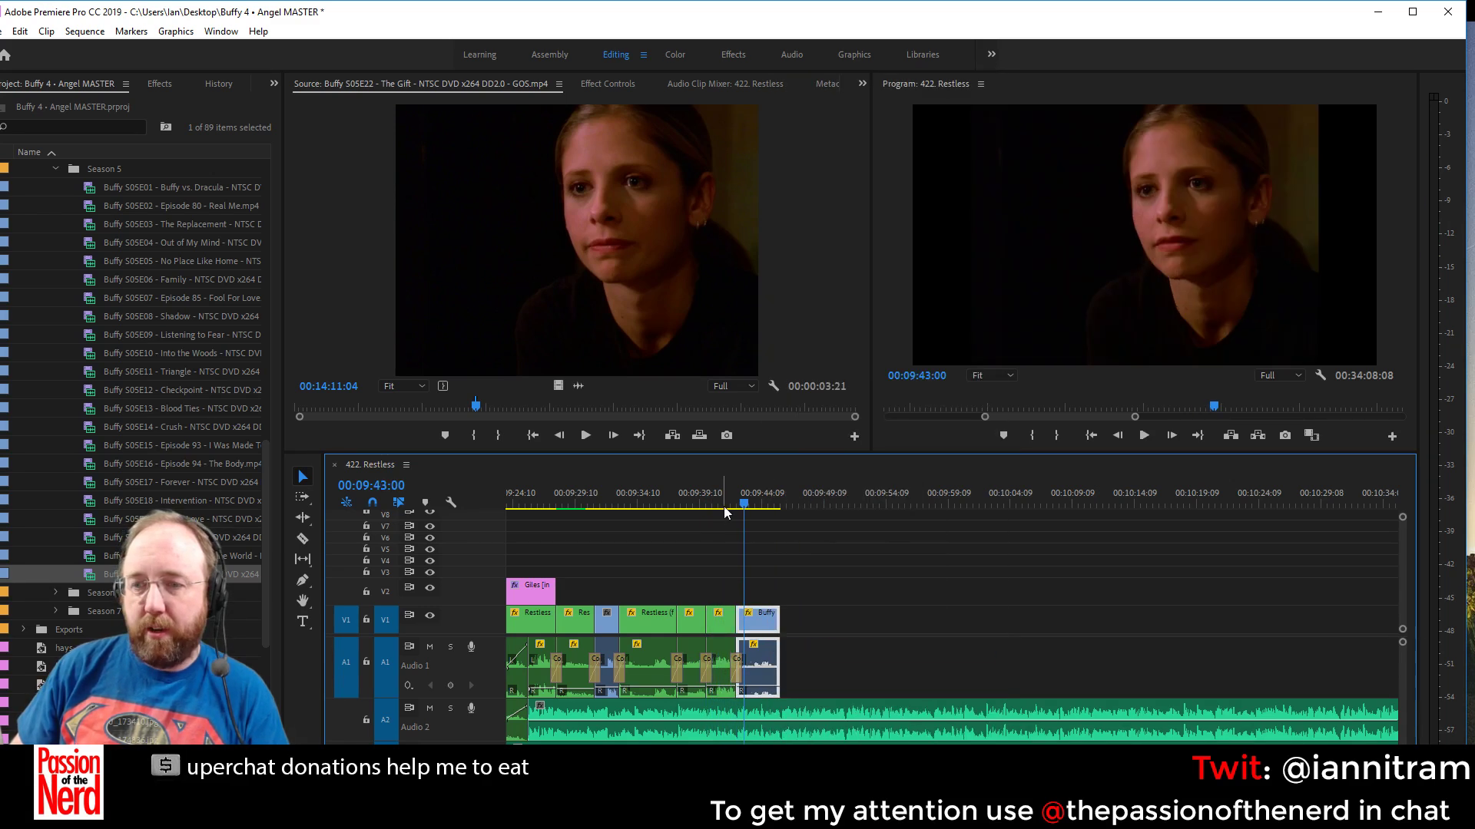
key("space")
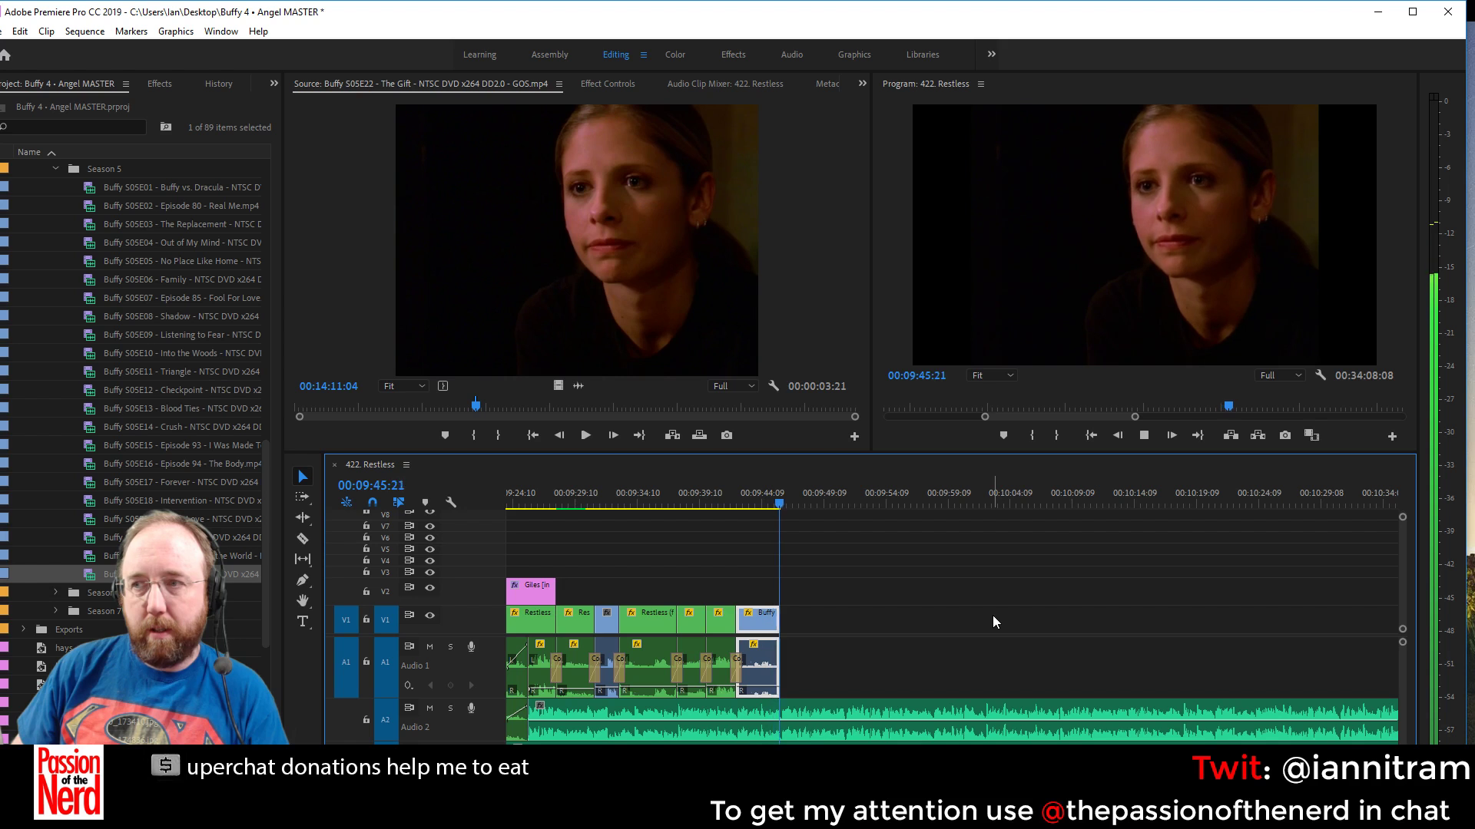
key("space")
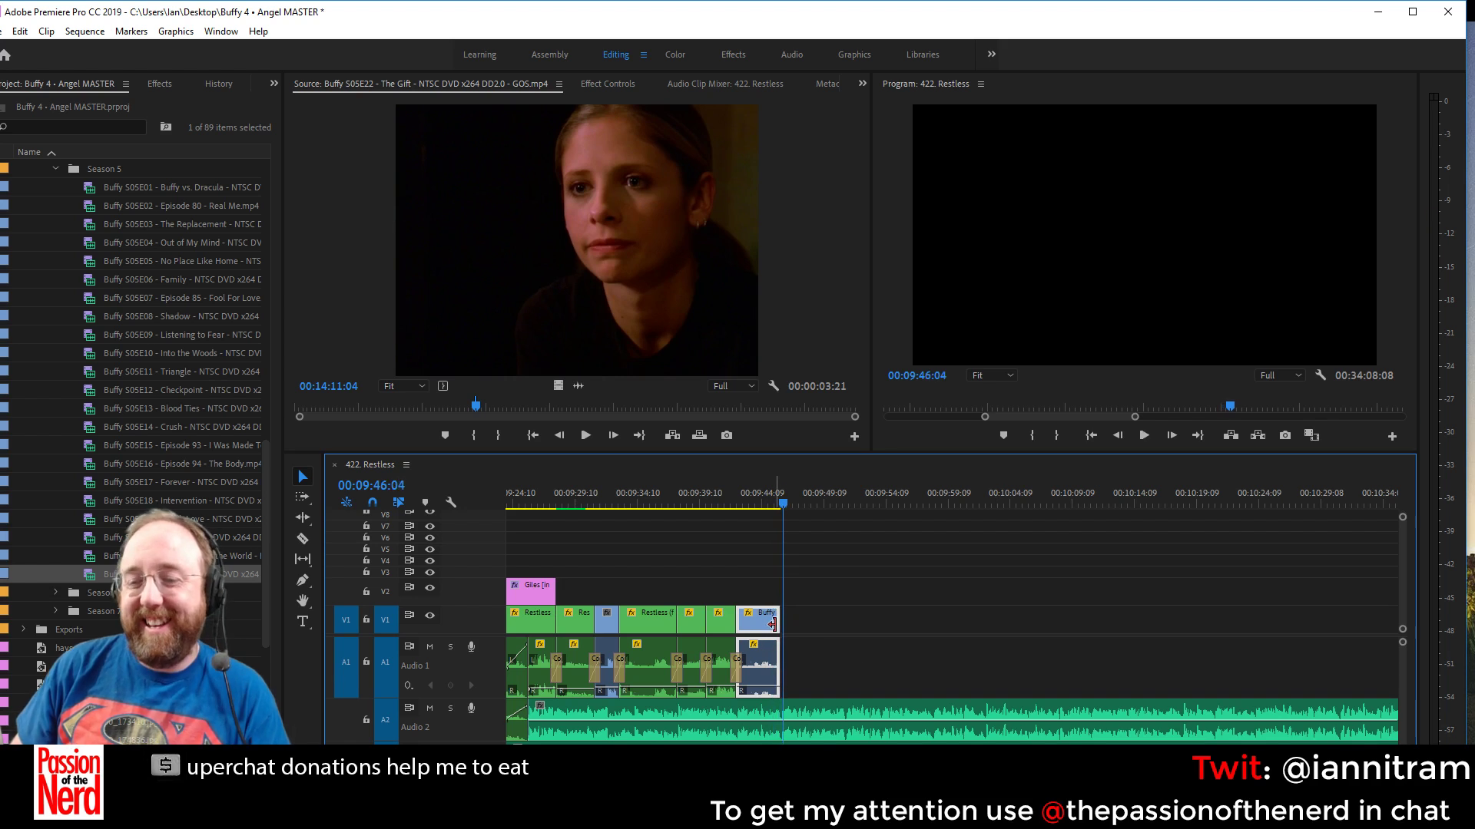
Extend the end of The Gift clip to 00:09:46:04, and play back the last clips, stopping at 00:09:49:21
left_click(777, 630)
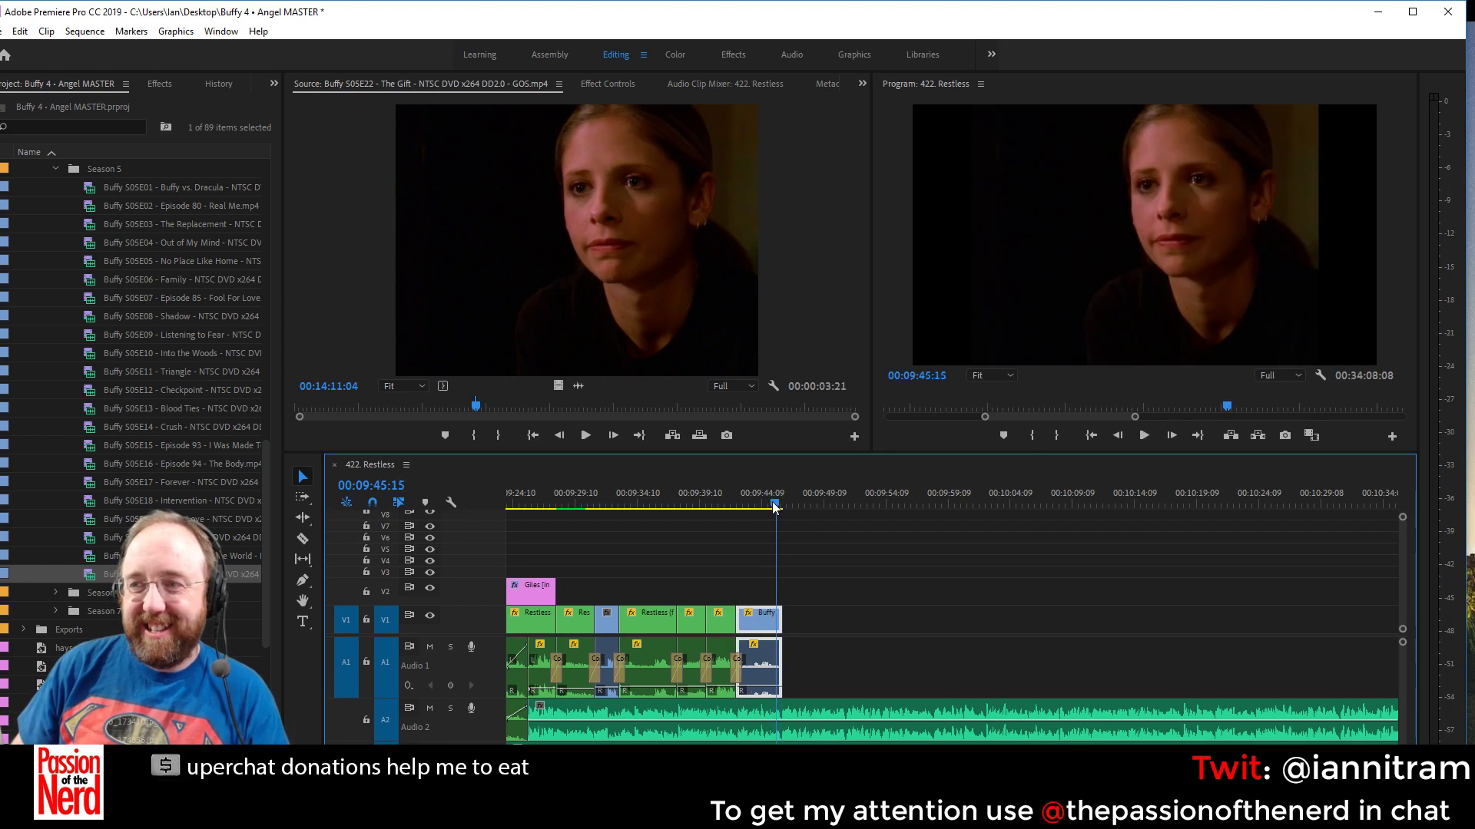
left_click(712, 504)
key("space")
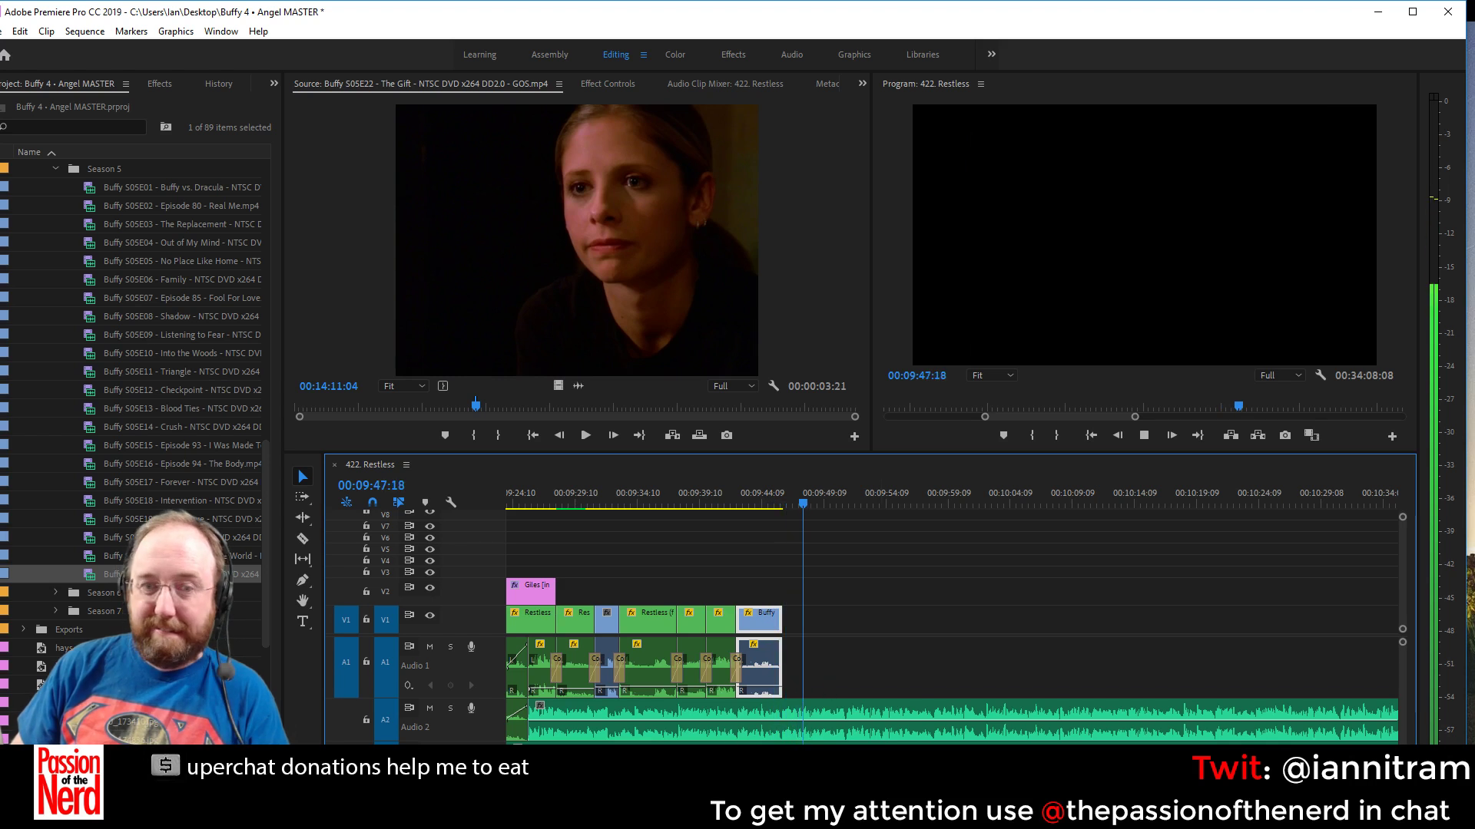
scroll(837, 735, "down", 3)
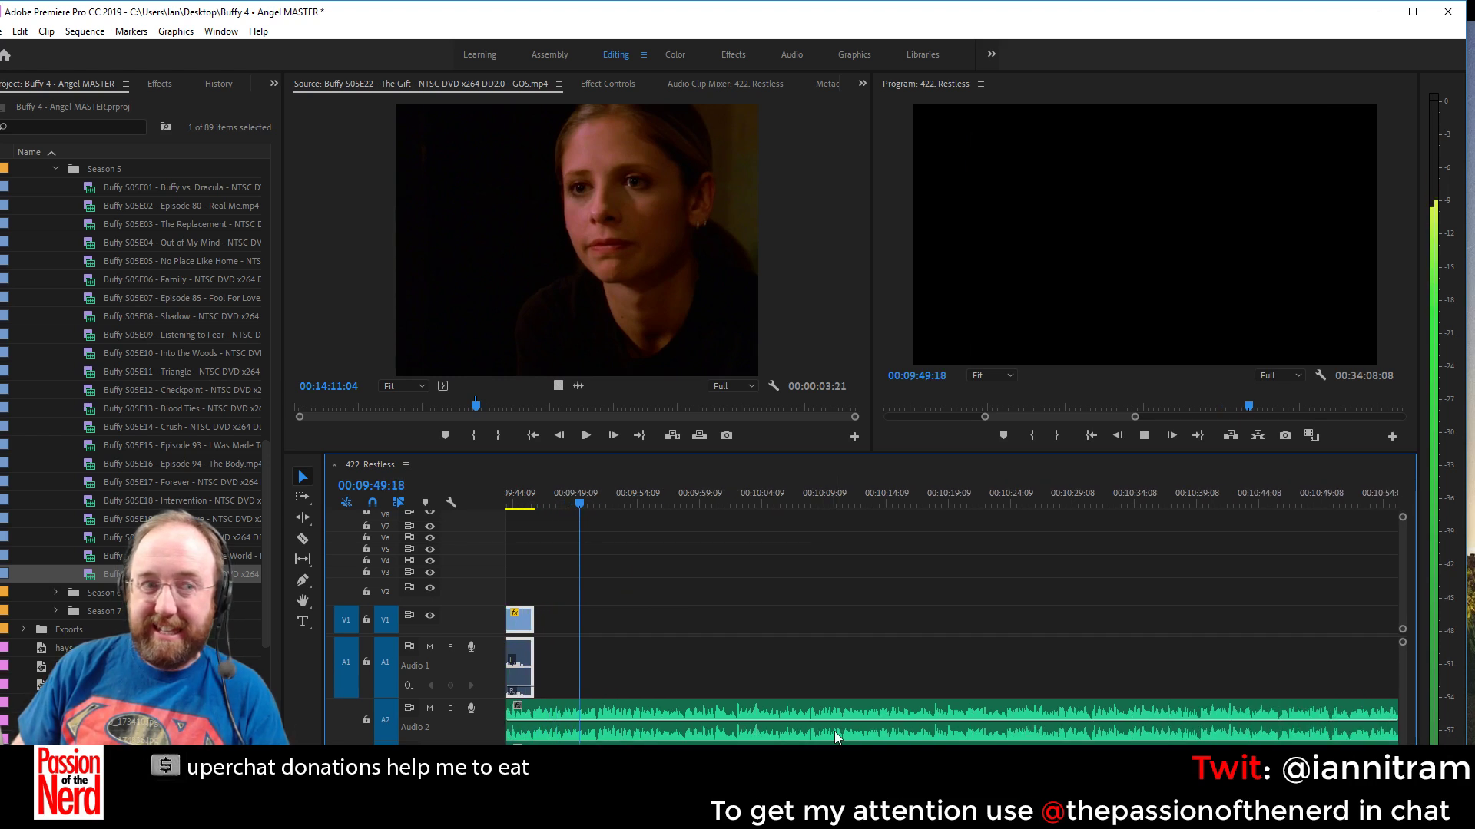
key("space")
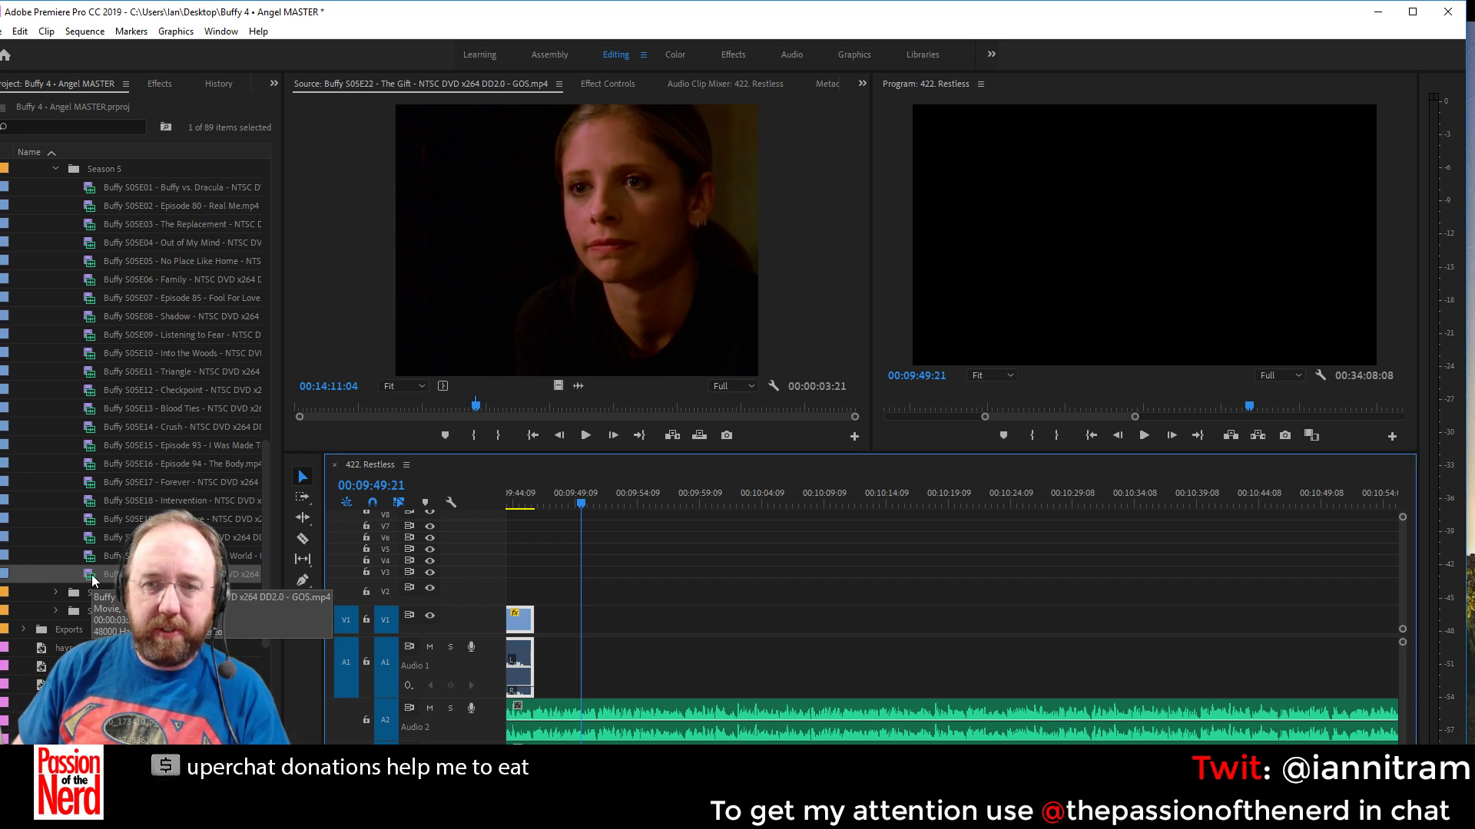
Collapse the Season 5 bin and load Buffy S04E22 - Episode 78 - Restless.m4v from Season 4 into the source monitor
scroll(106, 458, "up", 3)
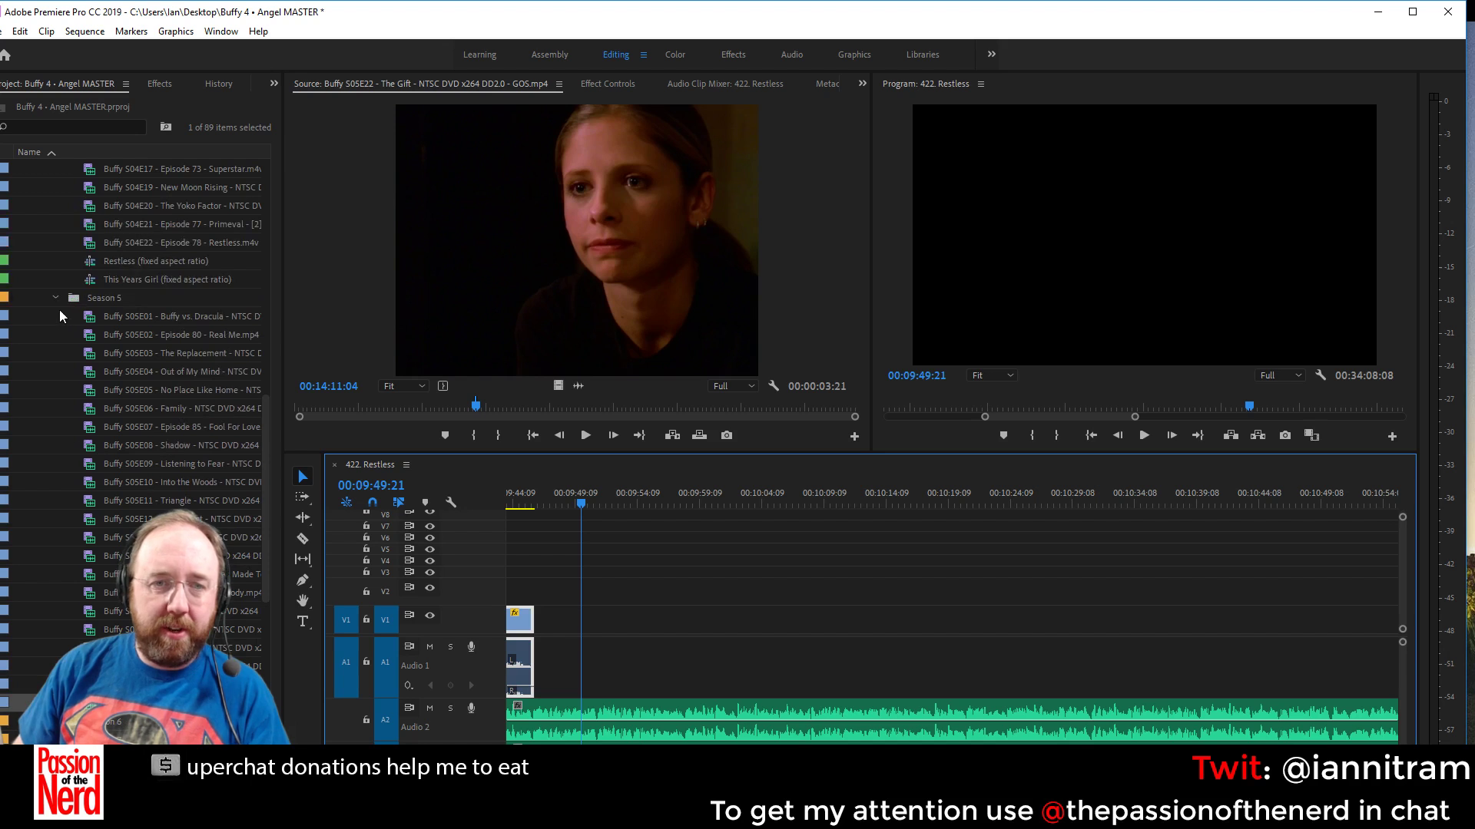
left_click(56, 298)
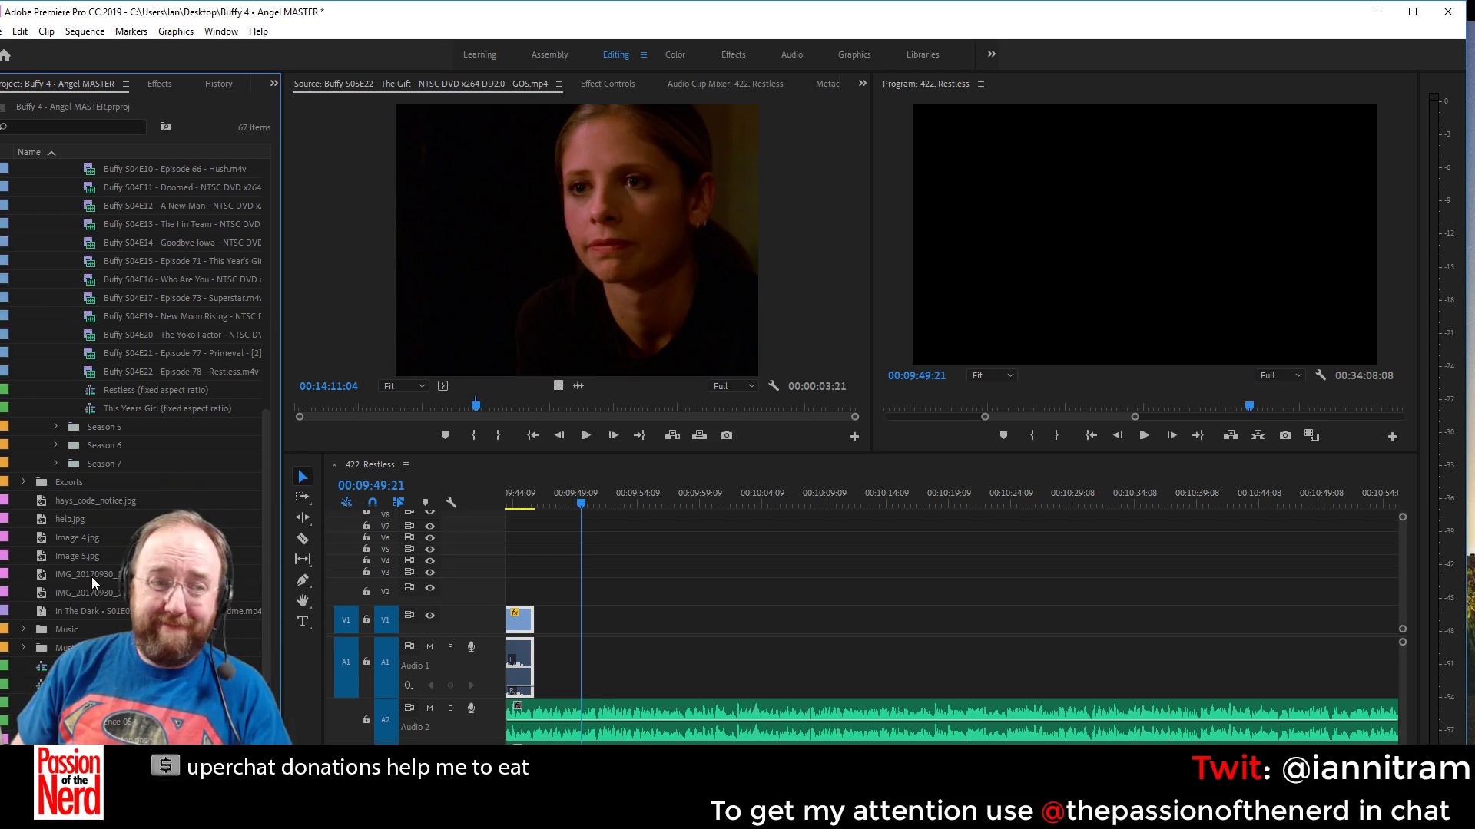
scroll(91, 578, "up", 3)
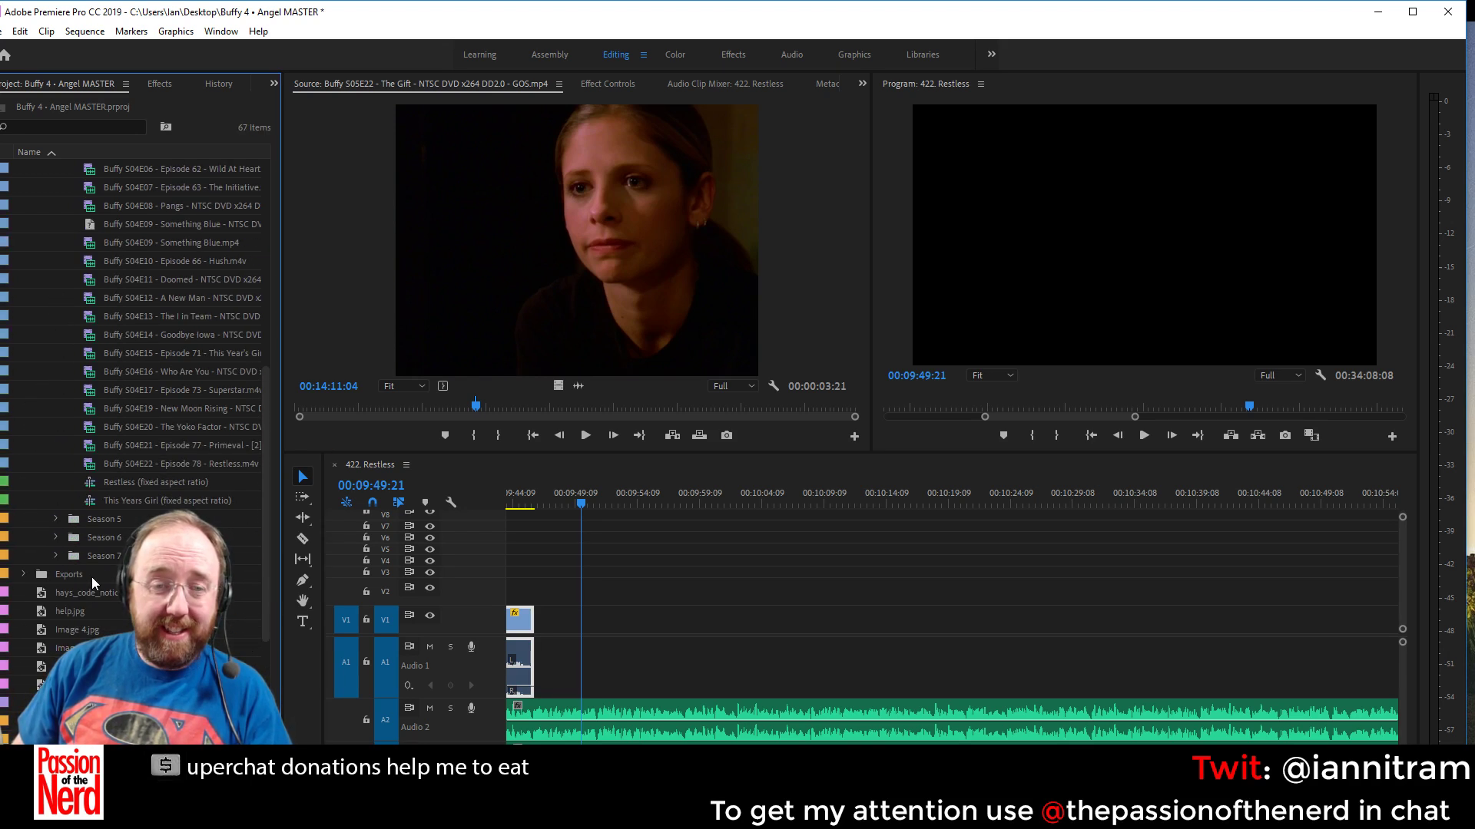
scroll(91, 577, "up", 2)
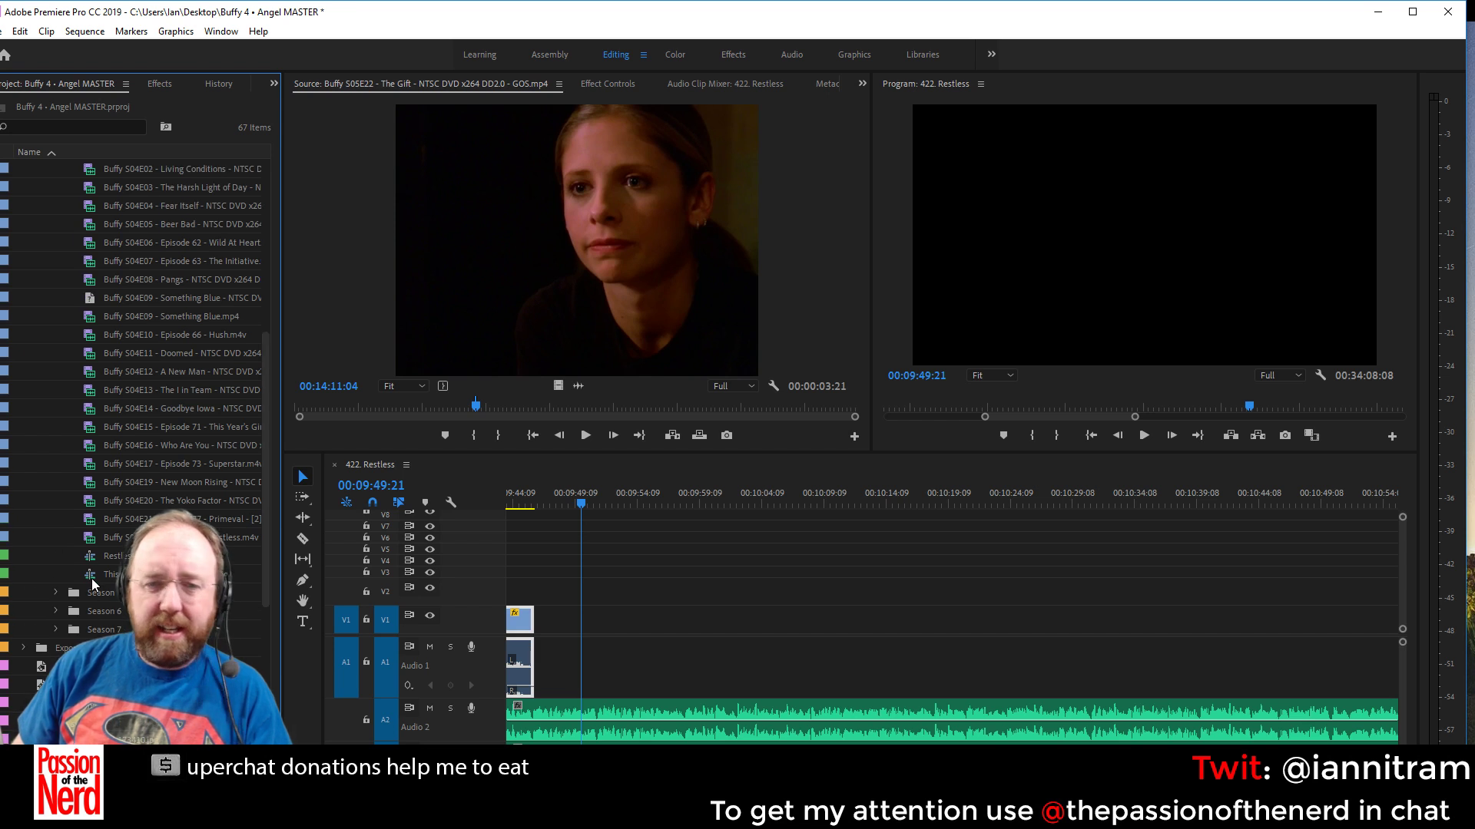
scroll(92, 584, "up", 2)
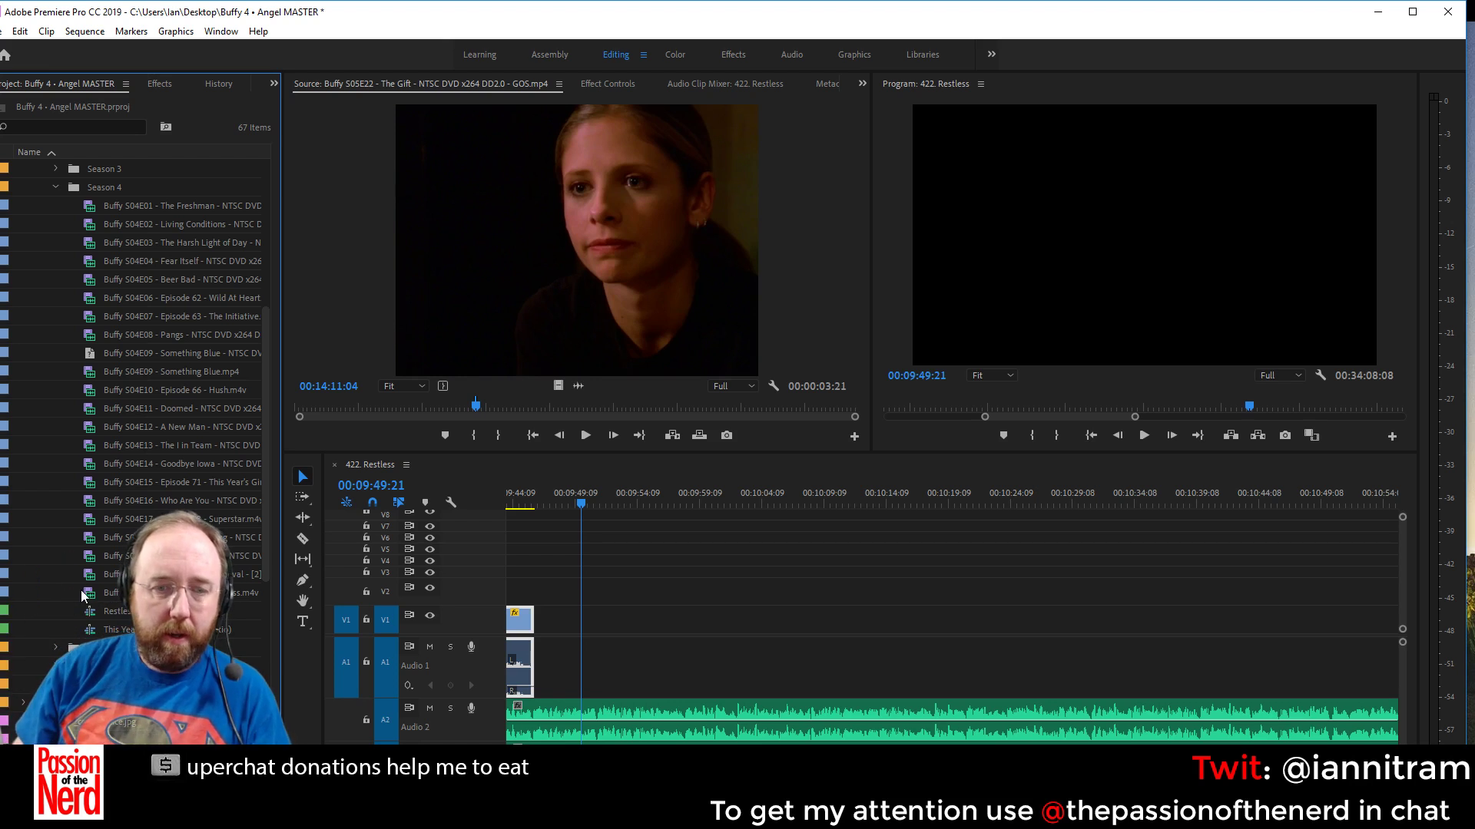
left_click(90, 595)
left_click_drag(90, 596, 560, 281)
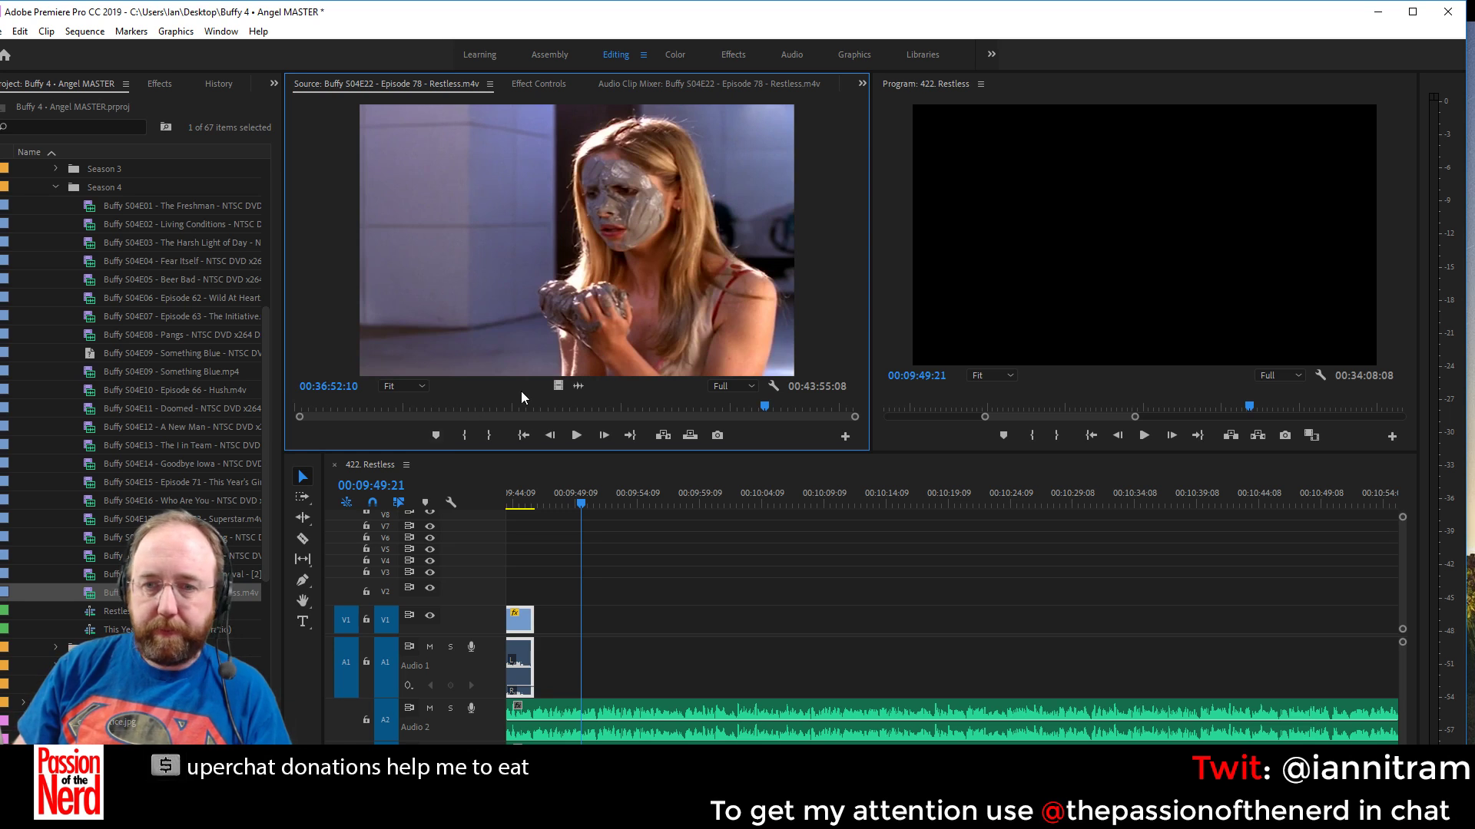
Open the Restless (fixed aspect ratio) and This Years Girl (fixed aspect ratio) sequences from the Season 4 bin in the timeline
right_click(90, 615)
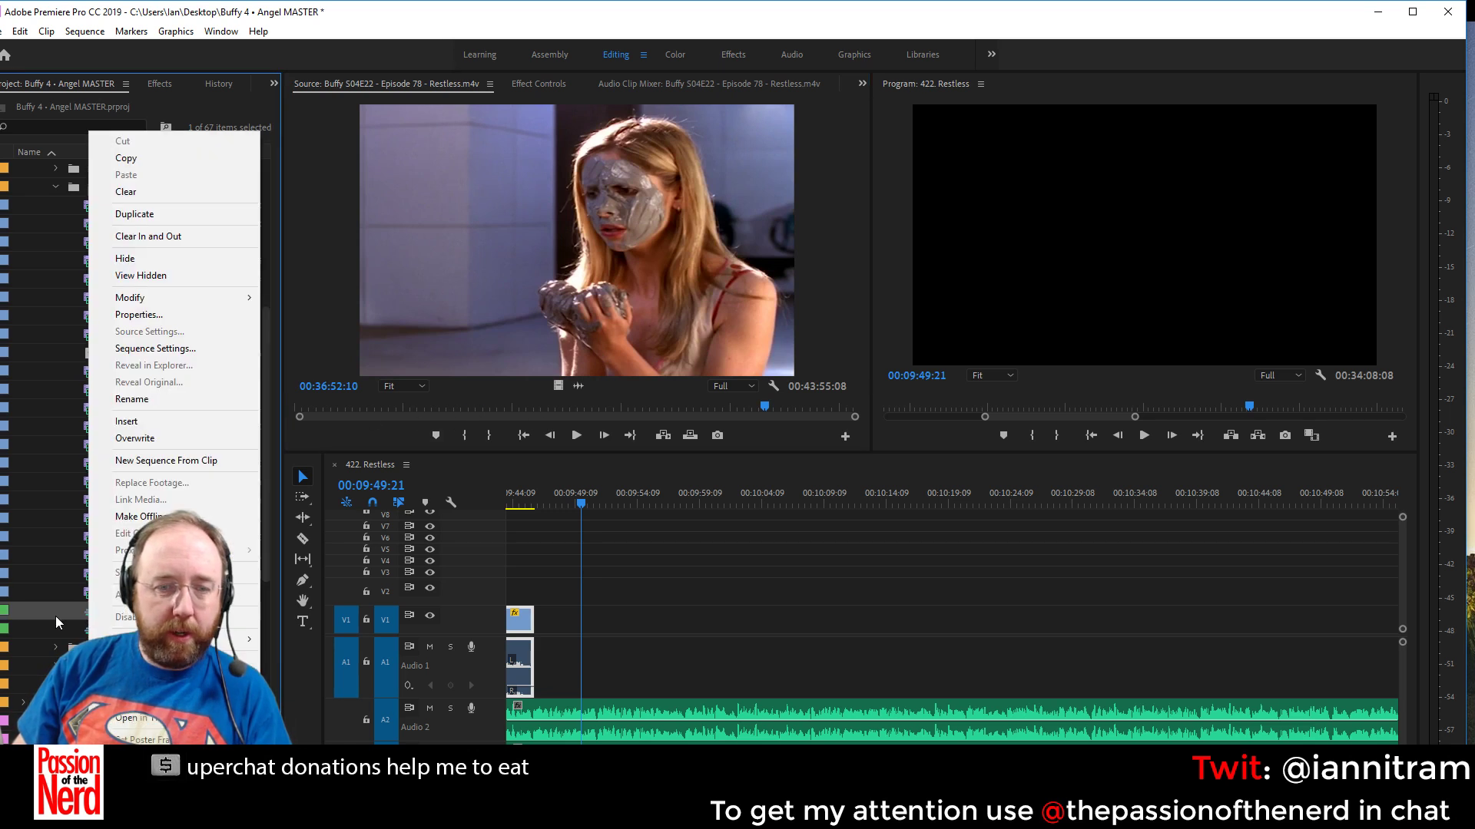
key("Escape")
right_click(82, 610)
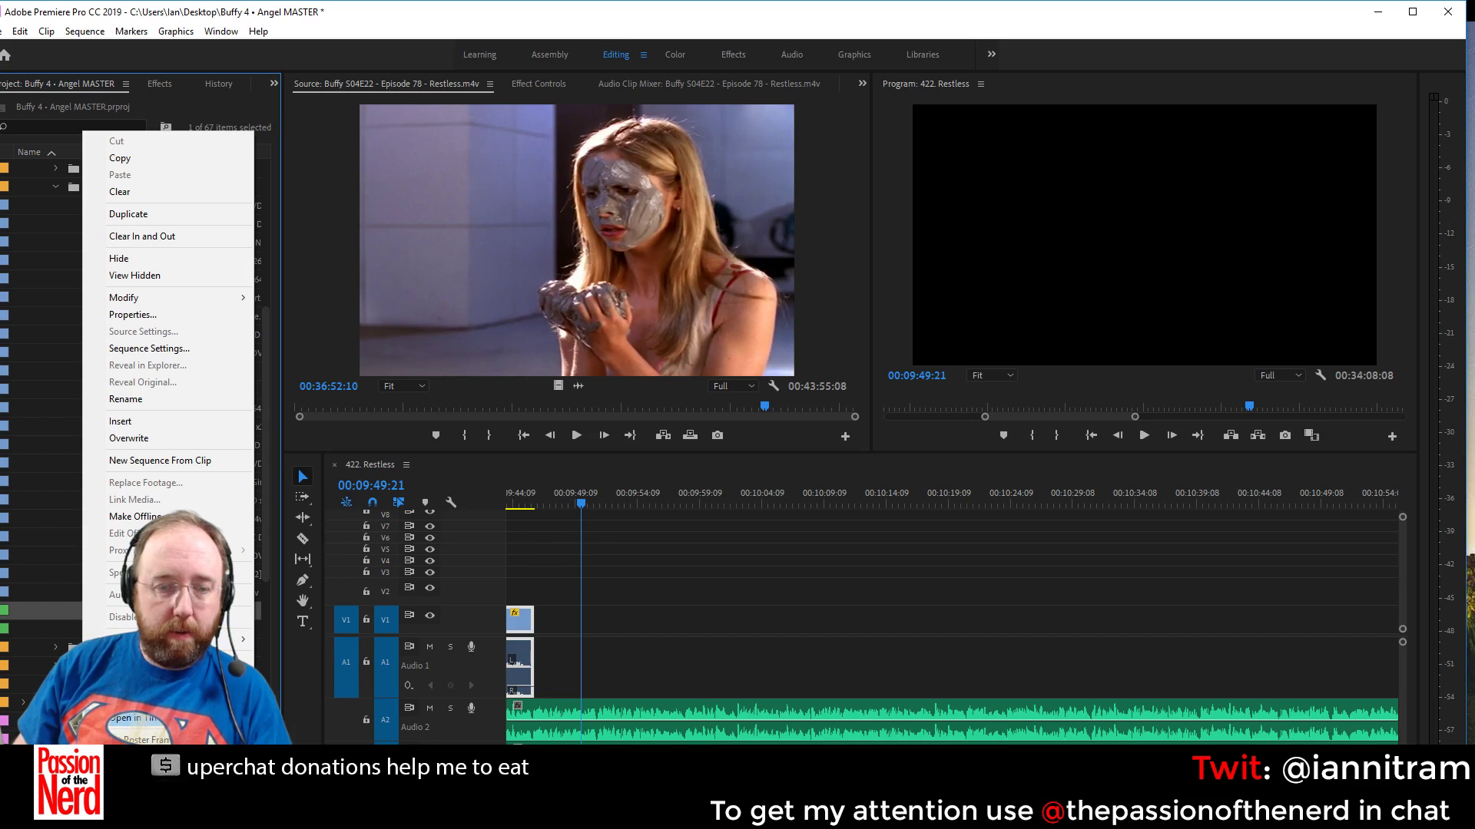
left_click(127, 718)
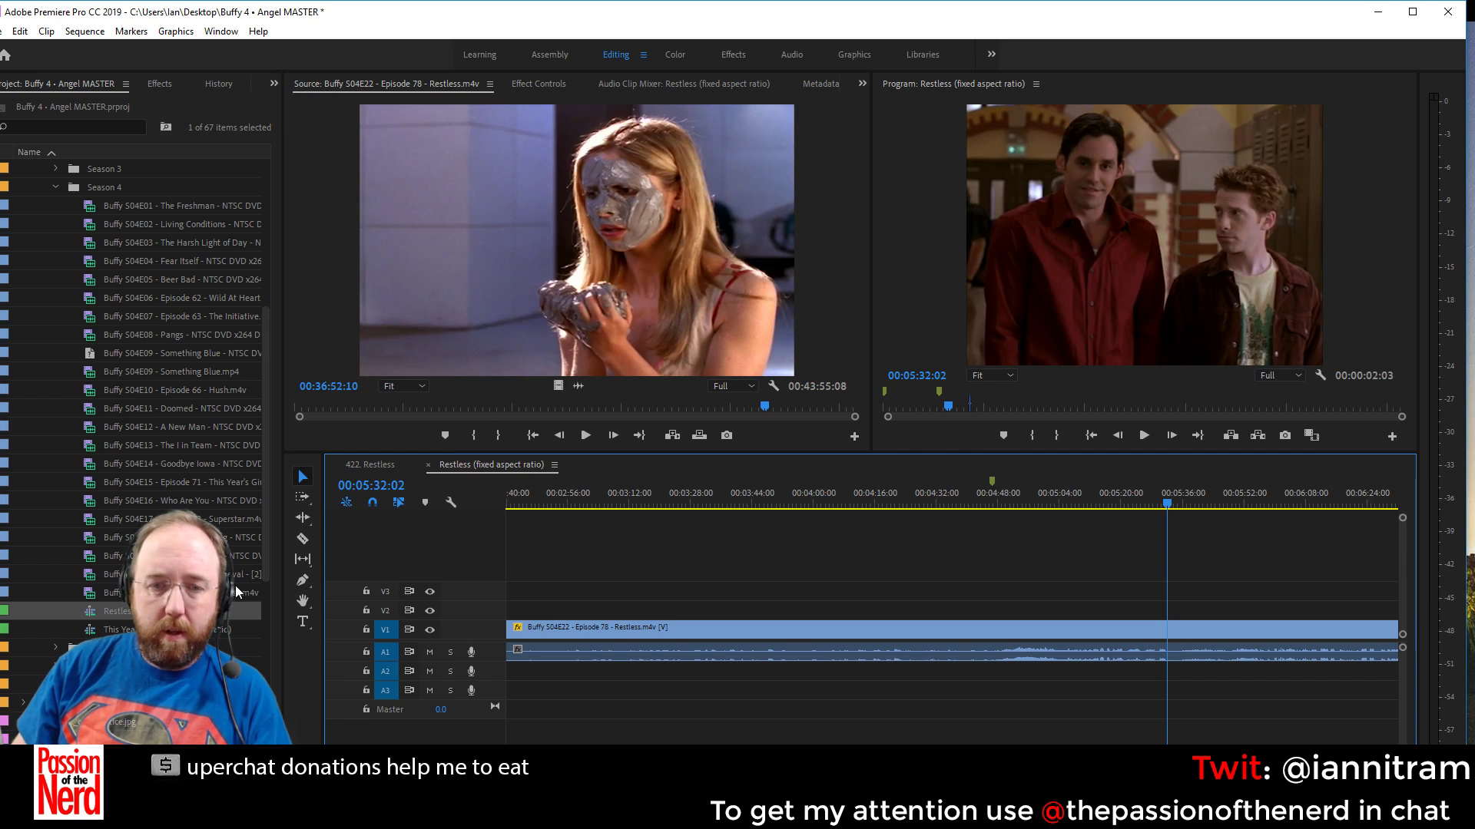
right_click(156, 630)
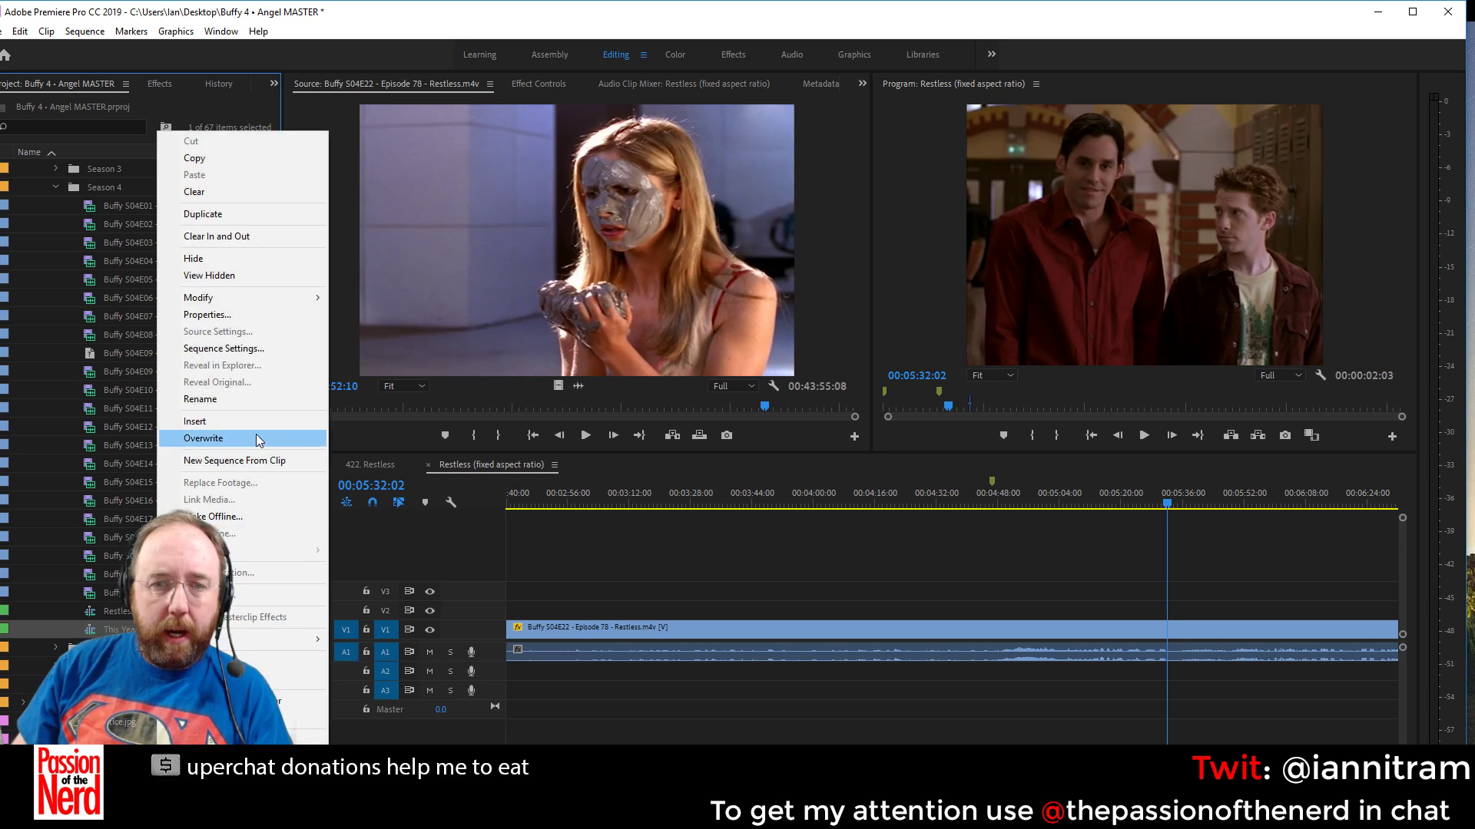
left_click(299, 718)
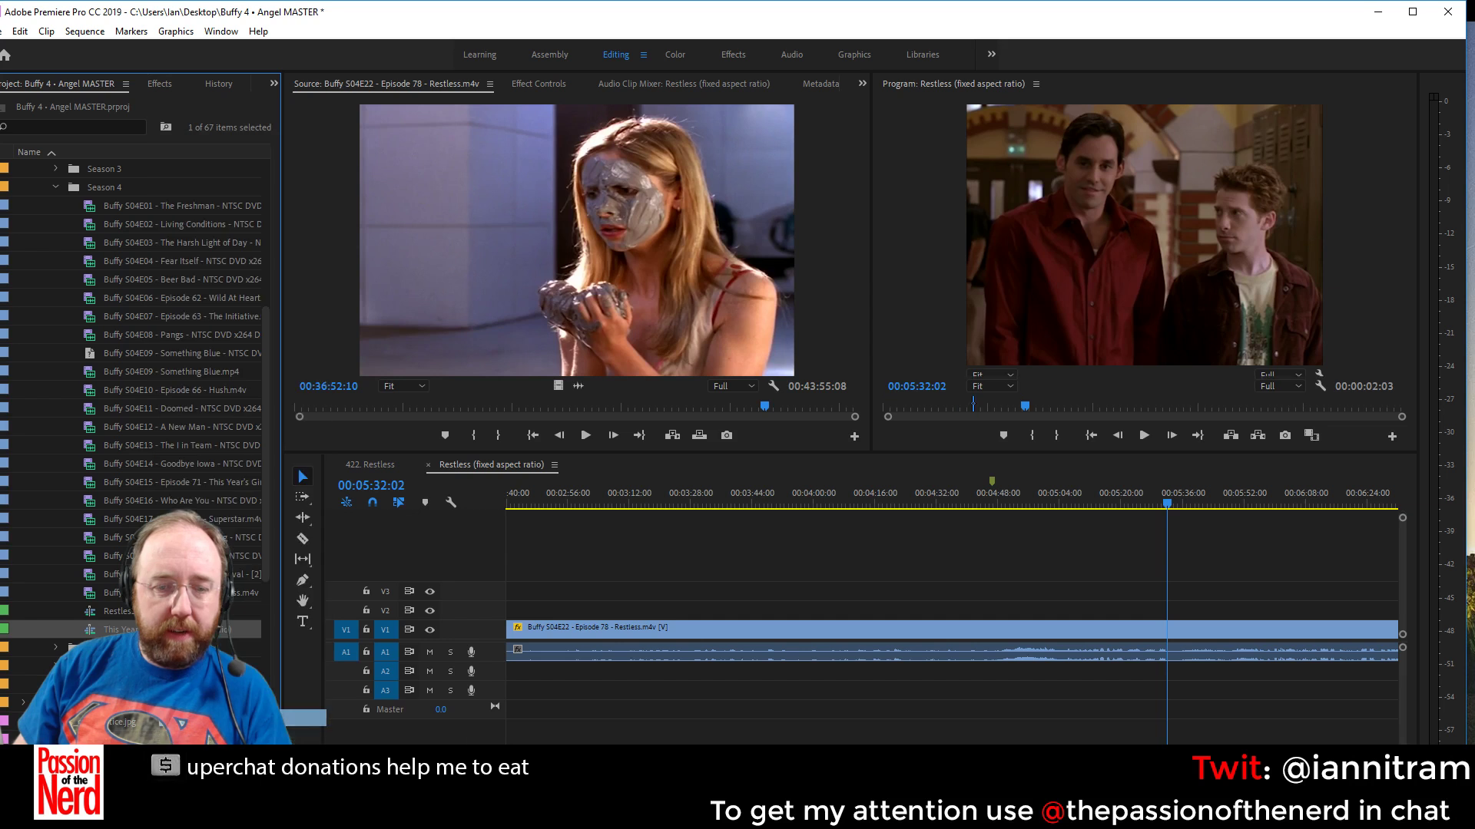
right_click(123, 630)
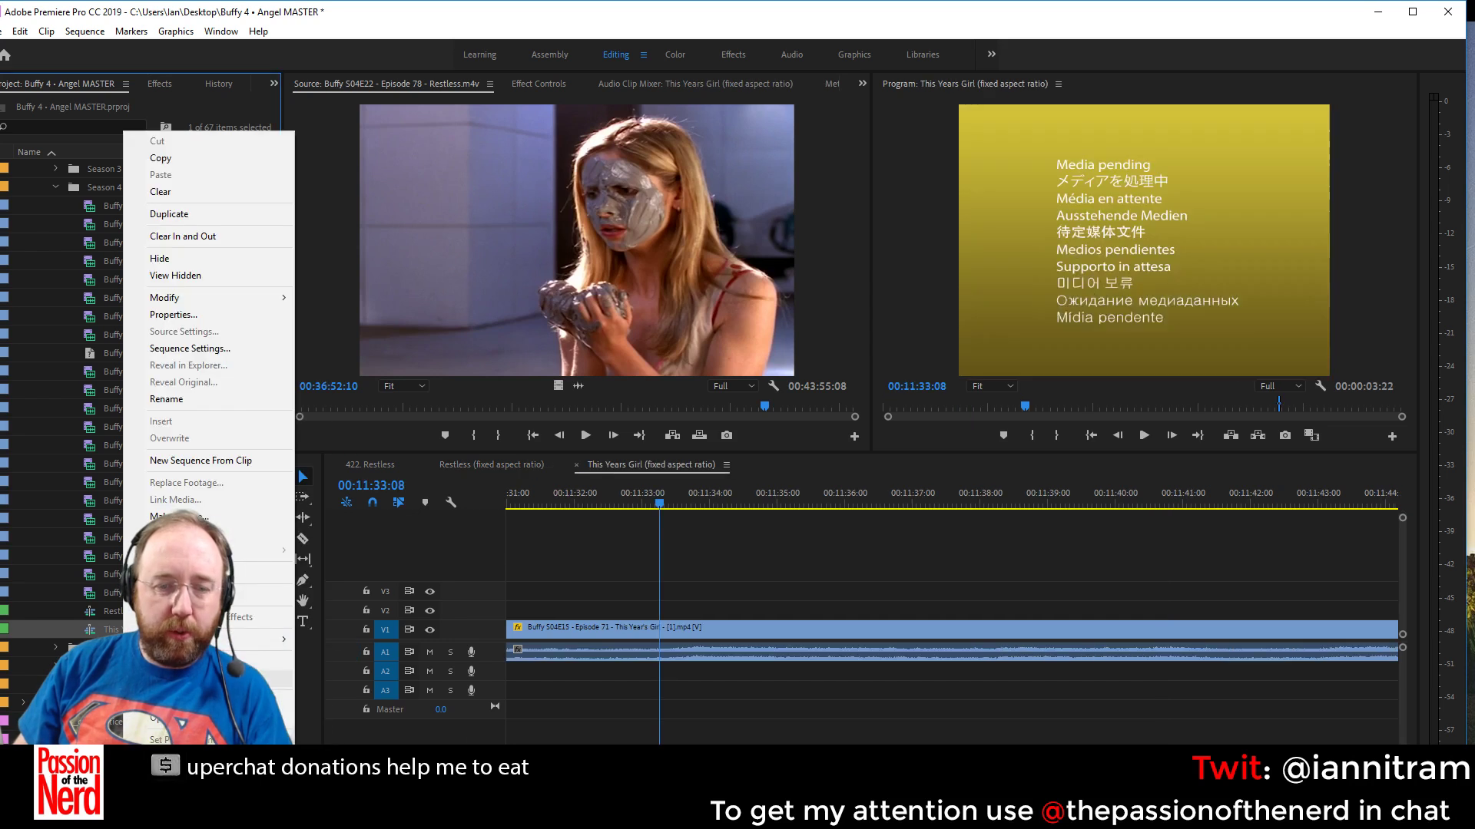
left_click(208, 699)
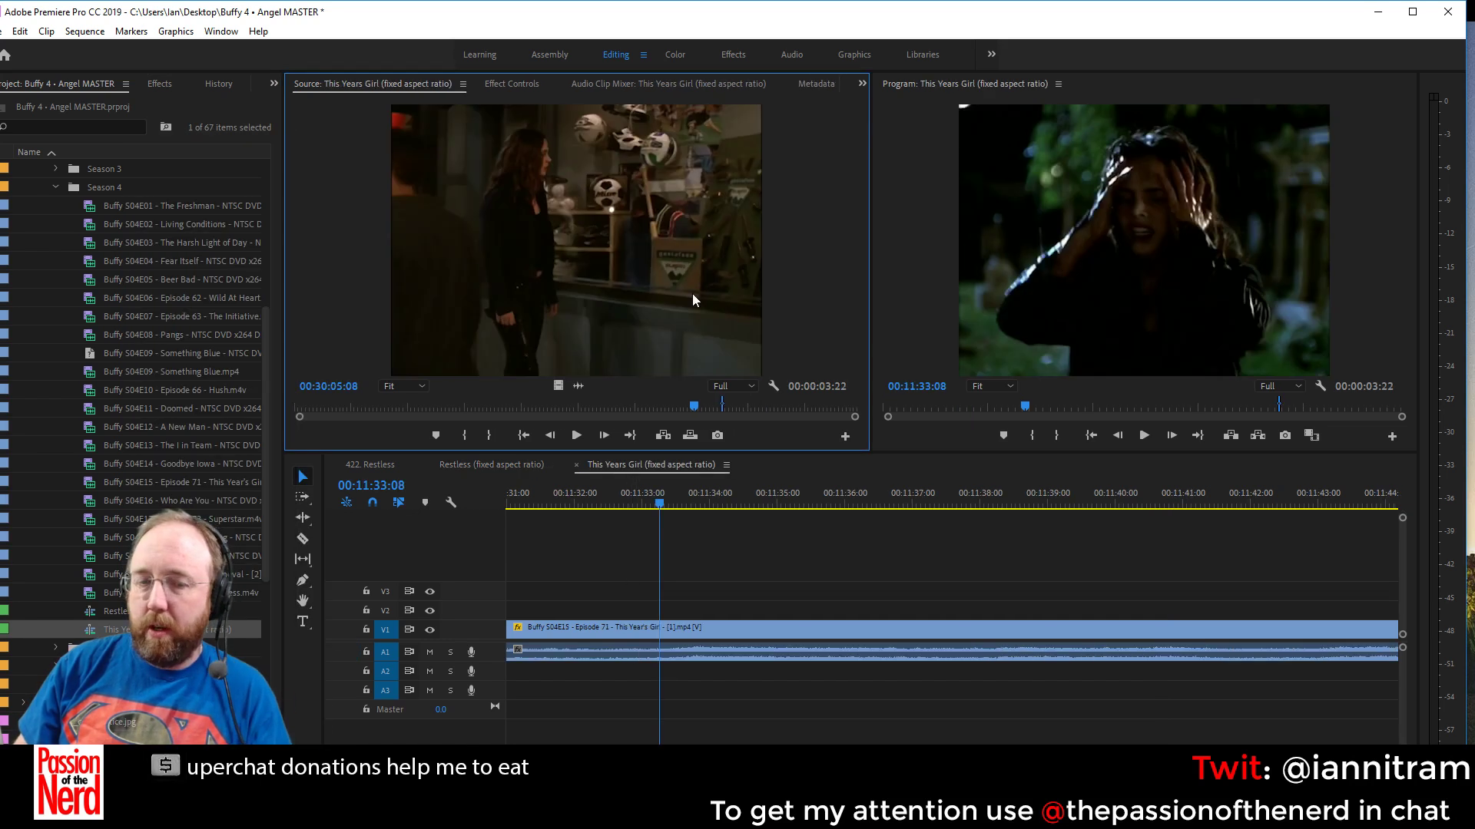
Load the Restless (fixed aspect ratio) sequence into the source monitor and scrub through it to 00:07:45:22
right_click(152, 618)
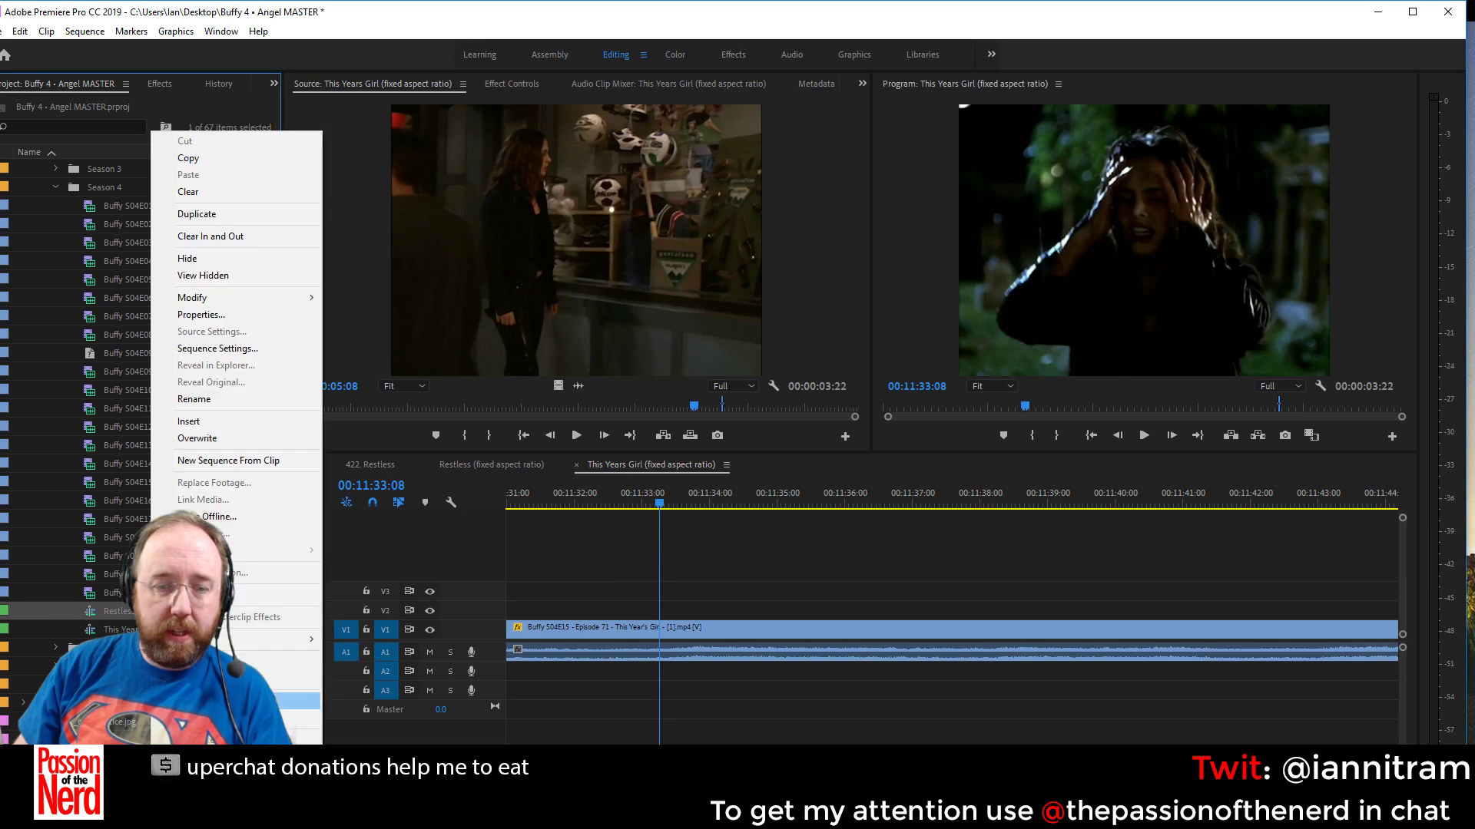
left_click(207, 700)
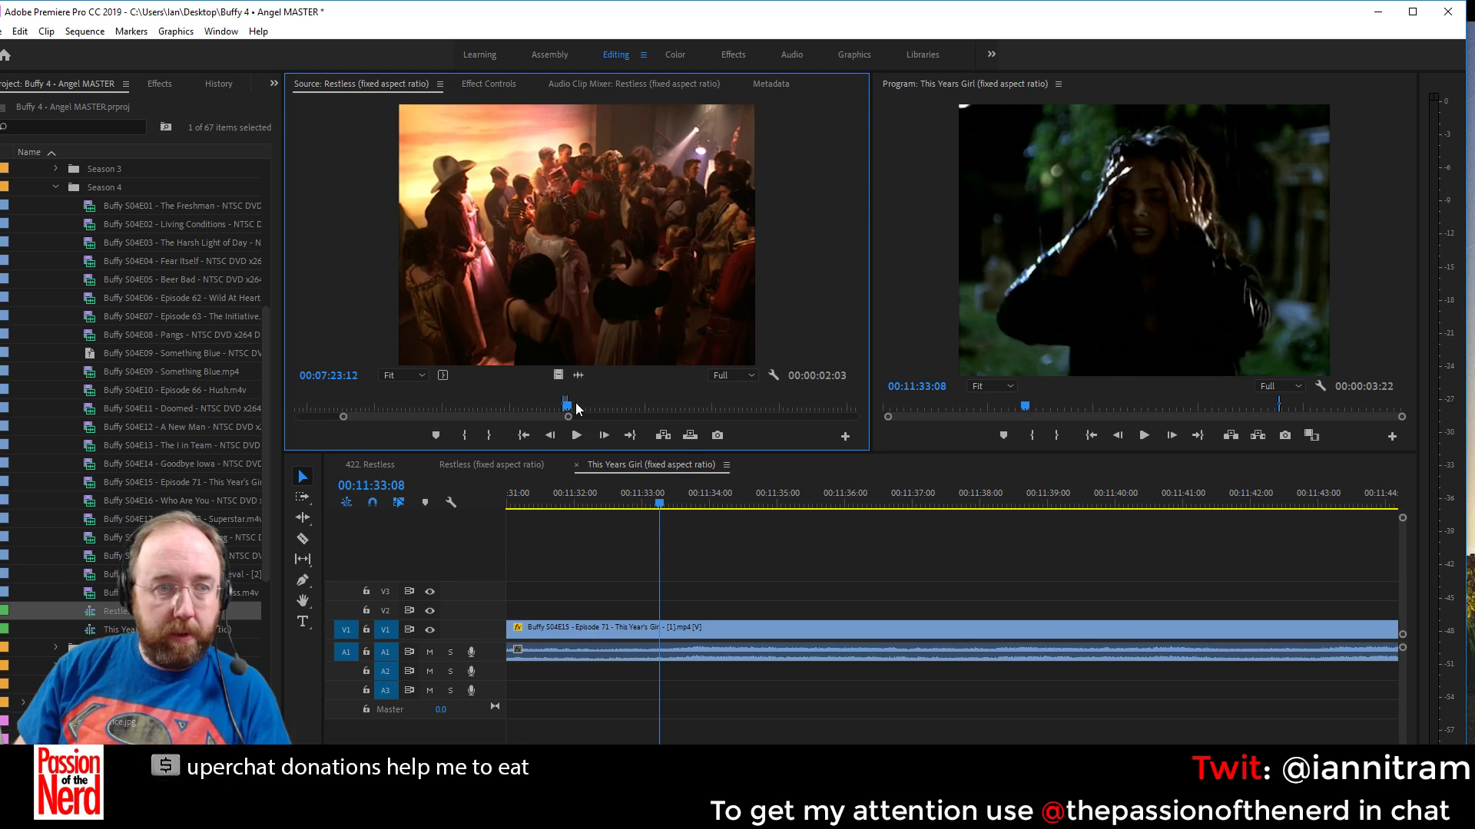
left_click_drag(577, 410, 597, 412)
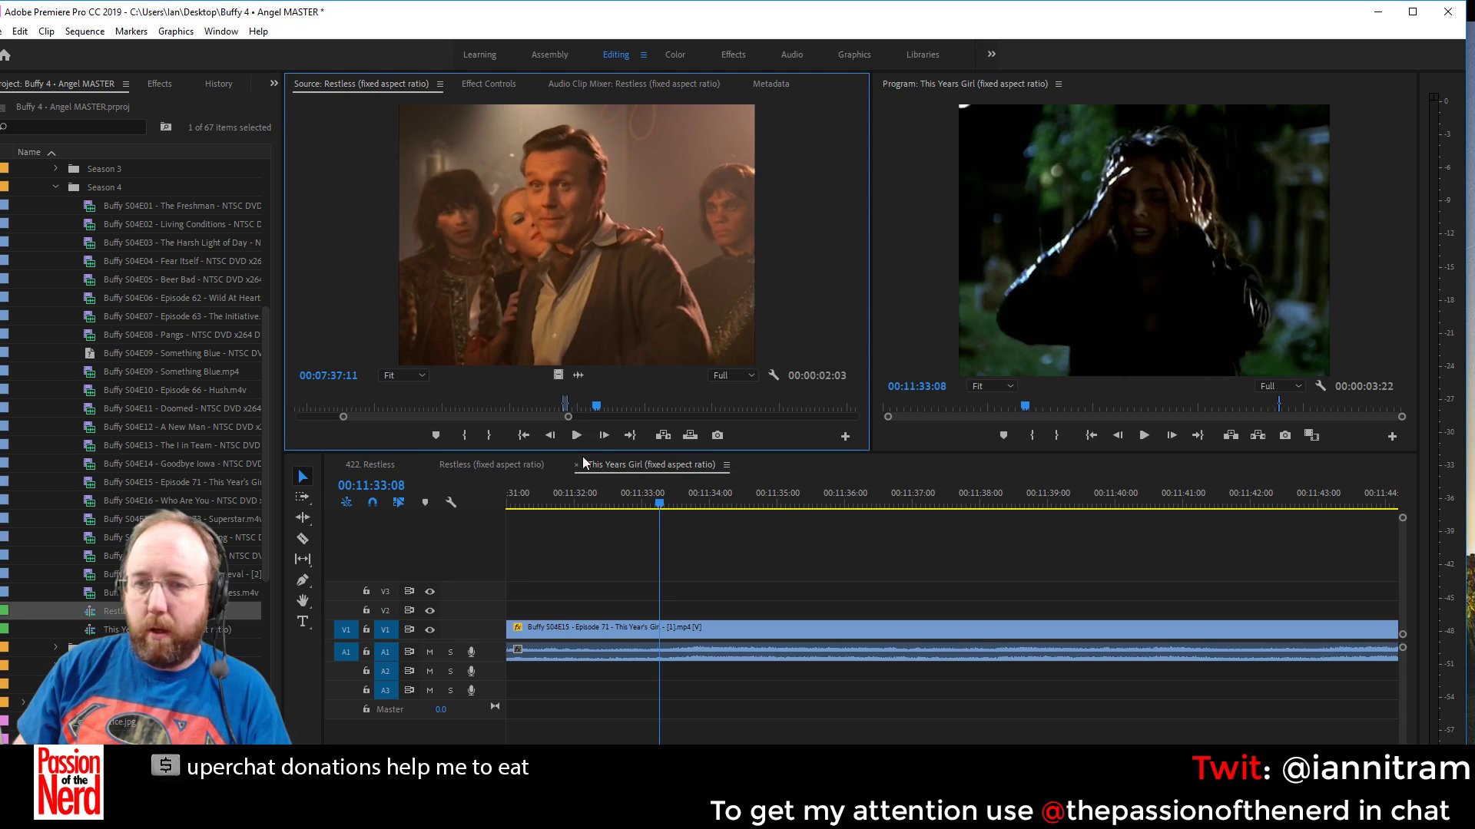
left_click_drag(584, 411, 613, 425)
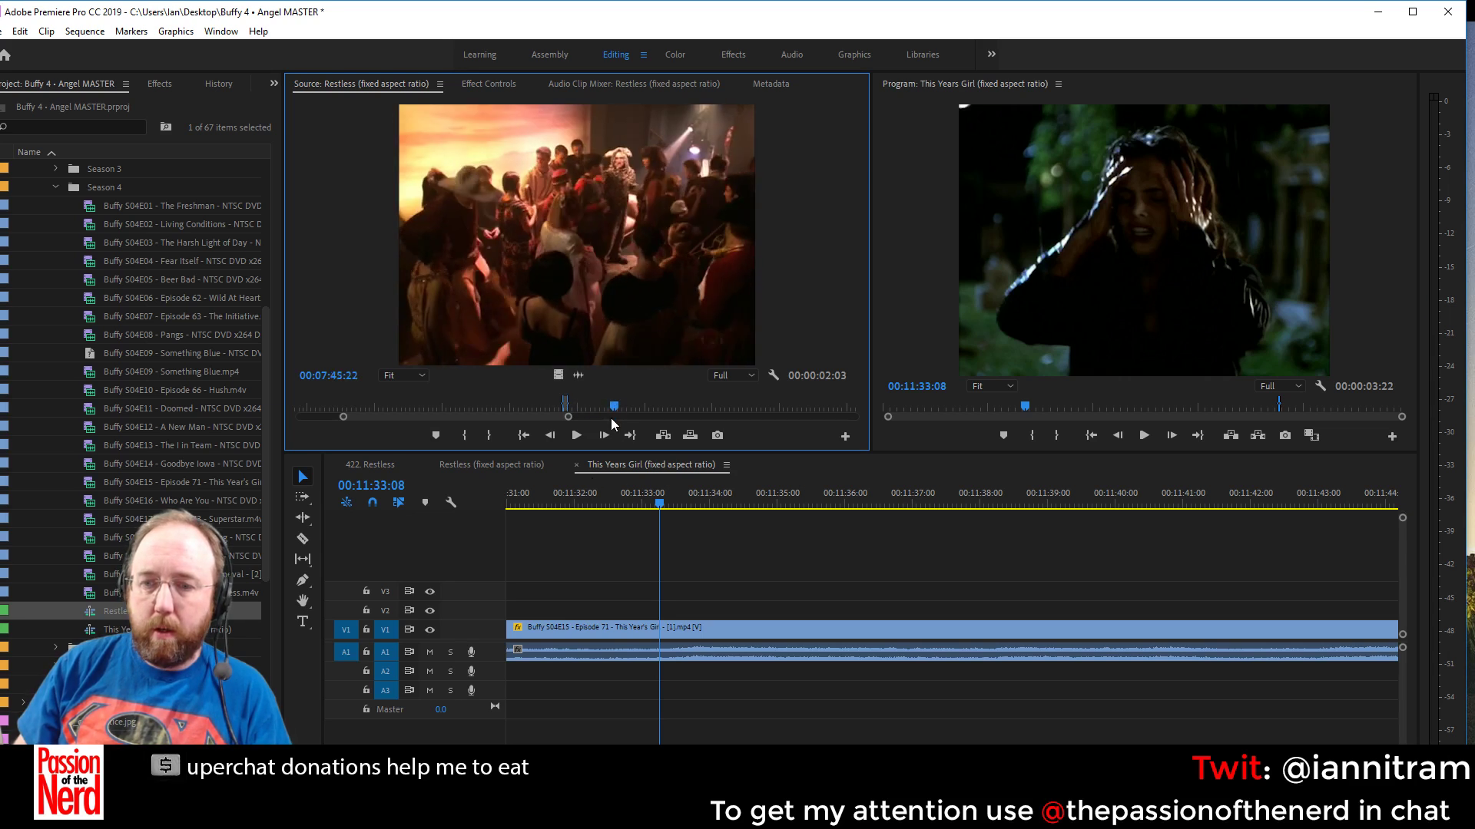
Undo the last edit and close the This Years Girl and Restless (fixed aspect ratio) timelines, leaving only 422. Restless open
left_click(748, 577)
left_click(20, 31)
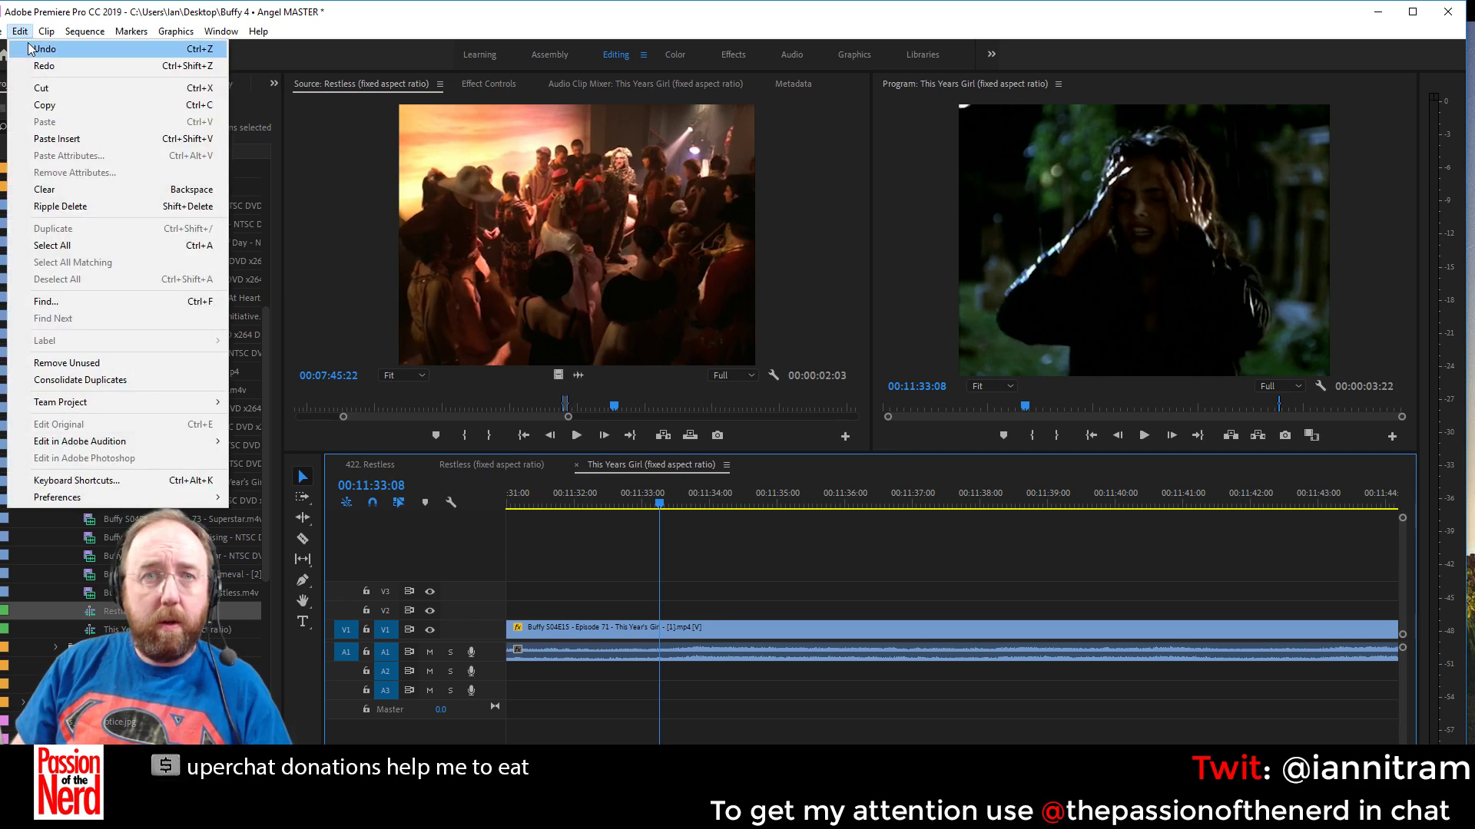
left_click(33, 48)
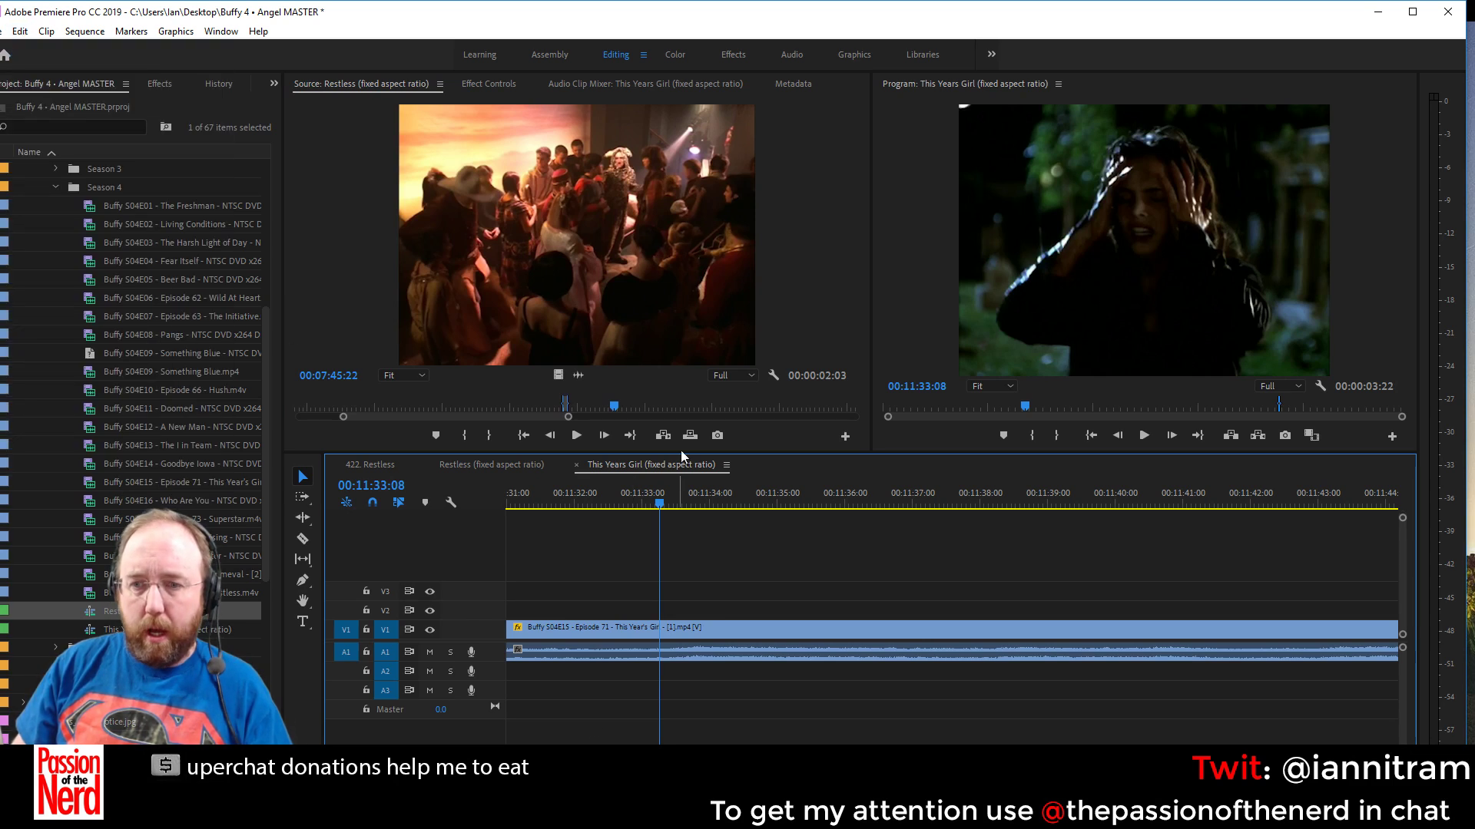
left_click(575, 466)
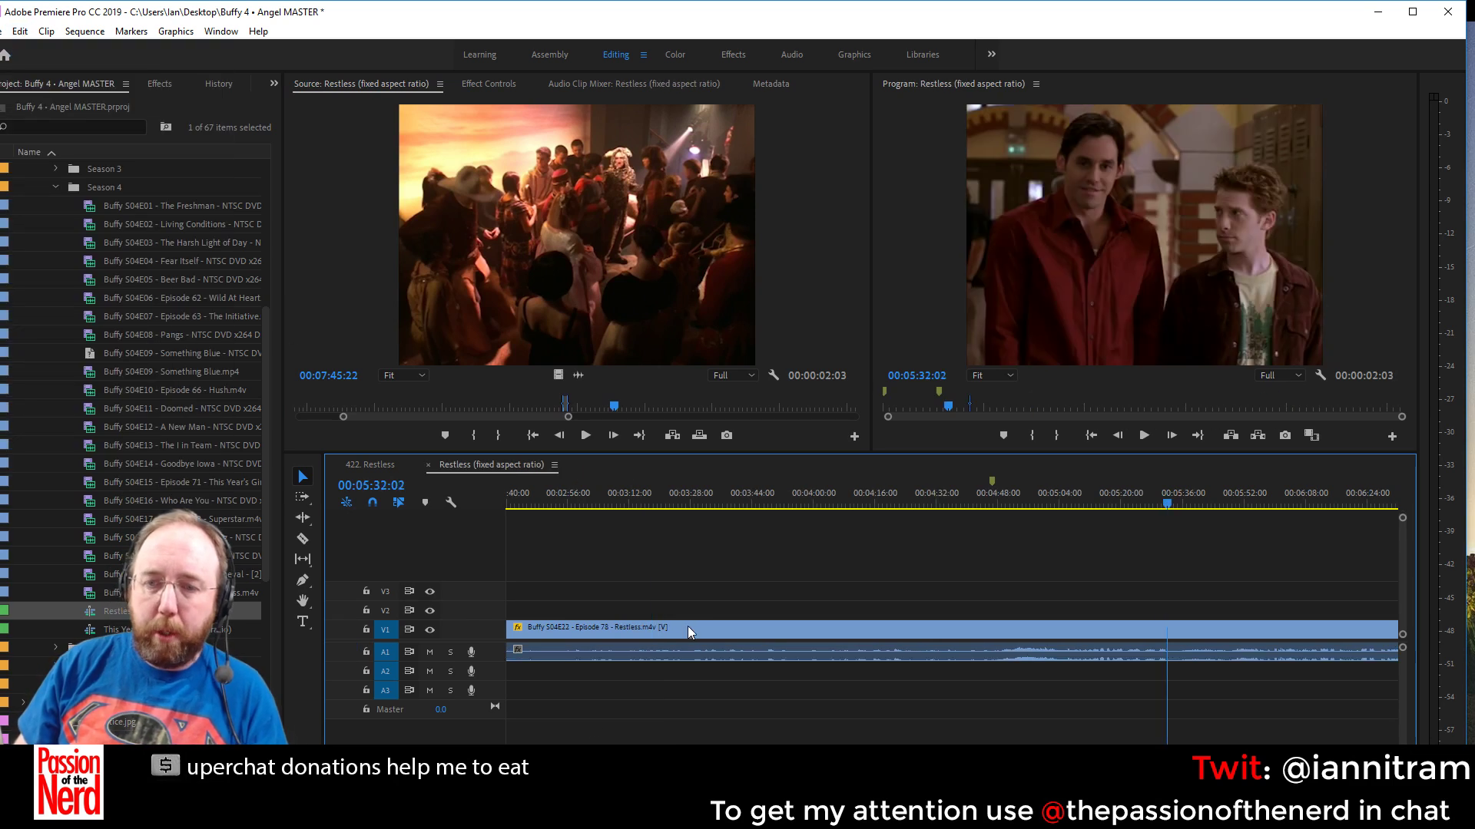
left_click(427, 465)
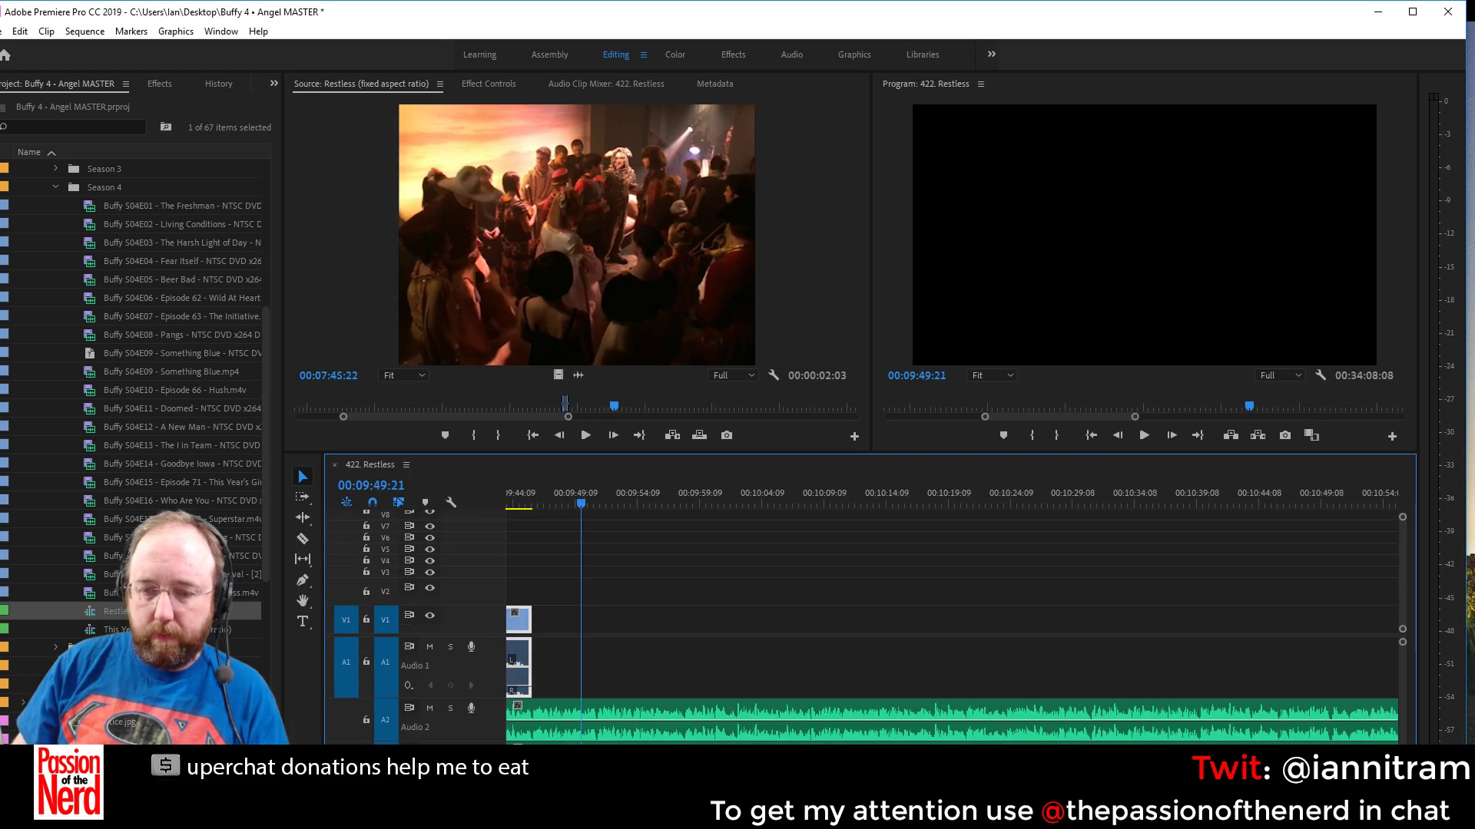
Move the playhead to 00:09:43:01 on The Gift clip and set that clip to frame size
left_click(682, 492)
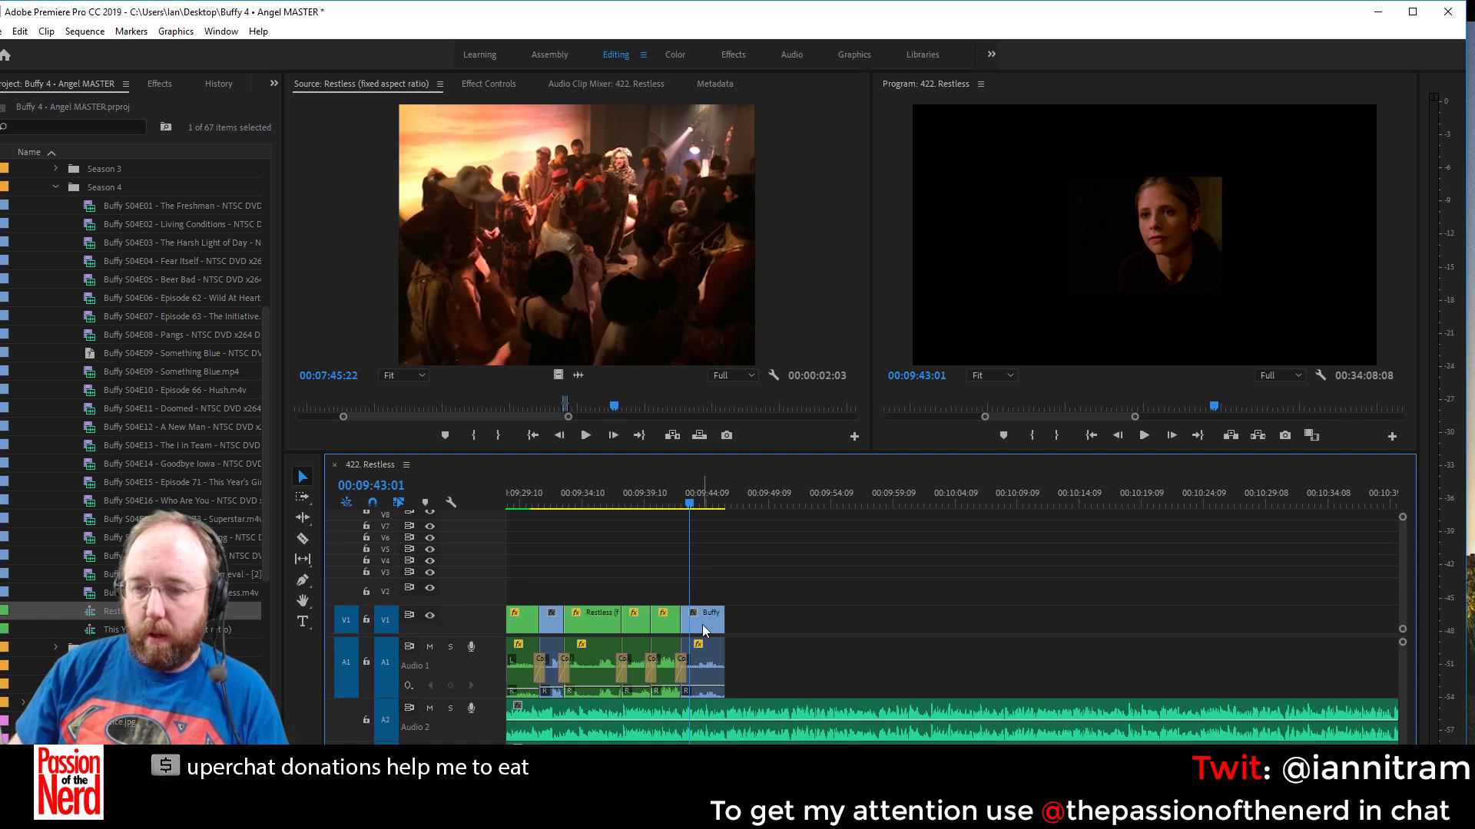
right_click(703, 629)
left_click(802, 661)
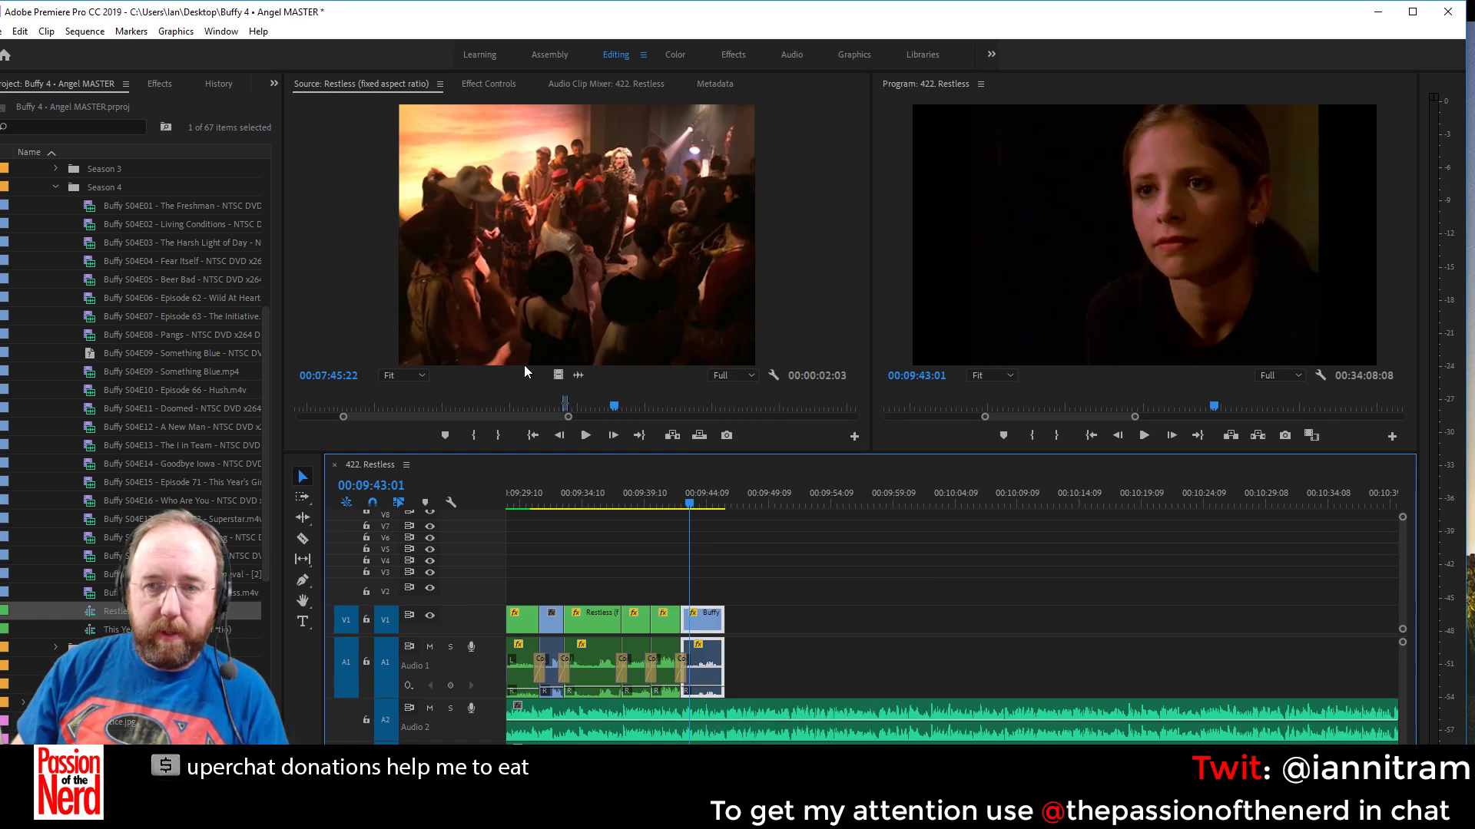
Mark the stage scene in the Restless (fixed aspect ratio) source with an in point at 00:09:13:02 and an out point at 00:09:18:08
left_click_drag(613, 405, 785, 384)
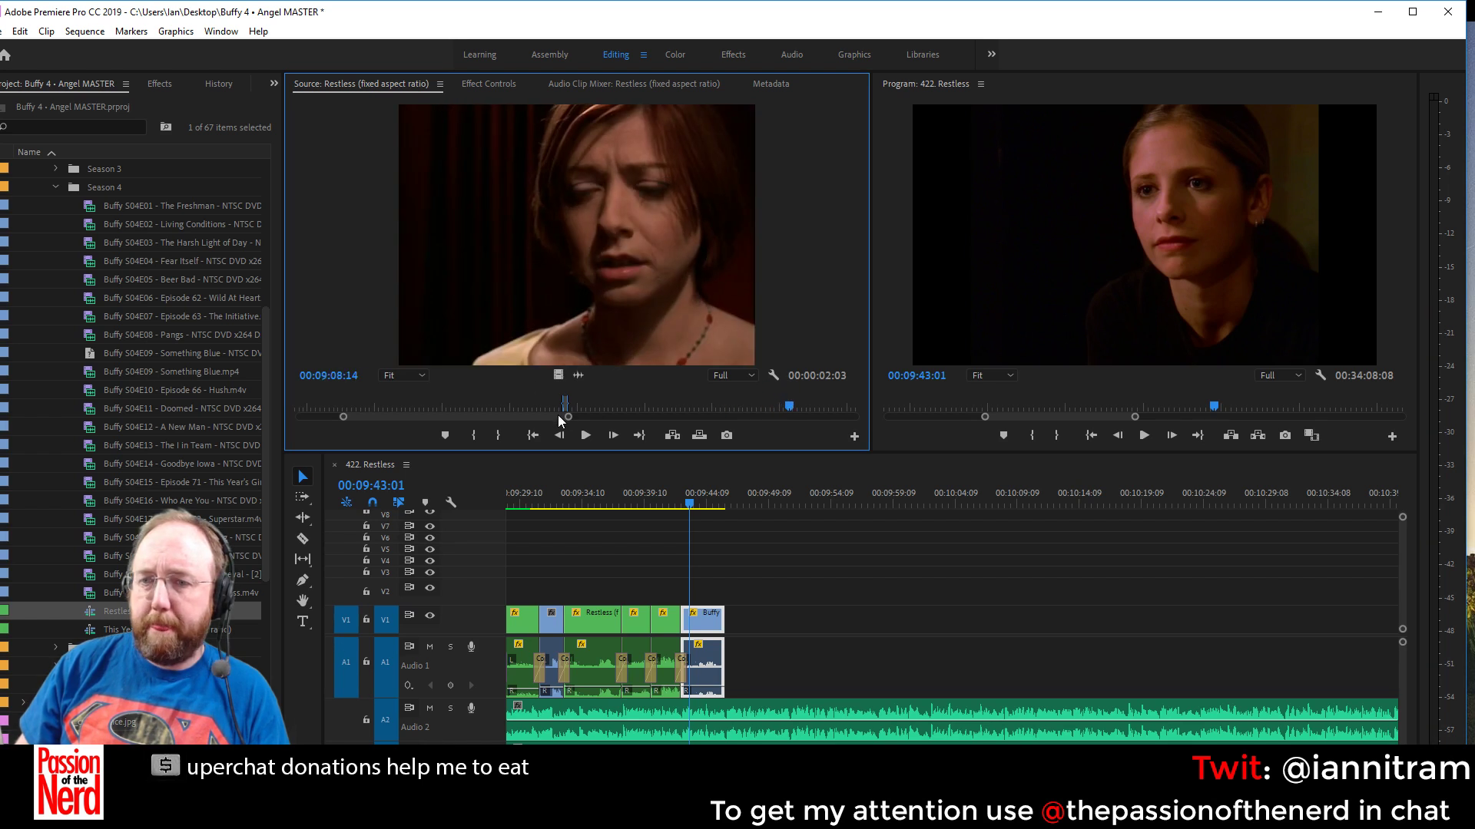
mouse_move(560, 418)
left_mouse_down()
mouse_move(666, 417)
mouse_move(583, 407)
left_mouse_up()
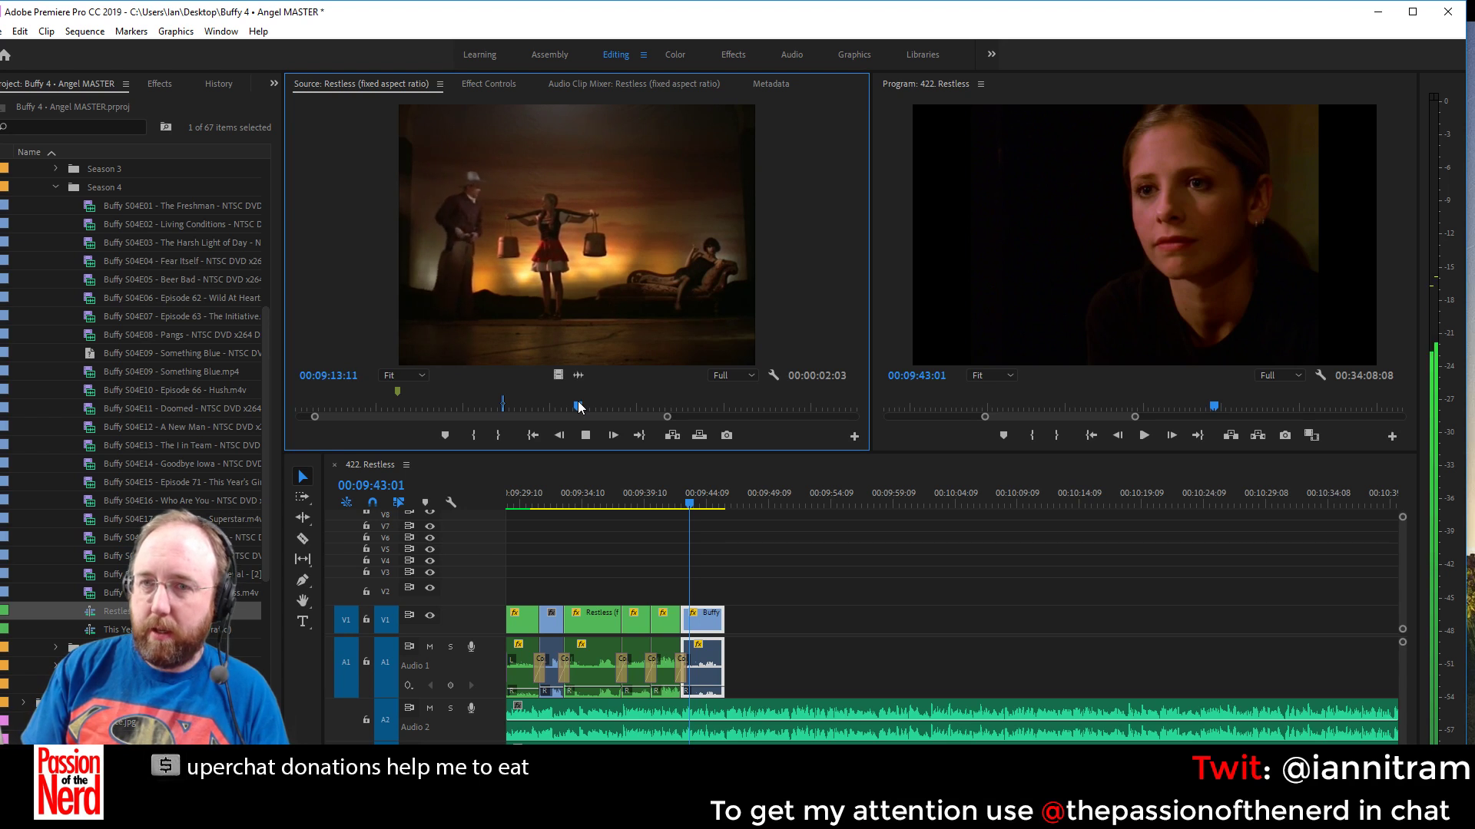
key("space")
left_click_drag(580, 407, 578, 407)
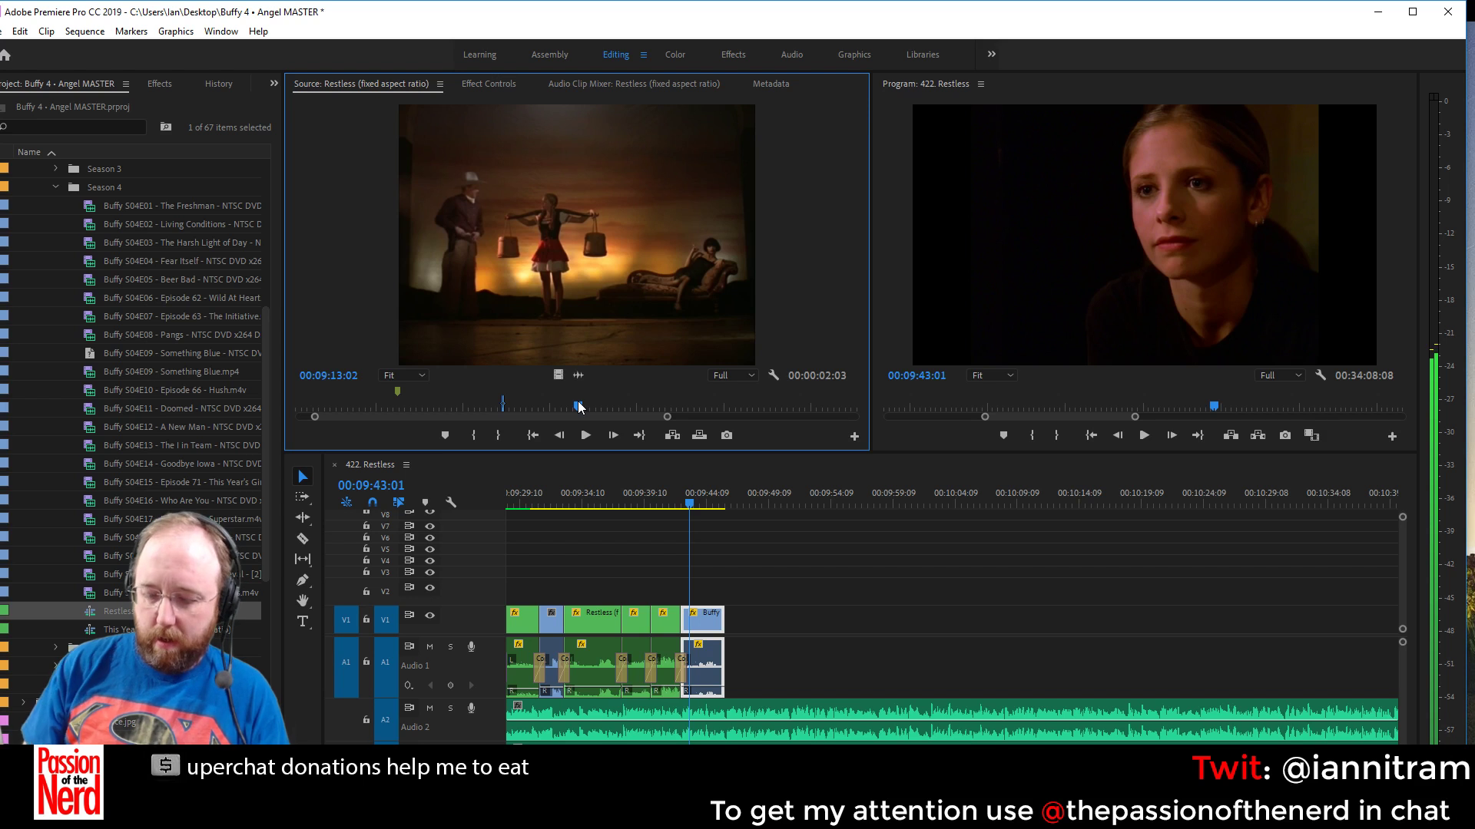
key("i")
key("space")
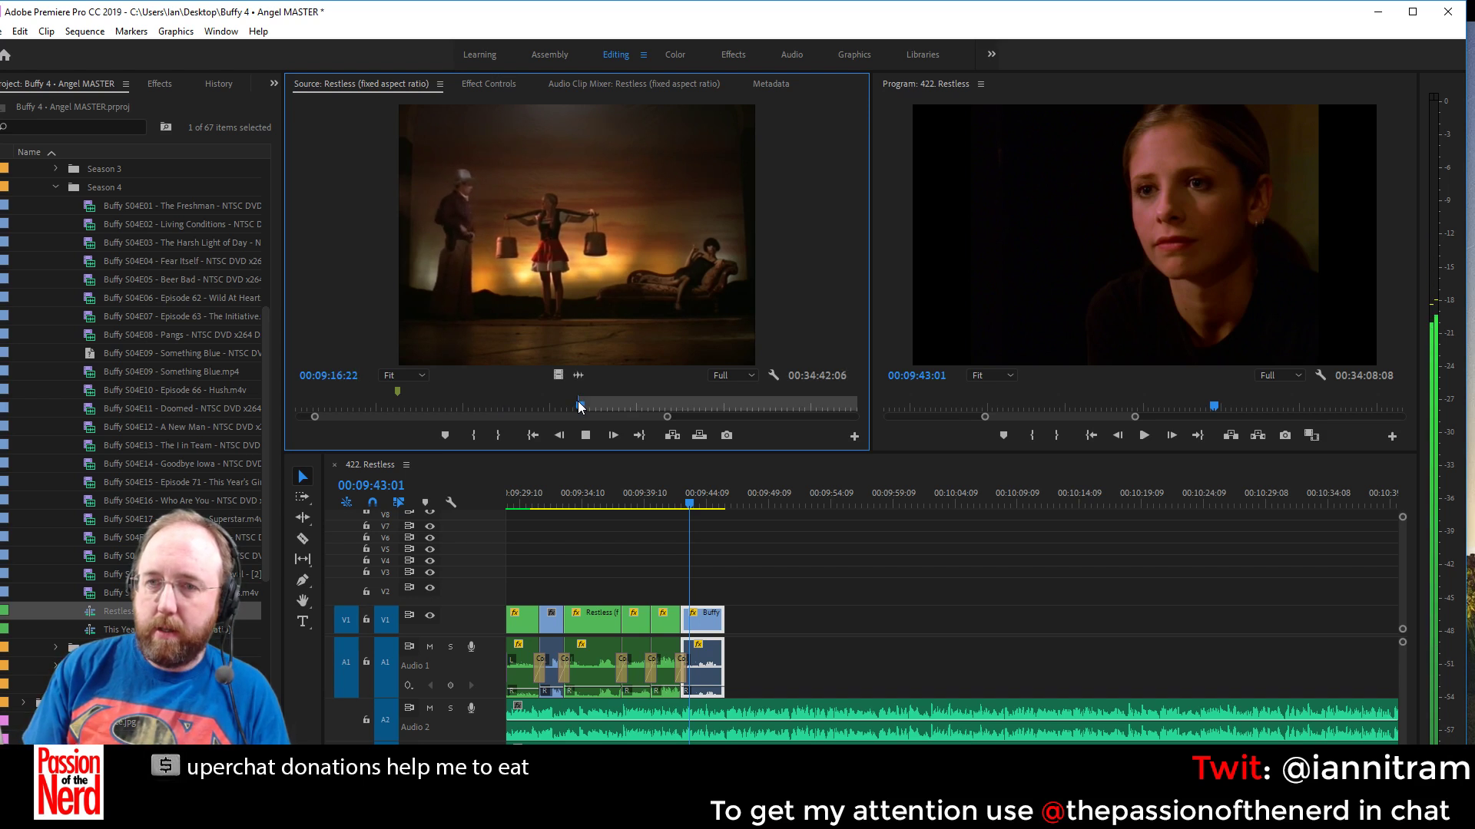
key("o")
key("space")
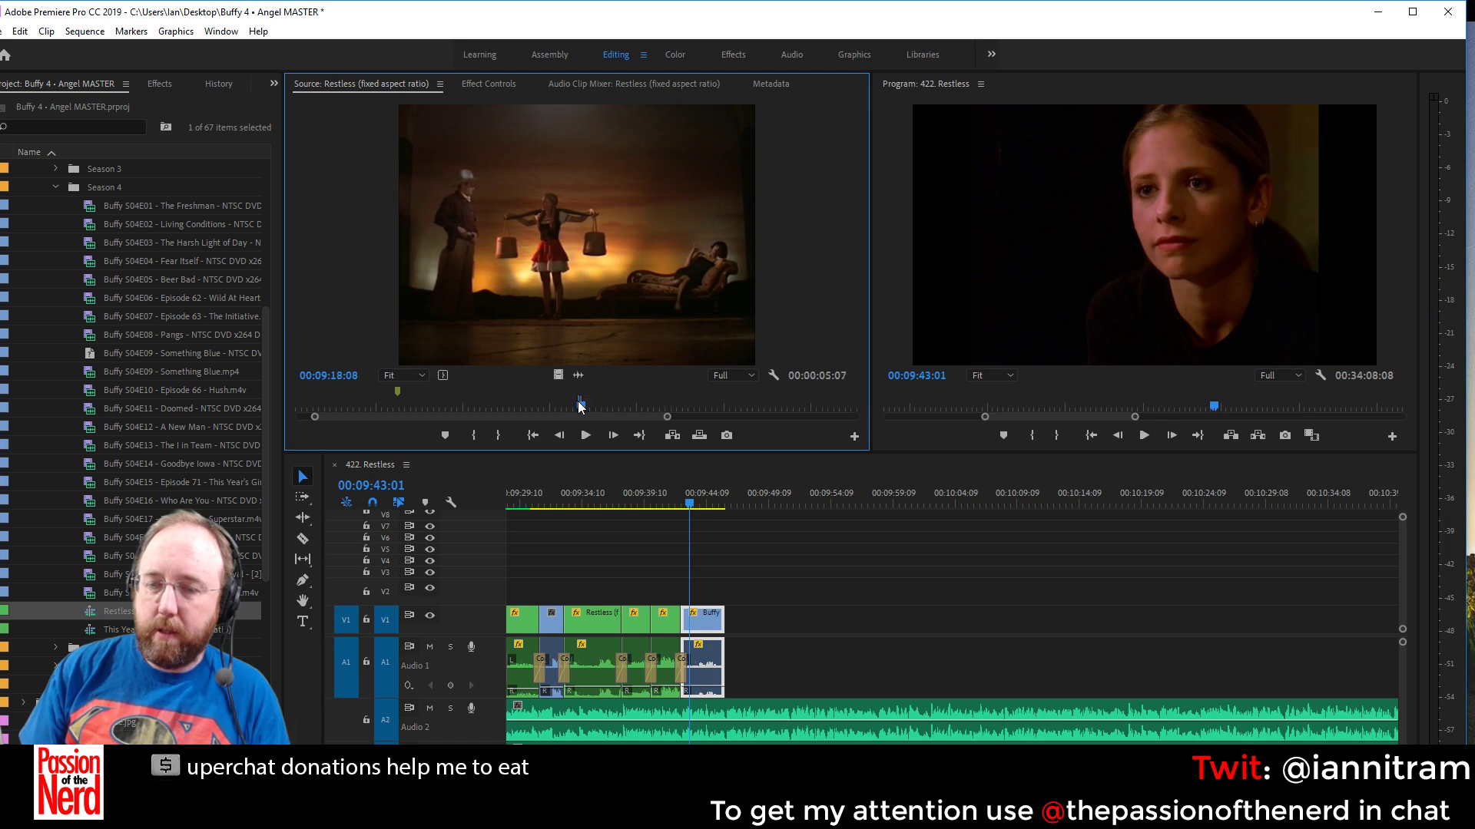
Play the sequence past The Gift clip and split the narration on Audio 2 at 00:09:53:01
left_click(725, 567)
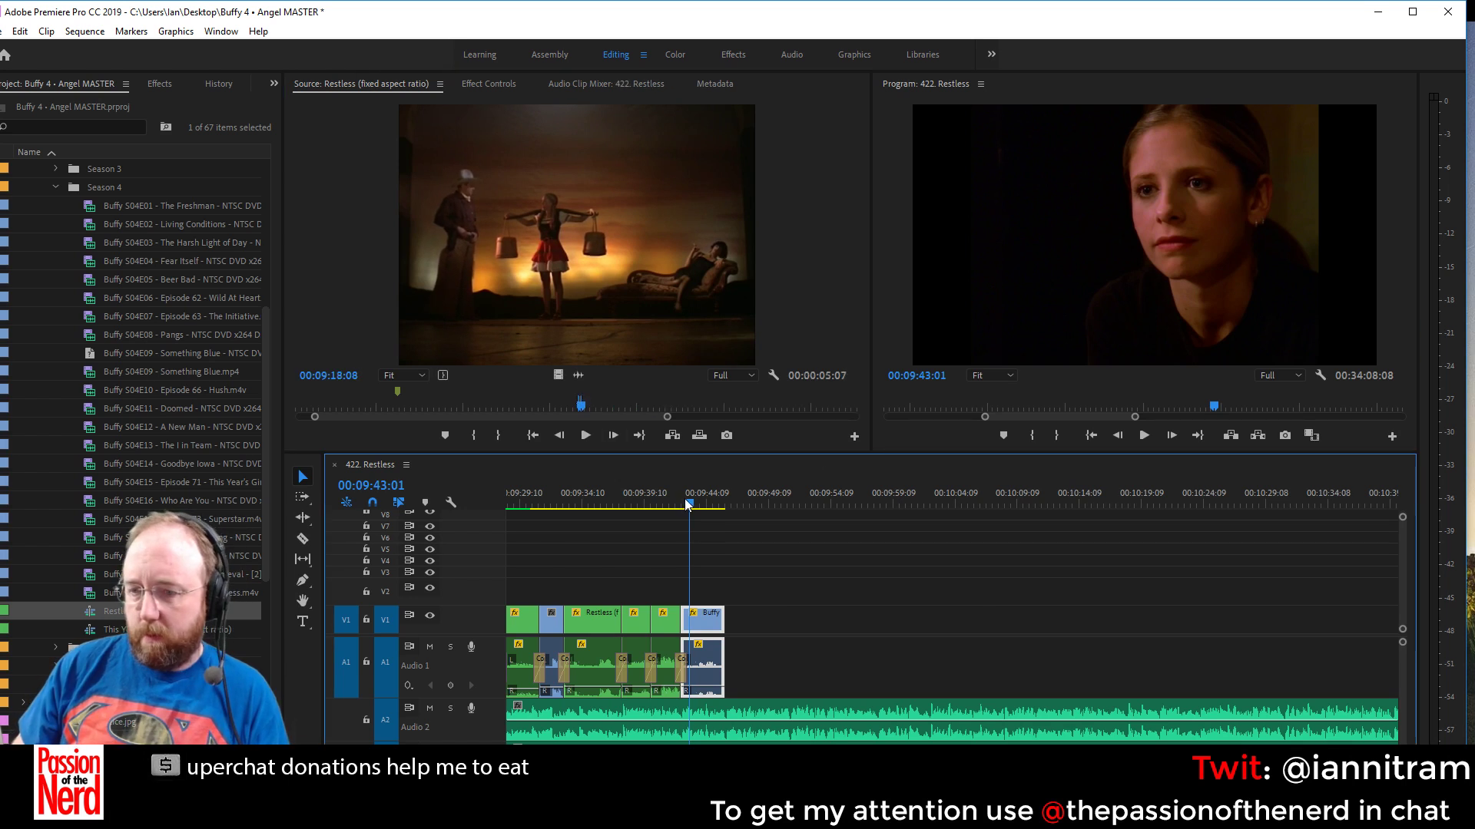
key("space")
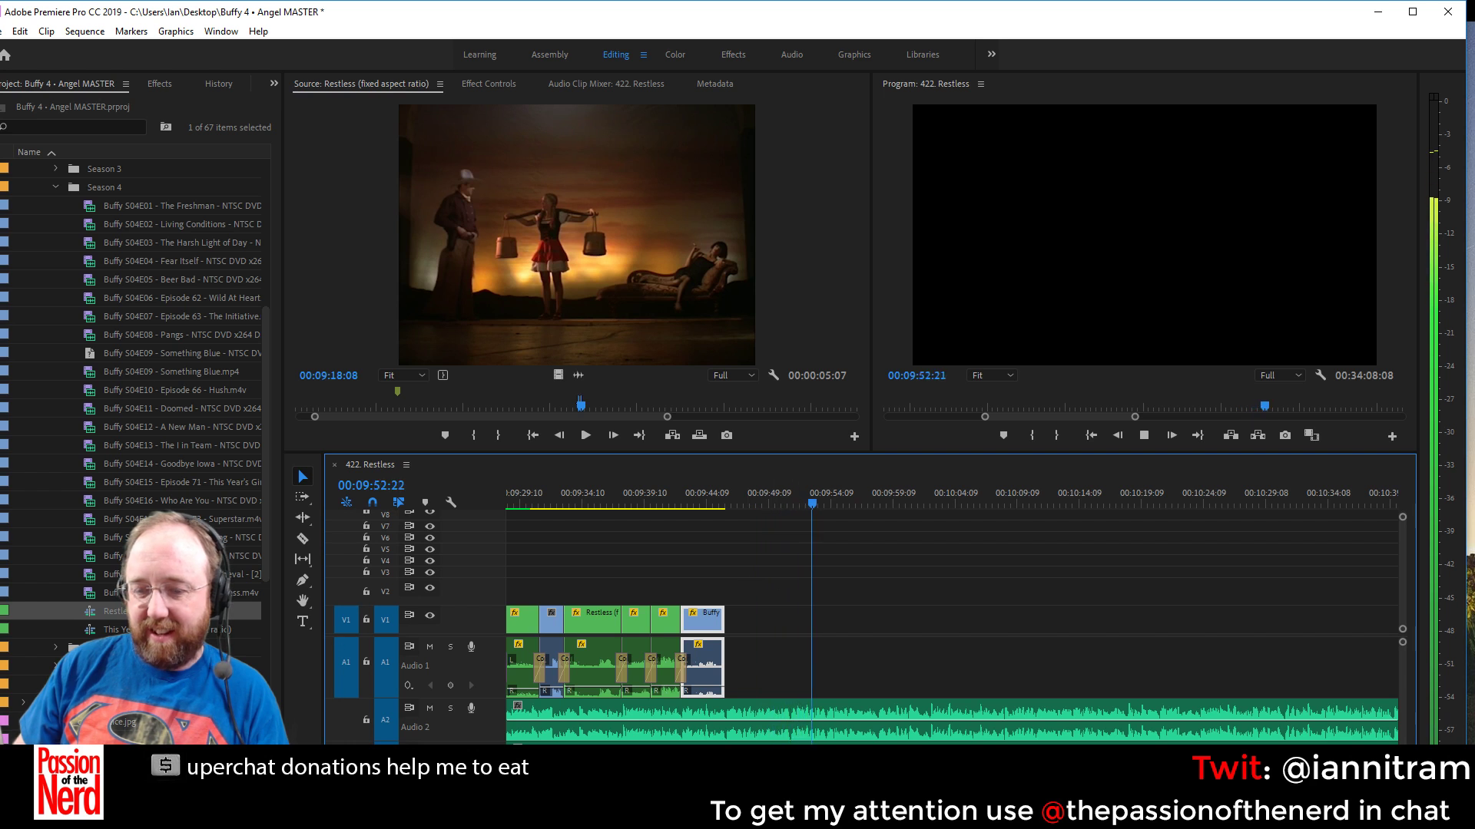
key("space")
key("=")
key("=")
key("=")
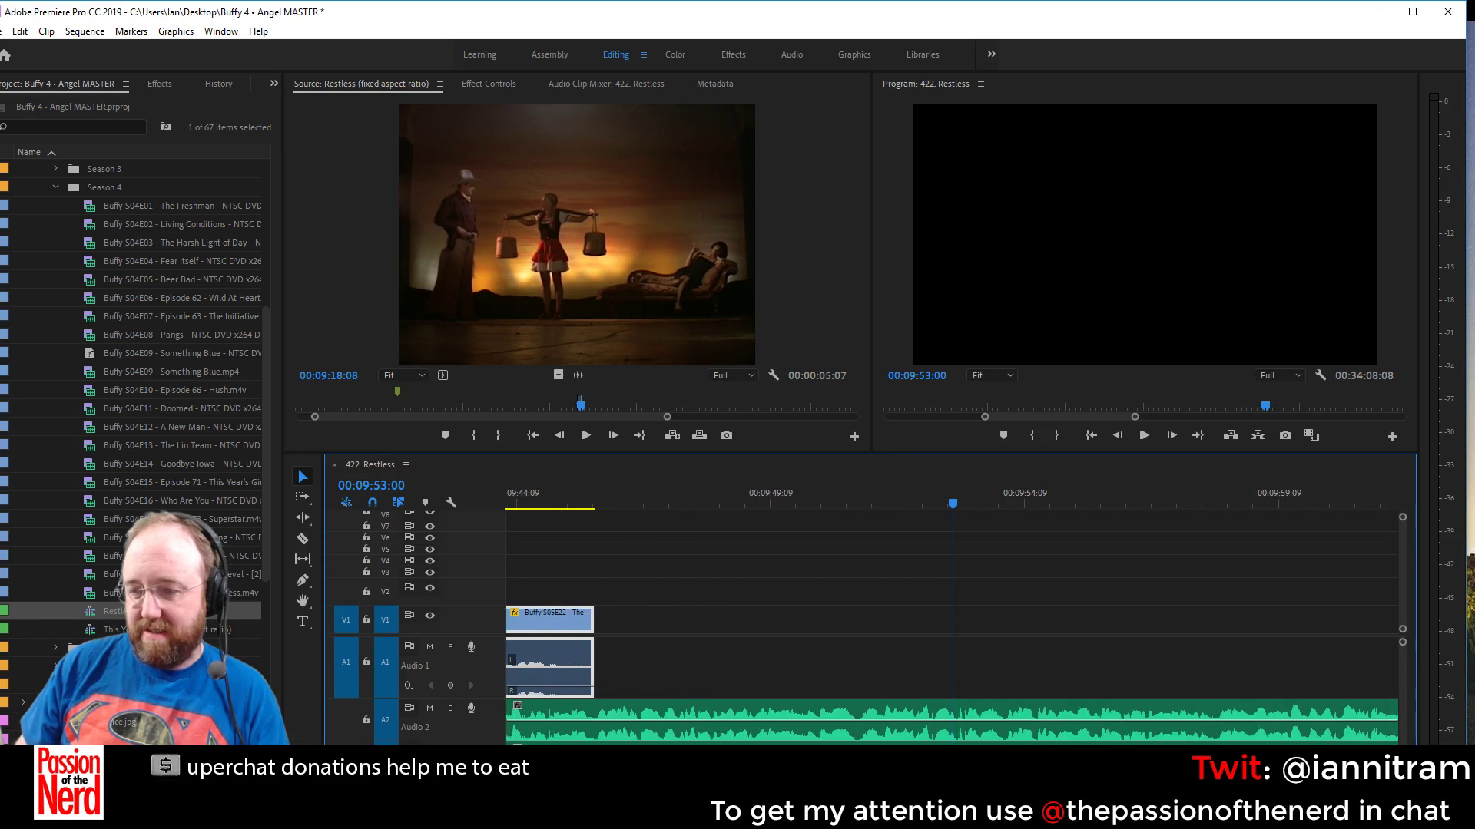
key("Right")
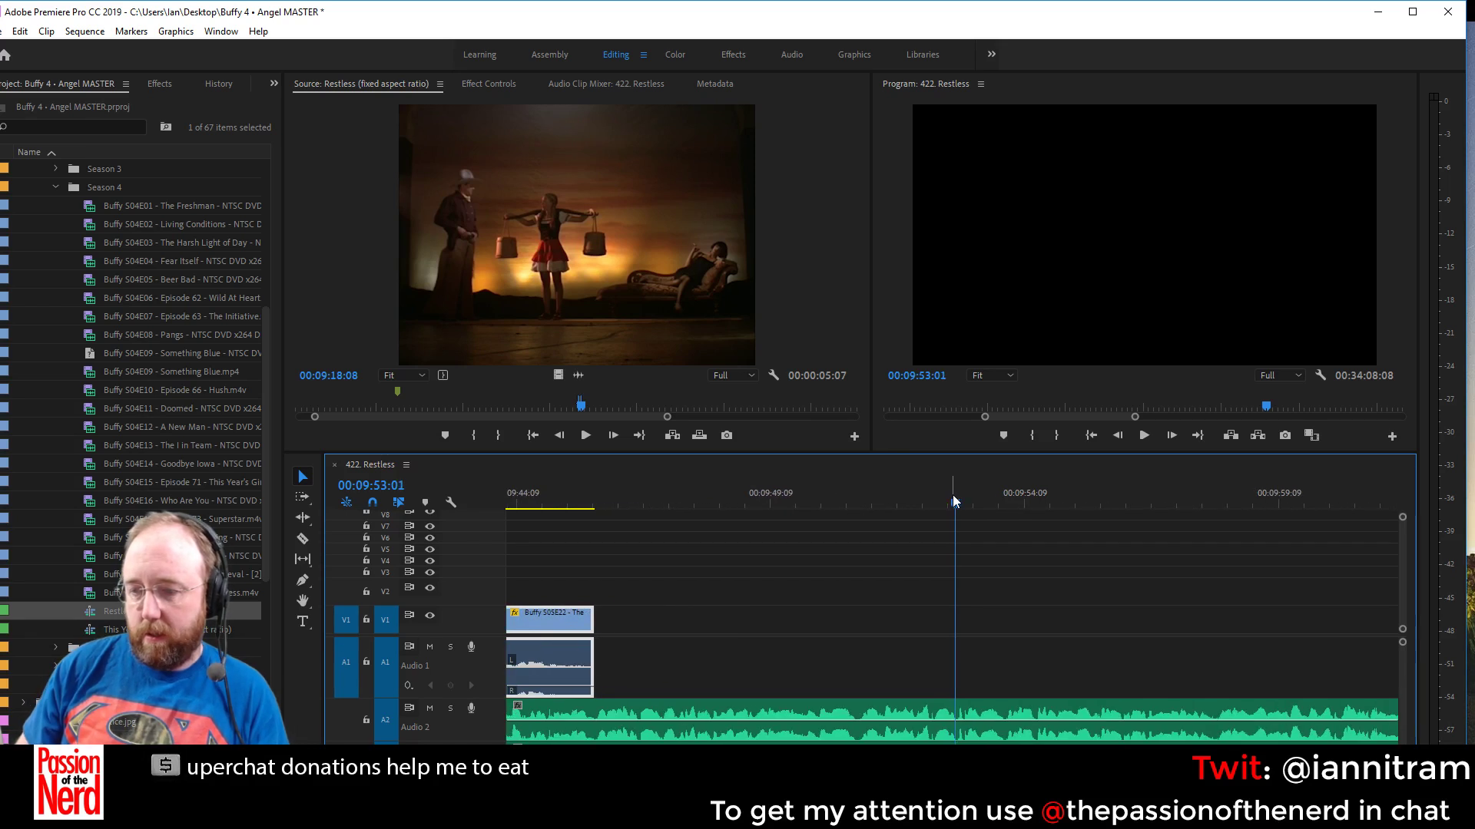
left_click(303, 538)
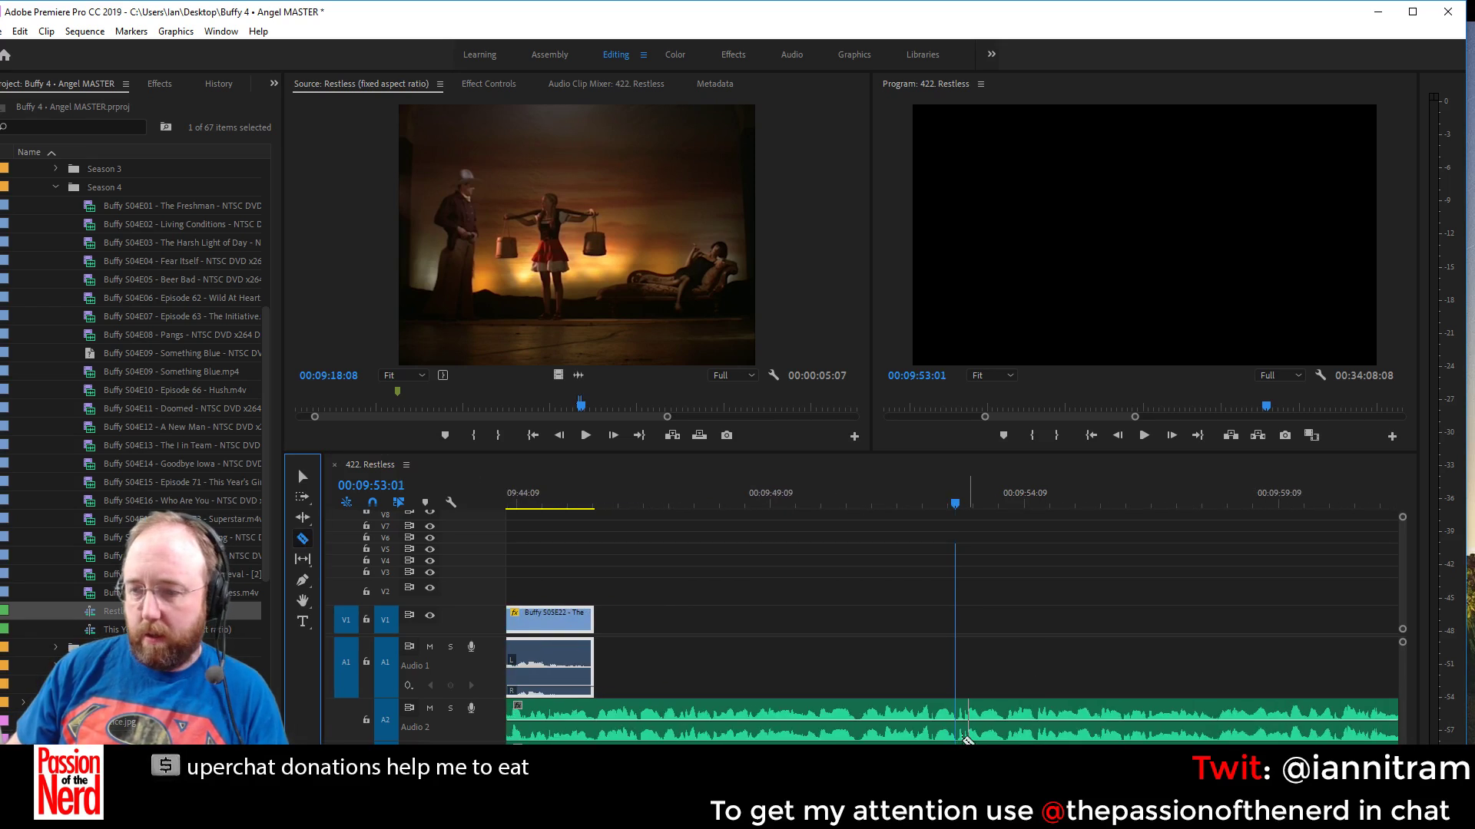
left_click(963, 714)
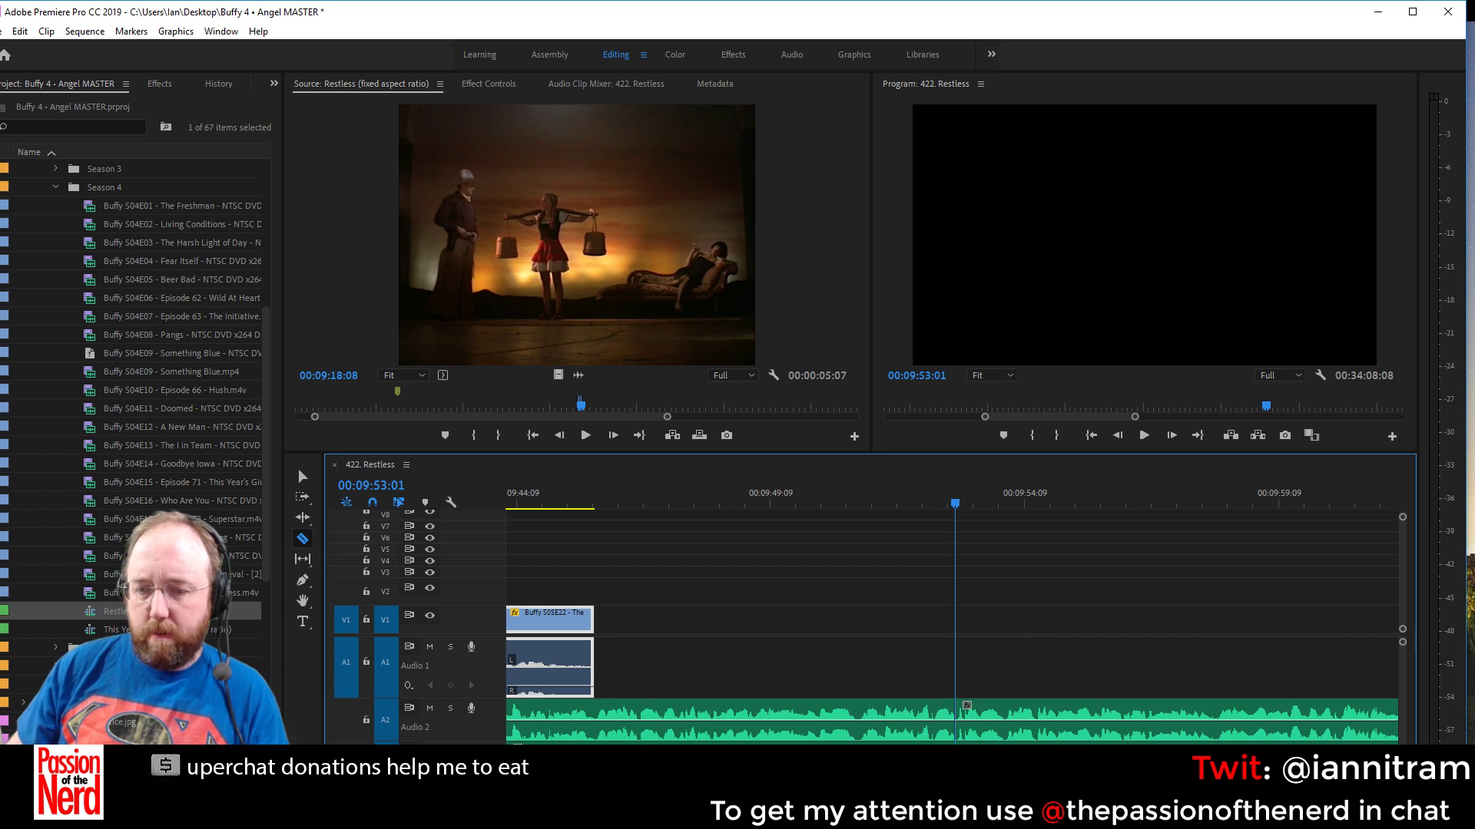
Select everything after the narration cut and move it about 23 seconds forward to open a gap
key("minus")
scroll(580, 592, "down", 5)
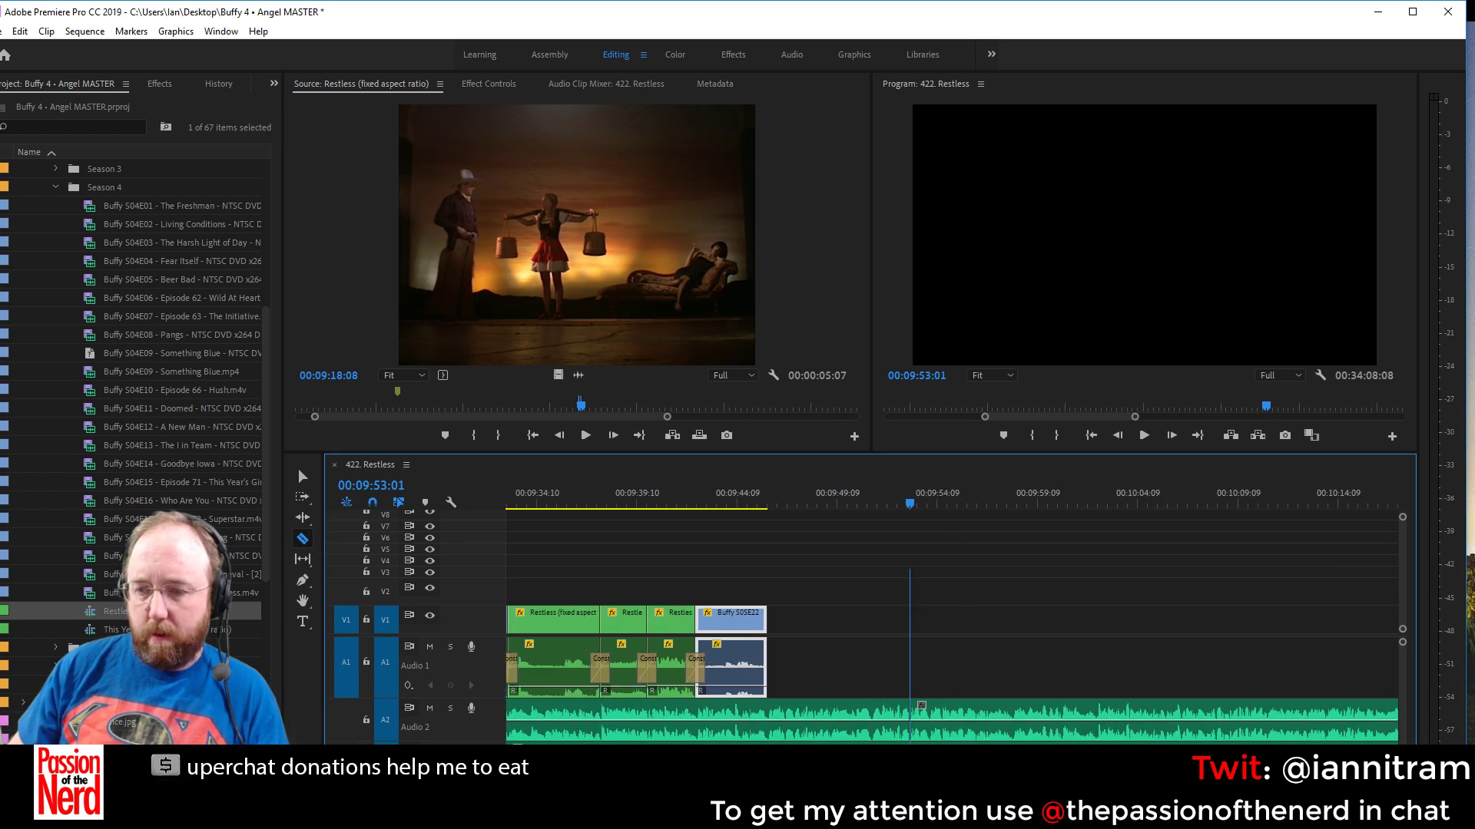
left_click(303, 497)
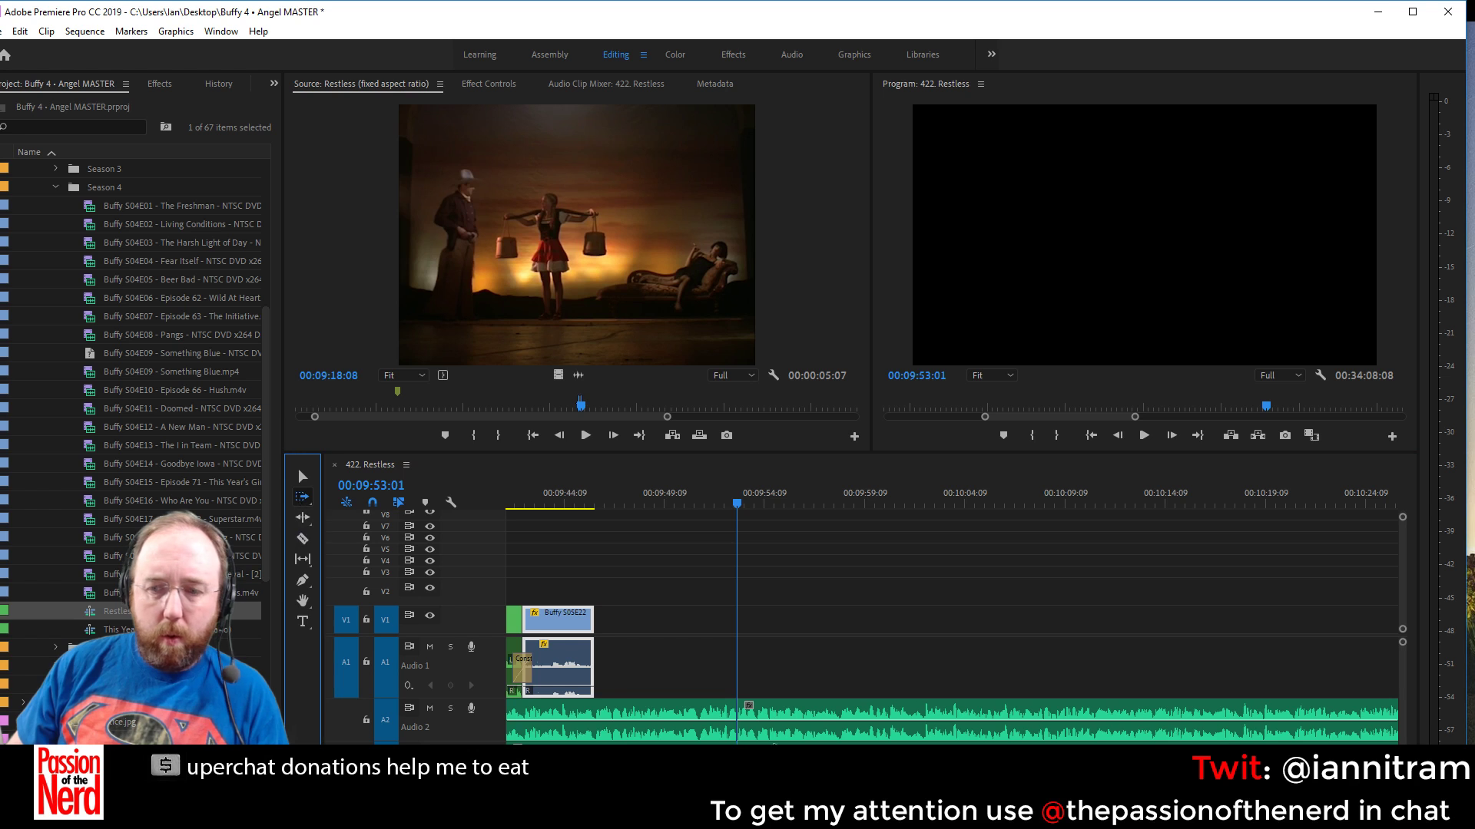
left_click(805, 716)
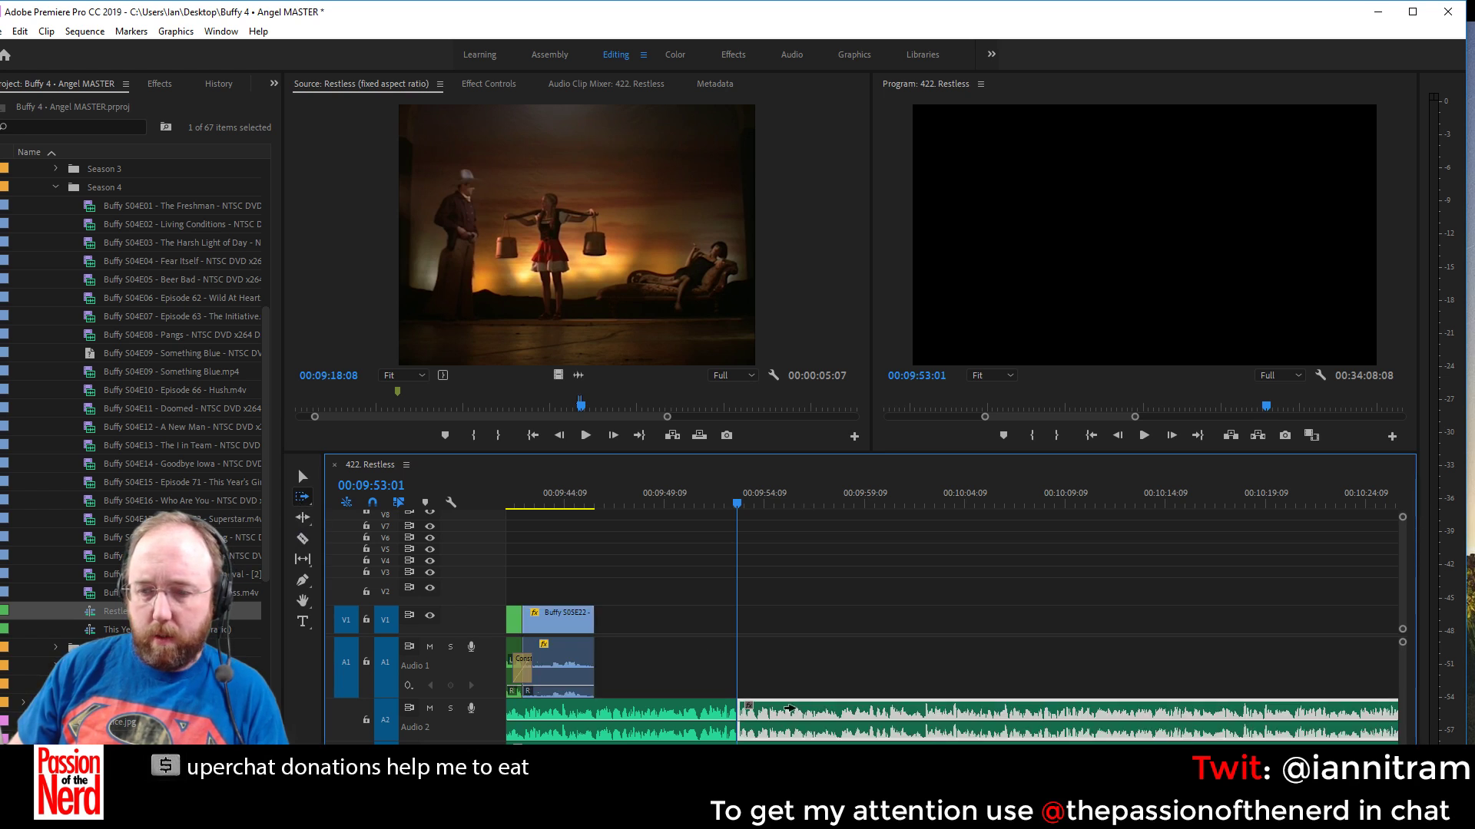
left_click(303, 476)
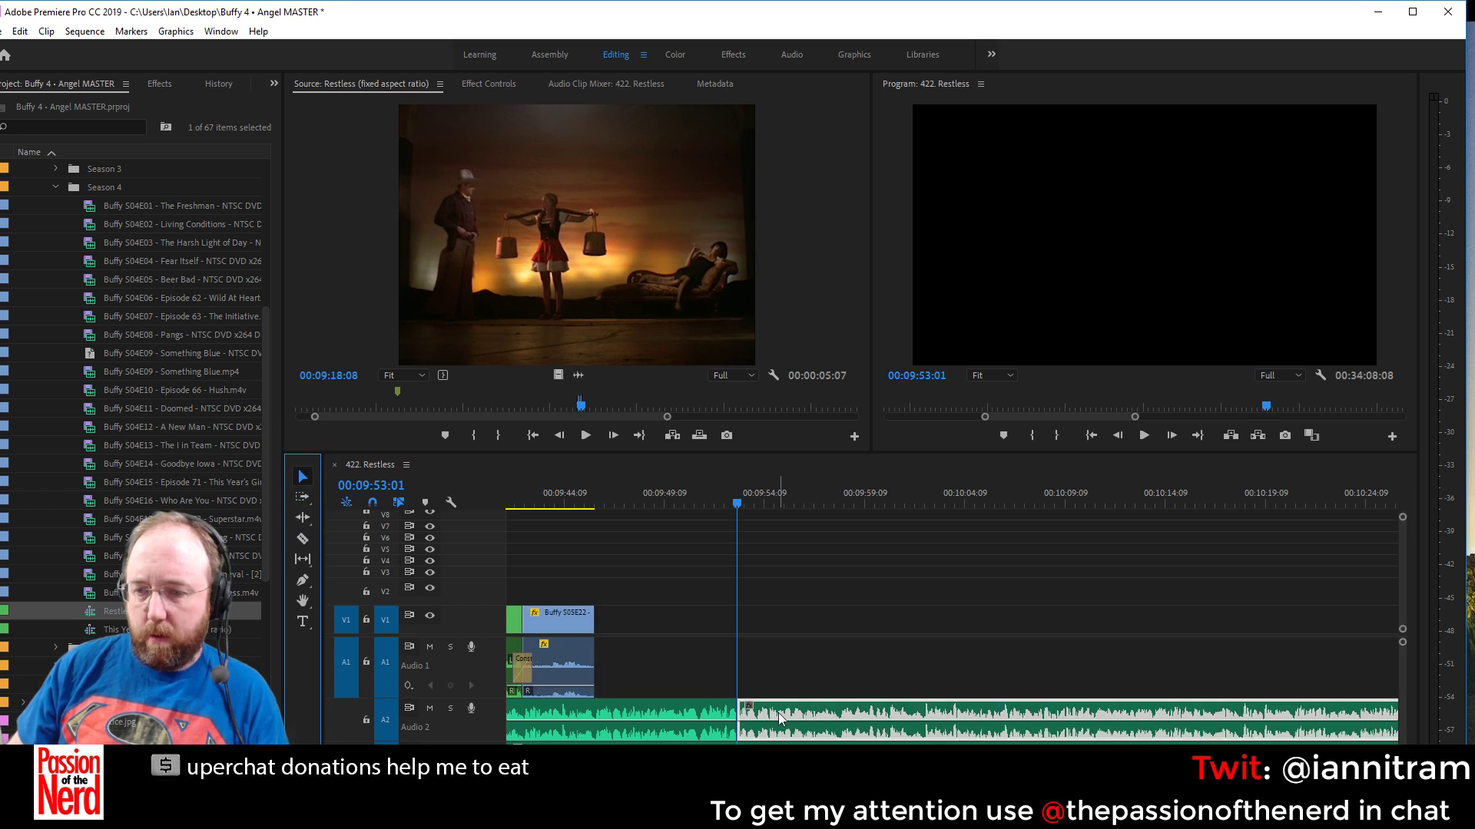
left_click_drag(777, 712, 1233, 716)
Place the marked Restless (fixed aspect ratio) clip on V1 and A1 at 00:09:53:01 and set it to frame size
left_click_drag(579, 261, 739, 618)
right_click(799, 638)
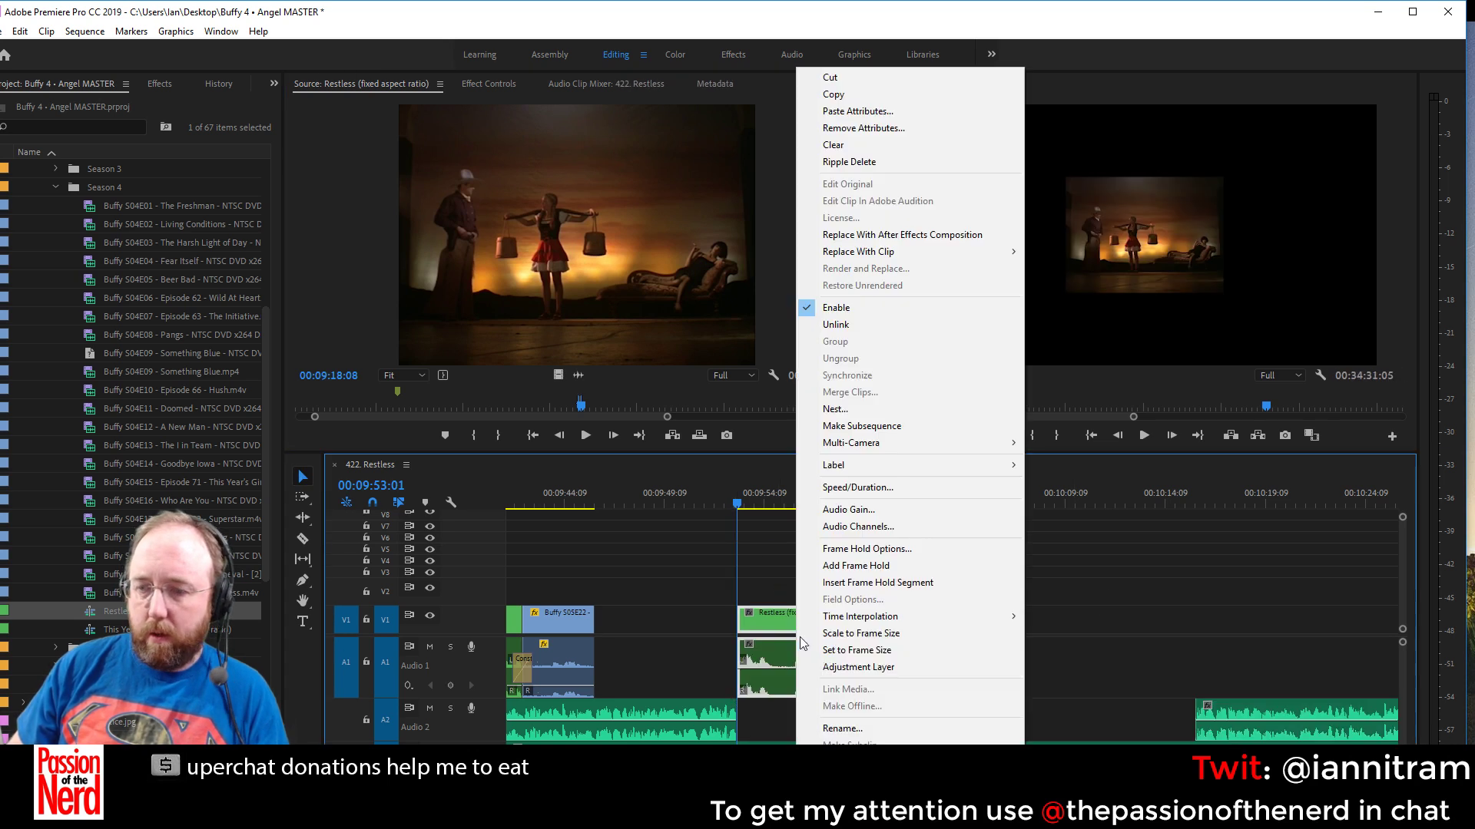
left_click(876, 651)
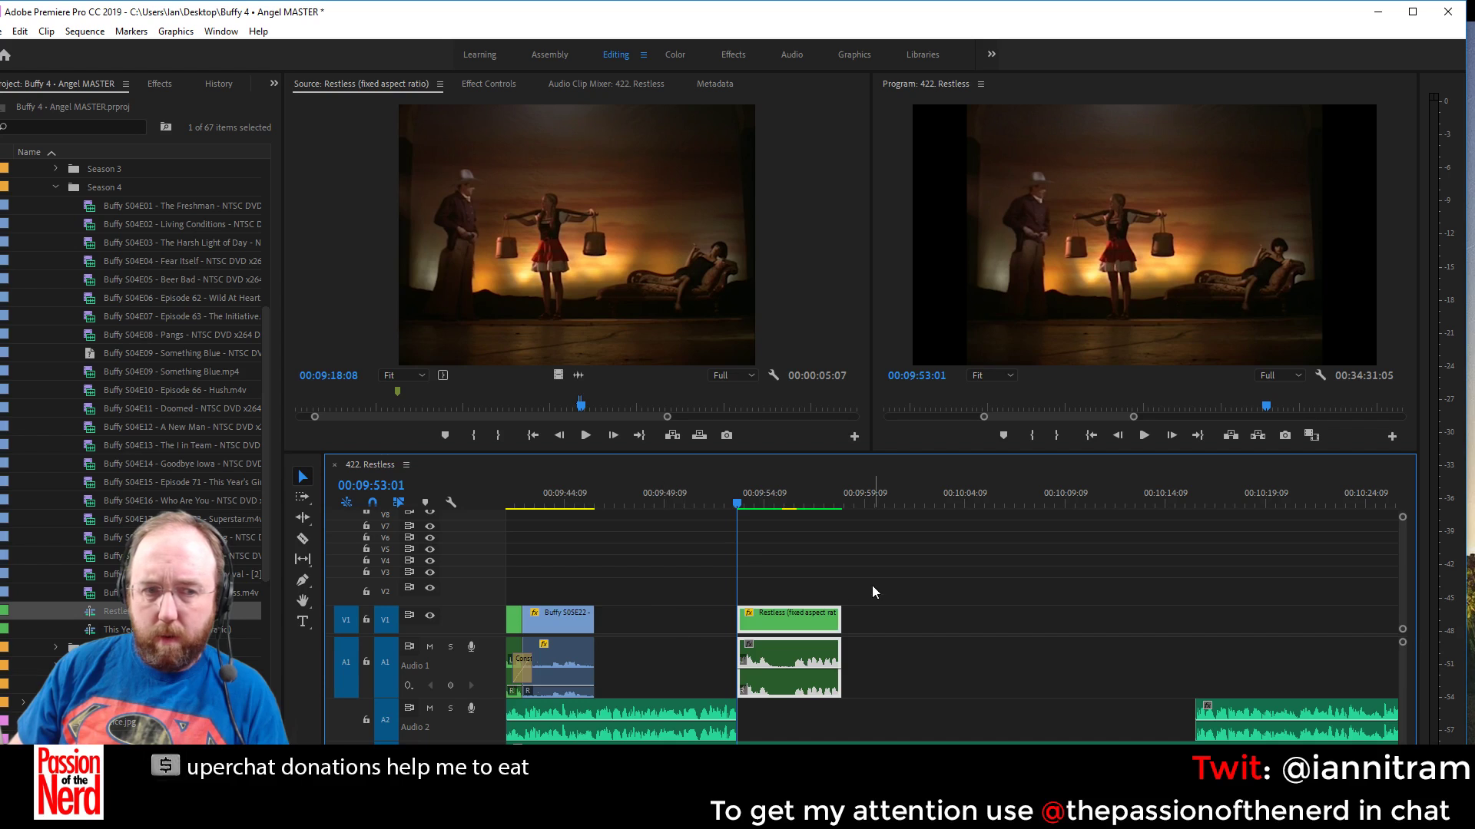
Extend the start of the newly placed Restless clip back to the end of The Gift clip
left_click_drag(741, 612, 415, 628)
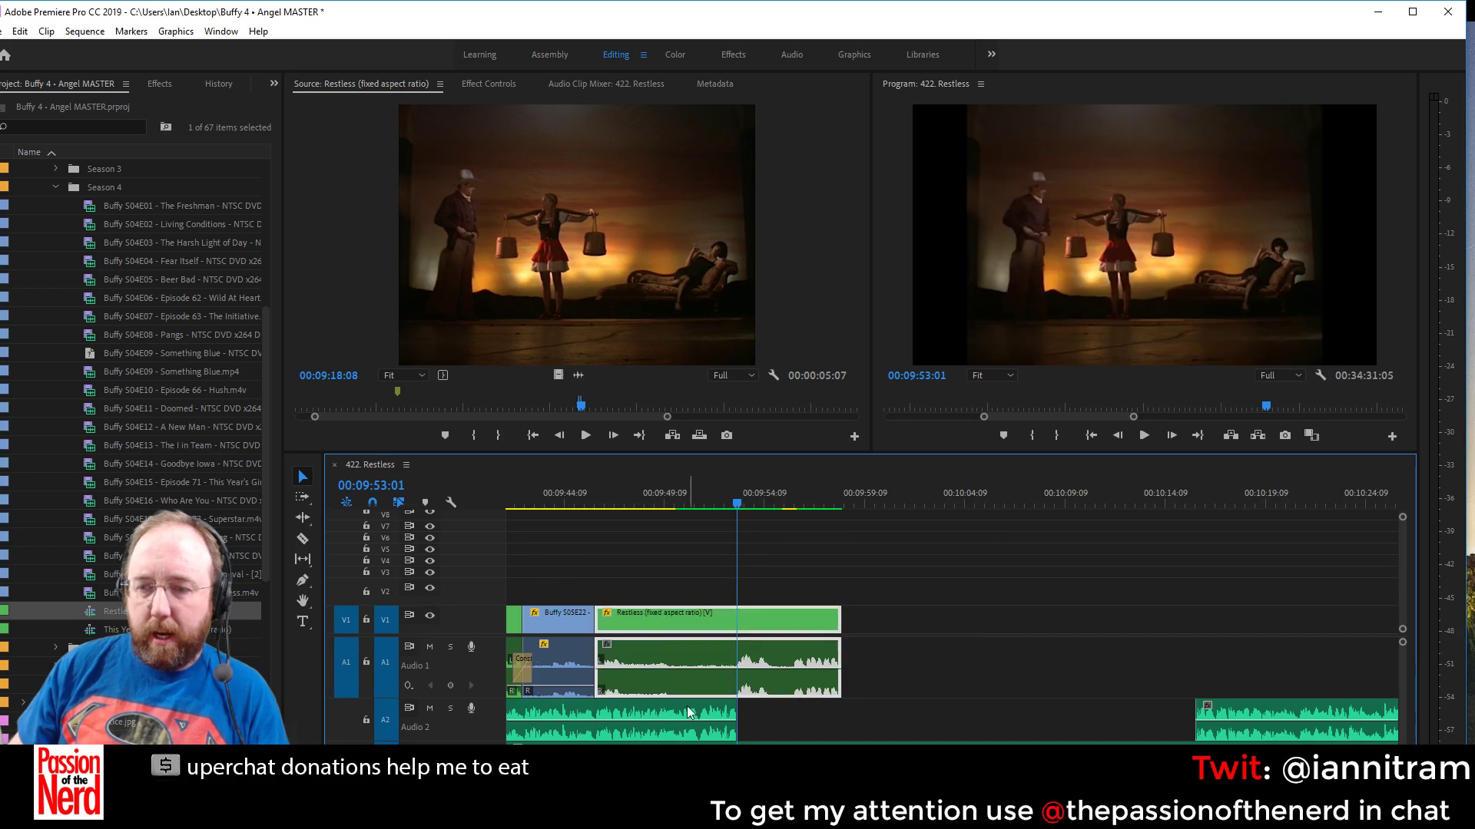
Split the last Restless clip at 00:09:53:01 and copy the second part's audio onto Audio 2 directly below it
left_click(303, 538)
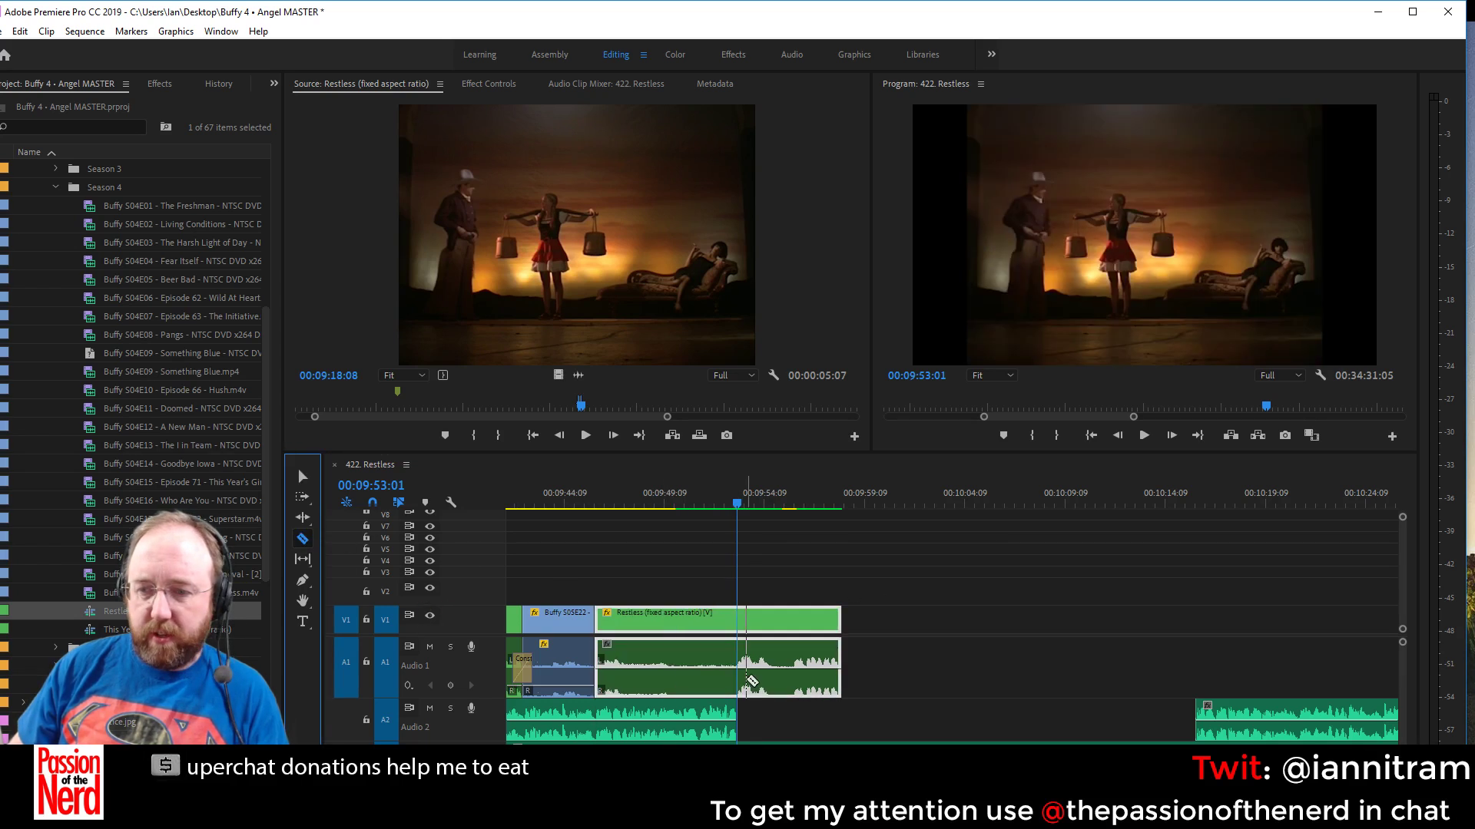
left_click(738, 649)
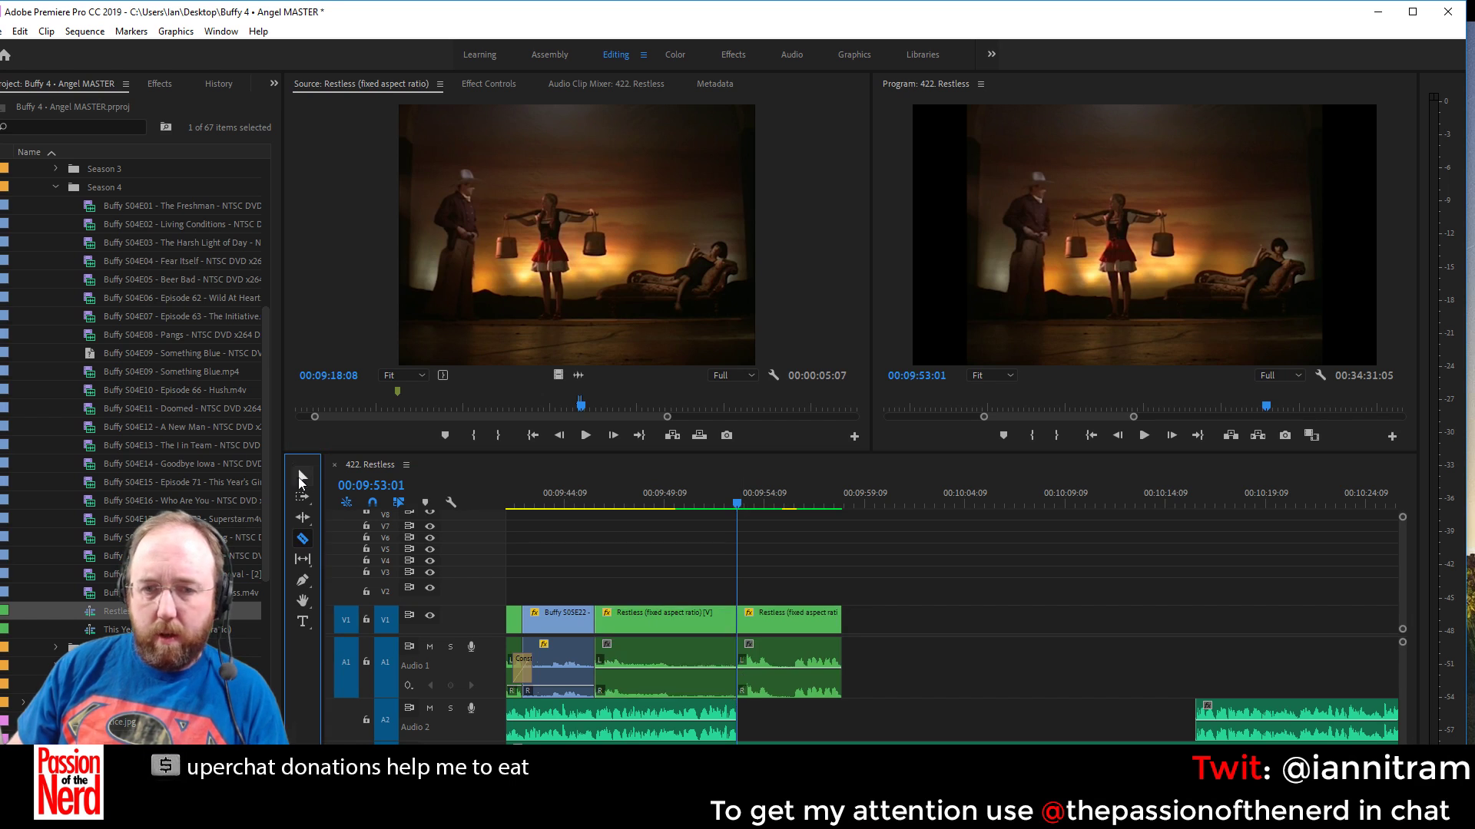
left_click(302, 477)
left_click_drag(789, 683, 788, 720)
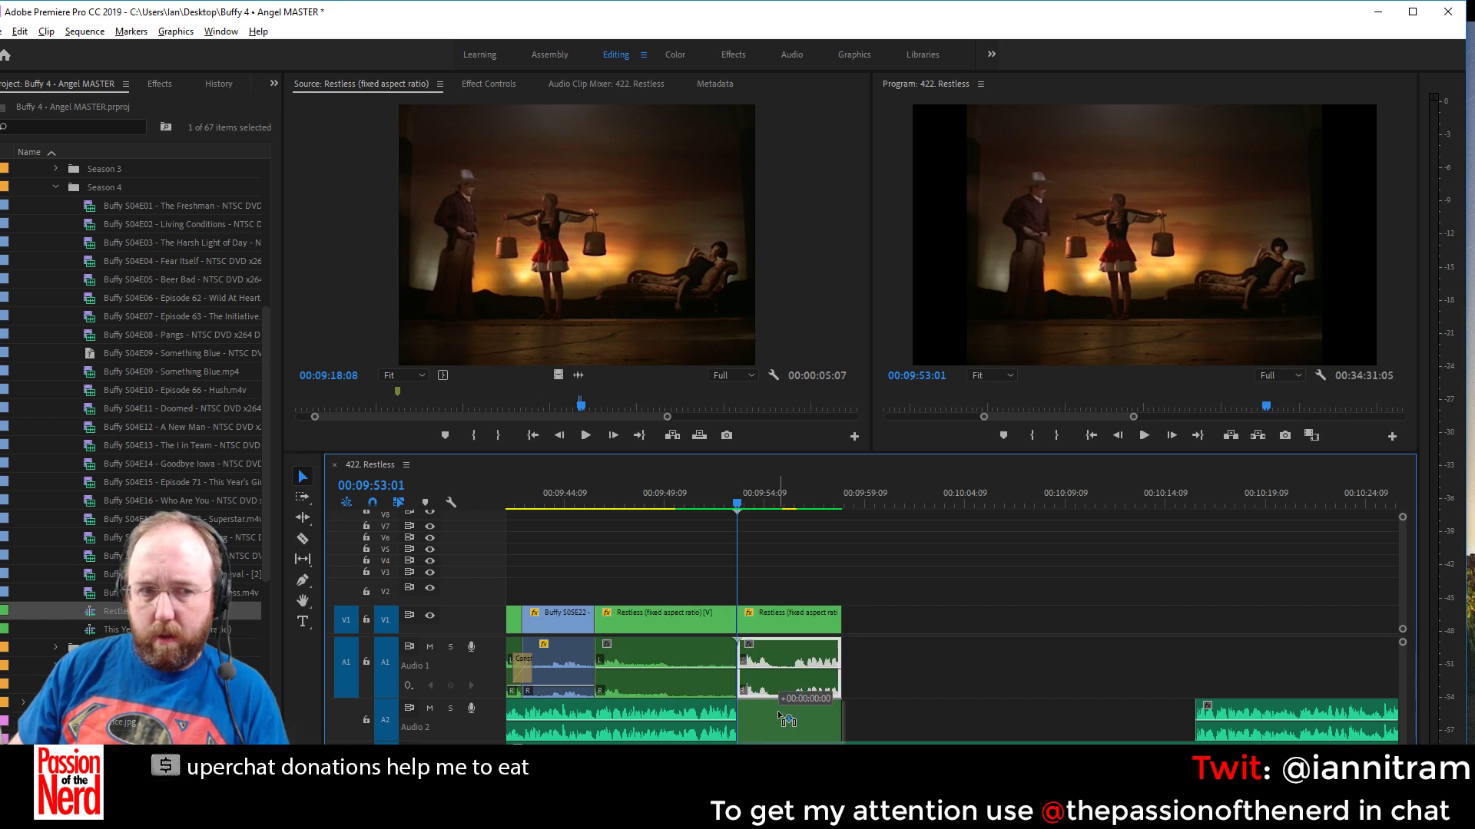
Apply the default transitions at the 00:09:53:01 cut between the two Restless clips, keeping the audio crossfade but deleting the video dissolve
right_click(733, 683)
left_click(782, 783)
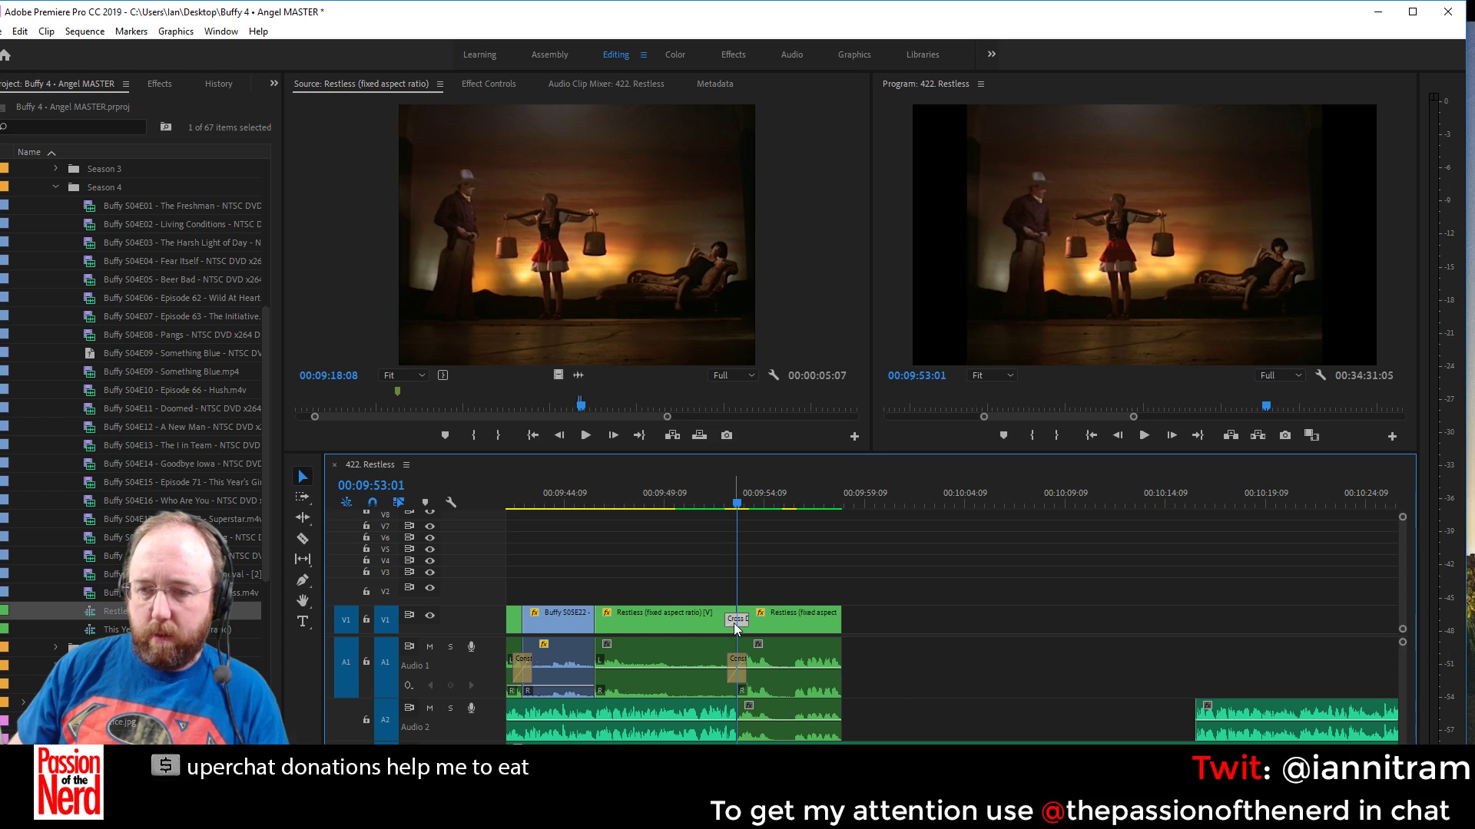
left_click(734, 620)
key("Delete")
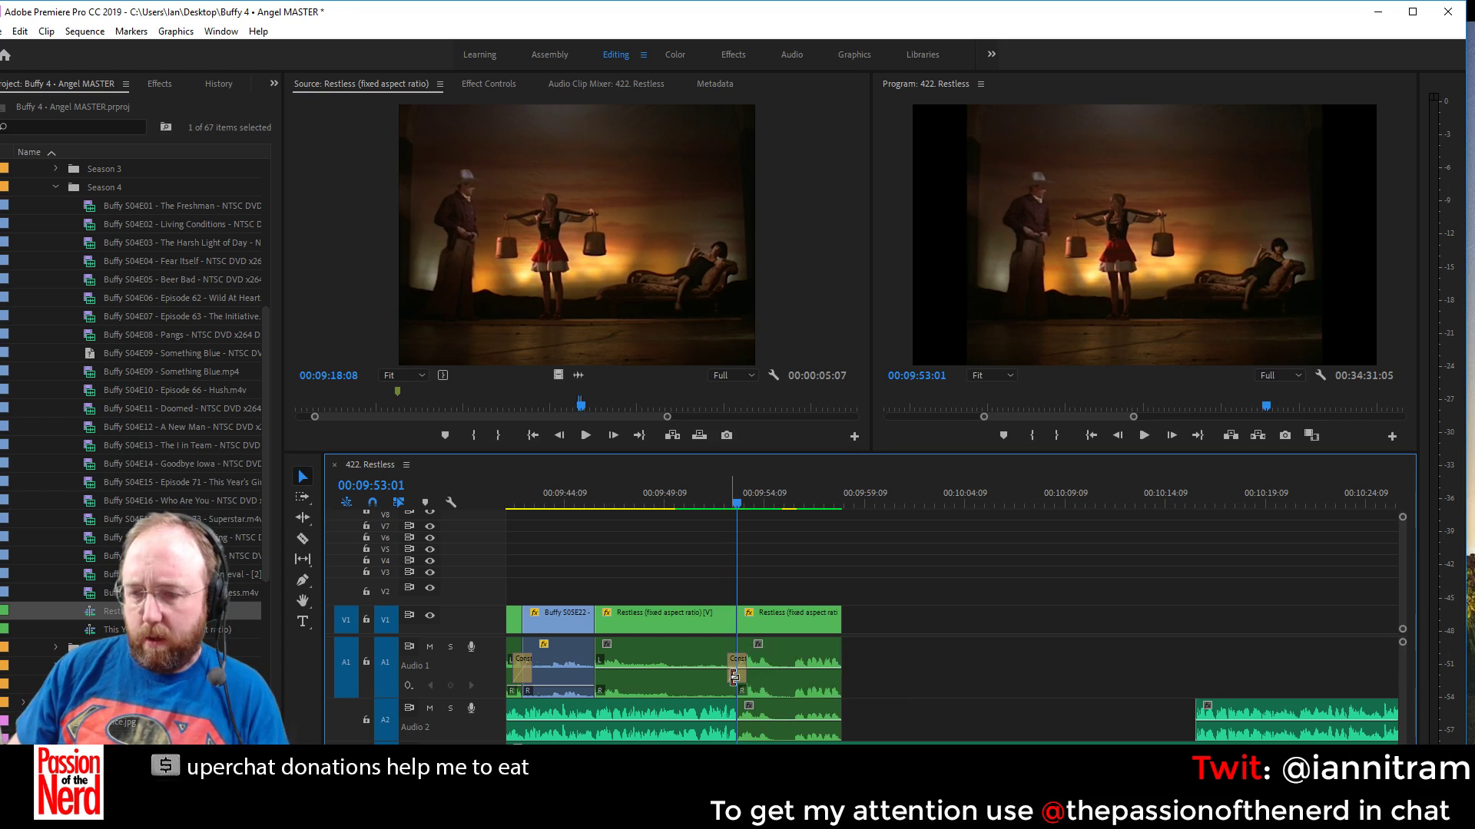
Shorten the Constant Power crossfades at the 00:09:53:01 cut on Audio 1 and Audio 2, making the Audio 2 one very short
left_click_drag(734, 676, 741, 679)
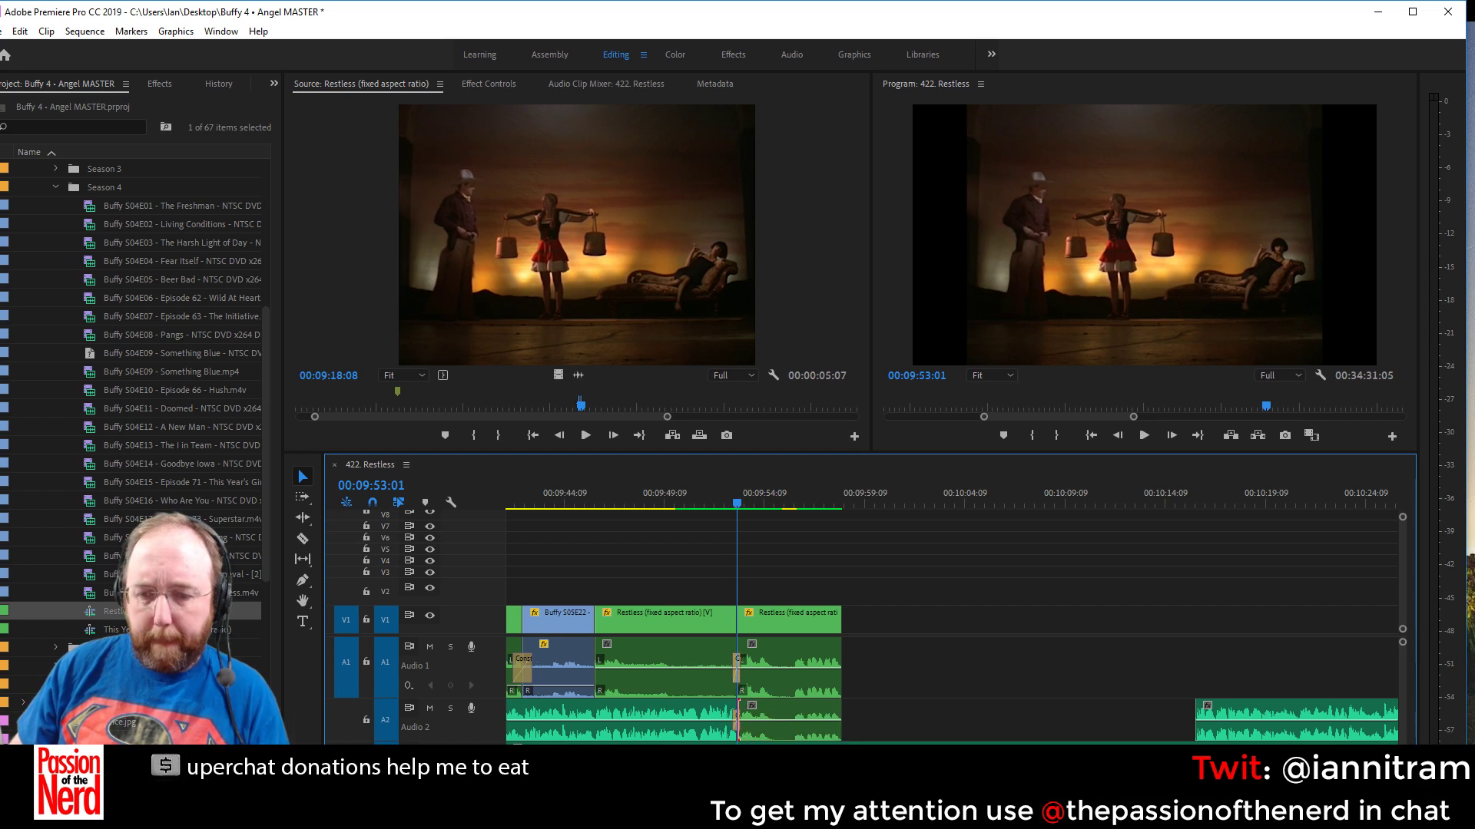
key("equal")
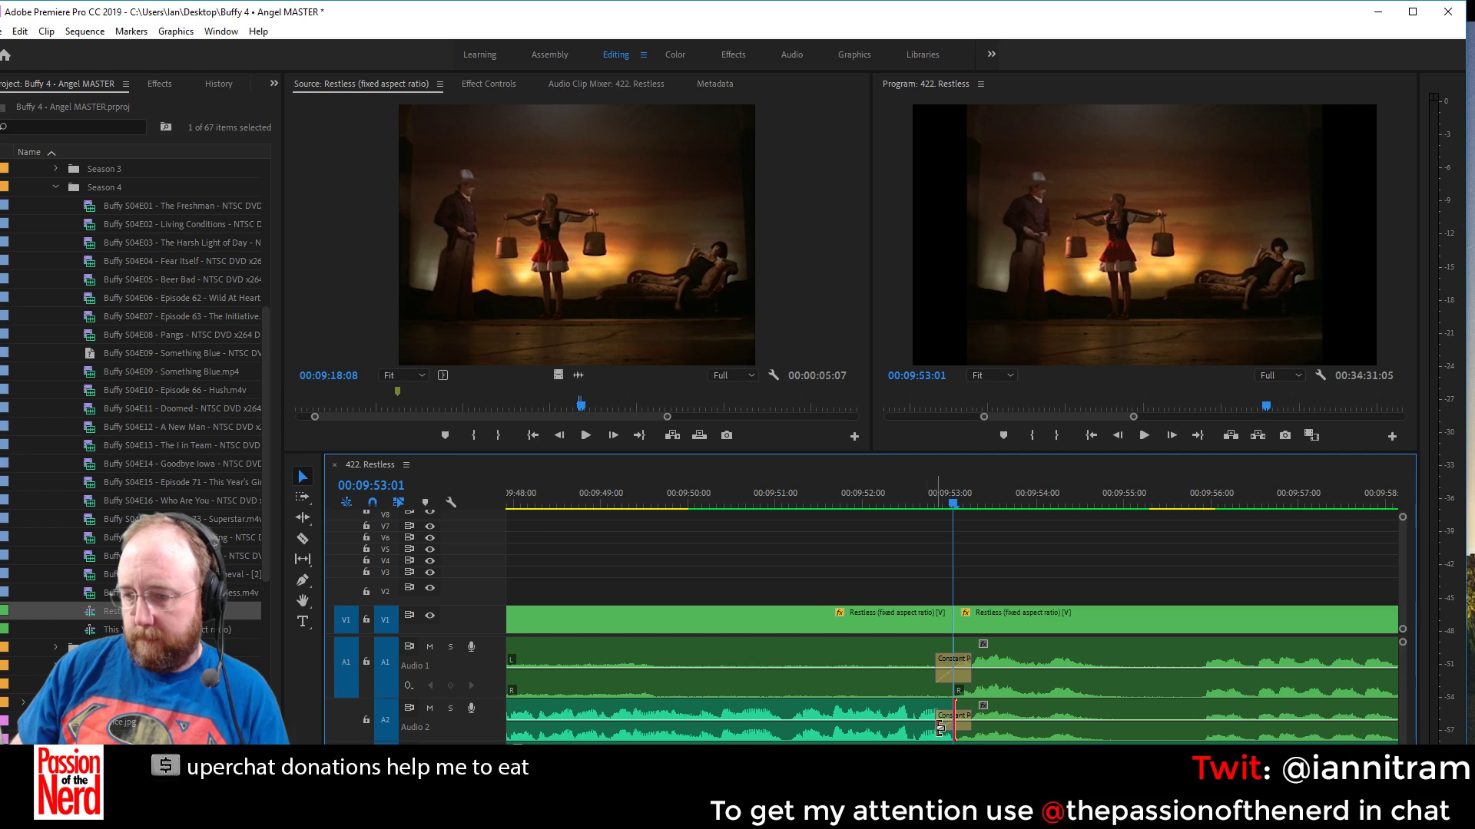
left_click_drag(940, 728, 953, 719)
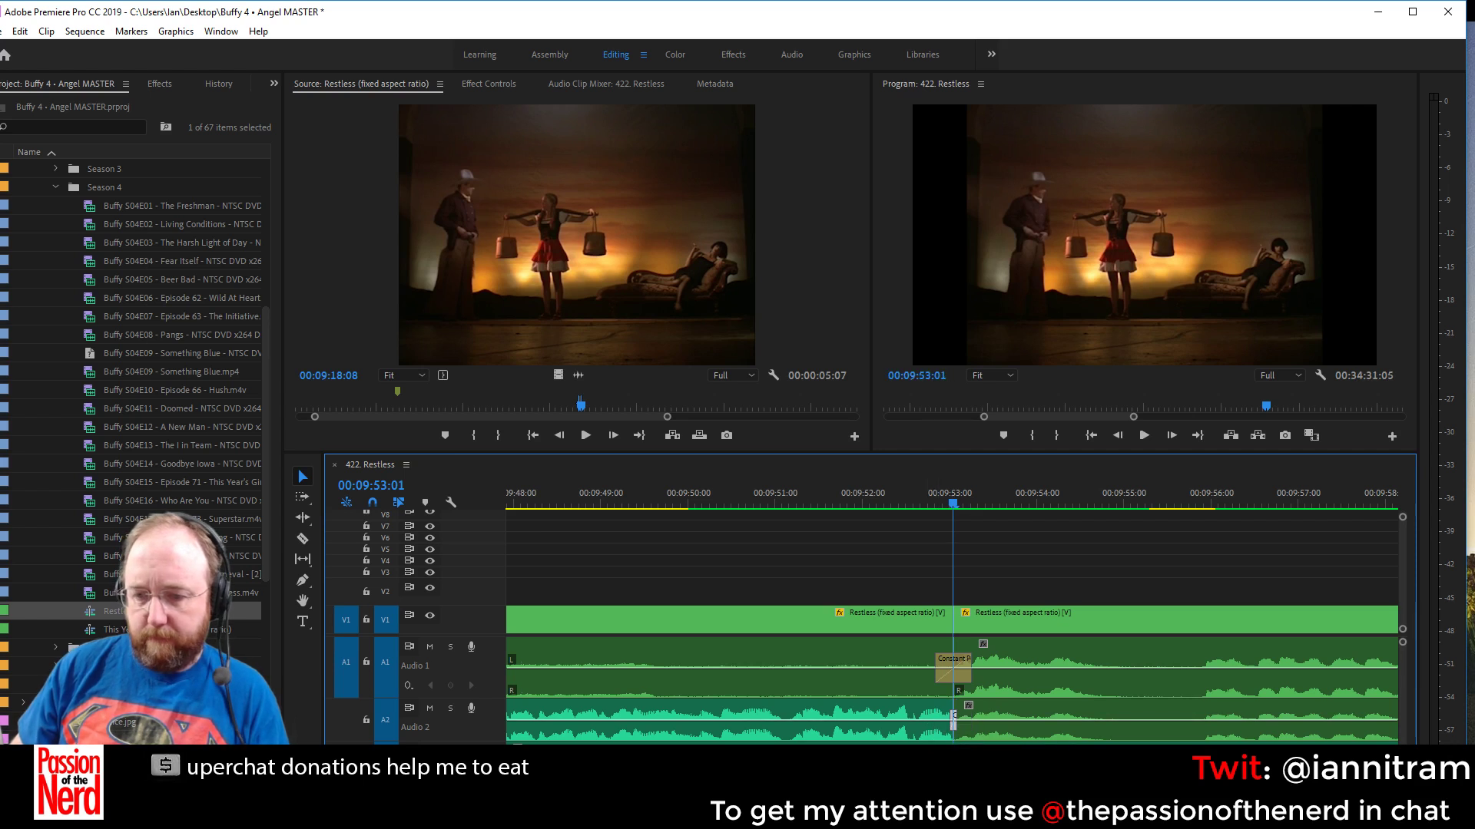
Close the empty gap before the following narration on Audio 2 and save the project
key("minus")
key("minus")
key("minus")
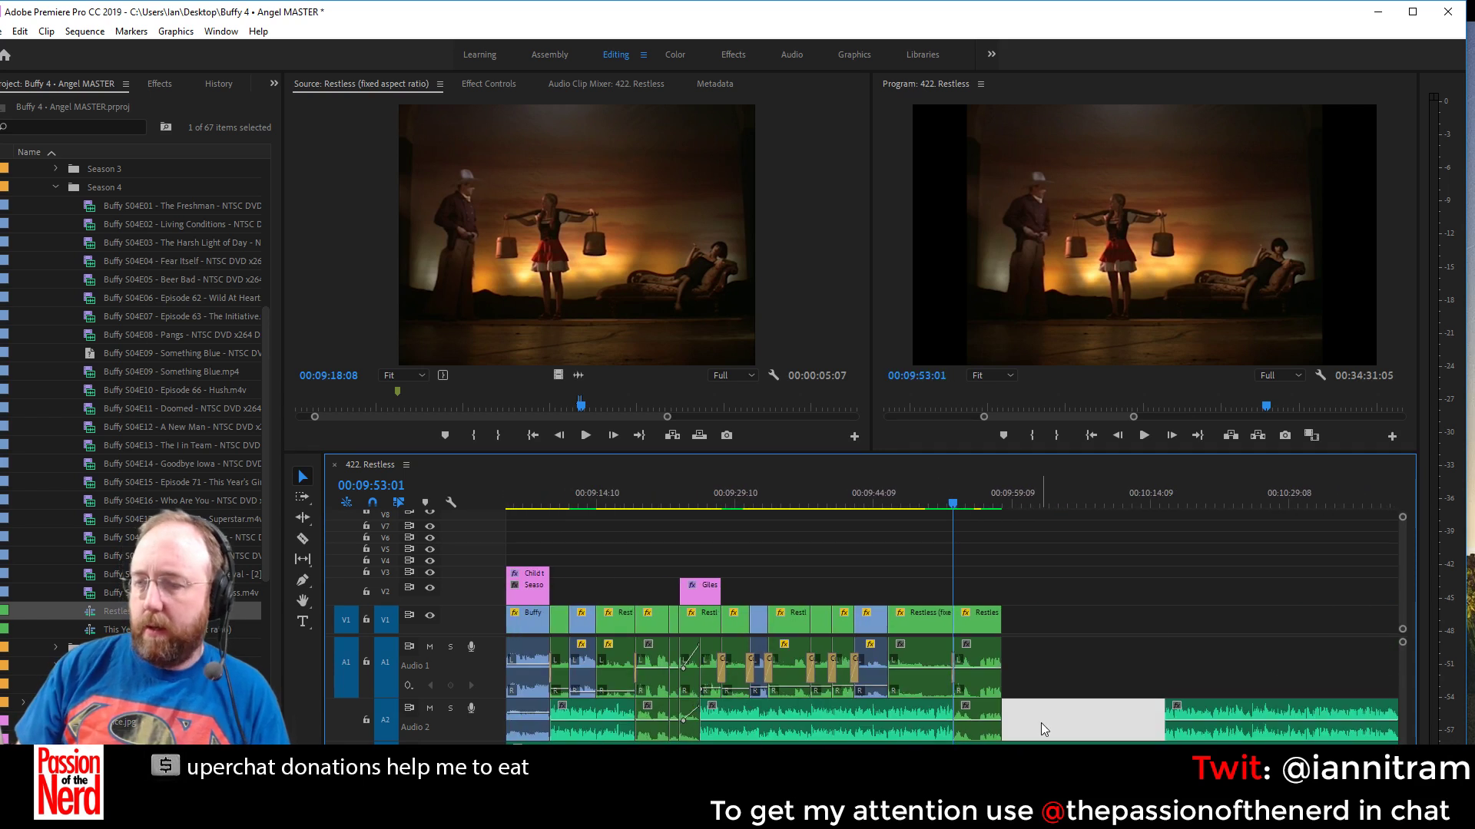
key("ctrl+s")
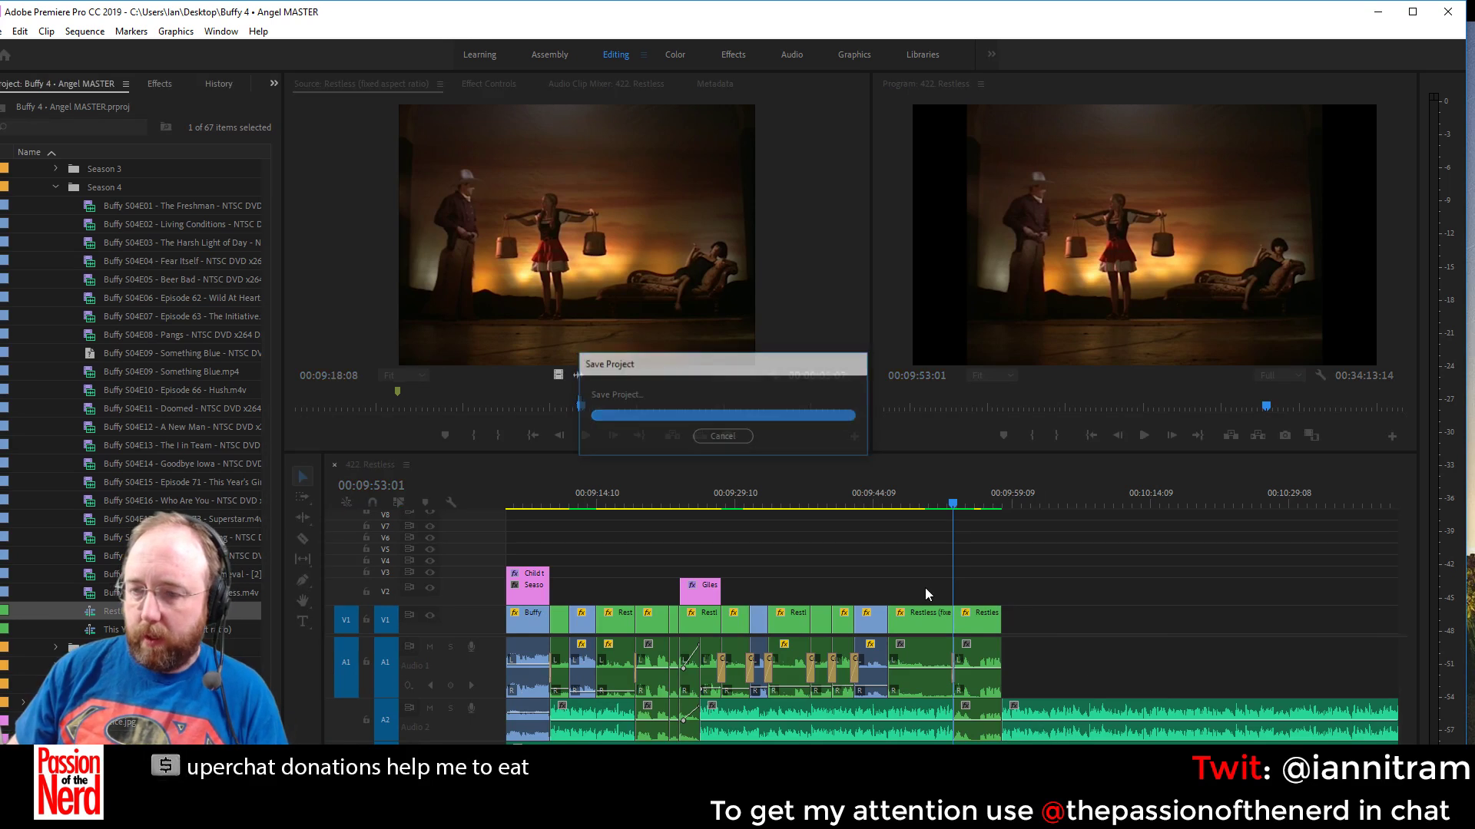
Play through The Gift clip and lower the audio level of the Restless clip after it to about -9 dB
left_click(858, 492)
key("space")
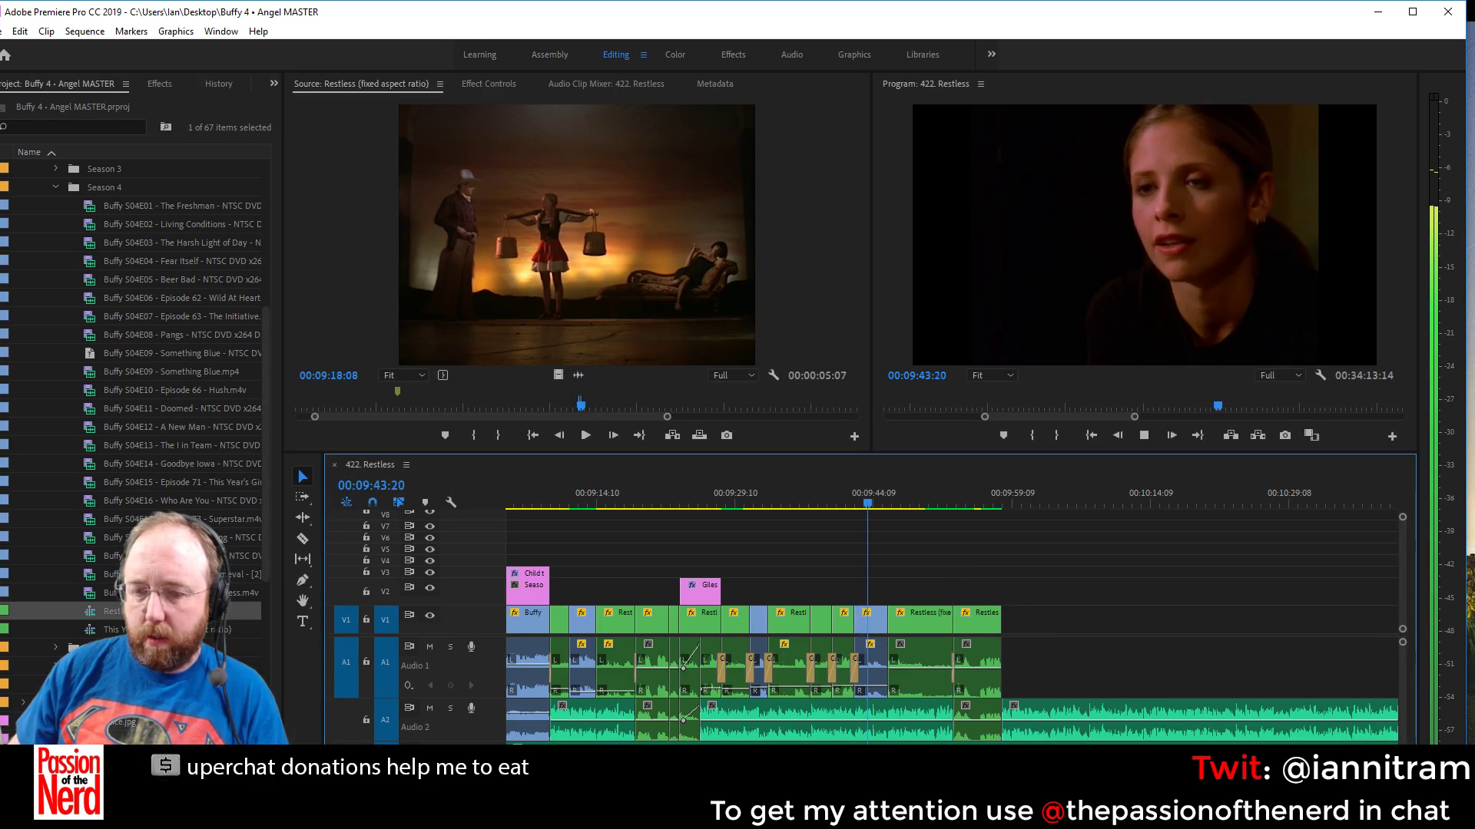
key("equal")
key("equal")
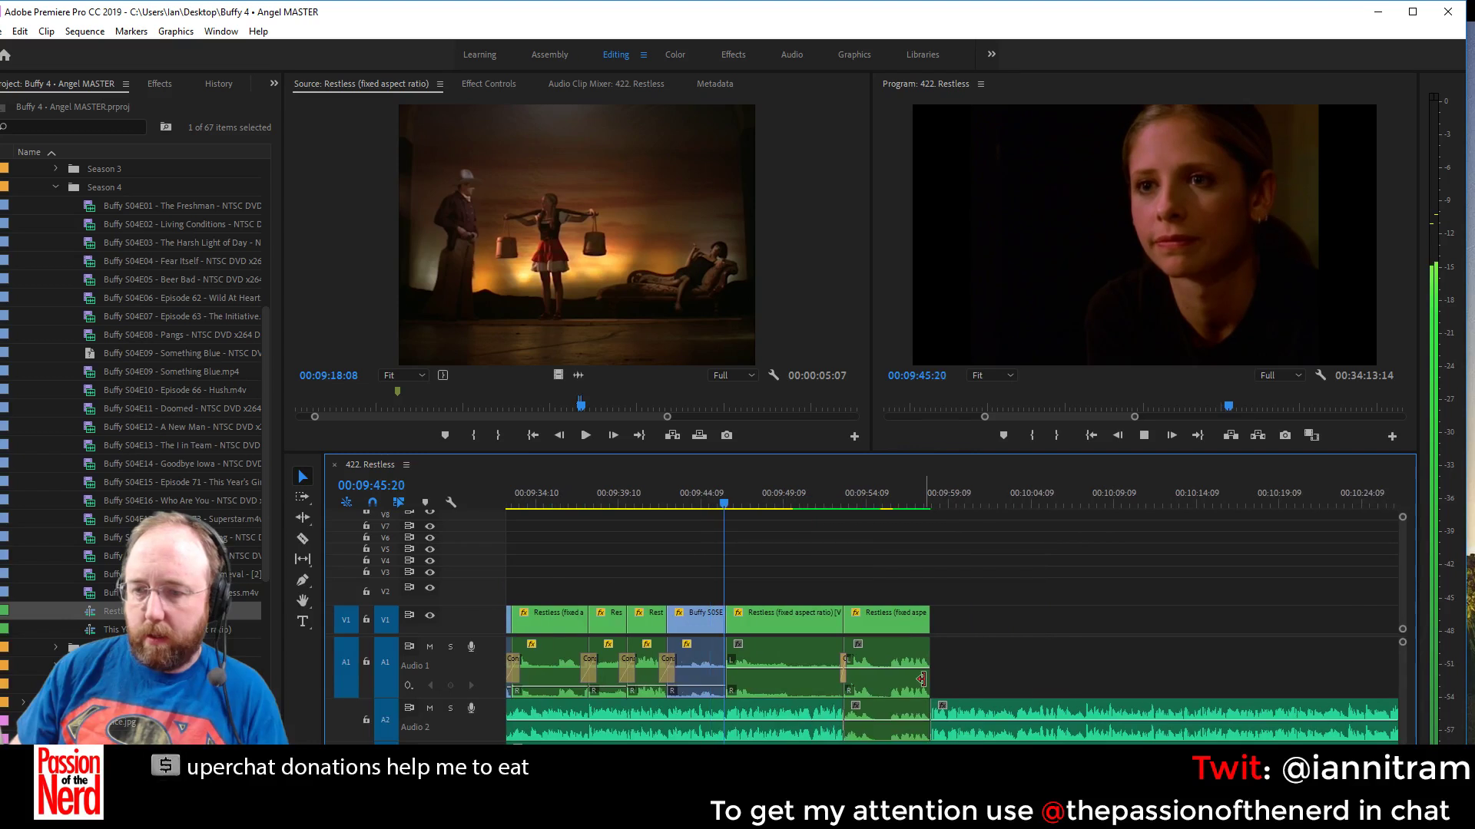
key("space")
left_click(758, 676)
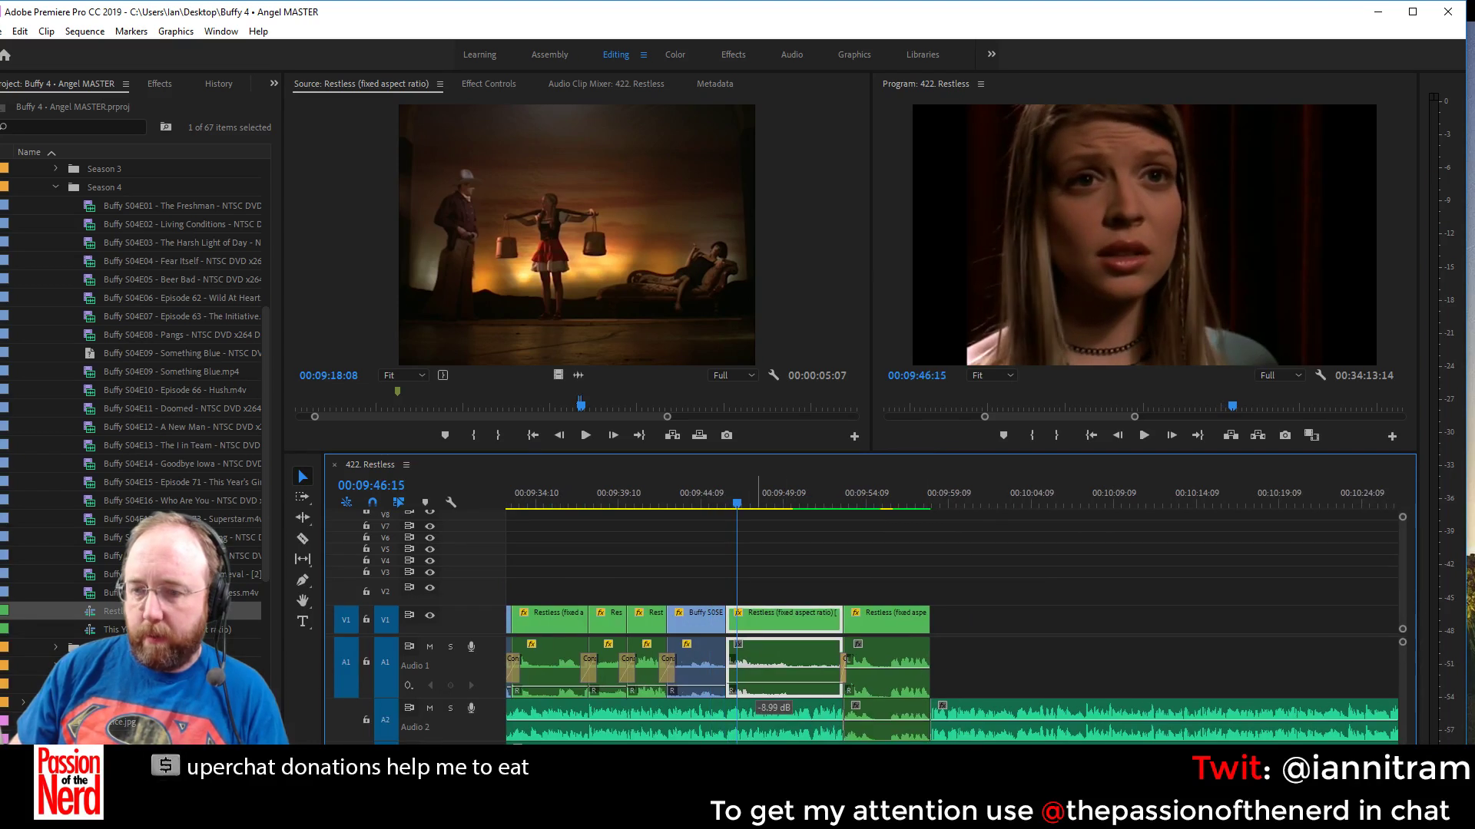
Trim about 4 seconds off the start of the Restless clip that follows The Gift clip
key("space")
key("space")
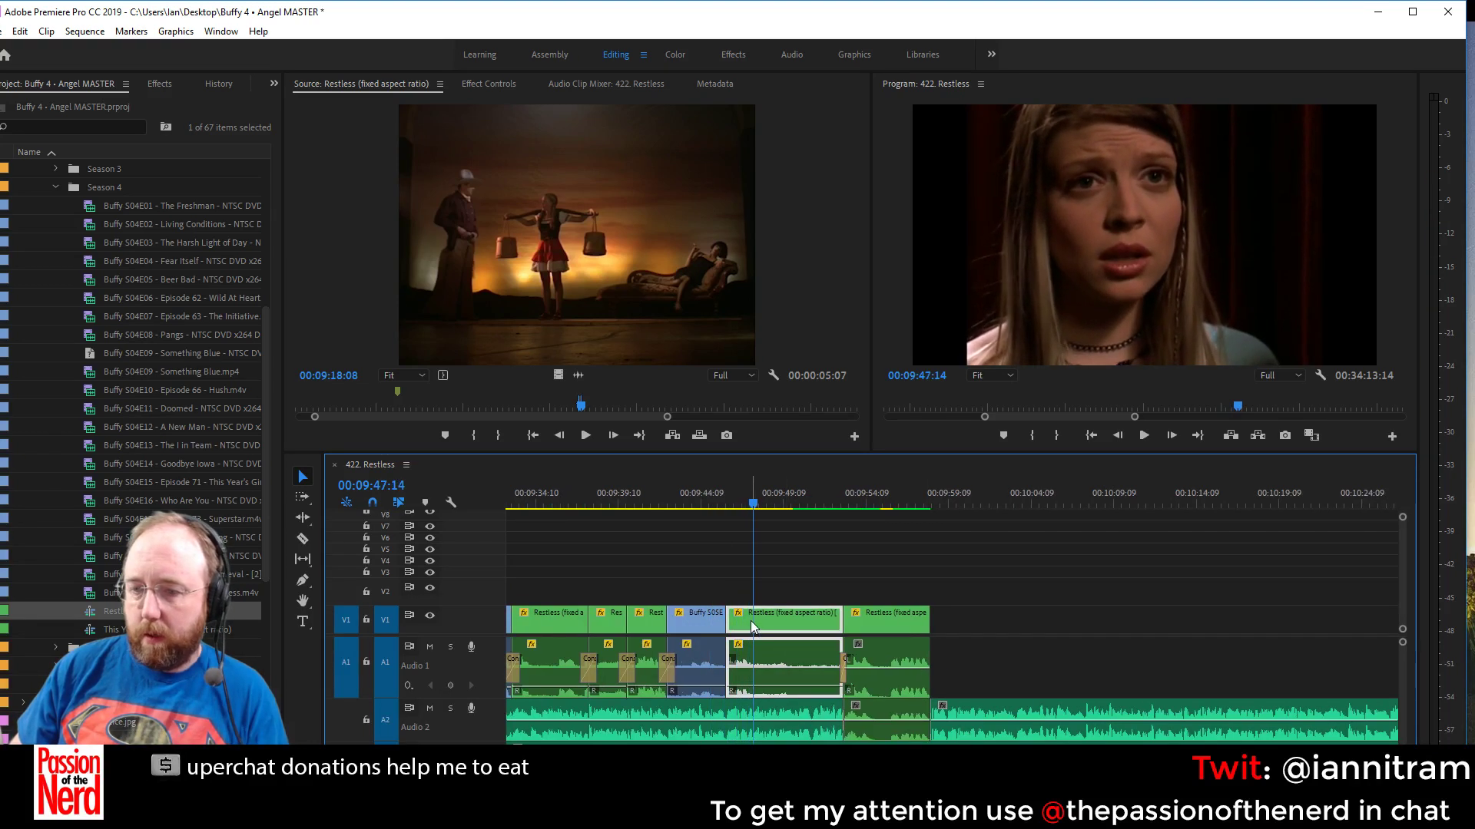
left_click_drag(737, 618, 801, 629)
key("space")
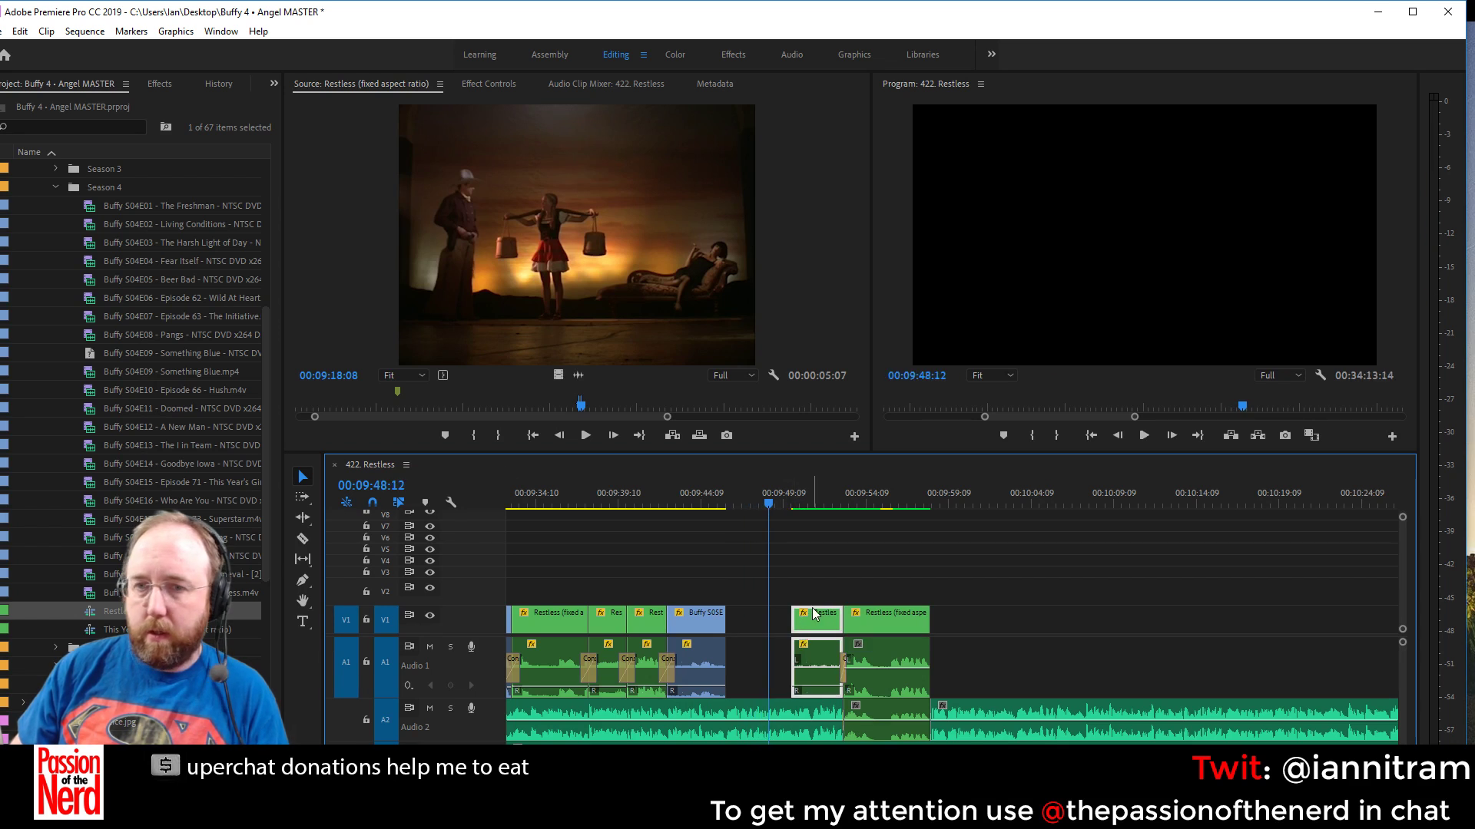
Mark the Restless cowboy shot from 00:06:13:05 to 00:06:15:13 and place it on V1 and A1 beyond the last clip
mouse_move(457, 413)
left_mouse_down()
mouse_move(514, 409)
mouse_move(458, 396)
left_mouse_up()
key("i")
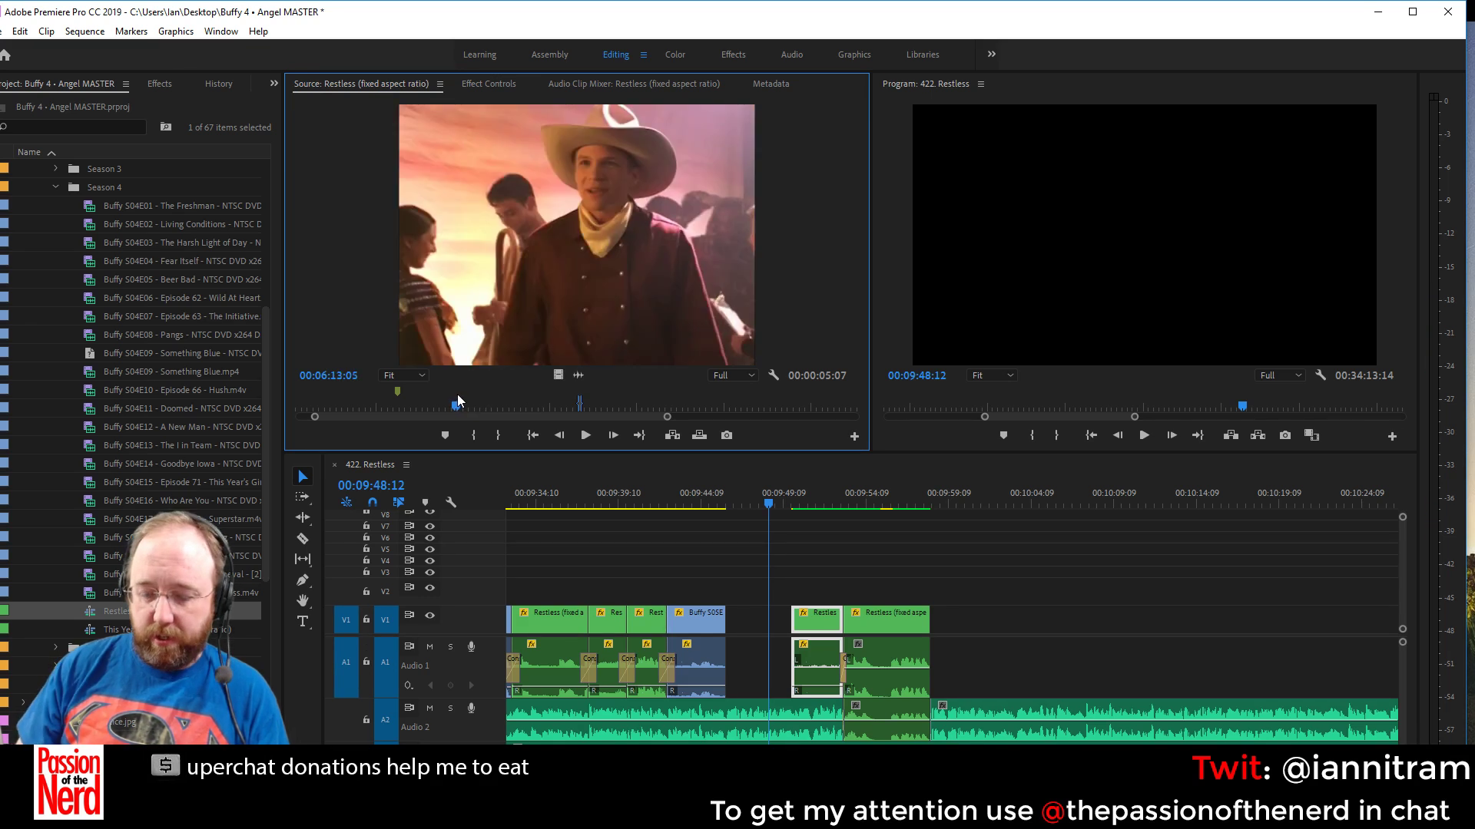
key("space")
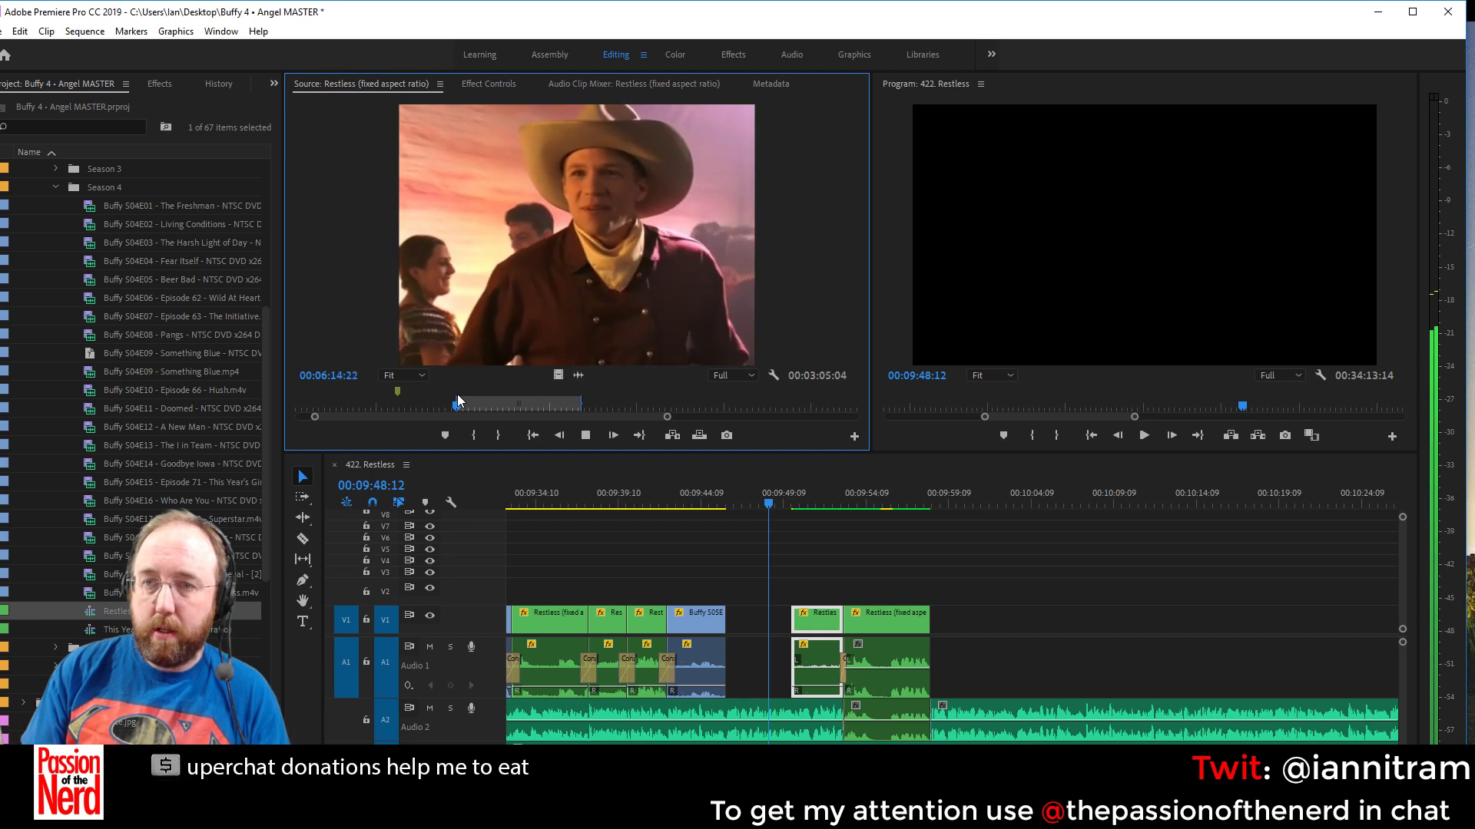
key("space")
key("o")
left_click_drag(576, 269, 980, 590)
left_click_drag(1033, 674, 960, 662)
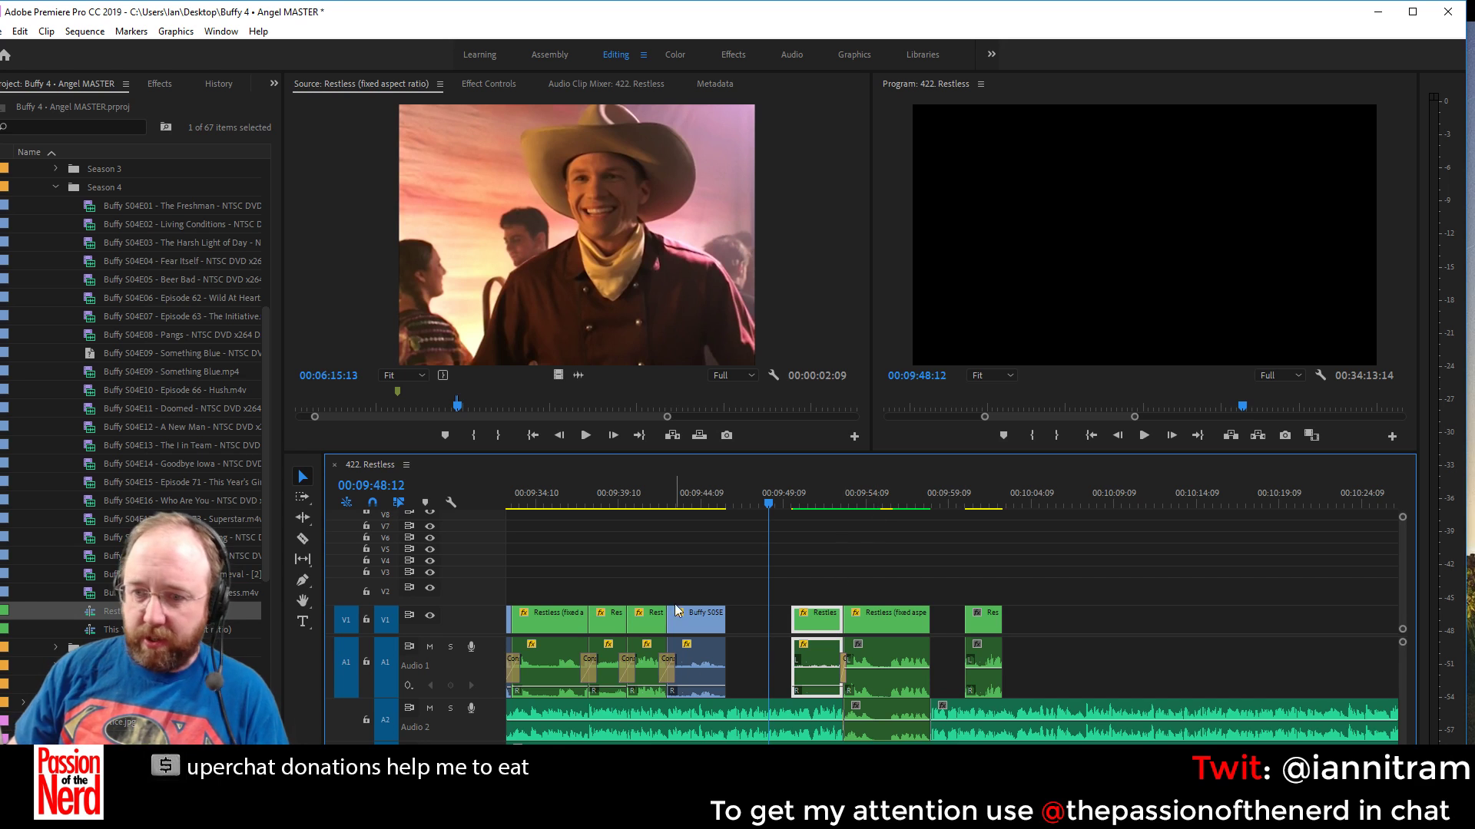
Set the newly placed cowboy clip to frame size
left_click(700, 505)
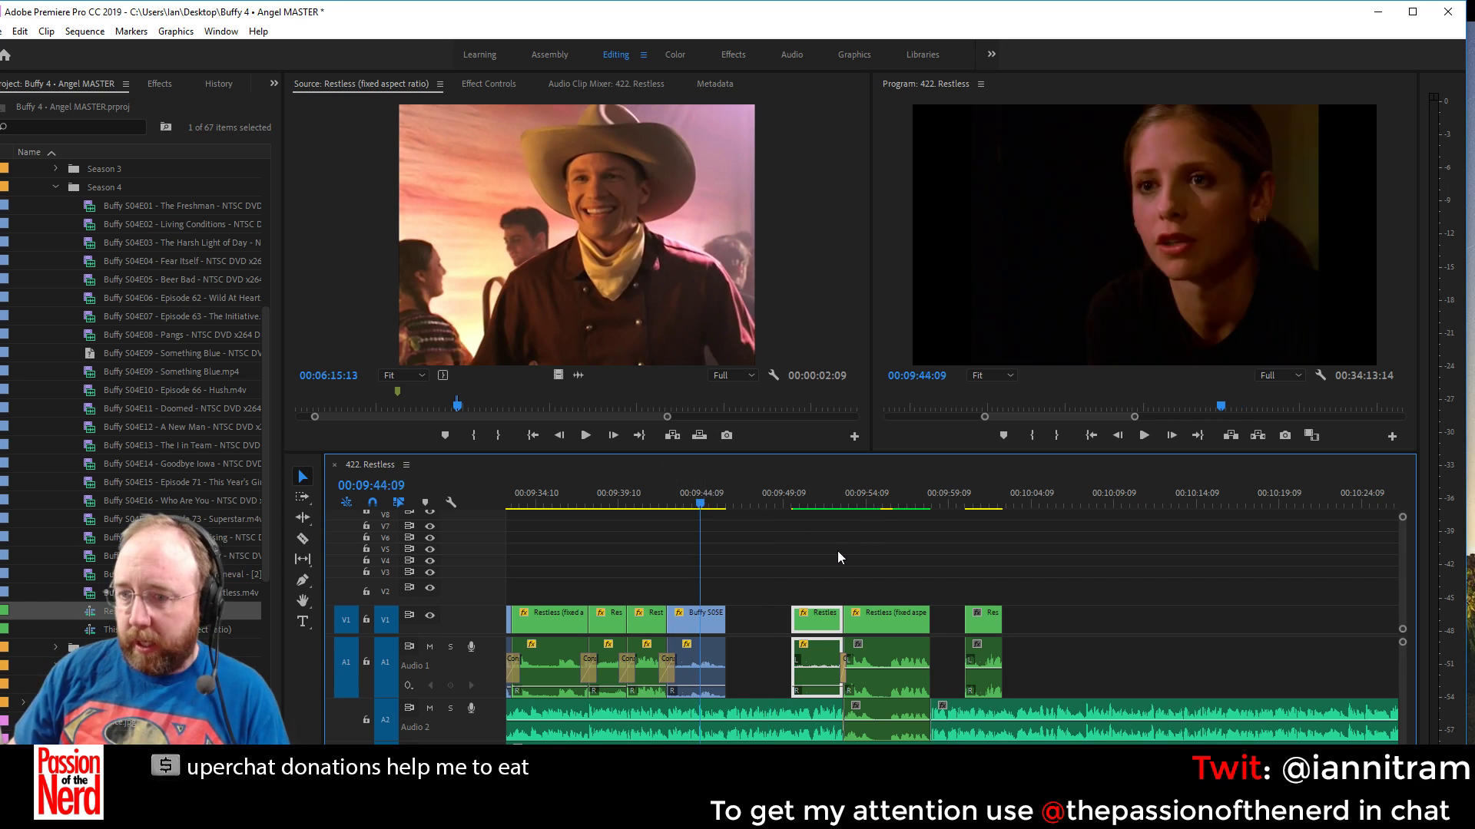
left_click(984, 507)
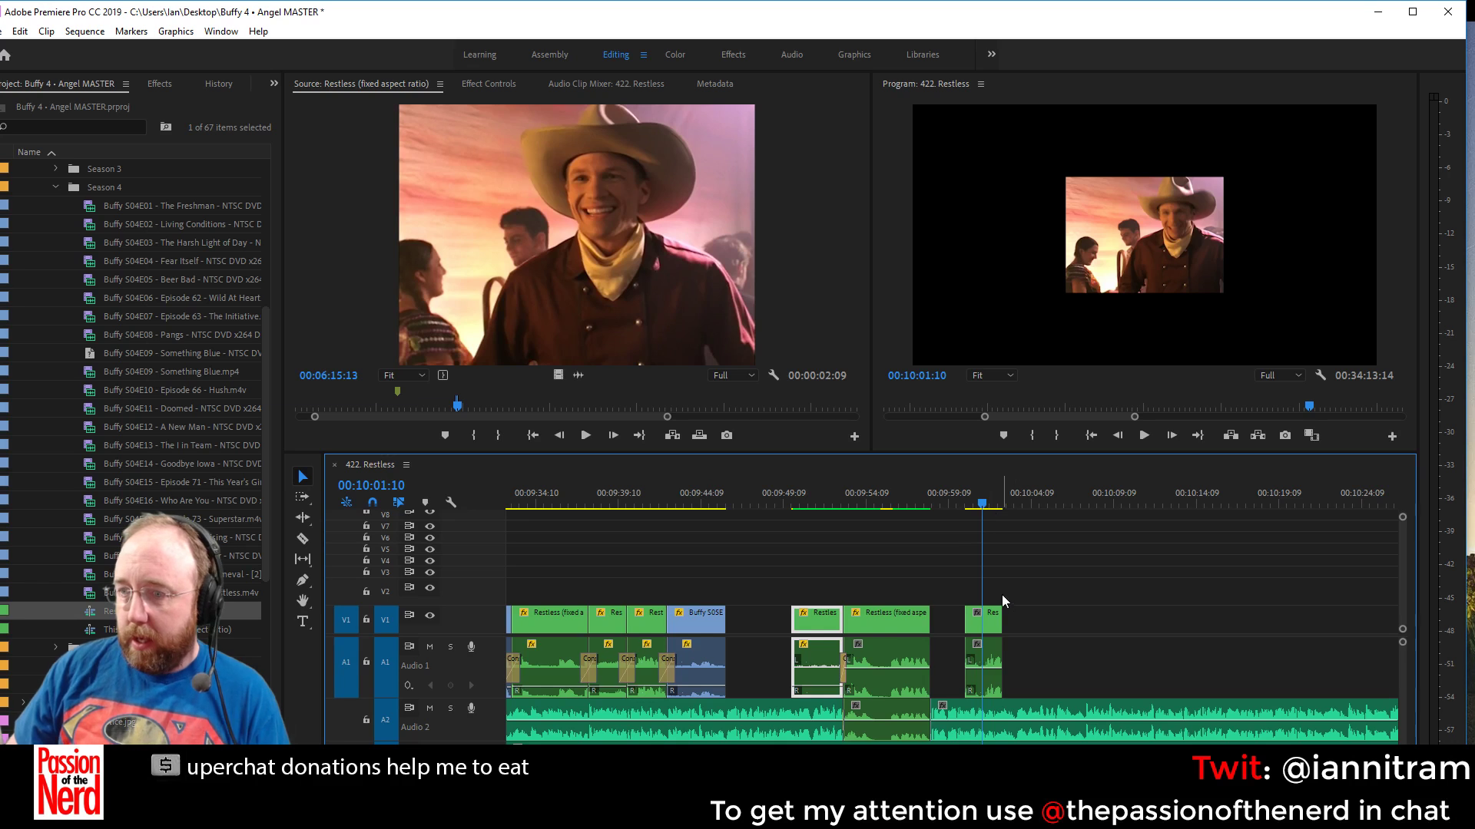
right_click(987, 619)
left_click(1054, 651)
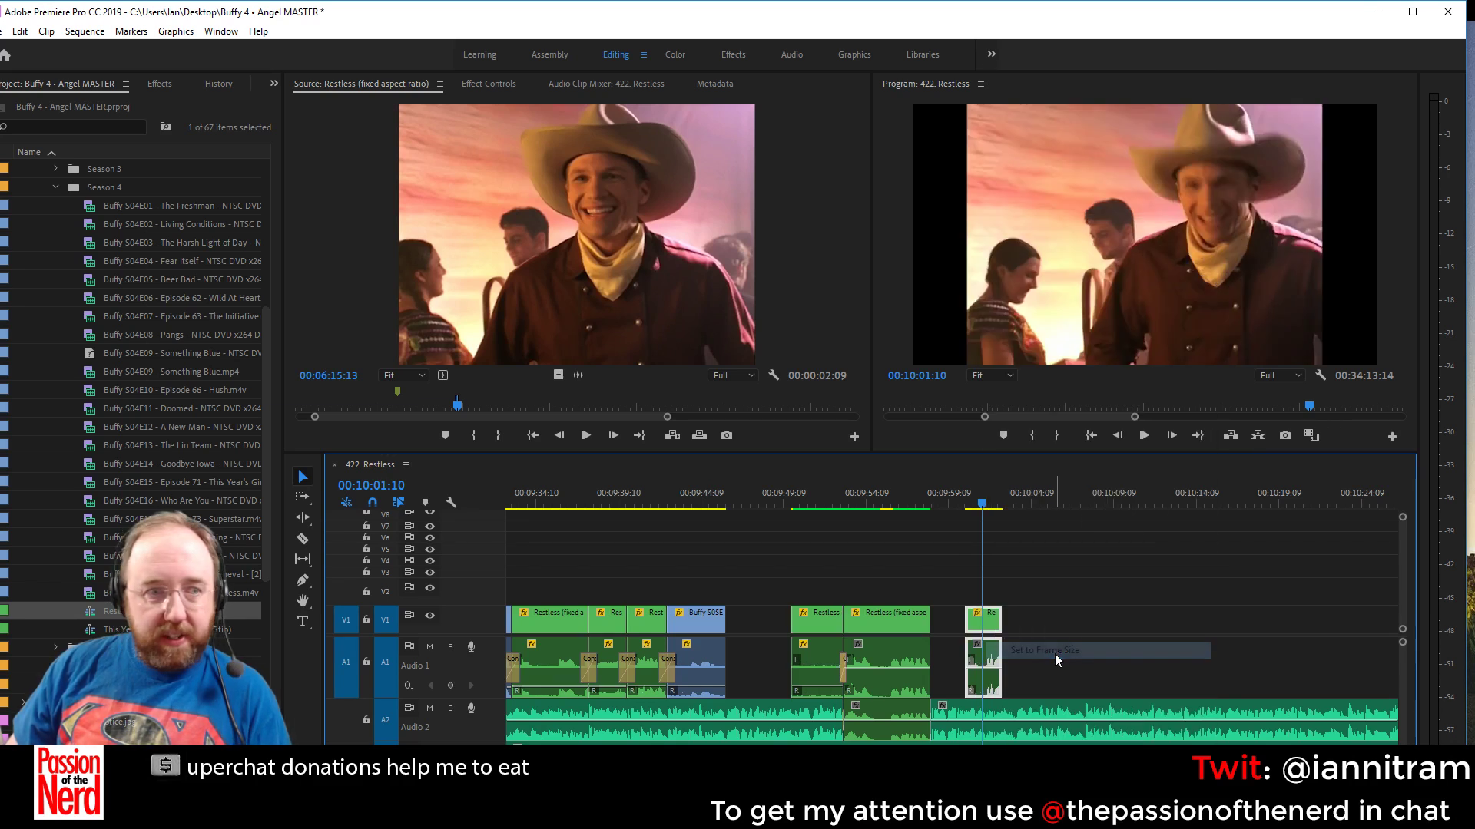
Join the cowboy clip to the end of the preceding Restless clip and trim its end to 00:09:59:12
left_click(924, 499)
key("space")
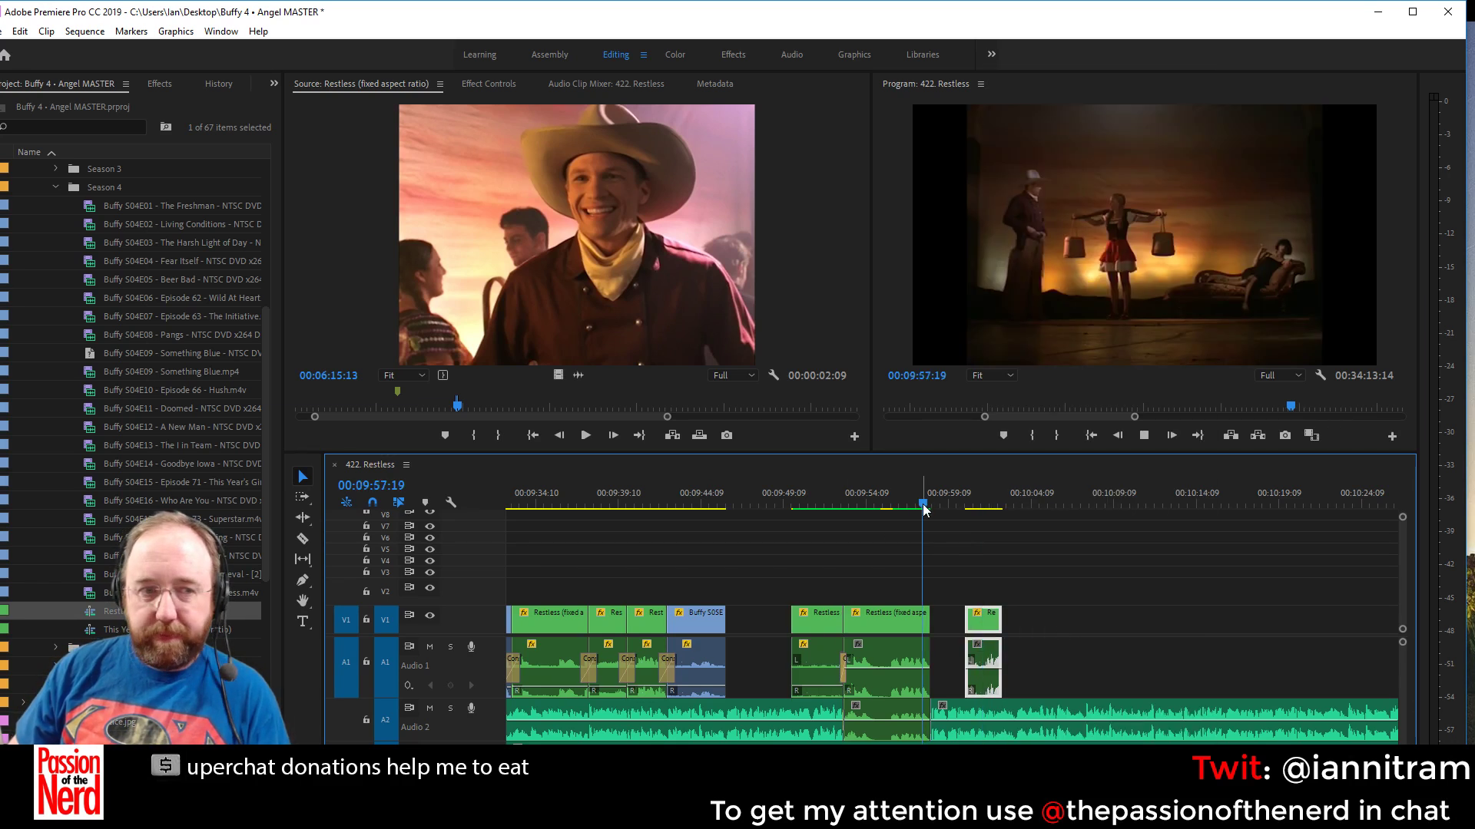
left_click_drag(997, 620, 950, 622)
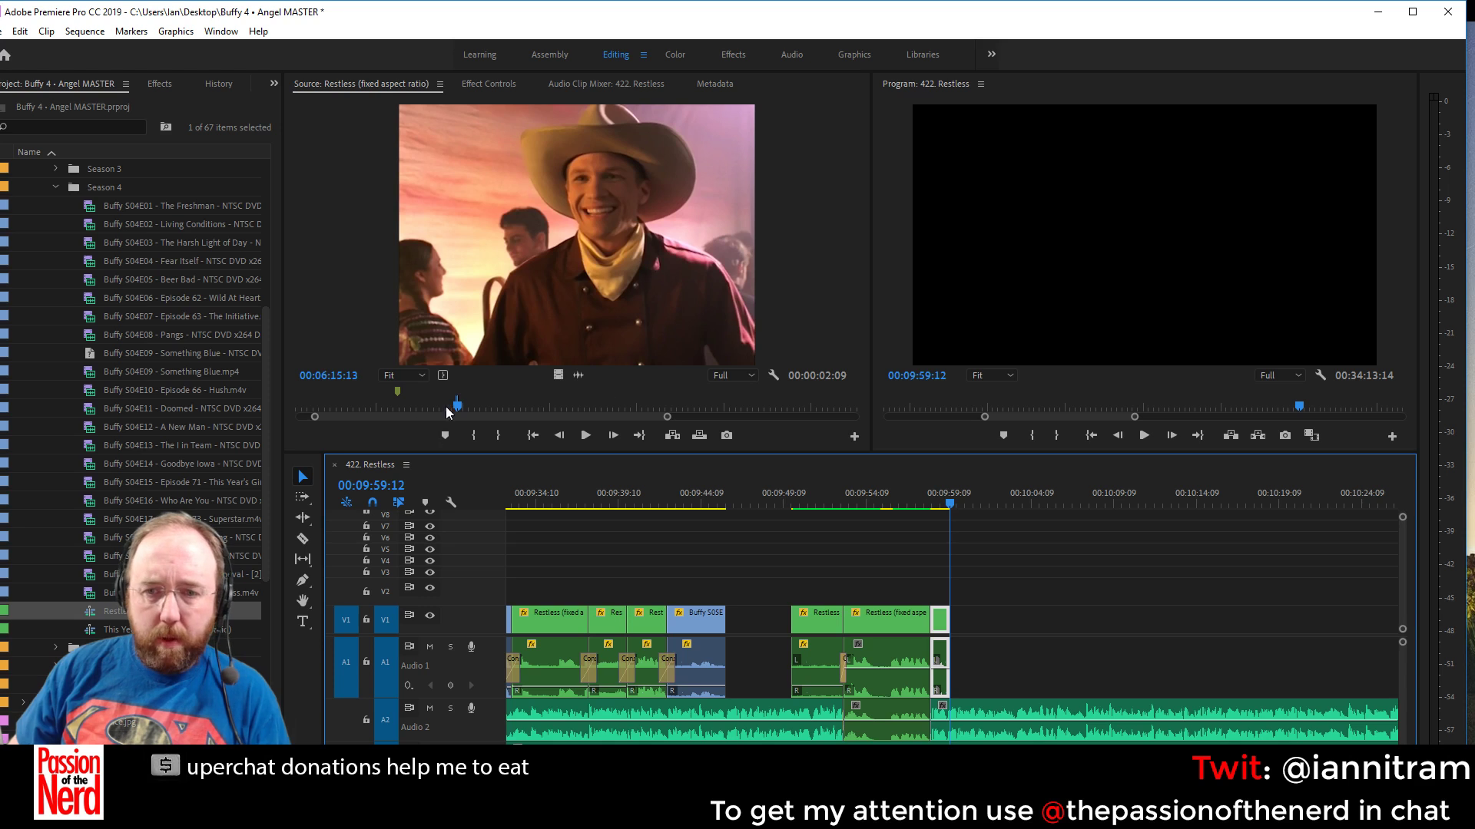
Mark the Restless crowd shot from 00:07:47:15 to 00:07:48:07 and fill the gap after The Gift clip with it at about -13 dB
left_click_drag(445, 407, 519, 415)
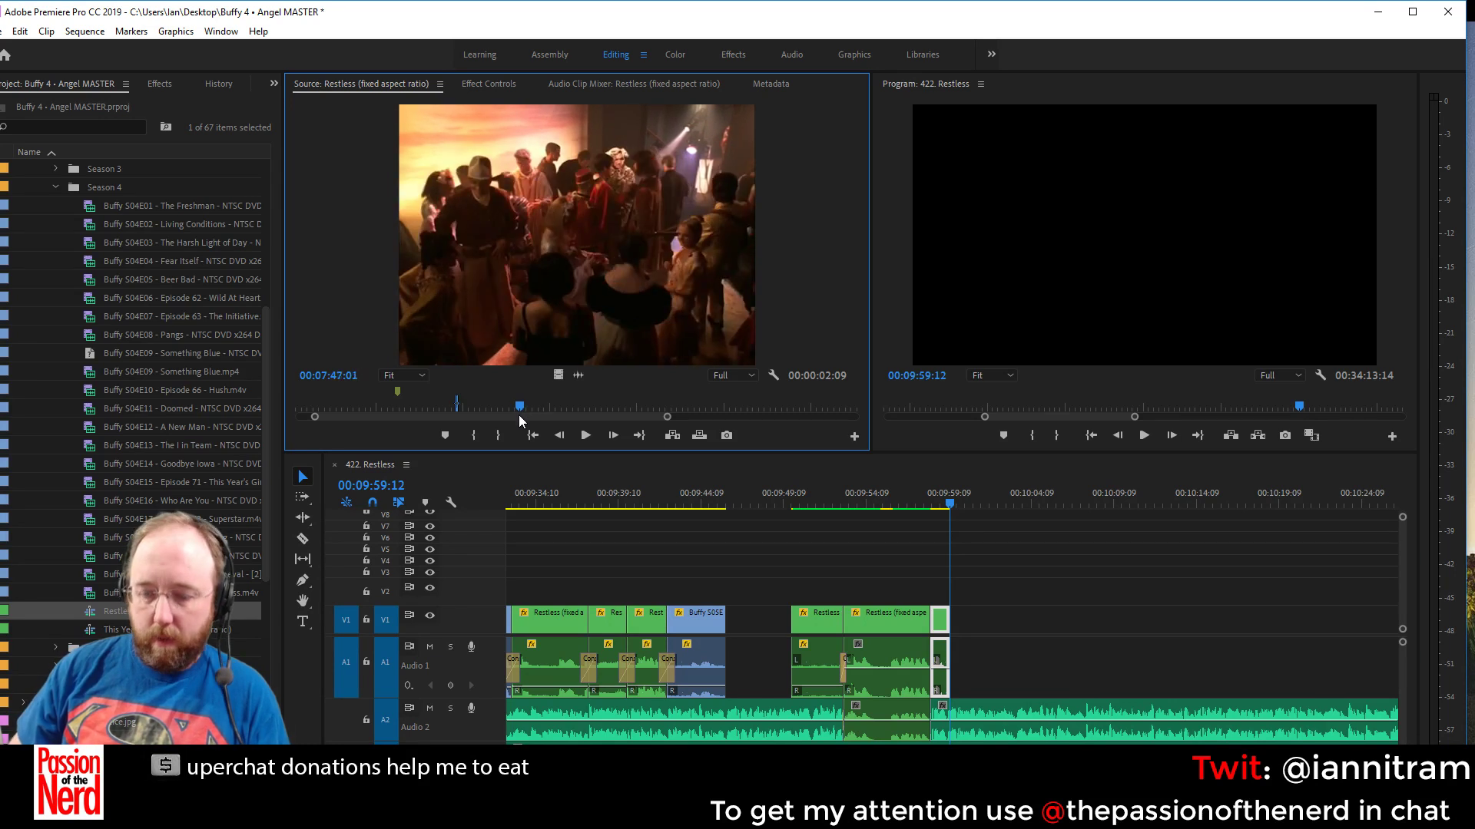
key("space")
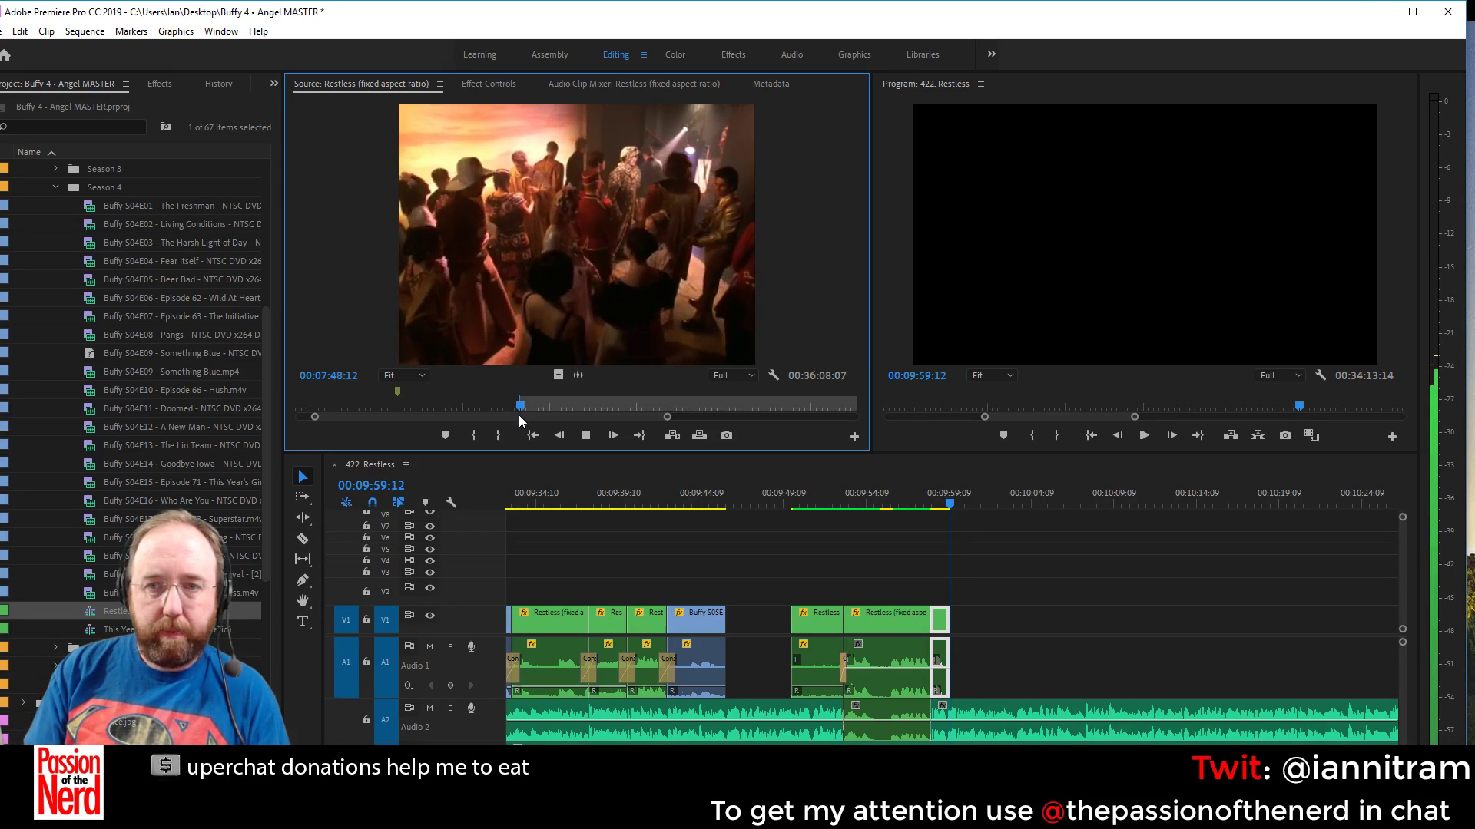
key("space")
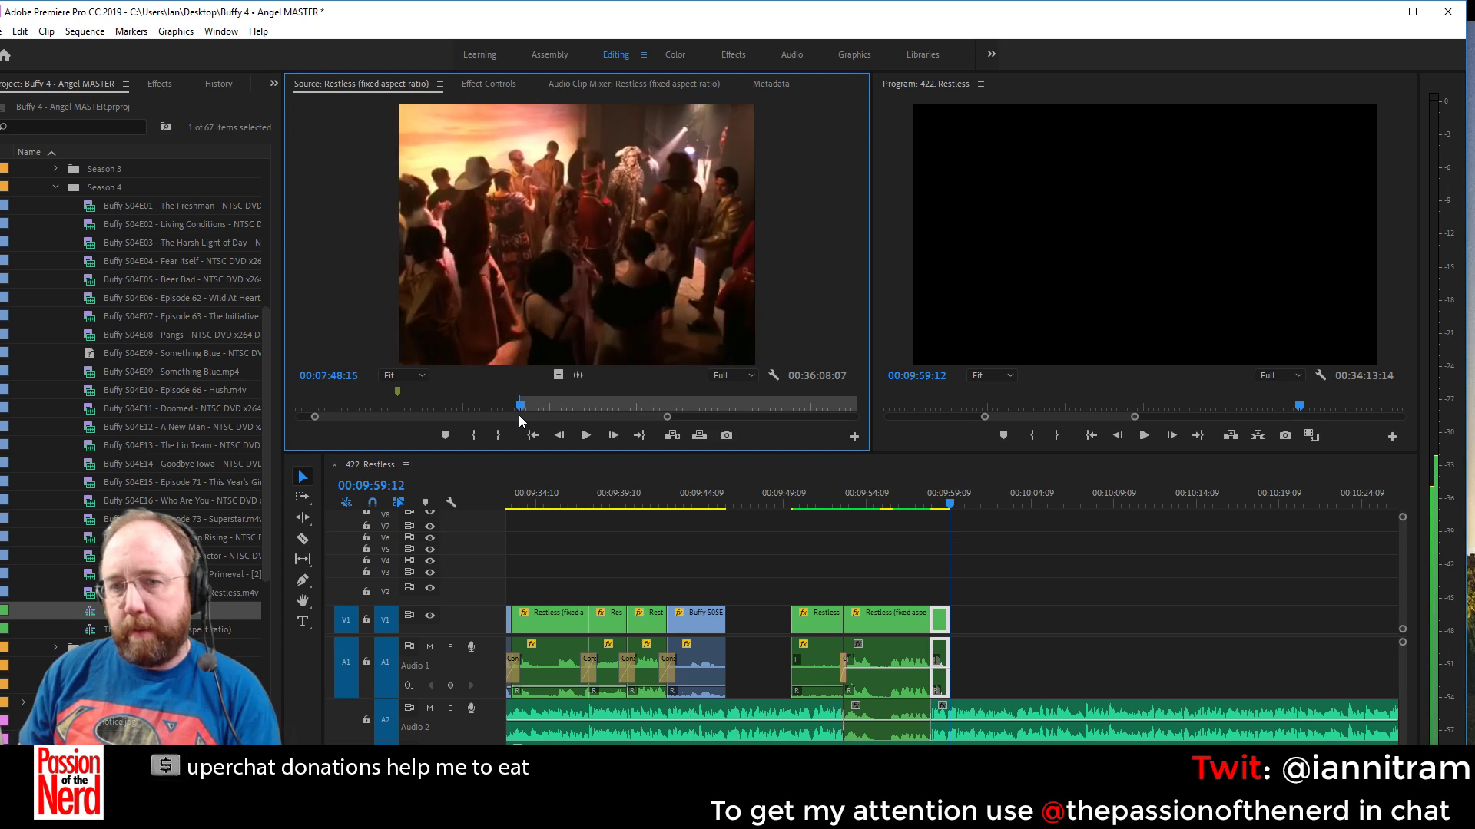
key("Left")
key("Left")
key("Left")
key("Left")
key("Left")
key("Left")
key("Left")
key("Left")
key("o")
key("Left")
key("Left")
key("Left")
key("Left")
key("Left")
key("Left")
key("Left")
key("Left")
key("Left")
key("Left")
key("Left")
key("Left")
key("Left")
key("Left")
key("Left")
key("Left")
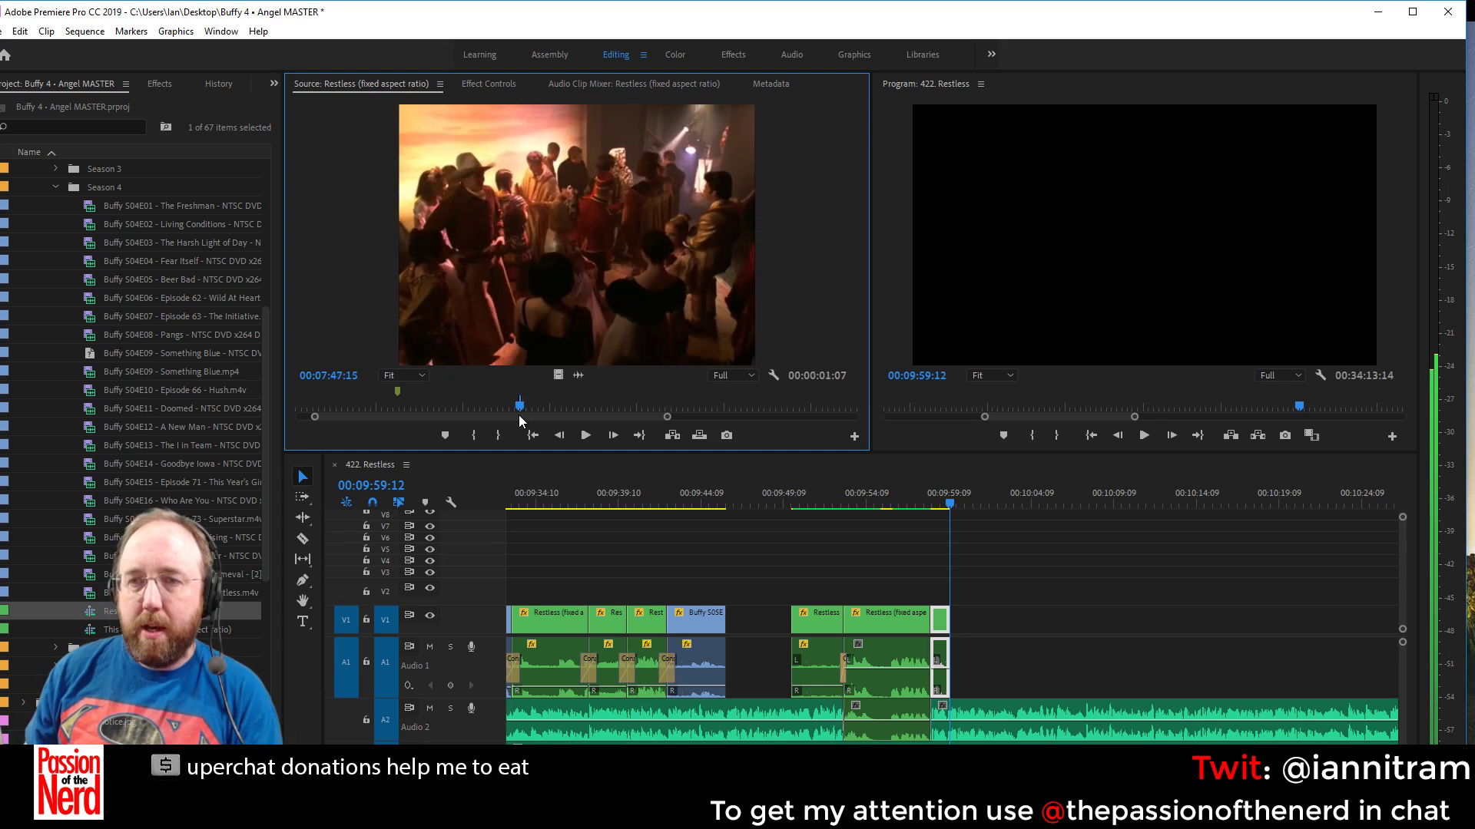
key("i")
left_click_drag(568, 248, 777, 624)
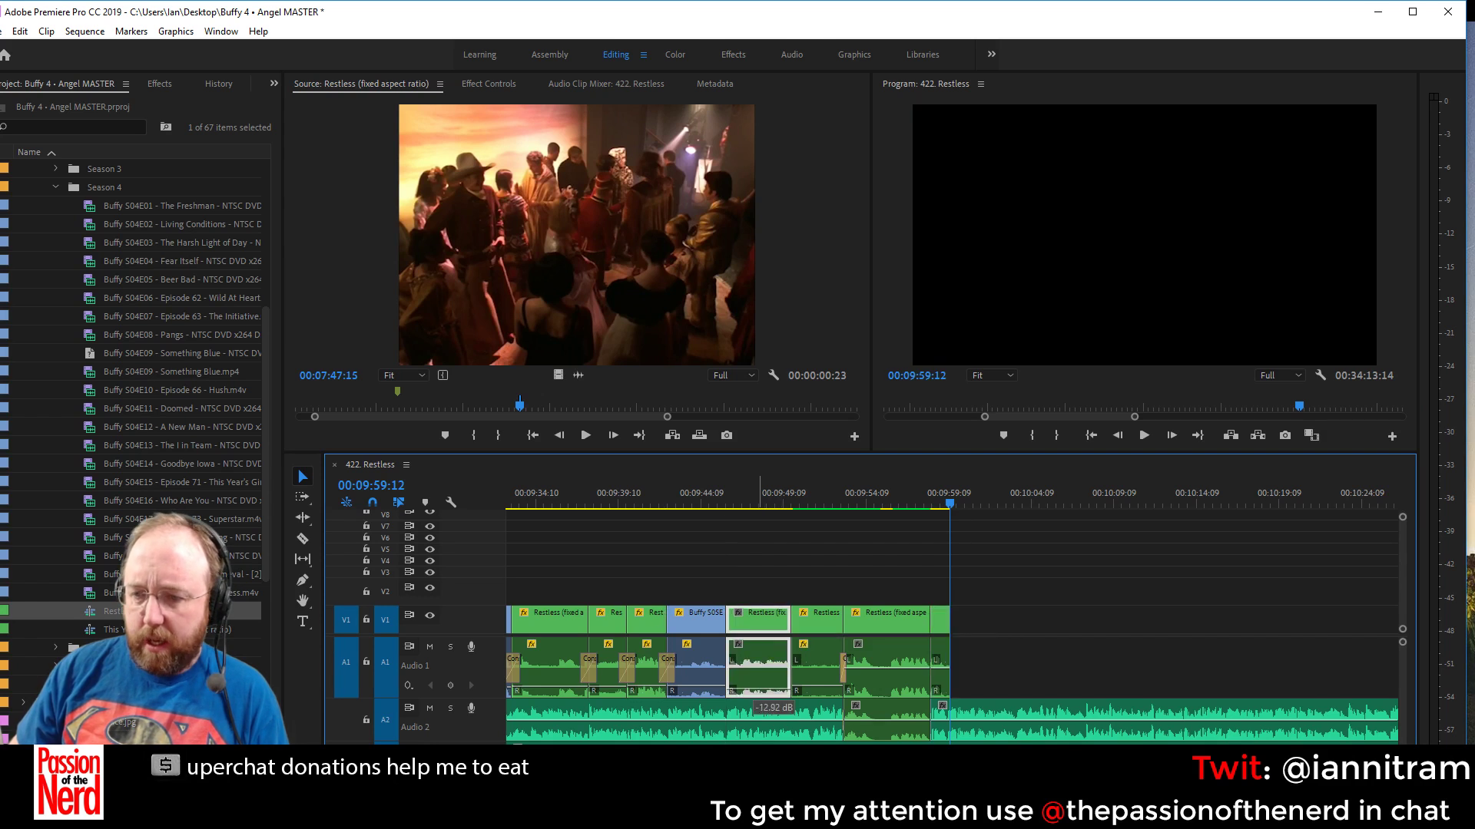
Add audio crossfades at both ends of the crowd clip and delete the video dissolves added with them
right_click(793, 659)
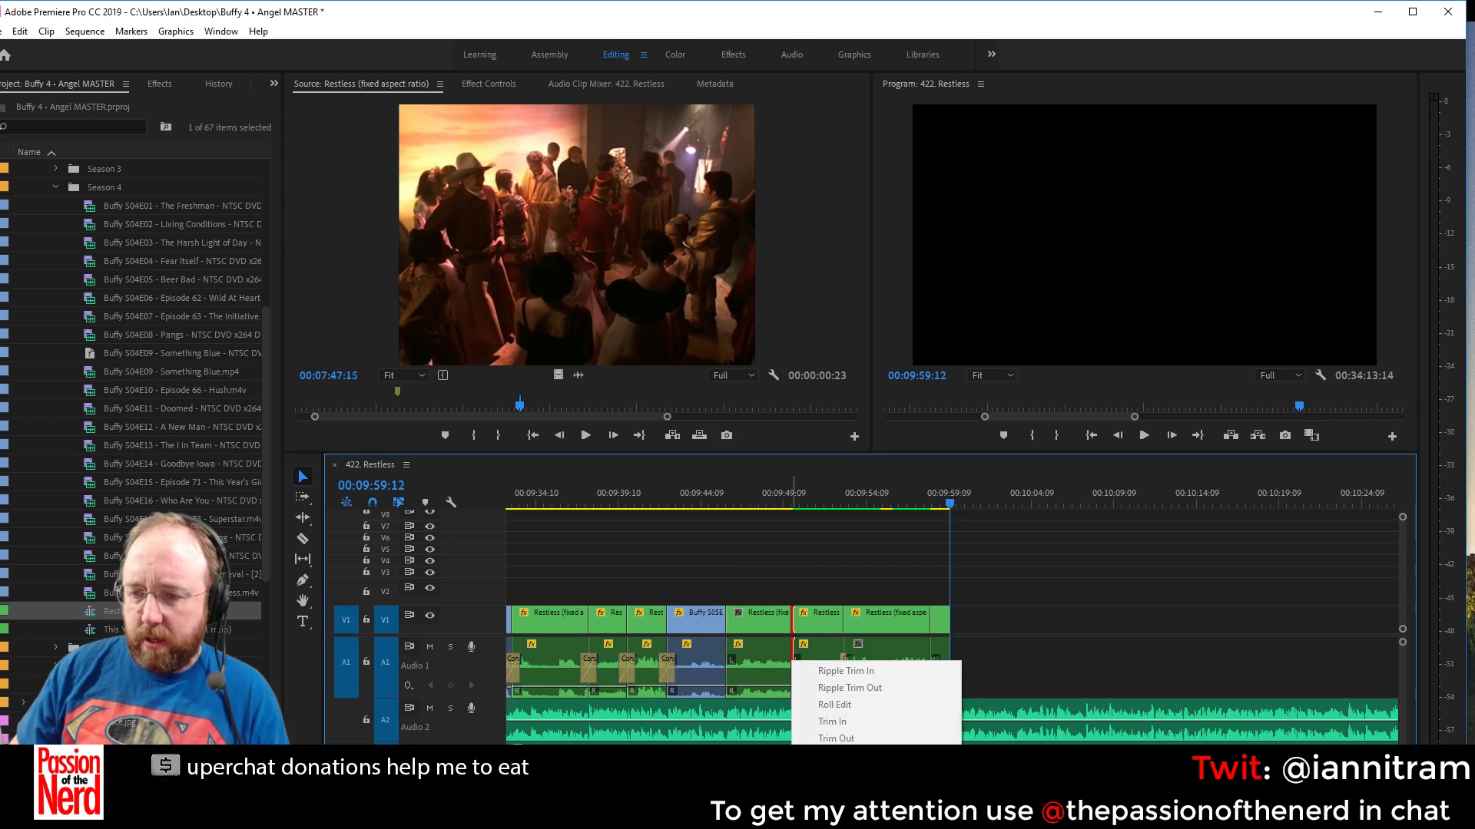
left_click(841, 760)
left_click(790, 620)
key("Delete")
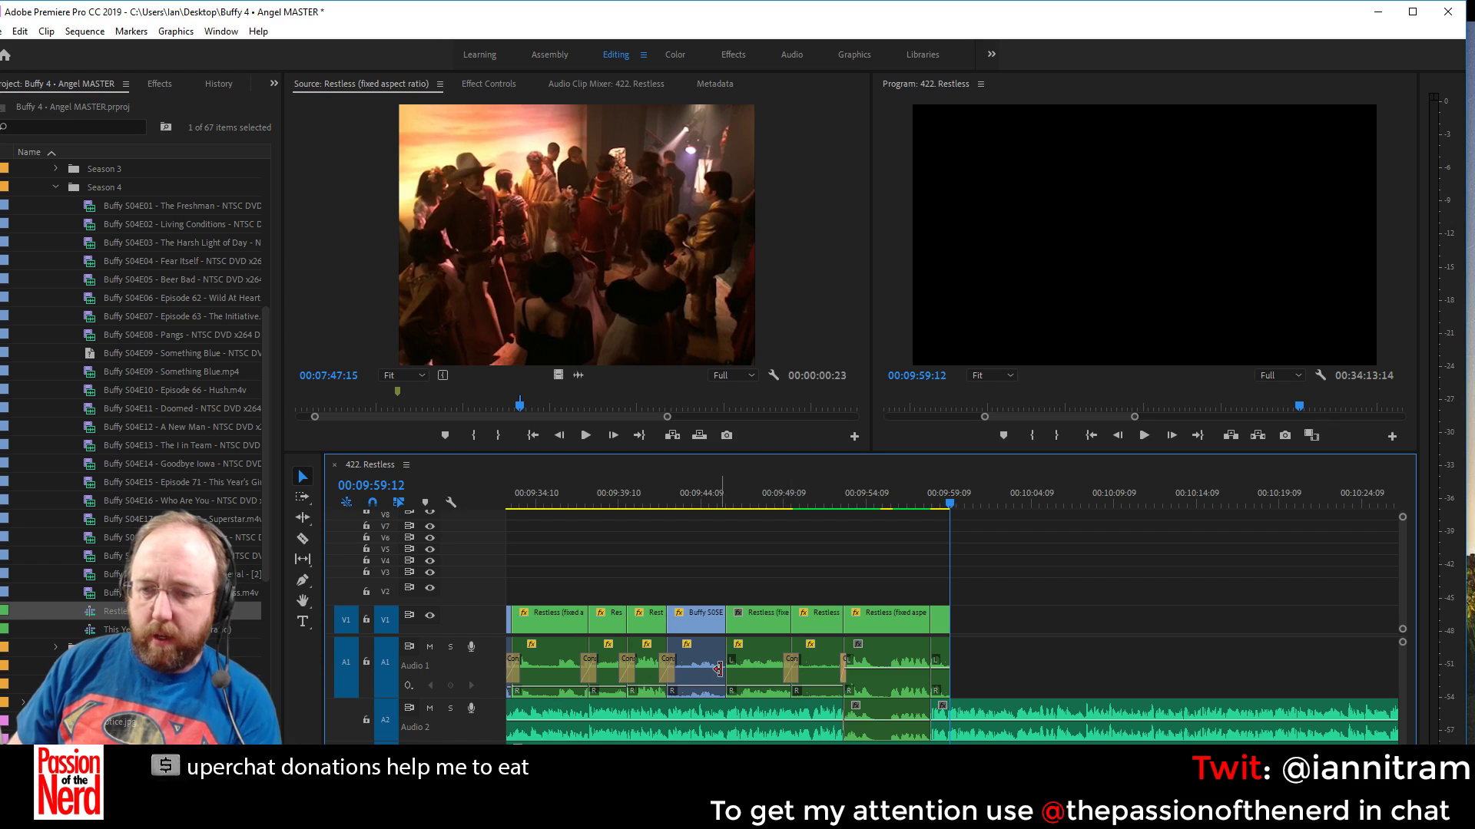
right_click(722, 672)
left_click(770, 774)
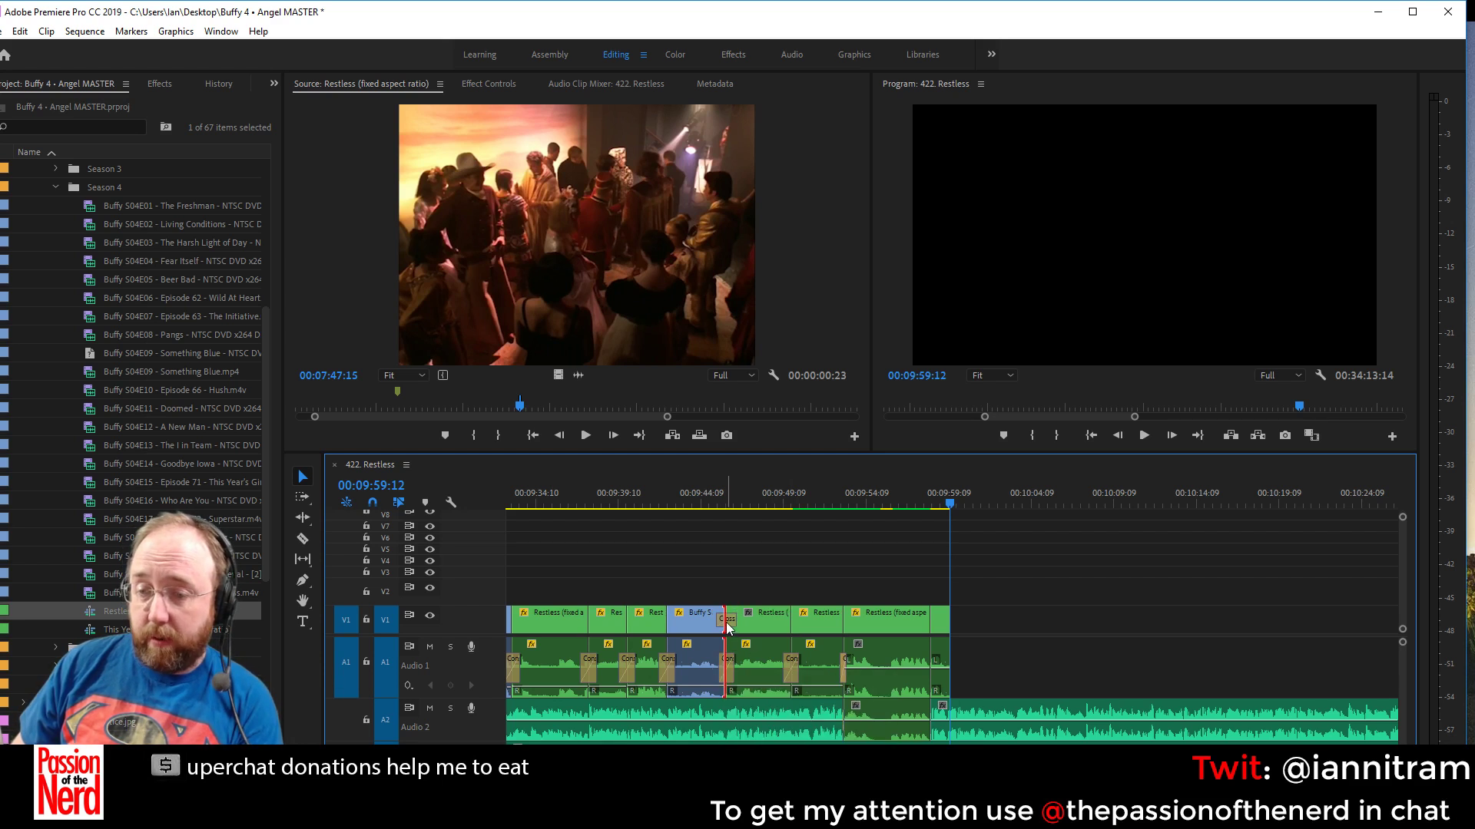
left_click(726, 620)
key("Delete")
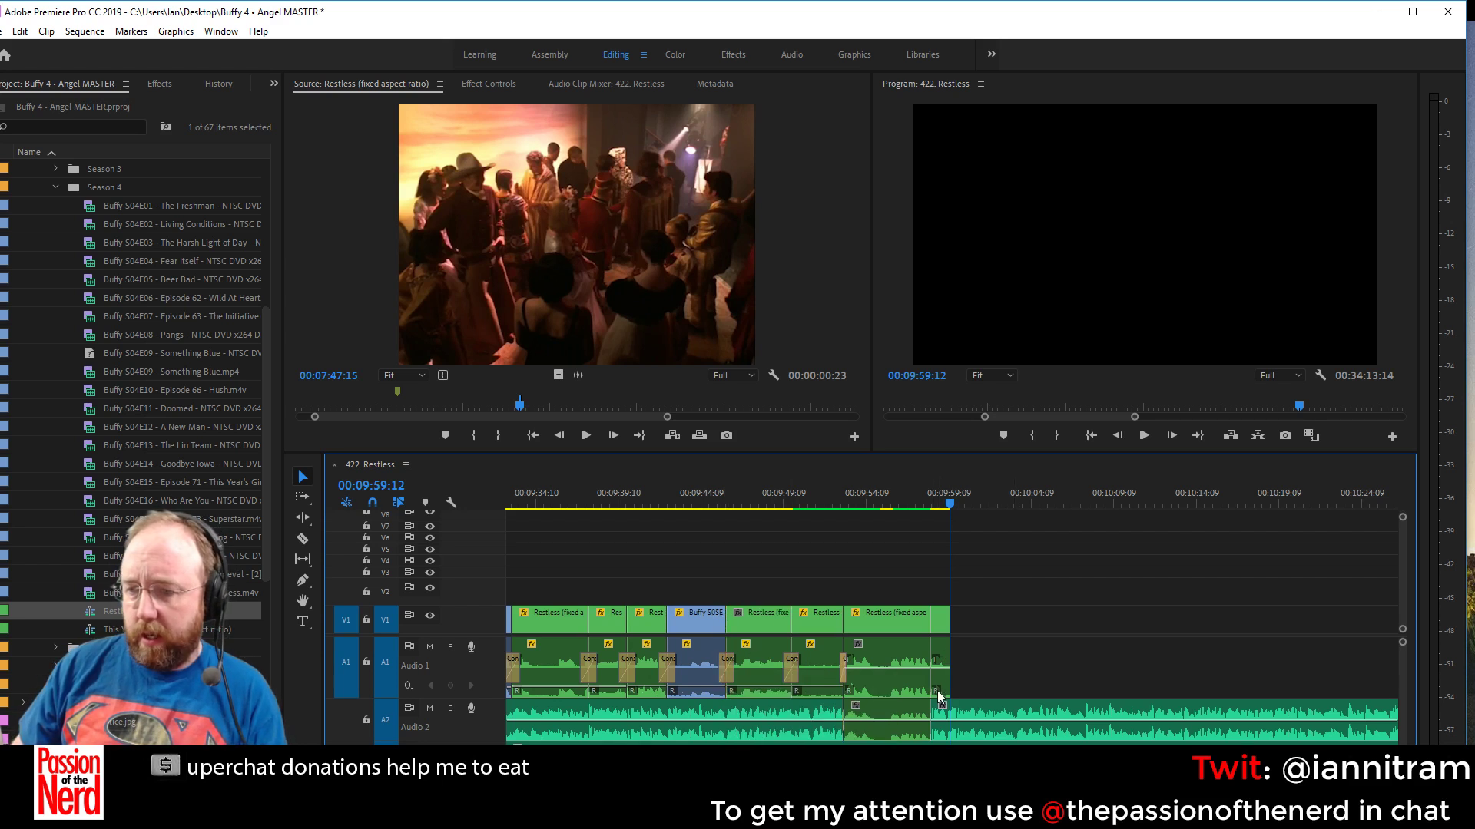
Add an audio crossfade between the last two Restless clips and delete the video dissolve added with it
left_click(937, 687)
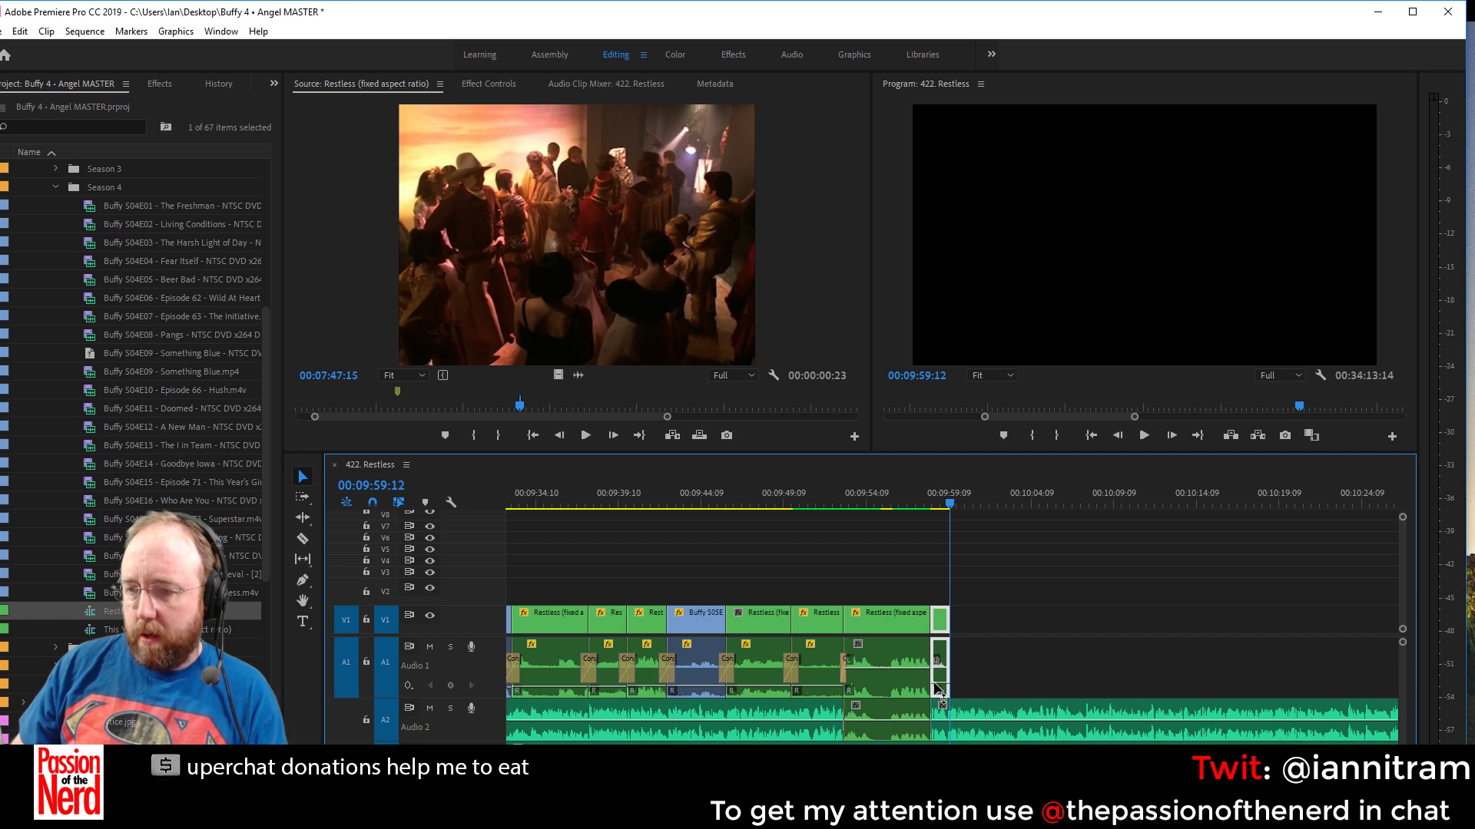
right_click(932, 675)
left_click(983, 776)
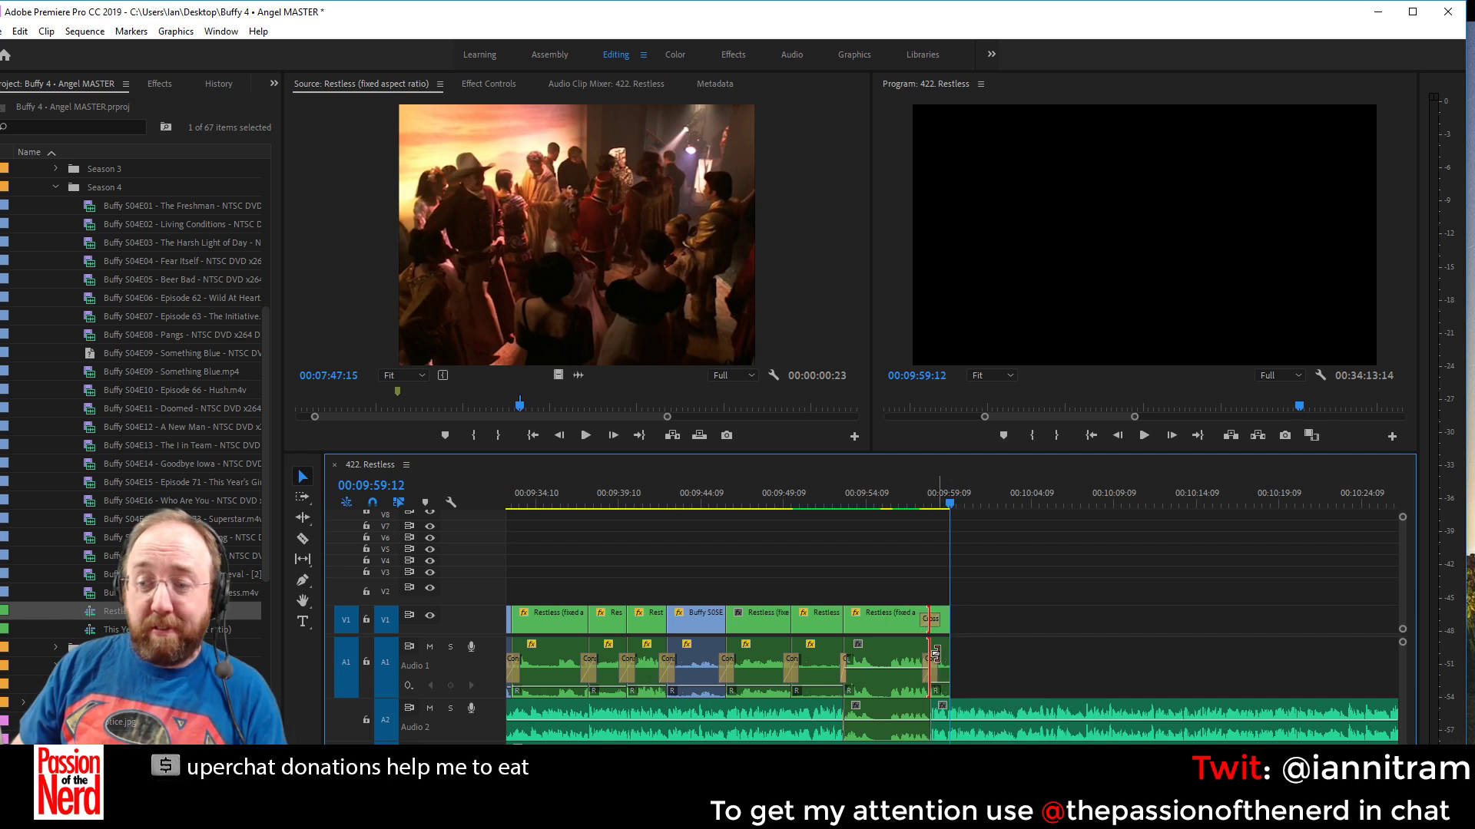
left_click(933, 621)
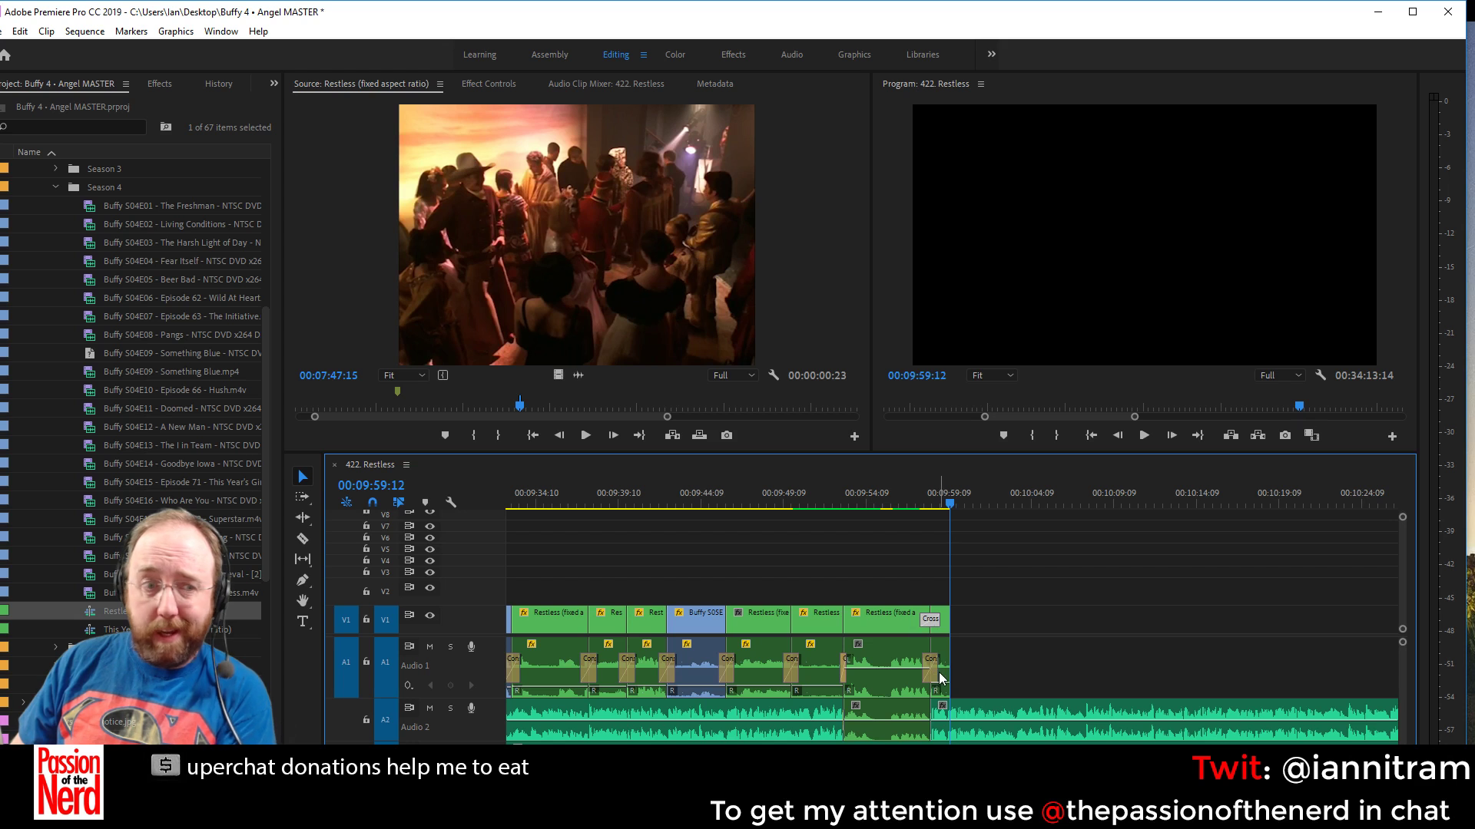
key("Delete")
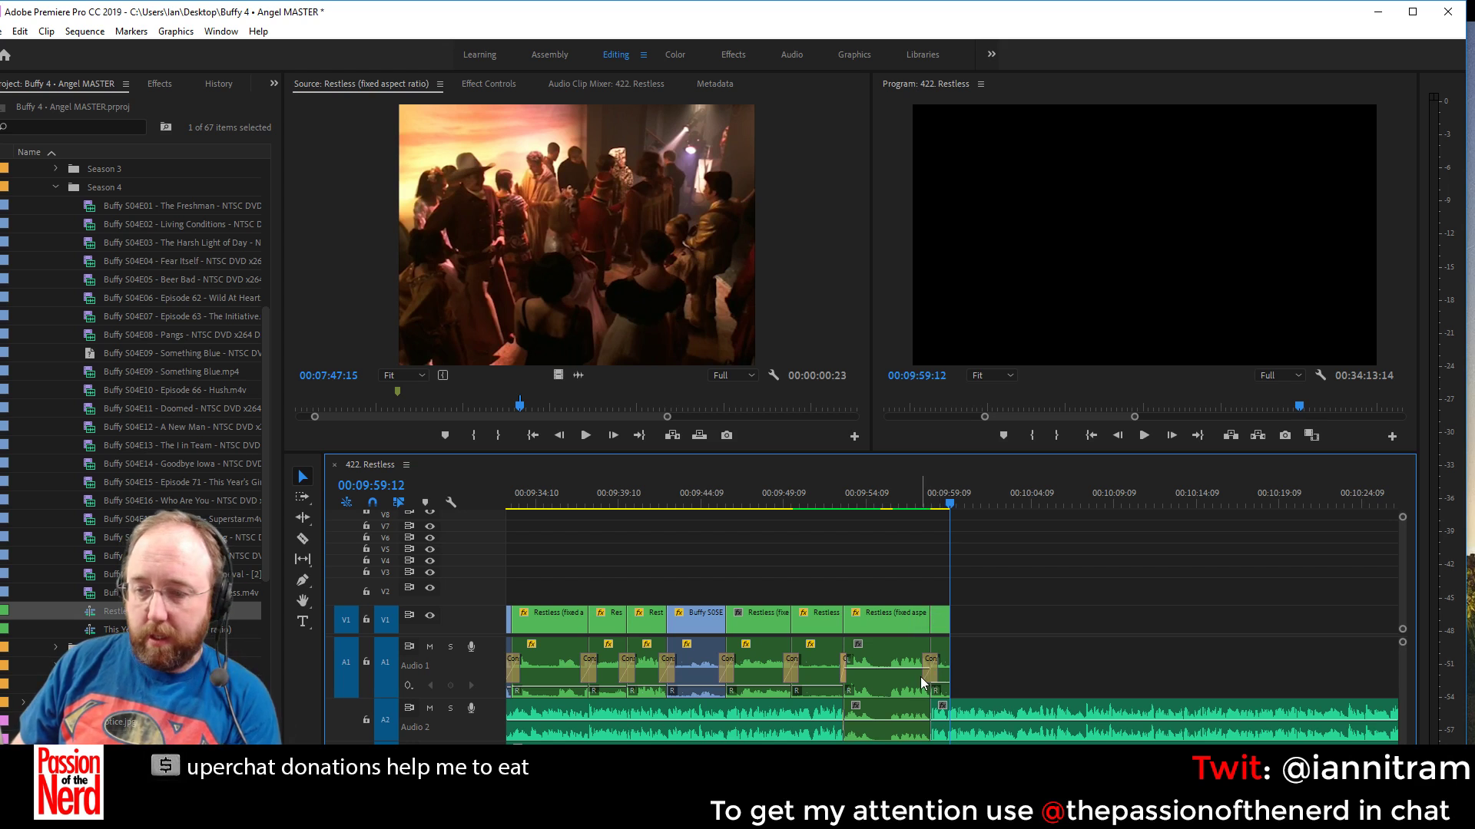
Set all clips from The Gift clip to the last Restless clip to frame size and play the section through
left_click(760, 496)
key("space")
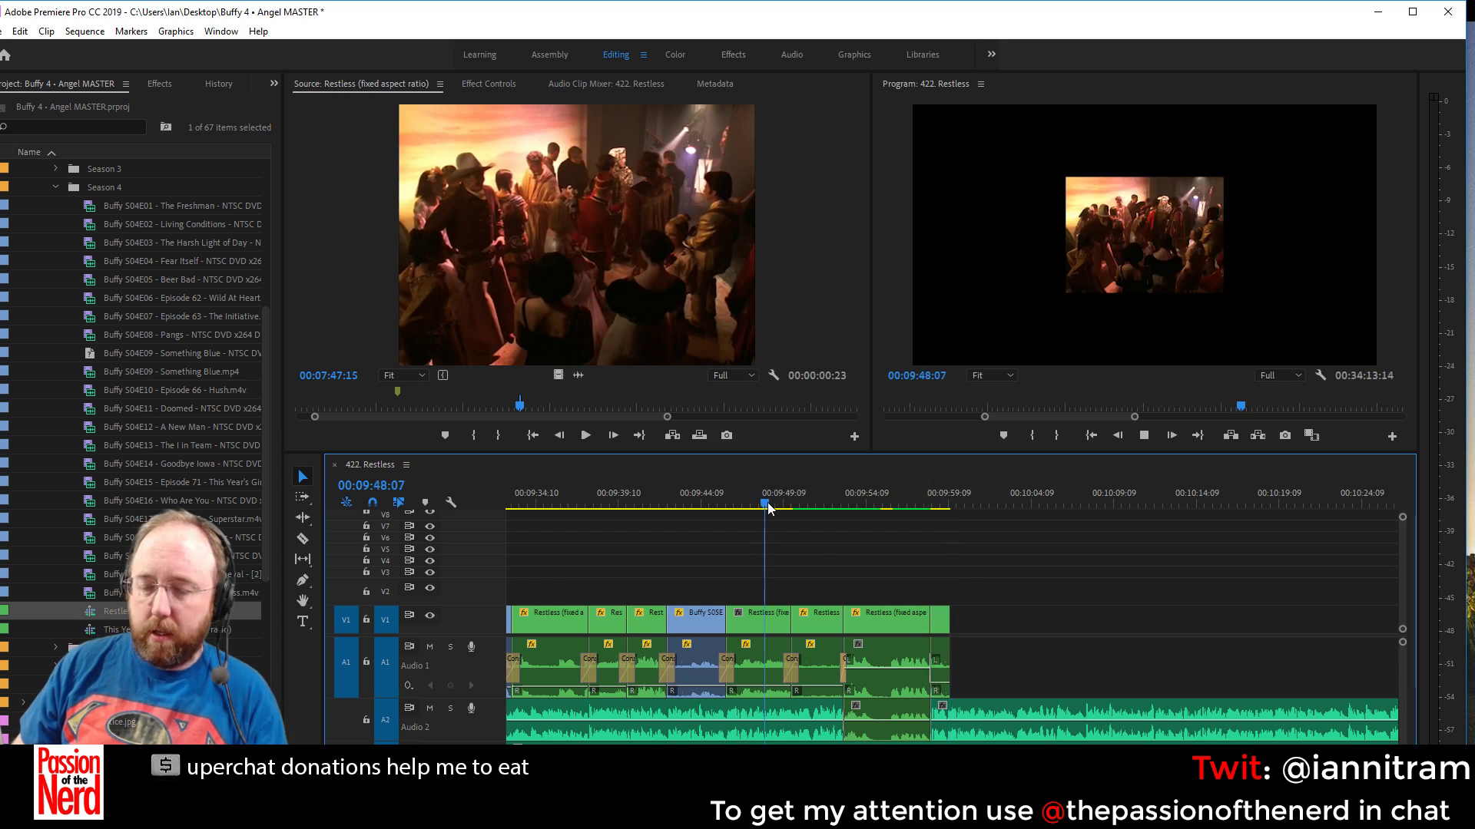
left_click_drag(1053, 578, 668, 637)
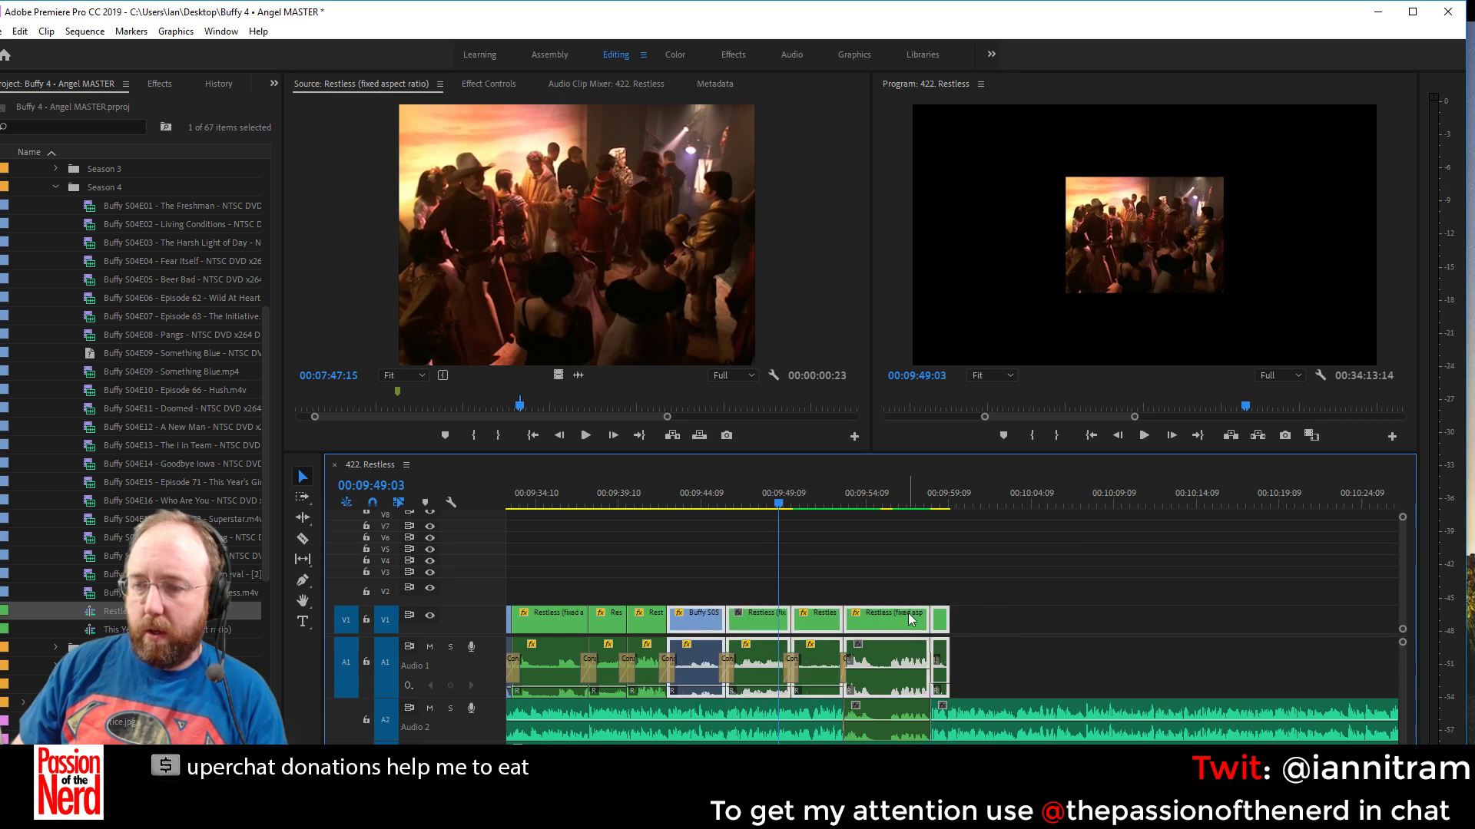
right_click(908, 613)
left_click(971, 673)
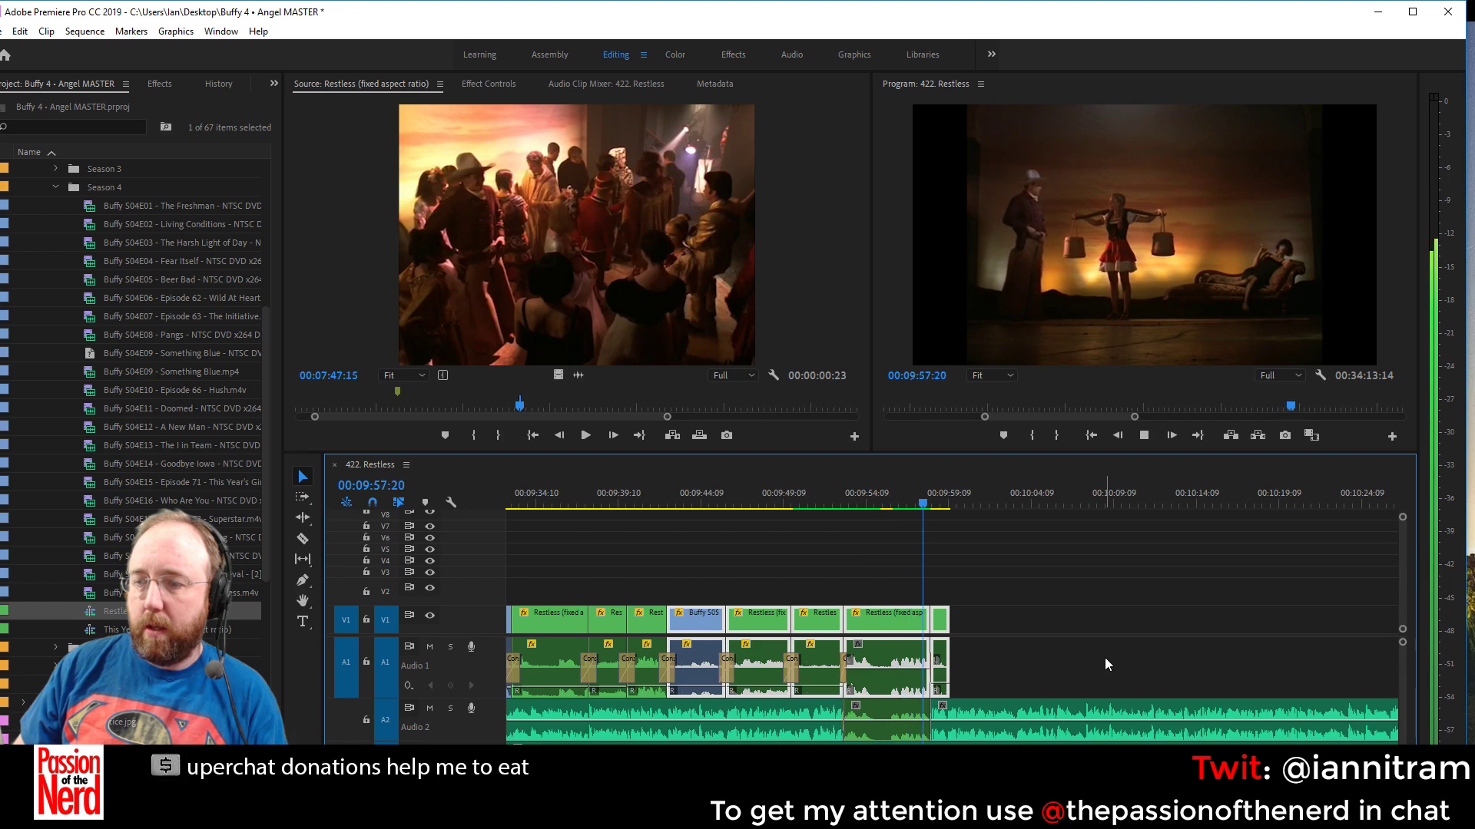
key("space")
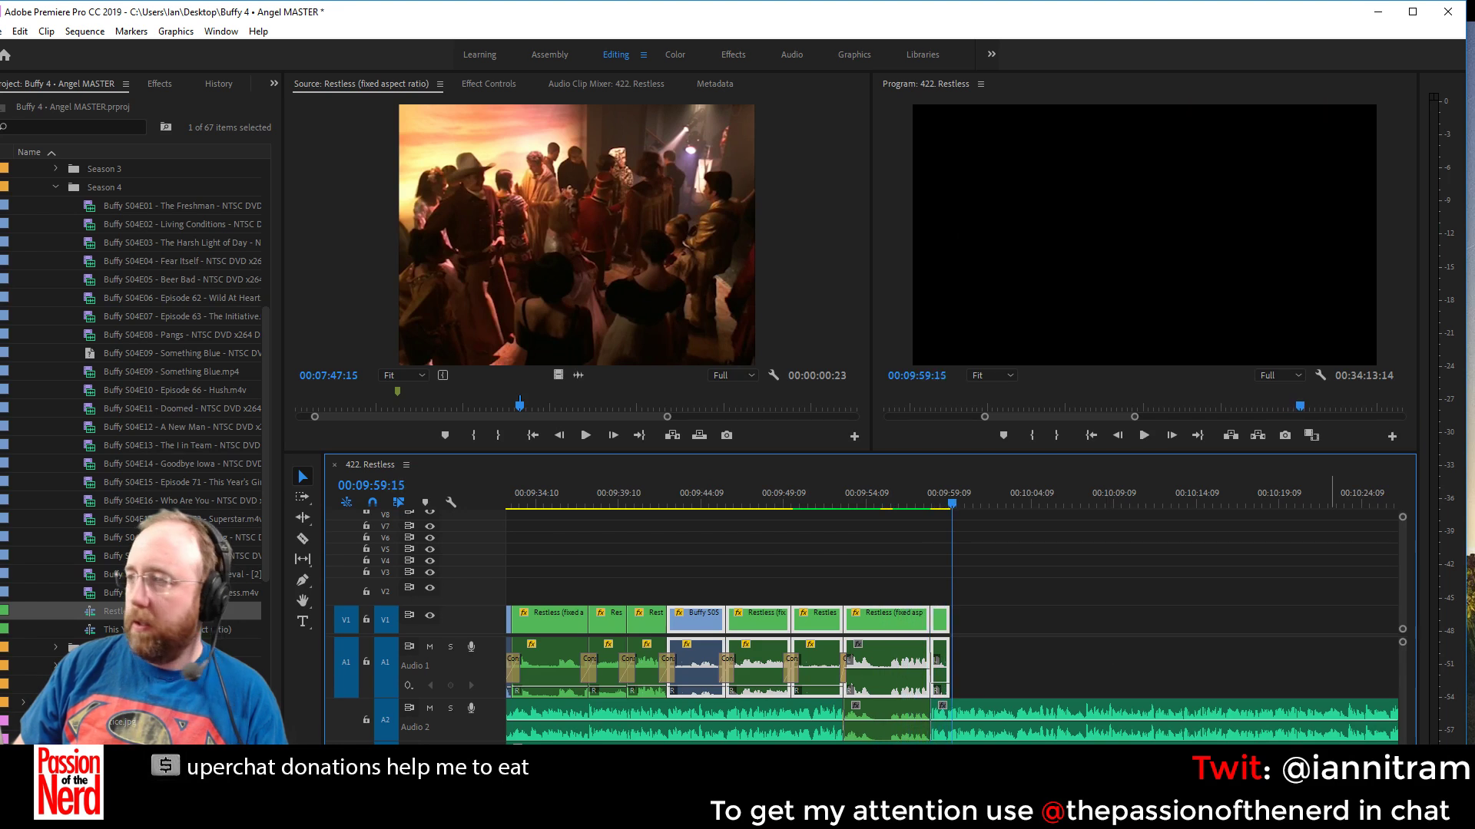
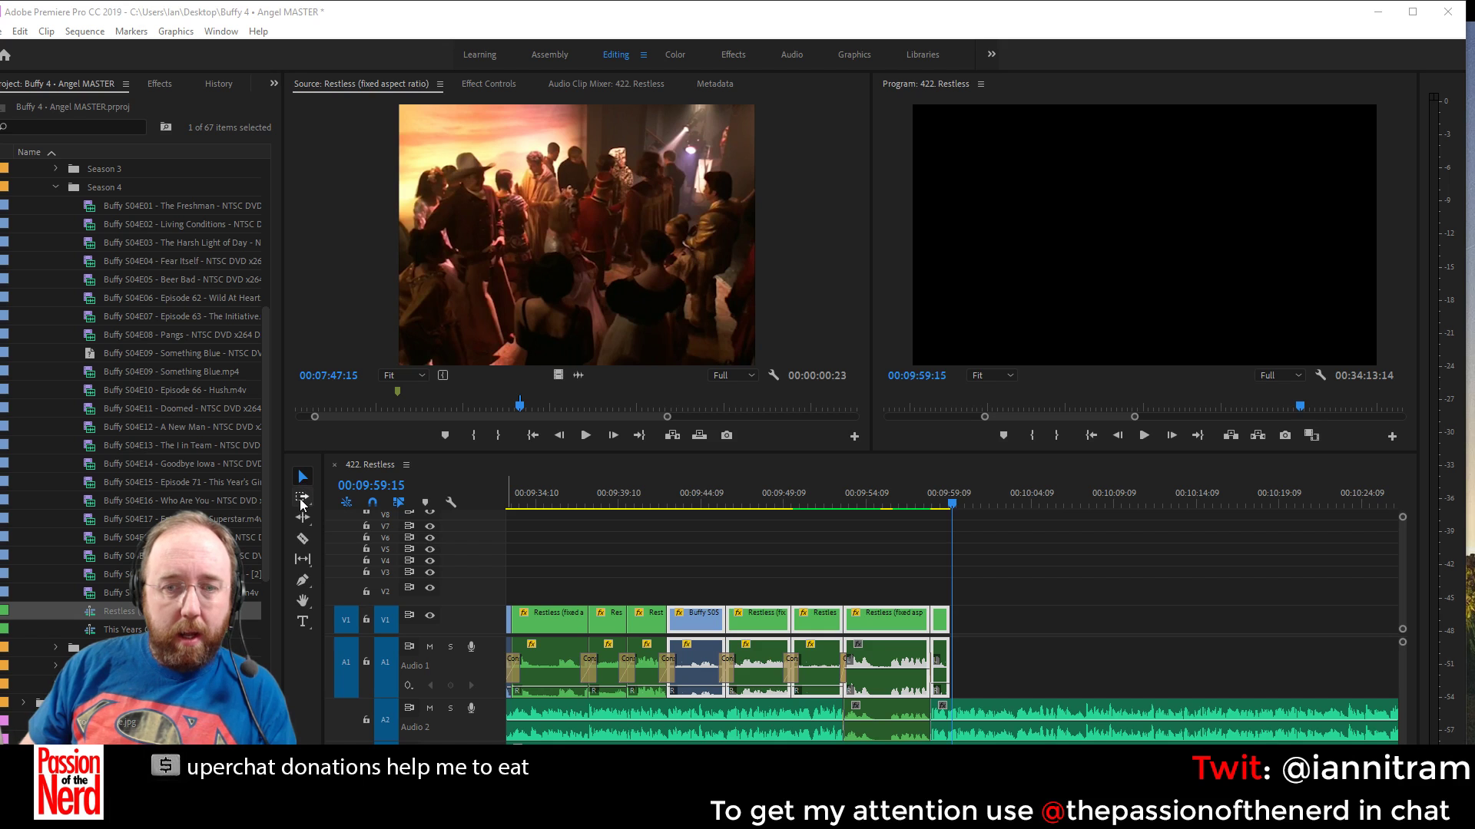
Try to select the last short Restless clip together with the narration beneath it using Track Select Forward on single tracks
left_click(302, 497)
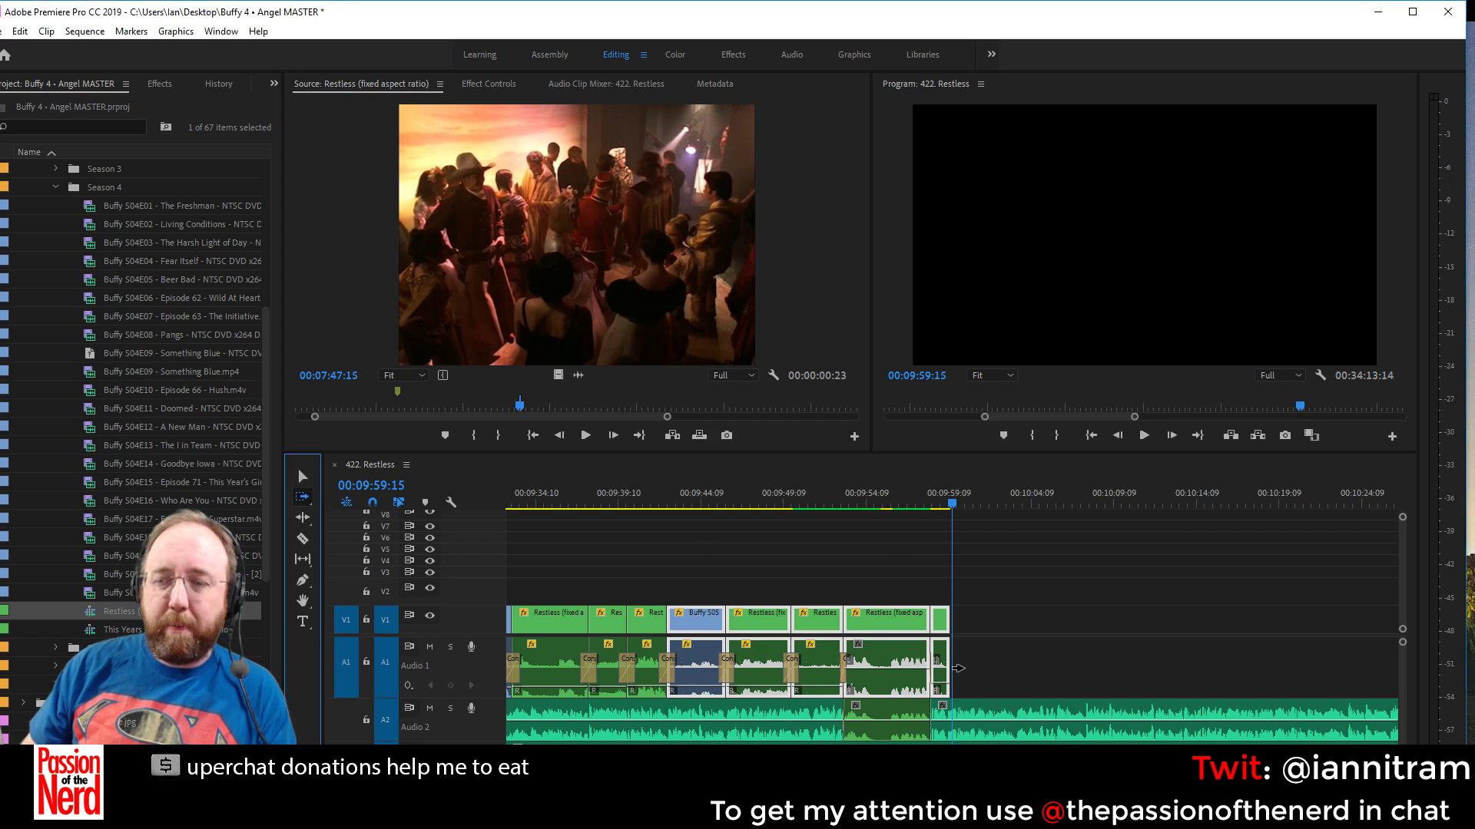
left_click(940, 672)
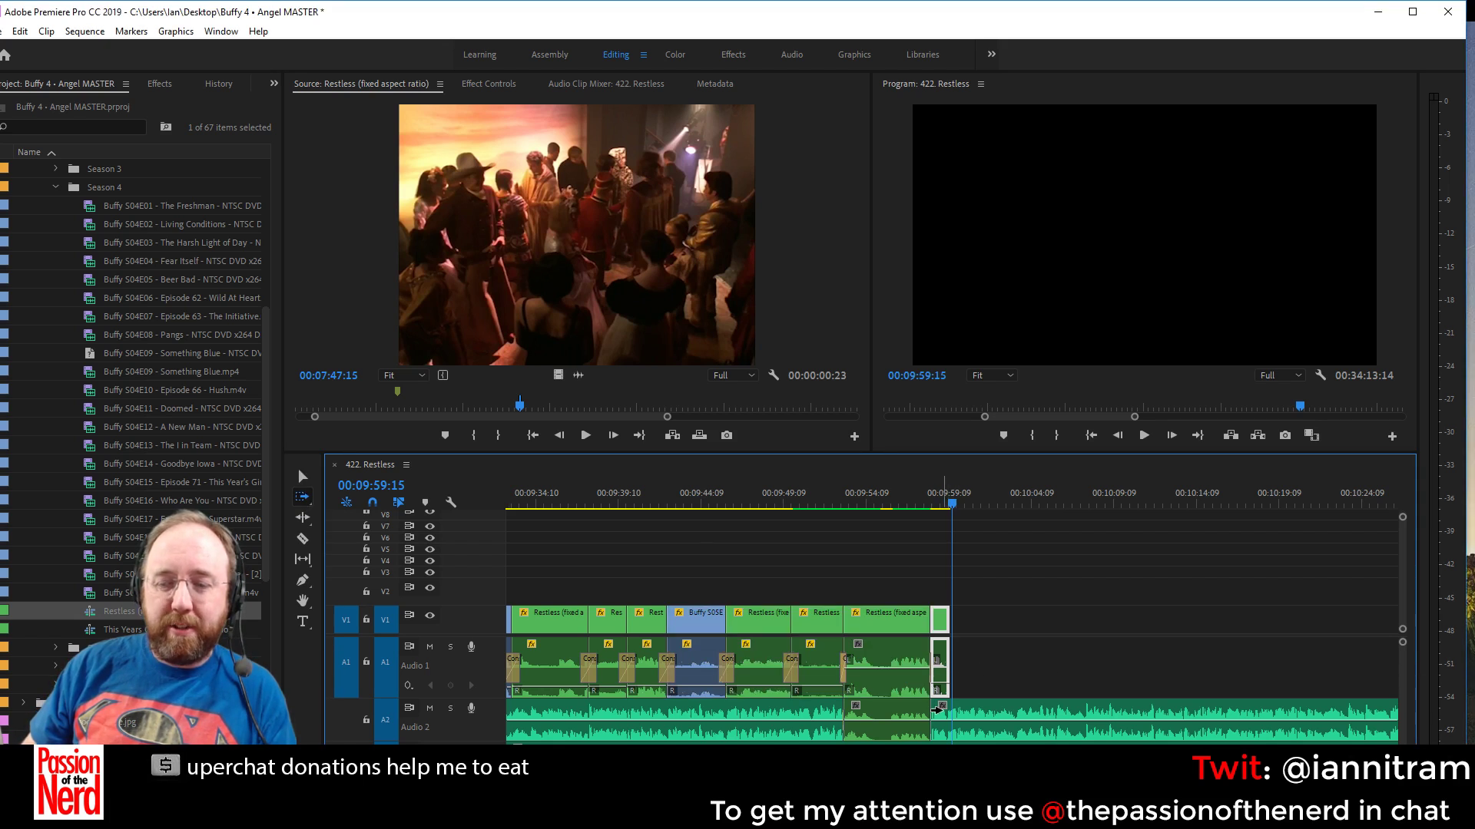
left_click(937, 711, "shift")
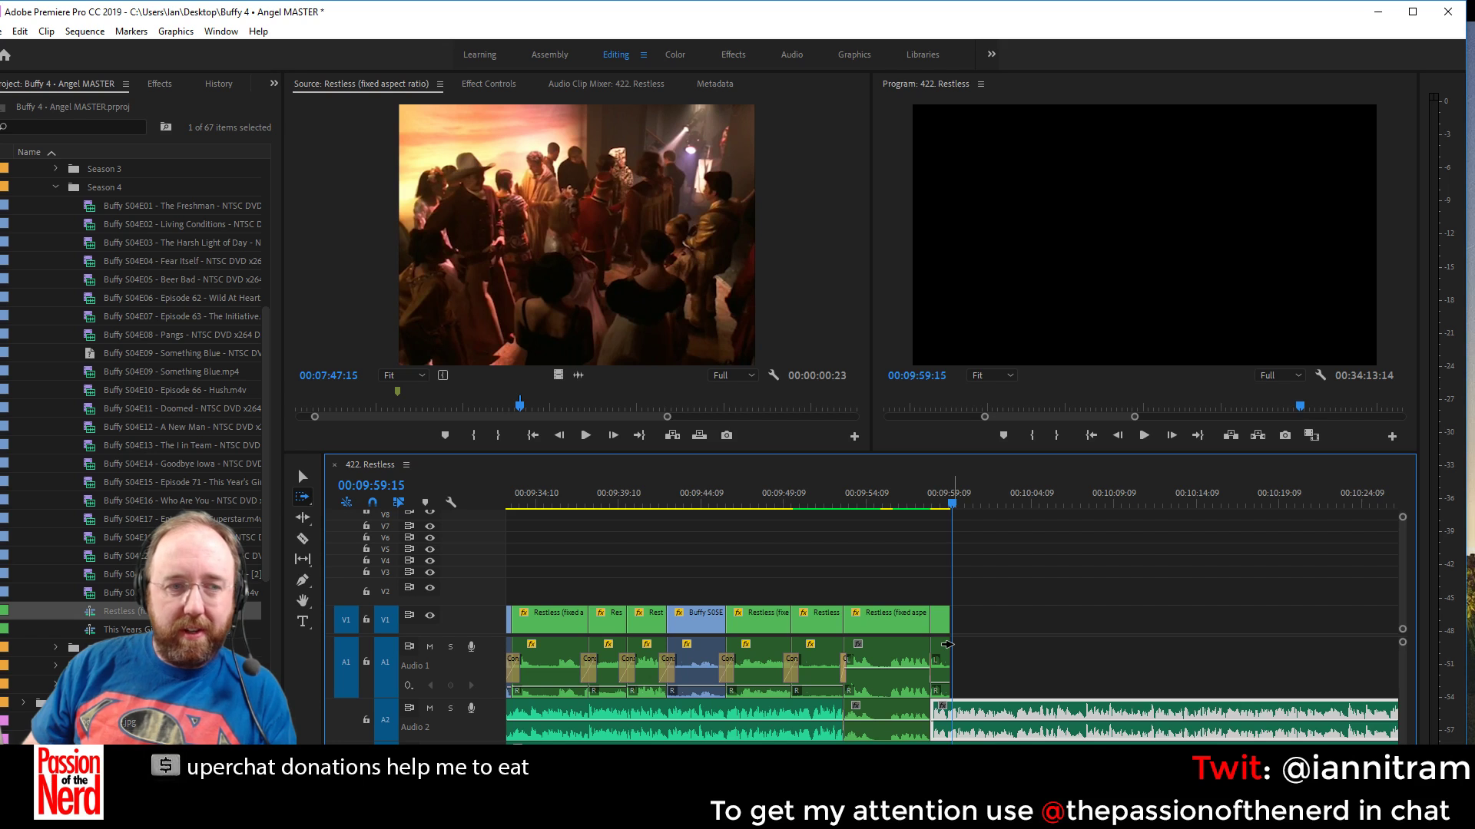
left_click(953, 652)
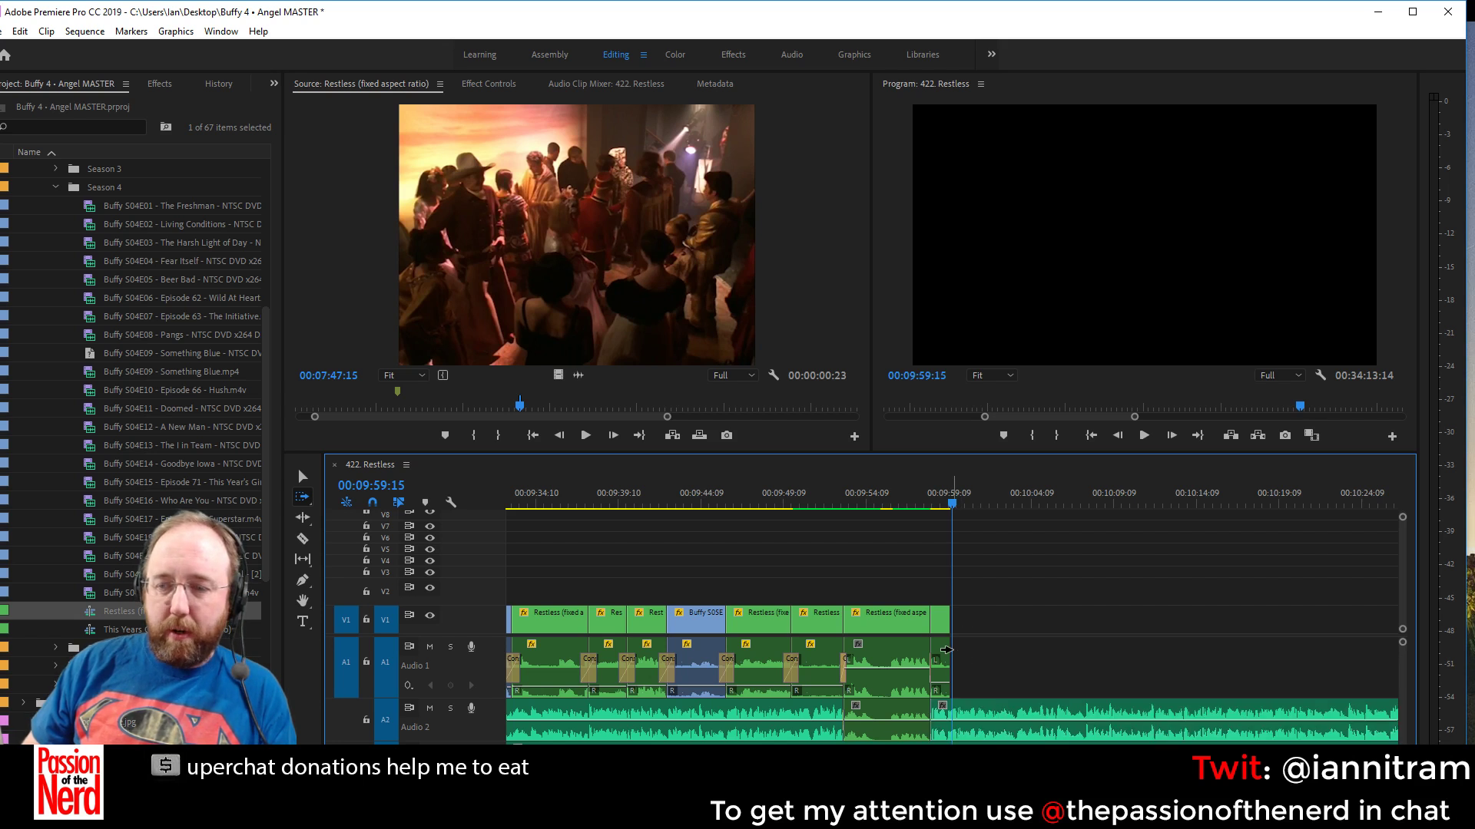
left_click(938, 653)
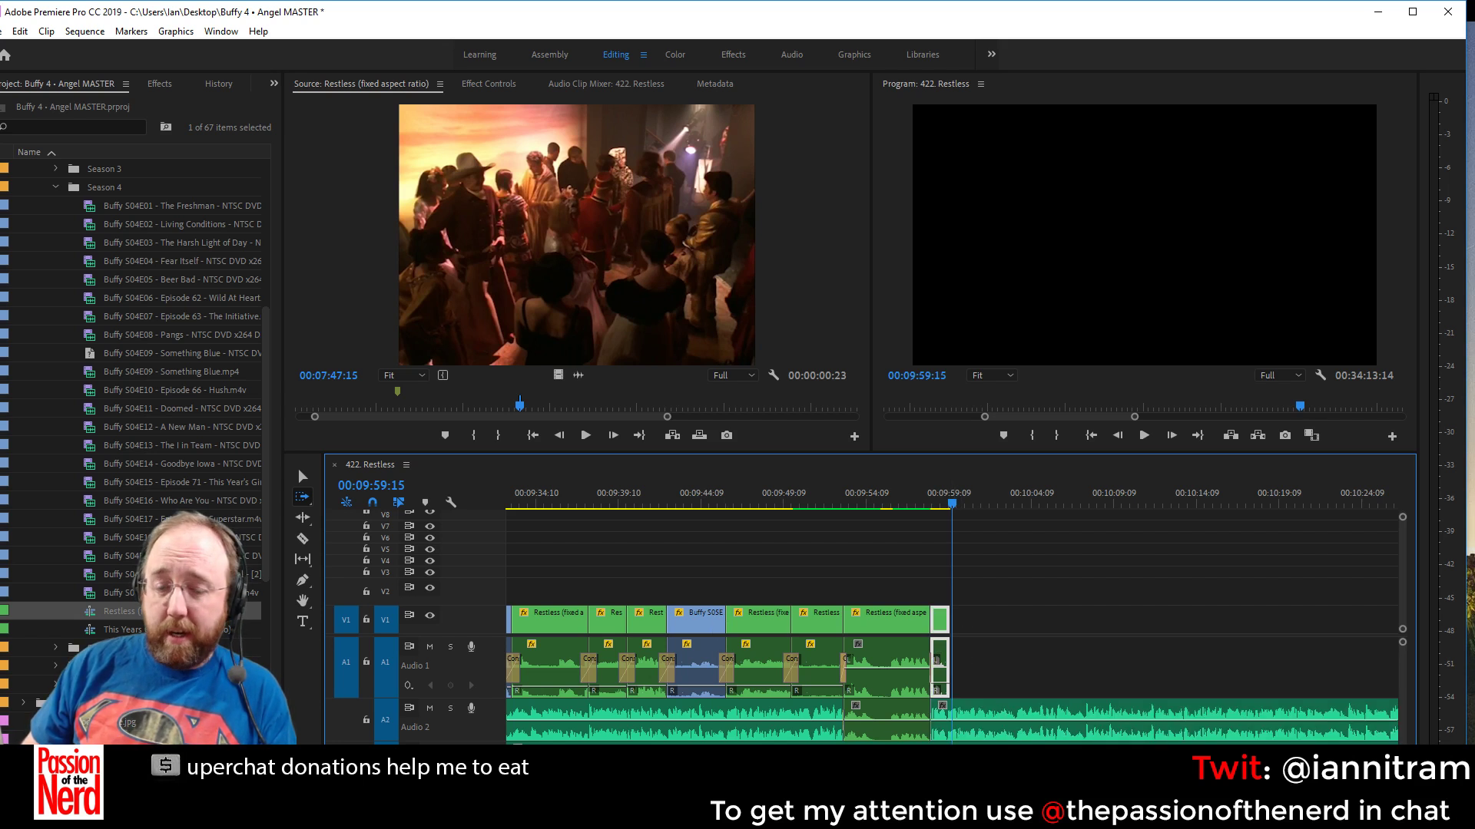
Remove the audio crossfade between the last two Restless clips
key("equal")
key("equal")
key("equal")
key("equal")
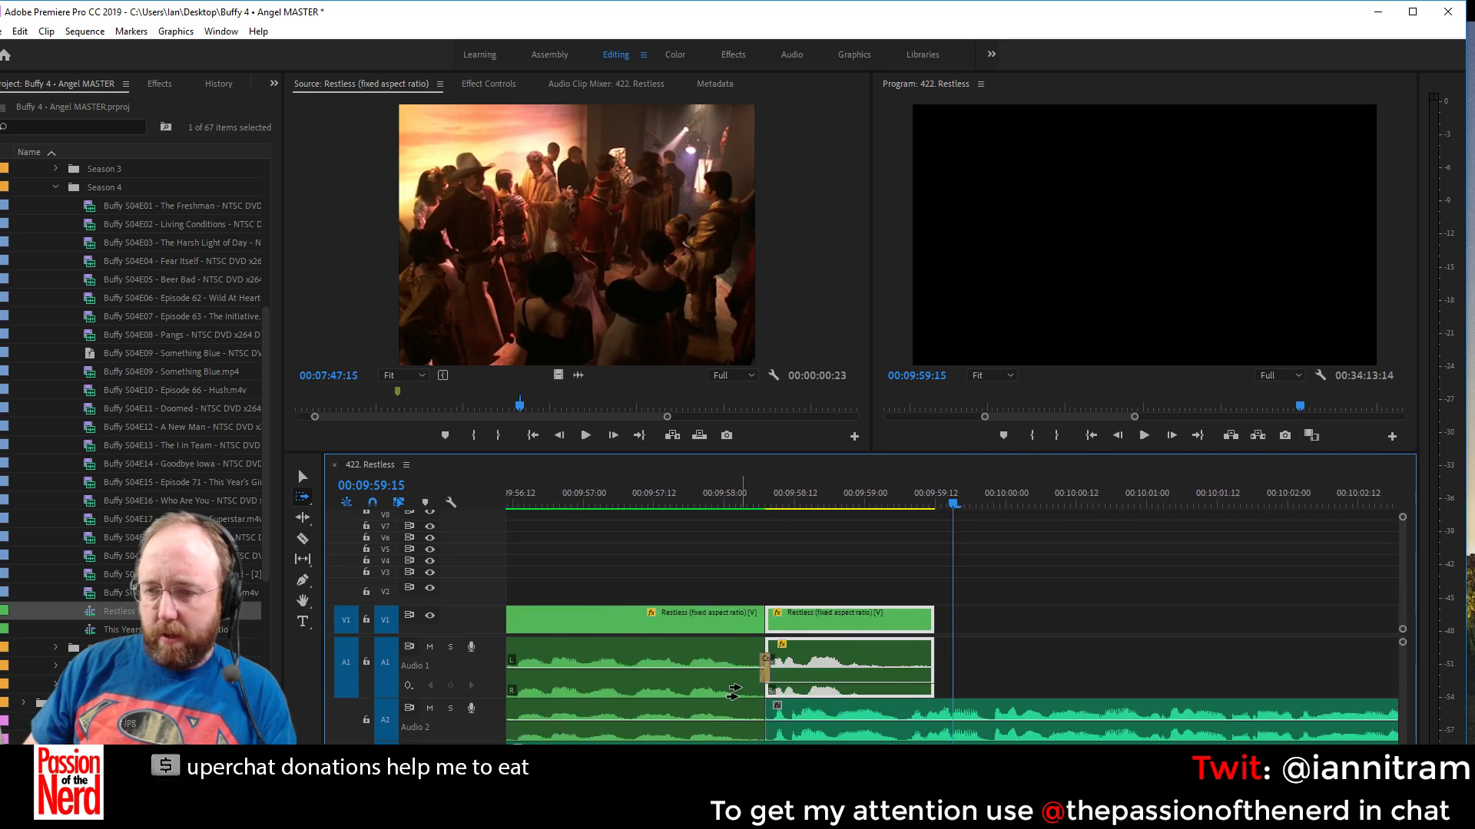
left_click(300, 472)
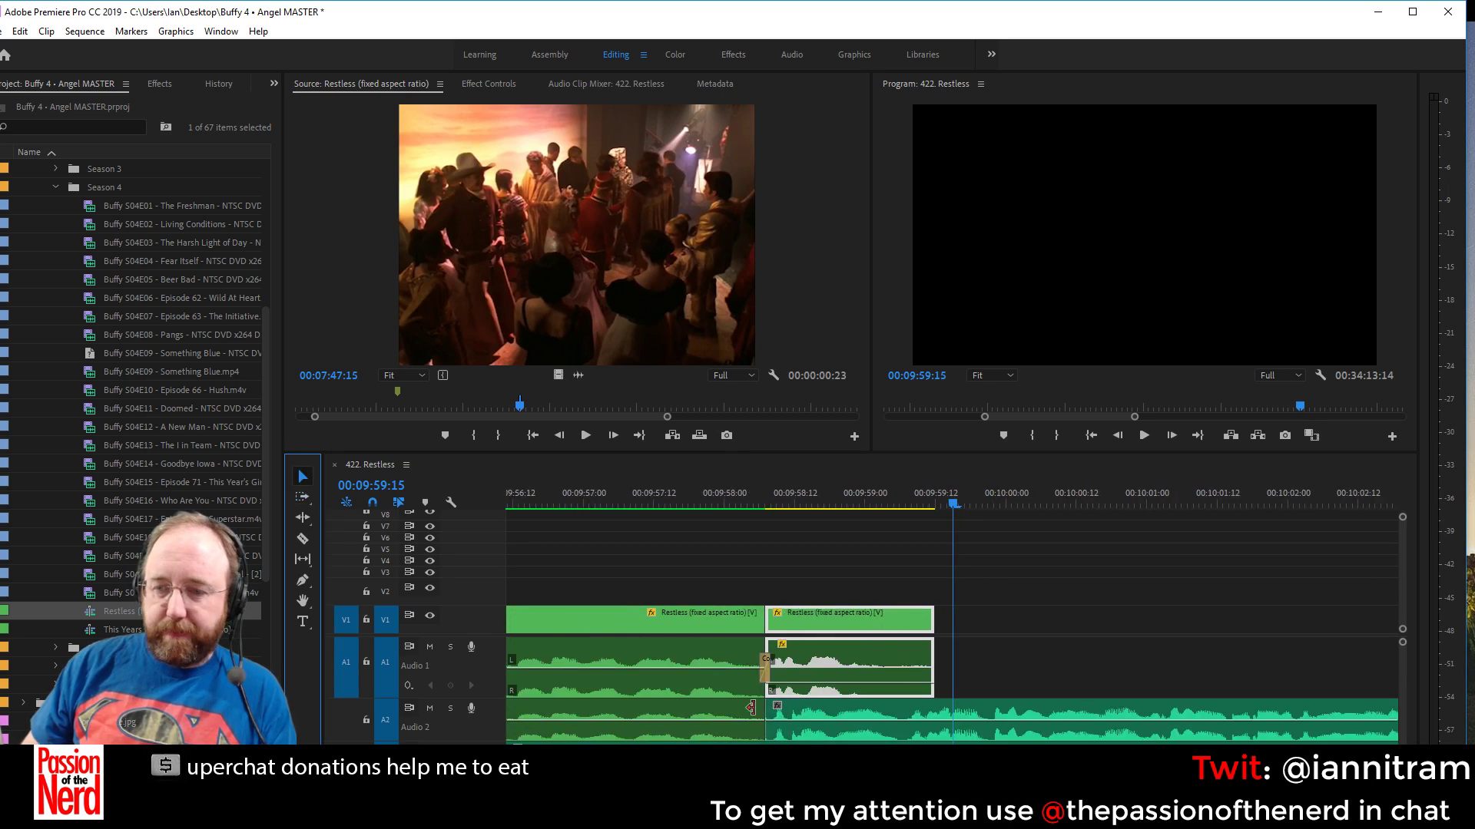
left_click(768, 671)
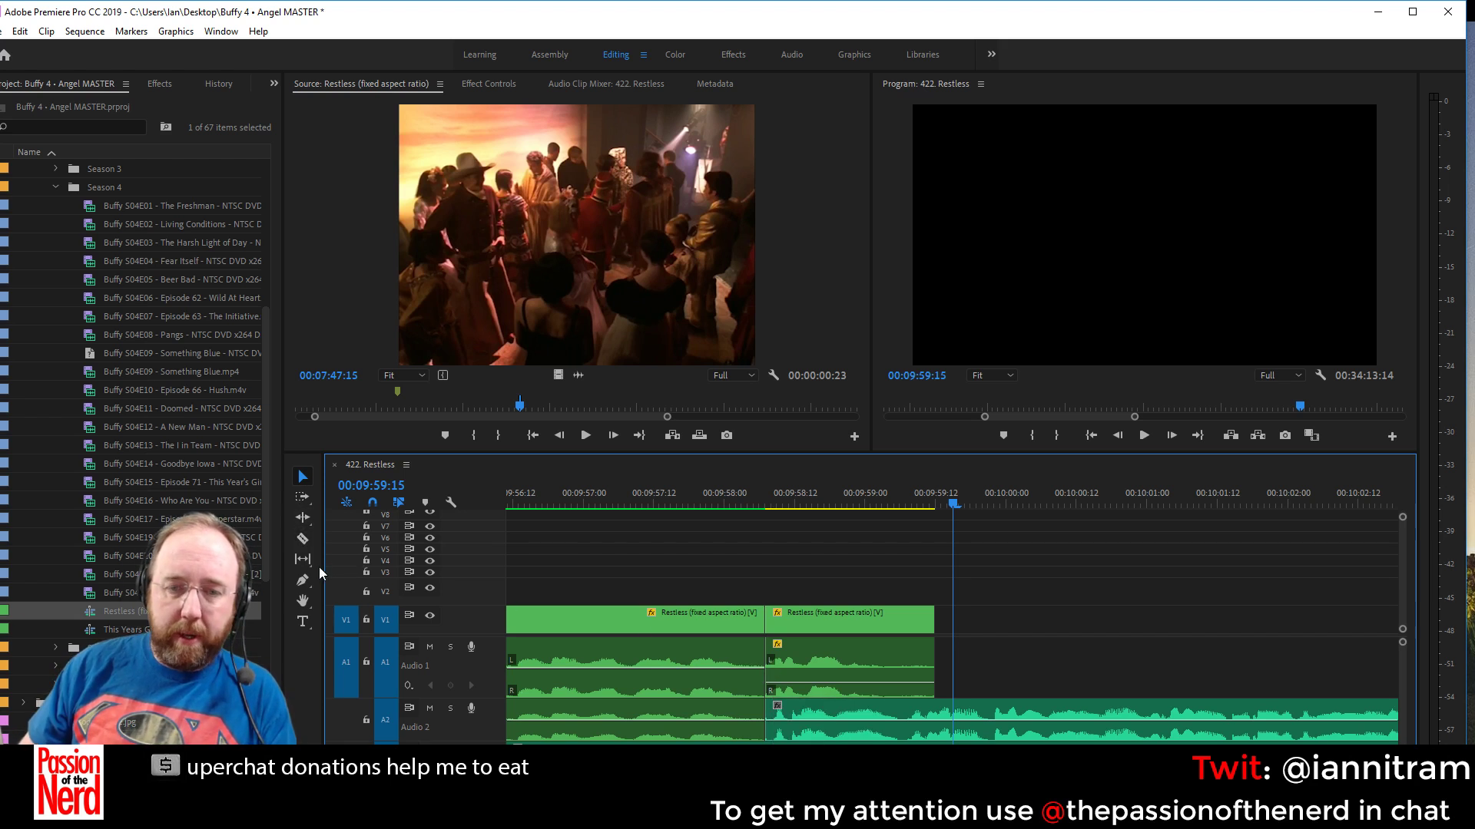
Try to select everything from the final Restless clip onward across the video and narration tracks with Track Select Forward
left_click(304, 499)
left_click(400, 496)
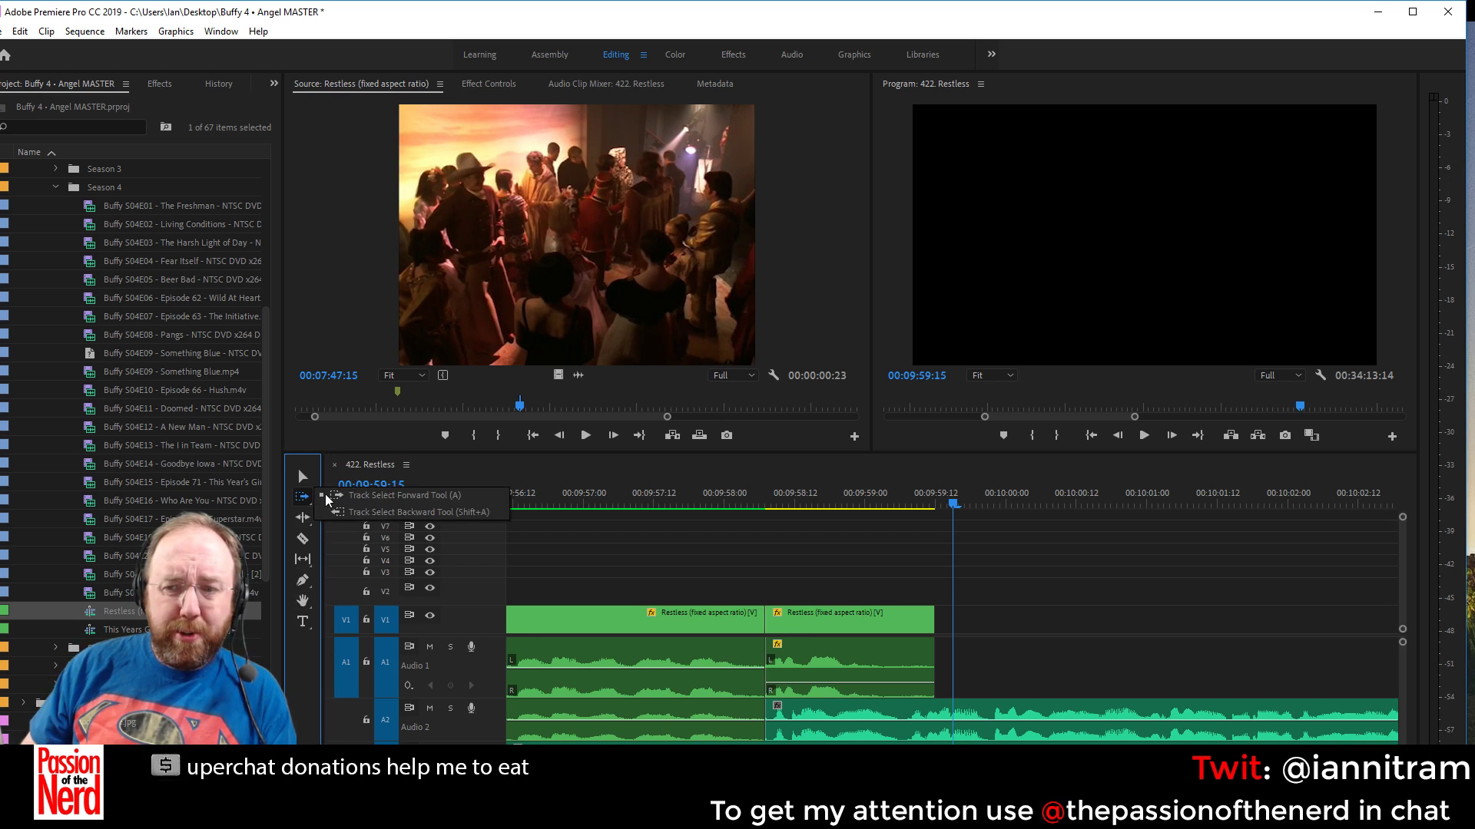
left_click(911, 572)
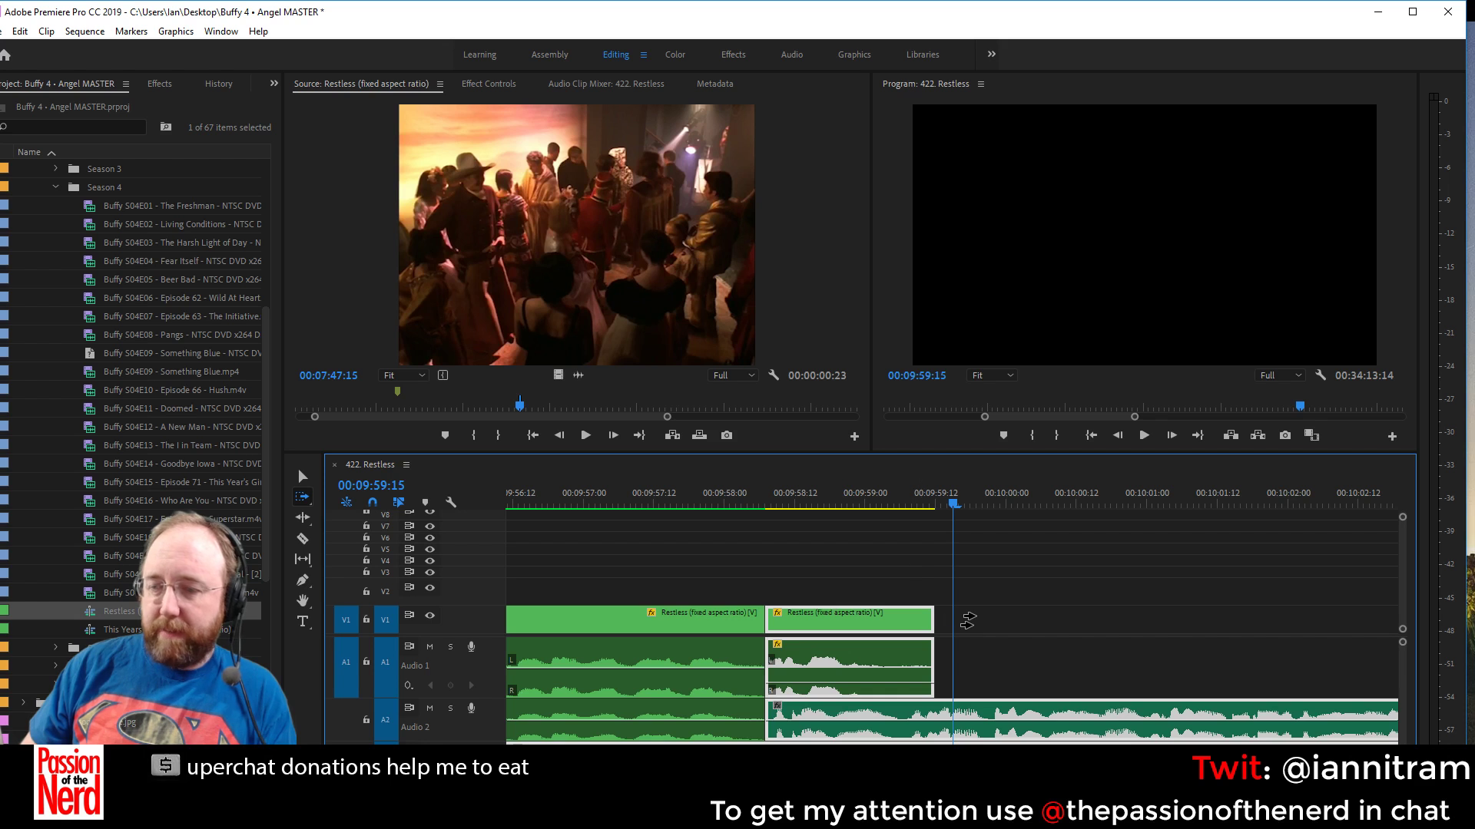
left_click(846, 646)
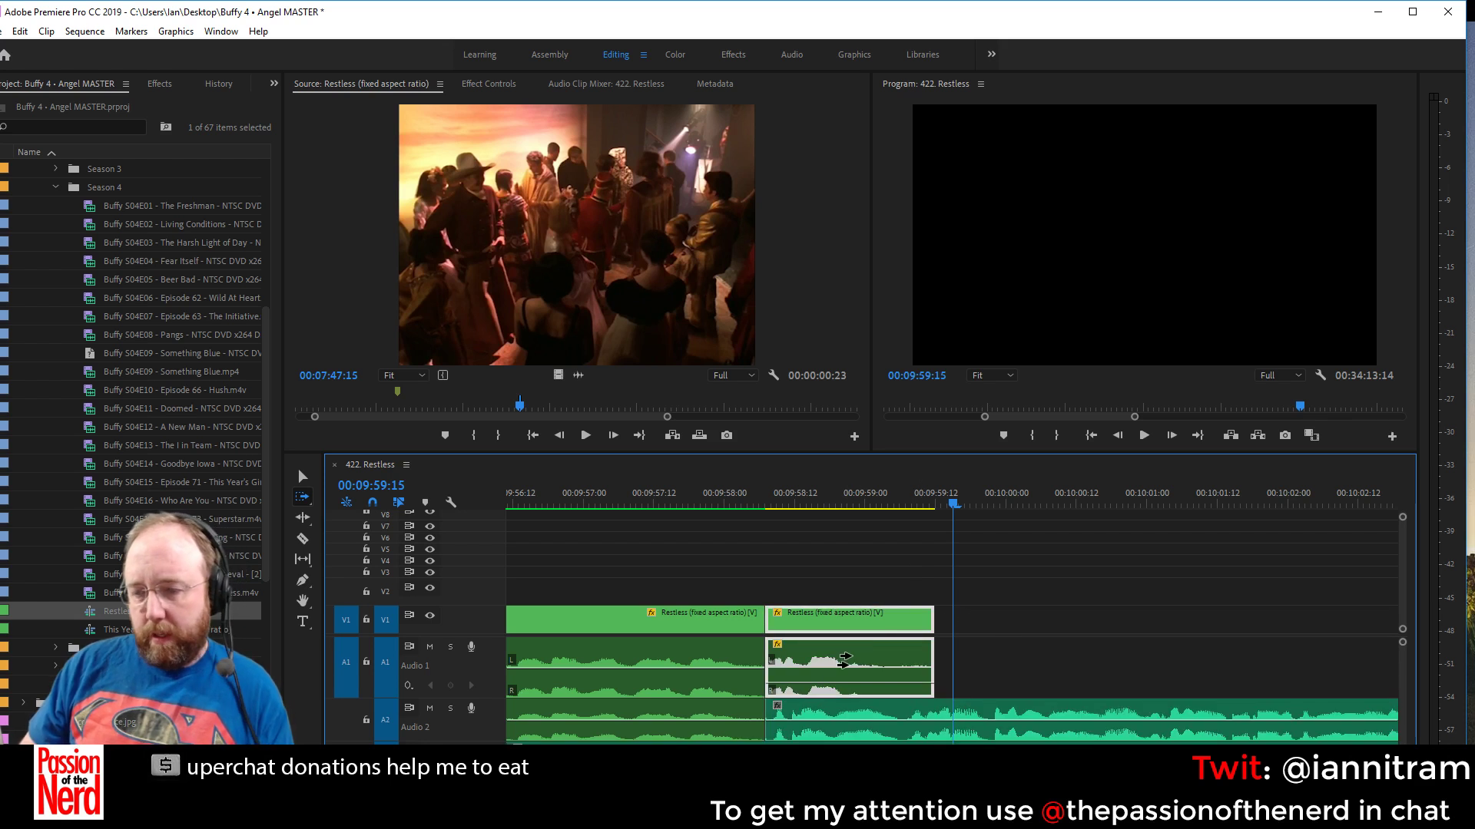
left_click(956, 652)
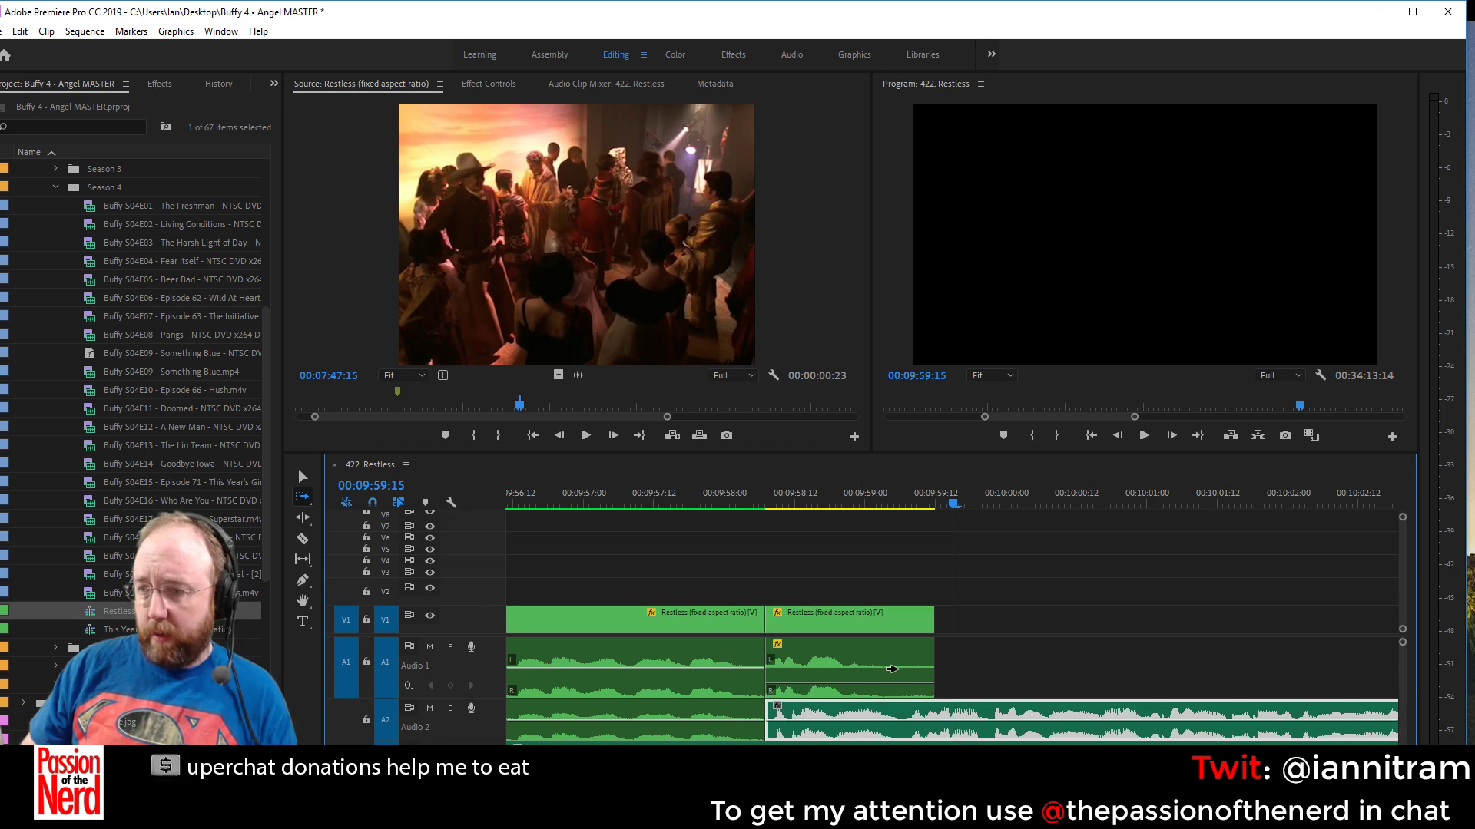
left_click(885, 661, "shift")
left_click(880, 620, "shift")
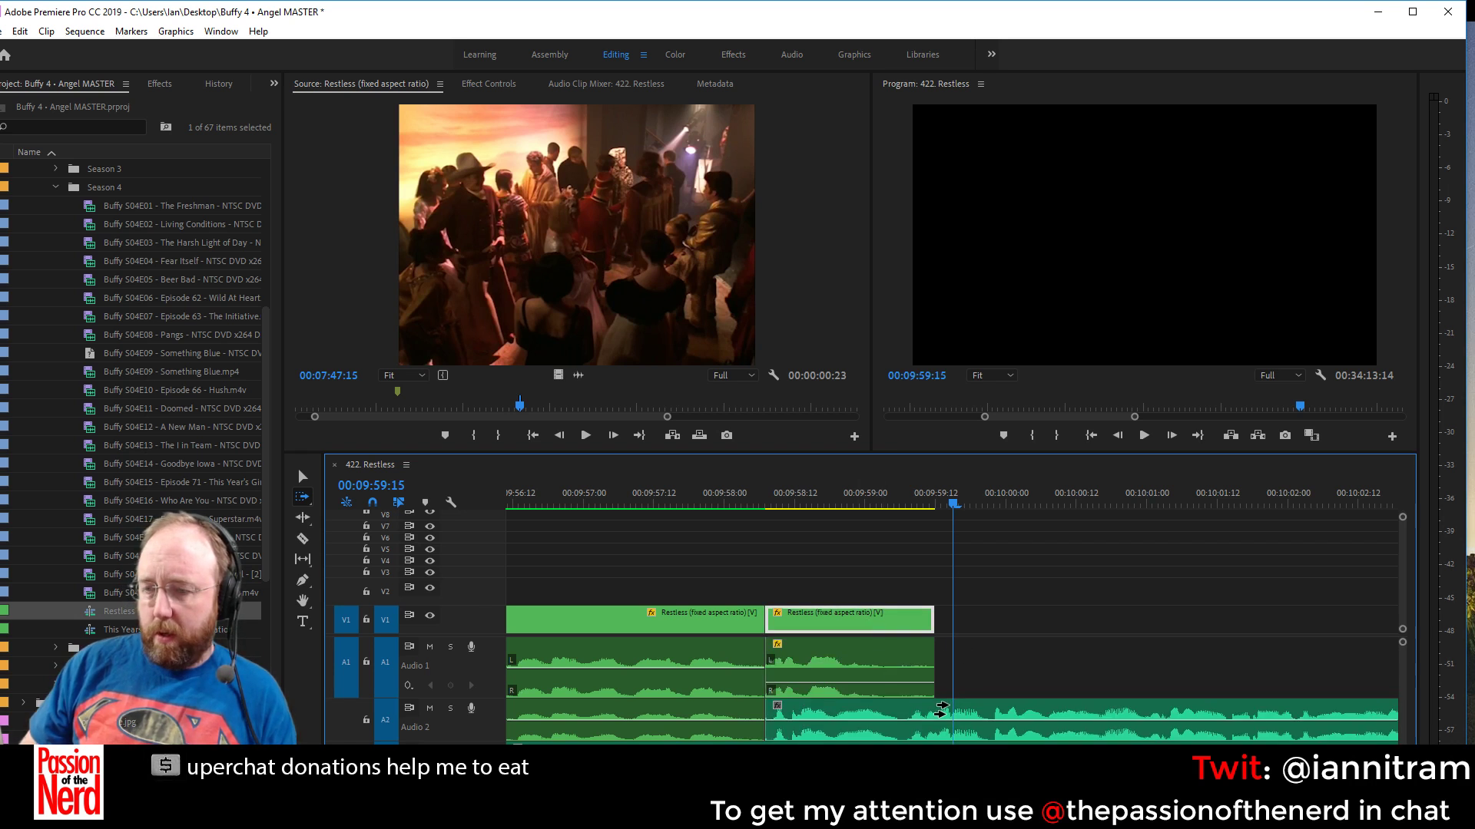
left_click(943, 710)
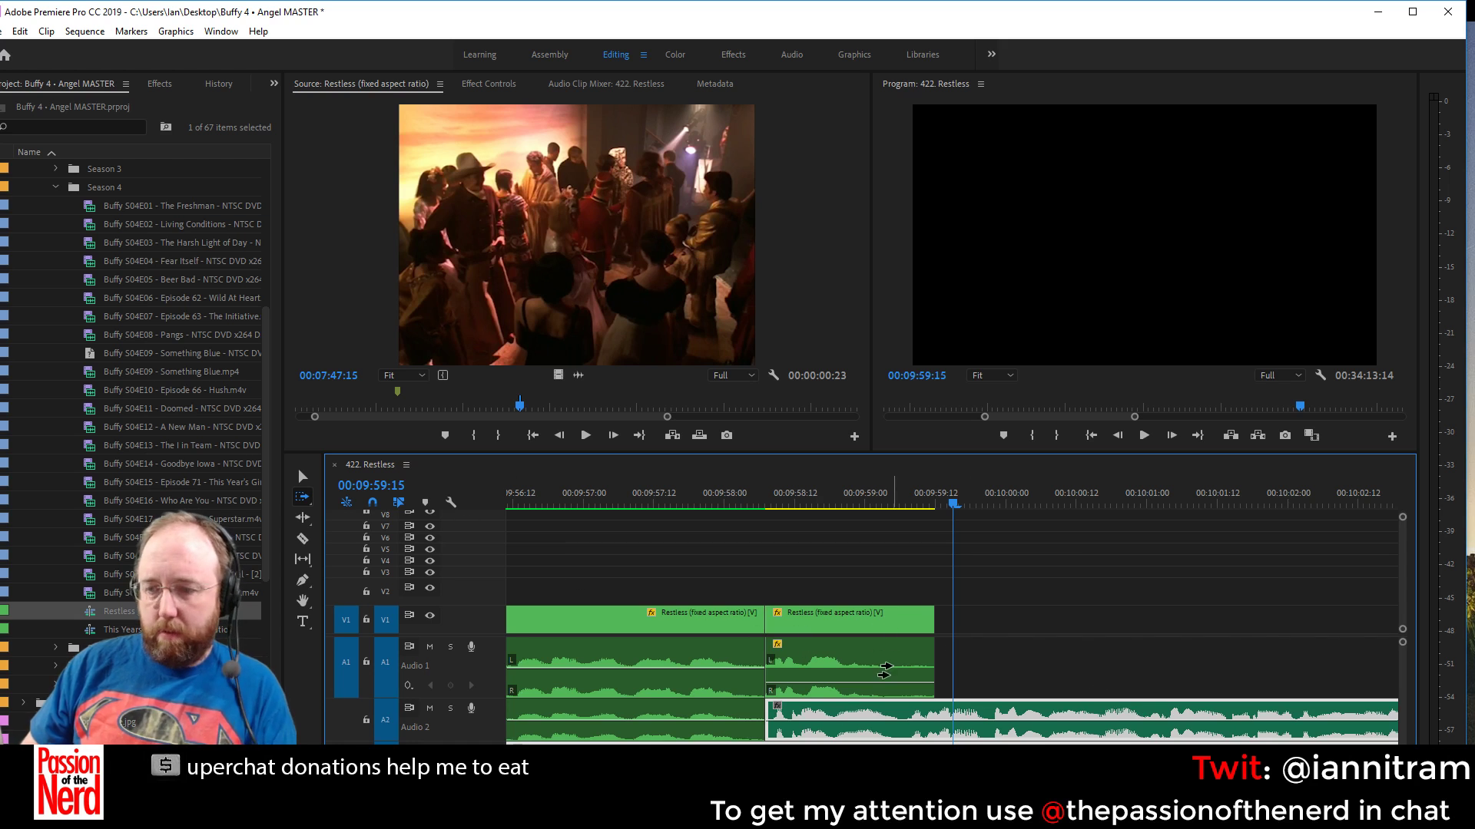
left_click(885, 672)
left_click(864, 716)
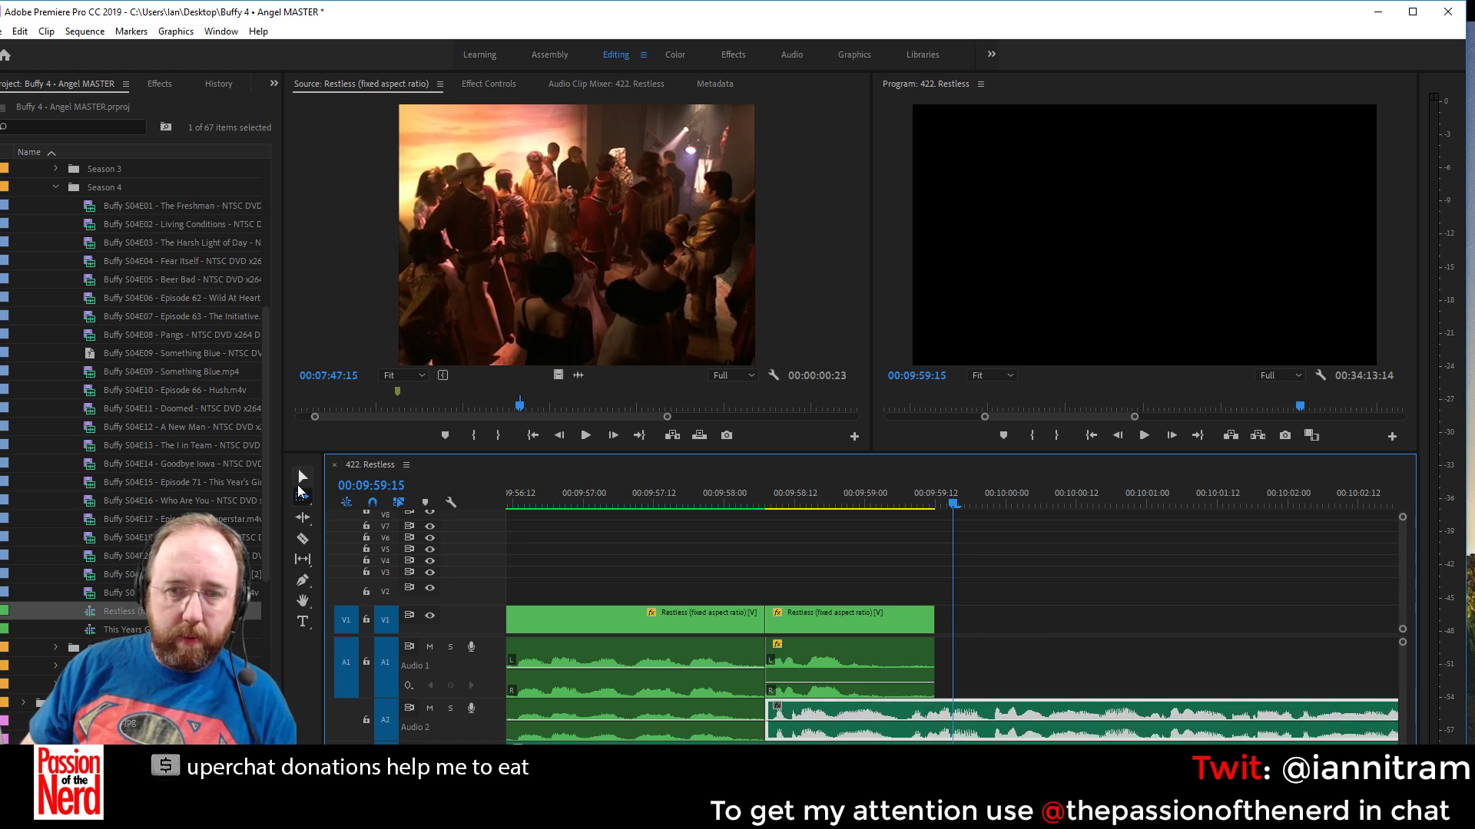
Try to add the final Restless clip to the narration selection with the Selection tool and check the clip's options
left_click(302, 477)
left_click(852, 632)
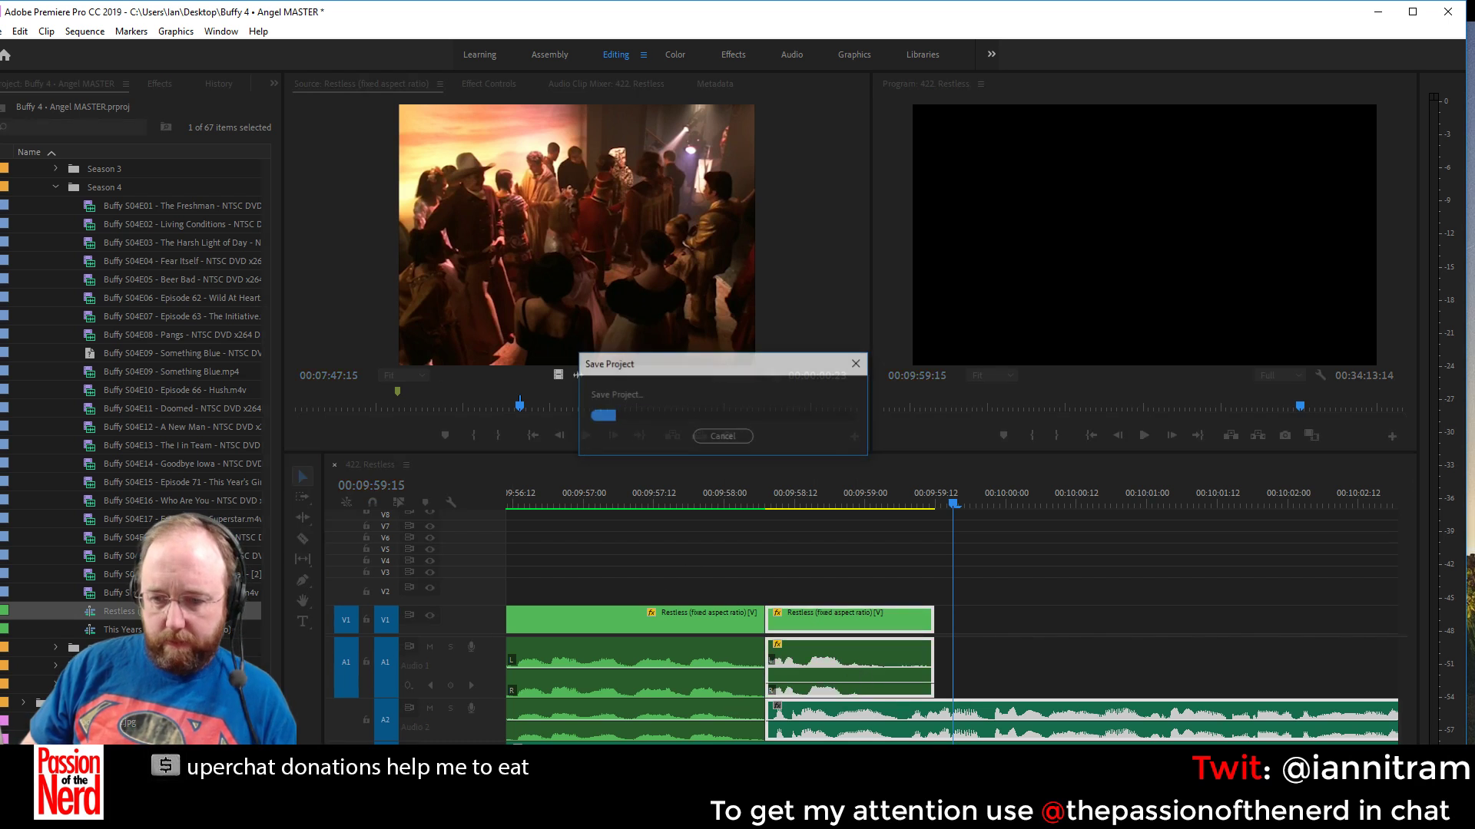
key("minus")
key("minus")
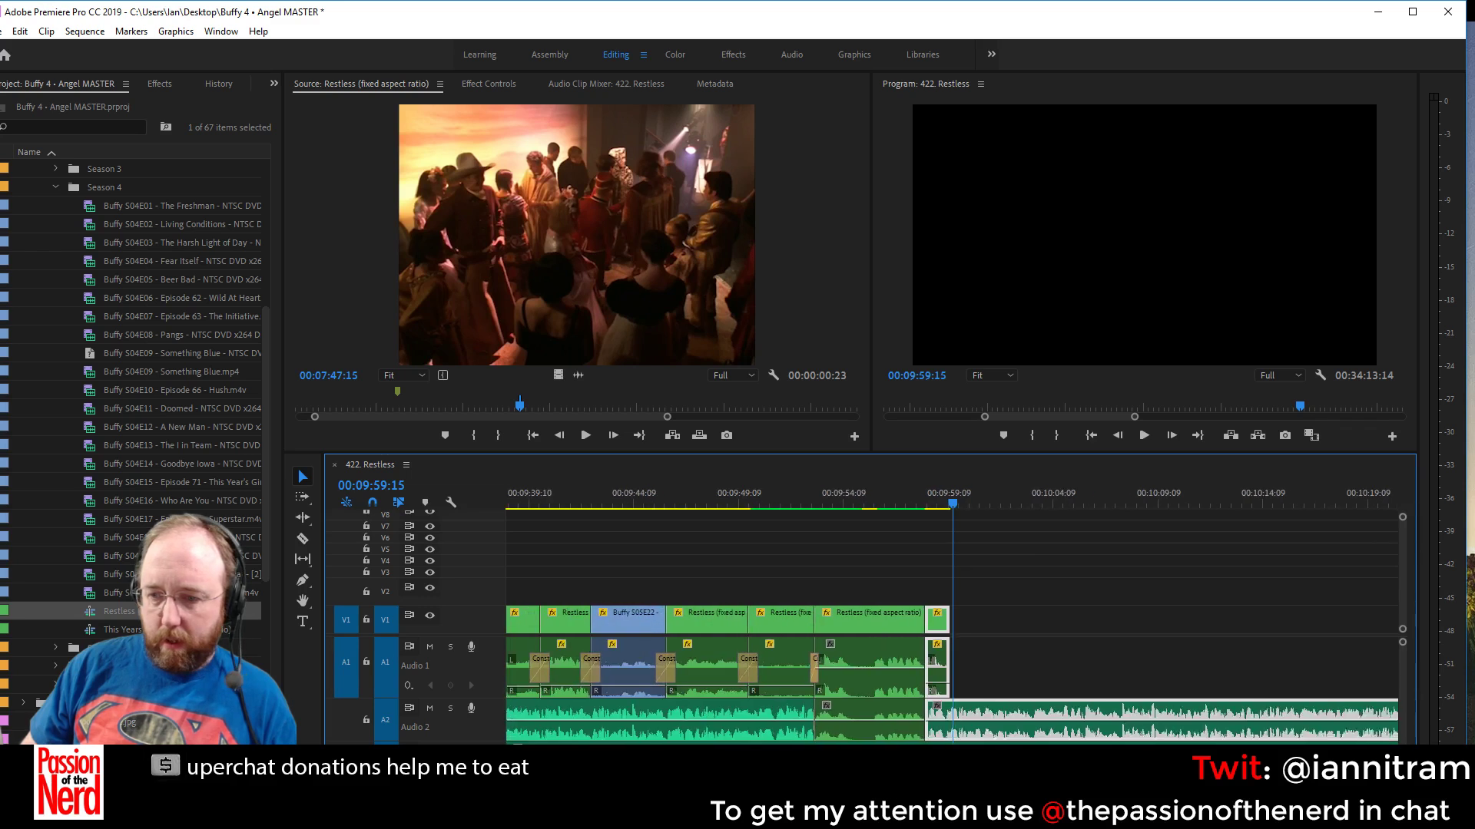
left_click(997, 702)
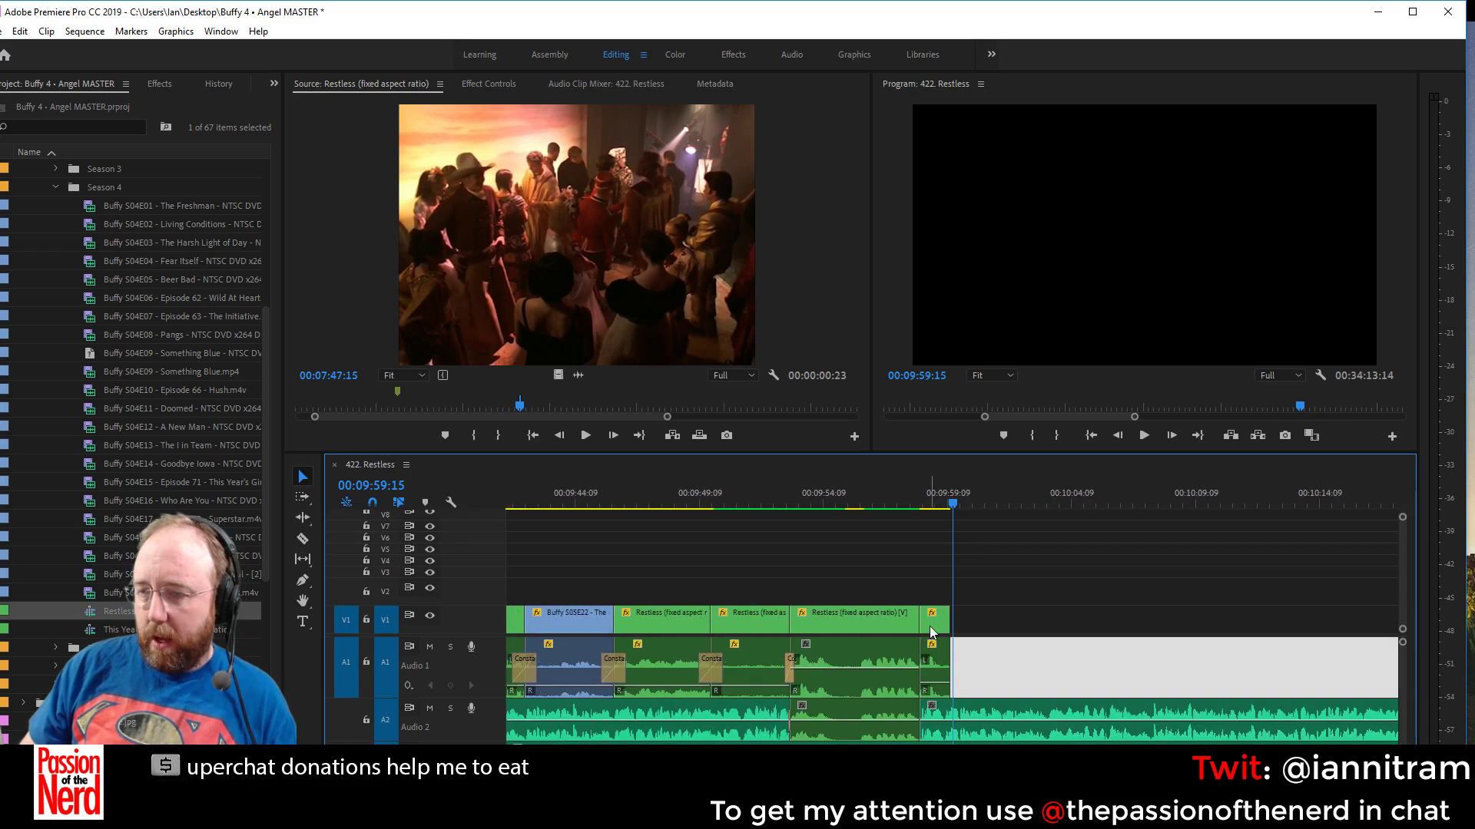
left_click(938, 690)
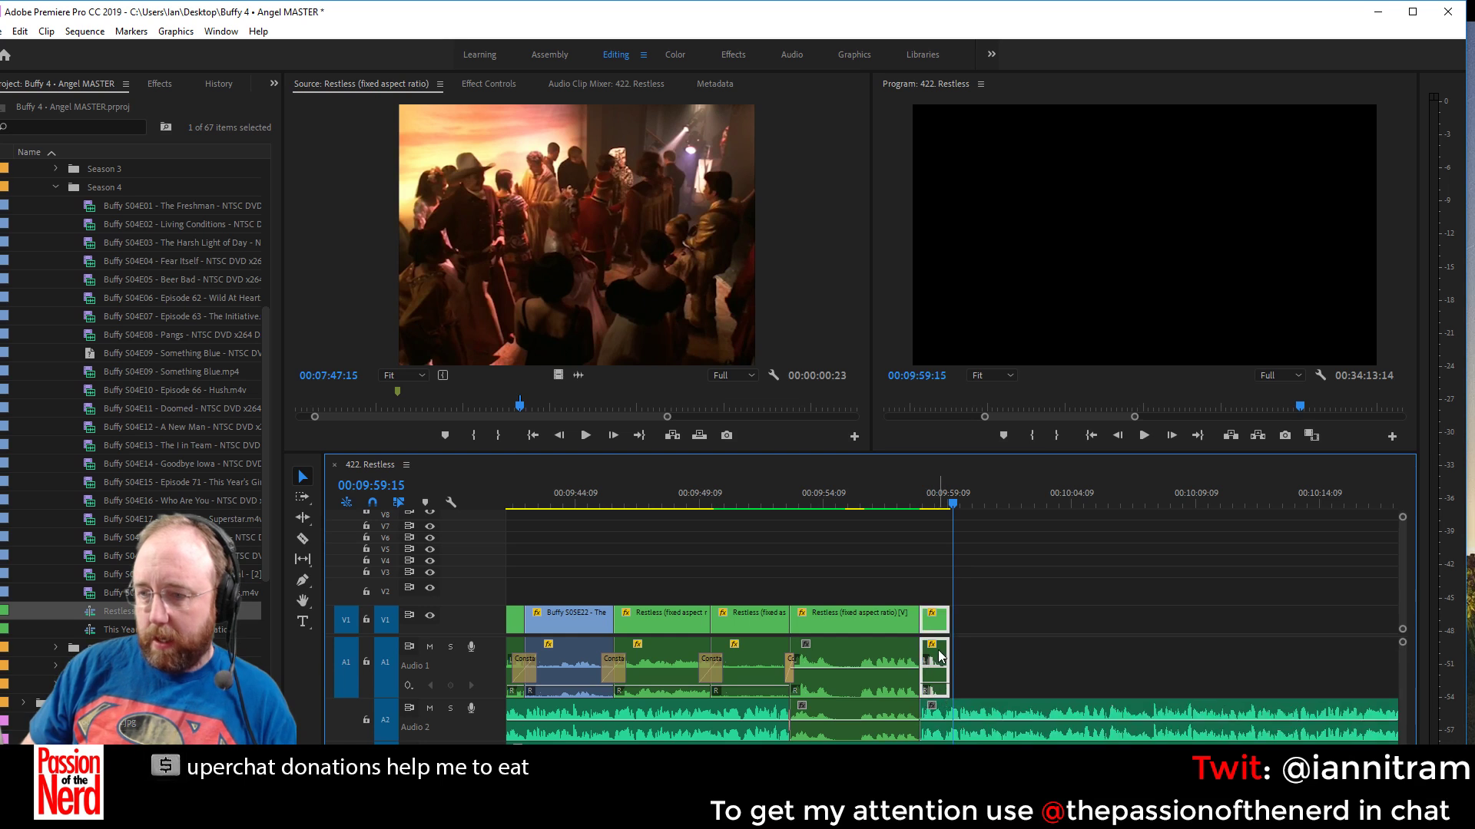
right_click(935, 659)
key("Escape")
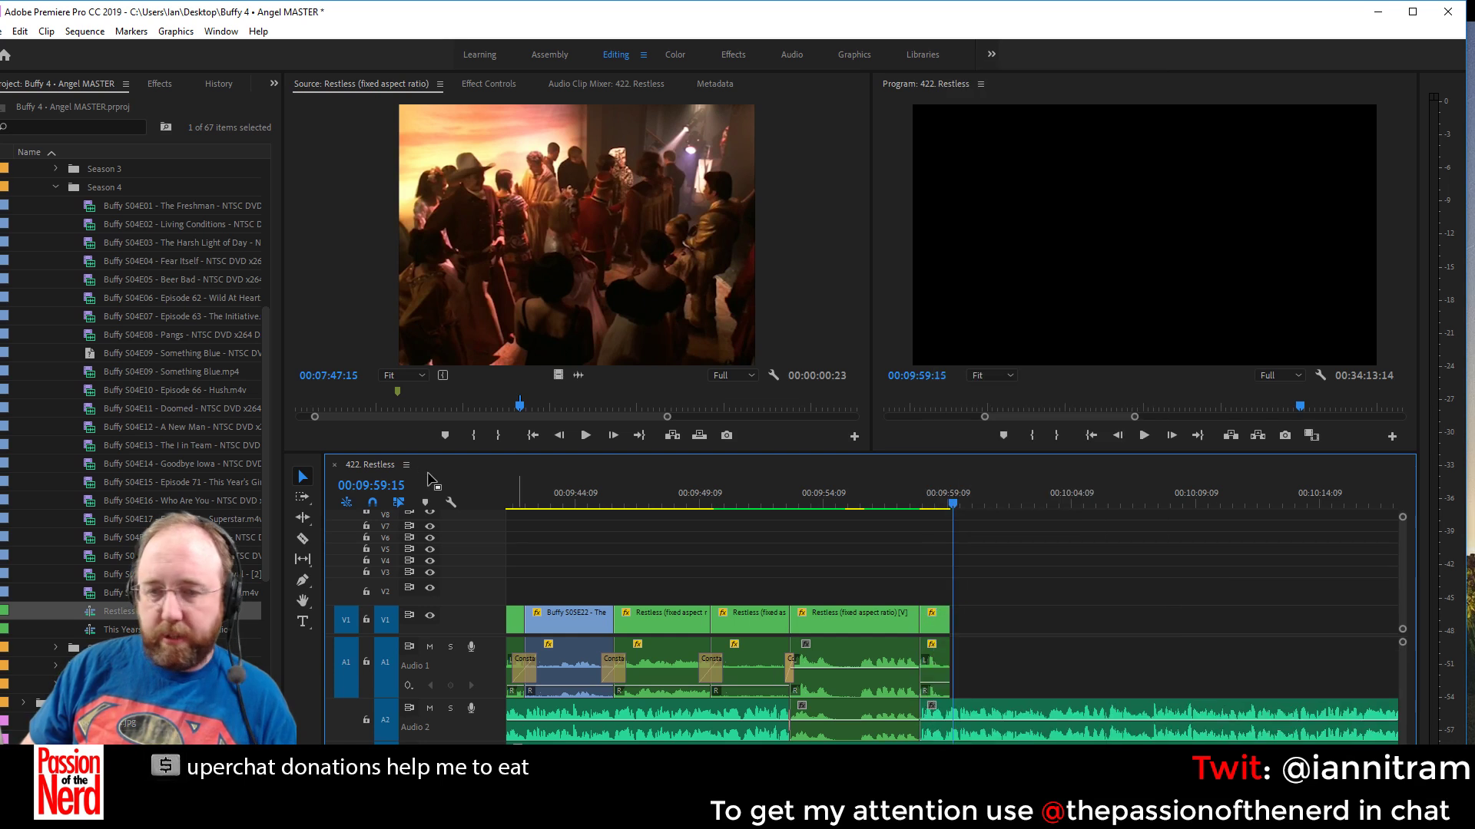
Select the remaining narration and the final short Restless clip, and move them together about 7.5 seconds later in the sequence
left_click(302, 497)
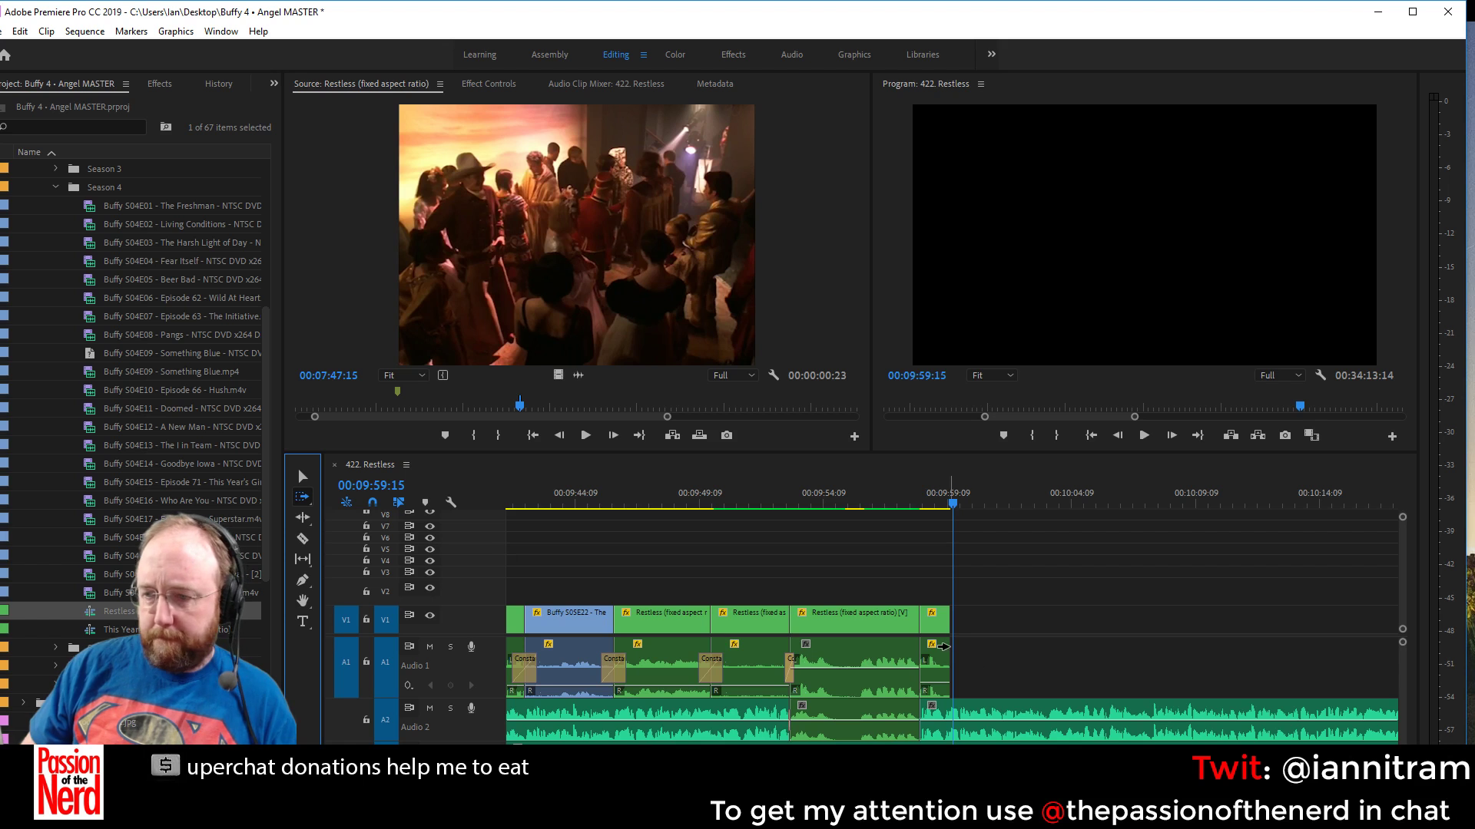
left_click(953, 717)
left_click(952, 716)
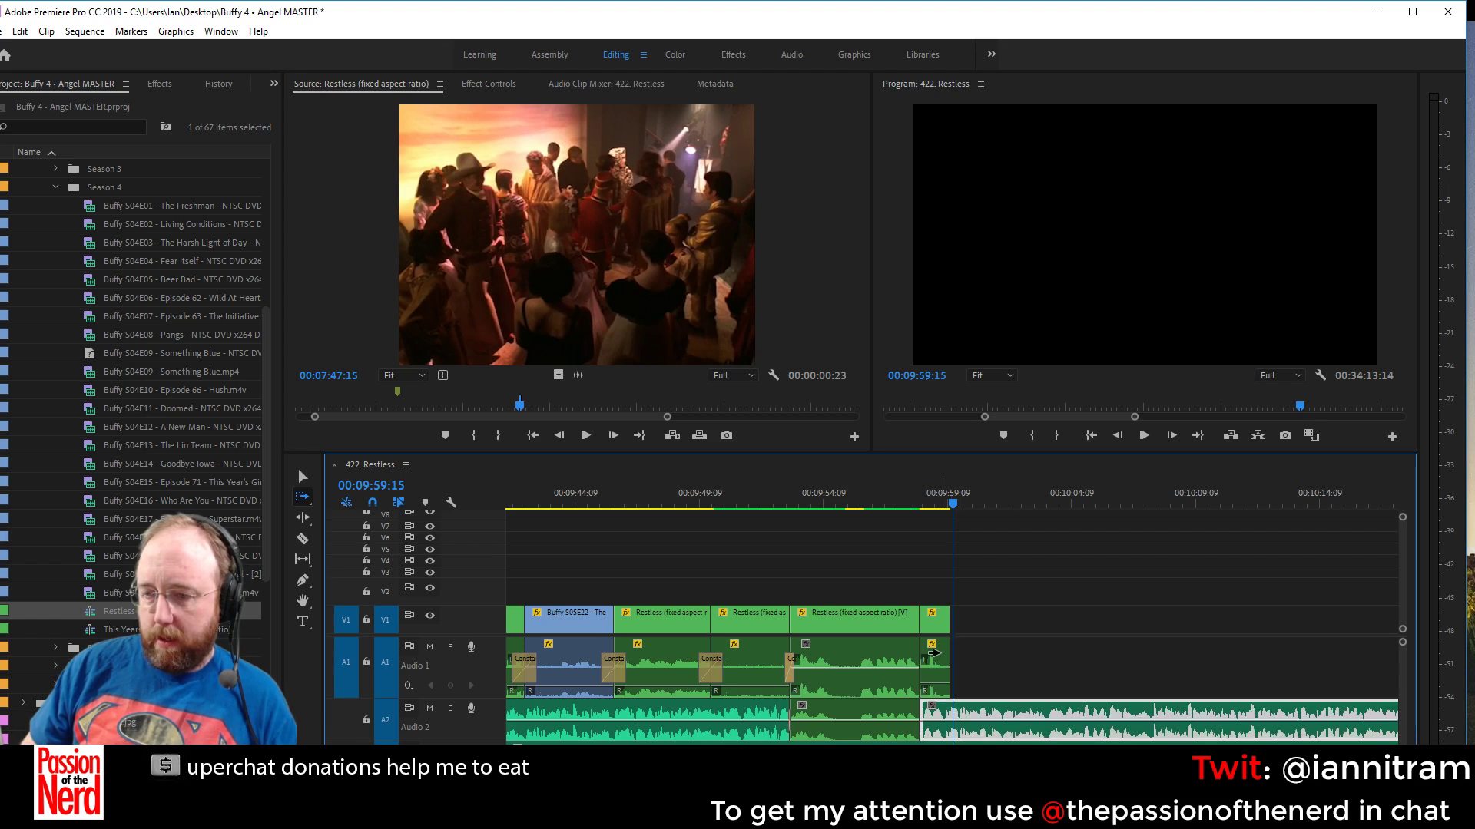
left_click(302, 477)
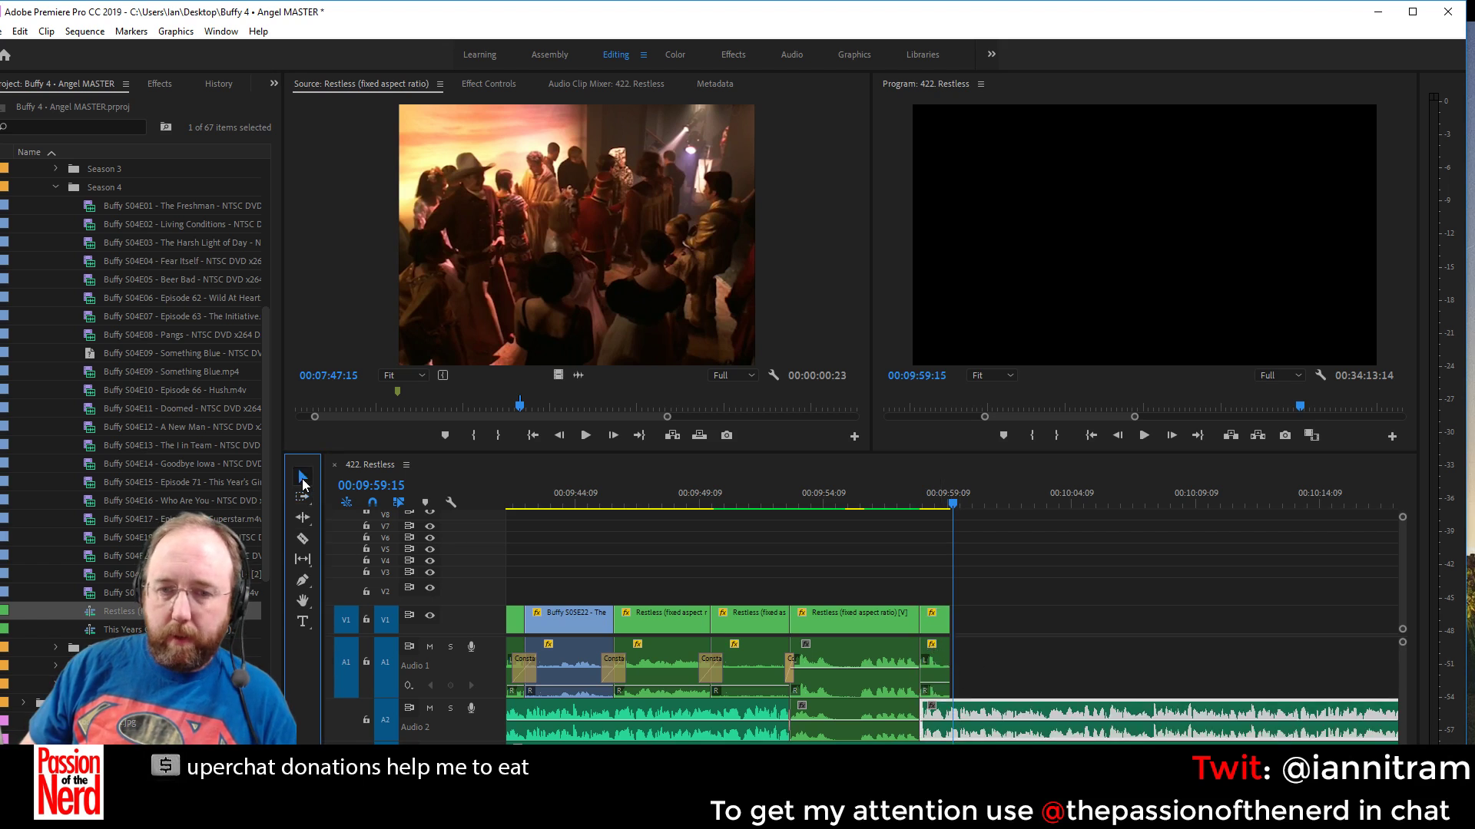
left_click(938, 626)
left_click_drag(939, 626, 1125, 626)
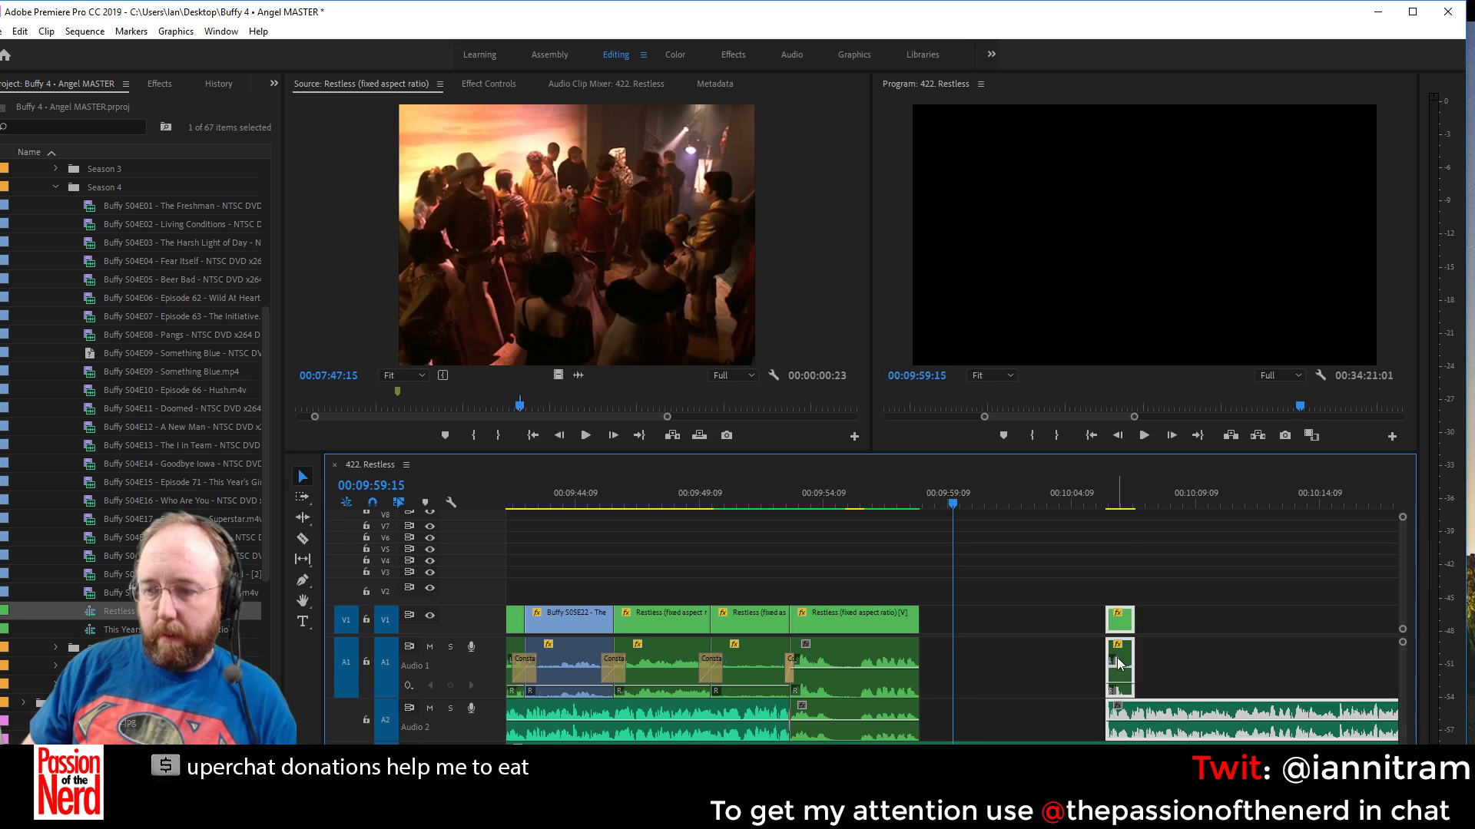
Play the end of the cowboy clip into the new gap to check the pause before the next narration
left_click(876, 507)
key("space")
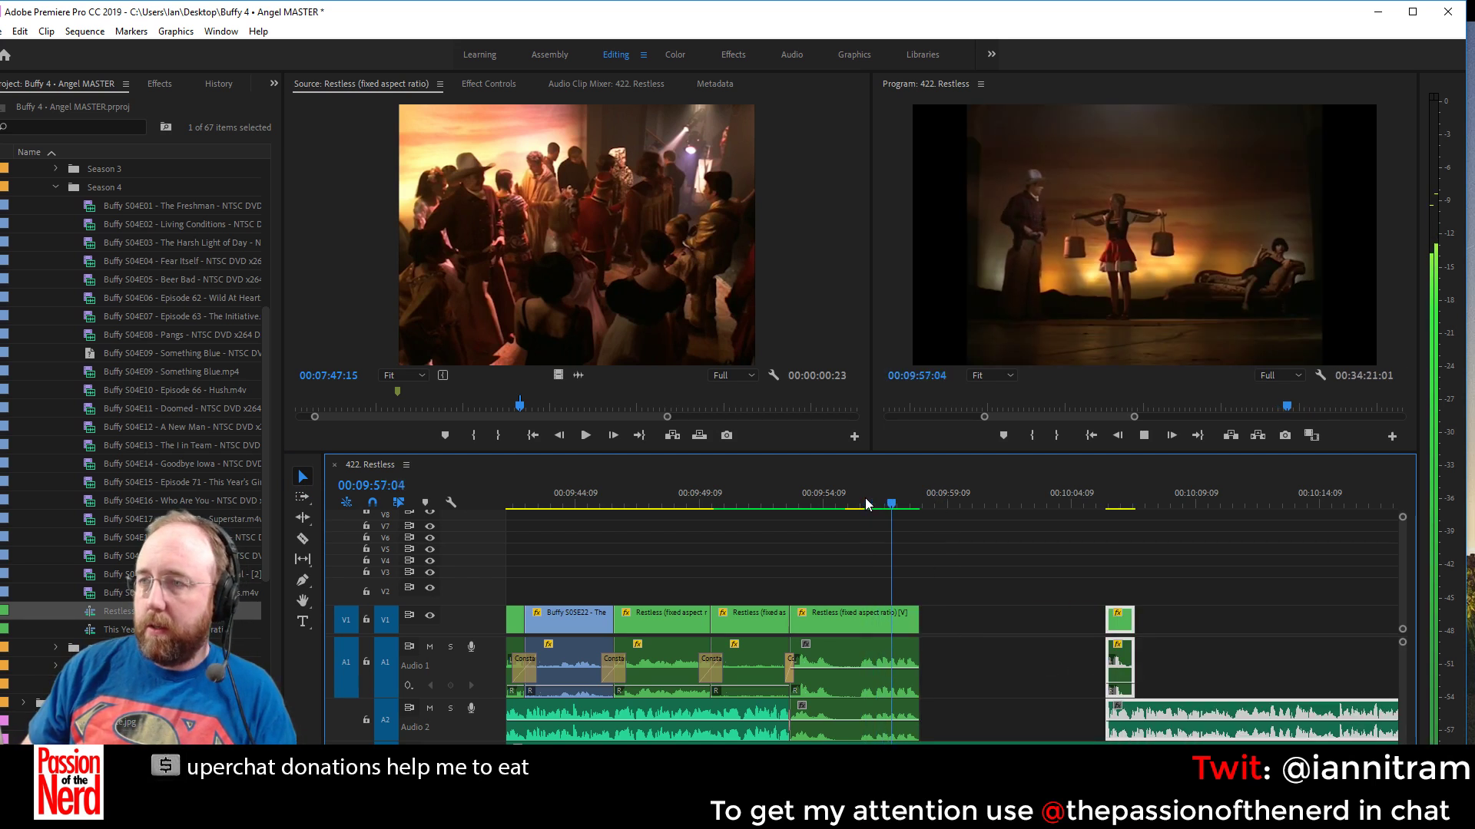
key("space")
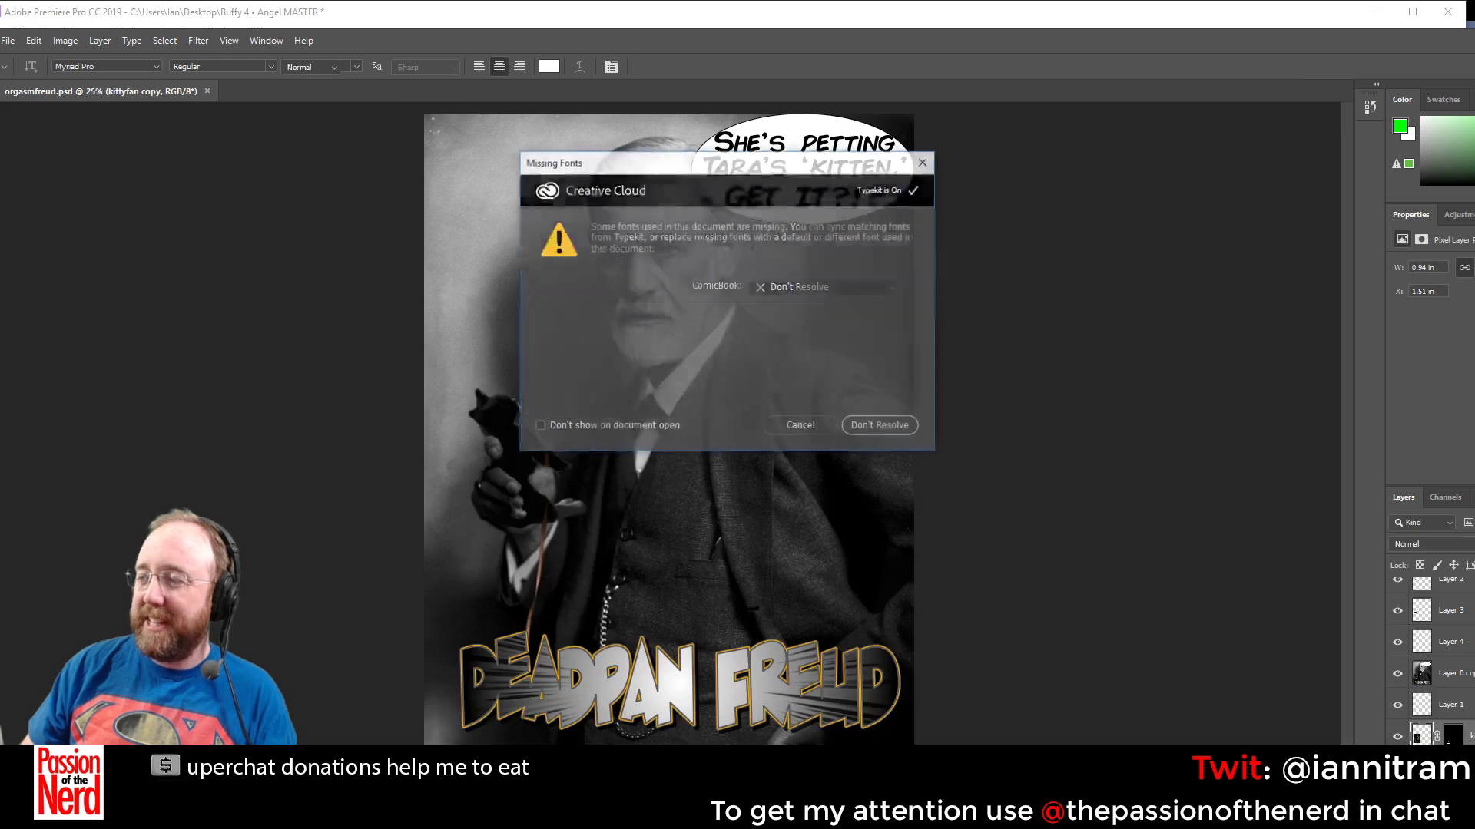
Switch to Photoshop, dismiss the missing-font notice for orgasmfreud.psd, and install the Comic Book fonts, including Italic and Bold
left_click(816, 433)
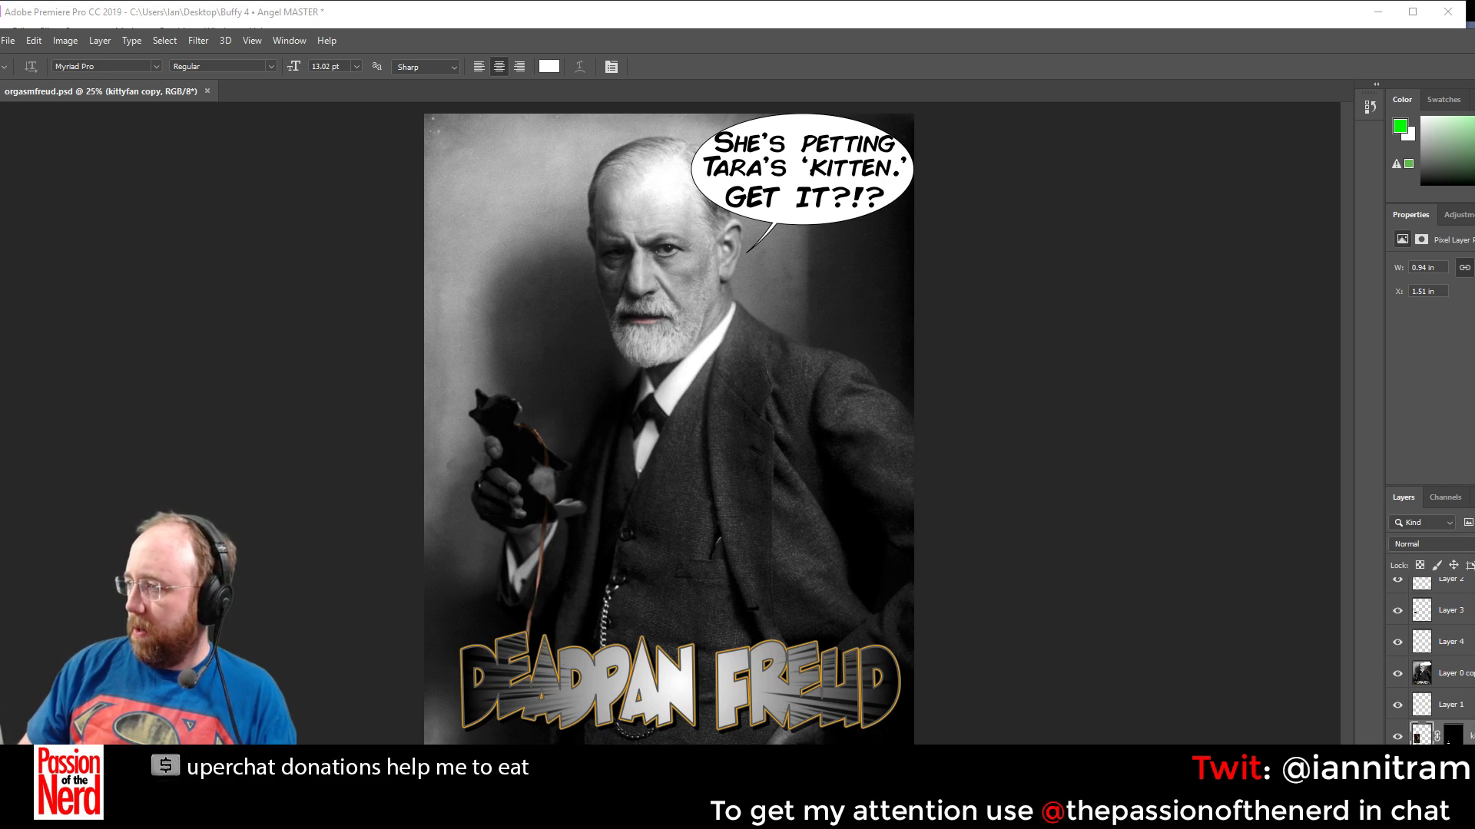
left_click(872, 568)
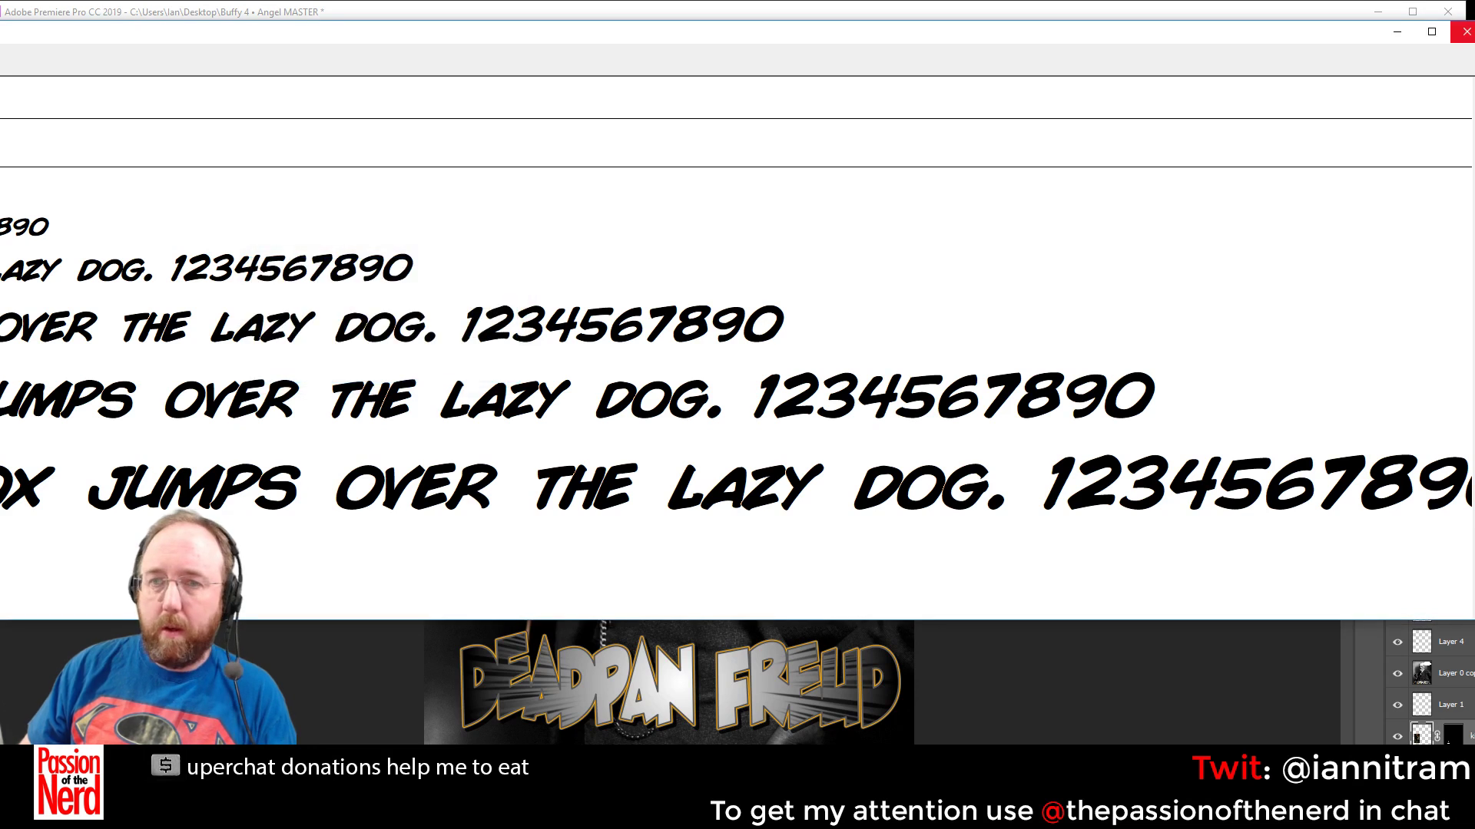
left_click(1466, 31)
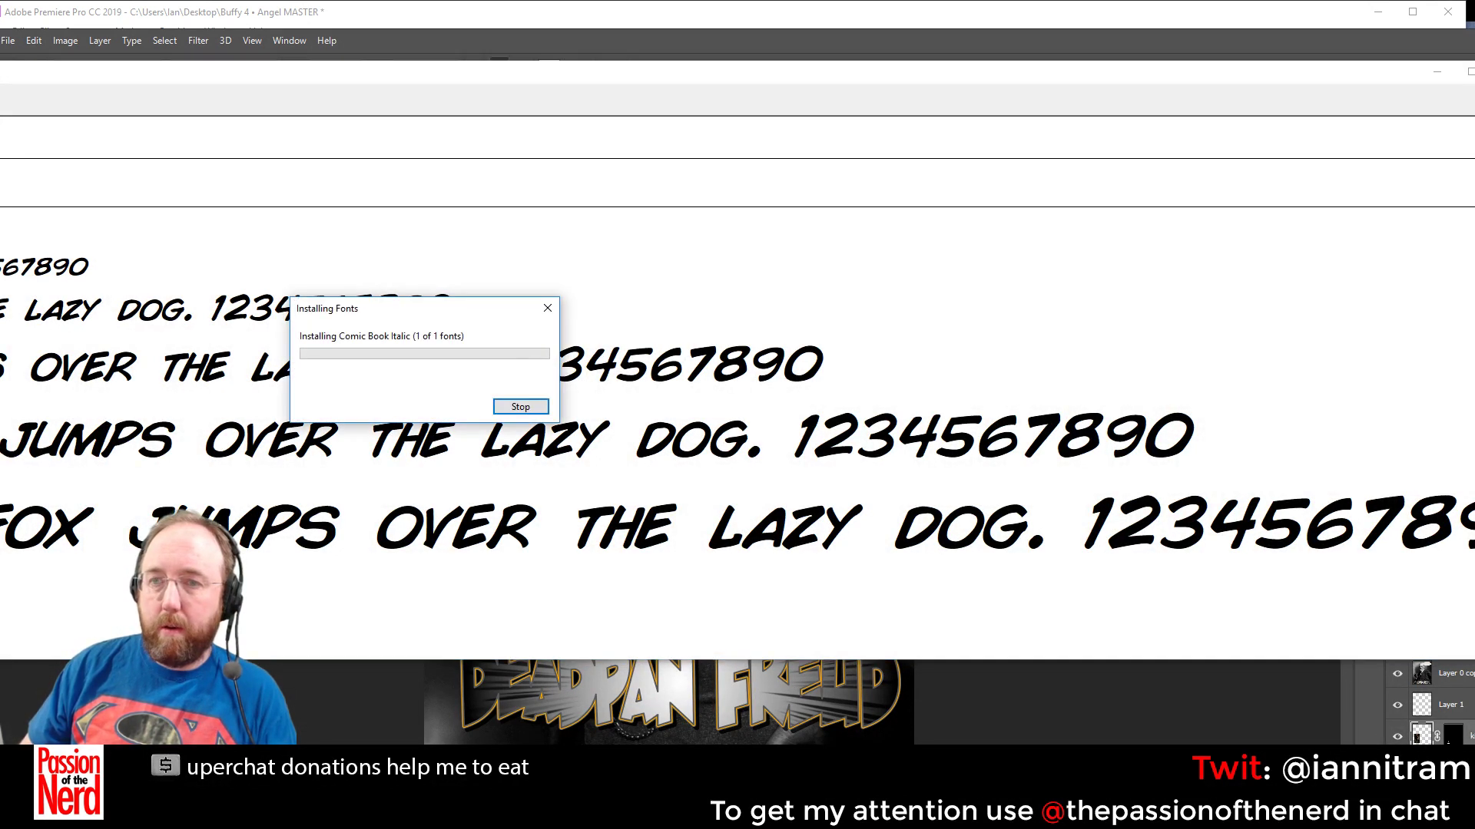
key("alt+F4")
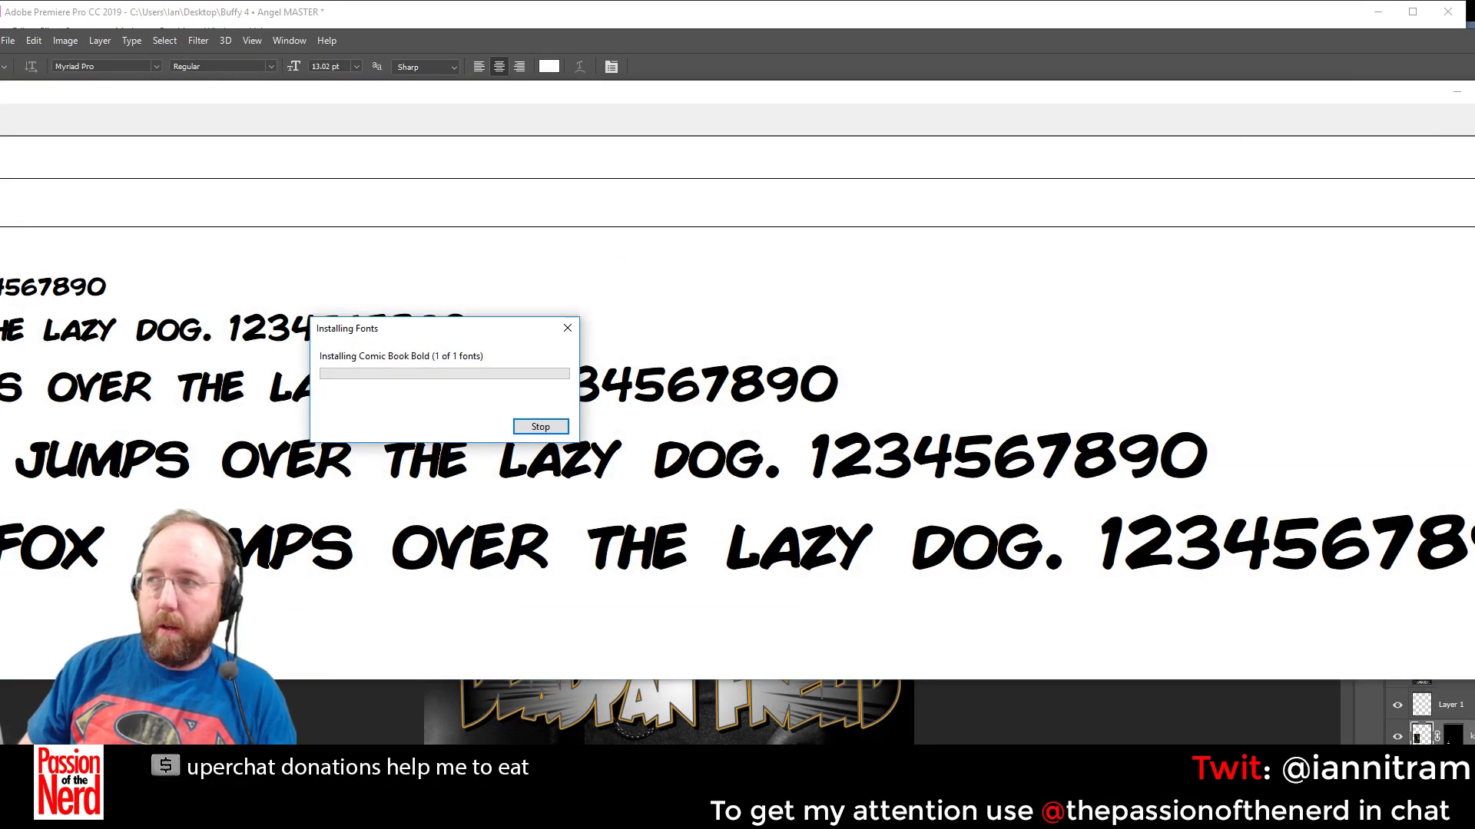
key("alt+F4")
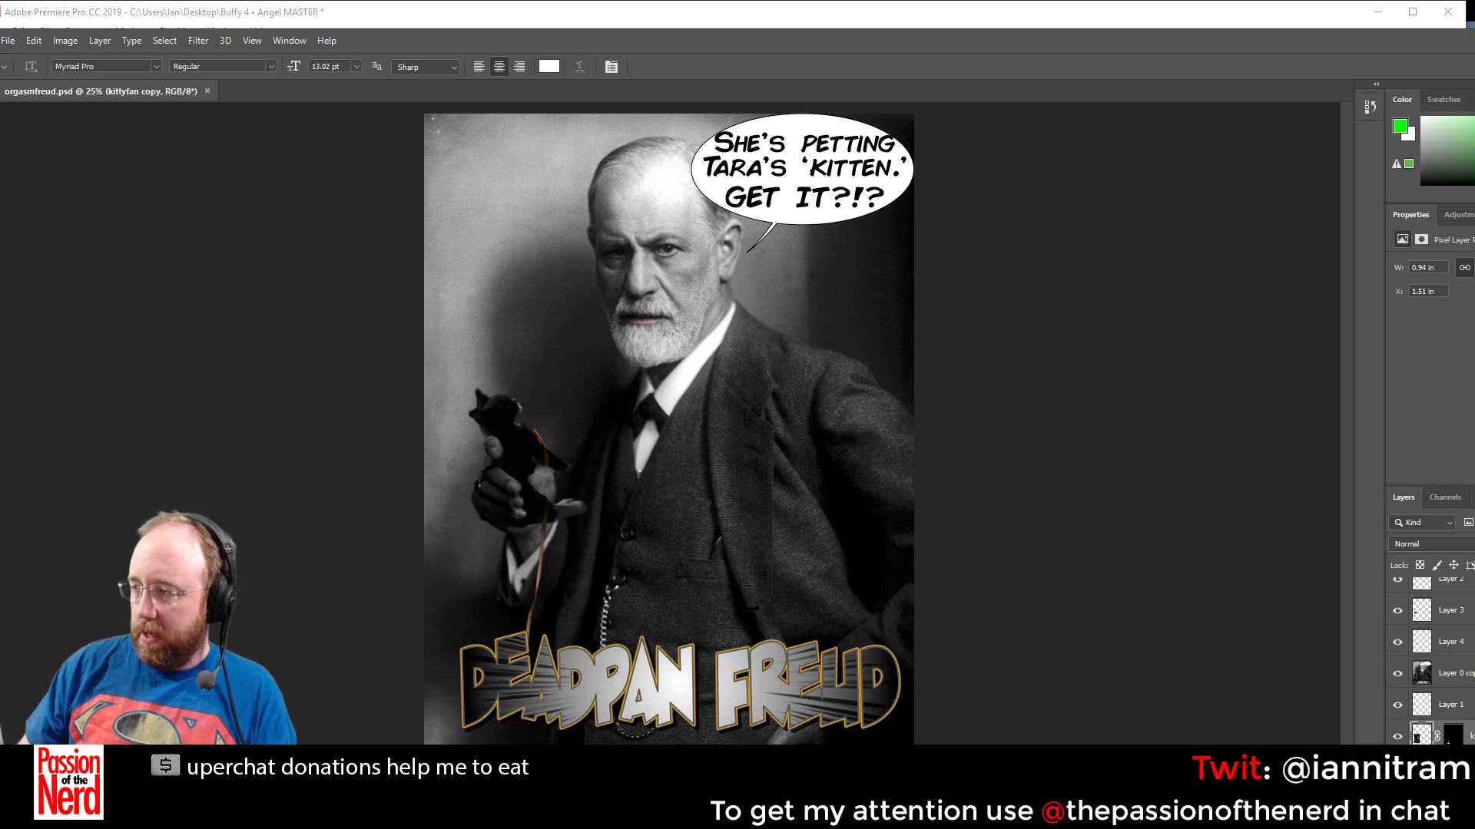
Inspect the layers inside the wine glass group, toggling the masked layer's visibility, and collapse the group again
scroll(1428, 660, "up", 1)
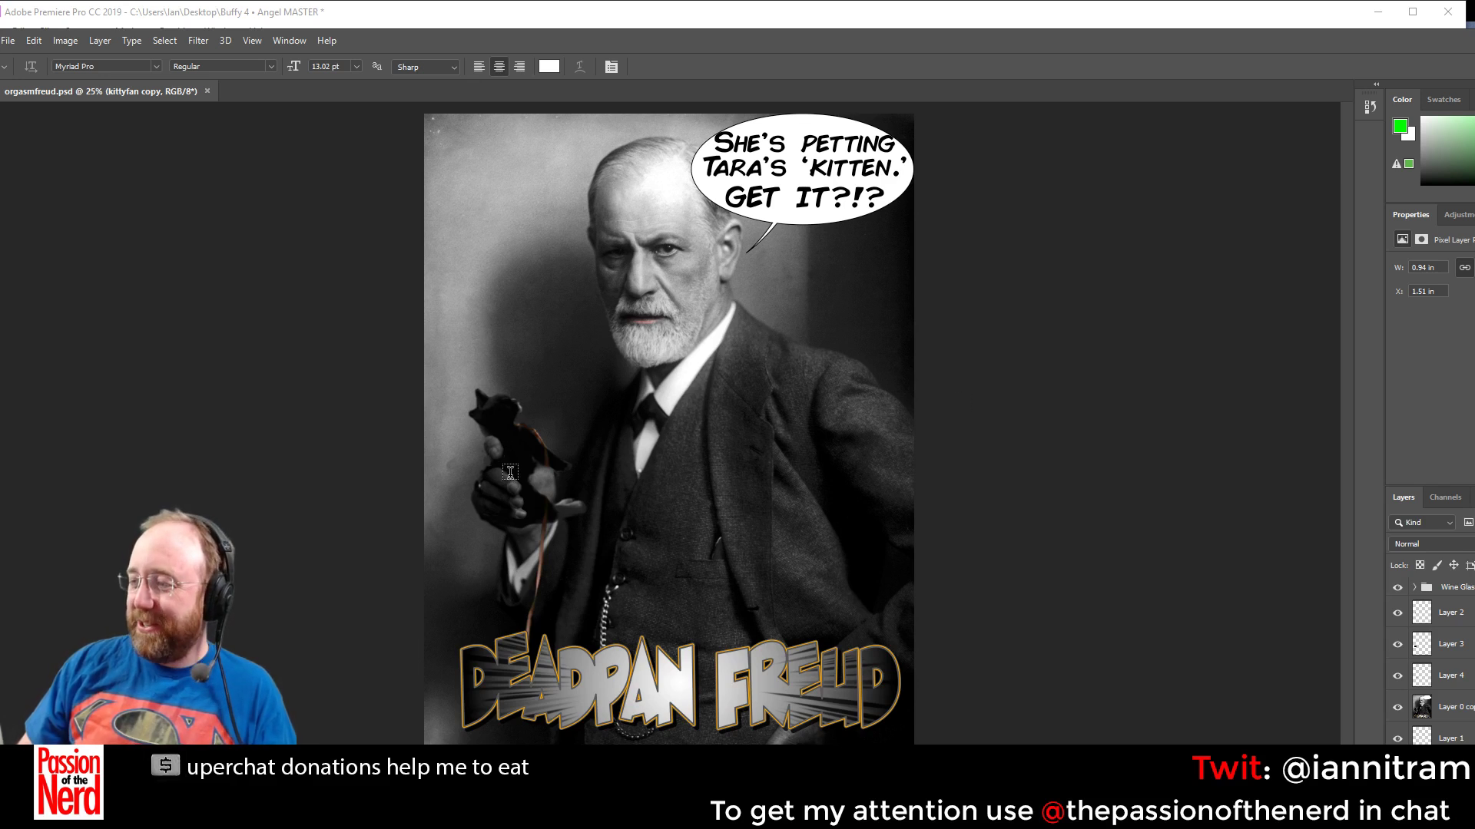
left_click(1415, 587)
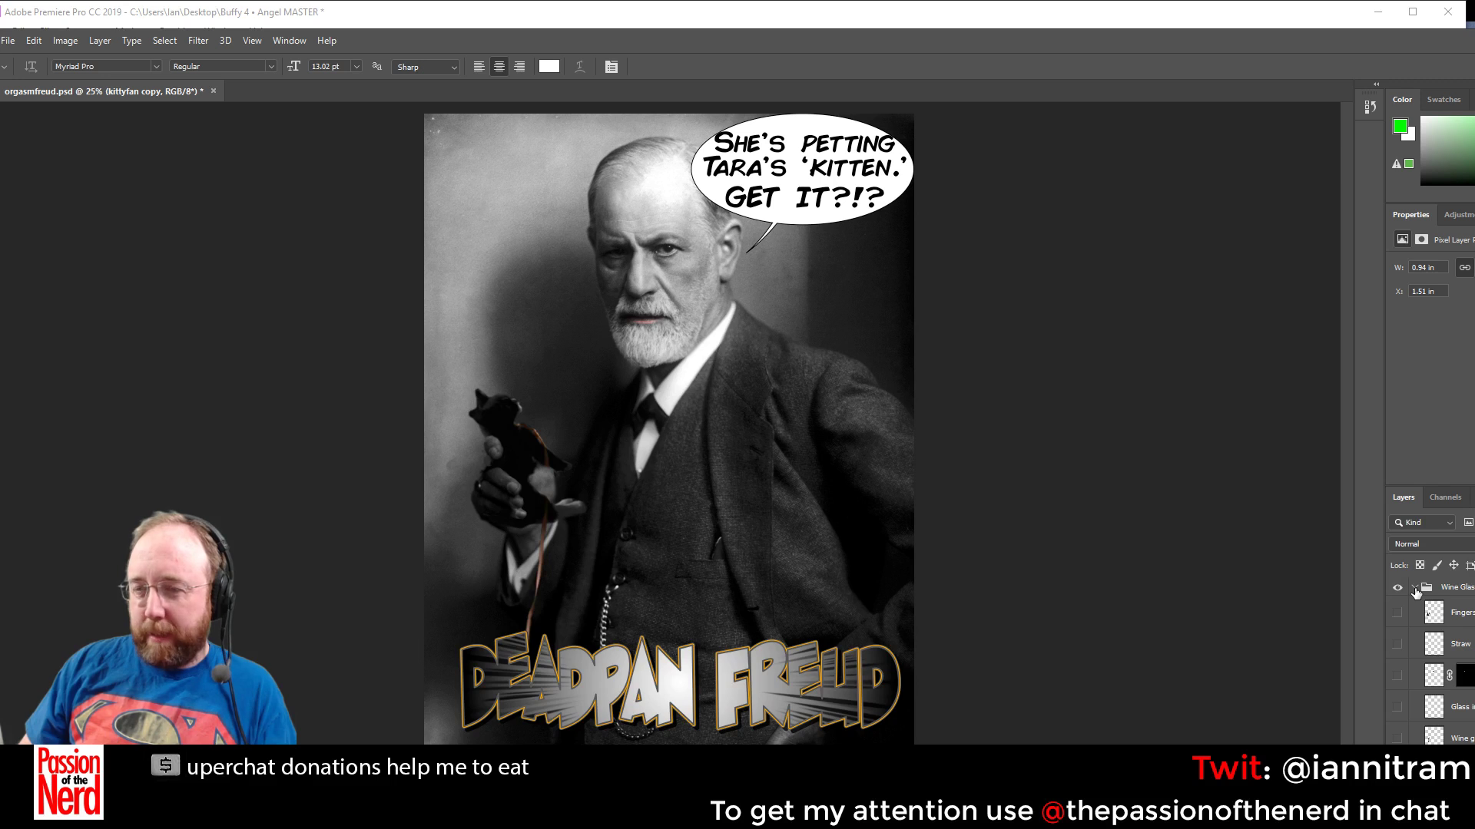
left_click(1399, 676)
left_click(1400, 676)
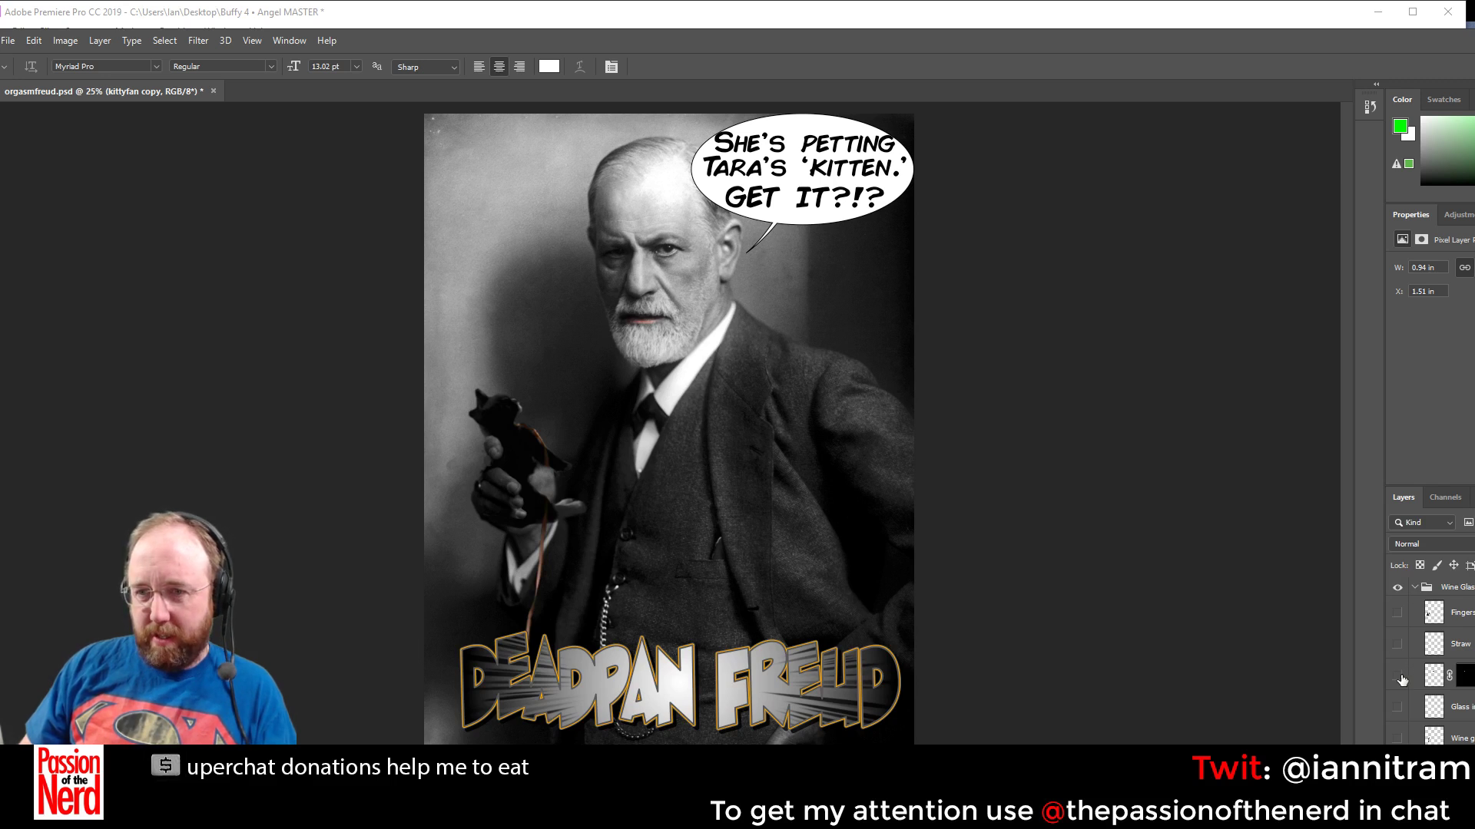
left_click(1413, 588)
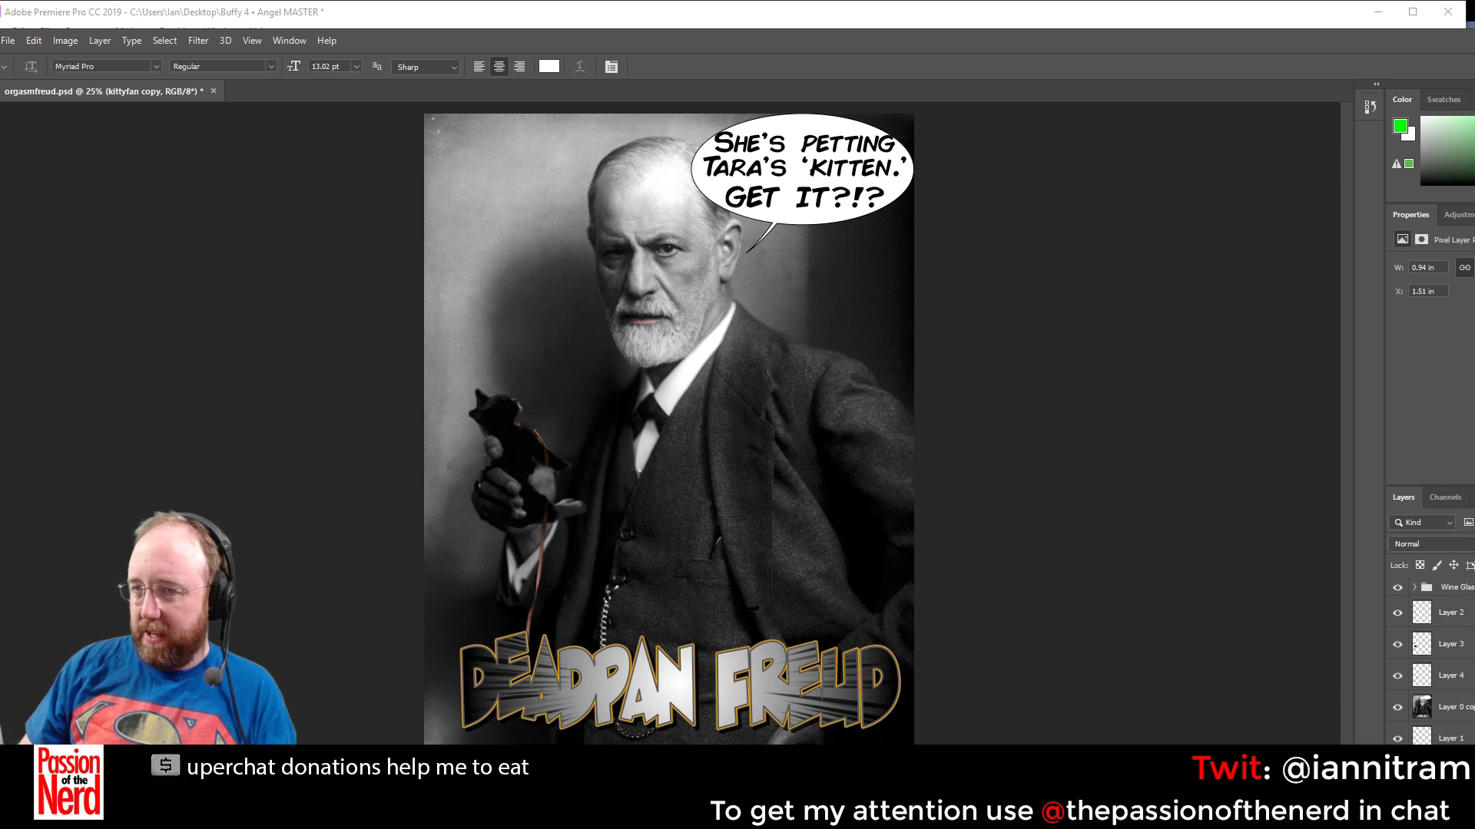
Toggle the visibility of Layer 2 and Layer 3 to identify what each contributes to the Freud image
scroll(1428, 660, "down", 1)
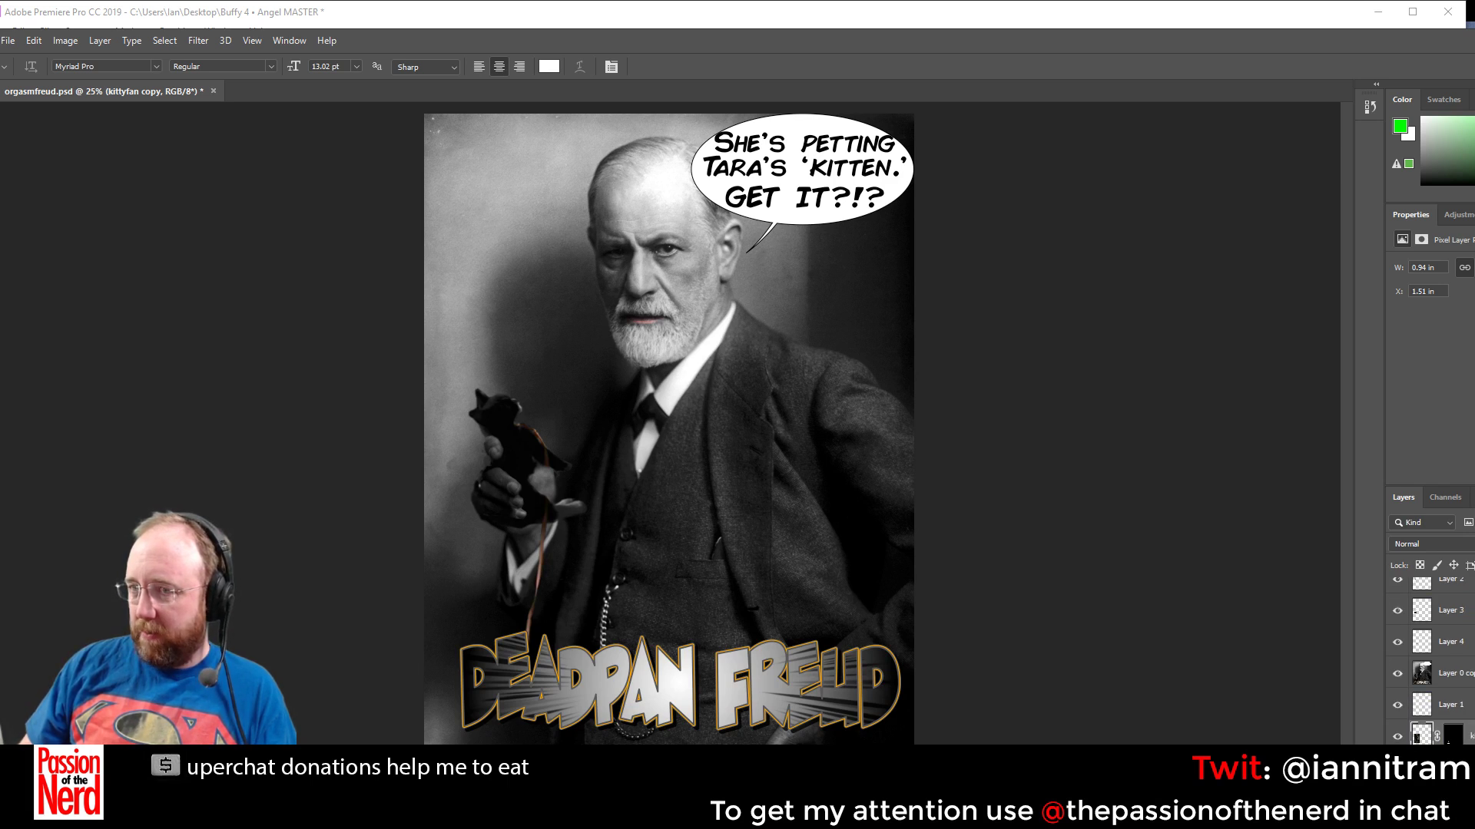
scroll(1428, 660, "up", 1)
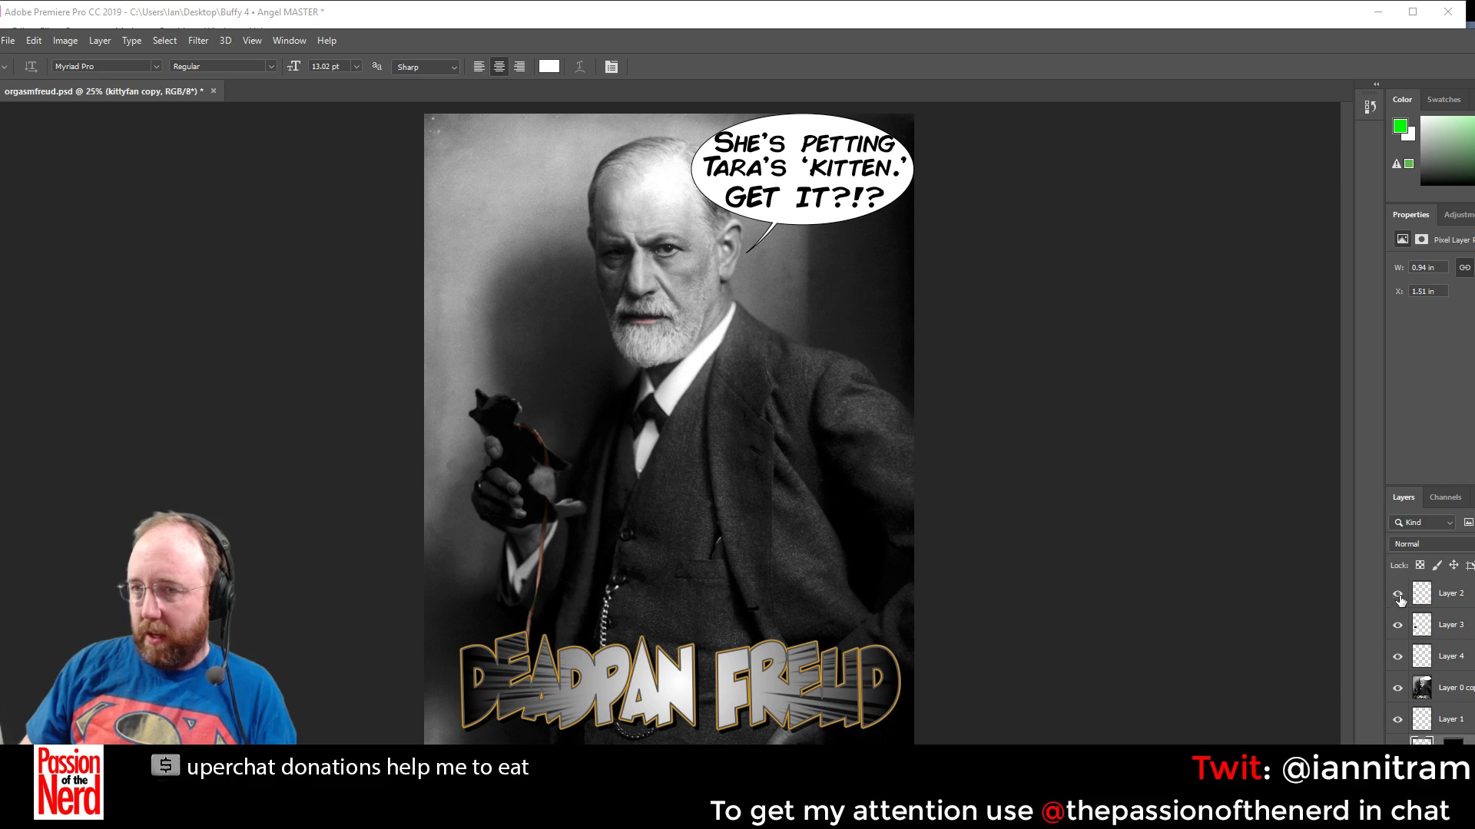
left_click(1398, 595)
left_click(1398, 594)
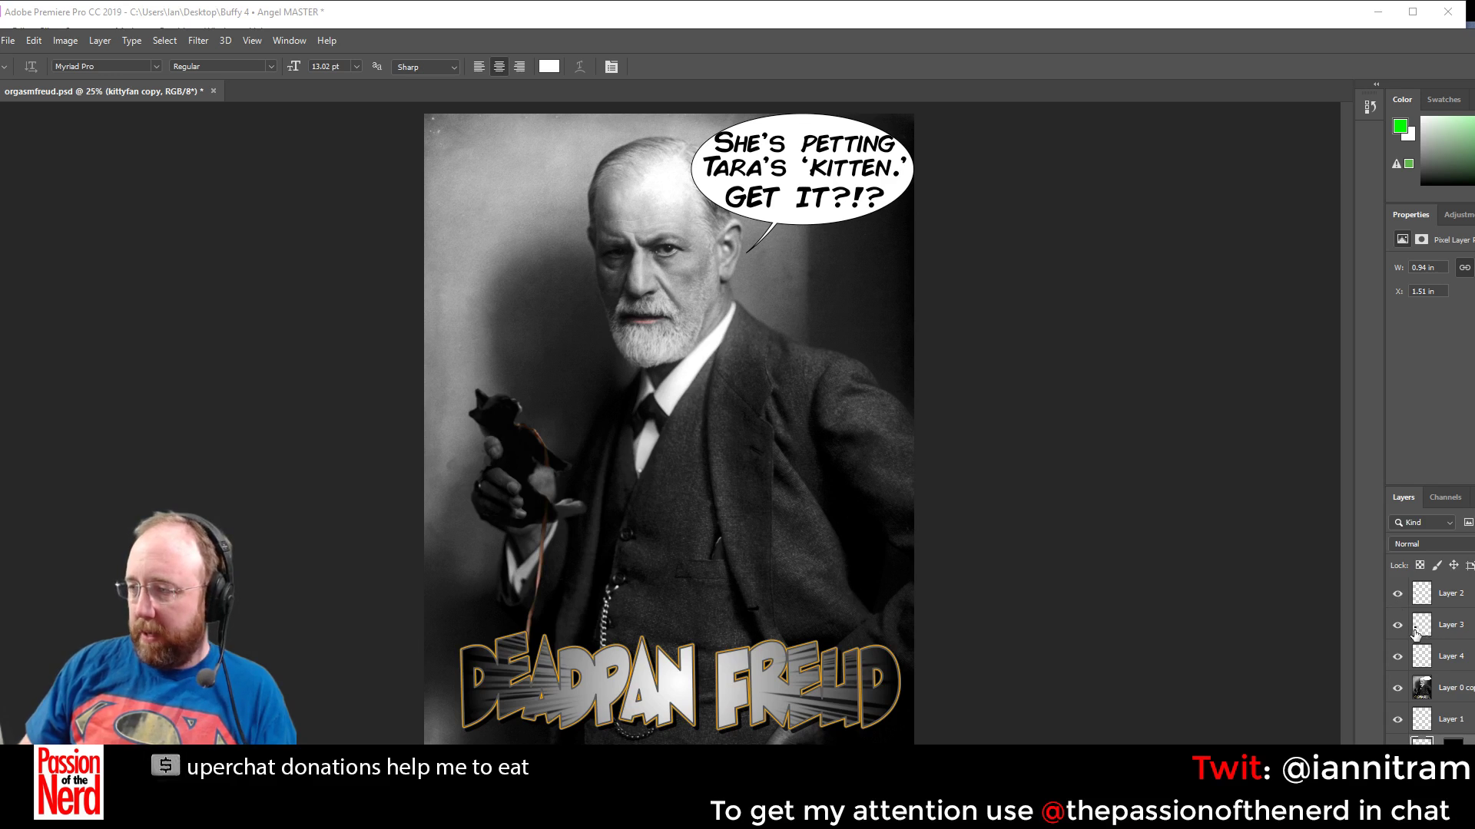
left_click(1398, 625)
left_click(1399, 626)
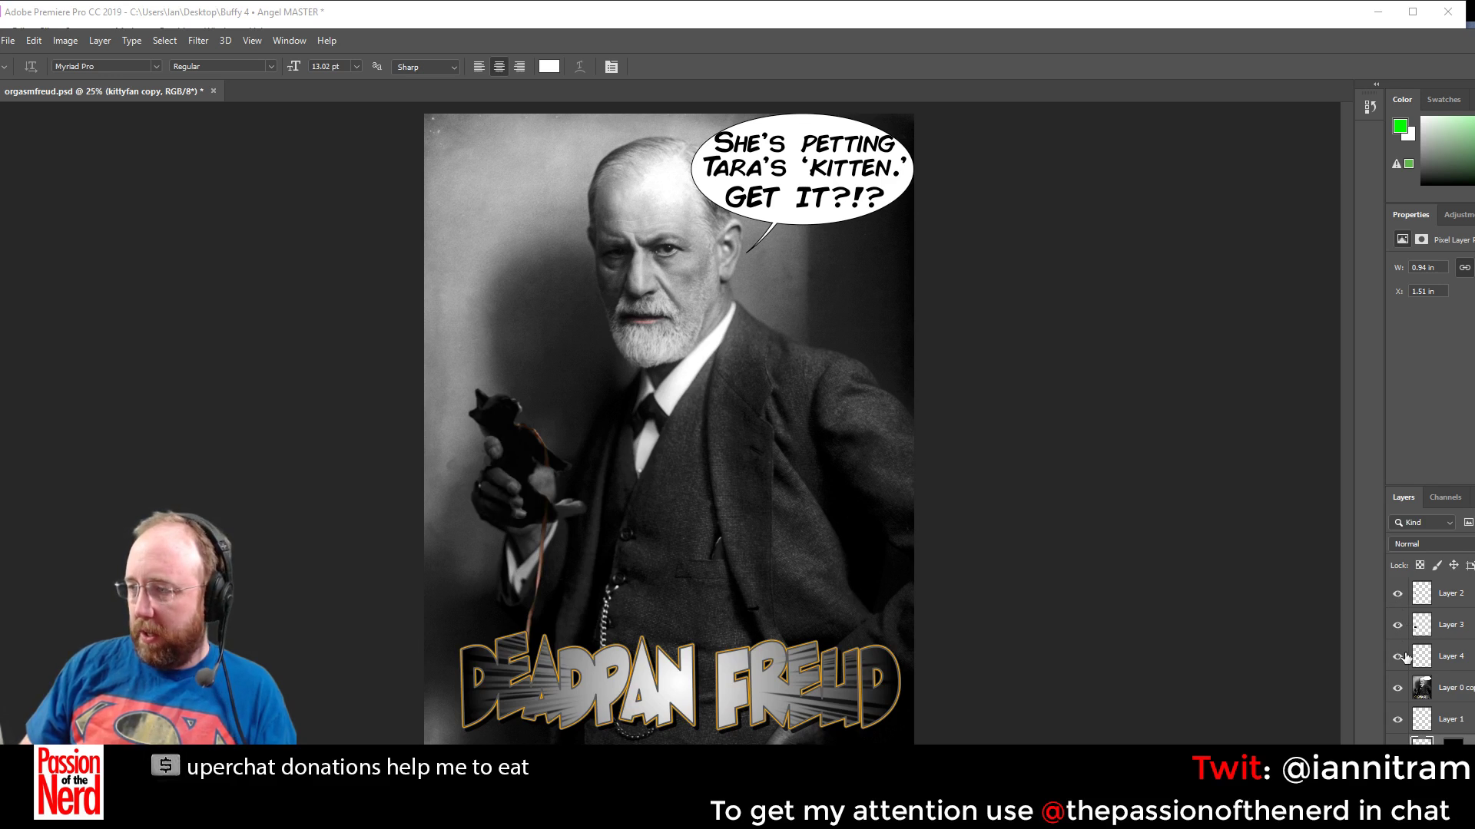
Toggle Layer 4's visibility to identify its content around the toy kitten, and delete that layer
left_click(1399, 658)
left_click(1399, 658)
left_click(1399, 657)
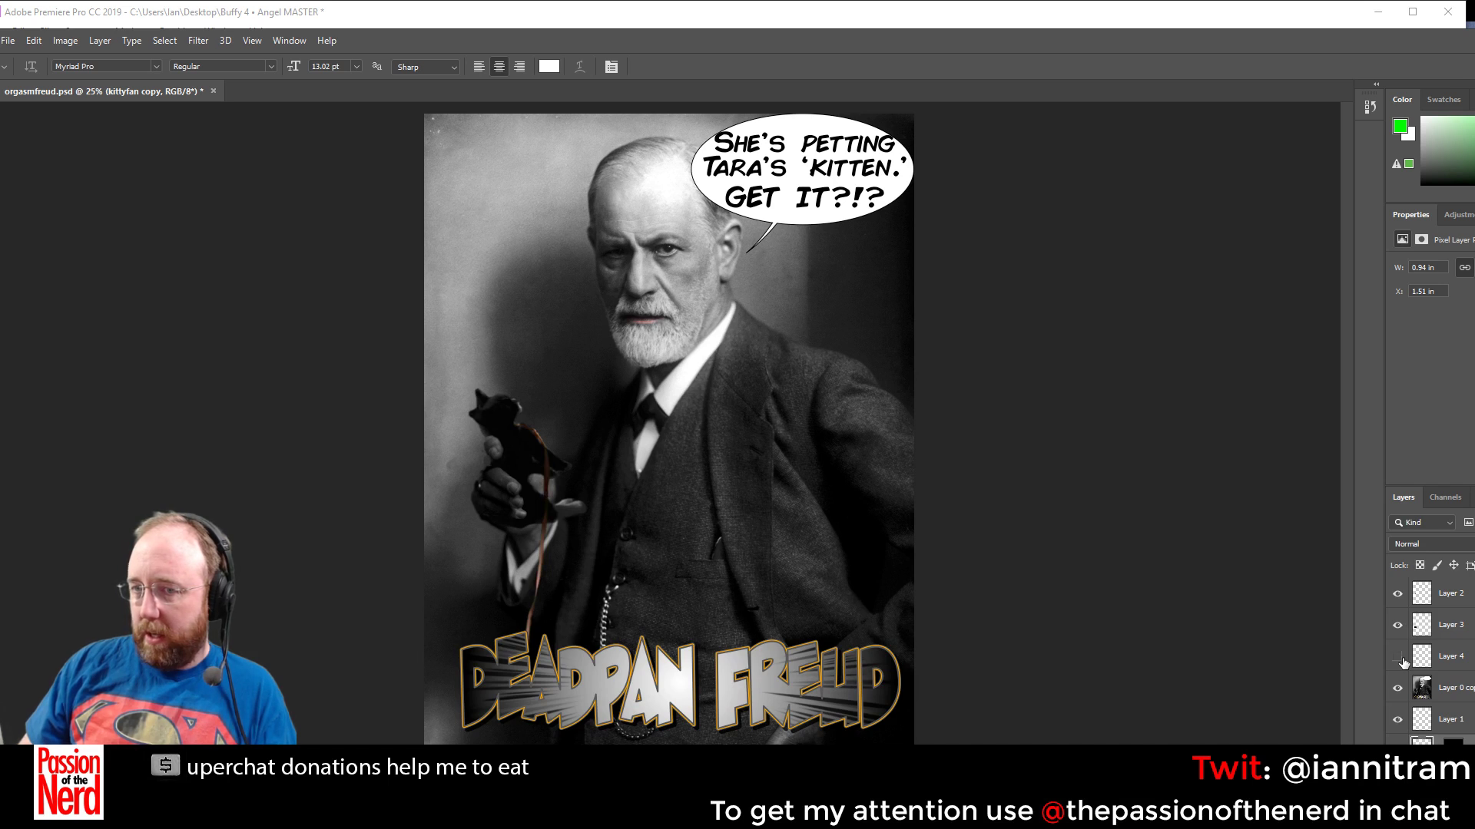
left_click(1400, 658)
left_click(1400, 658)
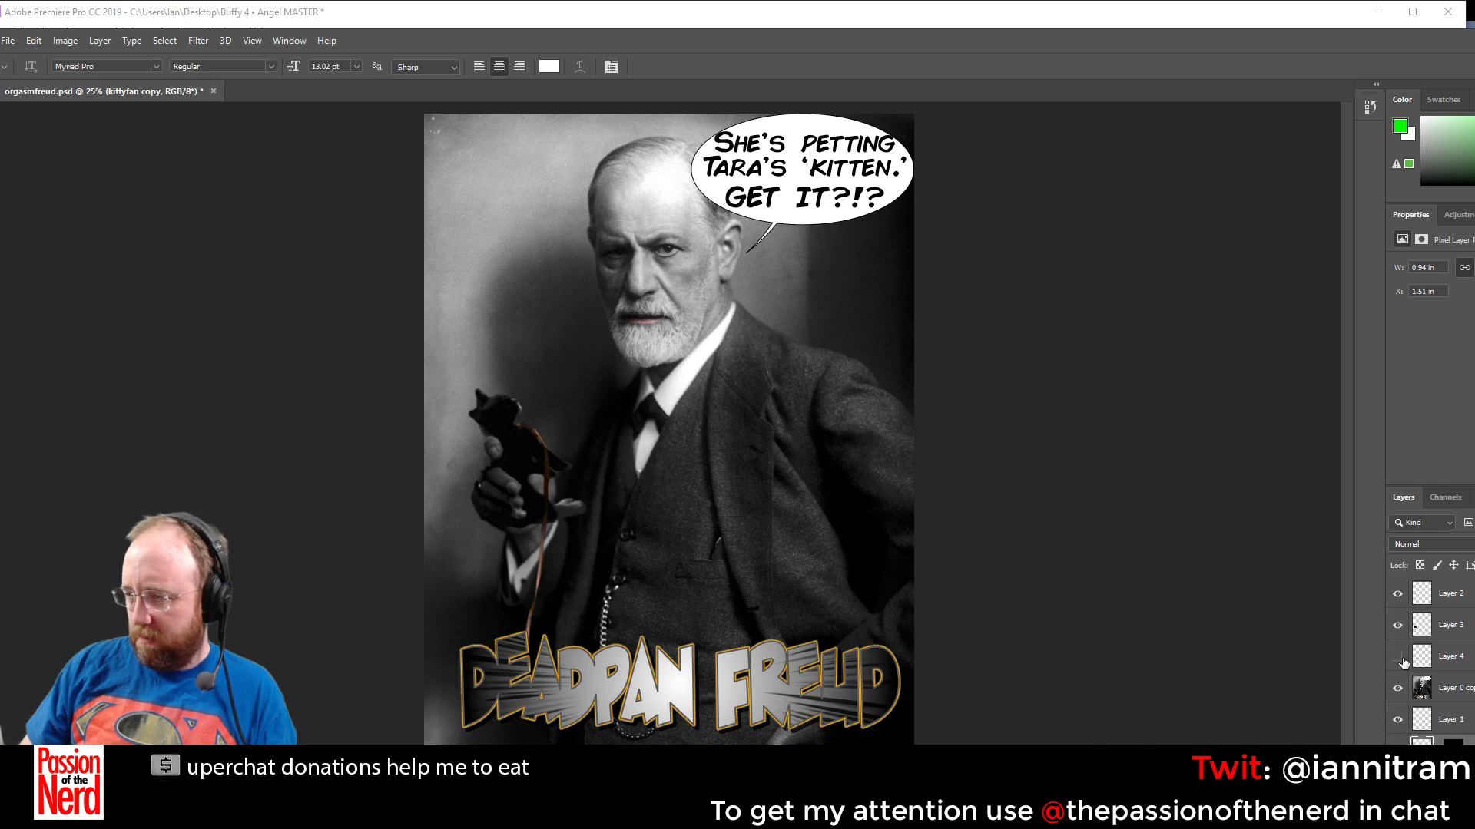
left_click(1399, 658)
left_click(1399, 658)
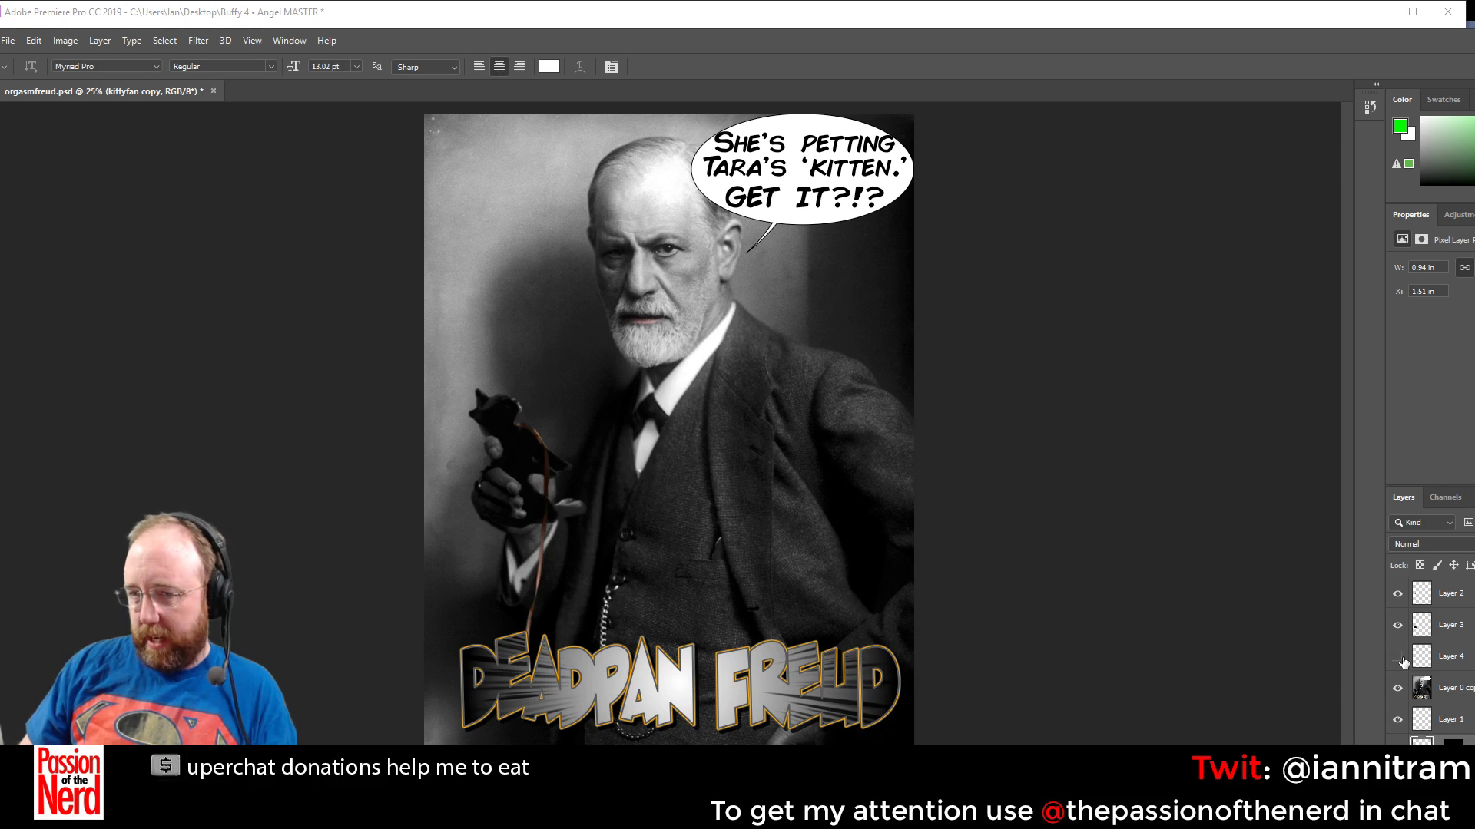
left_click(1400, 658)
left_click(1399, 658)
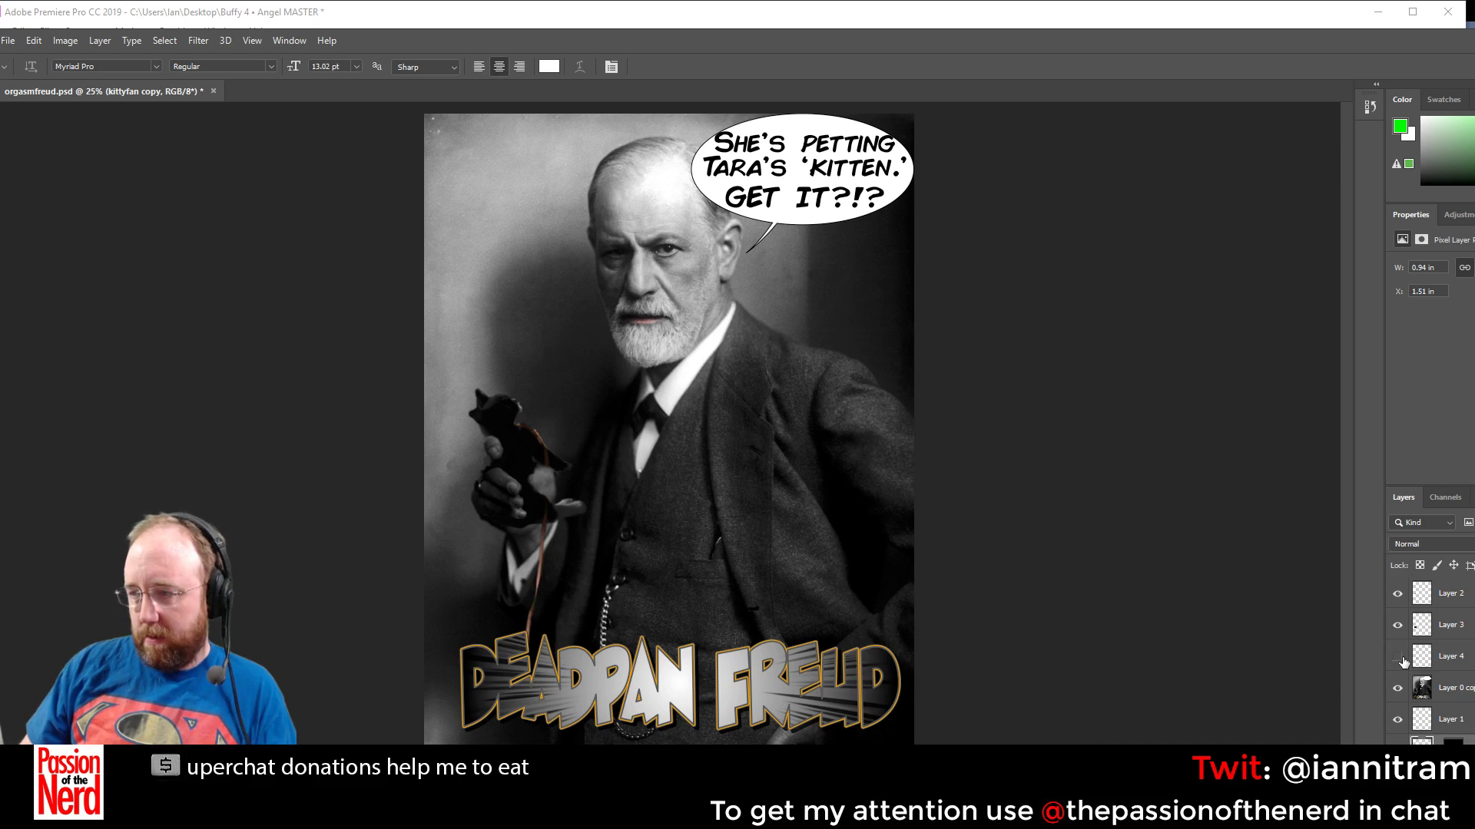
left_click_drag(1463, 666, 1473, 799)
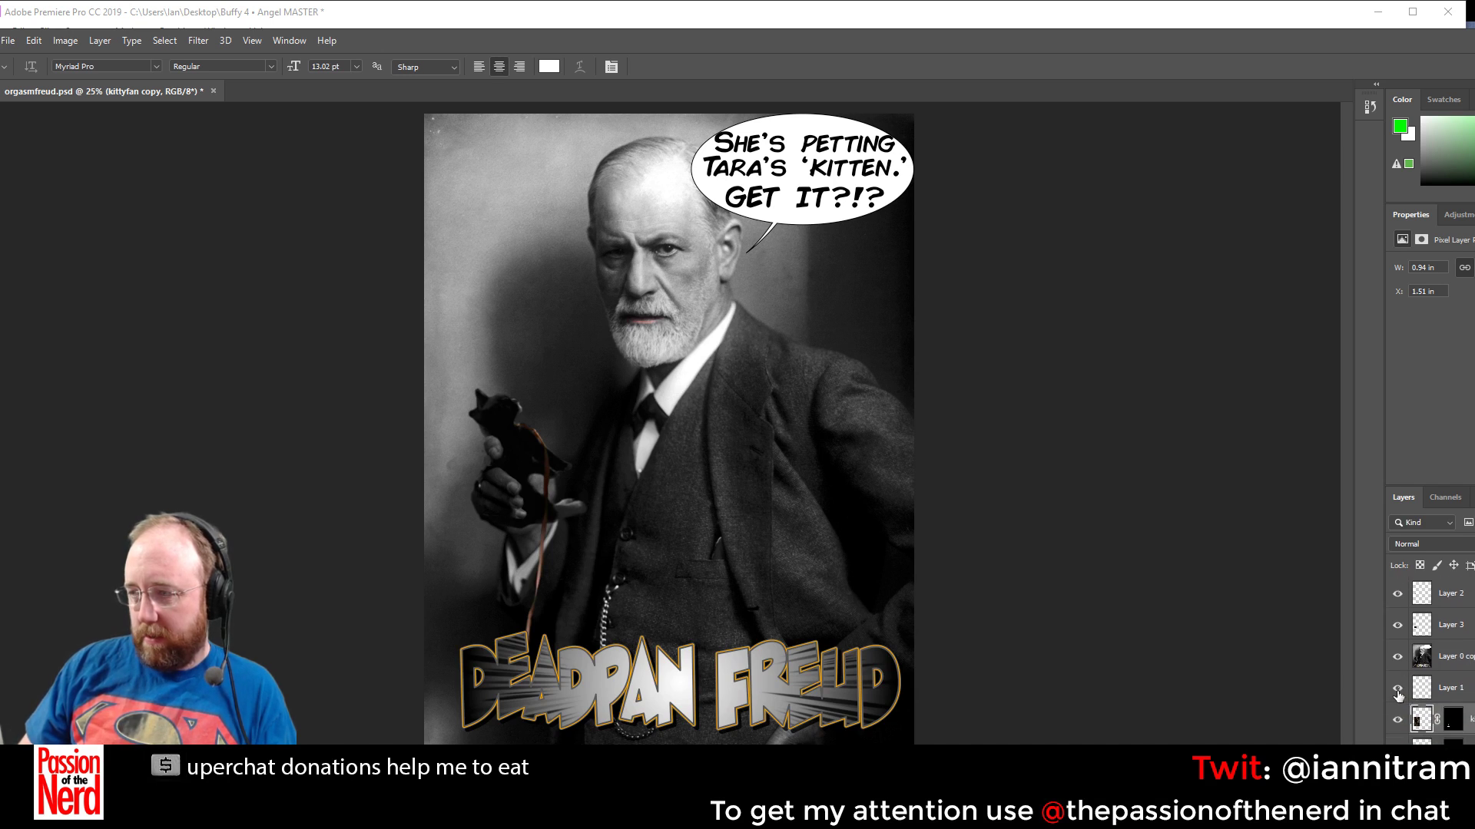
Delete the kittyfan copy and kittyfan layers to remove the toy kitten from Freud's hand
scroll(1429, 676, "down", 1)
left_click(1398, 659)
left_click(1398, 659)
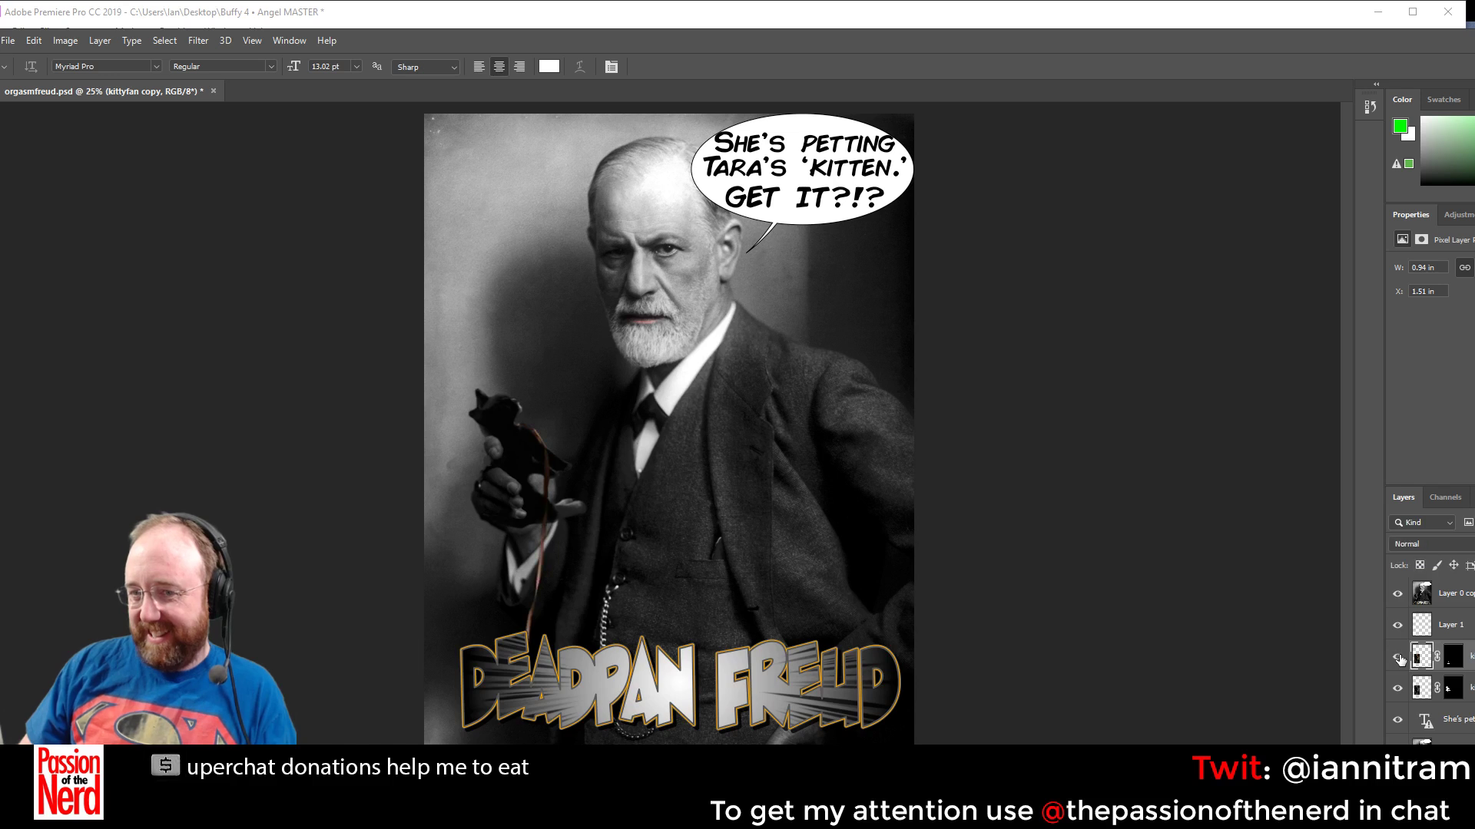
key("Delete")
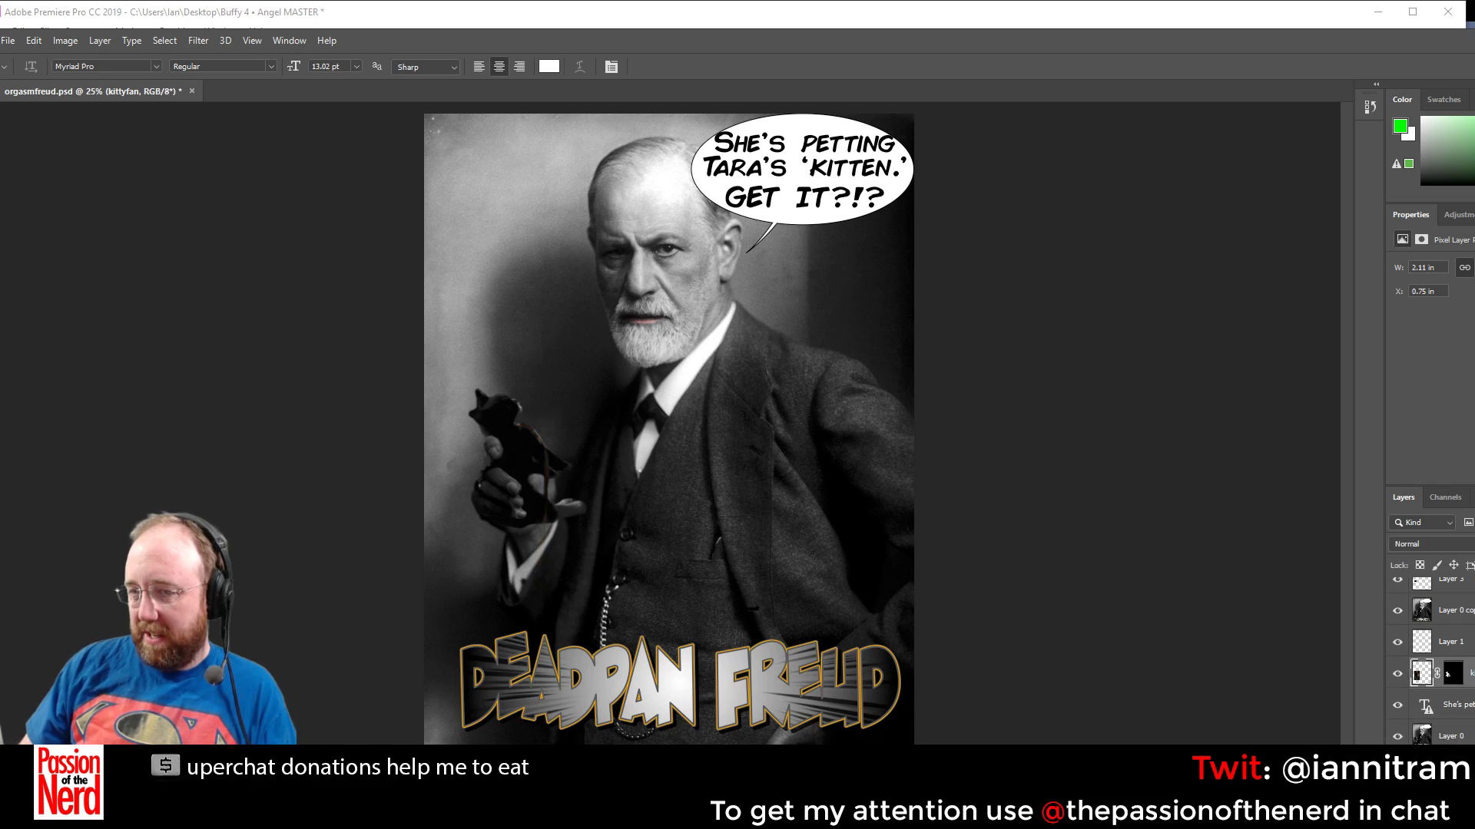
left_click(1399, 674)
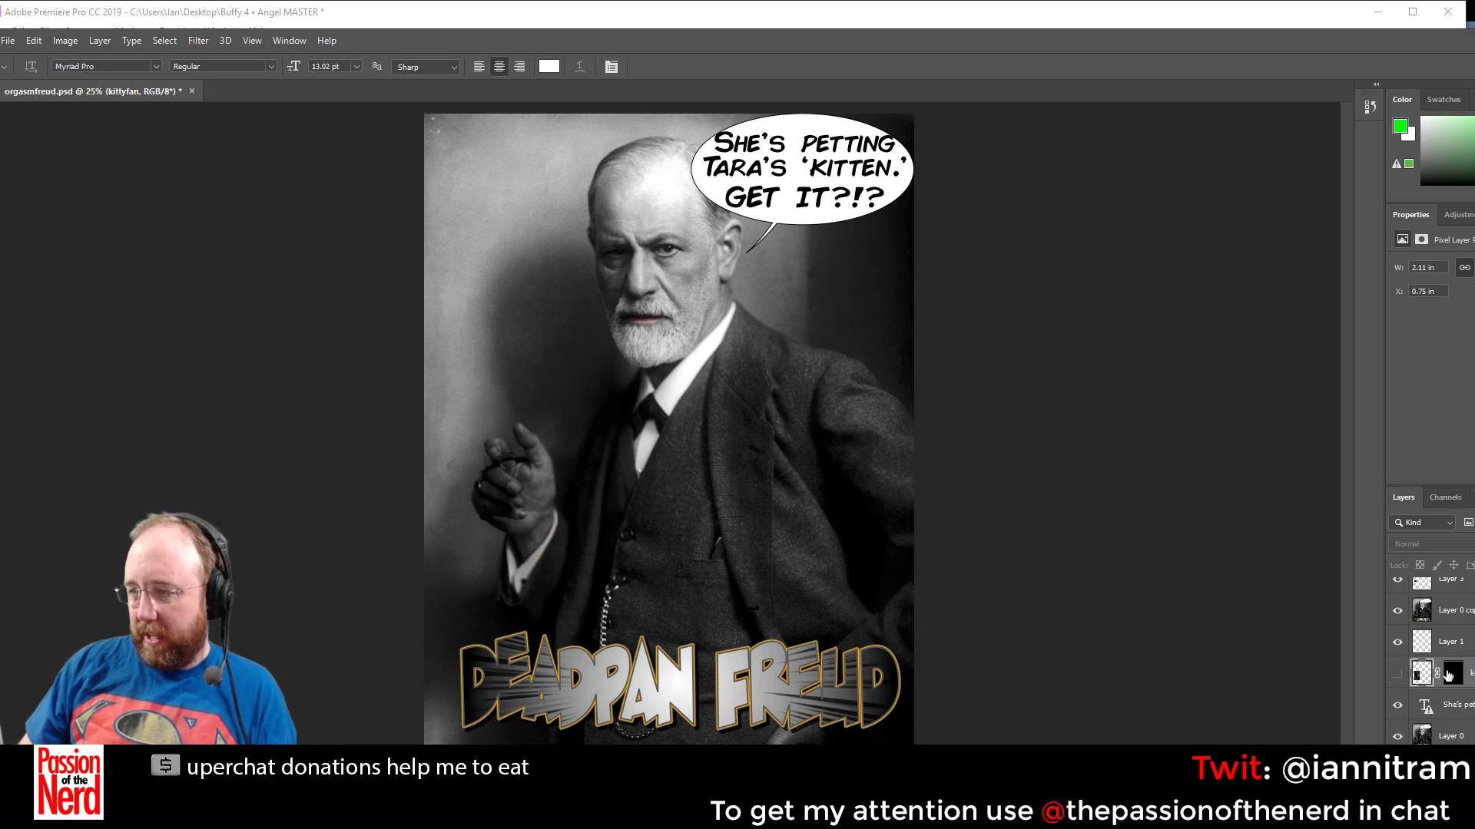
key("Delete")
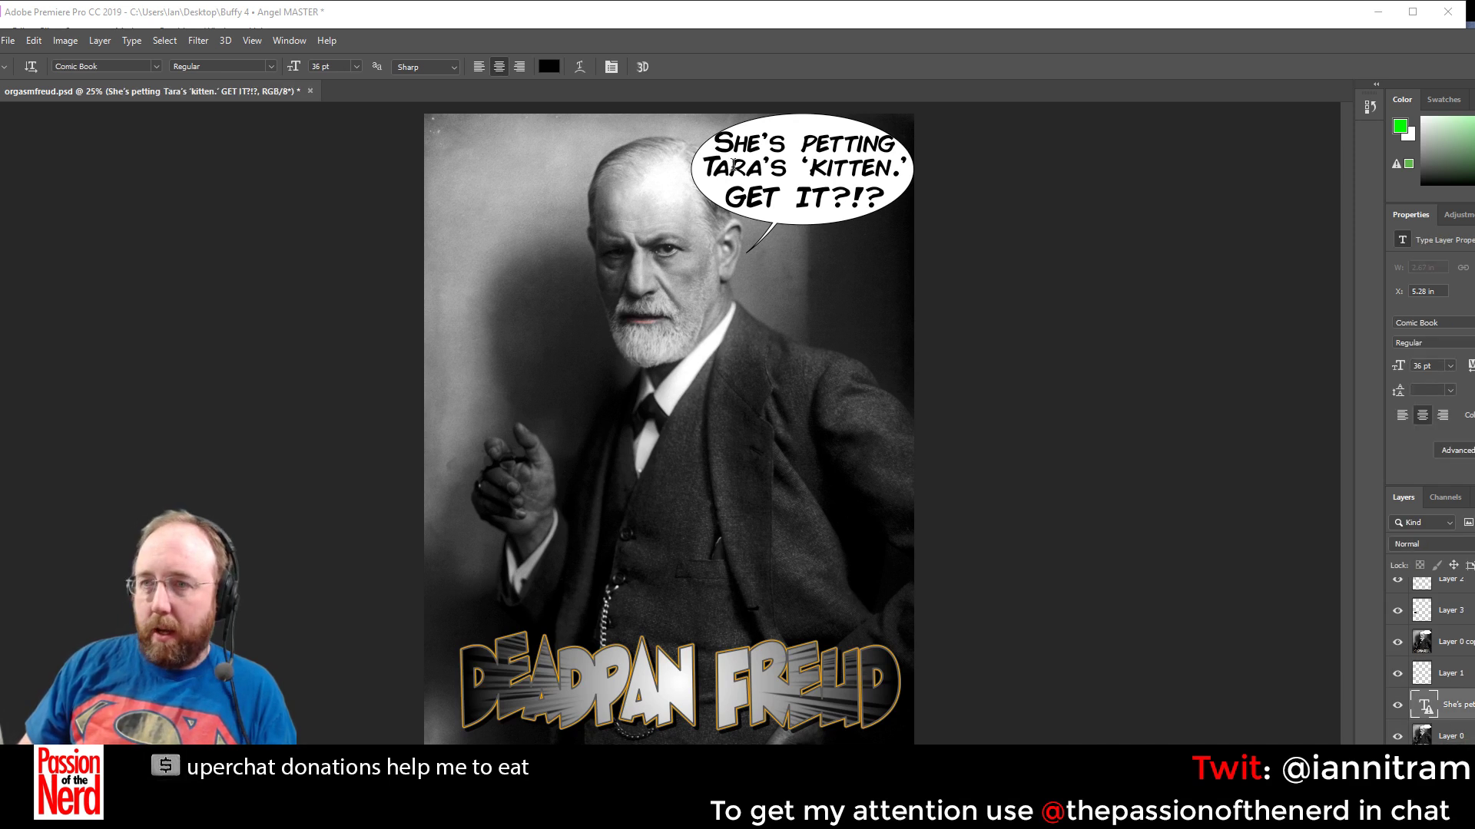
Open the speech-bubble text for editing and accept the layout update for its font
left_click(744, 143)
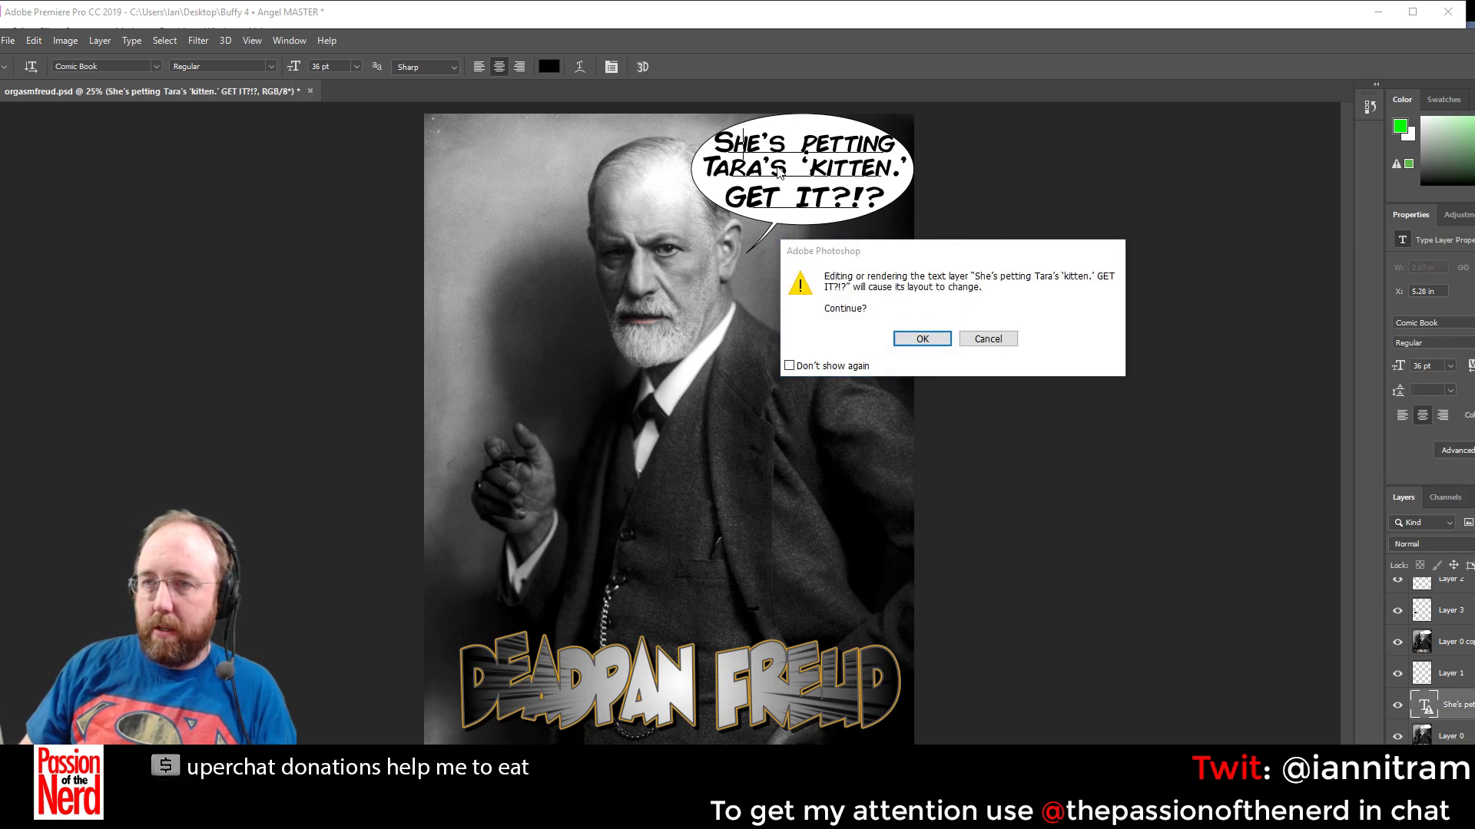
left_click(922, 339)
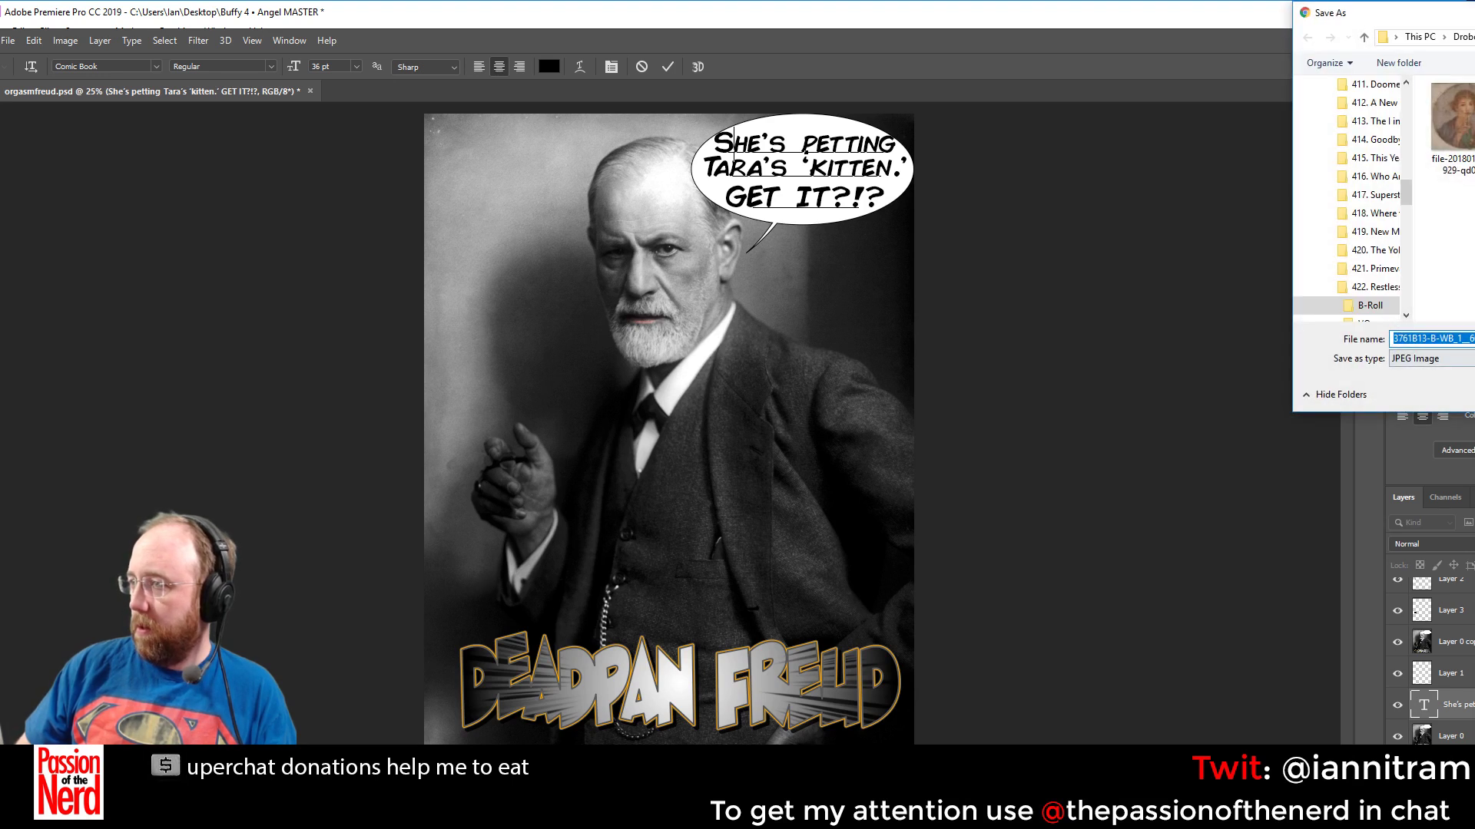
Save the bottle image from the browser as jug in the B-Roll folder, and finish editing the speech-bubble text
type("sd")
key("Return")
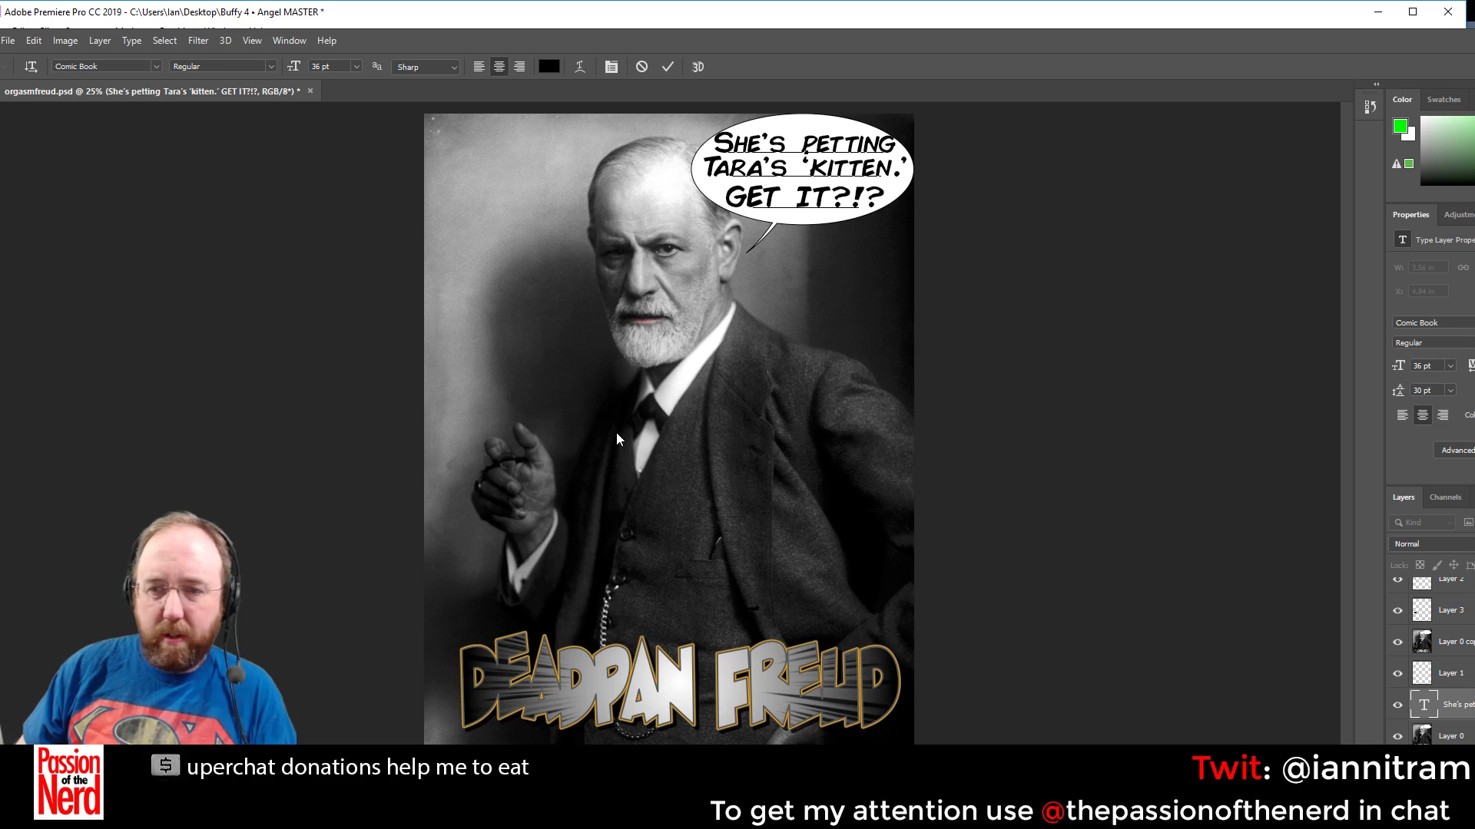
left_click(509, 459)
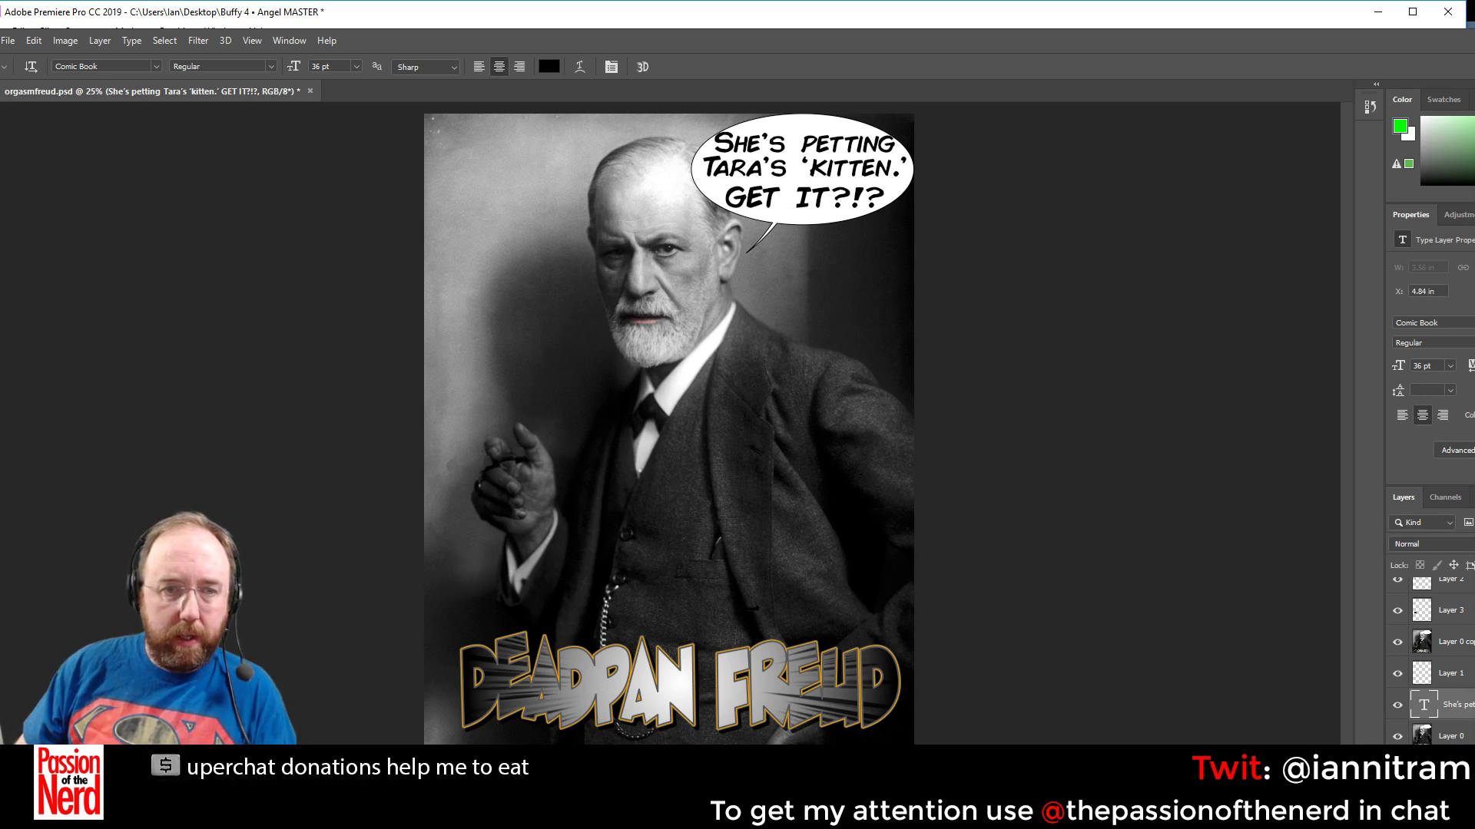
Place jug.jpg over Freud's raised hand at about X 480, Y 1827 px, scaled to 121% width and 134% height
key("z")
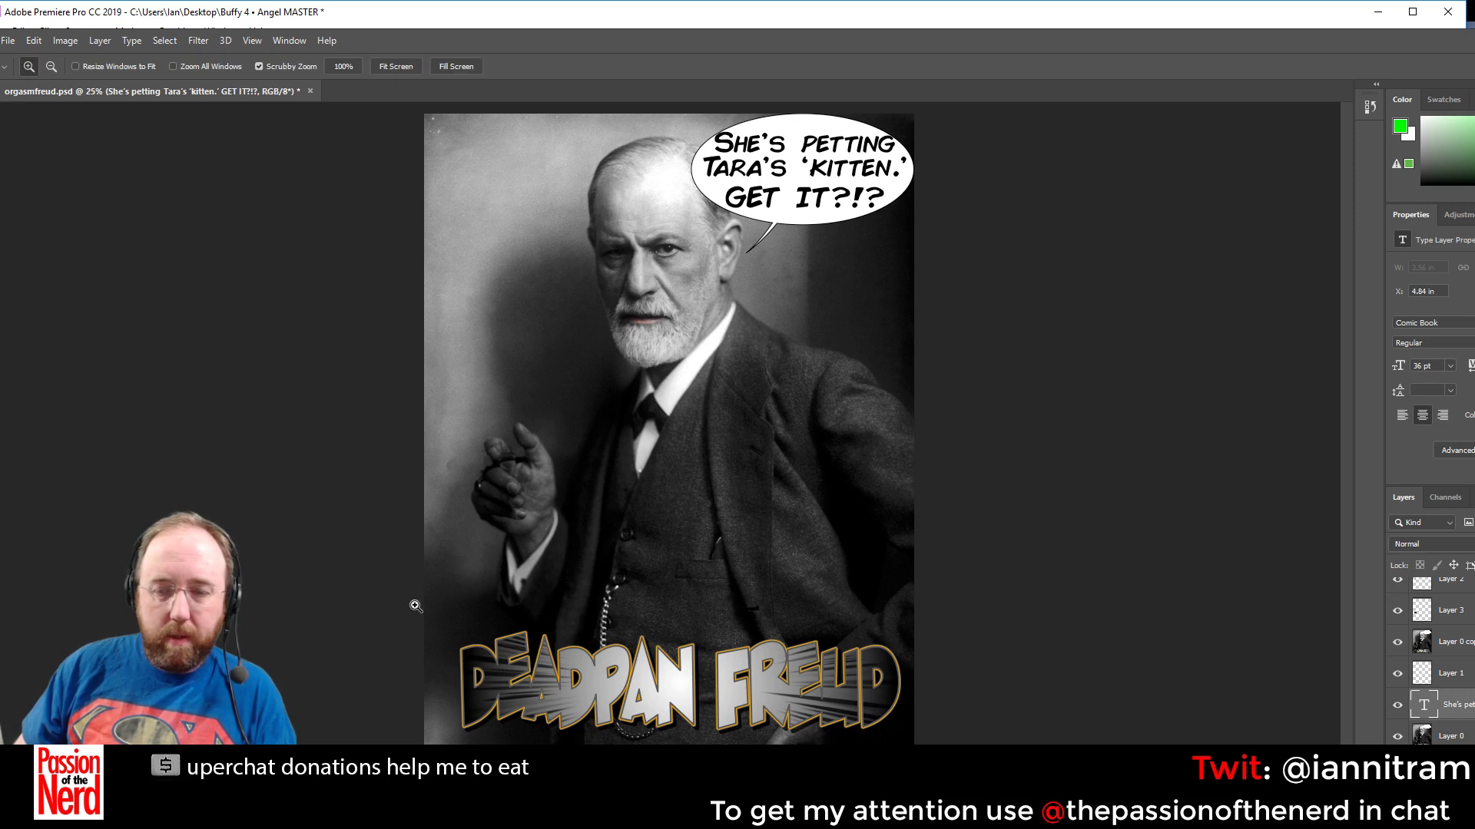
left_click(482, 526)
left_click_drag(478, 410, 559, 487)
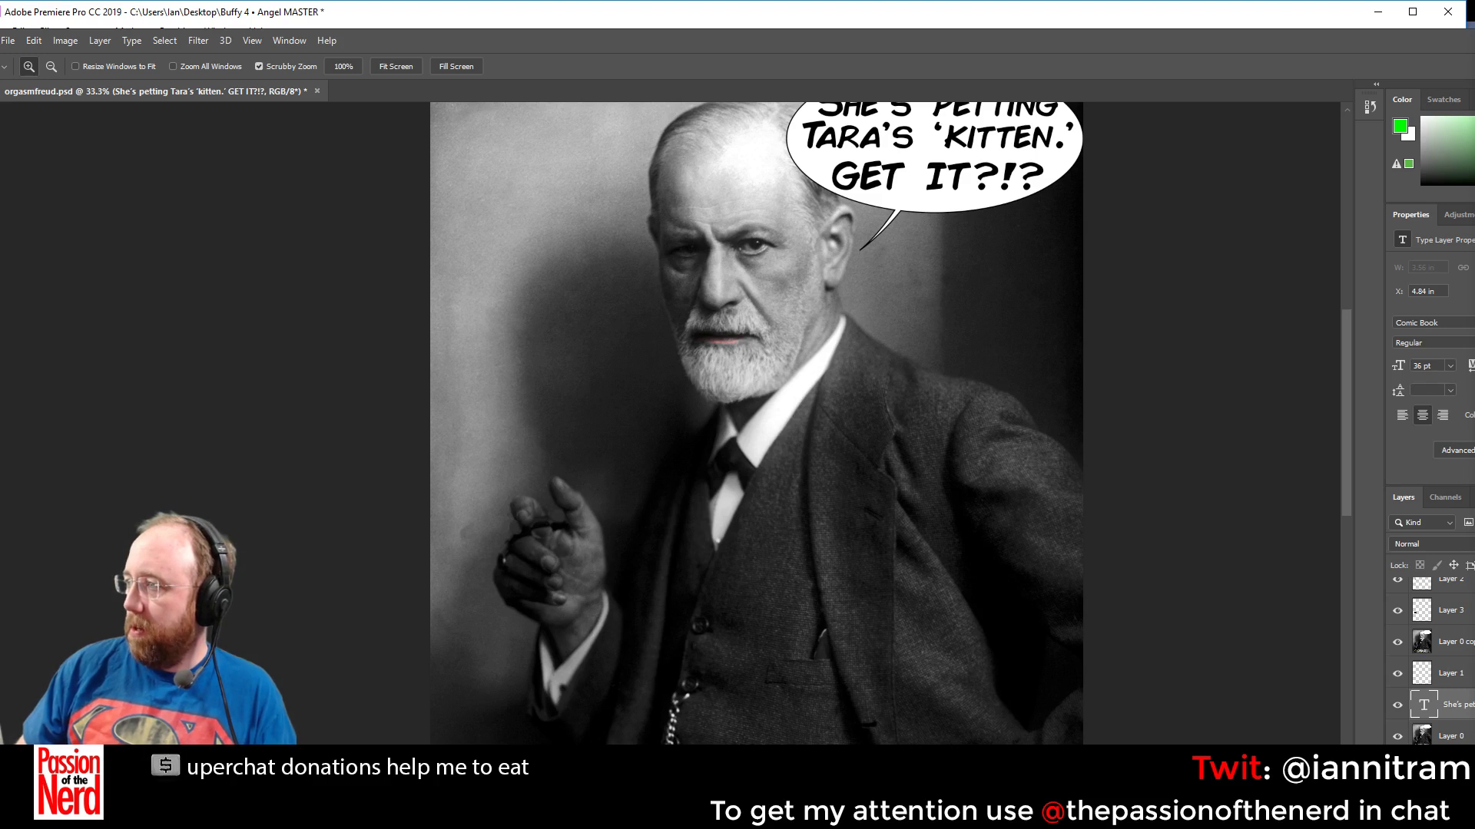
left_click_drag(575, 524, 574, 524)
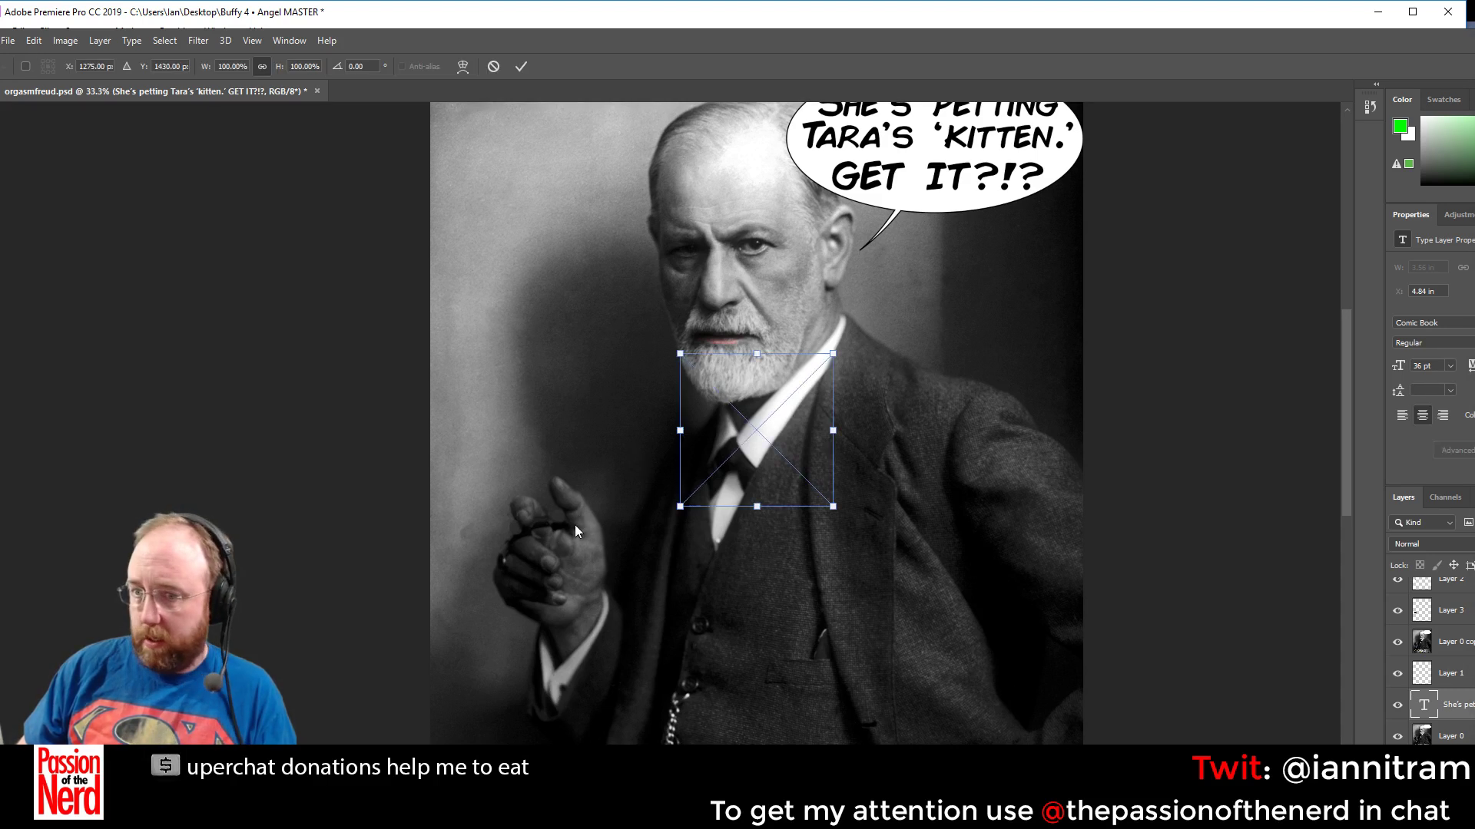
left_click_drag(787, 496, 579, 613)
left_click_drag(629, 461, 655, 417)
left_click_drag(613, 525, 606, 529)
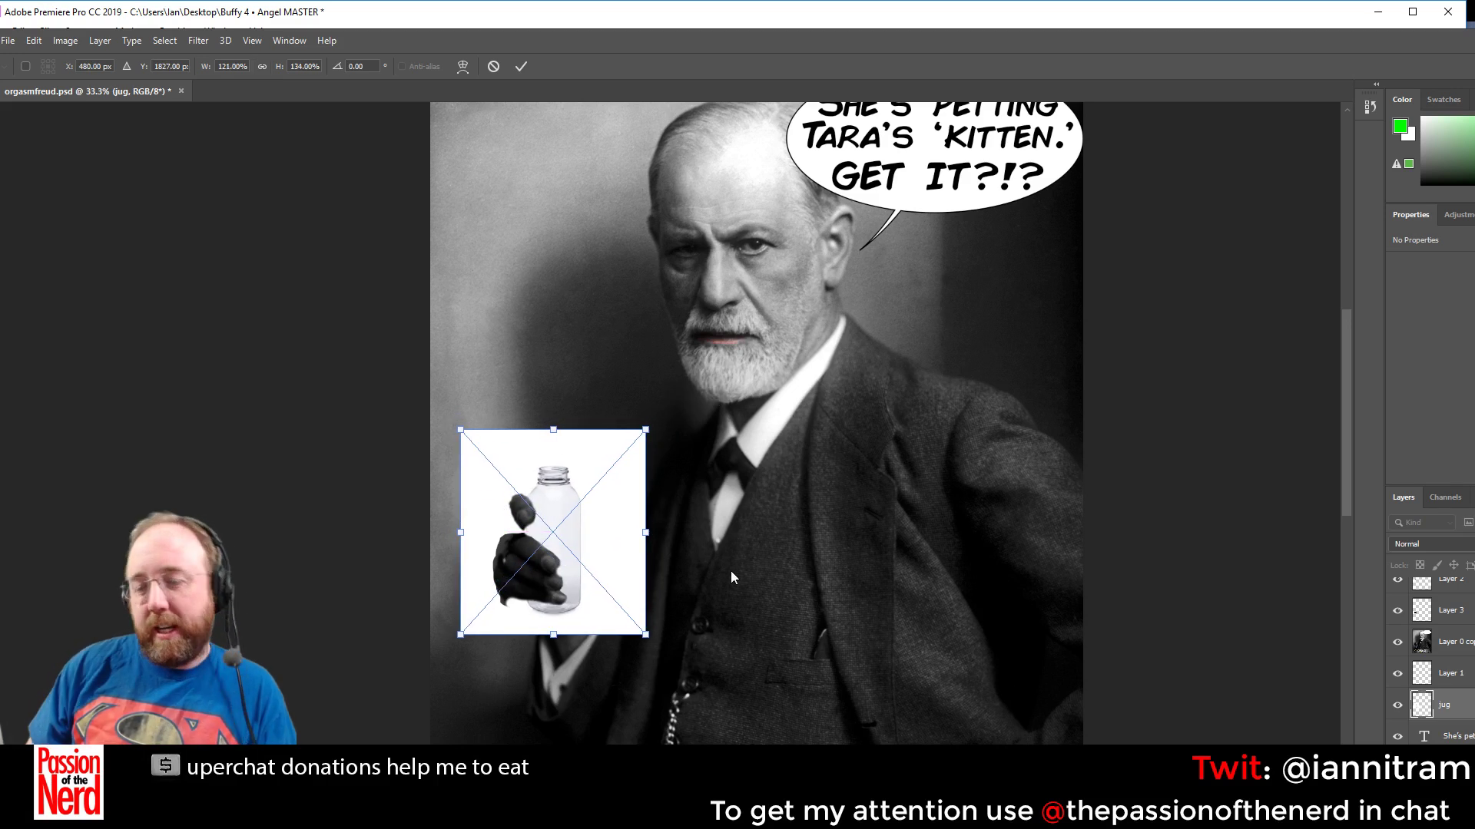
key("z")
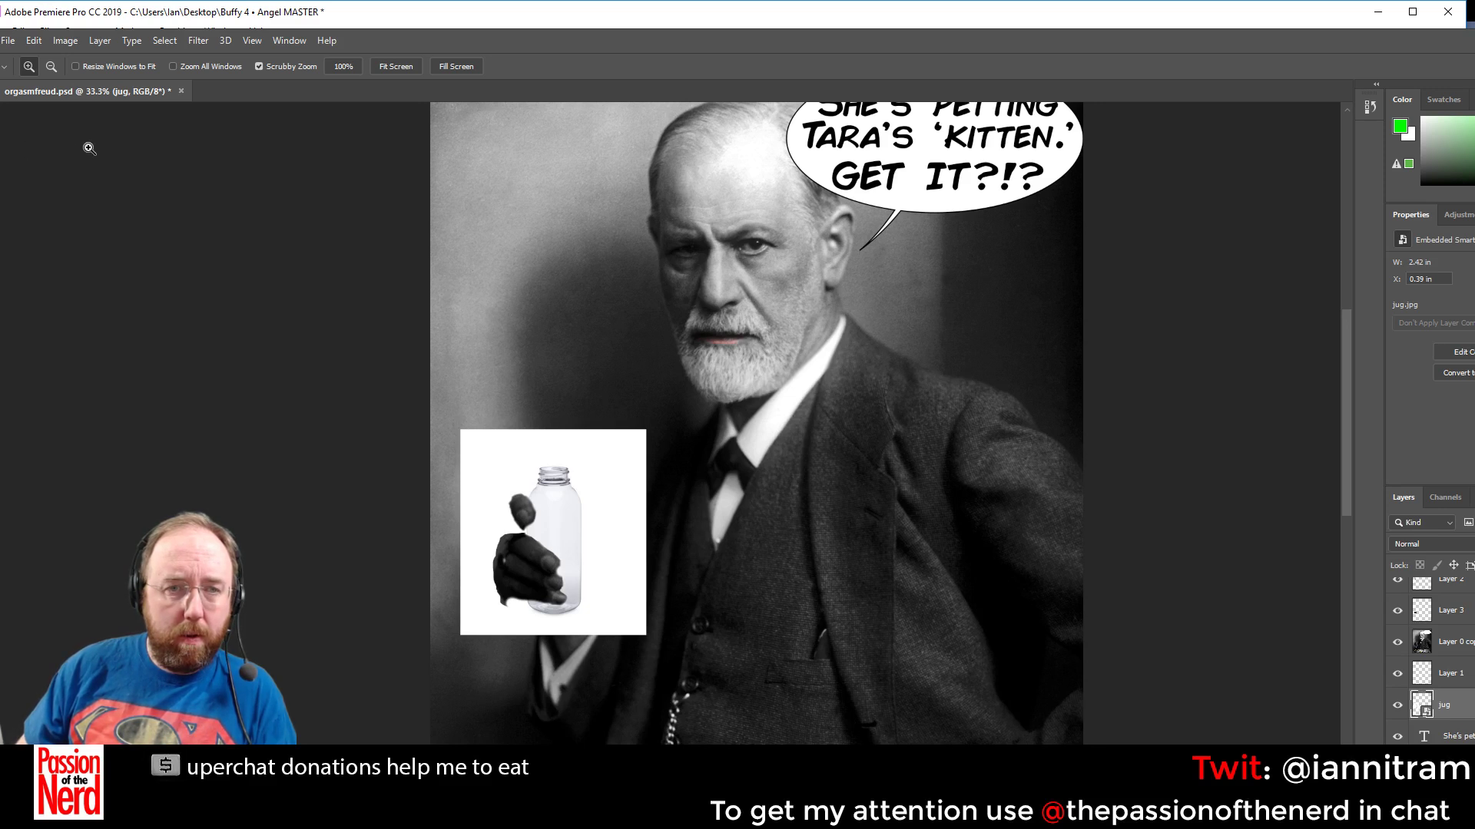
Select the white background around the bottle on the jug layer with the Magic Wand at a tolerance of 2
left_click(0, 171)
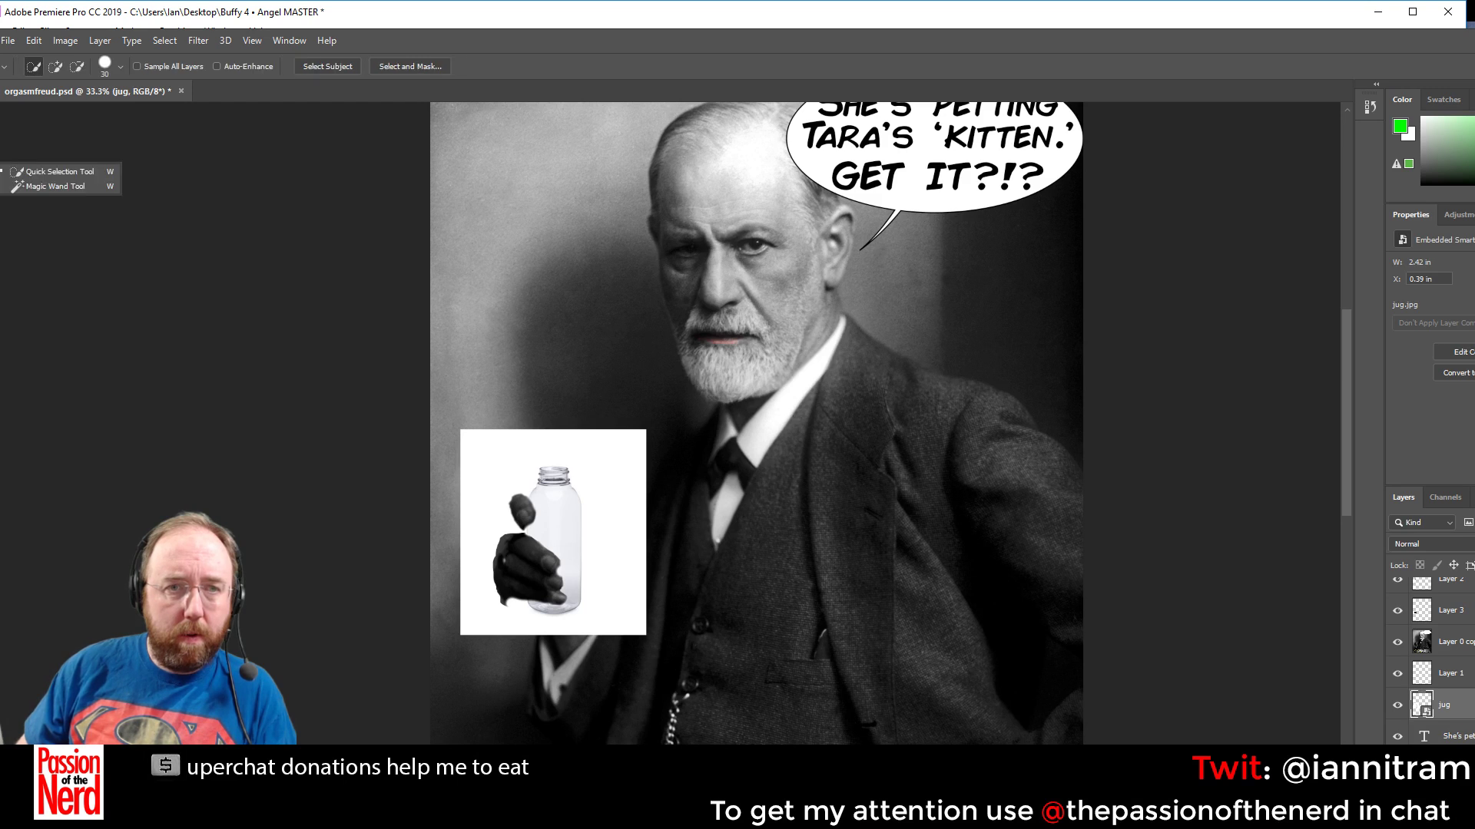
left_click(3, 186)
left_click(624, 489)
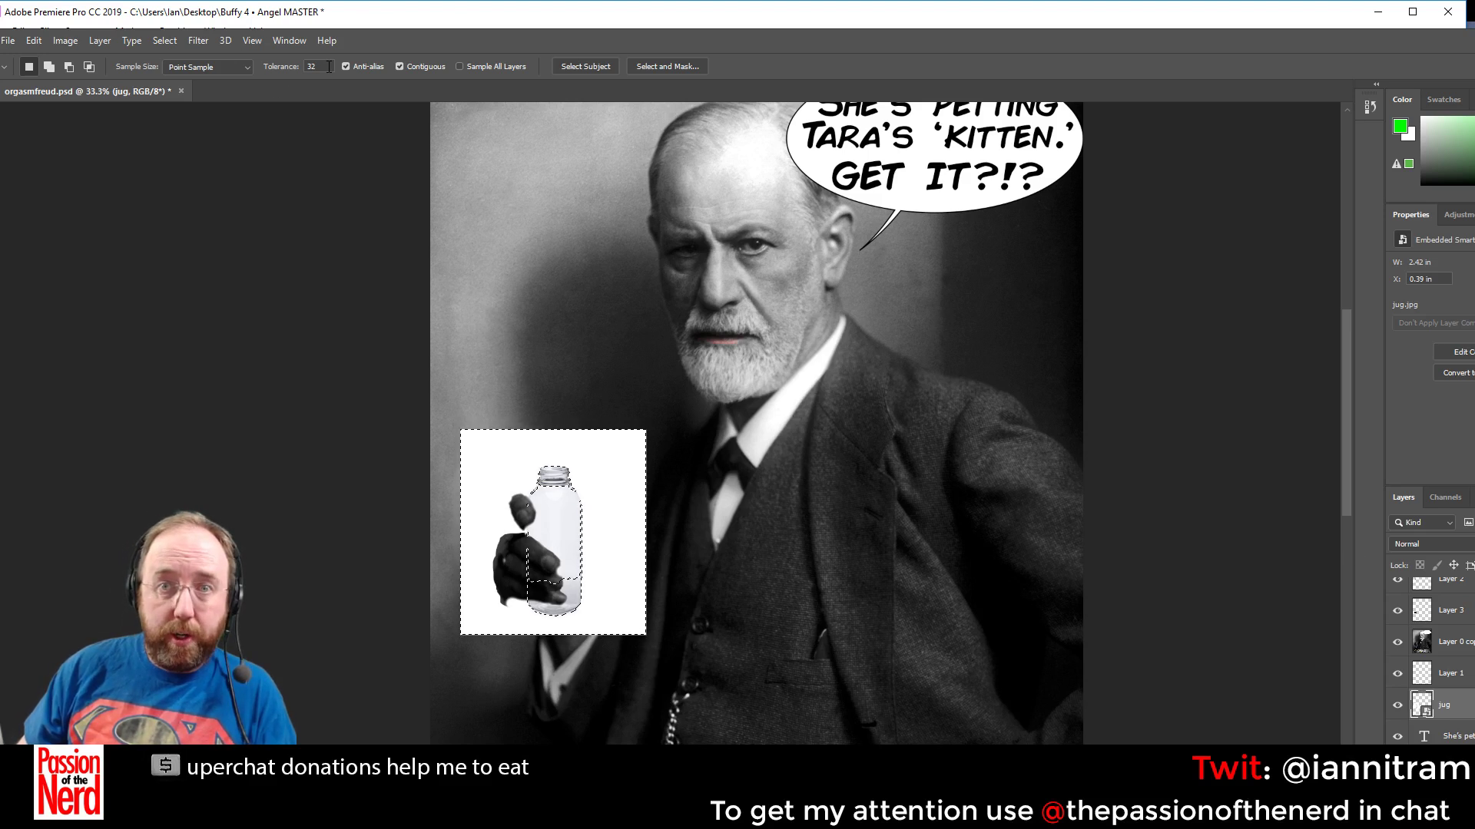
left_click(299, 67)
type("2")
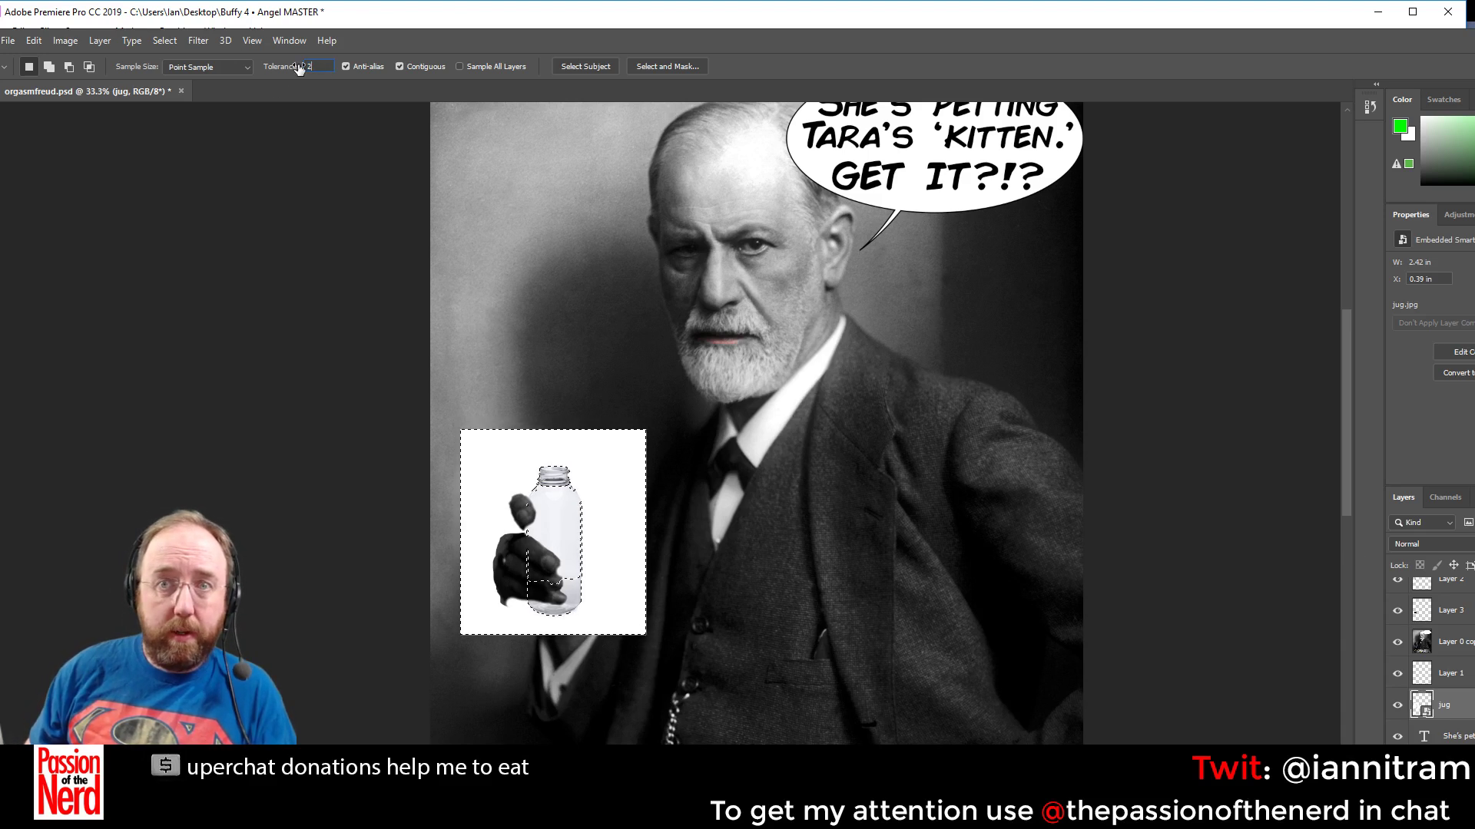
key("Return")
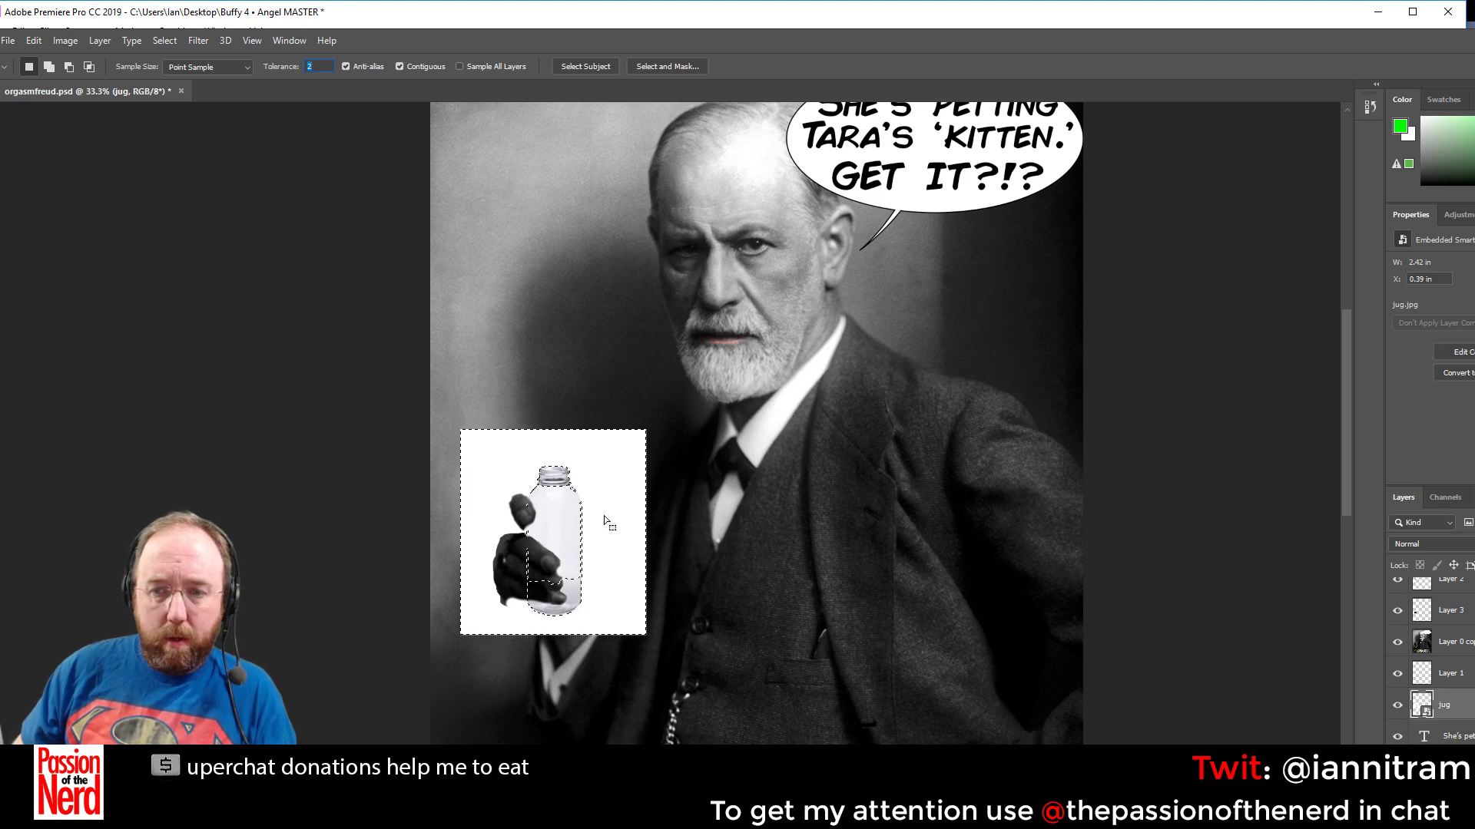
left_click(611, 493)
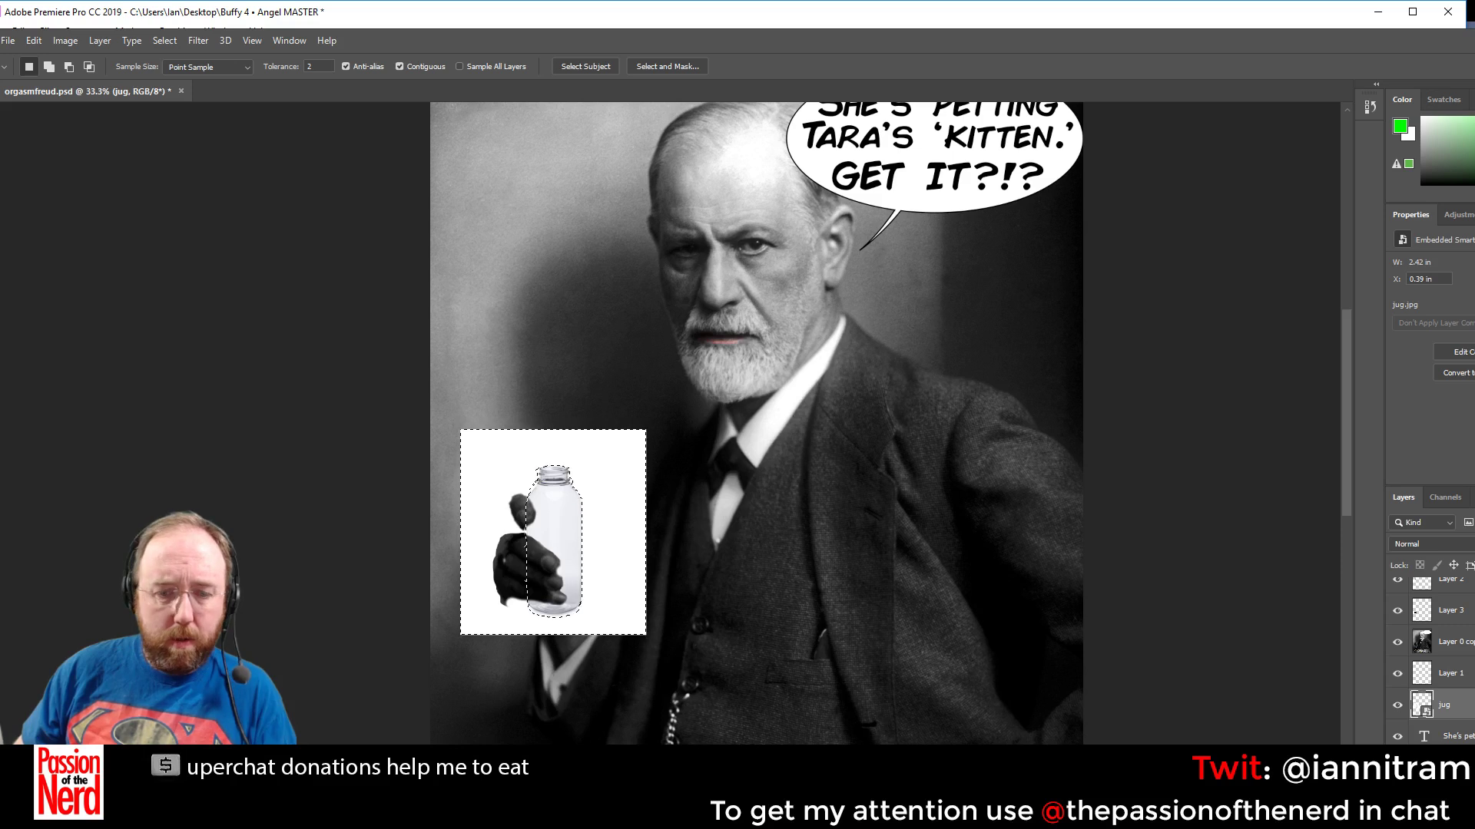
Hide Layer 2 and Layer 3 so the fingers no longer cover the bottle
key("z")
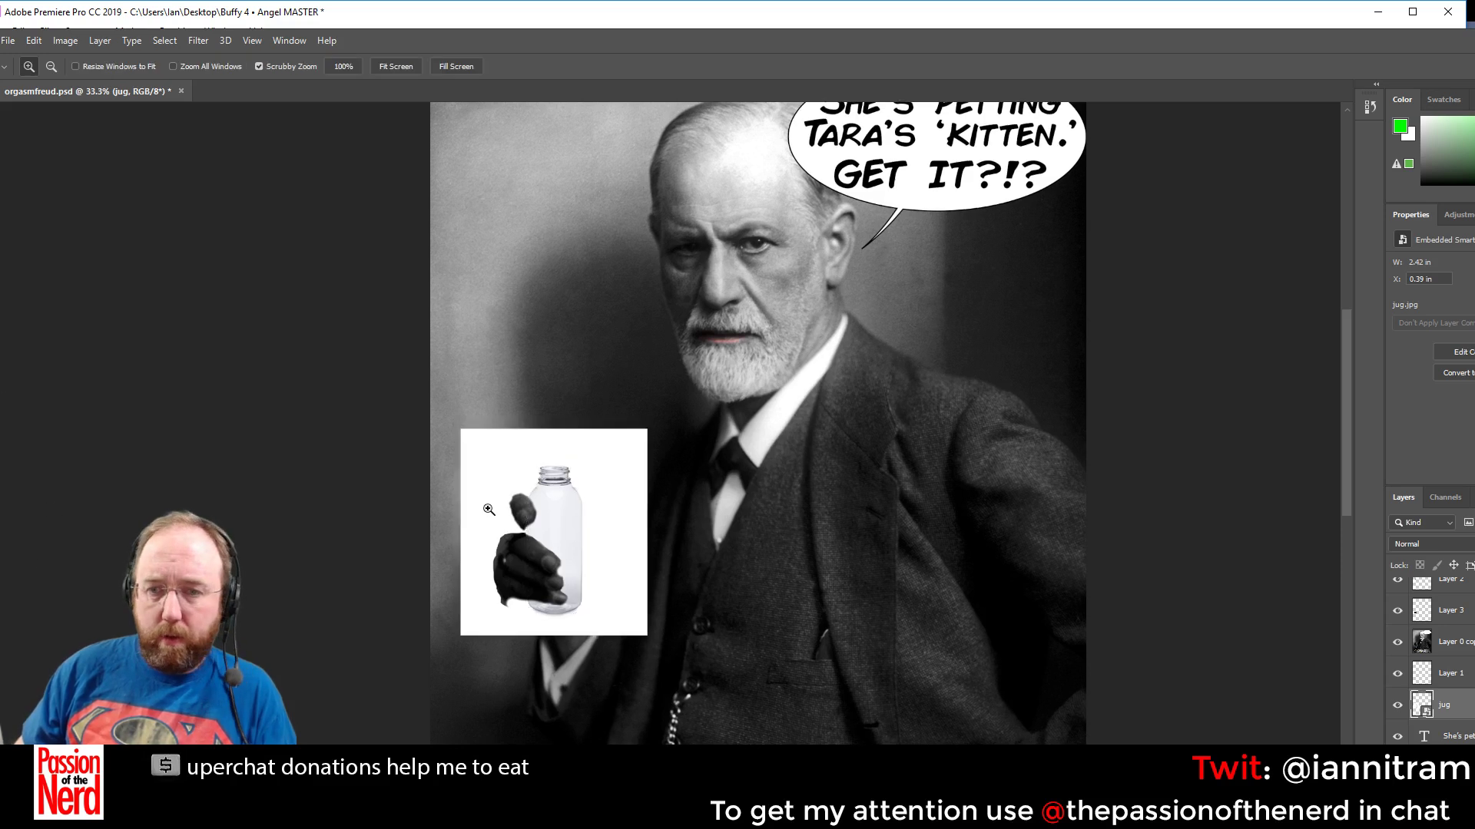
left_click(484, 516)
left_click(574, 528)
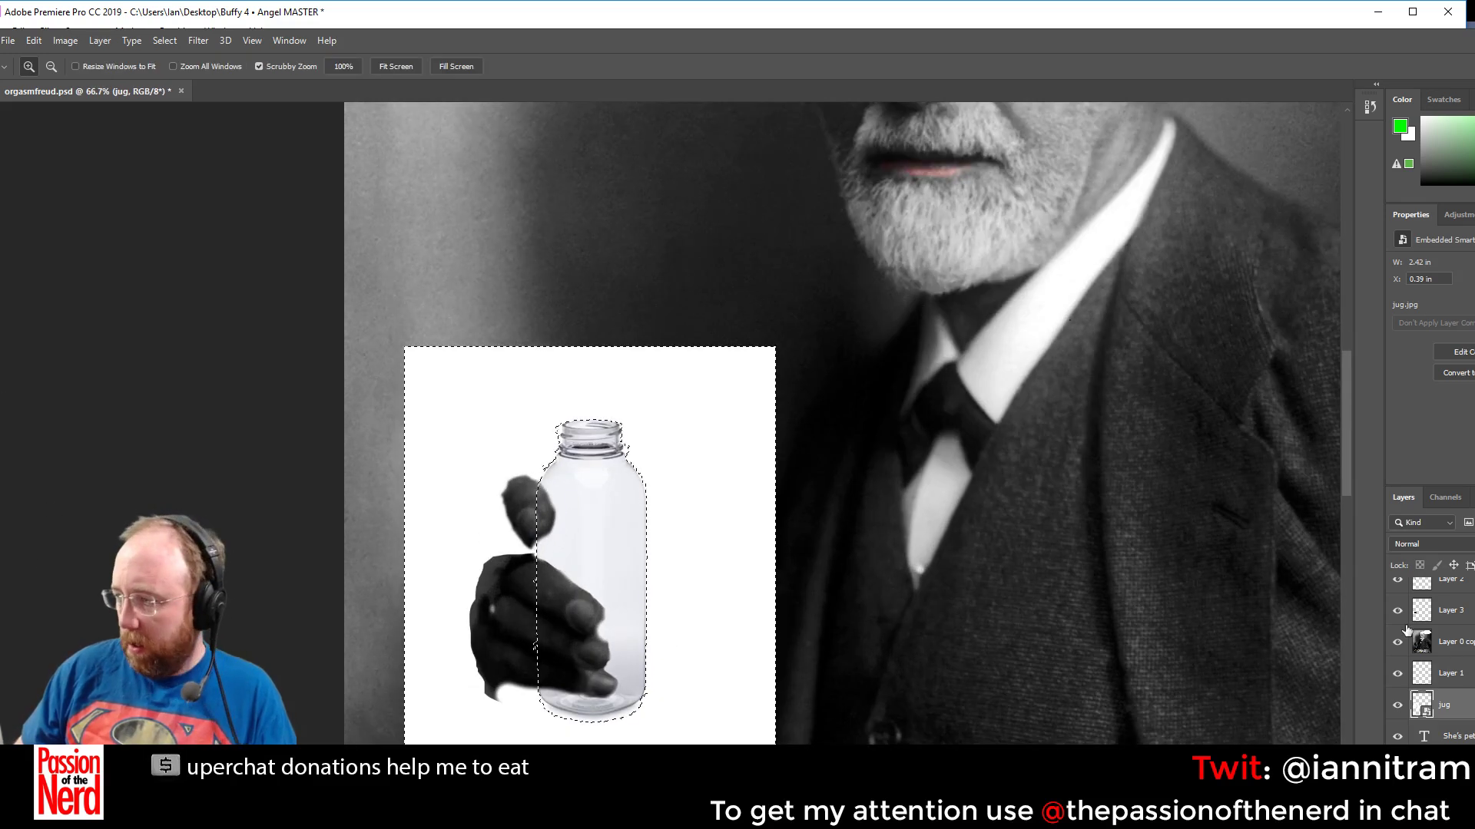
left_click(1397, 593)
left_click(1397, 625)
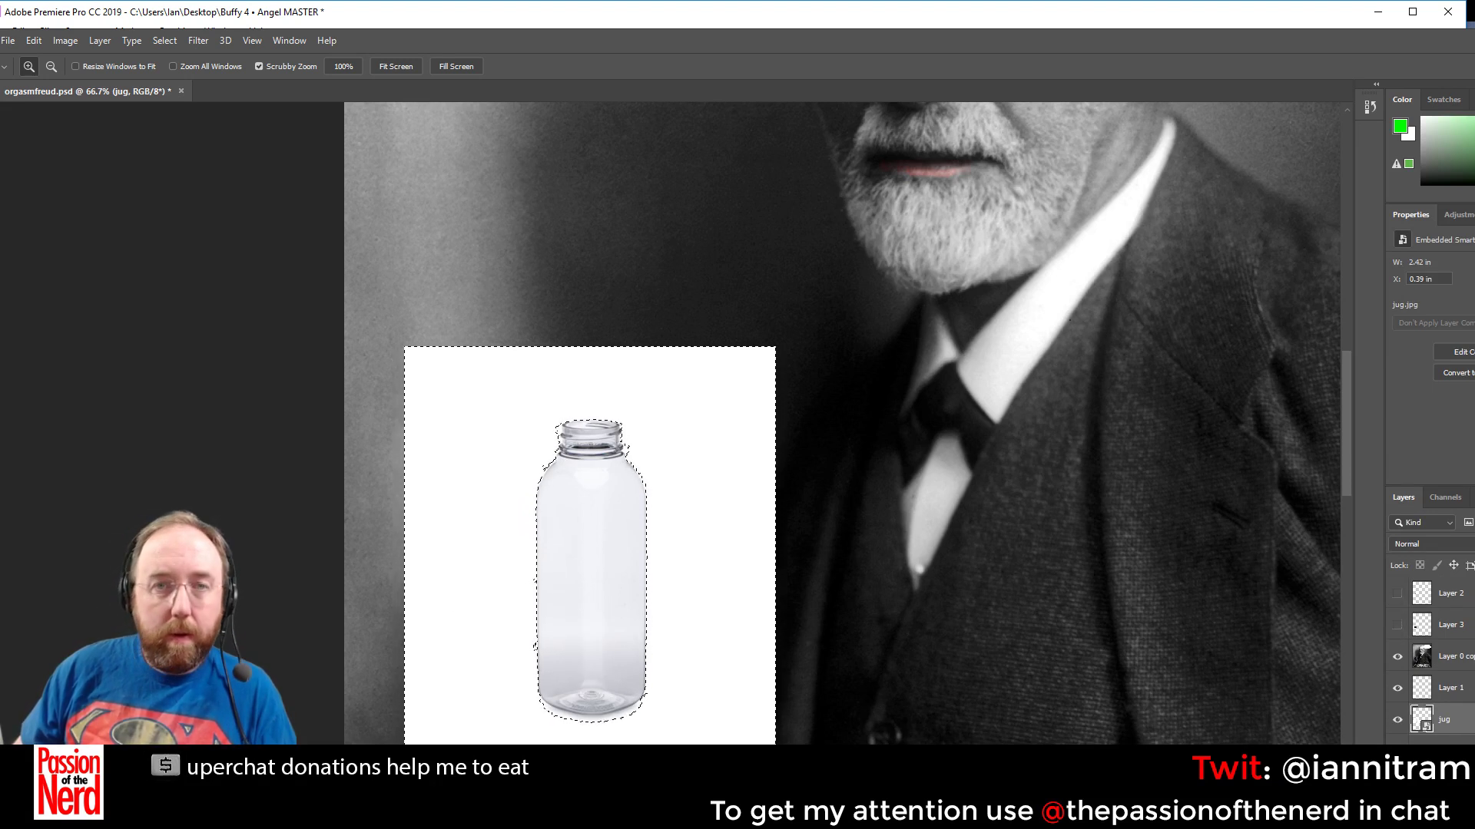
Find a selection command for adjusting the selection around the bottle
left_click(222, 42)
mouse_move(202, 41)
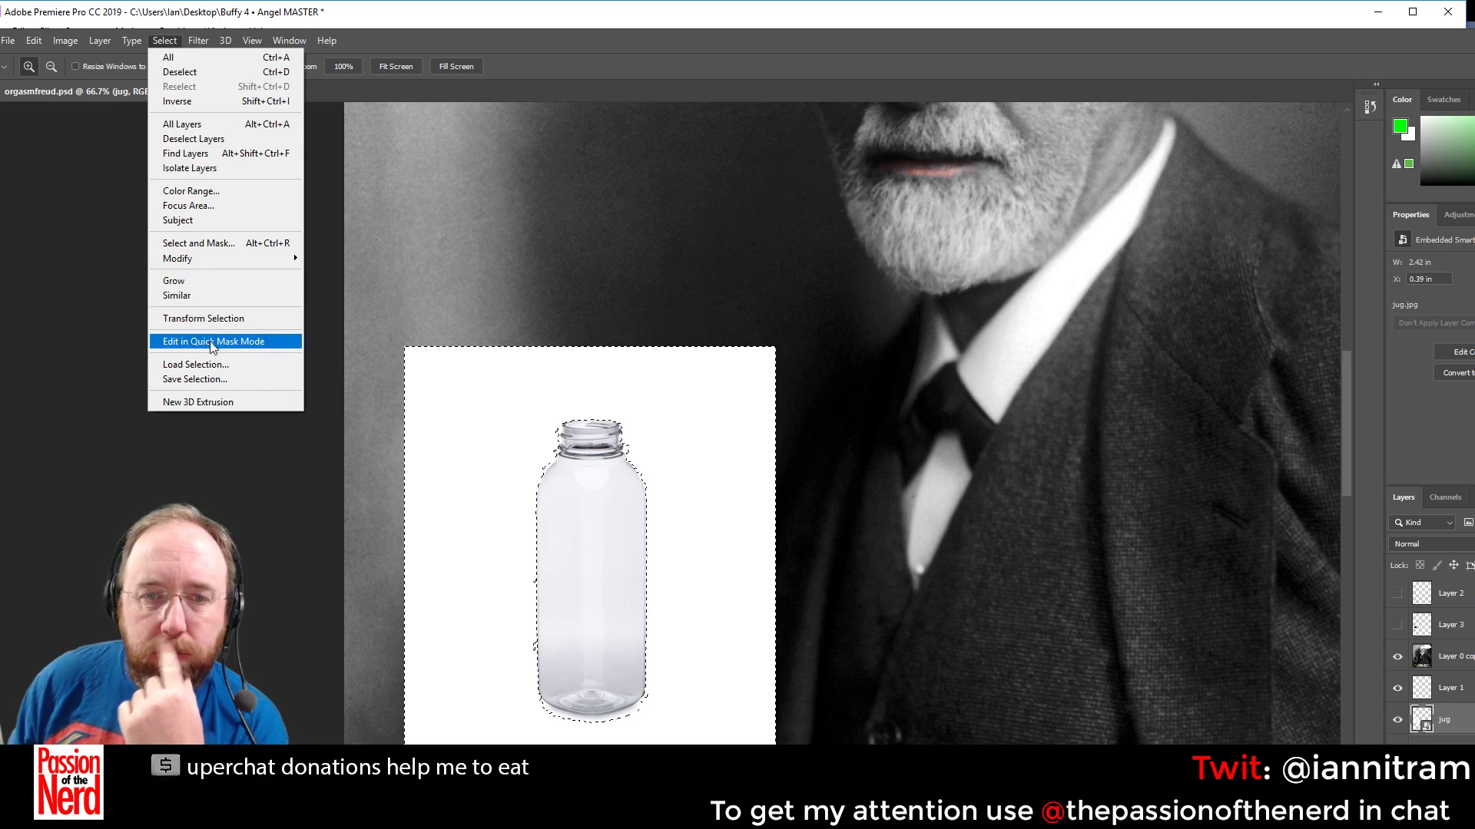
left_click(210, 320)
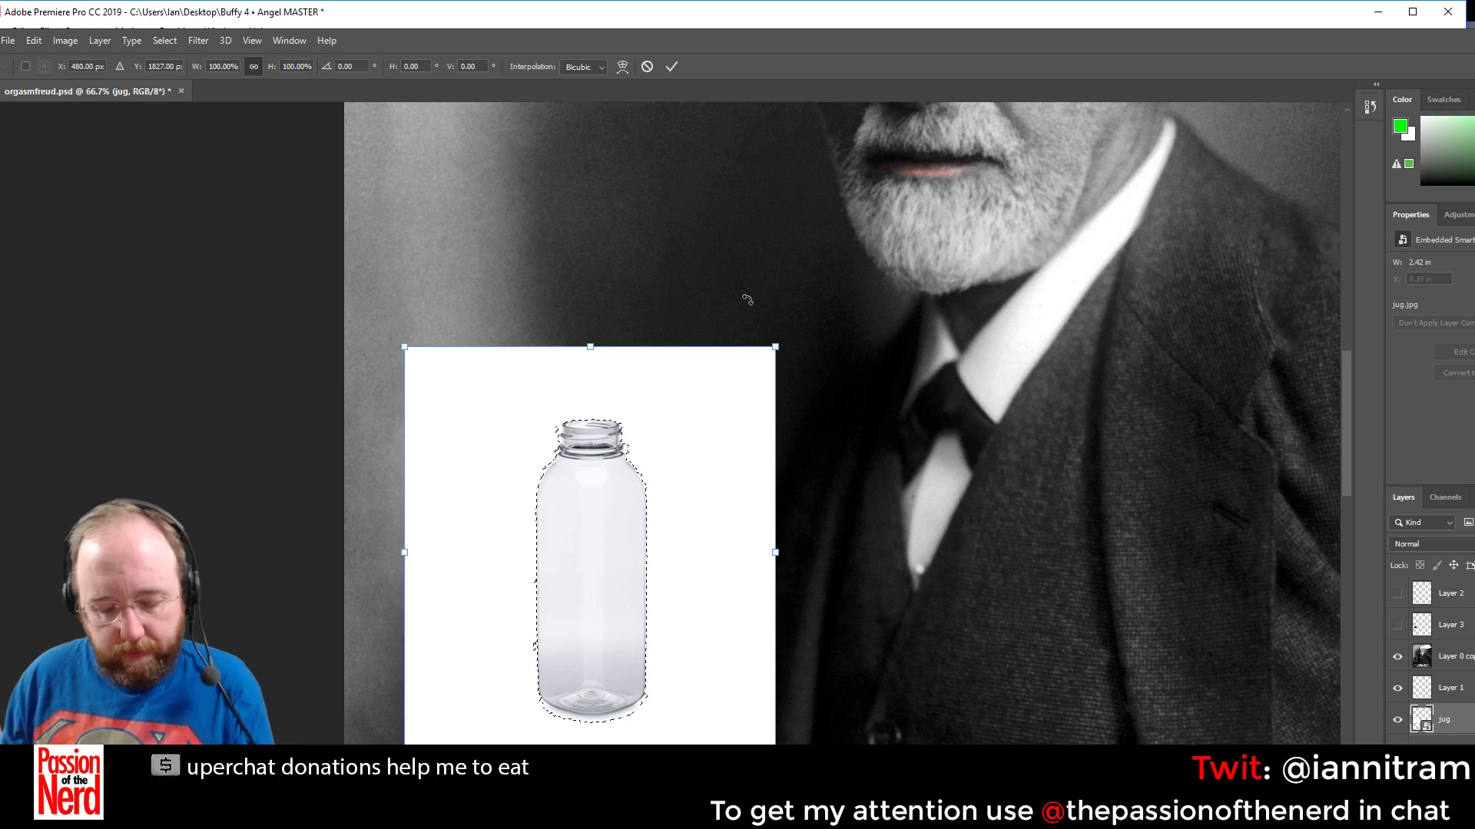
key("Return")
key("z")
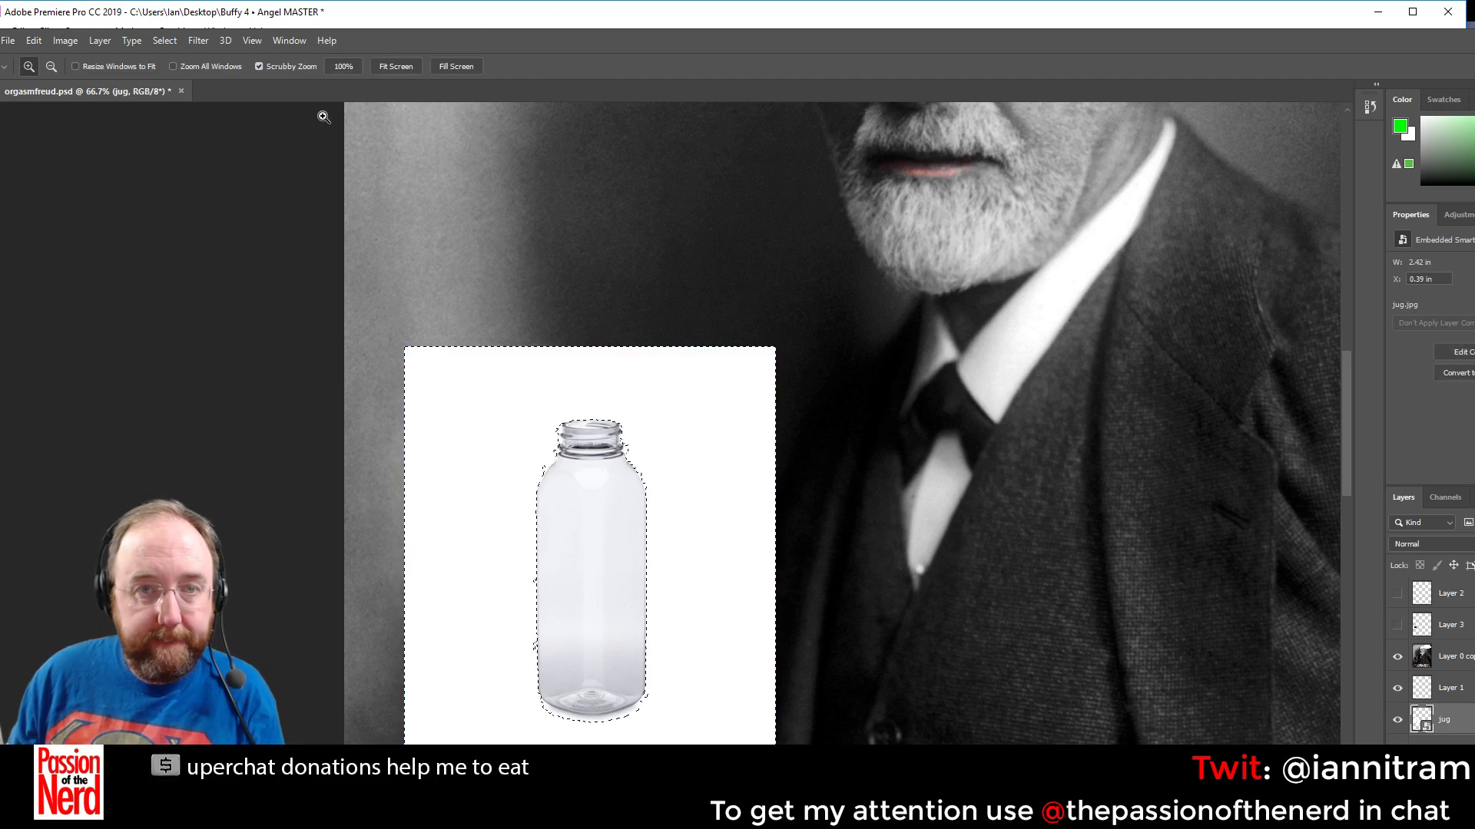
Preview the background selection in Quick Mask mode and add a layer mask to the jug layer, leaving the layer's image active
left_click(174, 41)
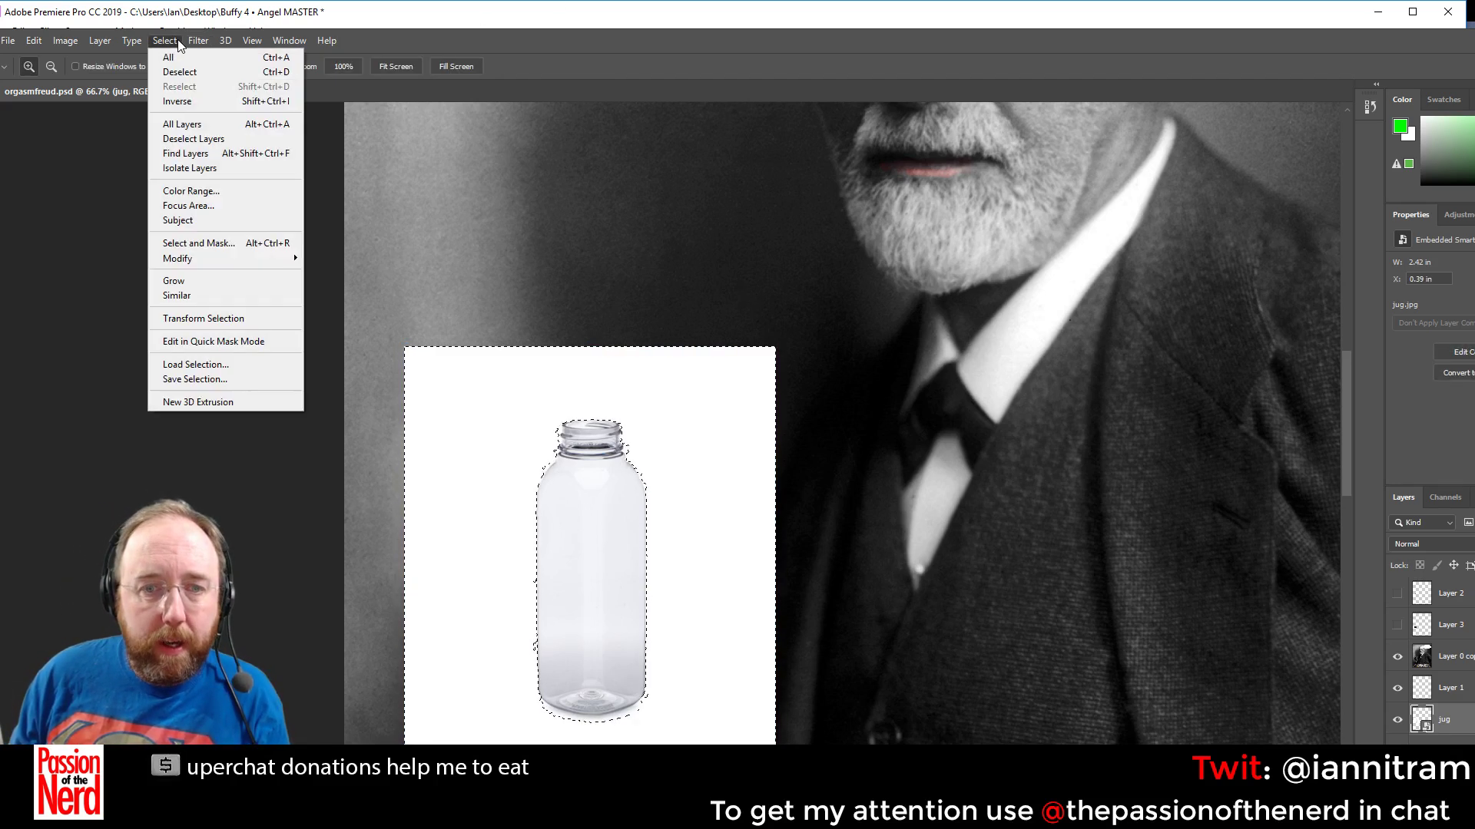
left_click(269, 341)
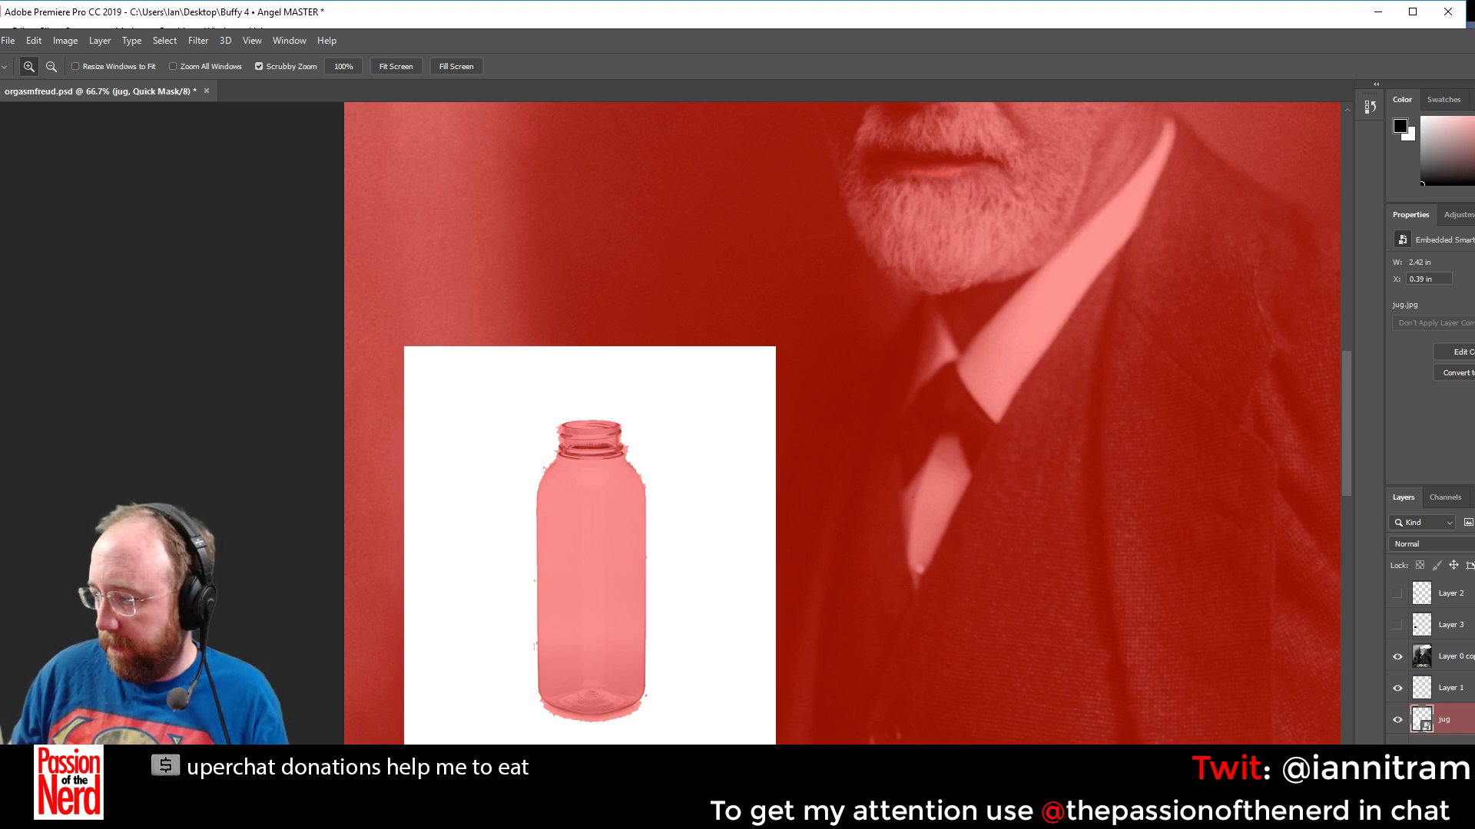
key("q")
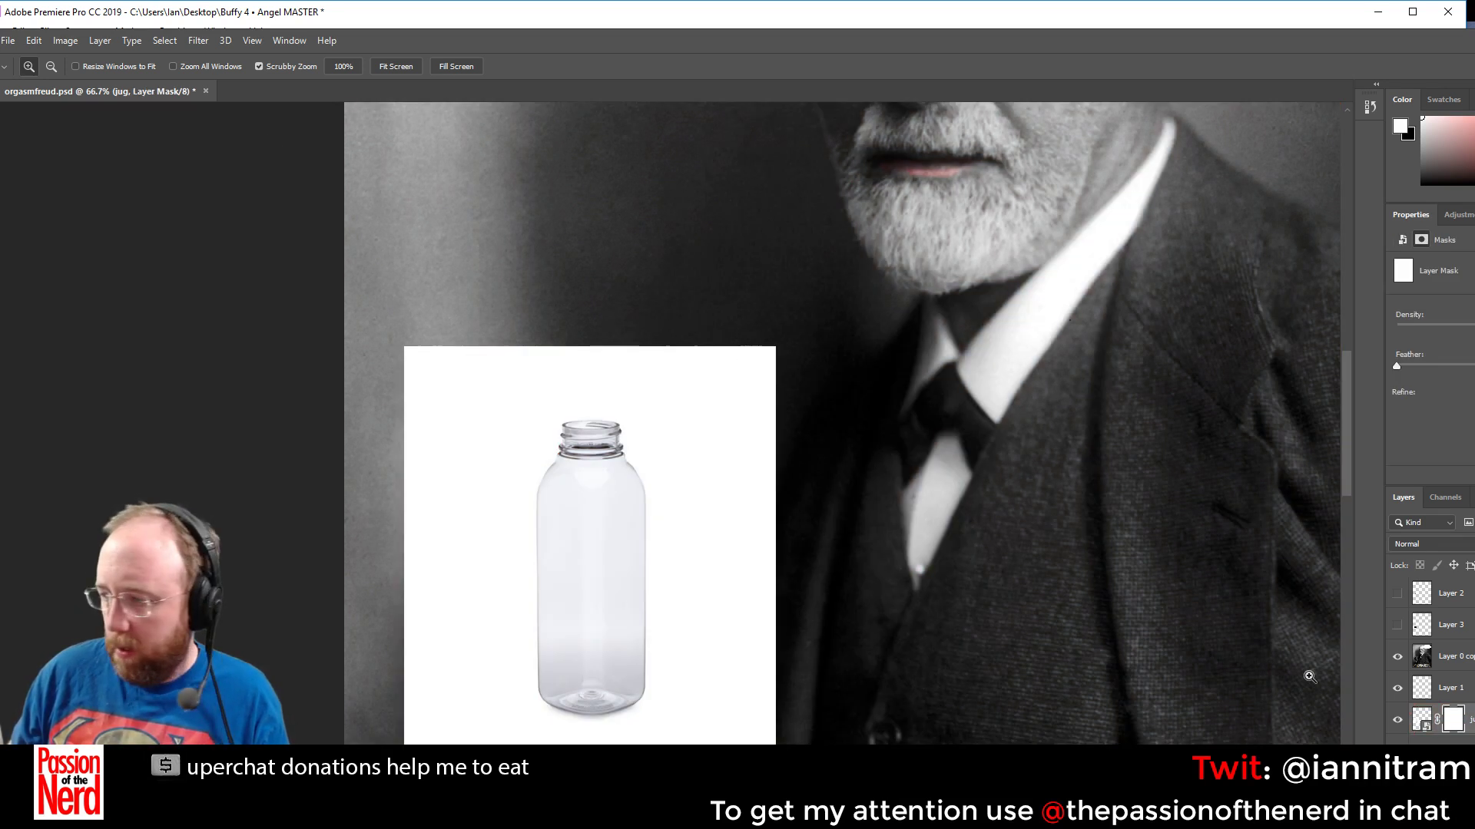
left_click(1411, 728)
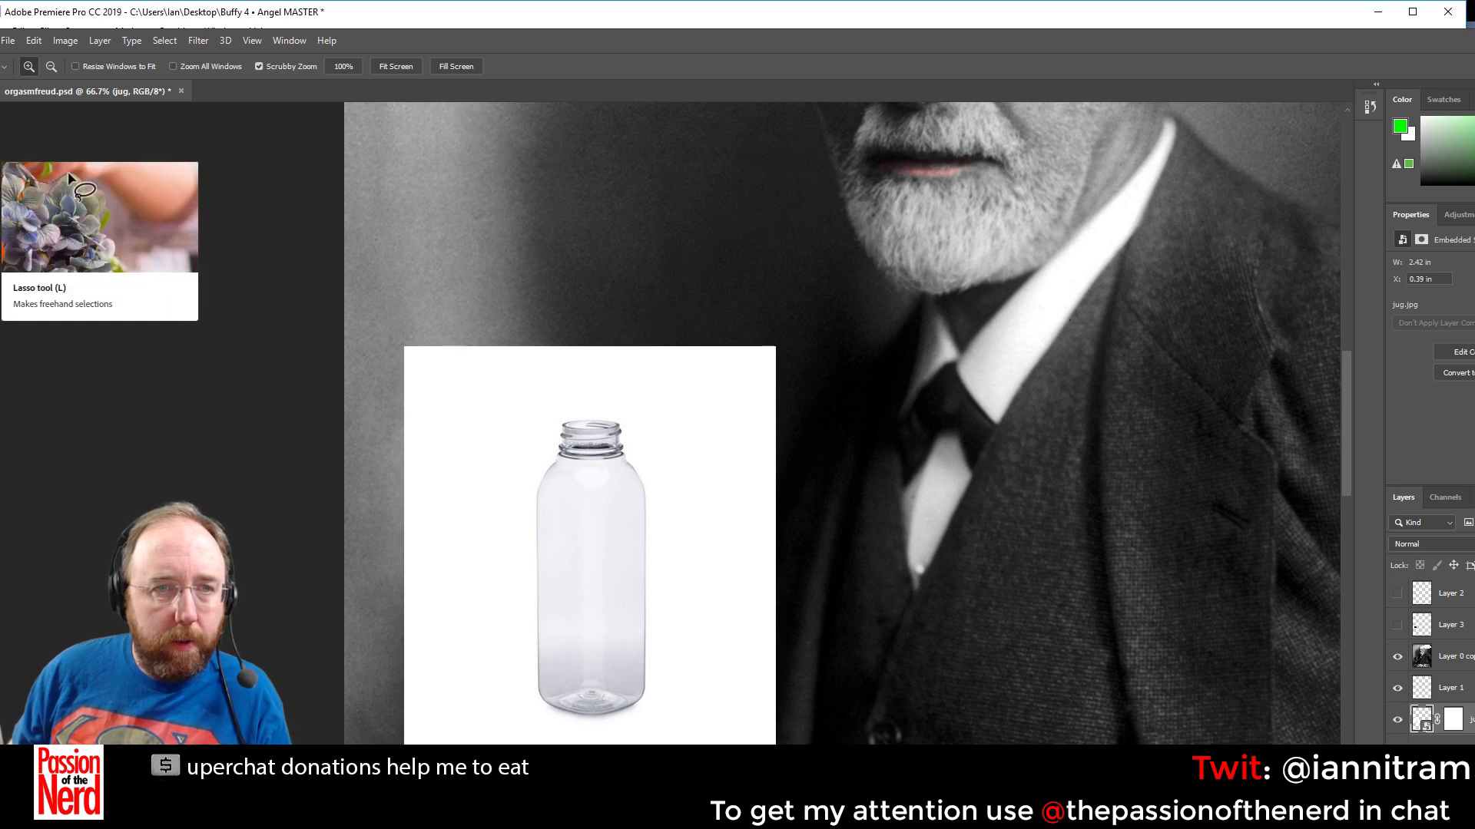
Select the white background around the bottle with the Magic Wand at tolerance 2, adding the missed spots along its edges
left_click(1, 151)
key("Escape")
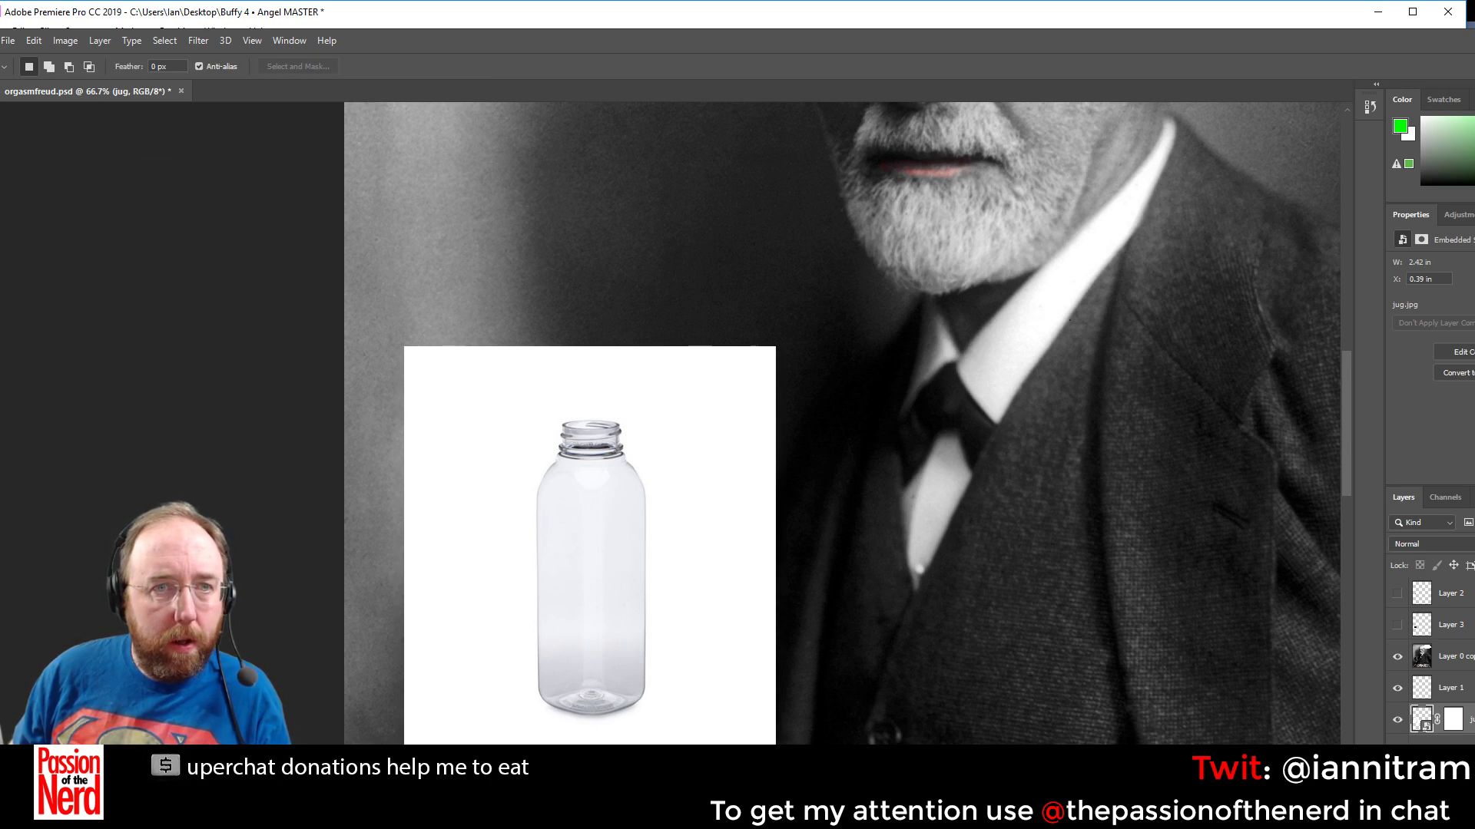
key("w")
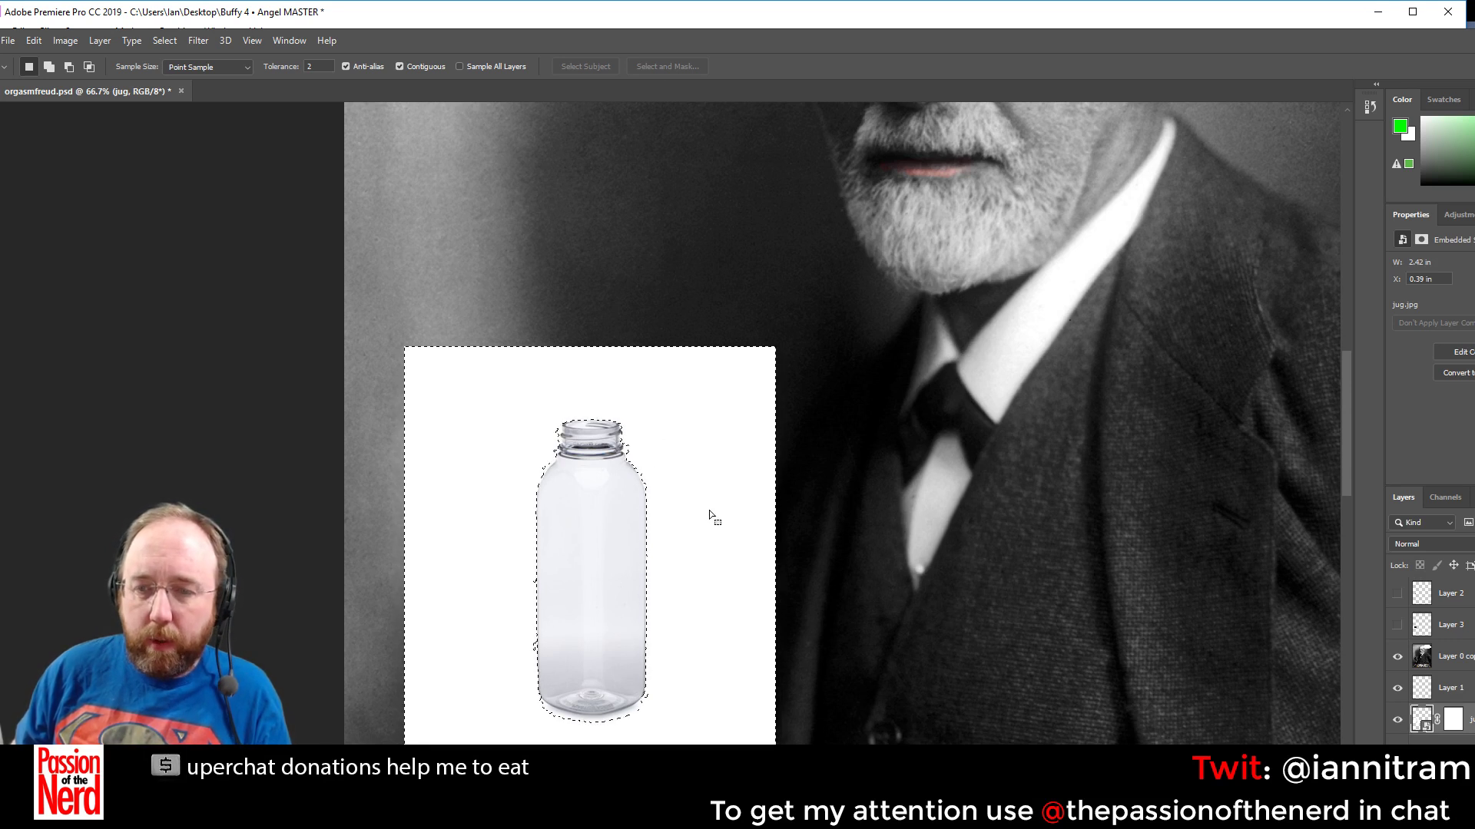
key("shift")
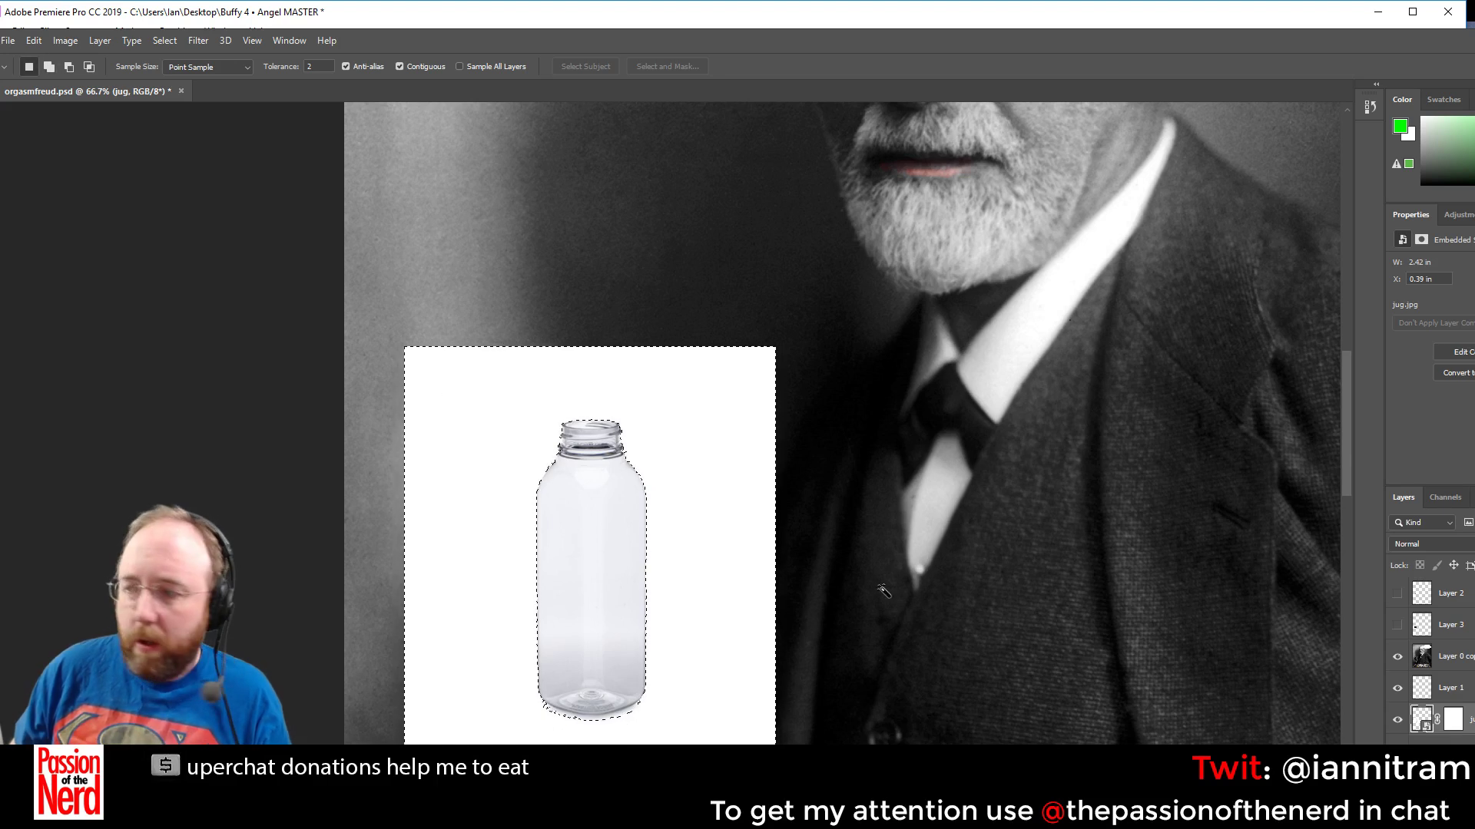
Toggle the jug layer's mask and replace the selection with a Magic Wand selection of the area outside the white image
left_click(1454, 723, "ctrl")
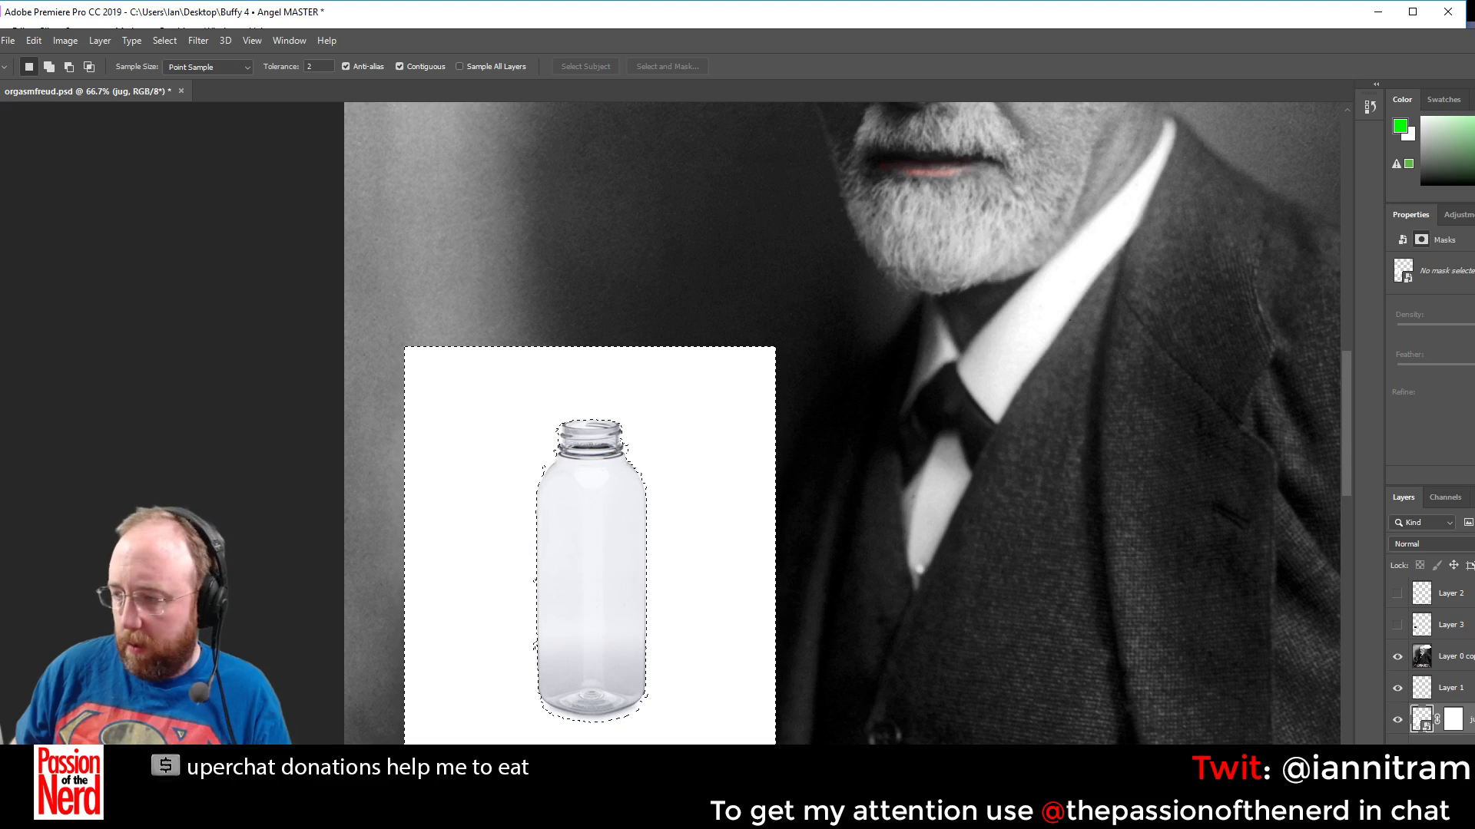
left_click(1455, 727, "shift")
left_click(1454, 727, "shift")
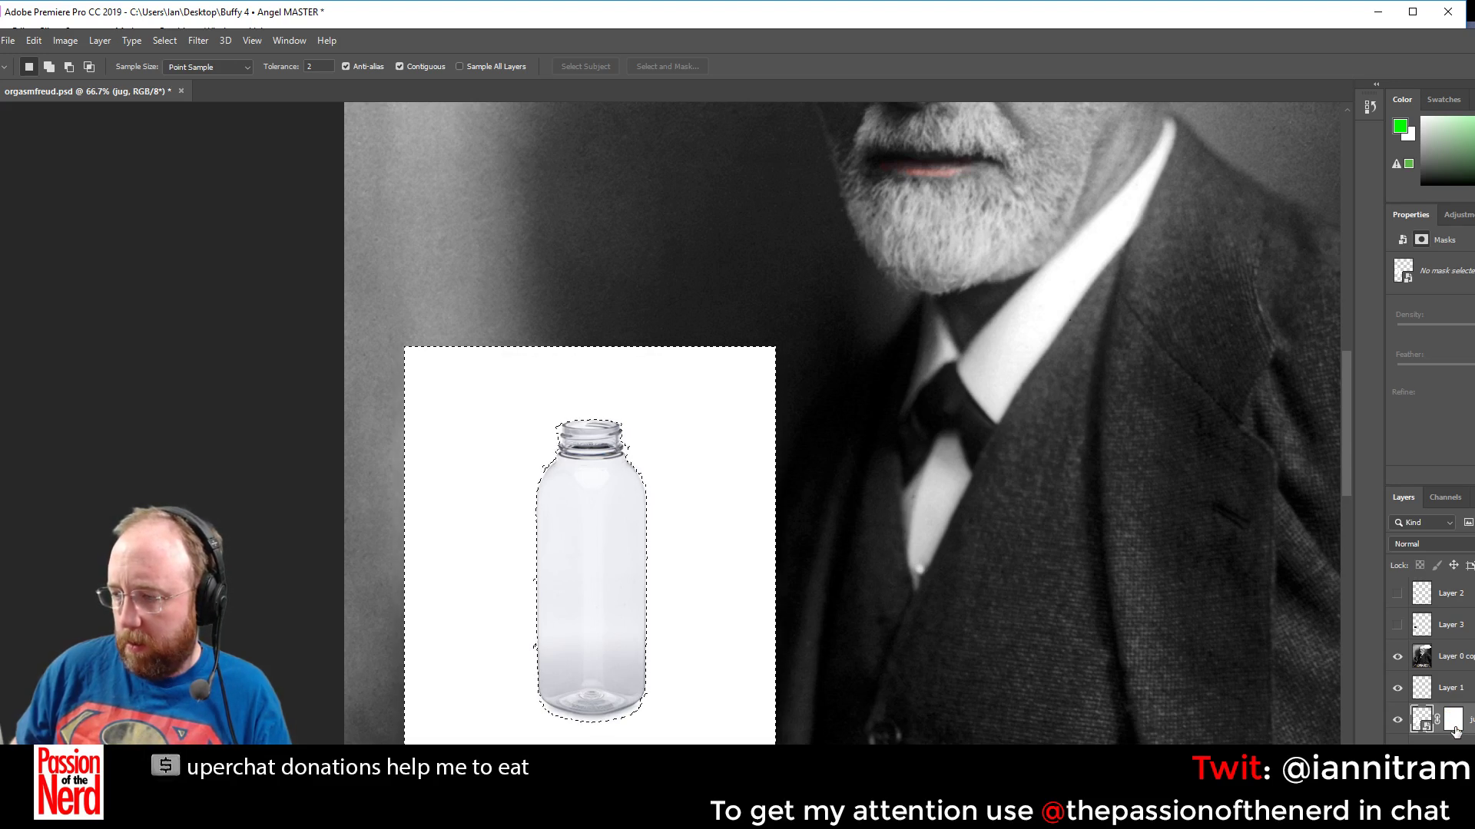
left_click(941, 462)
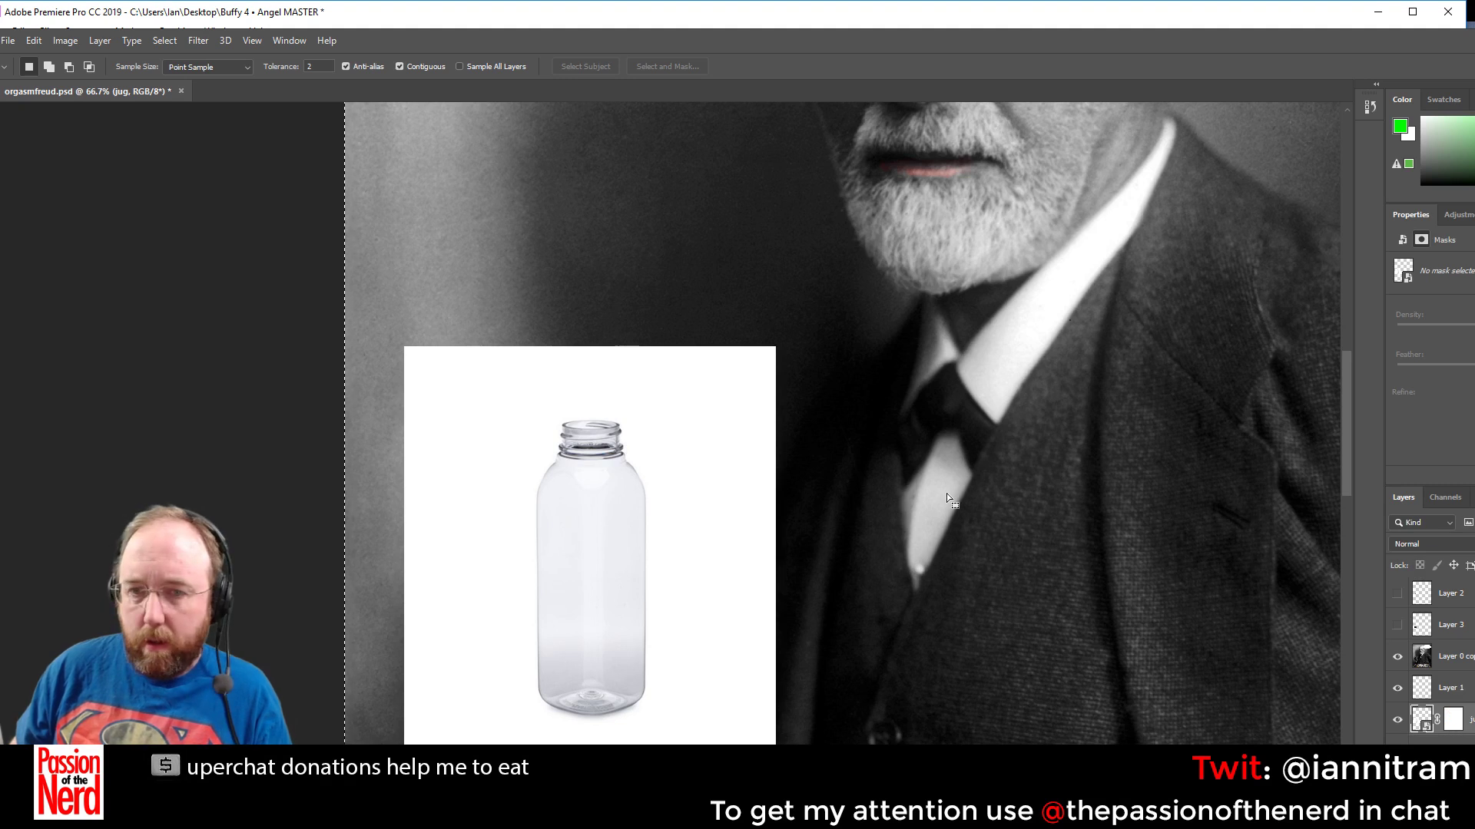
Open the jug smart object's contents as a separate document to inspect it, and close that document
left_click(1420, 720)
double_click(1416, 724)
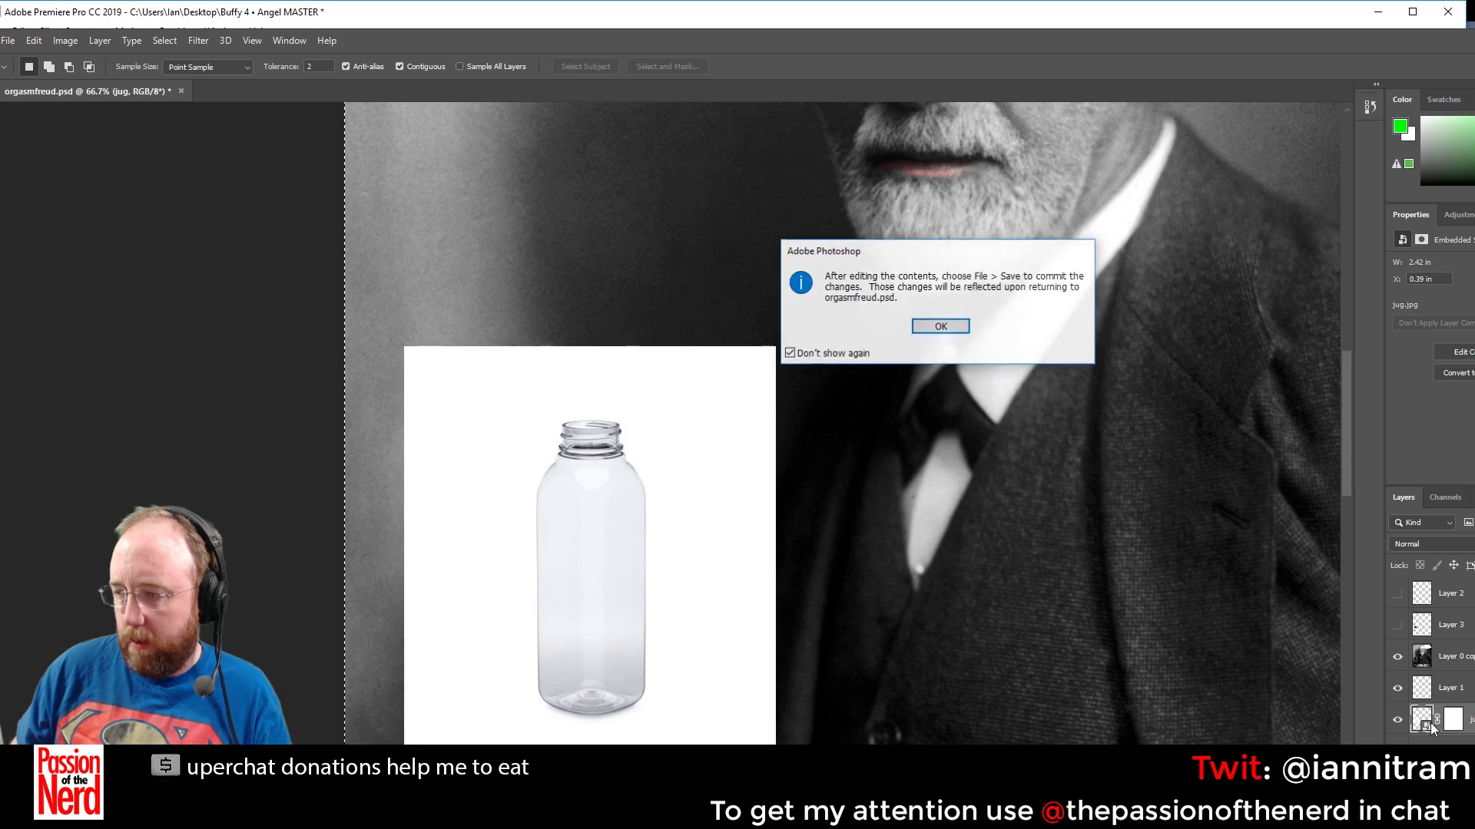
left_click(941, 328)
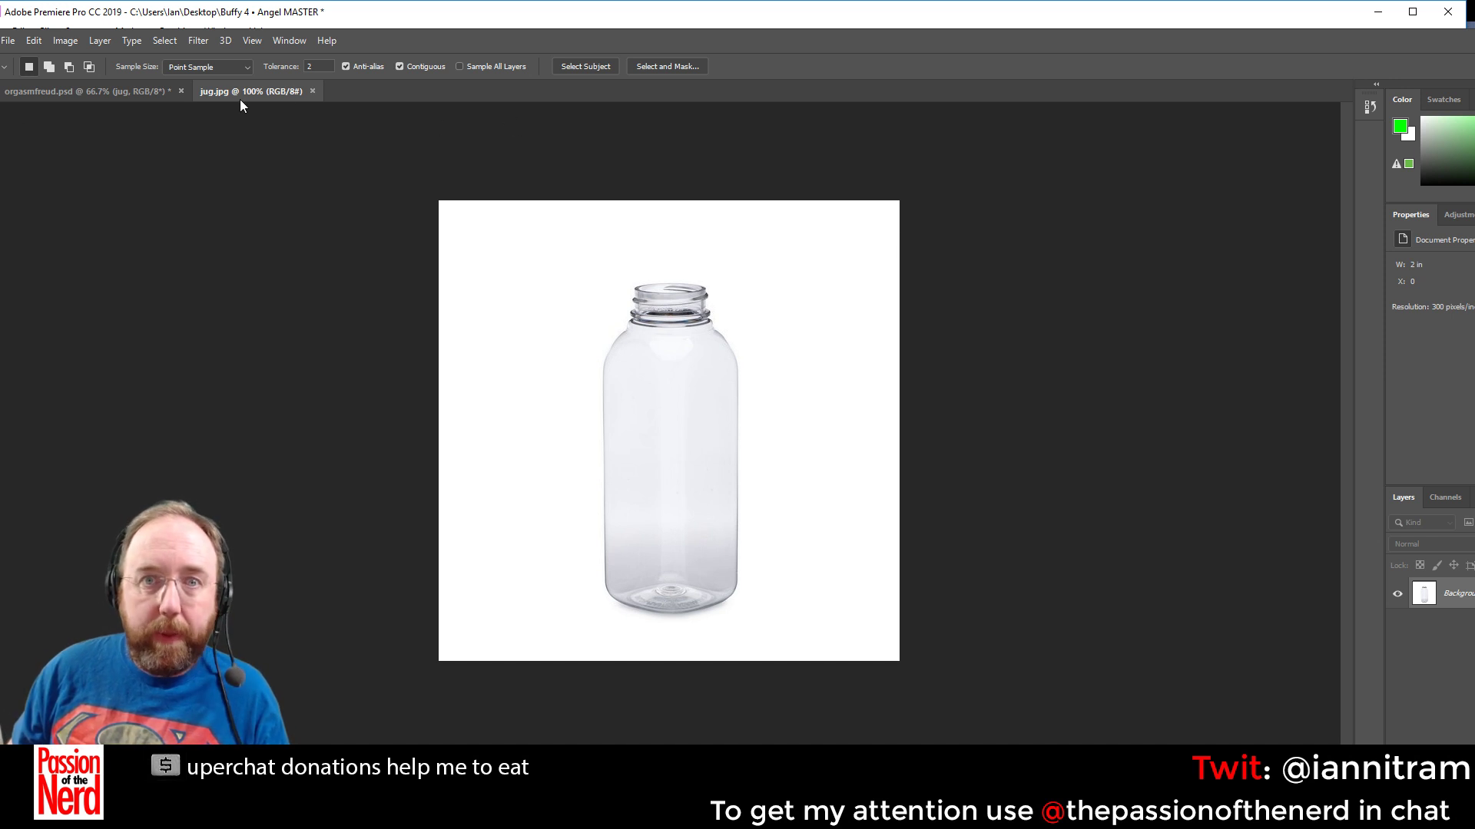
key("ctrl+w")
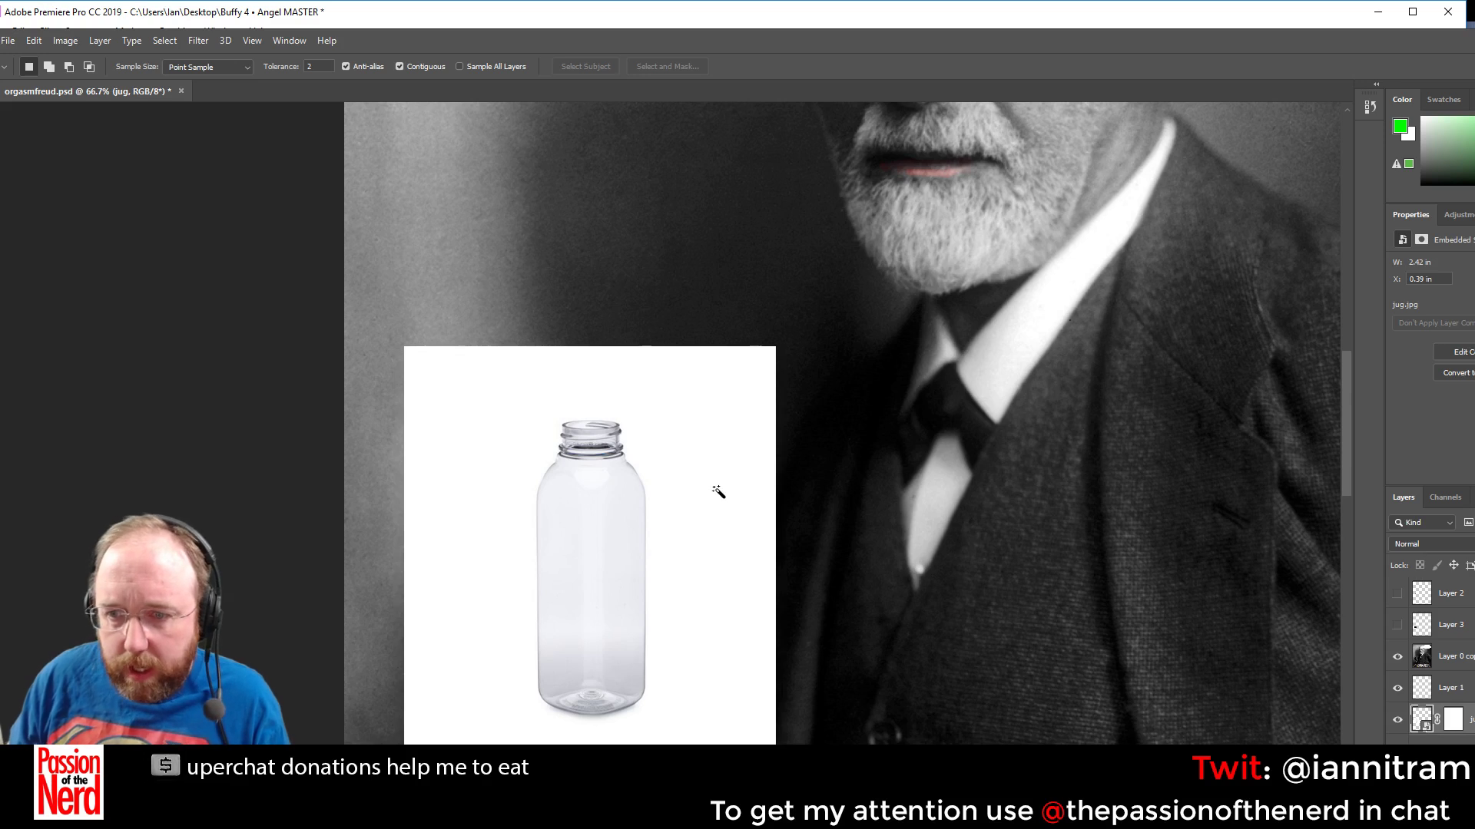
Select the white background around the bottle, including stray spots along its outline, and reset the foreground and background colors to default
left_click(768, 584)
key("shift")
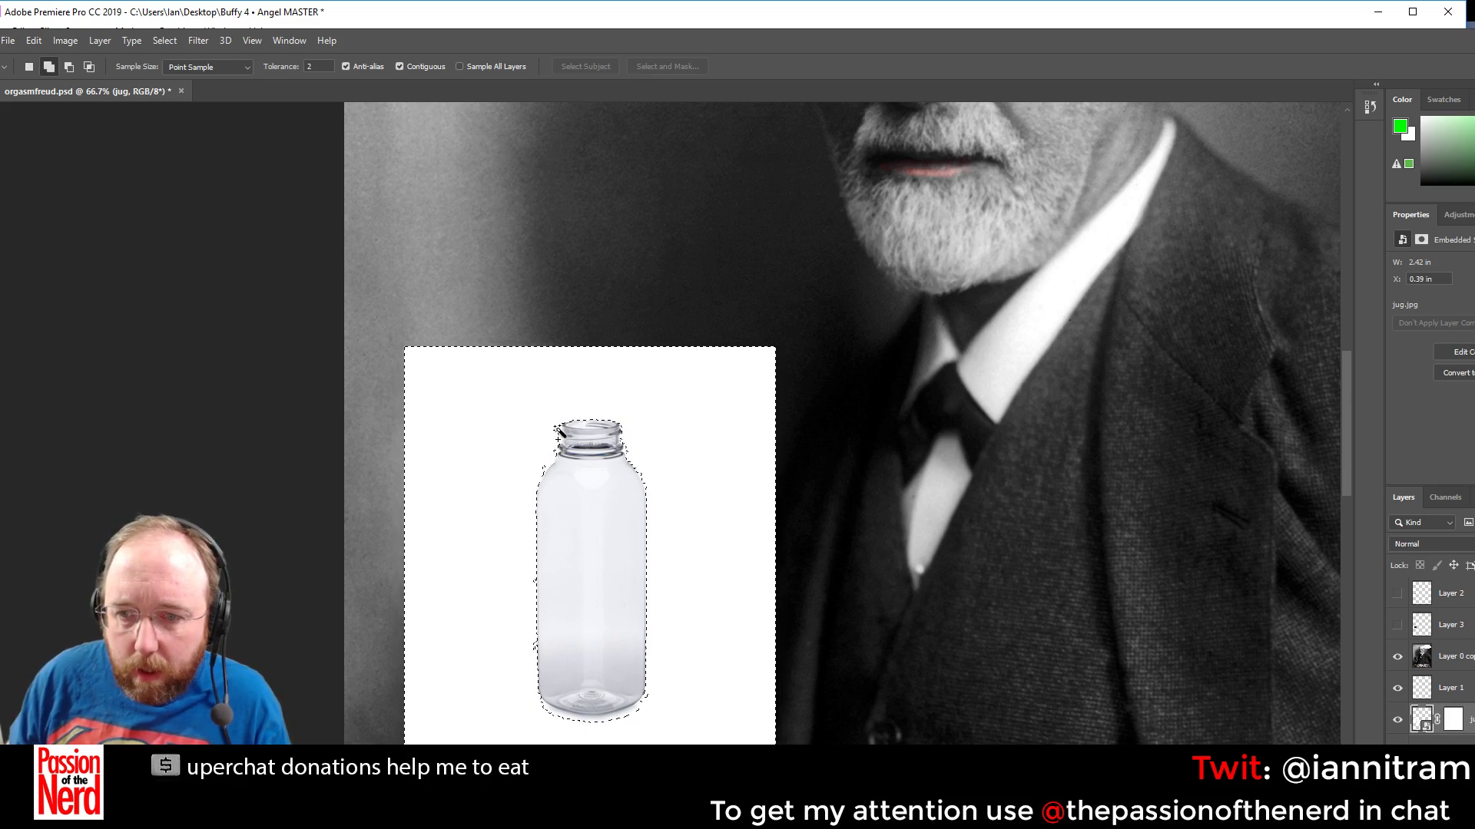
key("shift")
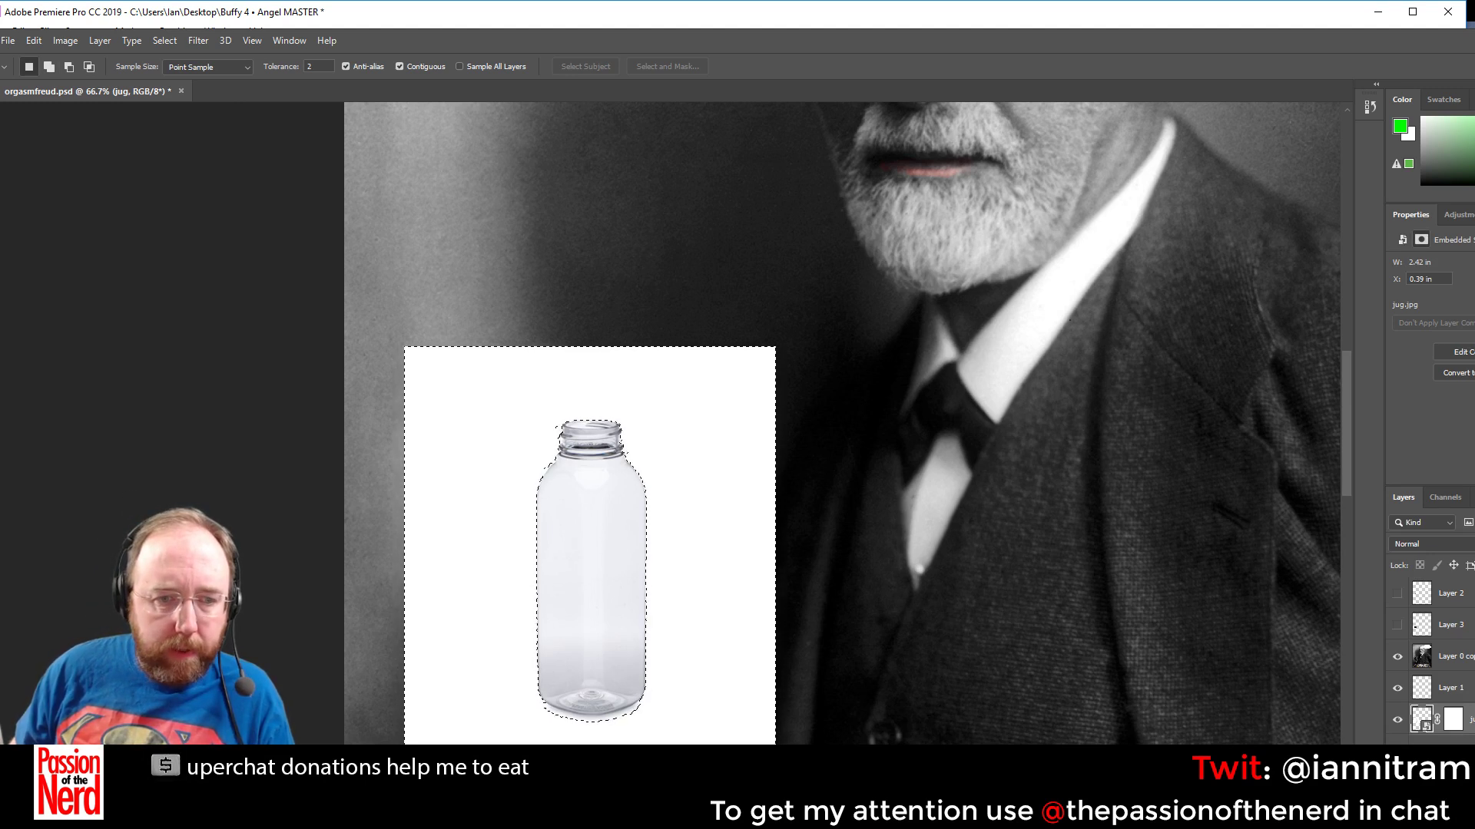
key("d")
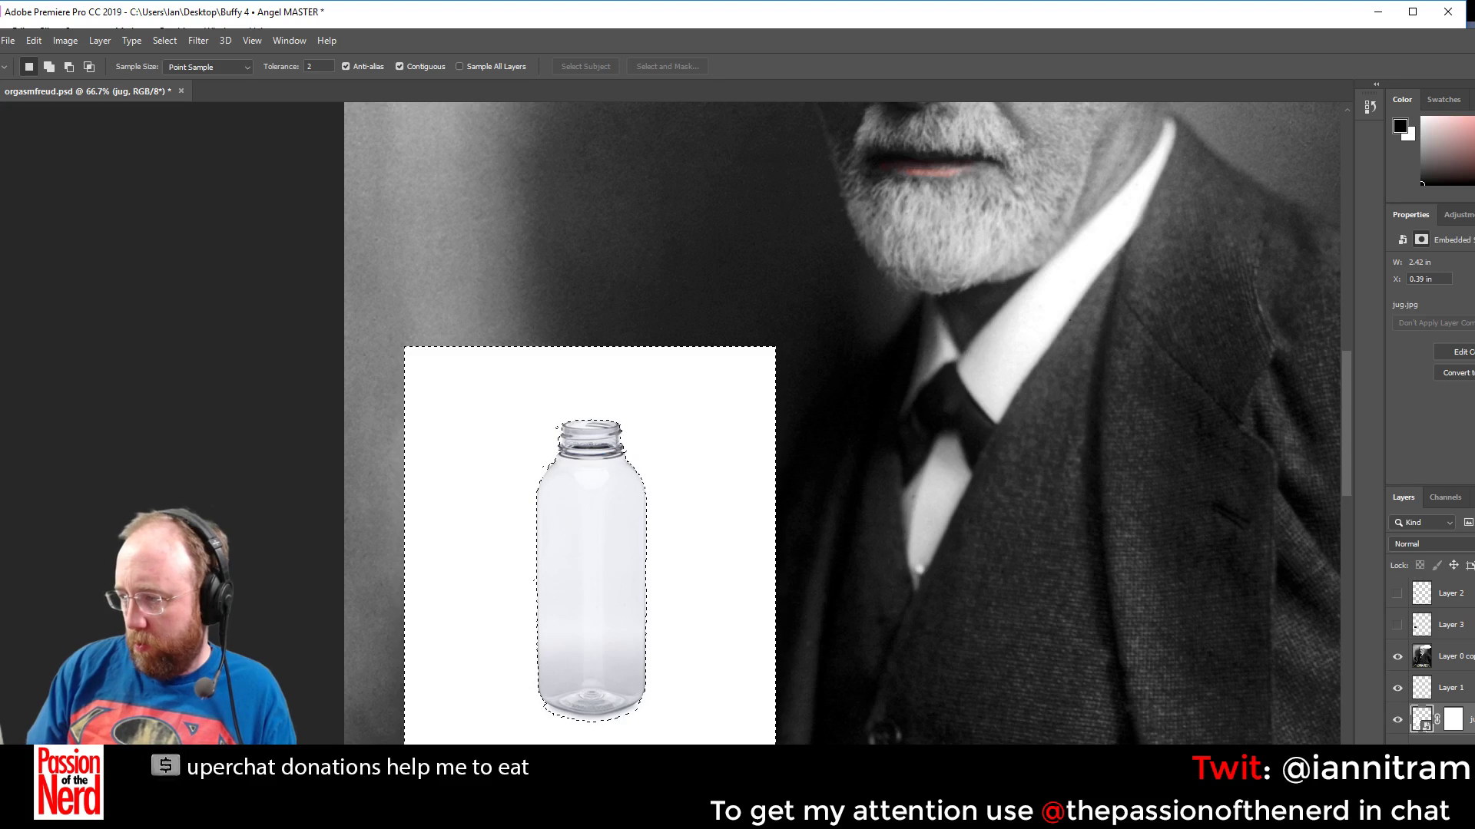
Try adding a vector mask to the jug layer alongside its existing mask, and undo it
key("alt")
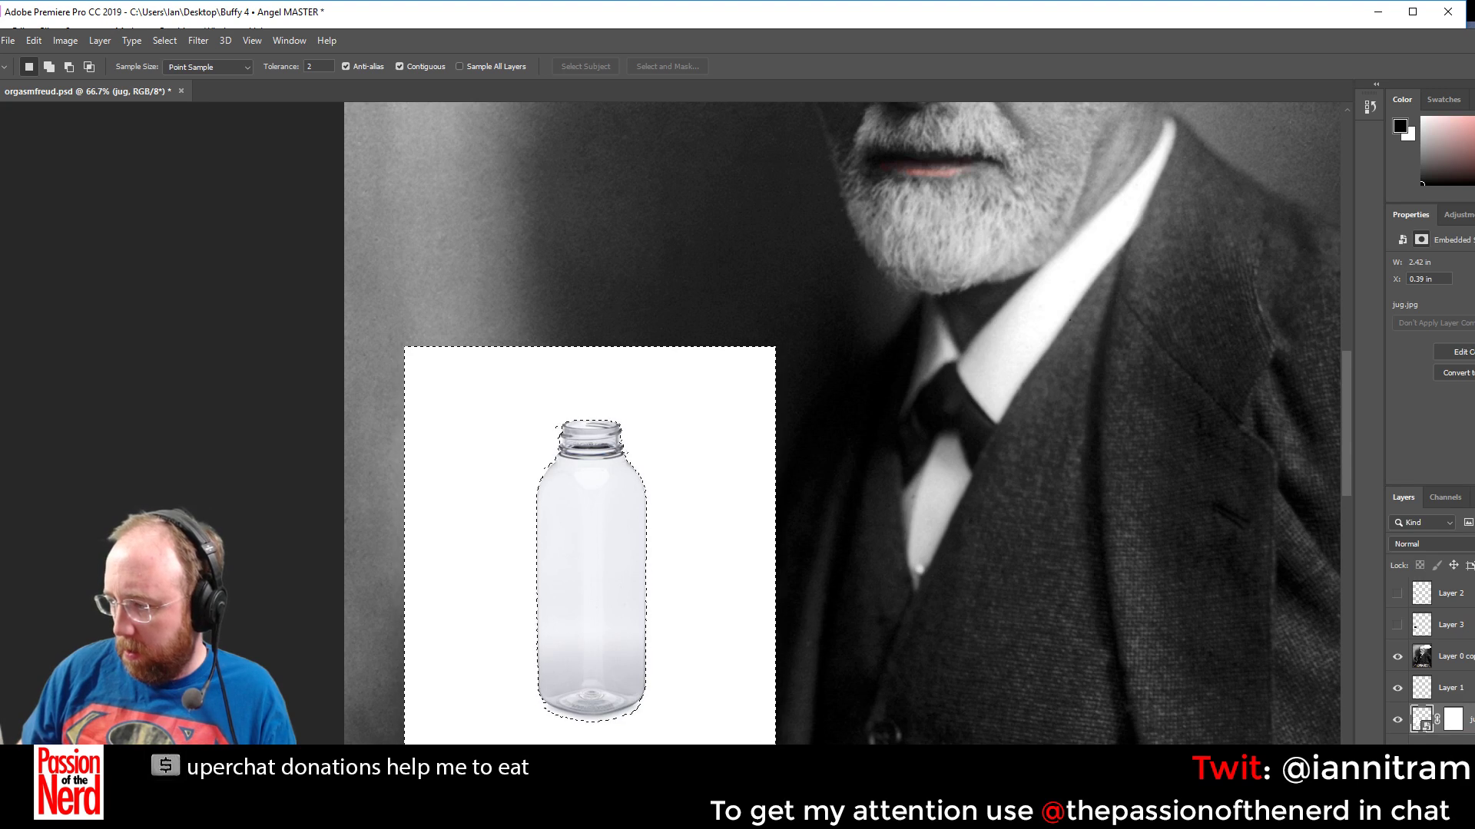
left_click(1453, 720)
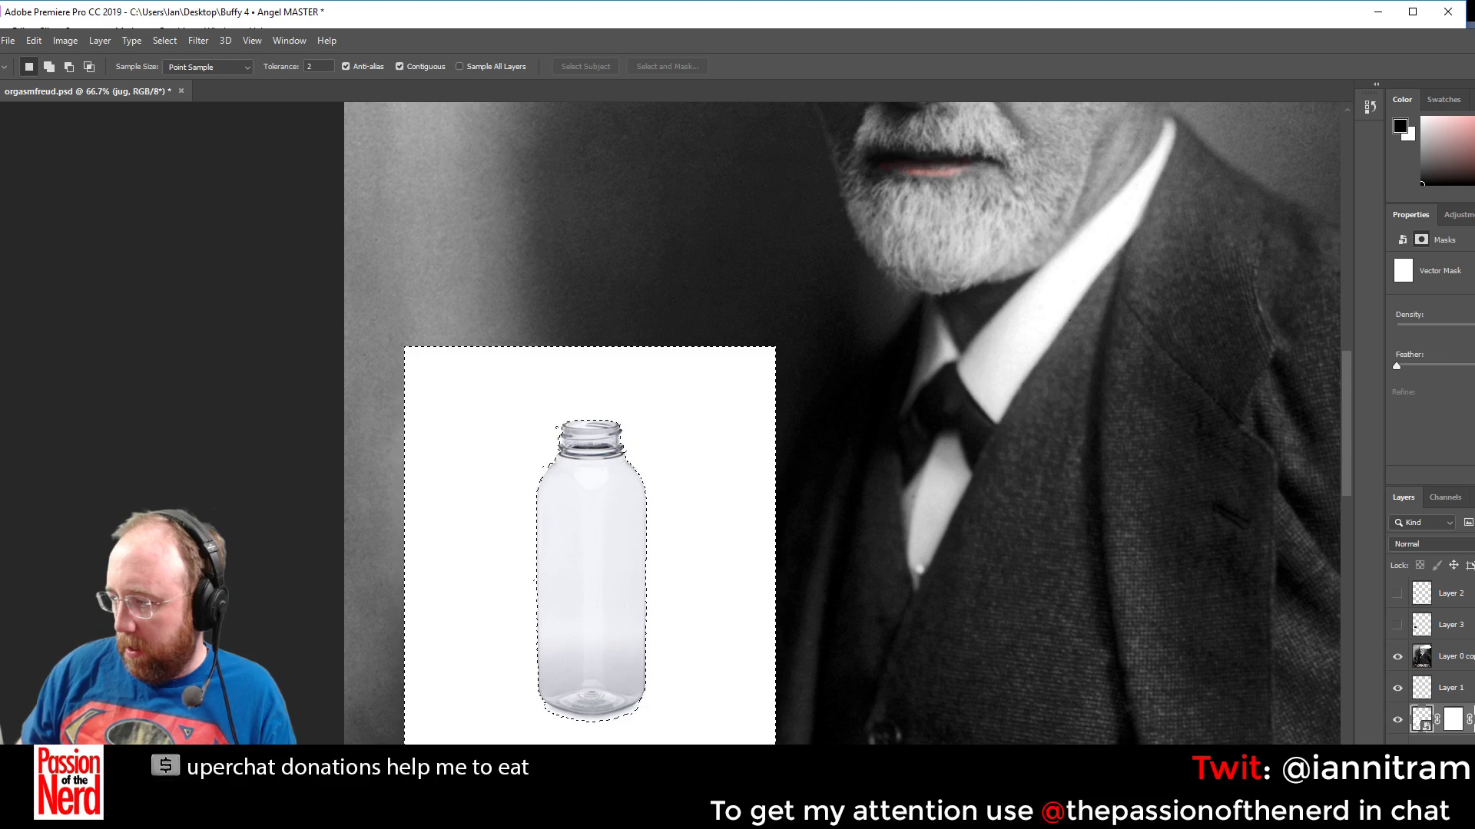
key("ctrl+z")
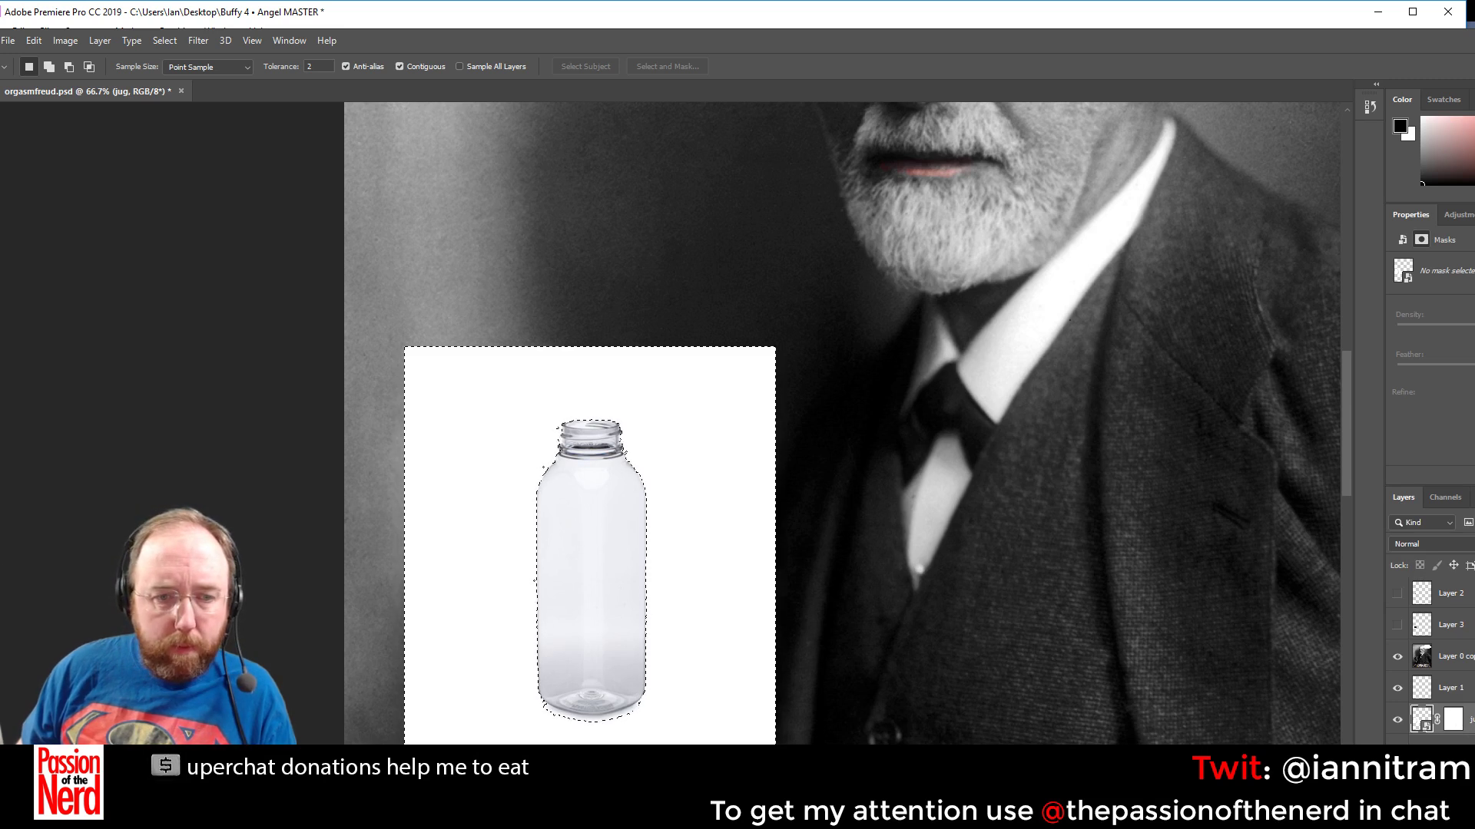
Try to delete the selected white background directly from the jug smart object
left_click(158, 43)
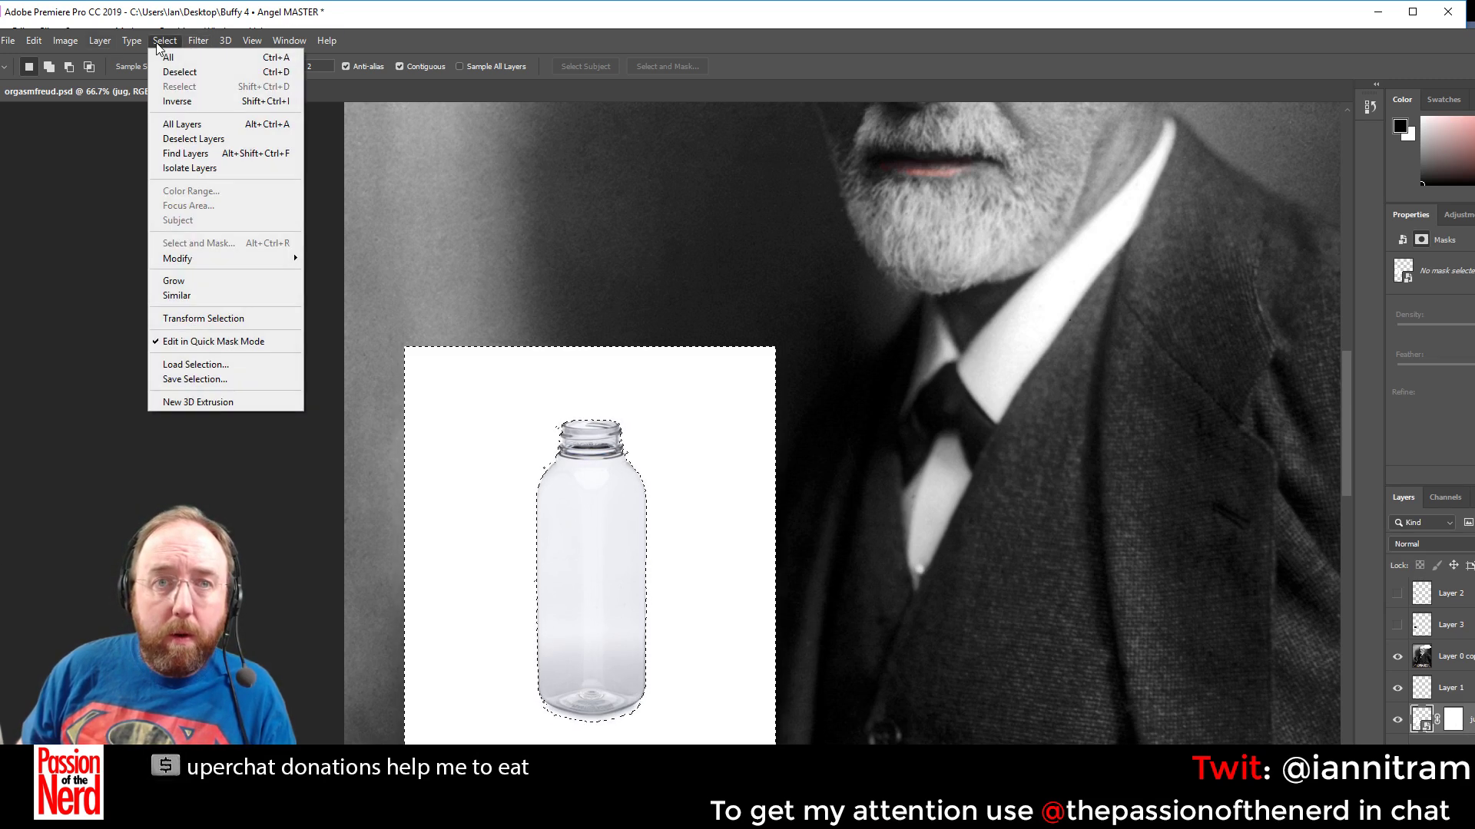
left_click(74, 456)
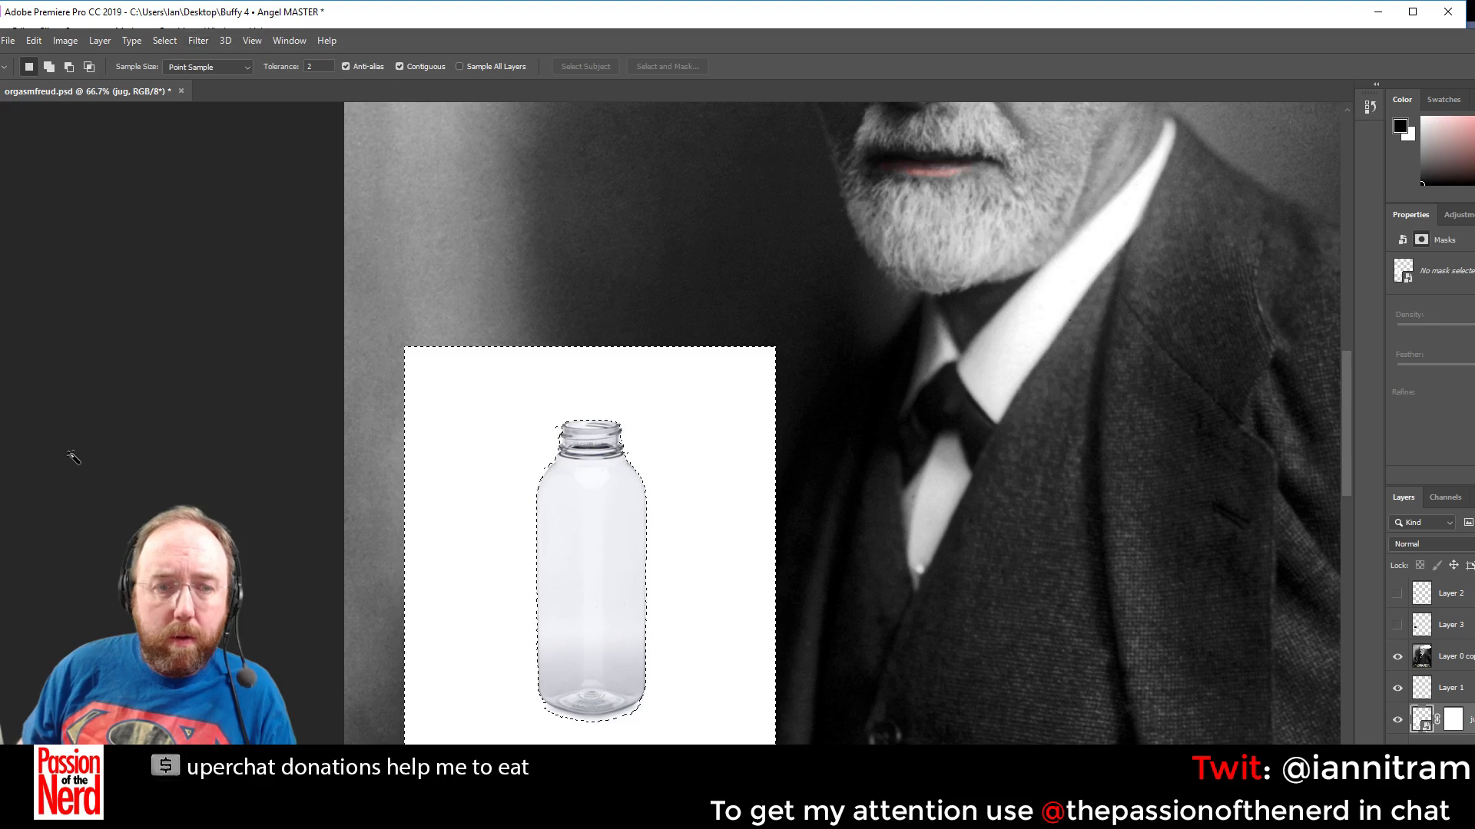
key("Delete")
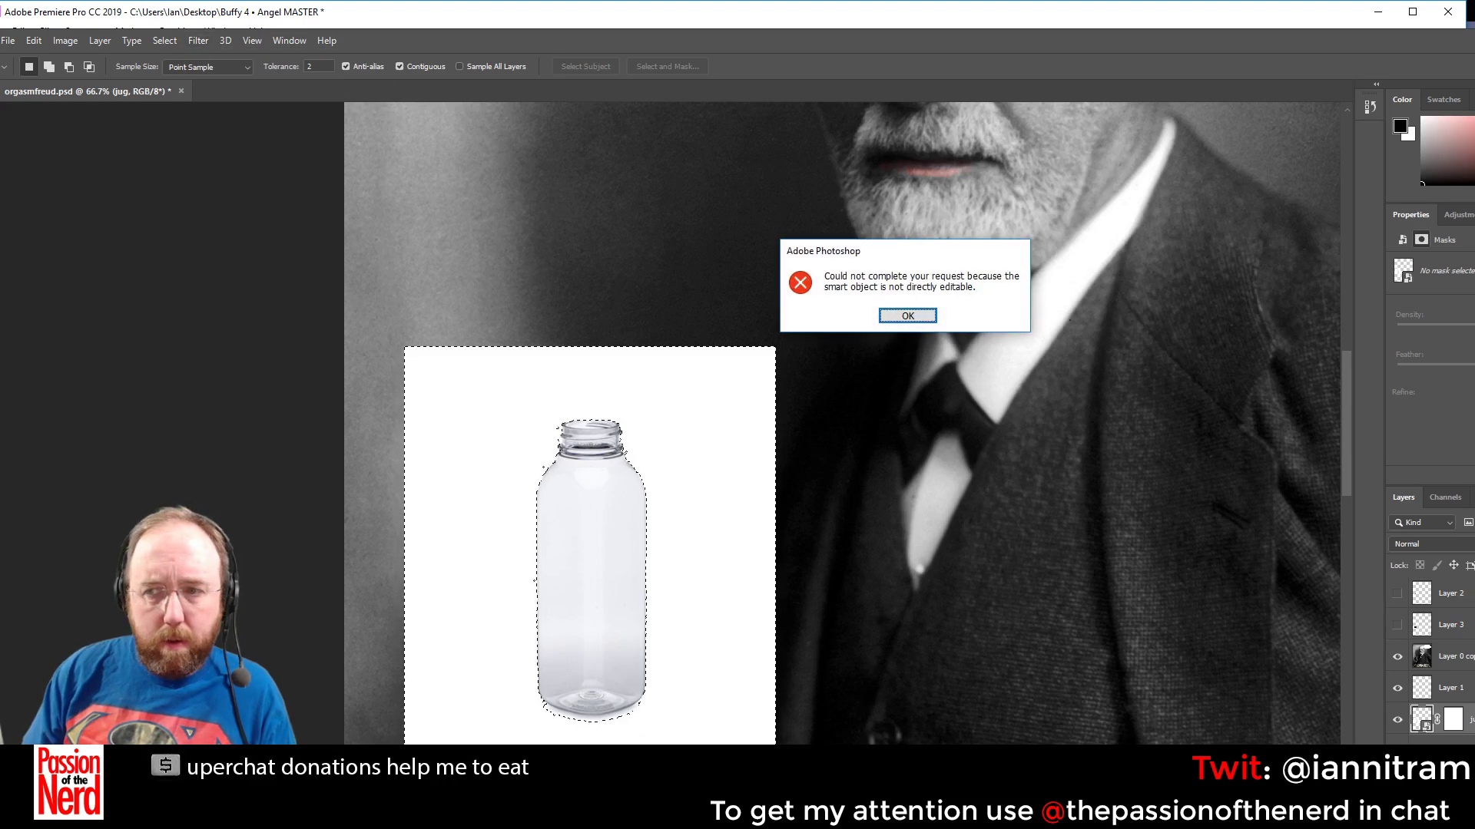
key("Return")
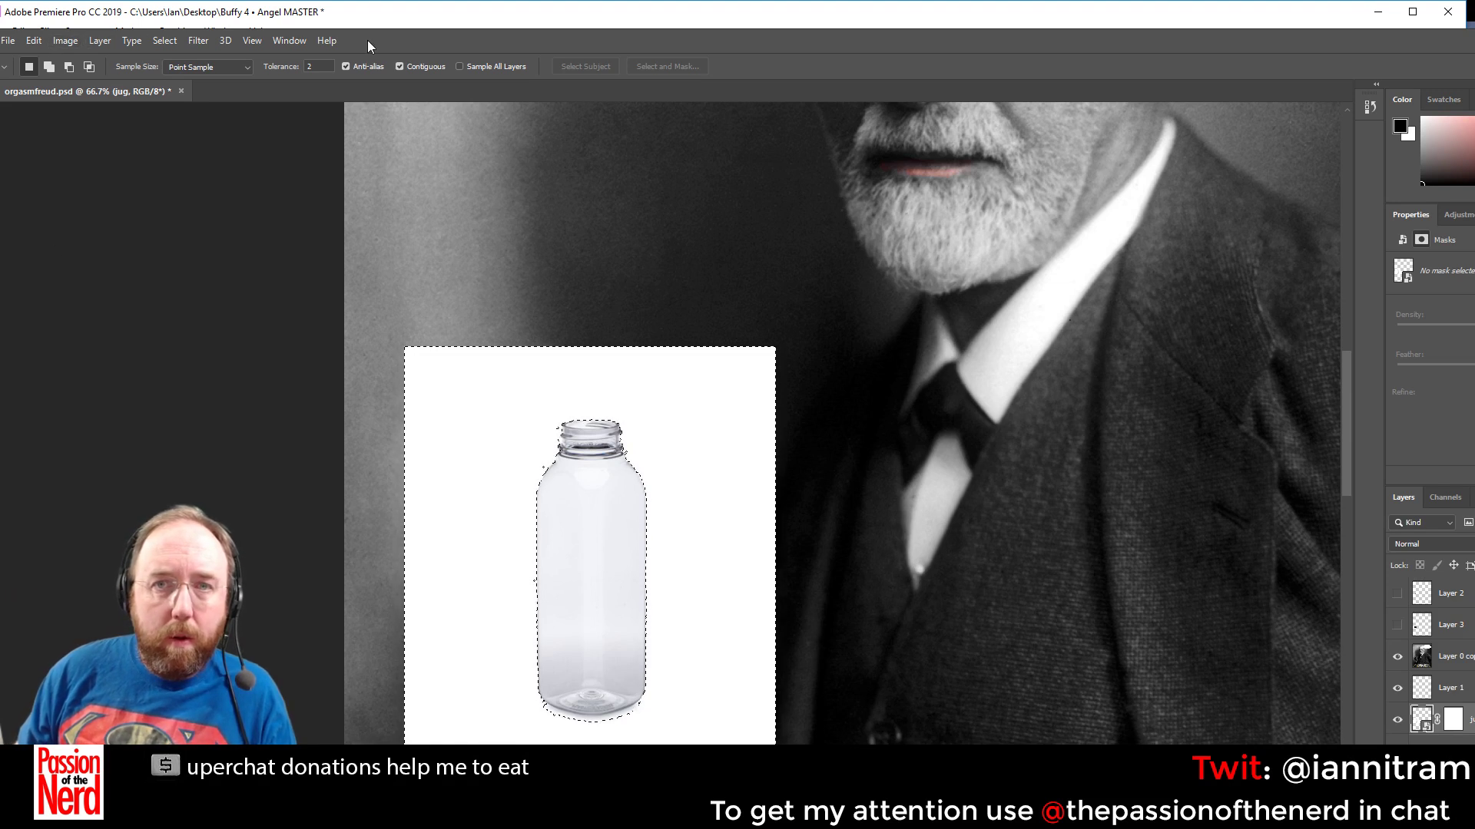
Clear the selection and reselect the white background around the bottle with the Magic Wand
left_click(331, 42)
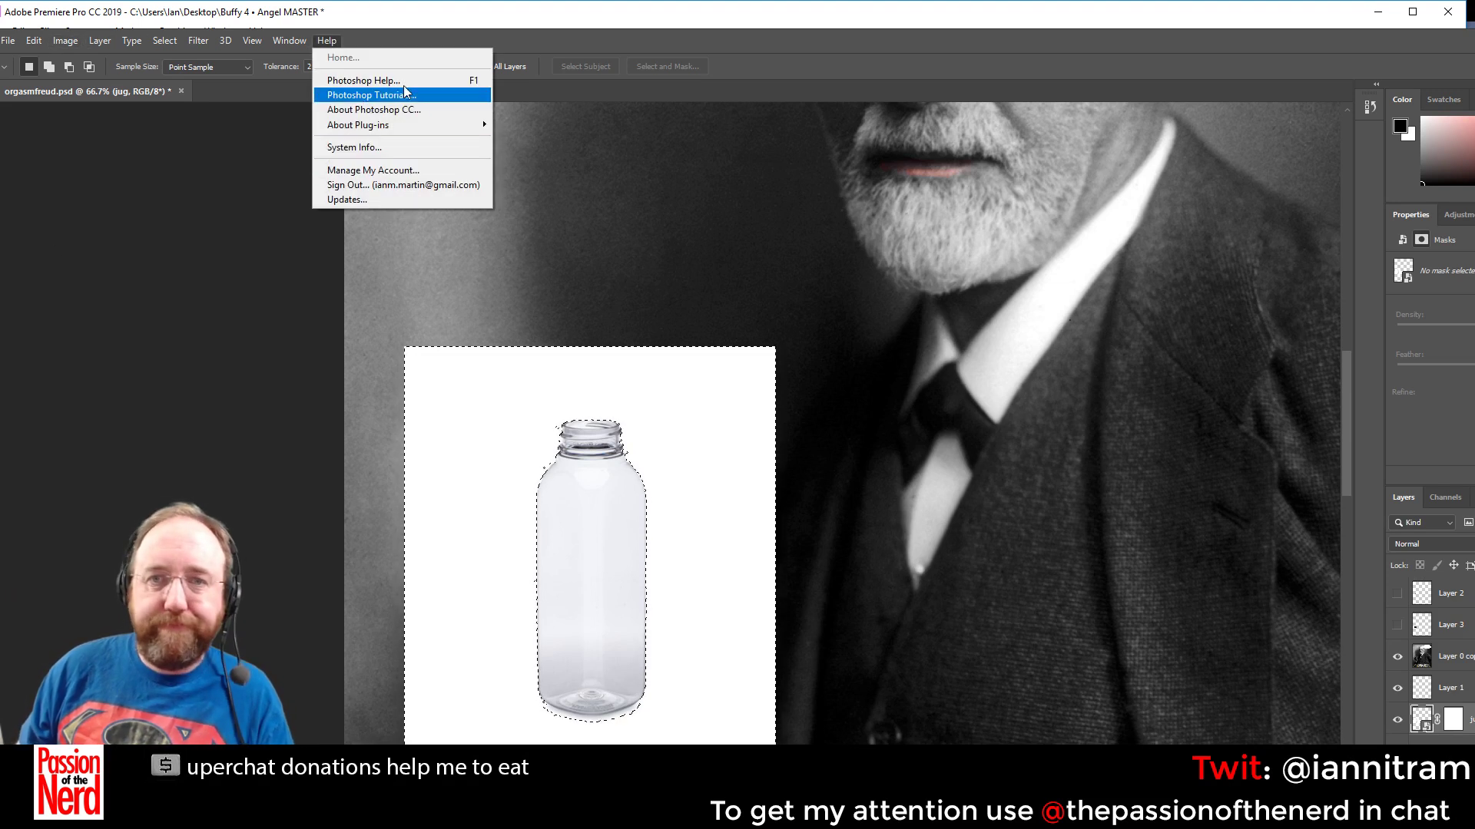
key("Escape")
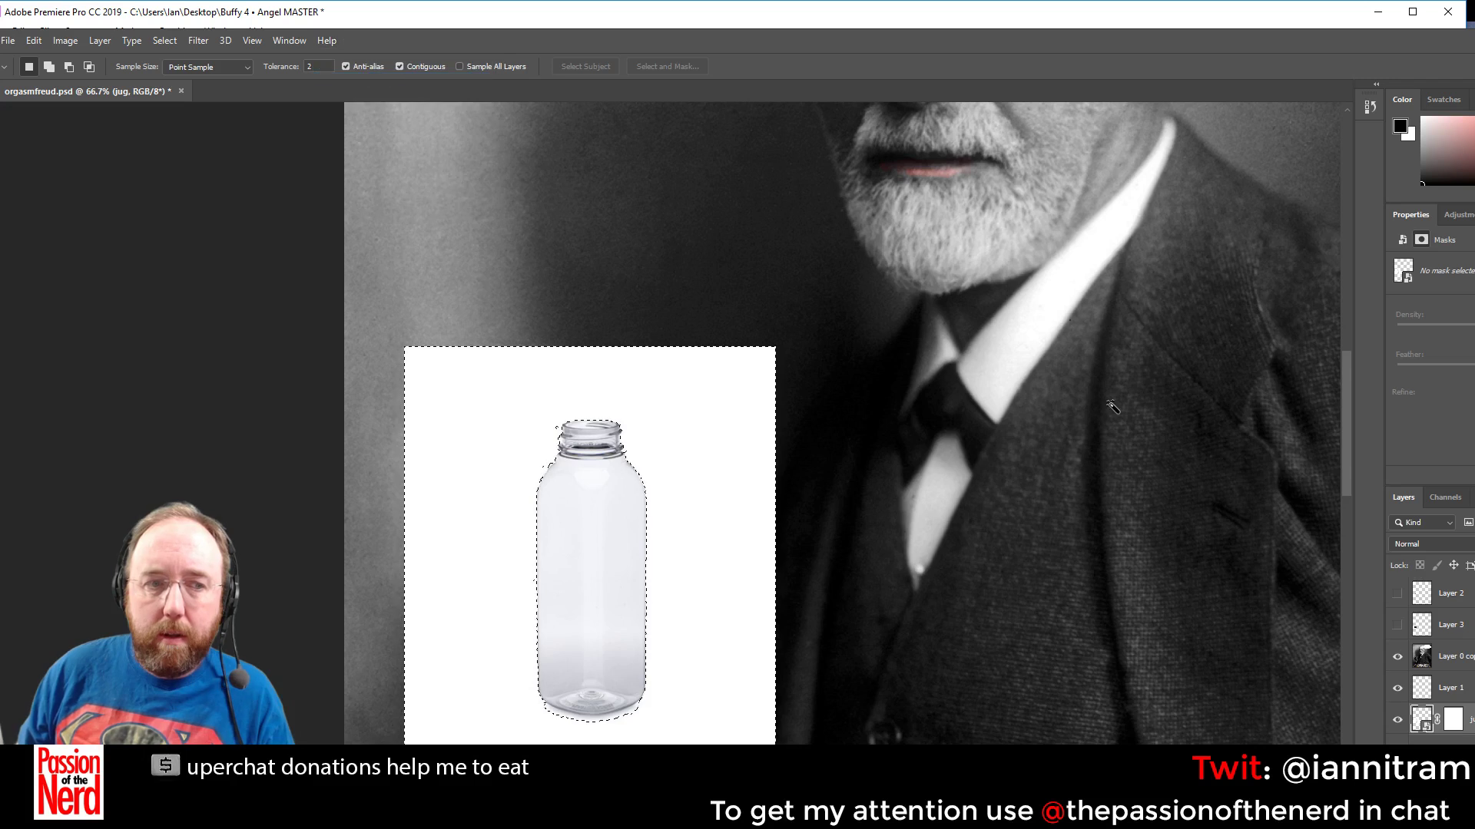
key("ctrl+d")
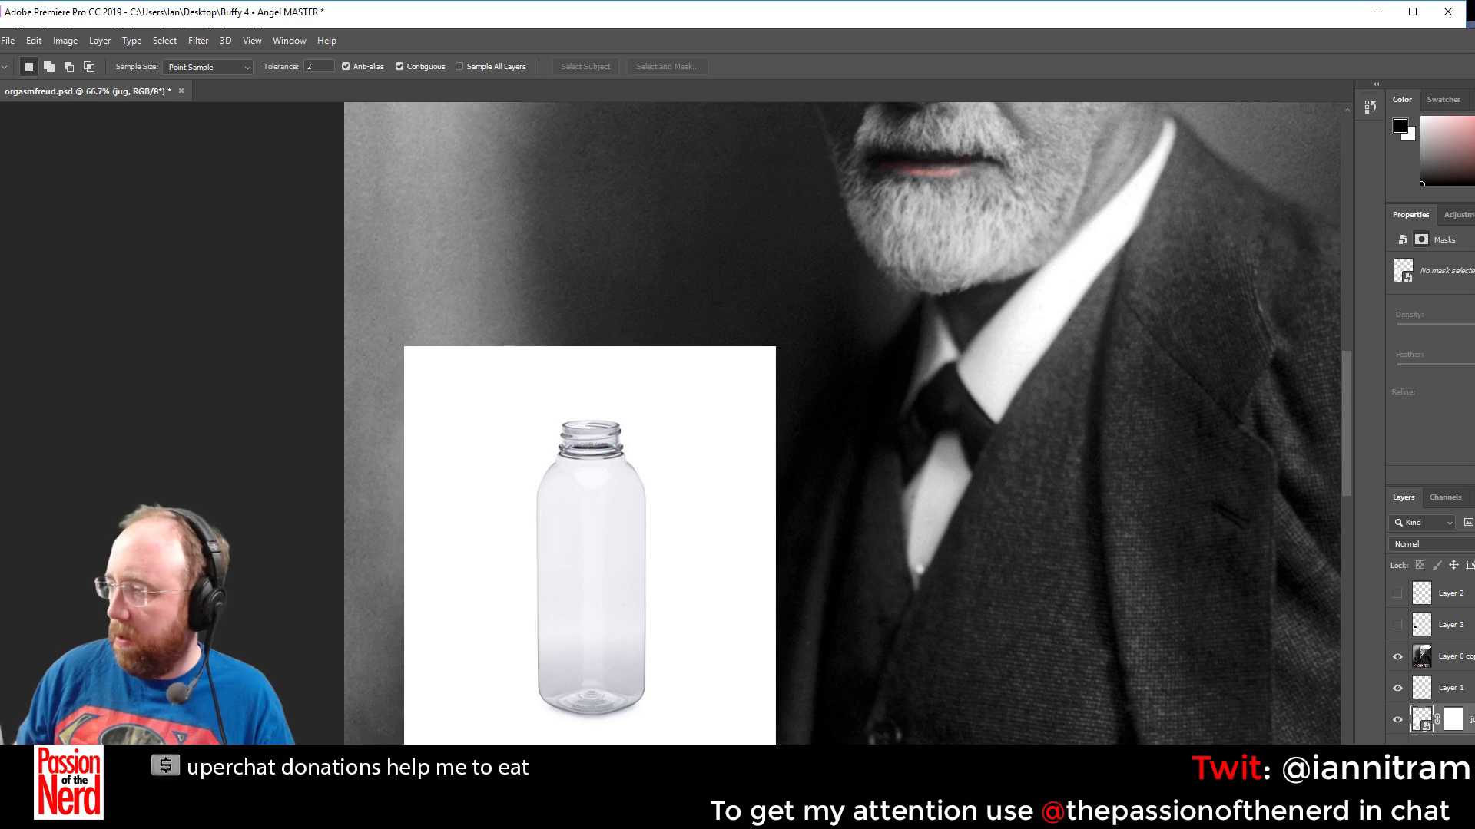
left_click(34, 41)
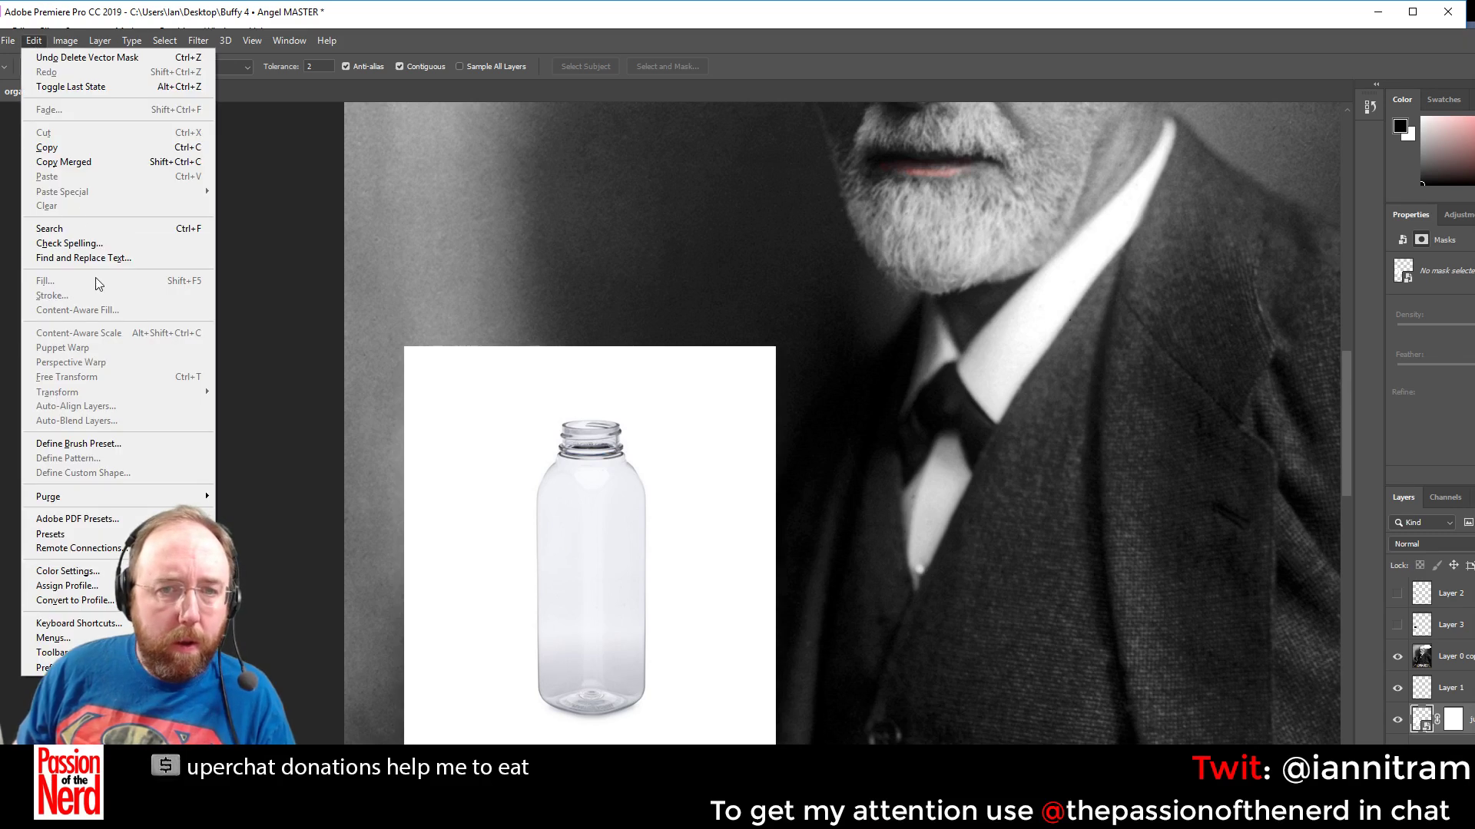
left_click(523, 481)
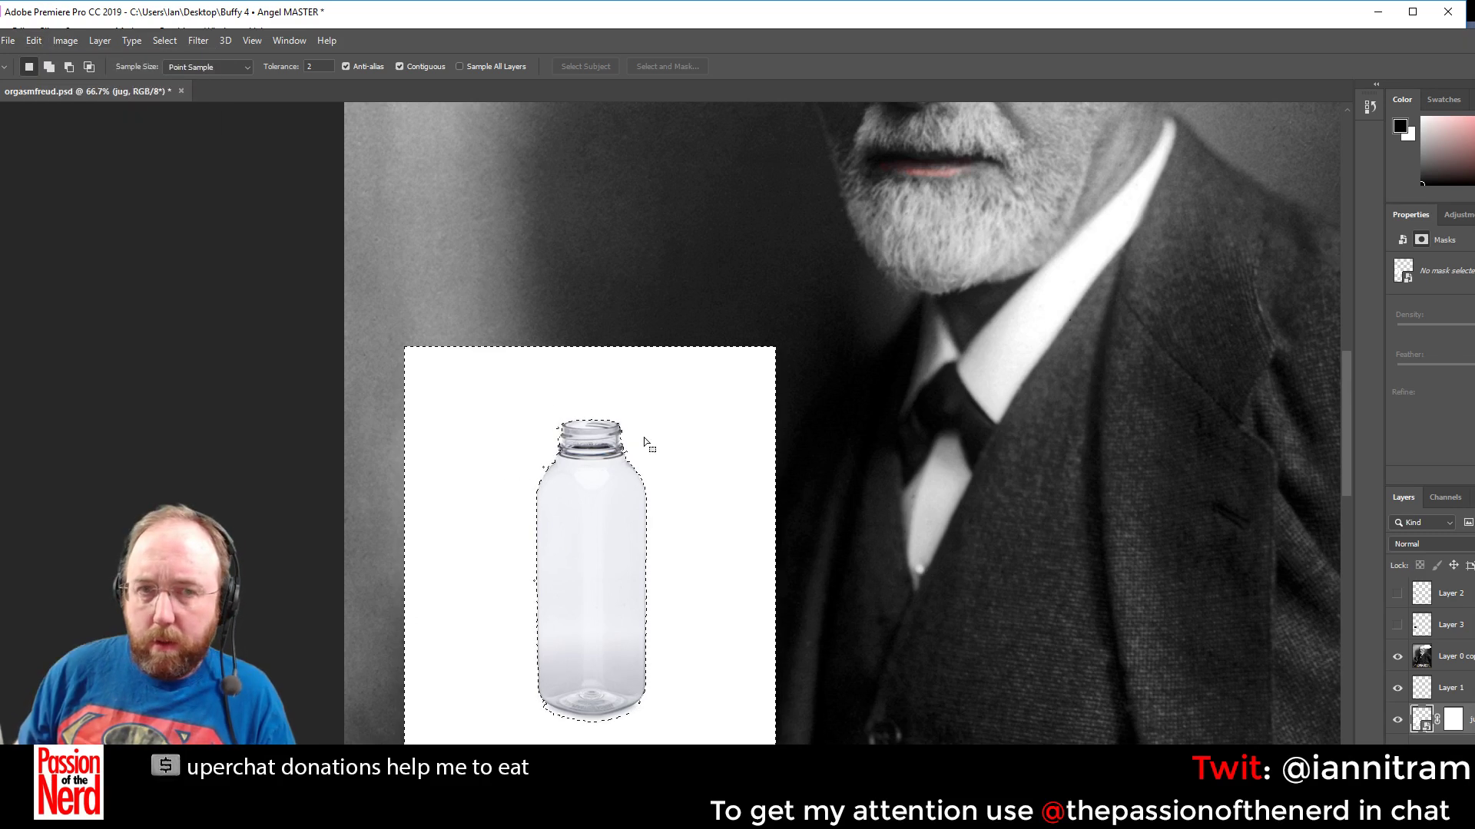
Try a black Solid Color fill over the selected background, cancel it, and try deleting the background with a vector mask active
left_click(34, 42)
left_click(32, 43)
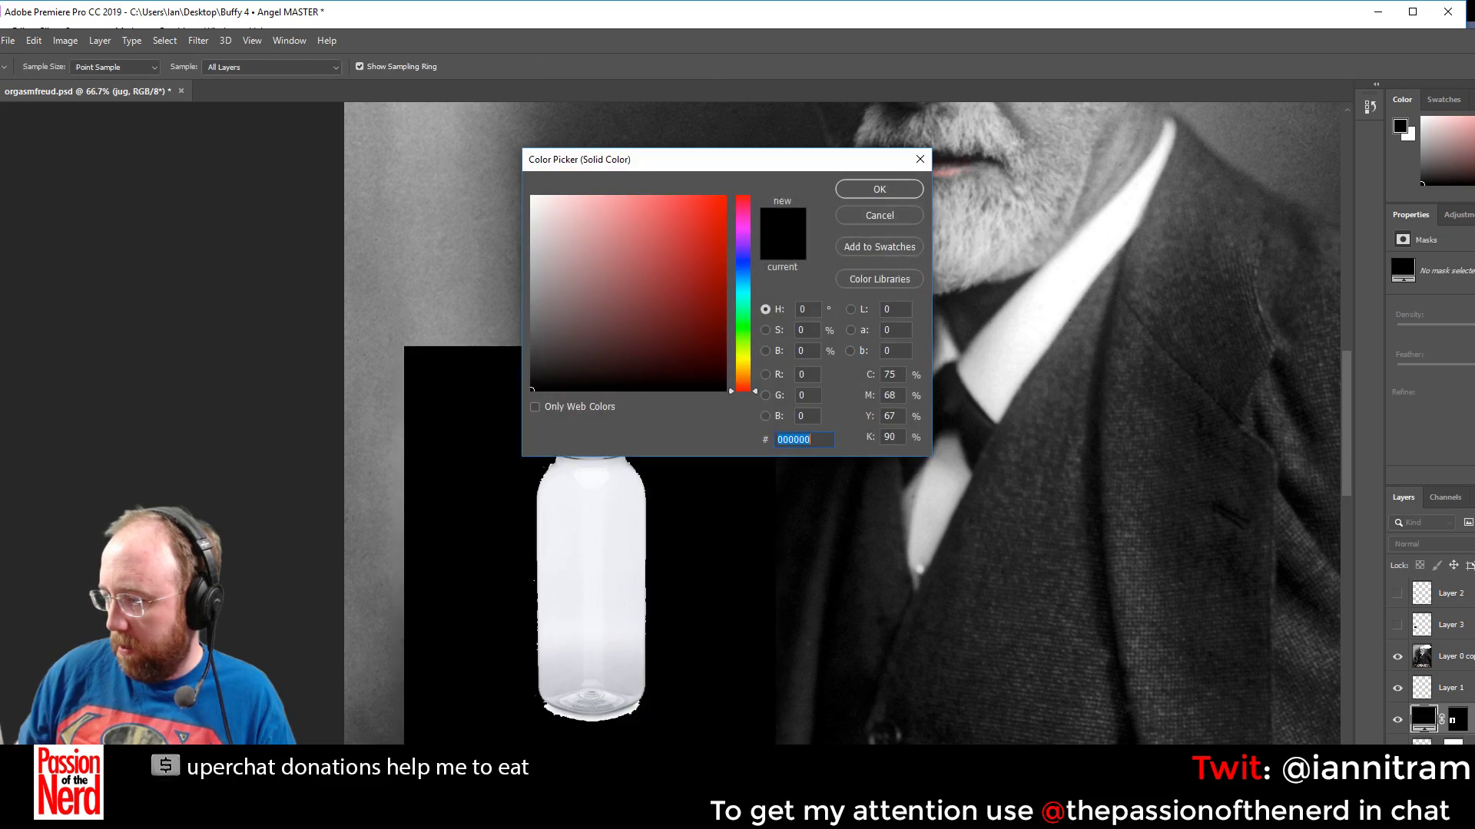
left_click(879, 215)
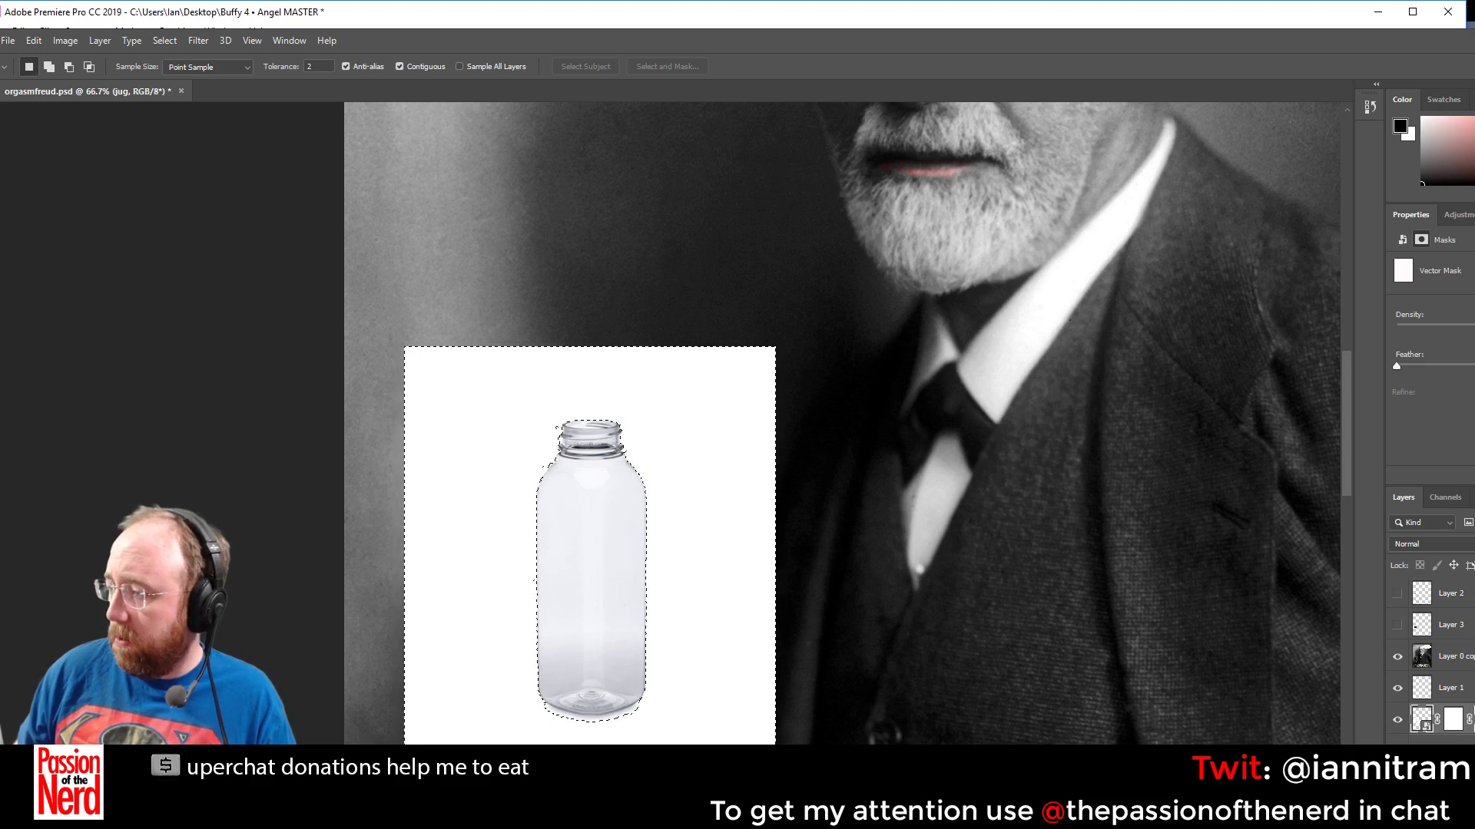
key("Delete")
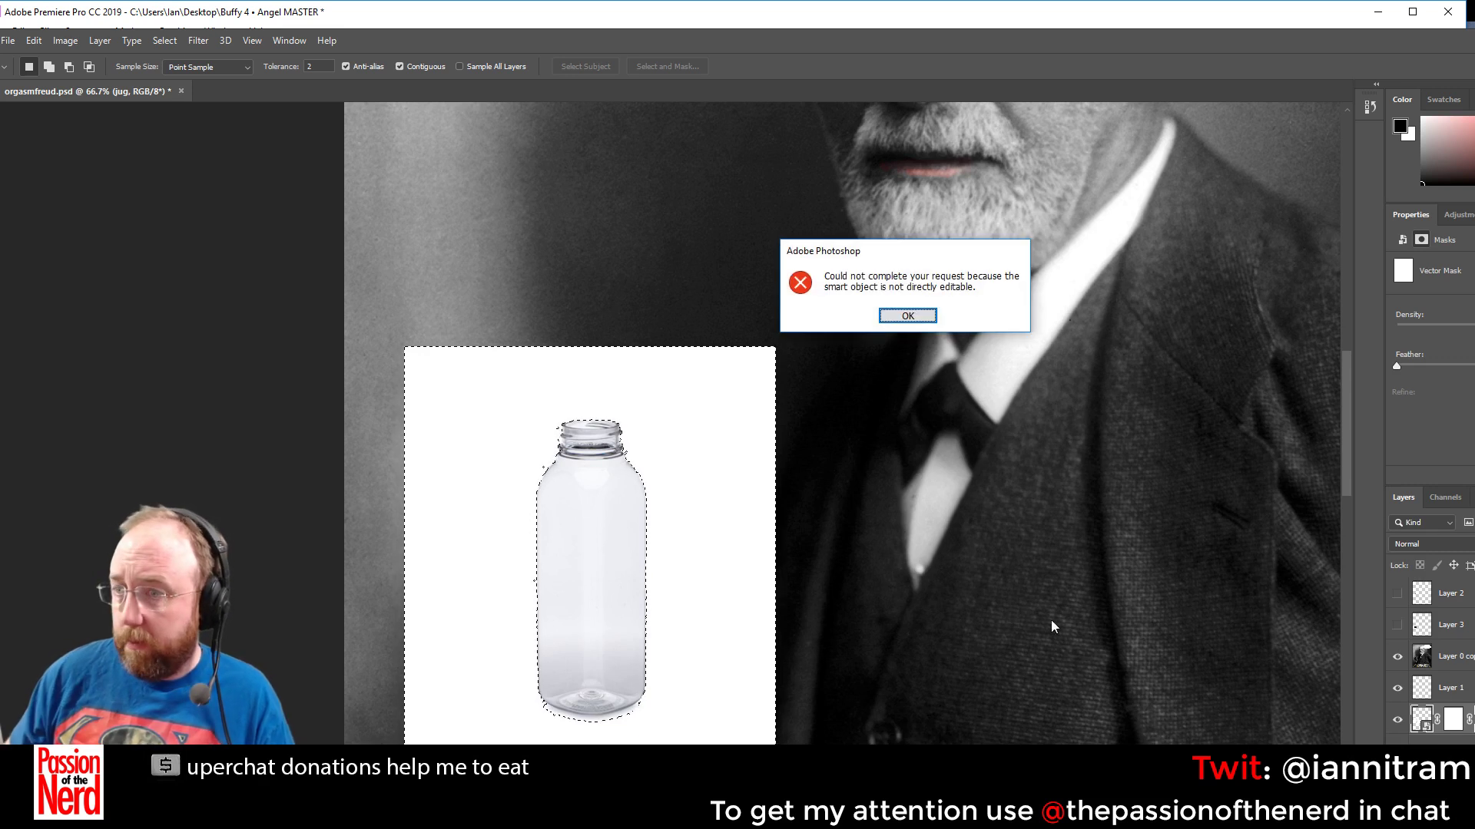
key("Return")
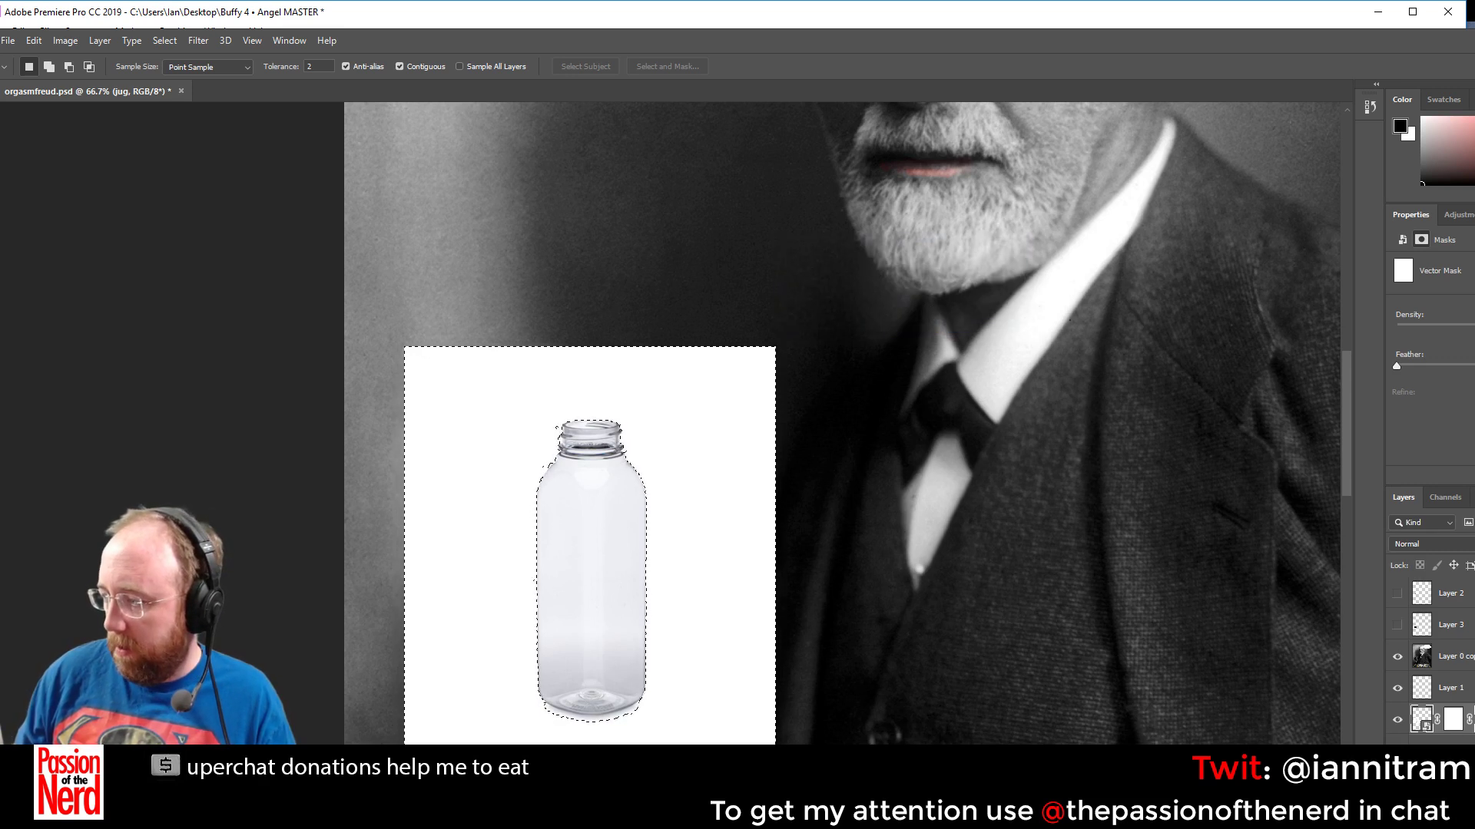
Try loading the jug layer's mask as a selection, and restore the selection of the white background around the bottle
right_click(1455, 715)
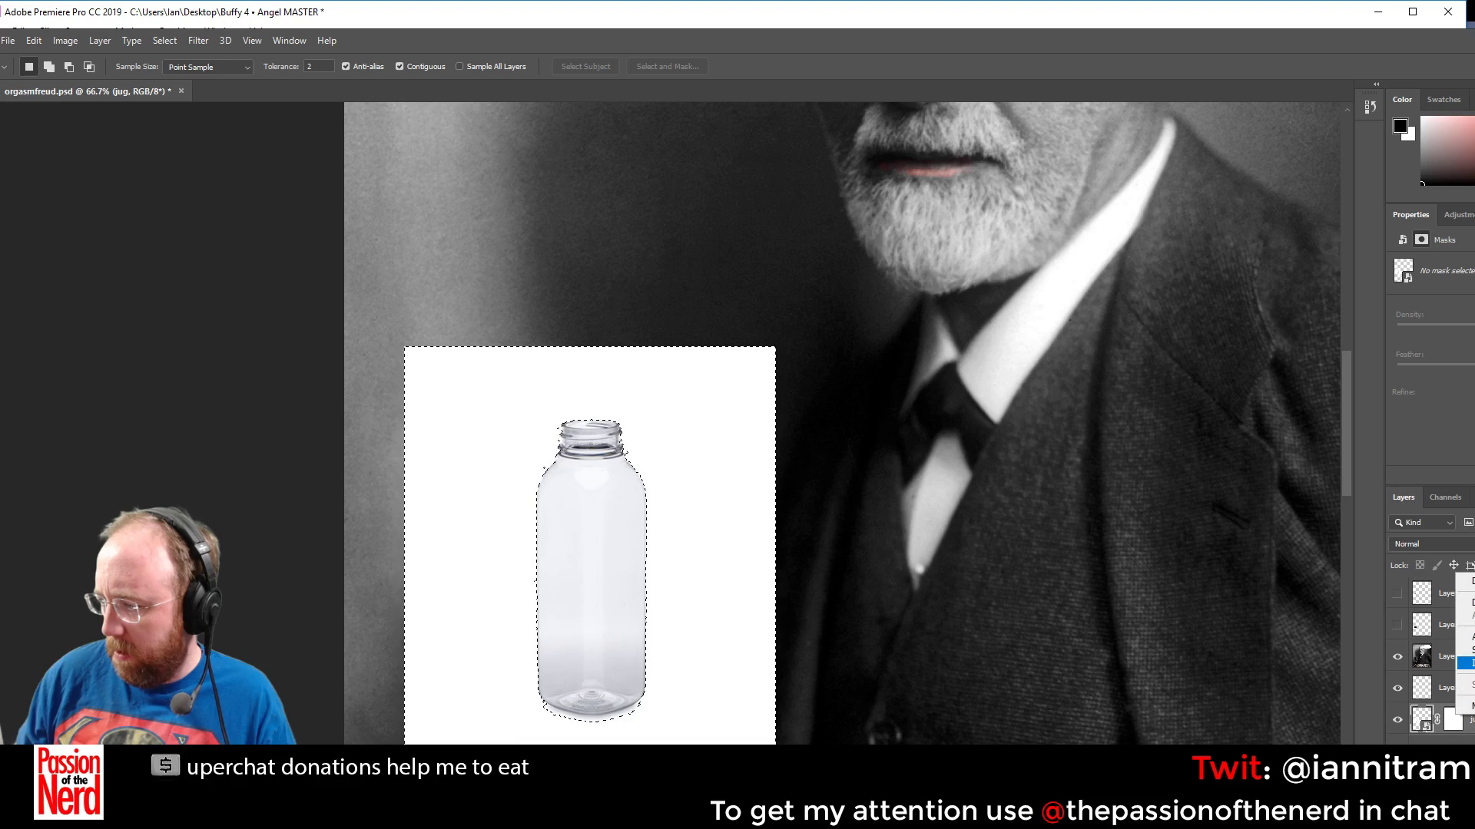
left_click(1467, 637)
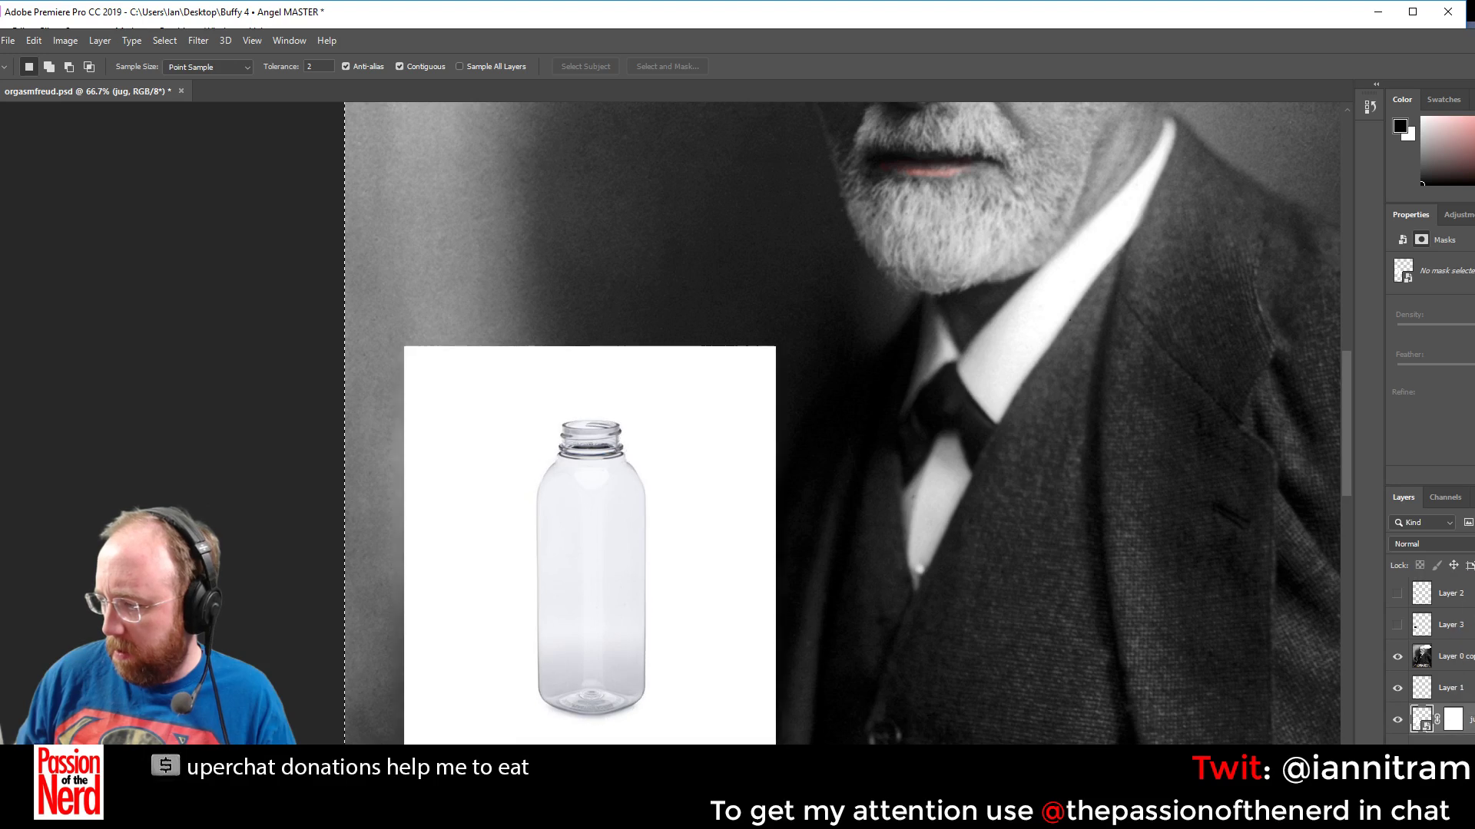
right_click(1465, 710)
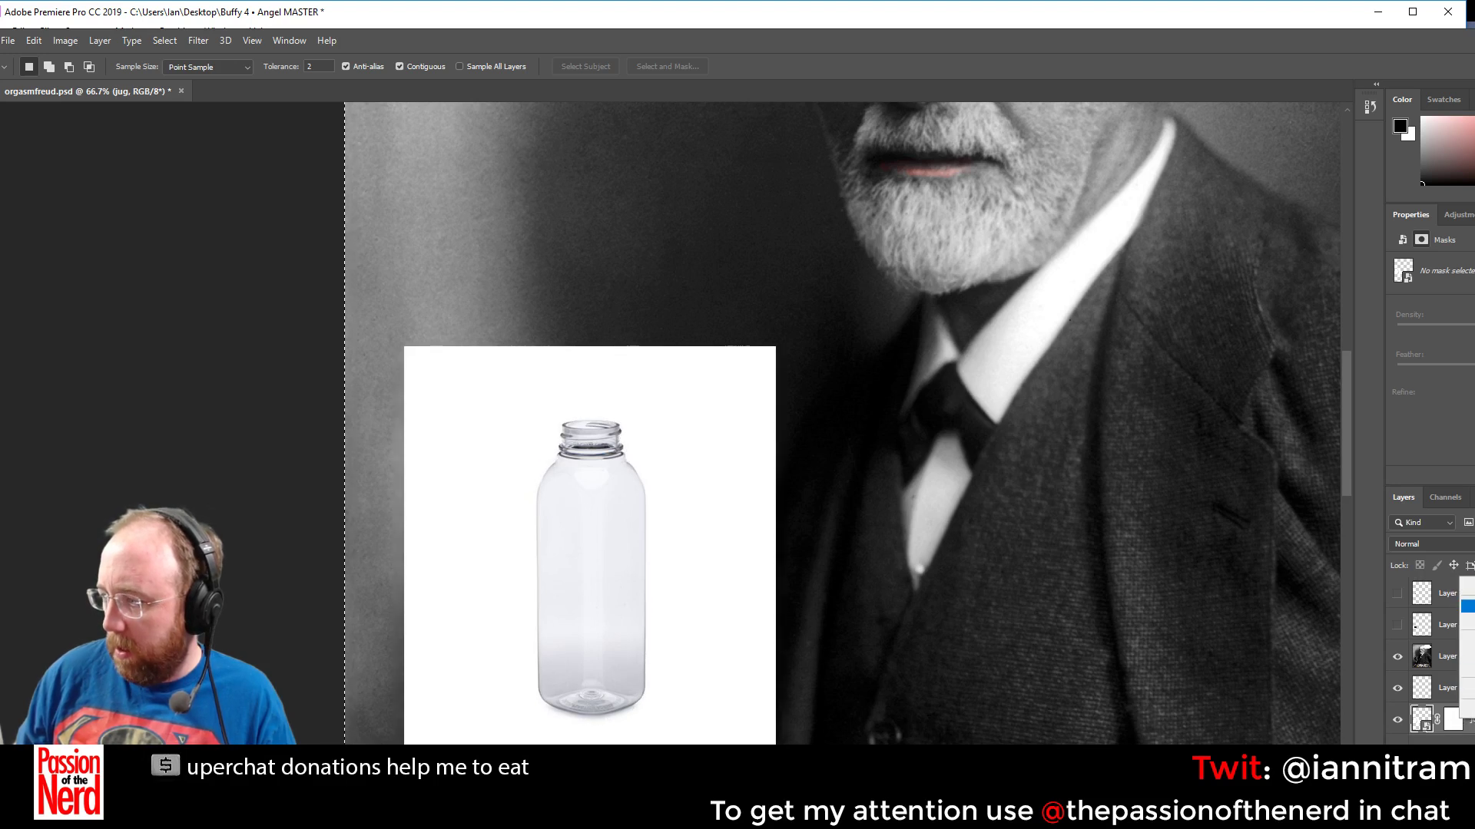
left_click(1467, 606)
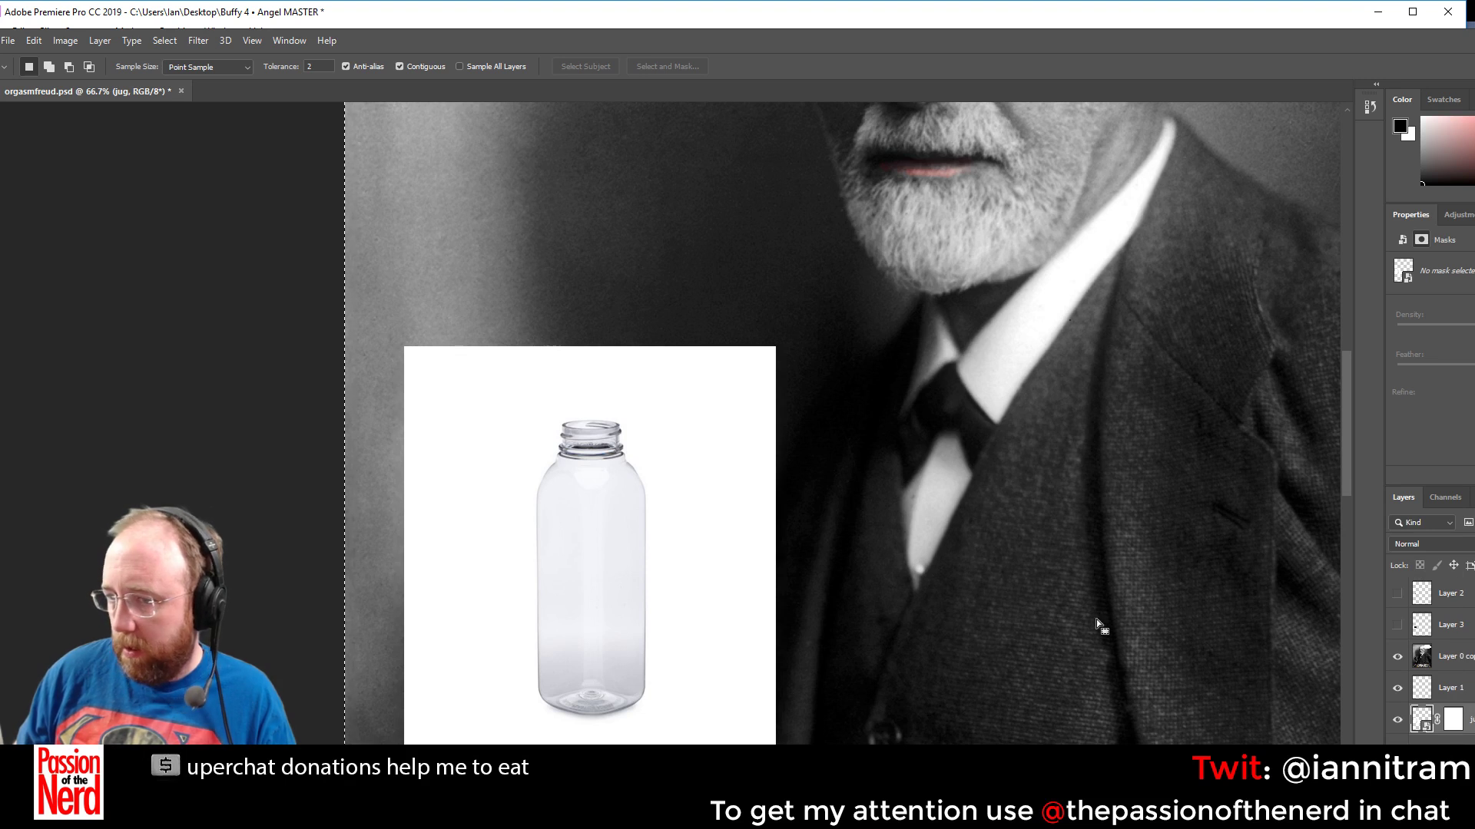
left_click(1421, 719)
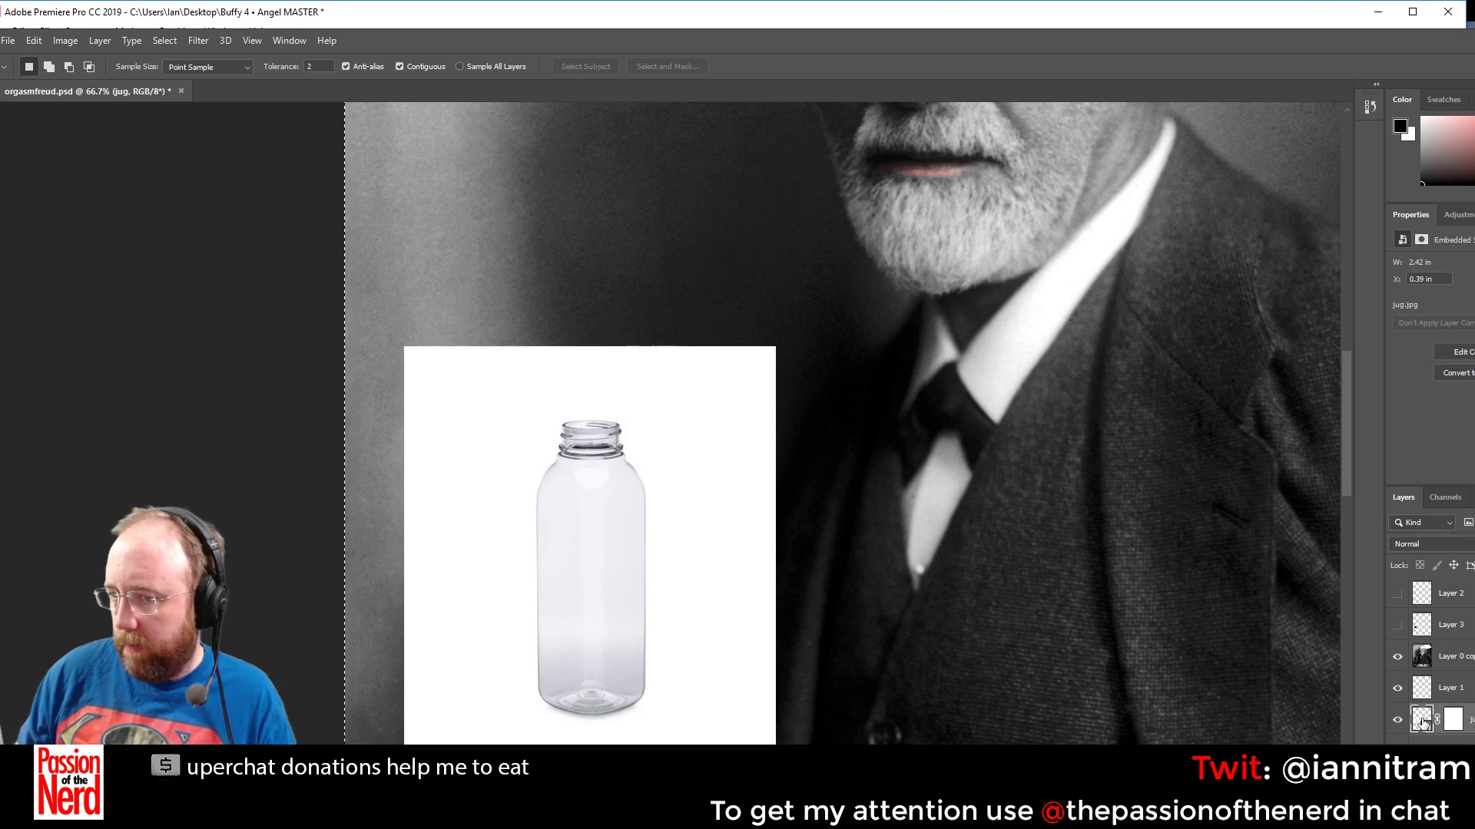
key("ctrl+d")
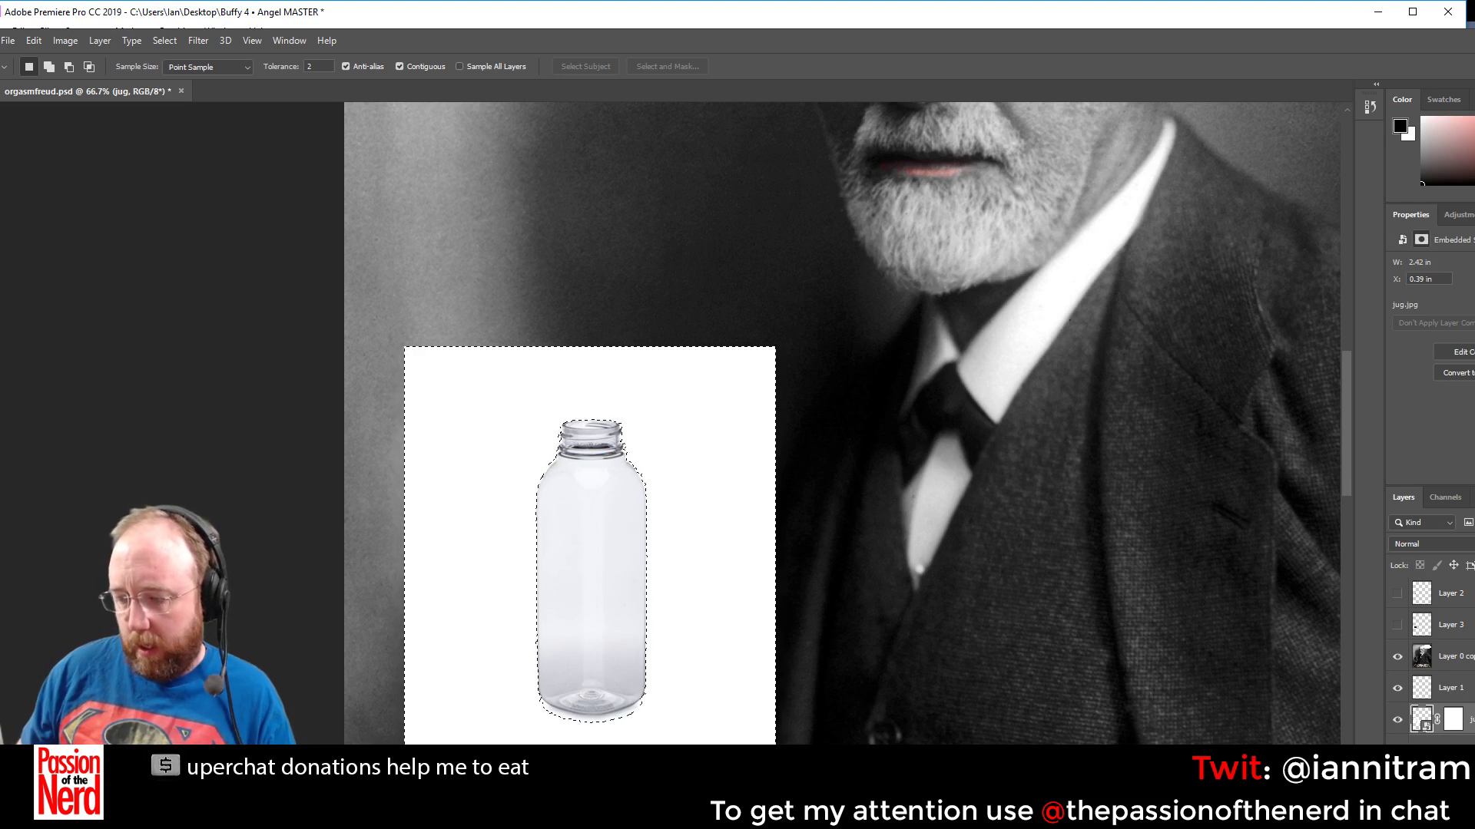
Rasterize the jug smart object so its pixels can be edited directly
left_click(34, 41)
left_click(34, 41)
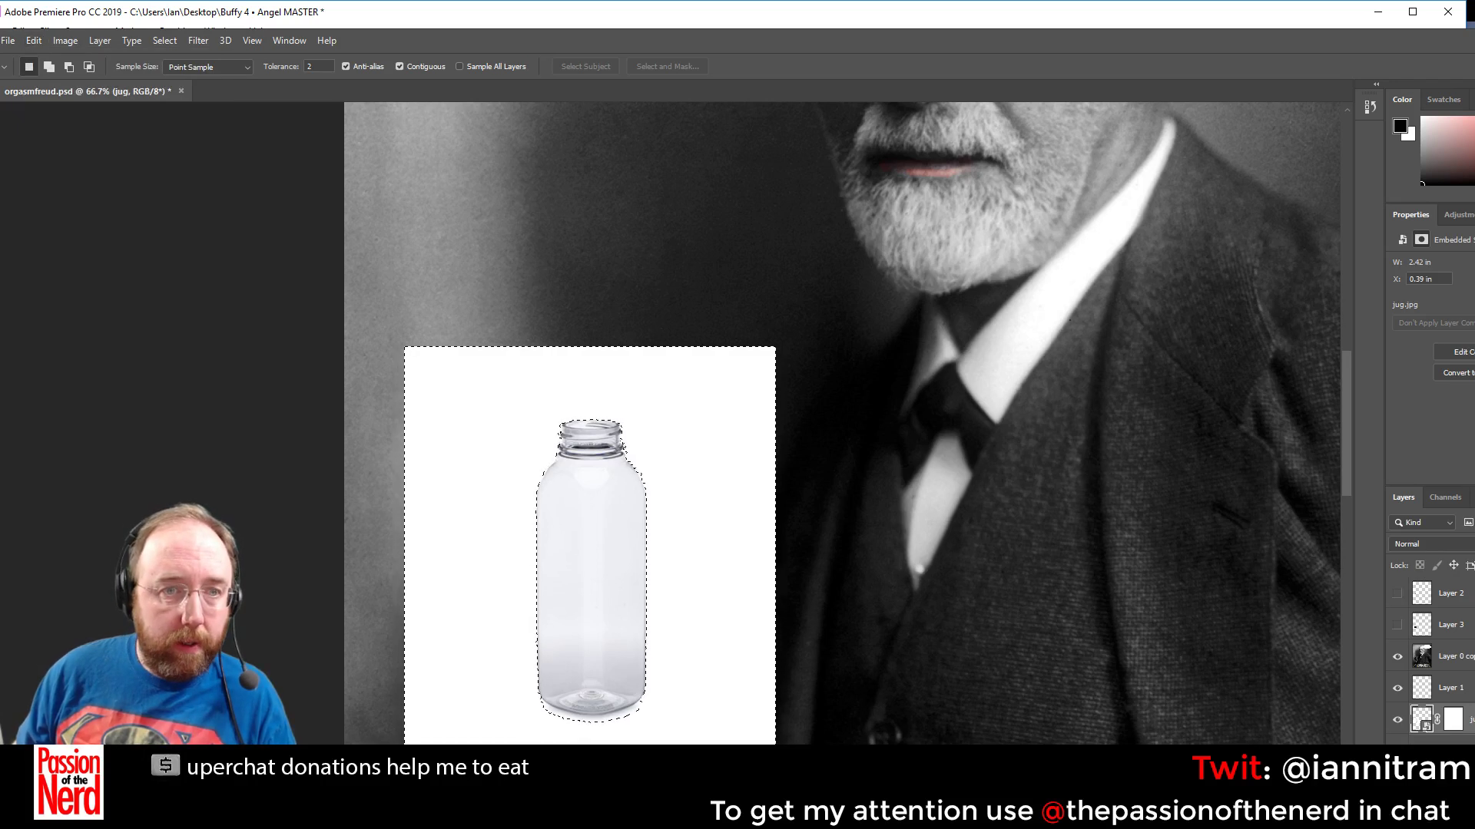
key("b")
left_click(487, 388)
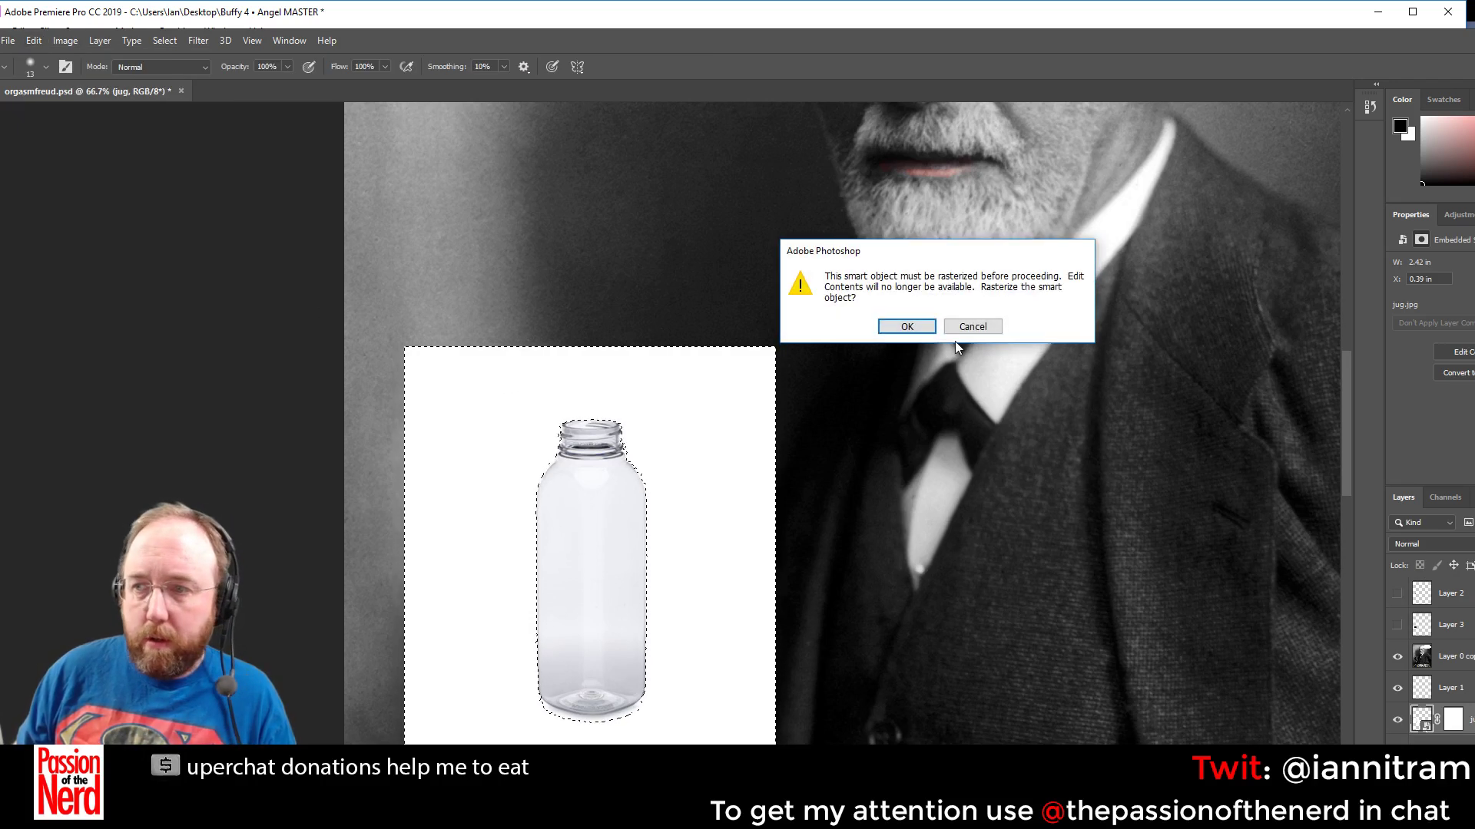
left_click(972, 326)
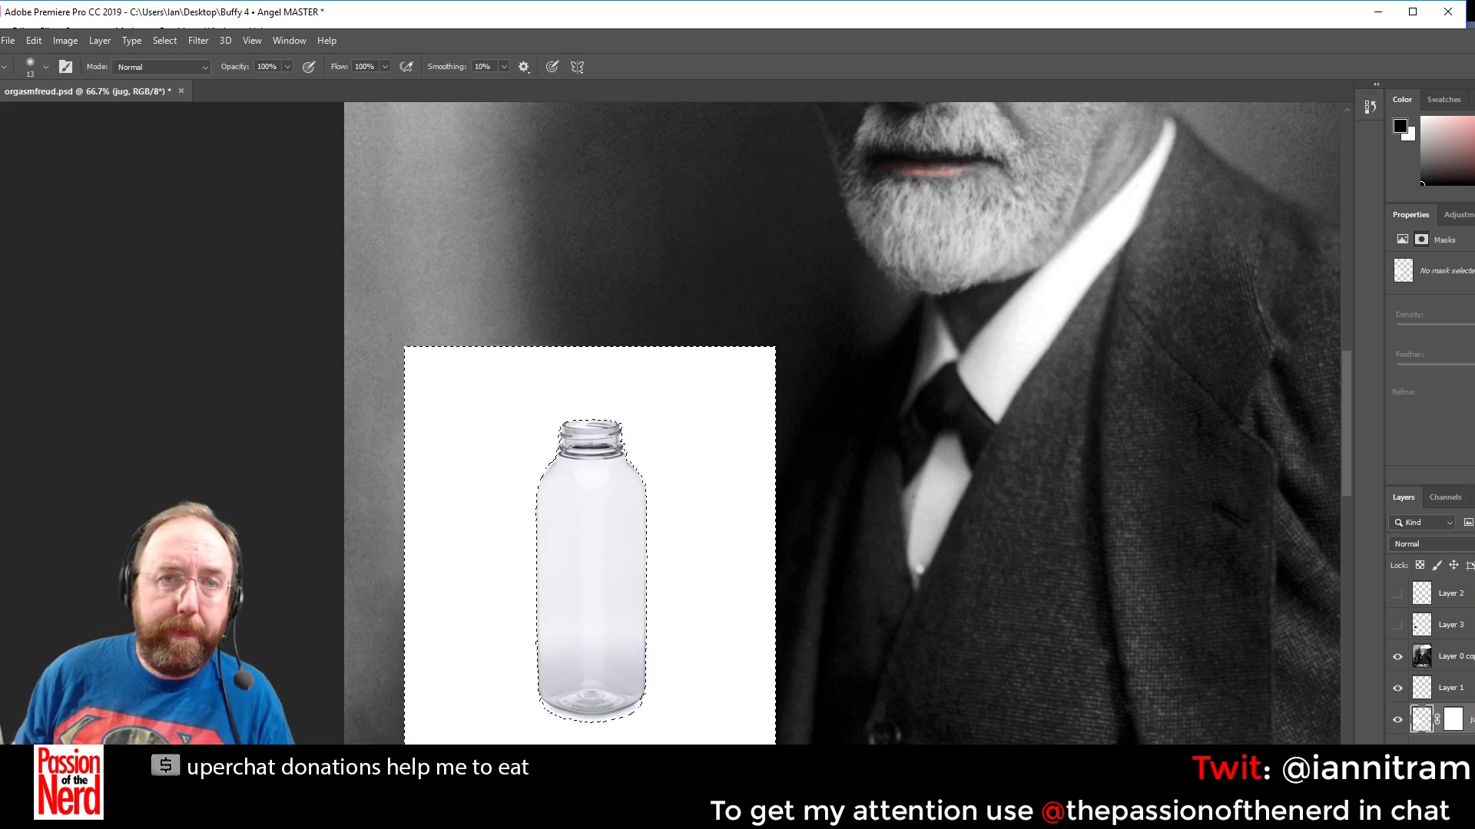
Try filling the selected white background with the black foreground color in Normal mode at 100% opacity, undoing each fill
left_click(33, 40)
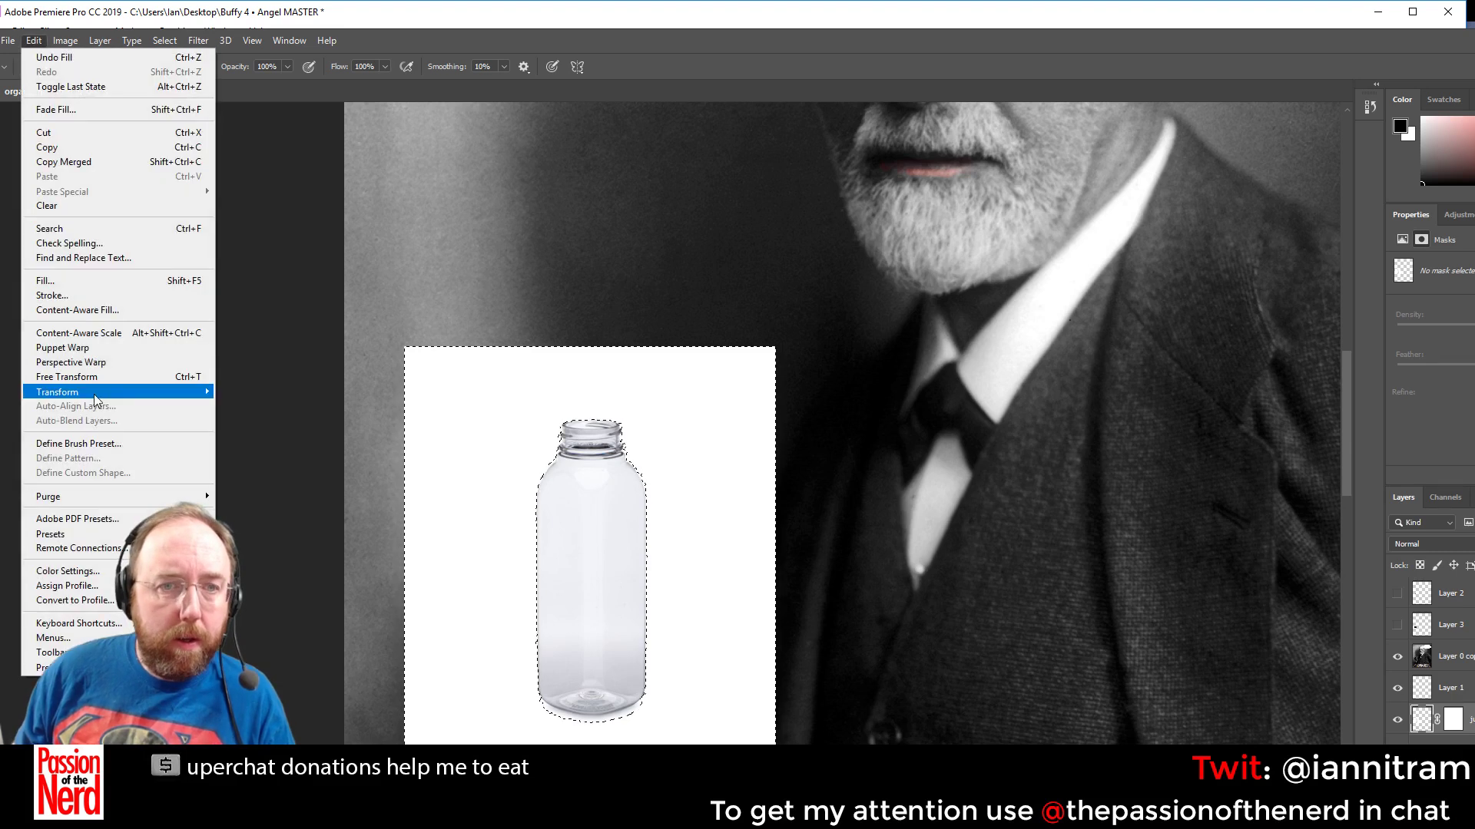
left_click(112, 285)
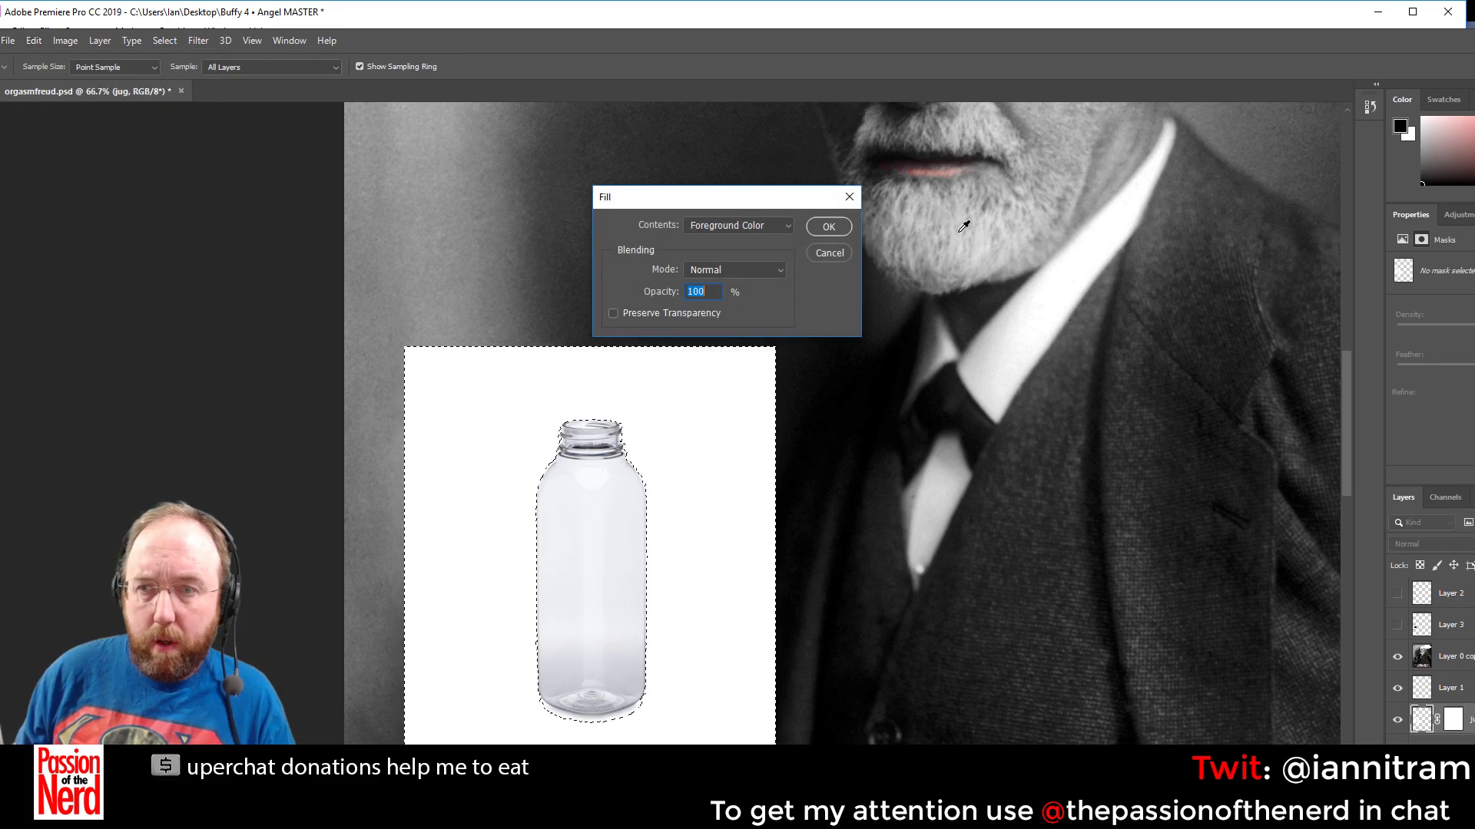
left_click(842, 227)
key("b")
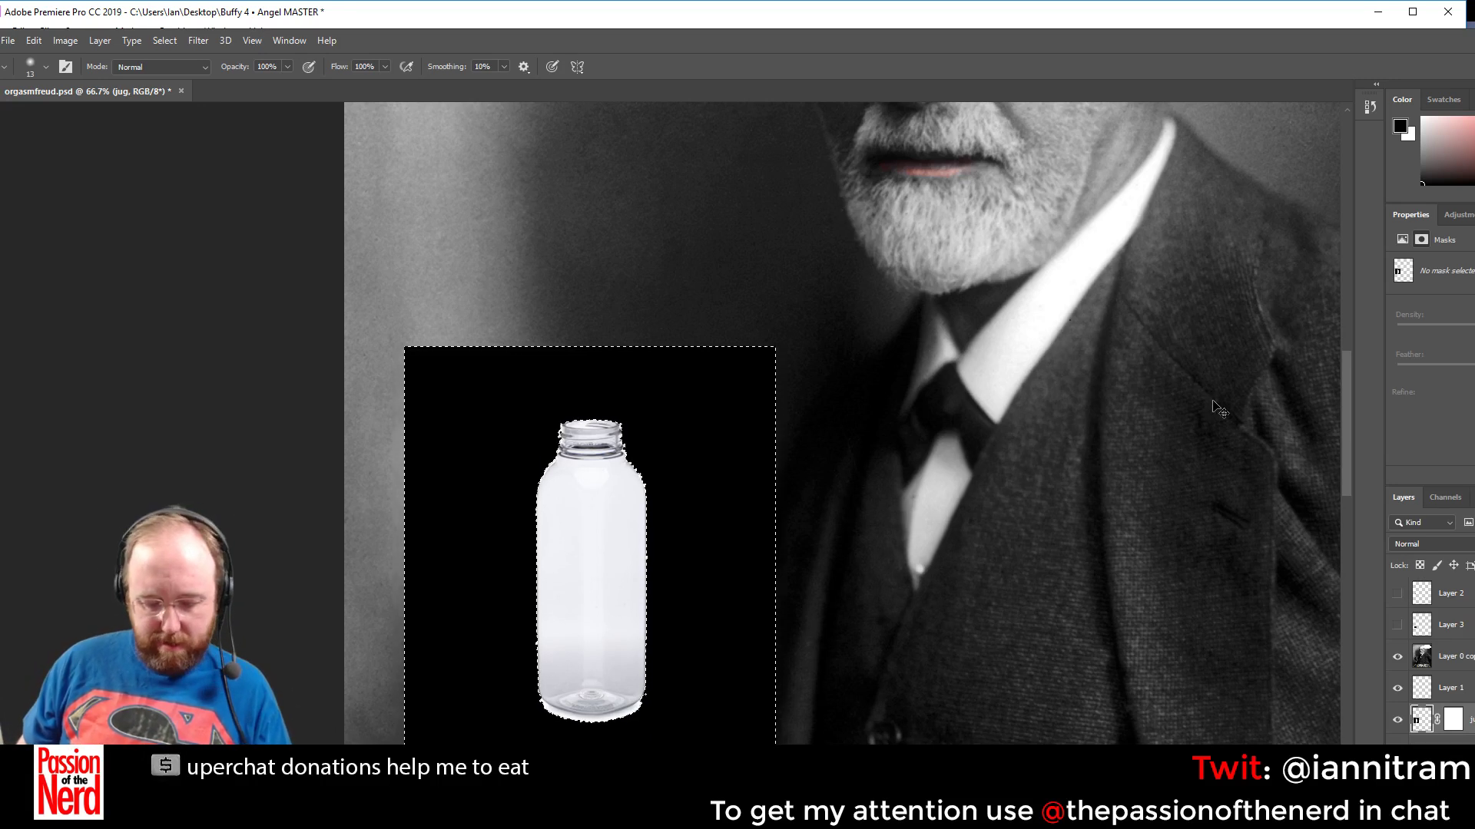
key("ctrl+z")
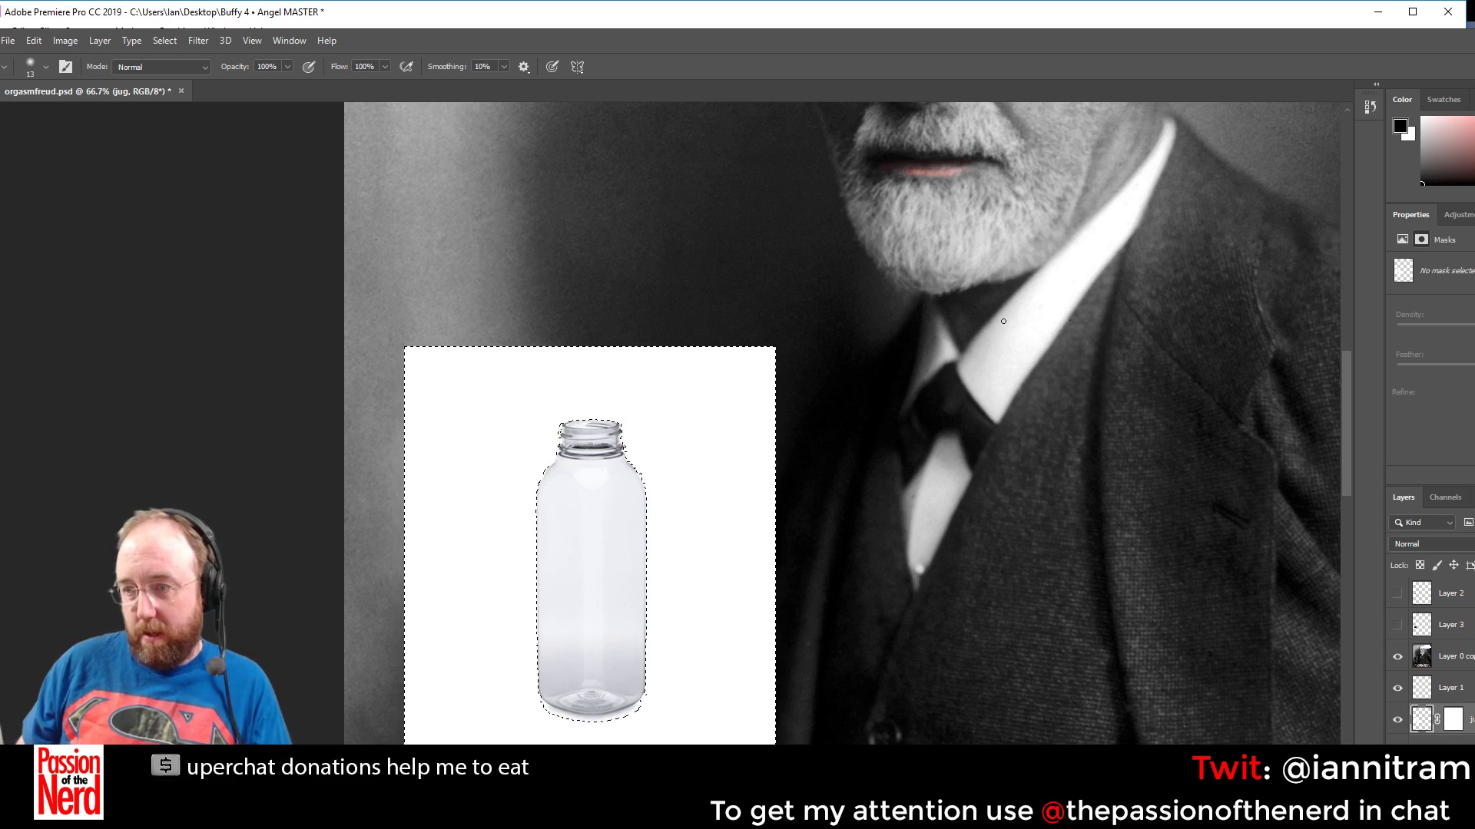
left_click(34, 40)
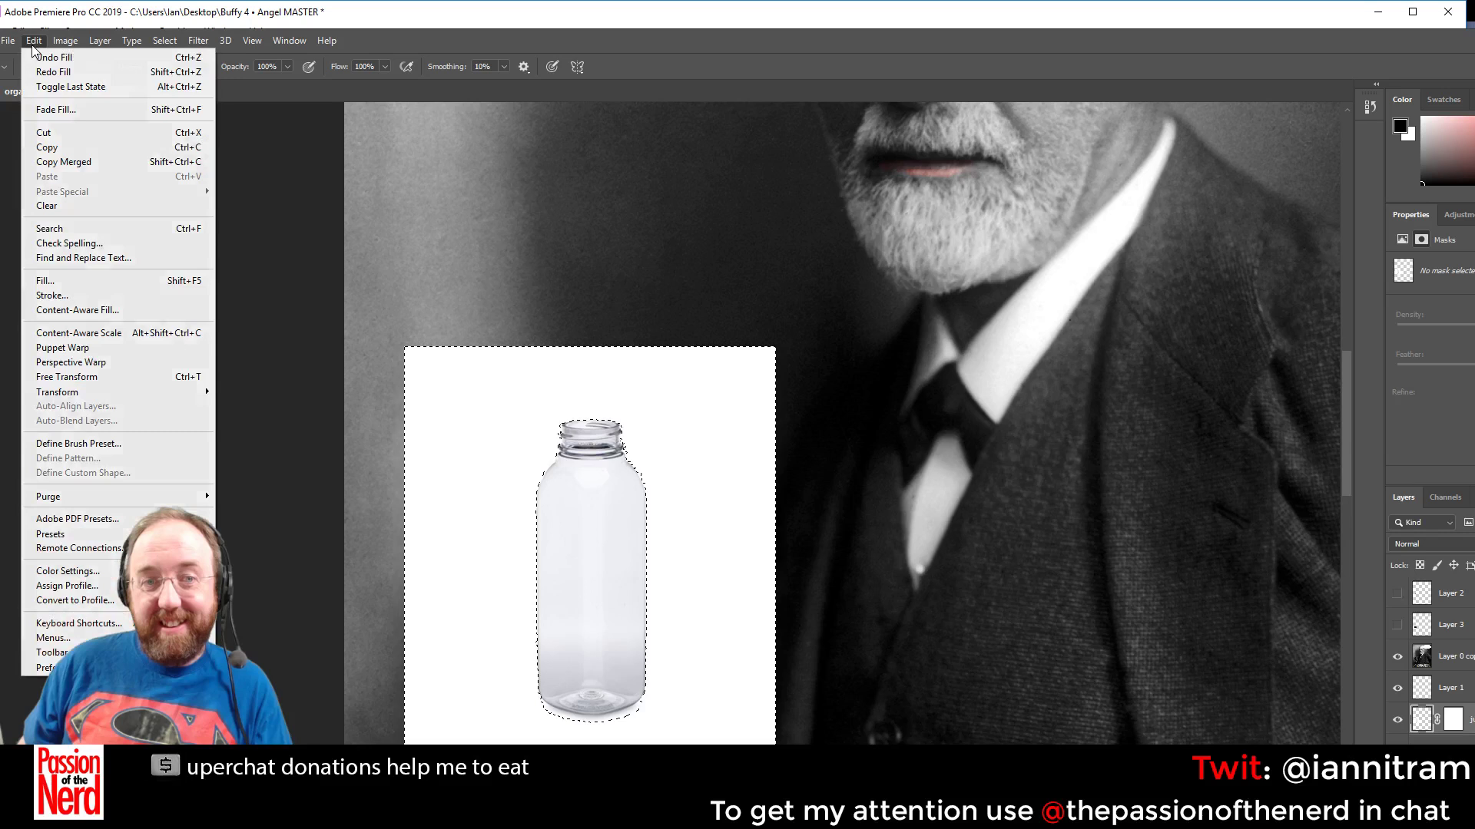
left_click(100, 281)
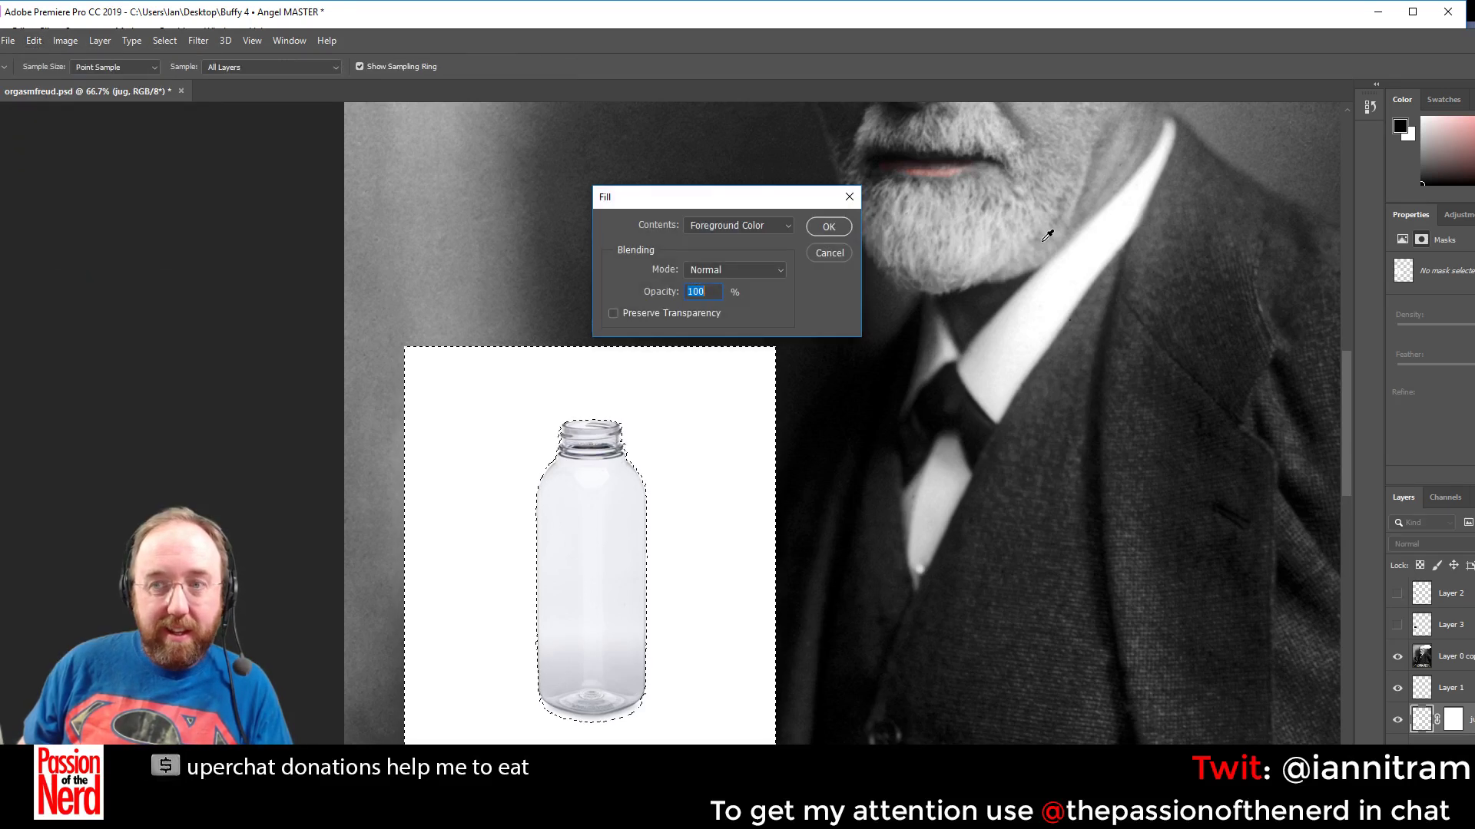
left_click(829, 227)
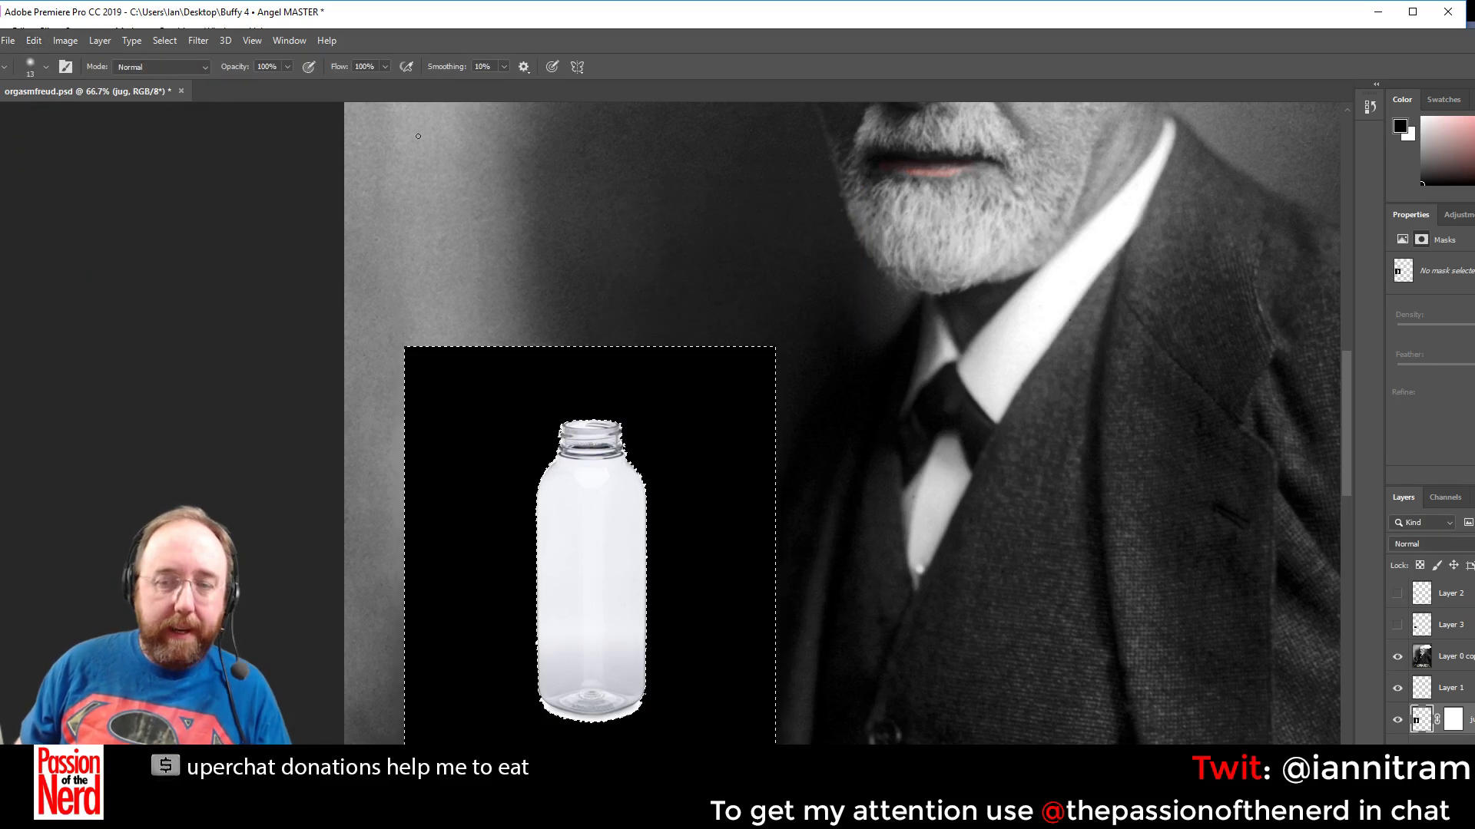
key("ctrl+z")
key("b")
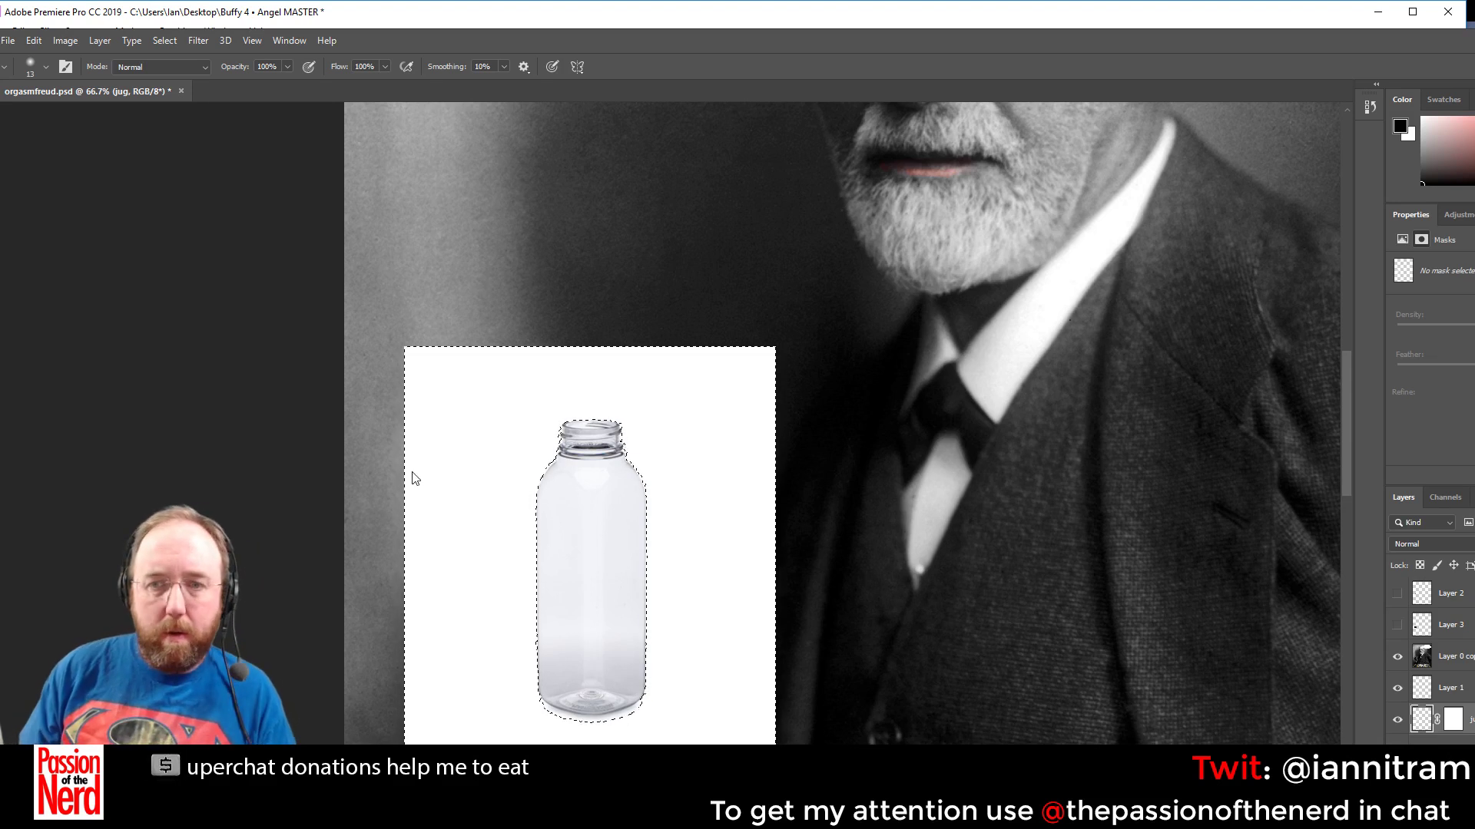
Delete the selected white background around the bottle from the rasterized jug layer and clear the selection
key("ctrl+z")
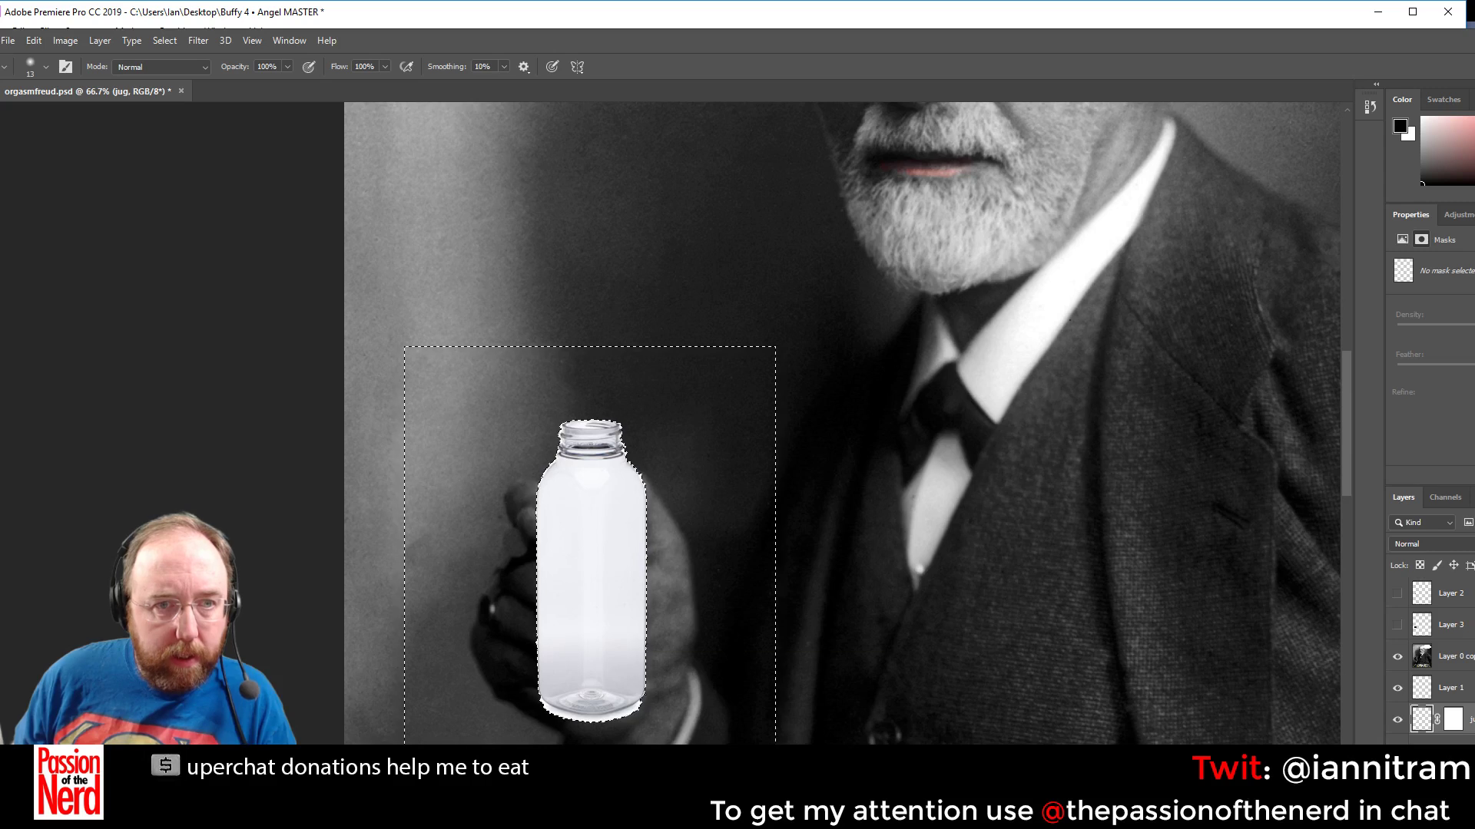
key("m")
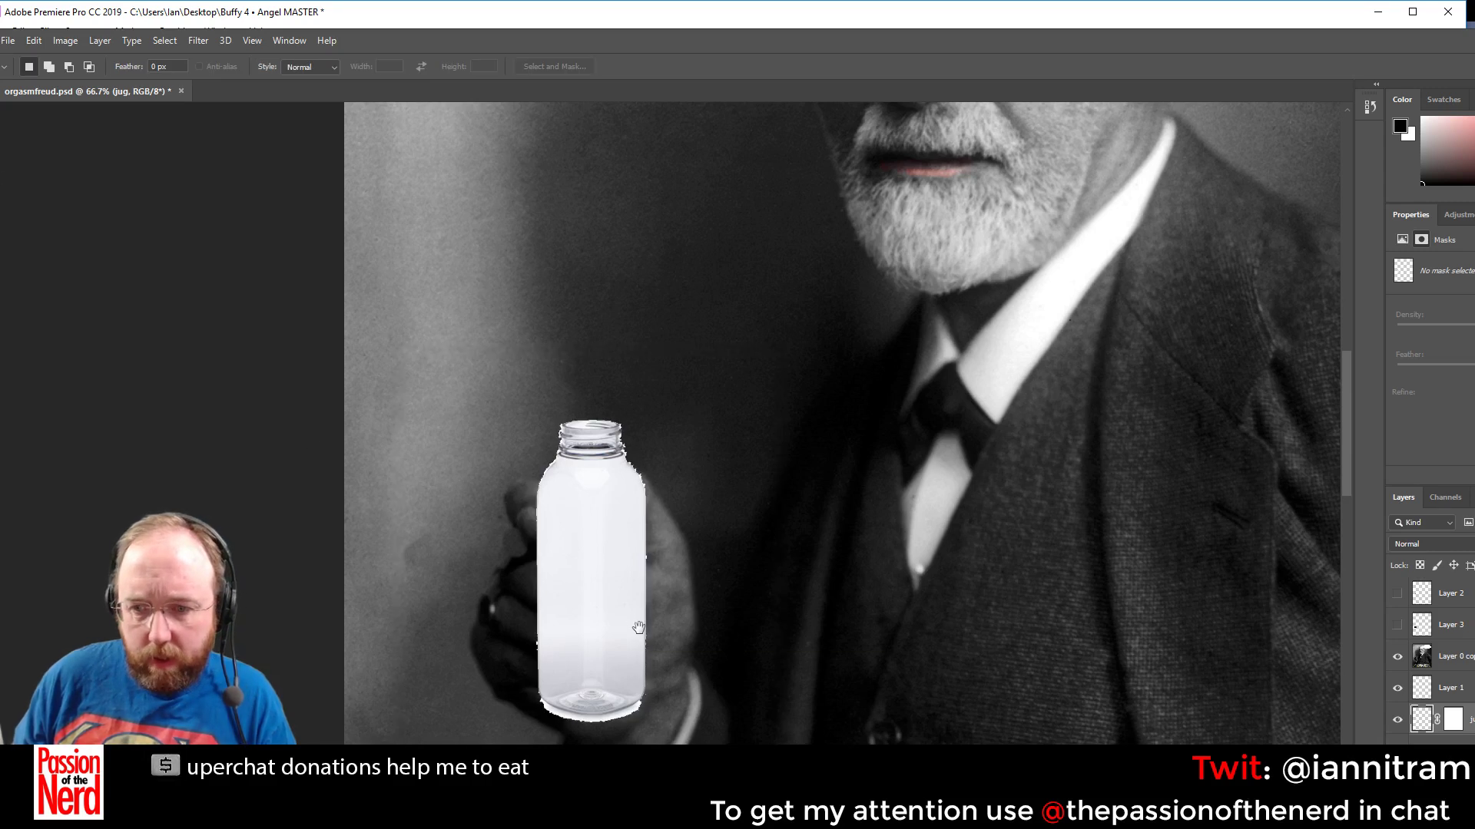
Examine the cutout edges along the bottle's base and sides up close for leftover white fringe
left_click_drag(639, 628, 652, 444)
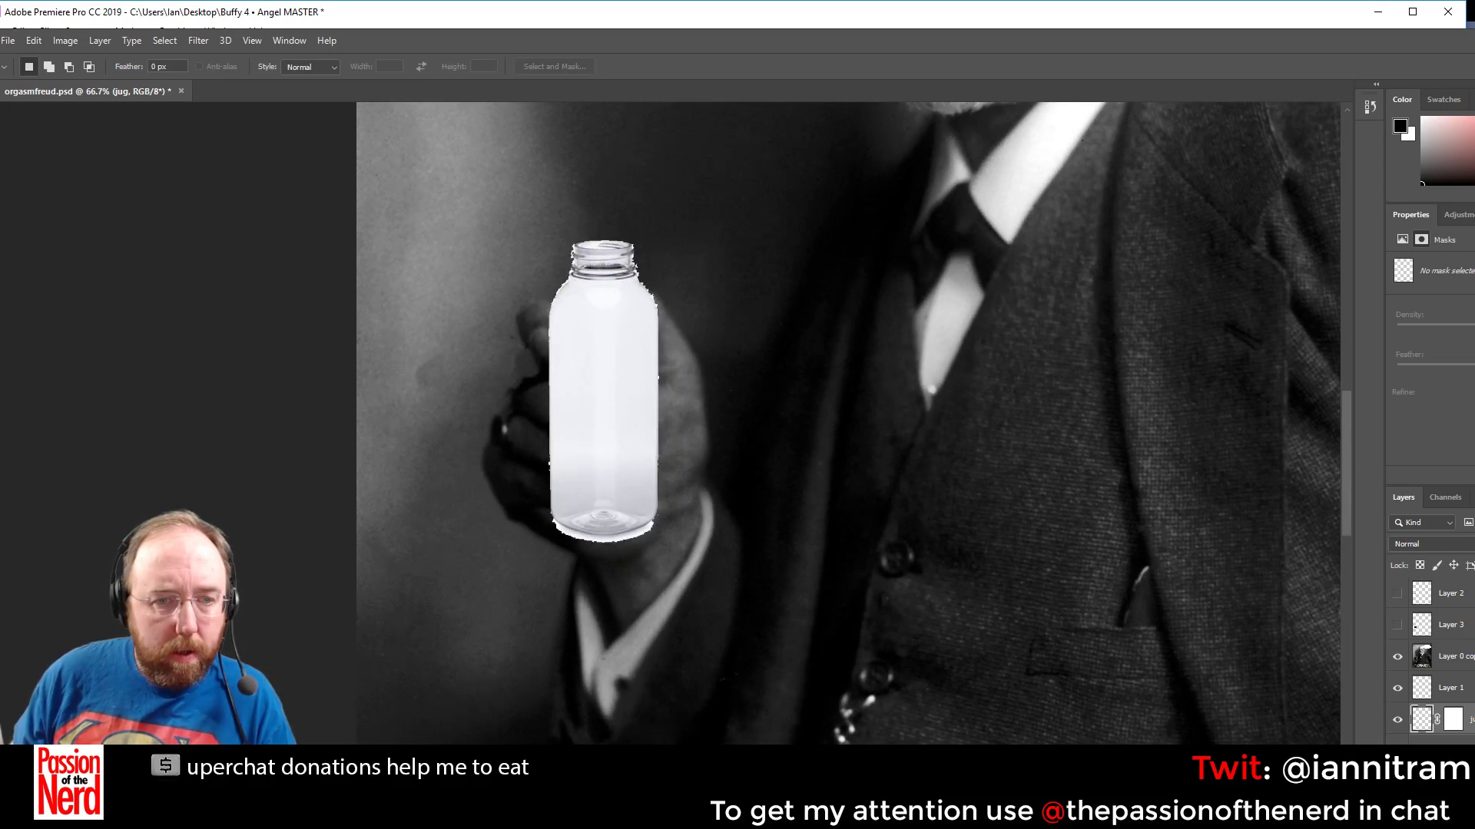
key("z")
left_click(579, 570)
left_click_drag(666, 399, 842, 352)
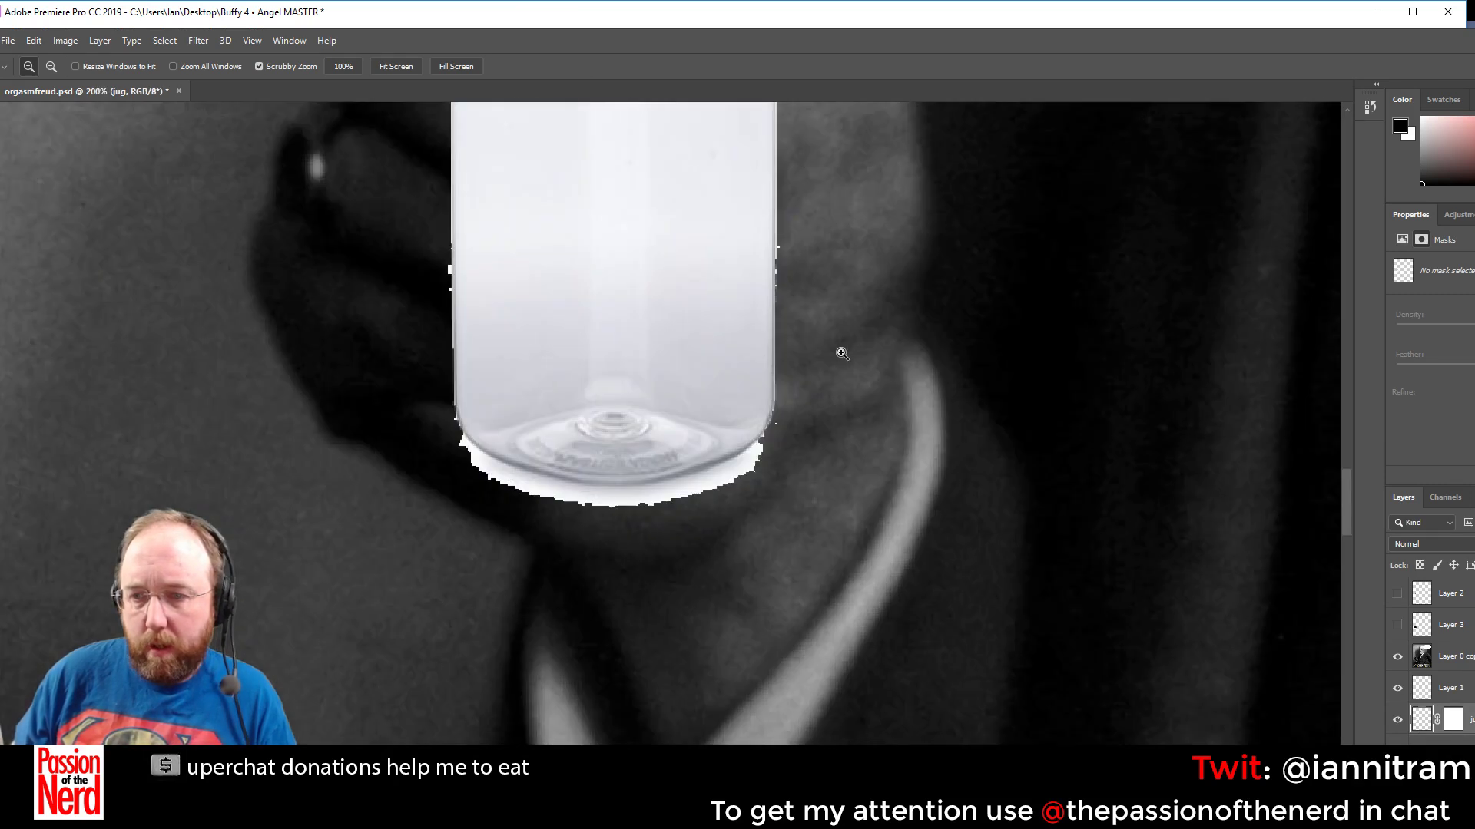
mouse_move(916, 316)
left_mouse_down()
mouse_move(925, 467)
mouse_move(918, 306)
left_mouse_up()
left_click_drag(796, 219, 872, 361)
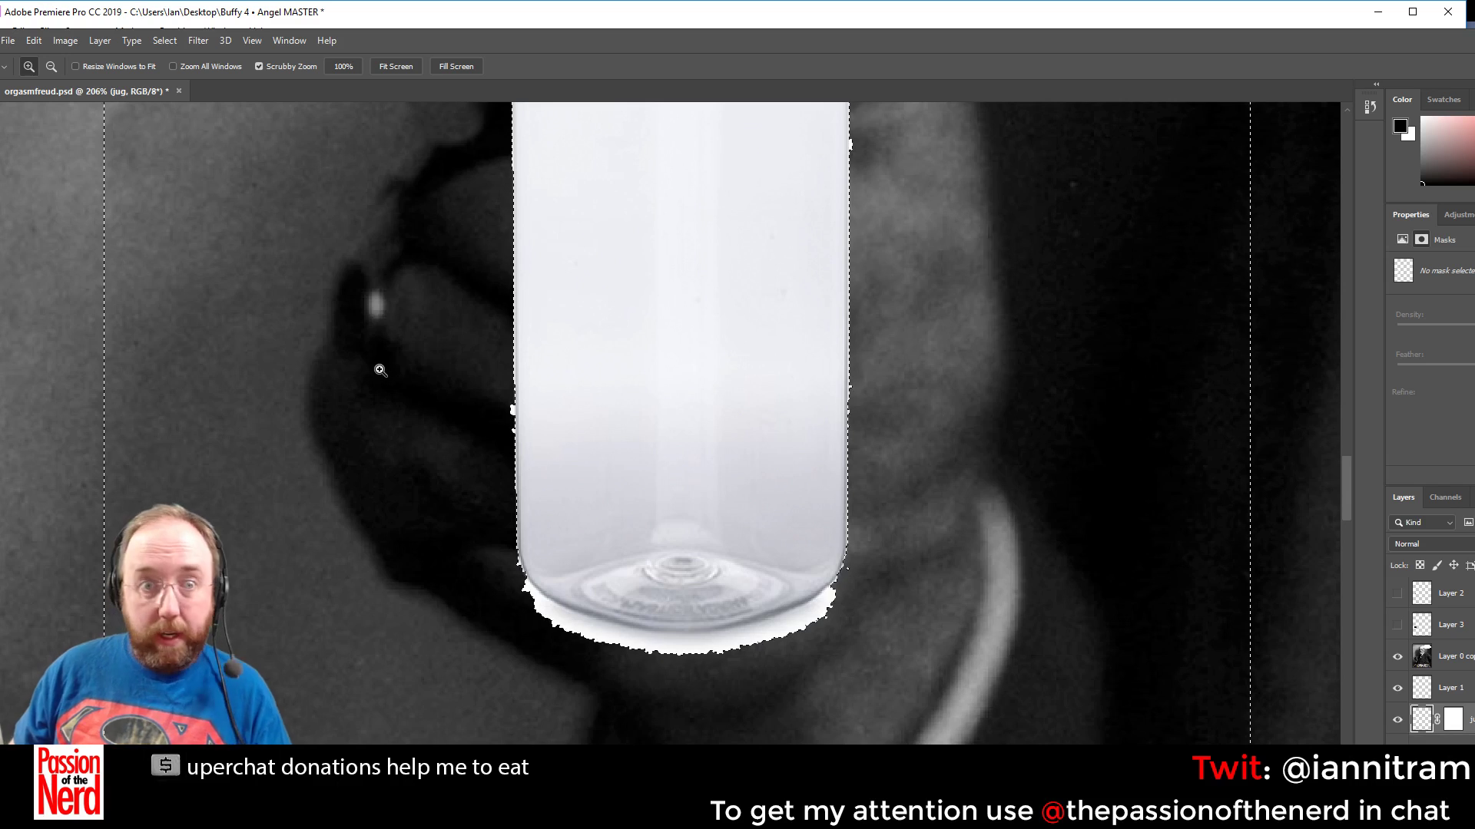
key("alt")
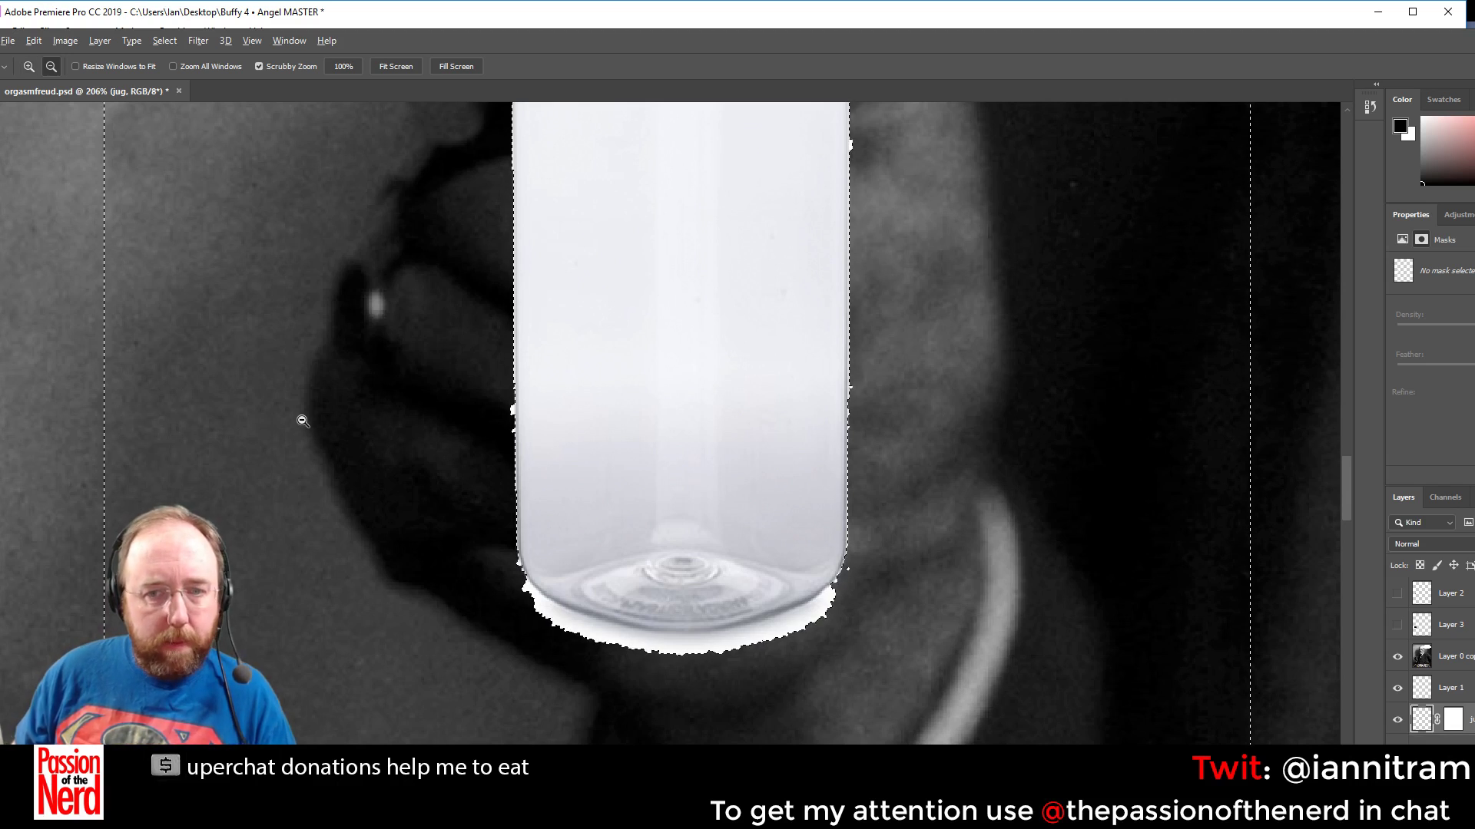
left_click(303, 421, "alt")
left_click(303, 419, "alt")
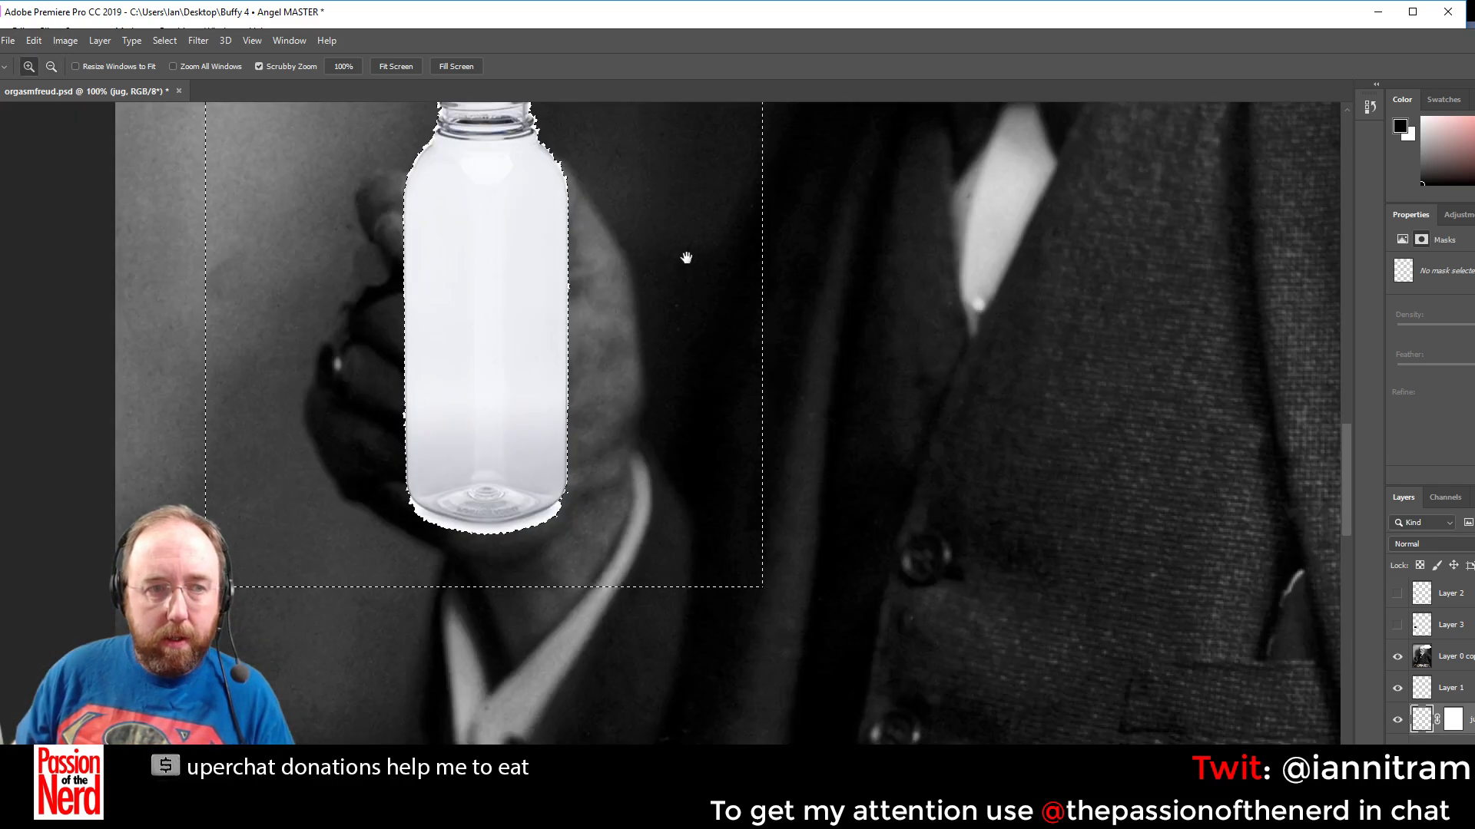
left_click_drag(686, 258, 750, 382)
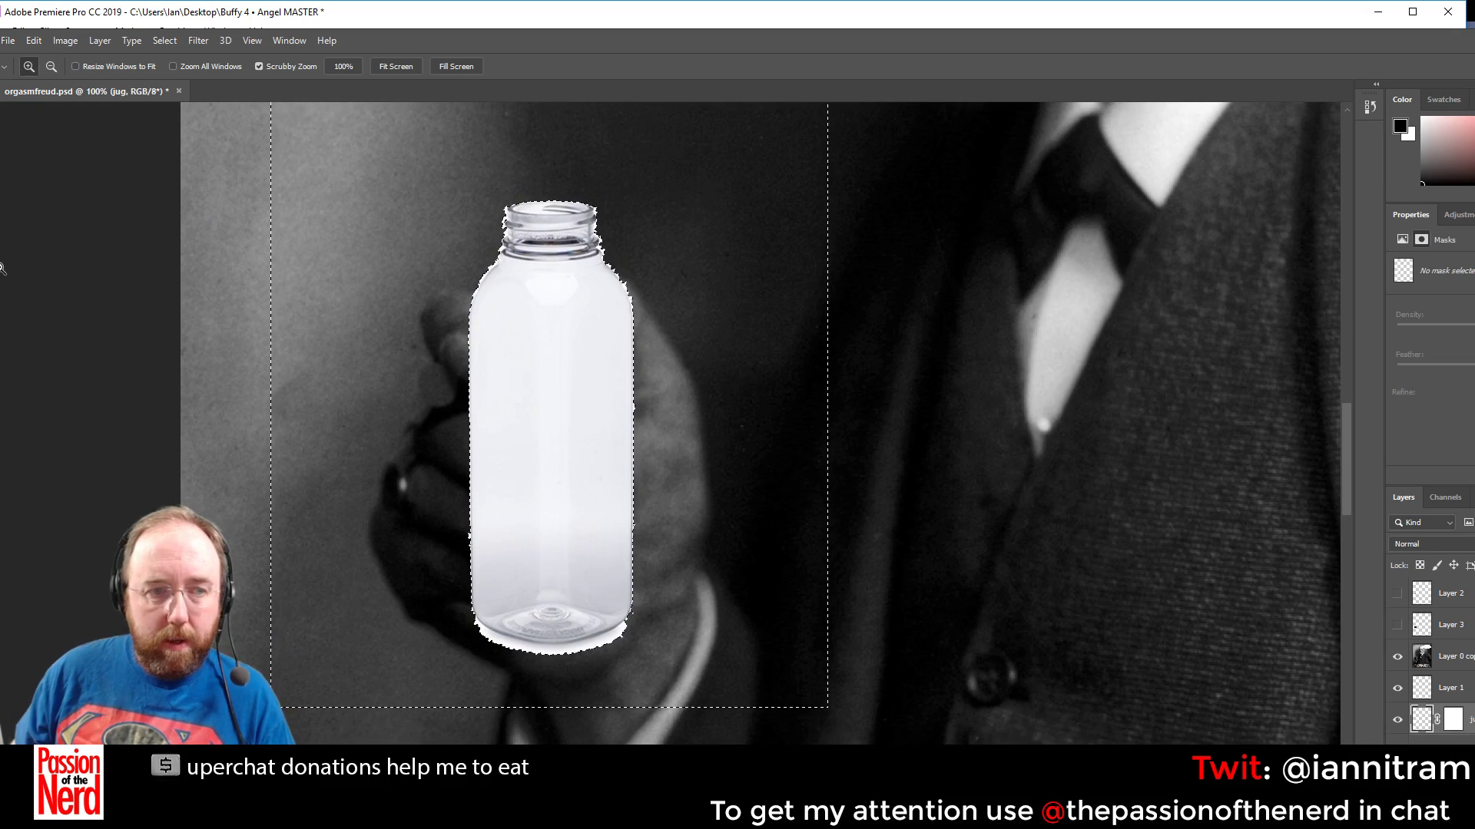
Clear the remaining selection and set up the Eraser tool with a 62 px brush at 100% hardness
key("l")
key("ctrl+d")
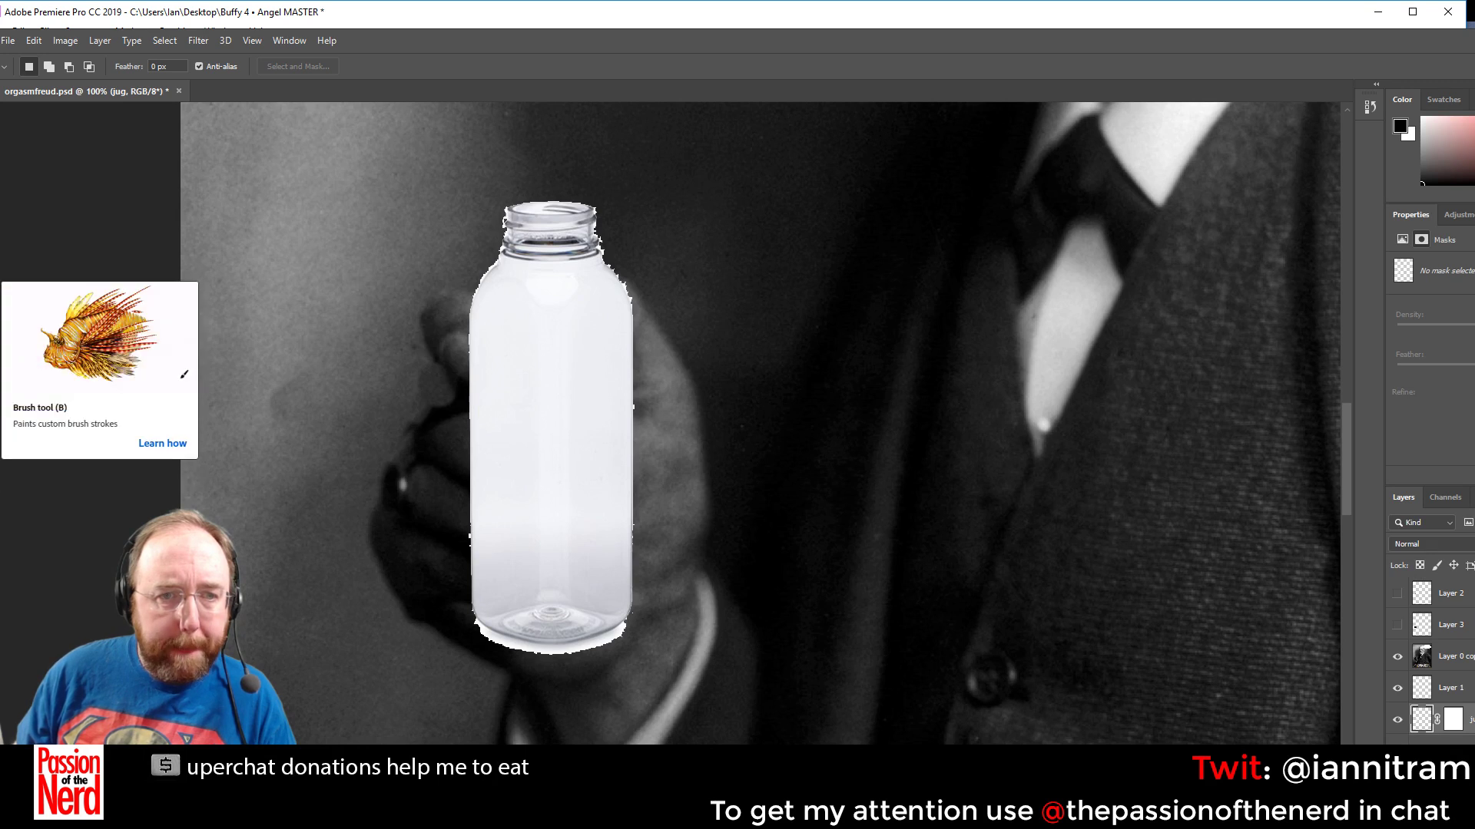
left_click(2, 367)
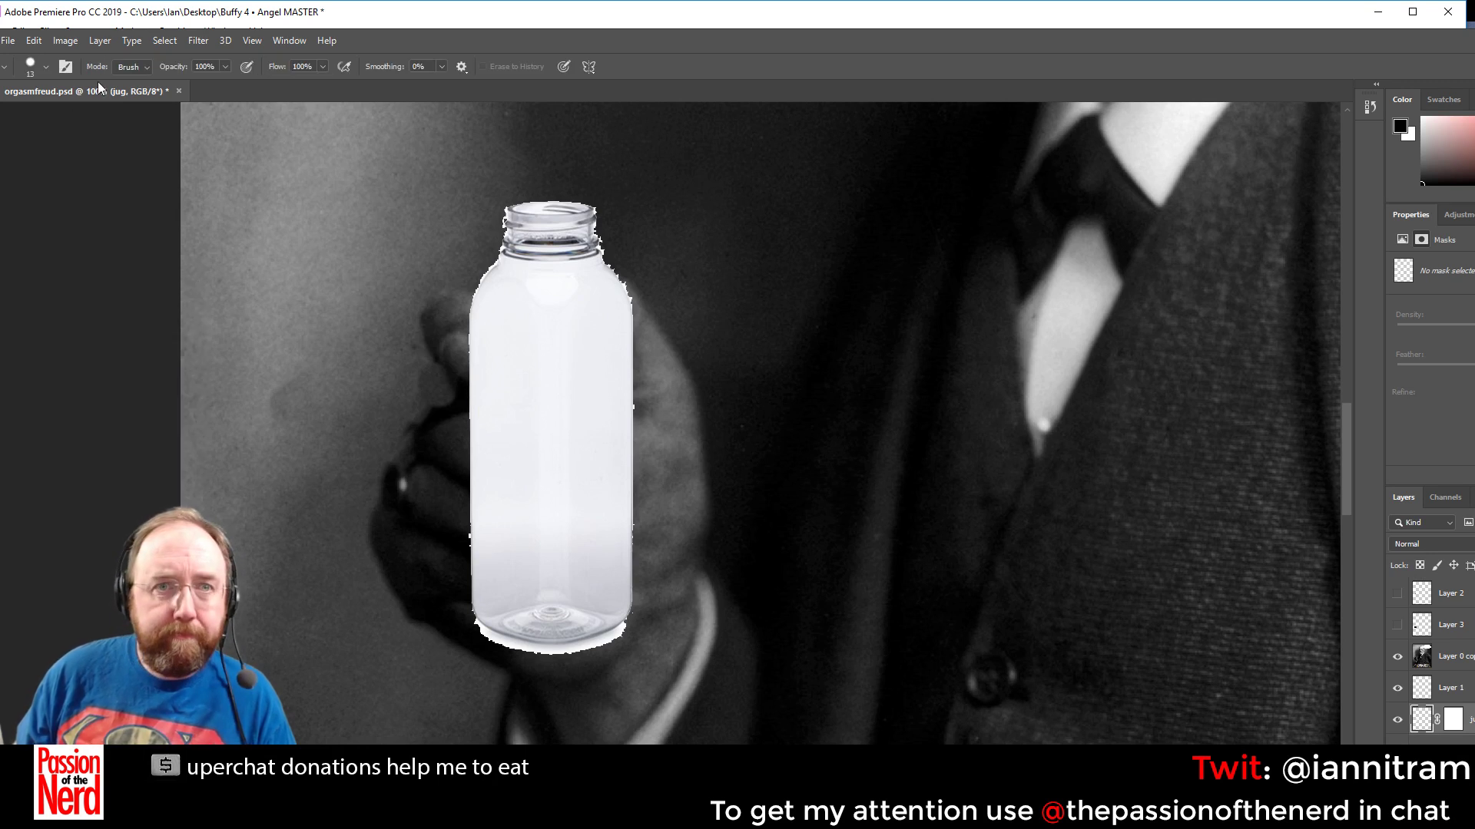
left_click(34, 68)
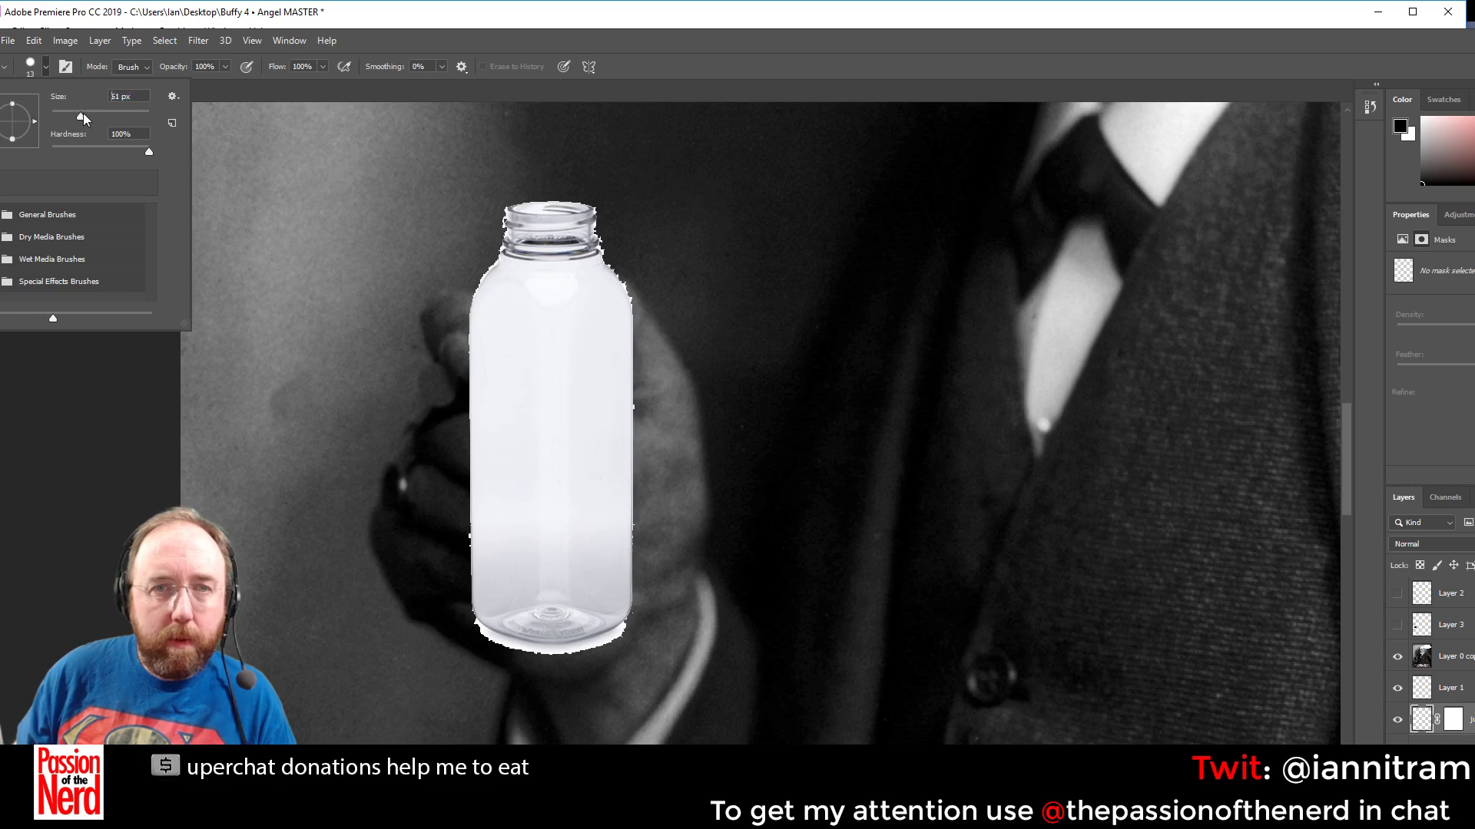
left_click_drag(81, 114, 81, 115)
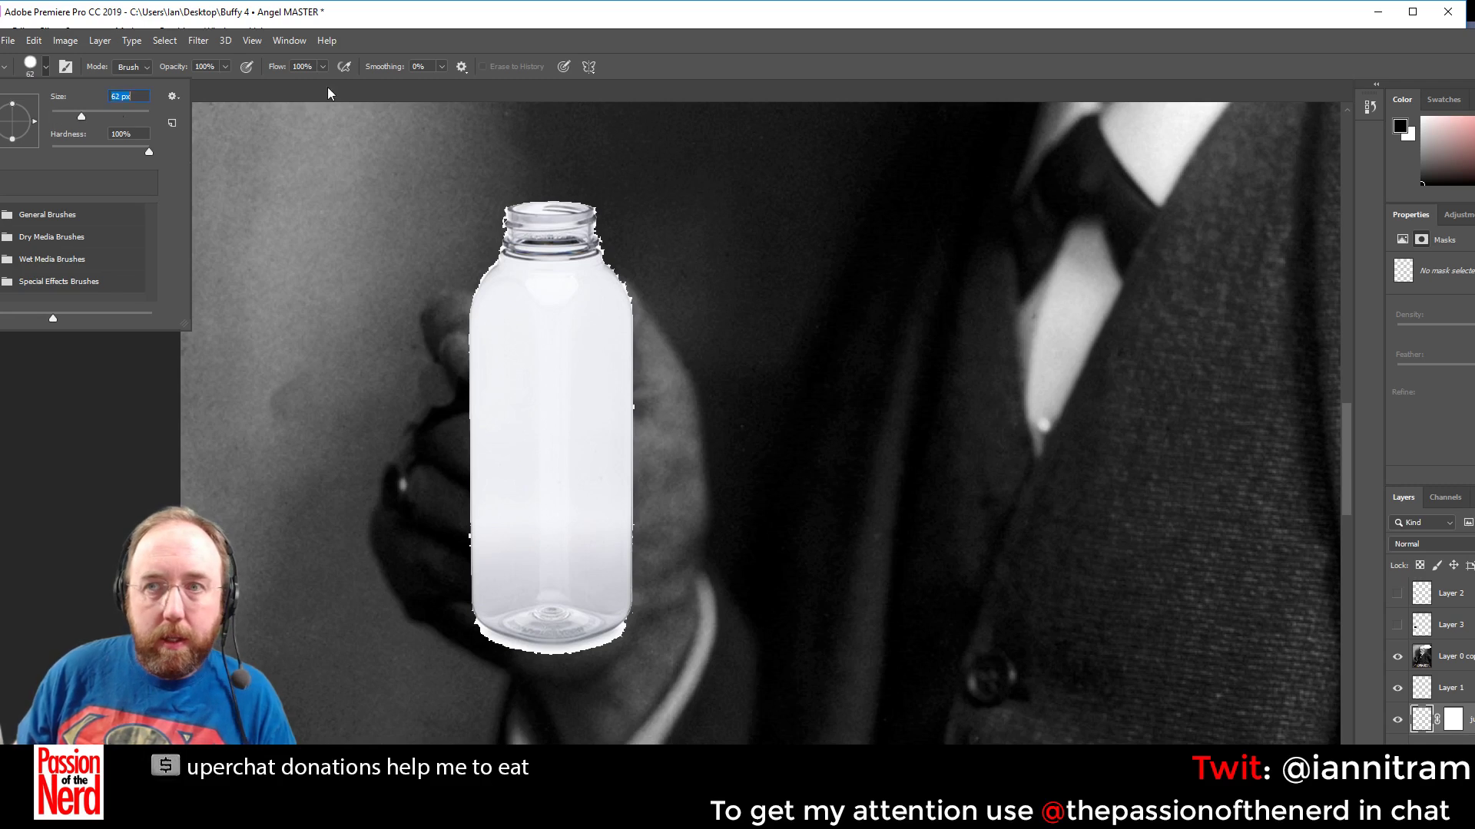
Minimize the Premiere Pro window in front and erase the leftover white fringe beneath the bottle's base
left_click(756, 28)
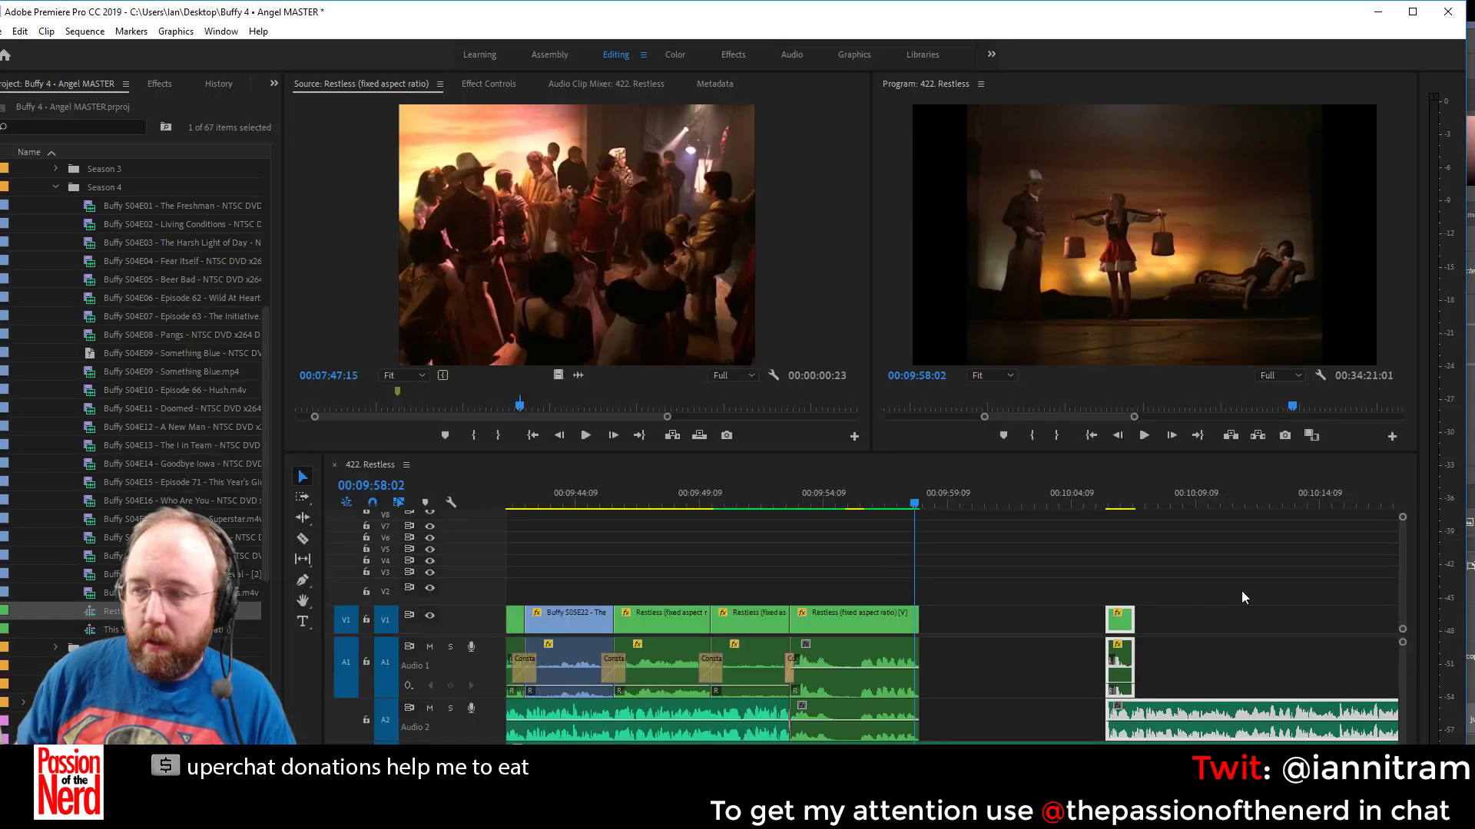
left_click(1379, 11)
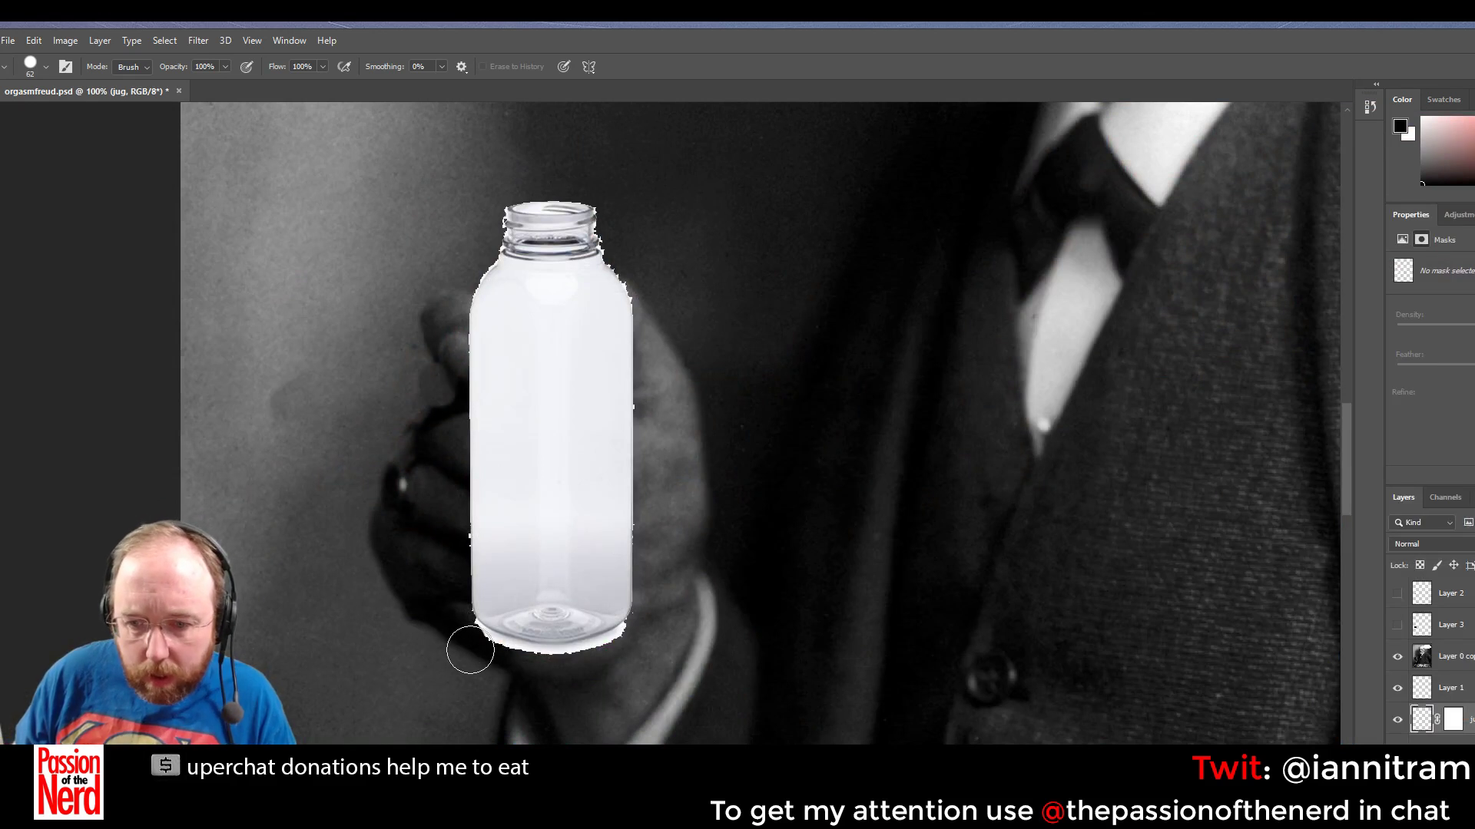
mouse_move(503, 663)
left_mouse_down()
mouse_move(592, 671)
mouse_move(629, 652)
left_mouse_up()
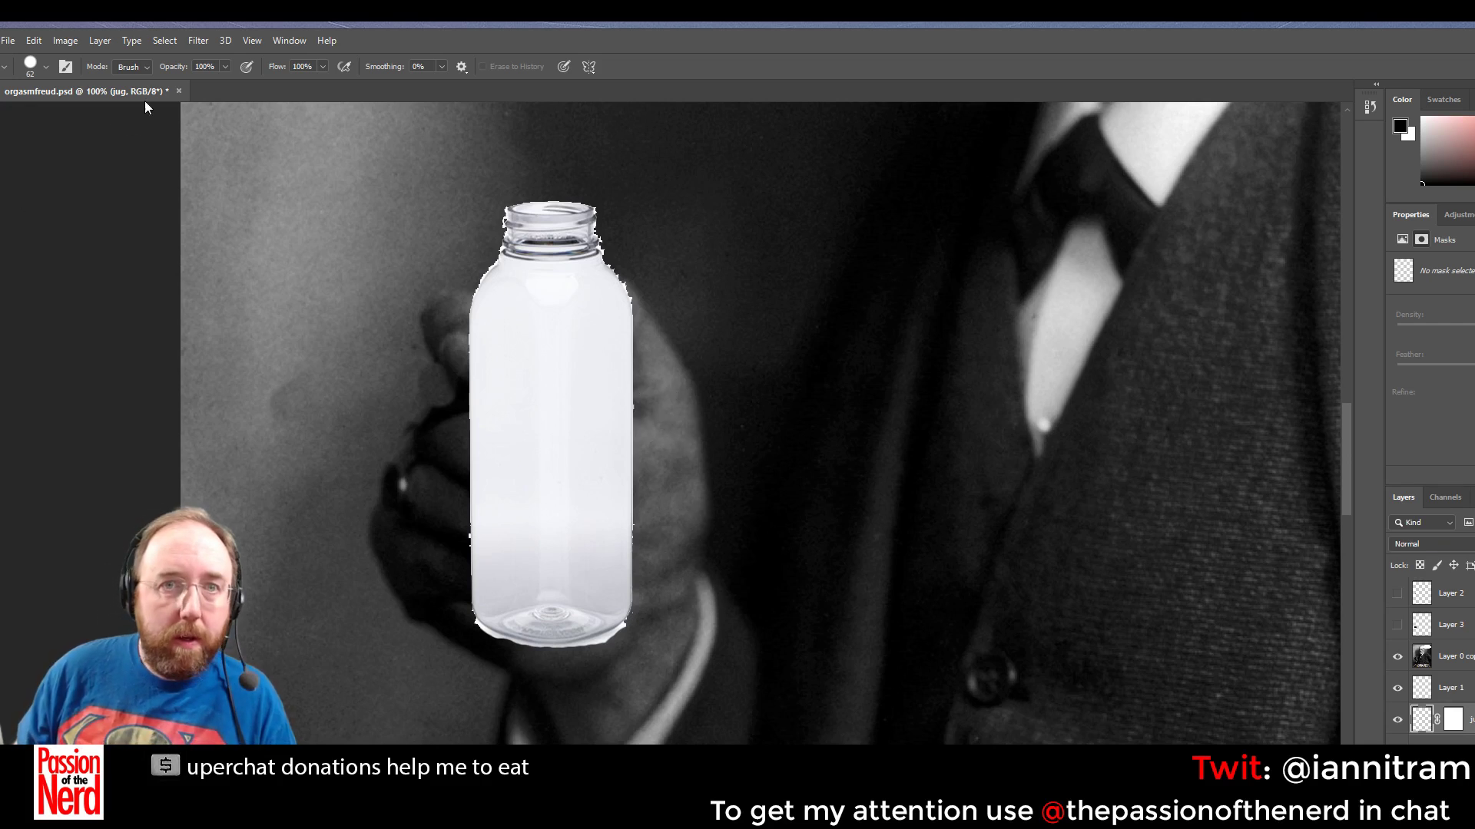
Set the eraser's hardness to 0% and erase the white fringe at the lower-left edge of the bottle's base
left_click(136, 70)
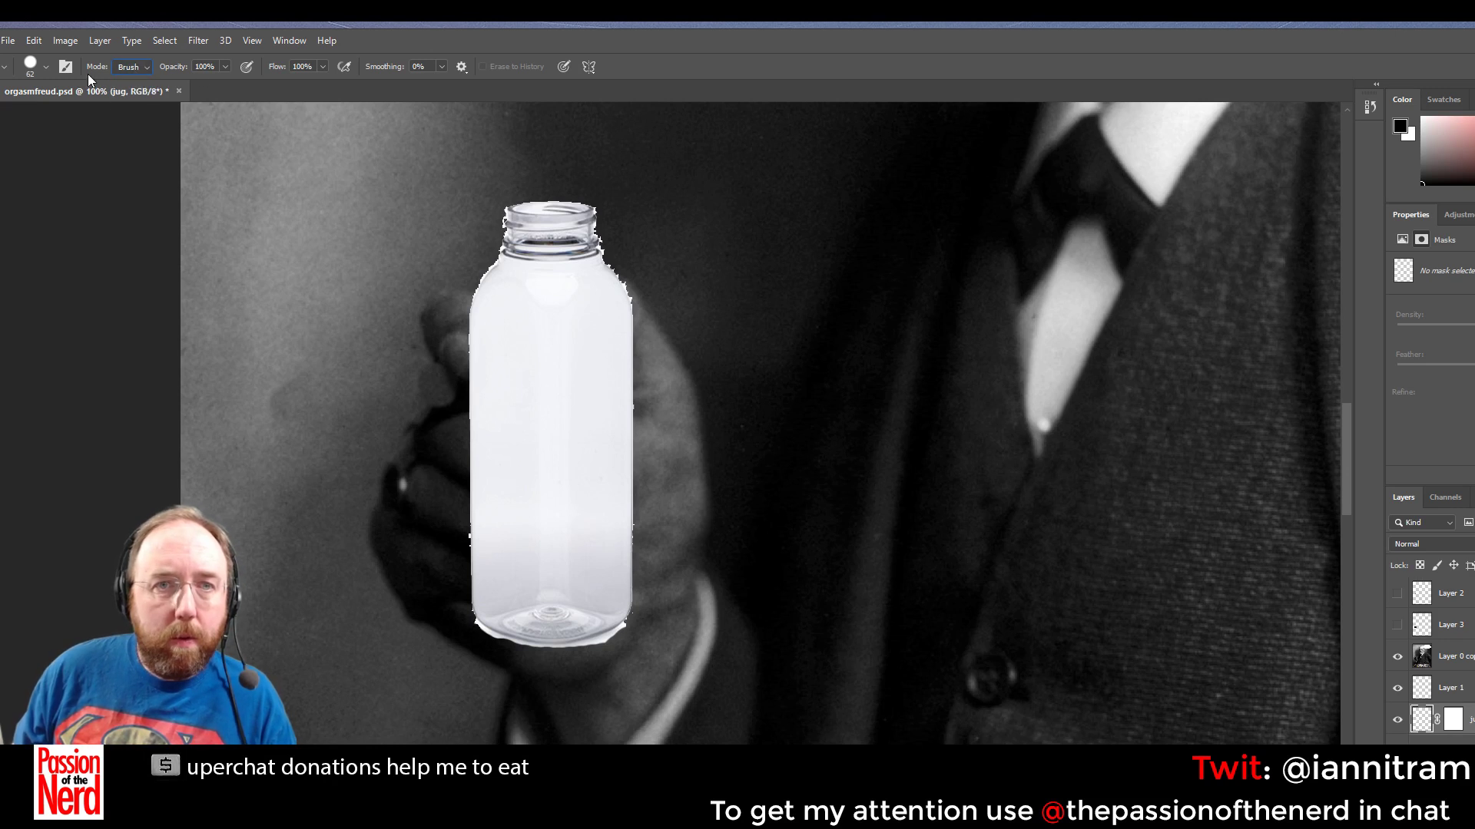
left_click(32, 66)
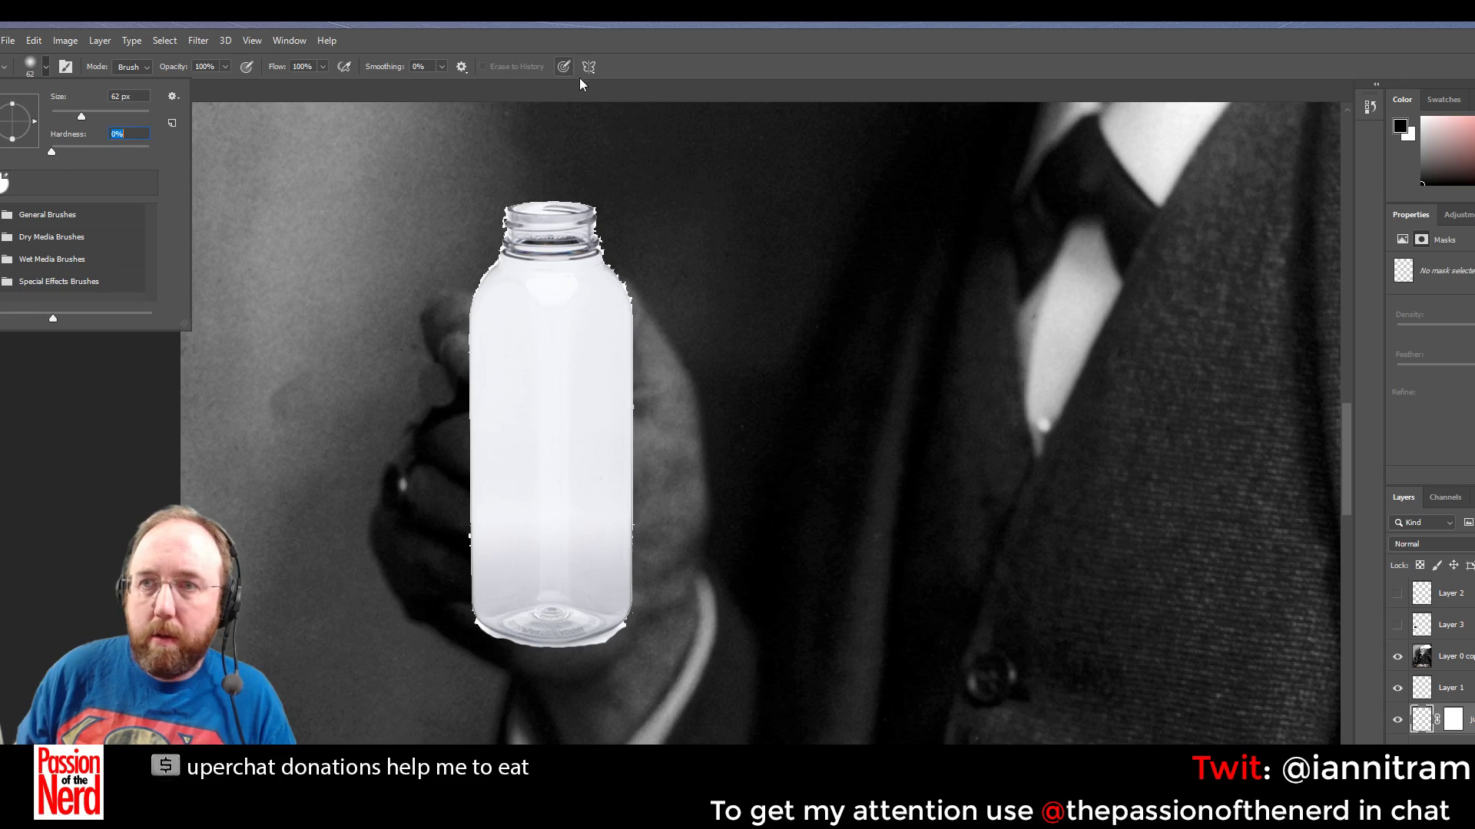
left_click(743, 197)
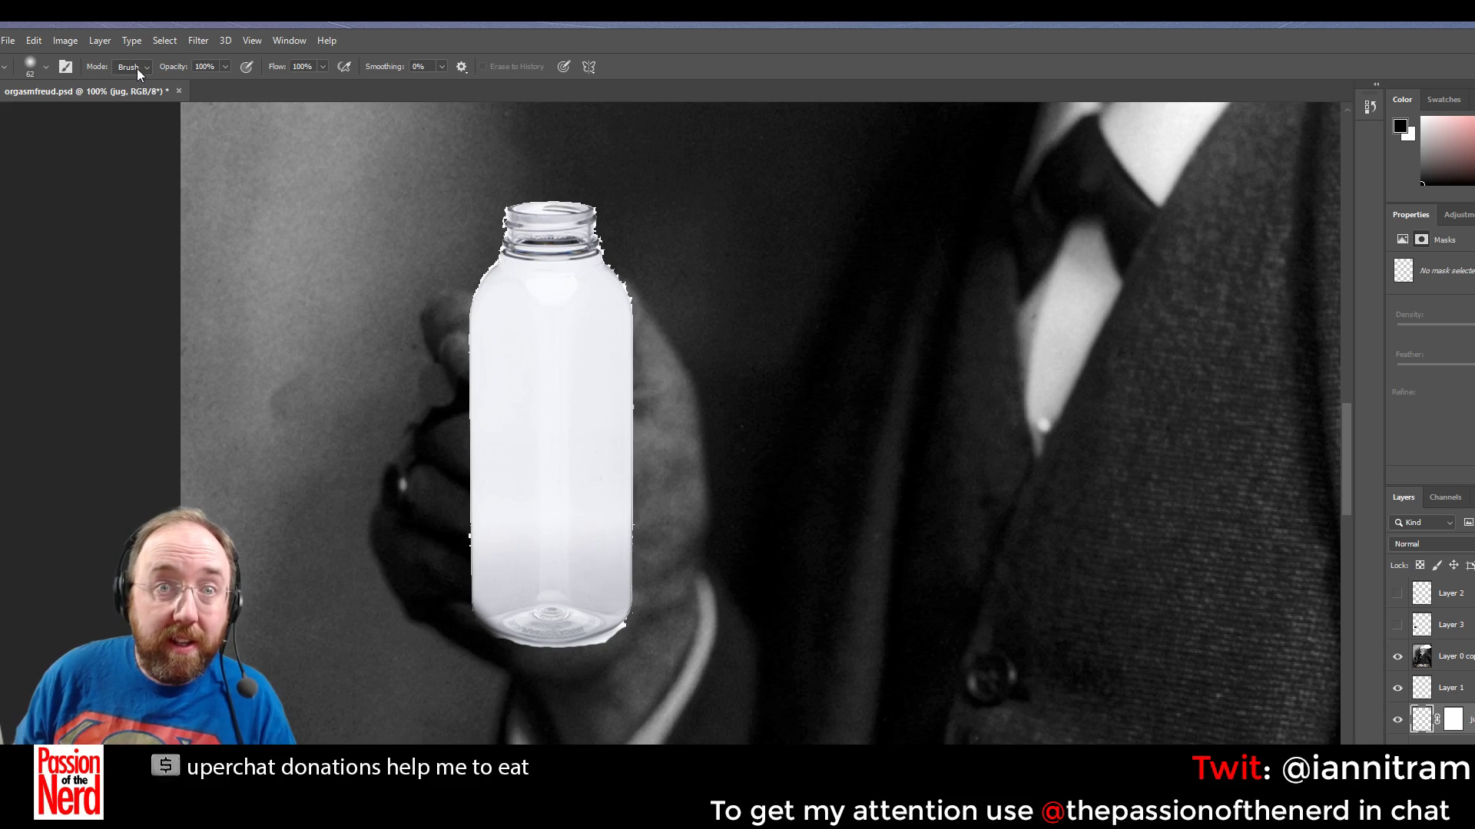
Set the eraser's hardness to 24% and erase the remaining white fringe along the lower-right edge of the bottle's base
left_click(29, 74)
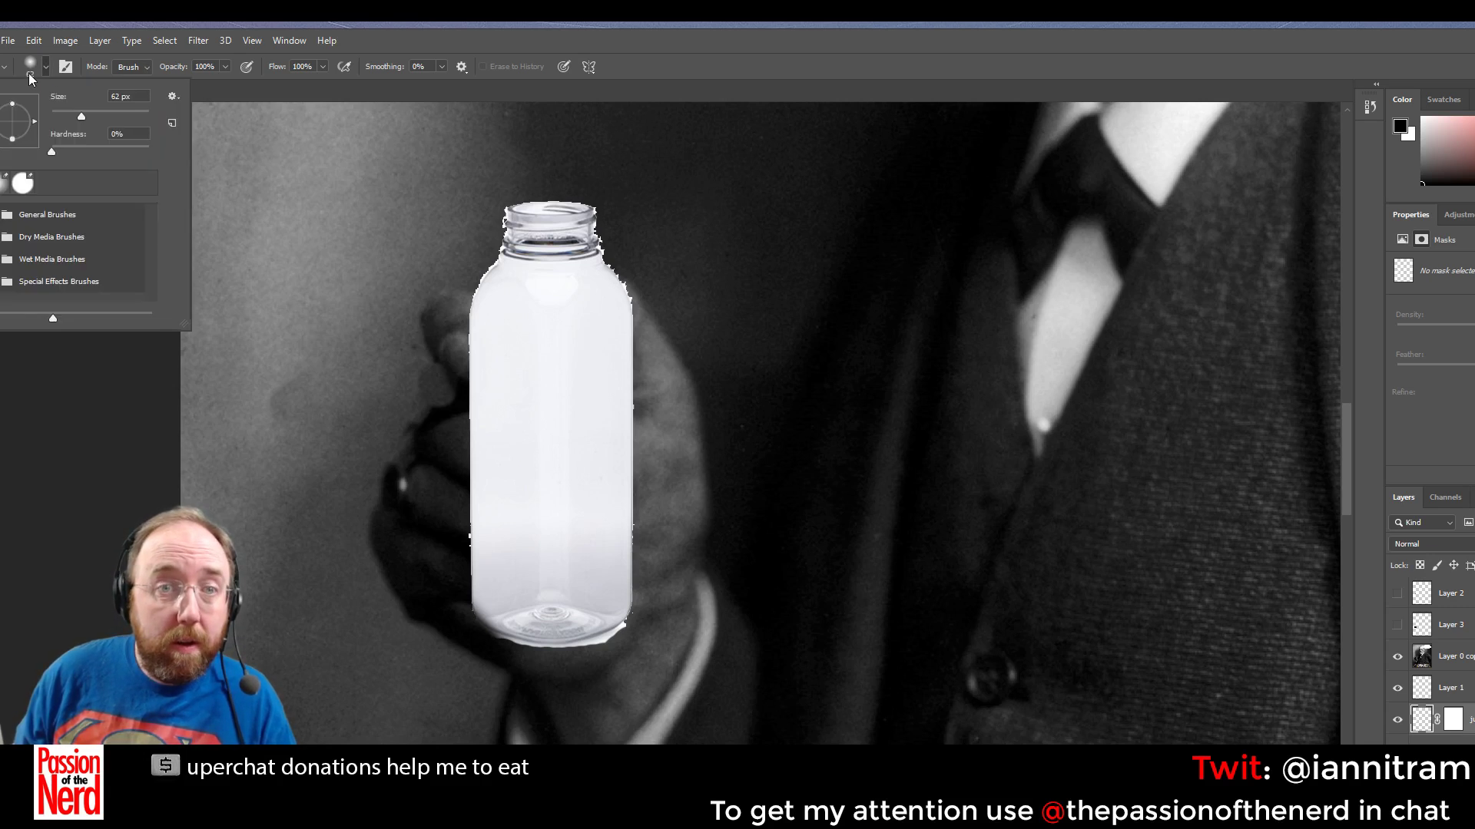
left_click_drag(61, 152, 74, 152)
key("Return")
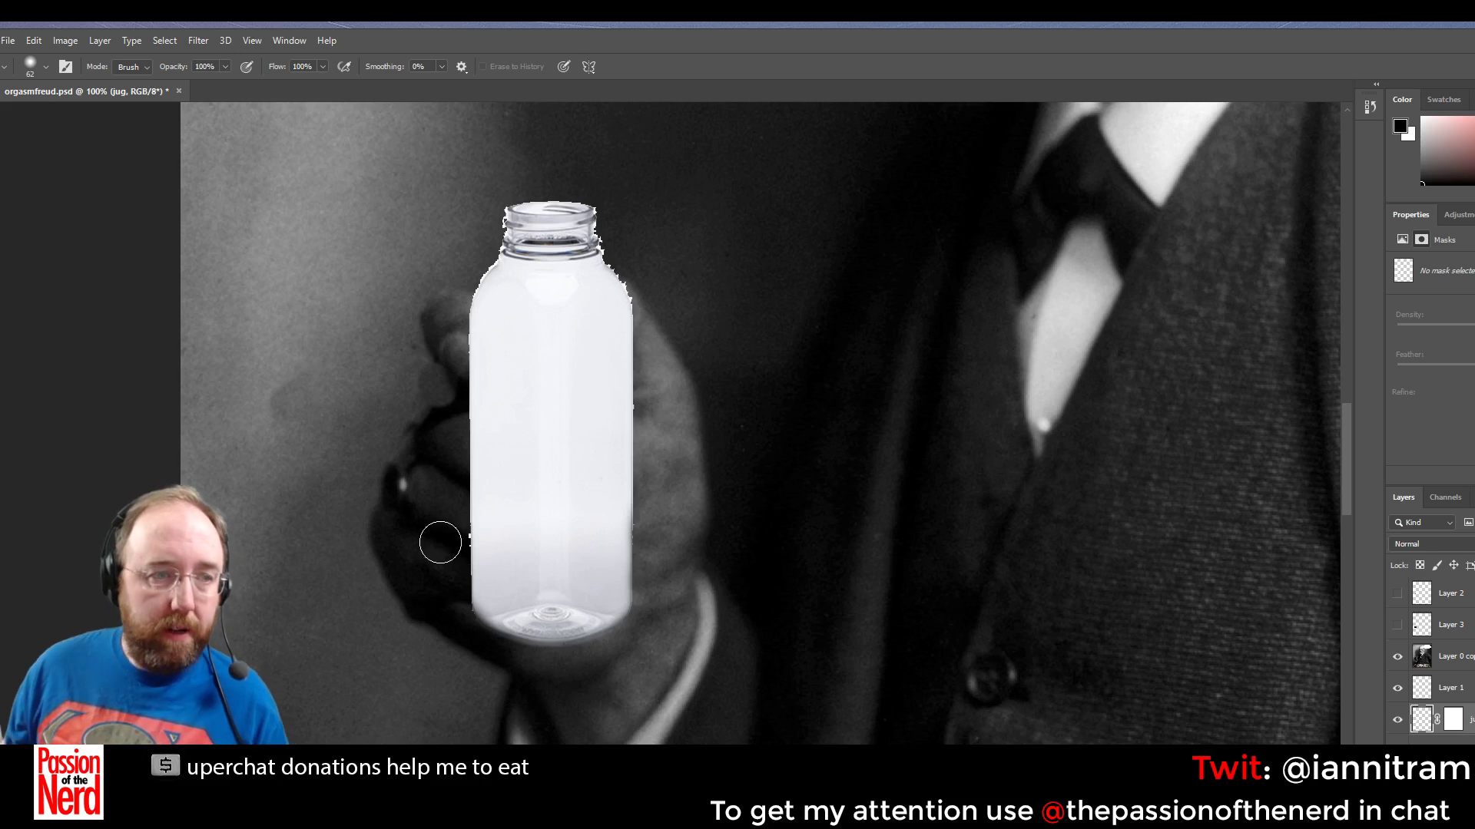
Set the eraser's size to 28 px and erase the jagged white fringe along the bottle's right shoulder and around its neck
key("z")
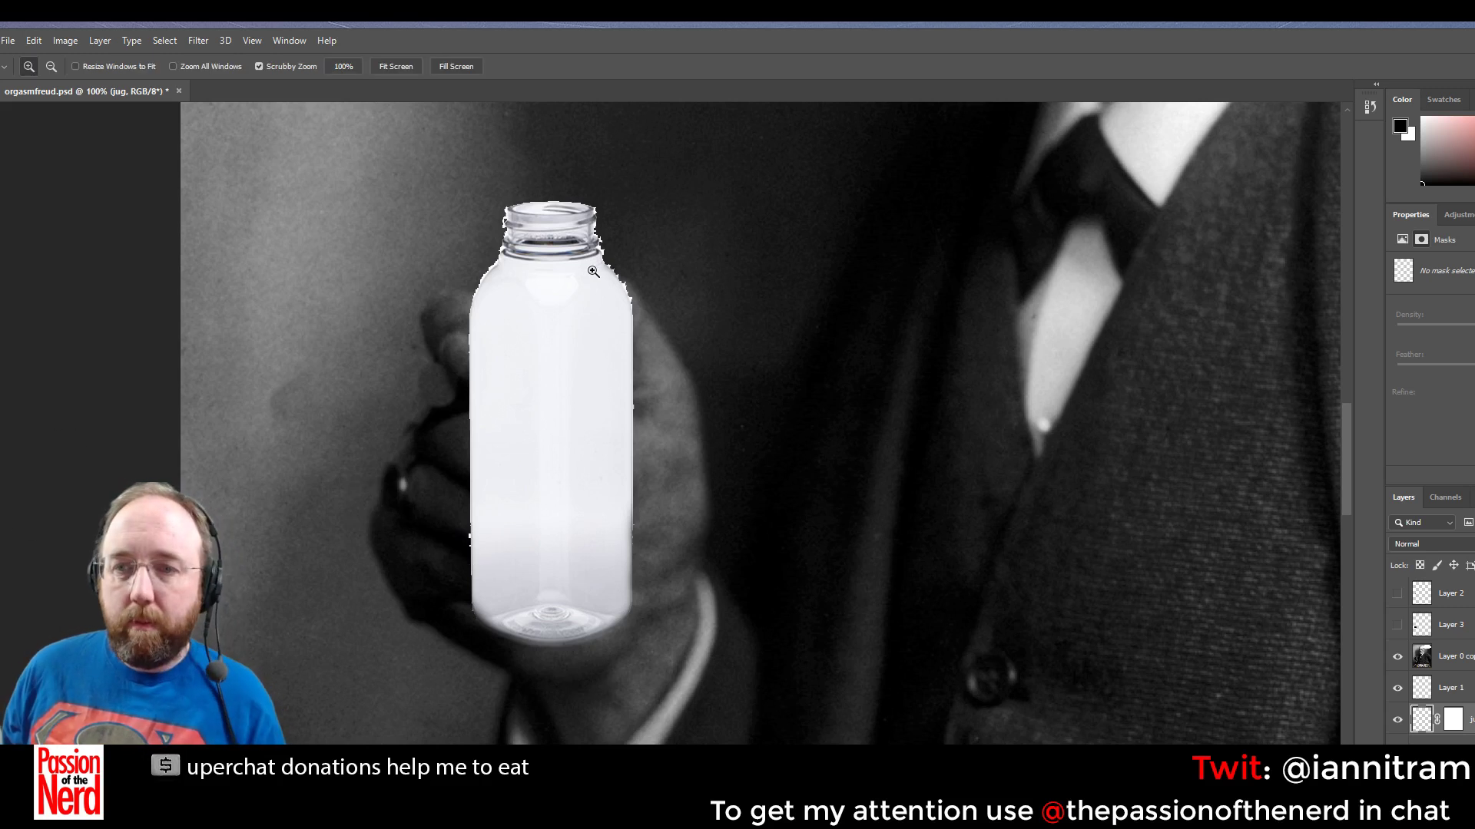
left_click(593, 273)
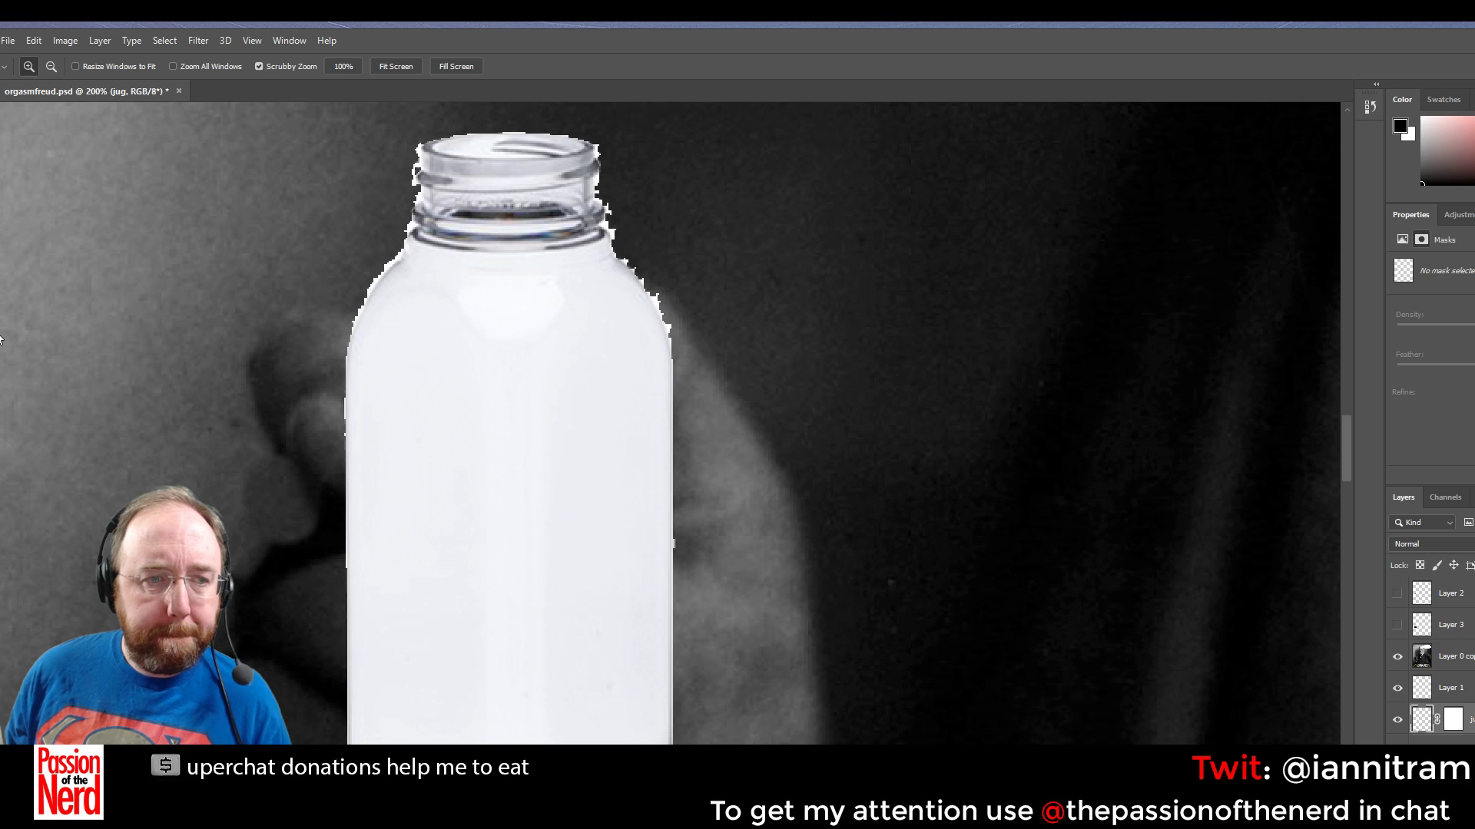
left_click(0, 338)
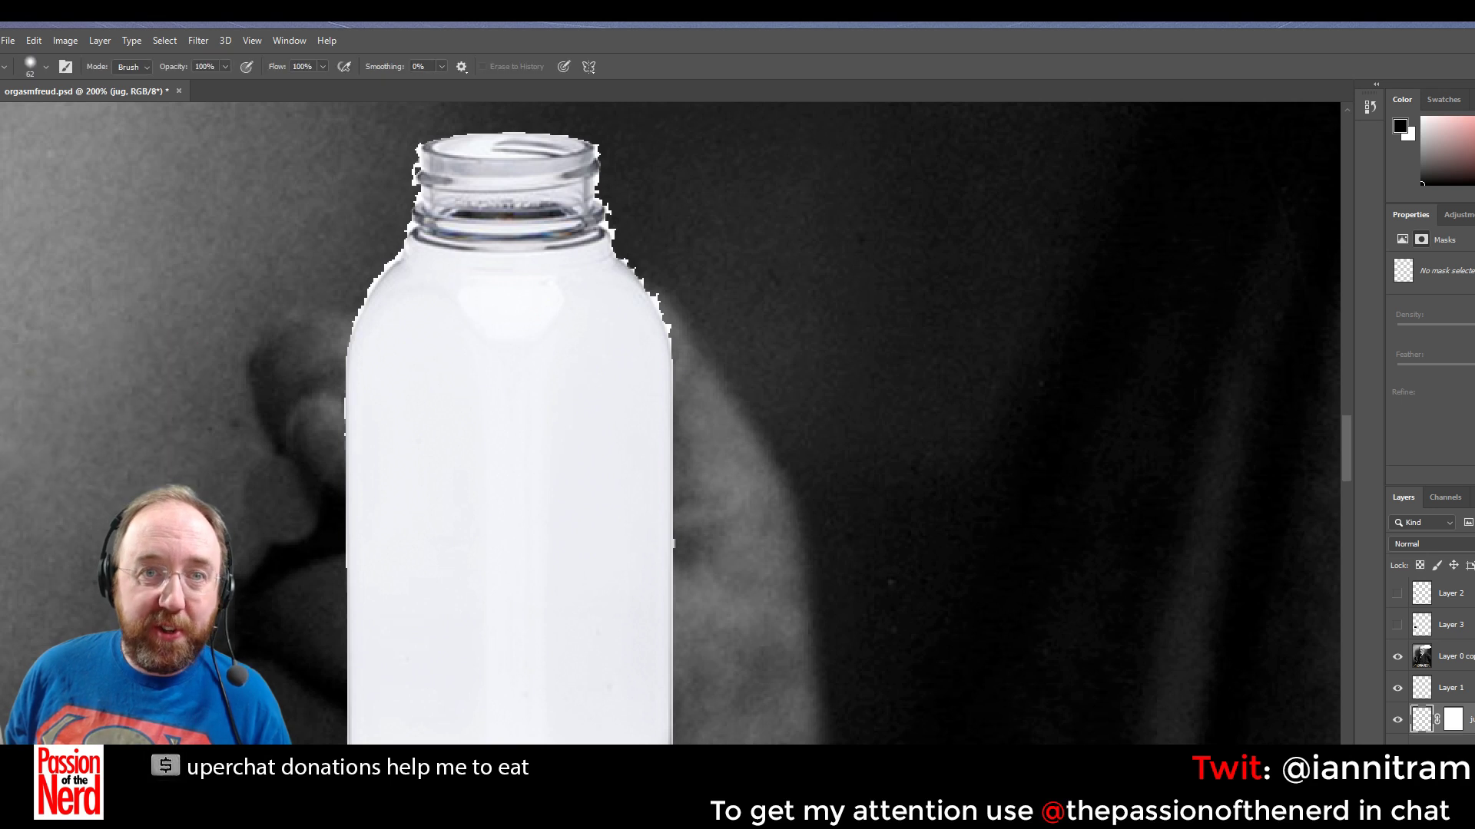
left_click(41, 67)
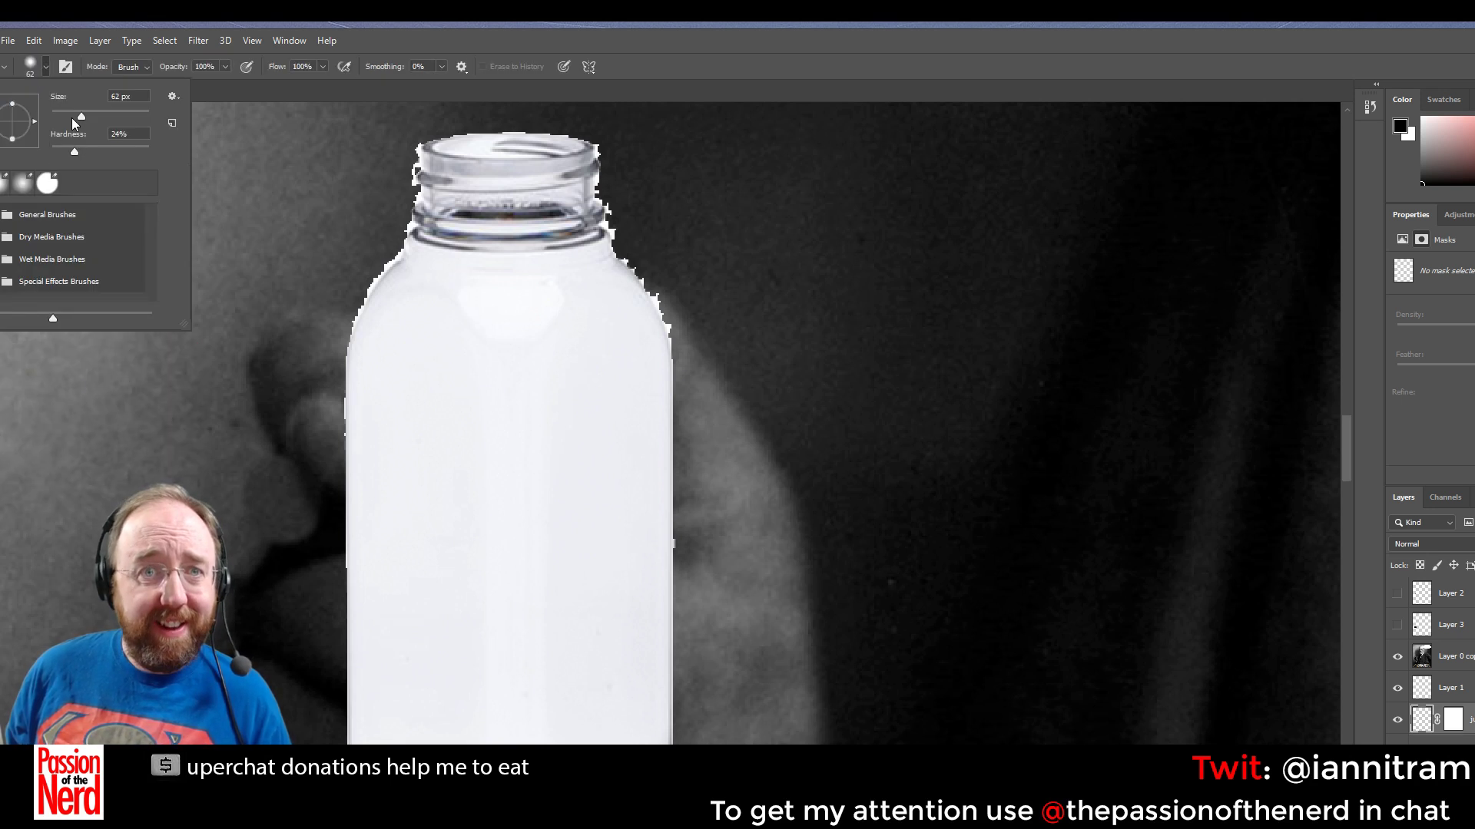
key("Return")
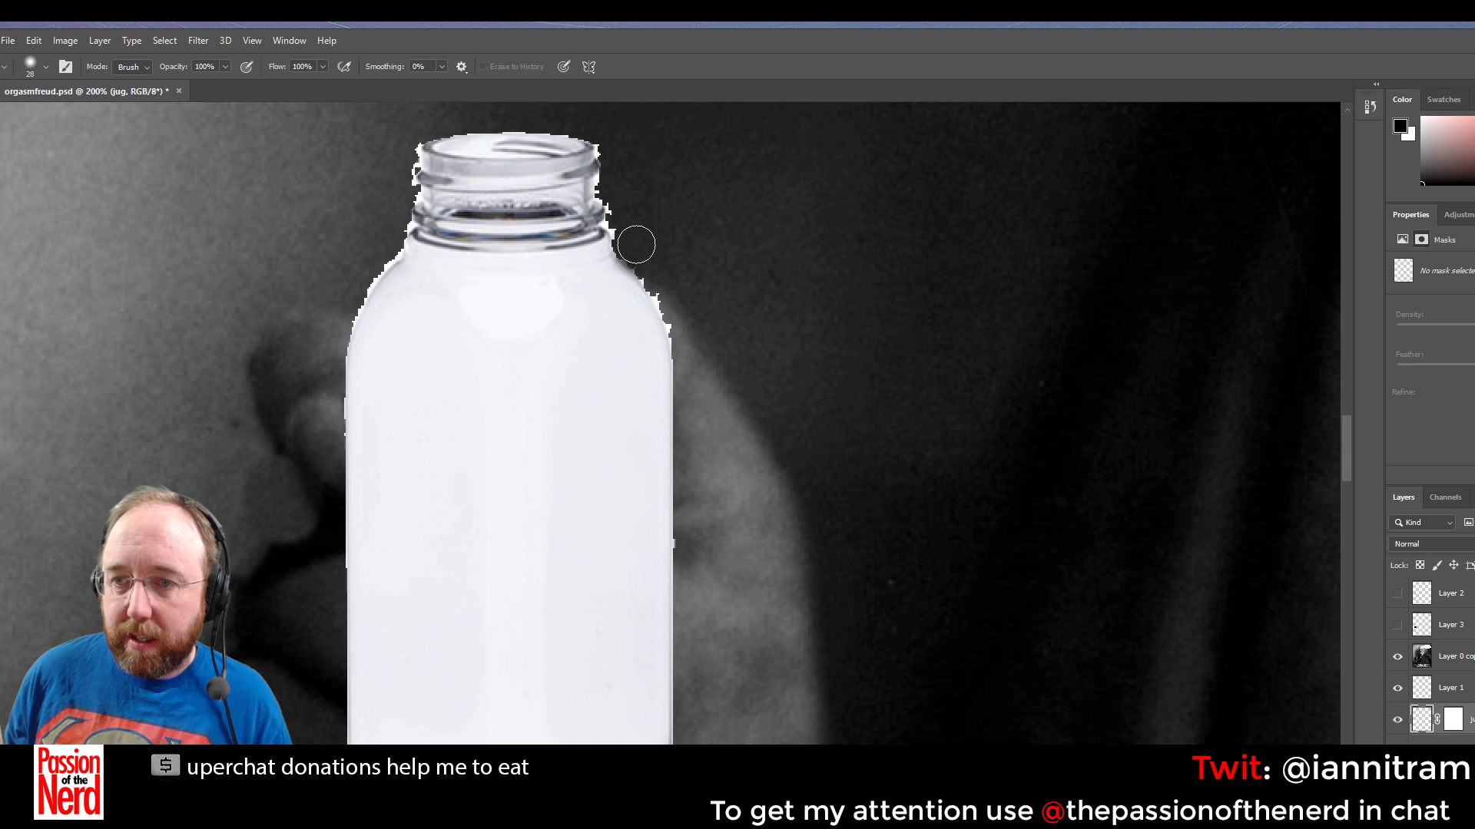
mouse_move(636, 245)
left_mouse_down()
mouse_move(697, 323)
mouse_move(658, 274)
mouse_move(689, 322)
mouse_move(672, 297)
mouse_move(705, 410)
mouse_move(692, 561)
mouse_move(704, 303)
left_mouse_up()
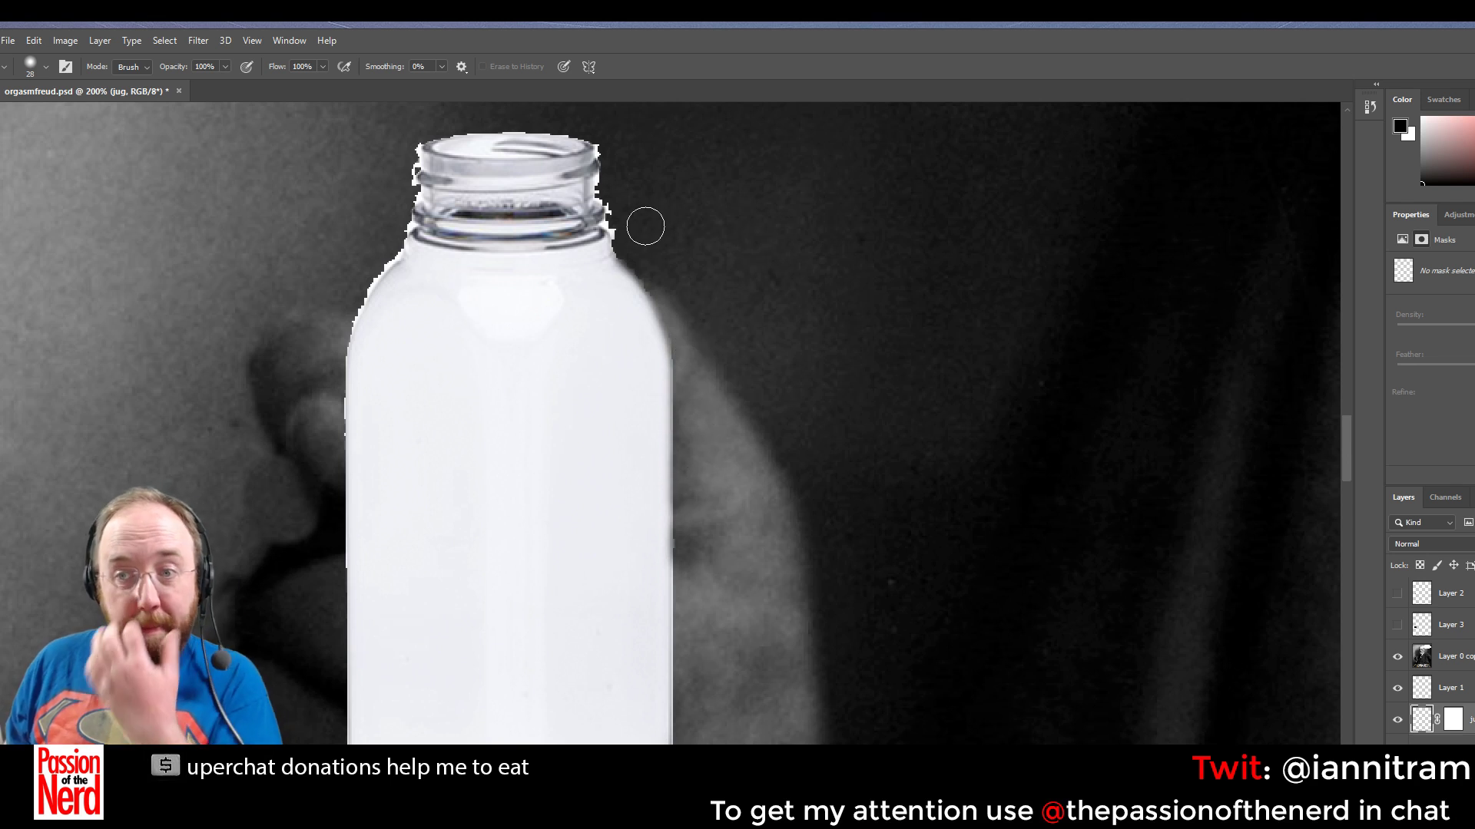
mouse_move(646, 226)
left_mouse_down()
mouse_move(608, 178)
mouse_move(629, 248)
mouse_move(669, 207)
mouse_move(609, 147)
mouse_move(610, 121)
mouse_move(503, 115)
mouse_move(539, 125)
mouse_move(397, 129)
mouse_move(455, 118)
mouse_move(397, 149)
mouse_move(395, 231)
left_mouse_up()
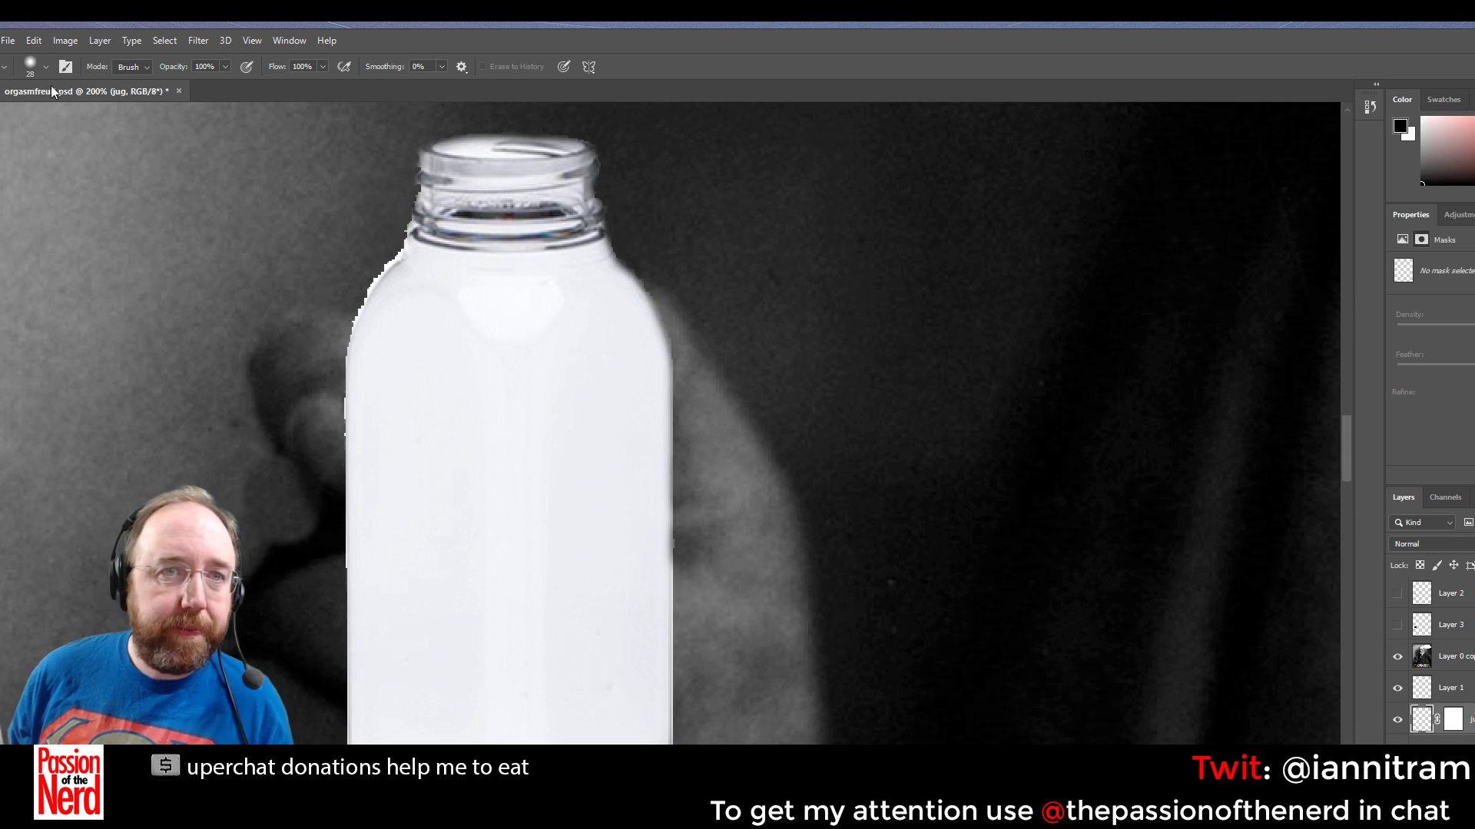
Set the eraser to 21 px with a harder edge and erase the white fringe down the bottle's left shoulder and side
left_click(45, 66)
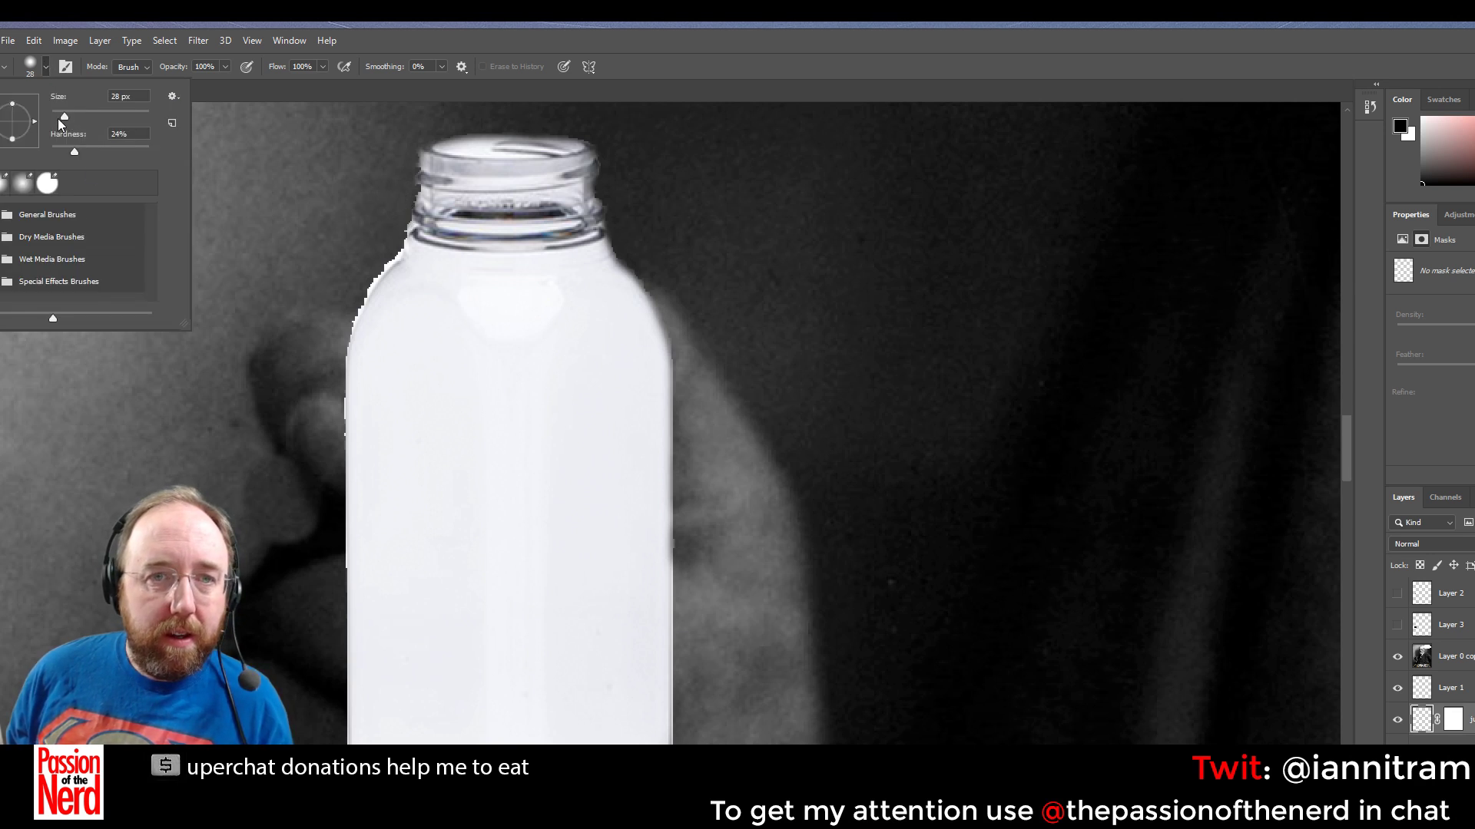
left_click_drag(74, 152, 105, 153)
left_click(543, 50)
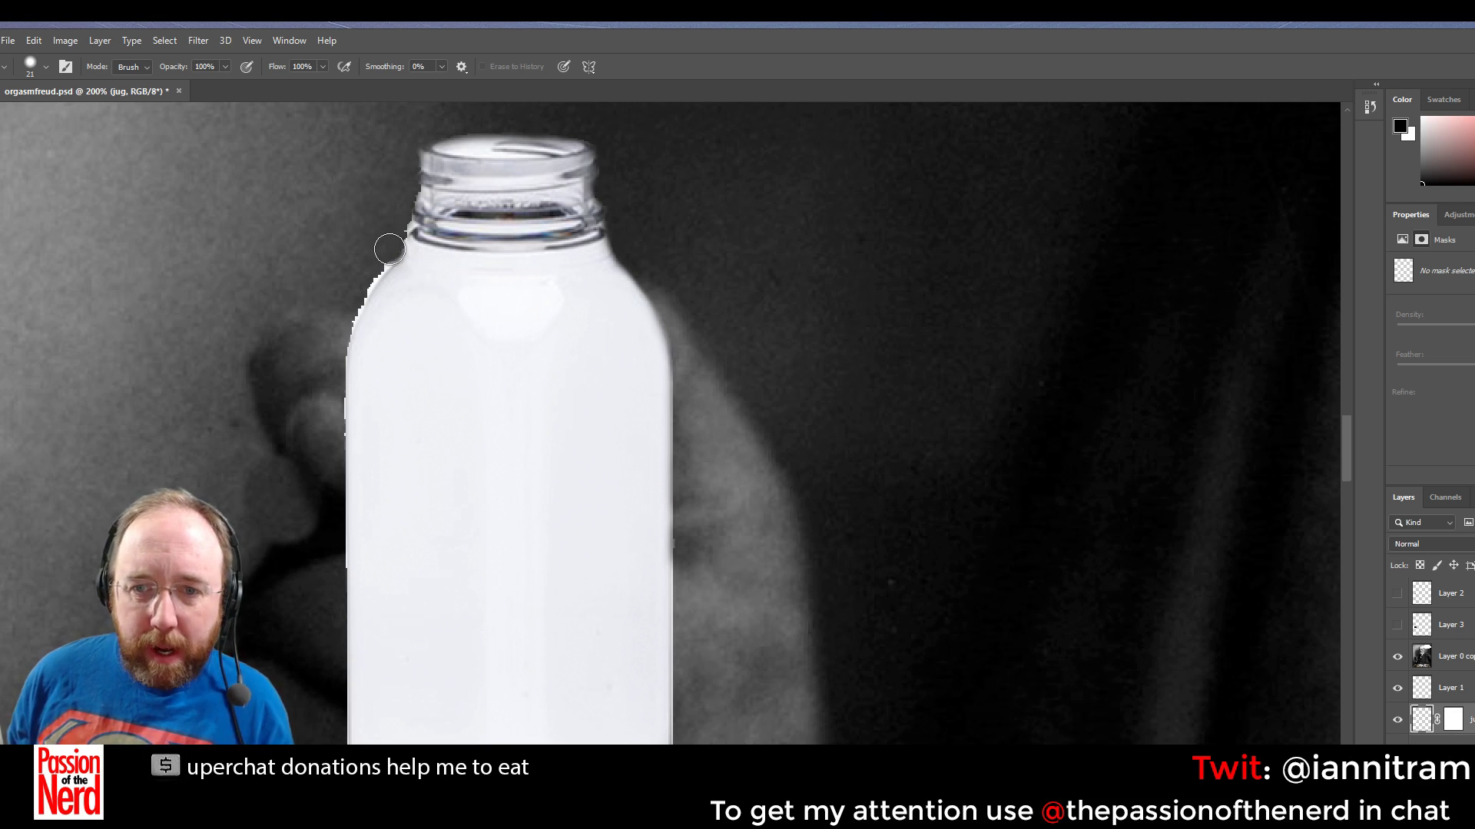
mouse_move(389, 248)
left_mouse_down()
mouse_move(330, 331)
mouse_move(345, 315)
mouse_move(324, 362)
mouse_move(339, 336)
mouse_move(328, 422)
left_mouse_up()
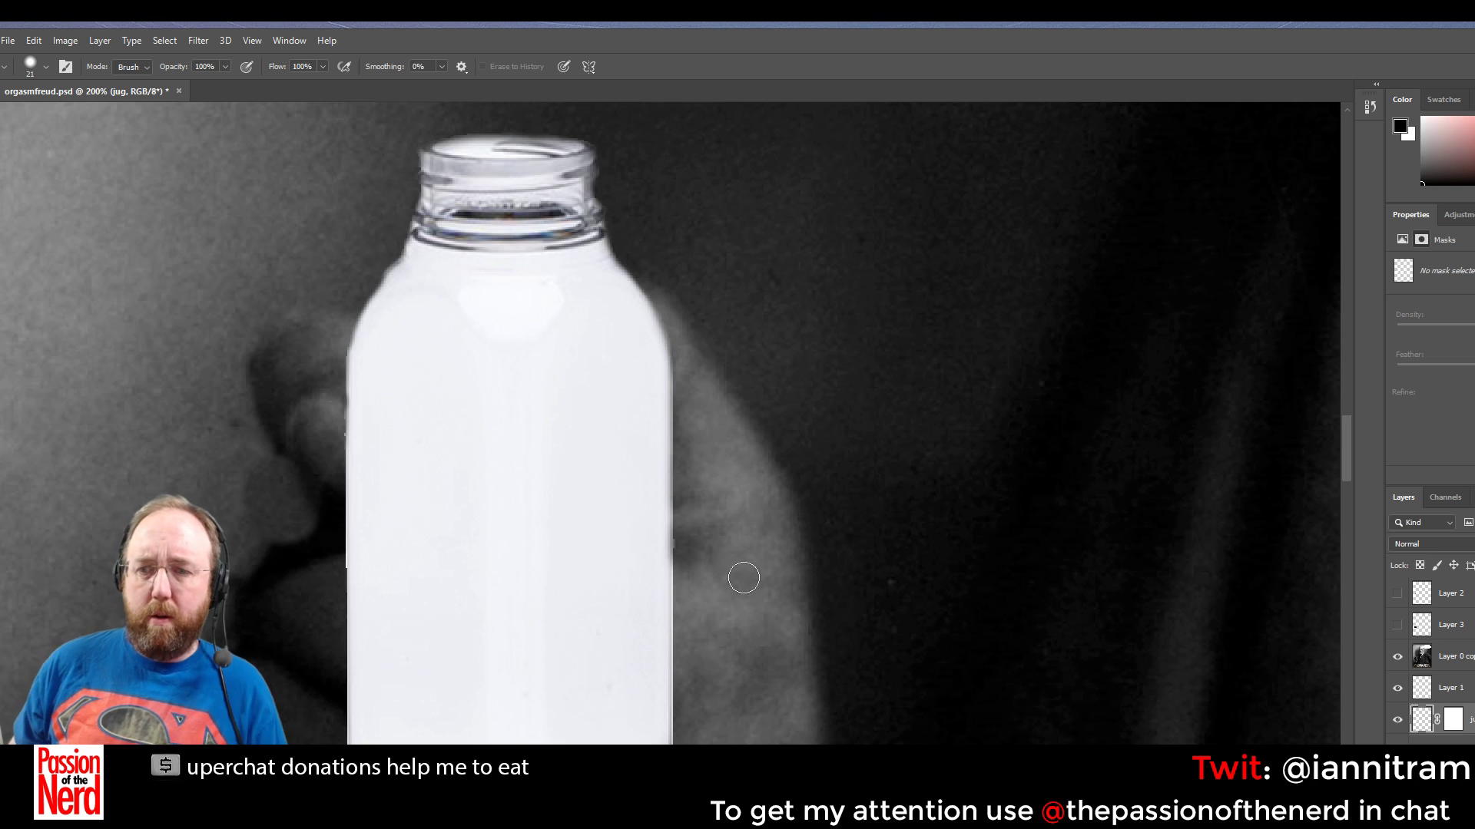
left_click_drag(537, 629, 732, 488)
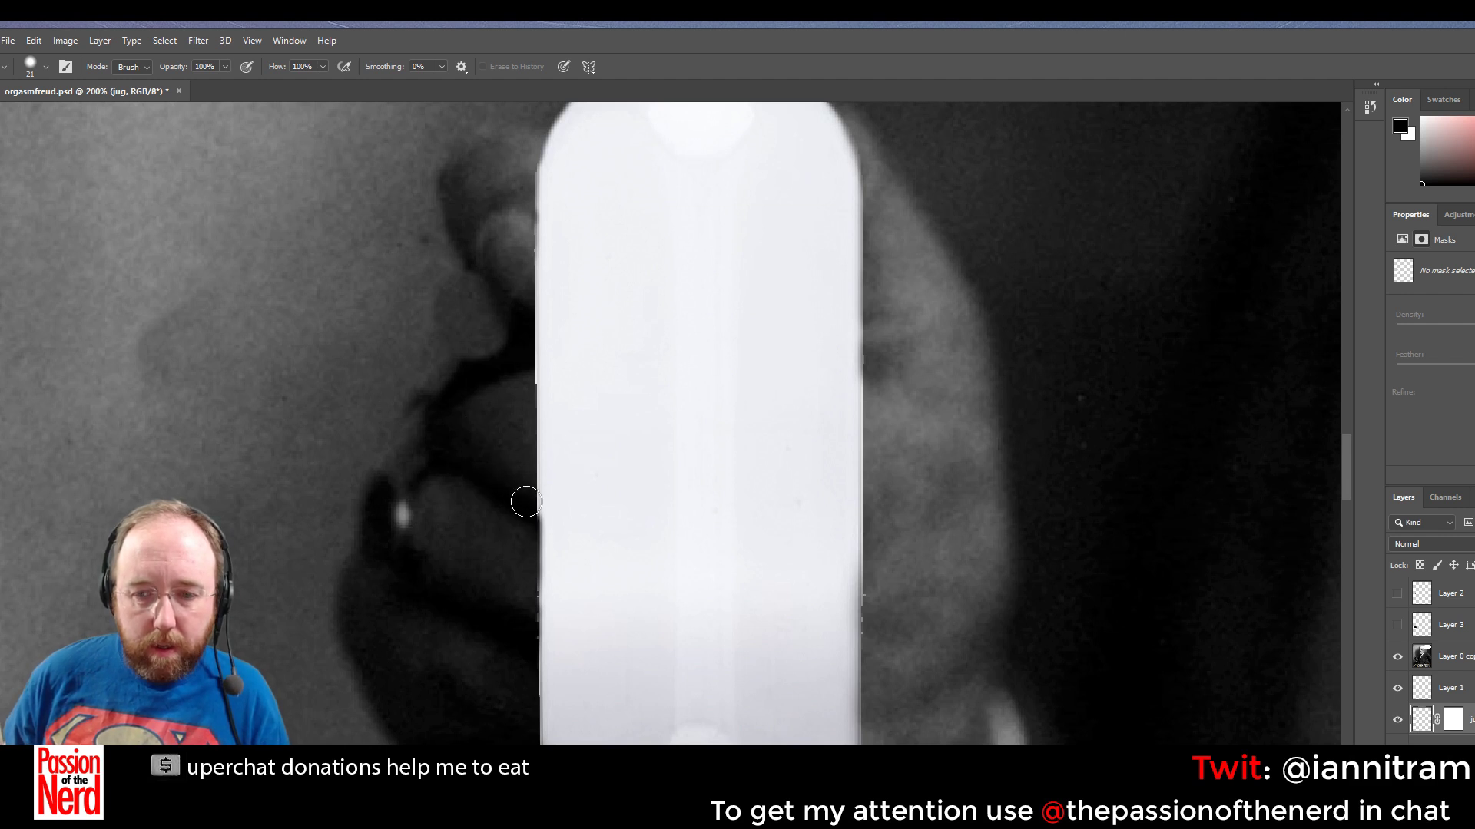
left_click_drag(523, 512, 526, 417)
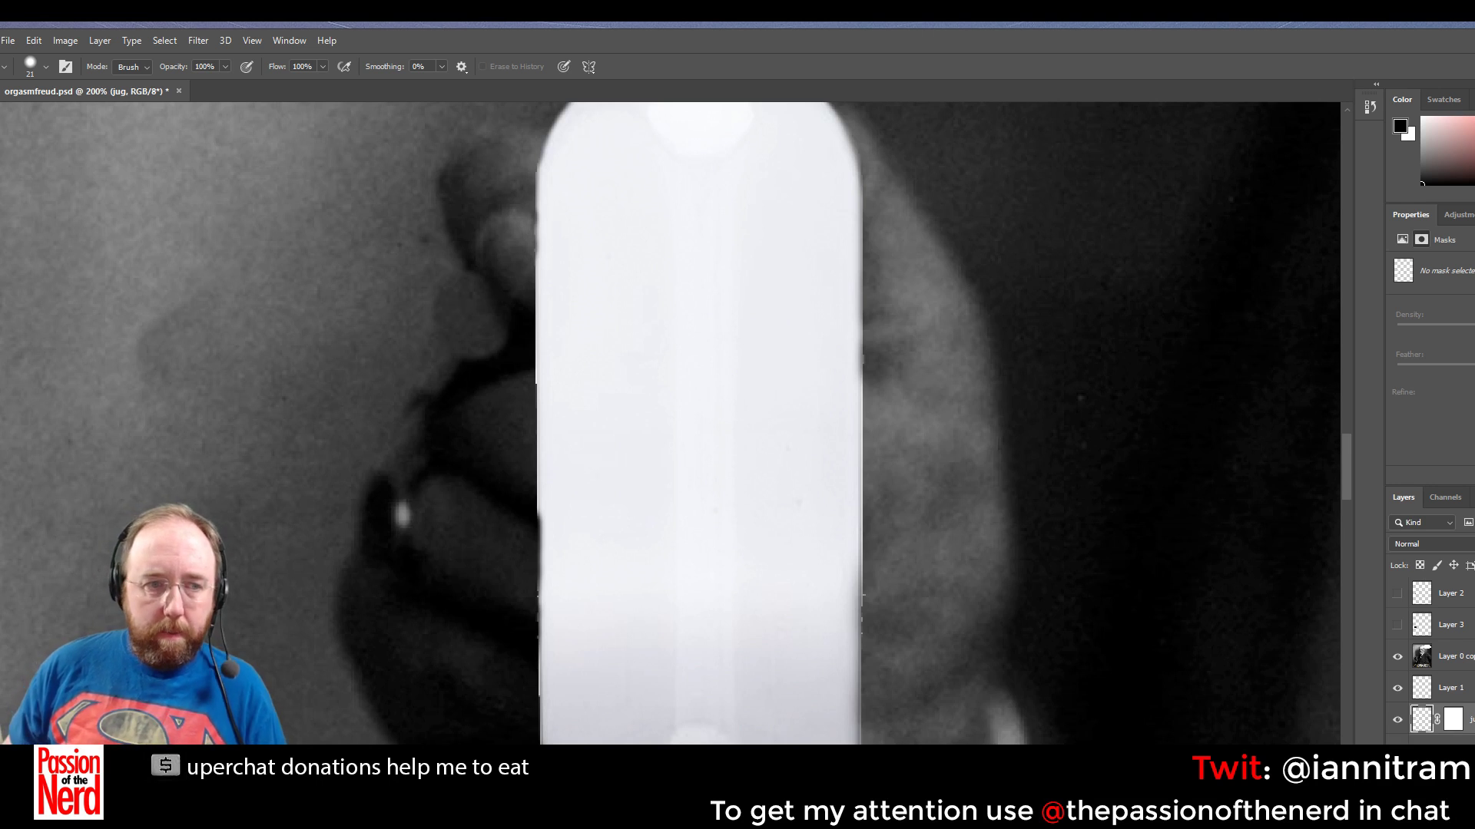
Lower the jug layer's opacity slightly so the hand shows faintly through the bottle
key("z")
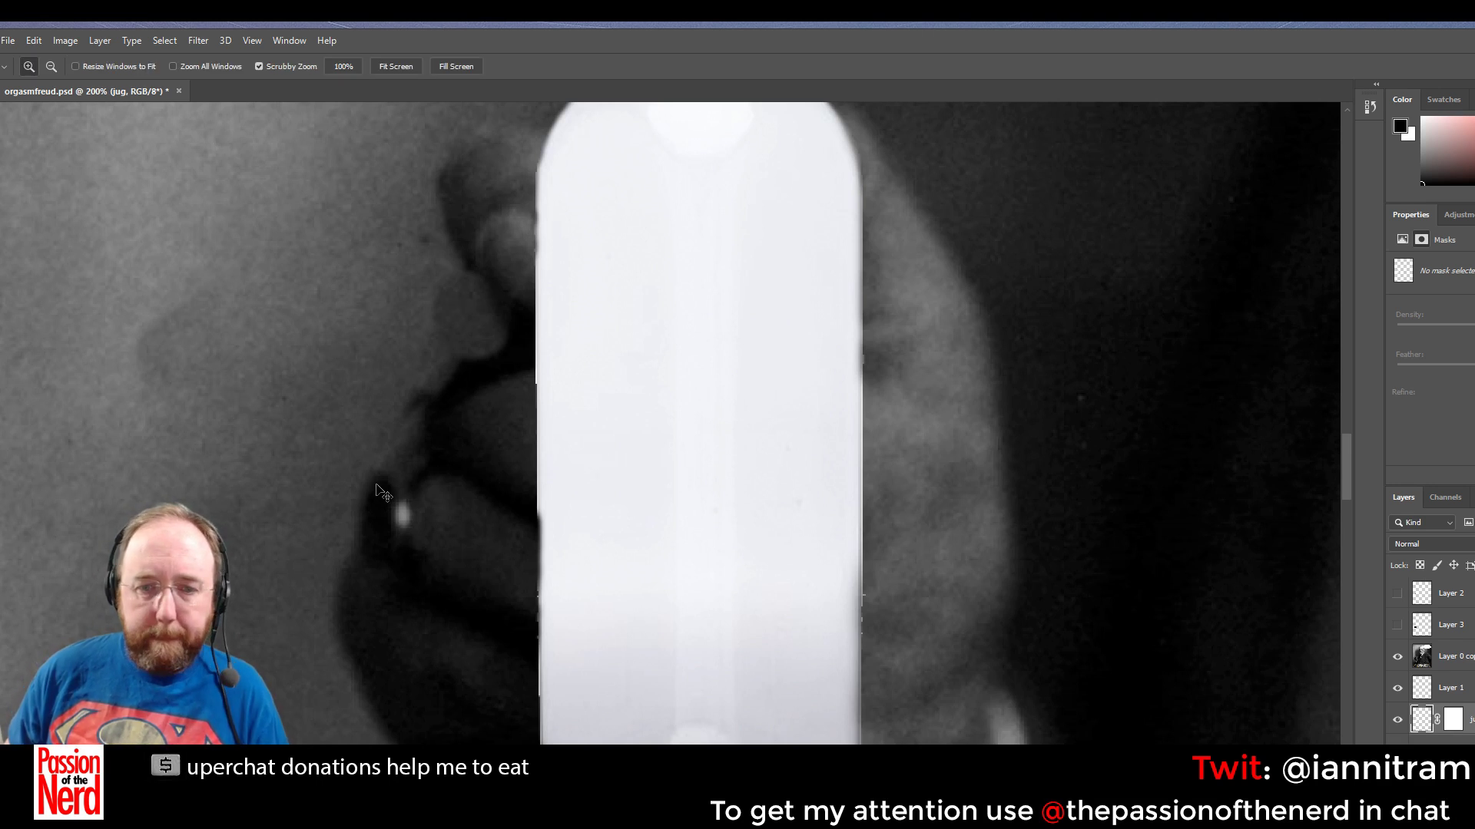
left_click(546, 487, "alt")
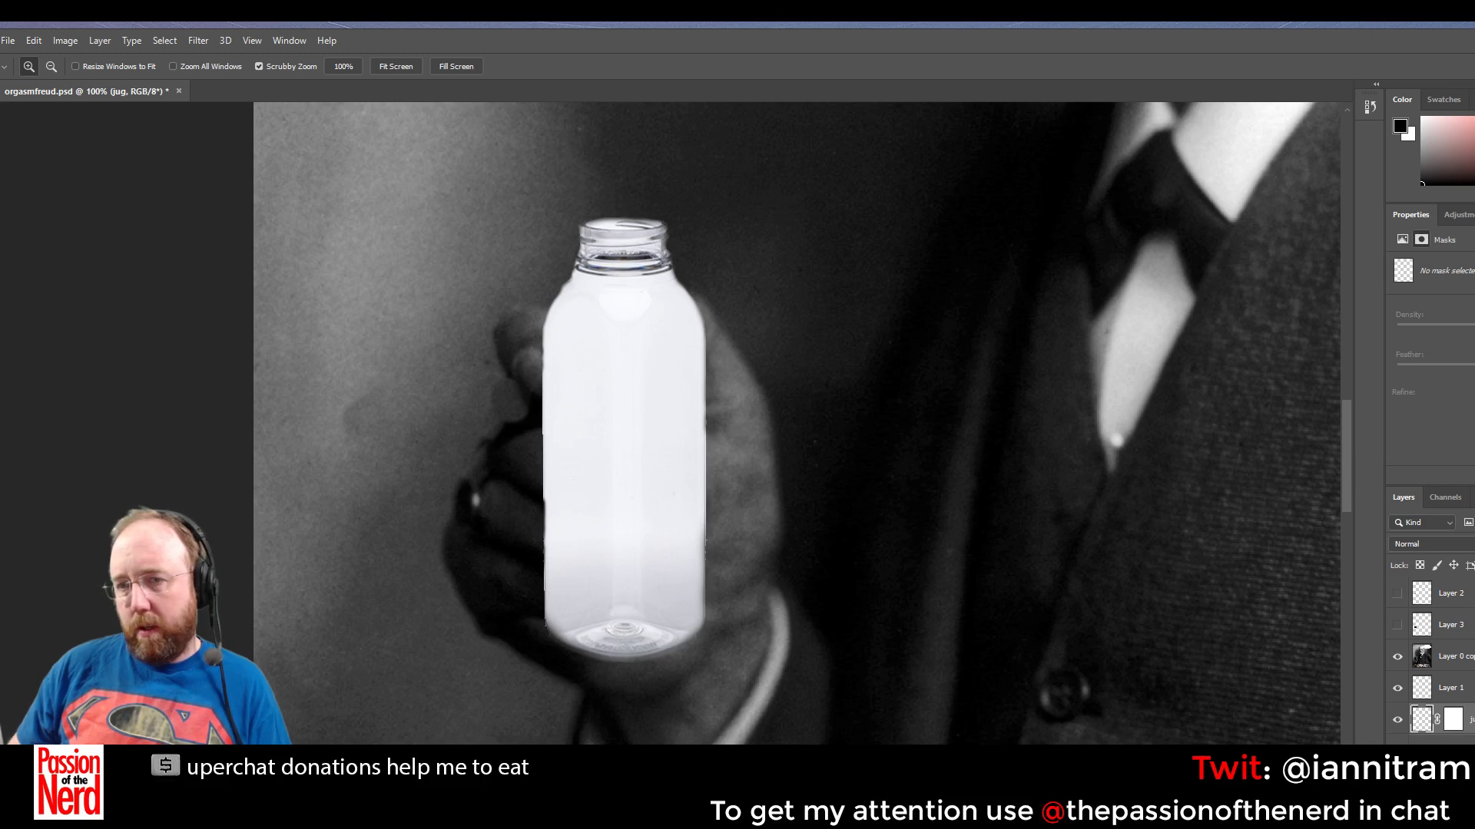
key("ctrl+z")
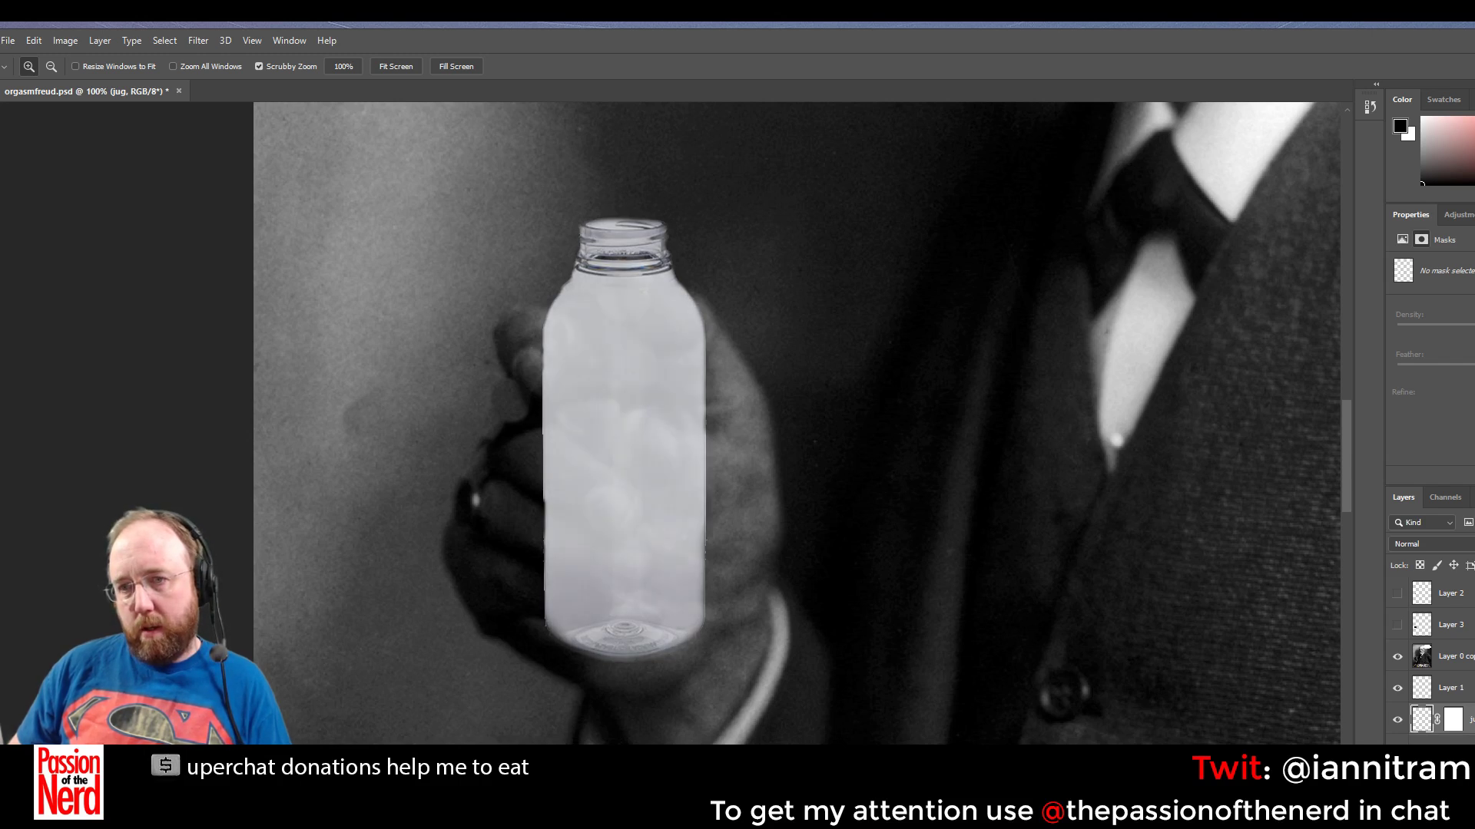
key("ctrl+z")
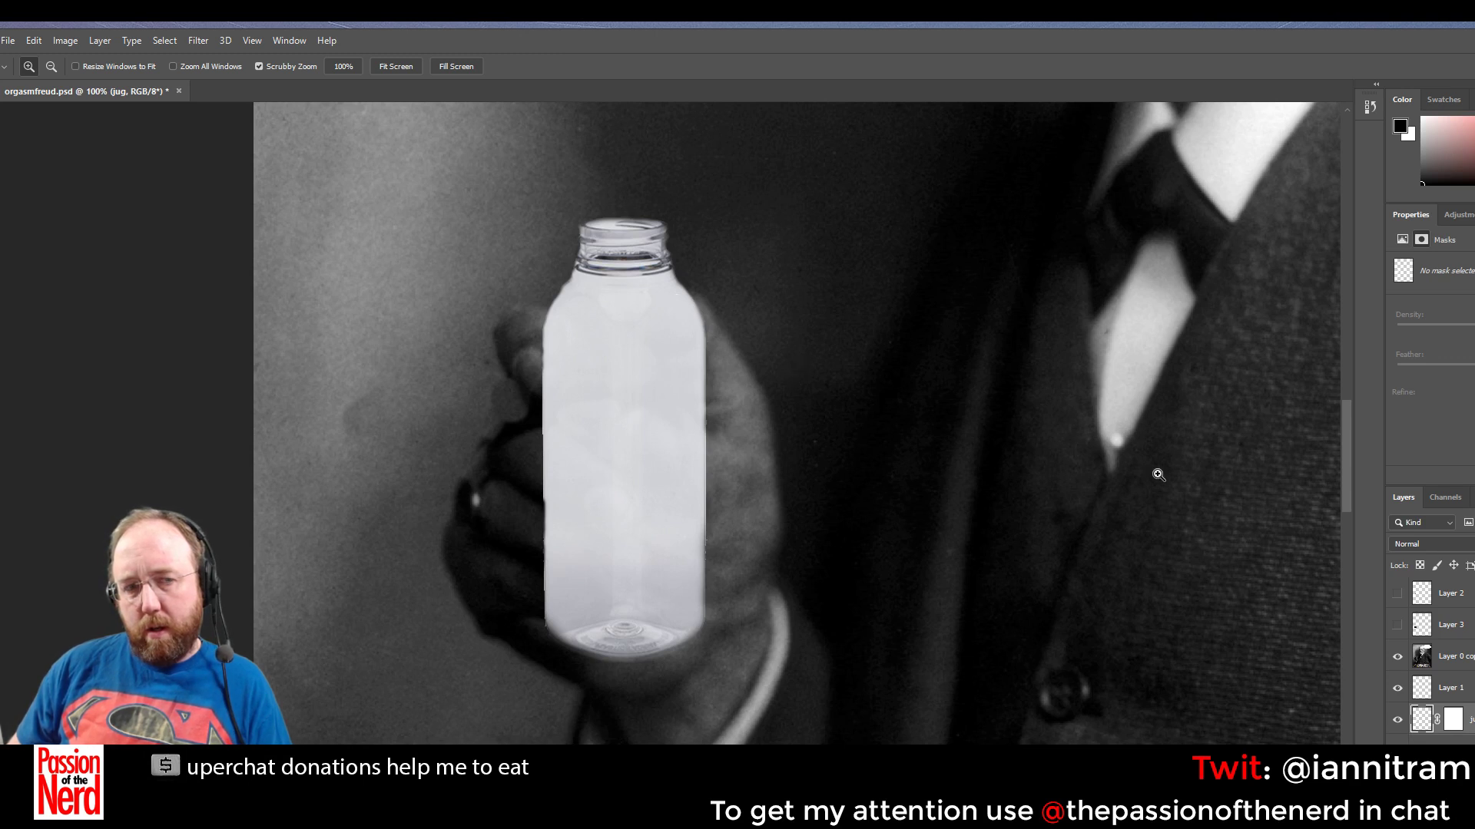
Turn on Layer 3 and Layer 2 so the fingers and thumb overlap the front of the bottle
left_click(1397, 625)
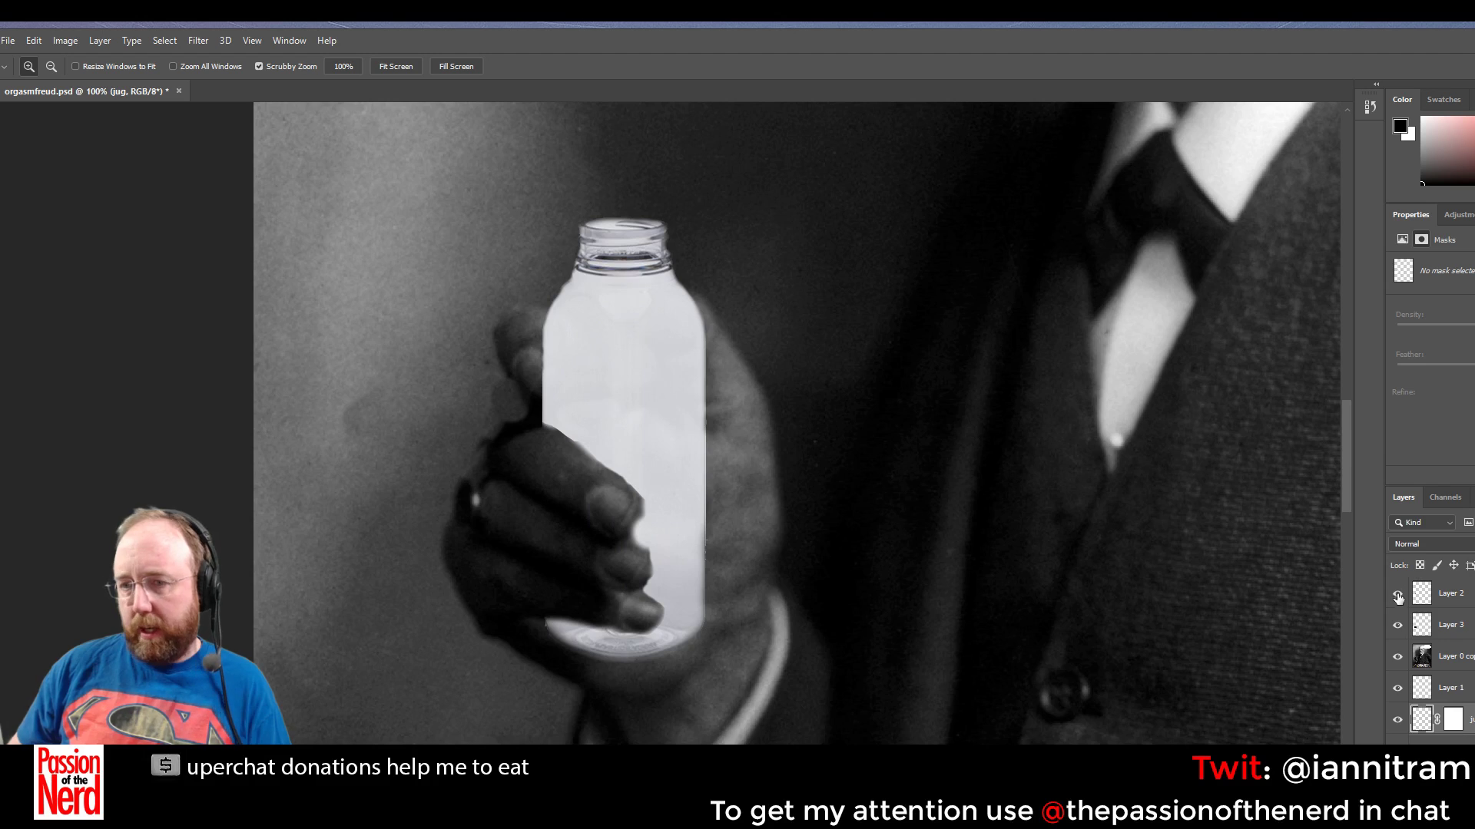
left_click(1397, 594)
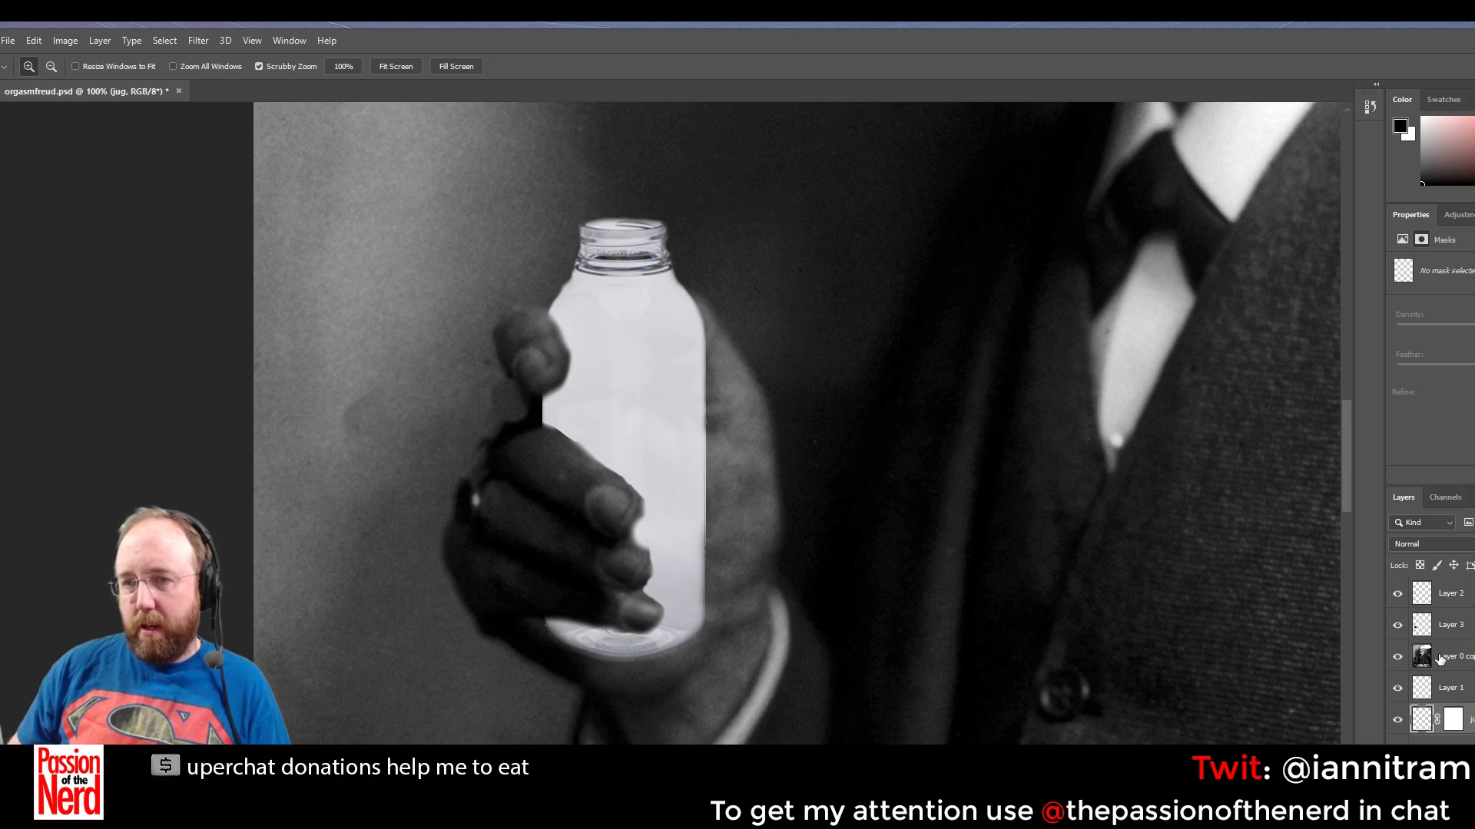
left_click(1397, 597)
left_click(1397, 597)
left_click(1398, 599)
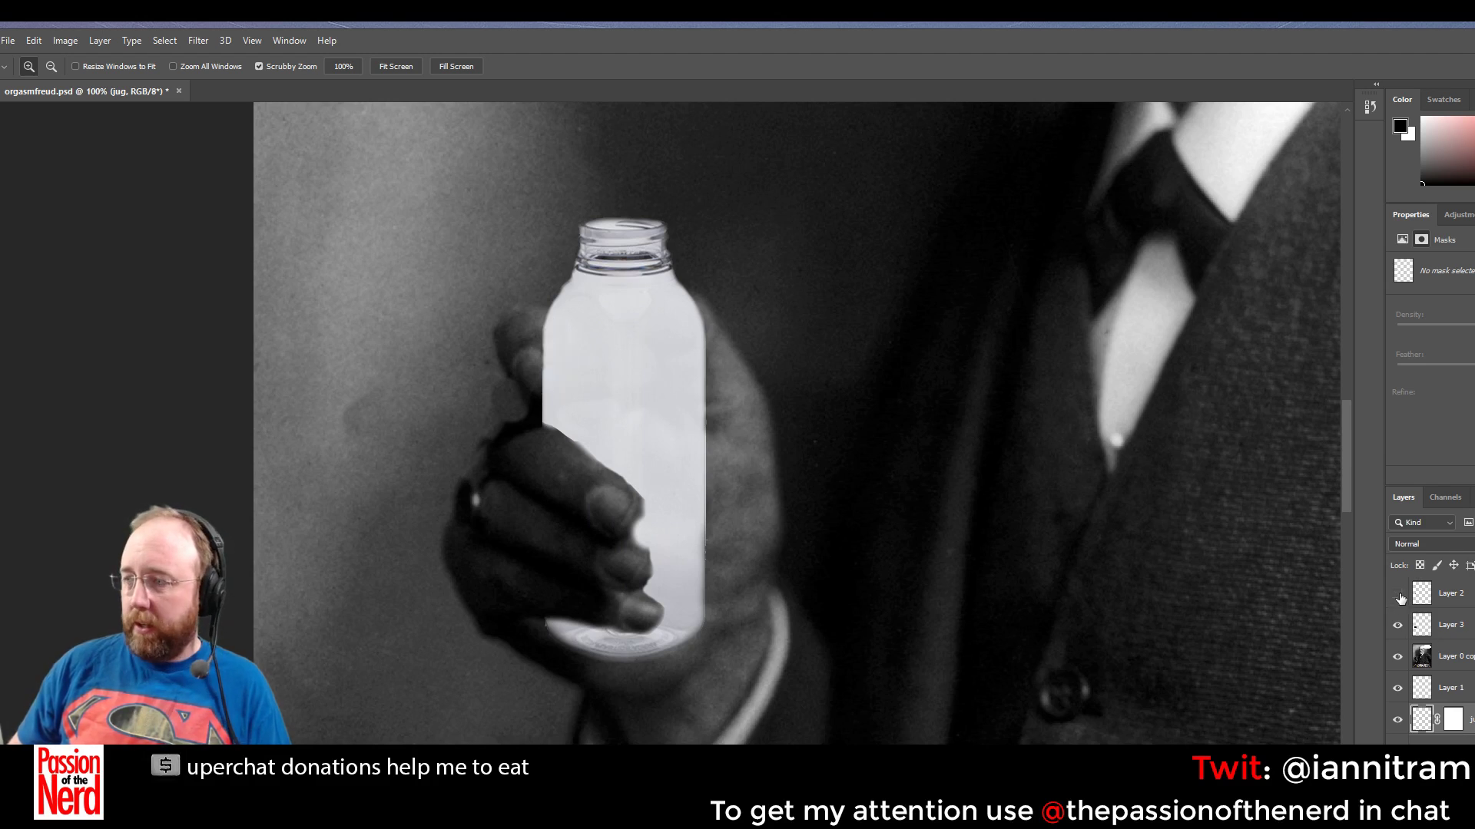
left_click(1398, 598)
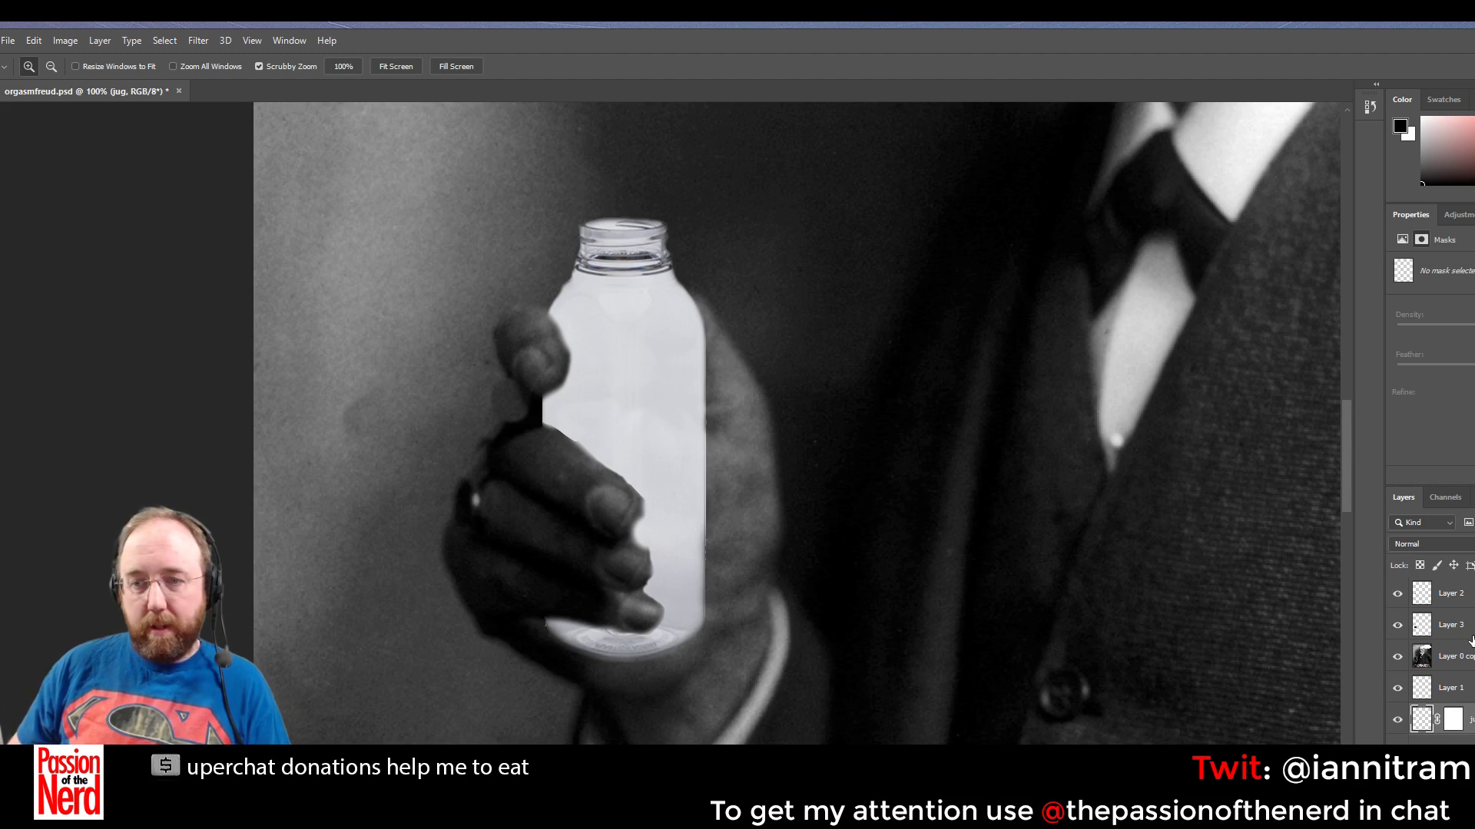
scroll(1467, 637, "down", 1)
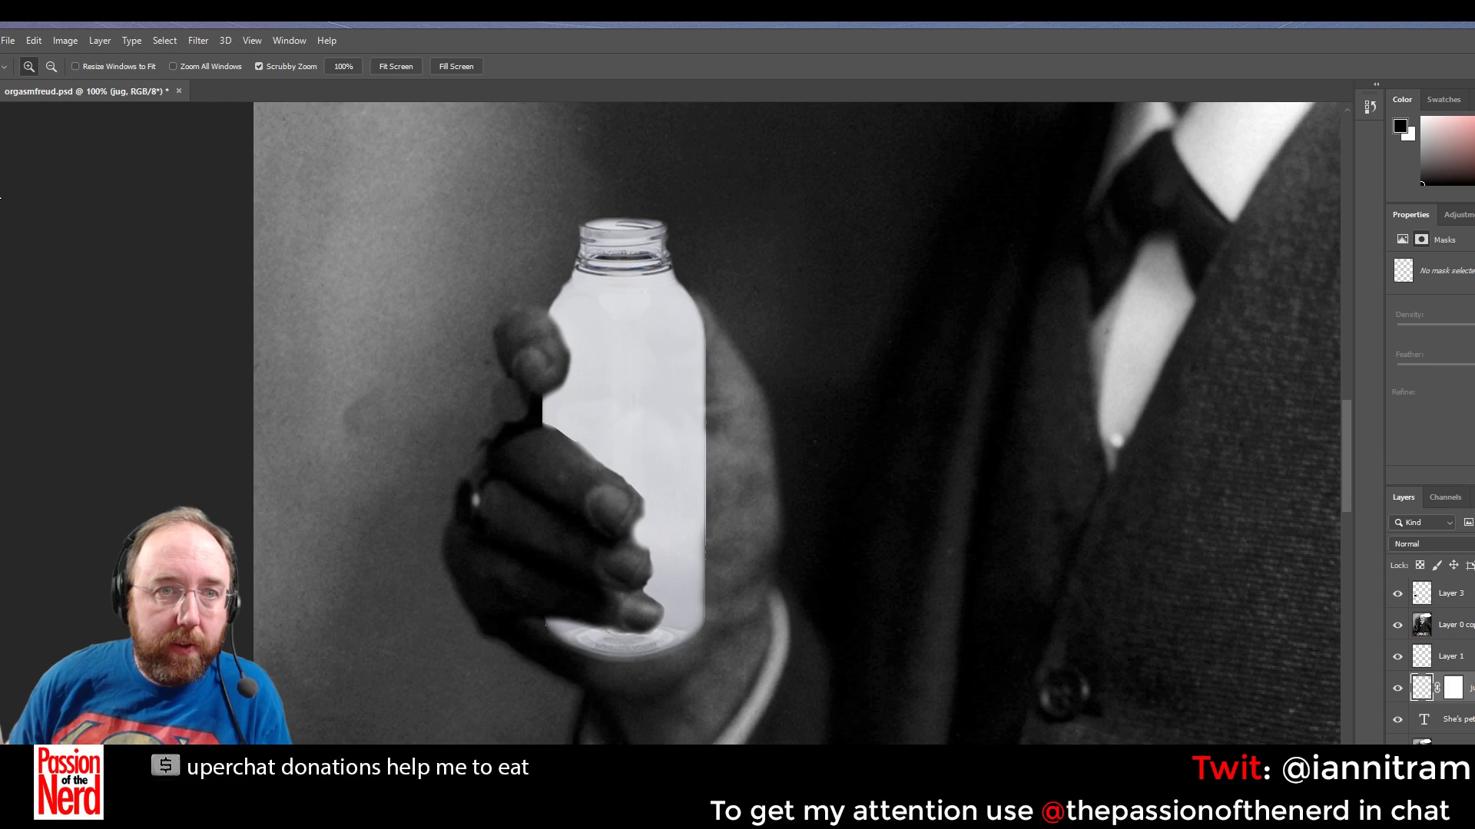
Lasso the bottle's threaded neck on the jug layer, cut it out and paste it onto a new layer
key("l")
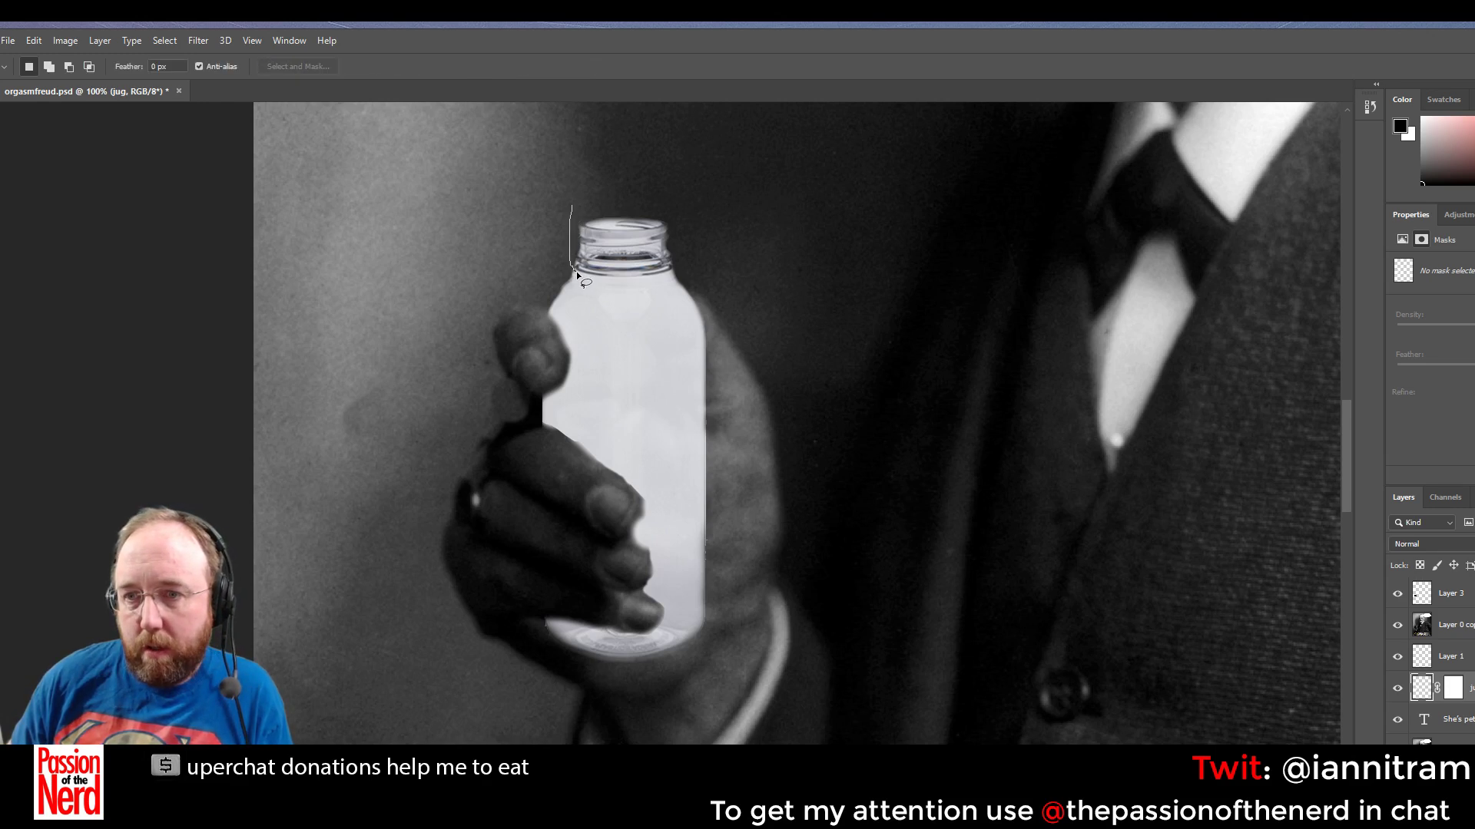
left_click_drag(577, 273, 657, 278)
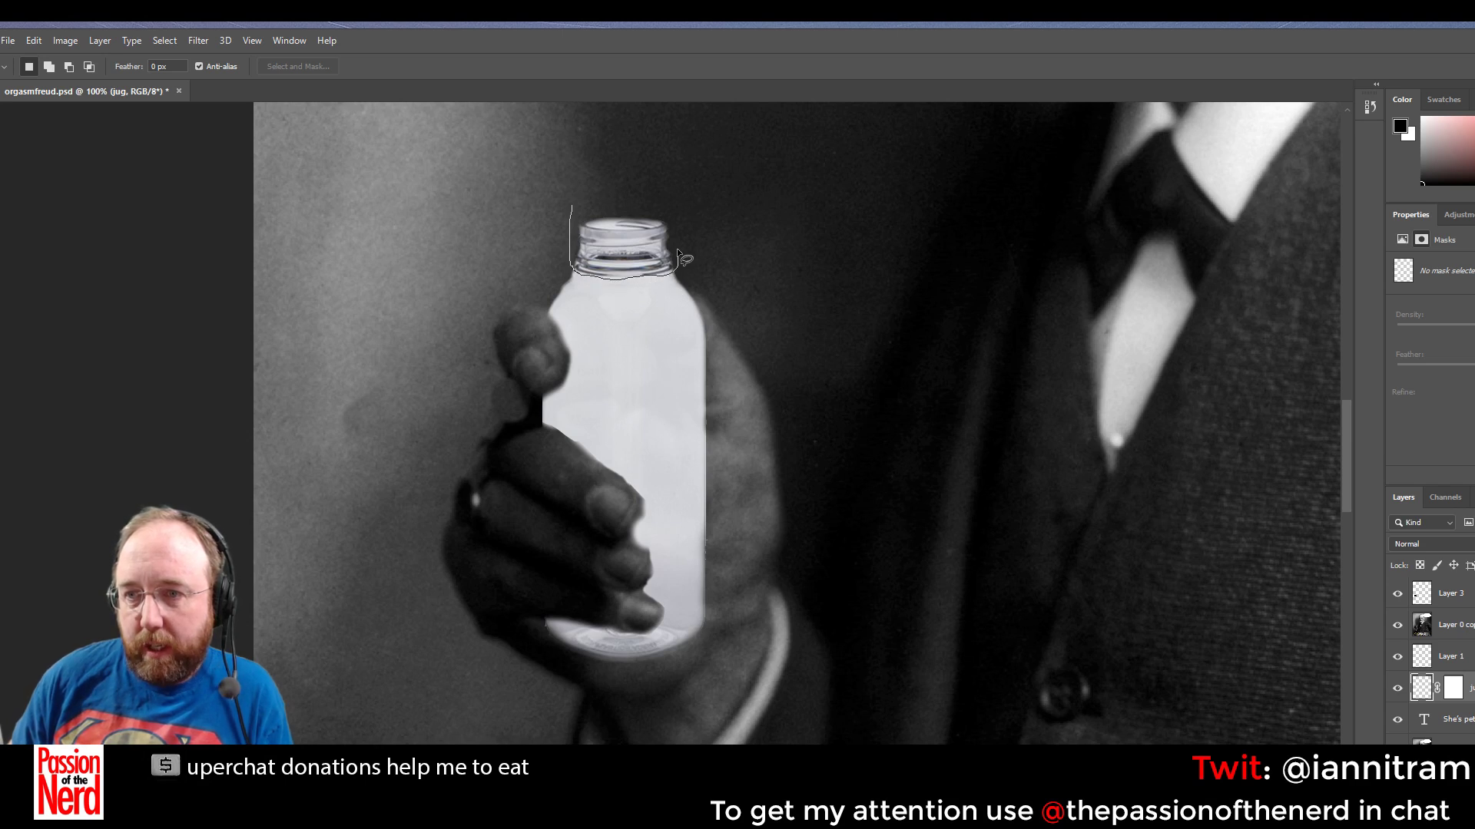
left_click_drag(667, 215, 588, 200)
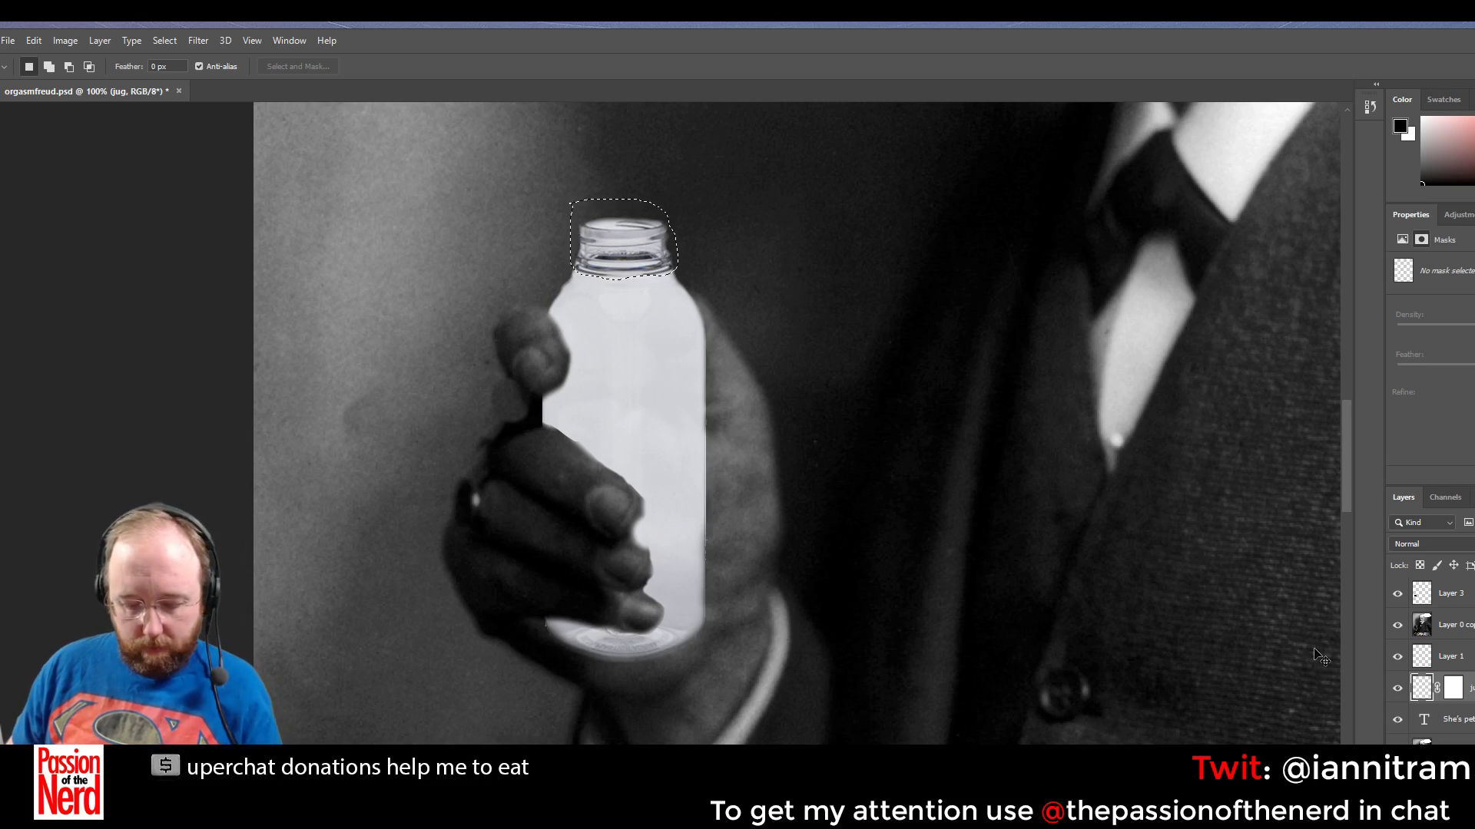
key("ctrl+x")
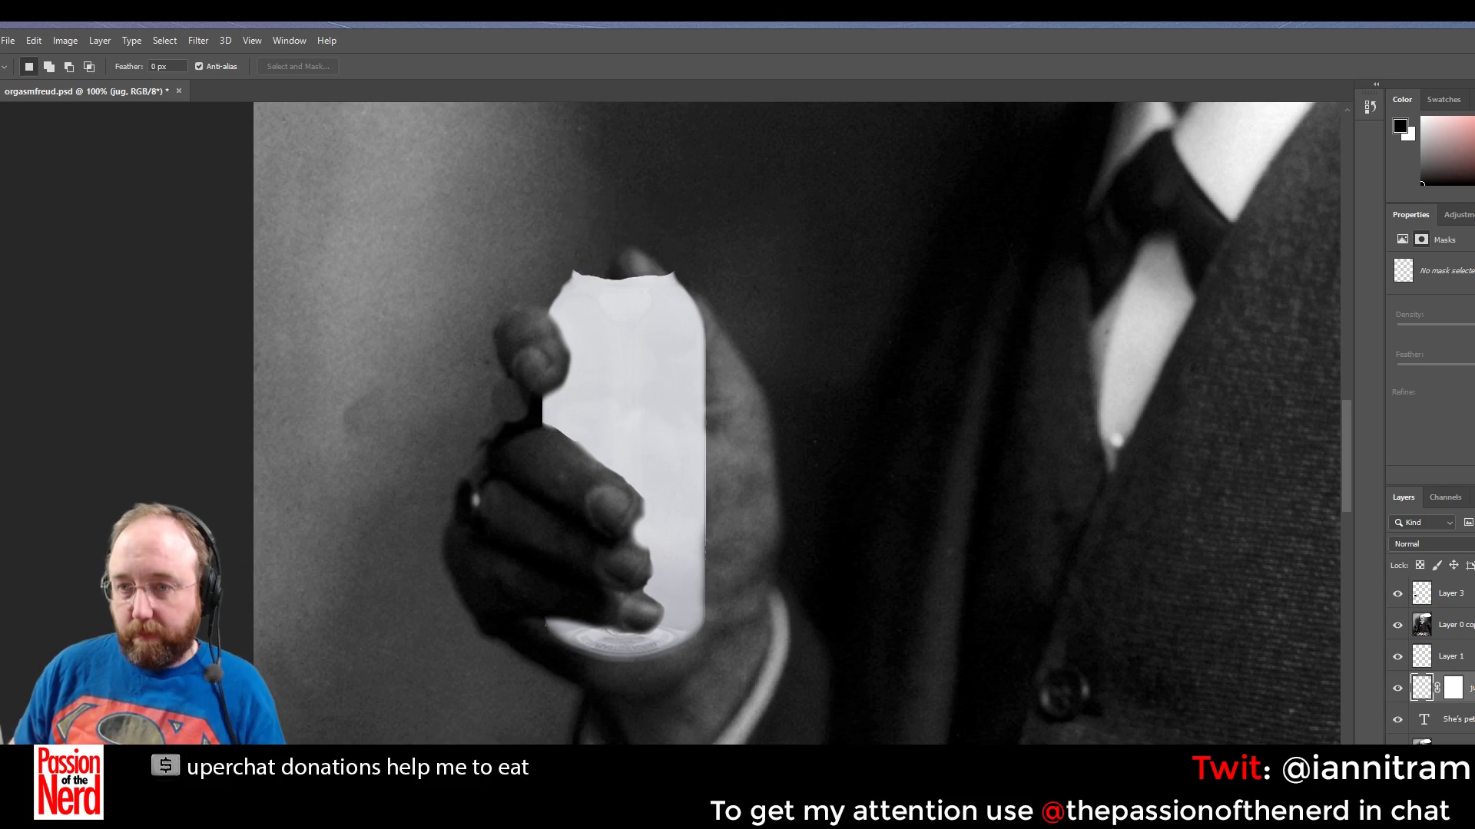
key("ctrl+v")
key("v")
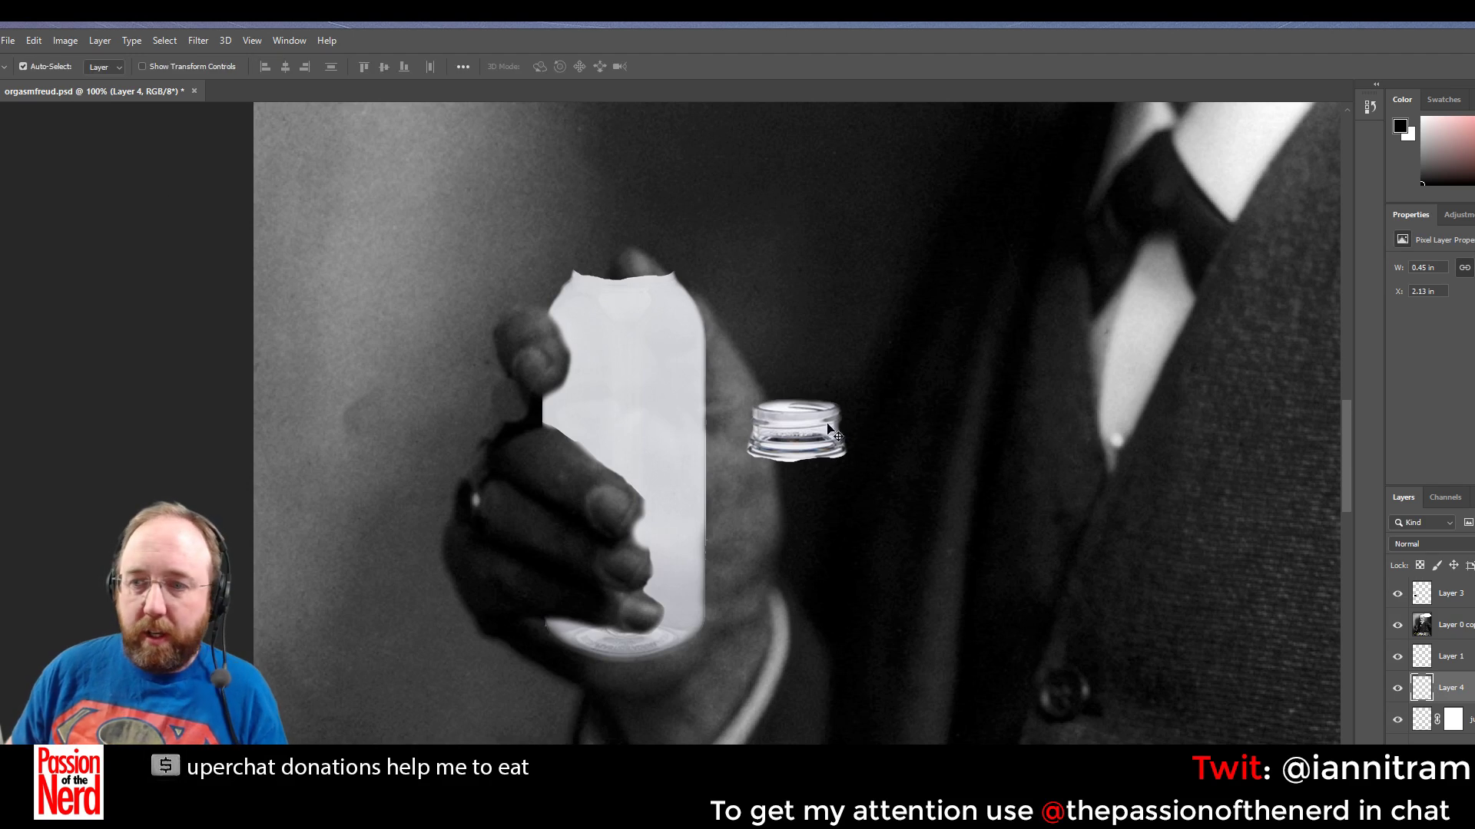
Select Layer 0 copy and move it down the layer stack to below the jug layer, leaving Quick Mask mode
key("q")
left_click(642, 238)
key("Return")
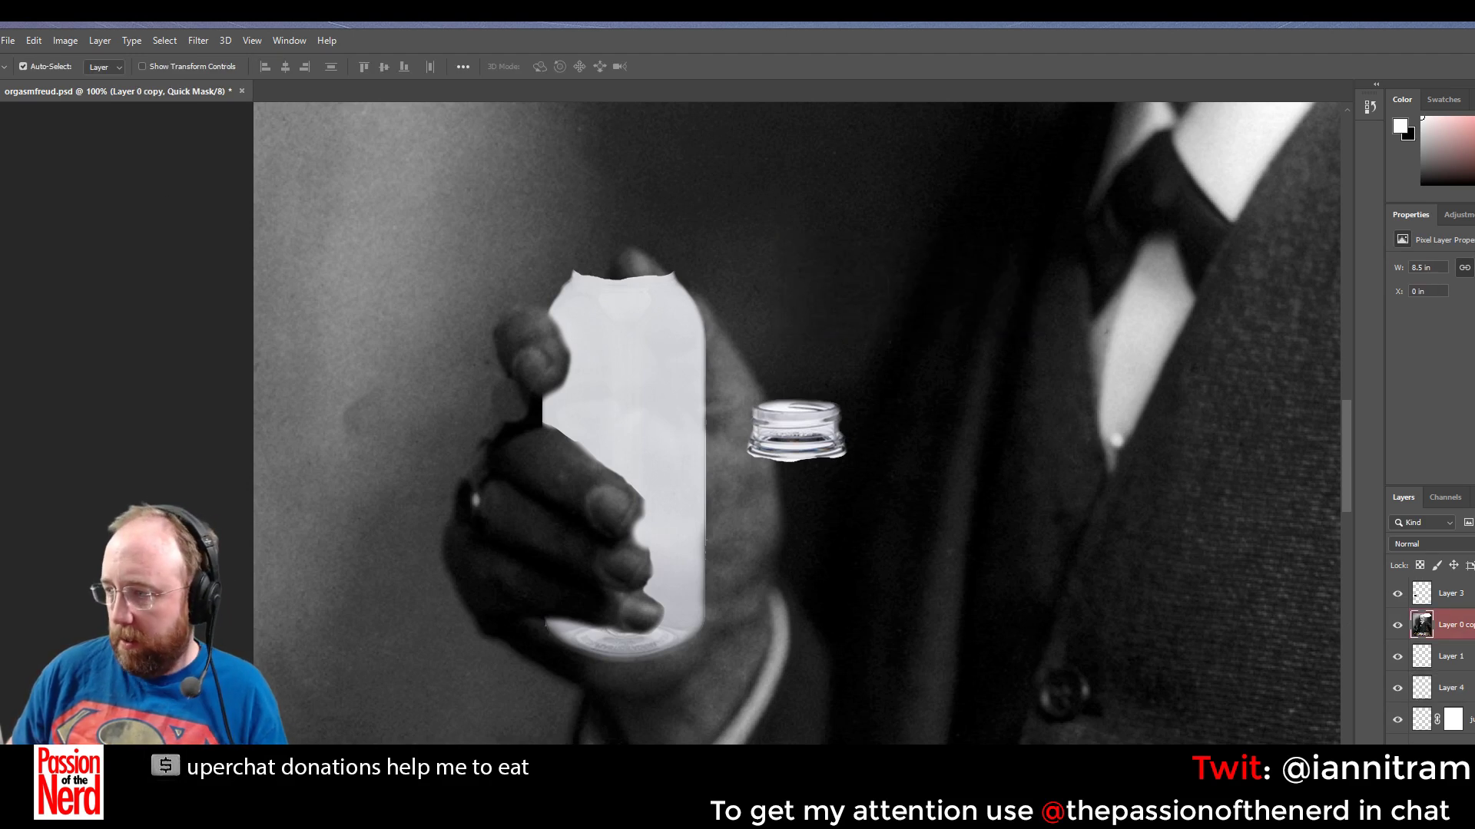
key("ctrl+[")
key("ctrl+[")
key("ctrl+[")
key("q")
scroll(1428, 661, "up", 2)
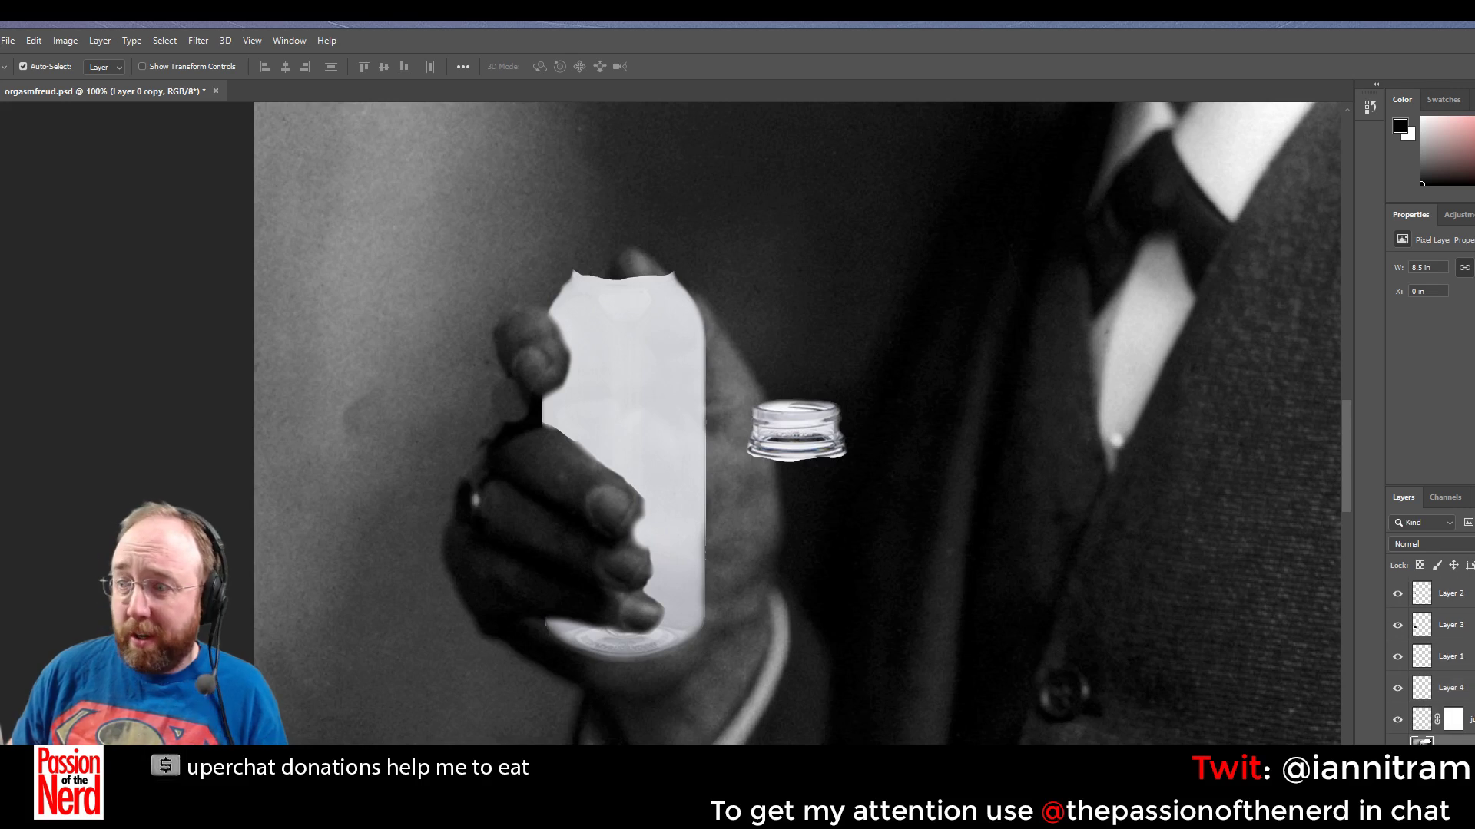
Toggle the visibility of Layer 2, Layer 3 and Layer 4 to check which part of the image each one holds
left_click(1397, 593)
left_click(1397, 592)
left_click(1397, 624)
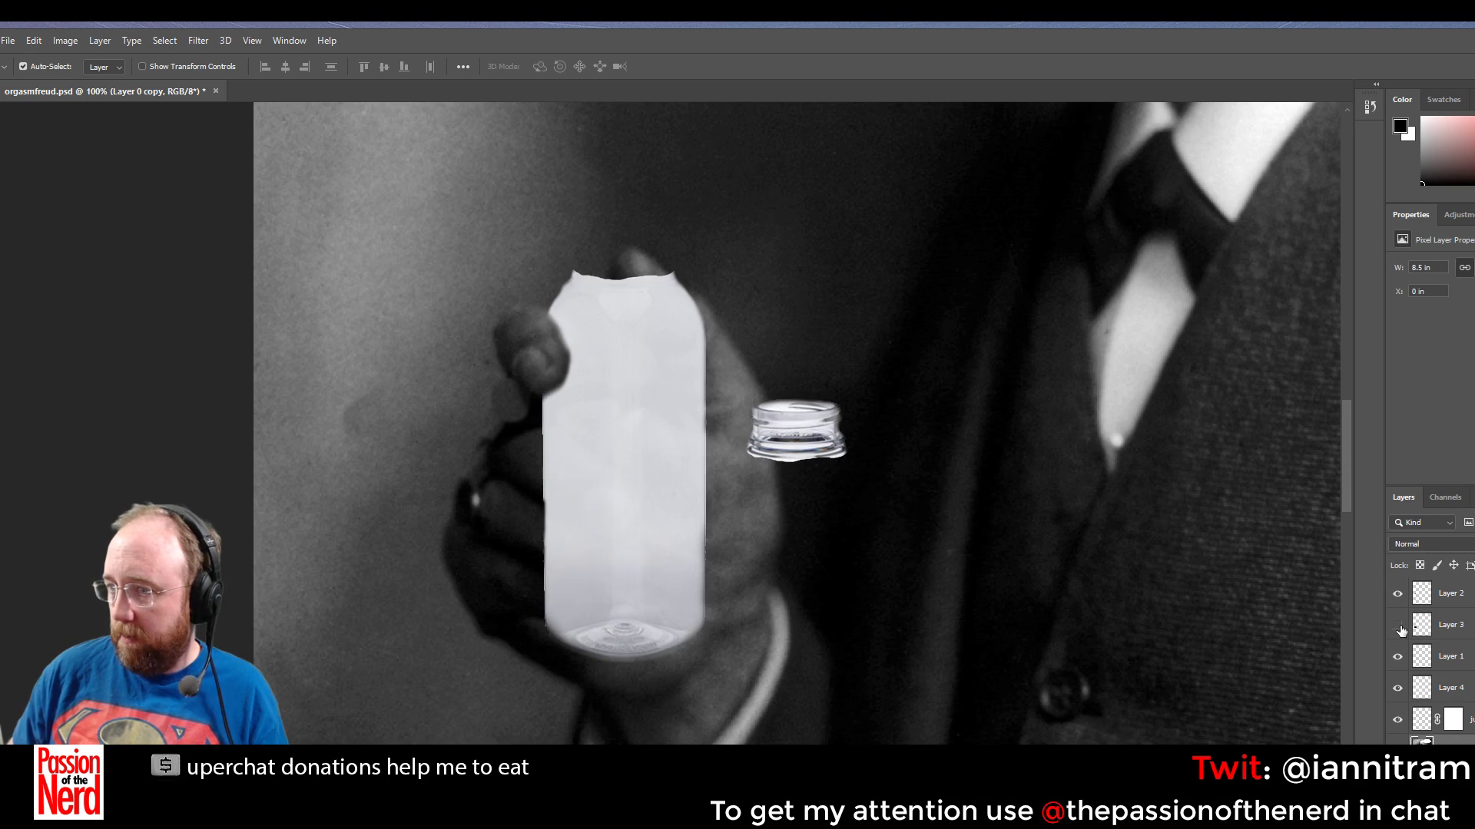
left_click(1397, 624)
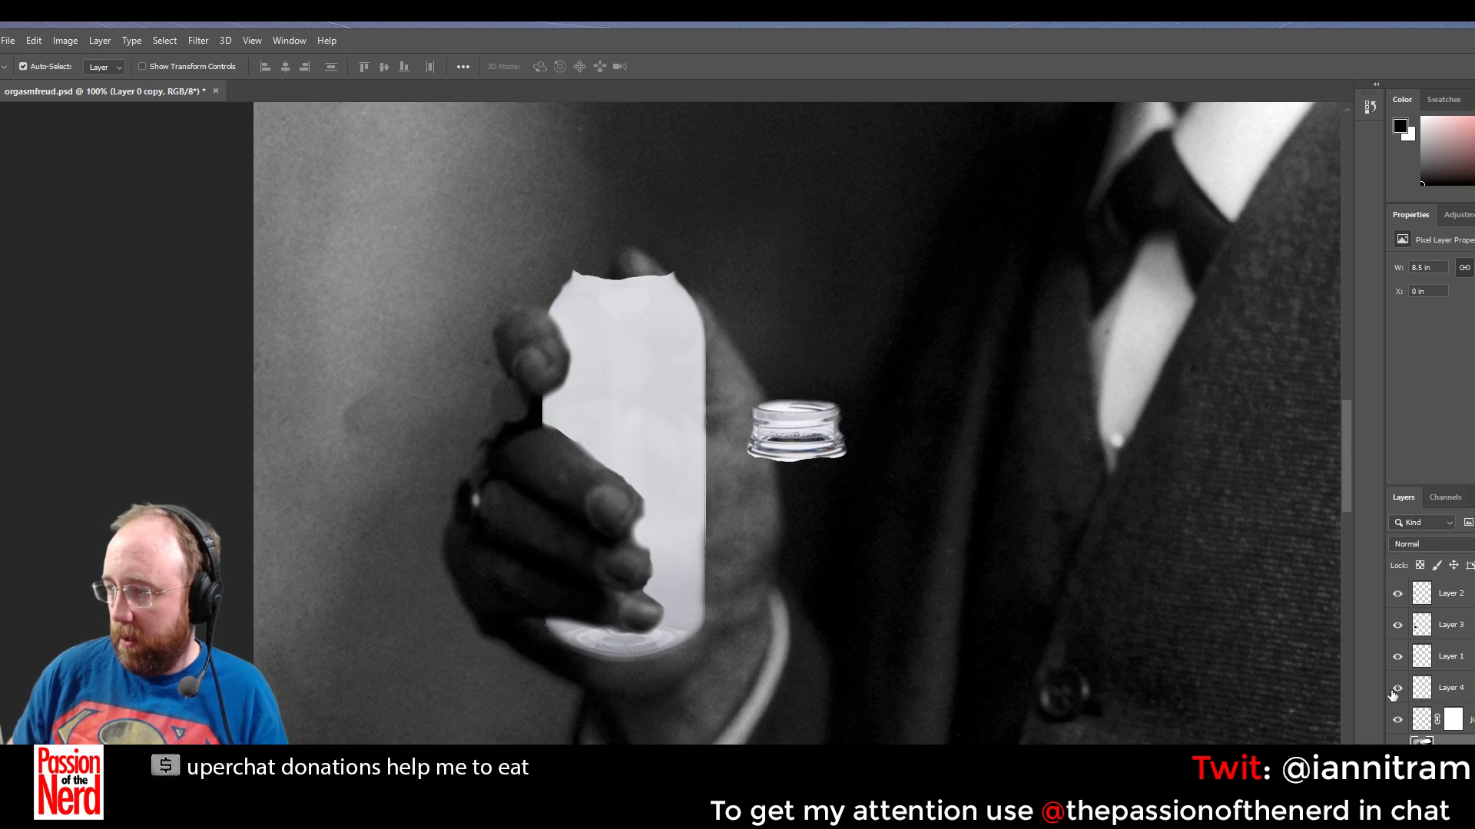
left_click(1397, 688)
left_click(1397, 688)
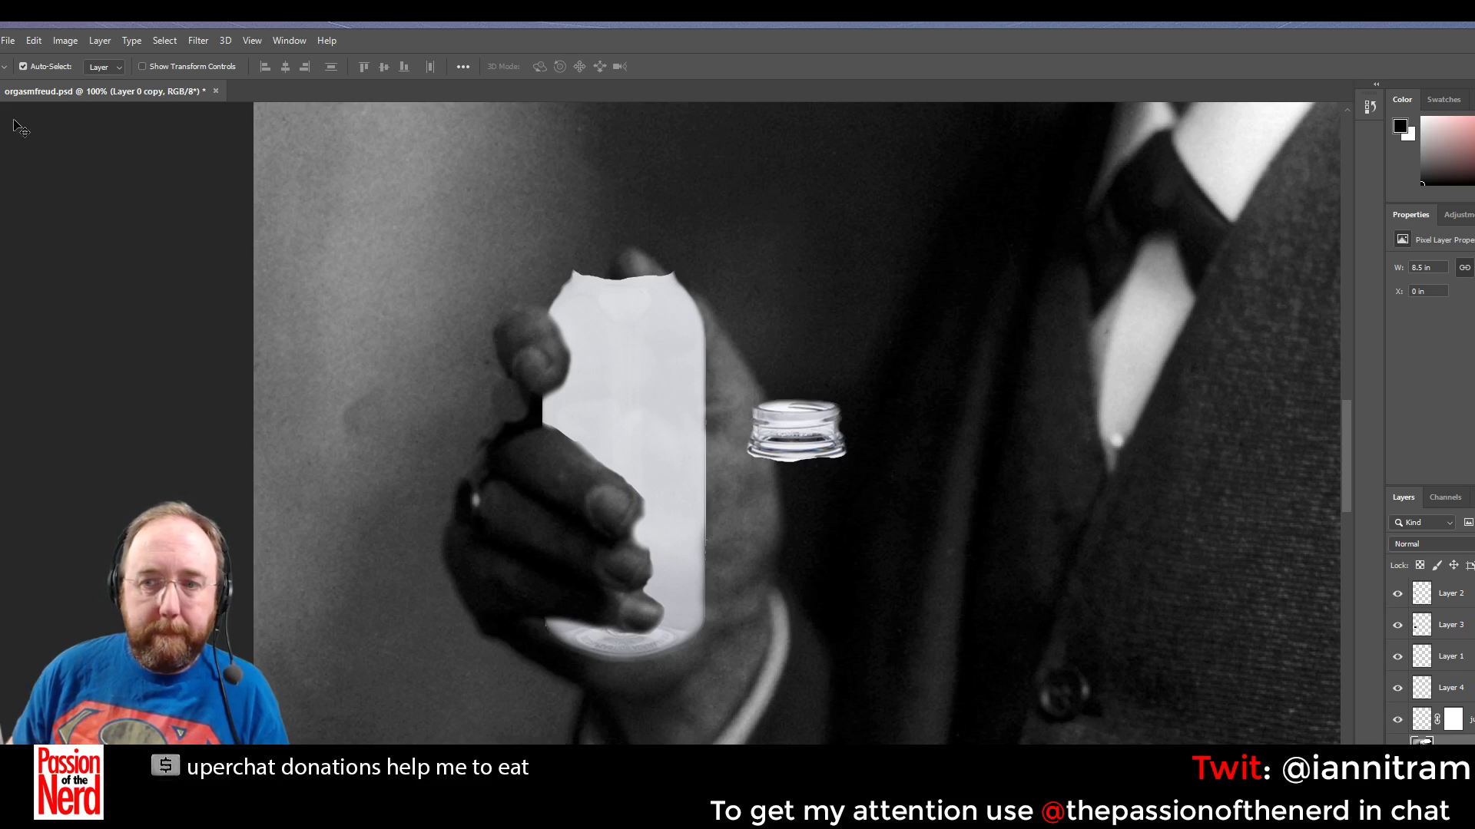
Try to move the cut-out bottle neck on Layer 4 with the Move tool
left_click(800, 428)
left_click(913, 320)
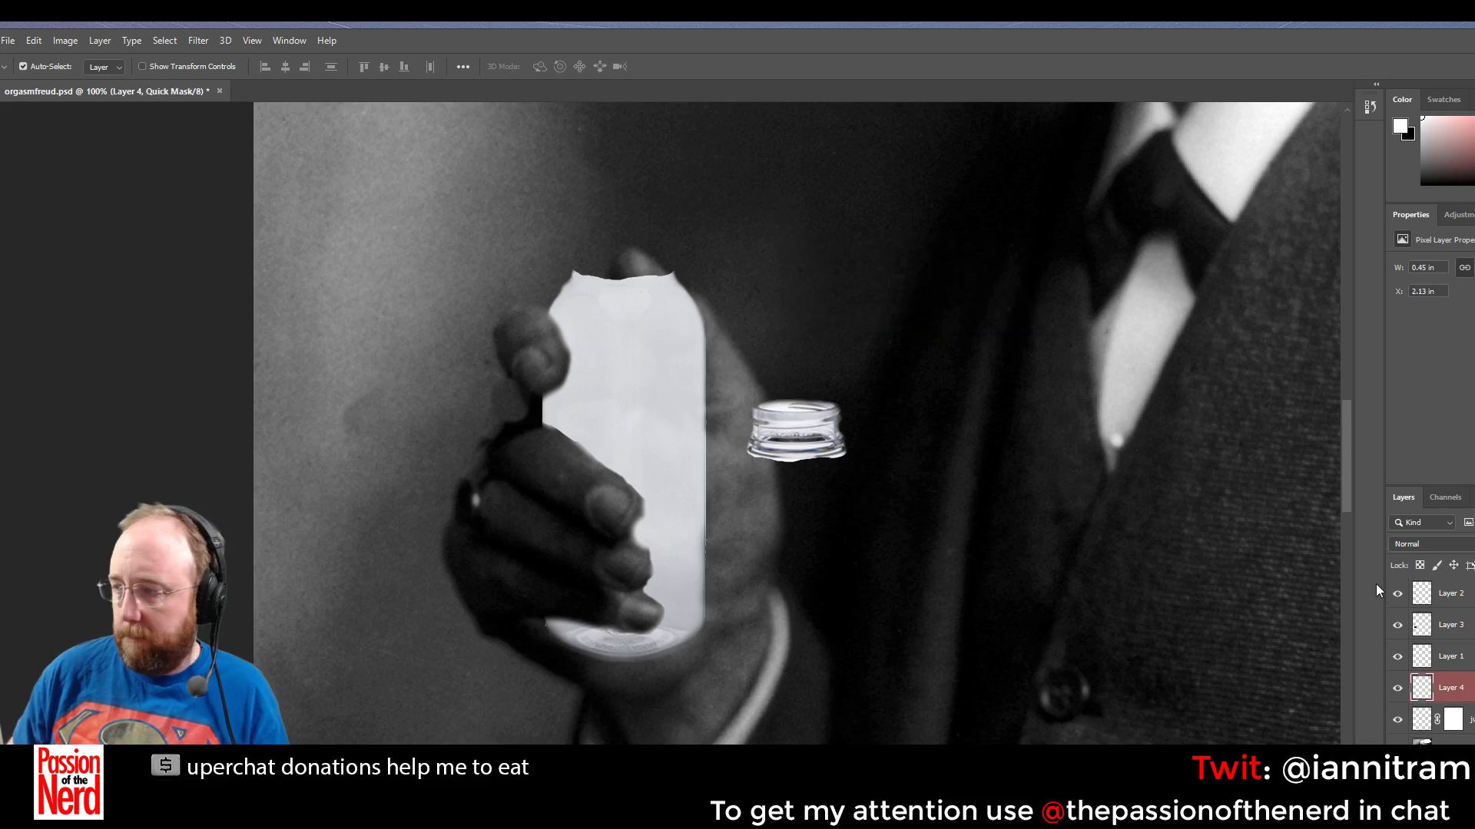
left_click(933, 542)
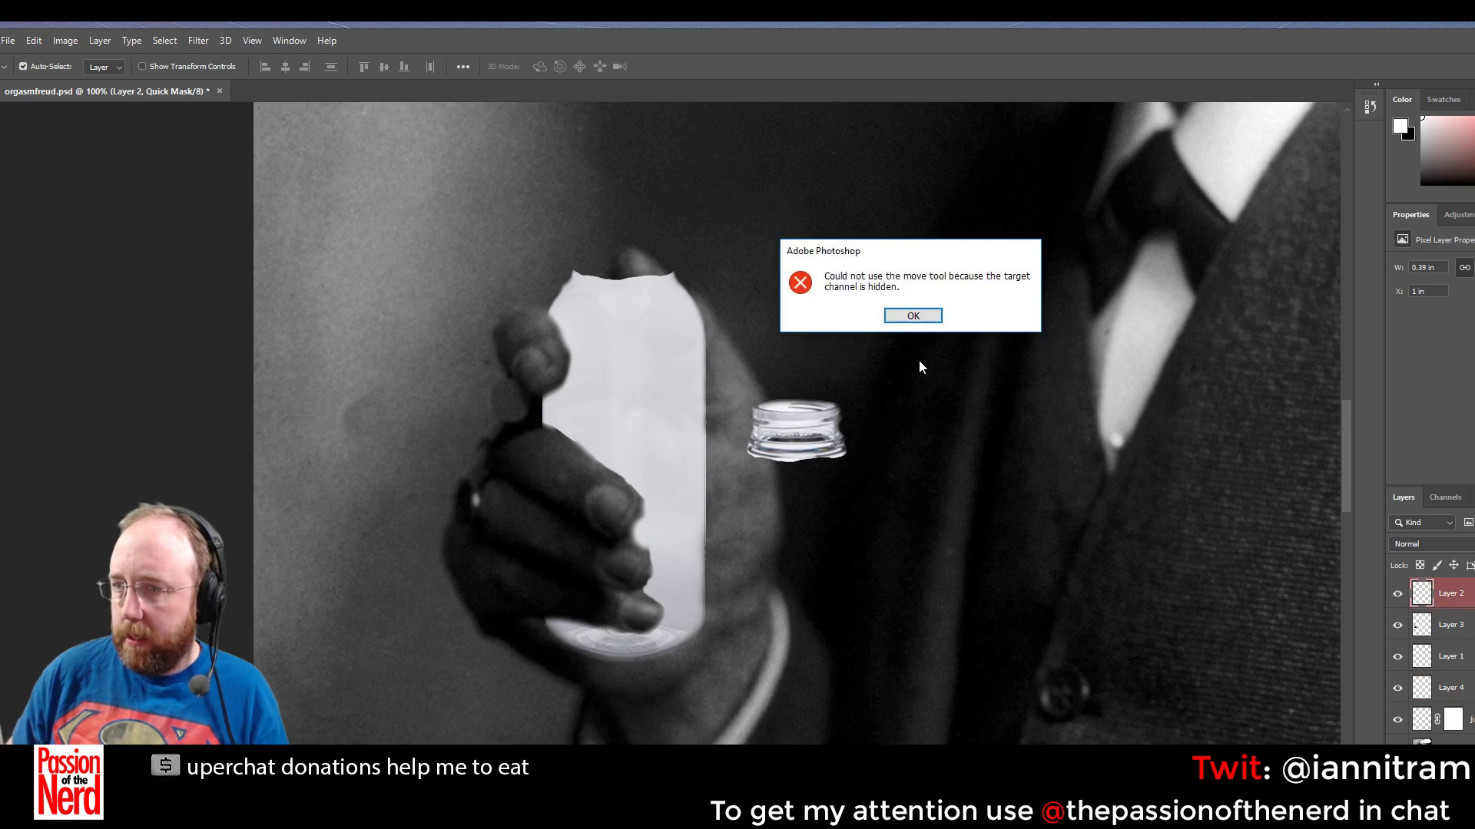
left_click(912, 314)
left_click(1397, 688)
left_click(1397, 688)
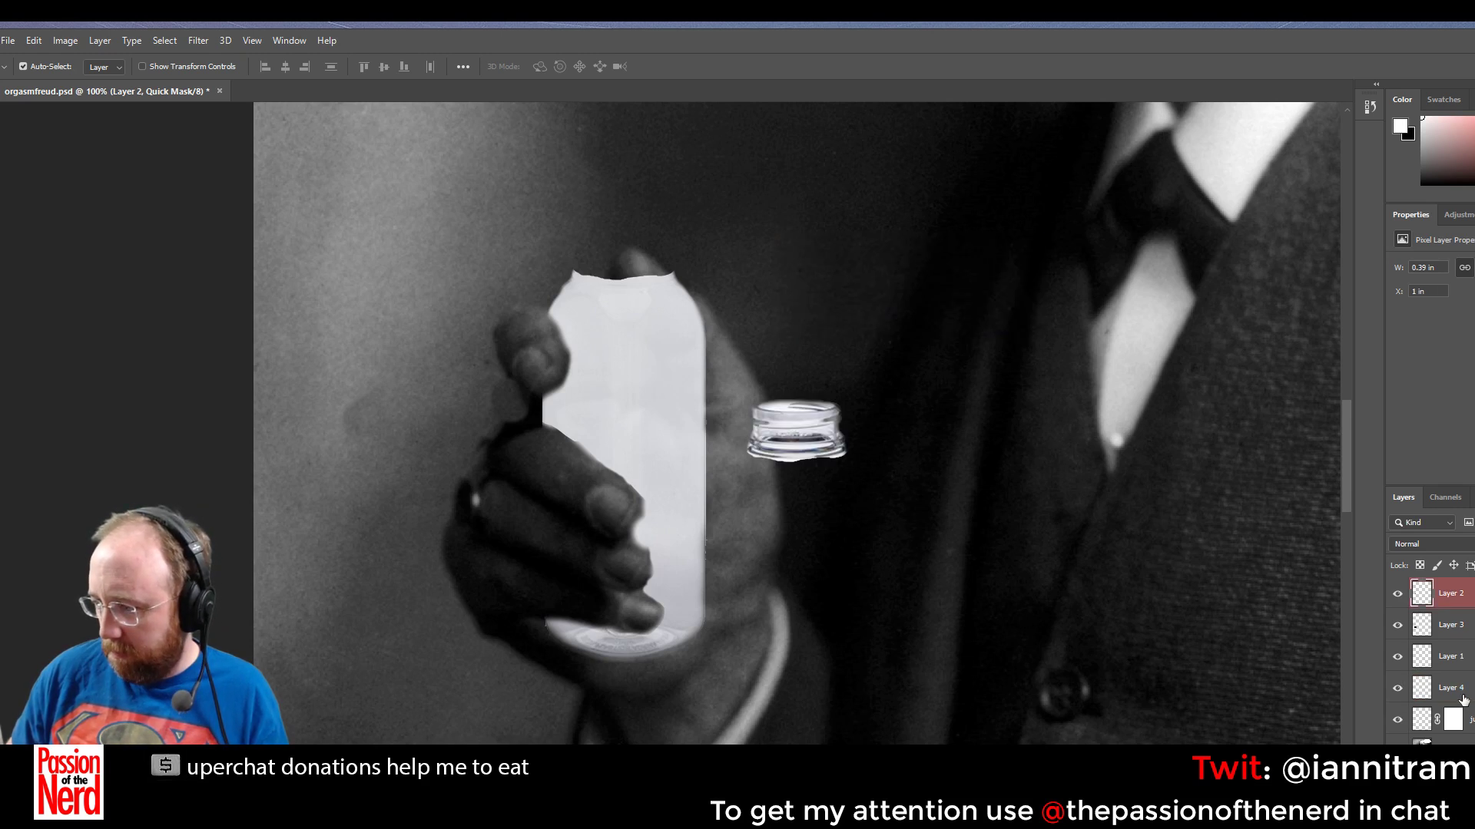
left_click(1451, 689)
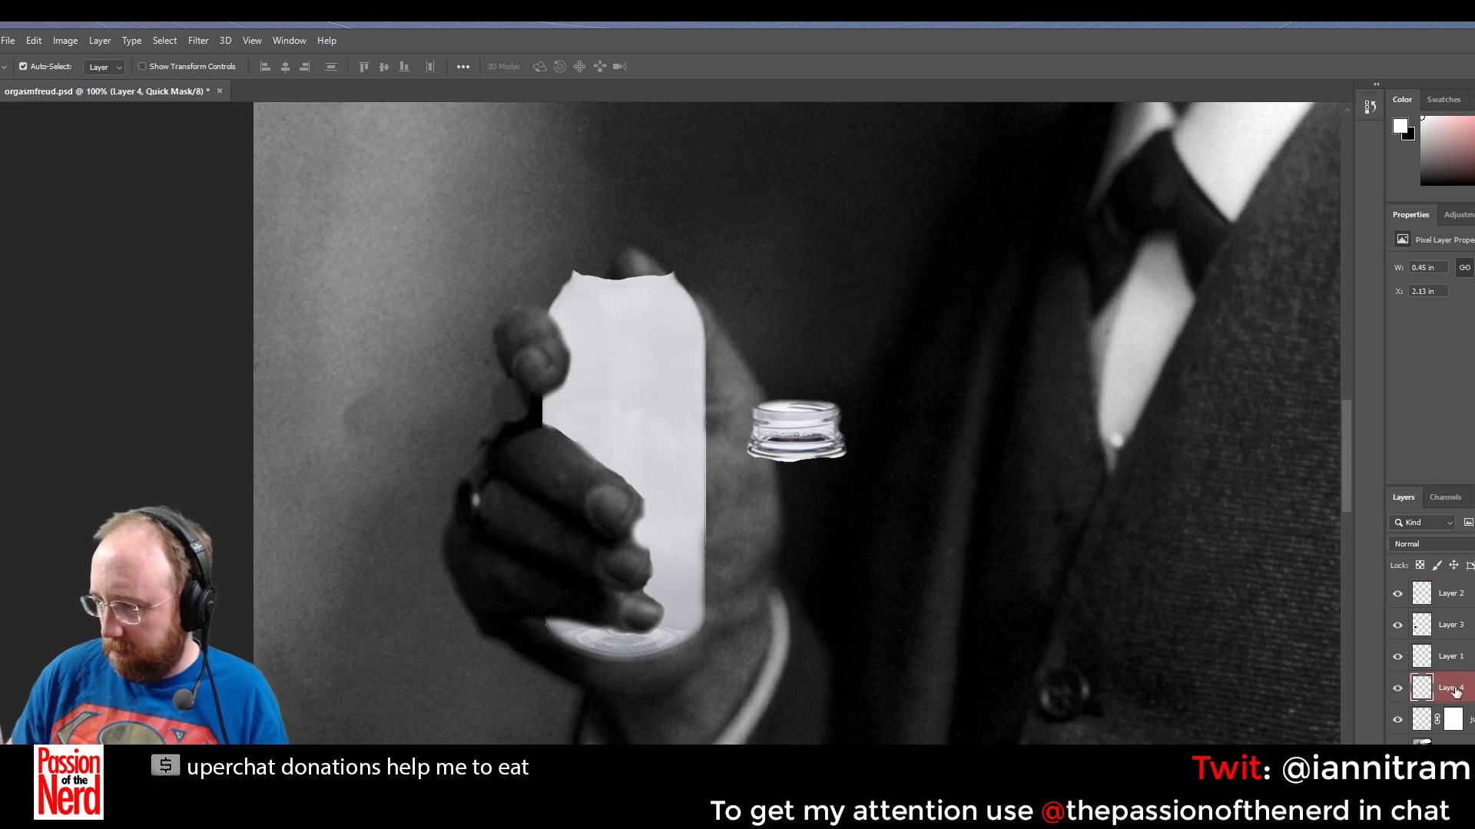
left_click(789, 444)
left_click(919, 317)
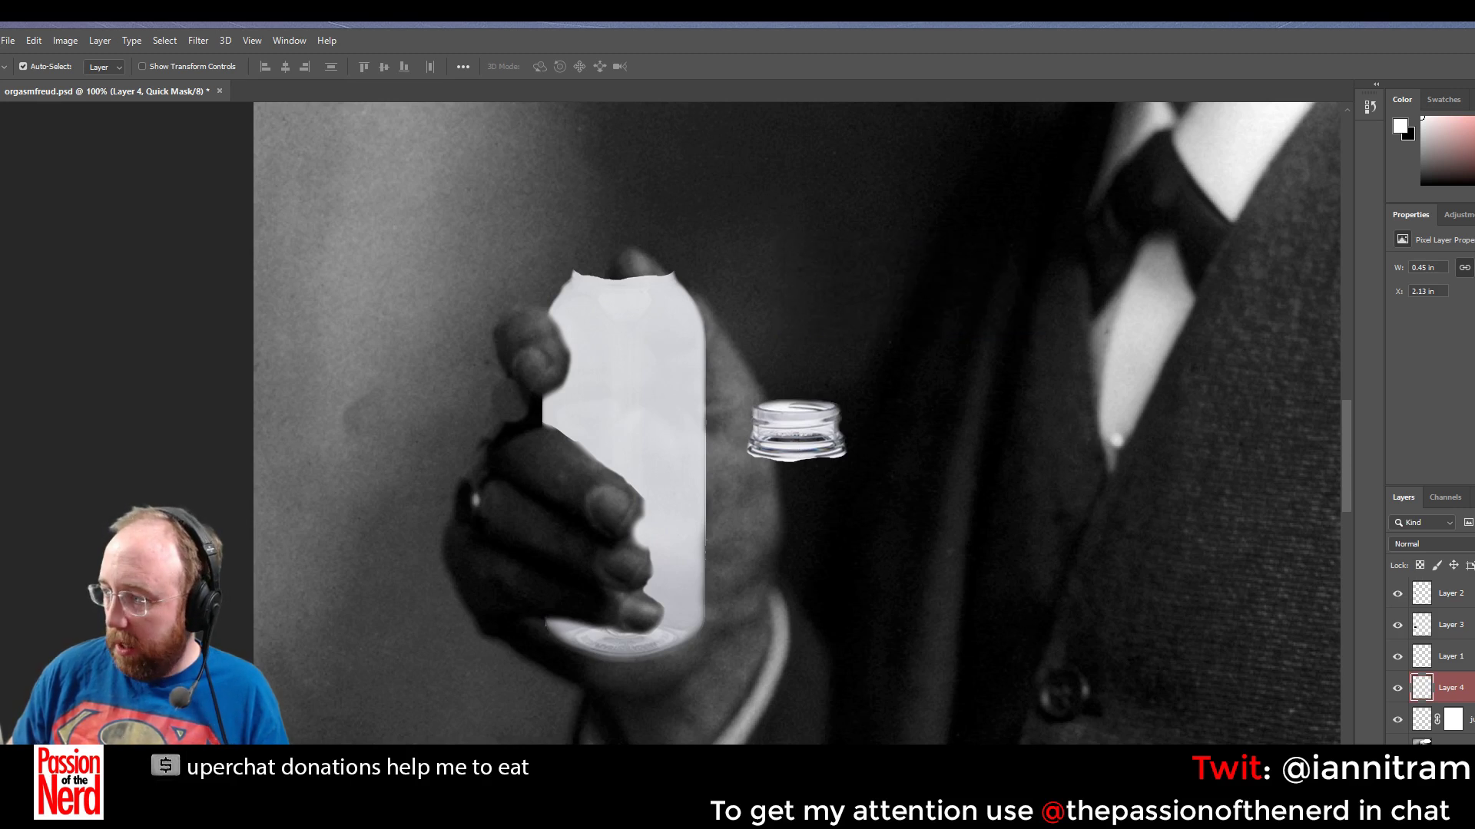
Set the layer filter type to Name and select Layer 3
left_click(1443, 525)
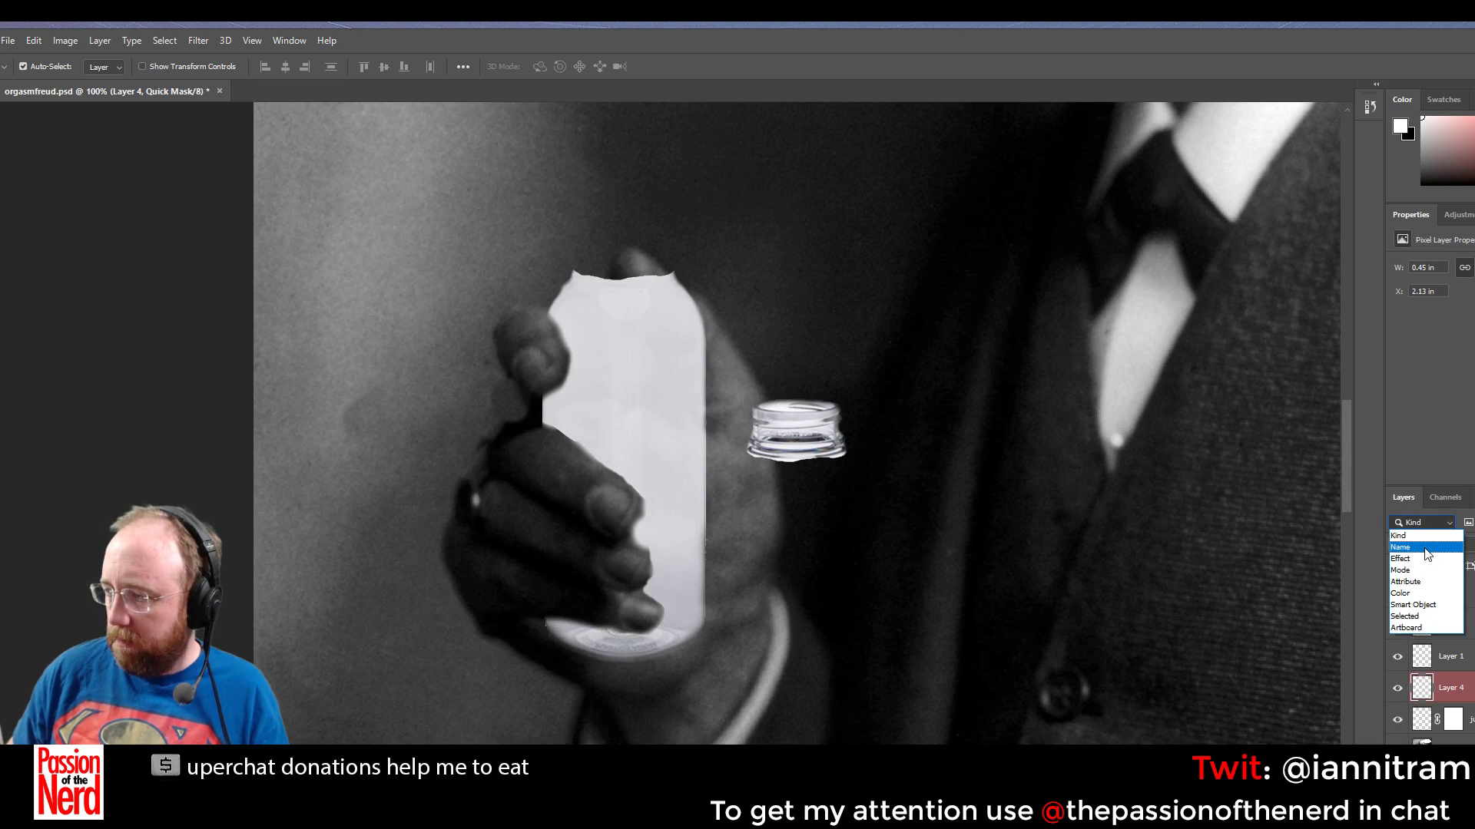
left_click(1425, 548)
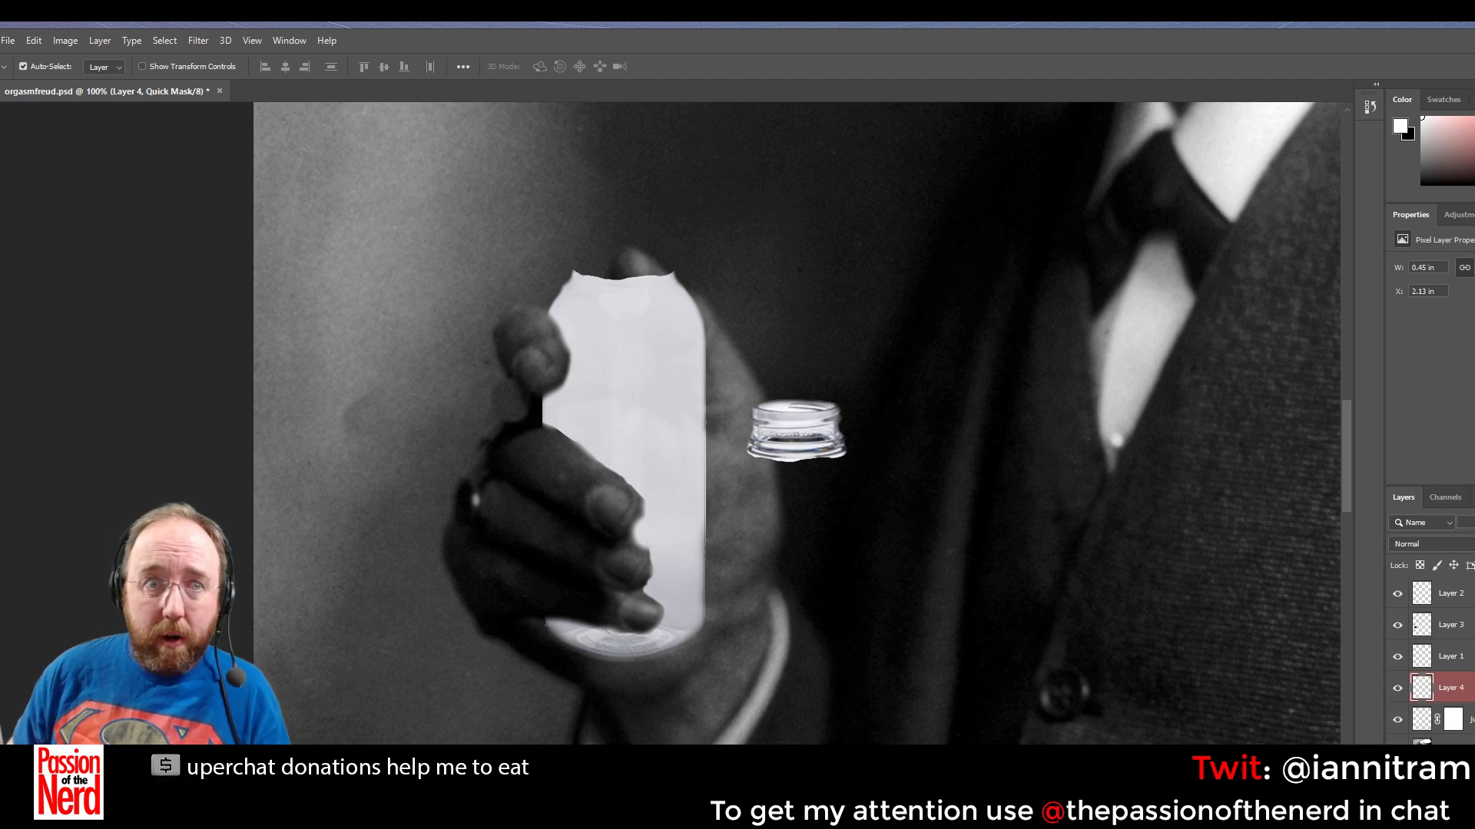
left_click(1449, 593)
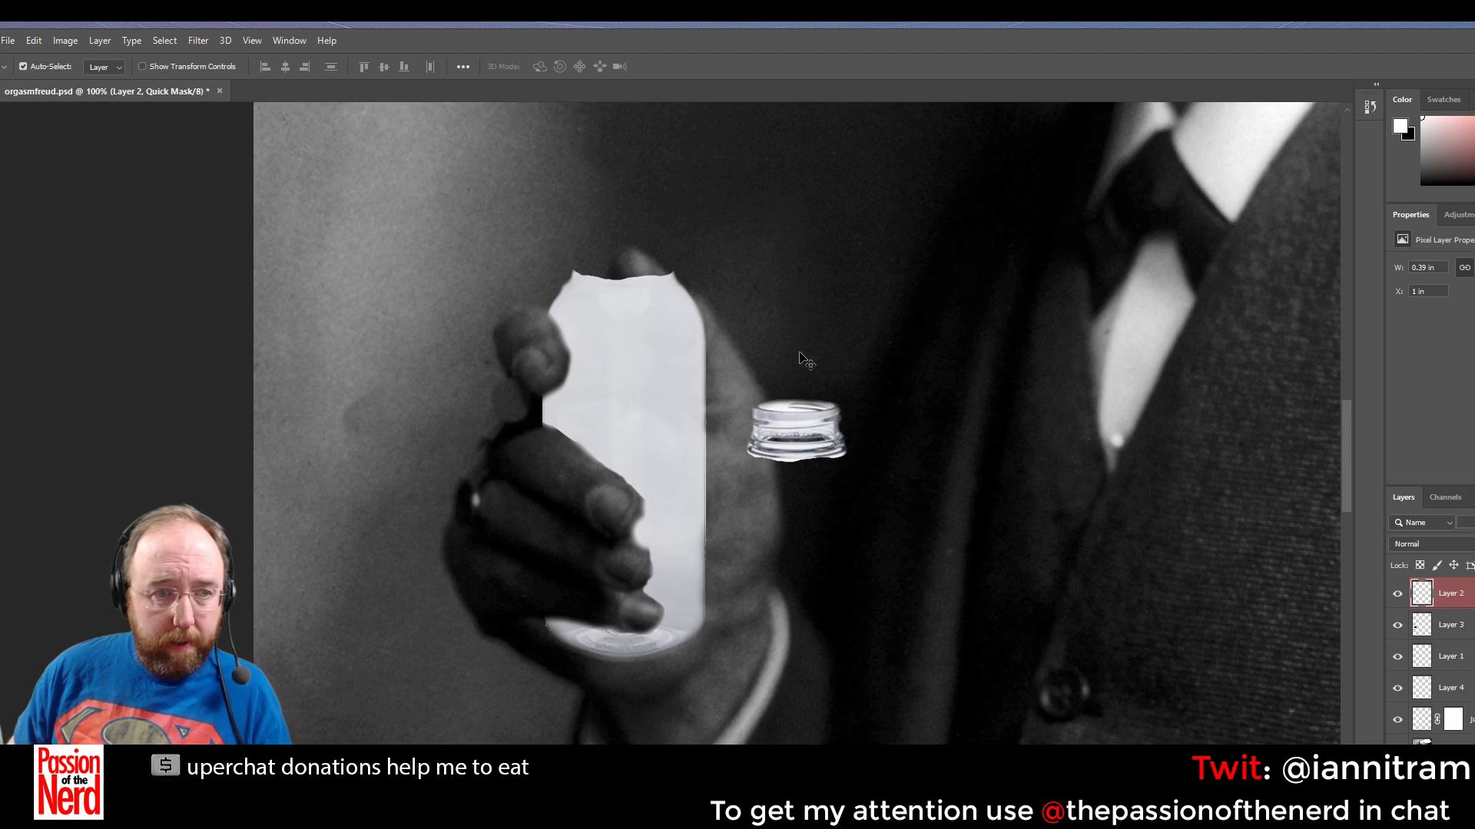
left_click(592, 413)
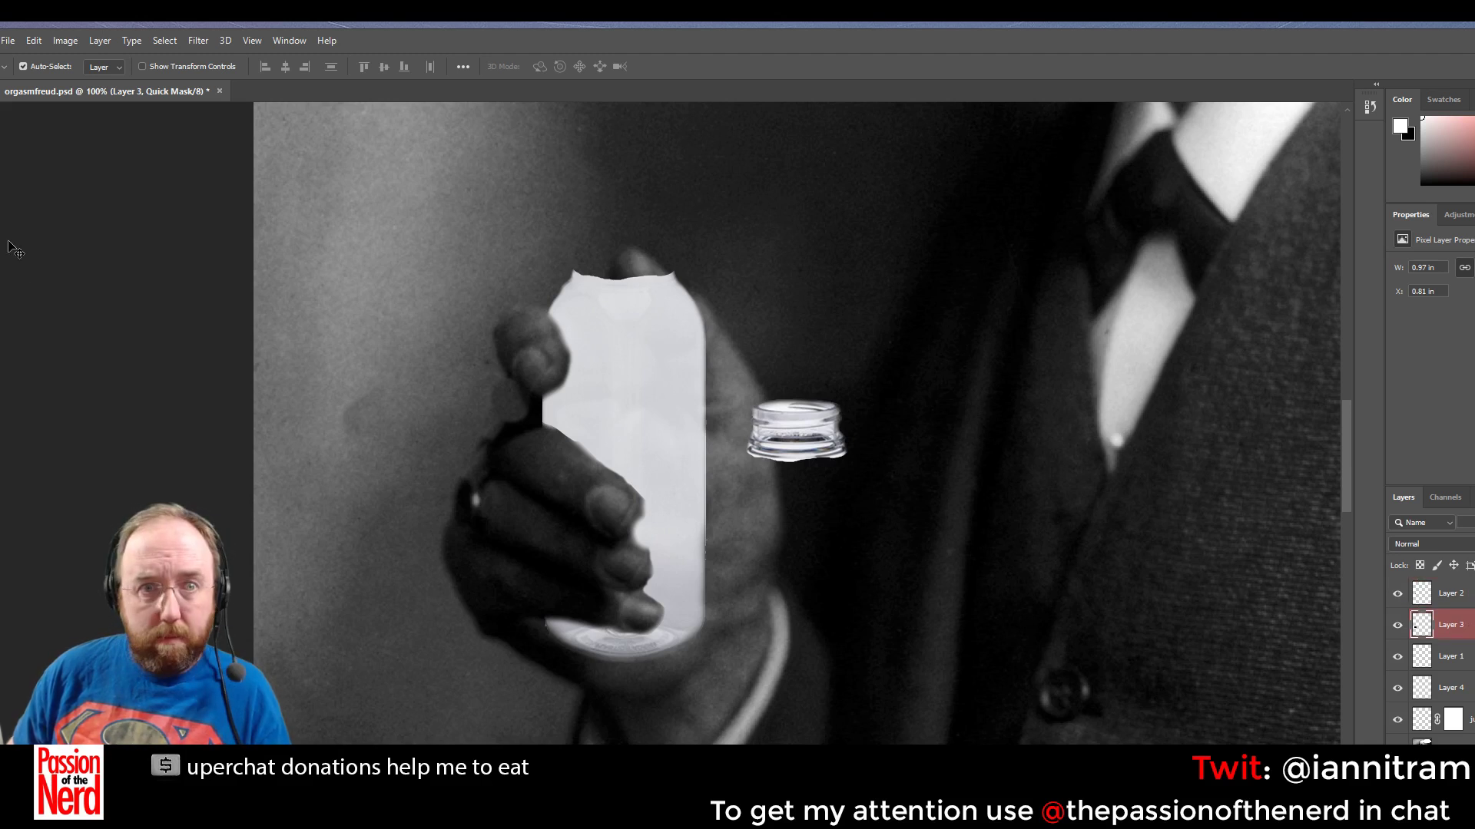
Apply the layer mask on the jug layer so it is merged into the layer's pixels
right_click(1449, 726)
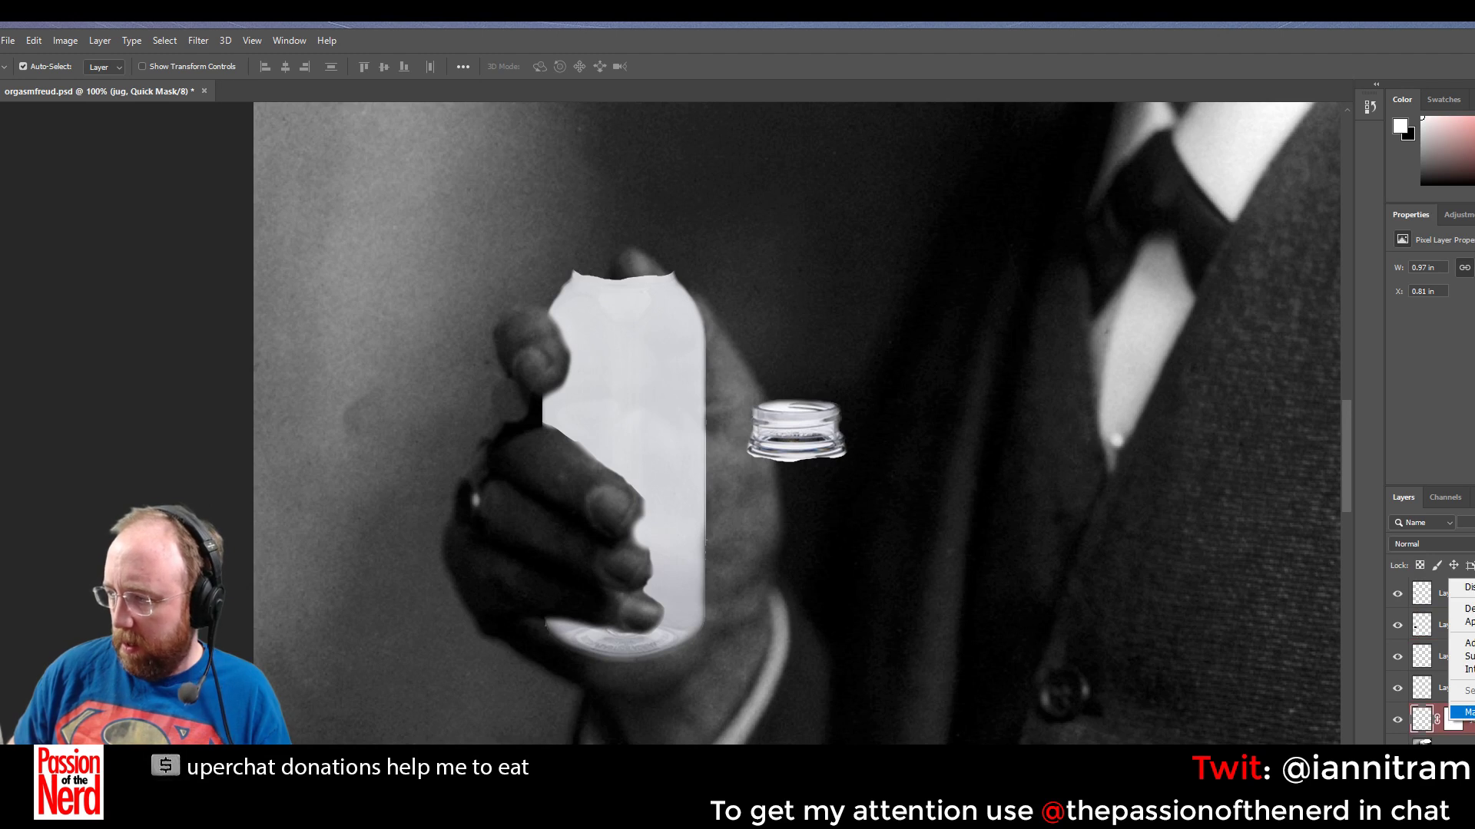
left_click(1467, 622)
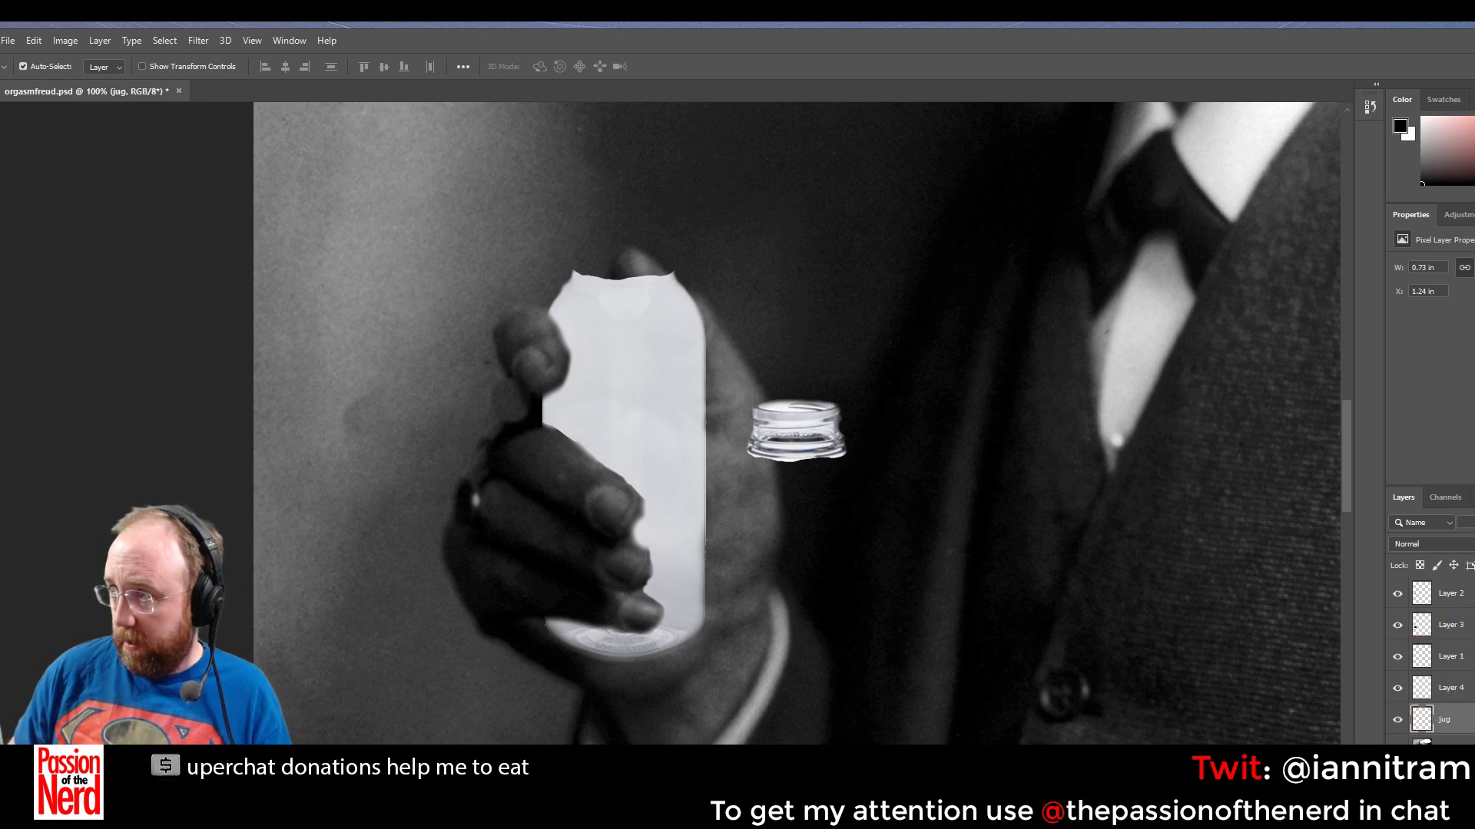
Select Layer 4, flick its visibility and try again to move the bottle neck
left_click(1473, 601)
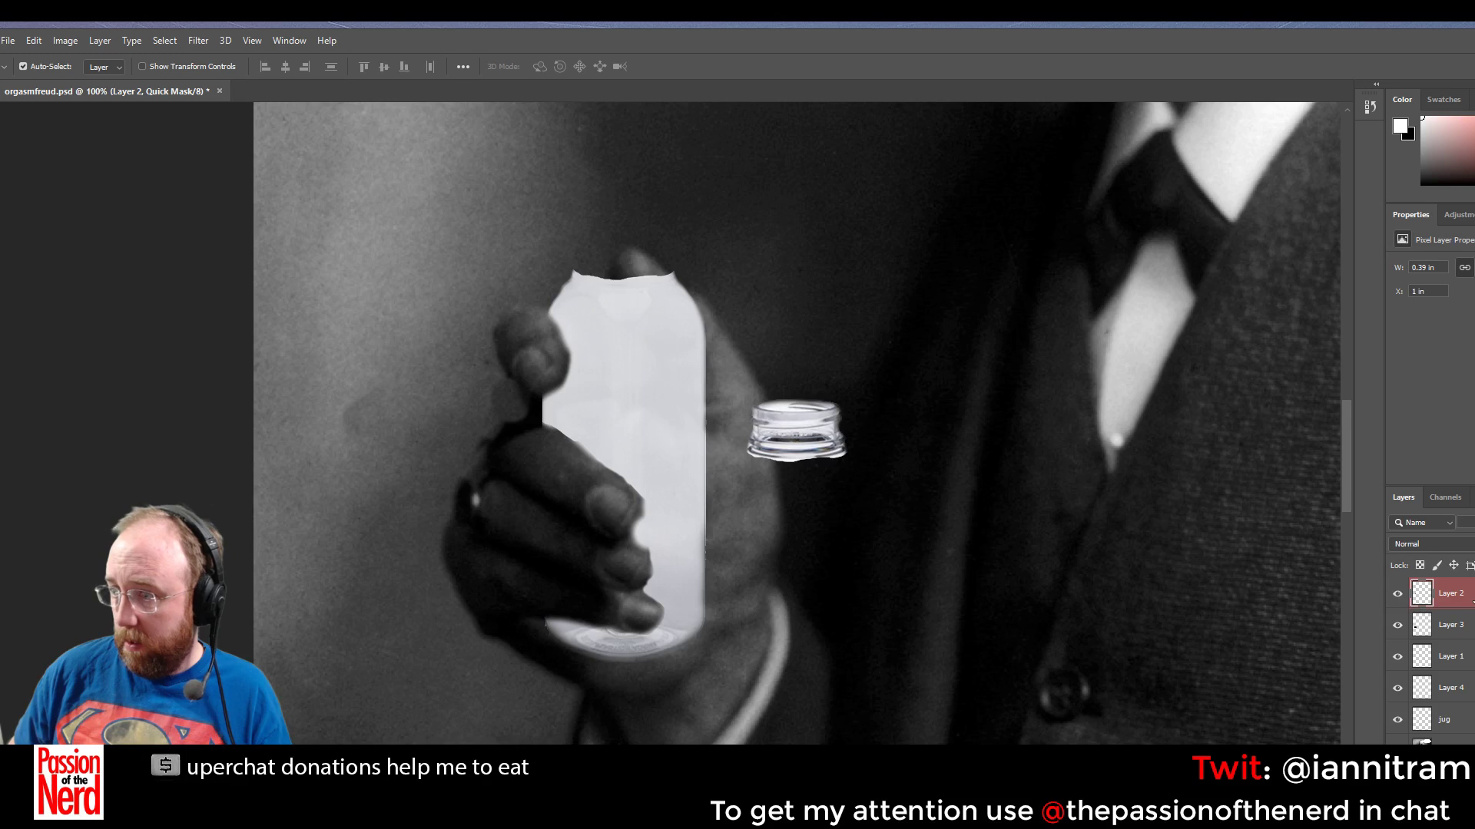
left_click(1467, 686)
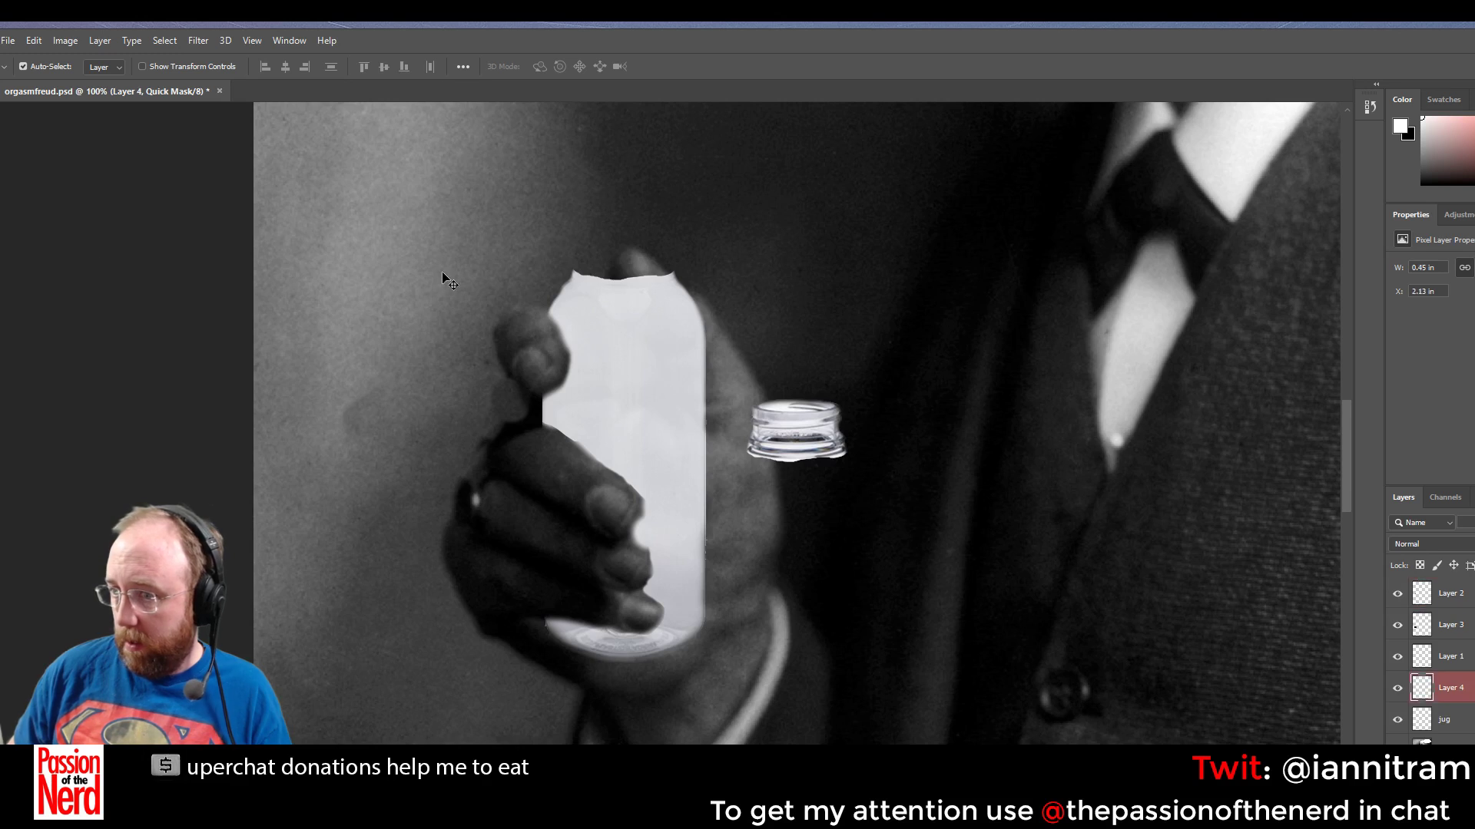
left_click(1399, 690)
left_click(1397, 688)
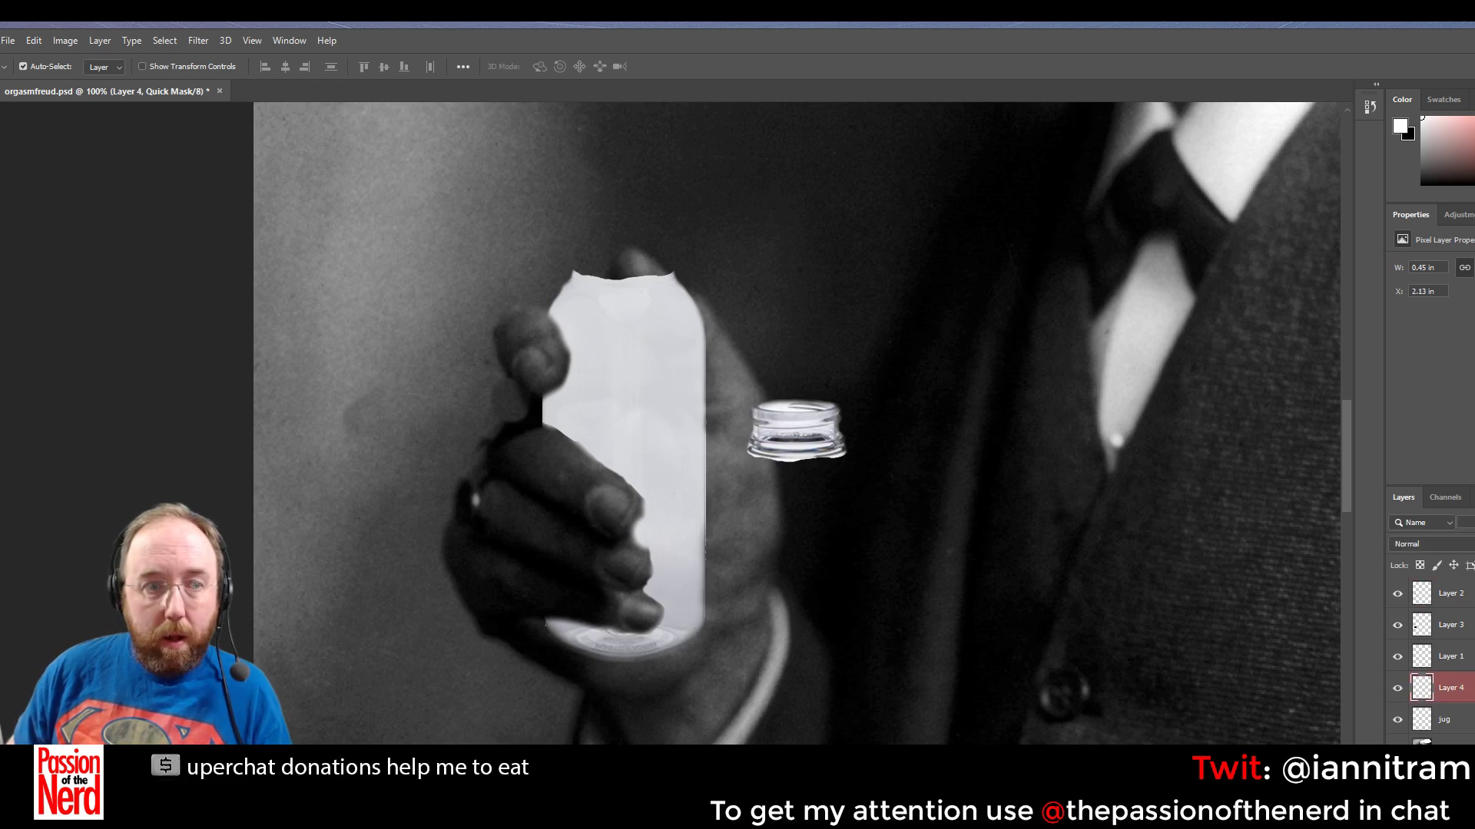
left_click(817, 452)
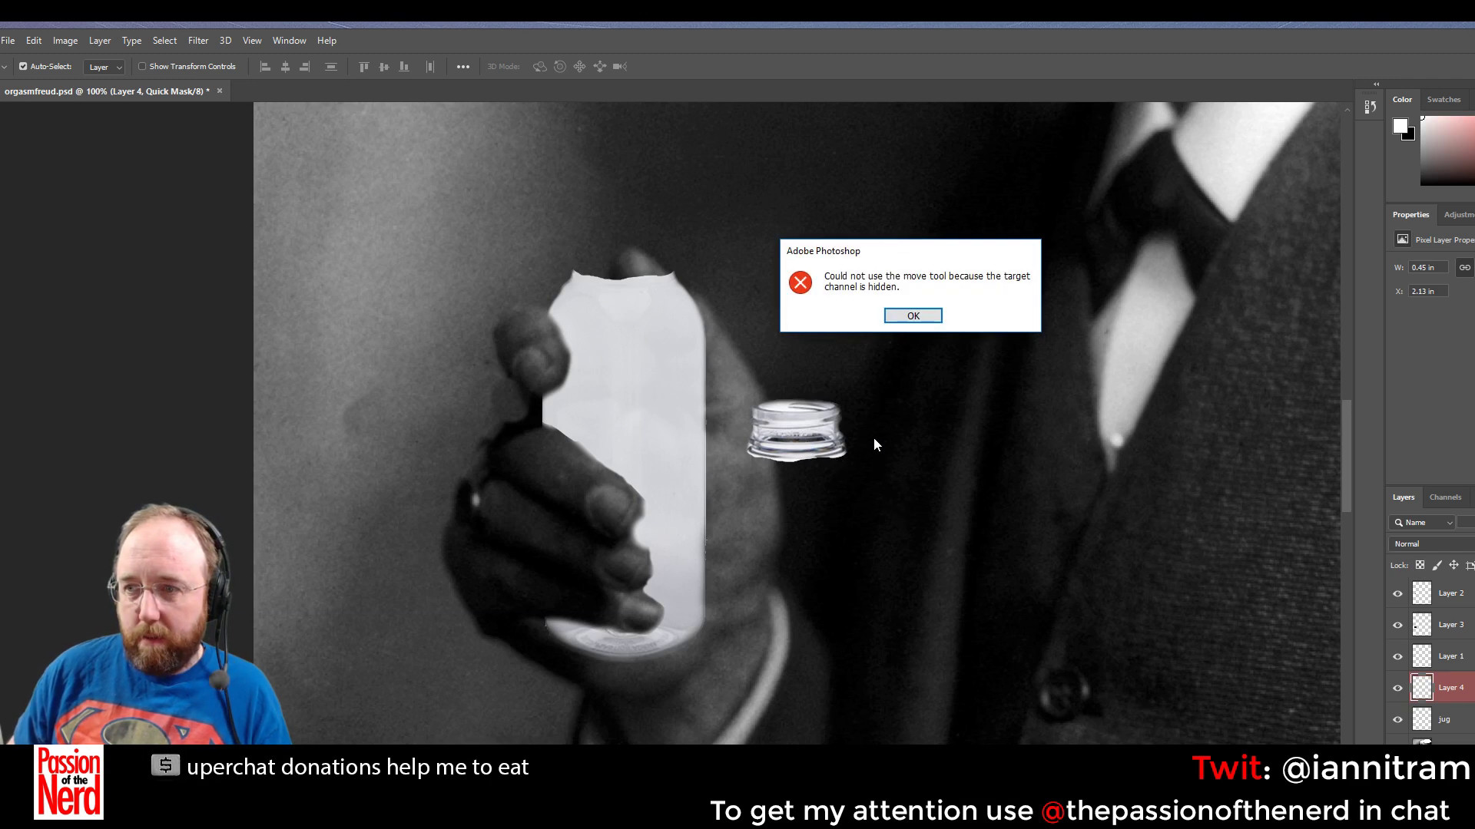
left_click(919, 315)
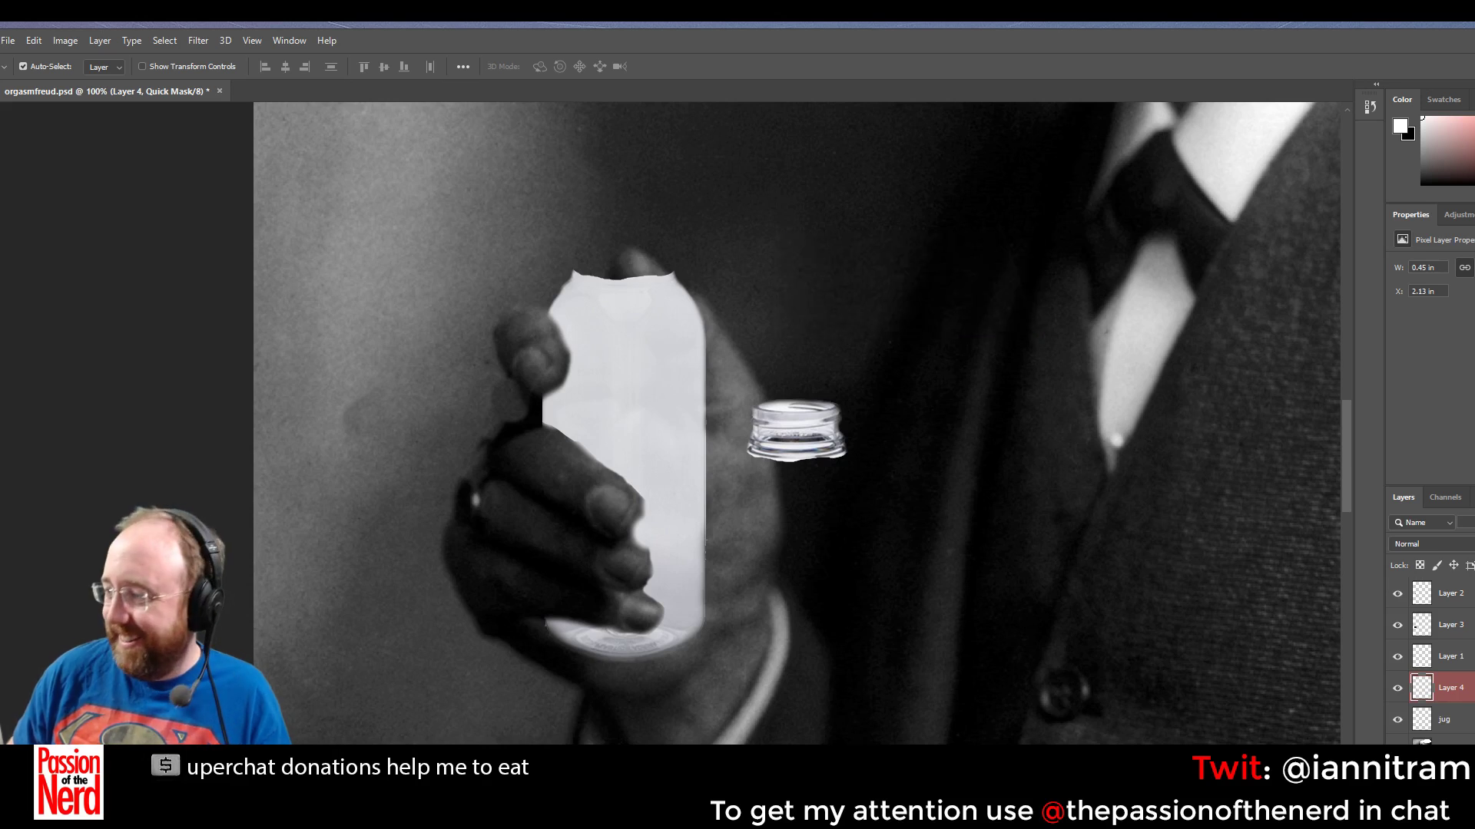
Look through the layer stack and toggle Layer 4's visibility to check that it holds the bottle neck
scroll(1437, 660, "down", 3)
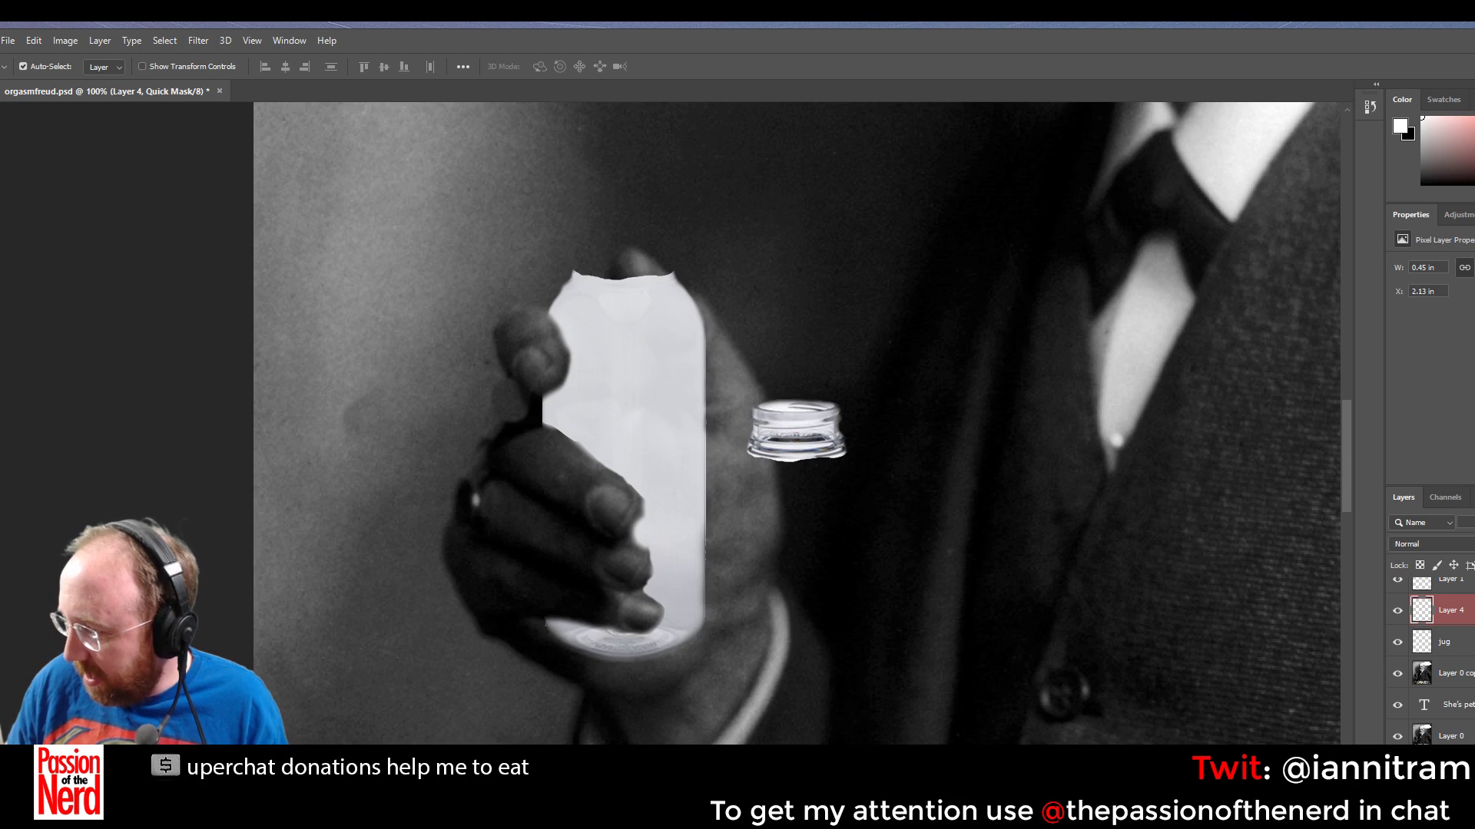
scroll(1433, 653, "up", 2)
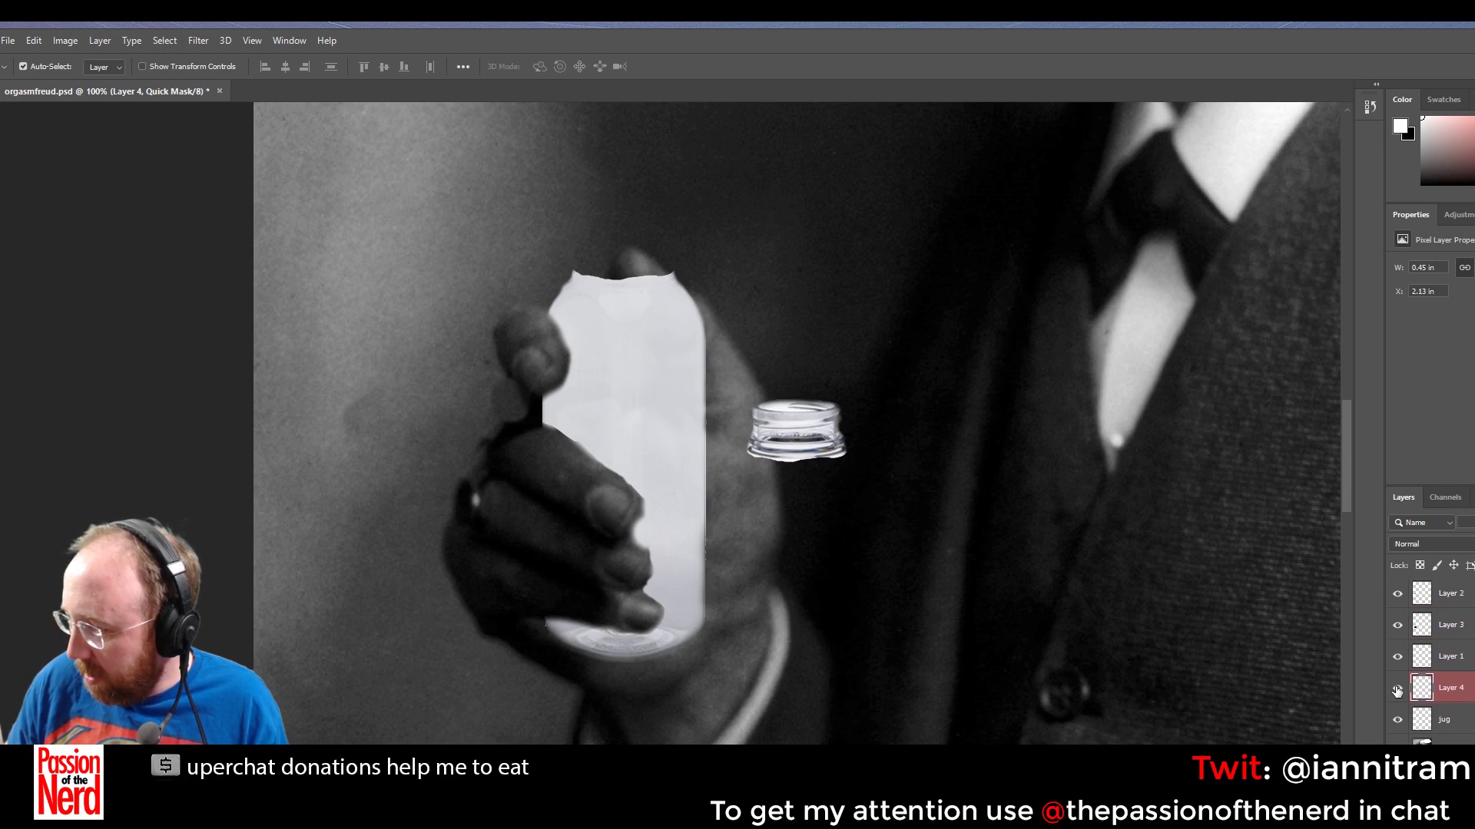
left_click(1398, 688)
left_click(1397, 688)
left_click(1398, 688)
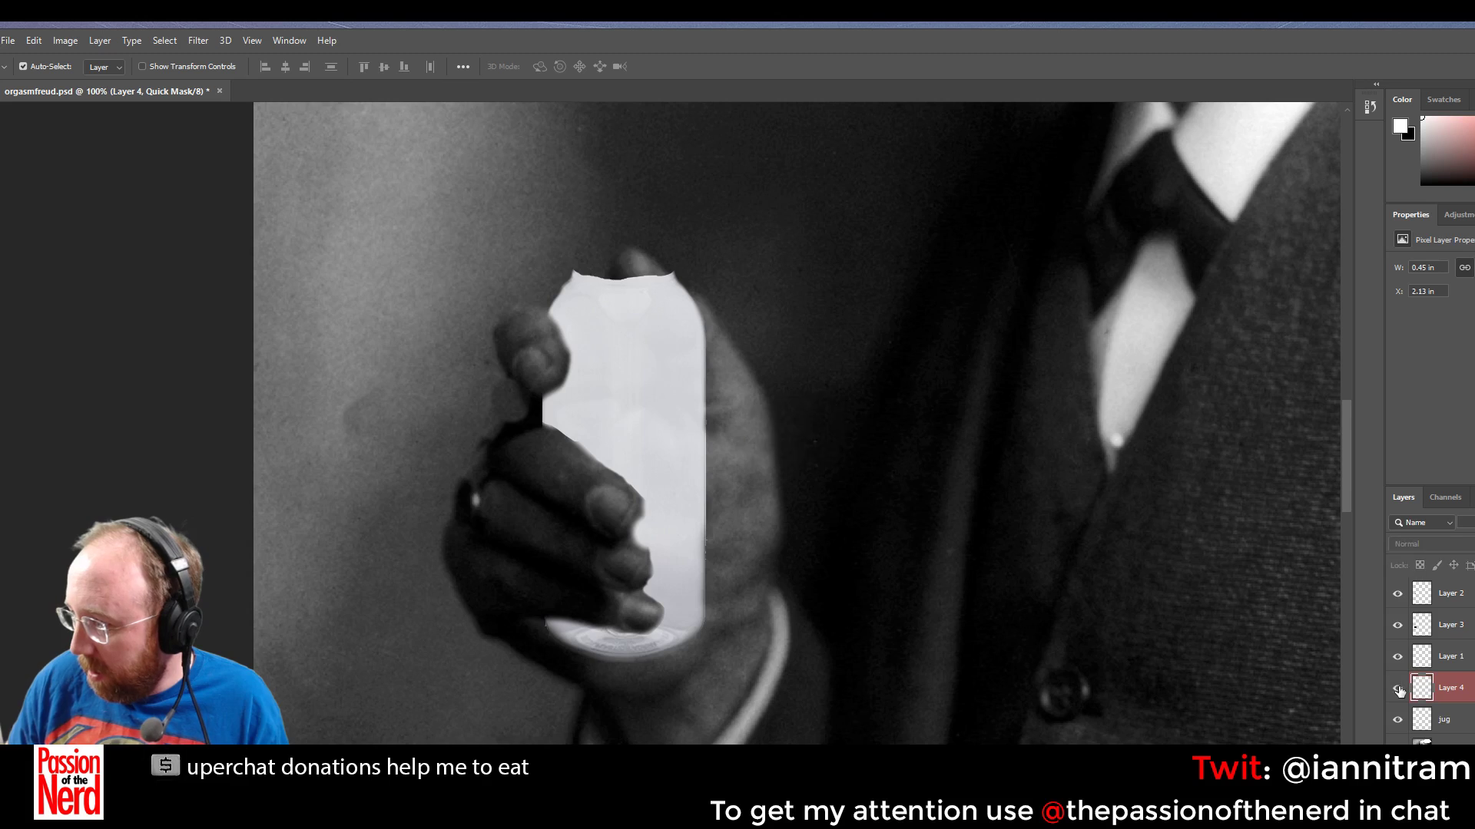
left_click(1398, 688)
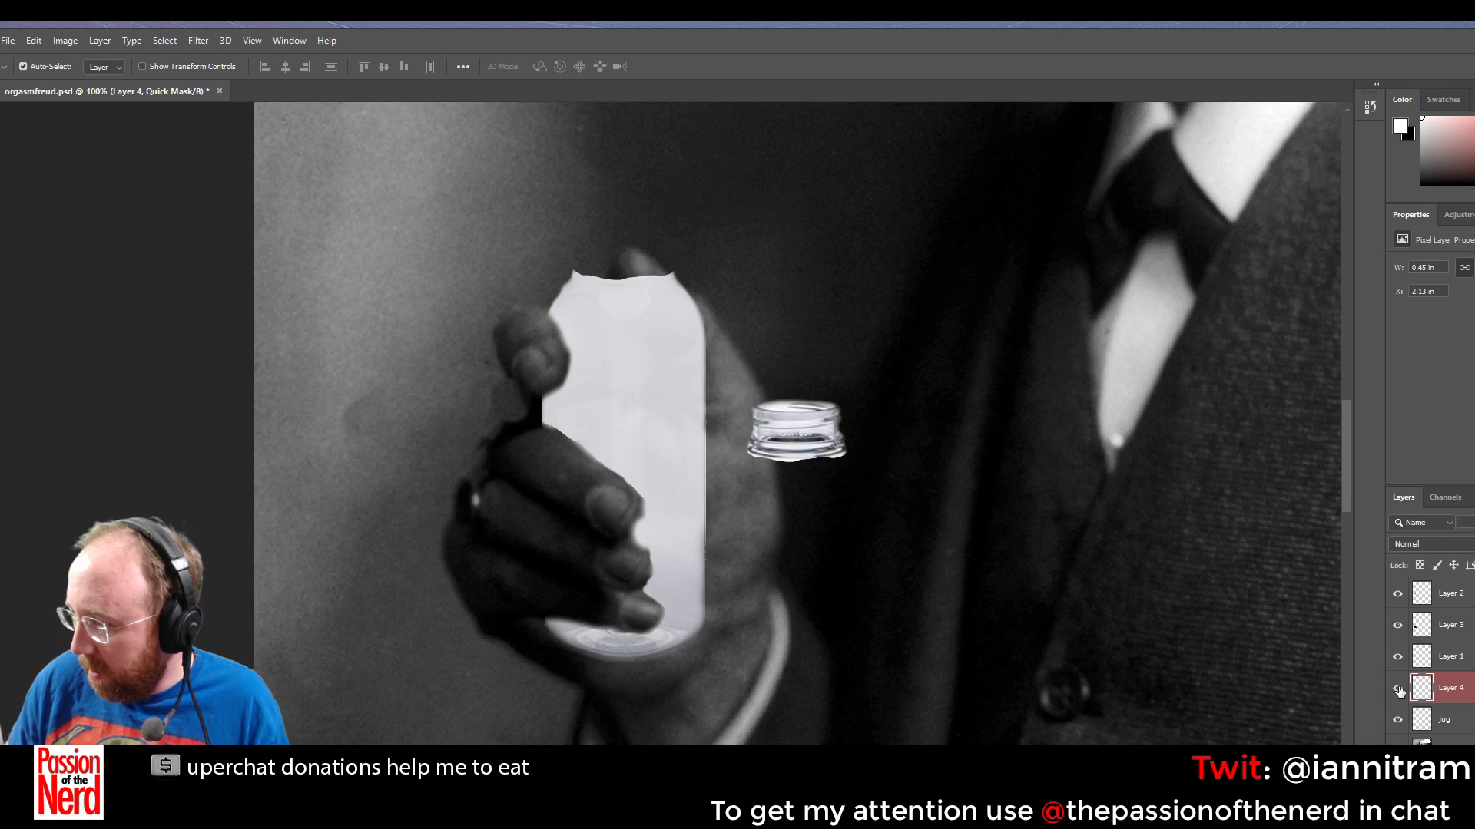
Show the Lips channel over the image and leave Quick Mask mode
left_click(1447, 498)
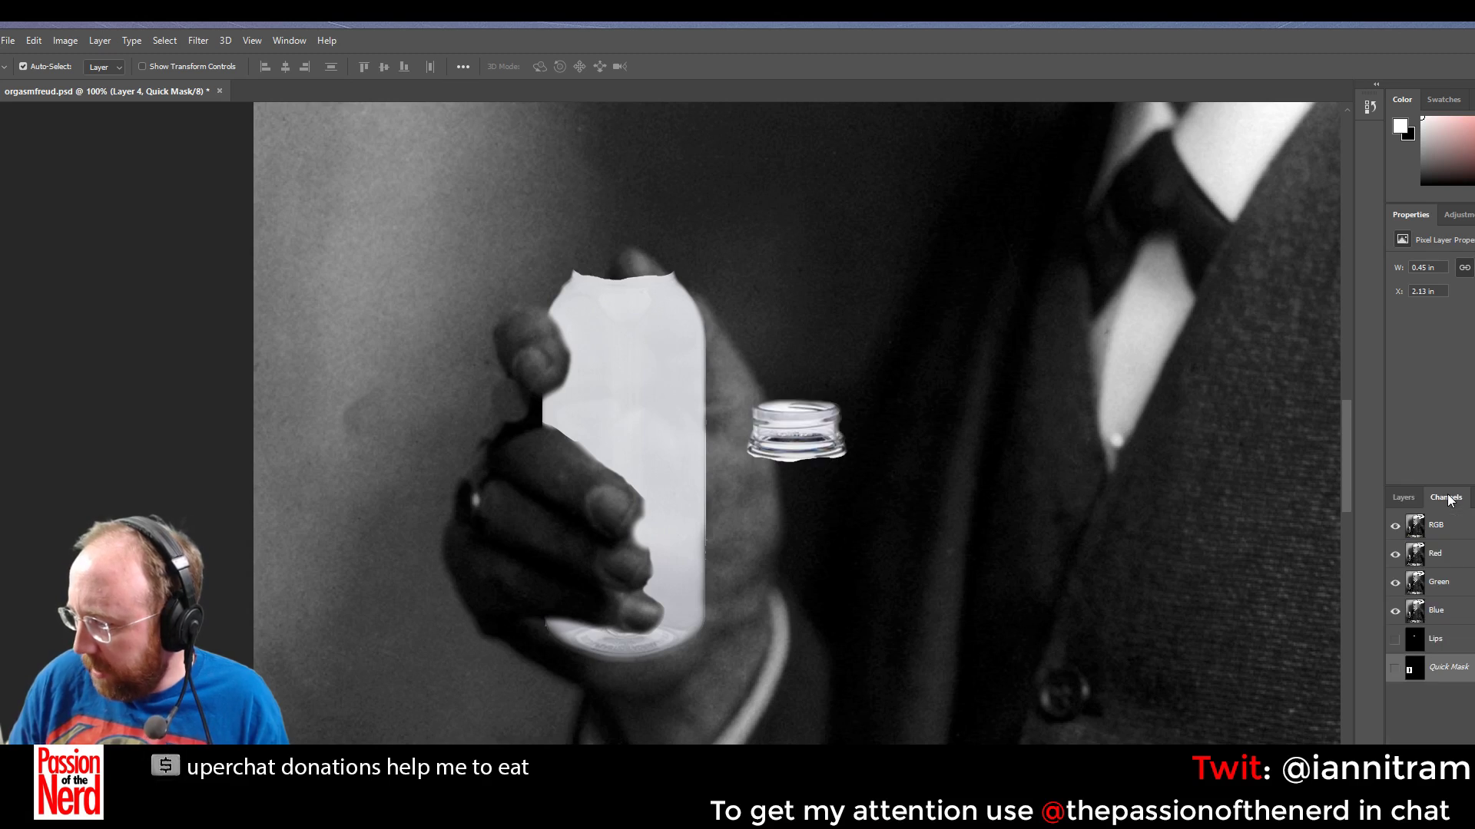
left_click(1395, 639)
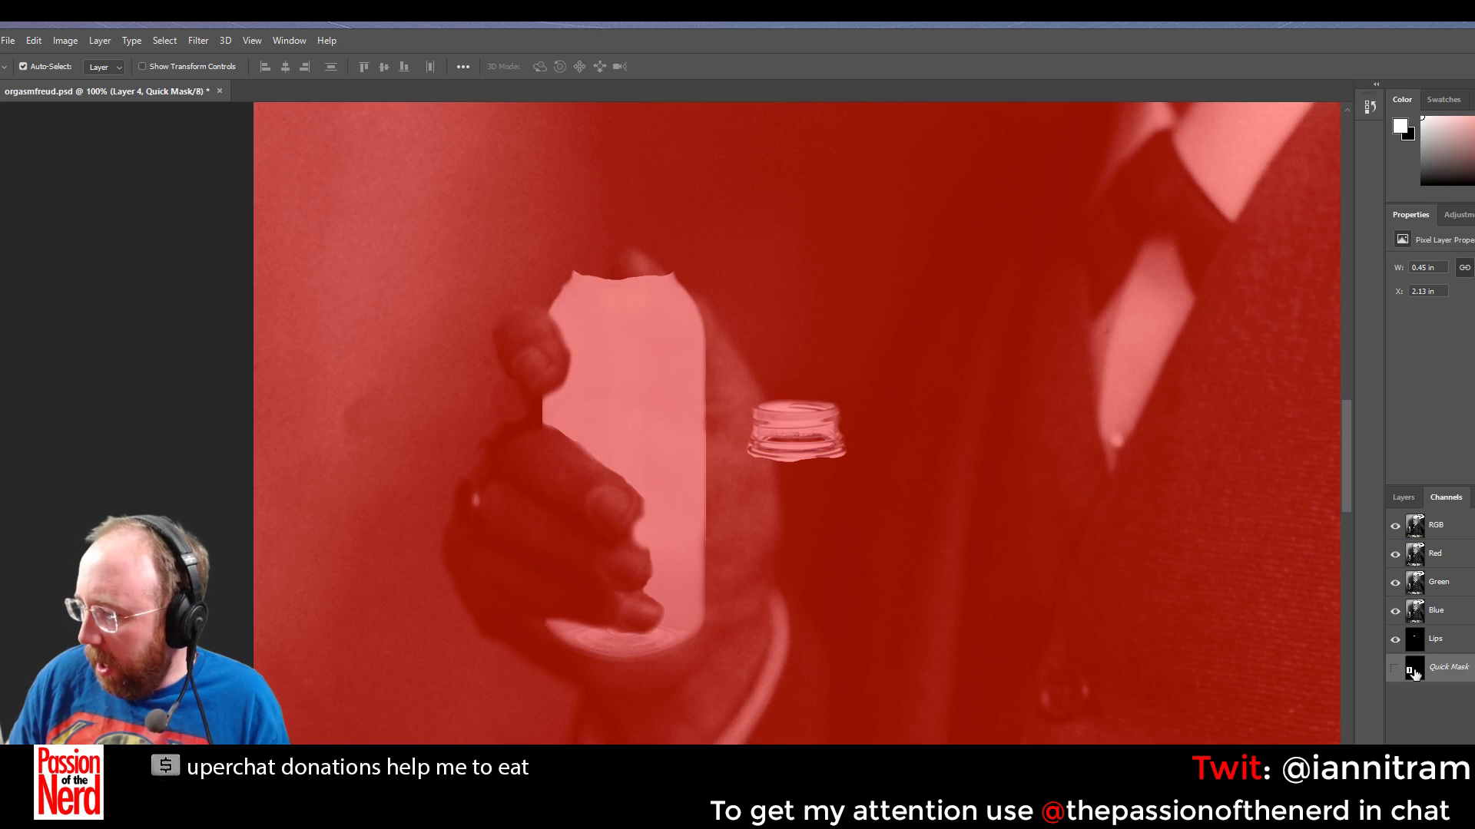
key("q")
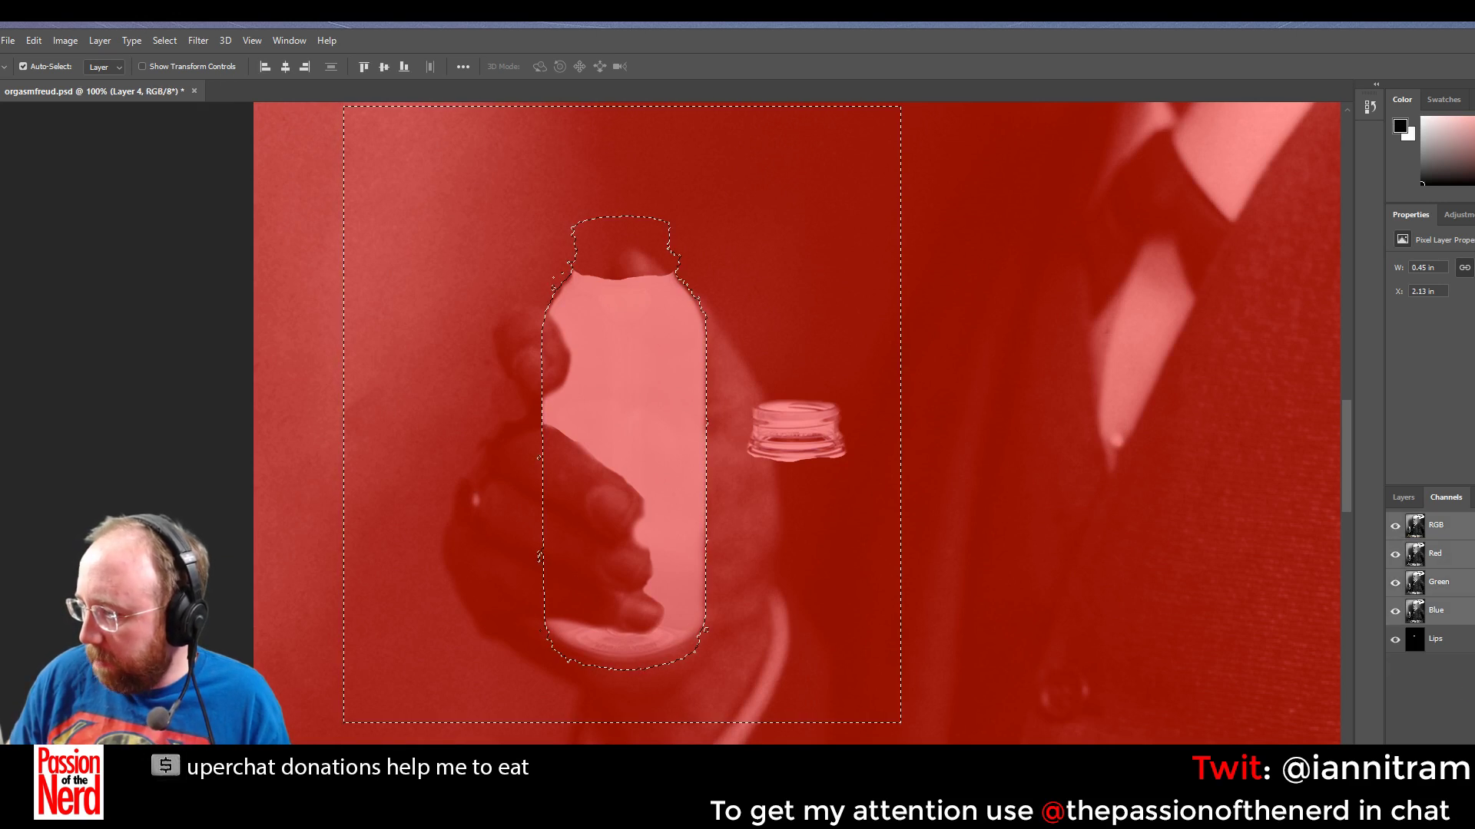
Check Layer 4 and make the Lips channel active, returning to the RGB composite channel
left_click(1410, 498)
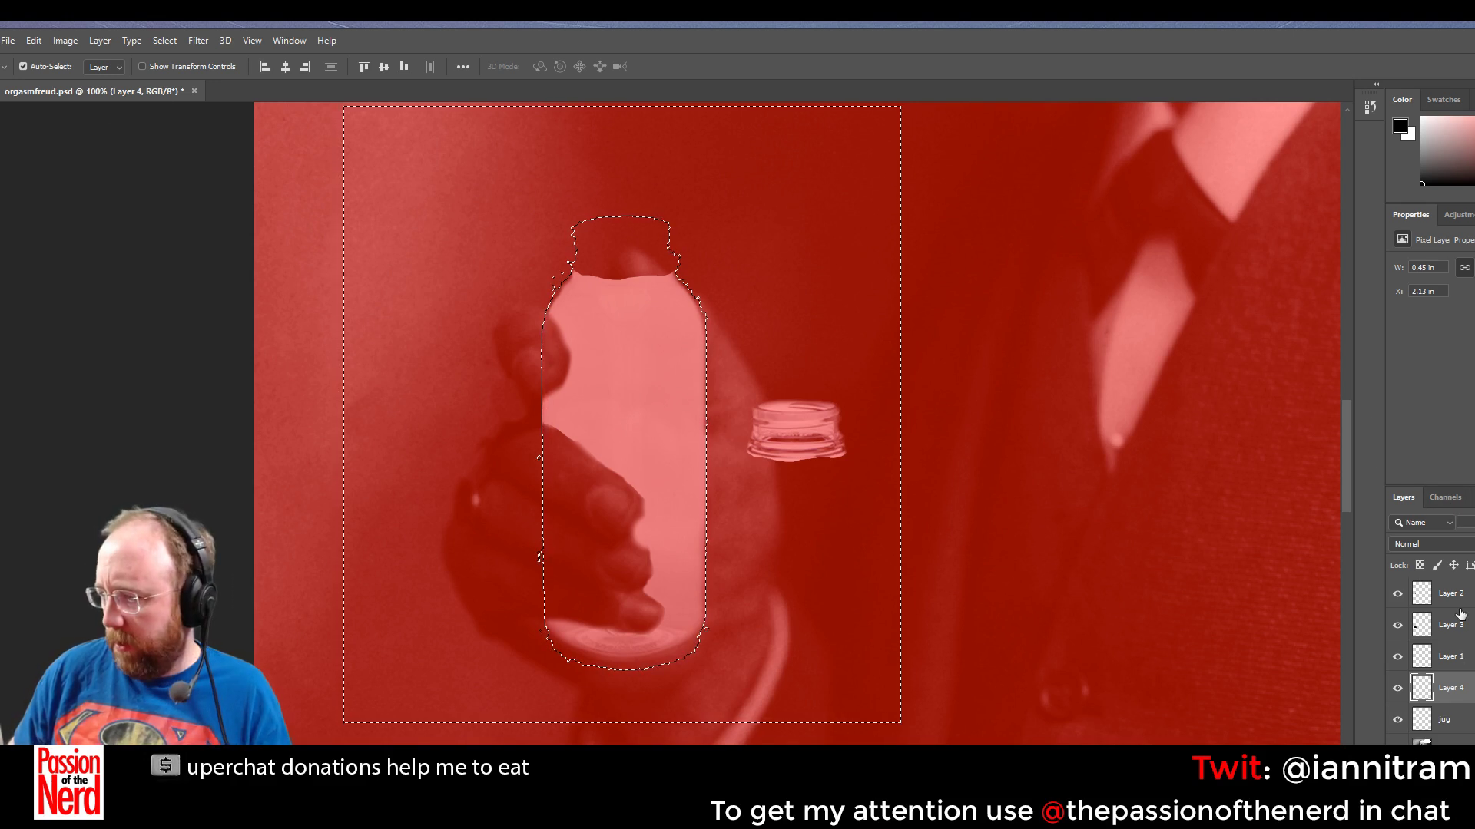
key("alt+bracketright")
key("alt+bracketright")
key("alt+bracketright")
left_click(1448, 688)
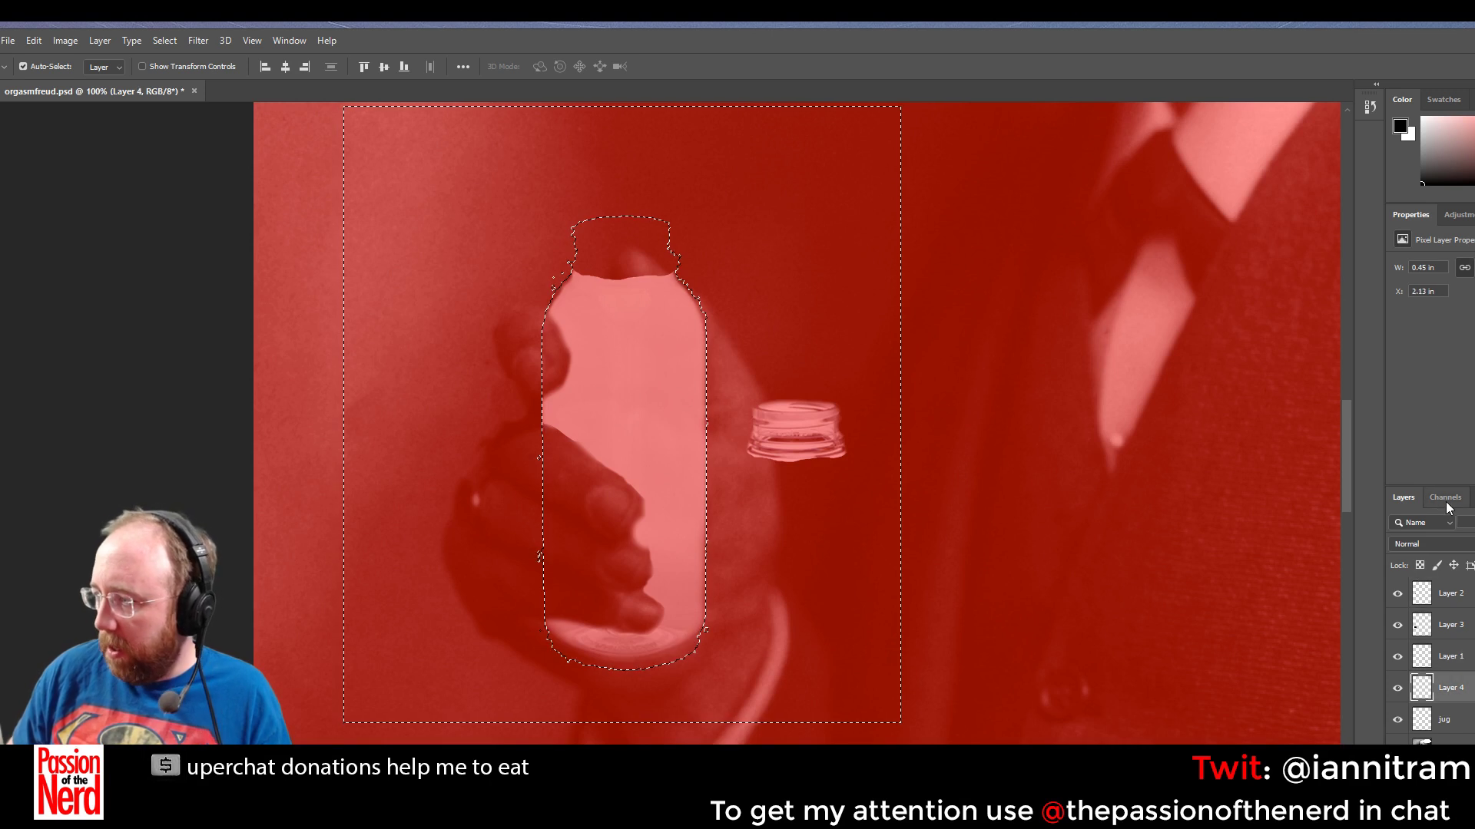
left_click(1446, 498)
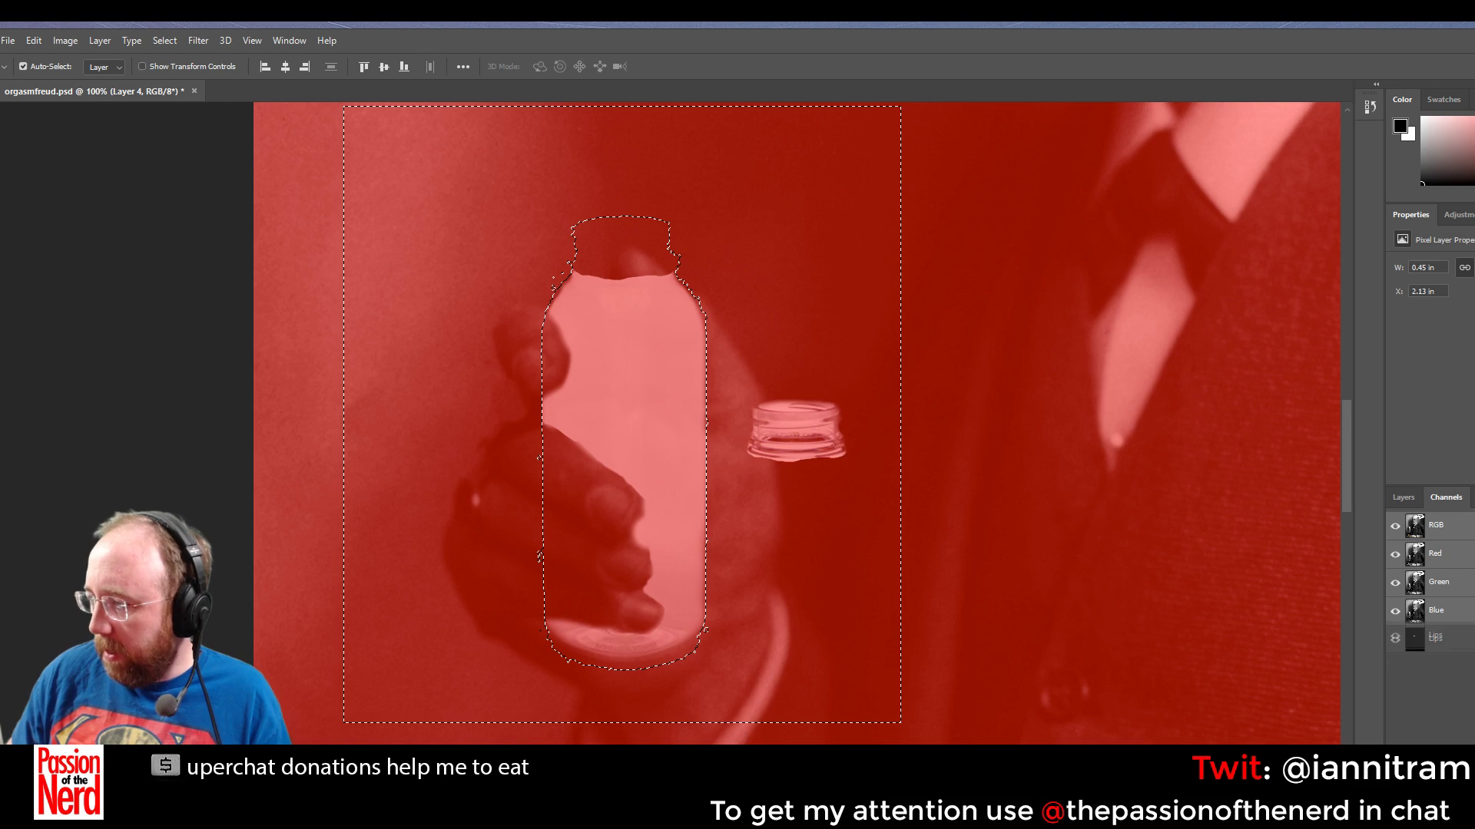
left_click(1468, 639)
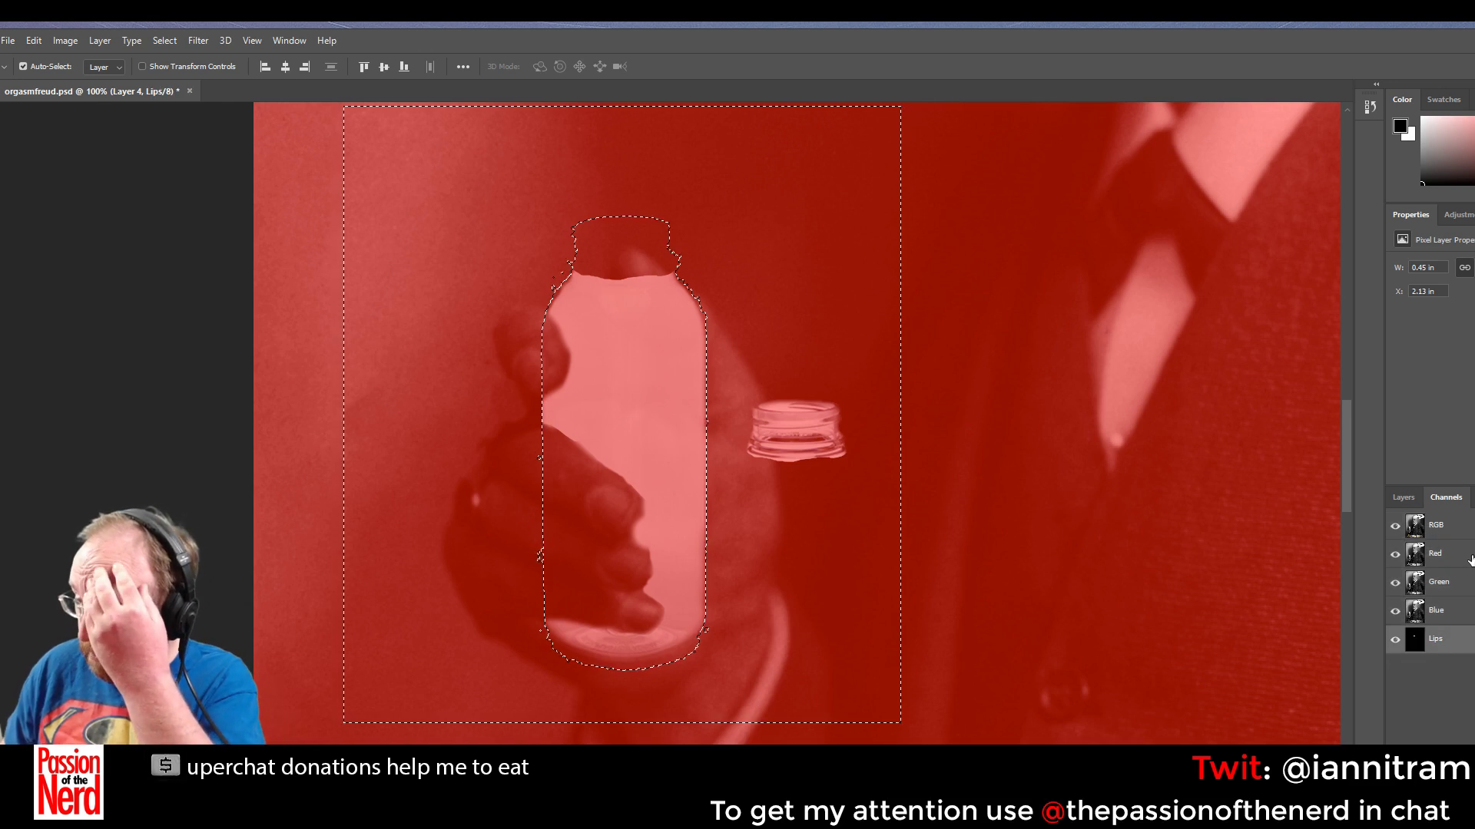
key("ctrl+2")
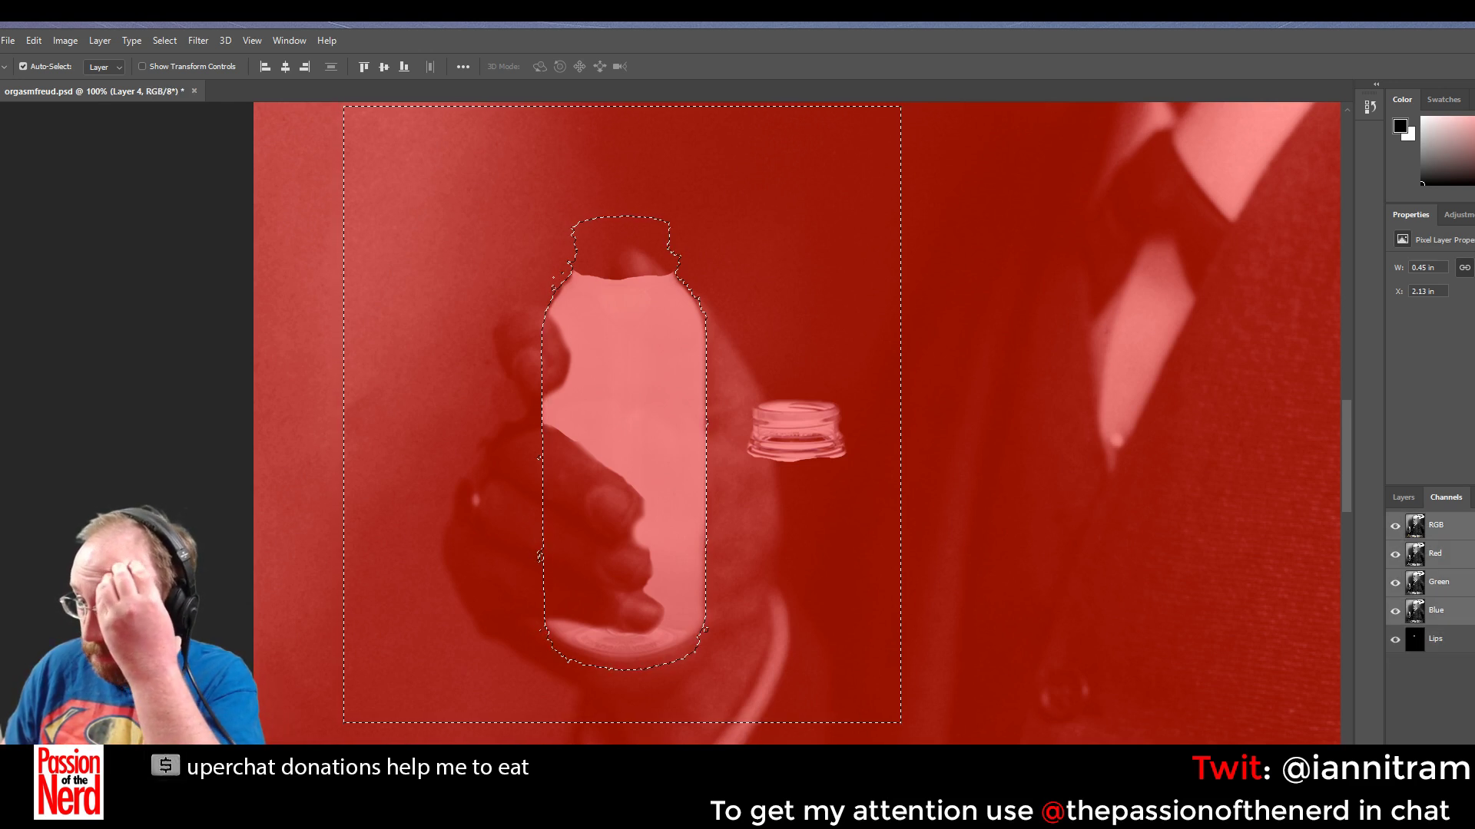
Return to the layer list with Layer 4 active and clear the selection around the bottle
left_click(1403, 497)
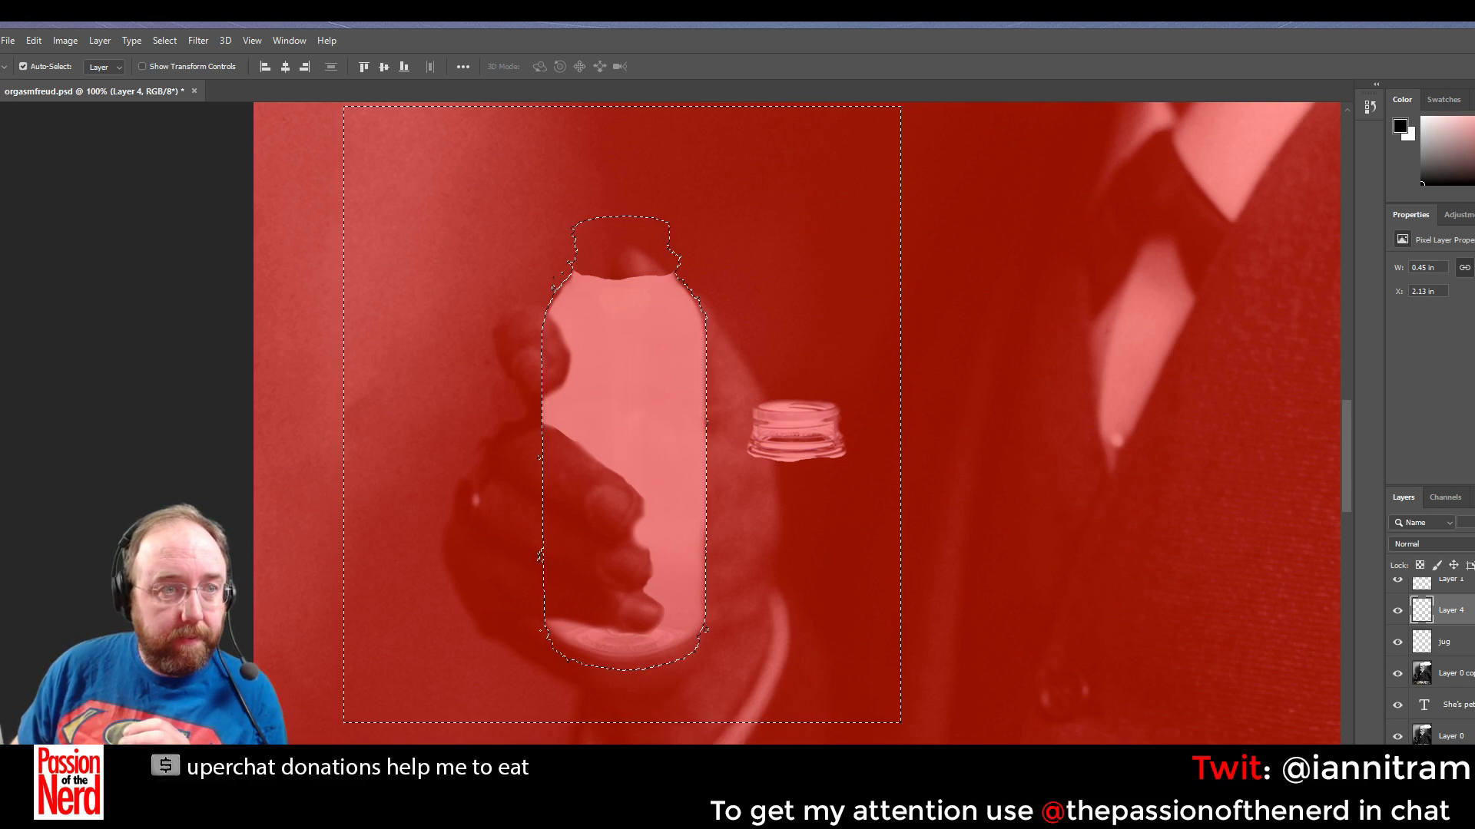
scroll(1429, 661, "up", 2)
key("m")
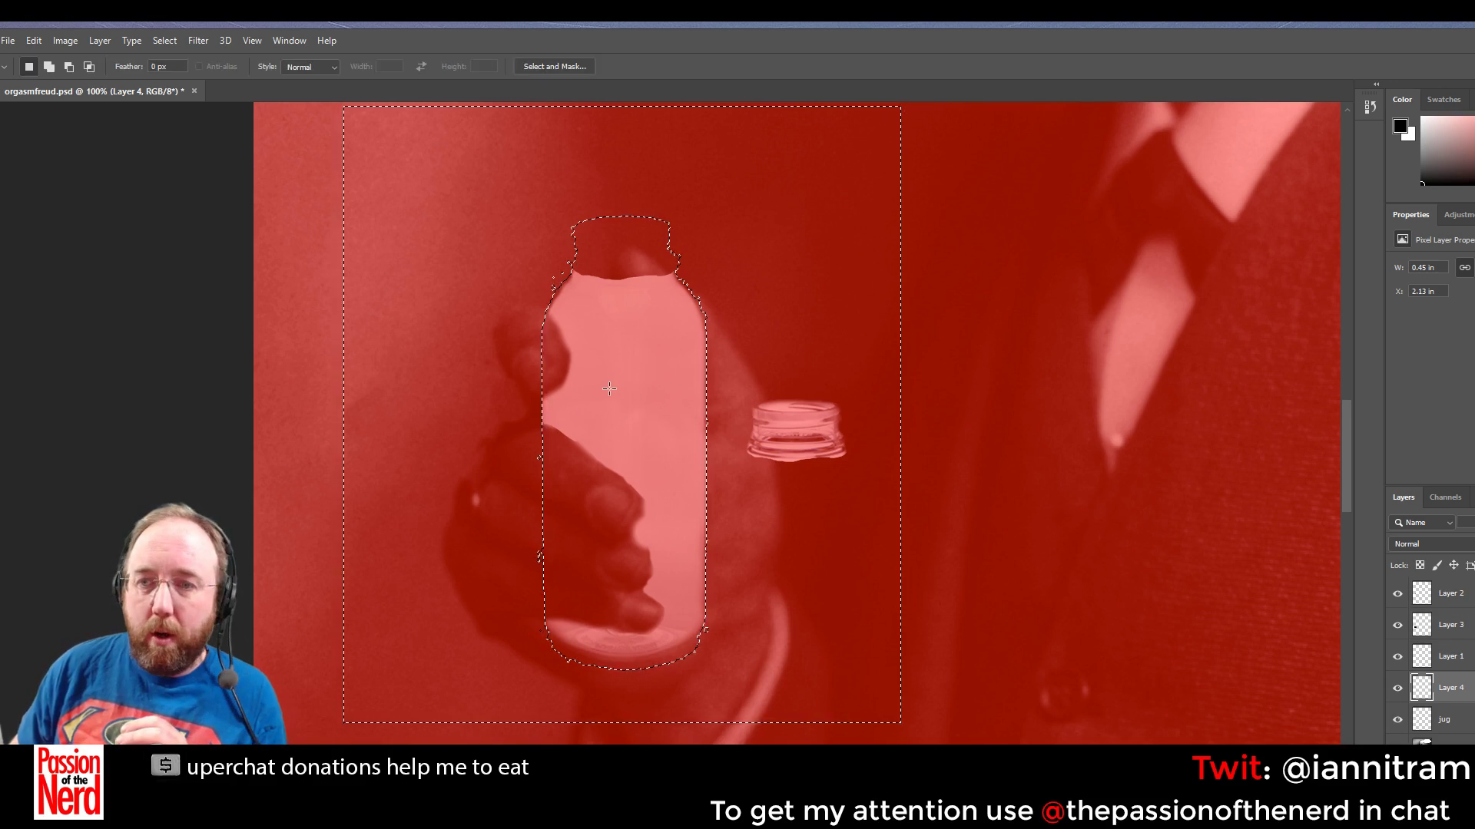
left_click(752, 526)
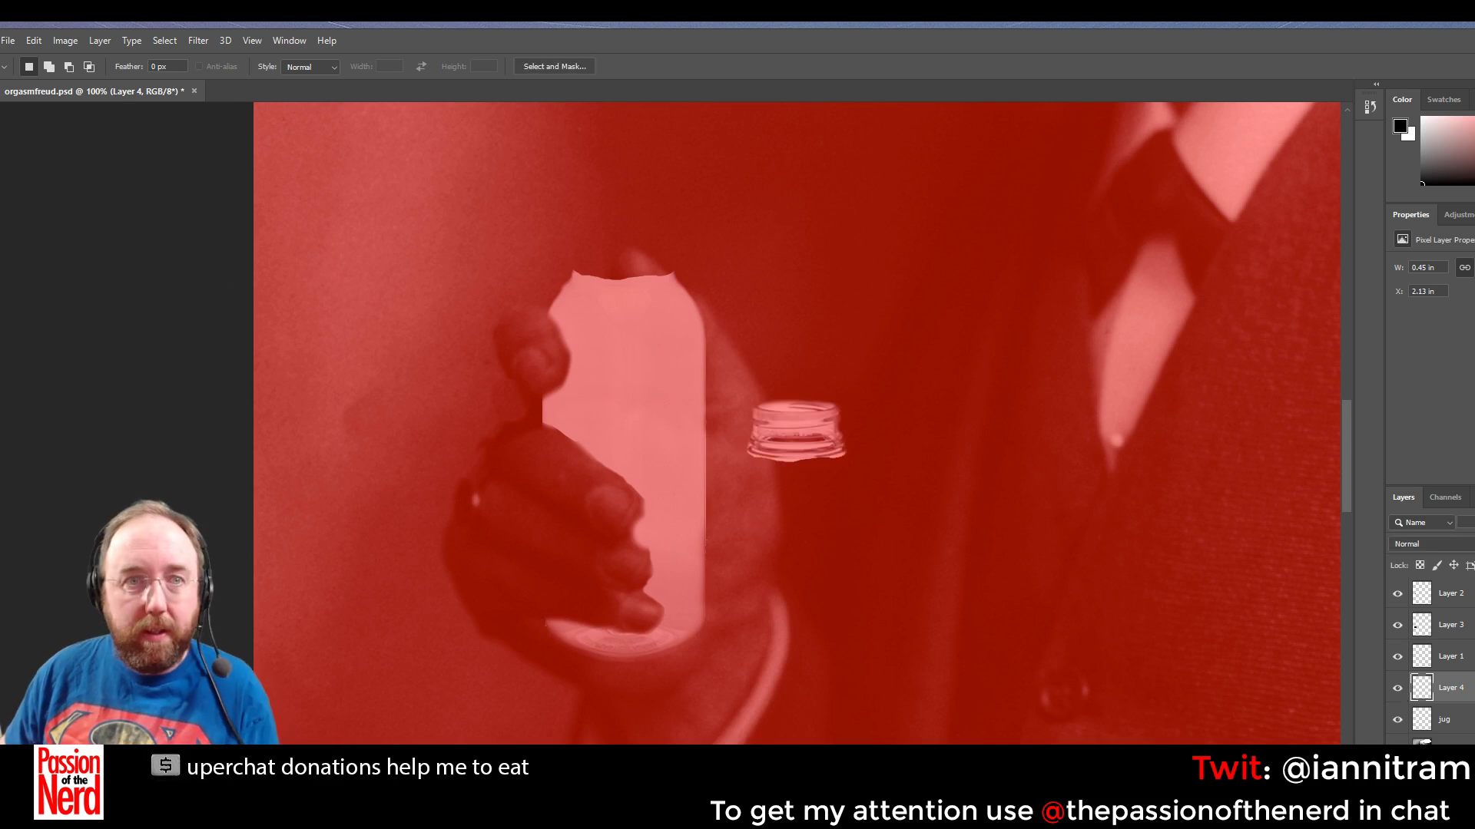
Move the neck on Layer 4 onto the top of the bottle and nudge it down to meet the shoulders
key("v")
left_click_drag(762, 406, 624, 264)
key("Down")
key("Down")
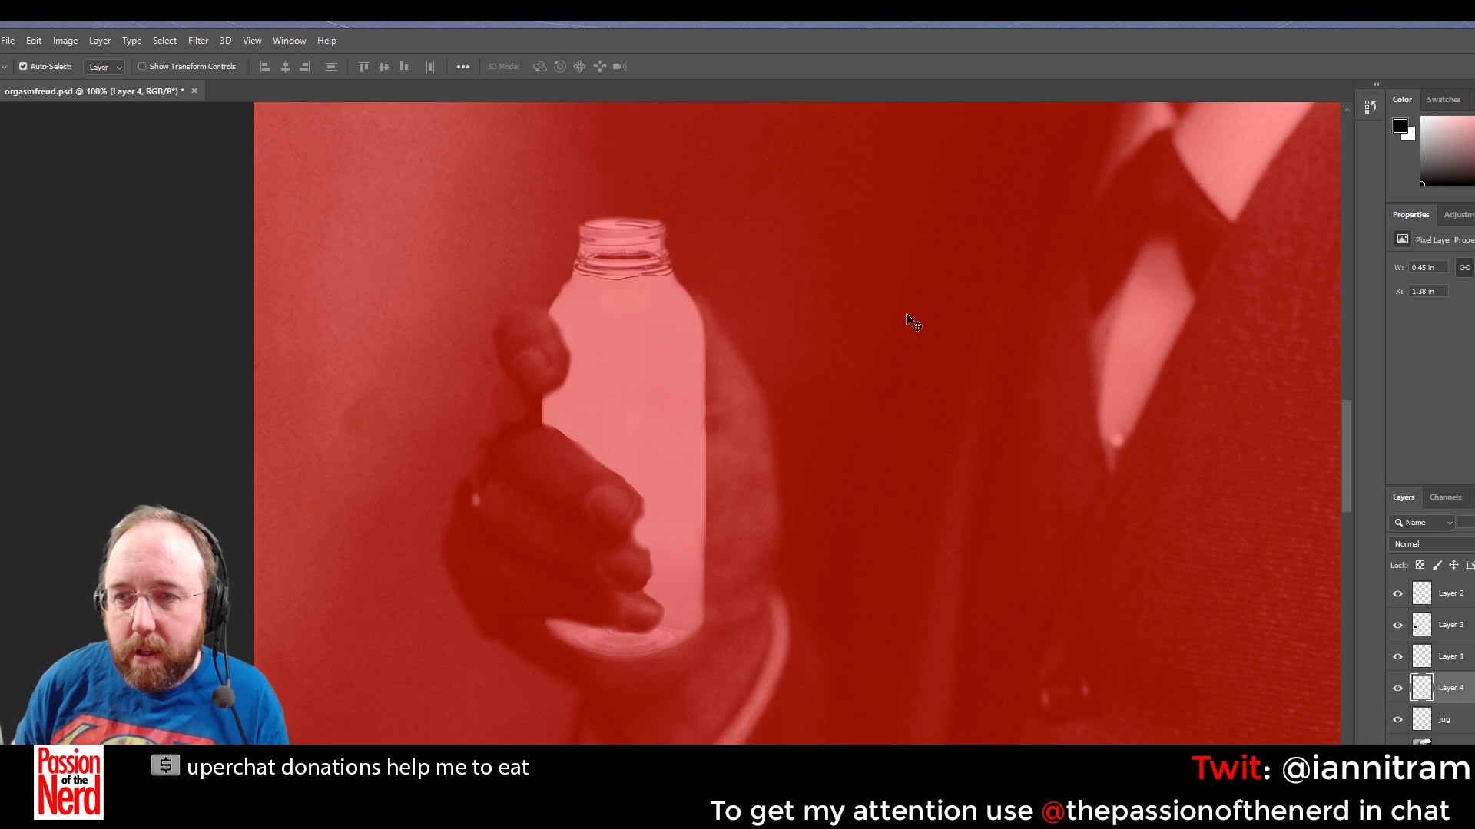
key("Down")
key("Down")
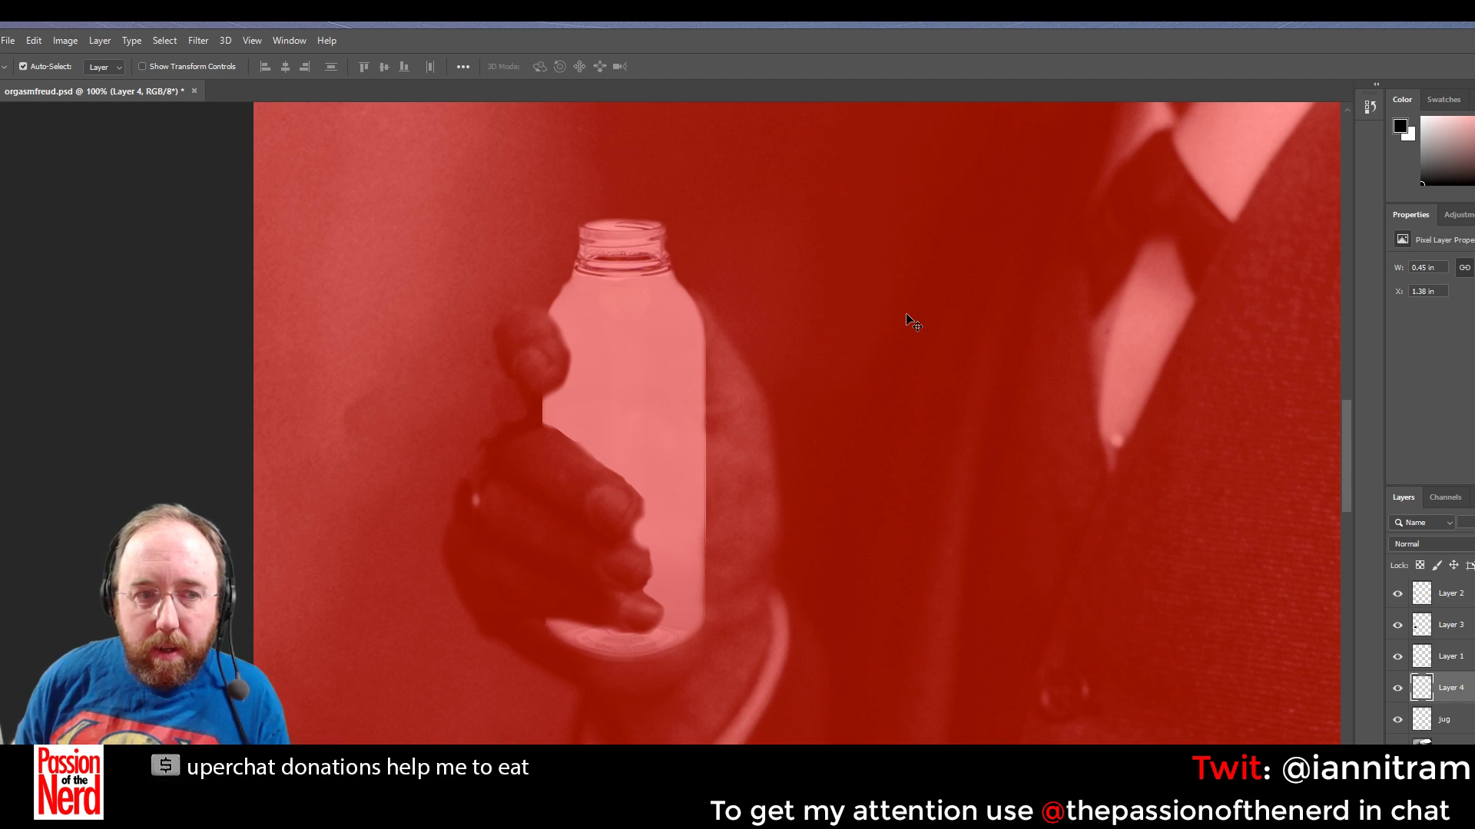
key("Up")
key("Down")
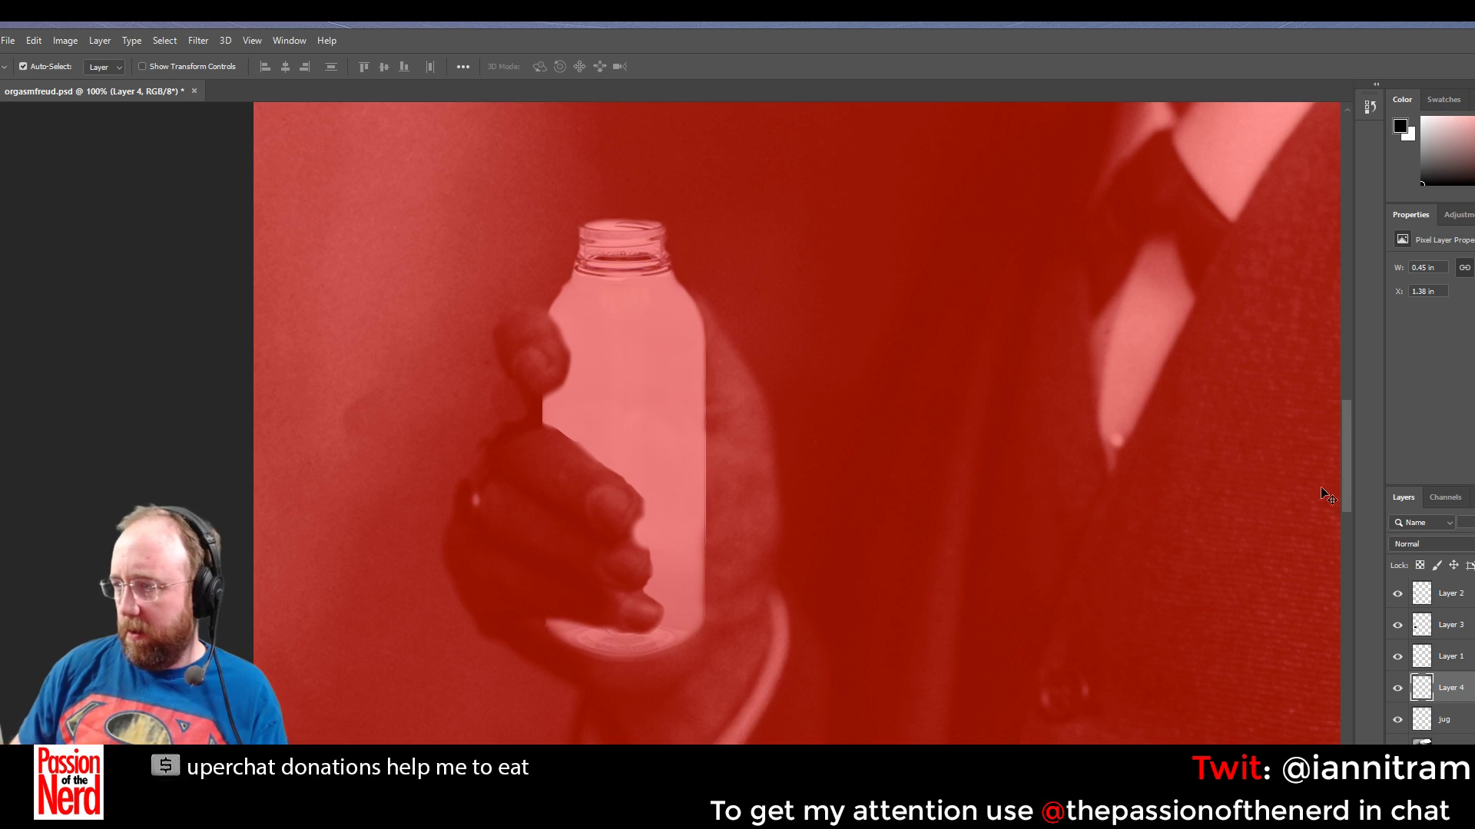
Hide the Lips channel overlay, reactivate the RGB composite channel and return to the layer list
left_click_drag(1342, 483, 1326, 355)
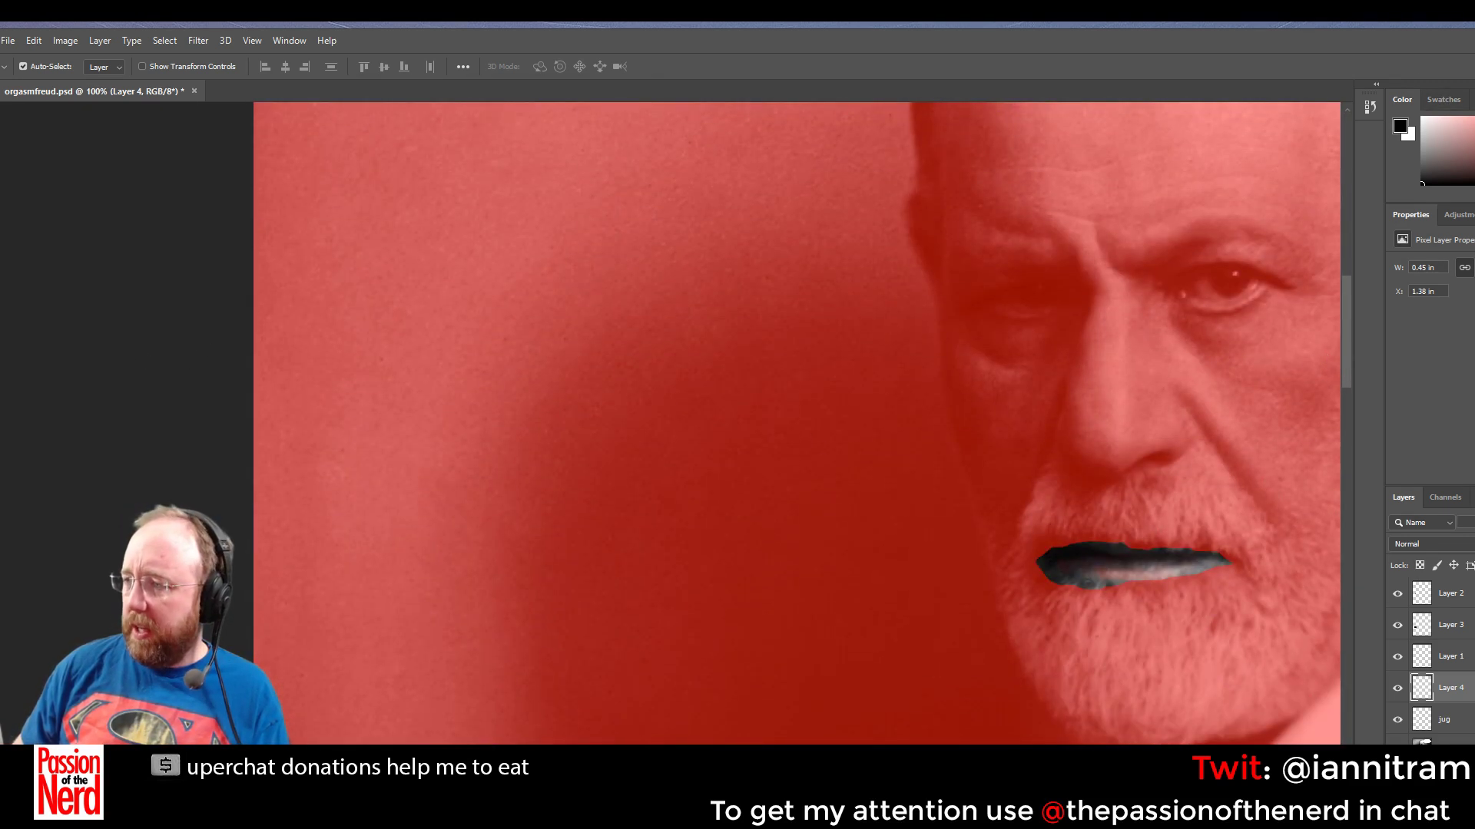
left_click(1447, 498)
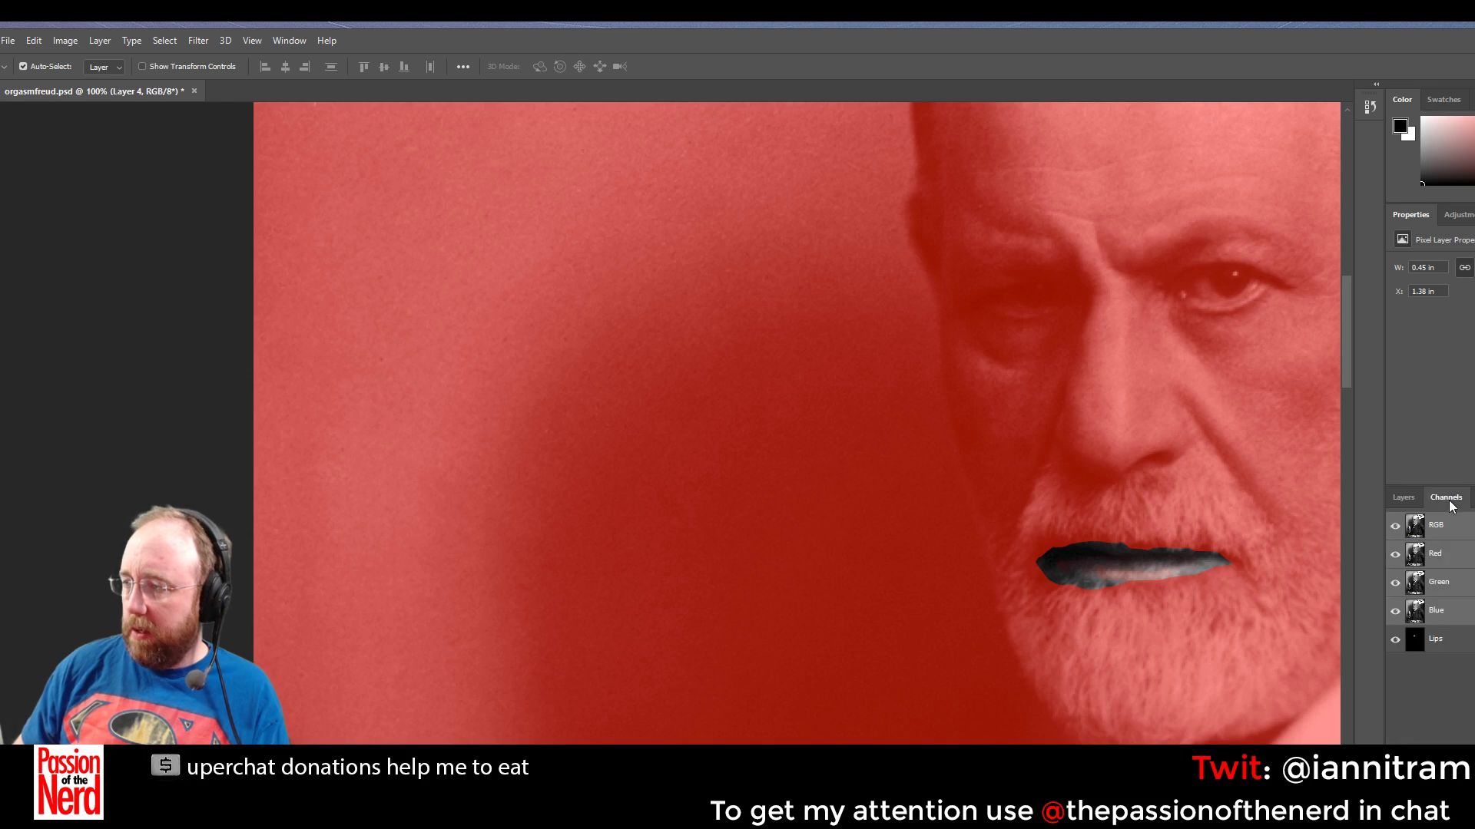
left_click(1453, 641)
left_click(1395, 640)
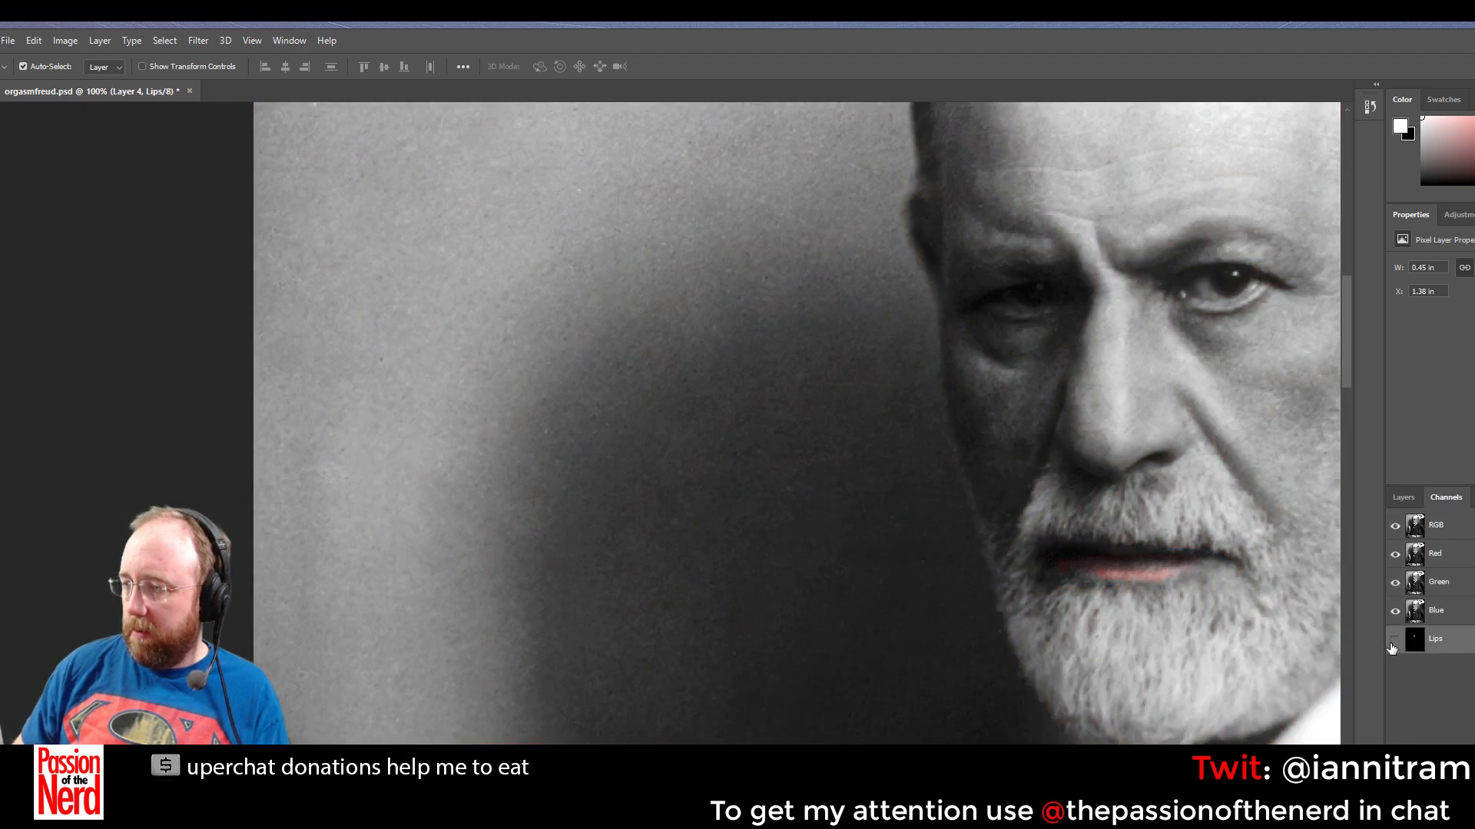
left_click(1394, 639)
left_click(1395, 639)
left_click(1449, 530)
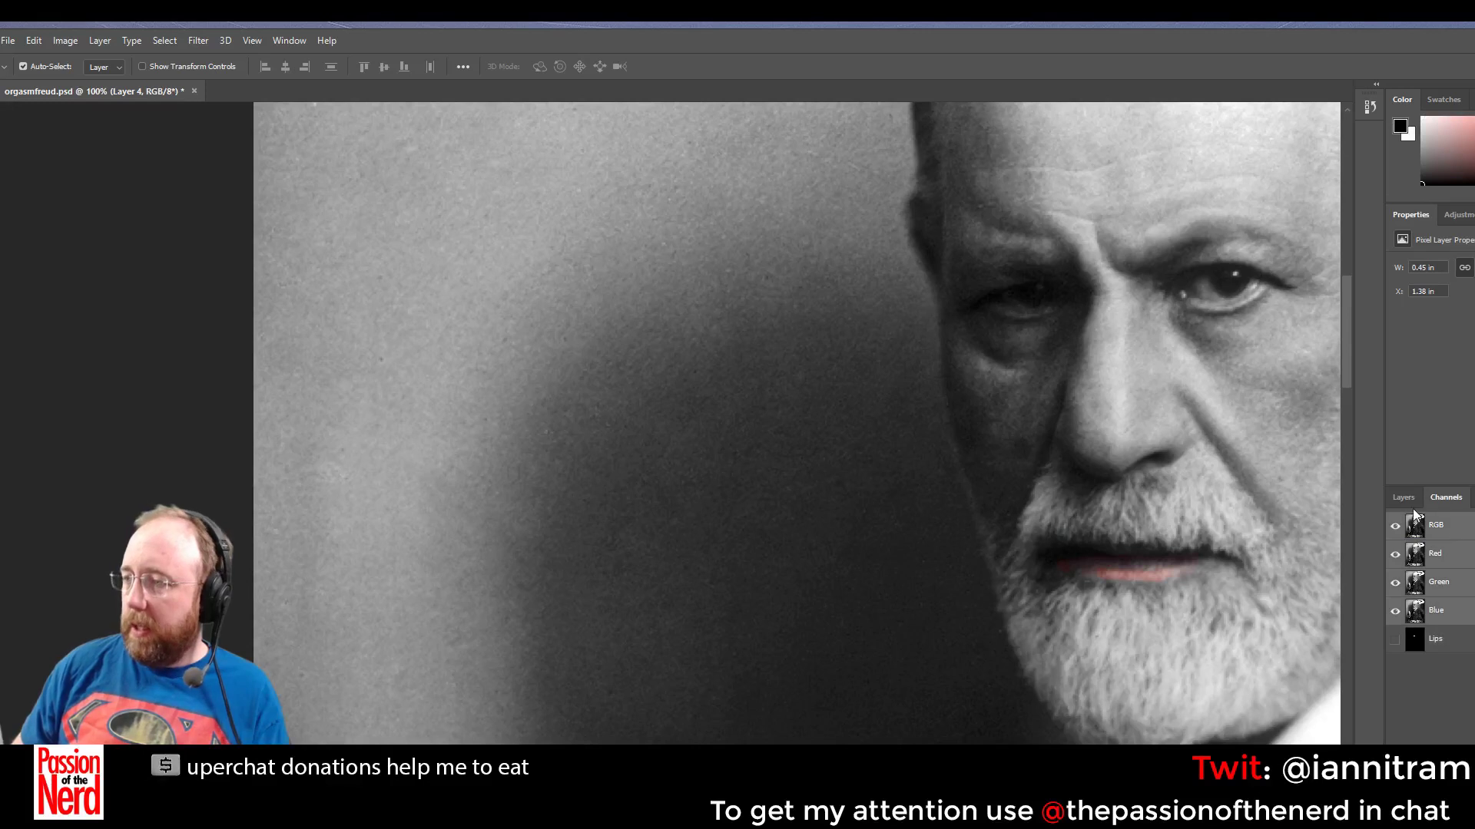
left_click(1403, 498)
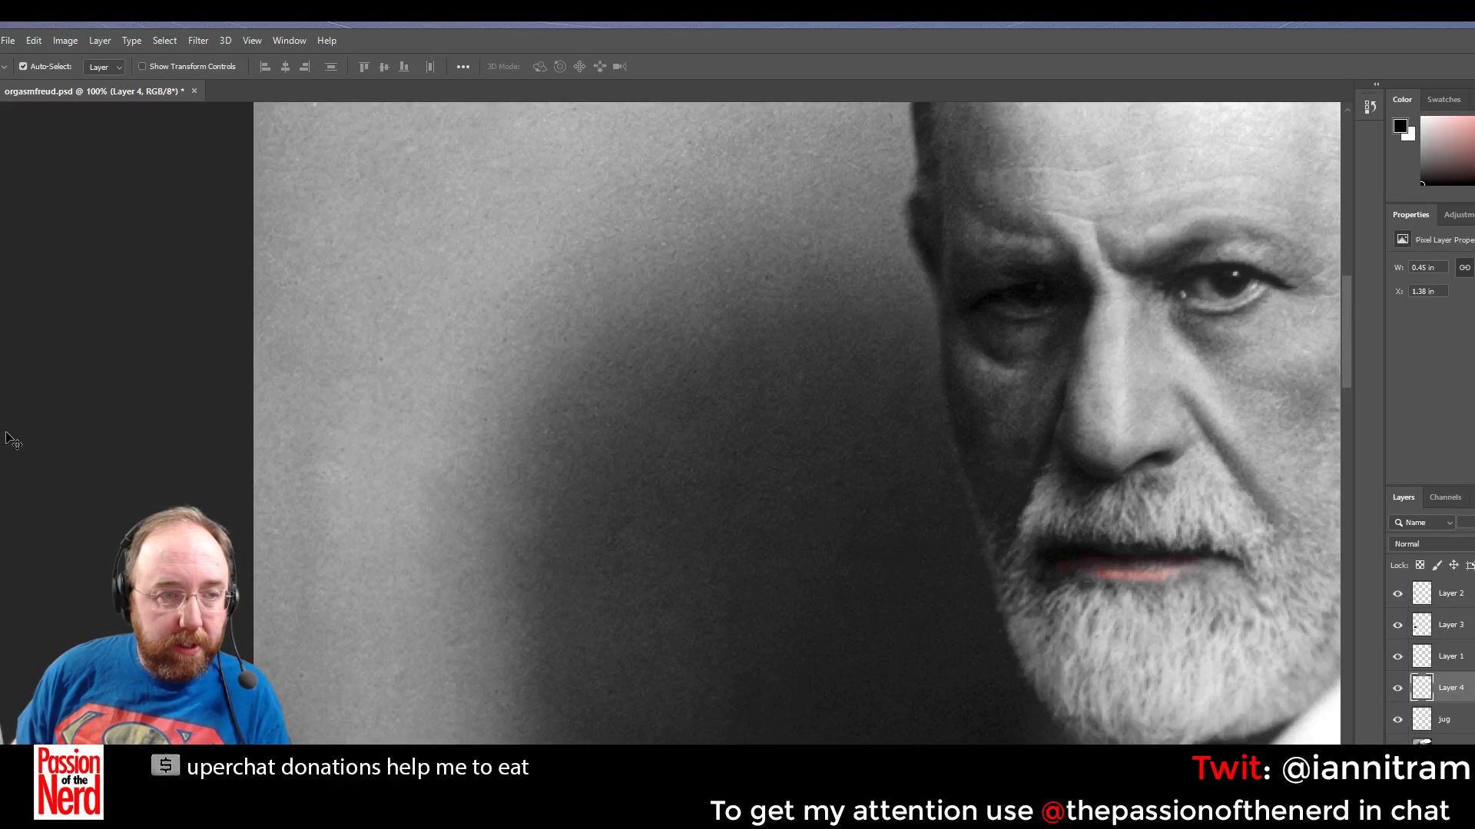
Examine how the refitted bottle sits in the hand, first within the whole portrait and then close up
key("z")
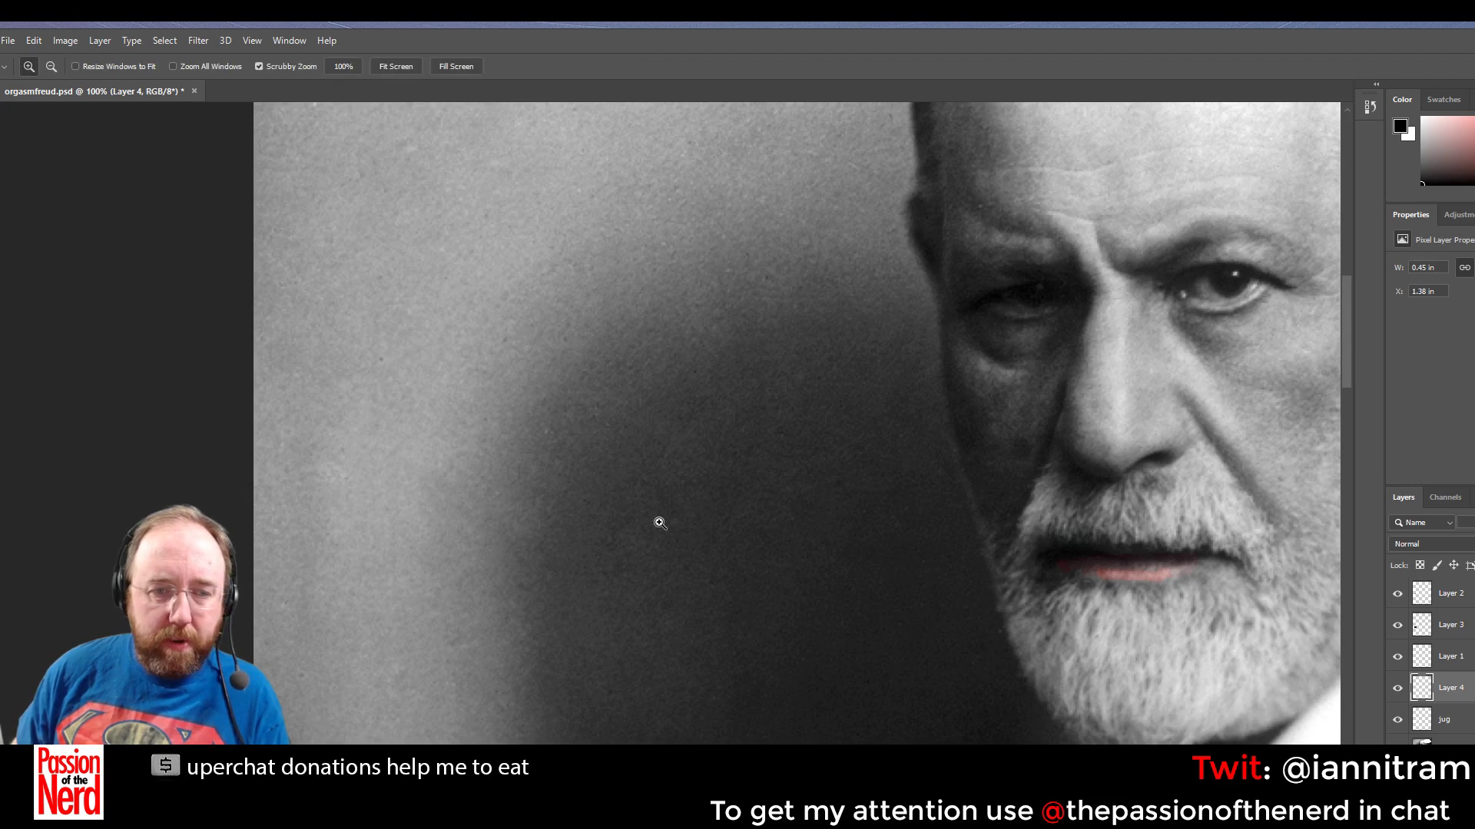
left_click(1010, 545, "alt")
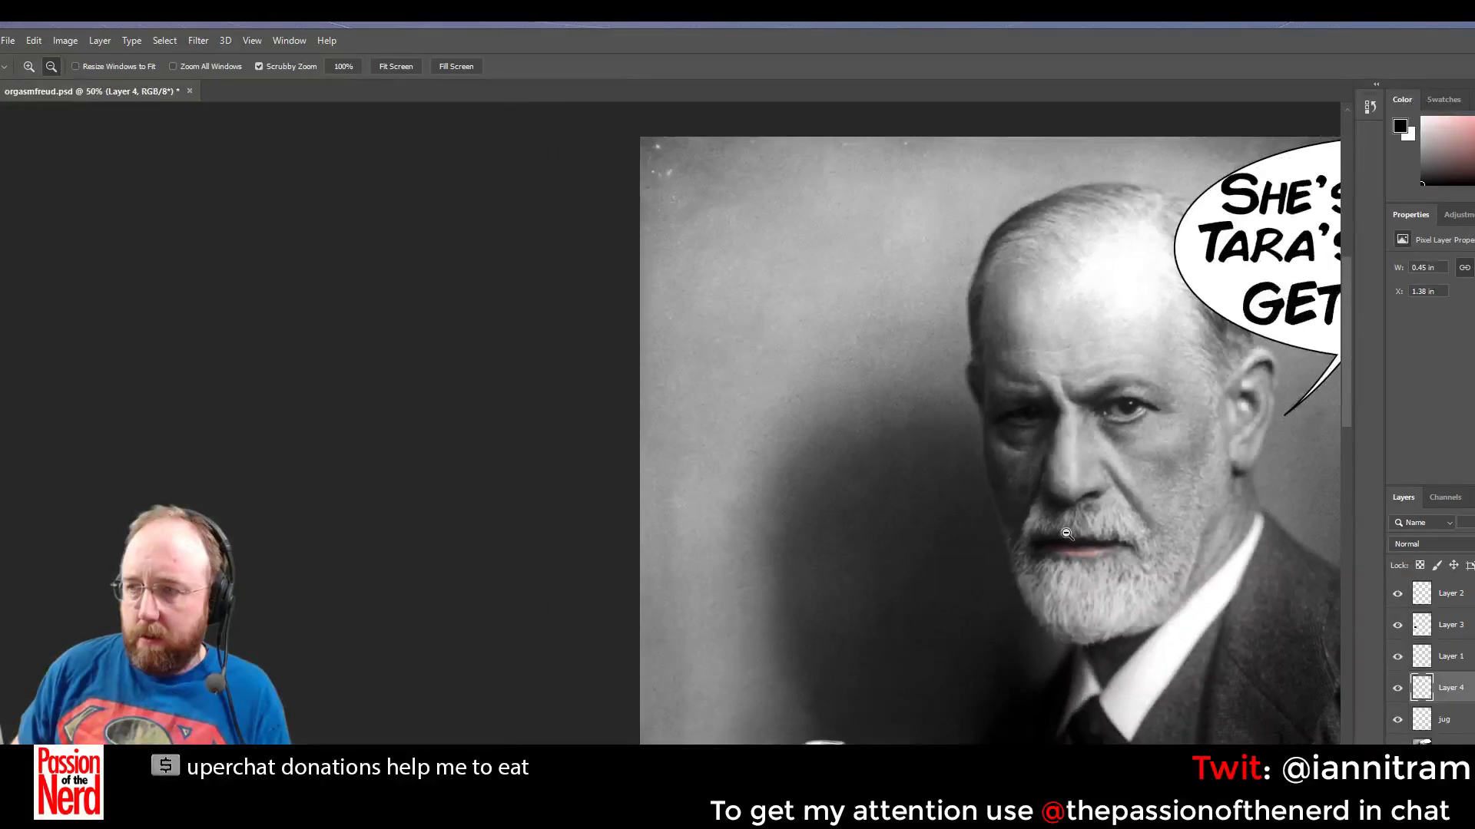
left_click(1068, 534, "alt")
left_click_drag(1116, 574, 762, 288)
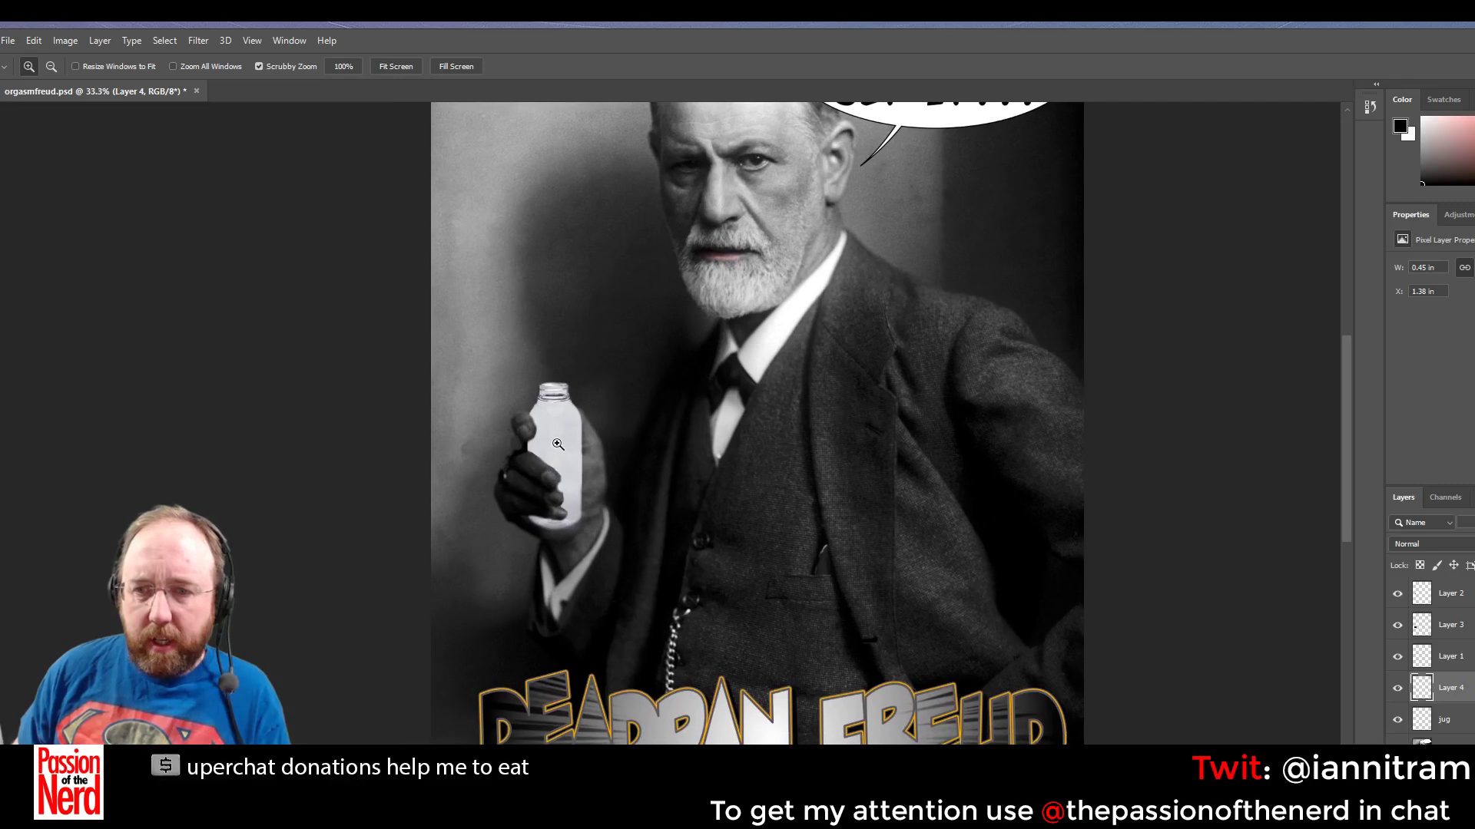
left_click(557, 444, "alt")
left_click(653, 430)
left_click(661, 419)
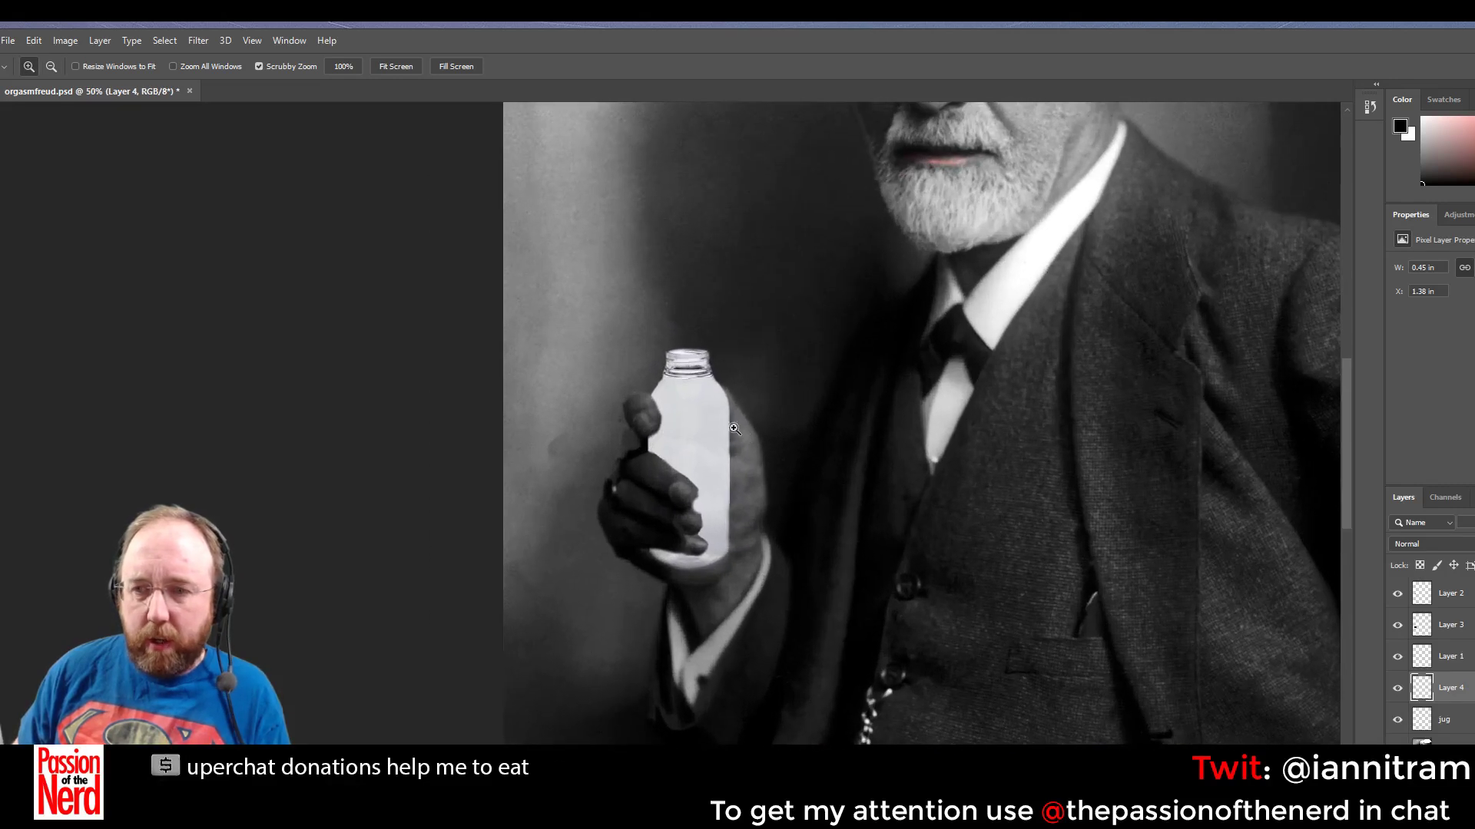
left_click(680, 391)
left_click(700, 363)
key("v")
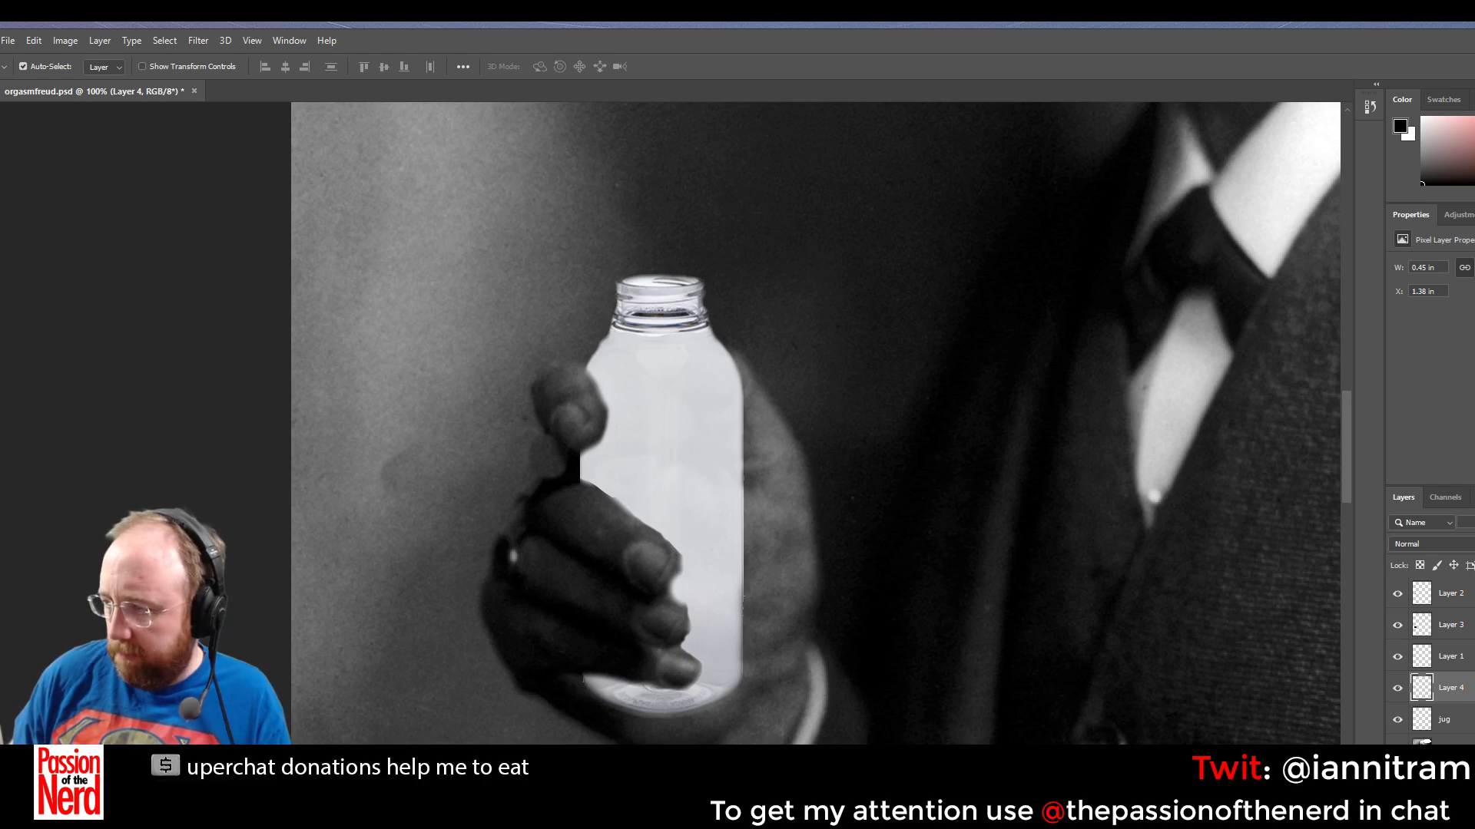
Find the finger layer and erase the ragged fringe along the finger edges on Layer 3 with a 21 px eraser
left_click(1399, 659)
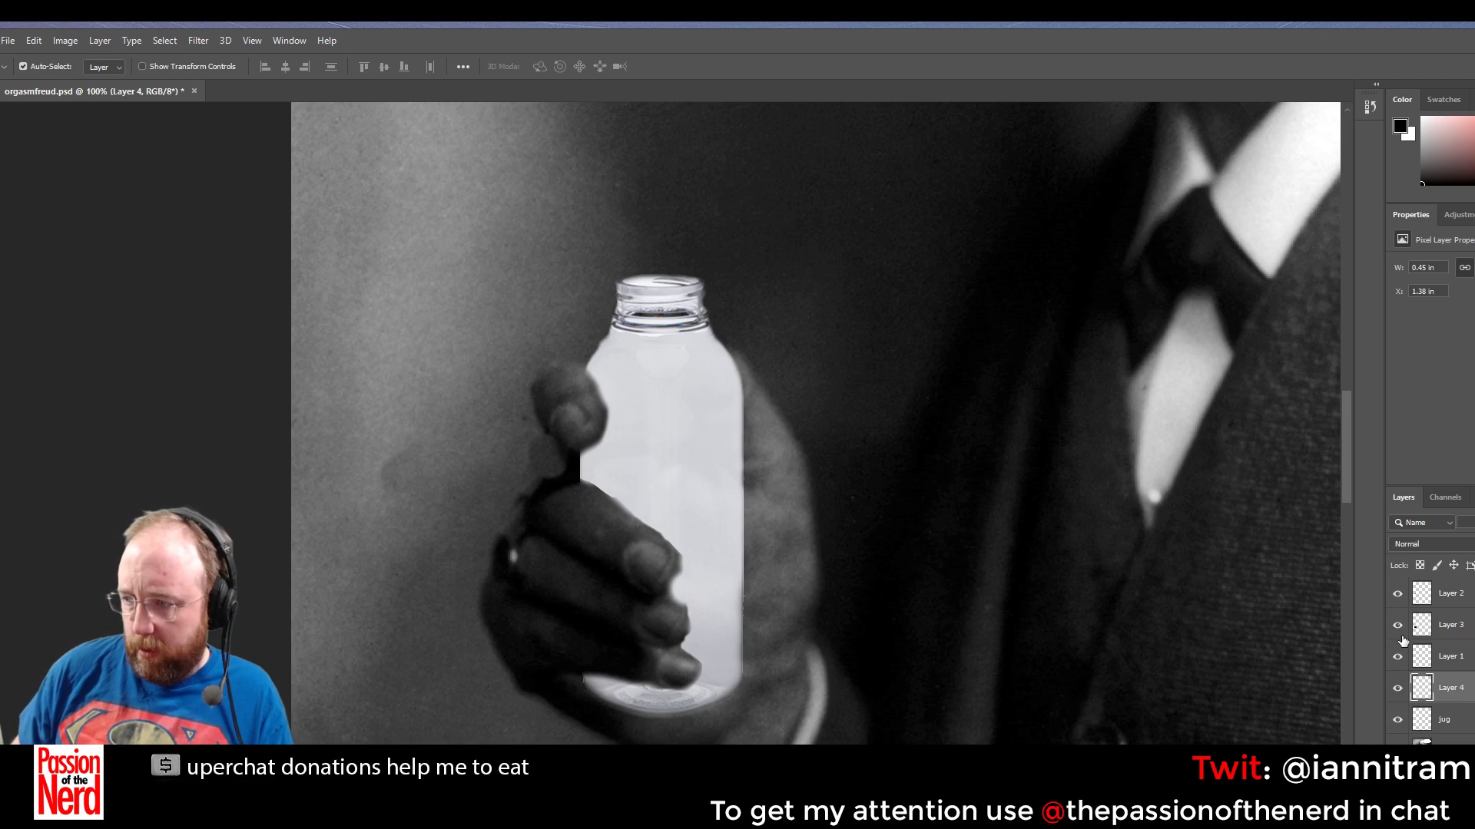
left_click(1399, 627)
left_click(1399, 627)
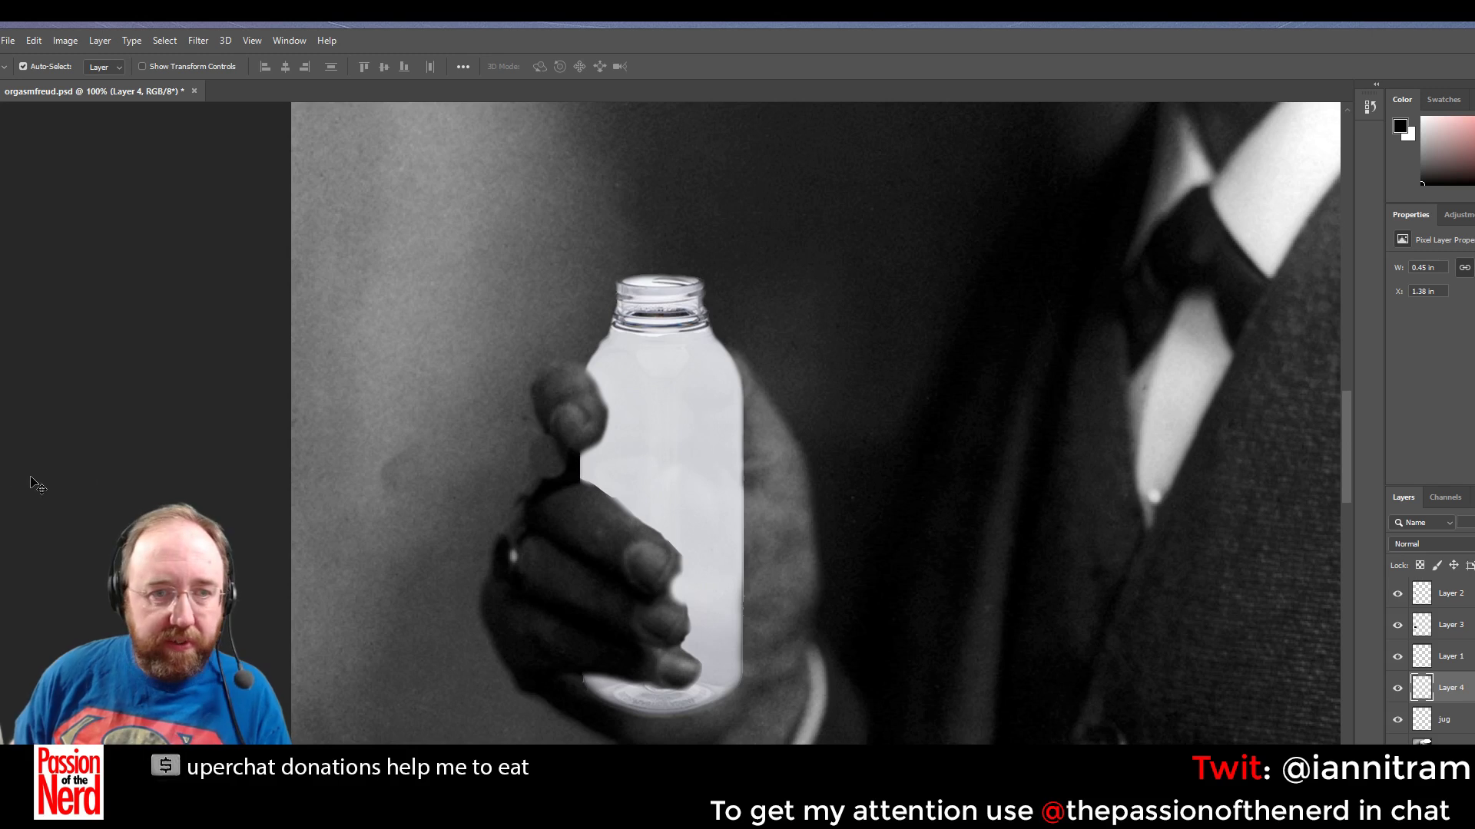
key("z")
left_click(649, 563)
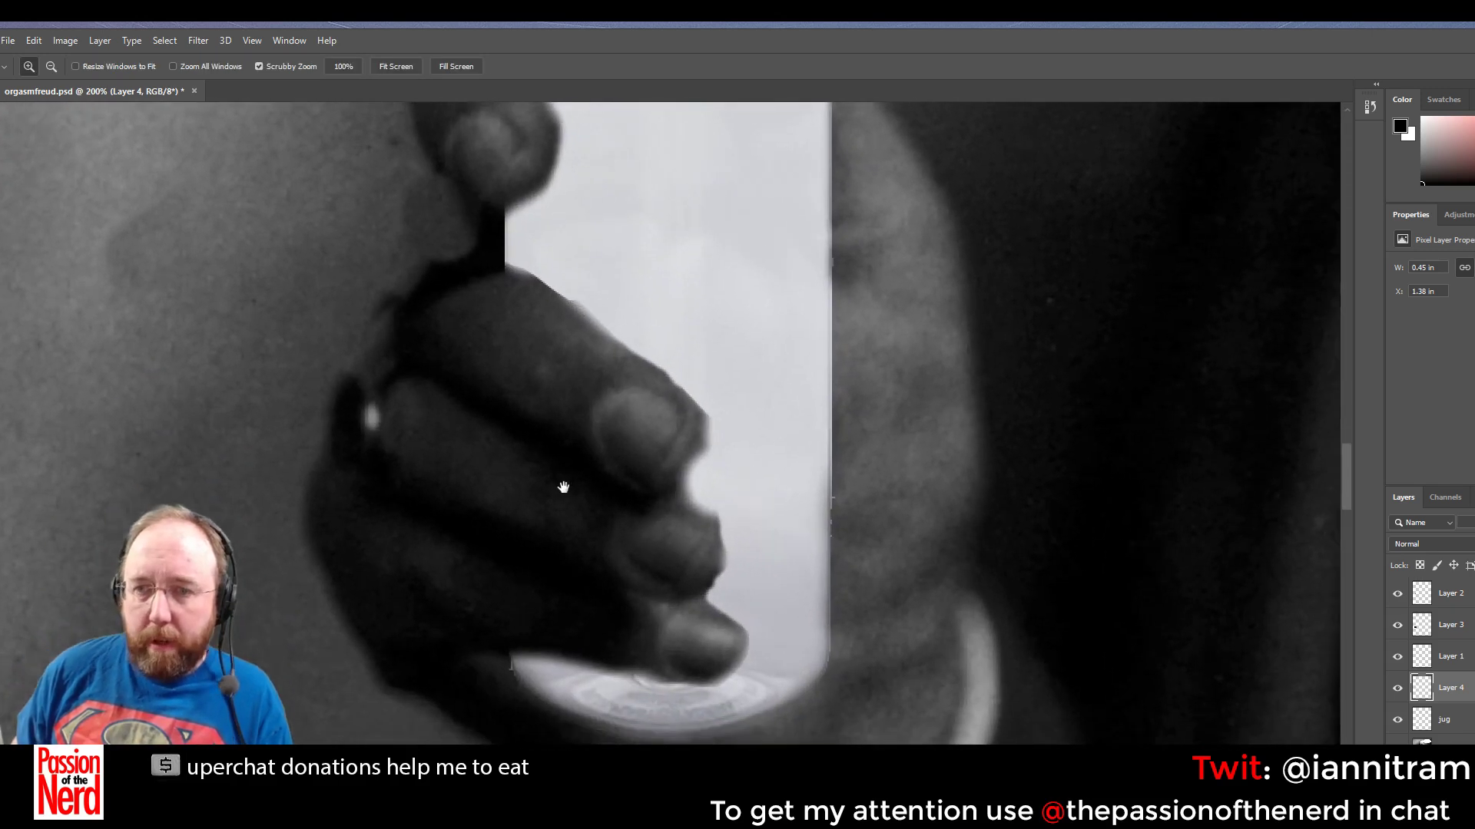
left_click_drag(563, 486, 560, 476)
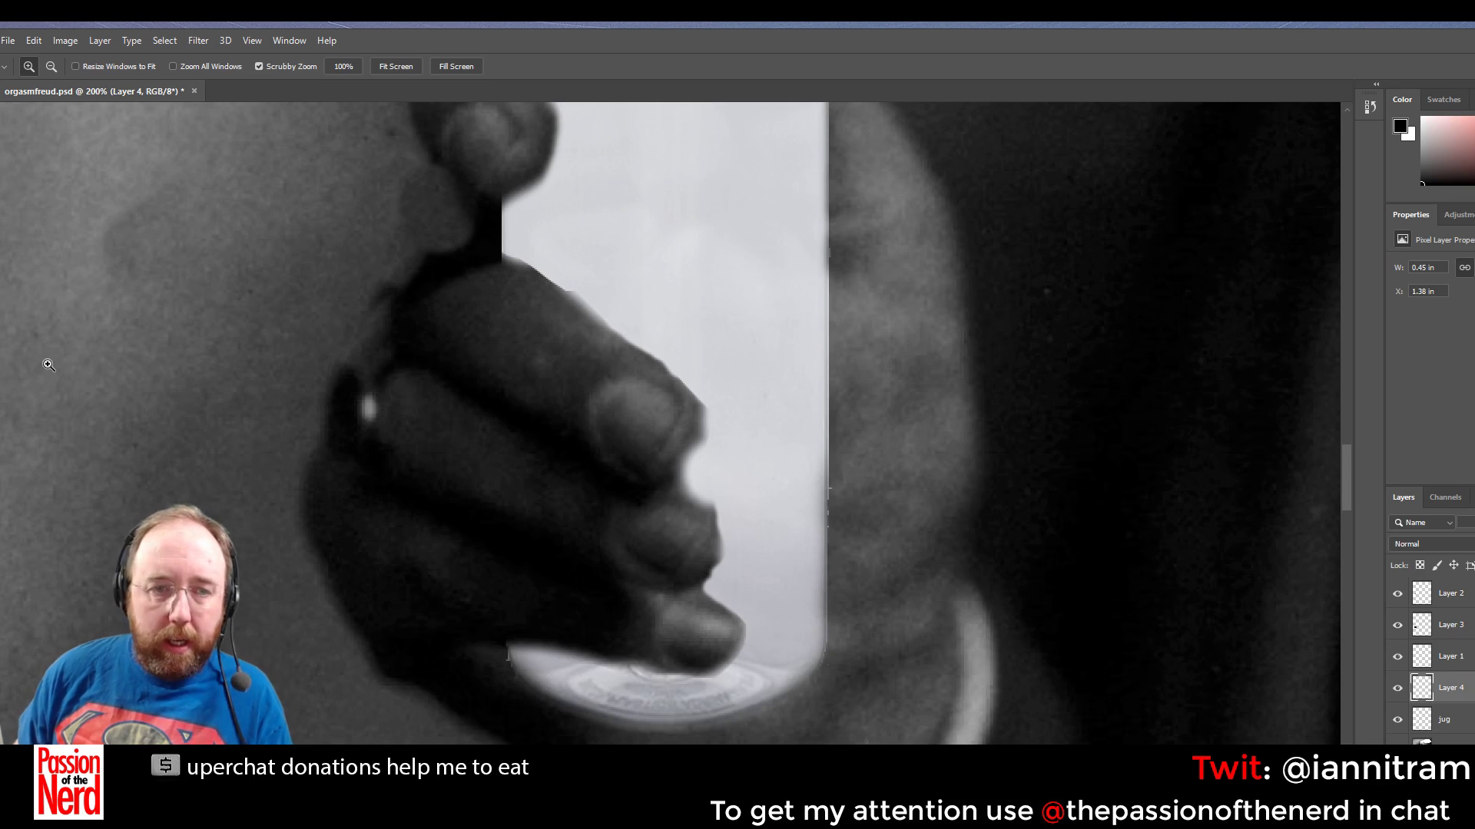
left_click(0, 331)
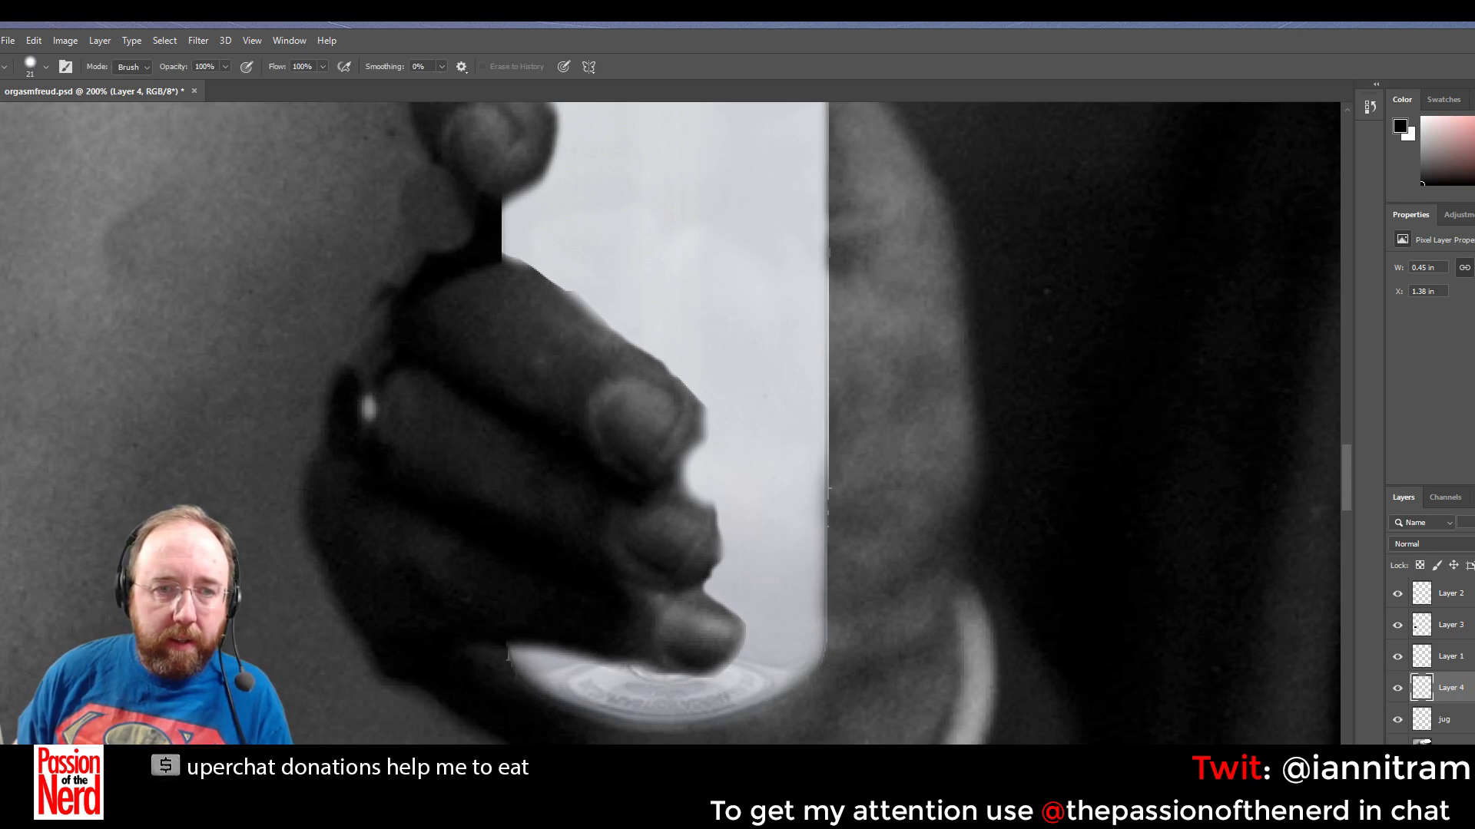
left_click(6, 330)
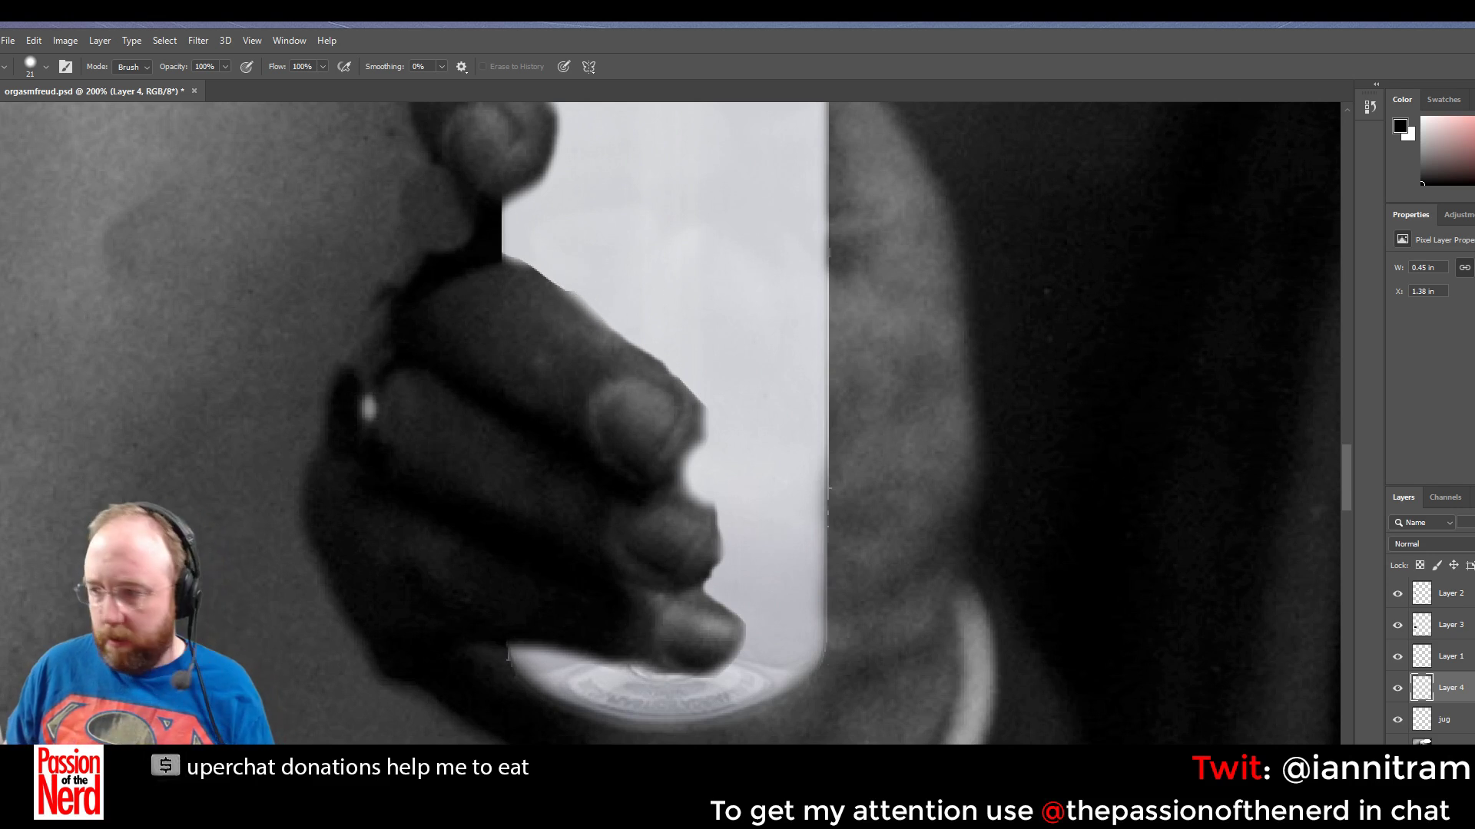
left_click(1468, 658)
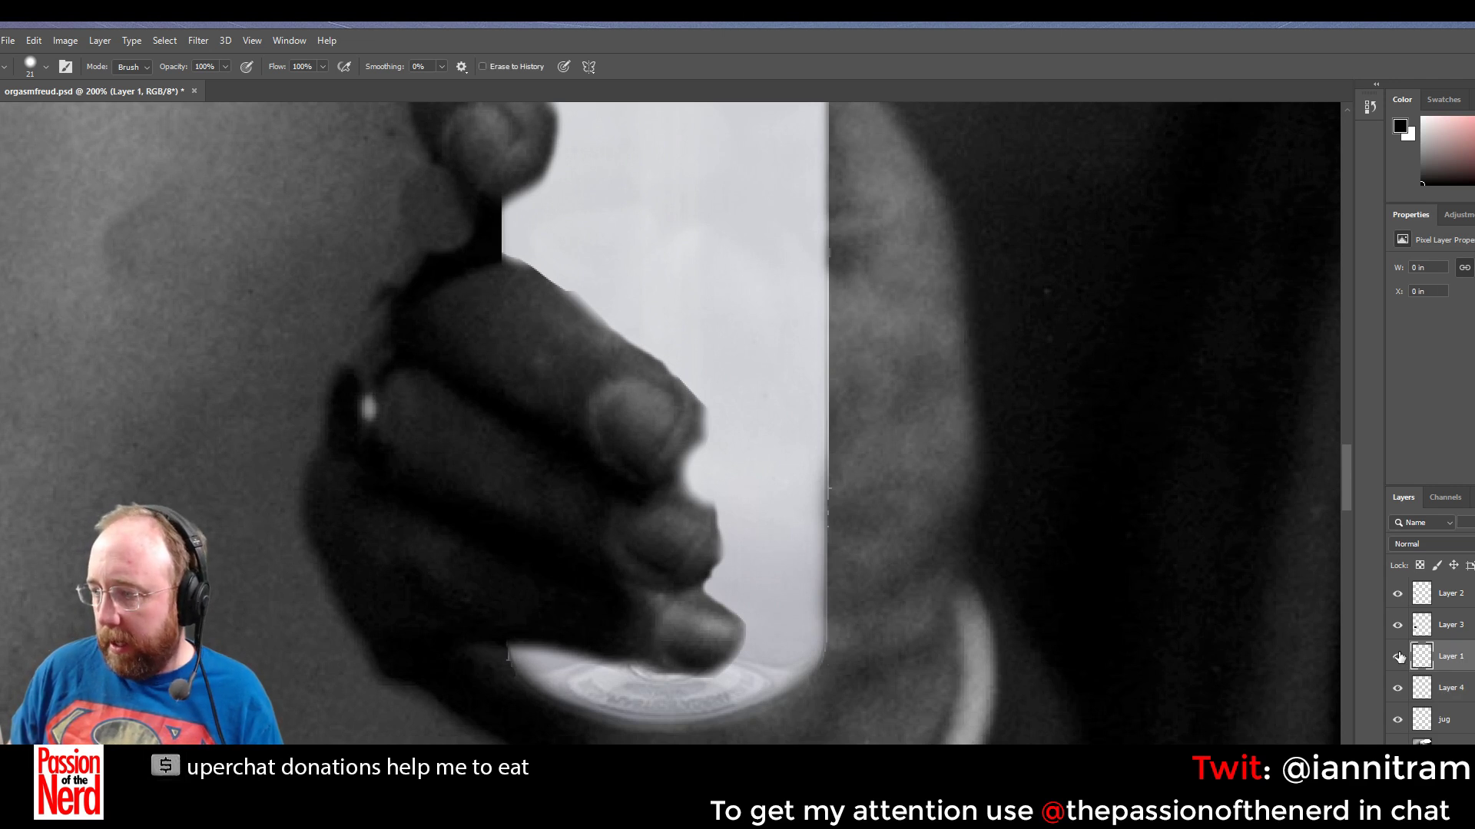
left_click(1467, 631)
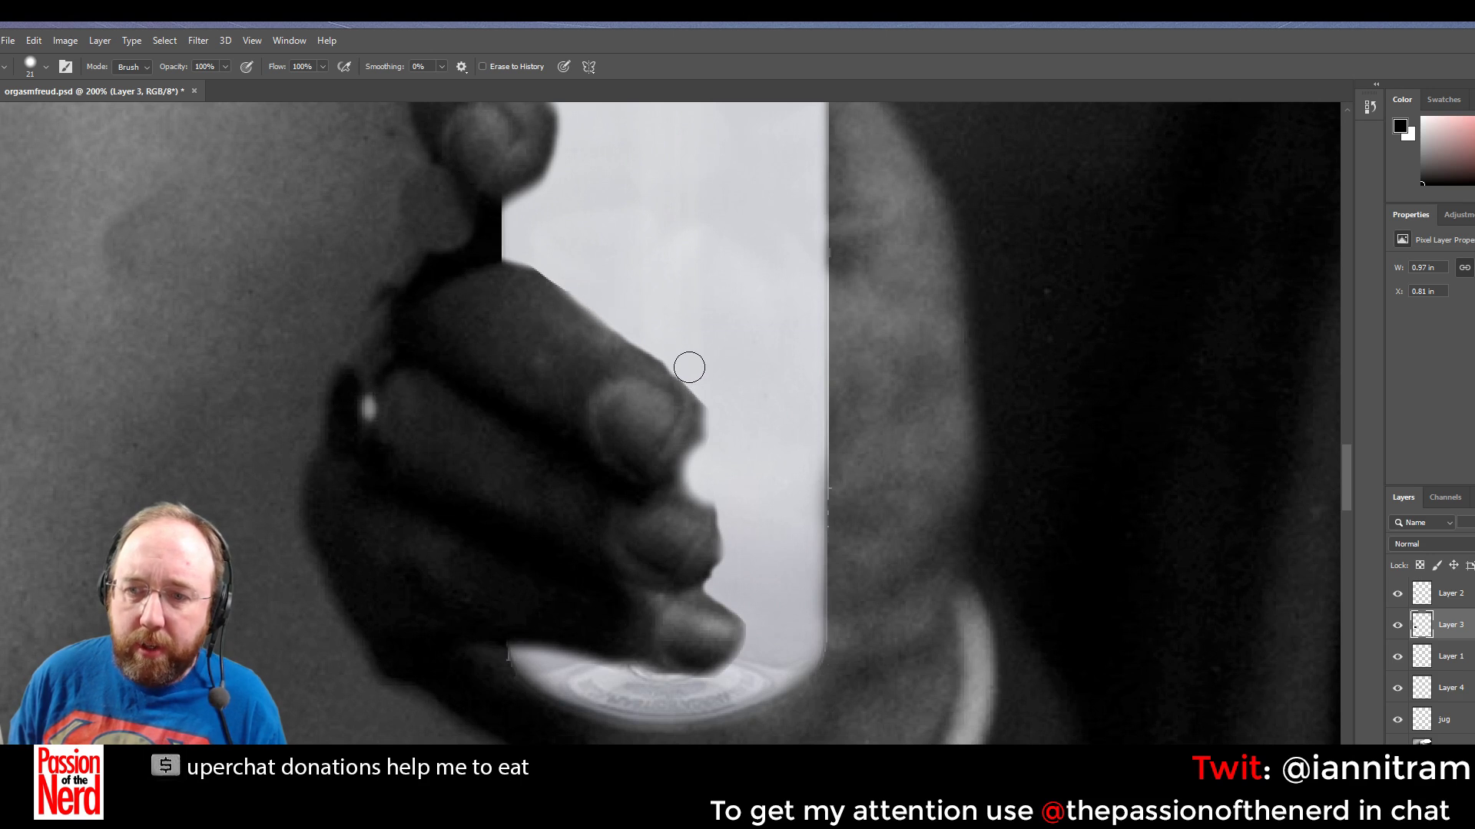
left_click(45, 68)
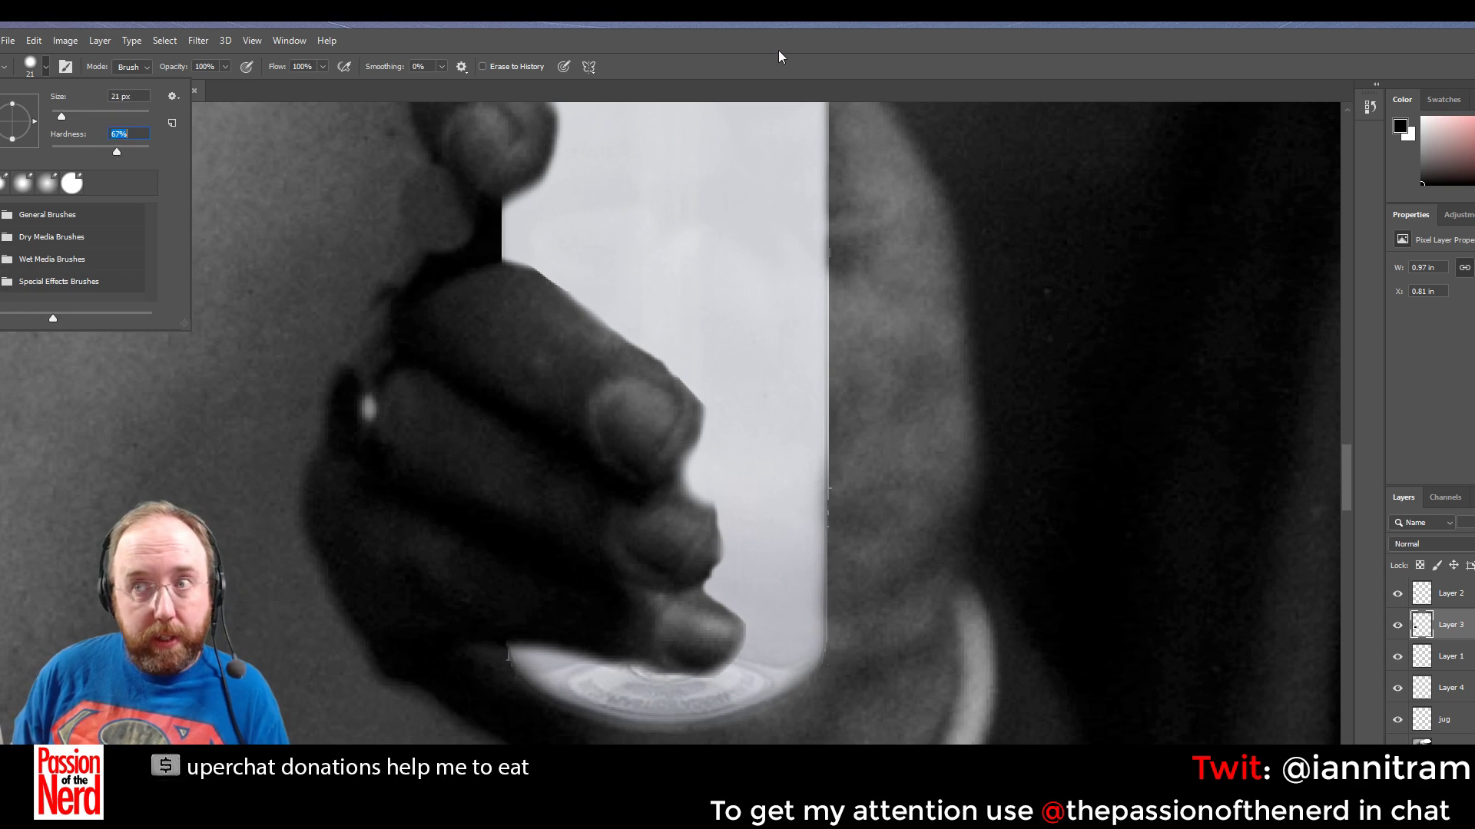
key("Return")
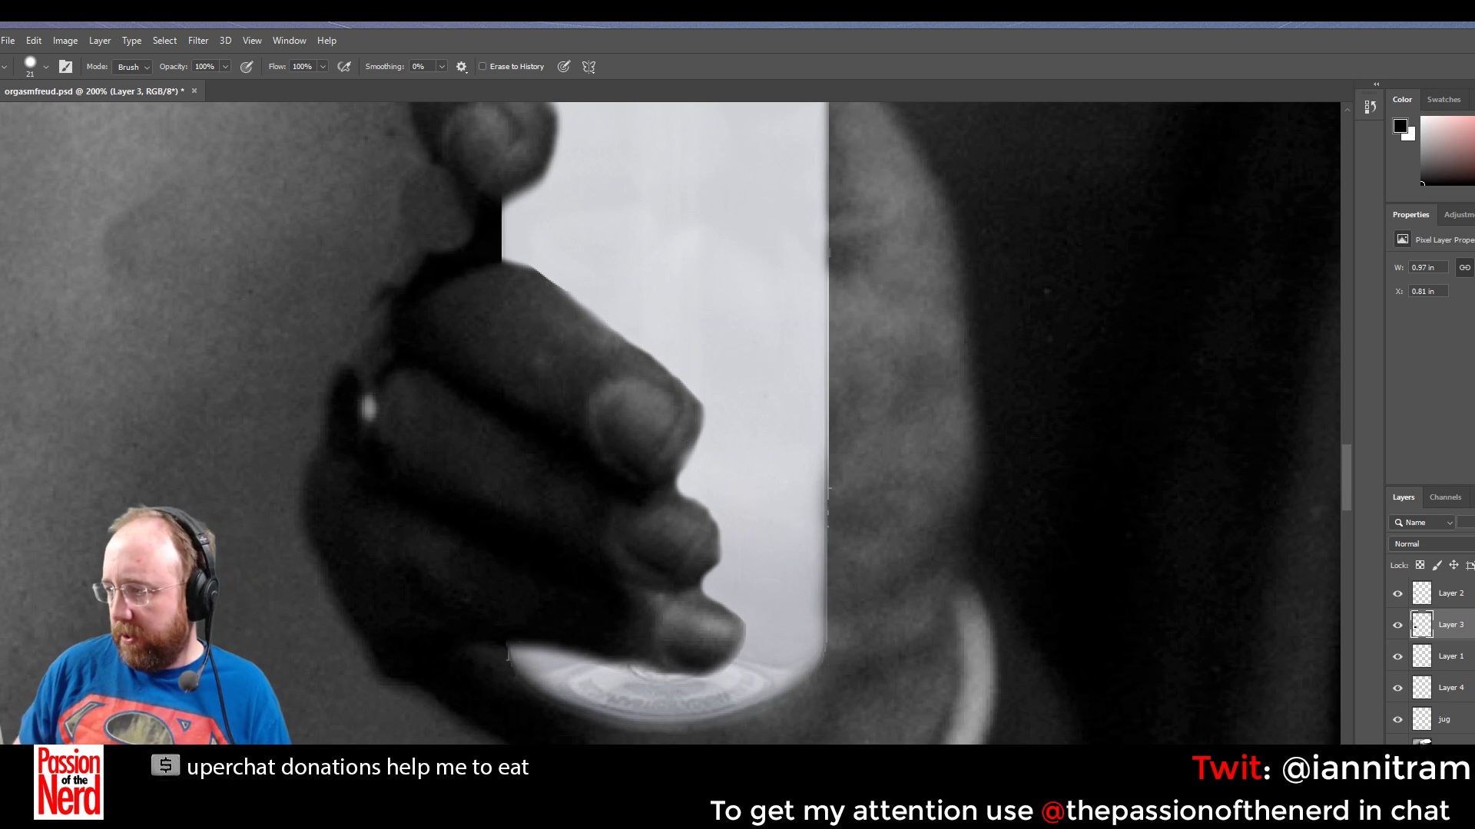
Erase the stray edge pixels along the bottle's thumb side and lower edge on the jug layer
scroll(1430, 661, "down", 1)
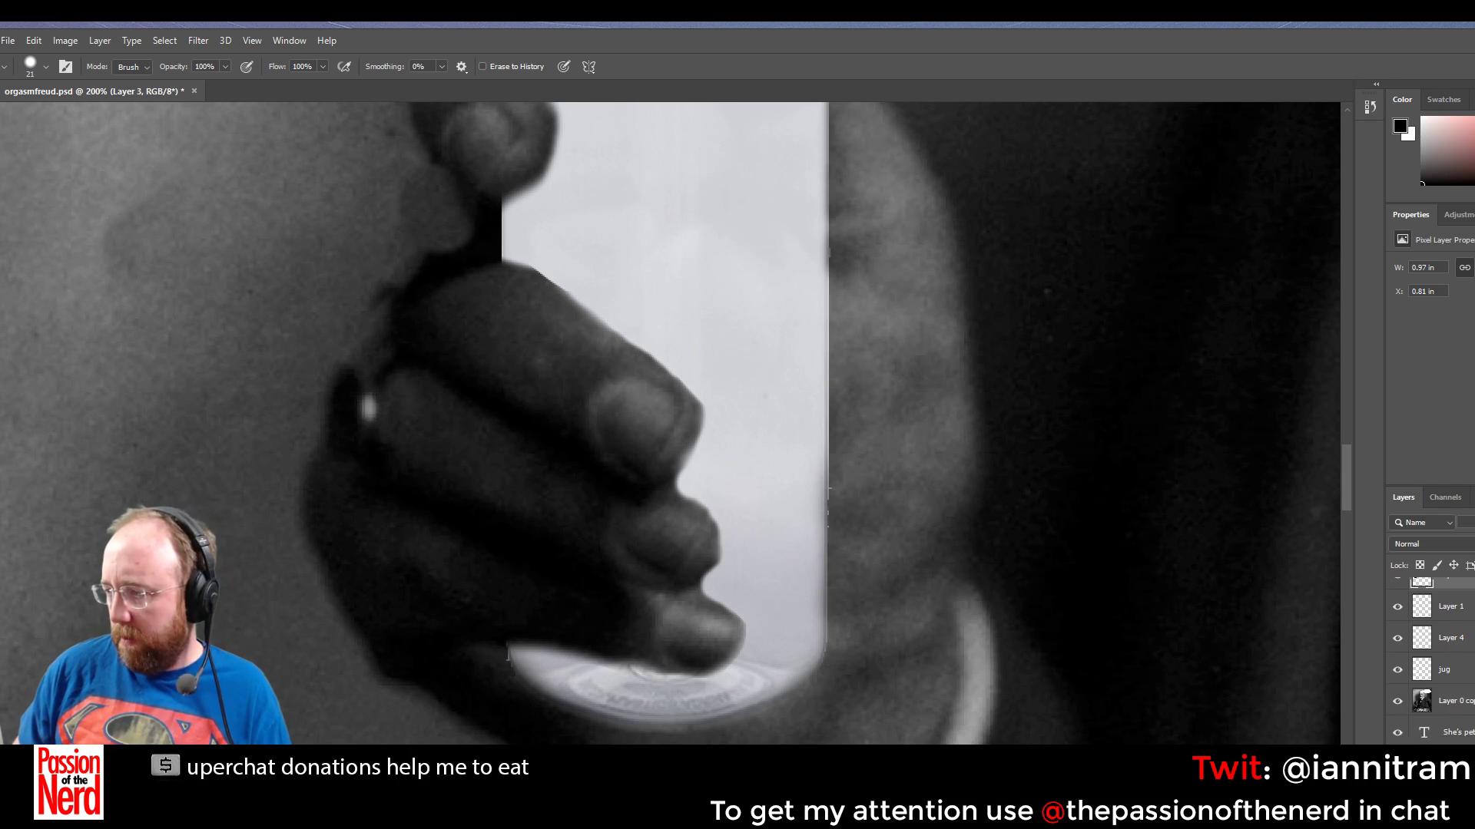
left_click(1411, 674)
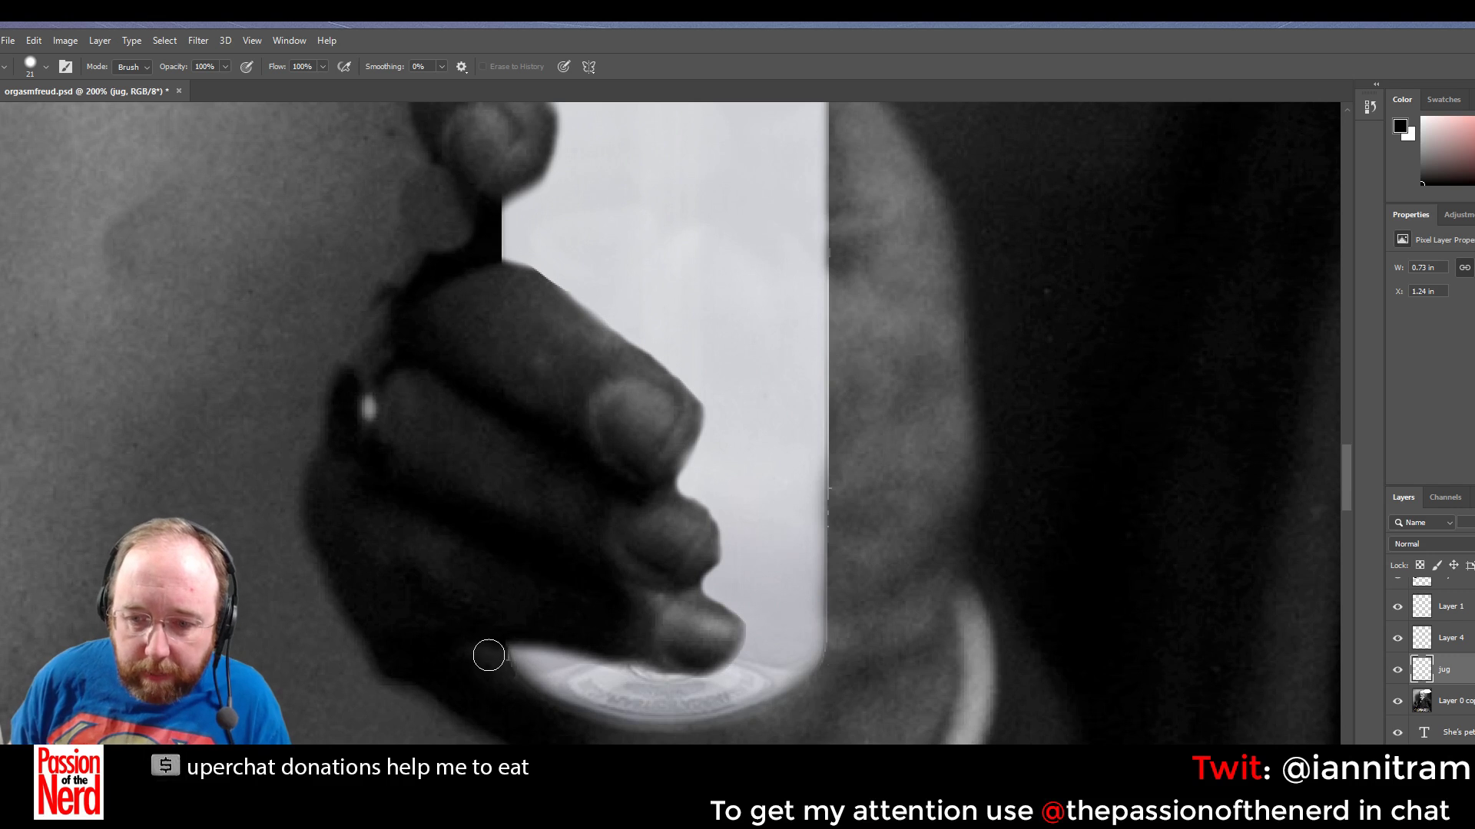
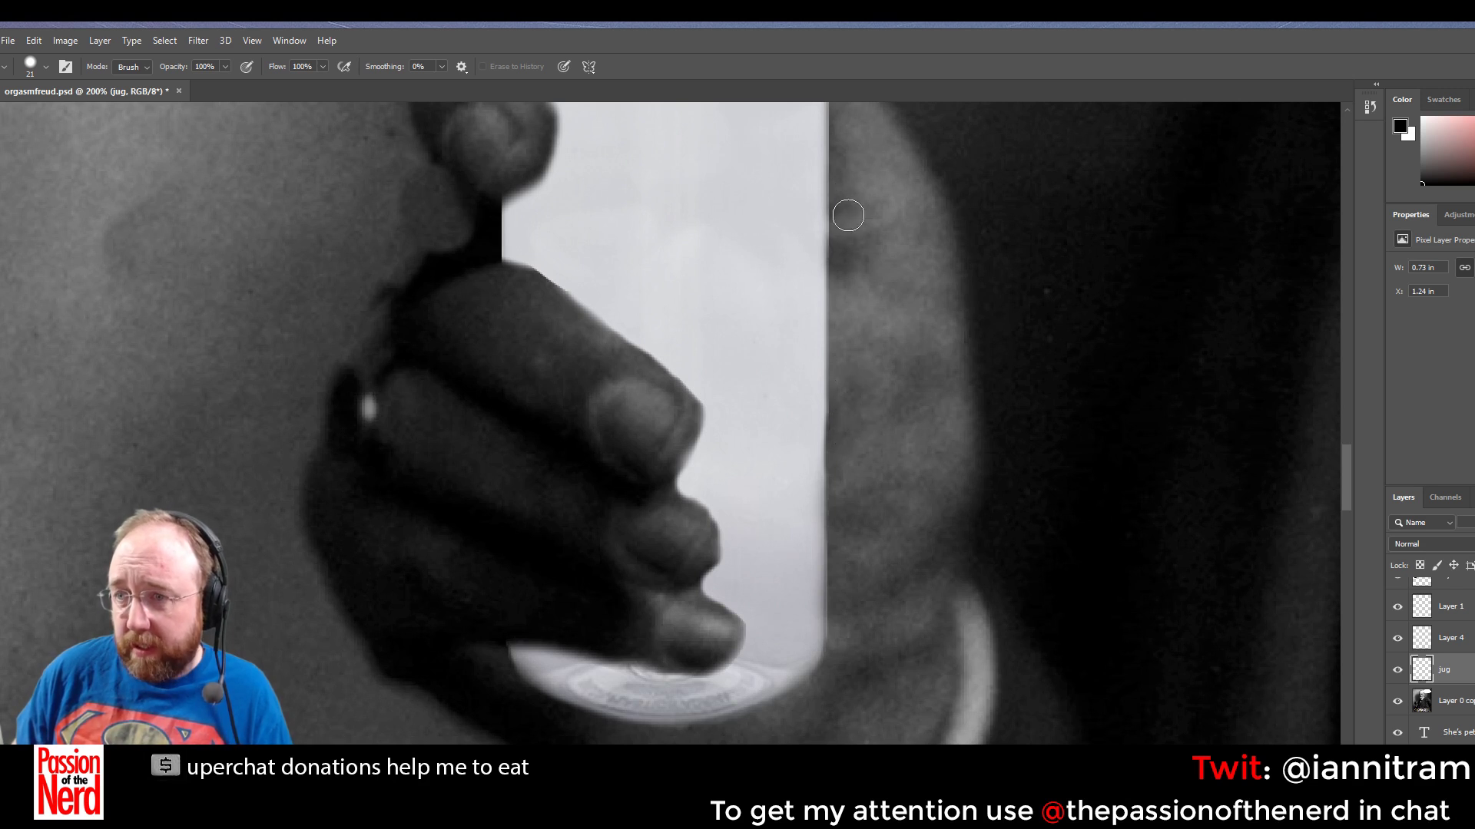
left_click_drag(841, 211, 850, 365)
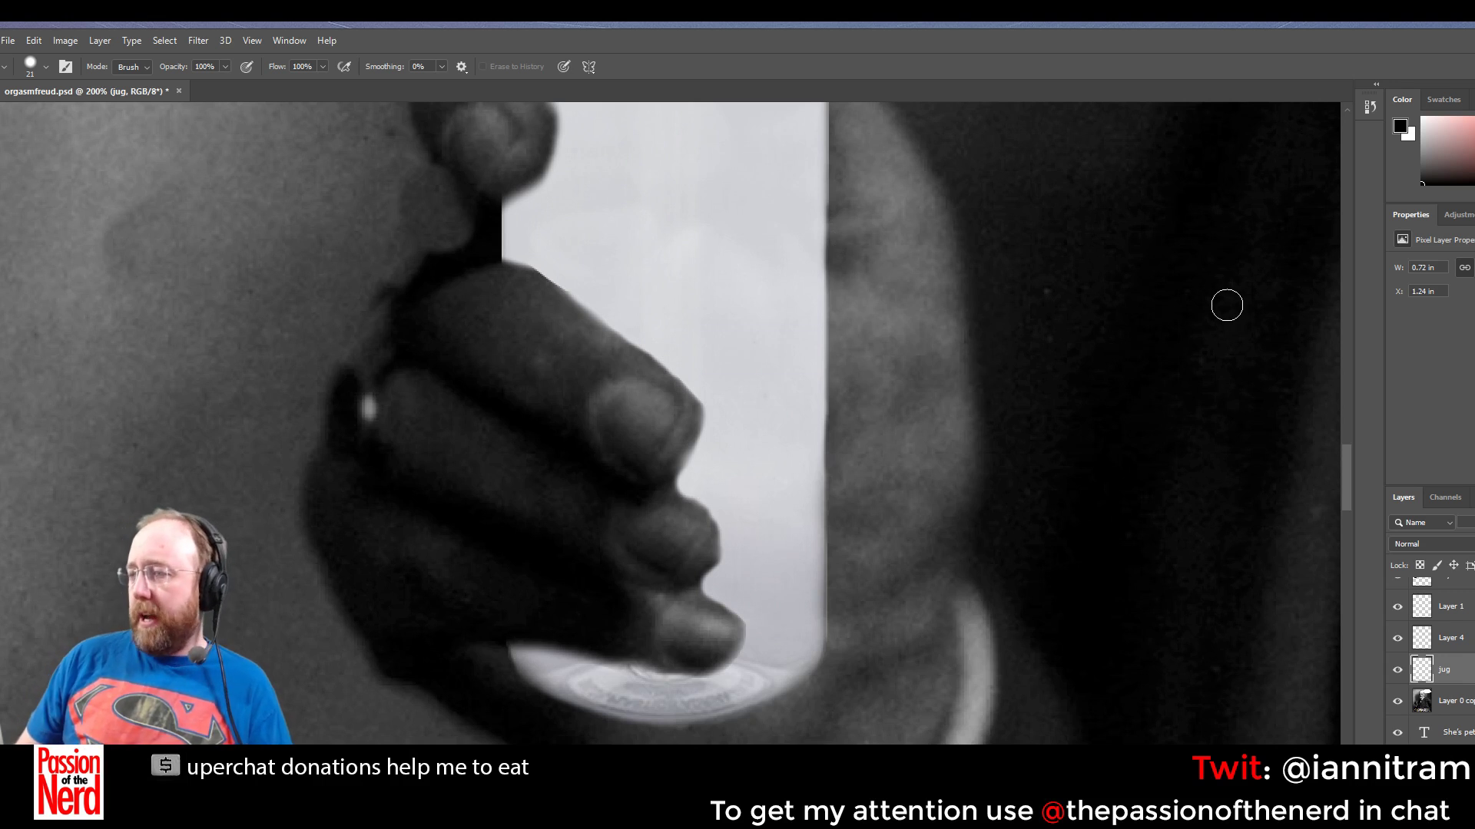
Hide the jug layer and Layer 4 to expose the thumb behind the bottle
scroll(1398, 638, "up", 2)
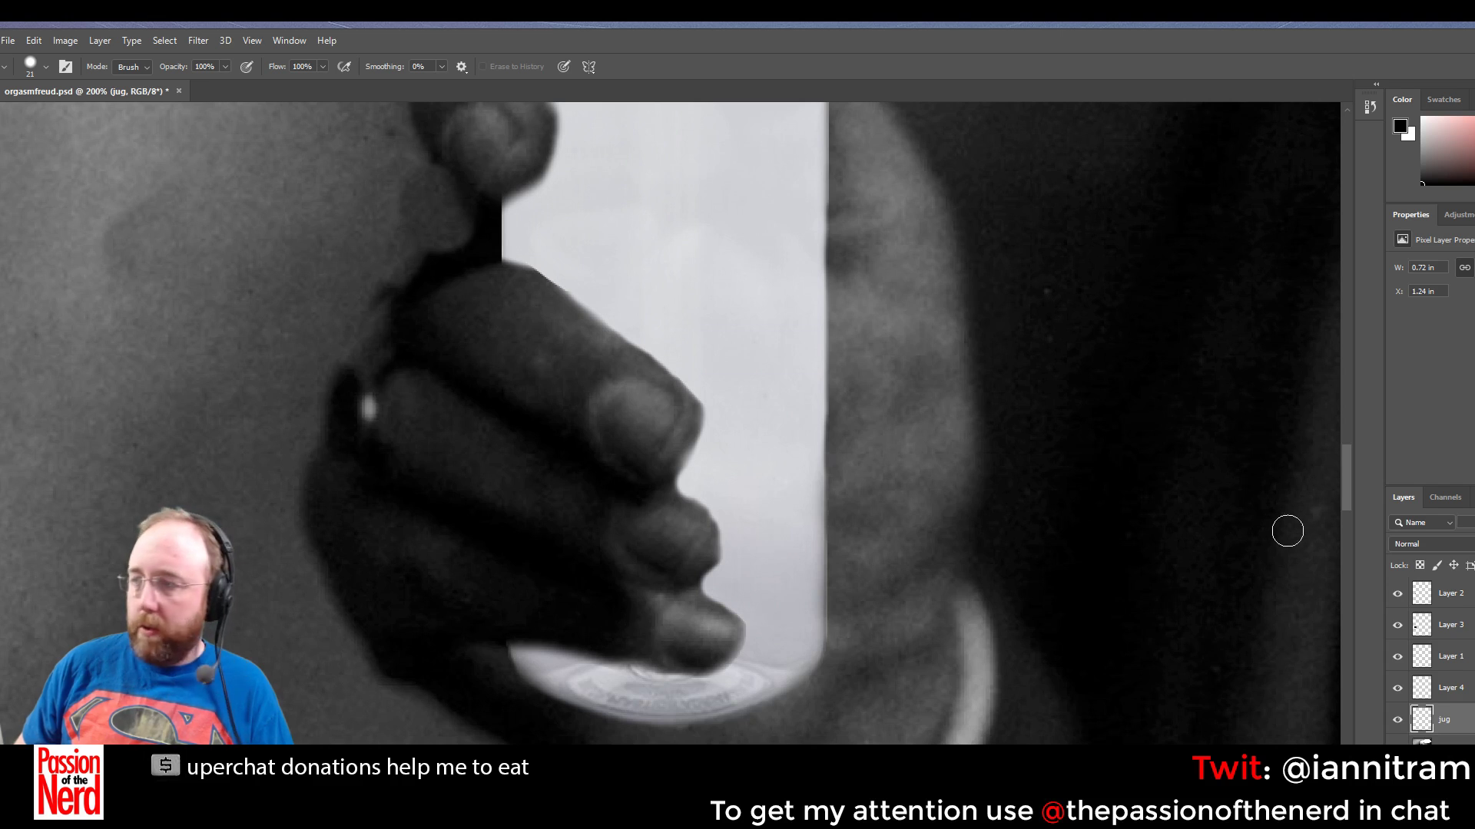
scroll(1402, 693, "down", 2)
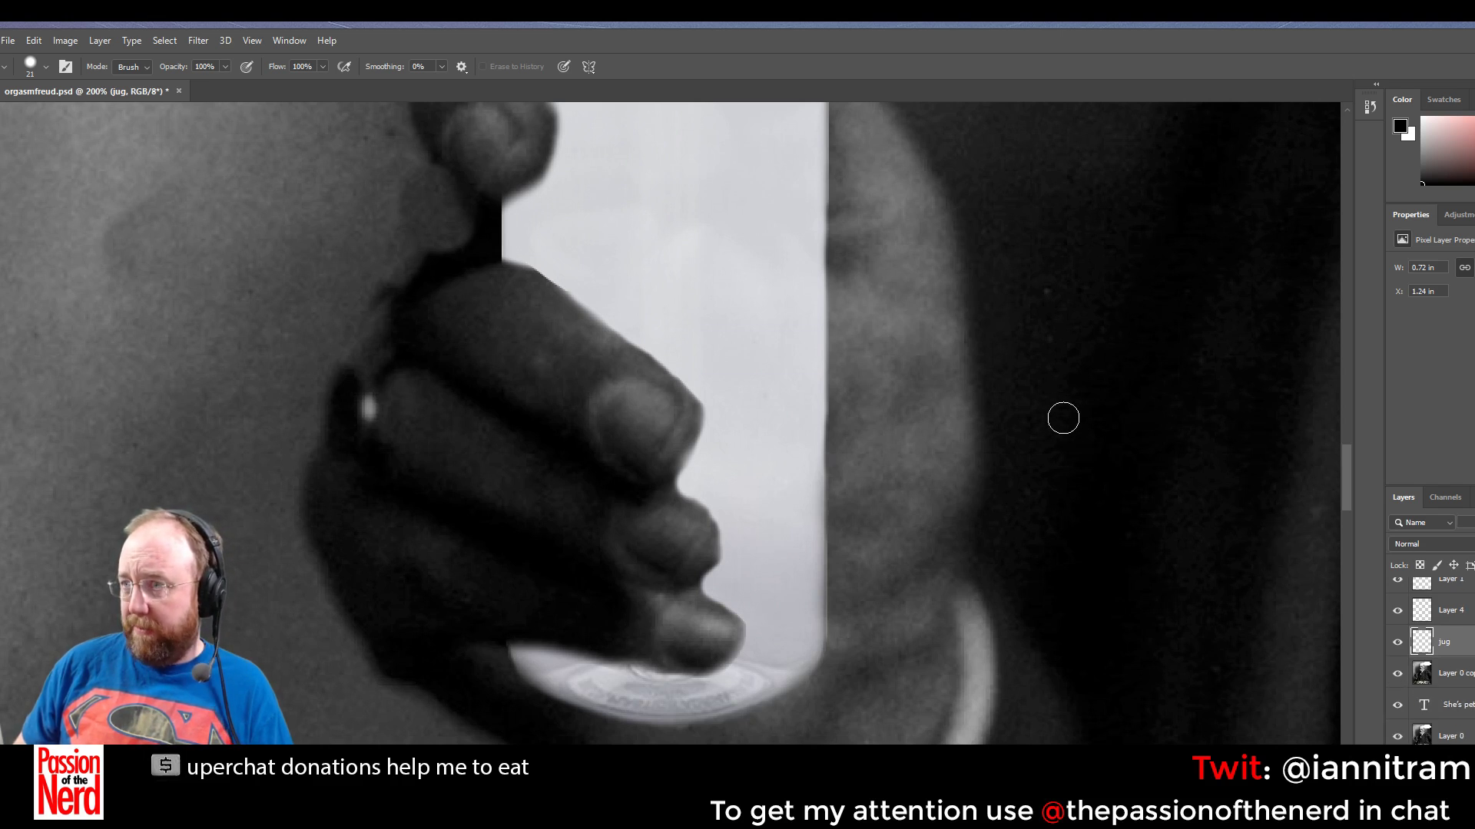
scroll(1168, 451, "up", 5)
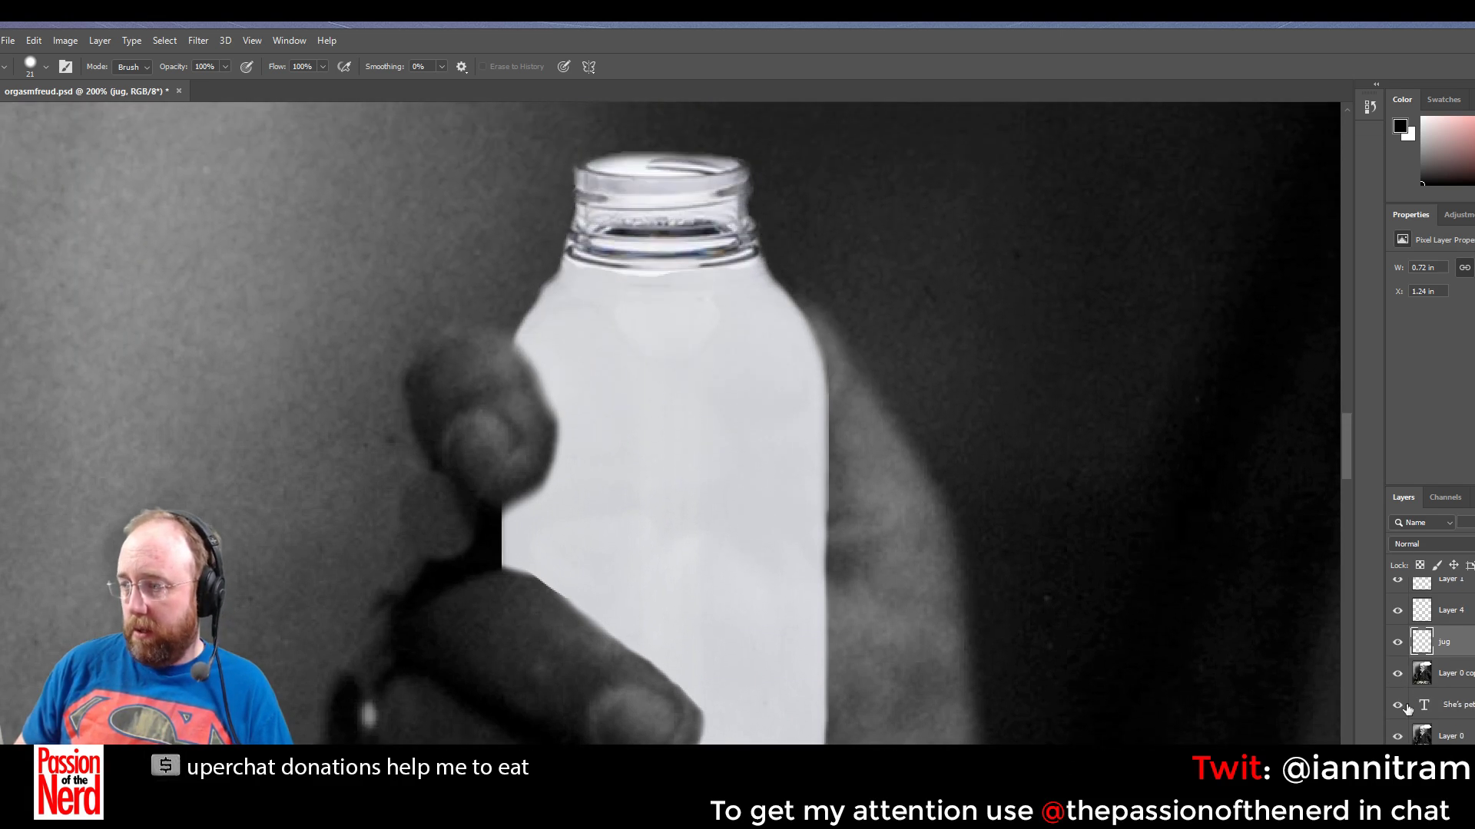
left_click(1397, 645)
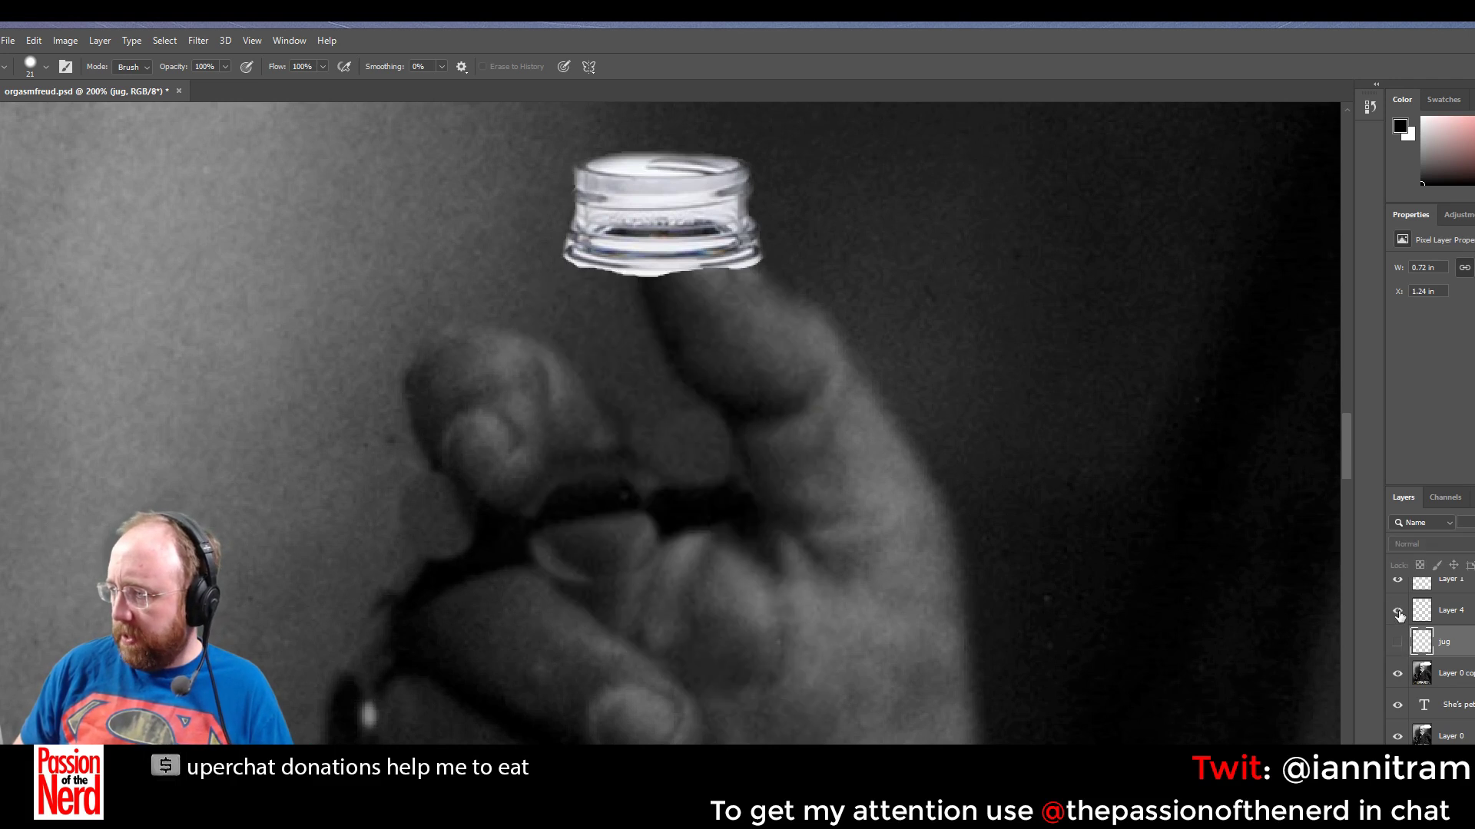
left_click(1397, 612)
left_click(1398, 612)
left_click(1398, 612)
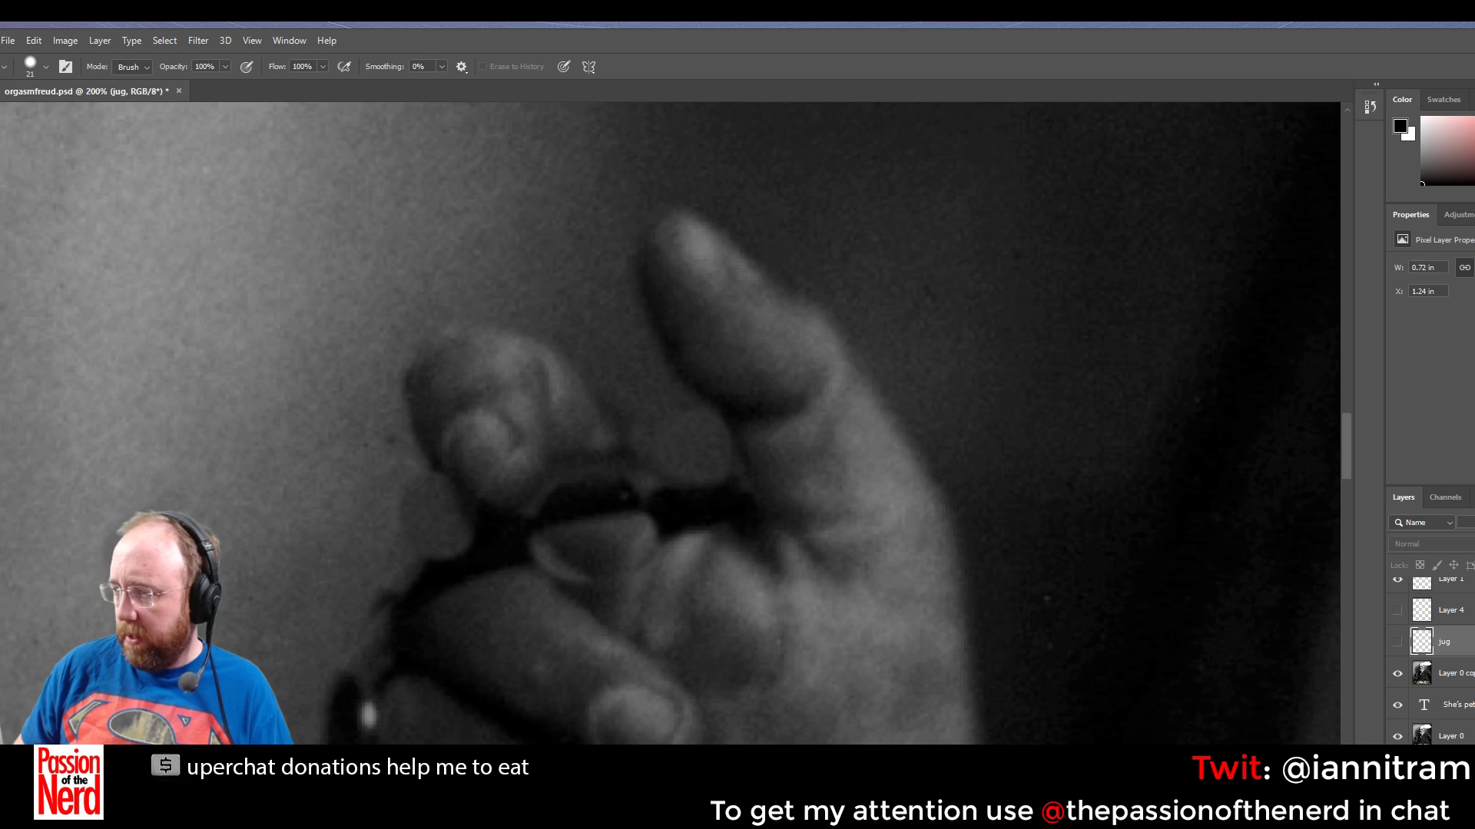
Outline the thumb down to its base on Layer 0 copy with a closed lasso selection
left_click(1444, 674)
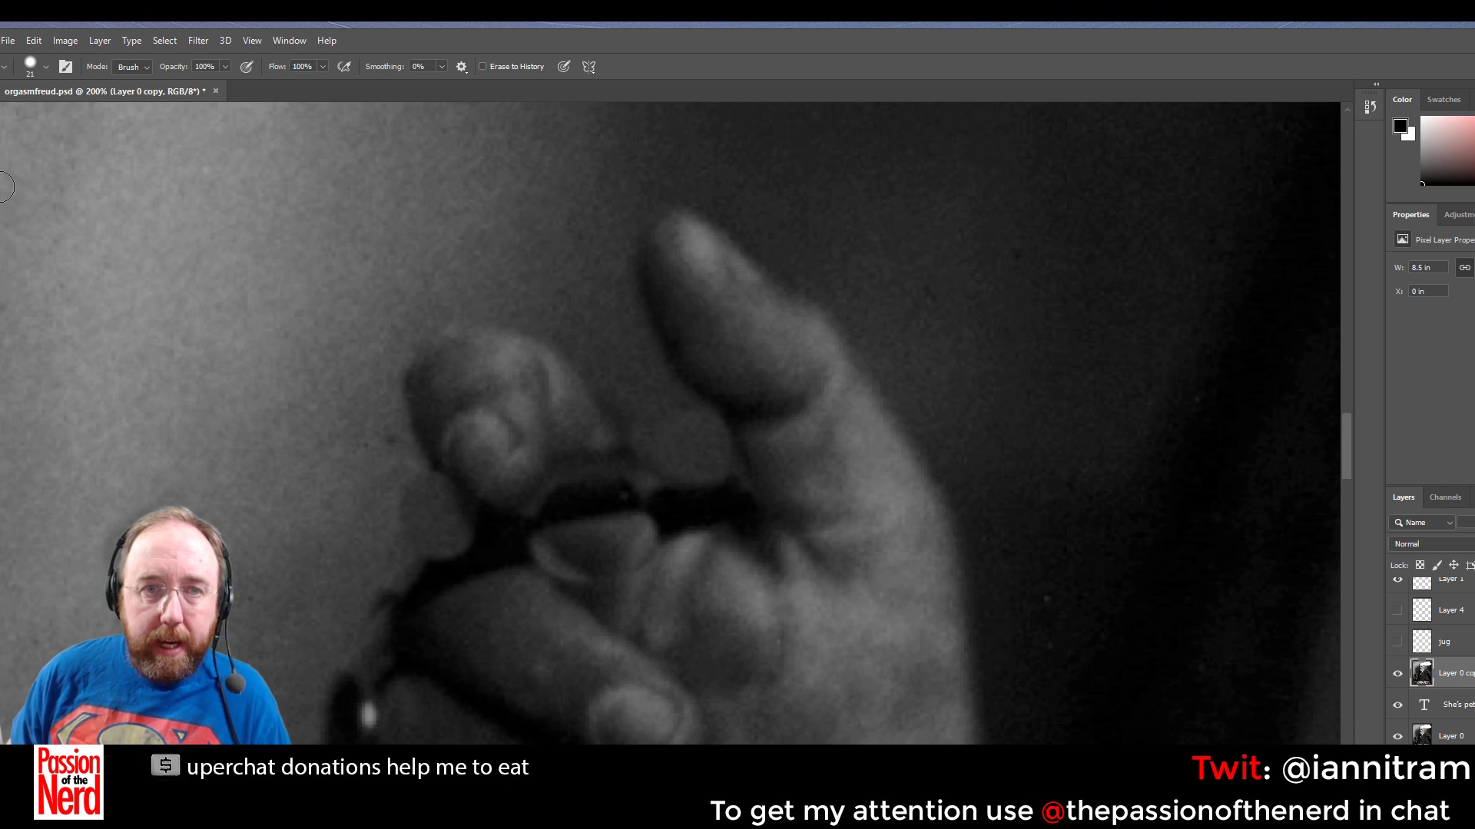
key("l")
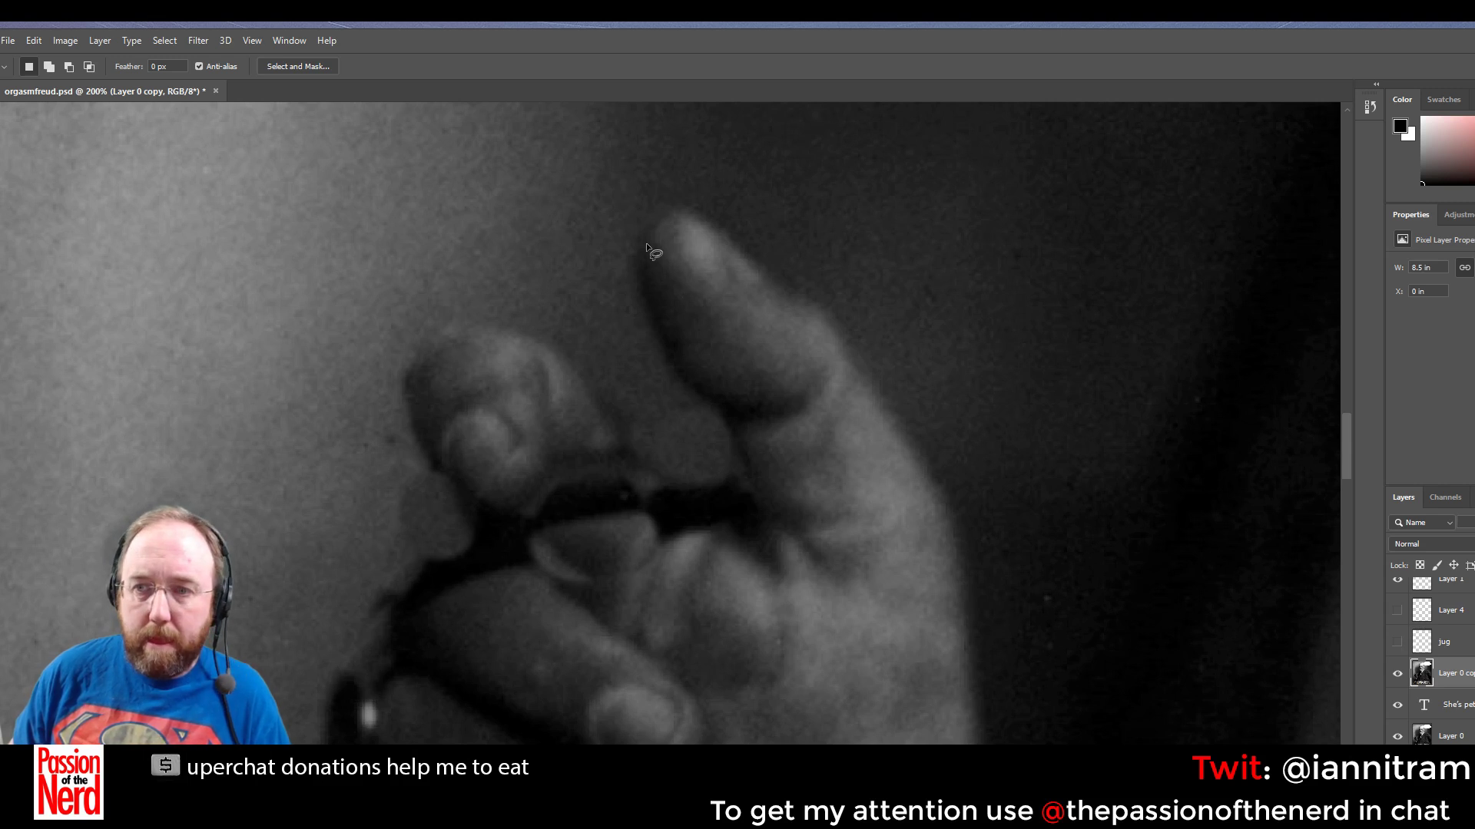
mouse_move(639, 241)
left_mouse_down()
mouse_move(632, 279)
mouse_move(643, 253)
mouse_move(621, 251)
mouse_move(618, 269)
mouse_move(637, 272)
mouse_move(639, 327)
mouse_move(726, 420)
mouse_move(734, 489)
mouse_move(763, 516)
mouse_move(822, 533)
mouse_move(949, 530)
mouse_move(909, 439)
left_mouse_up()
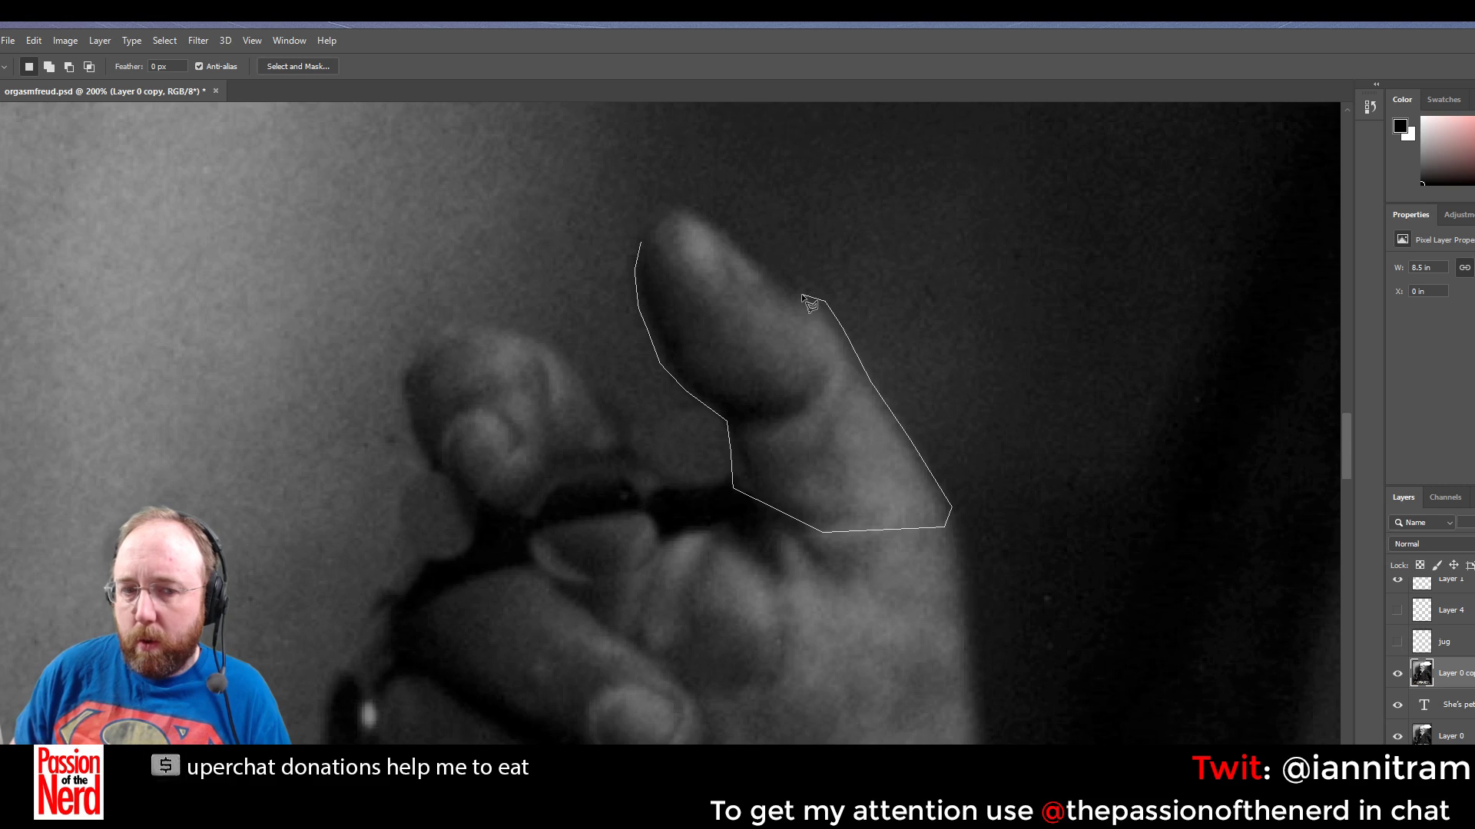
mouse_move(771, 276)
left_mouse_down()
mouse_move(700, 208)
mouse_move(649, 224)
left_mouse_up()
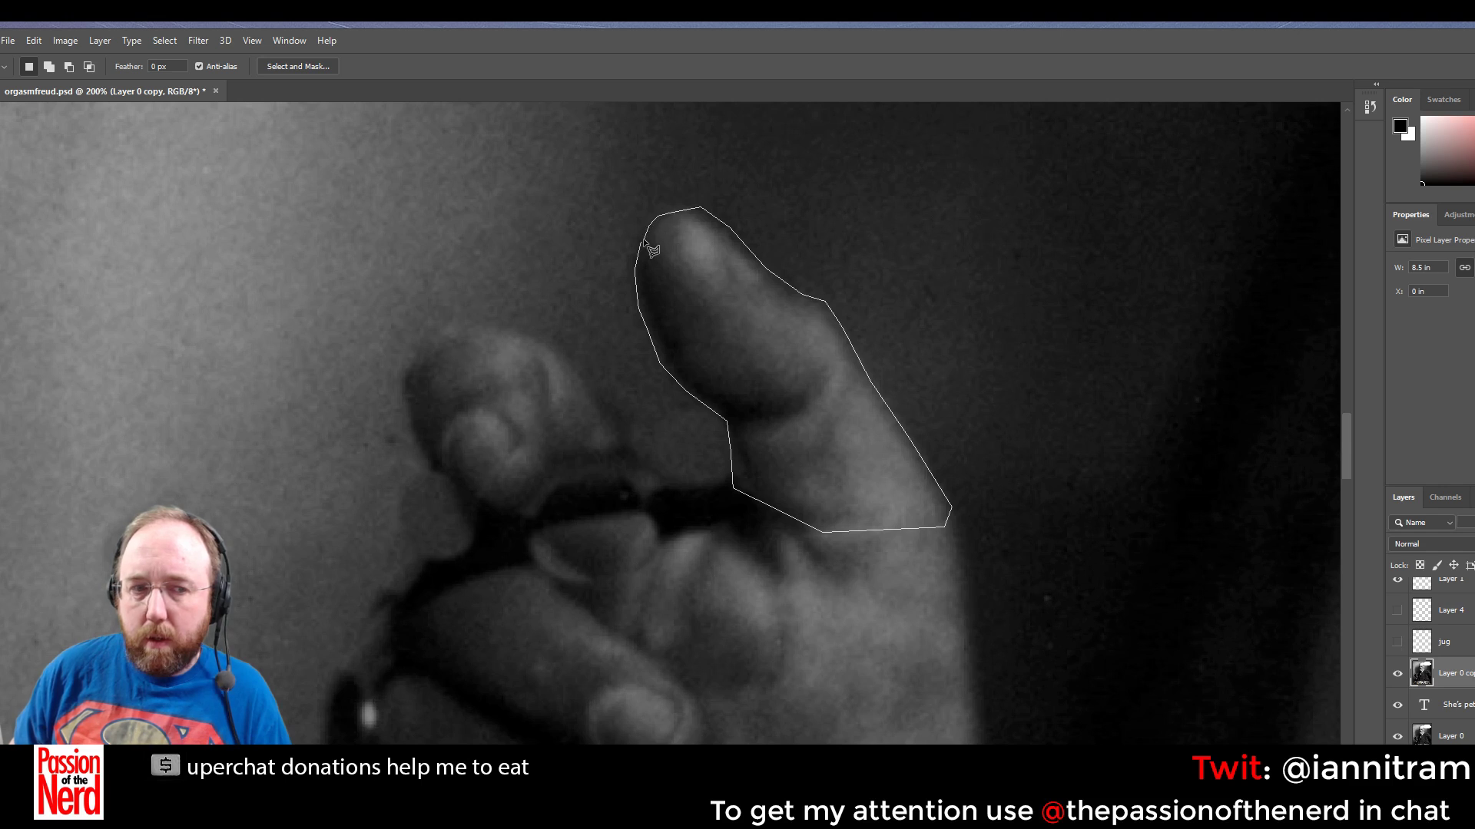
left_click_drag(641, 246, 641, 245)
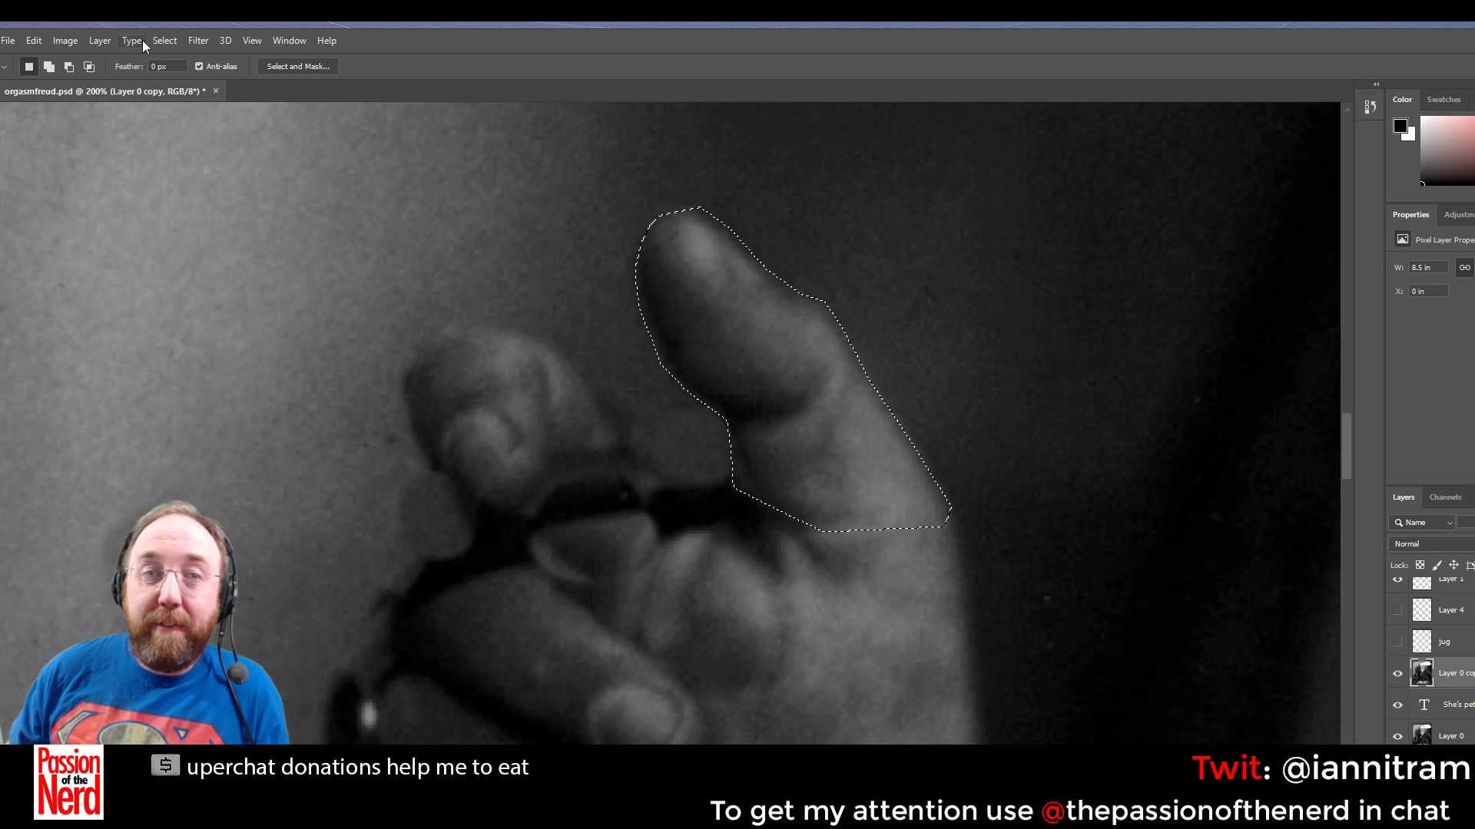
left_click(164, 41)
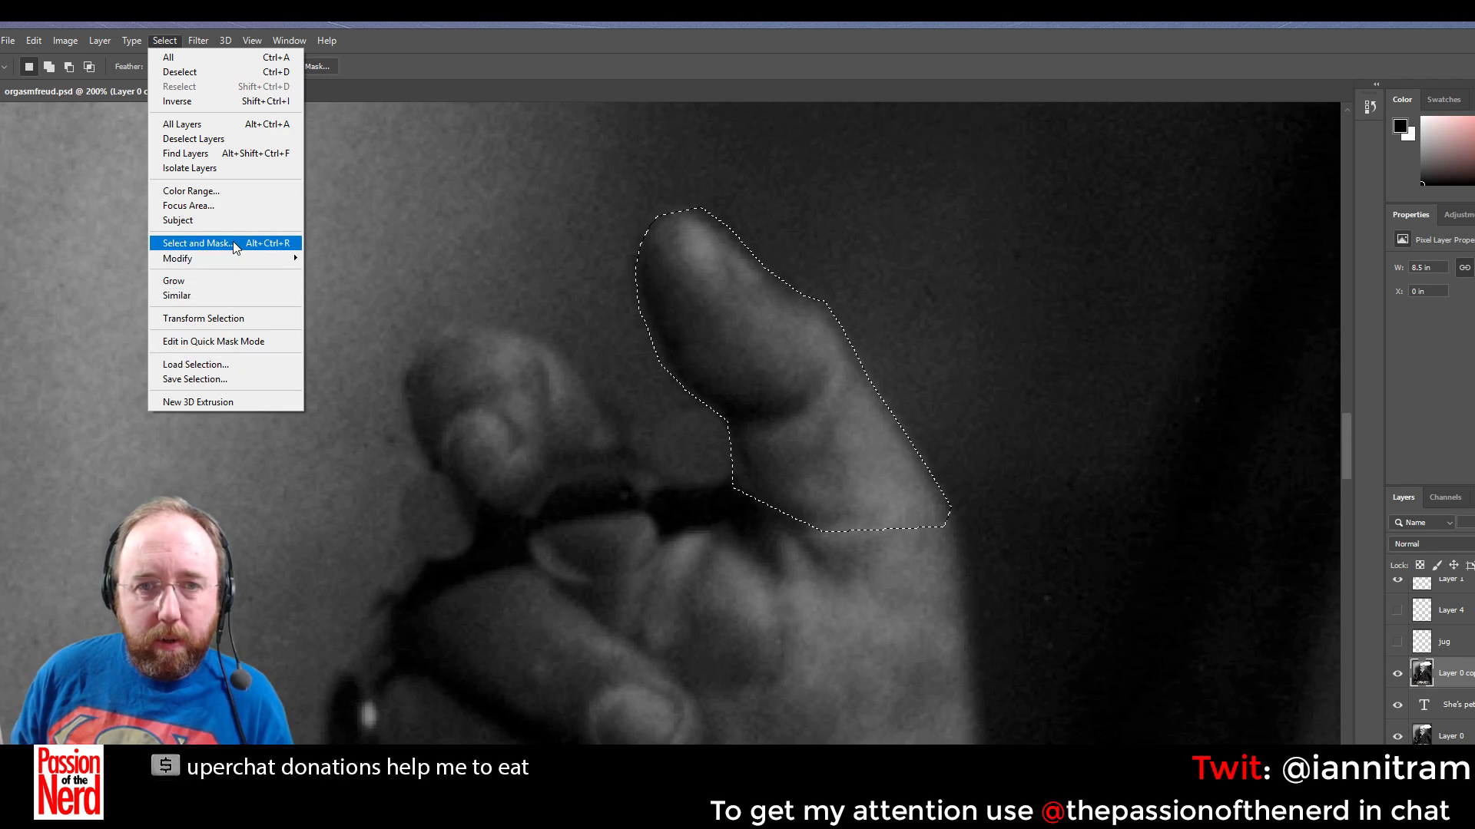
mouse_move(35, 44)
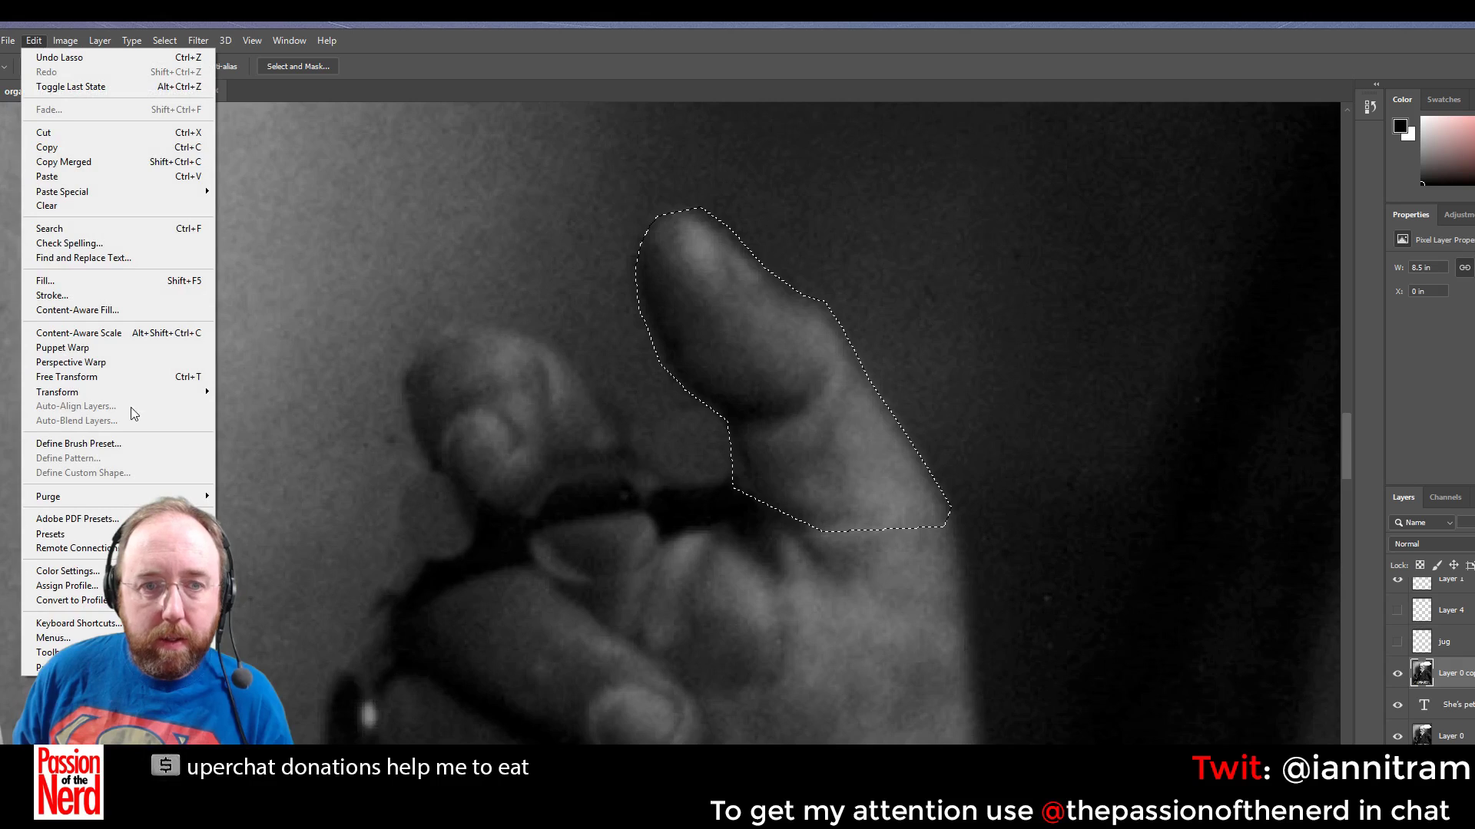
mouse_move(146, 390)
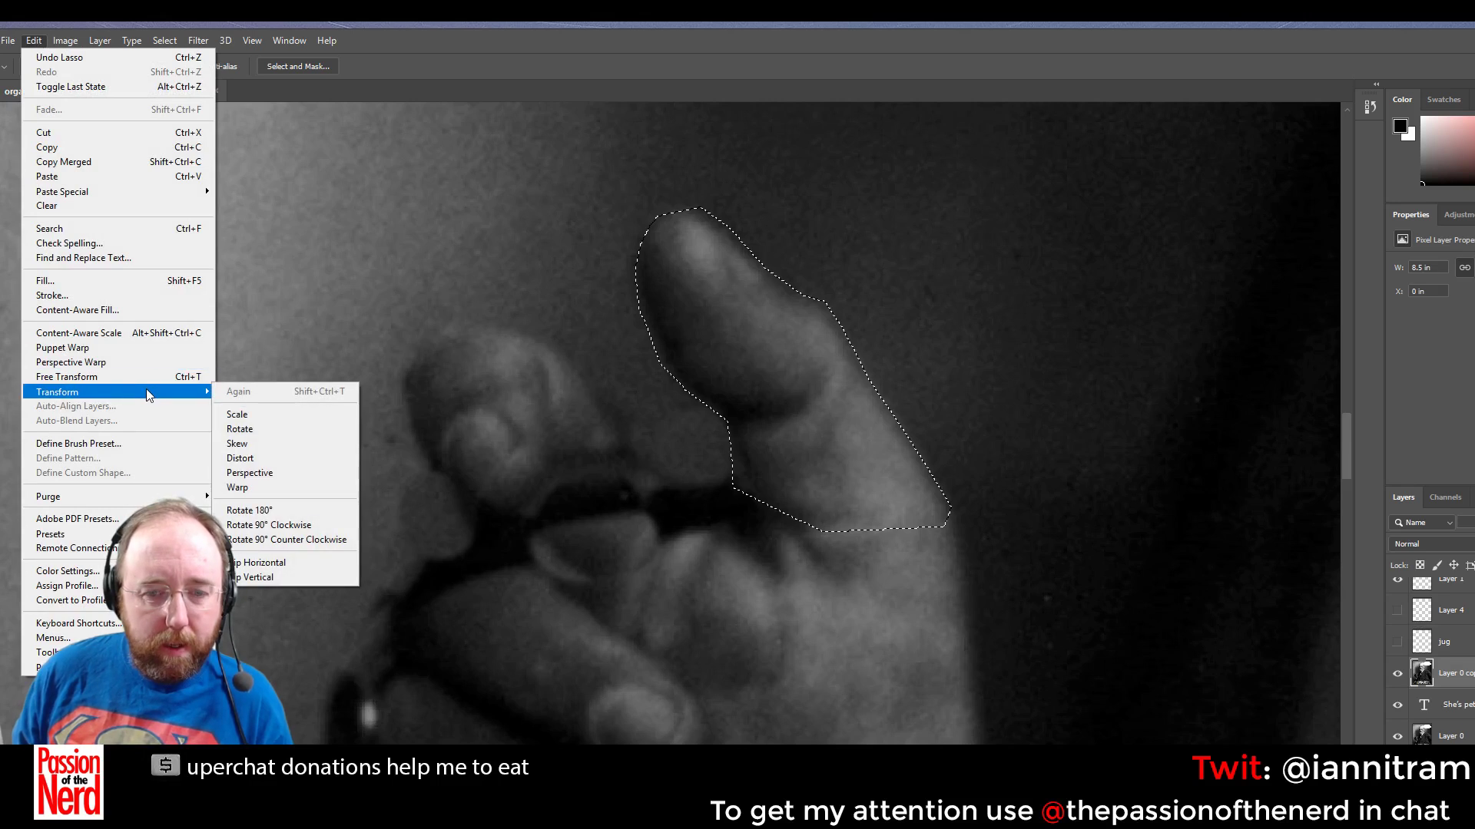
mouse_move(328, 44)
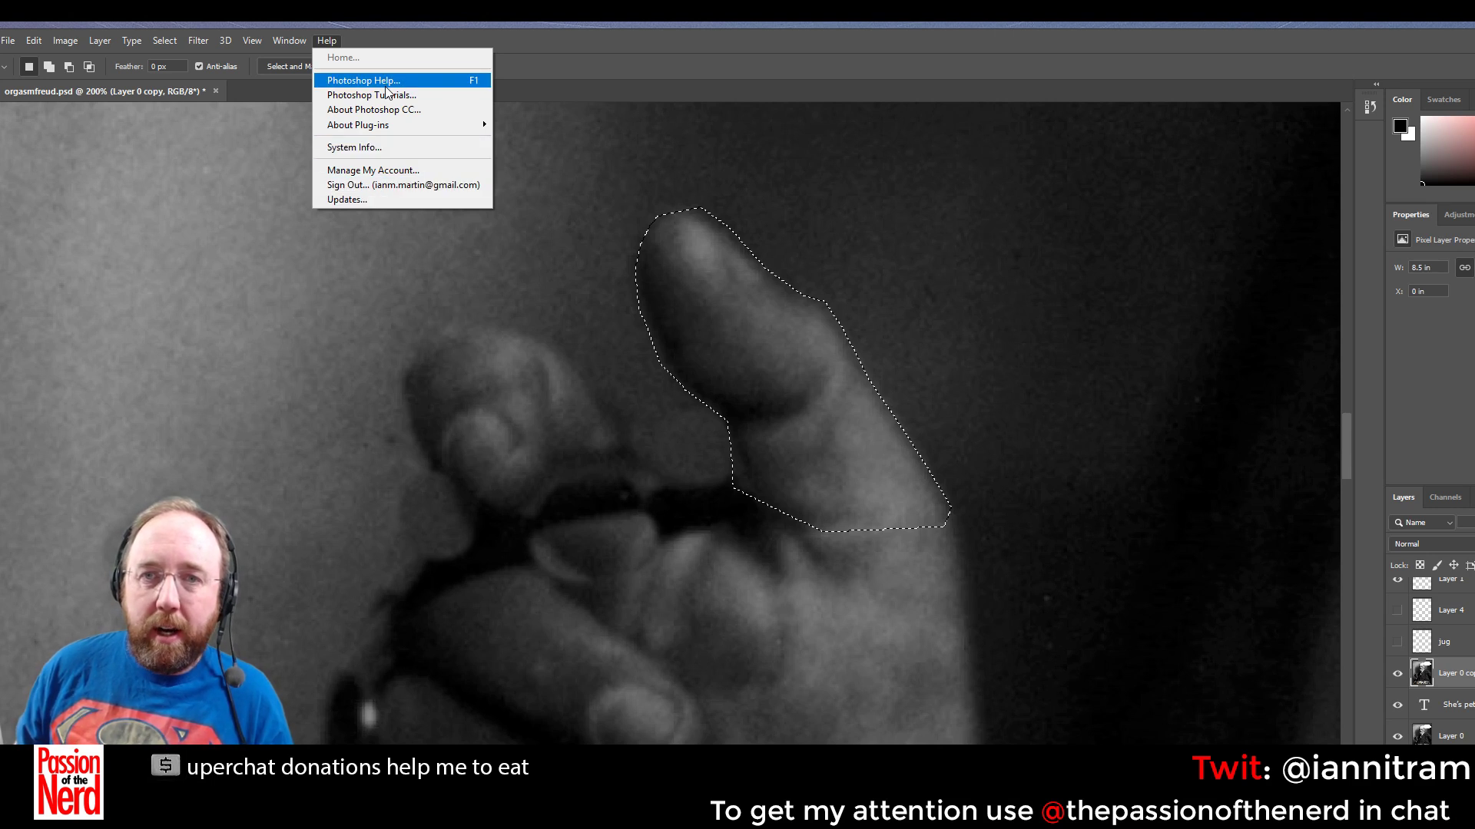
left_click(668, 361)
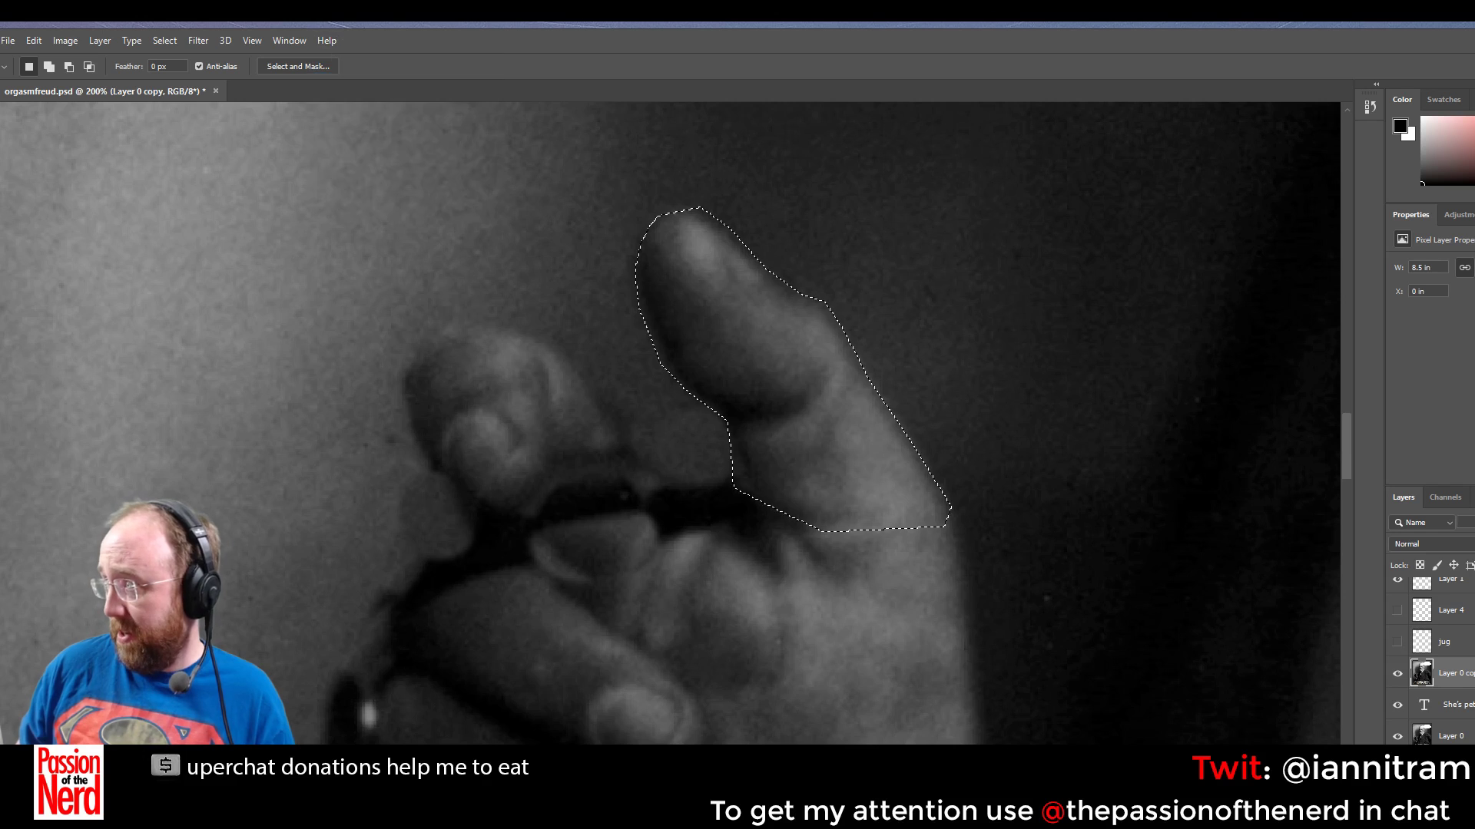
left_click(676, 380)
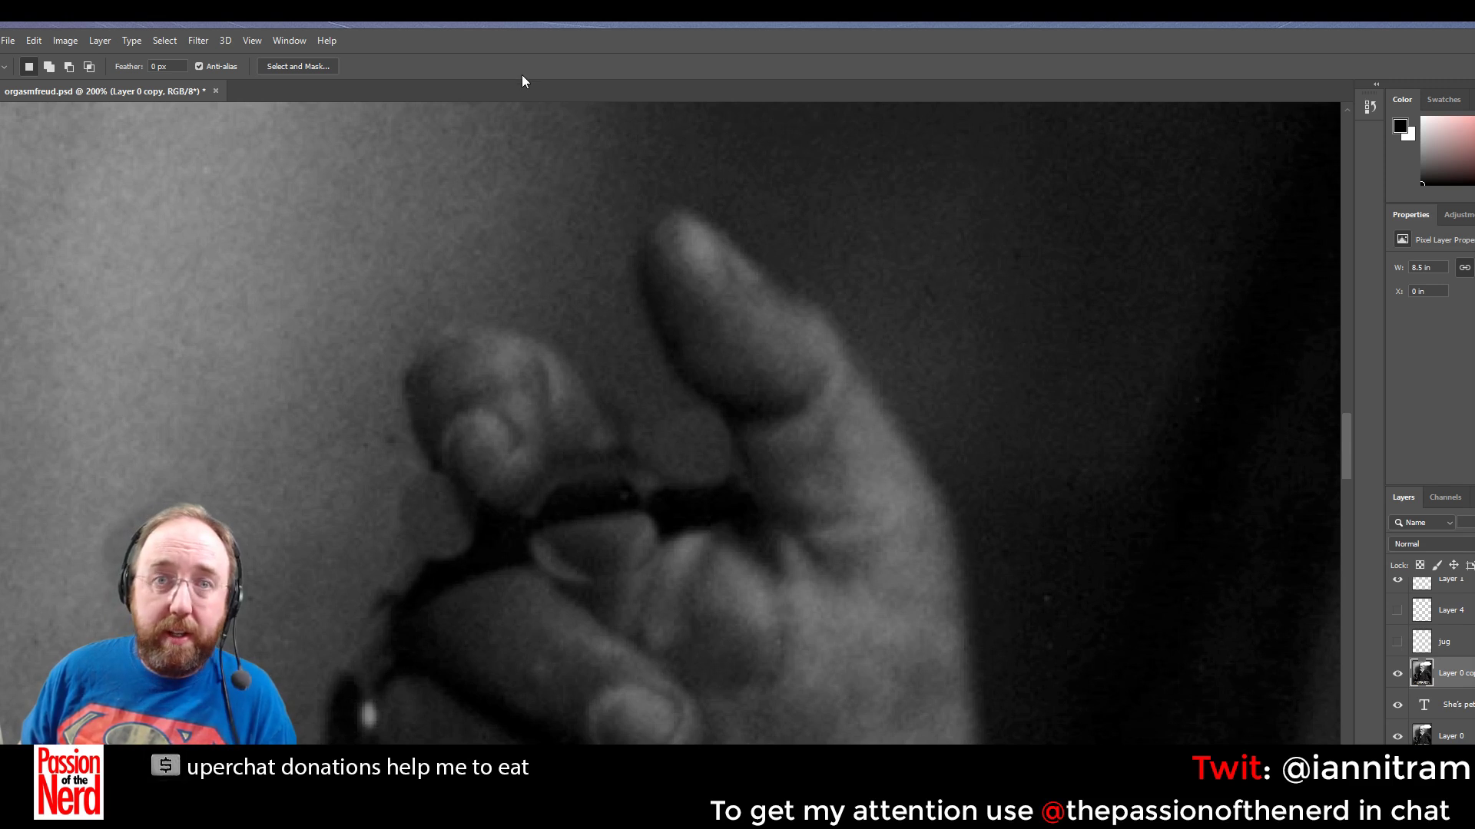
key("ctrl+z")
Feather the thumb selection on Layer 0 copy with a radius of 5 pixels
left_click(157, 41)
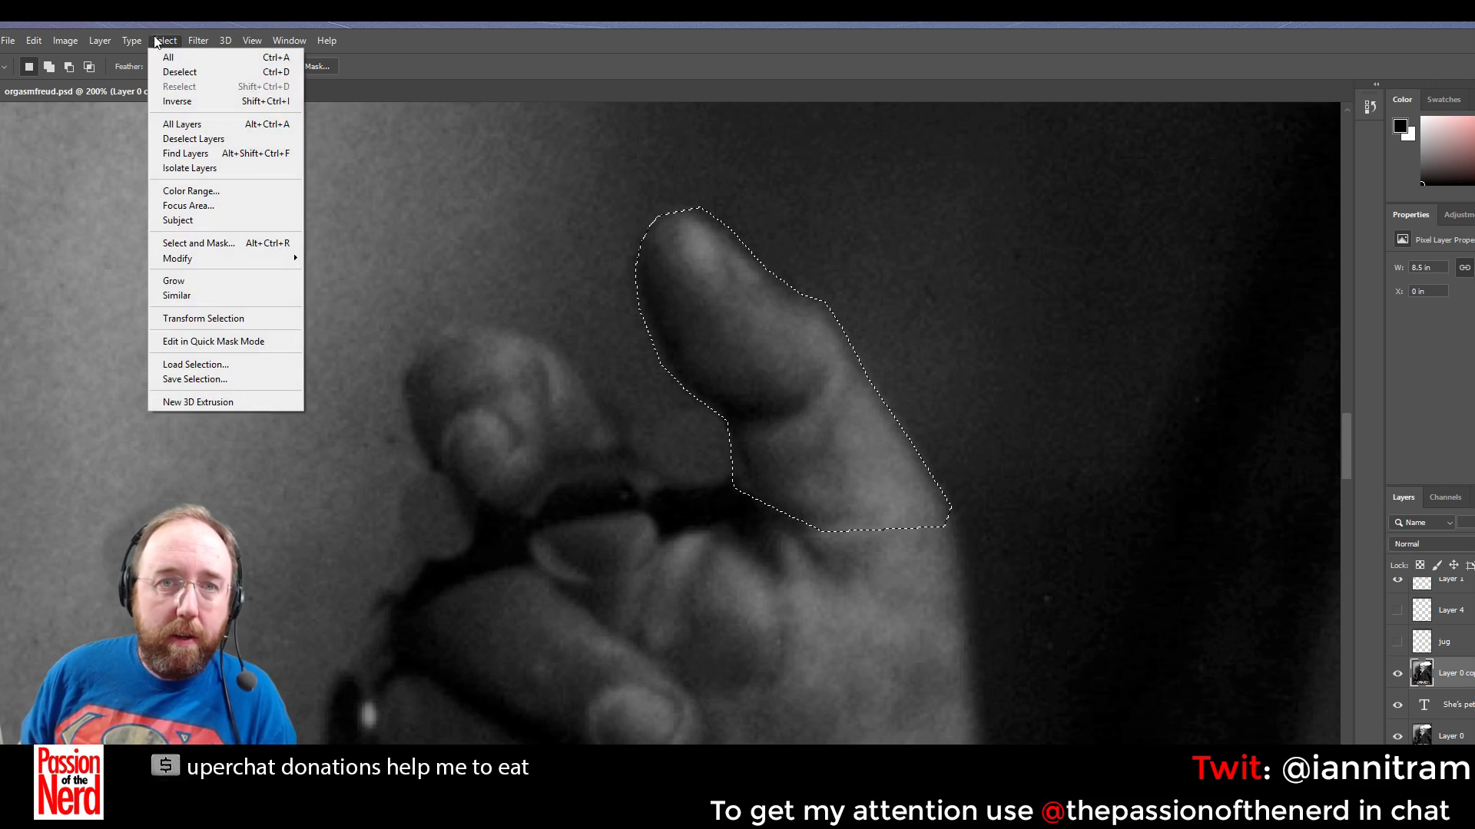
mouse_move(198, 40)
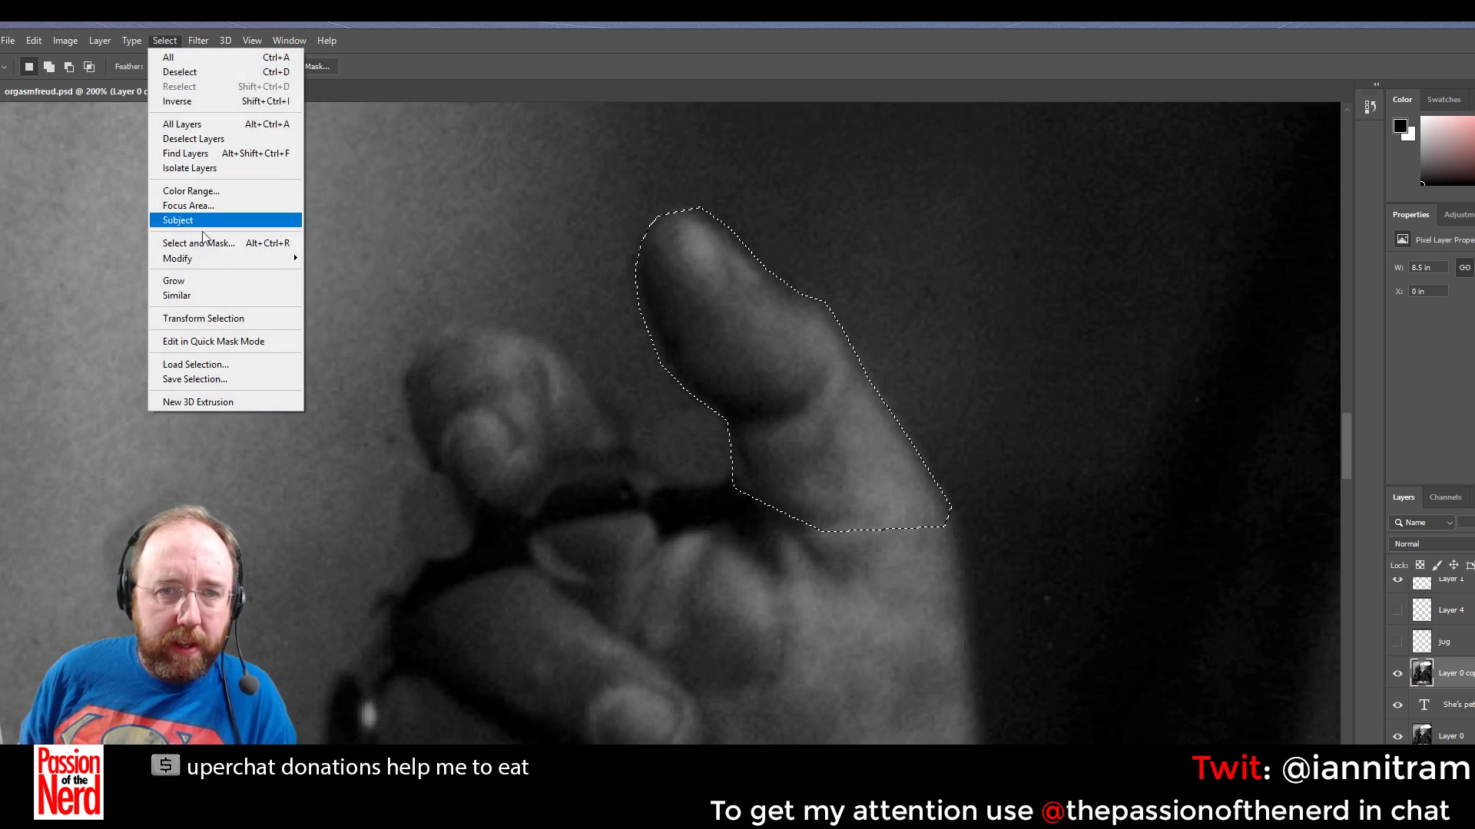
mouse_move(264, 265)
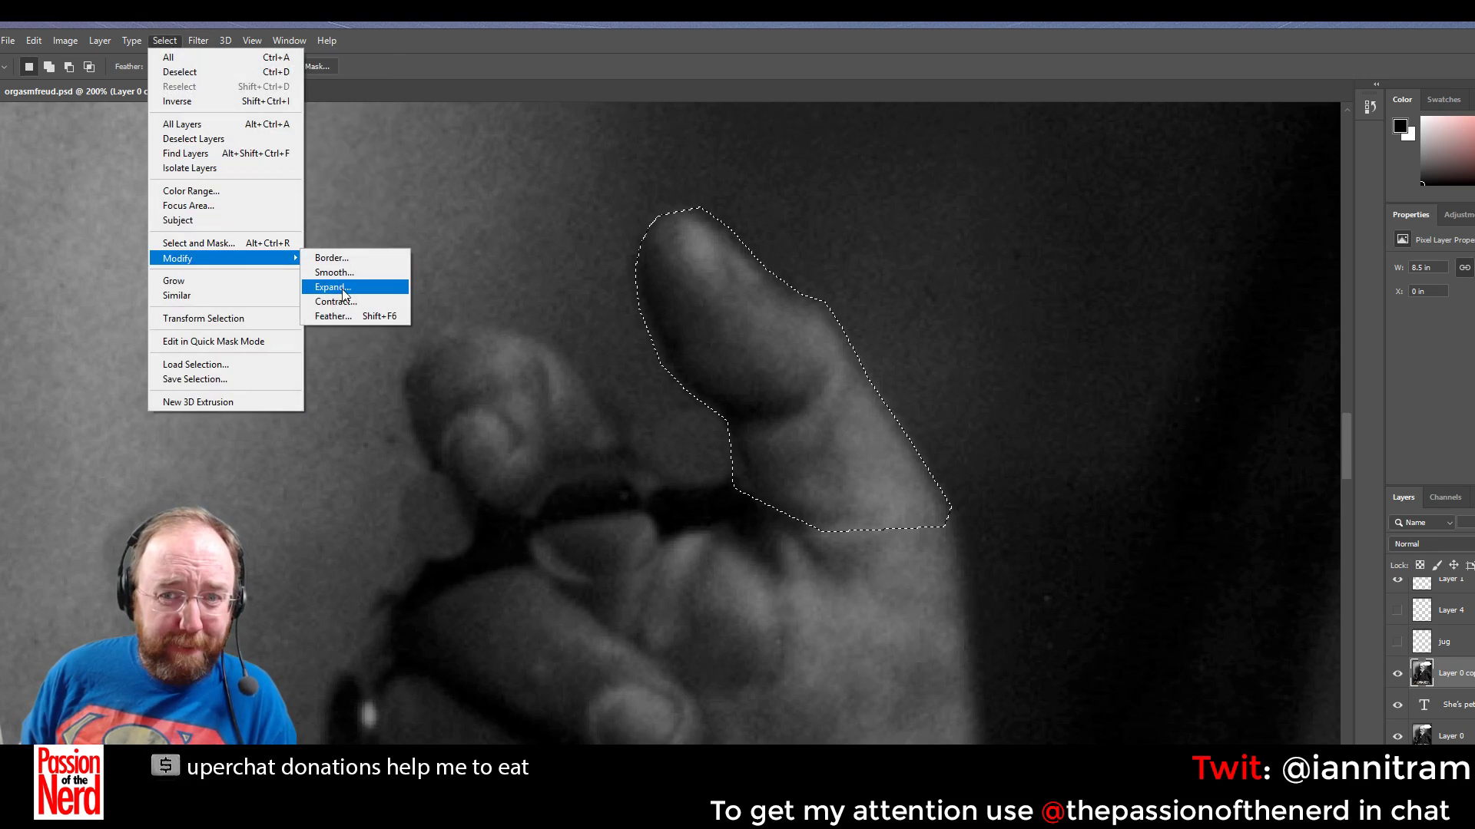
left_click(346, 315)
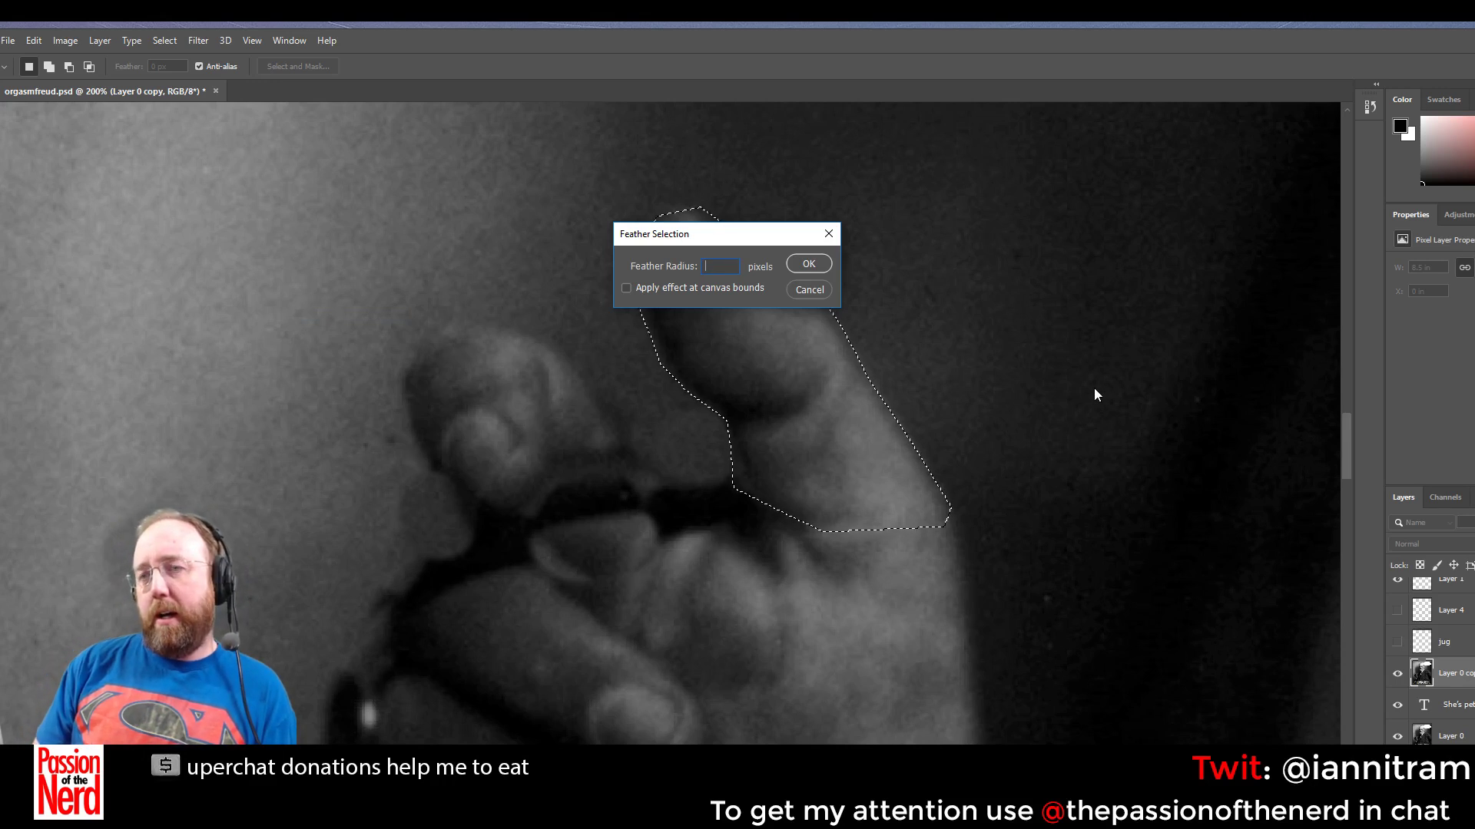
type("3")
key("BackSpace")
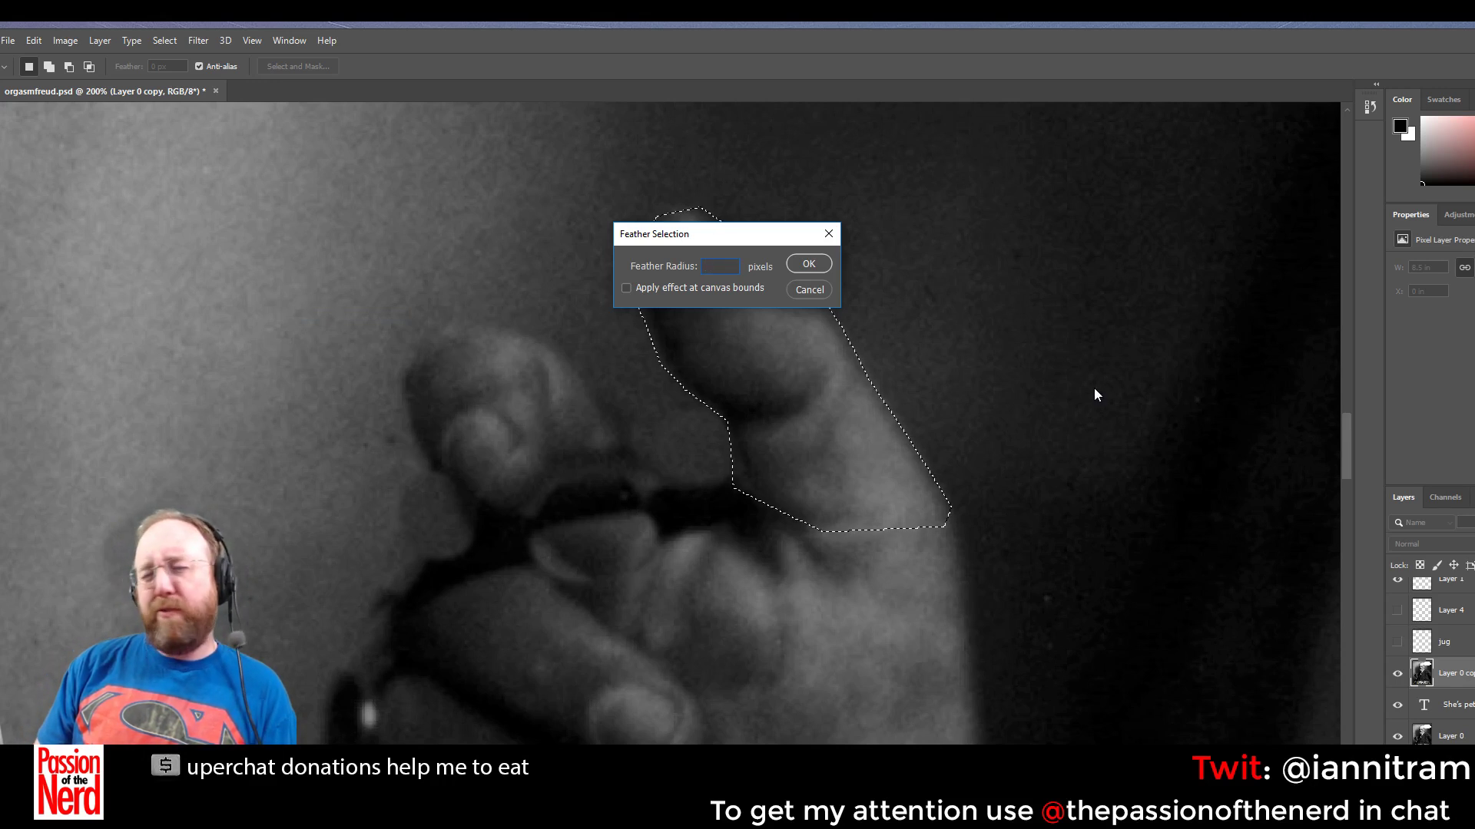
type("5")
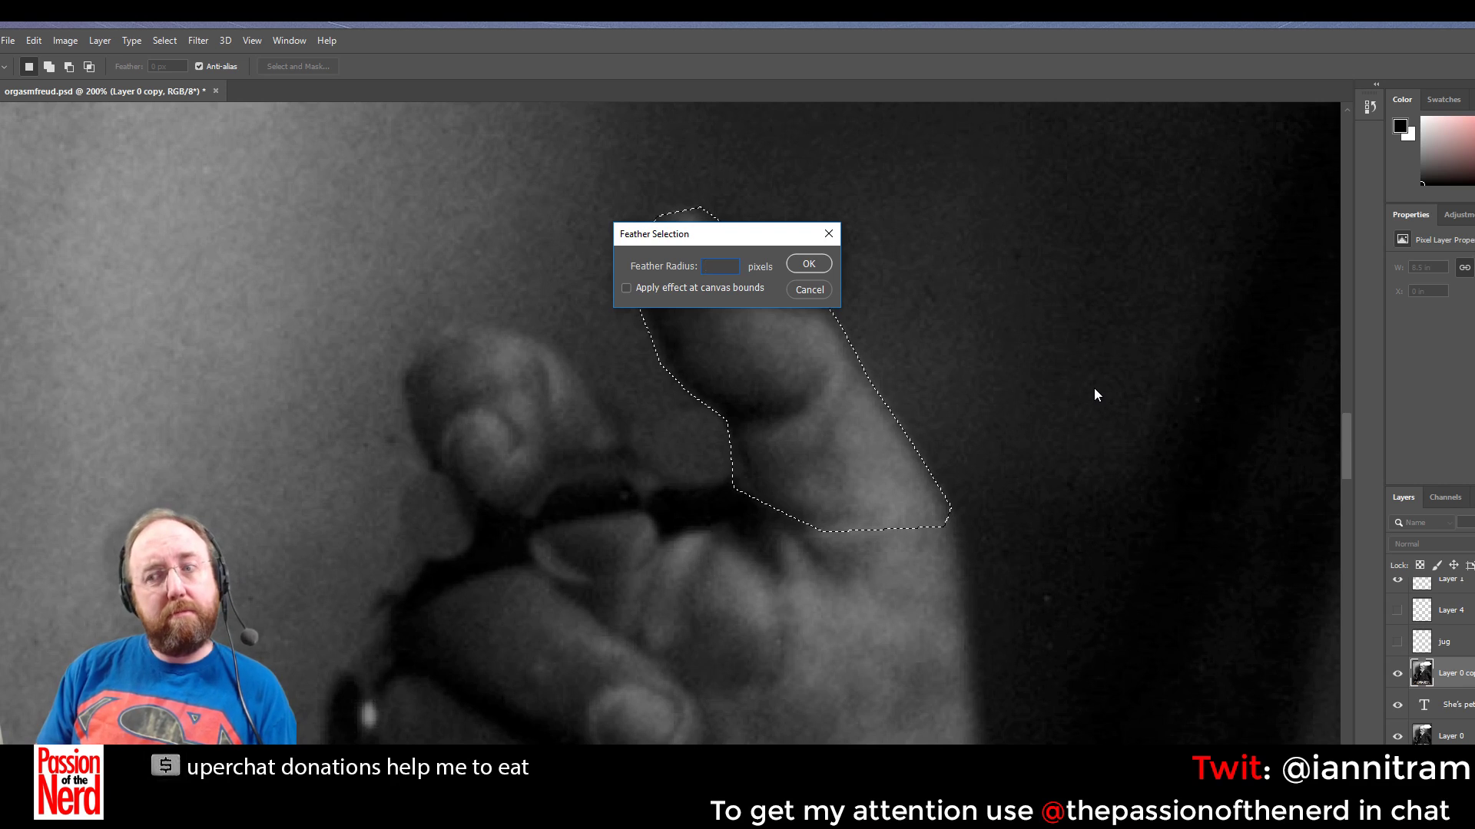
key("Return")
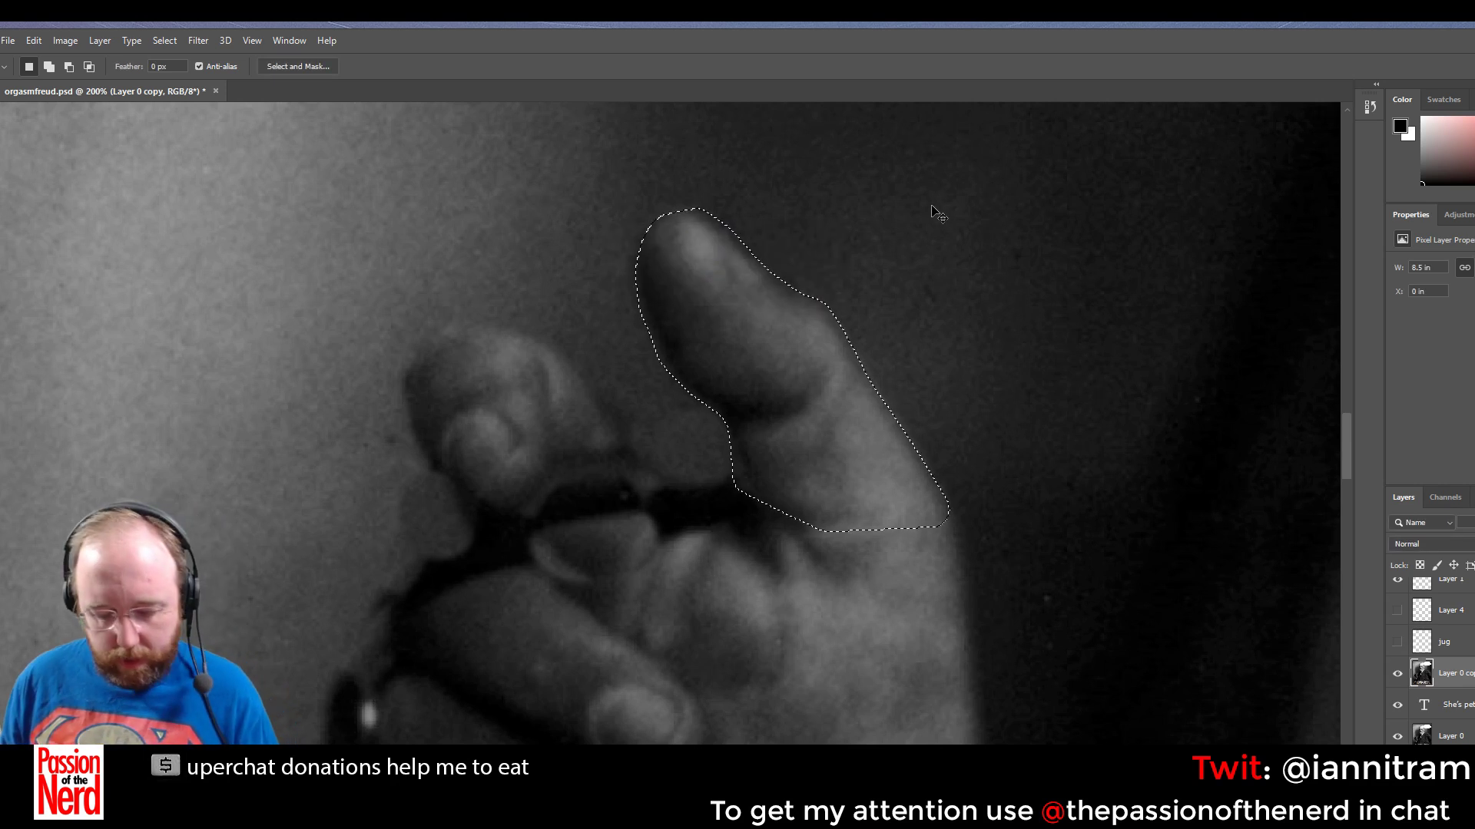
Copy the feathered thumb to its own layer, show the jug layer again and stack the thumb layer above it
key("ctrl+j")
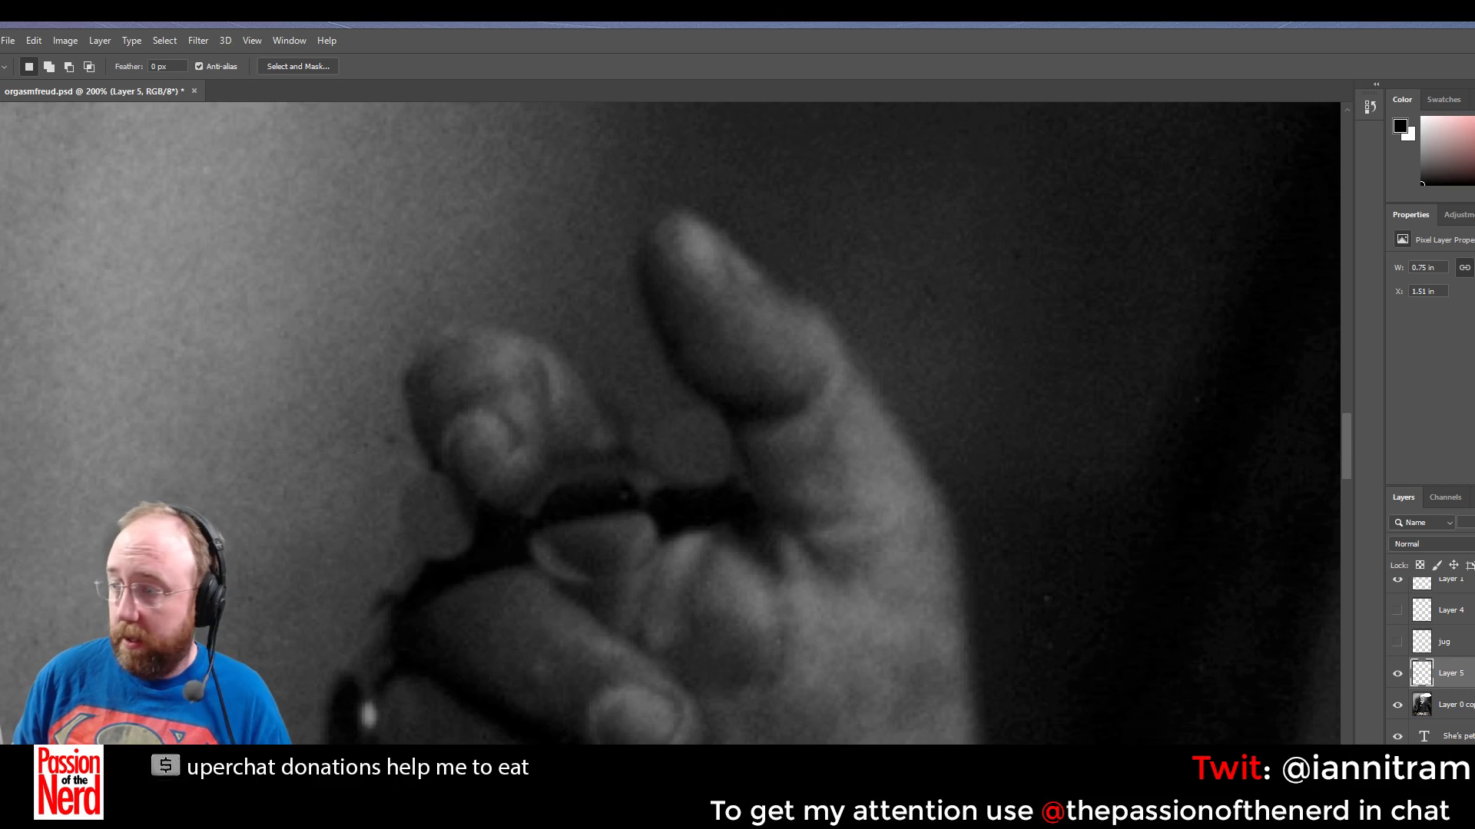
left_click(1397, 643)
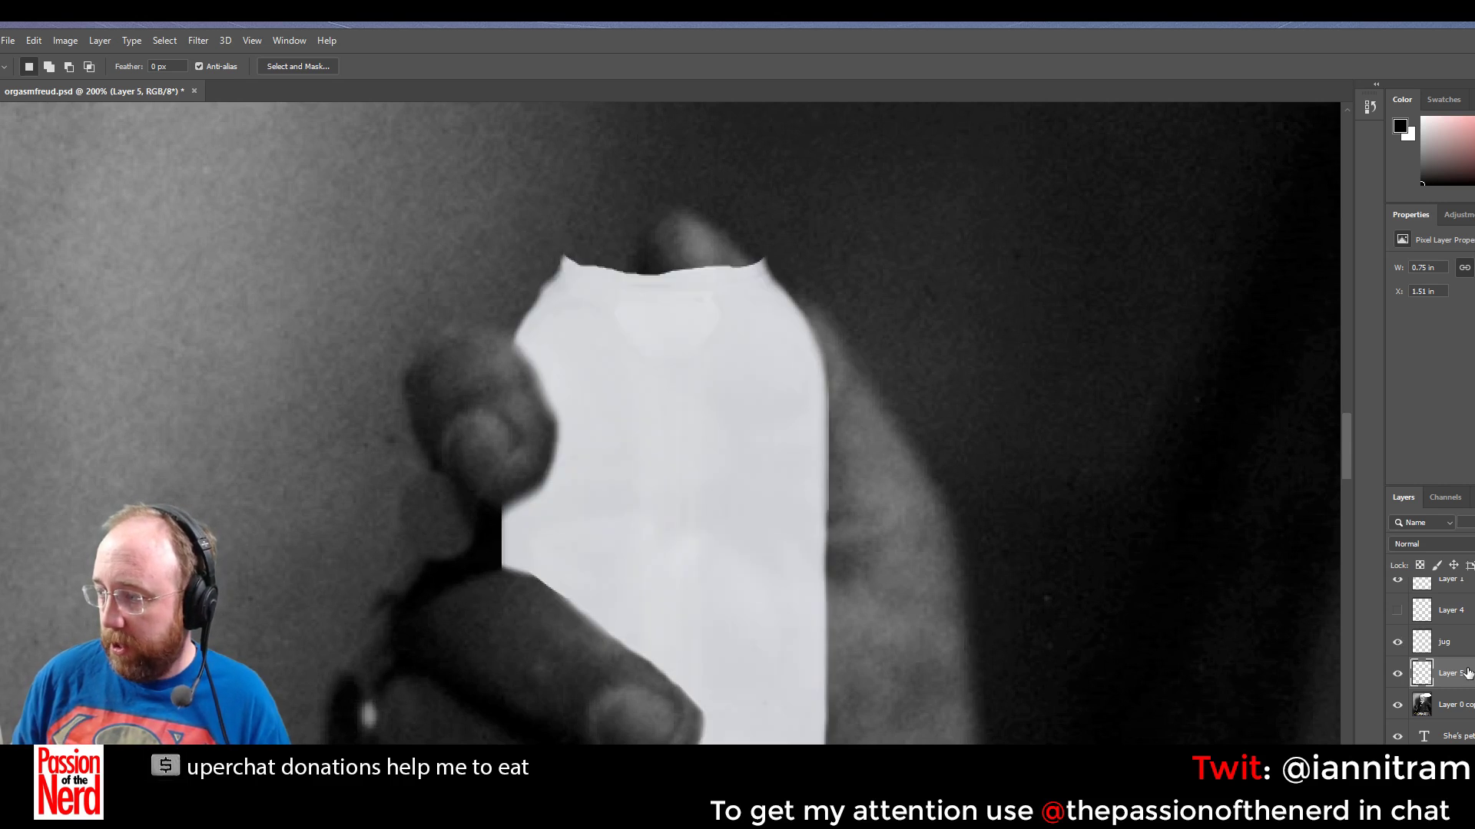
left_click_drag(1467, 673, 1465, 641)
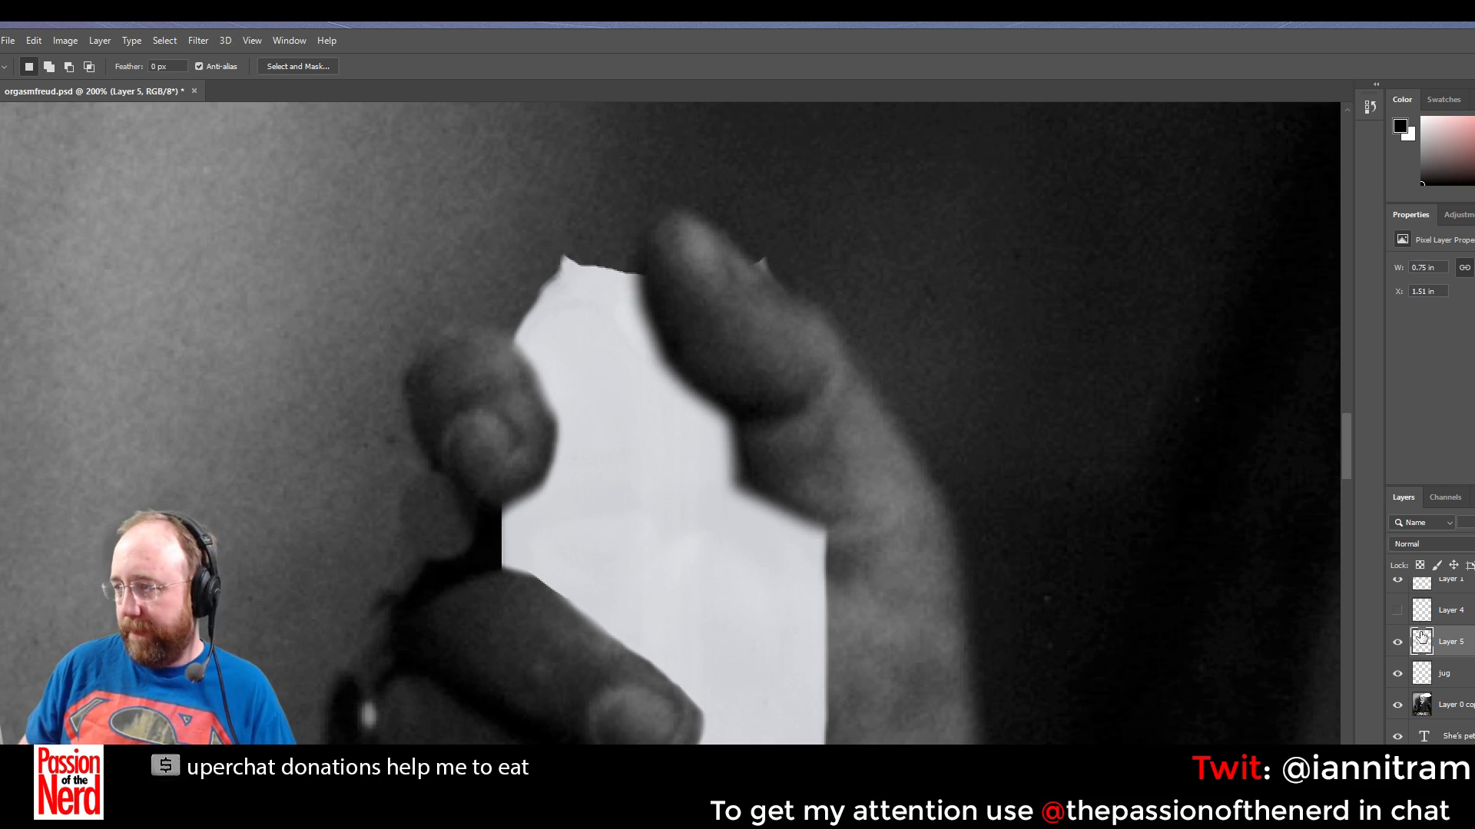
Show Layer 4 with the bottle neck again and move the thumb layer above it
left_click(1396, 610)
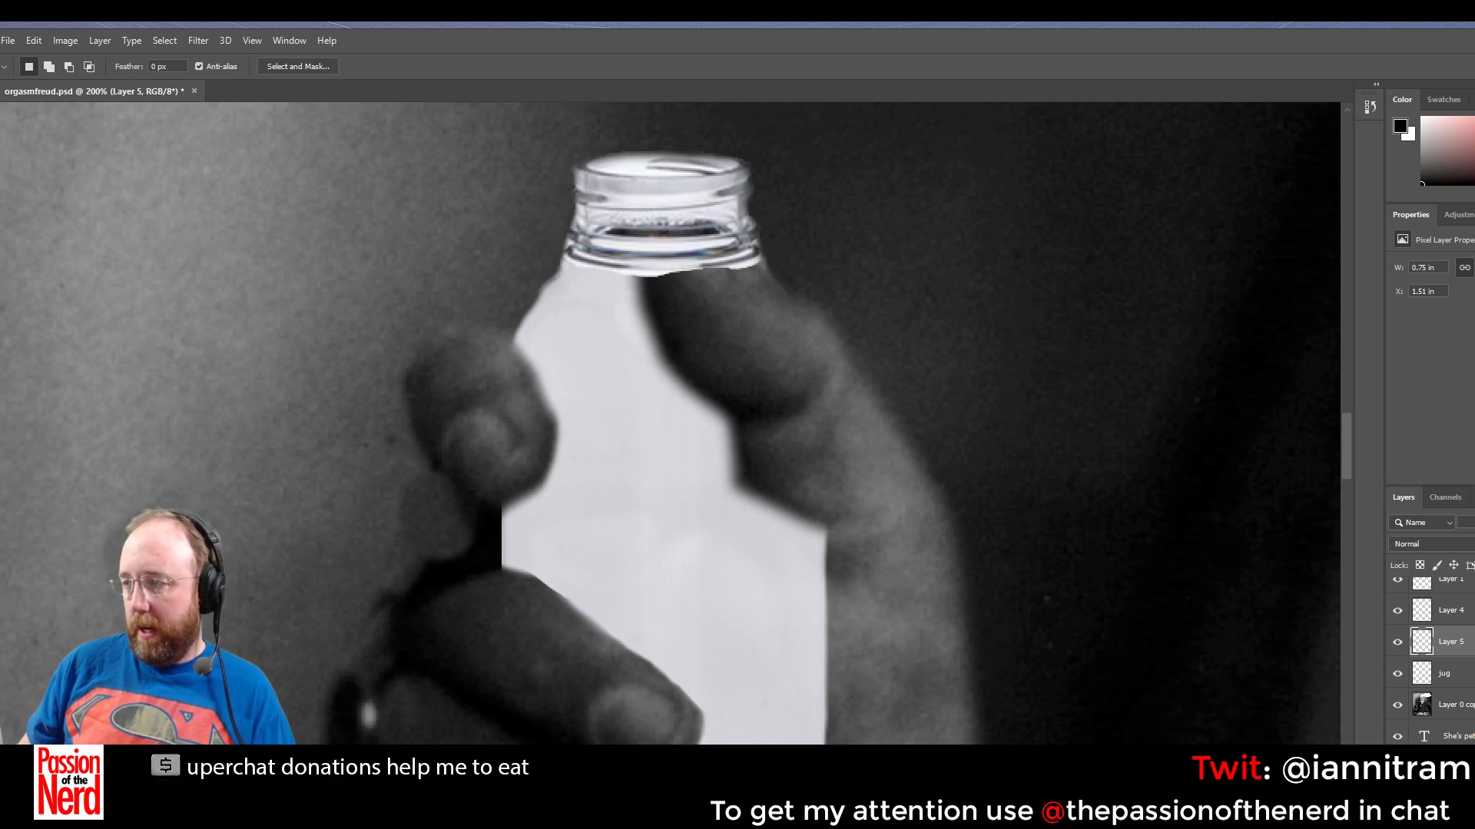
scroll(1432, 661, "up", 2)
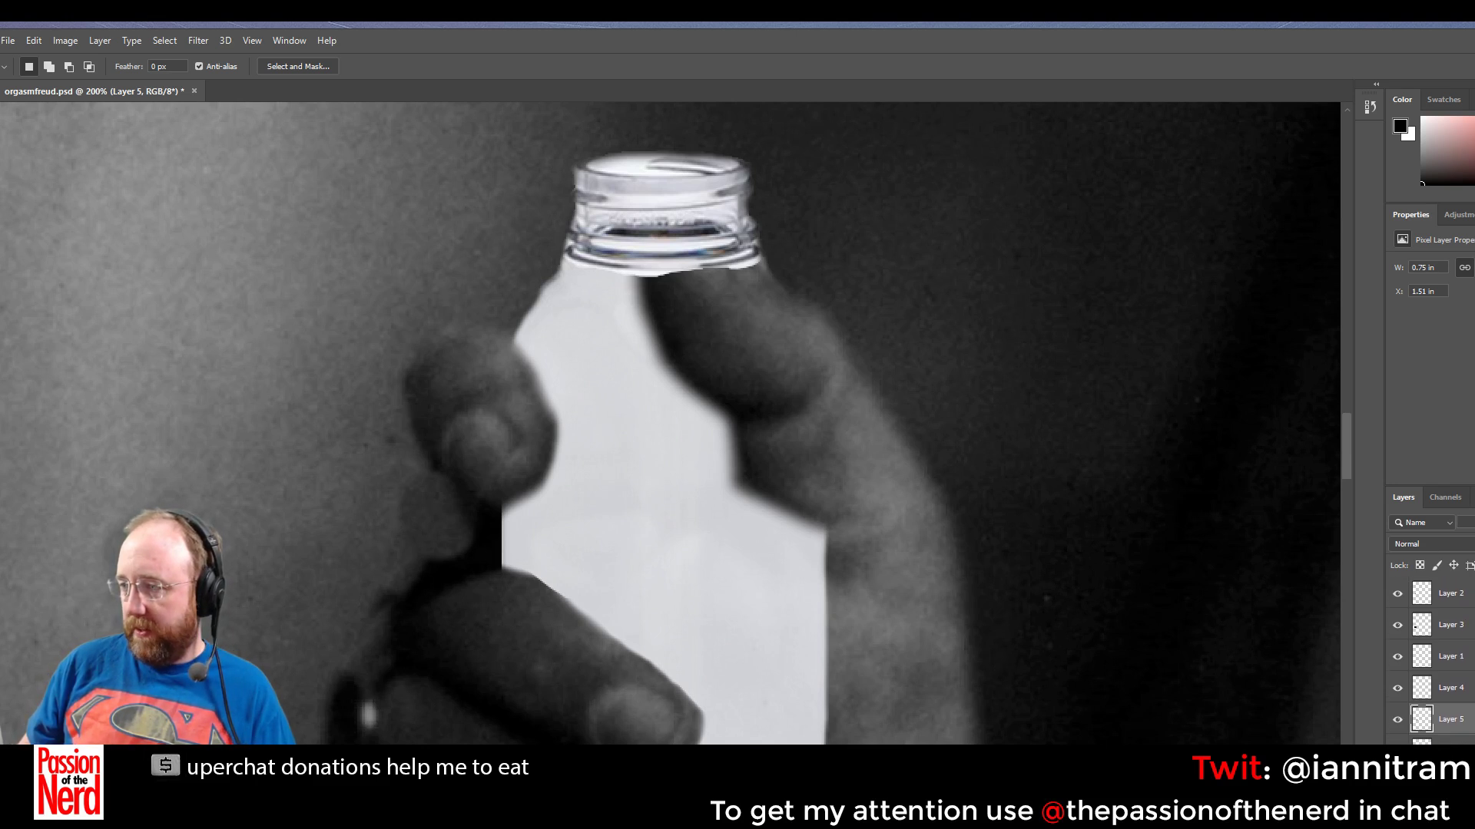
left_click(1397, 719)
left_click(1398, 720)
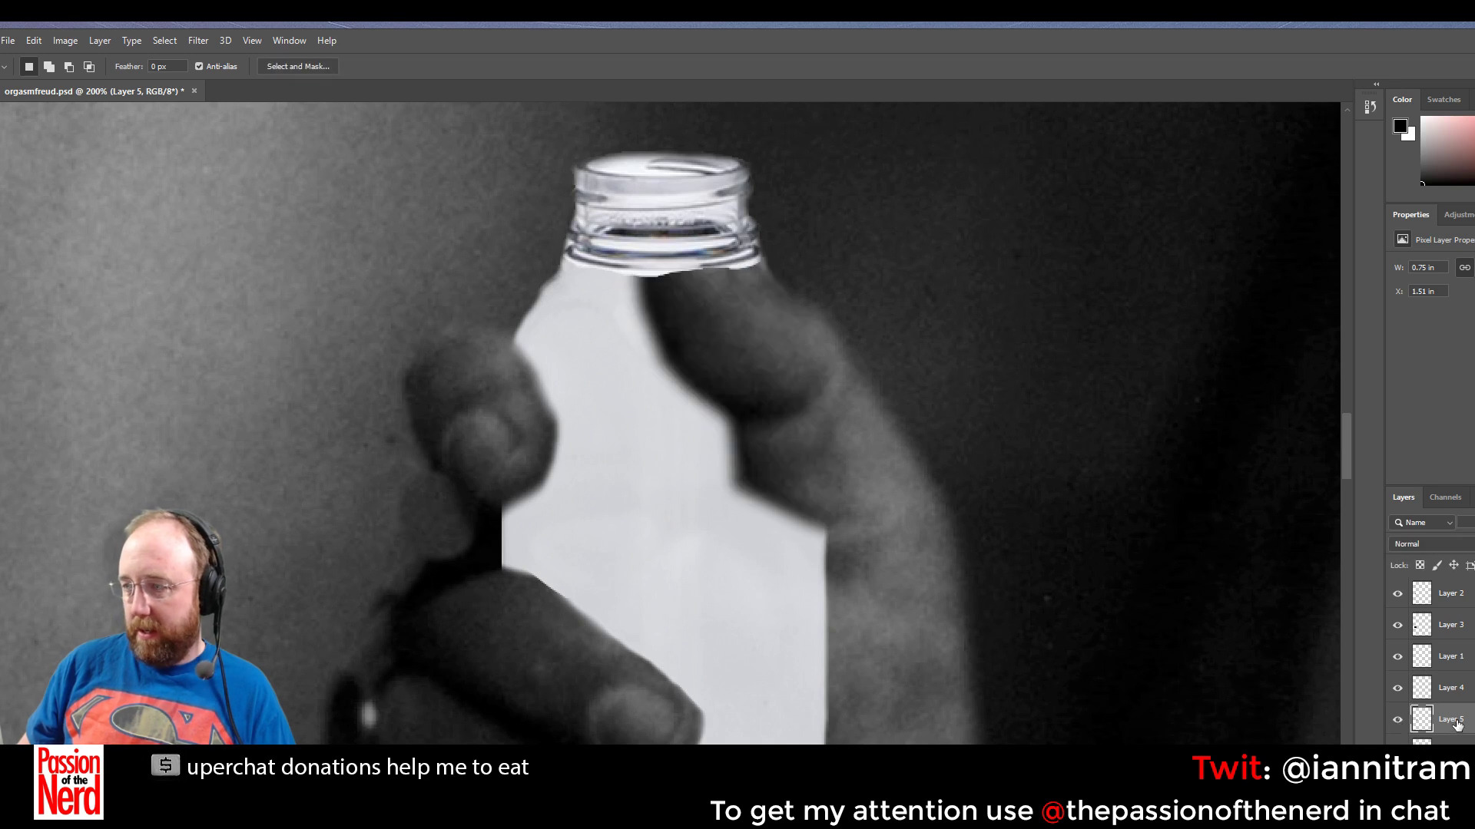
left_click_drag(1403, 722, 1472, 689)
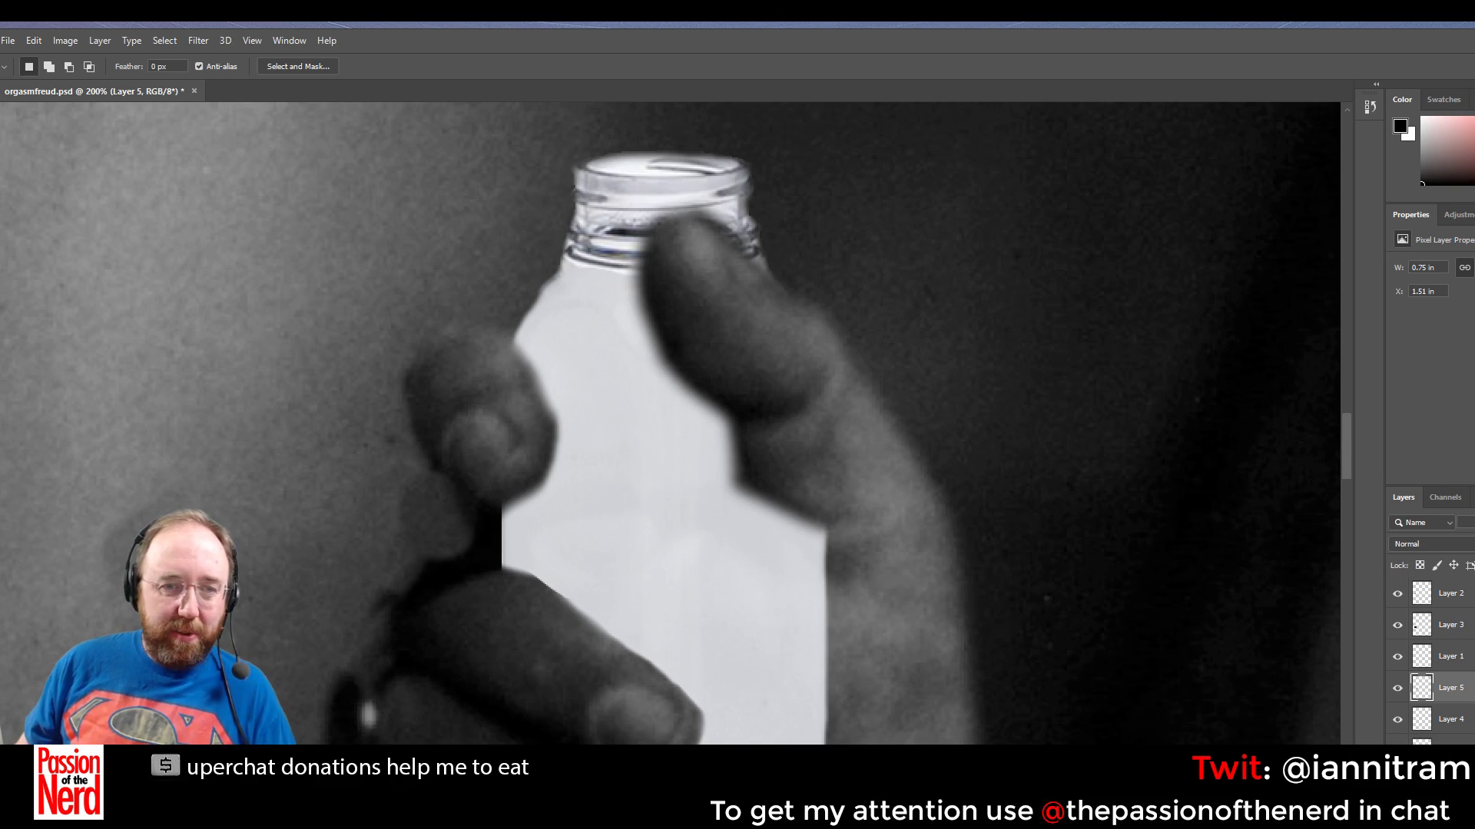
Zoom out to 50% and examine the hand and bottle with Layer 4 and Layer 5 toggled off and on
key("z")
key("alt+bracketleft")
key("alt+bracketleft")
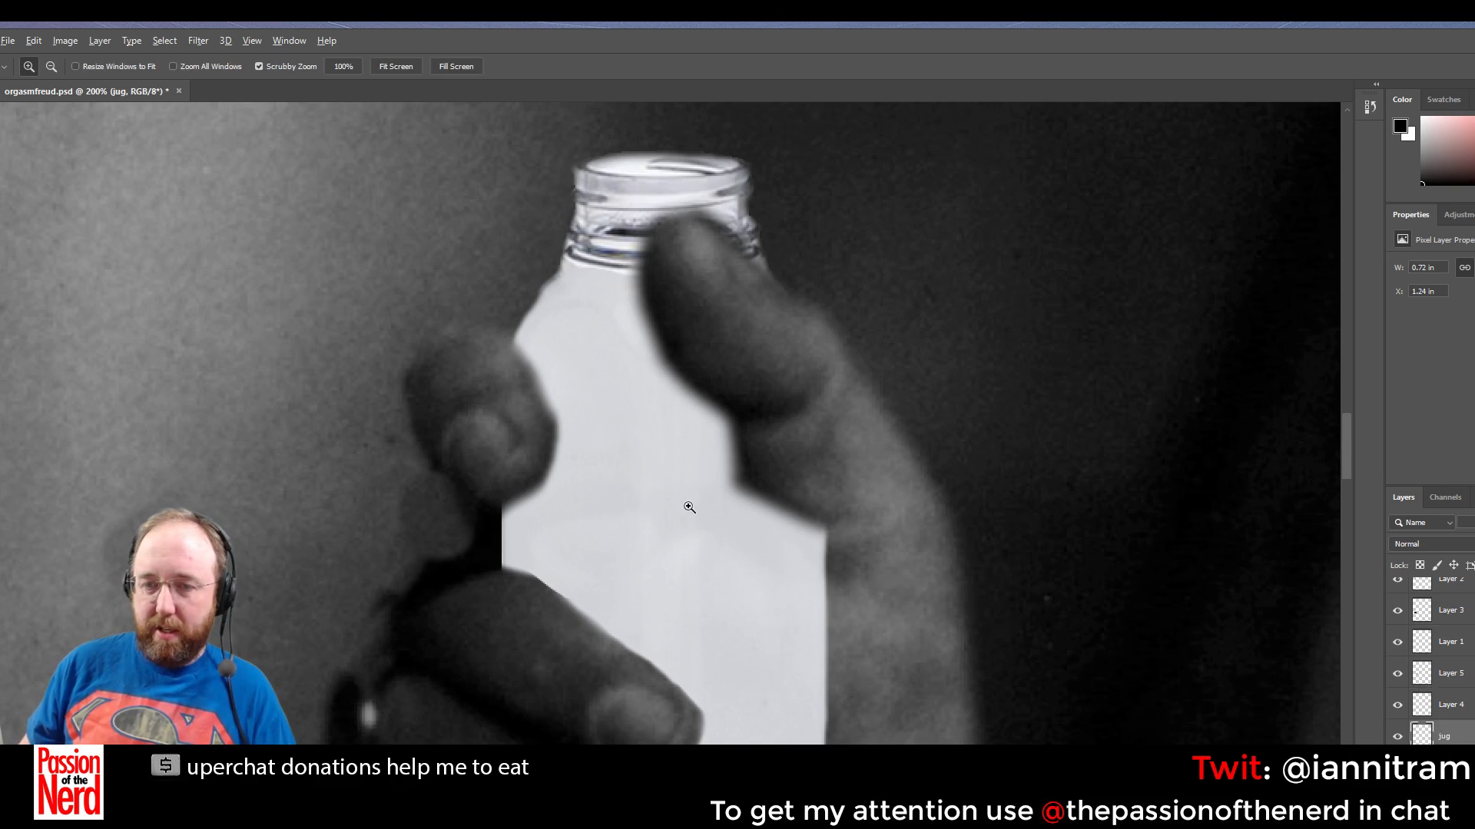
left_click(688, 503, "alt")
left_click(737, 508, "alt")
left_click(895, 614, "alt")
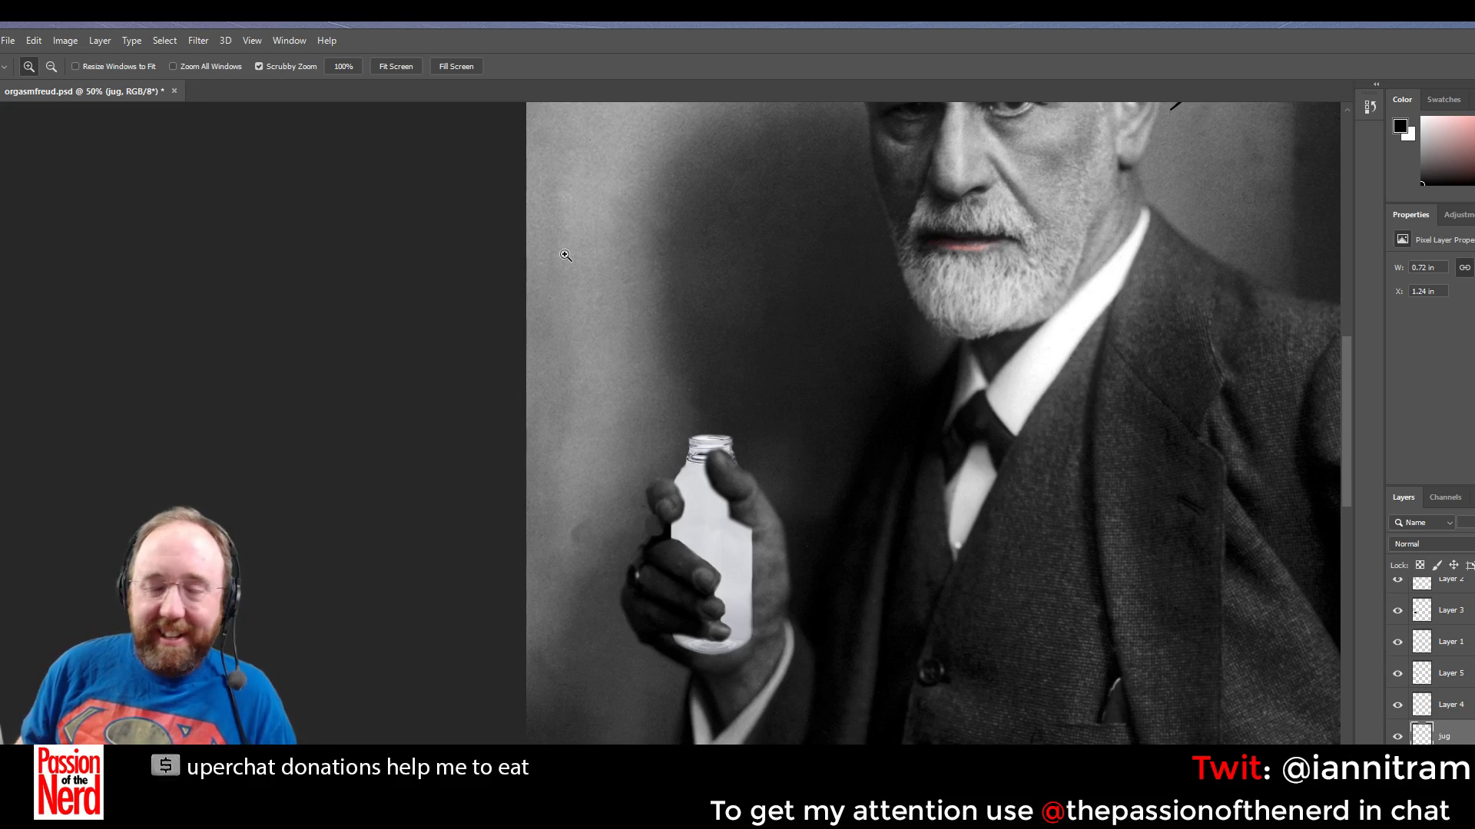
left_click(1398, 705)
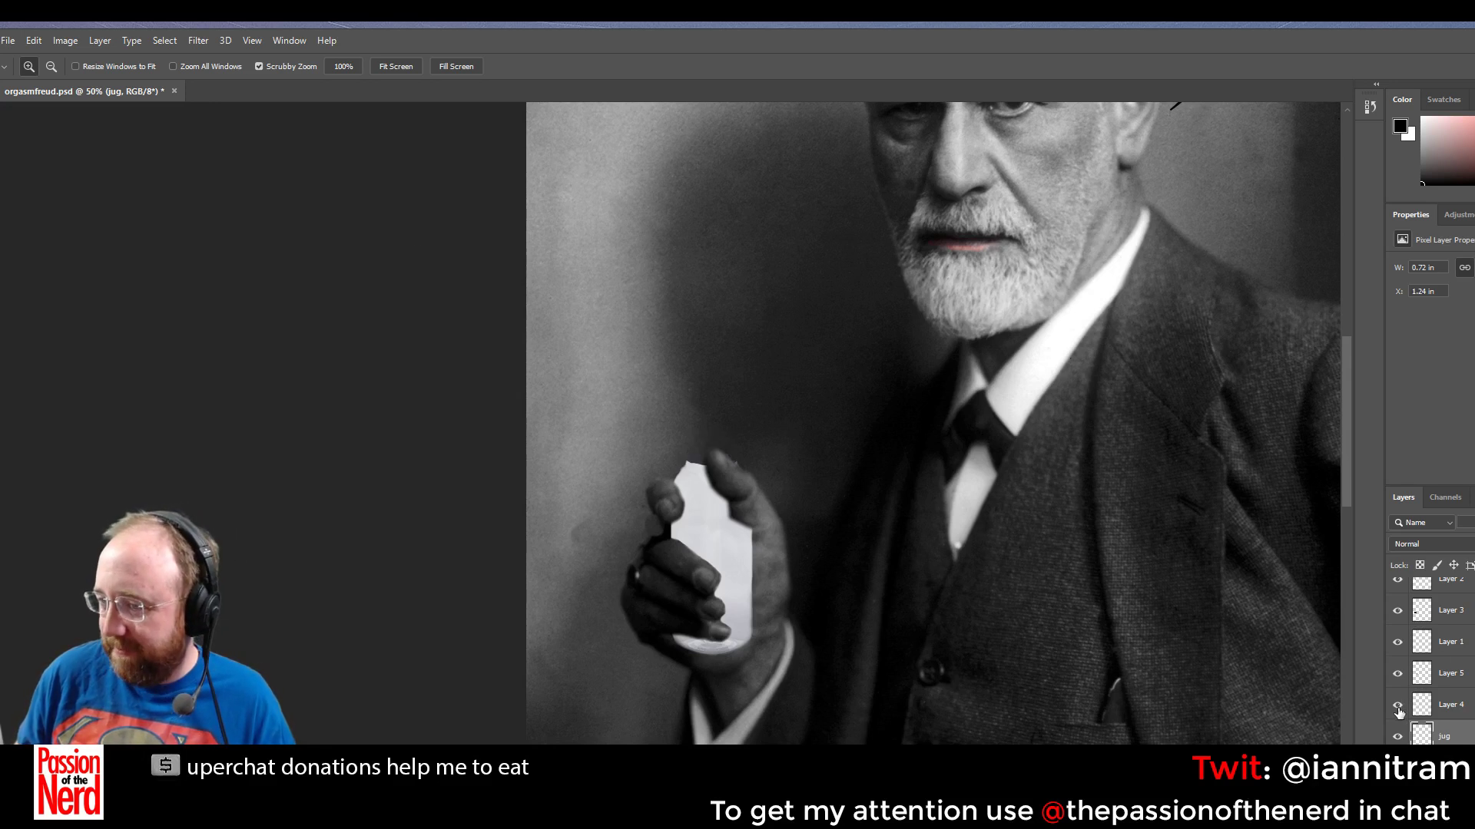
left_click(1398, 705)
left_click(1398, 673)
left_click(1398, 674)
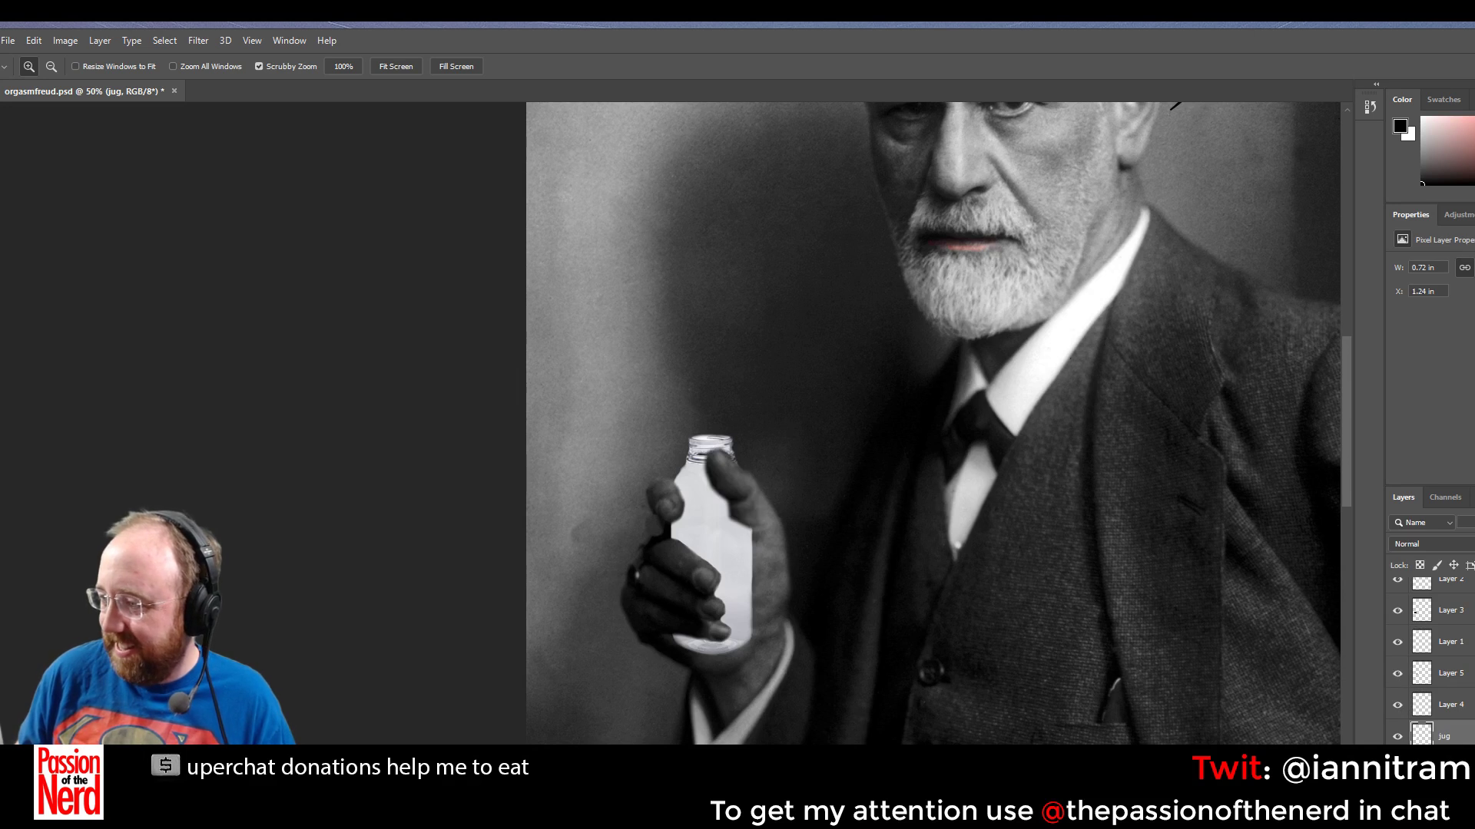
Select thumb Layer 5, set the Smudge tool's brush size to 80 px, and return to the Move tool
left_click(1421, 674)
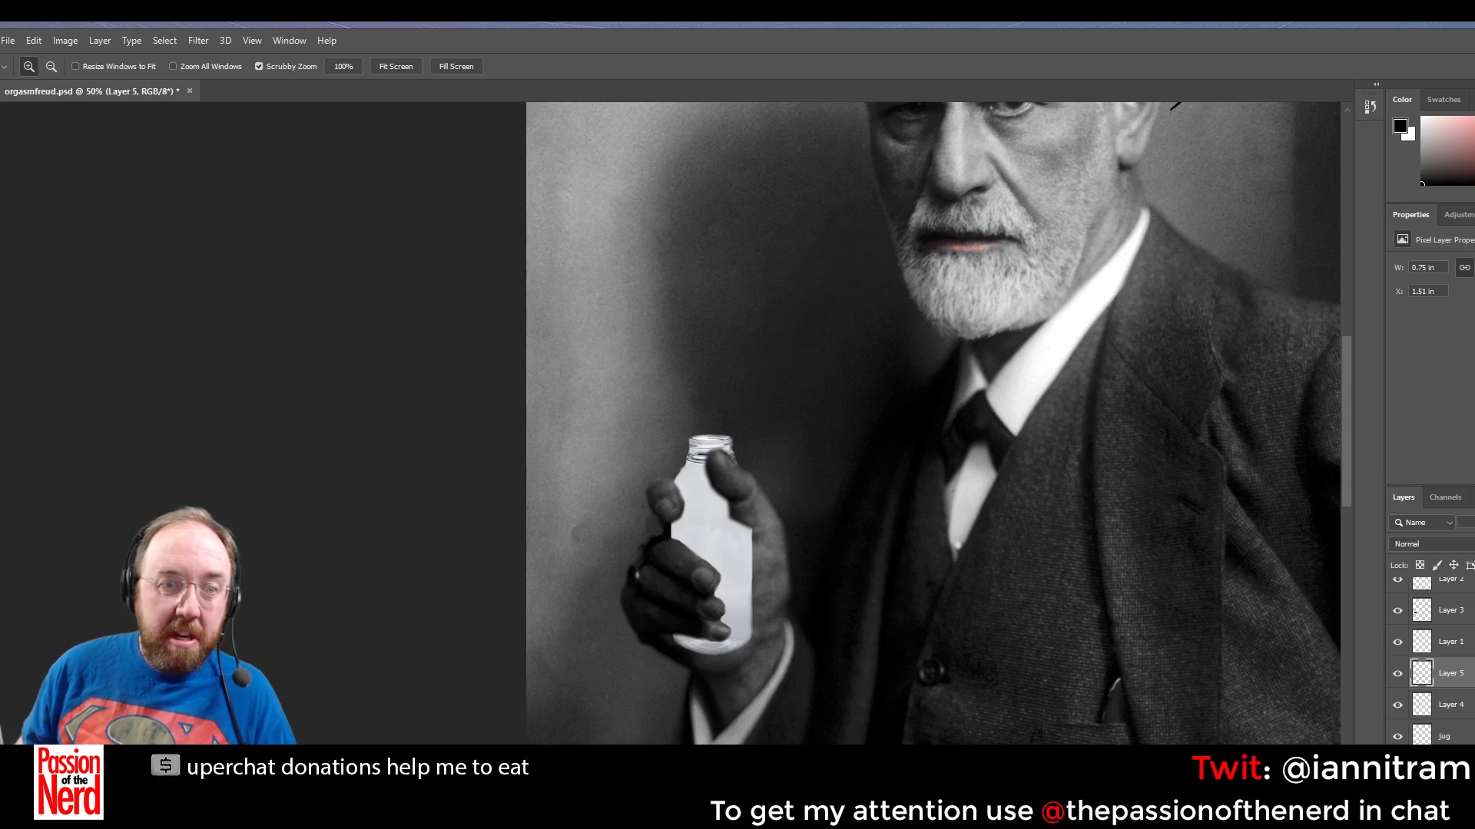
left_click(0, 490)
left_click(0, 431)
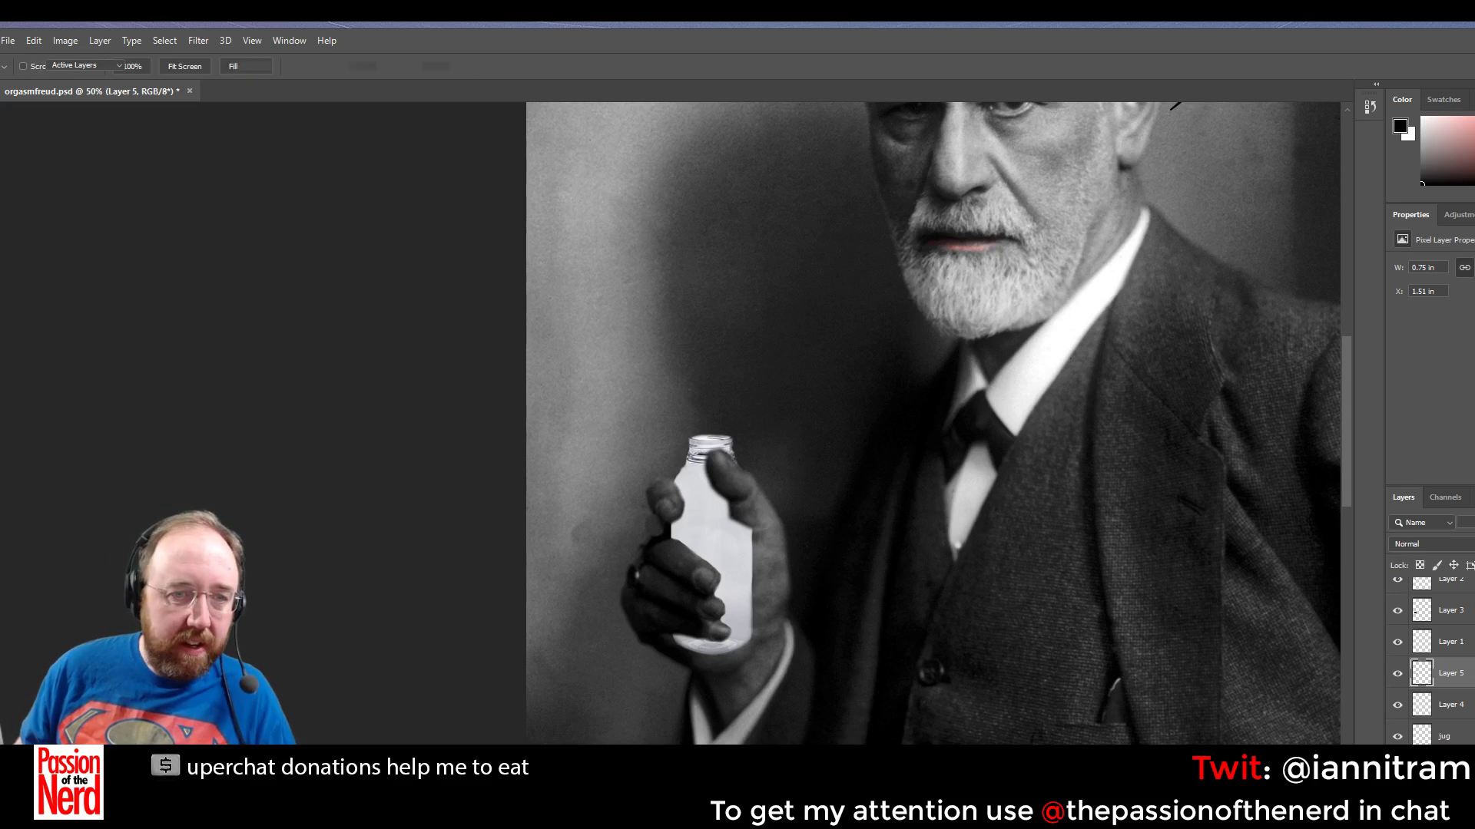
left_click(0, 451)
left_click(0, 451)
left_click(2, 531)
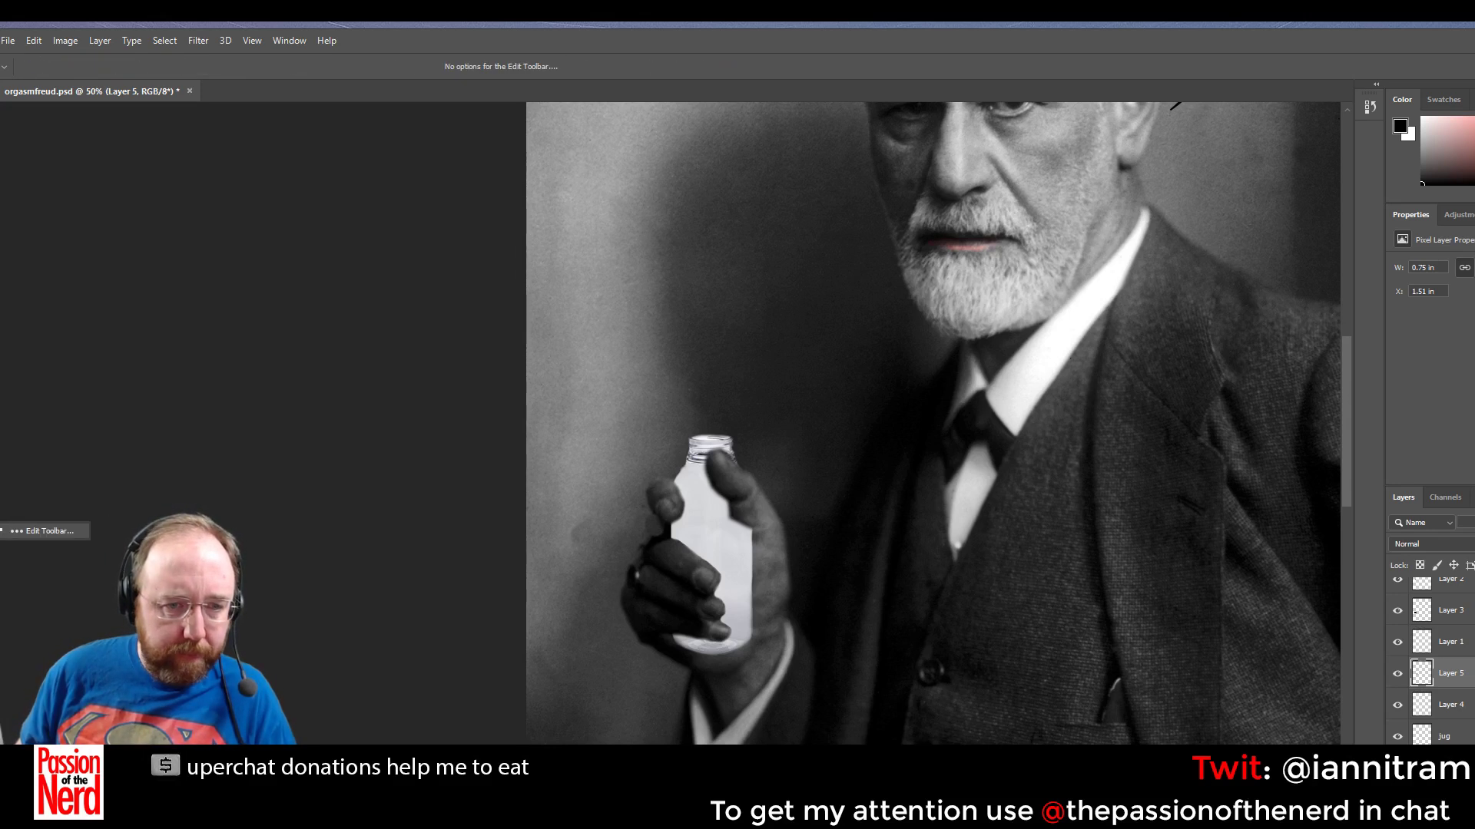
left_click(1, 531)
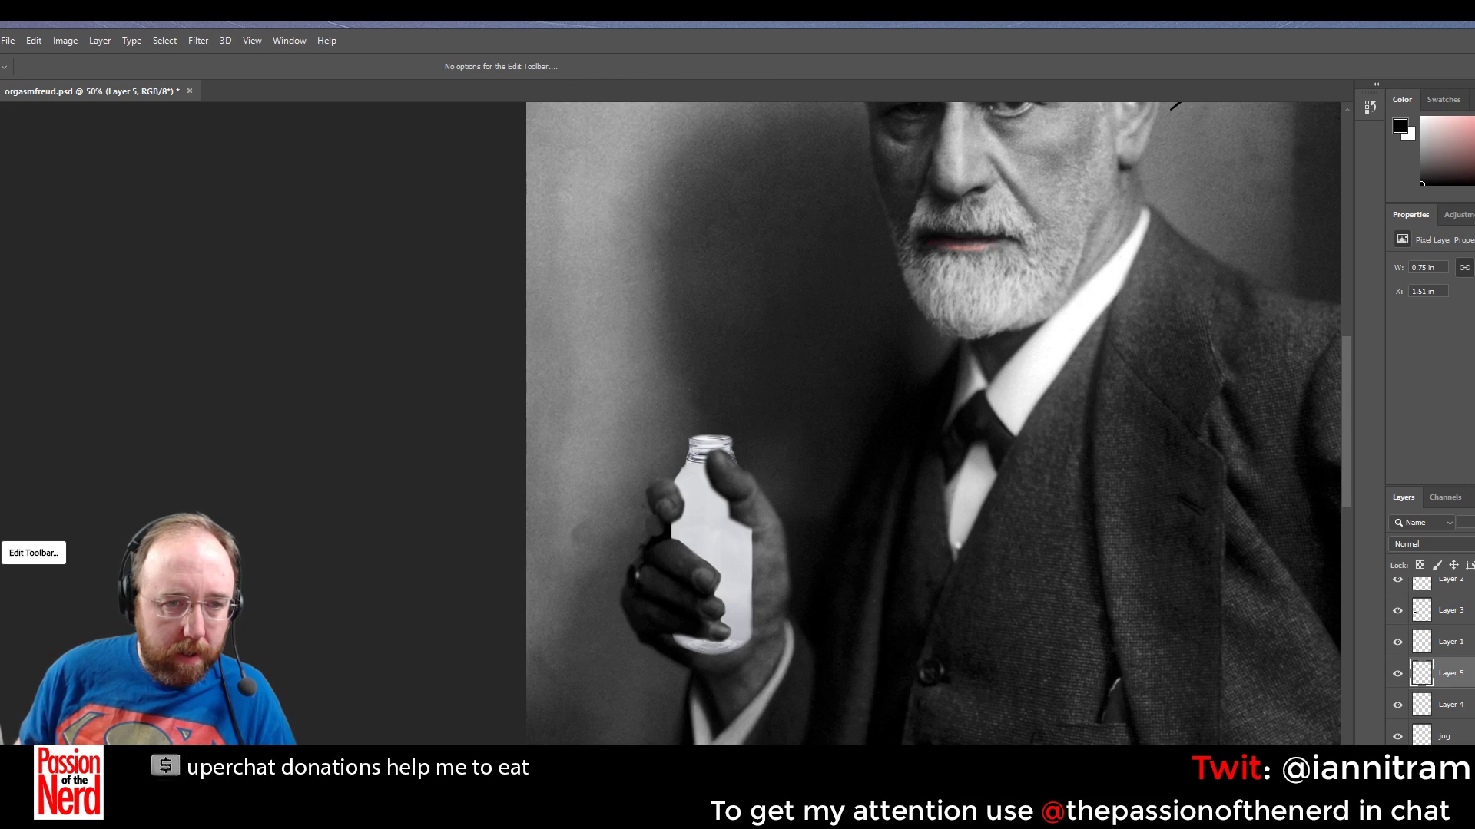
left_click(1, 392)
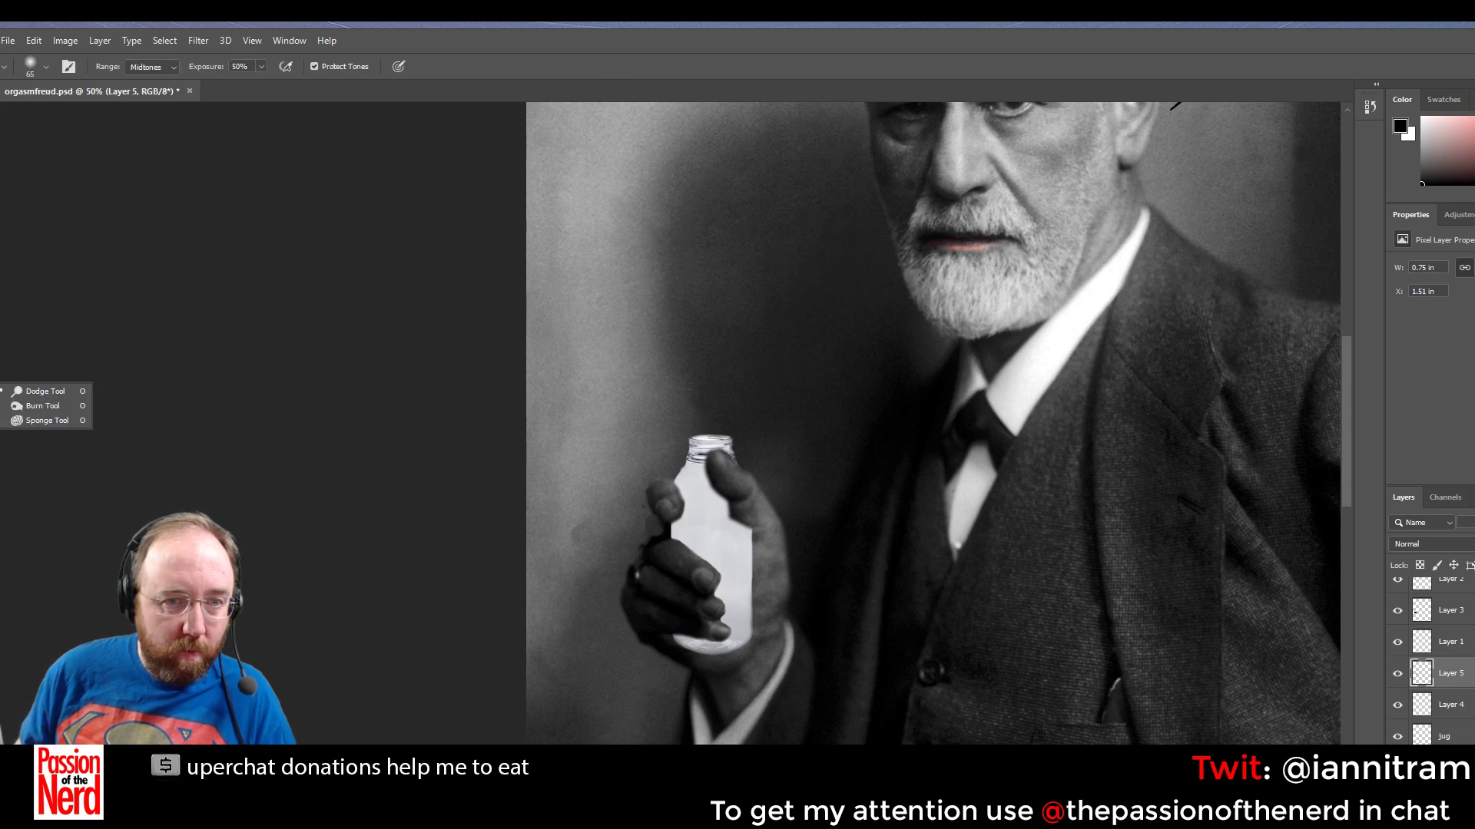
left_click(1, 372)
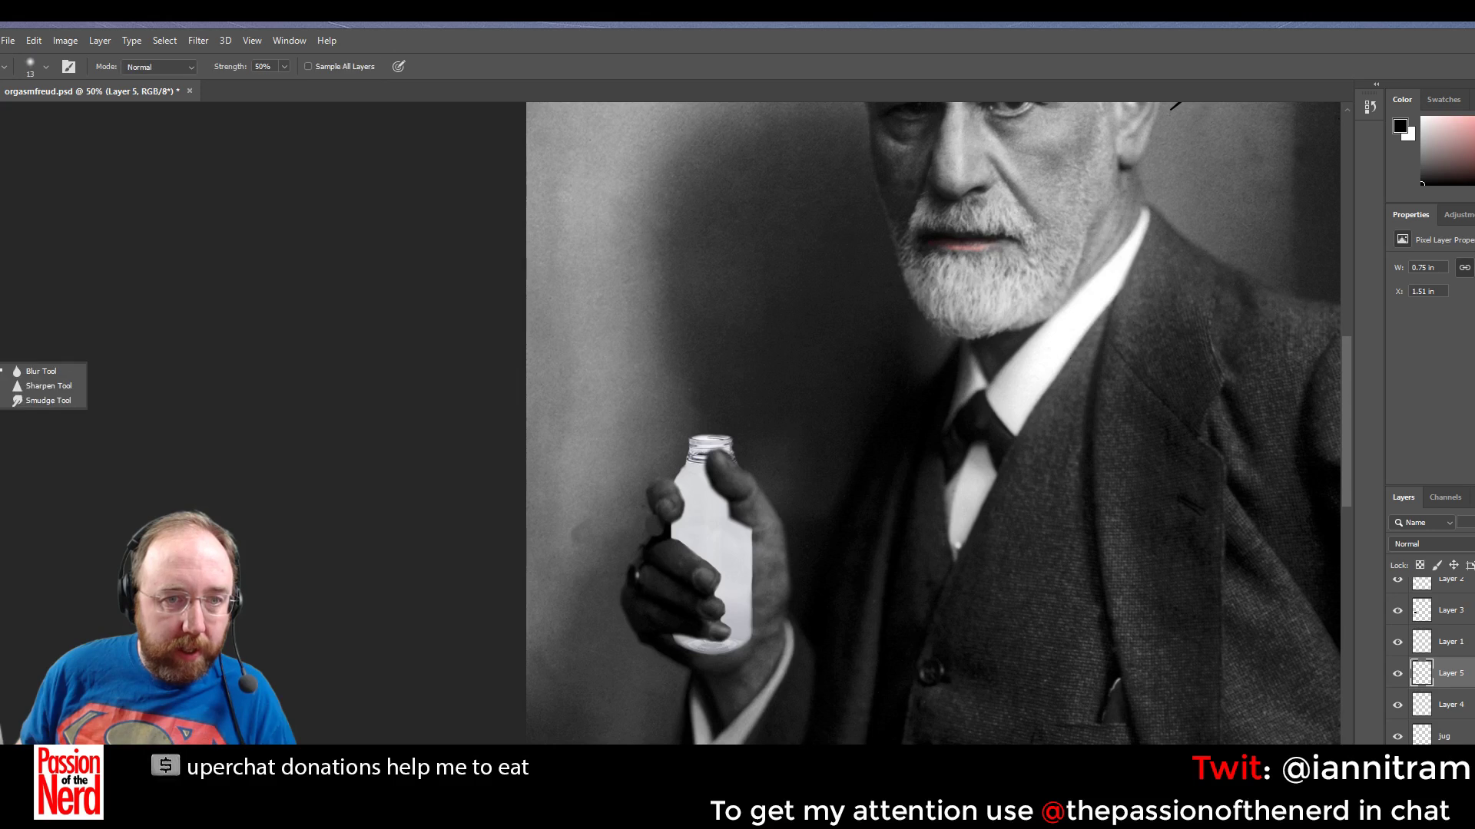
left_click(35, 400)
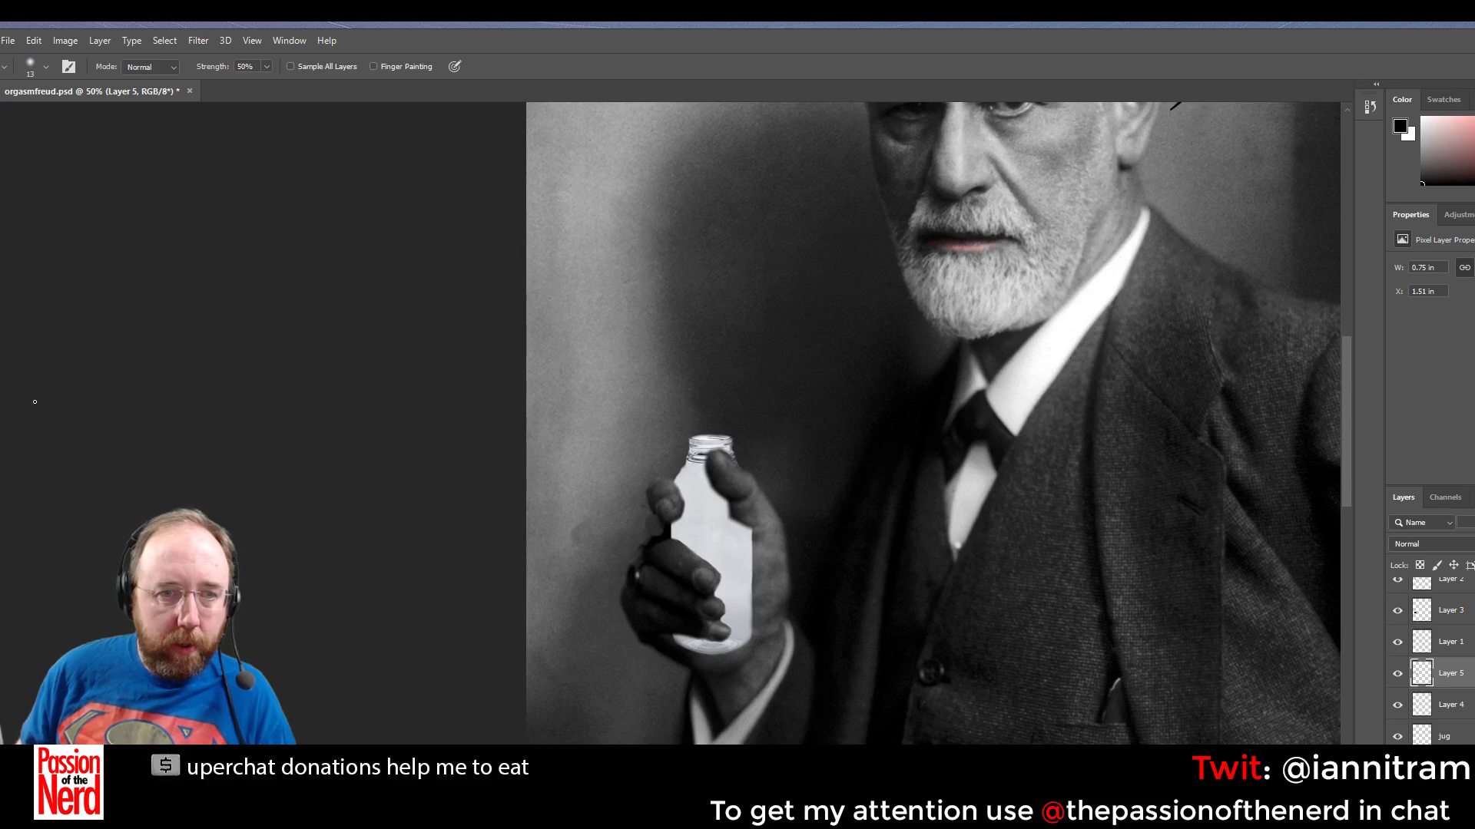
left_click(47, 68)
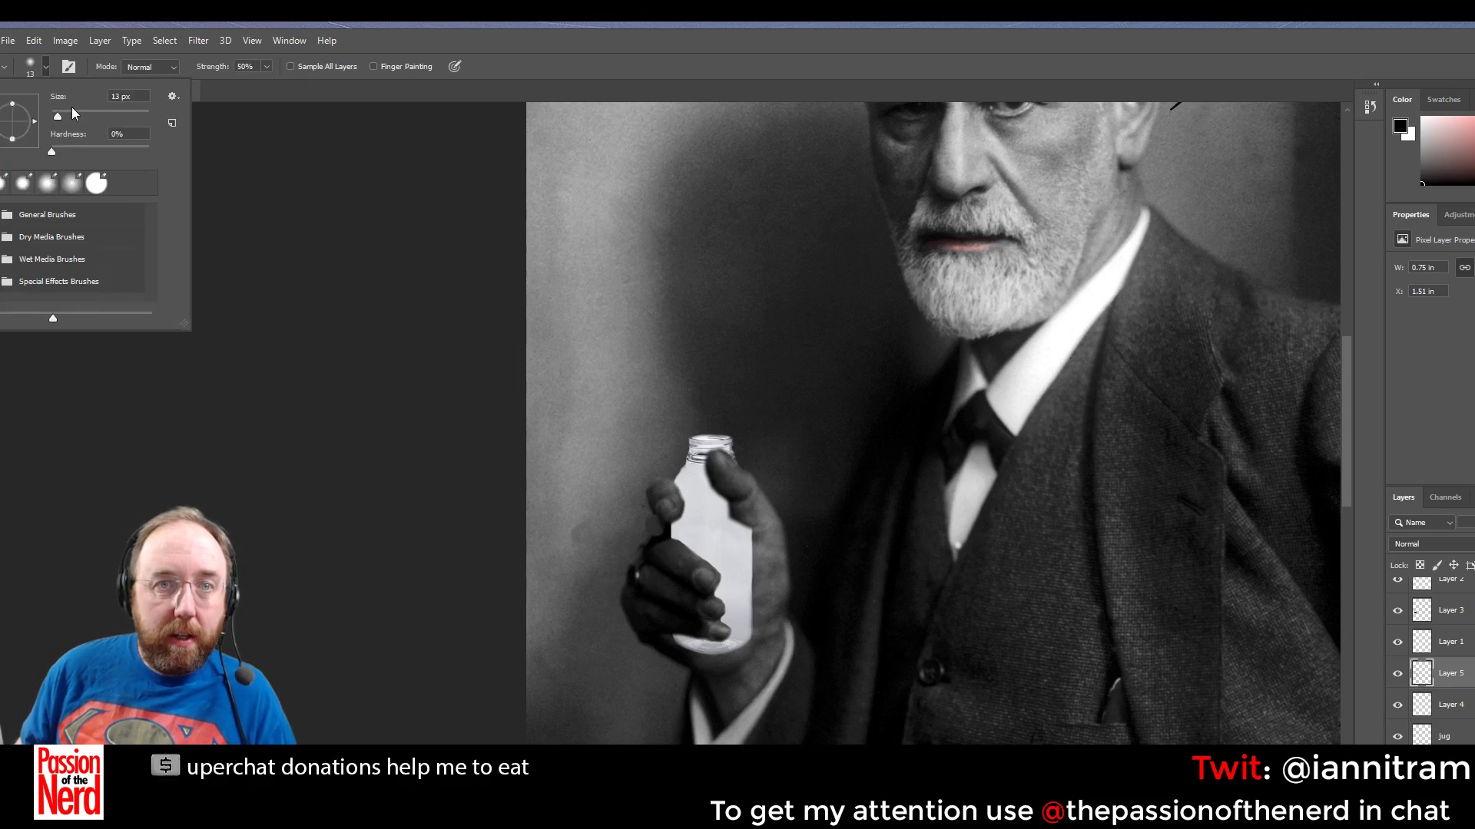
left_click_drag(91, 112, 89, 112)
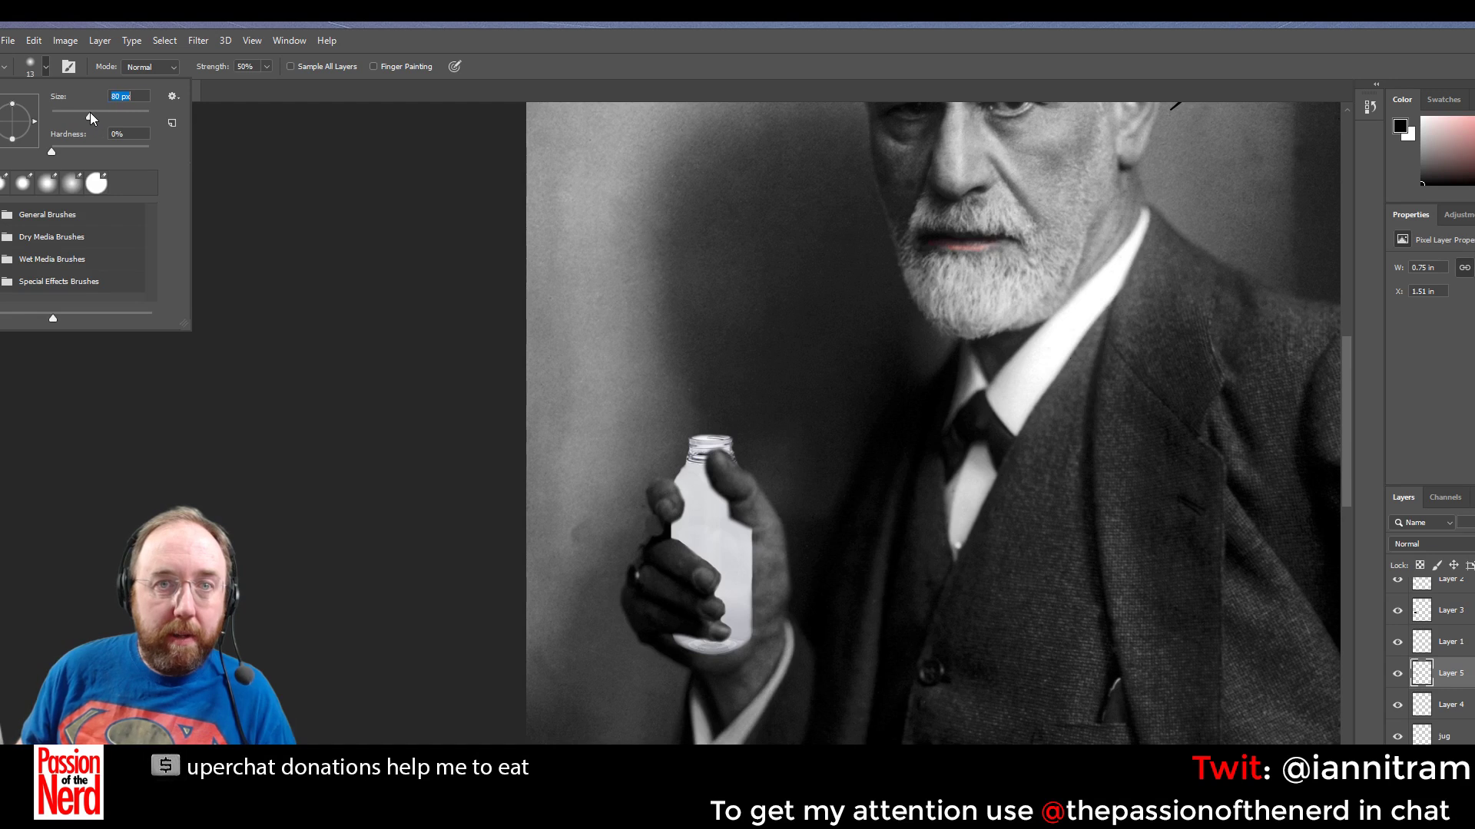
left_click(452, 48)
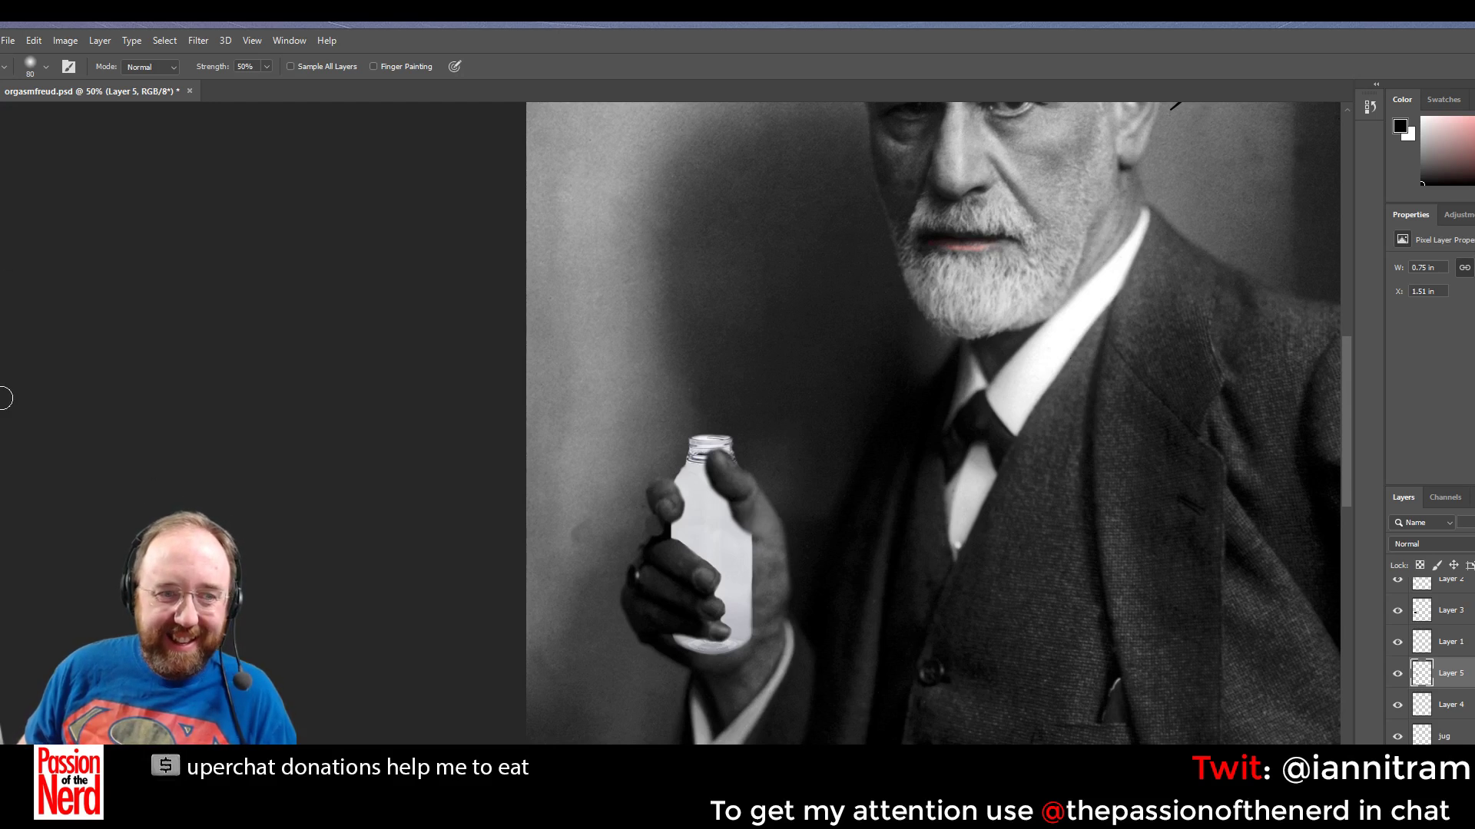
key("v")
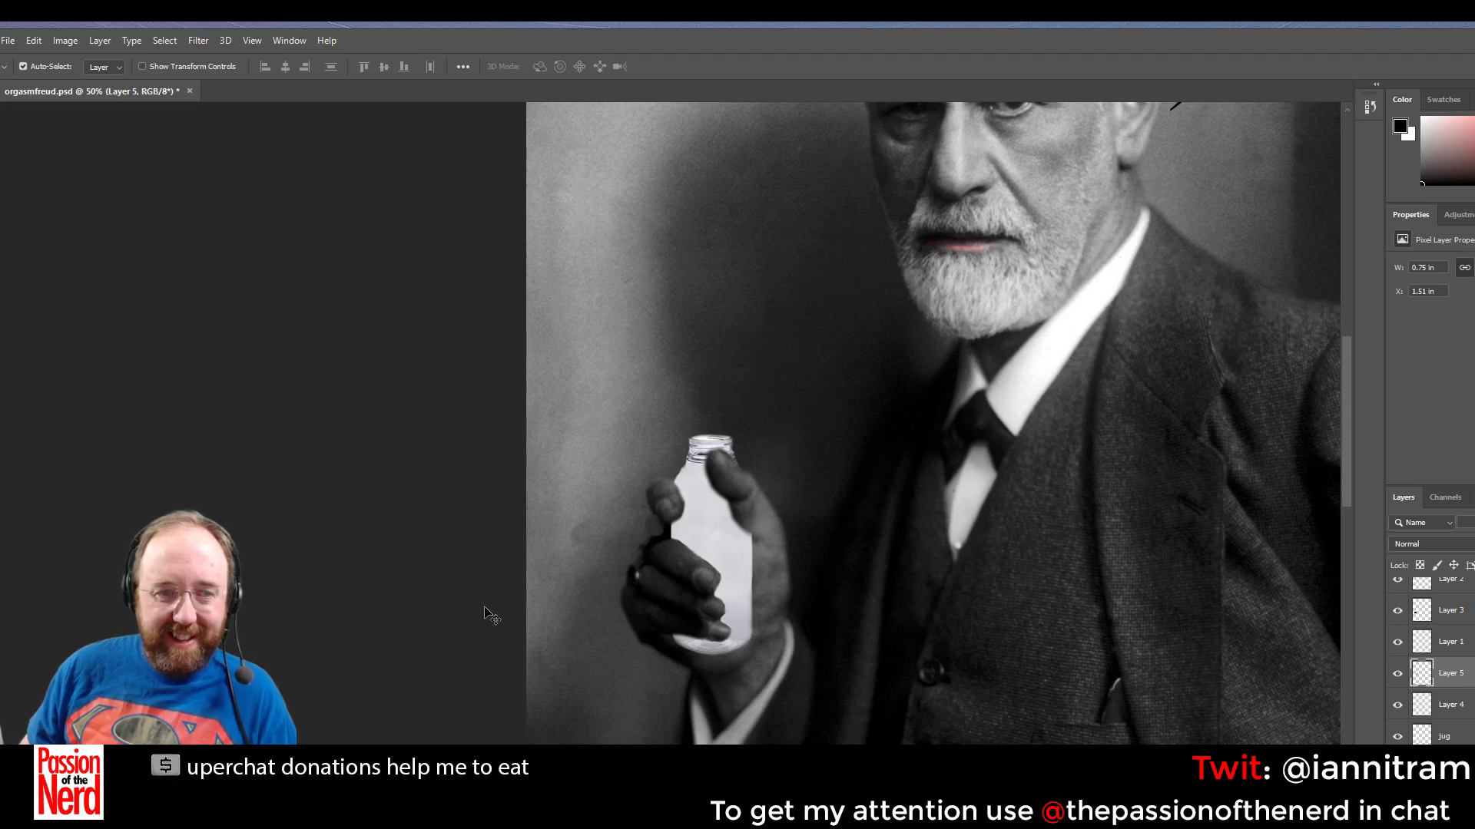
Free Transform the thumb on Layer 5, scaling it down to about 79% width and 75% height from its upper-left corner
scroll(1428, 660, "up", 1)
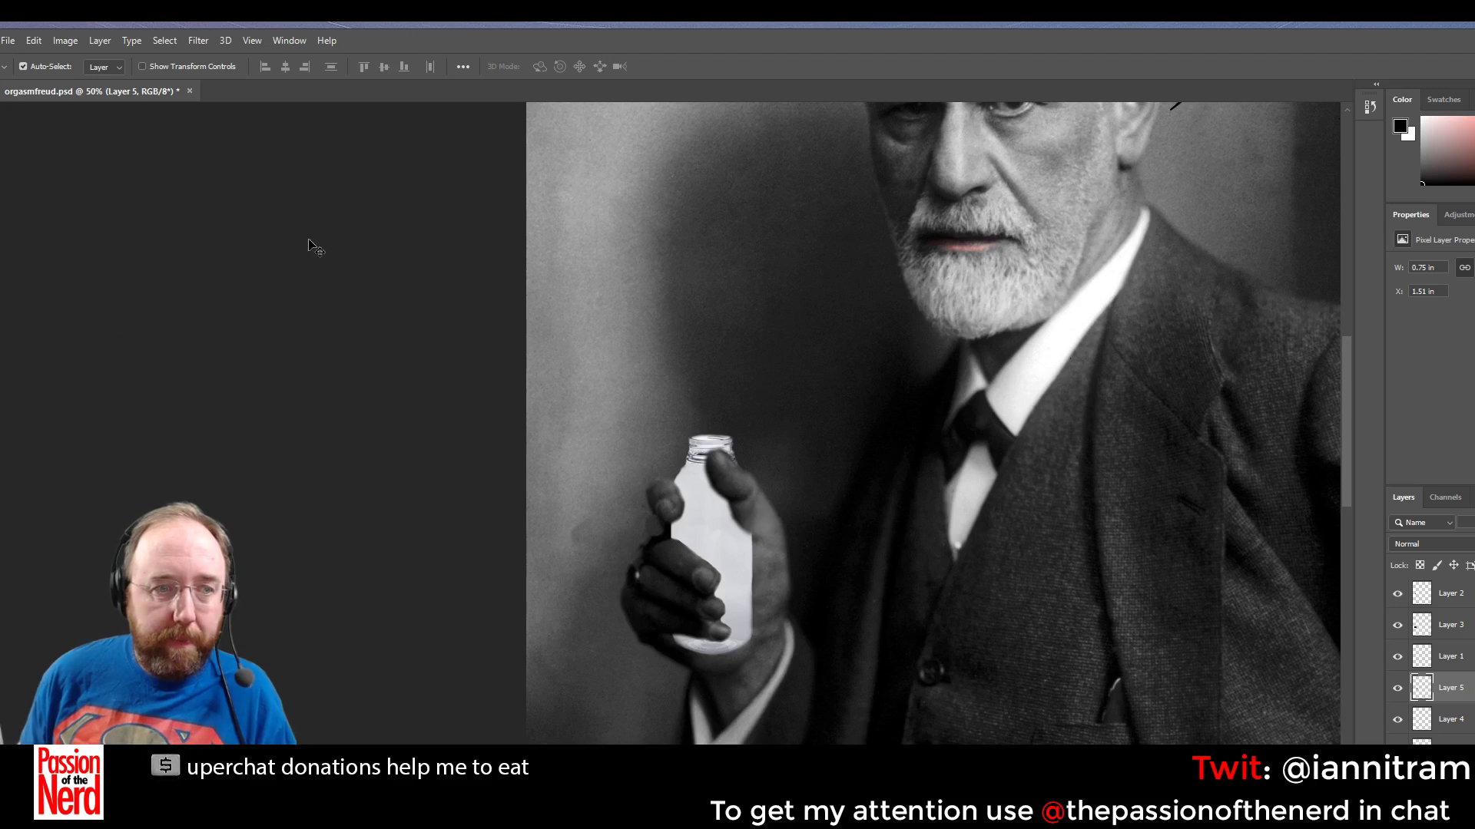
left_click(34, 40)
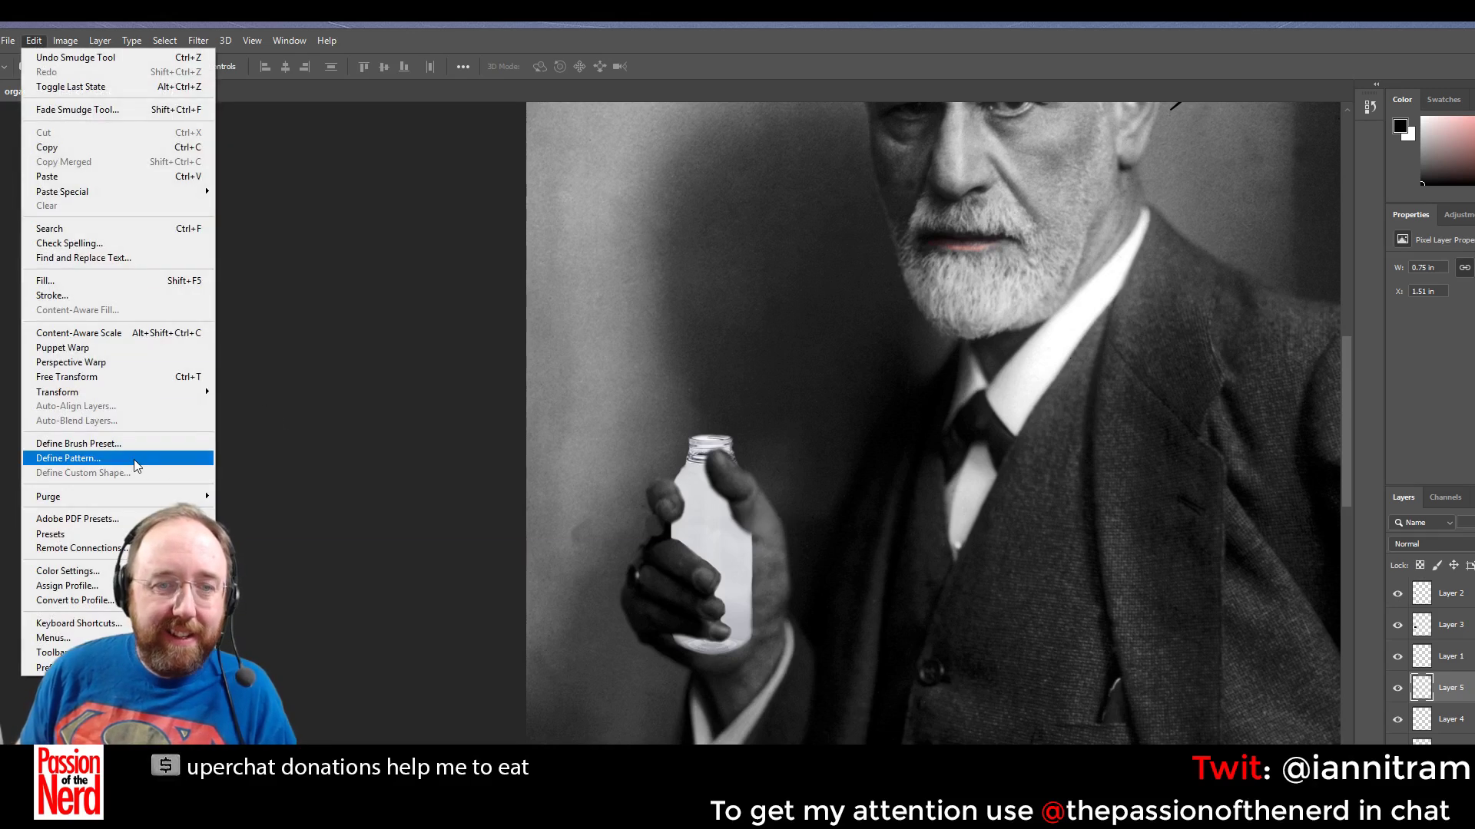
mouse_move(185, 392)
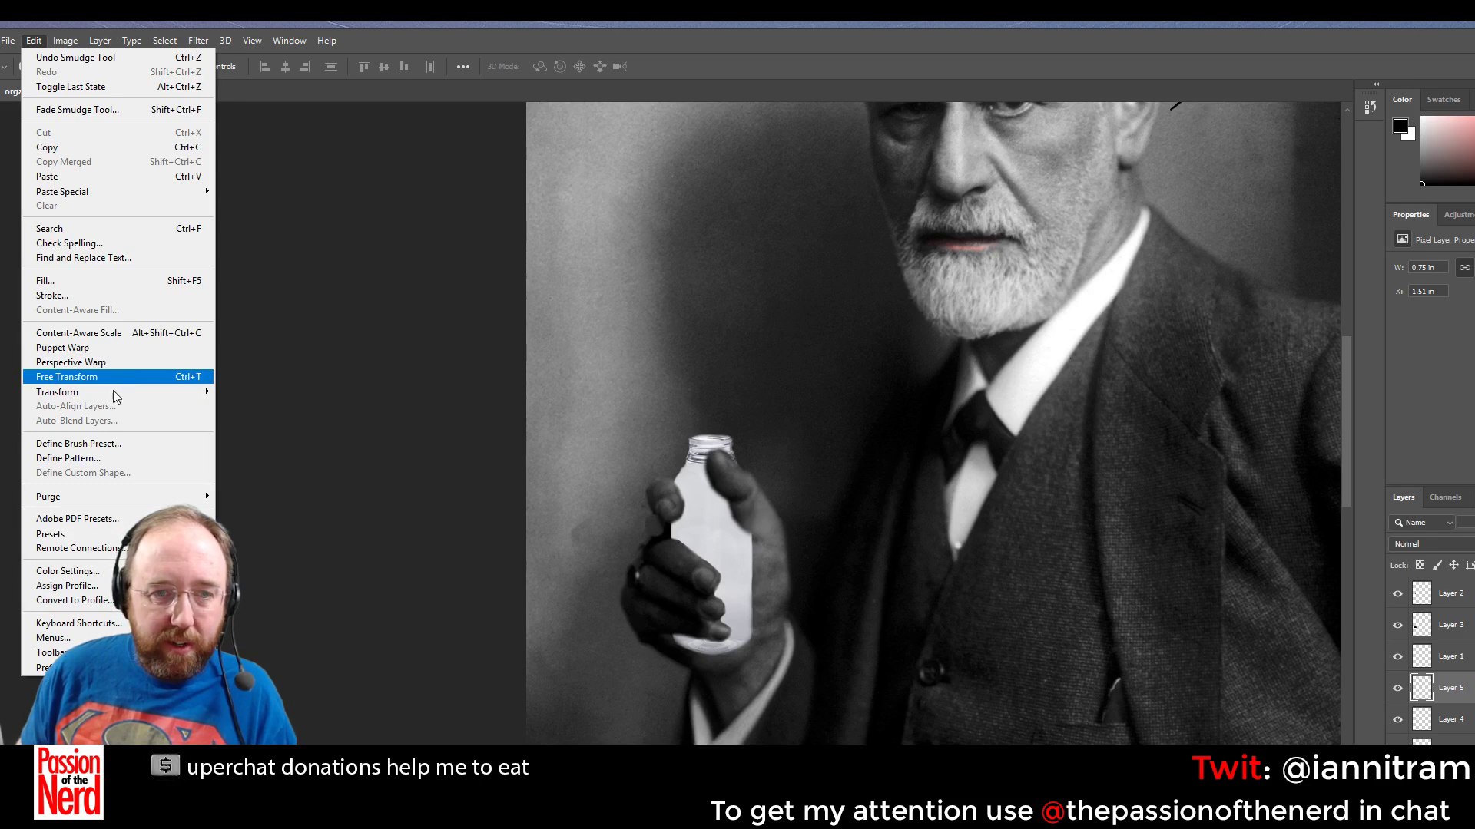
left_click(311, 414)
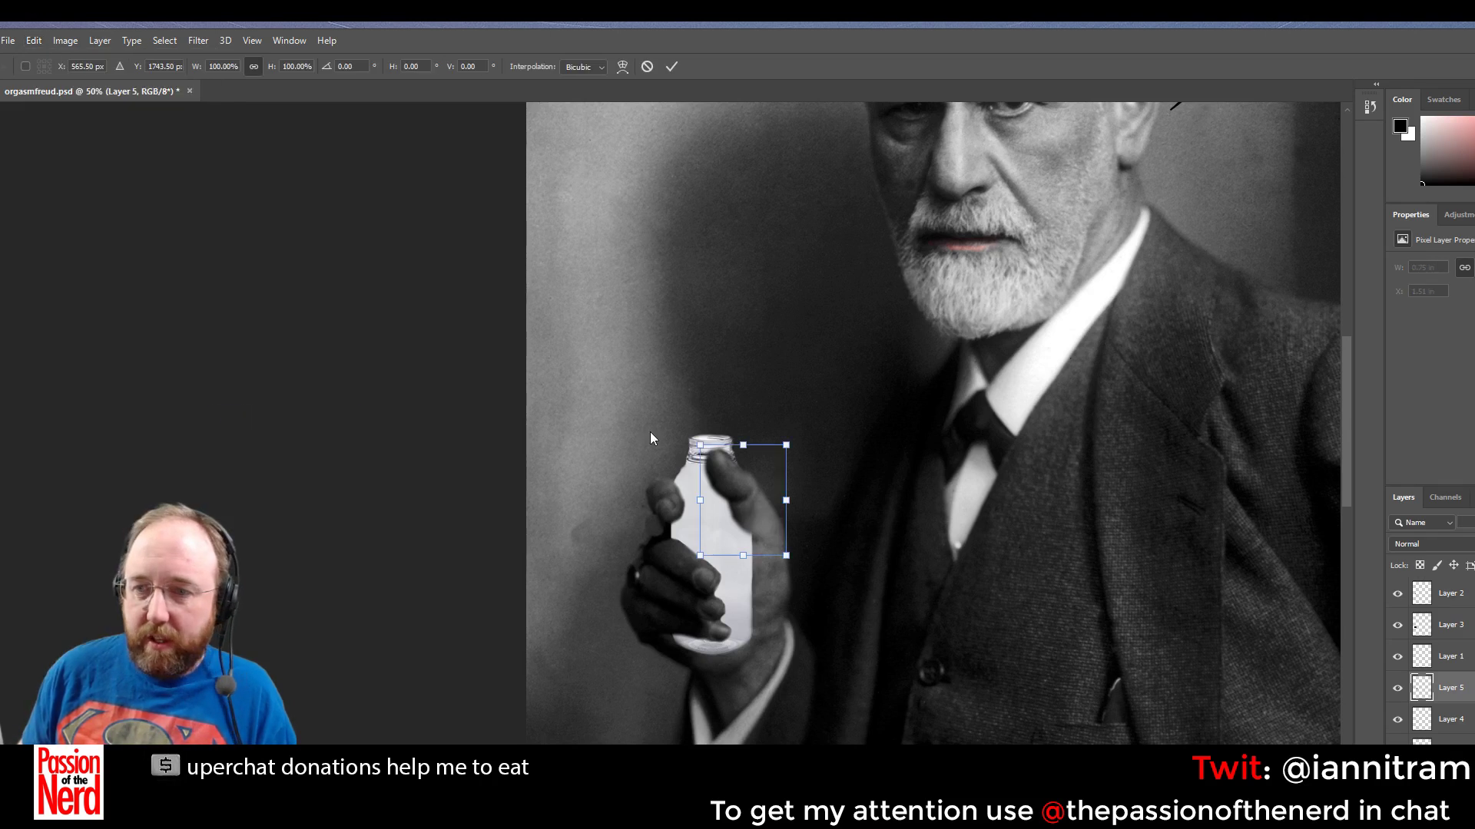
left_click_drag(700, 444, 718, 473)
key("Return")
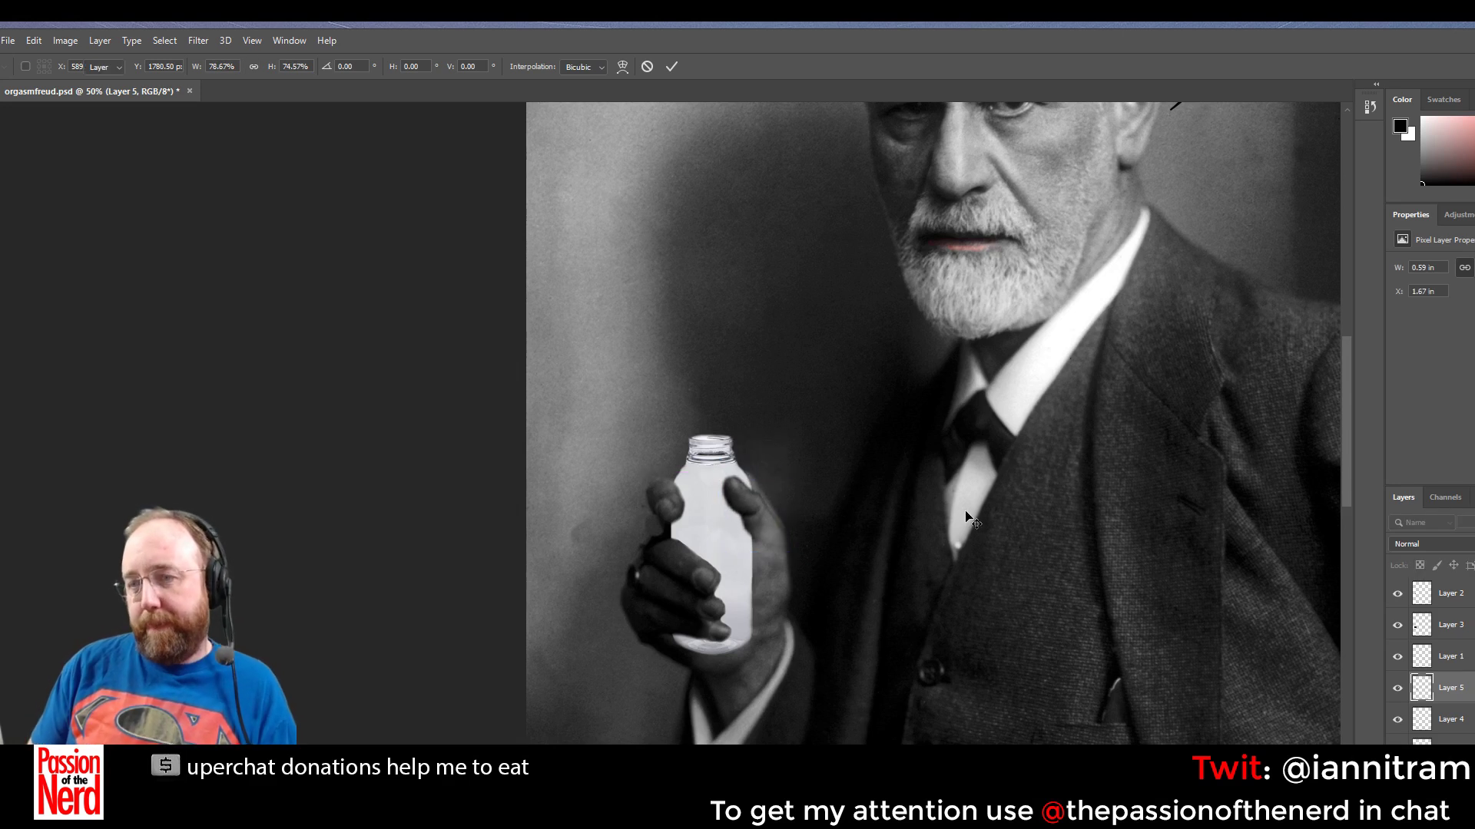
Select Layer 0 copy and set up the Clone Stamp tool with a soft 78 px brush
scroll(1433, 657, "down", 1)
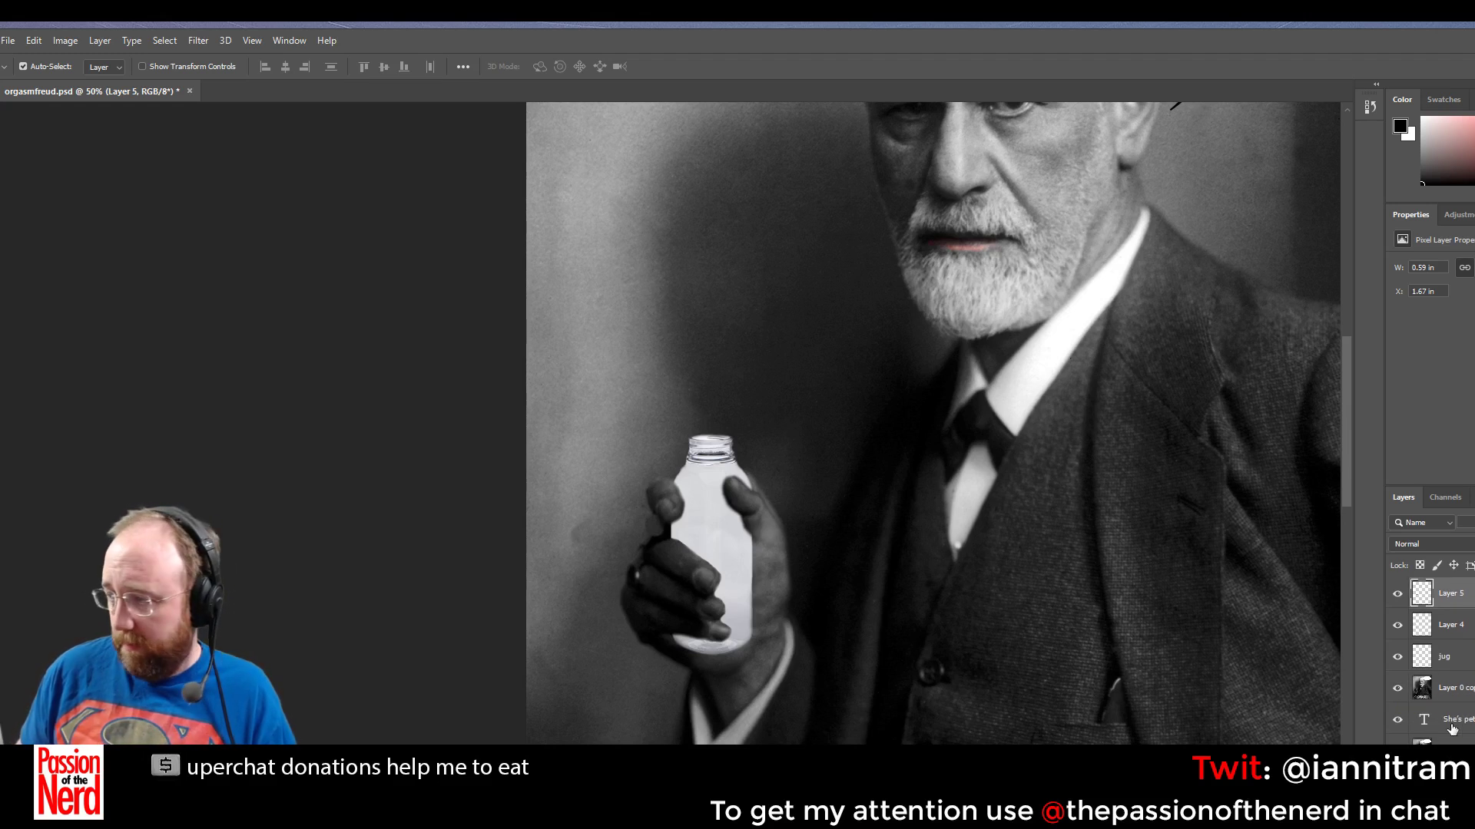
left_click(1421, 698)
left_click(1399, 689)
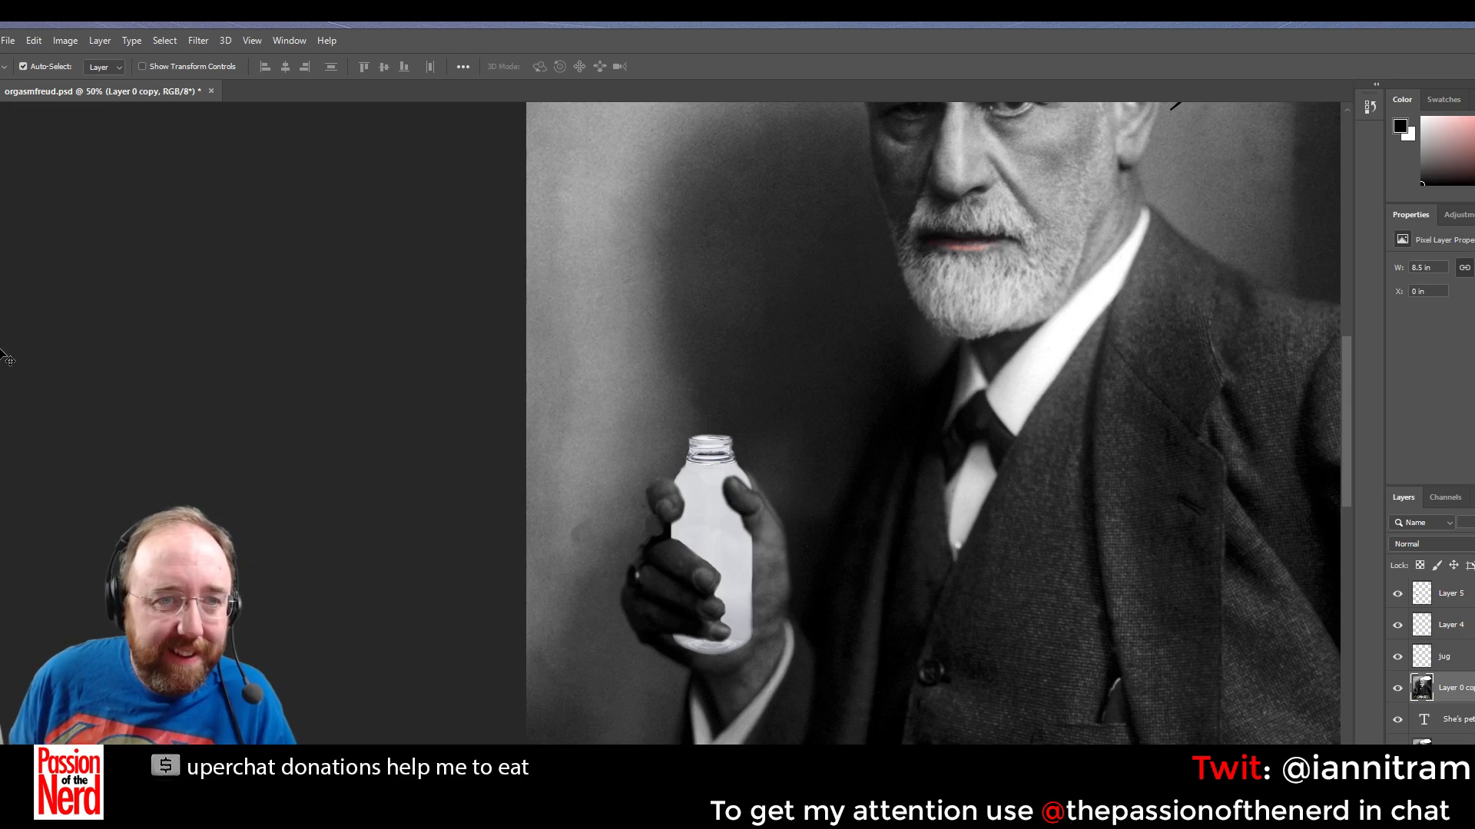
left_click(2, 331)
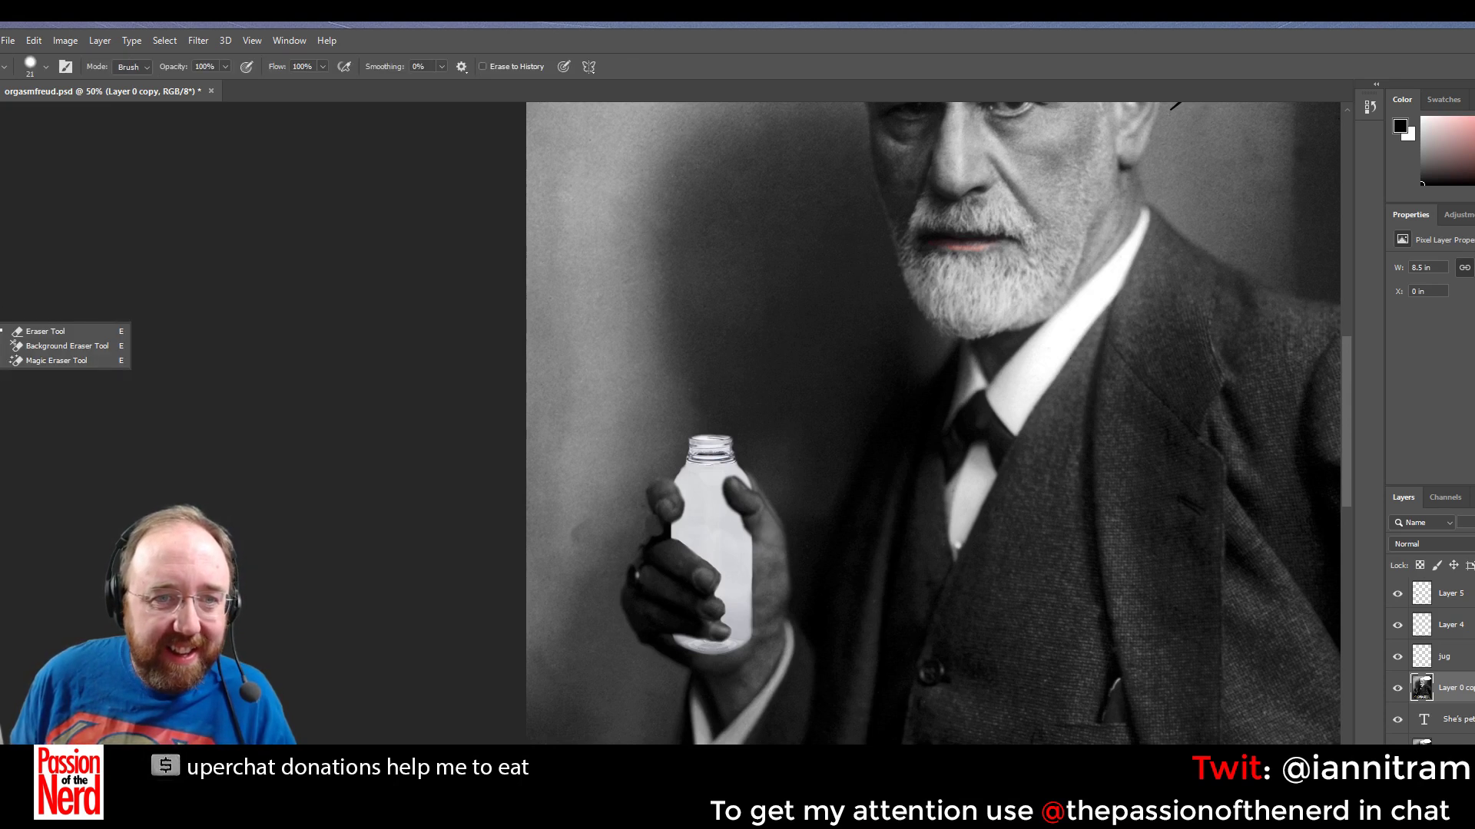
key("s")
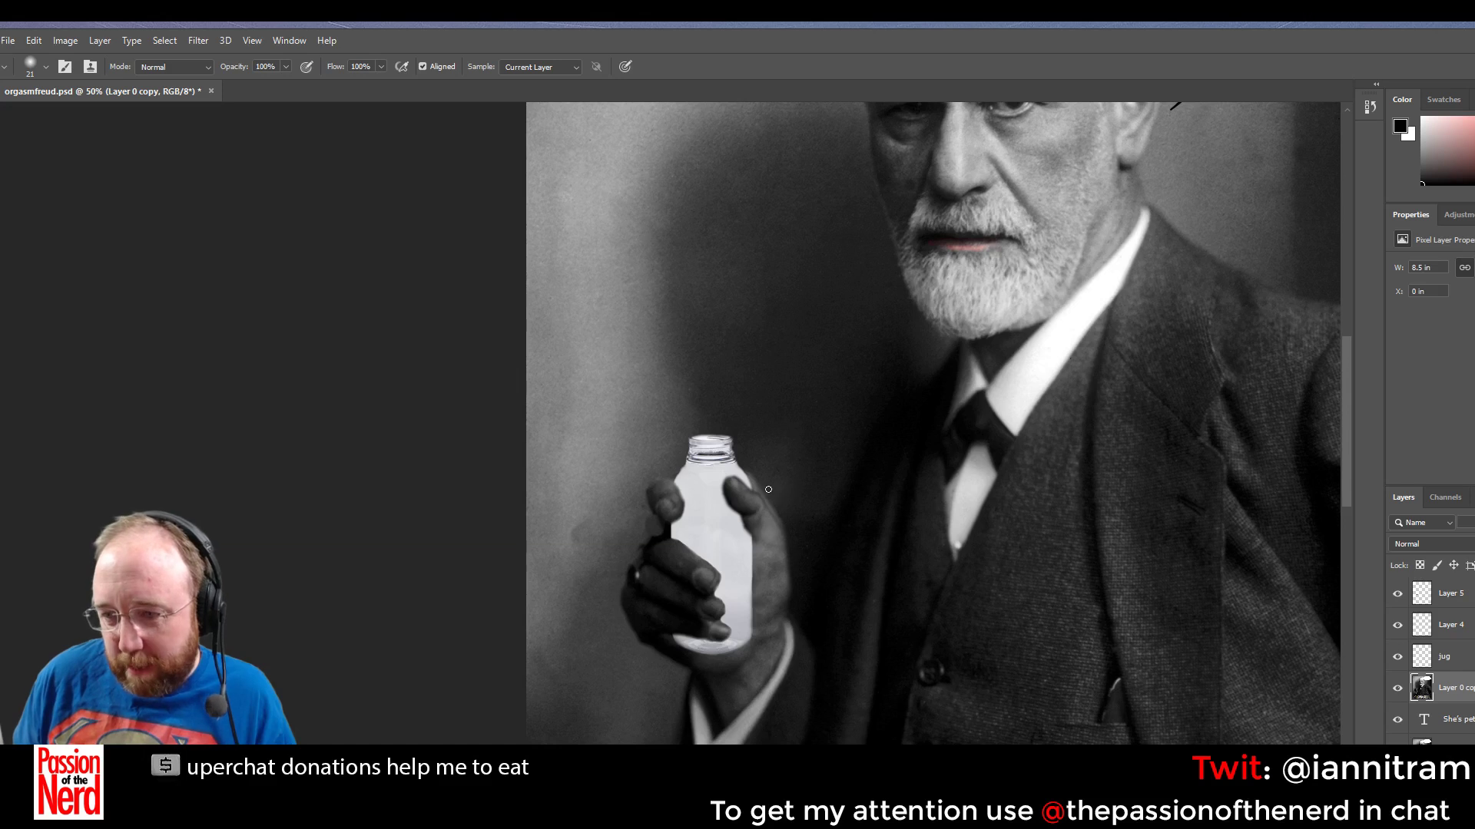
left_click(45, 68)
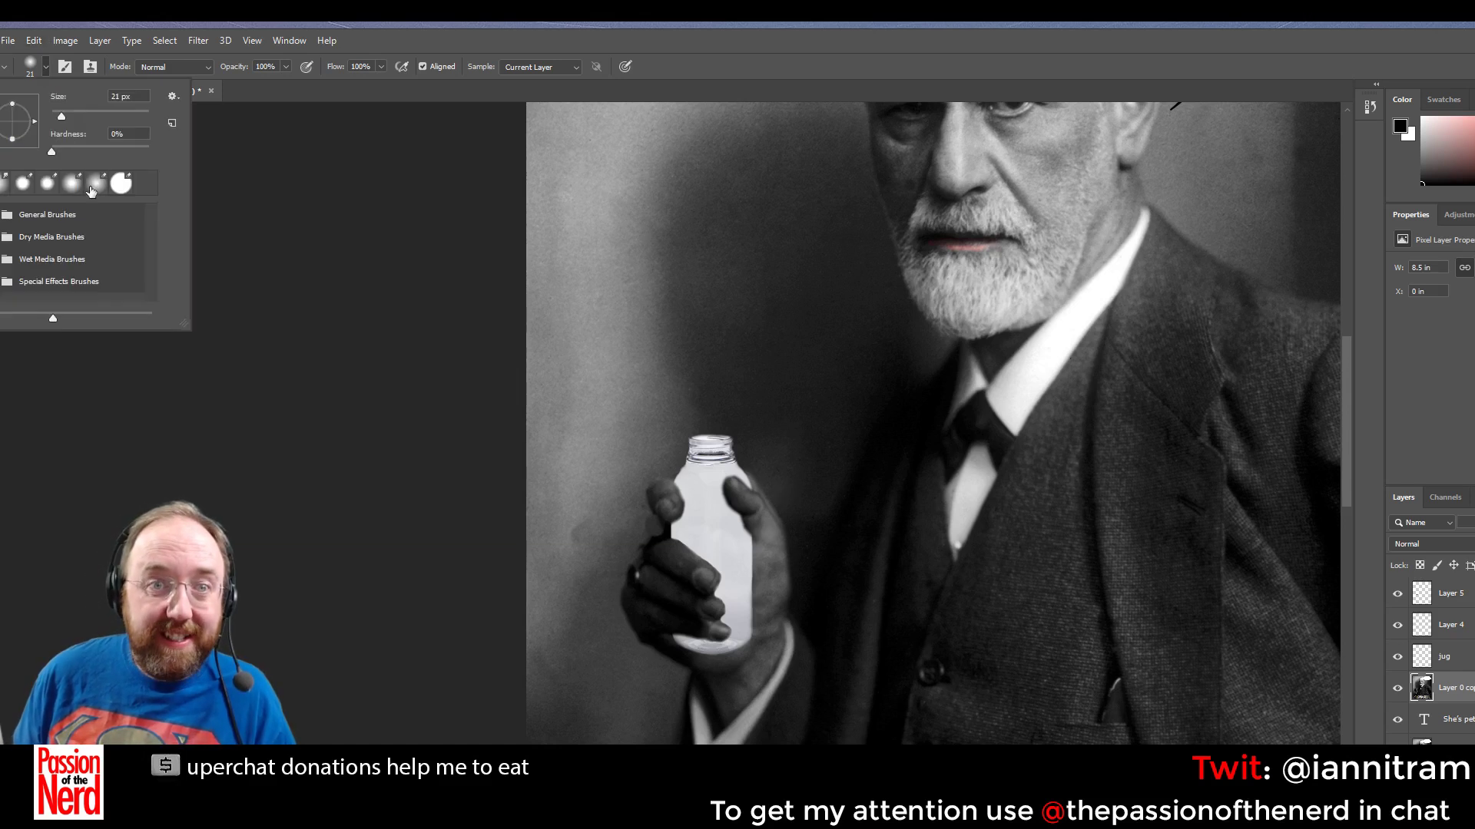
left_click_drag(86, 114, 90, 115)
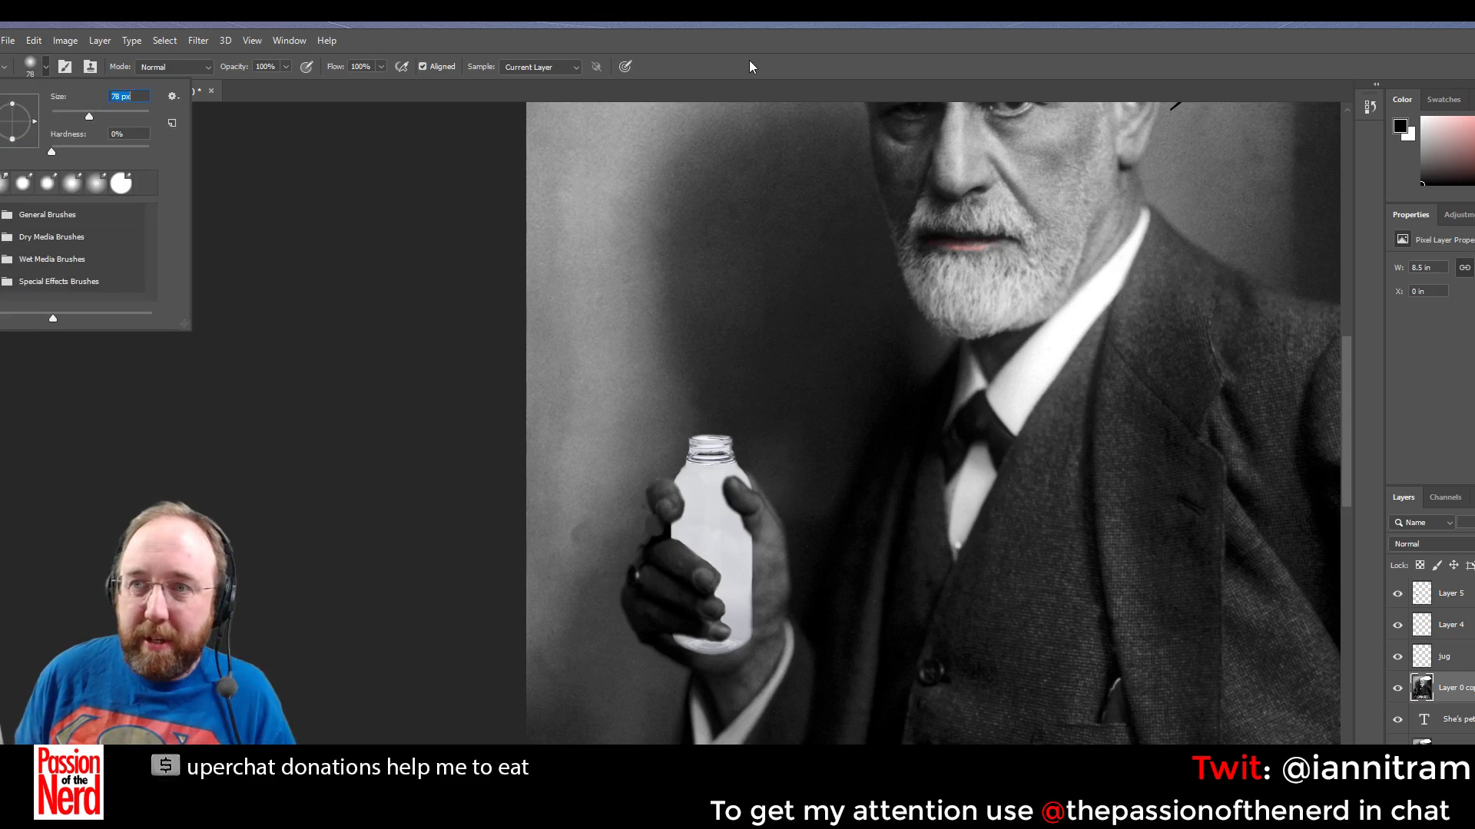
key("Return")
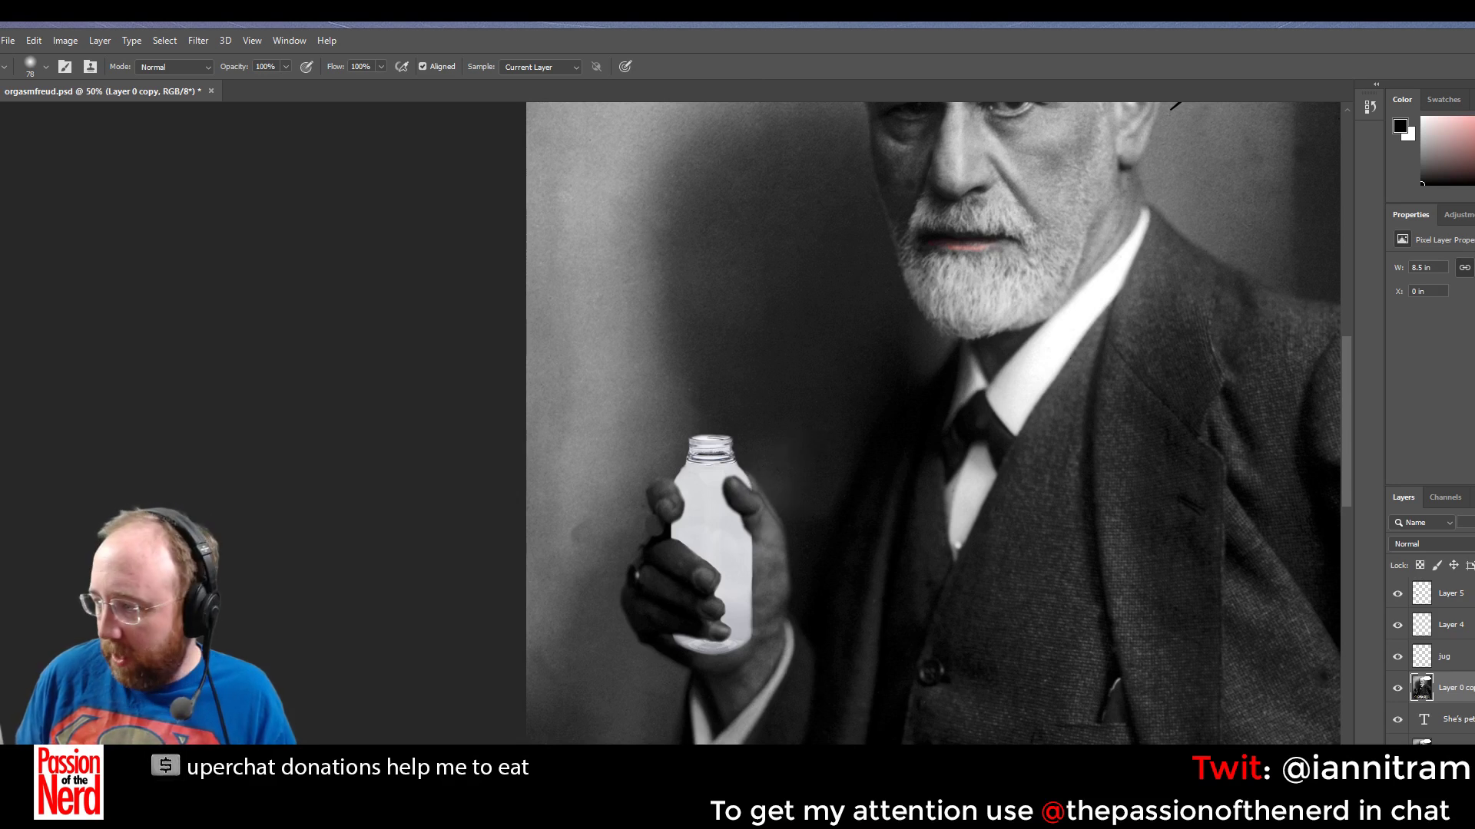
Compare the visibility of Layer 0 and Layer 0 copy, delete Layer 0 copy, and make Layer 0 active
scroll(1428, 661, "down", 1)
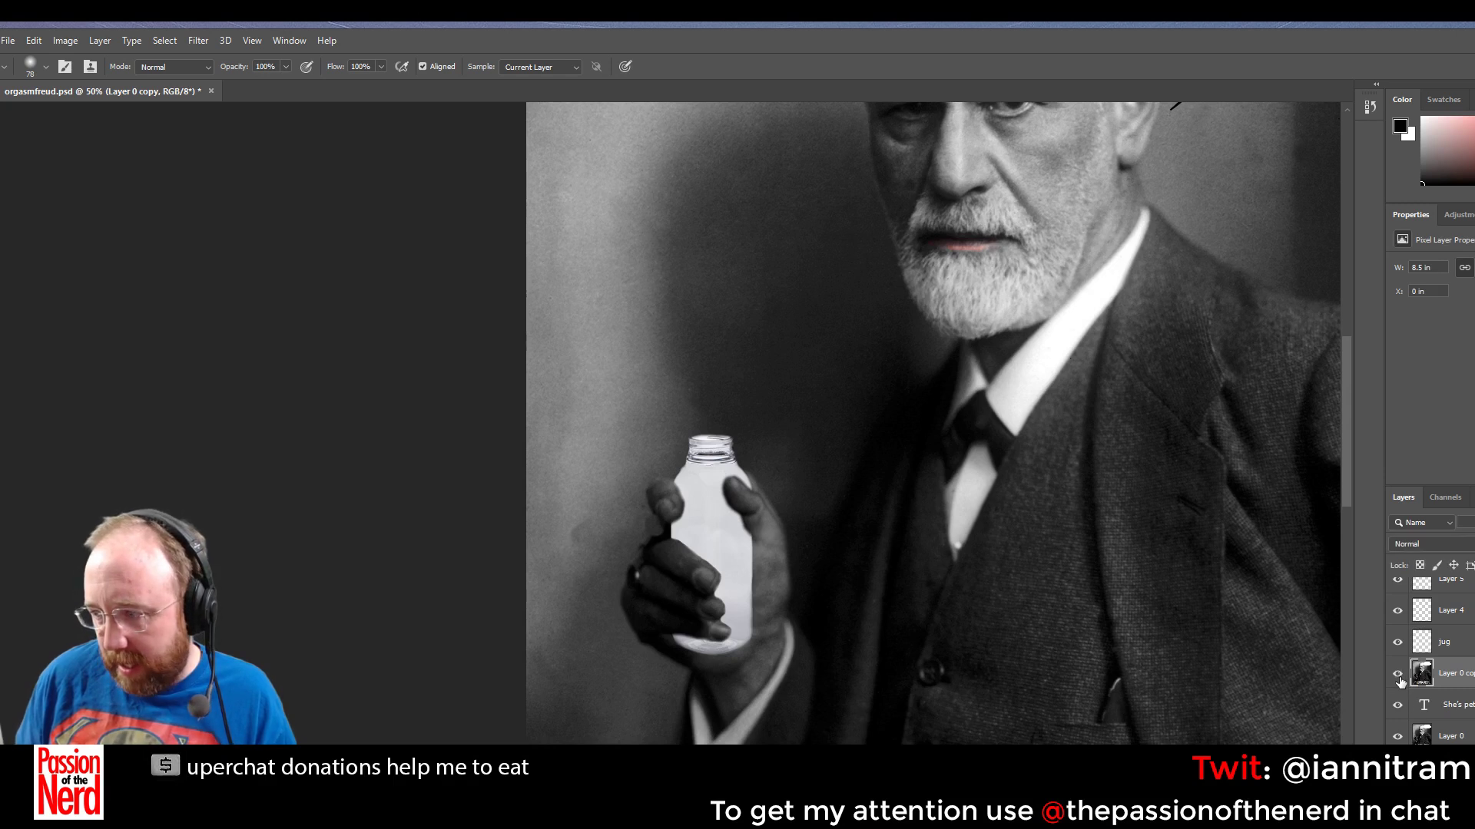
left_click(1398, 737)
left_click(1399, 737)
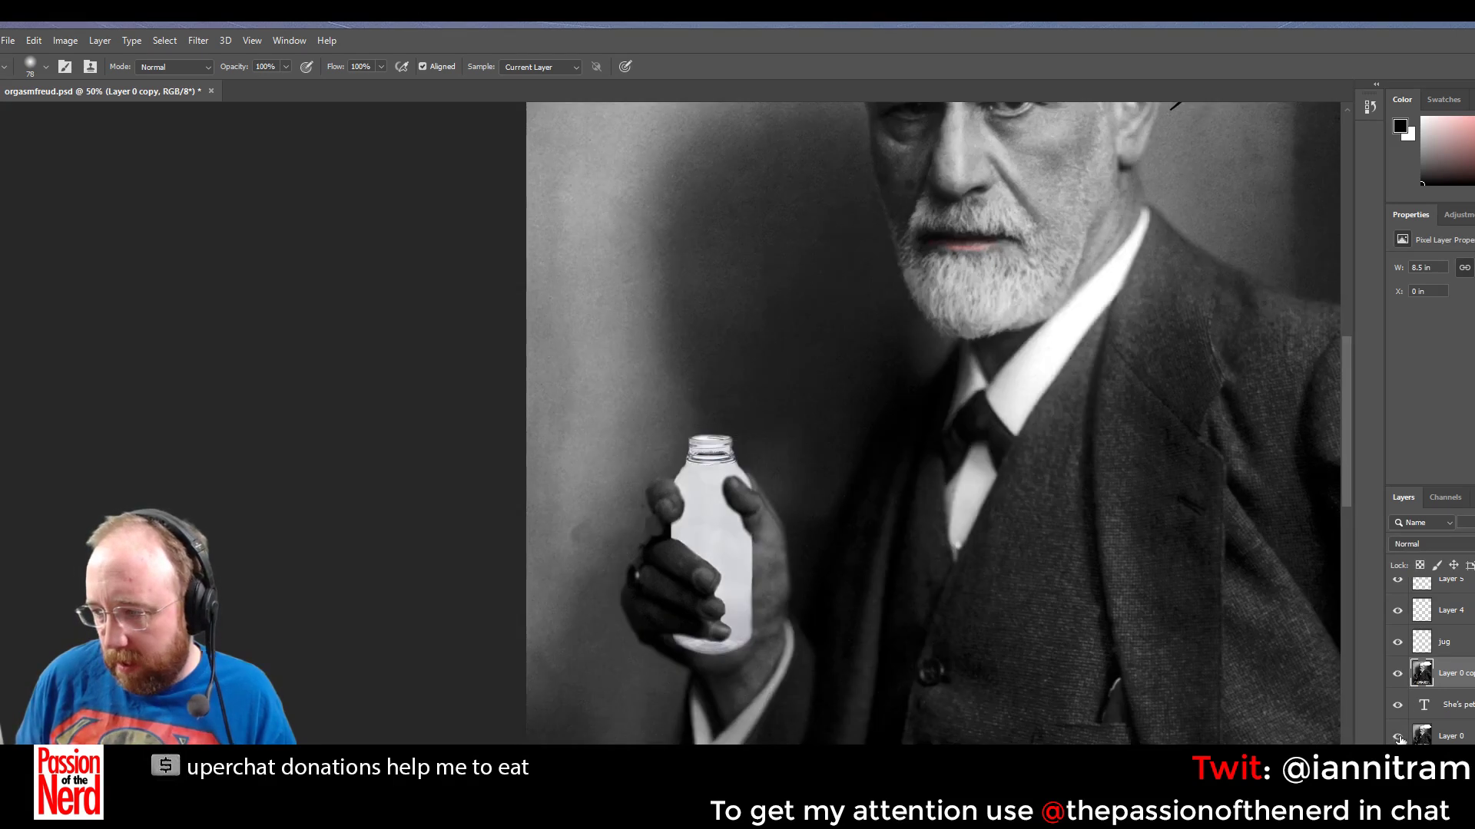
left_click(1397, 676)
left_click(1397, 676)
left_click(1397, 676)
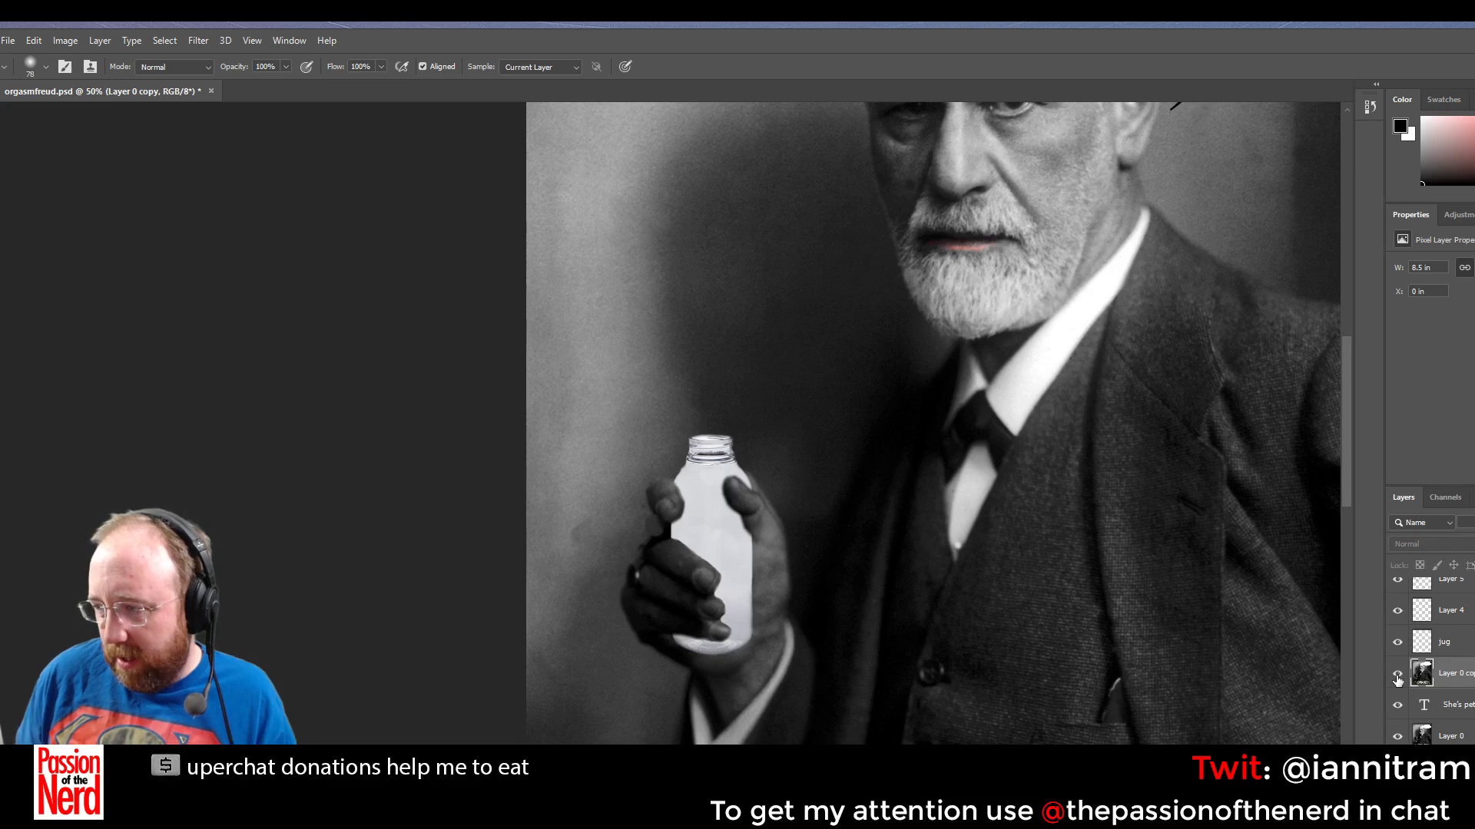
left_click(1397, 676)
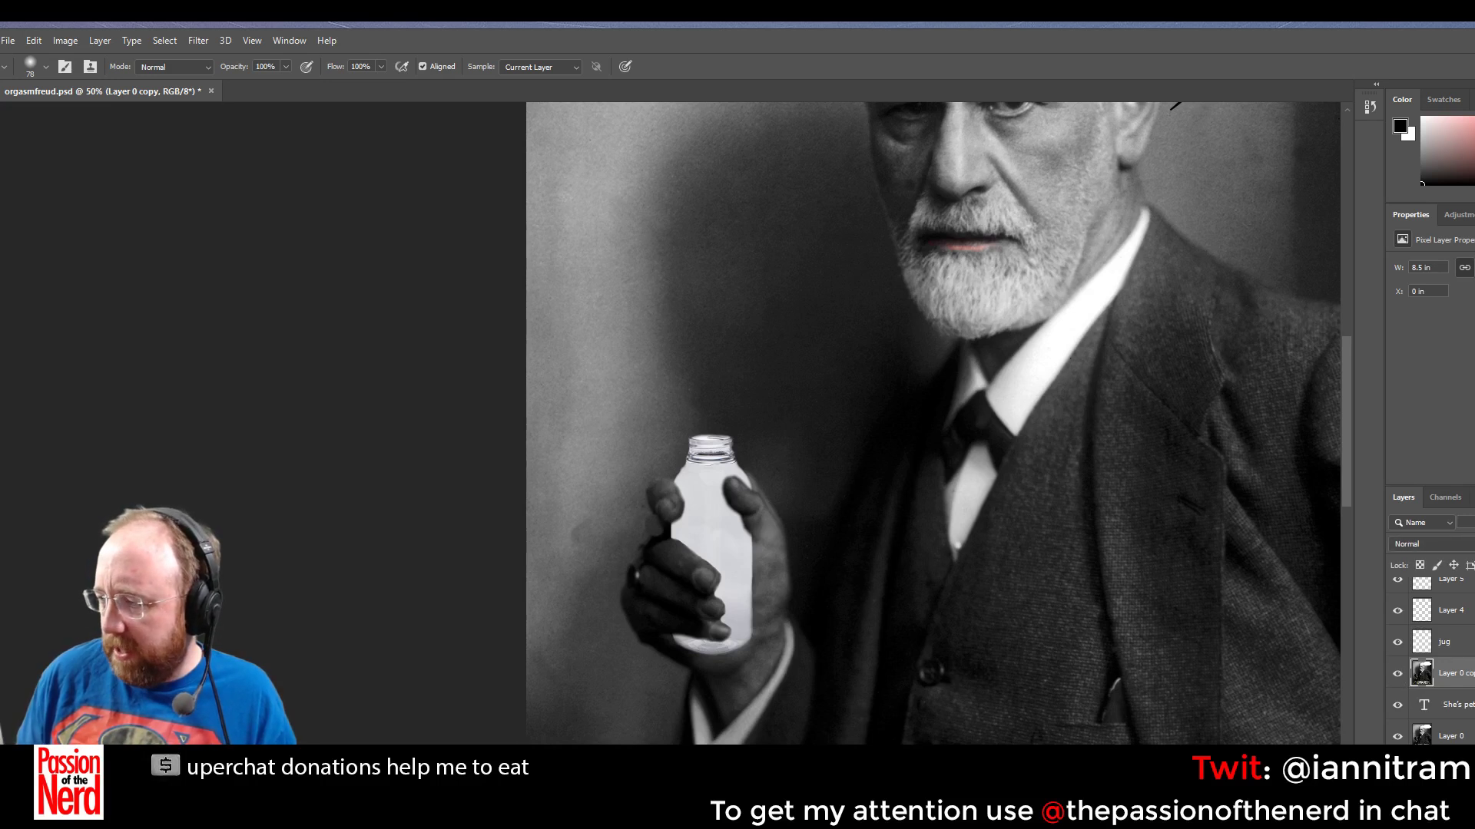
key("Delete")
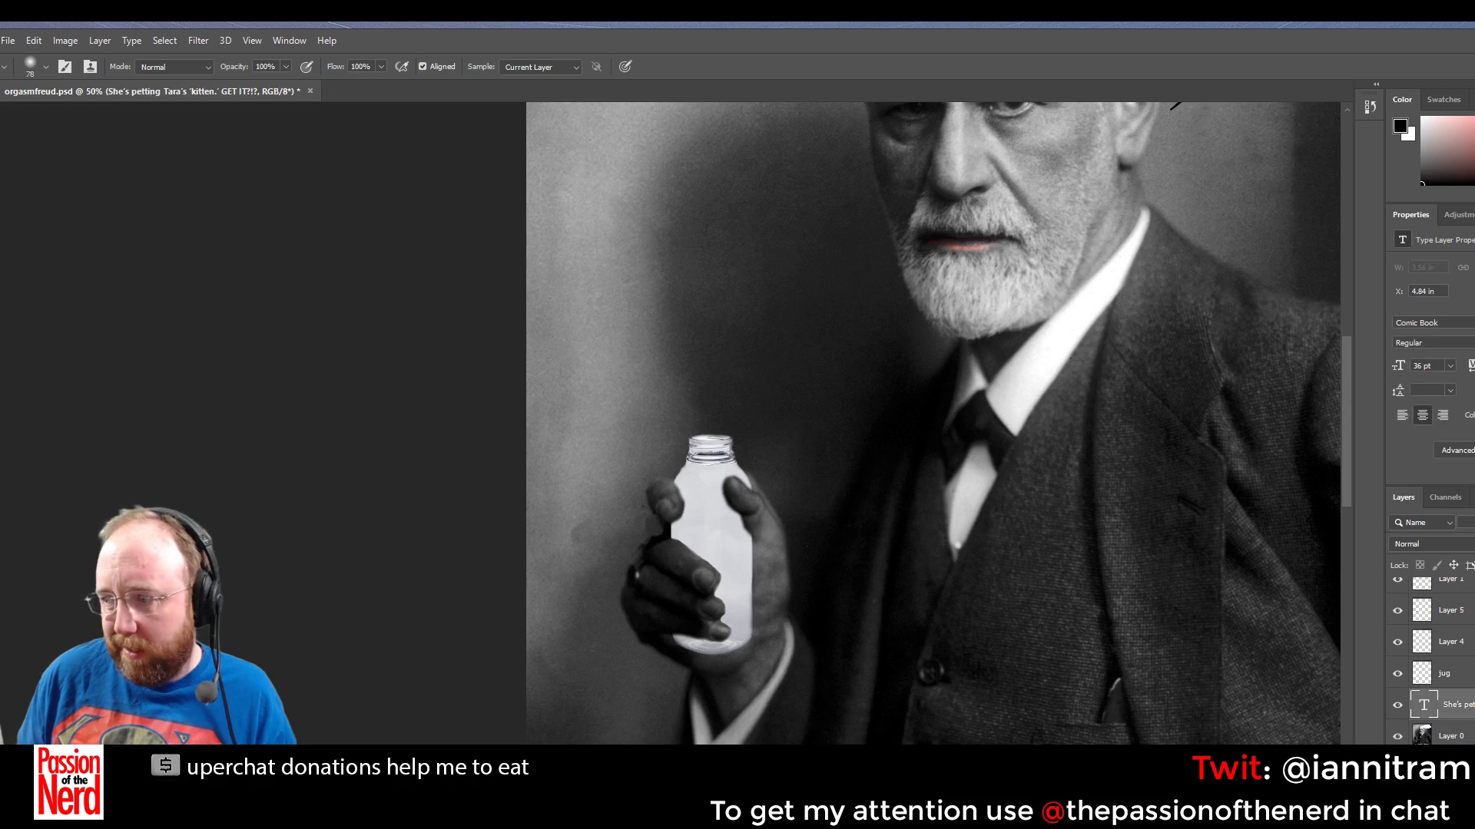
key("alt+bracketleft")
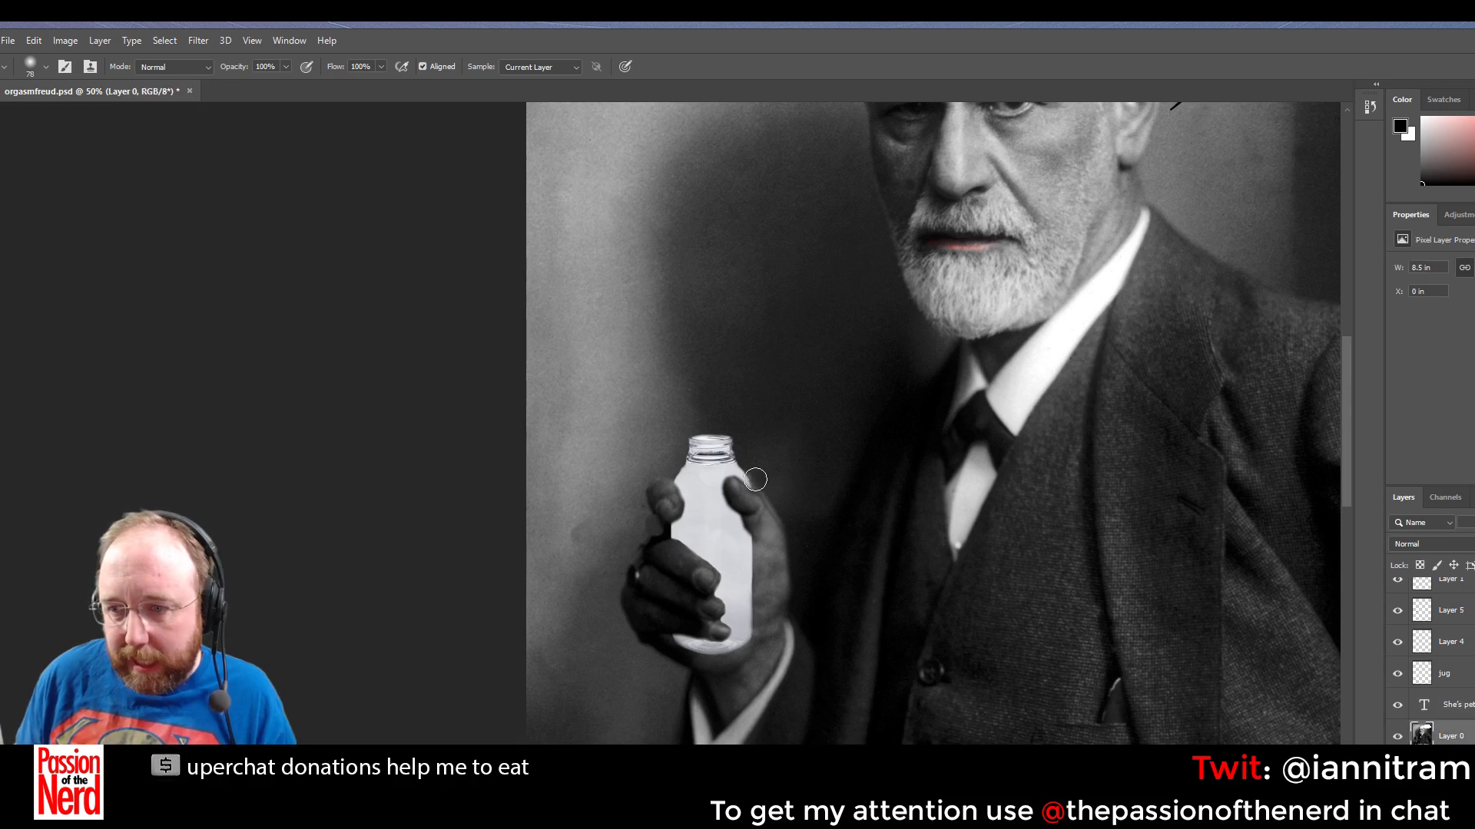
Clone background over the outer edge of the thumb and the area beside the fingers on Layer 0
left_click_drag(755, 479, 775, 516)
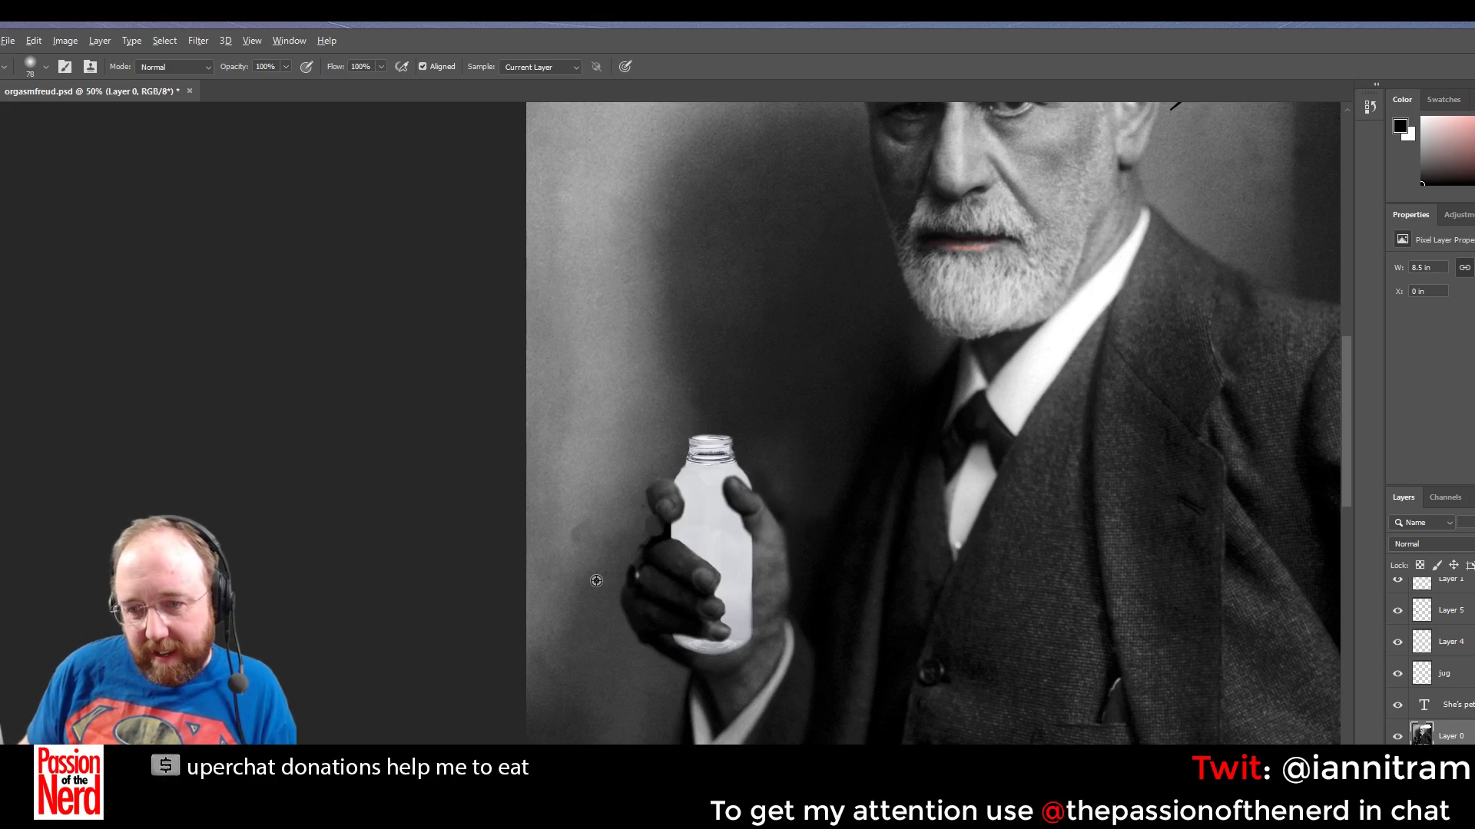
left_click(622, 506, "alt")
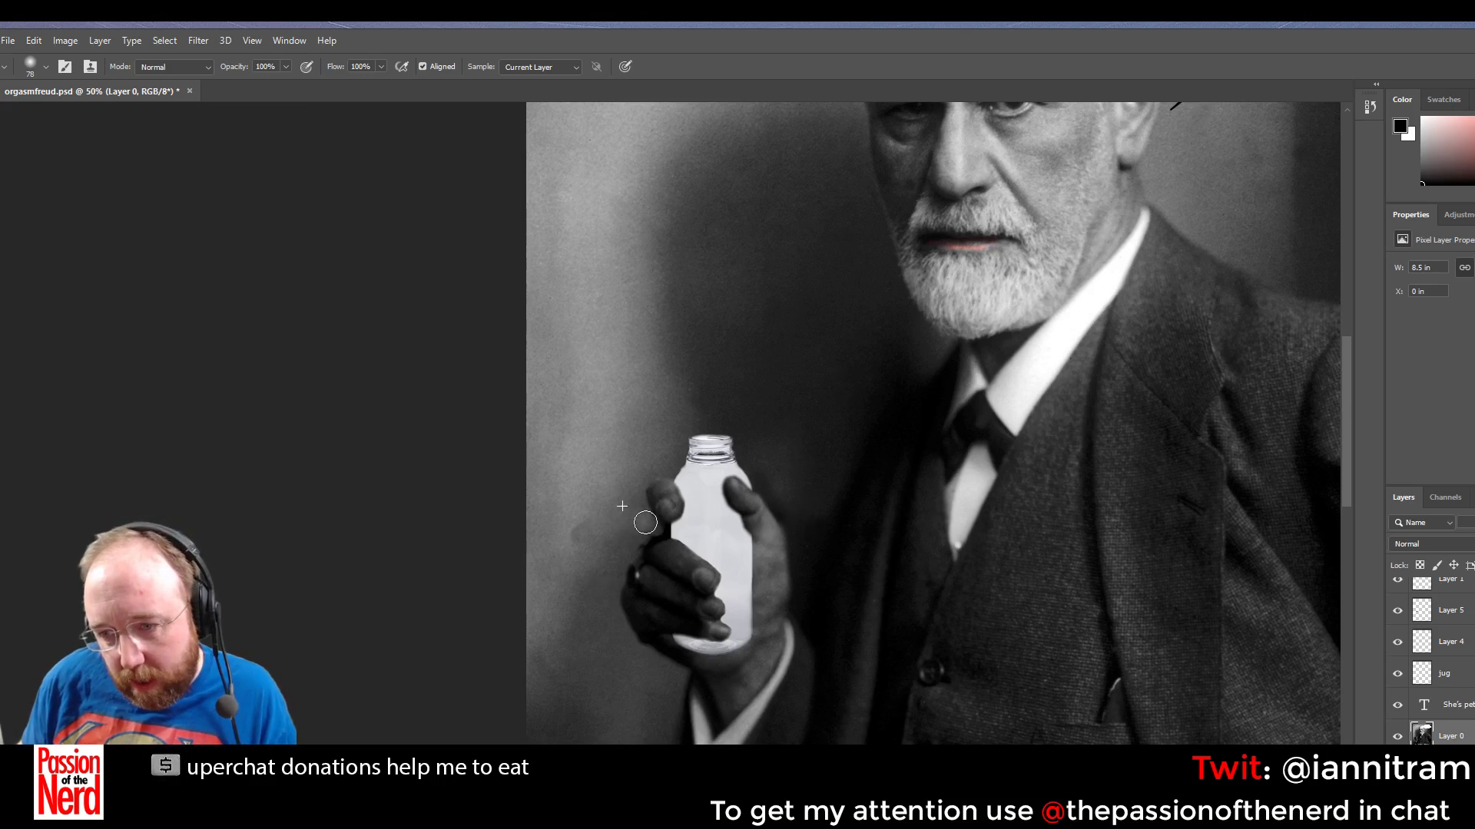
left_click_drag(645, 522, 646, 533)
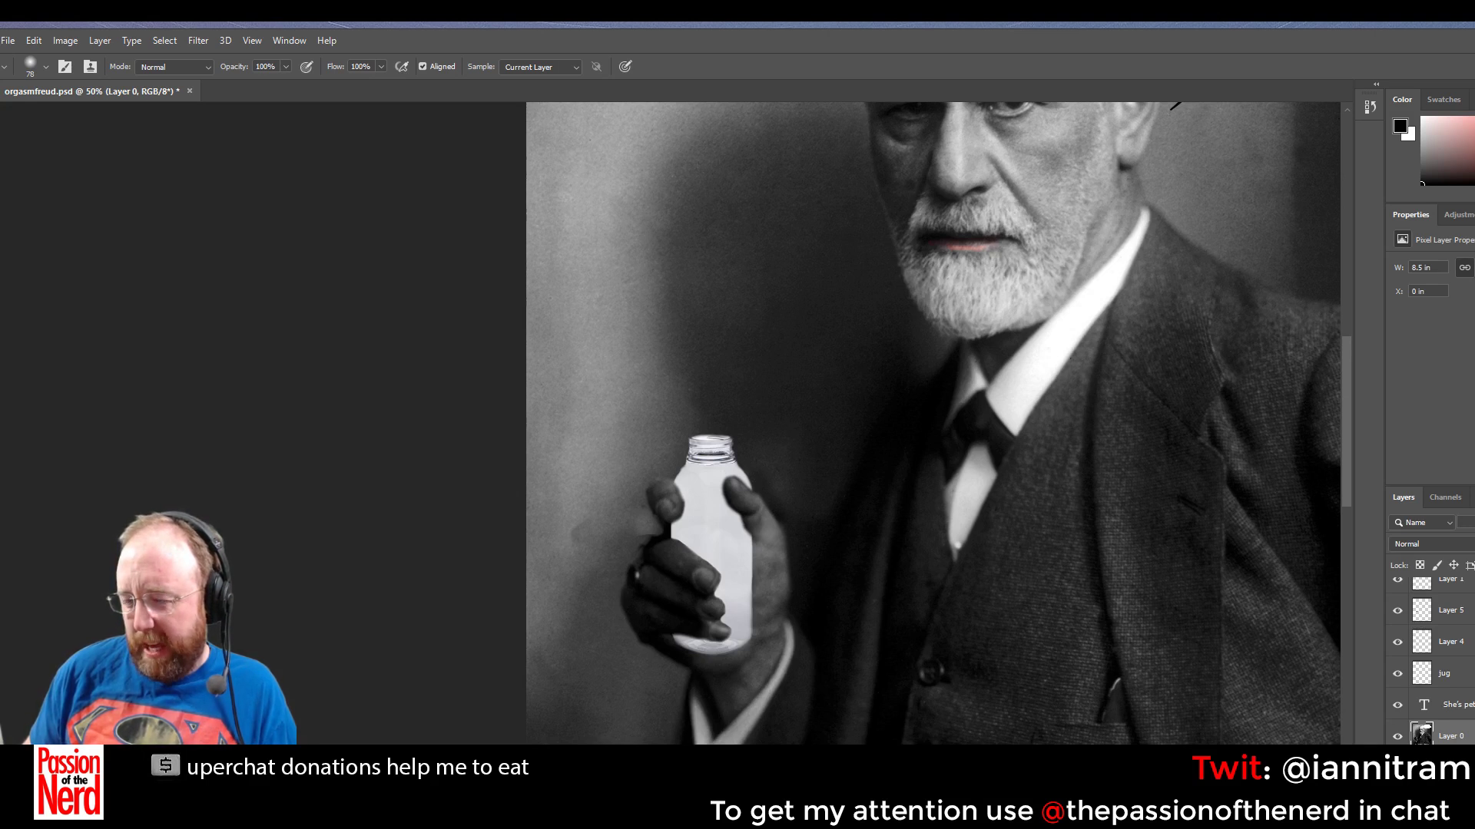
Select the jug layer and darken the bottle body to a mid grey that suits the portrait
left_click(1444, 678)
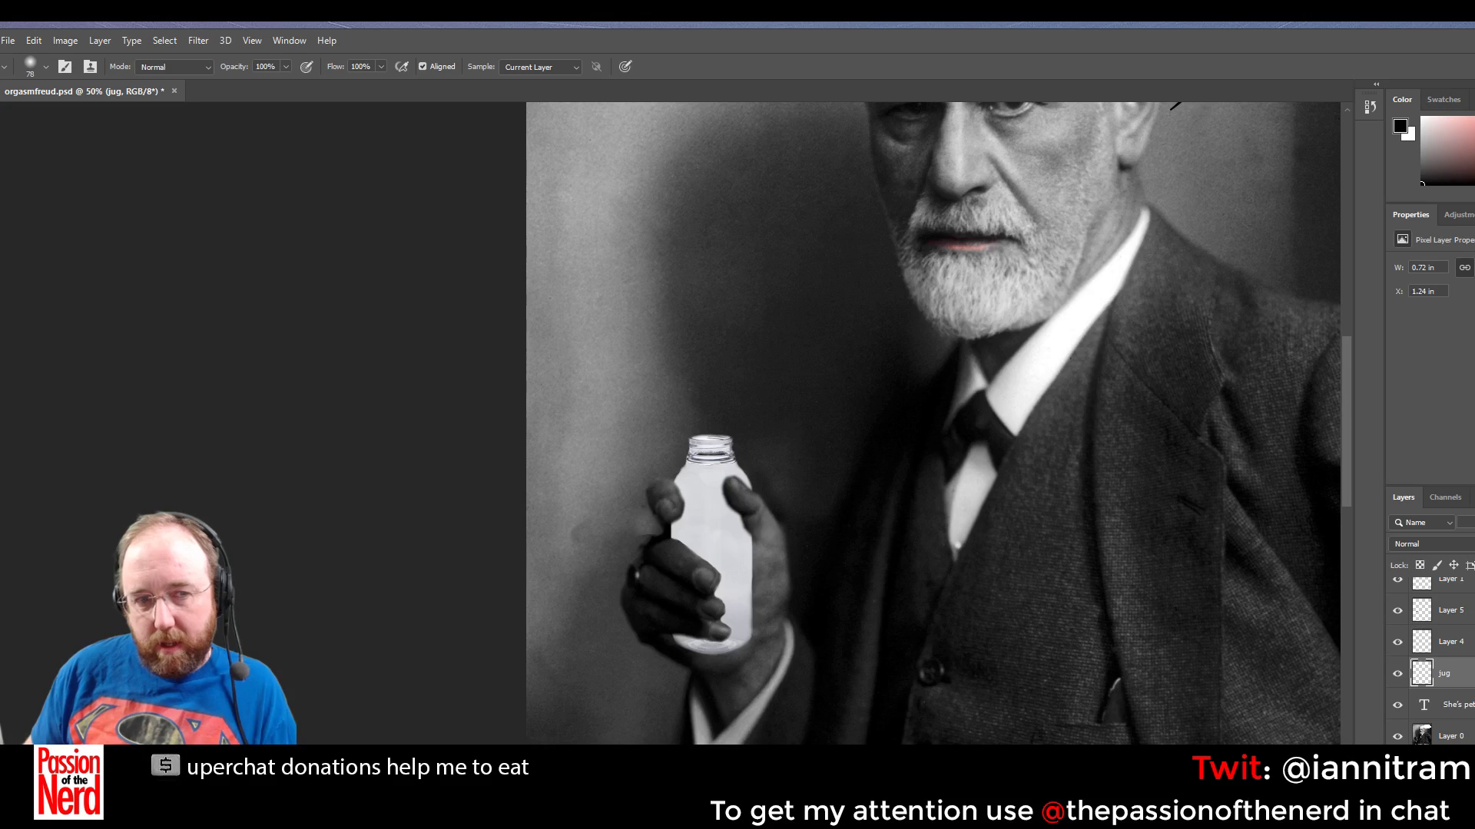
key("ctrl+z")
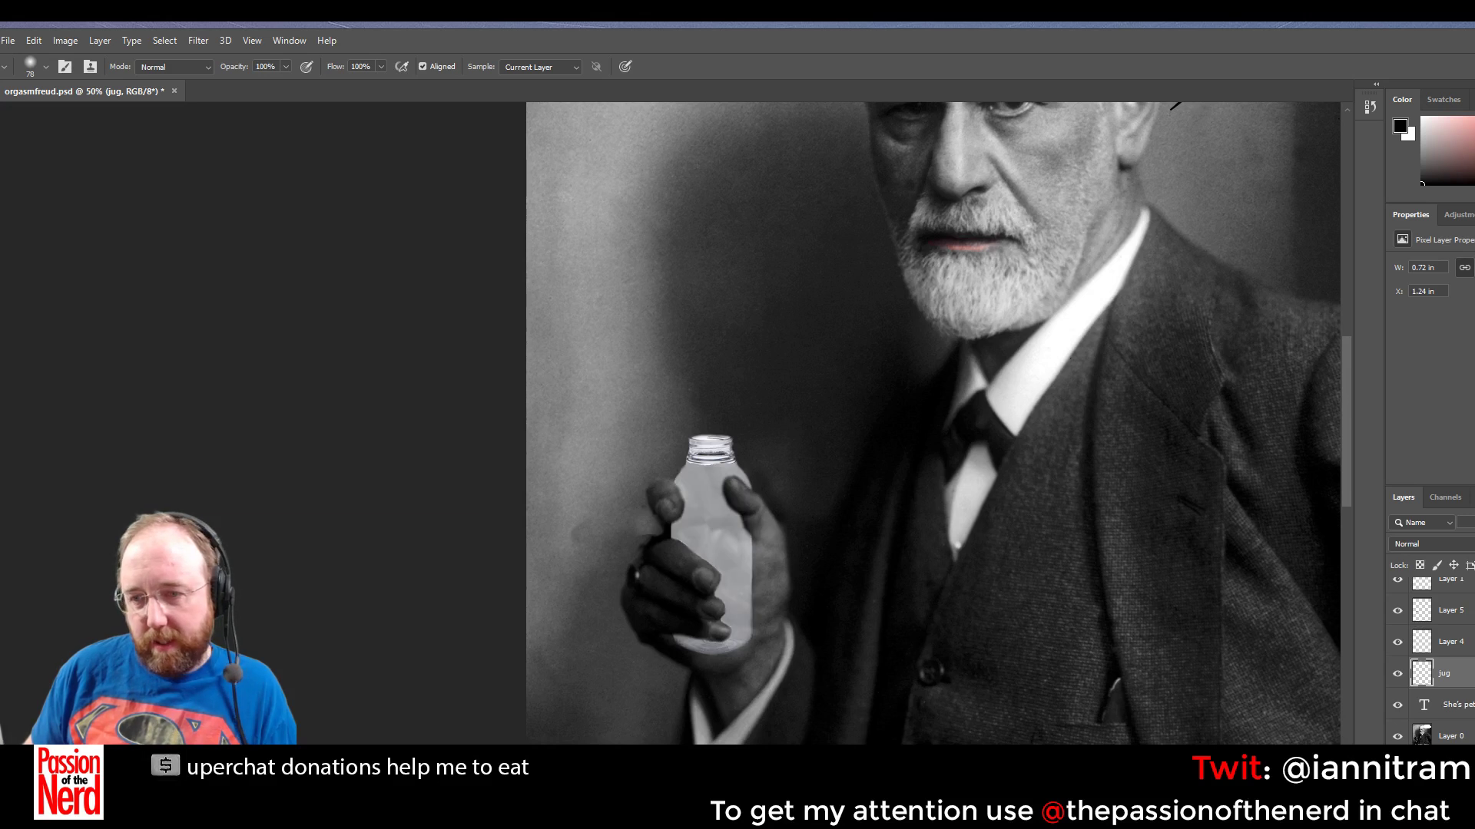
key("ctrl+z")
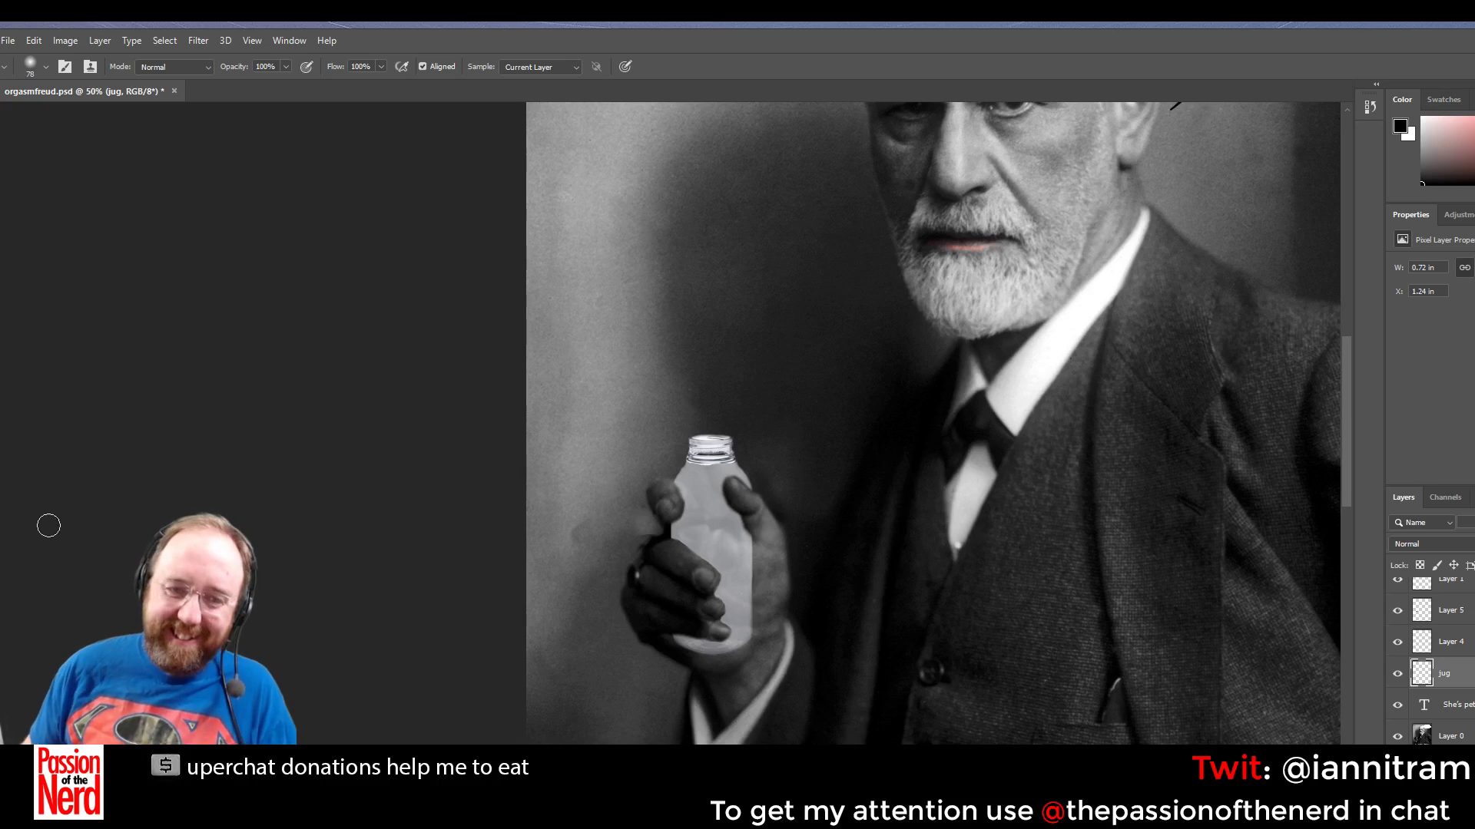
Examine the seam between the bottle neck and body up close and from farther out
key("z")
left_click_drag(710, 457, 893, 699)
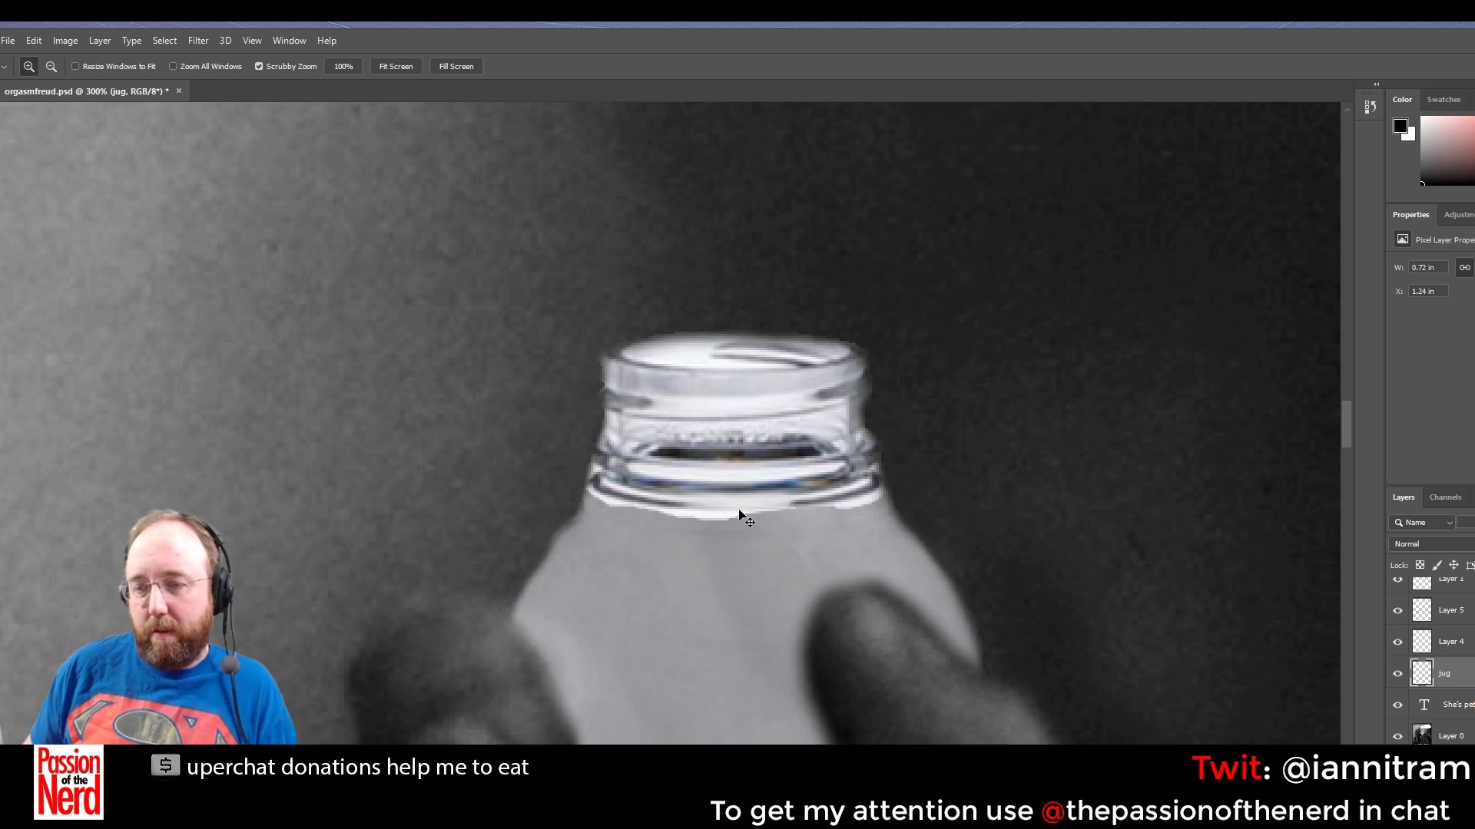
scroll(736, 513, "right", 1)
left_click(638, 537, "alt")
left_click(637, 537, "alt")
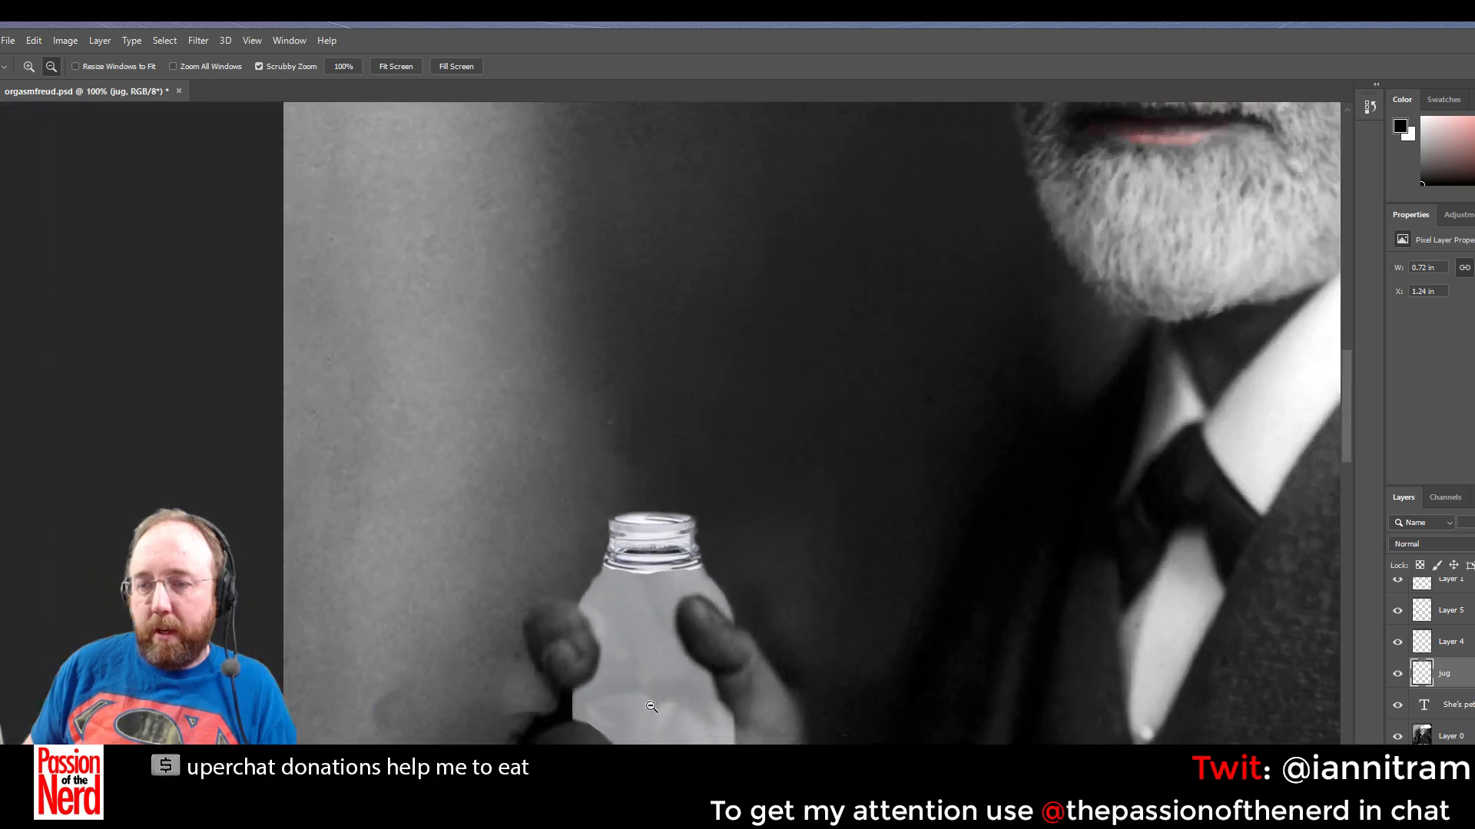
left_click(644, 714, "alt")
left_click(675, 709, "alt")
left_click(675, 709, "alt")
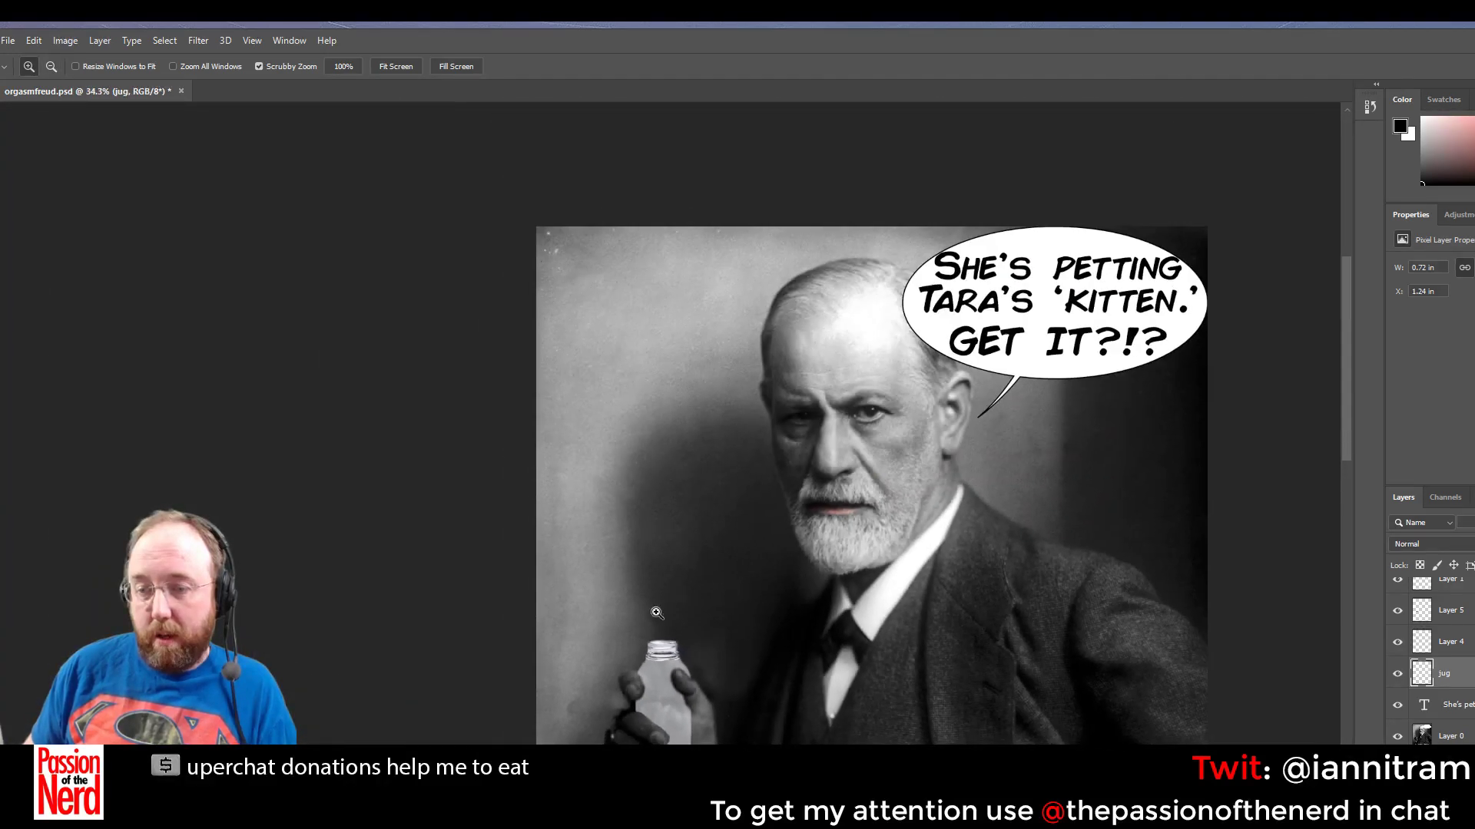
left_click(681, 737)
left_click(682, 737)
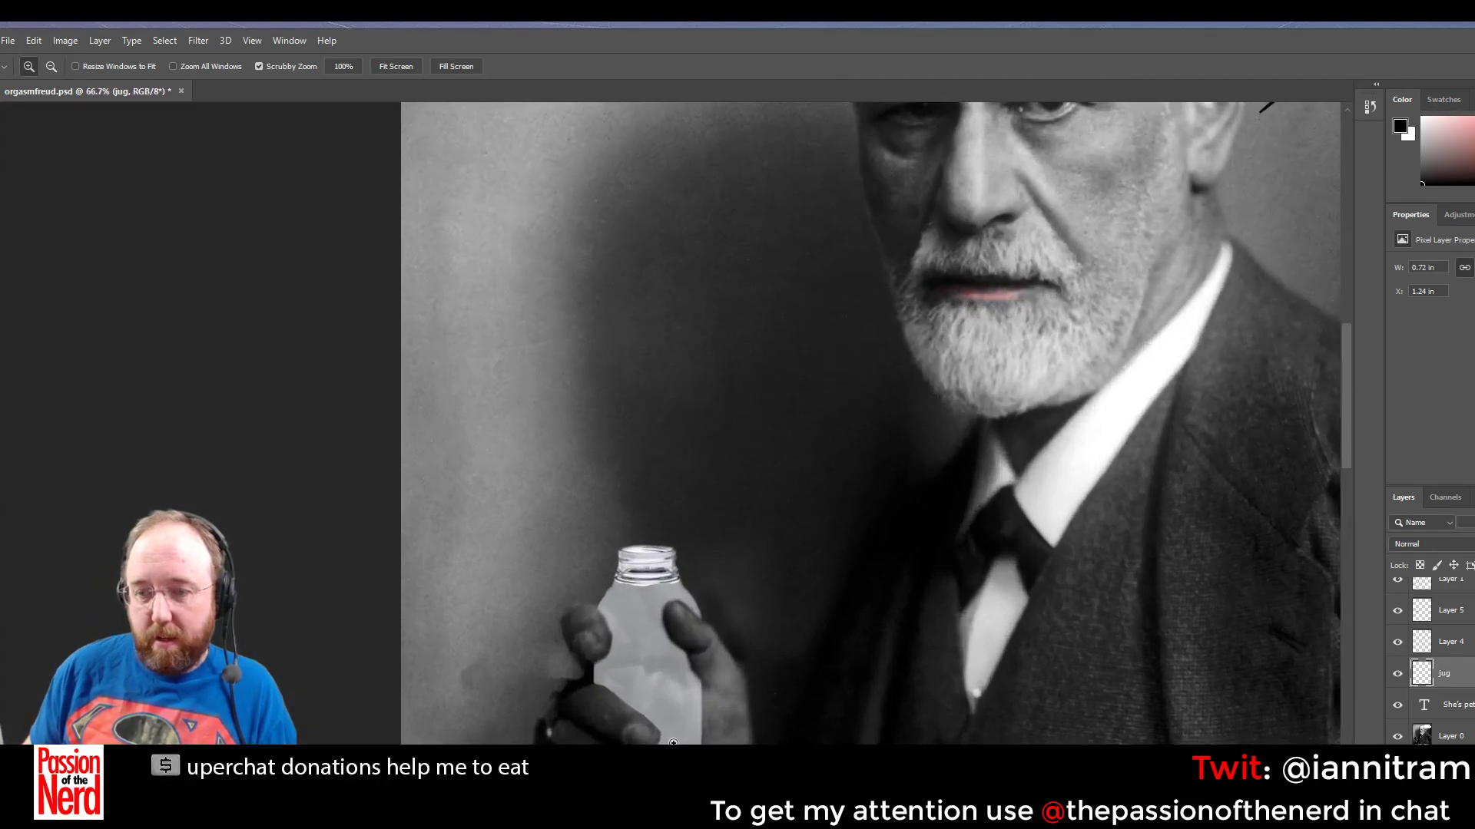
left_click(682, 737)
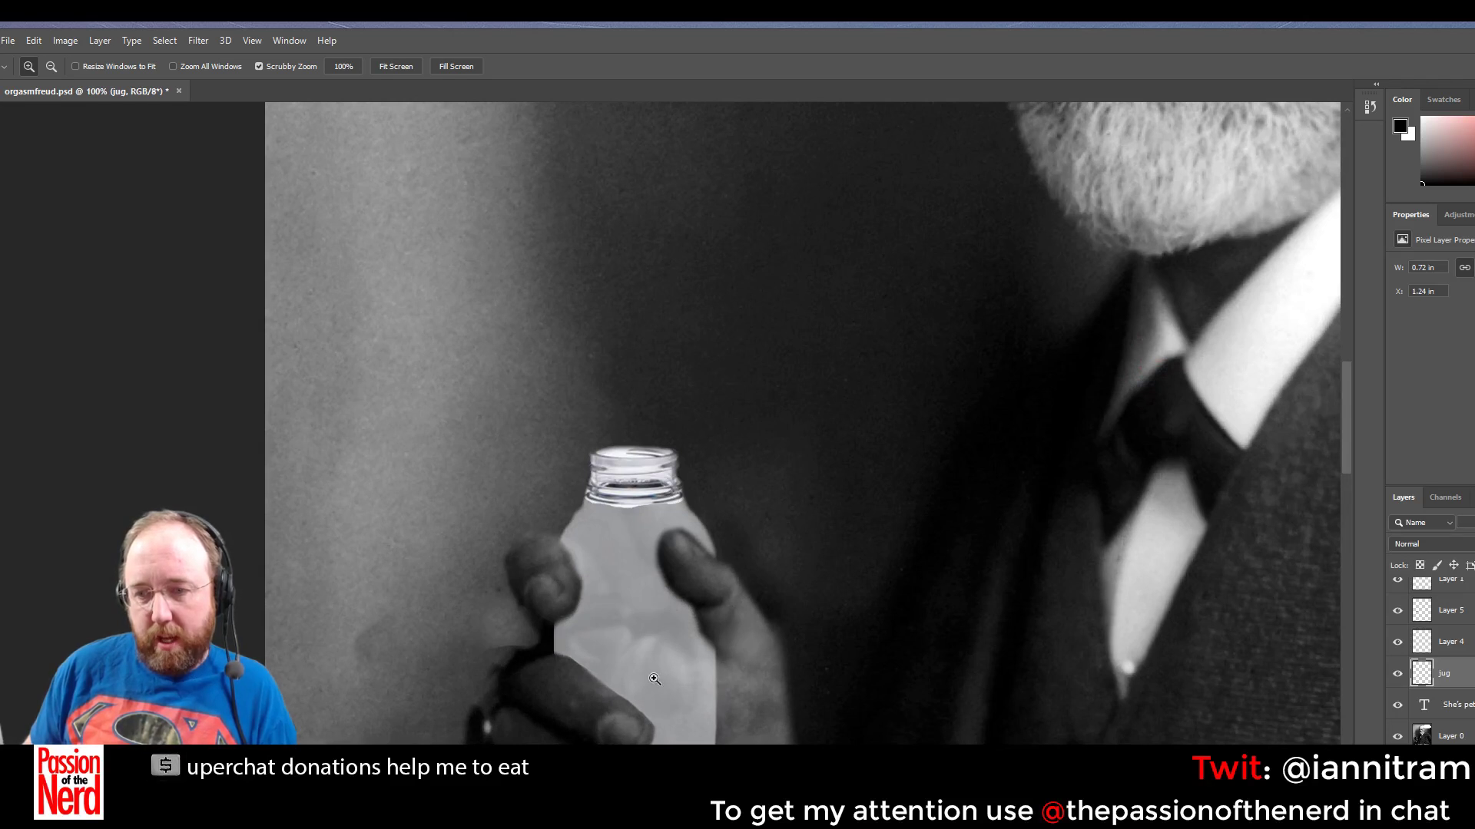
left_click(623, 500)
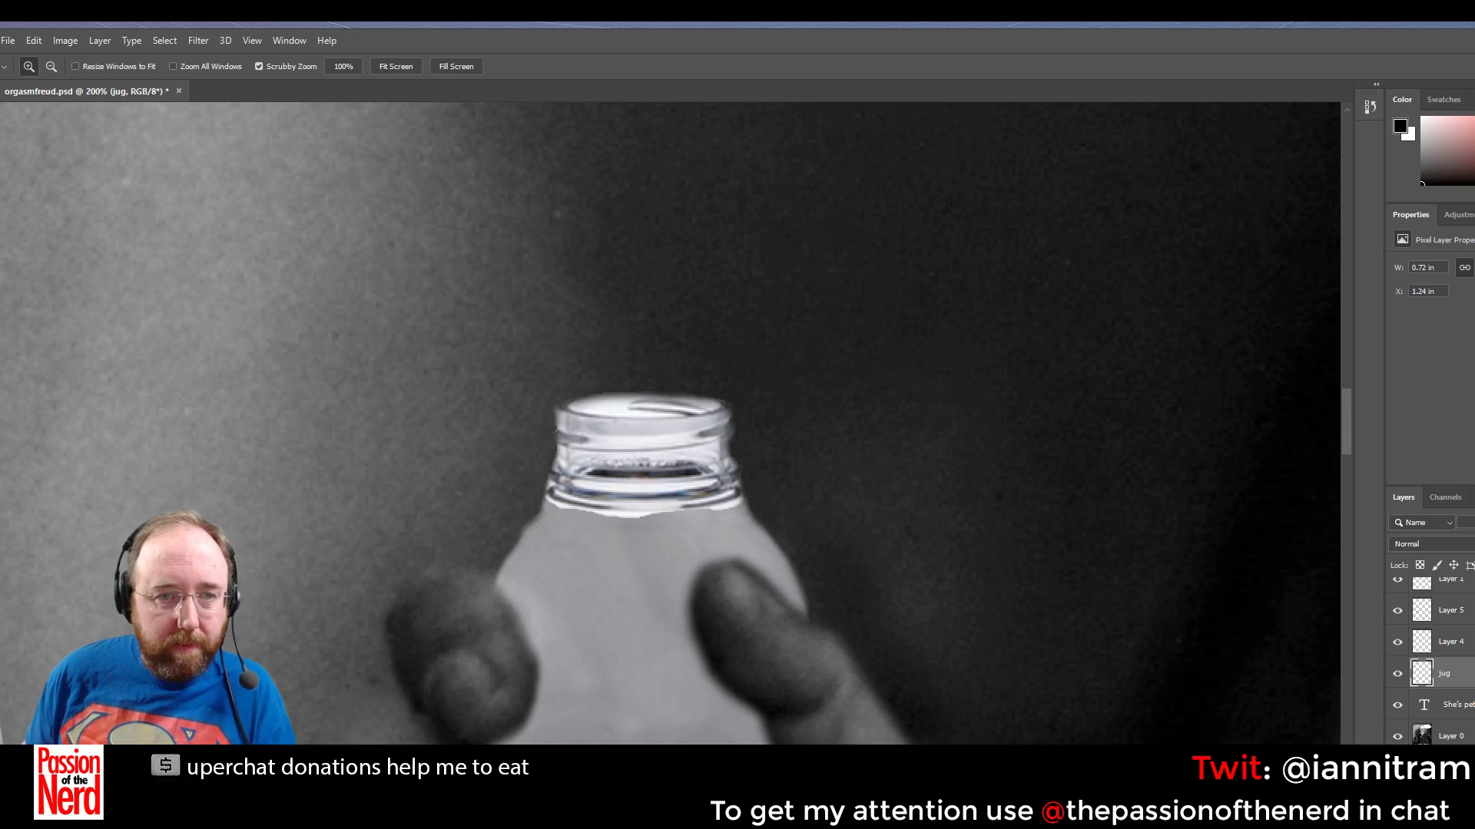
Choose the Eraser tool, toggle Layer 5 and Layer 4 to identify the bottle neck, and select Layer 4
key("e")
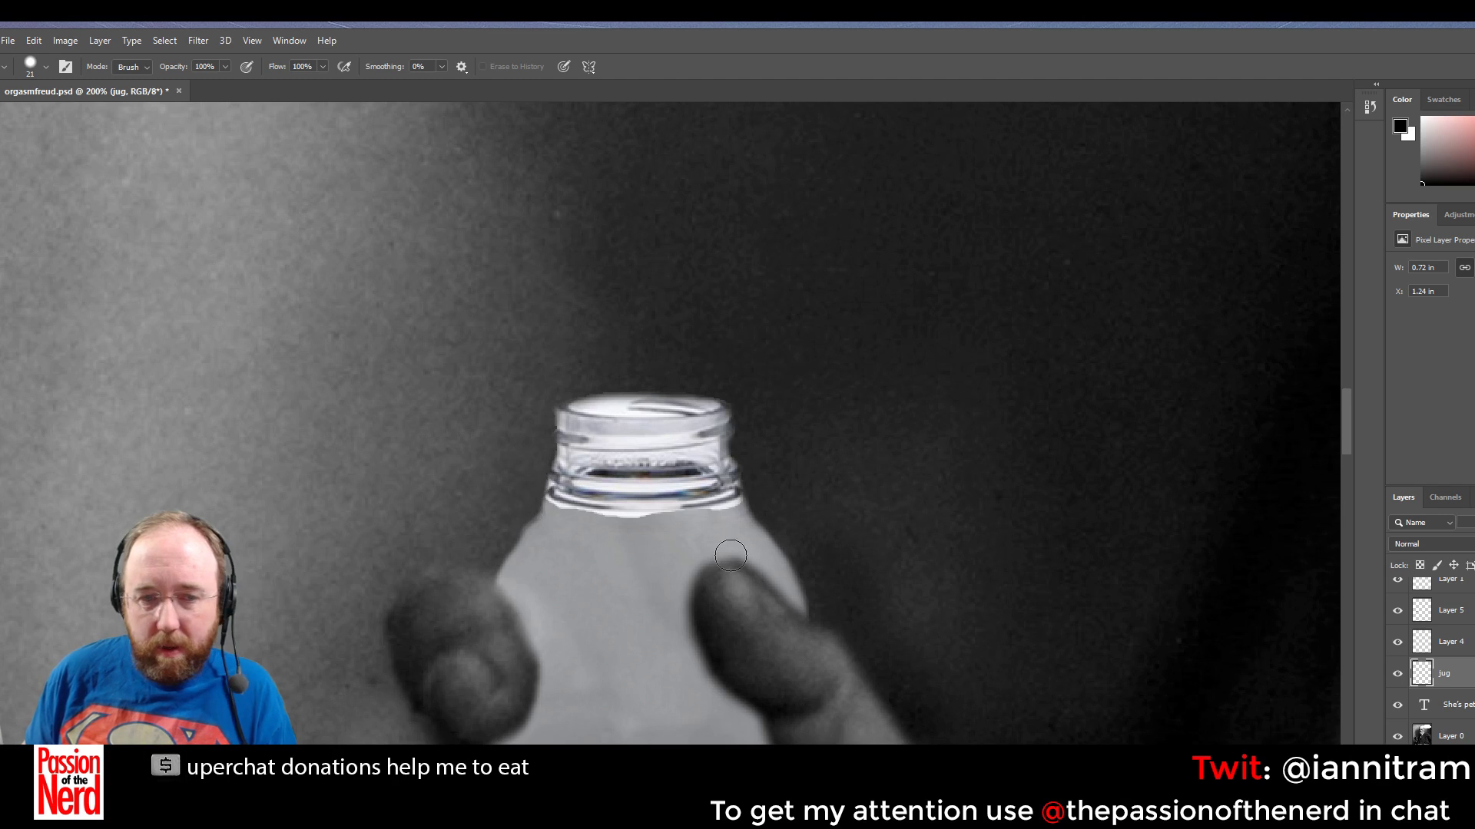
scroll(1397, 613, "up", 2)
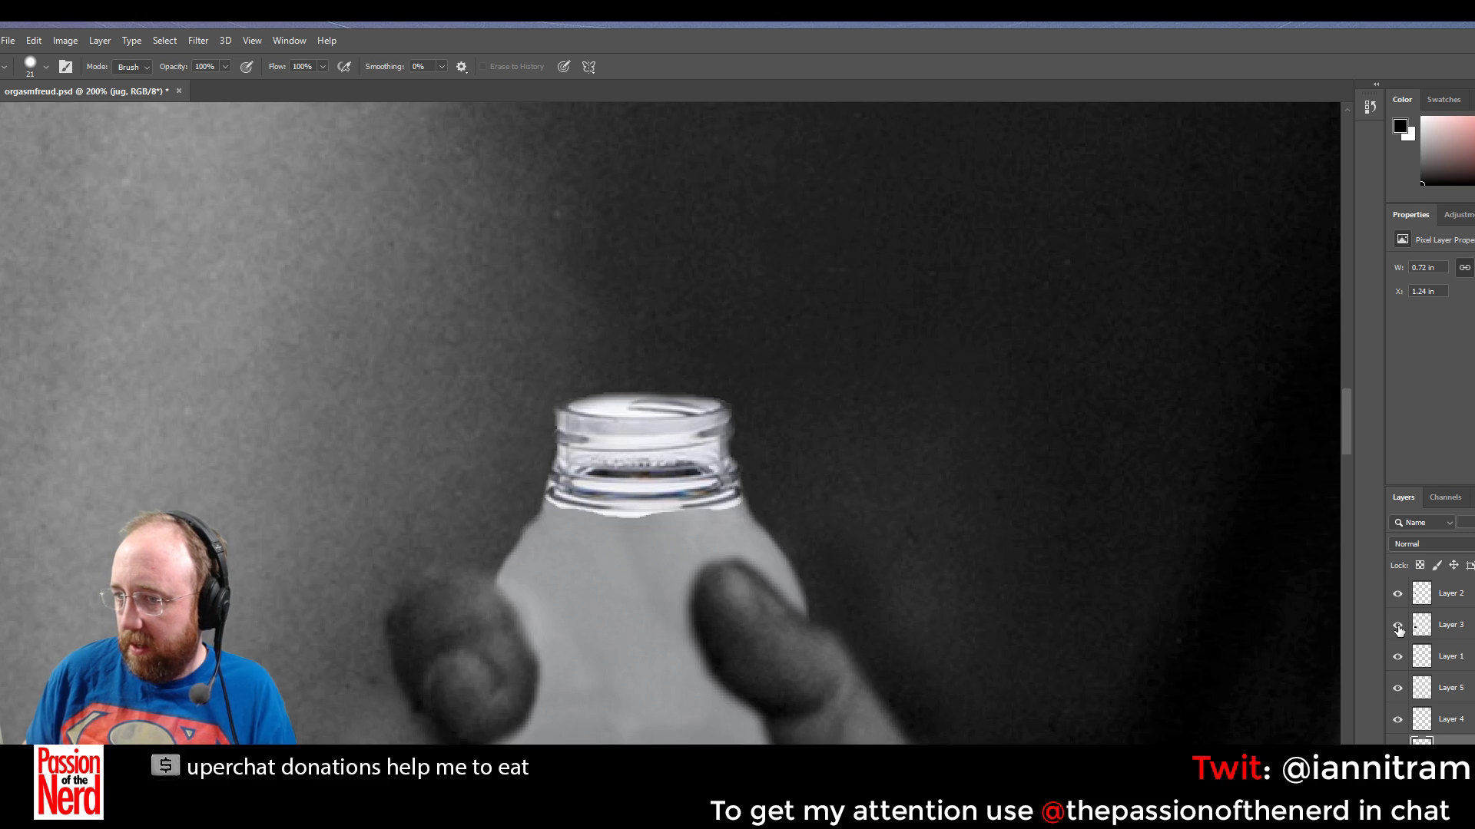
left_click(1397, 688)
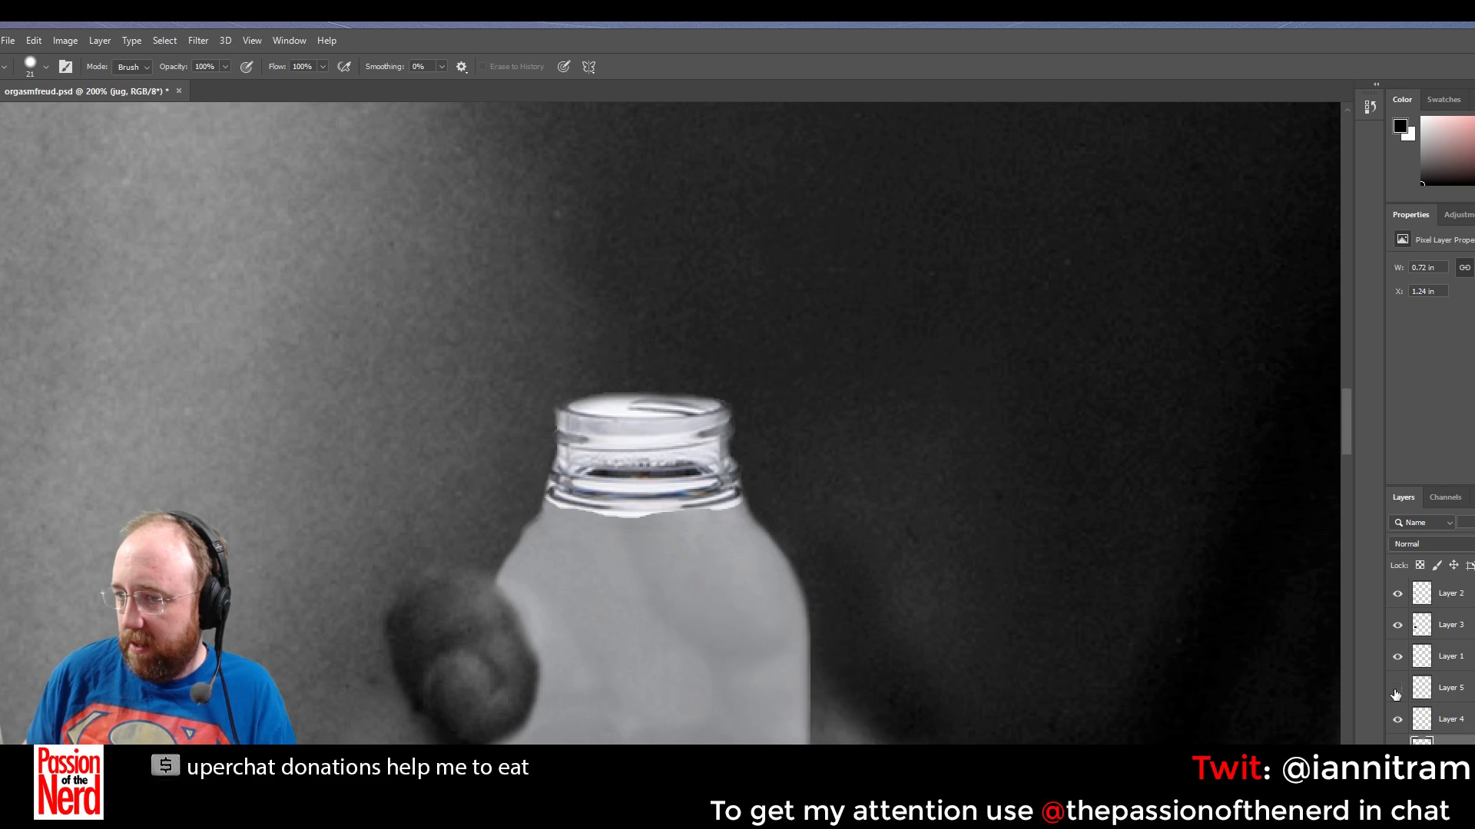
left_click(1397, 688)
left_click(1395, 723)
left_click(1395, 723)
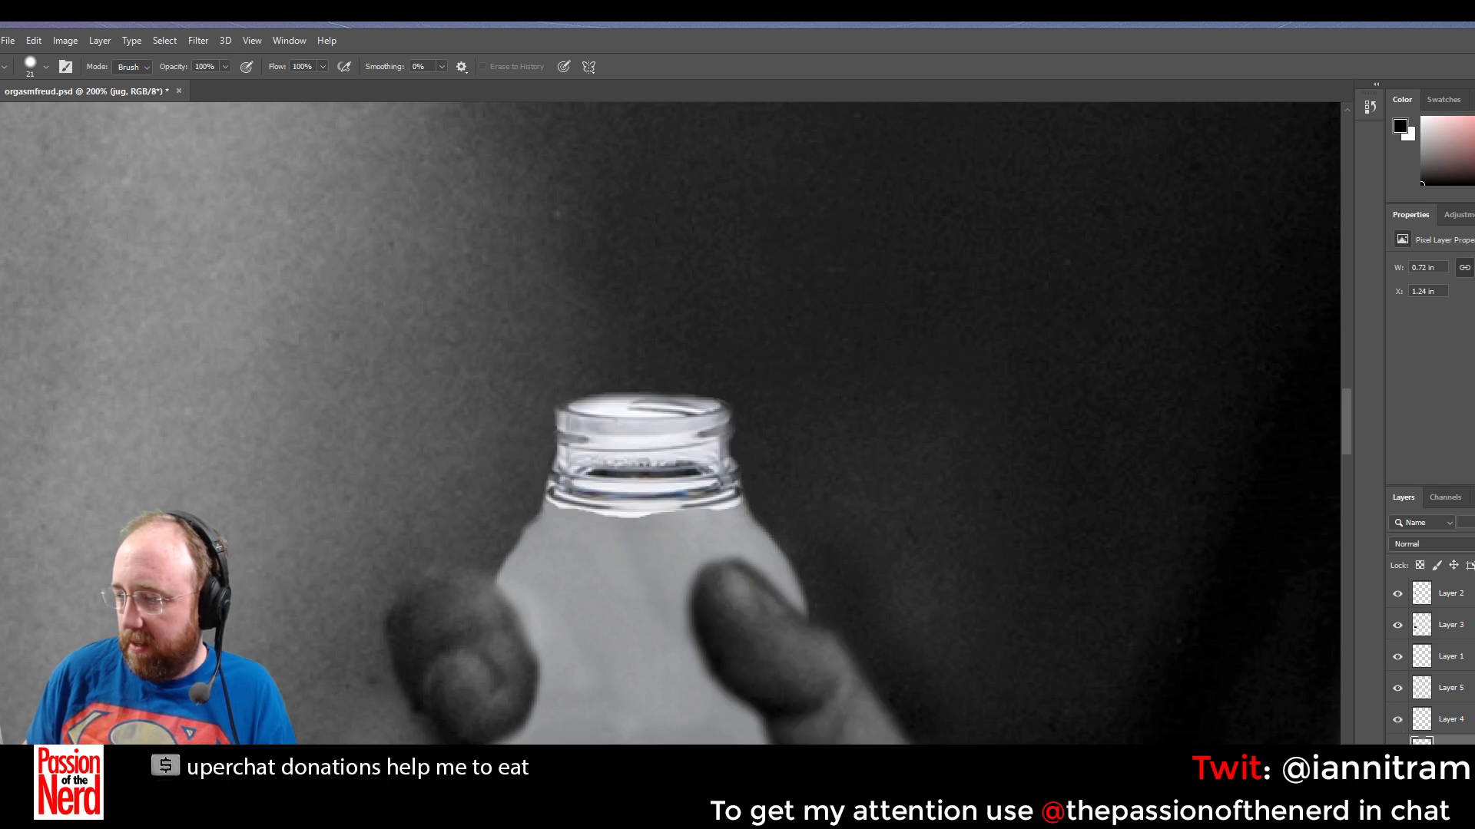
left_click(1444, 719)
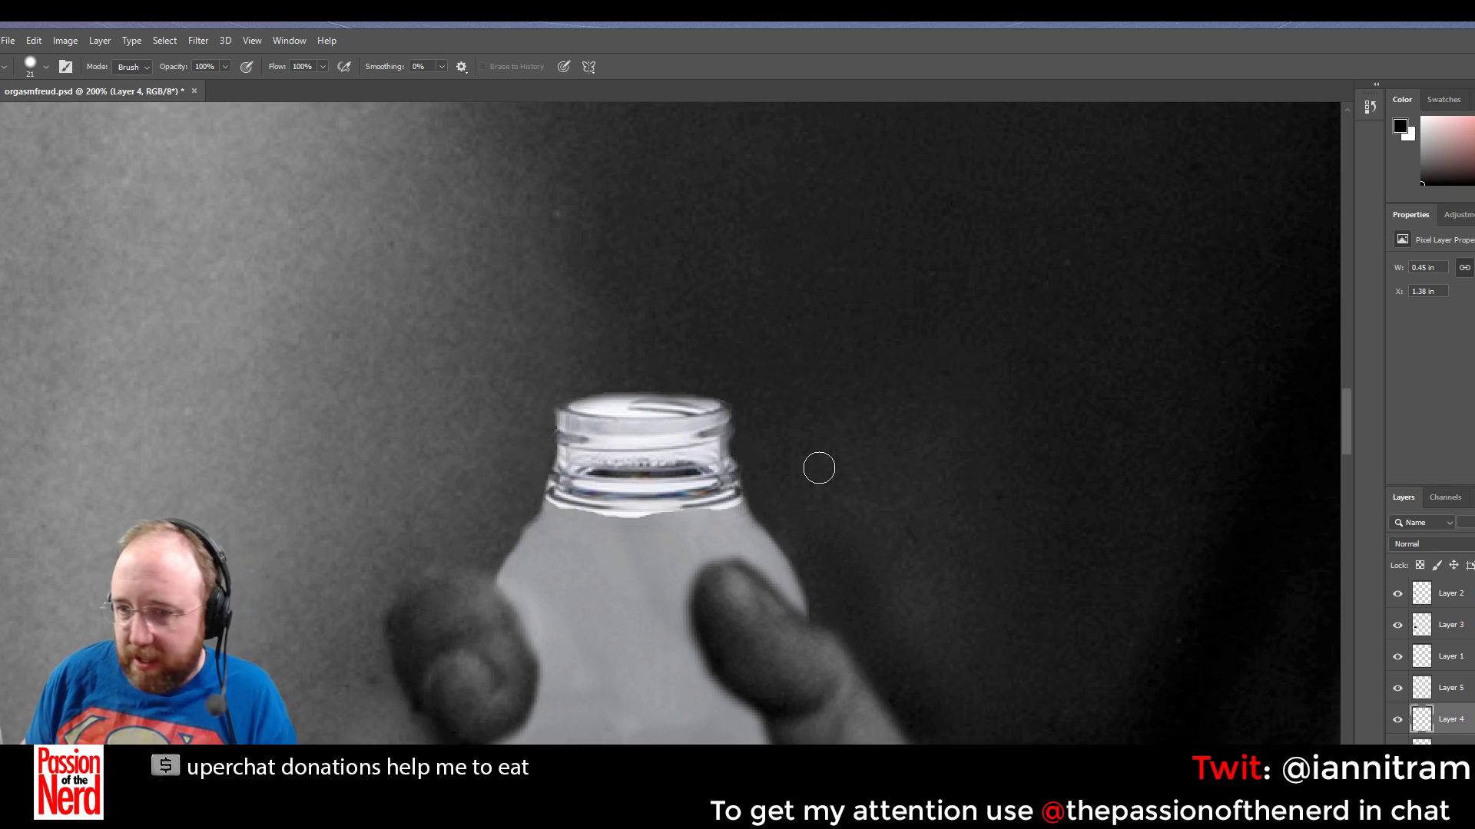
Partly erase the white interior of the bottle mouth on Layer 4 with a hard 4 px eraser at 21% opacity
left_click(43, 66)
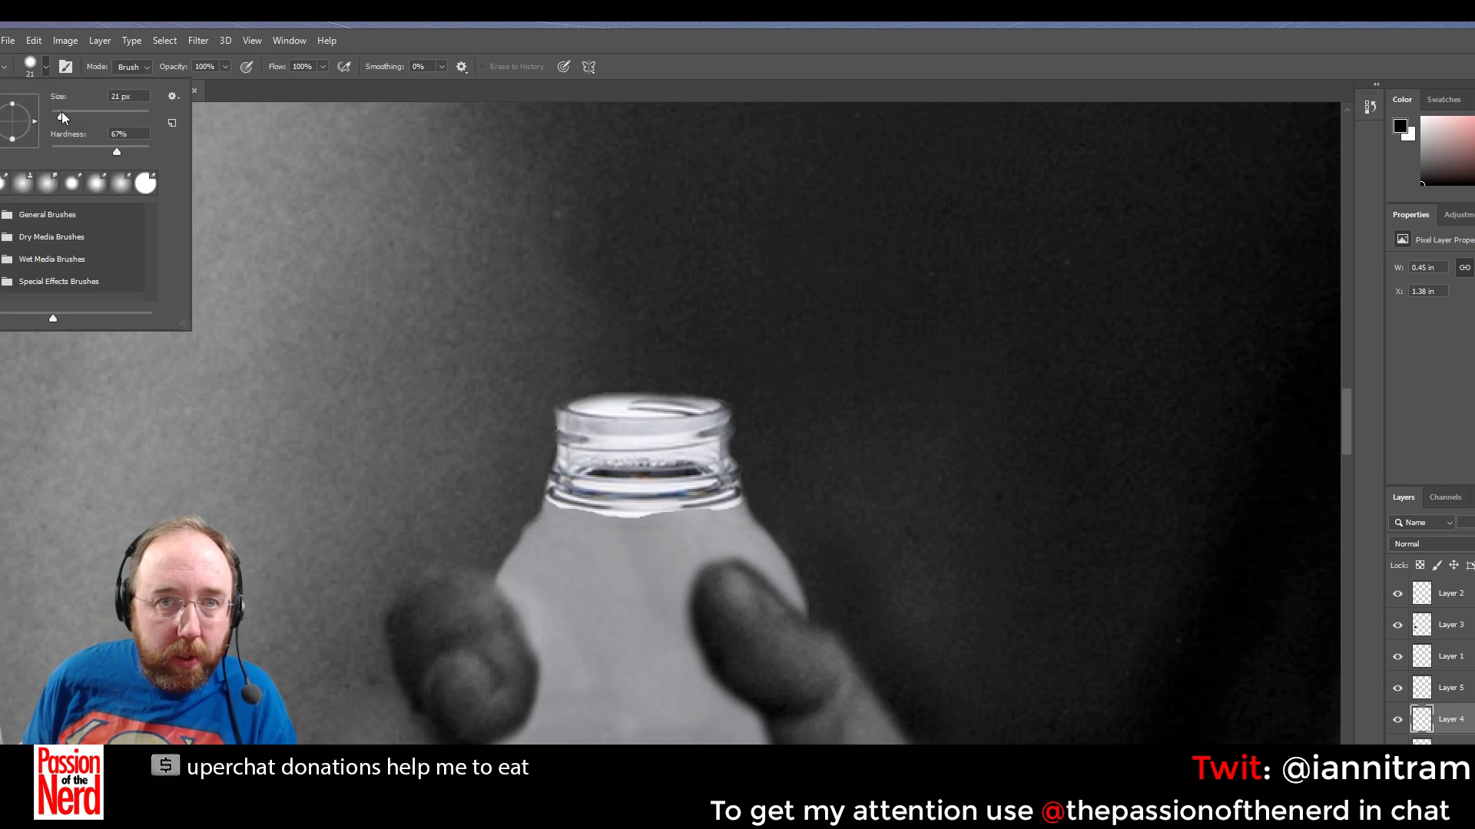
left_click_drag(62, 115, 53, 115)
key("Return")
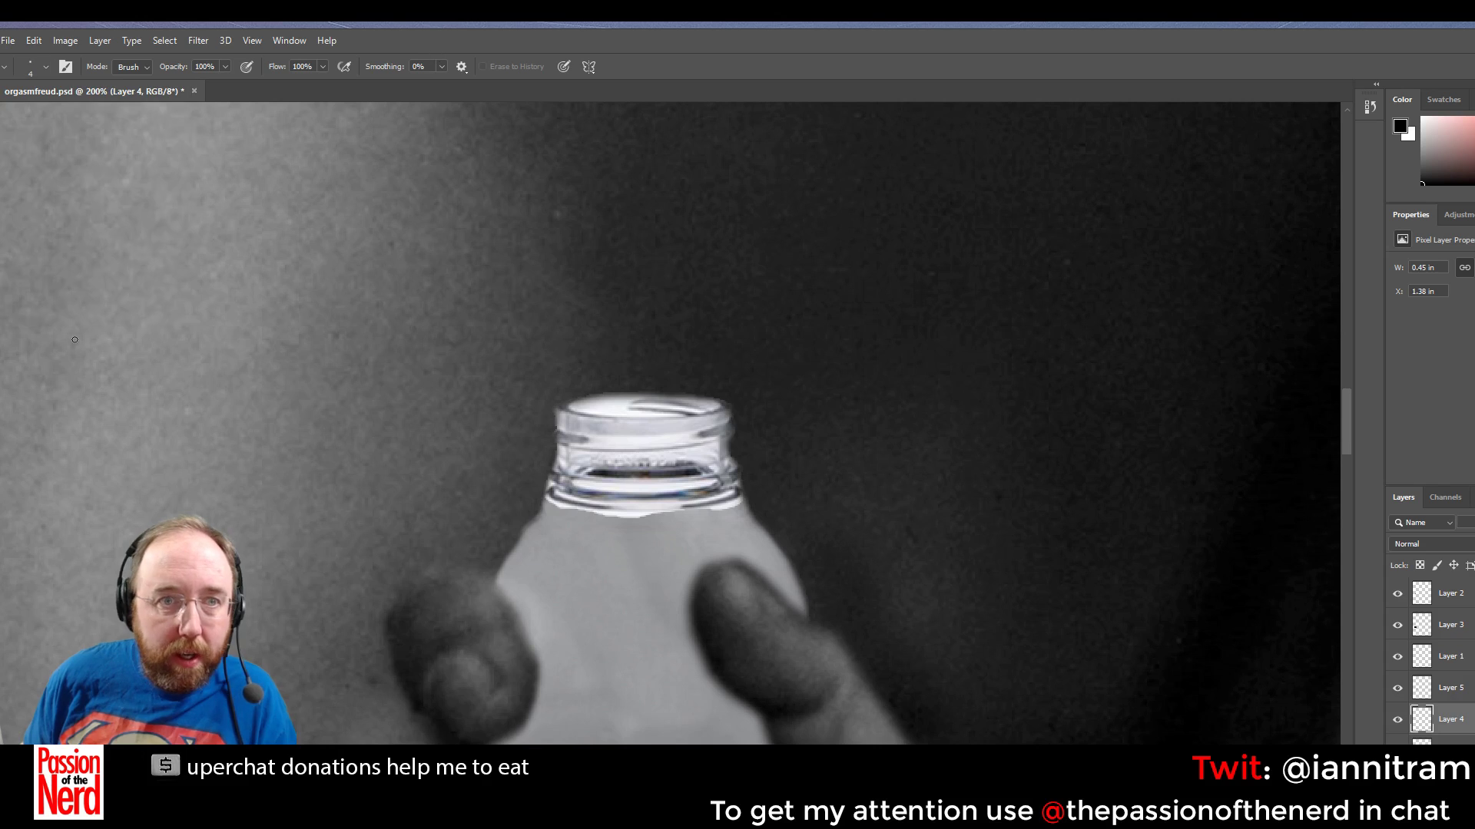
left_click(44, 68)
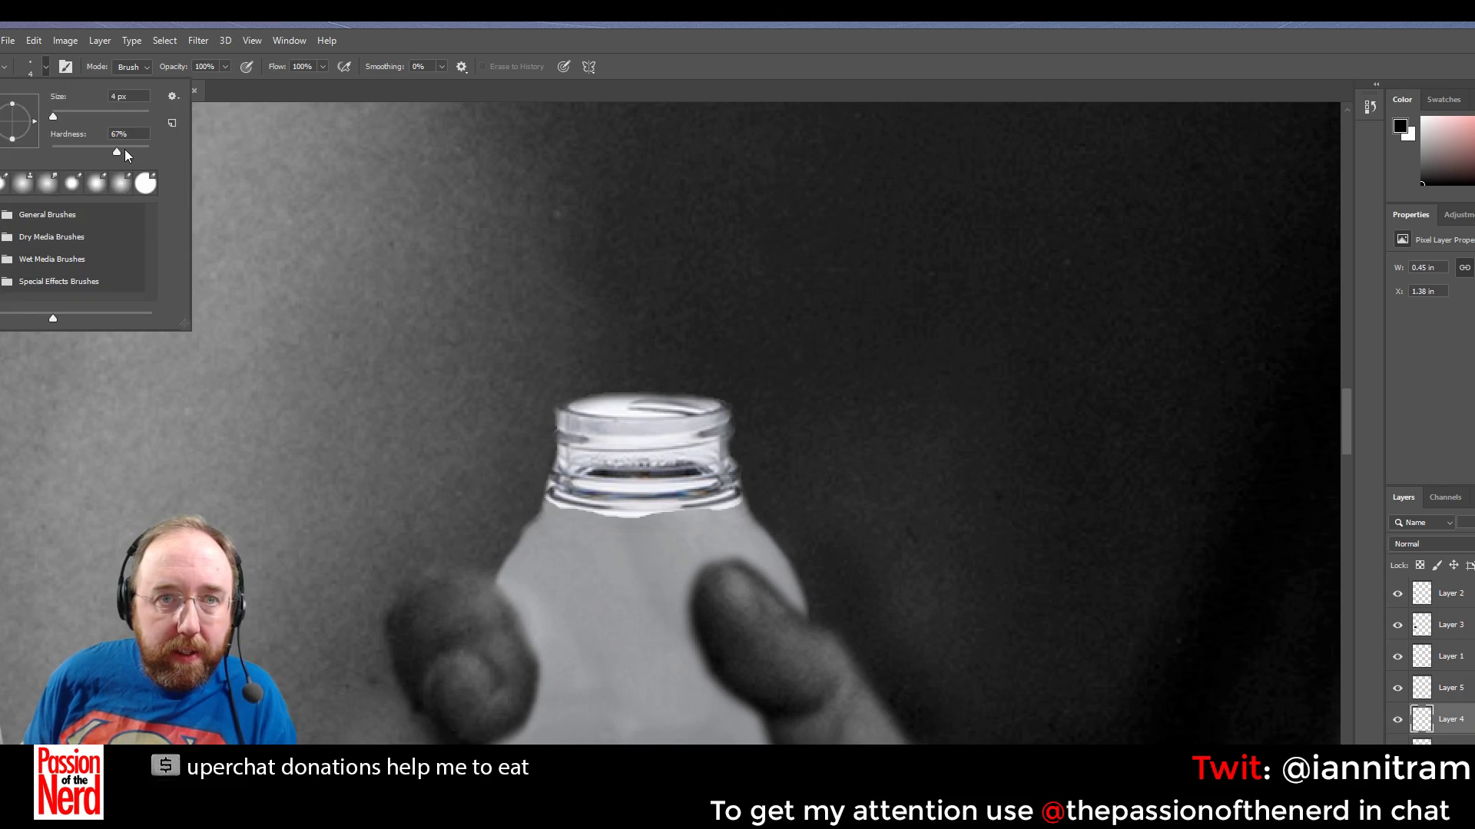
key("Return")
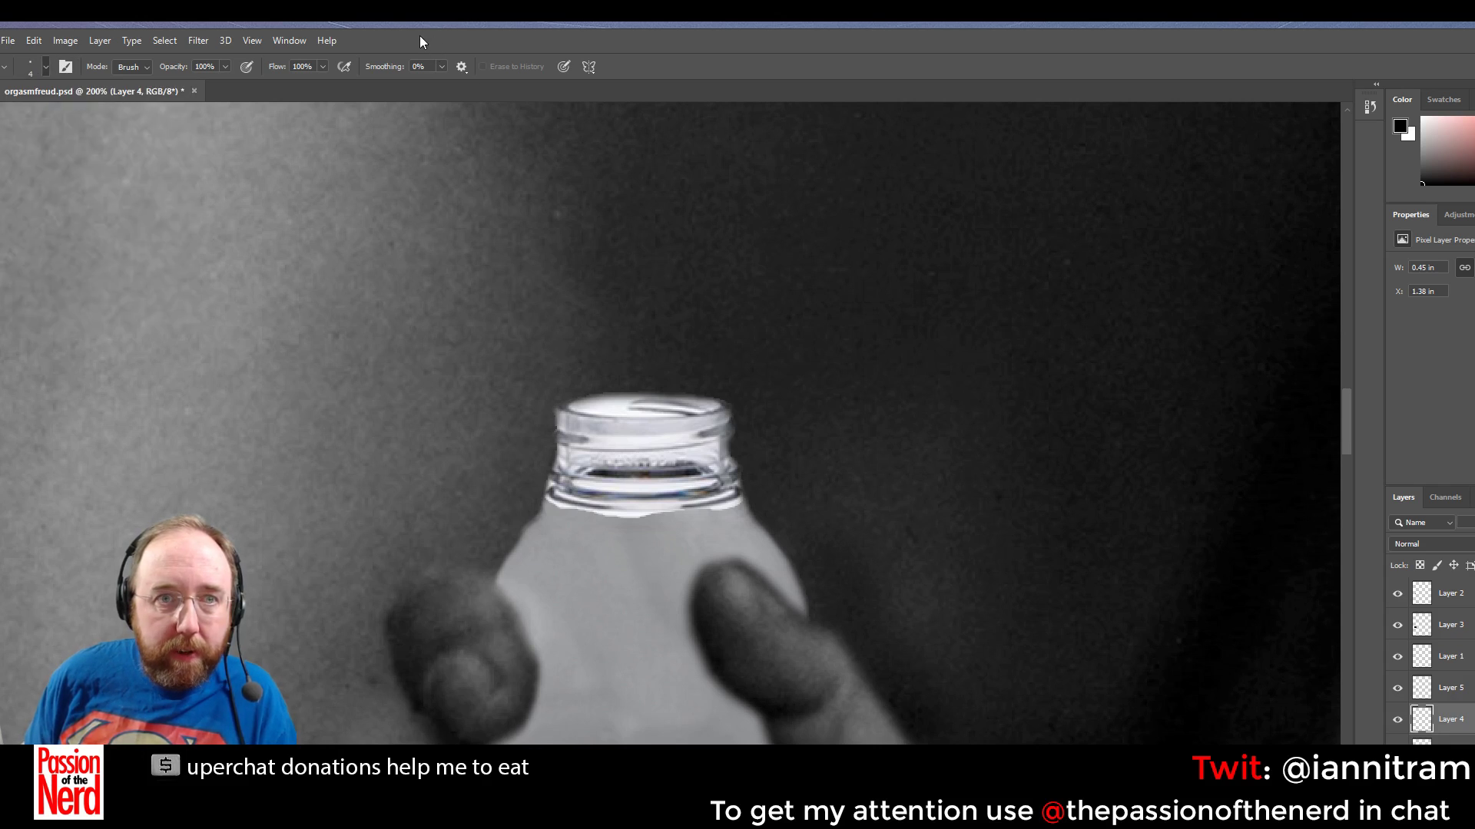
left_click(224, 67)
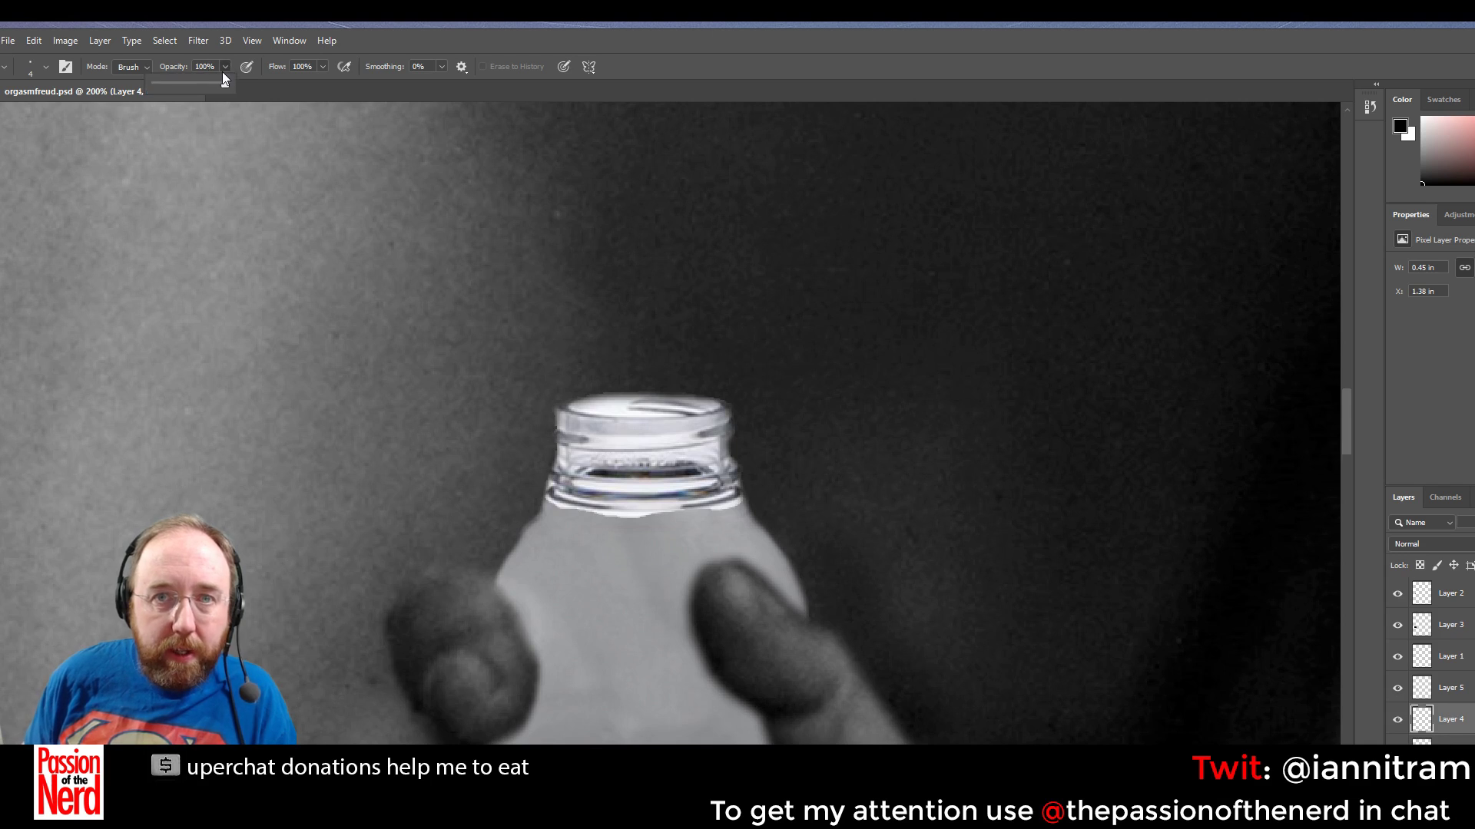
left_click(587, 40)
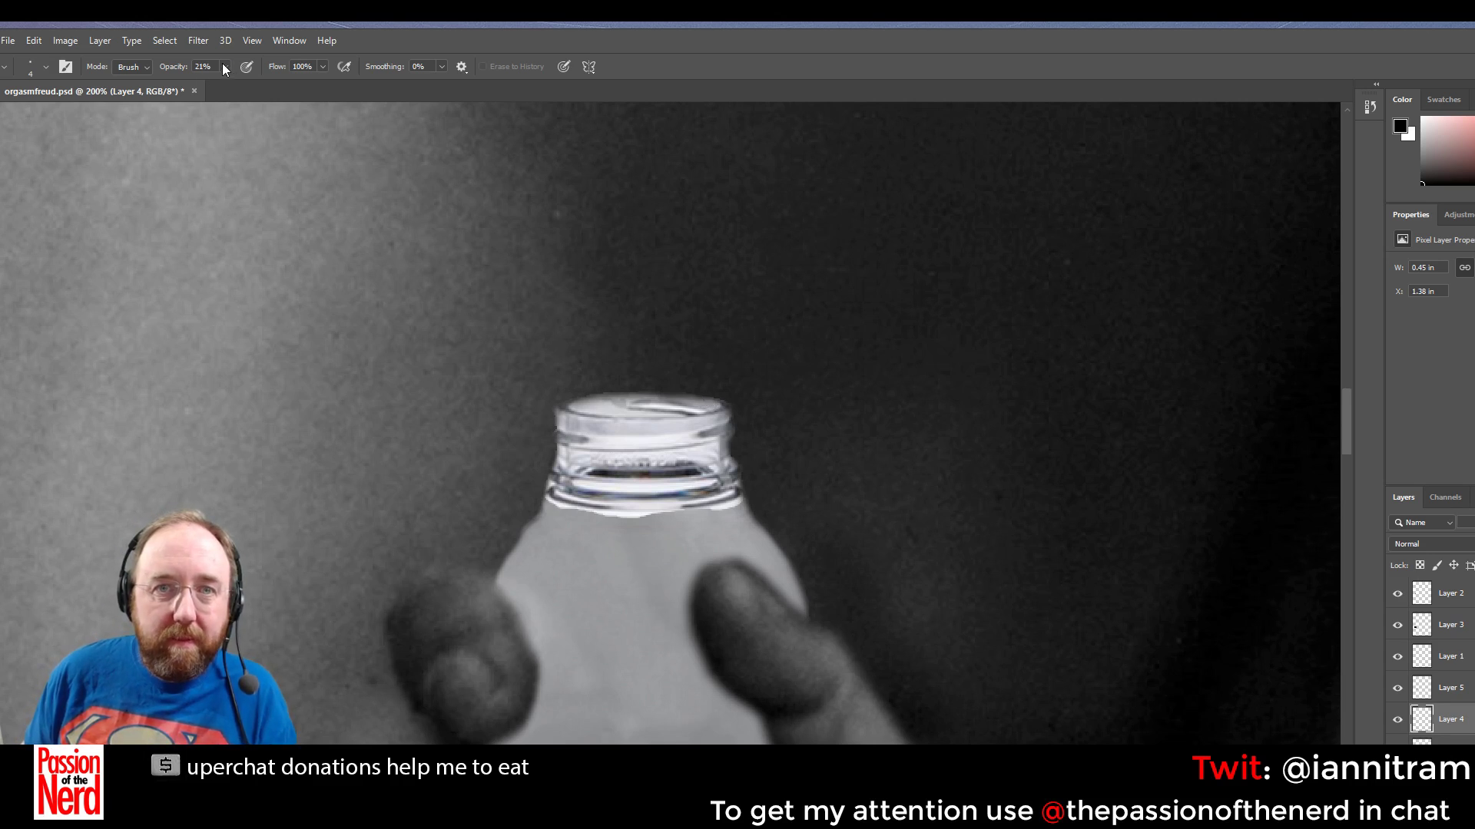
Soften the glass neck and its lower seam on Layer 4 with an 18 px eraser at 0% hardness and 45% opacity
left_click(47, 67)
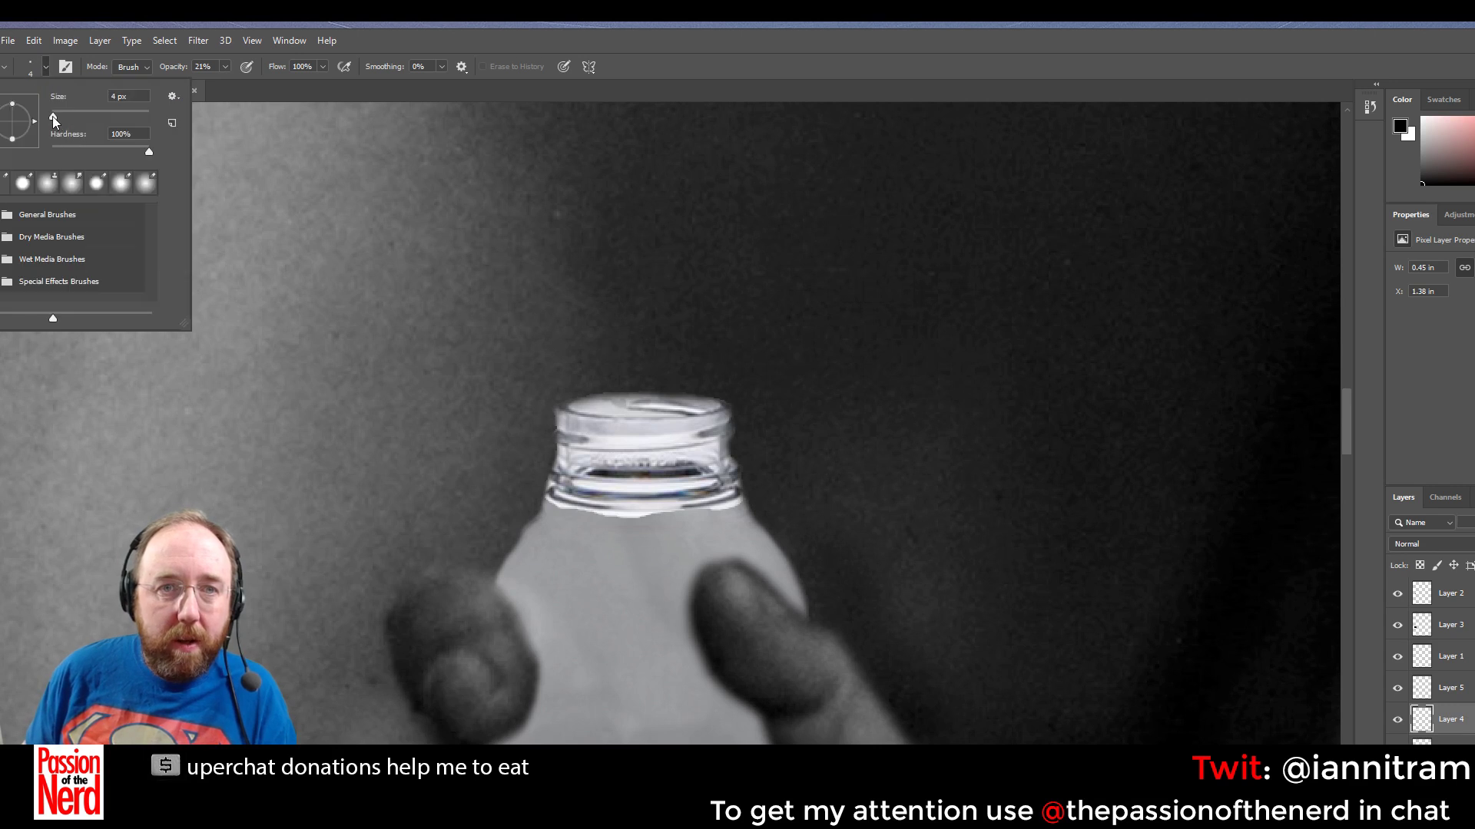
left_click_drag(56, 117, 55, 117)
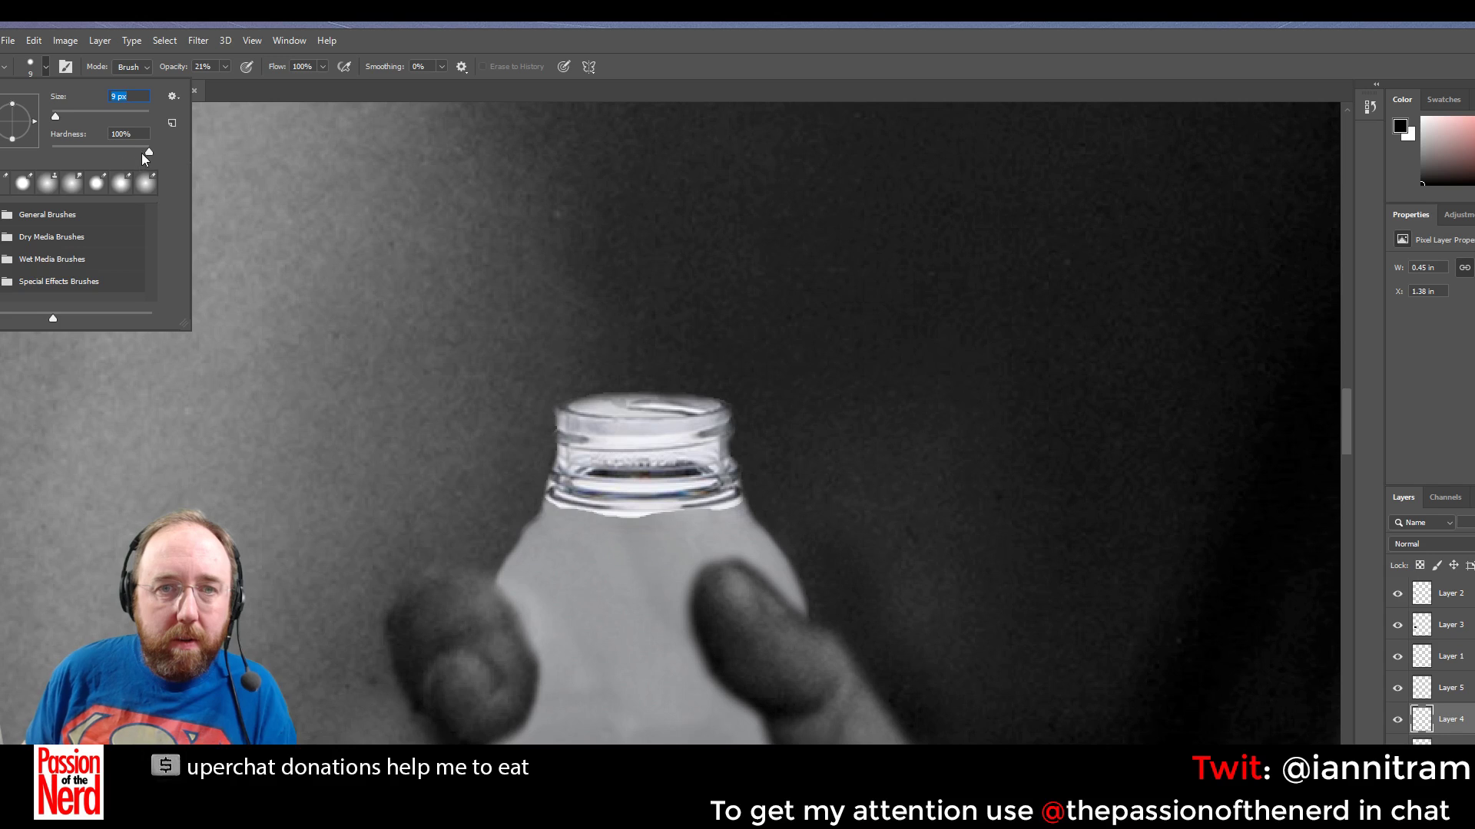
left_click_drag(143, 152, 131, 154)
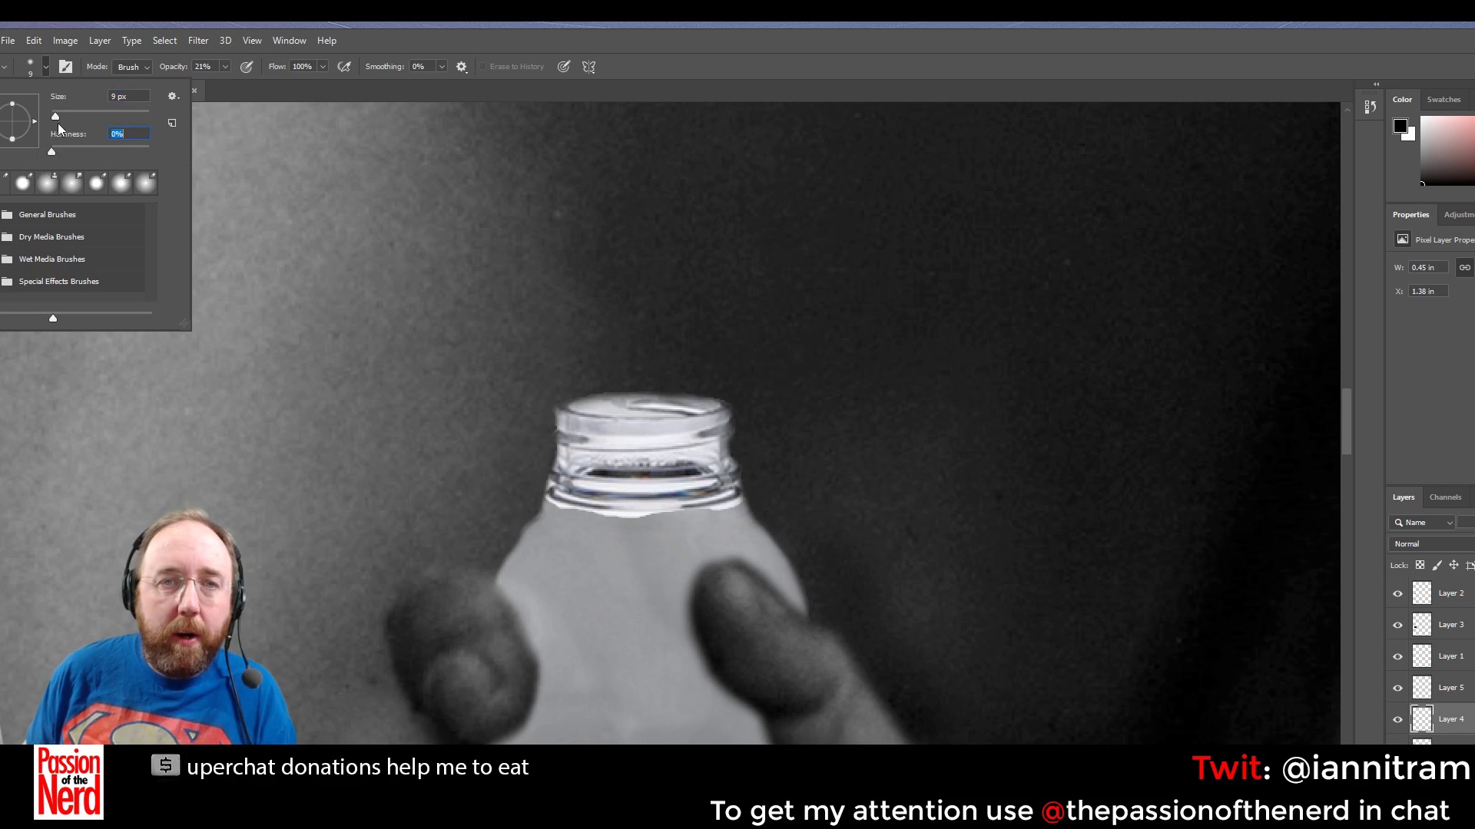
left_click_drag(55, 117, 60, 114)
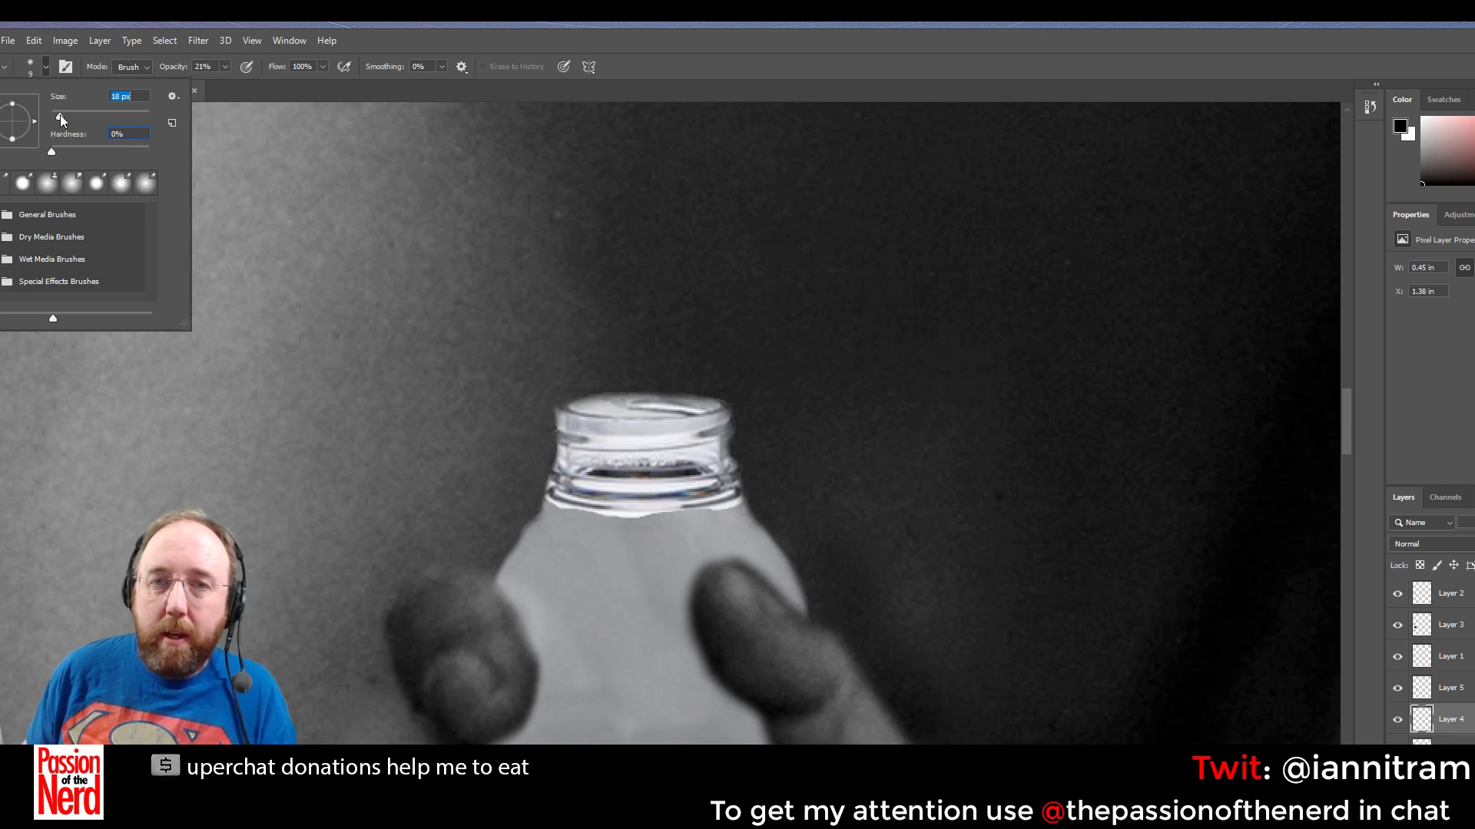
left_click(225, 67)
left_click_drag(232, 81, 243, 82)
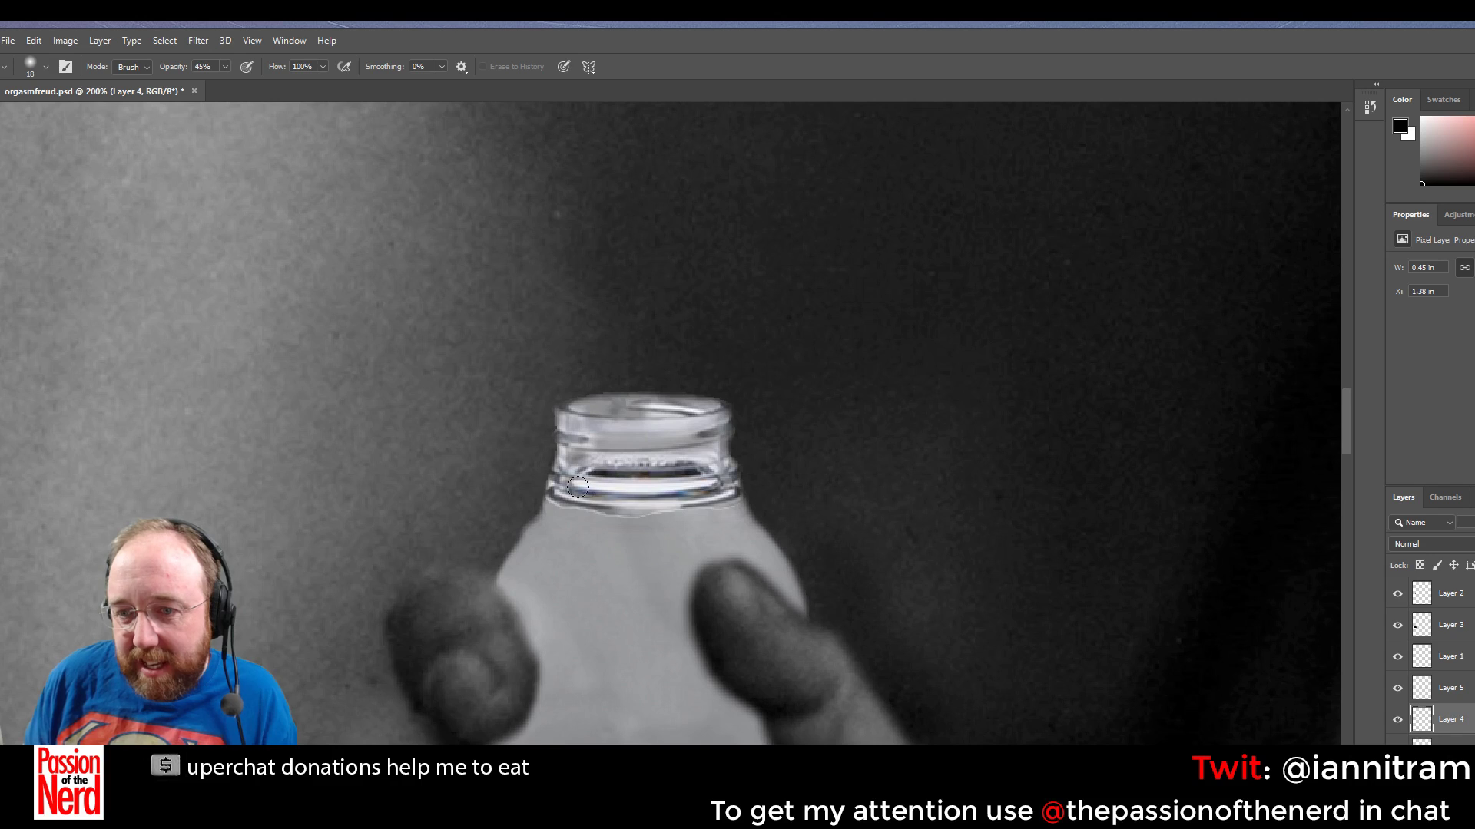
left_click_drag(576, 488, 710, 482)
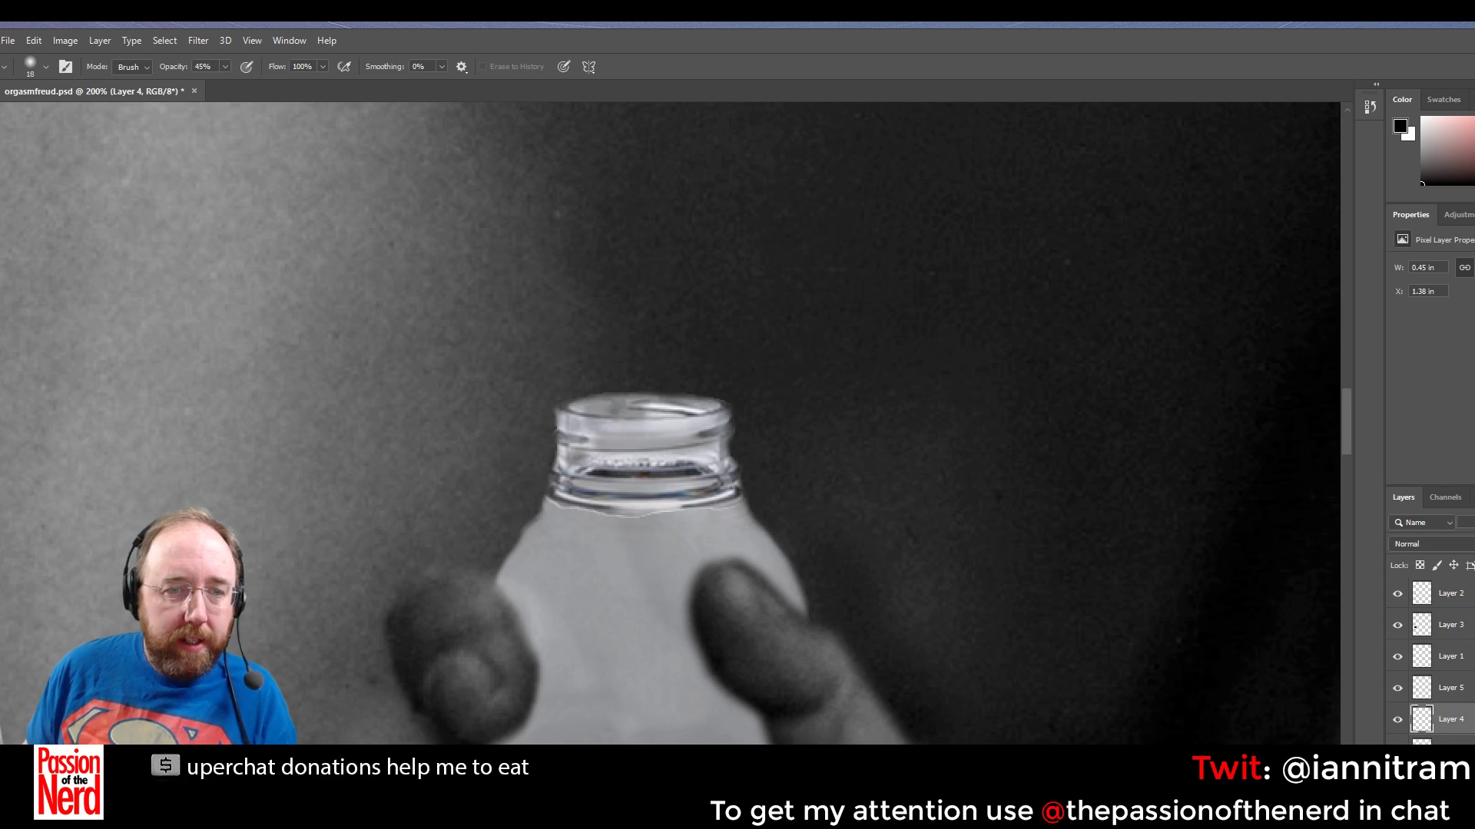
Examine the bottle neck against the whole portrait, and inspect the man's mouth and moustache up close
key("z")
left_click(441, 428, "alt")
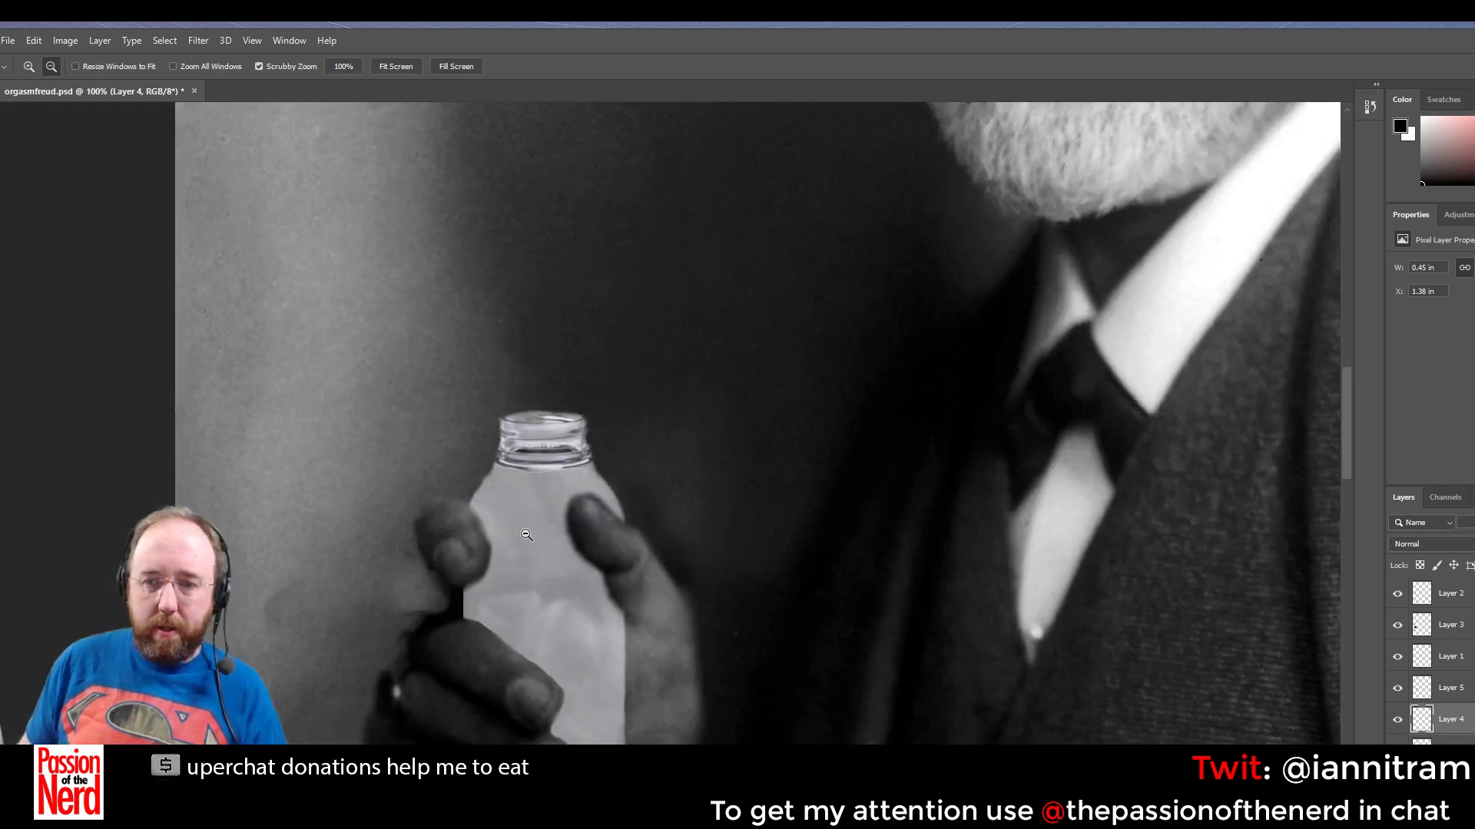
left_click(719, 669, "alt")
left_click(693, 651, "alt")
left_click(692, 651, "alt")
left_click(860, 292)
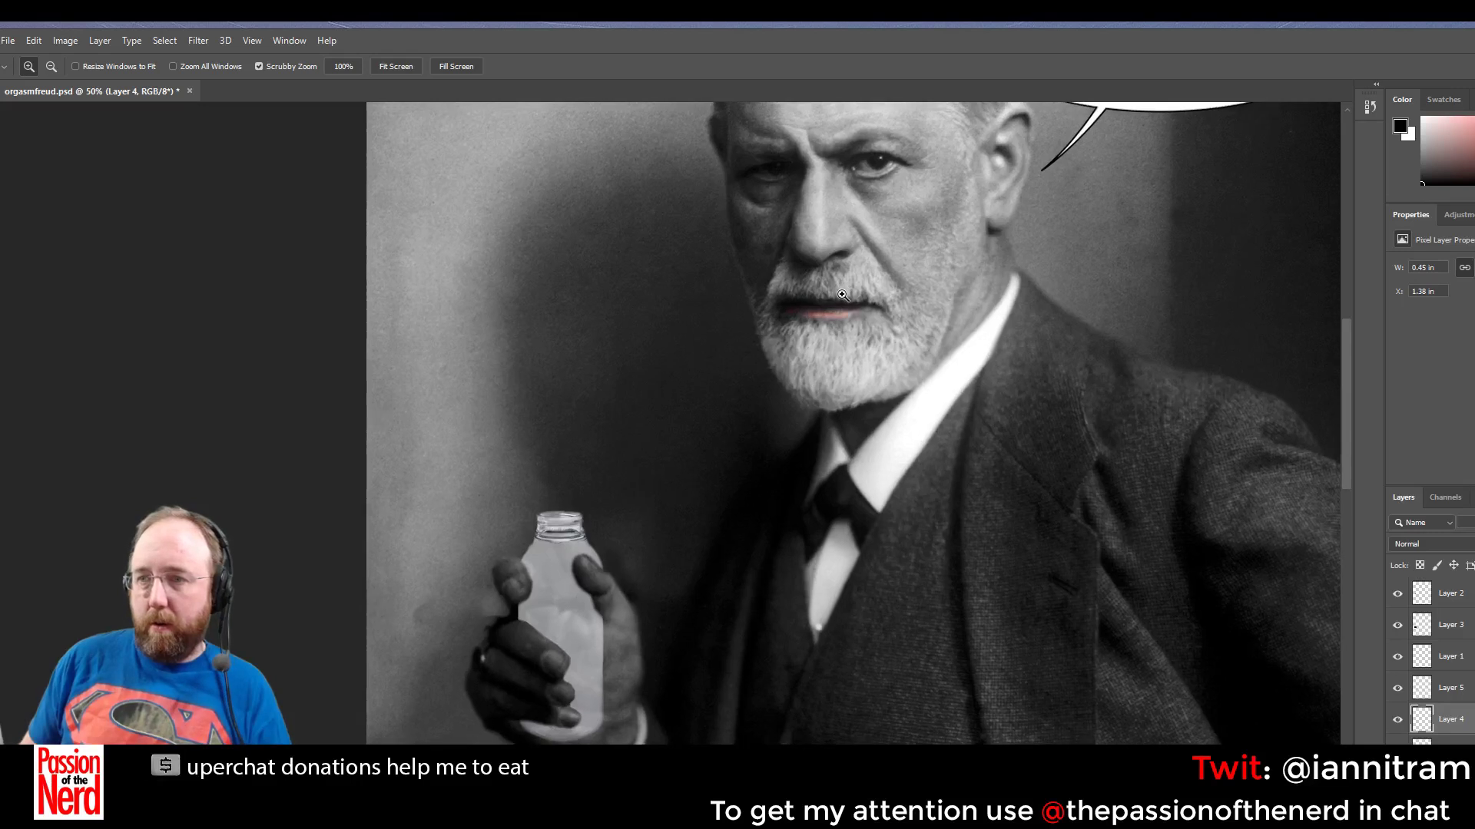
left_click(848, 377)
left_click(849, 377)
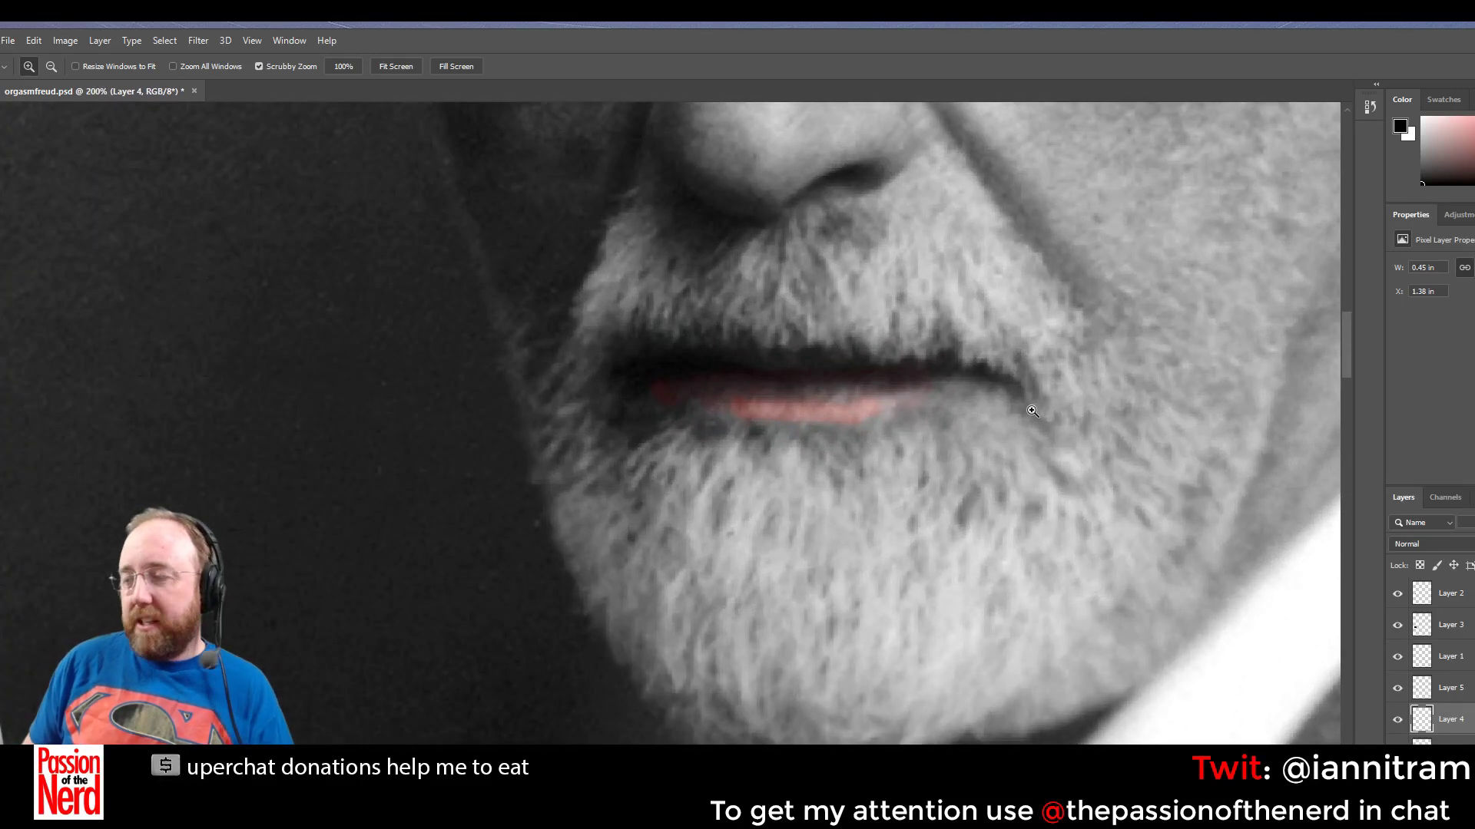
scroll(1432, 661, "down", 2)
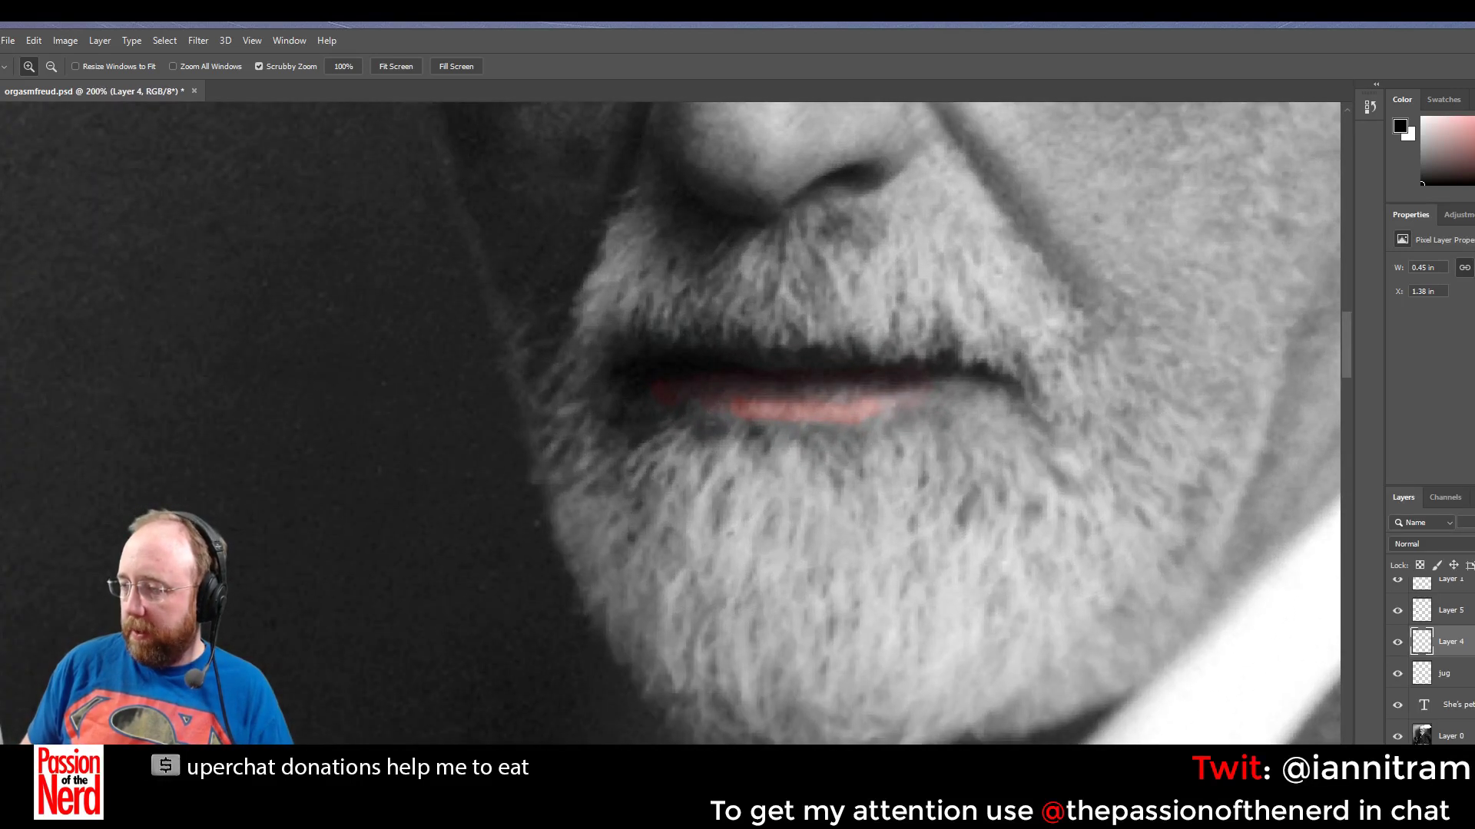
scroll(1433, 660, "up", 1)
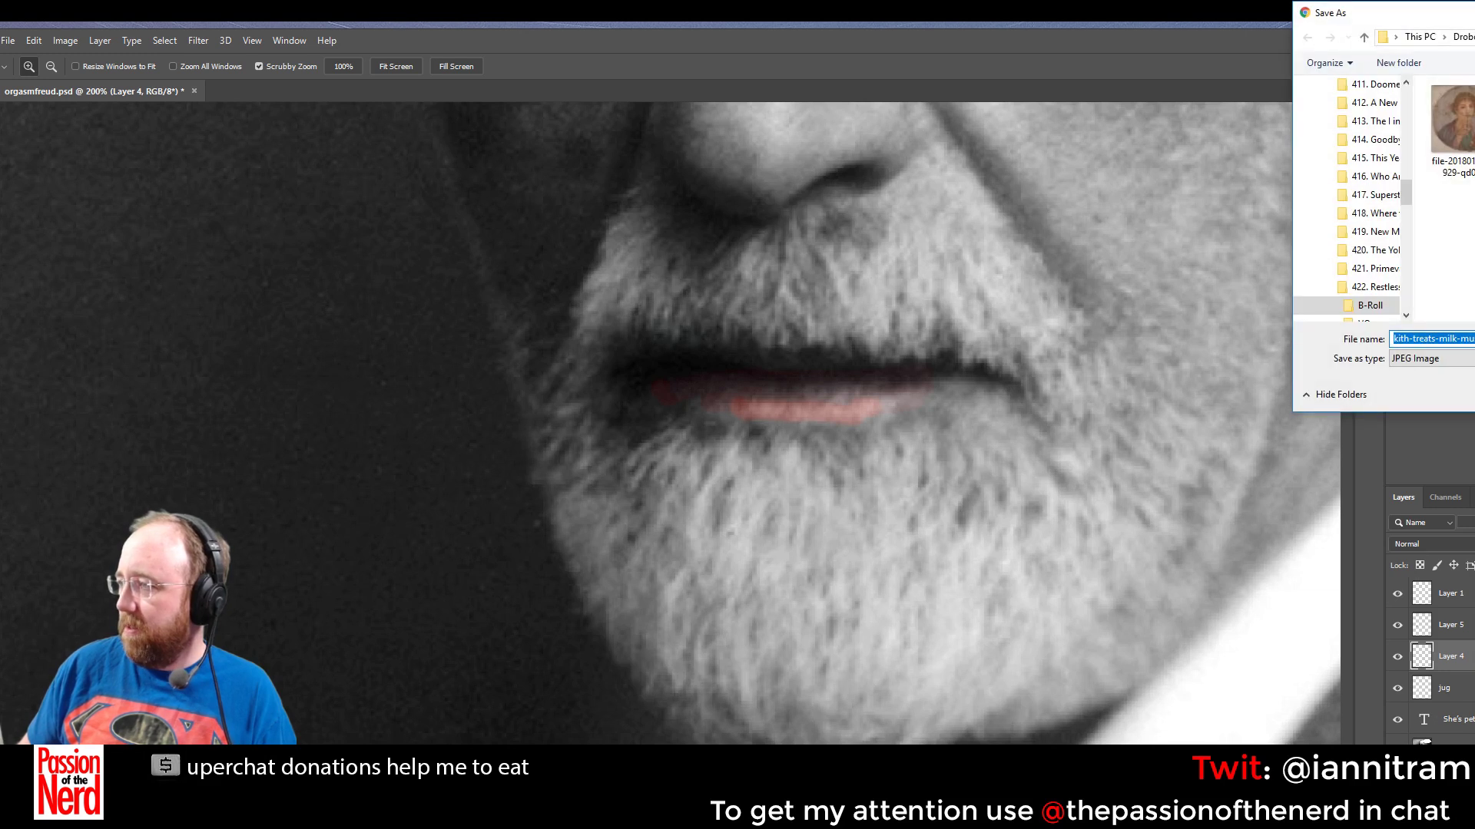
Save the reference image kith-treats-milk-mustache-campaign-revival.jpg from Chrome as a JPEG to the Desktop
scroll(1382, 216, "up", 15)
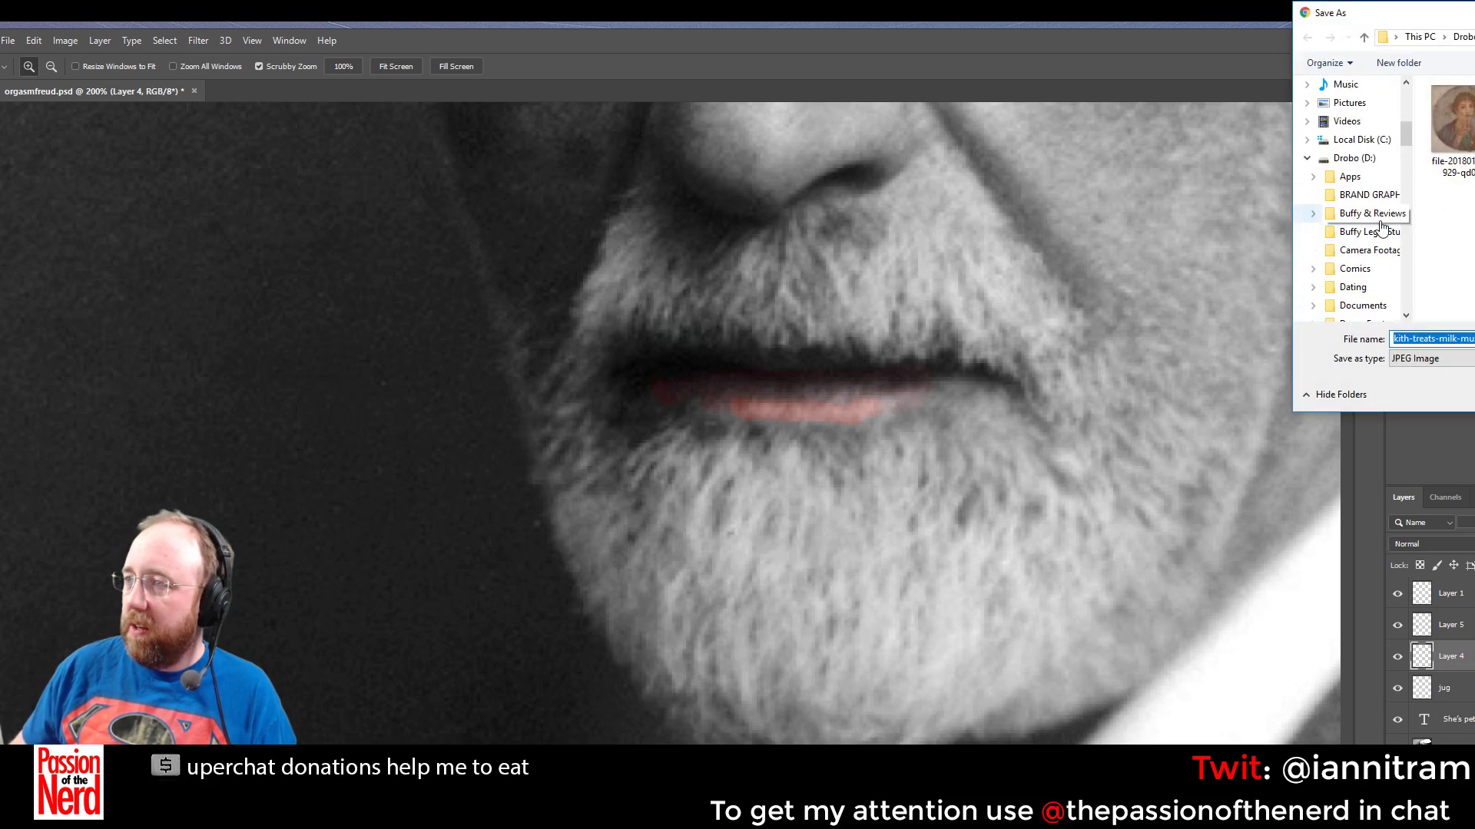
left_click(1349, 151)
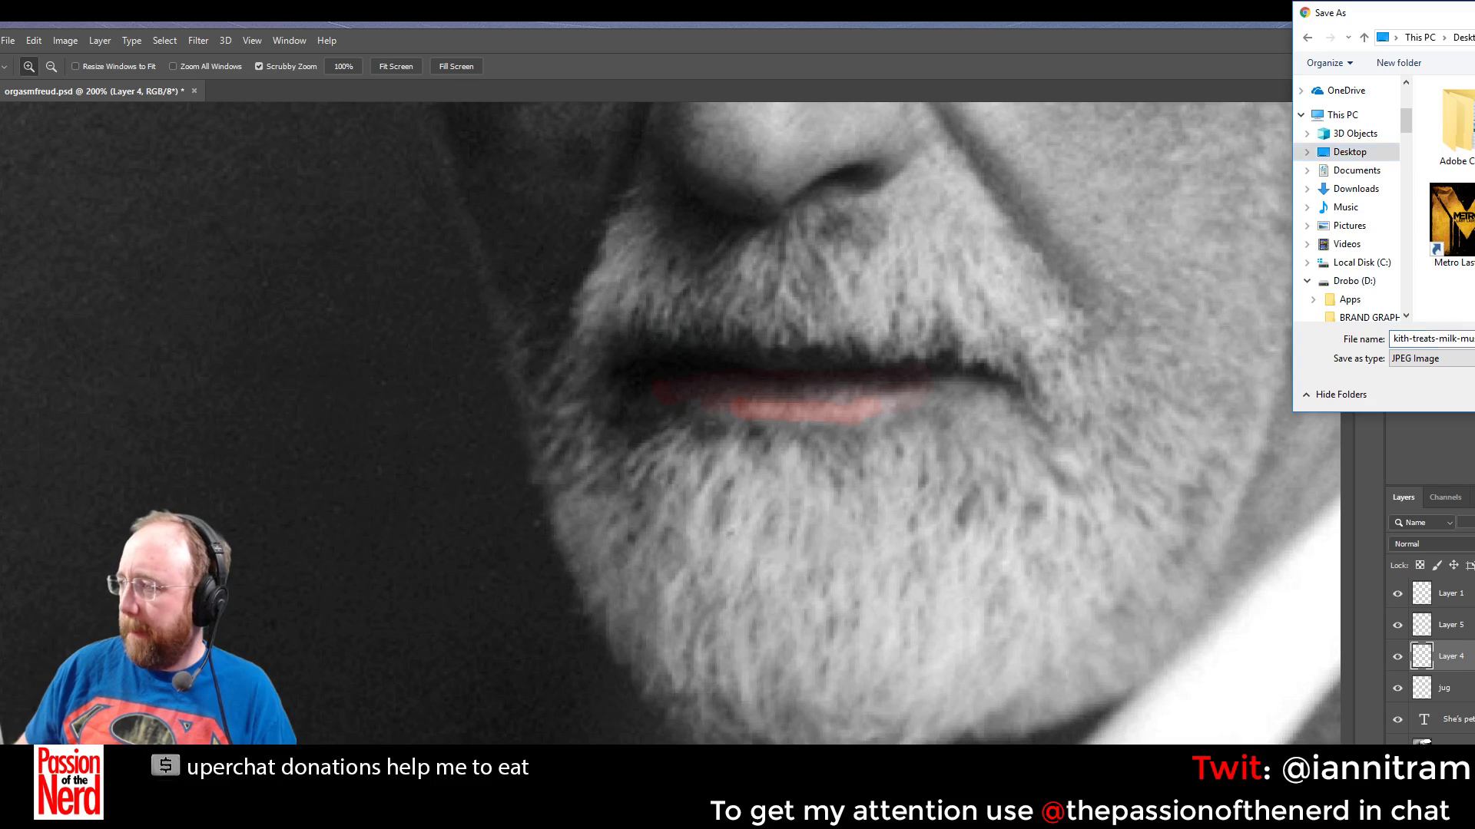
key("Return")
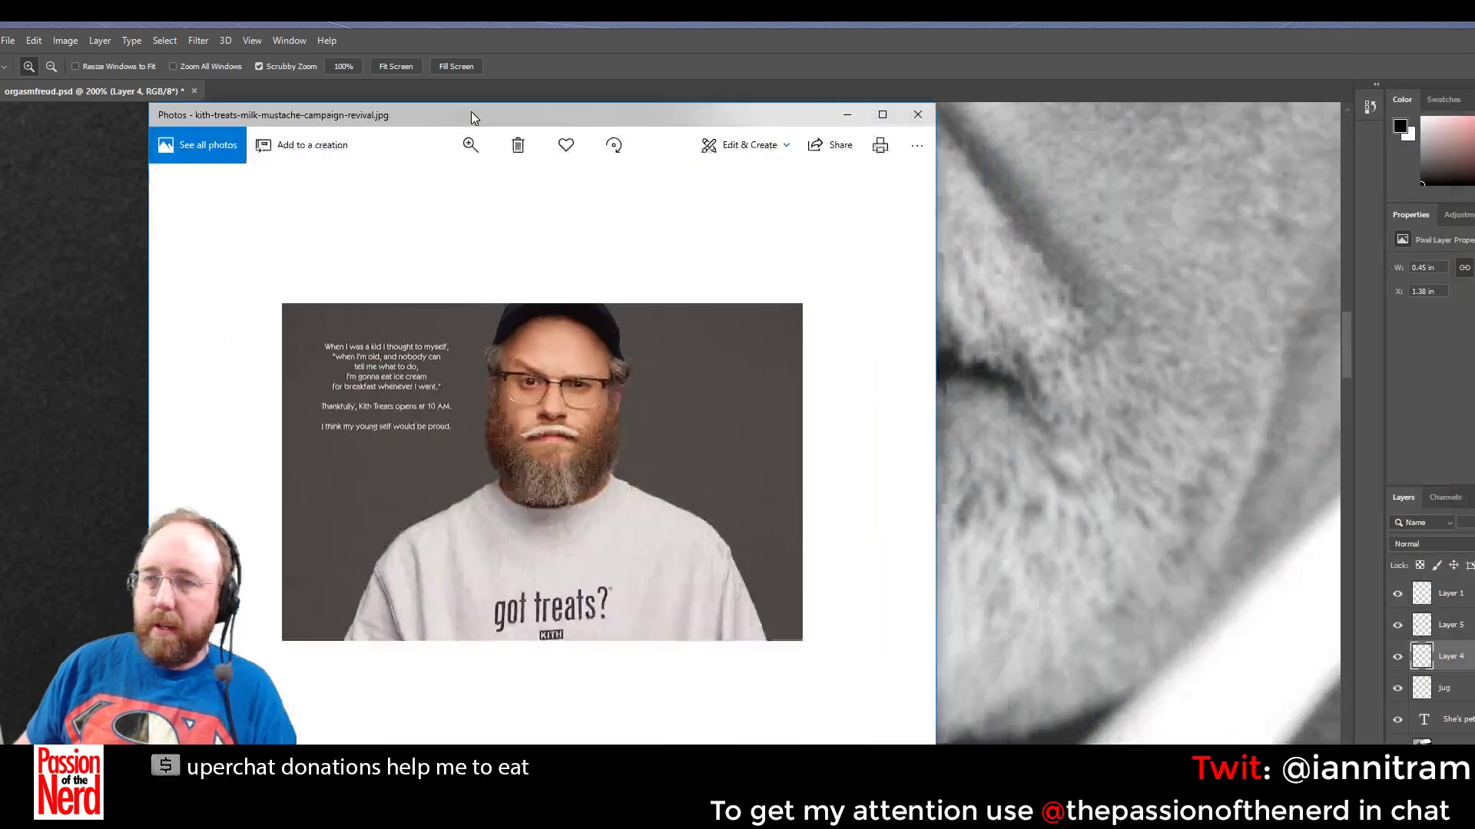
In Photos, place the reference image beside the portrait and enlarge it to examine the milk moustache
left_click_drag(471, 112, 216, 68)
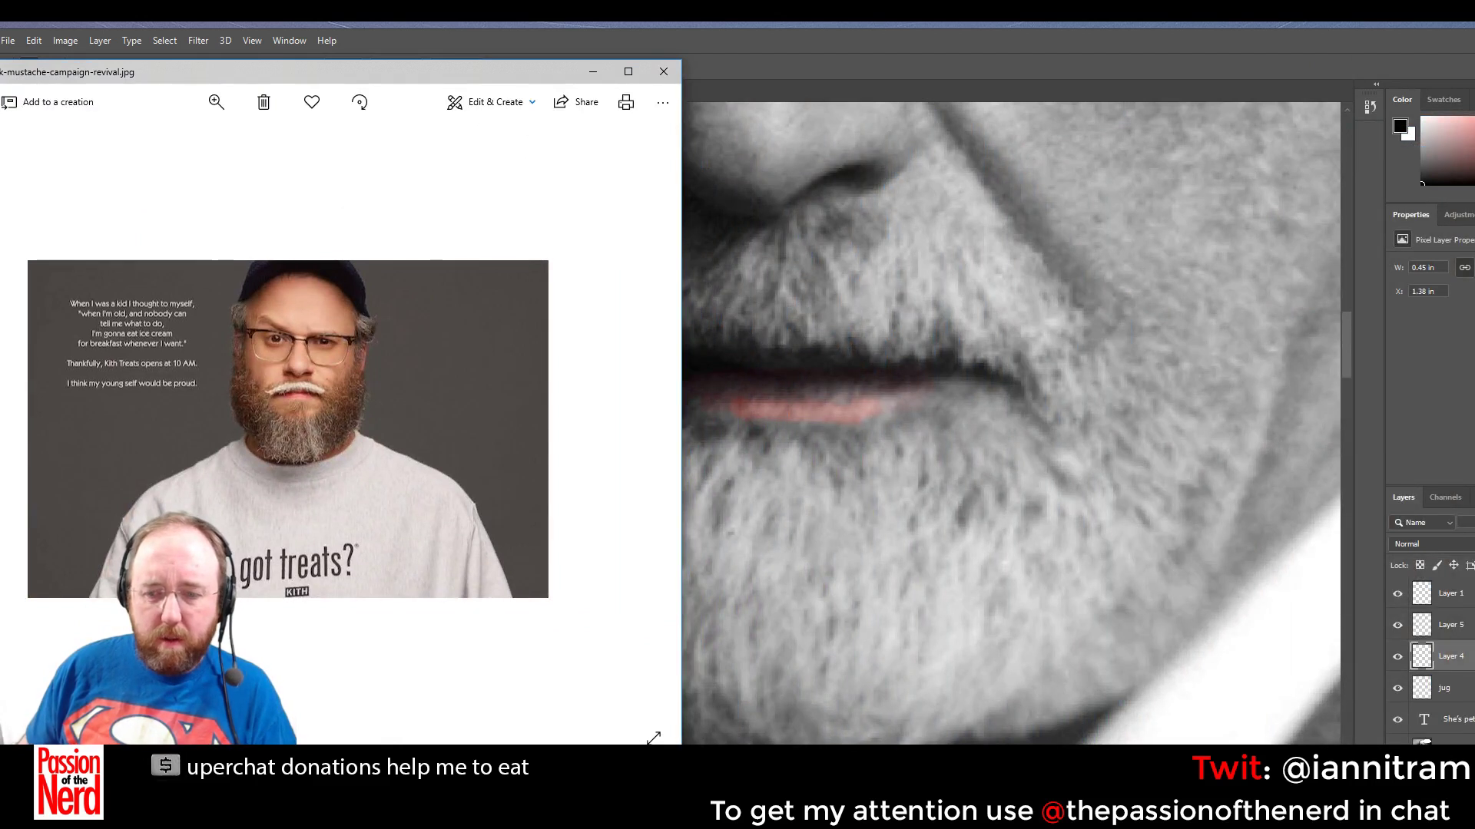
left_click_drag(654, 738, 925, 742)
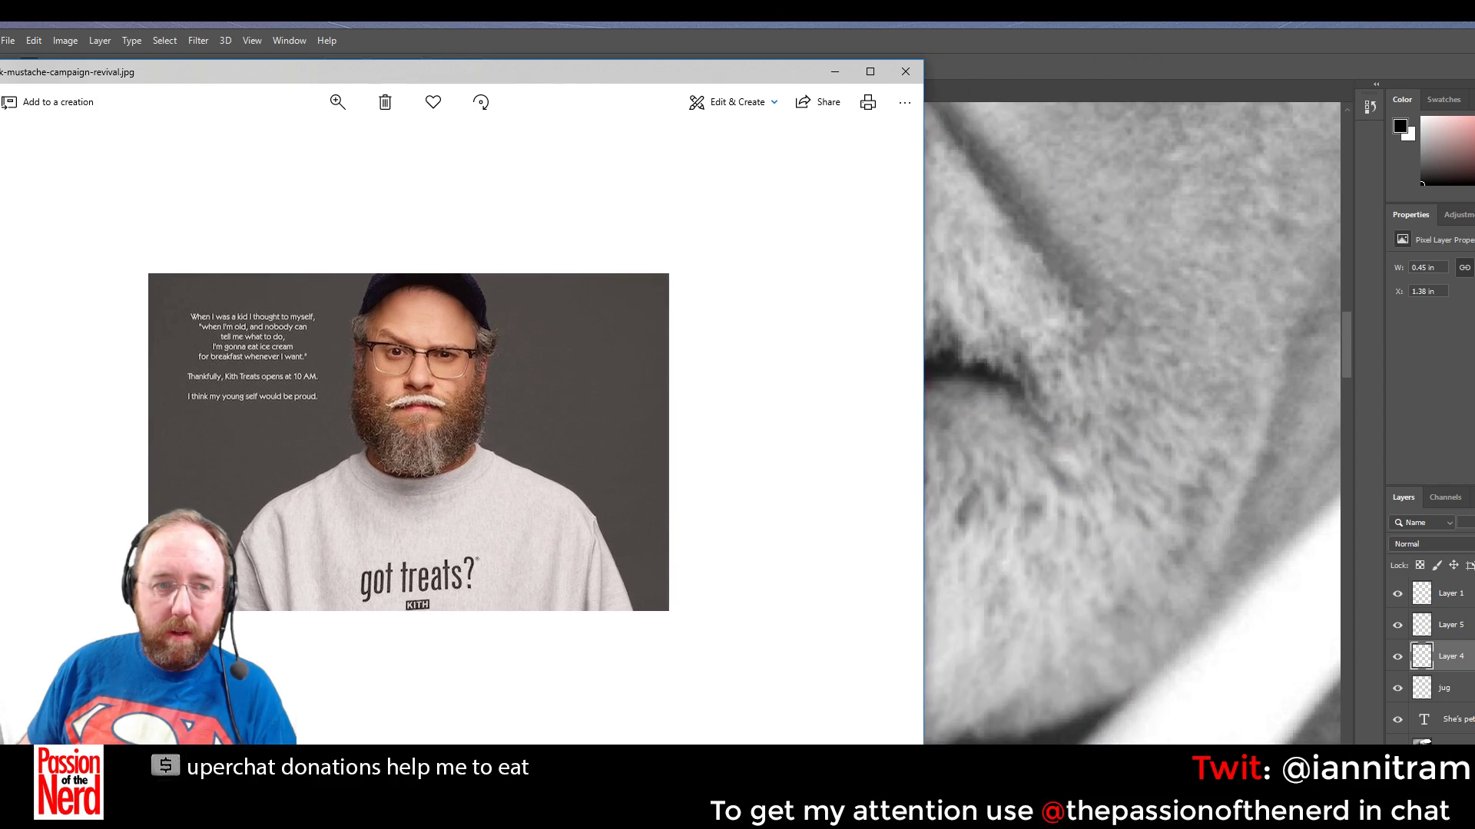
left_click_drag(409, 71, 1400, 98)
left_click(1328, 131)
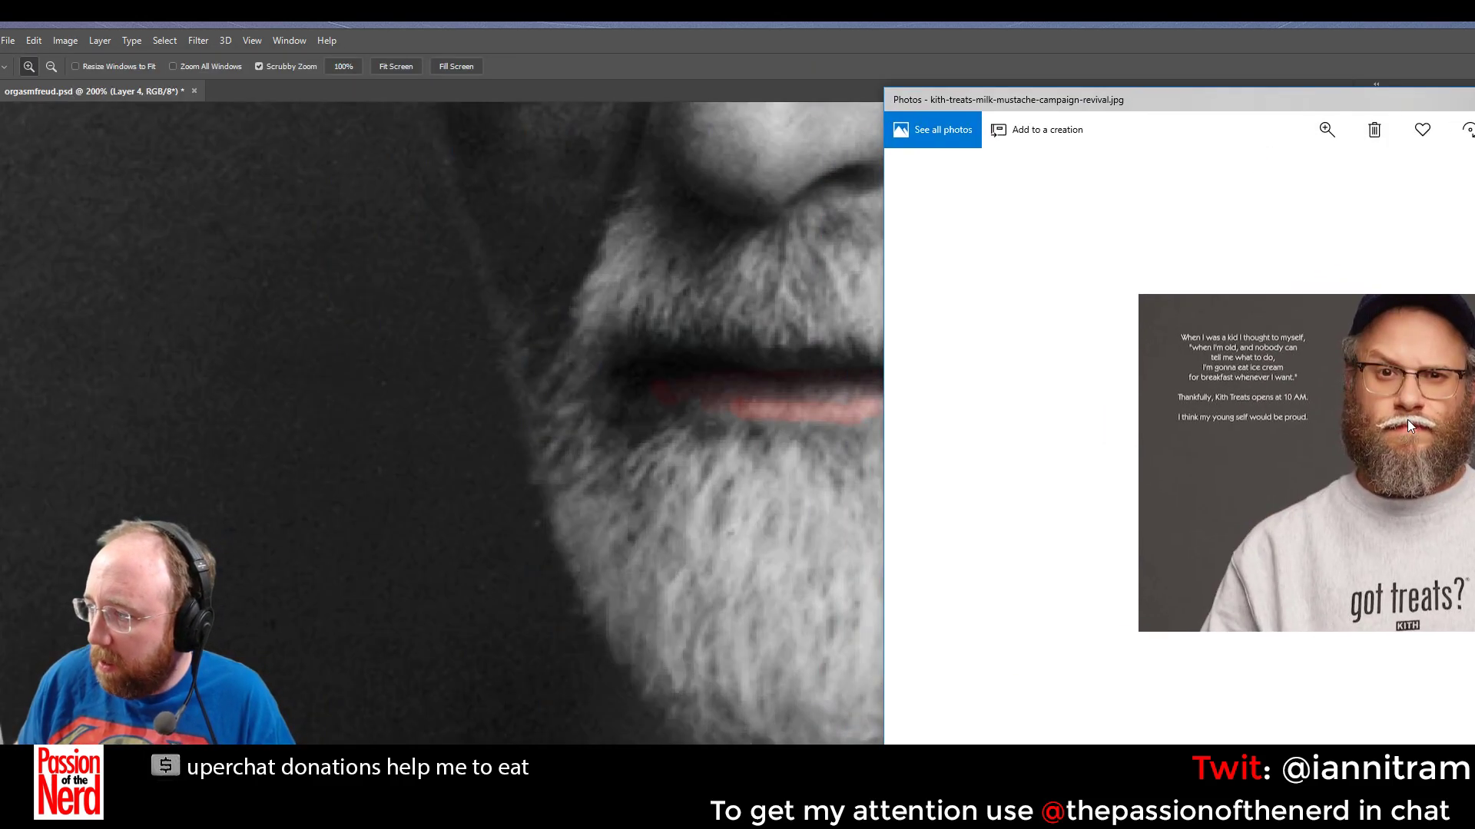
left_click(1325, 138)
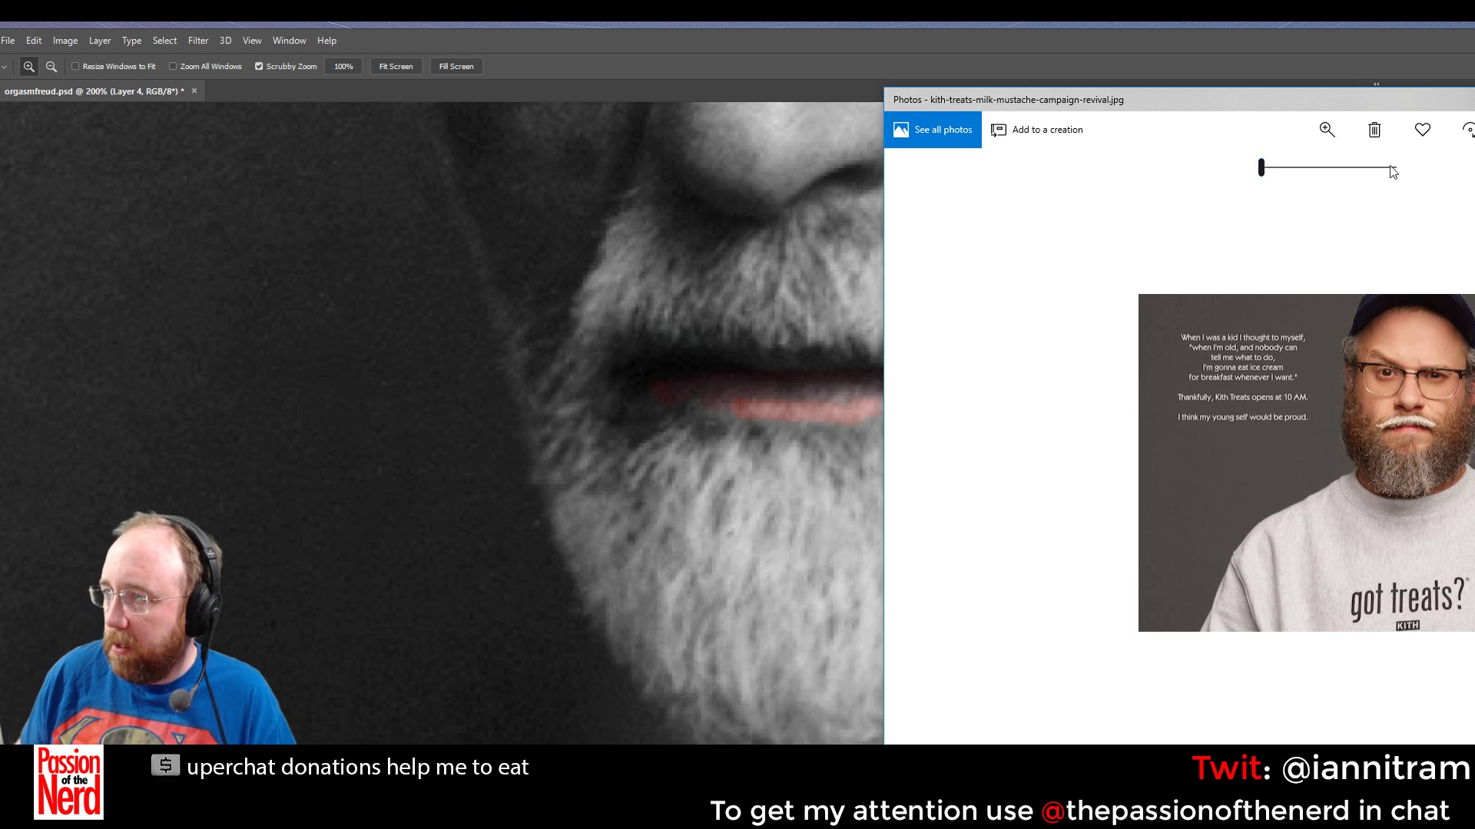
left_click(1317, 145)
left_click(1315, 146)
left_click_drag(1315, 167, 1324, 168)
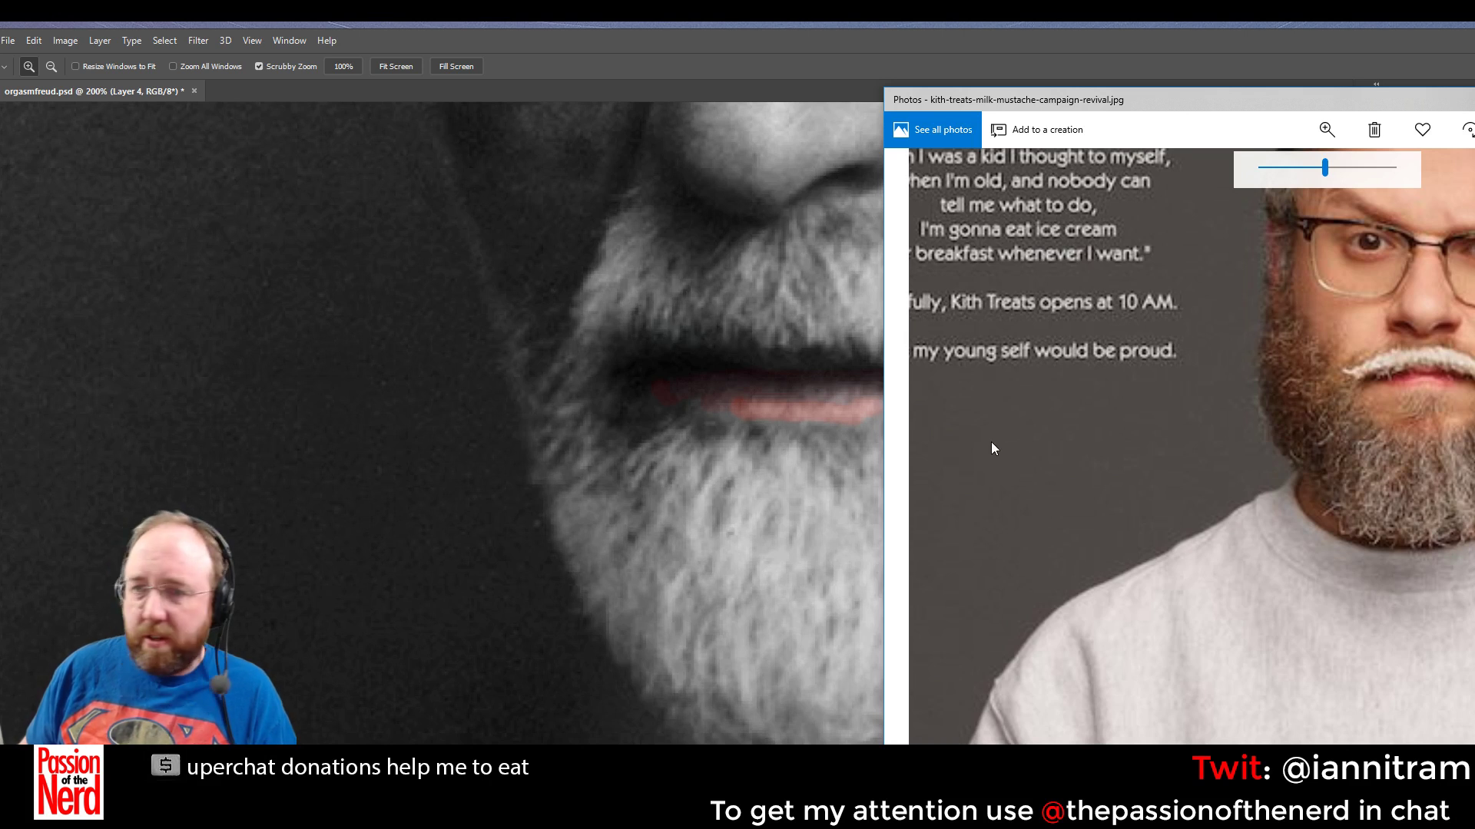
Back in Photoshop, whiten the moustache on Layer 0 with the Dodge tool at 65 px, Midtones range and 50% exposure
left_click(569, 41)
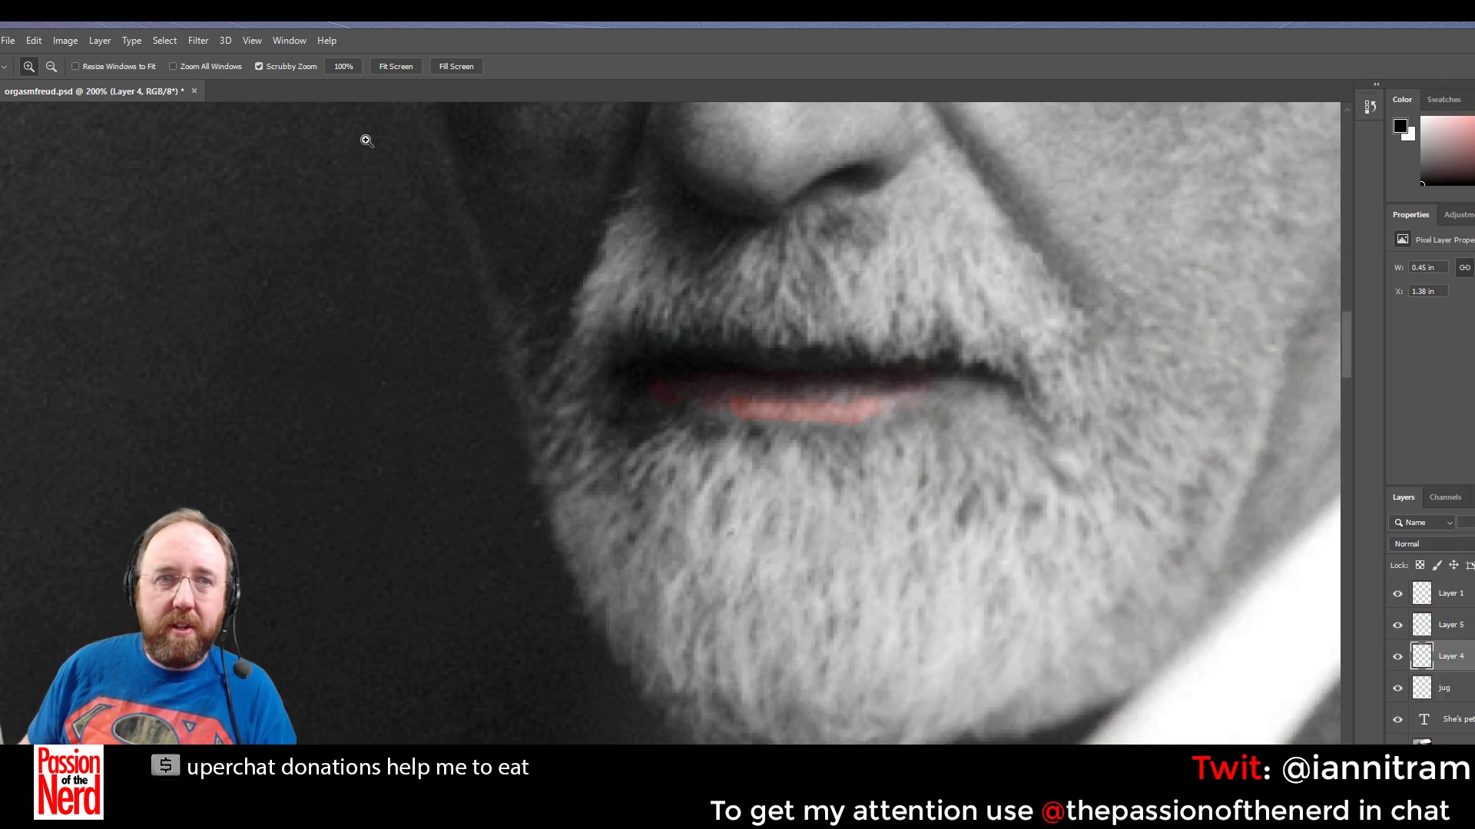
left_click(1, 391)
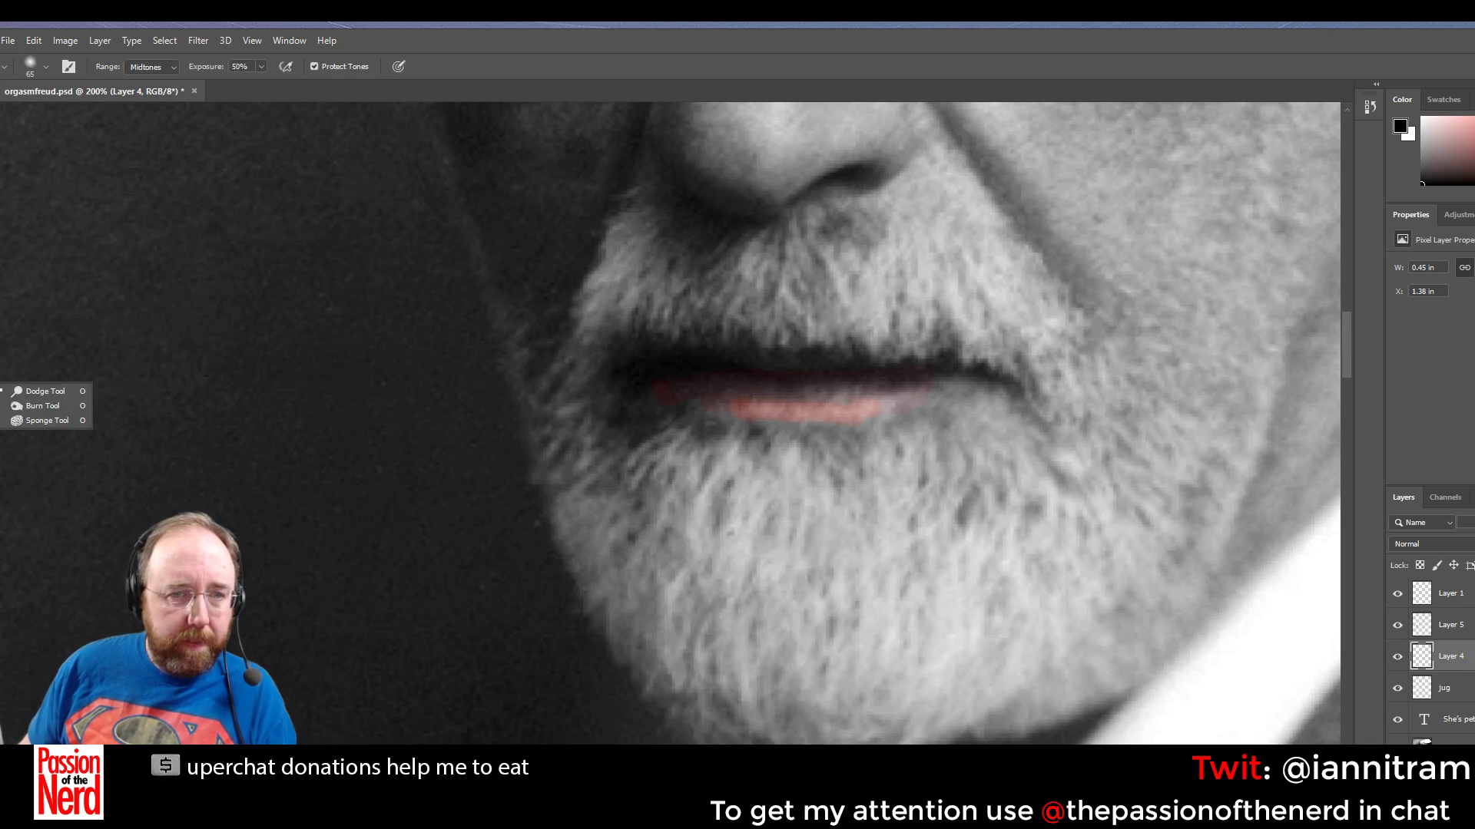
left_click(43, 406)
left_click(1, 391)
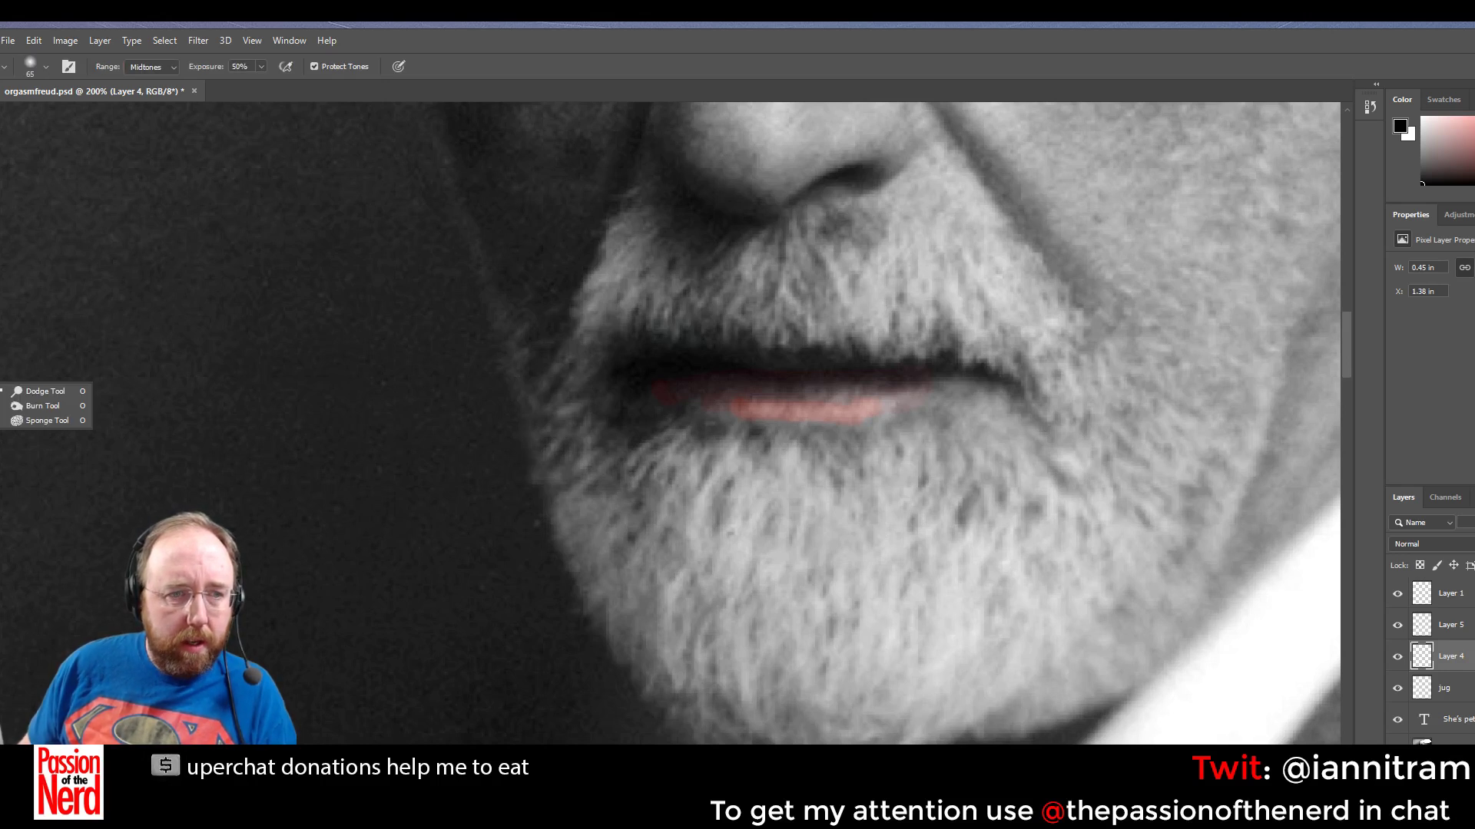
left_click(42, 396)
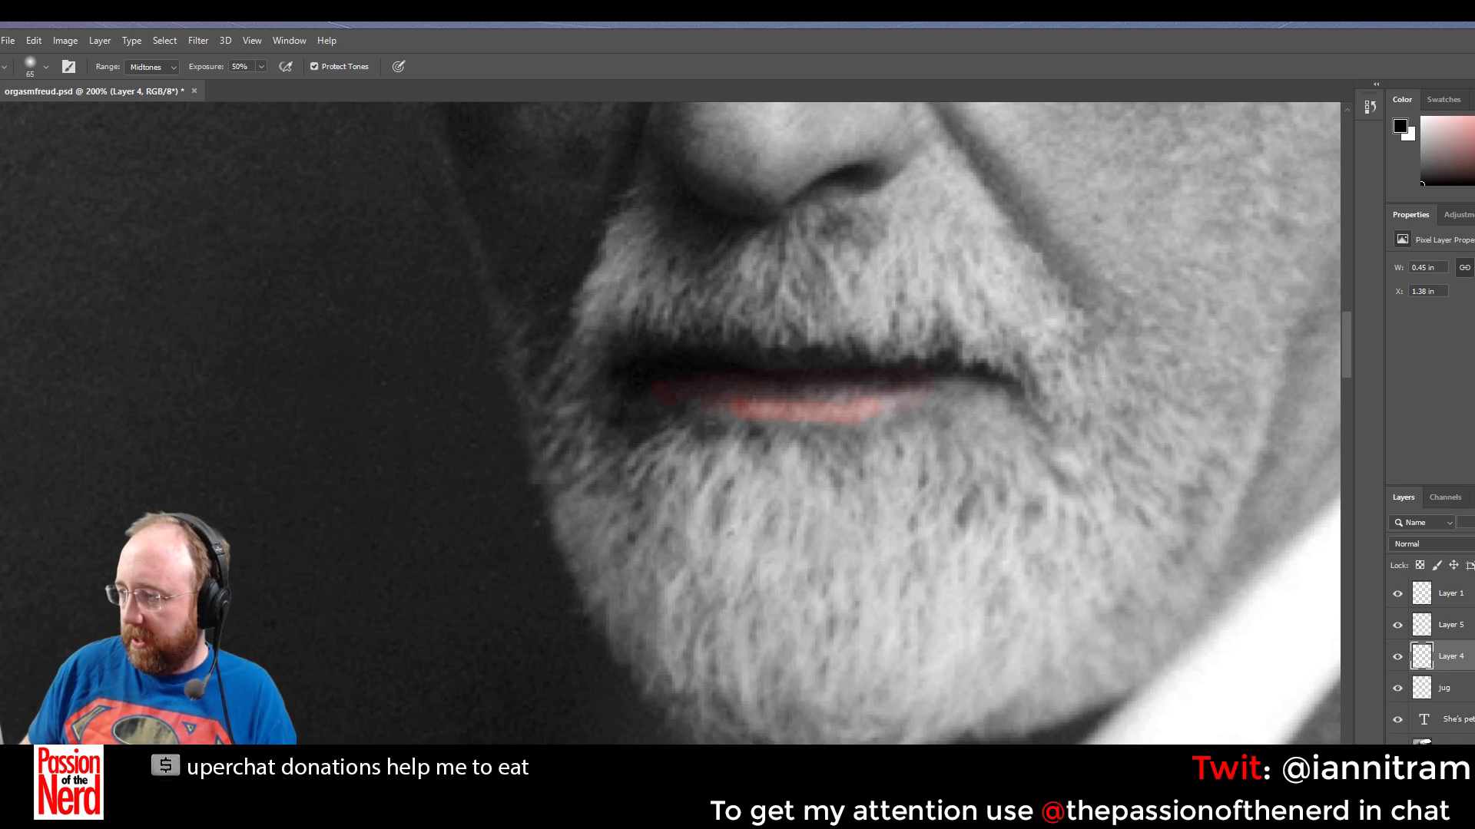
scroll(1429, 661, "down", 1)
left_click(1447, 736)
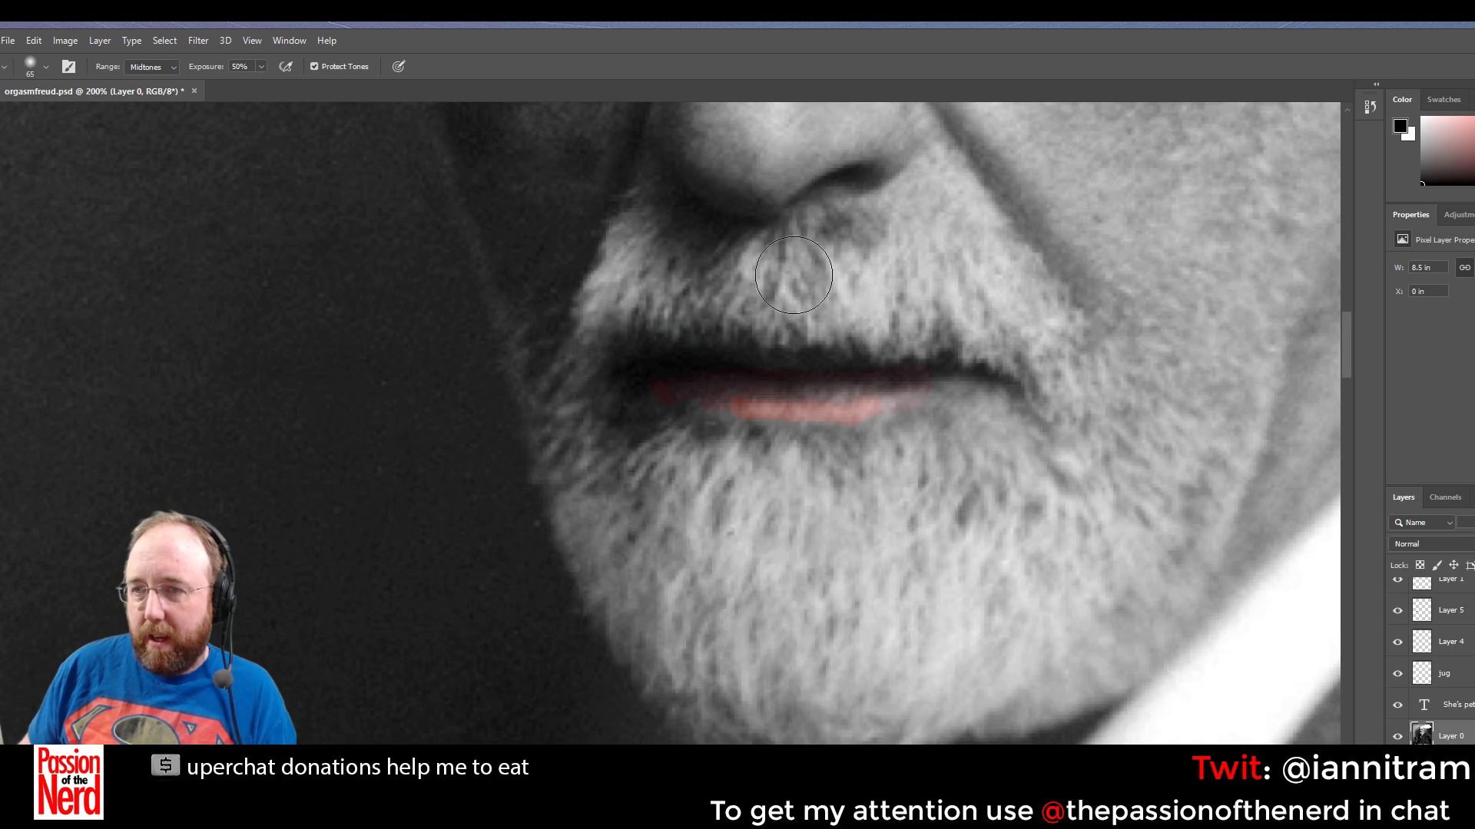
mouse_move(794, 275)
left_mouse_down()
mouse_move(742, 280)
mouse_move(945, 260)
mouse_move(704, 289)
mouse_move(647, 270)
mouse_move(678, 262)
mouse_move(625, 264)
mouse_move(709, 294)
mouse_move(837, 273)
mouse_move(902, 285)
mouse_move(902, 251)
mouse_move(888, 265)
mouse_move(879, 253)
mouse_move(608, 274)
mouse_move(662, 289)
mouse_move(695, 268)
mouse_move(690, 306)
mouse_move(905, 285)
mouse_move(992, 320)
mouse_move(928, 299)
left_mouse_up()
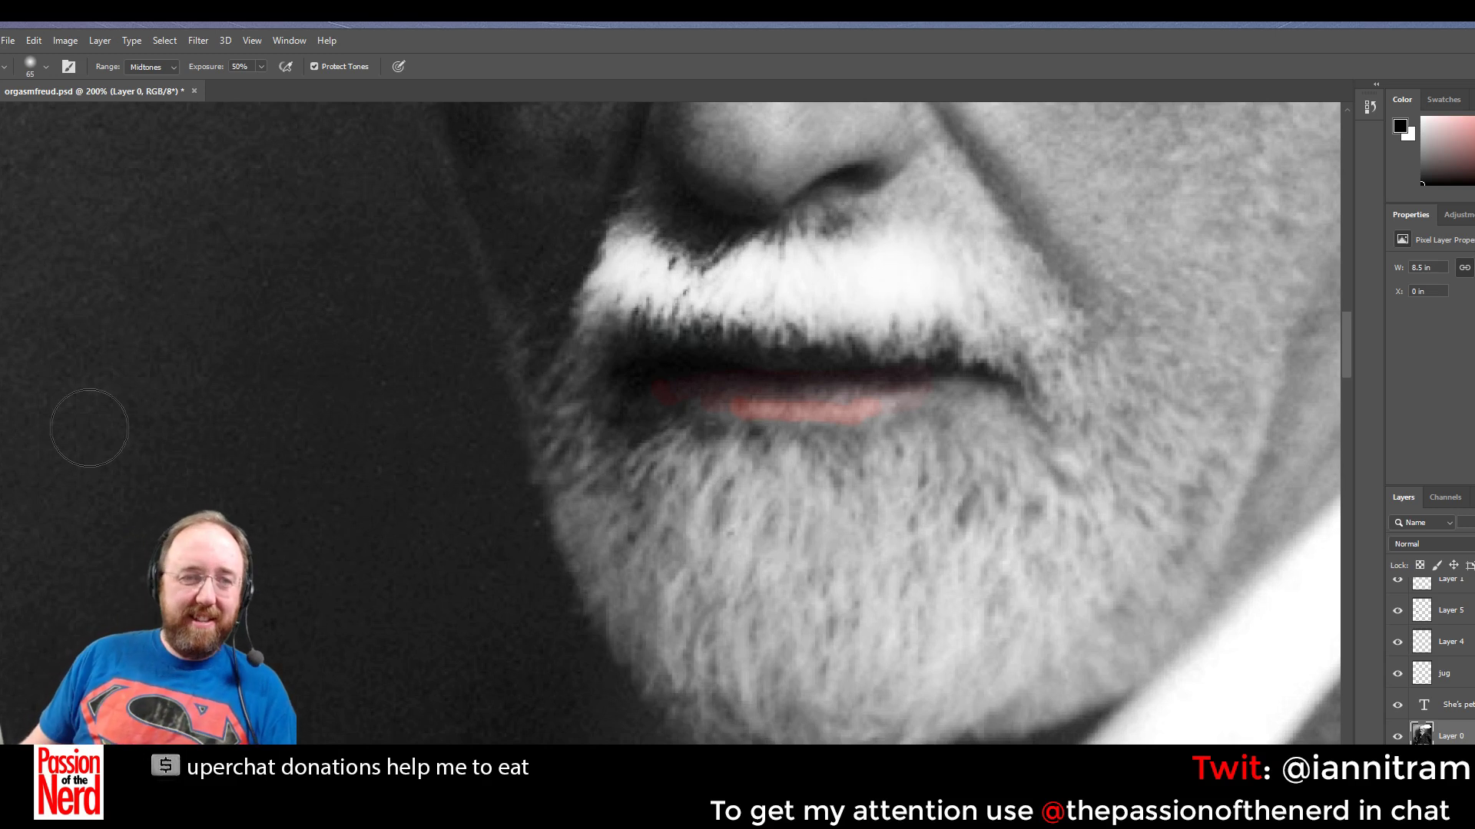
Examine the whitened moustache in the full portrait and up close to judge the milk moustache effect
key("z")
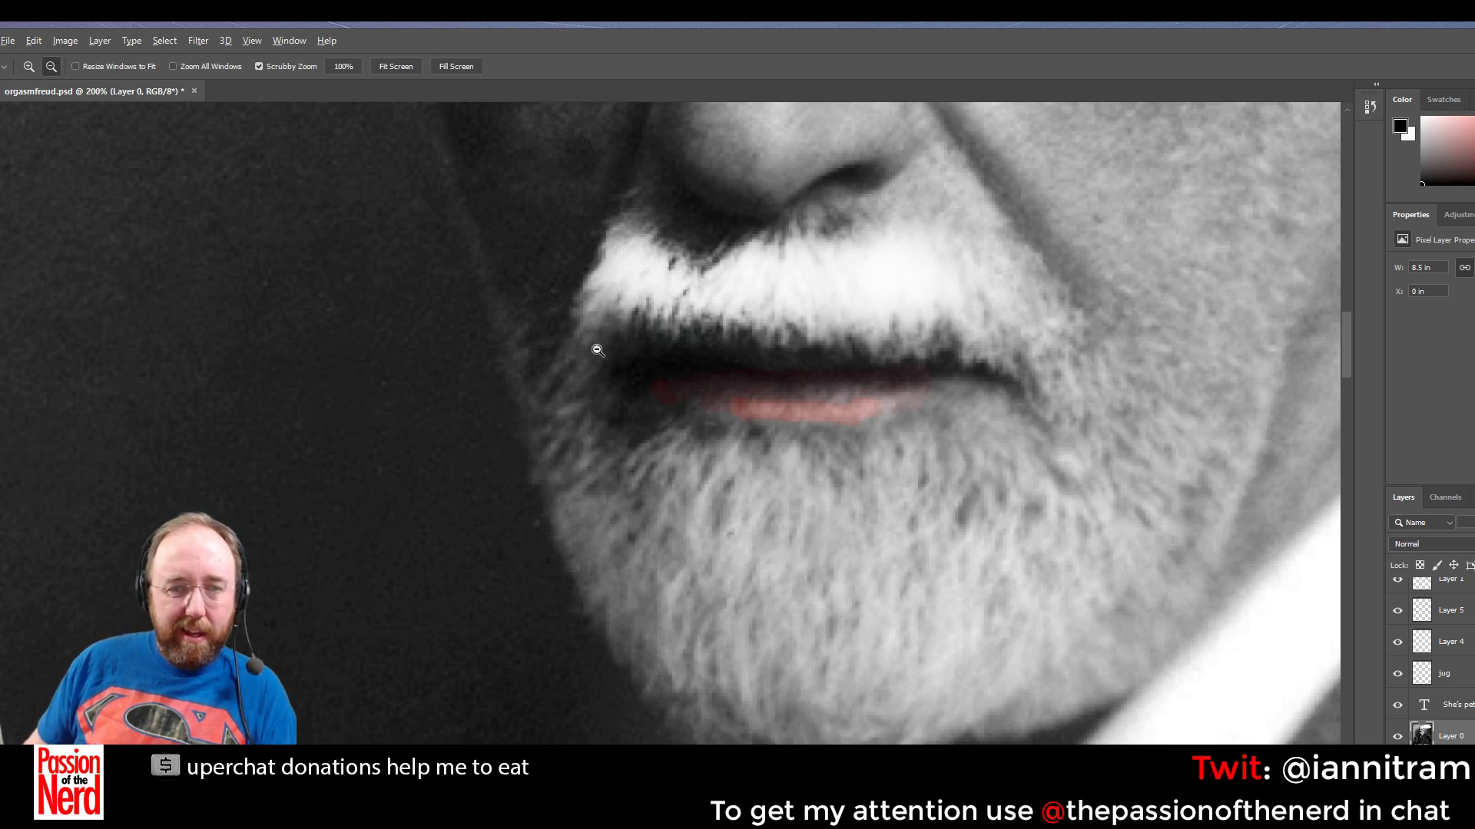
left_click(597, 347, "alt")
left_click(602, 345, "alt")
left_click(580, 391, "alt")
left_click(648, 425, "alt")
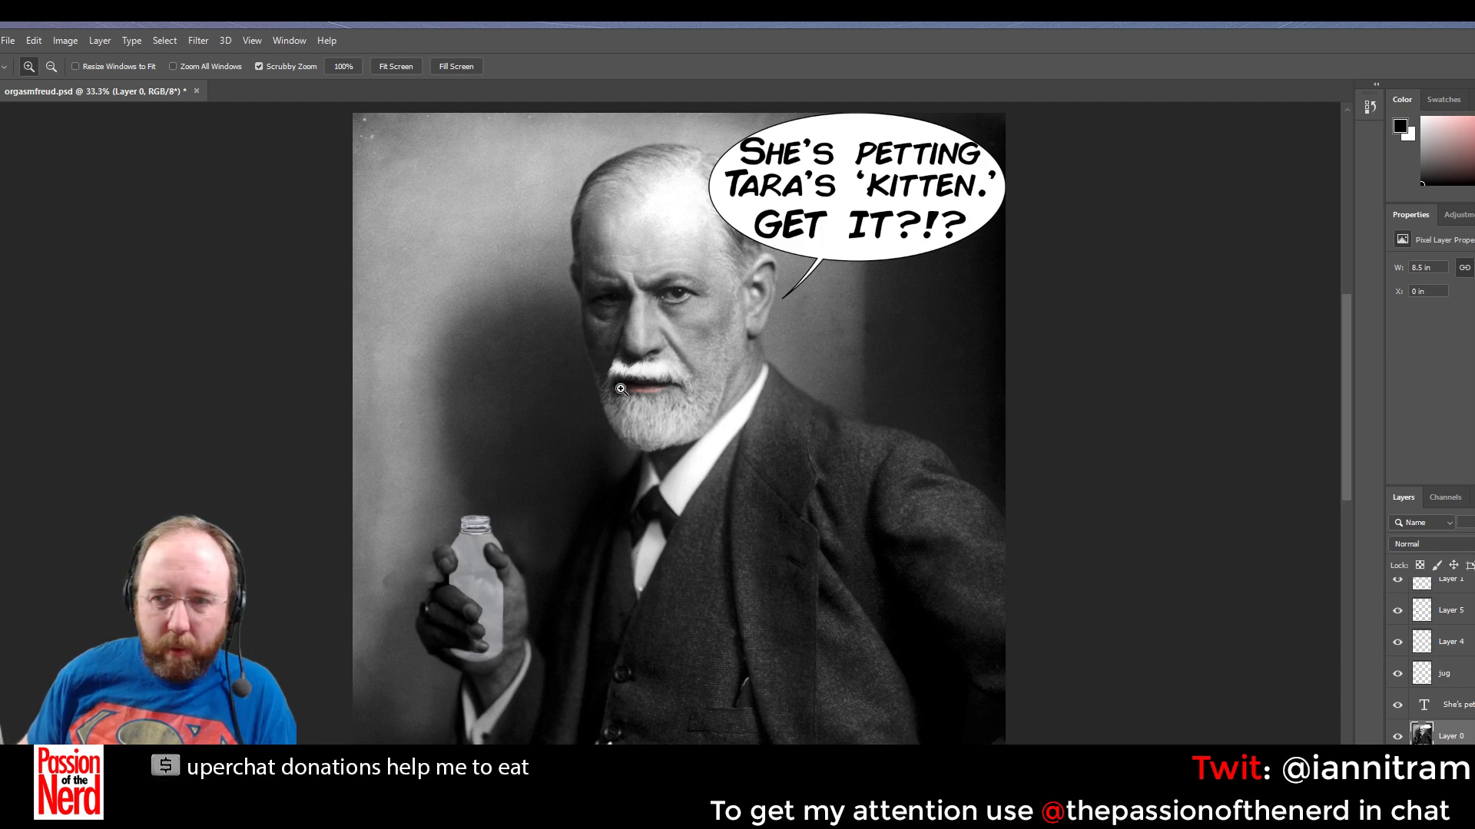
left_click_drag(638, 376, 672, 370)
left_click(672, 370)
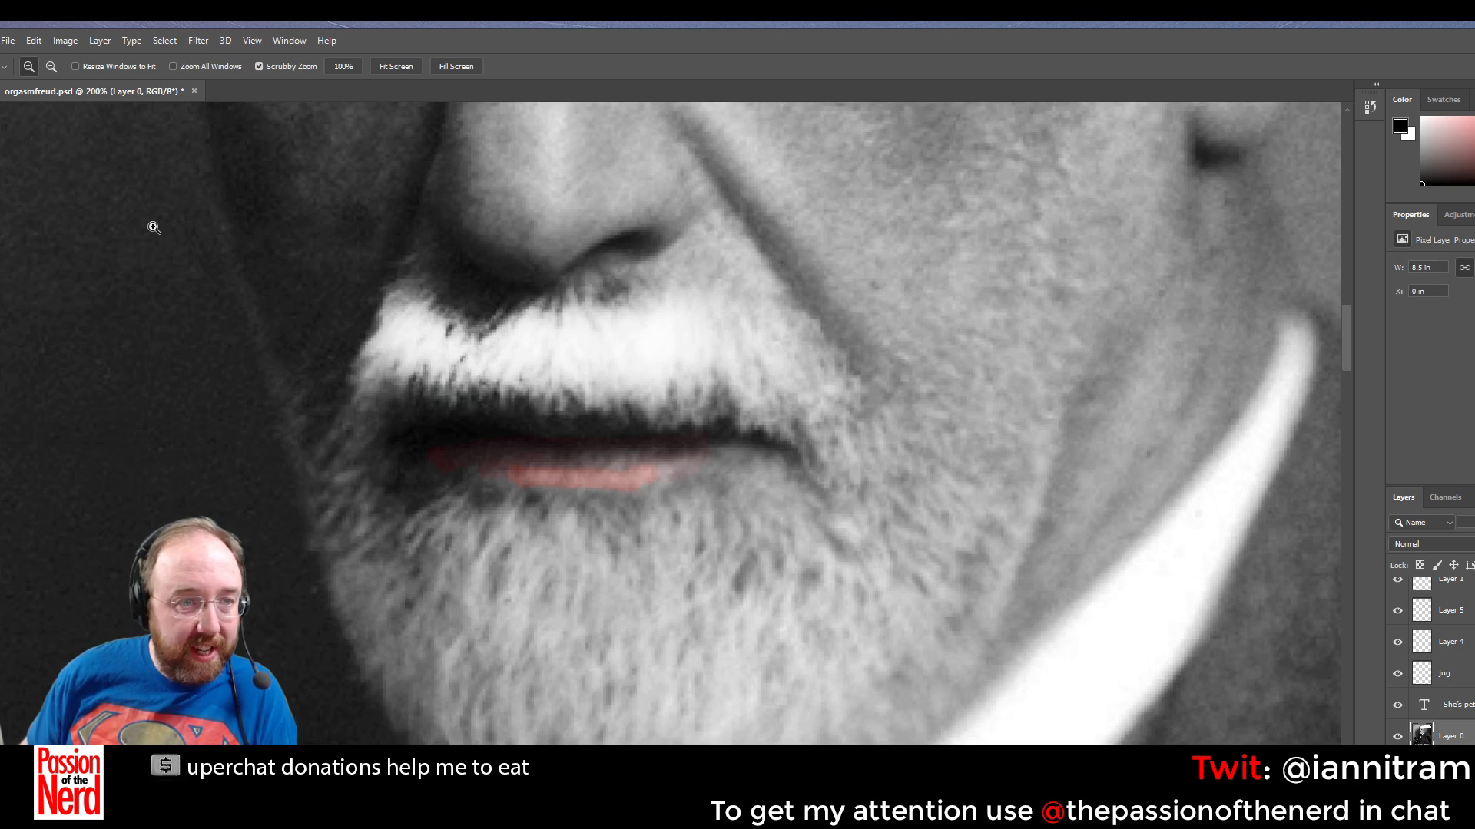
left_click(542, 440, "alt")
left_click(543, 440, "alt")
left_click(543, 440, "alt")
left_click(542, 440, "alt")
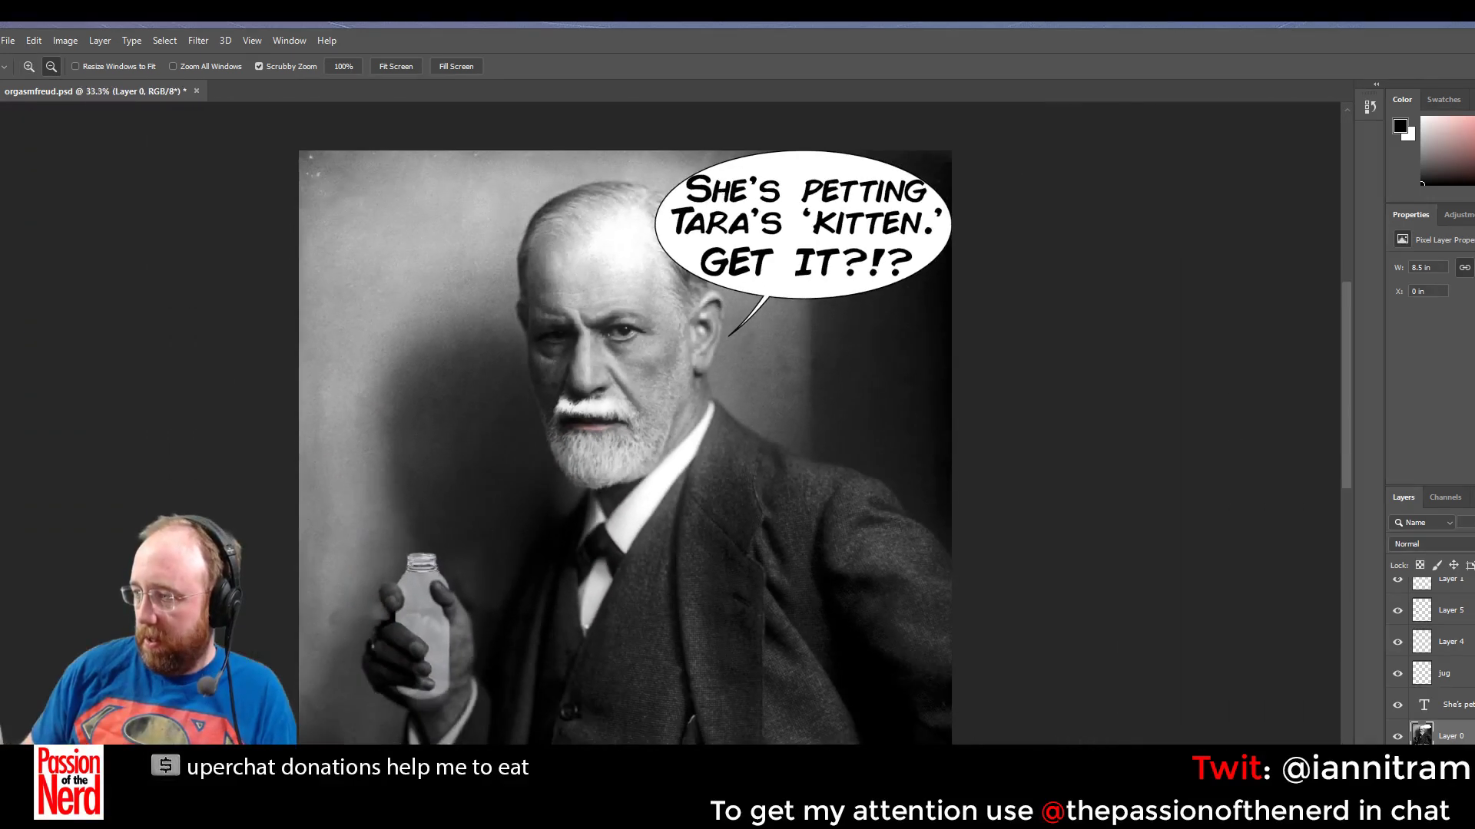
Preview blend modes on Layer 0, keeping Normal, and toggle the visibility of Layers 1 and 5 to see what each contains
left_click(1452, 544)
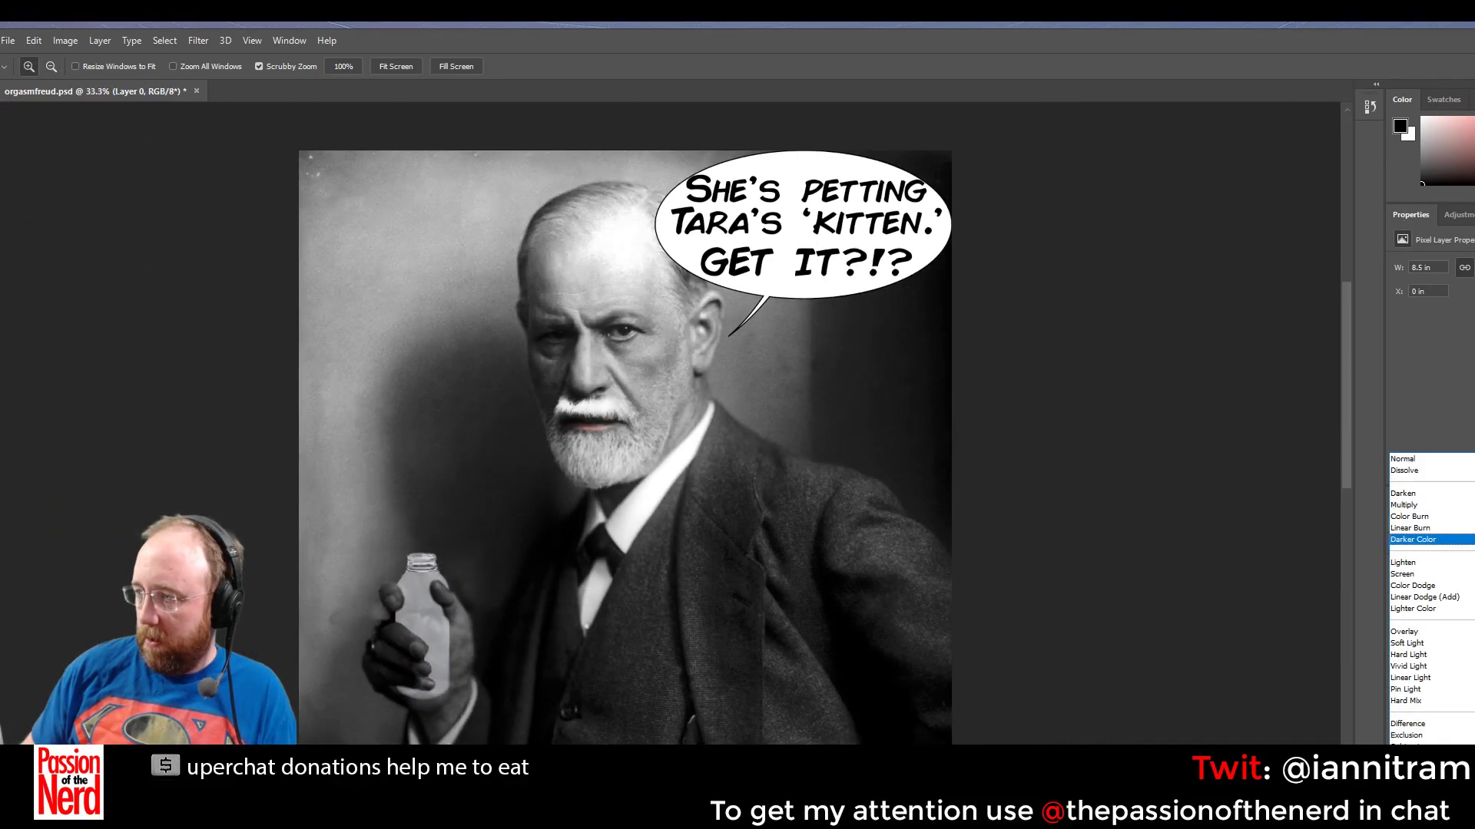
left_click(1456, 461)
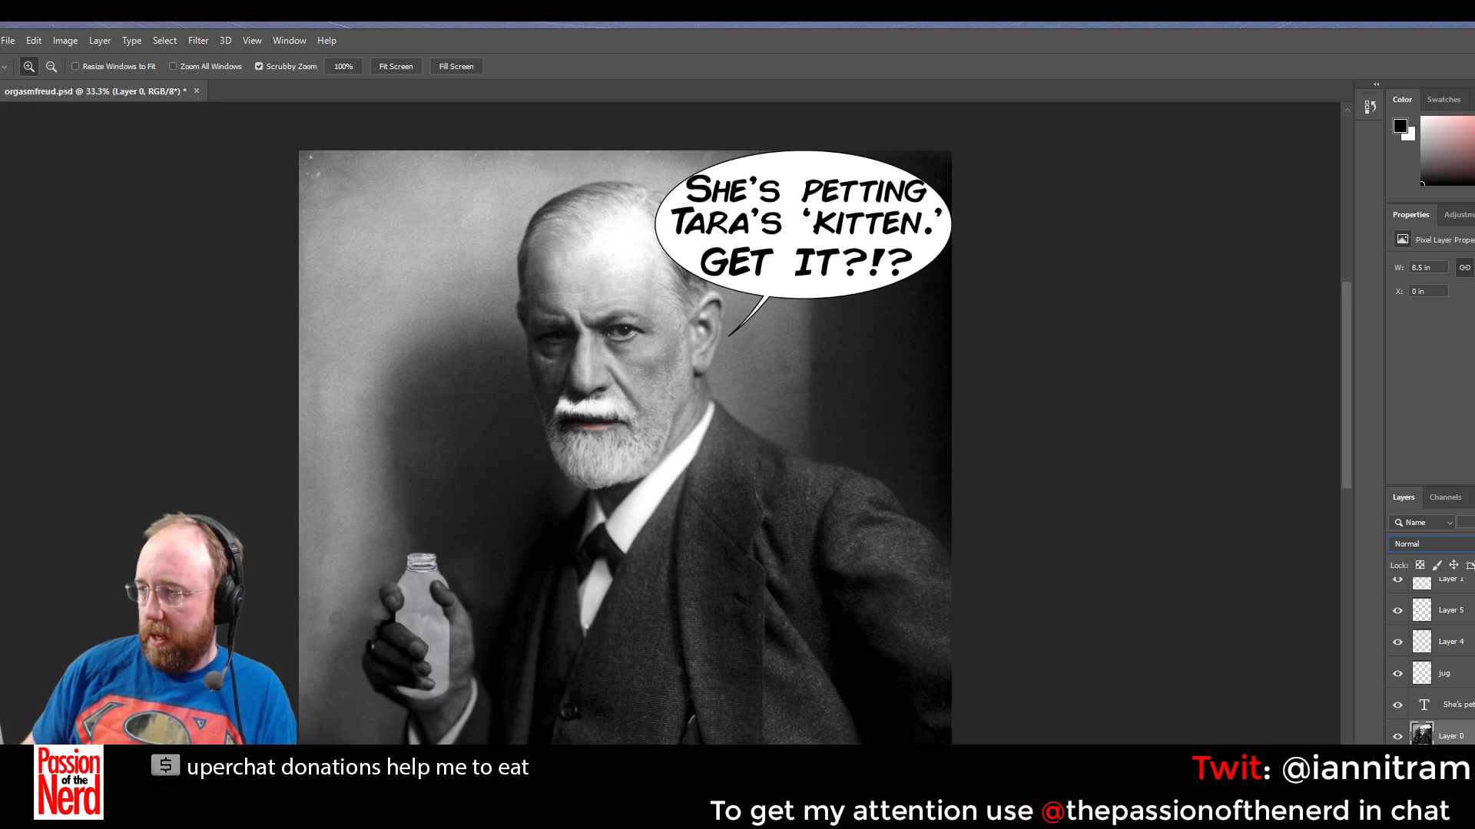
left_click(1450, 611)
scroll(1450, 611, "up", 2)
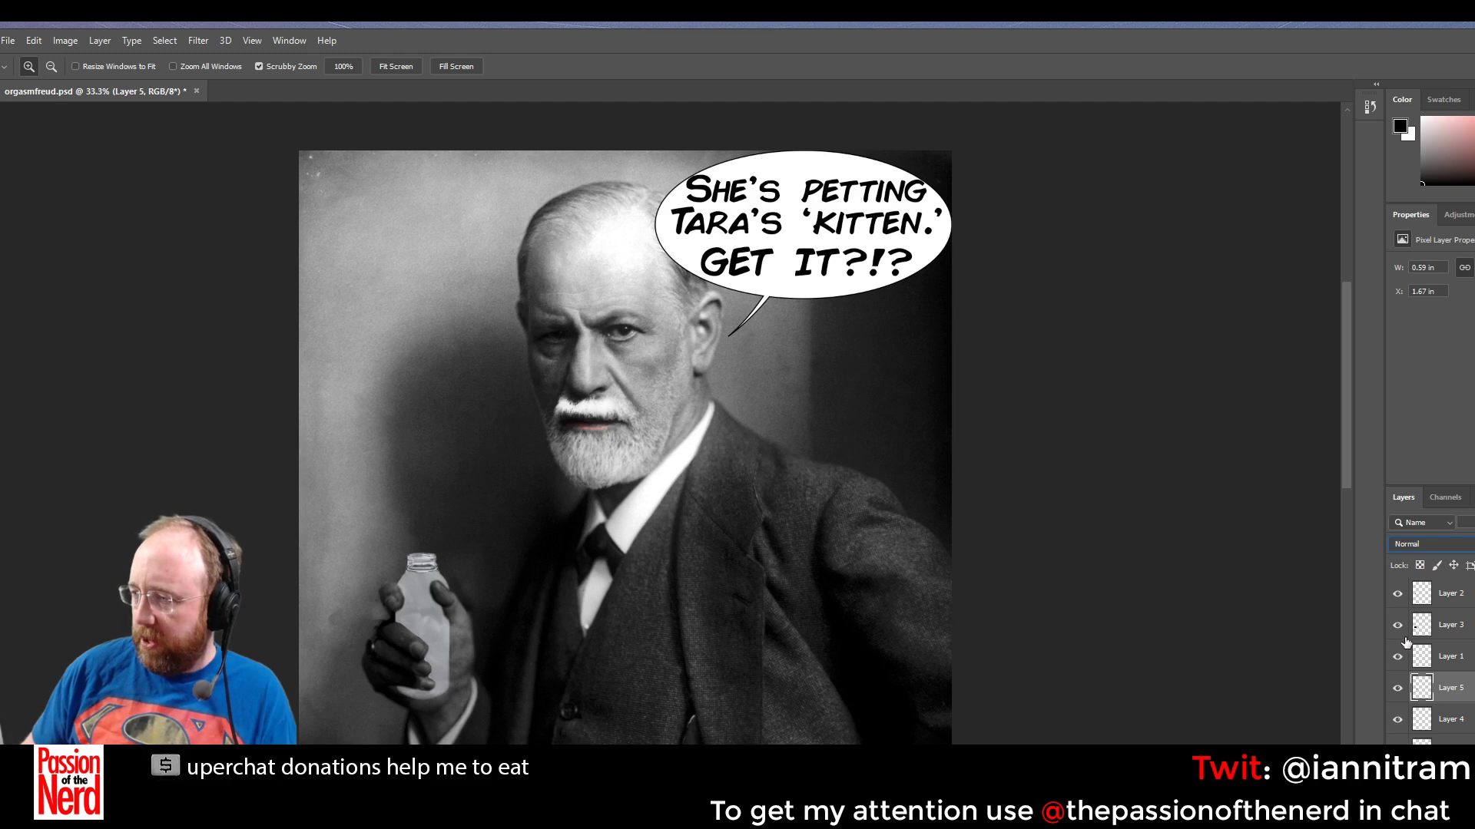
left_click(1405, 658)
left_click(1397, 658)
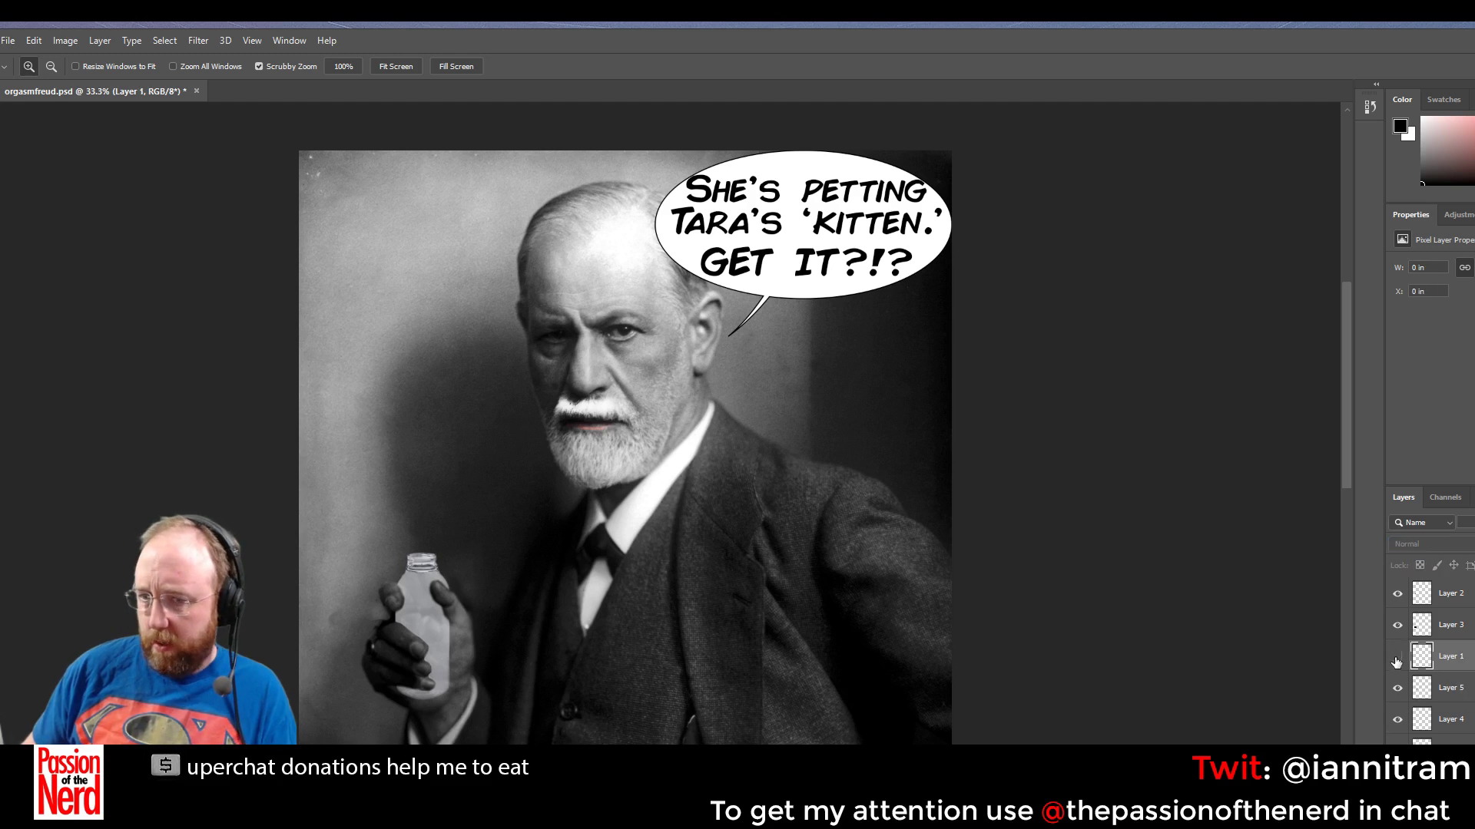
left_click(1397, 658)
left_click(1397, 689)
left_click(1397, 689)
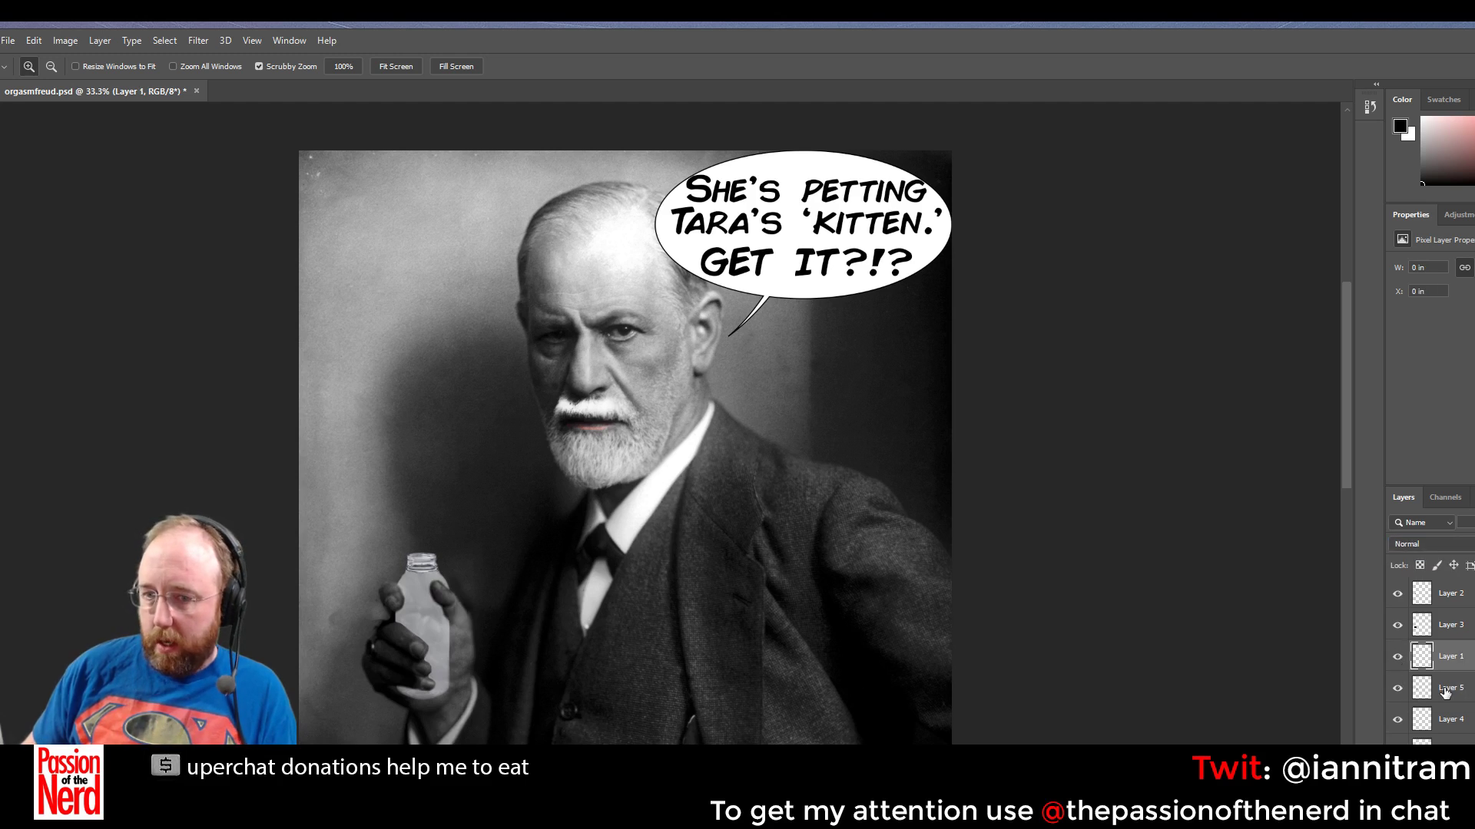
Try the Multiply blend mode on Layer 5, the fingers over the bottle, and restore Normal
left_click(1445, 689)
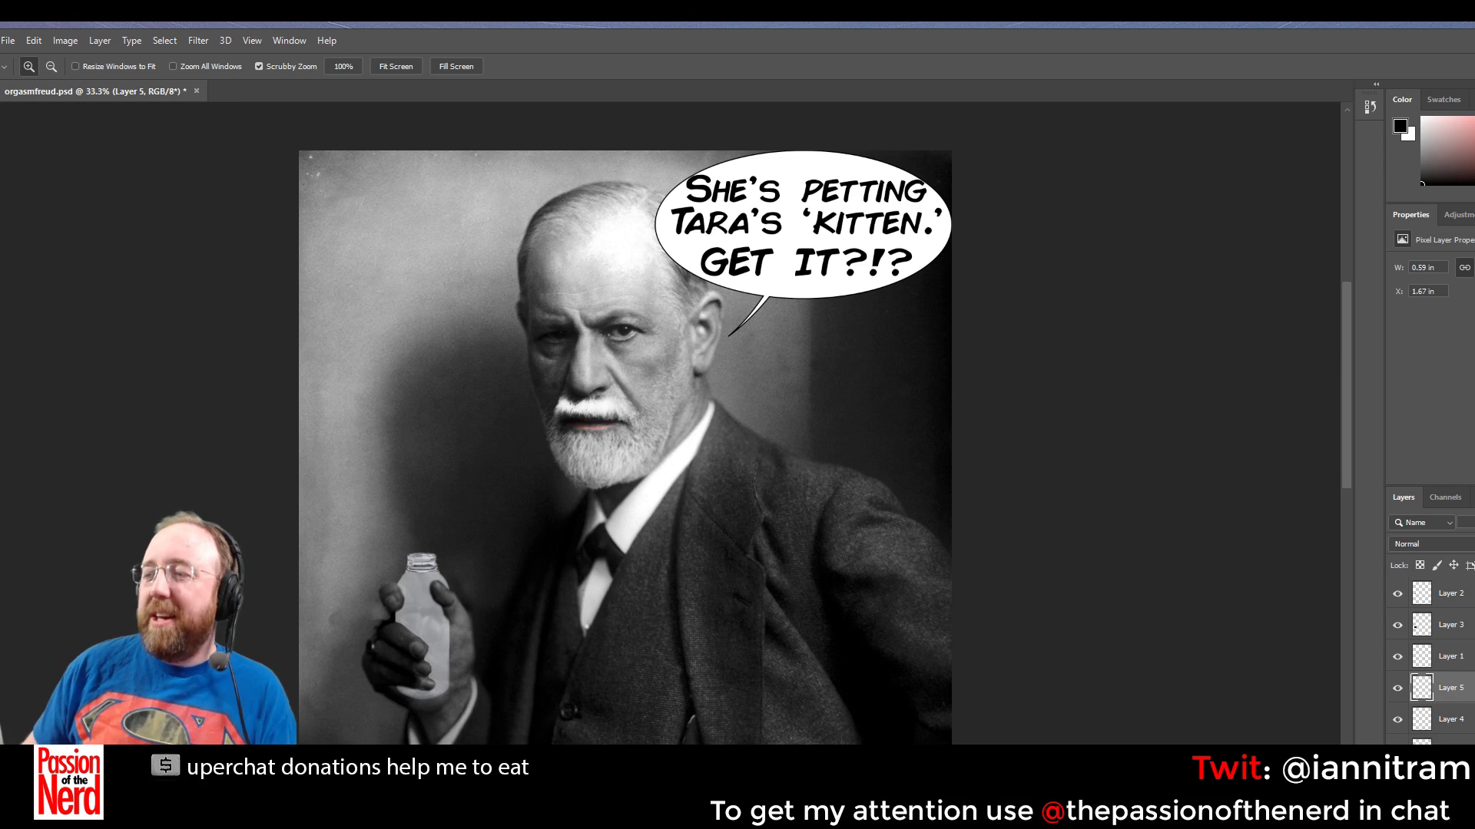
left_click(1421, 543)
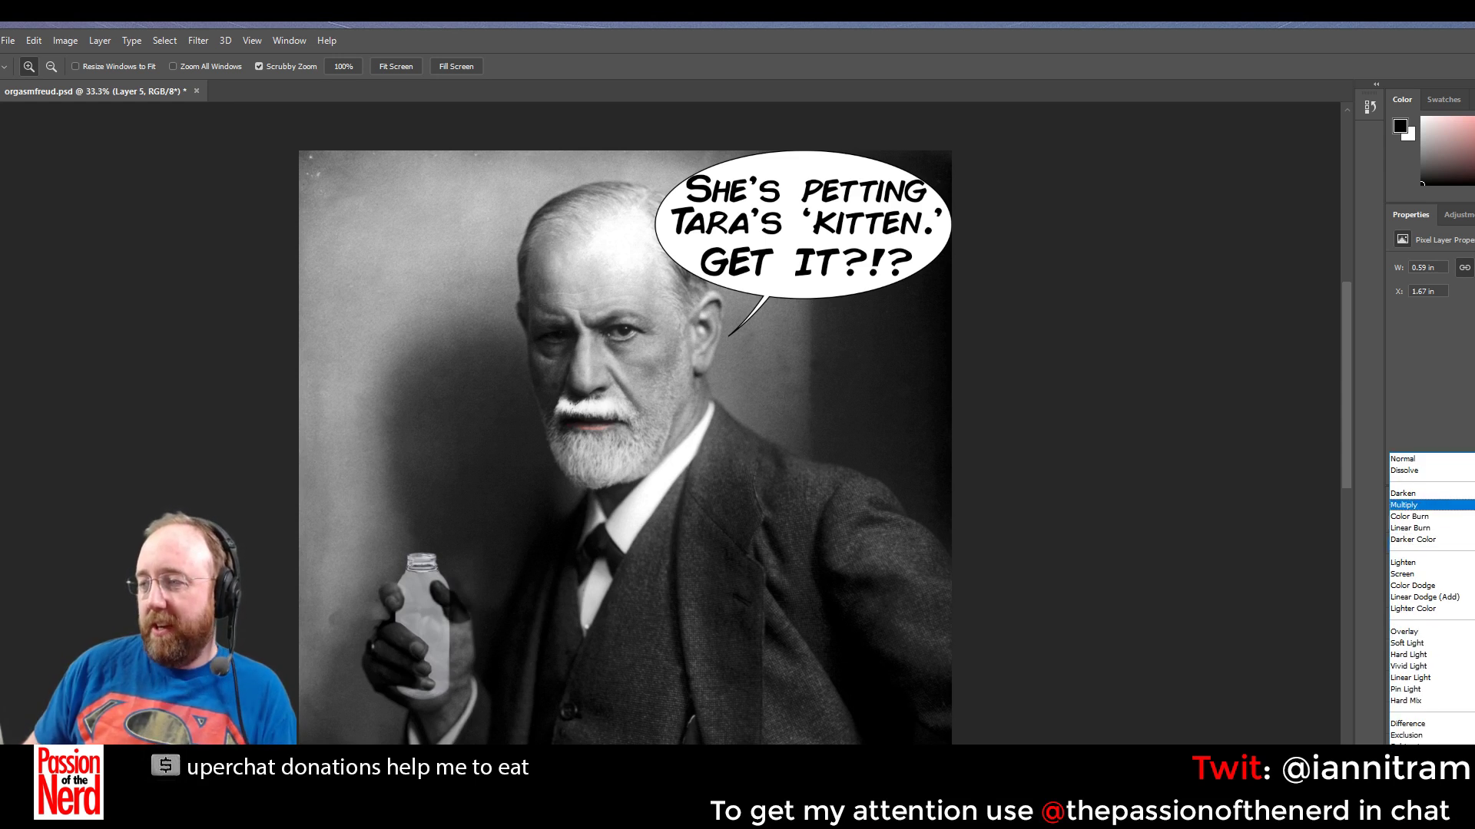
left_click(1405, 505)
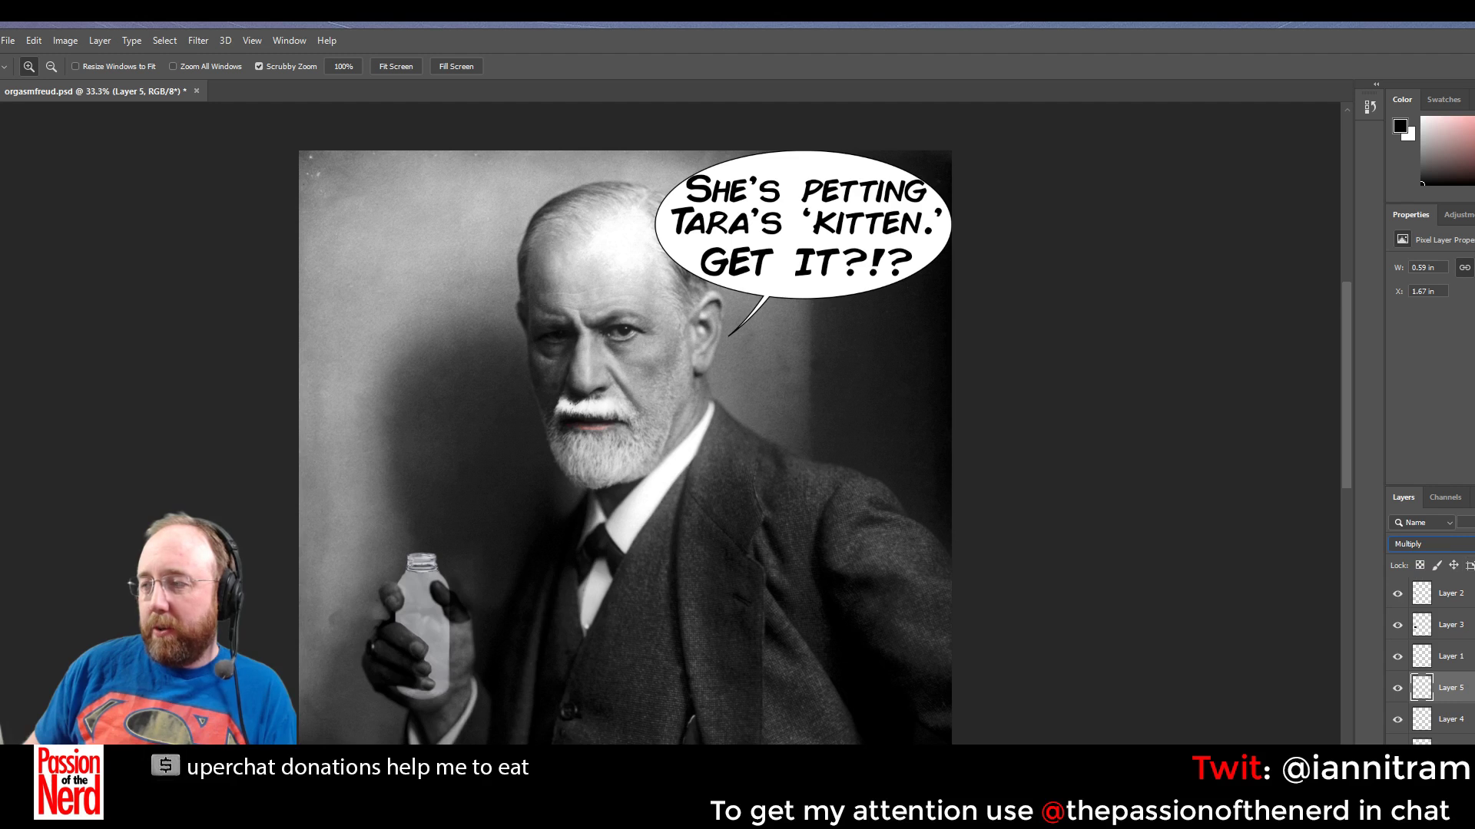
left_click(1428, 544)
left_click(1413, 461)
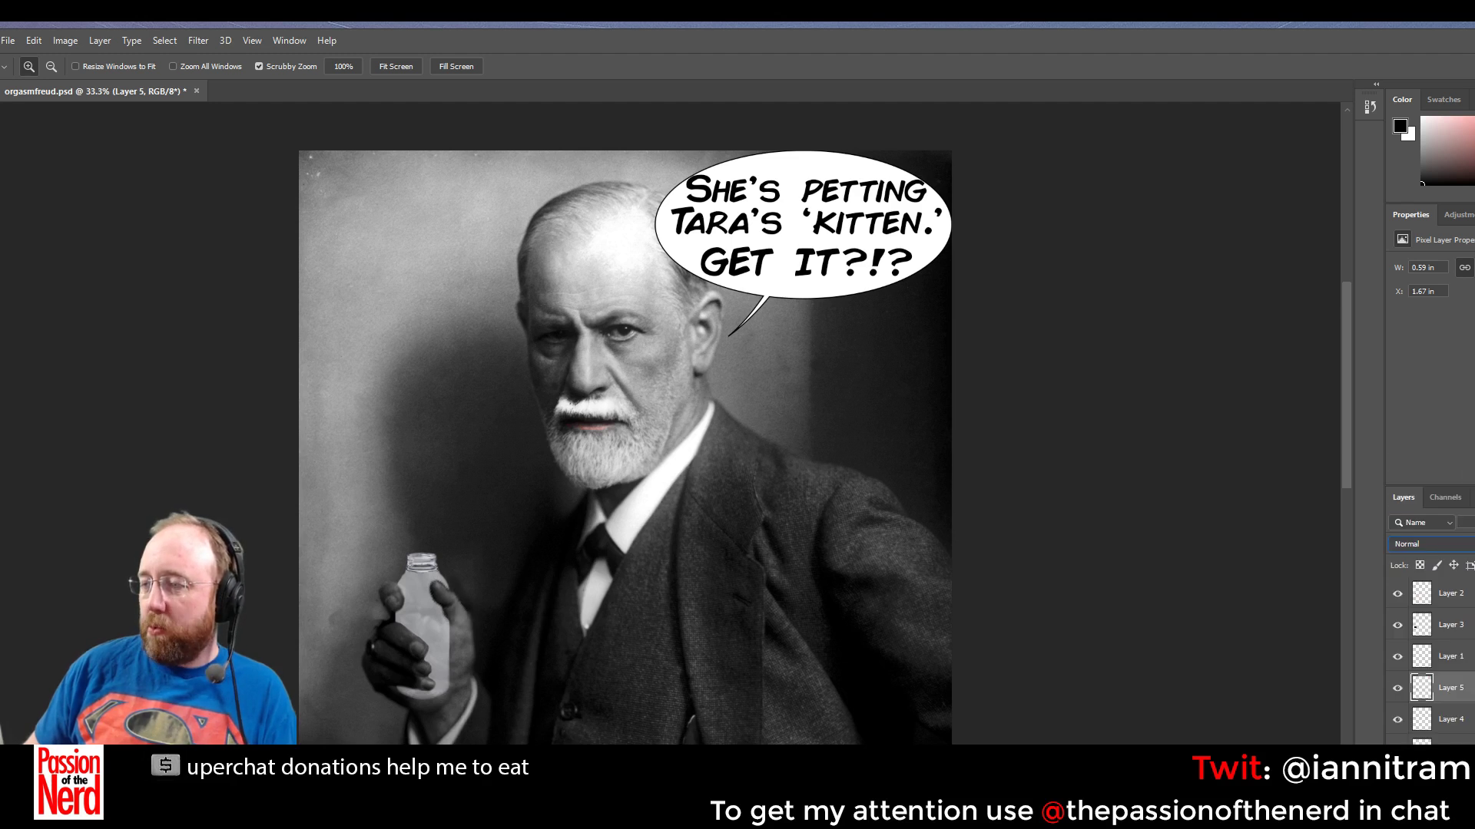
Preview blend modes on the jug layer, keep it on Normal, and set its opacity to 100%
scroll(1432, 653, "down", 1)
left_click(1448, 688)
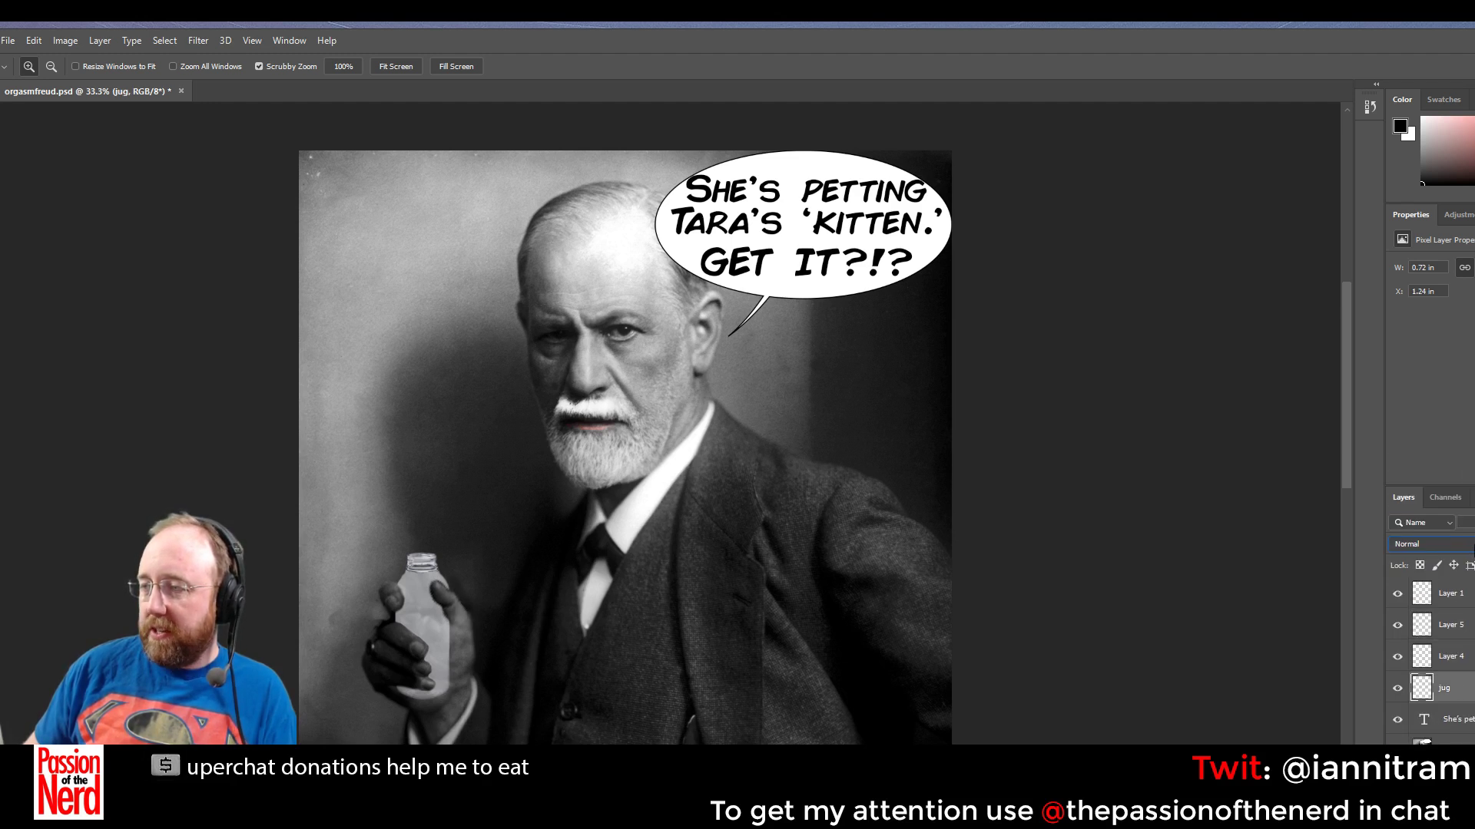
left_click(1429, 543)
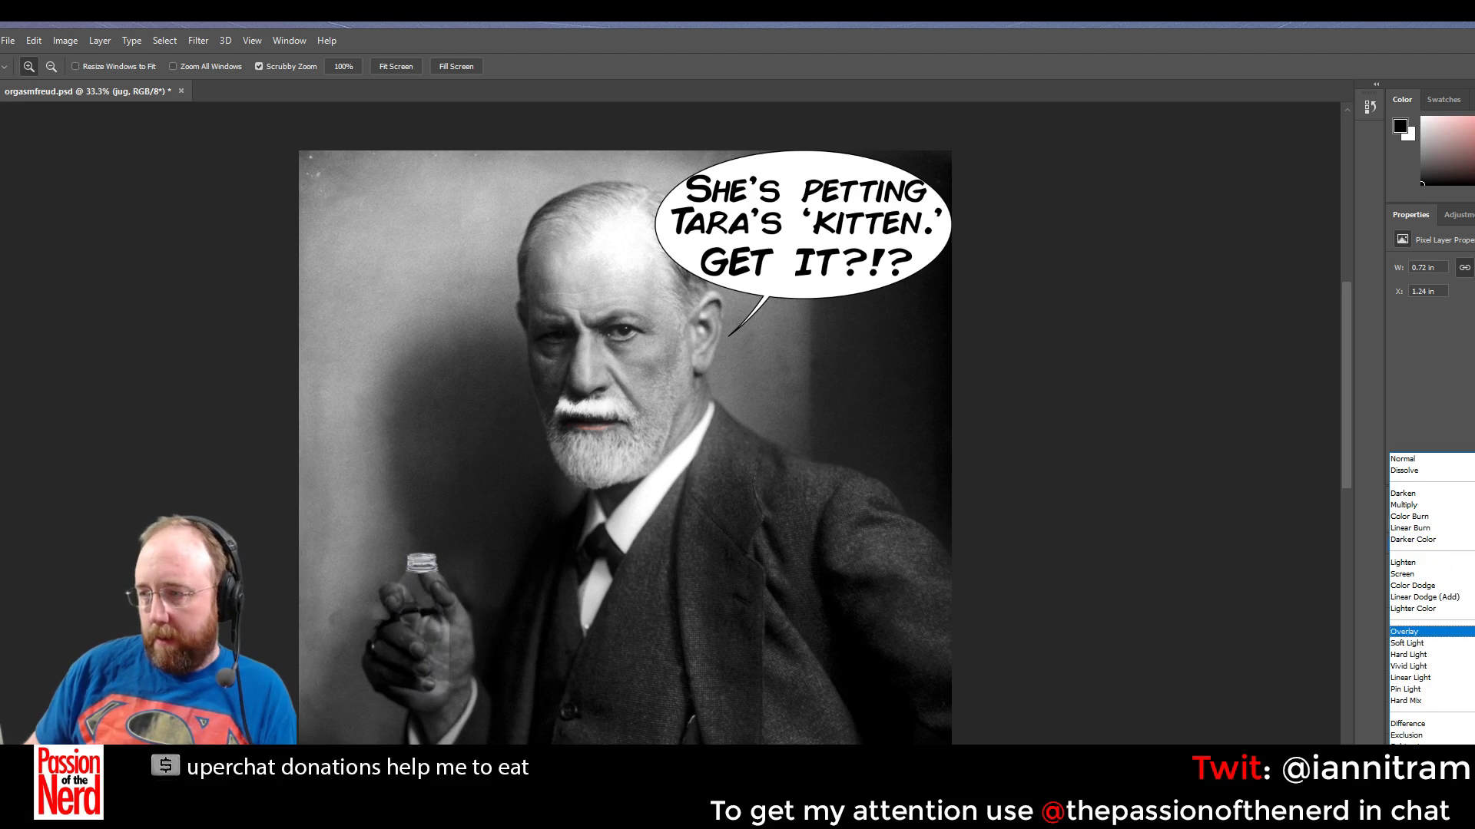
left_click(1403, 458)
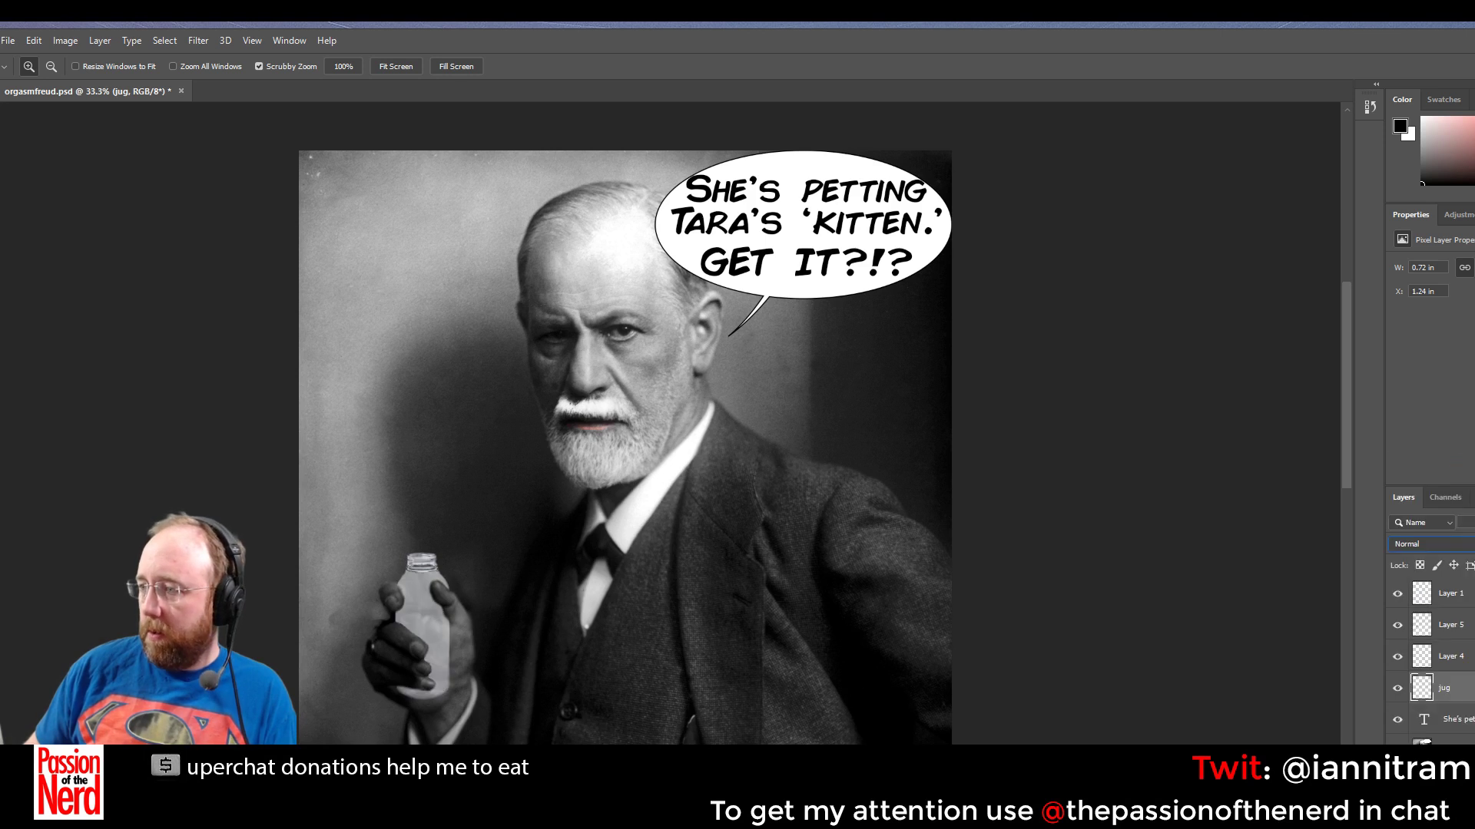
key("0")
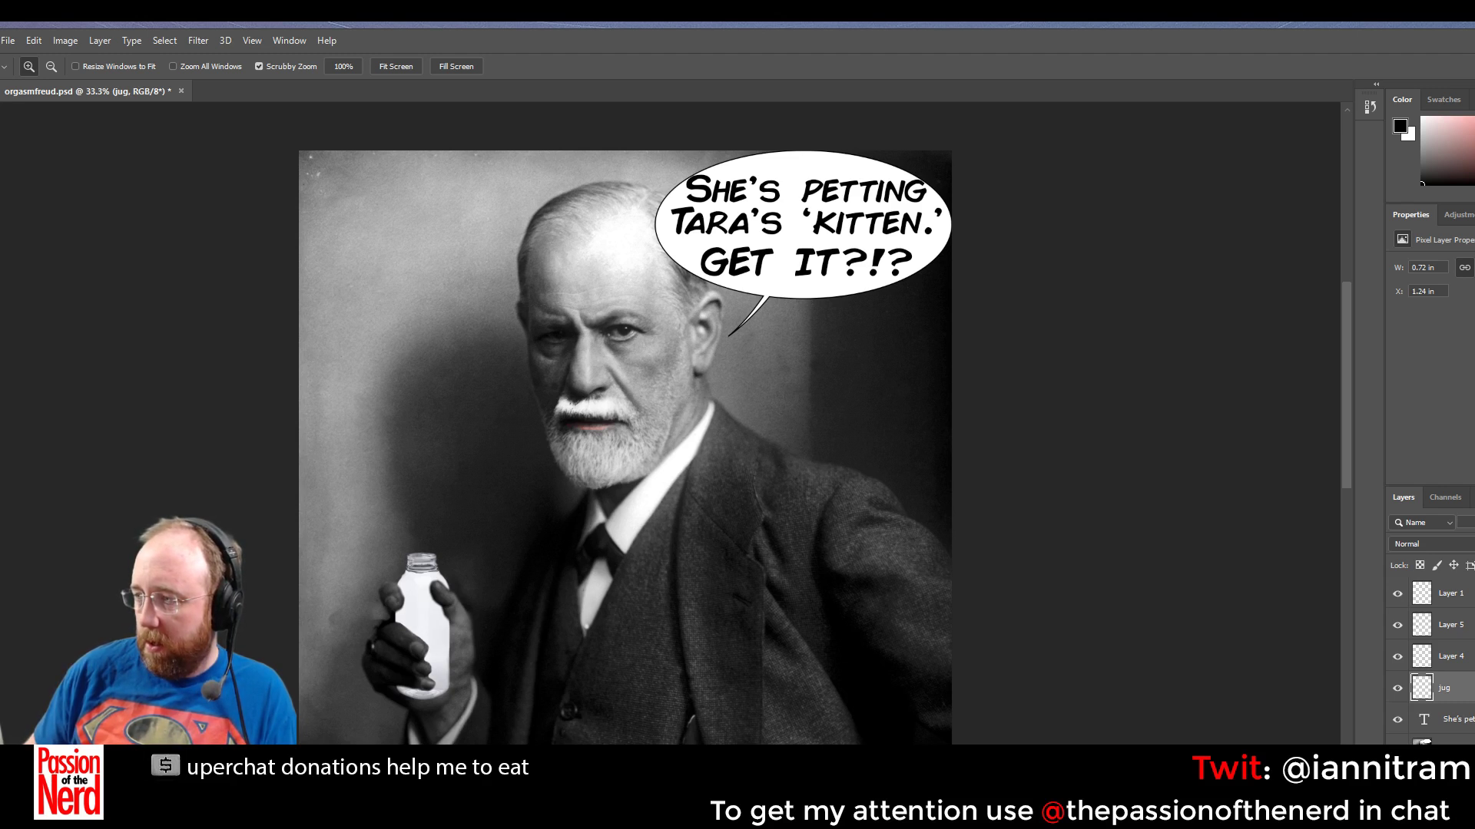
Try the Exclusion blend mode on the jug layer and settle on Difference
left_click(1430, 544)
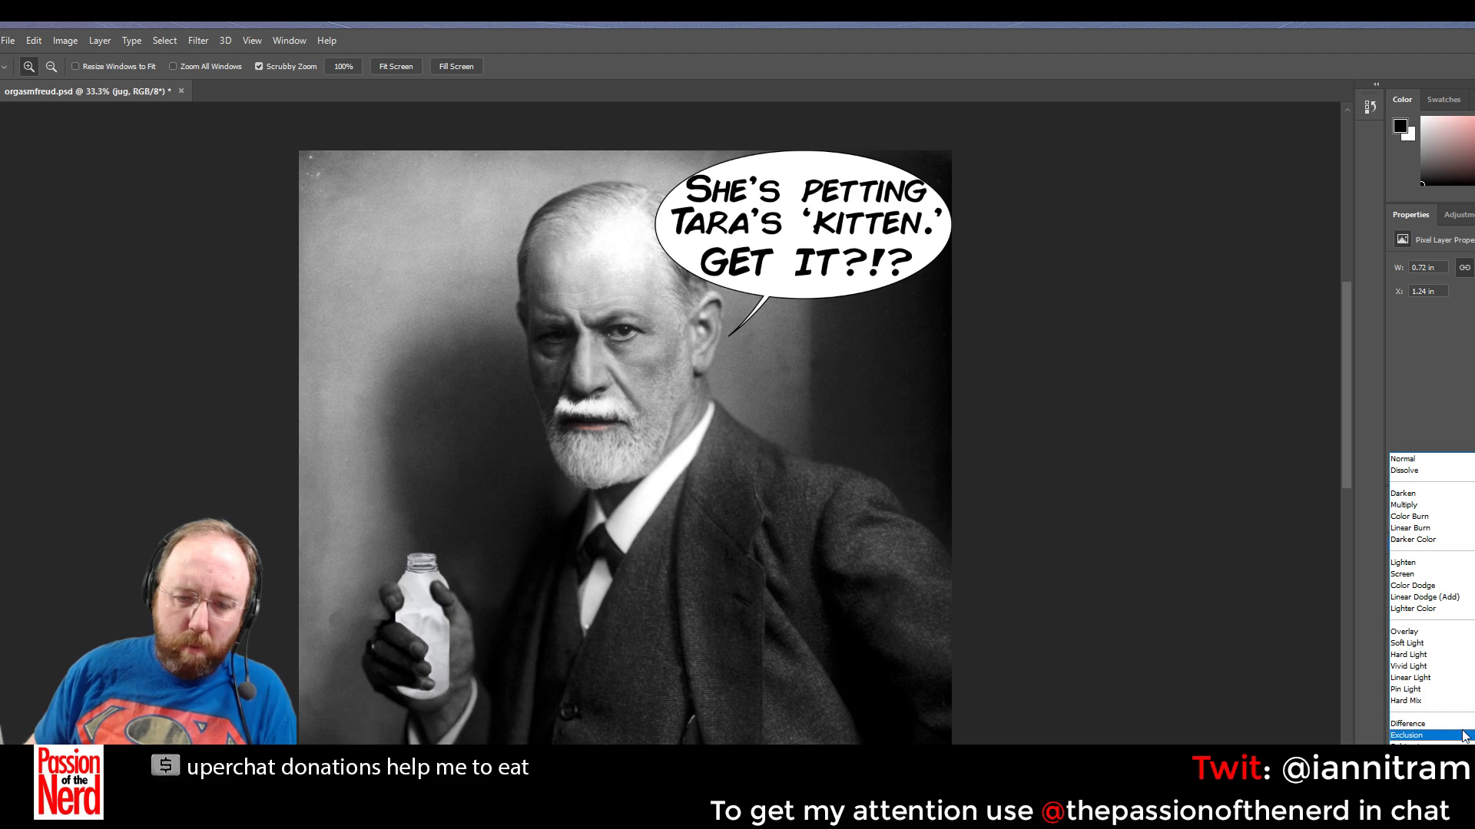
left_click(1425, 735)
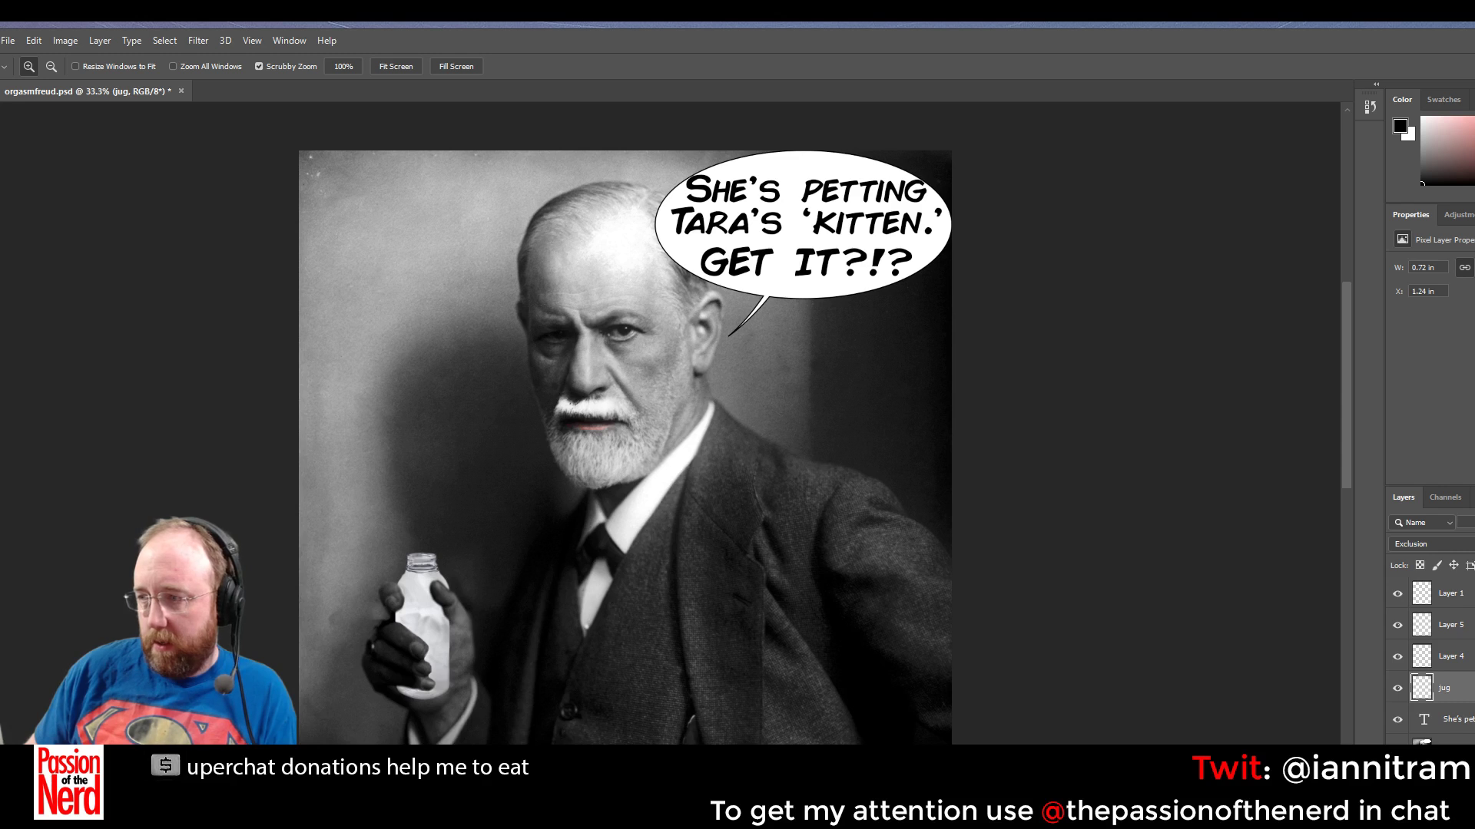
left_click(1429, 543)
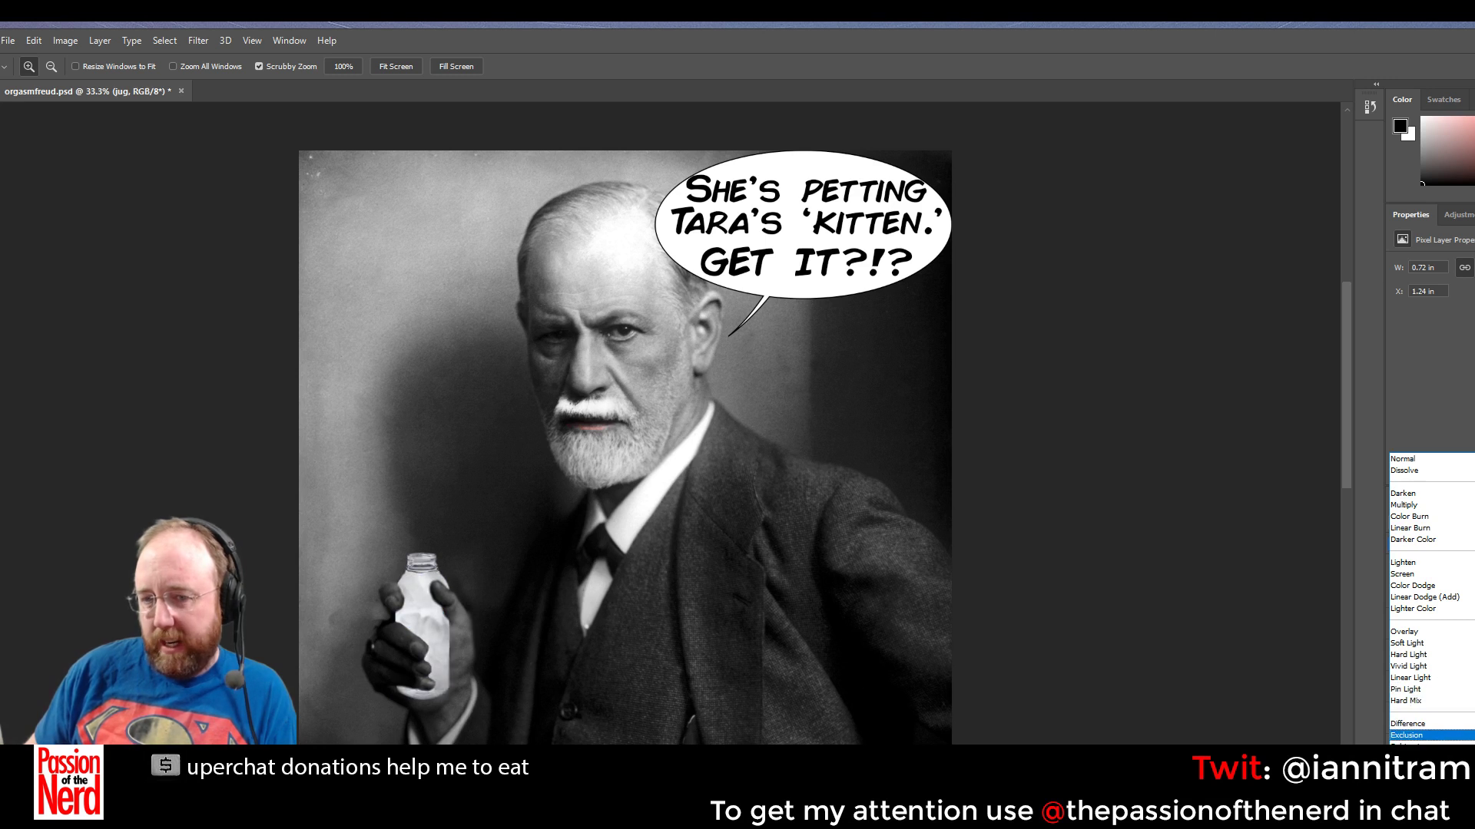
left_click(1413, 724)
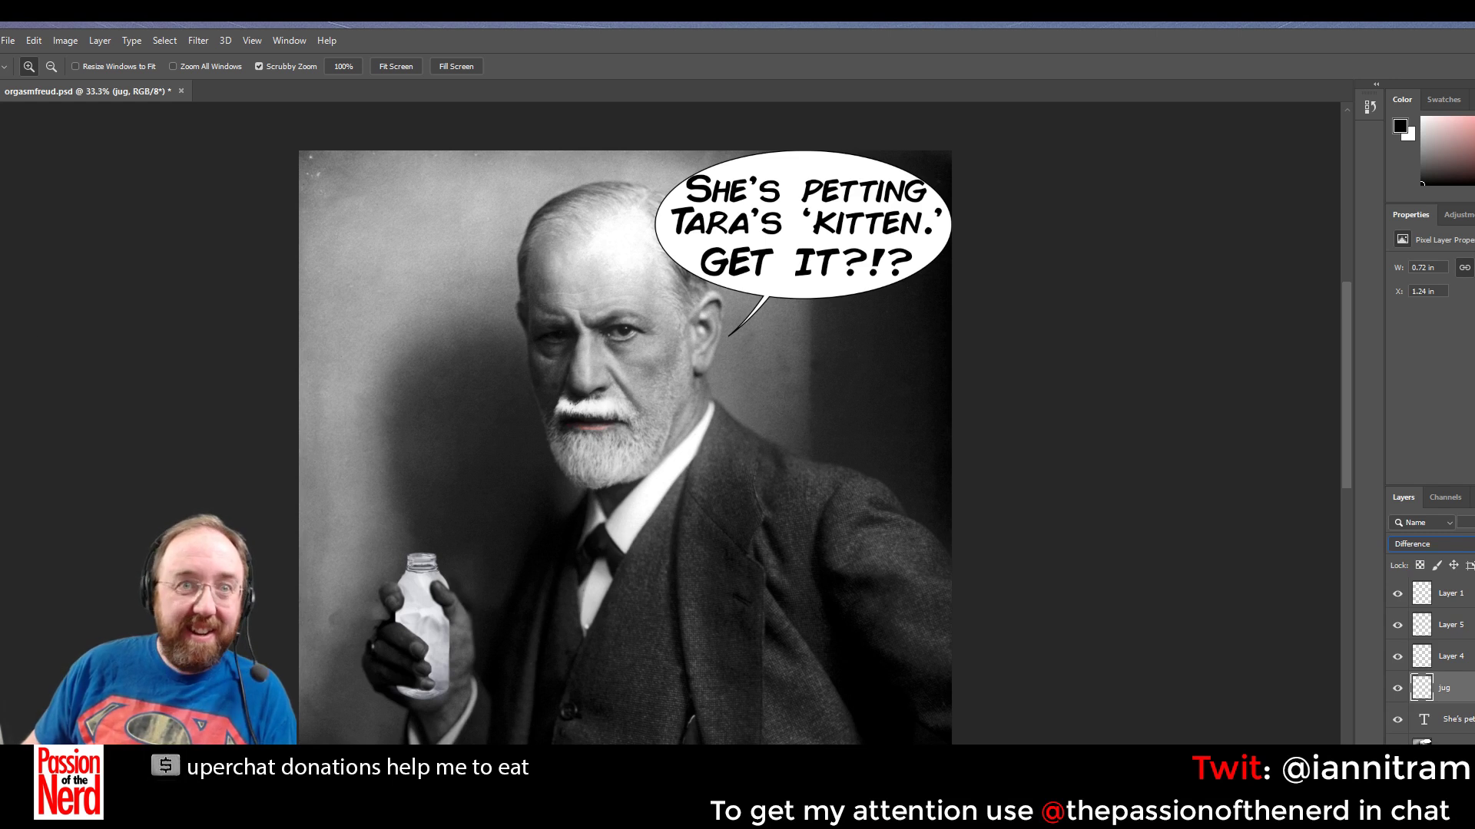
Toggle the visibility of Layers 2, 3, 1 and 5 to identify what each contributes to the image
key("v")
scroll(1441, 657, "up", 1)
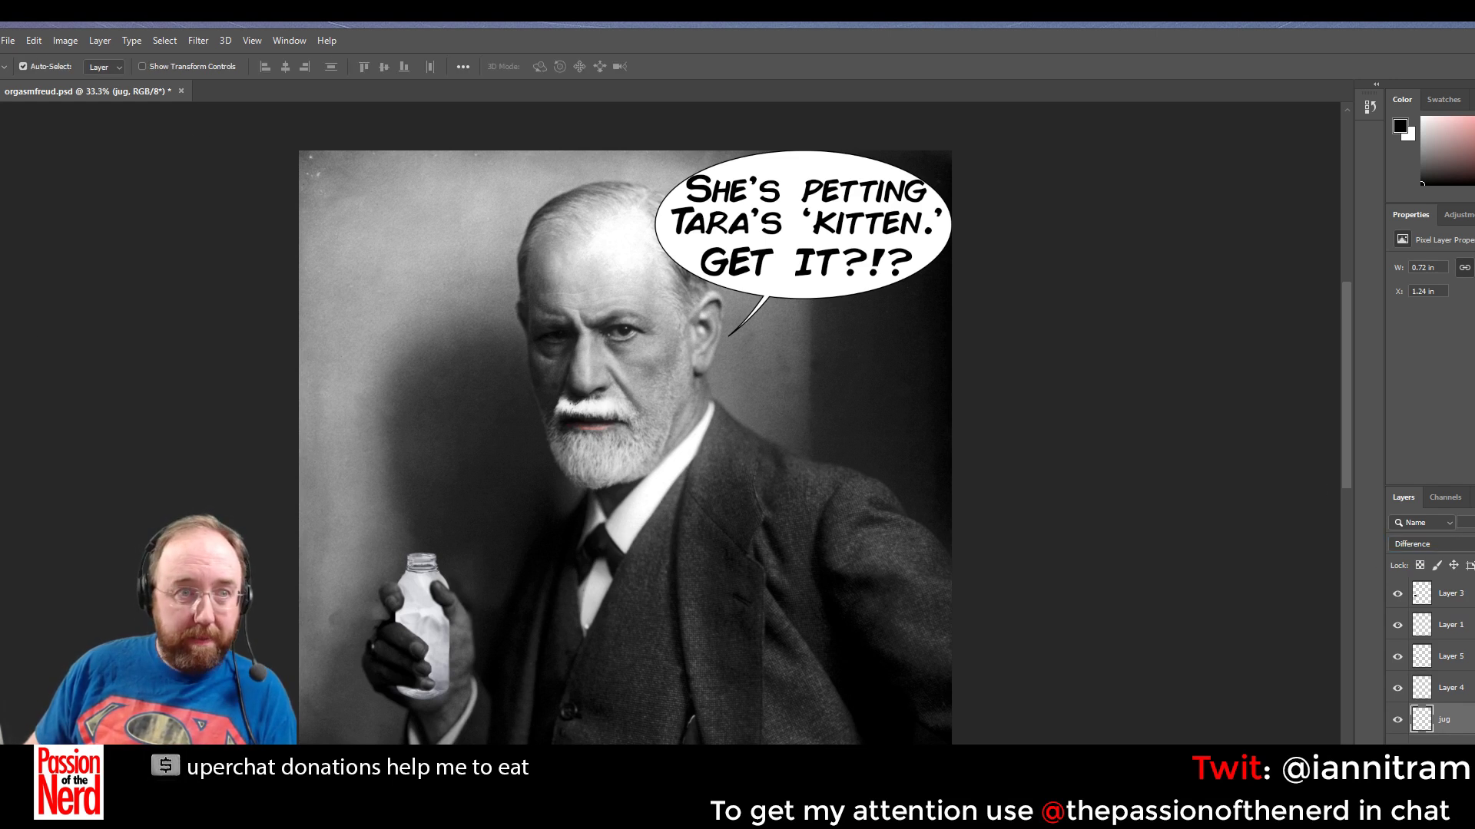
scroll(1415, 707, "up", 1)
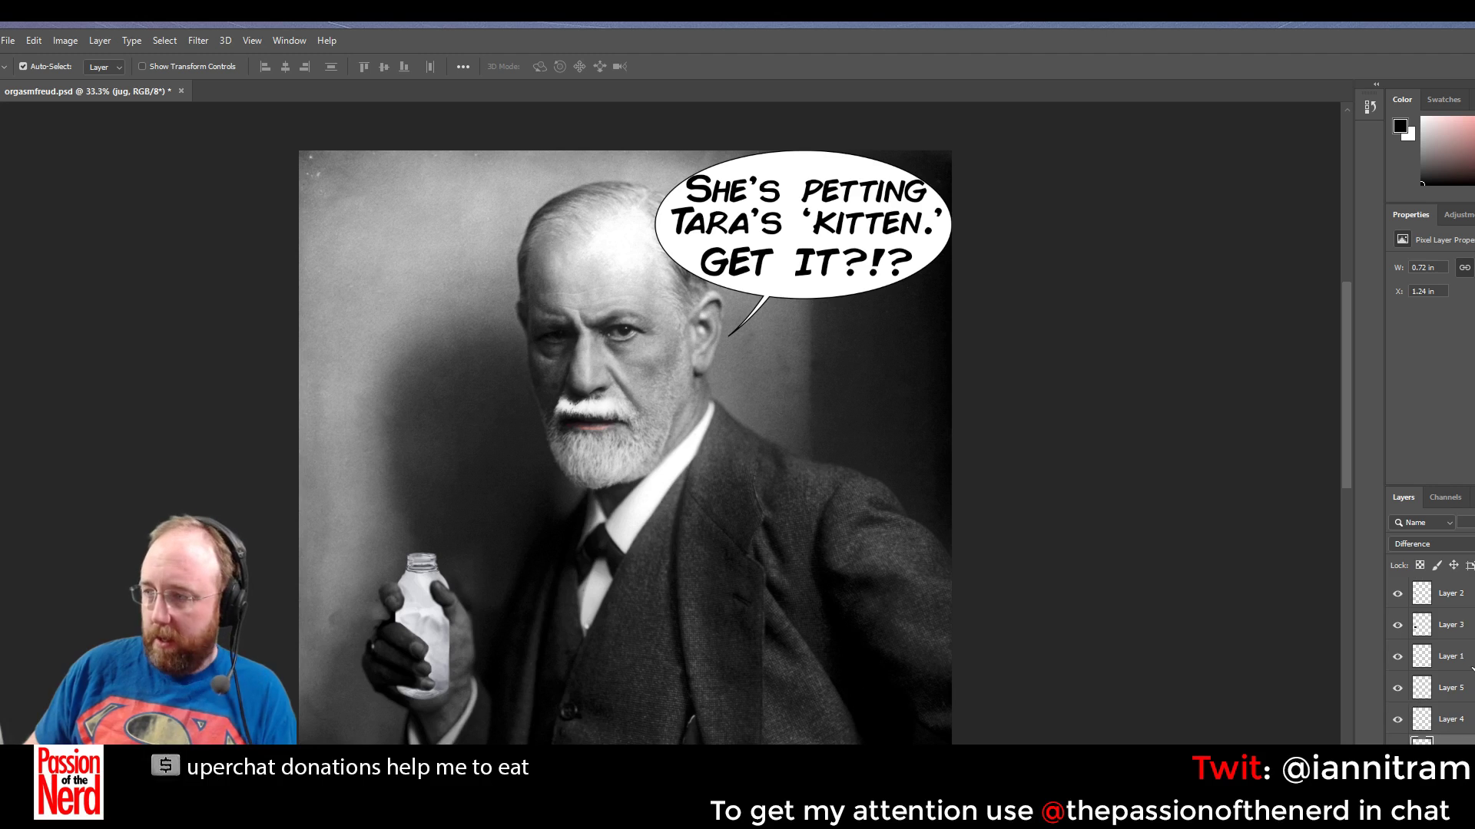
left_click(1398, 595)
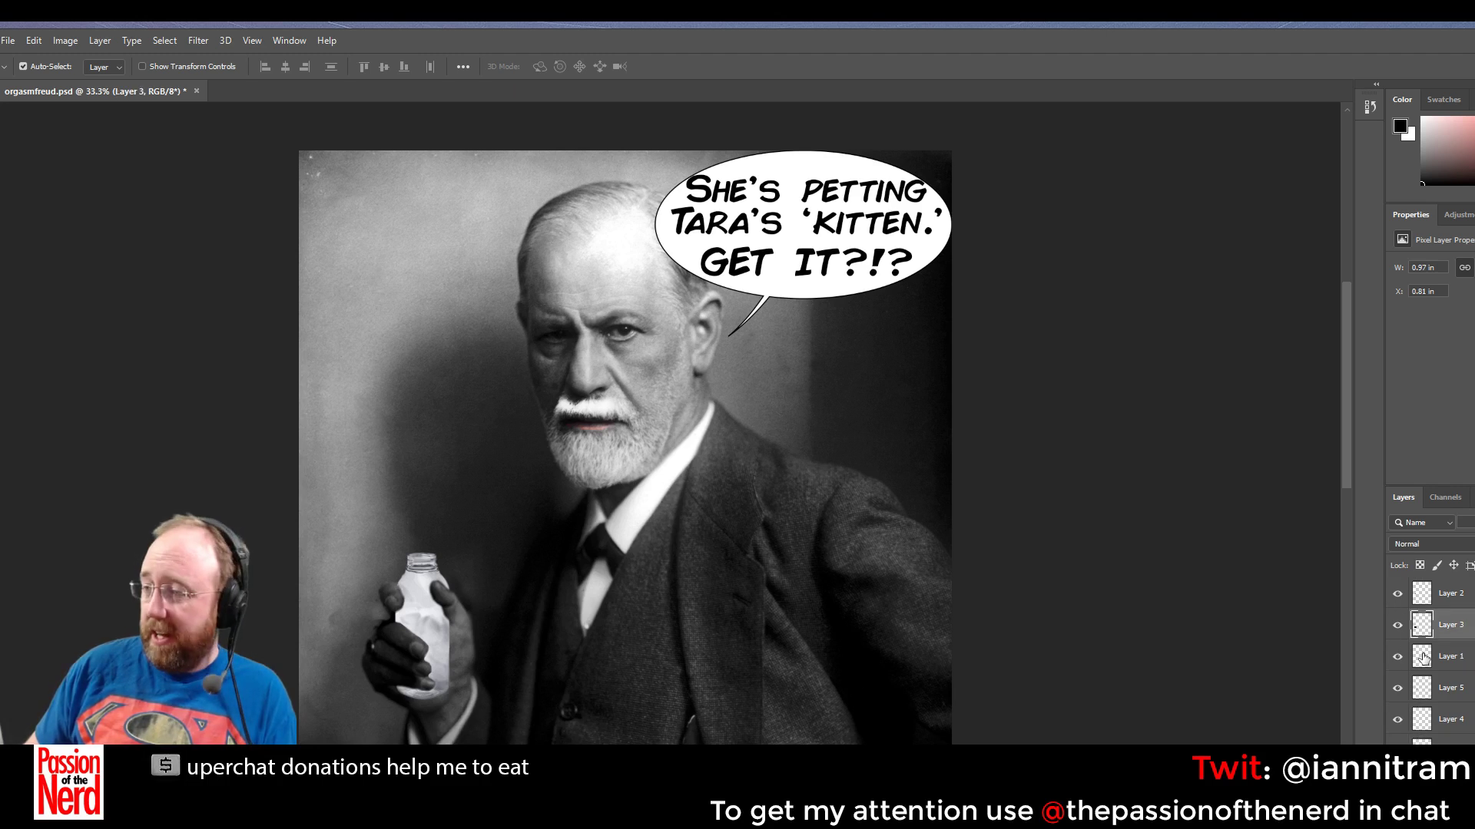
left_click(1418, 626)
left_click(1398, 625)
left_click(1398, 625)
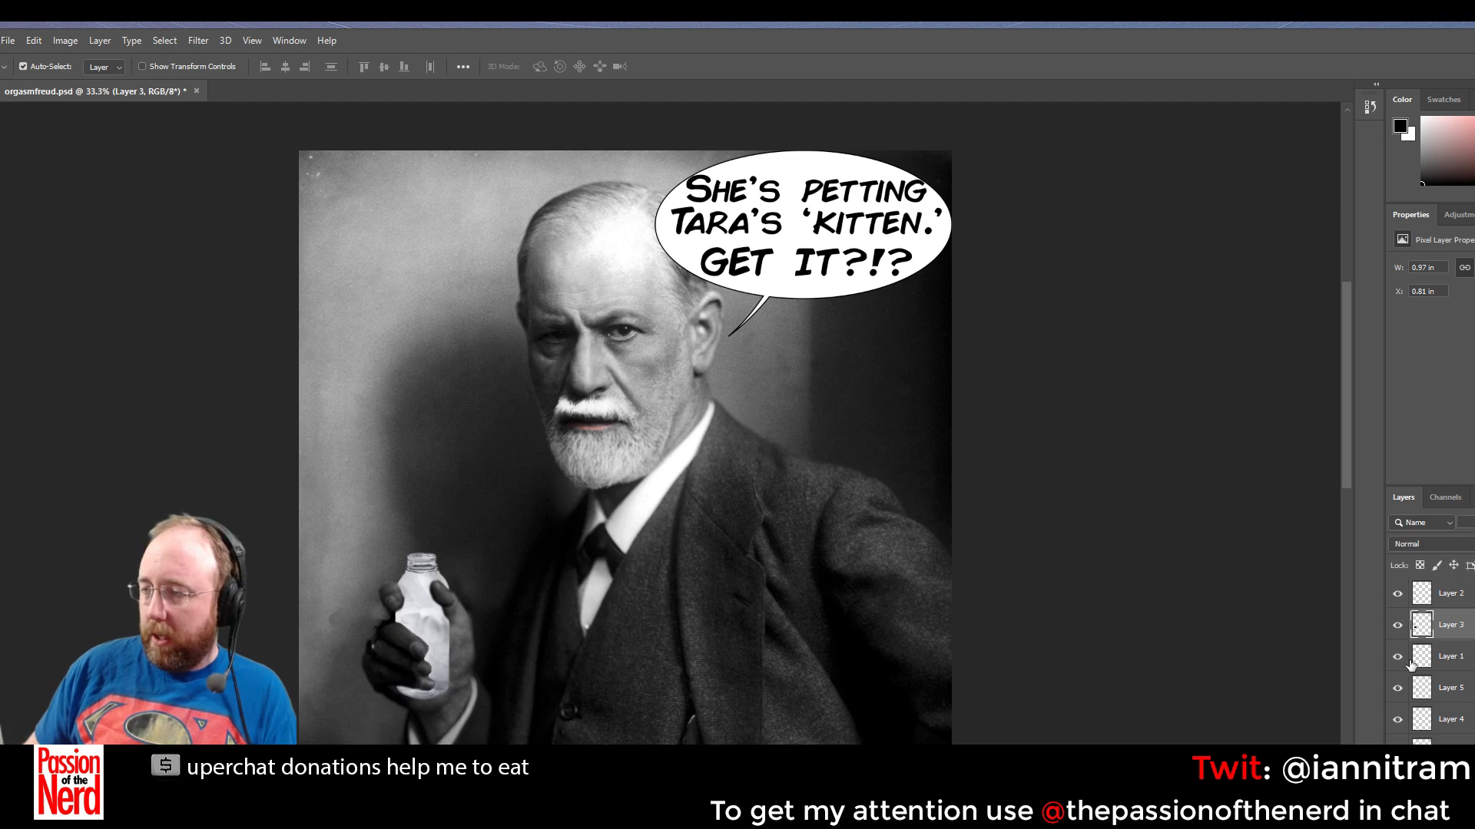
left_click(1421, 658)
left_click(1398, 657)
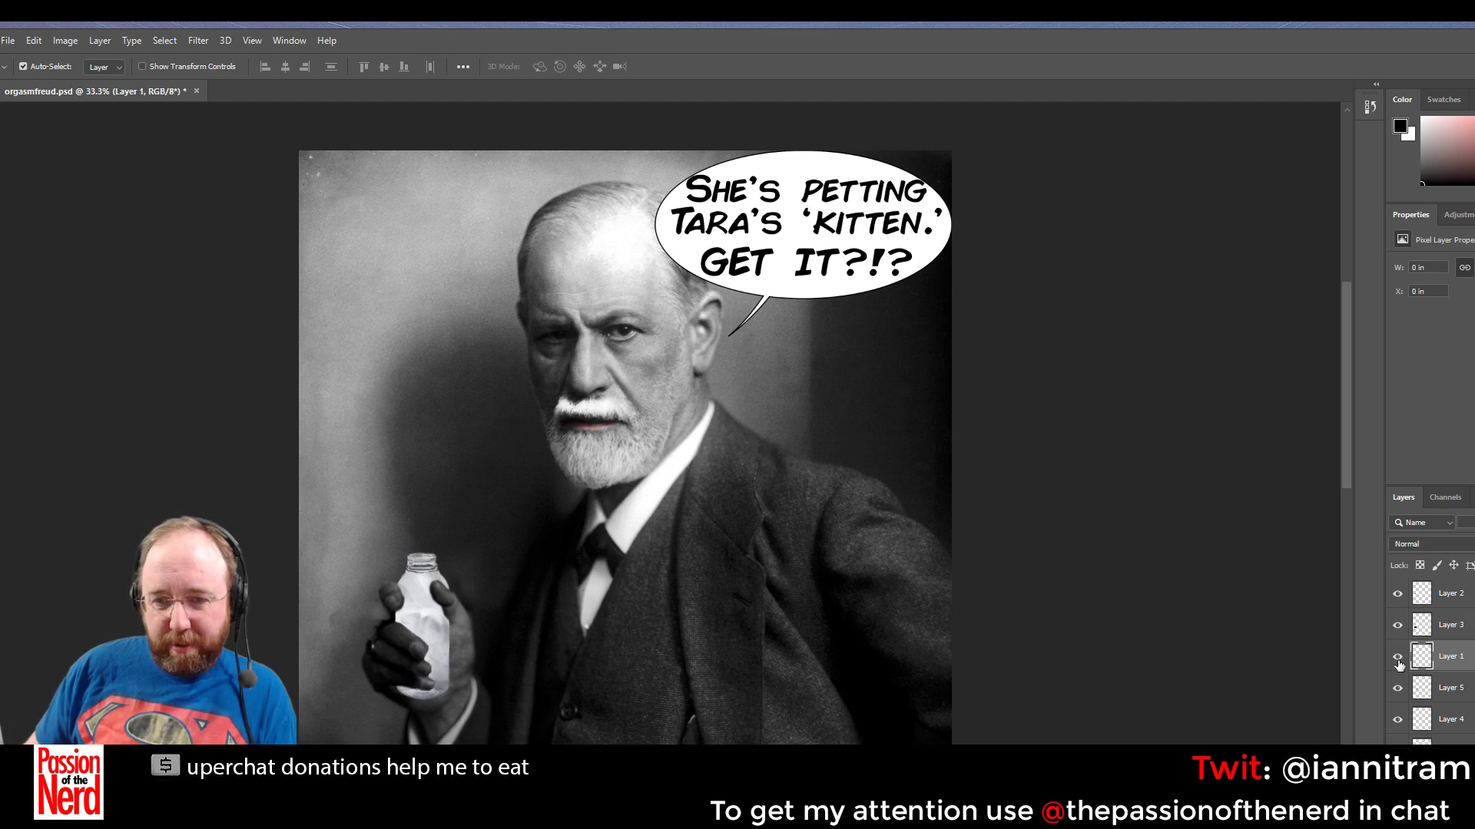
left_click(1421, 688)
left_click(1398, 689)
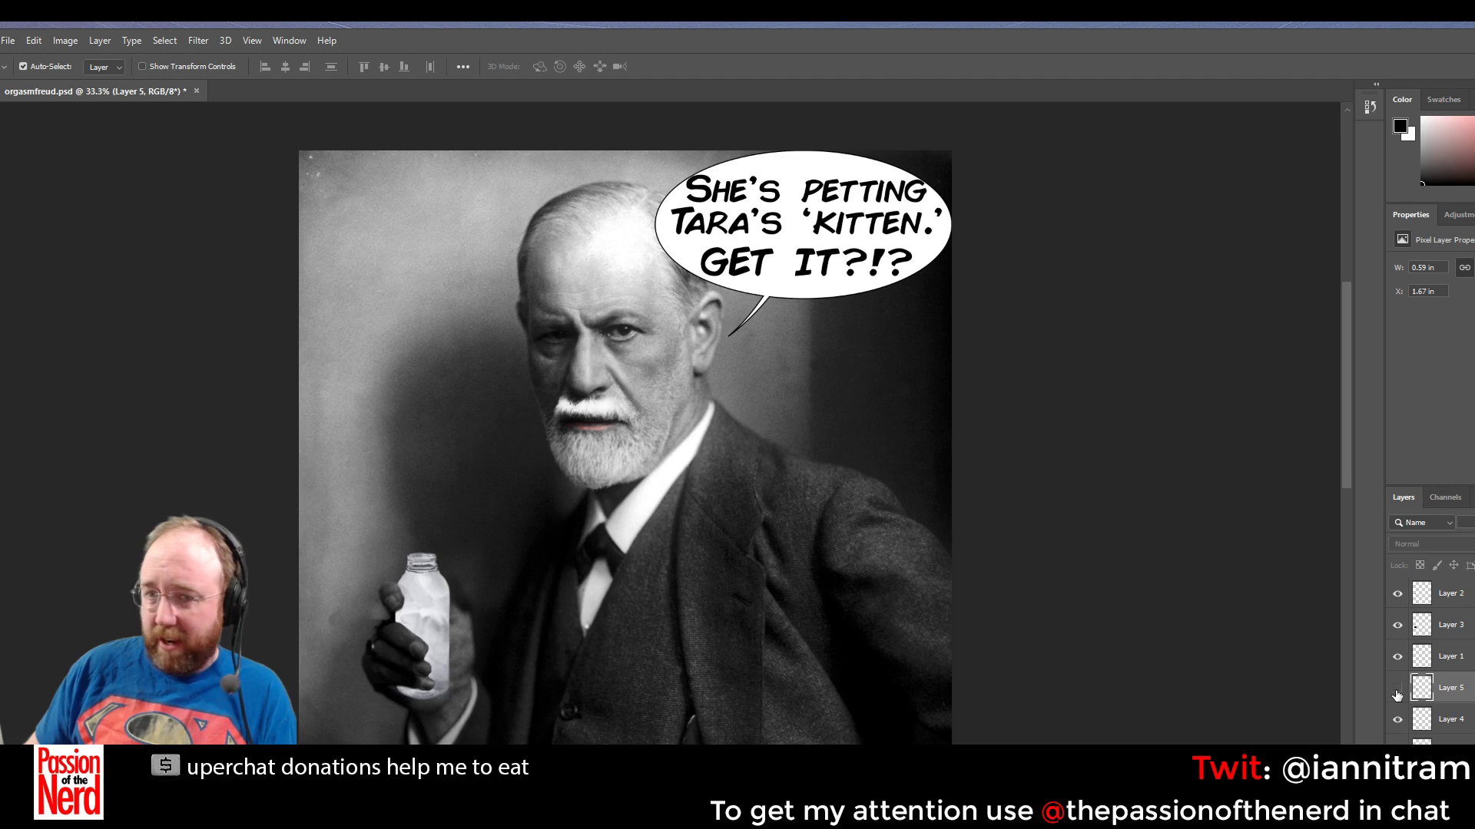
left_click(1398, 689)
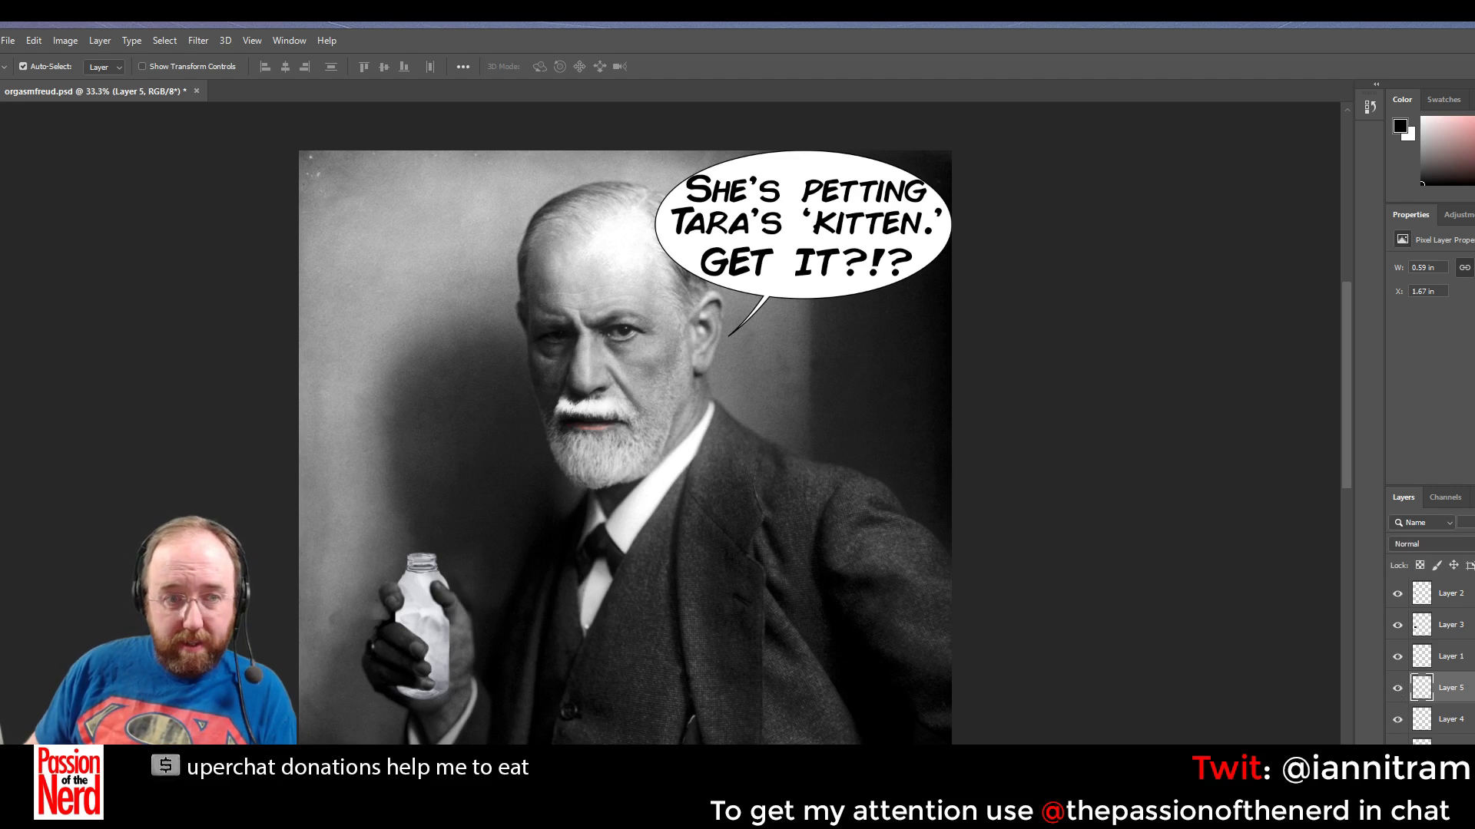
Identify the bottle's neck on Layer 4 by toggling its visibility, and nudge it sideways to line up with the bottle
scroll(1421, 626, "down", 2)
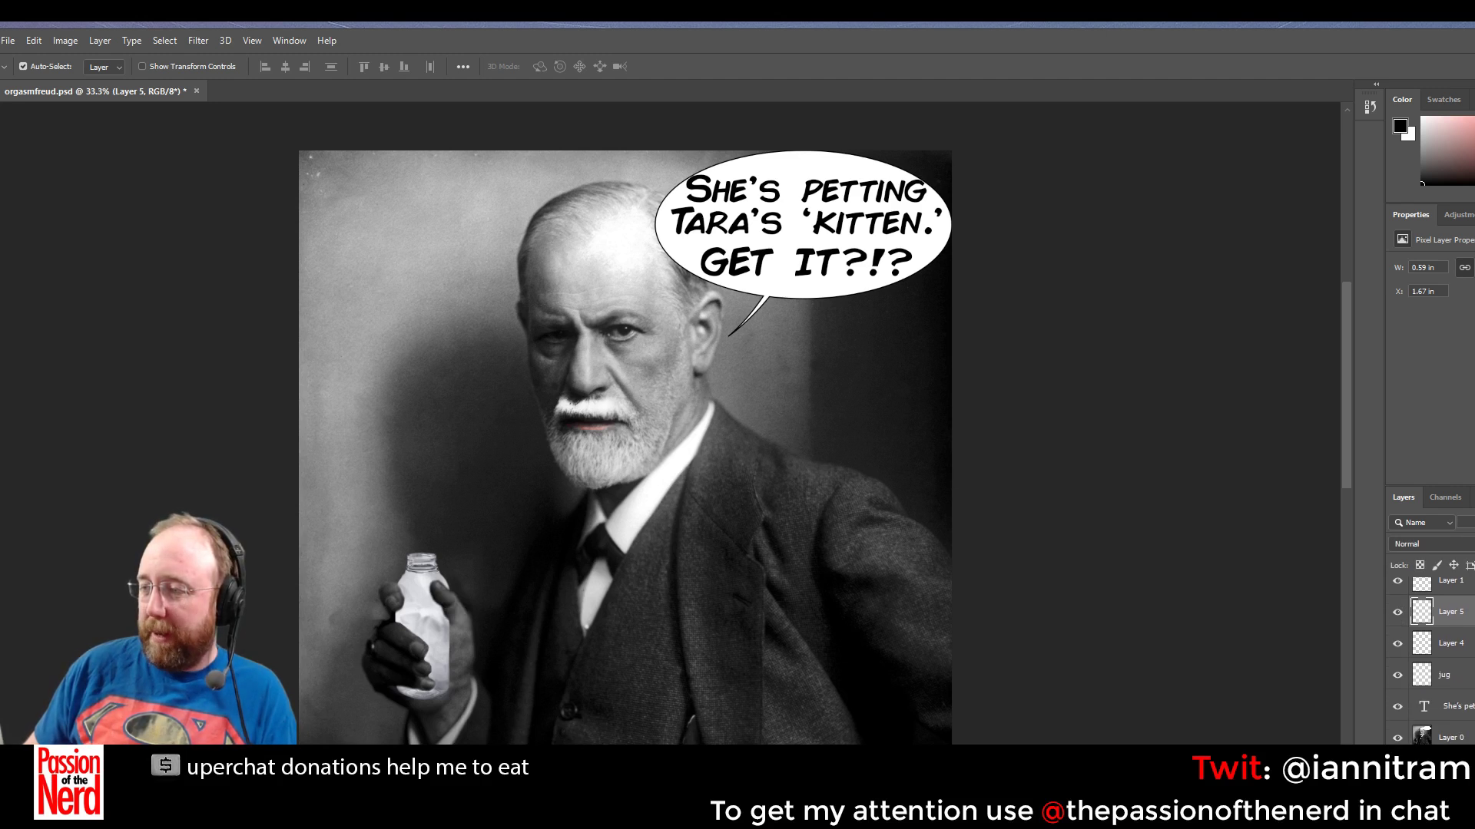
left_click(1456, 649)
left_click(1397, 645)
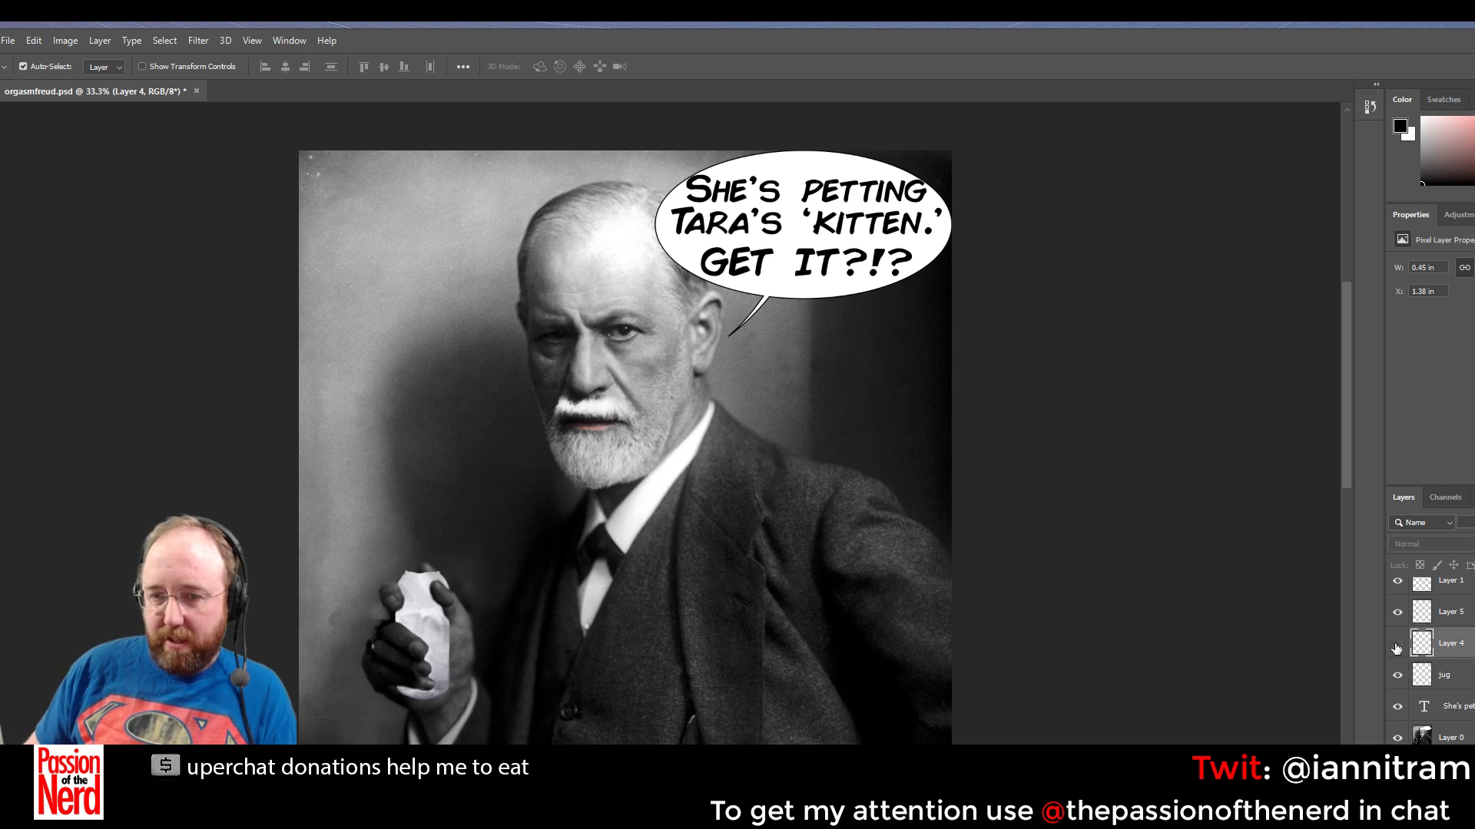
left_click(1397, 645)
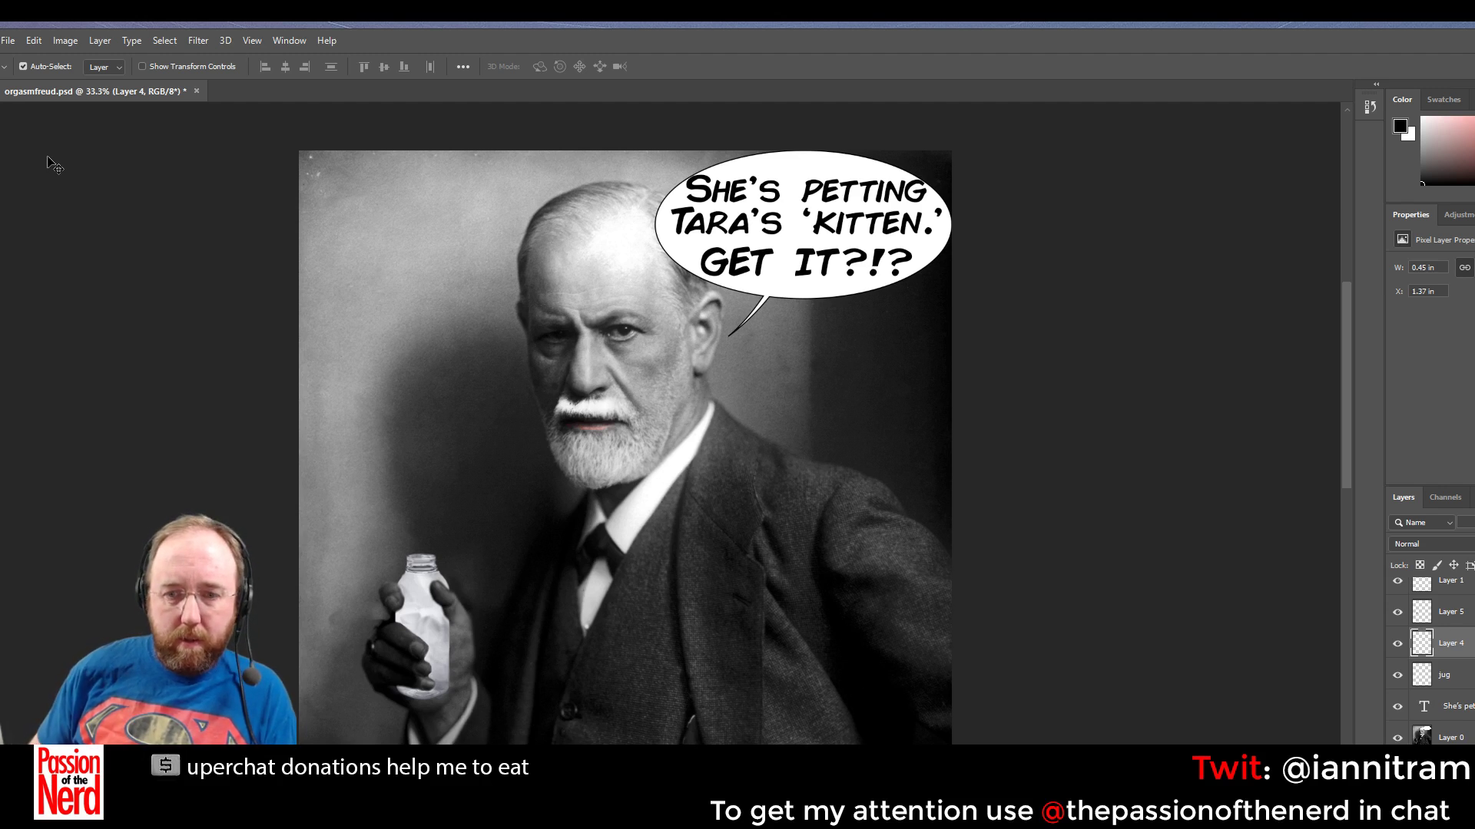
key("Left")
key("Left")
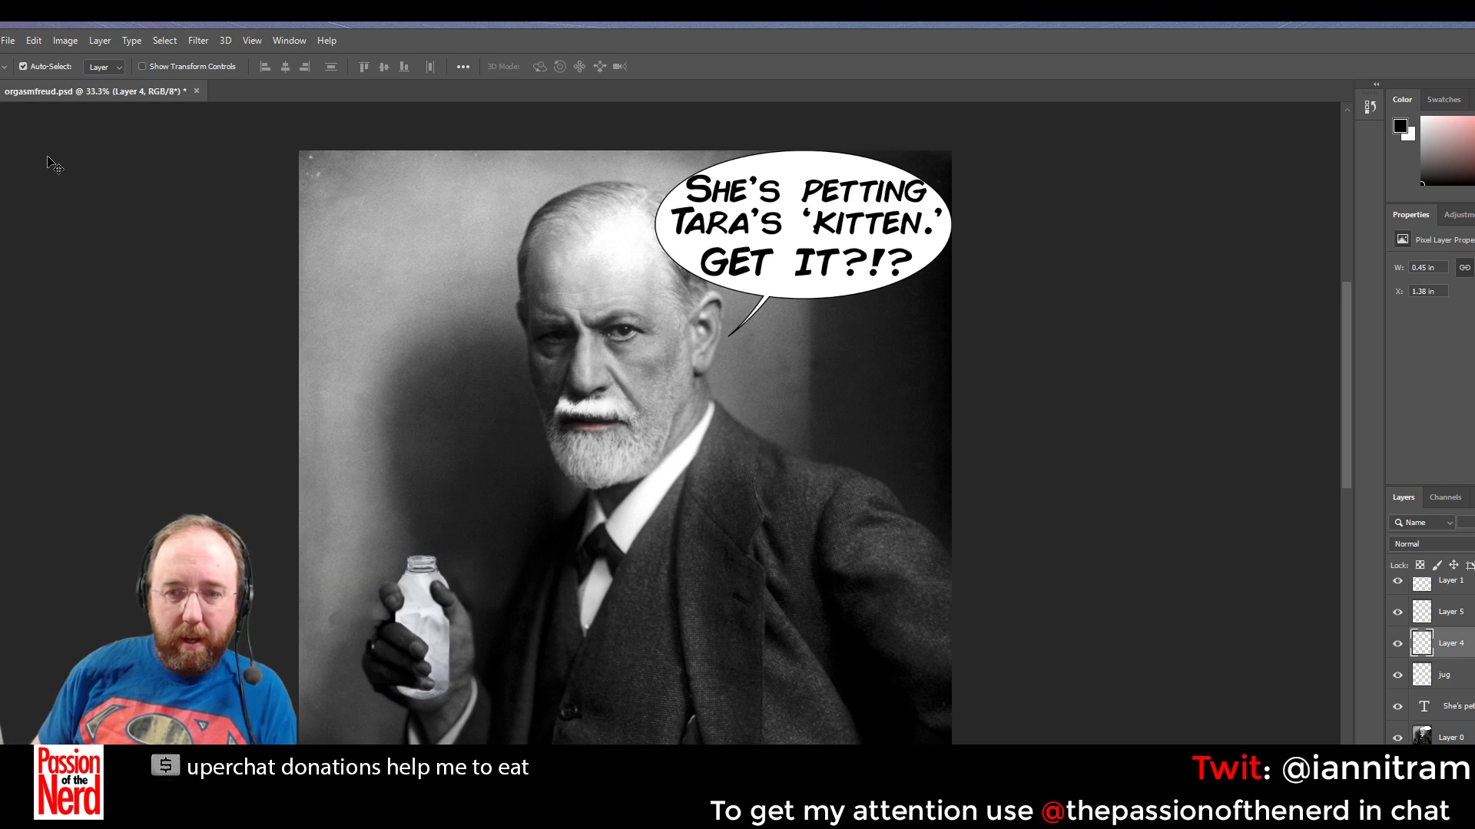
key("Right")
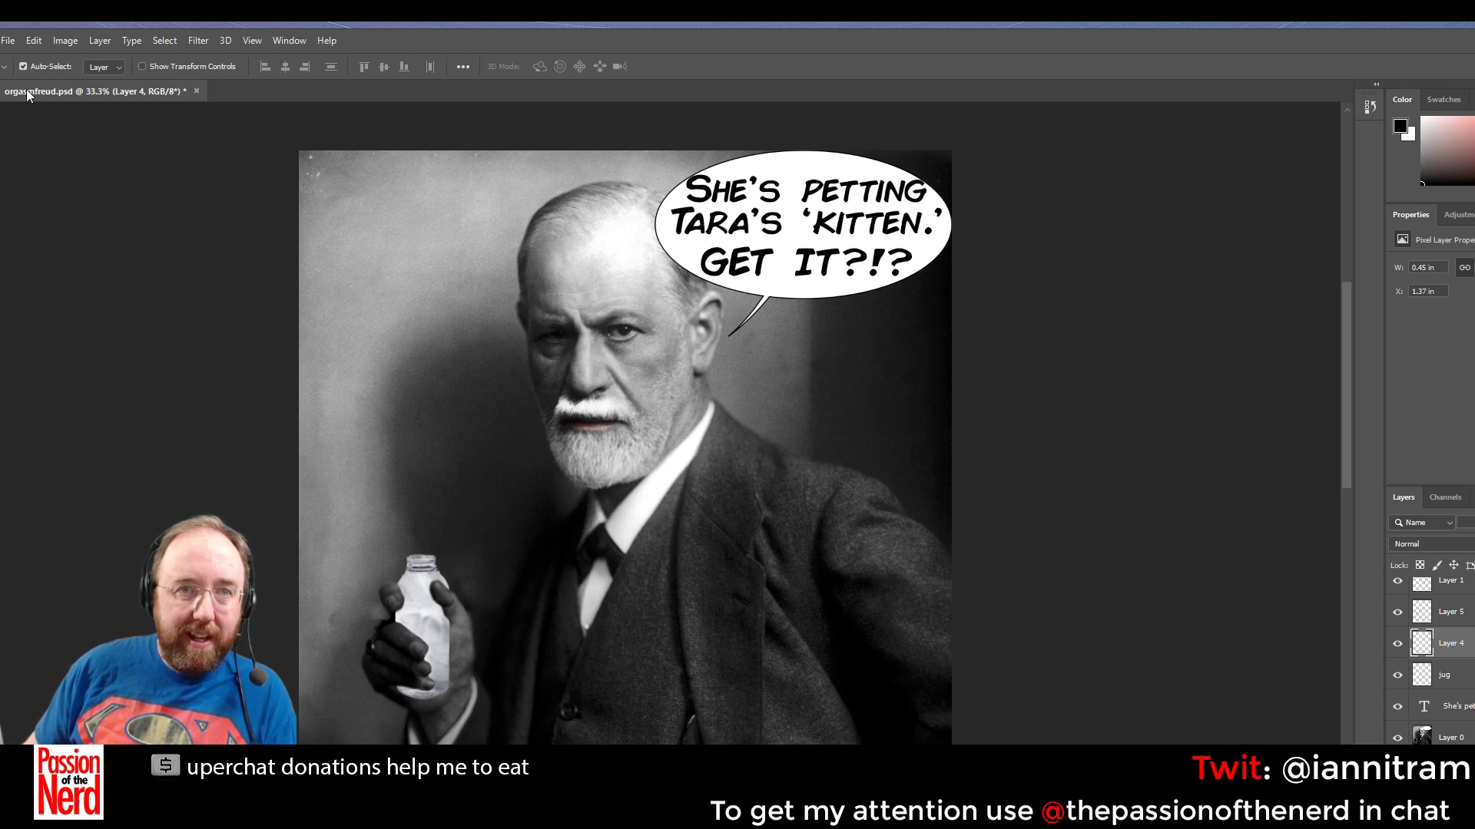
Scale the bottle's neck on Layer 4 proportionally to about 106% and nudge it slightly left over the bottle body
left_click(34, 44)
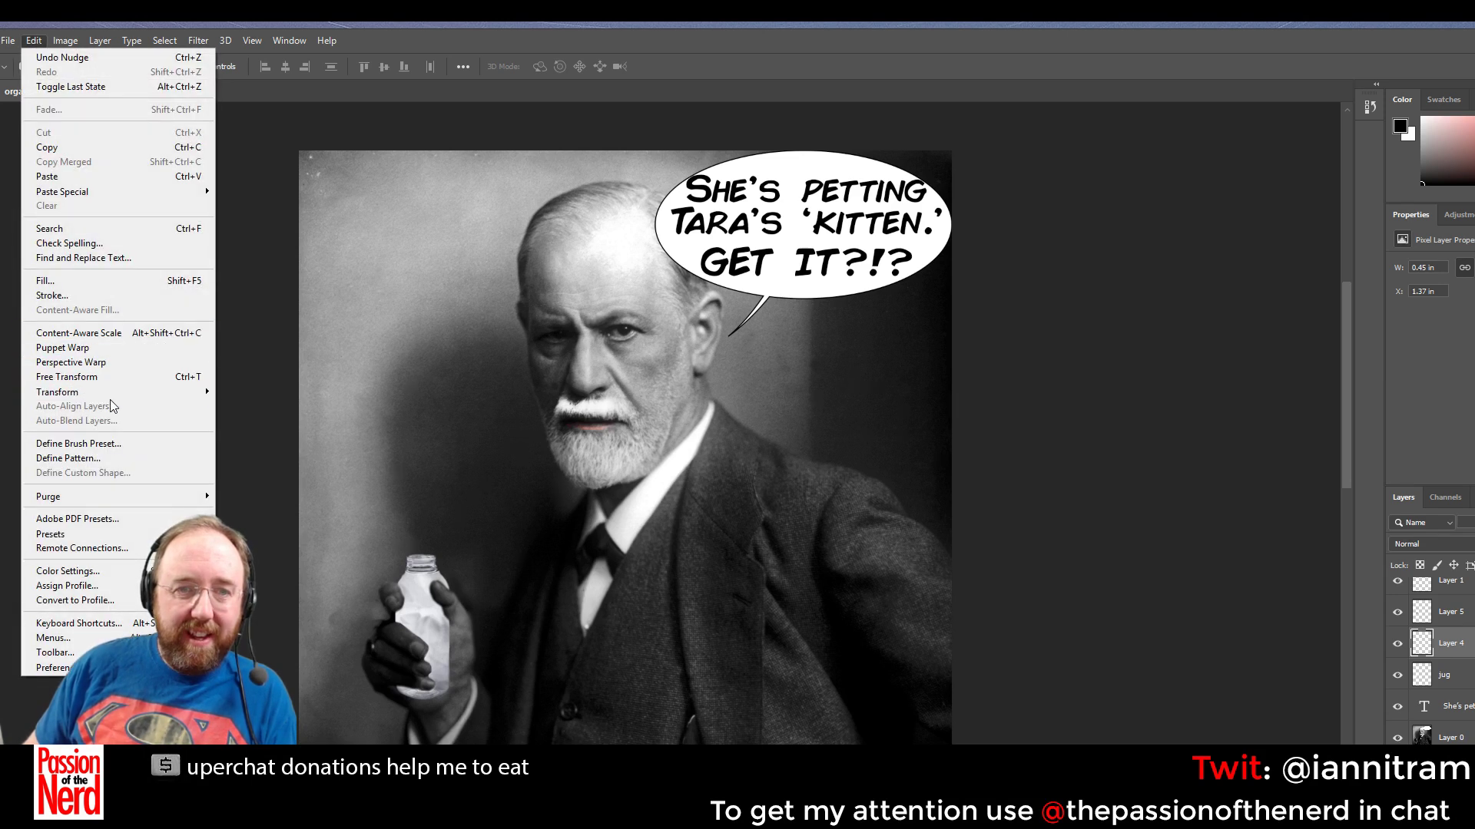
mouse_move(120, 396)
left_click(237, 414)
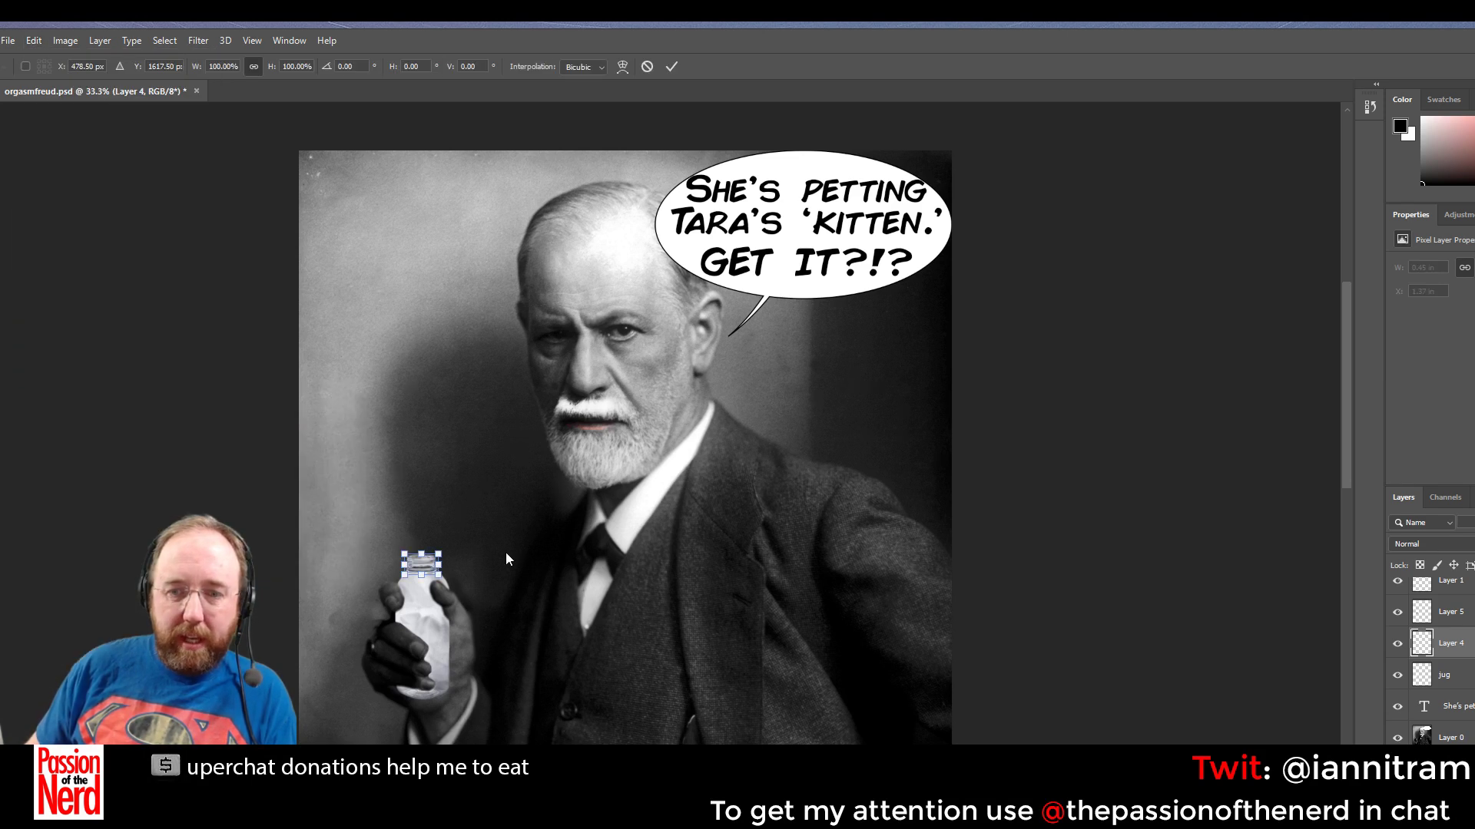
left_click_drag(438, 553, 444, 552)
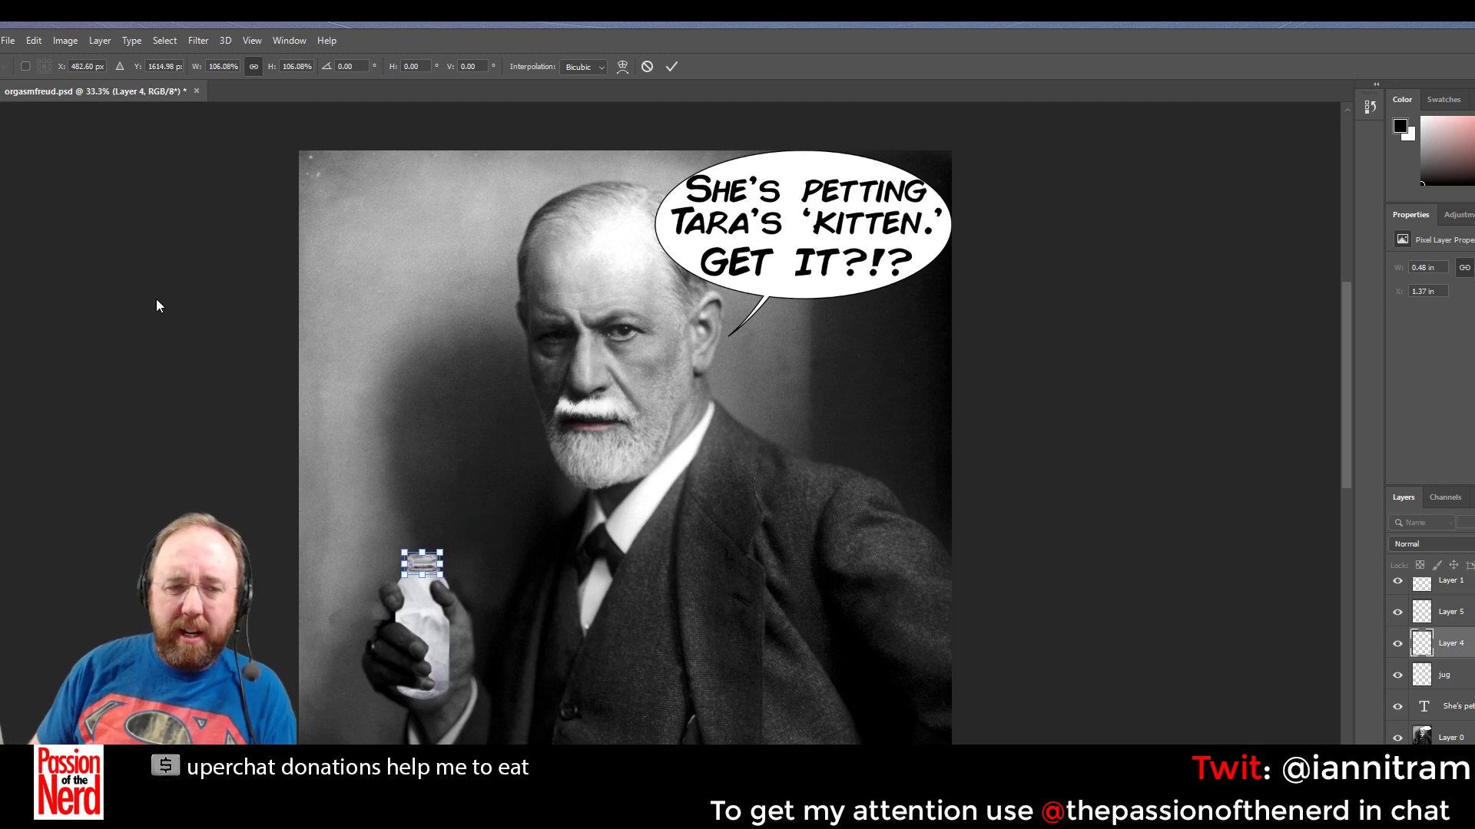
key("Return")
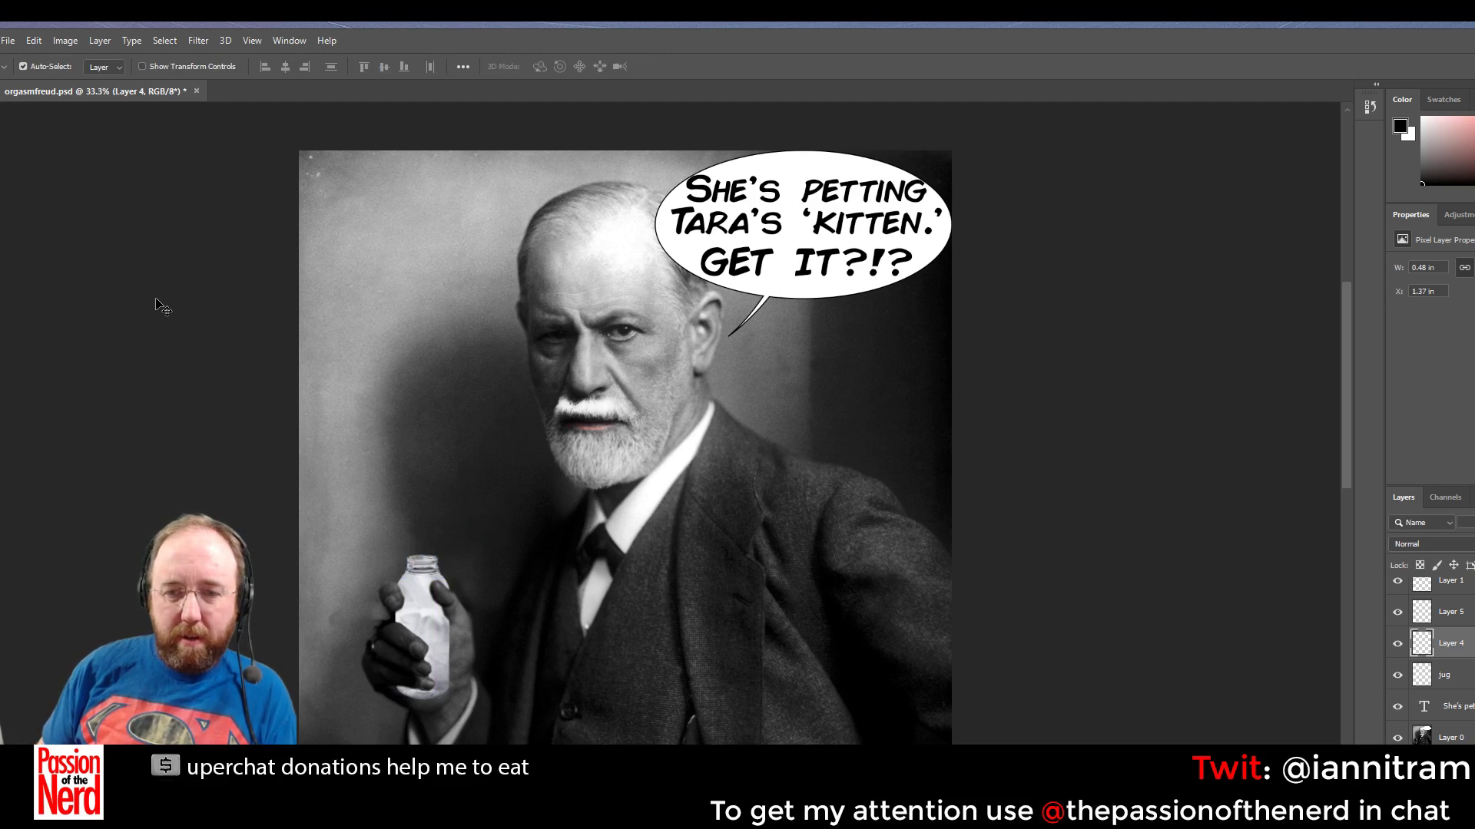
key("Left")
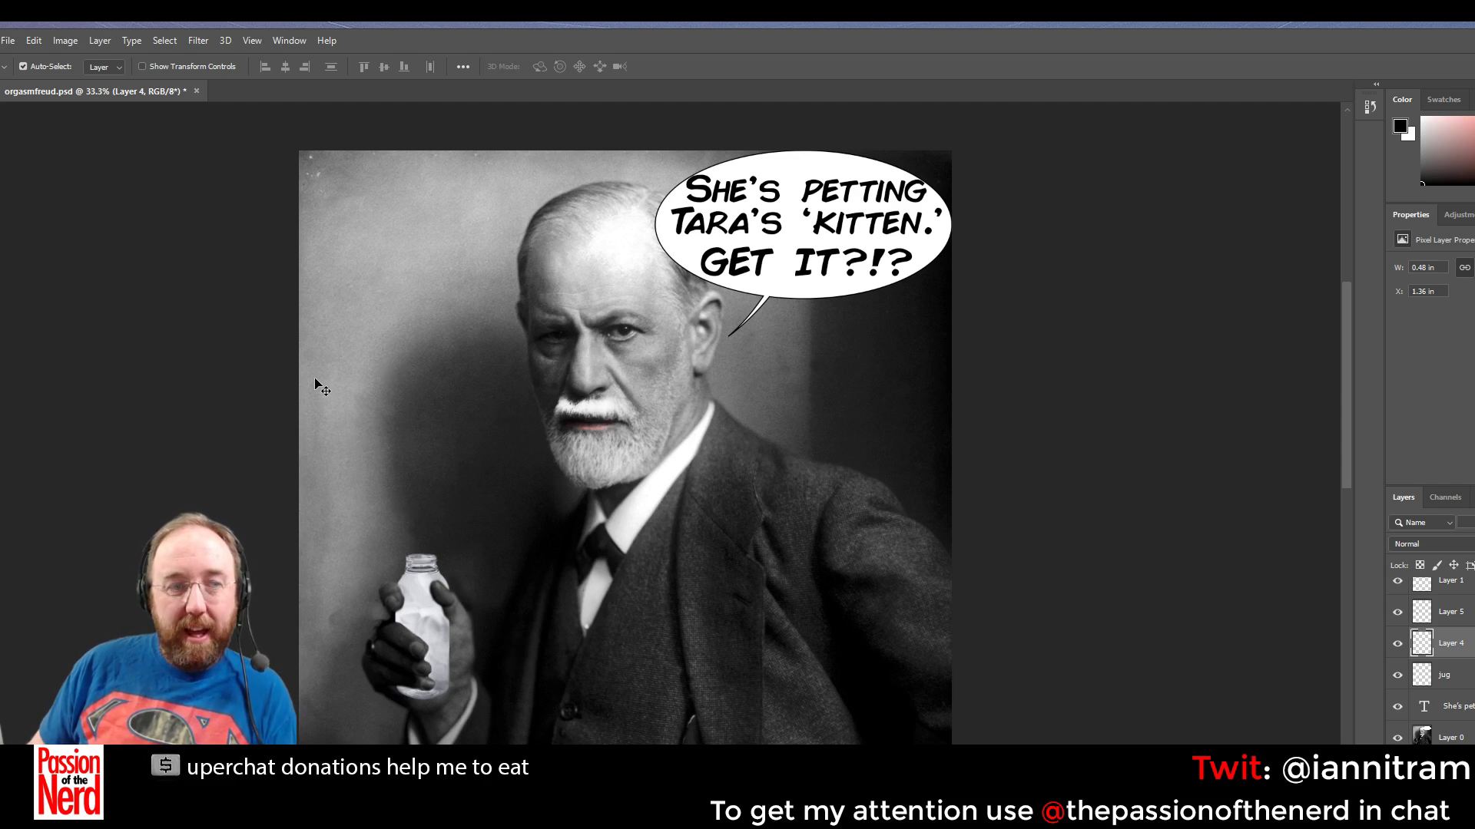
Replace the speech bubble's text with "The milk pails are breasts." set over three lines
key("t")
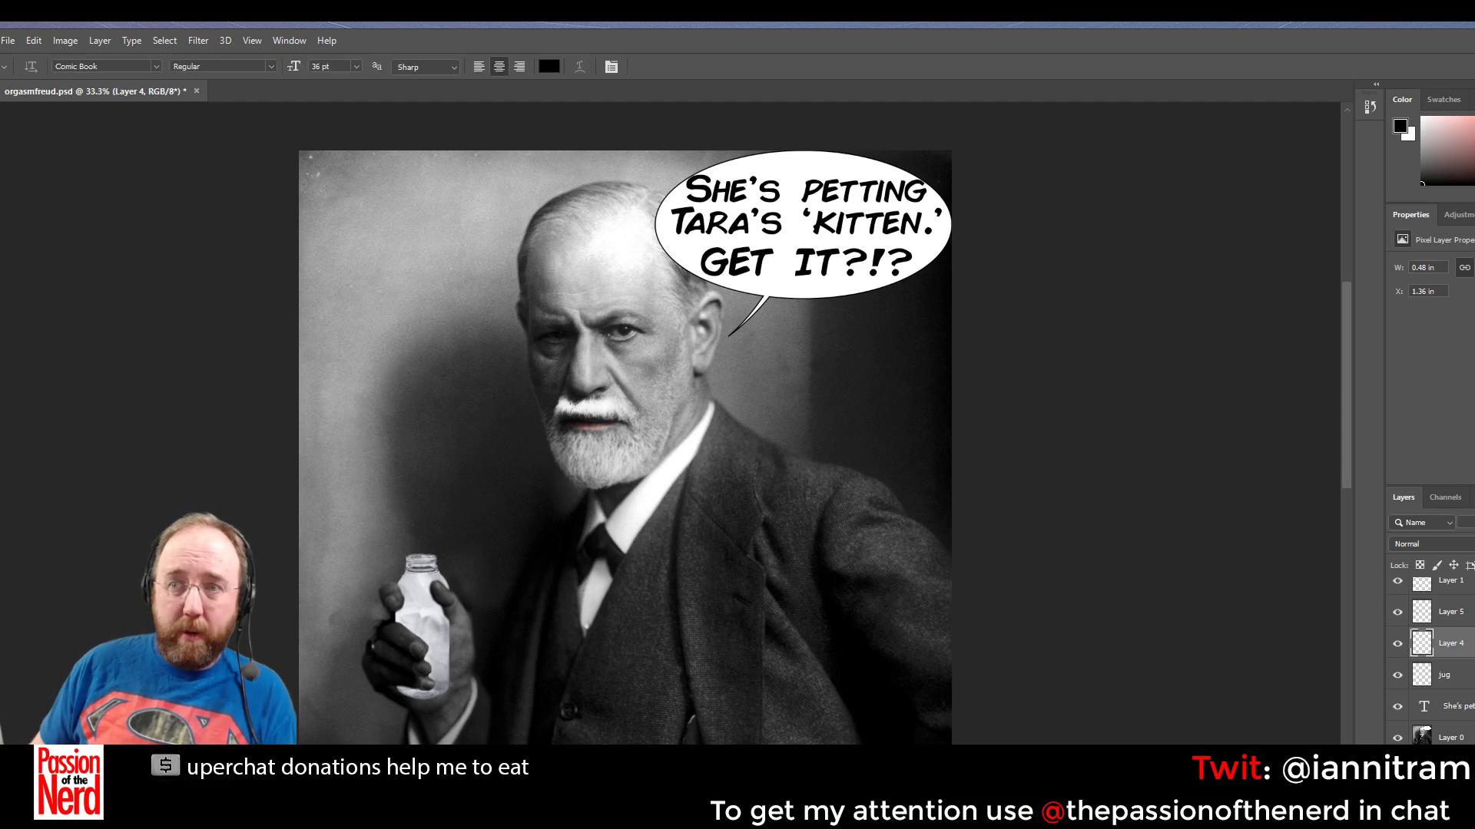
left_click(699, 191)
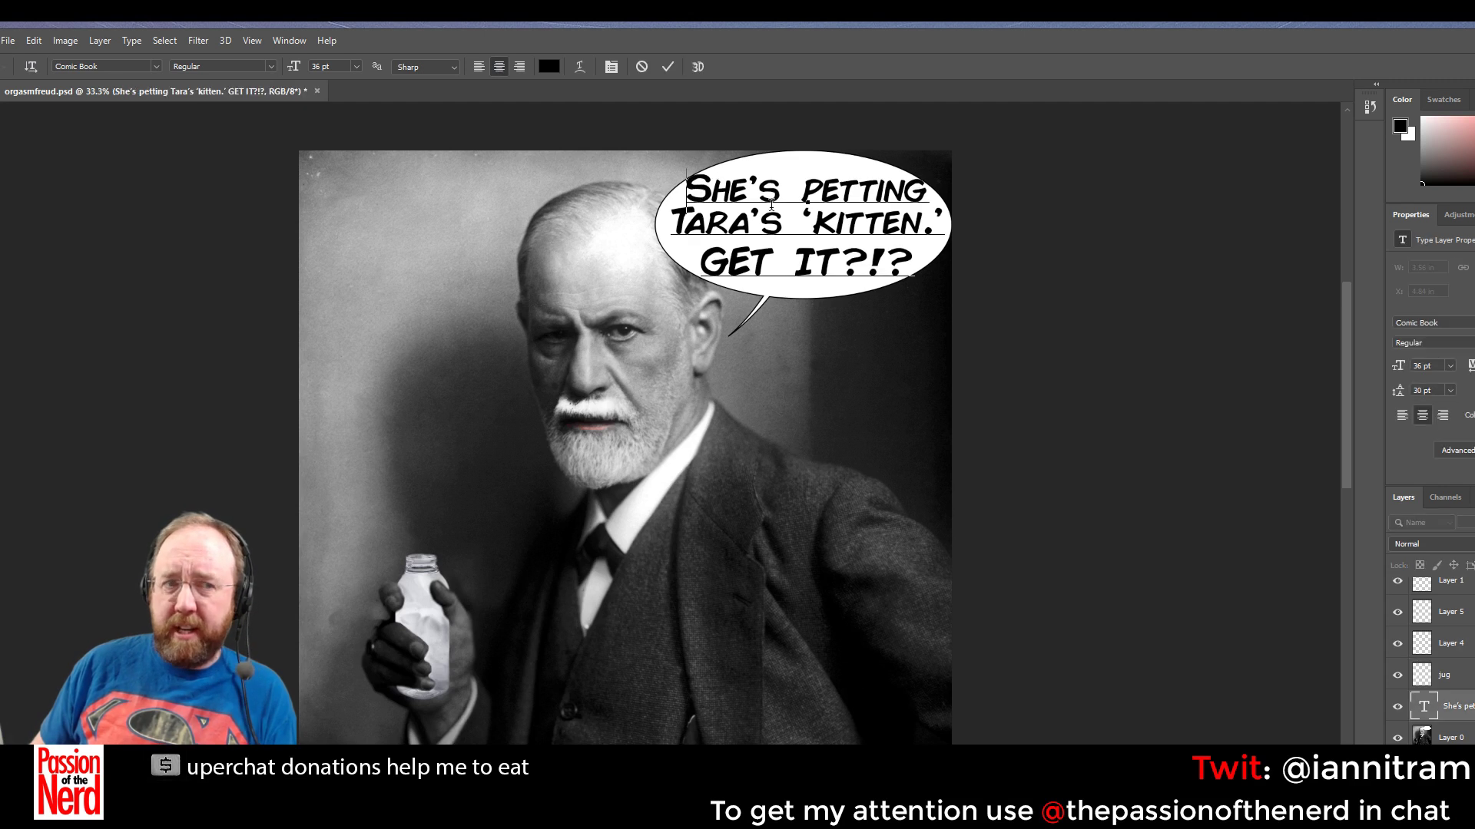
left_click_drag(699, 190, 928, 266)
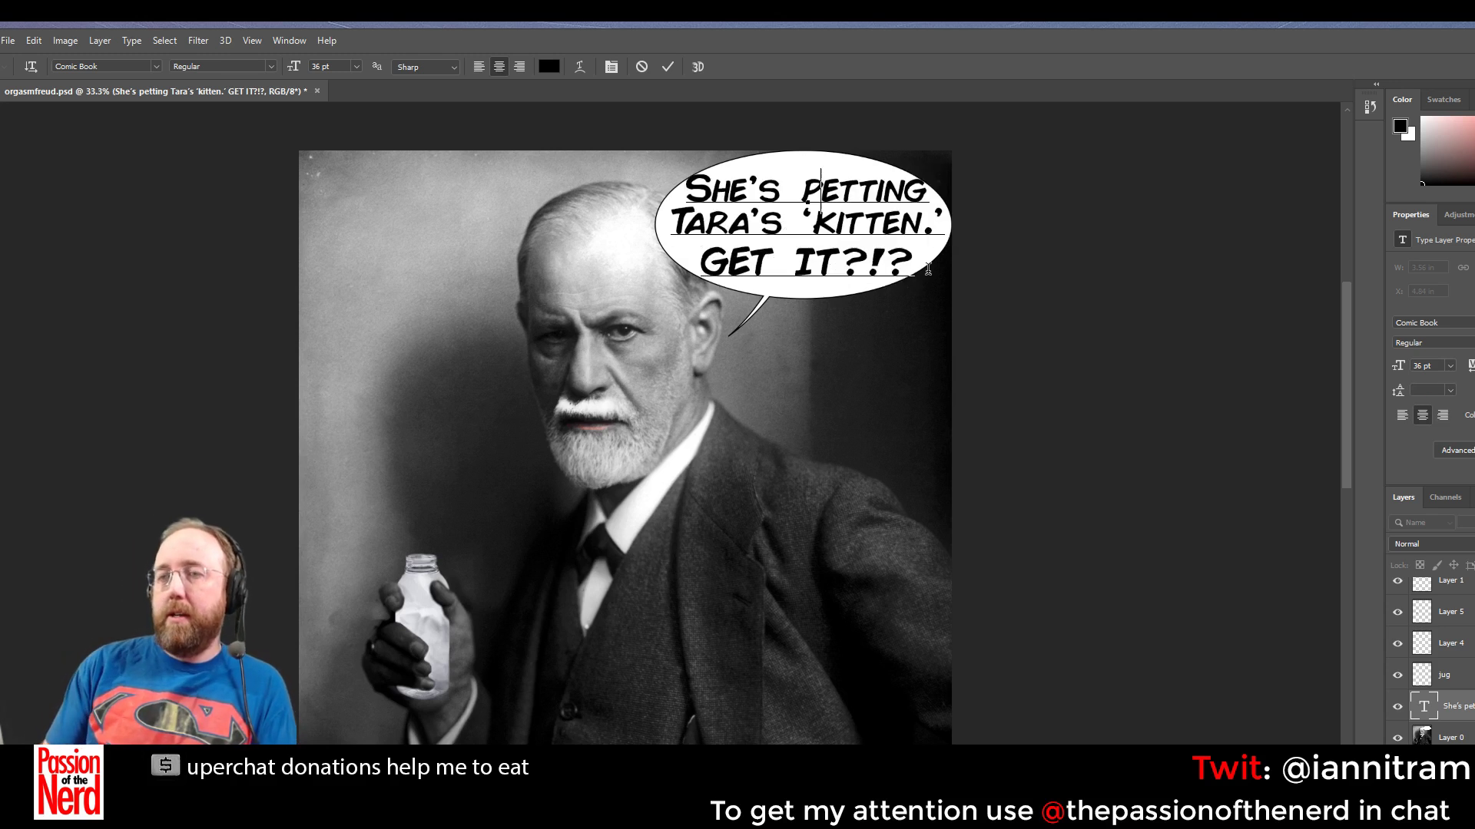
type("The mi")
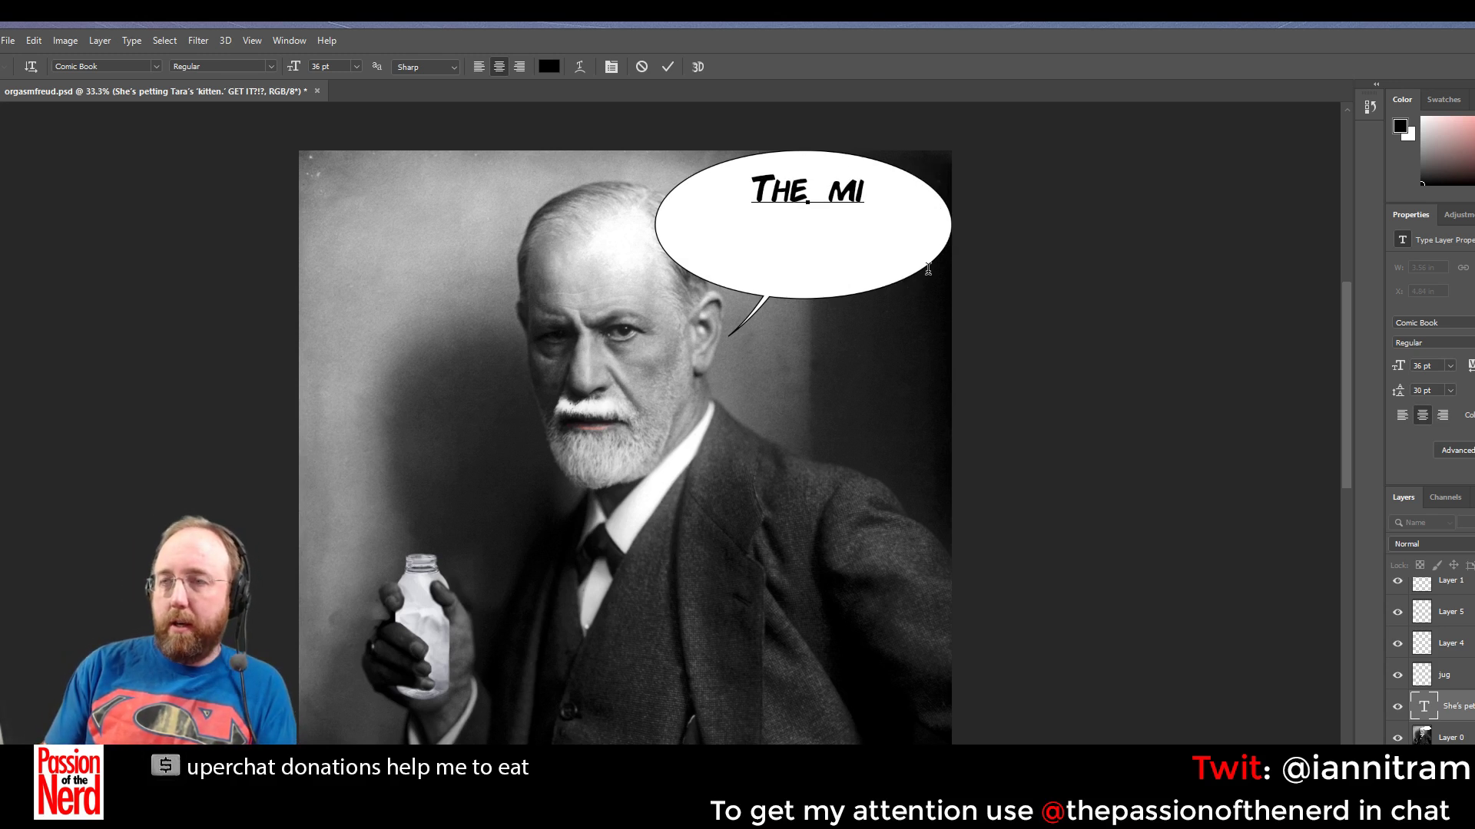
type("lk pails")
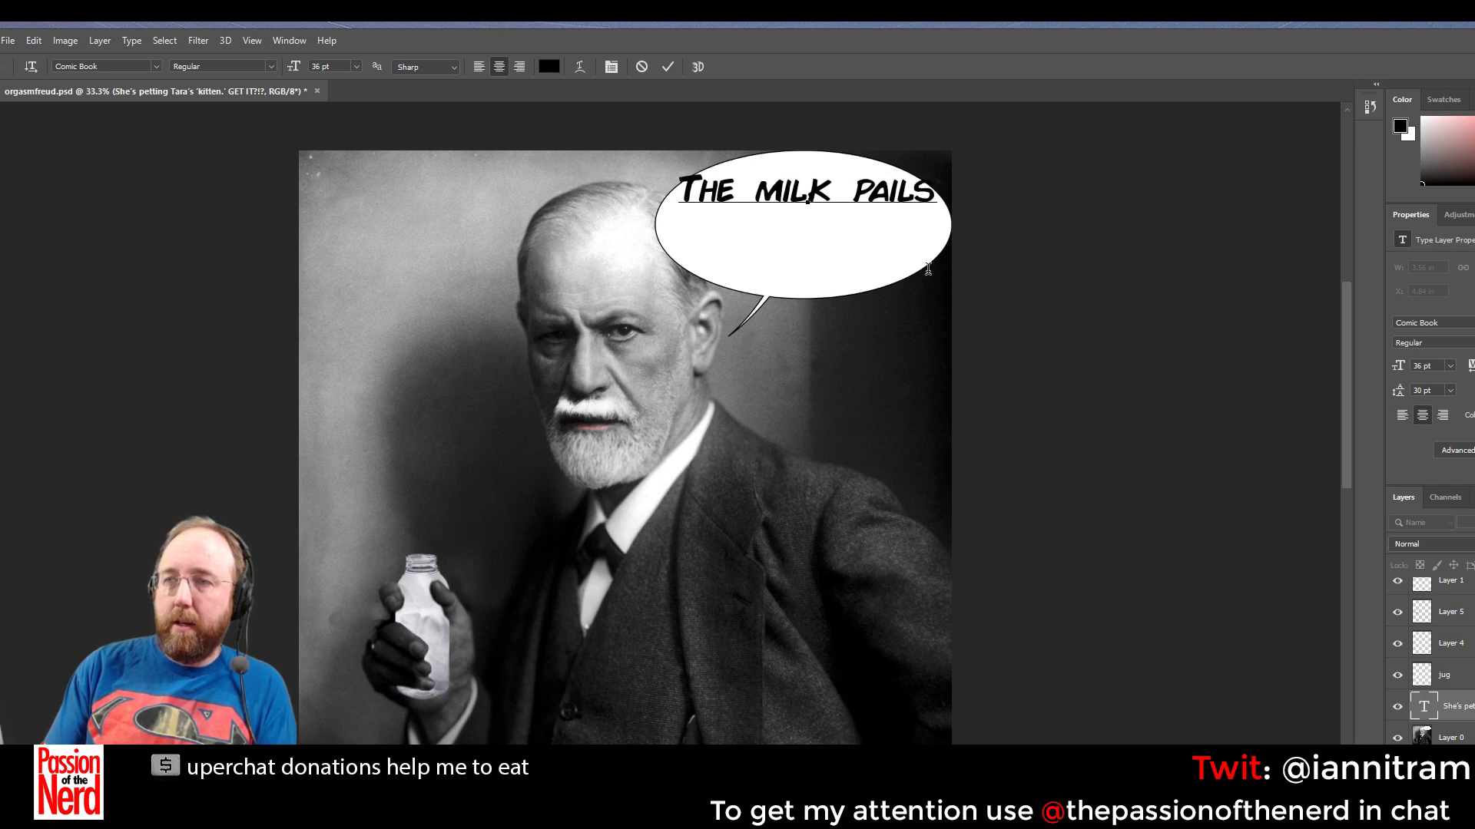
key("Return")
type("are")
key("Return")
type("b")
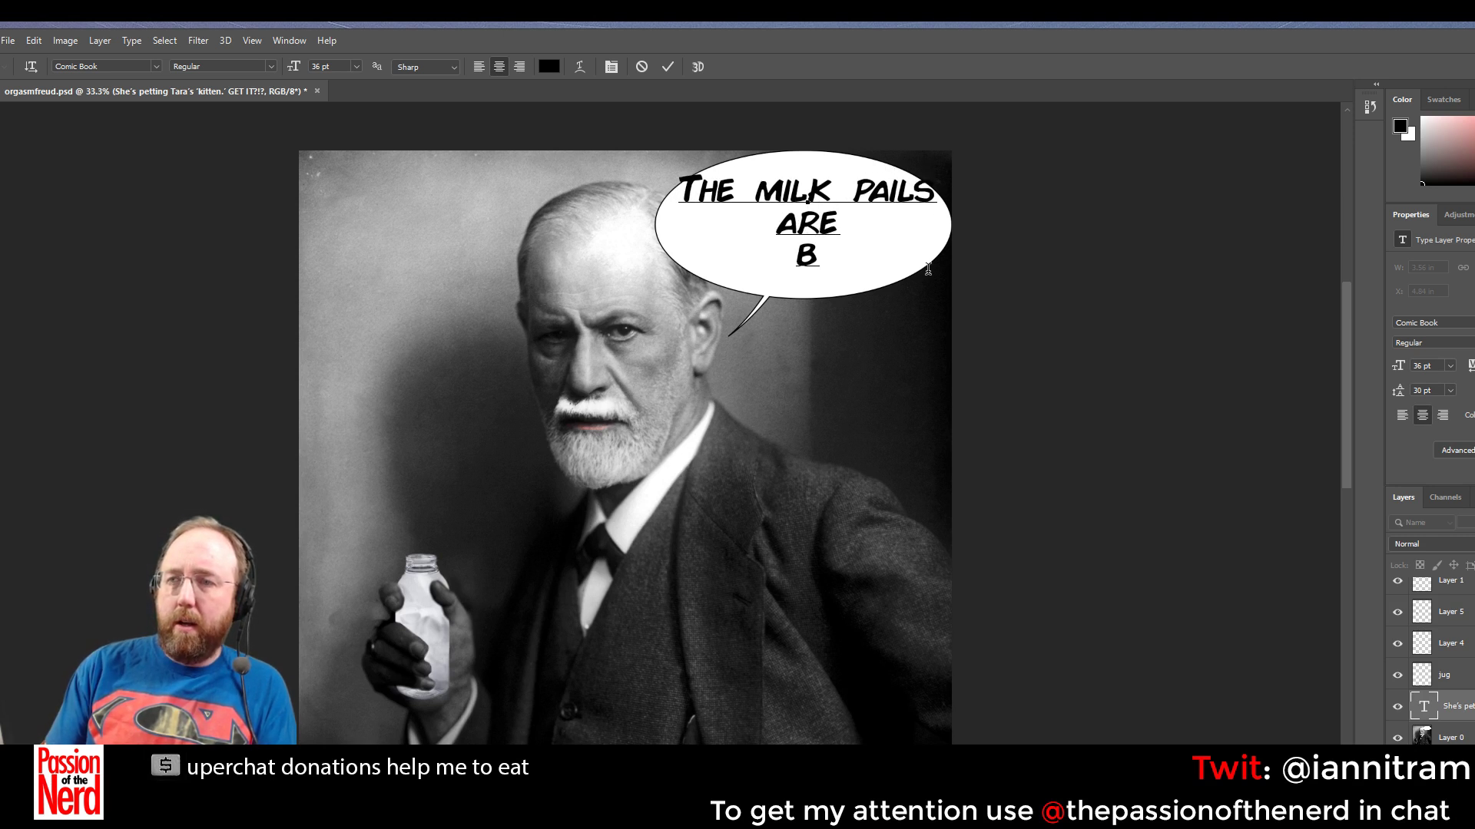
type("reasts.")
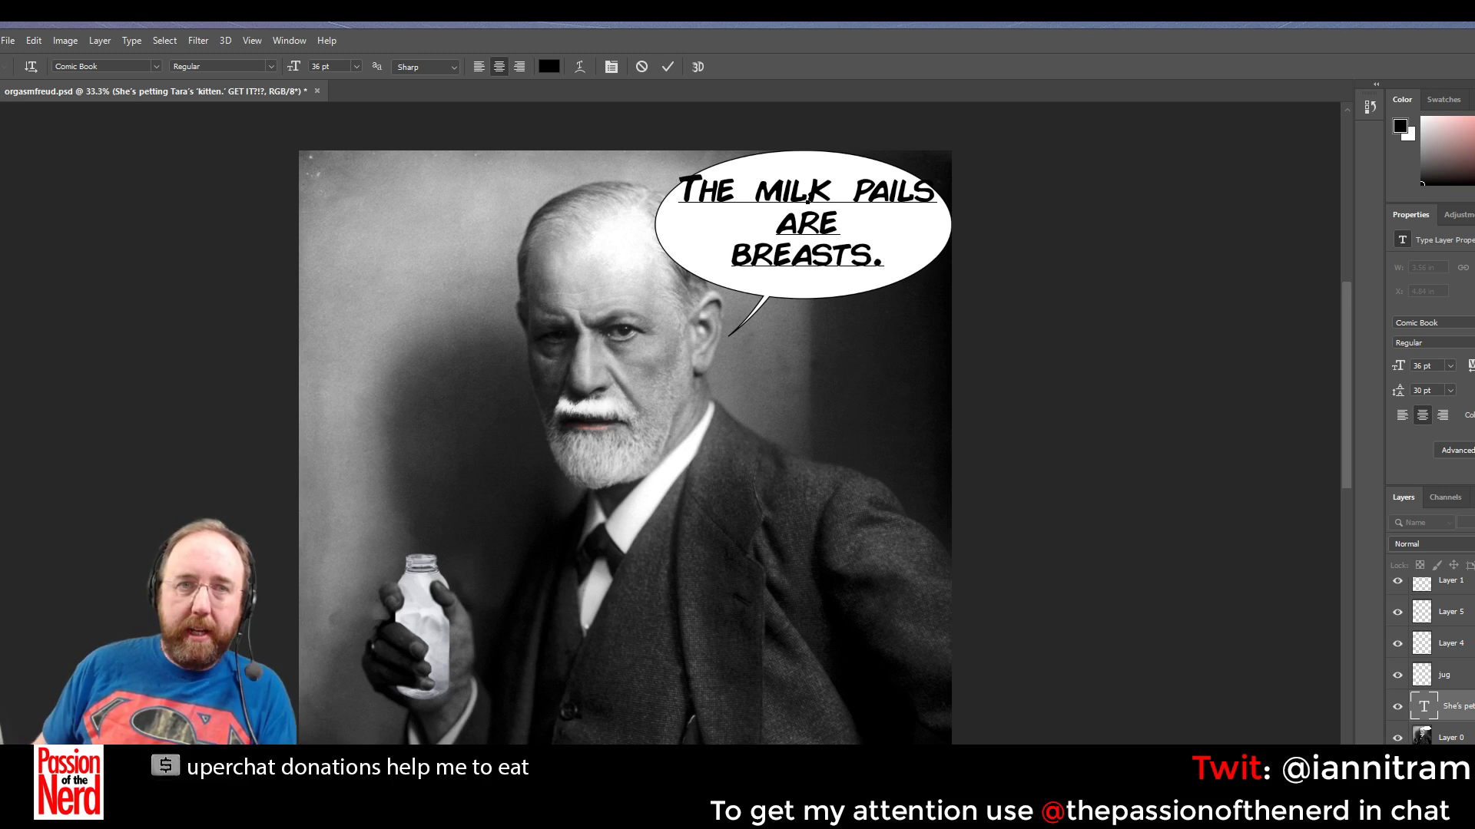
left_click(10, 127)
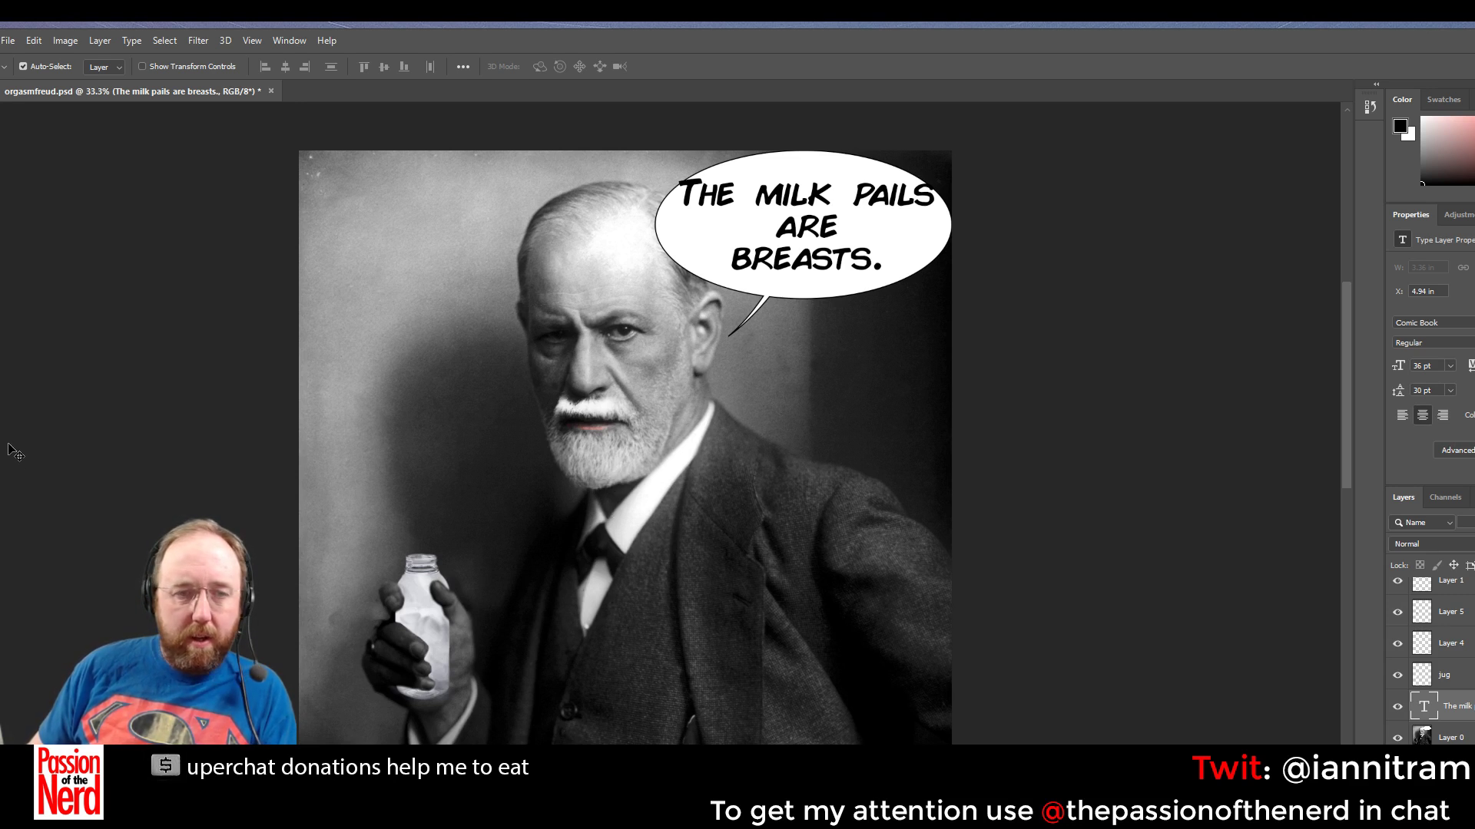
Try to smudge the moustache with the Smudge tool at 200% zoom, declining to rasterize the active type layer
key("z")
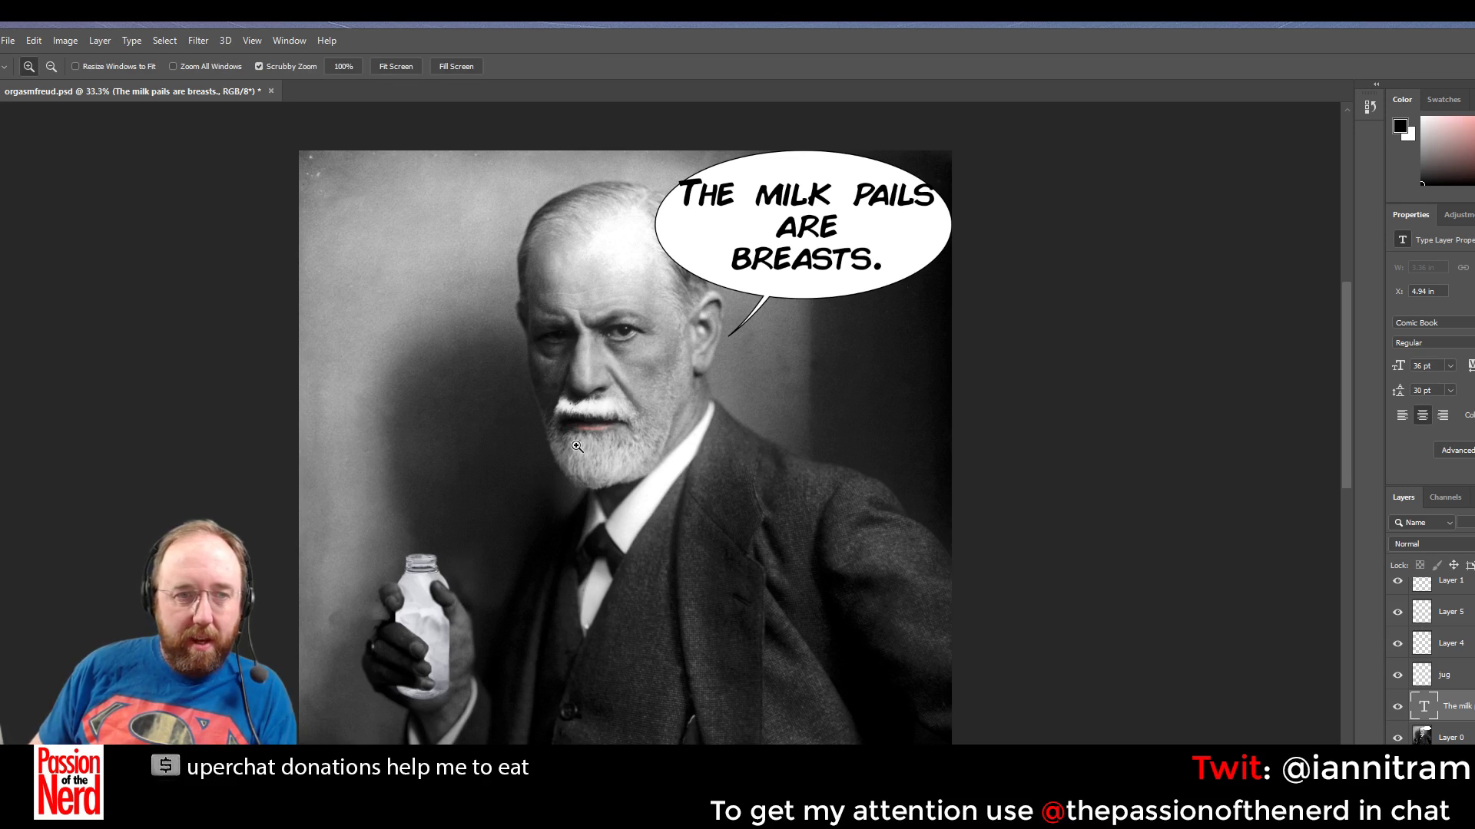
left_click_drag(567, 427, 645, 448)
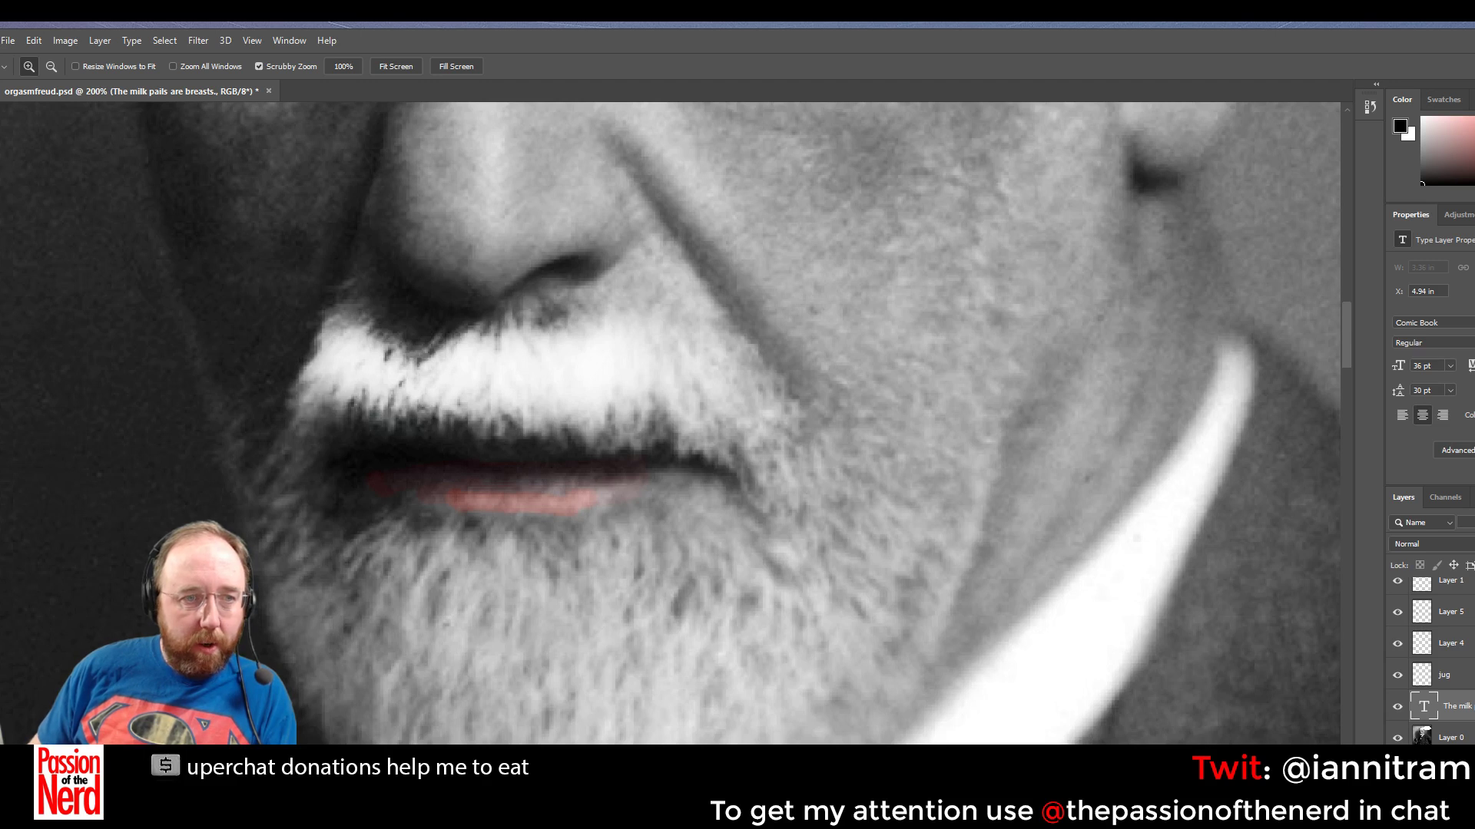
key("r")
left_click(545, 321)
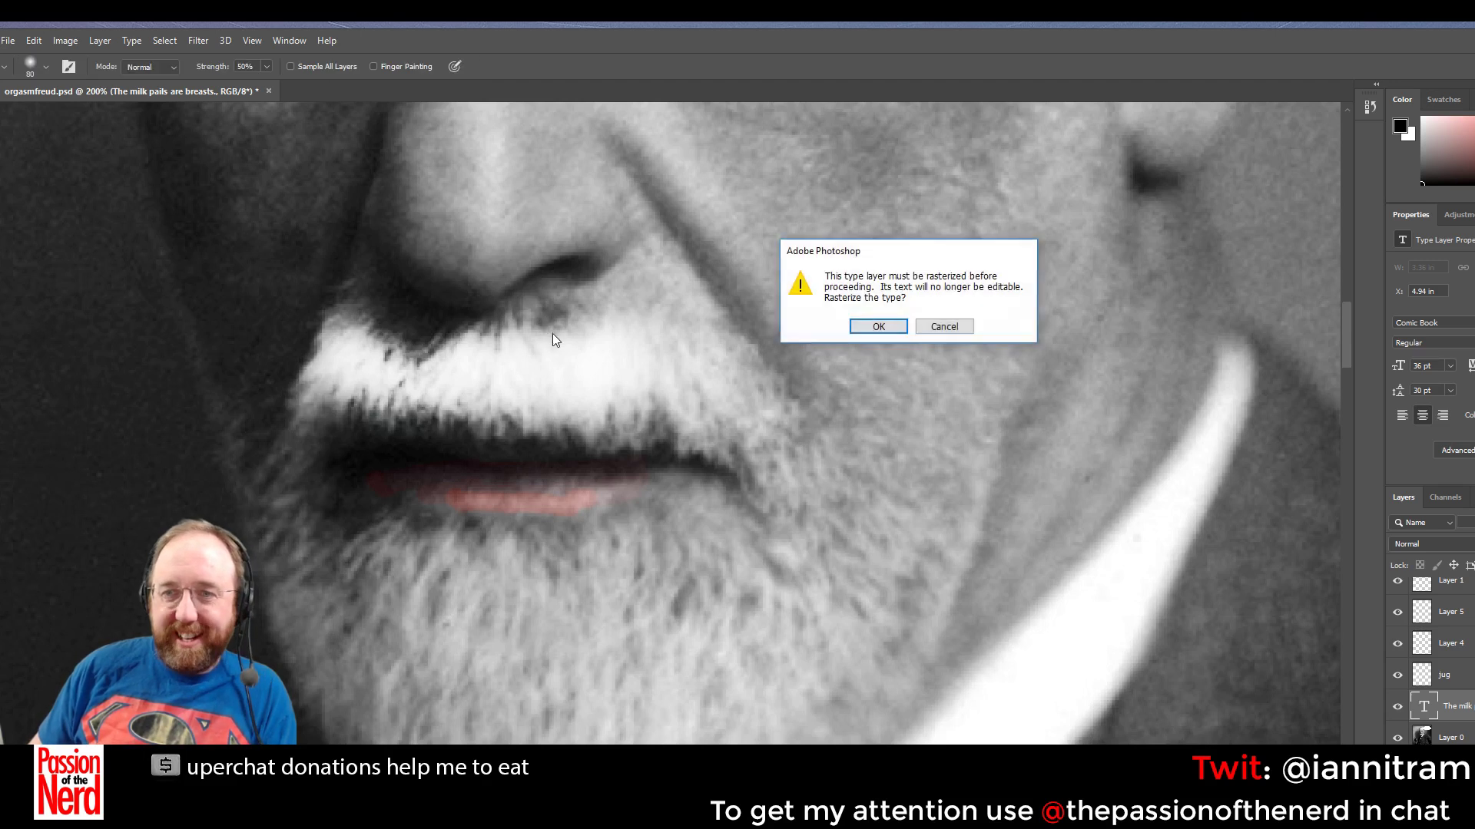
left_click(945, 327)
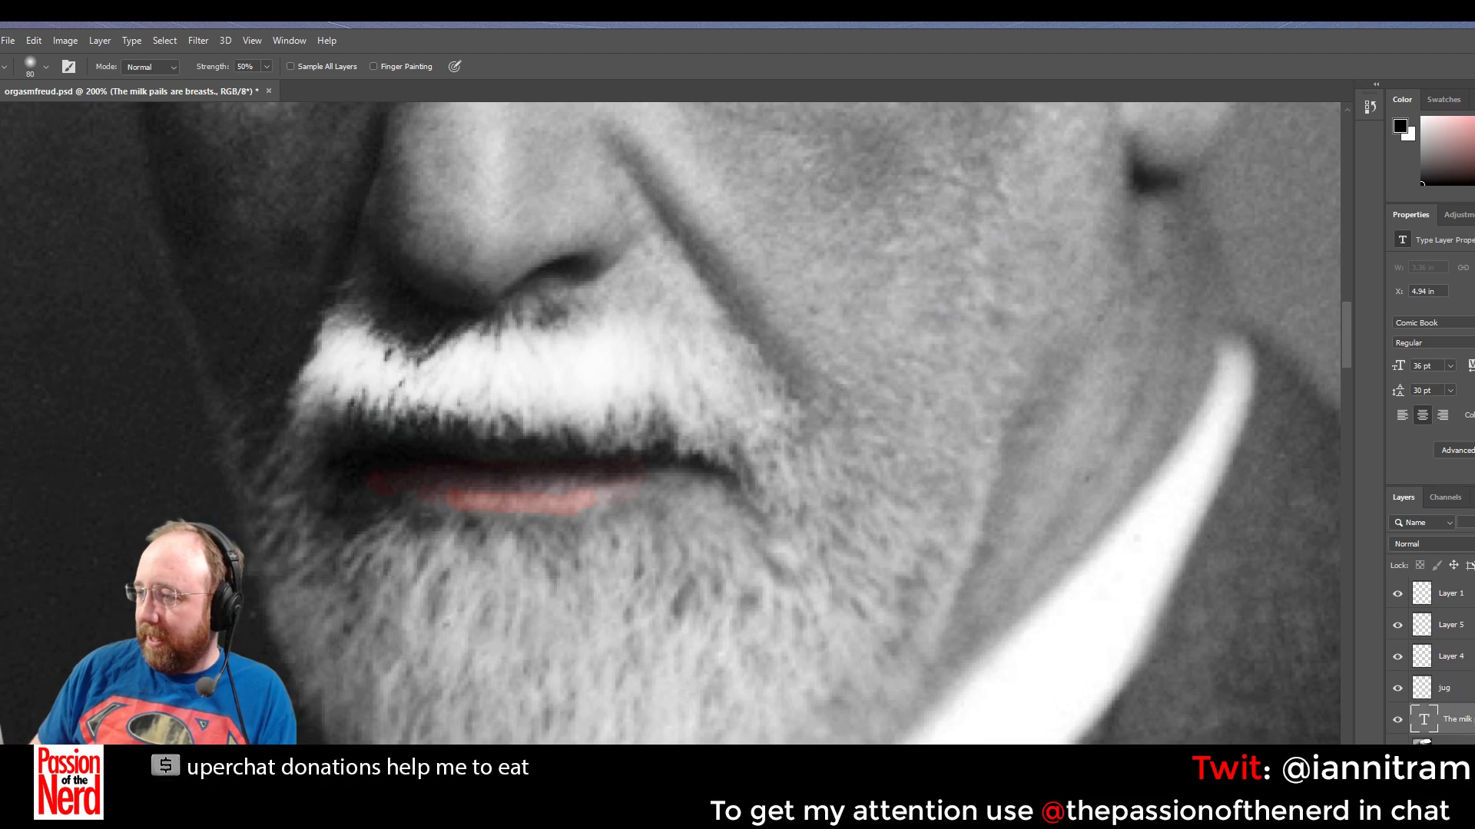
Make Layer 0 the active layer and reduce the Smudge tool's brush to a very small size
left_click(1470, 695)
scroll(1444, 676, "down", 1)
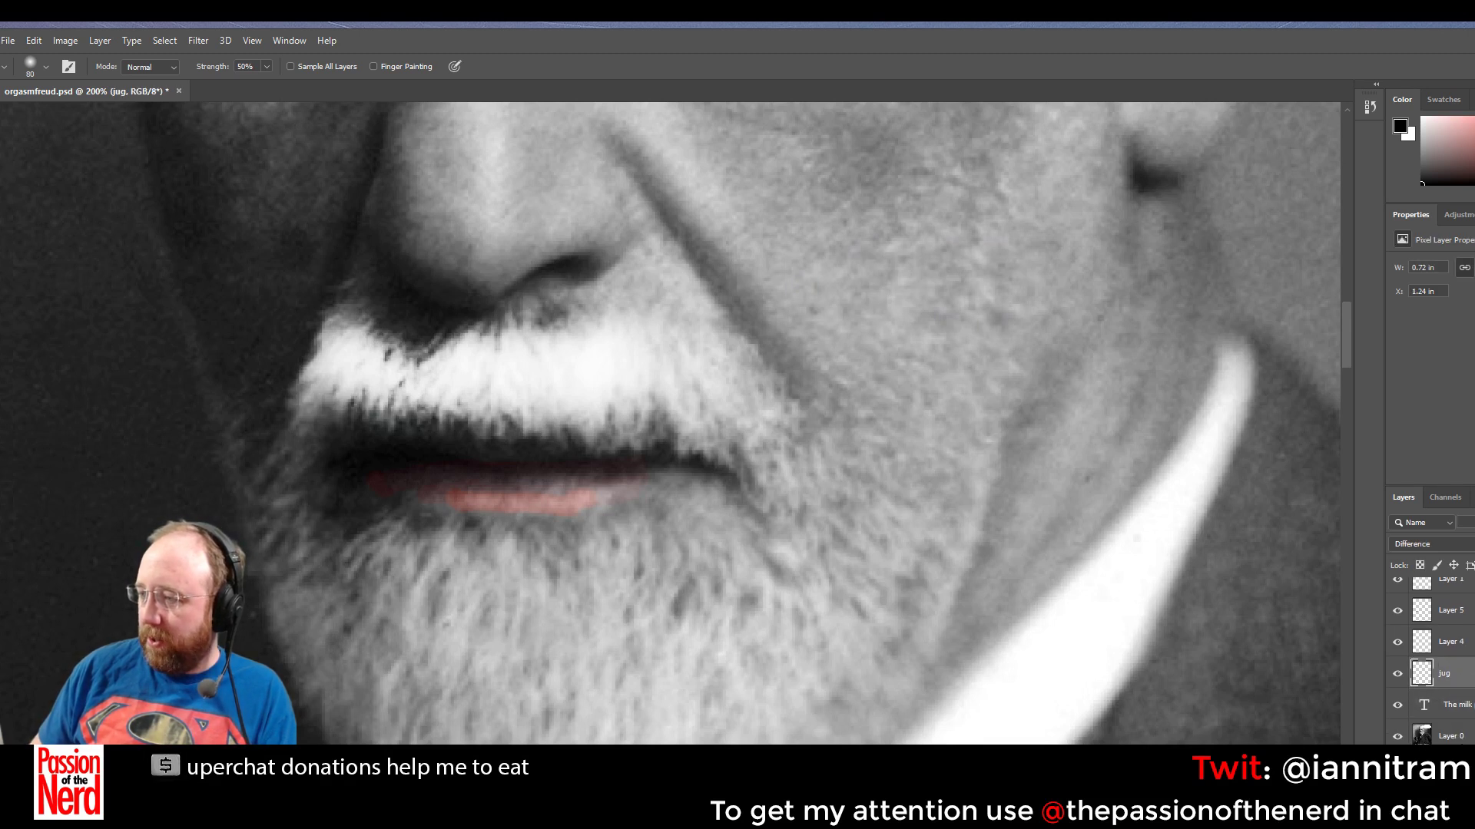
left_click(1448, 735)
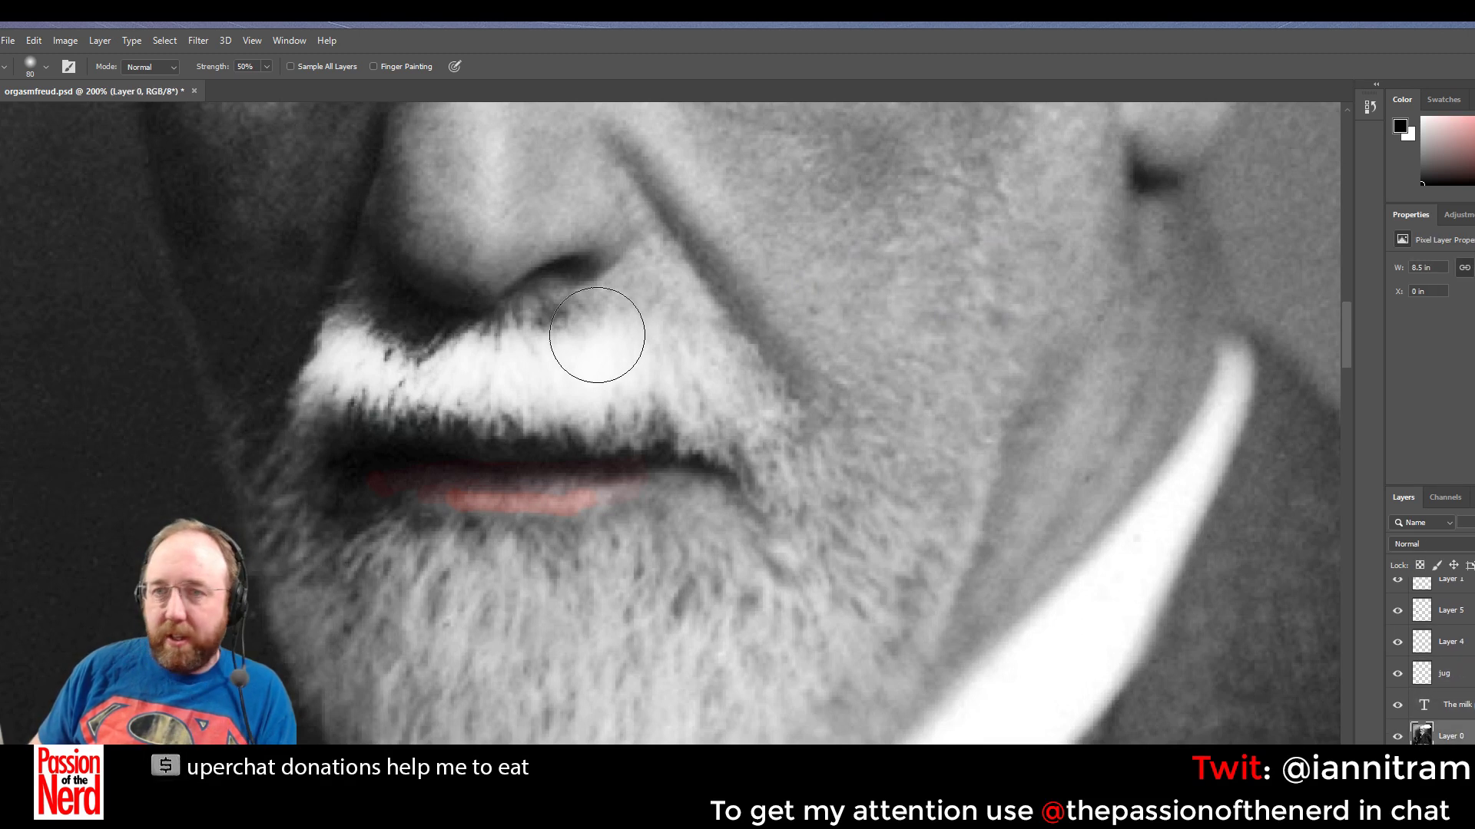
left_click(46, 67)
left_click_drag(58, 115, 55, 117)
left_click(637, 68)
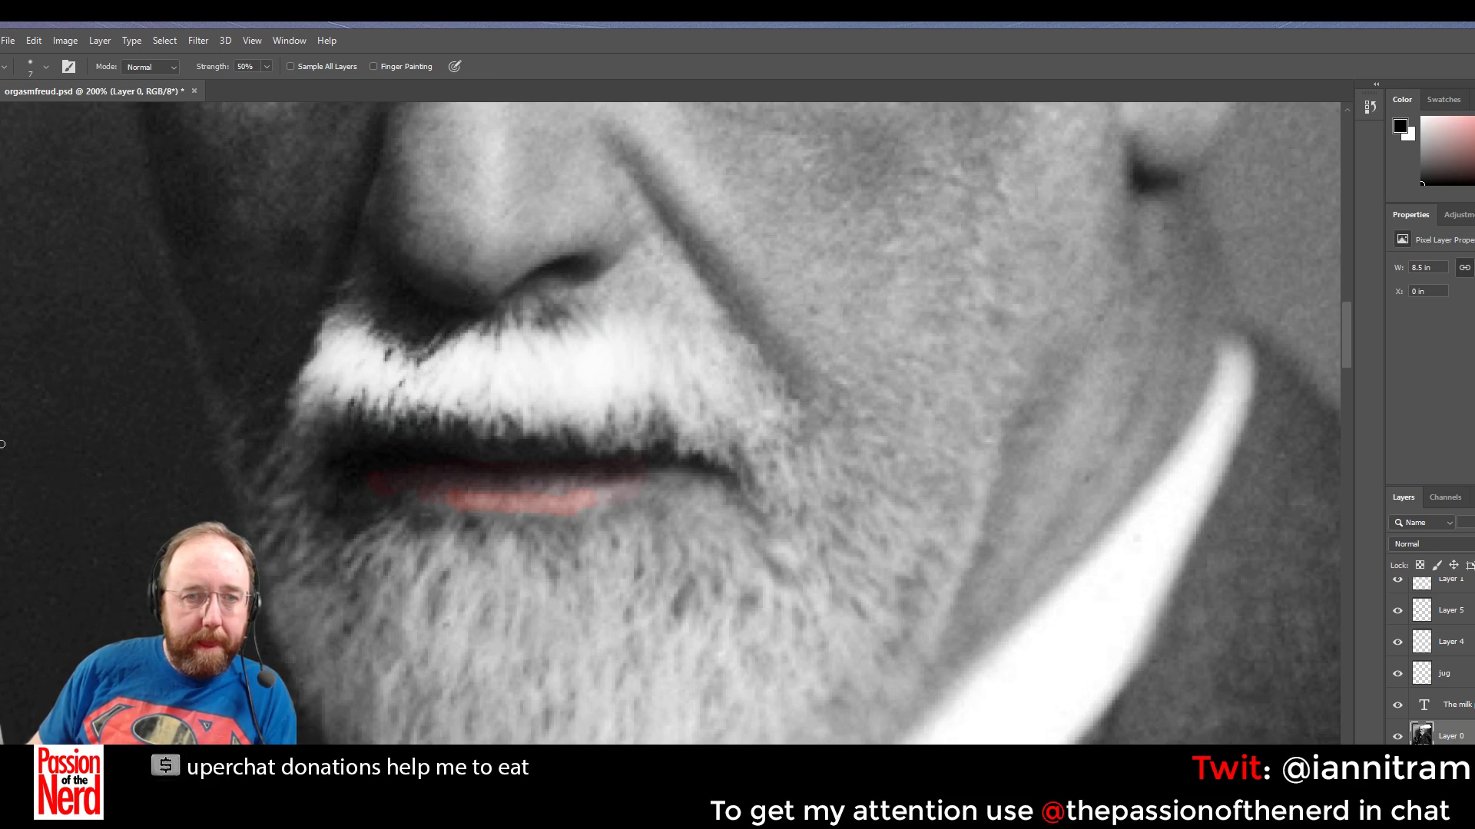
Switch to the Brush tool and reduce its size to 6 px for fine hair strokes
left_click(0, 171)
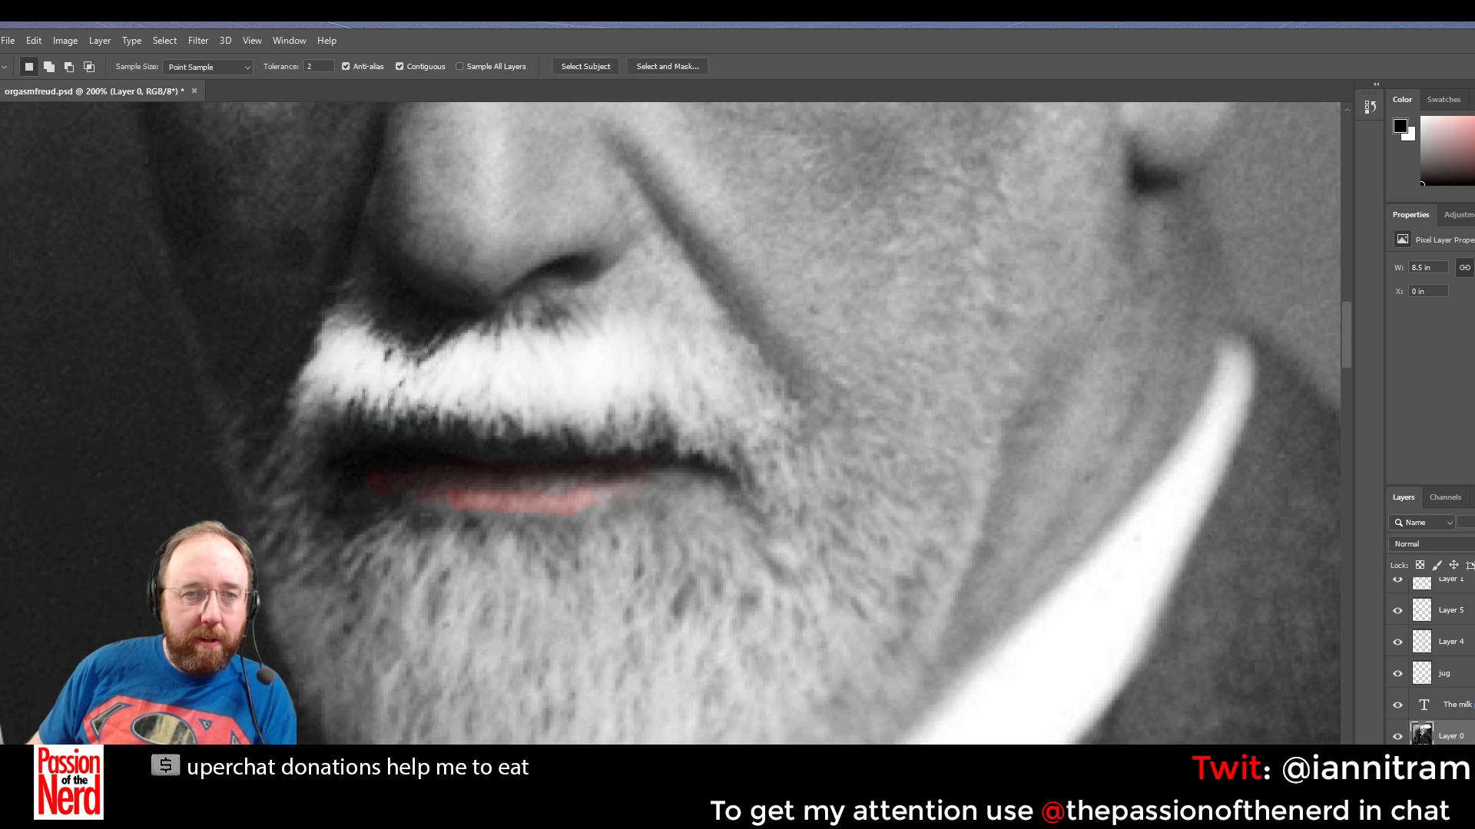
left_click(0, 270)
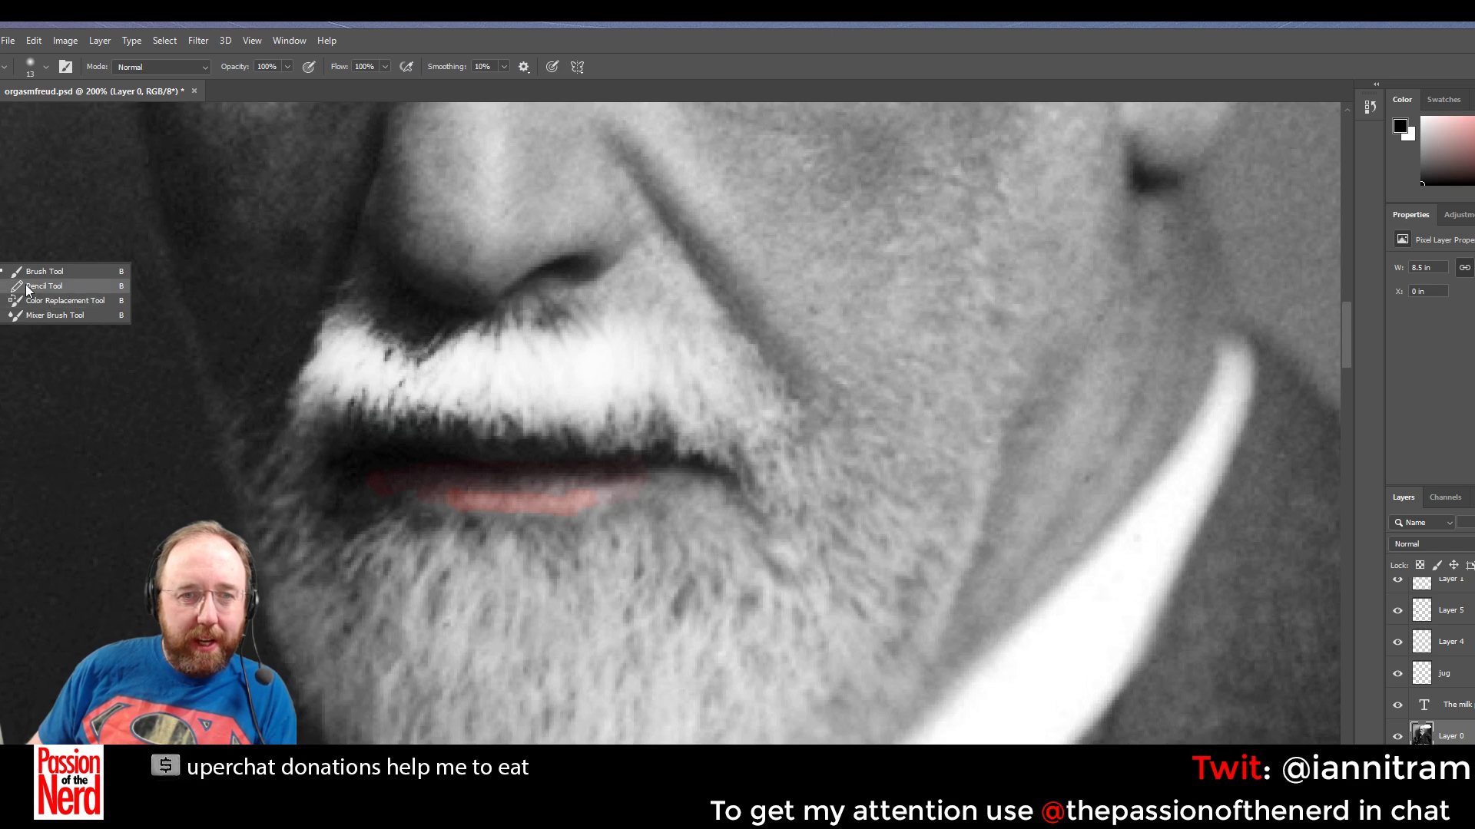
left_click(45, 272)
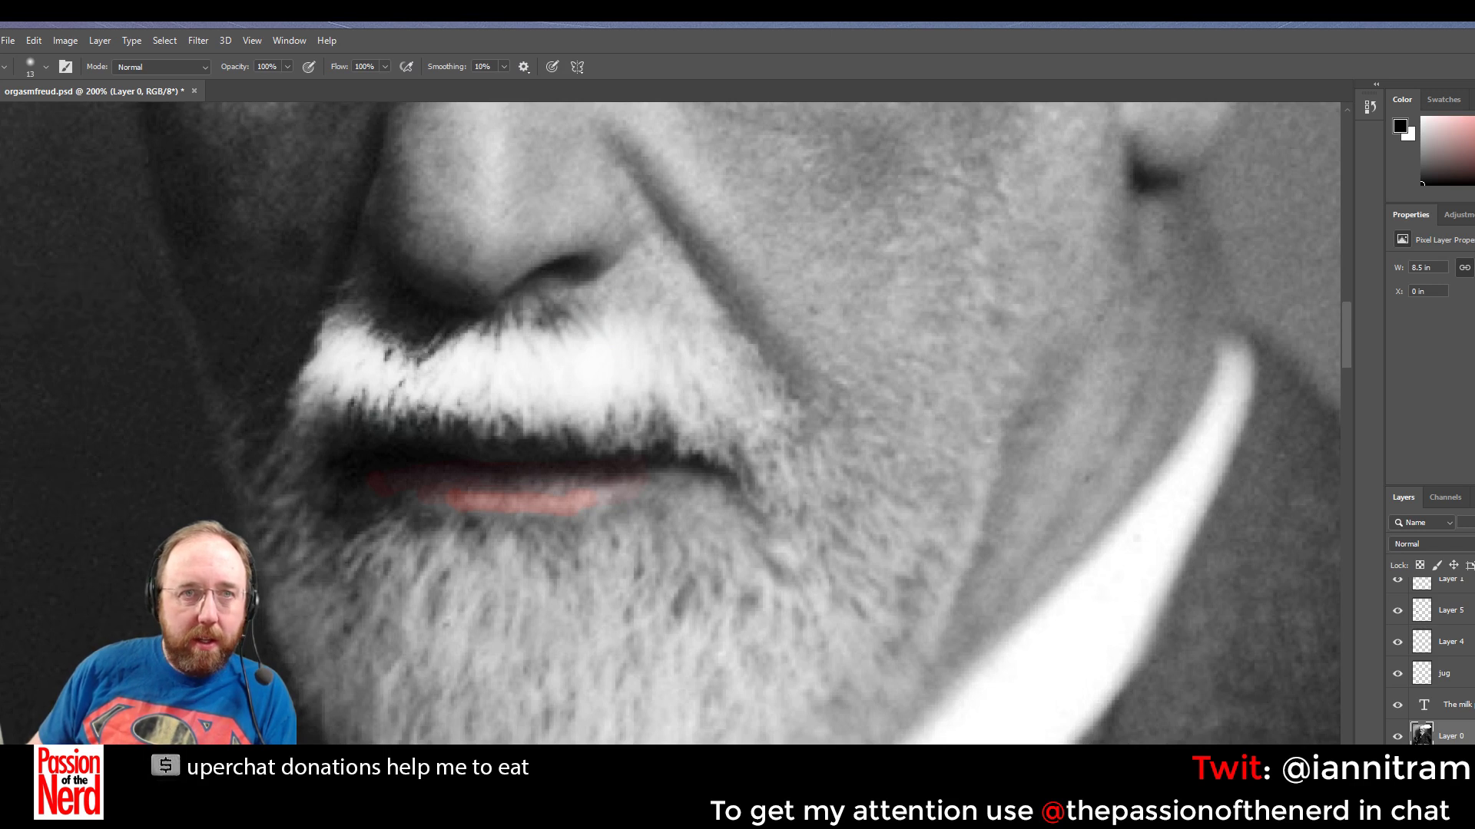
left_click(45, 68)
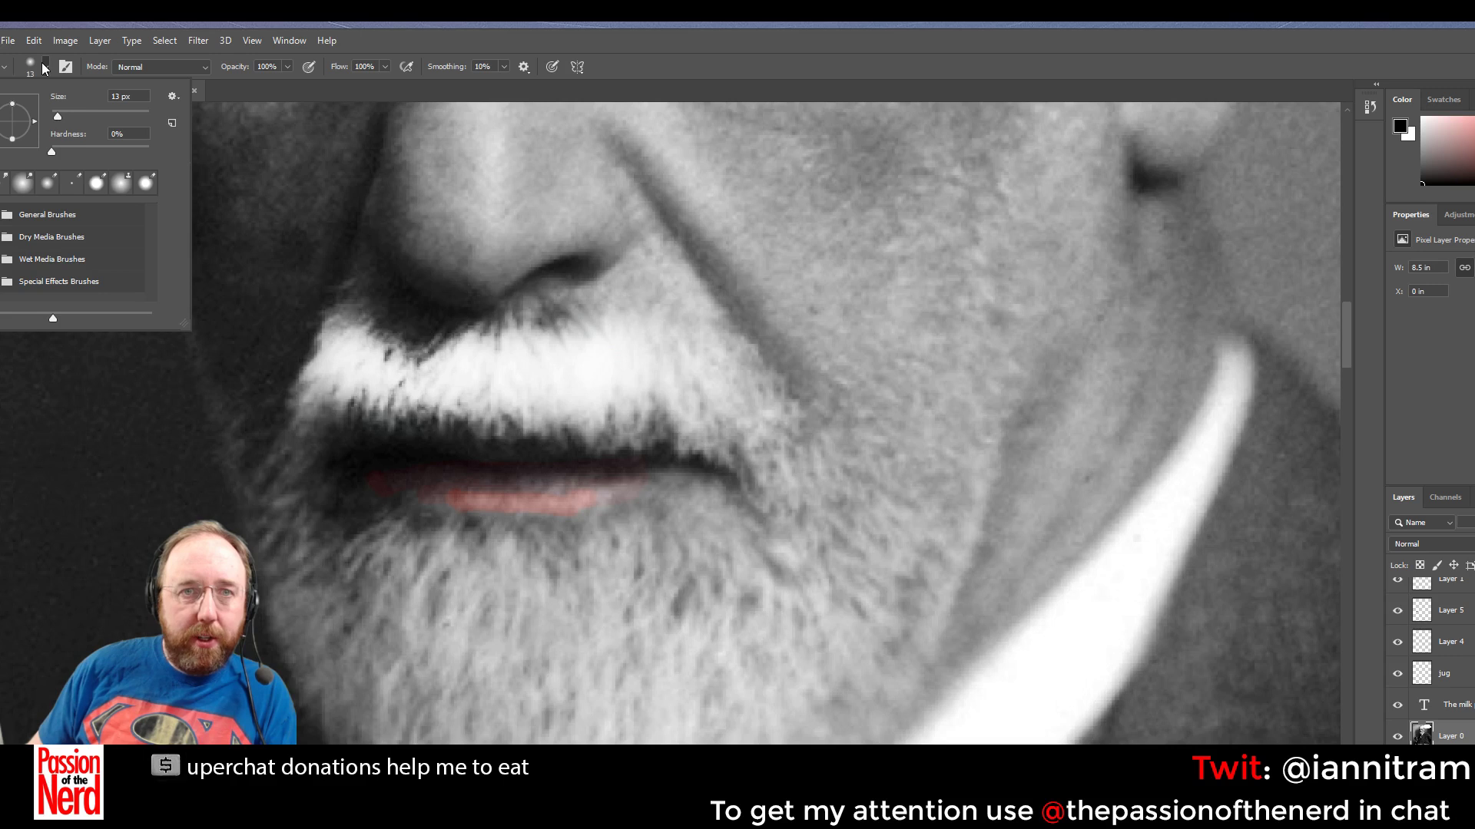
left_click(545, 62)
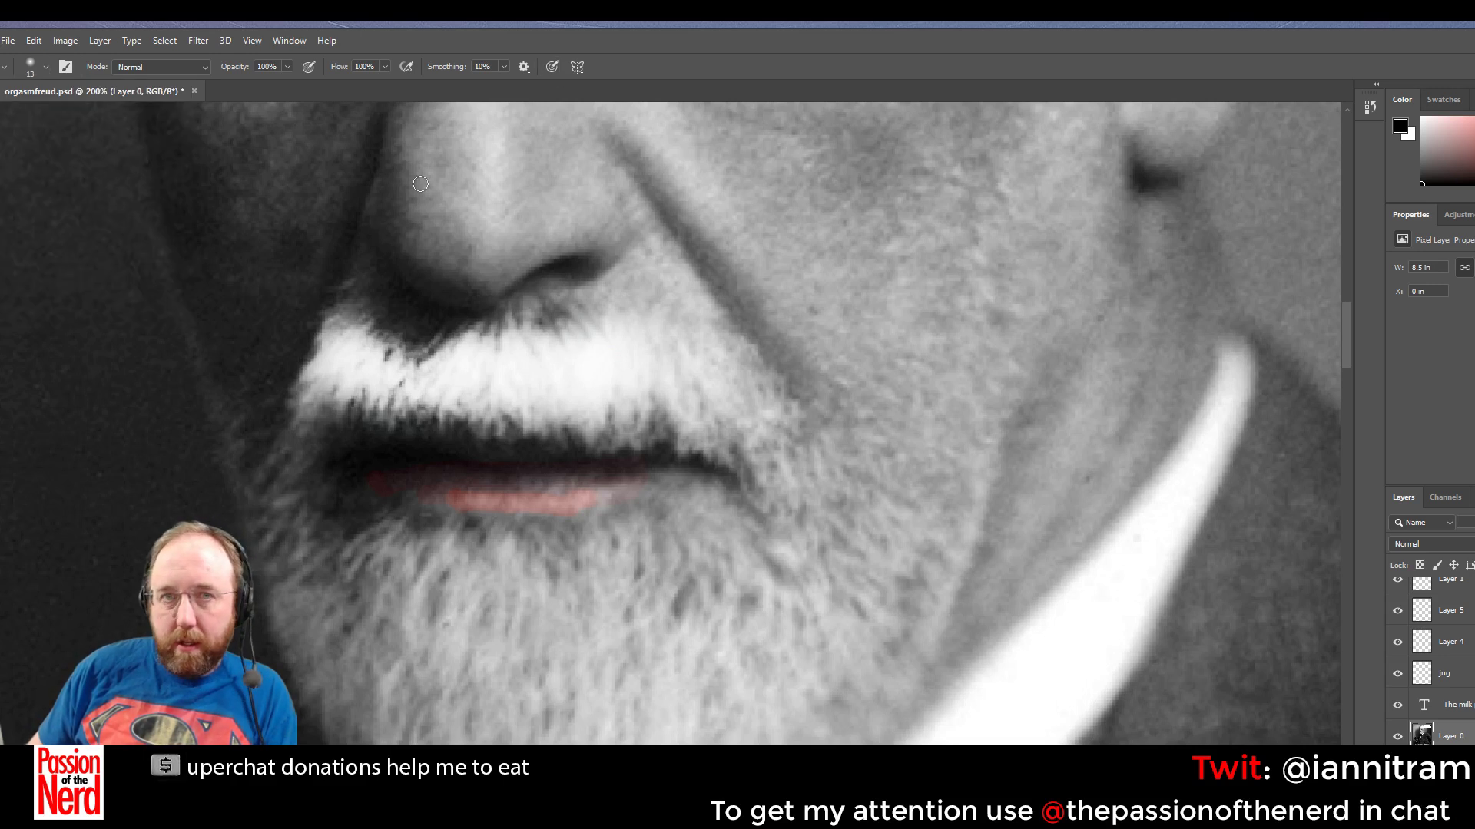
left_click(48, 68)
left_click(48, 68)
left_click(47, 68)
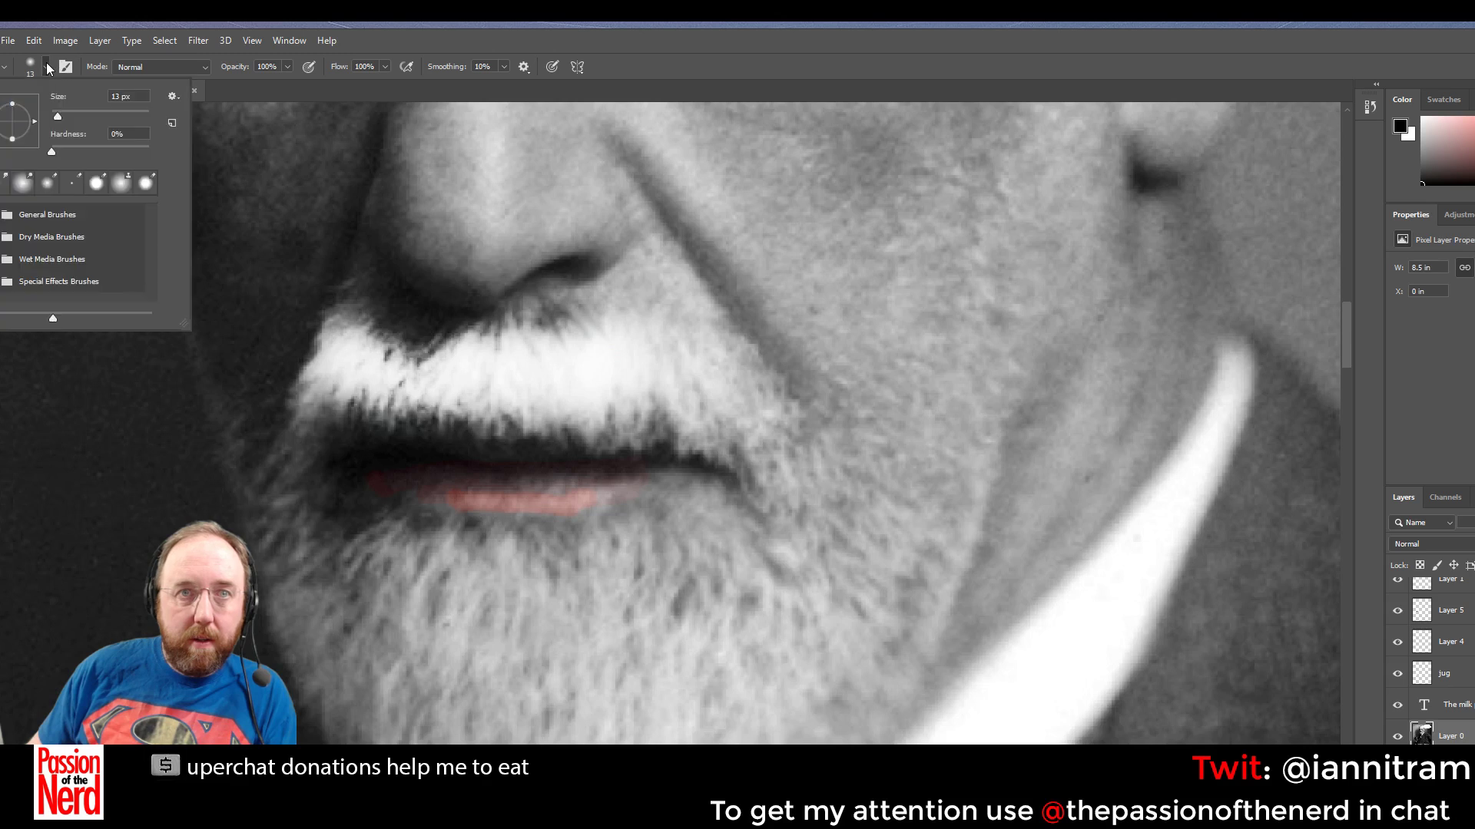
left_click_drag(57, 118, 54, 116)
left_click(670, 69)
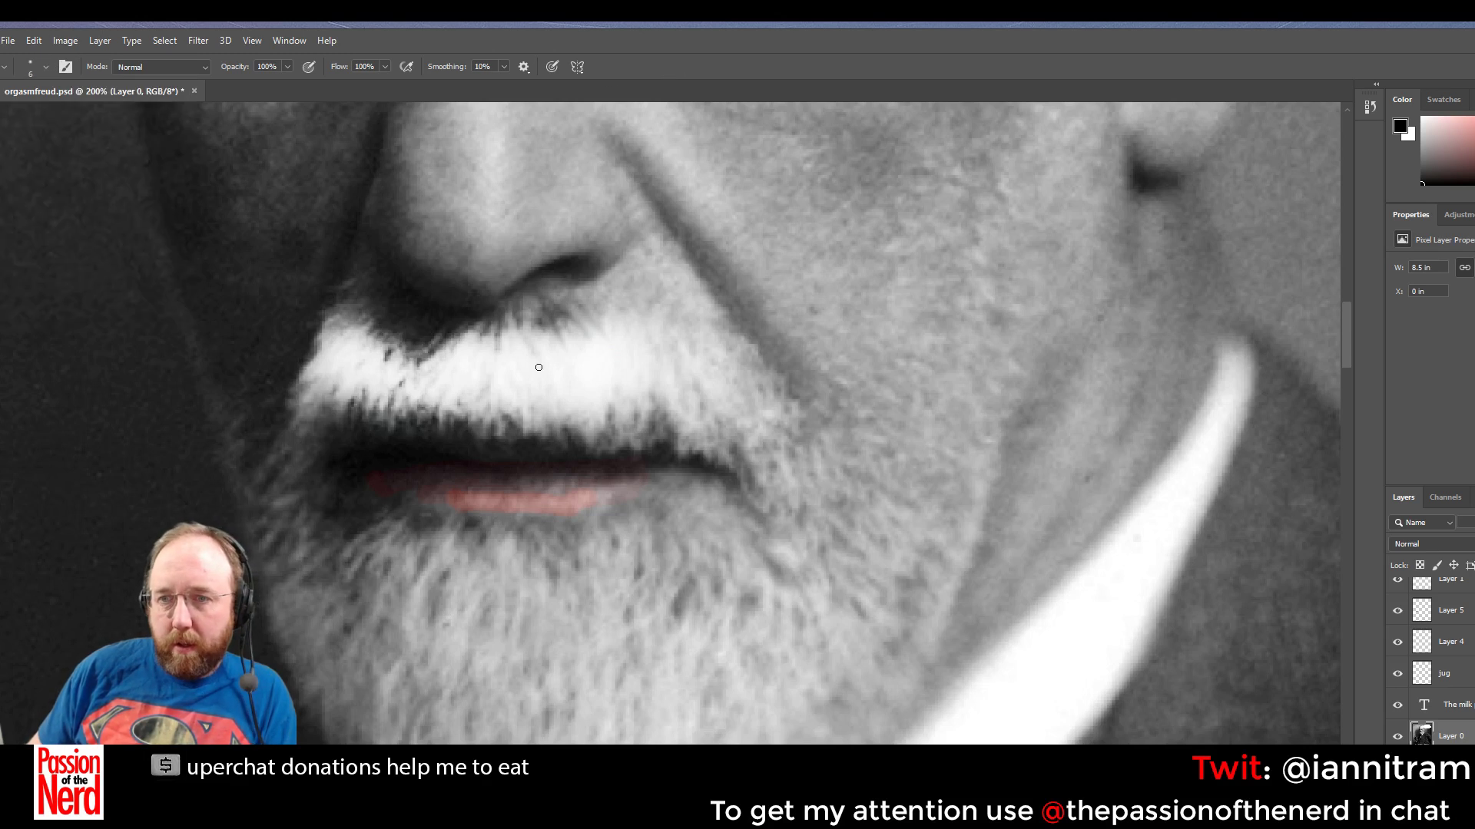
Try short black hair strokes on the moustache at 100% and at 35% brush opacity, undoing each one
left_click_drag(570, 356, 580, 371)
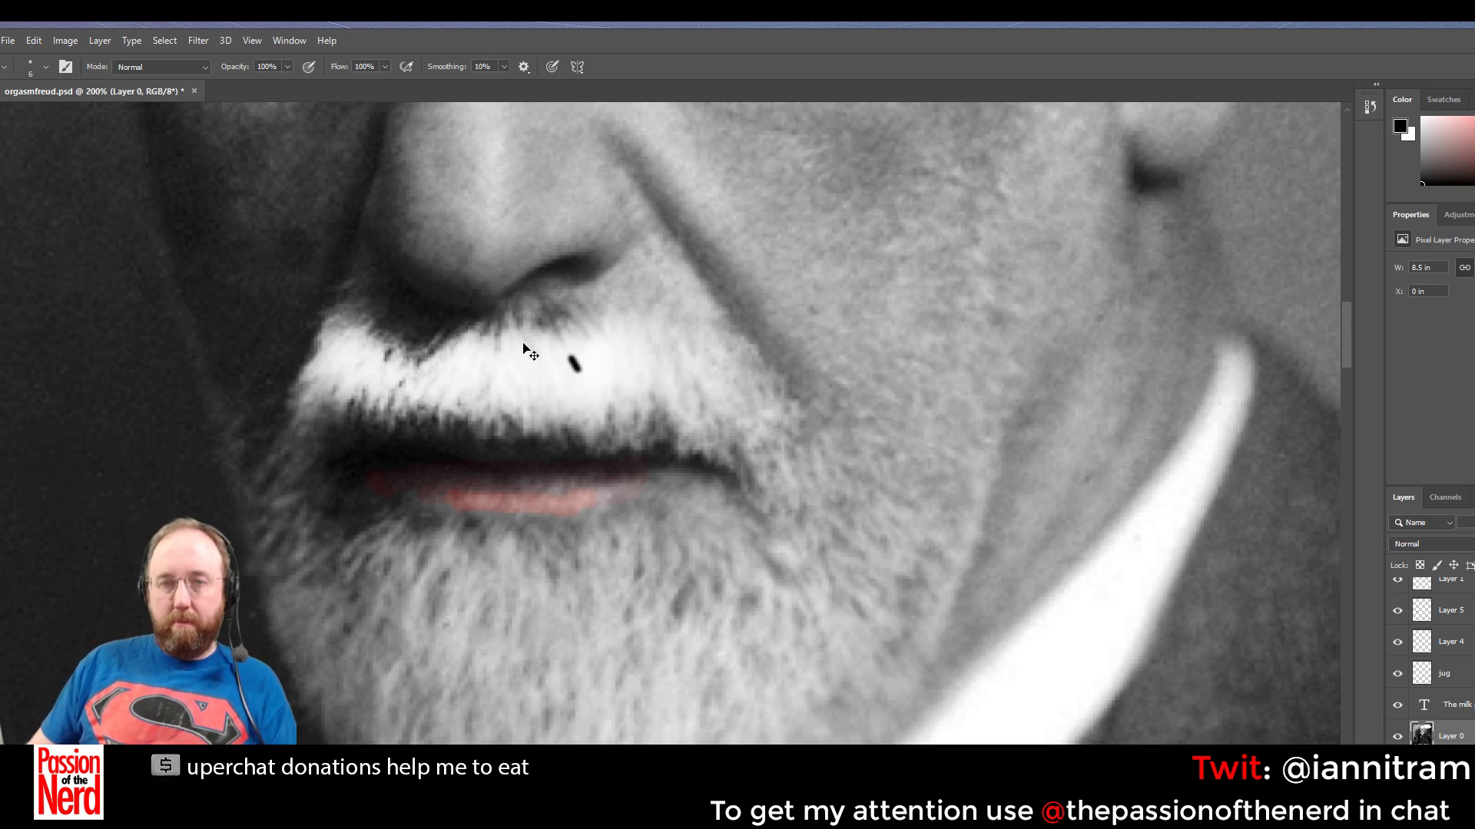
key("ctrl+z")
left_click(286, 68)
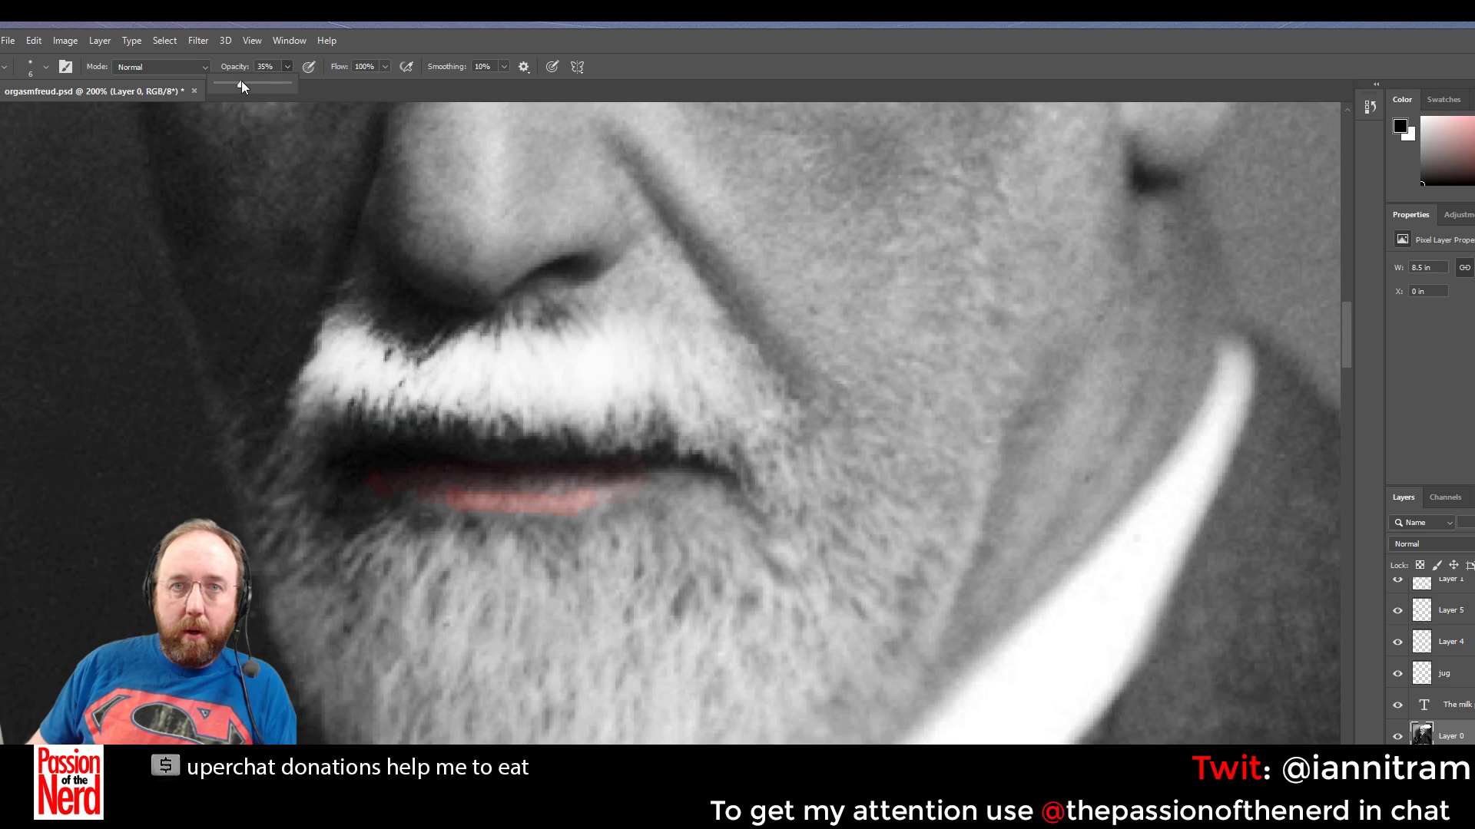
left_click(398, 52)
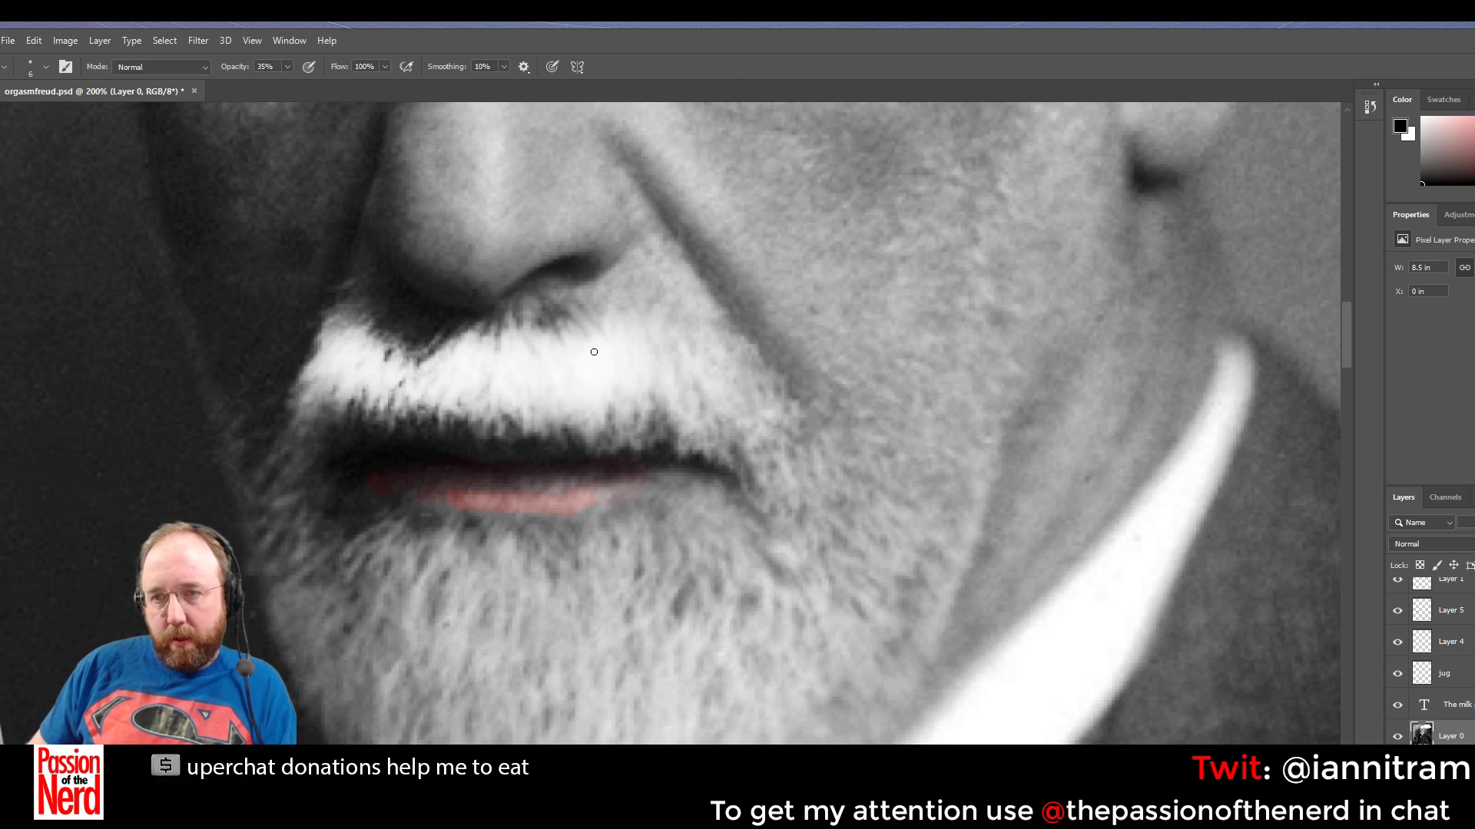
left_click_drag(596, 356, 601, 372)
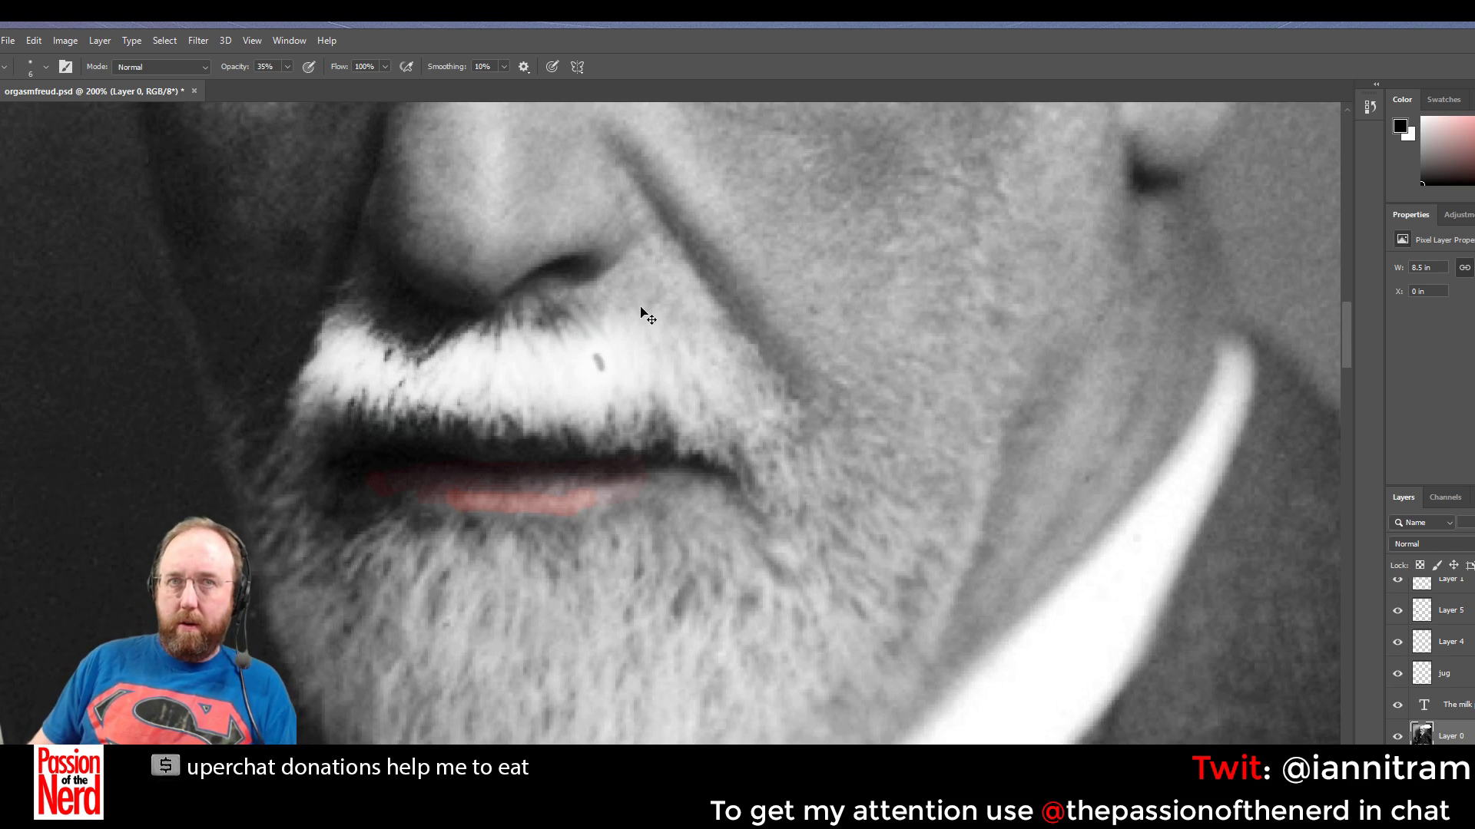
key("ctrl+z")
Set the brush to 40% opacity and 14% hardness, test short strokes on the moustache, and undo them
left_click(287, 67)
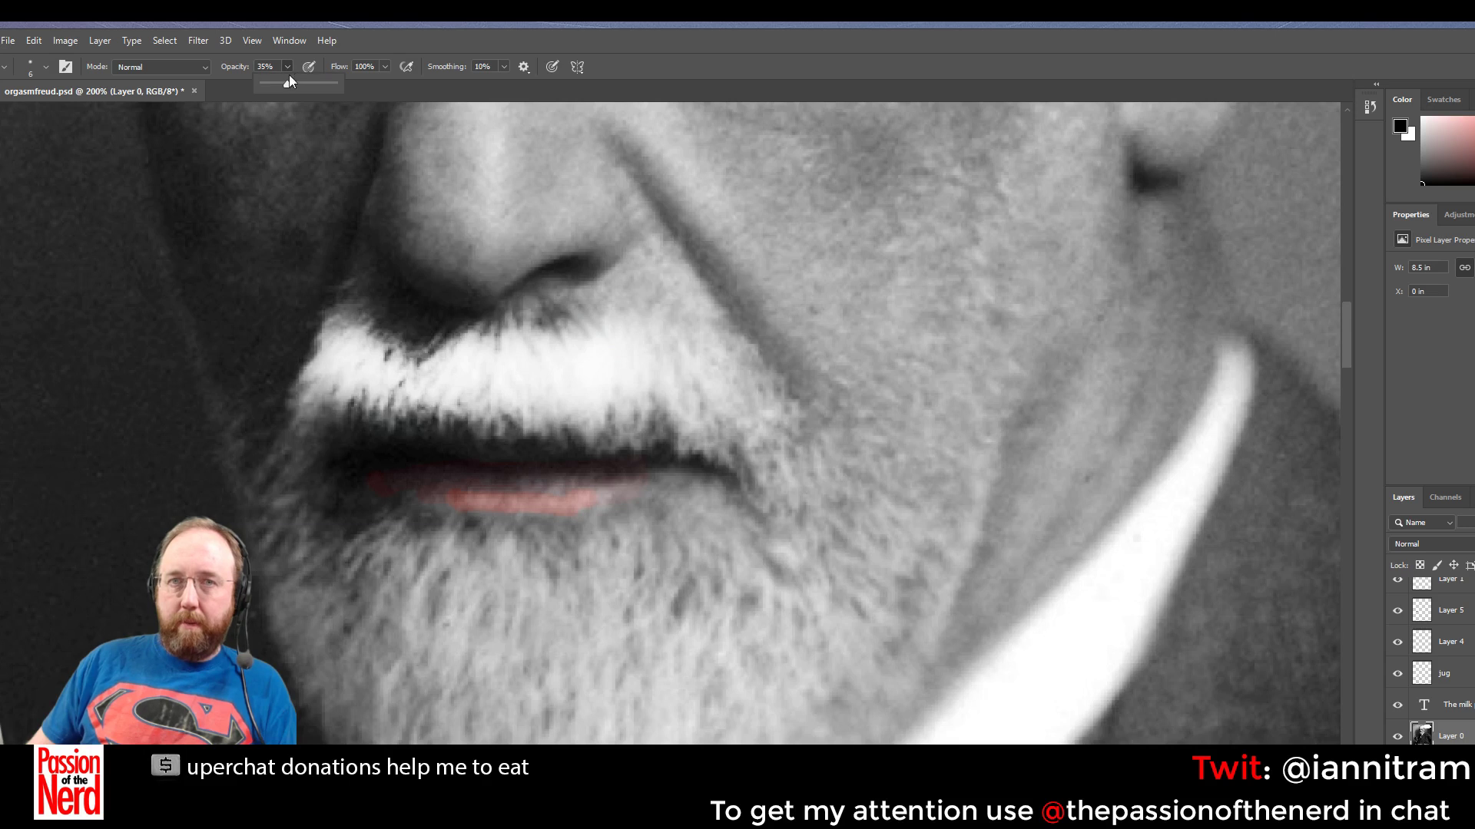
left_click_drag(290, 82, 291, 82)
left_click(47, 67)
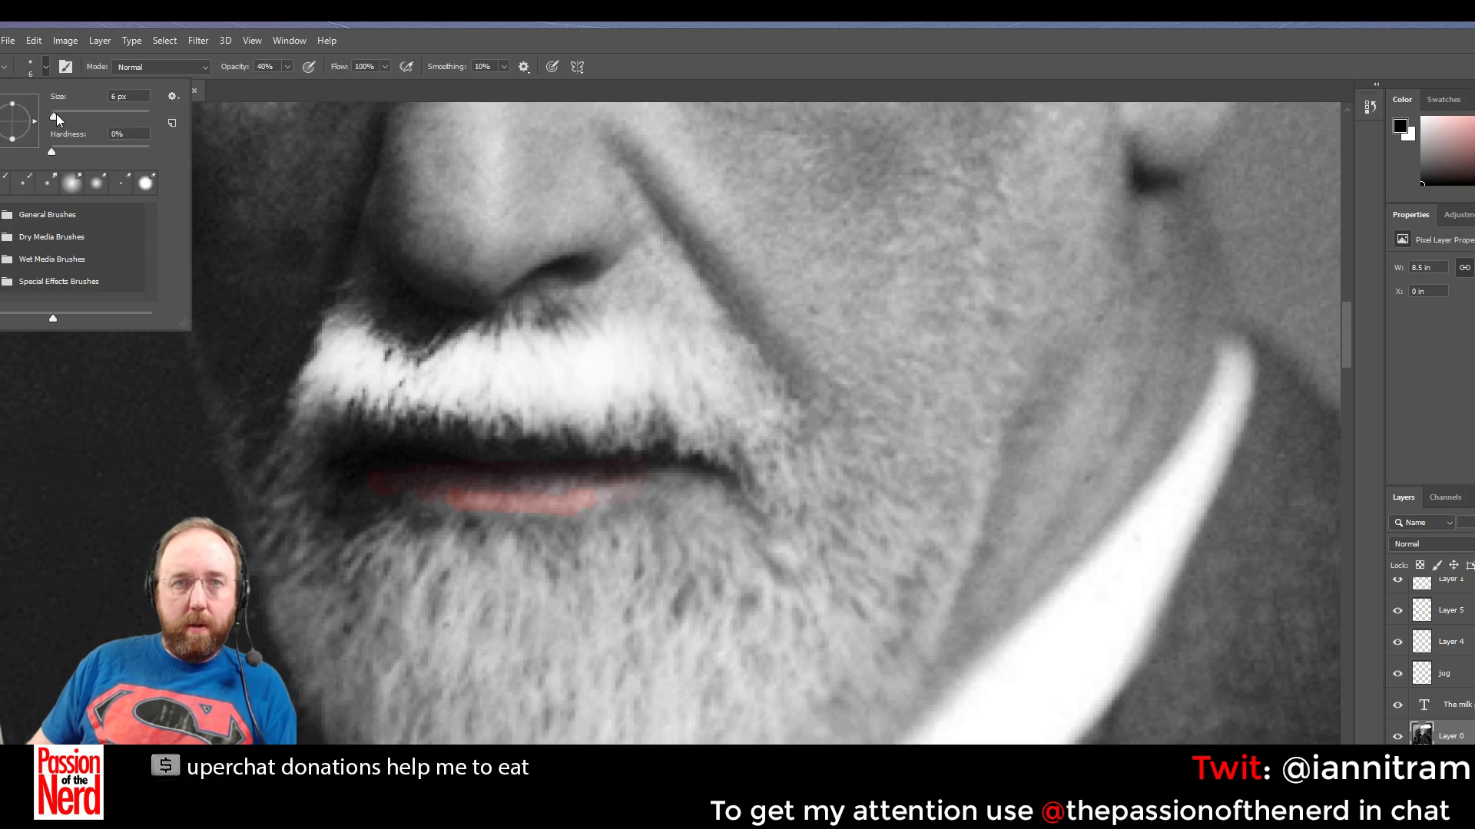
left_click_drag(53, 149, 66, 150)
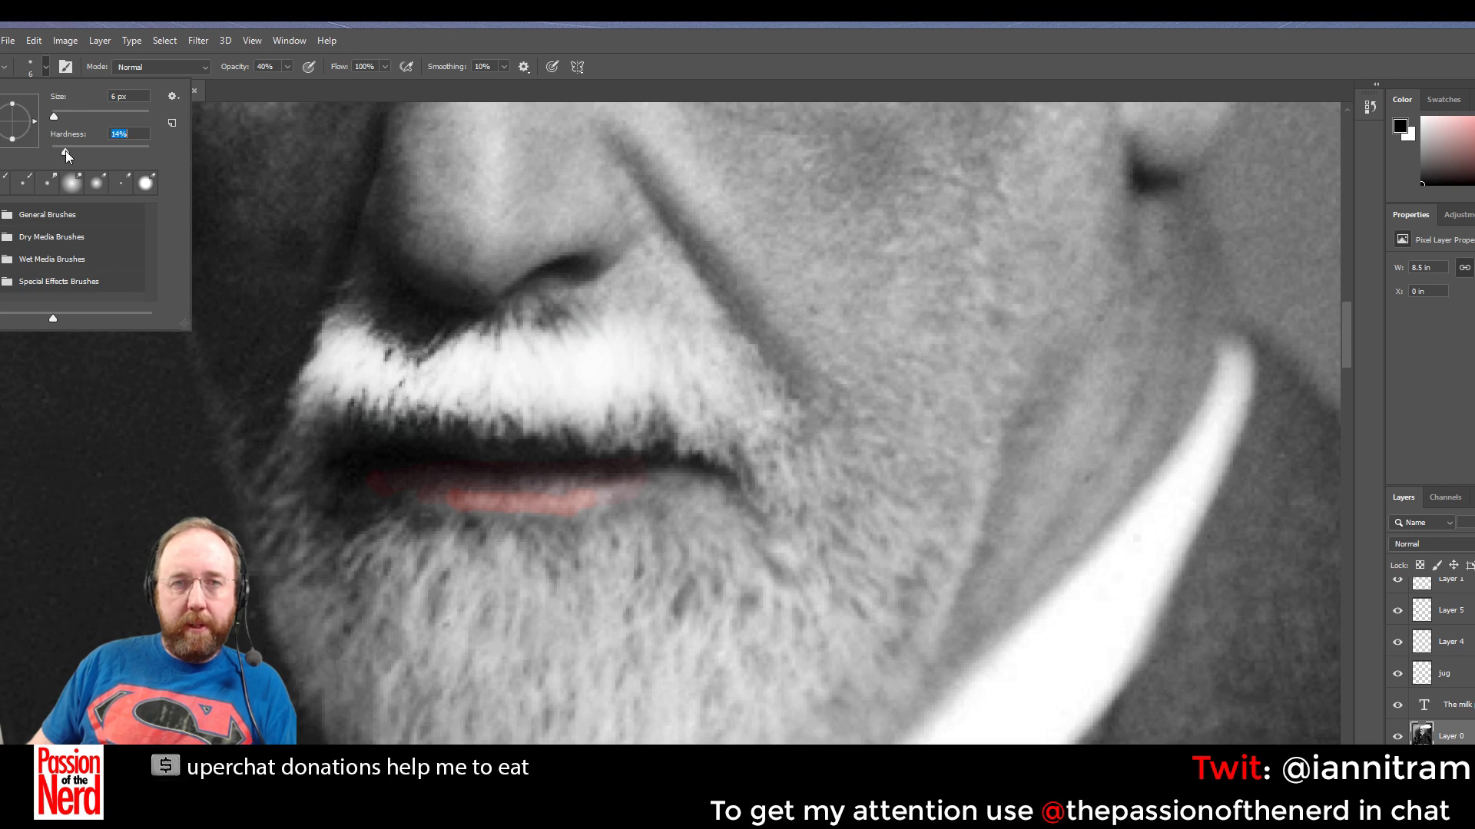
left_click(631, 86)
left_click_drag(576, 363, 583, 380)
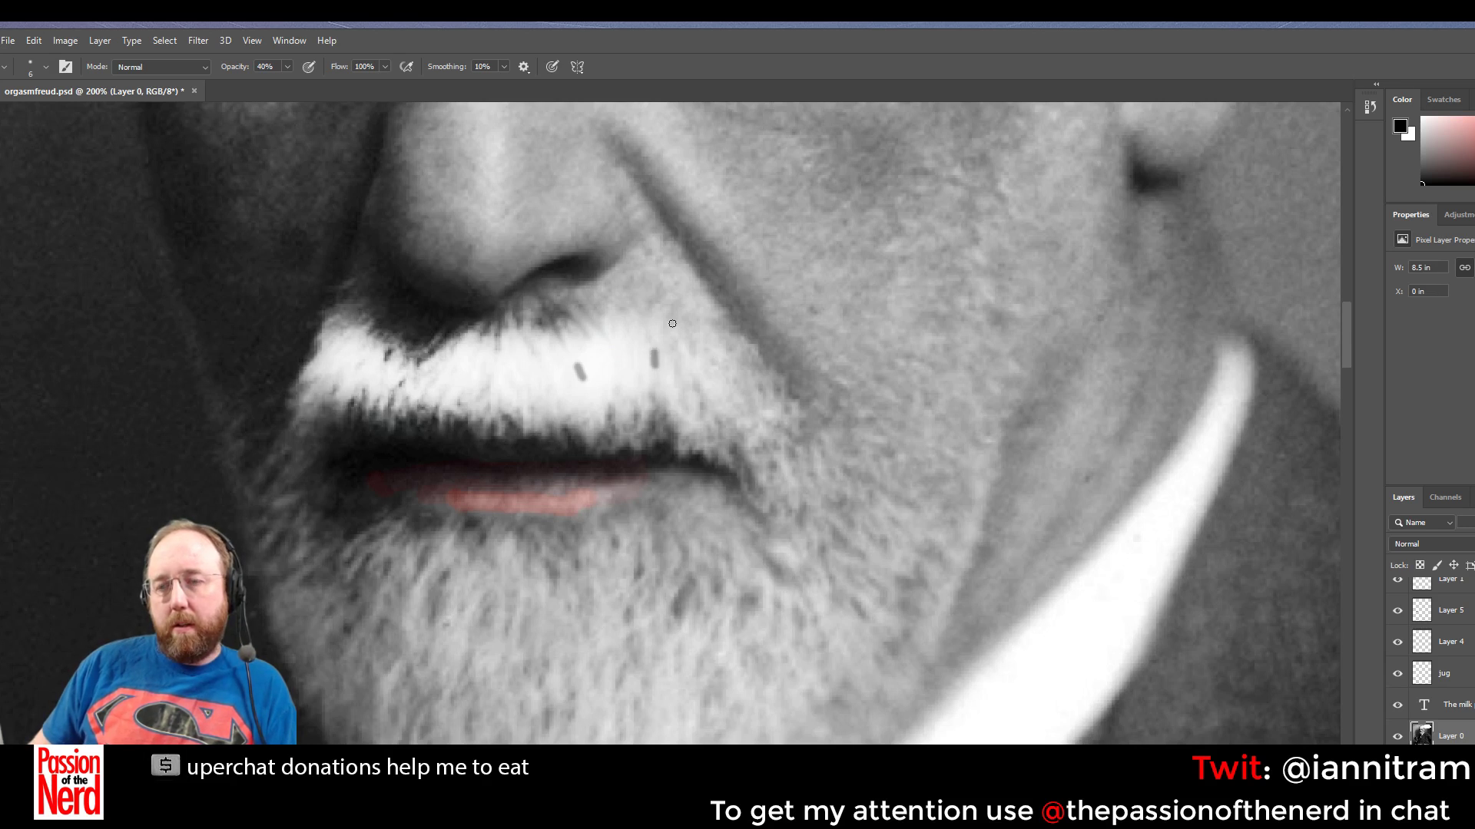
key("ctrl+z")
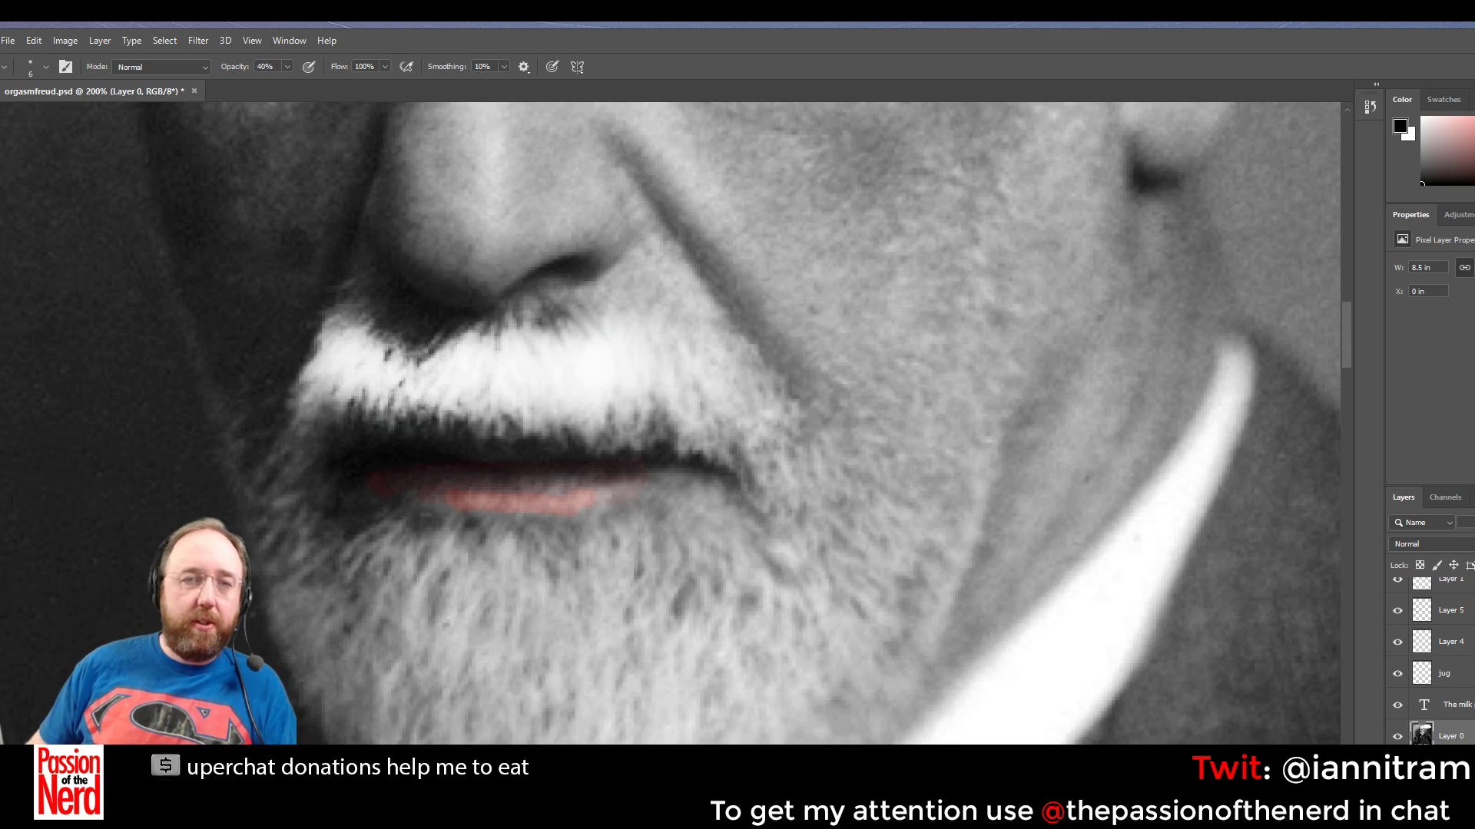
Review the whole composition at 25% zoom, from the speech bubble down to the title lettering
key("z")
left_click(599, 389, "alt")
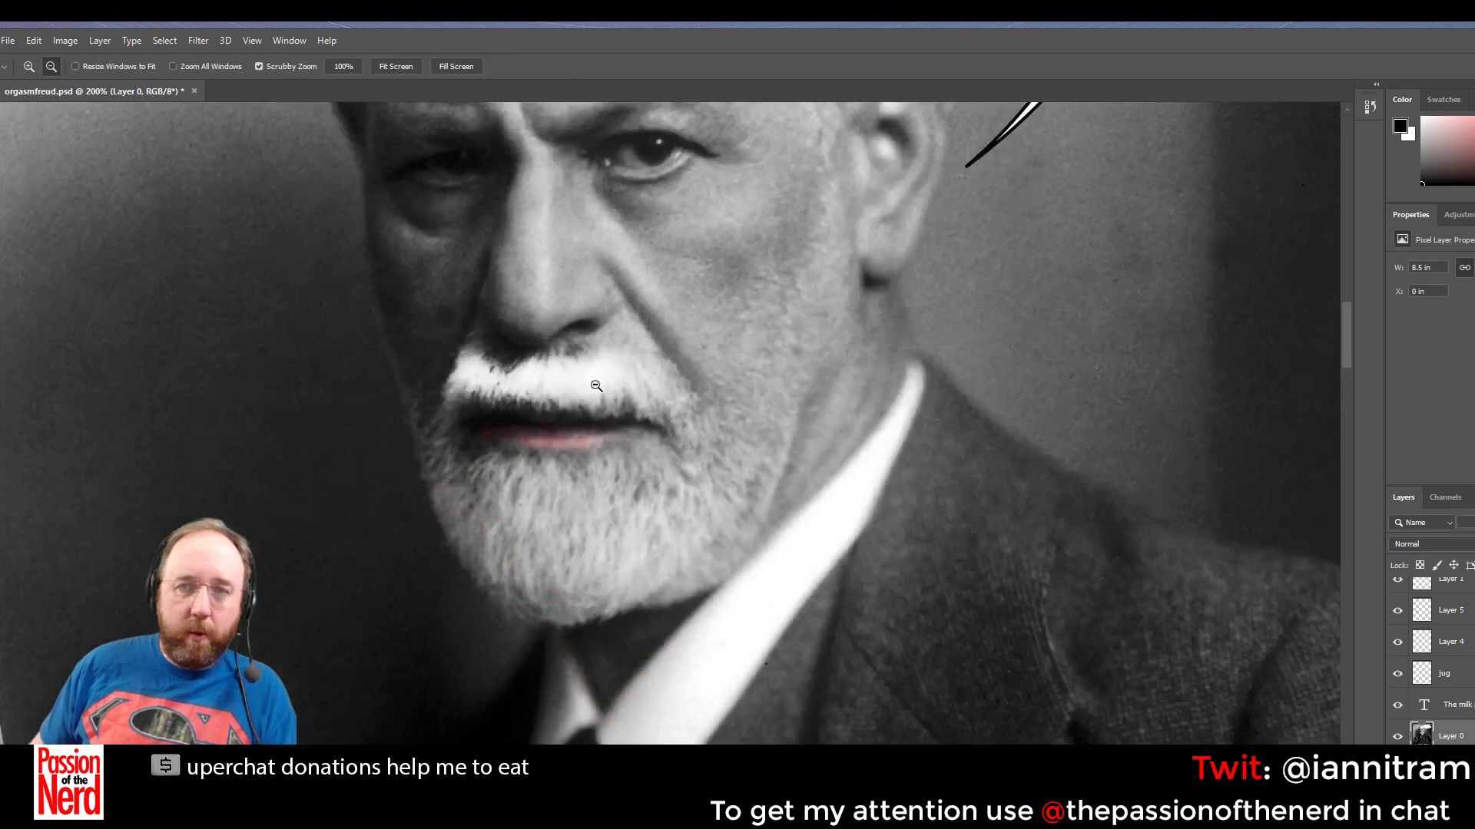
left_click(600, 390, "alt")
left_click(600, 391, "alt")
left_click(1096, 559, "alt")
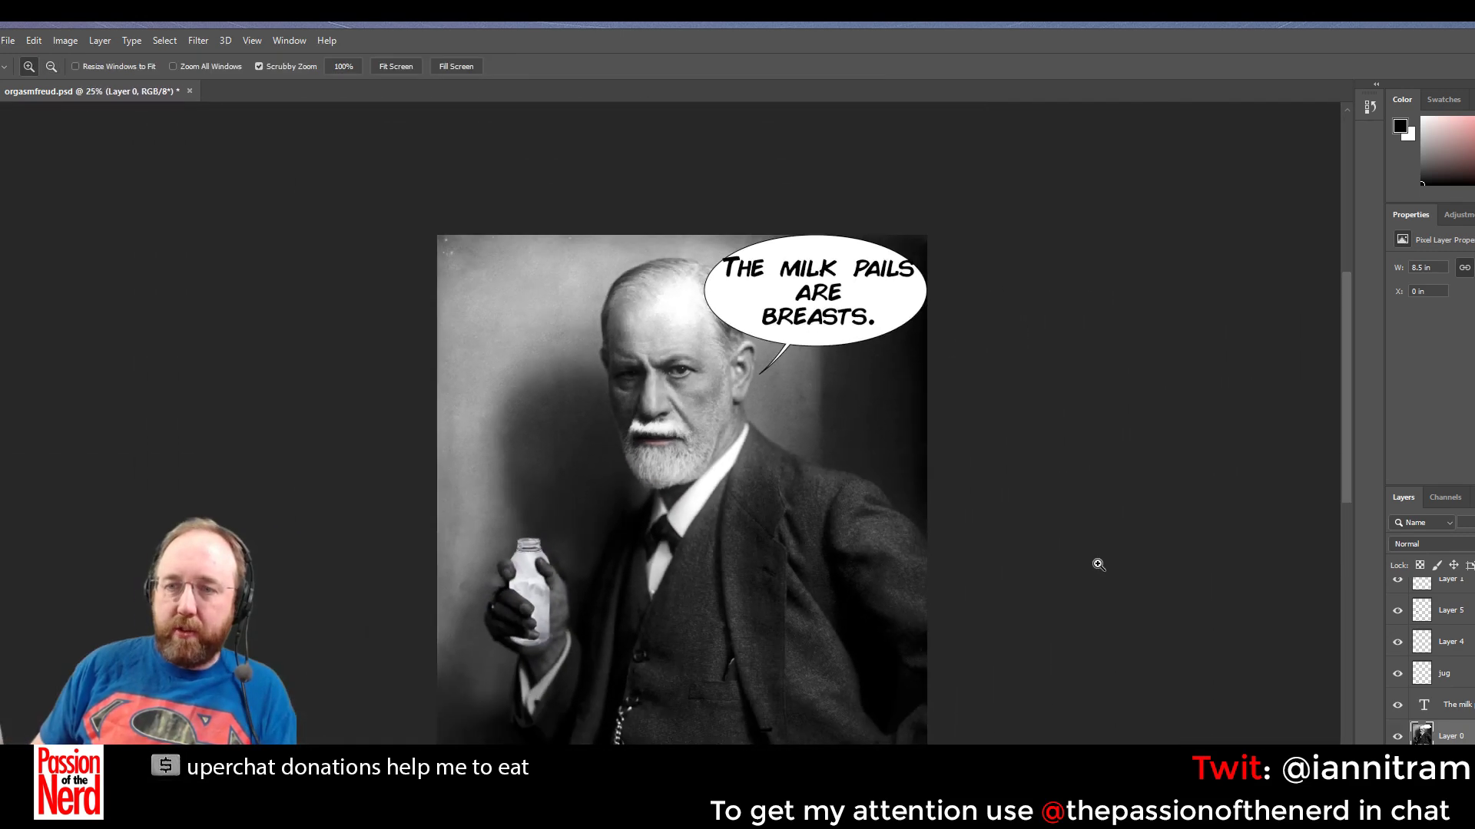
left_click_drag(1096, 559, 761, 349)
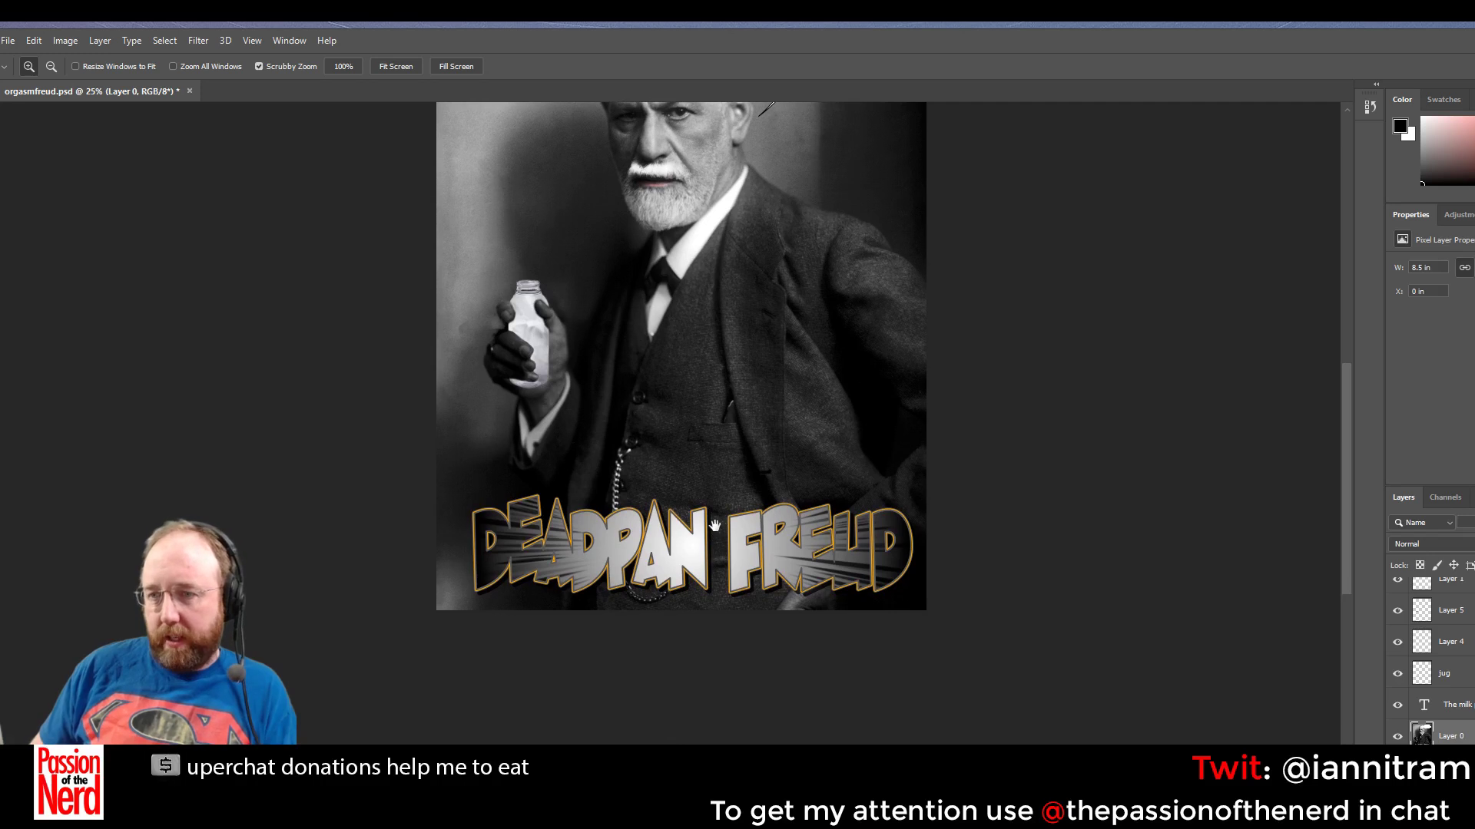
left_click_drag(714, 530, 686, 573)
scroll(1429, 660, "up", 3)
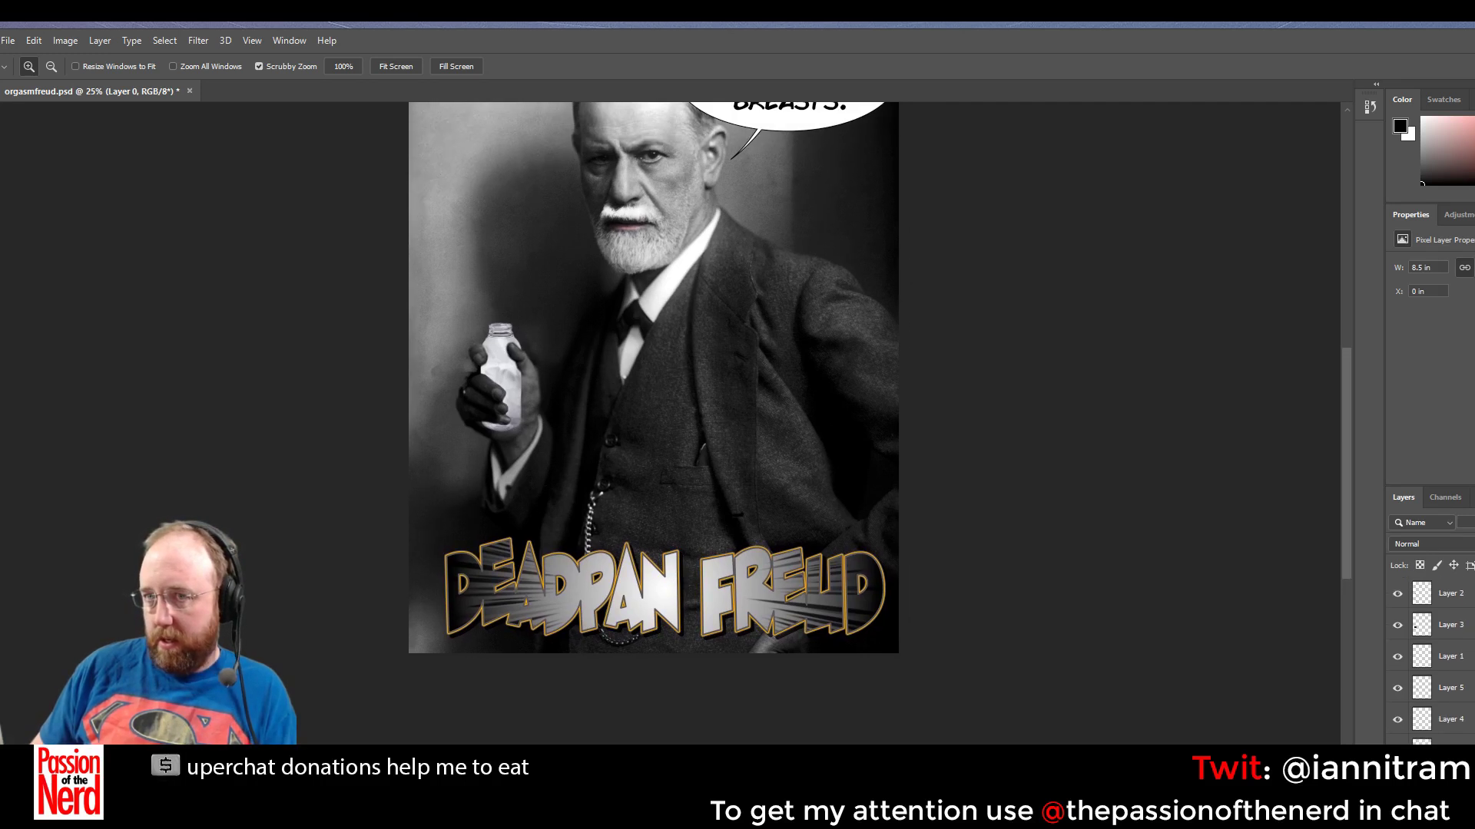
Save the original Freud portrait to the Desktop as a JPEG and place it in the document directly above Layer 0
scroll(1428, 660, "down", 3)
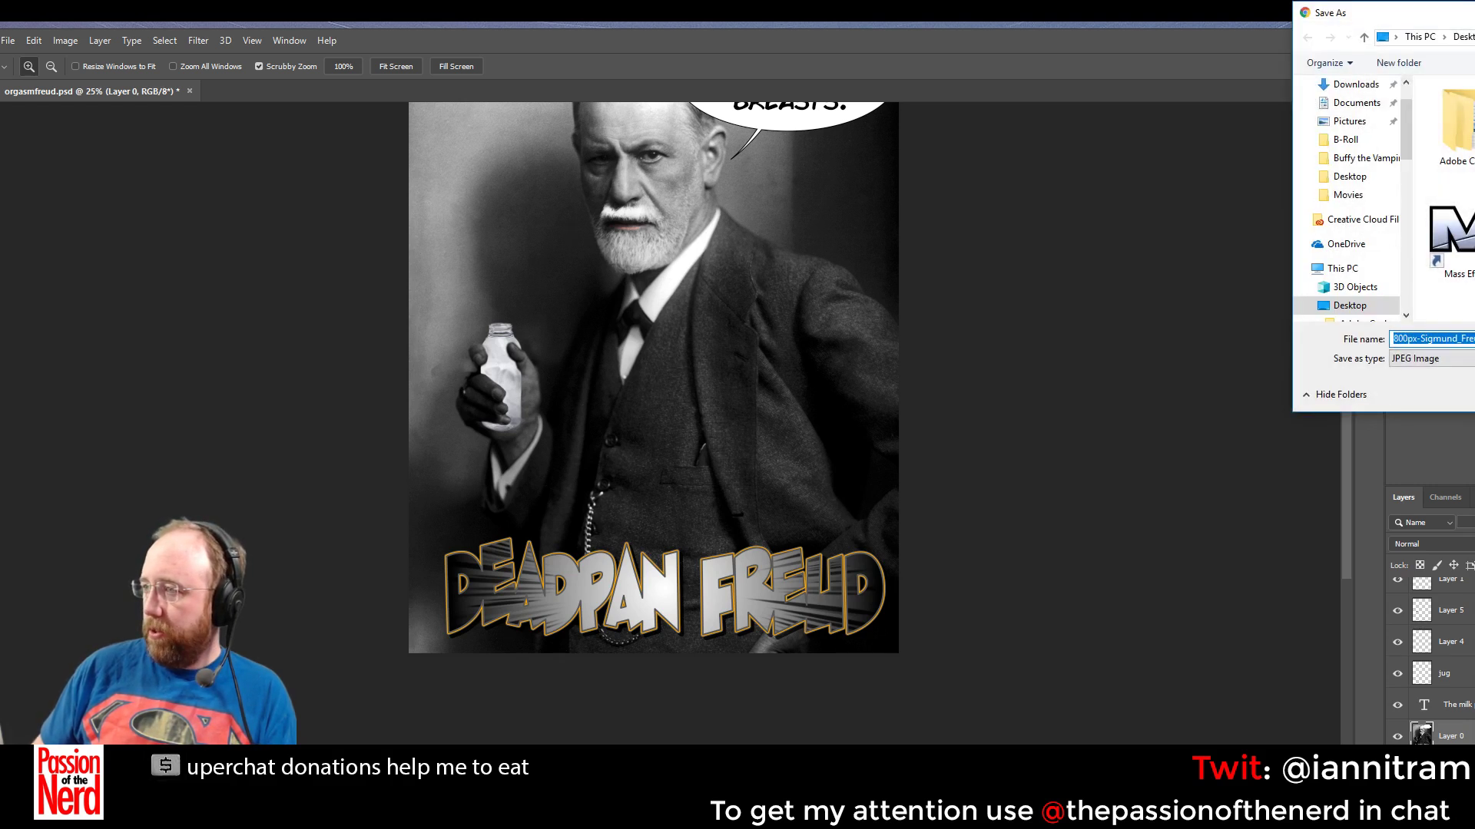
key("Return")
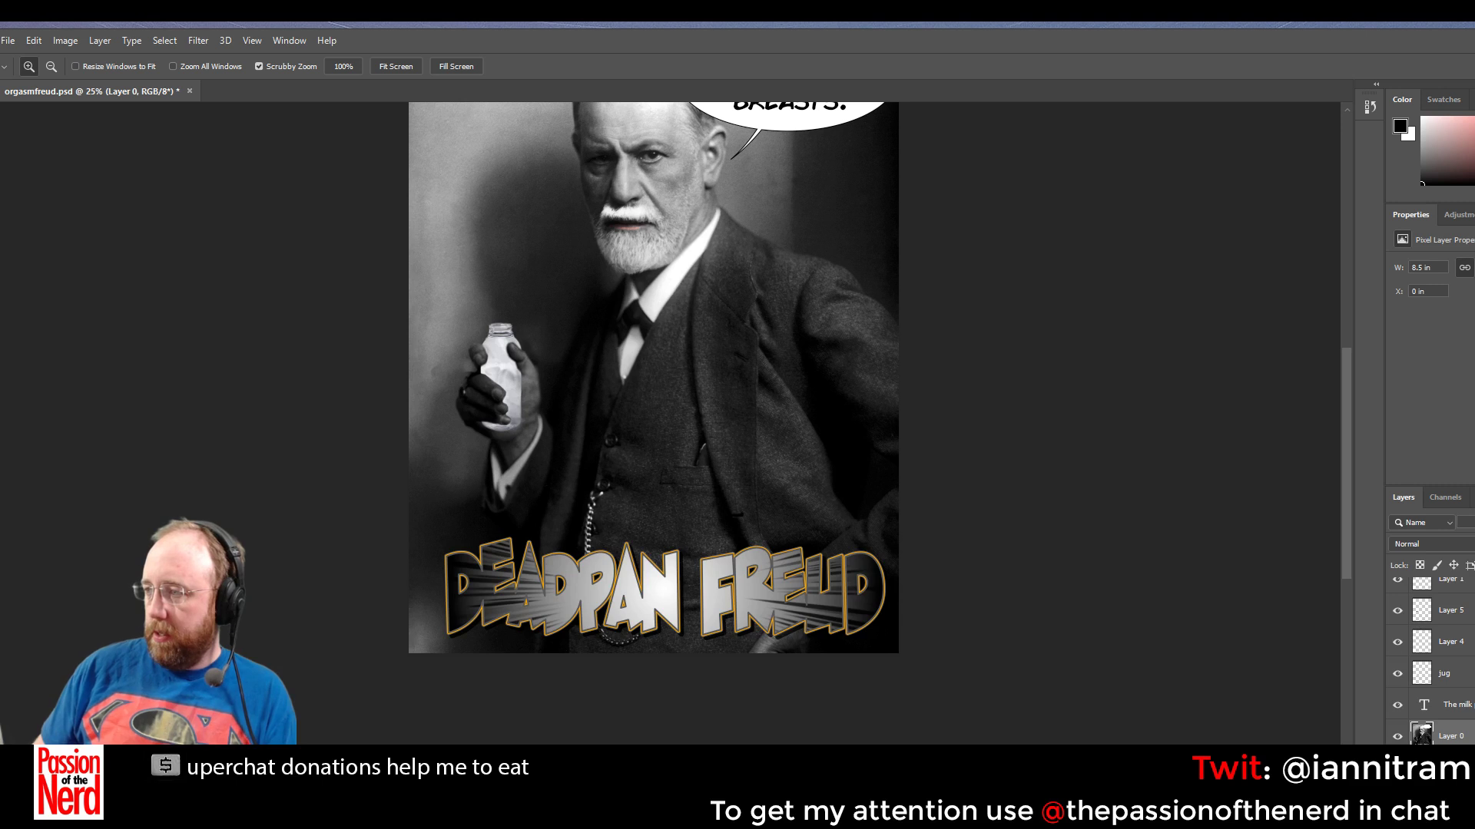
left_click_drag(734, 626, 727, 565)
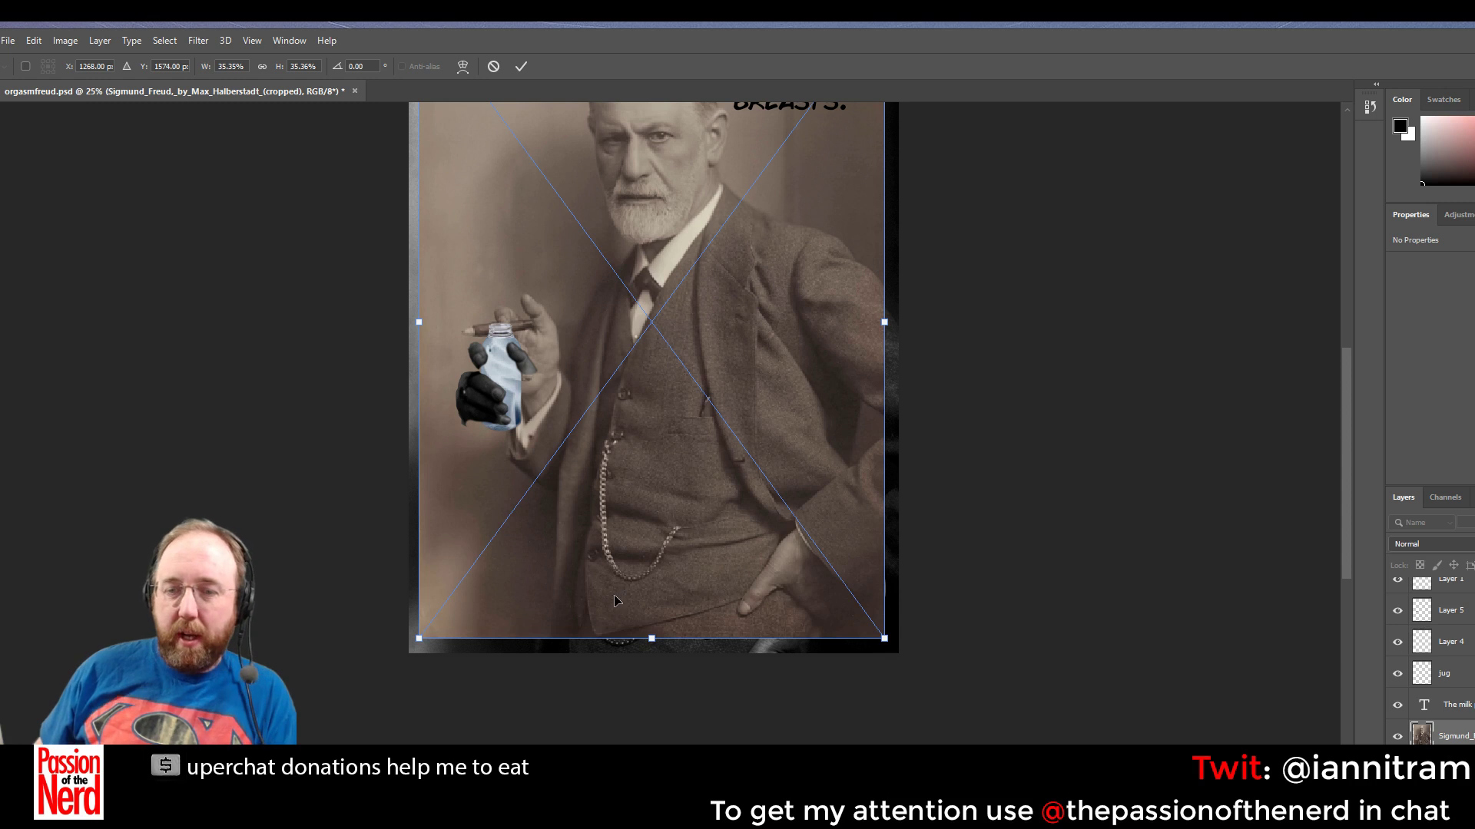
Align the placed sepia portrait with the canvas's left edge and scale it to about 37.23% to span the canvas width
left_click_drag(619, 600, 606, 638)
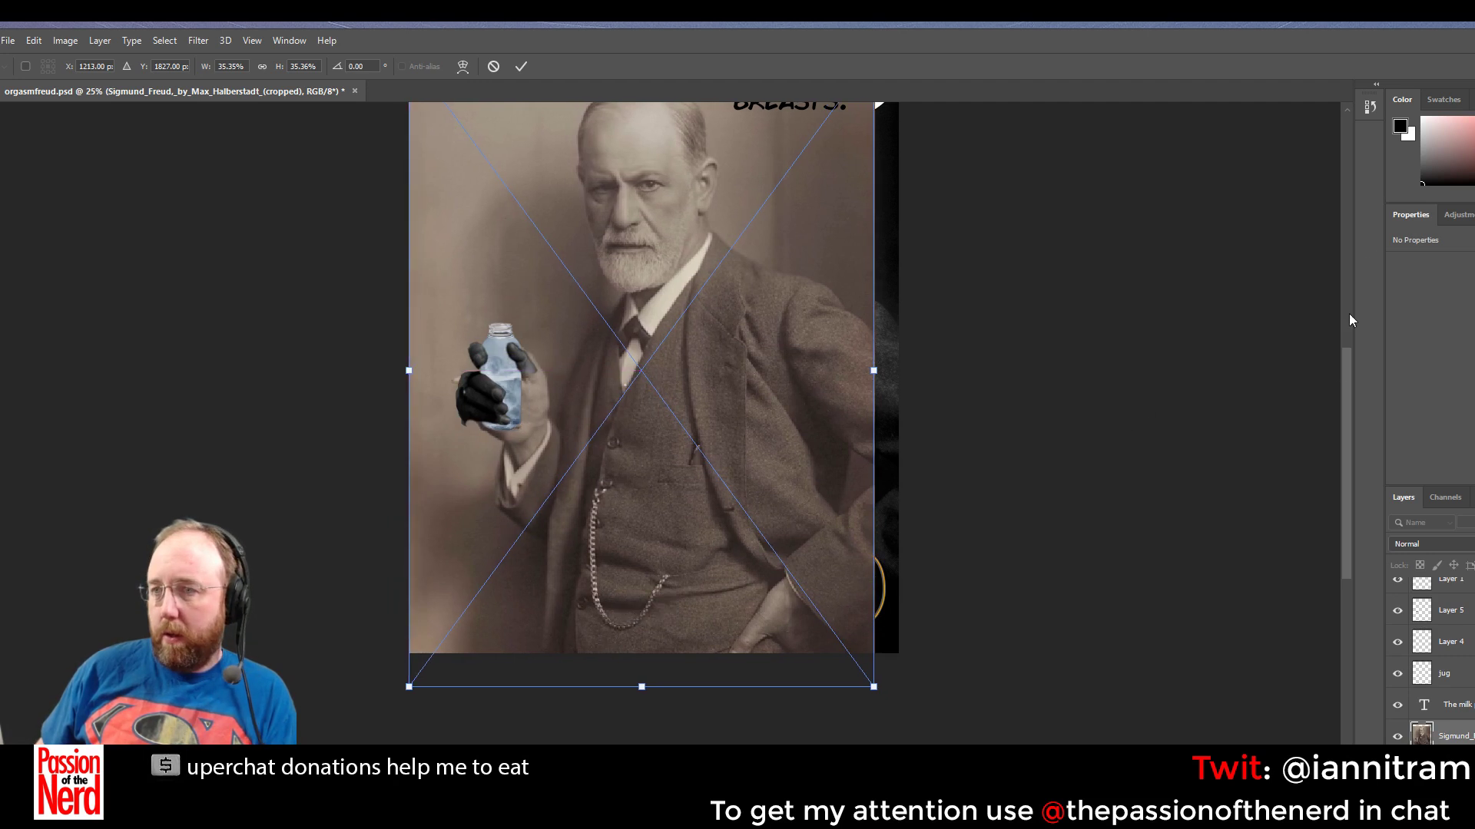
scroll(1241, 374, "up", 10)
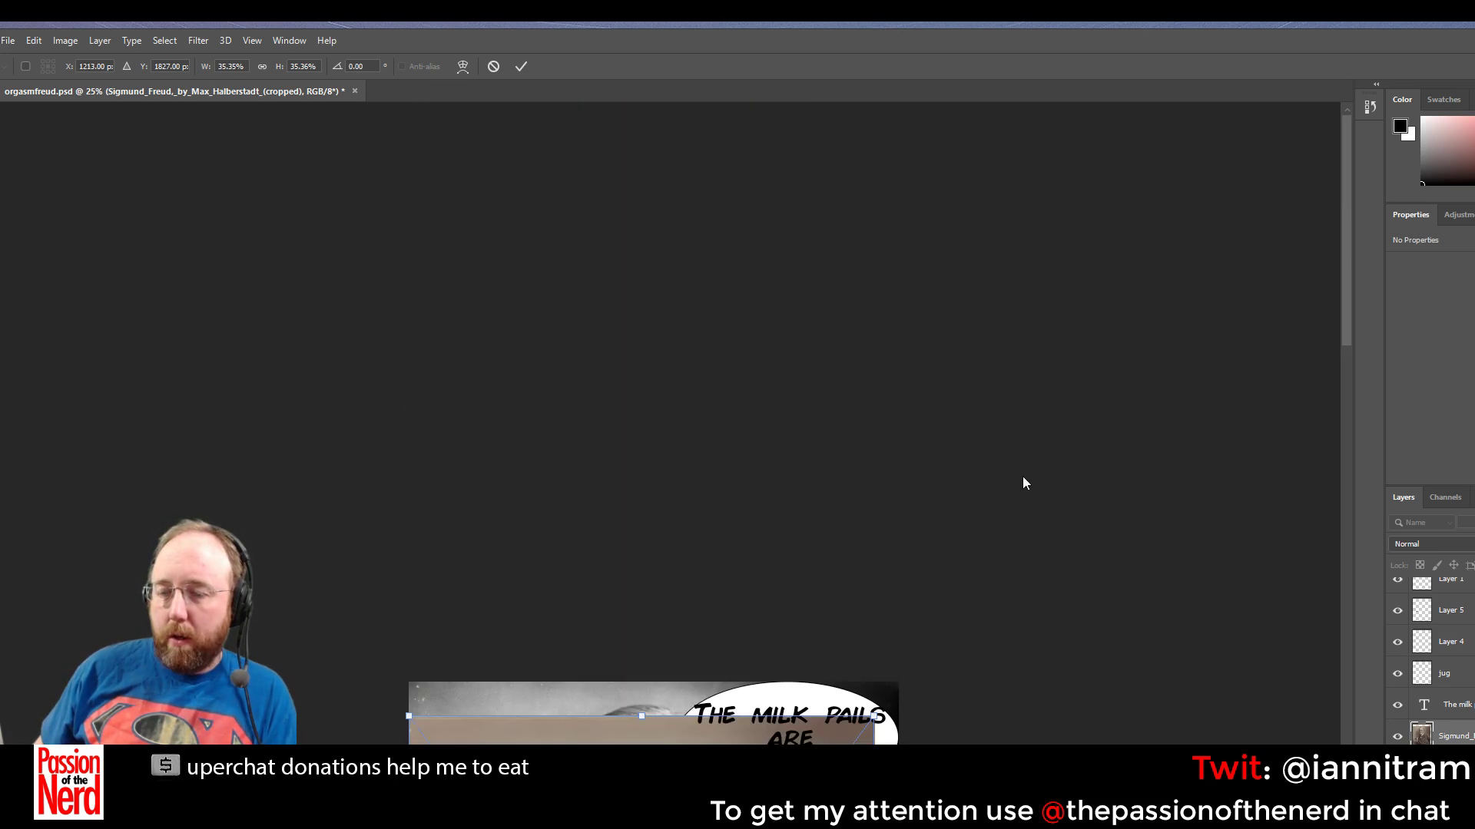
scroll(1054, 513, "down", 3)
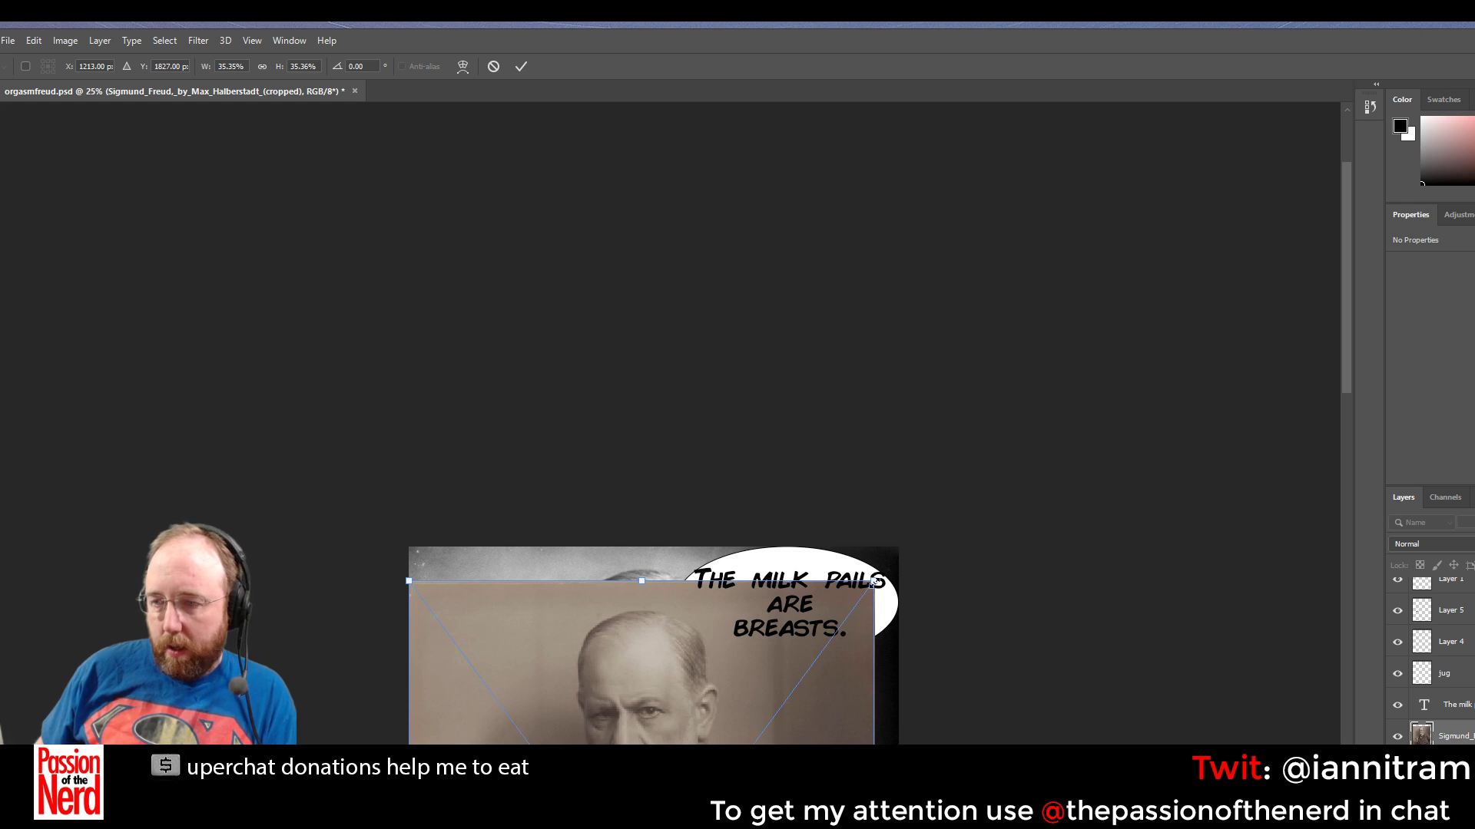
left_click_drag(873, 581, 900, 551)
scroll(1017, 622, "down", 2)
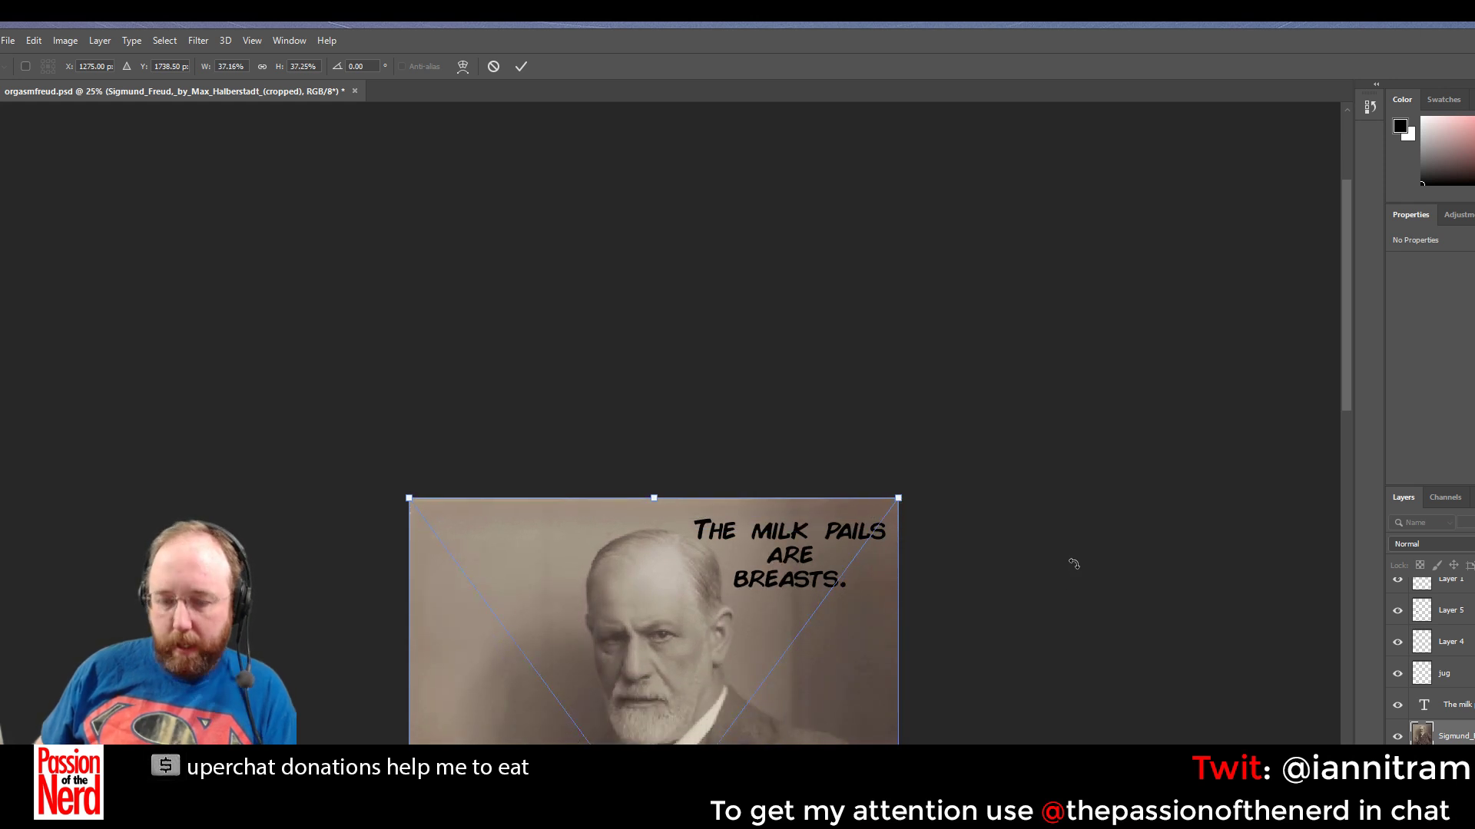
left_click_drag(898, 498, 898, 498)
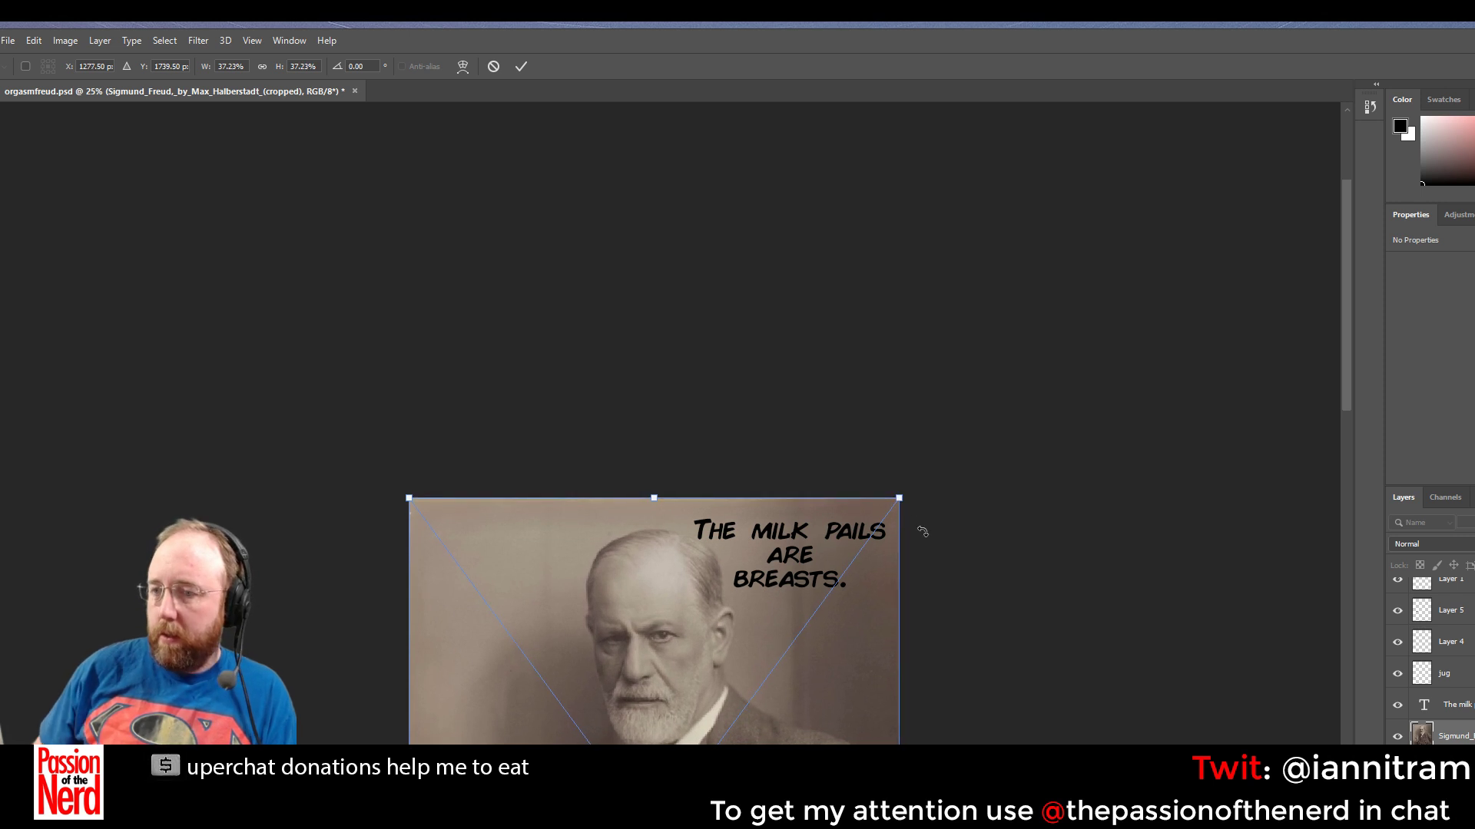
Commit the Freud photo layer's transform at 37.23% width and height
key("Return")
scroll(1015, 553, "down", 20)
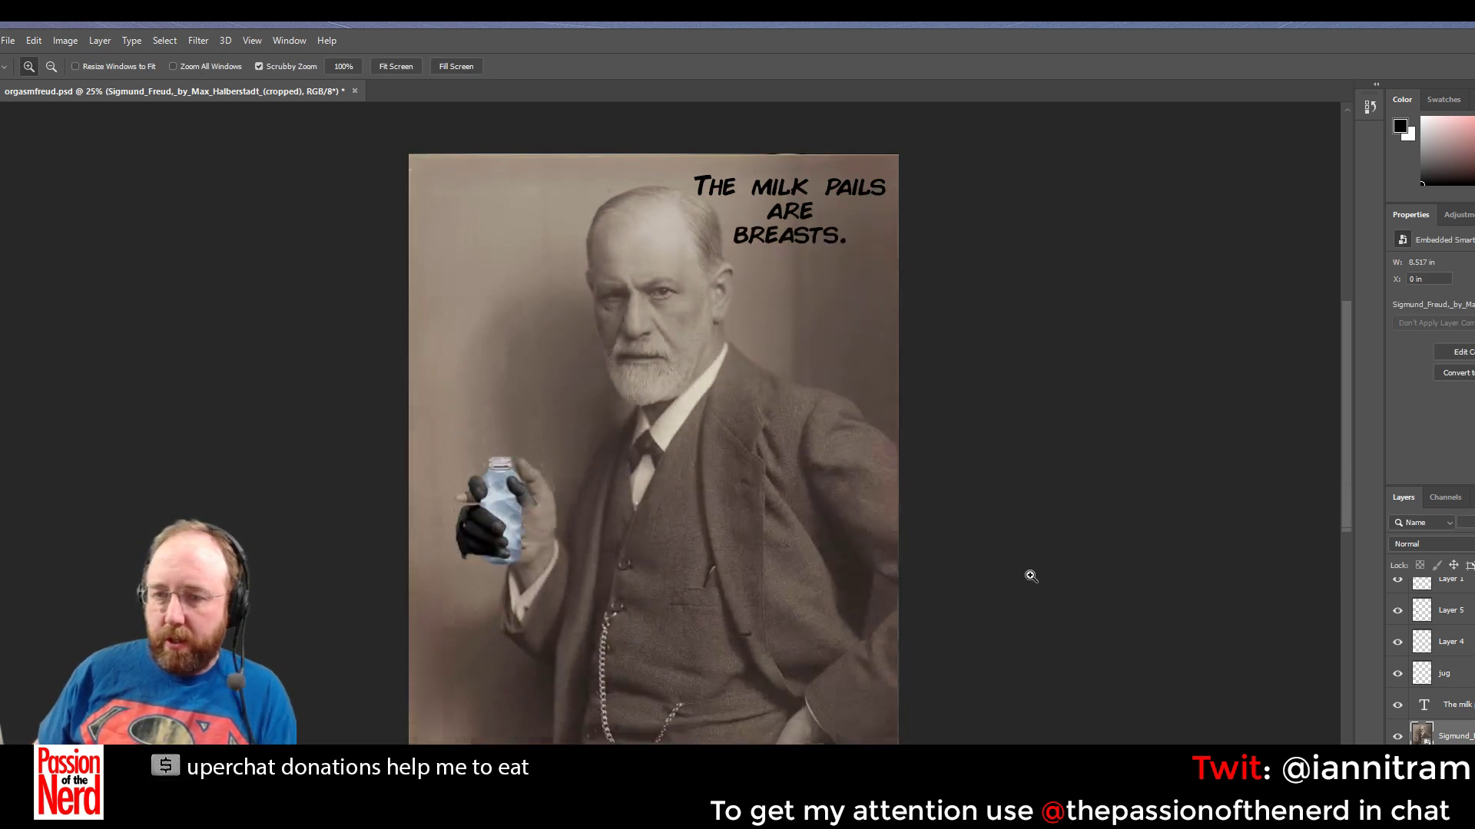
scroll(1033, 577, "up", 1)
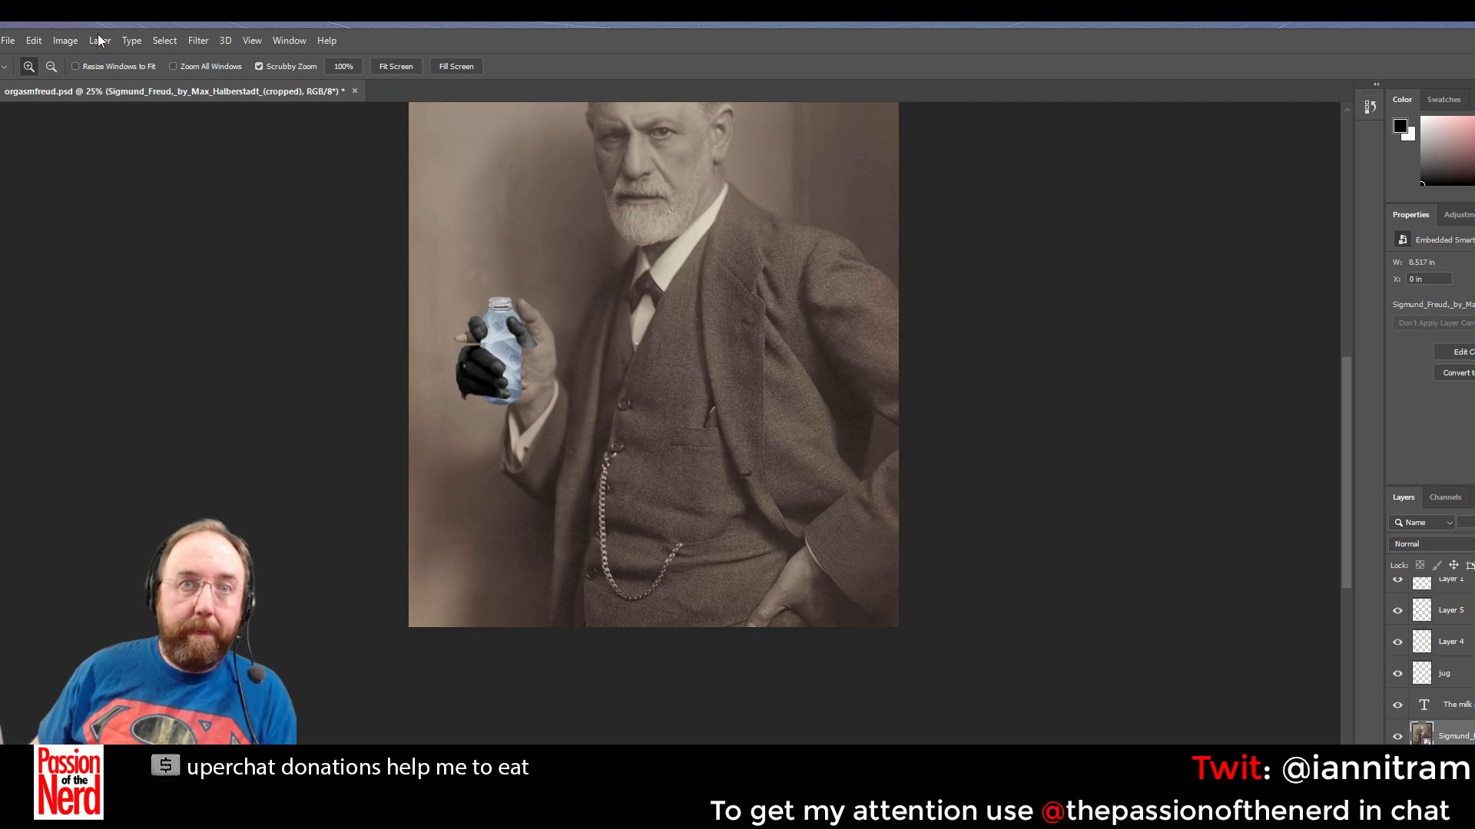
Desaturate the Freud photo layer with a Hue/Saturation adjustment, setting the saturation to -100
left_click(65, 39)
mouse_move(153, 81)
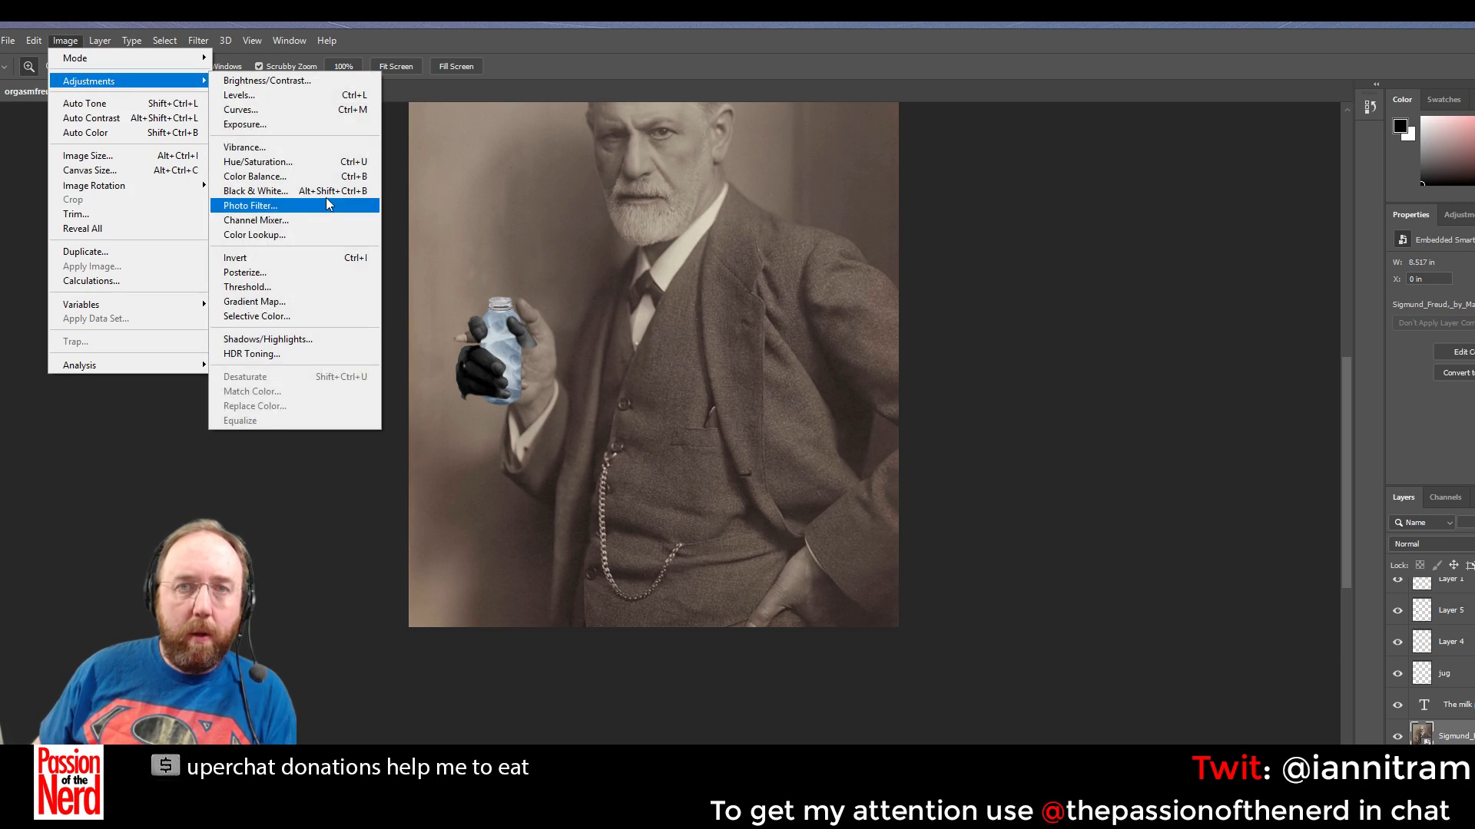
left_click(307, 162)
left_click_drag(685, 313, 528, 319)
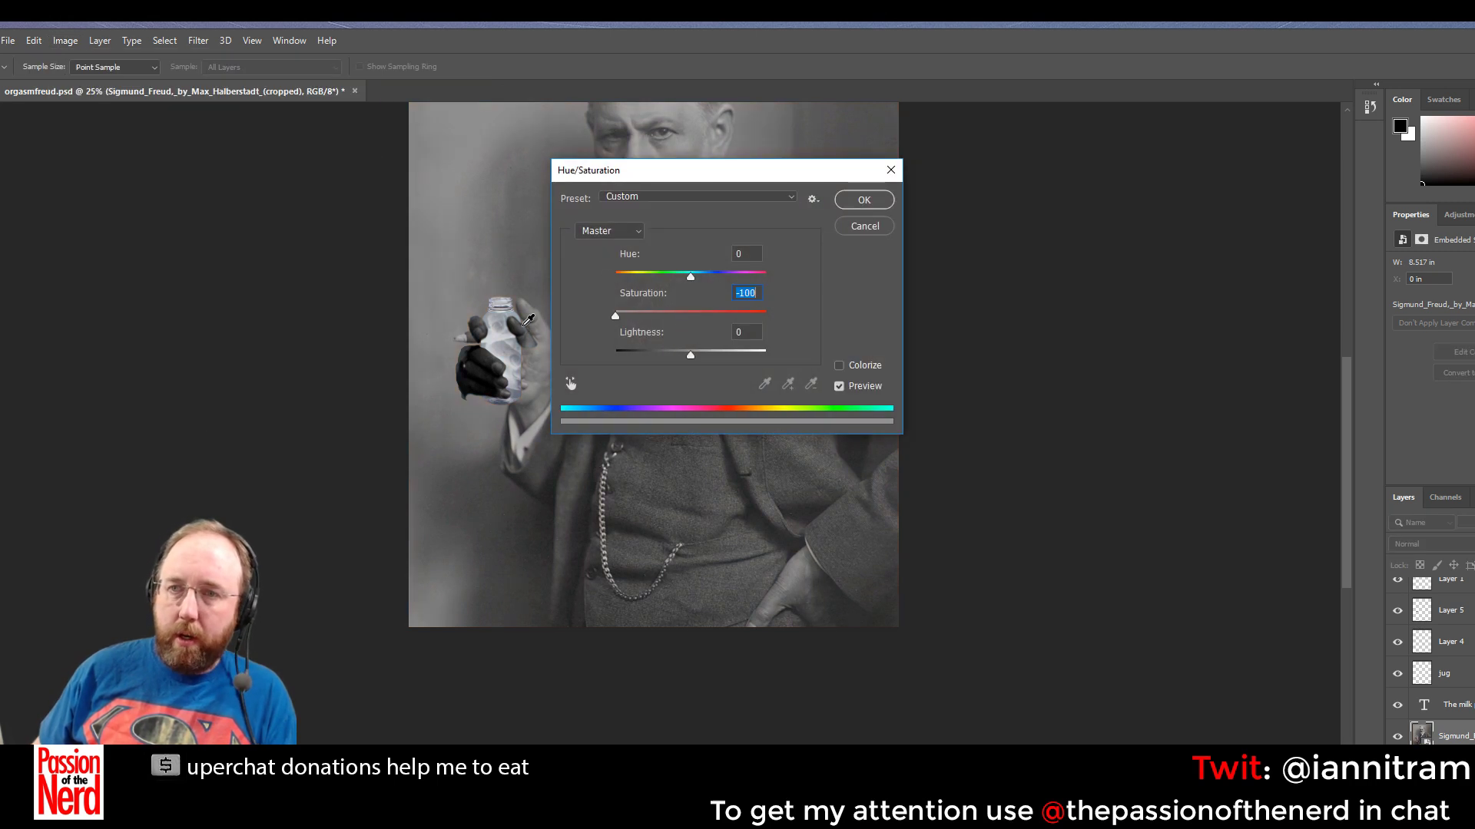
left_click_drag(727, 172, 1145, 168)
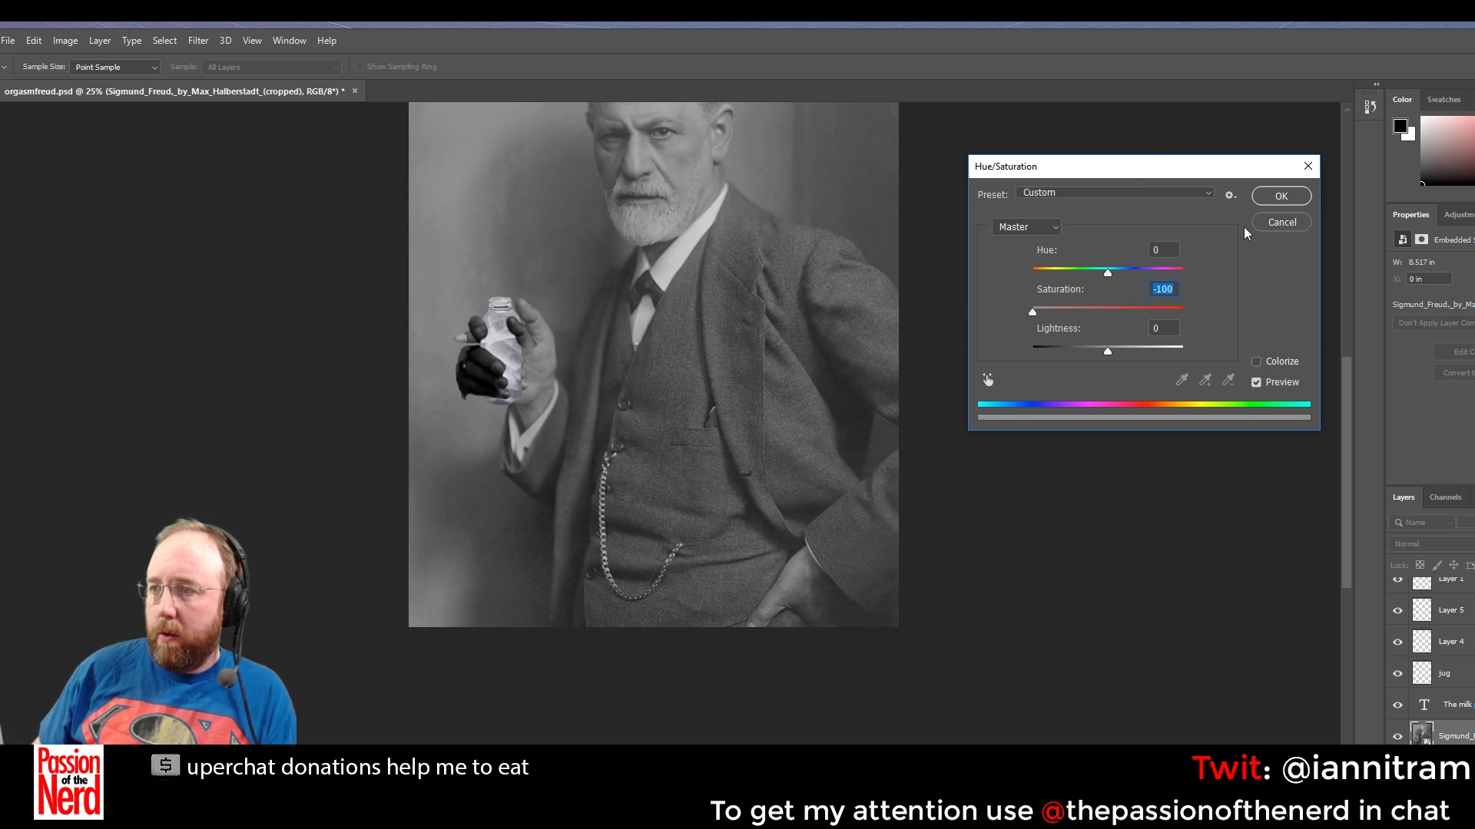
left_click(1281, 197)
key("z")
Apply a Brightness/Contrast adjustment to the Freud photo layer with the contrast set to 74
left_click(97, 40)
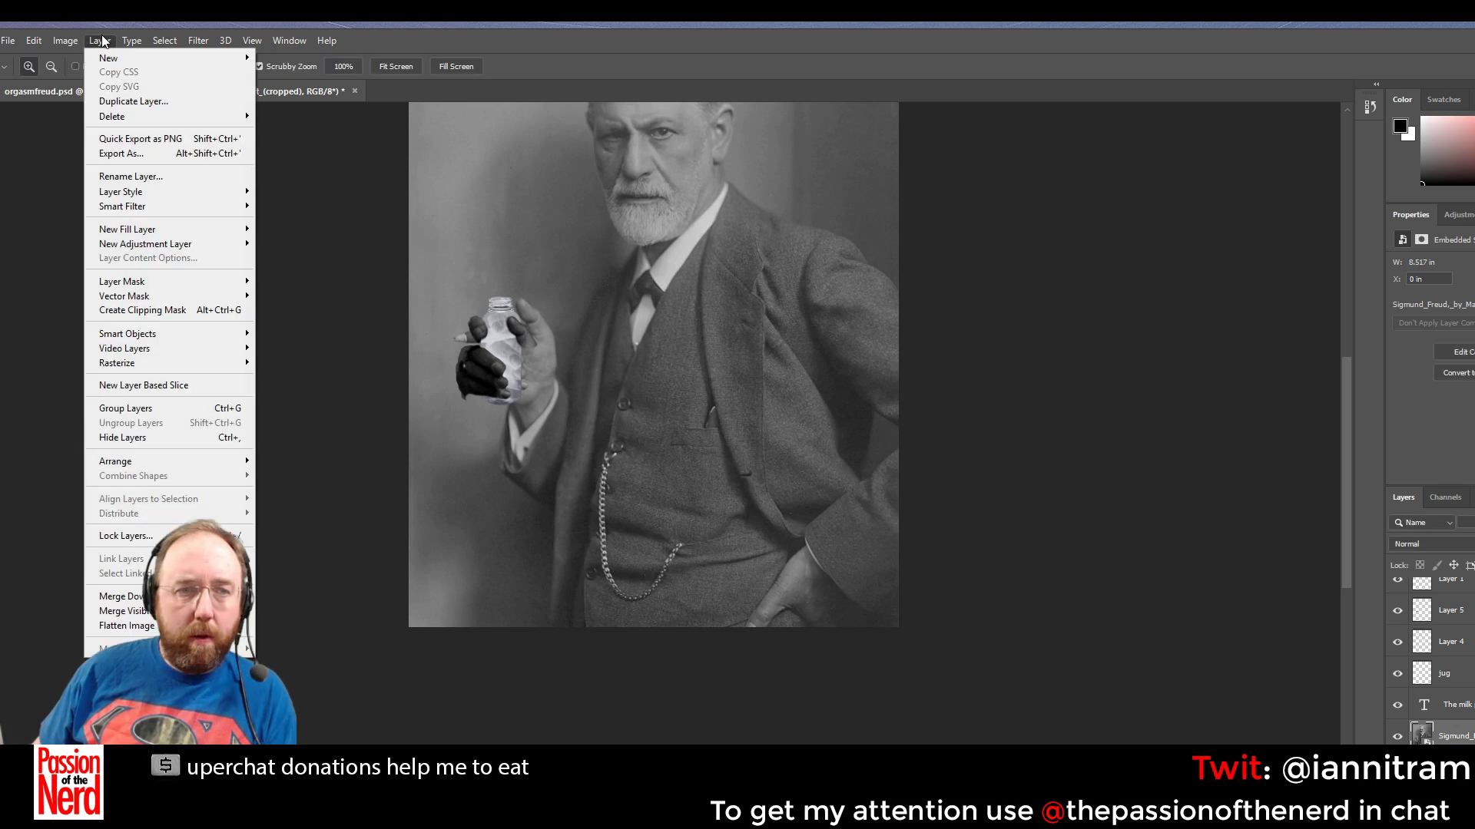
mouse_move(55, 44)
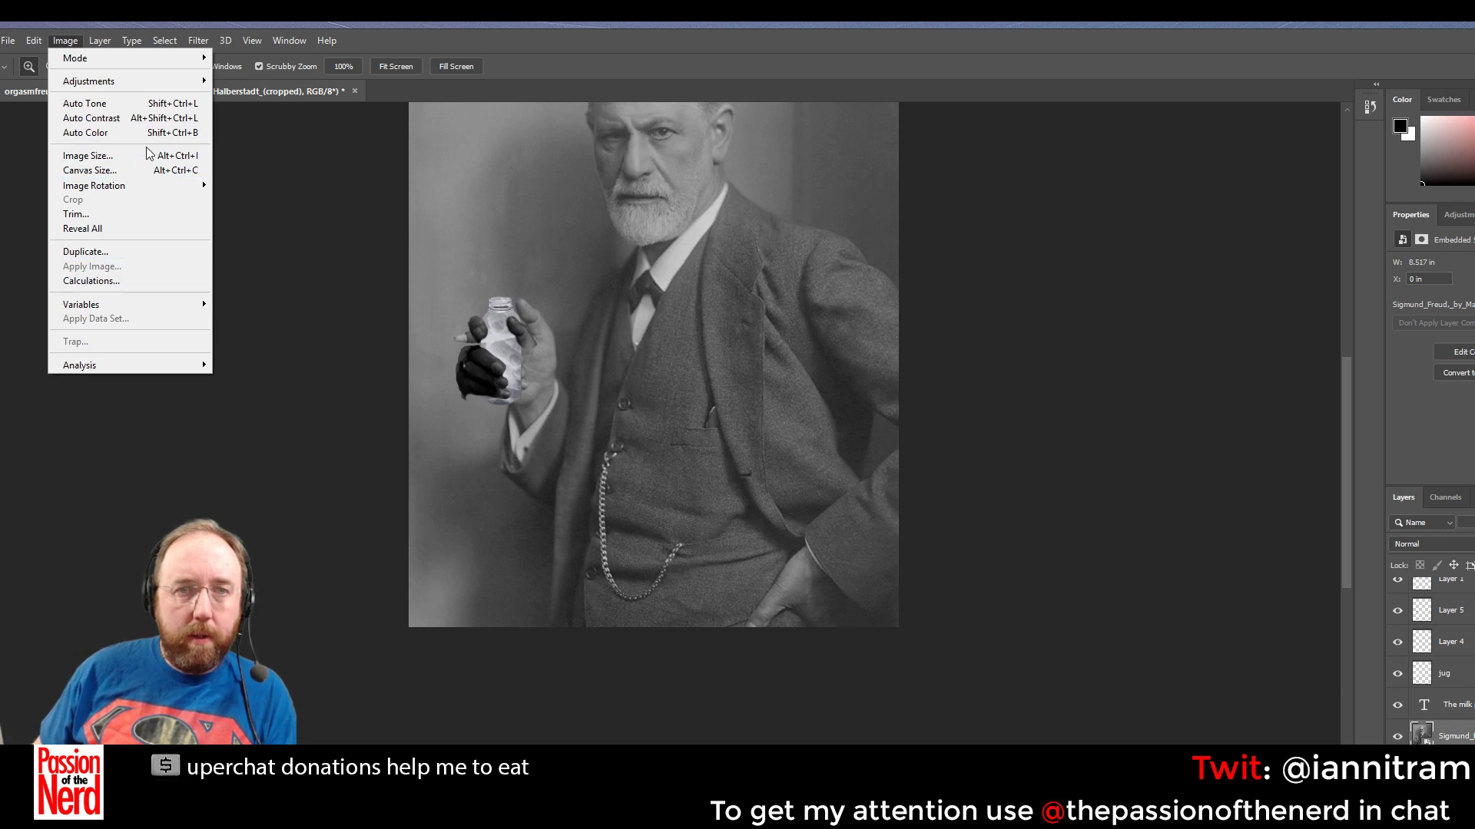
mouse_move(138, 86)
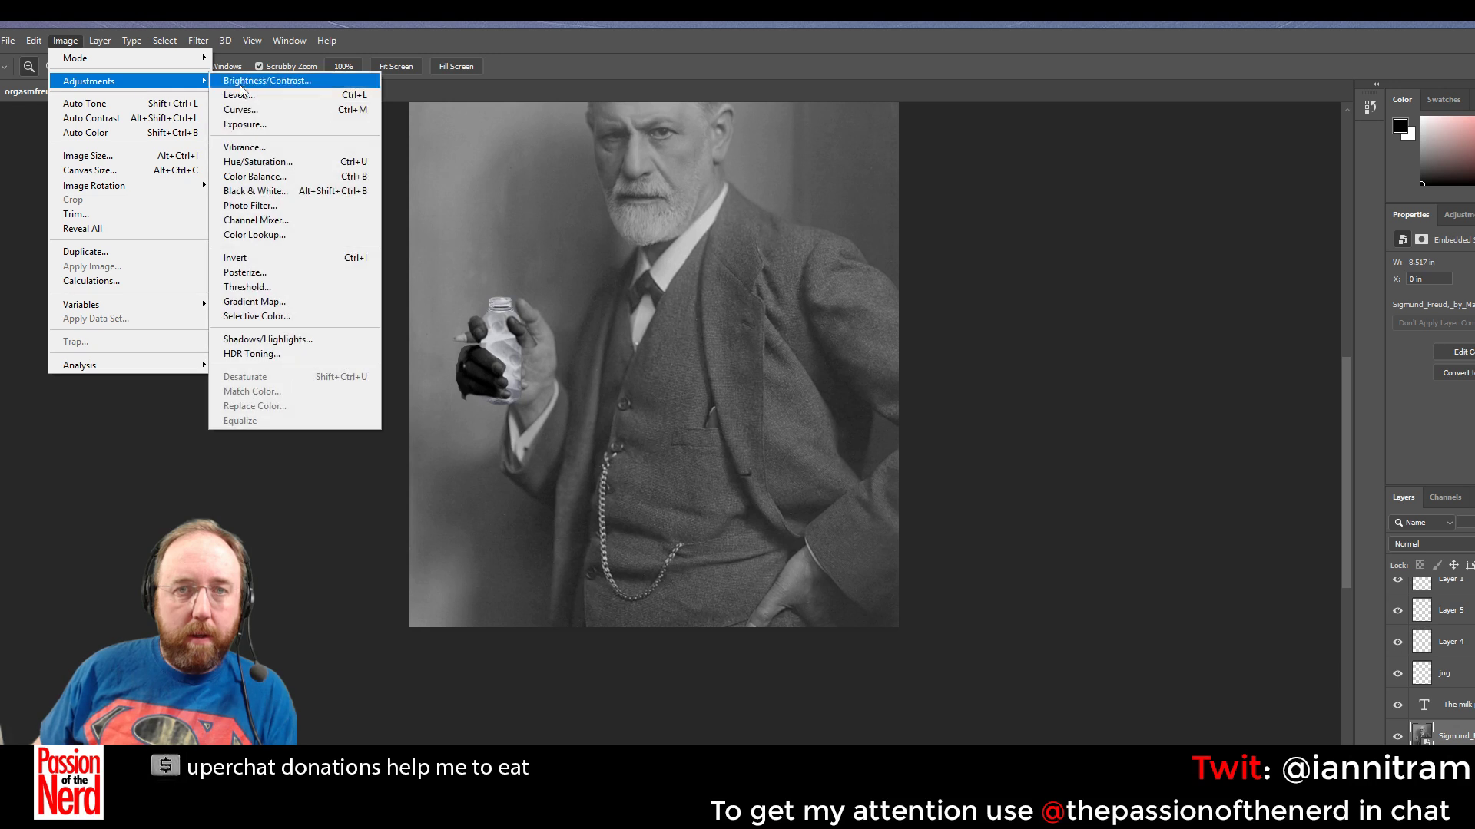
left_click(323, 82)
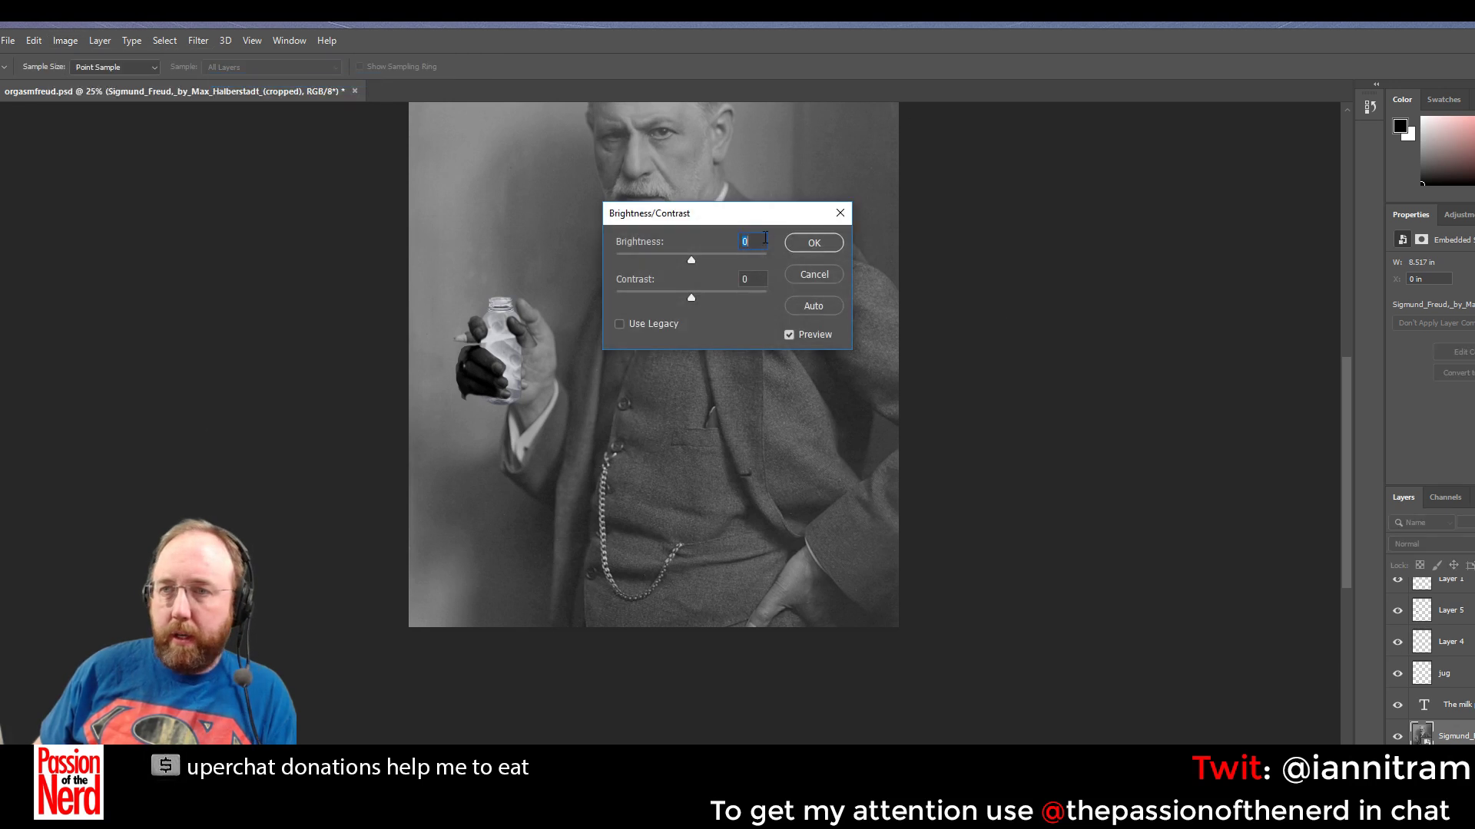
left_click_drag(675, 215, 1061, 256)
left_click_drag(1110, 342, 1129, 346)
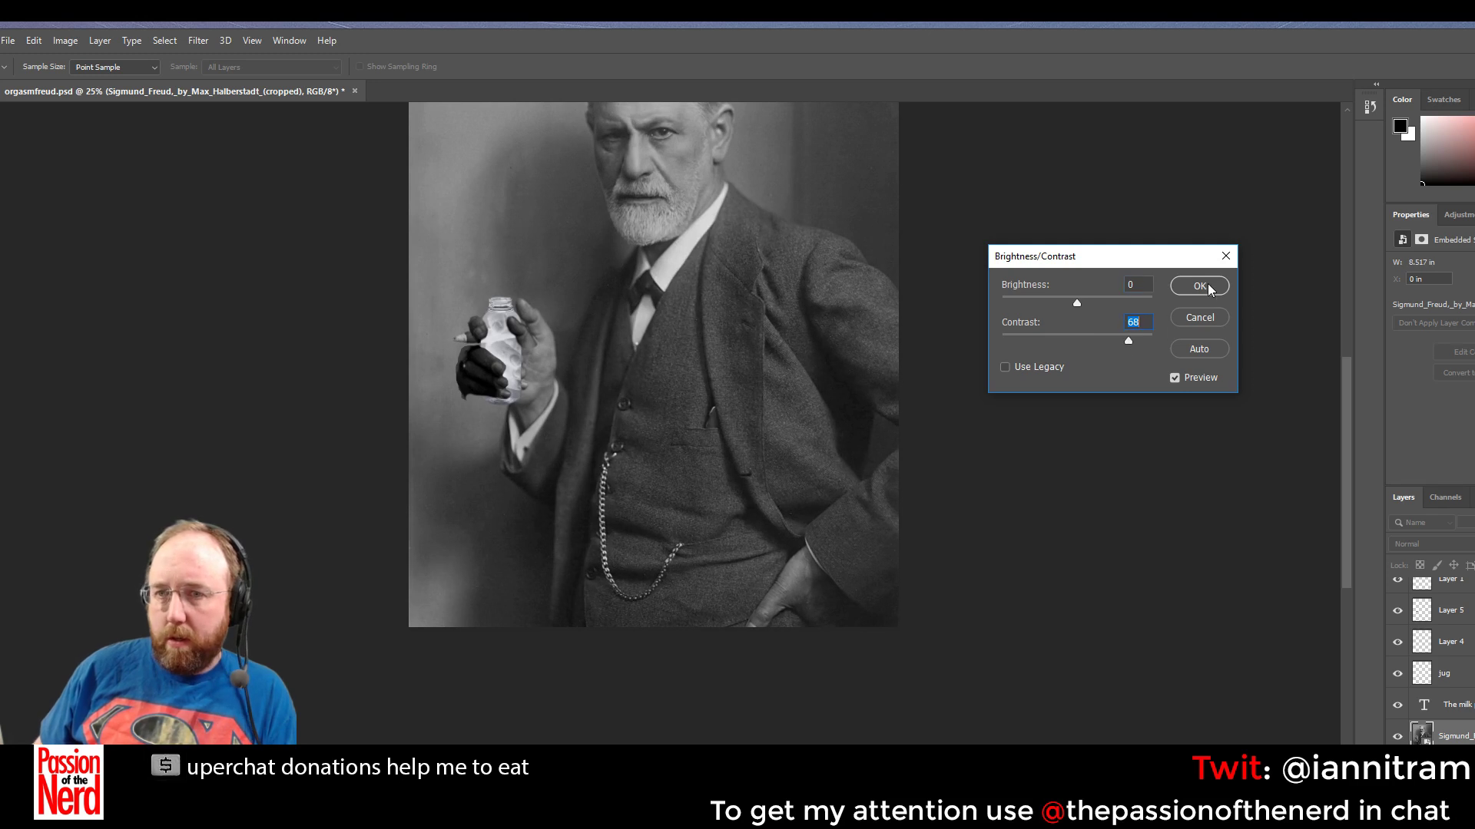
mouse_move(1128, 342)
left_mouse_down()
mouse_move(1024, 339)
mouse_move(1125, 343)
mouse_move(1102, 354)
mouse_move(1146, 364)
left_mouse_up()
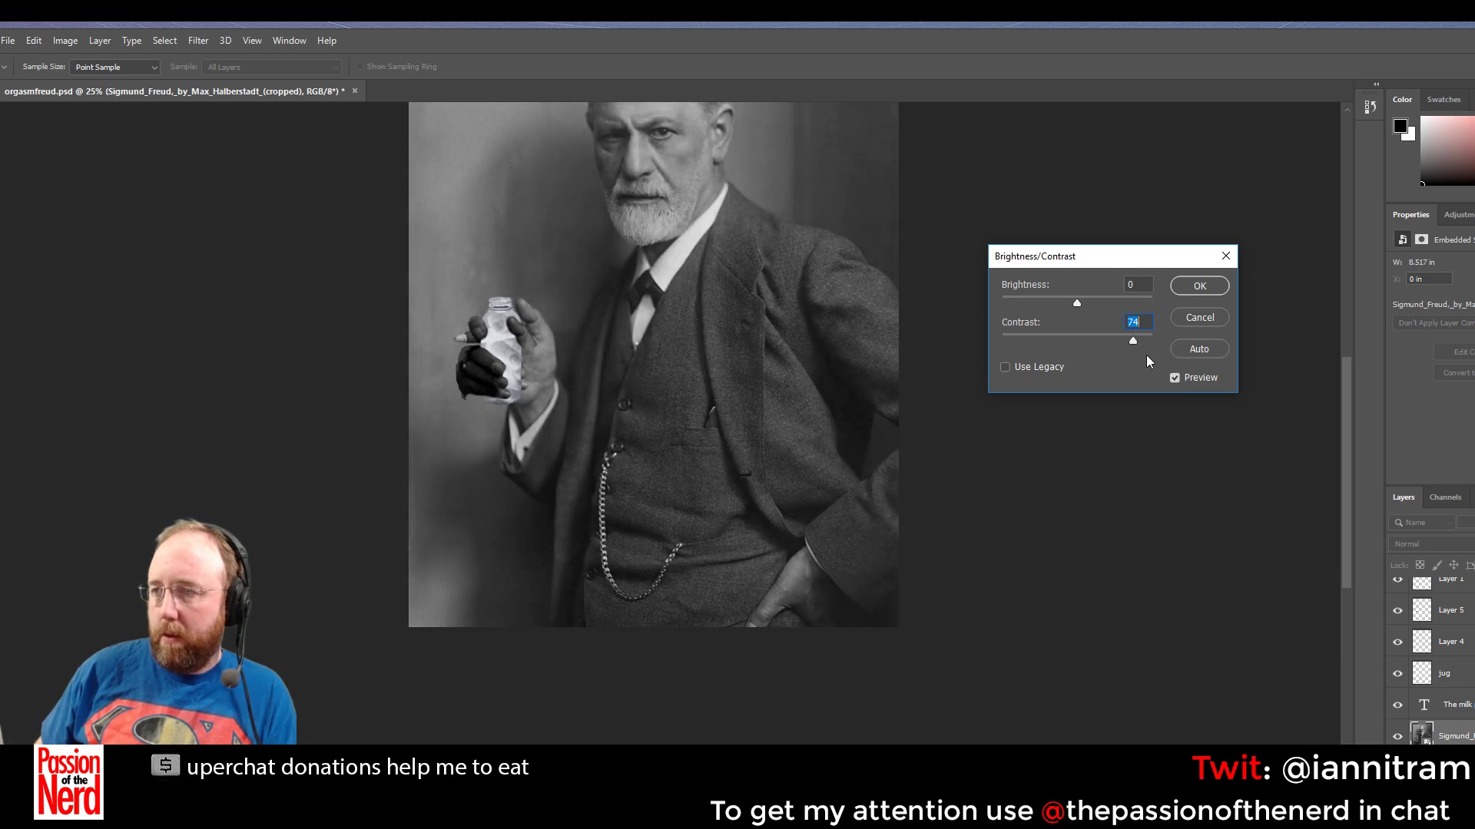
left_click(1200, 288)
key("z")
Nudge the Freud photo layer to the left in large increments until its X position is -0.25 in
scroll(1231, 592, "up", 3)
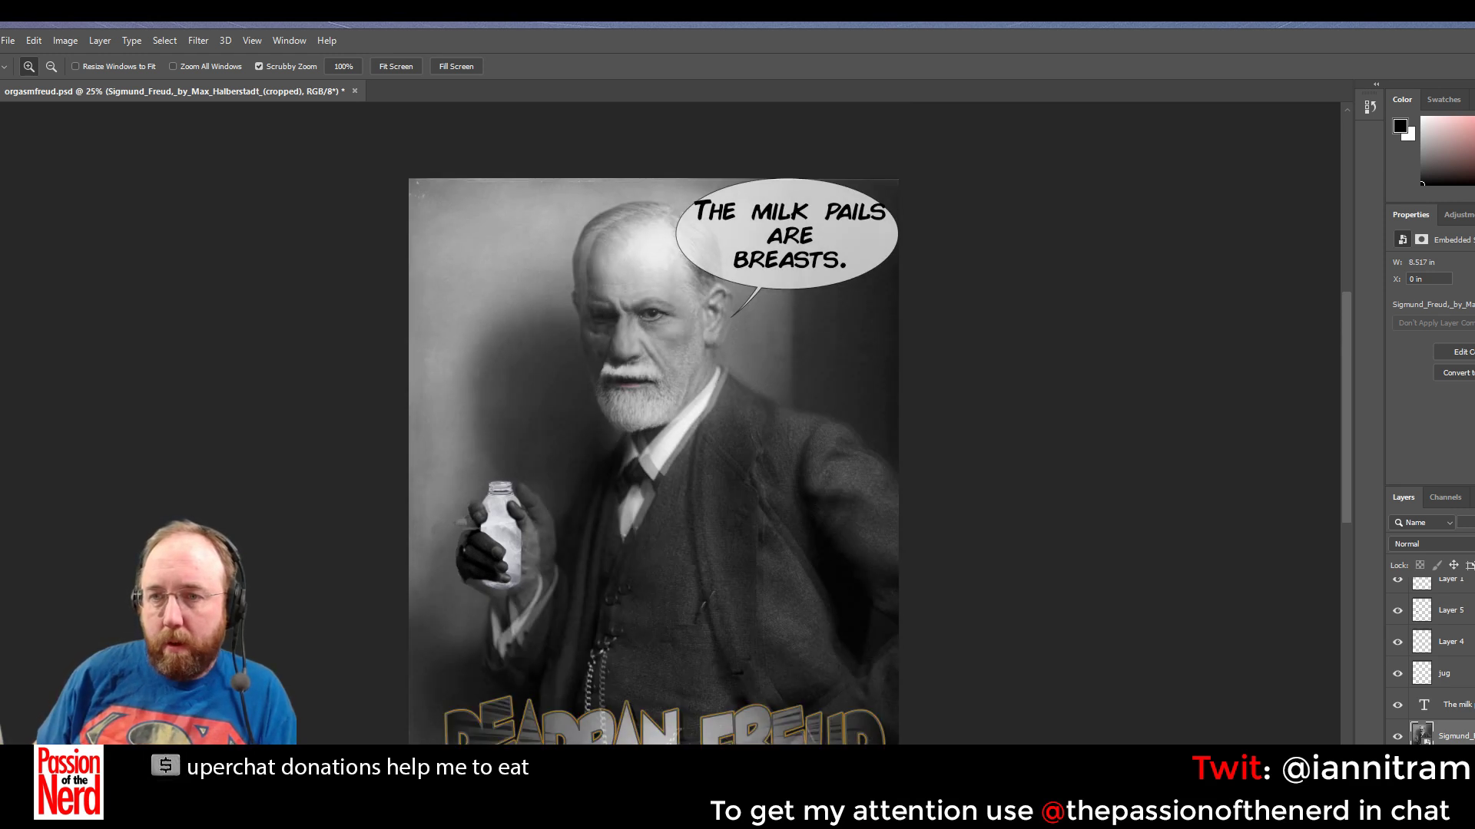
key("v")
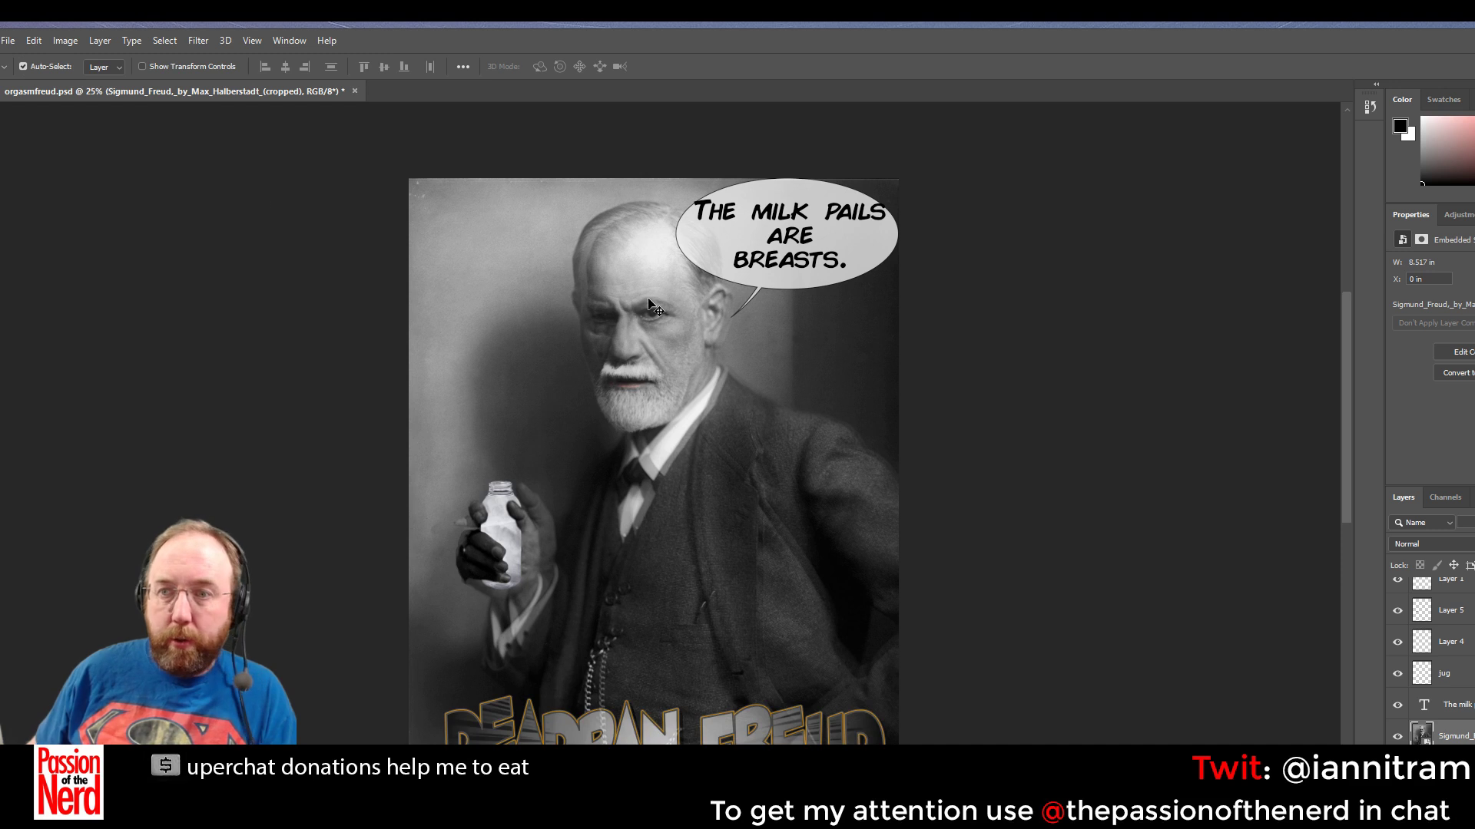
key("shift+Left")
key("shift+Left")
key("shift+Left")
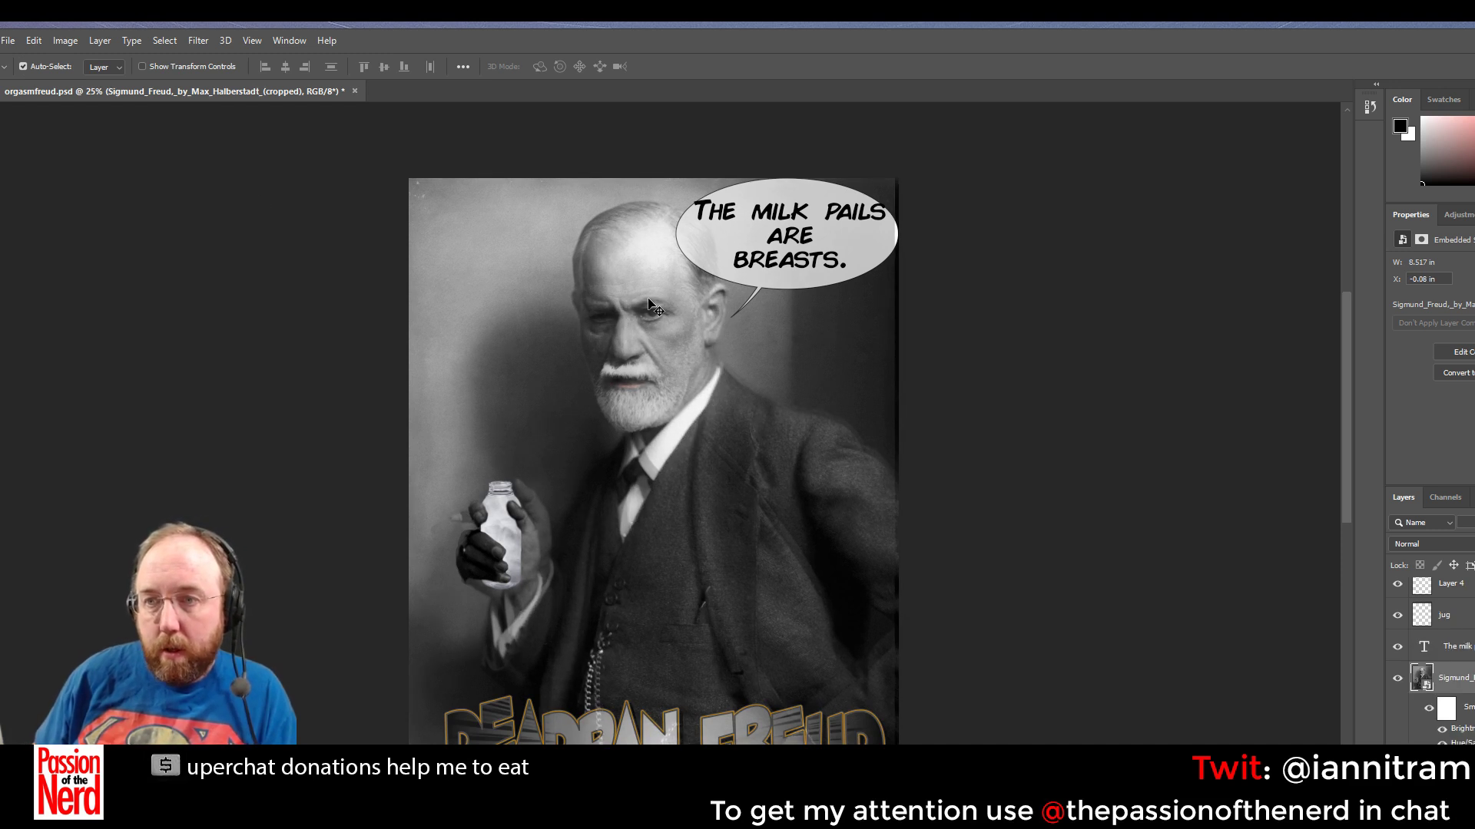
key("shift+Left")
key("shift+Left")
key("shift+Left")
key("shift+Left")
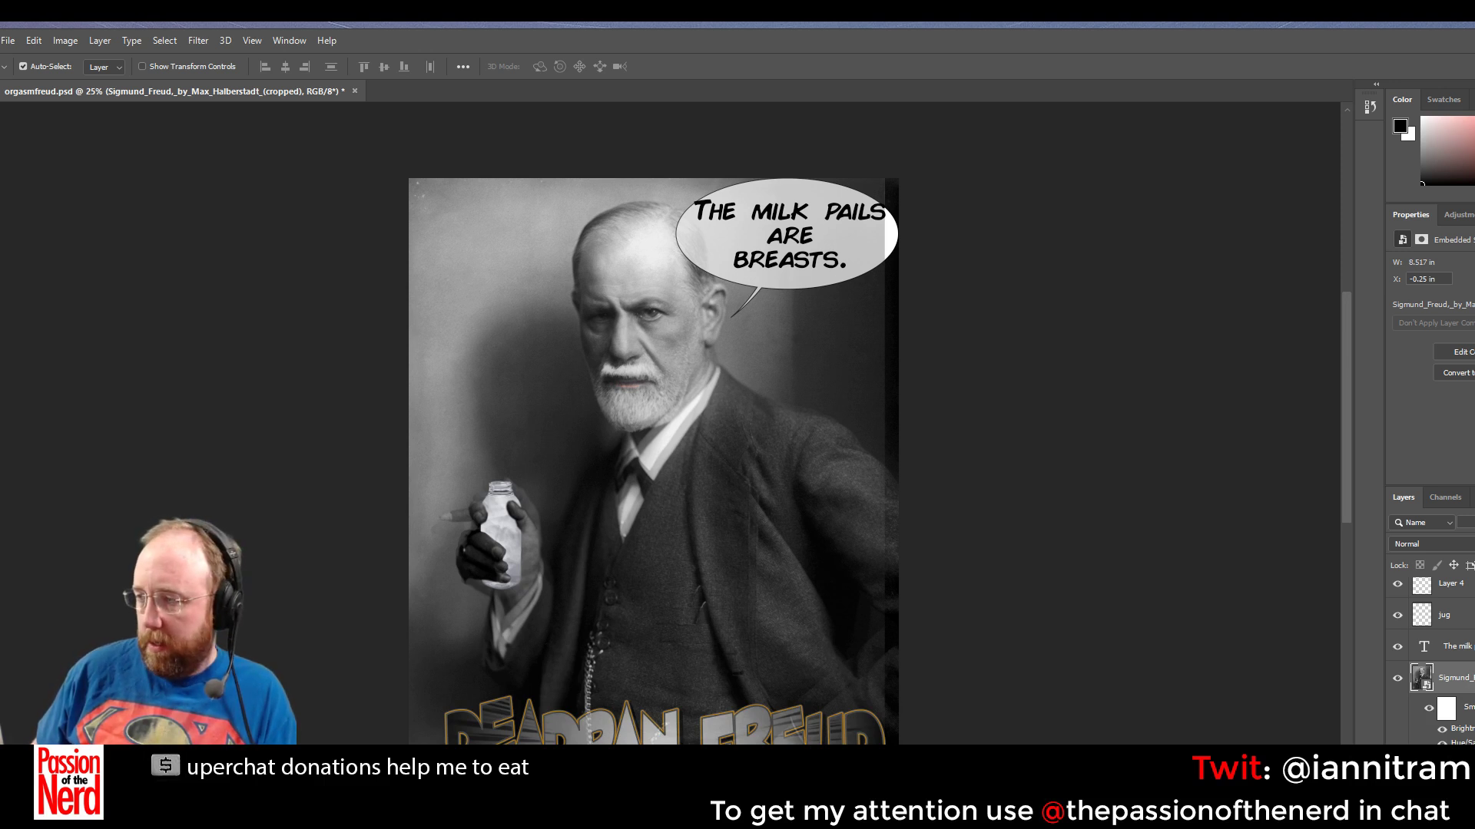
Toggle the Freud photo layer's visibility to compare it with Layer 0, and delete the photo layer
scroll(1432, 661, "down", 1)
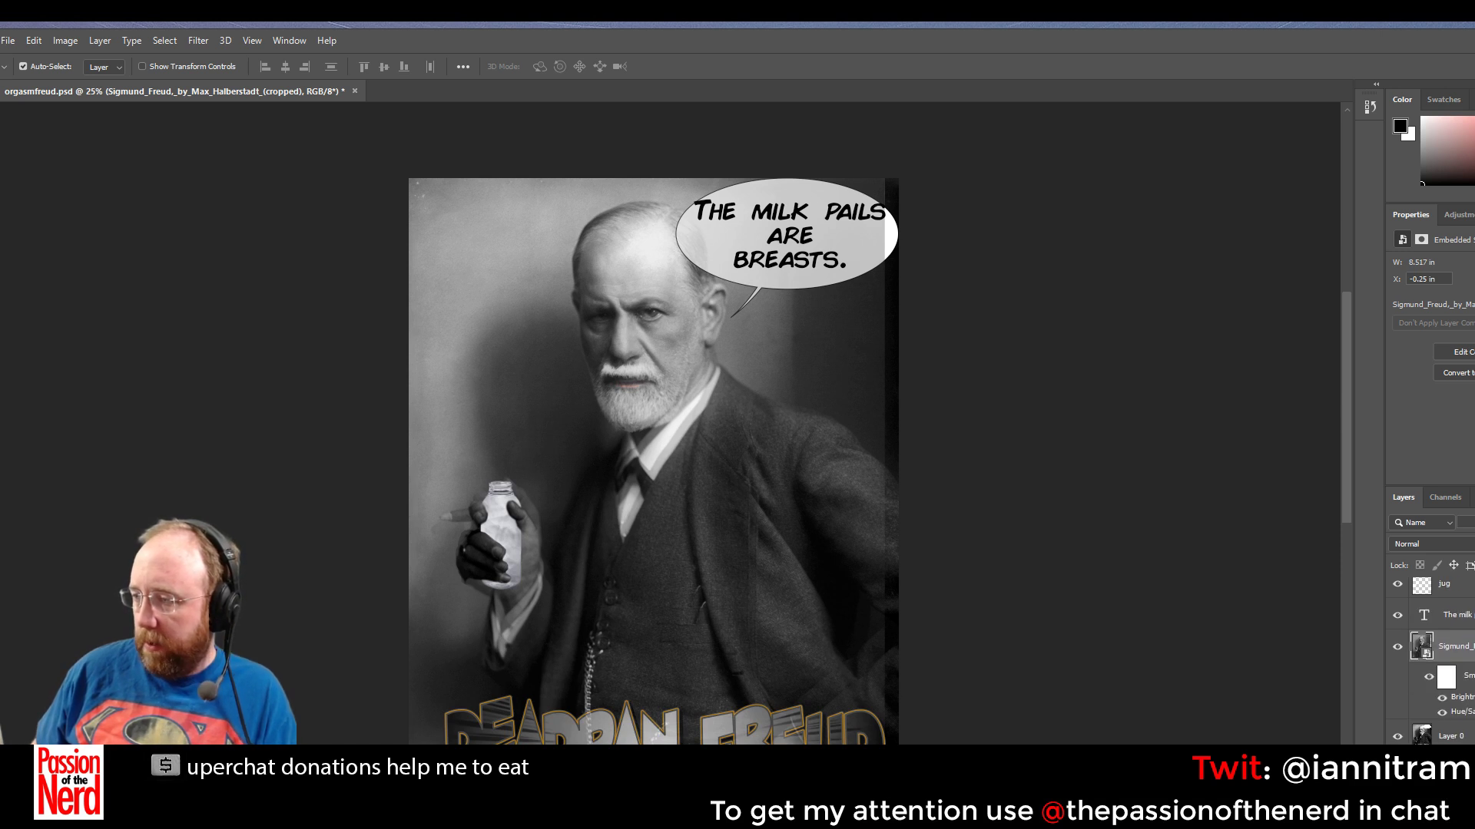
left_click(1398, 648)
left_click(1399, 648)
left_click_drag(1441, 650, 1472, 760)
Check the poster document's image dimensions and resolution without changing them
left_click(65, 40)
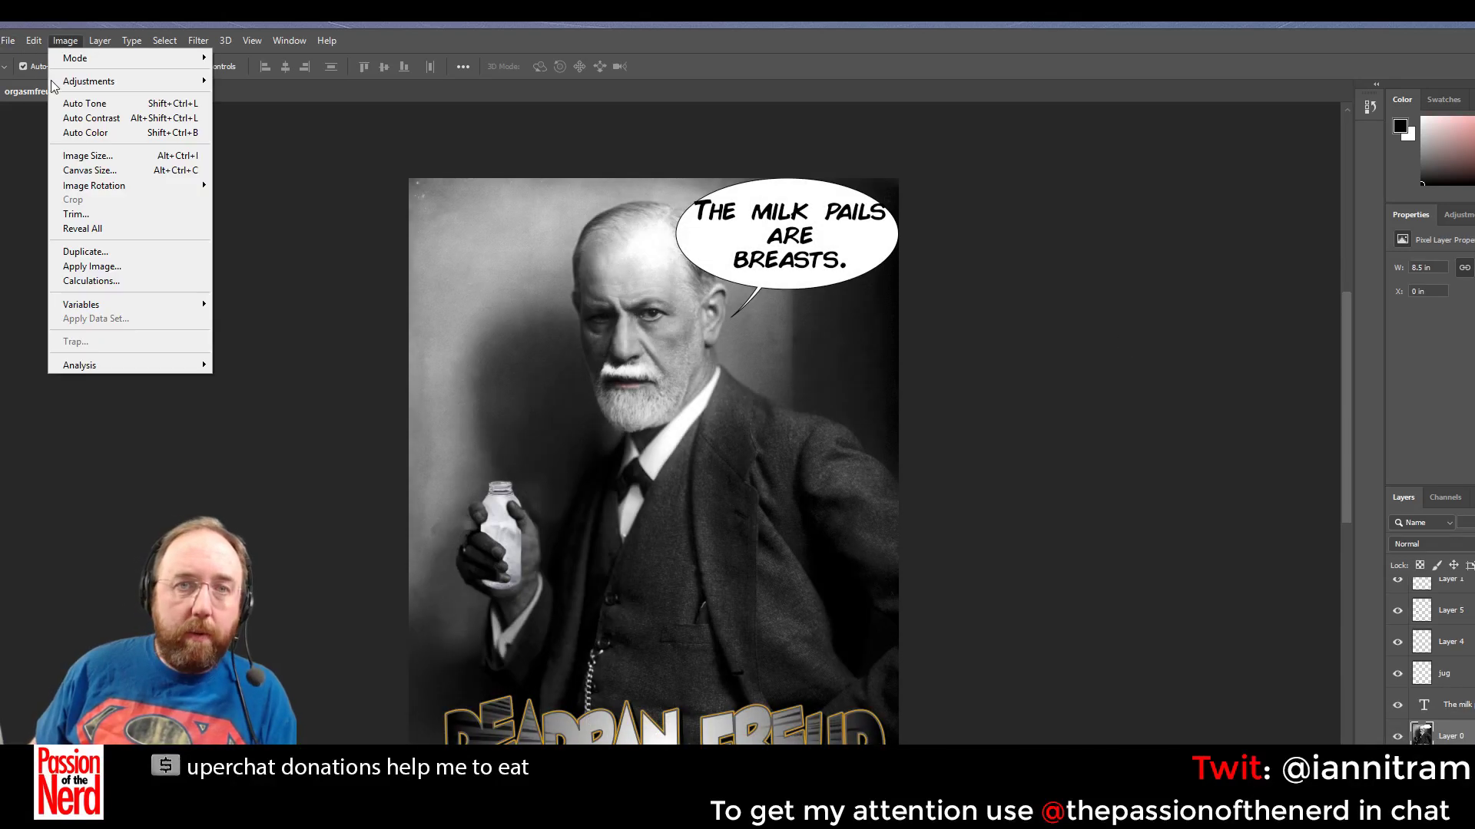
left_click(133, 159)
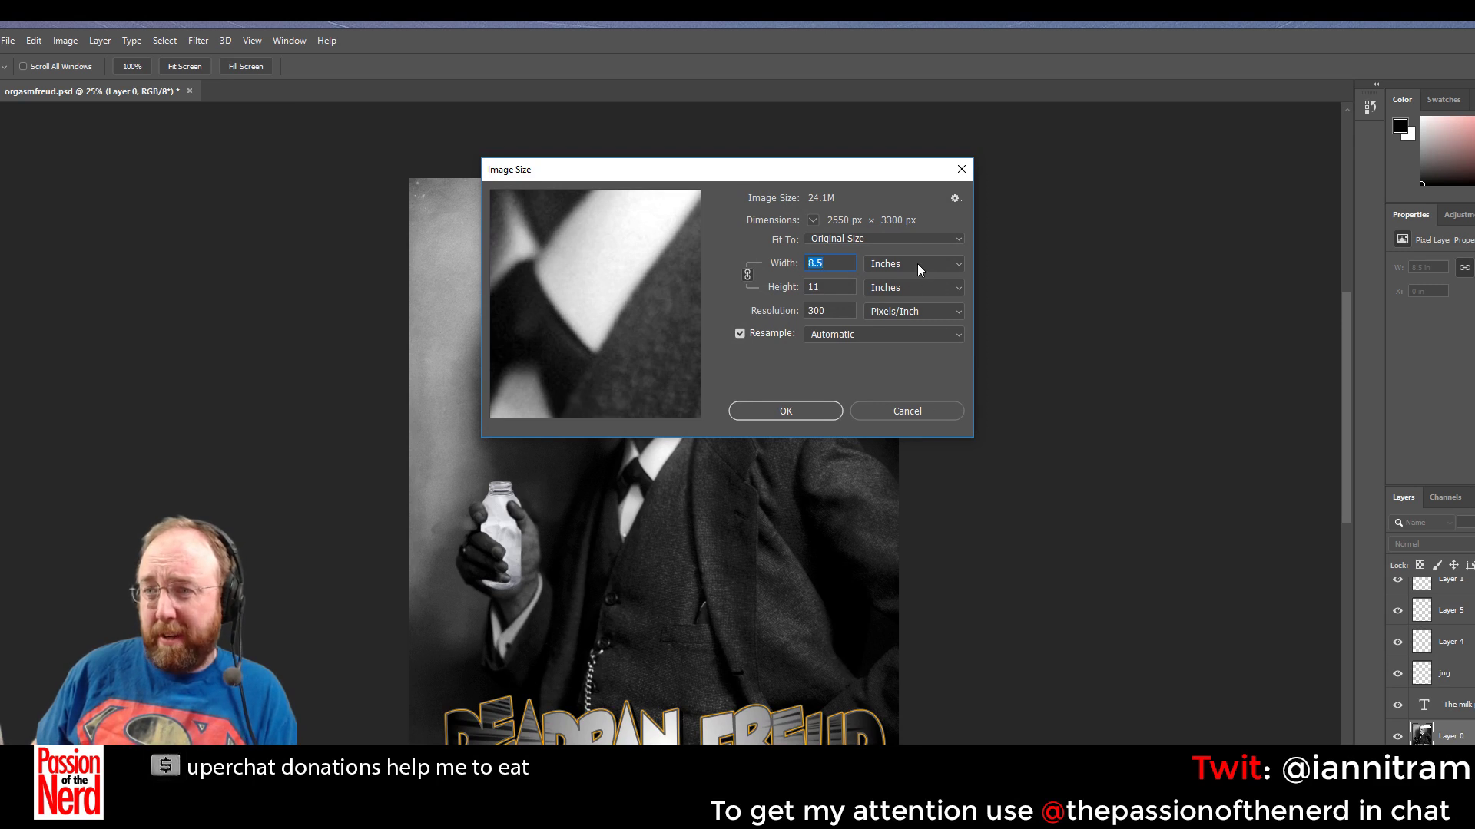
left_click(920, 244)
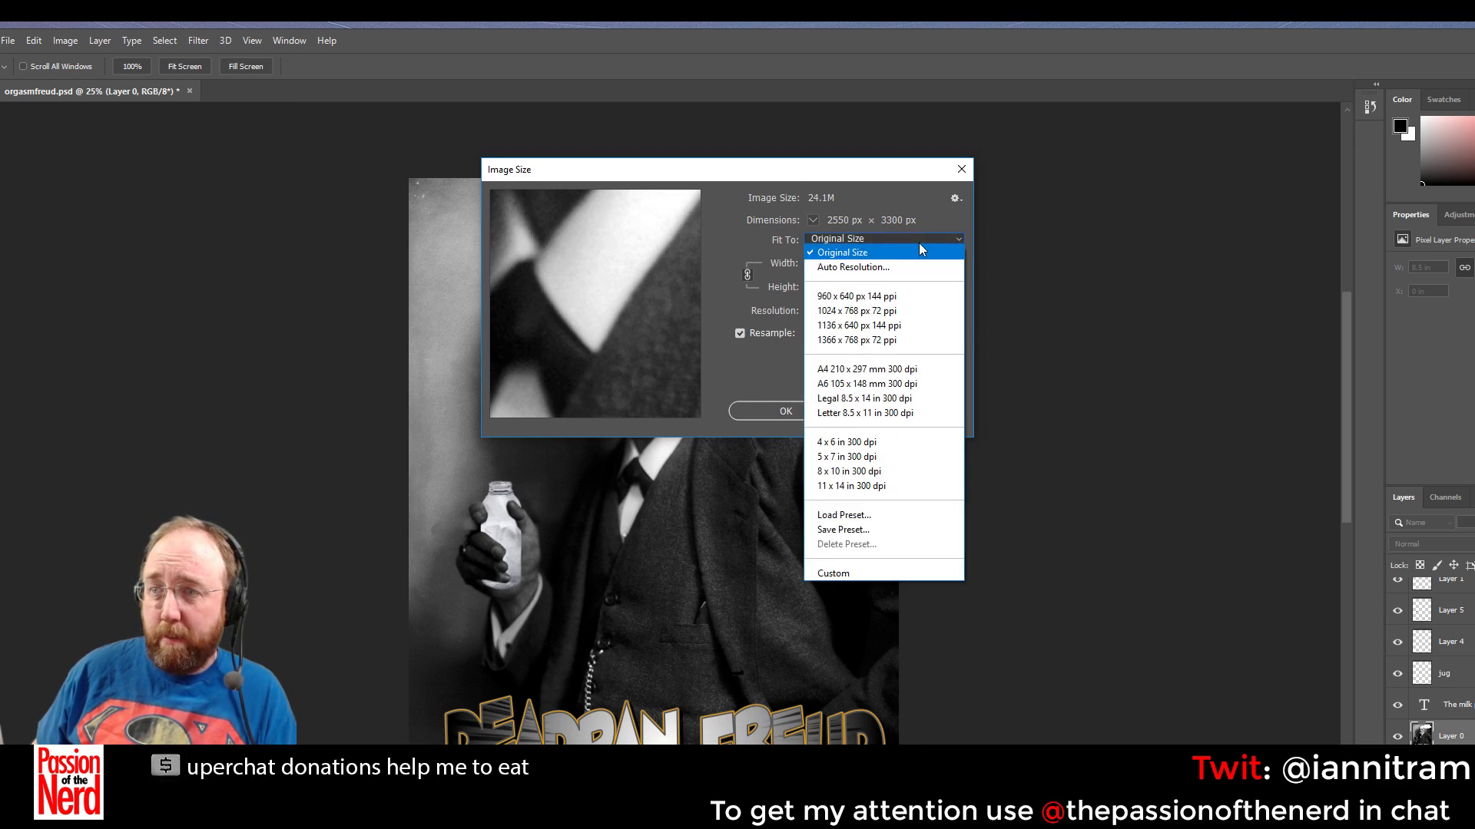
left_click(891, 194)
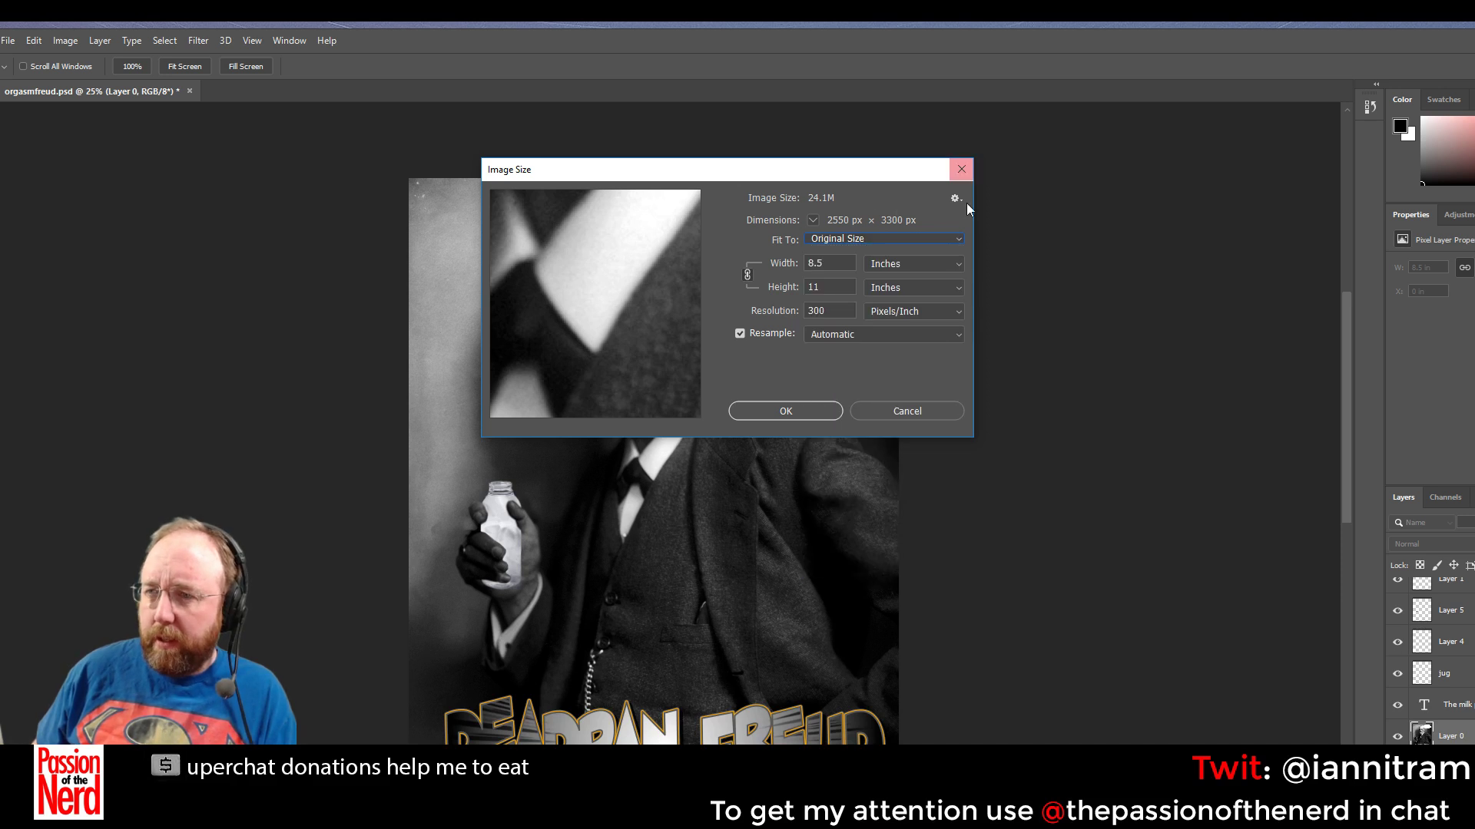
left_click(887, 411)
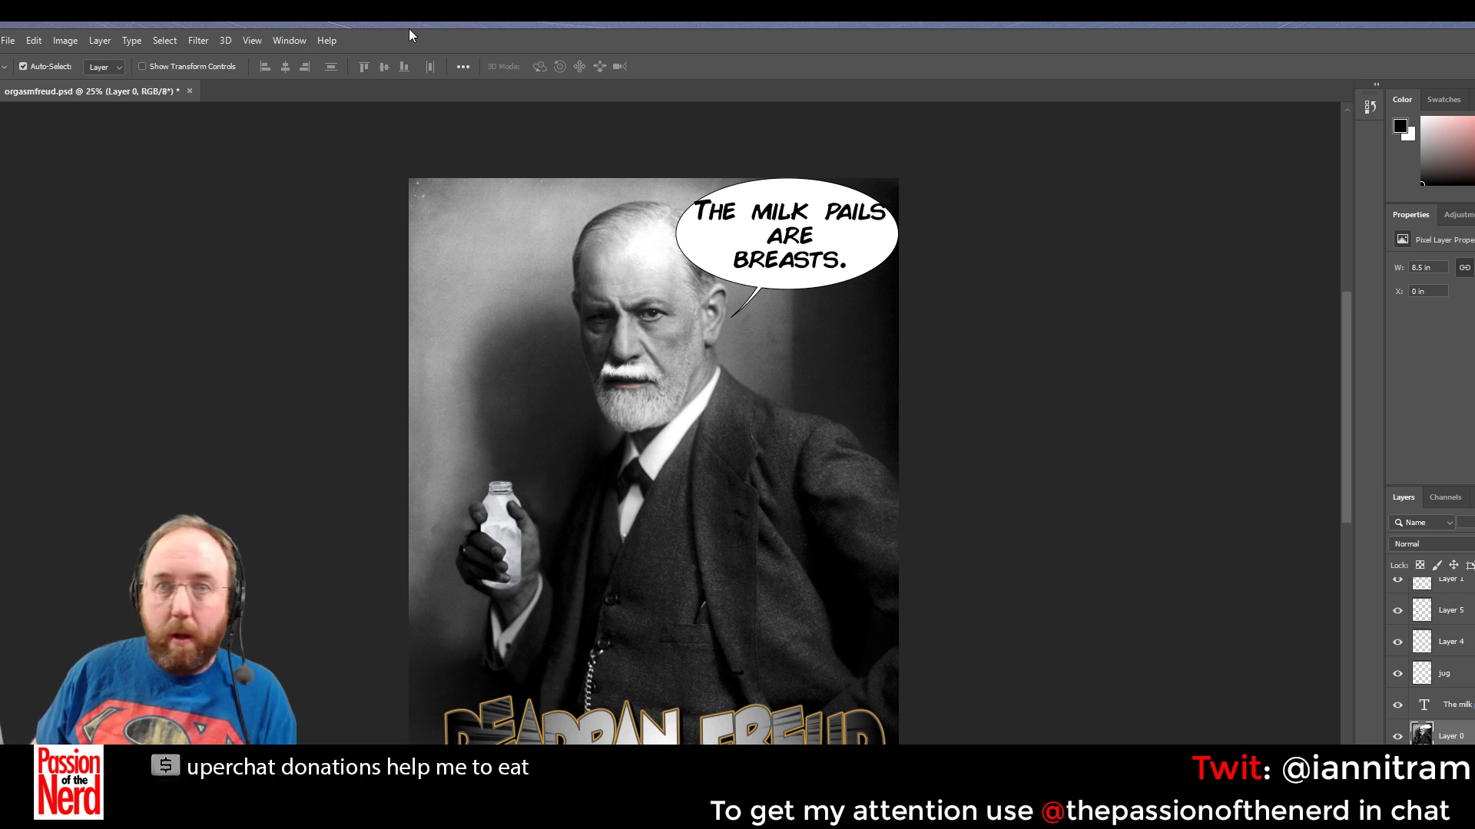
Open Sigmund_Freud,_by_Max_Halberstadt_(cropped).jpg as a separate document
left_click(13, 43)
left_click(23, 71)
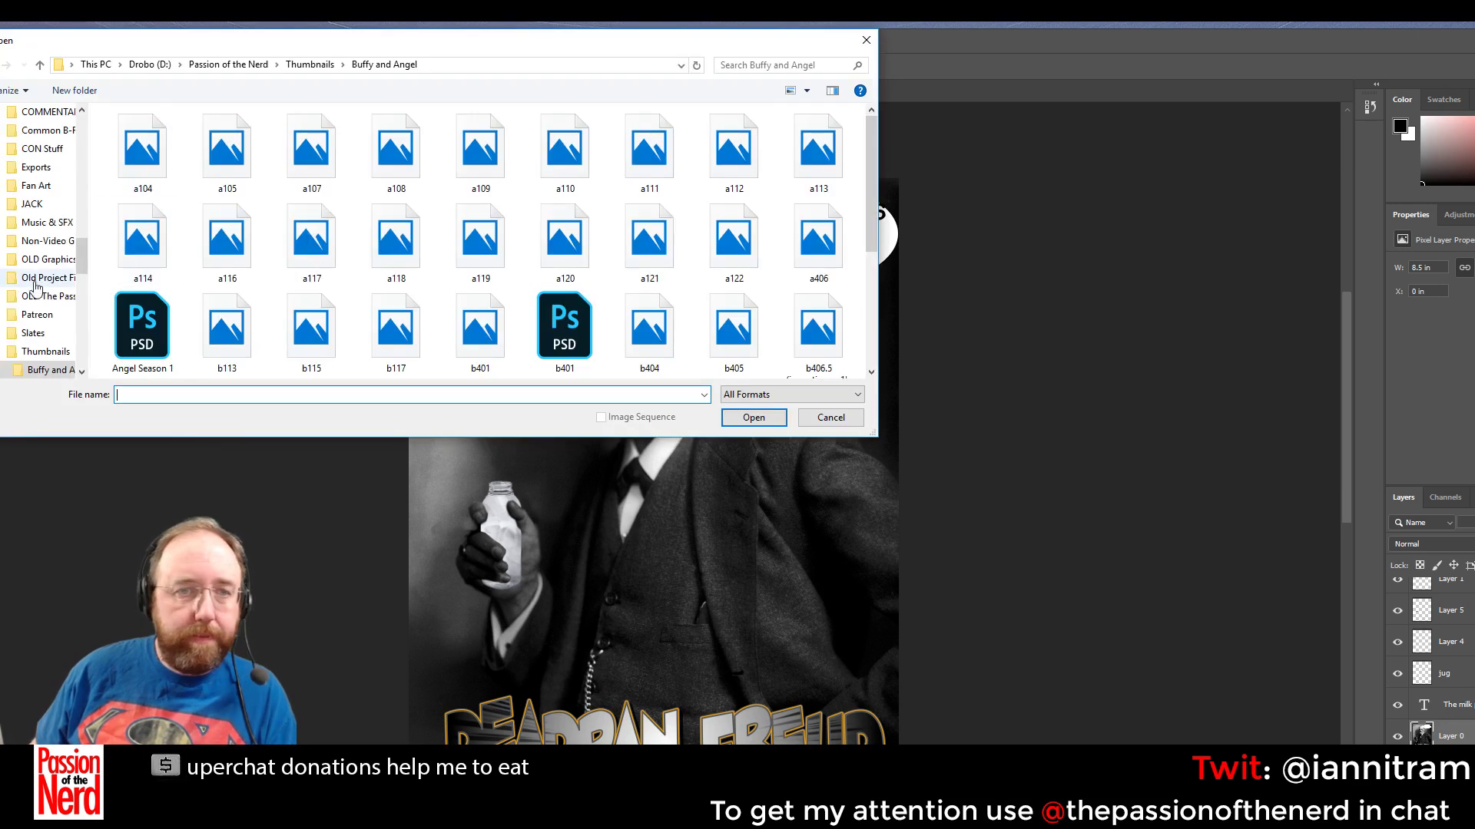
left_click_drag(209, 40, 1321, 189)
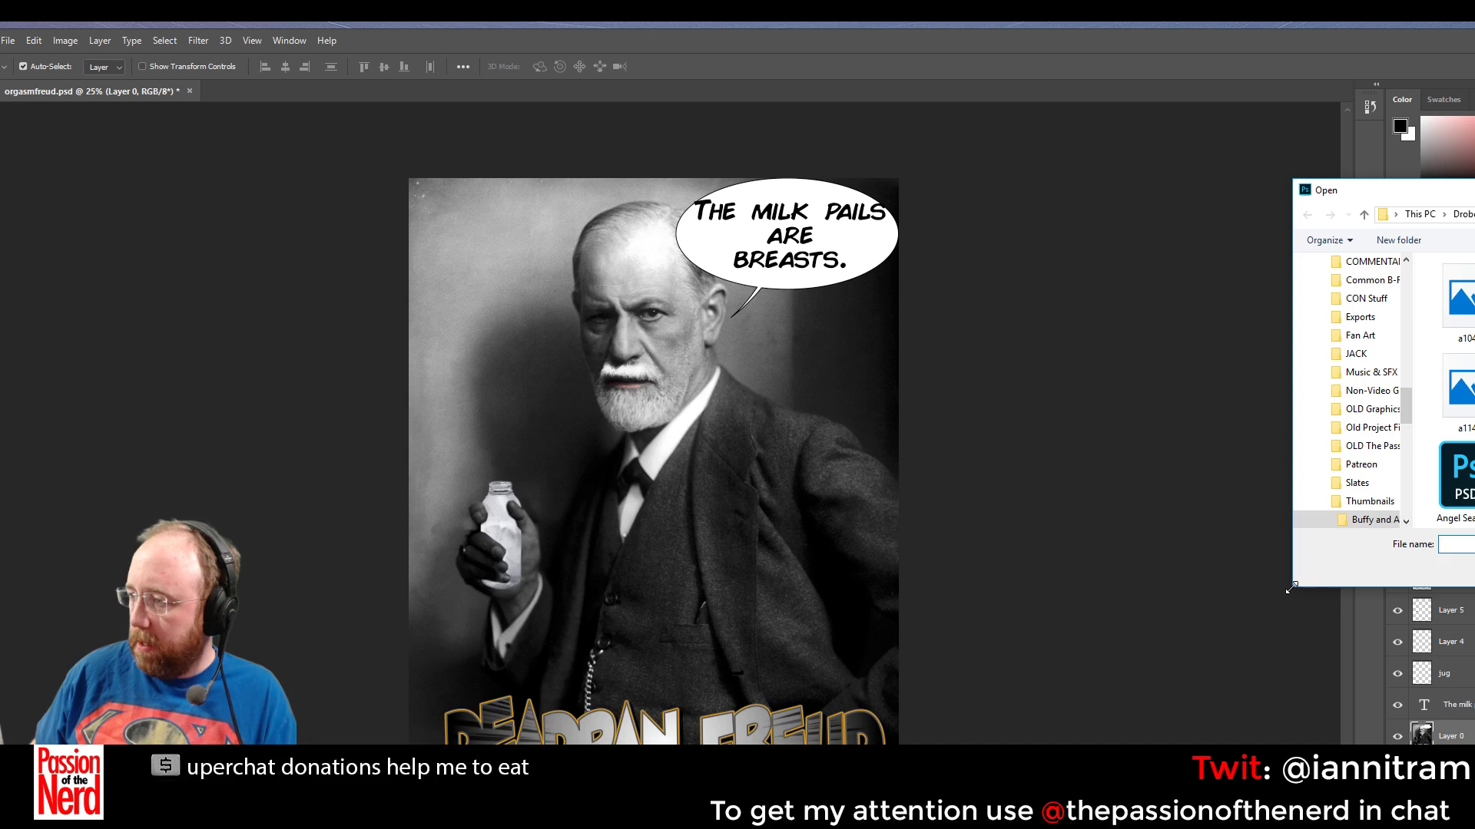
key("Escape")
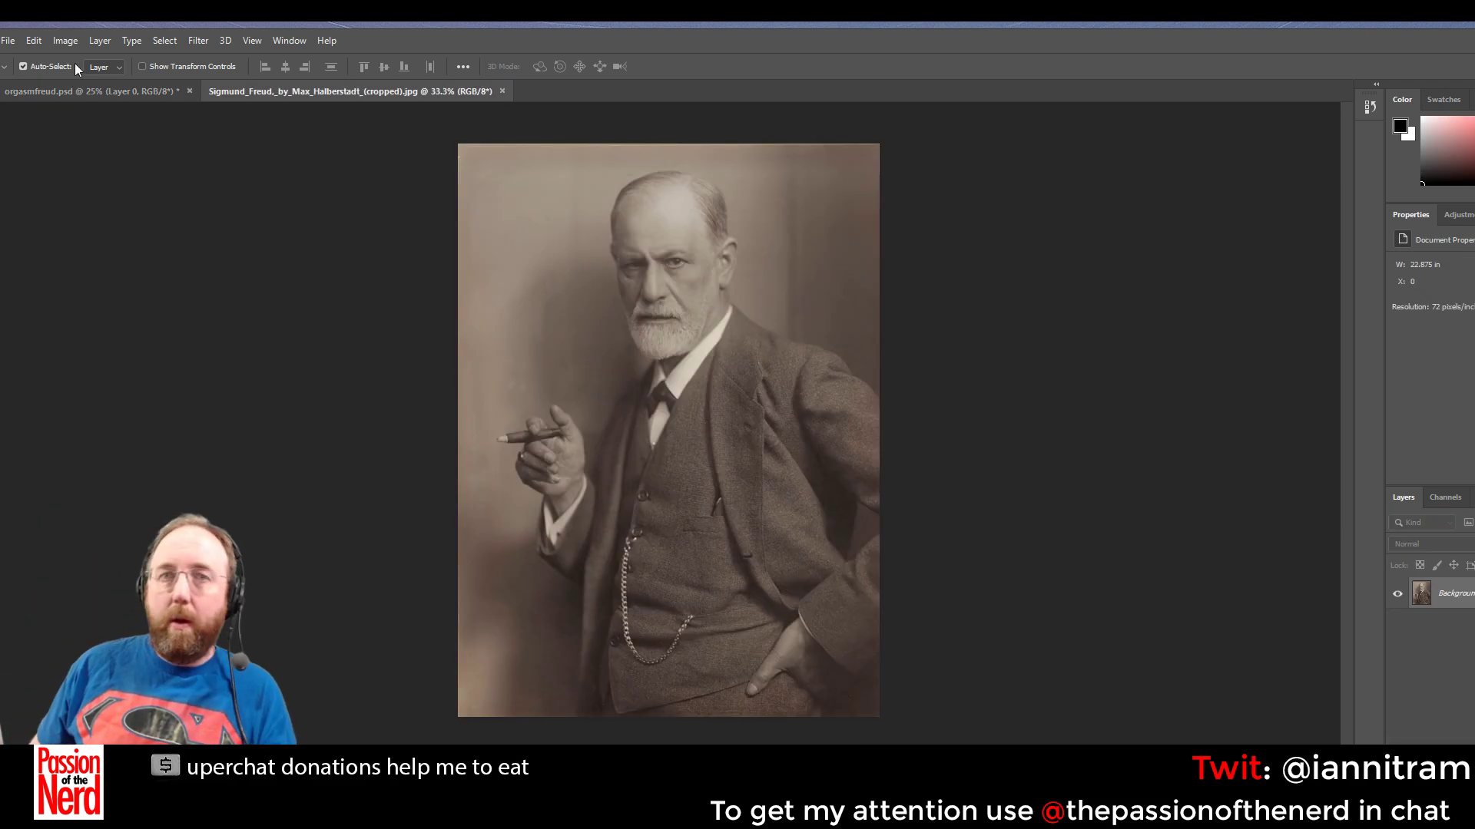
Resize the Freud photo document to a width of 2550 pixels with proportions kept
left_click(59, 41)
left_click(138, 156)
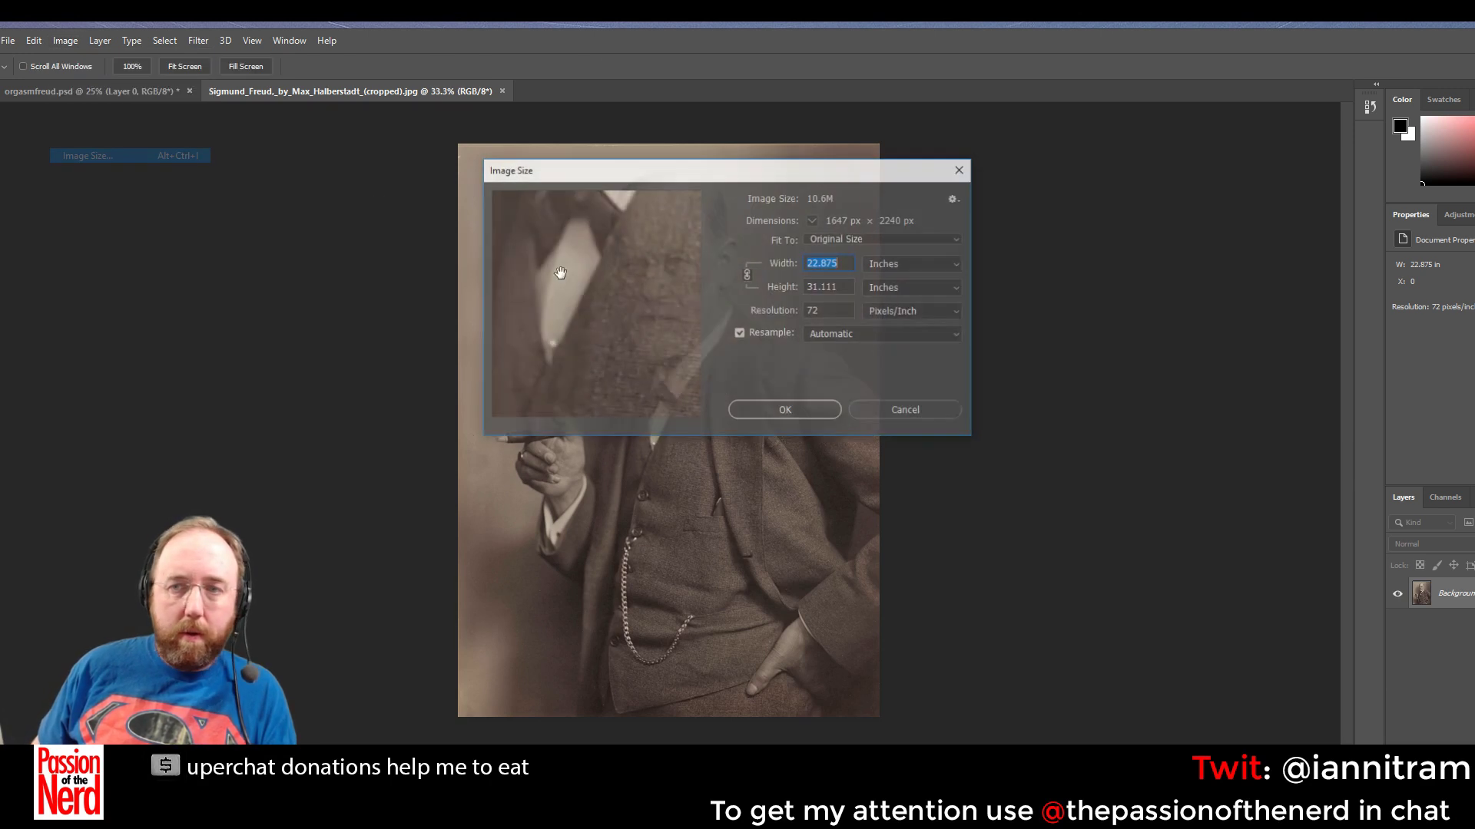
left_click(910, 265)
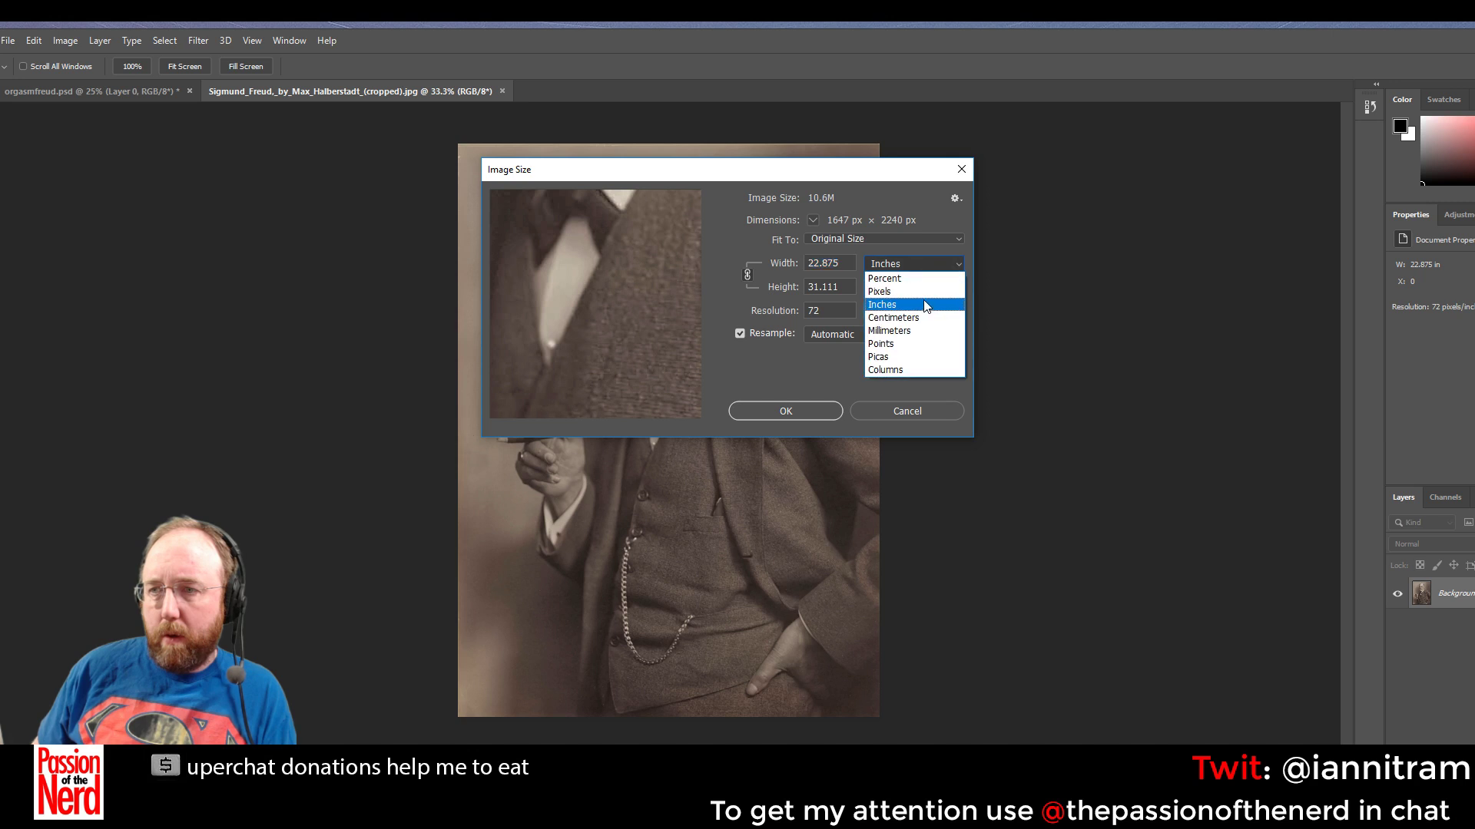
left_click(891, 294)
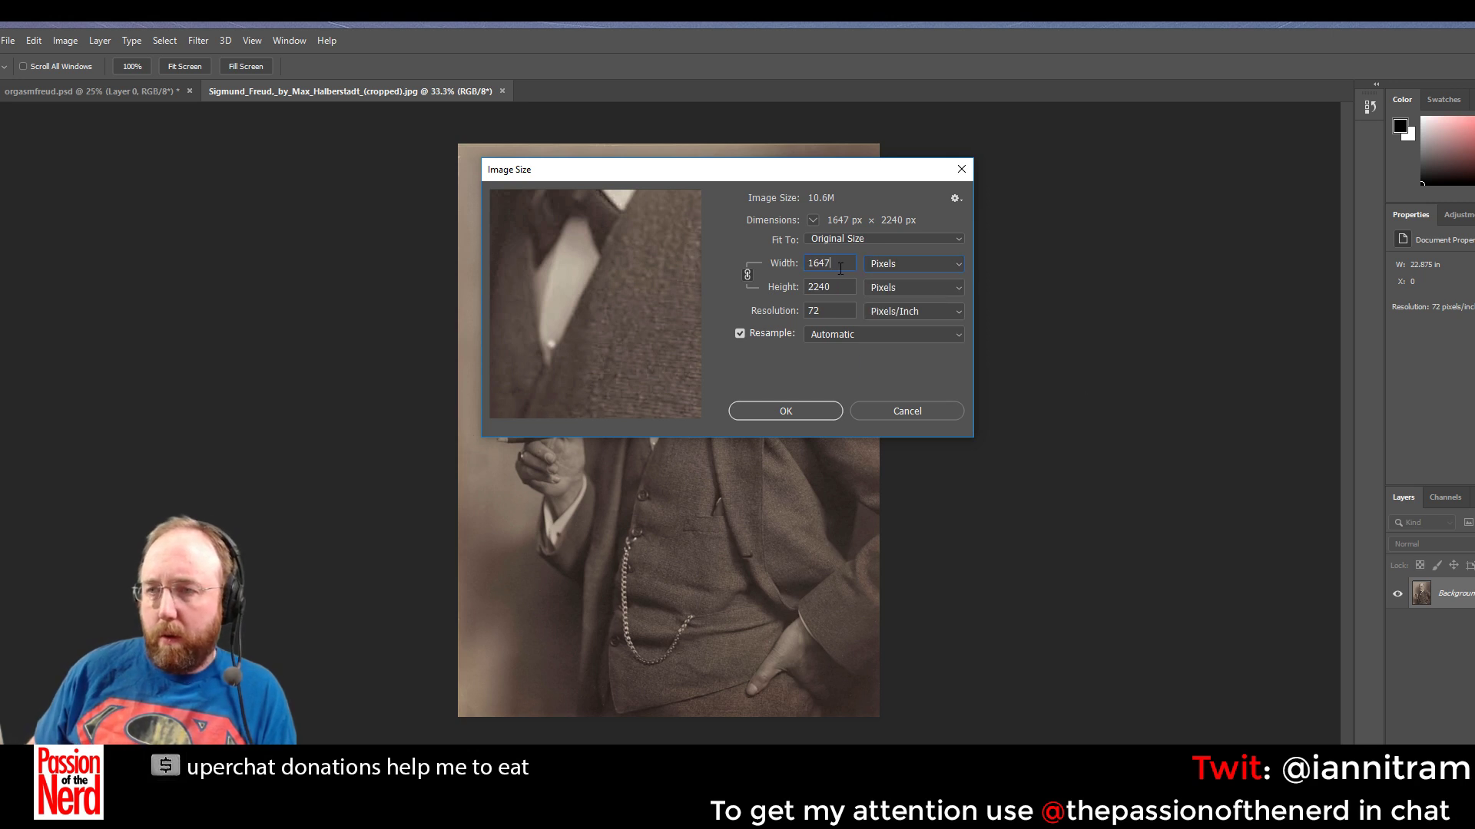
left_click_drag(840, 269, 743, 263)
type("2550")
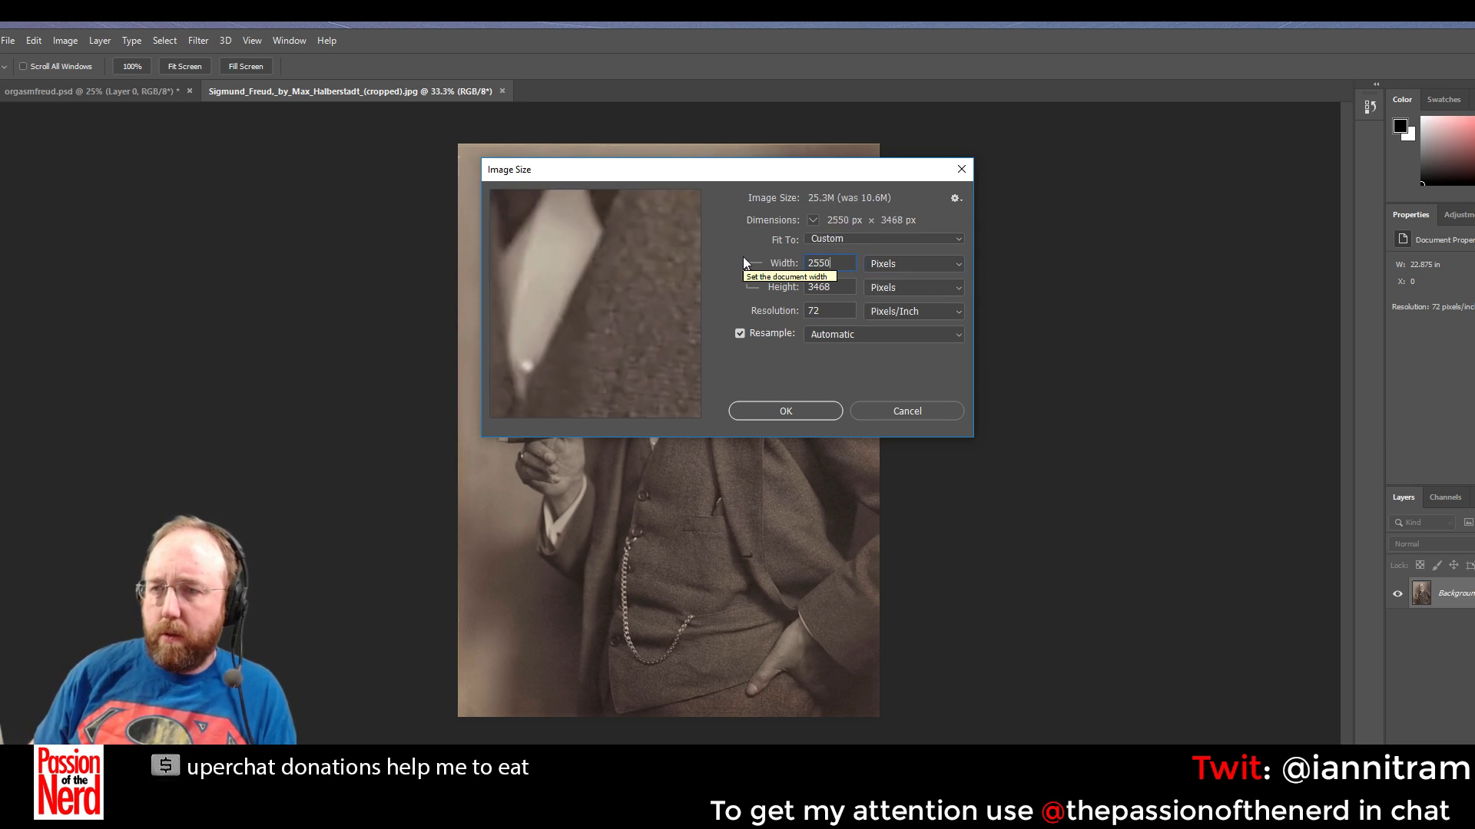
key("Return")
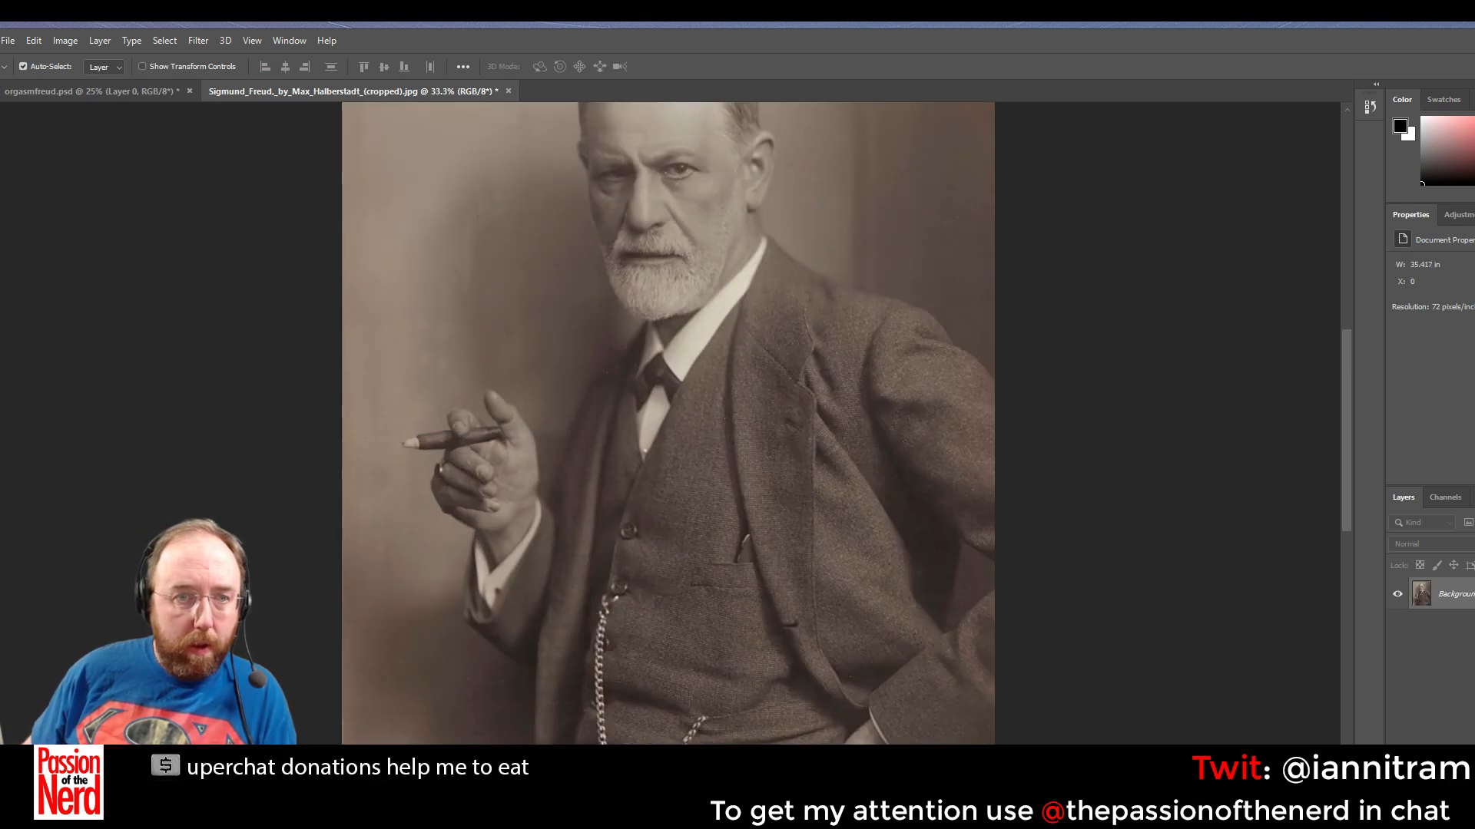
key("z")
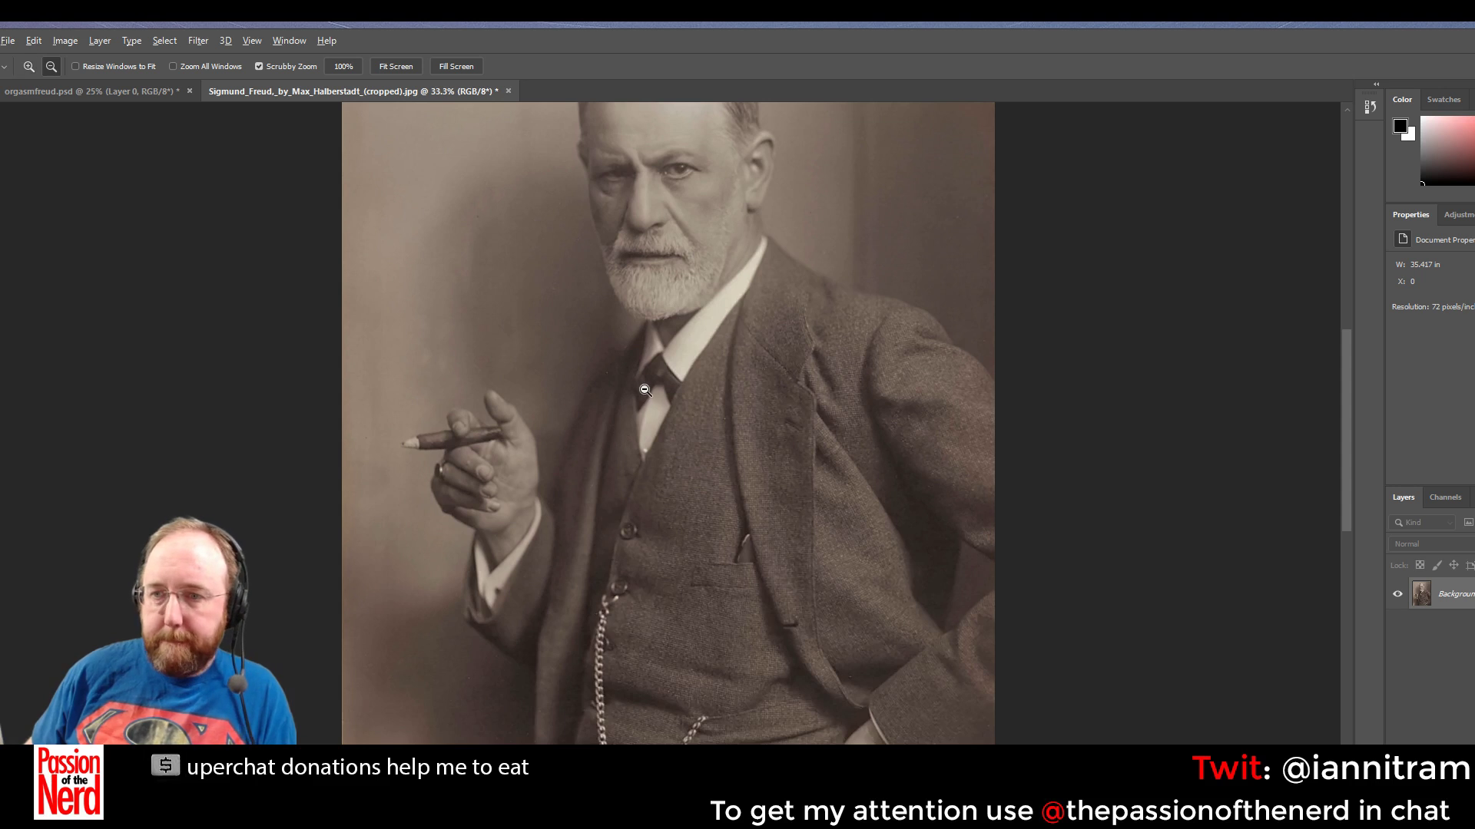
left_click(1068, 724, "alt")
left_click(1068, 724, "alt")
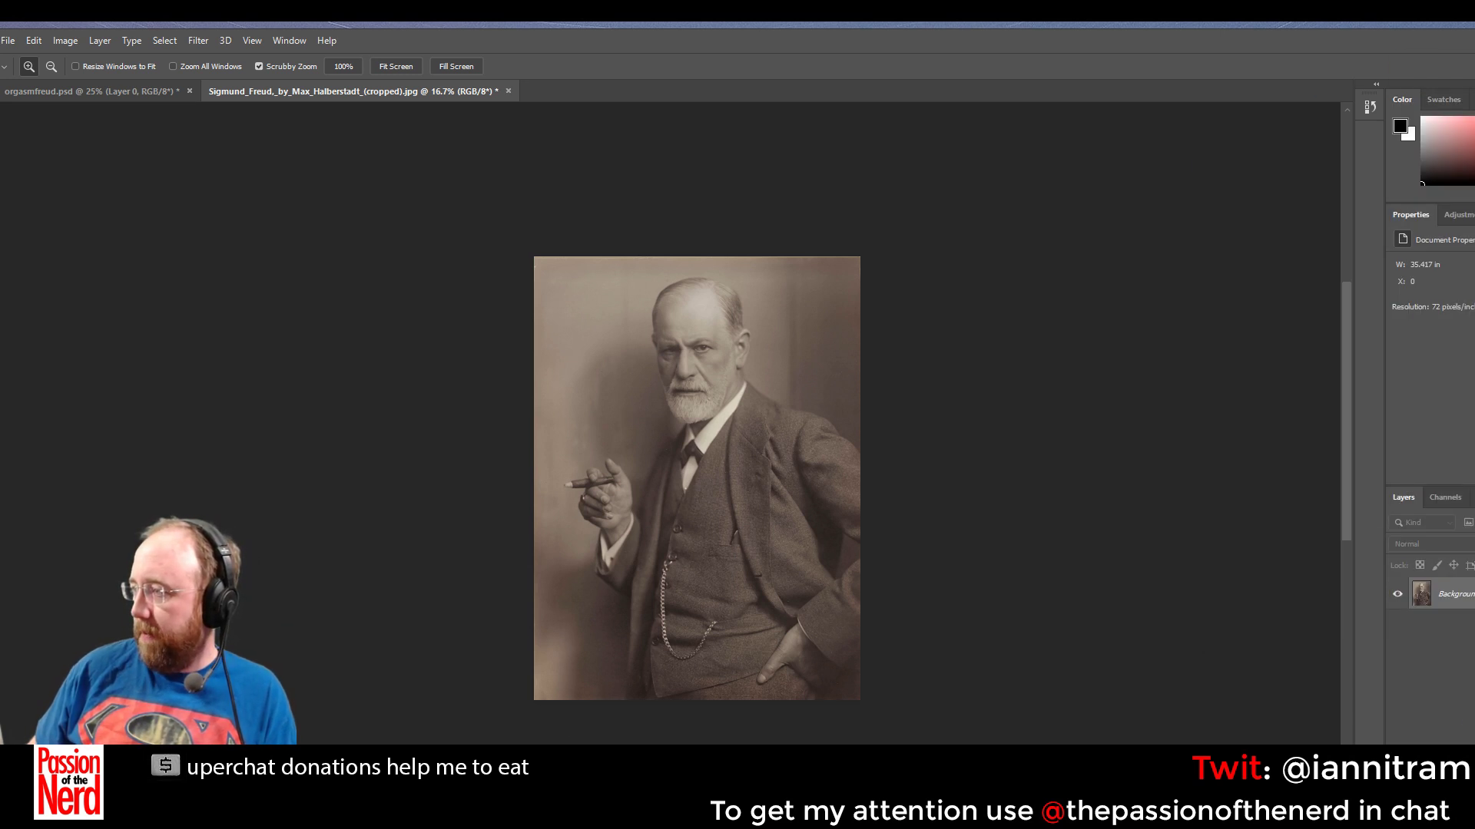
Reposition and resize the application window so the toolbox and all side panels are fully visible
mouse_move(1473, 705)
left_mouse_down()
mouse_move(1451, 705)
mouse_move(1474, 705)
left_mouse_up()
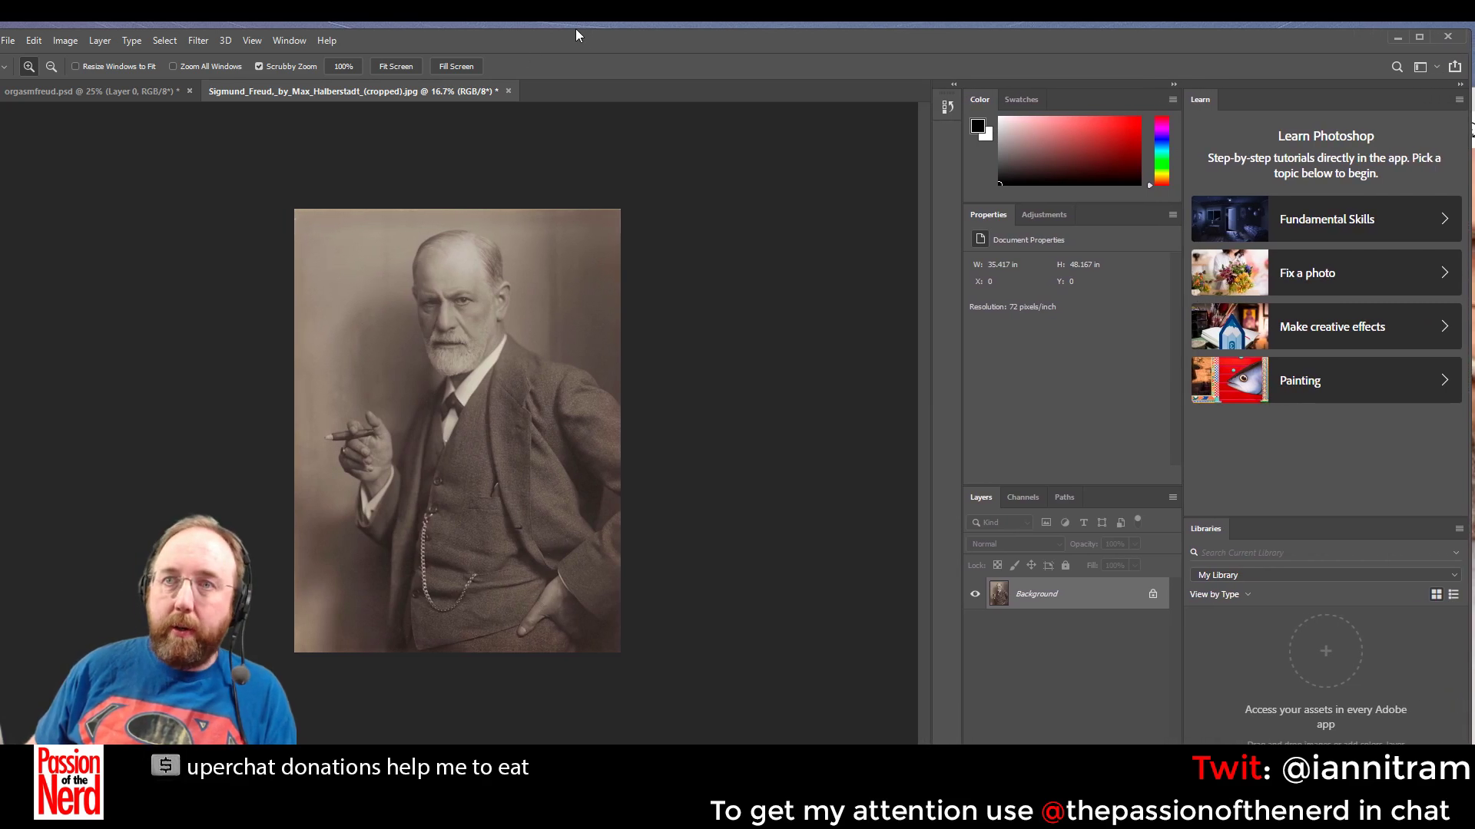
left_click_drag(580, 32, 579, 20)
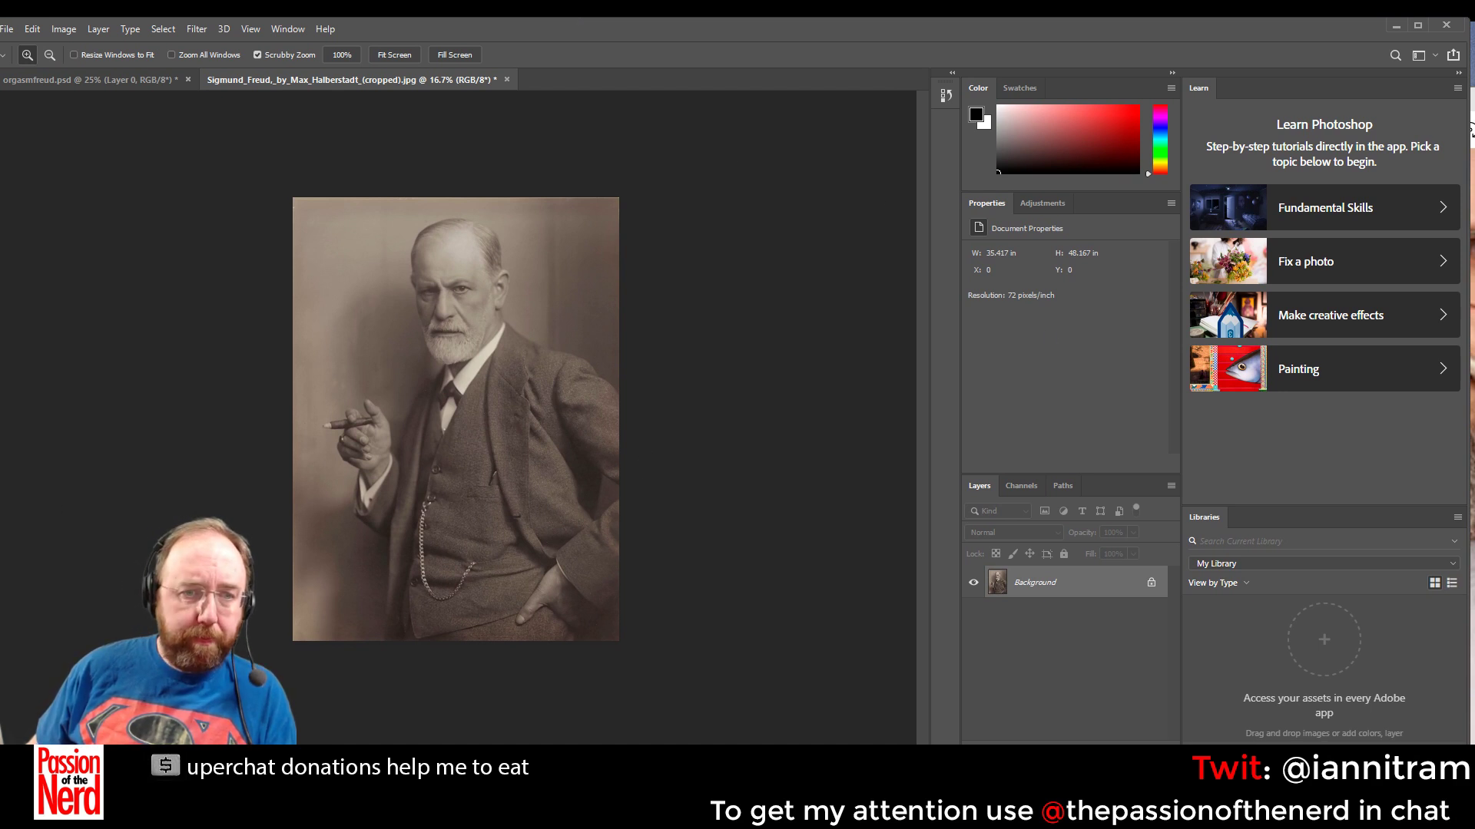
left_click_drag(0, 498, 2, 498)
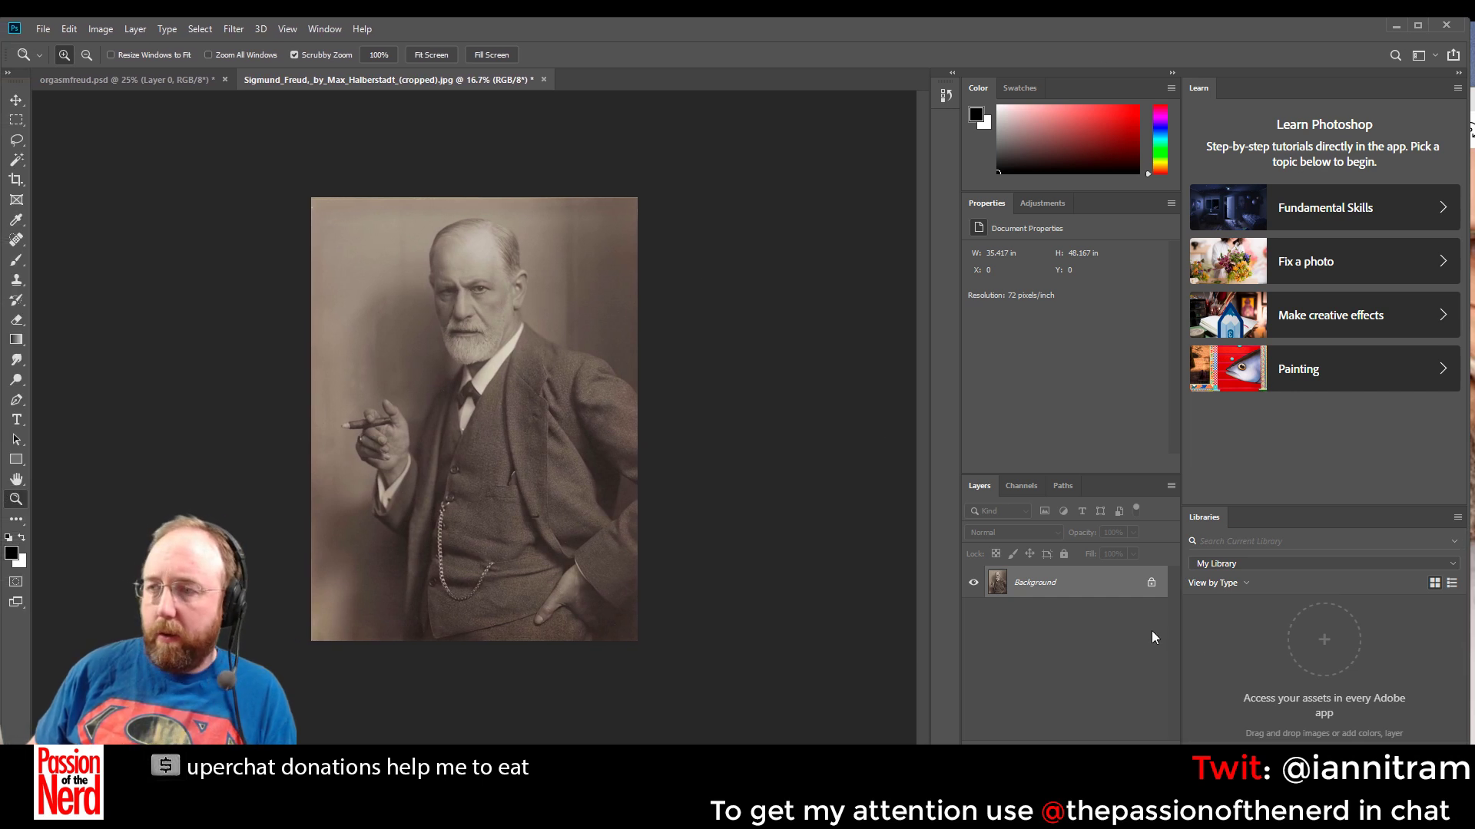
left_click(468, 320)
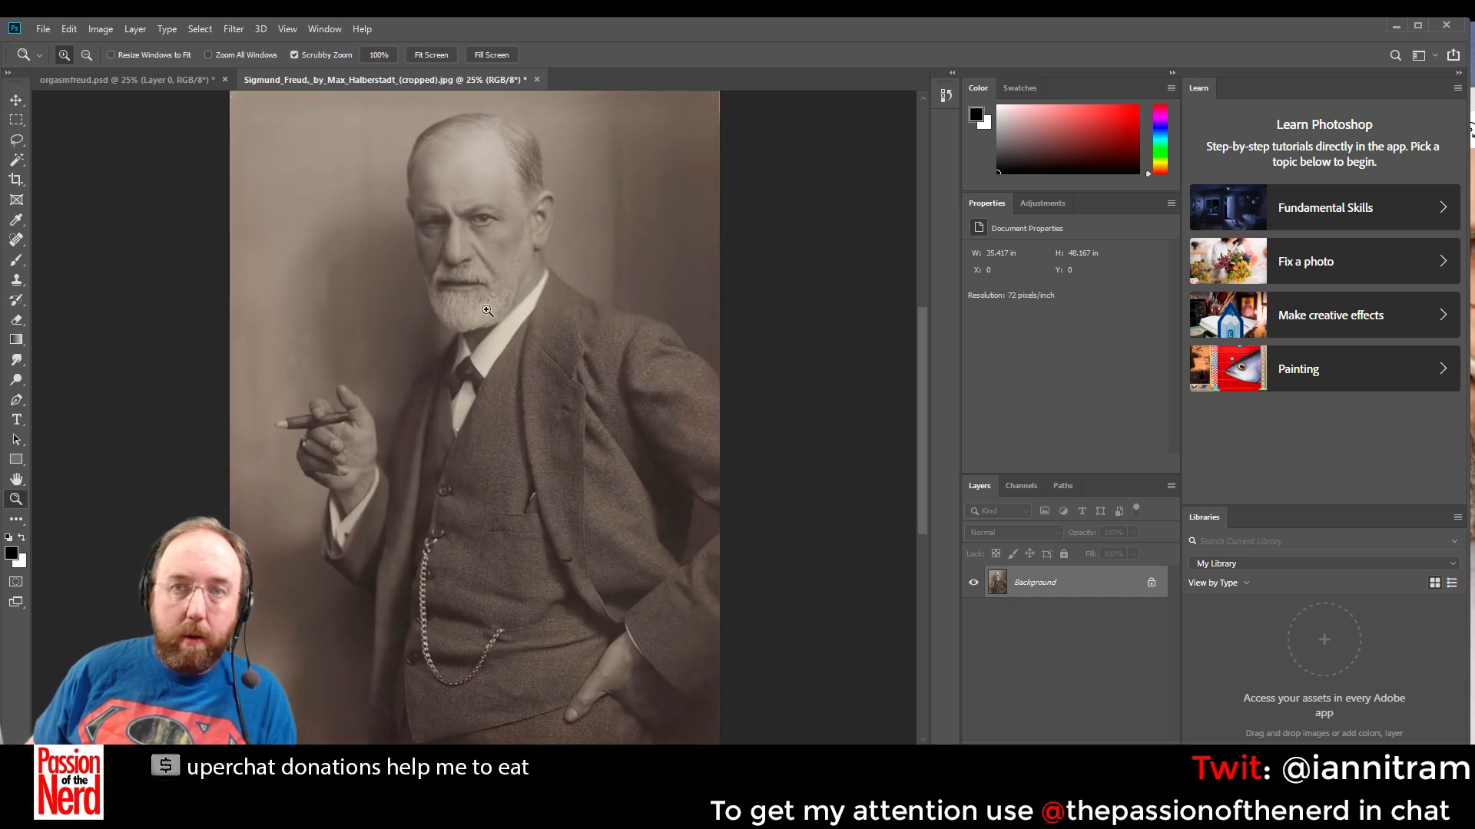
Remove all color from the Freud photo with Hue/Saturation and apply Auto Contrast to it
left_click(533, 447, "alt")
left_click(100, 28)
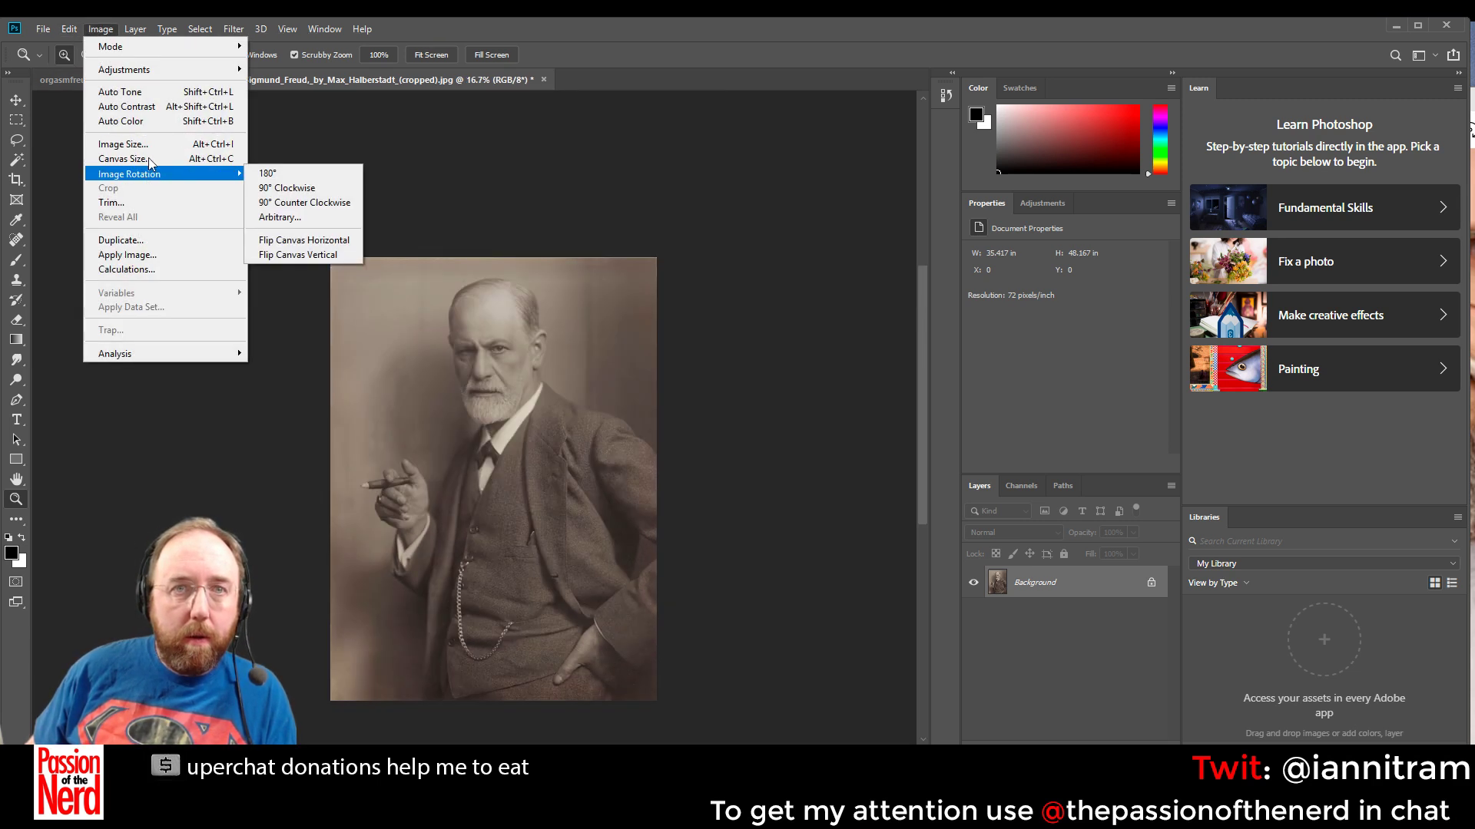
mouse_move(162, 70)
left_click(293, 150)
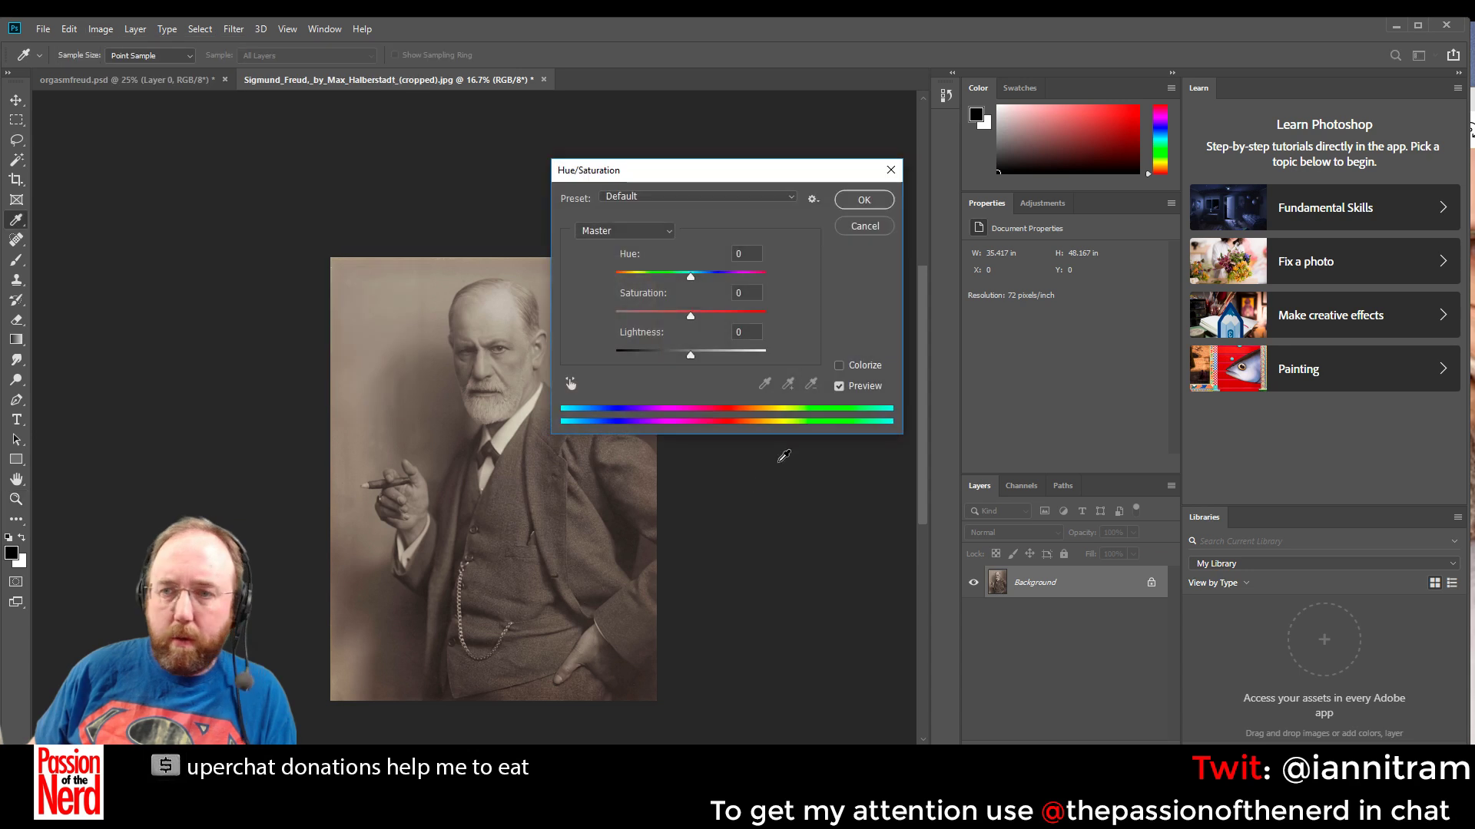
left_click_drag(690, 315, 452, 312)
left_click(864, 200)
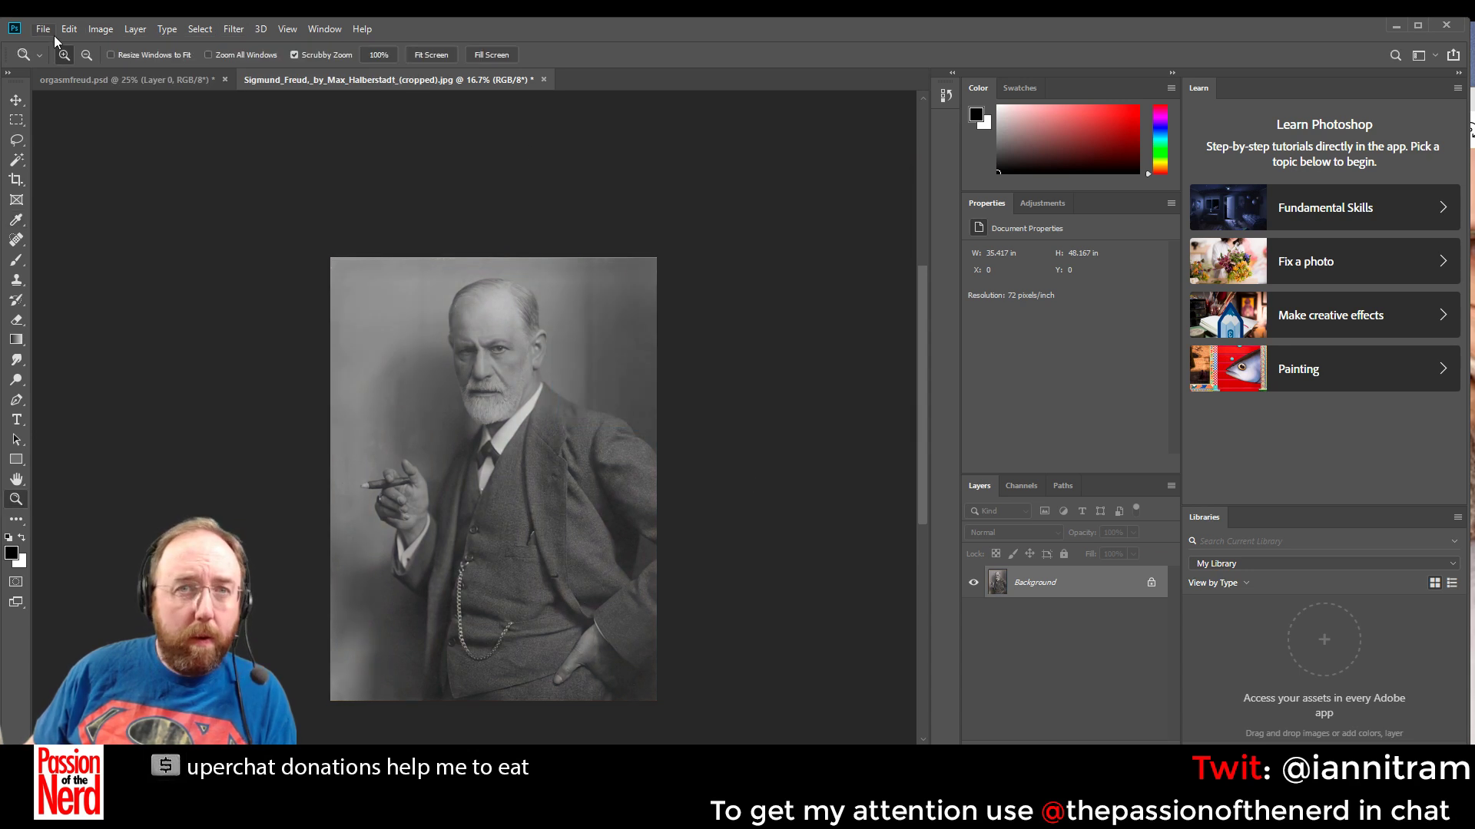
left_click(100, 28)
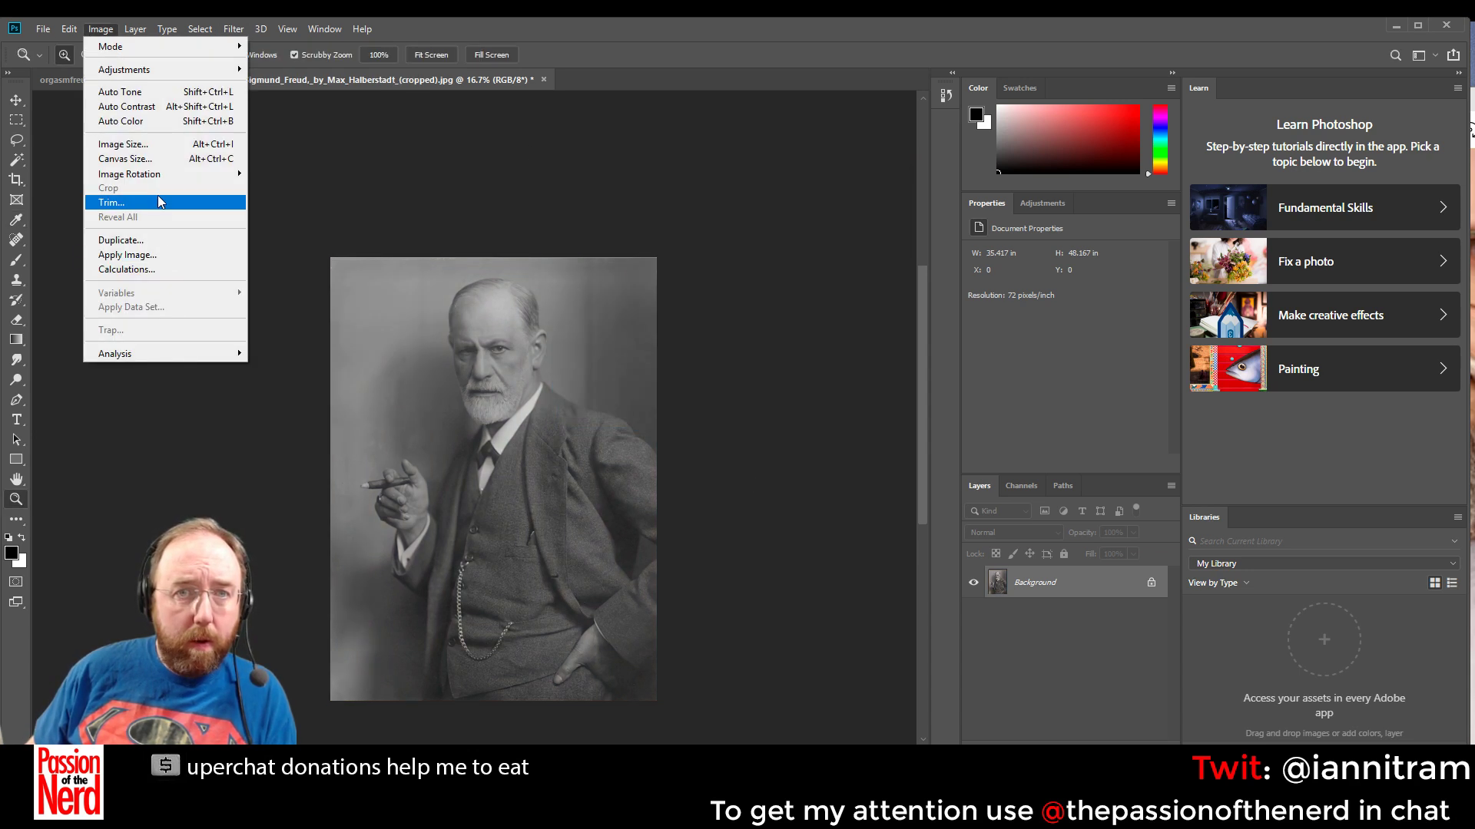
left_click(187, 106)
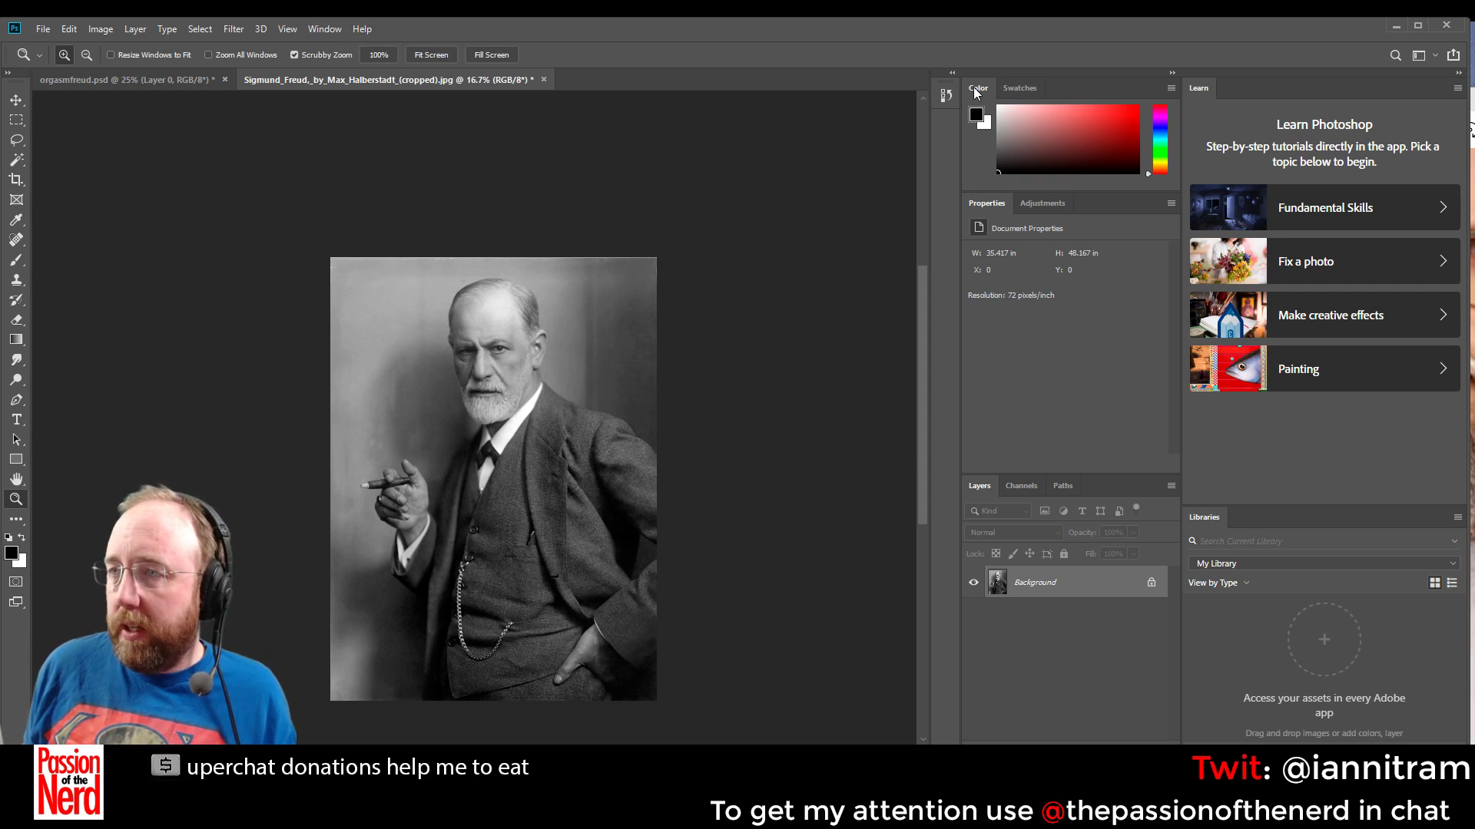
left_click(947, 95)
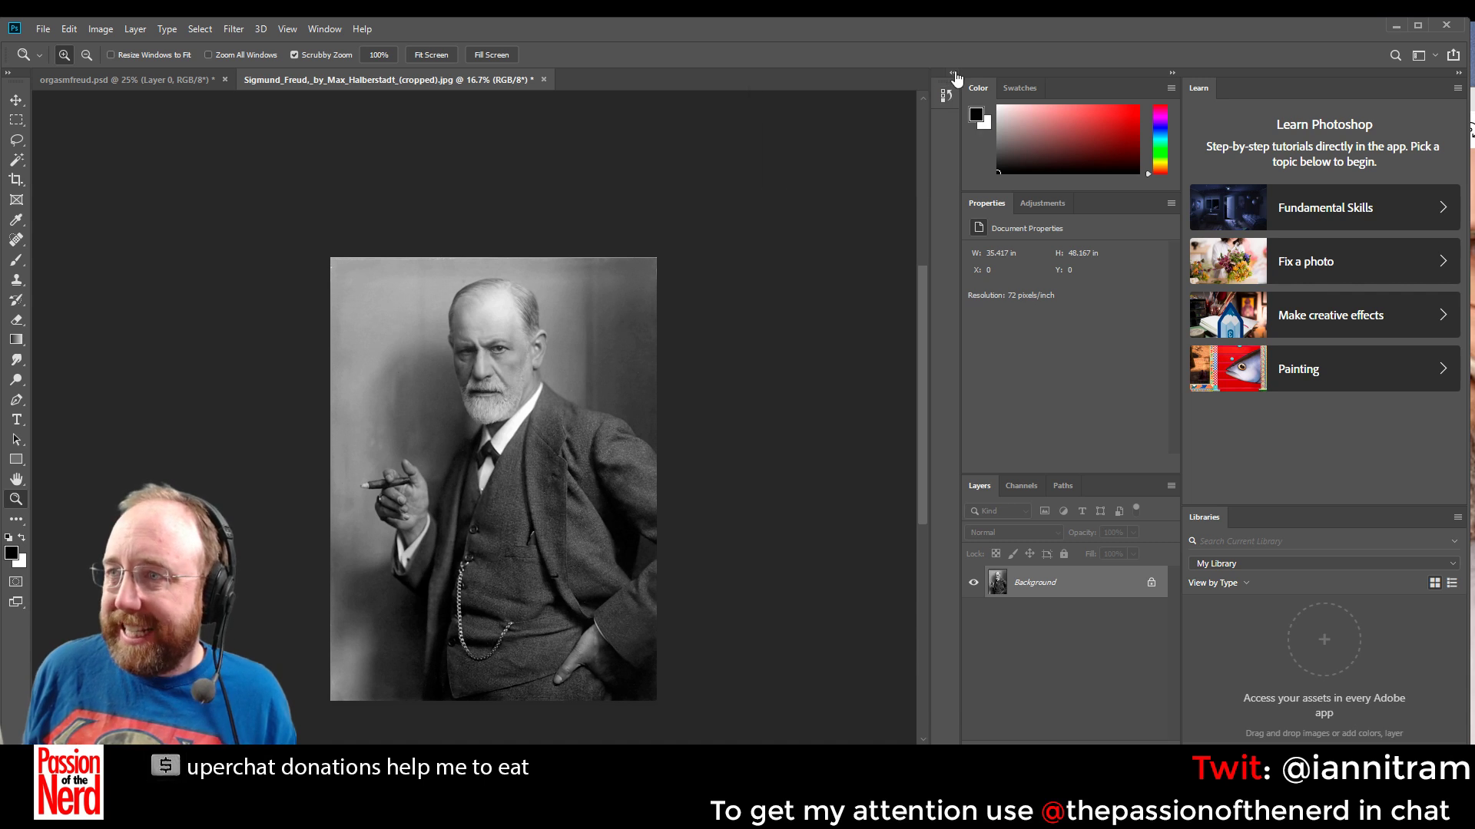
left_click(953, 73)
left_click(955, 74)
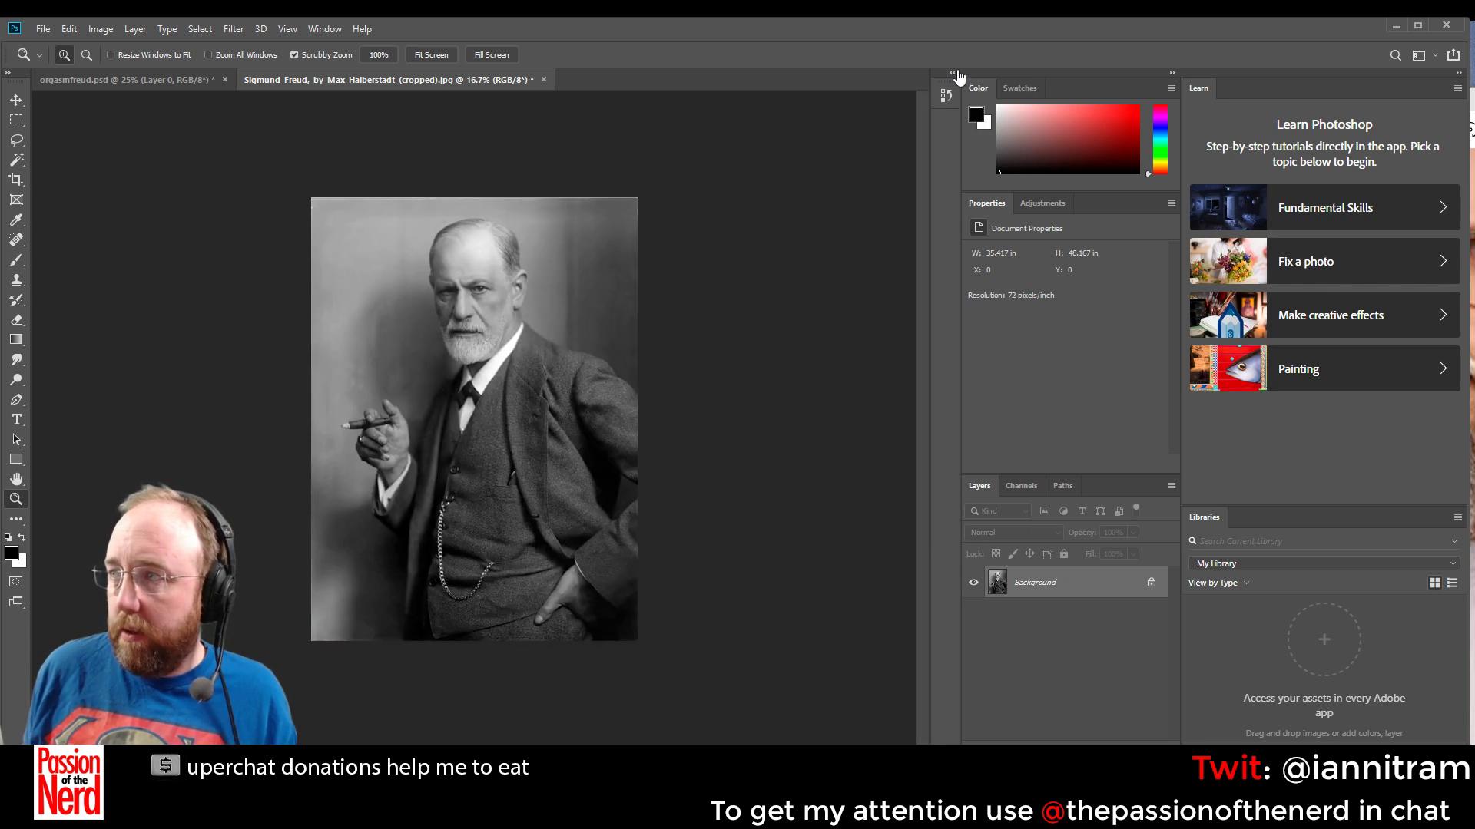
left_click(1421, 54)
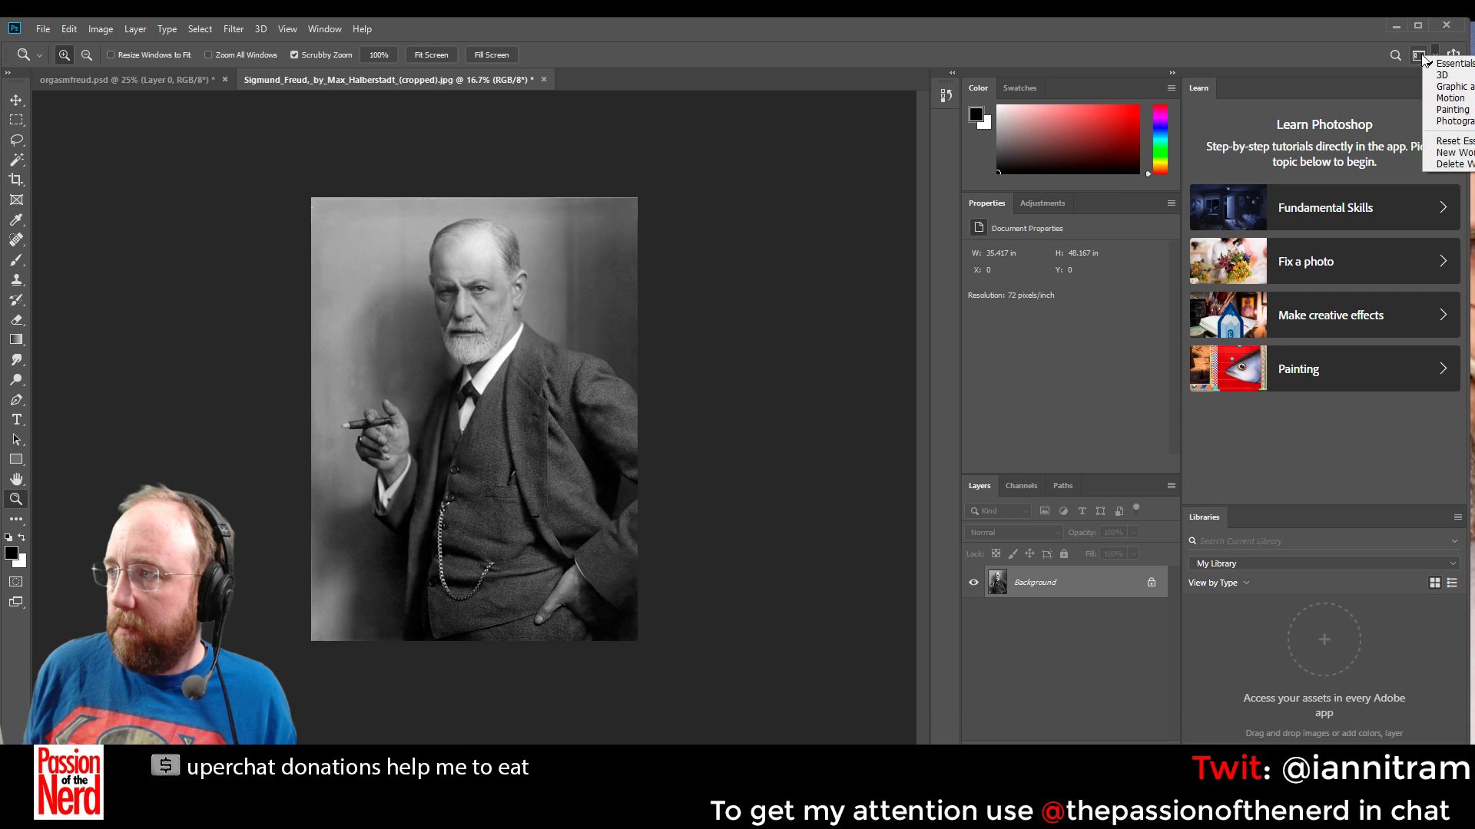
left_click(1419, 58)
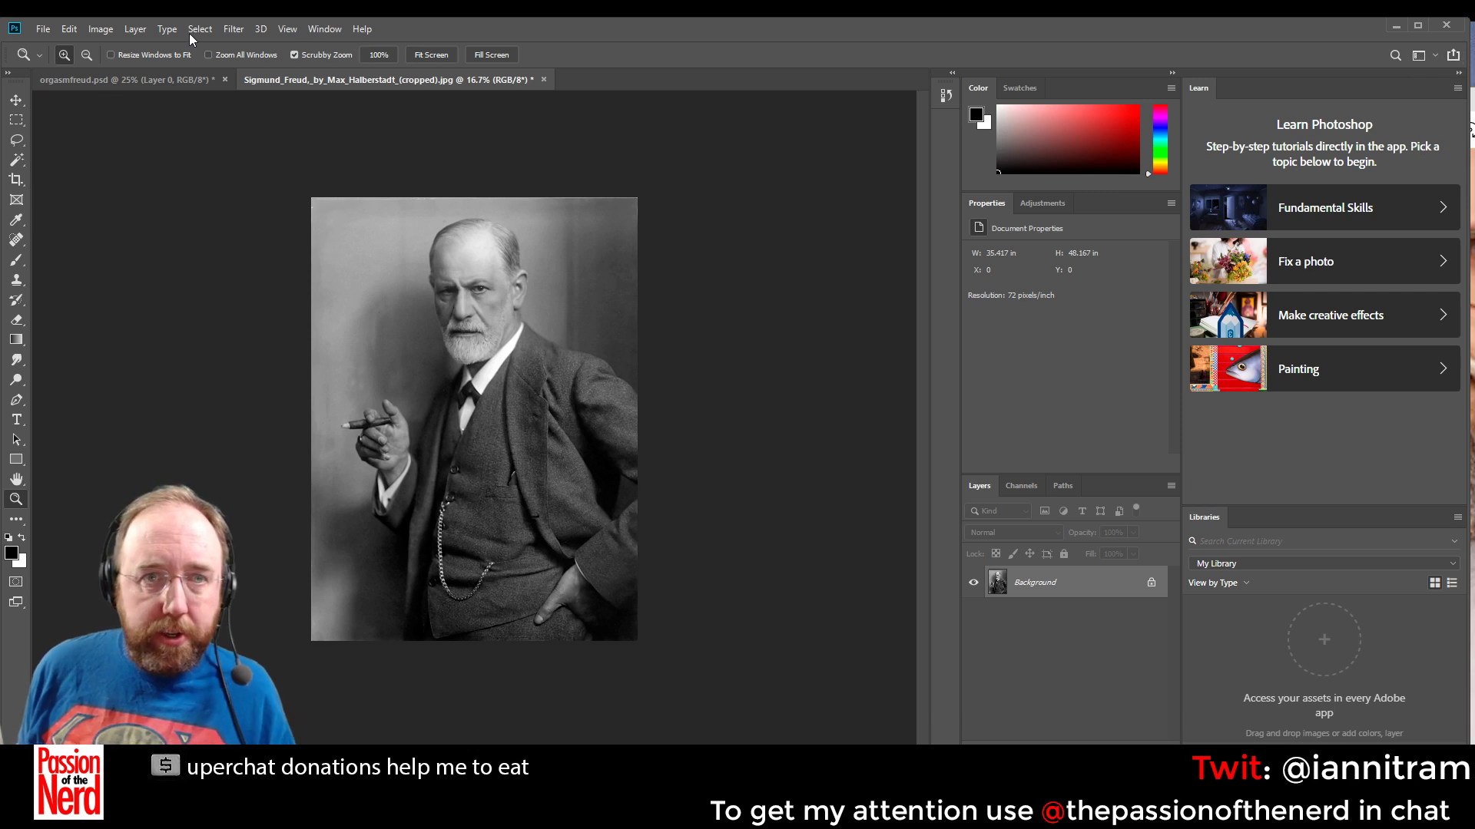
Select the whole Freud photo and convert its Background into a regular layer named Layer 0
key("ctrl+a")
right_click(1067, 588)
left_click(1084, 594)
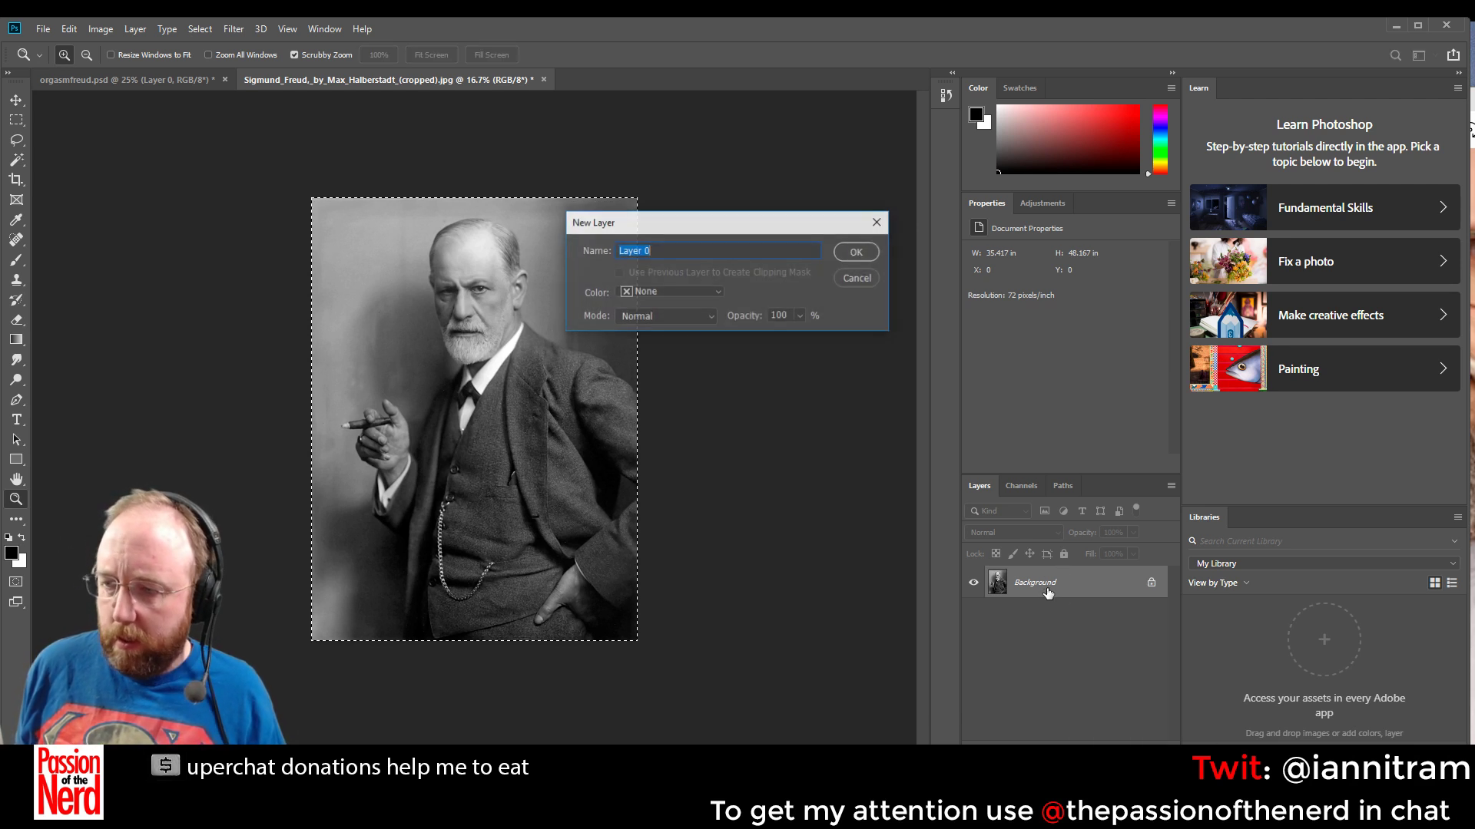
key("Return")
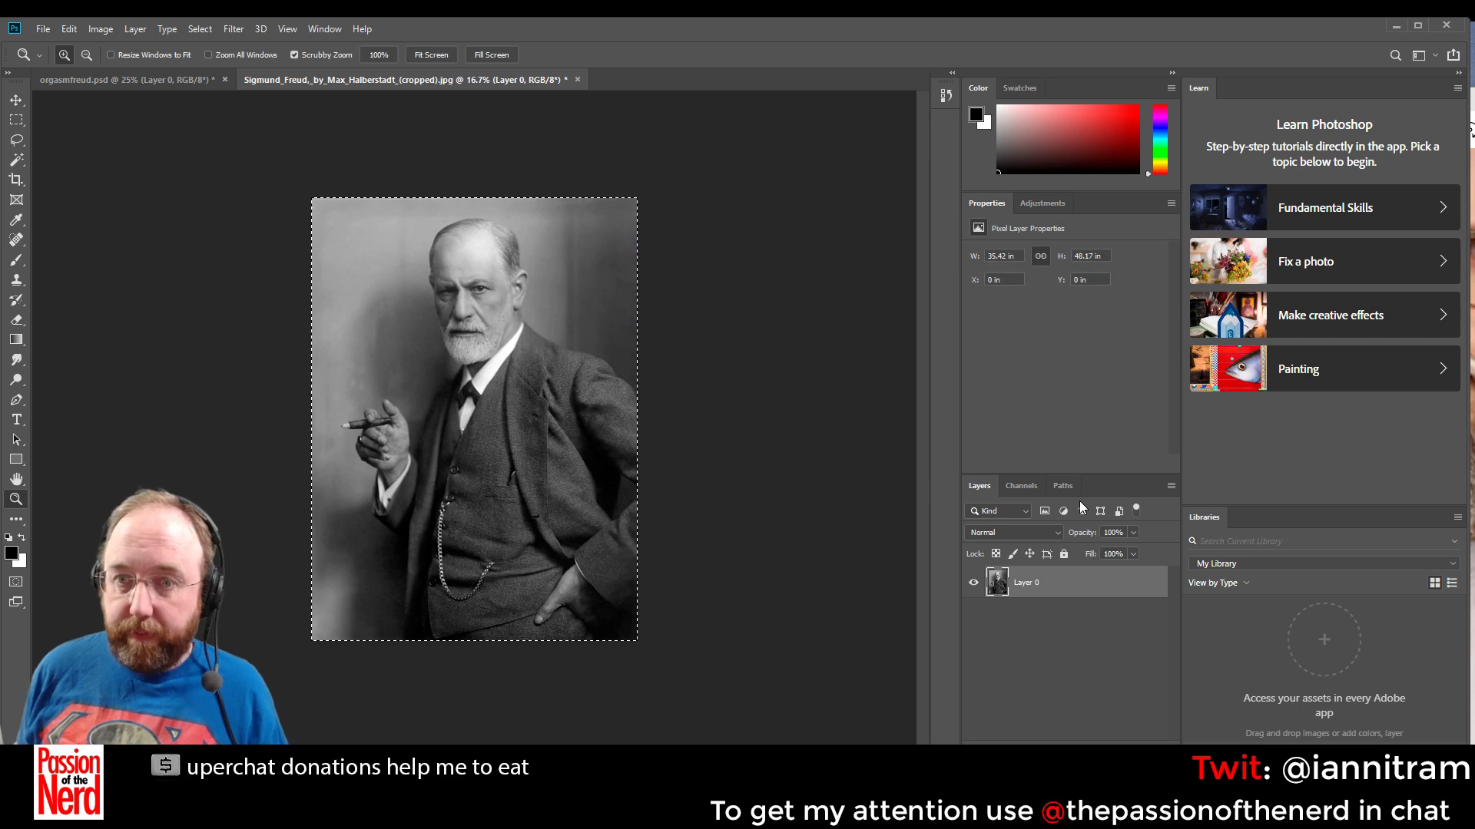
Paste the grayscale photo into orgasmfreud.psd as a new layer, accepting the color profile conversion
left_click(161, 80)
key("ctrl+v")
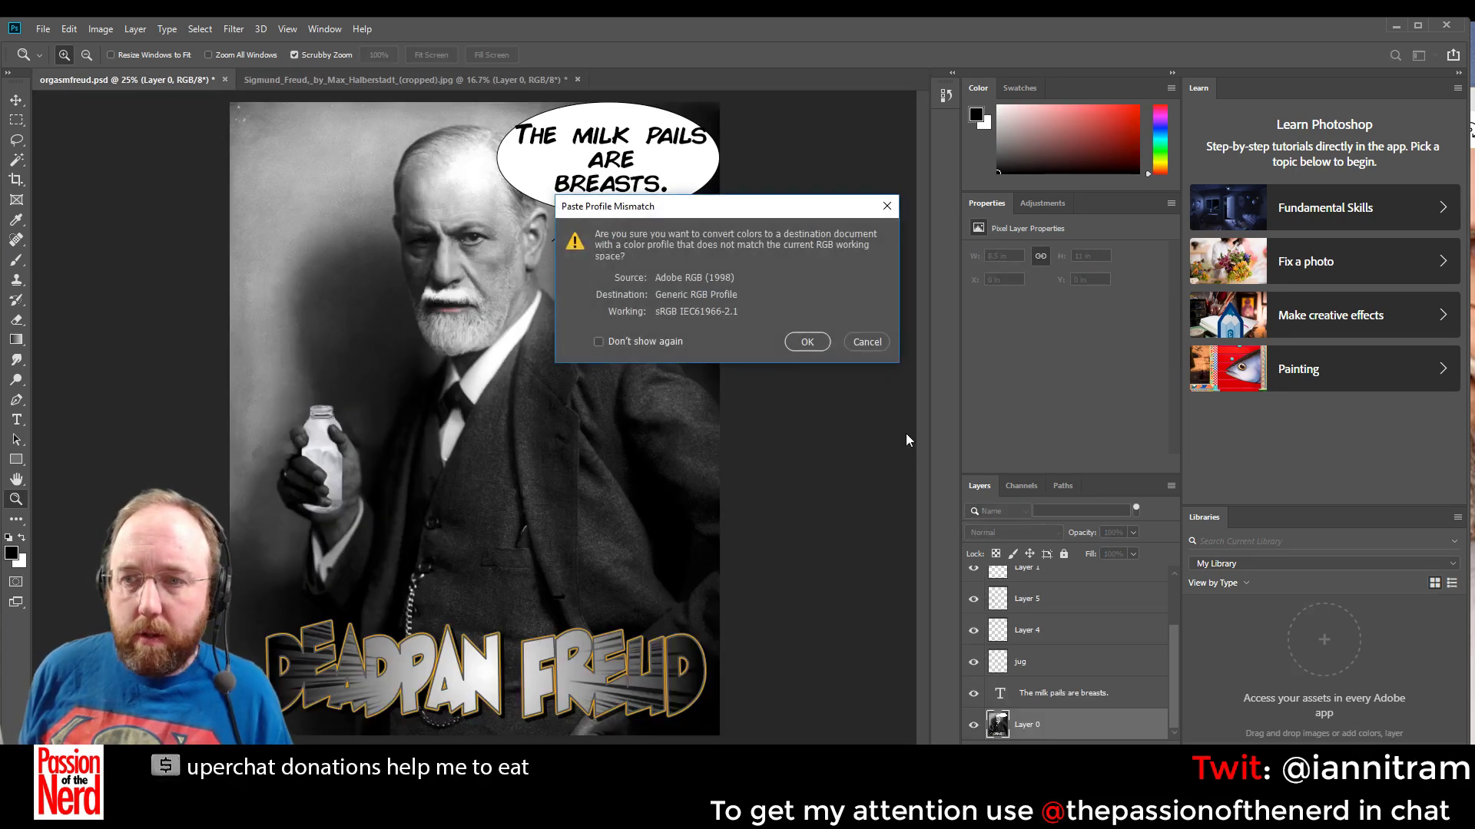
left_click(804, 342)
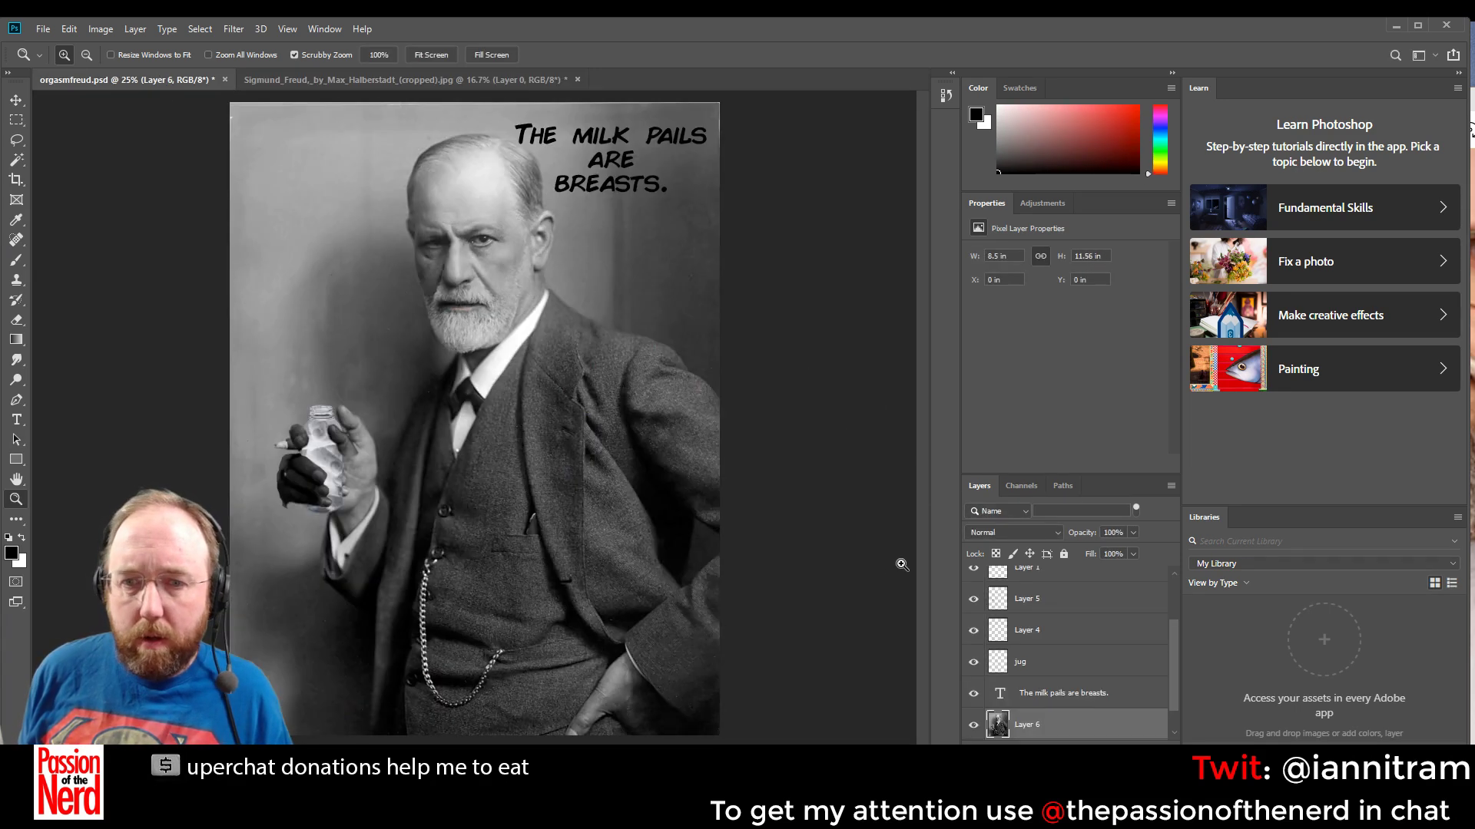
Lower the pasted photo layer's opacity to 59% and move it so its figure roughly overlaps the poster's portrait
left_click(11, 103)
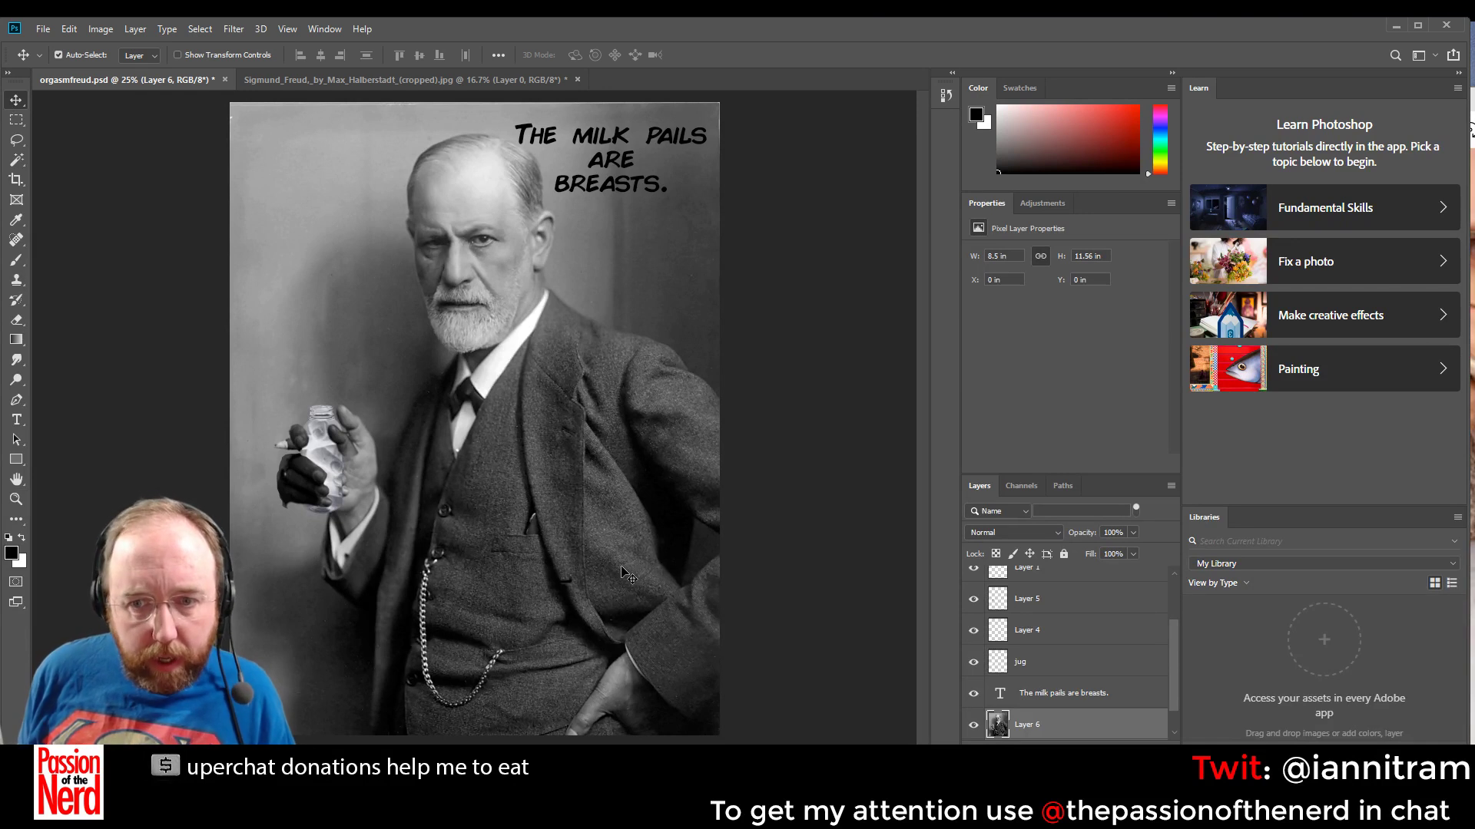
left_click(1132, 533)
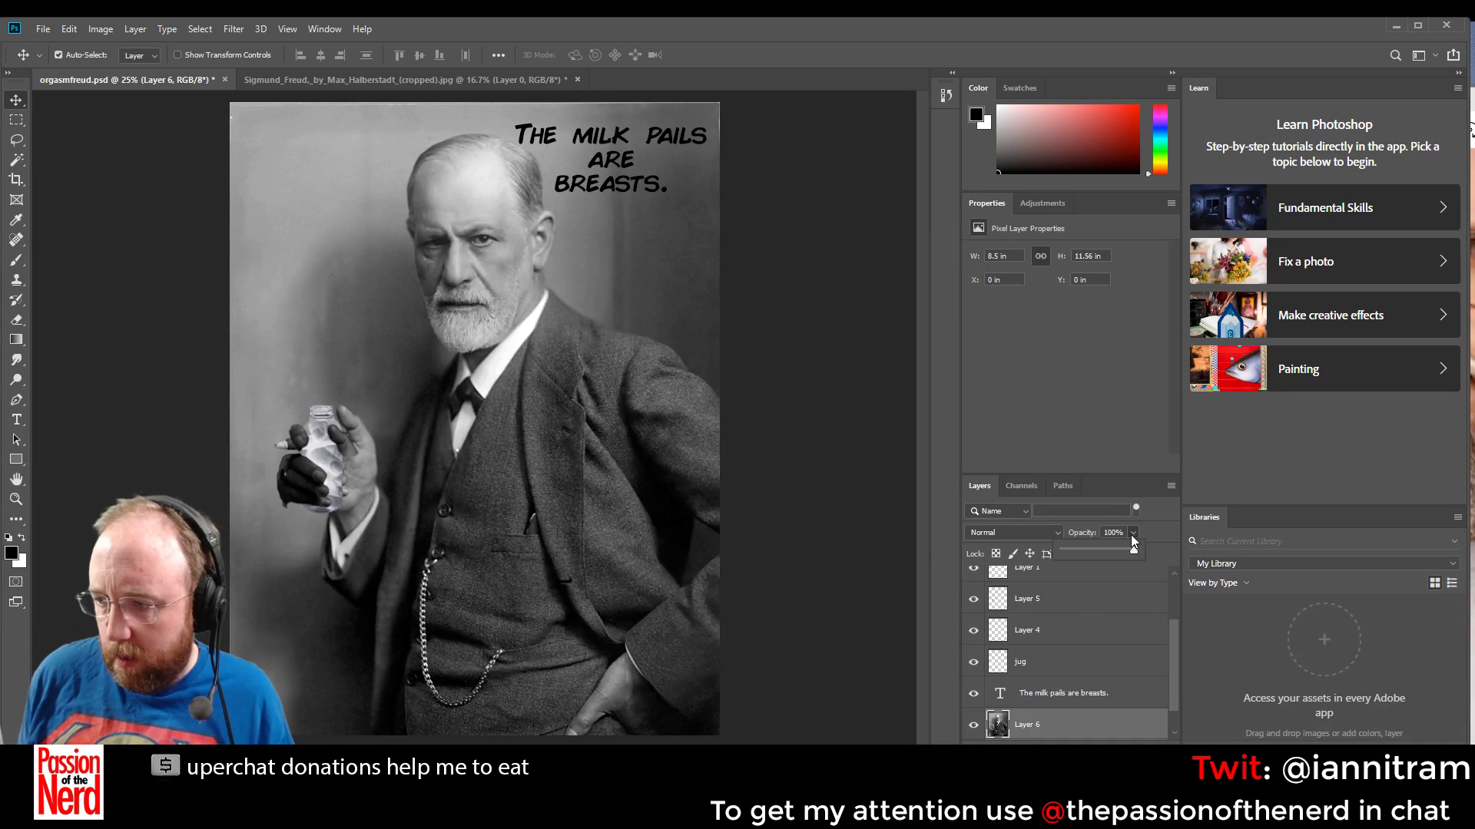
left_click_drag(1121, 552, 1103, 553)
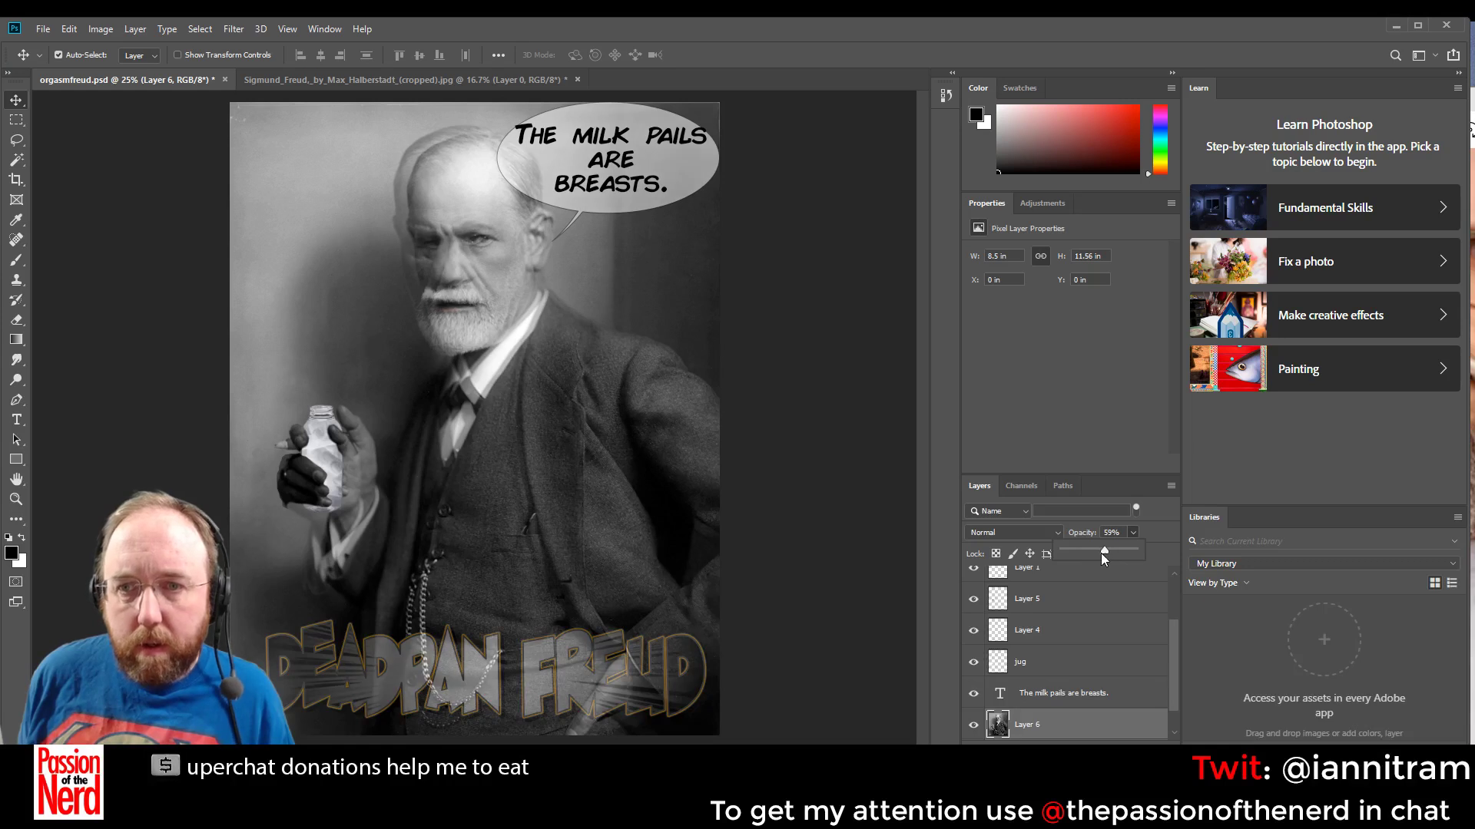
left_click_drag(592, 465, 580, 454)
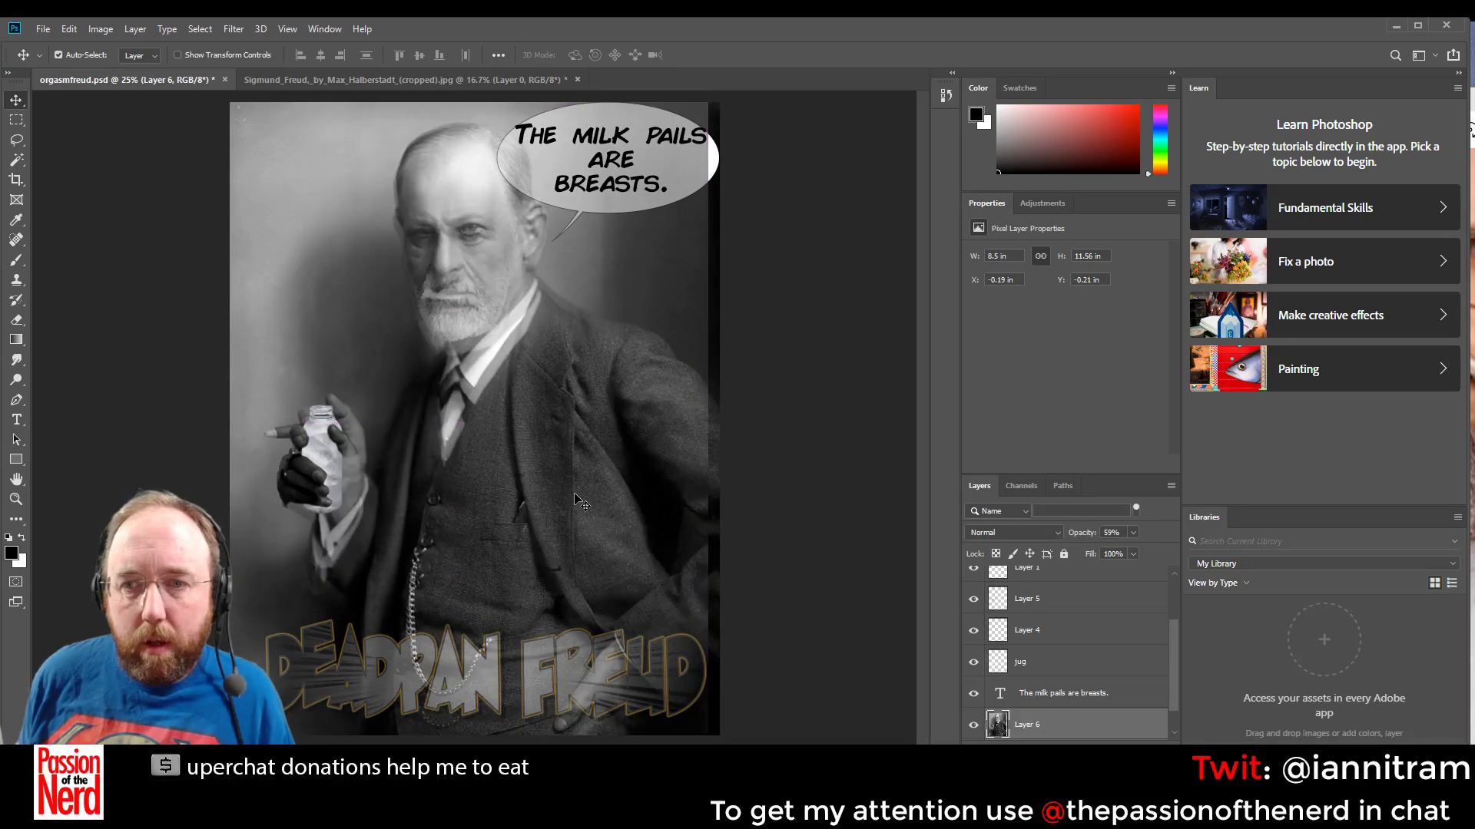
left_click_drag(580, 503, 580, 503)
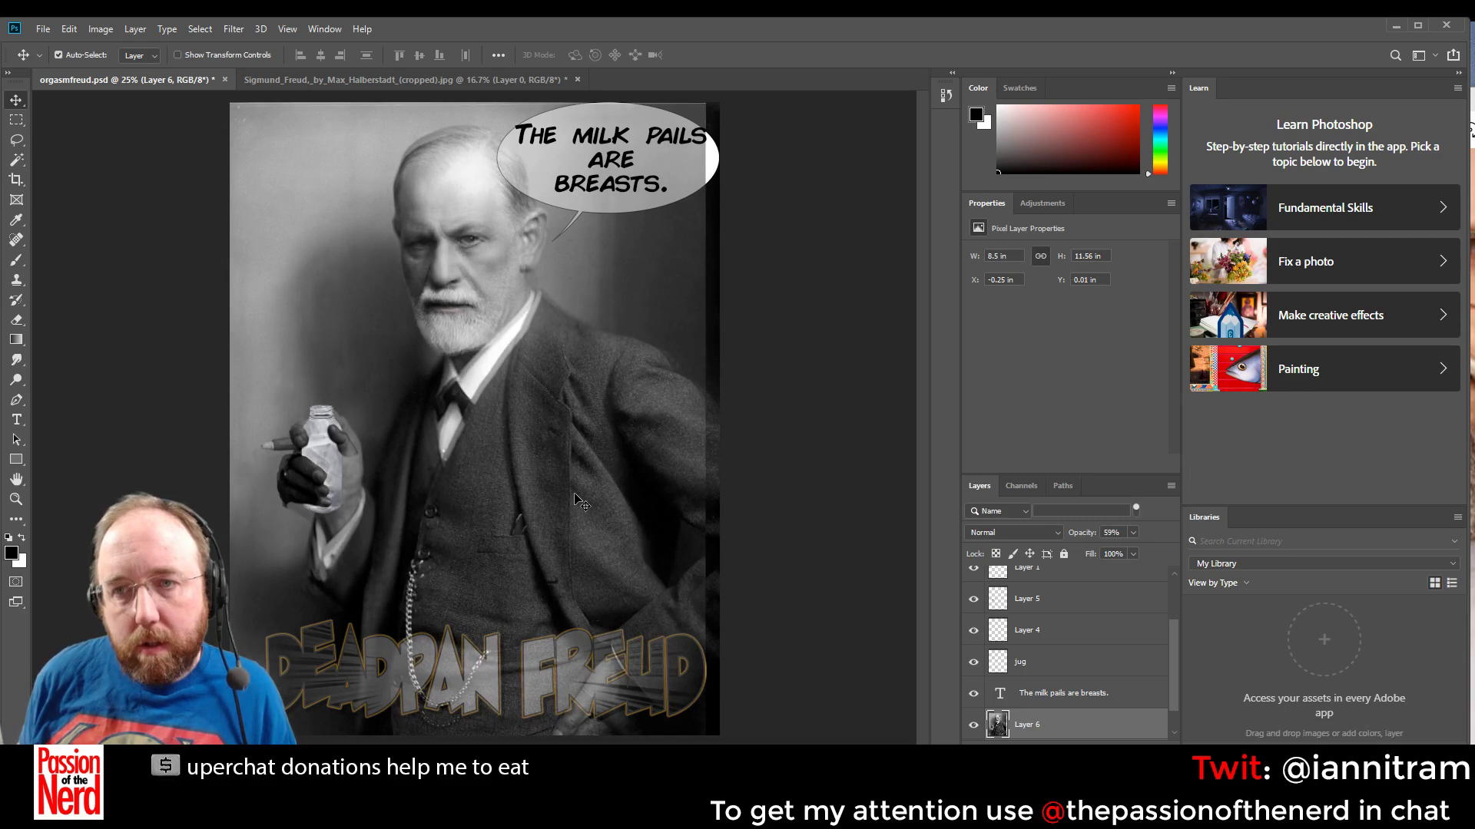
Scale the pasted photo layer to about 101.6% and nudge it left and down to match the poster's portrait
left_click(69, 30)
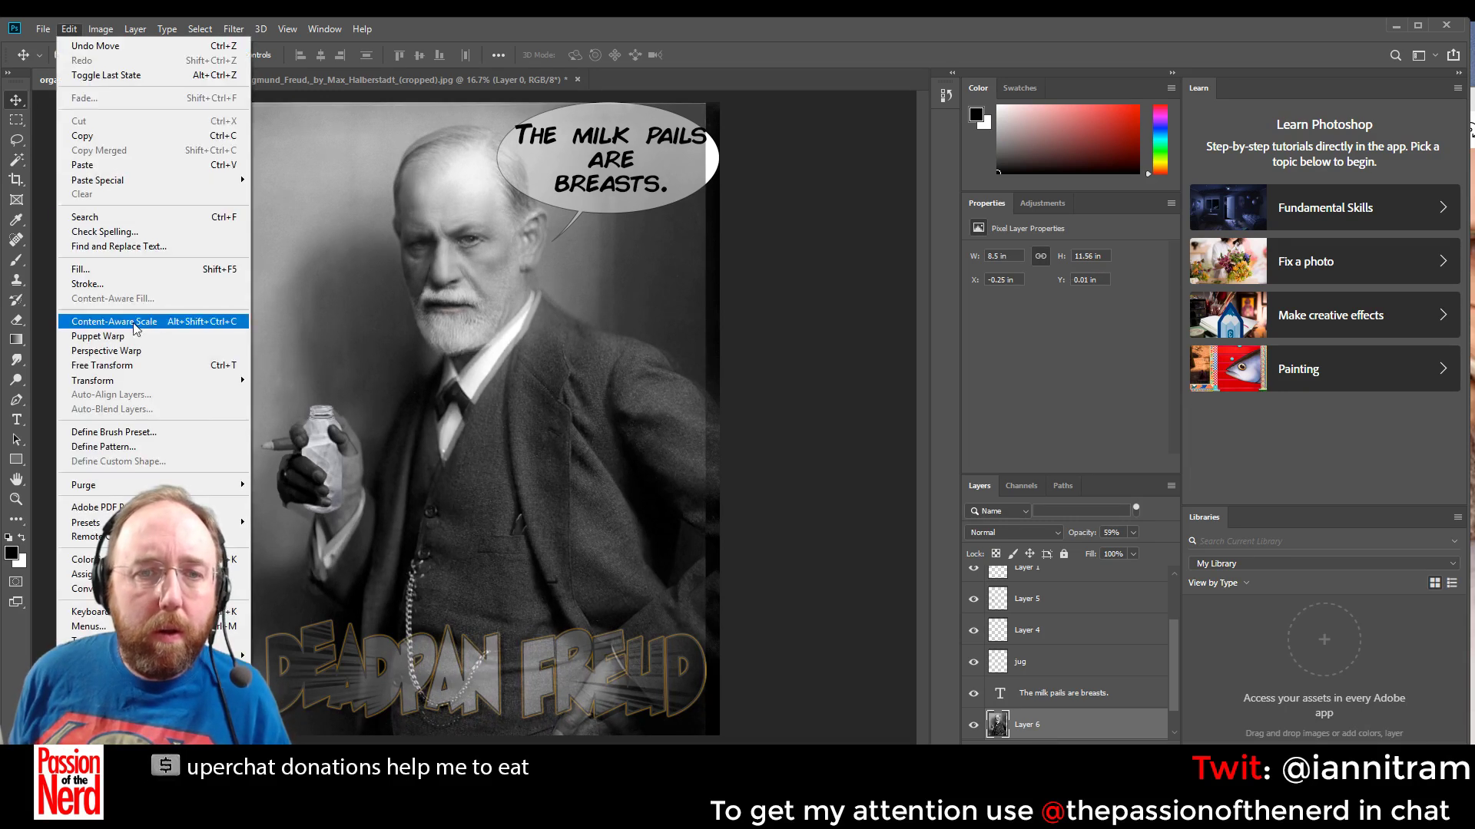
mouse_move(138, 382)
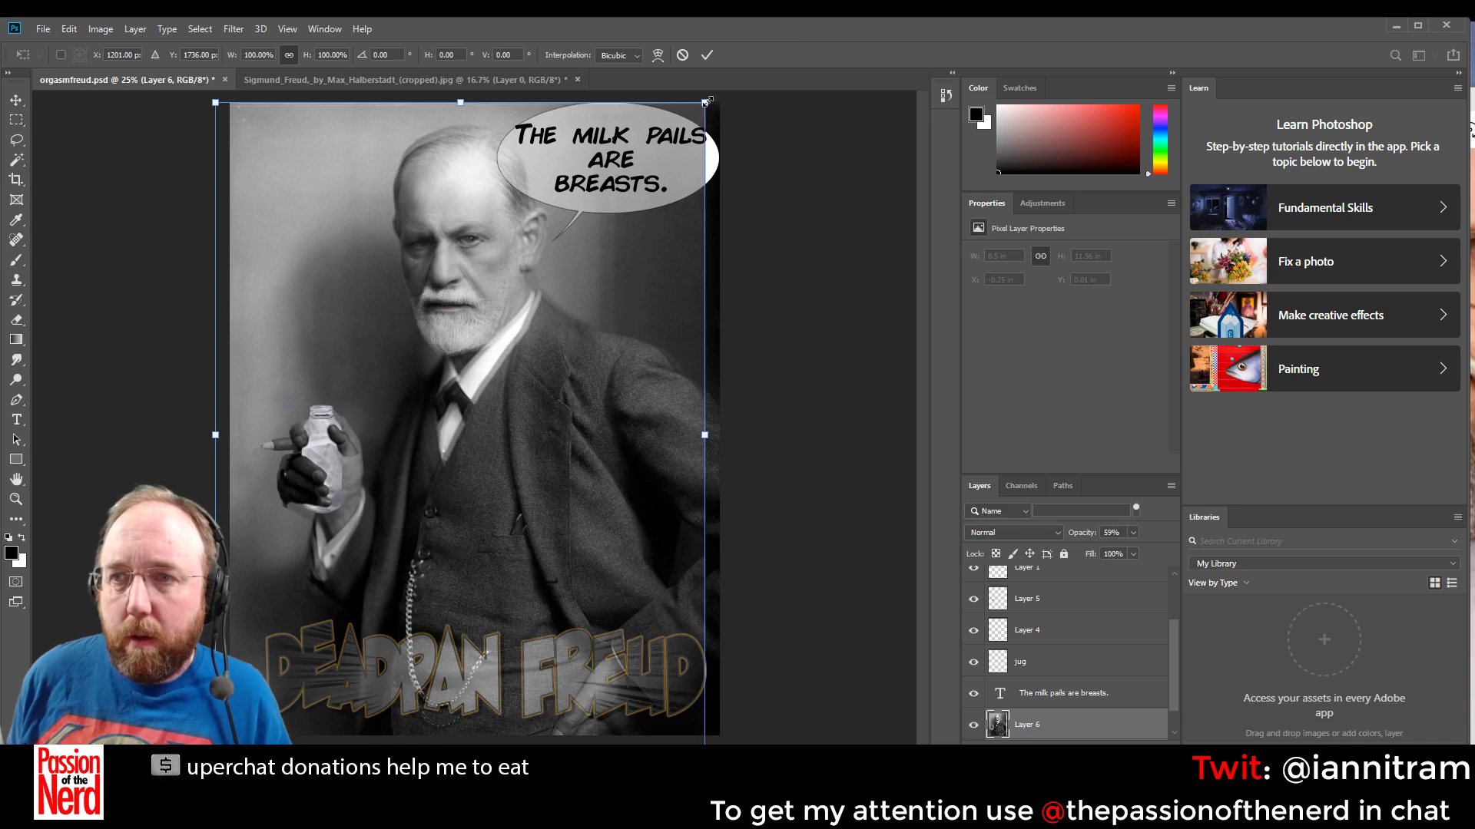
left_click_drag(705, 100, 714, 92)
left_click_drag(640, 259, 643, 261)
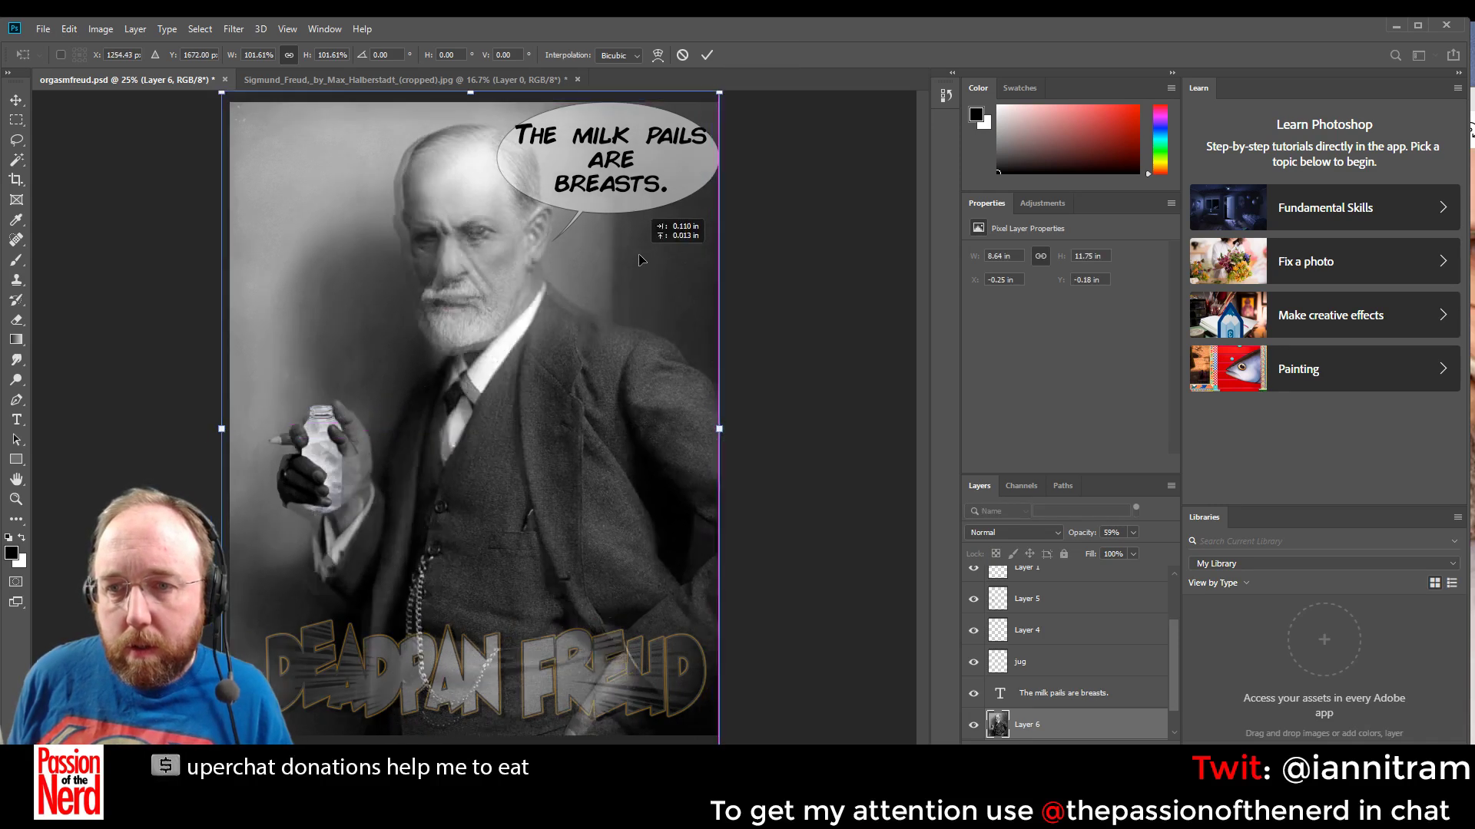
key("Left")
key("Left")
key("Left")
key("Left")
key("Left")
key("Left")
key("Left")
key("Left")
key("Left")
key("Left")
key("Left")
key("Left")
key("Down")
key("Down")
key("Down")
key("Down")
key("Down")
key("Down")
key("Down")
key("Down")
key("Down")
key("Down")
key("Down")
key("Down")
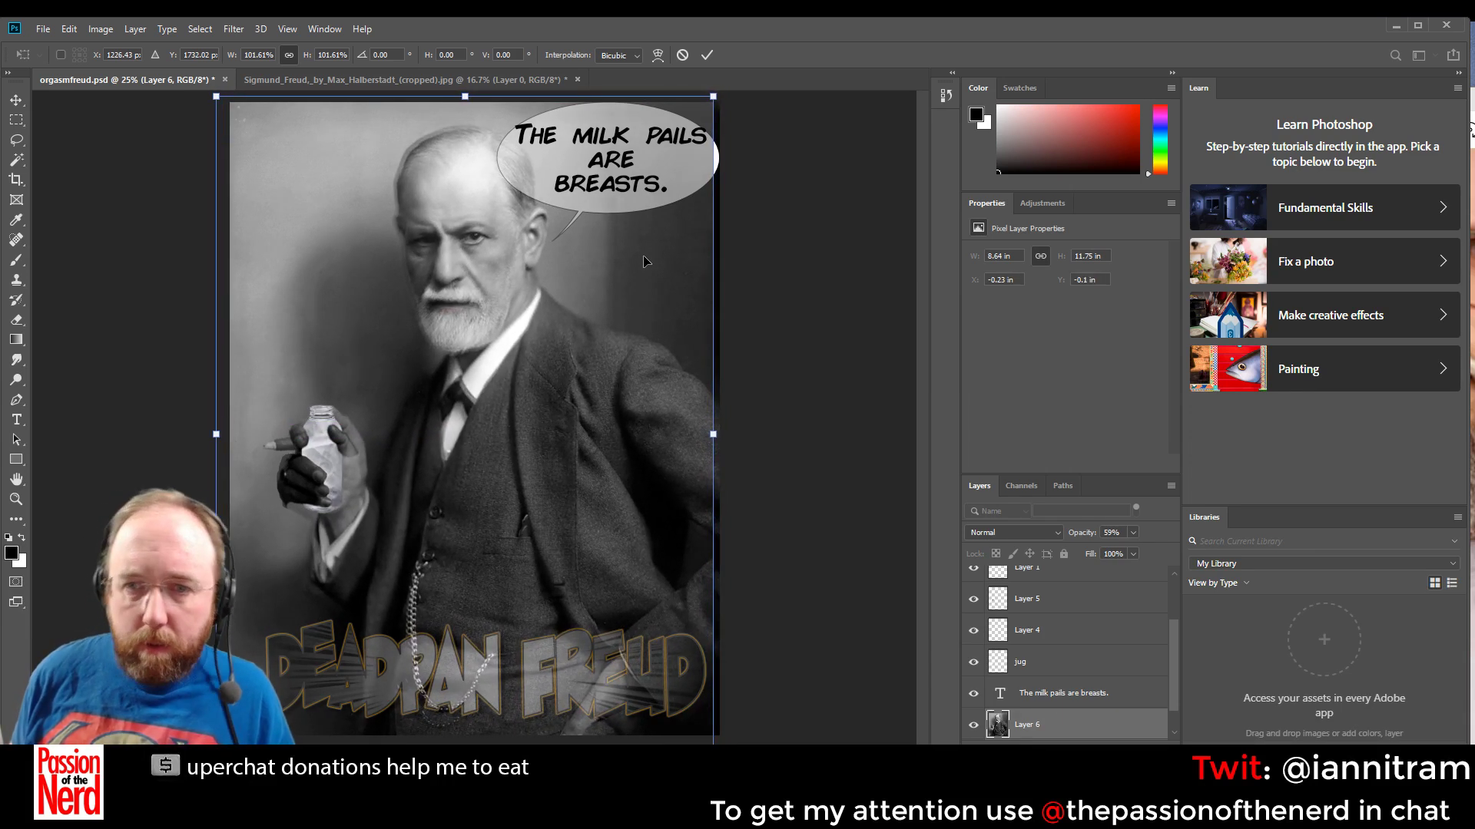
key("Return")
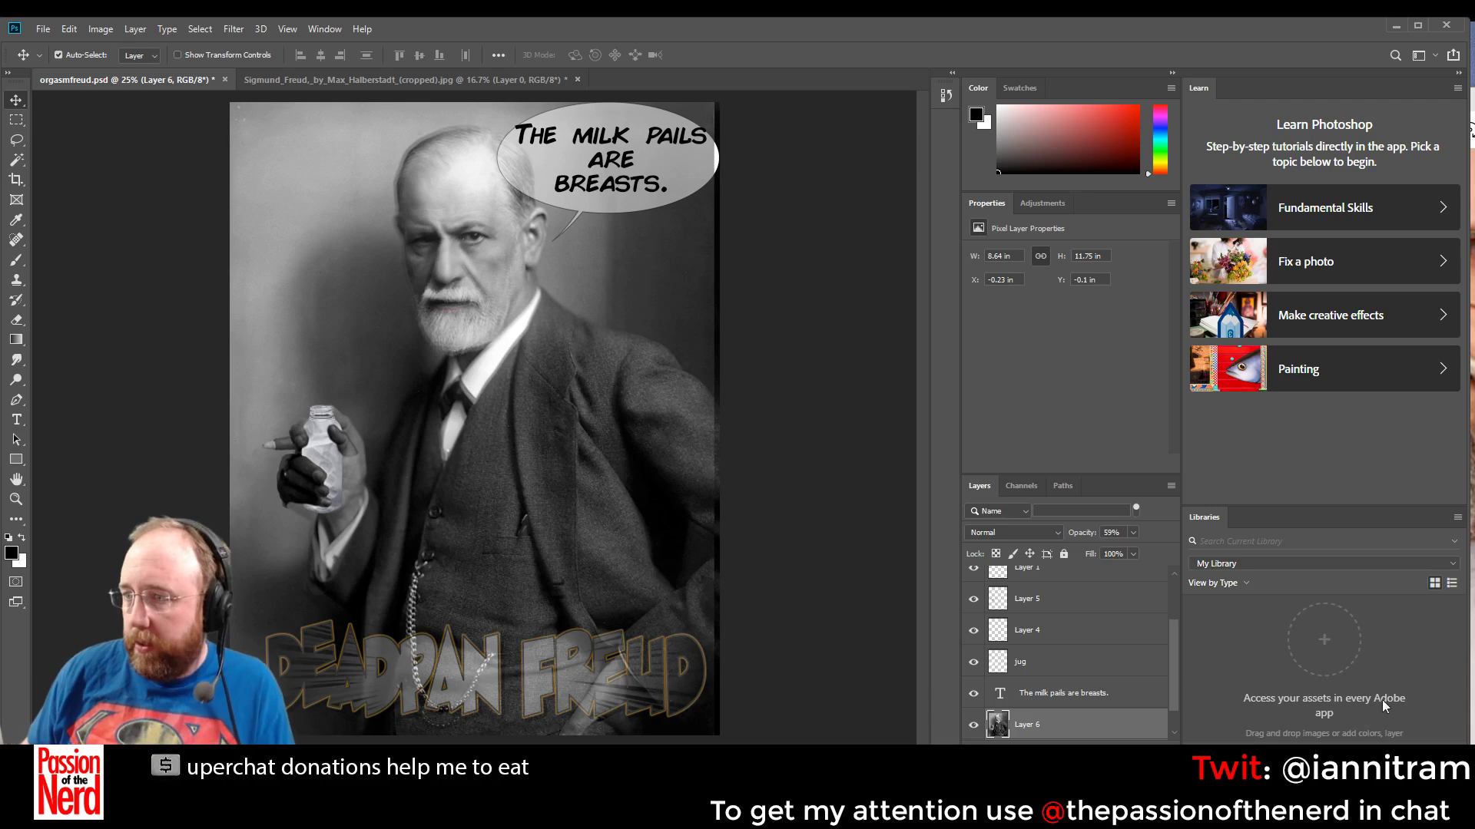
Erase the pasted photo within the canvas except for a full-width bottom strip about 8.5 by 2.45 in, and deselect
left_click_drag(1008, 732, 1078, 720)
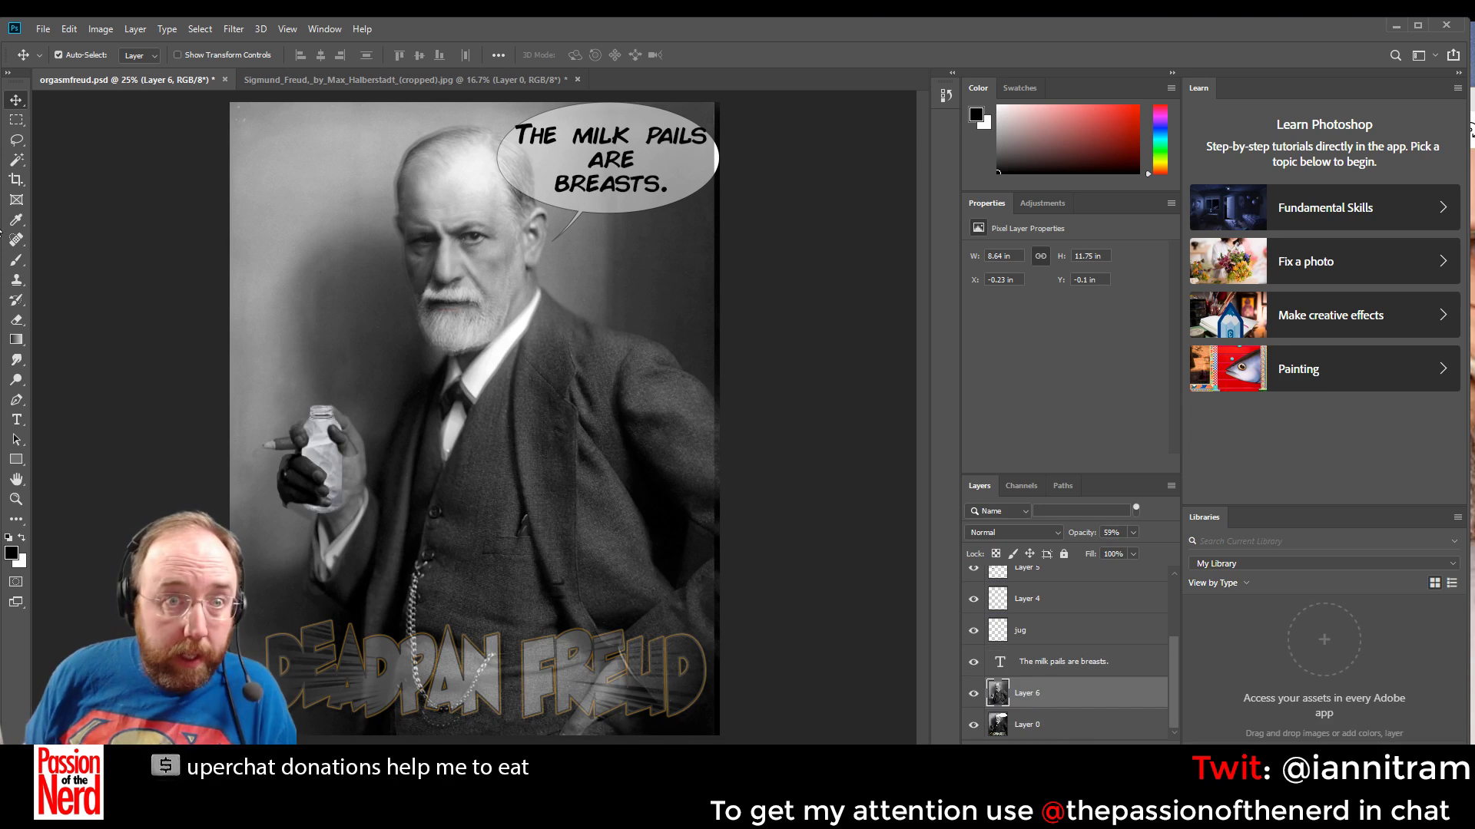
left_click(17, 120)
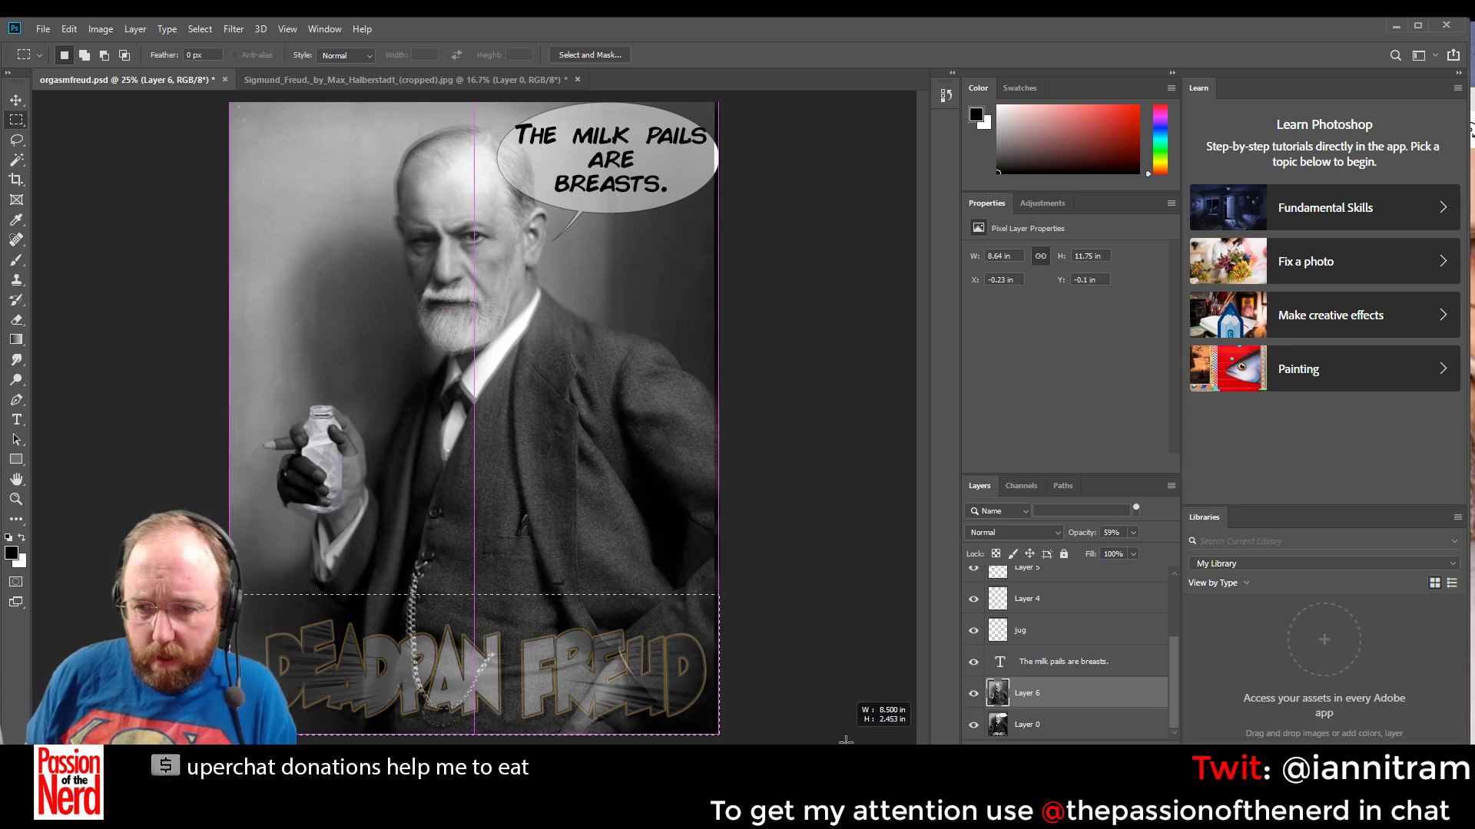
left_click_drag(230, 595, 719, 735)
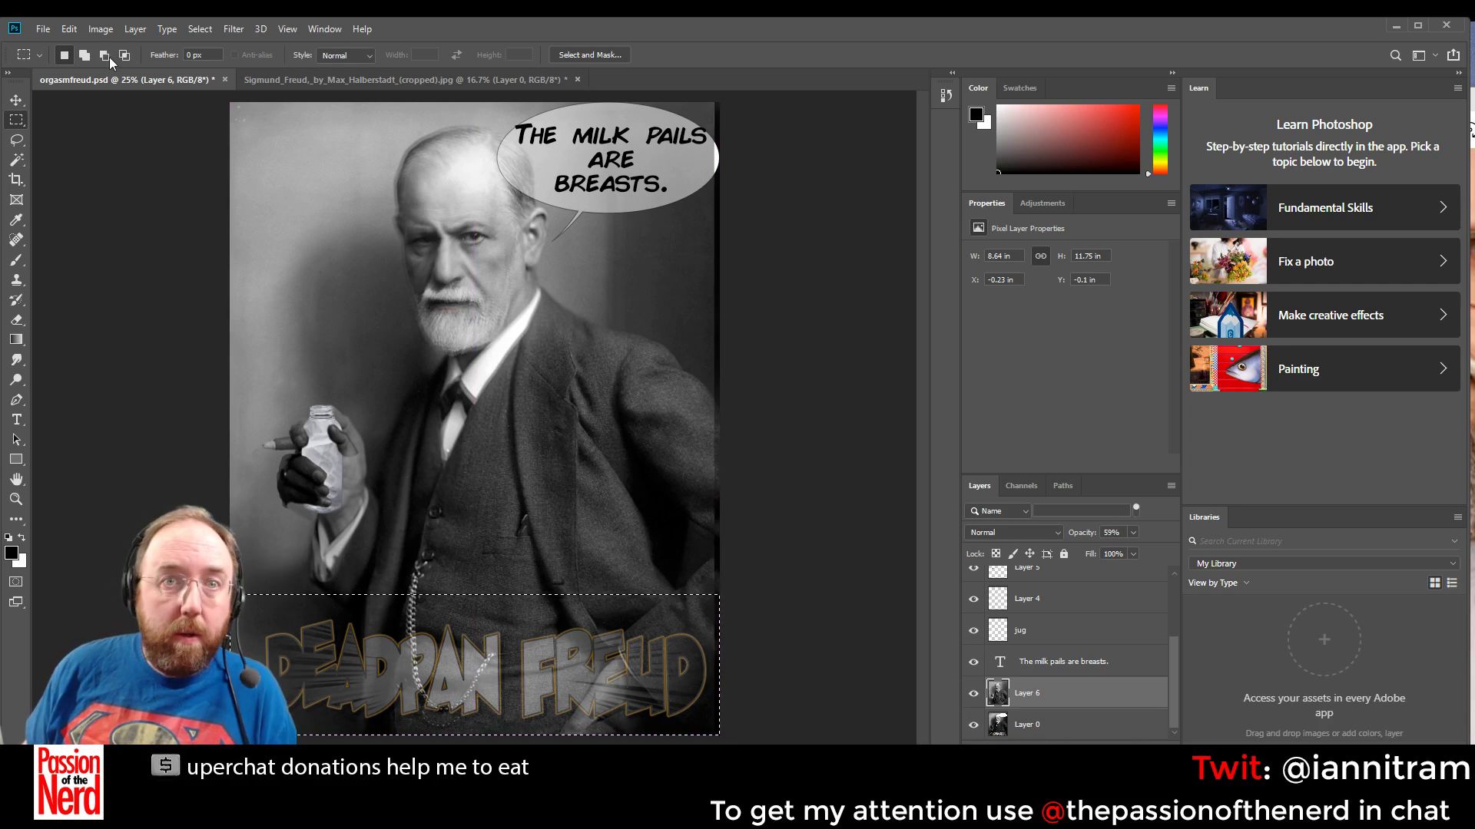
left_click(199, 29)
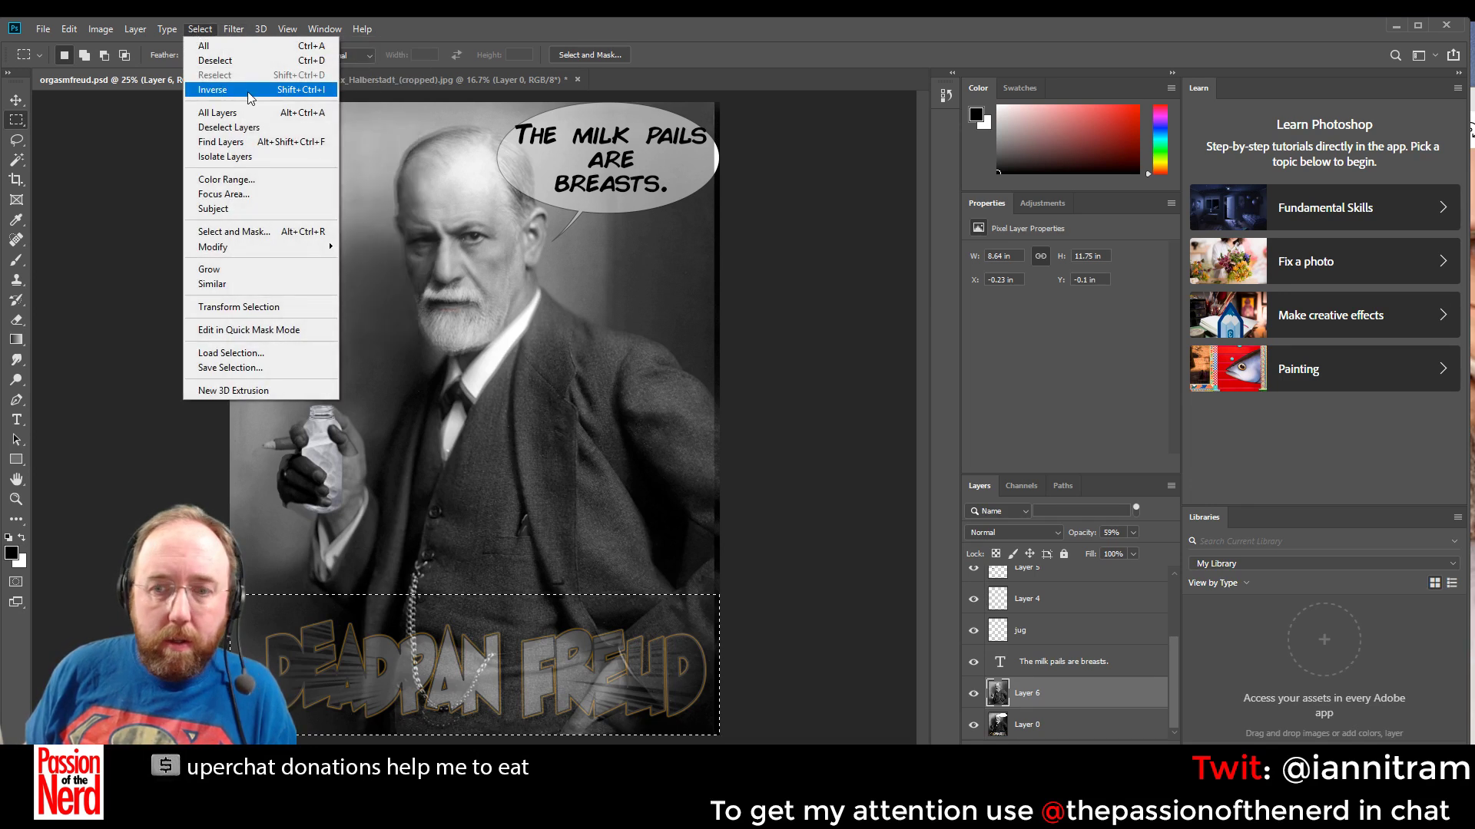
left_click(213, 89)
key("Delete")
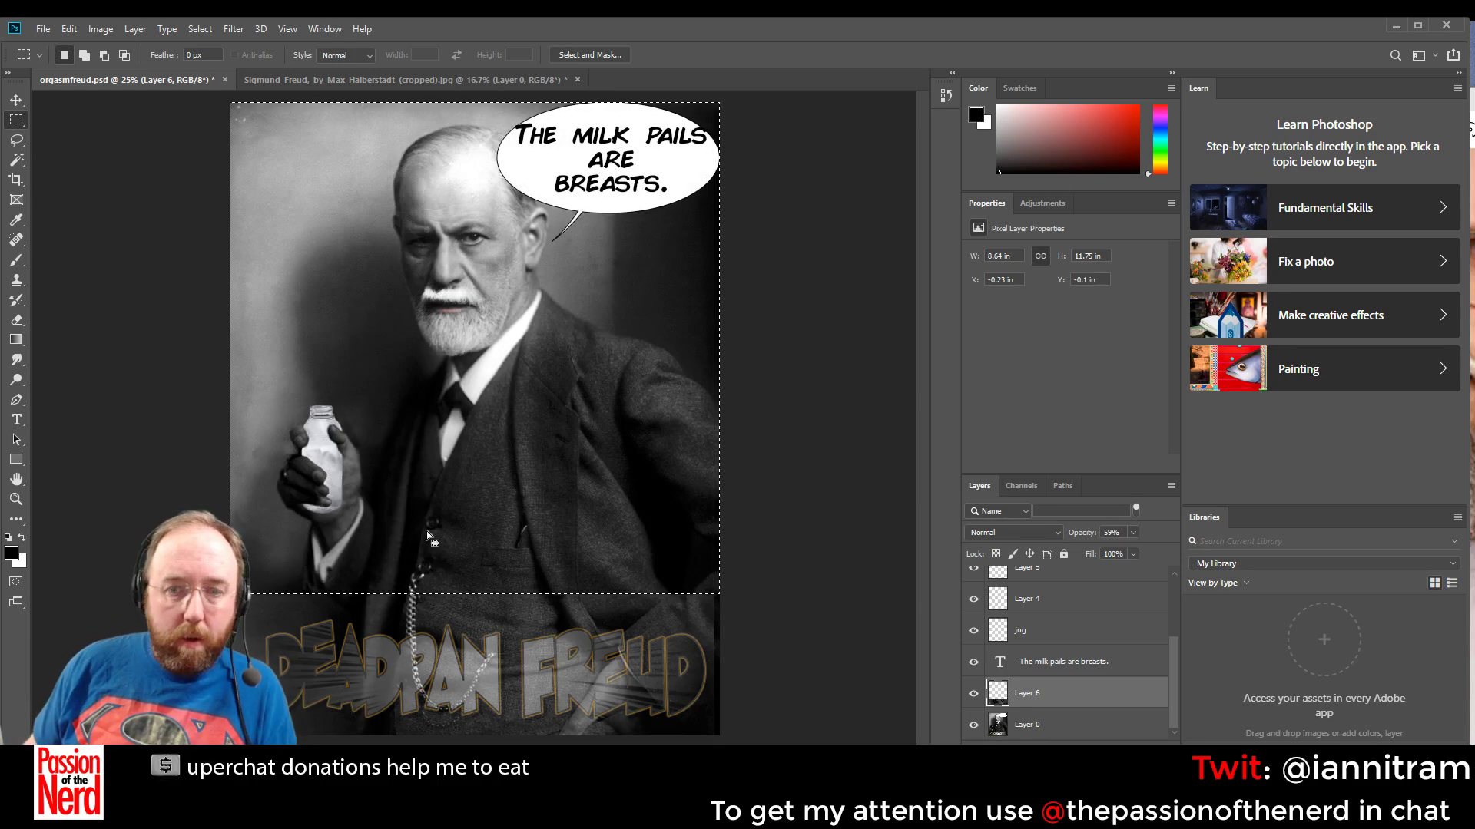
key("ctrl+d")
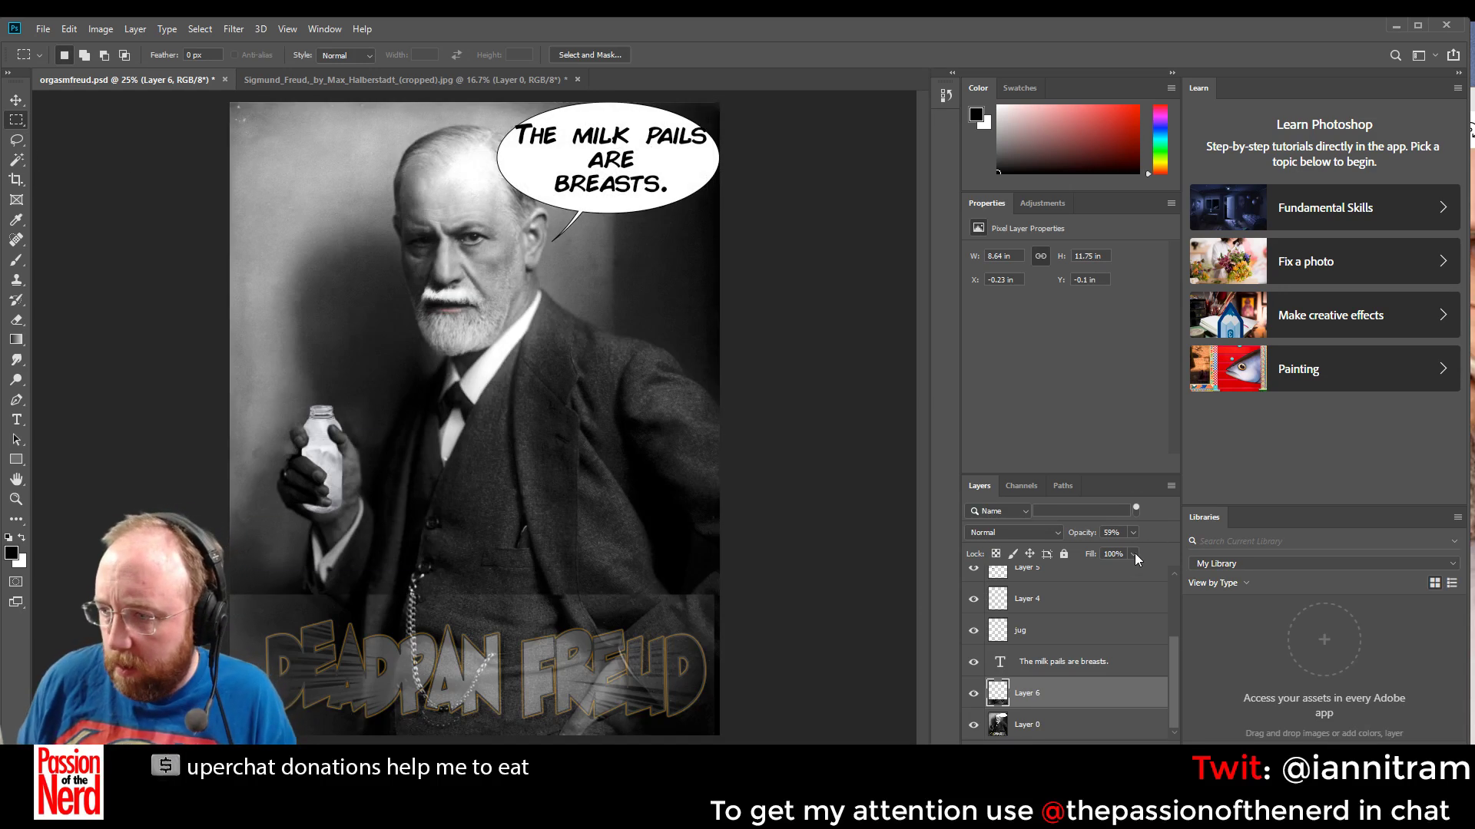
Set the strip layer to 100% opacity and shift it slightly left and down to line up with the jacket beneath
left_click_drag(1140, 550, 1175, 552)
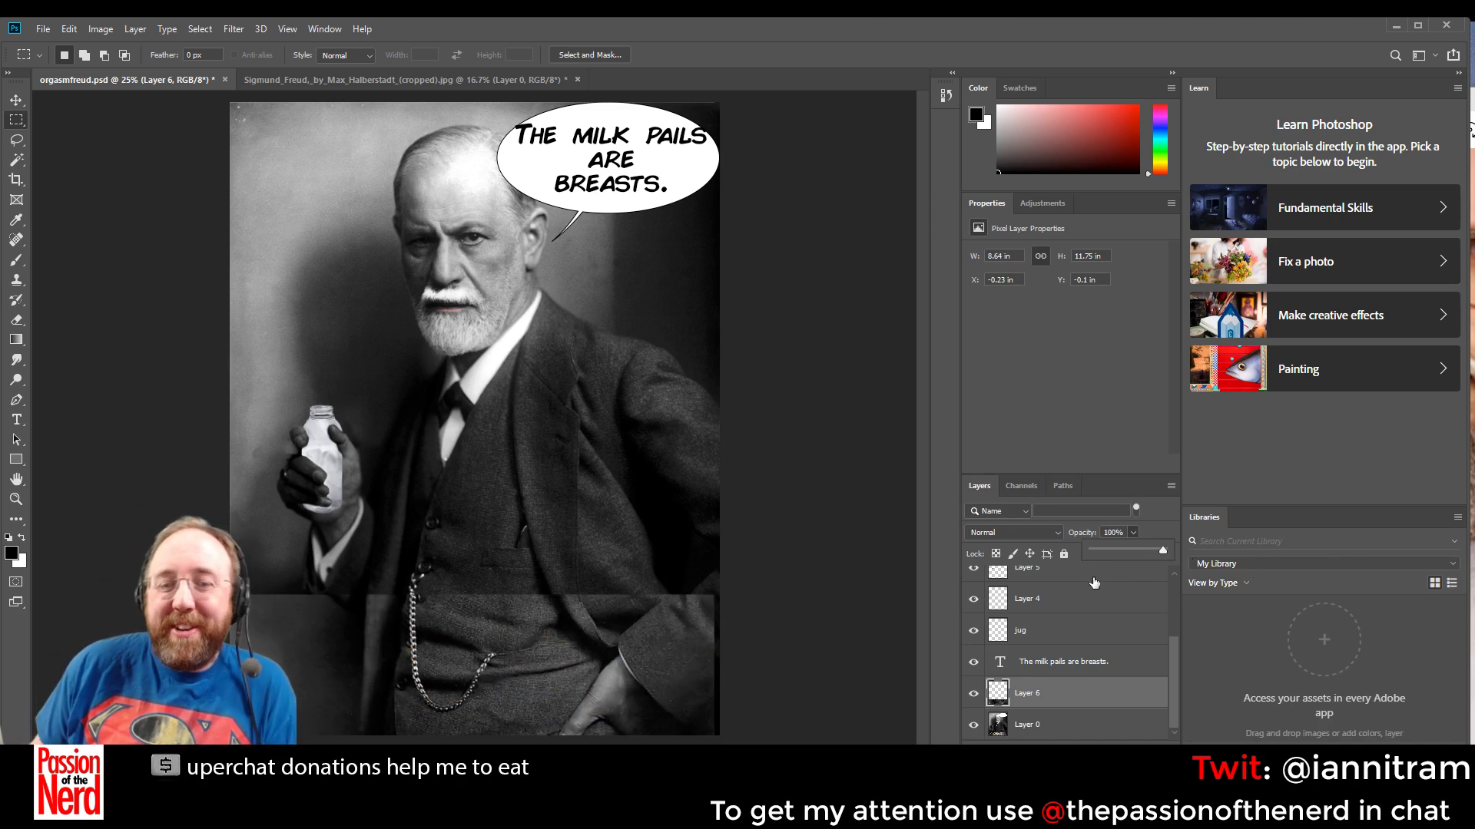
left_click(15, 102)
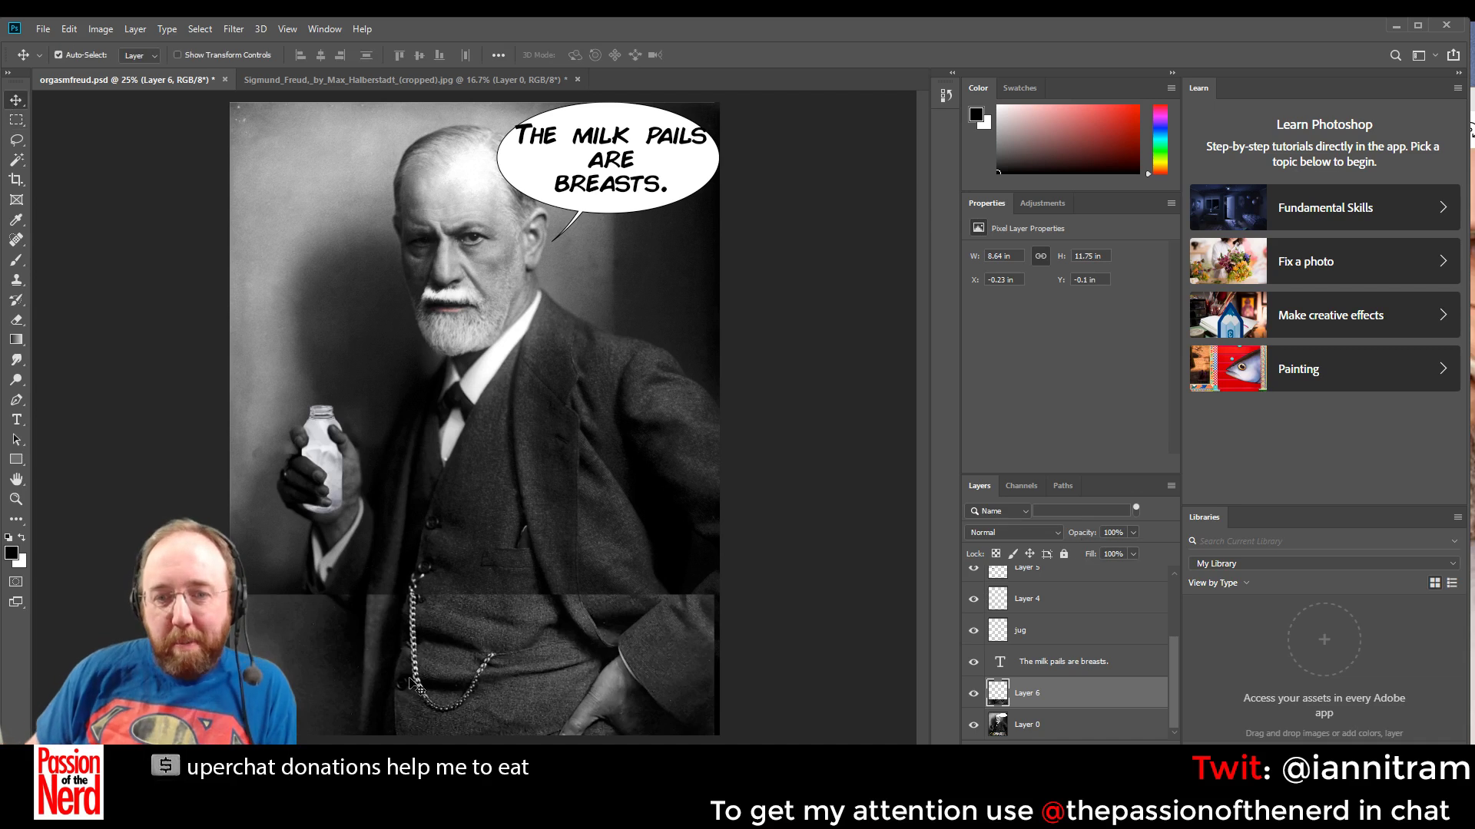
mouse_move(394, 658)
left_mouse_down()
mouse_move(384, 711)
mouse_move(404, 625)
mouse_move(393, 688)
left_mouse_up()
key("Up")
key("Up")
key("Up")
key("Up")
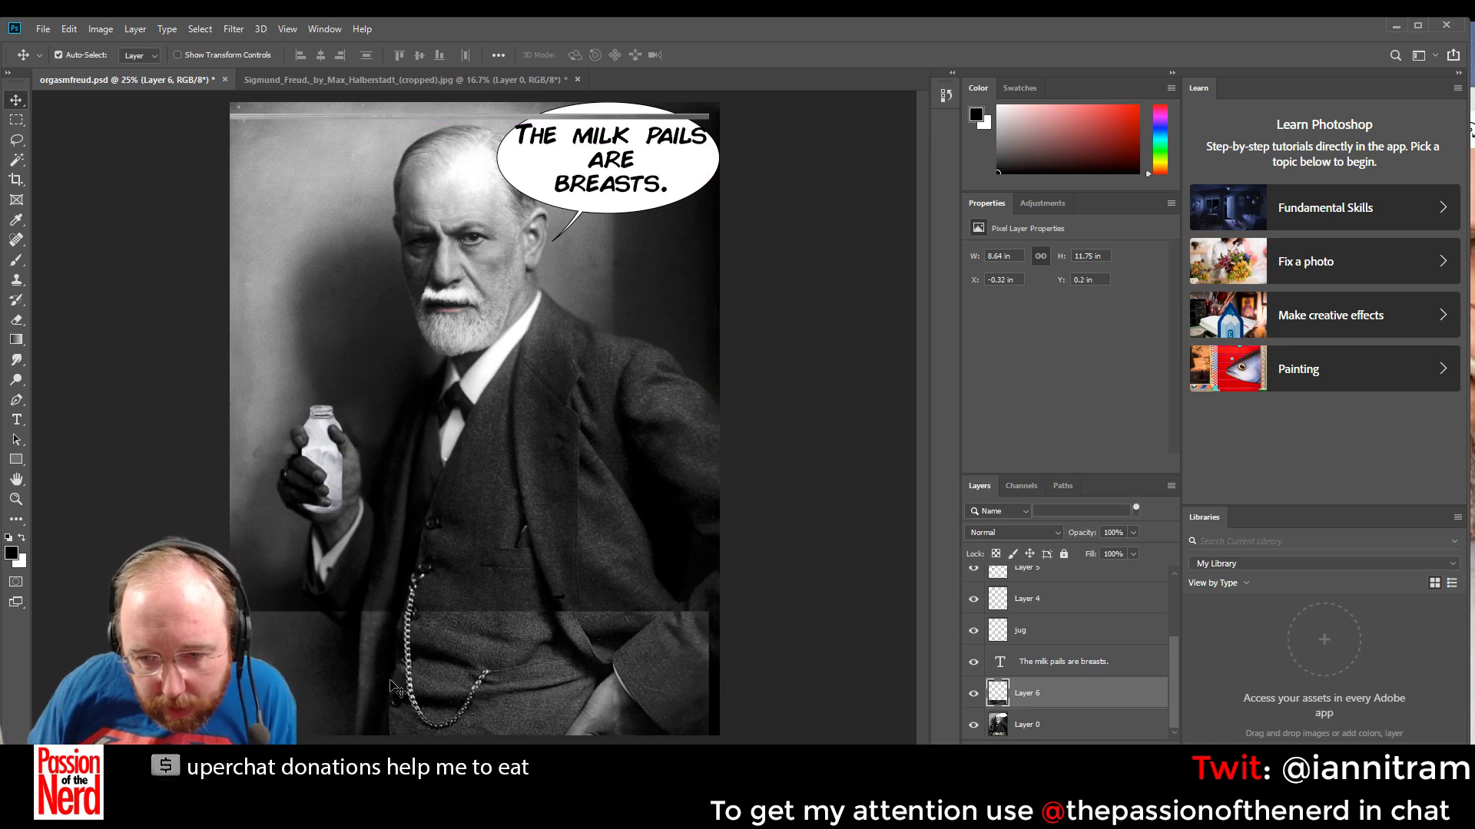
key("Right")
key("Right")
key("Right")
key("Up")
key("Up")
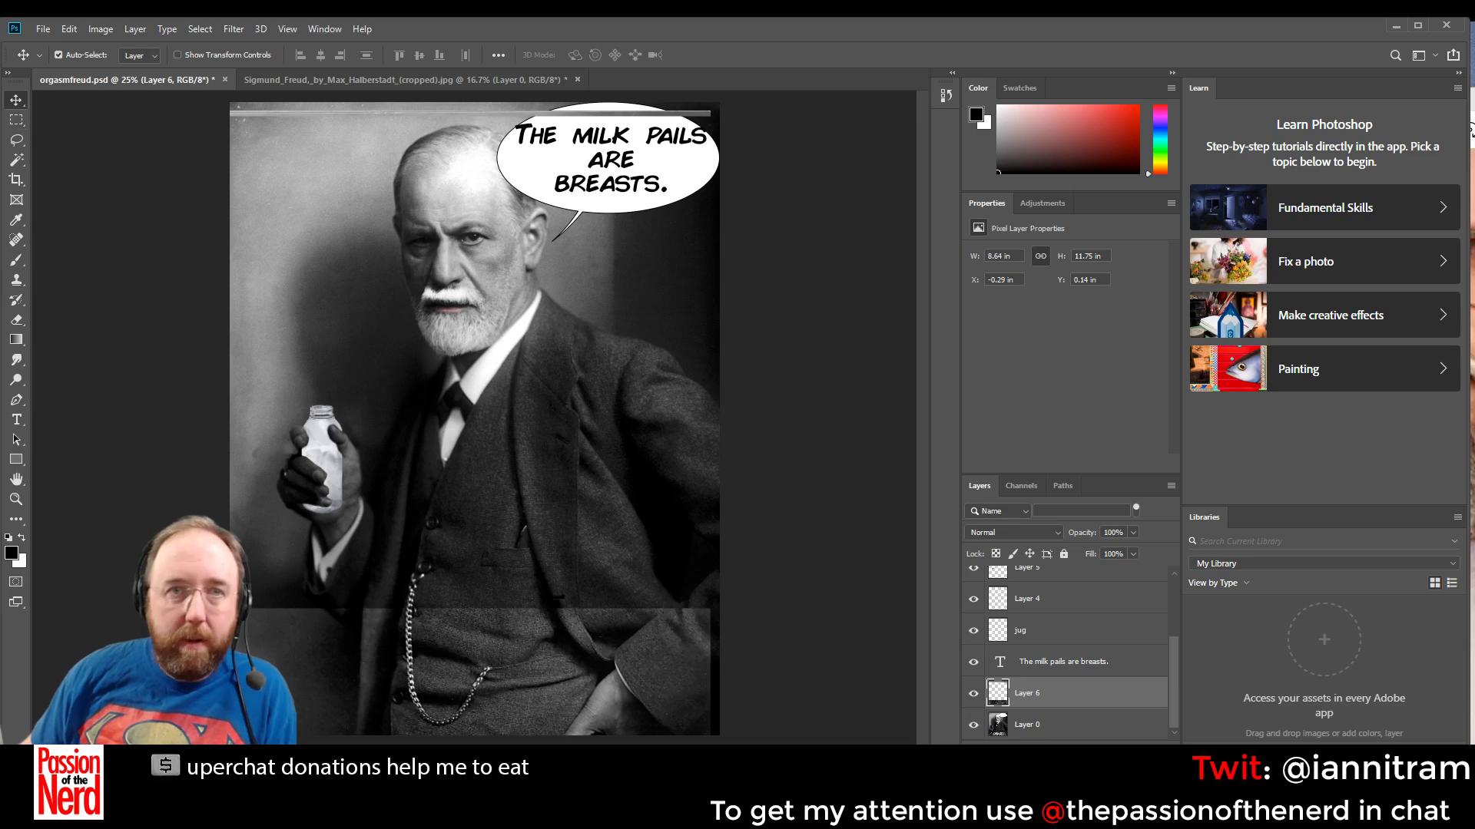
Darken the strip layer with Brightness/Contrast, setting brightness to about -90 and contrast to 23
left_click(101, 29)
mouse_move(144, 82)
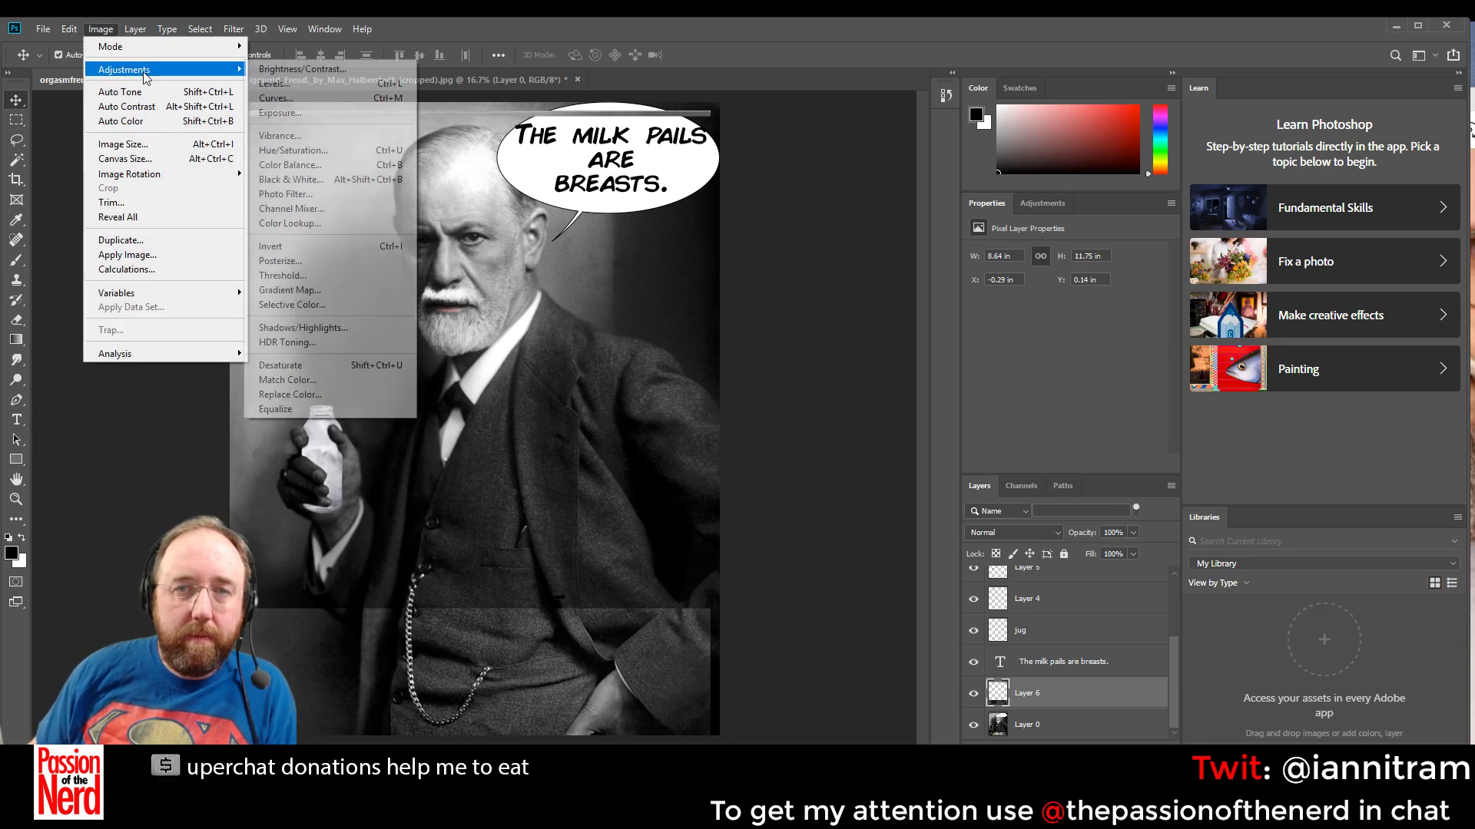
left_click(288, 64)
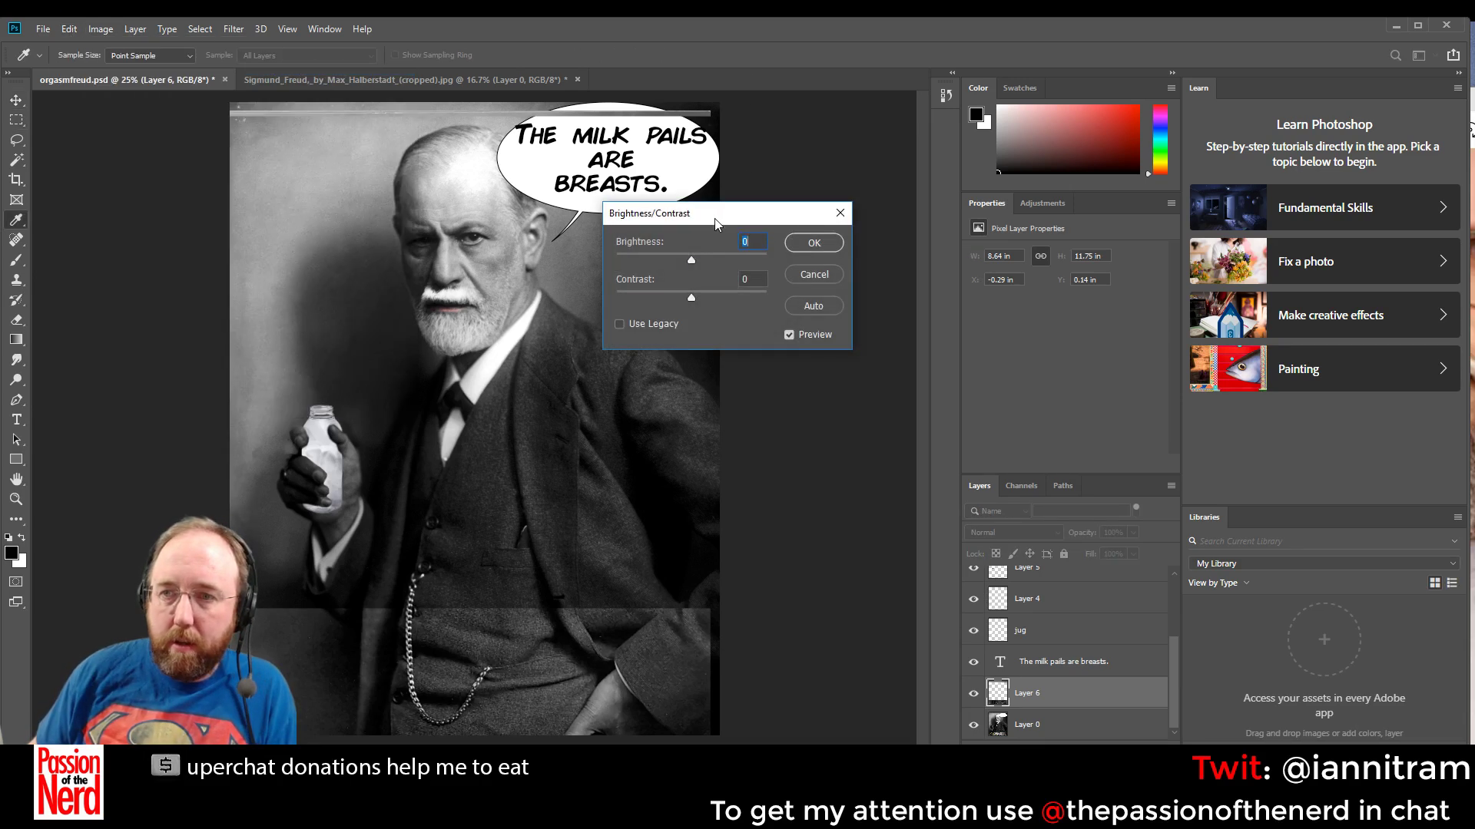
left_click_drag(714, 218, 851, 267)
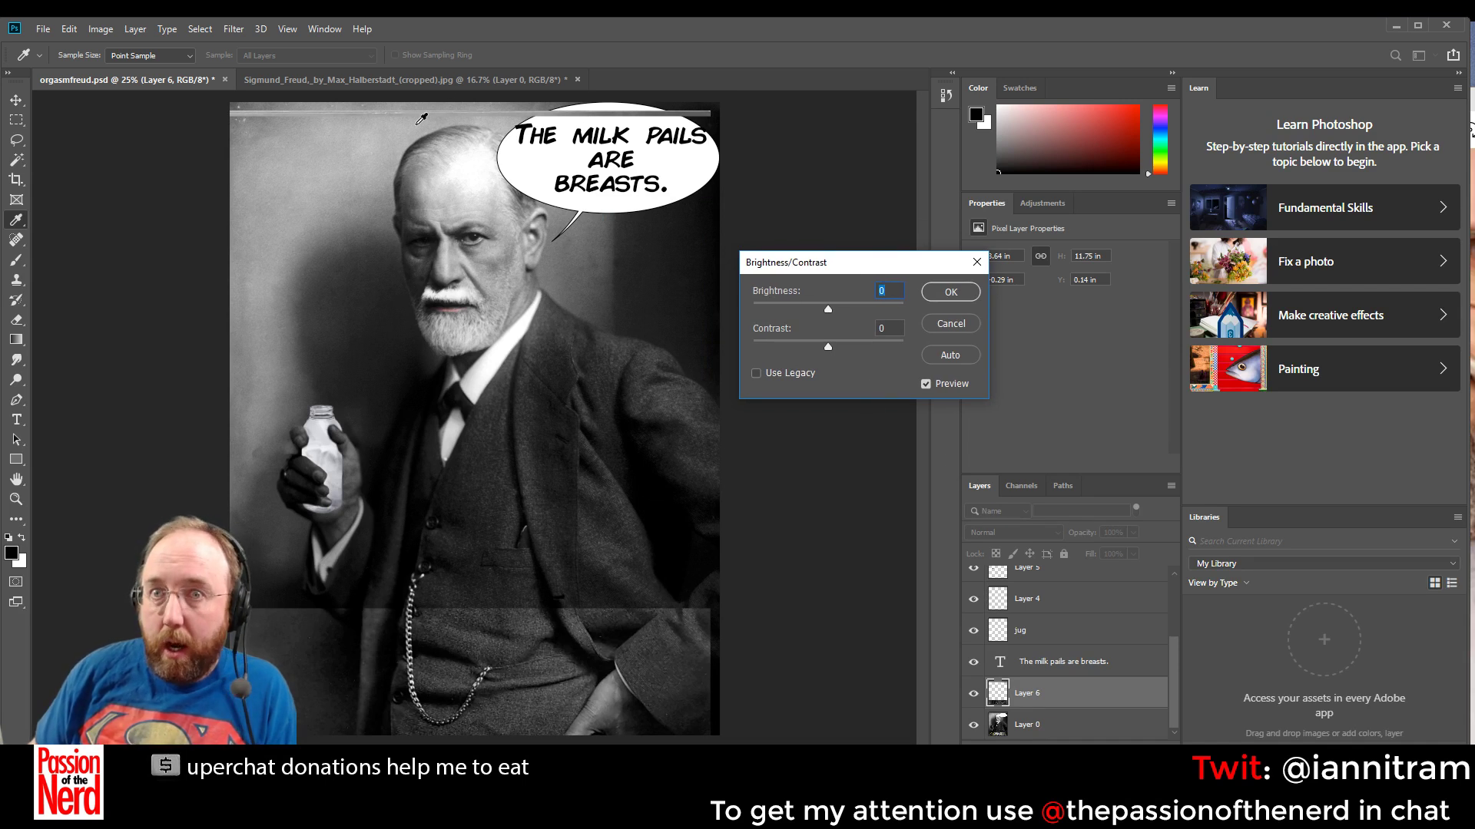
left_click_drag(827, 306, 777, 314)
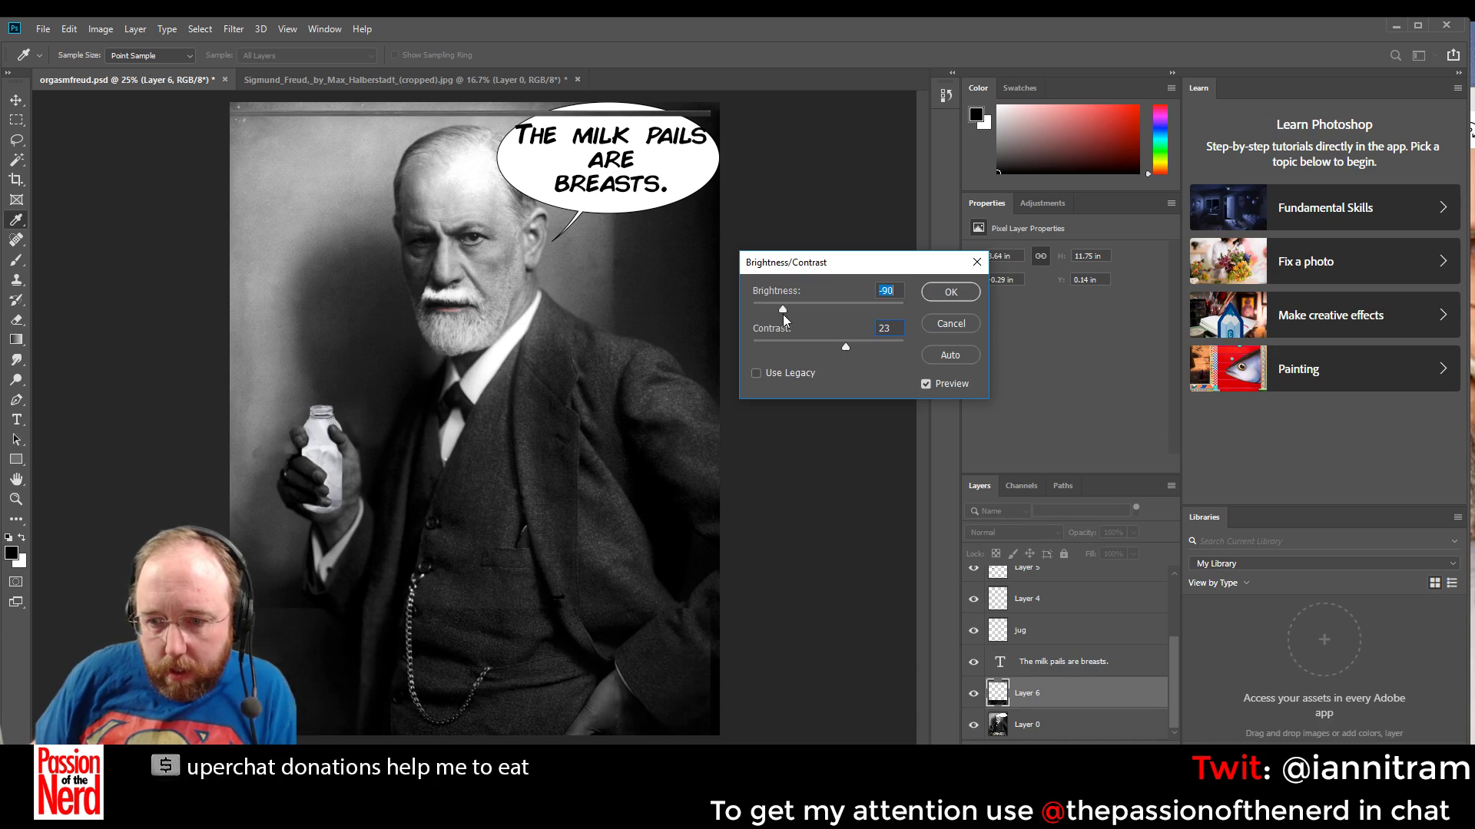
left_click(965, 323)
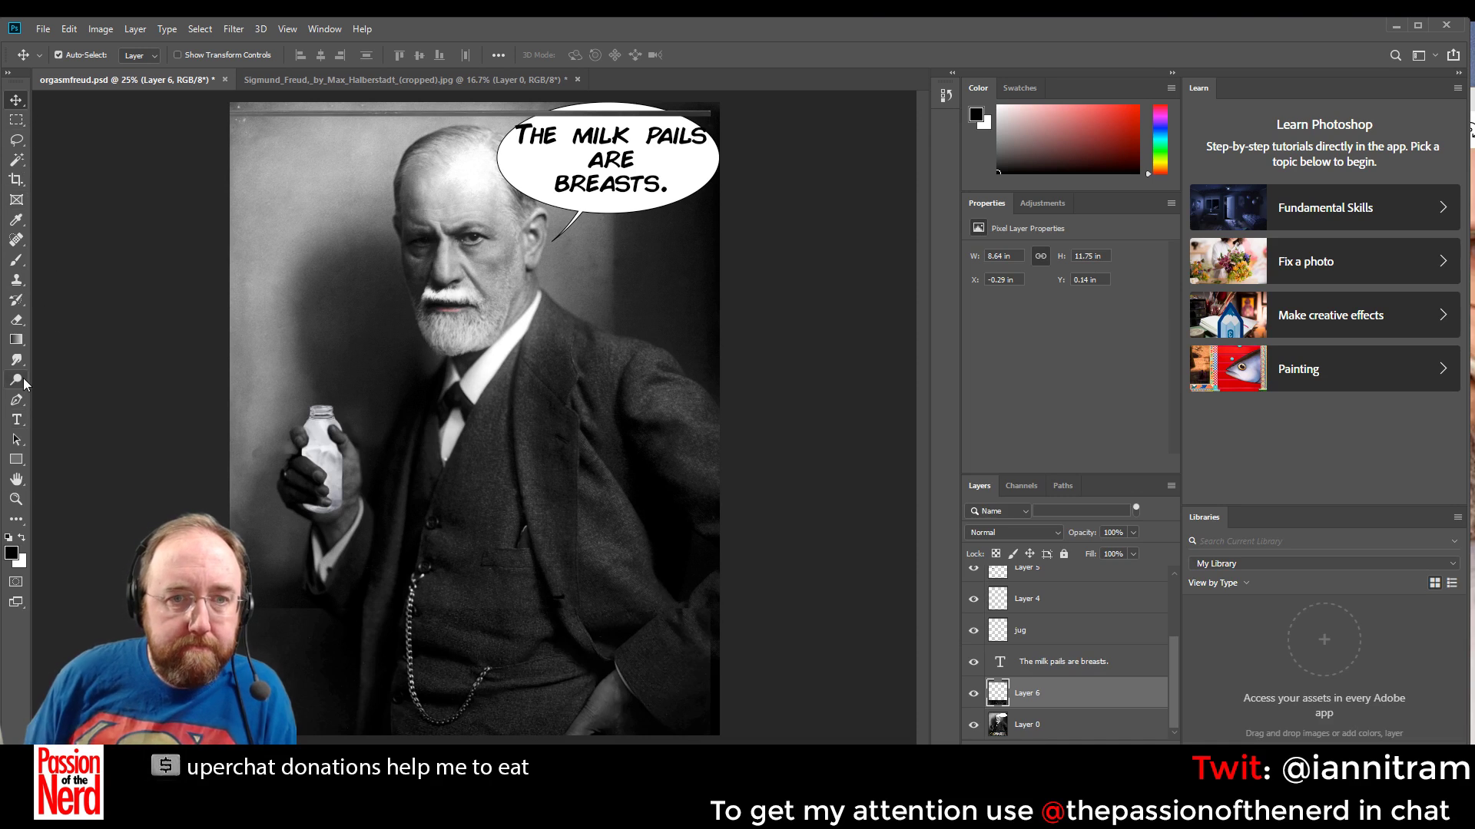
Set the Eraser to a soft brush of about 158 px at 100% opacity
left_click(17, 319)
left_click(82, 55)
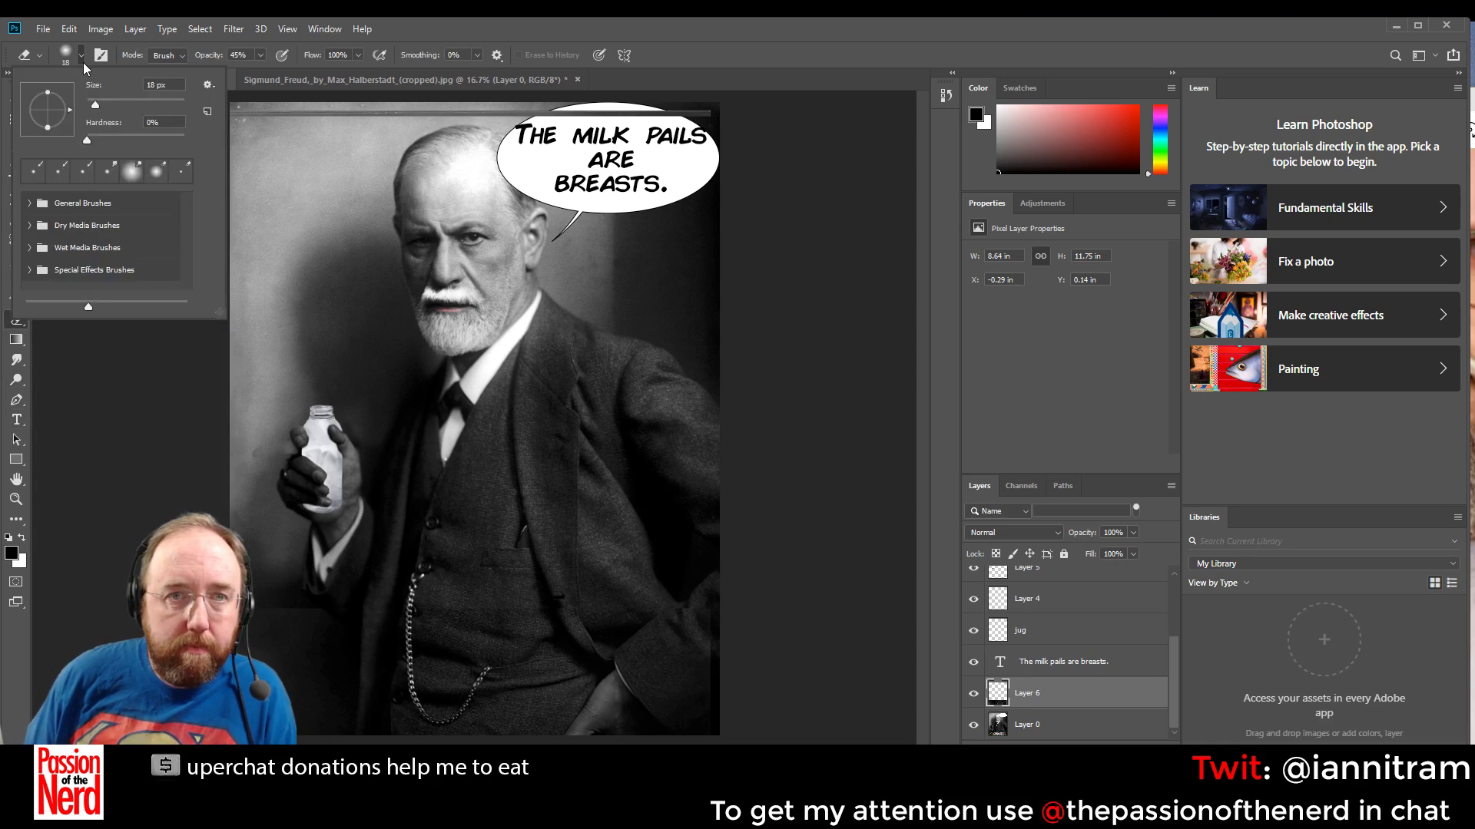
left_click_drag(95, 105, 150, 103)
key("Return")
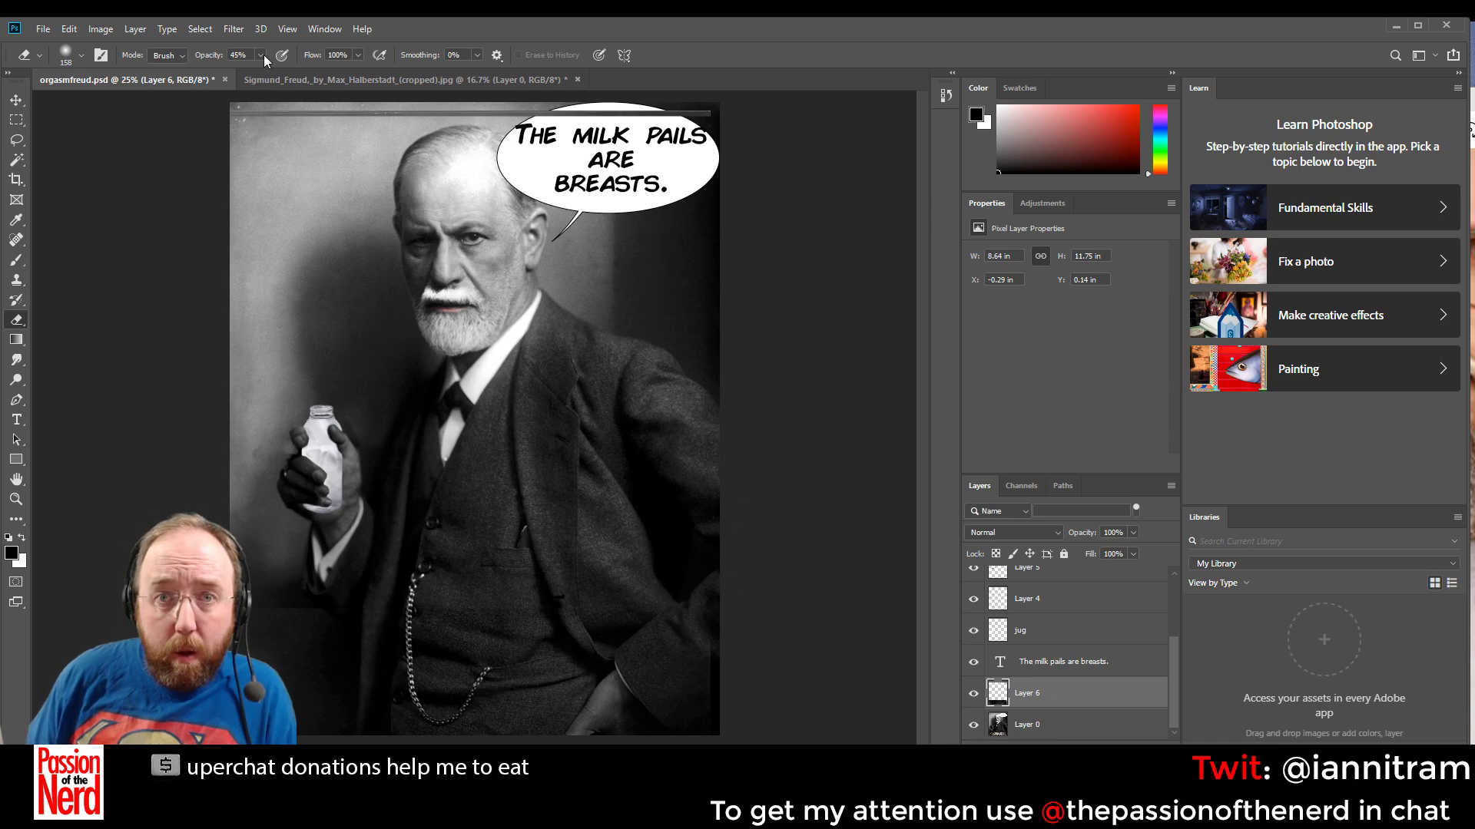
left_click(705, 44)
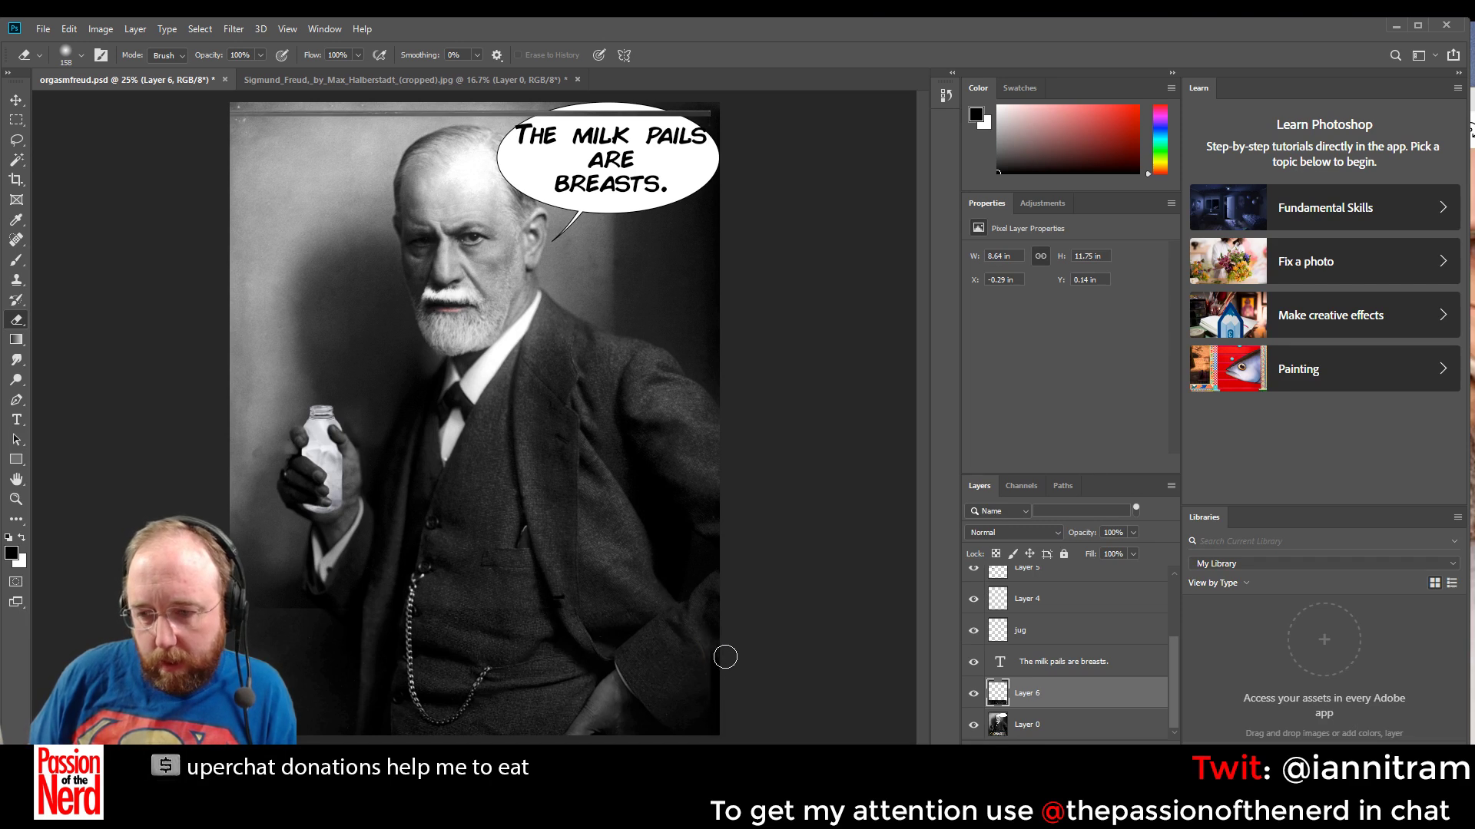
left_click(1051, 733)
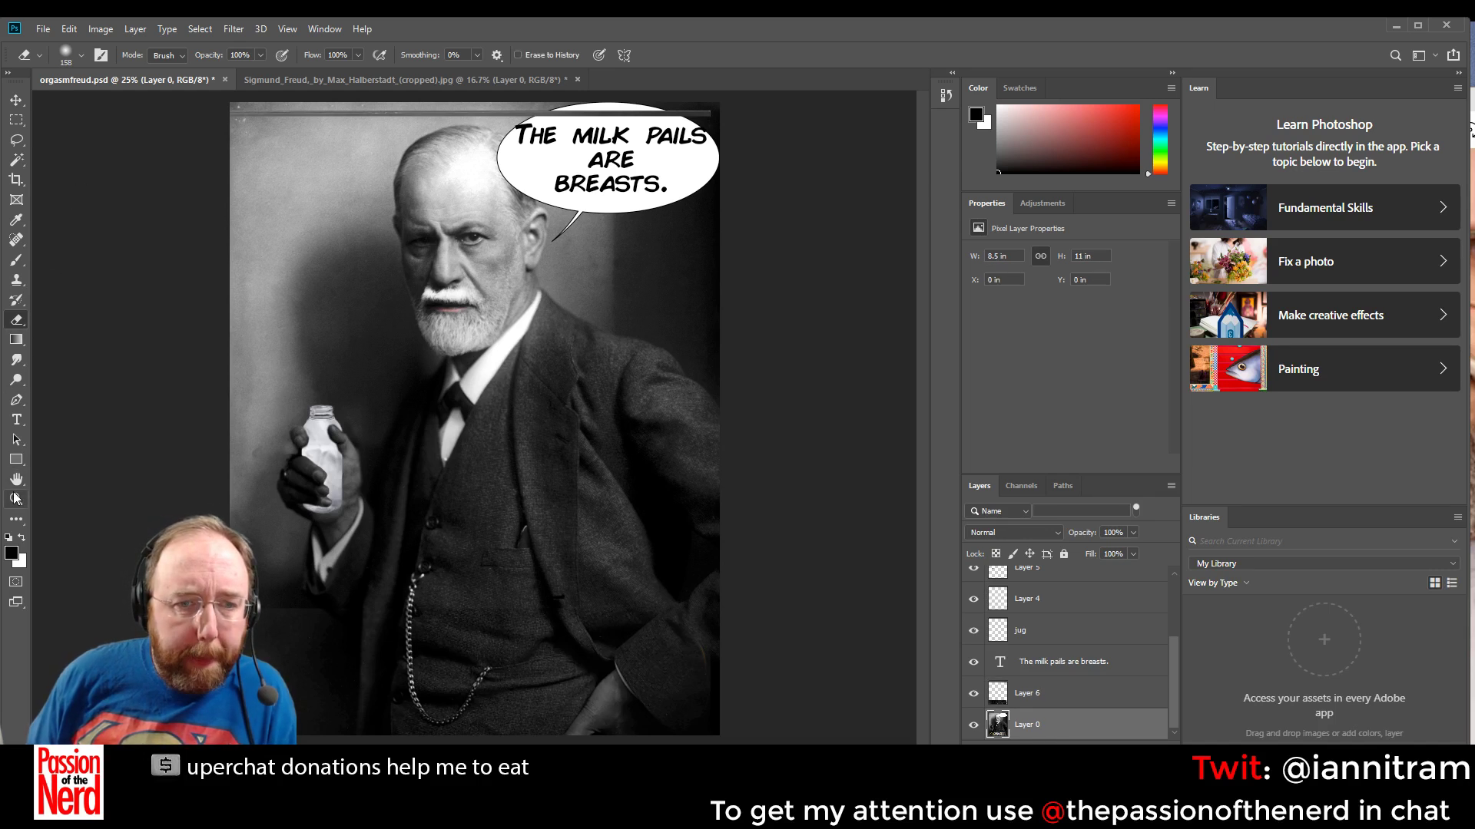
right_click(16, 320)
left_click(16, 364)
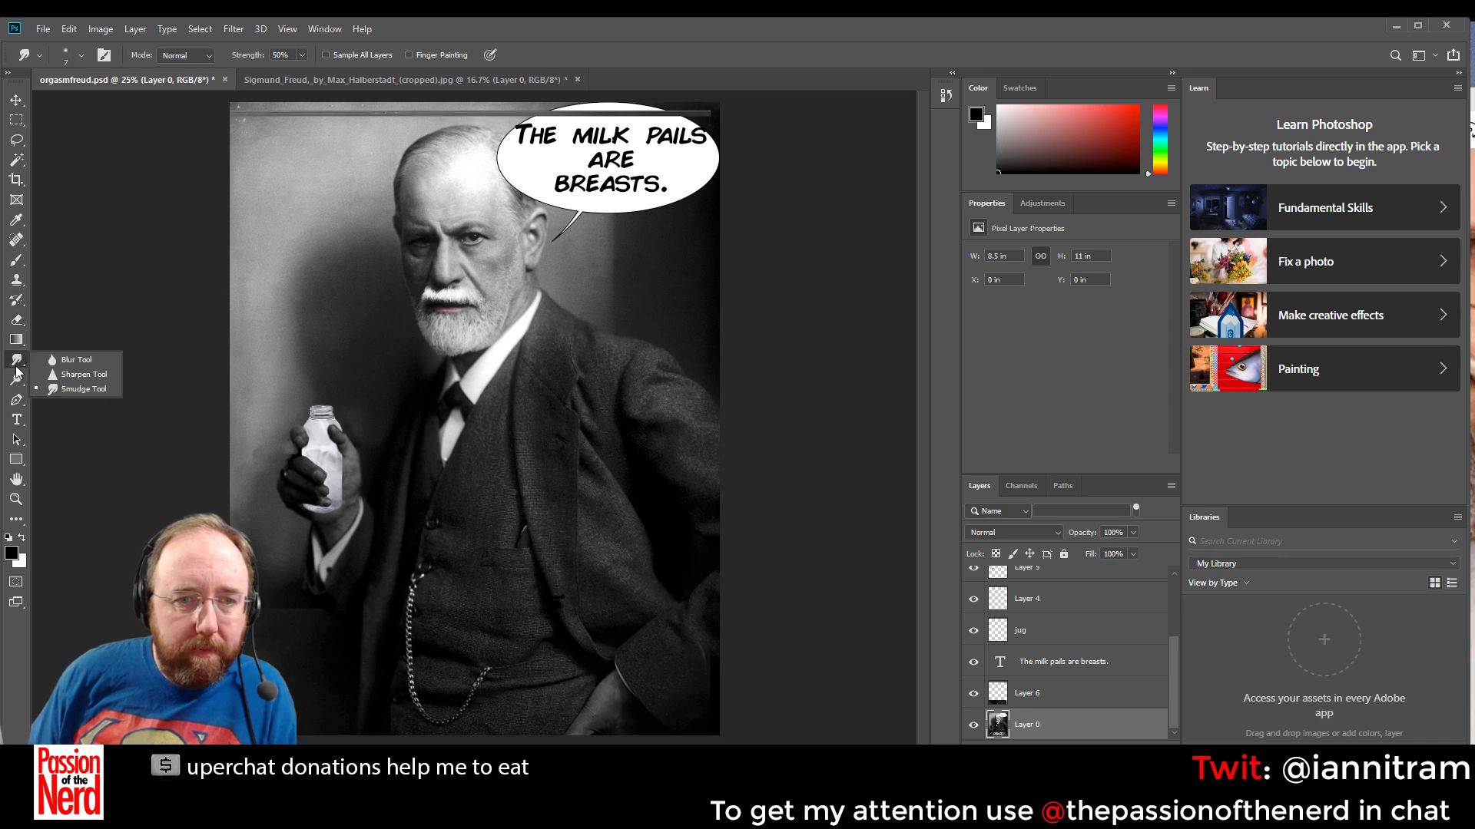
left_click(17, 379)
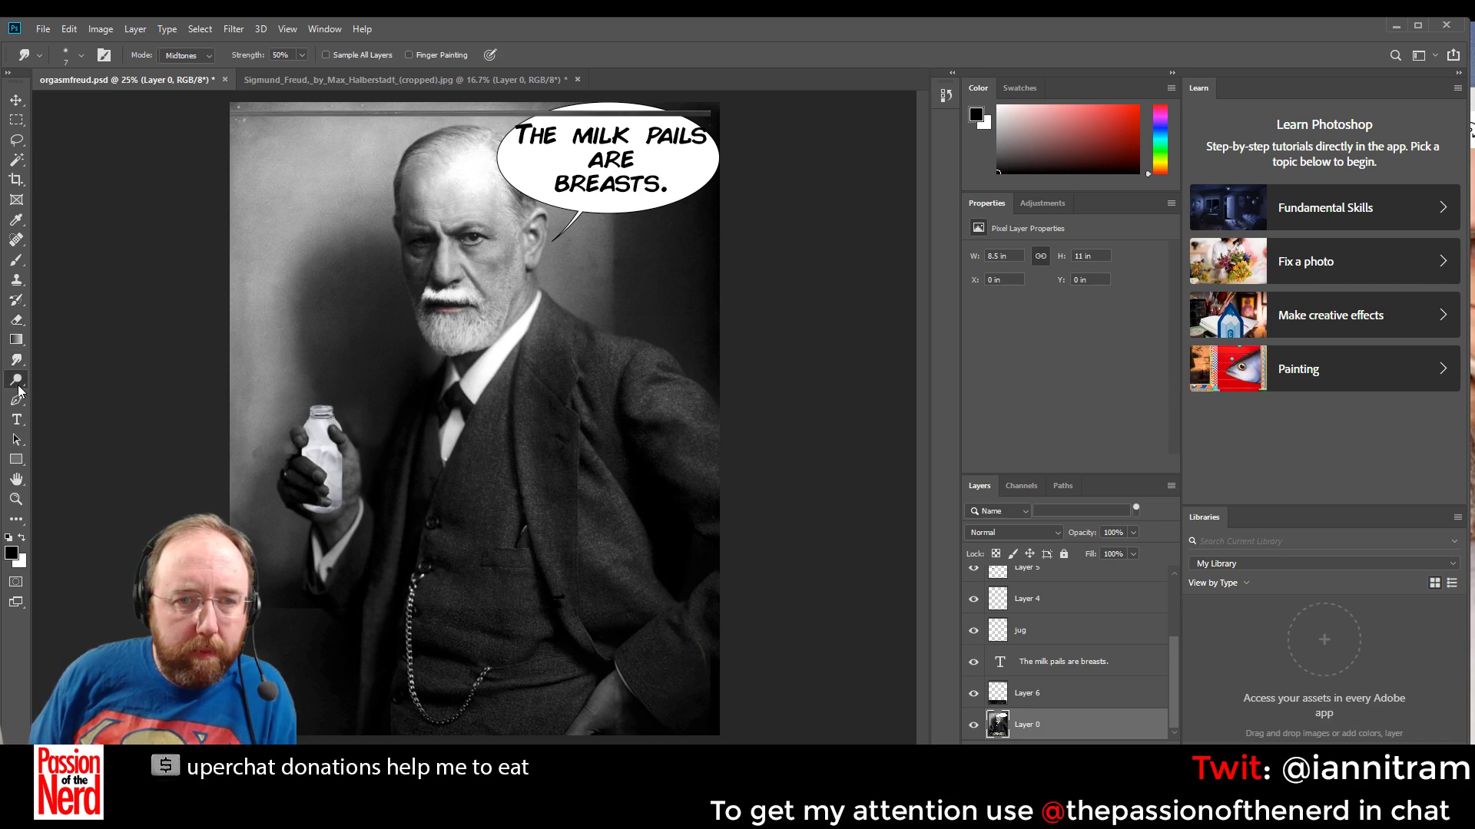
left_click(52, 394)
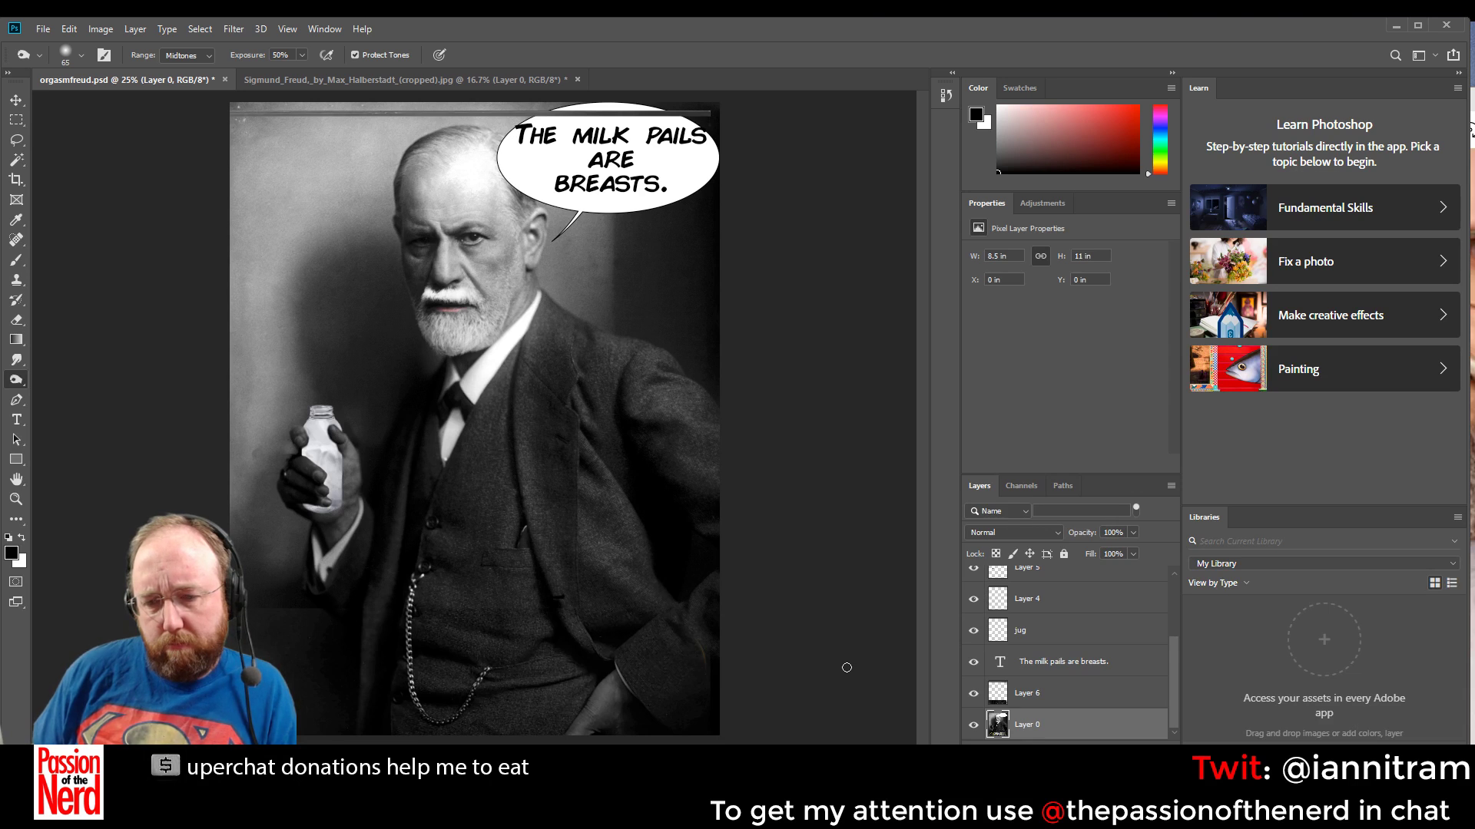
left_click(16, 359)
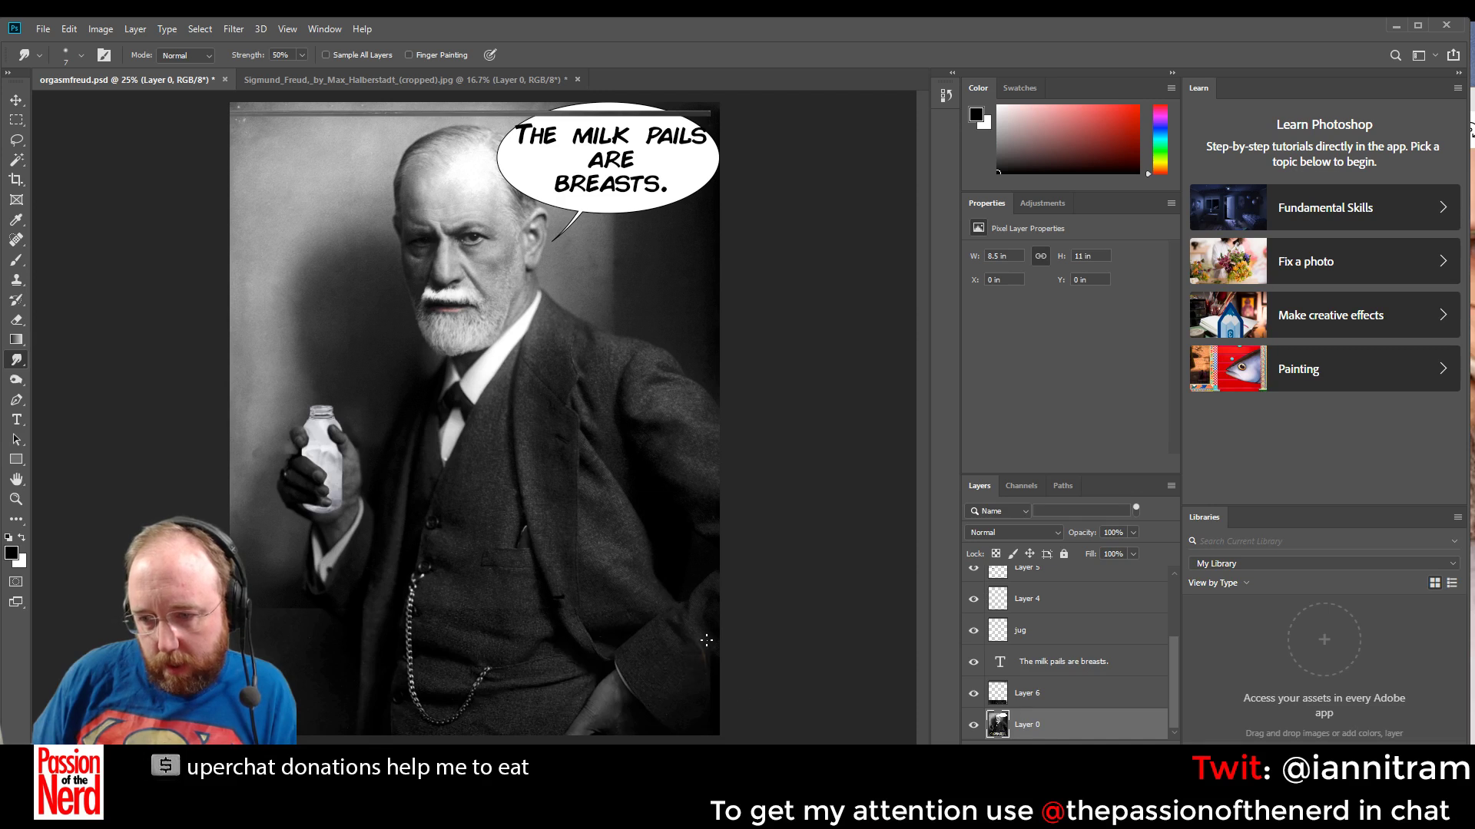
left_click(81, 56)
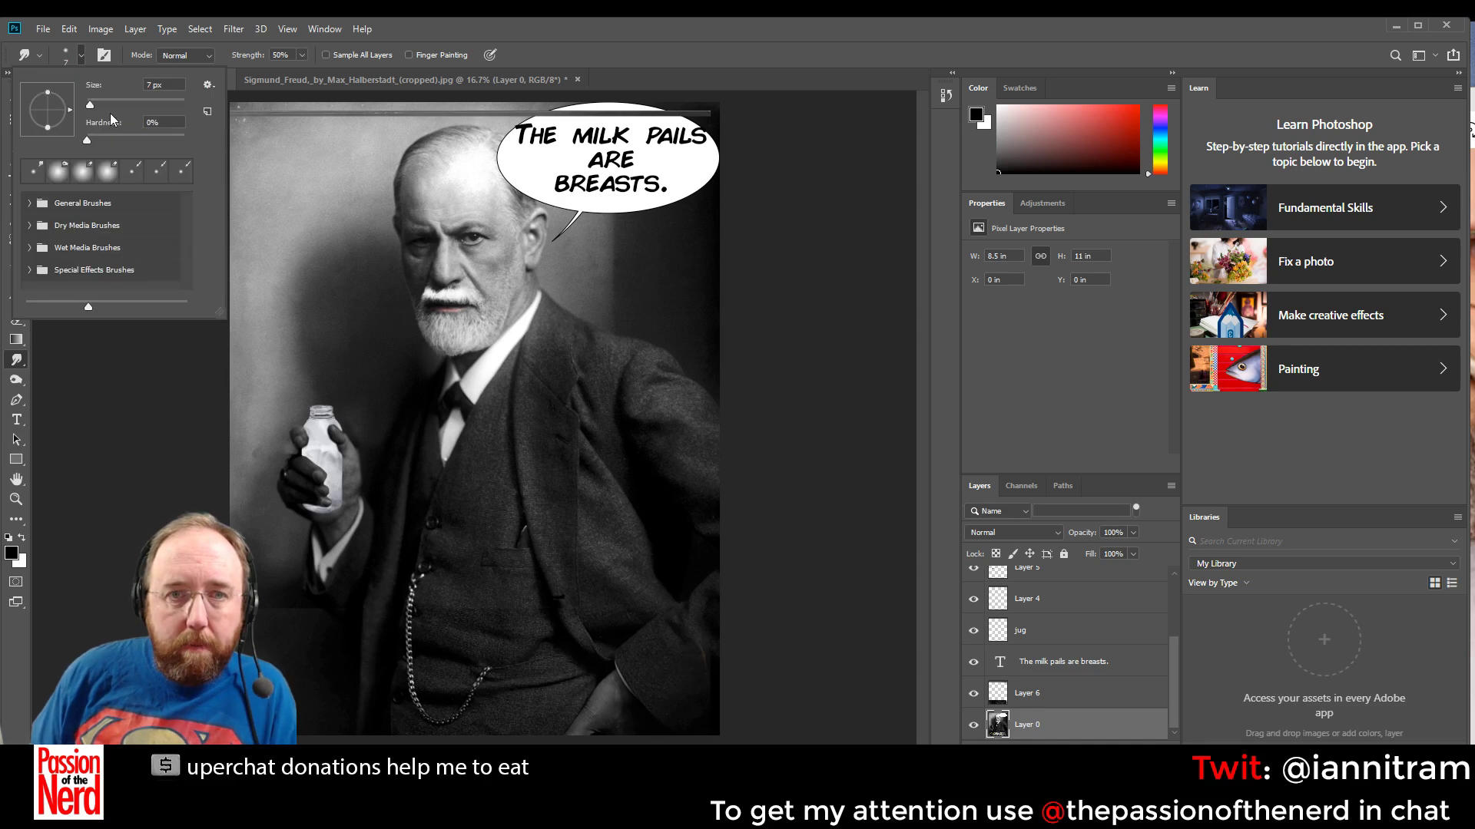
left_click(123, 103)
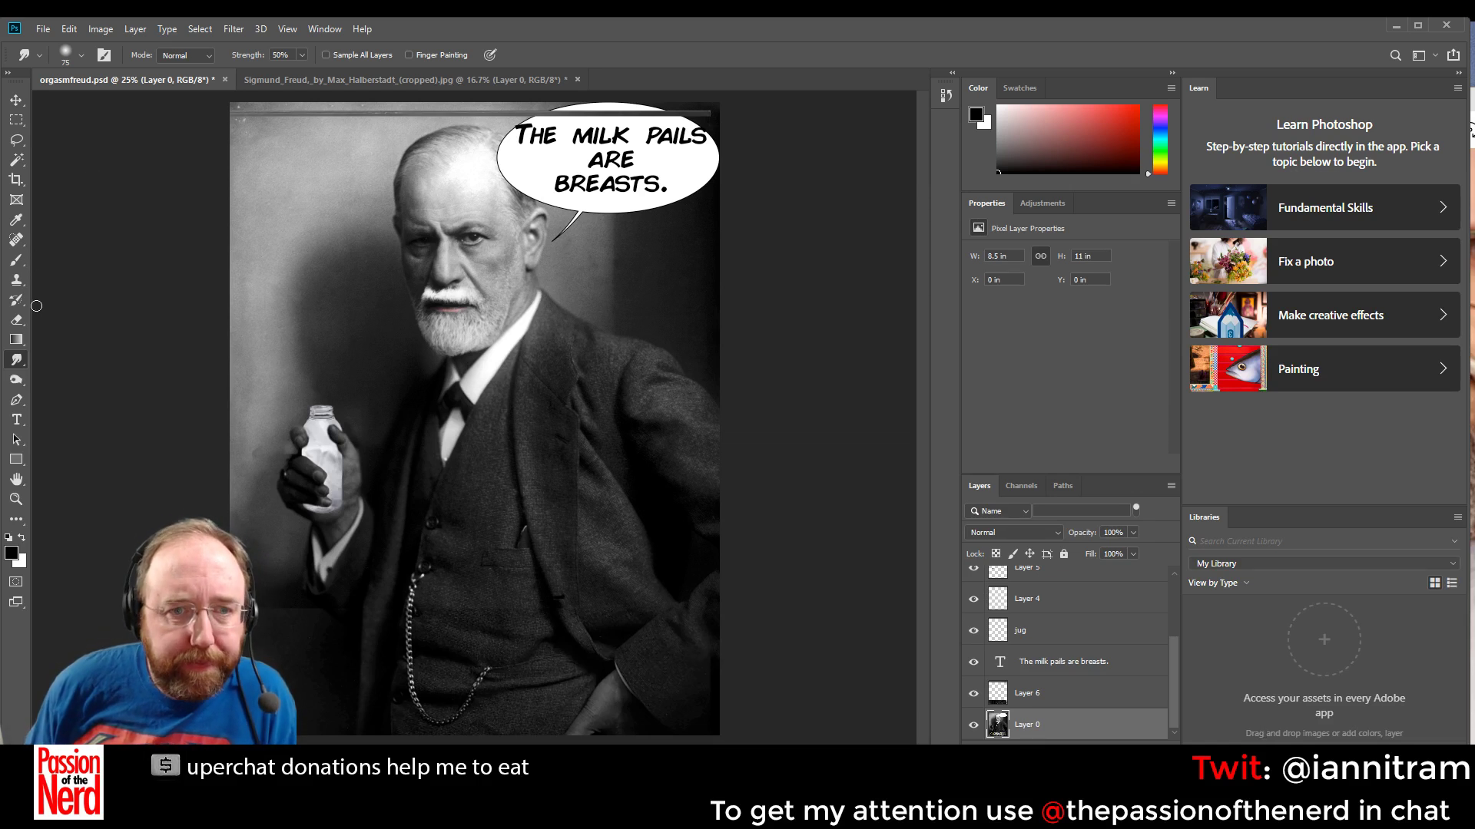
Erase the leftover horizontal line on Layer 6 across the poster's upper edge
left_click(17, 319)
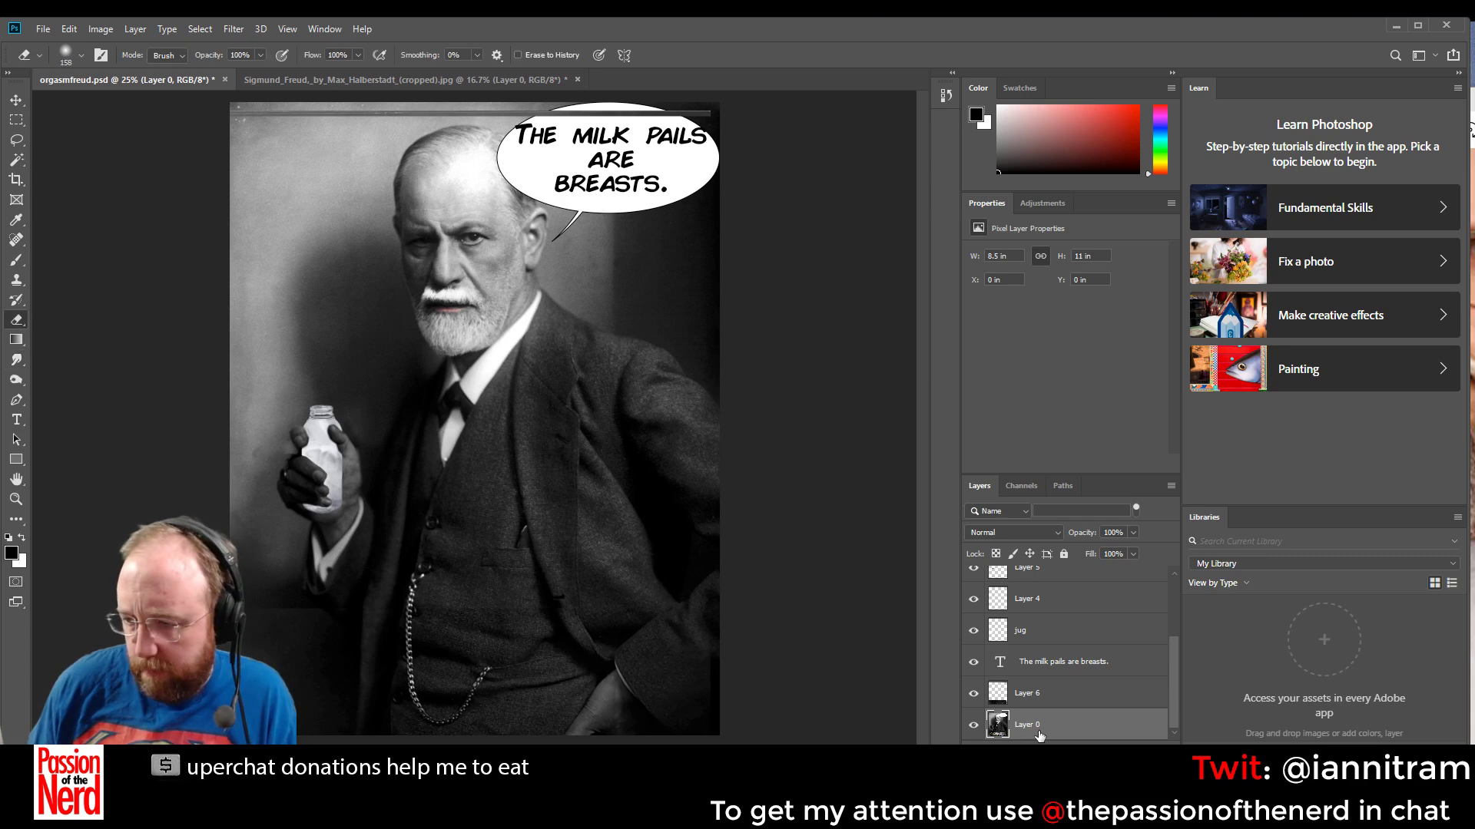
left_click(1066, 694)
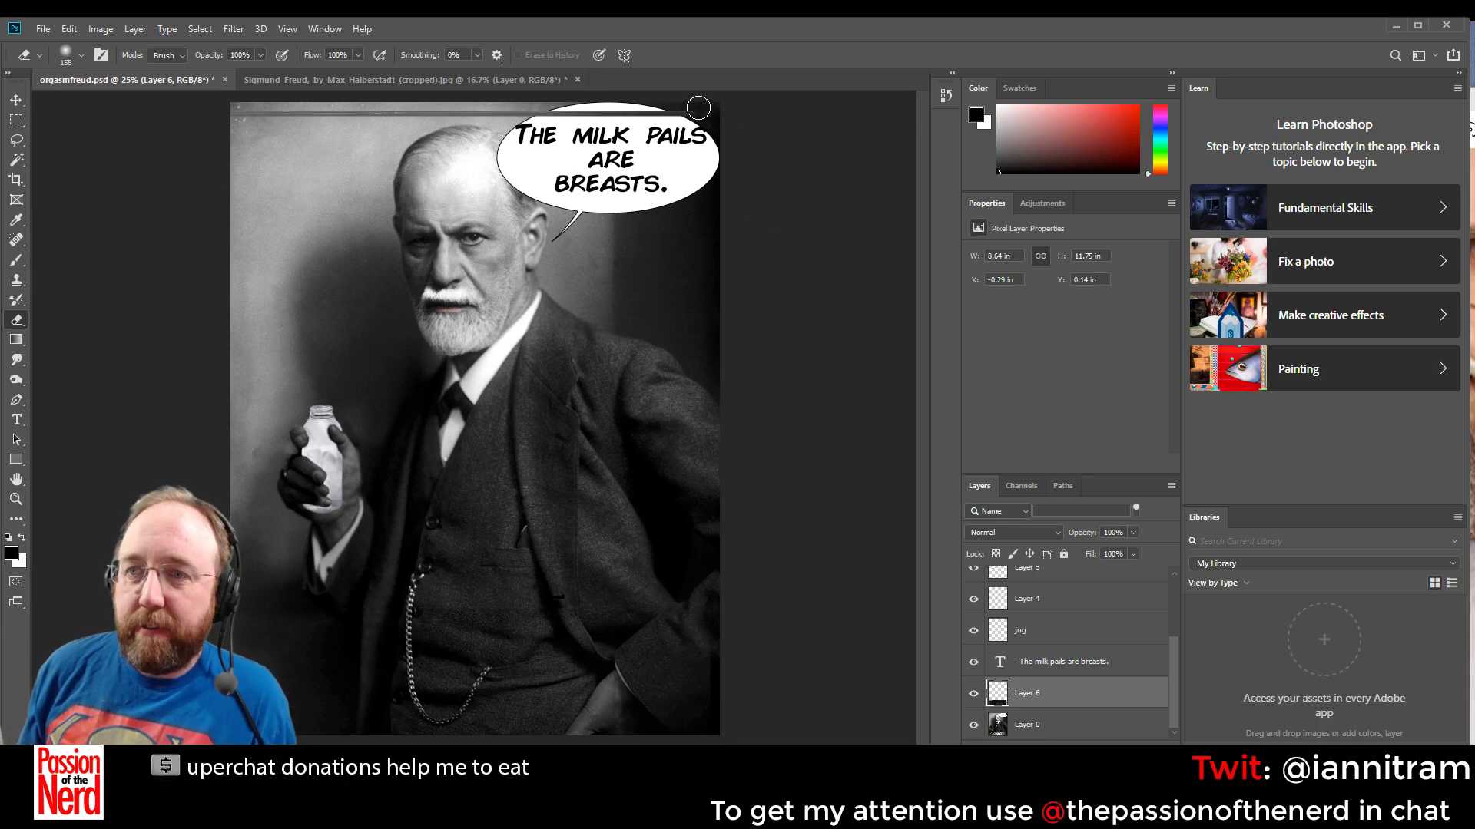
mouse_move(697, 109)
left_mouse_down()
mouse_move(588, 122)
mouse_move(715, 114)
mouse_move(411, 153)
mouse_move(492, 120)
mouse_move(185, 125)
left_mouse_up()
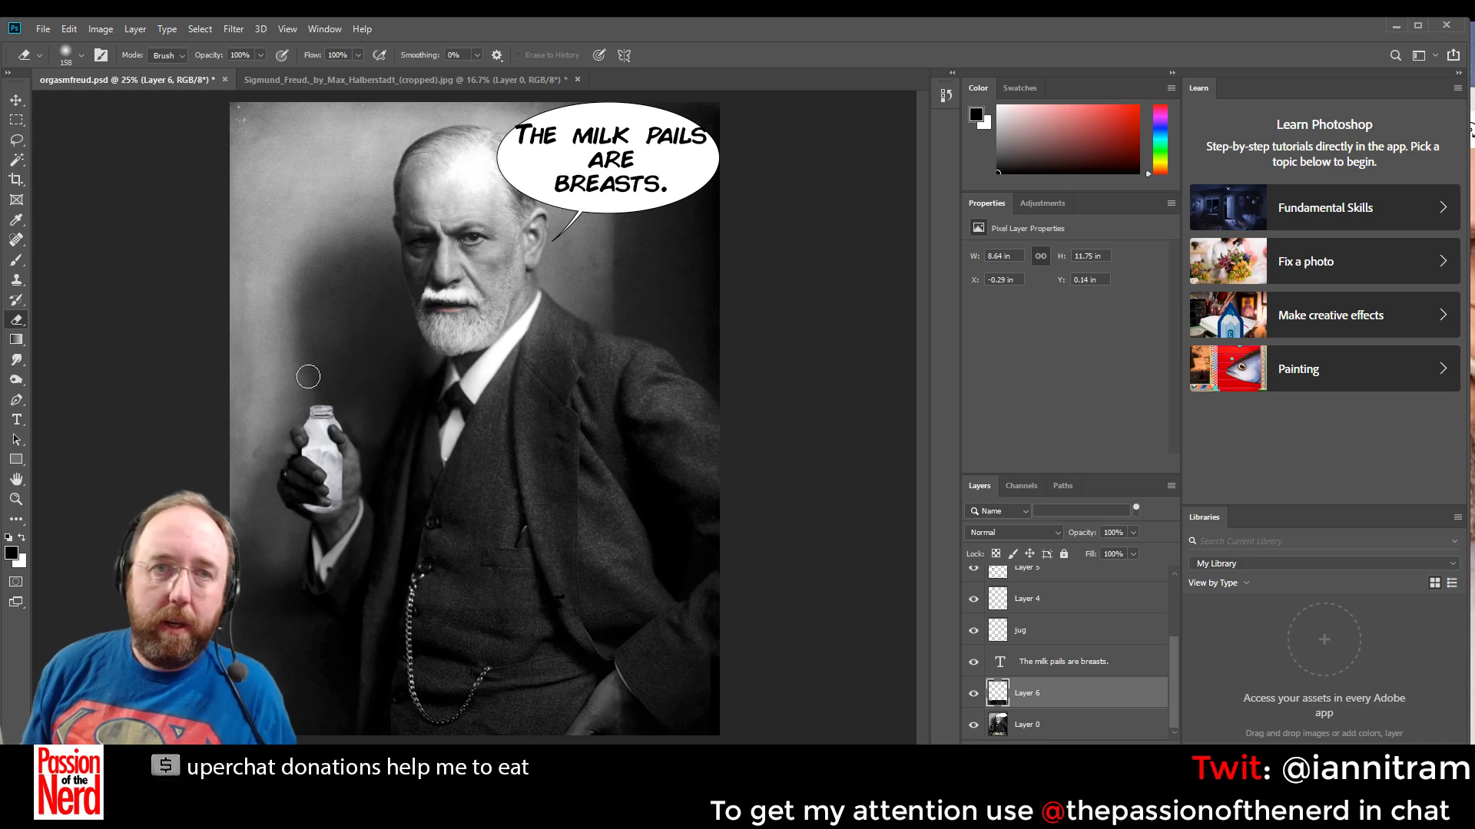
Save the poster as a new Photoshop file named "NEW Freud" in the Unimpressed Freud folder, with Maximize Compatibility on
left_click(43, 29)
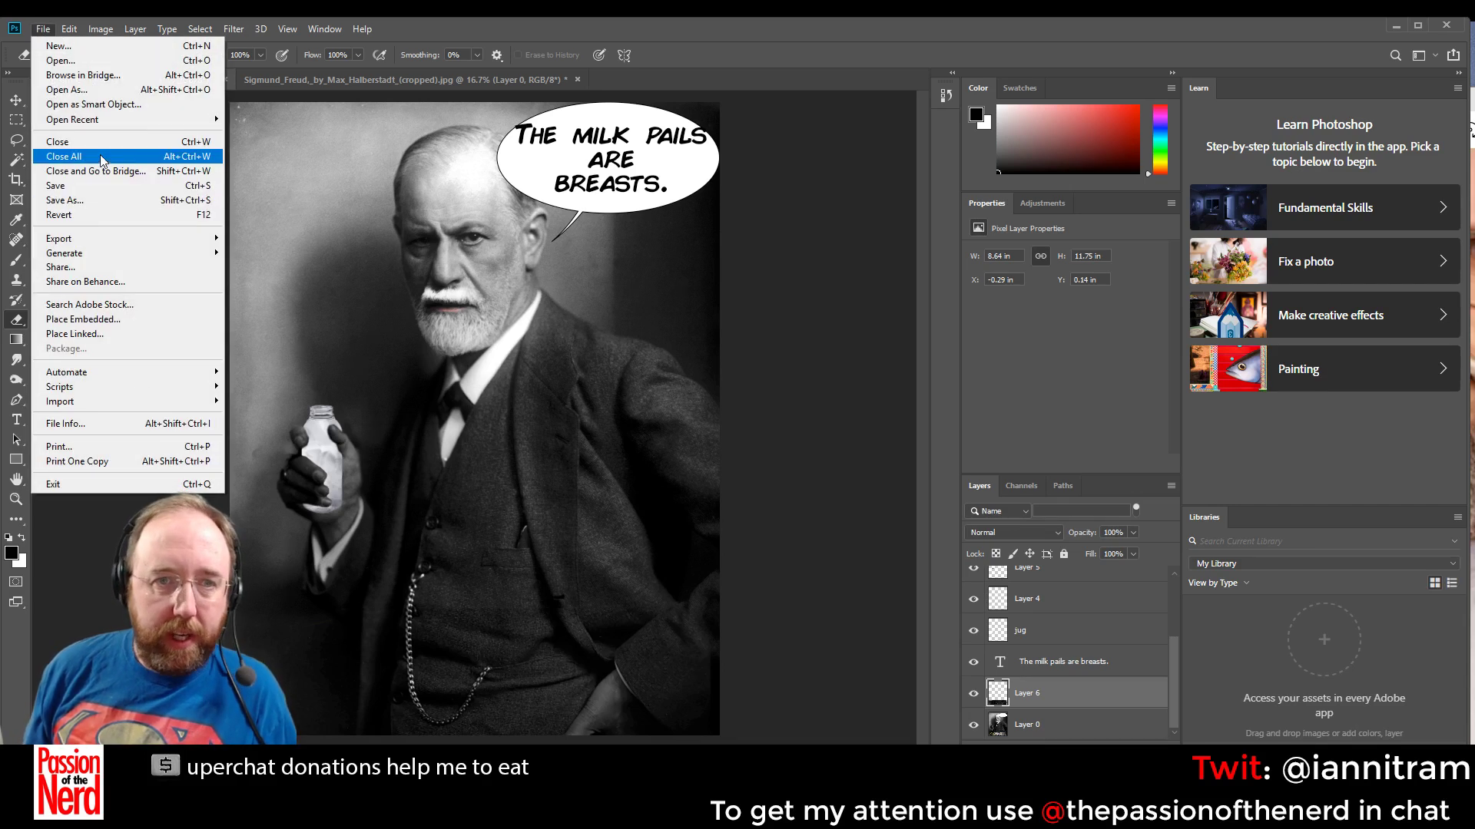
left_click(69, 194)
left_click_drag(275, 33, 929, 161)
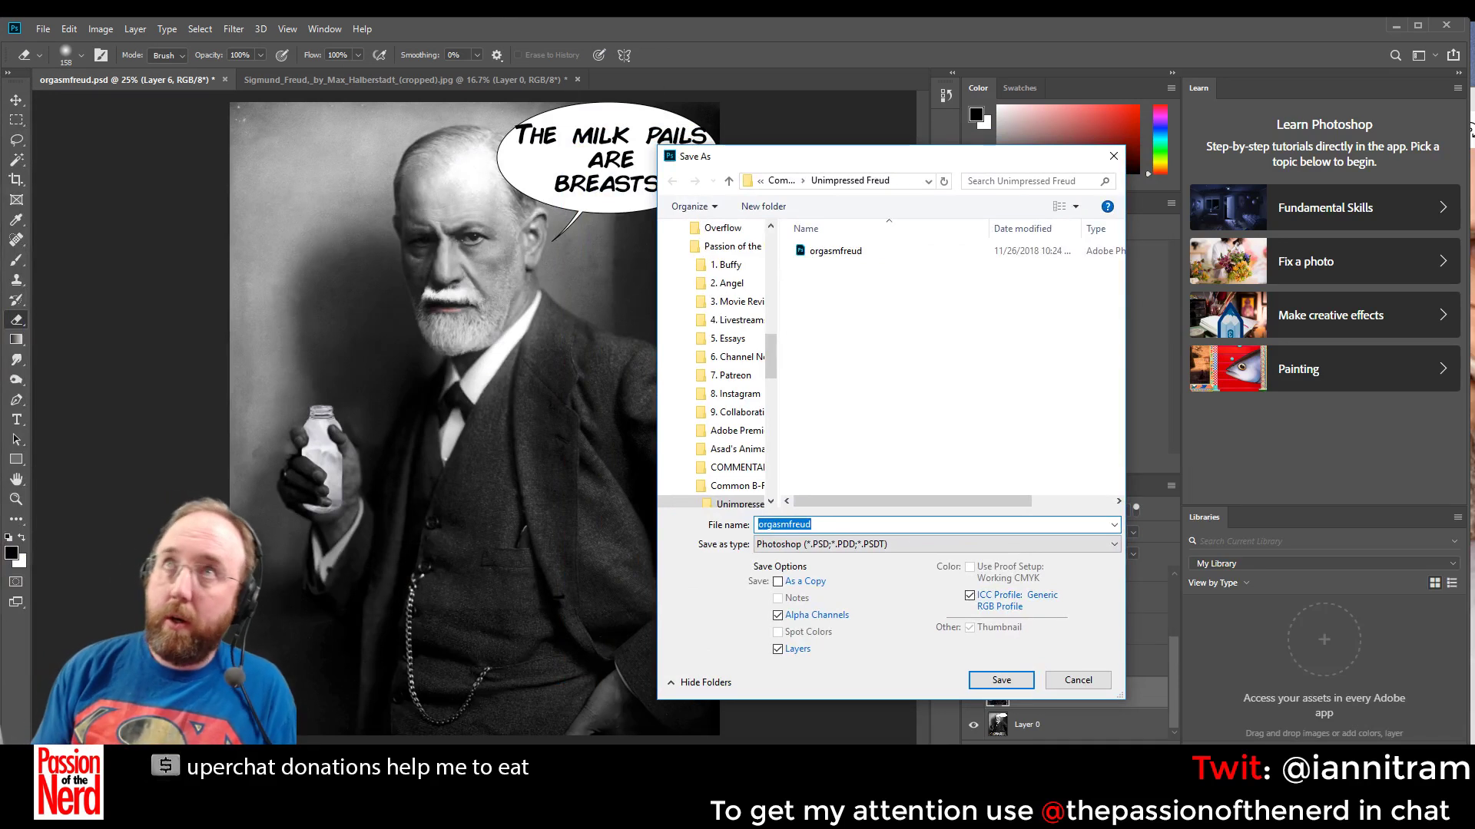
type("NEW Freud")
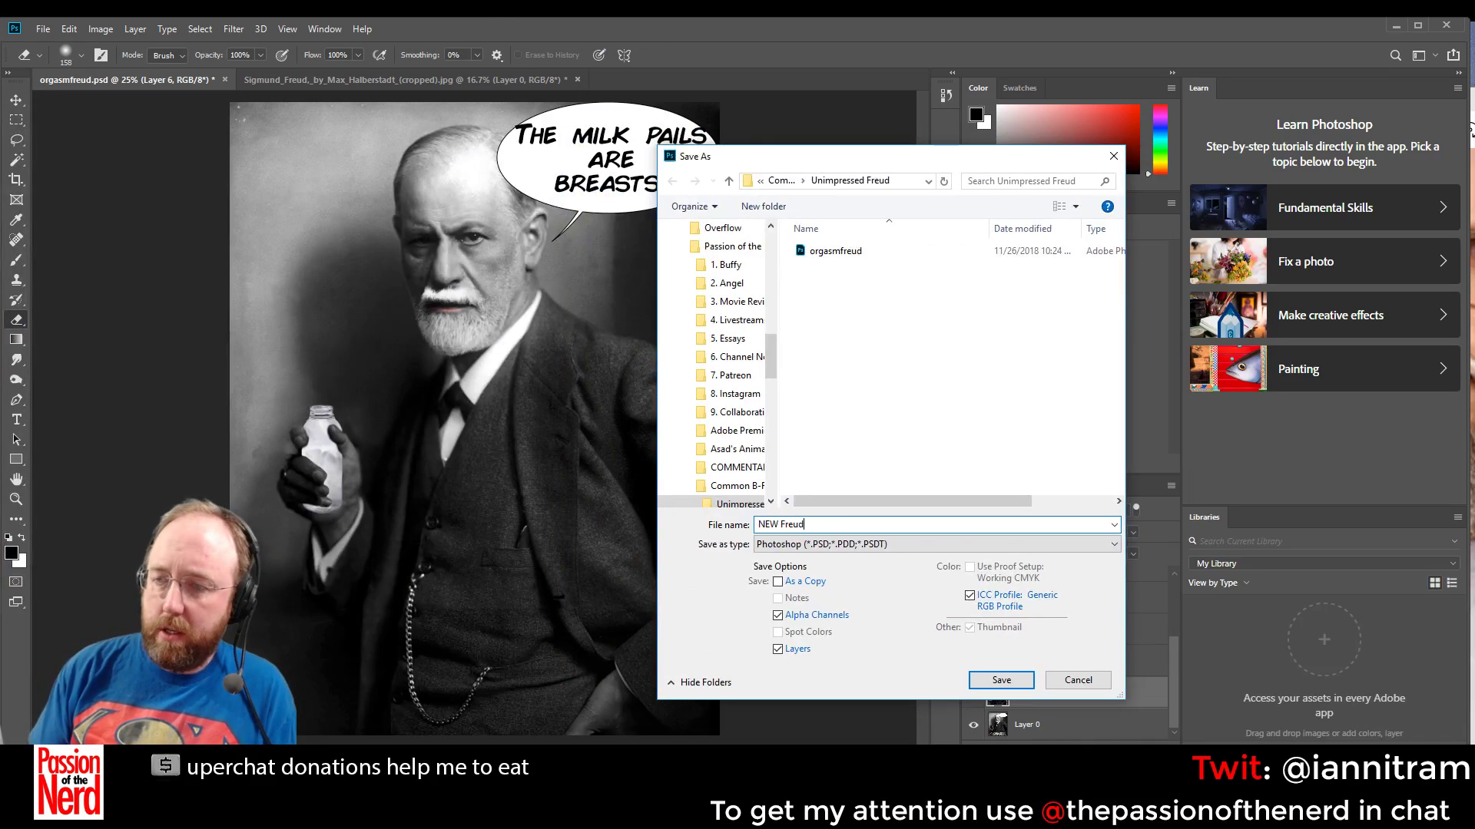
key("Return")
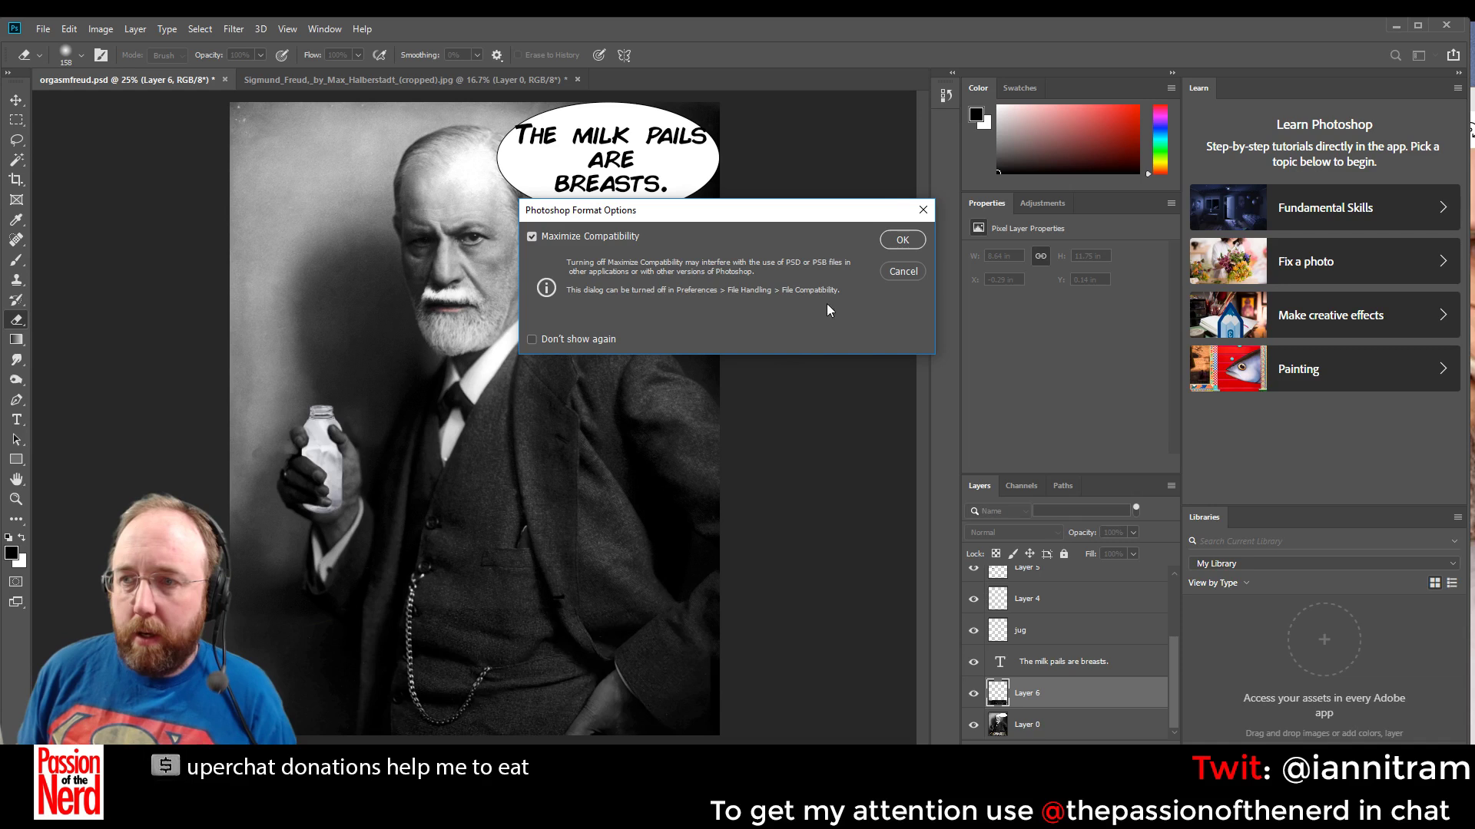
left_click(903, 240)
Add the text "Deadpan Freud" in 36 pt Comic Book above Layer 2 and move it to the poster's lower centre
left_click(17, 421)
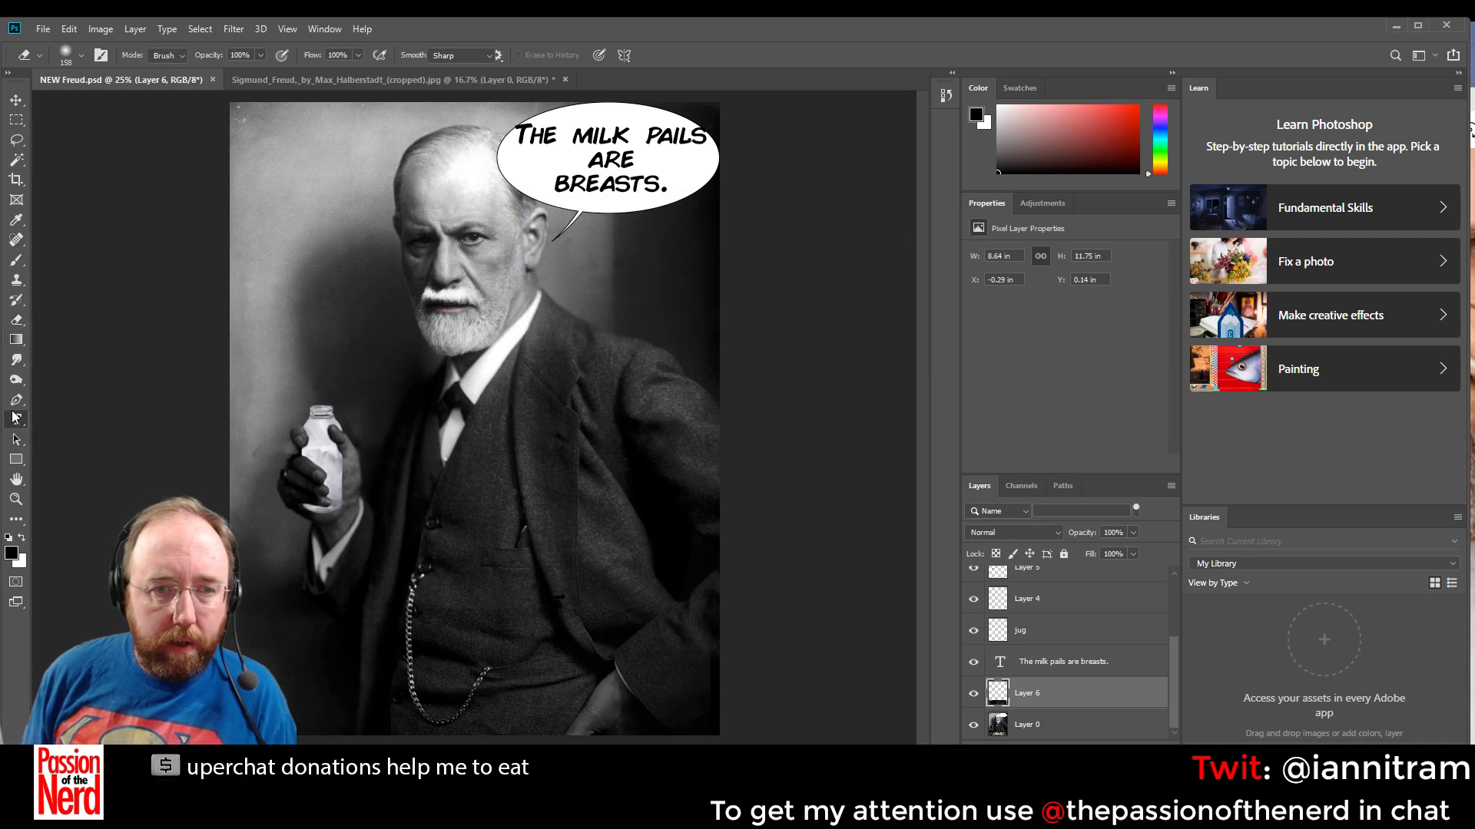
left_click(262, 658)
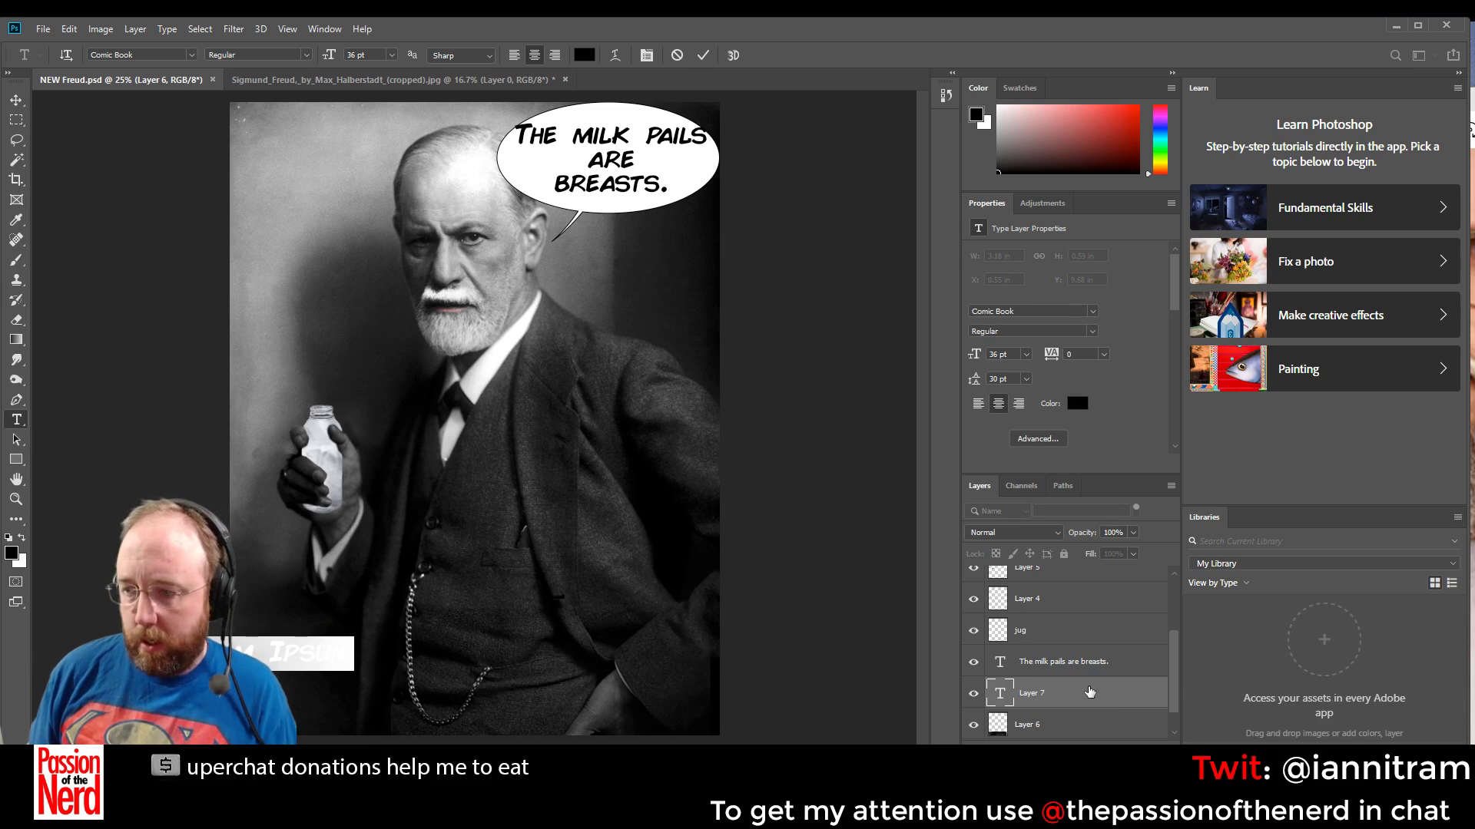
key("Escape")
left_click_drag(1171, 716, 1165, 385)
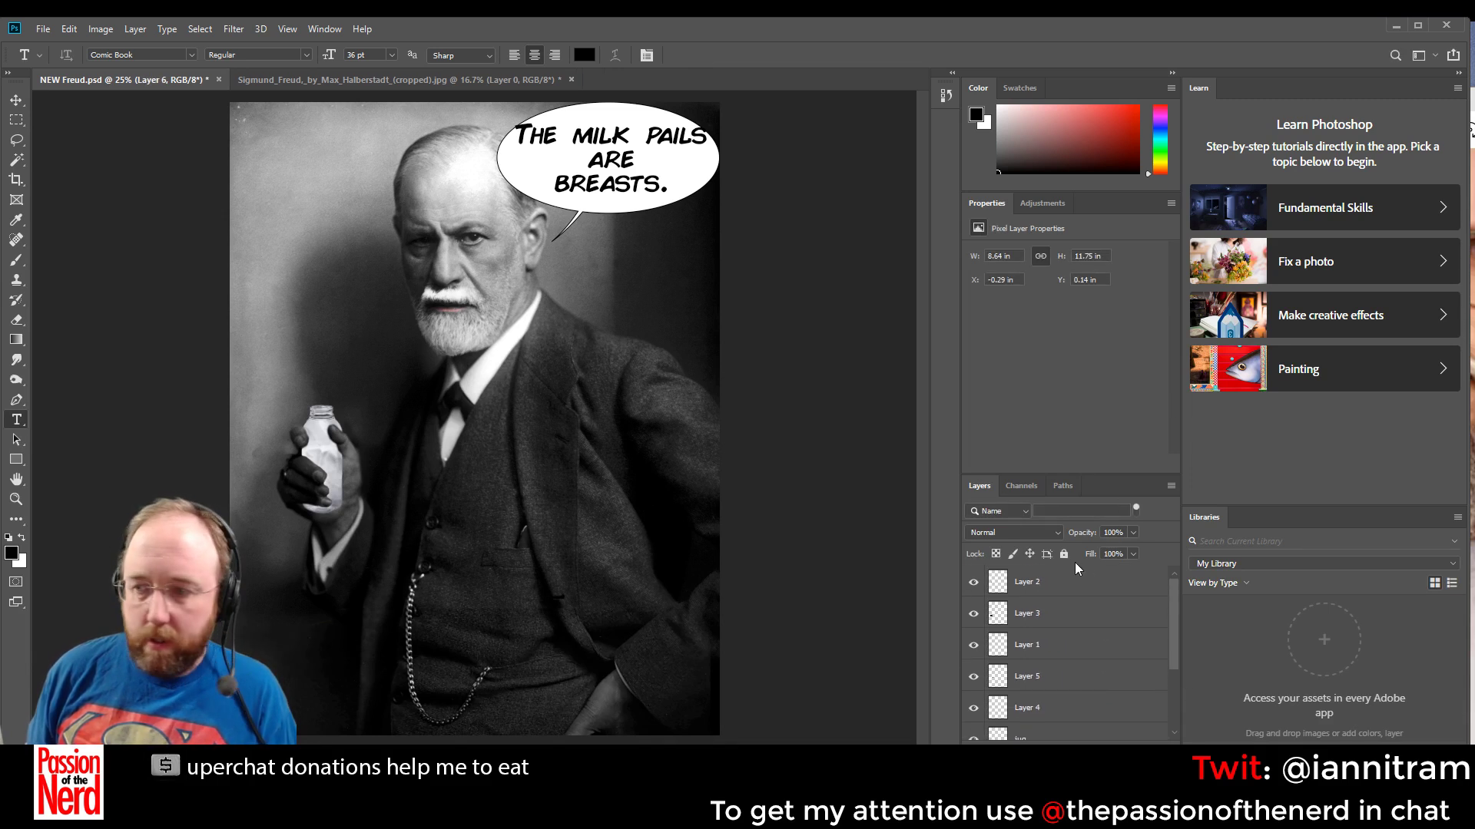
left_click(1067, 586)
left_click(272, 648)
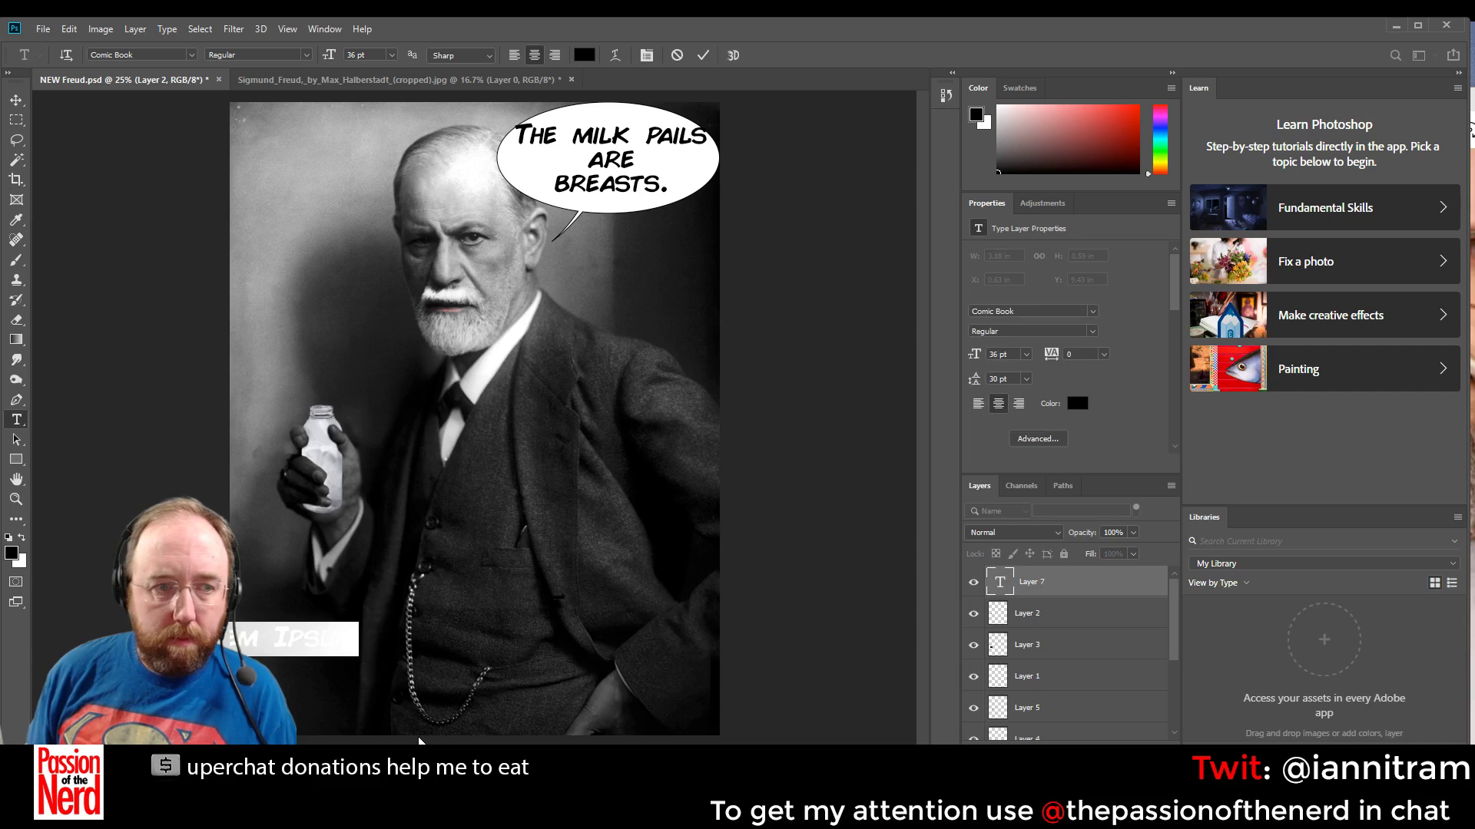
type("D")
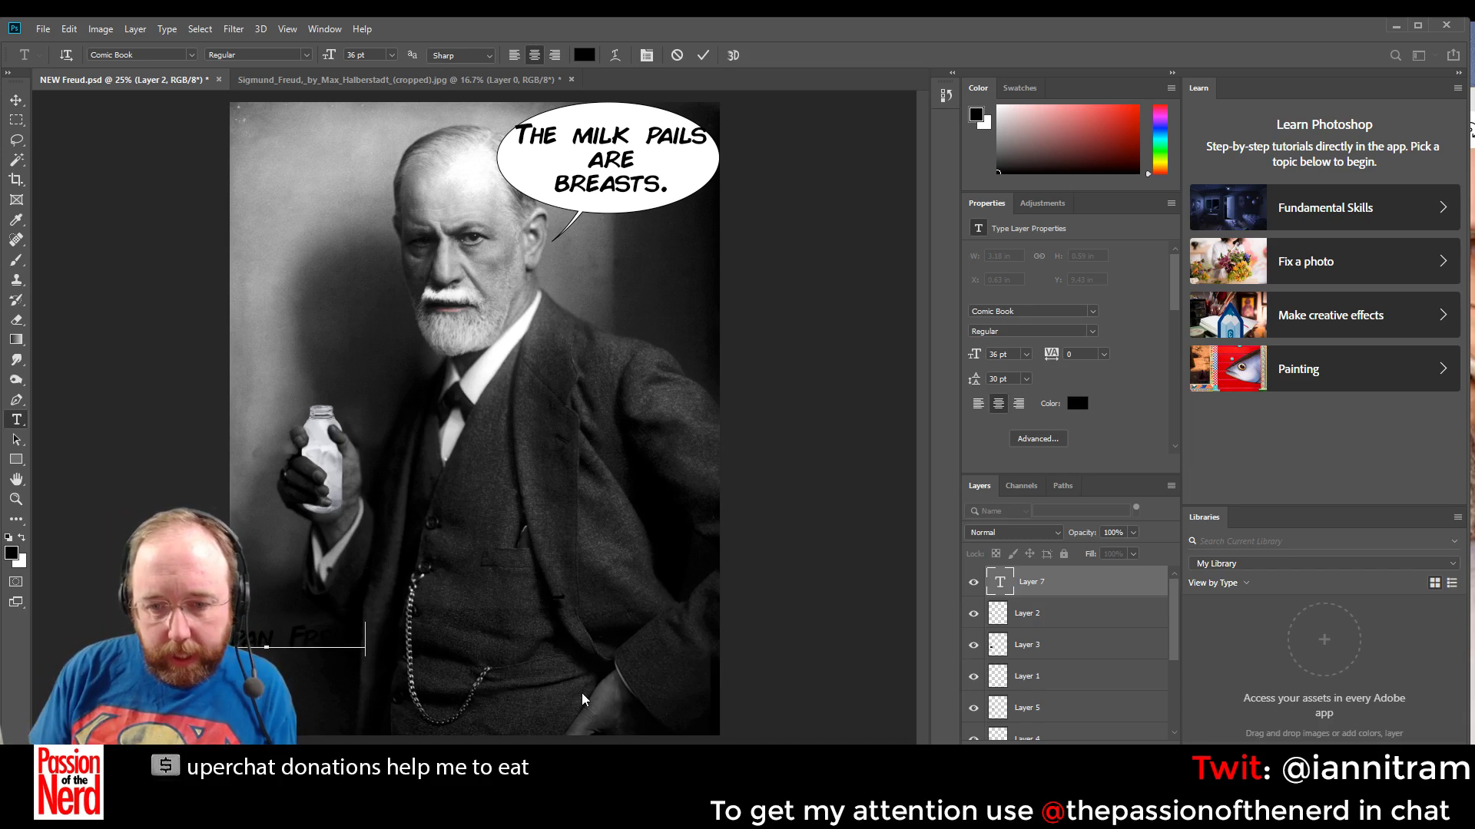
left_click(10, 105)
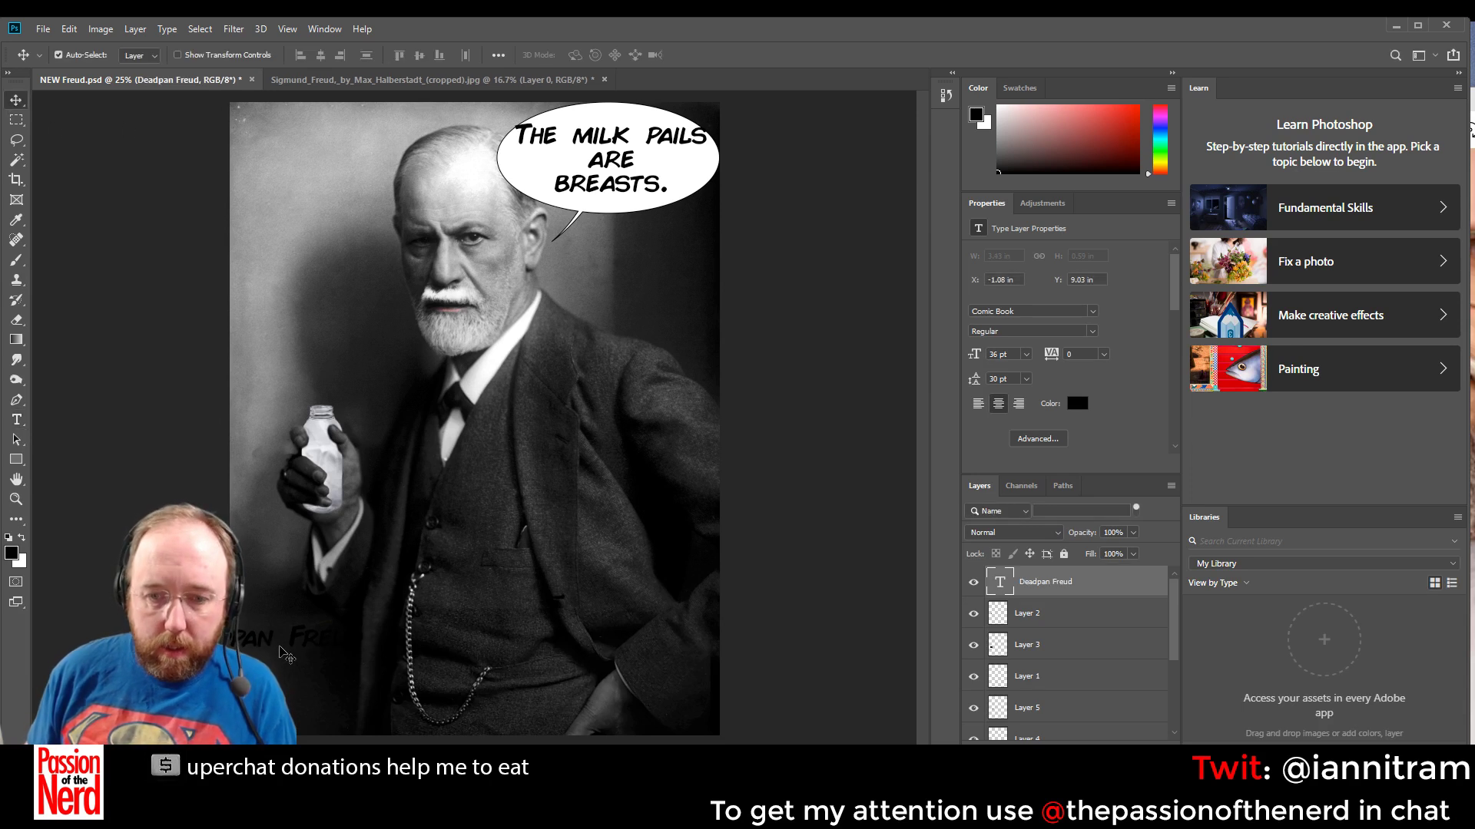
left_click_drag(274, 651, 481, 684)
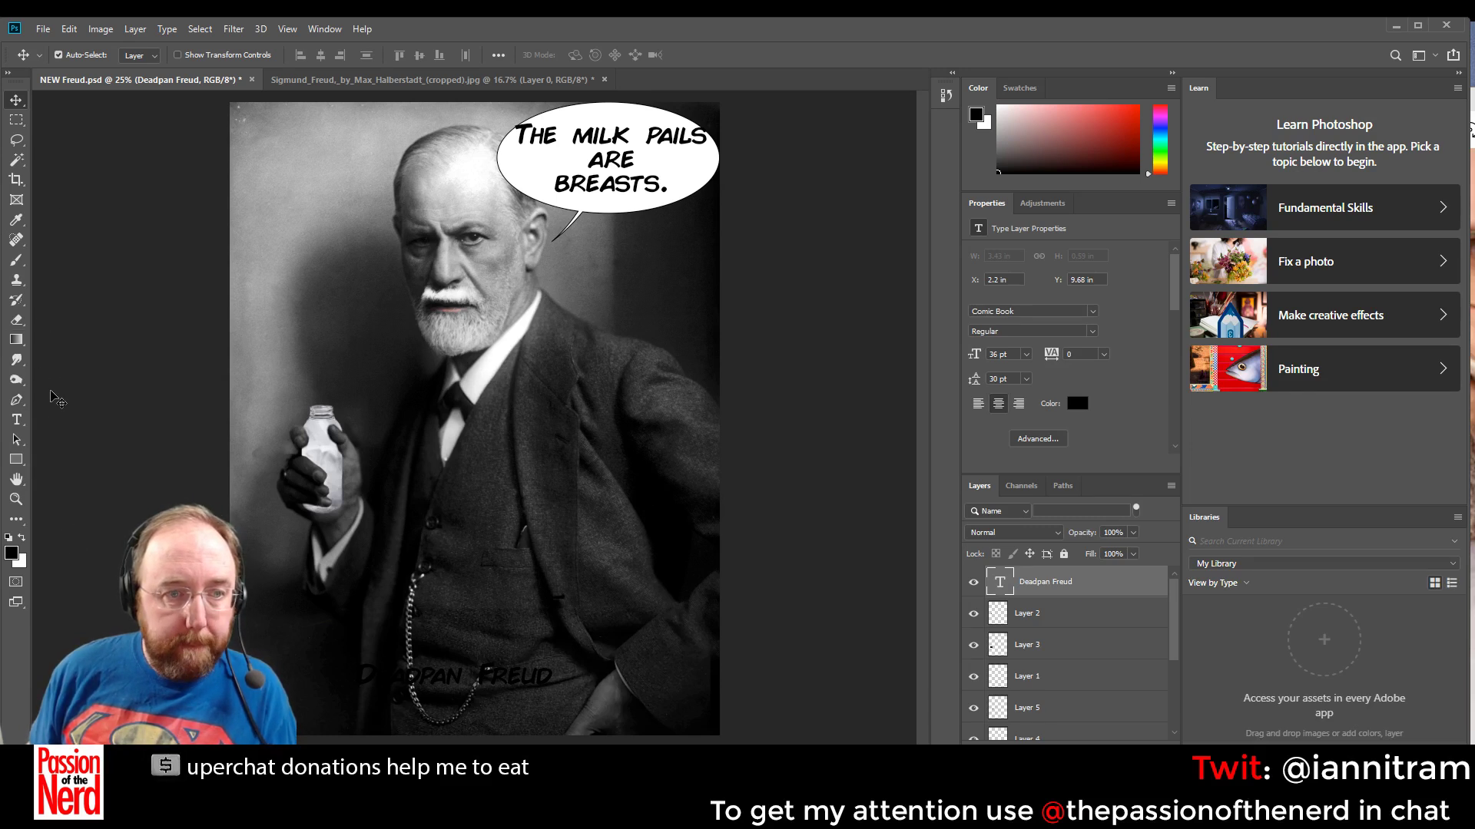
Recolour the "Deadpan Freud" text to white (ffffff)
left_click(19, 422)
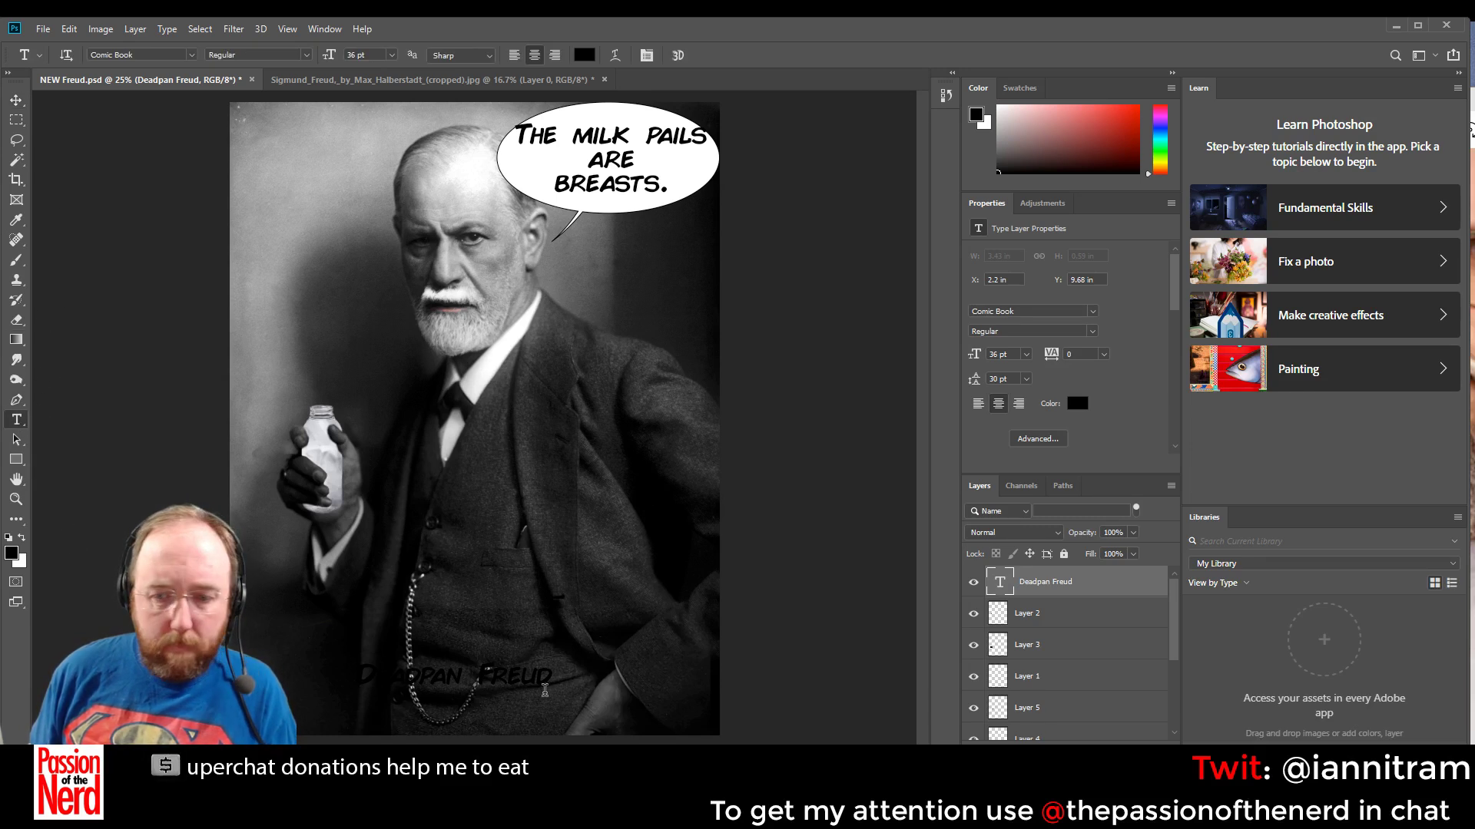
triple_click(507, 685)
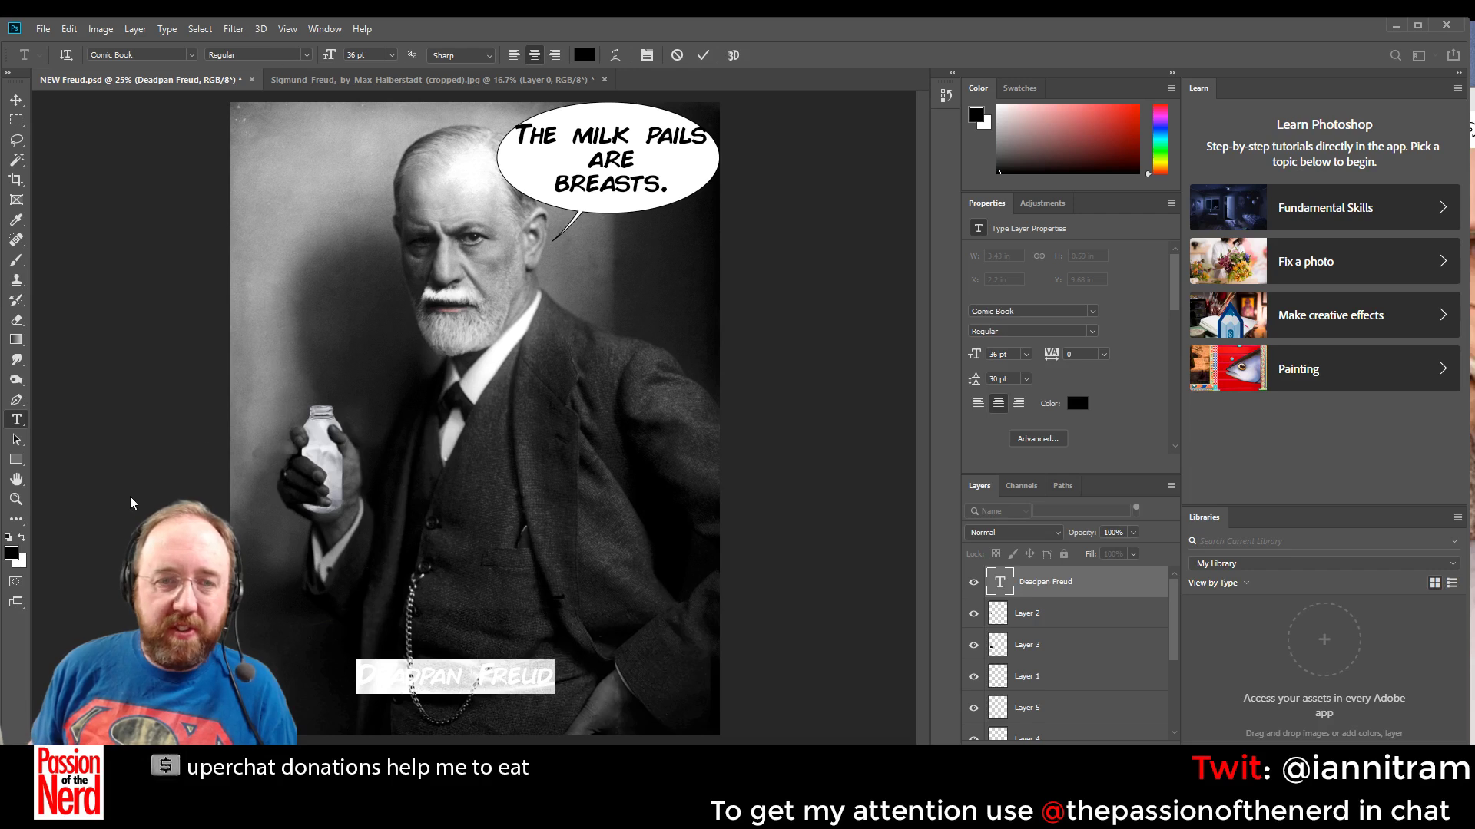
left_click(589, 63)
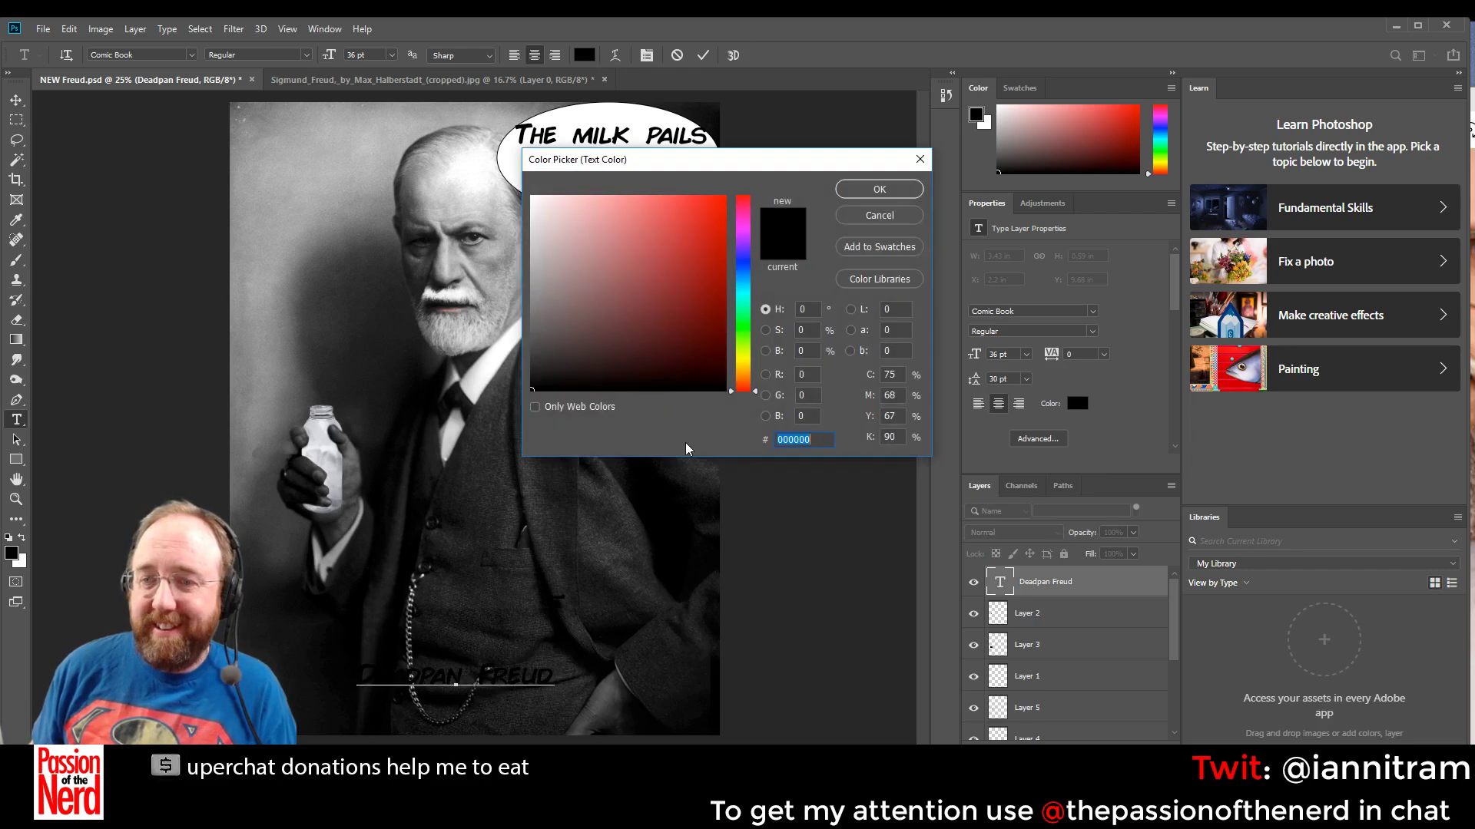
type("ffffff")
left_click(890, 190)
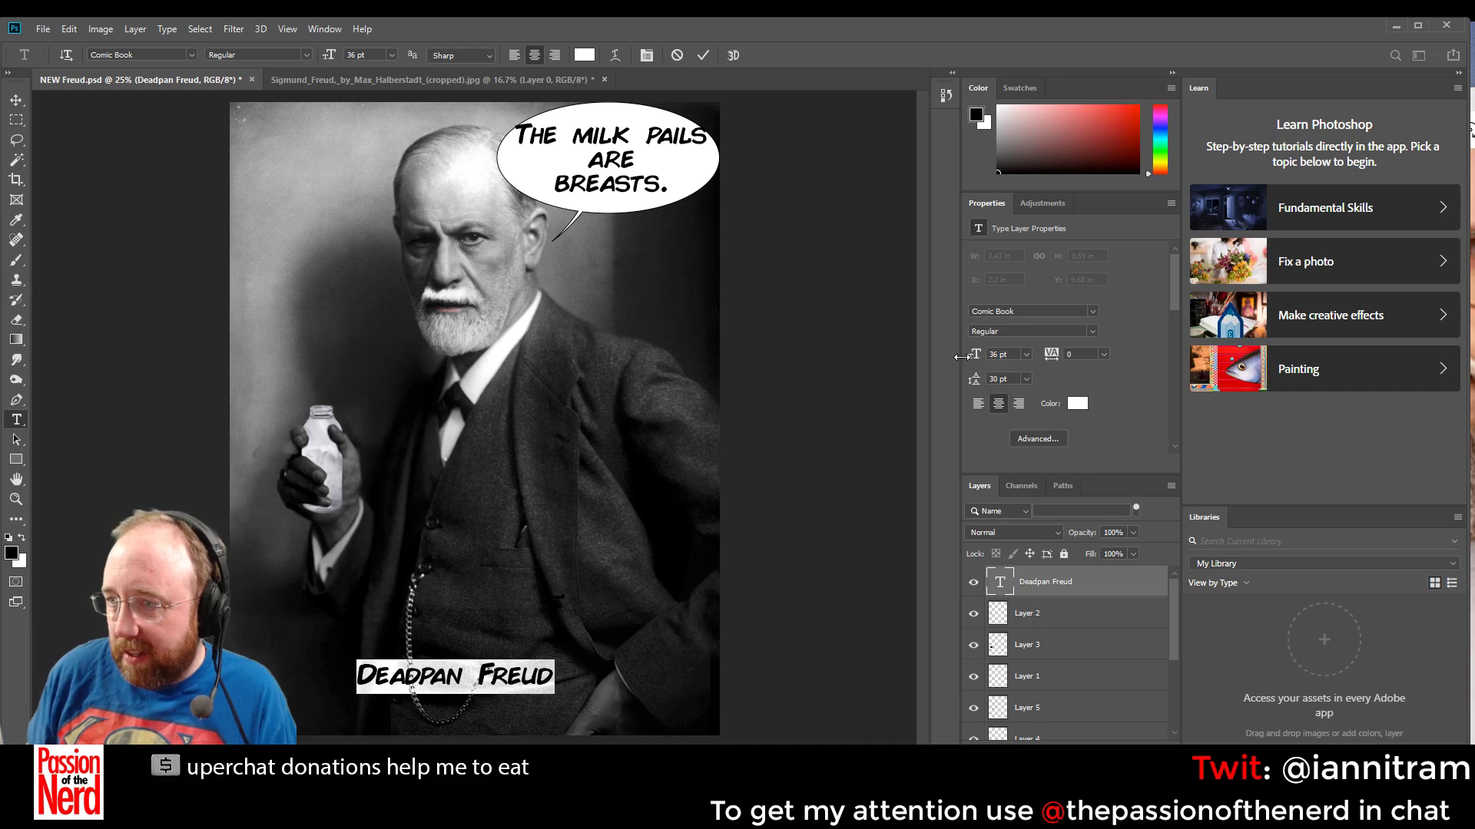
Enlarge the "Deadpan Freud" text to 83 pt and shift it slightly right and down to centre it across the poster's lower part
left_click_drag(961, 357, 1009, 354)
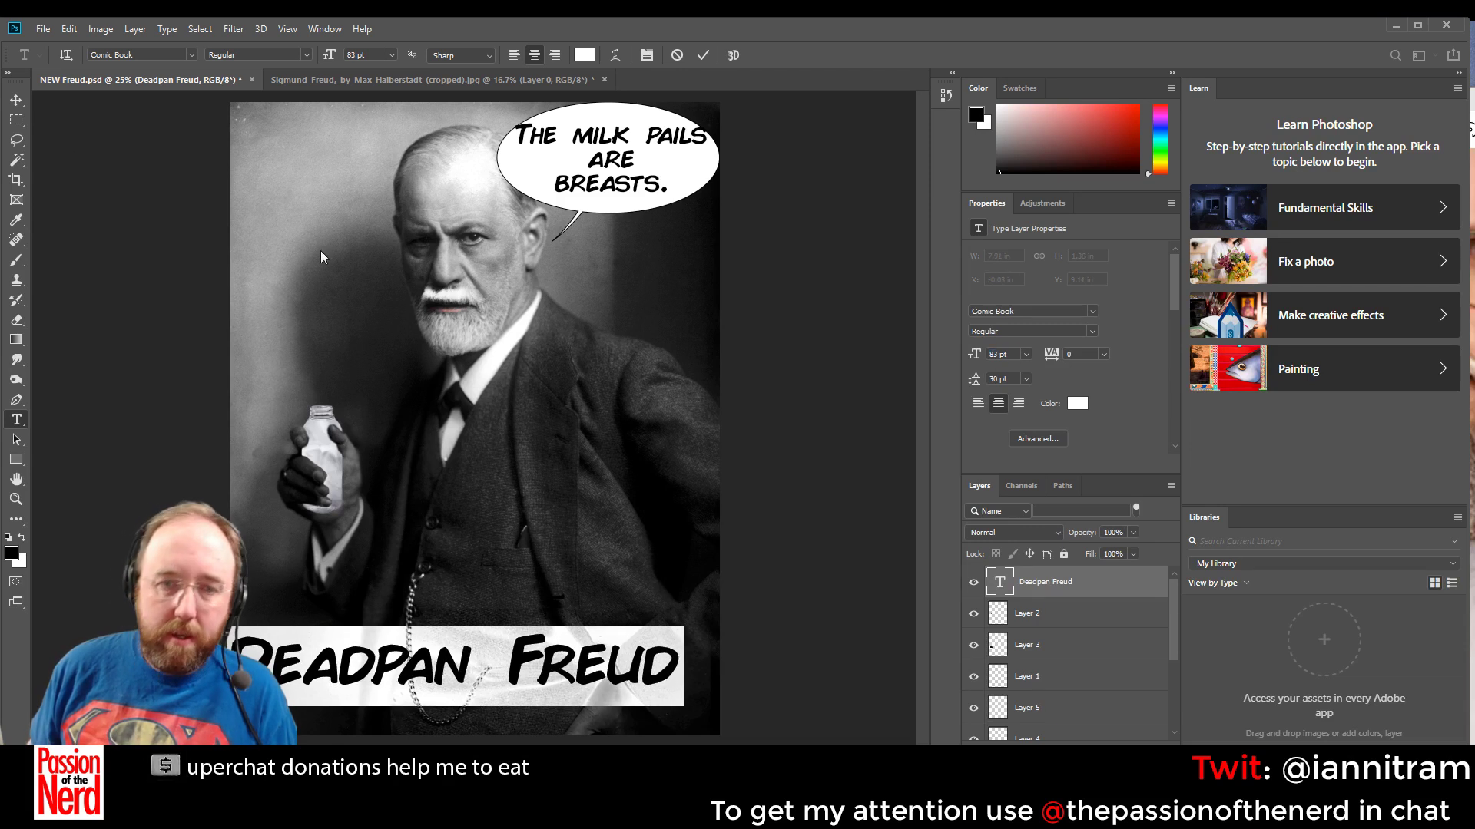
left_click(16, 100)
left_click_drag(548, 670, 566, 676)
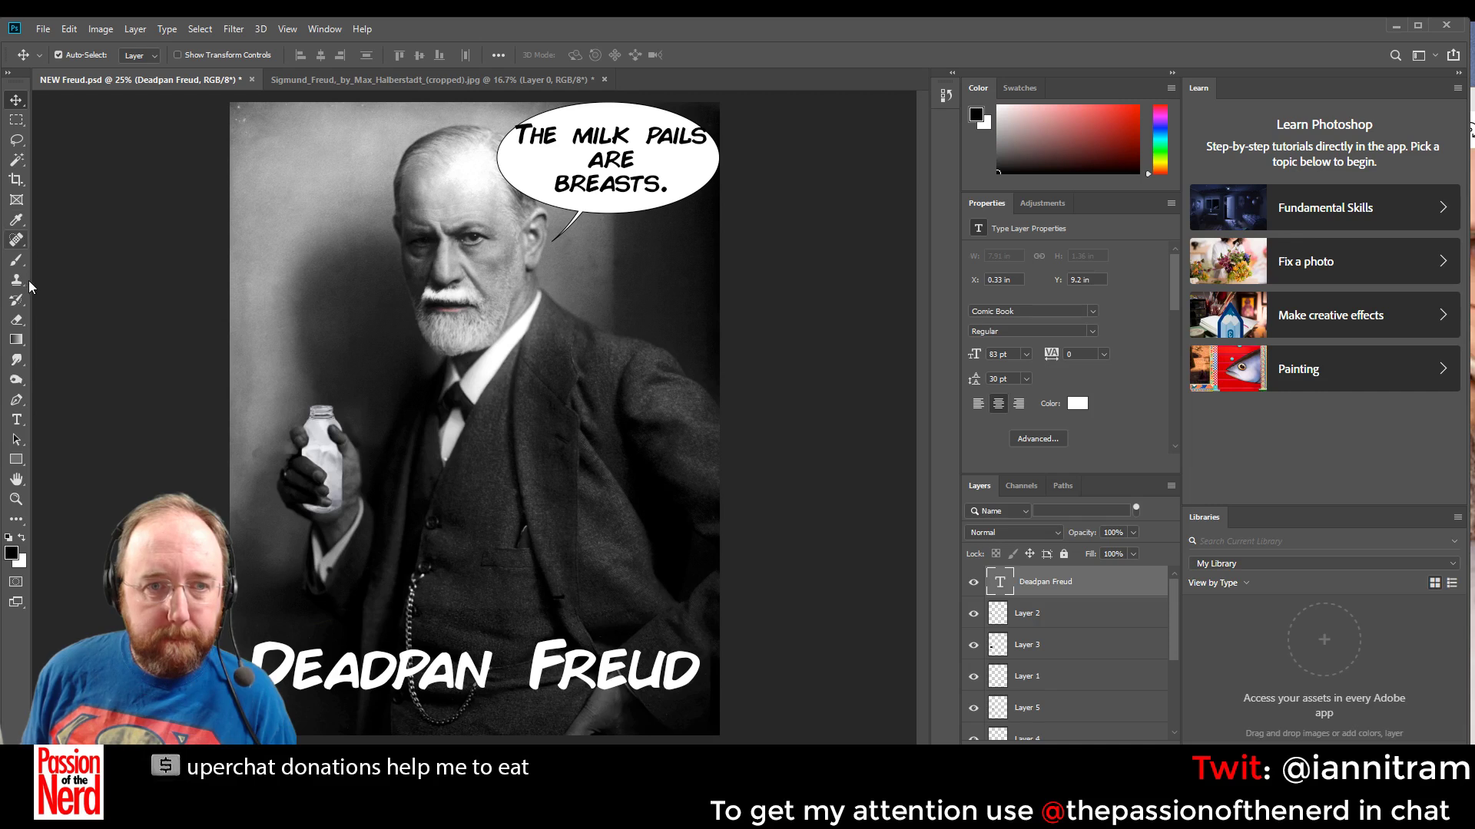
left_click(16, 419)
double_click(999, 581)
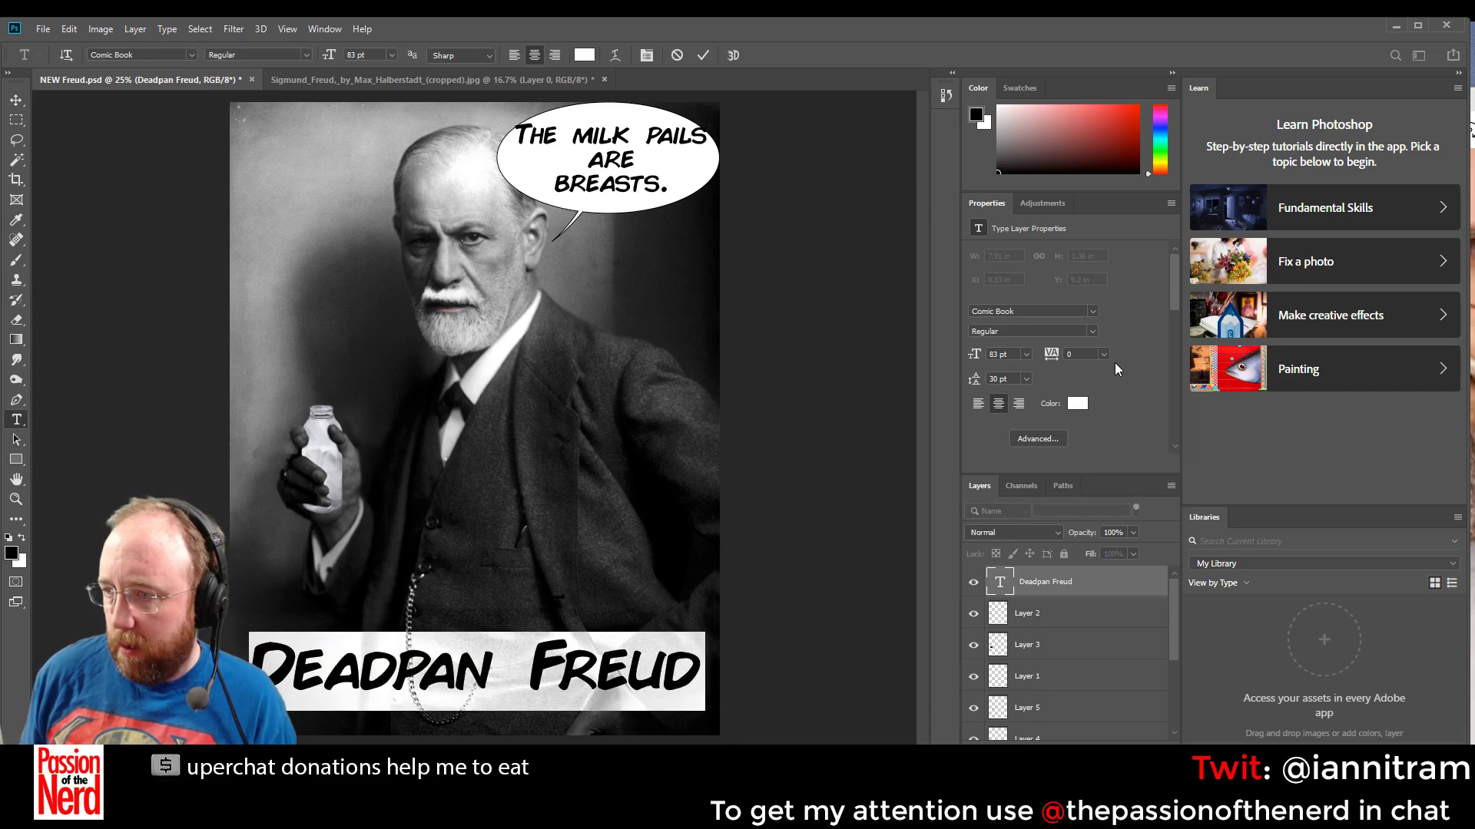
left_click(1132, 583)
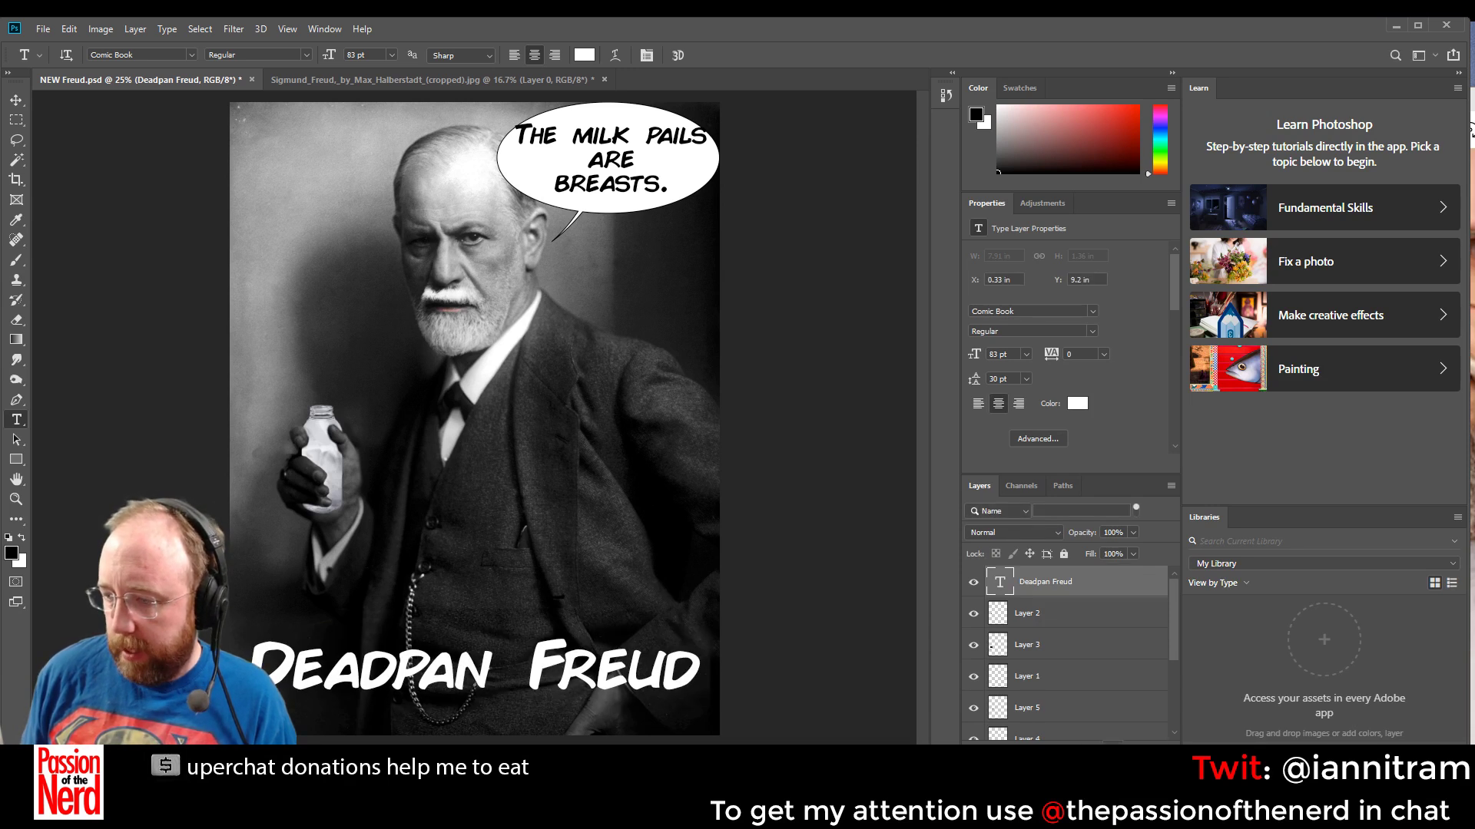
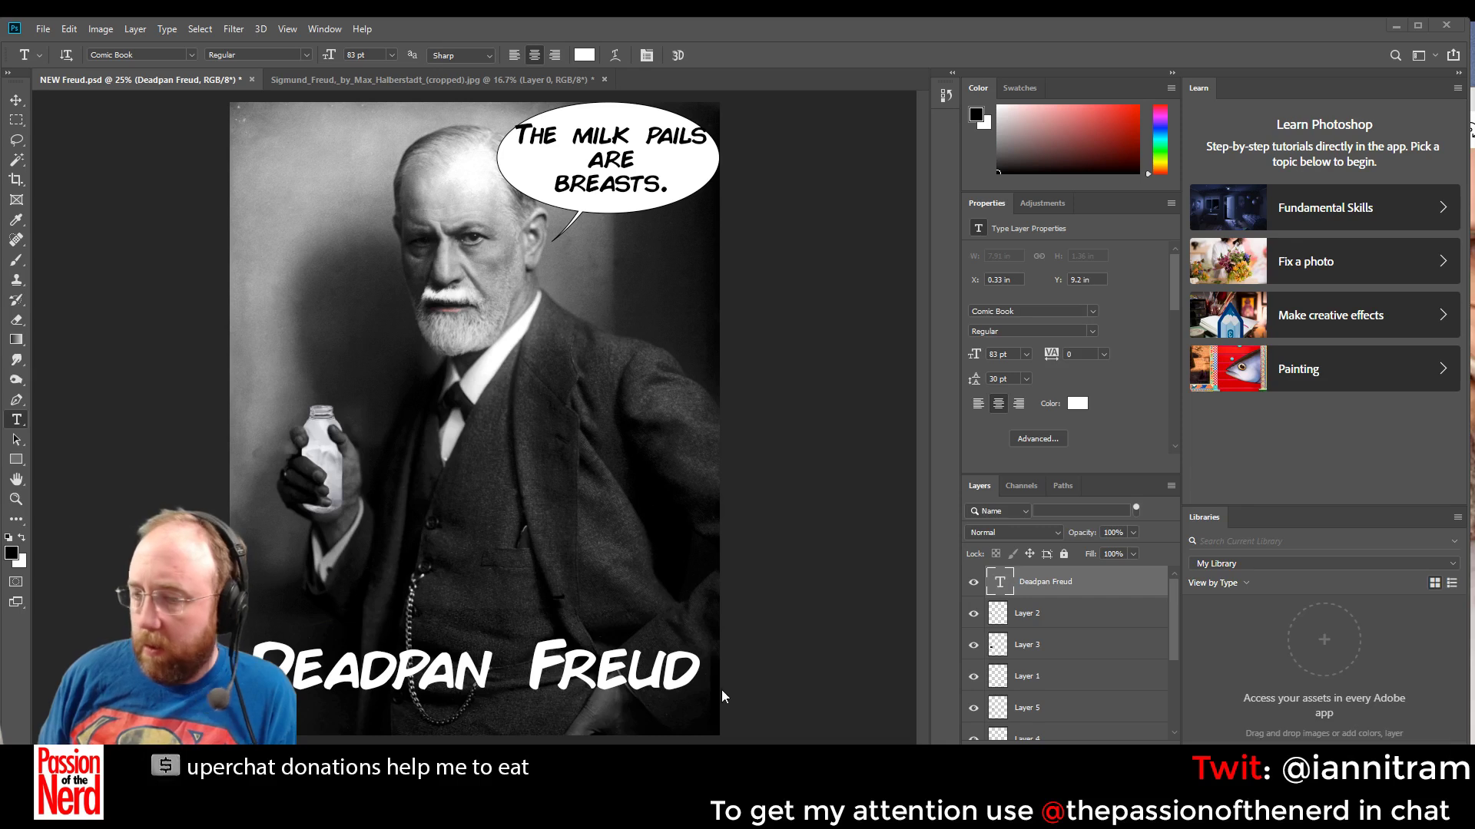
triple_click(448, 696)
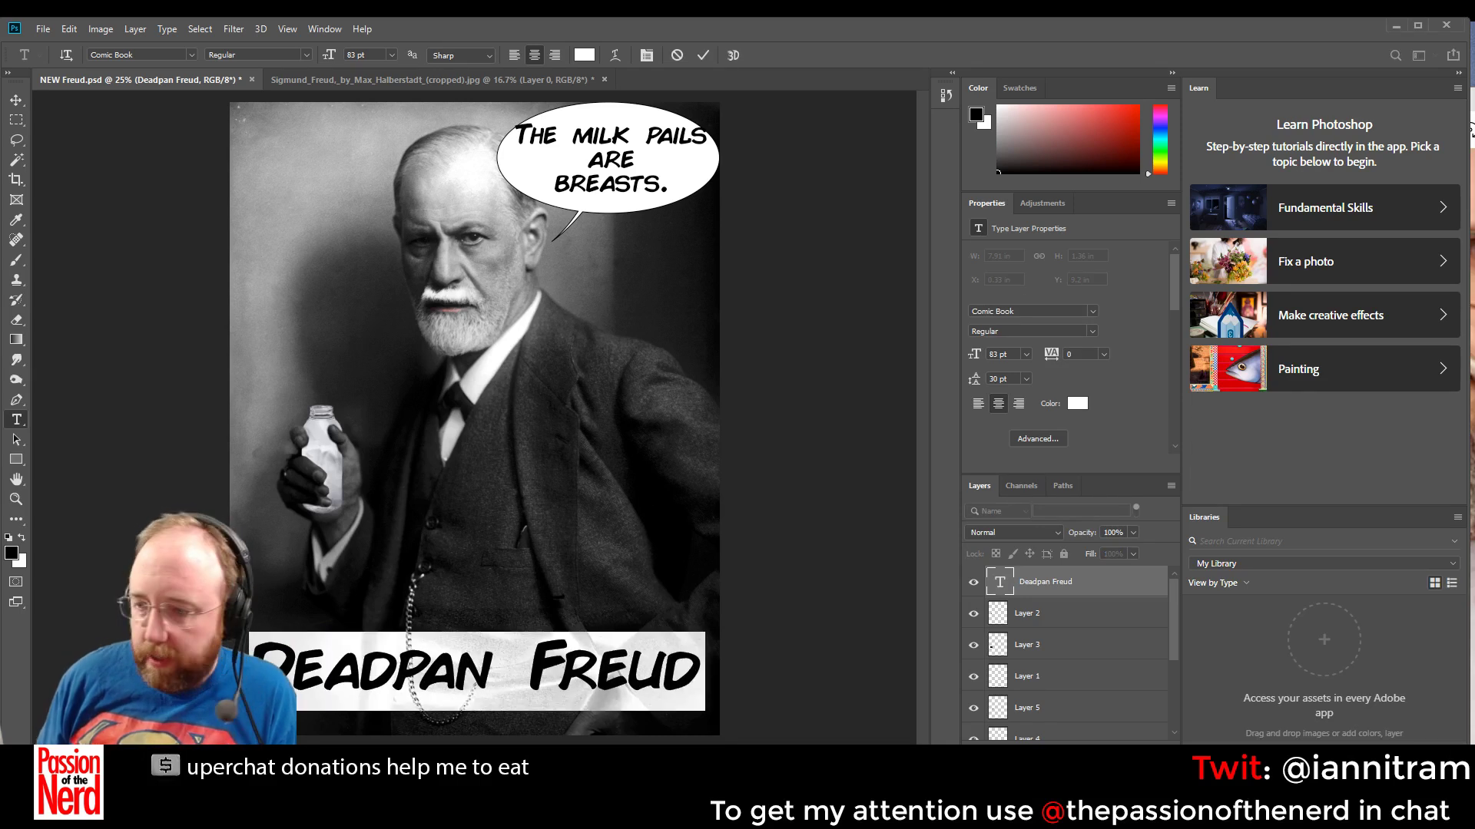
Add a Bevel & Emboss layer effect to the "Deadpan Freud" text layer and set its style to Emboss
right_click(1098, 586)
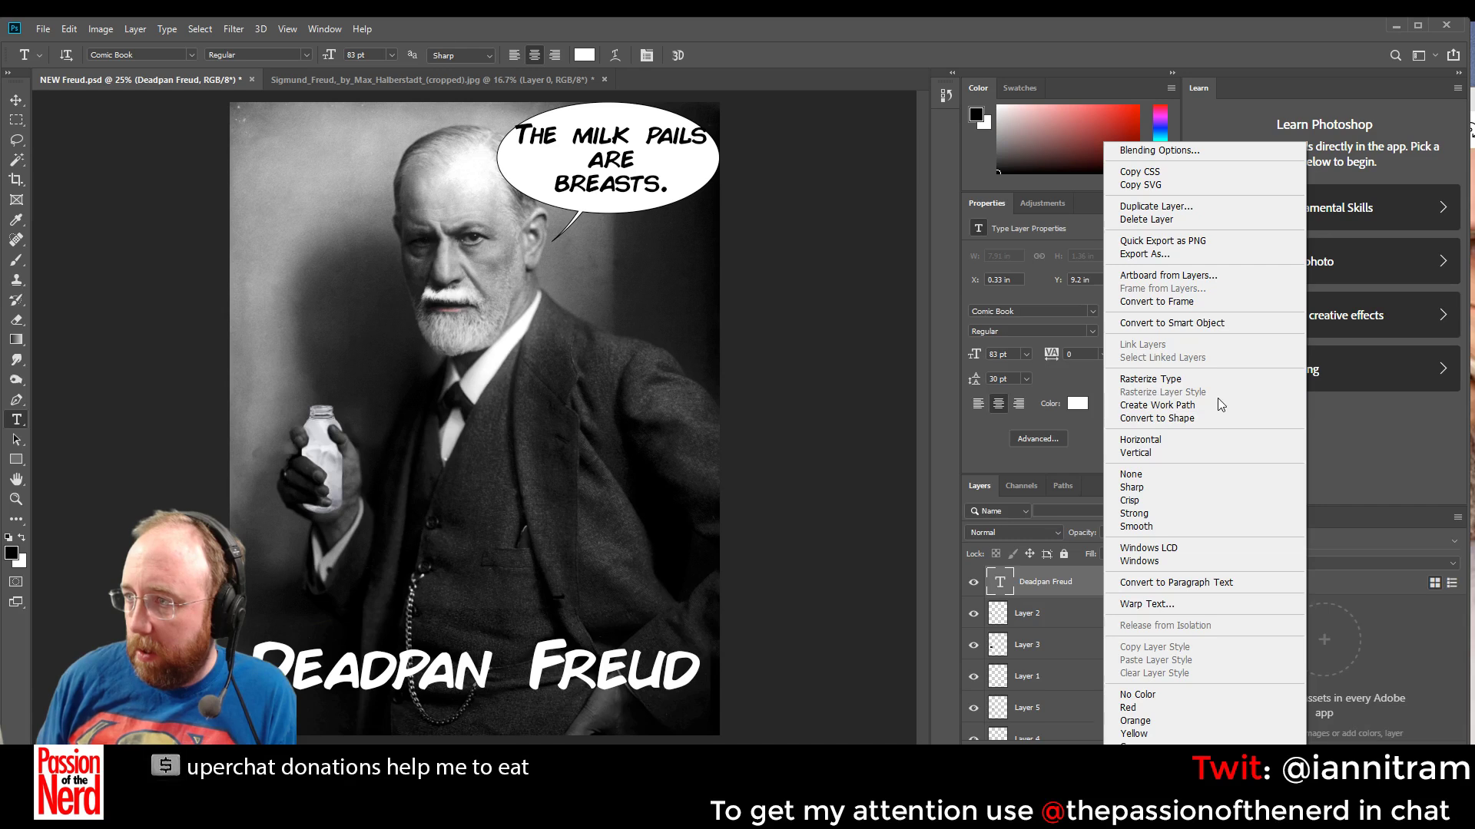
left_click(1211, 146)
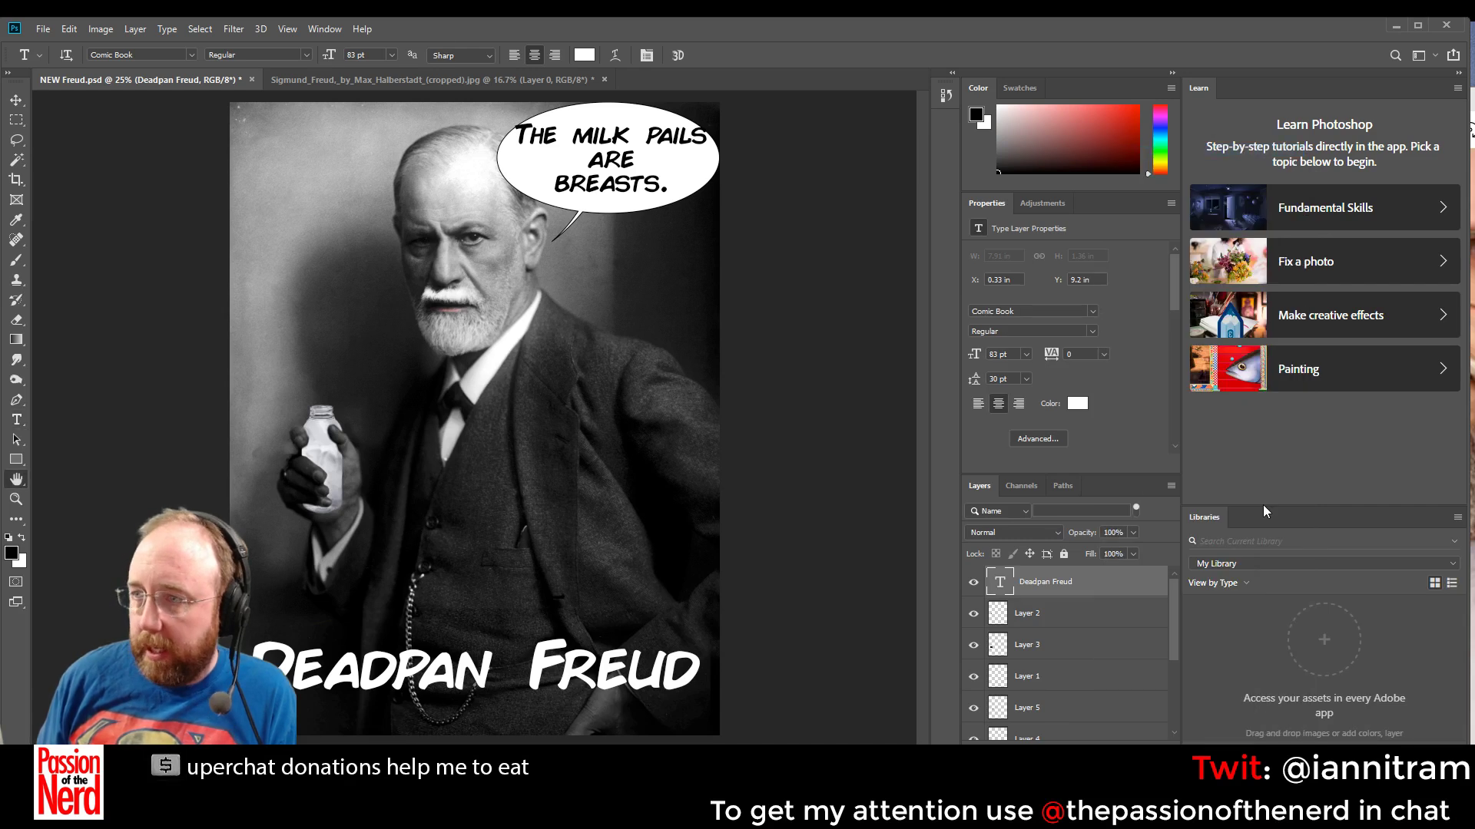
left_click_drag(735, 142, 1272, 190)
left_click(1020, 256)
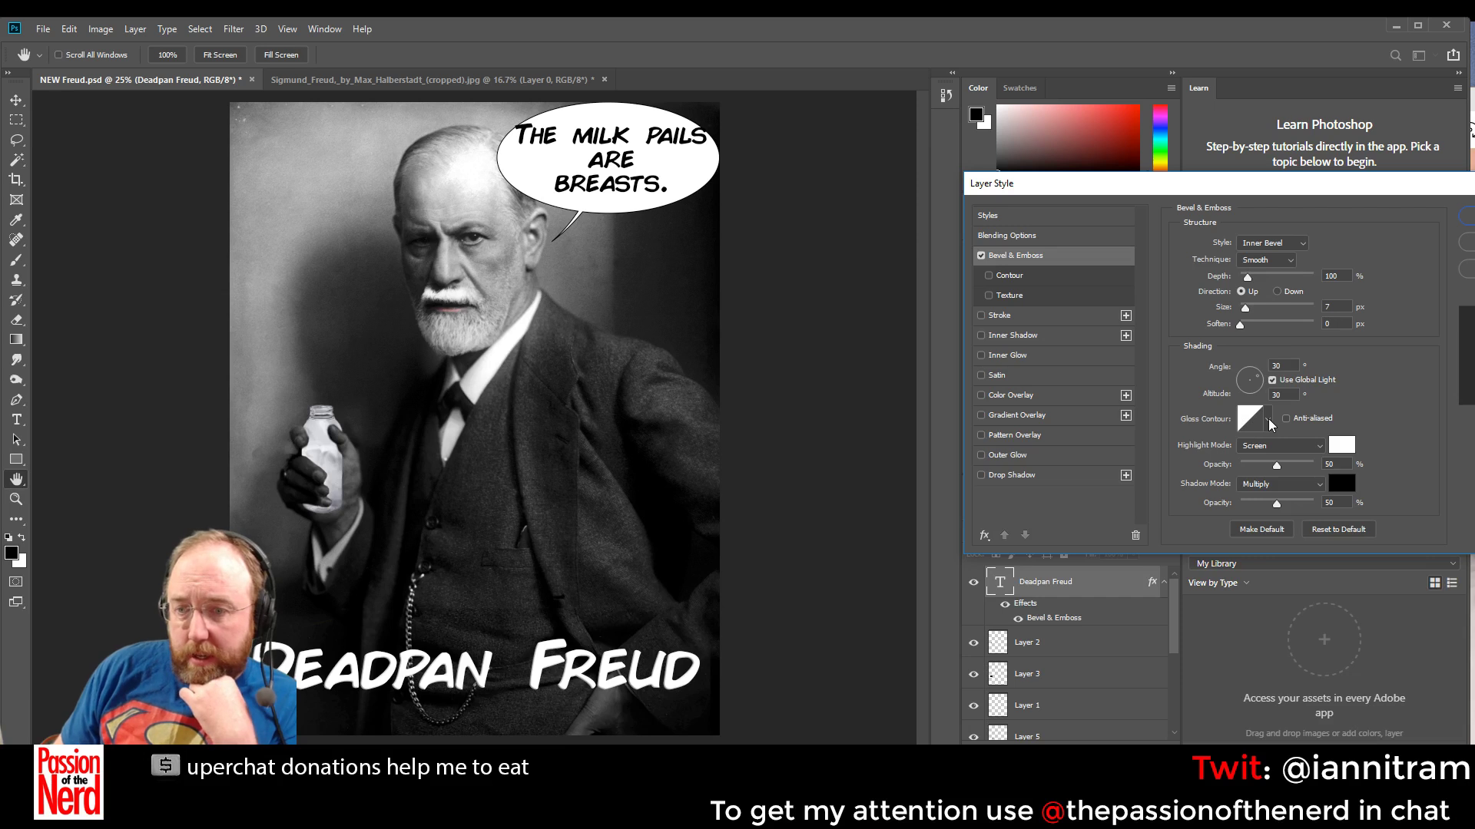
left_click(1304, 253)
left_click(1296, 273)
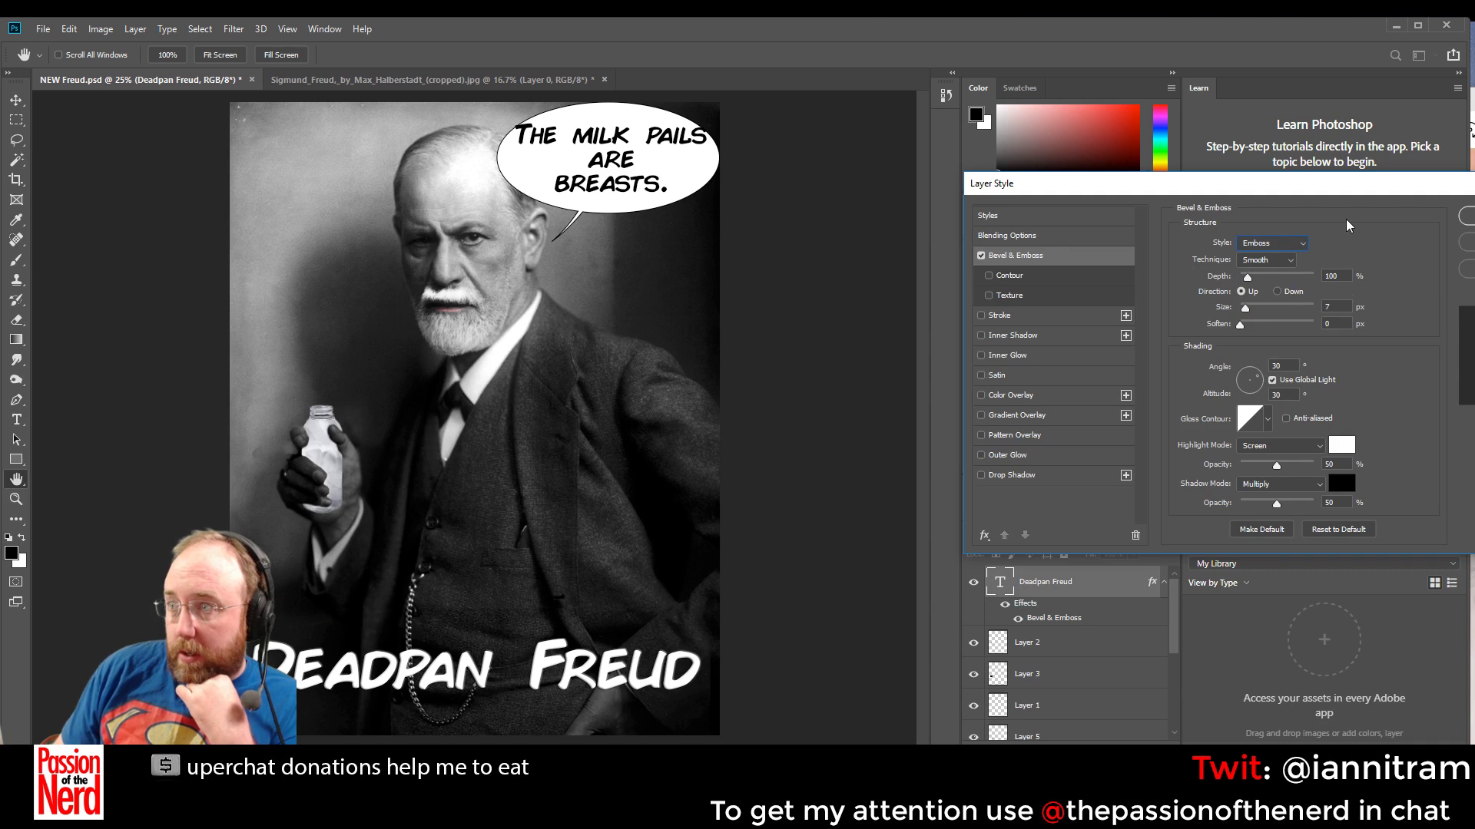
Set the emboss depth to 1000%, its size to 21 px and its soften value to 7 px
left_click(1308, 278)
left_click(1310, 278)
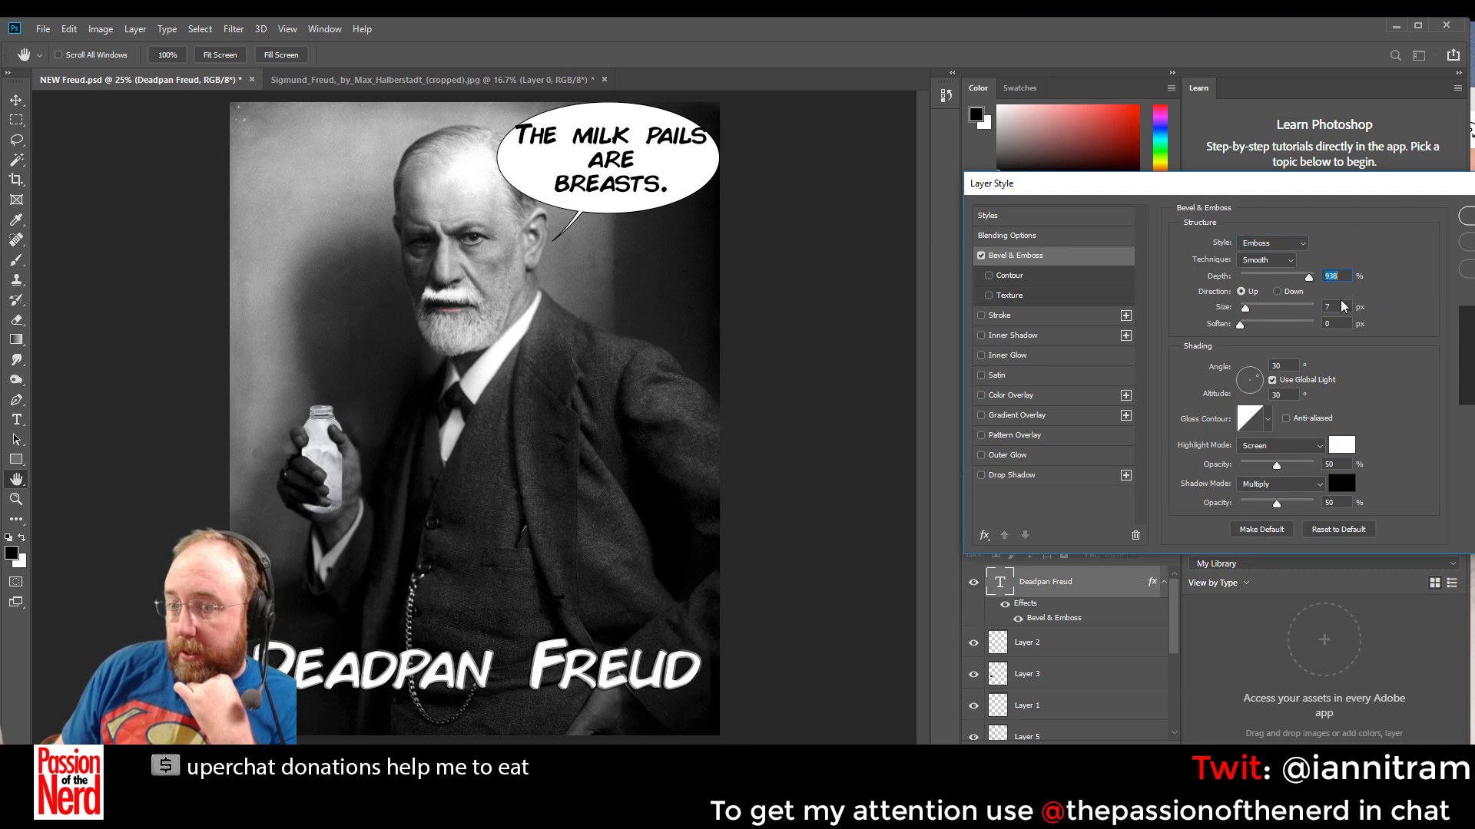
left_click(1308, 278)
left_click(1313, 278)
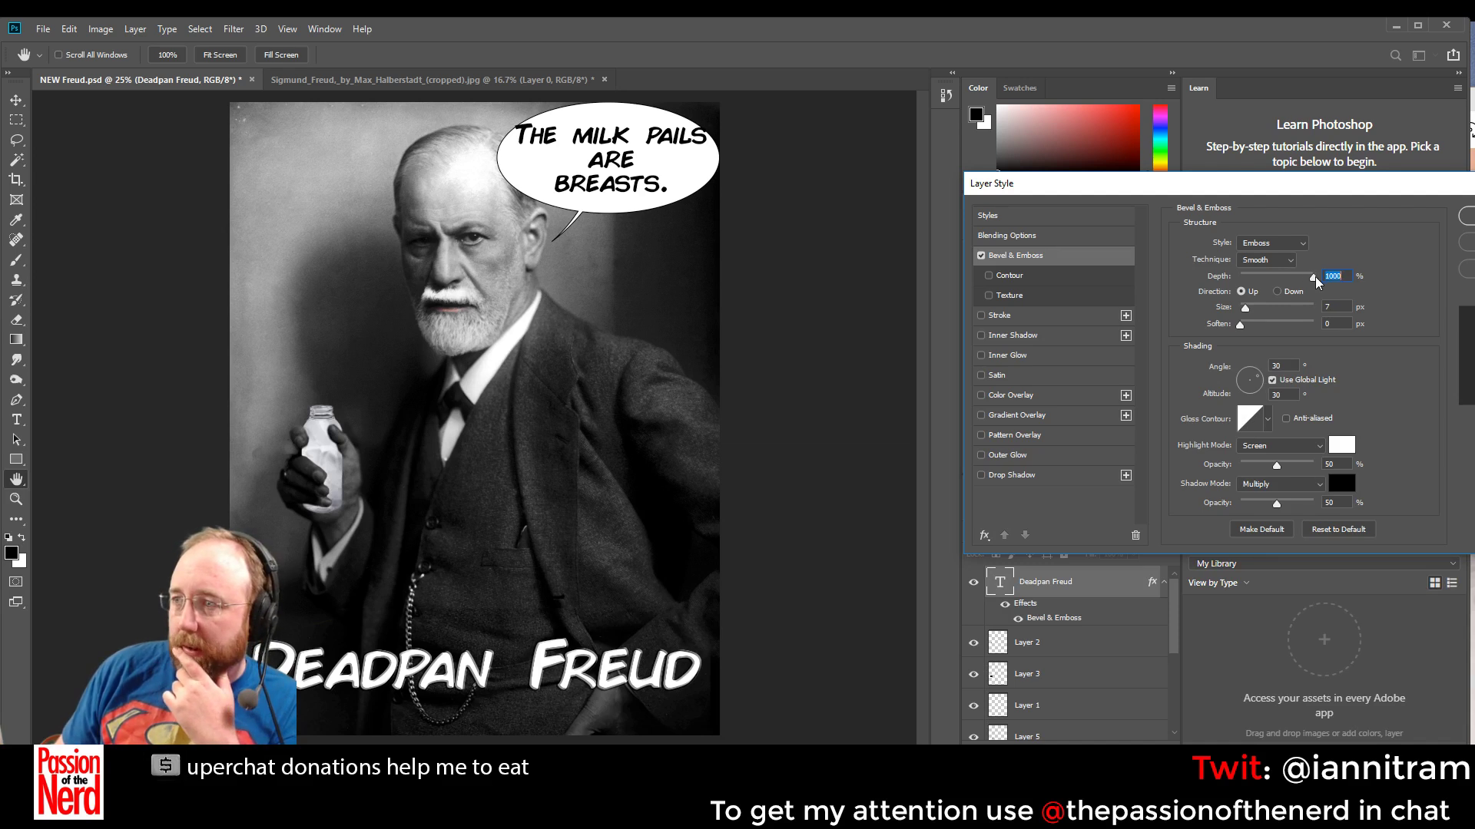
left_click(1278, 307)
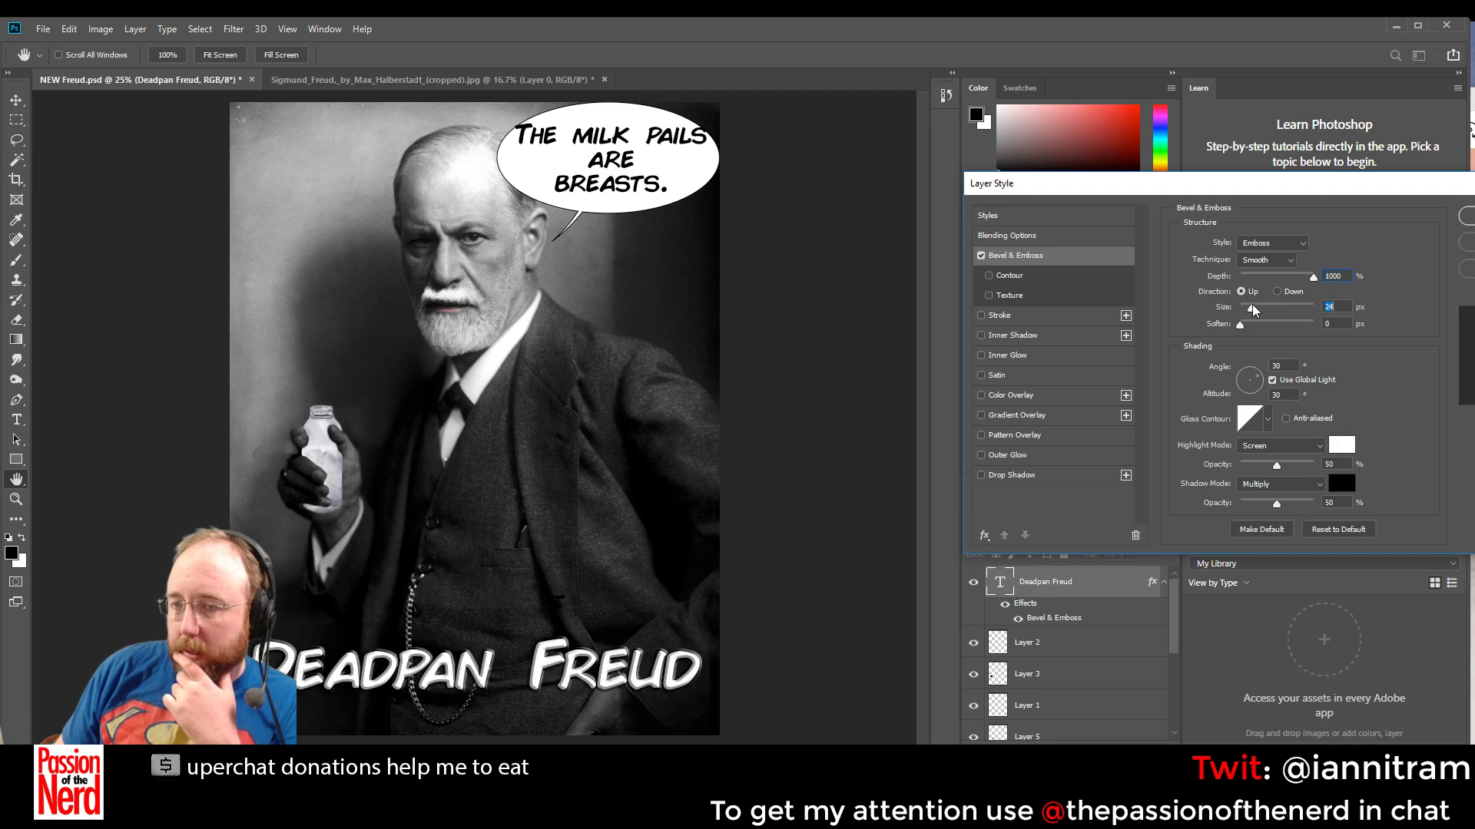
mouse_move(1281, 310)
left_mouse_down()
mouse_move(1248, 306)
mouse_move(1275, 328)
mouse_move(1252, 309)
left_mouse_up()
left_click(1268, 309)
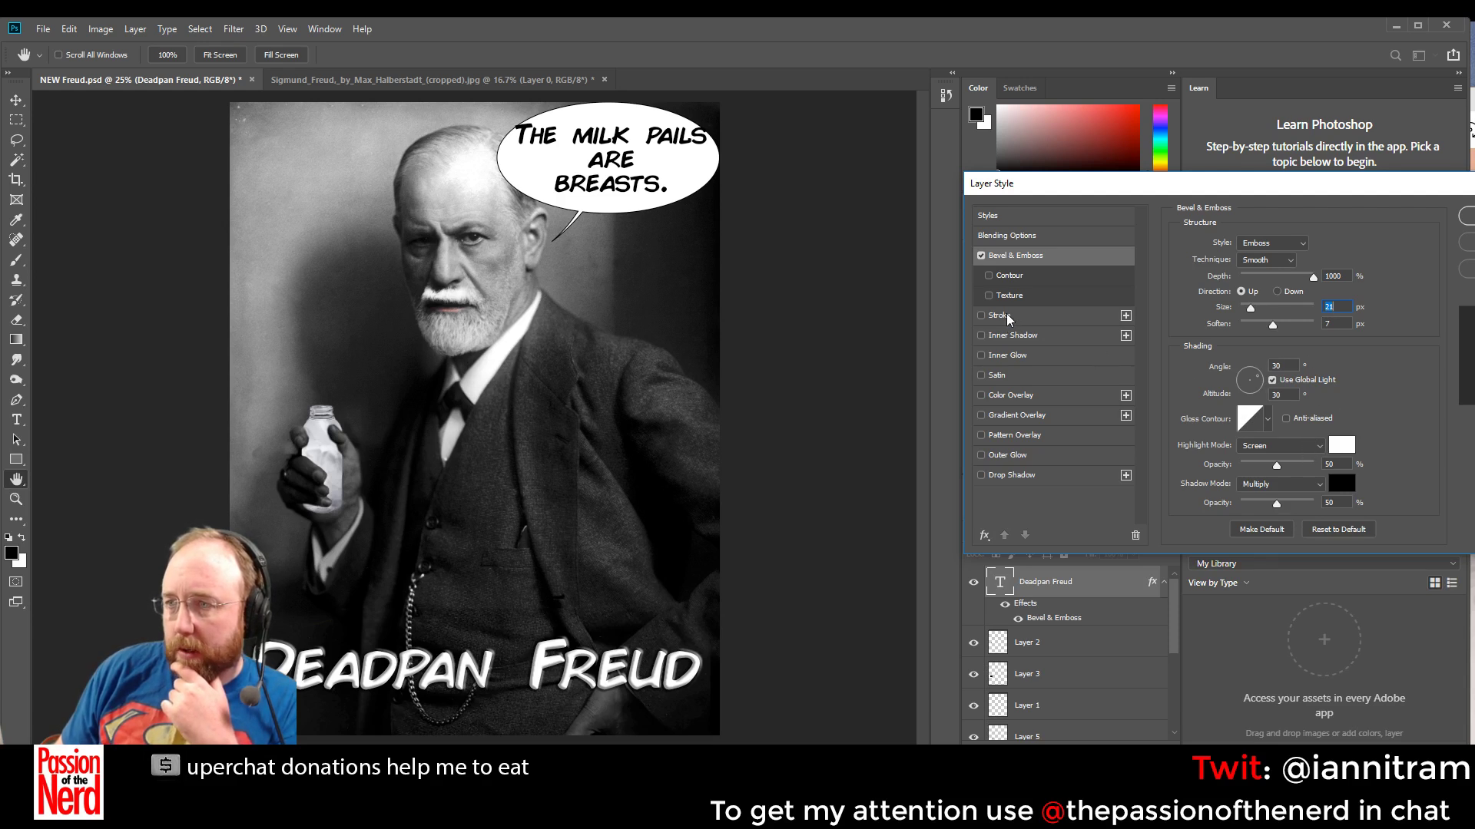
Add a 6 px black Stroke effect to the "Deadpan Freud" text, positioned outside
left_click(982, 316)
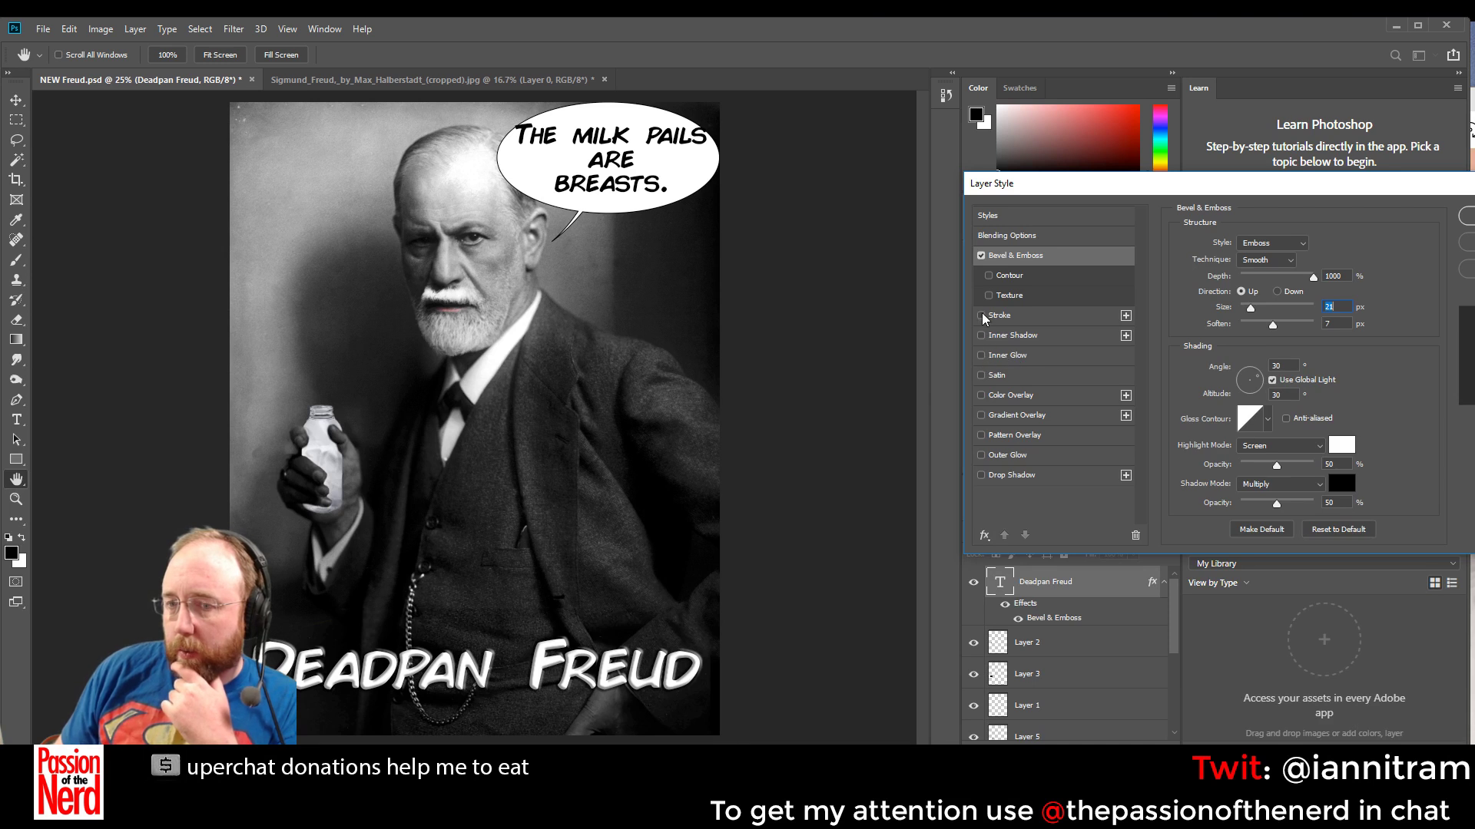
left_click(1051, 317)
left_click(1239, 246)
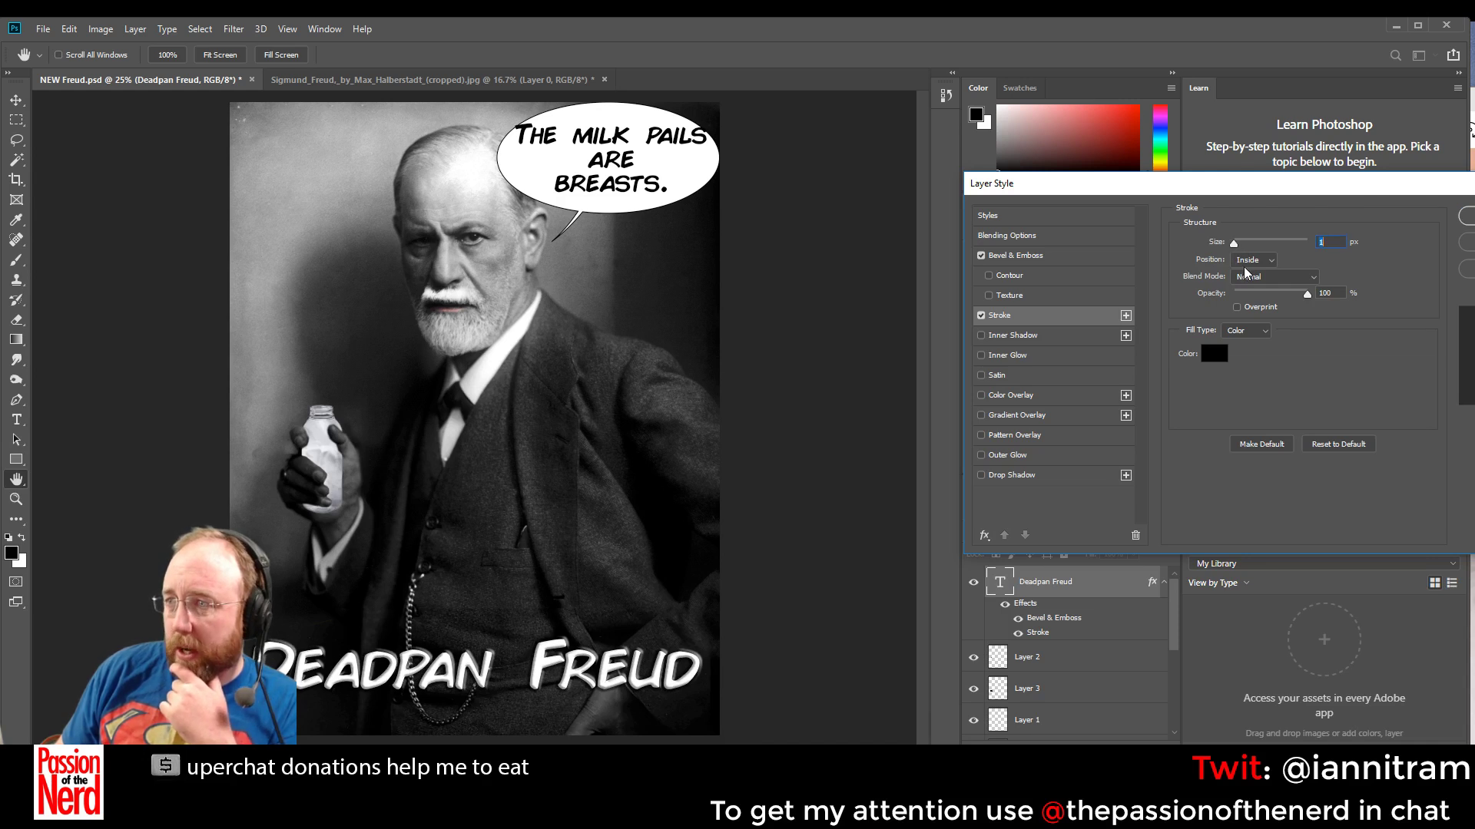
left_click(1248, 260)
left_click(1248, 274)
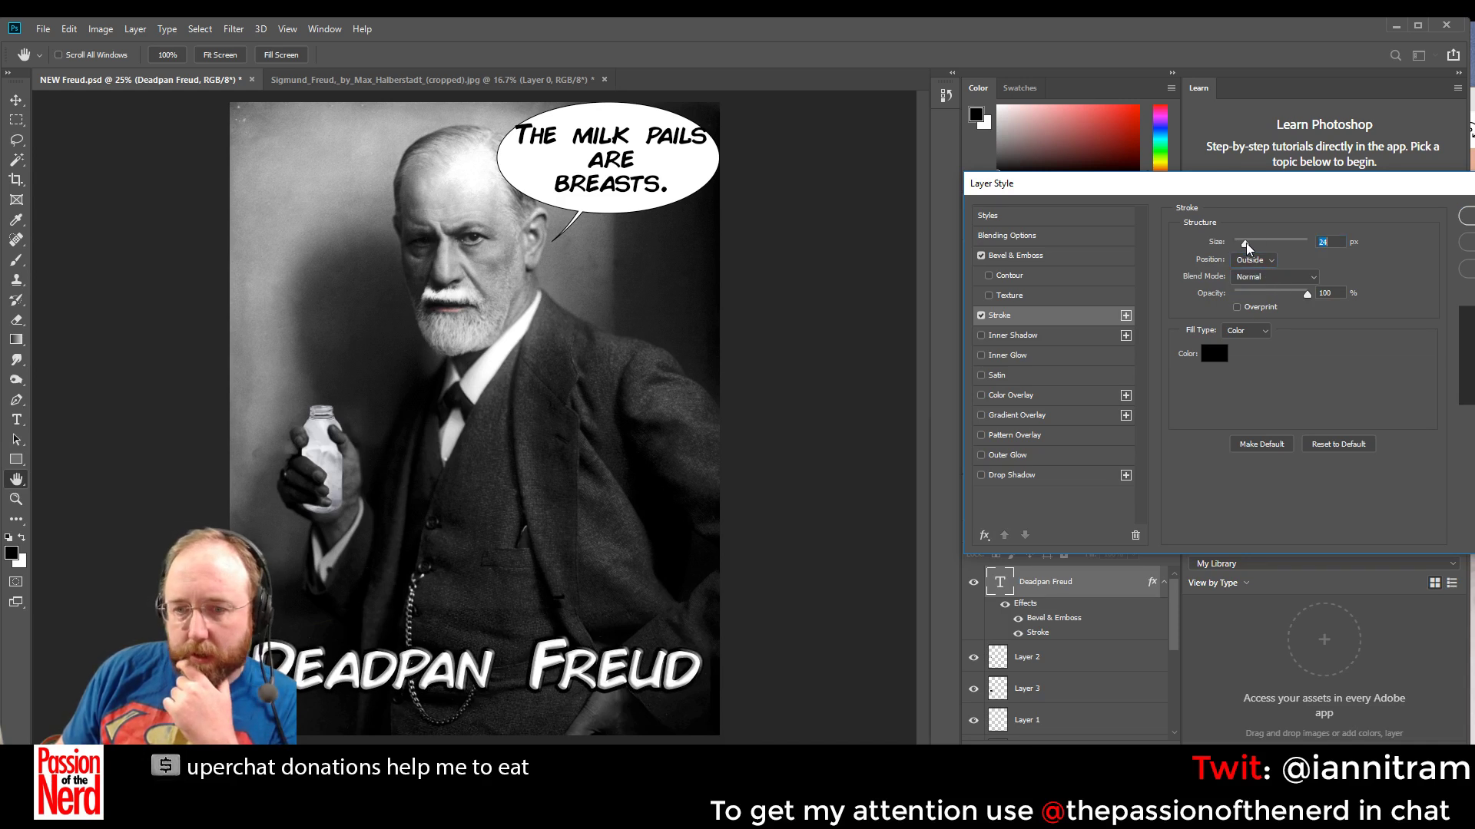
left_click_drag(1246, 243, 1238, 243)
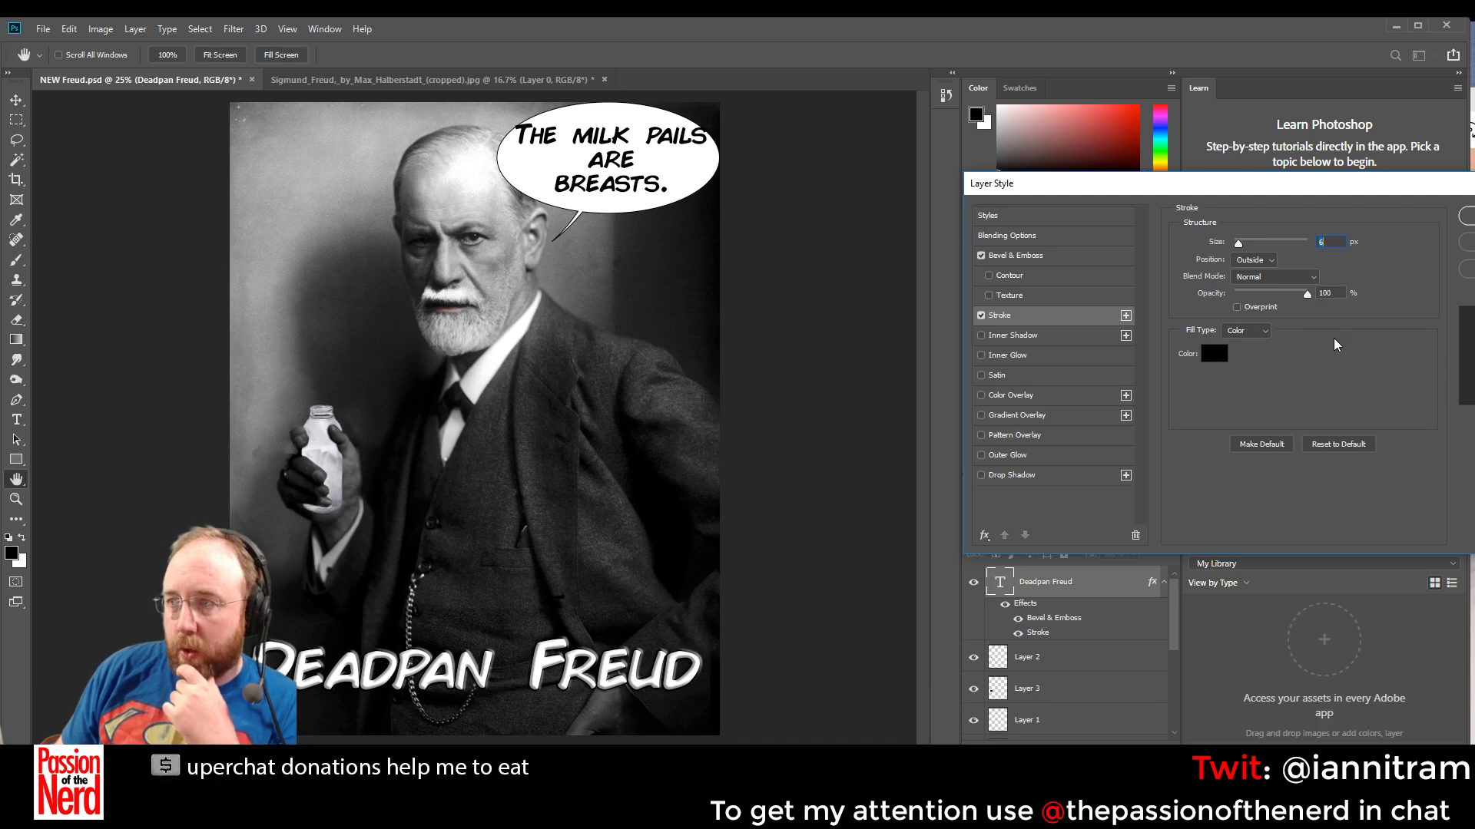
Try an Inner Glow on the "Deadpan Freud" text, compare it on and off, and leave it disabled
left_click(1039, 353)
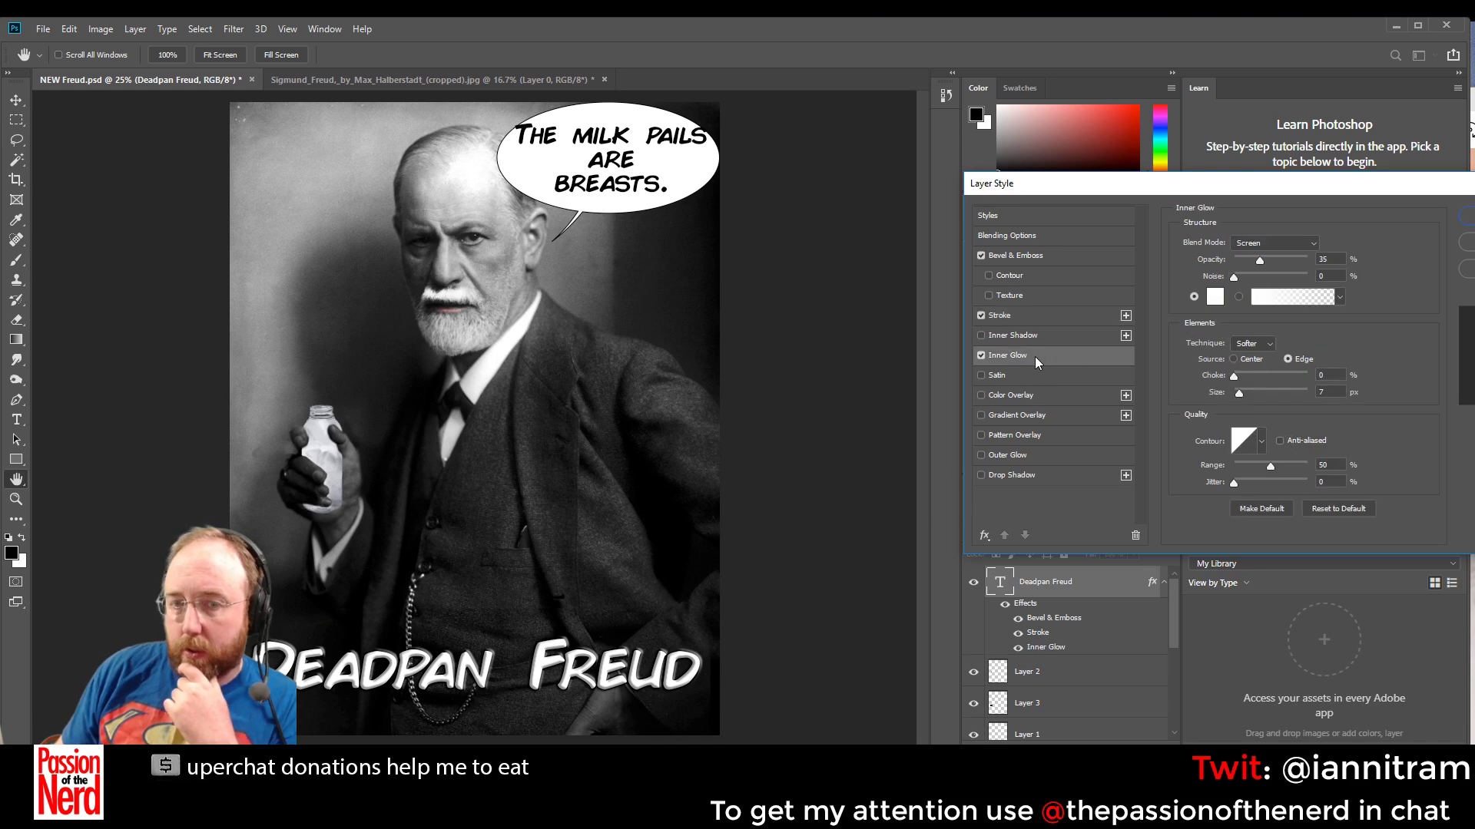
left_click(983, 355)
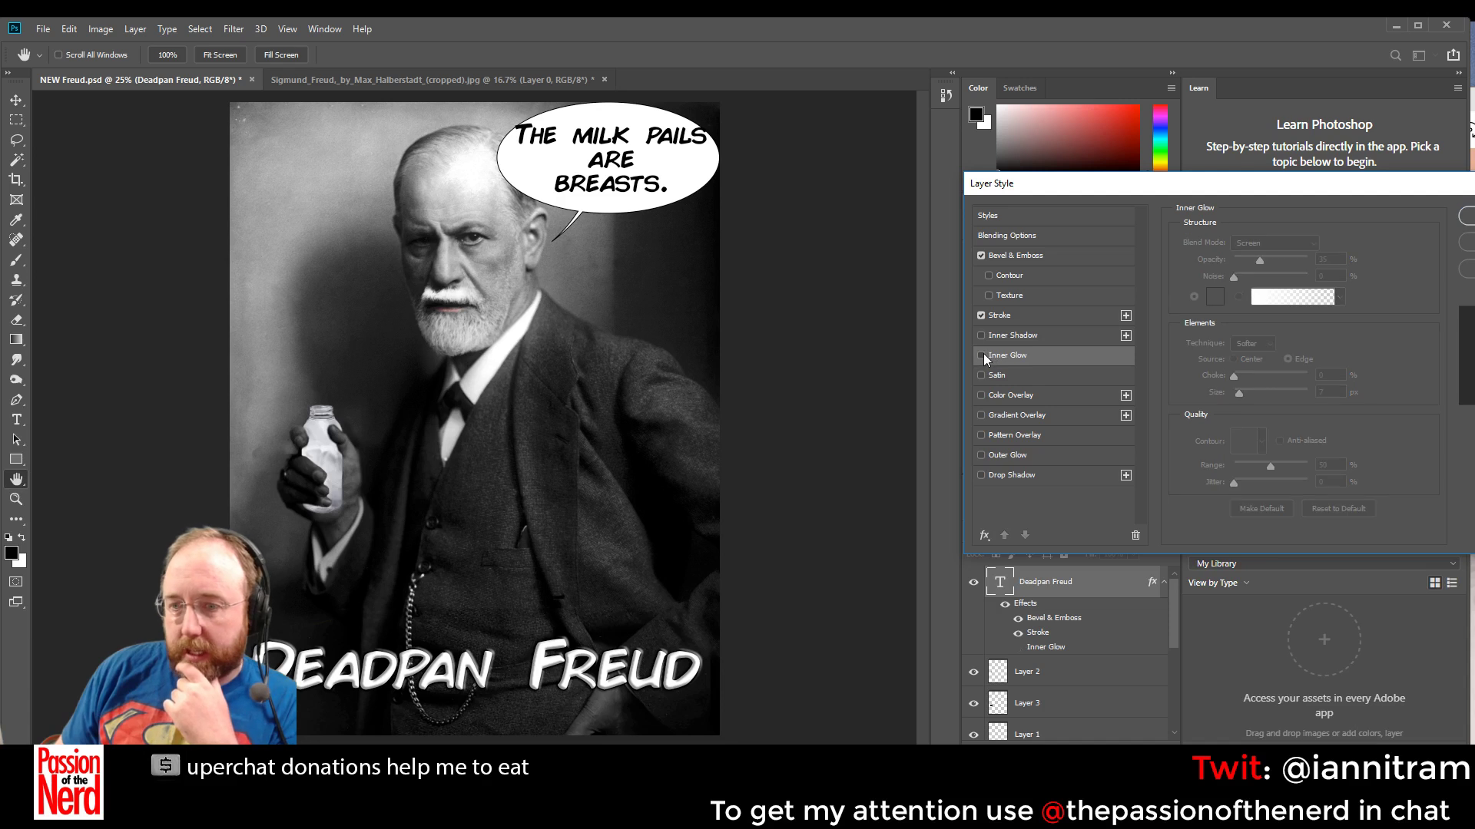
left_click(983, 355)
left_click(983, 355)
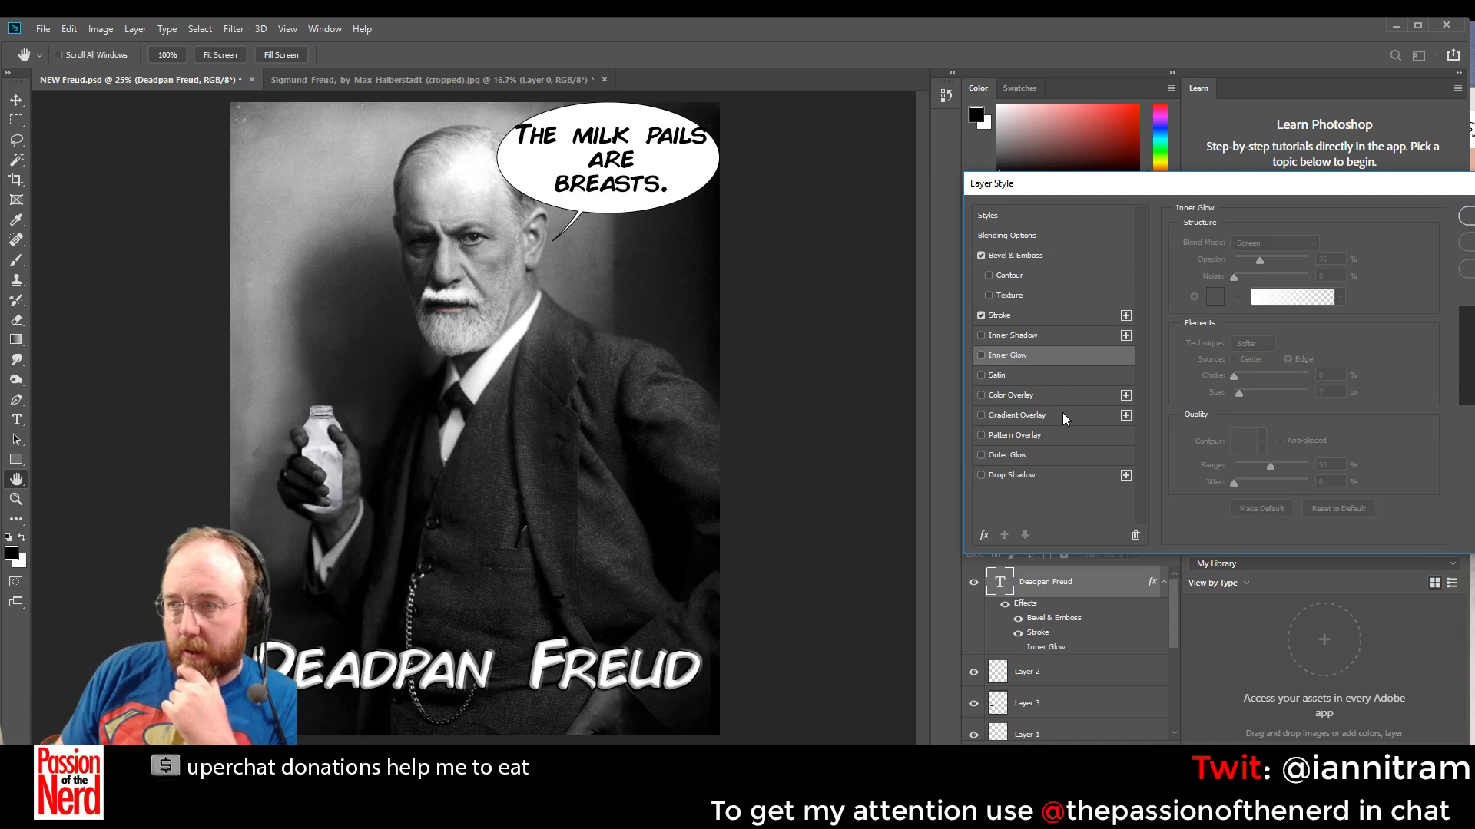
Add a Gradient Overlay to the "Deadpan Freud" text, trying the blue-yellow-blue preset before choosing the black-to-white one
left_click(1032, 415)
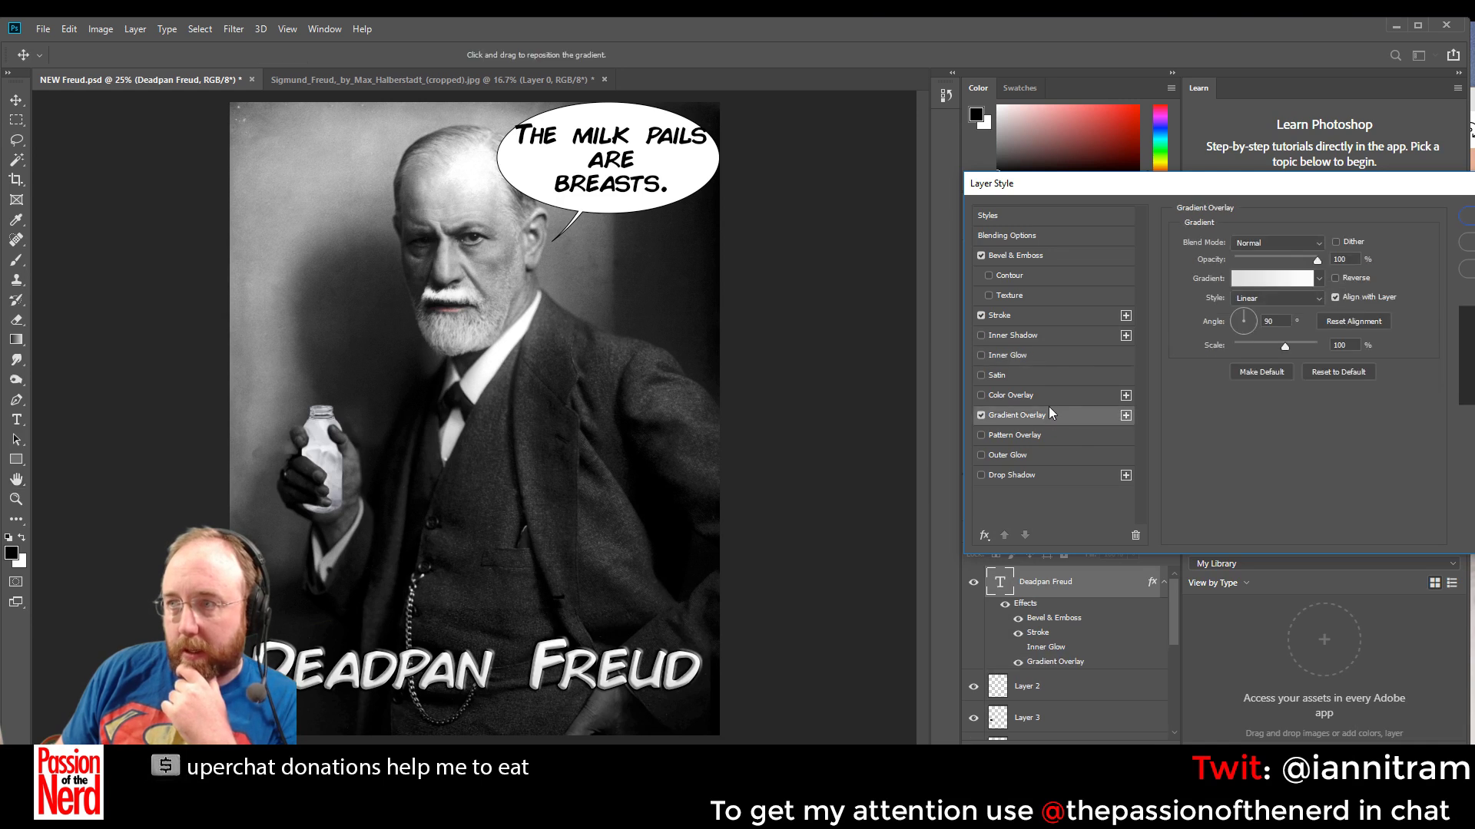
left_click(1320, 278)
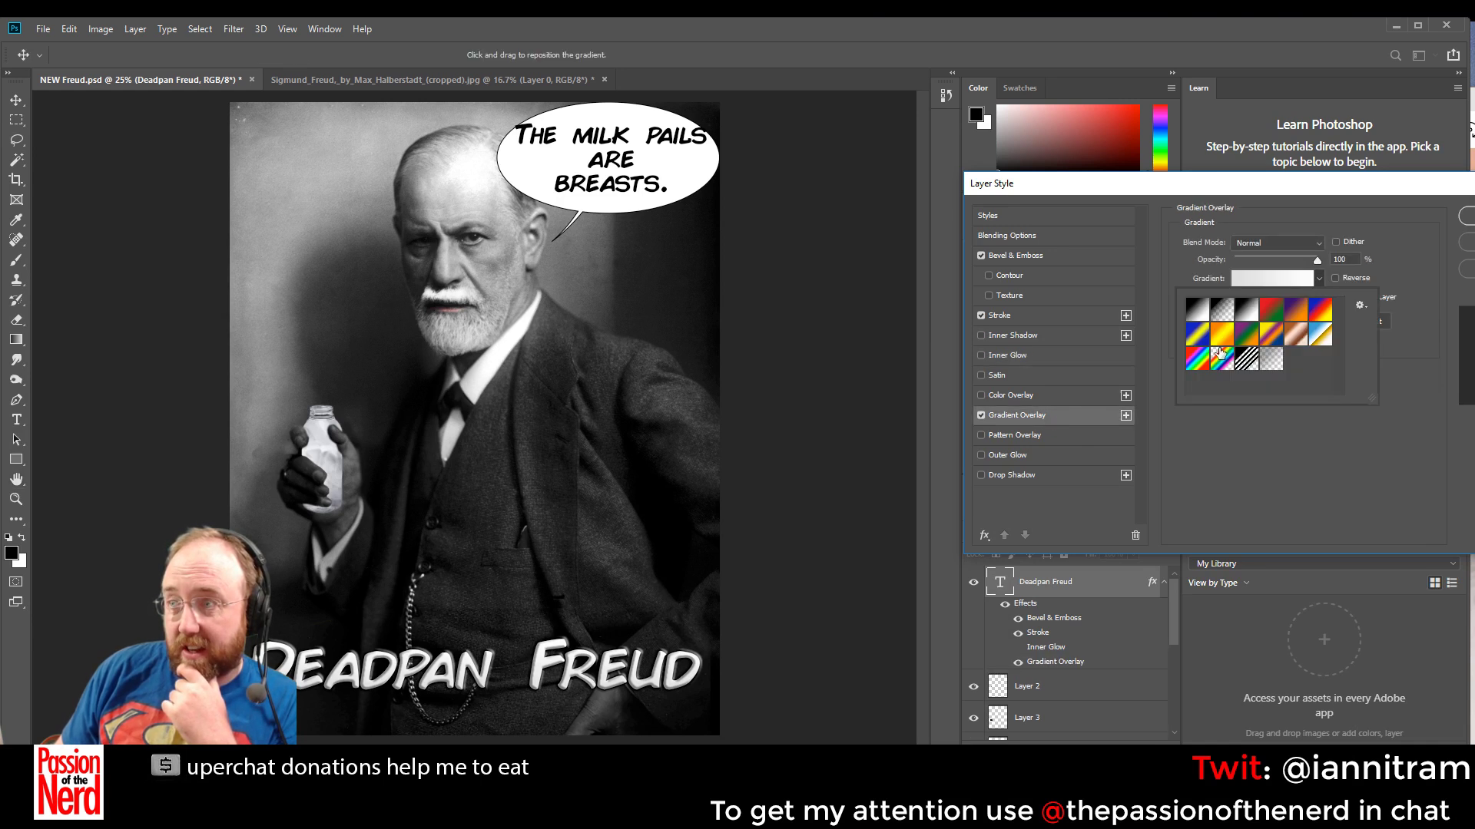
left_click(1197, 335)
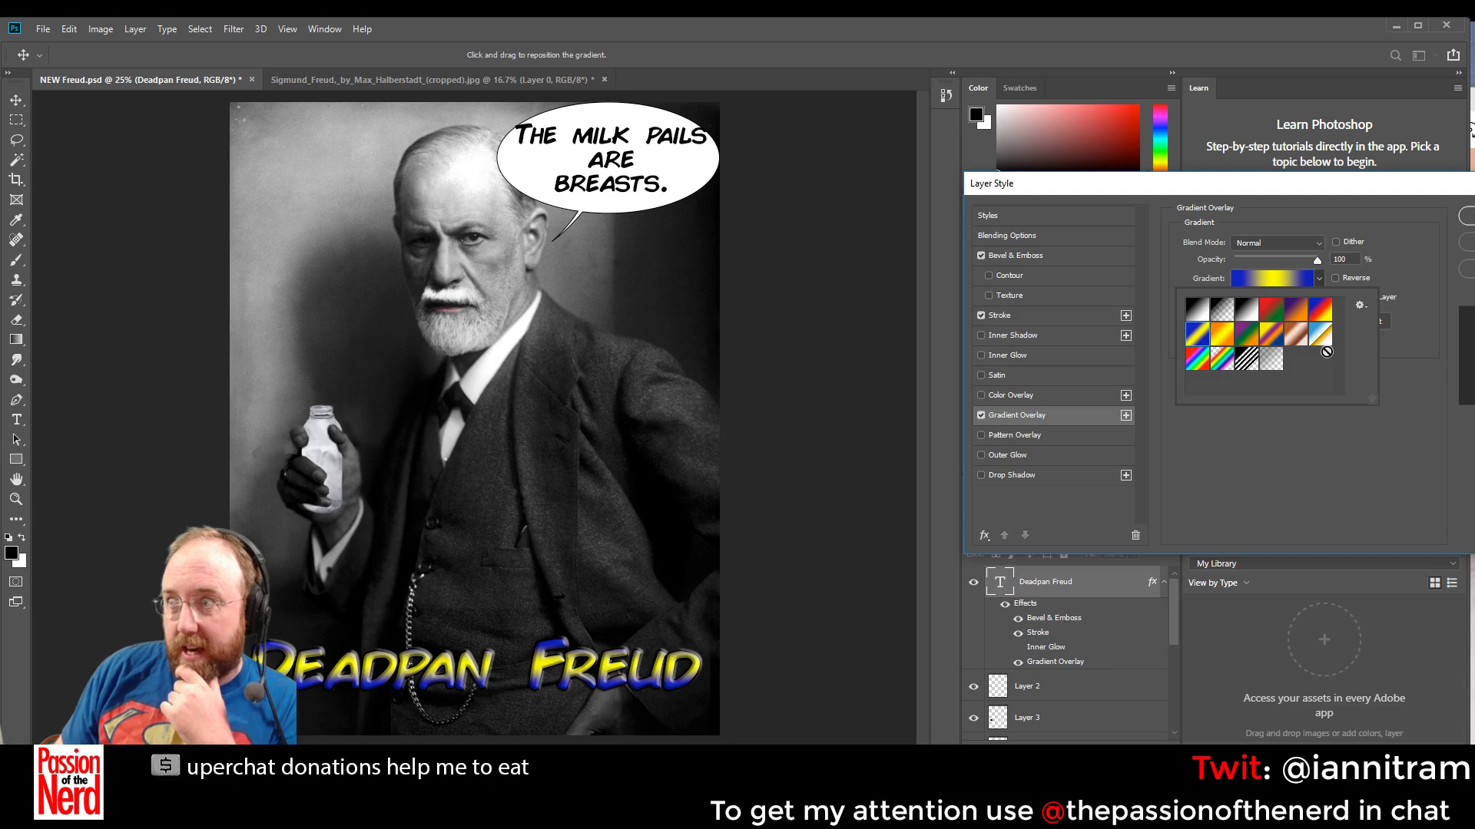
left_click(1247, 315)
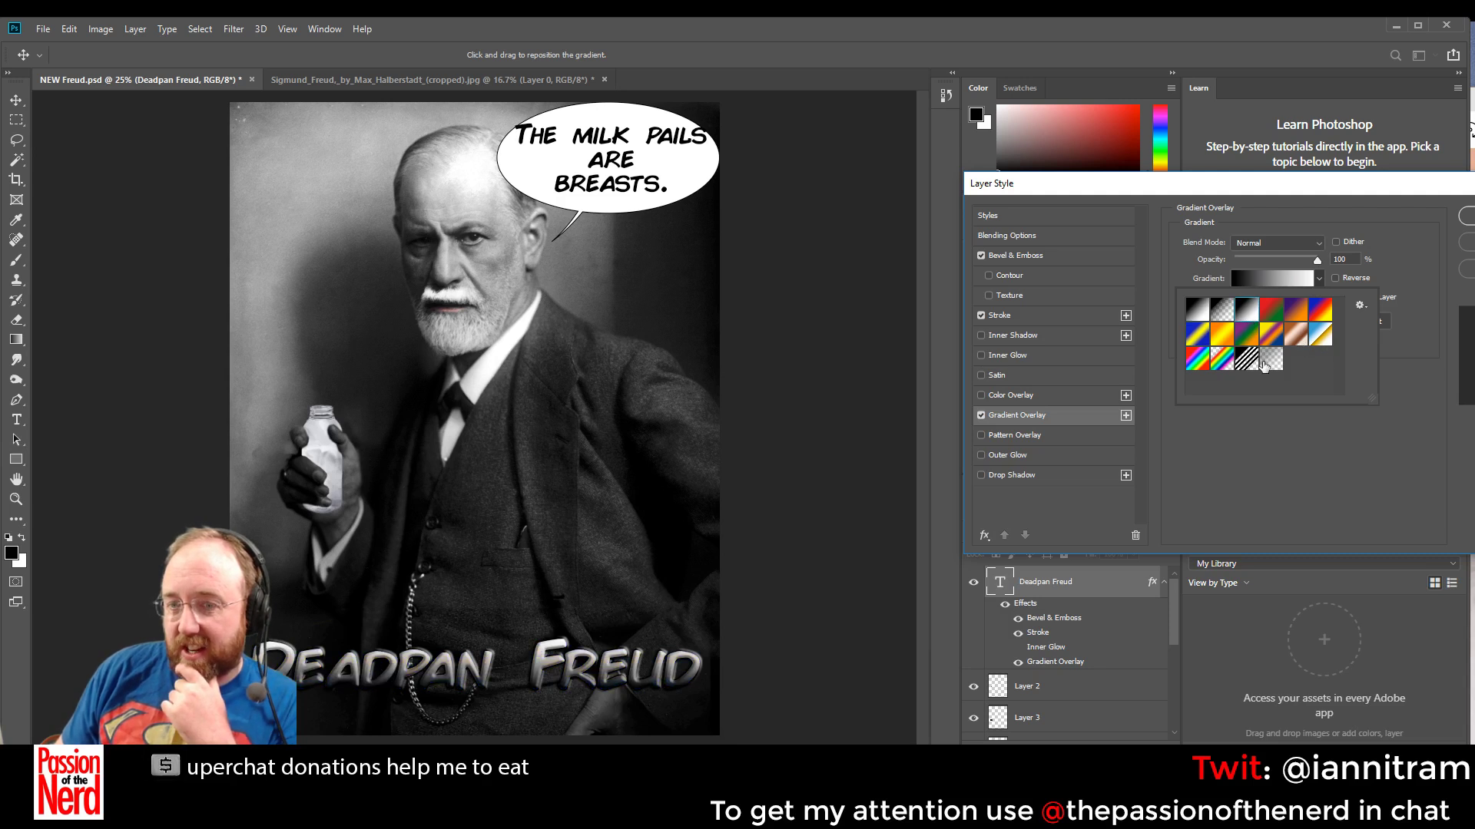
left_click(1321, 279)
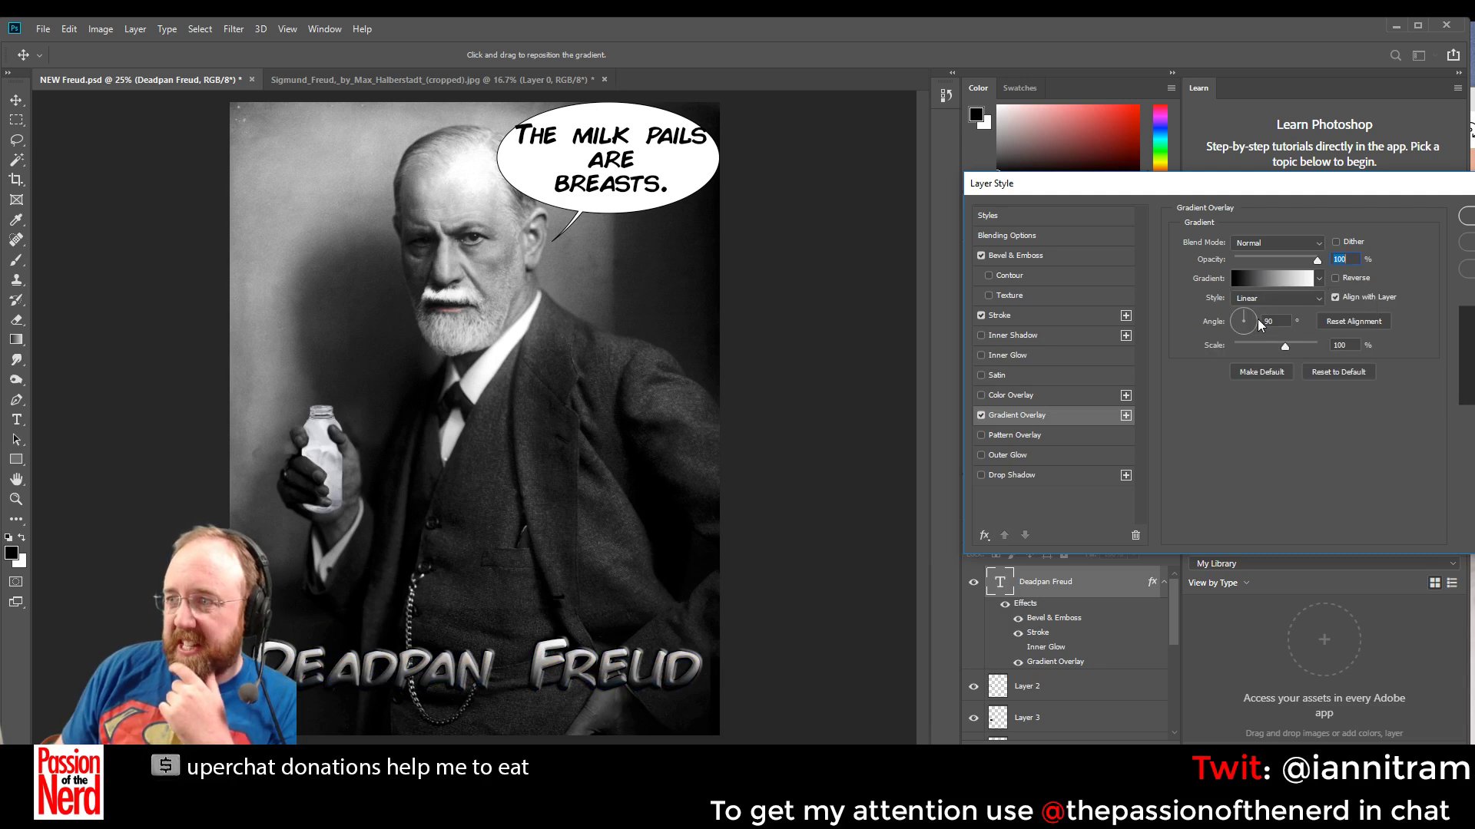
Set the gradient overlay's angle to 96°, keeping the Linear style
left_click_drag(1252, 315, 1236, 311)
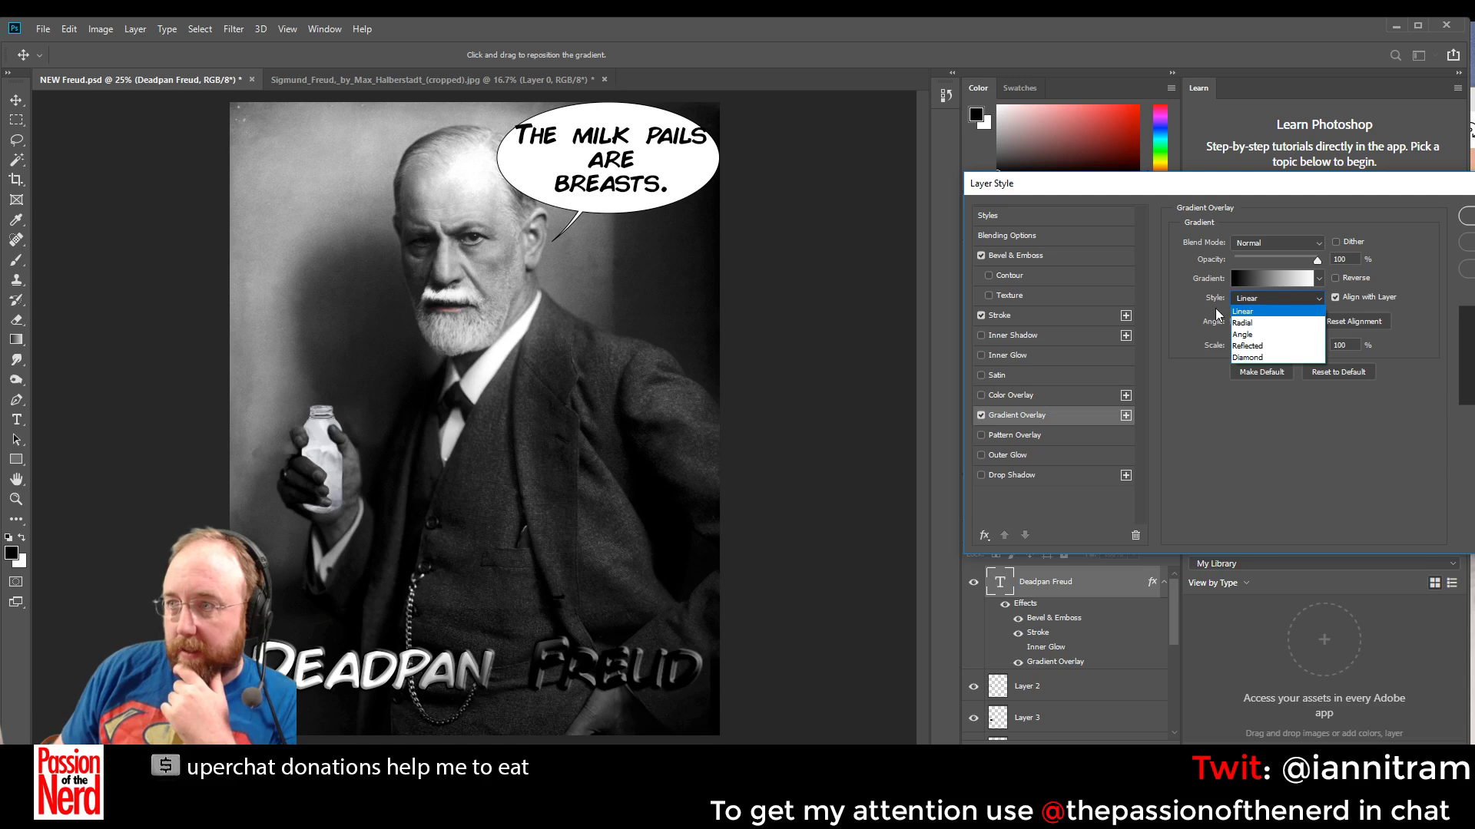
left_click(1215, 307)
left_click(1247, 306)
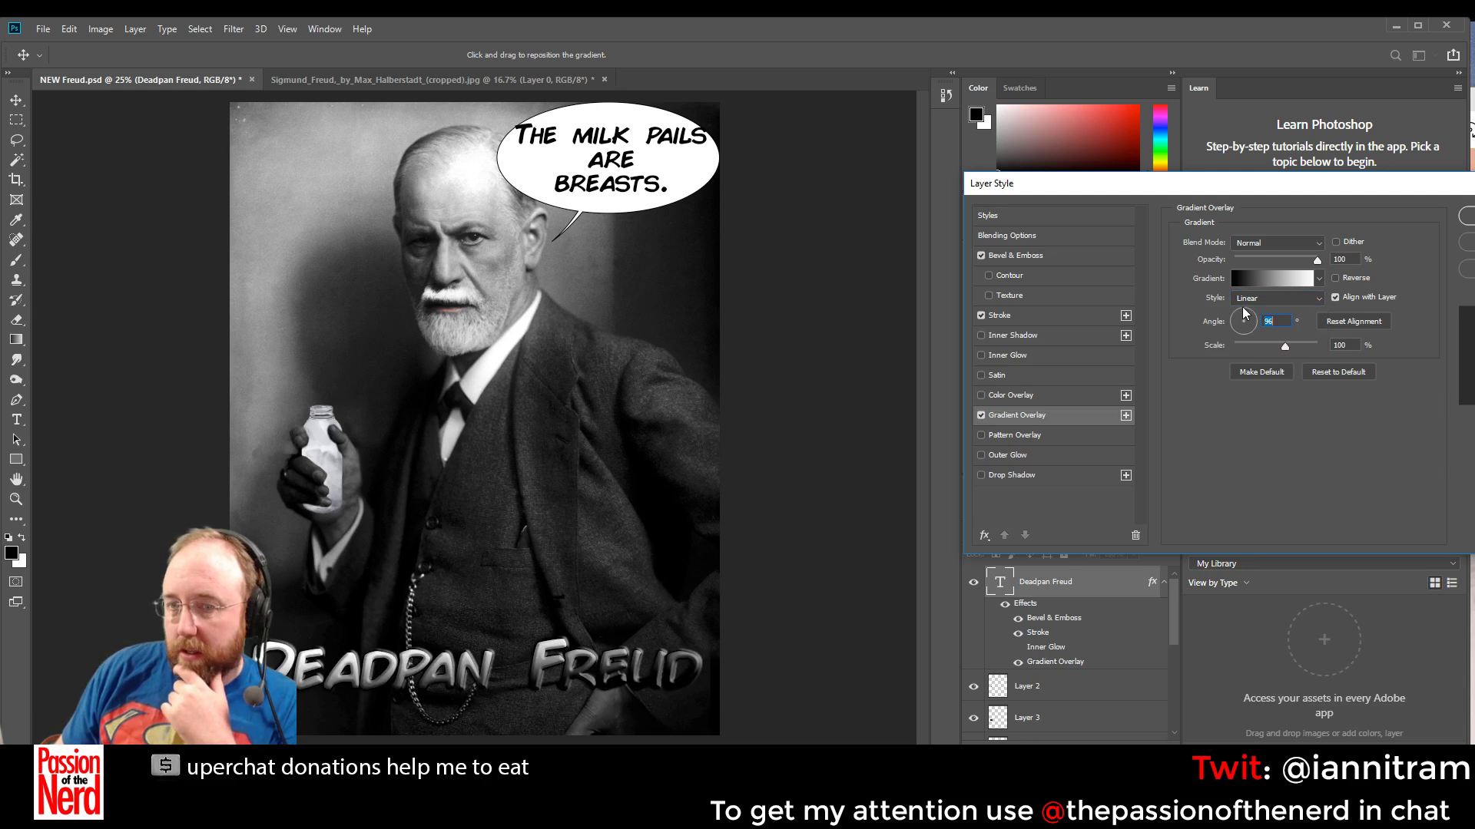
Try the striped gradient preset on the title's overlay, and replace it with the Foreground to Background preset
left_click(1319, 280)
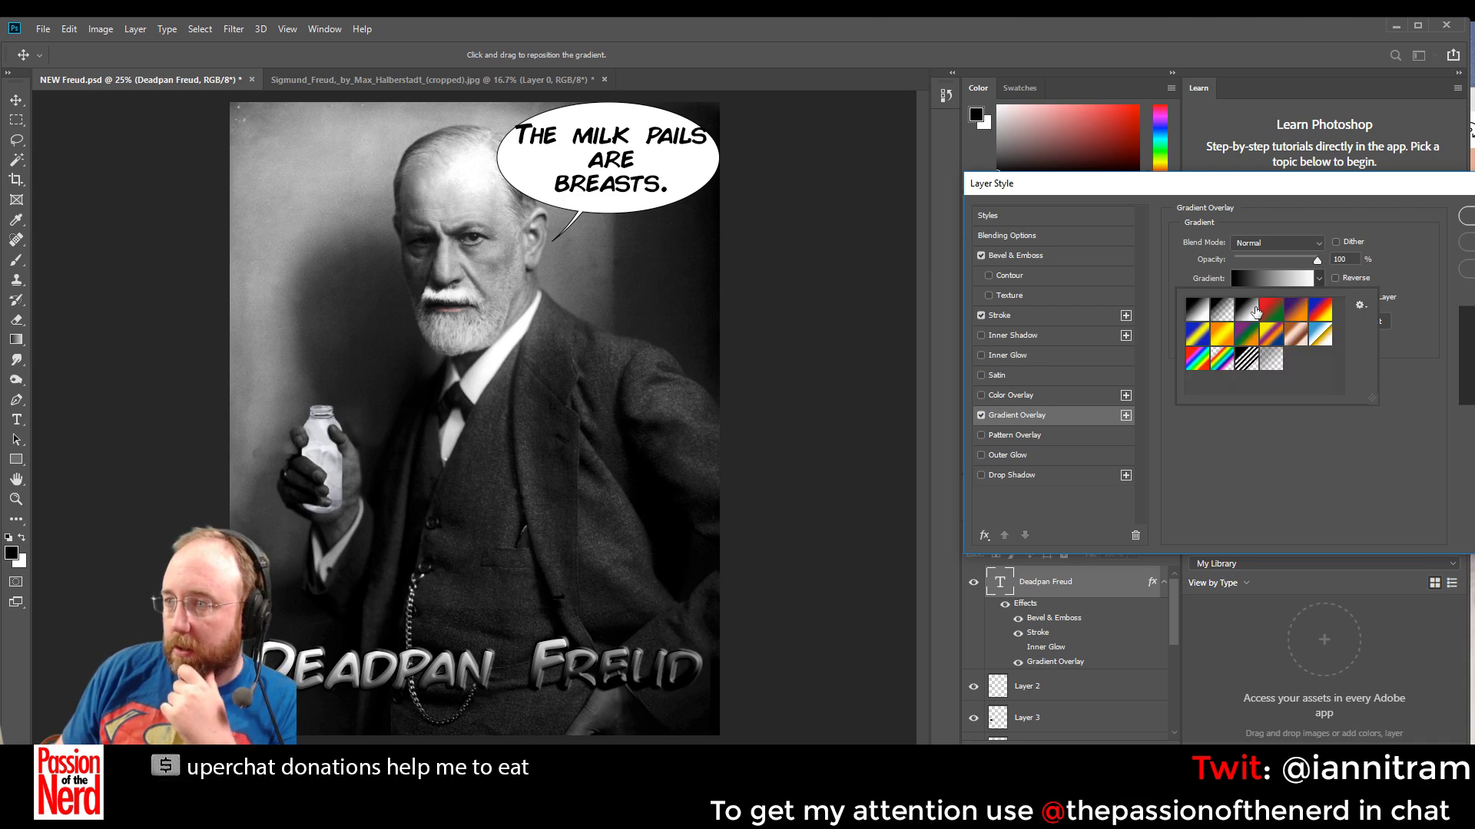
left_click(1248, 366)
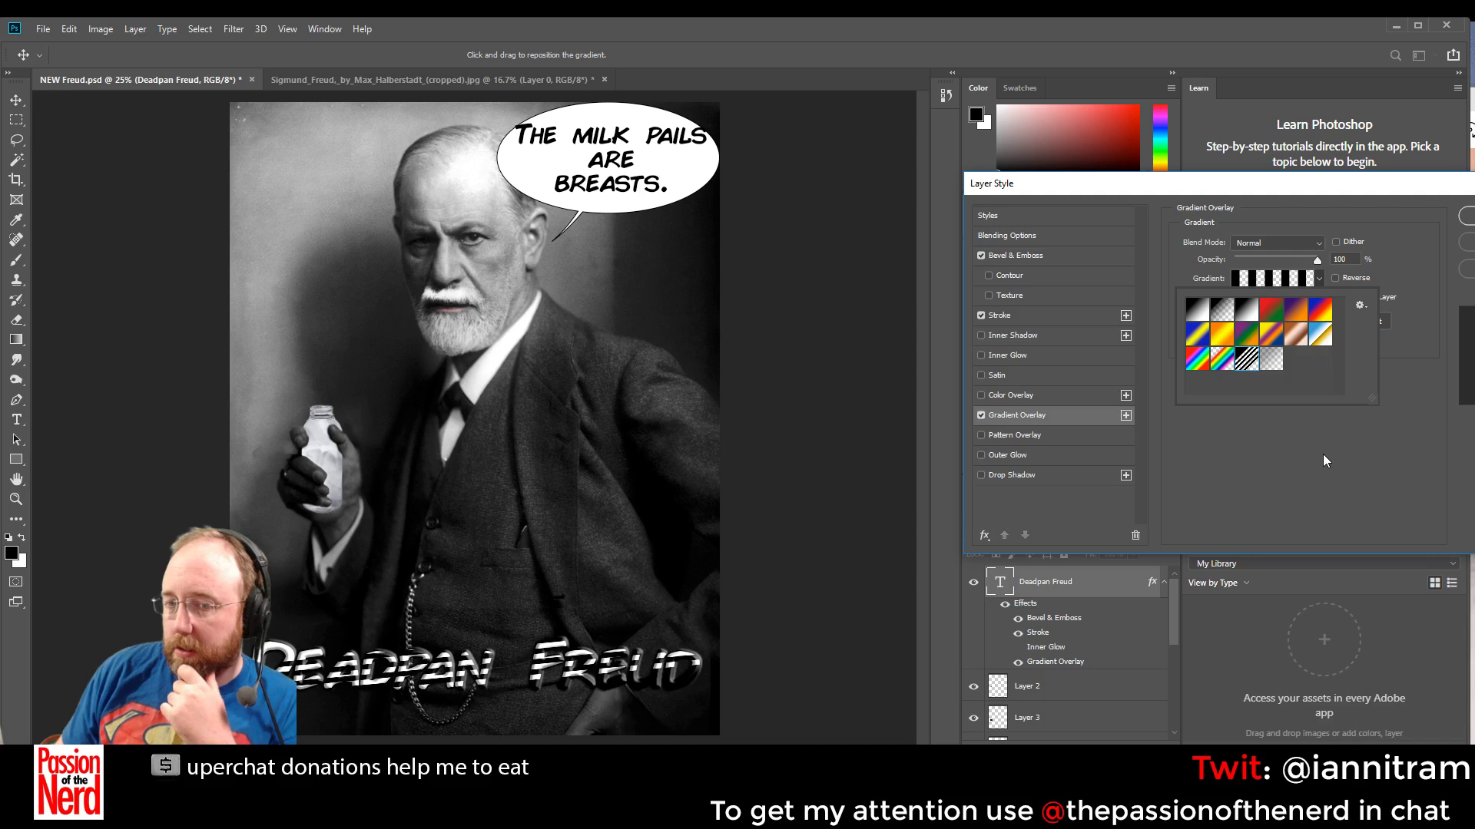
left_click(1318, 278)
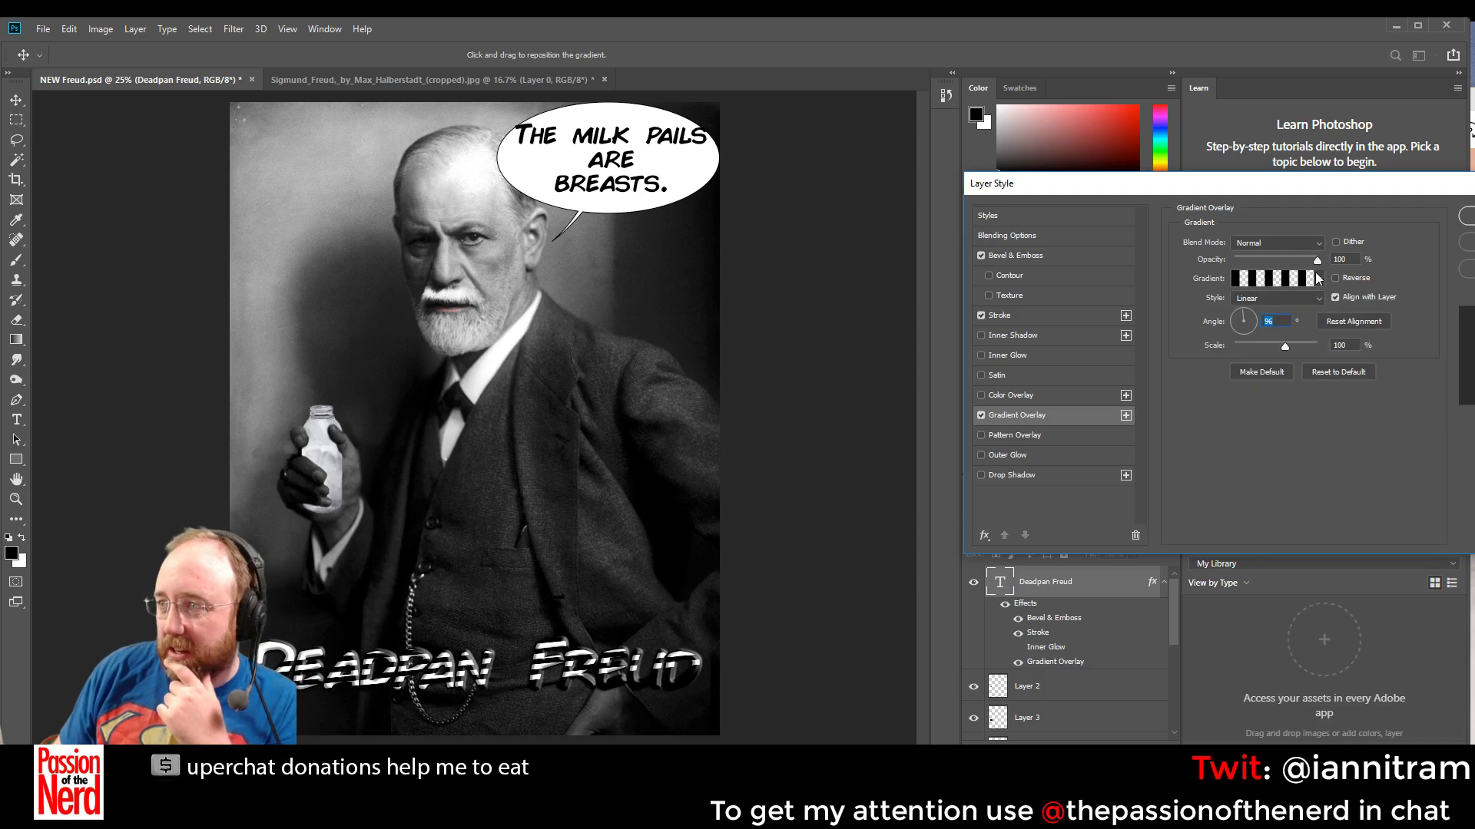
left_click(1320, 278)
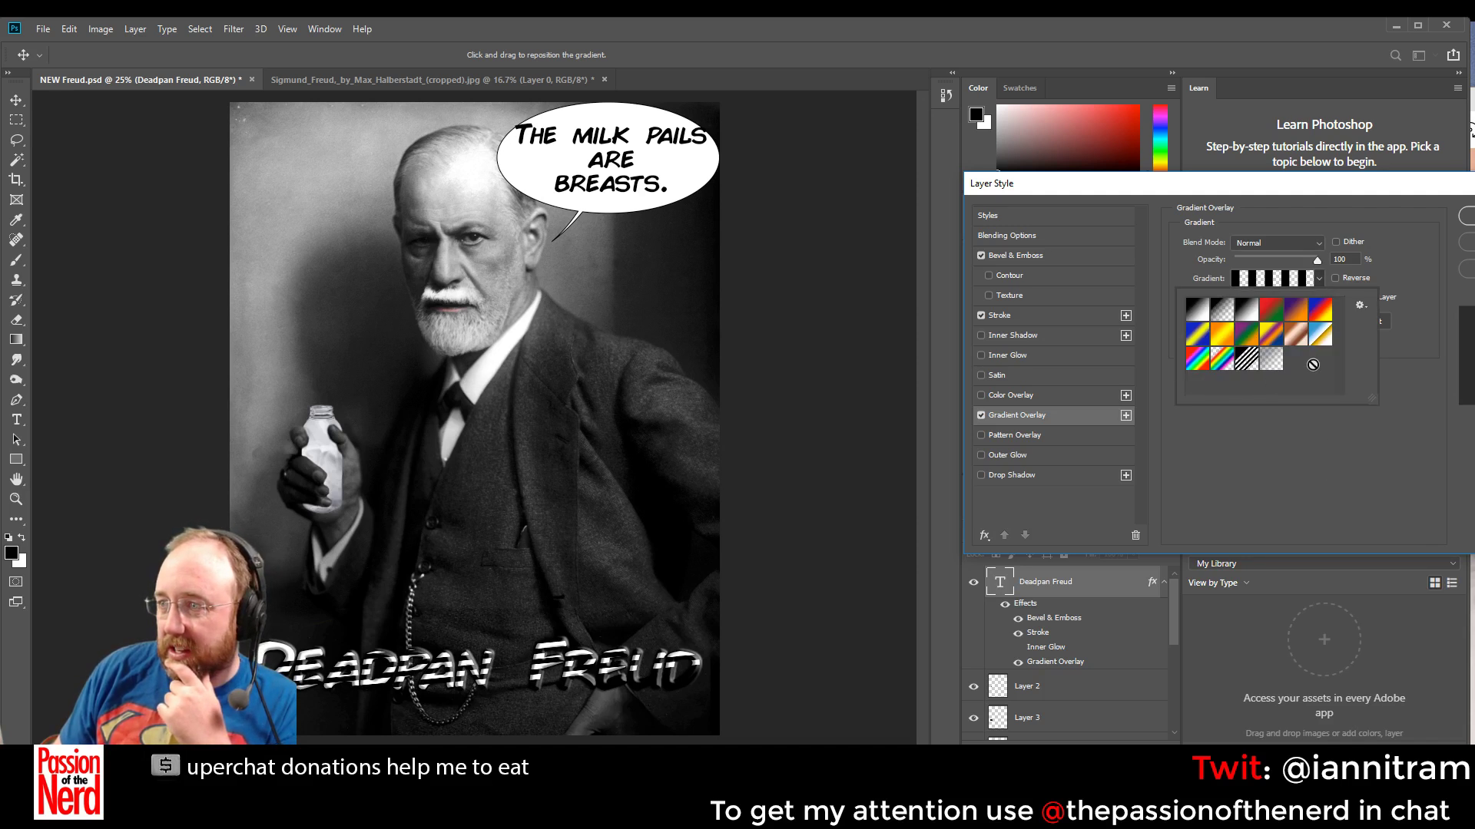
left_click(1197, 313)
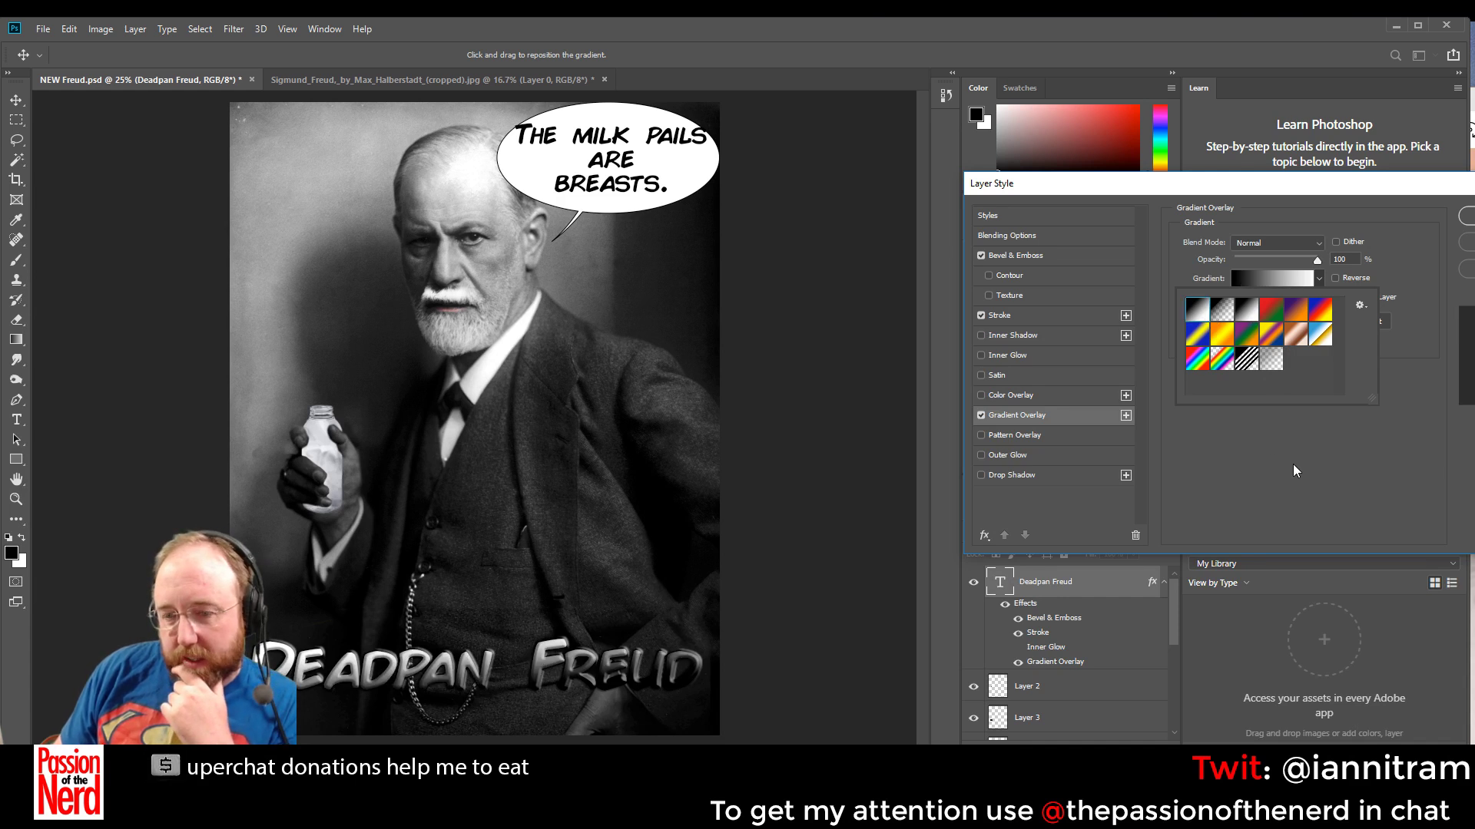
Customise the overlay gradient with a white stop about two-thirds along and a black (000000) end stop at location 100%
left_click(1291, 281)
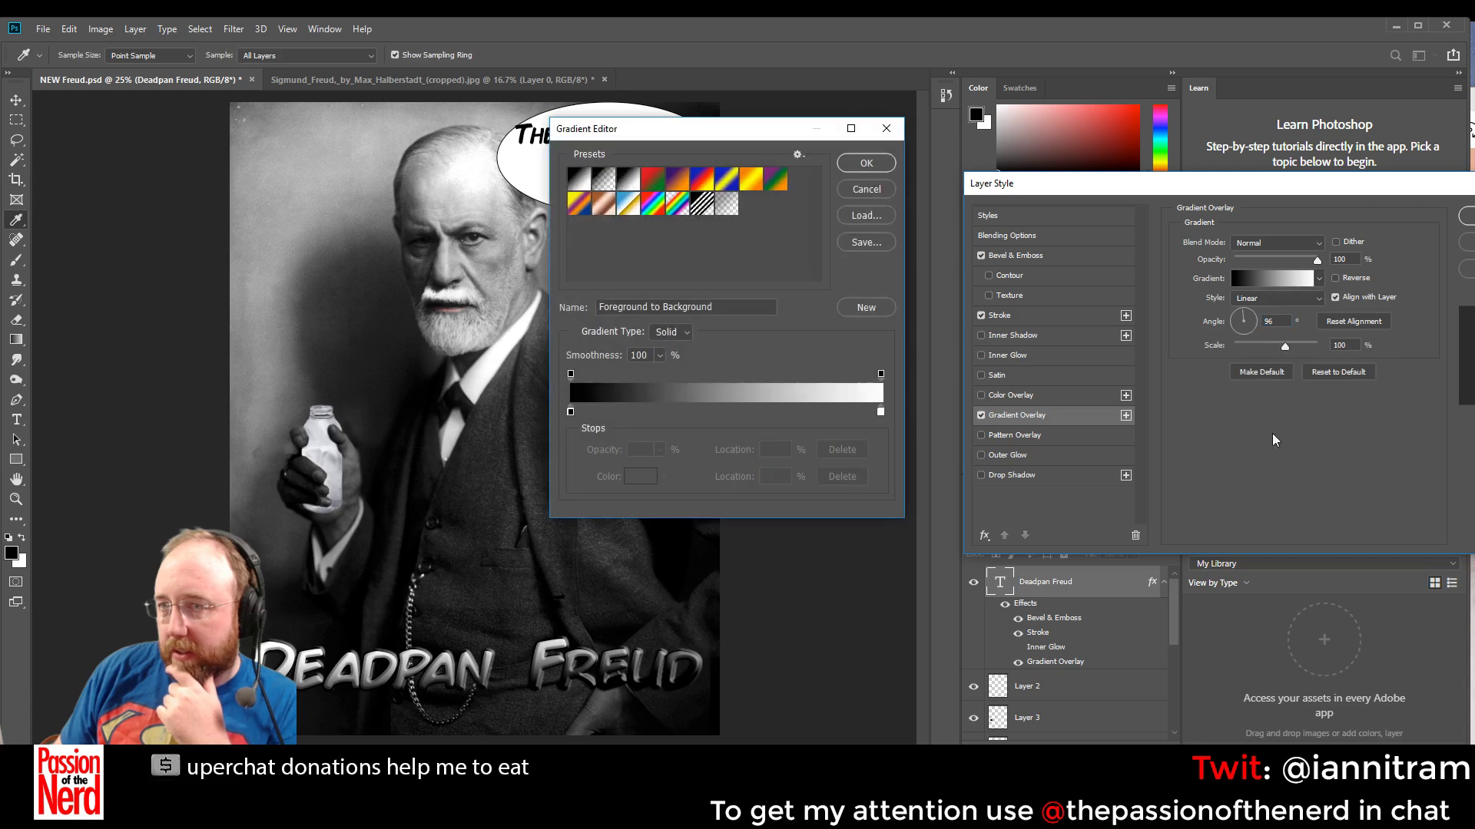
mouse_move(881, 412)
left_mouse_down()
mouse_move(777, 412)
mouse_move(881, 415)
left_mouse_up()
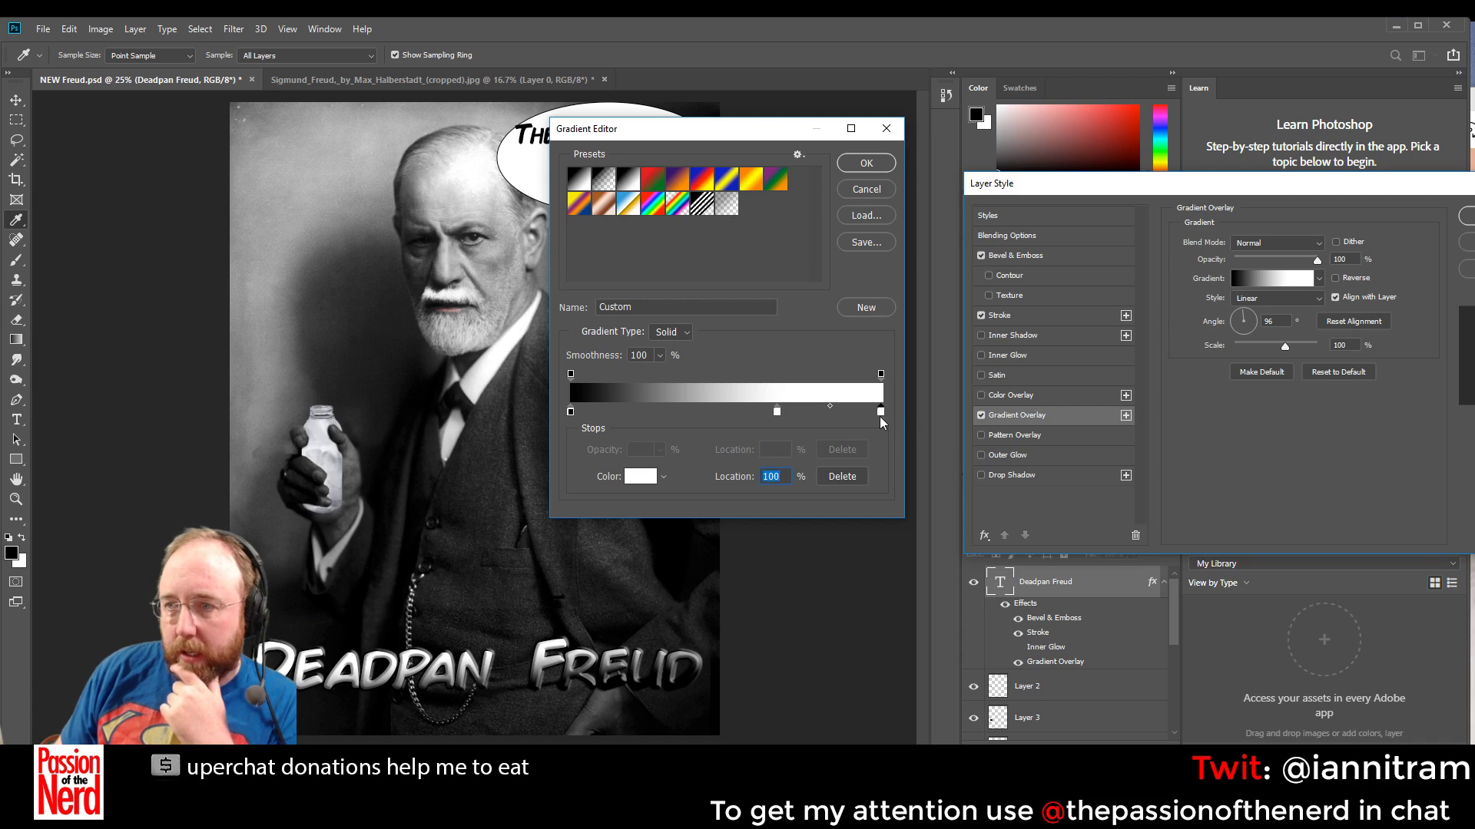
double_click(881, 413)
left_click(531, 390)
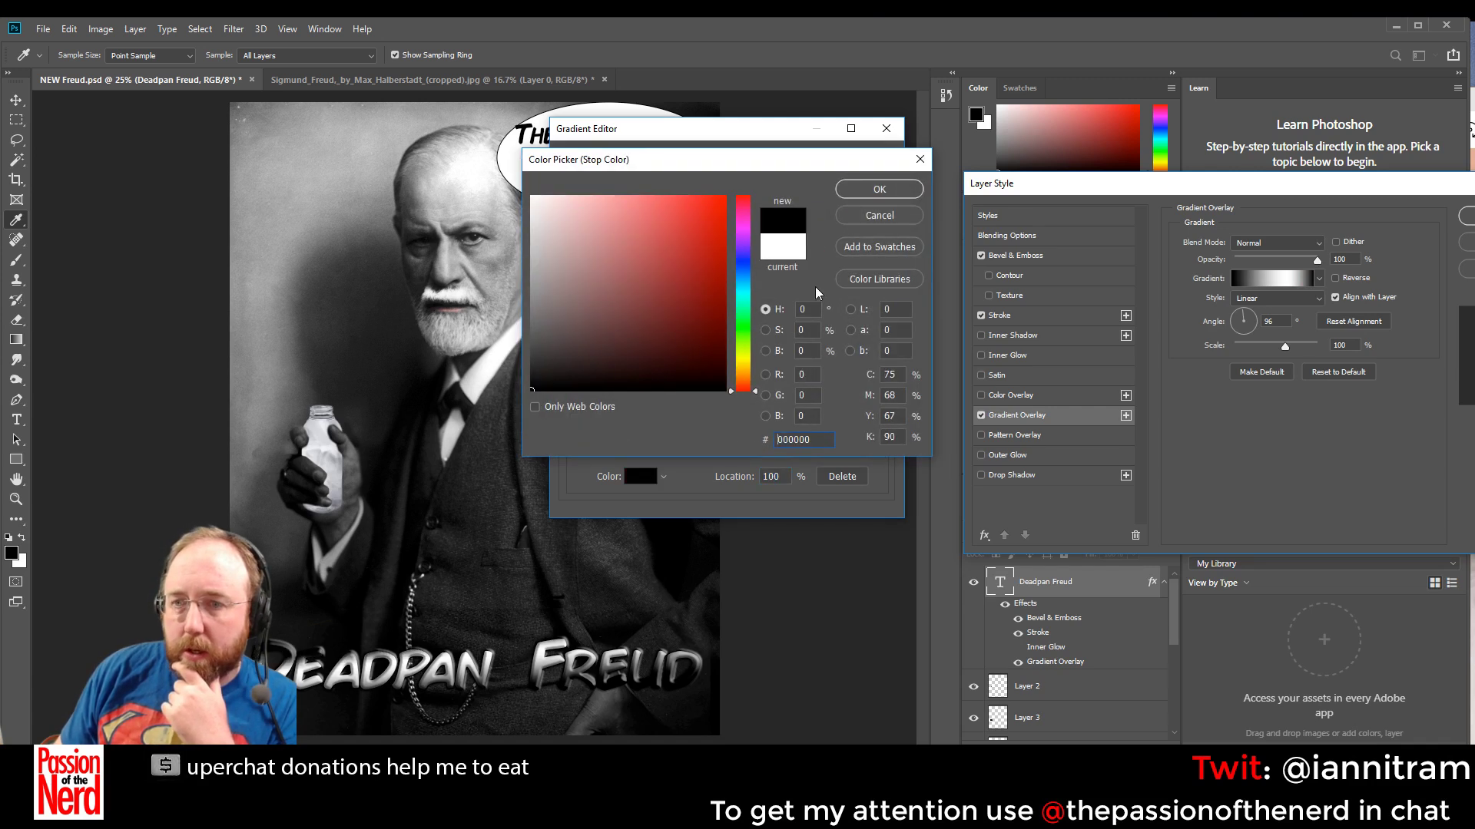
left_click(879, 190)
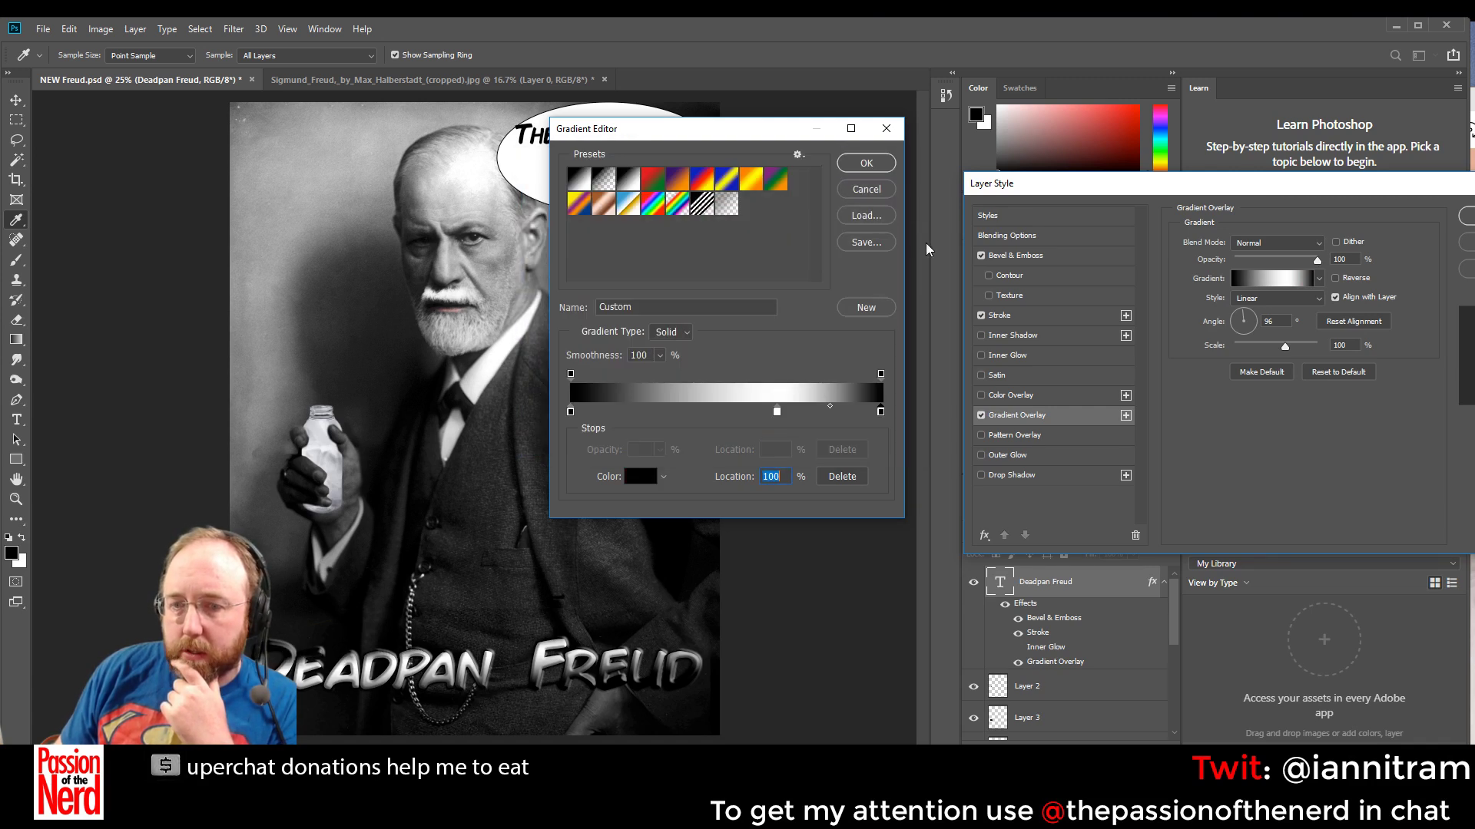
Move the overlay gradient's white stop to location 49% and set the midpoints on either side of it to 25% and 81%
left_click(877, 161)
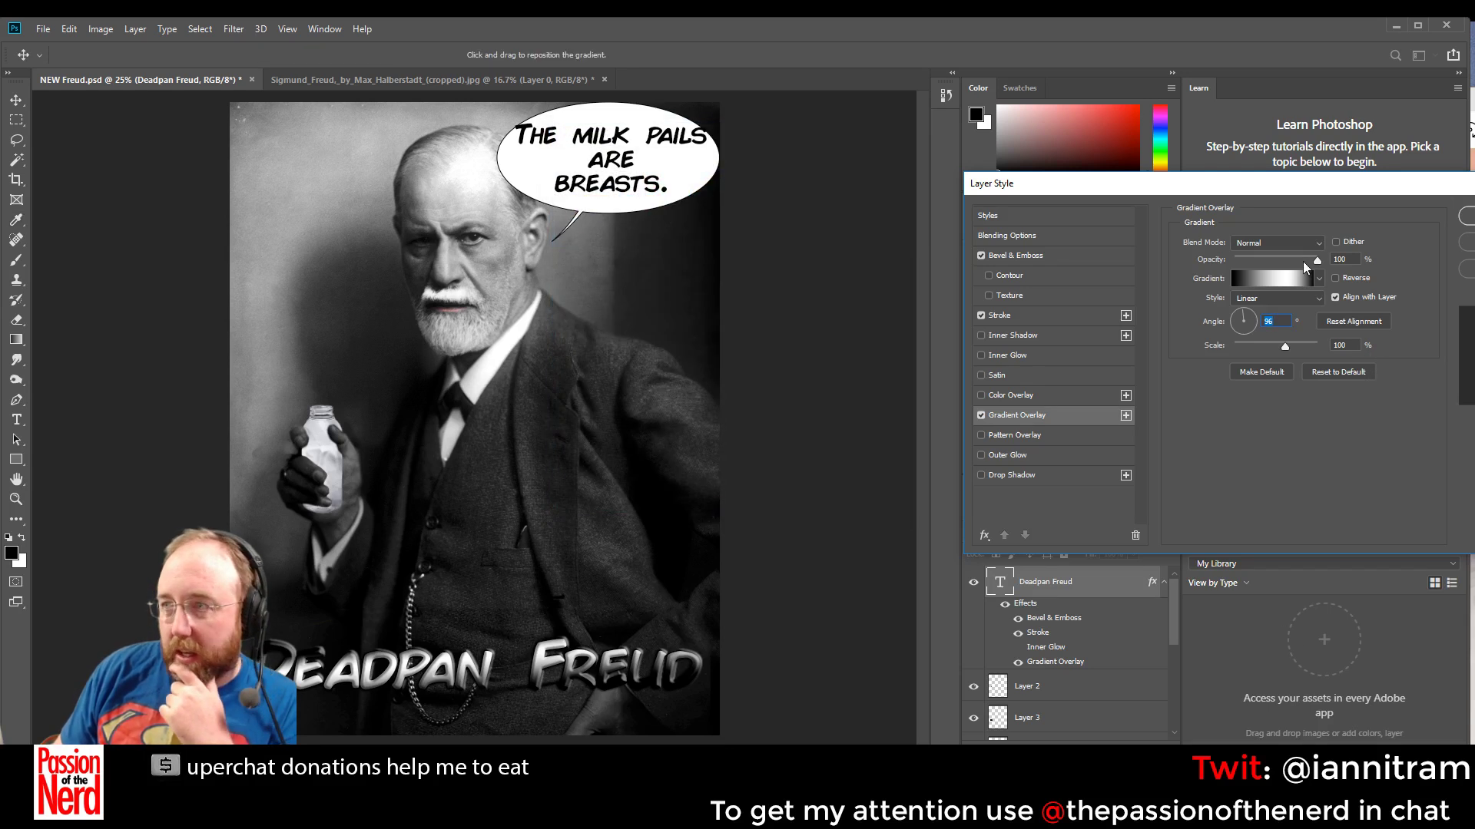
left_click(1279, 278)
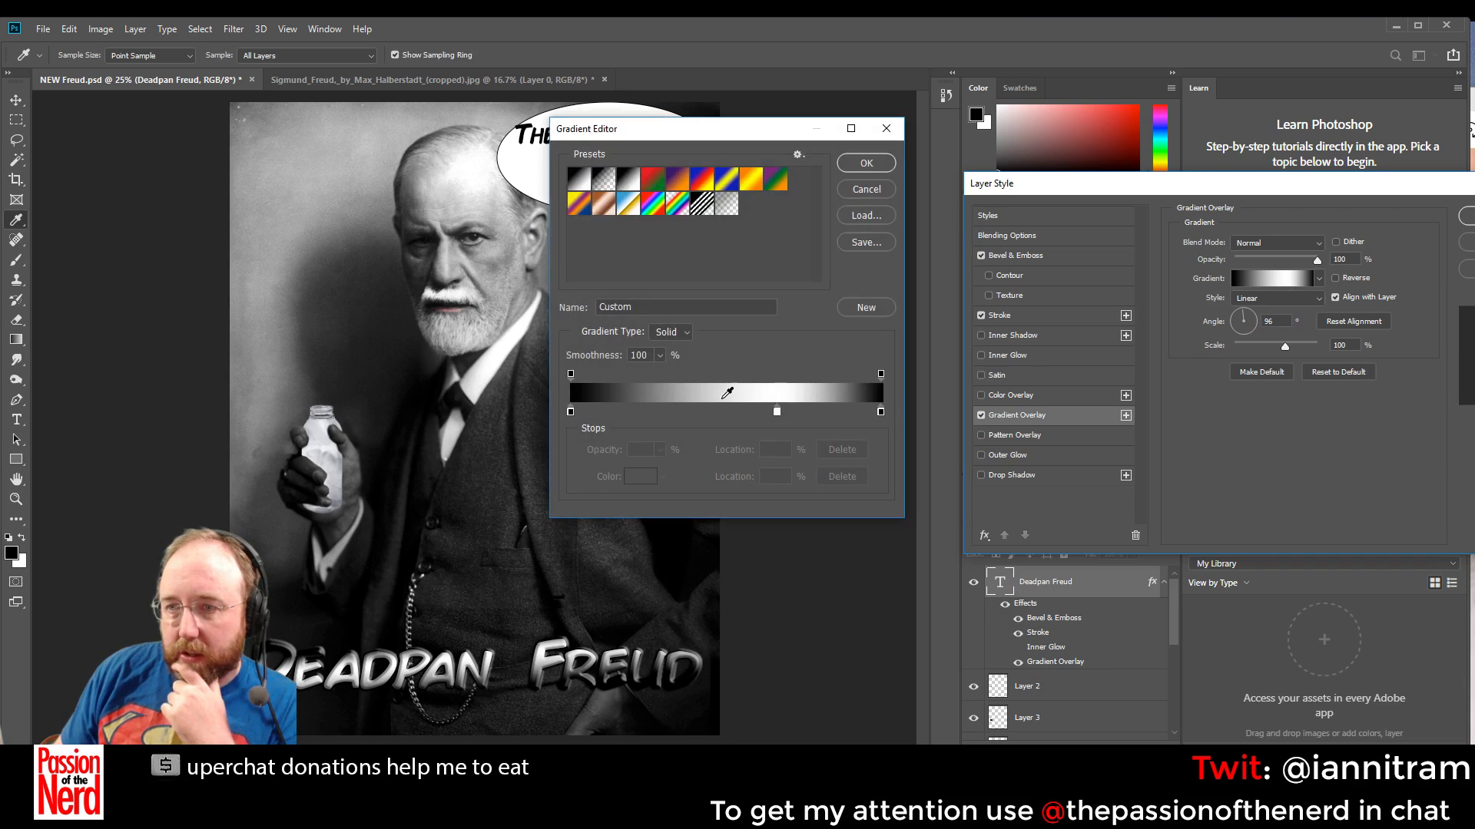
left_click_drag(772, 415, 851, 407)
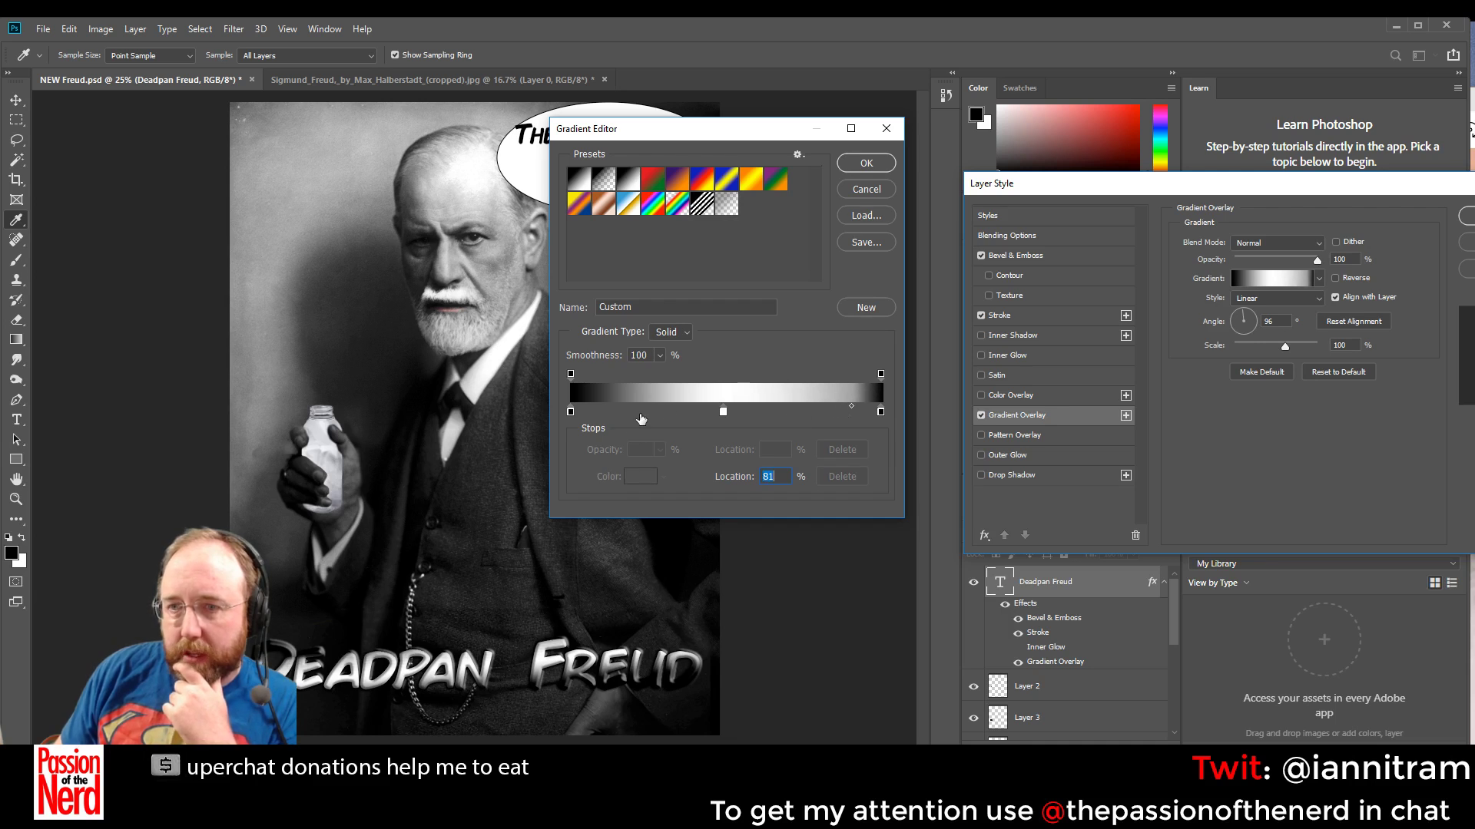
left_click(570, 413)
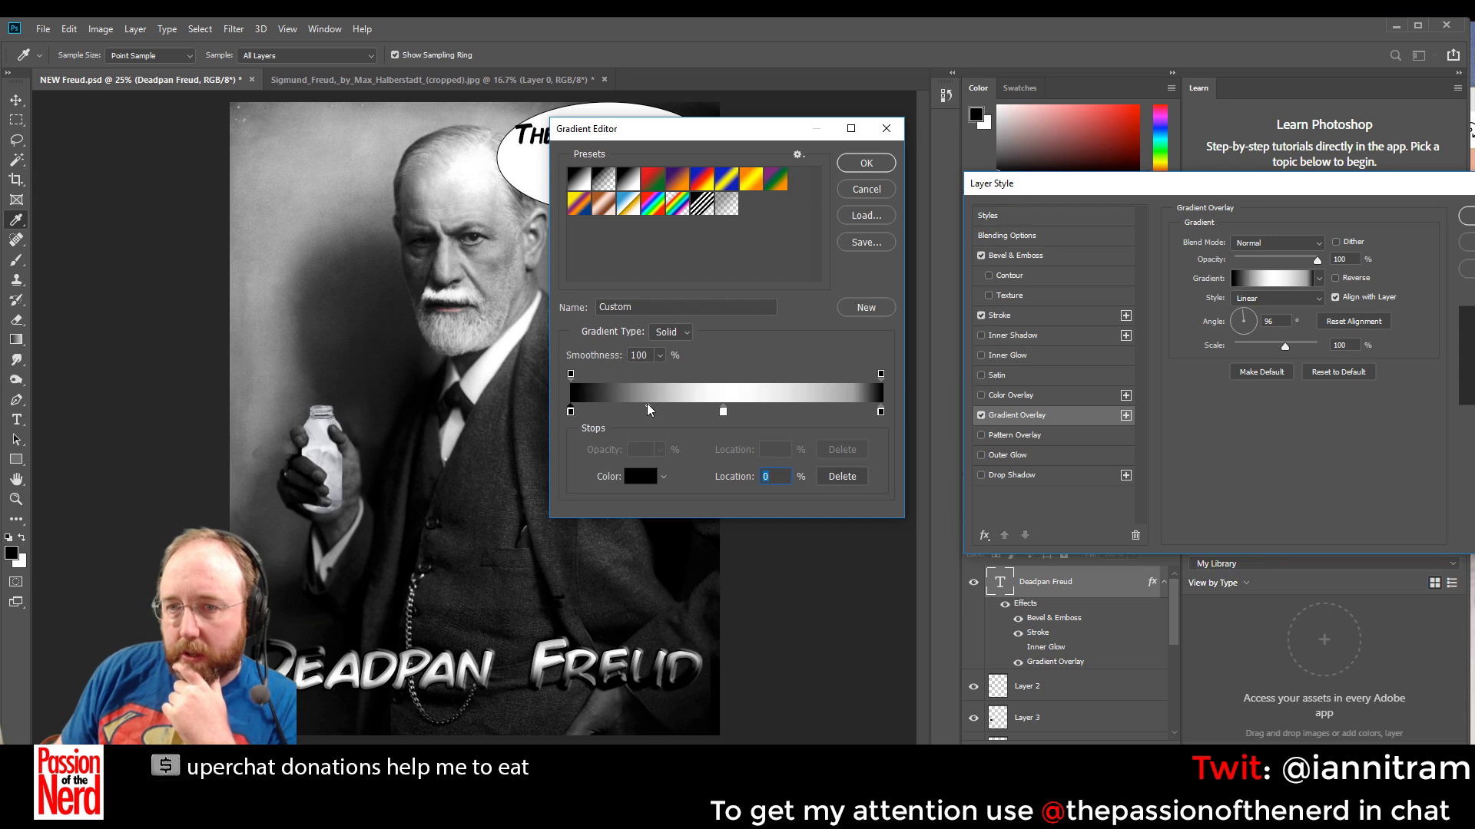
left_click_drag(647, 407, 610, 412)
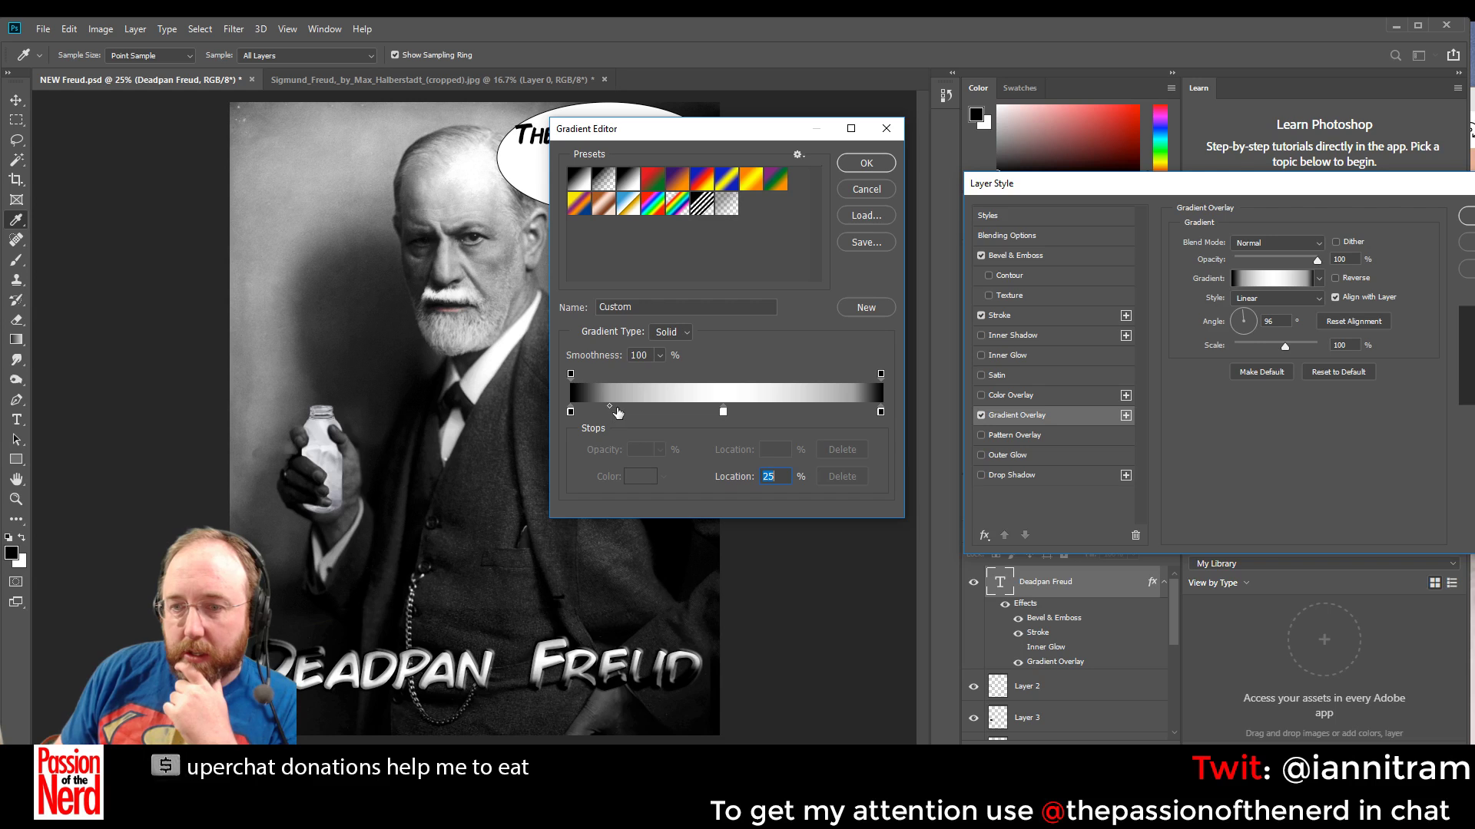
left_click(865, 168)
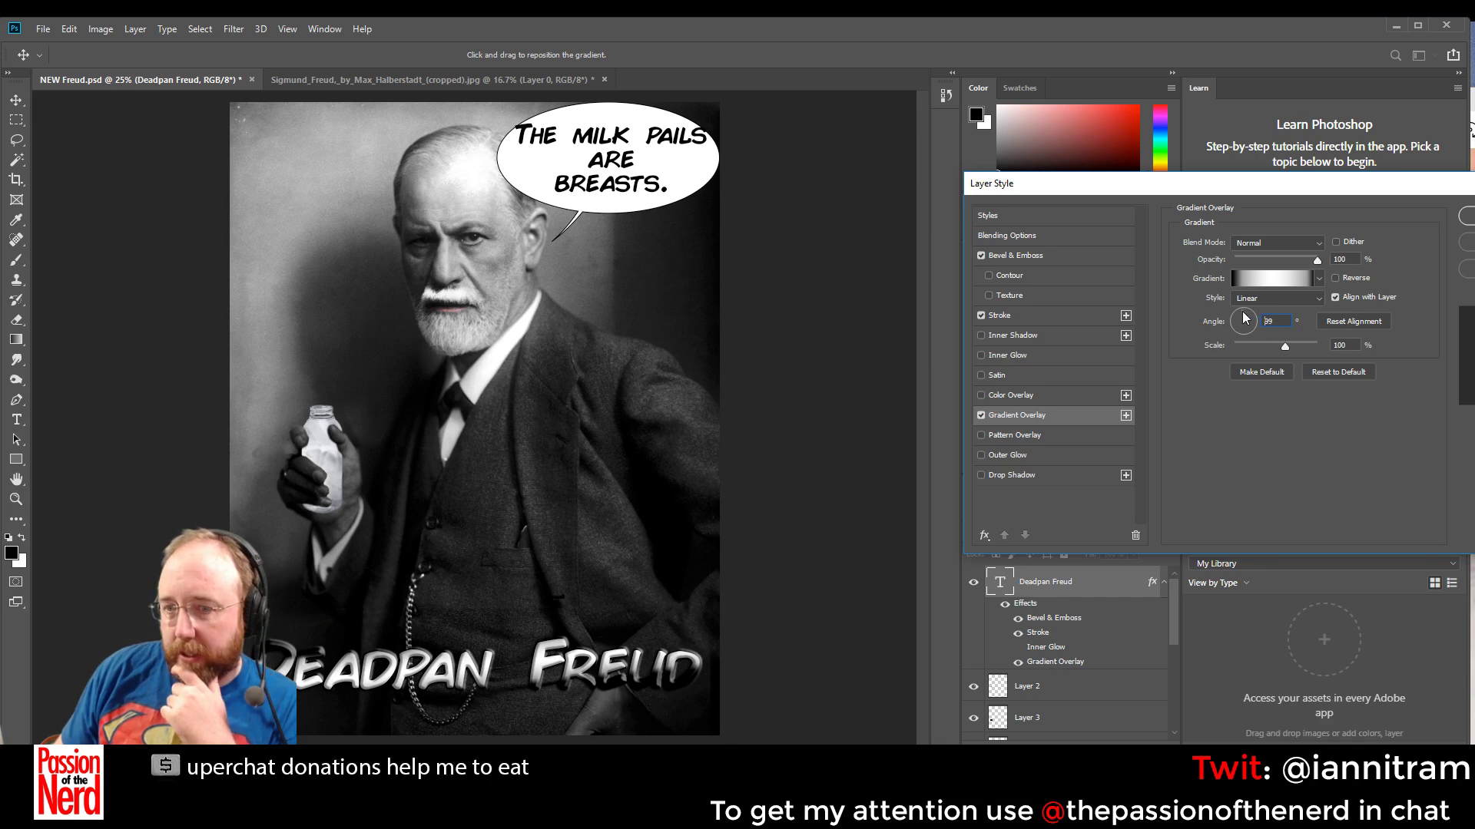
Try a gradient overlay angle of 100° on the title and return it to 96°
left_click_drag(1242, 311, 1242, 310)
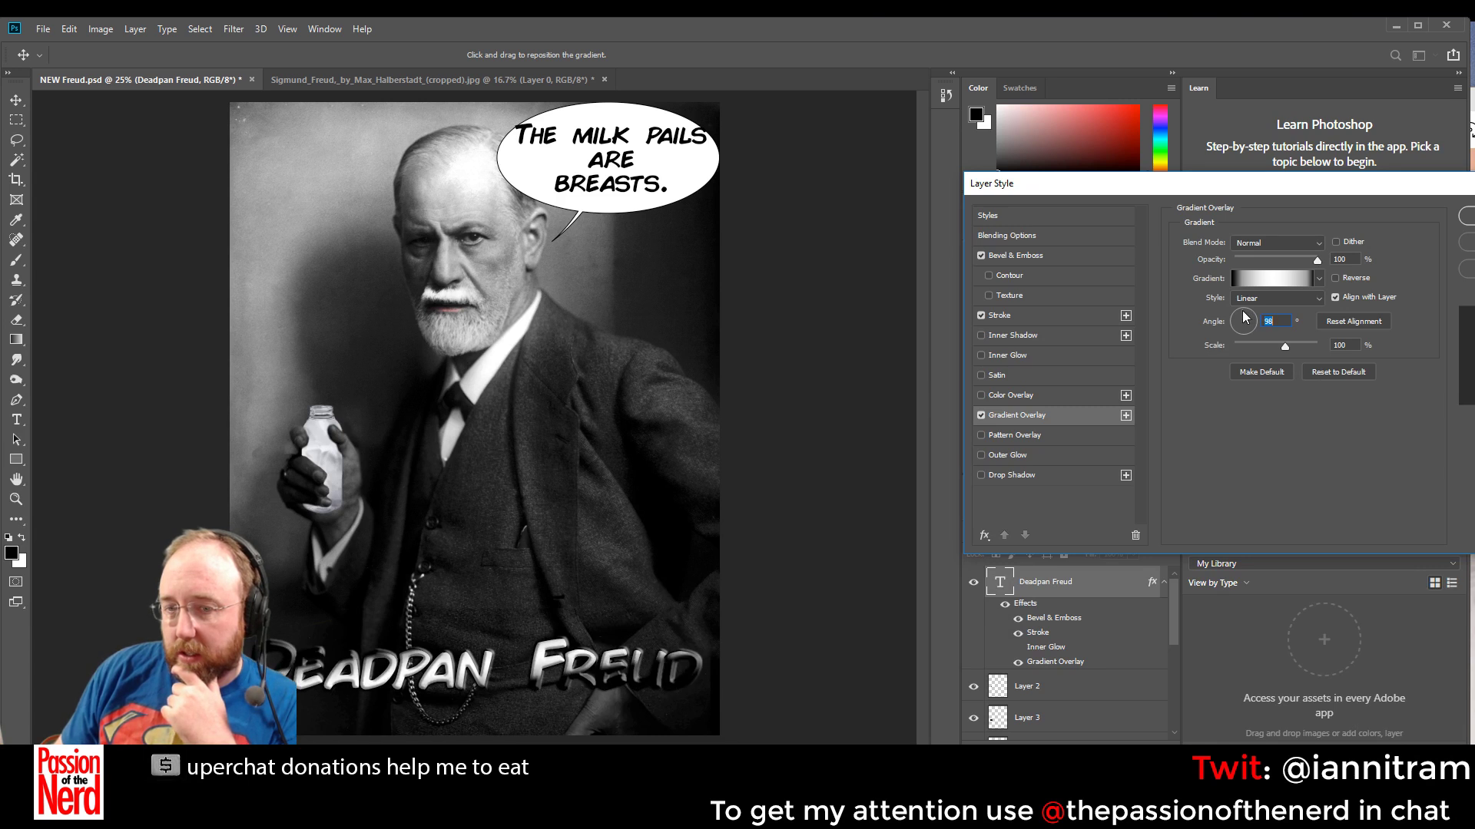
left_click_drag(1243, 313, 1242, 312)
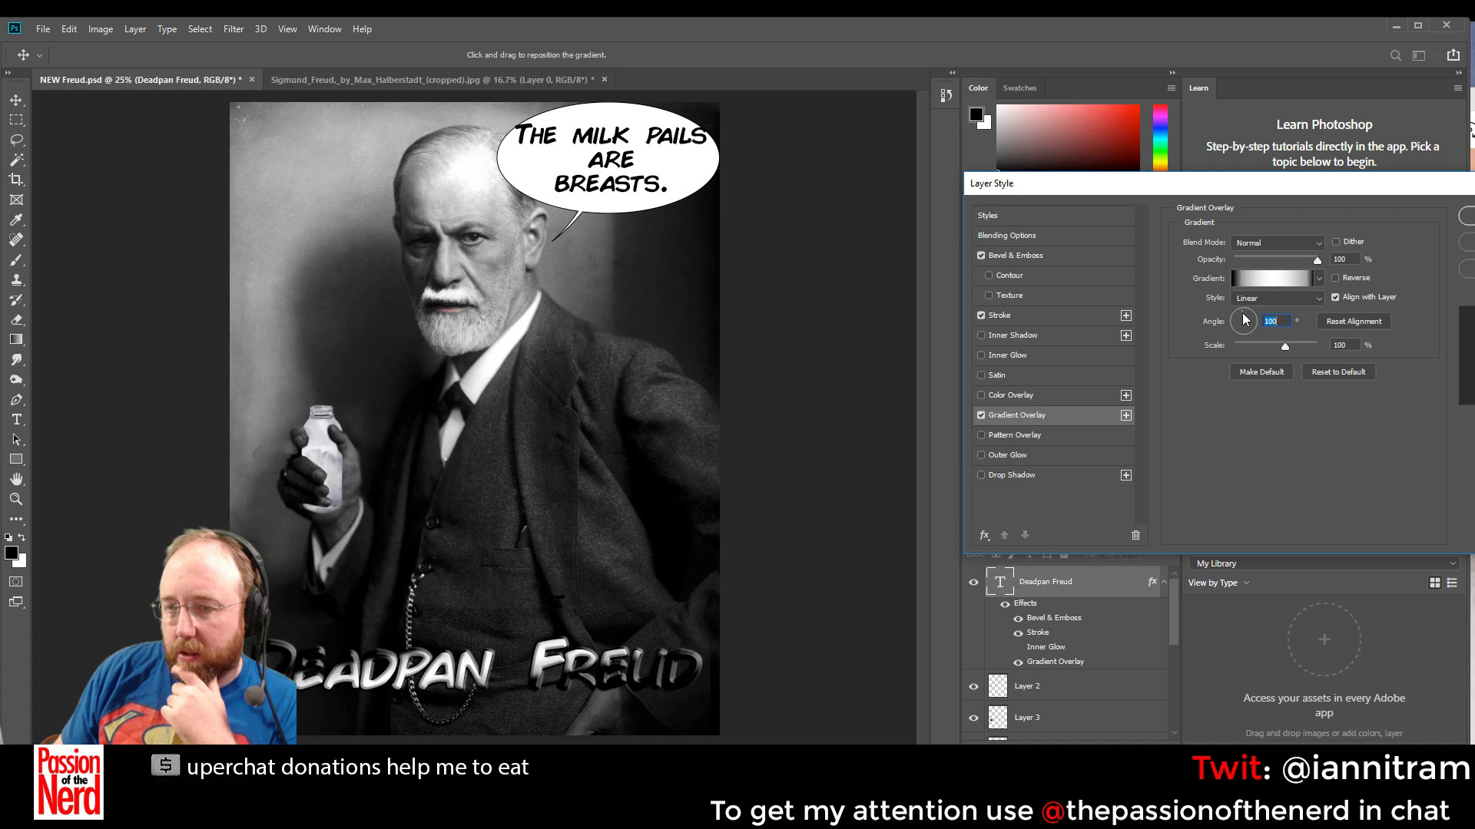
left_click(1243, 313)
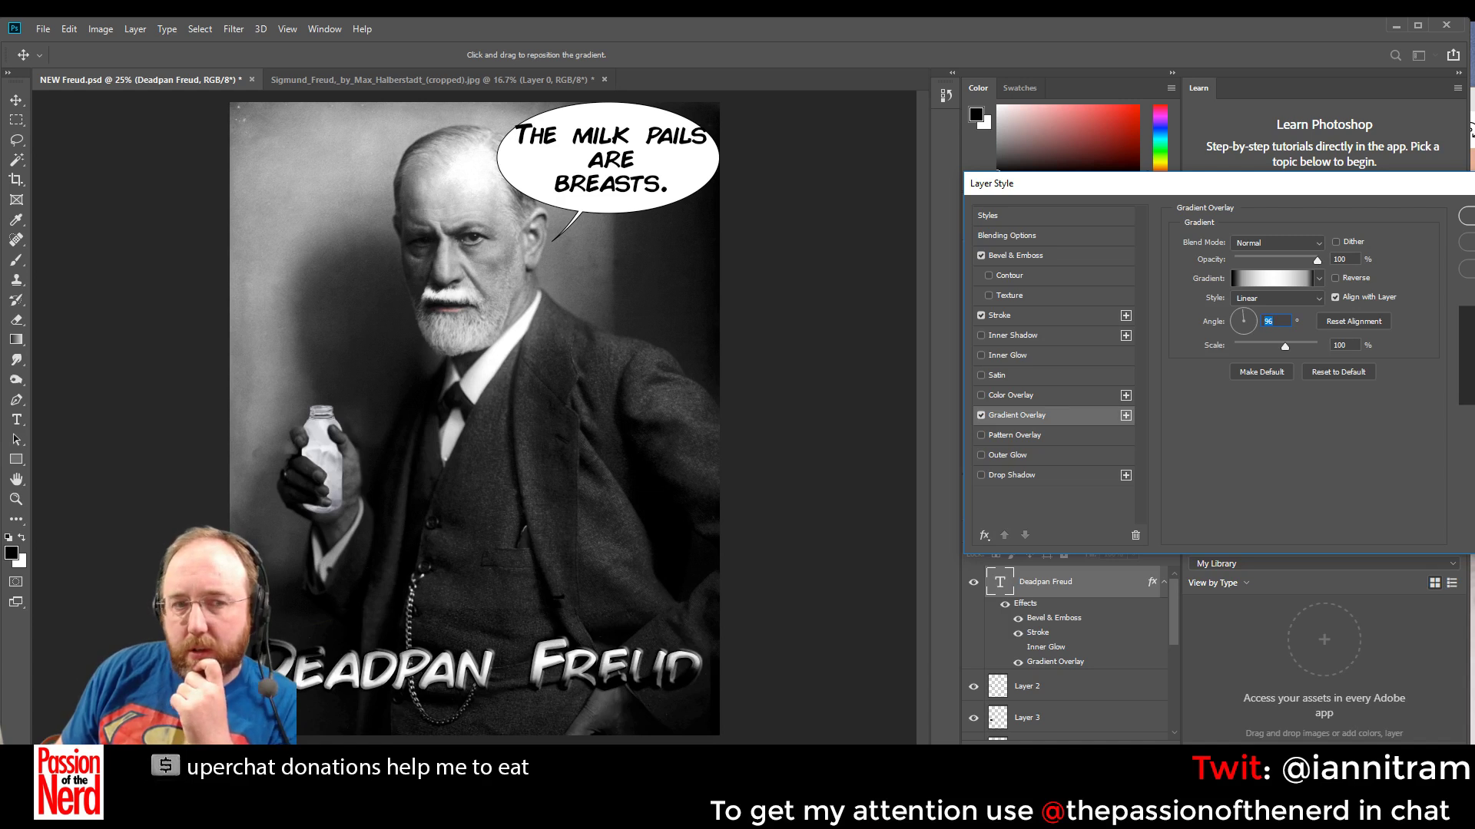
Add a white colour stop at 28% of the overlay gradient, and clear the location of the extra white stop beside it
left_click(1269, 278)
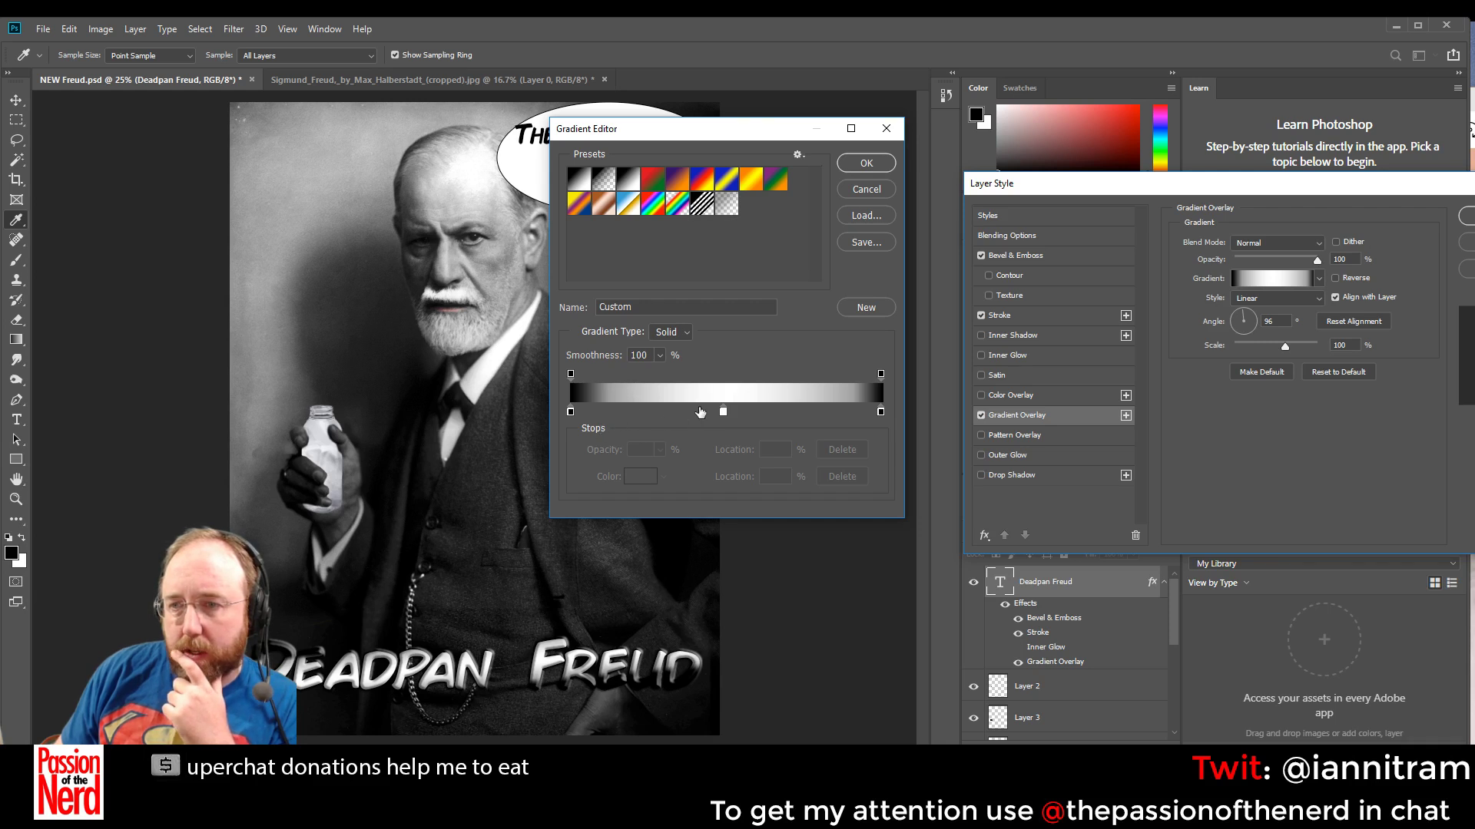
left_click(723, 412)
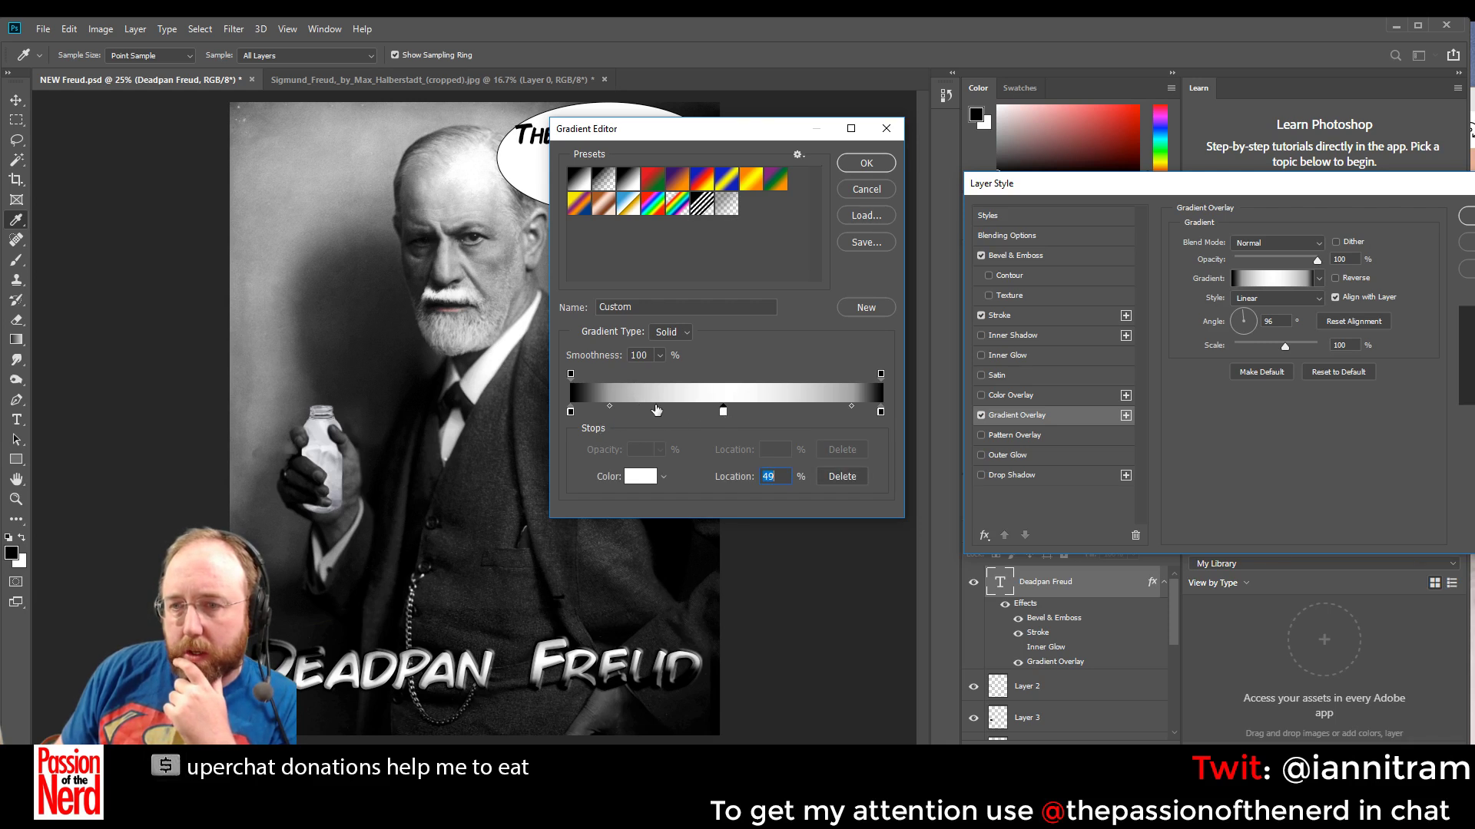
left_click(658, 411)
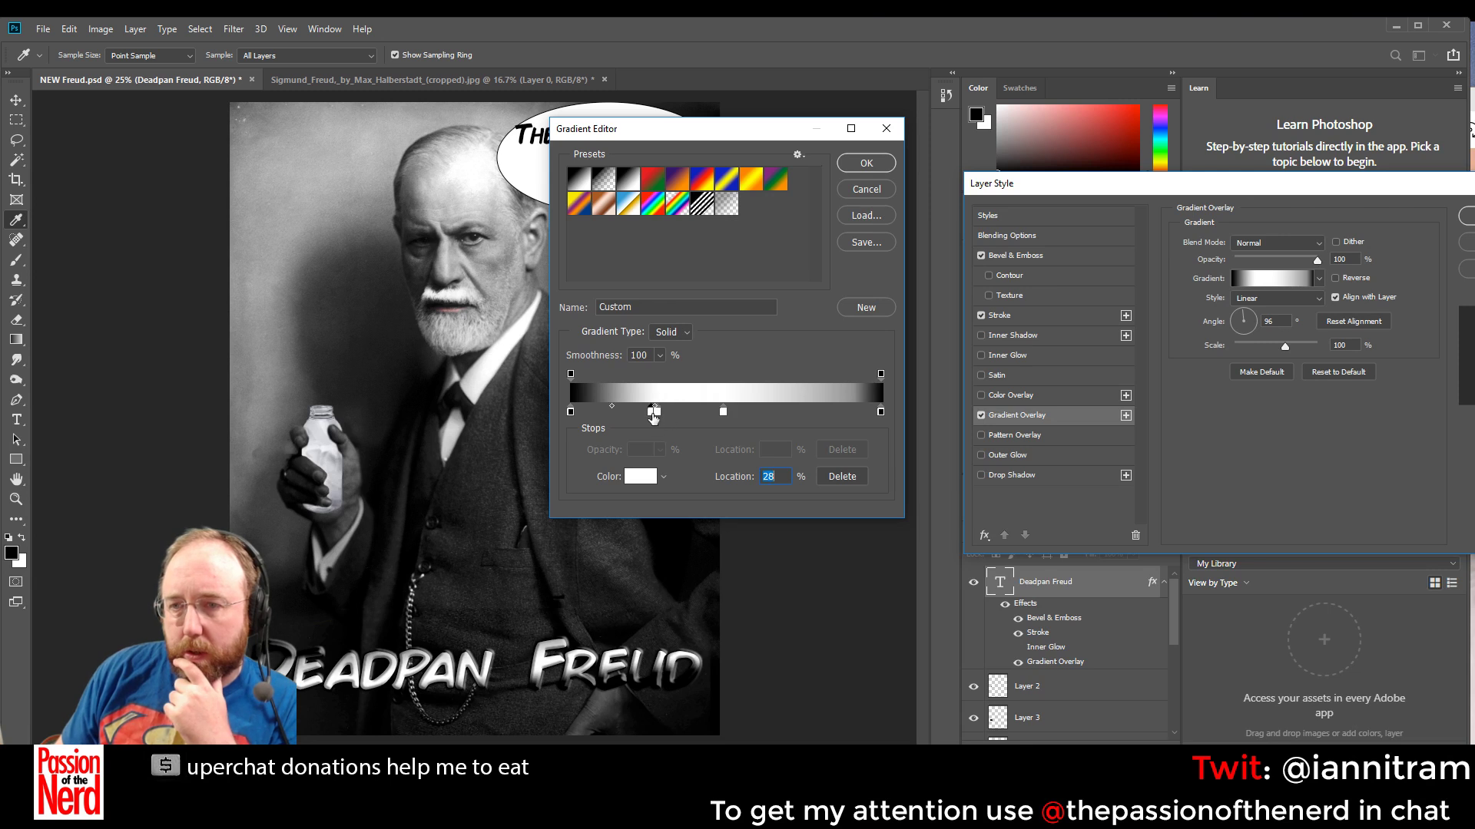
left_click(642, 412)
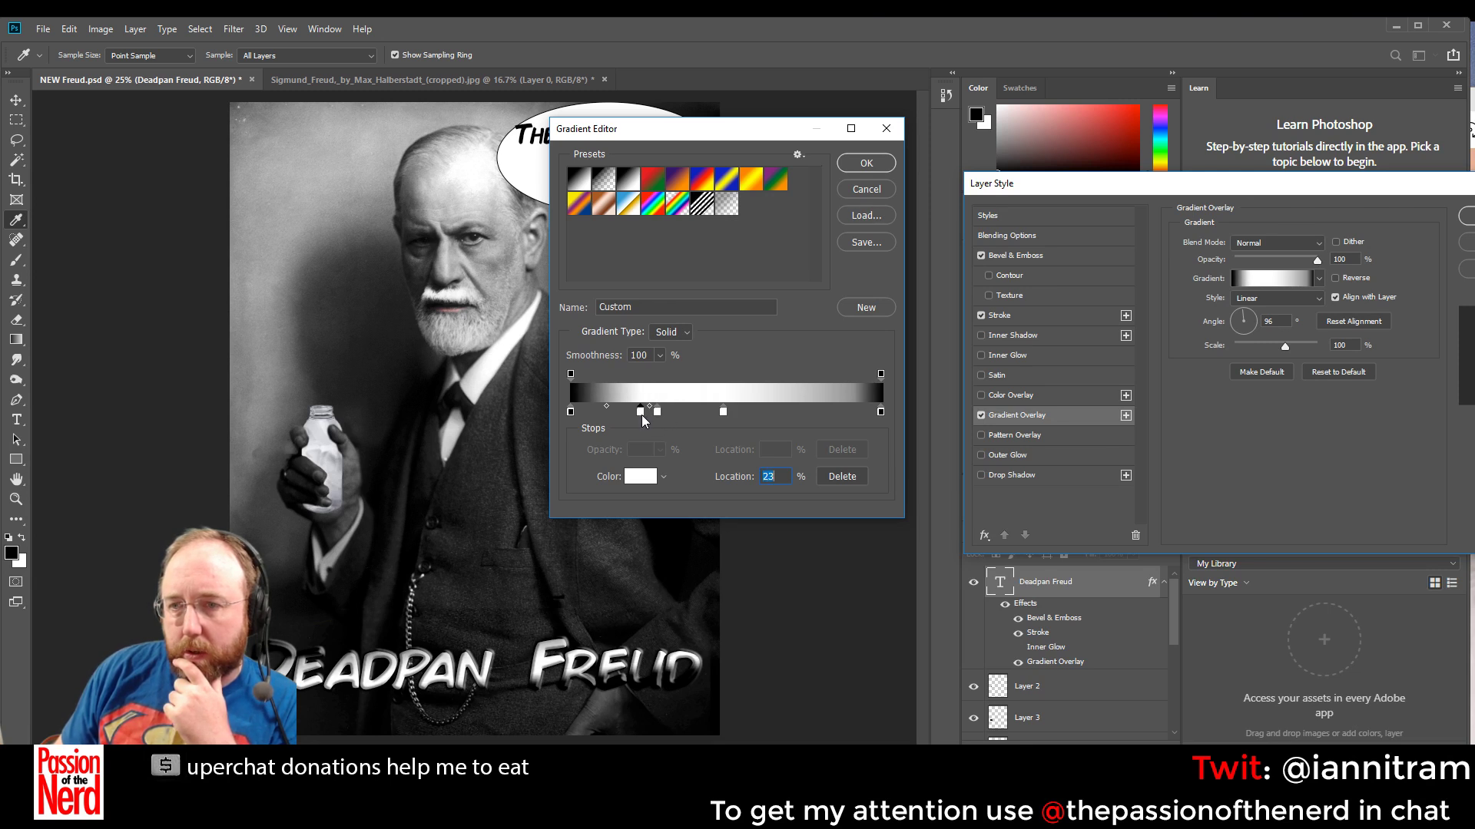
left_click(647, 413)
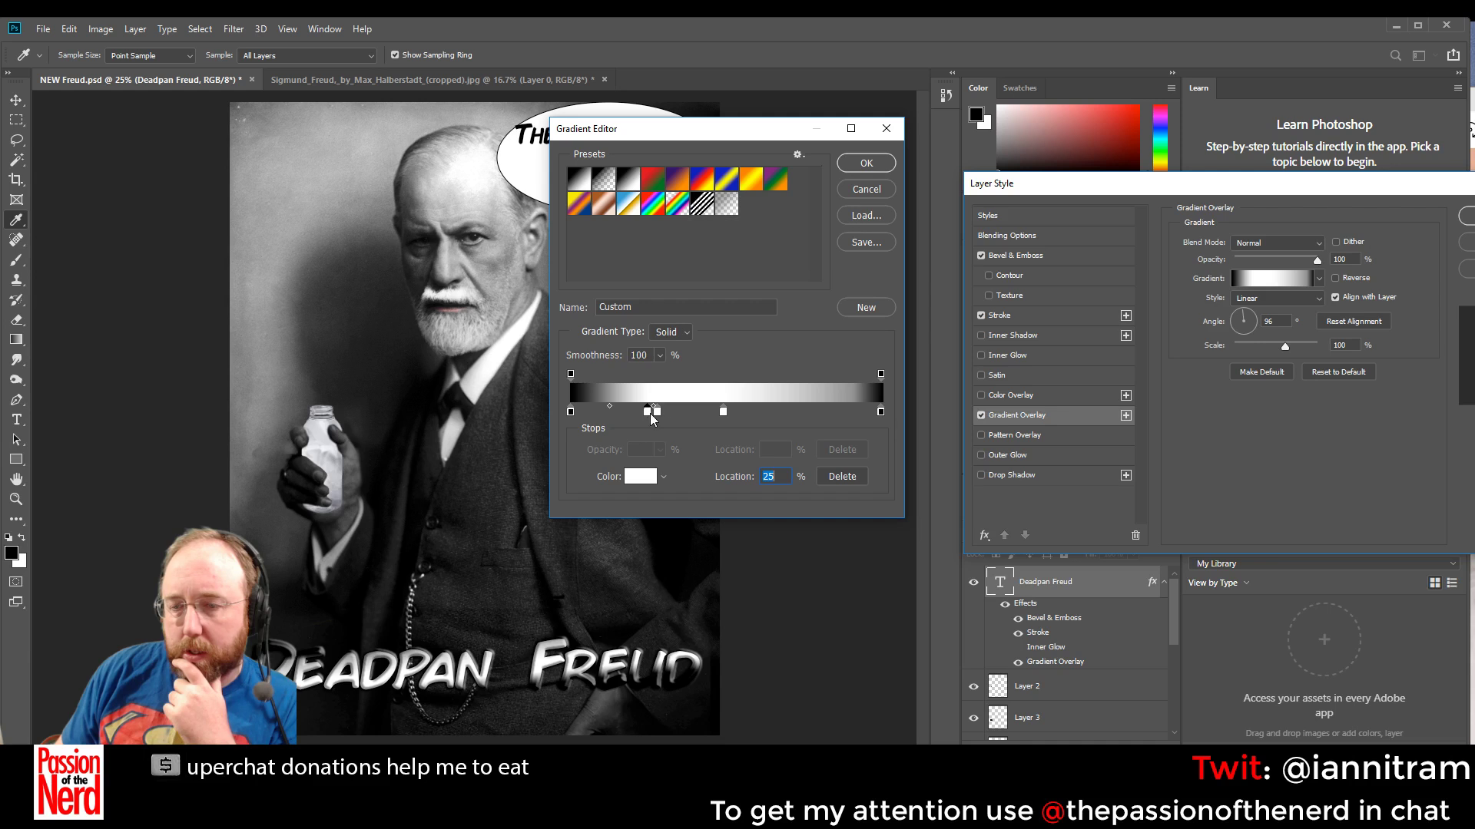
left_click_drag(647, 413, 640, 414)
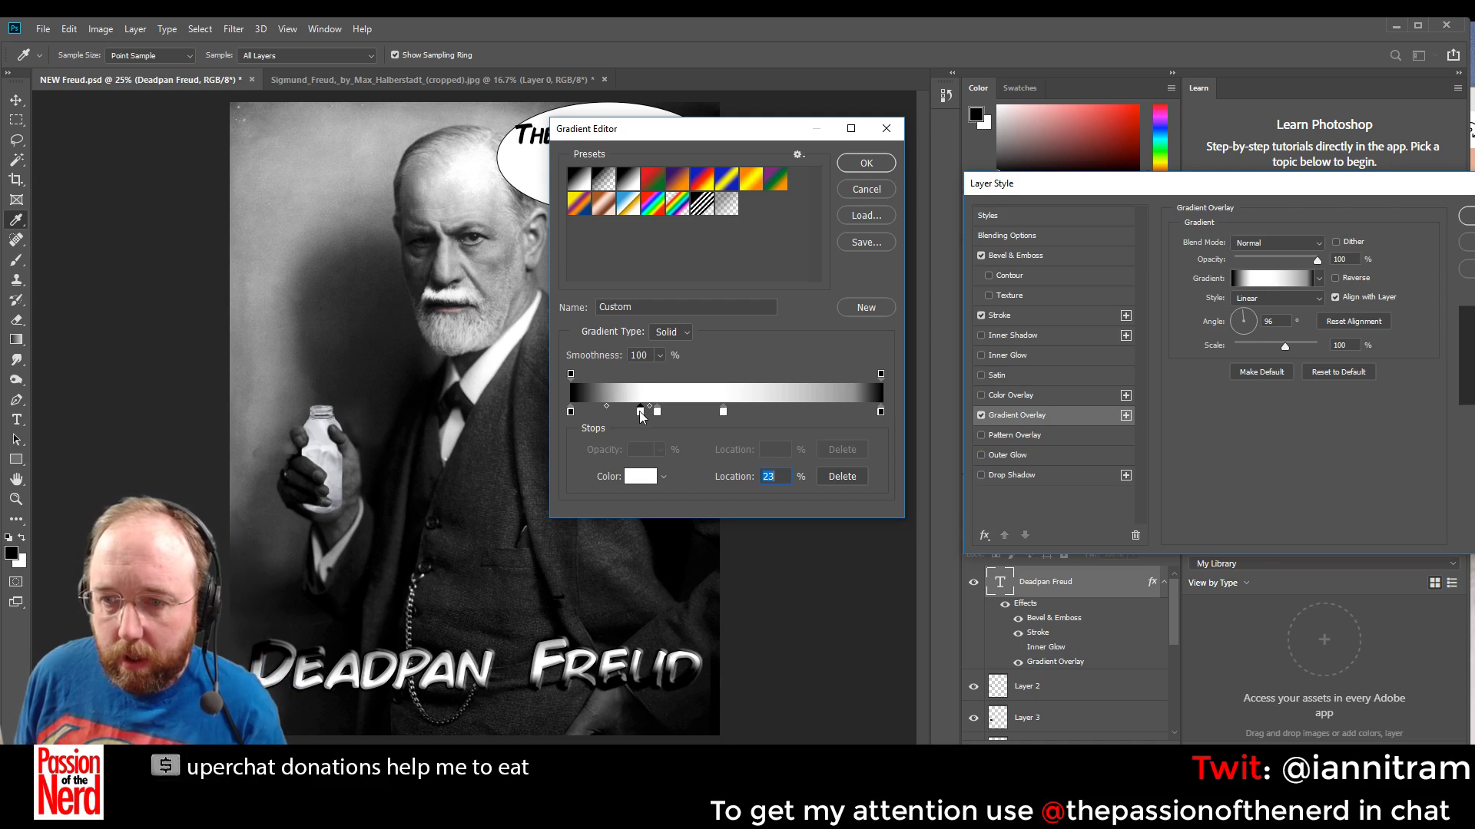
key("BackSpace")
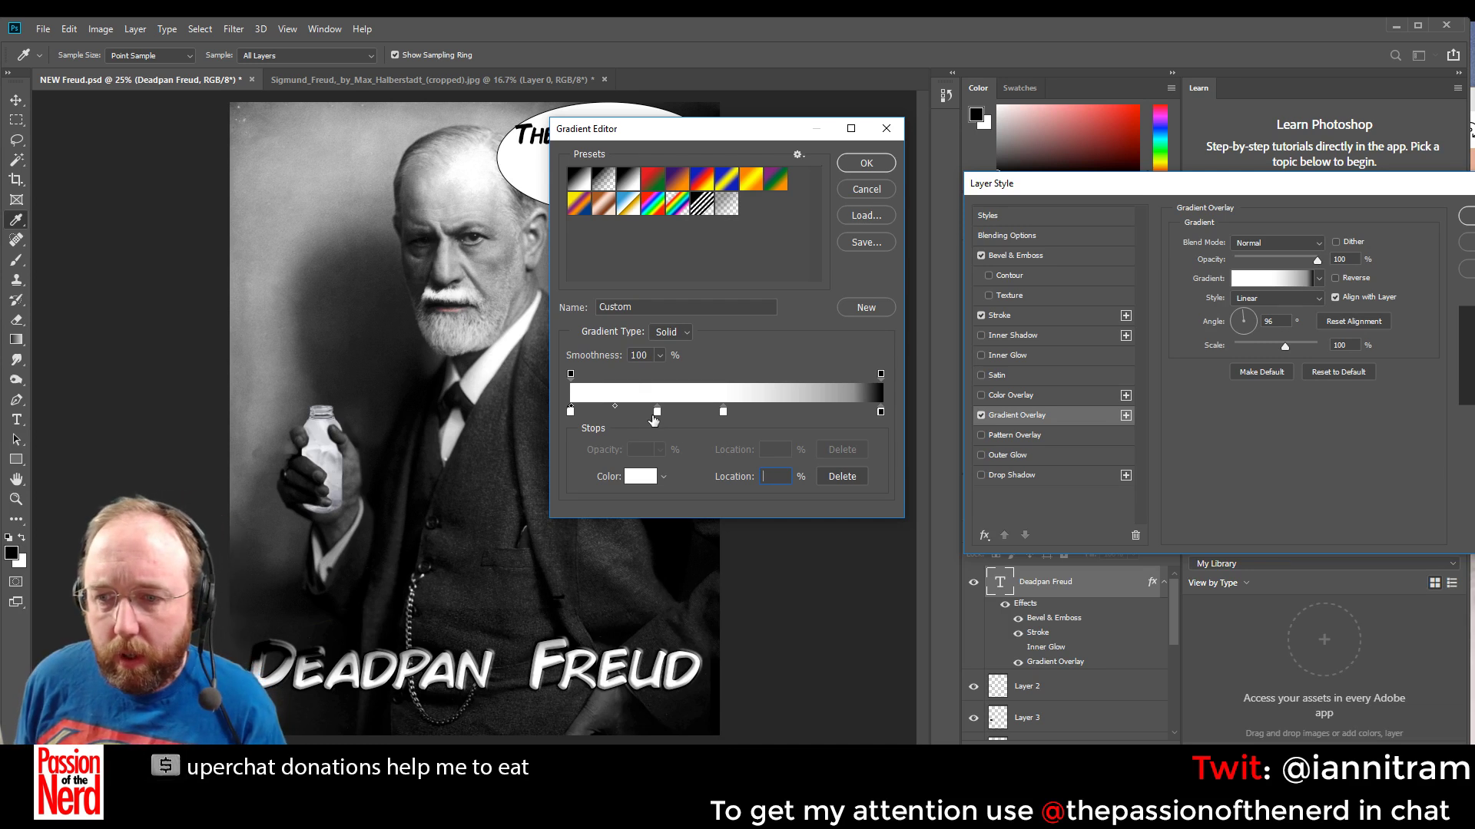
type("28")
Colour the gradient's 28% stop grey (999999) and its start stop black (000000)
double_click(657, 412)
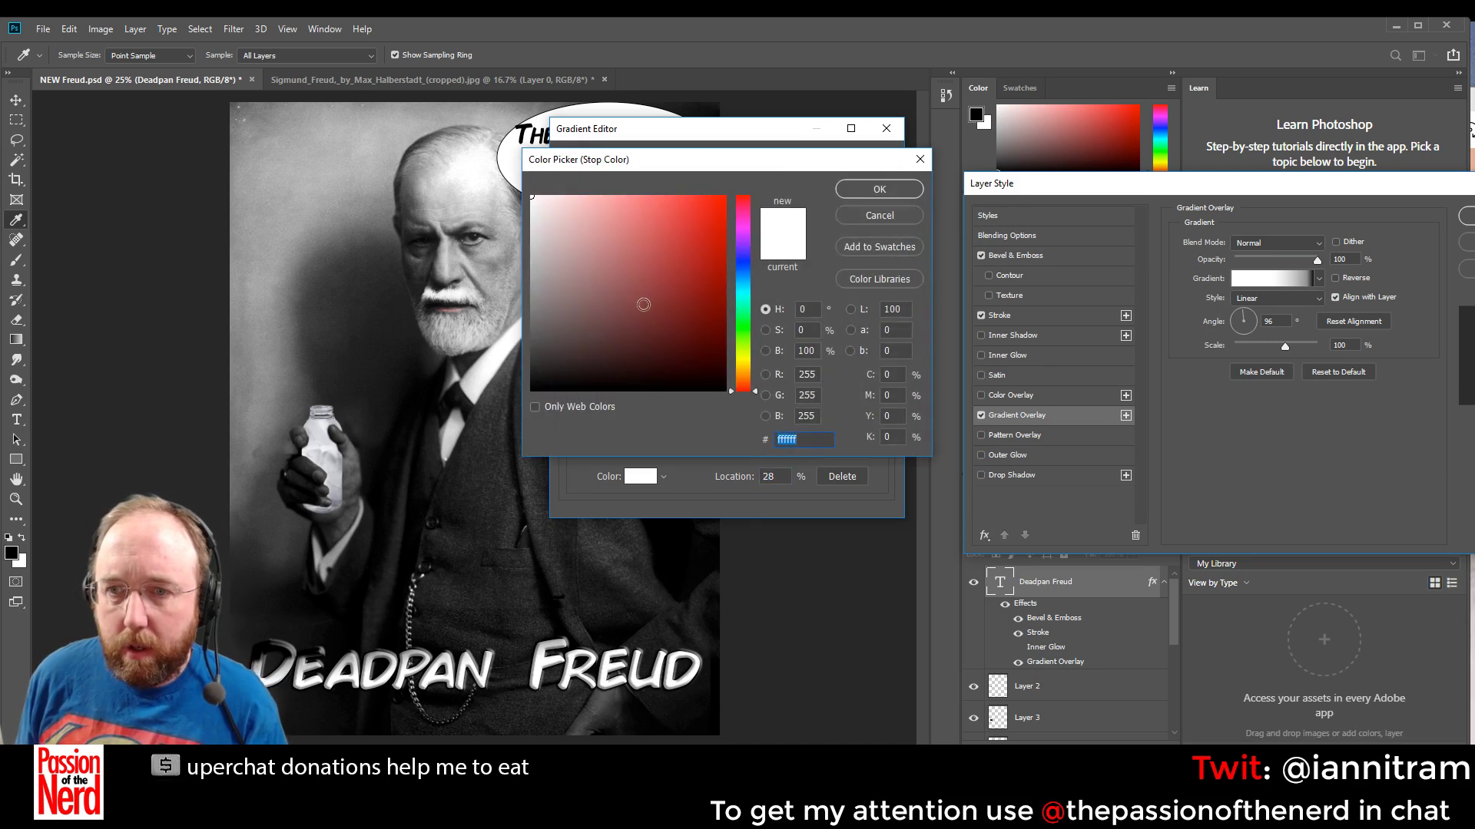
type("999999")
left_click(877, 189)
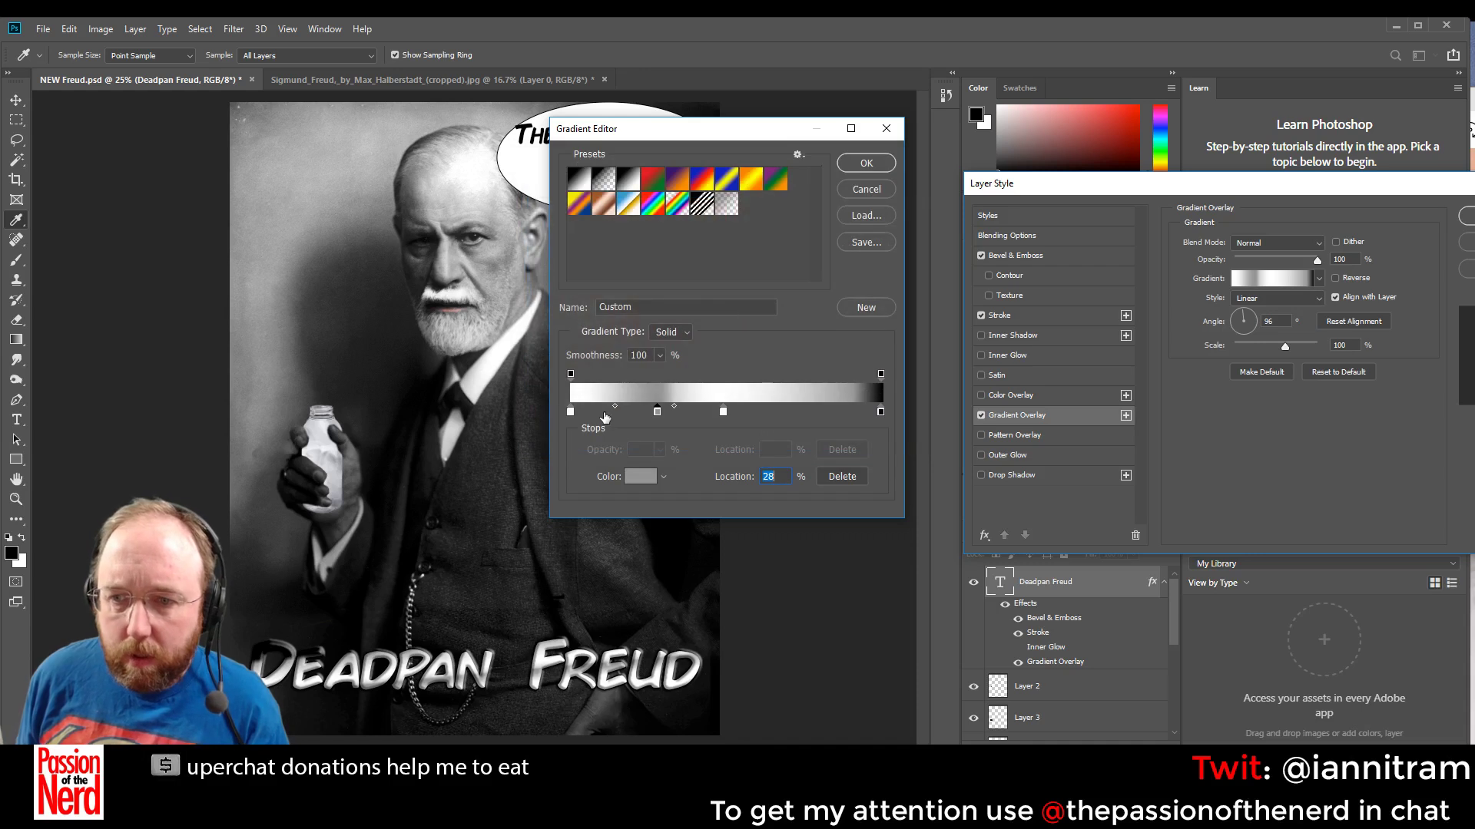
double_click(570, 412)
type("000000")
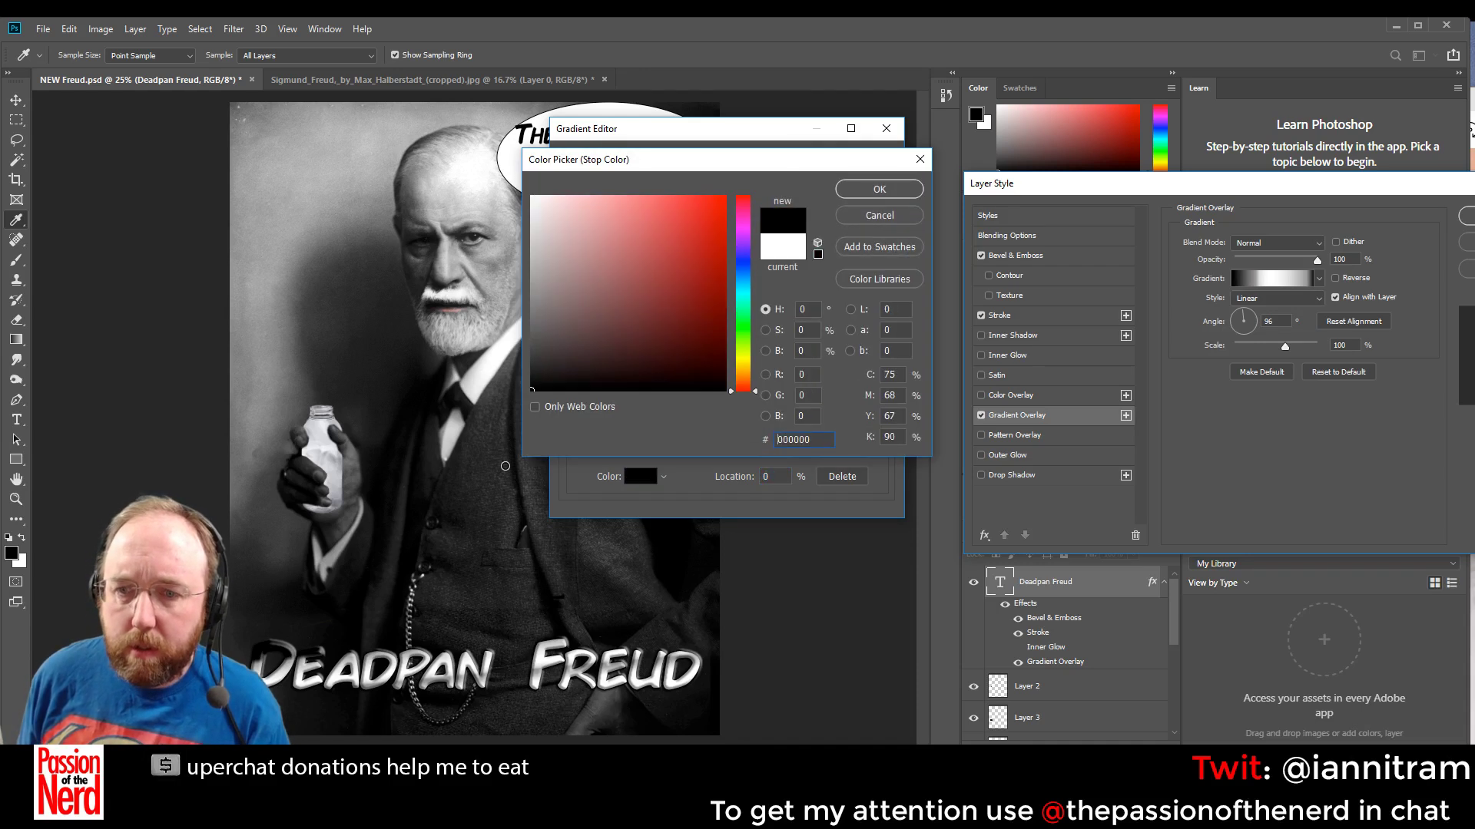
key("Return")
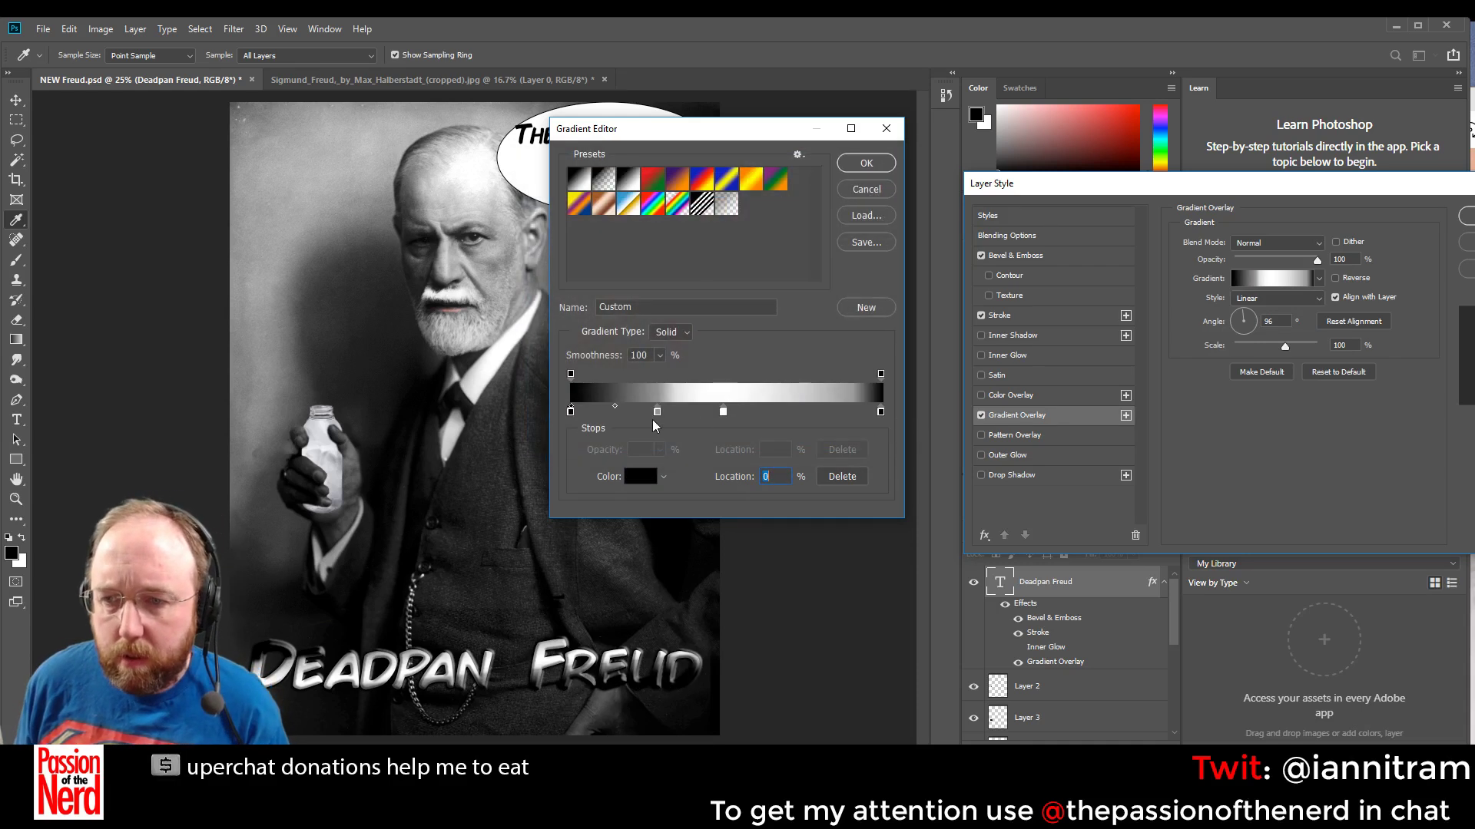
Move the grey stop to 19%, and add a matching grey stop at about 71% with the midpoint after it at 85%
left_click_drag(656, 413, 628, 414)
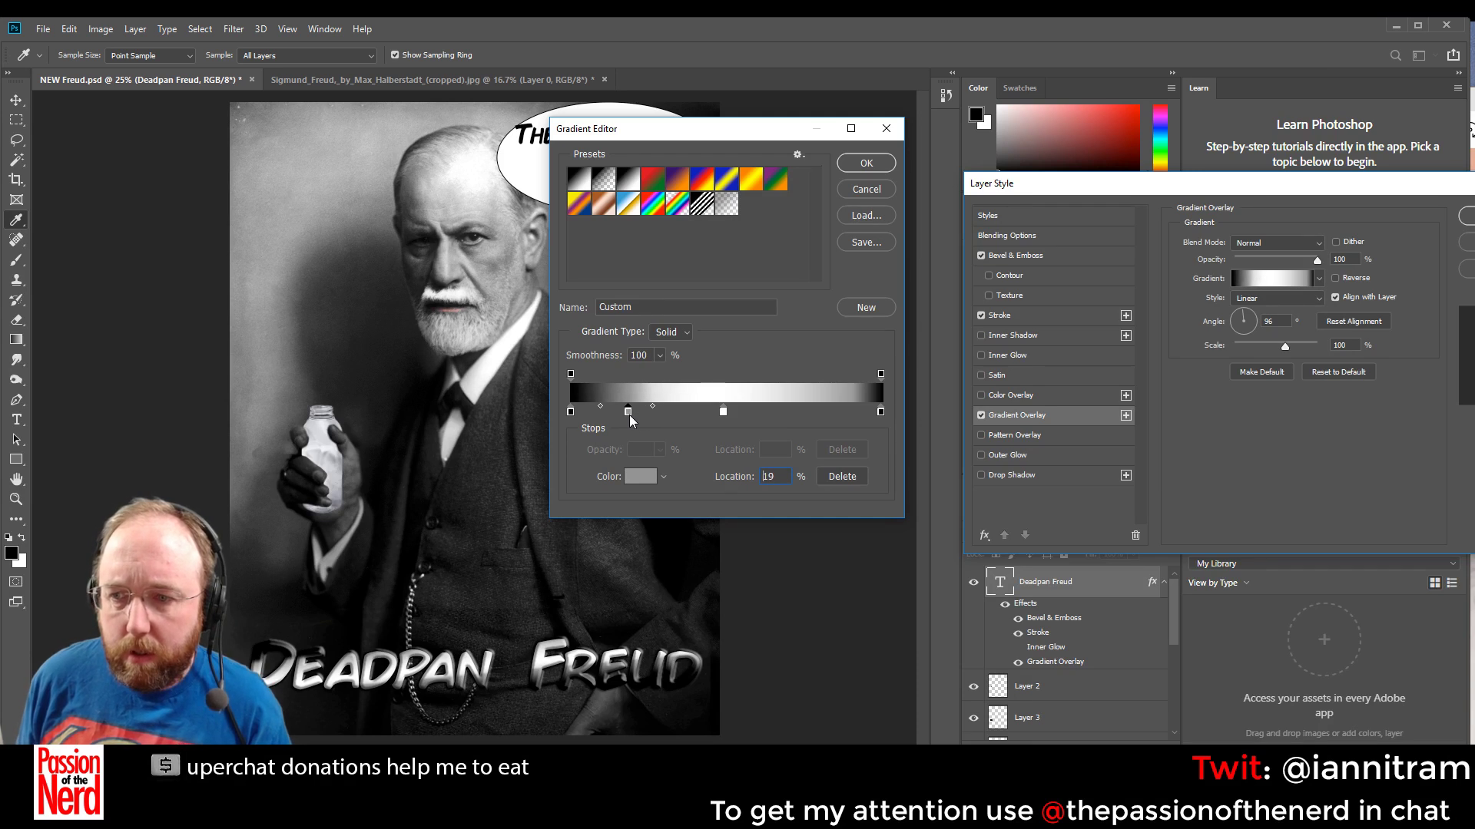
mouse_move(820, 412)
left_mouse_down()
mouse_move(862, 413)
mouse_move(791, 416)
left_mouse_up()
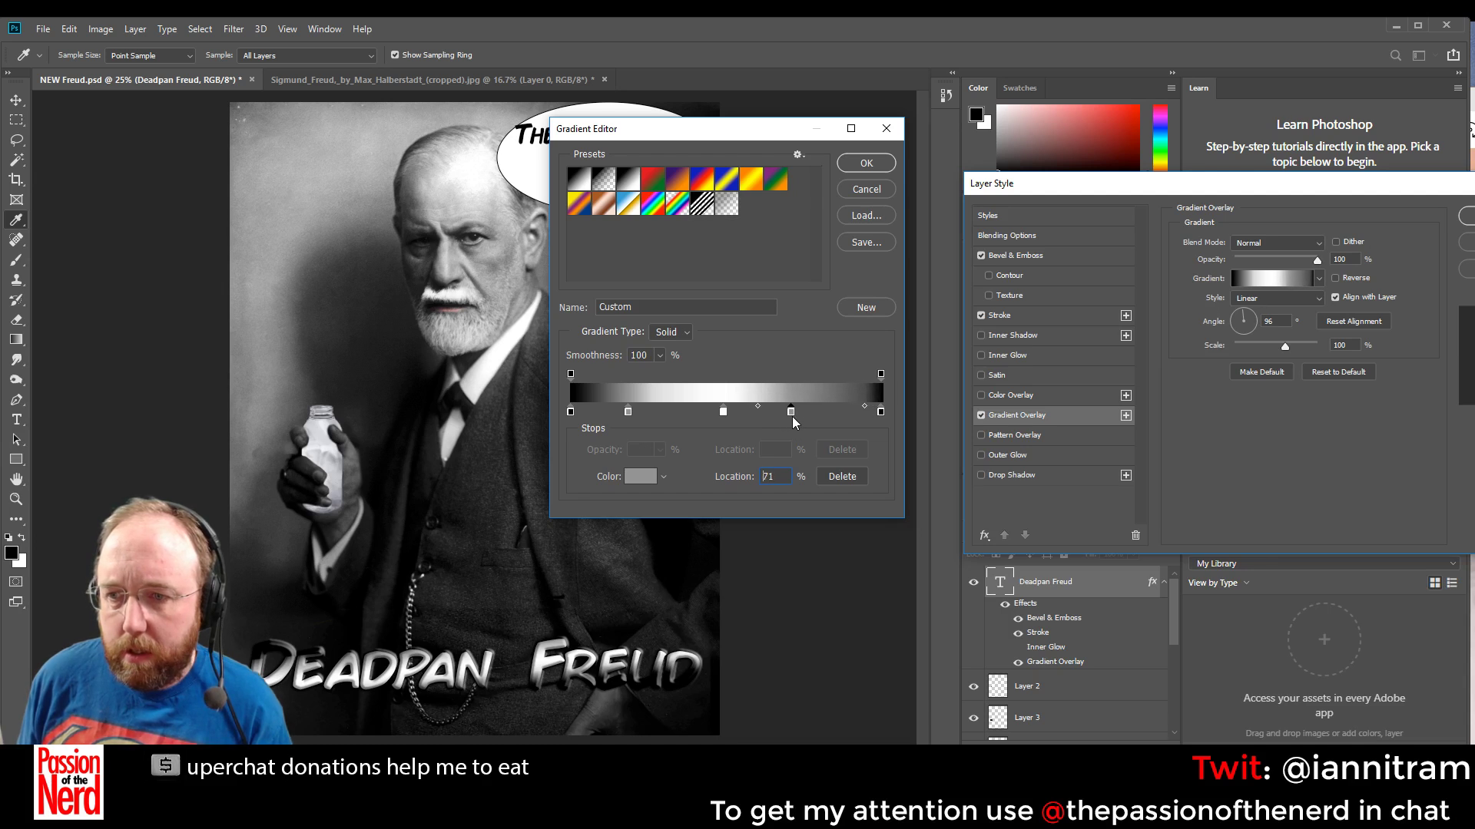
left_click(866, 407)
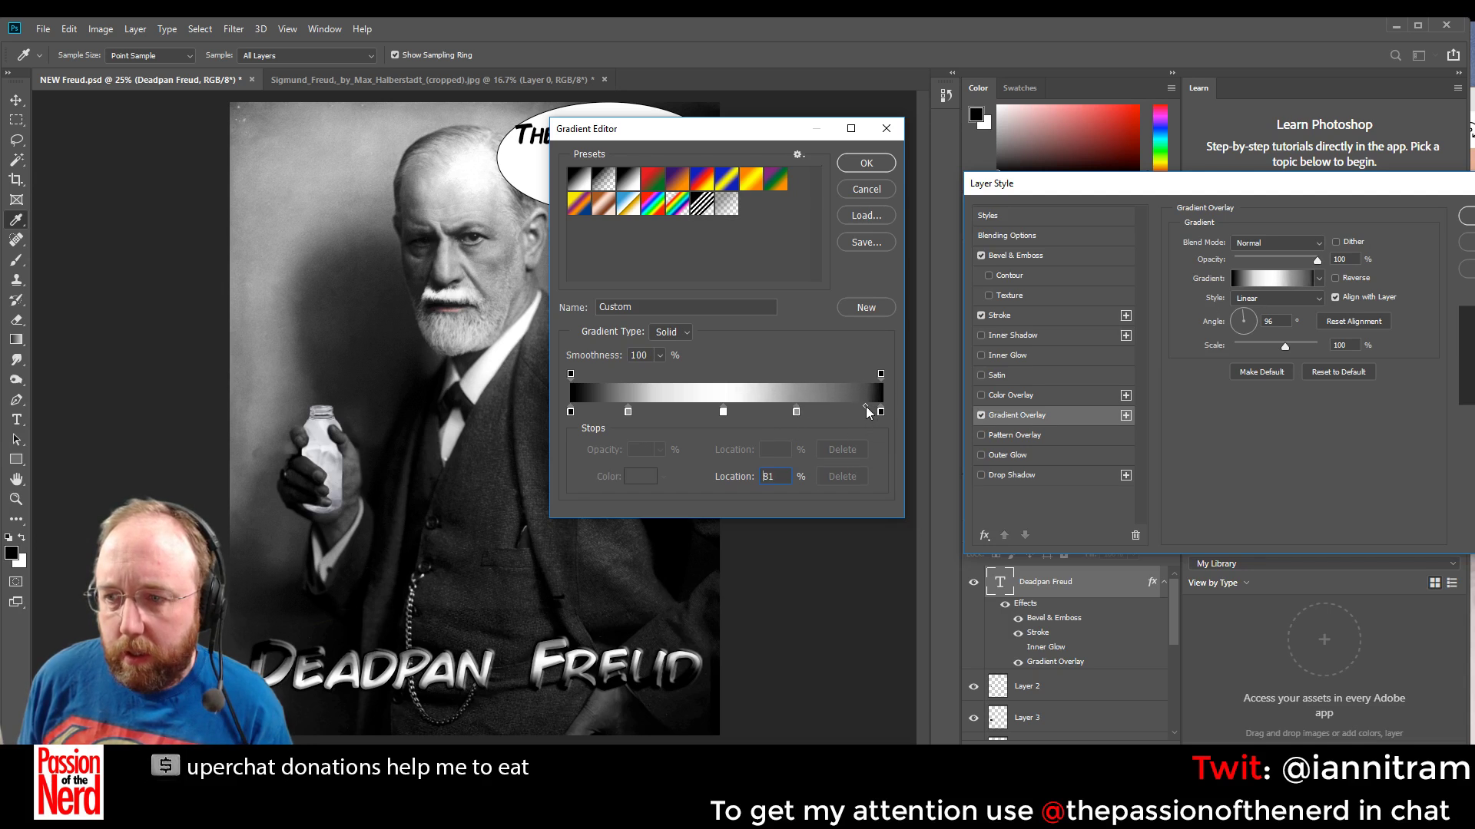
left_click(867, 407)
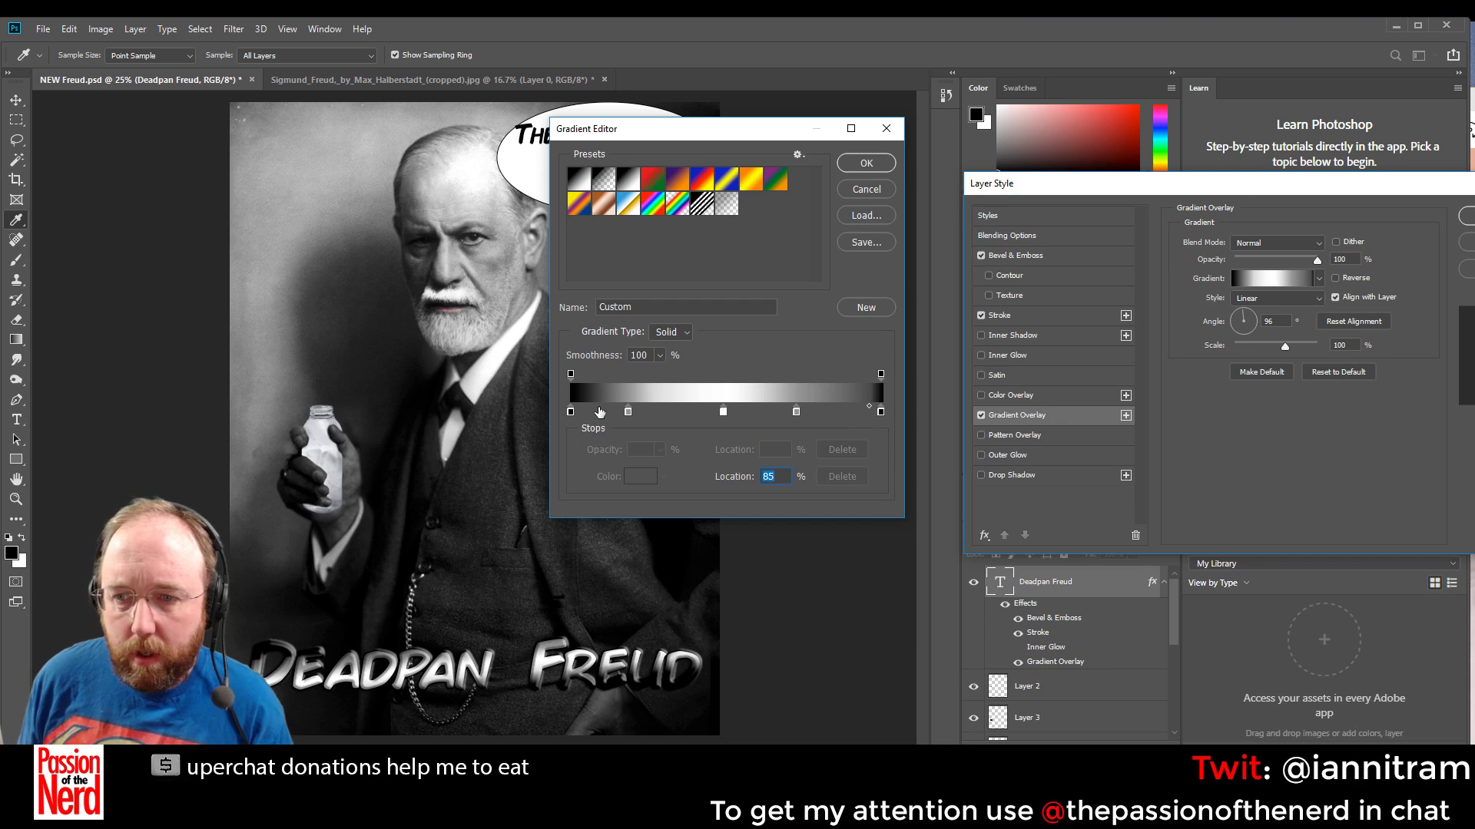
left_click(872, 163)
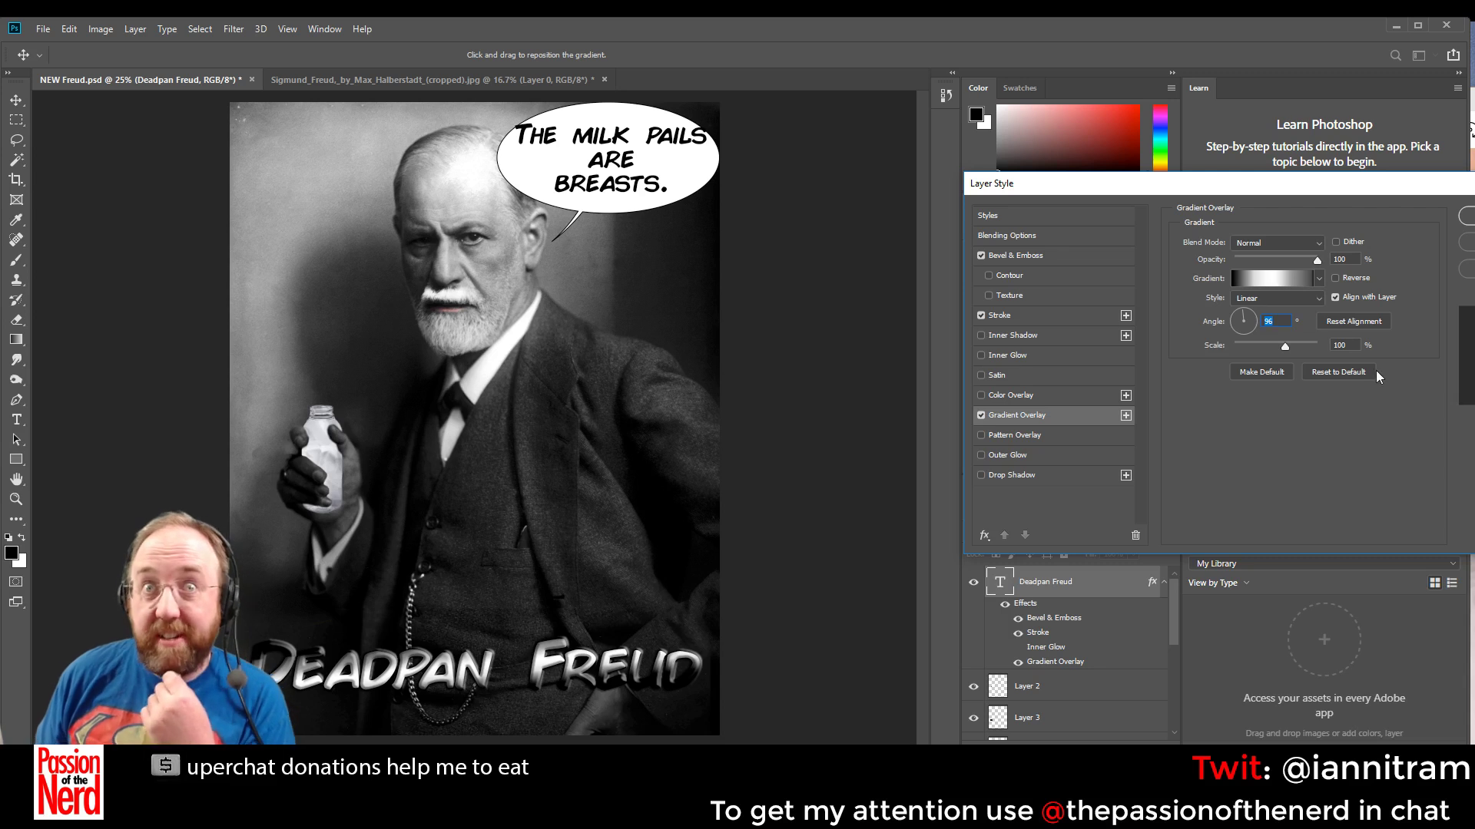
Try the Radial style for the title's gradient overlay and return it to Linear
left_click(1291, 299)
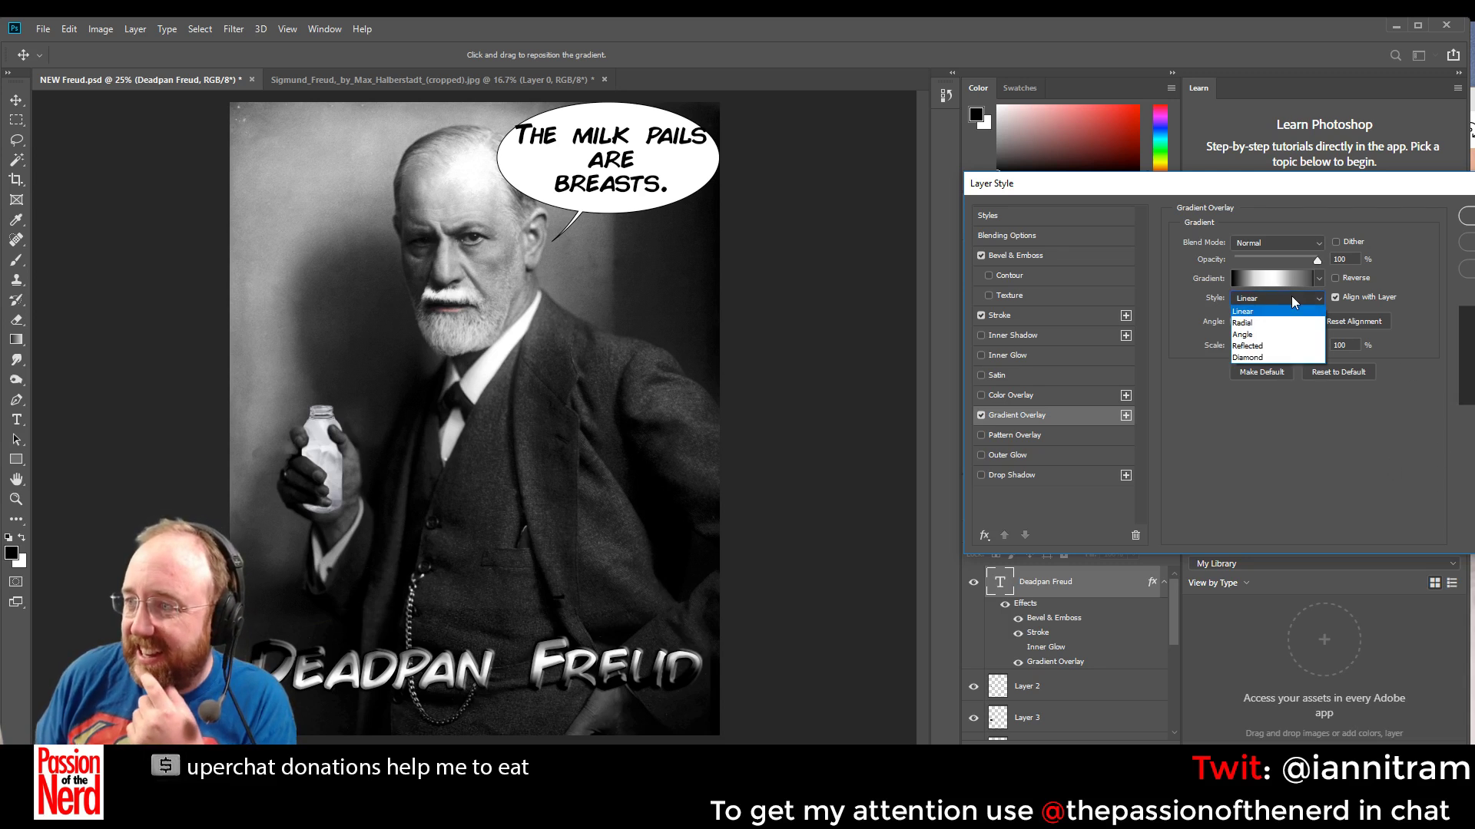
left_click(1288, 323)
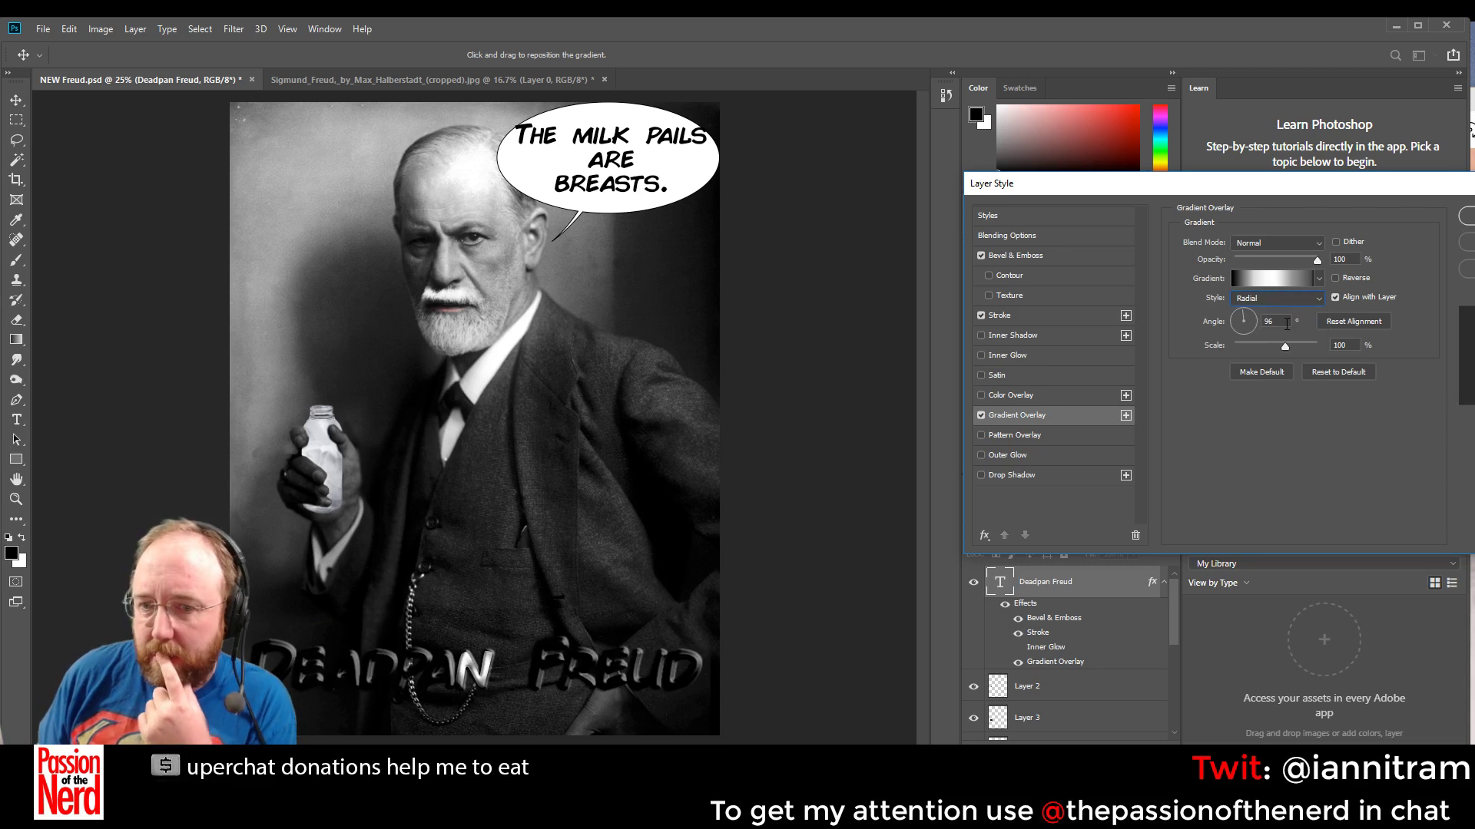
left_click(1293, 281)
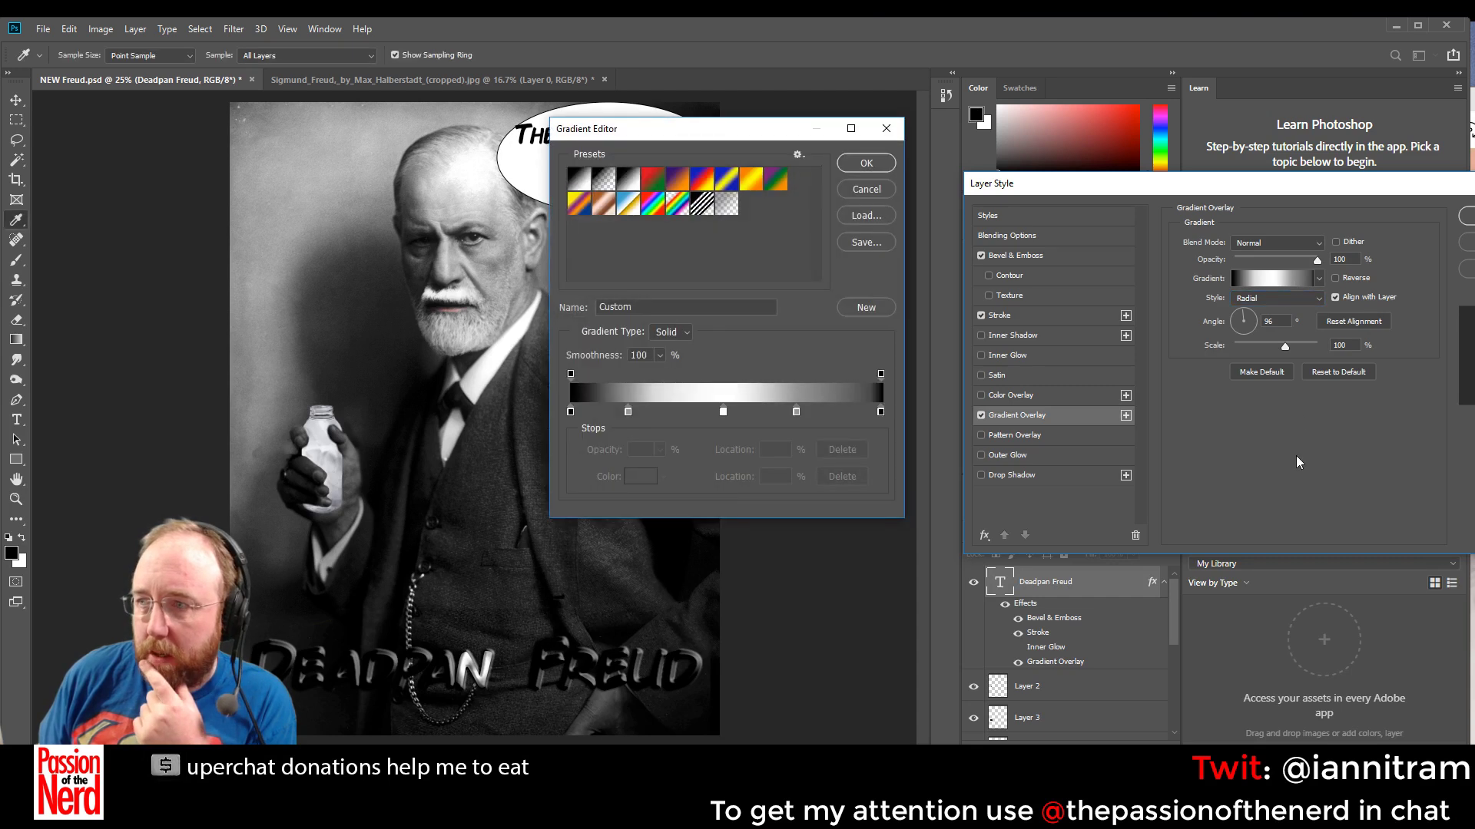
key("Return")
left_click(1272, 296)
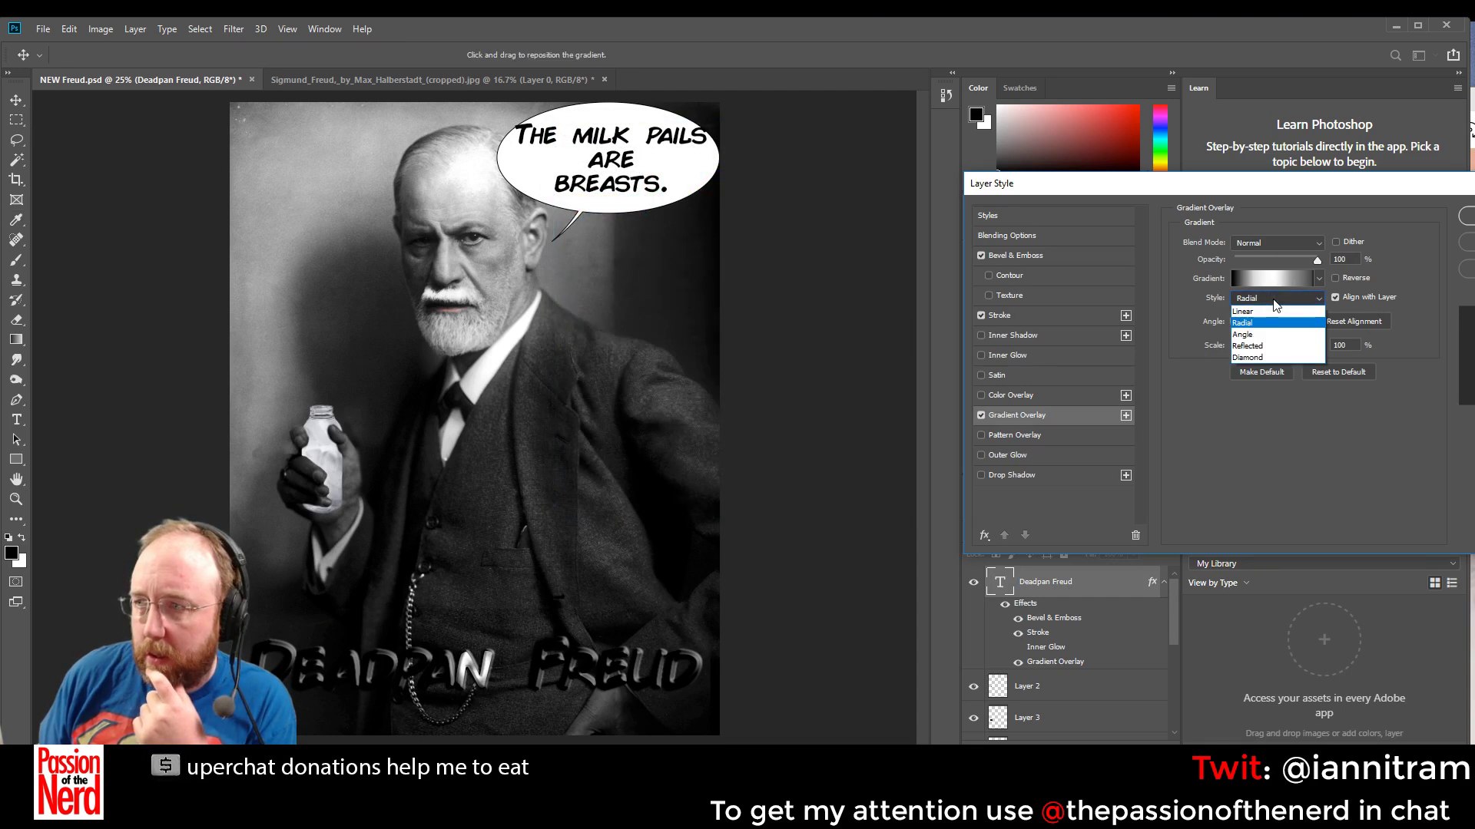
left_click(1271, 312)
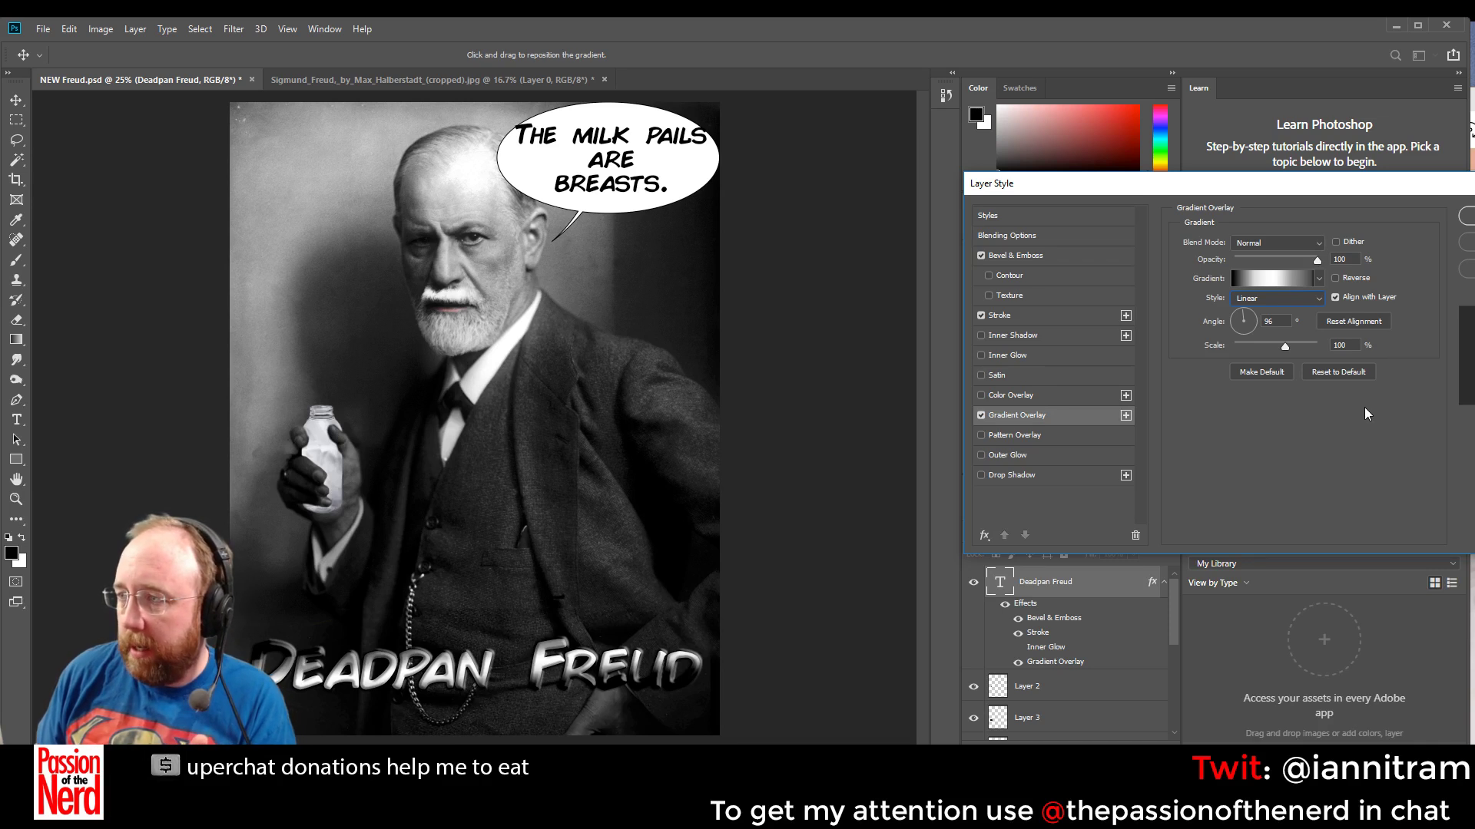
Lighten the overlay gradient's start and end stops from black to dark grey
left_click(1255, 278)
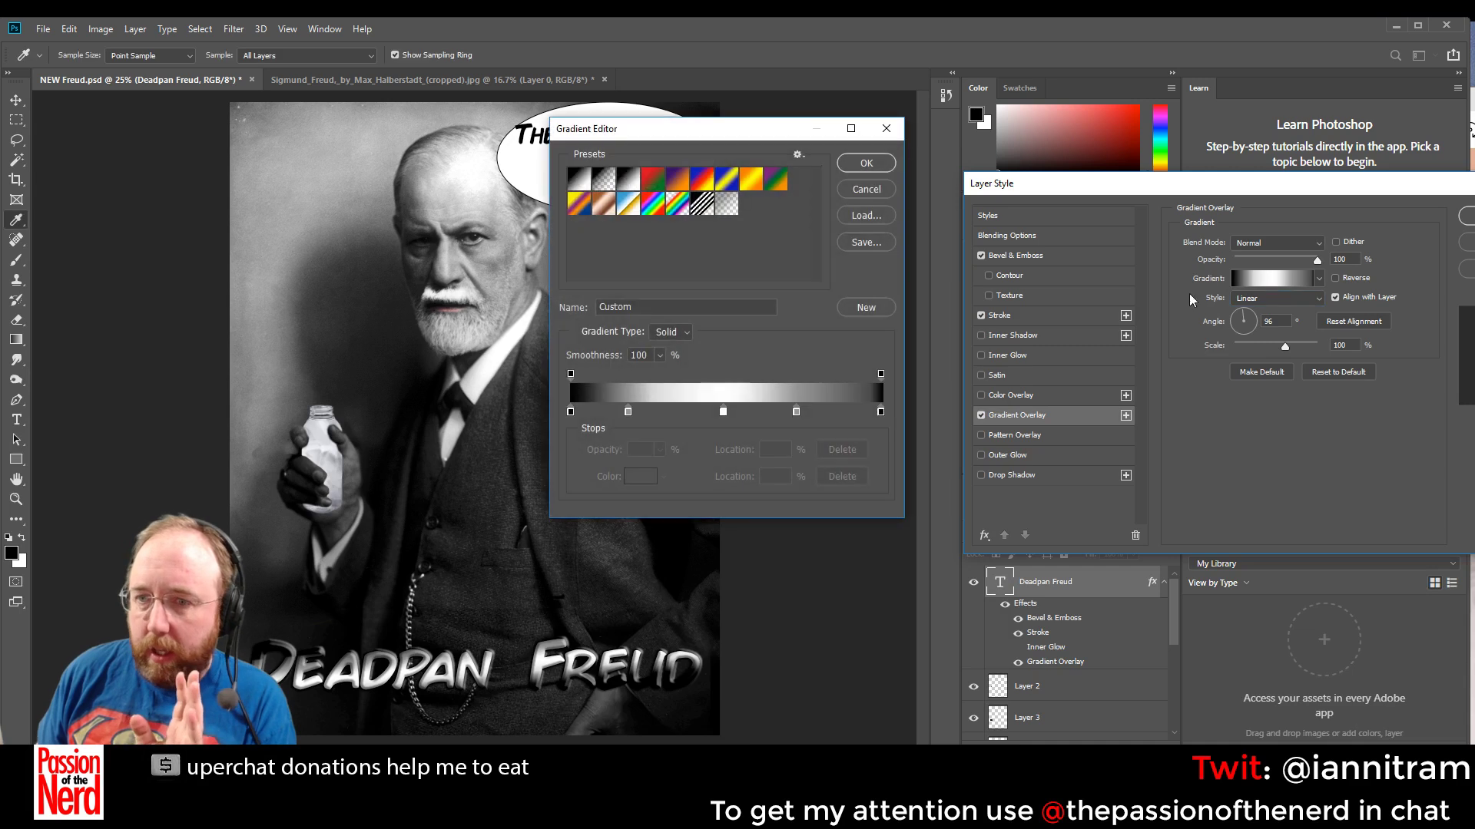
double_click(570, 412)
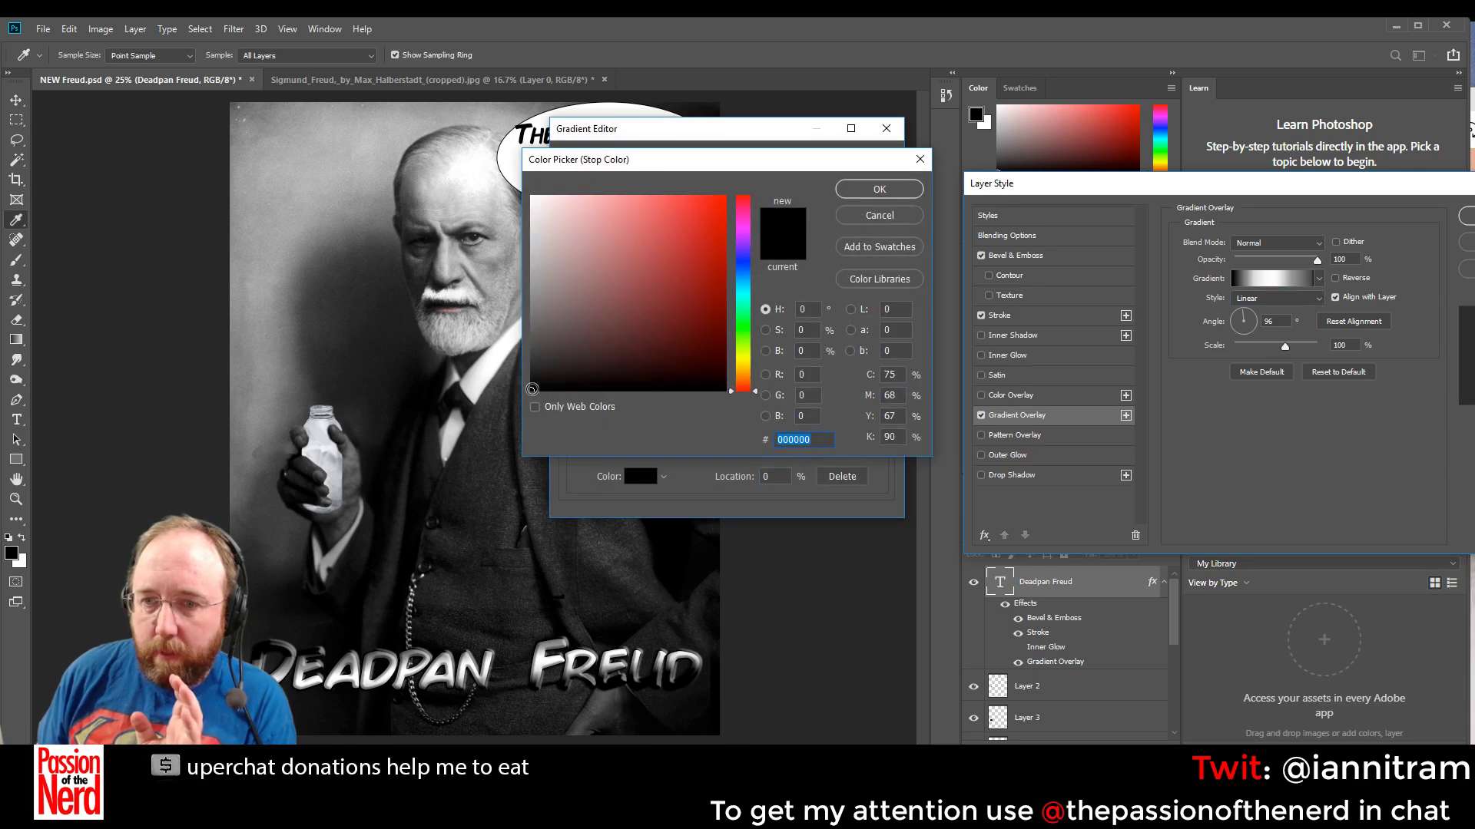
left_click(877, 192)
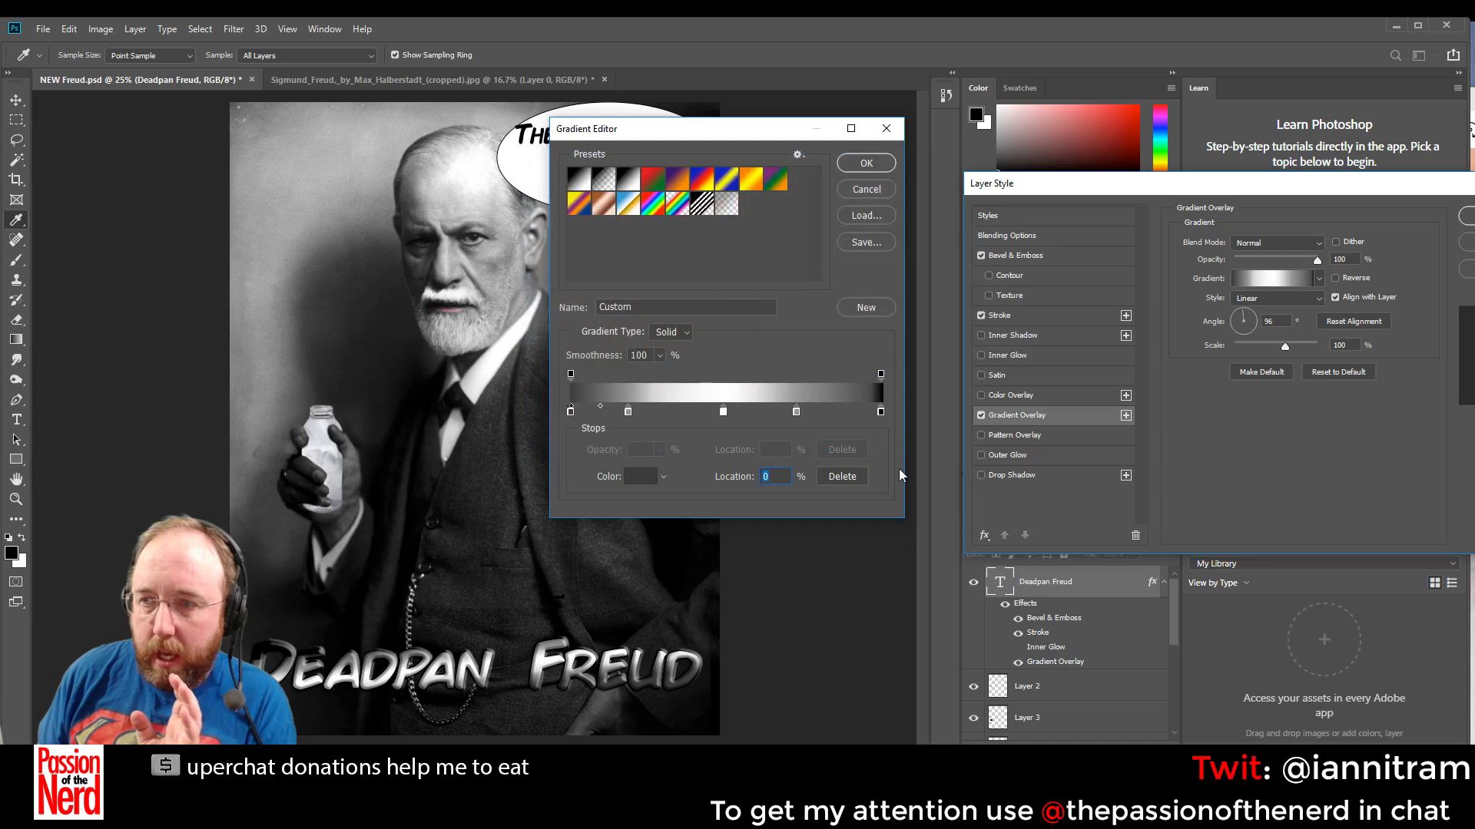
double_click(881, 412)
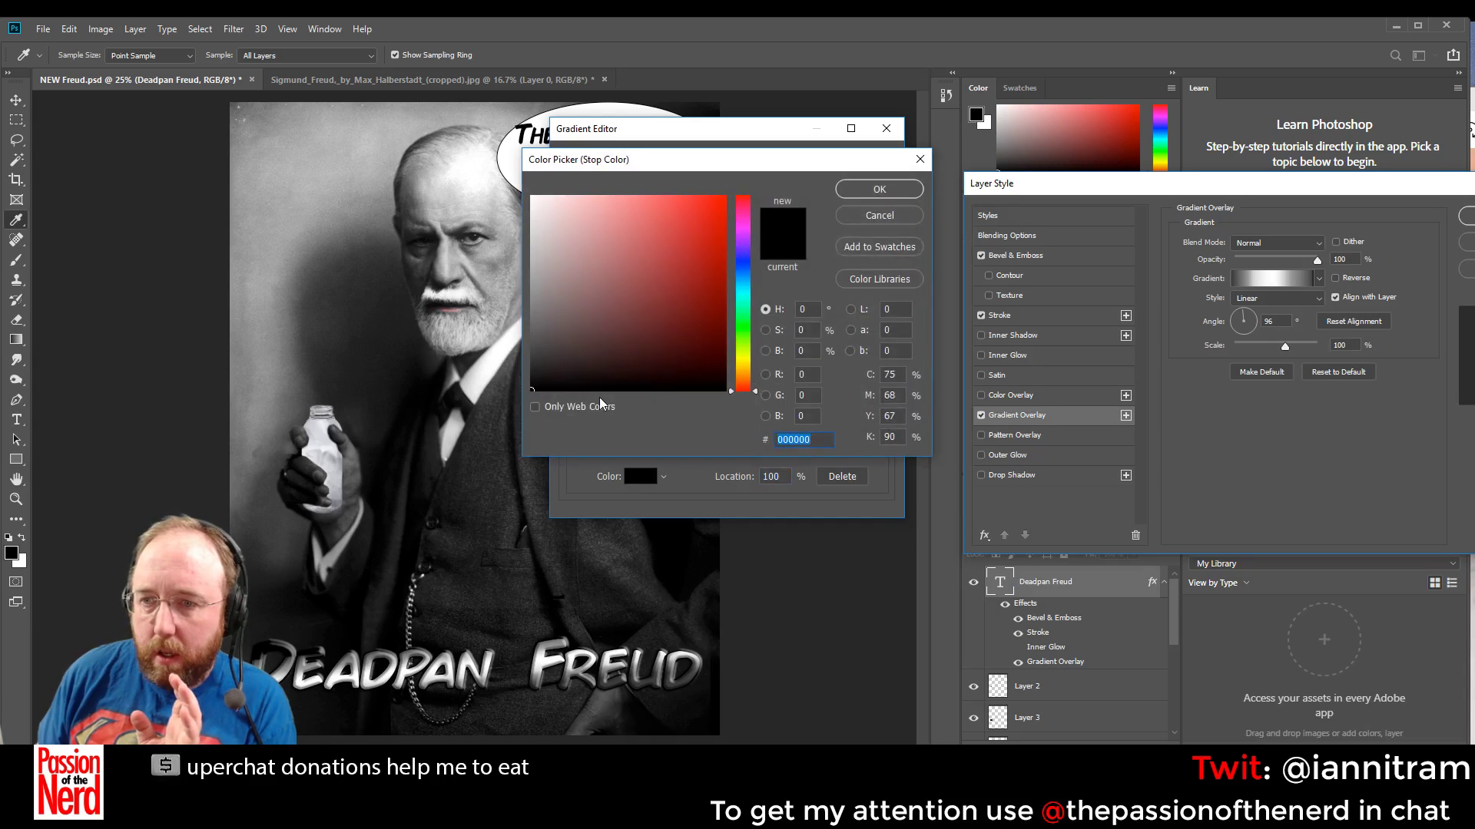
left_click(561, 390)
left_click(859, 191)
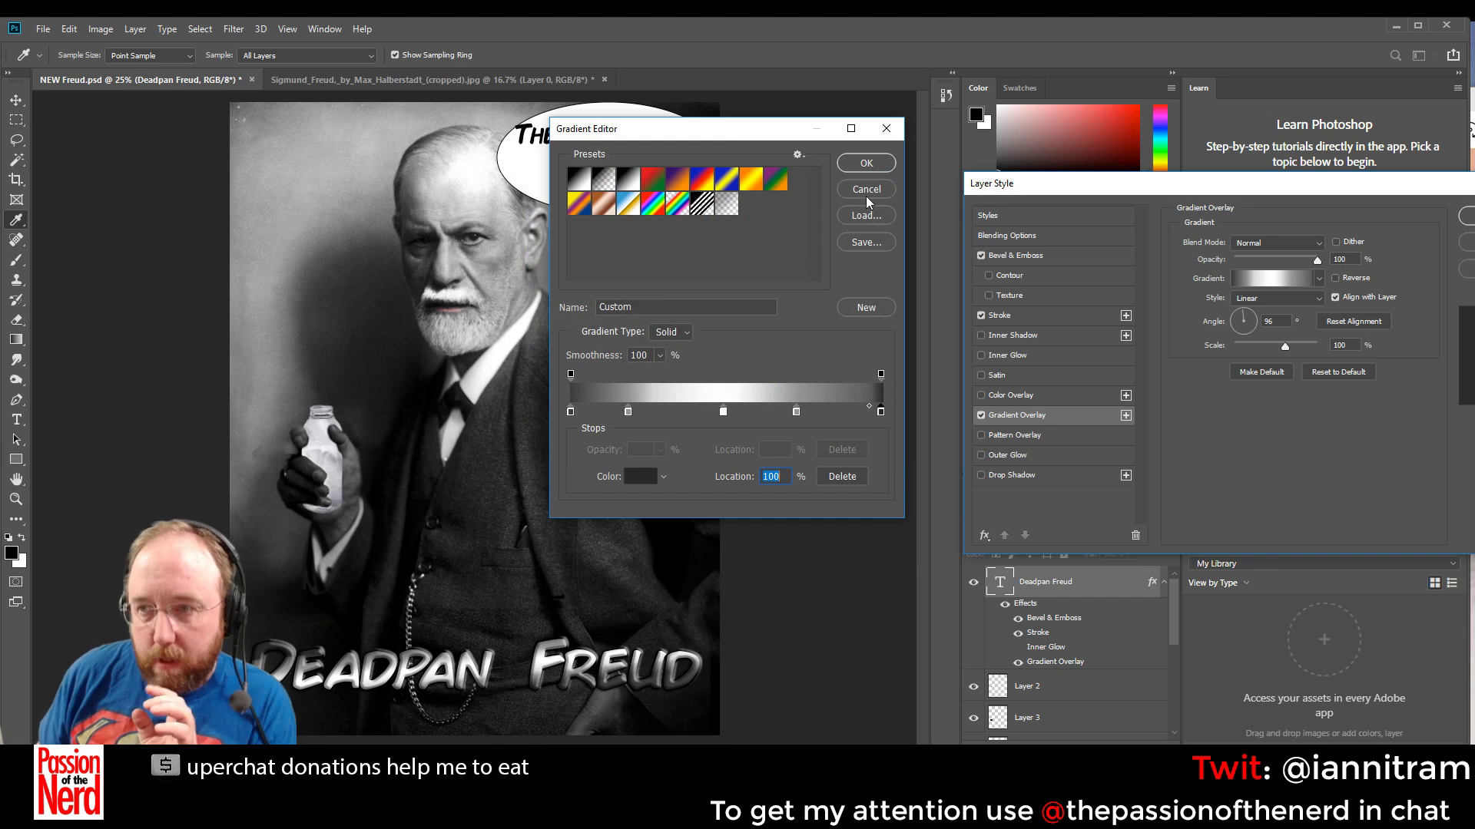
Accept the custom gradient and apply the layer style settings to the "Deadpan Freud" title
left_click(877, 169)
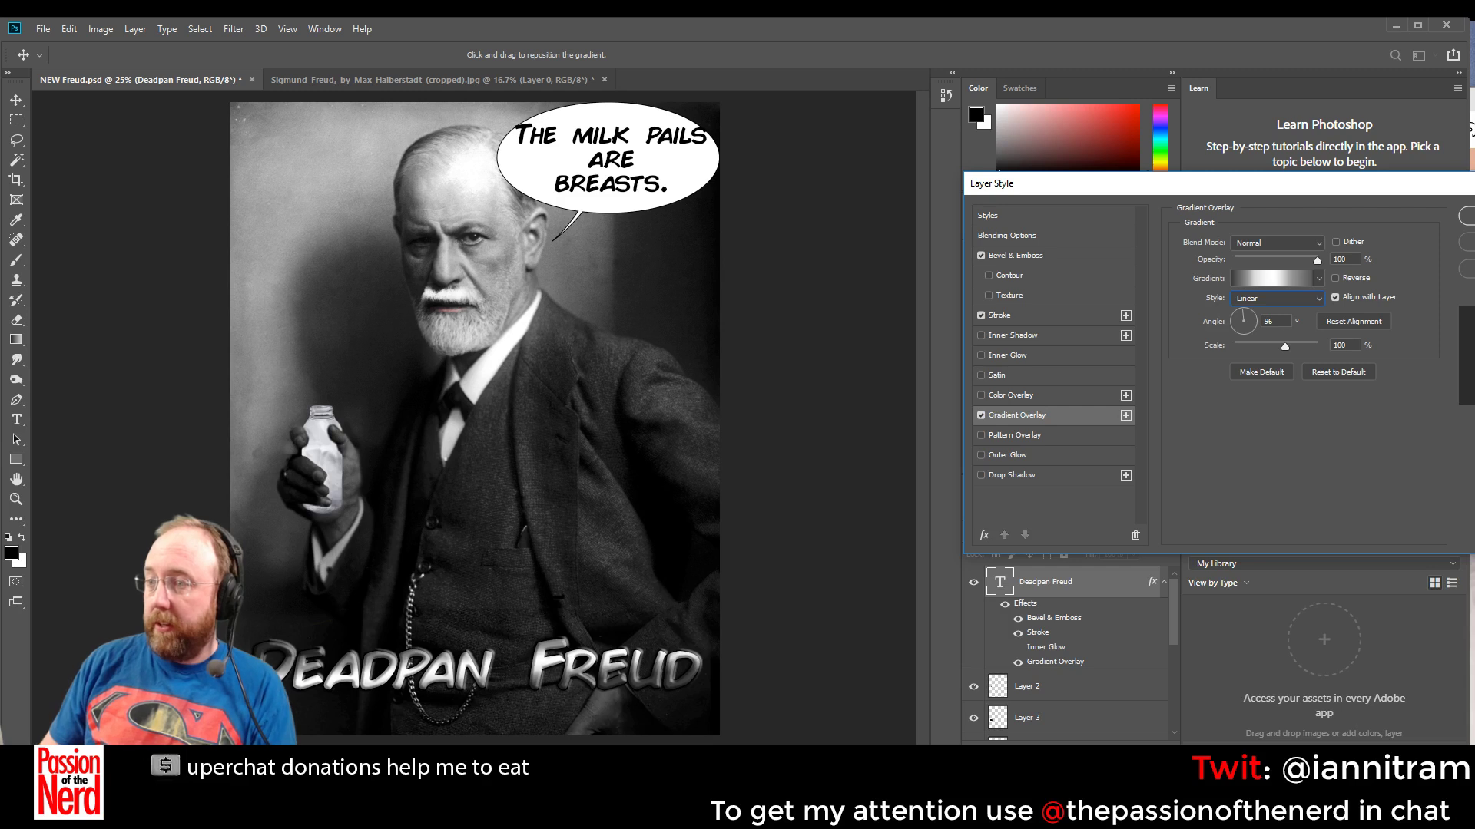
left_click(1466, 217)
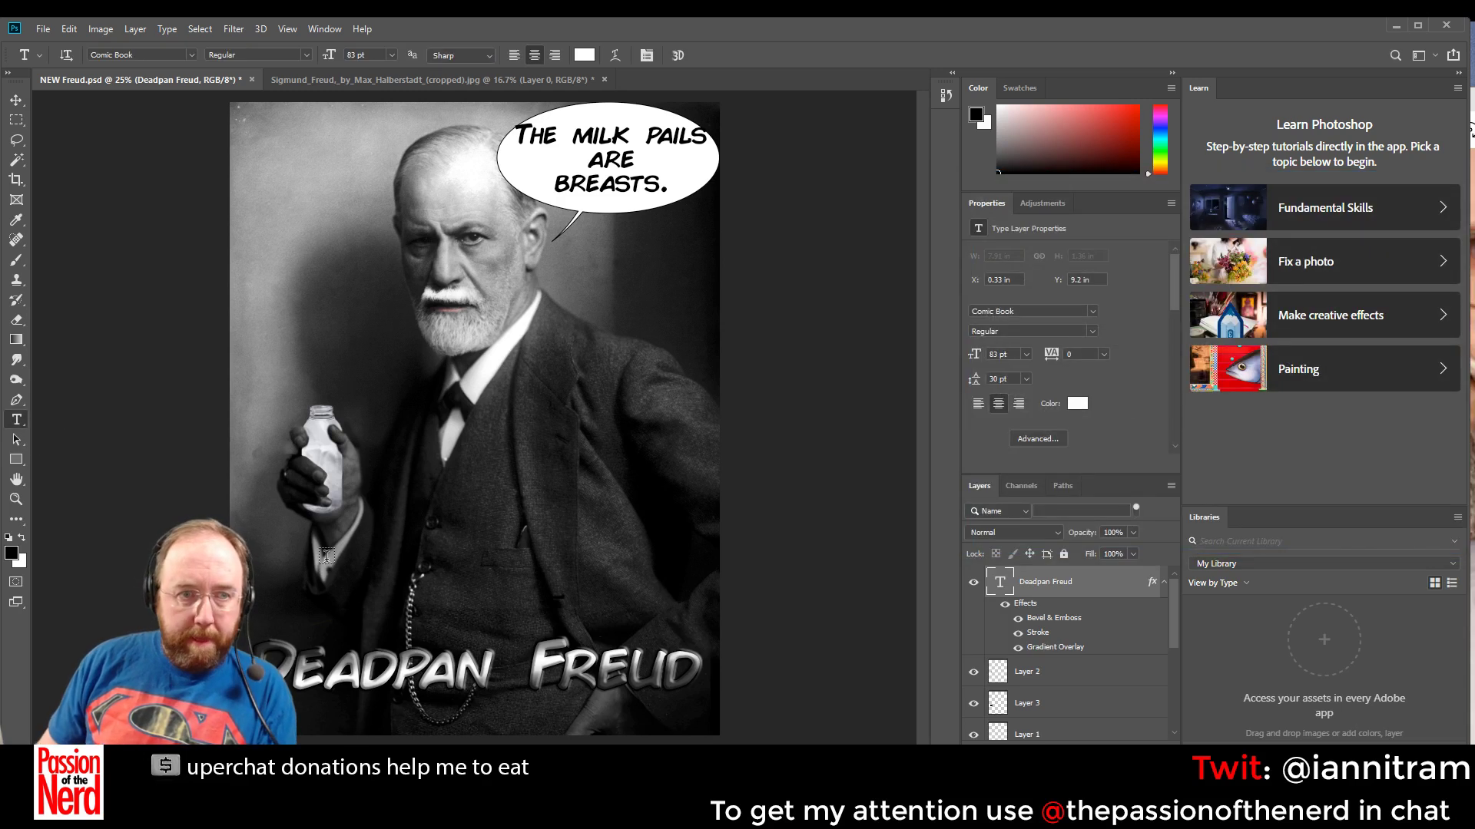
Enlarge the words "Deadpan" and "Freud" in the title to a font size of 95 pt
left_click_drag(265, 658, 496, 661)
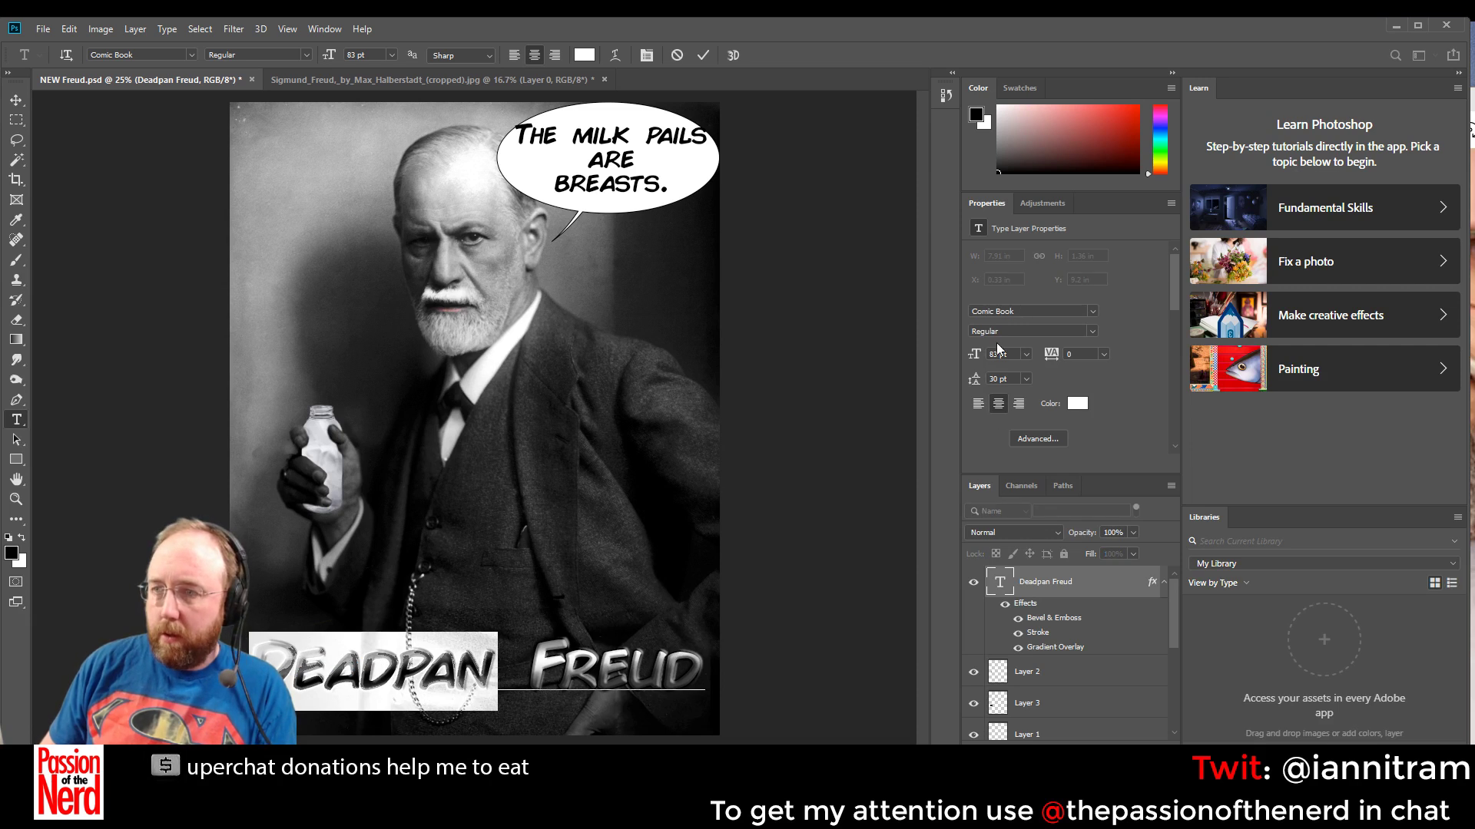
left_click_drag(977, 355, 983, 357)
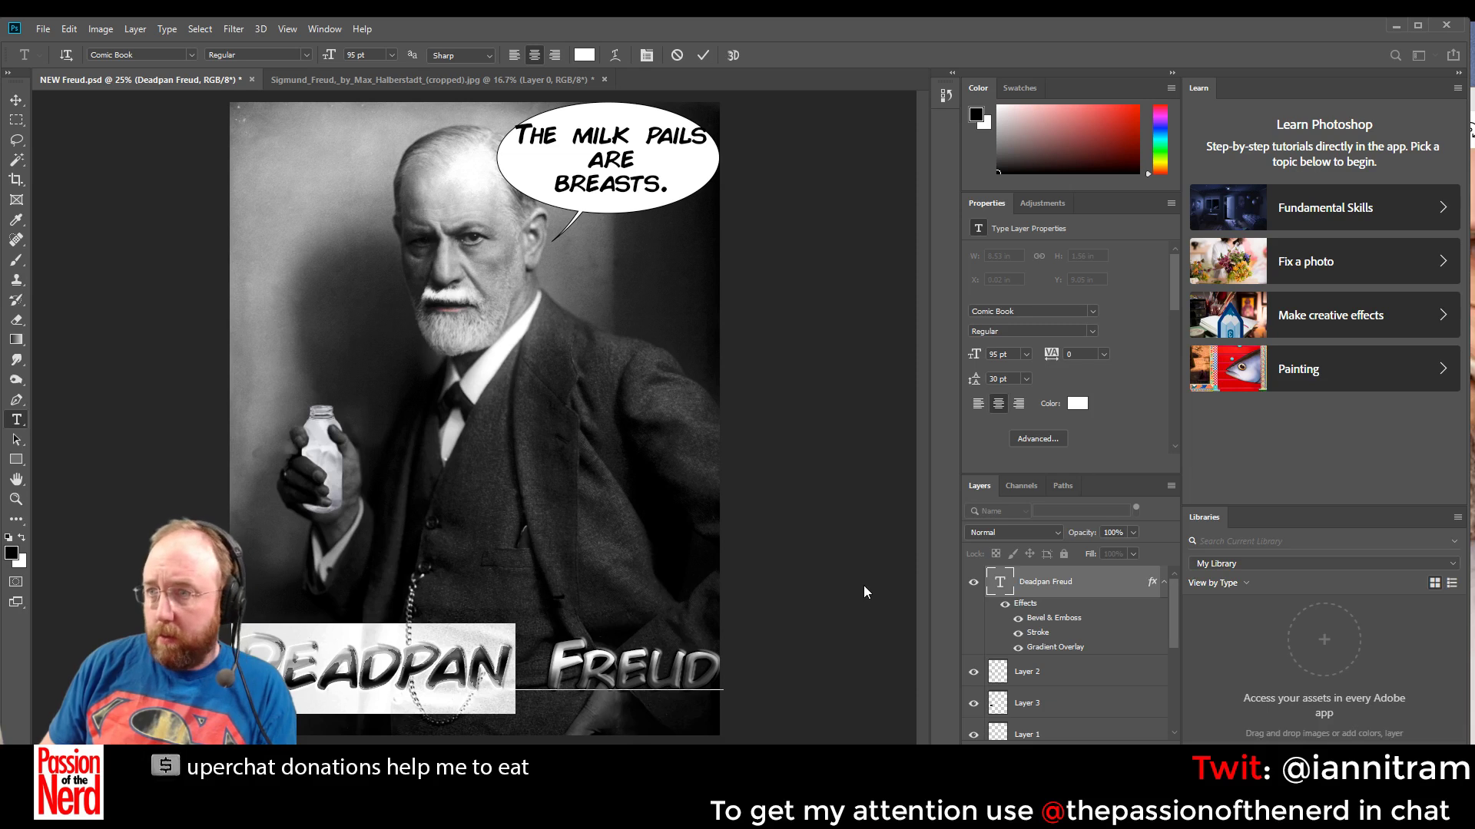
left_click_drag(554, 675, 834, 667)
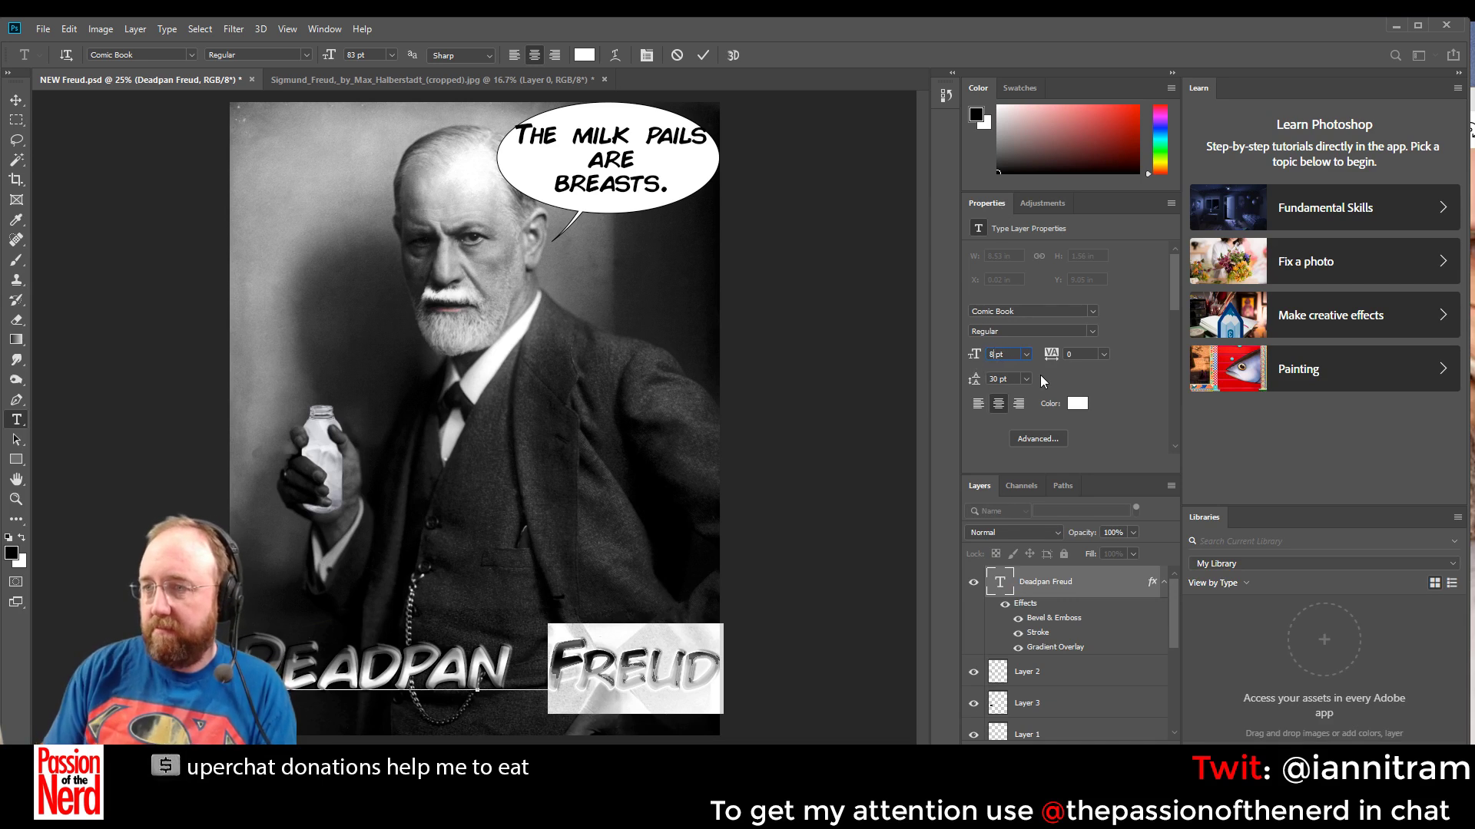
key("Return")
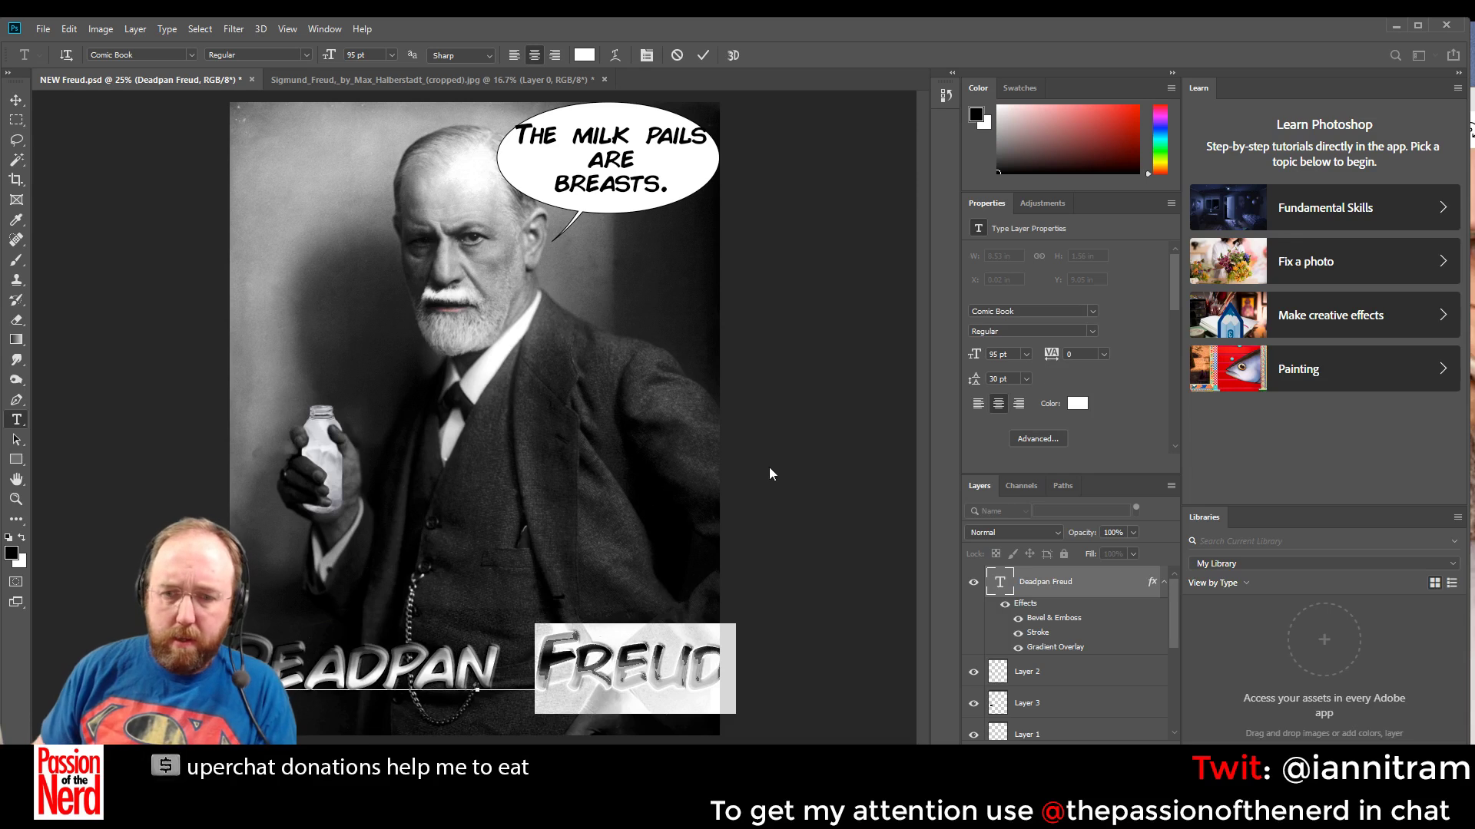
Narrow the space between "Deadpan" and "Freud" by setting its tracking to -445, and commit the text edit
left_click(507, 675)
left_click_drag(508, 676, 529, 676)
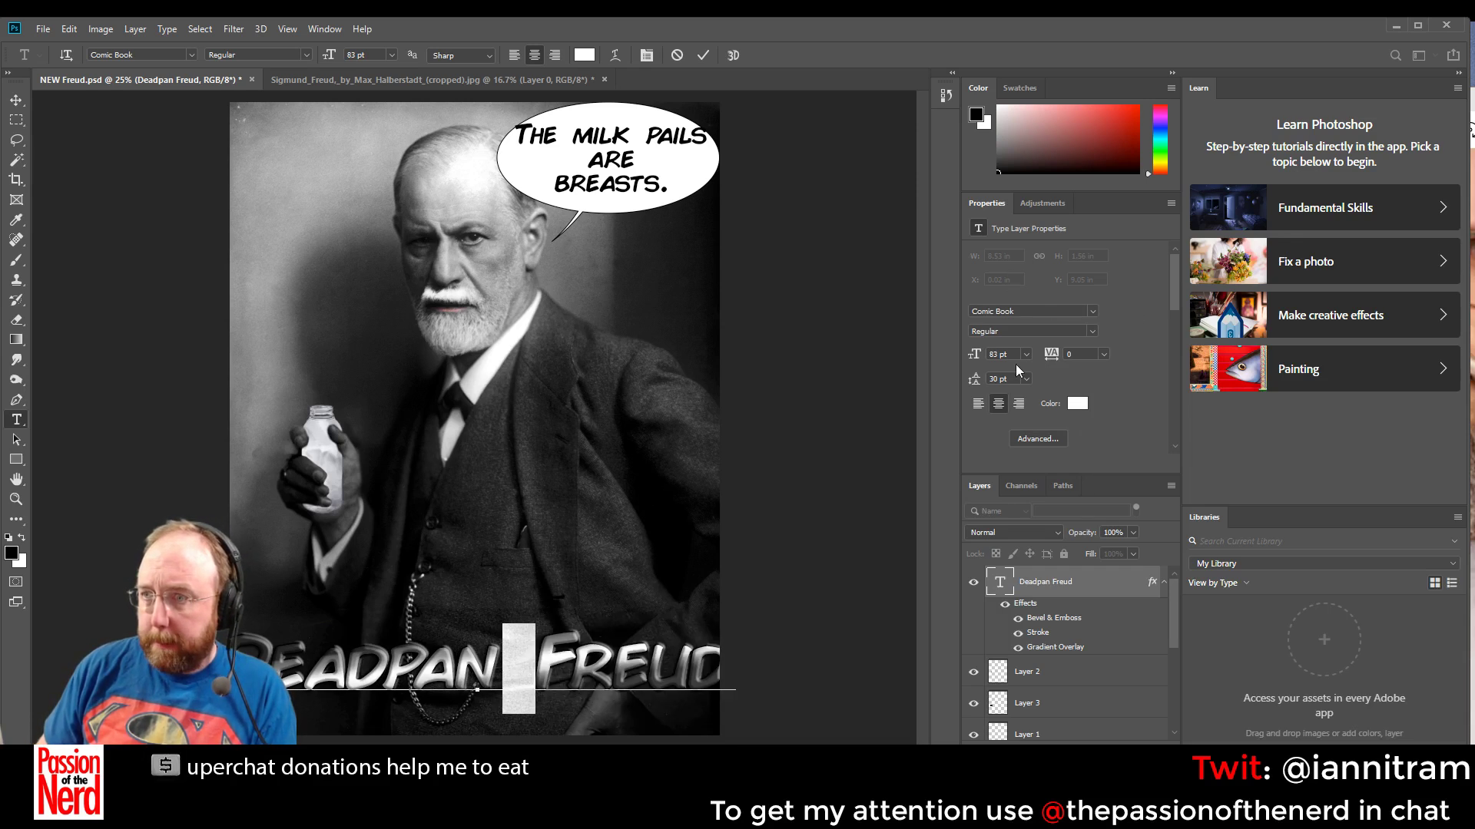
left_click(945, 96)
left_click(945, 96)
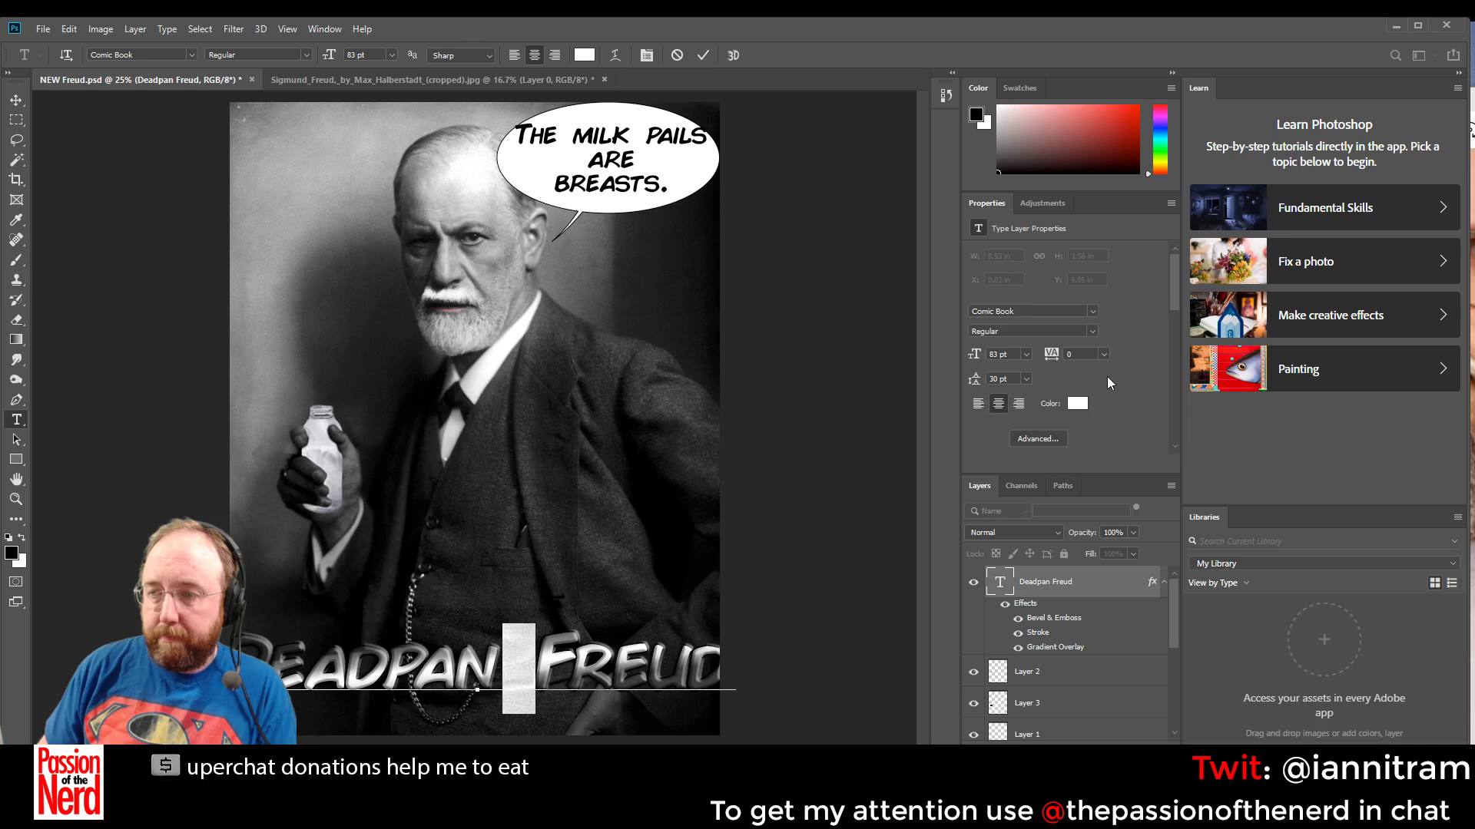
left_click(1104, 355)
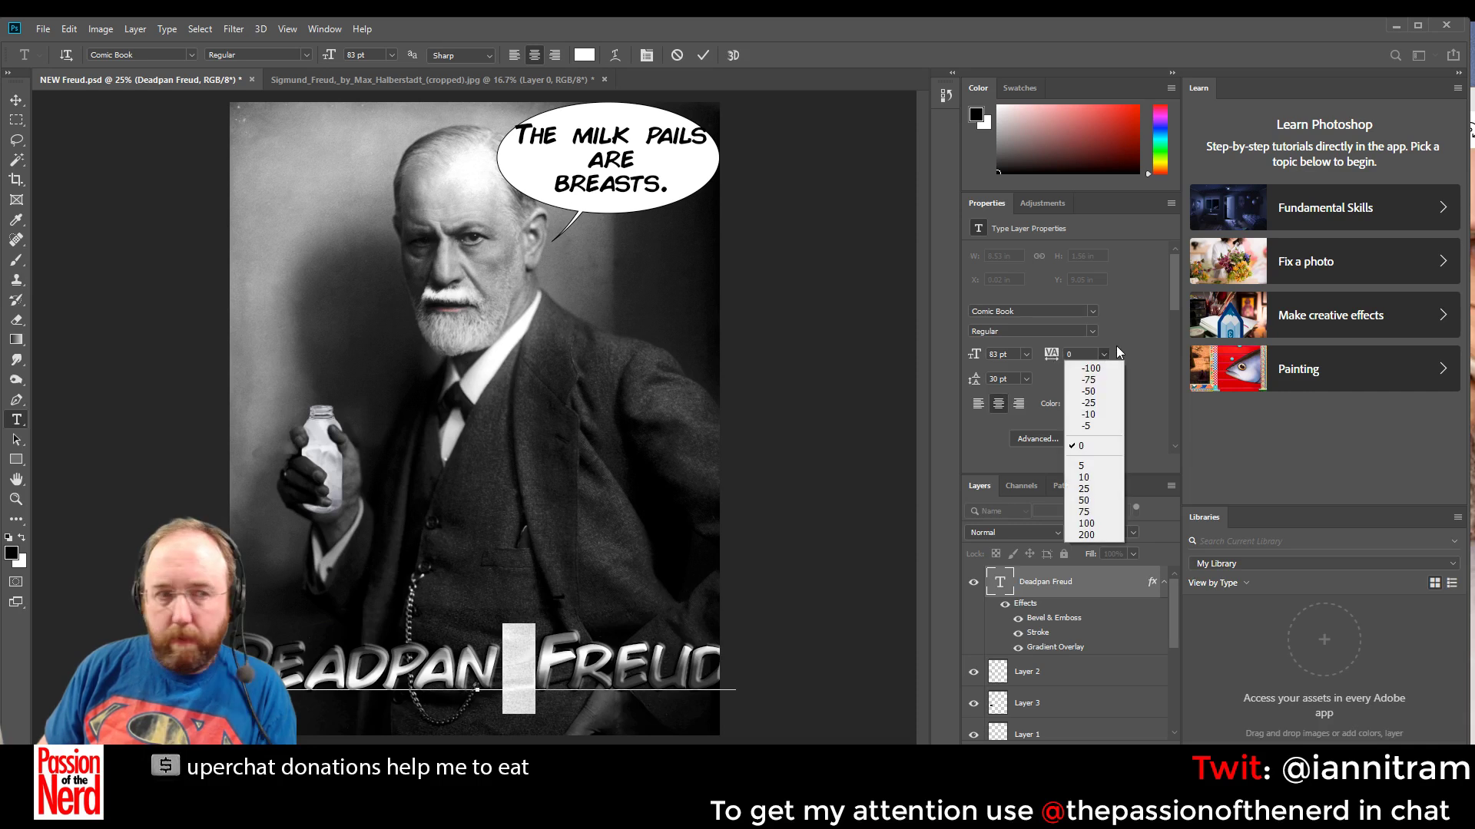
left_click(1119, 427)
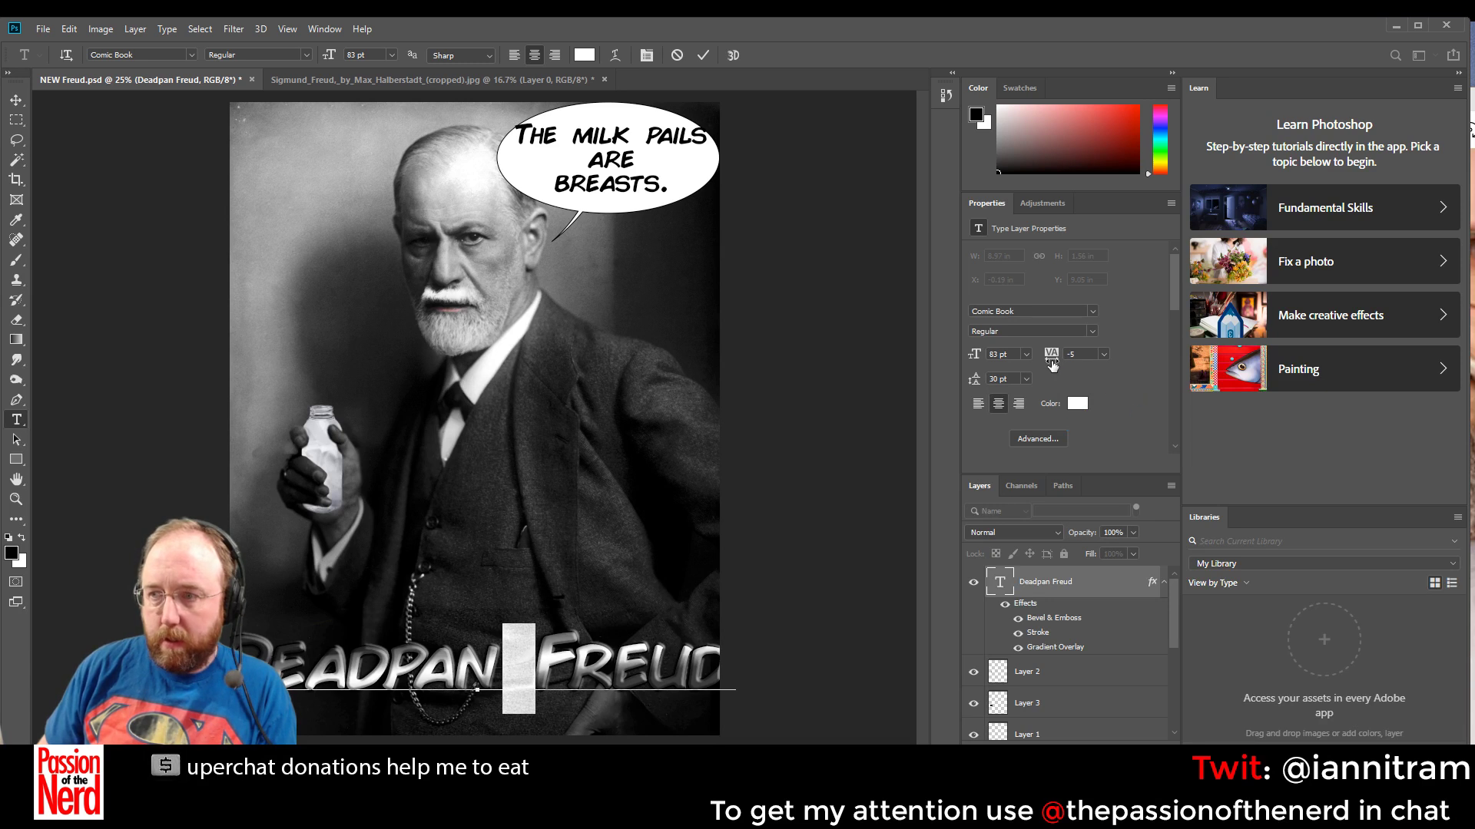
left_click_drag(1049, 354, 1042, 354)
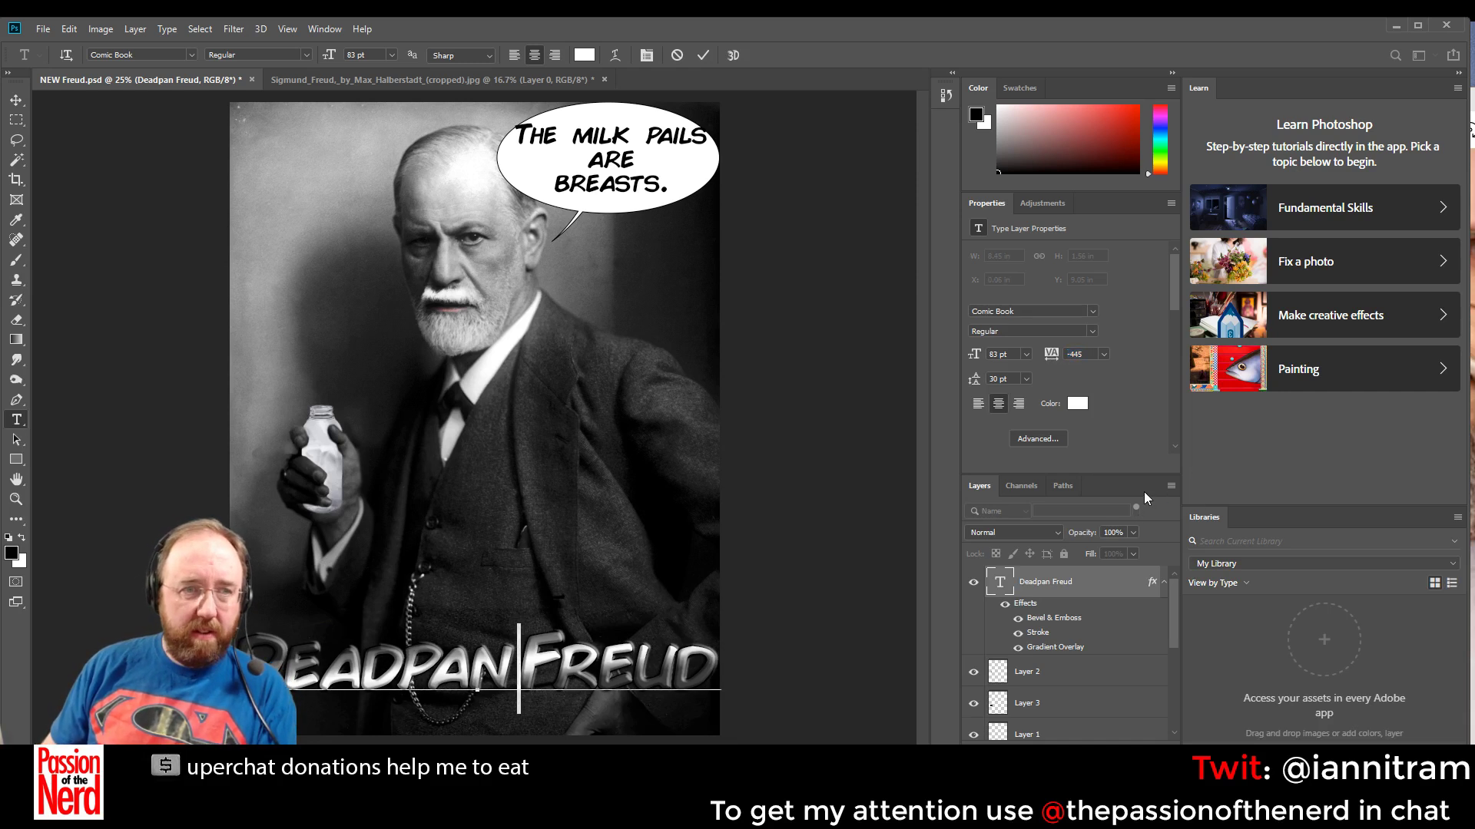
left_click(479, 674)
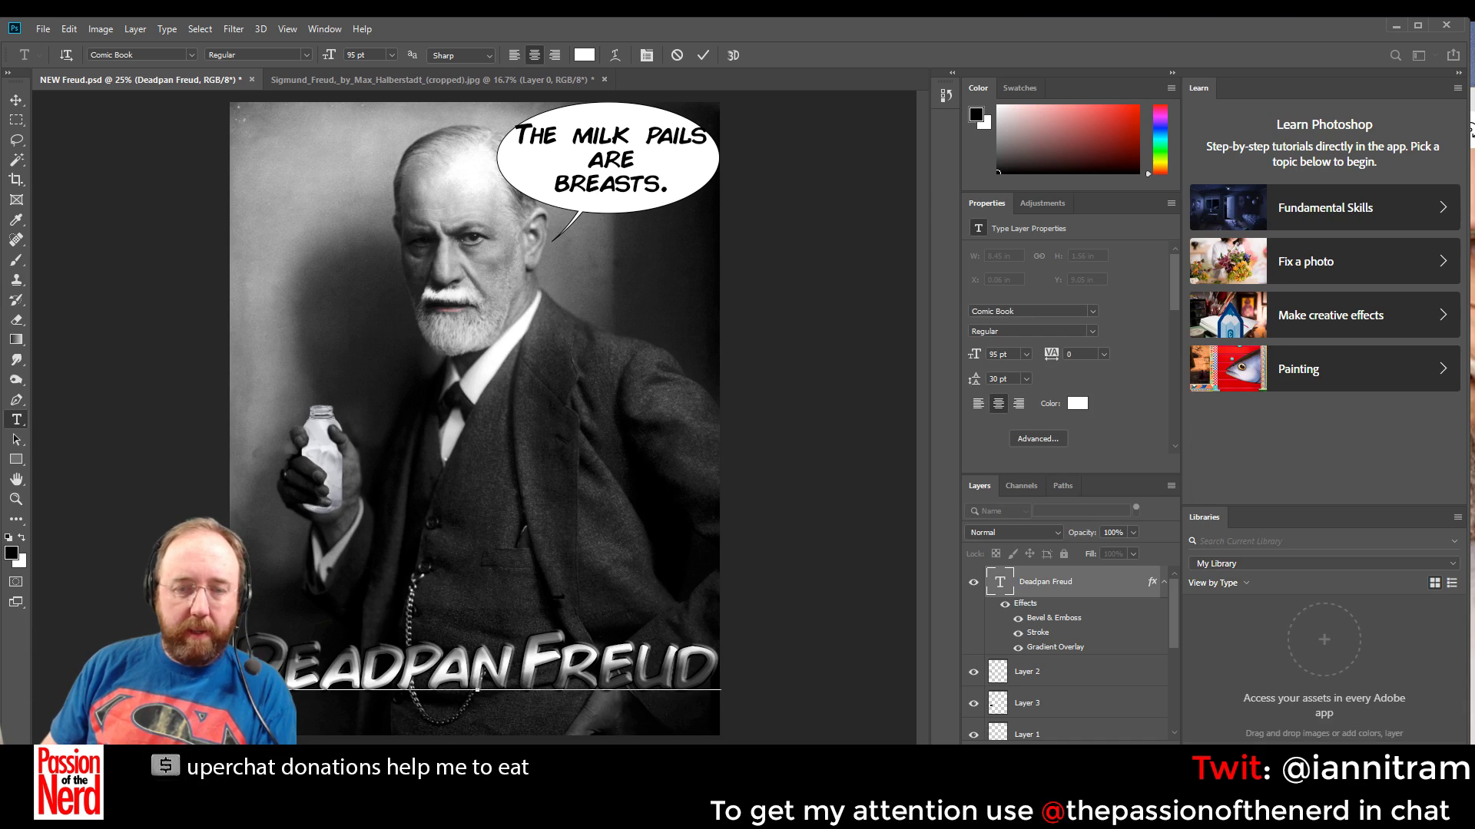
left_click(1094, 584)
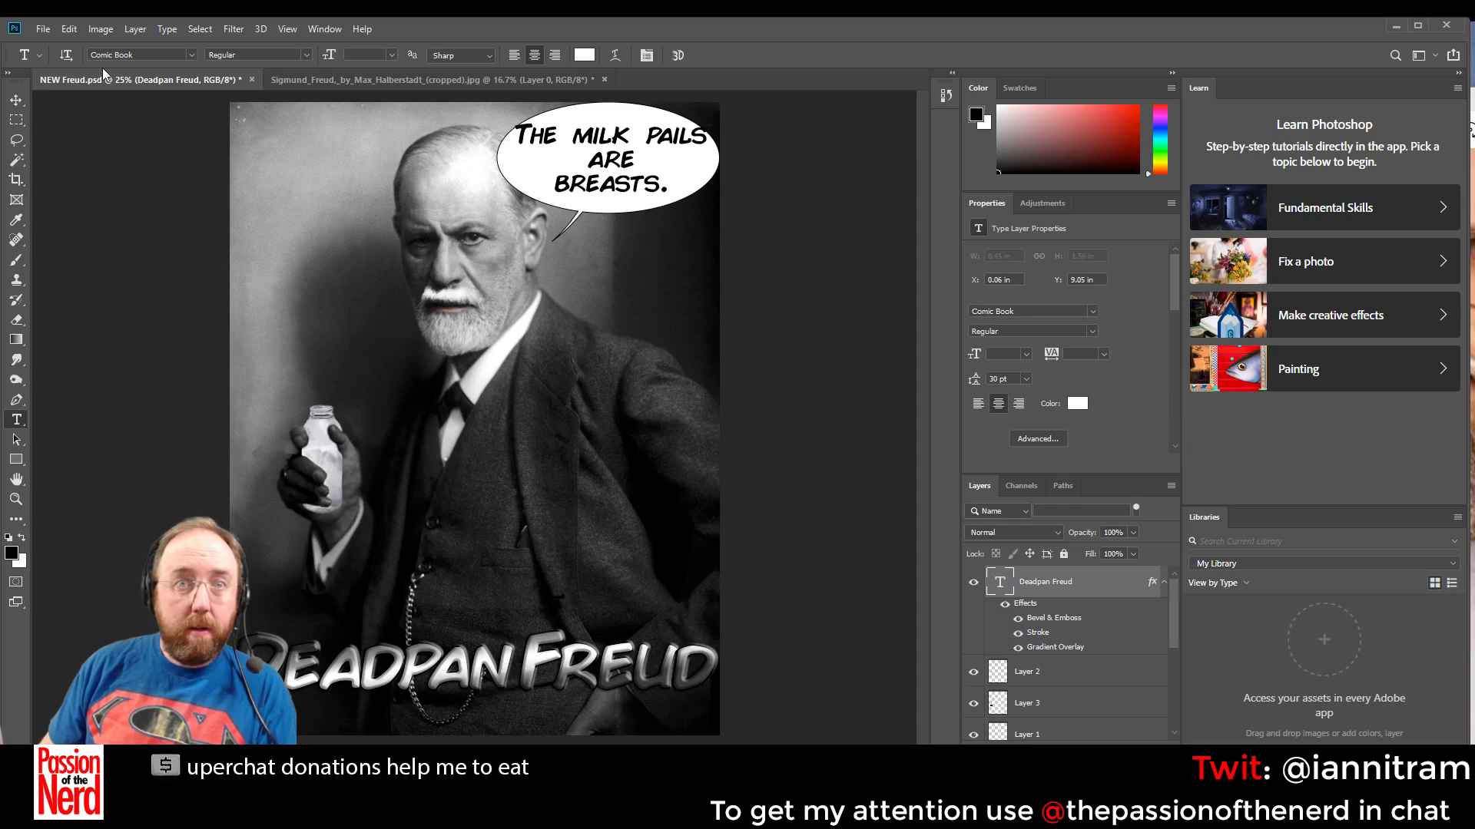
Try scaling the title up to 108.55% and 144.44%, undo each attempt, and leave the transform
left_click(69, 29)
mouse_move(142, 381)
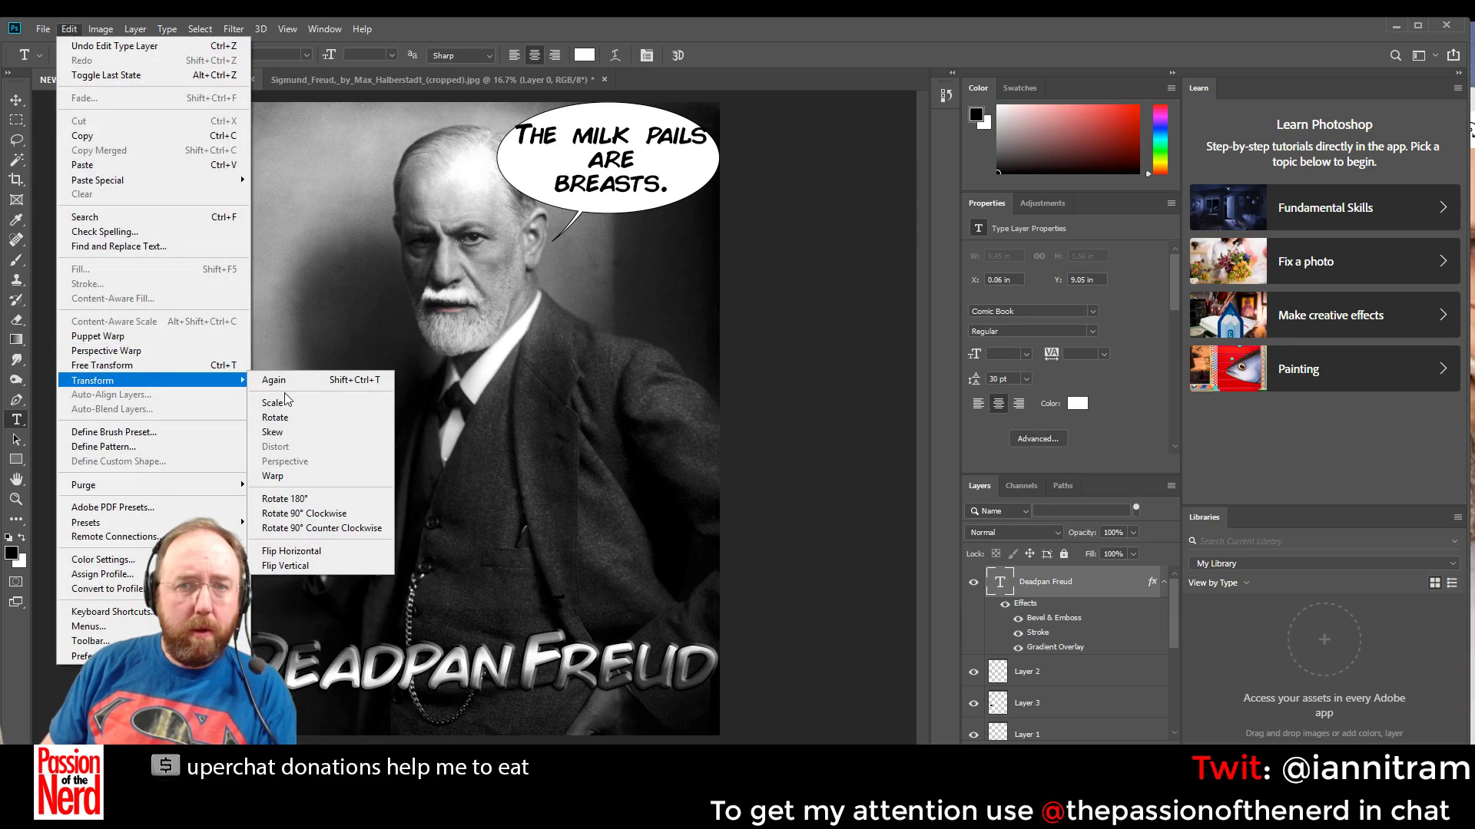
left_click(284, 401)
left_click_drag(475, 624, 475, 616)
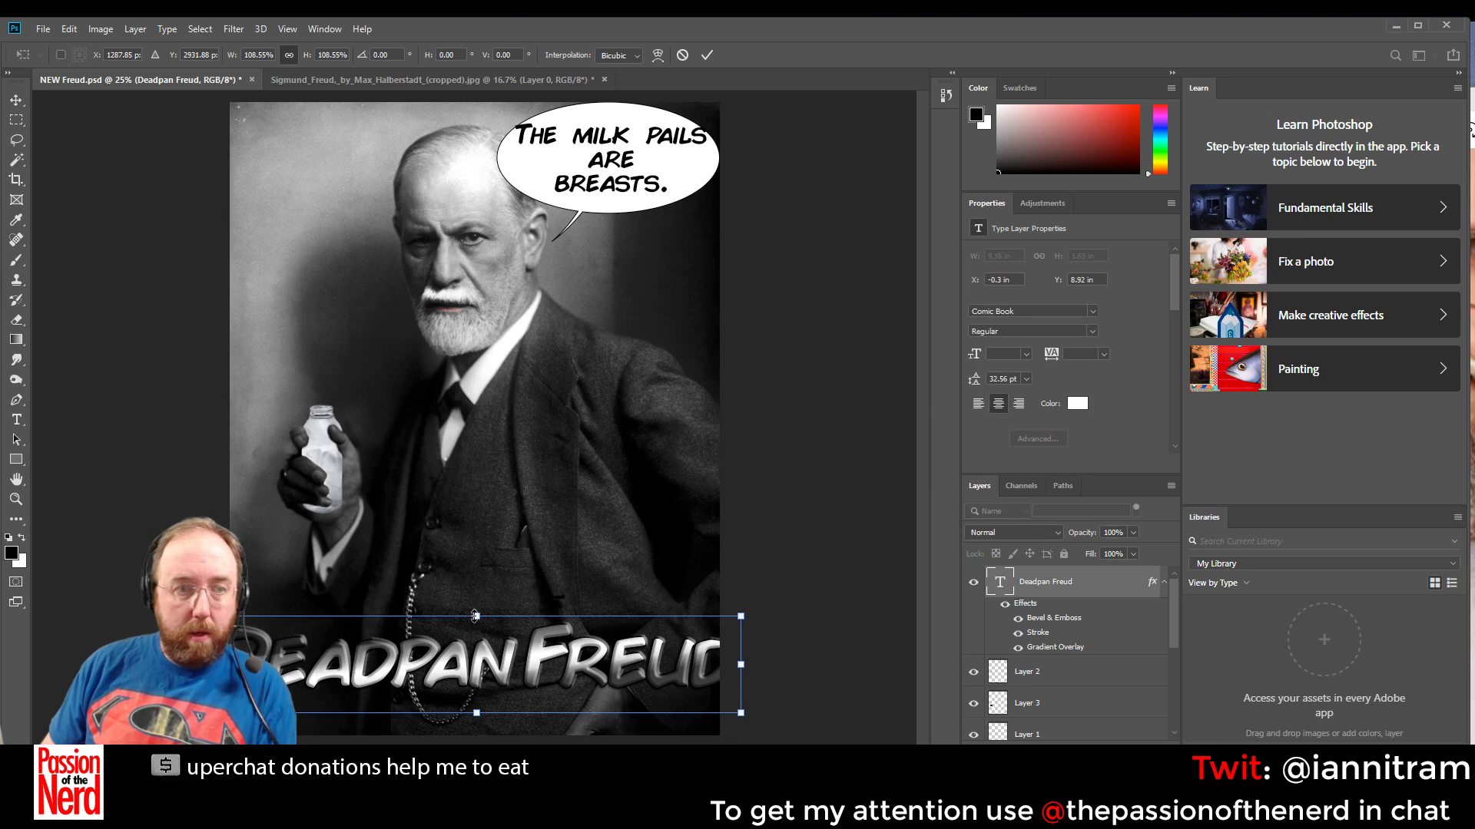
key("ctrl+z")
left_click_drag(476, 626, 476, 606)
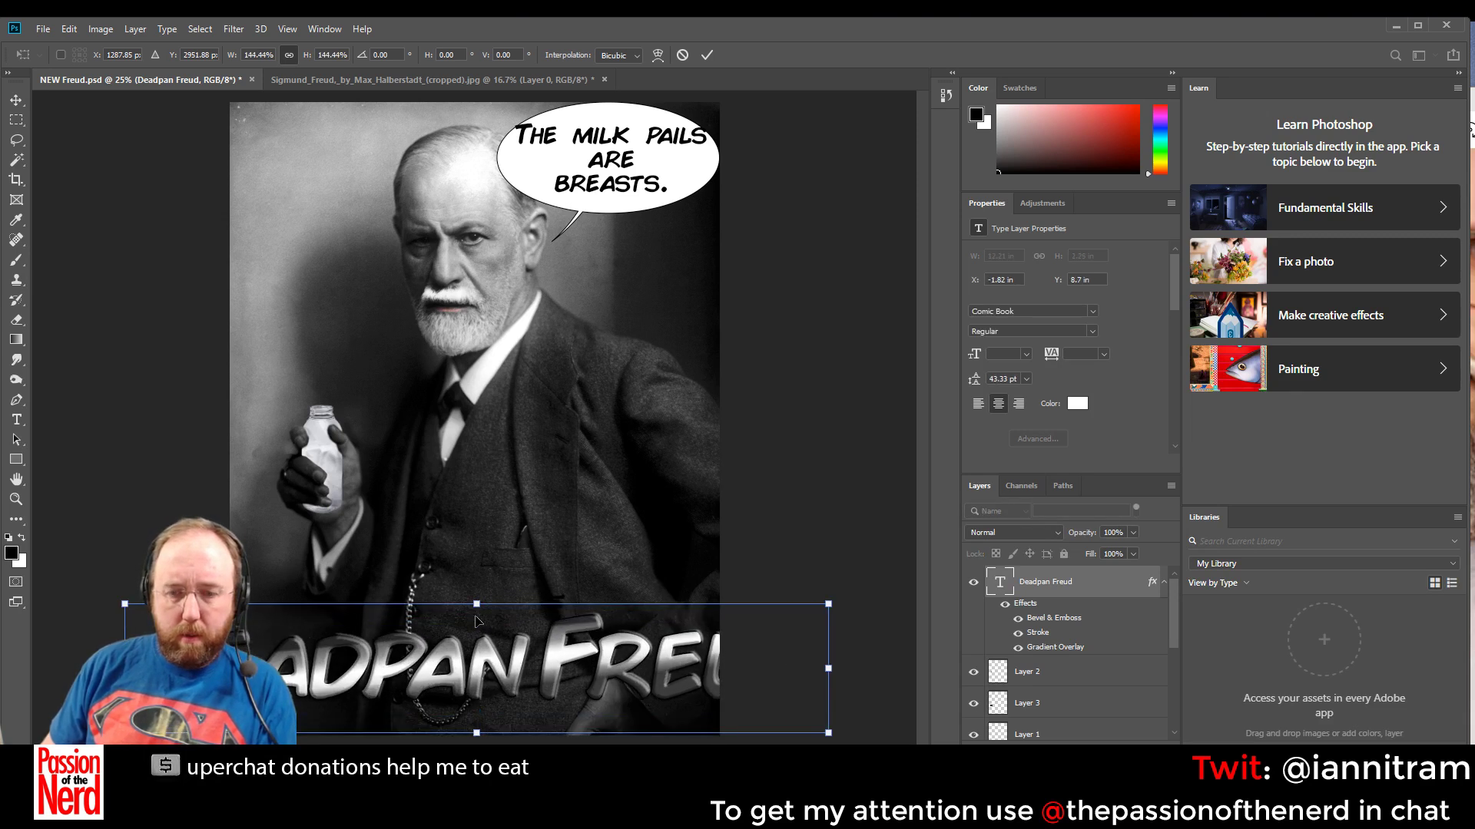
key("ctrl+z")
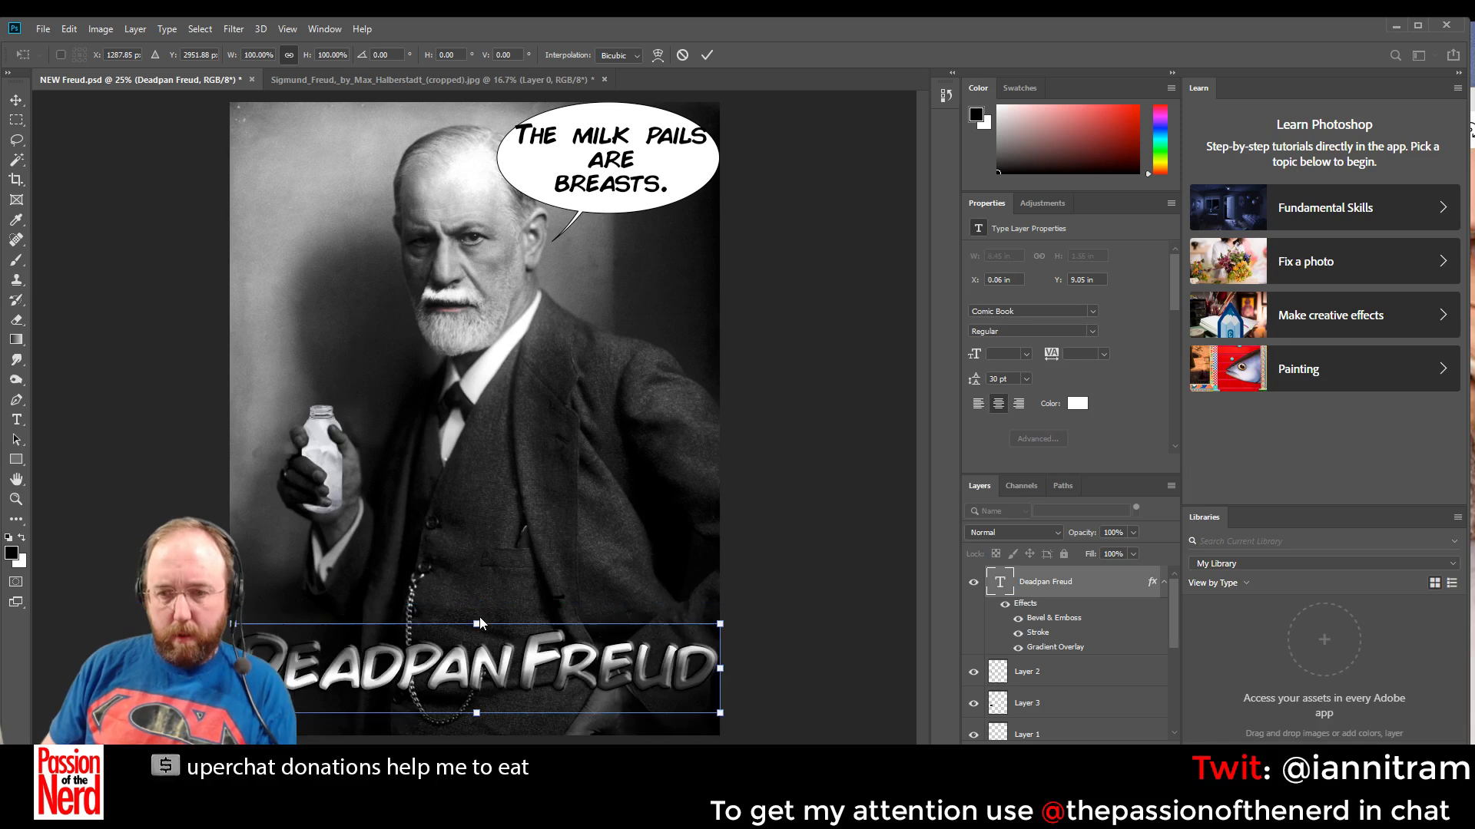
mouse_move(477, 623)
left_mouse_down()
mouse_move(482, 597)
mouse_move(478, 619)
left_mouse_up()
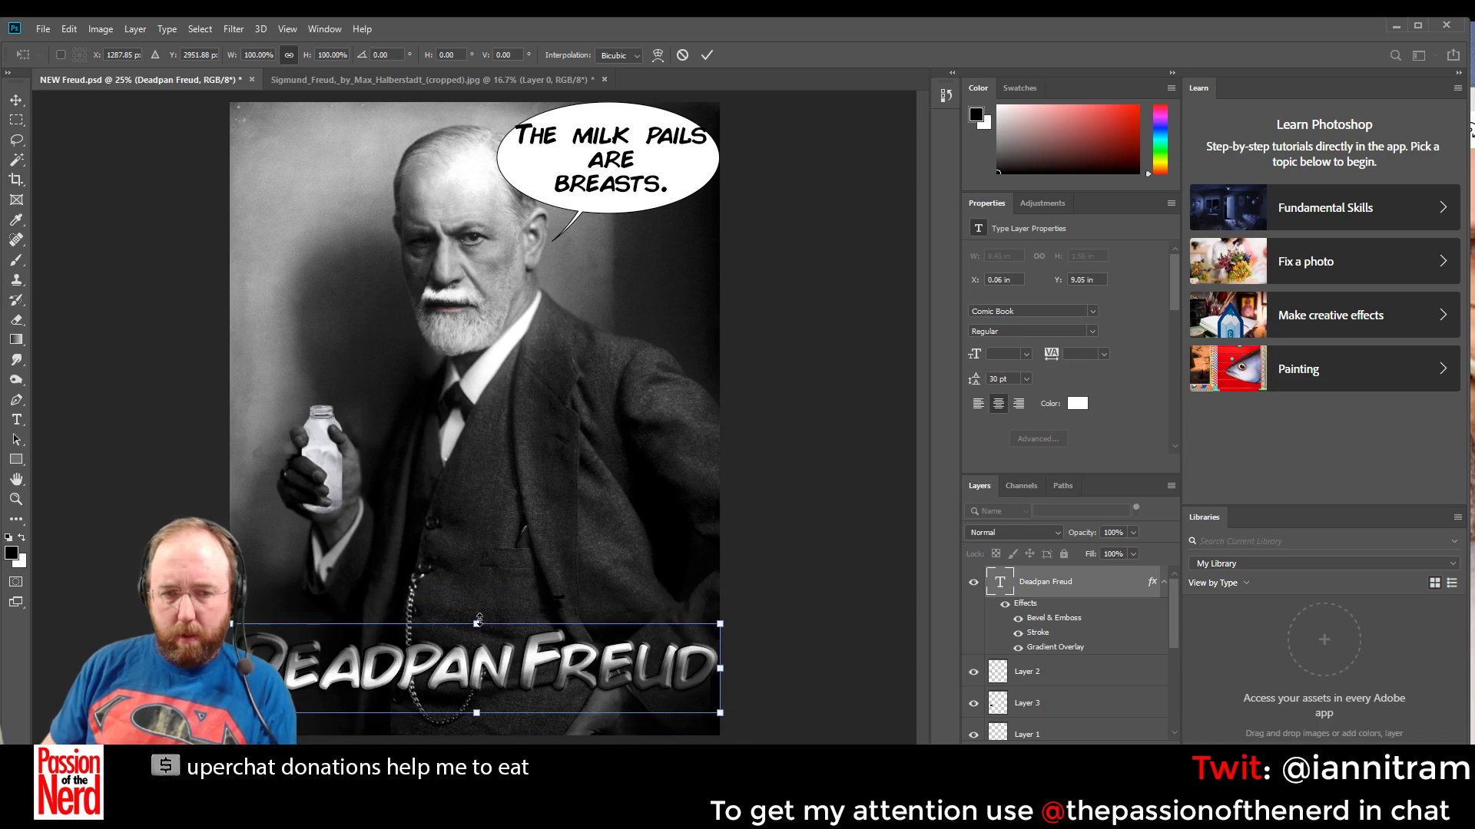
key("Return")
Try skewing the title from its upper edge and upper corner, undo the changes, and cancel the transform
left_click(69, 29)
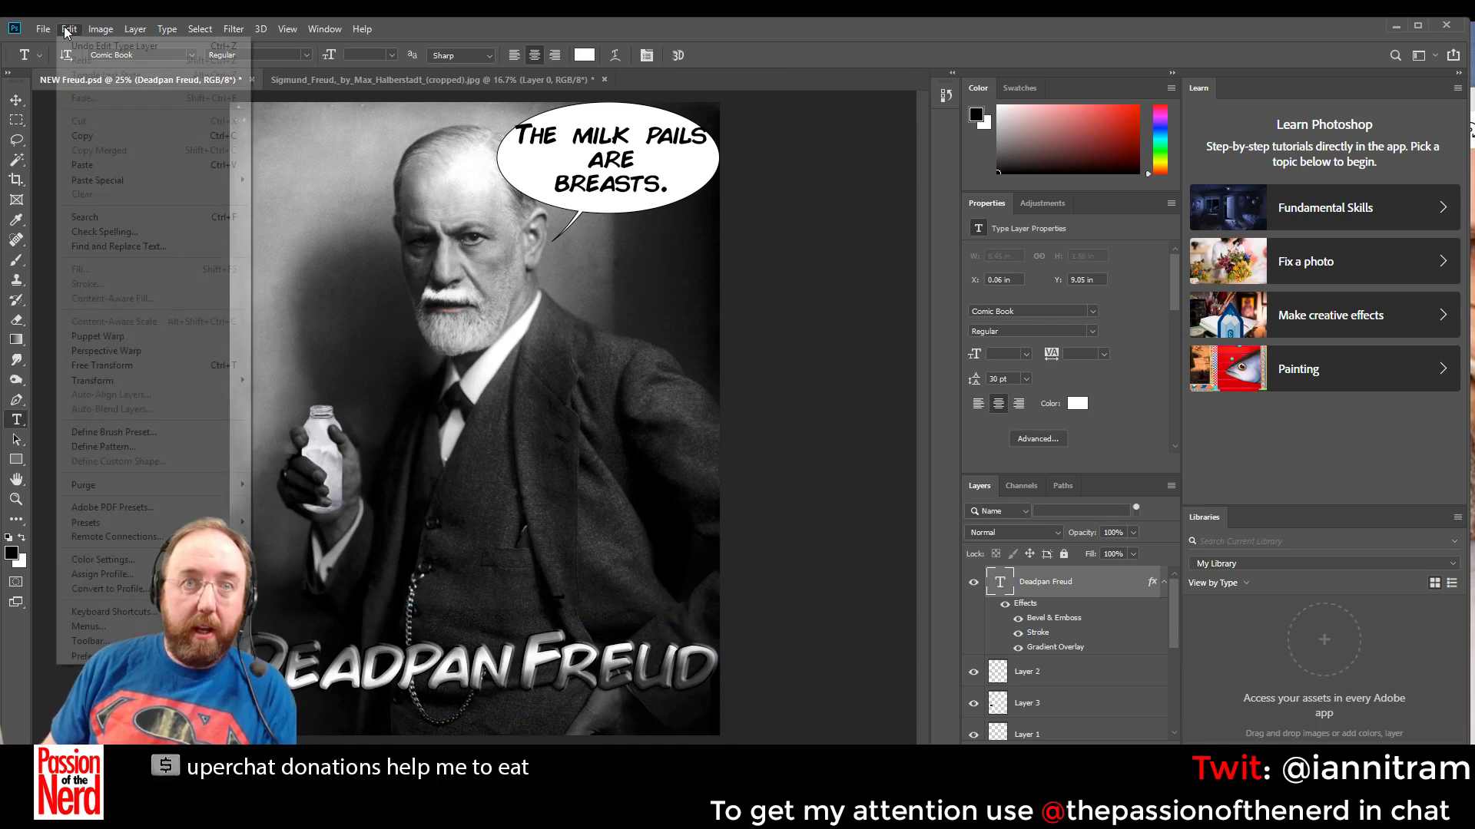
mouse_move(137, 388)
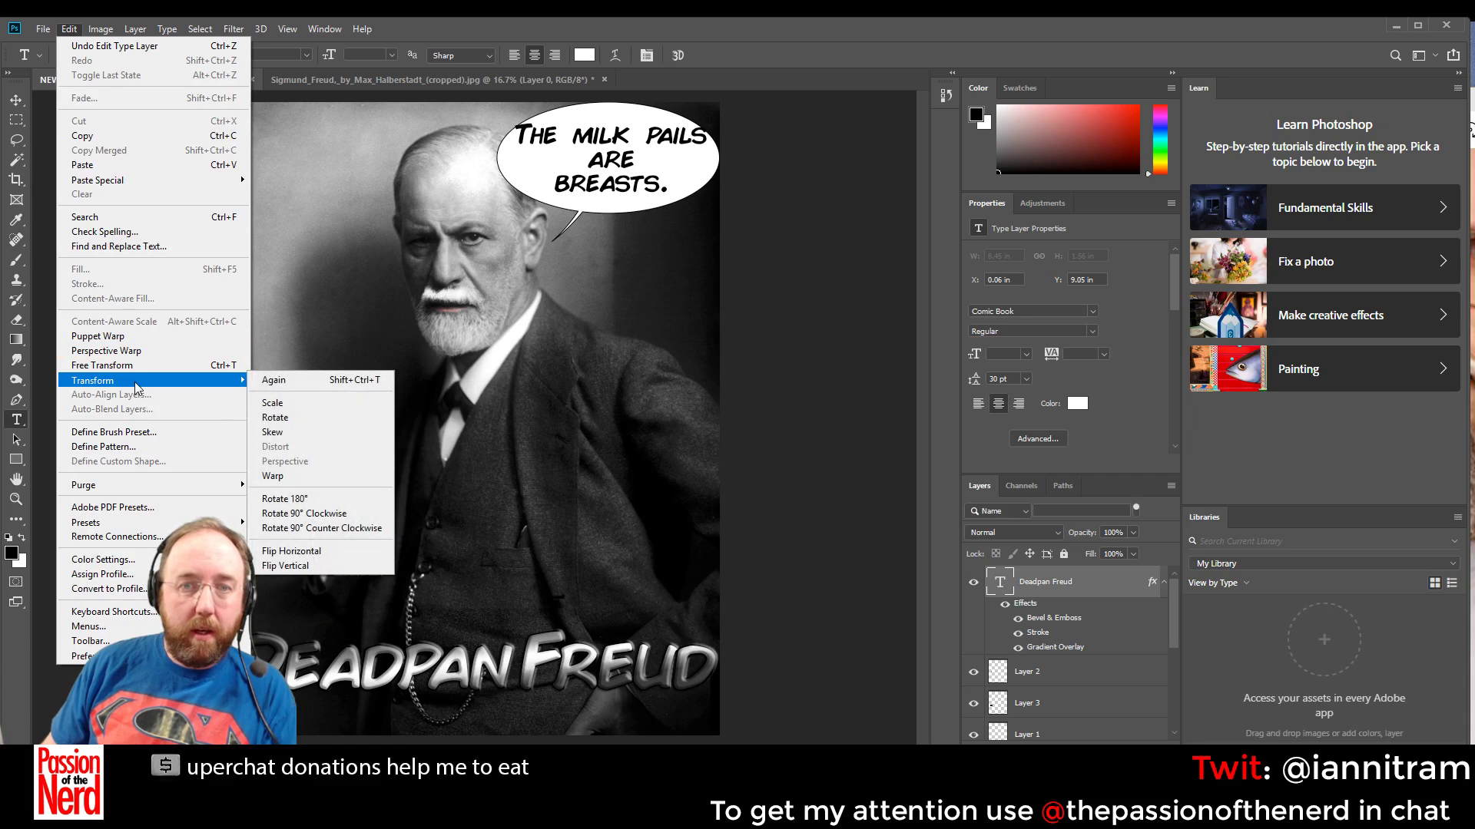
left_click(299, 432)
left_click_drag(477, 626, 481, 594)
key("ctrl+z")
key("ctrl+z")
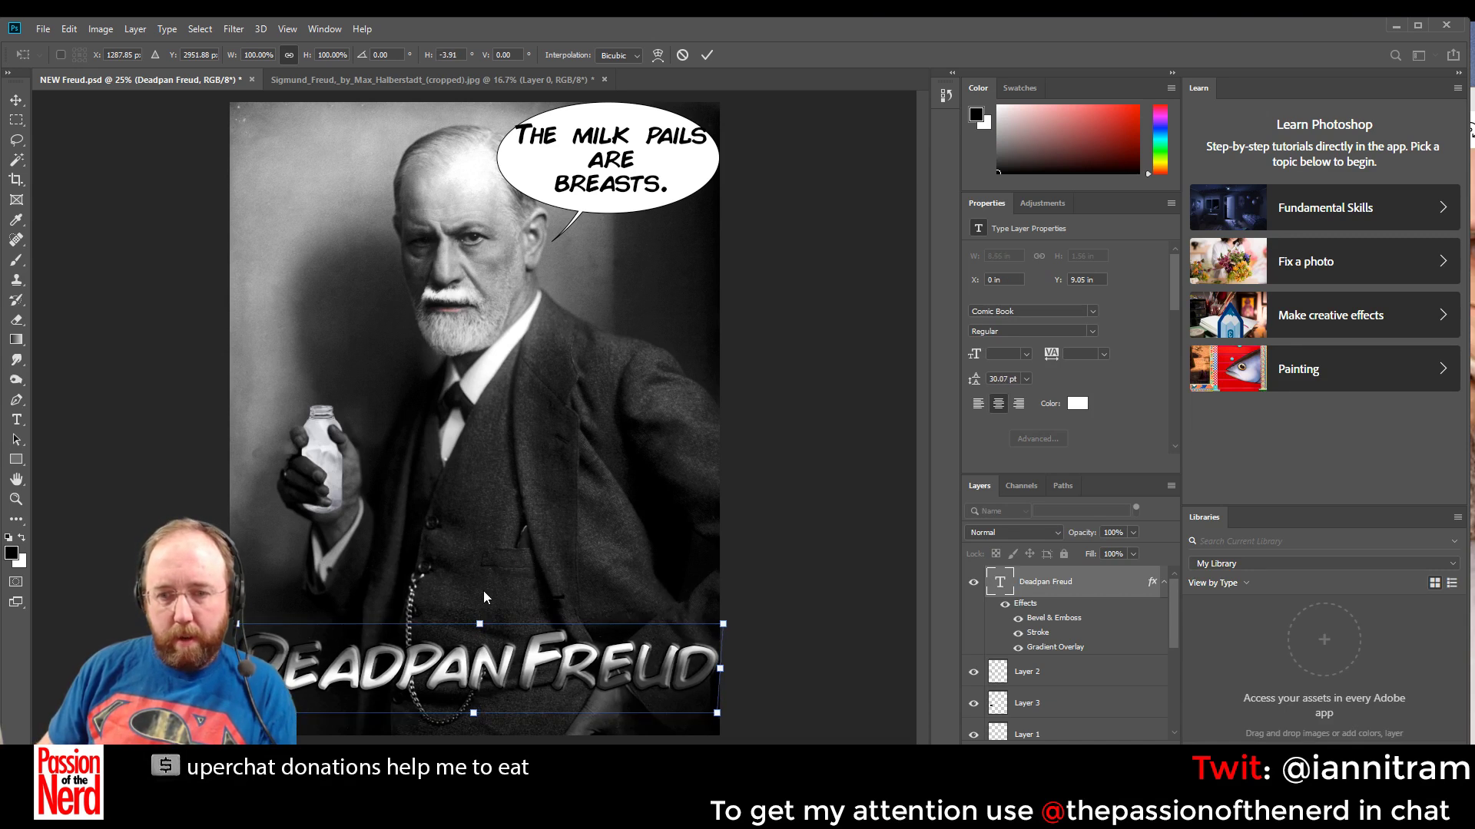
key("ctrl+z")
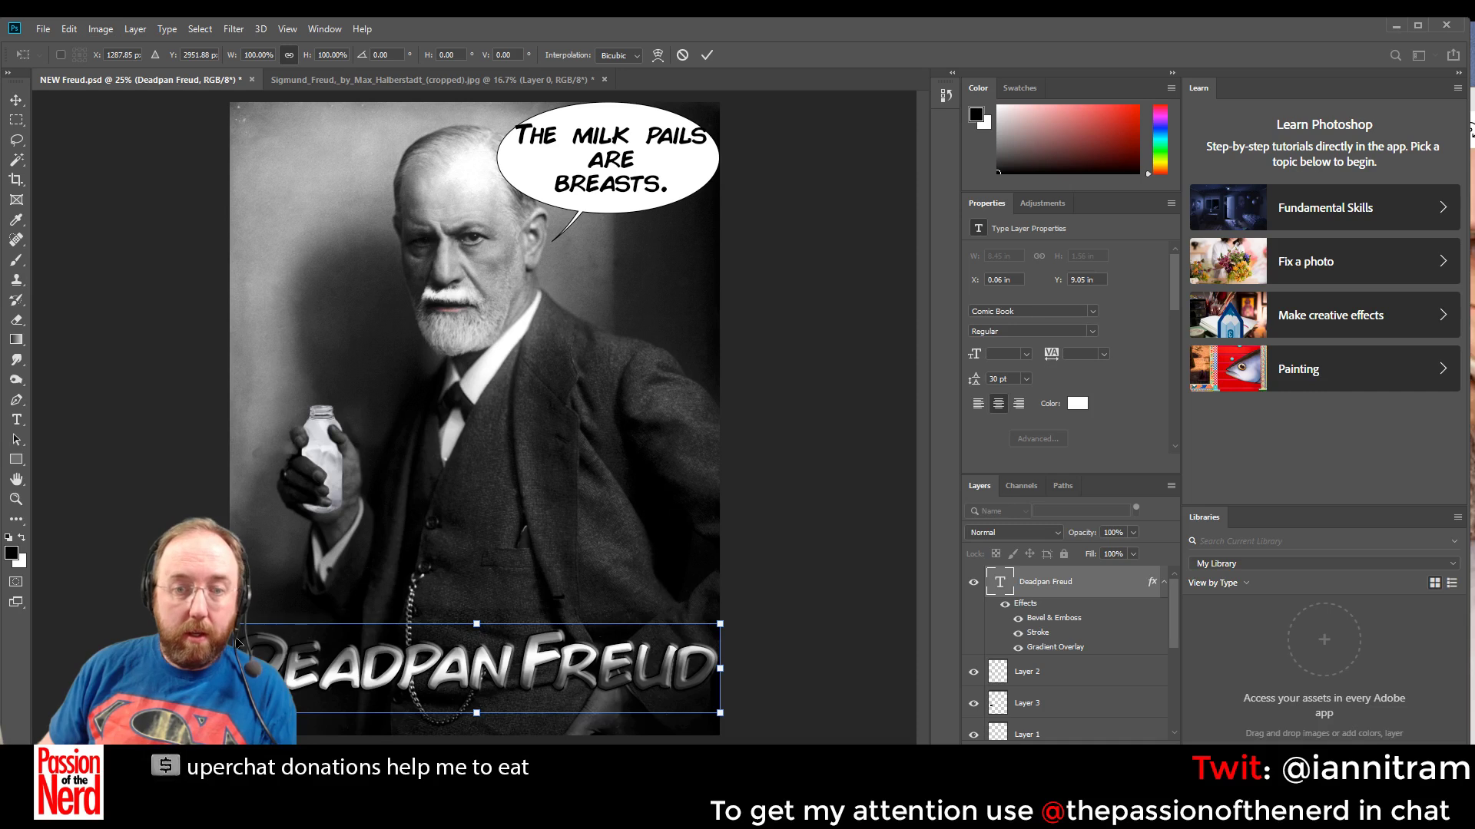
left_click_drag(235, 631, 236, 659)
key("ctrl+z")
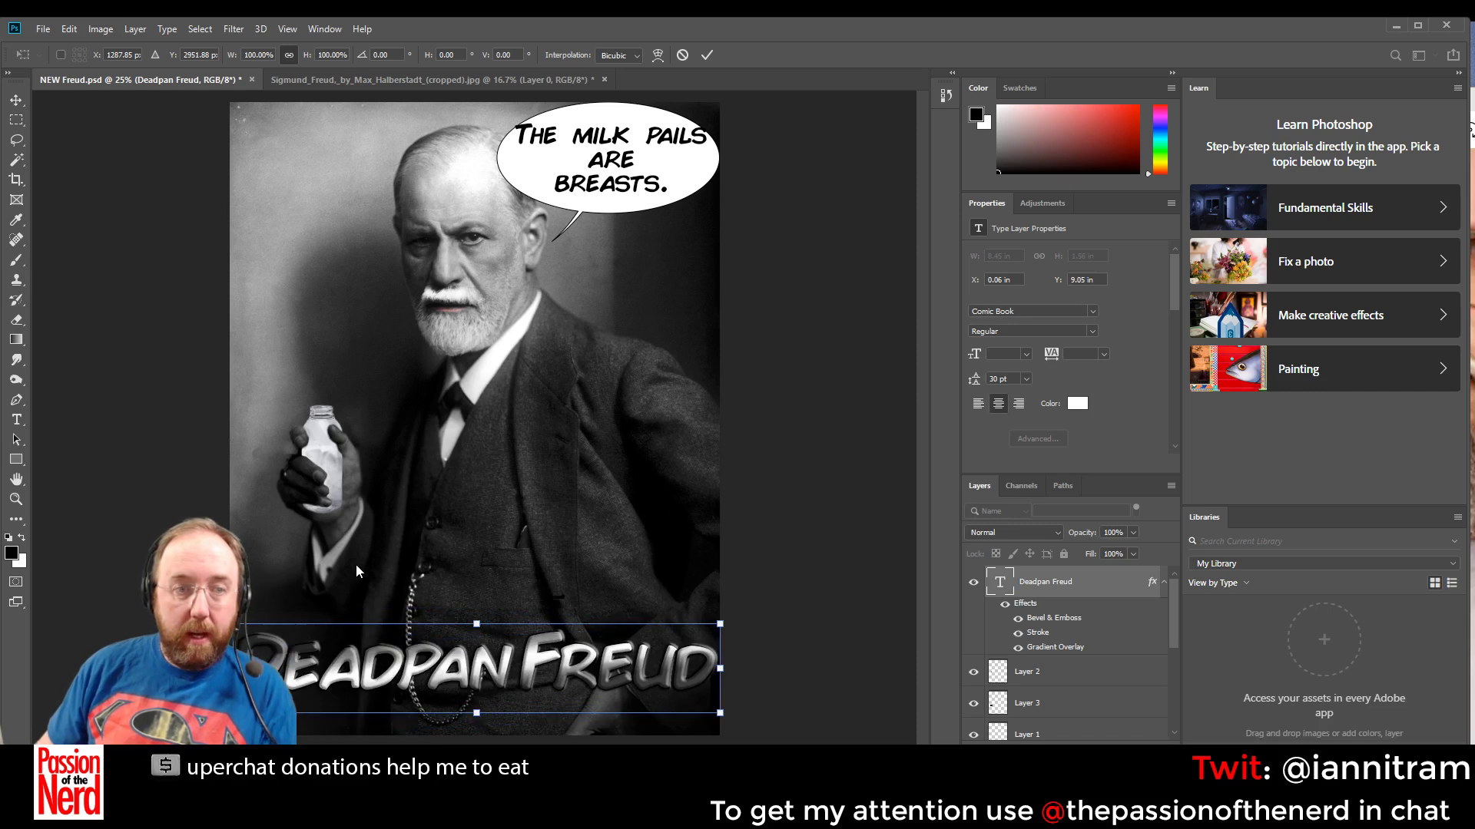
key("Escape")
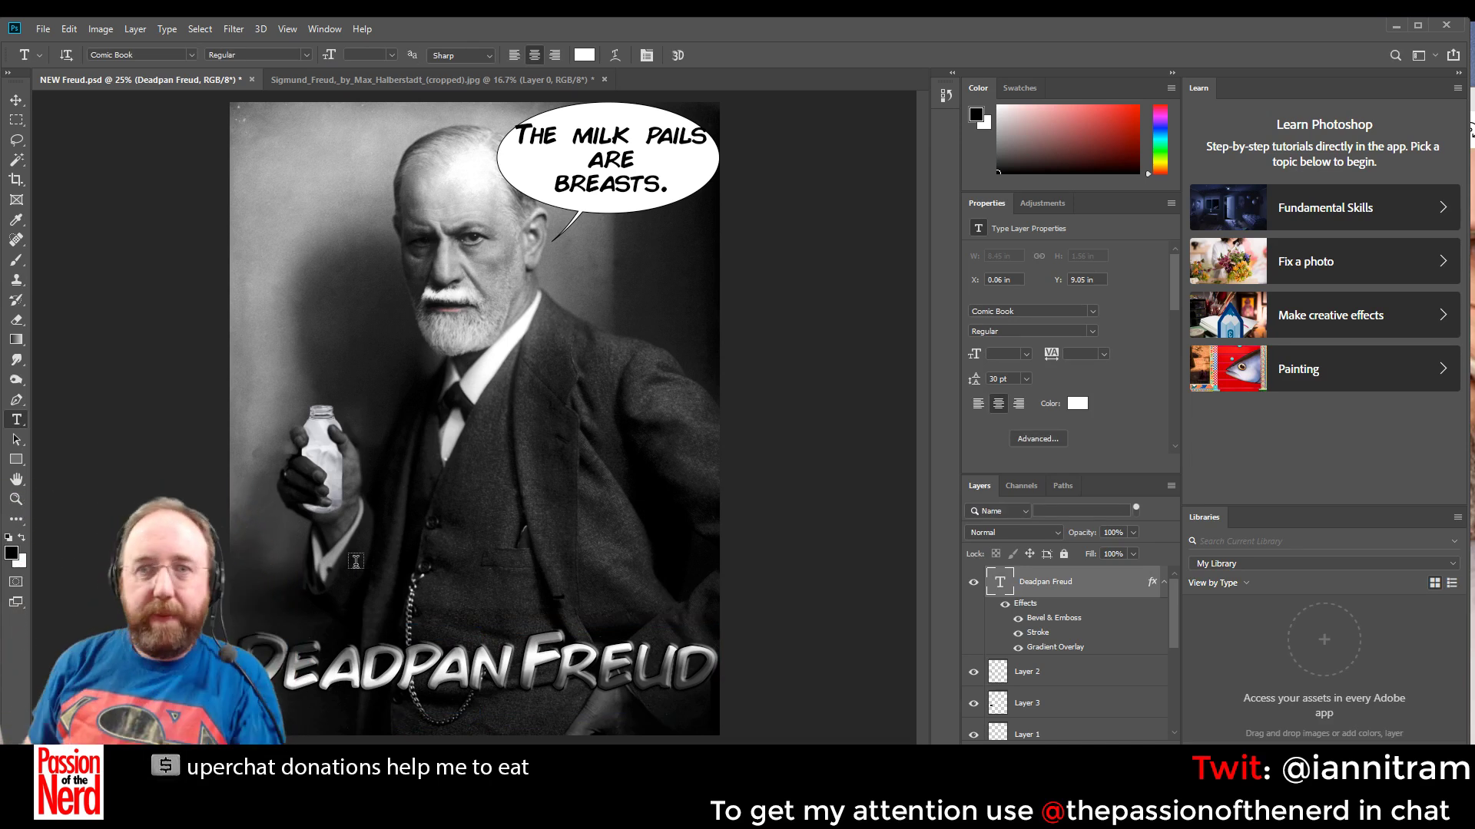
Start saving the poster as a new file and browse to the Passion of the Nerd folder on Drobo (D:)
left_click(45, 28)
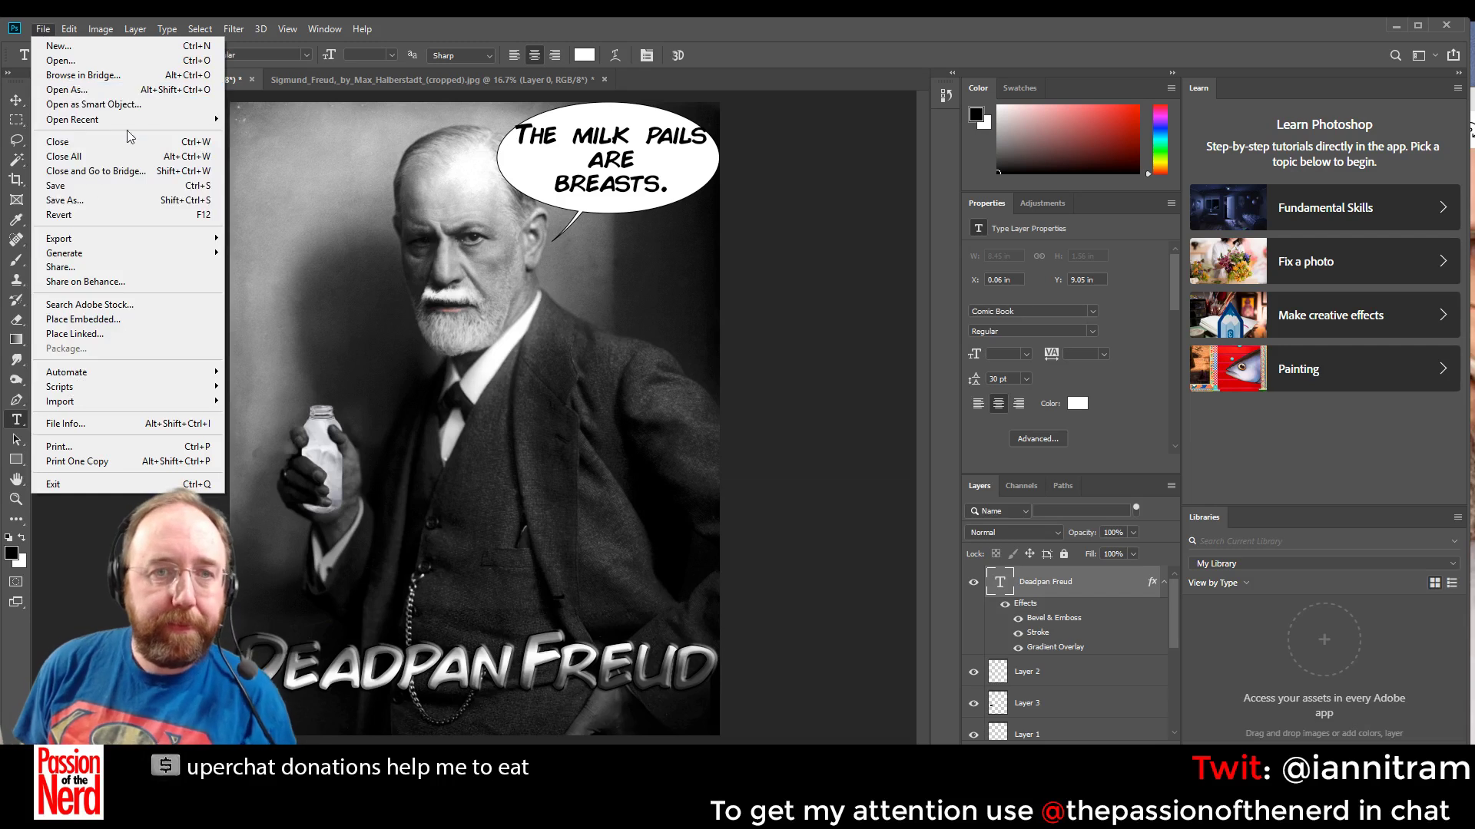
left_click(65, 199)
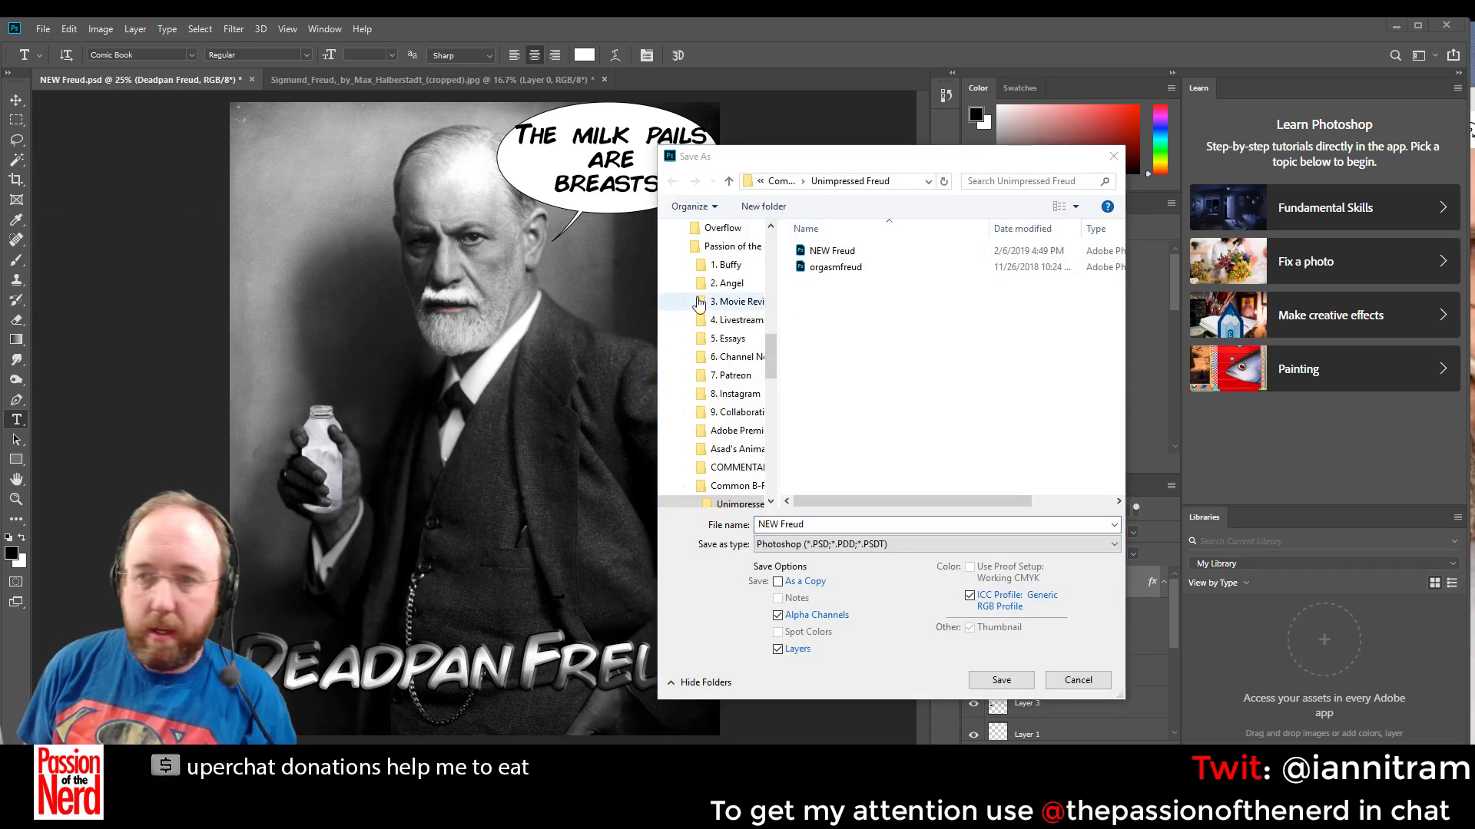
left_click(784, 181)
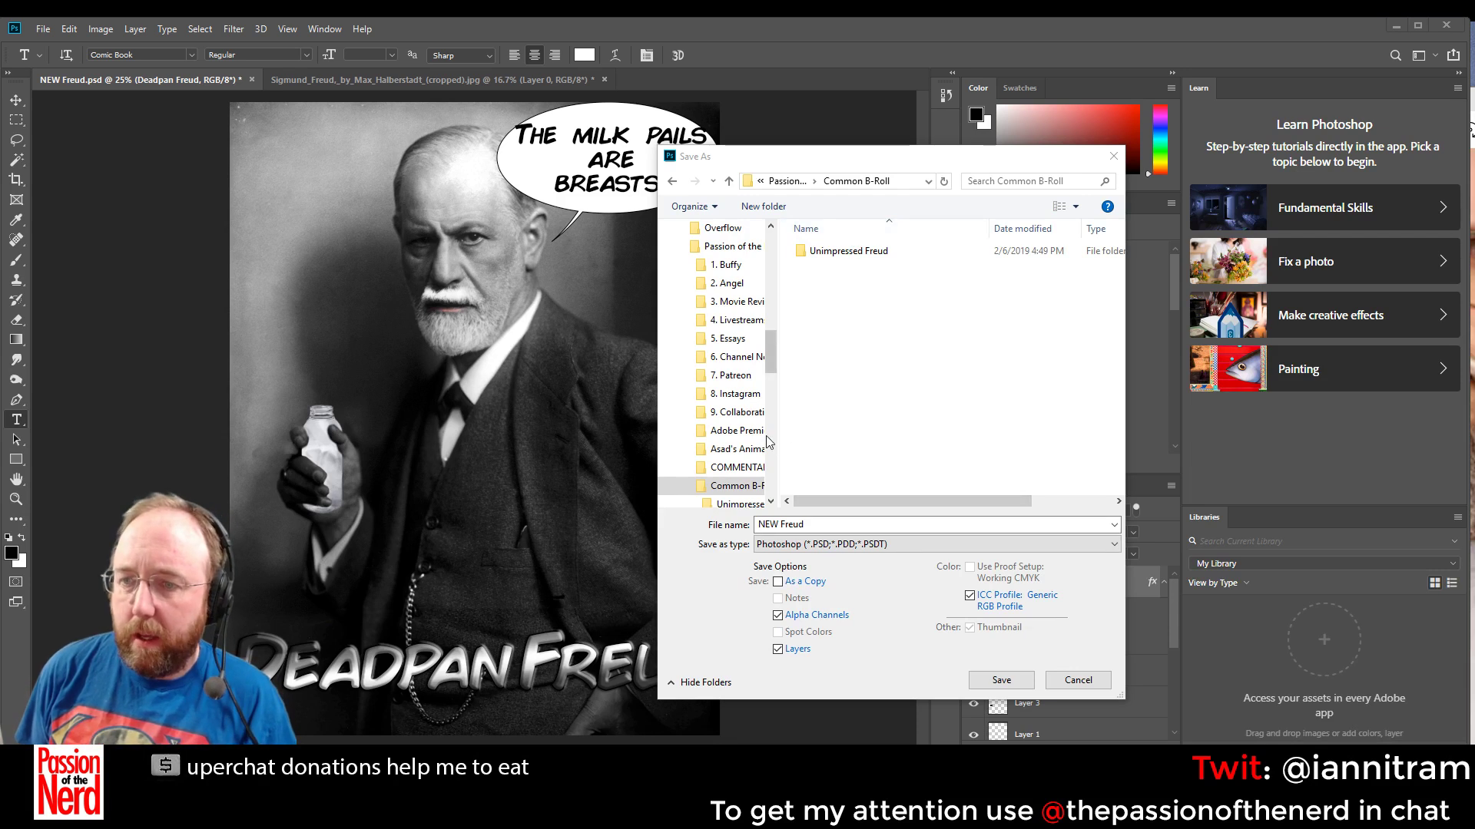
scroll(740, 447, "up", 3)
scroll(740, 442, "up", 5)
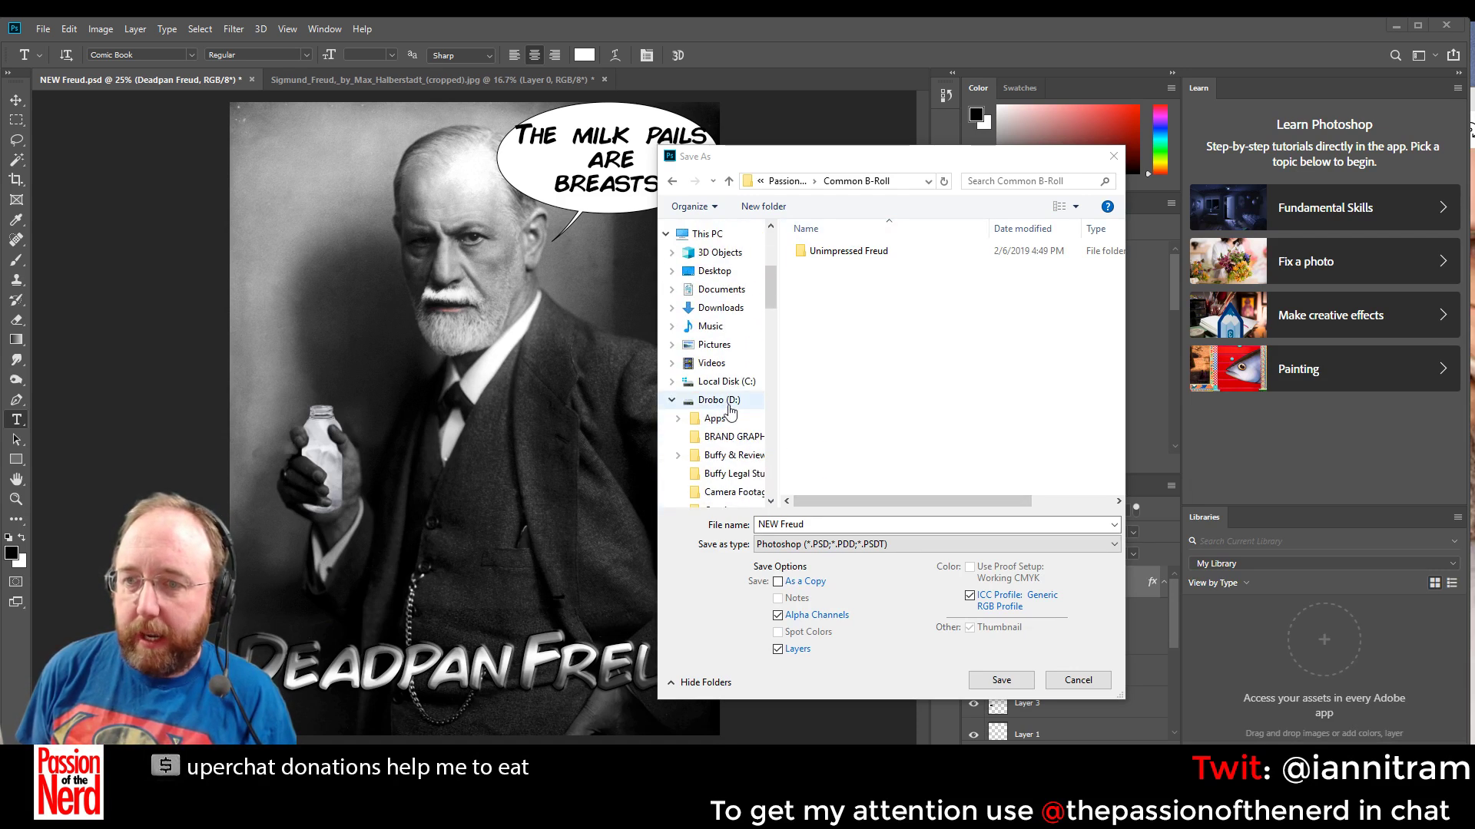
left_click(719, 399)
scroll(874, 323, "down", 1)
double_click(841, 437)
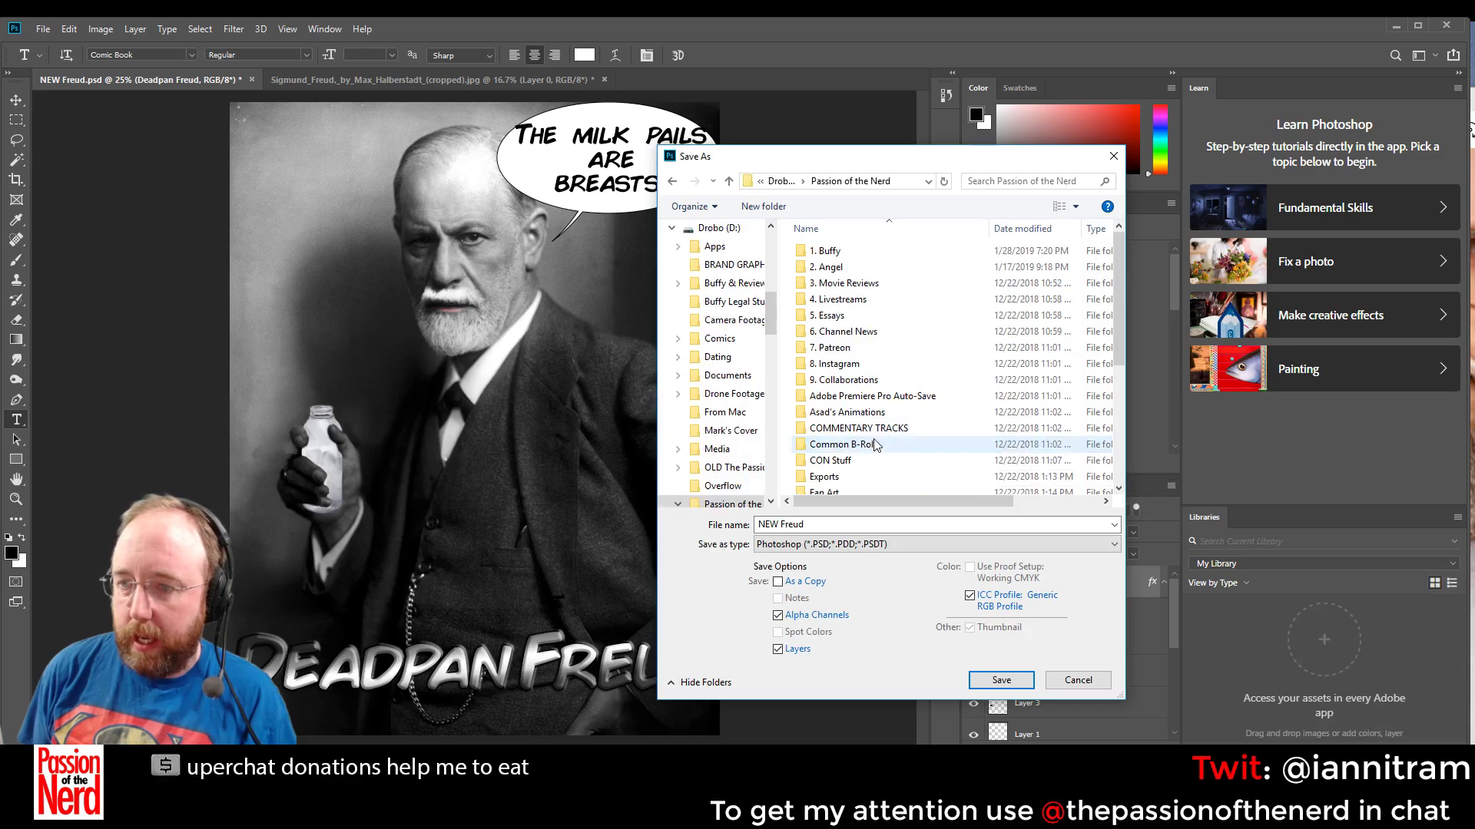
Choose the B-Roll folder inside 1. Buffy > 422. Restless as the save location
scroll(891, 428, "down", 2)
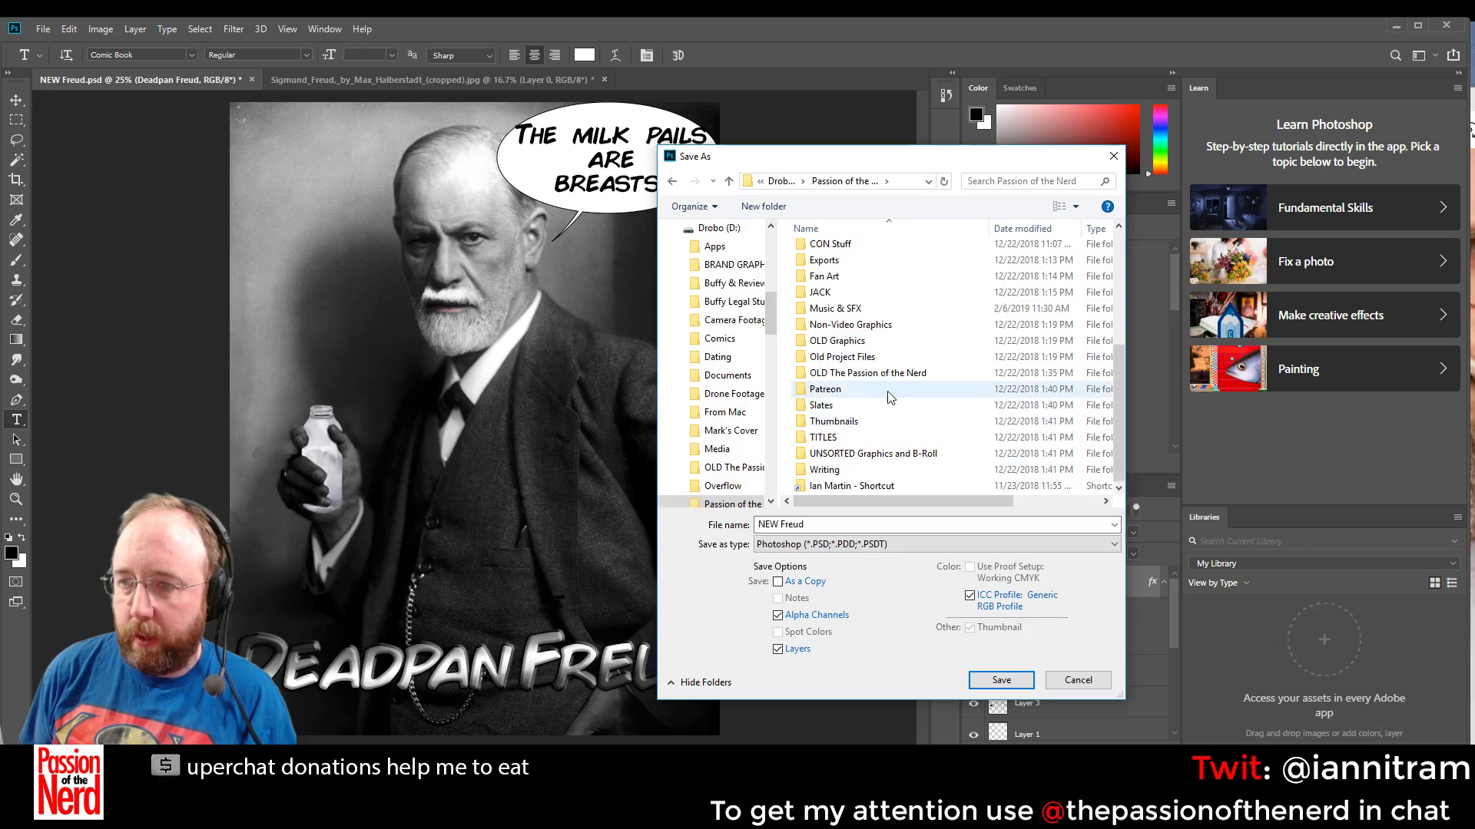
scroll(872, 427, "up", 2)
double_click(829, 246)
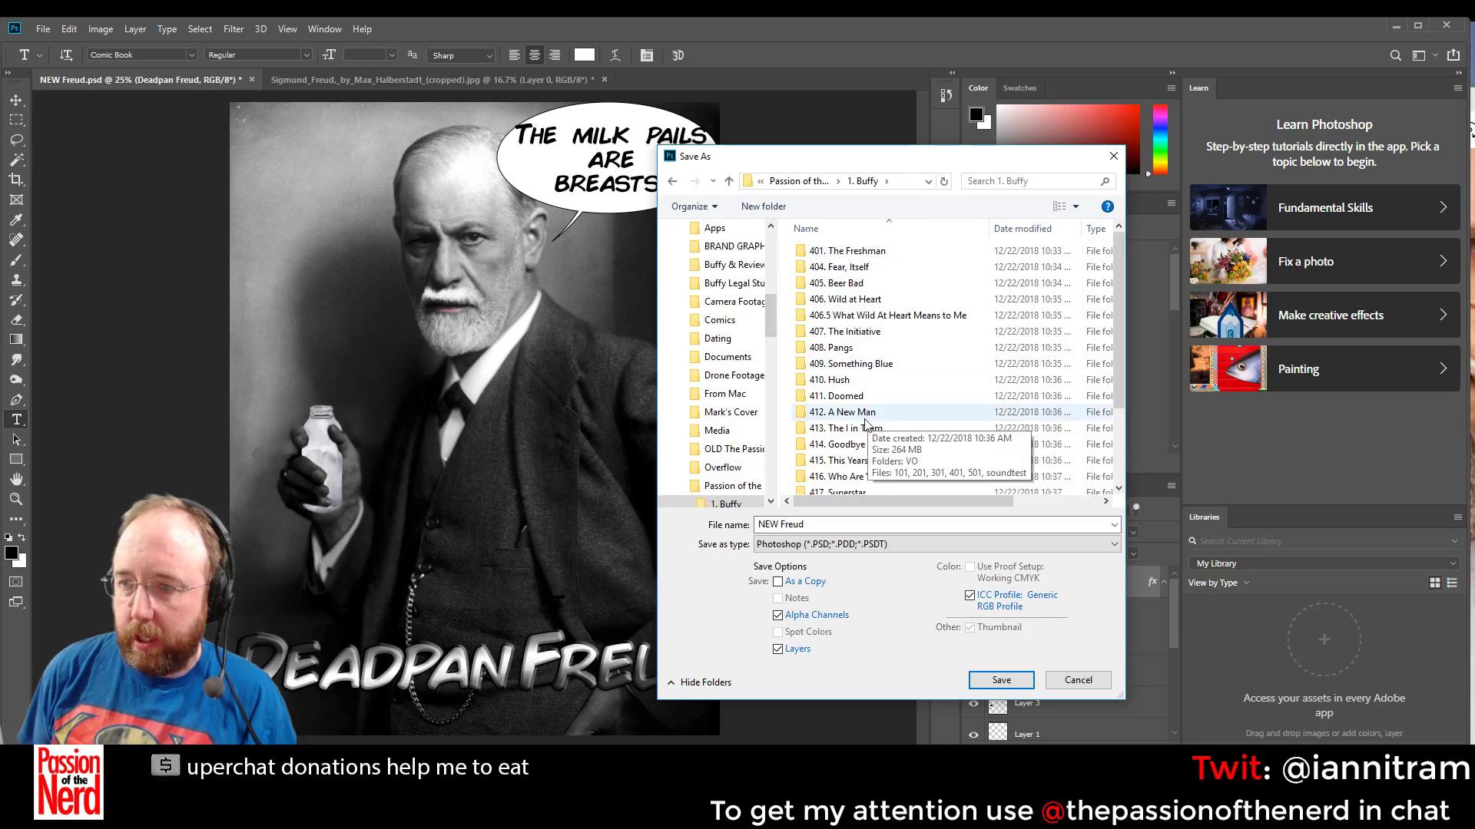
scroll(870, 444, "down", 3)
double_click(839, 469)
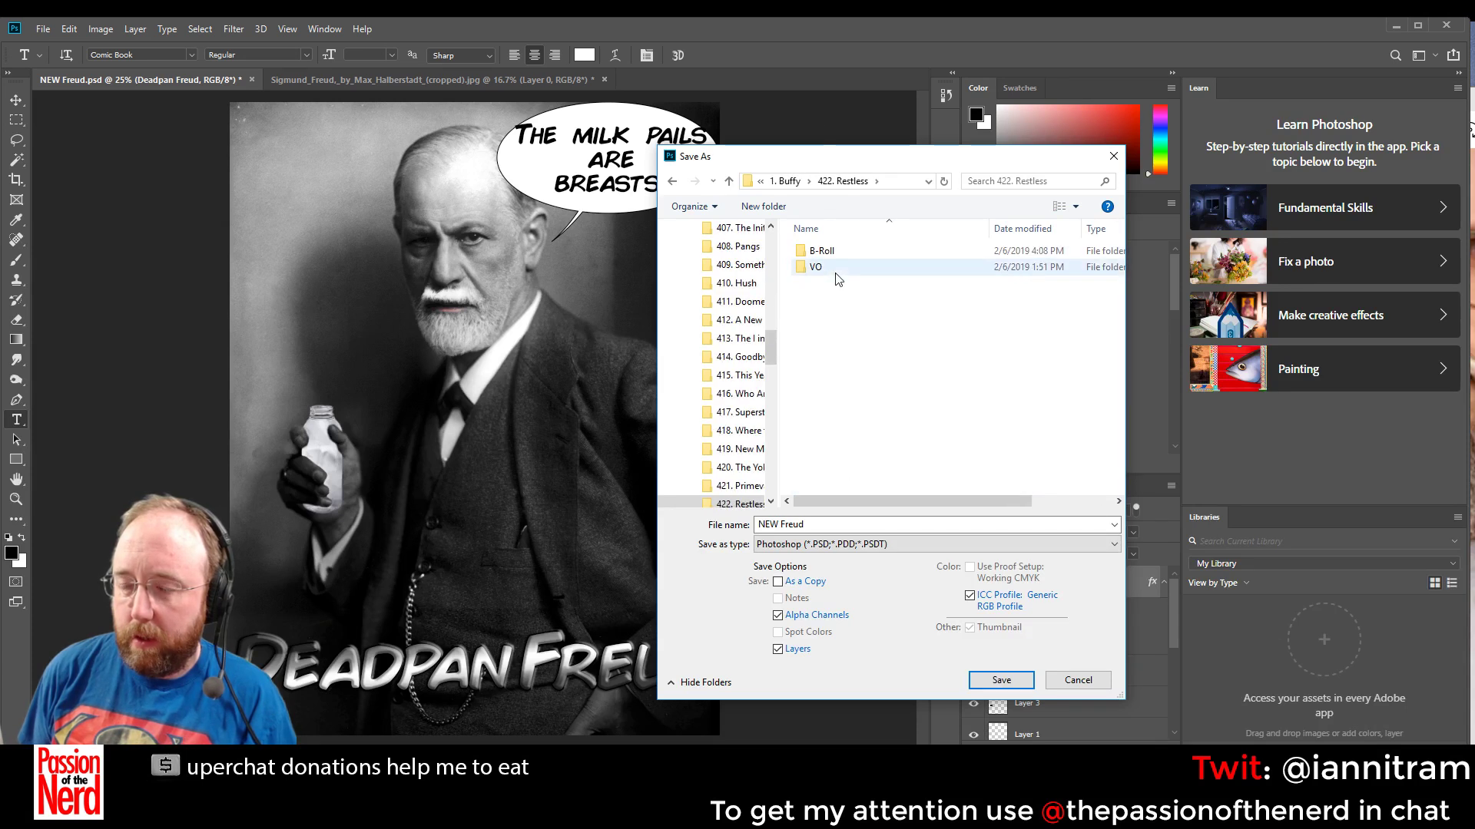
left_click(842, 251)
double_click(843, 252)
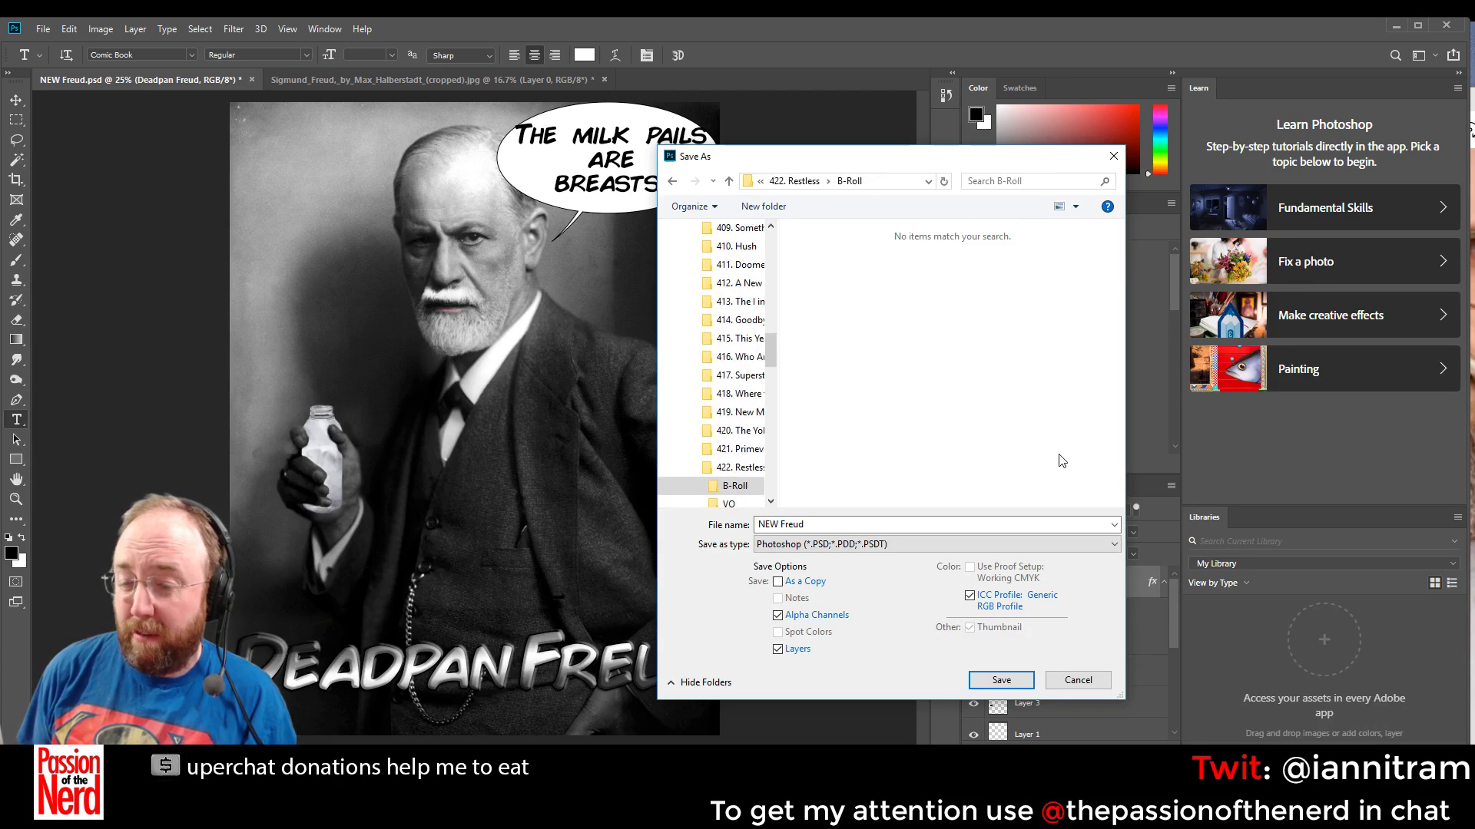
Save the poster in the B-Roll folder as a JPEG named milkfreud, accepting the JPEG options
left_click(928, 544)
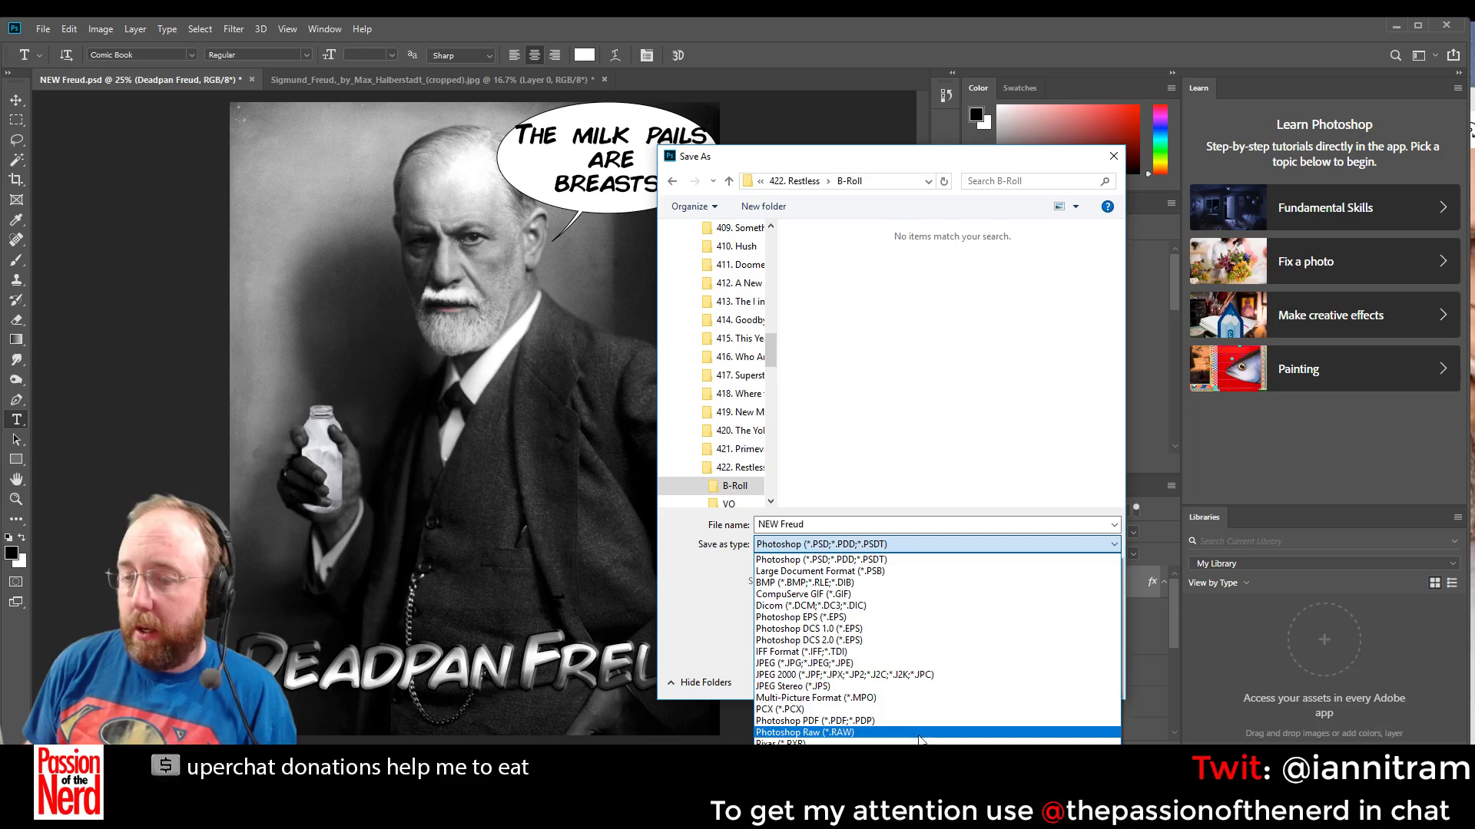
left_click(929, 663)
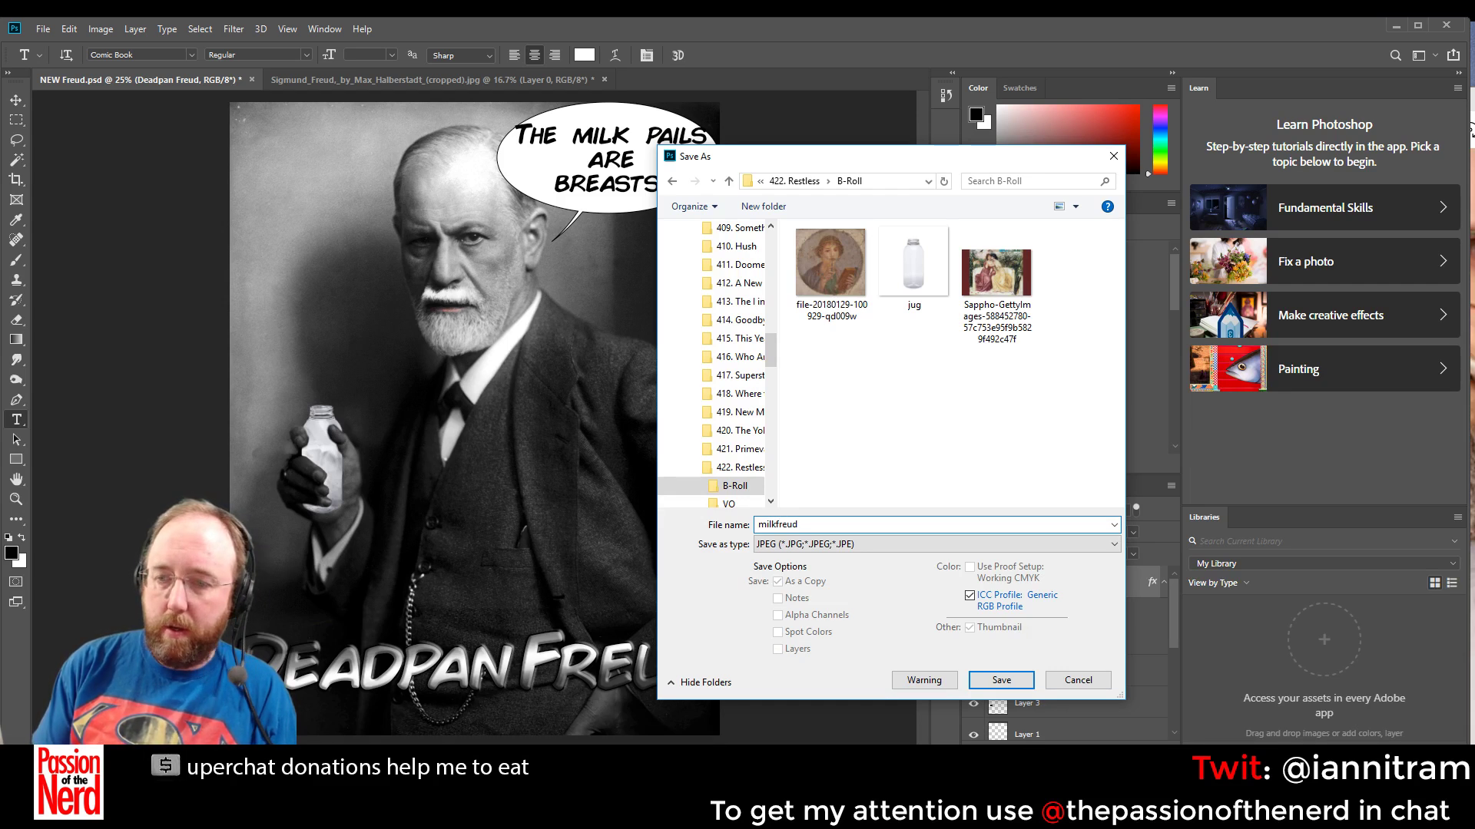
key("Return")
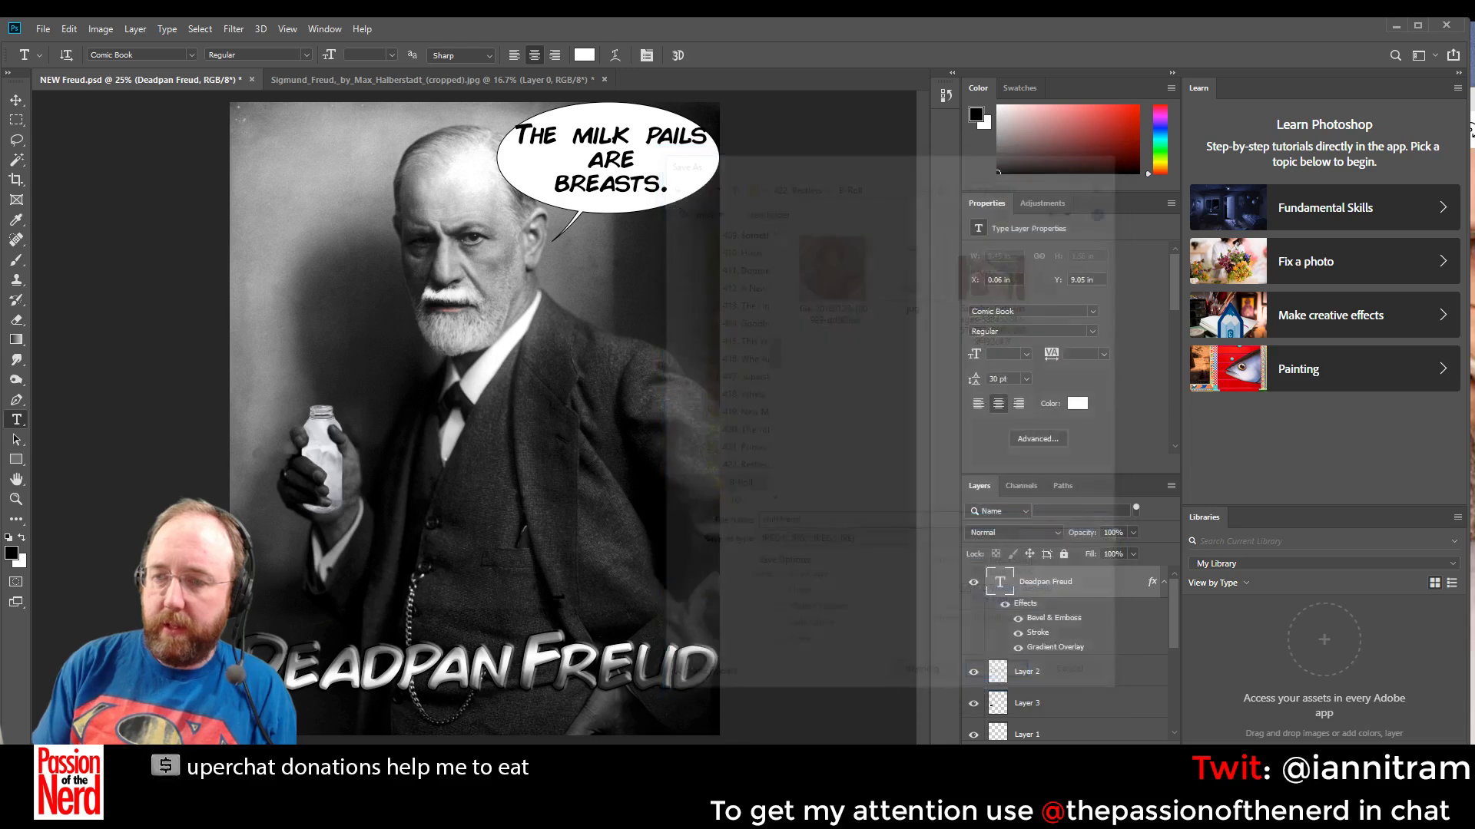
left_click(829, 207)
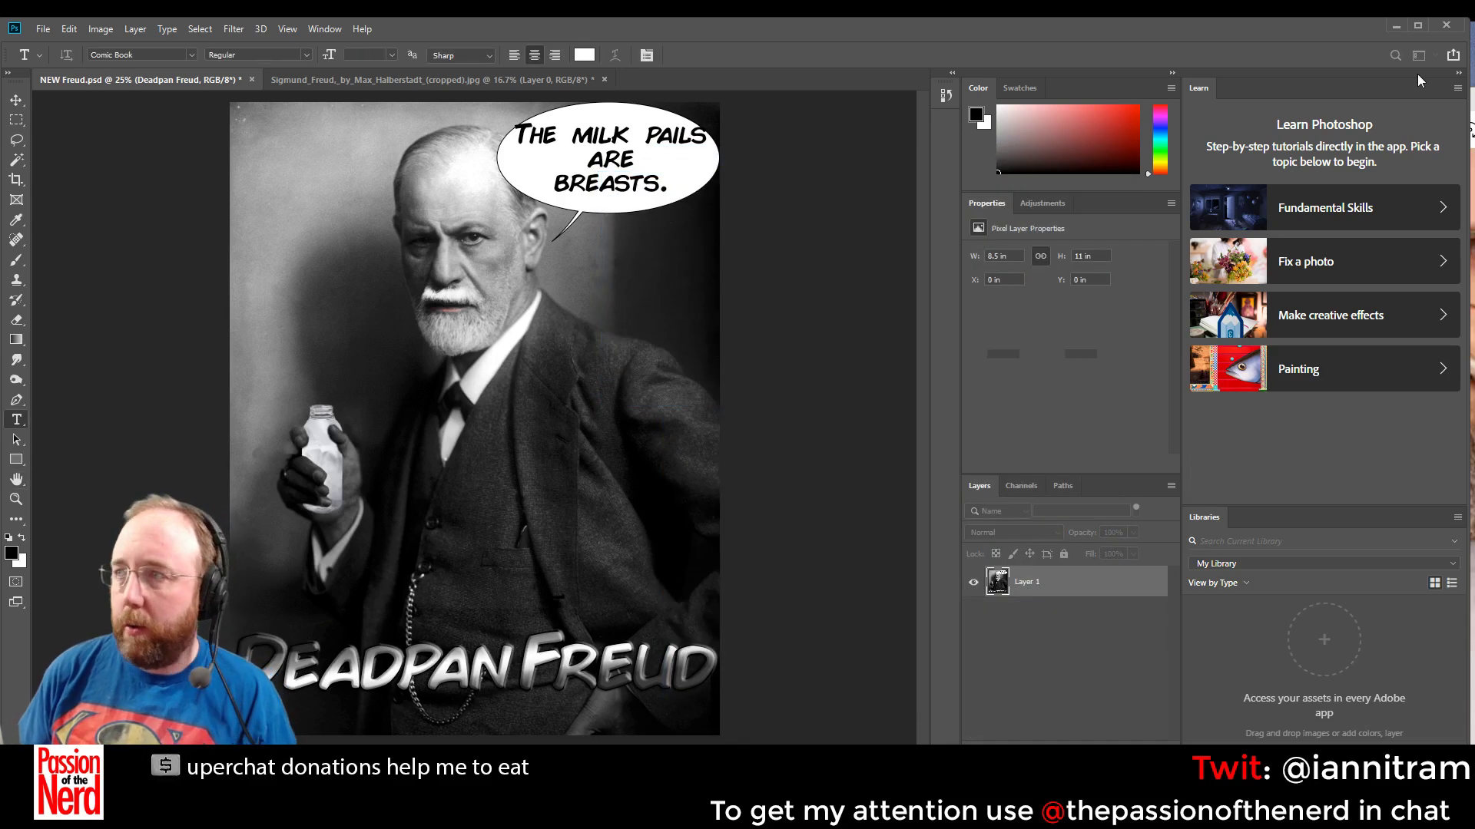
Quit the image editor, discarding the original Sigmund Freud photo's changes and saving NEW Freud.psd, and close the milk mustache reference photo
left_click(1446, 25)
left_click(860, 328)
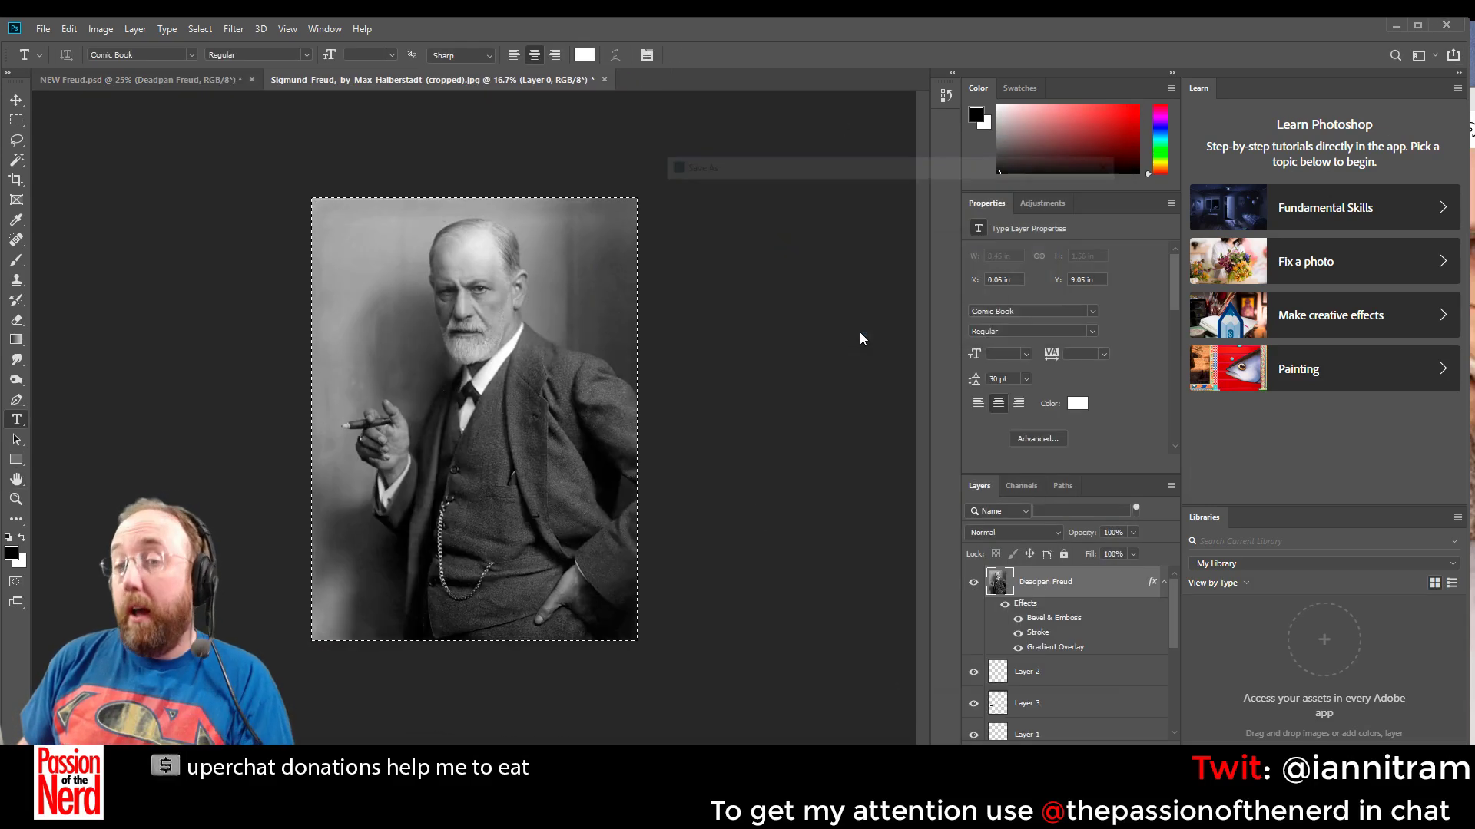
left_click(1073, 679)
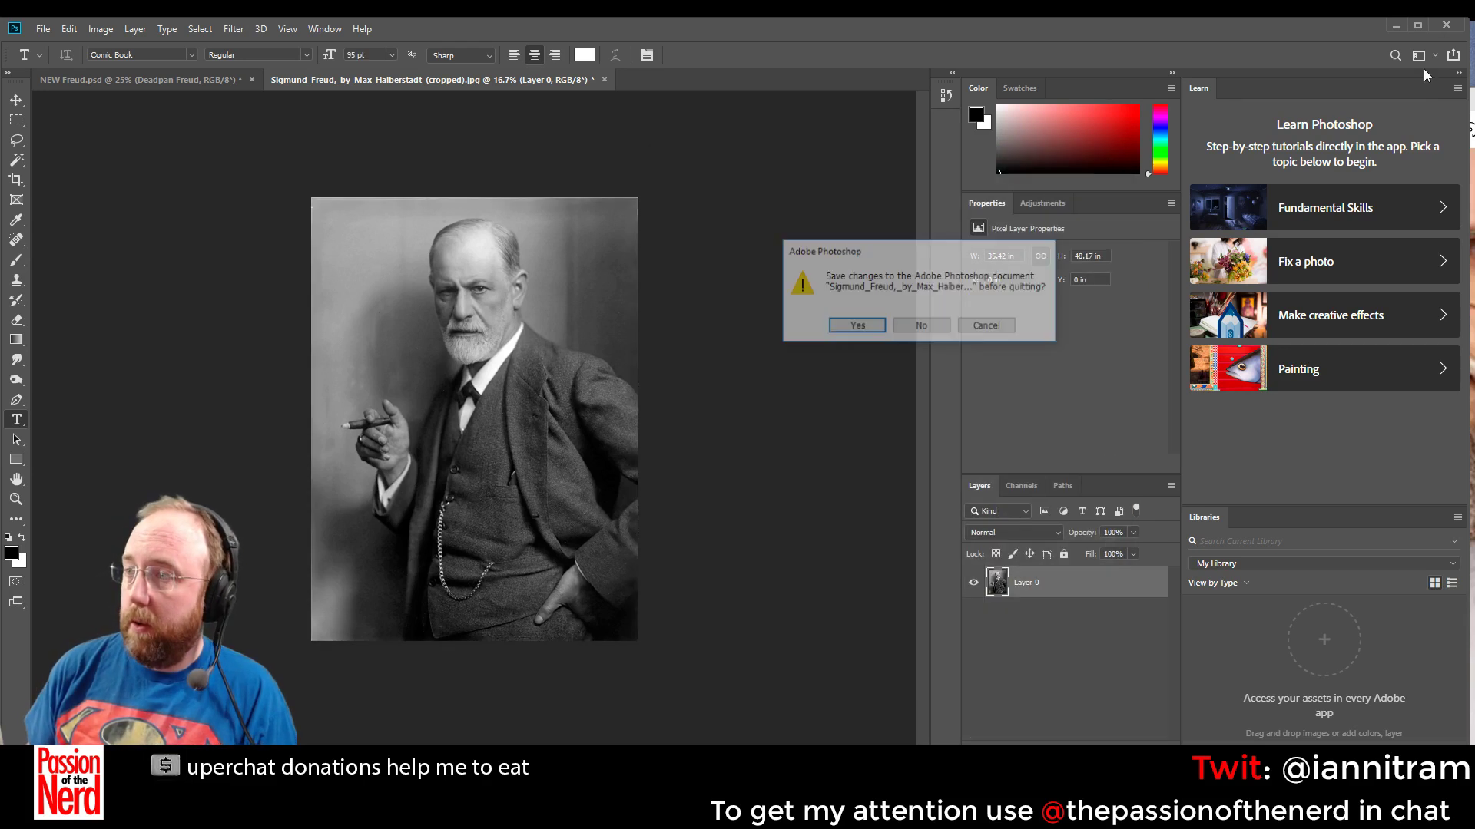
left_click(928, 329)
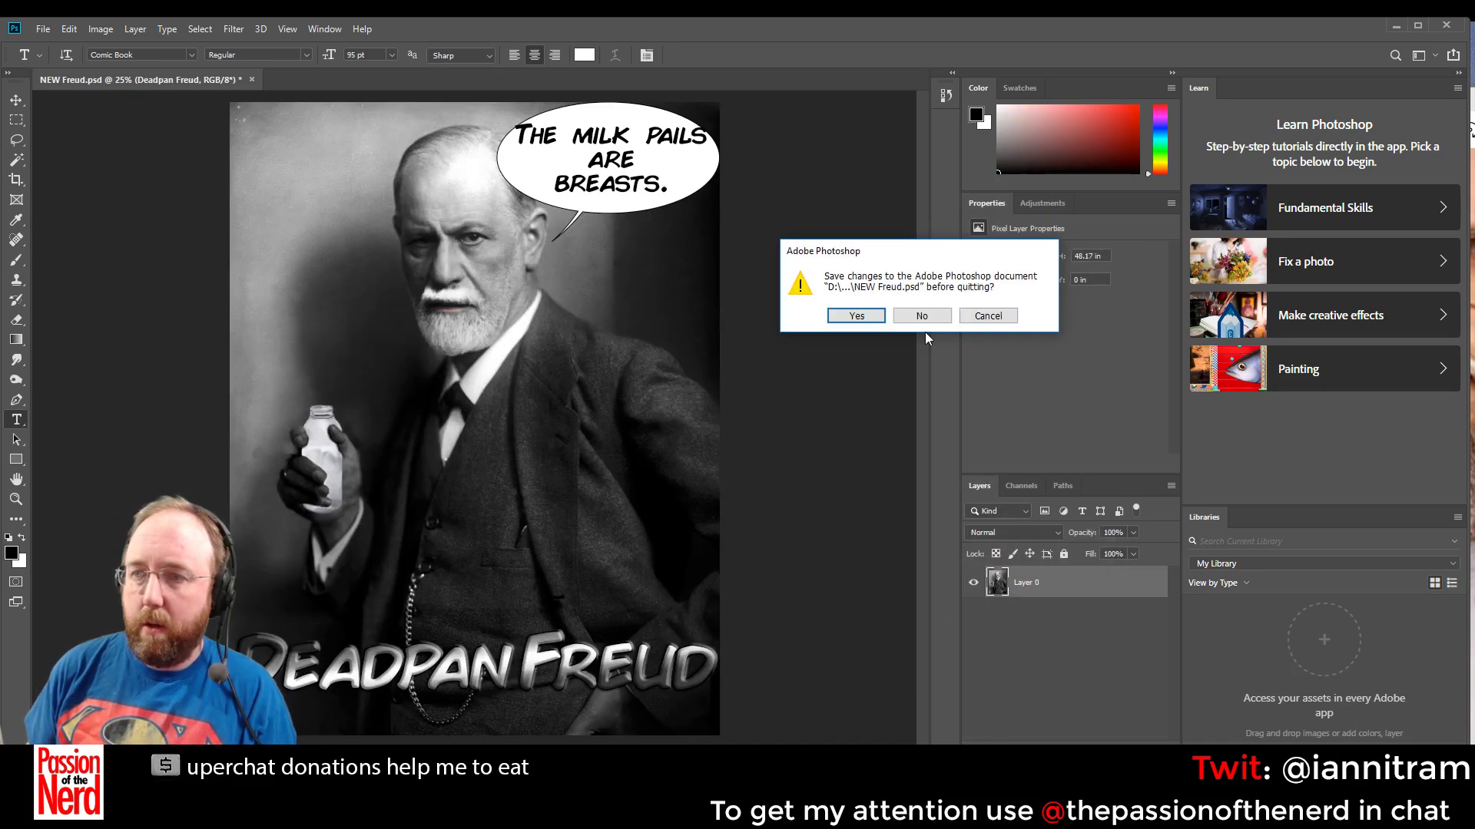
left_click(854, 316)
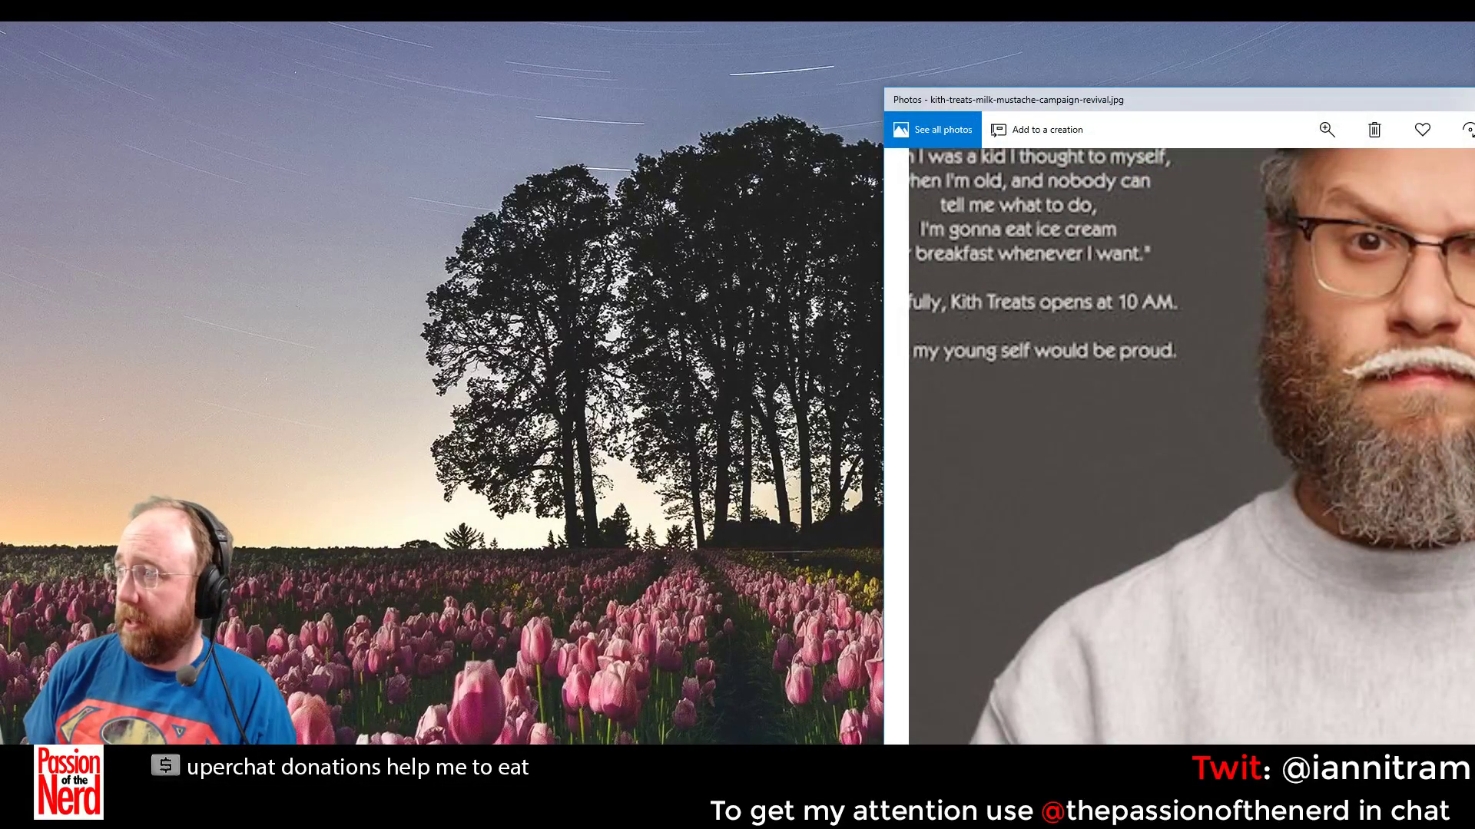
key("alt+F4")
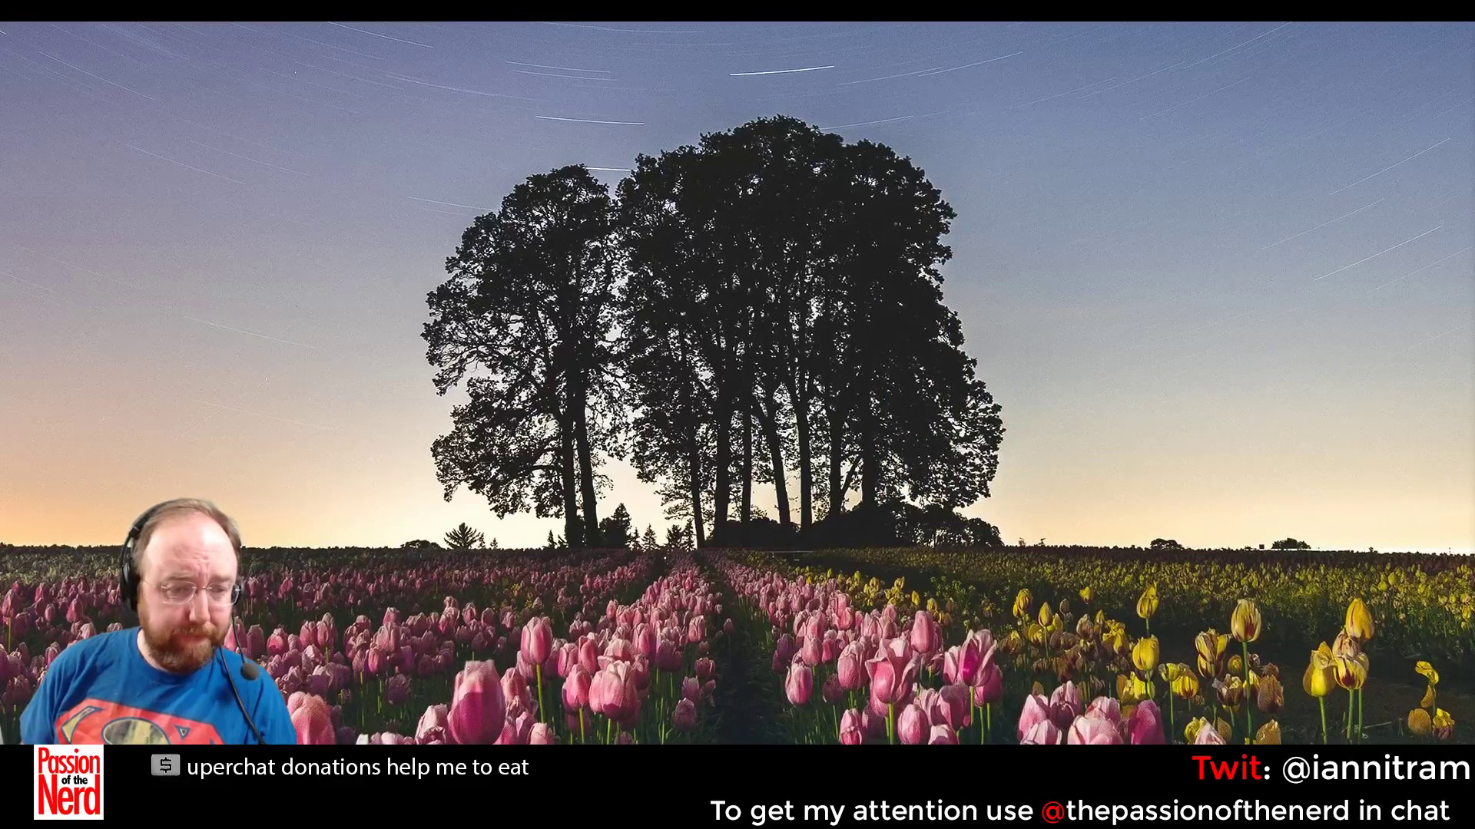
Switch to Premiere Pro and play the 422. Restless sequence up to the end of the last Restless clip before the gap
key("alt+Tab")
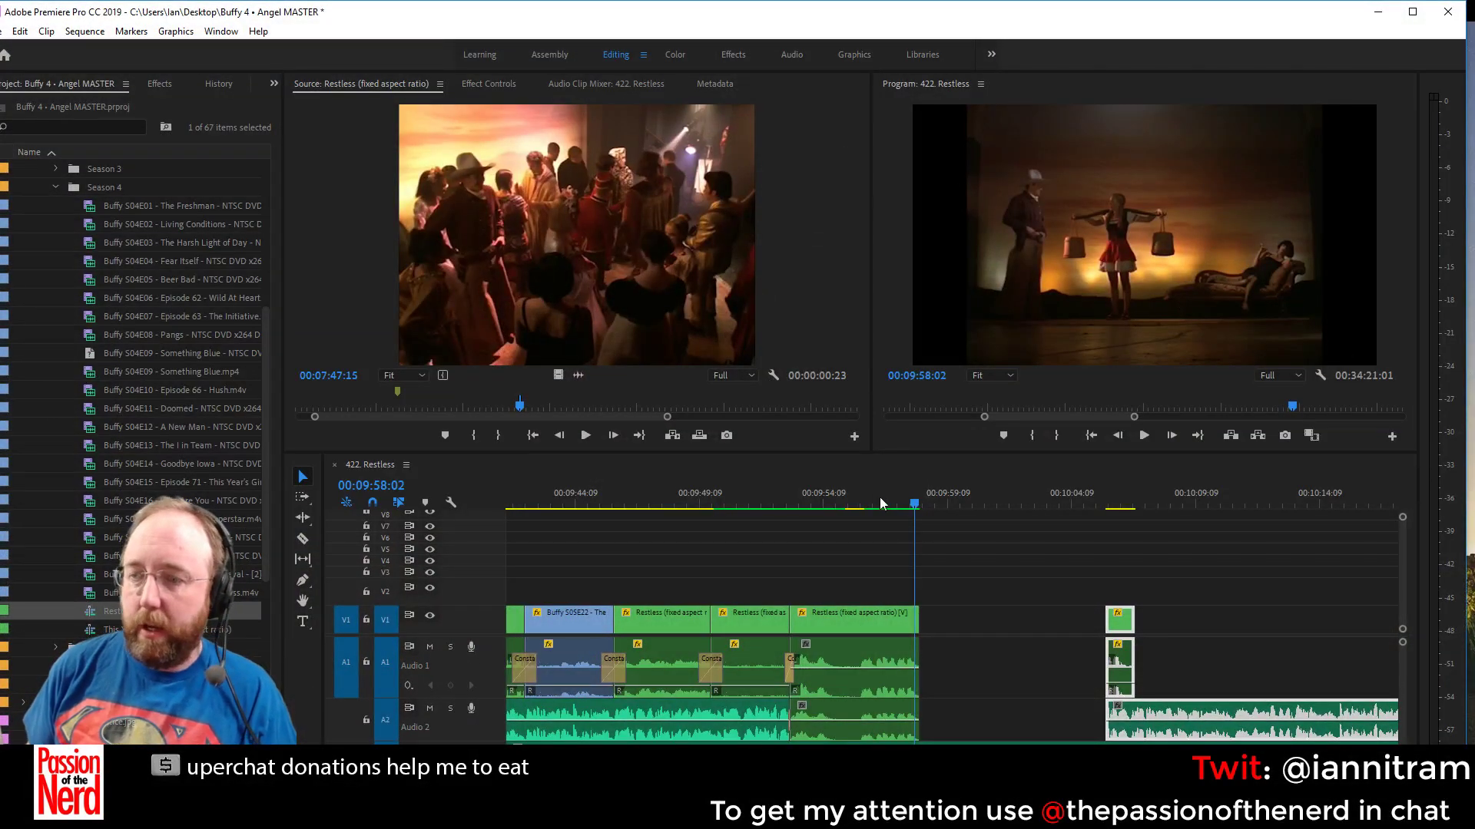
left_click(830, 497)
key("space")
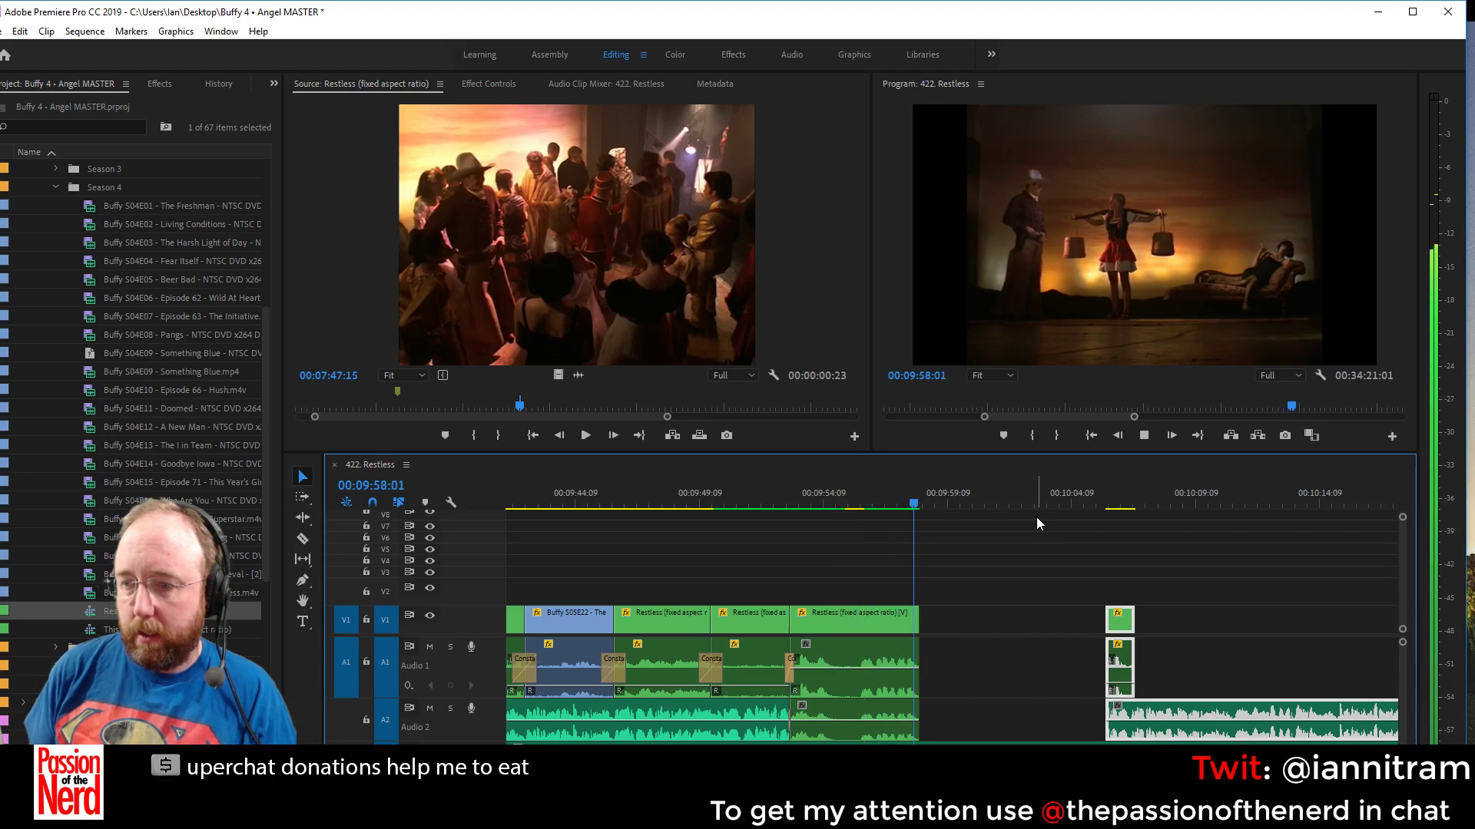
key("space")
Collapse the Season 4 bin and expand the Angel bin and its episode 122 bin in the project
scroll(119, 431, "up", 4)
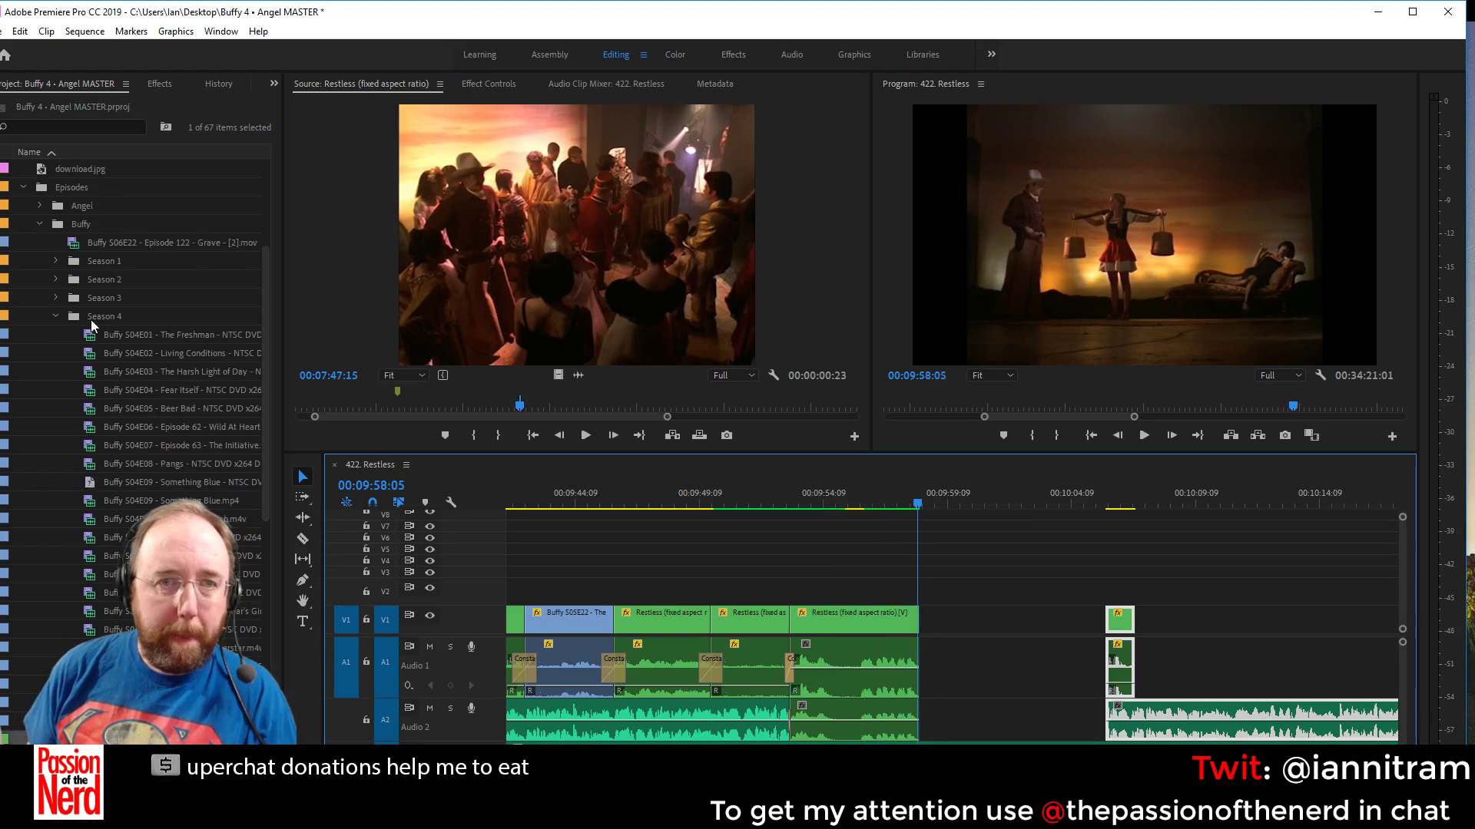
left_click(56, 372)
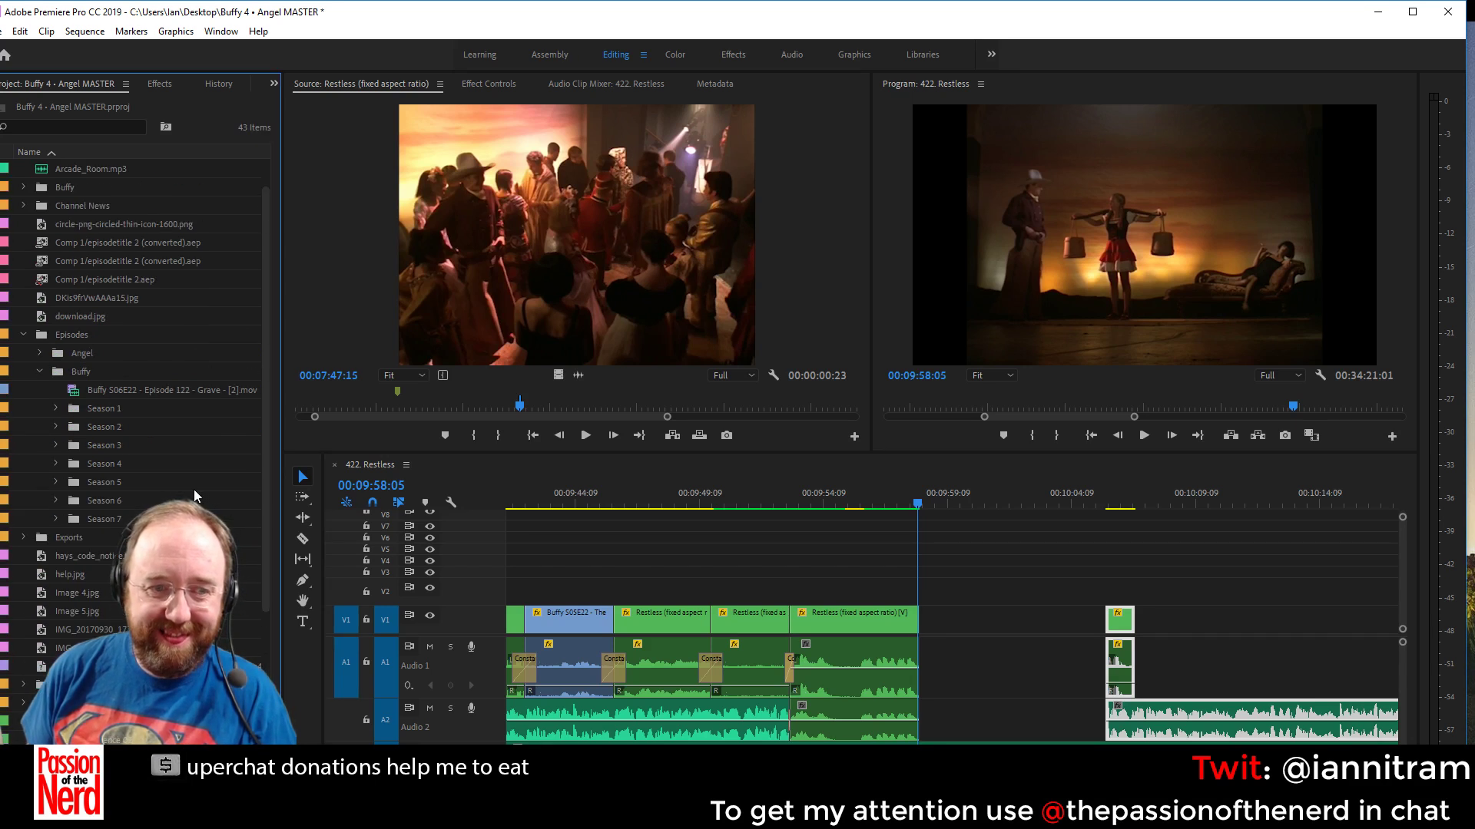
scroll(149, 458, "up", 3)
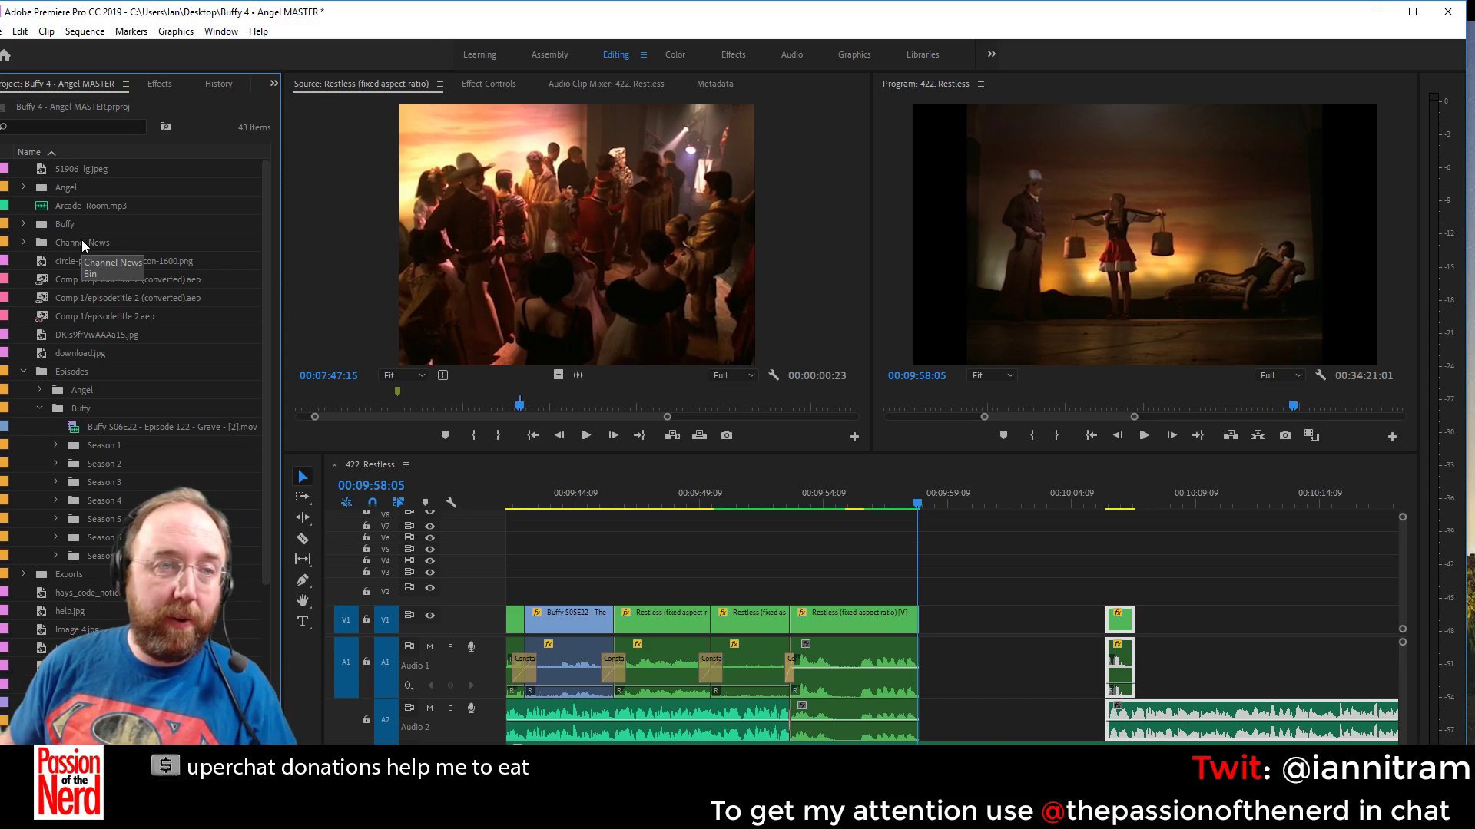
left_click(24, 188)
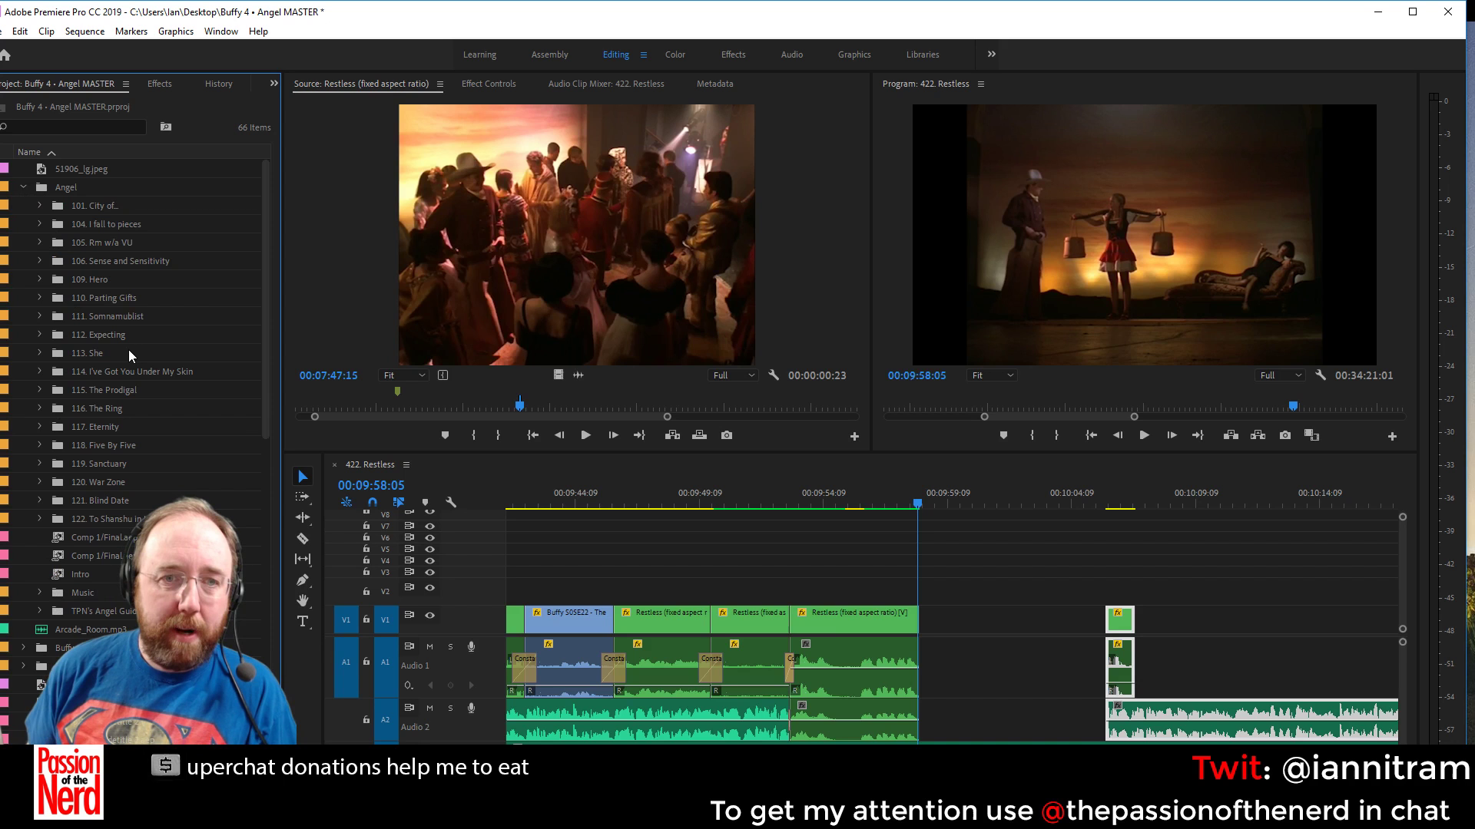
left_click(40, 520)
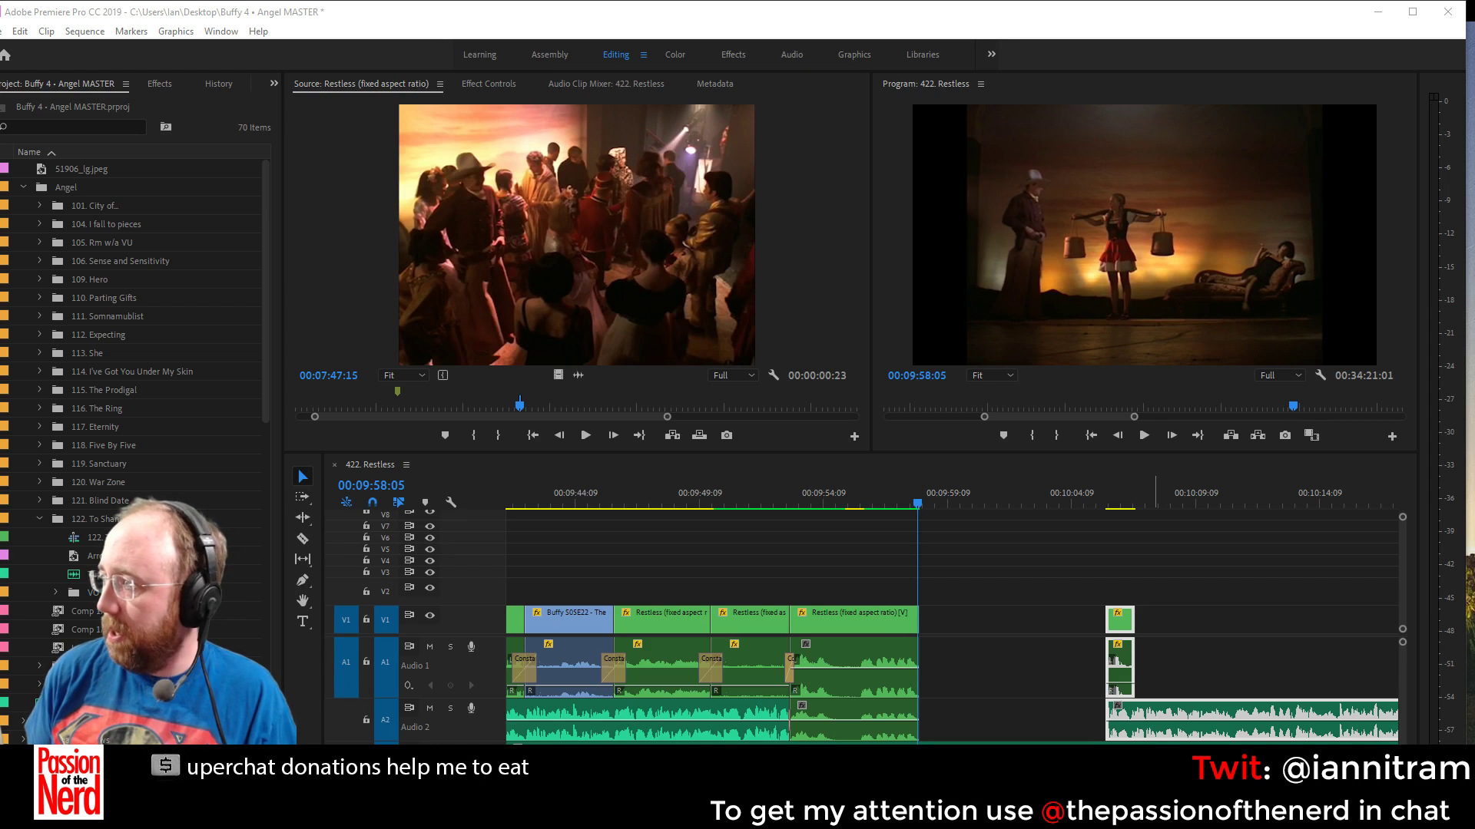
Place milkfreud.jpg on track V1 directly after the last Restless clip, set it to frame size, and preview the cut
left_click_drag(1232, 531, 991, 630)
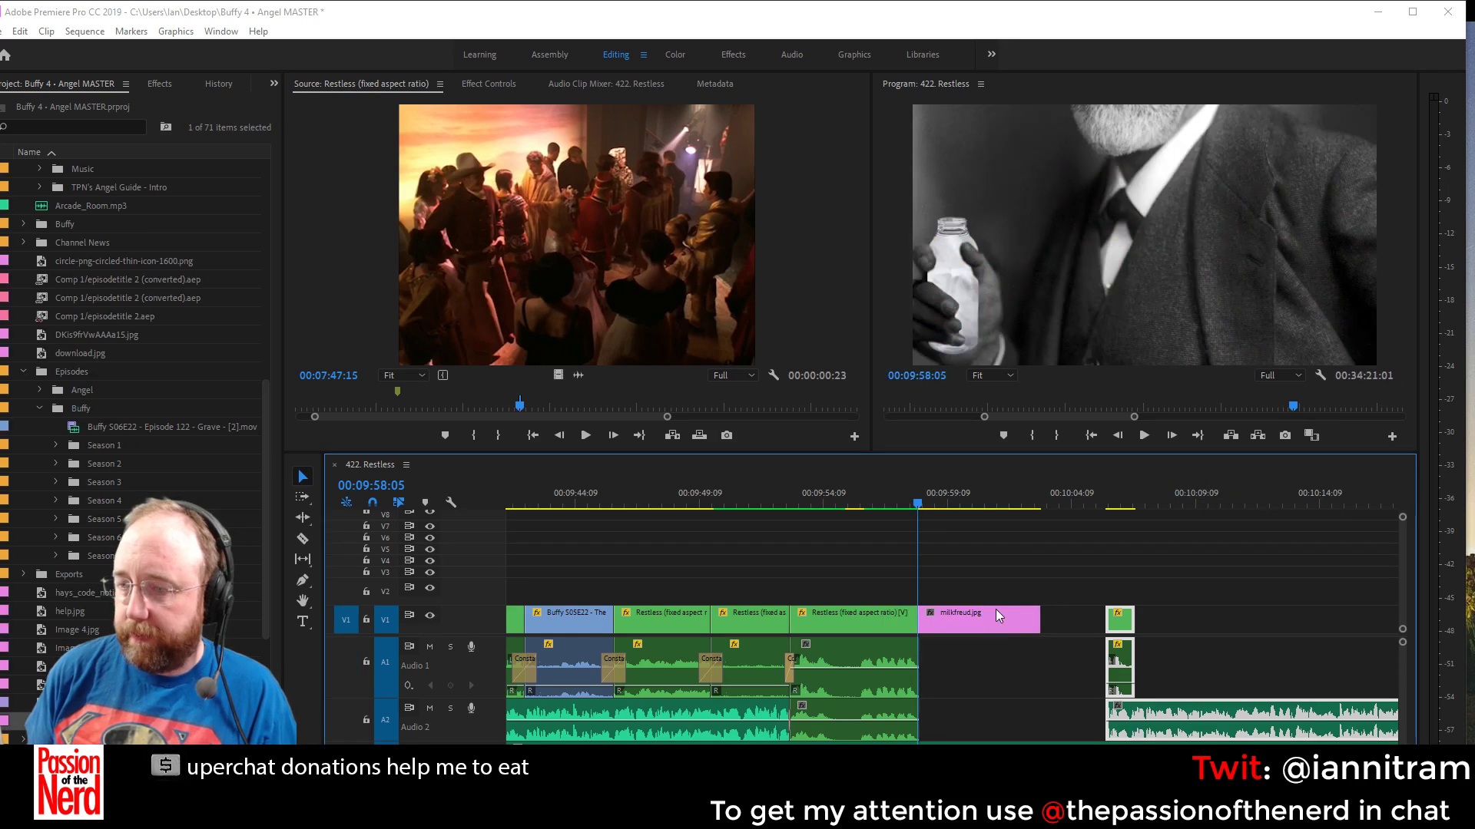
right_click(991, 630)
left_click(1022, 666)
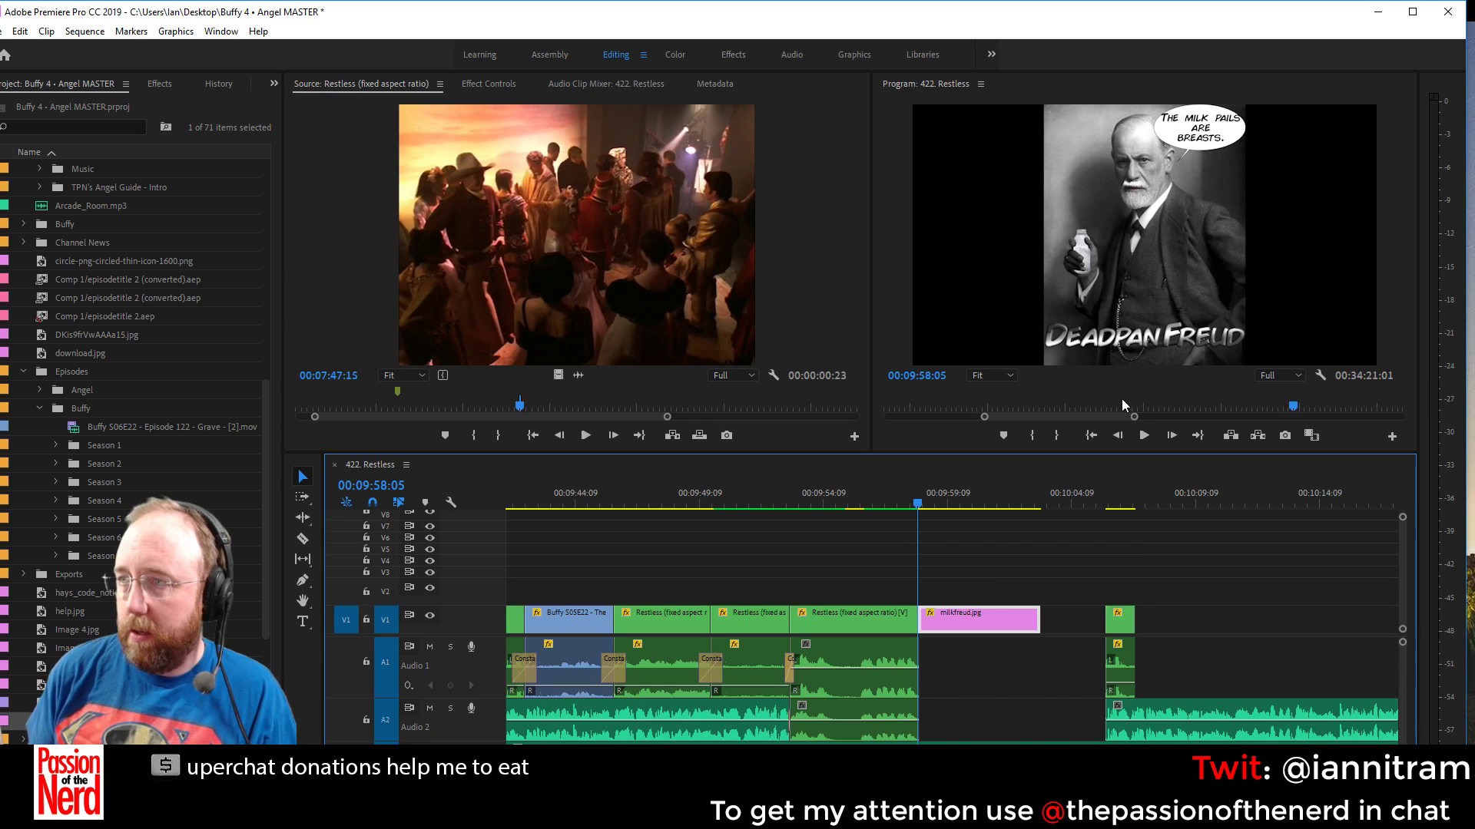
key("shift+k")
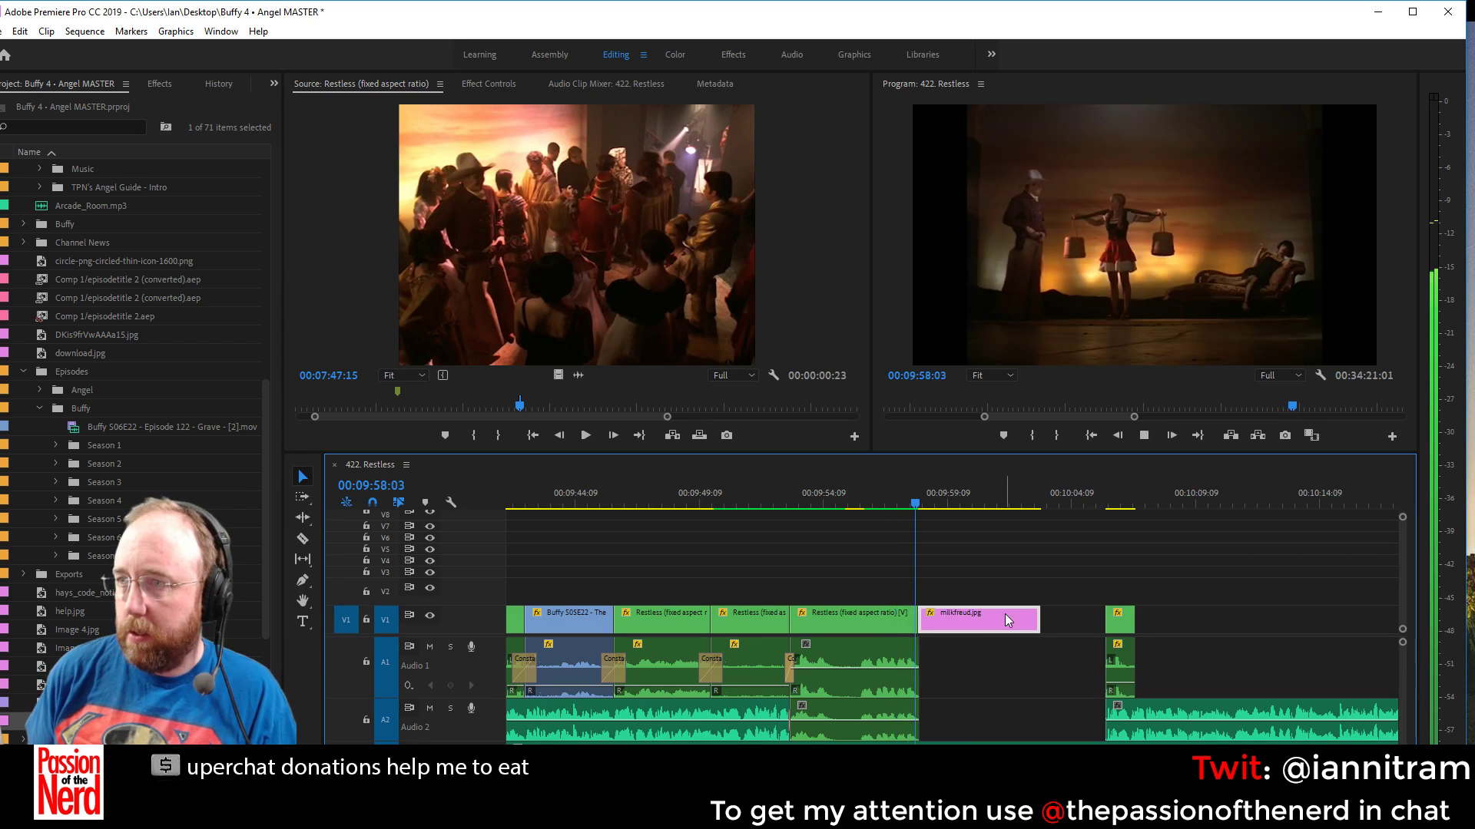
Move milkfreud.jpg up to track V2 and extend the linked Restless clip beneath it to cover about two-thirds of the poster's length
left_click_drag(1004, 625, 999, 597)
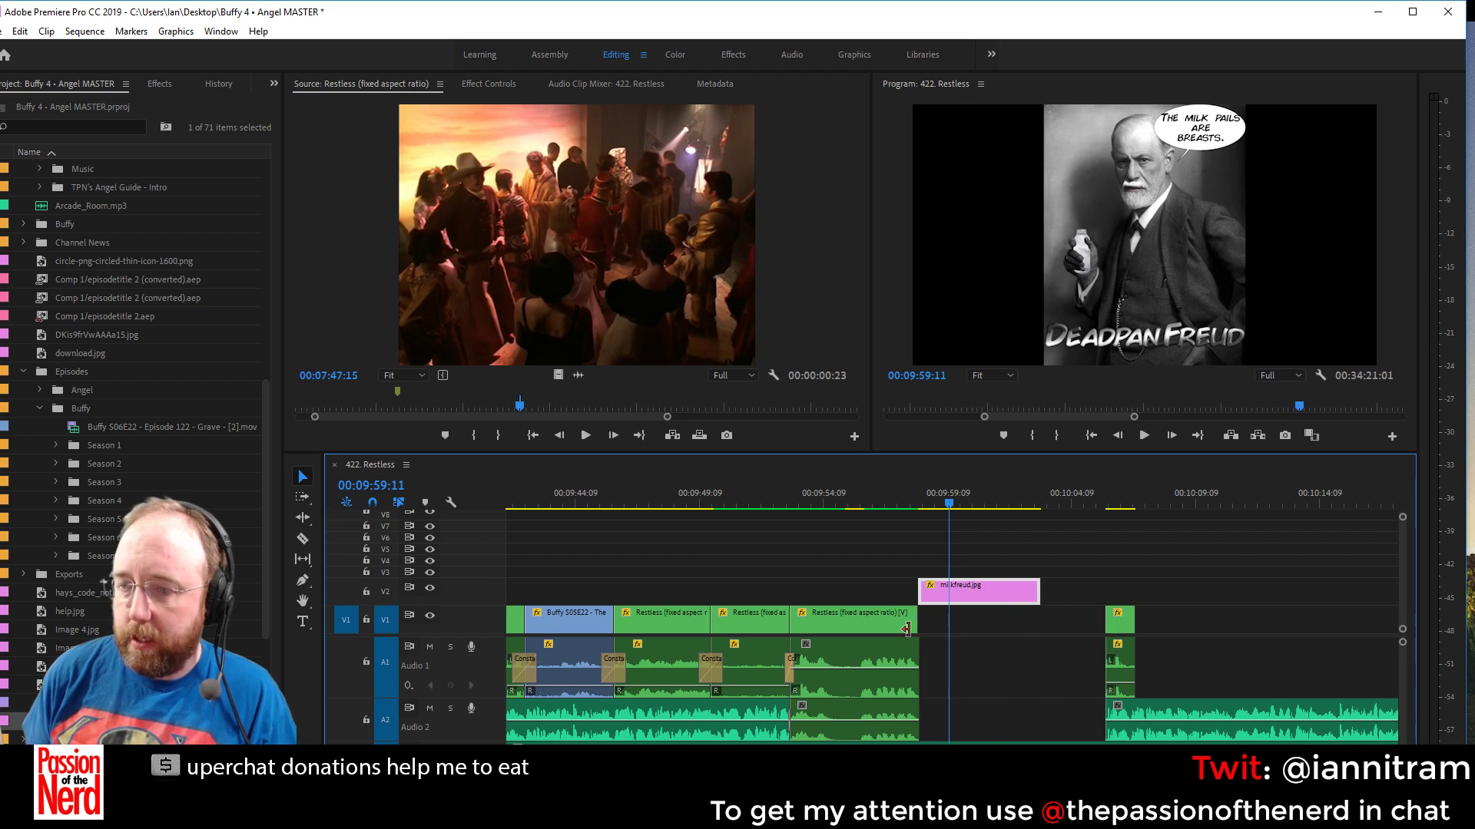
left_click_drag(907, 659, 989, 672)
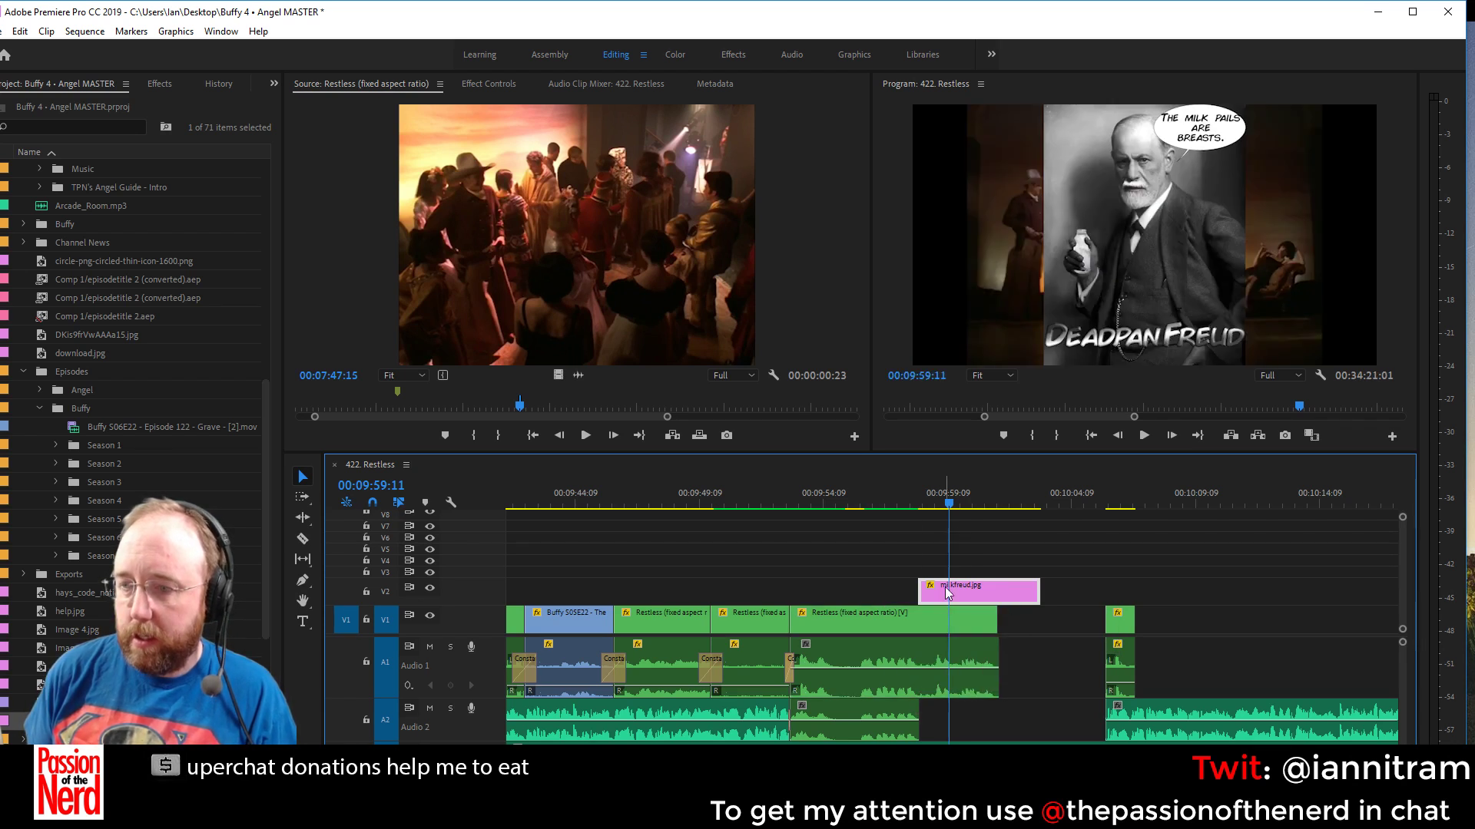
left_click_drag(946, 507, 913, 506)
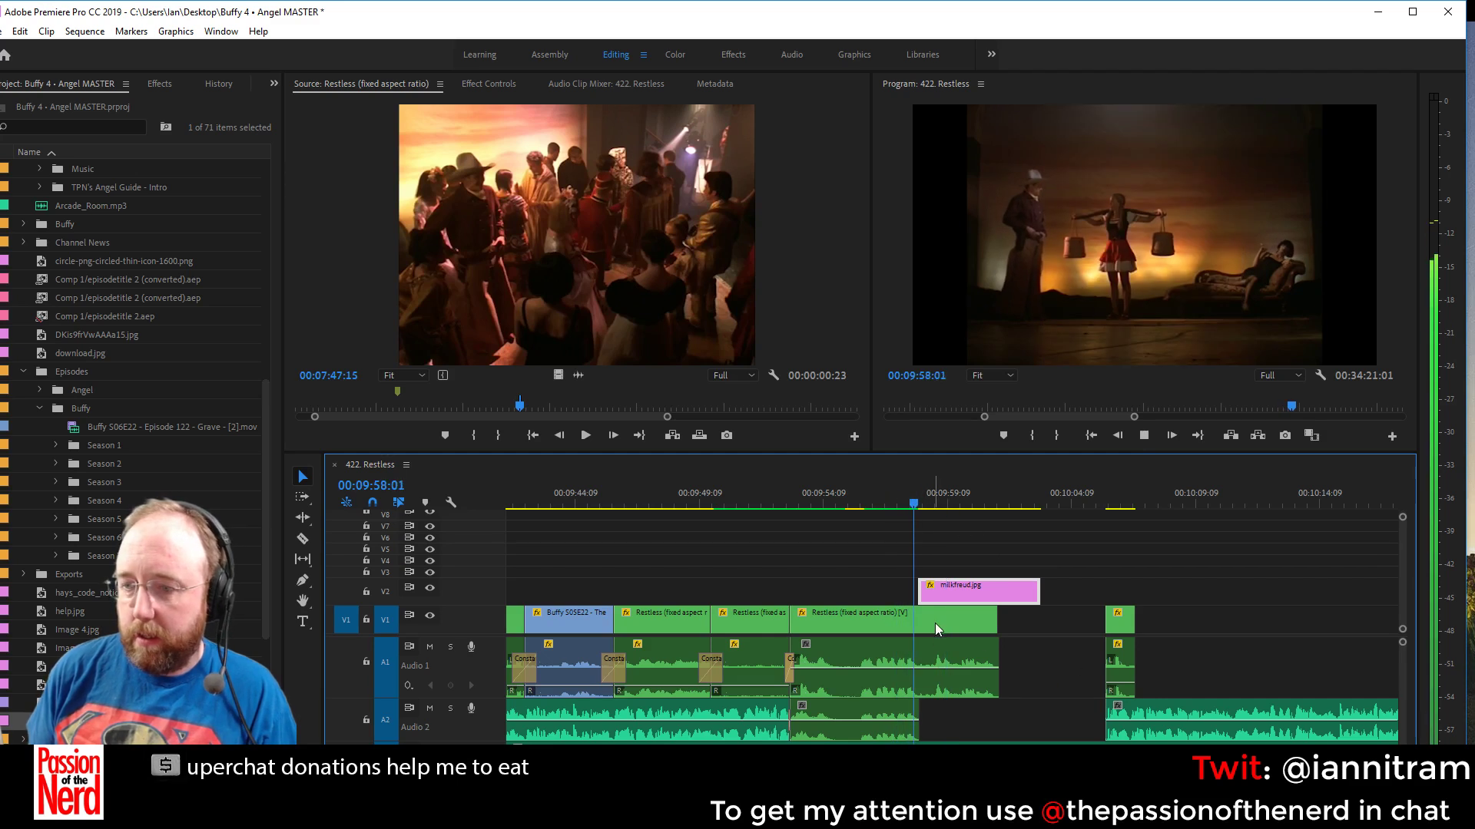
Unlink the Restless clip, trim its video back to the poster's start, extend the A2 audio to match A1, and play the result
right_click(936, 660)
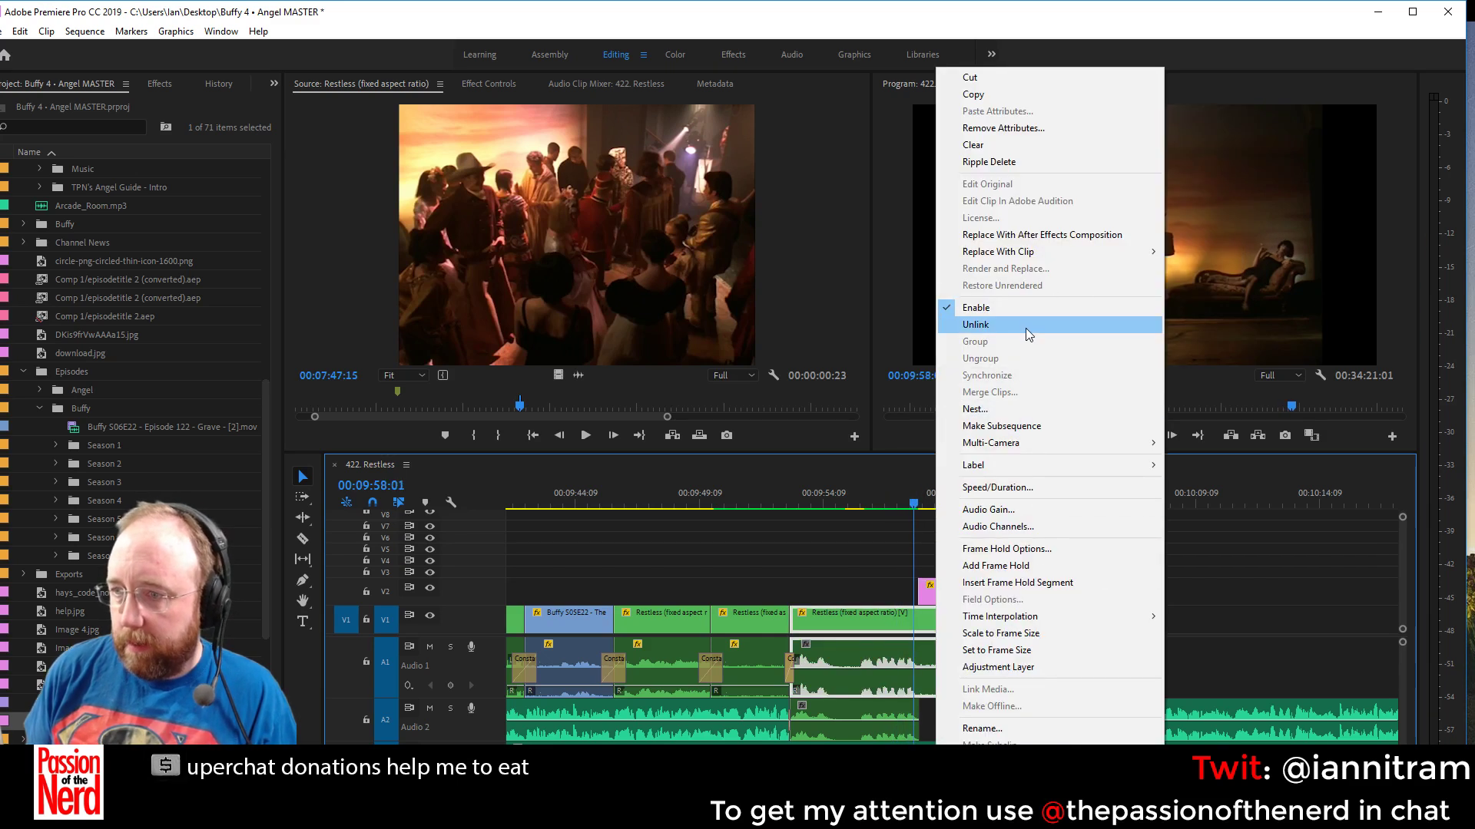
left_click(999, 325)
left_click_drag(986, 623, 929, 628)
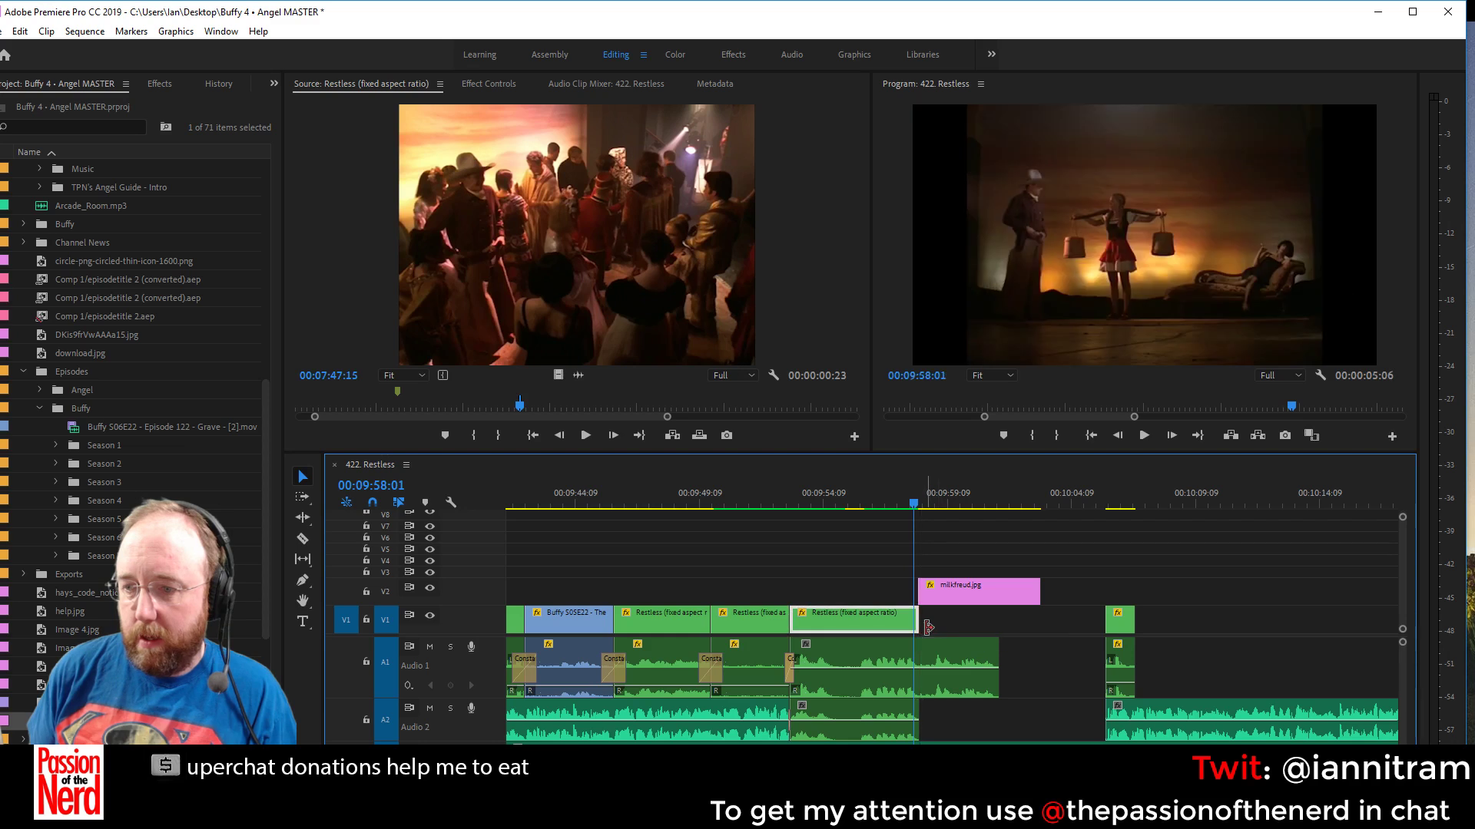
left_click_drag(916, 711, 999, 722)
key("space")
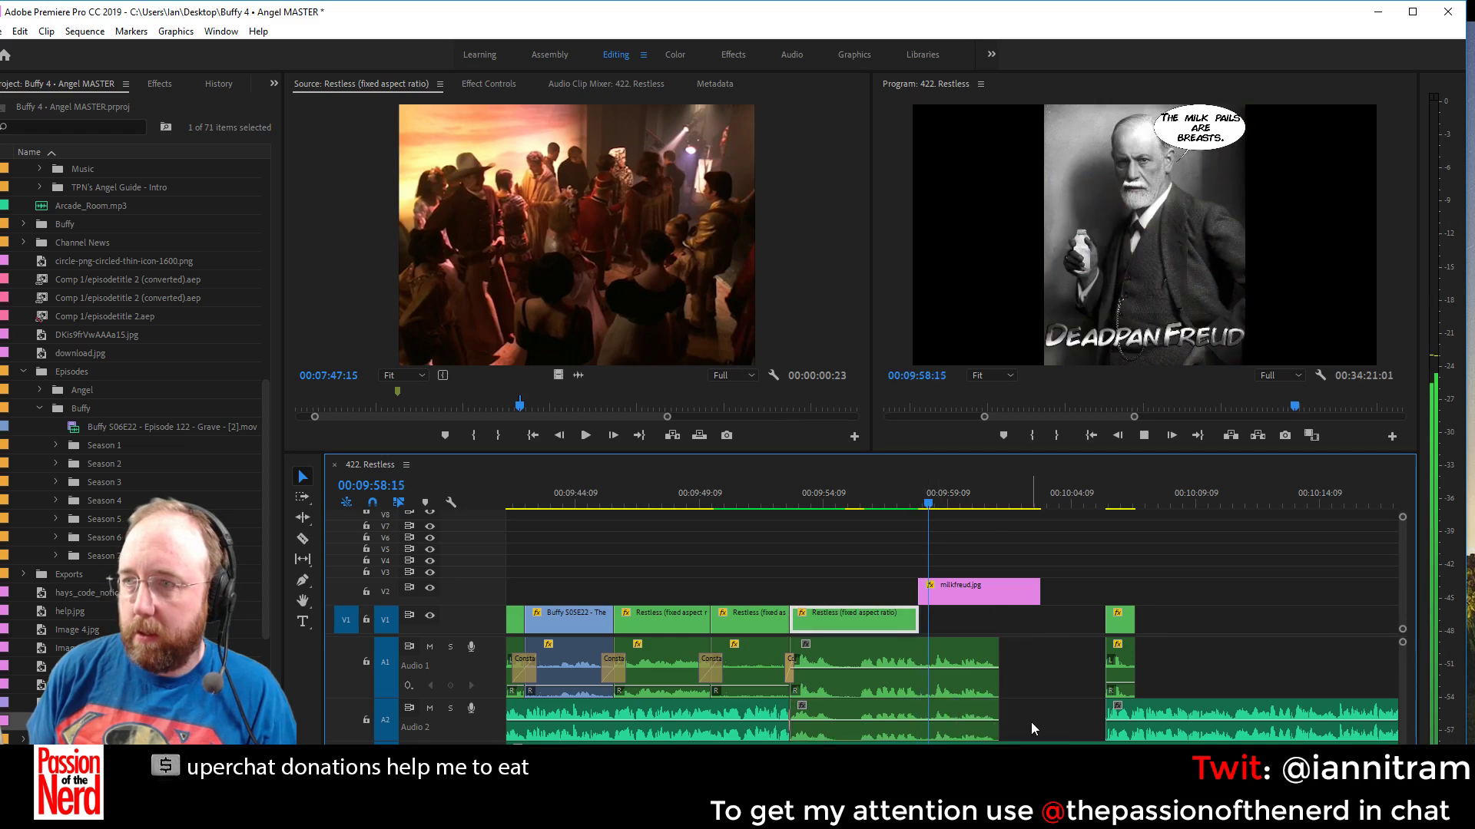
key("space")
Open the motion settings of the milkfreud.jpg clip and replay the transition into the poster up to 00:09:58:08
double_click(1006, 596)
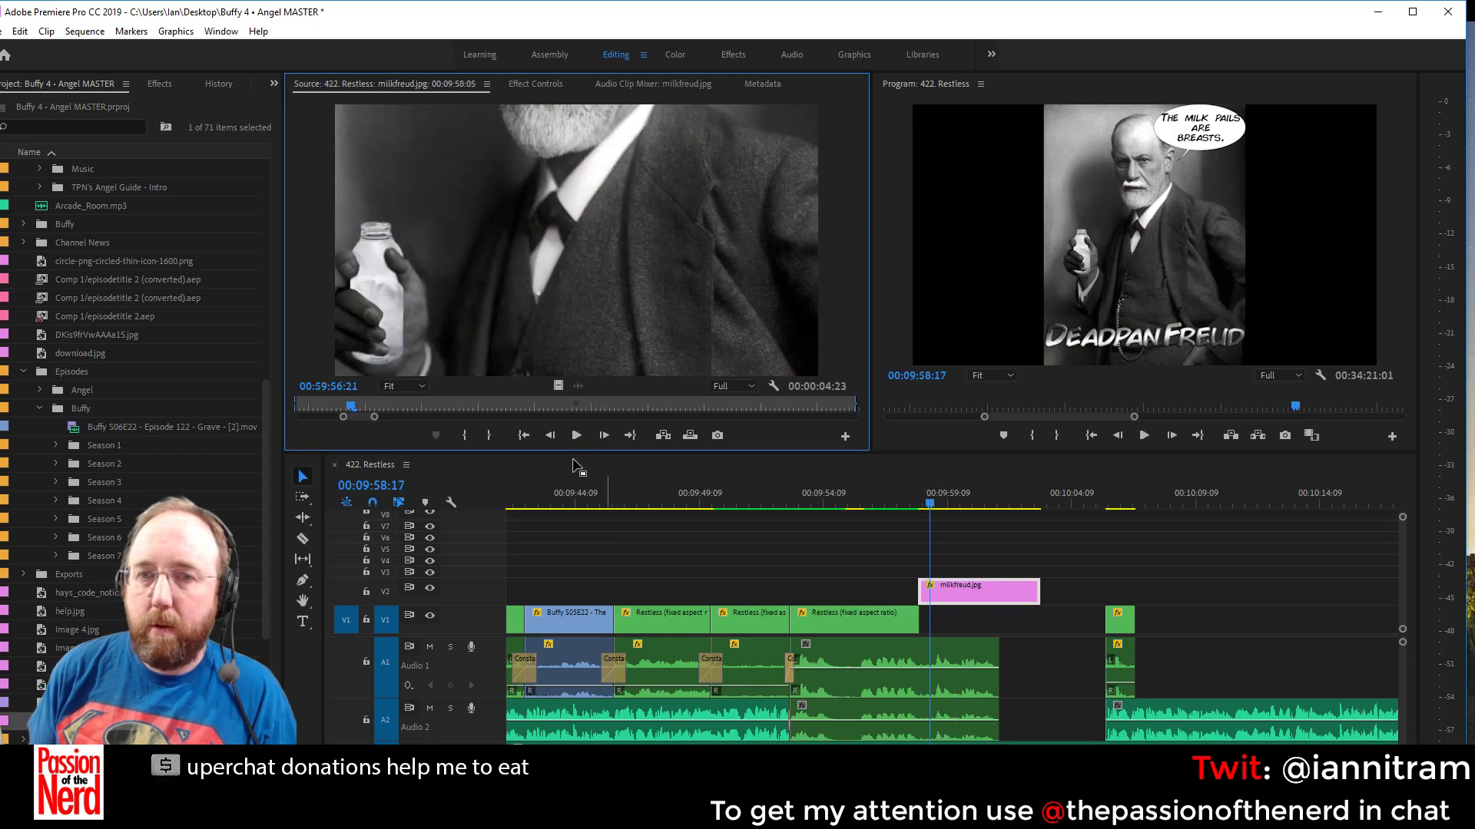
left_click(535, 84)
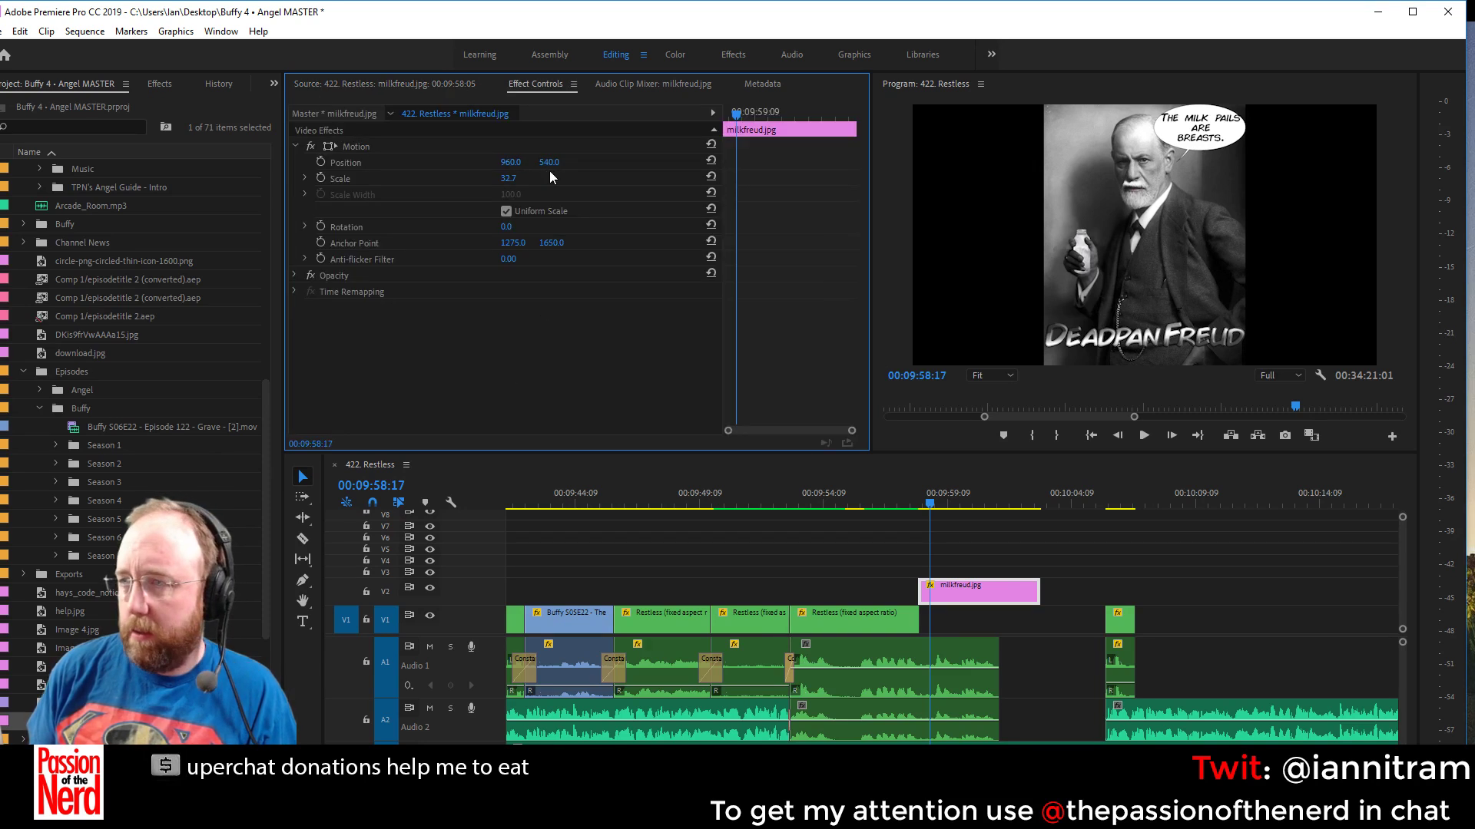
left_click(868, 508)
key("space")
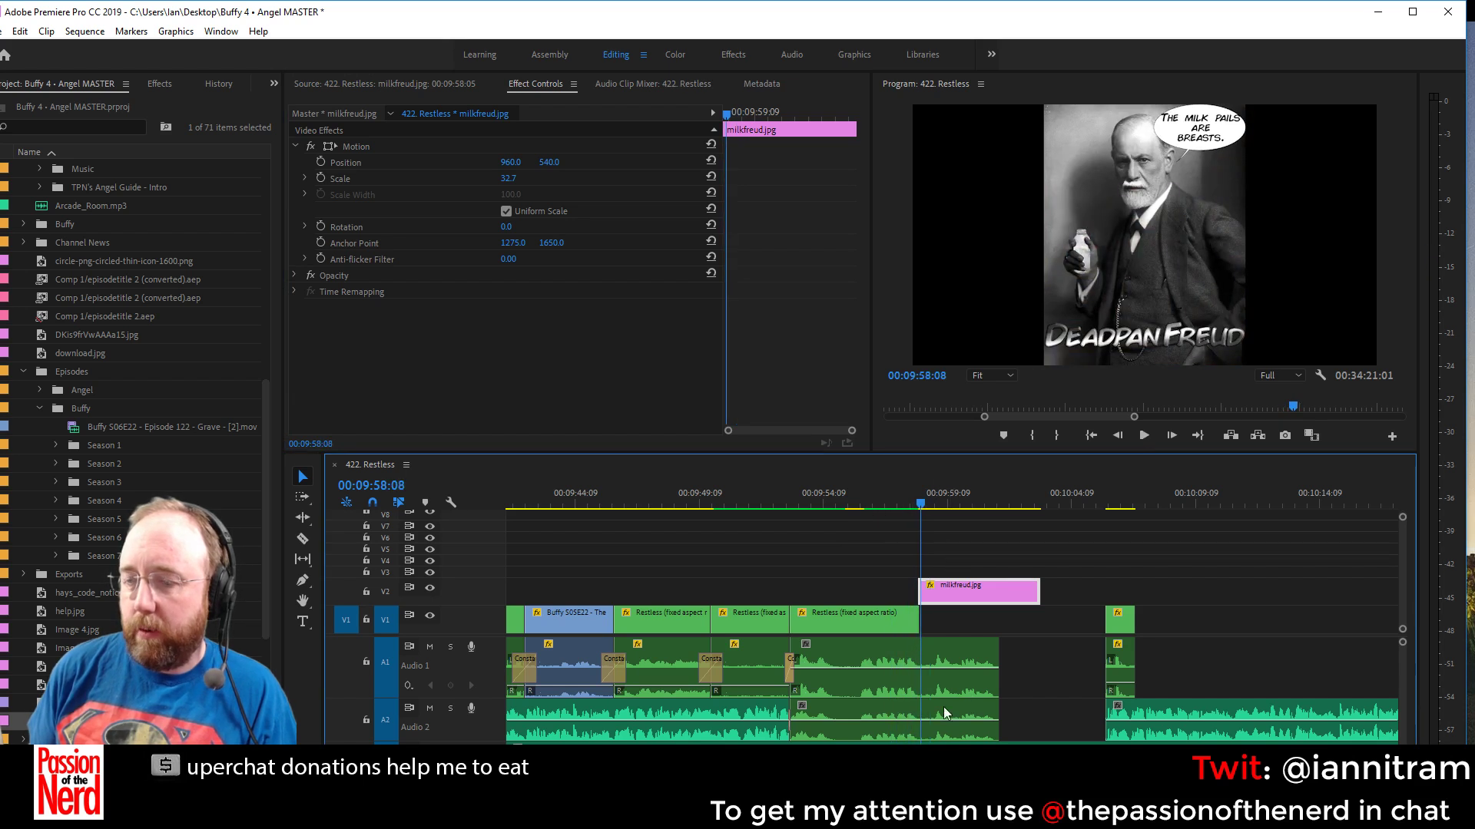
Extend the Restless video under the poster to the end of its audio and split it with the Razor tool at 00:09:58:08
left_click_drag(915, 622, 999, 622)
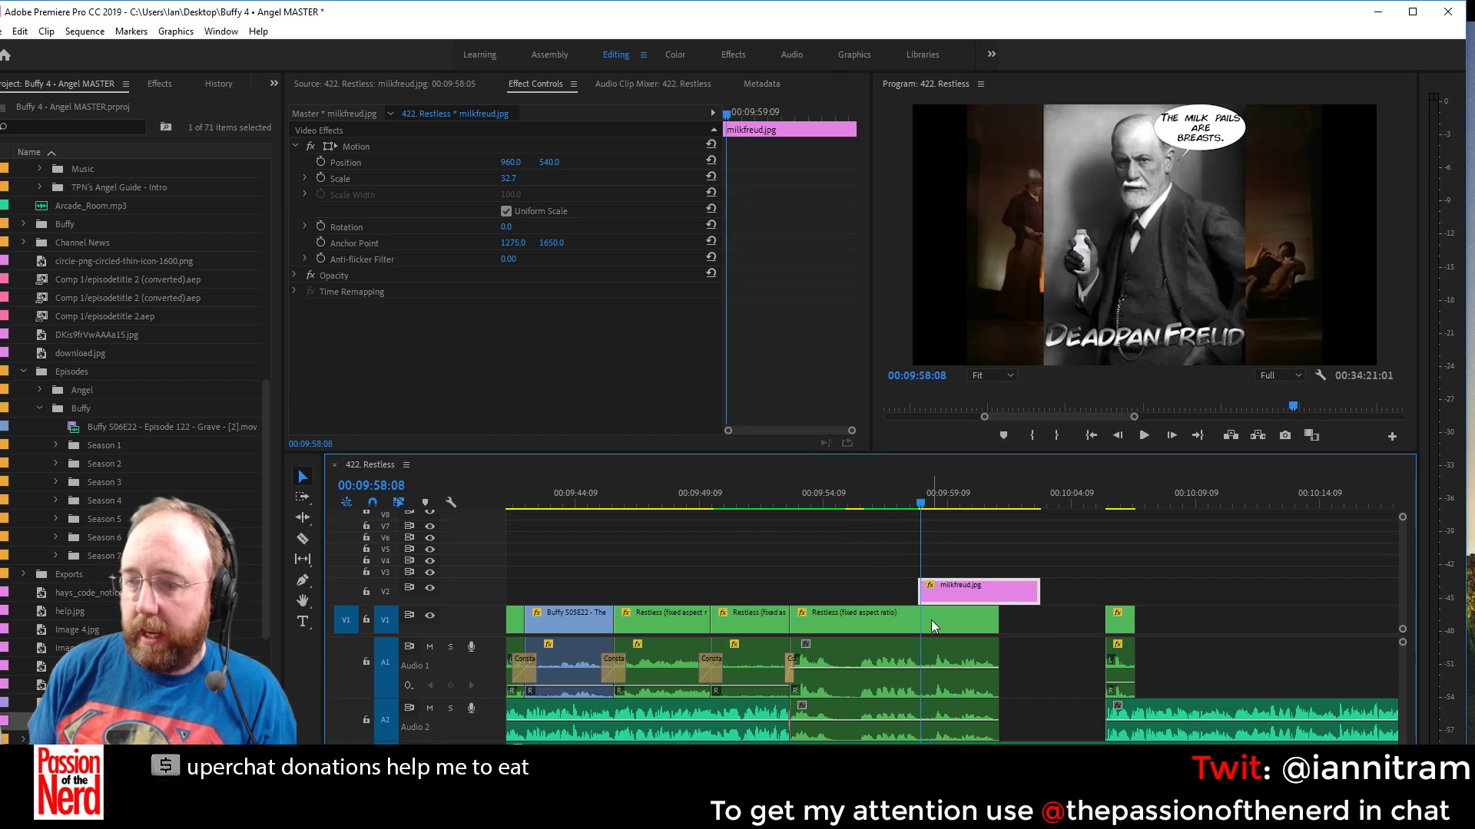
left_click(303, 538)
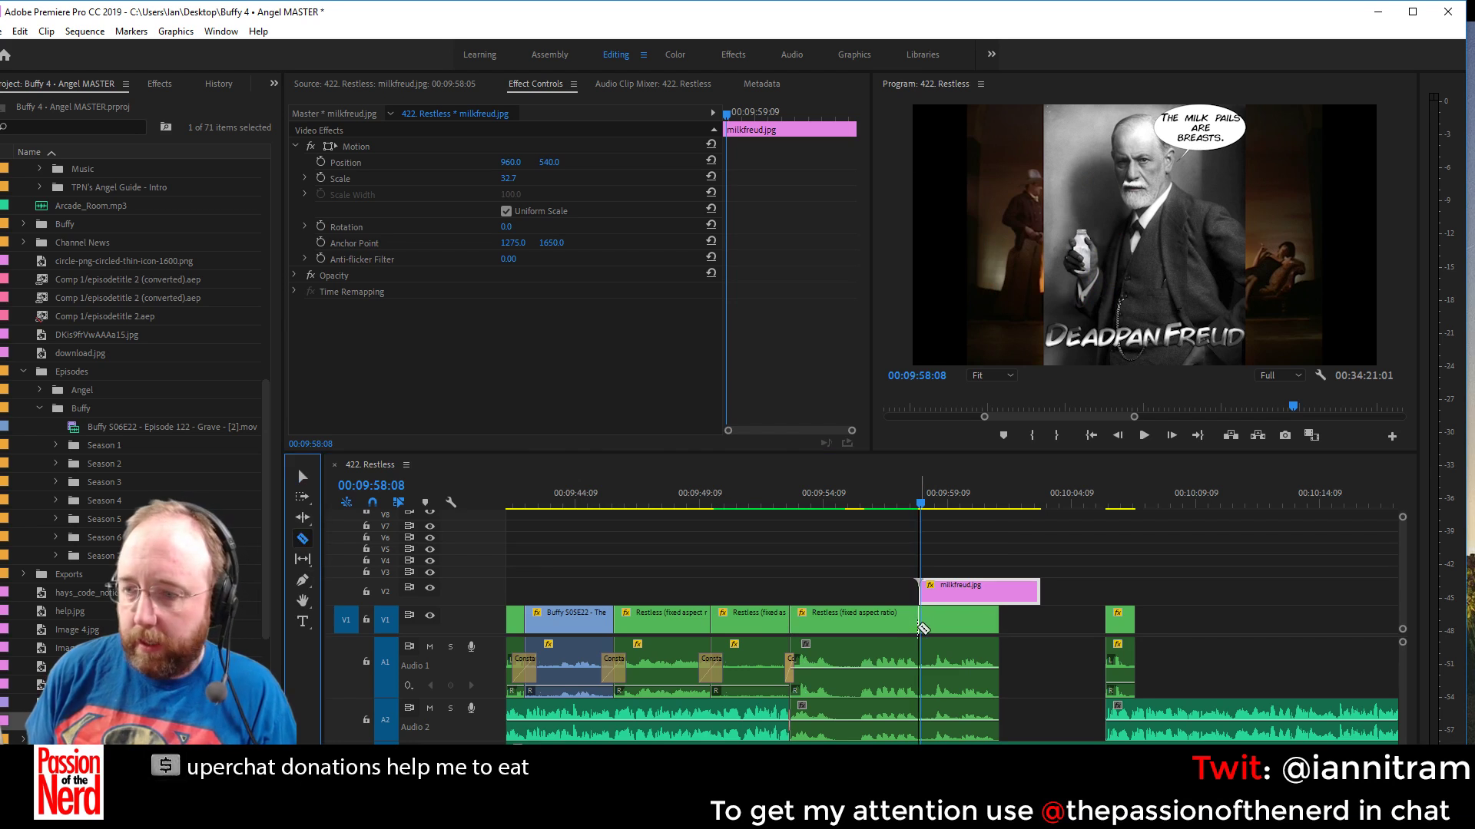
left_click(920, 623)
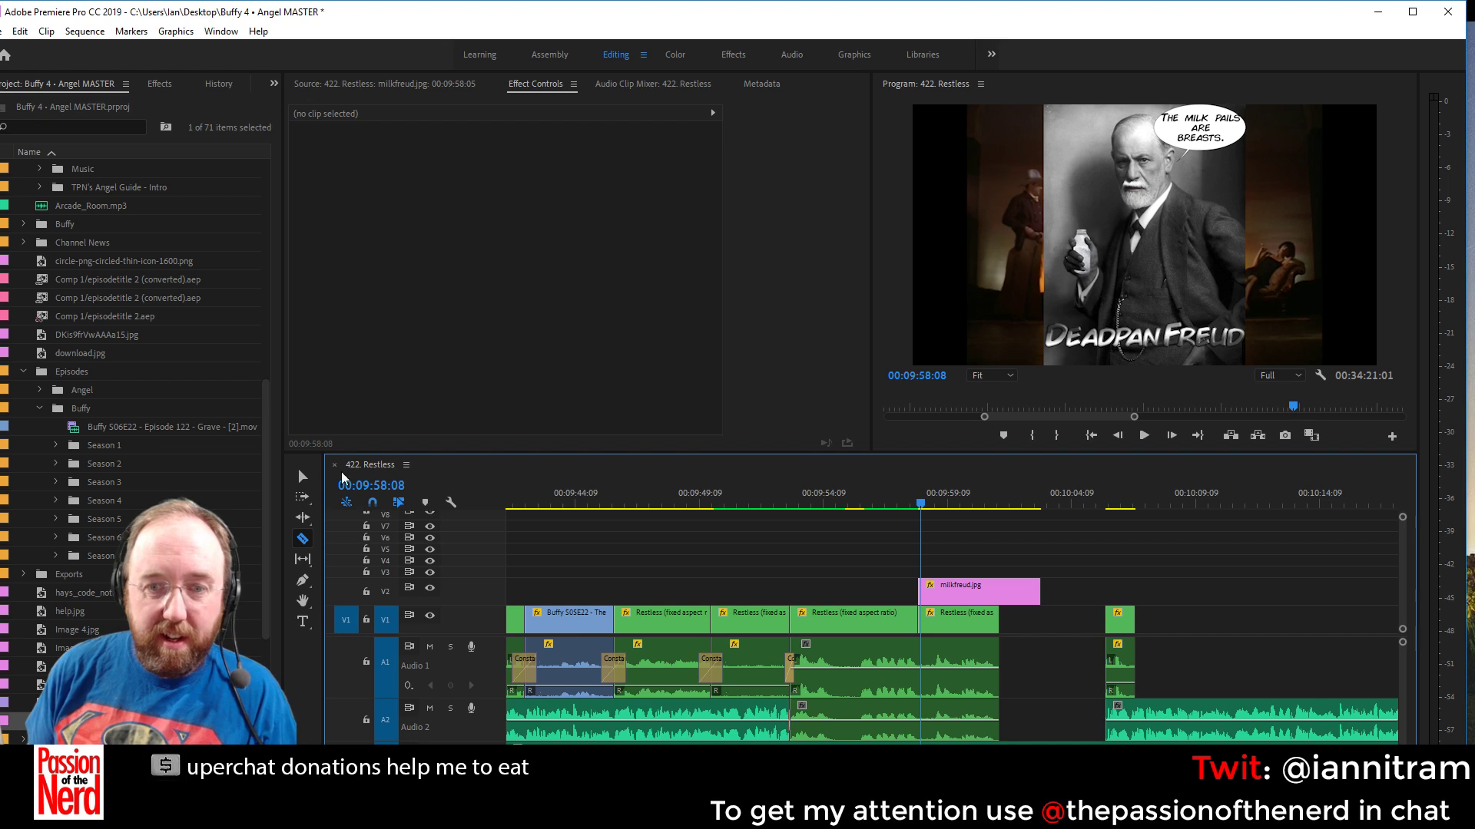
left_click(300, 478)
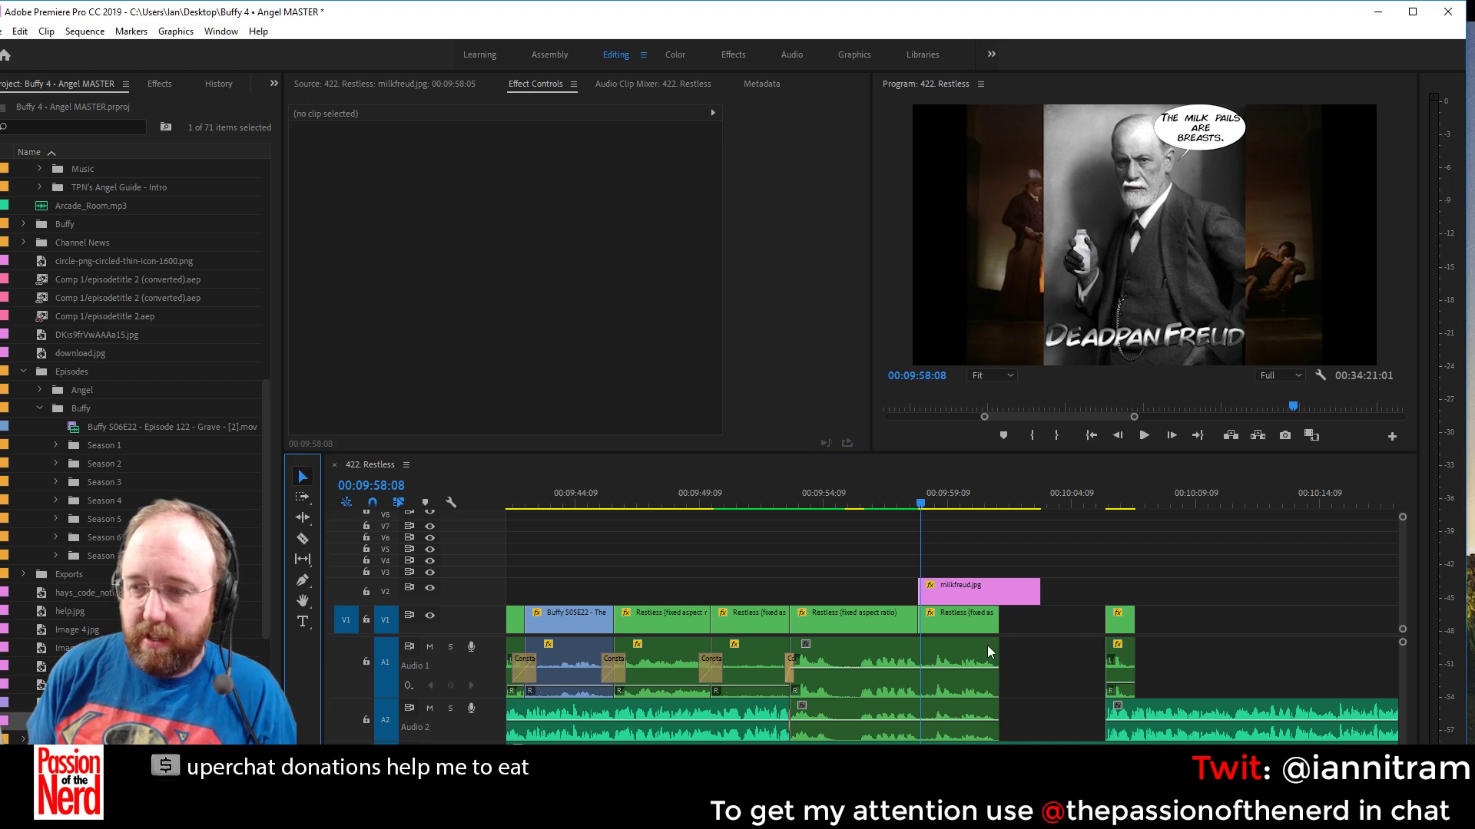
Apply a Gaussian Blur with a blurriness of 77 to the Restless clip beneath the milkfreud.jpg poster
left_click(966, 625)
double_click(966, 625)
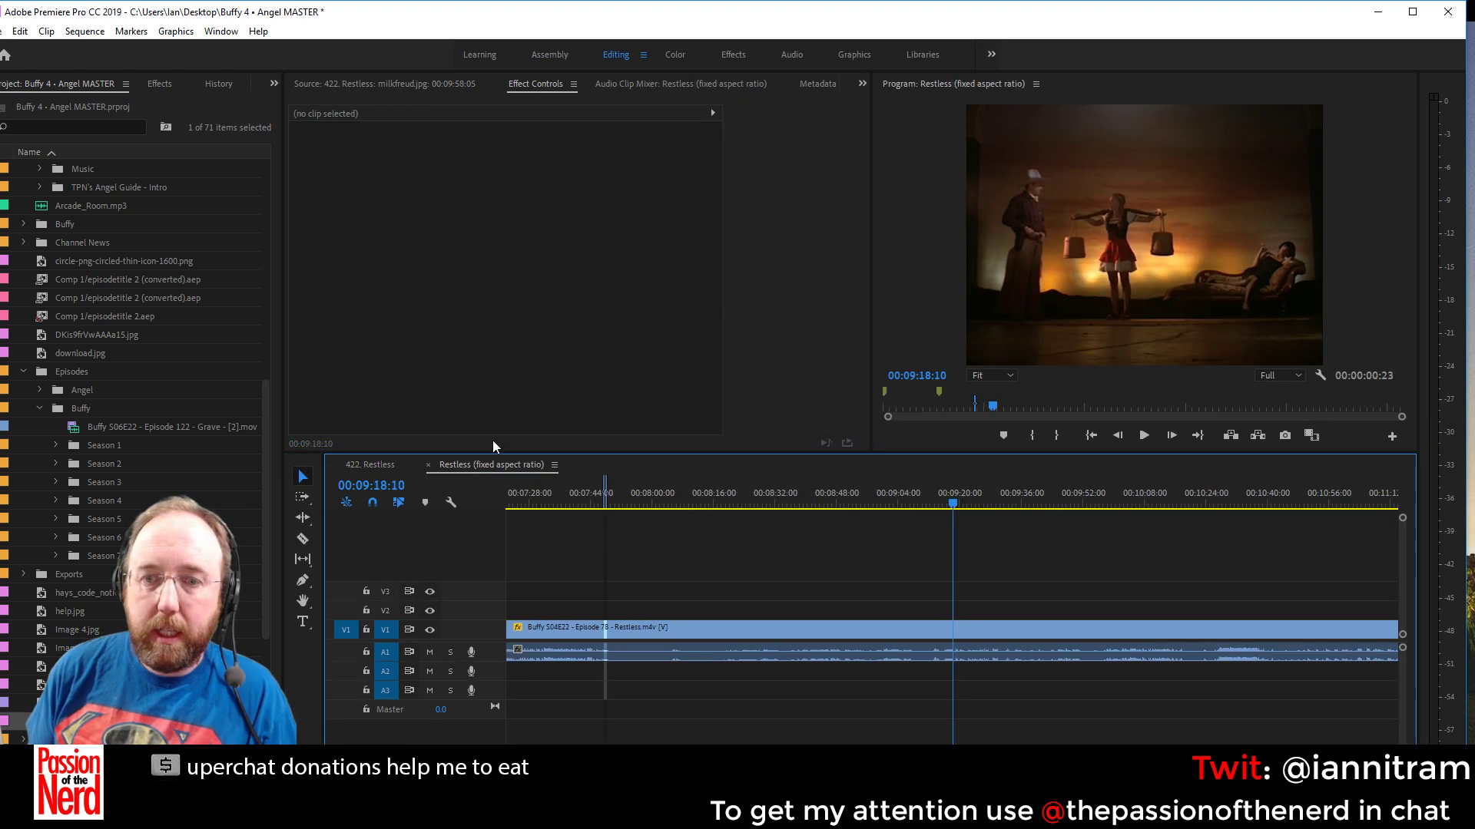
left_click(428, 465)
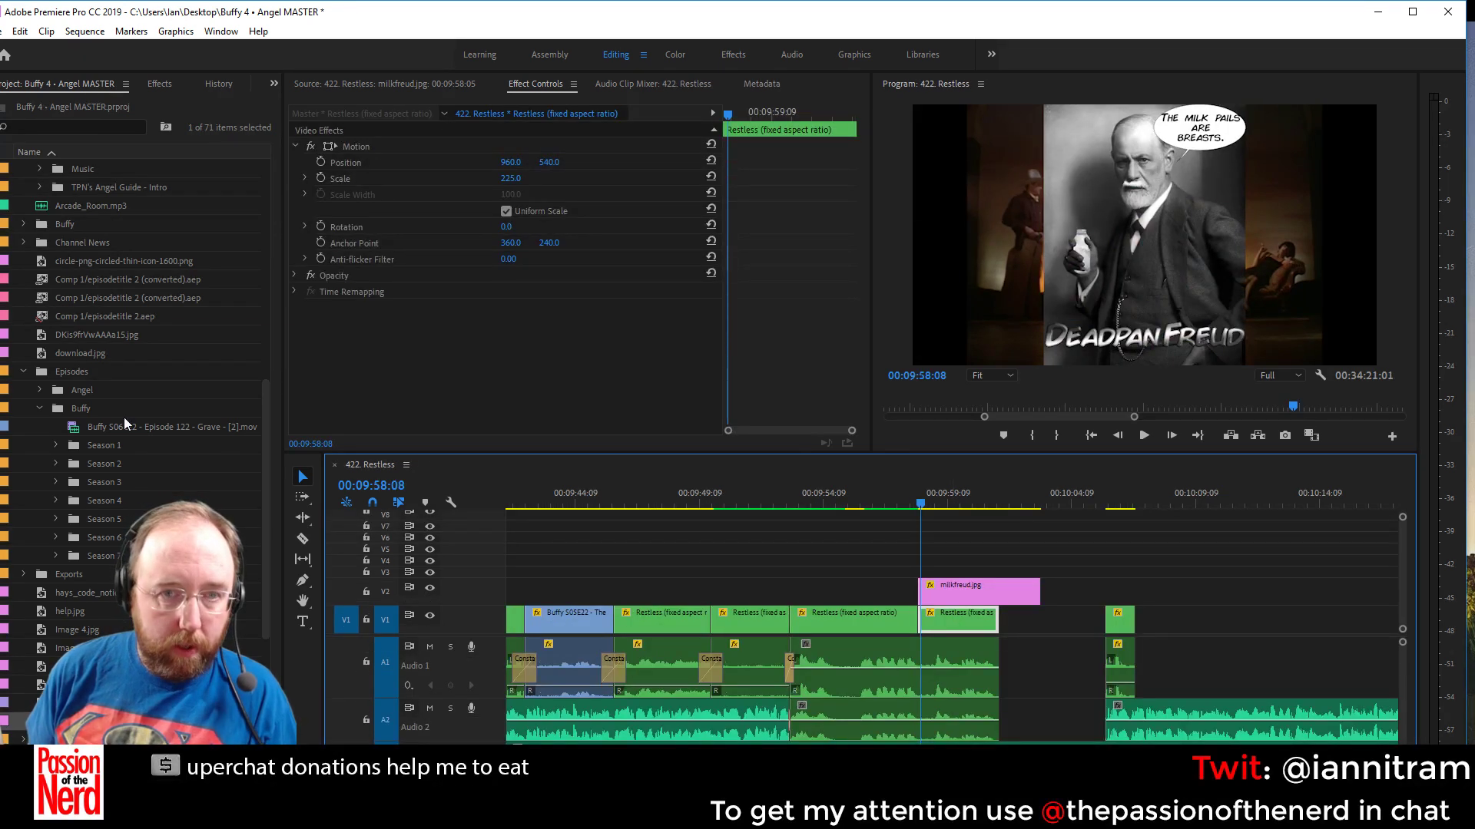
left_click(163, 85)
left_click(64, 99)
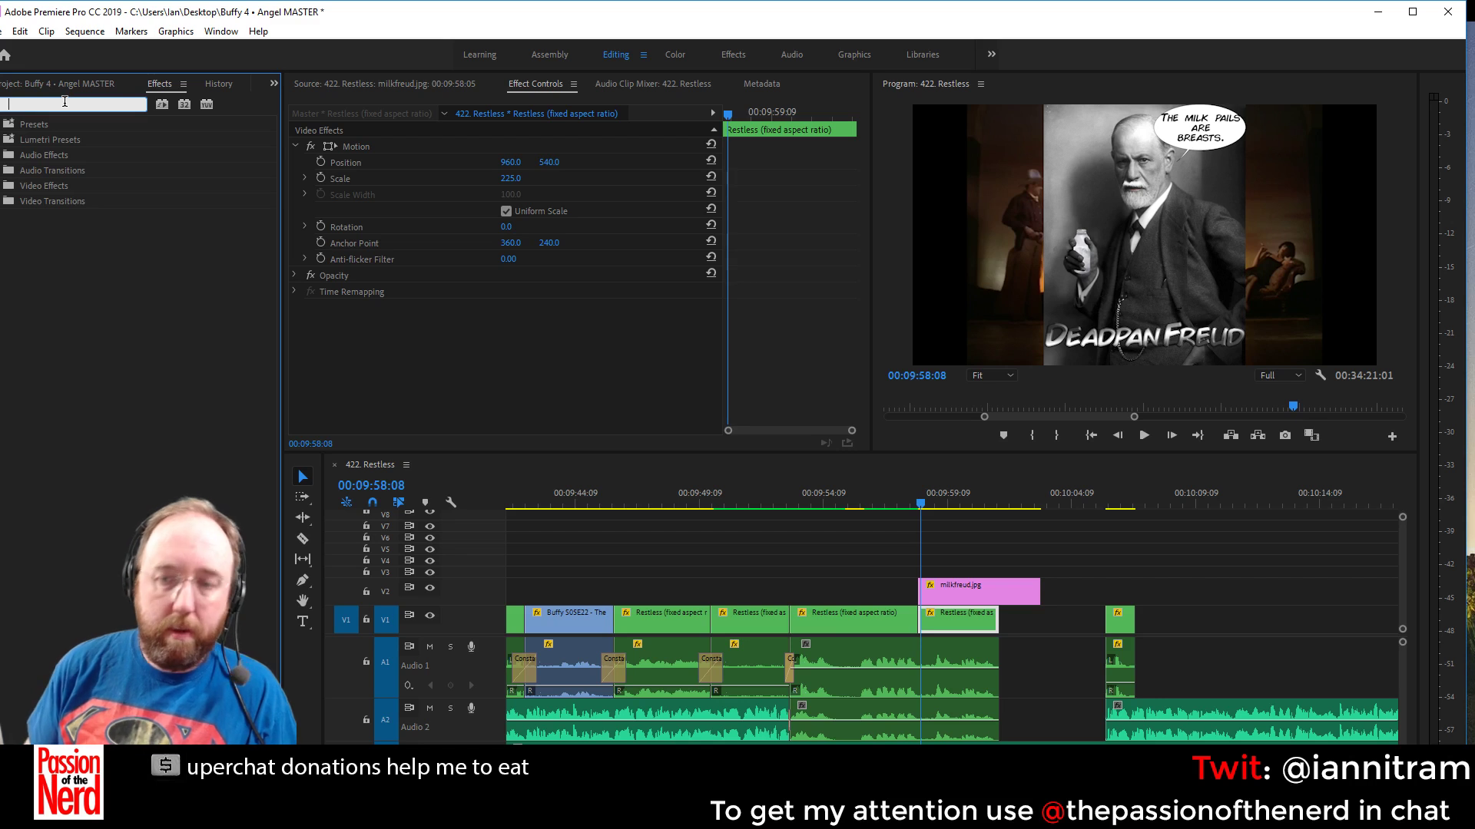
type("blur")
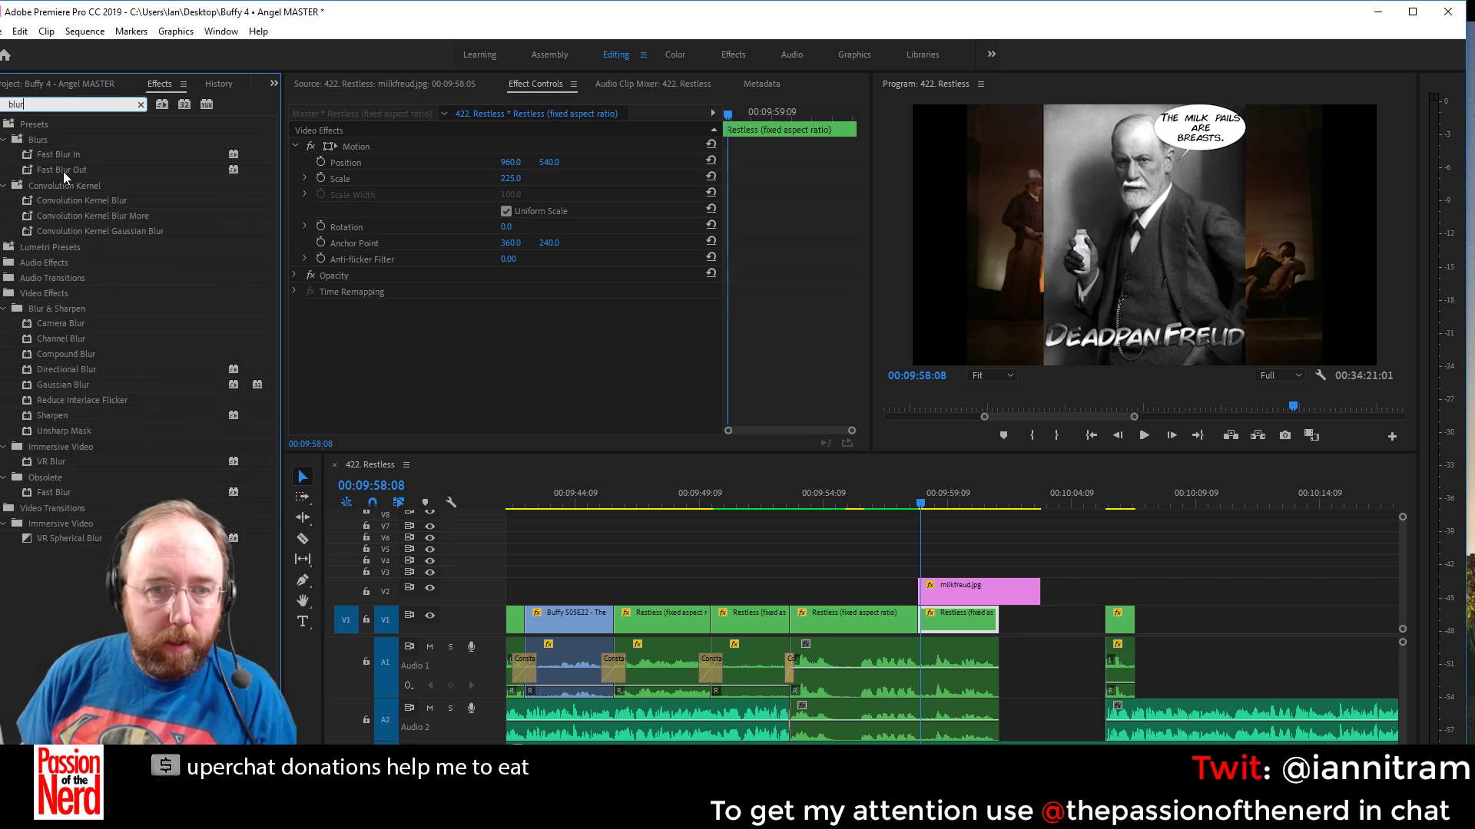
left_click_drag(71, 385, 960, 624)
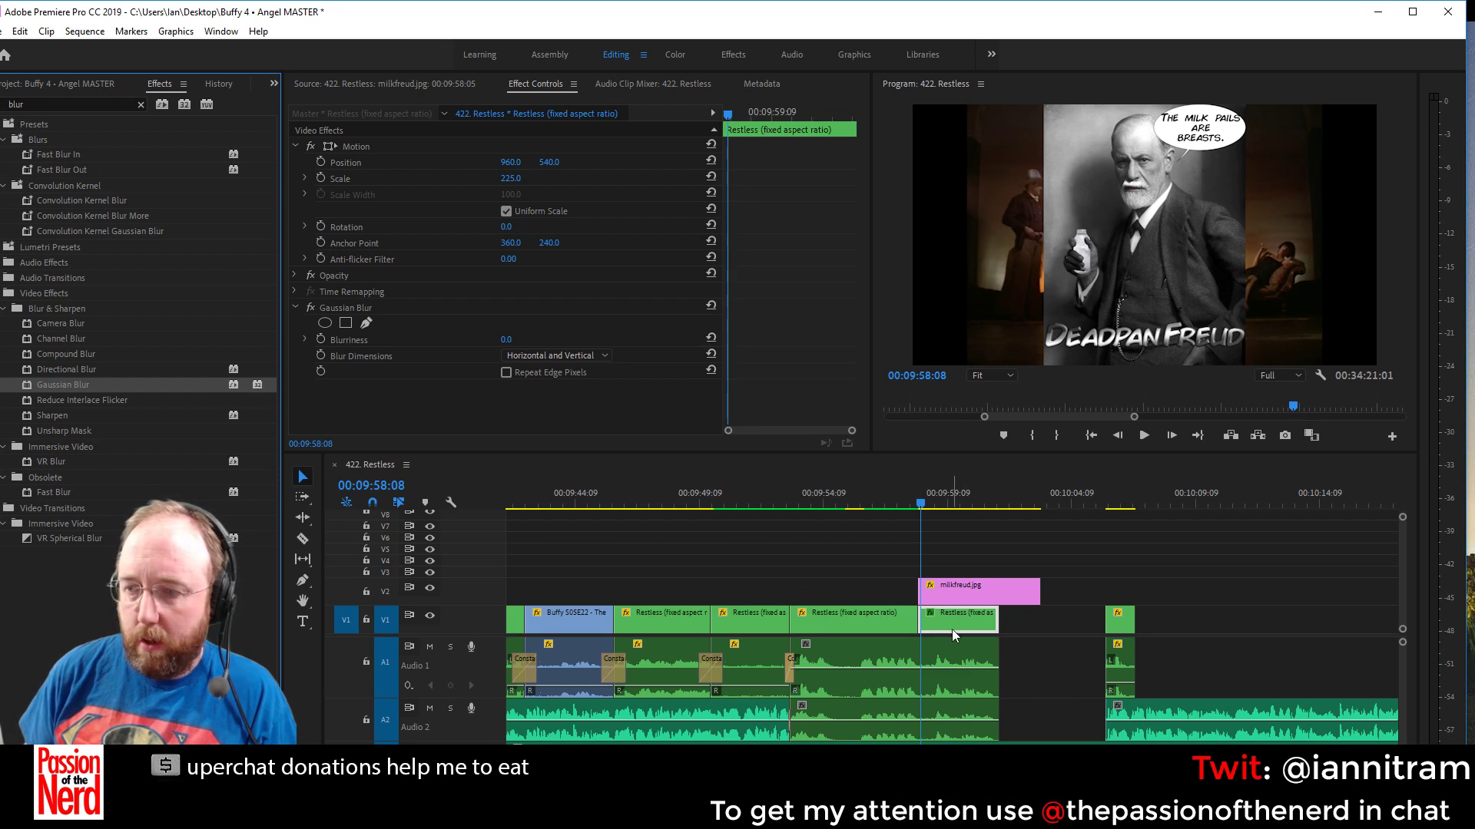
left_click_drag(505, 338, 564, 339)
Play the blurred section, trim the Restless clip, the A2 audio and milkfreud.jpg to end at 00:09:59:20, and save the project
left_click(903, 495)
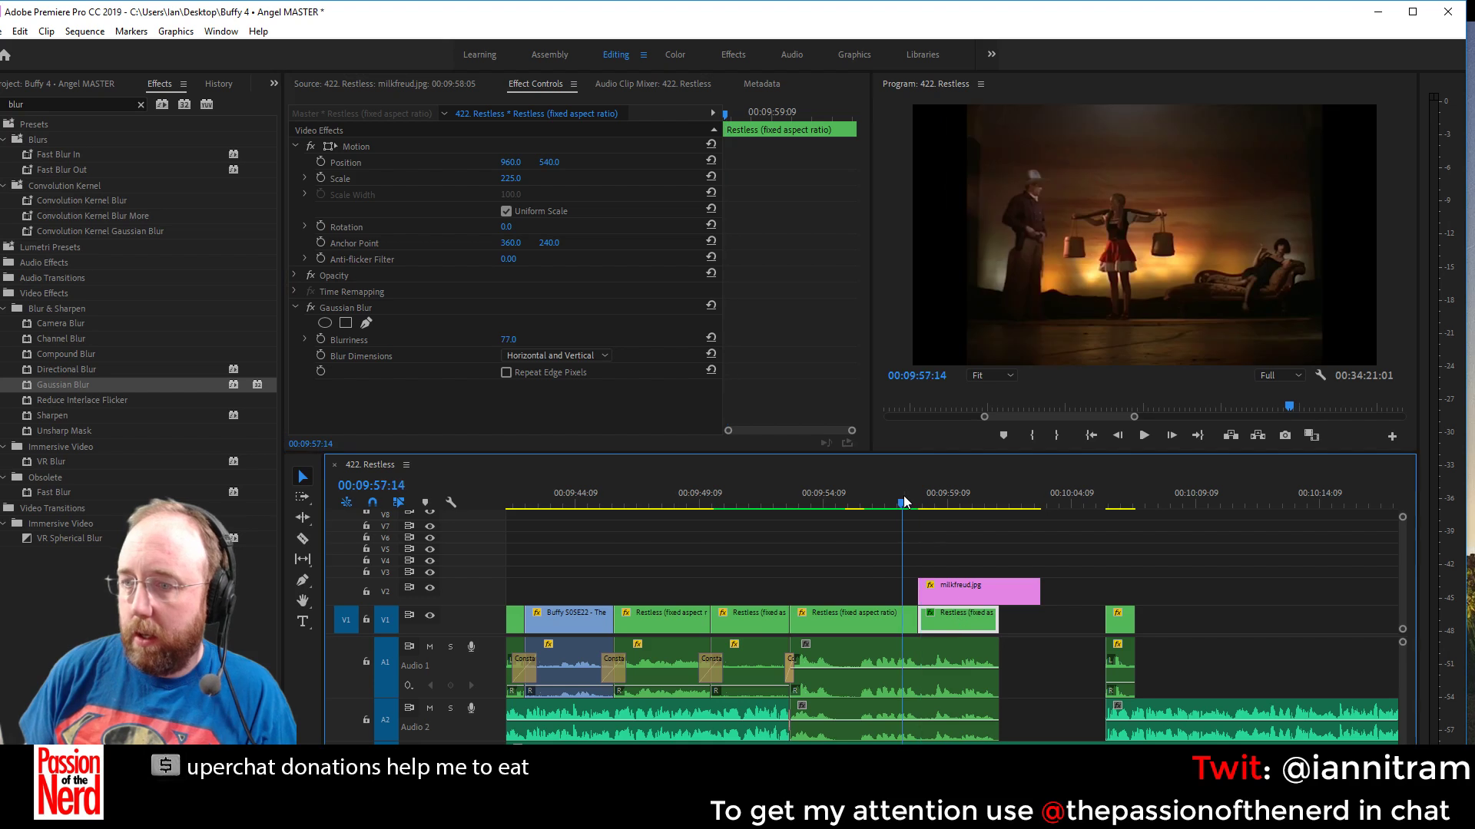
key("space")
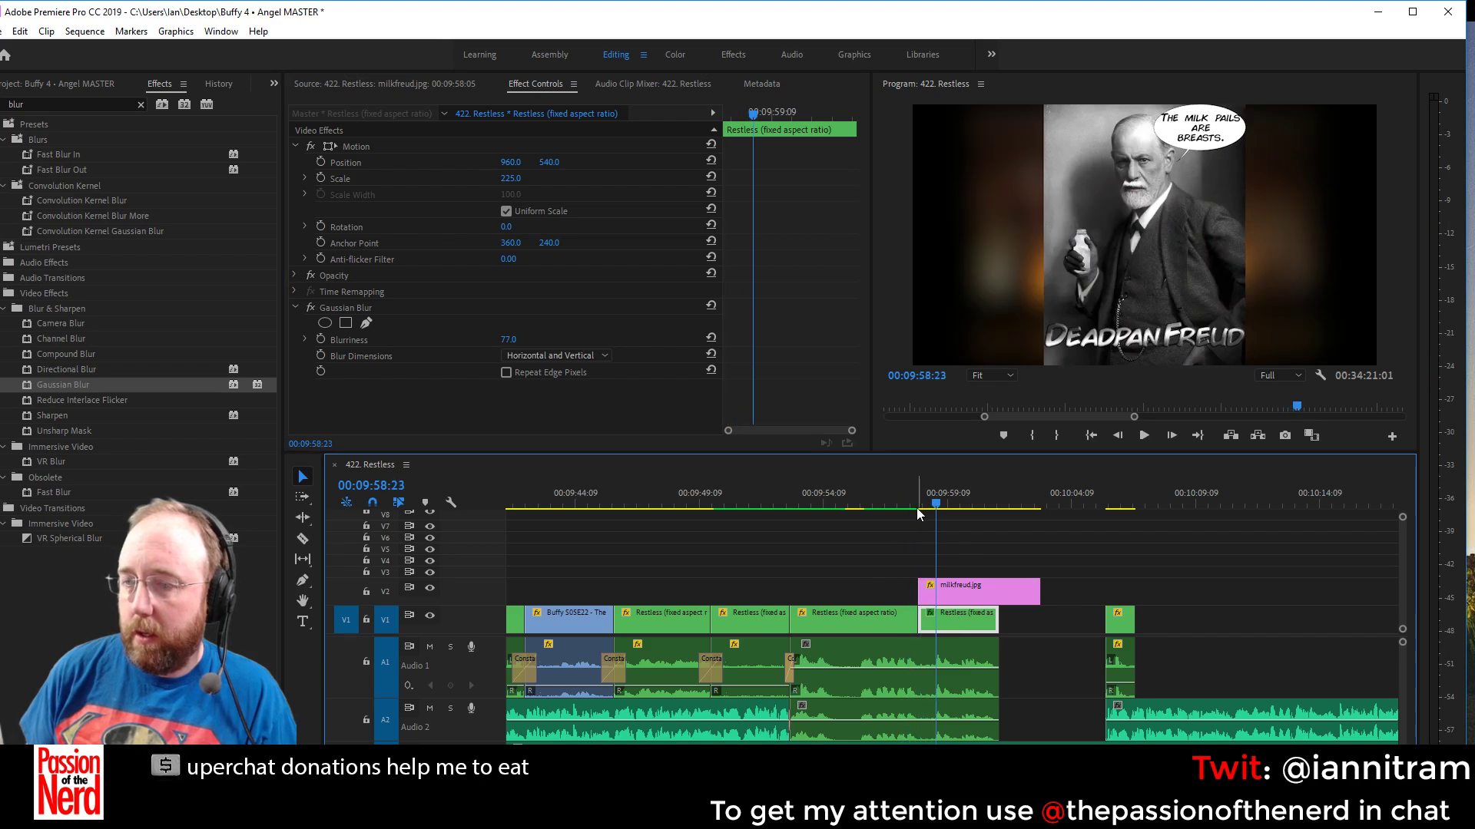
key("space")
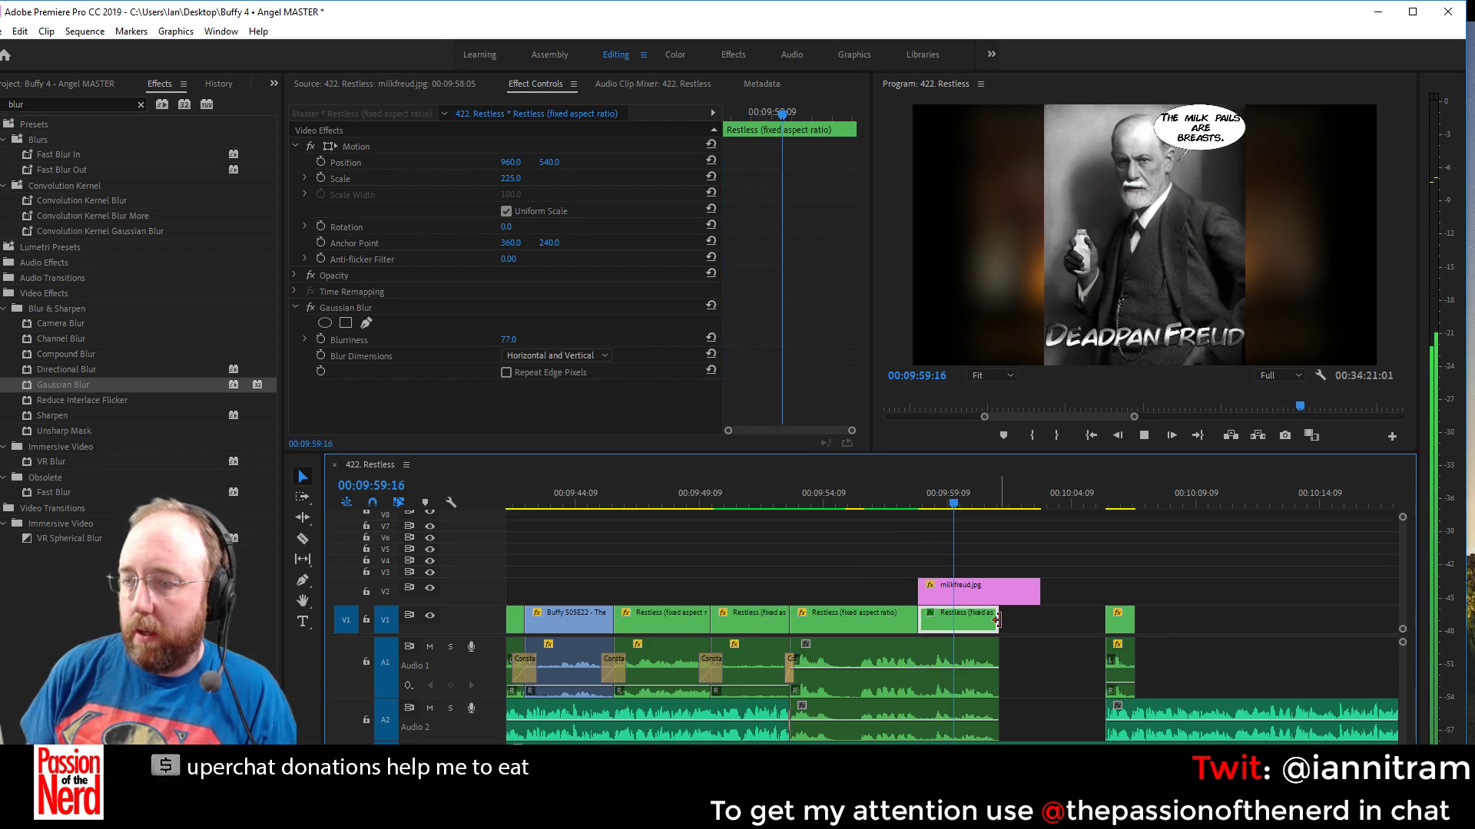
left_click_drag(996, 620, 956, 656)
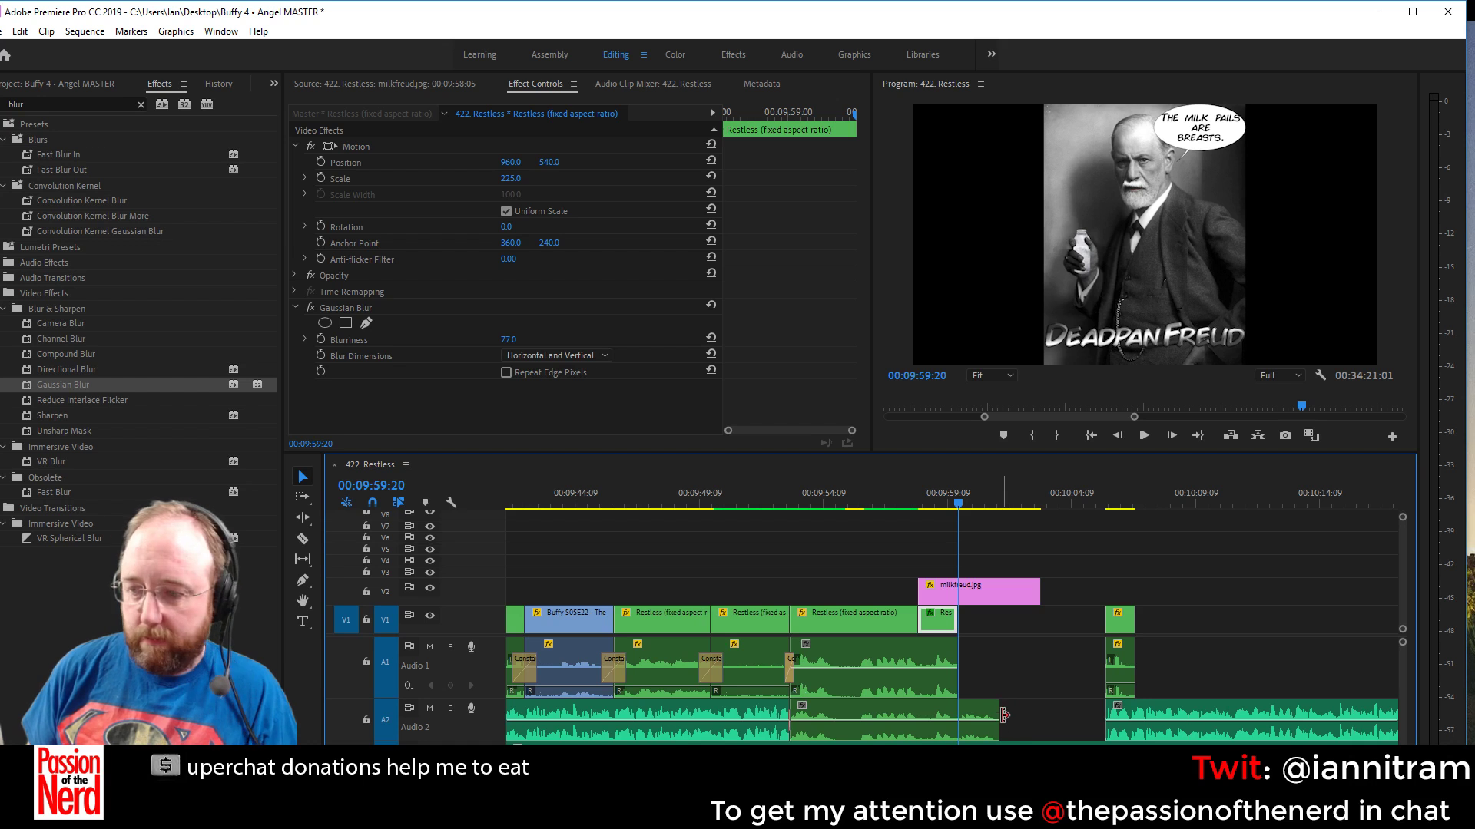
left_click_drag(1004, 715, 958, 715)
left_click_drag(1038, 595, 957, 607)
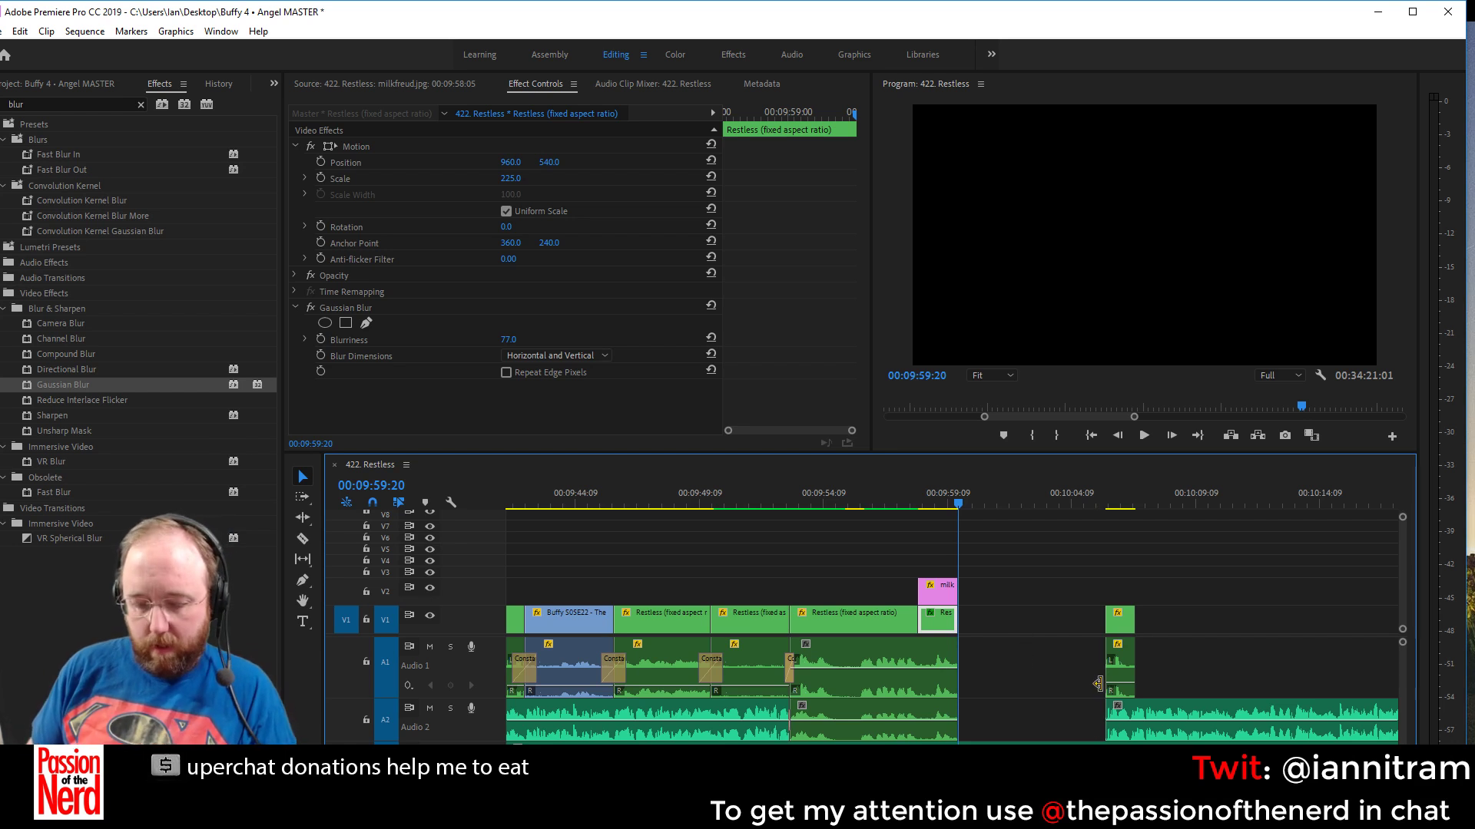
key("ctrl+s")
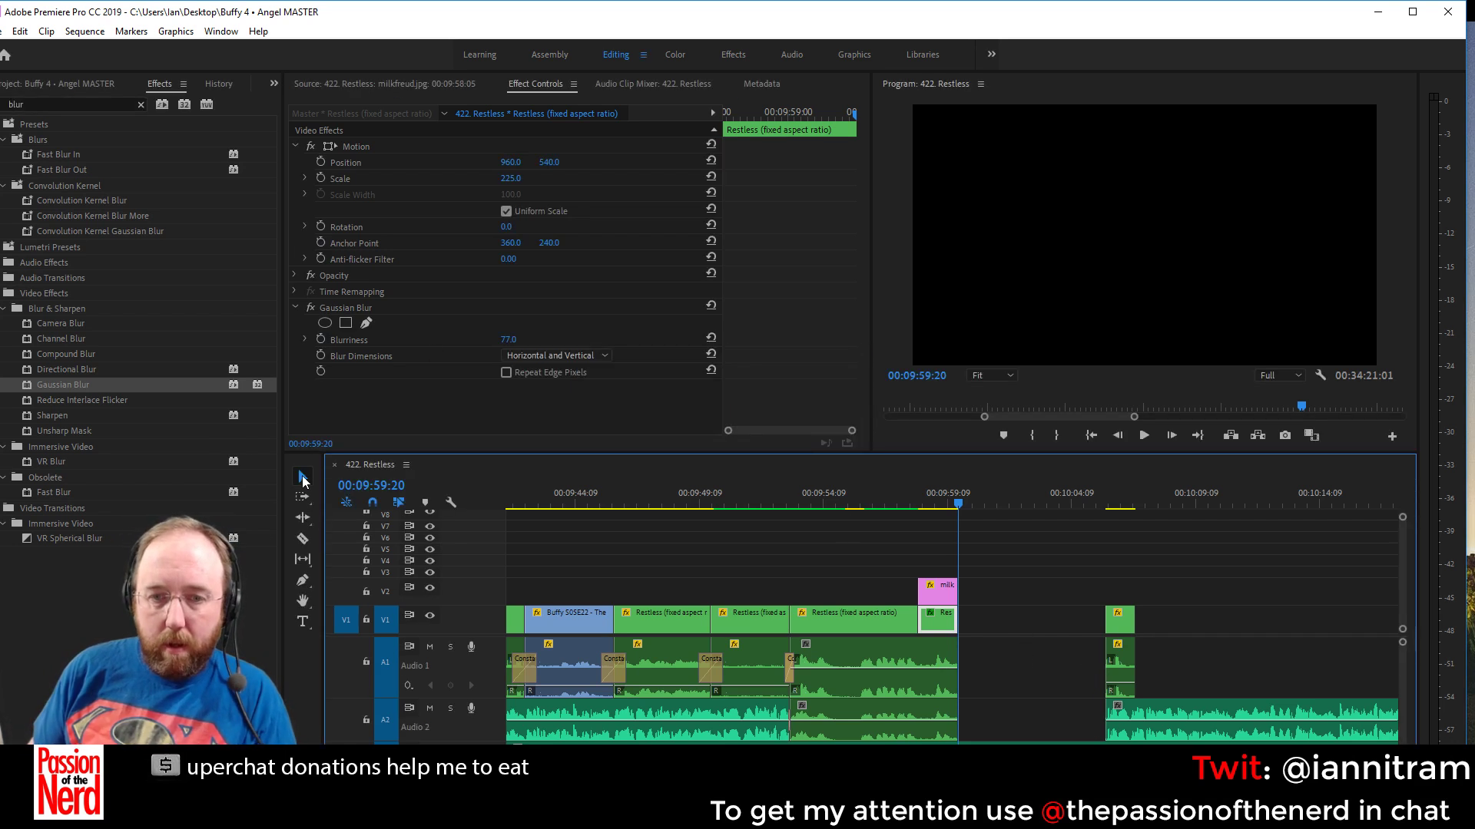
Close the gap after the poster by moving the following video and audio clips back to 00:09:59:20
left_click(303, 496)
left_click(1120, 621)
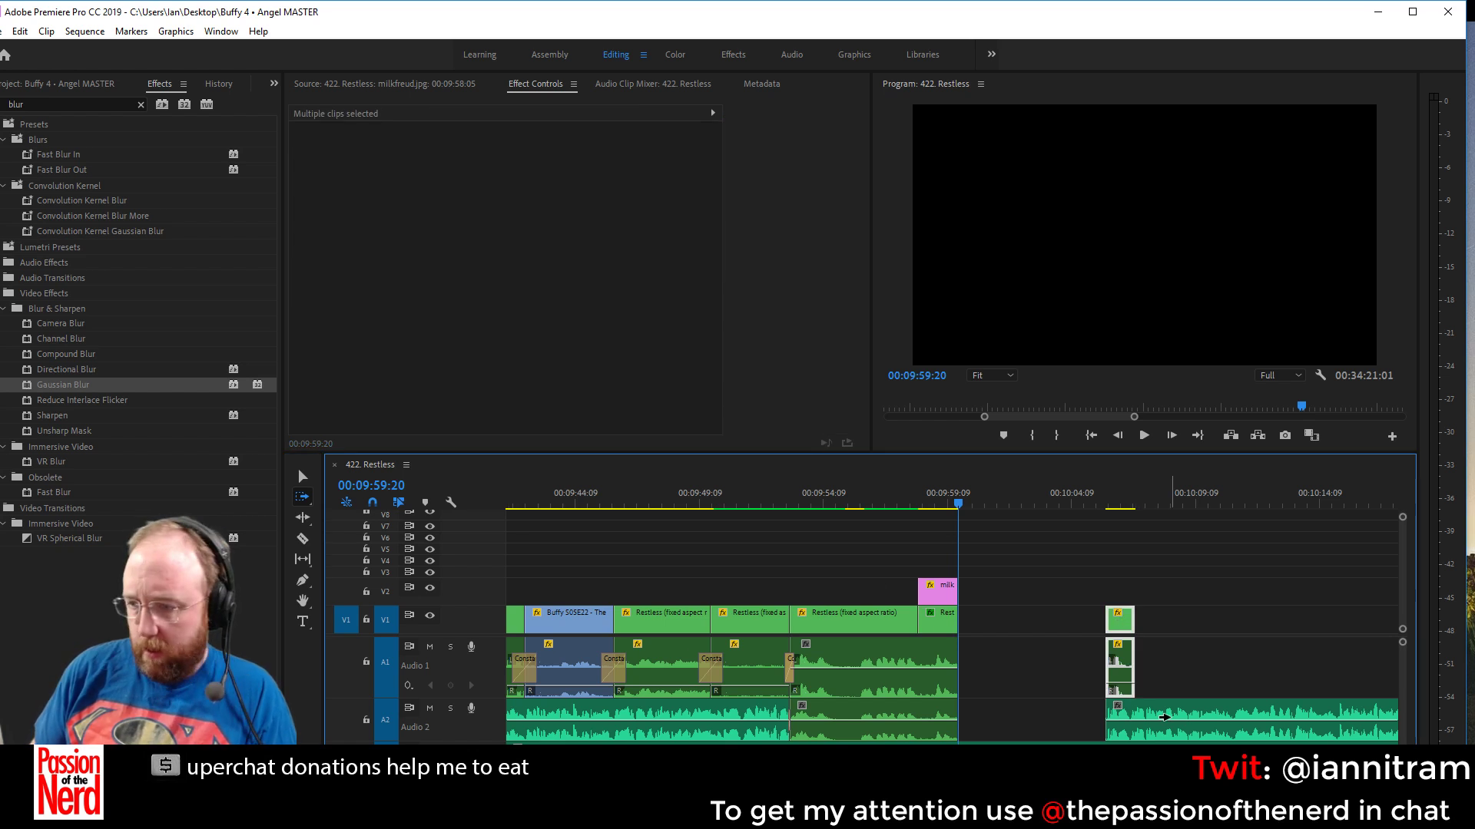
left_click(1164, 718, "shift")
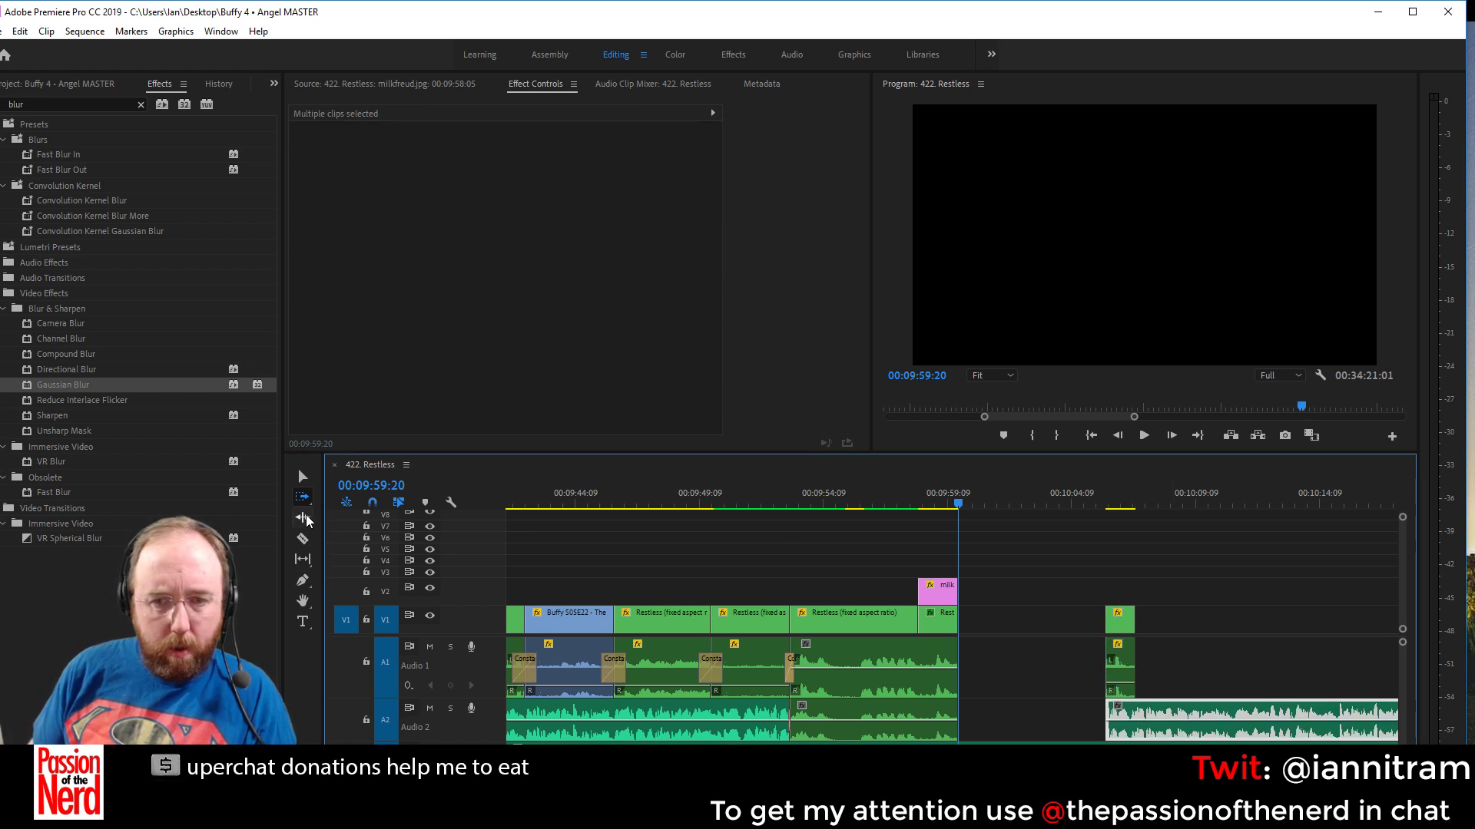
left_click(302, 496)
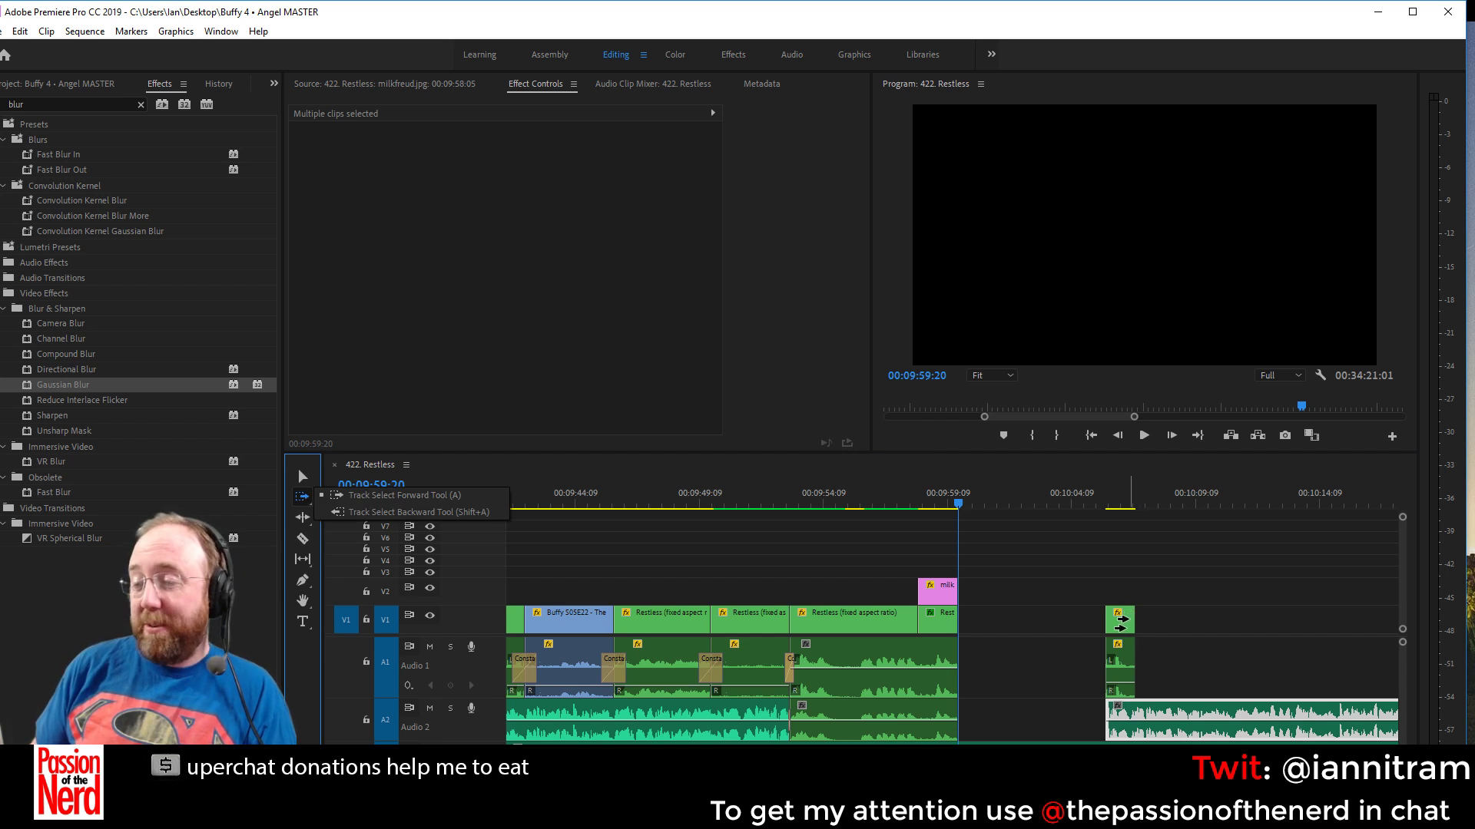
left_click(301, 477)
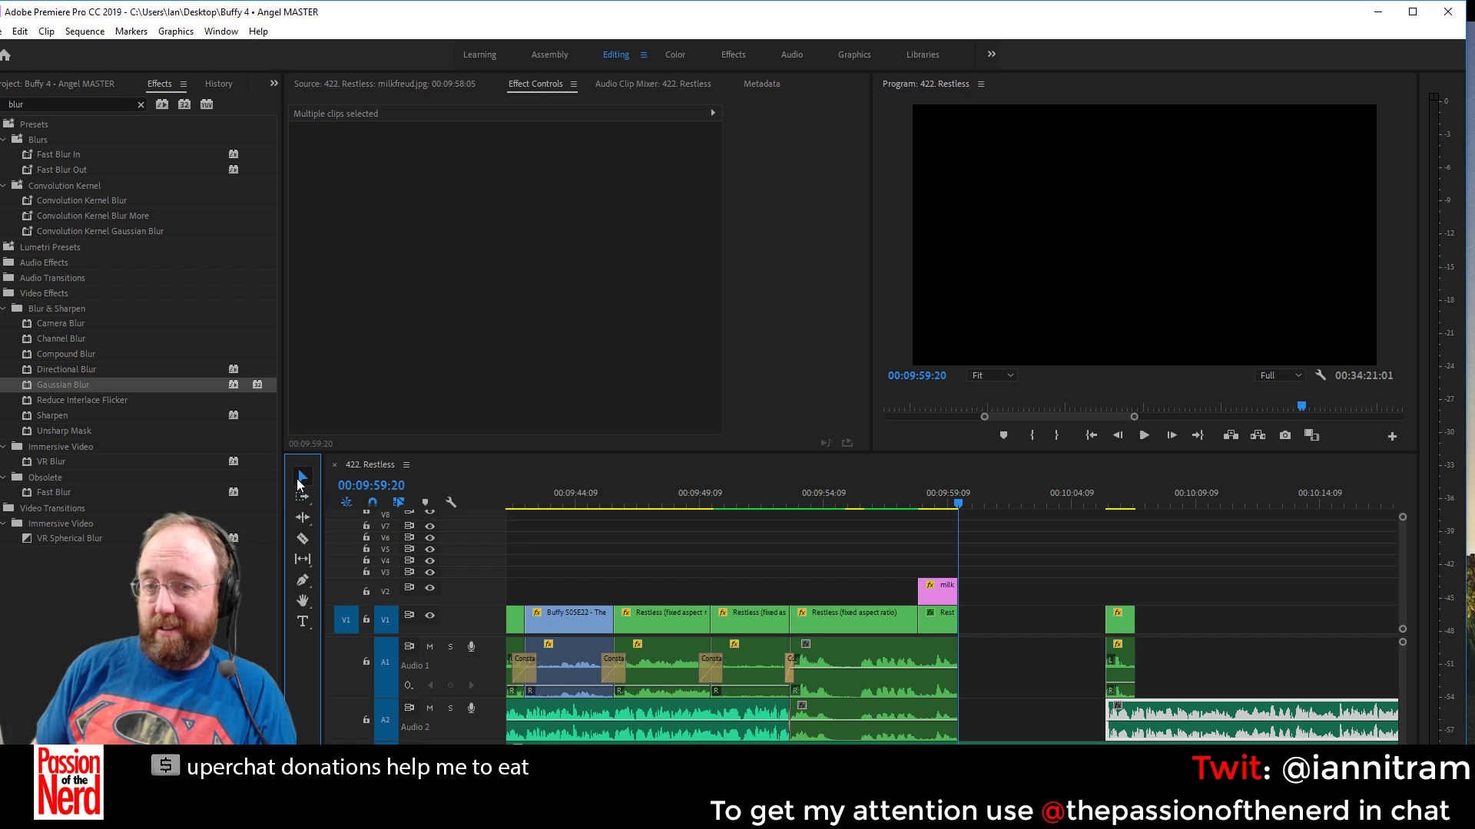
left_click_drag(1139, 708, 993, 722)
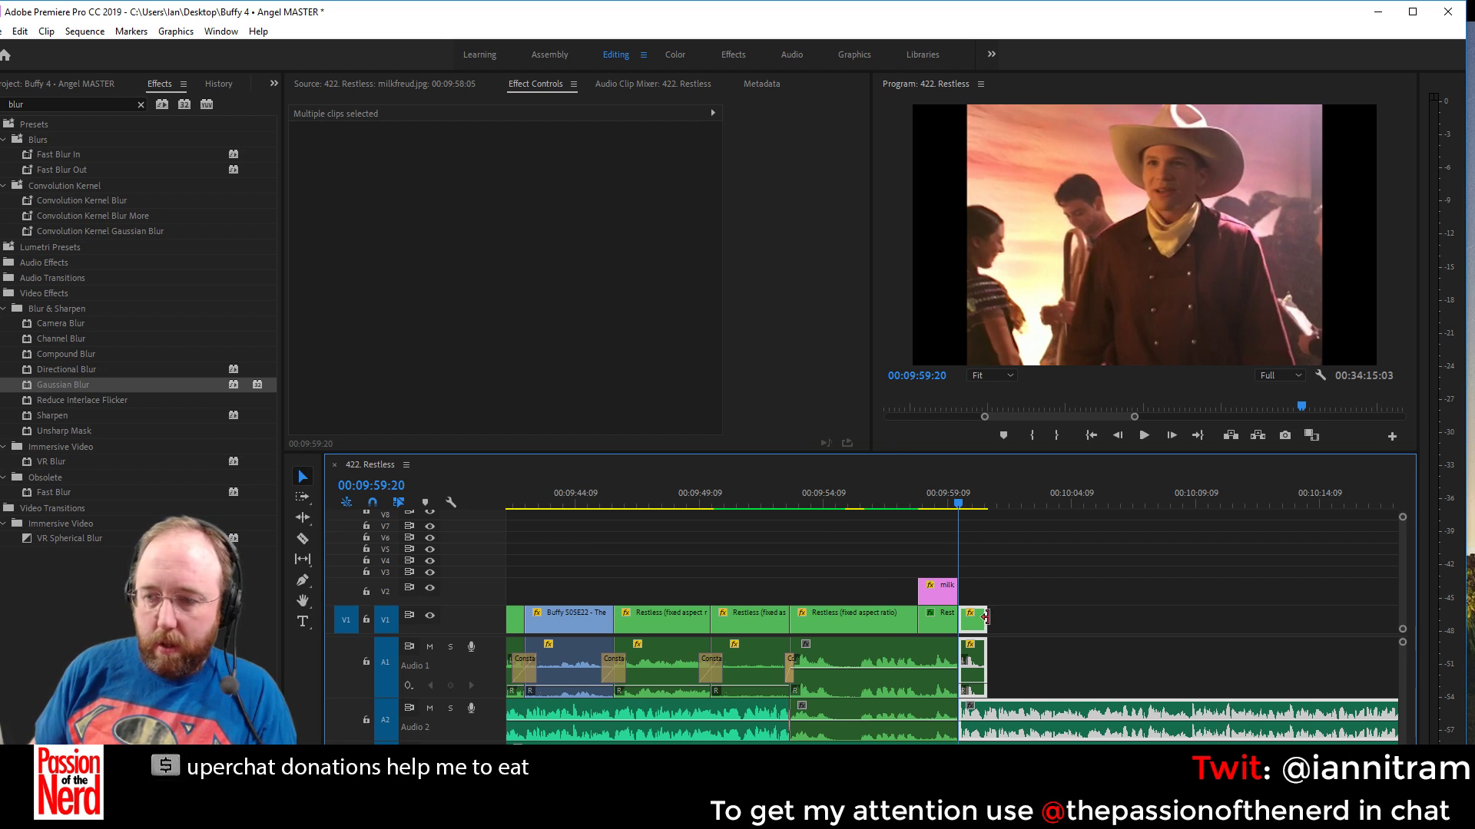
Extend the start of milkfreud.jpg to 00:09:57:18 and add Cross Dissolves there and at the cut into the blurred Restless clip
left_click_drag(912, 594, 898, 594)
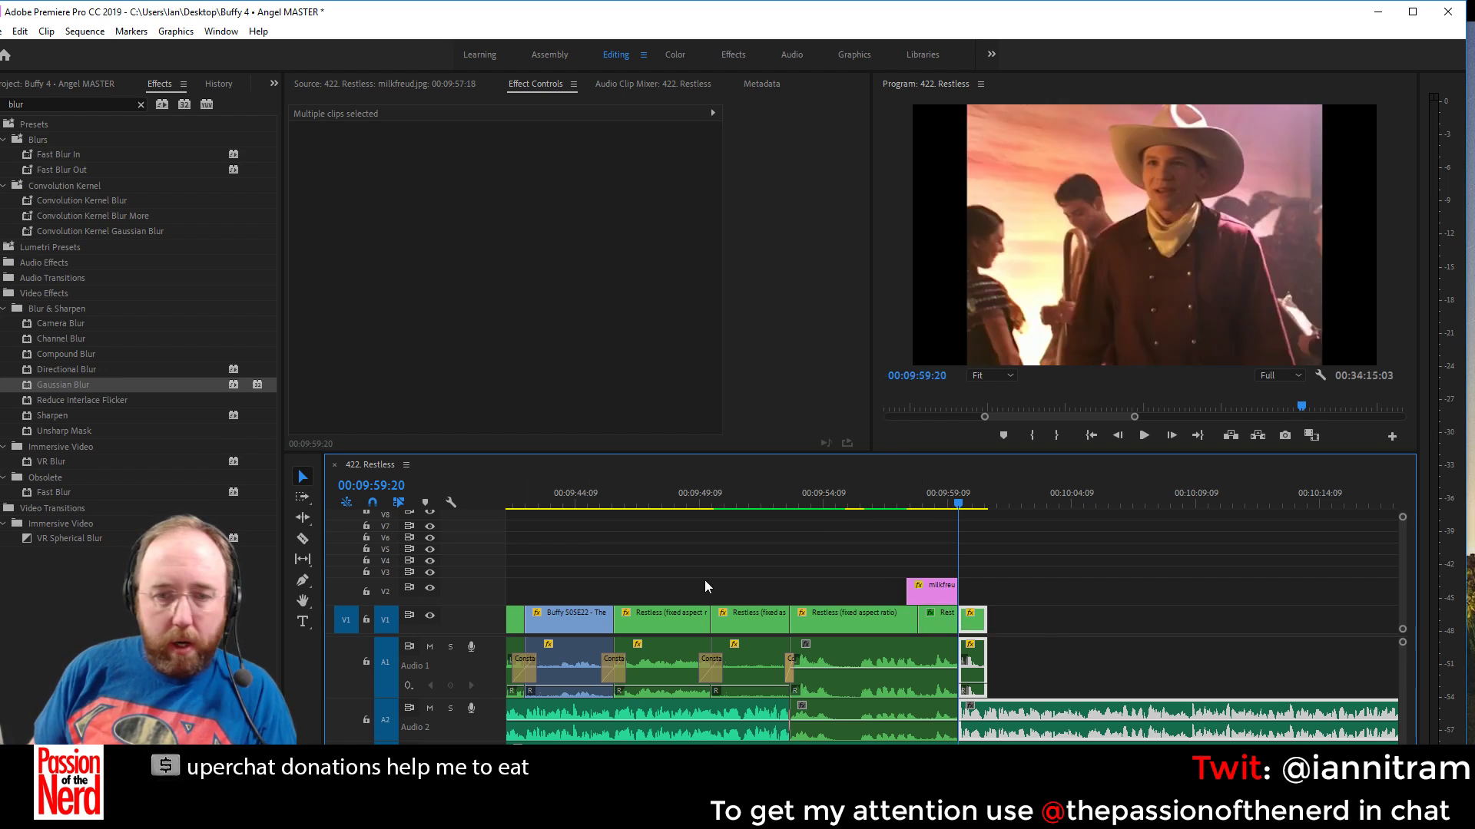
left_click(43, 103)
type("diss")
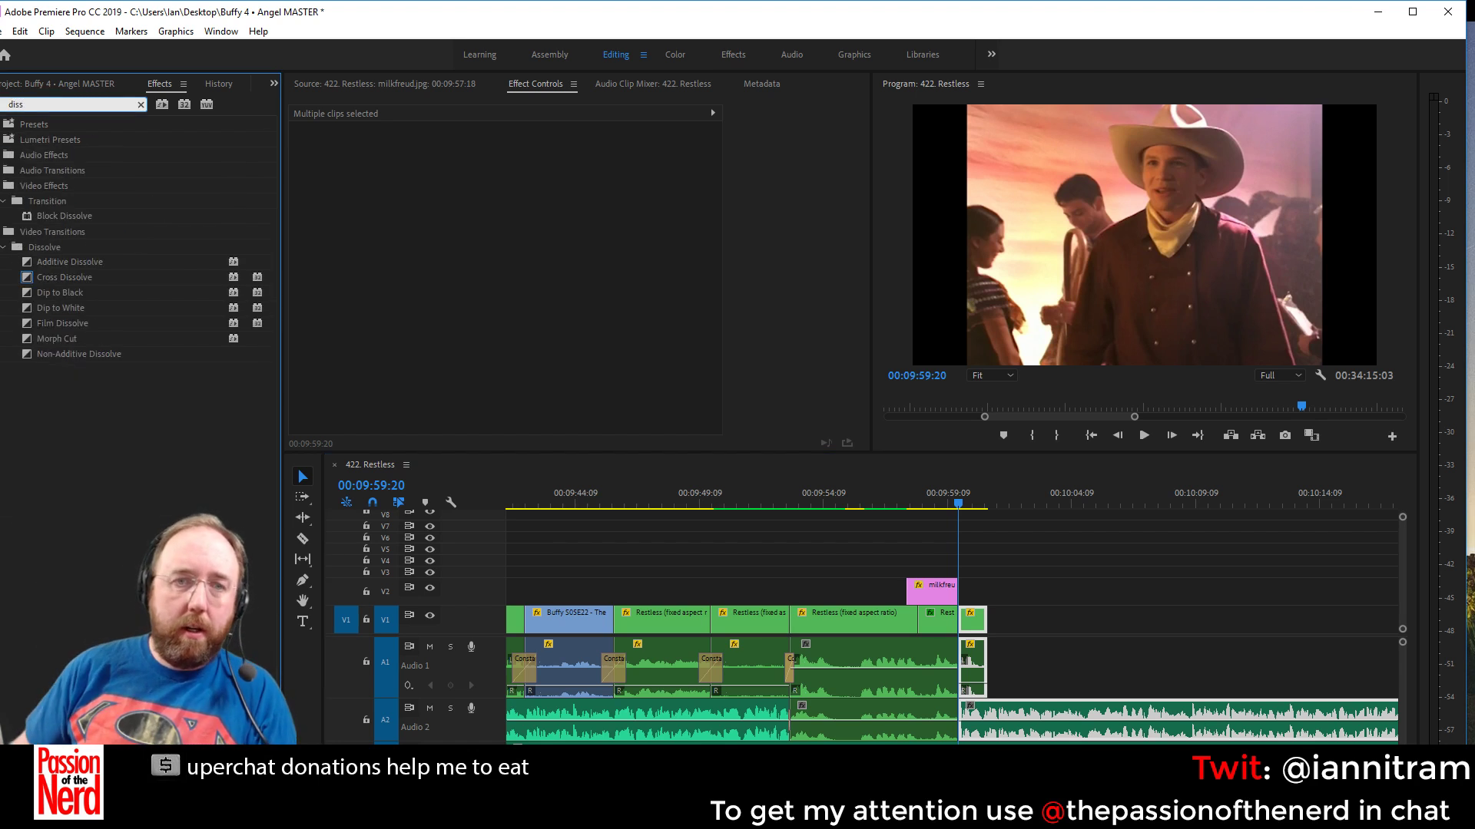
left_click_drag(30, 278, 808, 568)
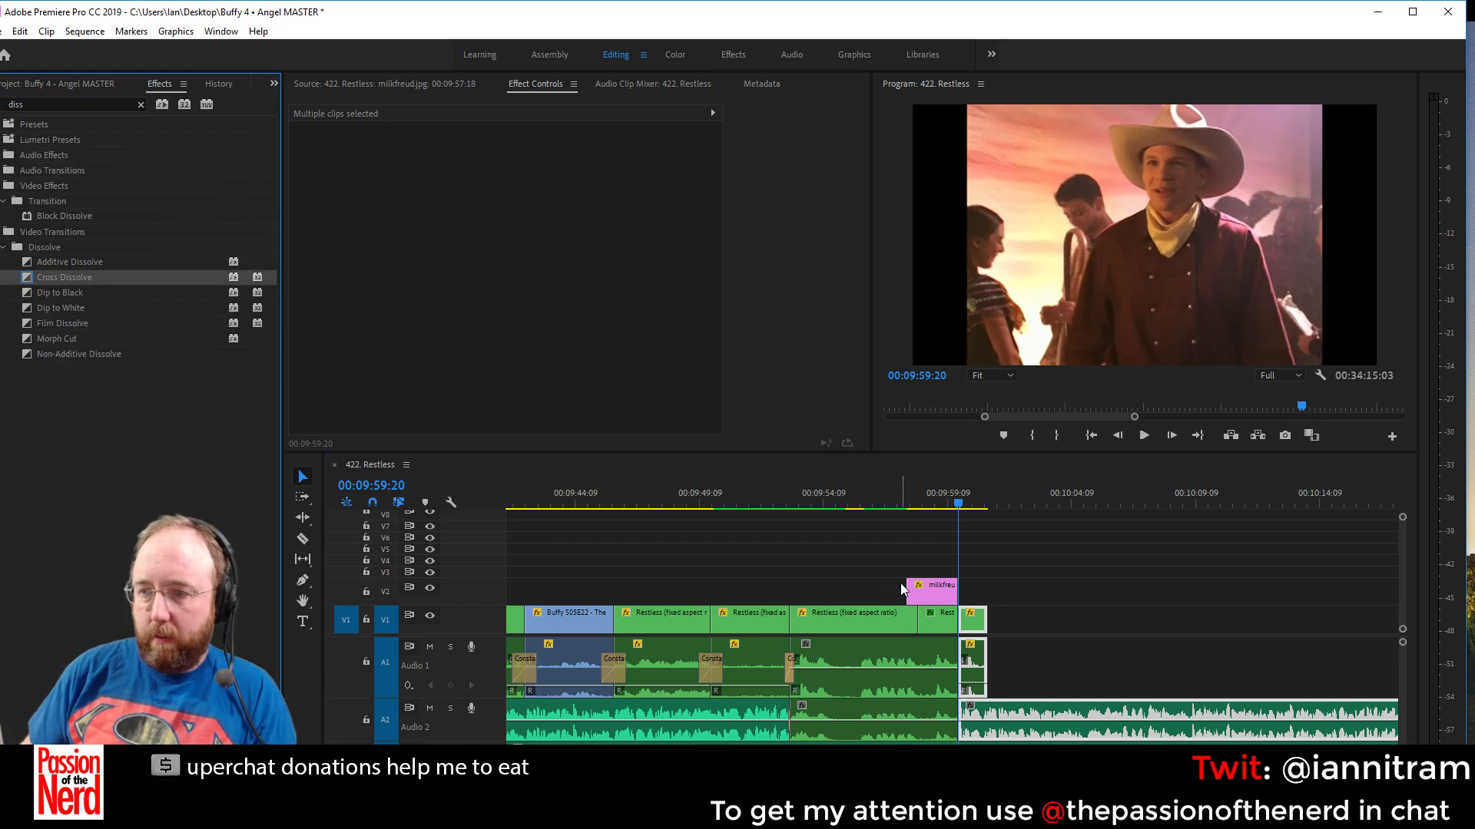
left_click_drag(902, 589, 926, 592)
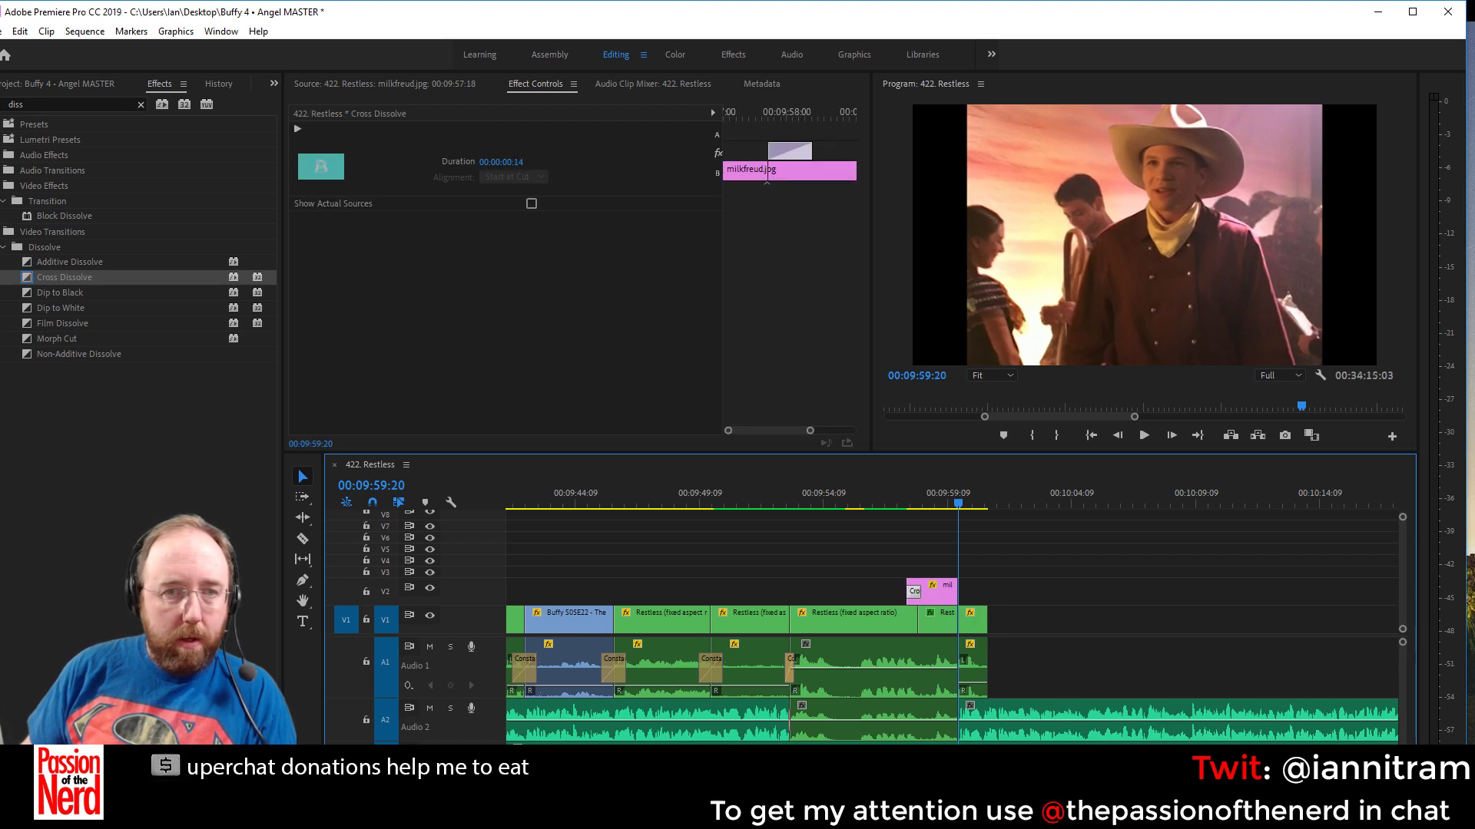
left_click_drag(34, 275, 918, 623)
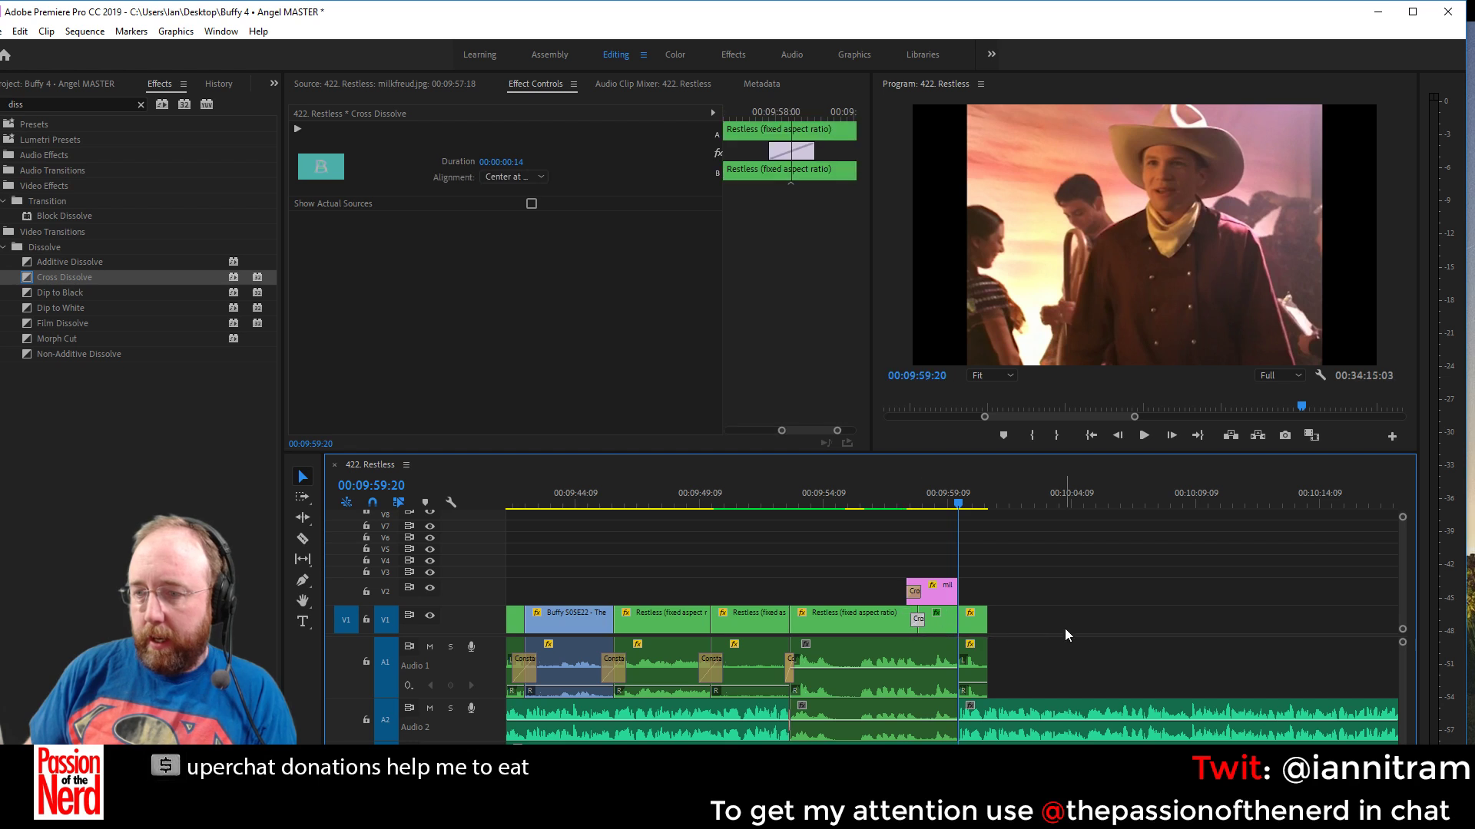
key("ctrl+s")
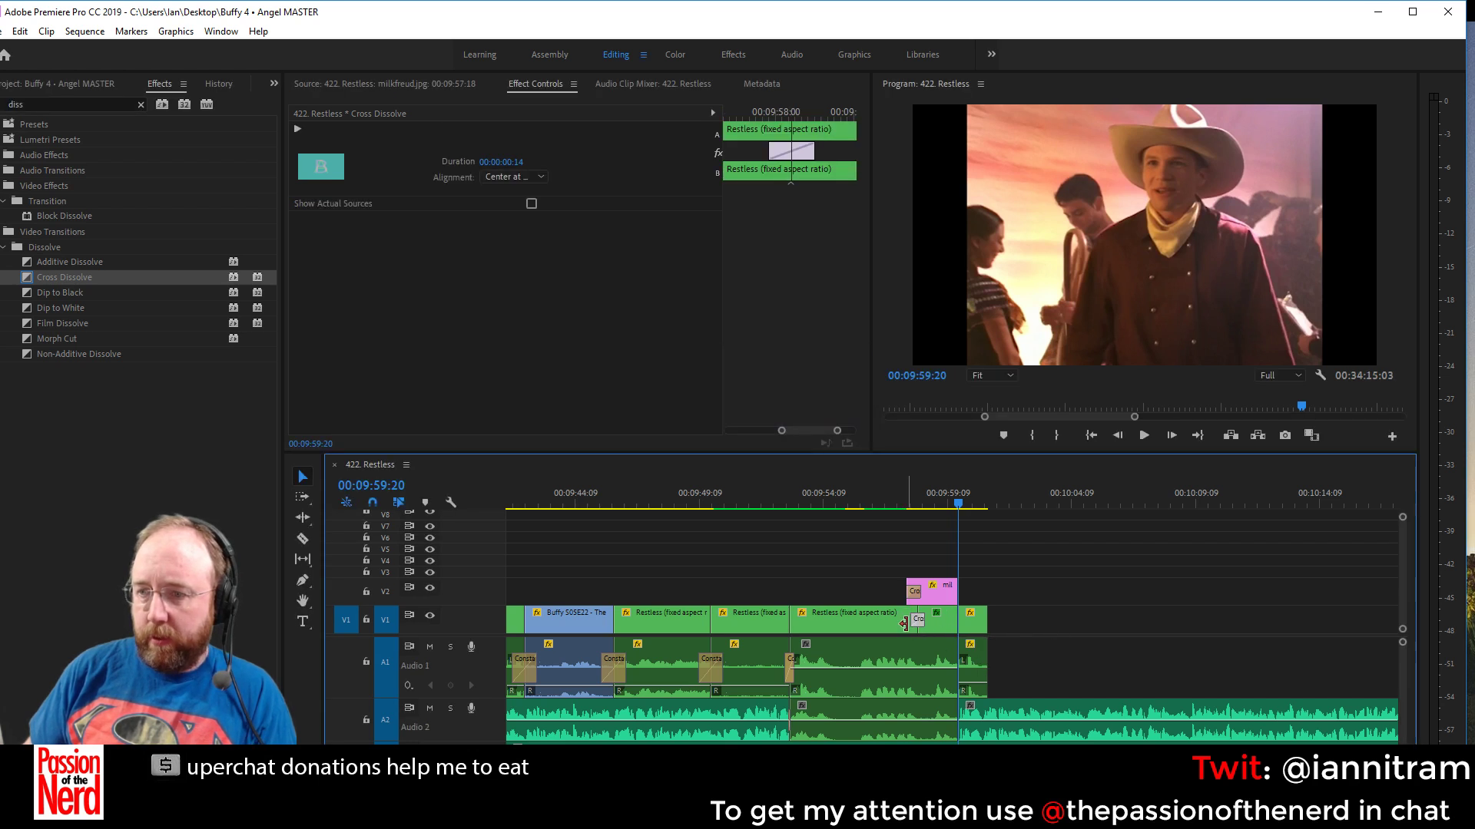
Play the sequence from 00:09:56:04 to check the dissolves into the poster and the blurred background
left_click(868, 526)
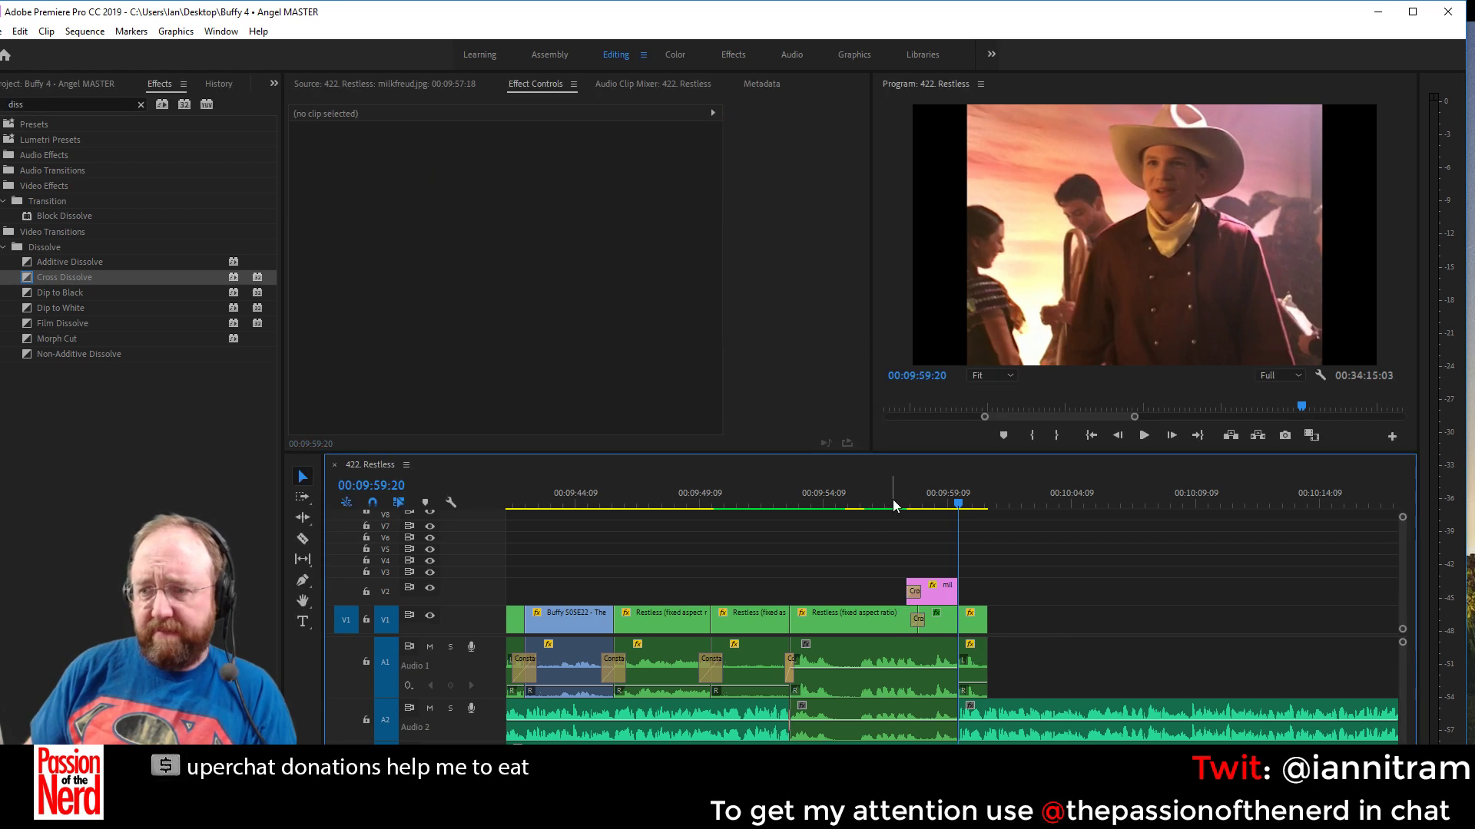
left_click(868, 507)
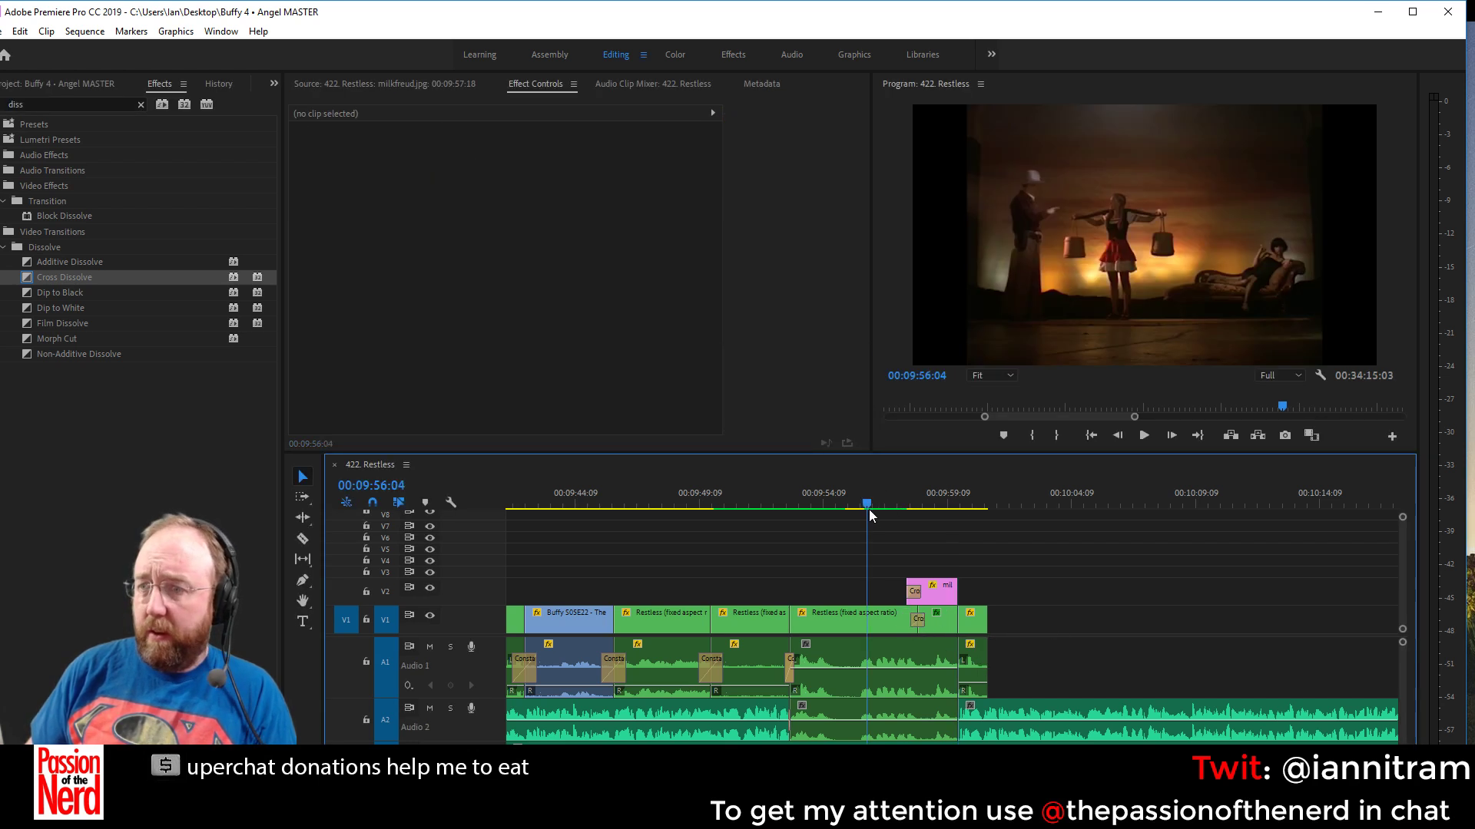
key("space")
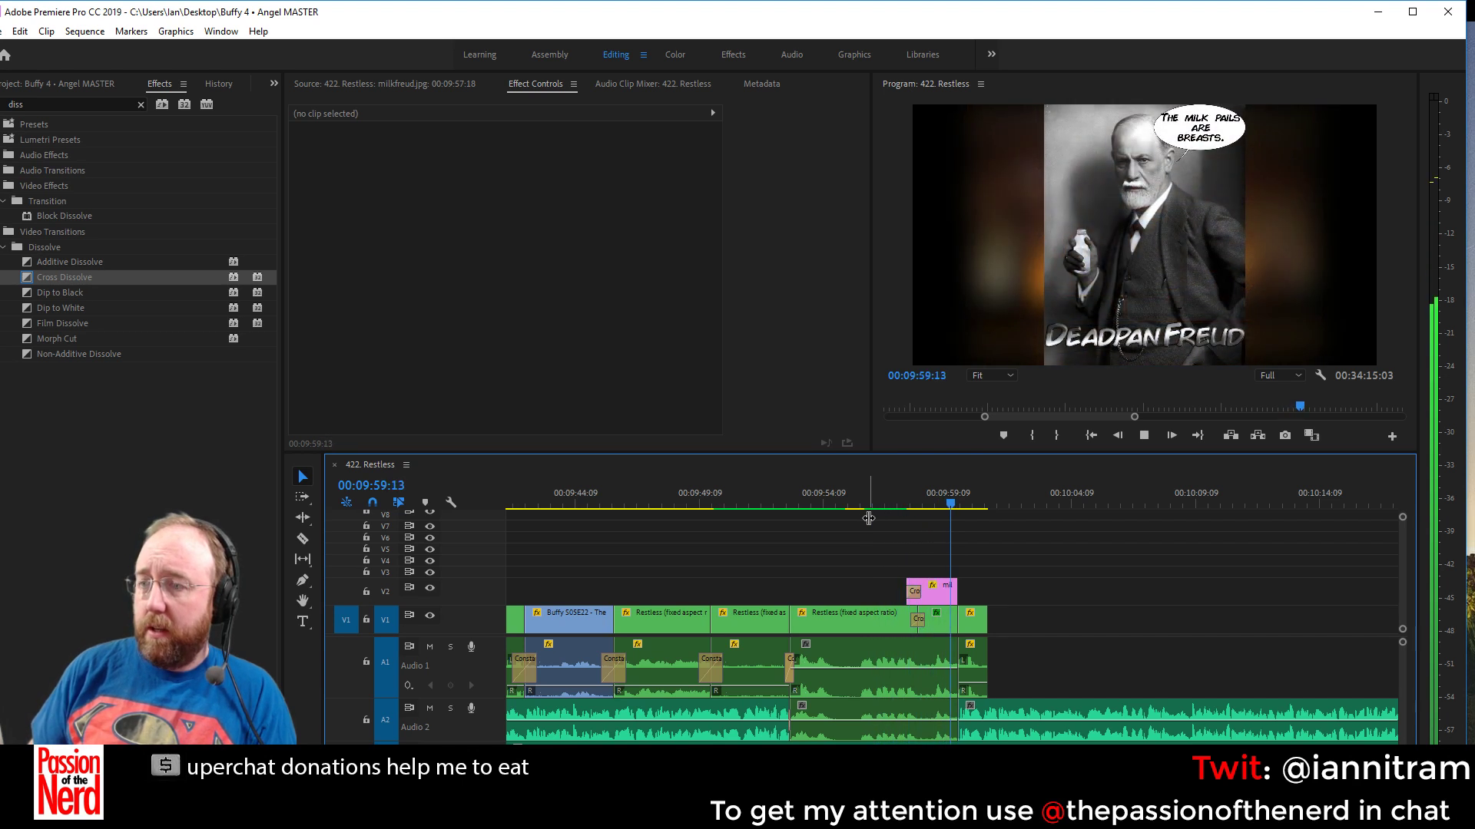
key("space")
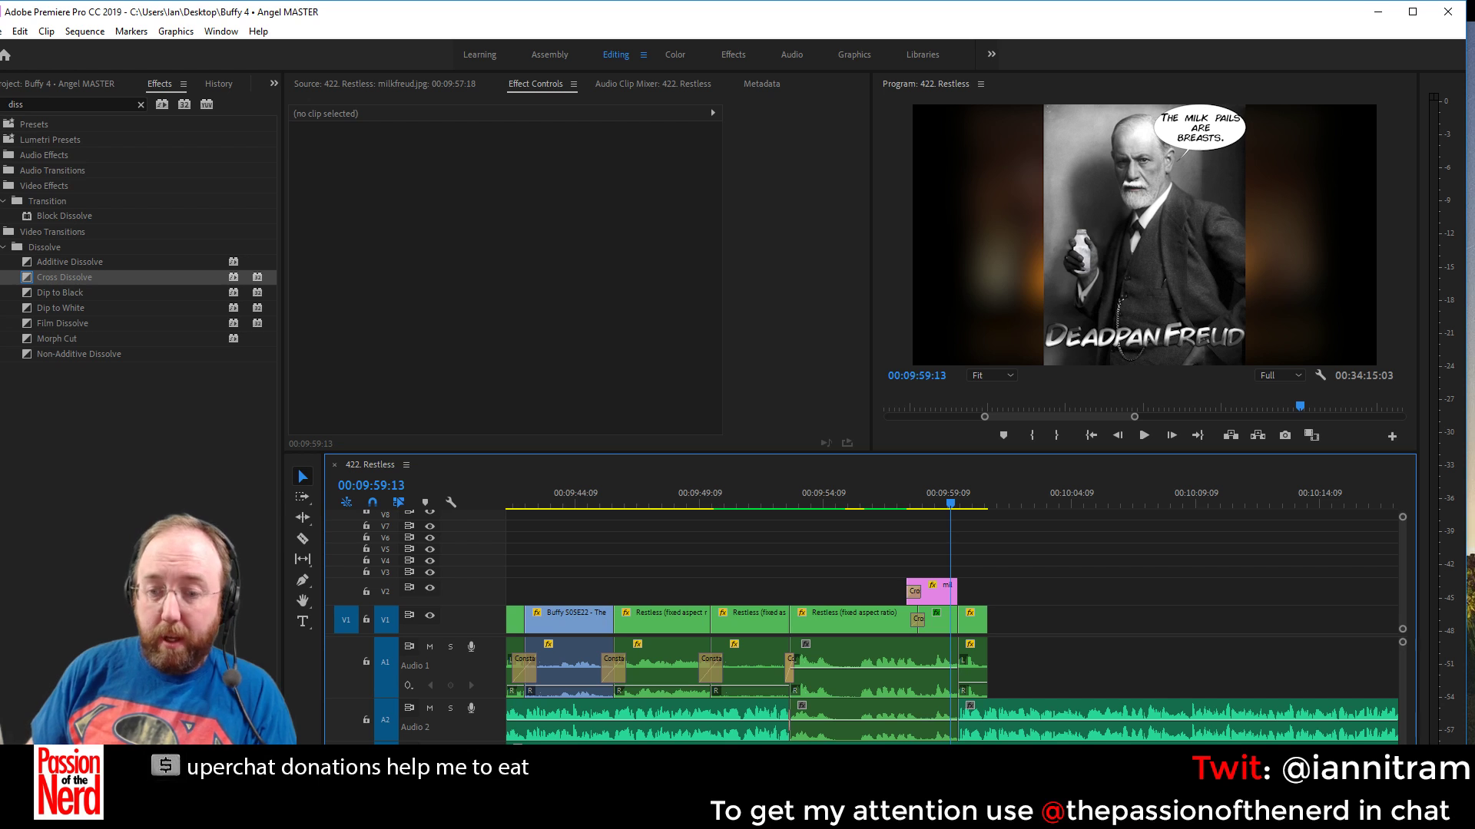
Shorten the V1 Cross Dissolve to 6 frames and the poster's Cross Dissolve to 12 frames, and save the project
key("=")
key("=")
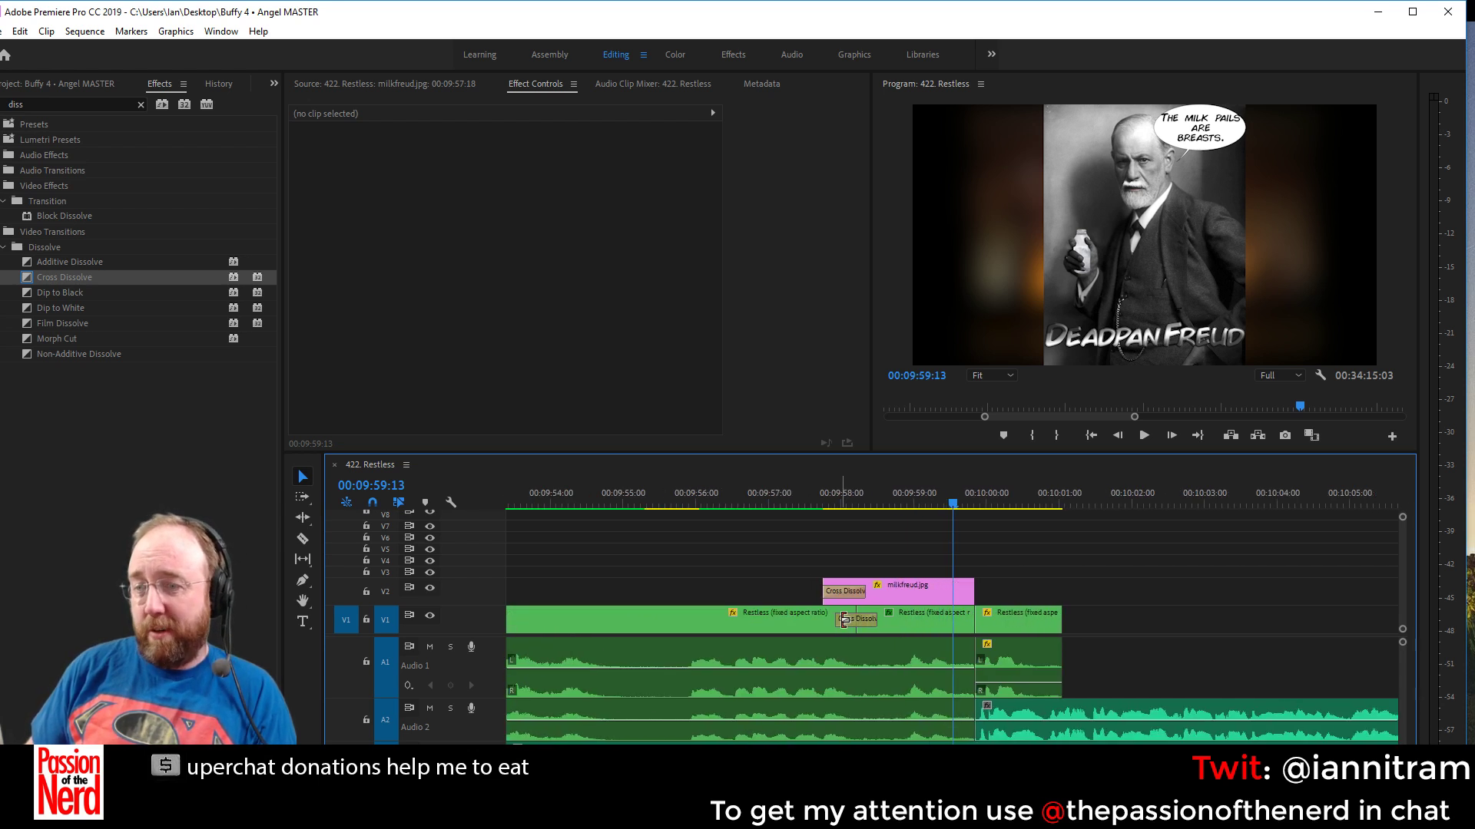
left_click_drag(847, 625, 856, 622)
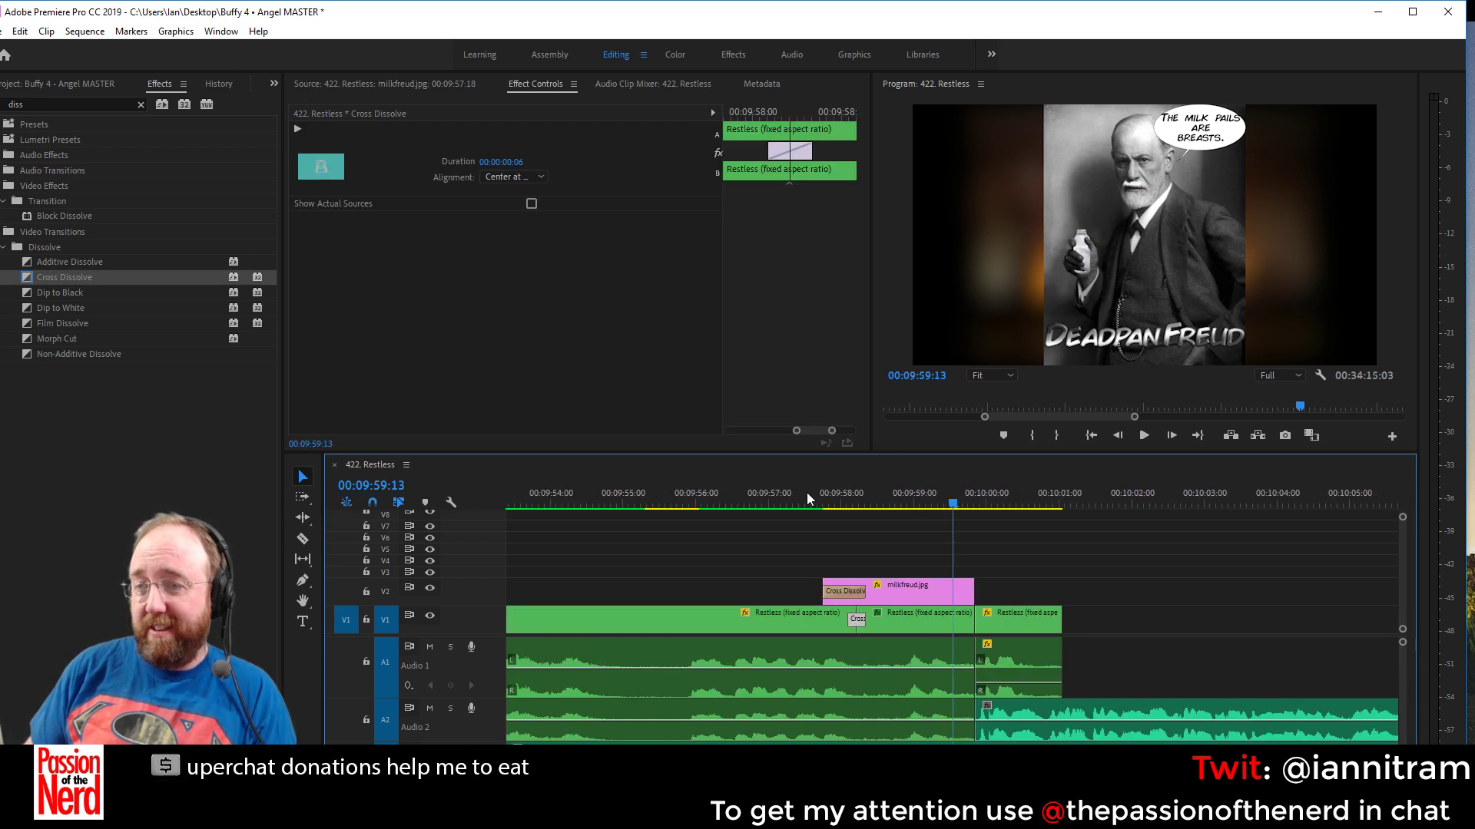
left_click(856, 593)
key("ctrl+s")
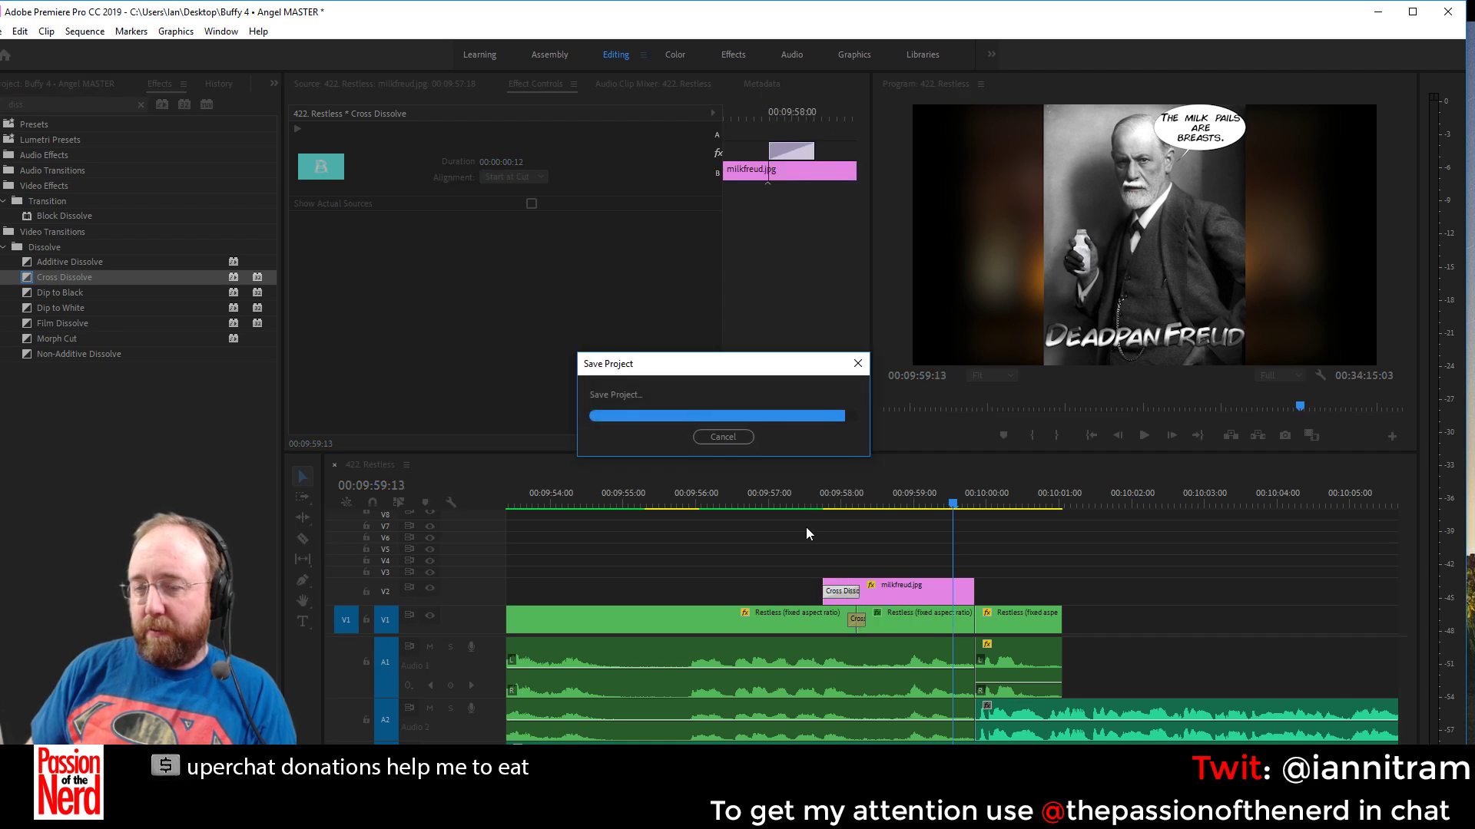
Play the shortened dissolves into the poster and on through the next Restless clip to 00:10:00:19
left_click(807, 503)
key("space")
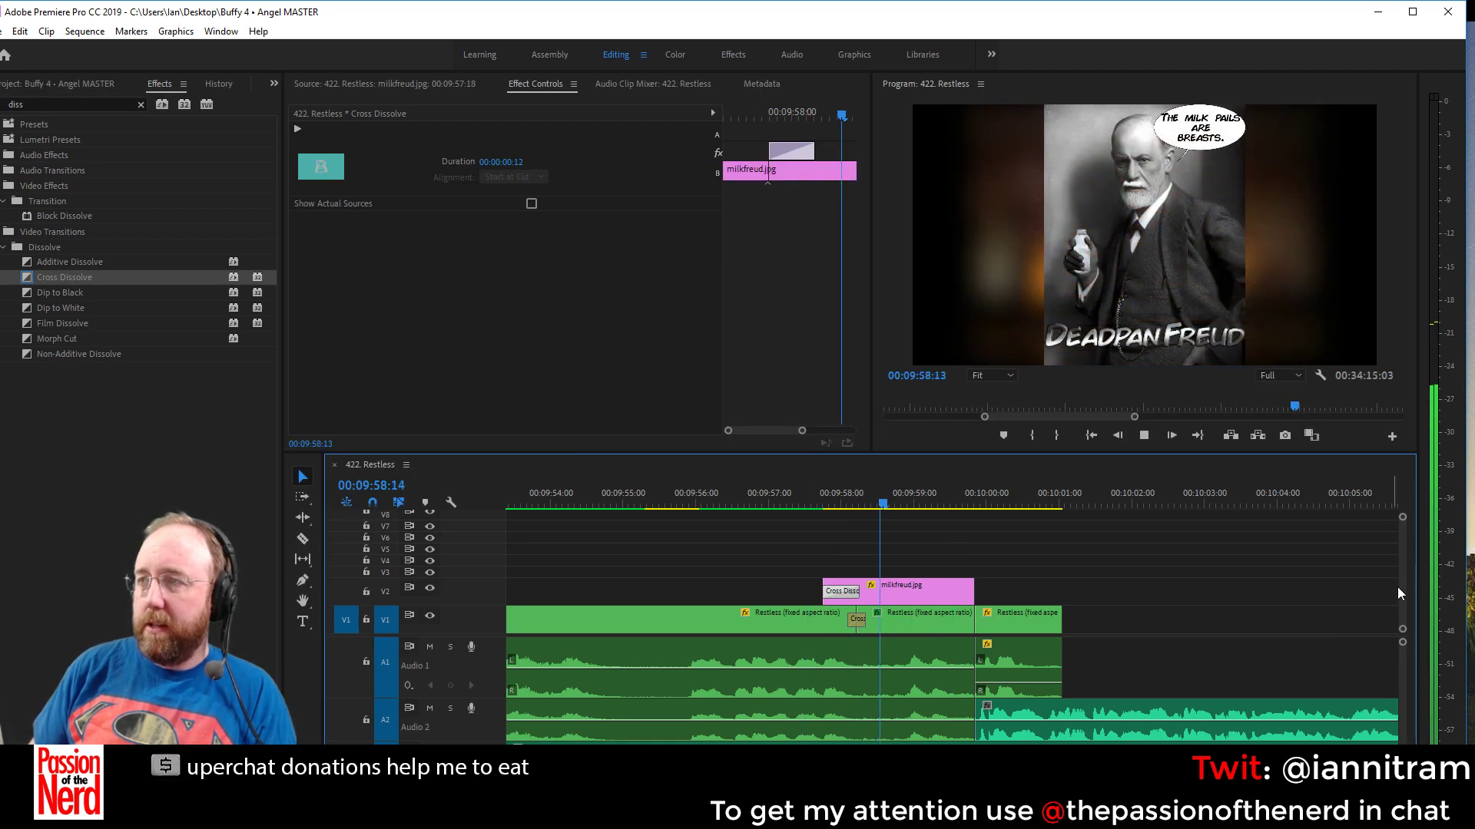
key("space")
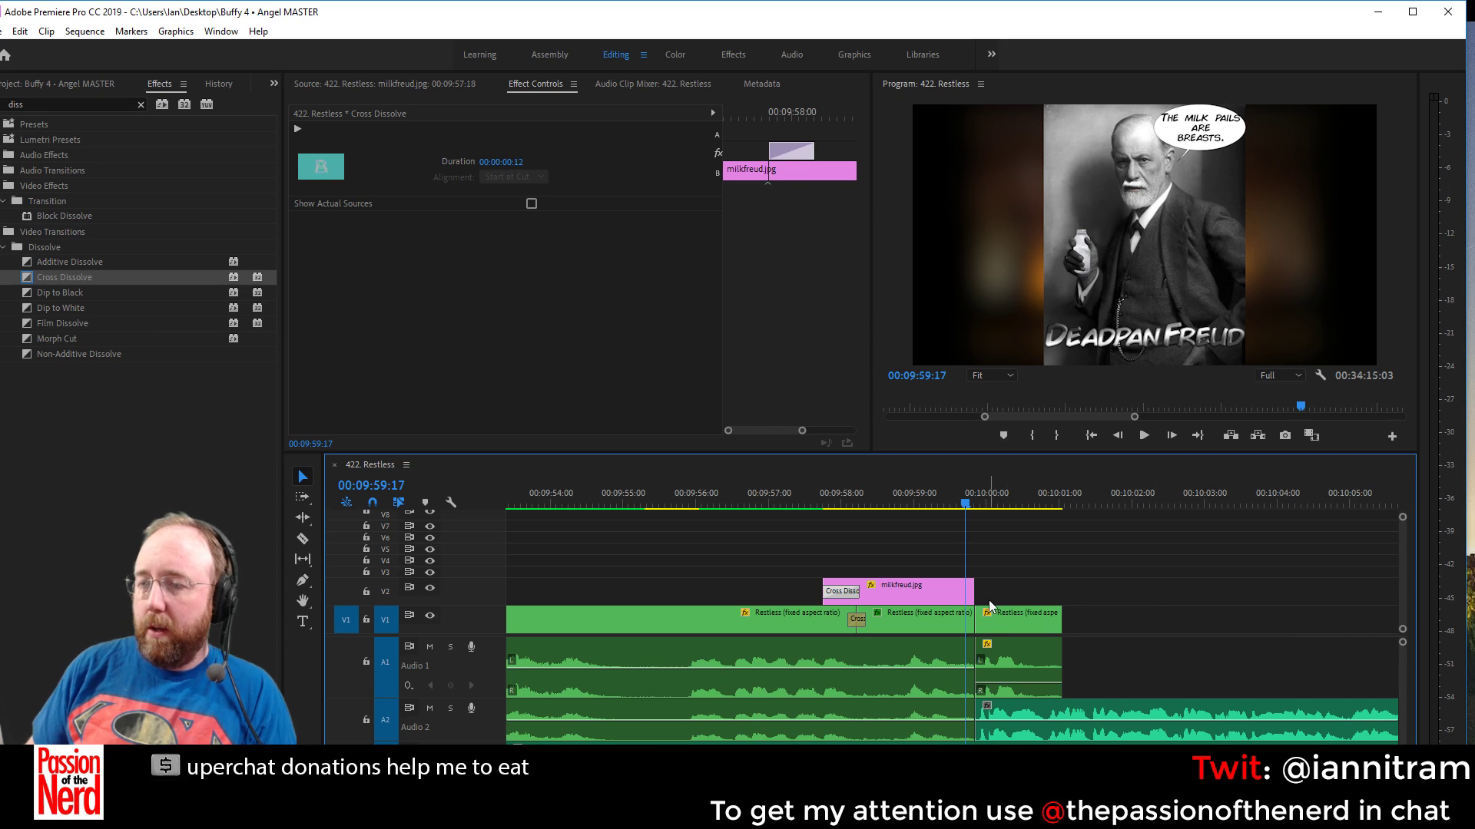
key("space")
key("space")
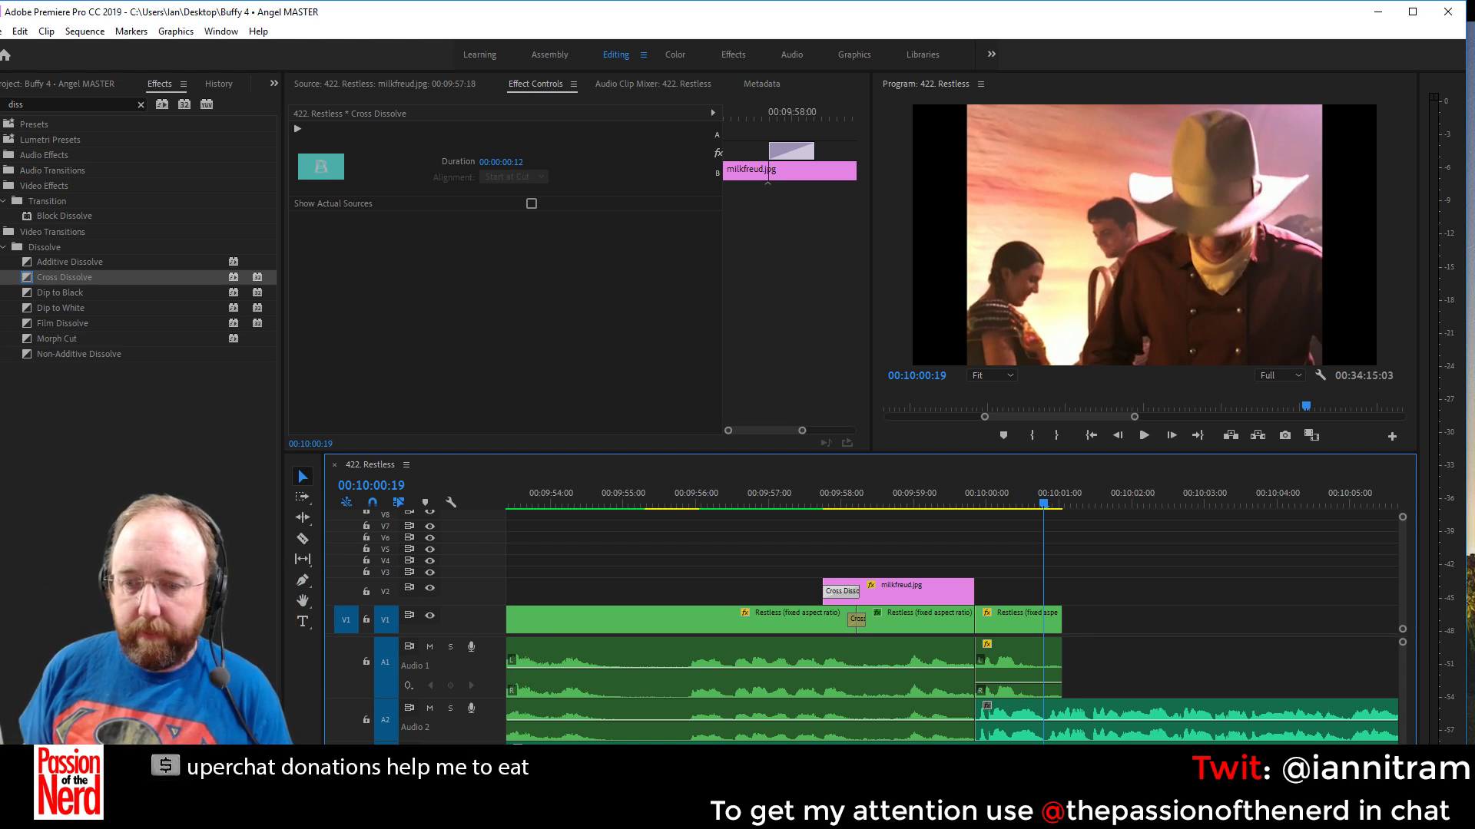
Bring up the project's media list and go to its beginning
scroll(787, 614, "down", 3)
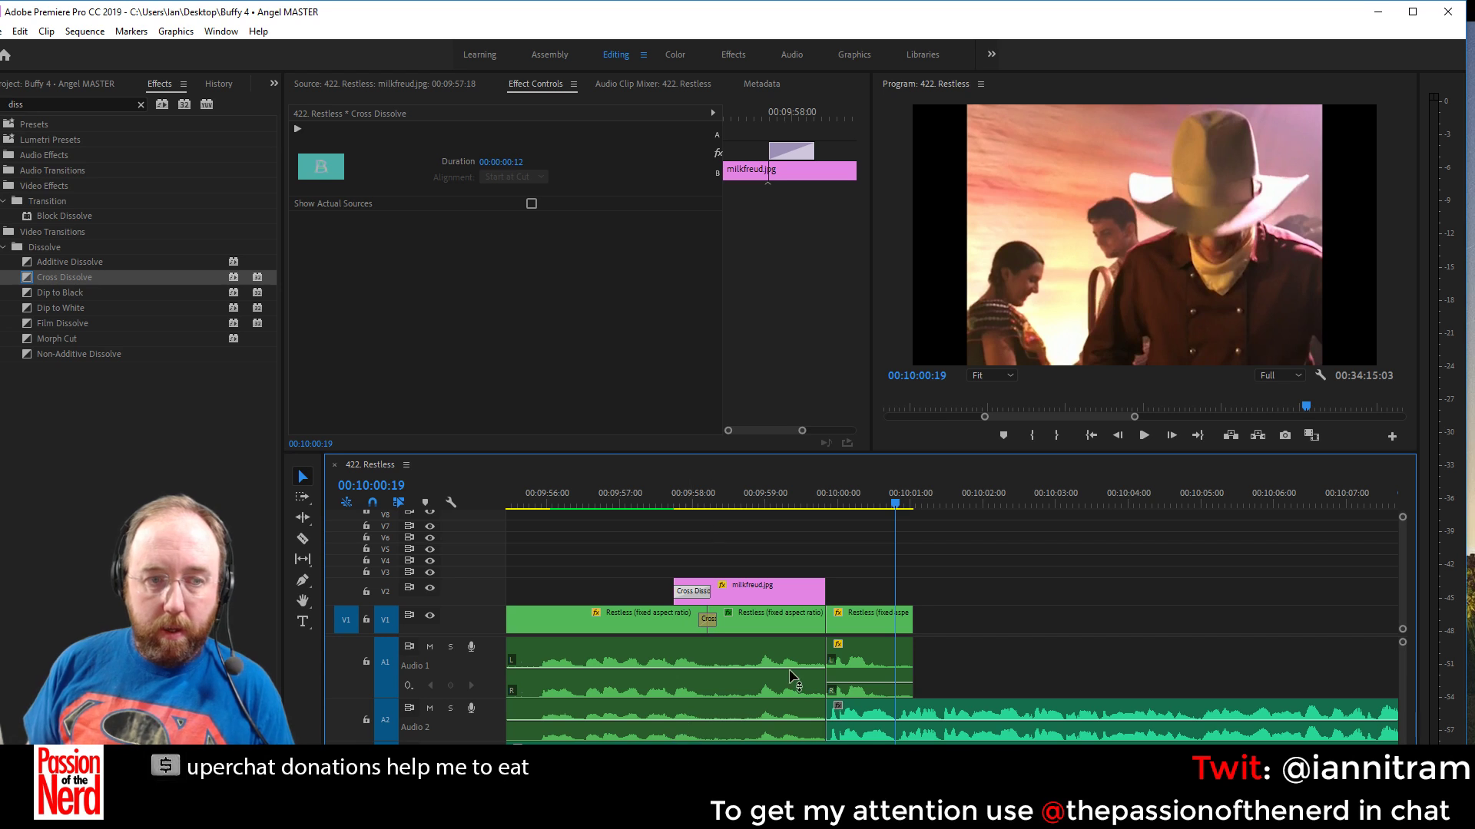
left_click(202, 612)
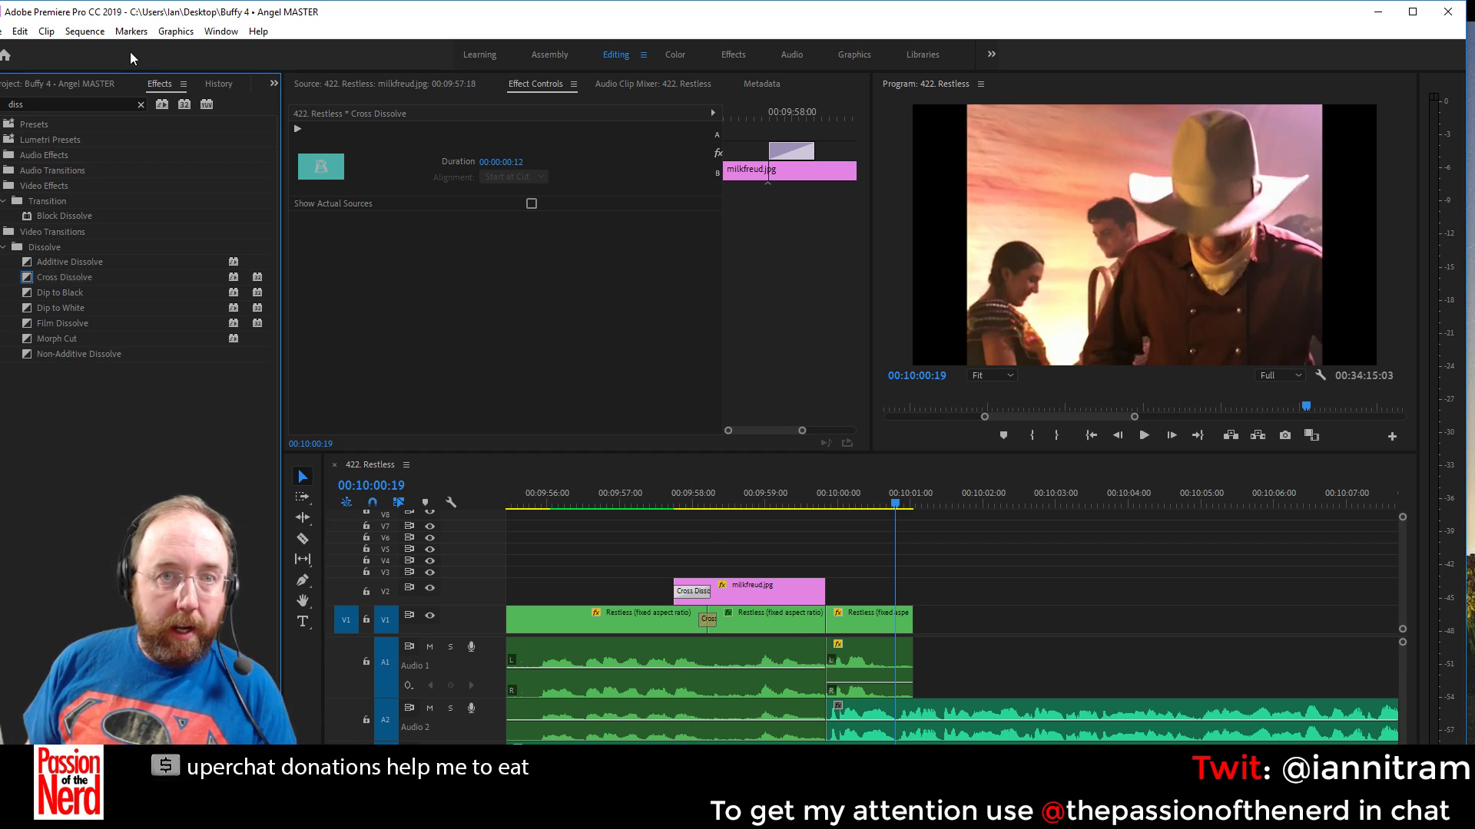
left_click(52, 84)
scroll(201, 270, "up", 10)
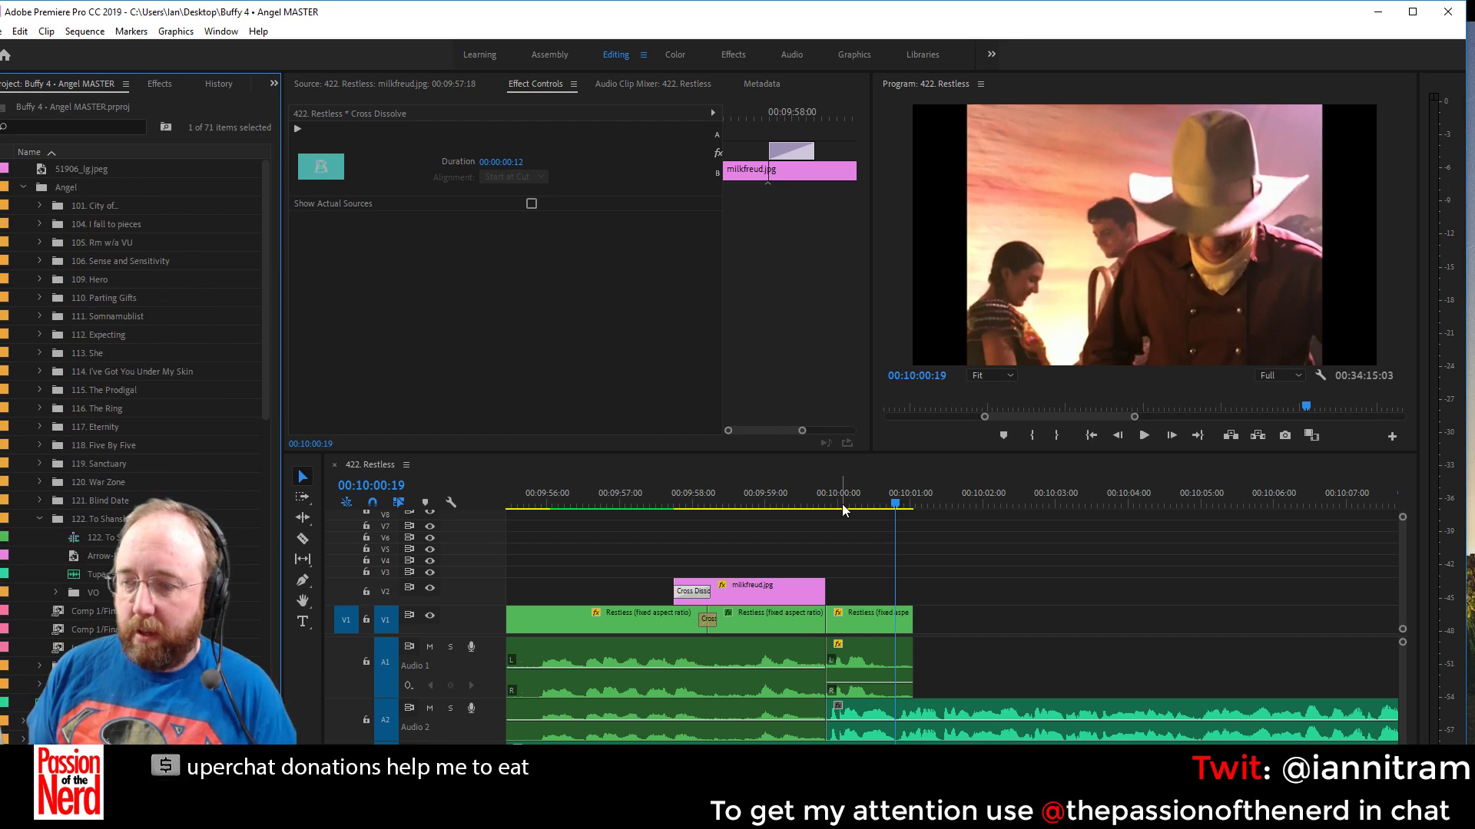
key("alt+Tab")
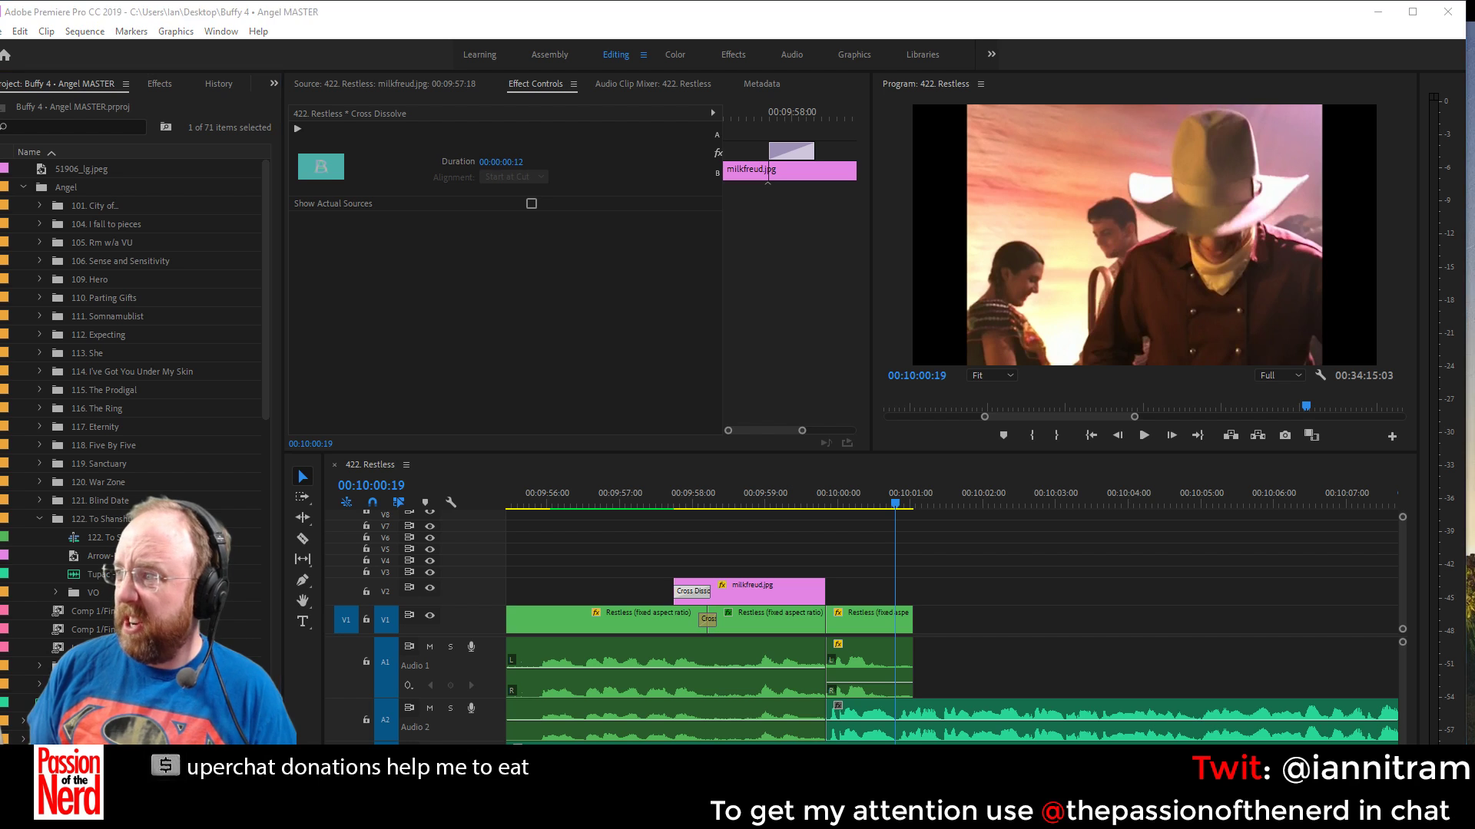
key("alt+Tab")
key("alt+Tab")
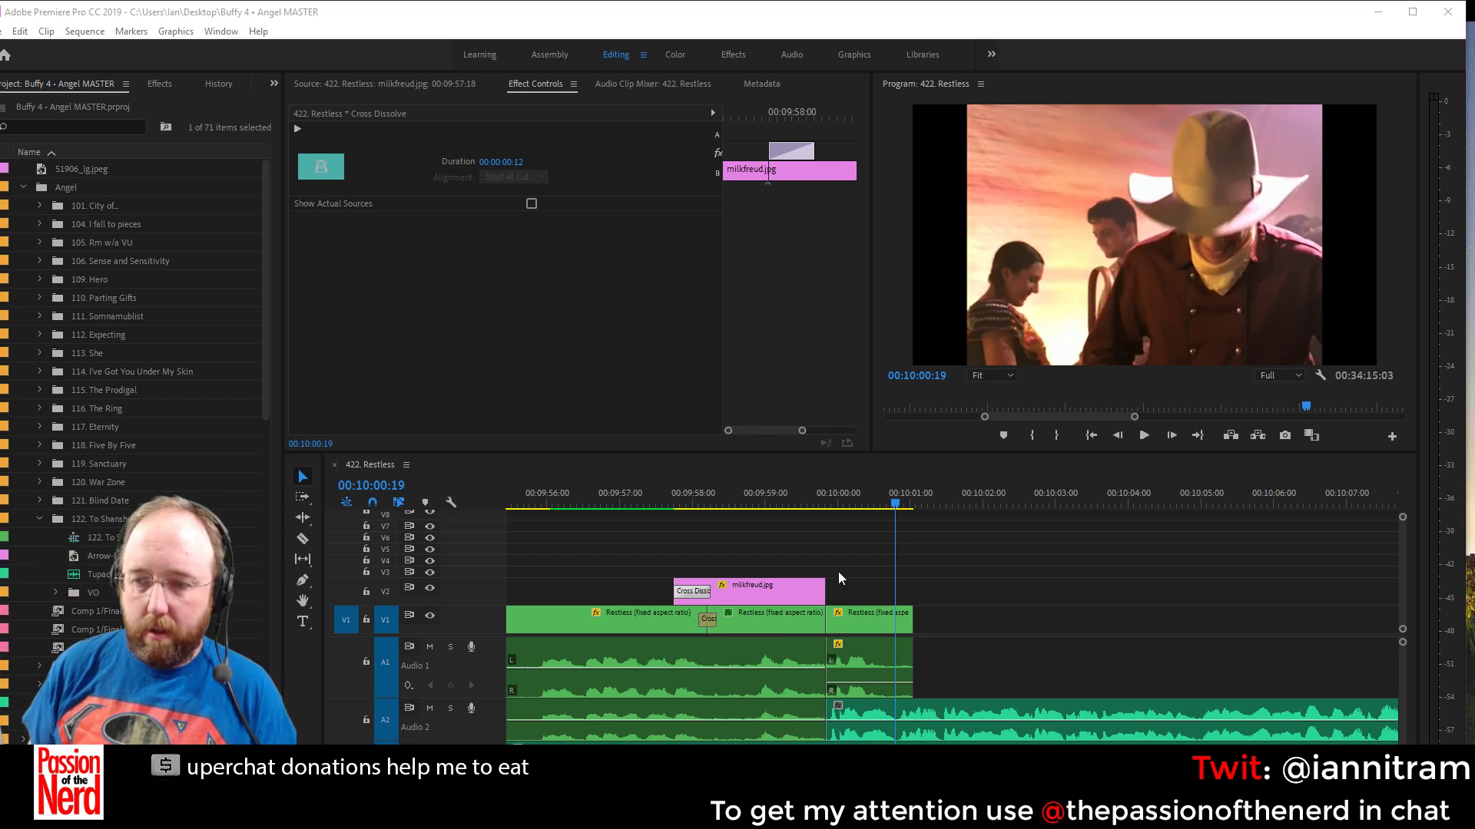
Play the sequence from the end of milkfreud.jpg past the last Restless clip, to 00:10:01:12
left_click(824, 496)
key("space")
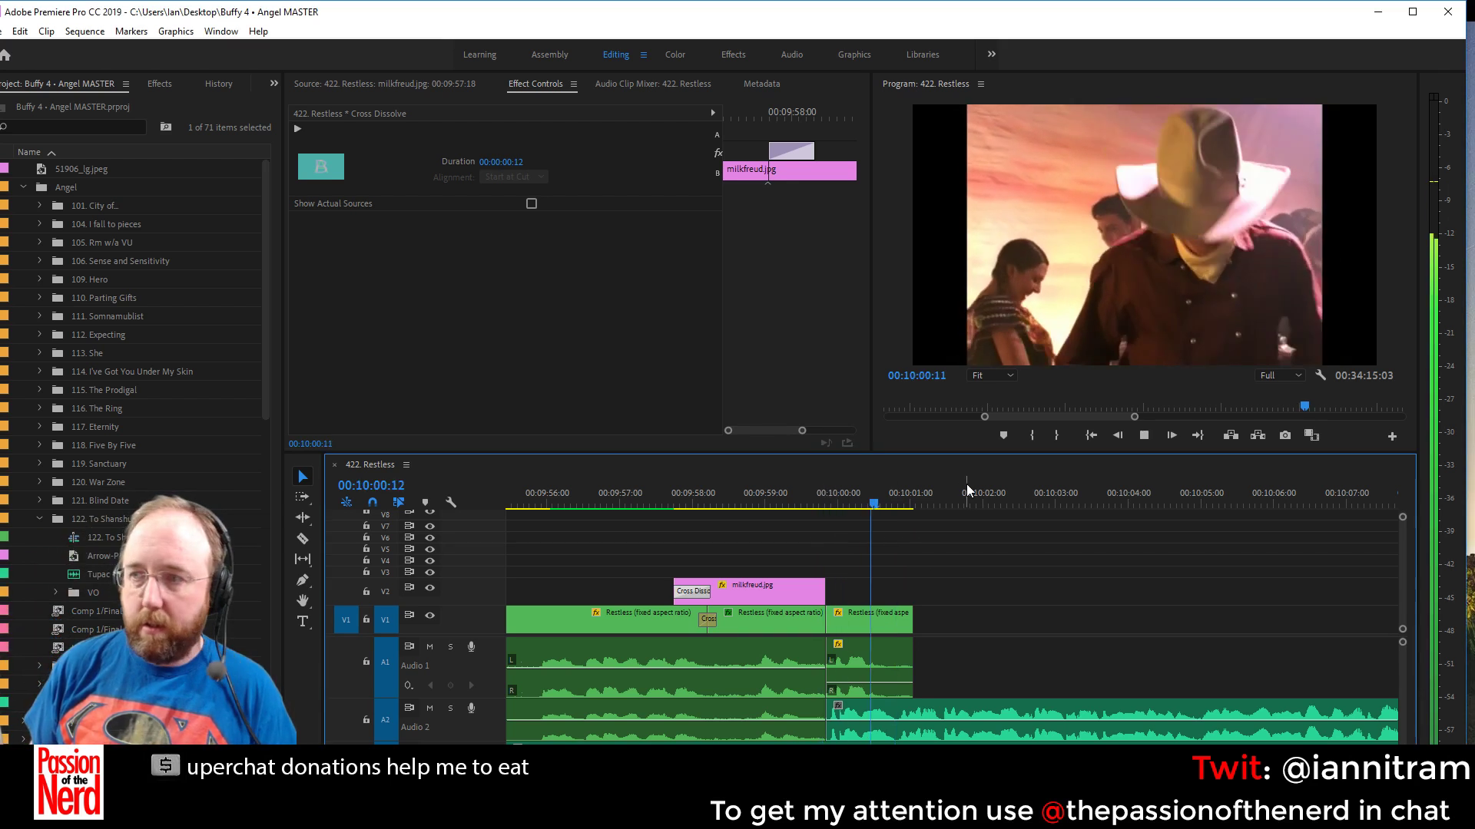
left_click(880, 492)
key("space")
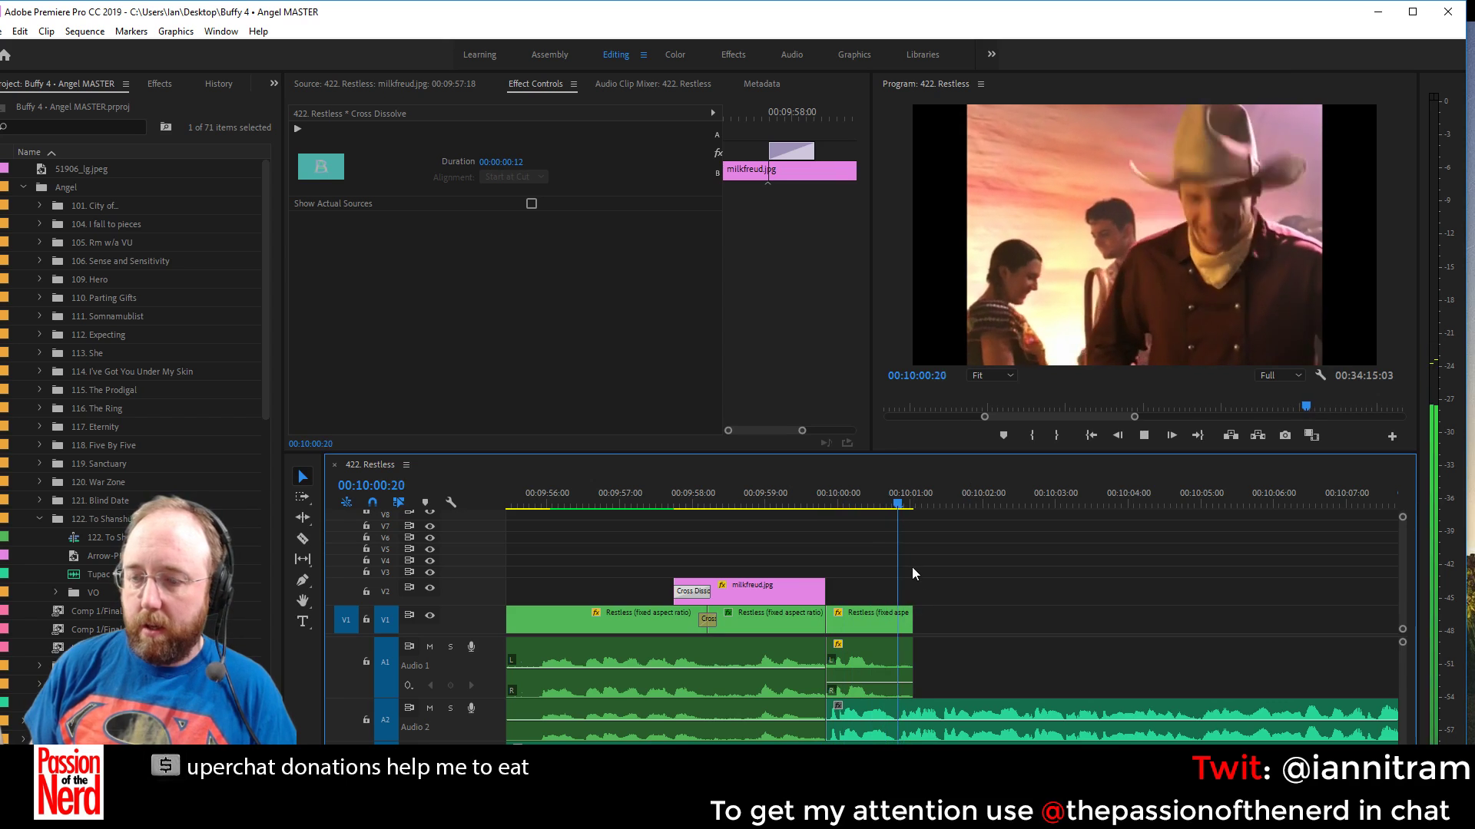
key("space")
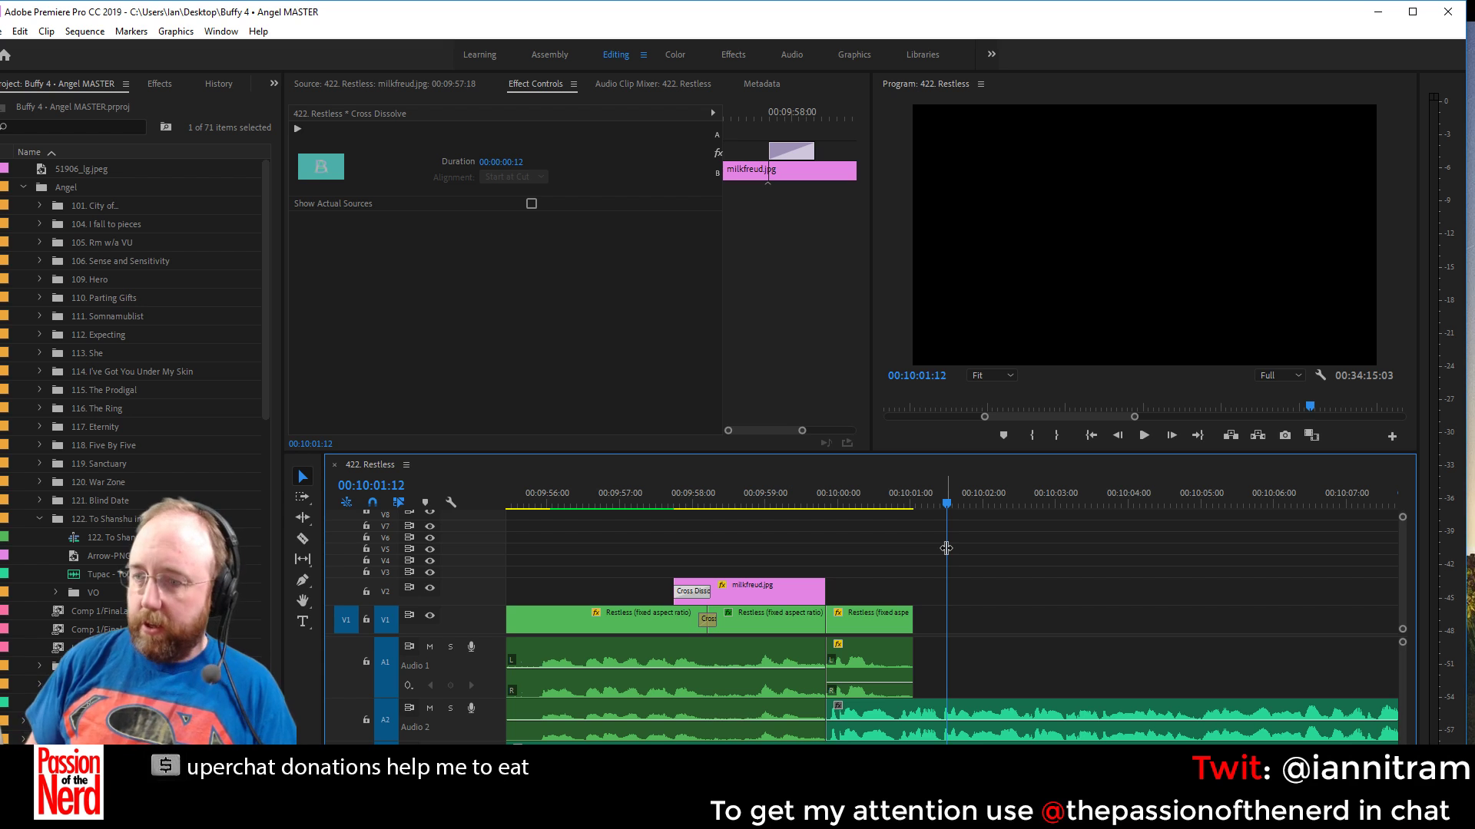
Extend the end of the last V1 Restless clip and its audio to 00:10:01:10
key("Left")
key("Left")
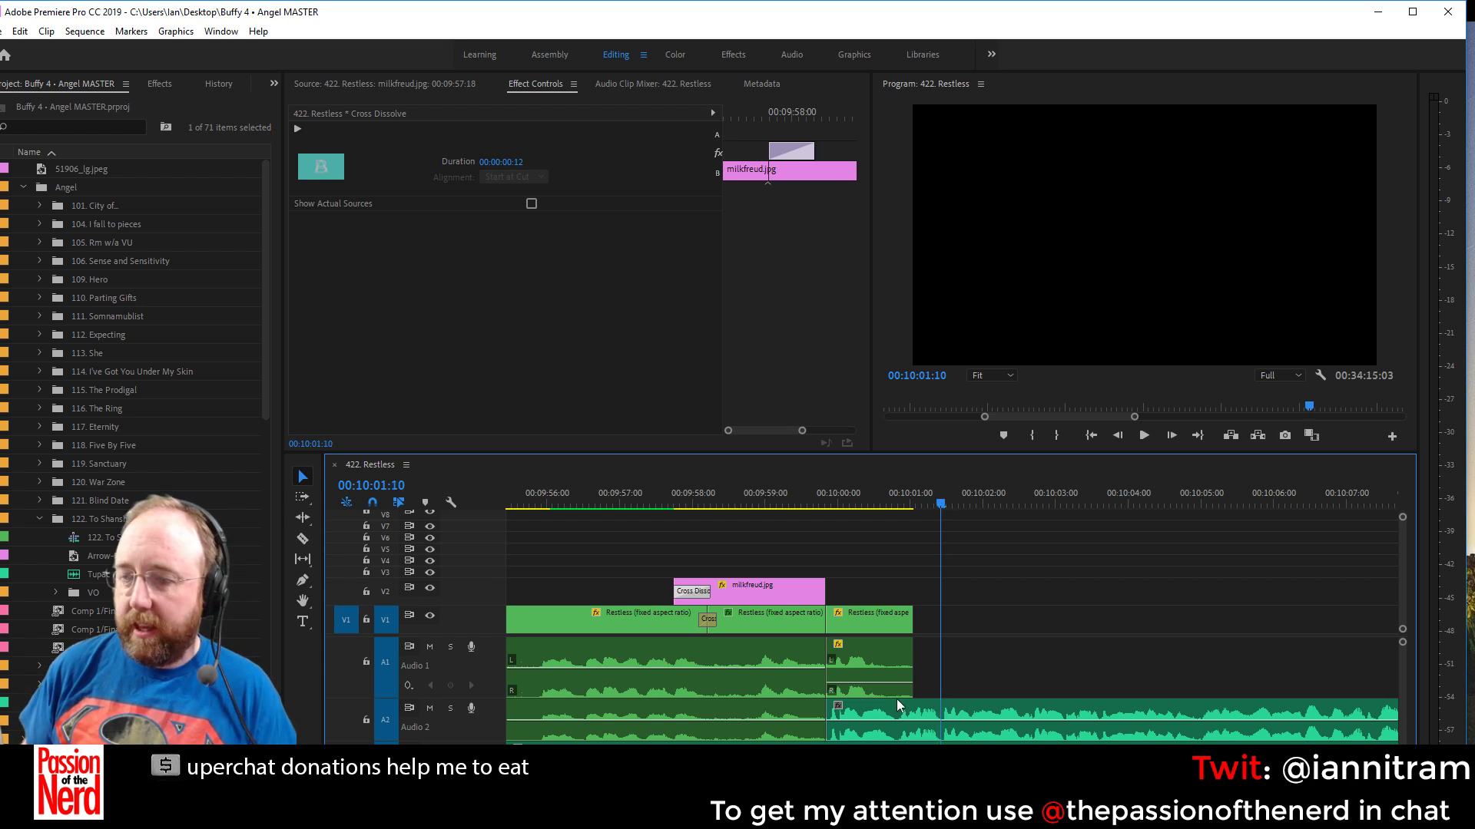
mouse_move(915, 621)
left_mouse_down()
mouse_move(998, 621)
mouse_move(940, 620)
left_mouse_up()
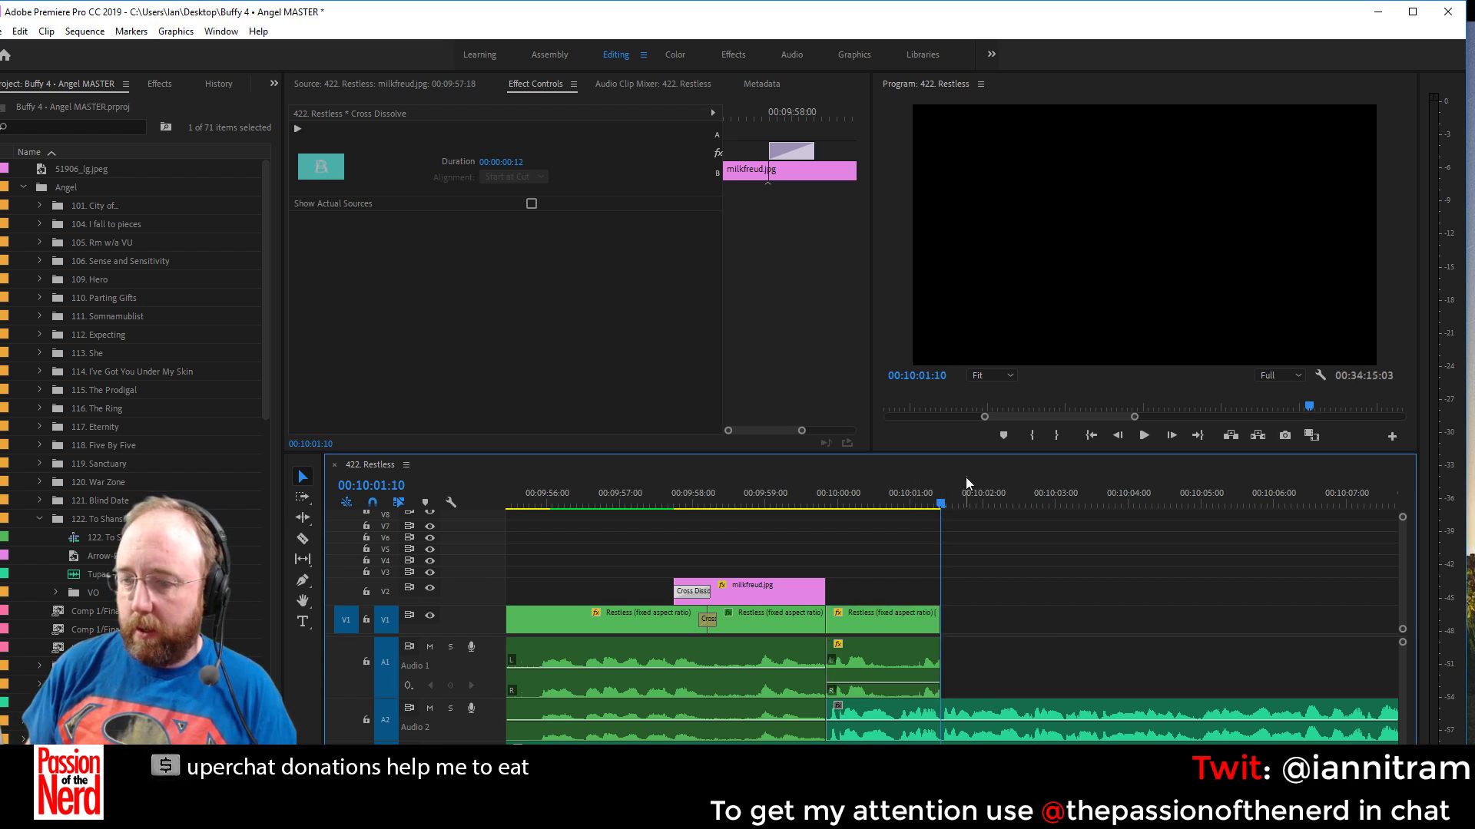
Play across the extended clip's end and on through the following narration to 00:10:05:00
left_click(912, 503)
key("space")
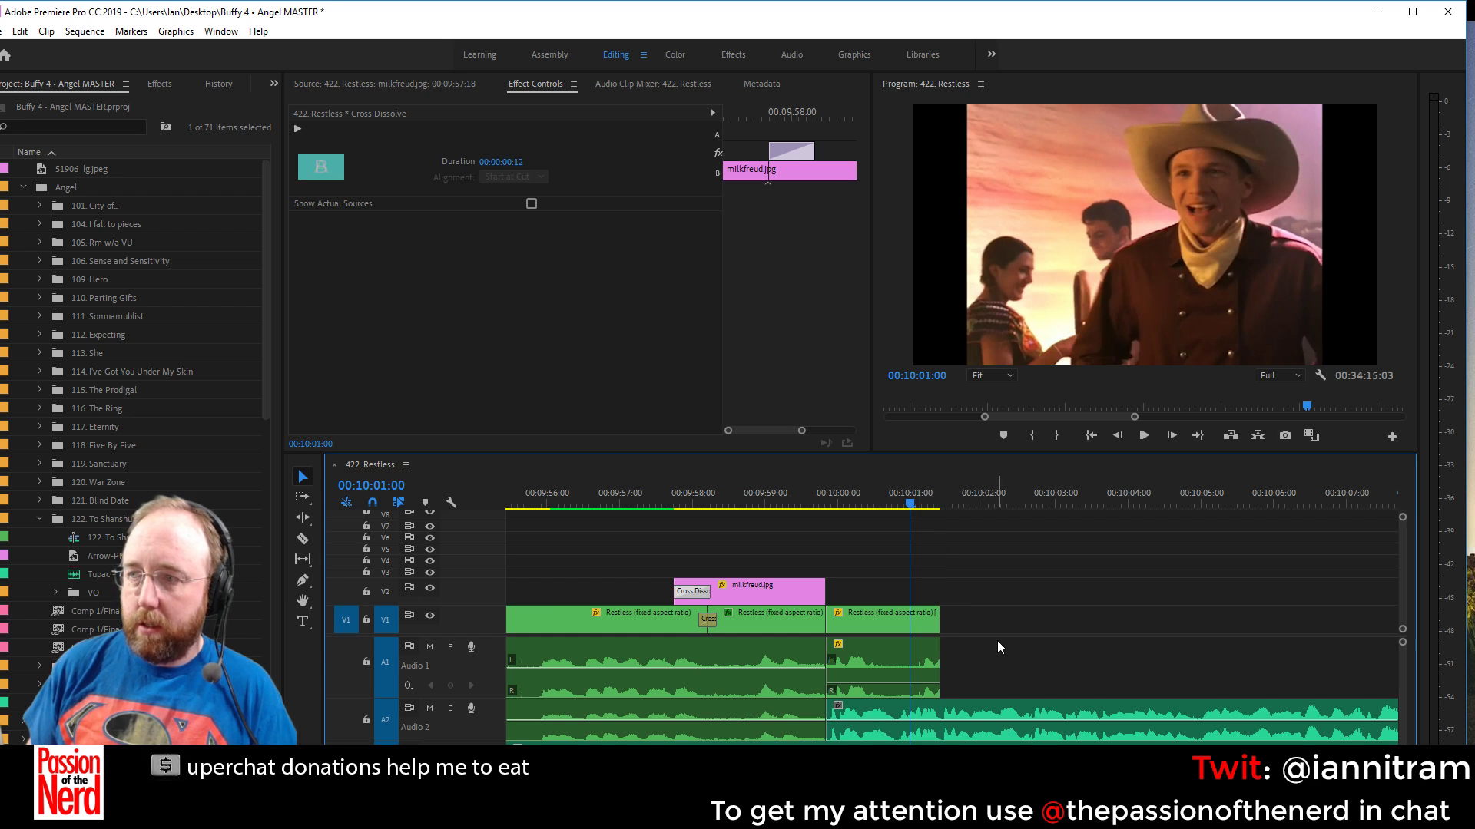
key("space")
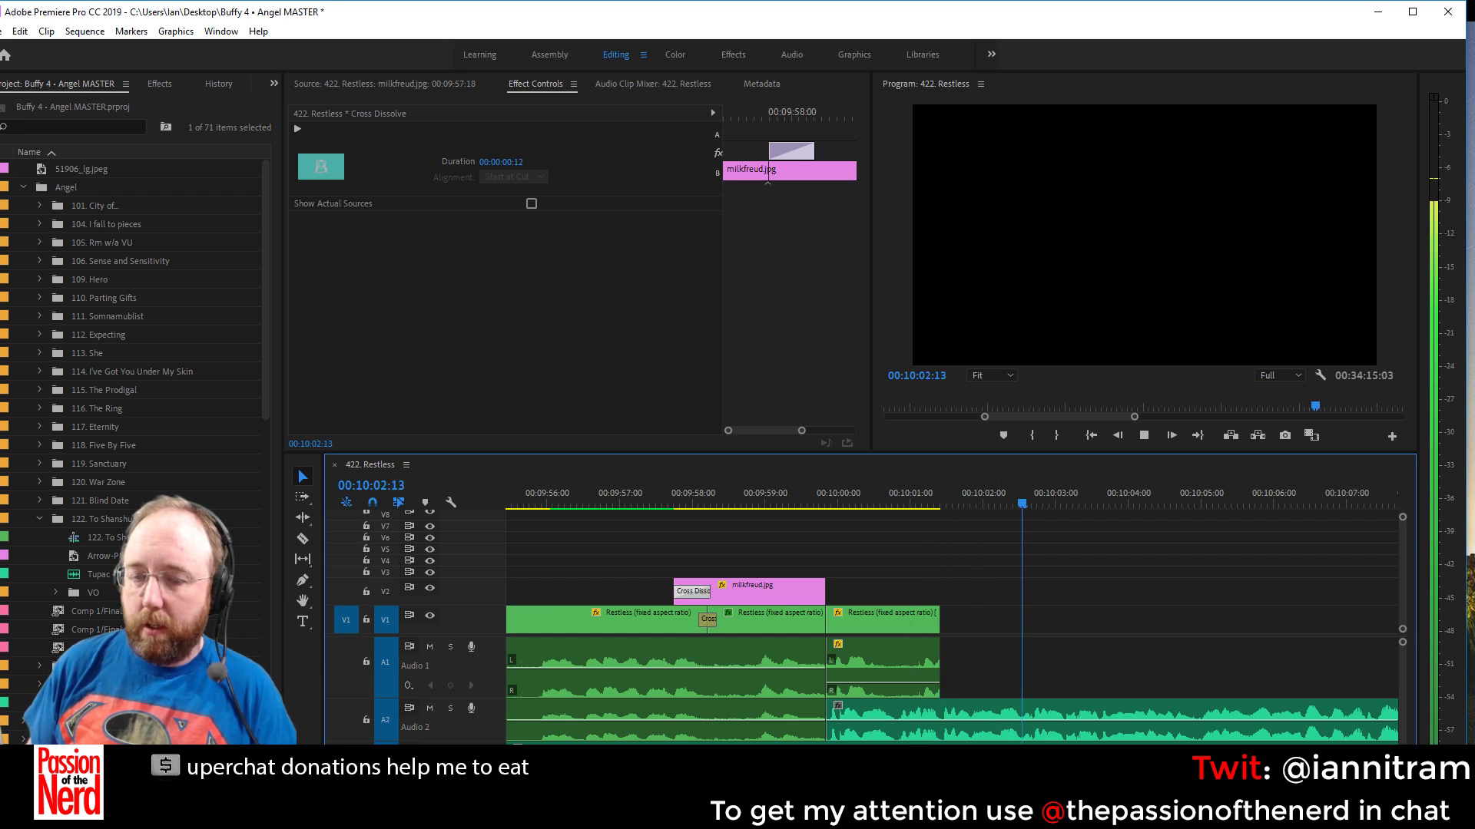
key("minus")
key("minus")
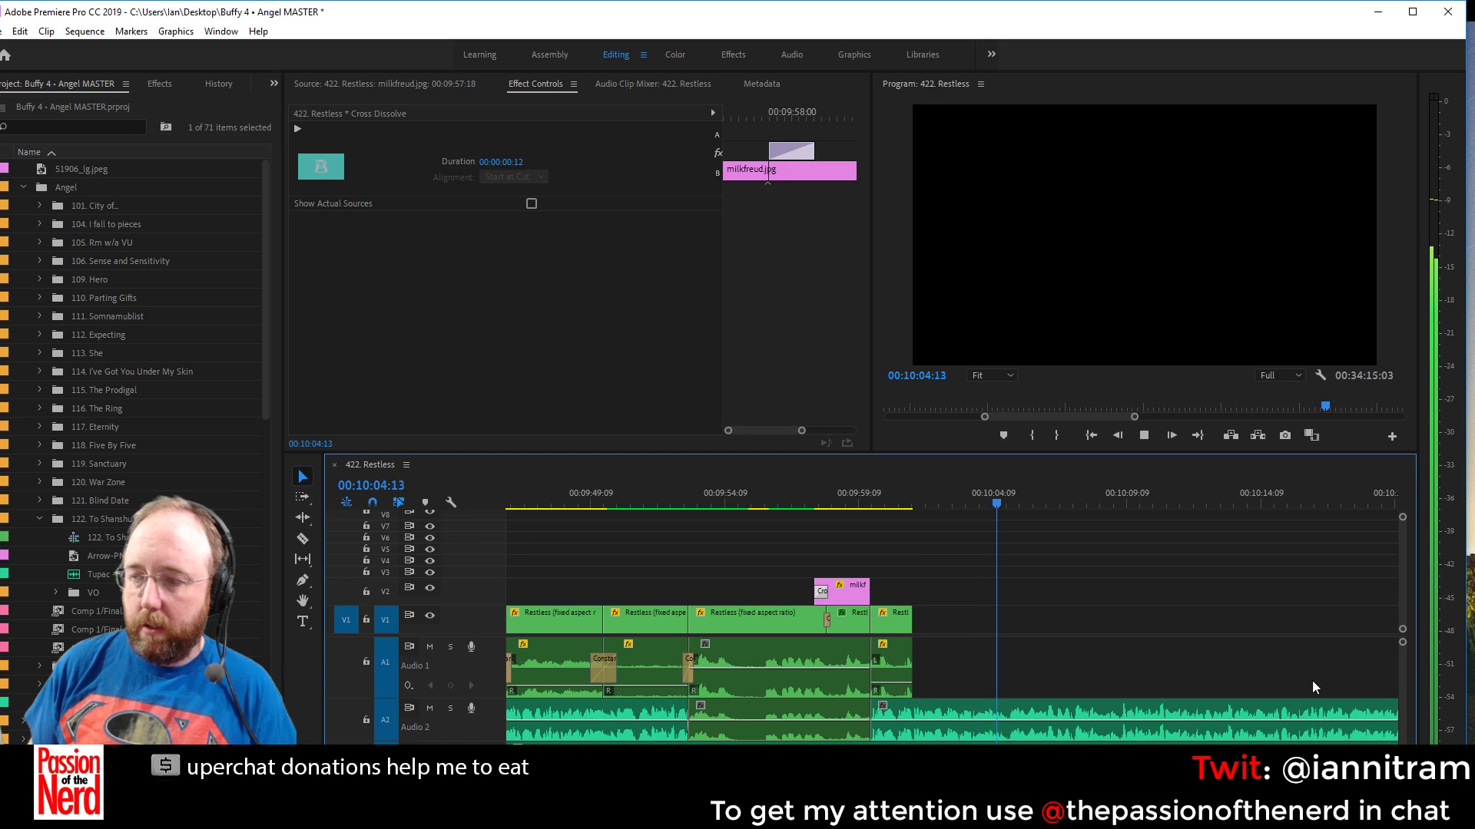
key("space")
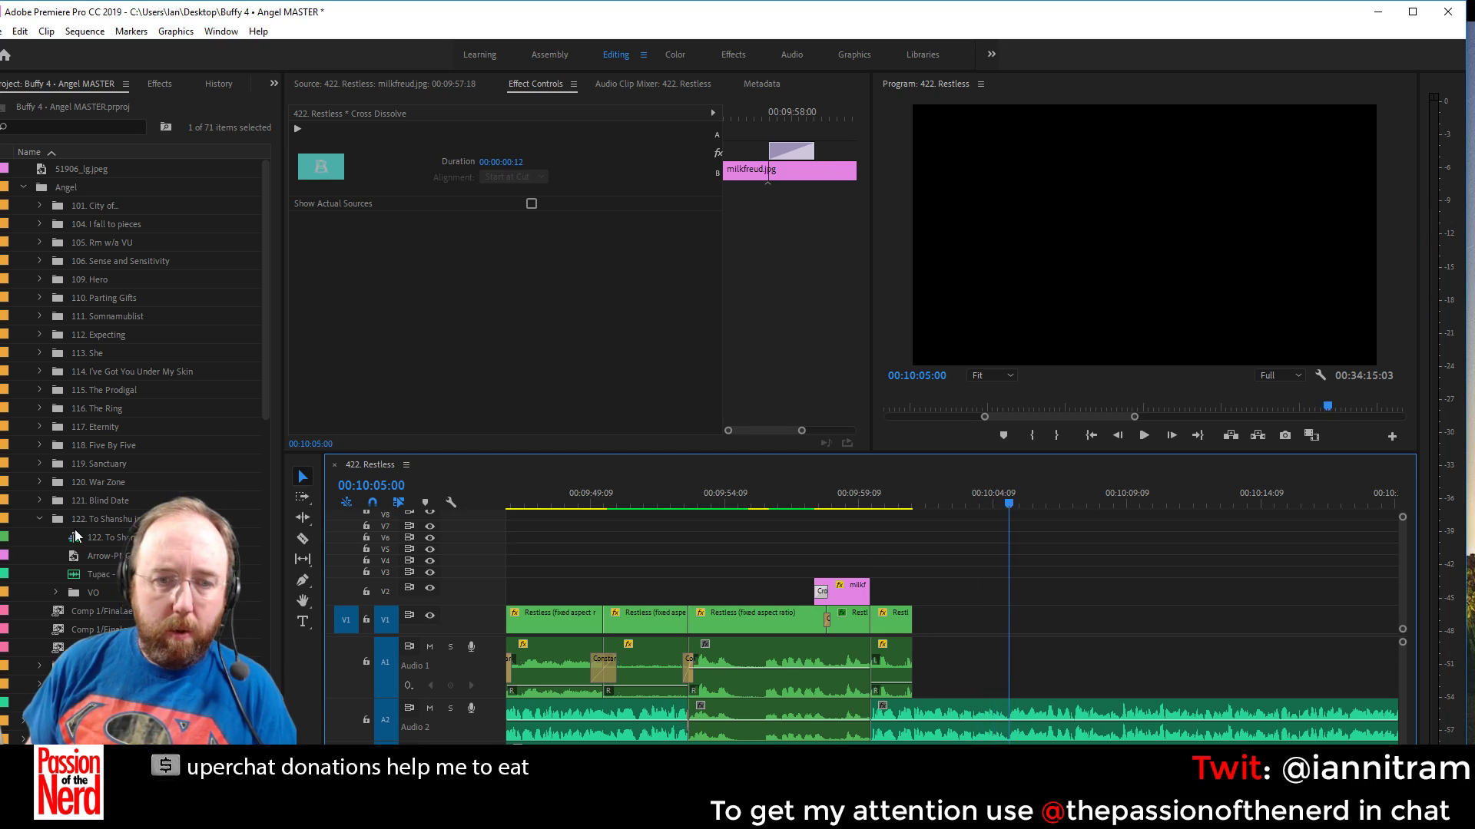
Collapse the Angel bin, expand Season 4 in the Buffy episodes bin, and load Restless (fixed aspect ratio) for source viewing
left_click(39, 518)
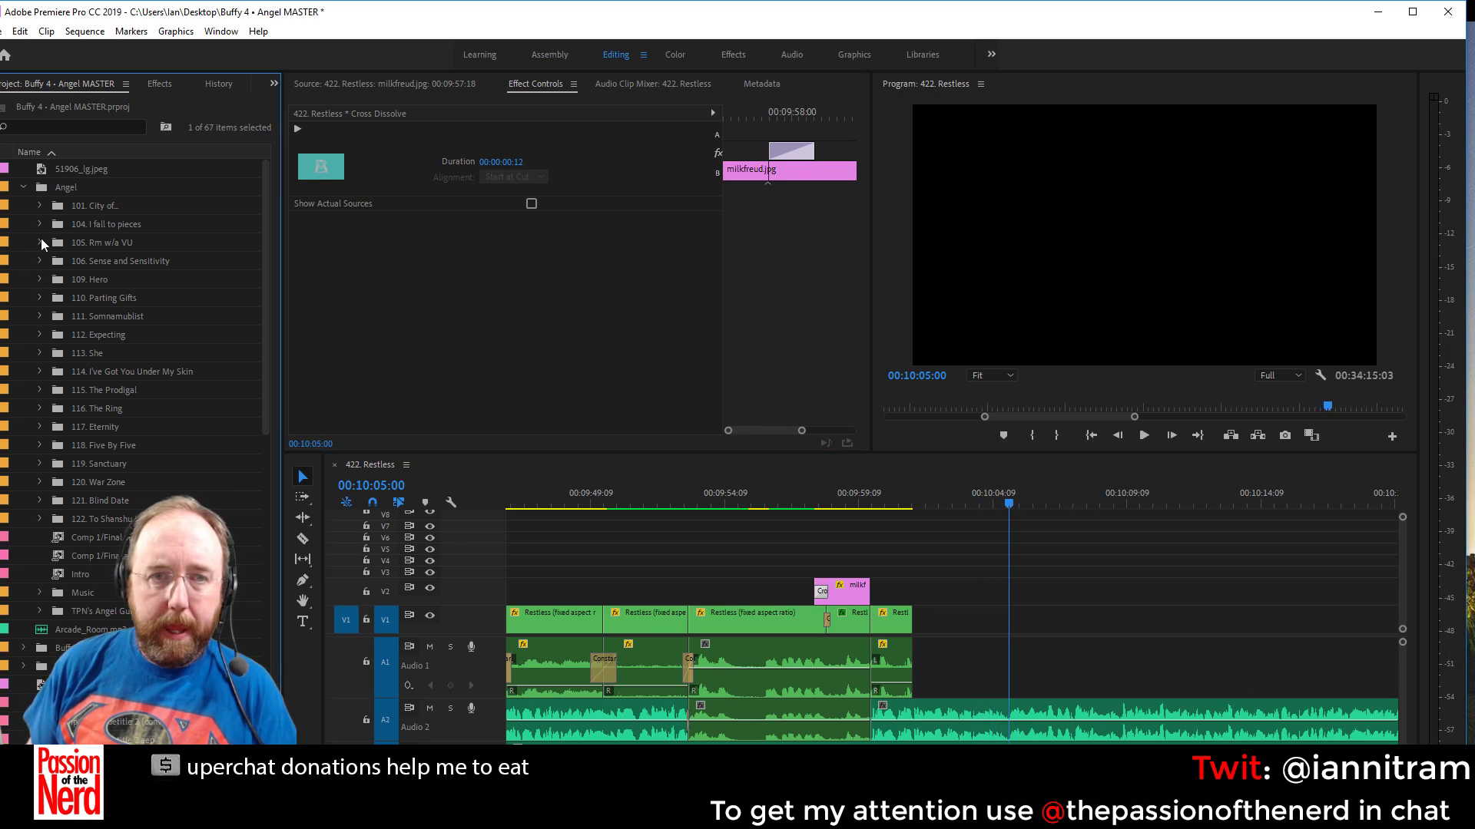
left_click(23, 186)
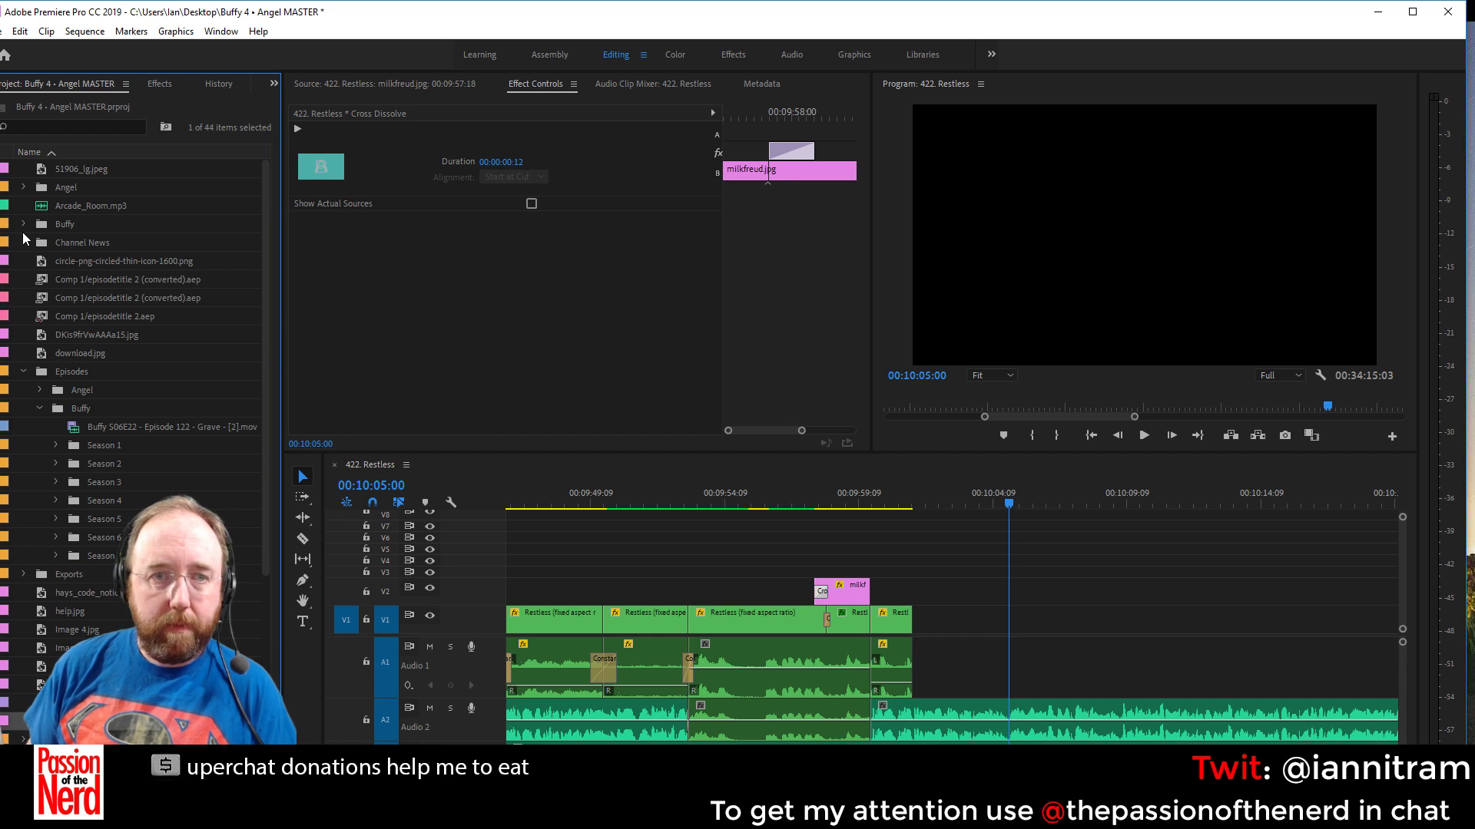
scroll(38, 407, "down", 1)
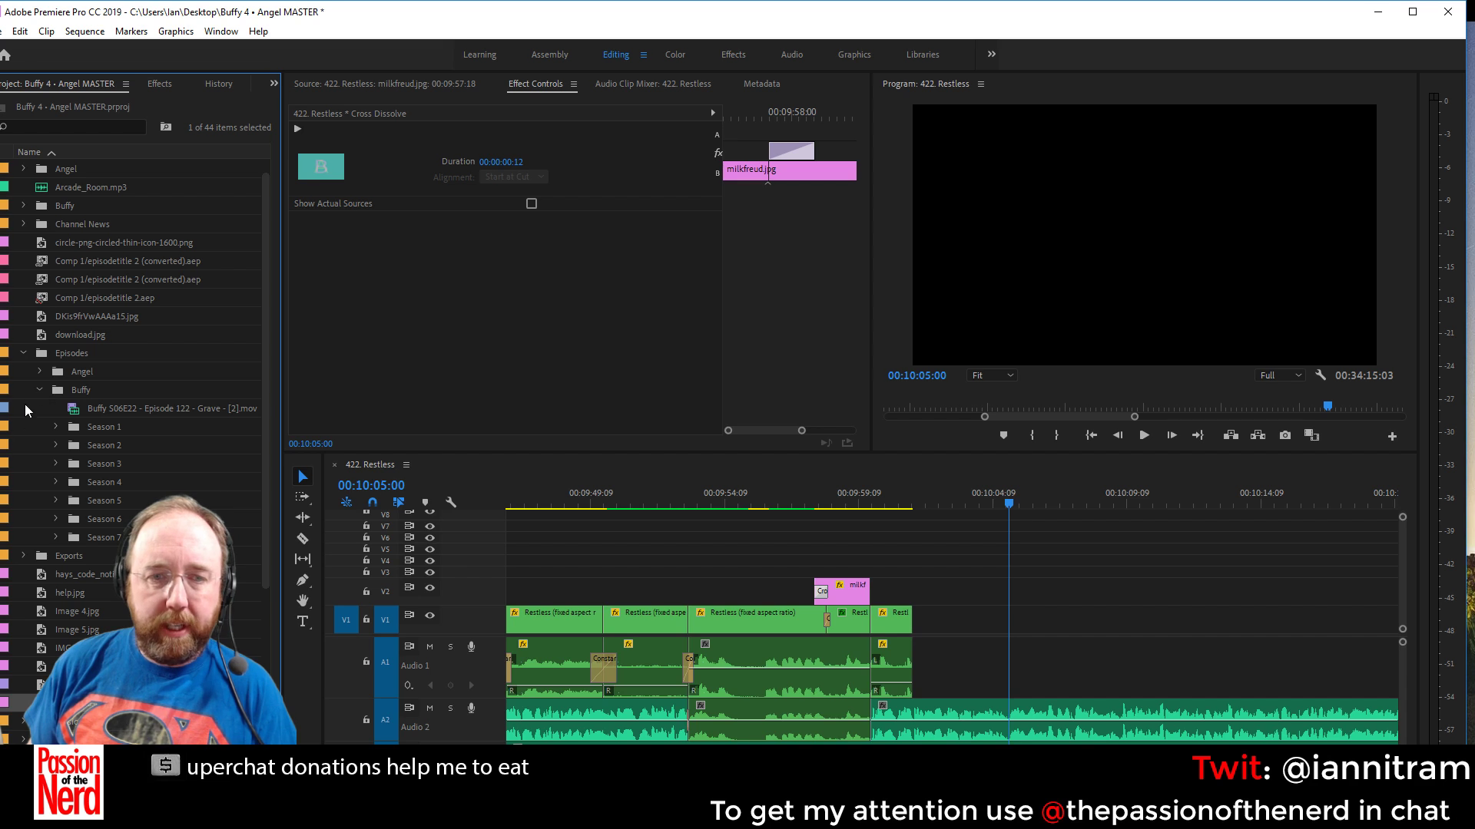
left_click(39, 390)
left_click(40, 389)
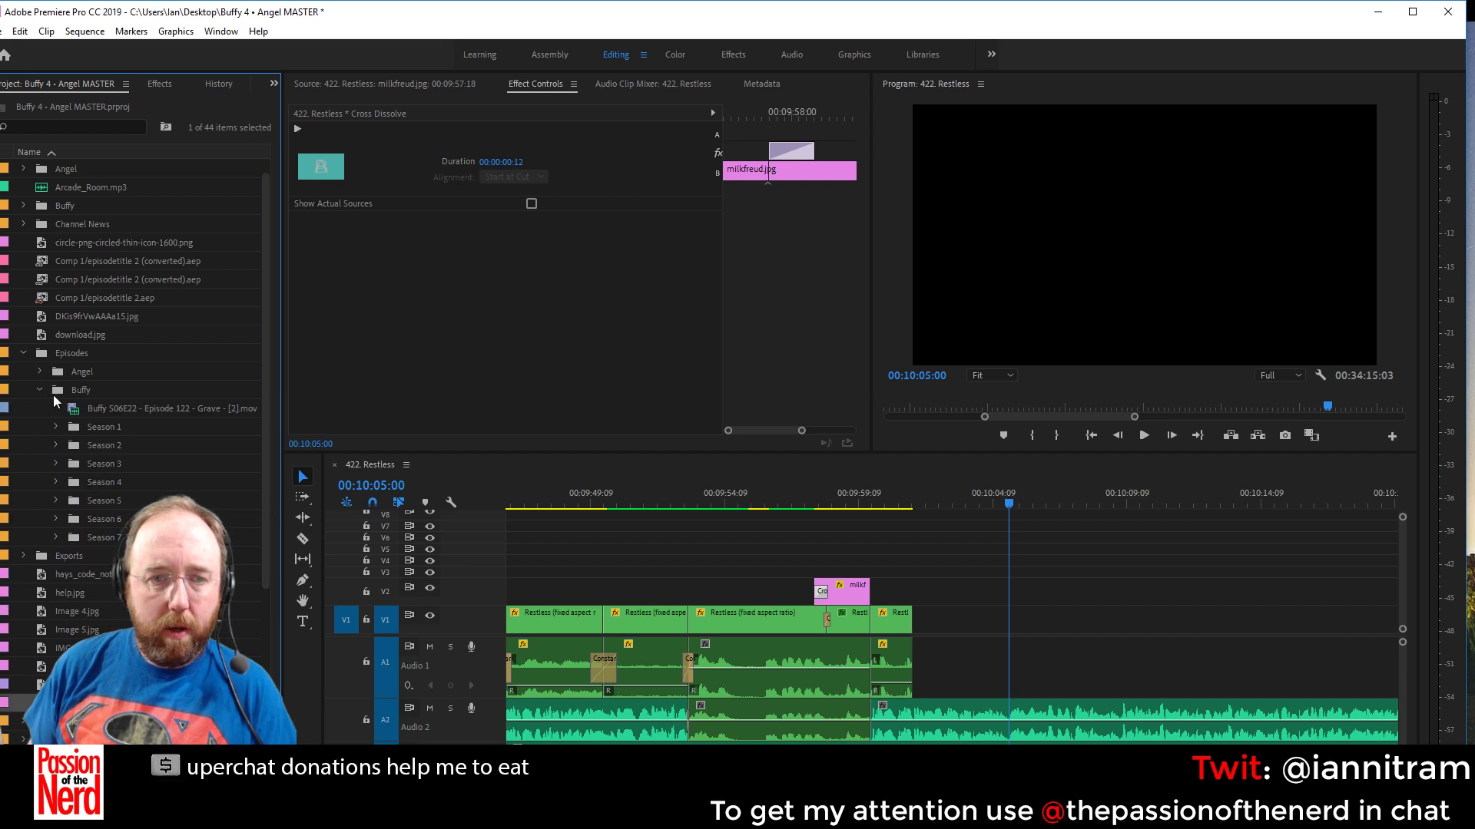
left_click(55, 482)
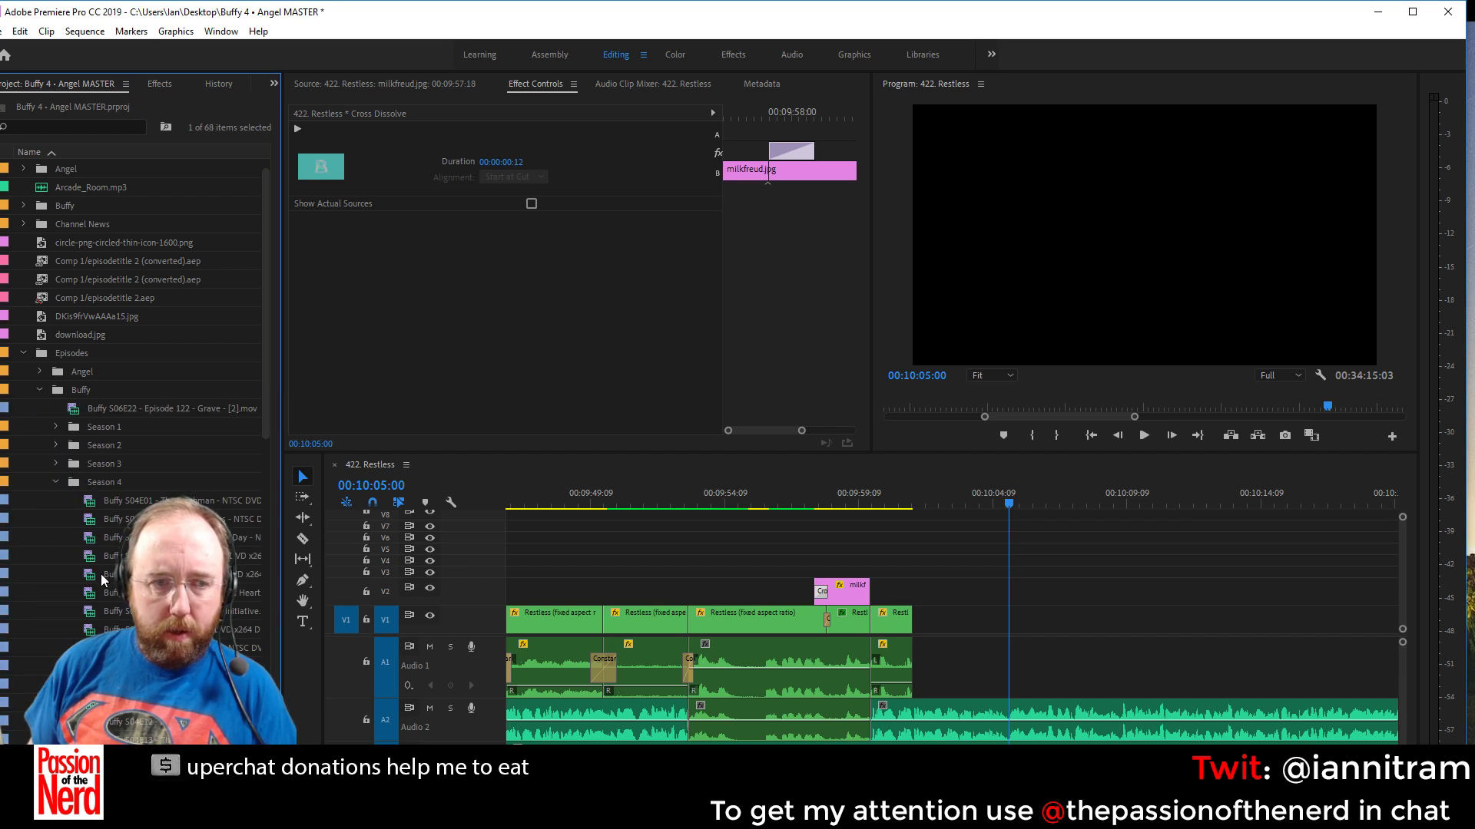
scroll(100, 574, "down", 5)
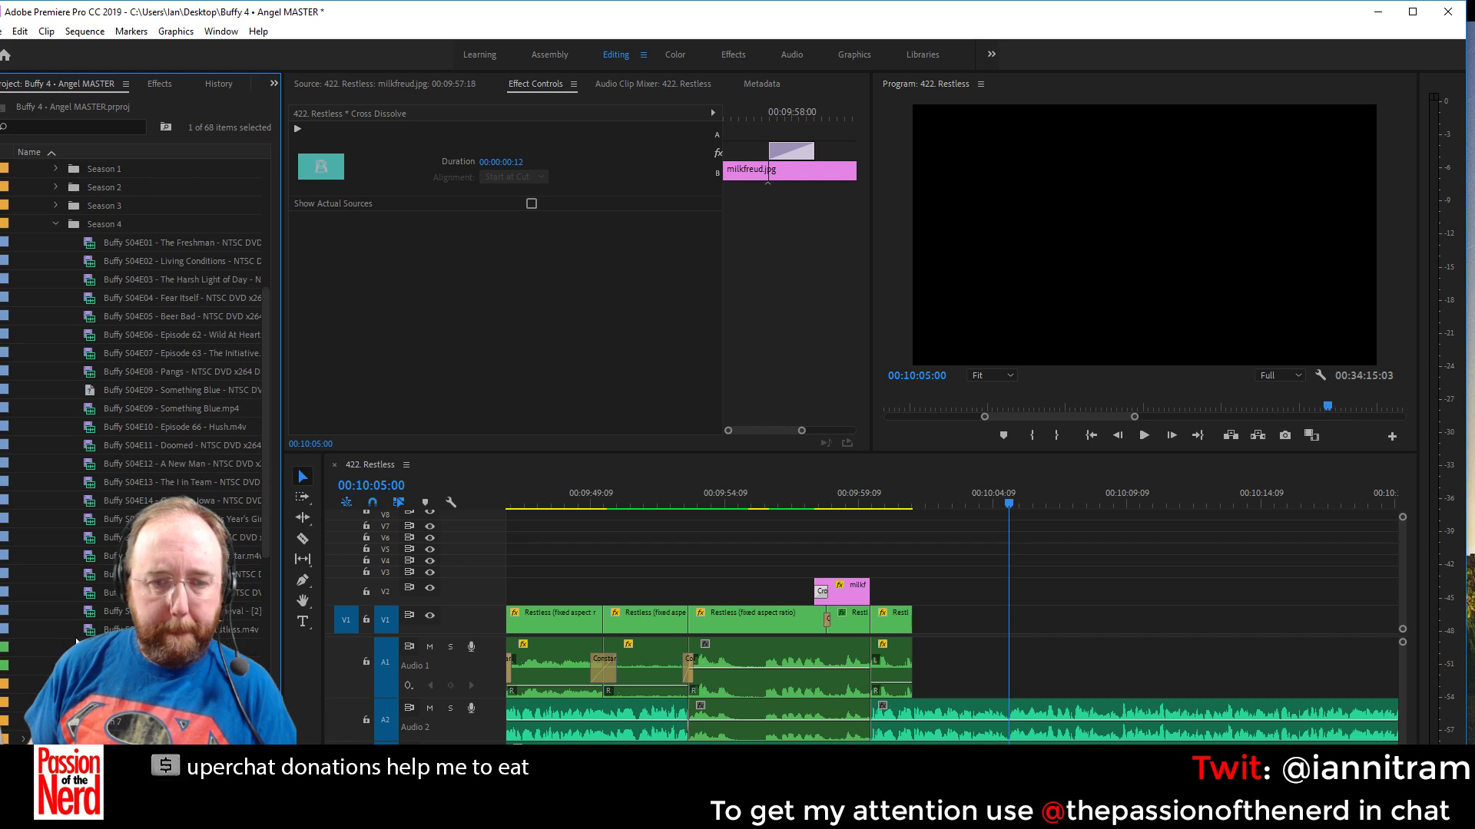
right_click(85, 647)
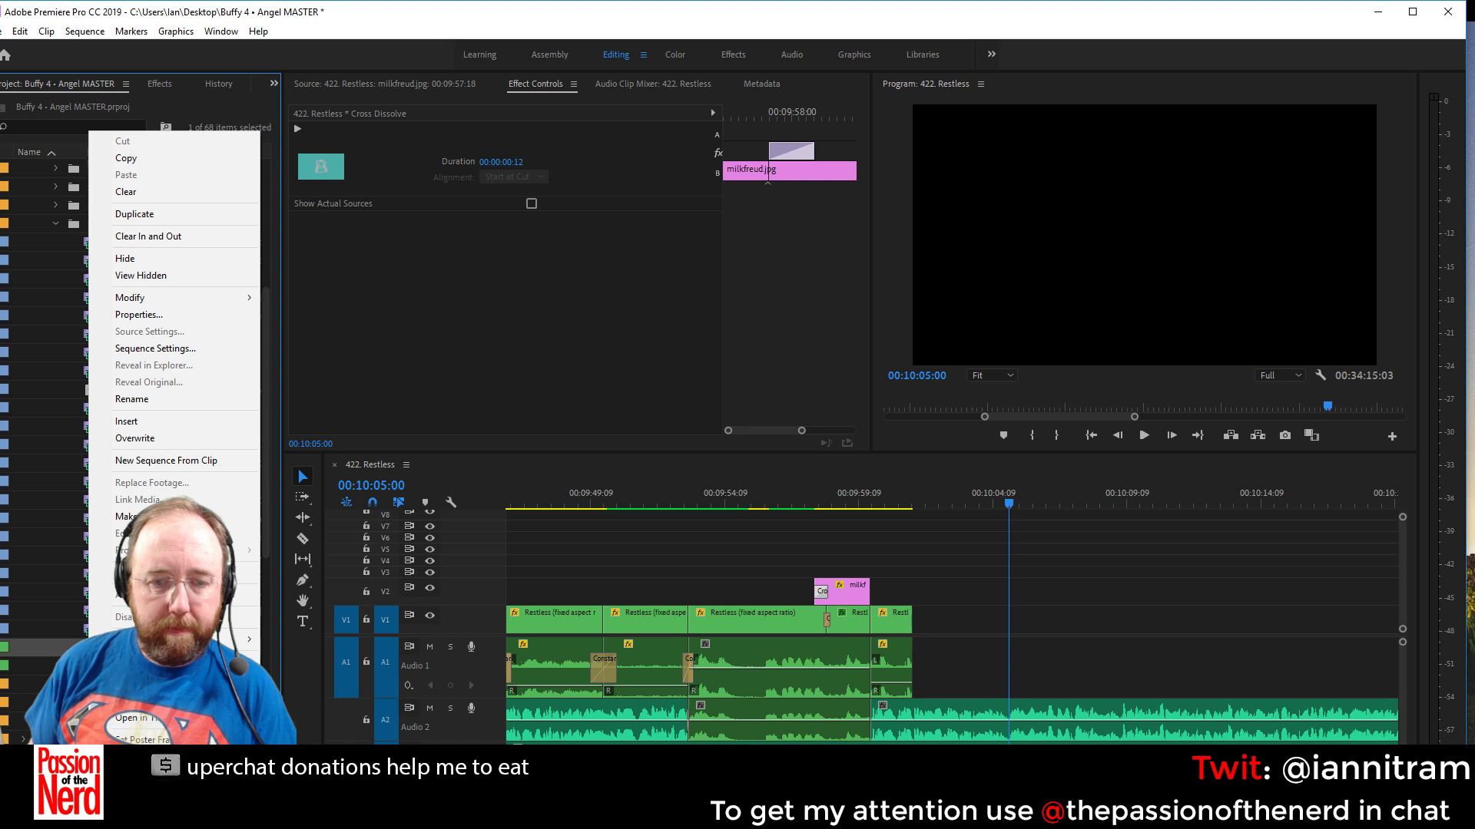
left_click(134, 718)
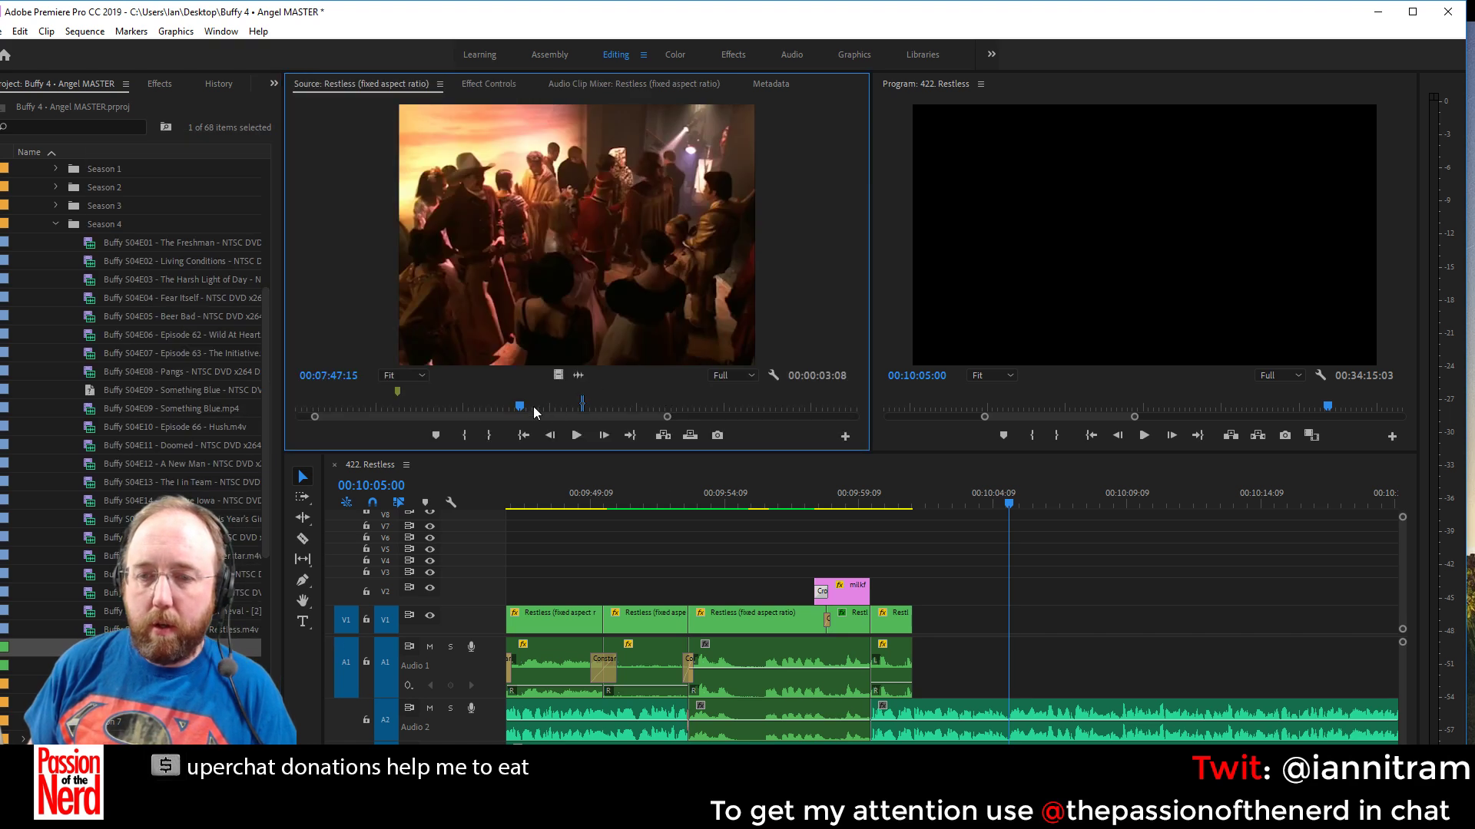
Find the crowd scene just before 00:07:40:00 in the Restless source and set an In point there
mouse_move(521, 407)
left_mouse_down()
mouse_move(534, 412)
mouse_move(516, 413)
left_mouse_up()
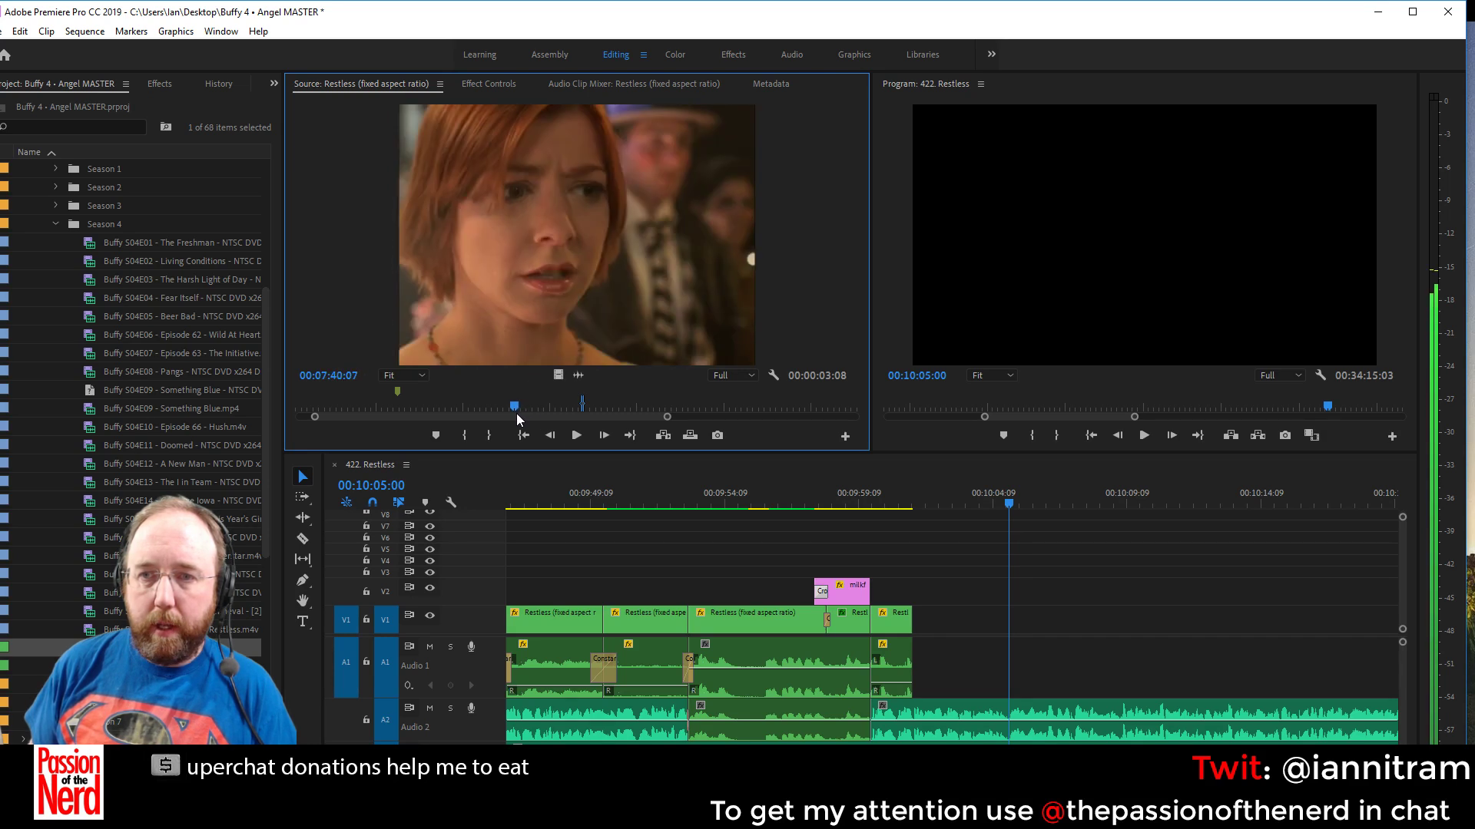
left_click_drag(315, 416, 404, 432)
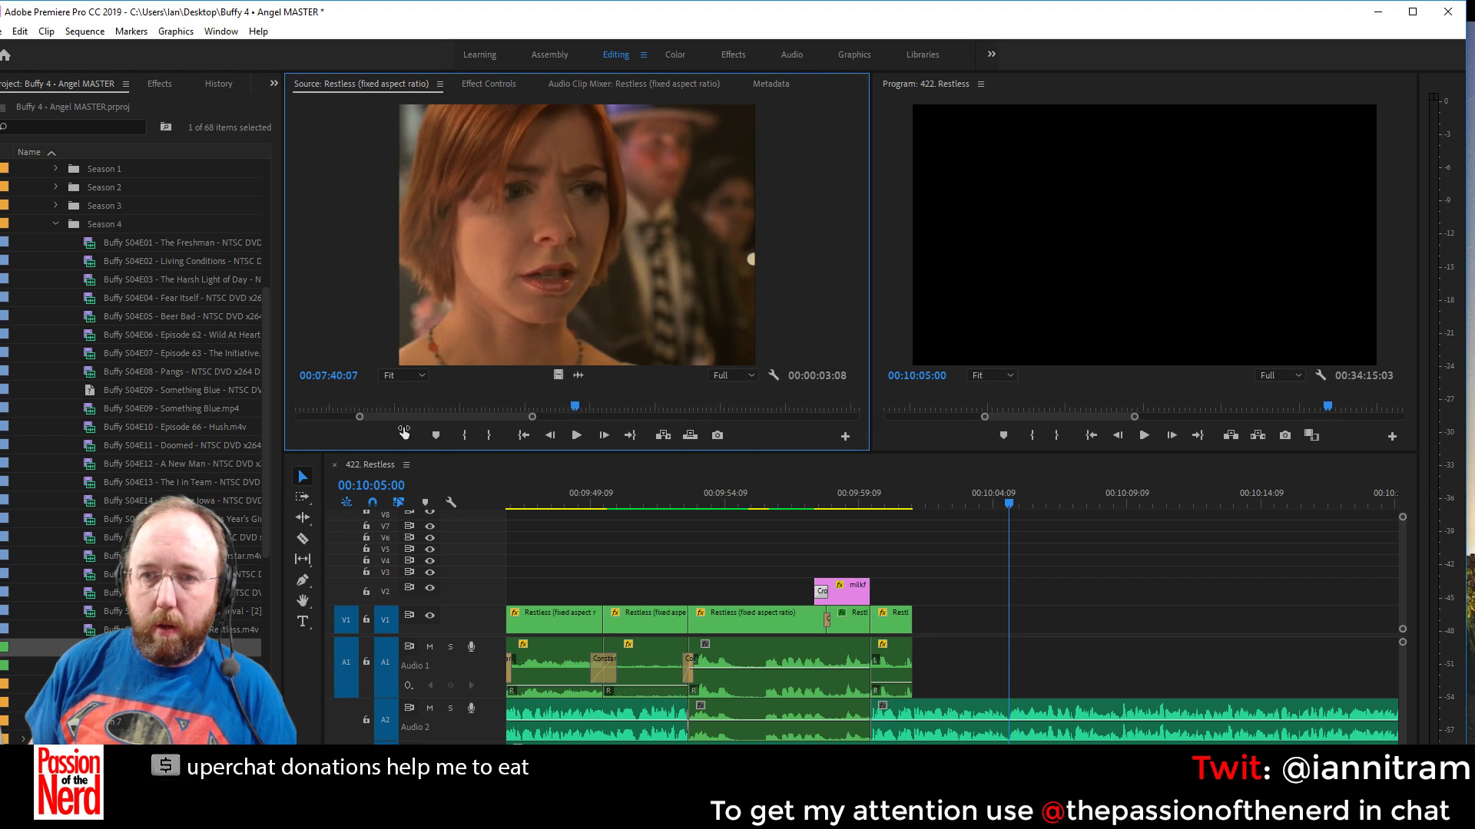
left_click_drag(568, 408, 572, 415)
key("i")
key("space")
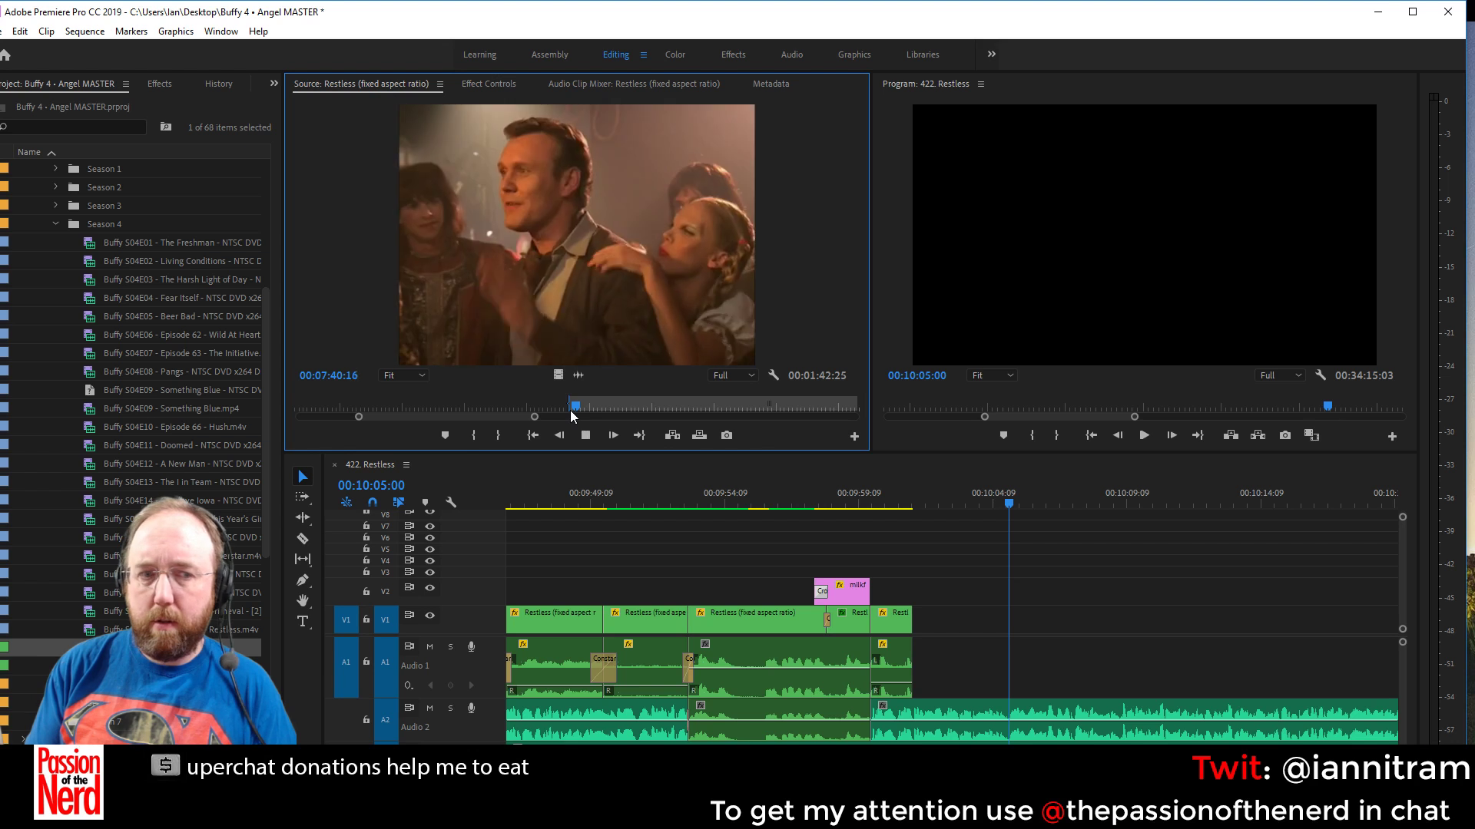
Set the source Out point at 00:07:40:08 and place the excerpt on V1 and A1 directly after the last Restless clip
key("space")
key("Left")
key("Left")
key("Left")
key("Left")
key("Left")
key("Left")
key("Left")
key("Left")
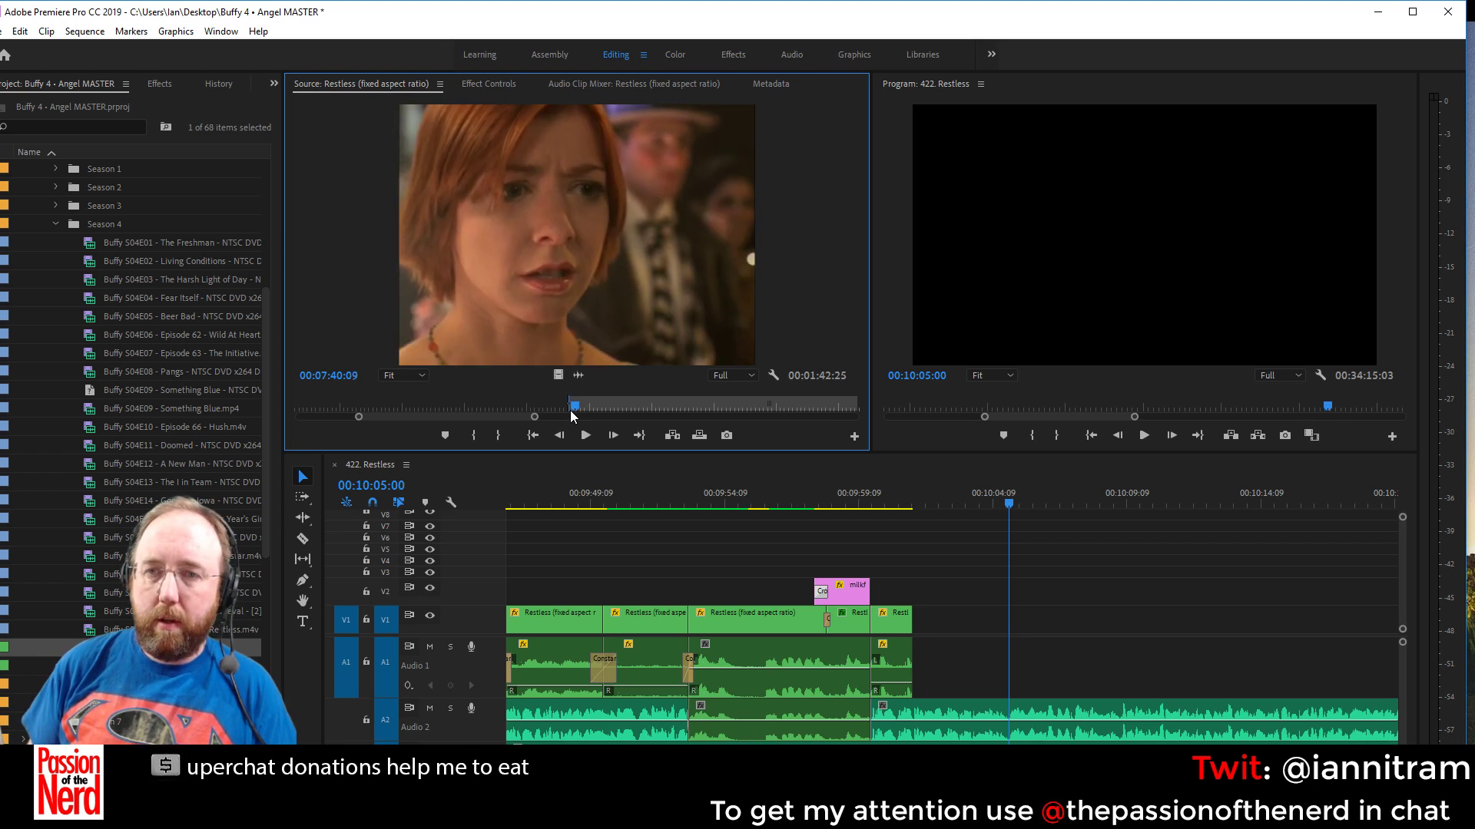
key("o")
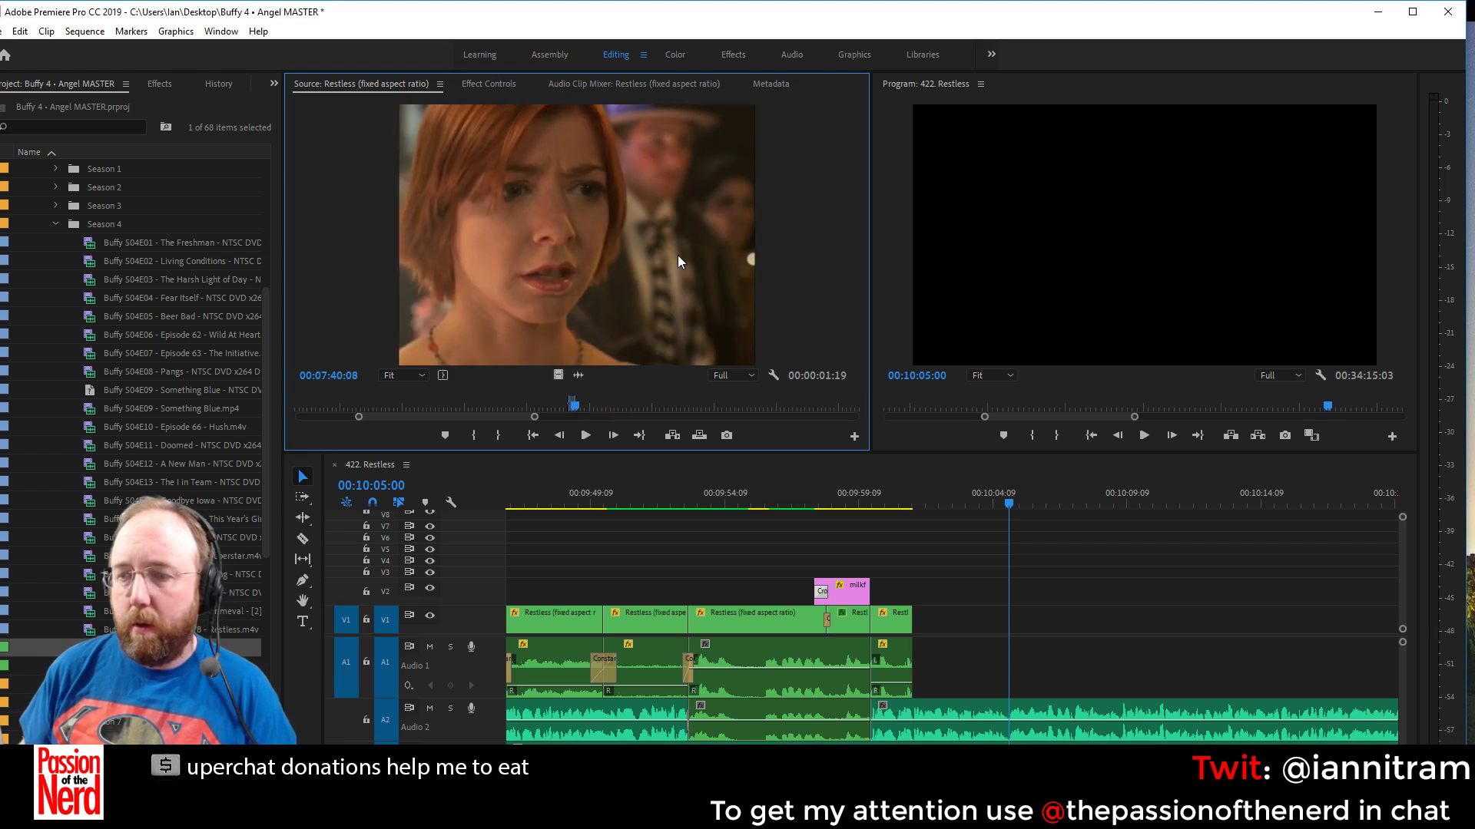
left_click_drag(682, 261, 915, 695)
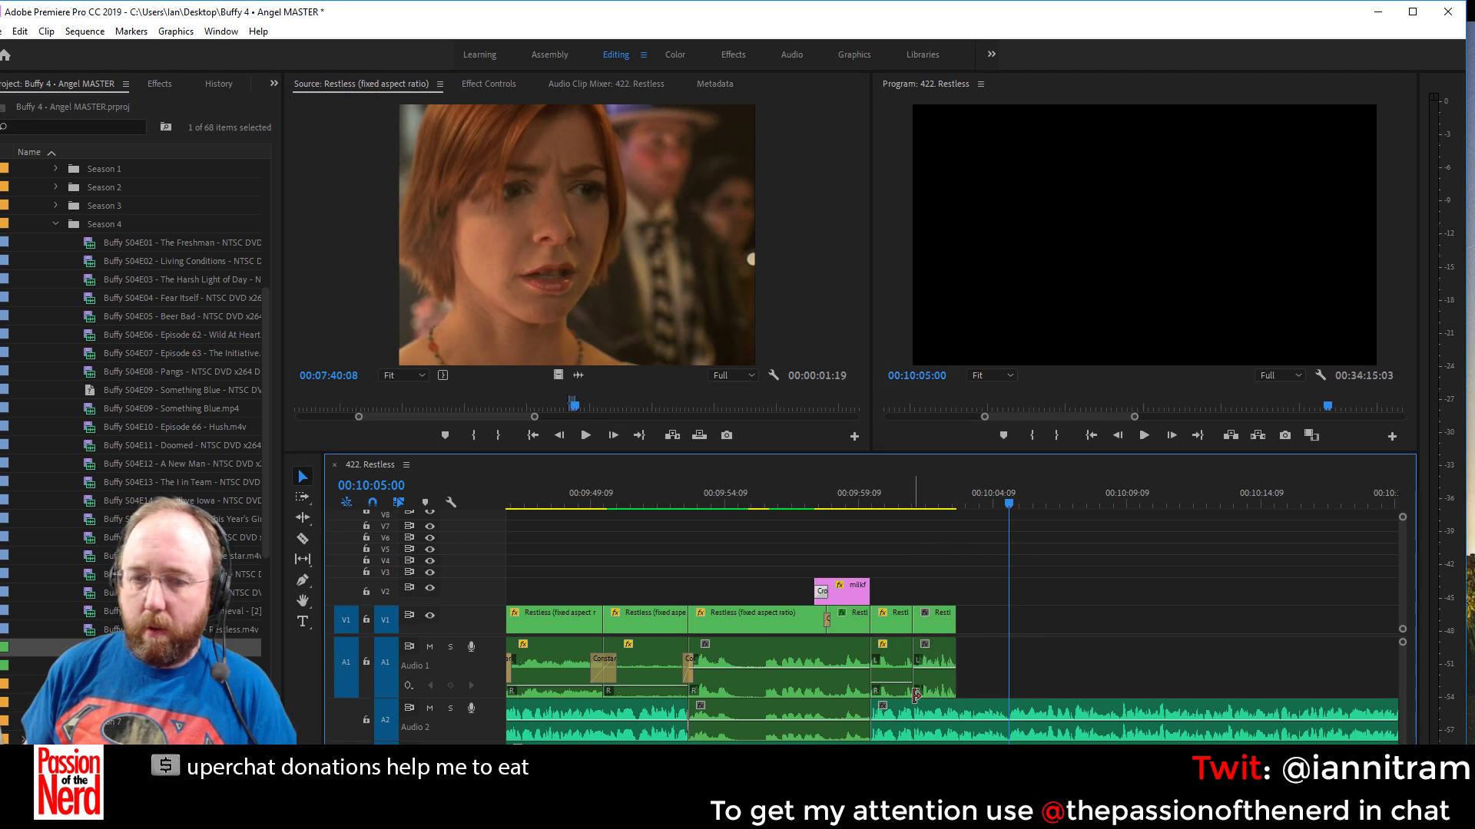
Try to extend the end of the new clip past 00:10:05:00 with the Ripple Edit tool, and undo the extension
left_click(303, 560)
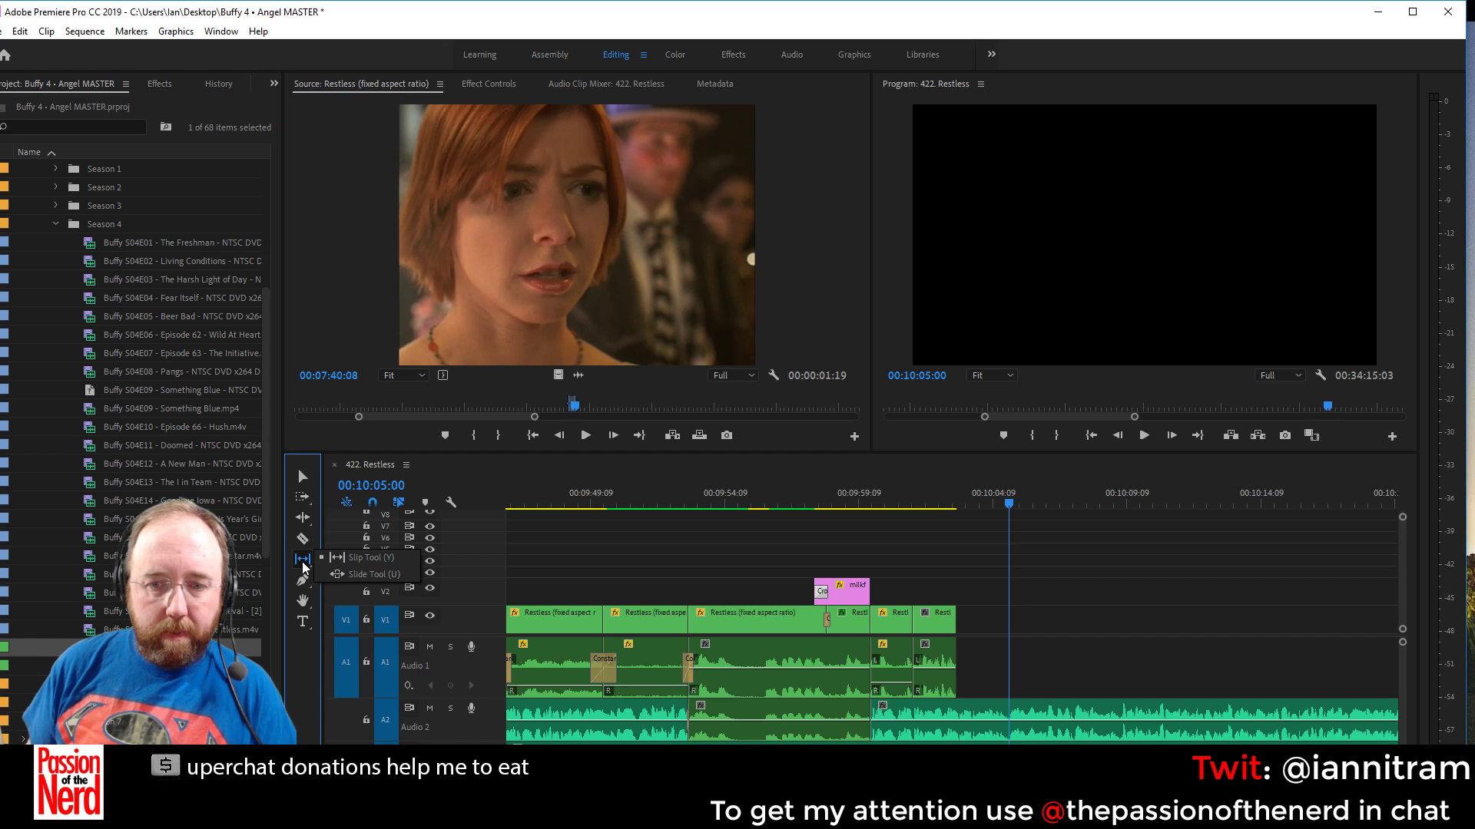
left_click(302, 518)
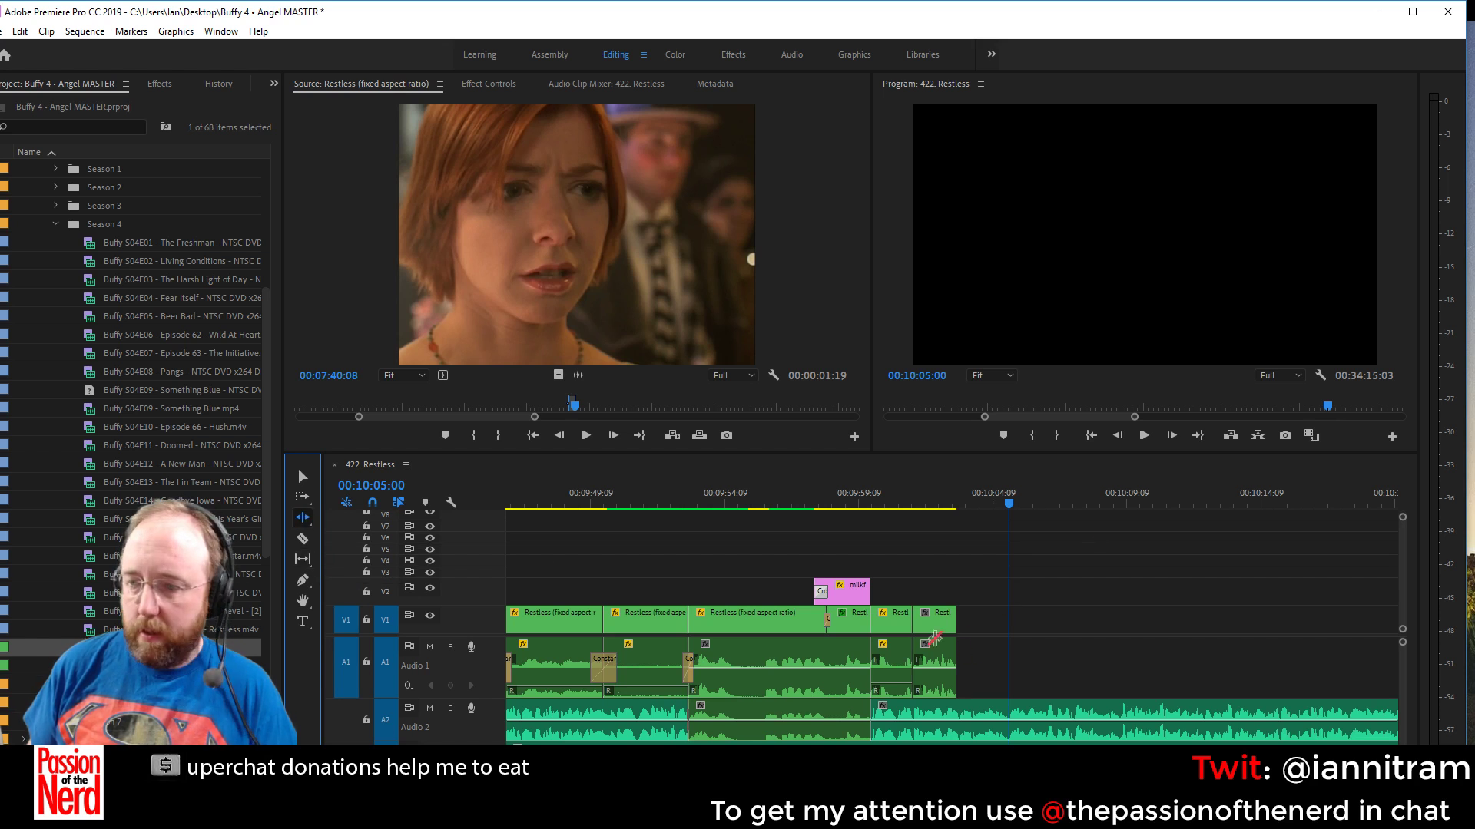
left_click_drag(959, 620, 1015, 634)
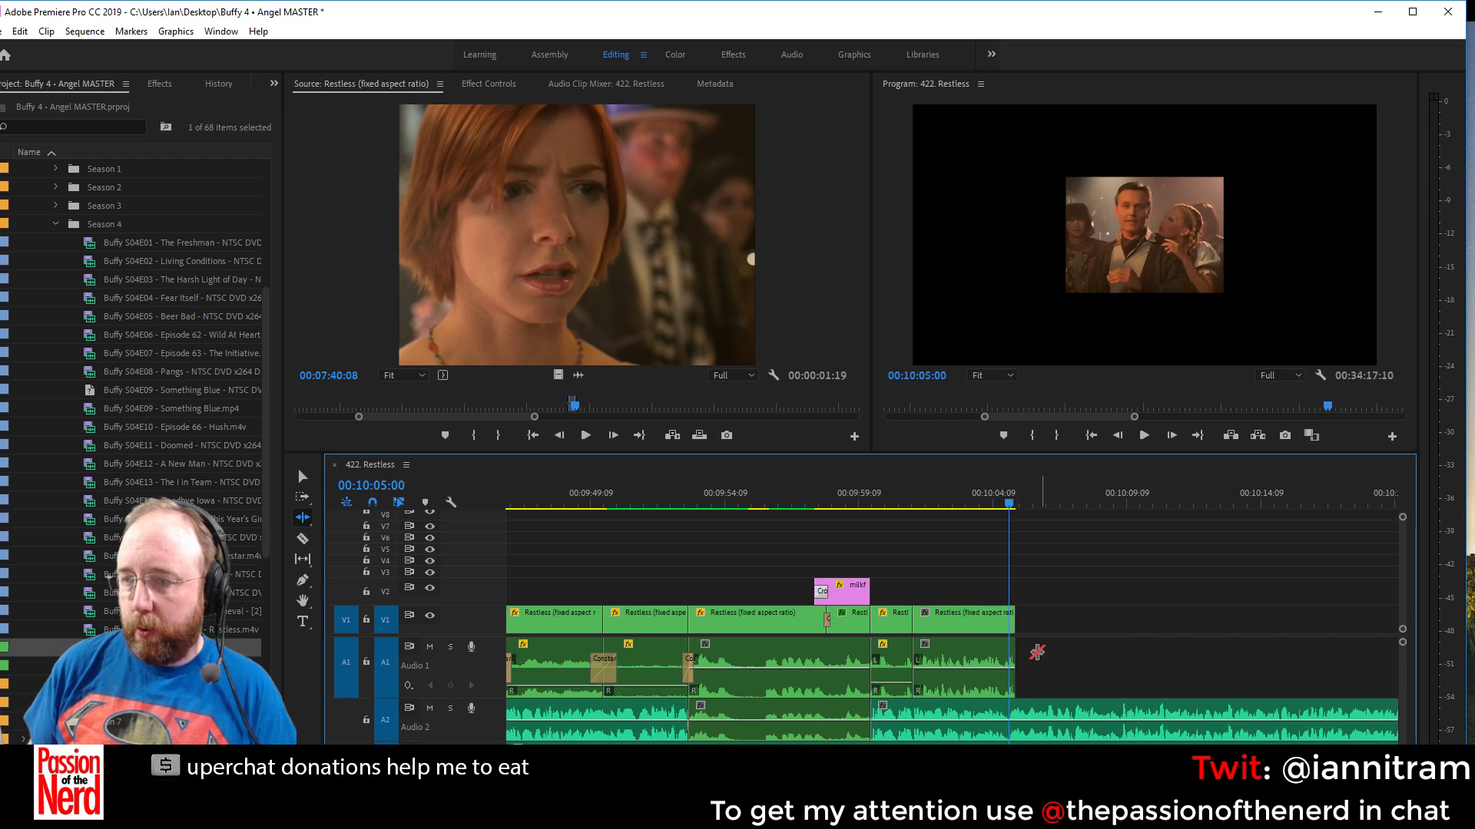
key("ctrl+z")
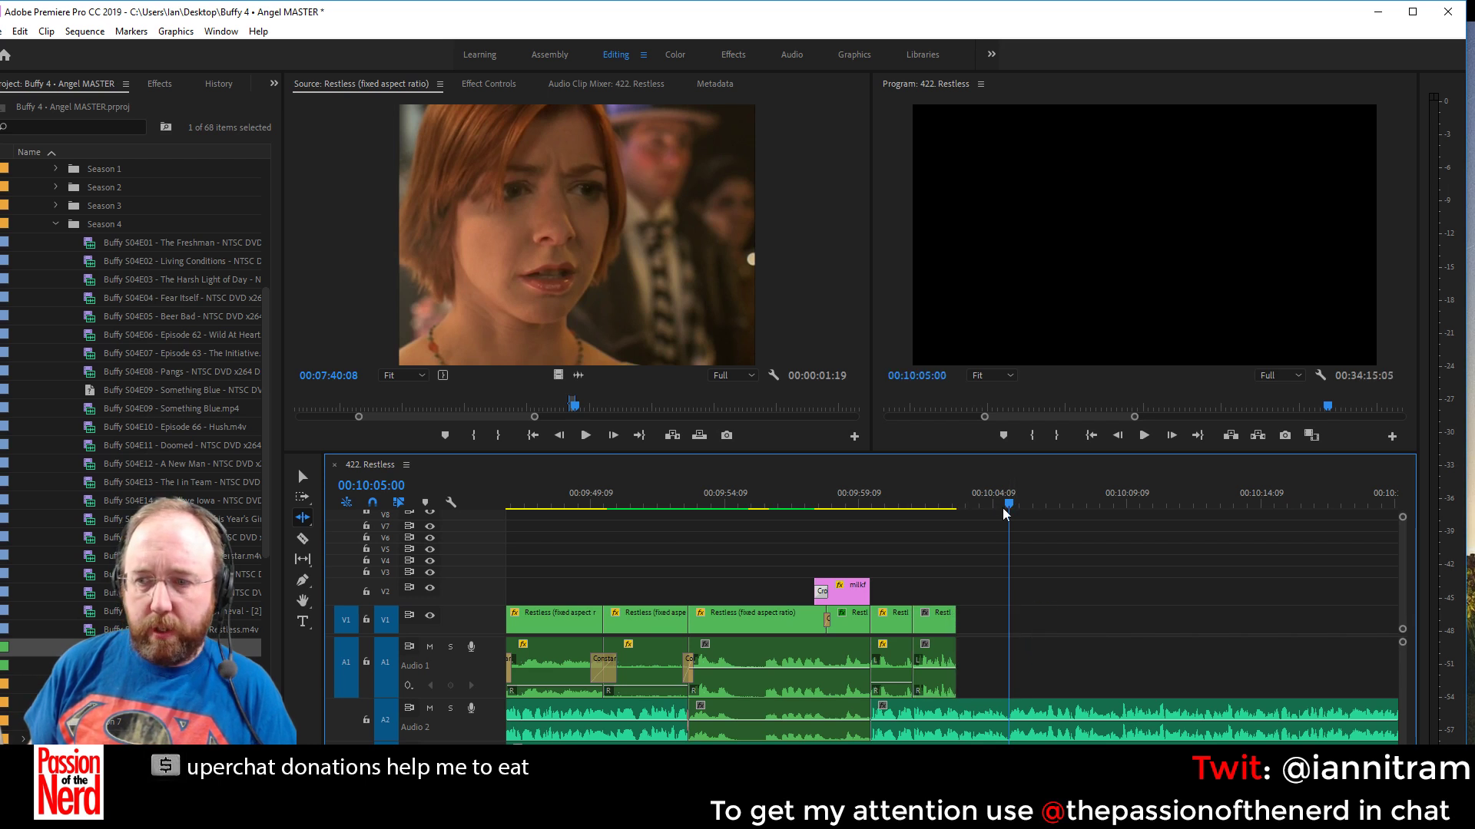
Play past the last Restless clip to find its new end and stretch it to 00:10:04:23 with the Rate Stretch tool
left_click(945, 502)
key("Left")
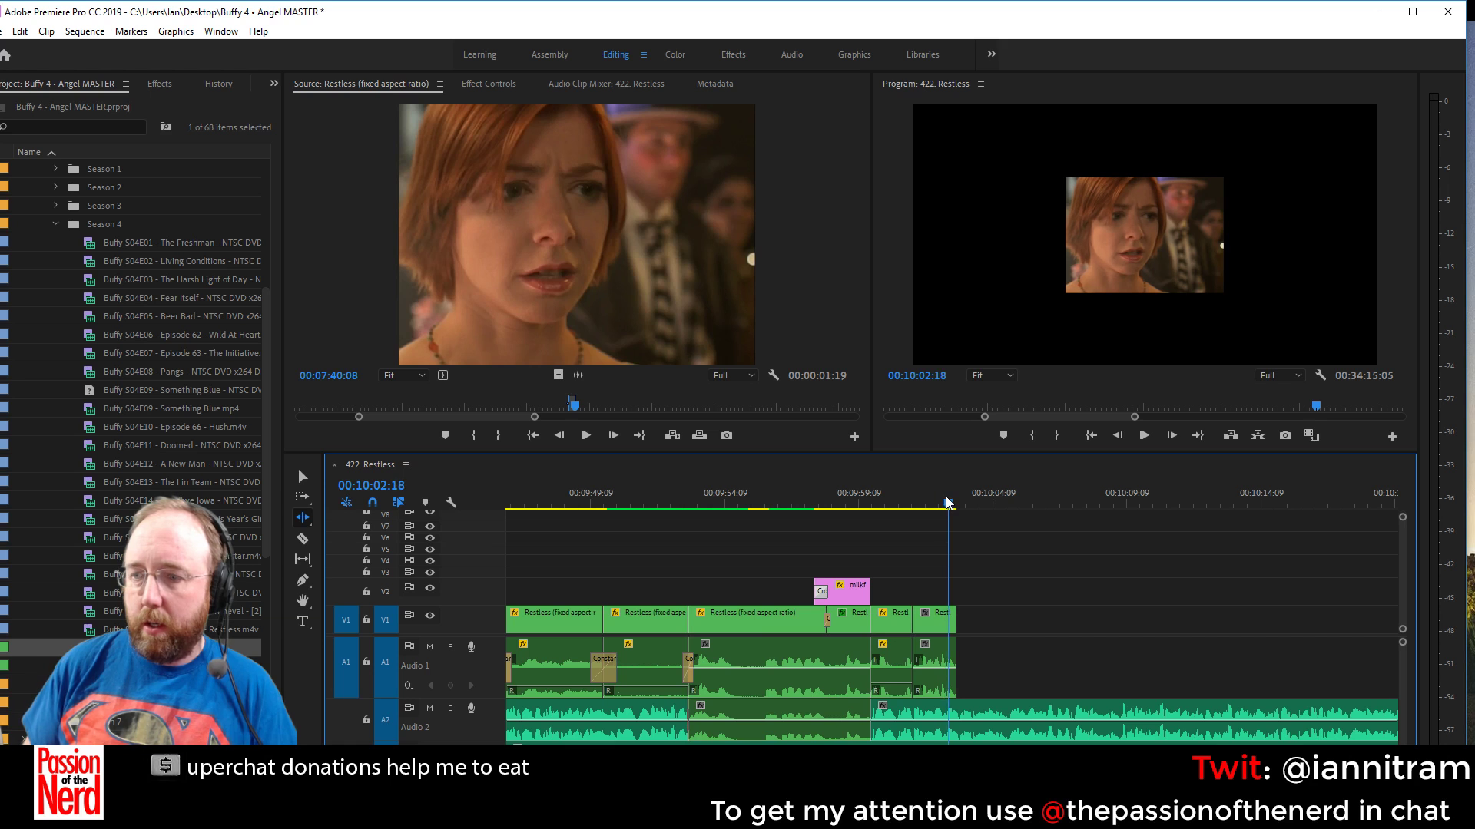
key("space")
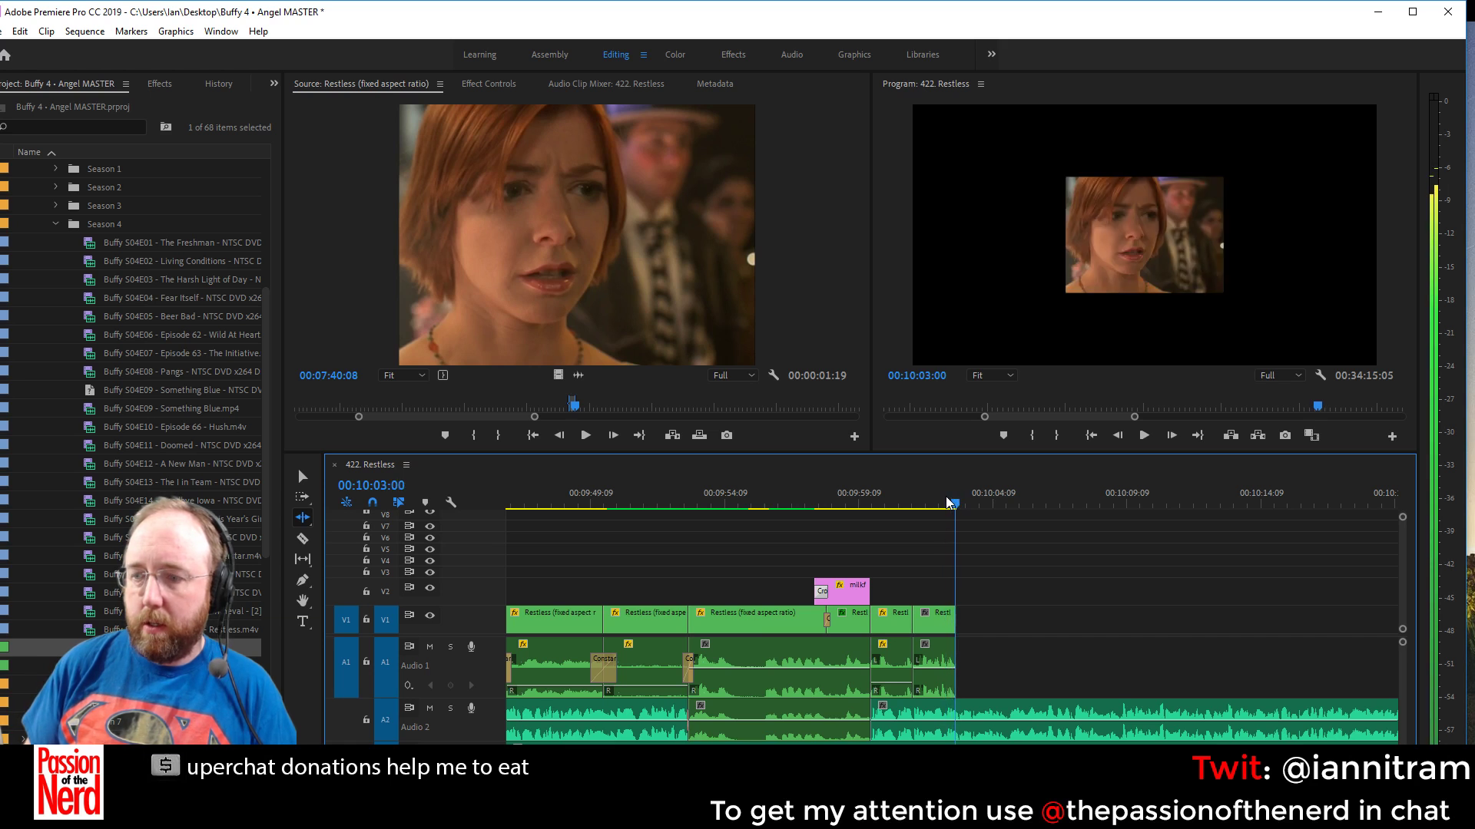
left_click(303, 518)
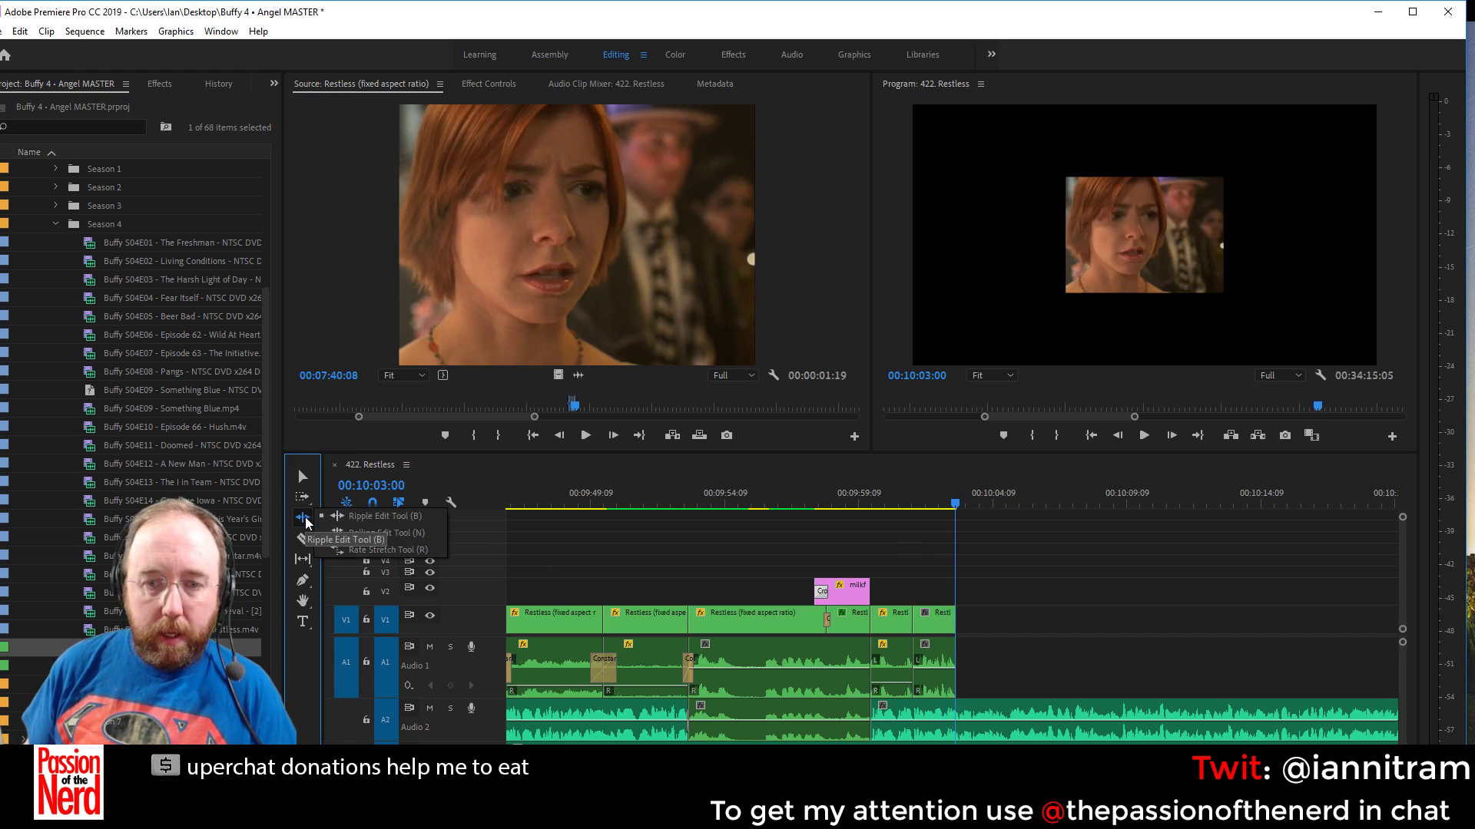
left_click(380, 533)
left_click(954, 499)
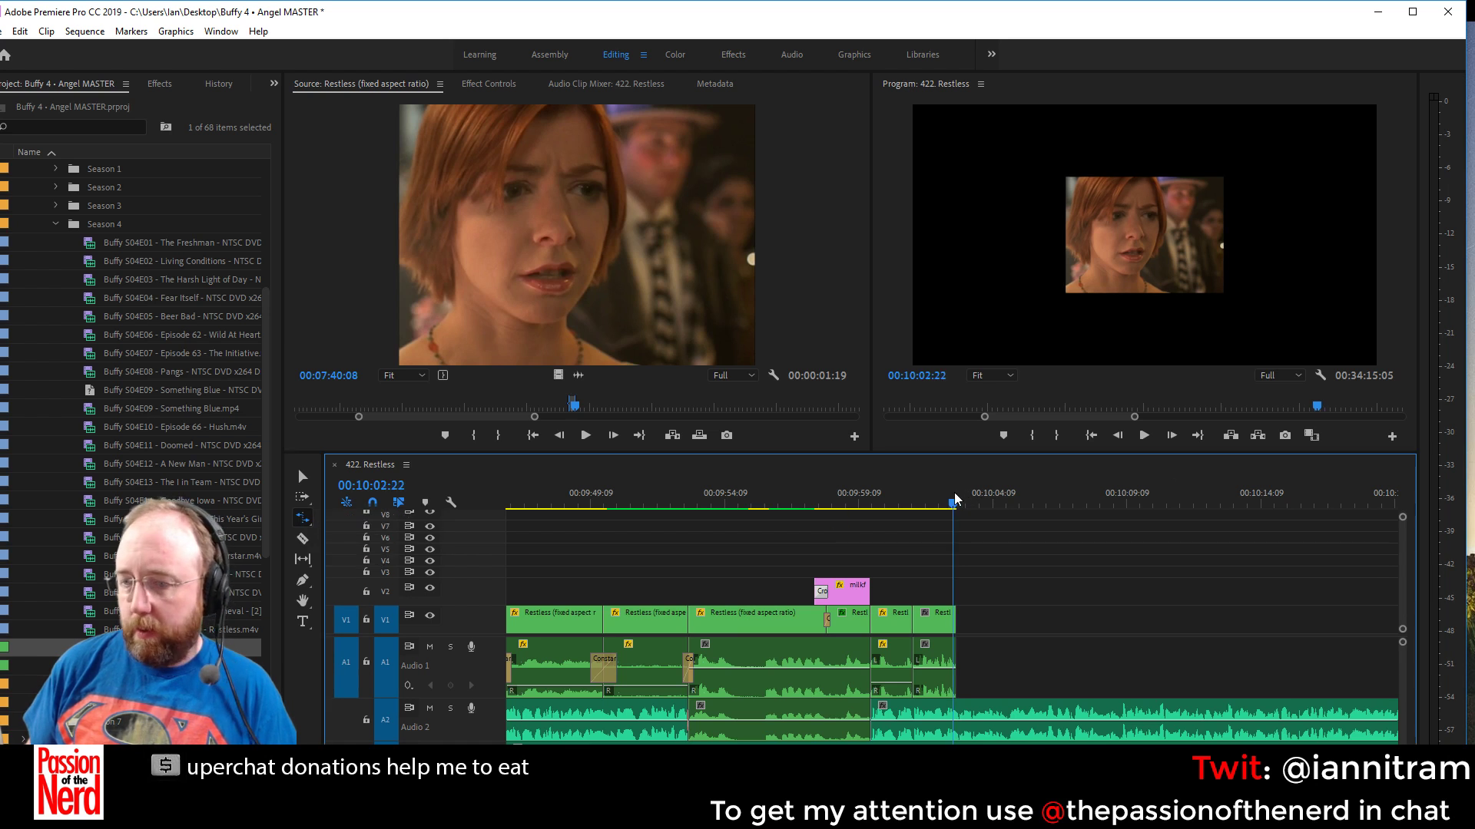
key("space")
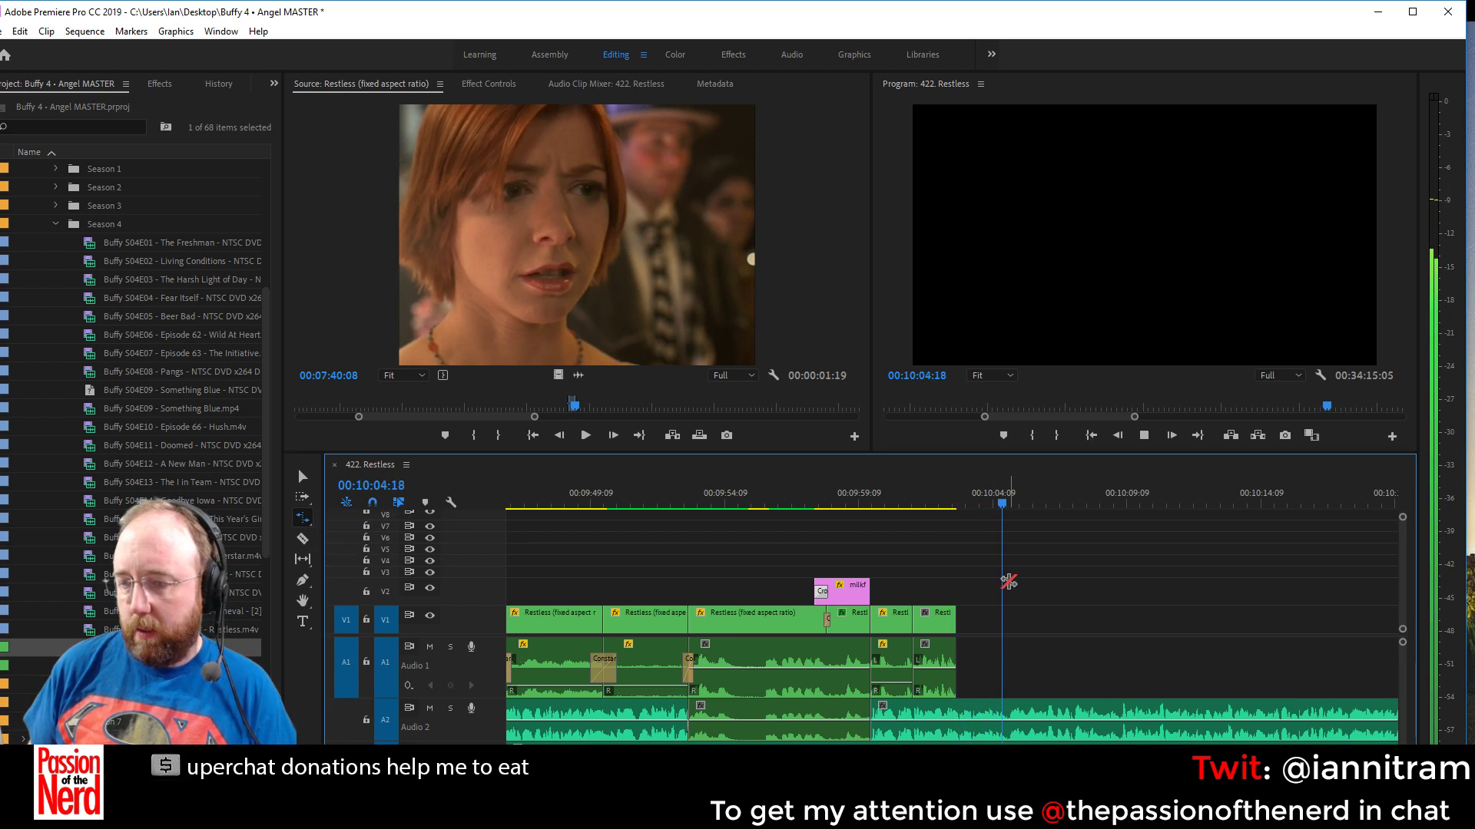
key("space")
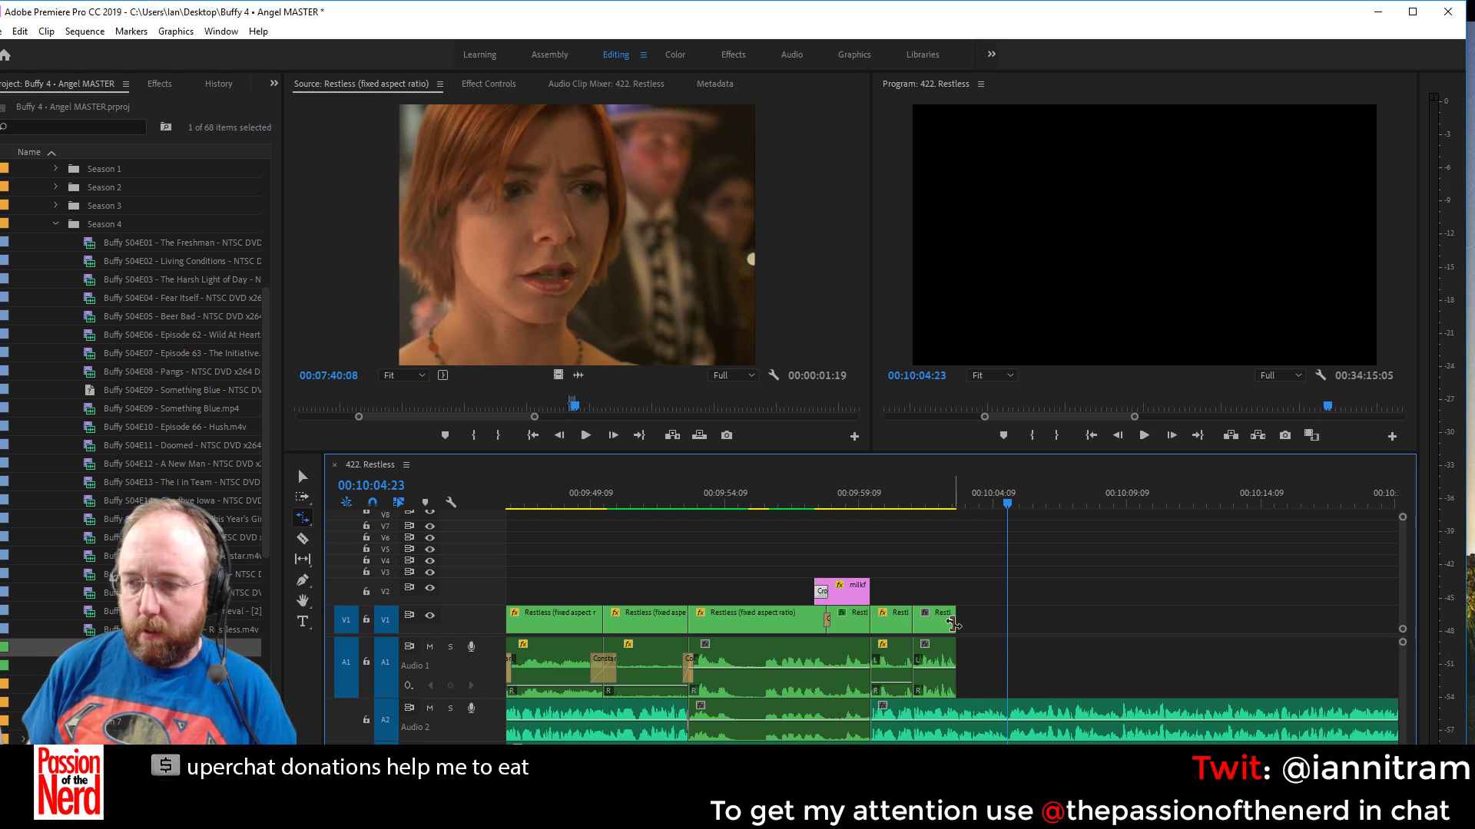
left_click_drag(952, 624, 1006, 624)
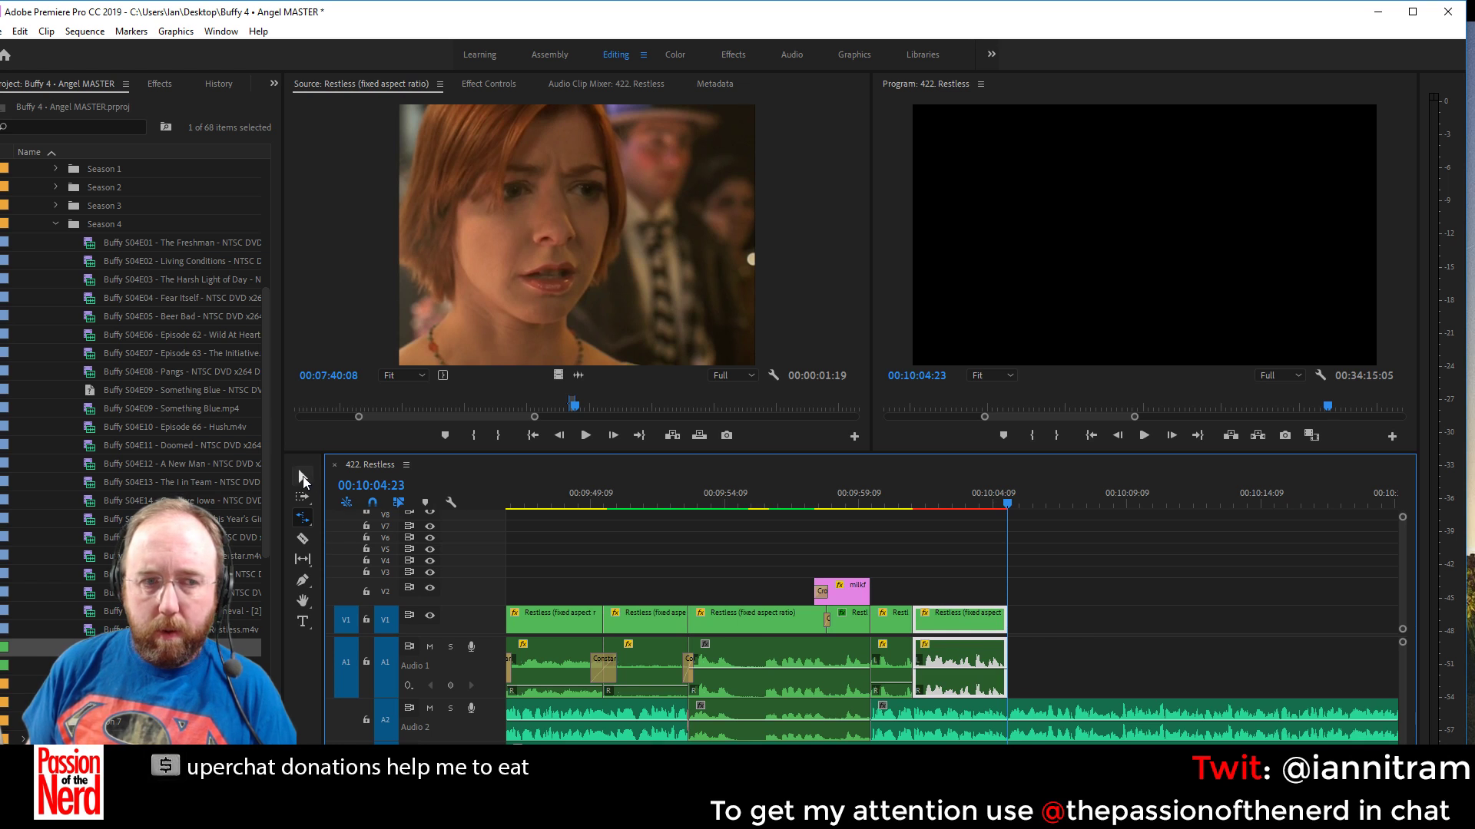
Lower the stretched clip's audio level and add a short default audio transition on A1 at the Freud poster's end
left_click(303, 477)
left_click_drag(944, 682, 900, 700)
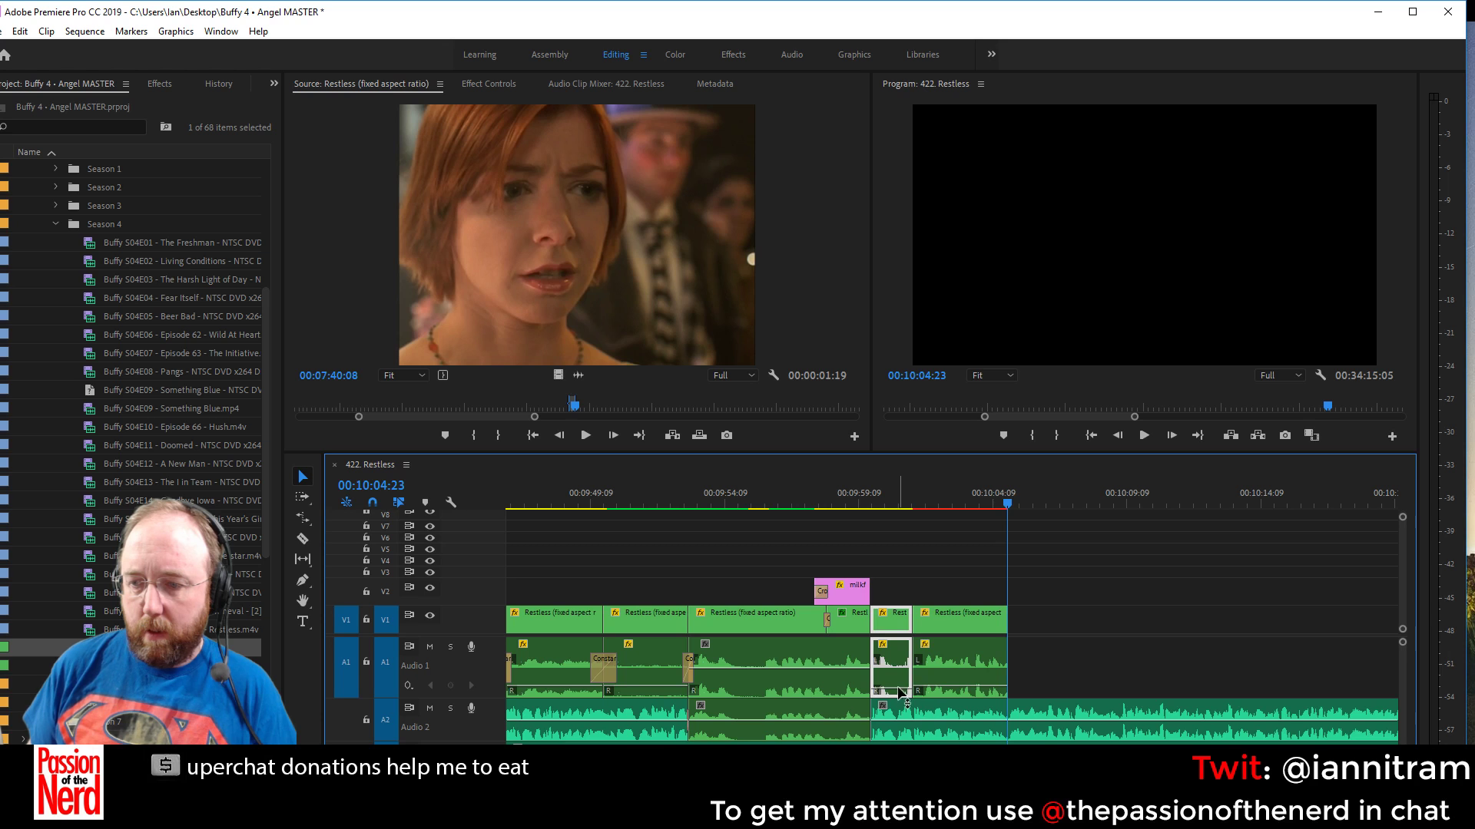
right_click(866, 674)
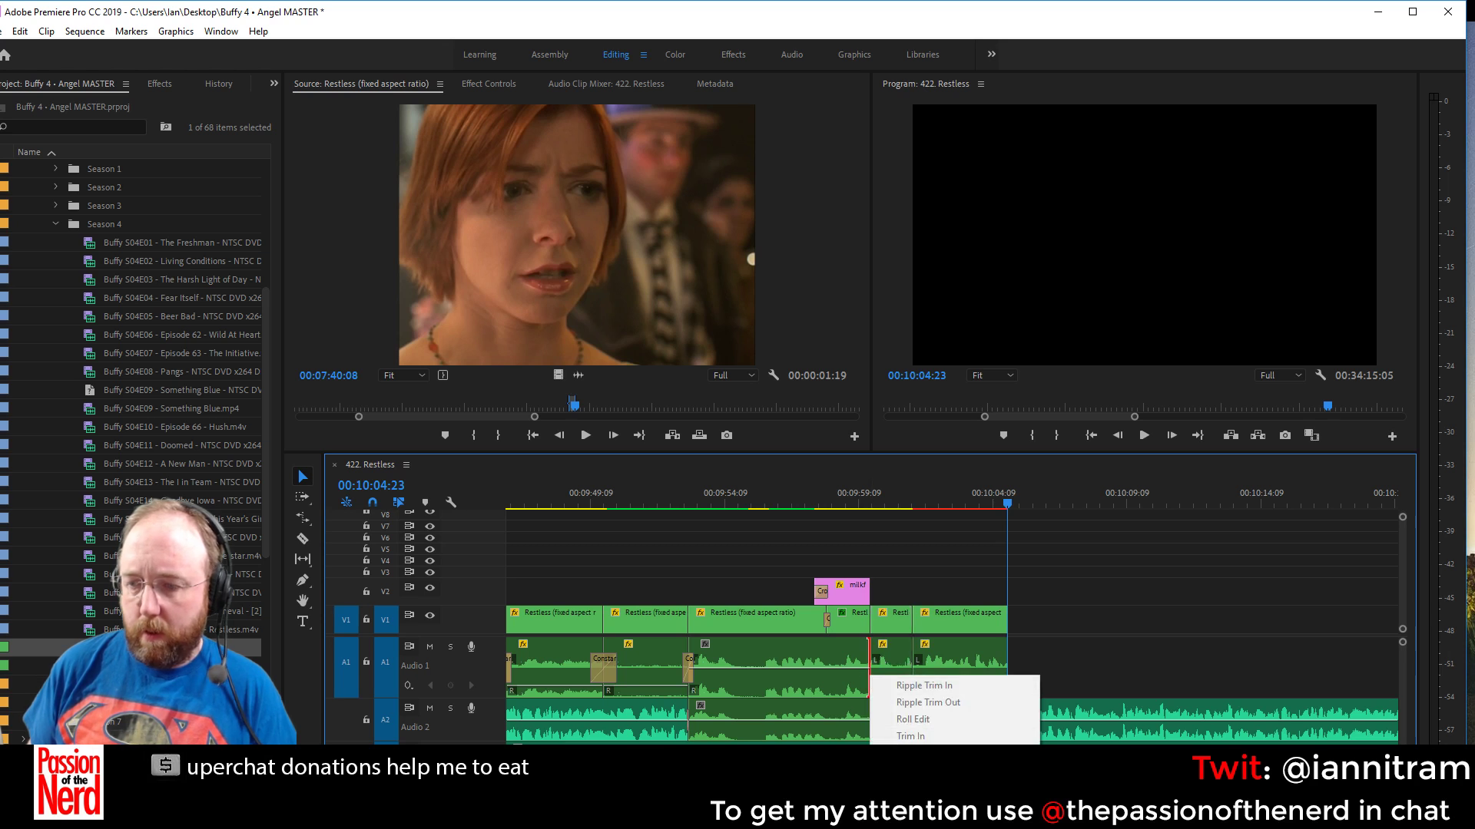
left_click(914, 683)
left_click_drag(867, 678, 873, 679)
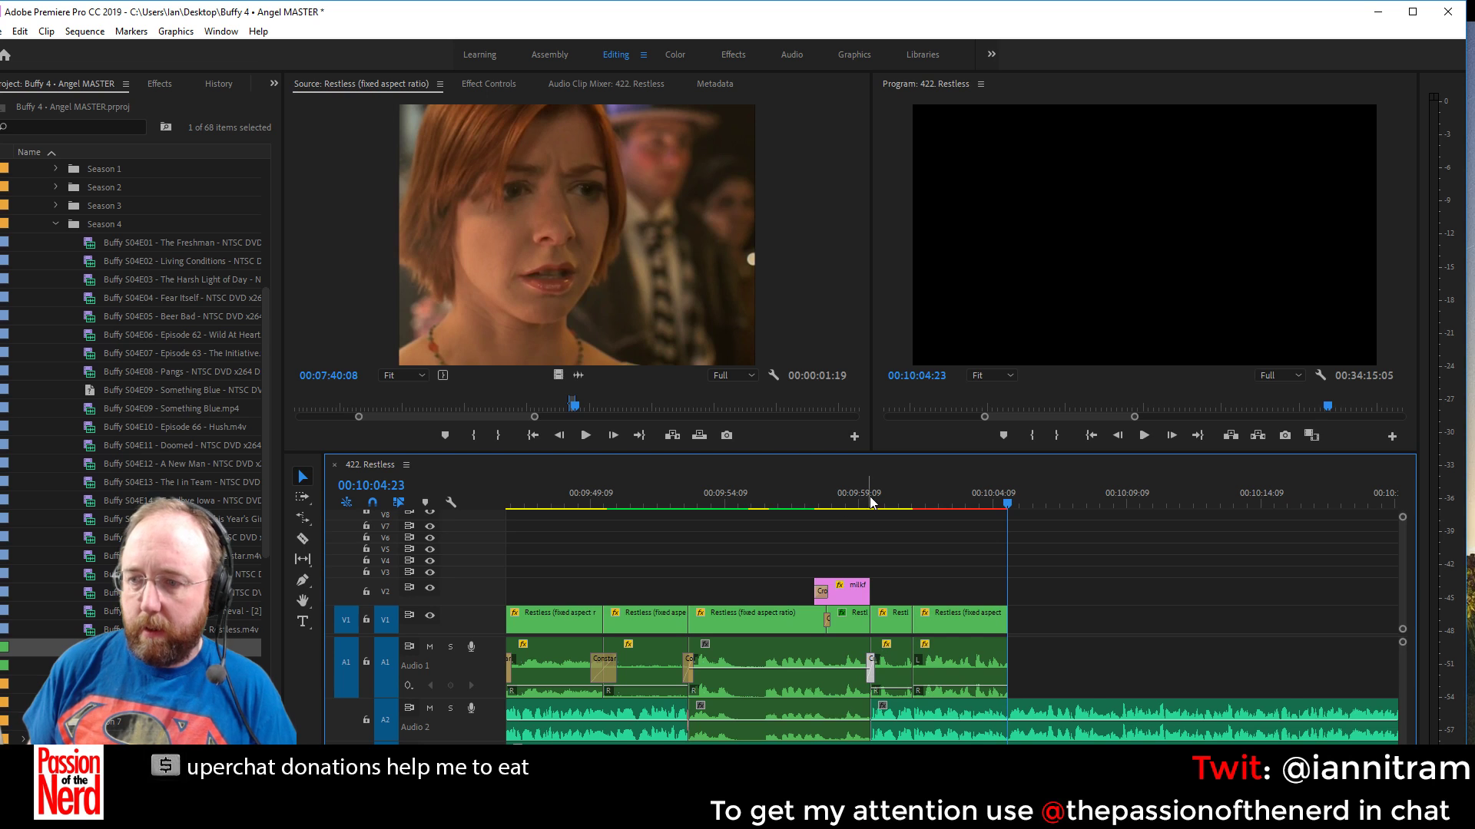
Set the time interpolation of the stretched Restless clip to Optical Flow
left_click_drag(1075, 567, 689, 653)
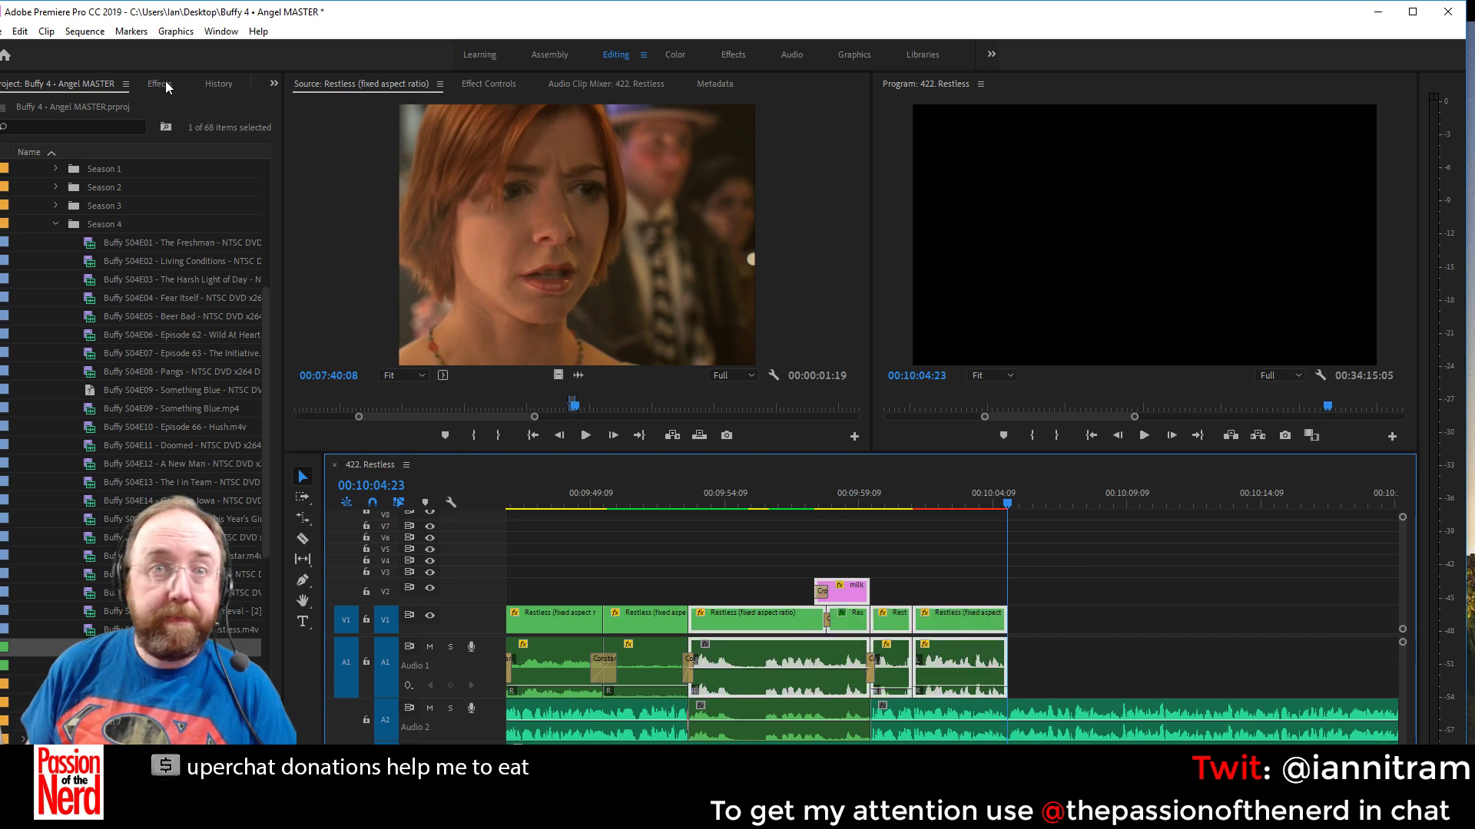
right_click(965, 628)
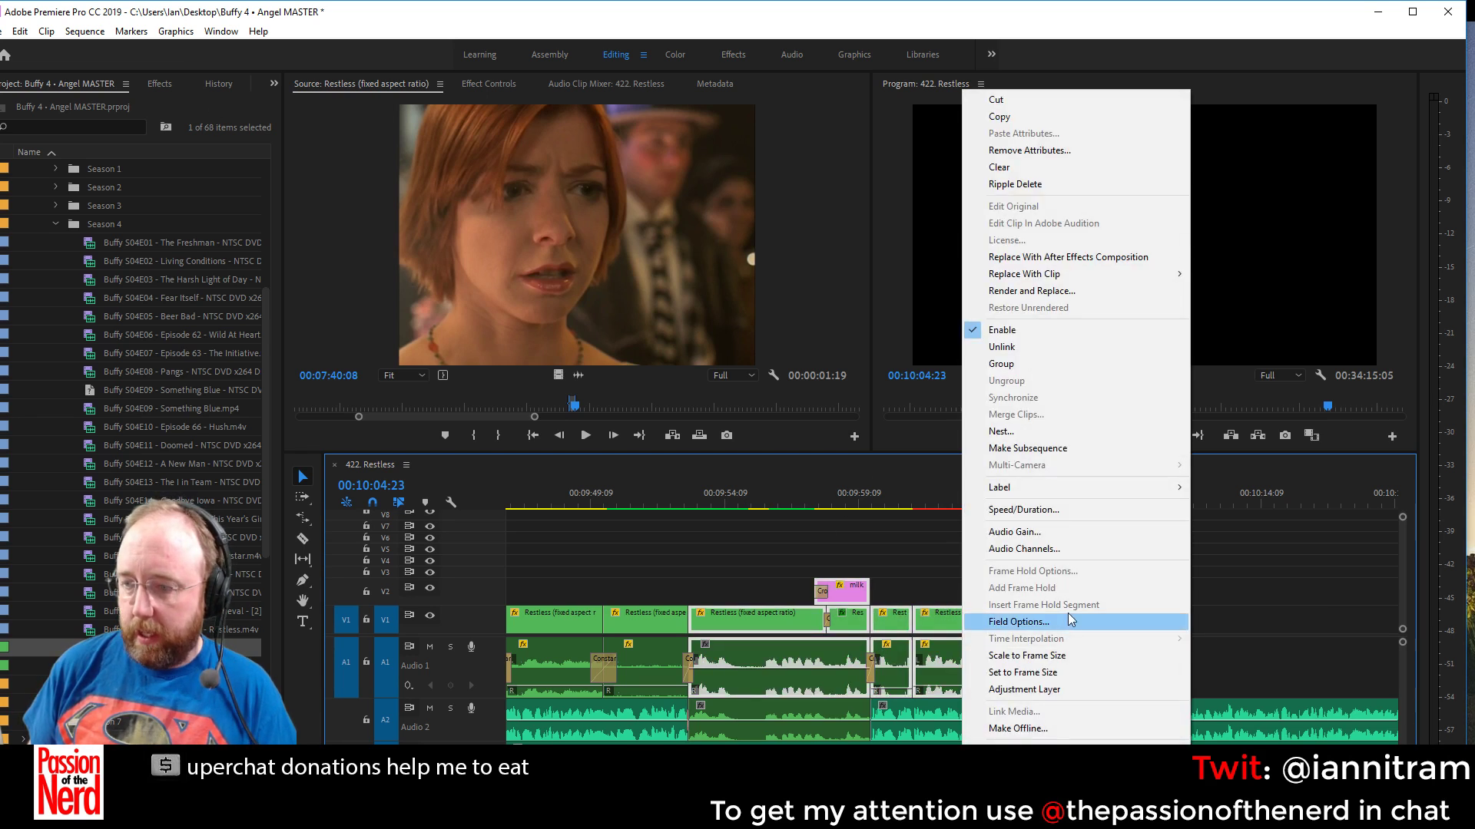
left_click(905, 568)
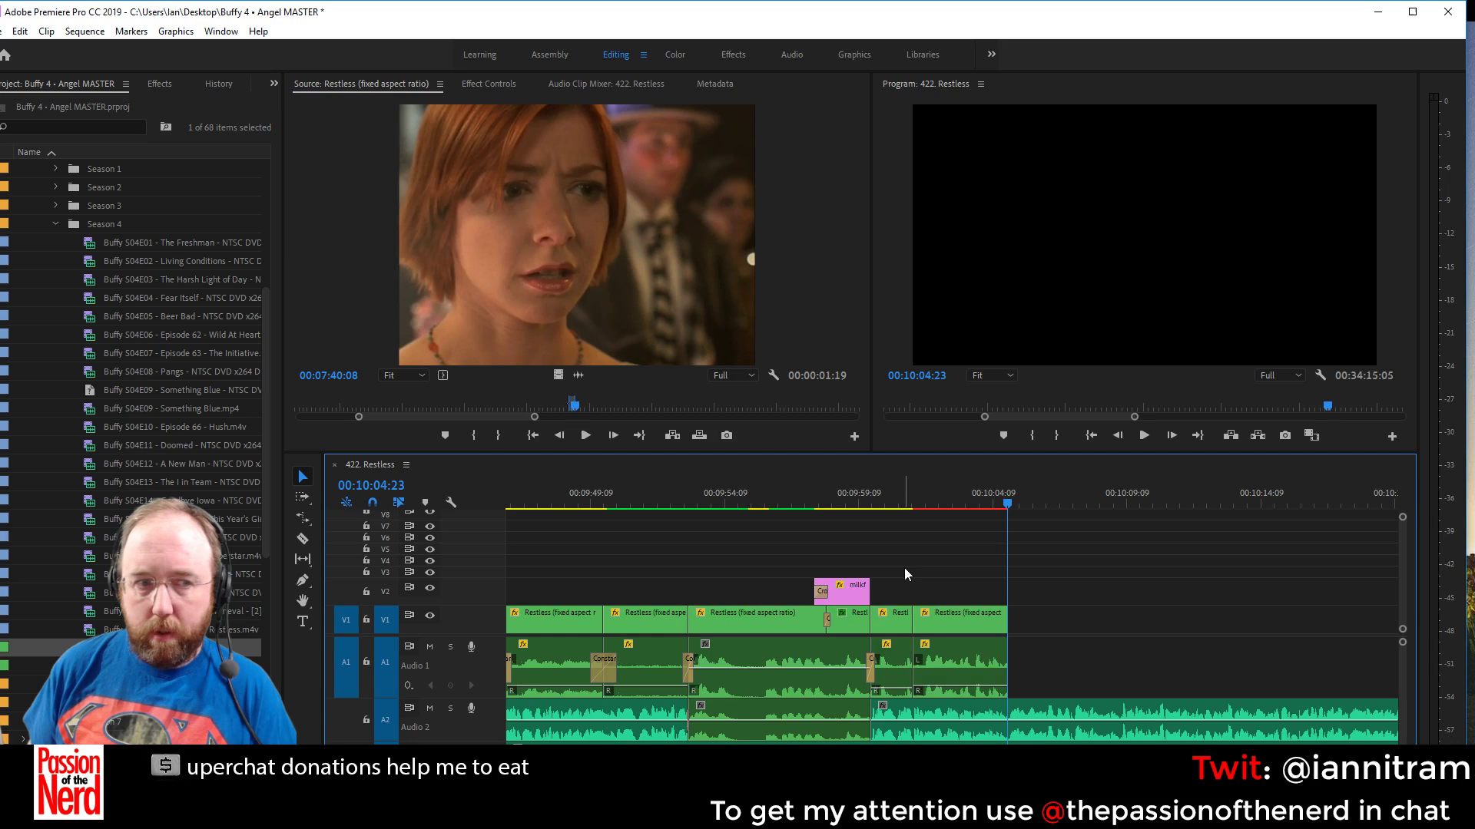
right_click(969, 623)
mouse_move(1079, 626)
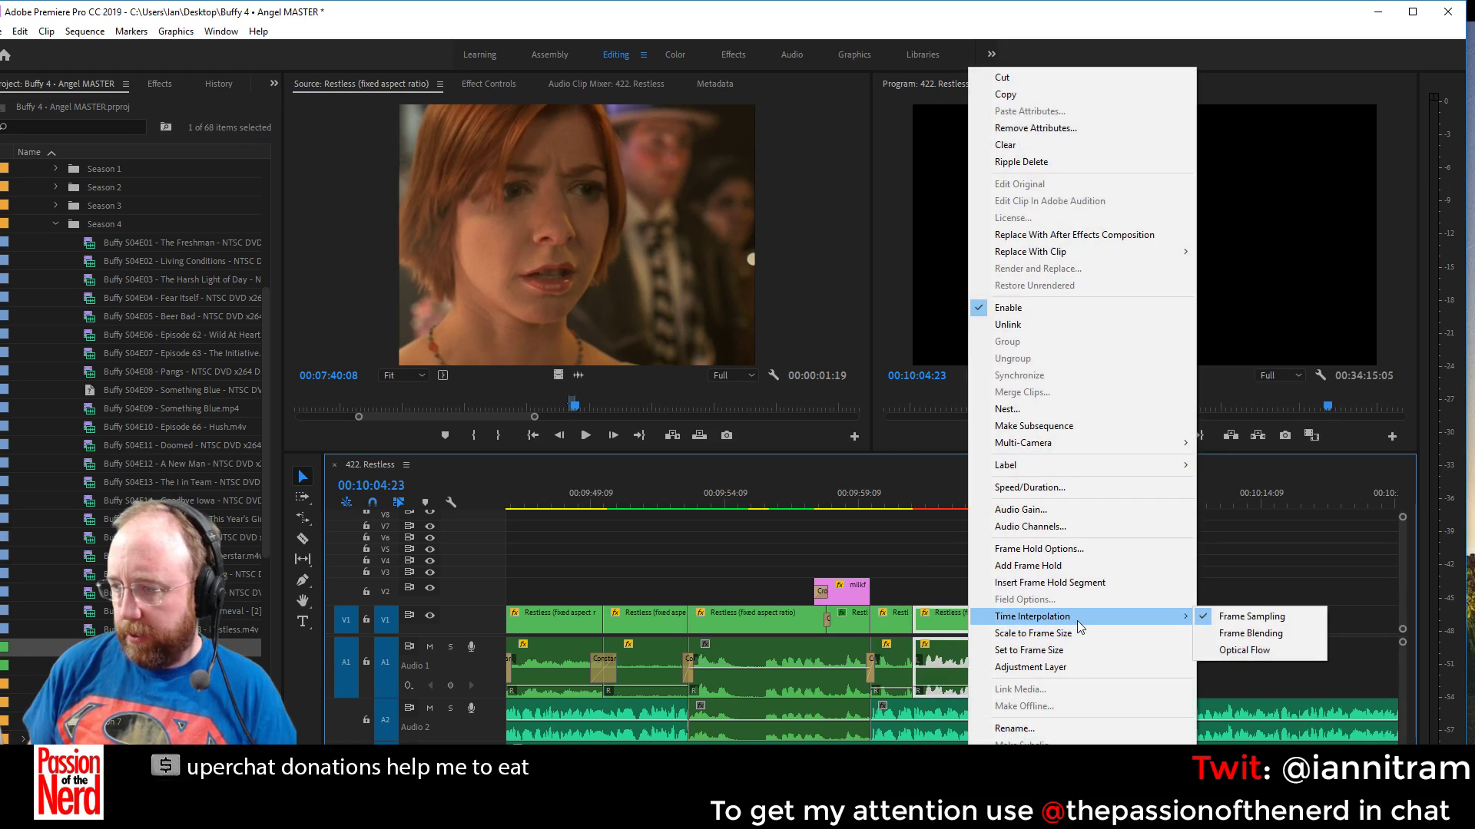
left_click(1229, 649)
left_click(1054, 592)
Render the clips from the milk-pails scene through the stretched clip and play back the rendered section
left_click_drag(719, 568, 1084, 614)
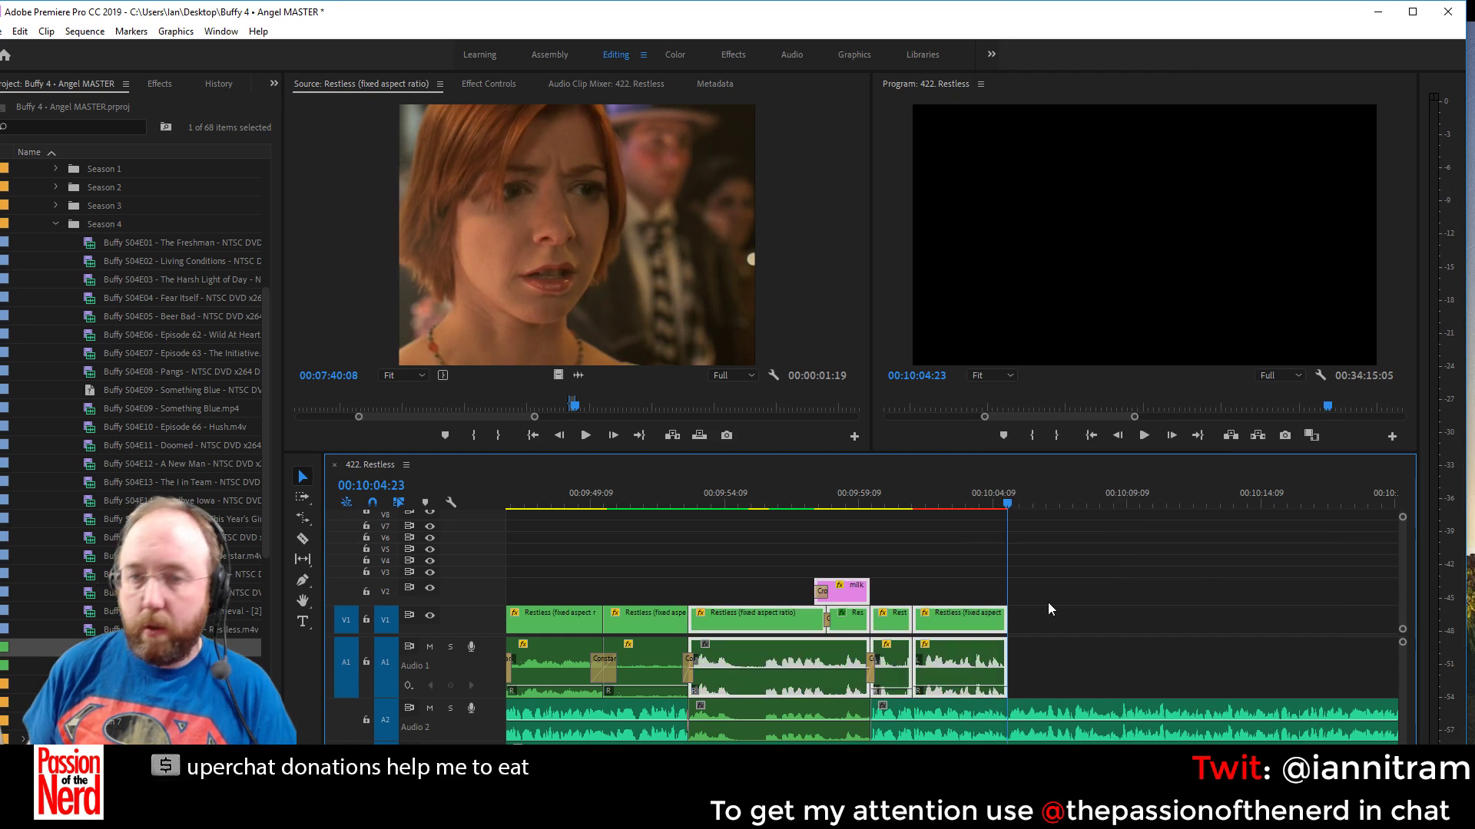
left_click(84, 32)
left_click(115, 106)
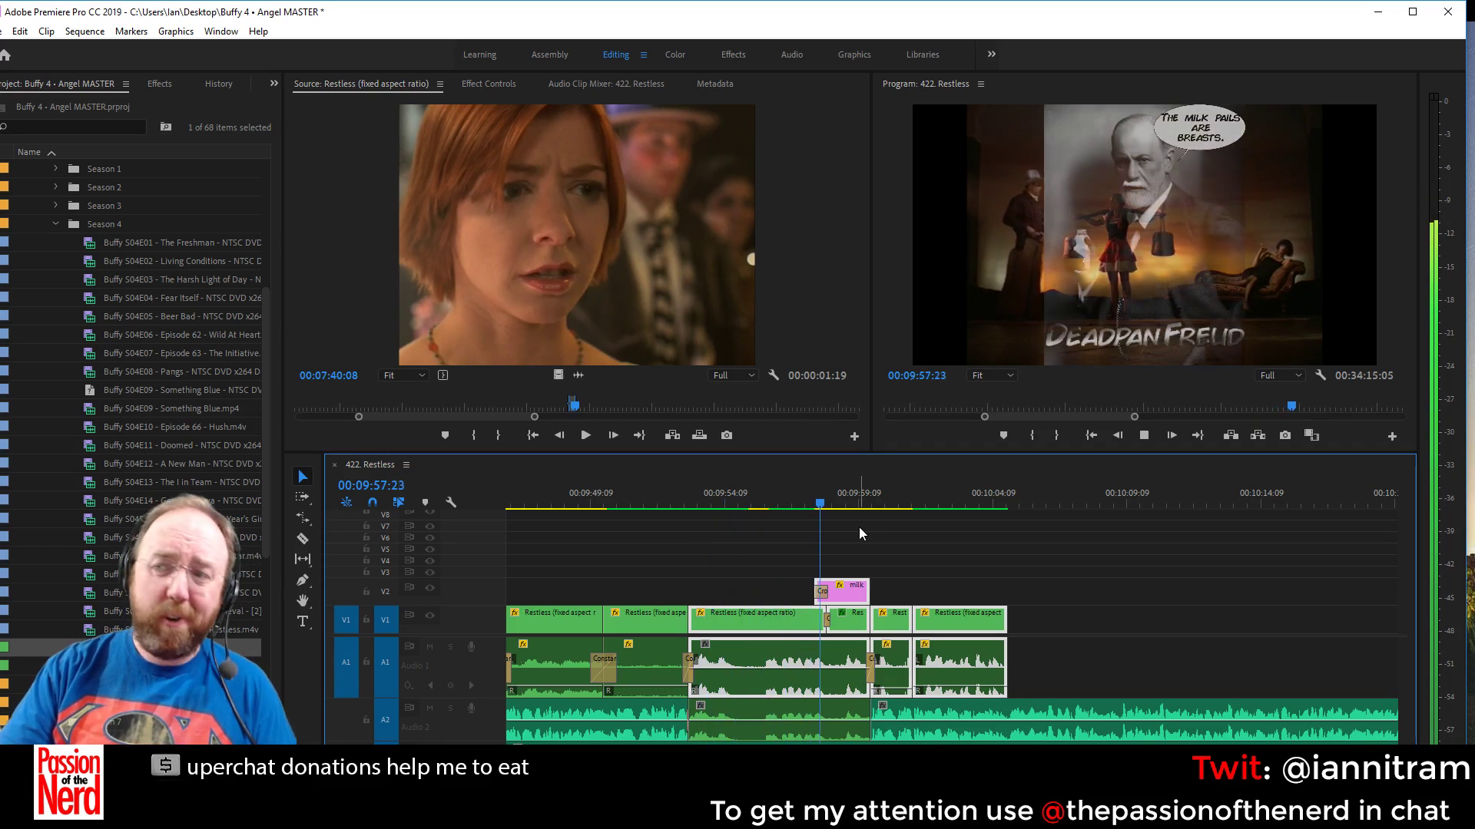
key("space")
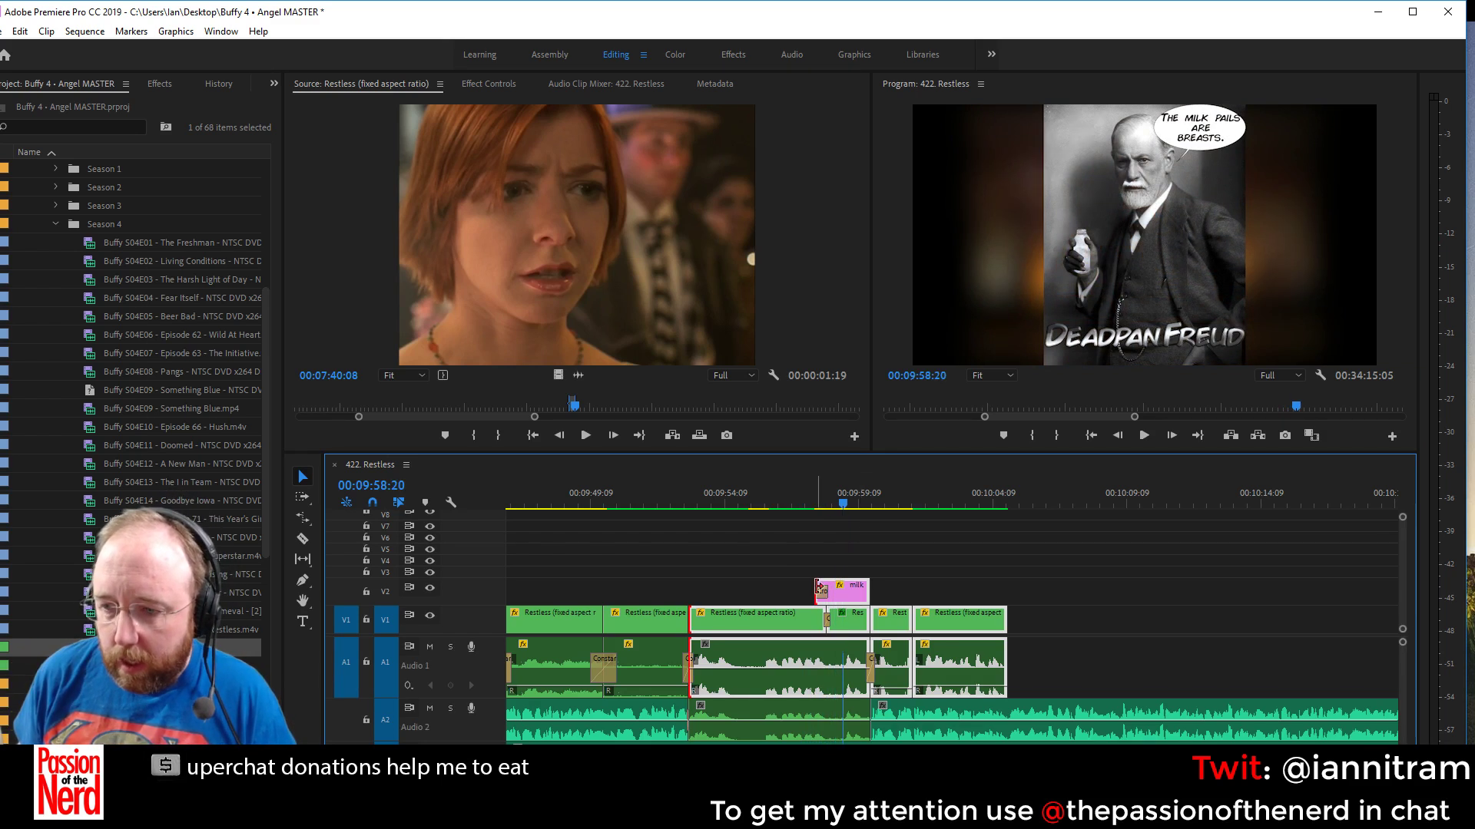
Trim about half a second off the start of the Freud poster clip on V2 and play back the transition
left_click_drag(819, 589, 832, 587)
left_click(803, 501)
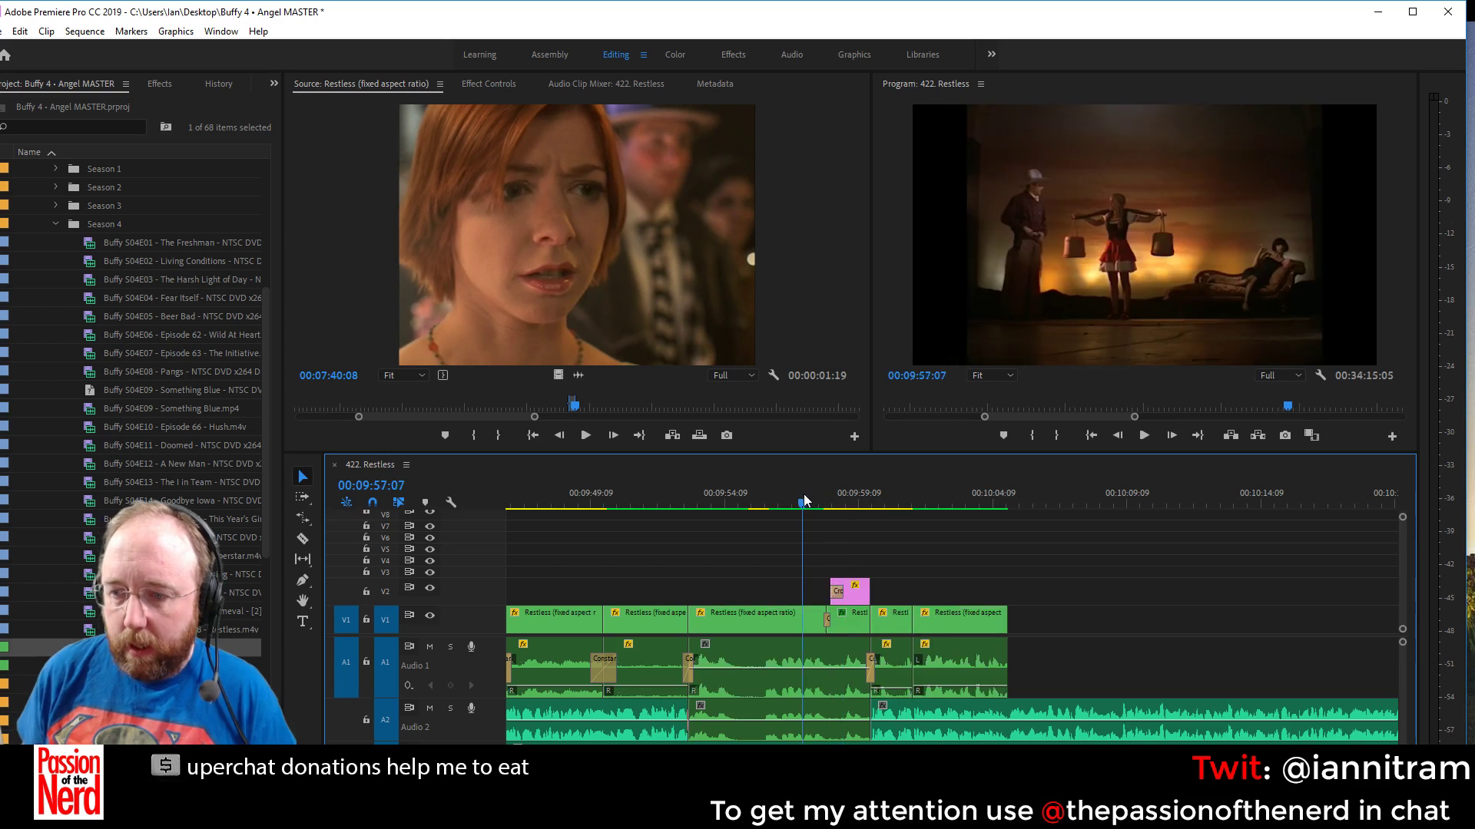
key("space")
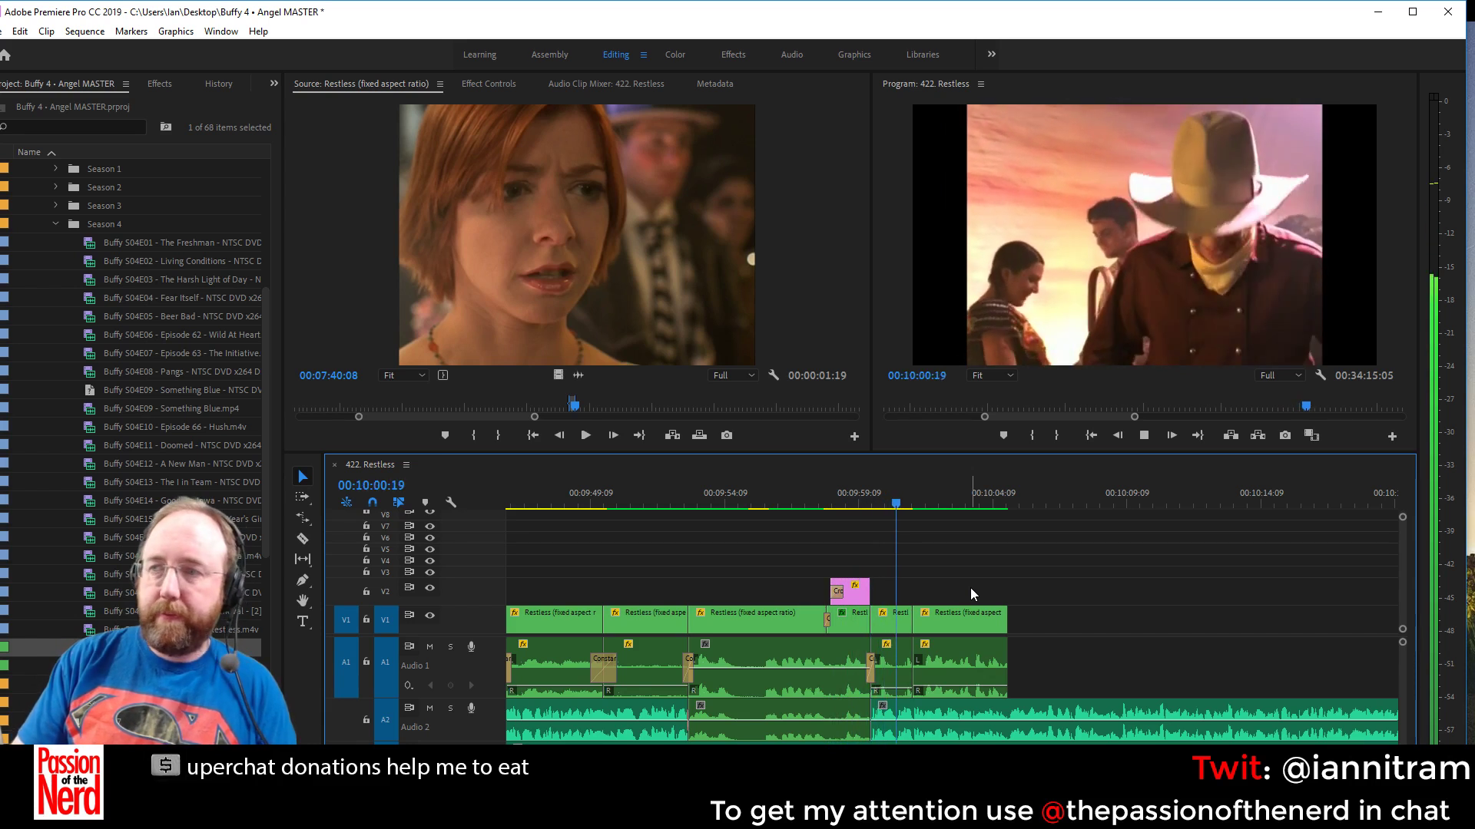
key("space")
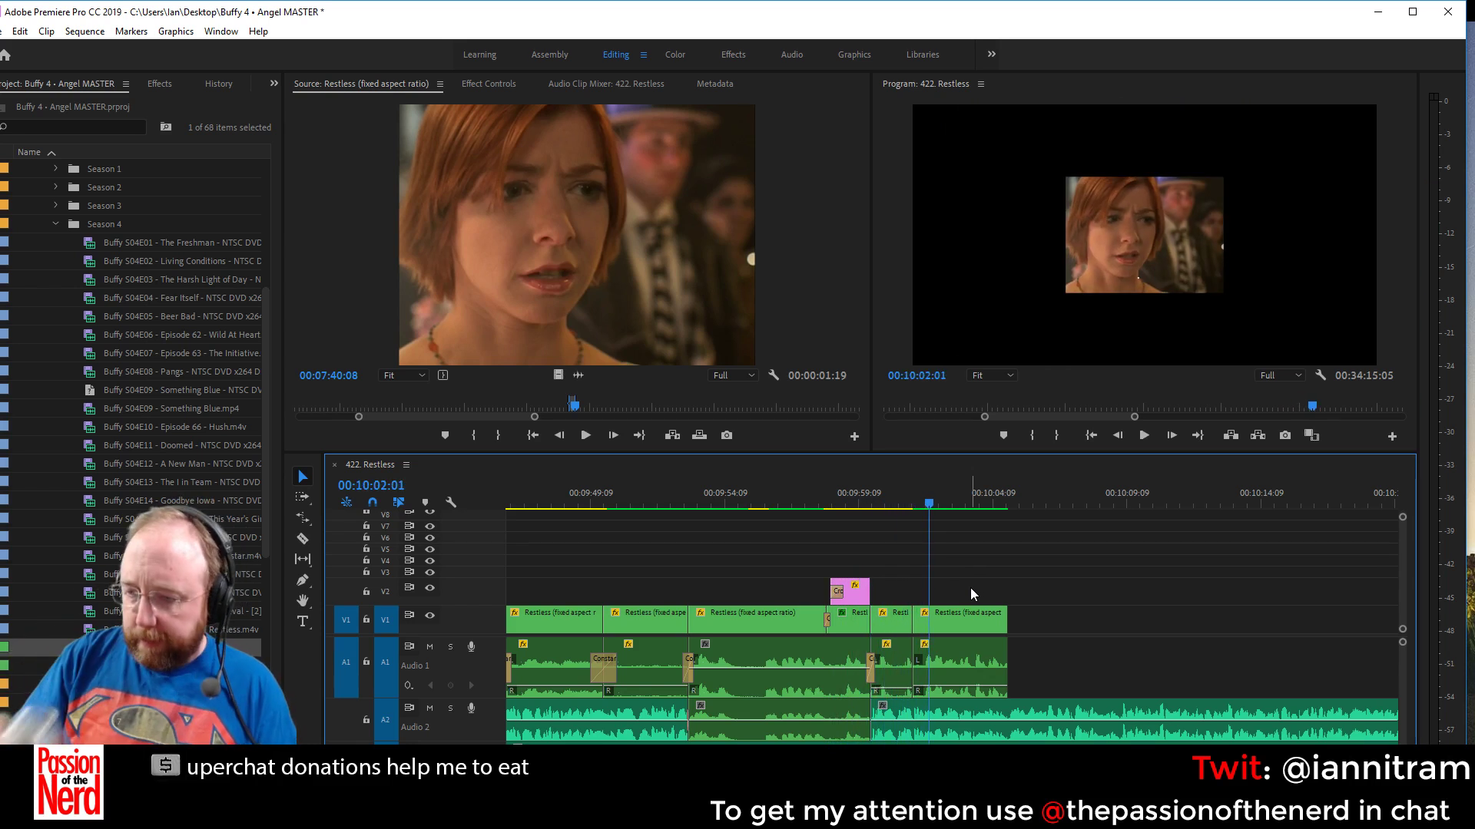
Apply Set to Frame Size to the stretched close-up clip at the end of V1
left_click(957, 687)
right_click(945, 621)
left_click(983, 549)
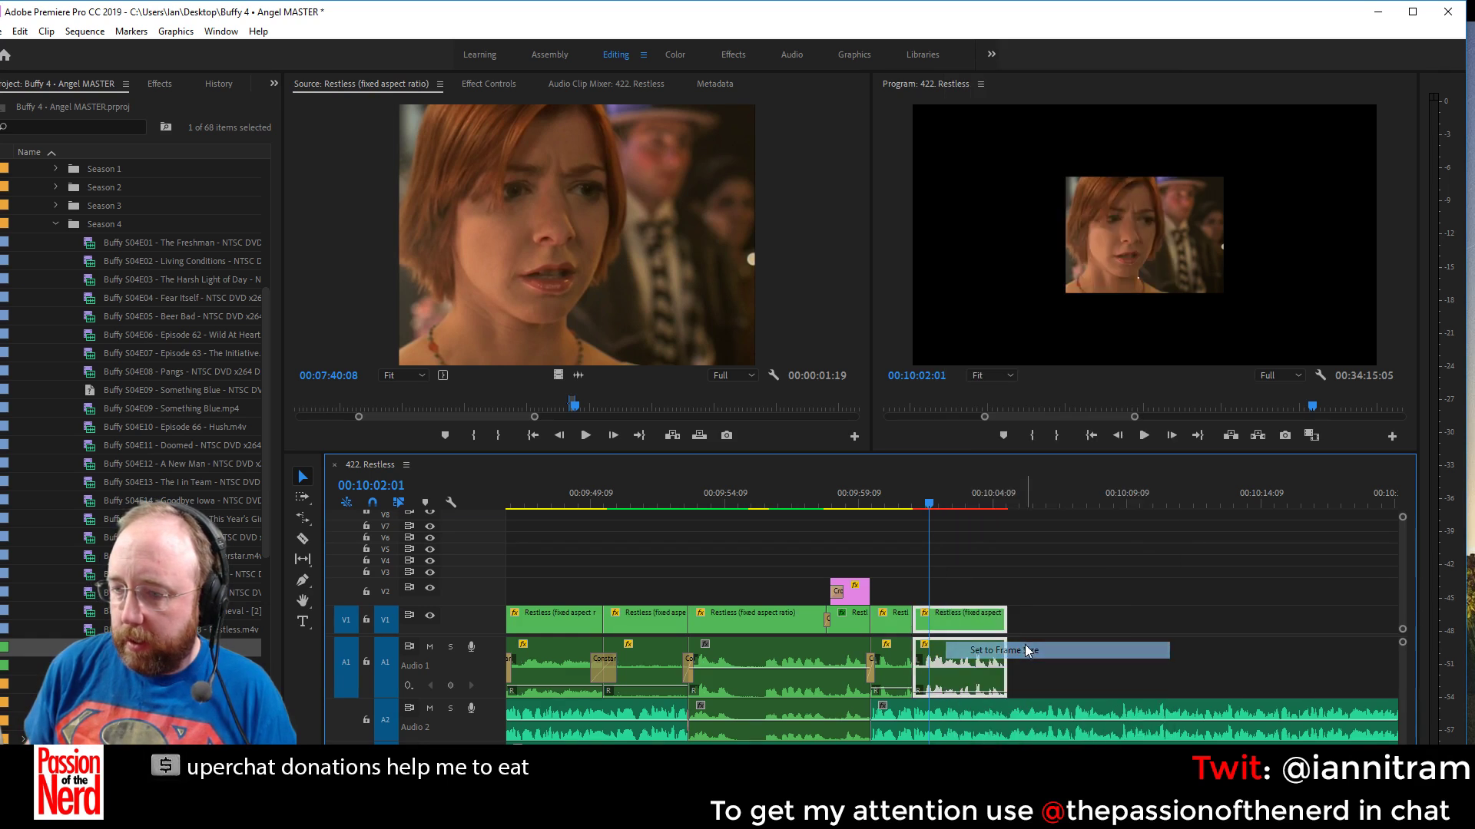
left_click(921, 592)
Render the last two Restless clips and play on to 00:10:07:10 to find the end of the next excerpt
left_click_drag(920, 592, 926, 645)
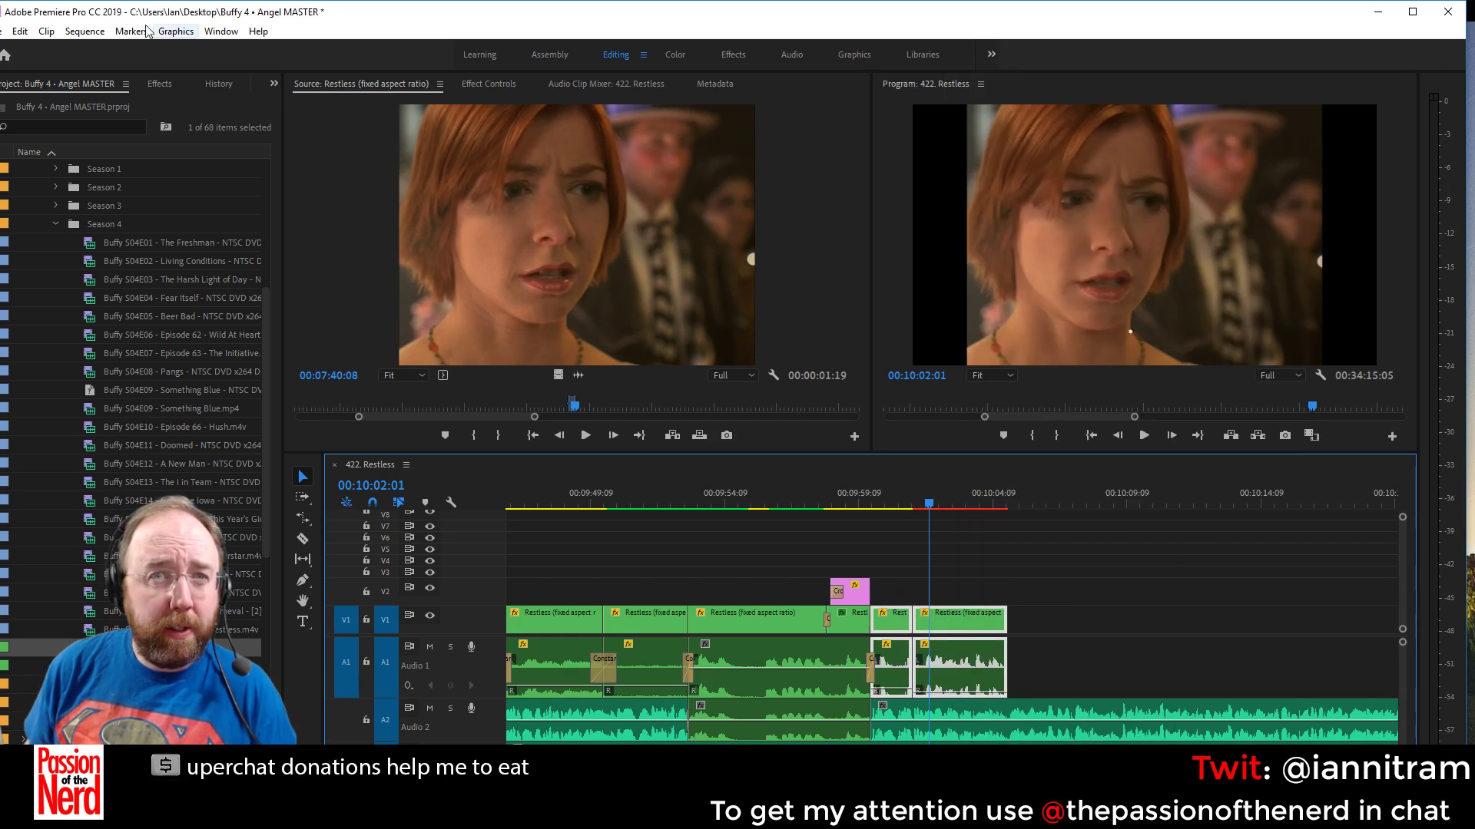
left_click(85, 31)
left_click(123, 110)
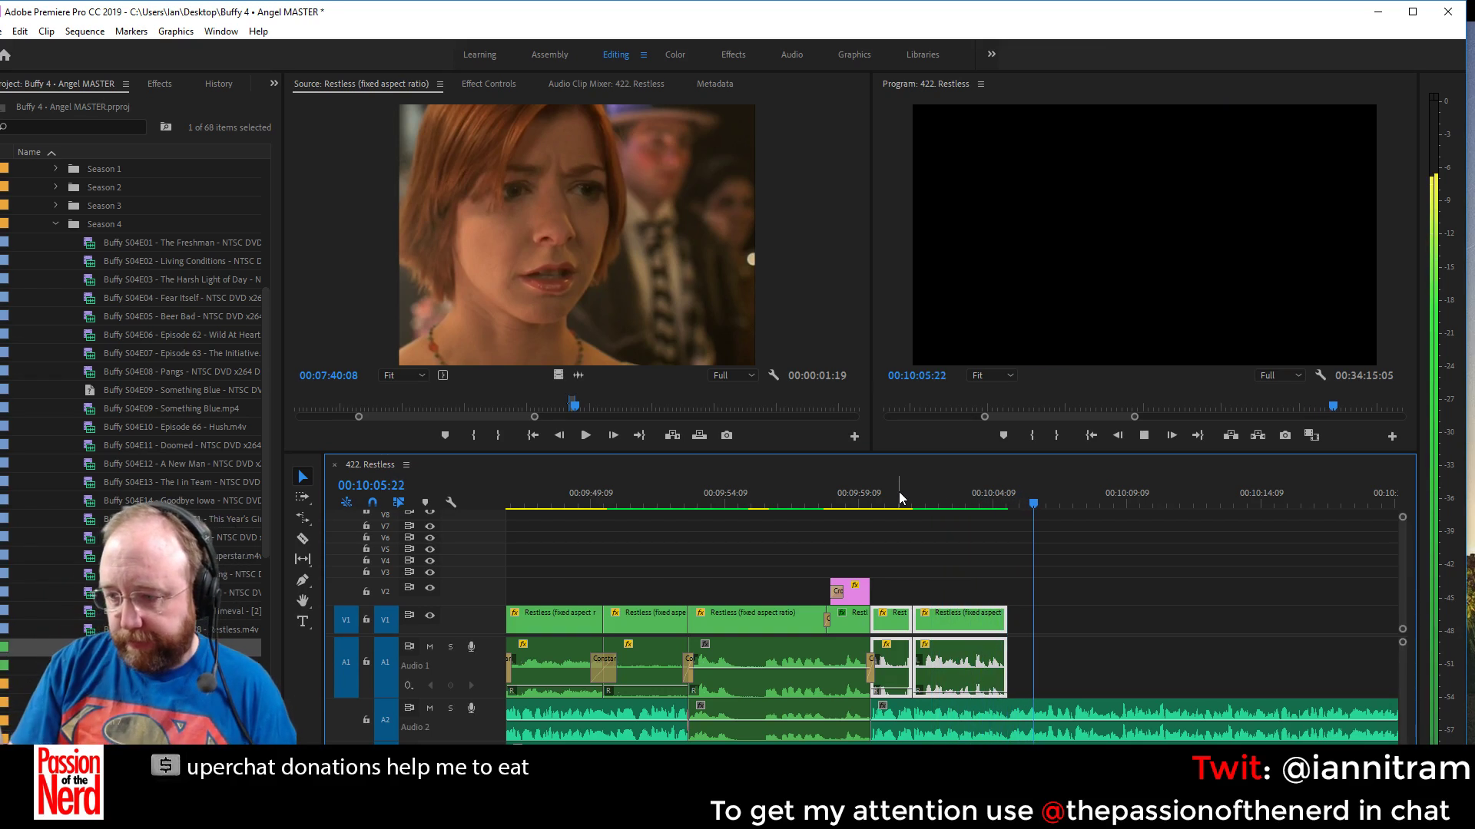
key("space")
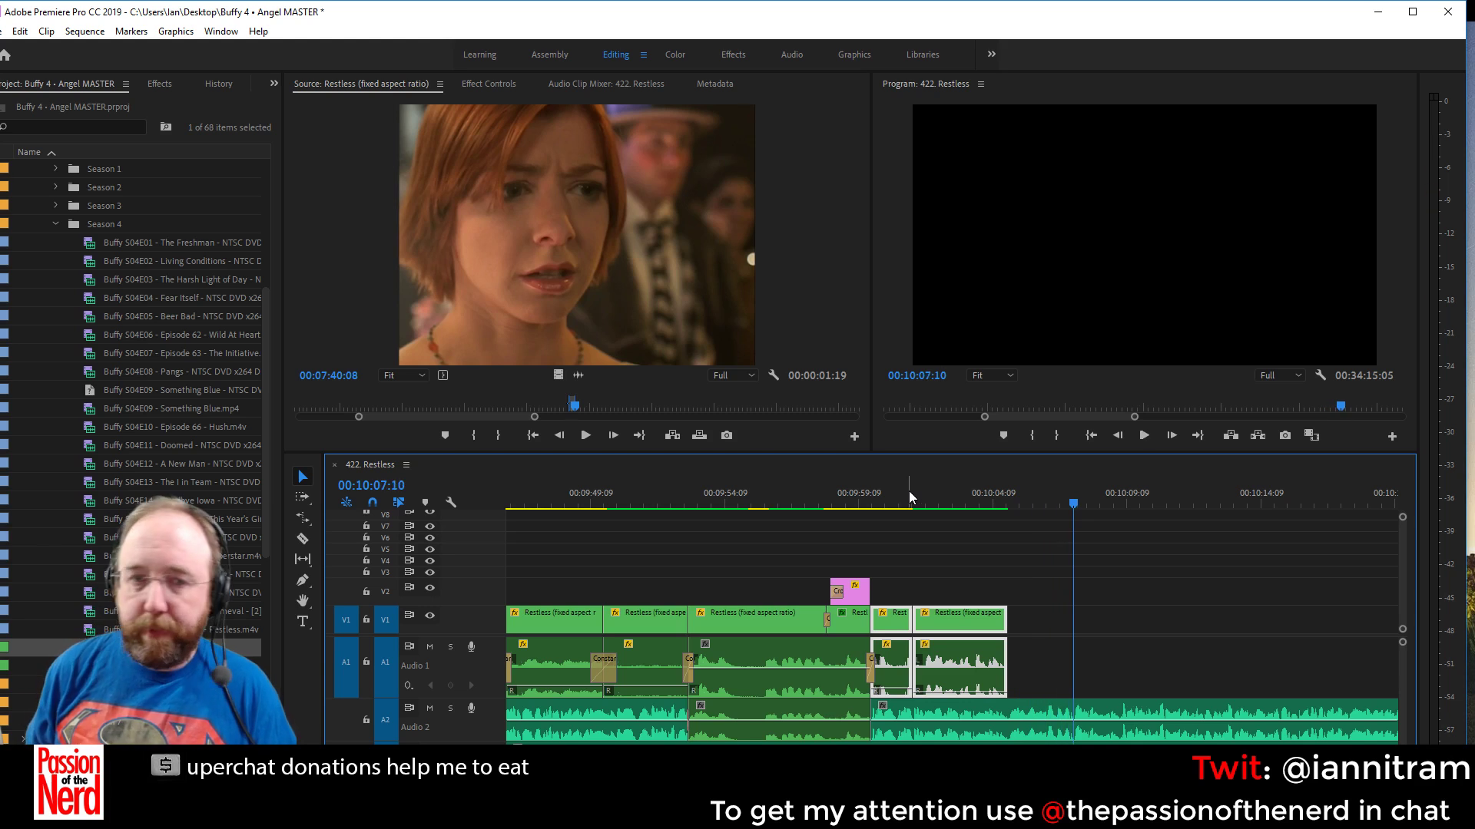
Mark the cowboy shot from 00:06:12:09 to 00:06:14:17 in the Restless source and place it directly after the last clip on V1 and A1
left_click_drag(581, 398, 398, 405)
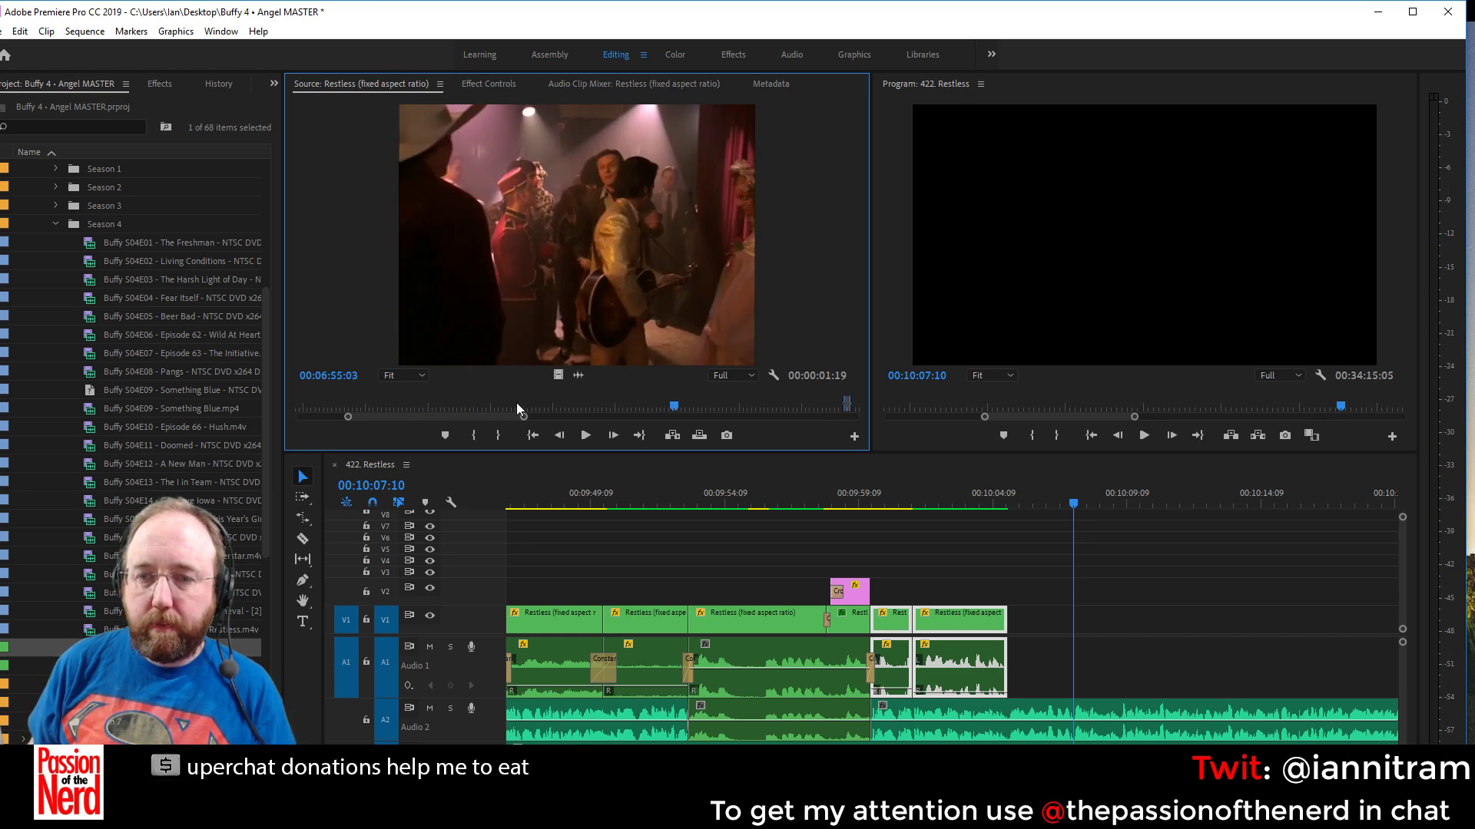
left_click_drag(644, 408, 509, 412)
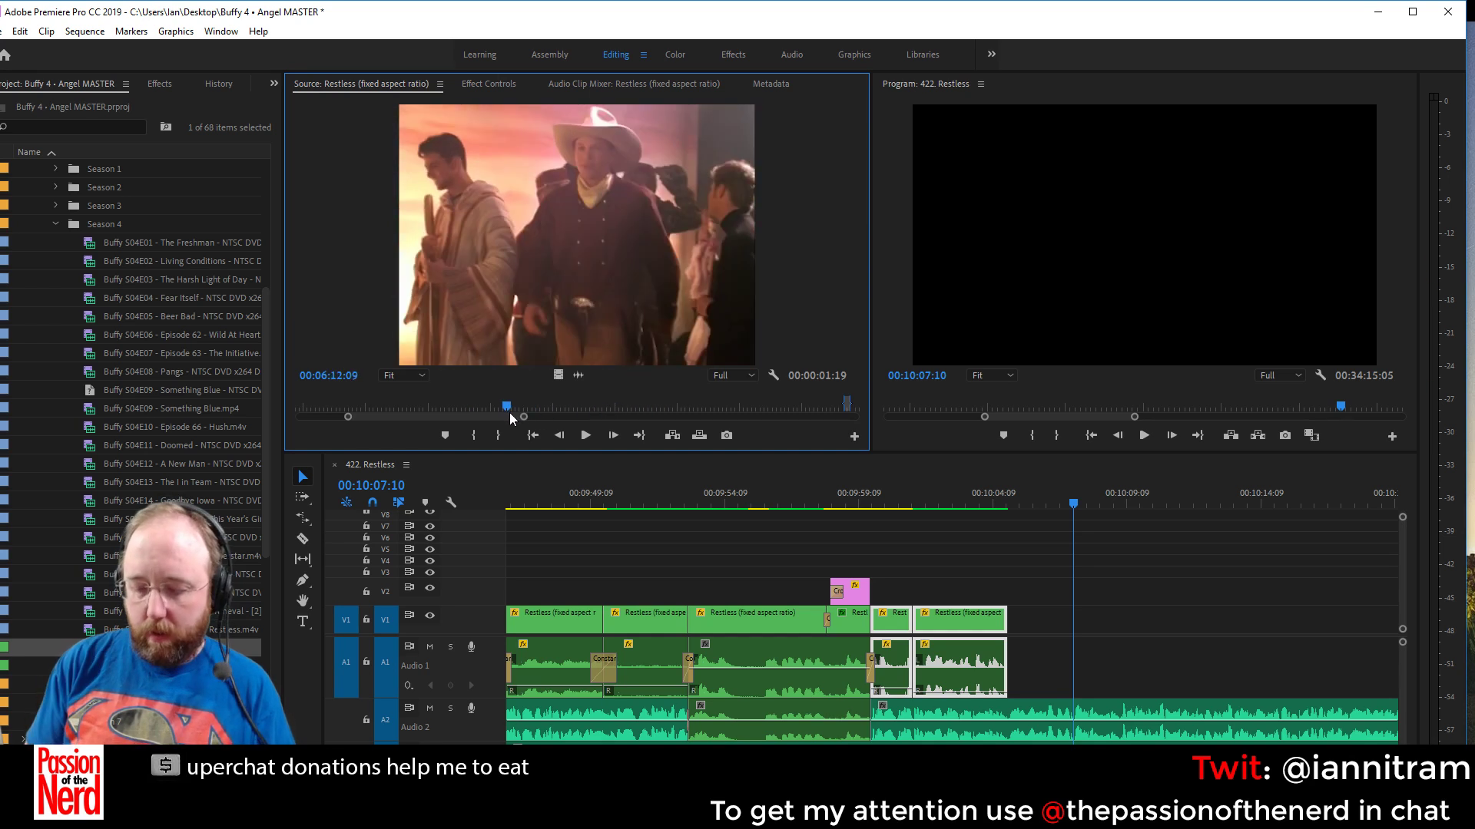
key("space")
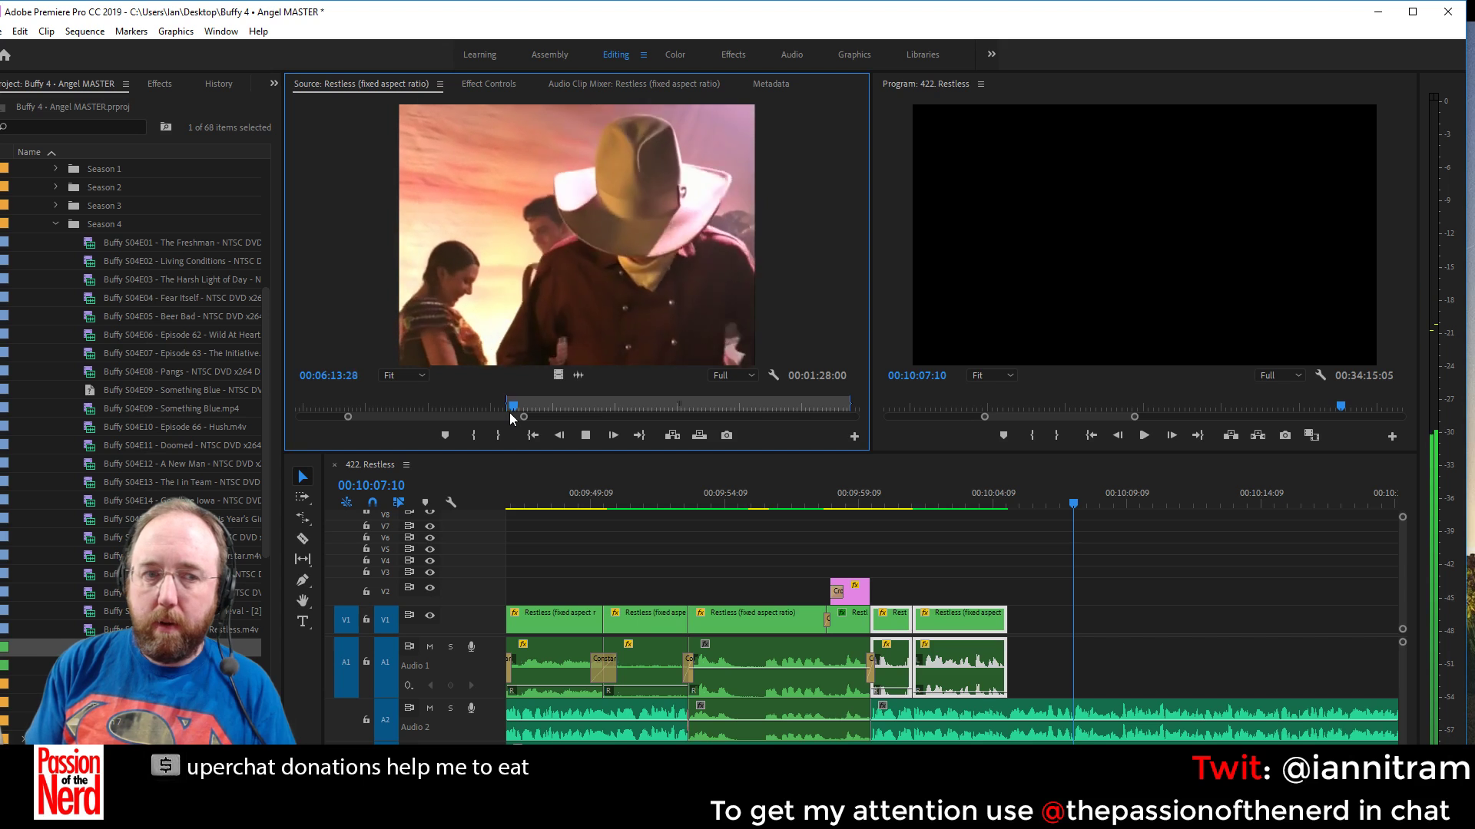
key("o")
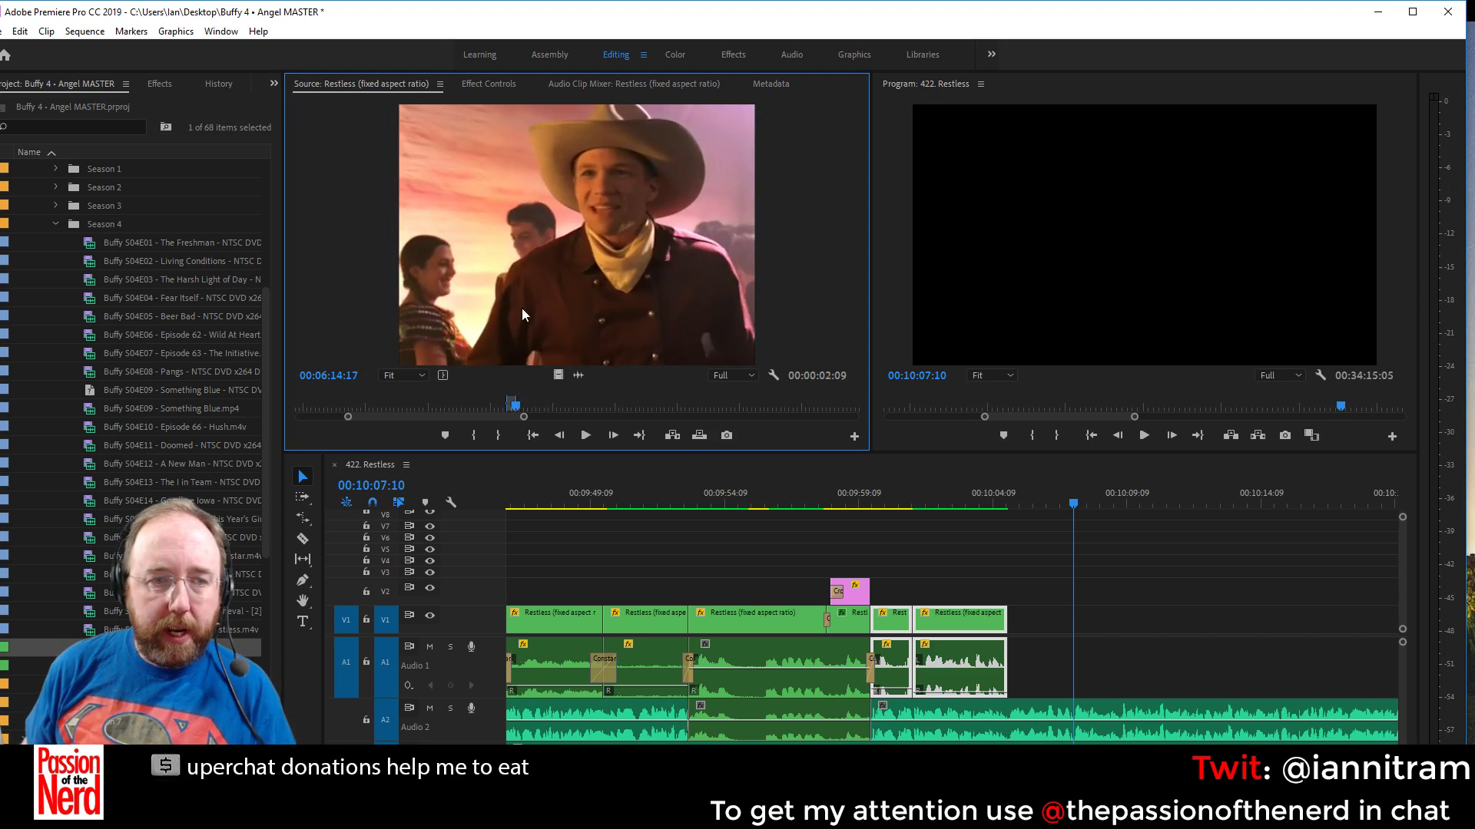
left_click_drag(523, 307, 1012, 676)
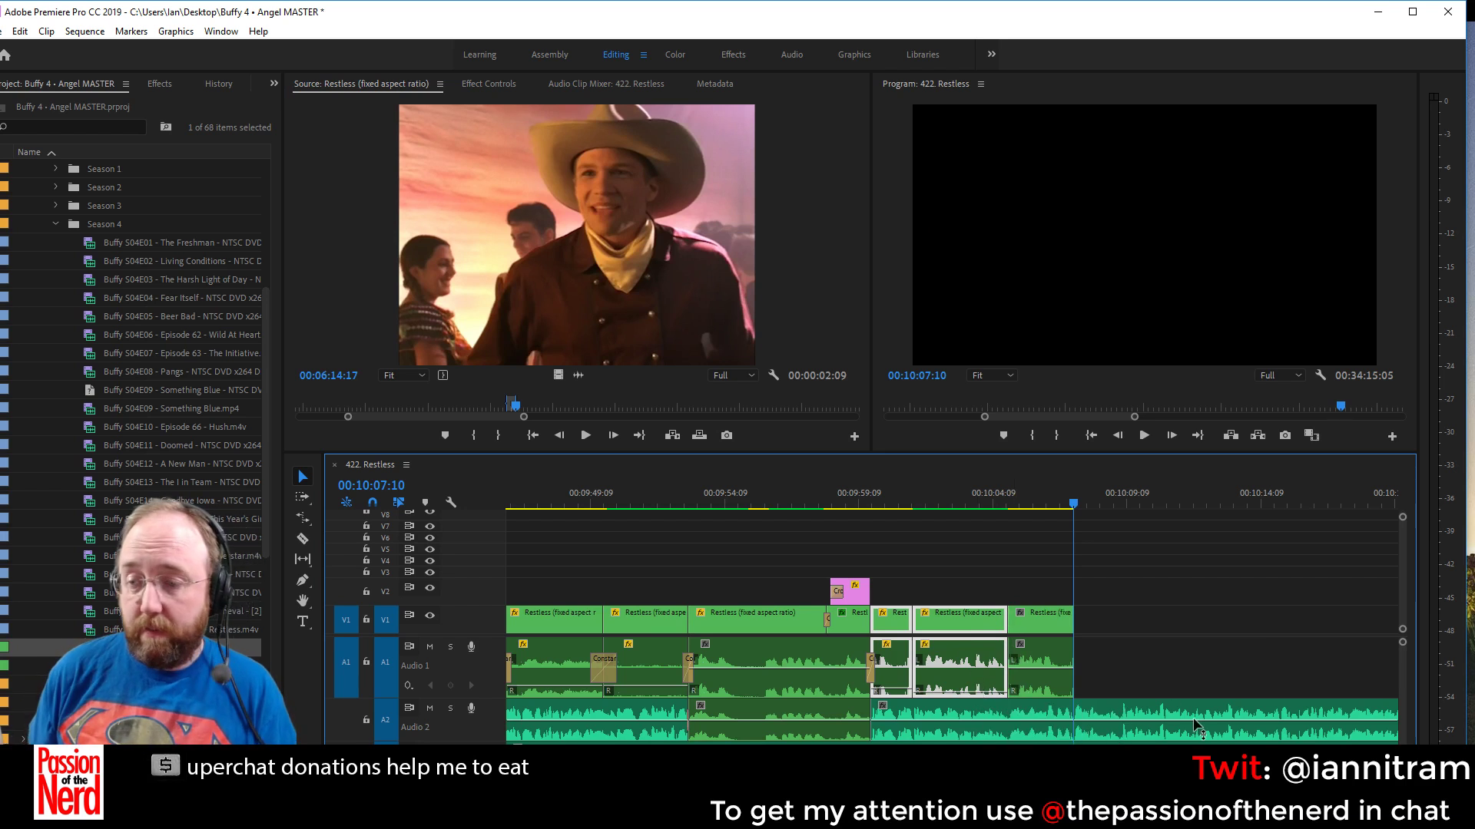
Lower the cowboy clip's audio level and add the default audio transition at the cut before it
left_click(1038, 683)
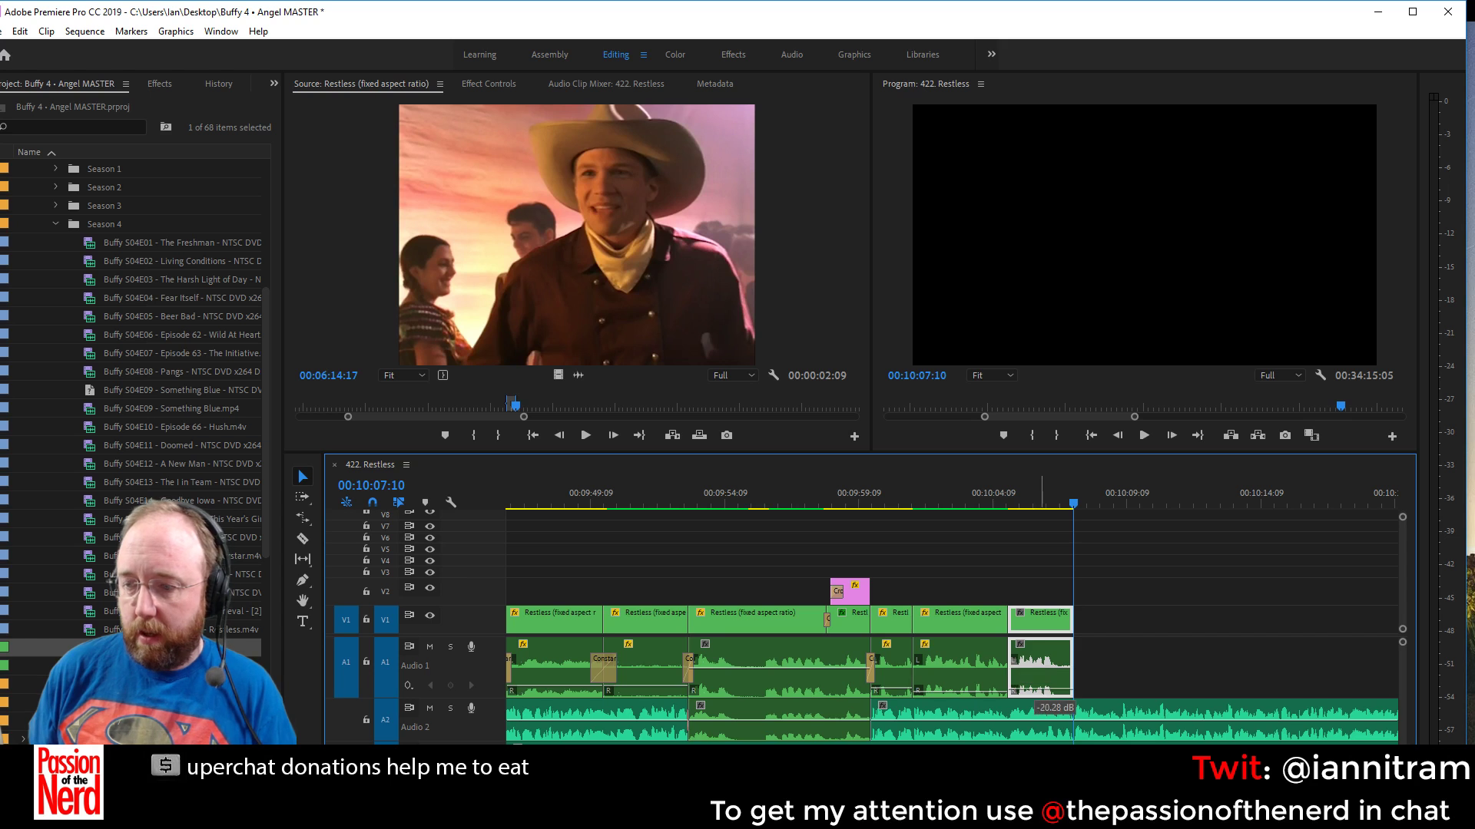
right_click(1000, 677)
left_click(1060, 688)
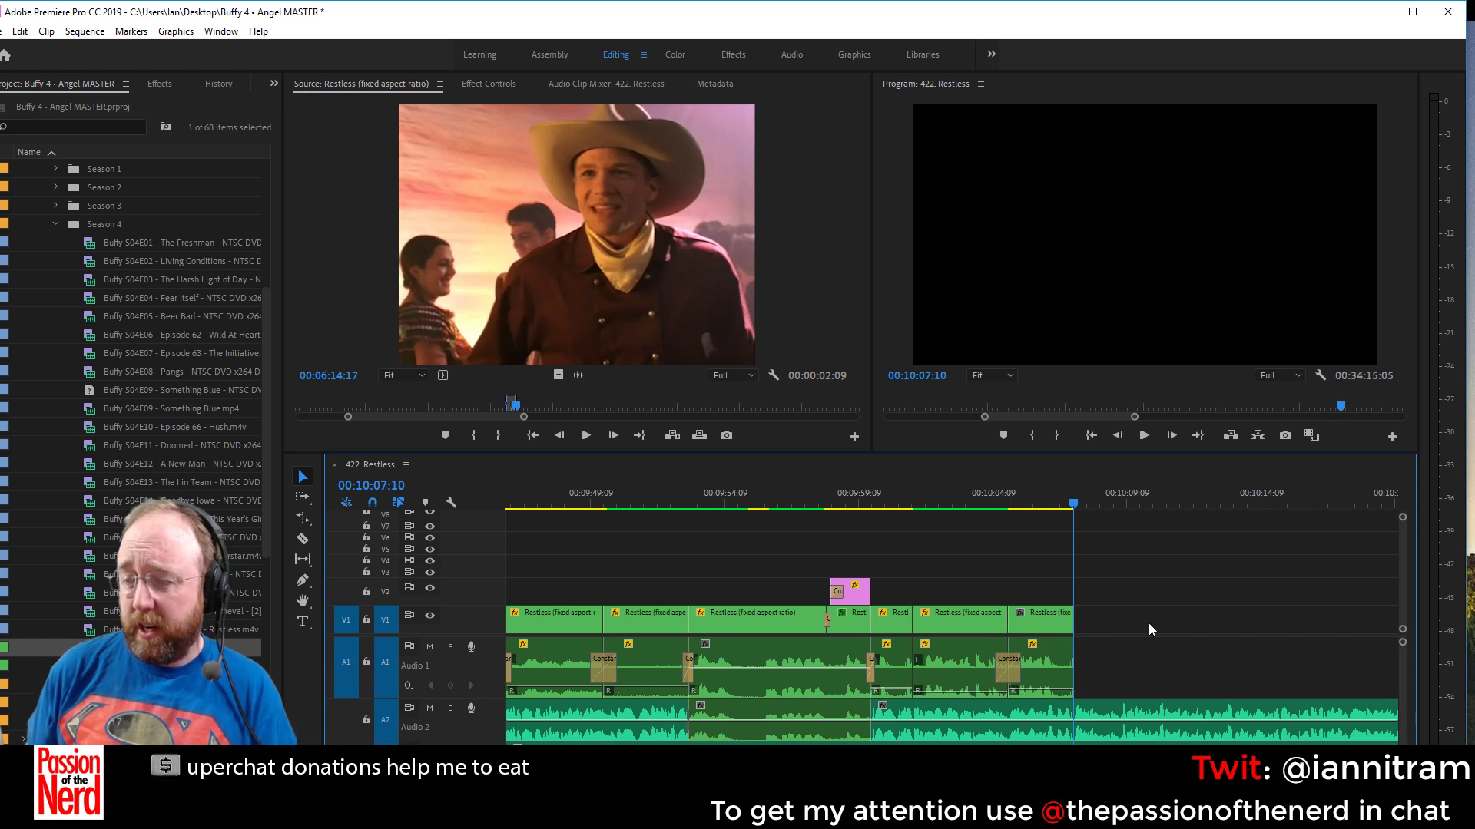
Save the project and play back the sequence from the end of the Freud poster clip
key("ctrl+s")
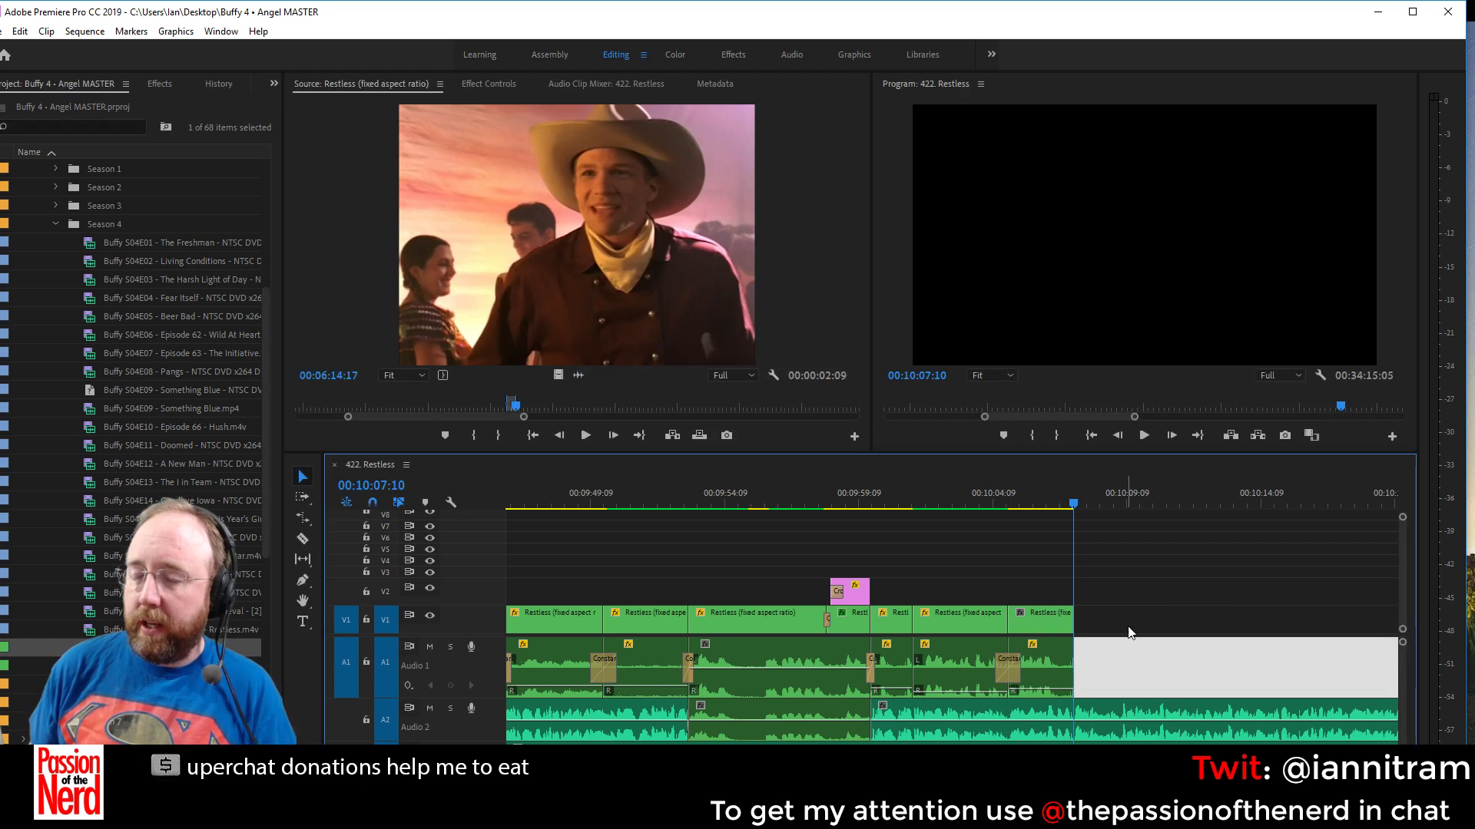
left_click(869, 493)
key("space")
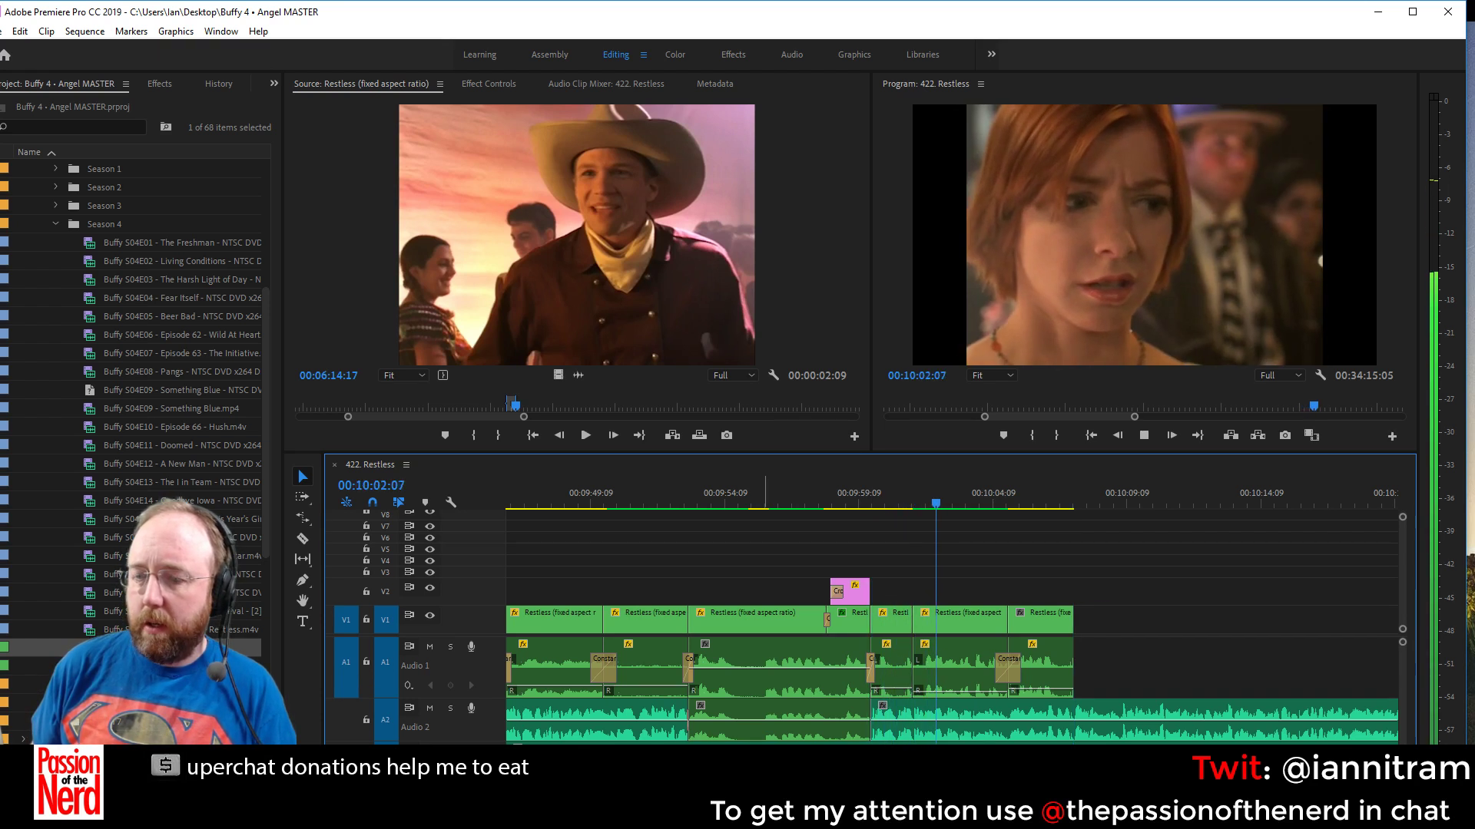
Set the cowboy clip to frame size and play on to 00:10:09:01 to find the end of the next excerpt
scroll(1046, 644, "down", 3)
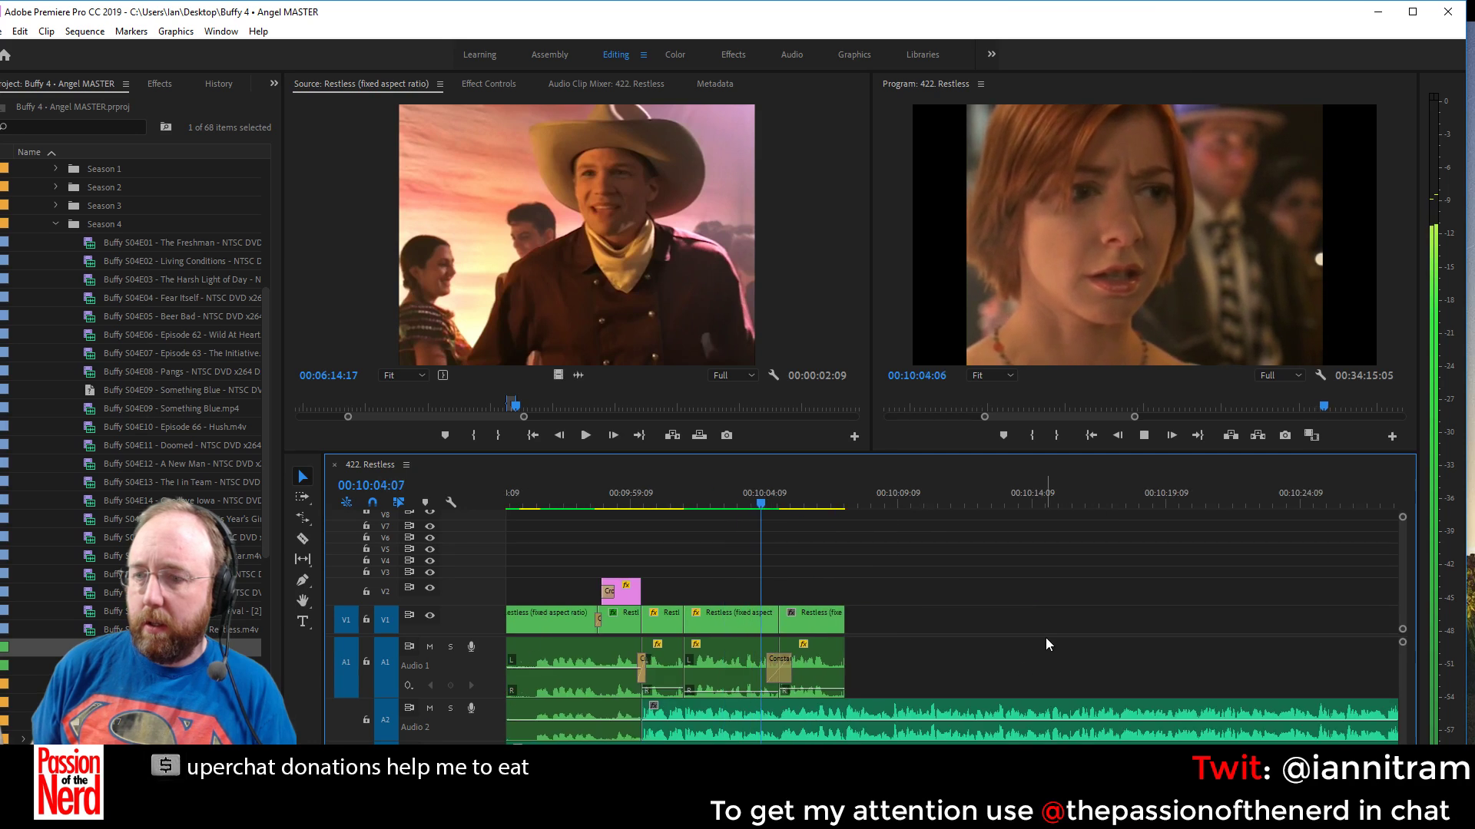
right_click(837, 617)
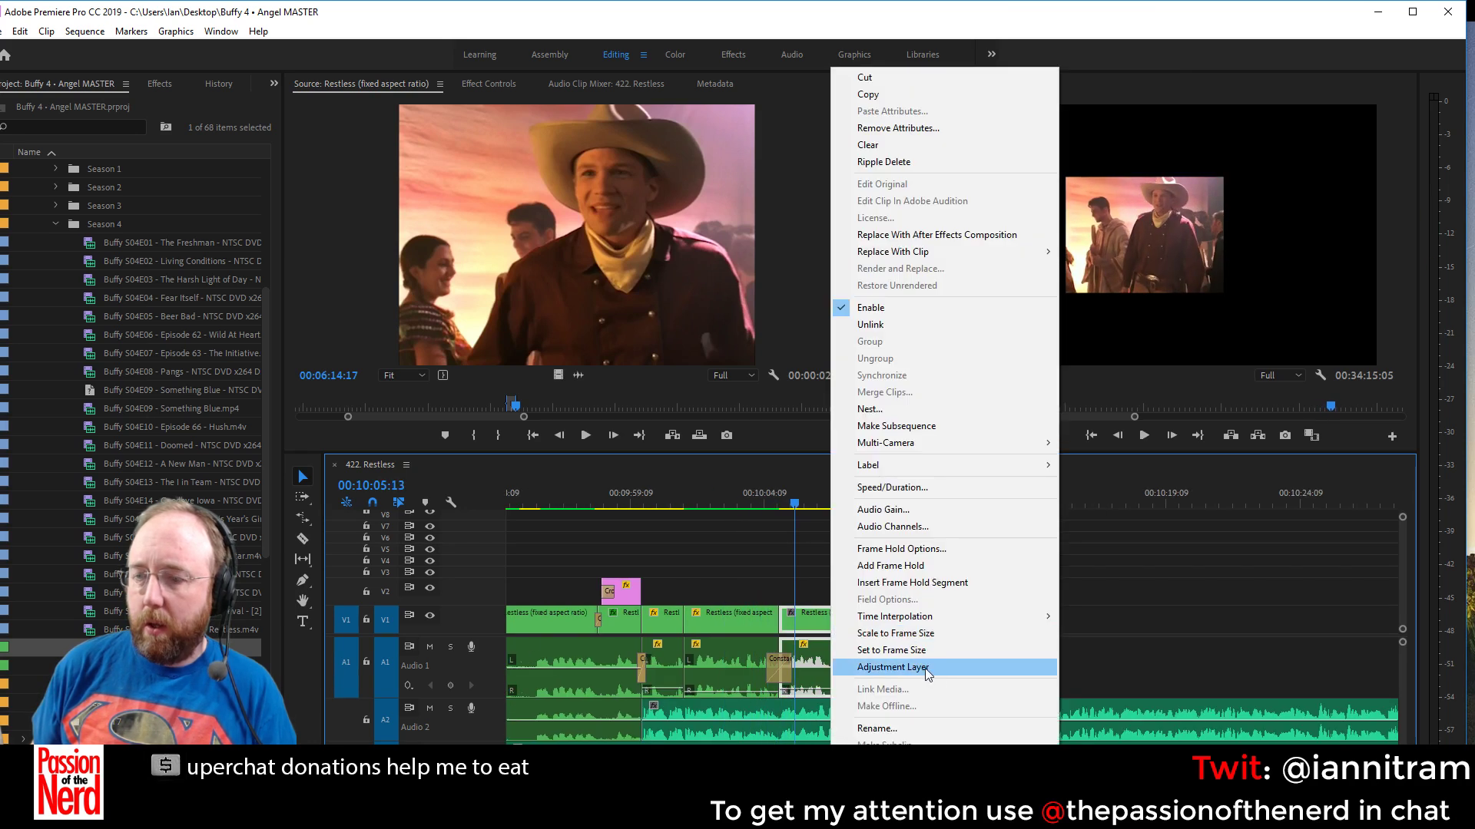
left_click(934, 661)
key("space")
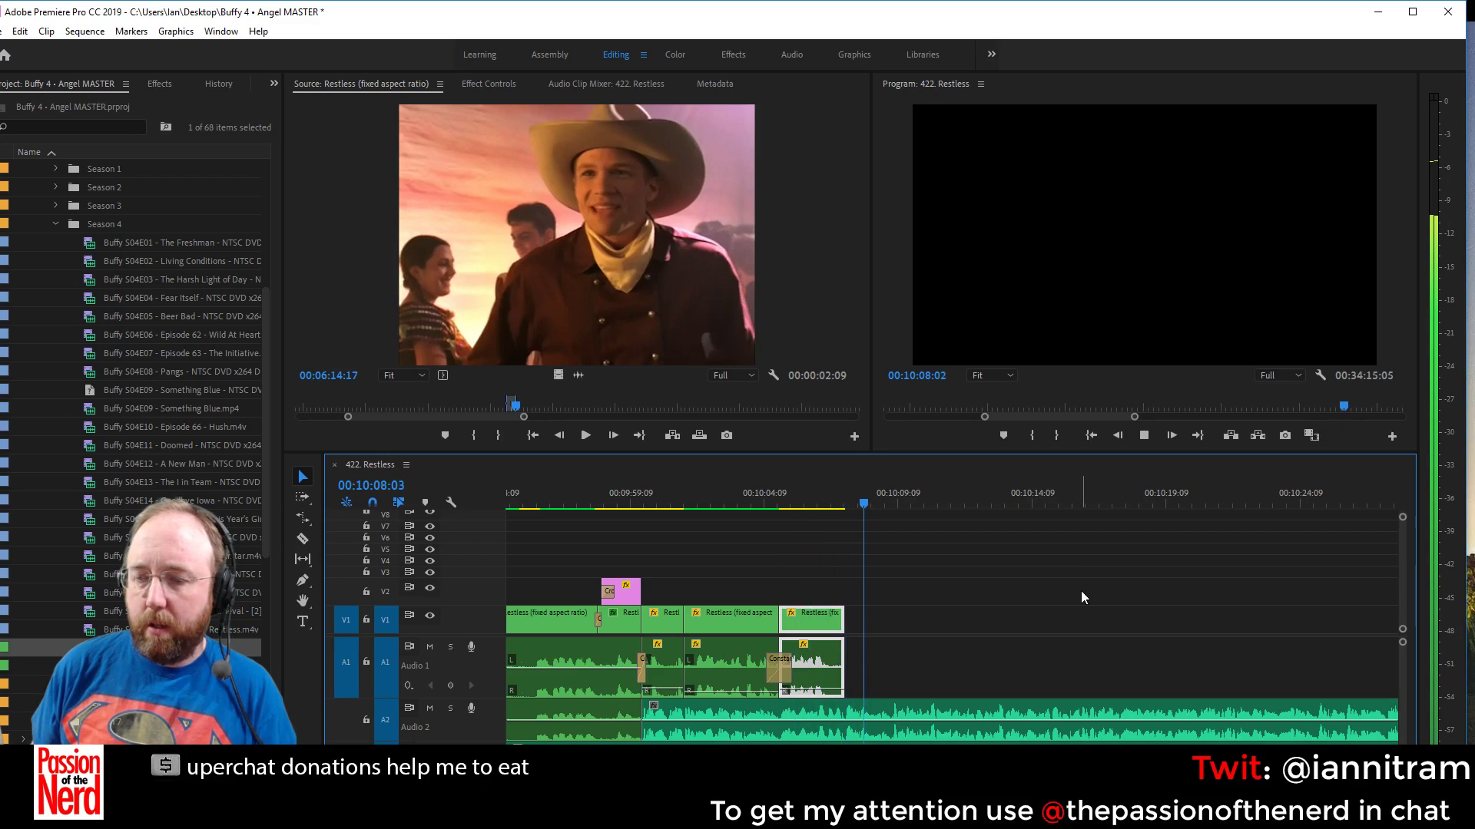
key("space")
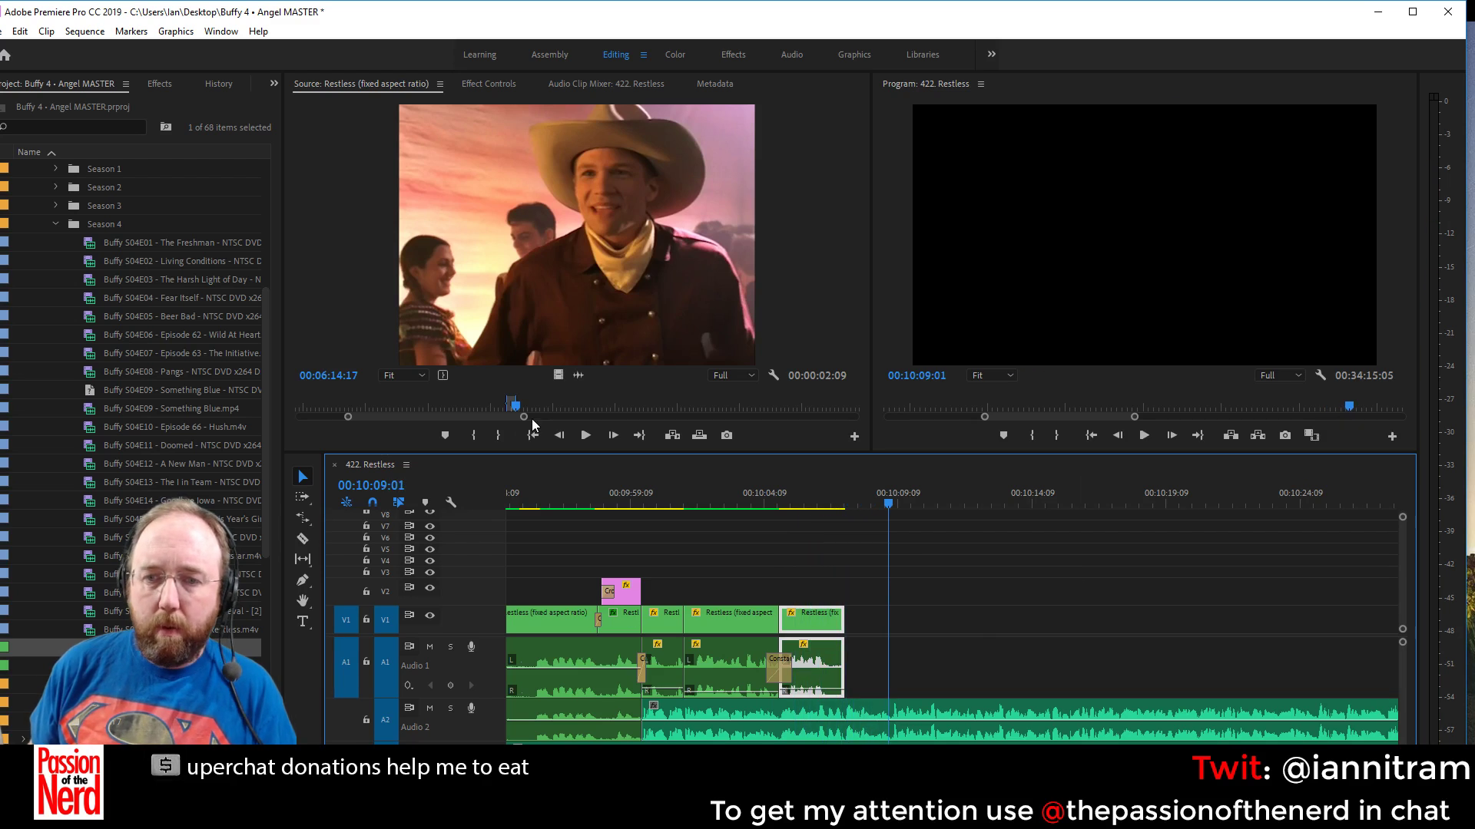
Mark the jacketed man's shot from 00:07:14:20 to 00:07:16:24 in the Restless source and place it after the cowboy clip, ending at 00:10:09:01
left_click_drag(534, 407, 654, 407)
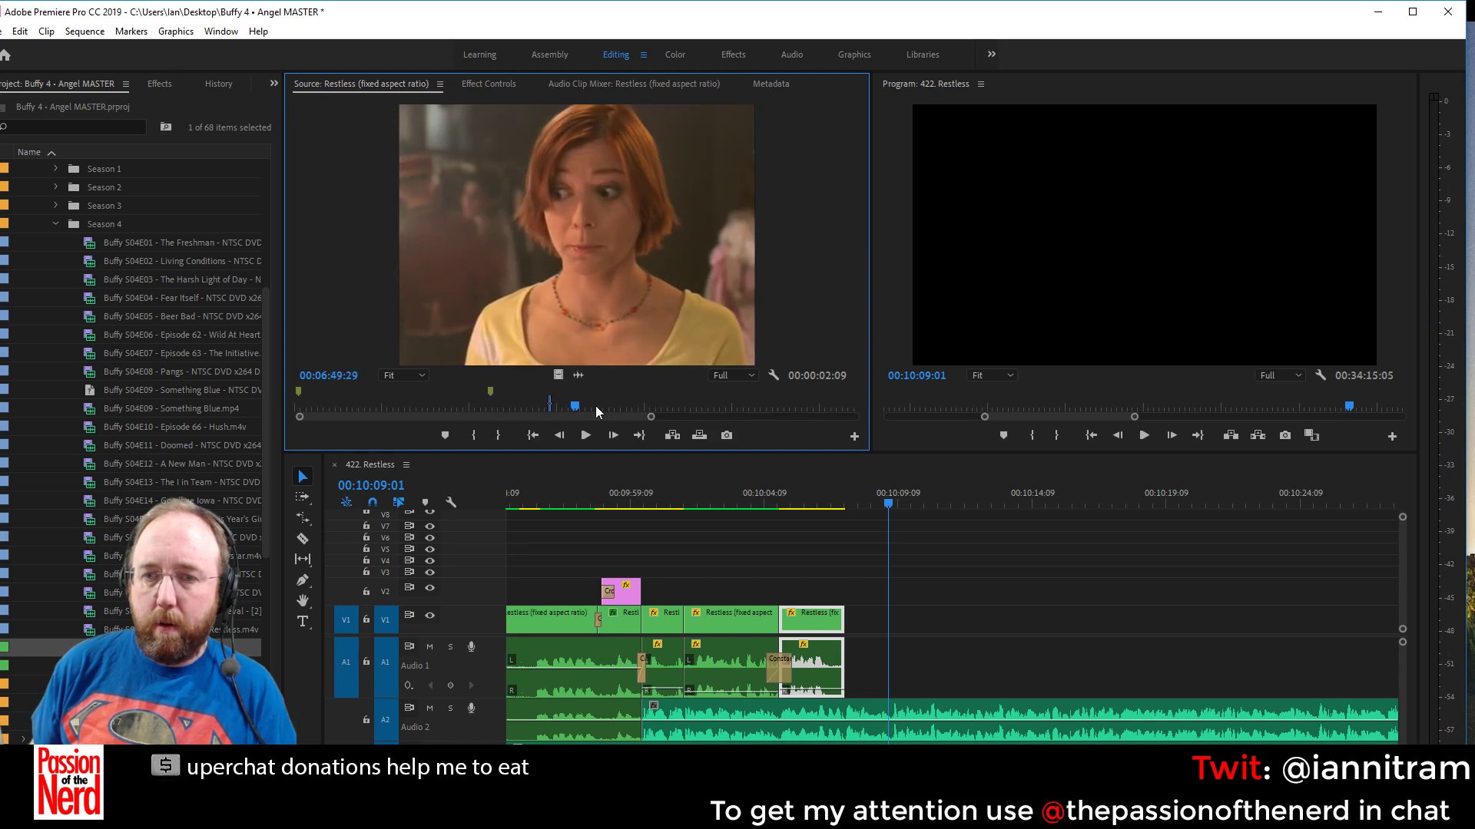
left_click_drag(500, 404, 596, 407)
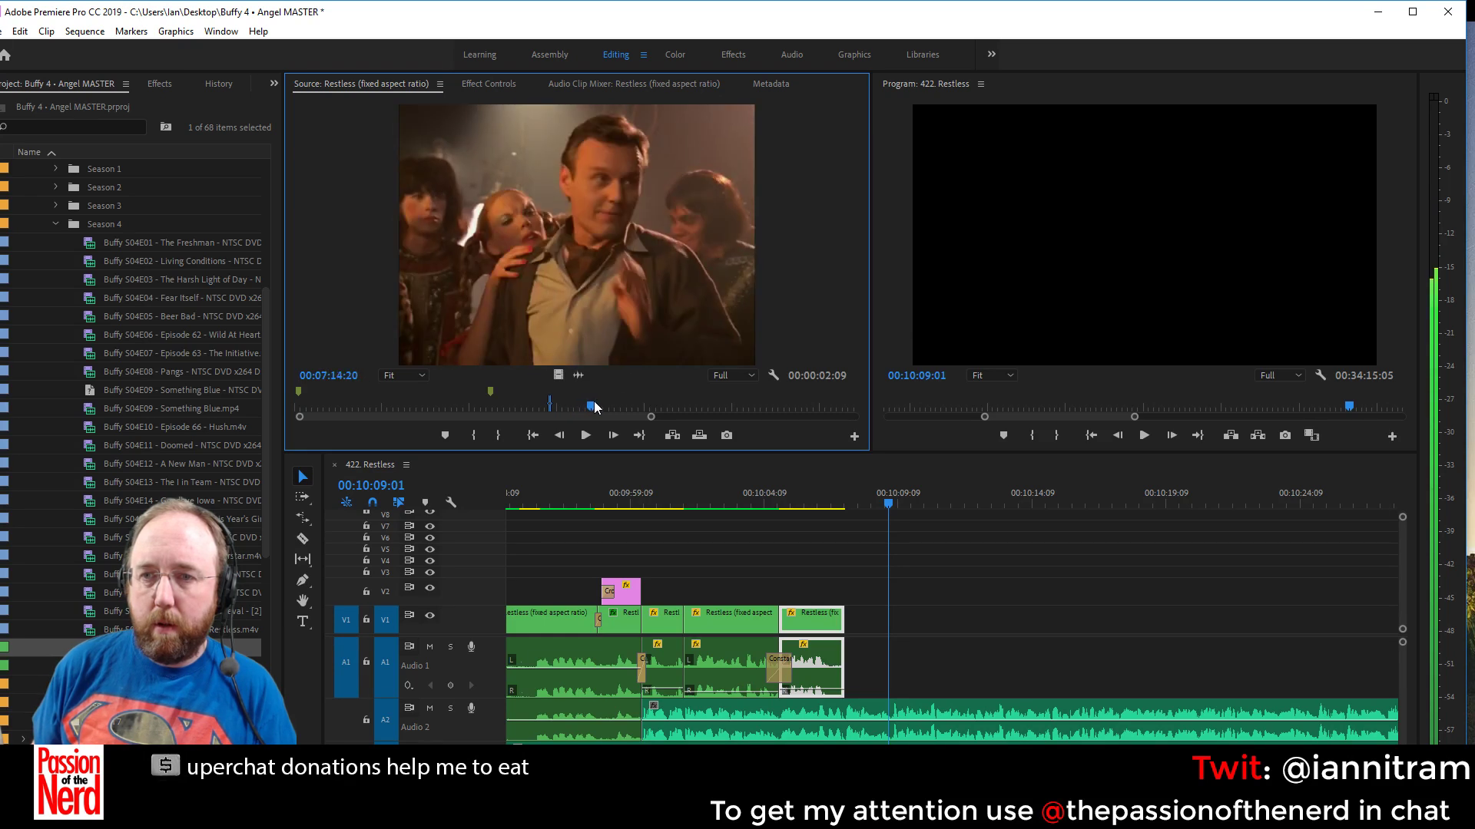
key("space")
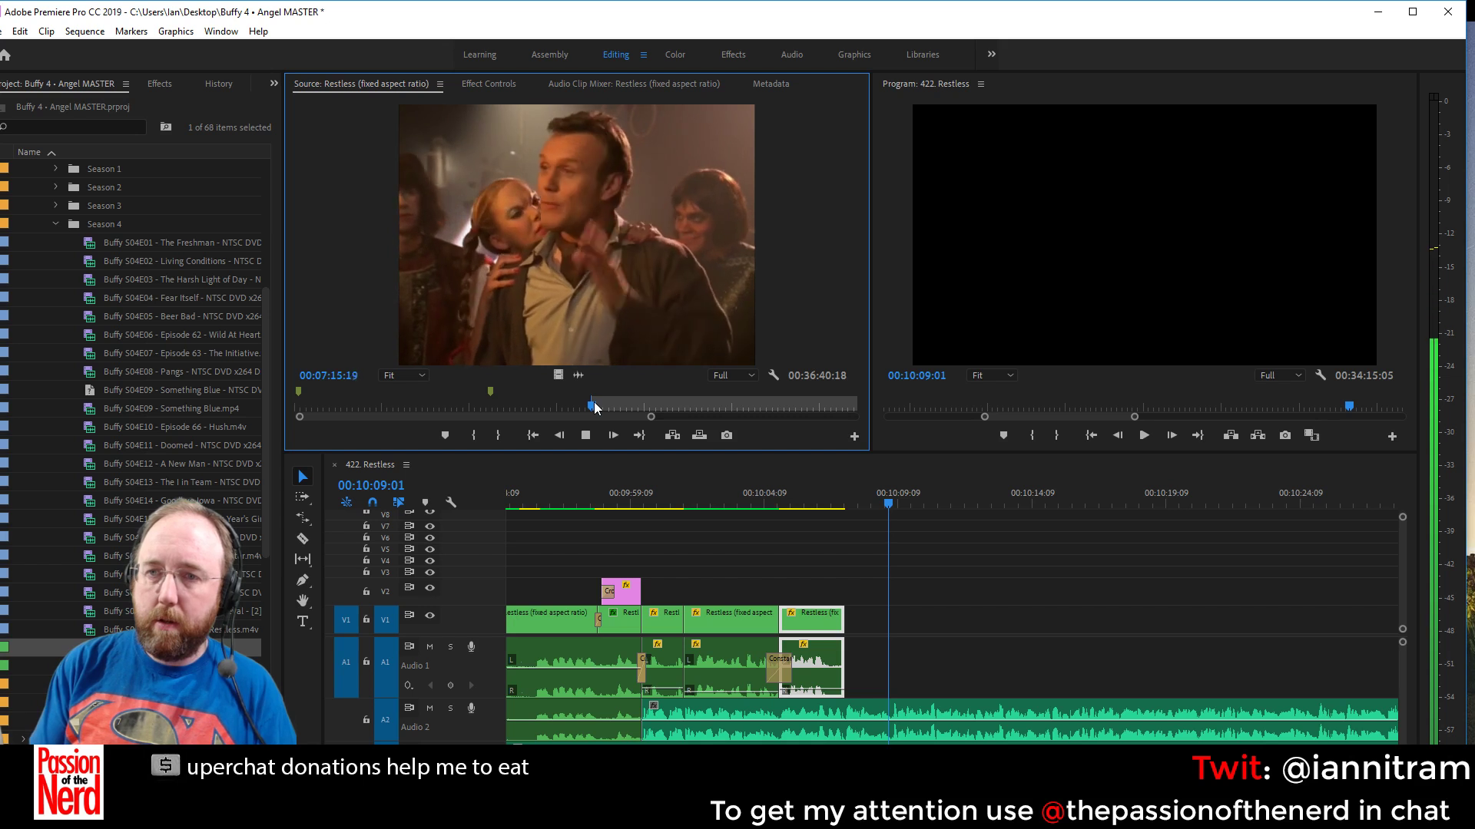
key("space")
key("o")
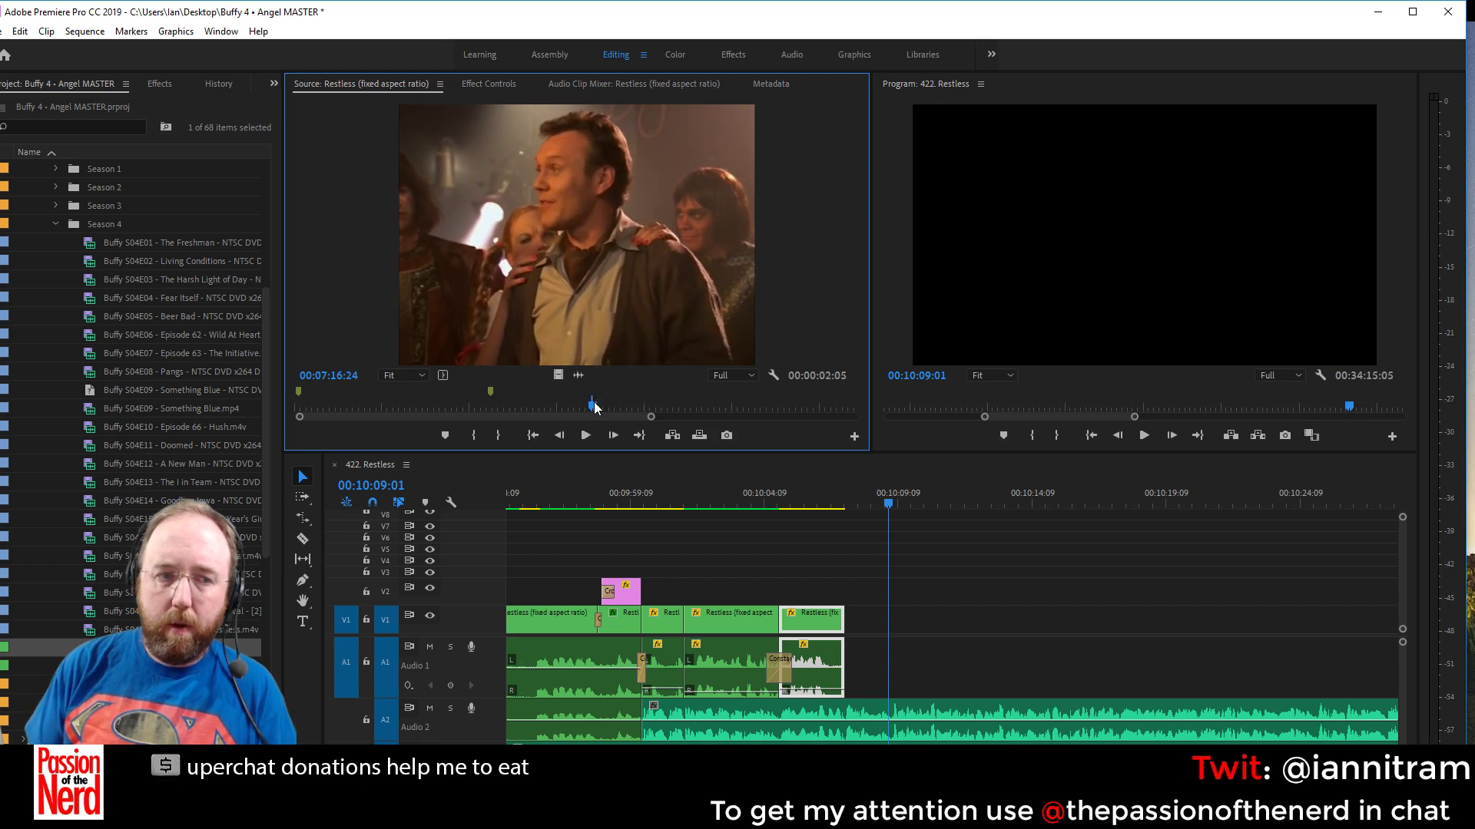
left_click_drag(598, 233, 881, 676)
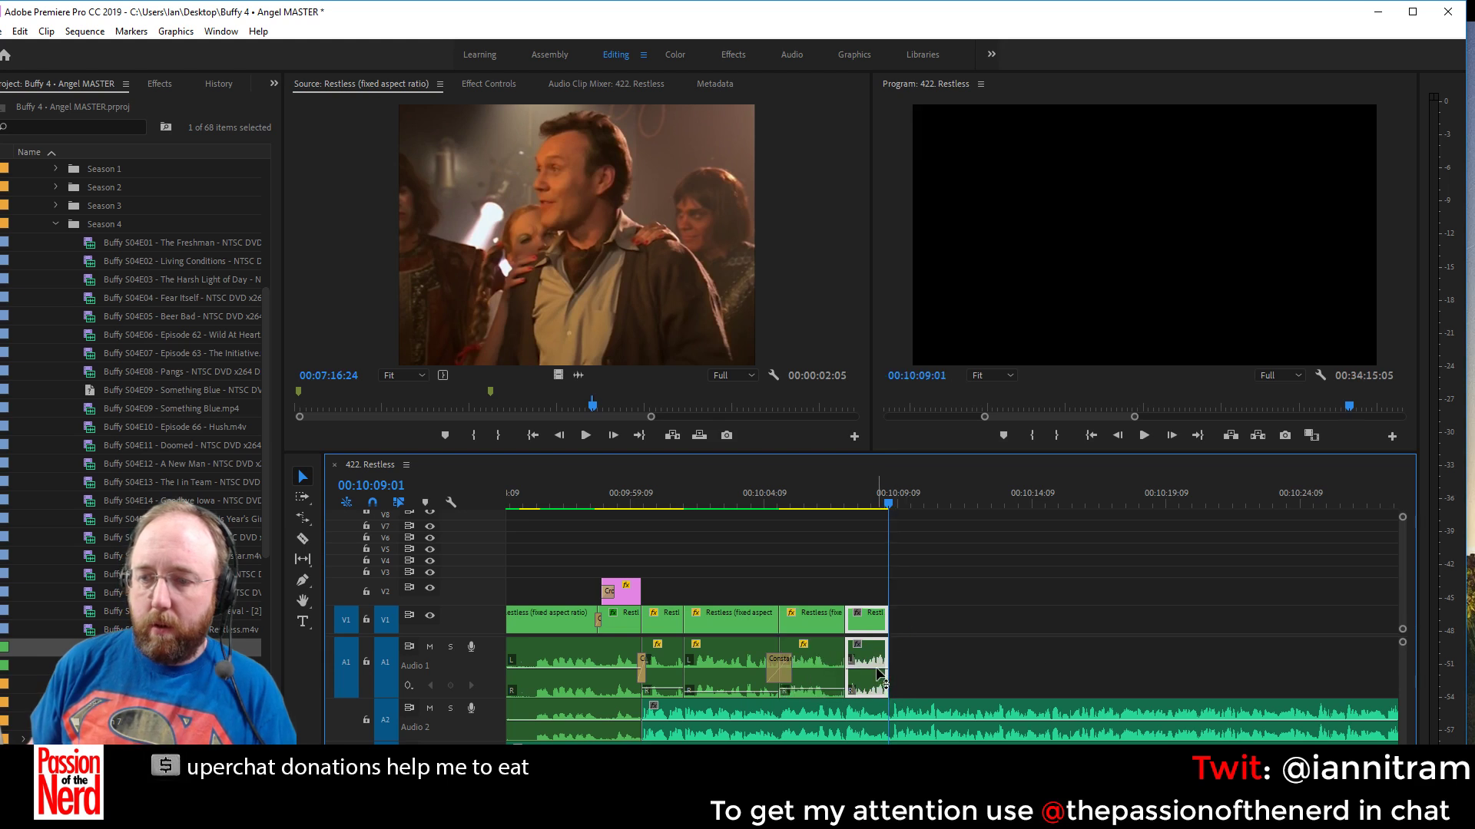
Set the jacketed man's clip to frame size and play the sequence from the cowboy clip on to 00:10:12:23
right_click(879, 686)
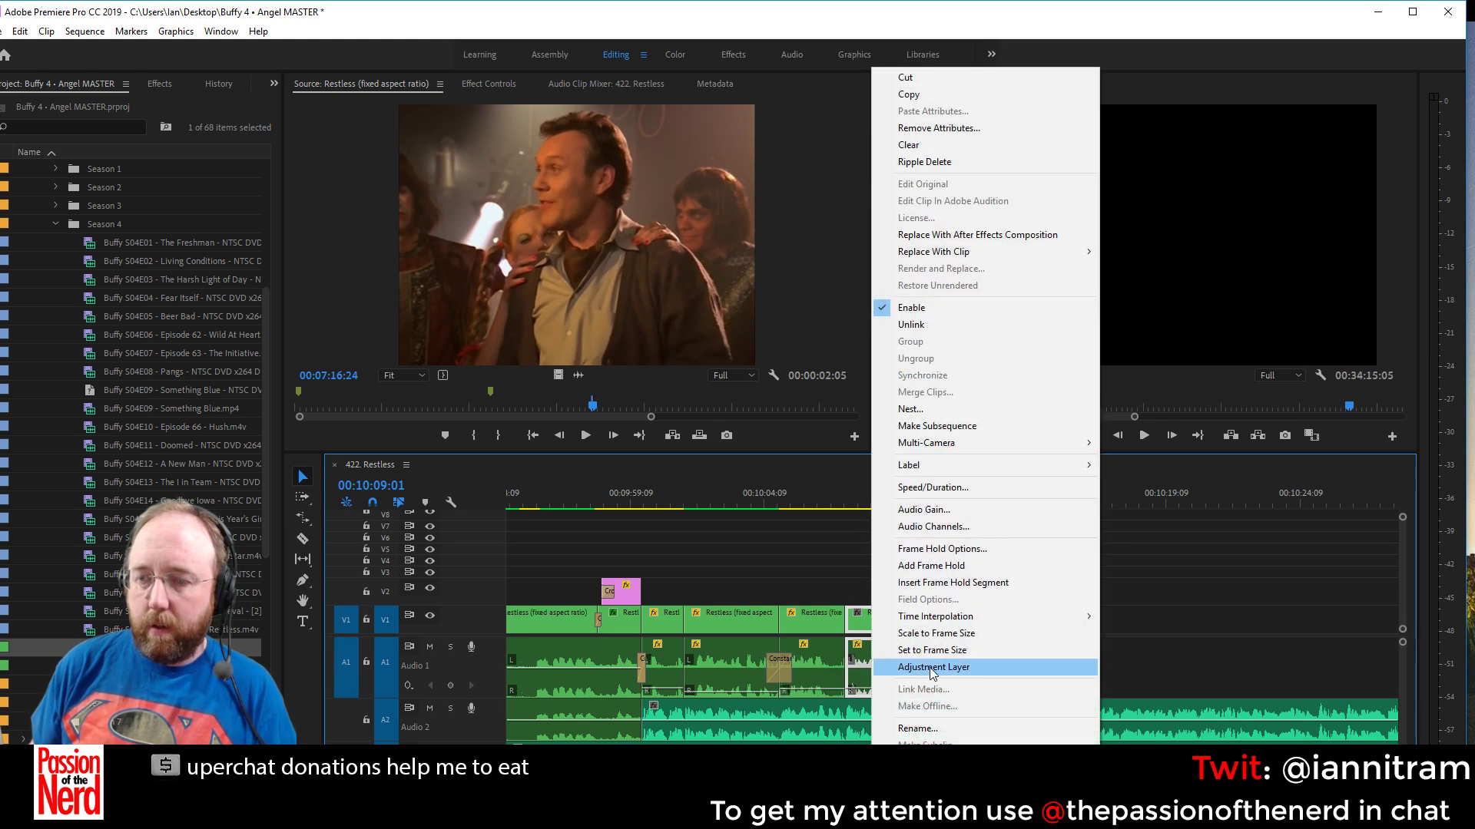
left_click(922, 650)
left_click(873, 497)
left_click(827, 537)
key("space")
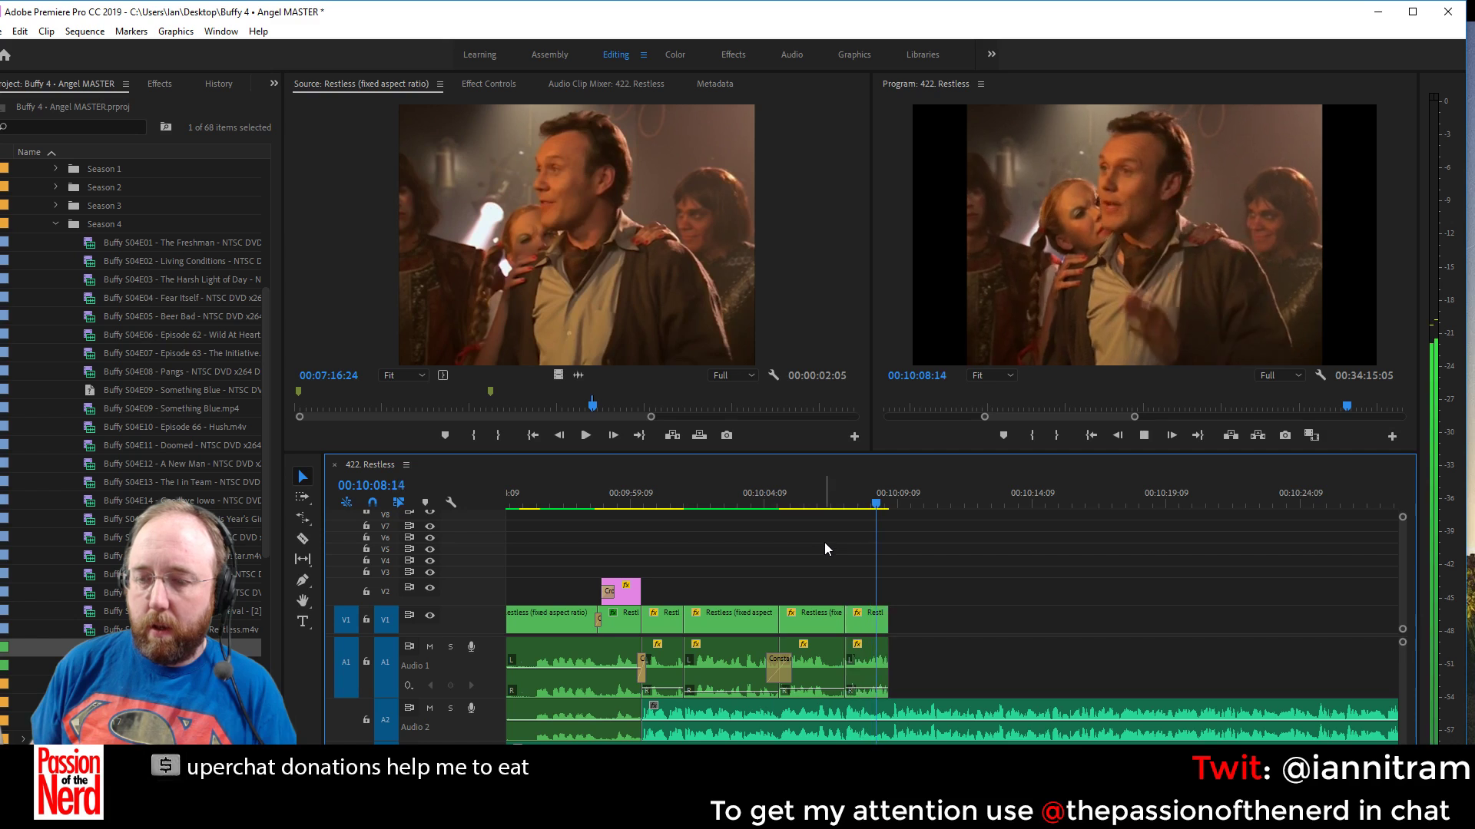
left_click(837, 499)
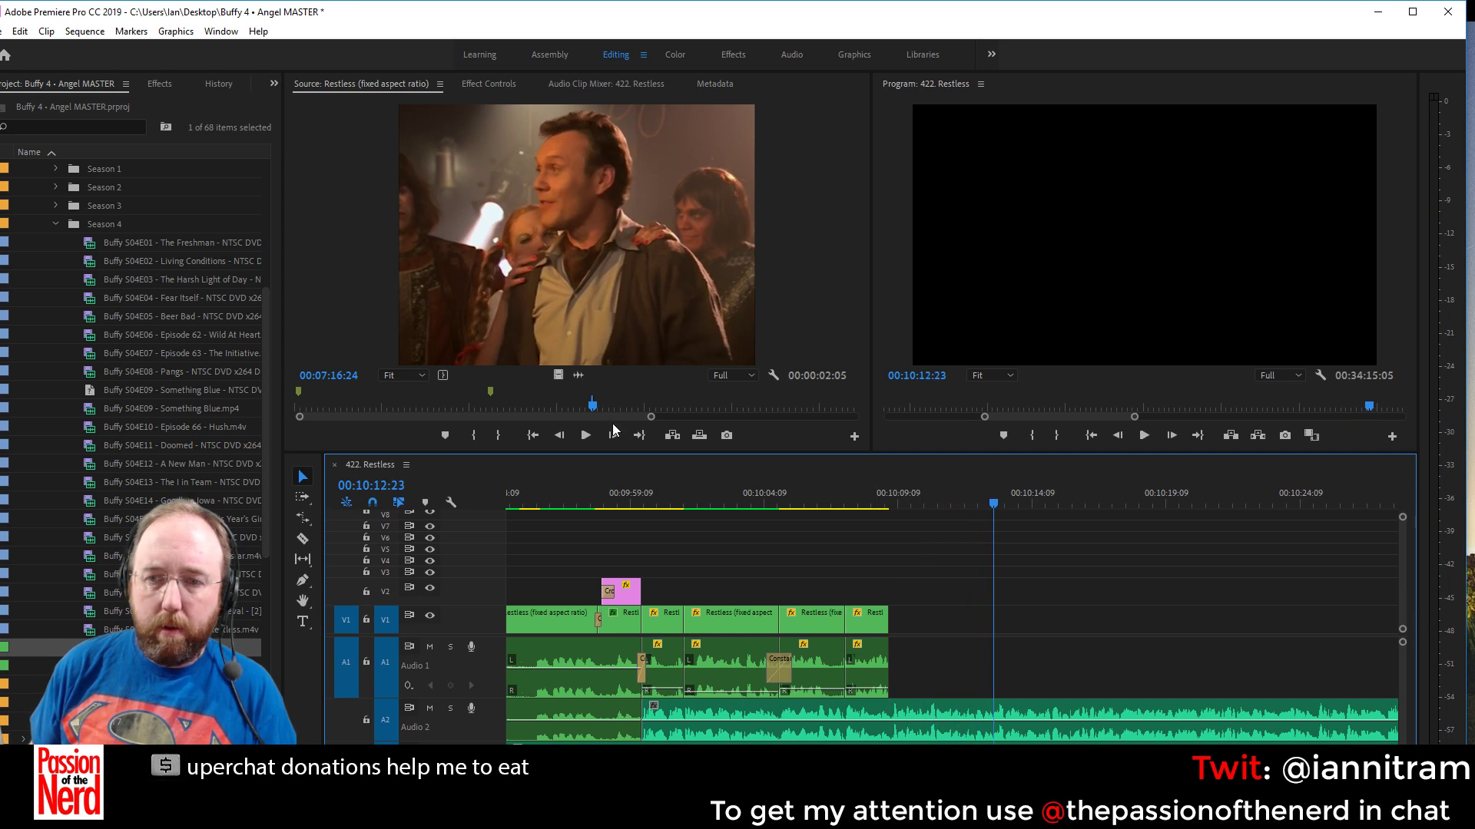
Mark the black-haired woman's shot from 00:05:59:13 to 00:06:01:14 in the Restless source and place it directly after the last clip on V1 and A1
left_click_drag(594, 408, 542, 416)
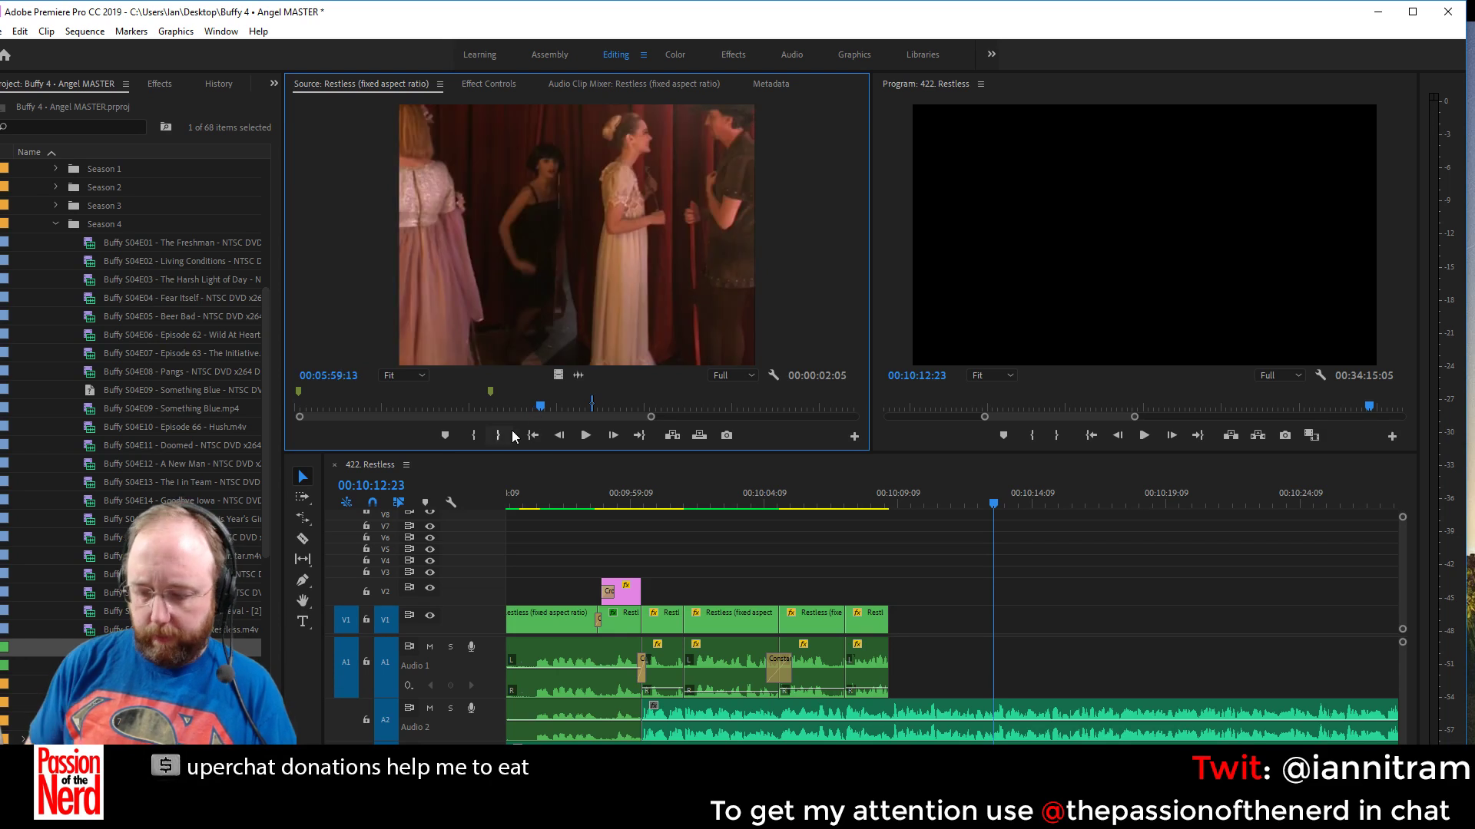
key("i")
key("space")
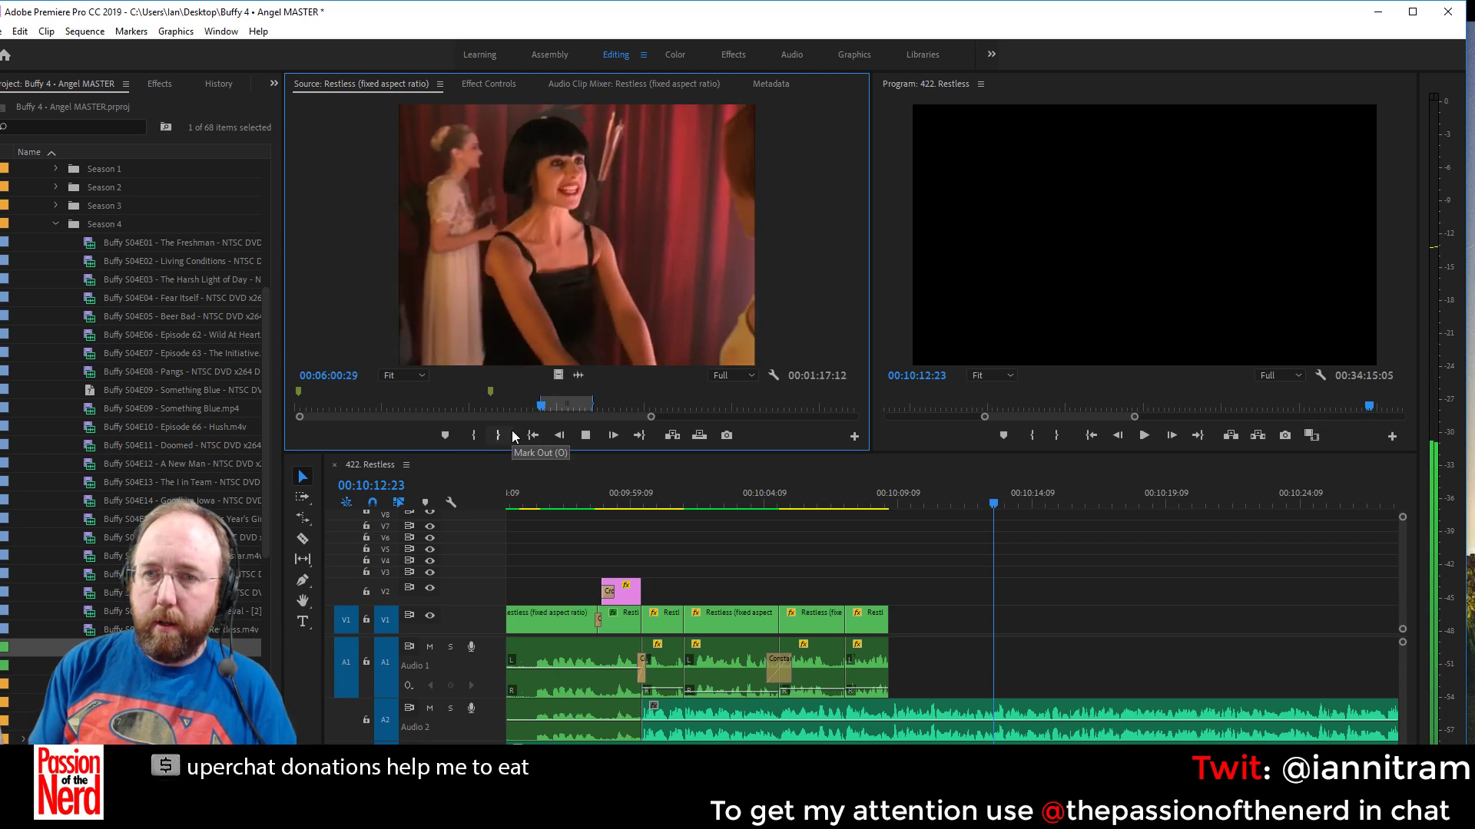
key("space")
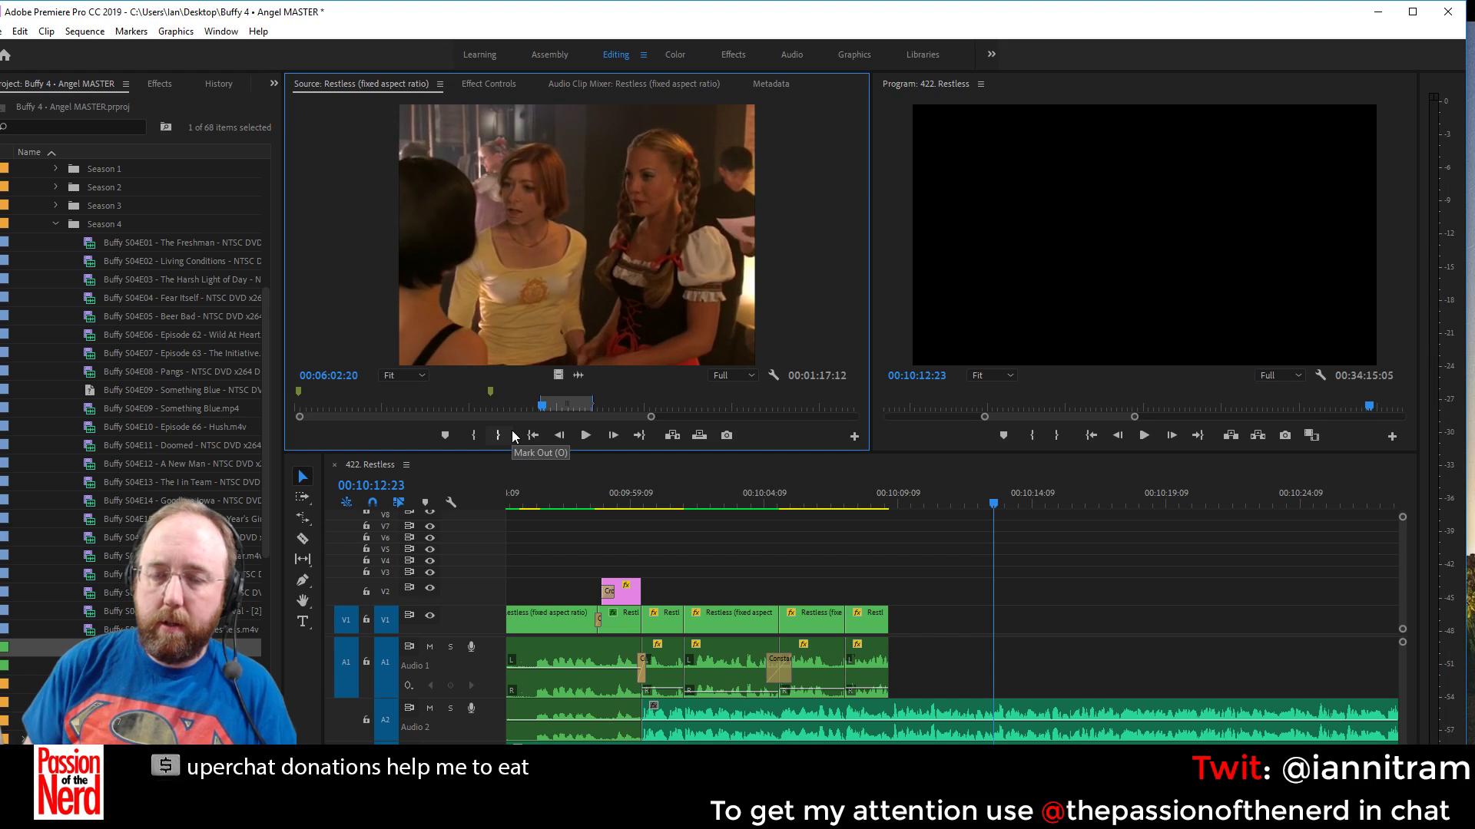
key("j")
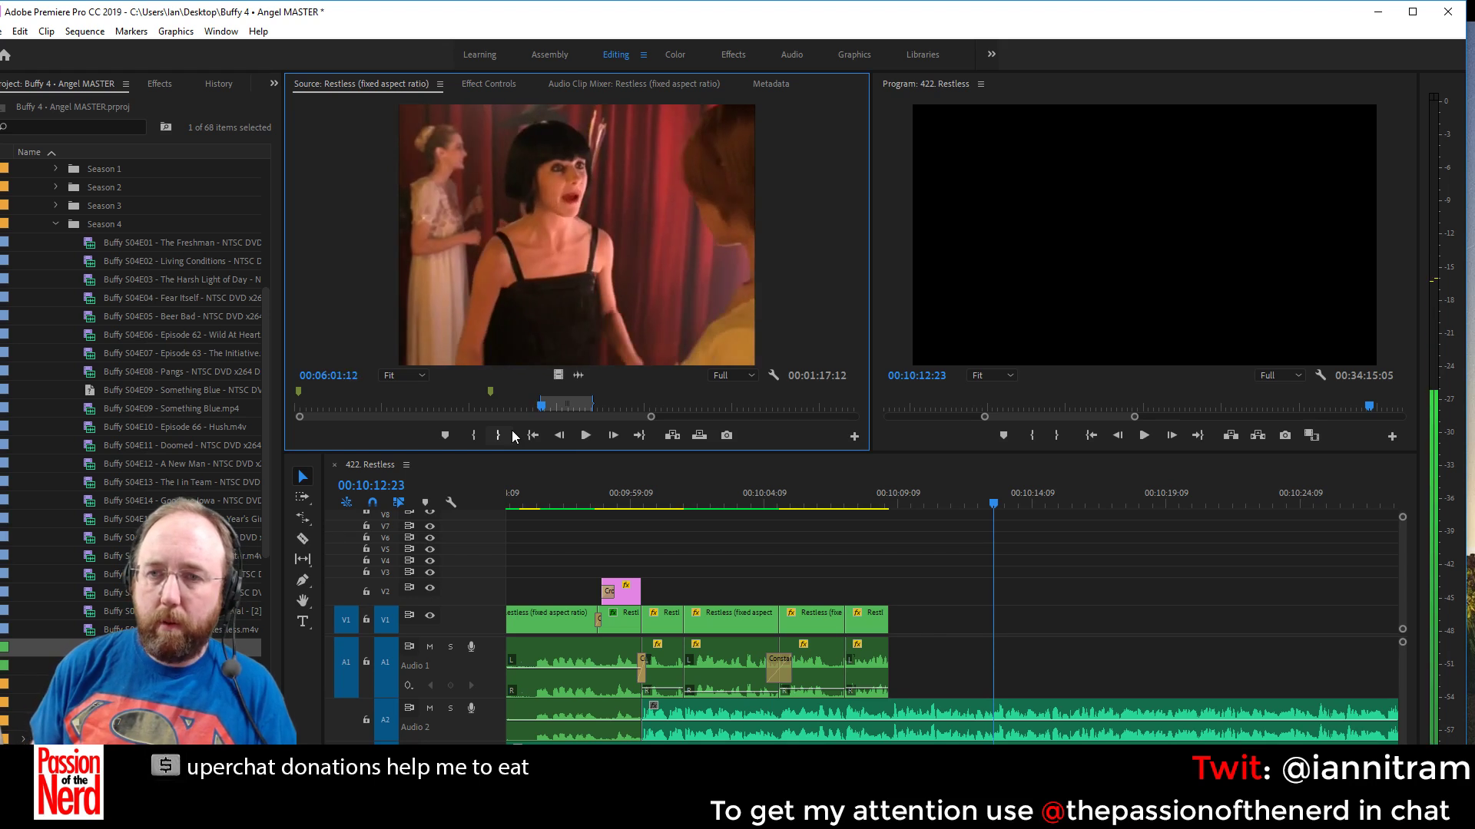
key("o")
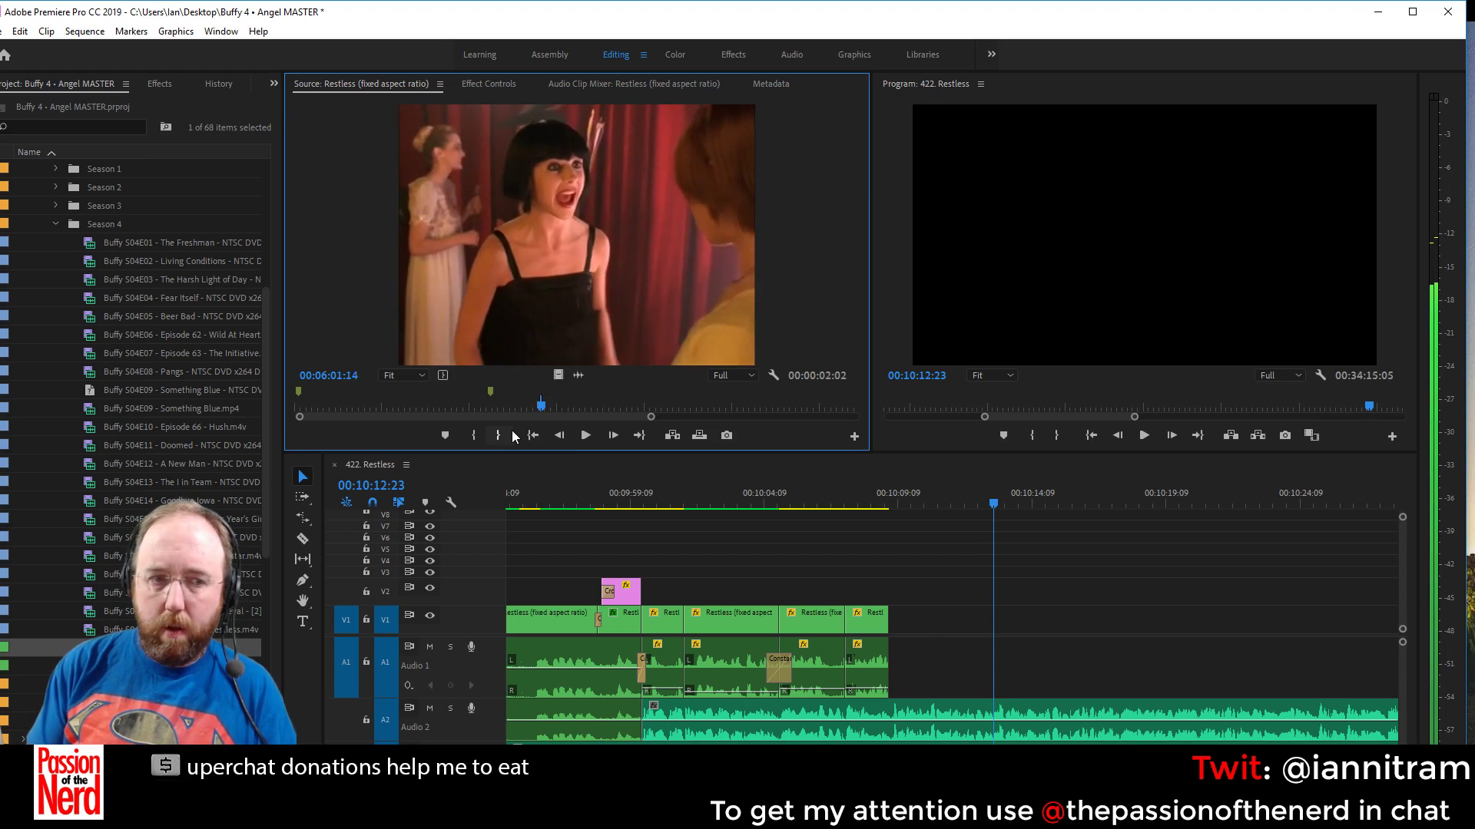
left_click_drag(702, 212, 912, 674)
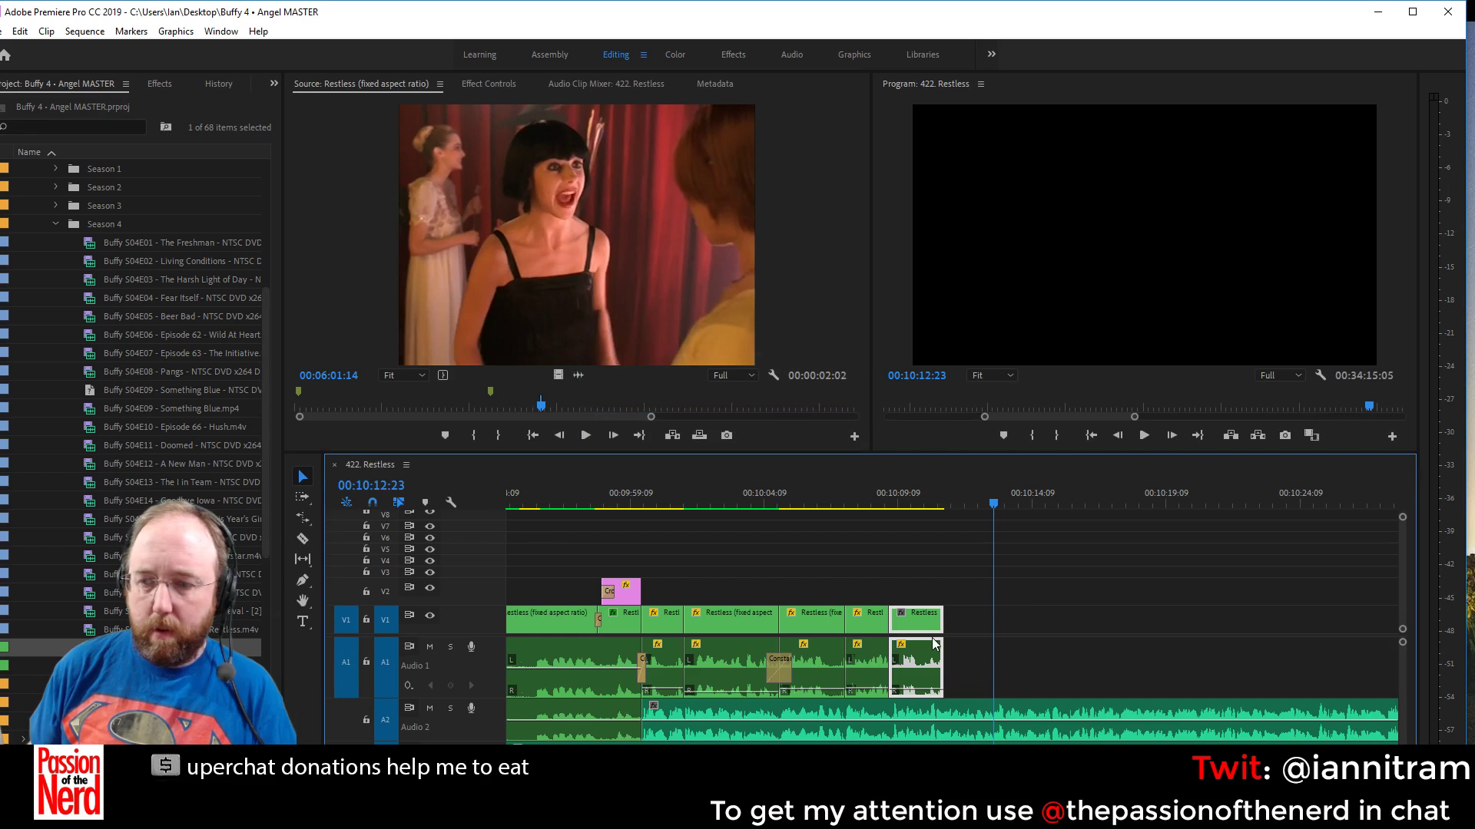
Set the last V1 clip to frame size and rate-stretch its end to the playhead at 00:10:12:23
right_click(910, 675)
left_click(1003, 650)
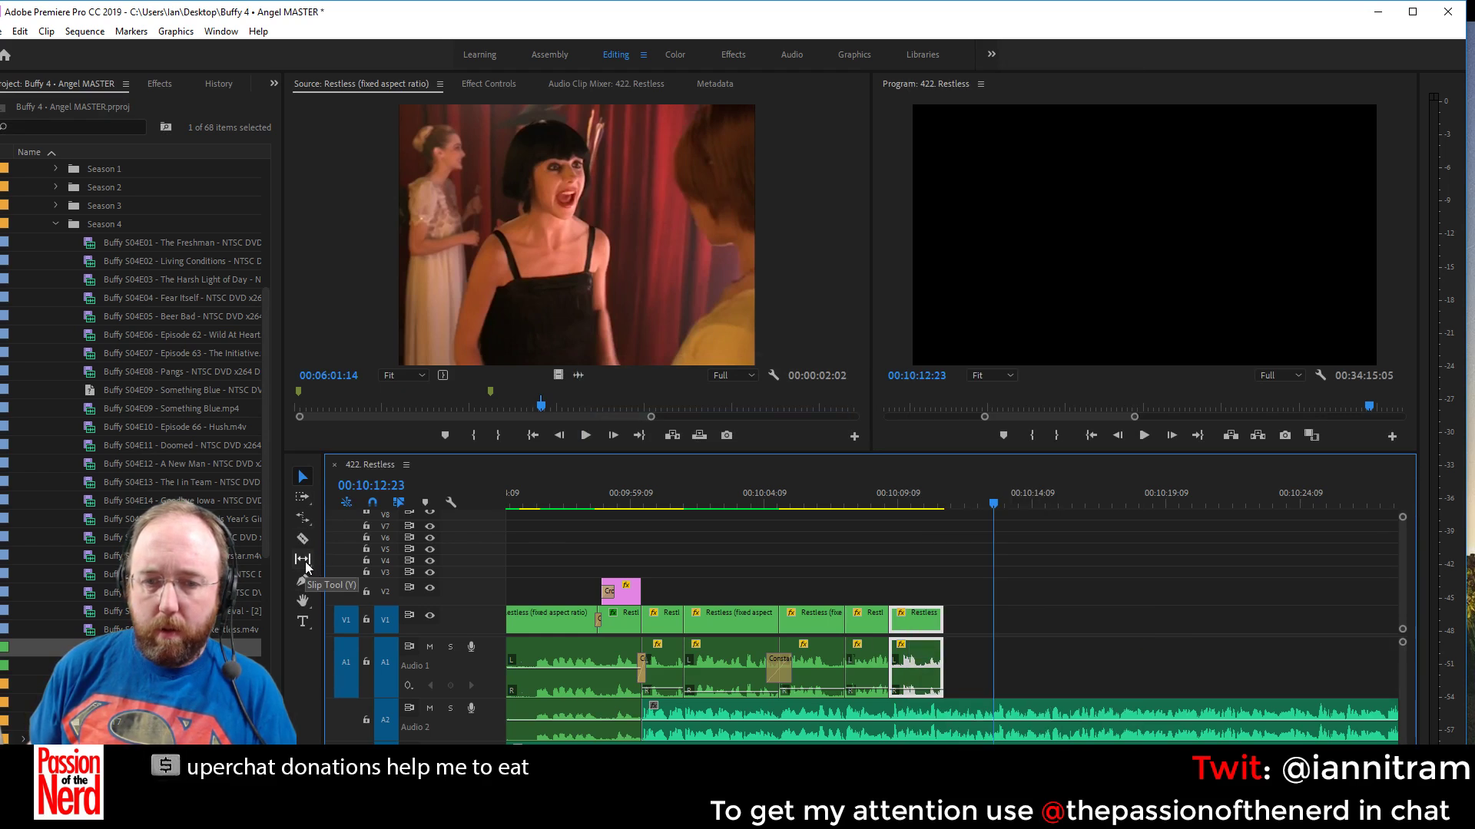
left_click(303, 518)
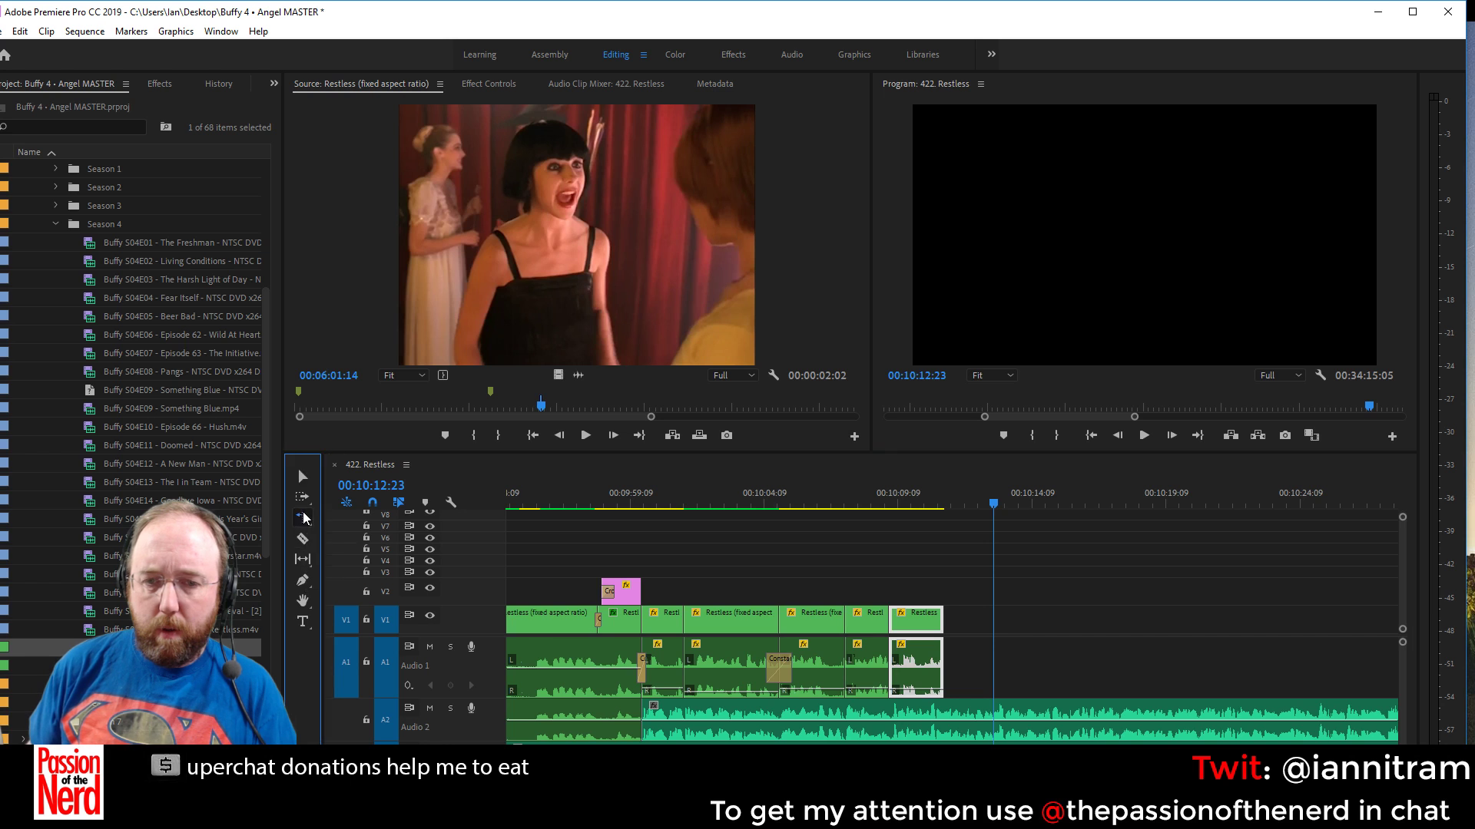
left_click_drag(937, 630, 992, 631)
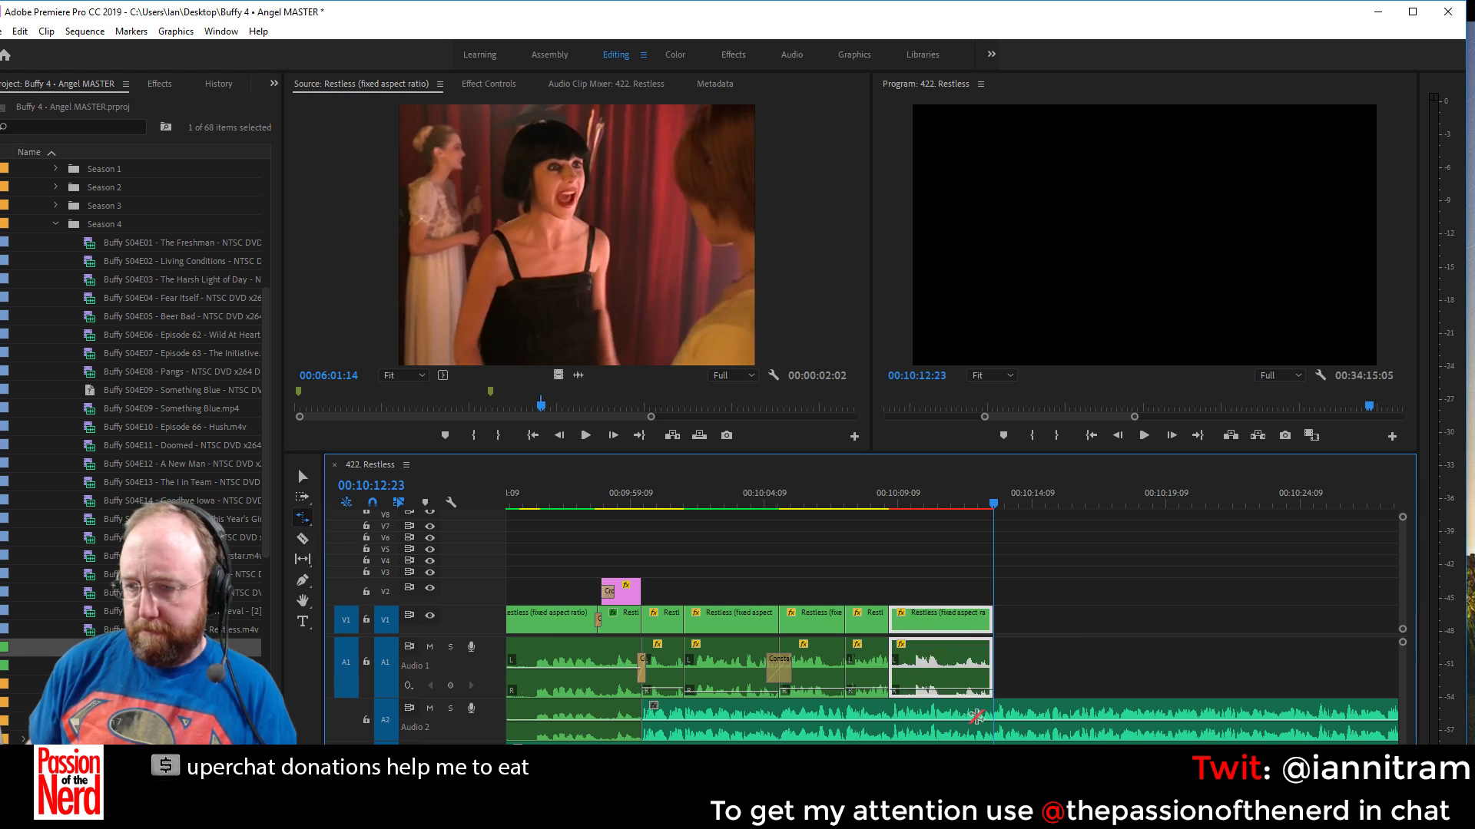
Apply the default audio transition on Audio 1 at the cut before the last clip
left_click(303, 476)
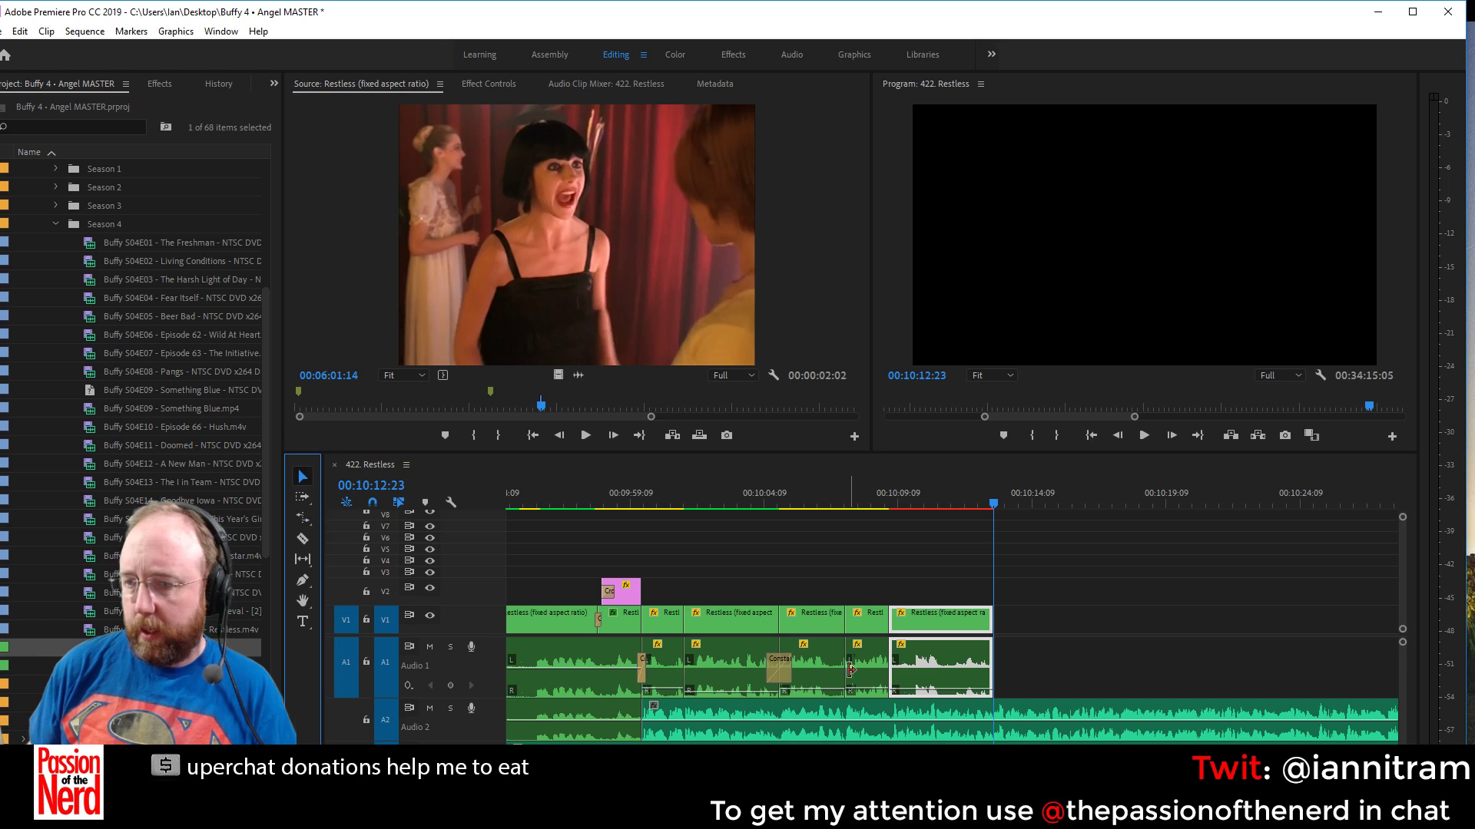
right_click(883, 671)
left_click(910, 691)
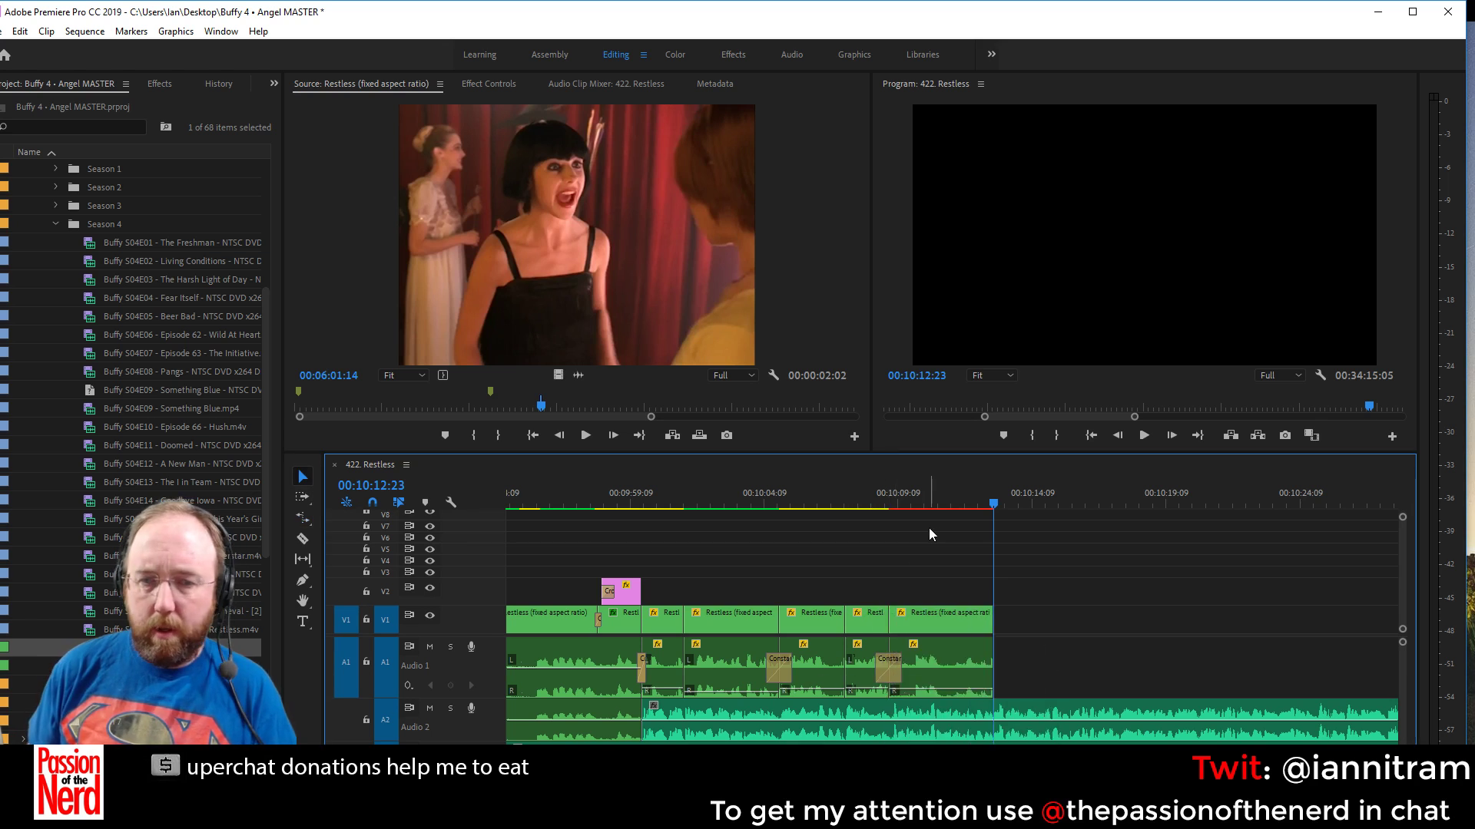
Select the last three clips of the sequence and render the effects so the ending plays back smoothly
left_click(940, 501)
left_click_drag(942, 501, 934, 501)
left_click_drag(826, 551, 991, 667)
left_click(129, 34)
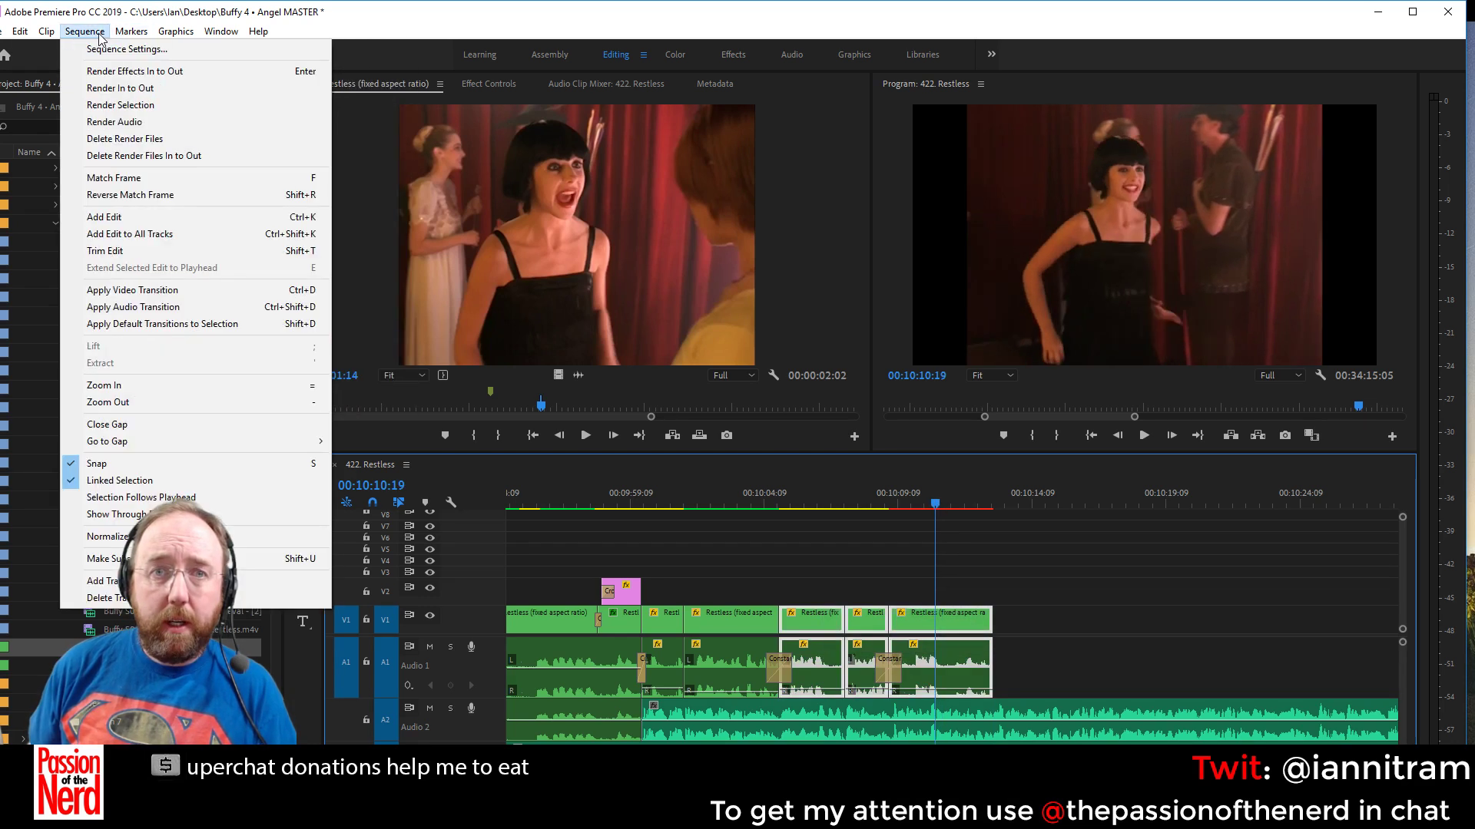
mouse_move(129, 30)
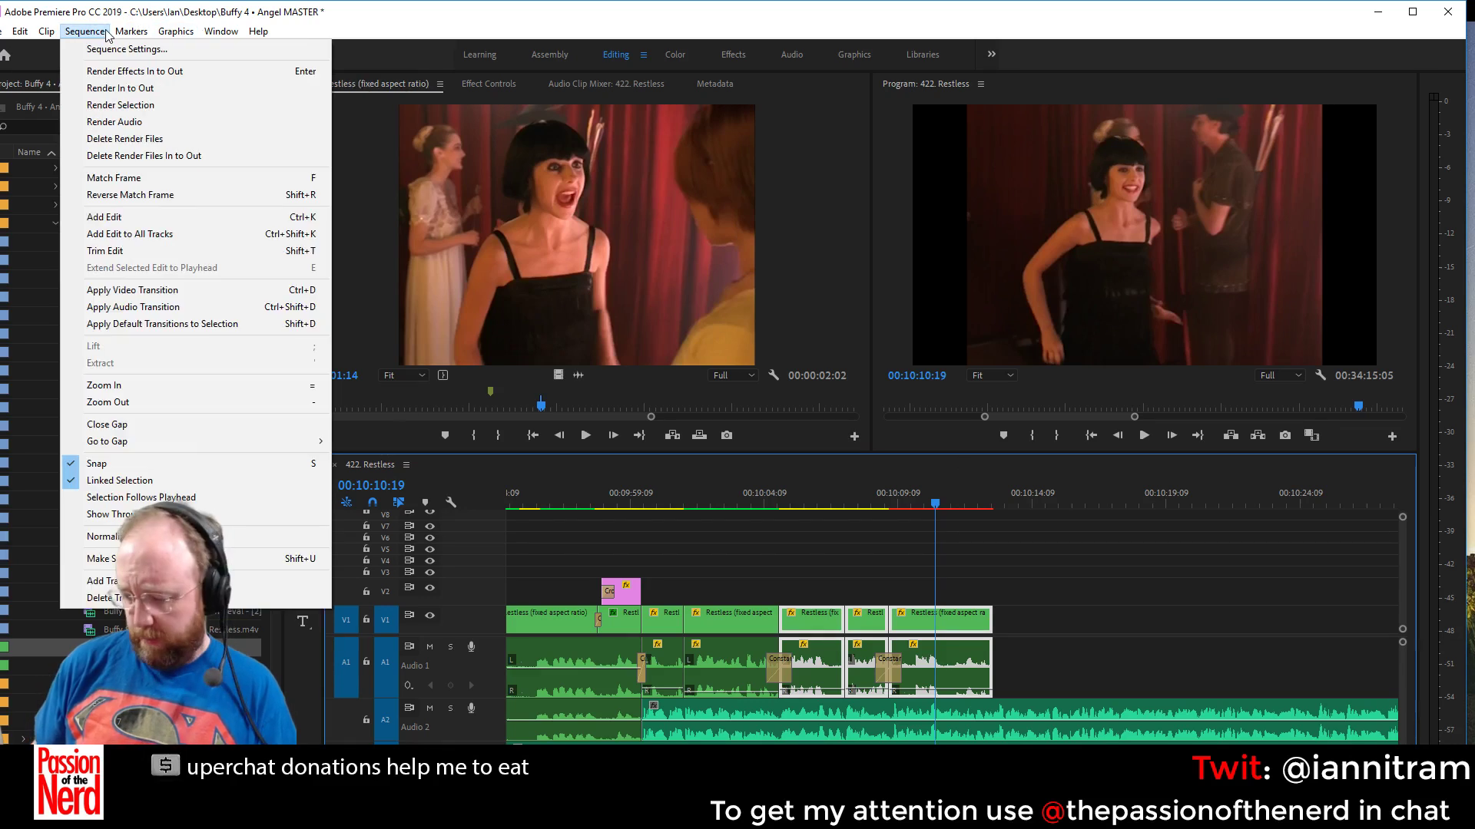
left_click(109, 26)
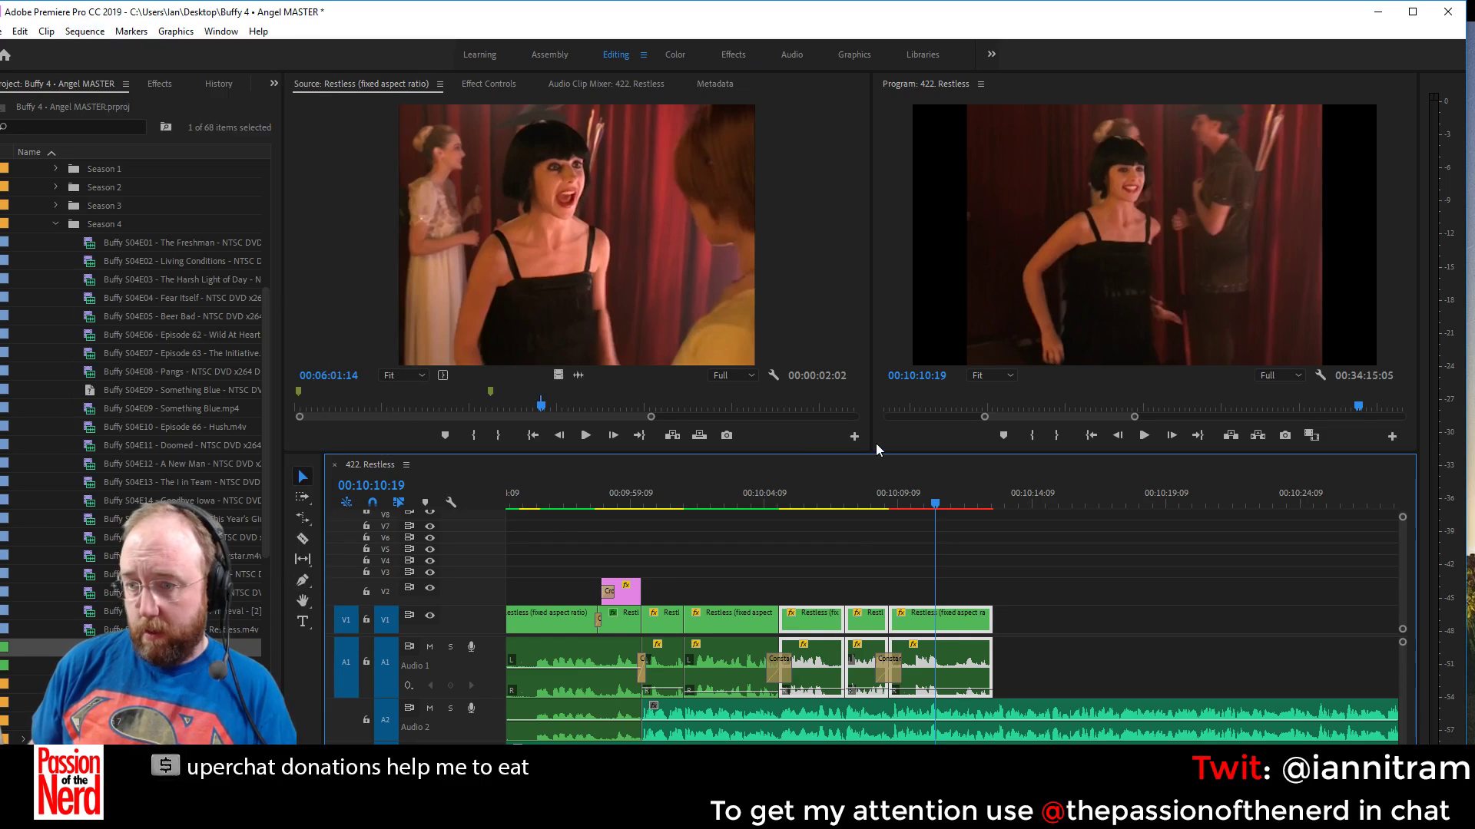
left_click(883, 498)
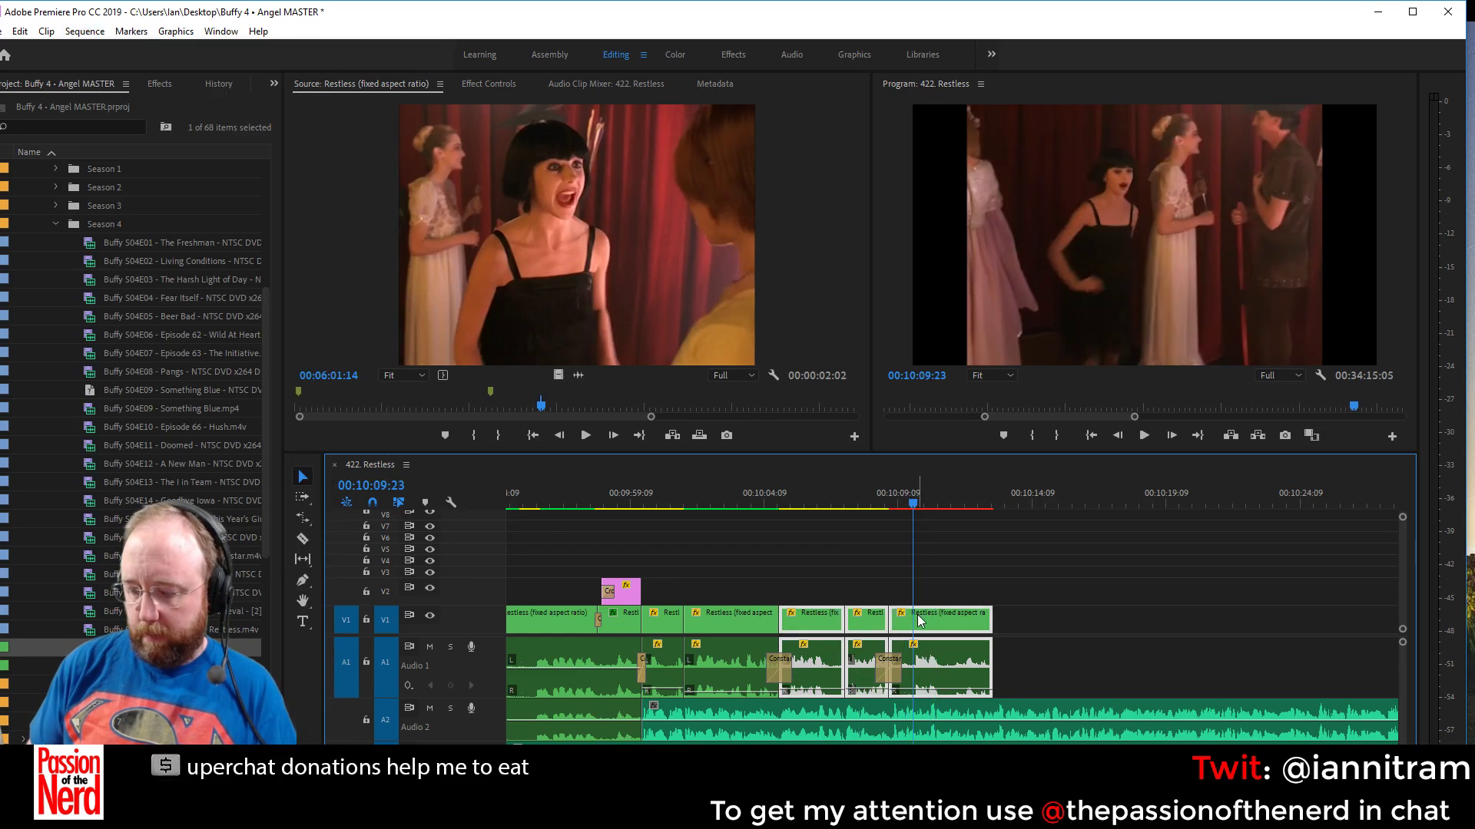
key("Return")
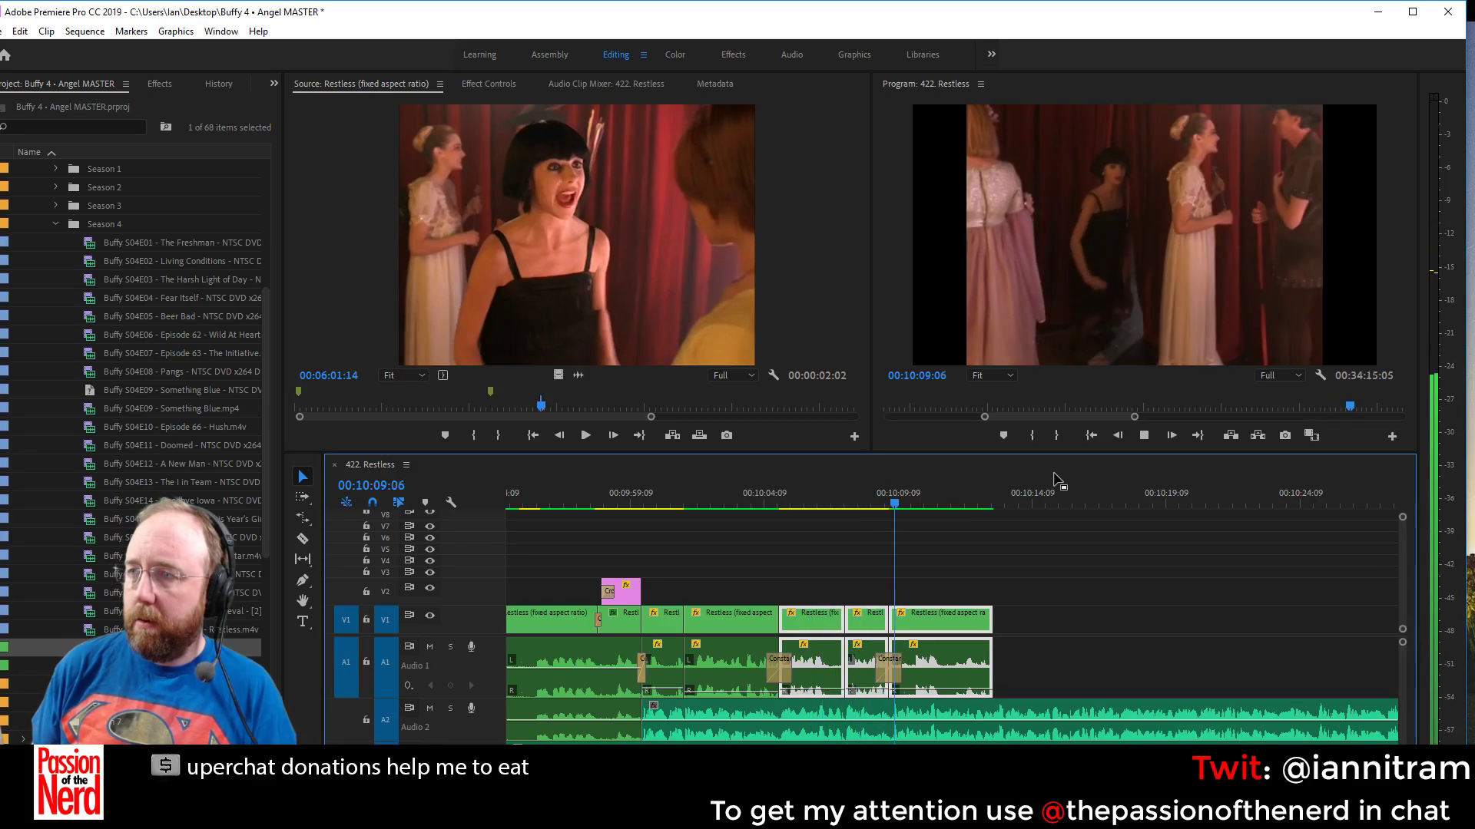
Set the last clip's time interpolation to Optical Flow and render the sequence effects again
right_click(931, 622)
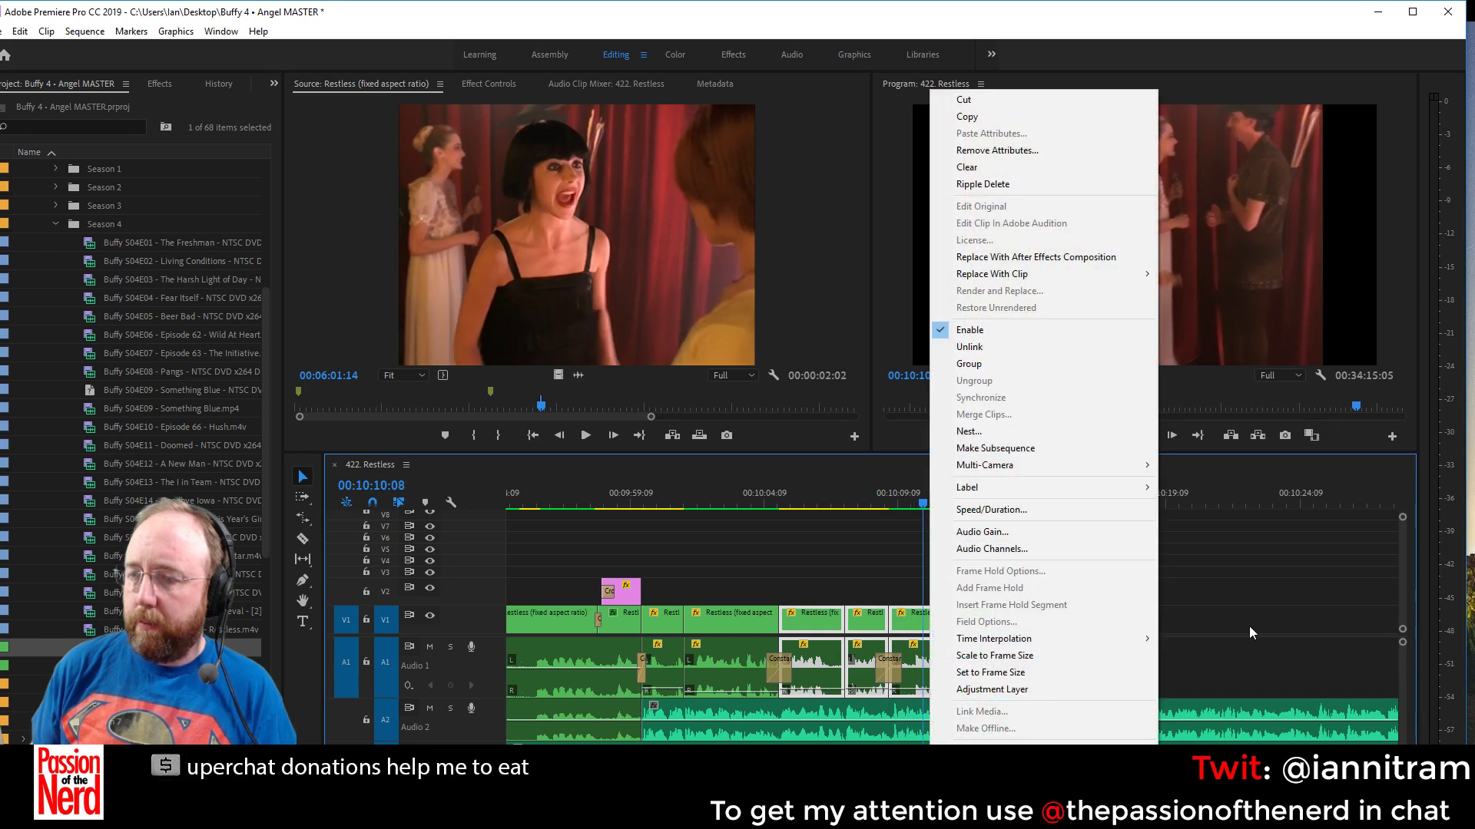
left_click(1249, 625)
right_click(962, 616)
mouse_move(1077, 614)
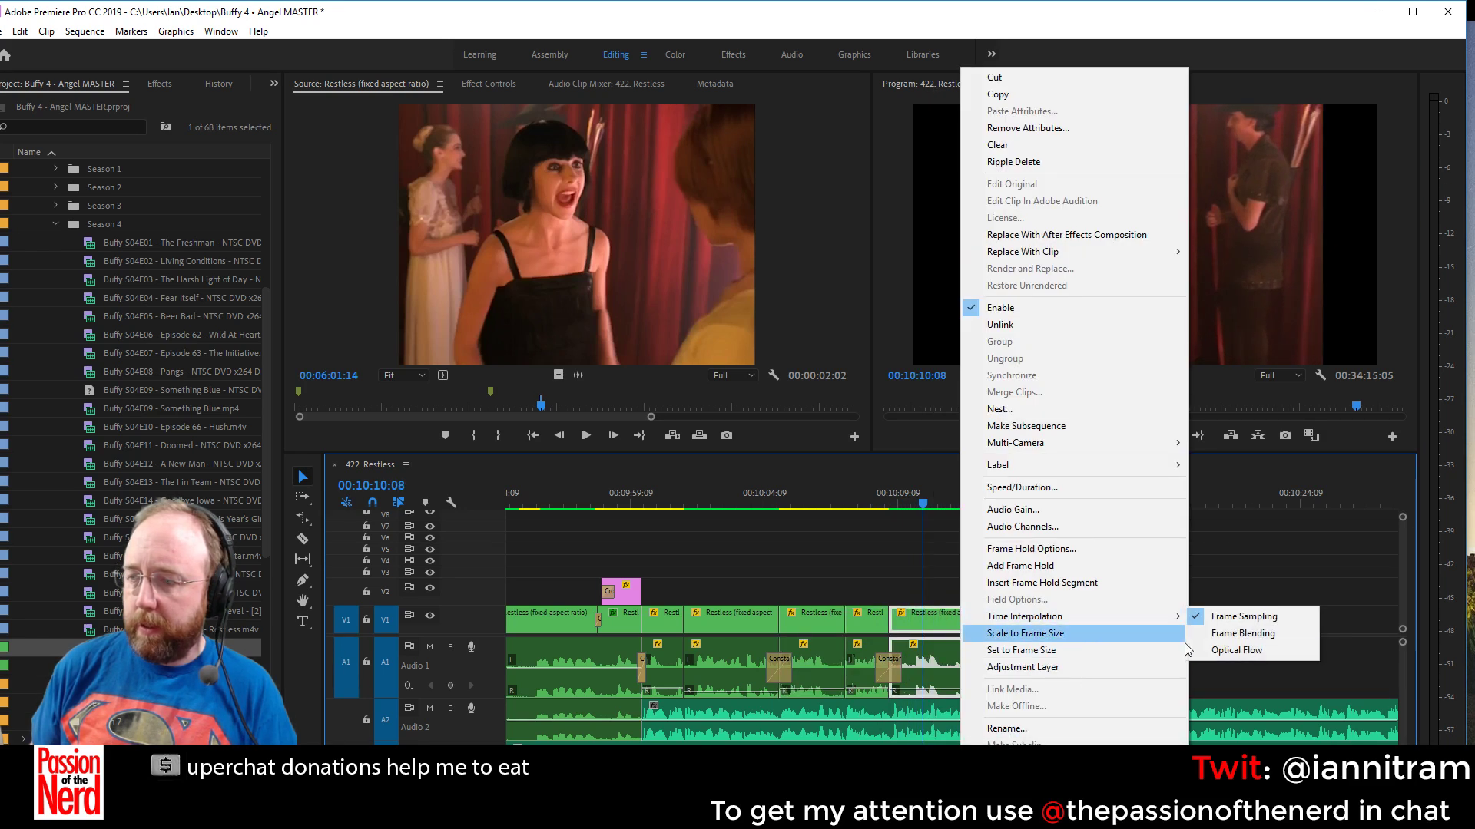
left_click(1192, 651)
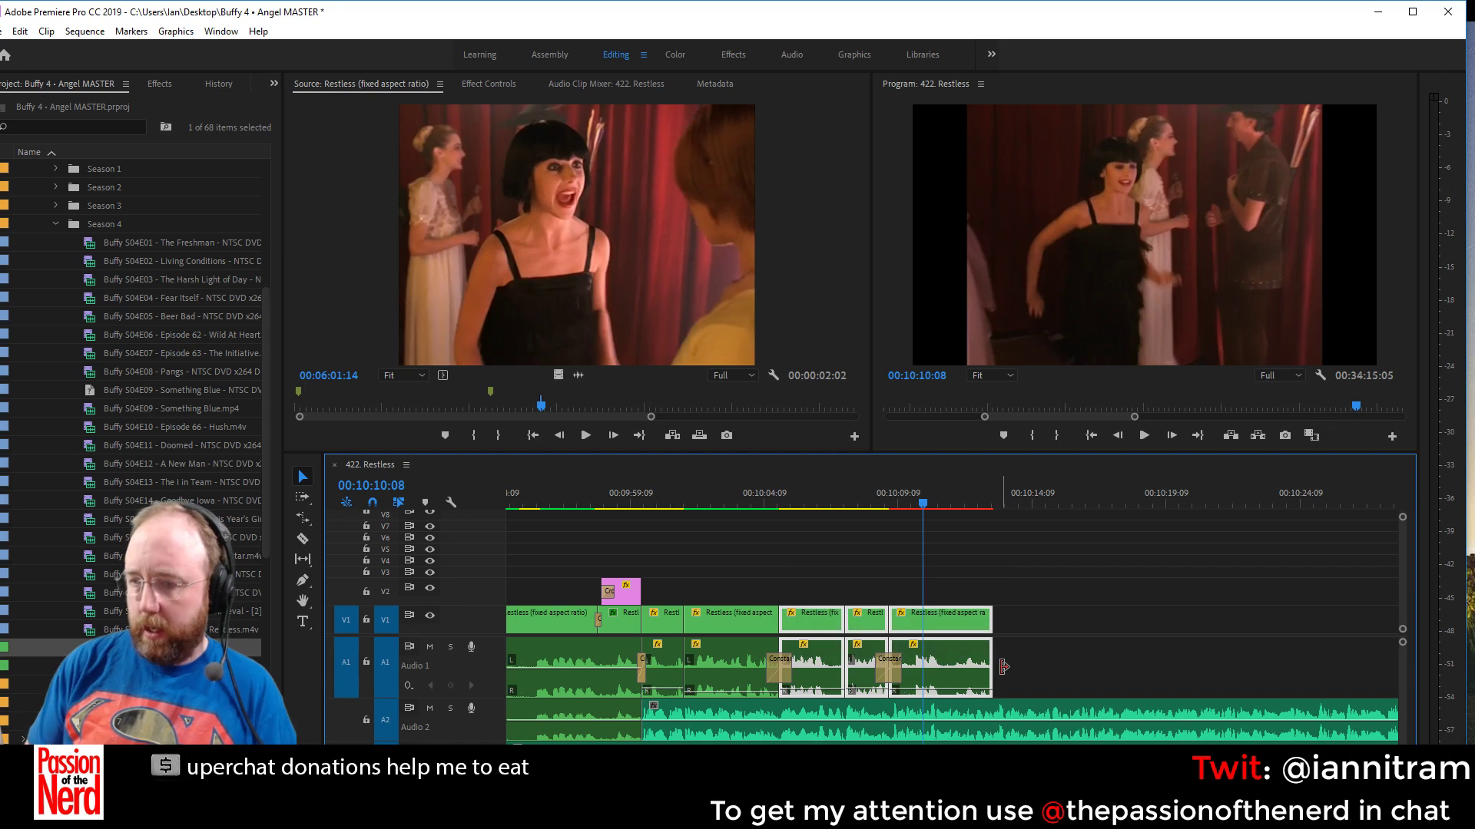
key("Return")
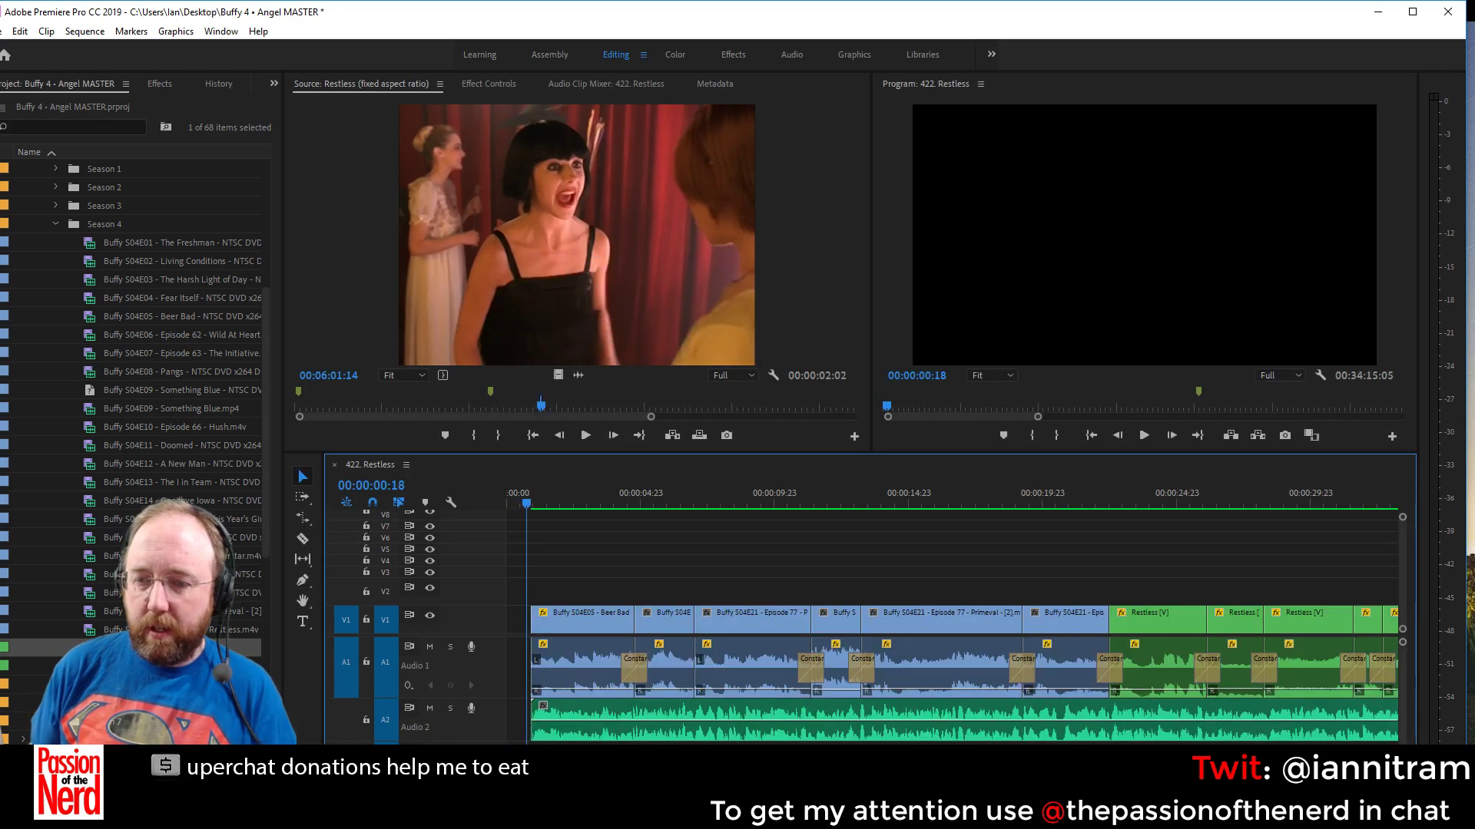
Return to the last V1 clip, place the playhead at its end at 00:10:12:22 and select the clip
scroll(952, 614, "down", 15)
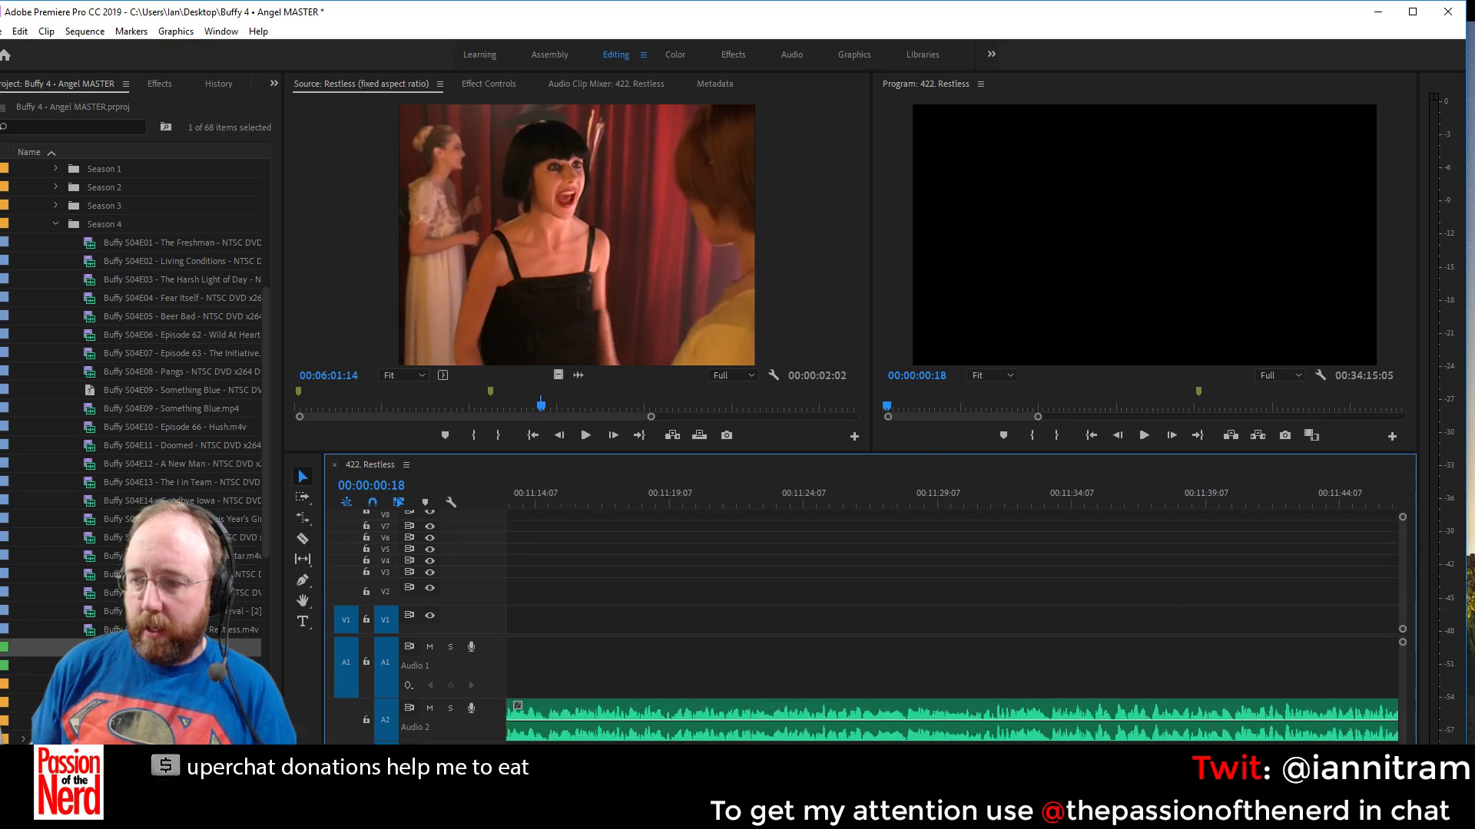
scroll(930, 545, "up", 5)
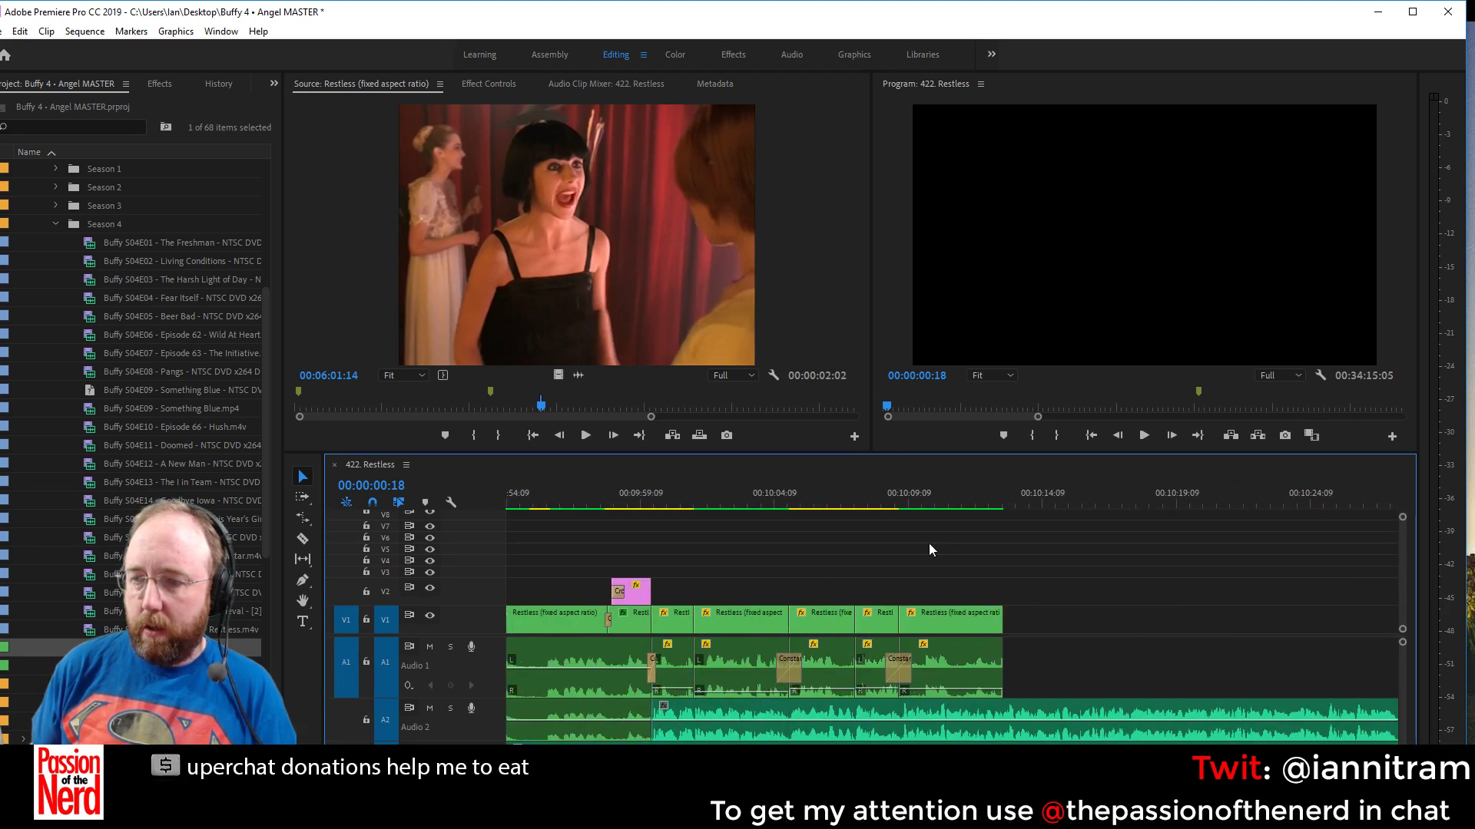
left_click(925, 505)
left_click(130, 31)
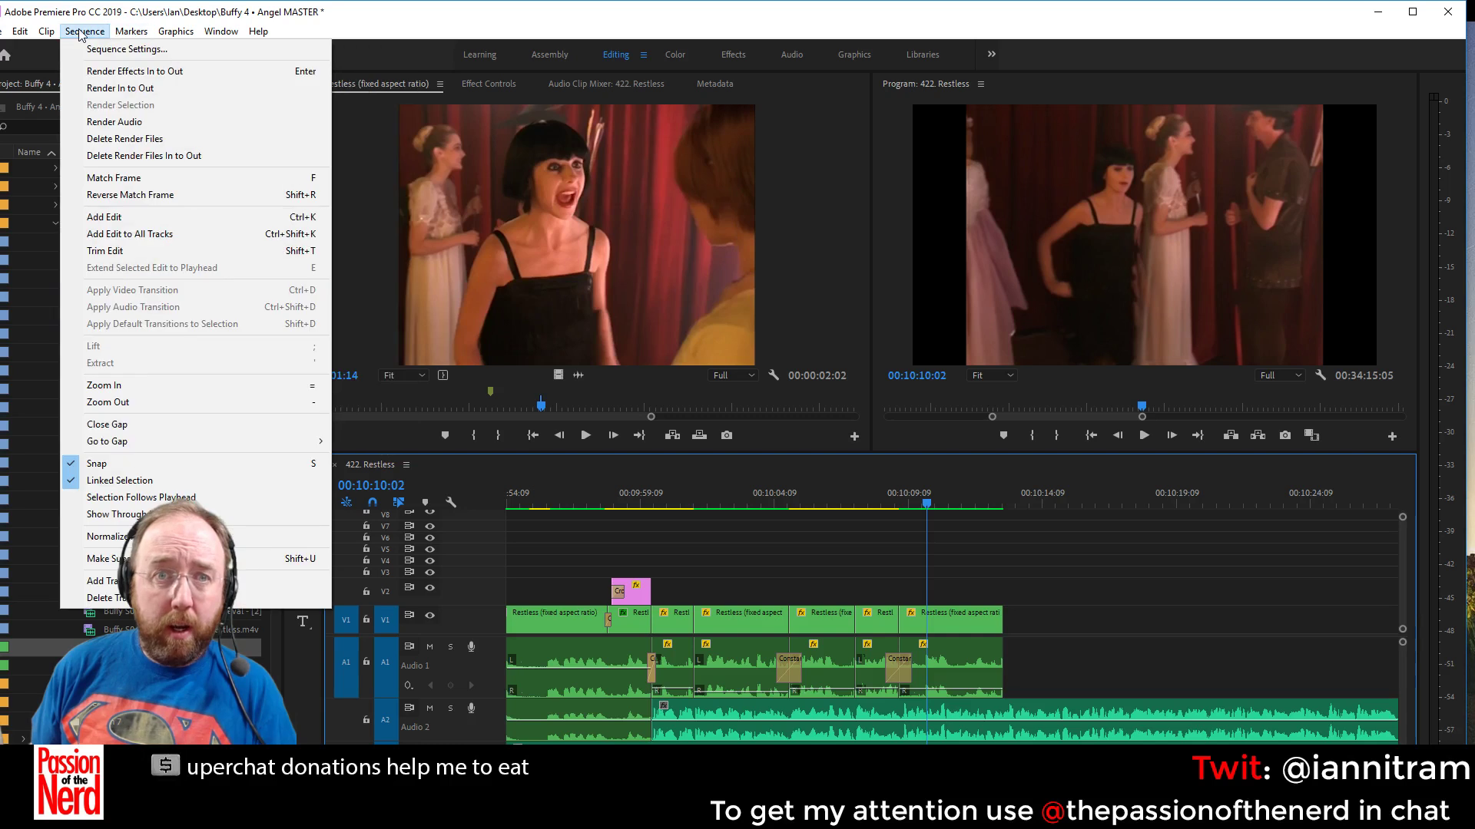
left_click(1004, 502)
left_click(945, 623)
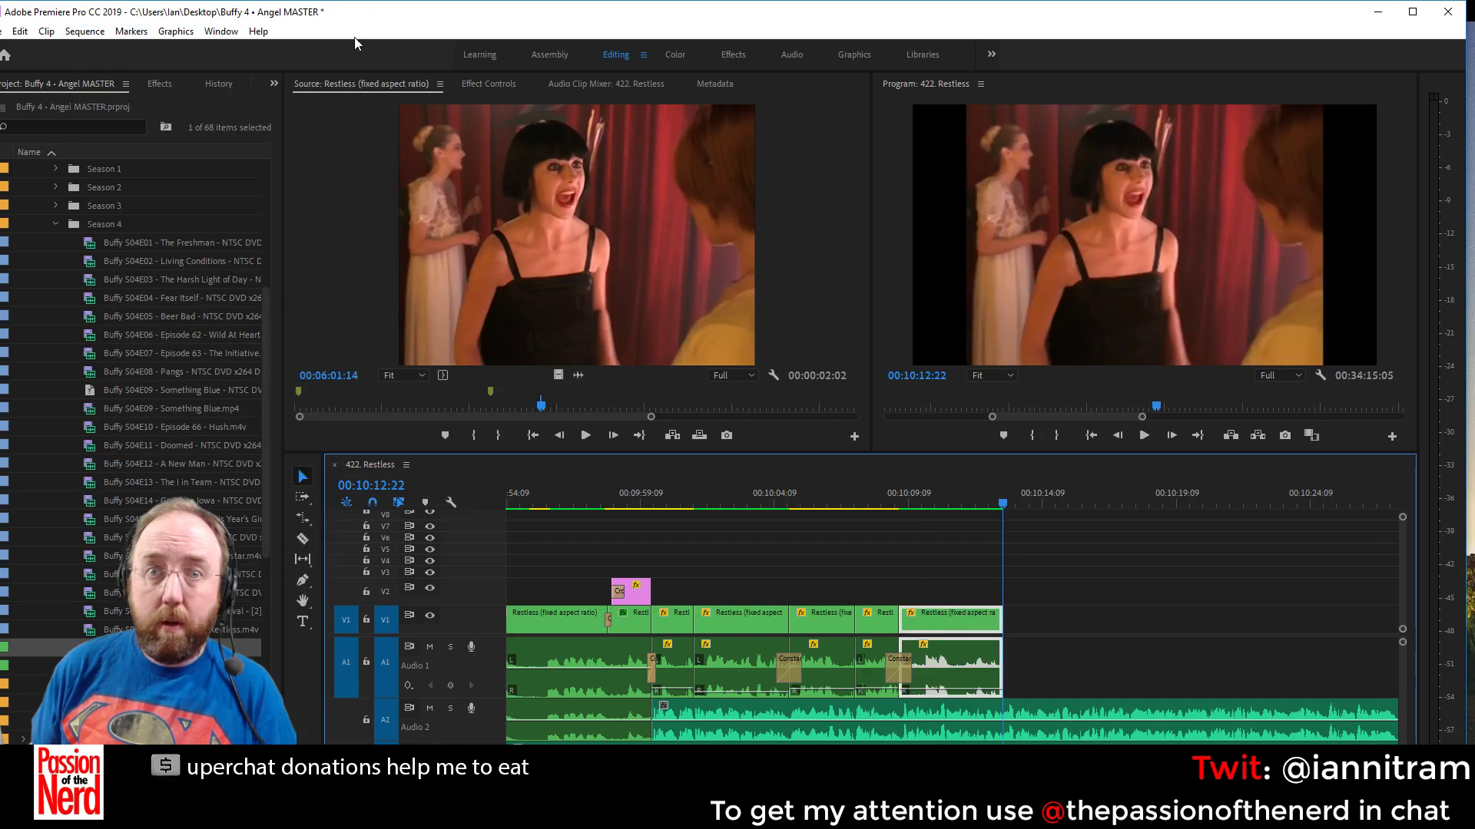
Open the keyboard help page, then return to the project and save it
left_click(258, 32)
left_click(339, 139)
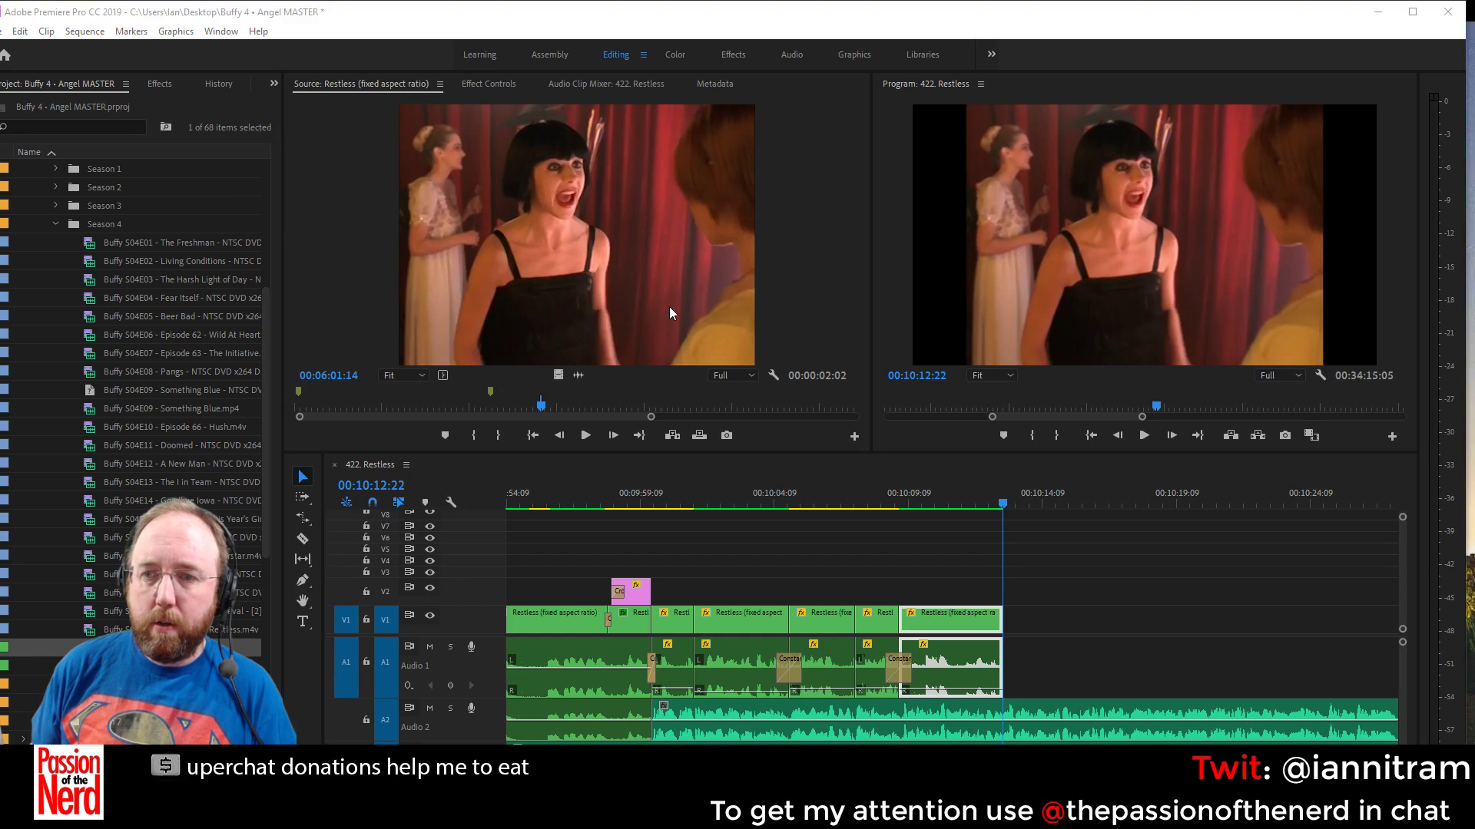
key("ctrl+s")
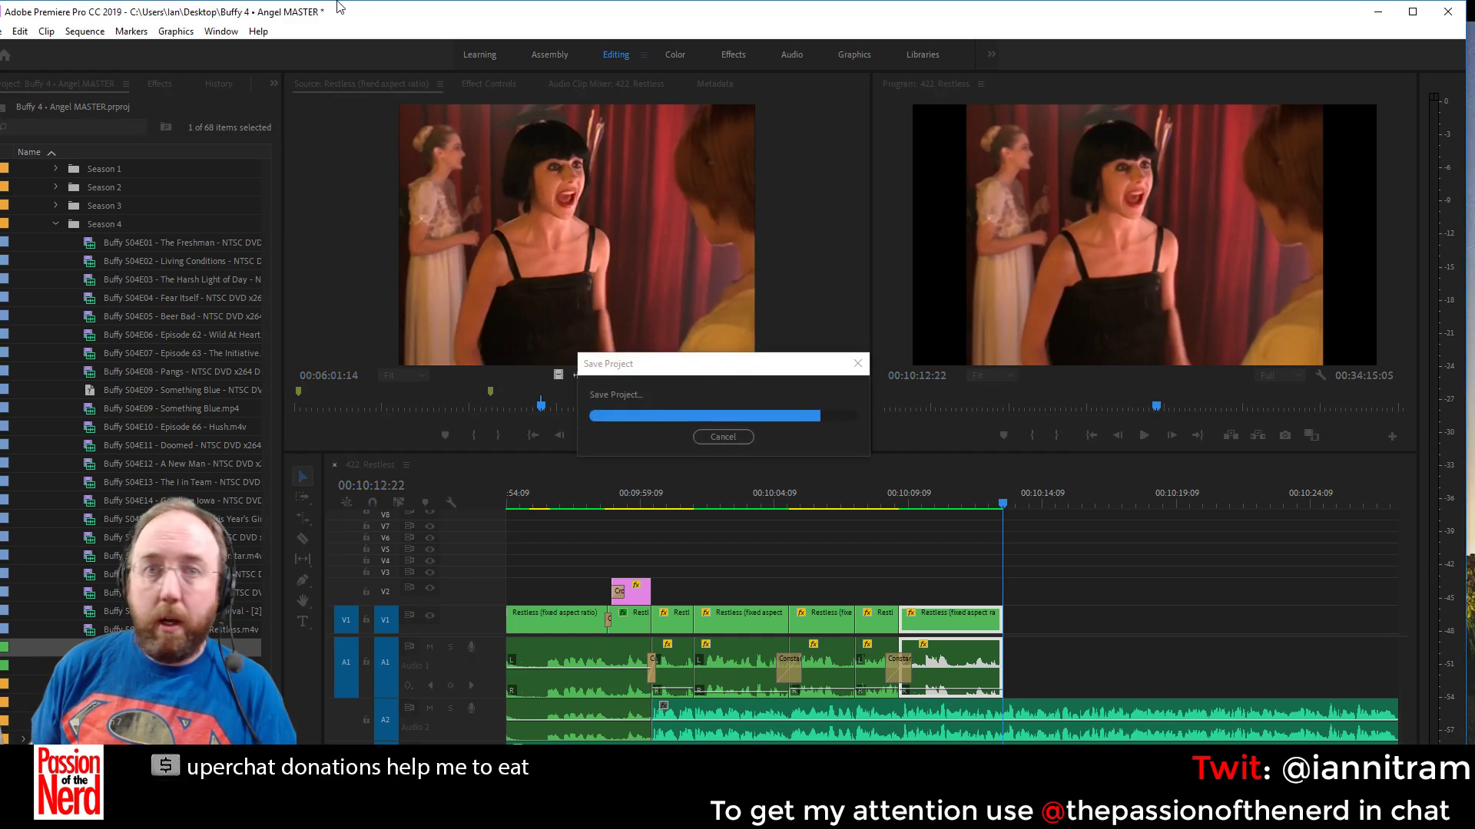
Open the keyboard shortcut editor and filter its command list by "render sel"
left_click(258, 32)
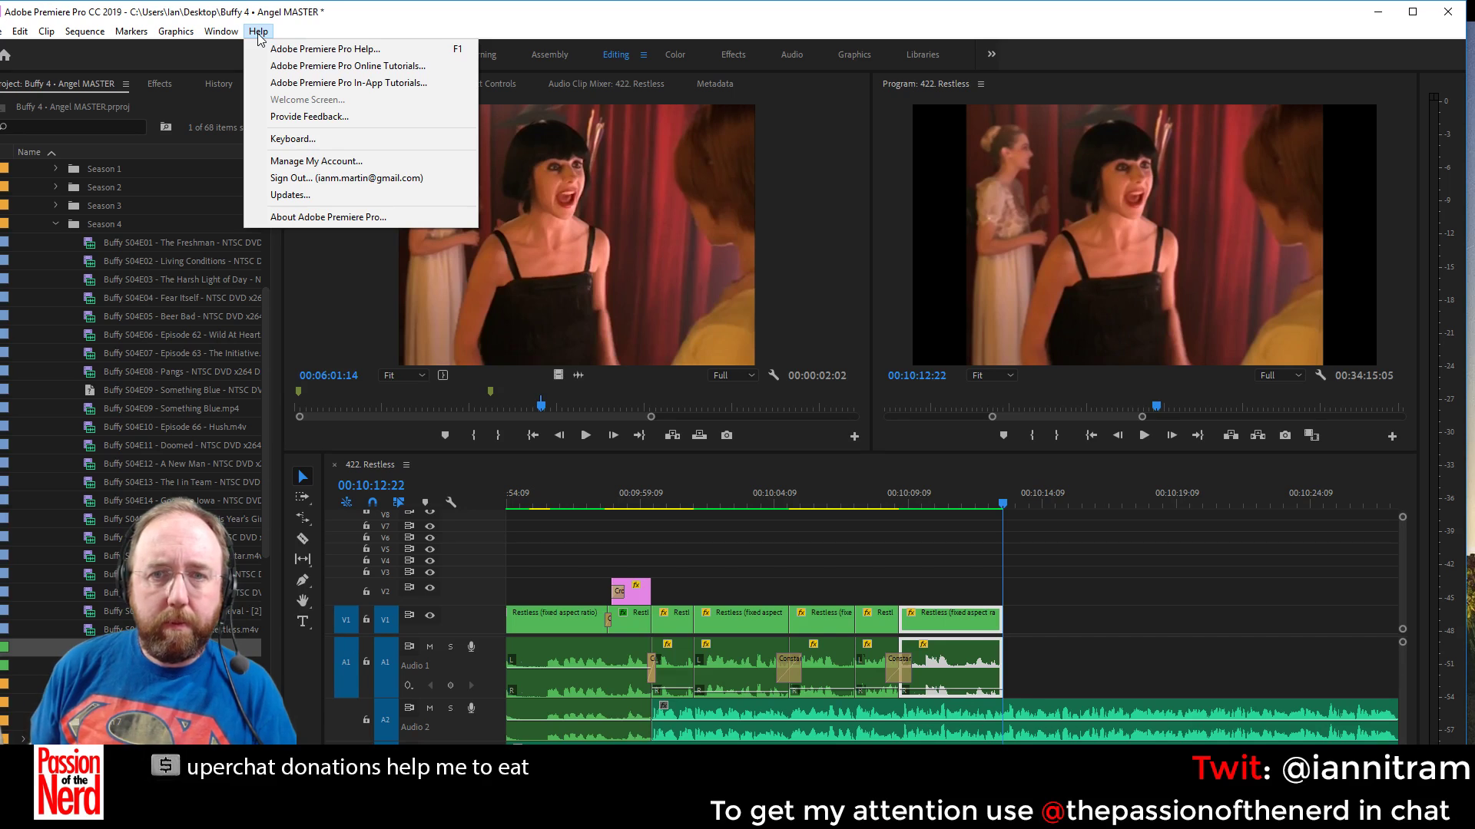
mouse_move(25, 33)
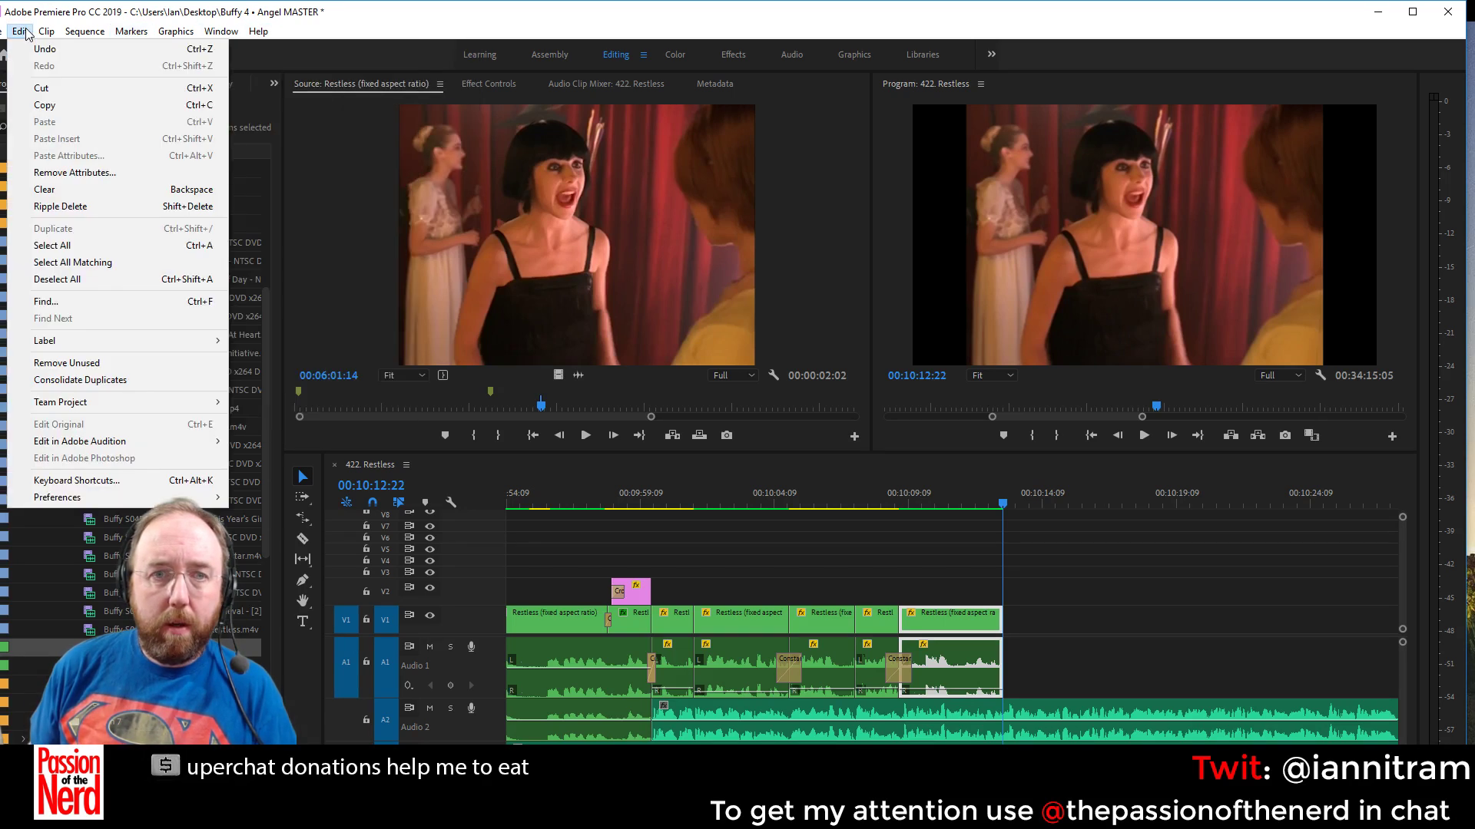
left_click(76, 480)
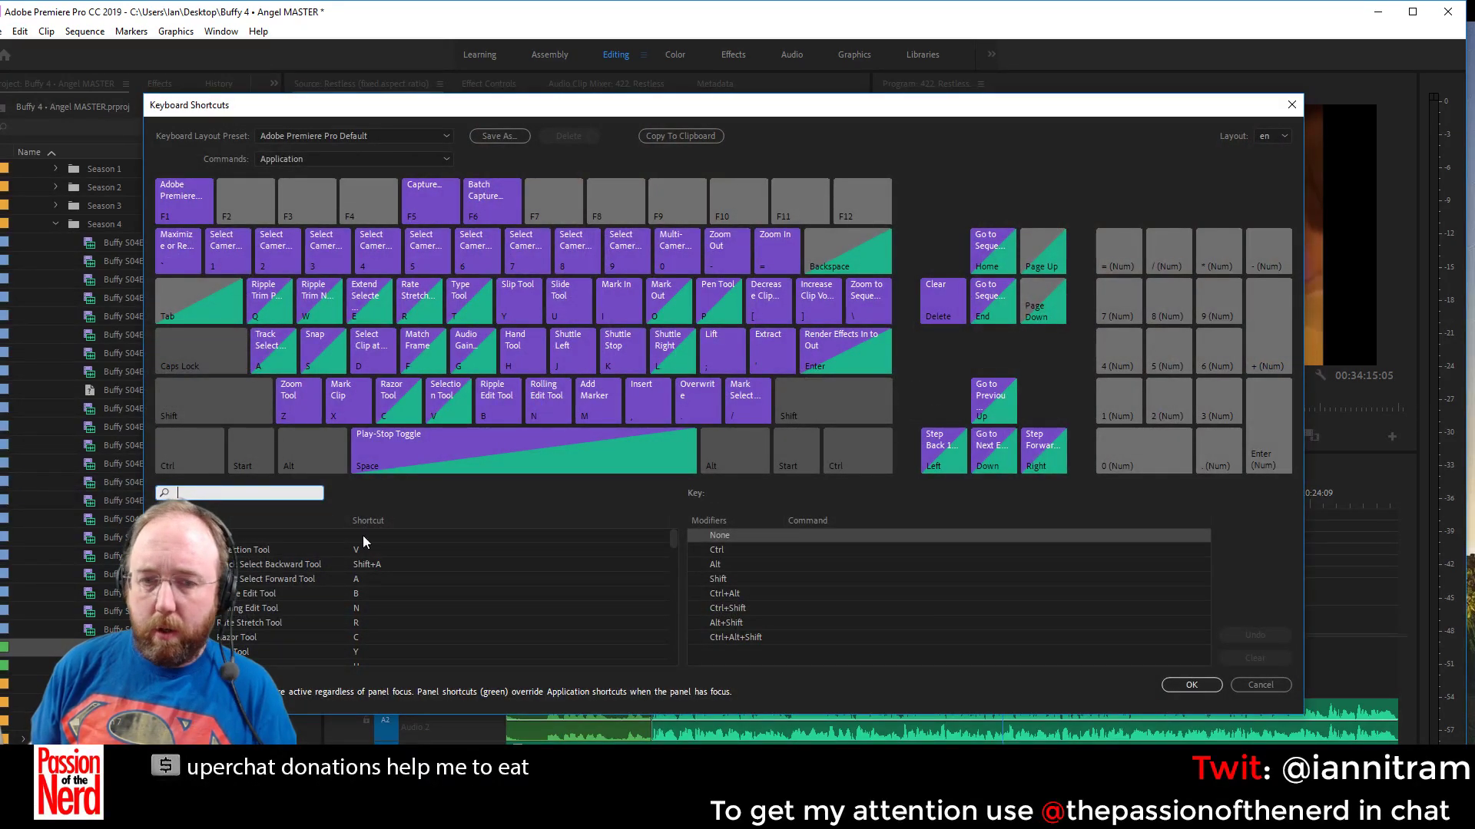
left_click(232, 494)
type("selection")
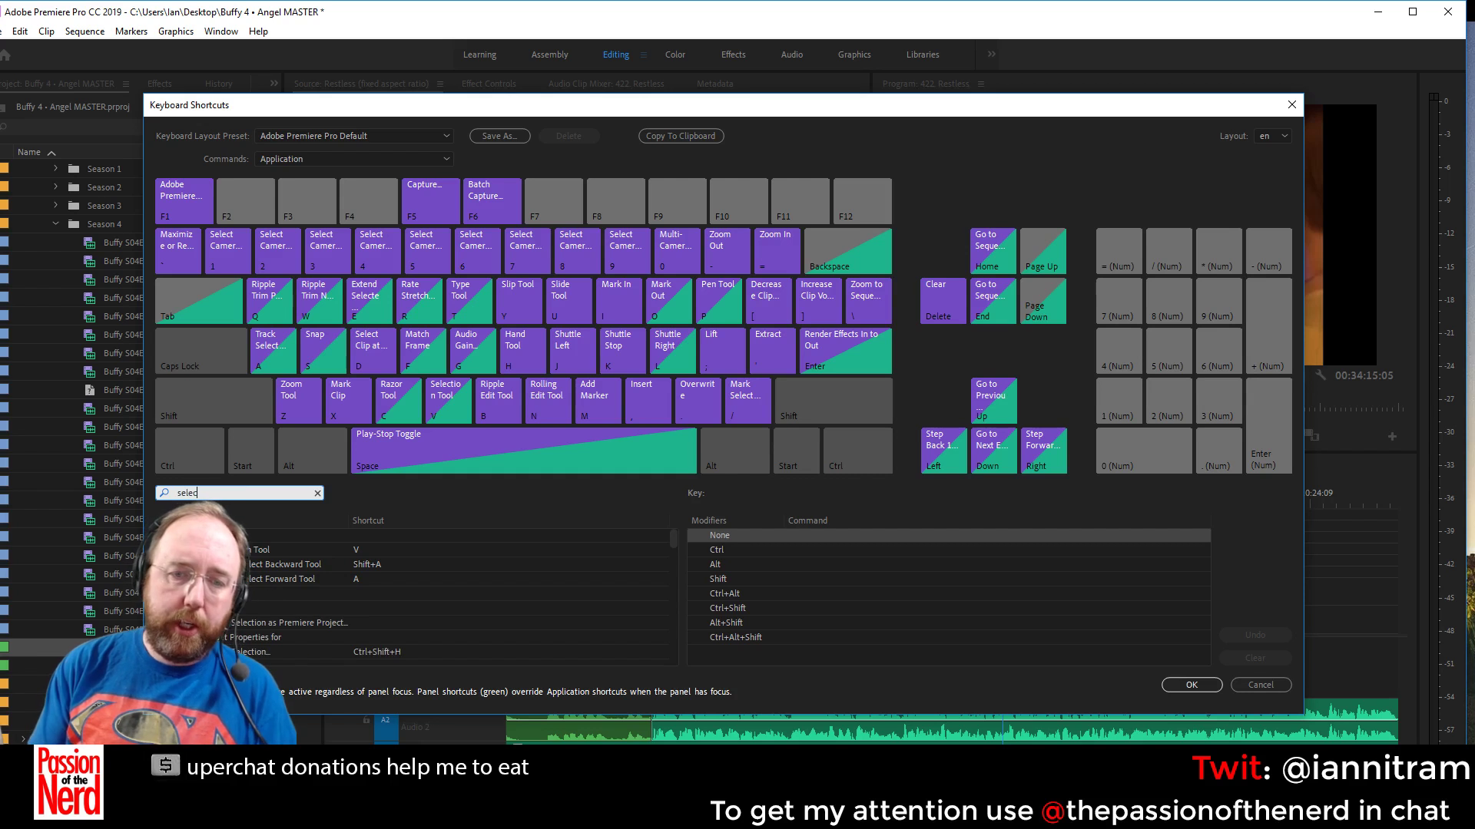
key("BackSpace")
key("BackSpace")
key("BackSpace")
key("BackSpace")
key("BackSpace")
key("BackSpace")
key("BackSpace")
key("BackSpace")
key("BackSpace")
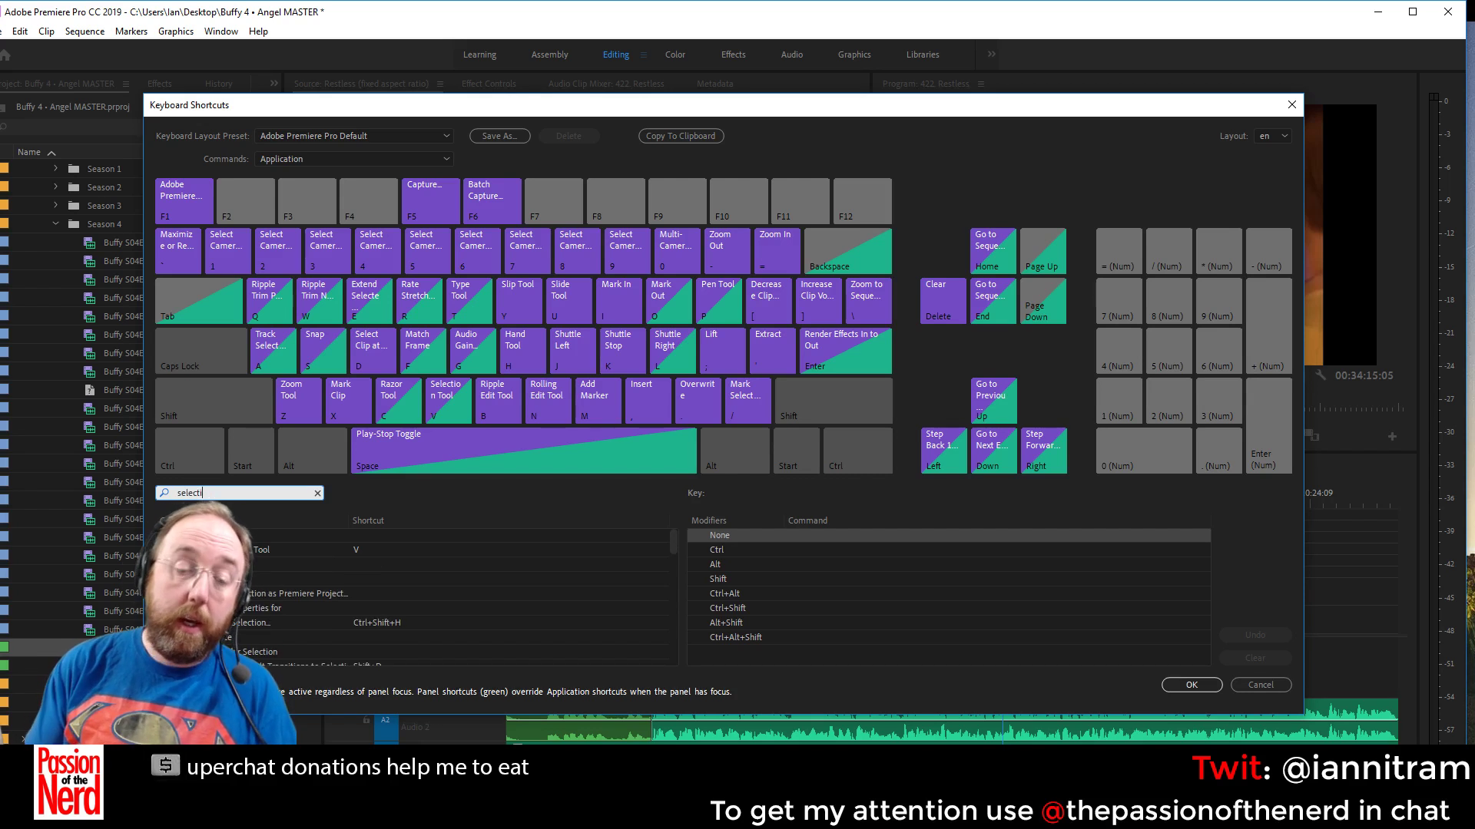
type("render sel")
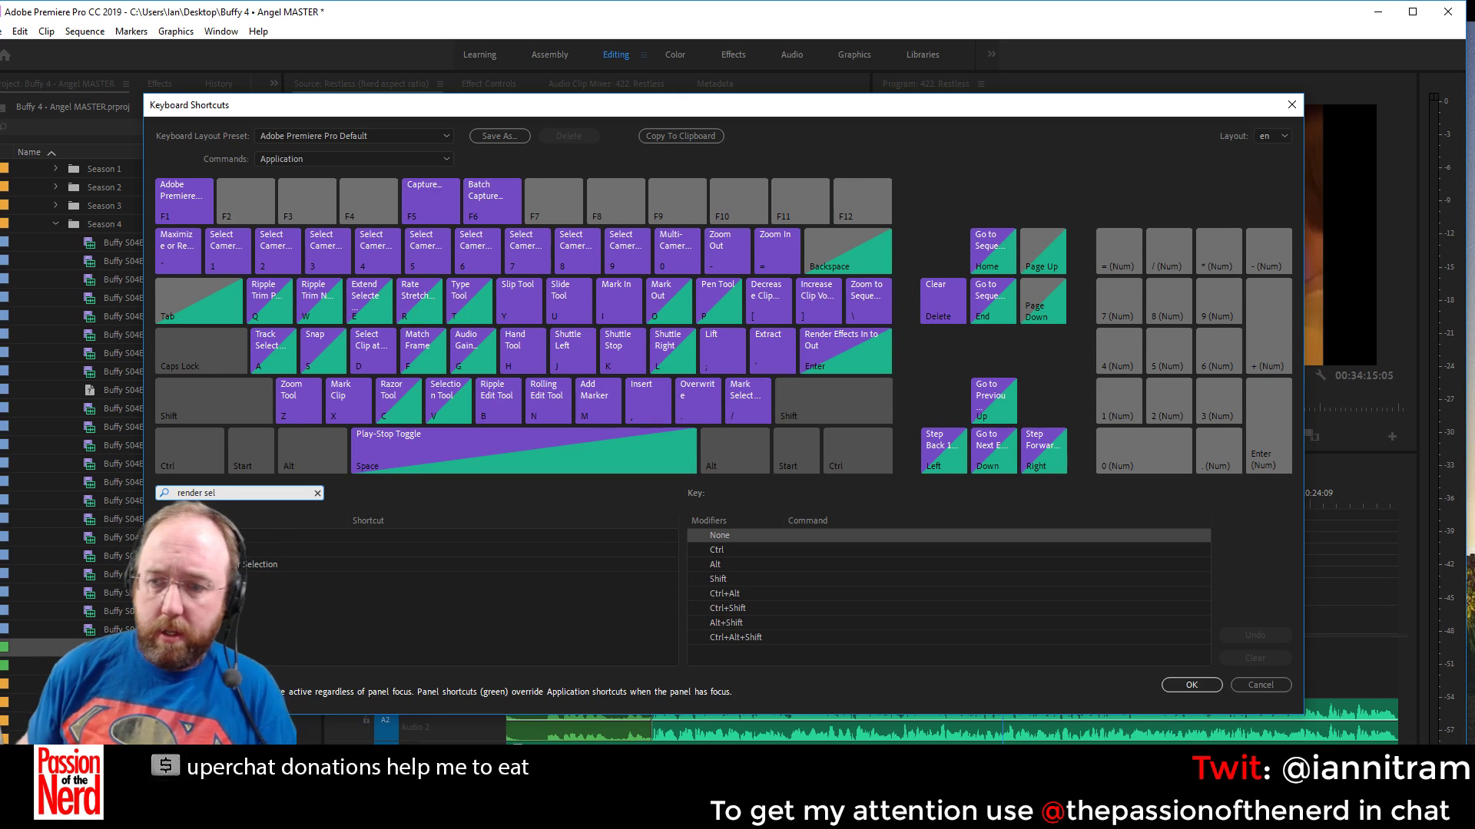
Assign the shortcut Ctrl+Enter to the Render Selection command and accept the customized keyboard layout
left_click(292, 566)
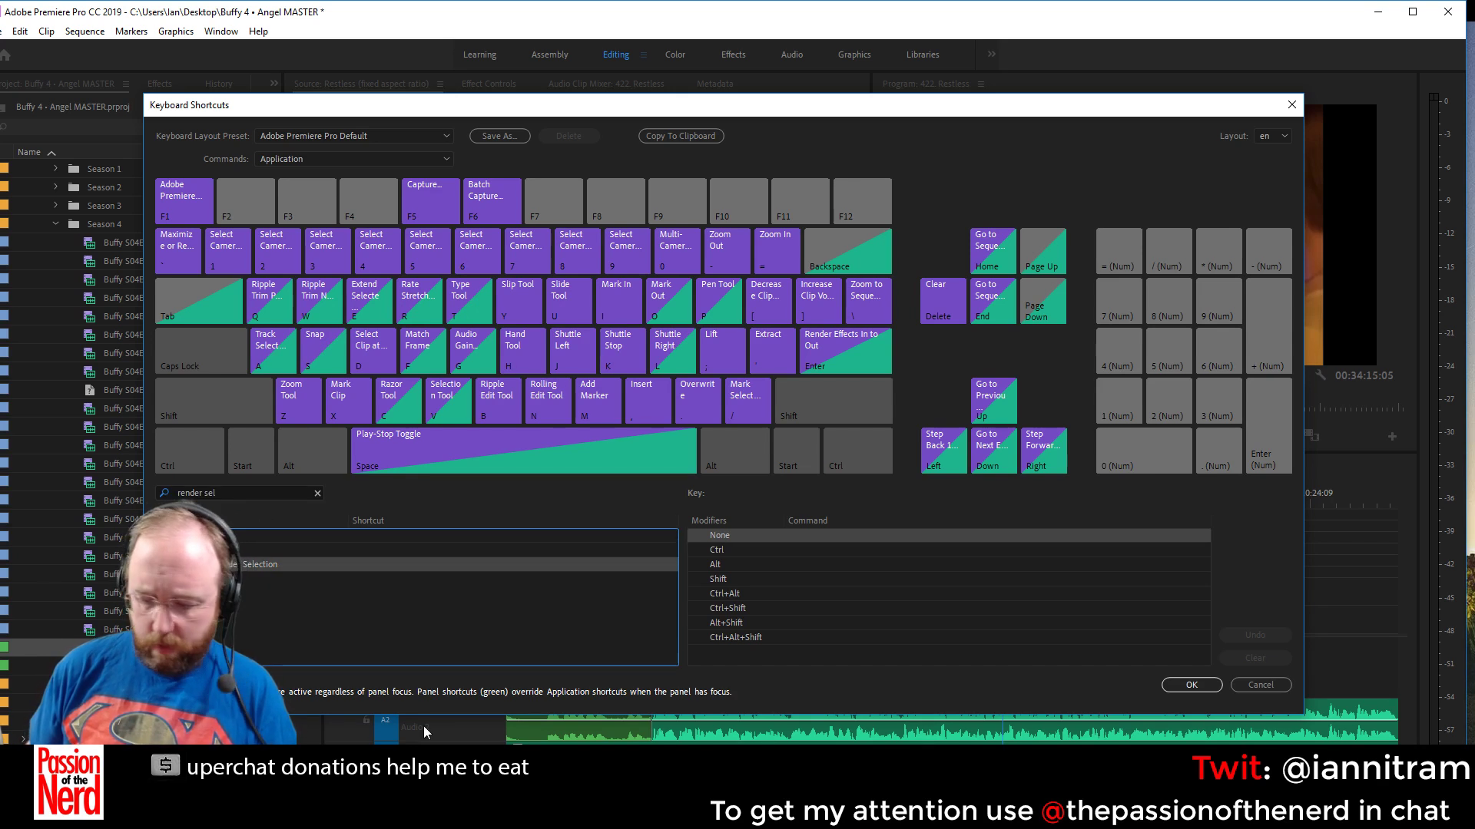
key("ctrl")
key("ctrl")
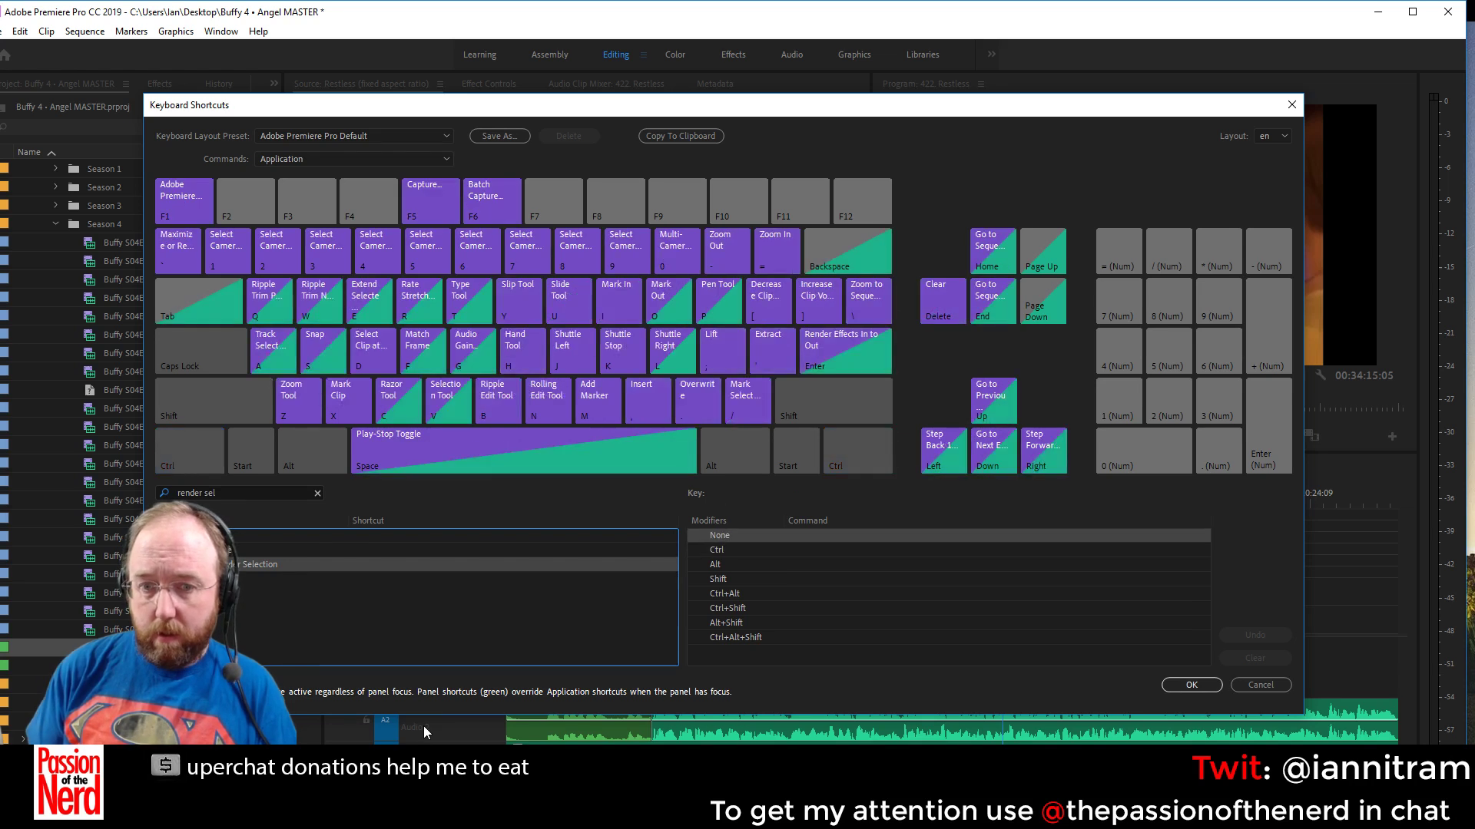
left_click(555, 570)
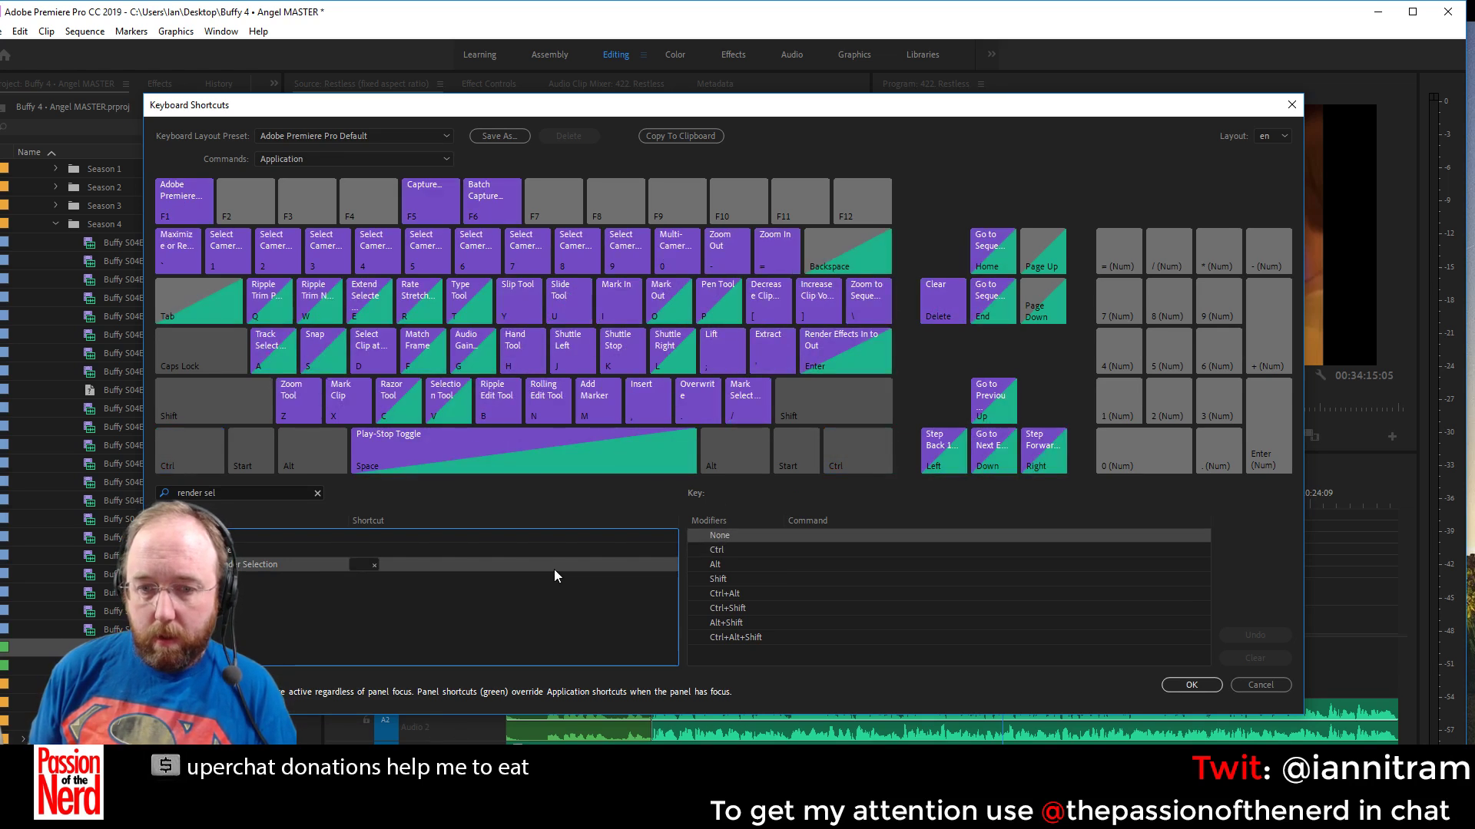
key("ctrl")
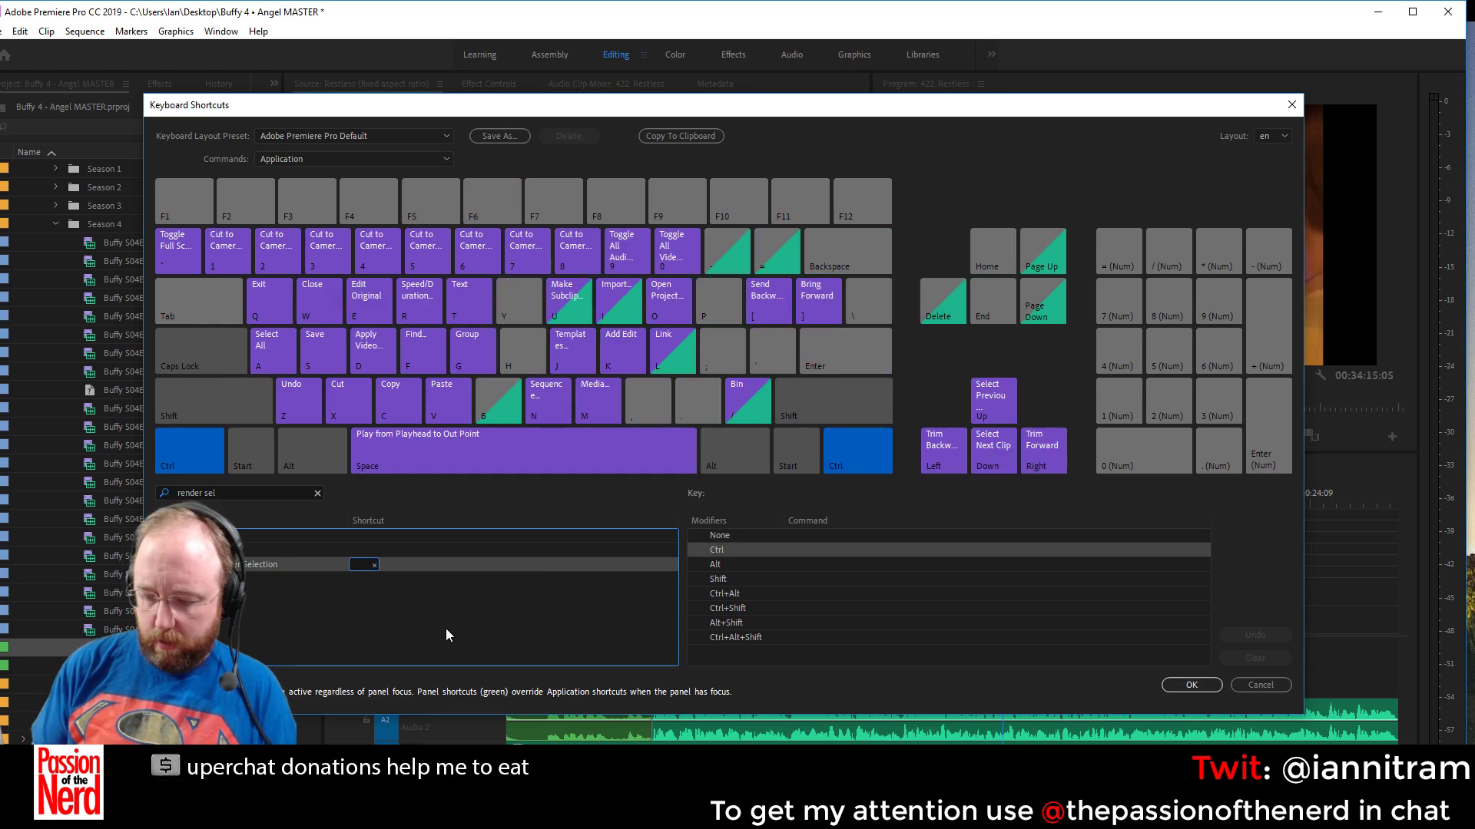
key("ctrl+Return")
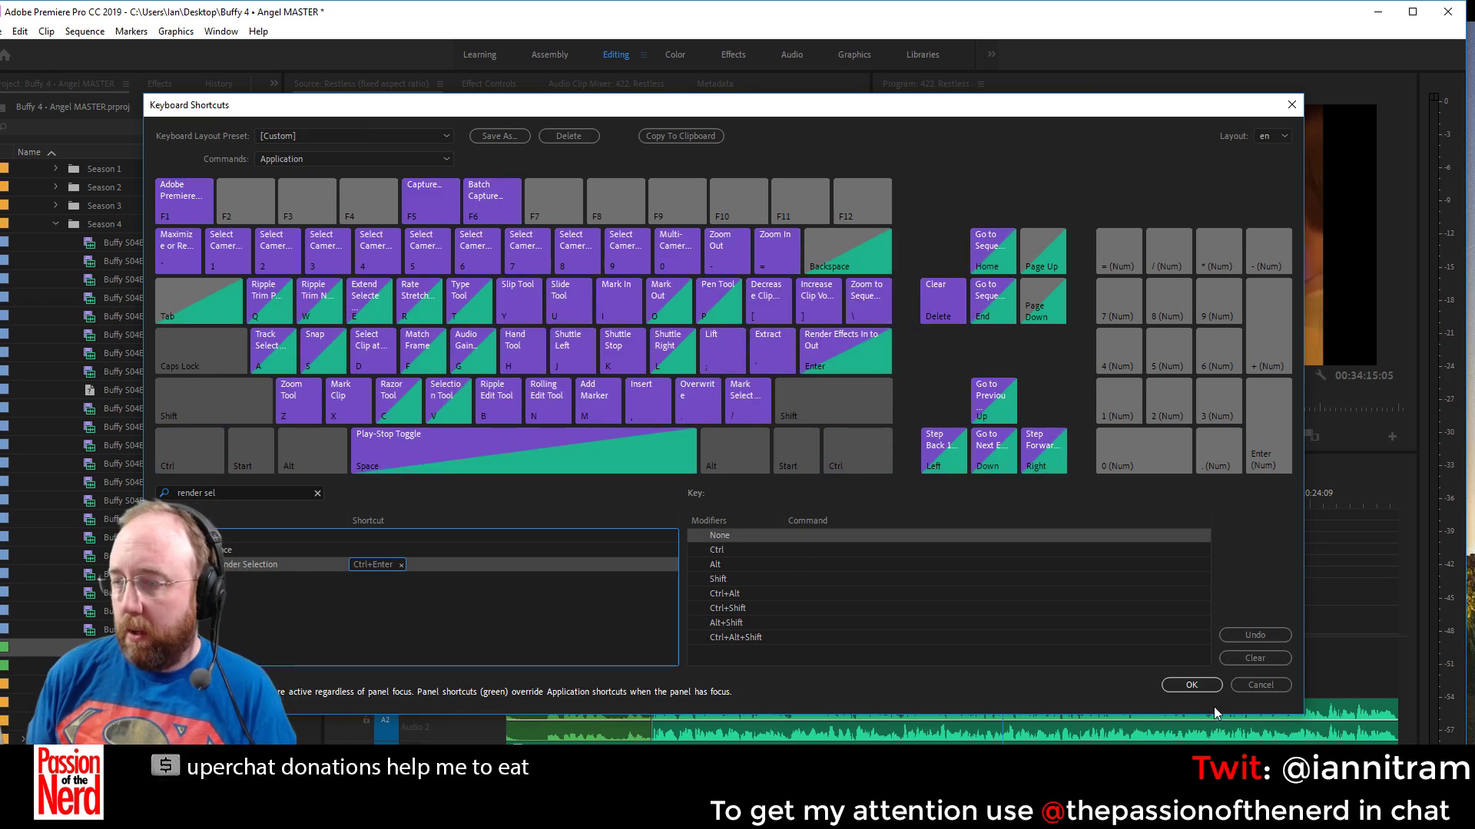
left_click(1194, 686)
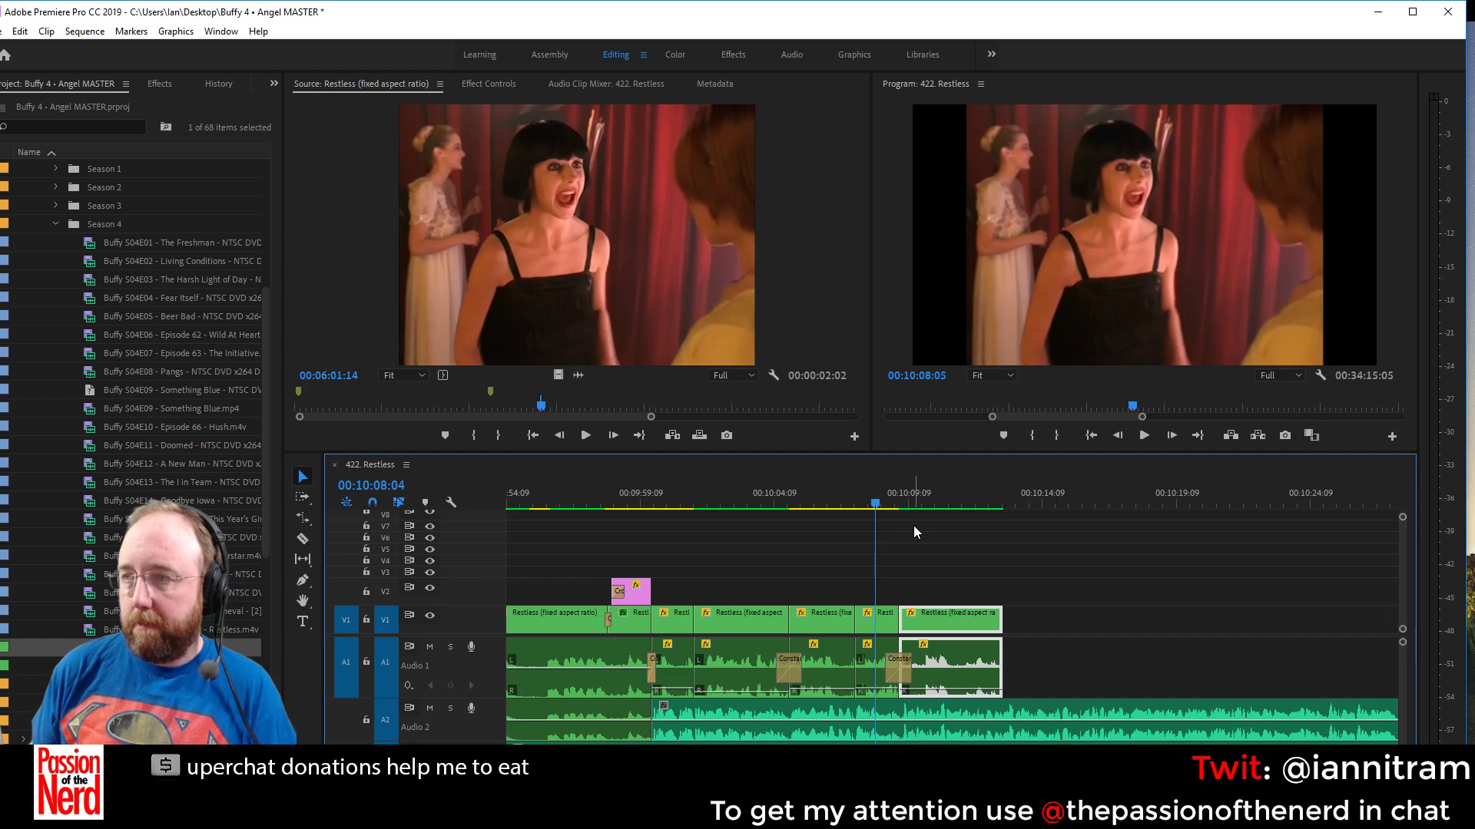
Play back the end of the sequence through the stretched last clip and stop past it
key("space")
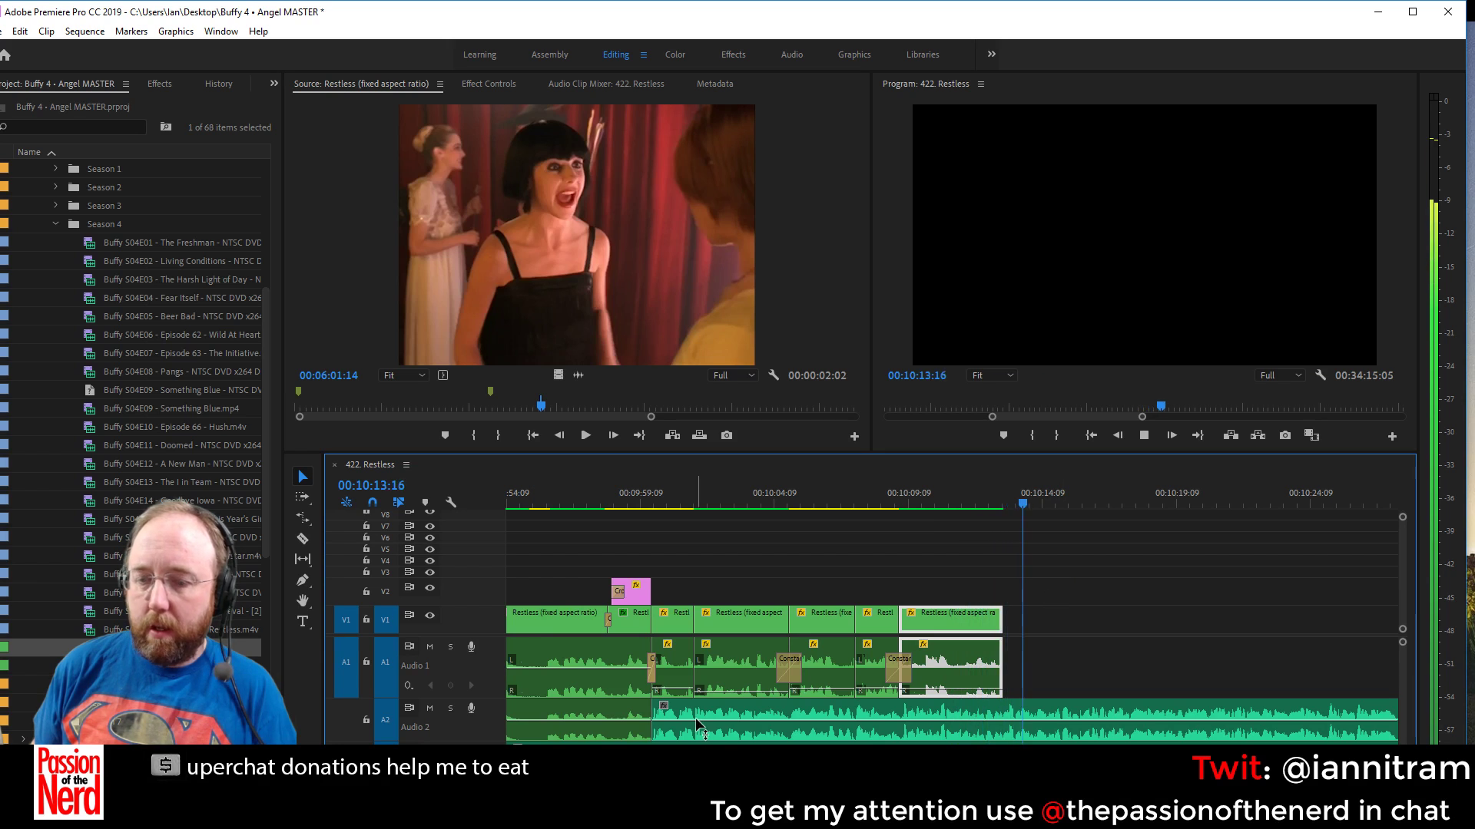
key("space")
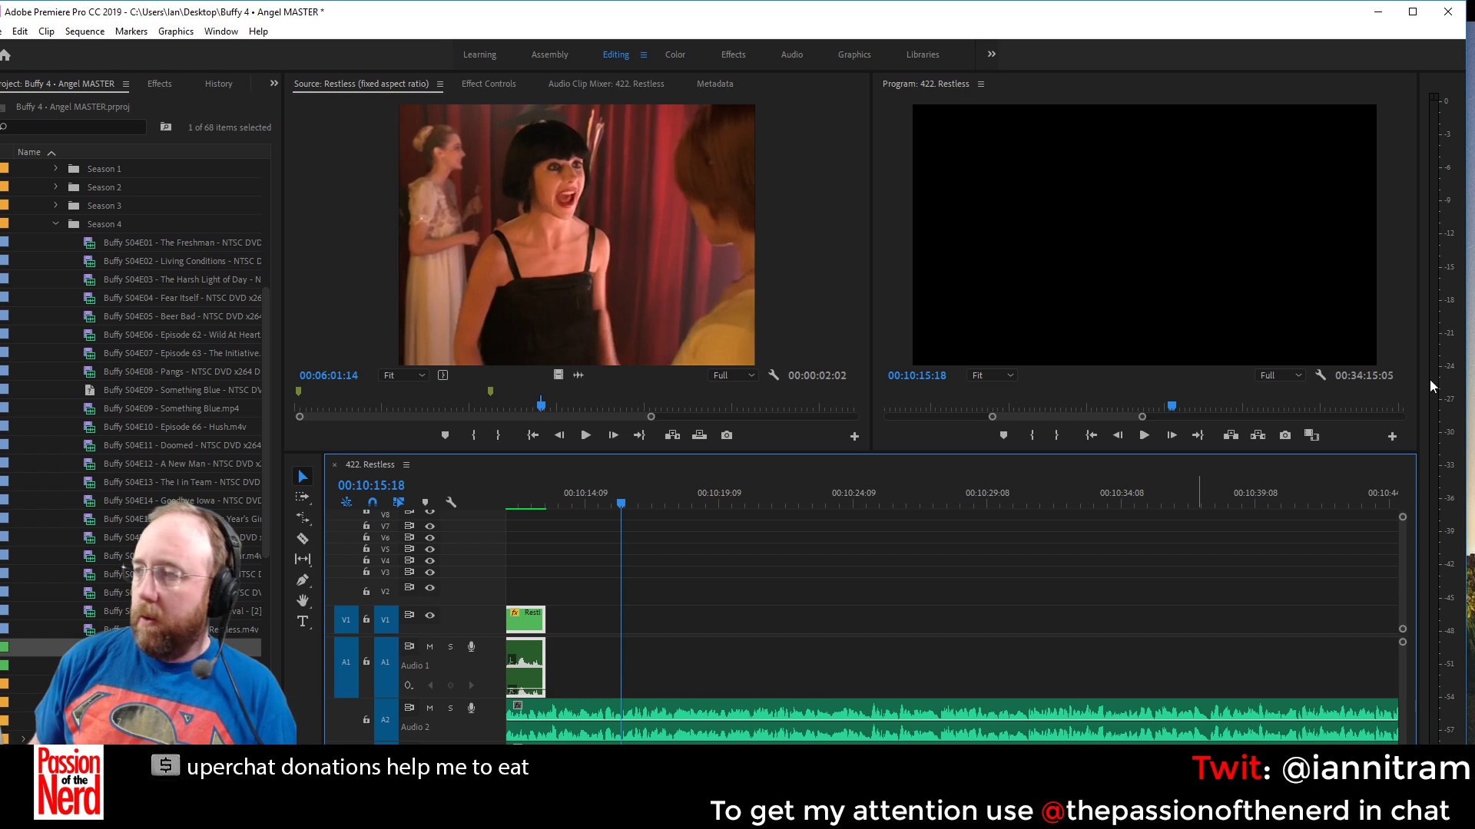
left_click(1474, 361)
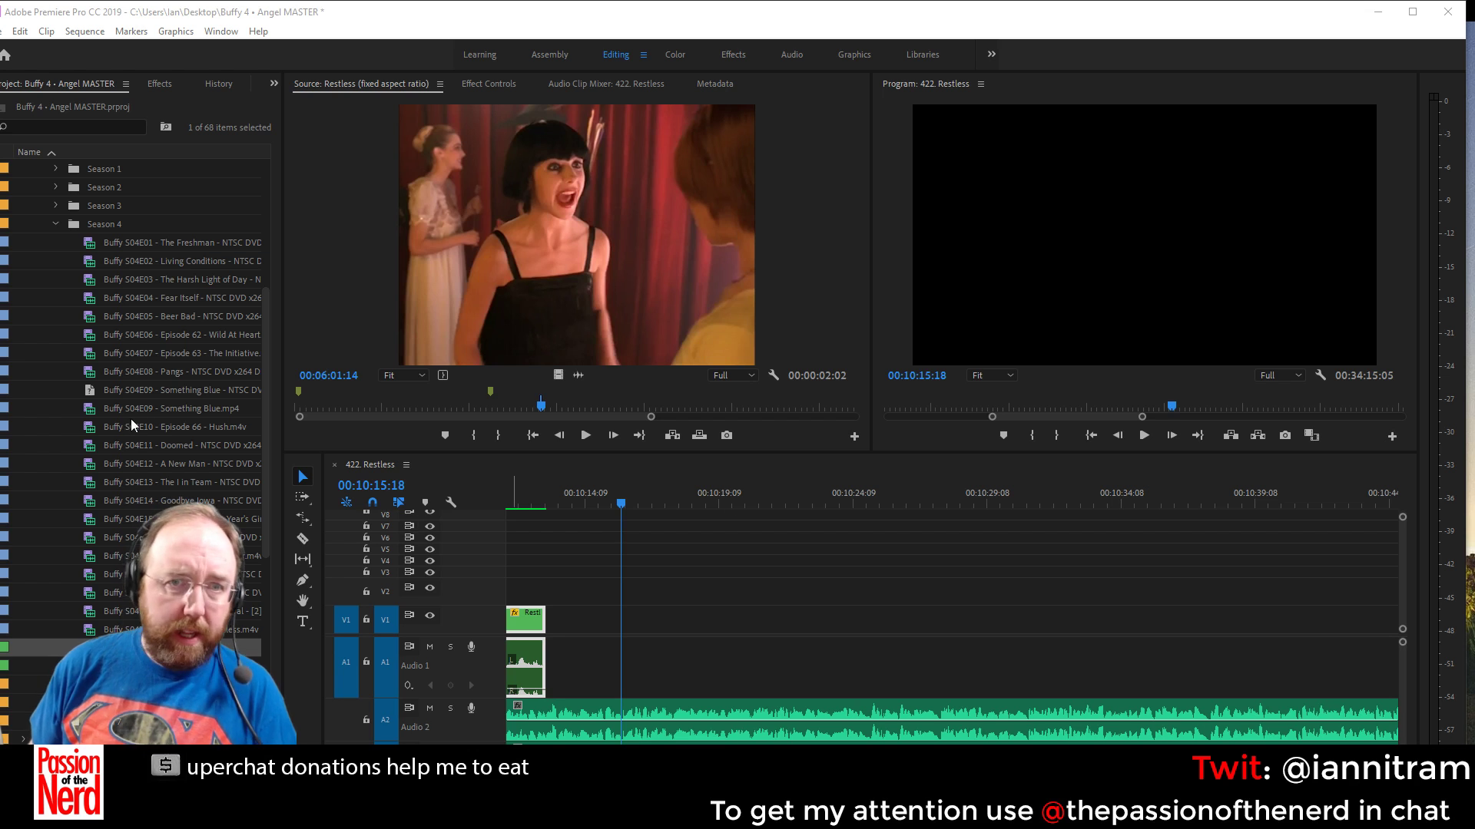
Expand the Buffy bin and the 422. Restless bin inside it in the project's media list
scroll(81, 301, "up", 3)
scroll(81, 301, "up", 2)
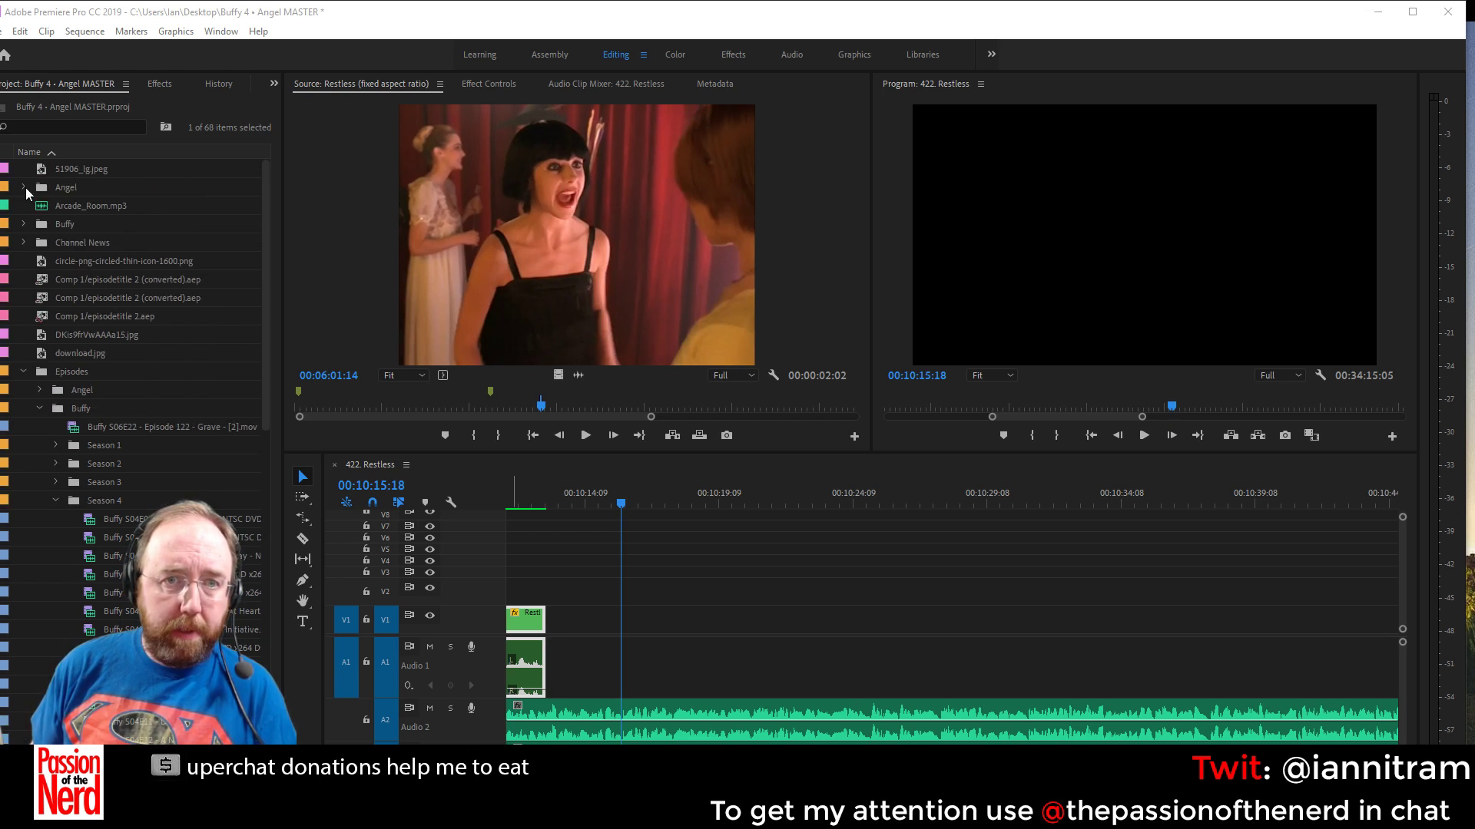
left_click(23, 224)
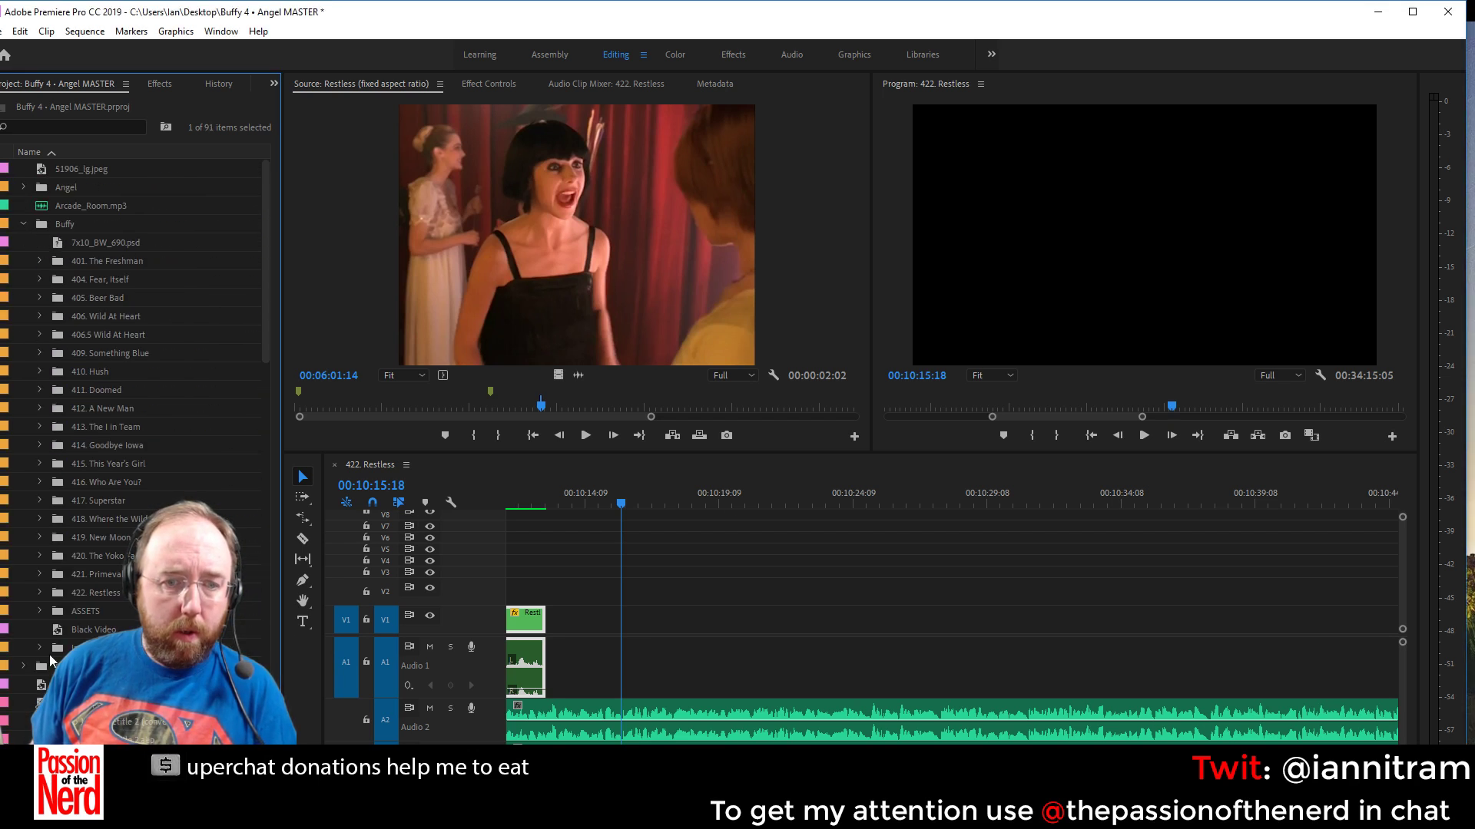
left_click(40, 593)
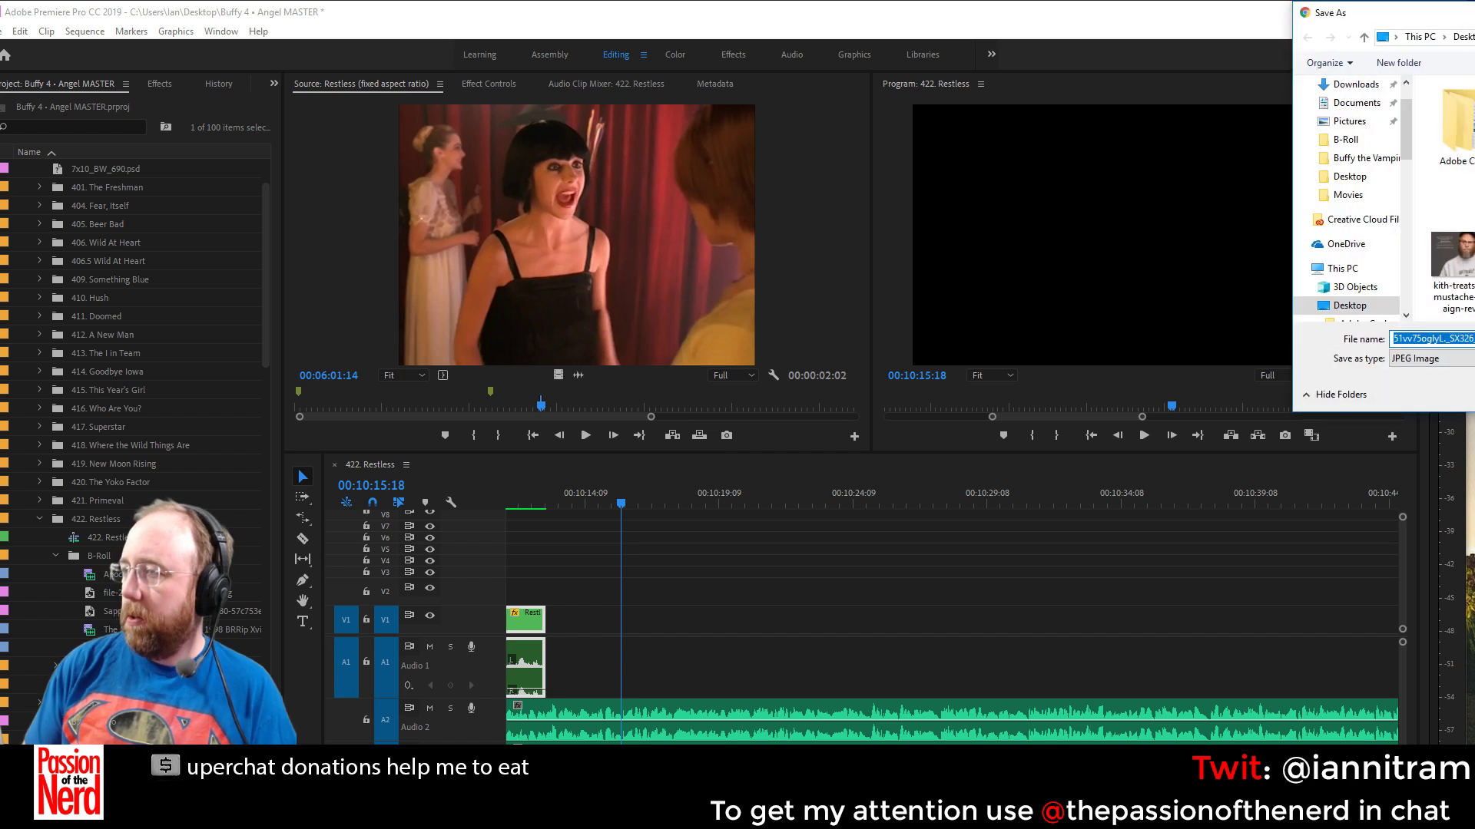
Save the book cover image as greatgatsby and place it on V2, extending the last Restless clip beneath it
type("greatgats")
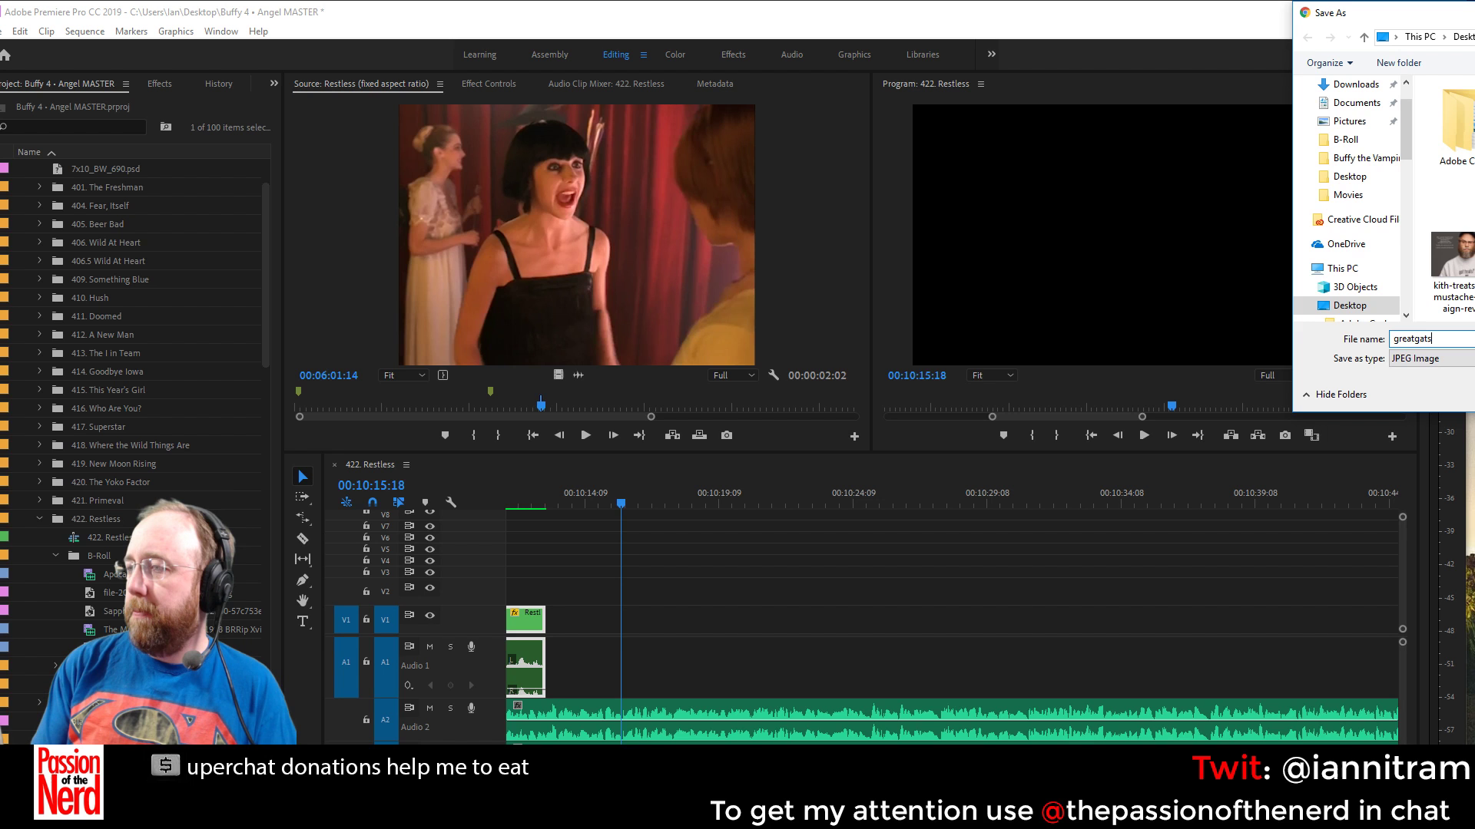
key("Return")
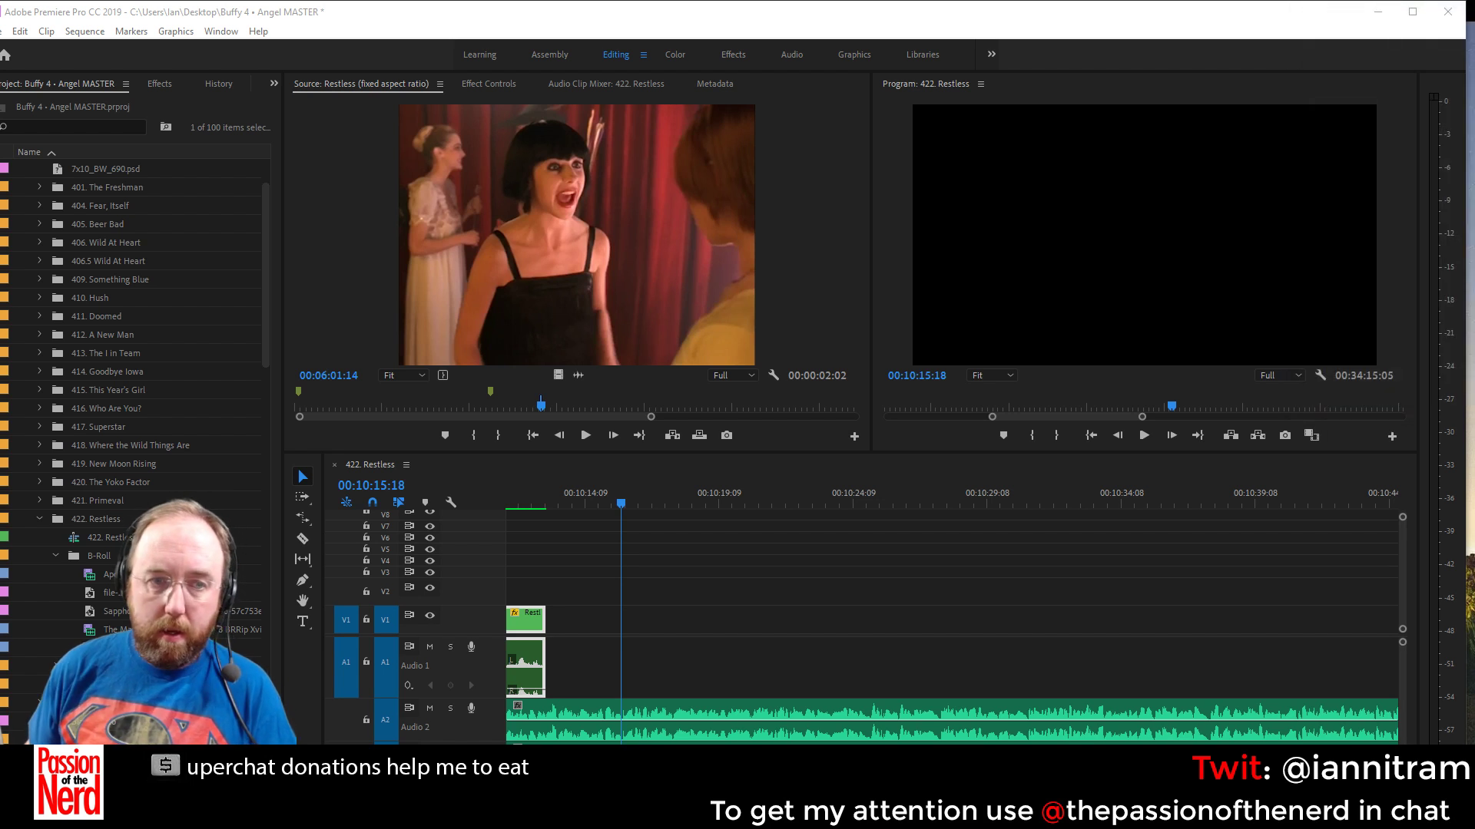
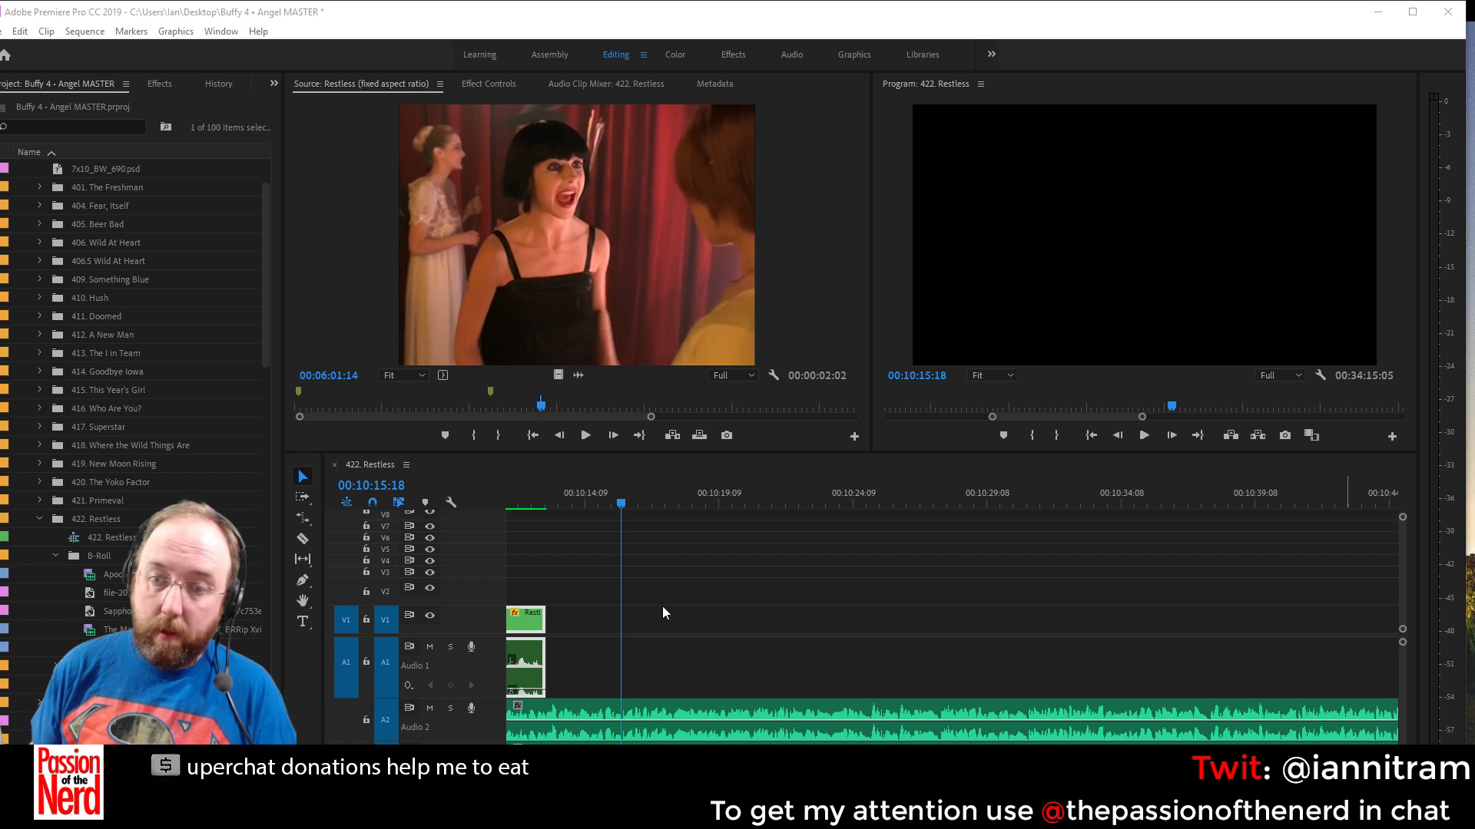
left_click_drag(1471, 530, 943, 621)
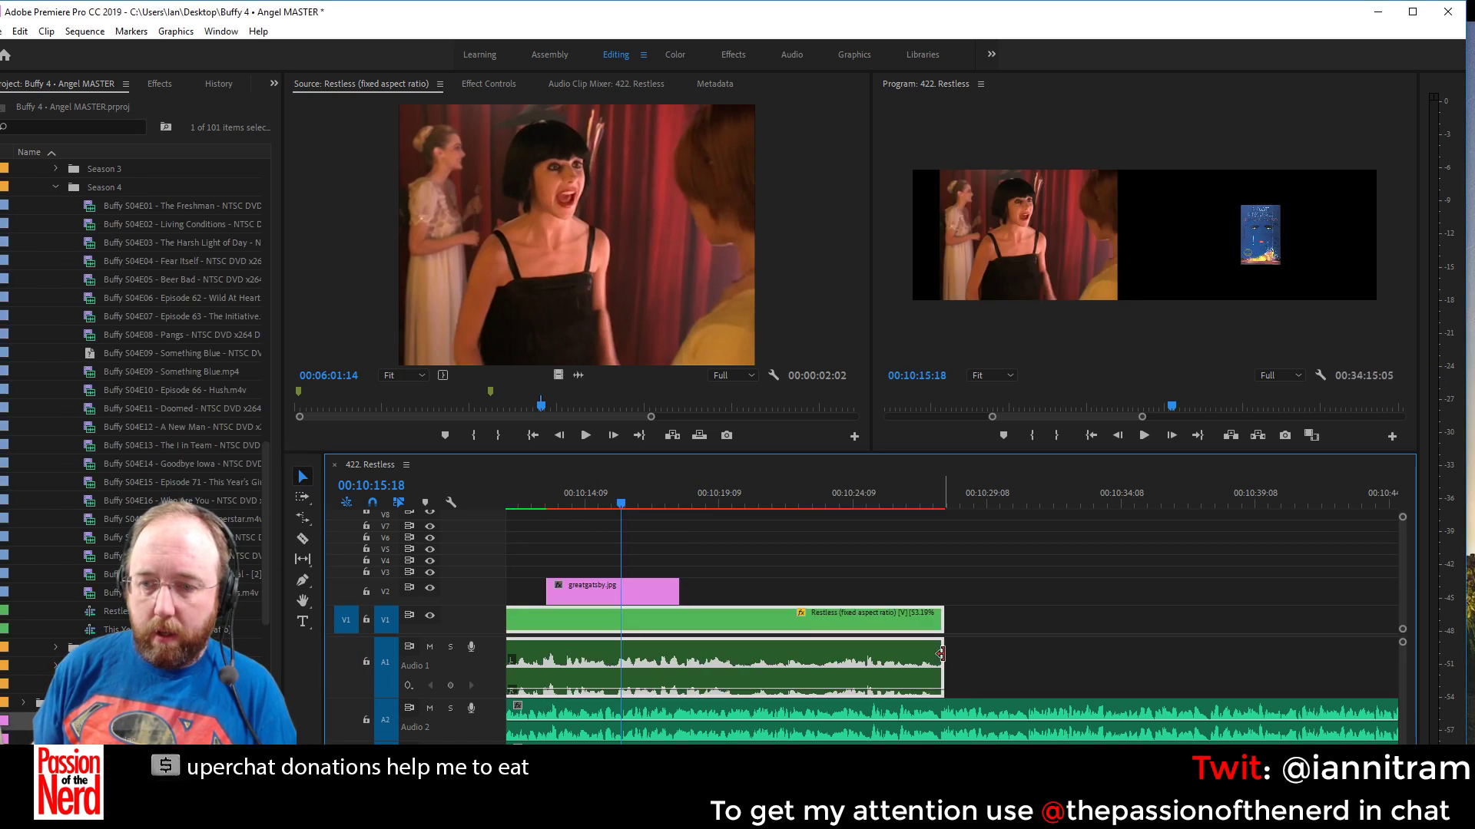
Split the last Restless clip at the start of greatgatsby.jpg and apply the default transitions at the cut
left_click(302, 538)
left_click(546, 620)
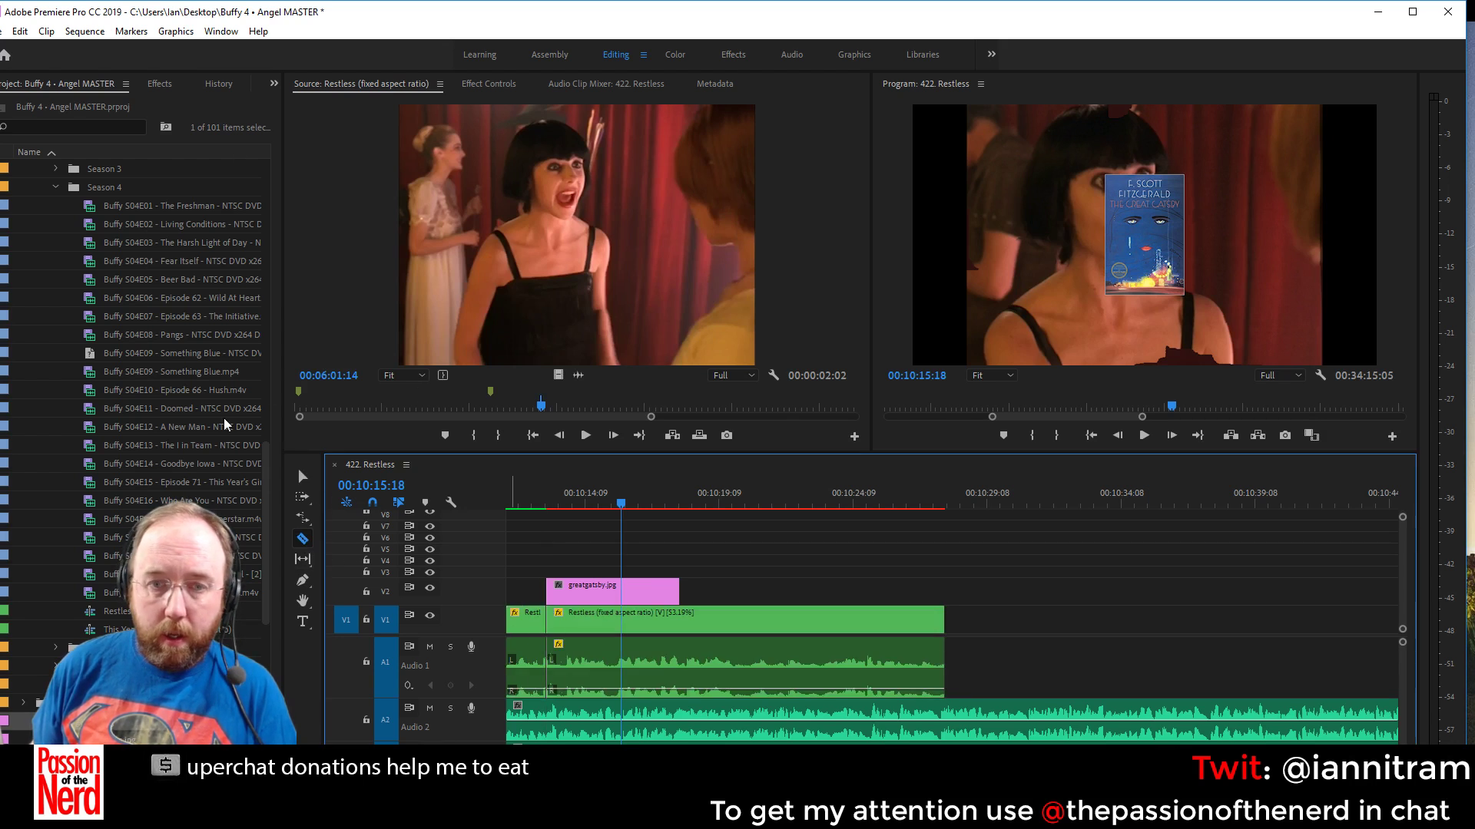
key("v")
right_click(549, 620)
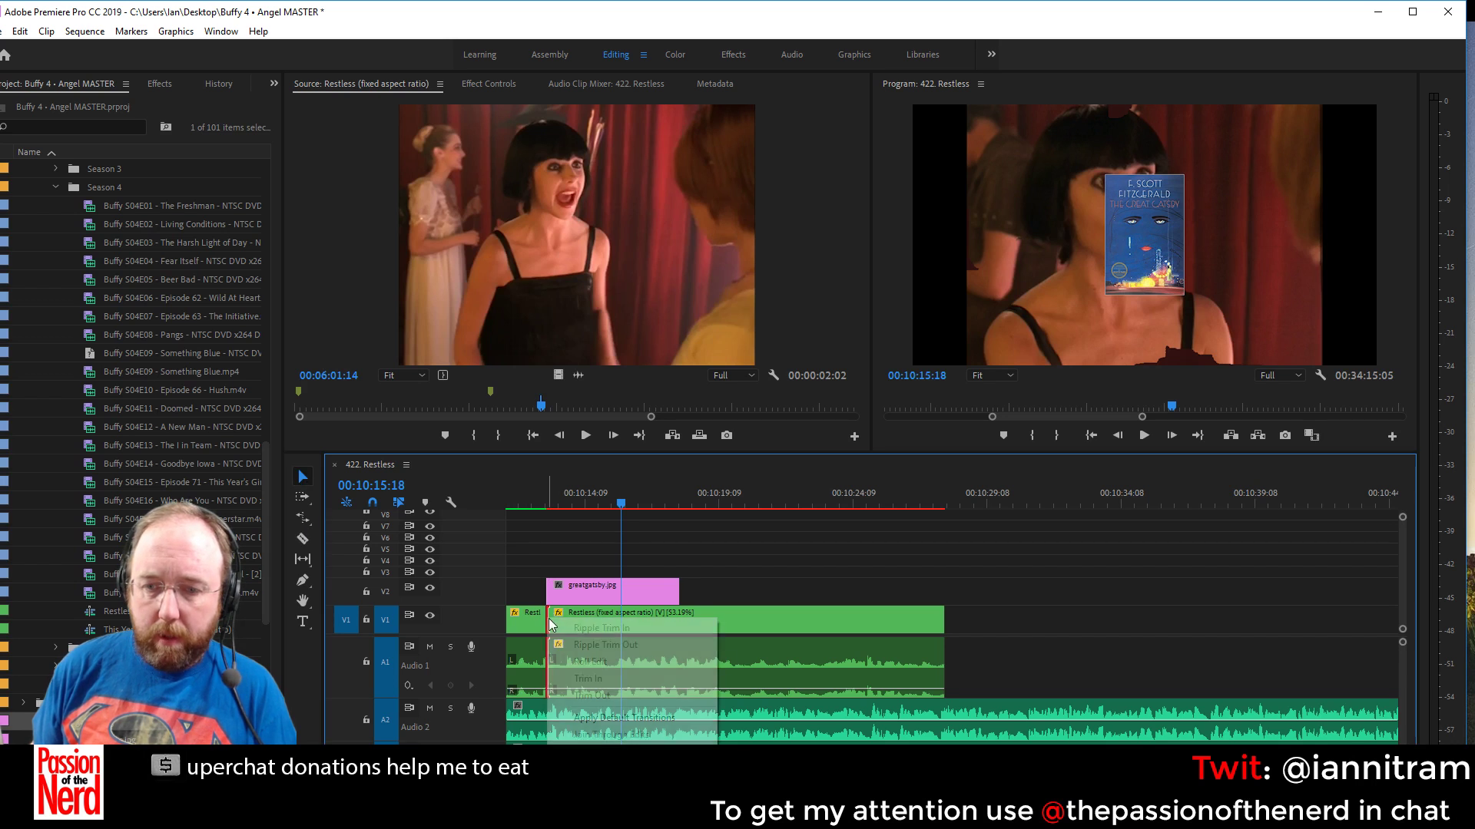
left_click(614, 716)
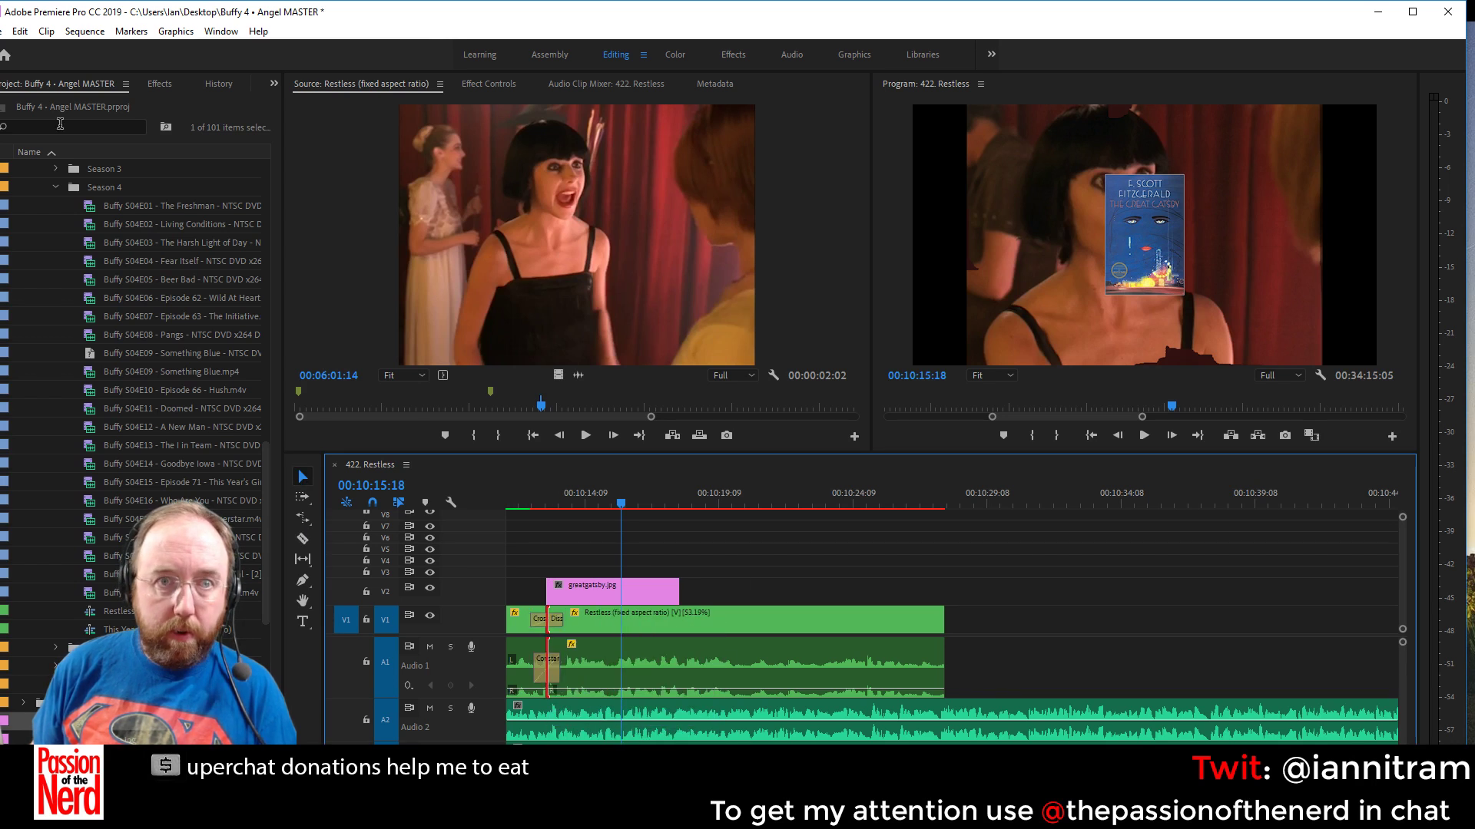
Find the Gaussian Blur effect and apply it to the Restless clip section after the cut
left_click(160, 84)
left_click(73, 104)
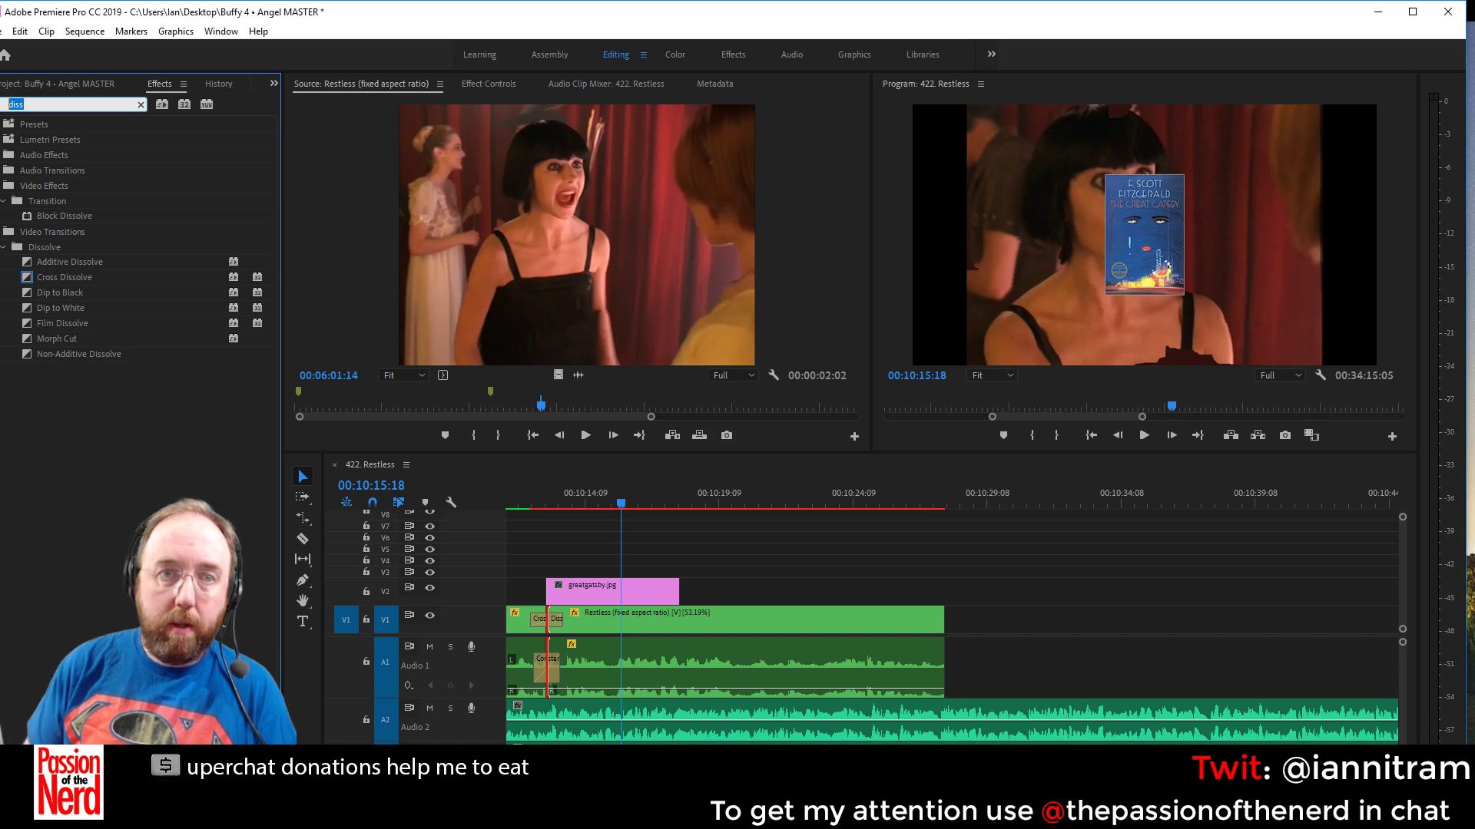
type("blur")
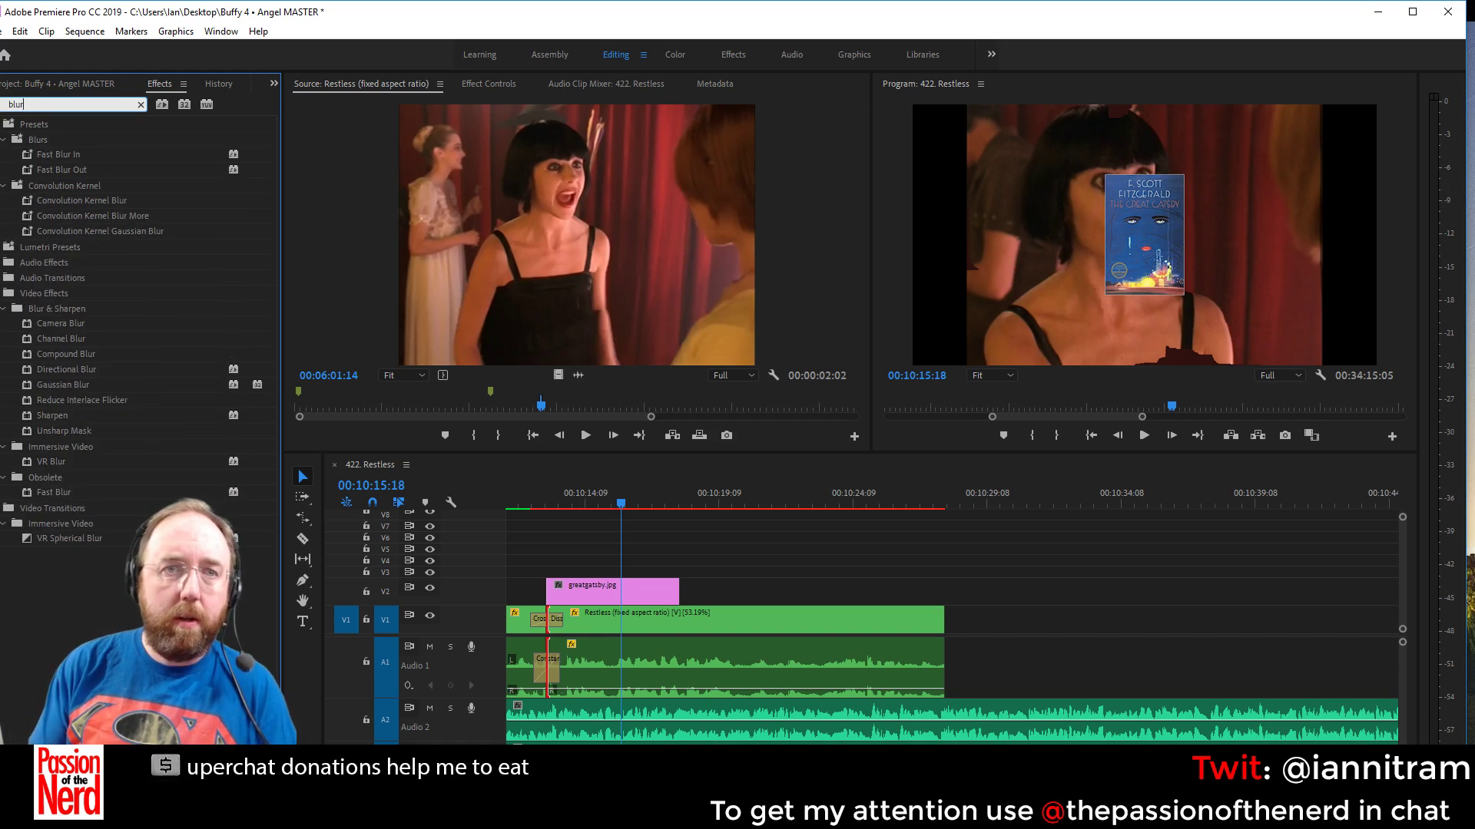
key("BackSpace")
key("BackSpace")
type("gaus")
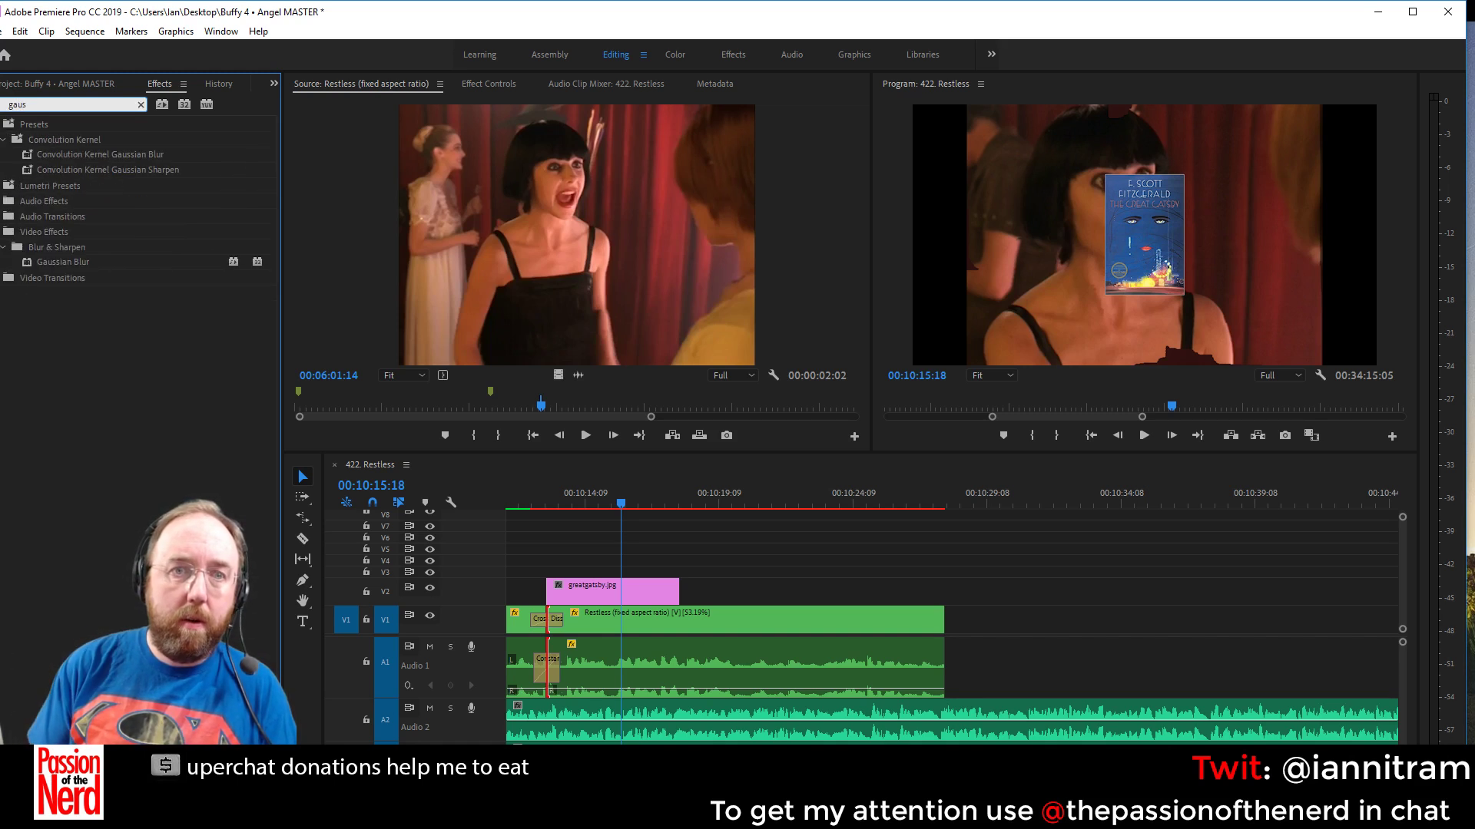
left_click_drag(63, 262, 647, 609)
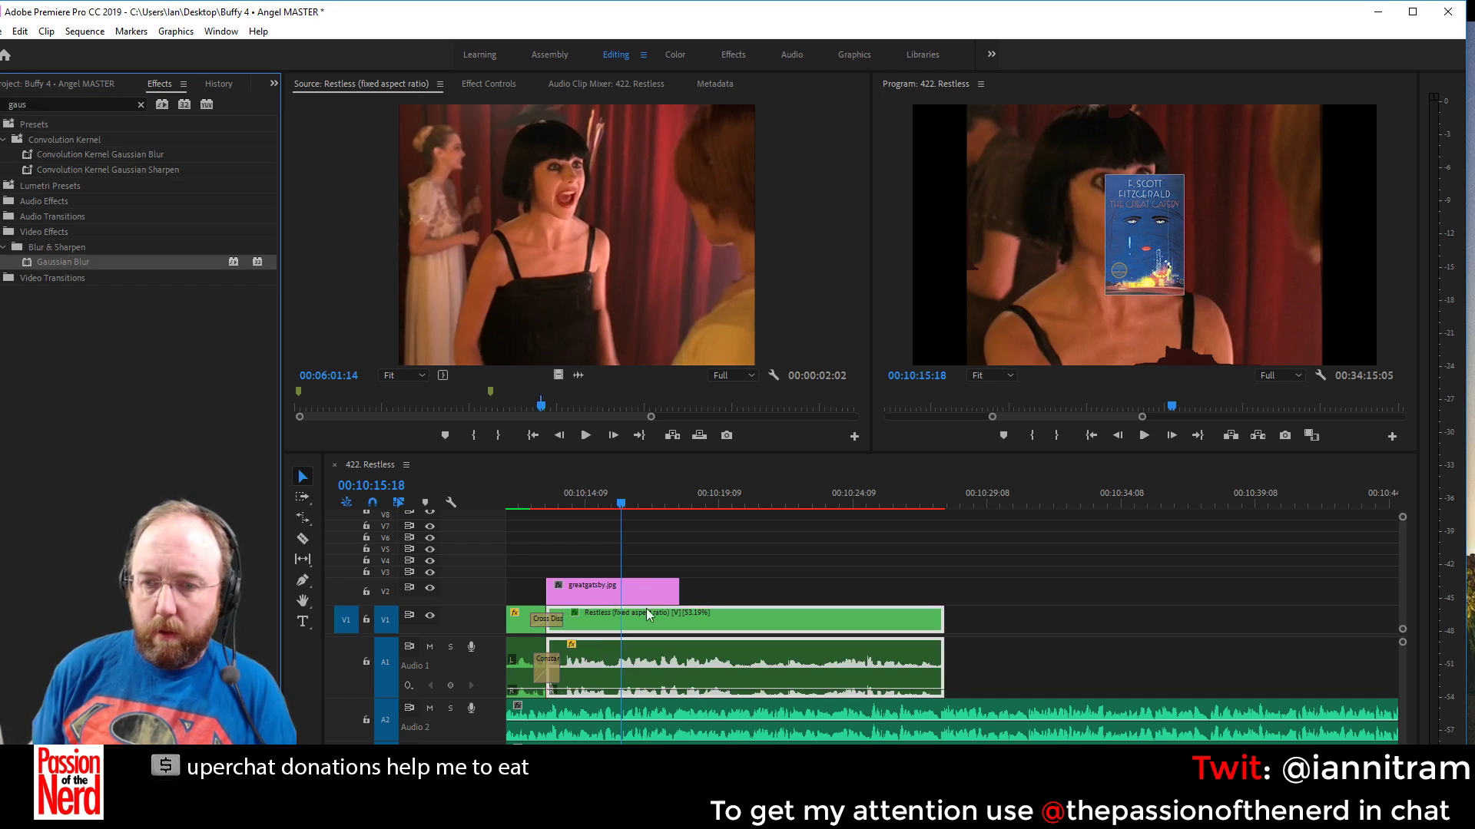
Set the Gaussian Blur's Blurriness to 104 on the Restless clip section beneath the book cover
double_click(702, 619)
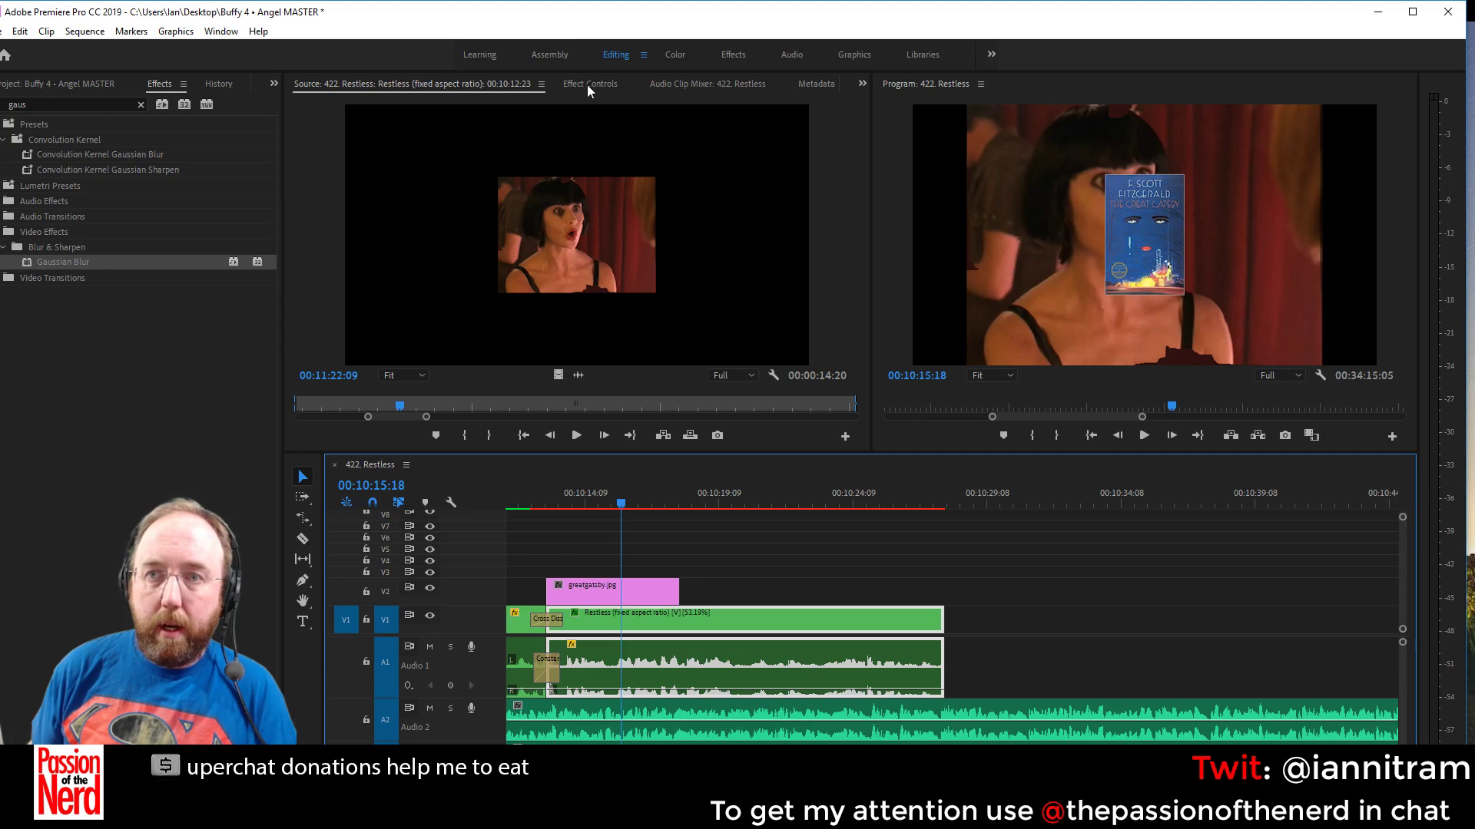
left_click(586, 84)
scroll(691, 323, "down", 1)
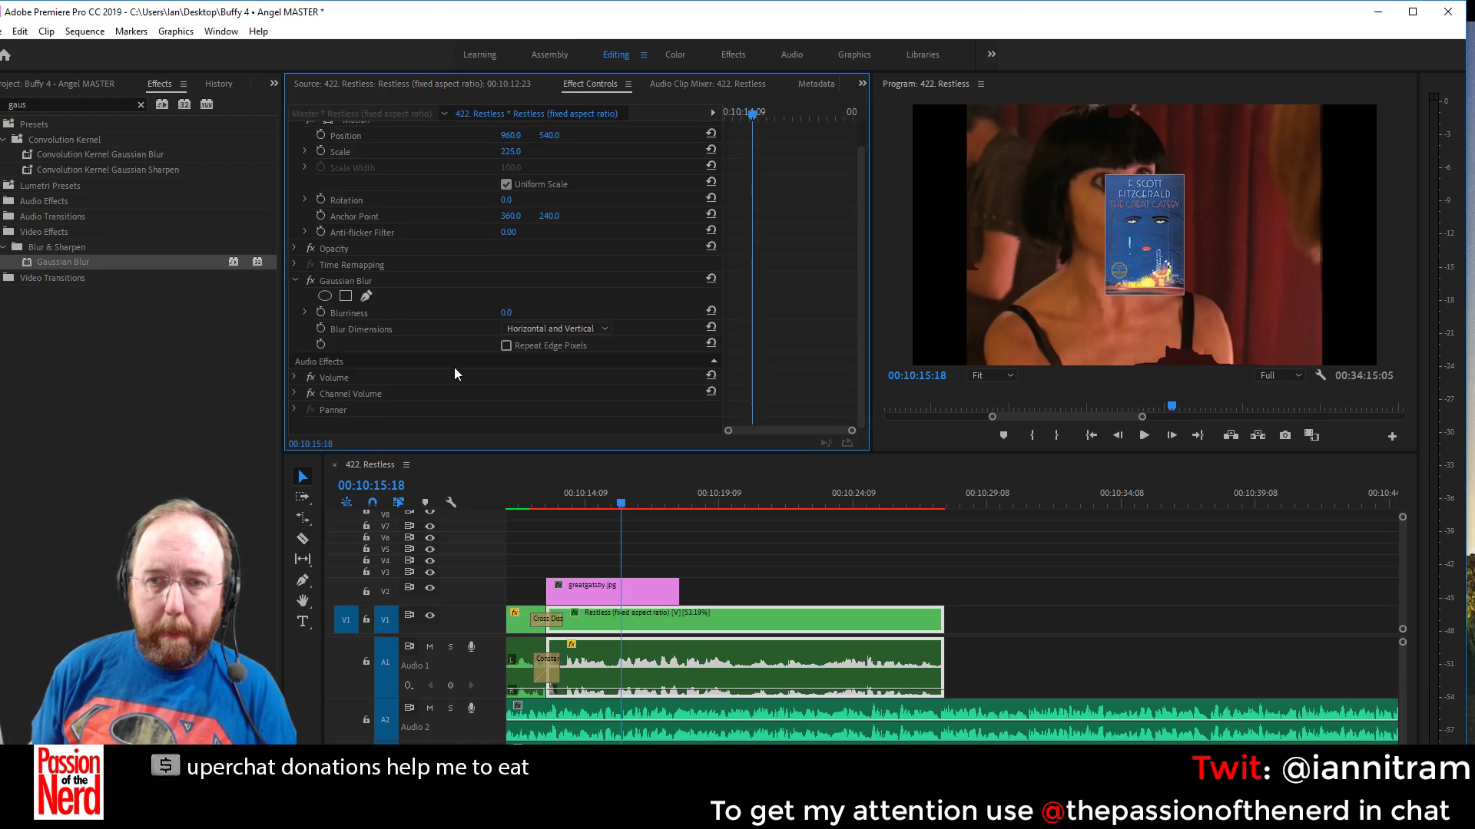
left_click_drag(506, 313, 600, 313)
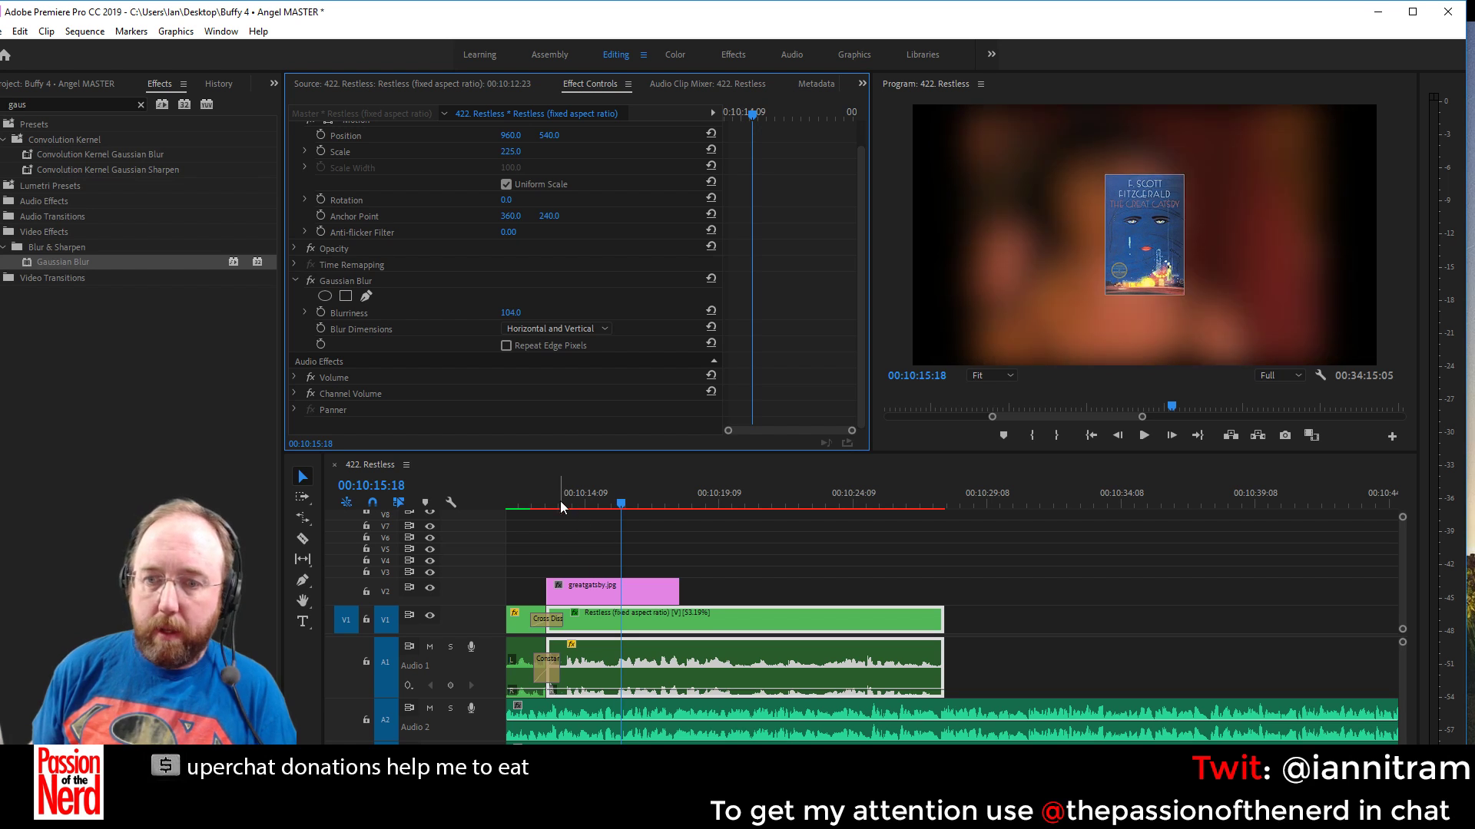
Shift greatgatsby.jpg slightly later on V2 and apply the default transition to its start
left_click_drag(568, 603, 588, 601)
right_click(569, 589)
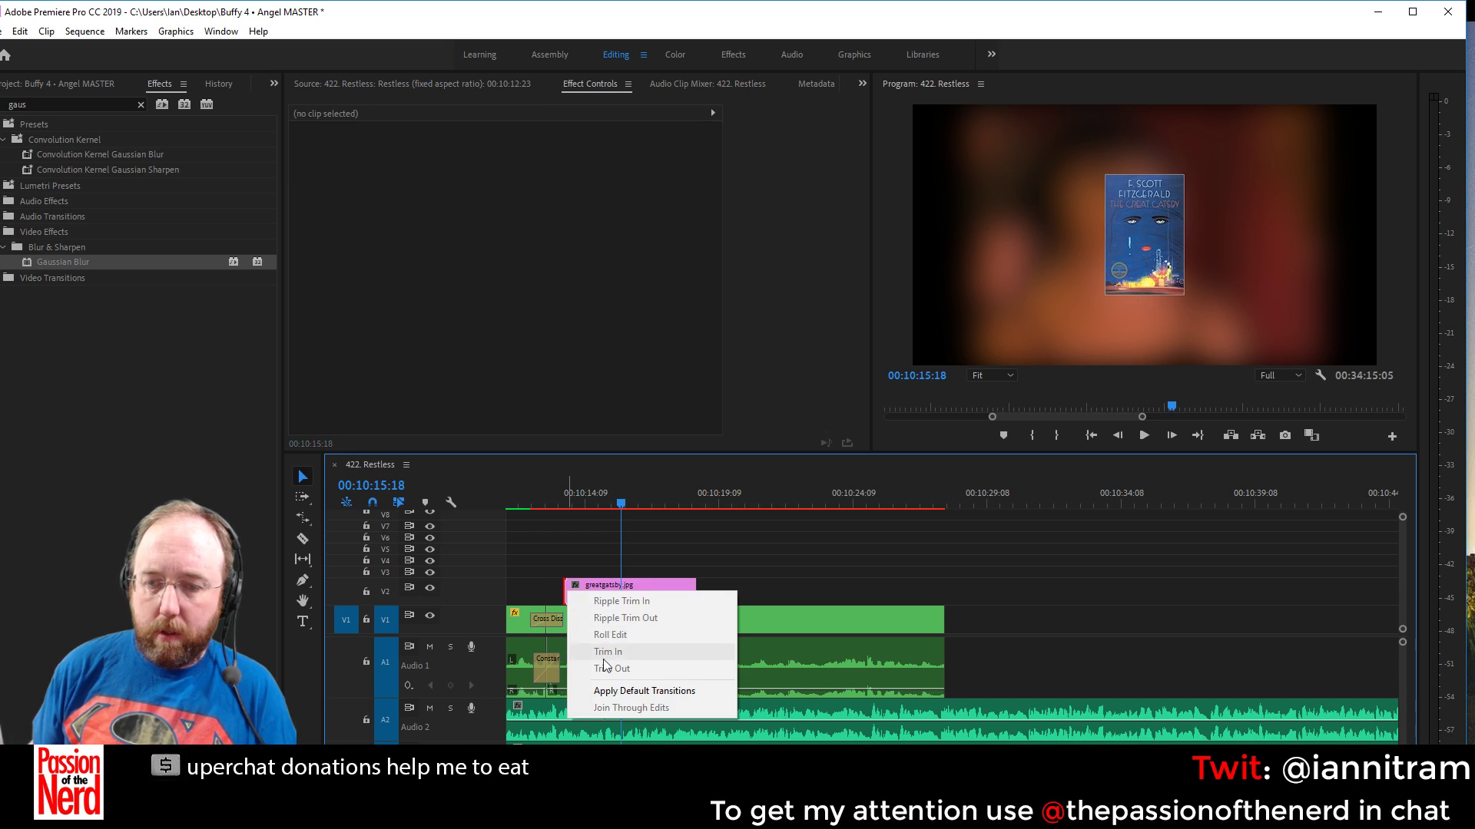
left_click(614, 691)
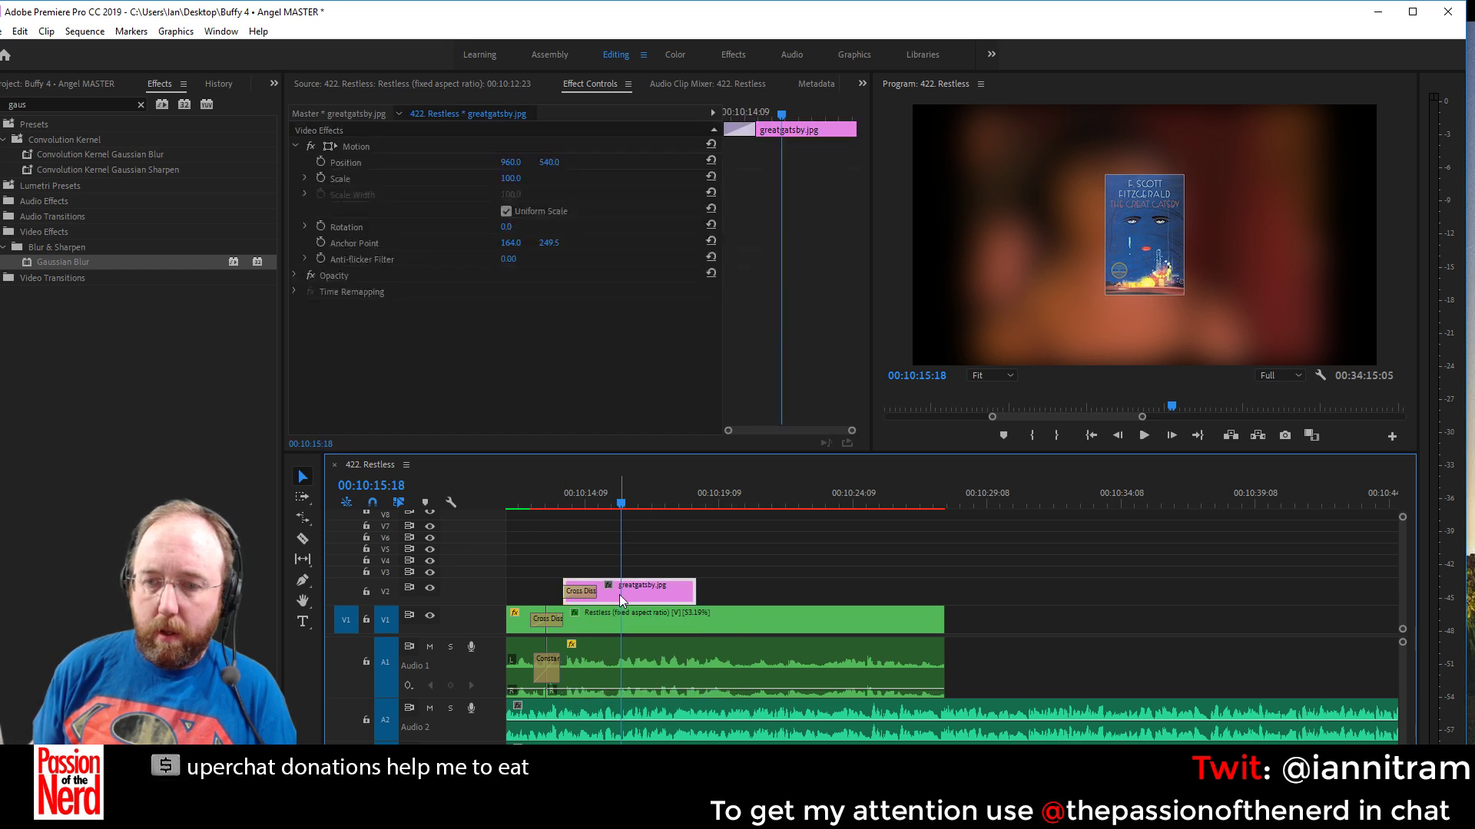
Lengthen greatgatsby.jpg to just short of the blurred clip's end and play back the section
left_click(570, 496)
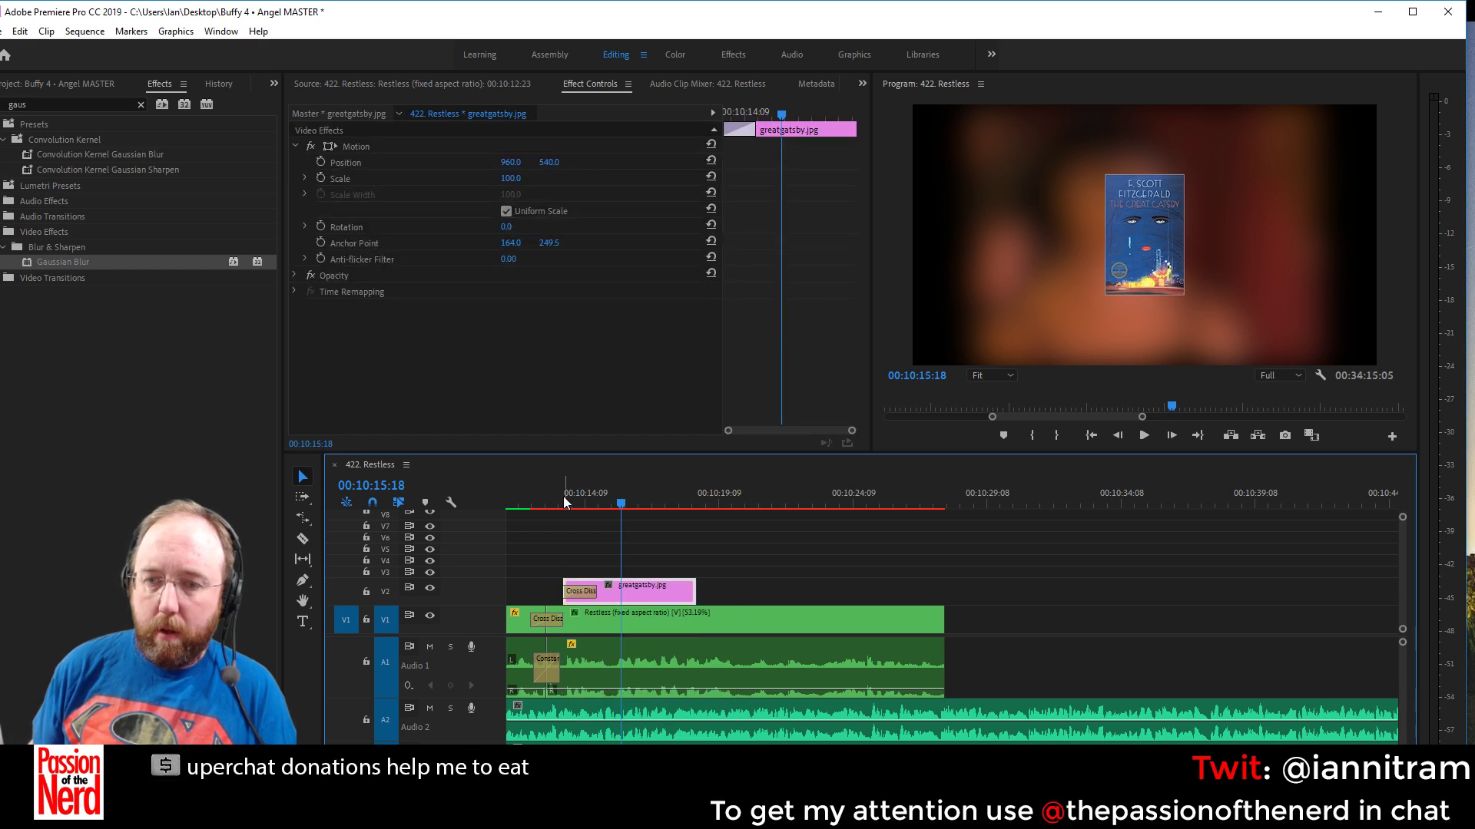
left_click_drag(695, 592, 897, 593)
key("space")
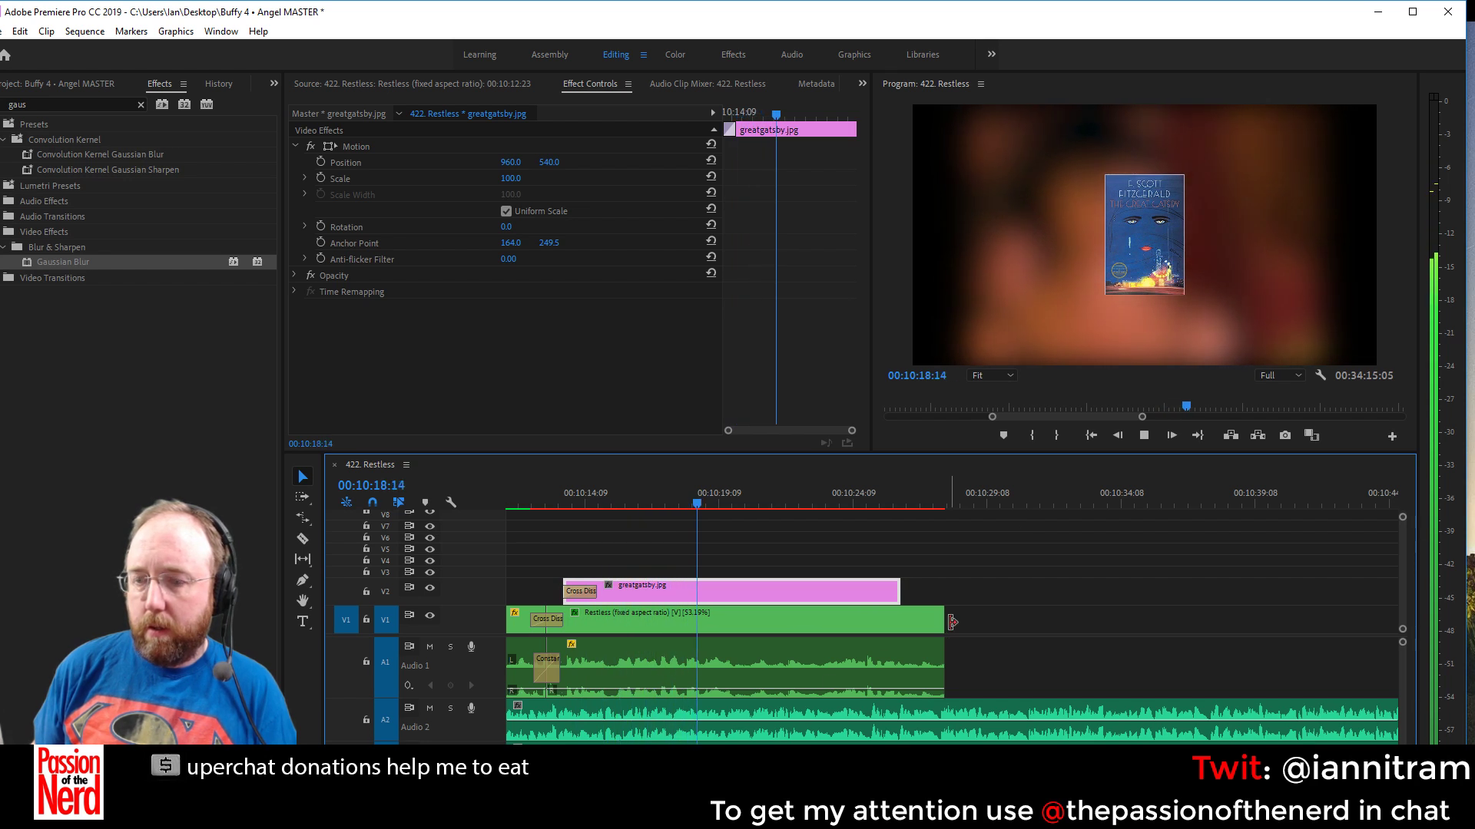
left_click(572, 676)
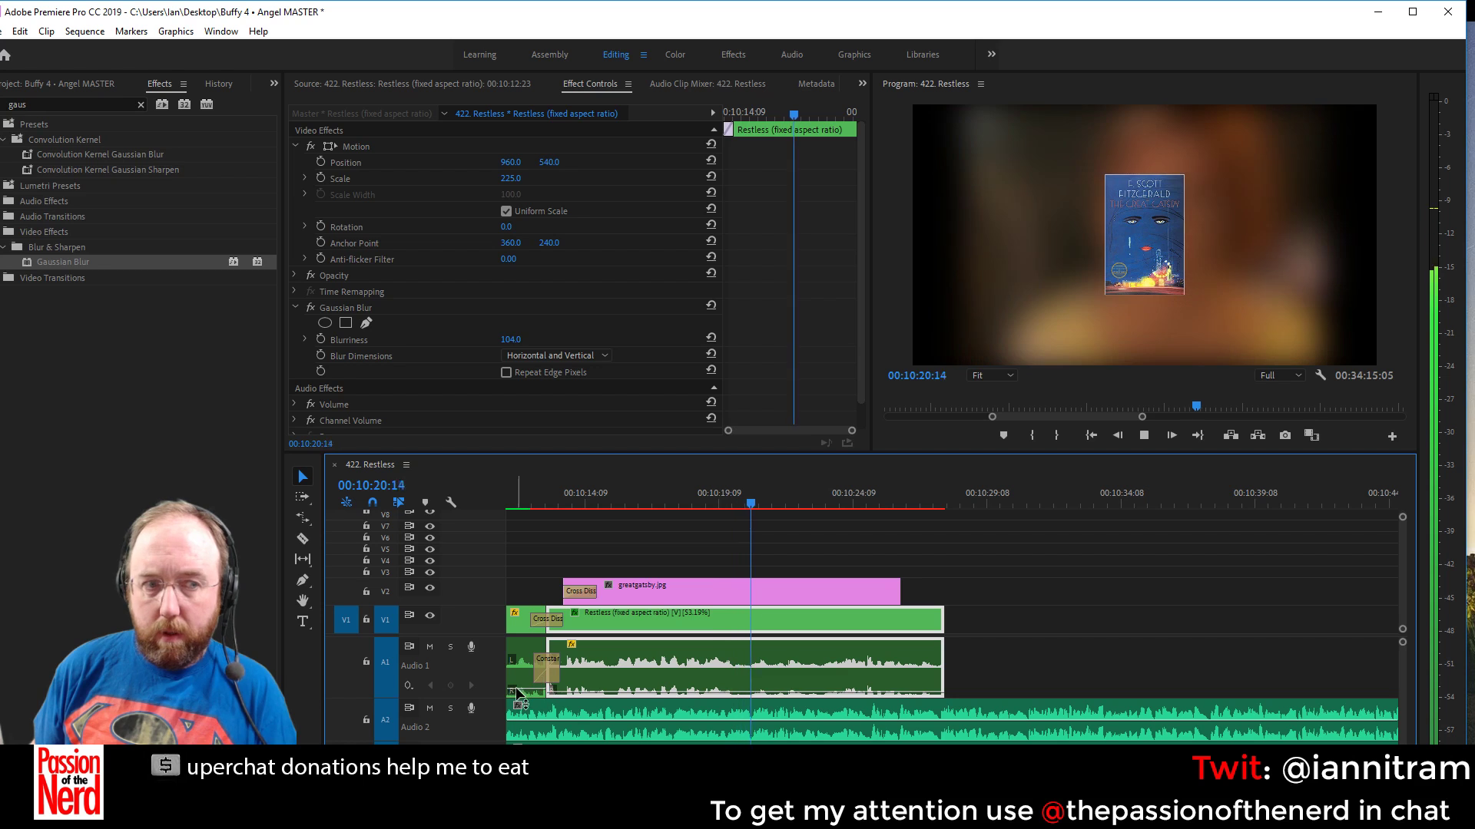
left_click(587, 699)
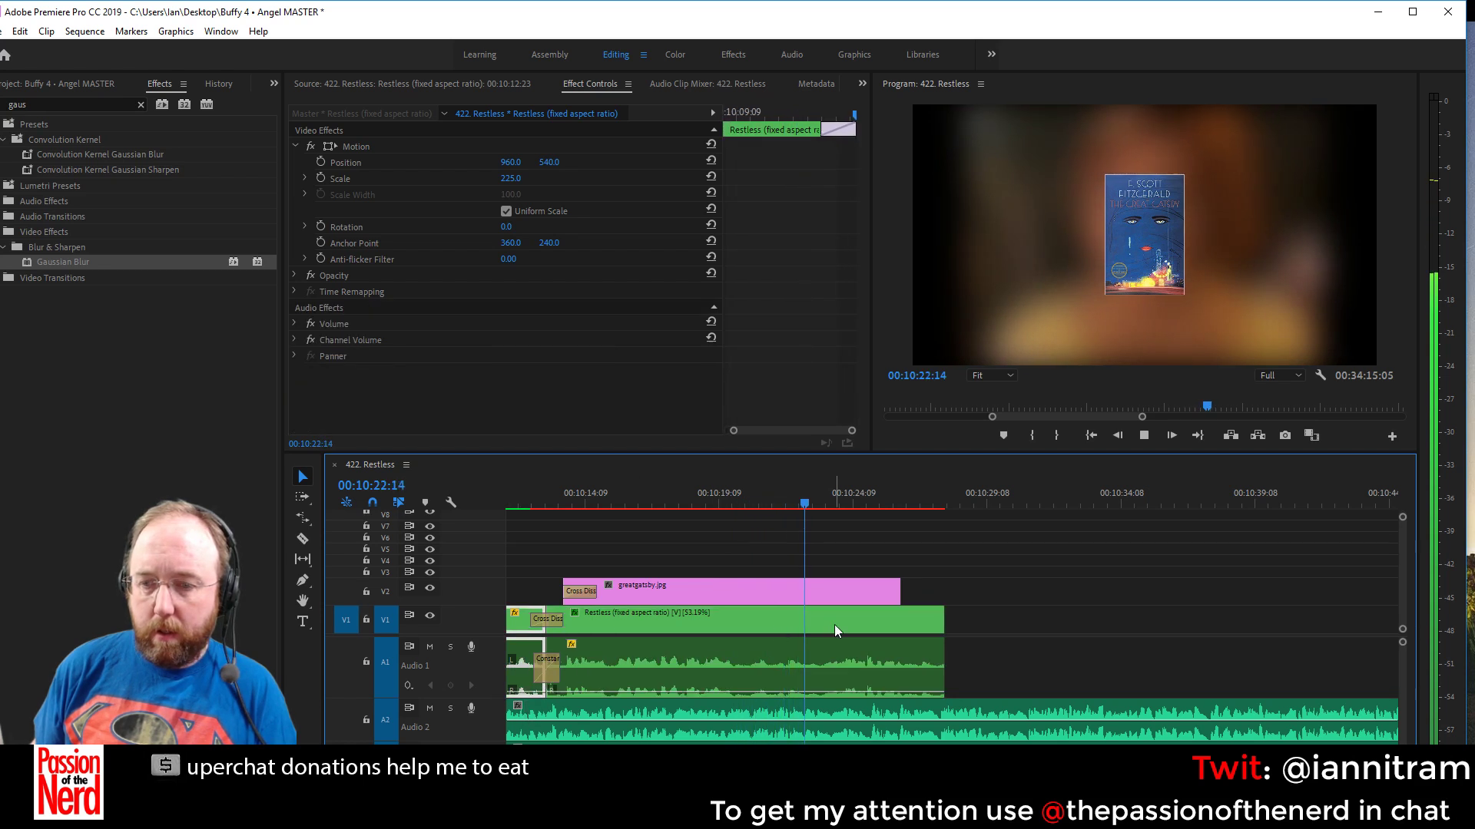
Lengthen greatgatsby.jpg and the blurred clip several seconds further, stopping playback with the playhead at 00:10:27:14
left_click_drag(939, 592, 1158, 592)
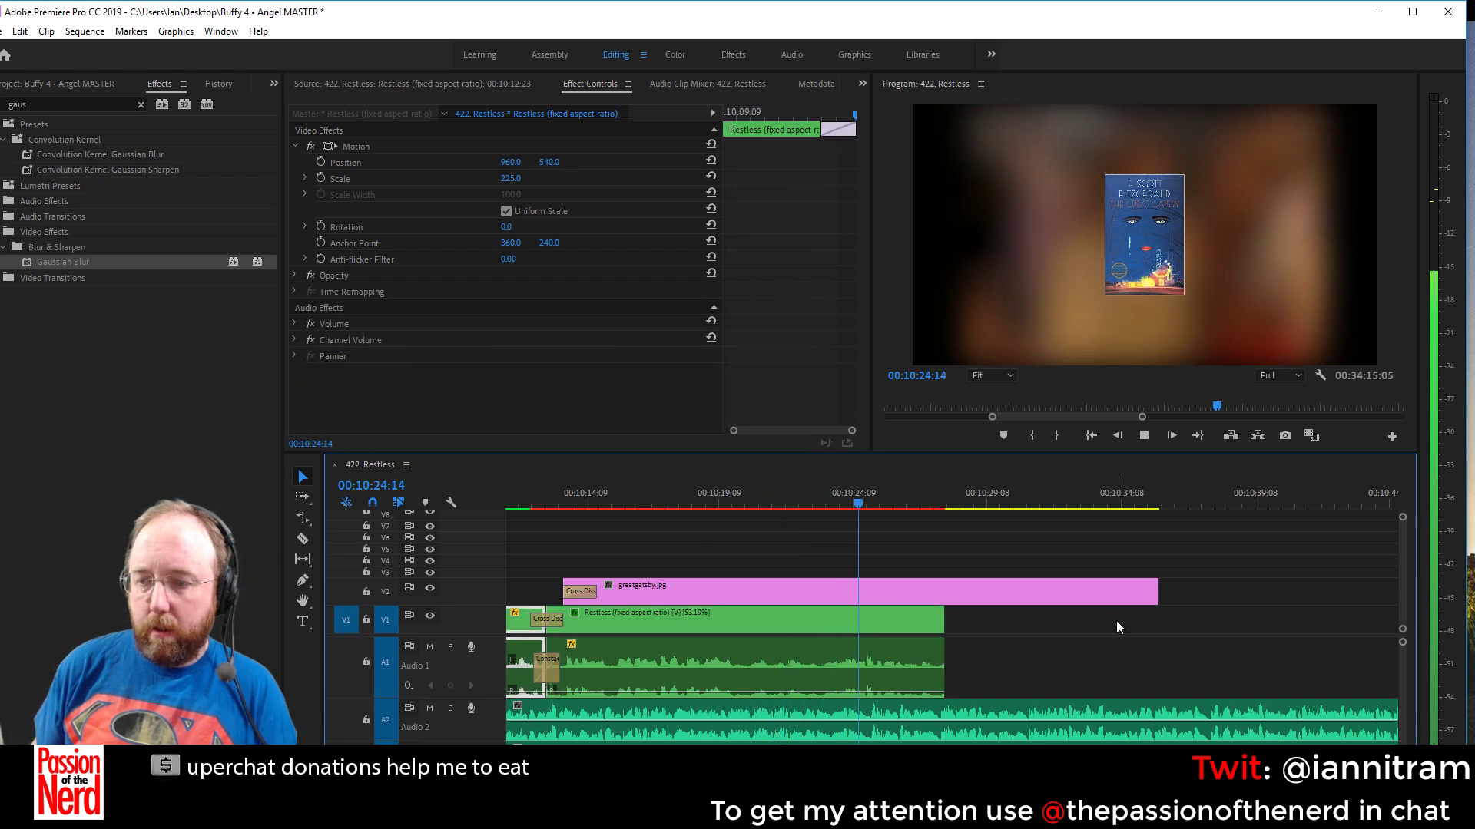
left_click_drag(950, 612, 1096, 617)
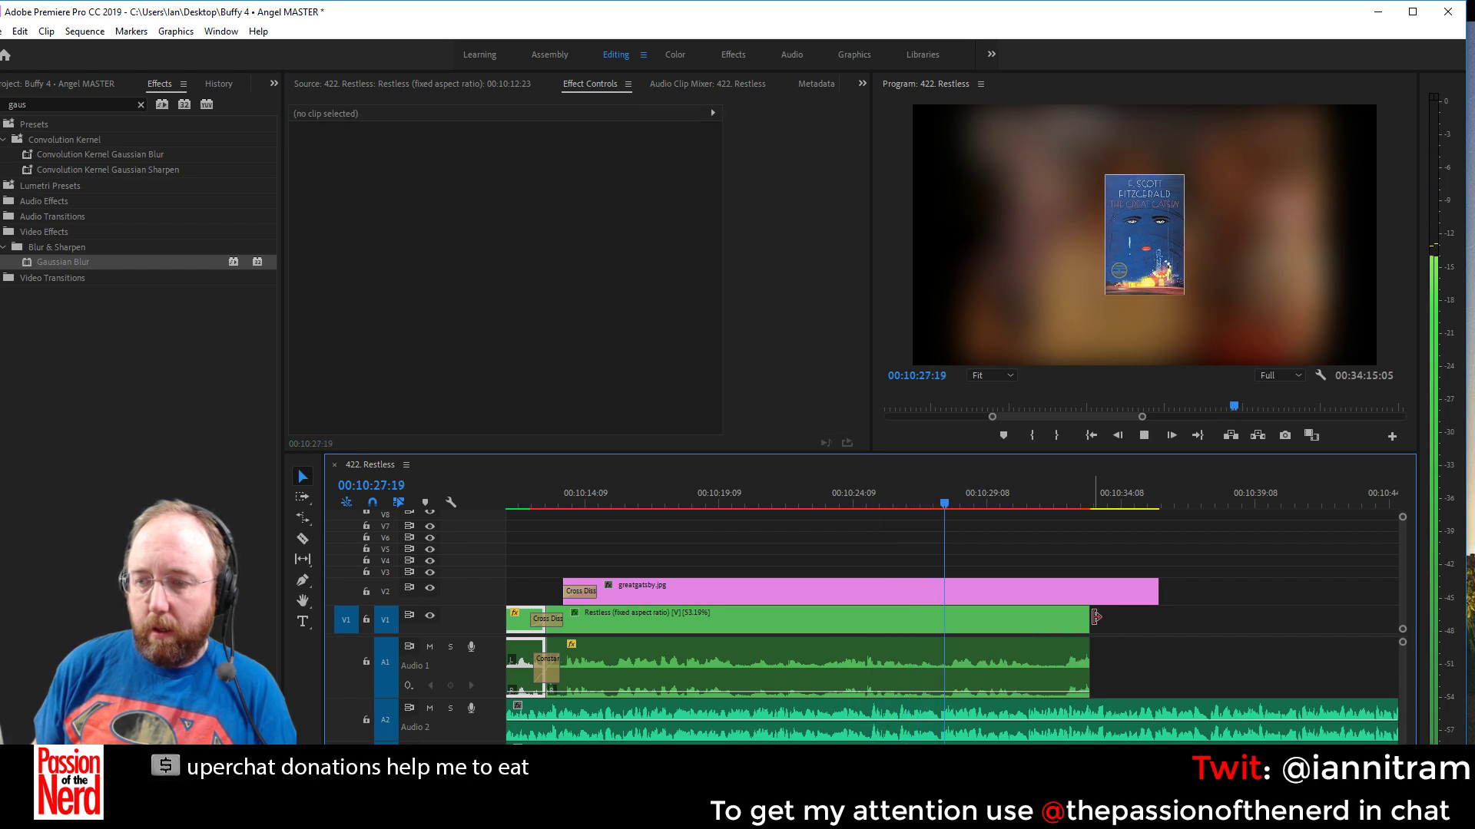
left_click(937, 507)
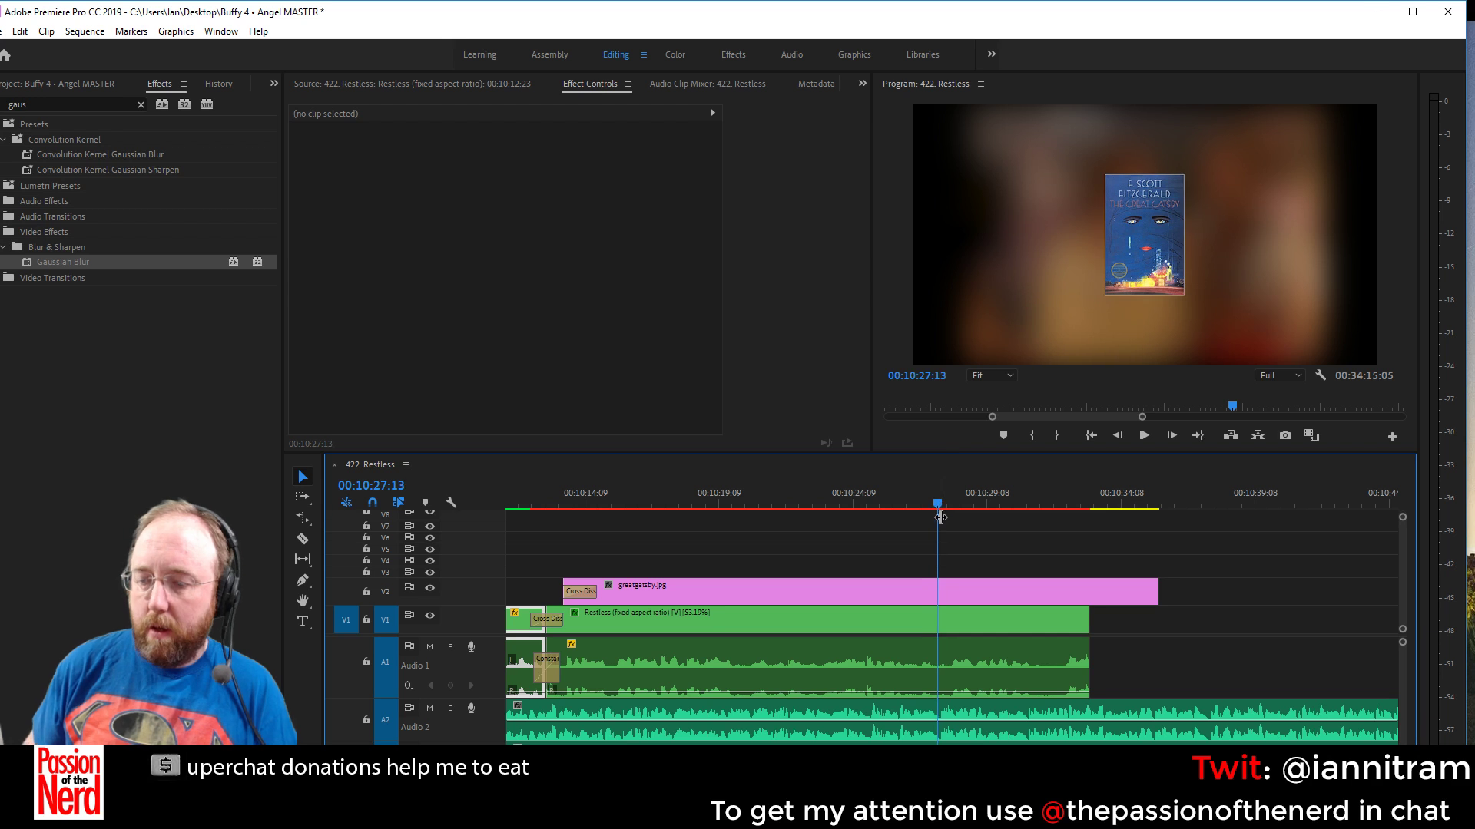
left_click(938, 507)
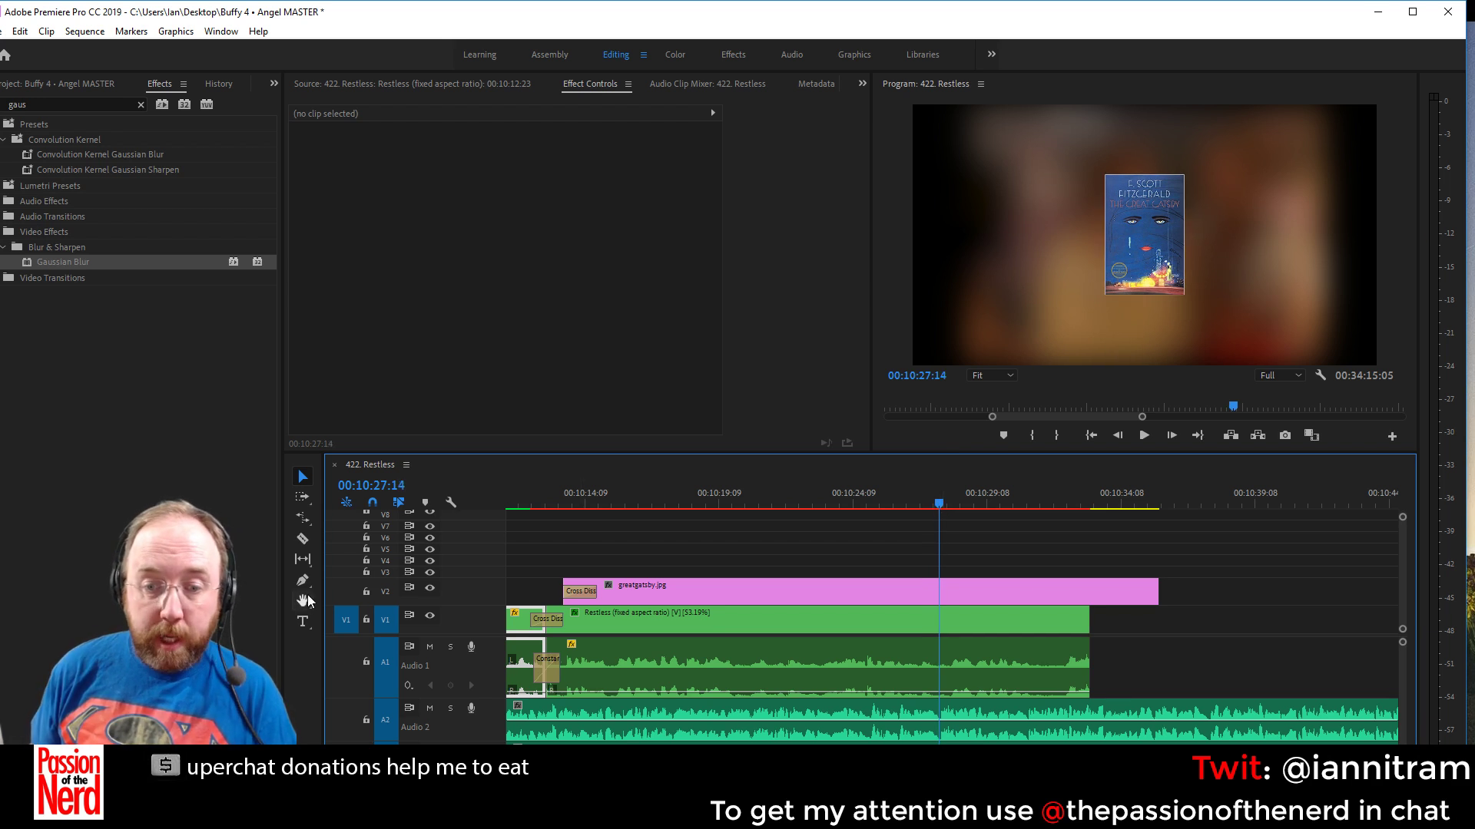
Split the Audio 2 clip at the playhead and about 3 seconds after it, and delete the section between the cuts
left_click(302, 539)
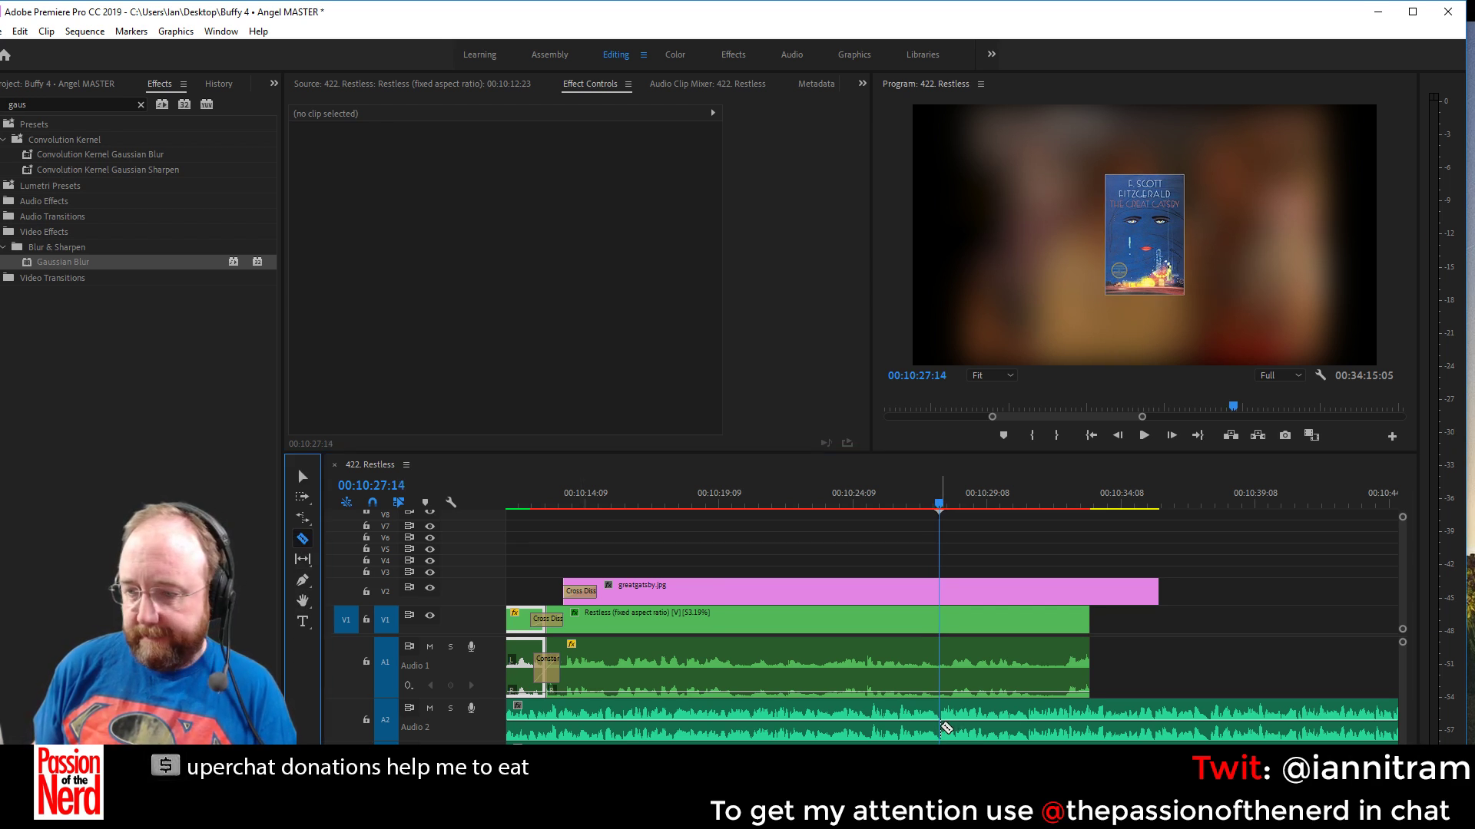
left_click(941, 728)
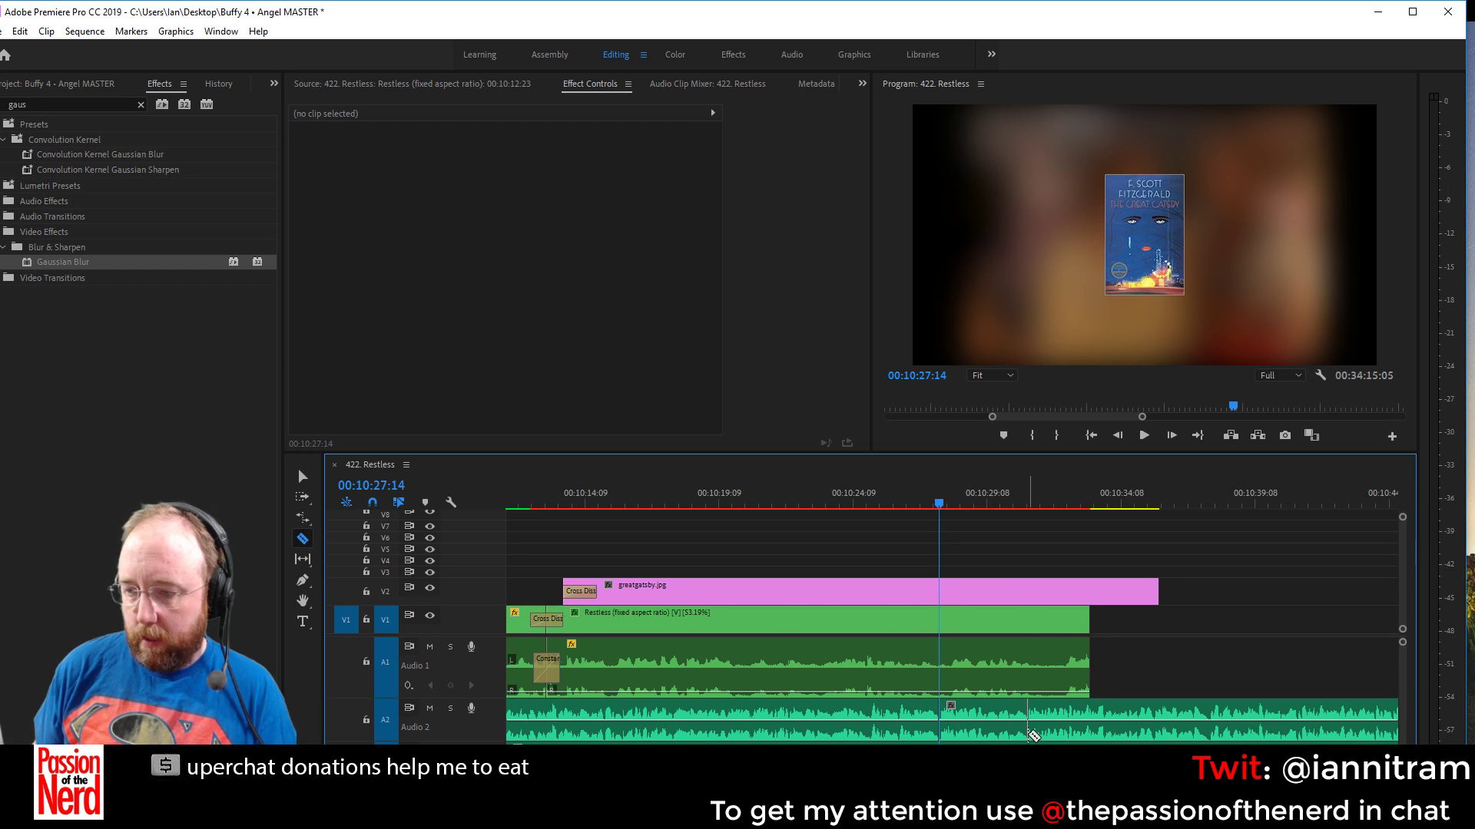
left_click(1028, 733)
key("v")
left_click(970, 725)
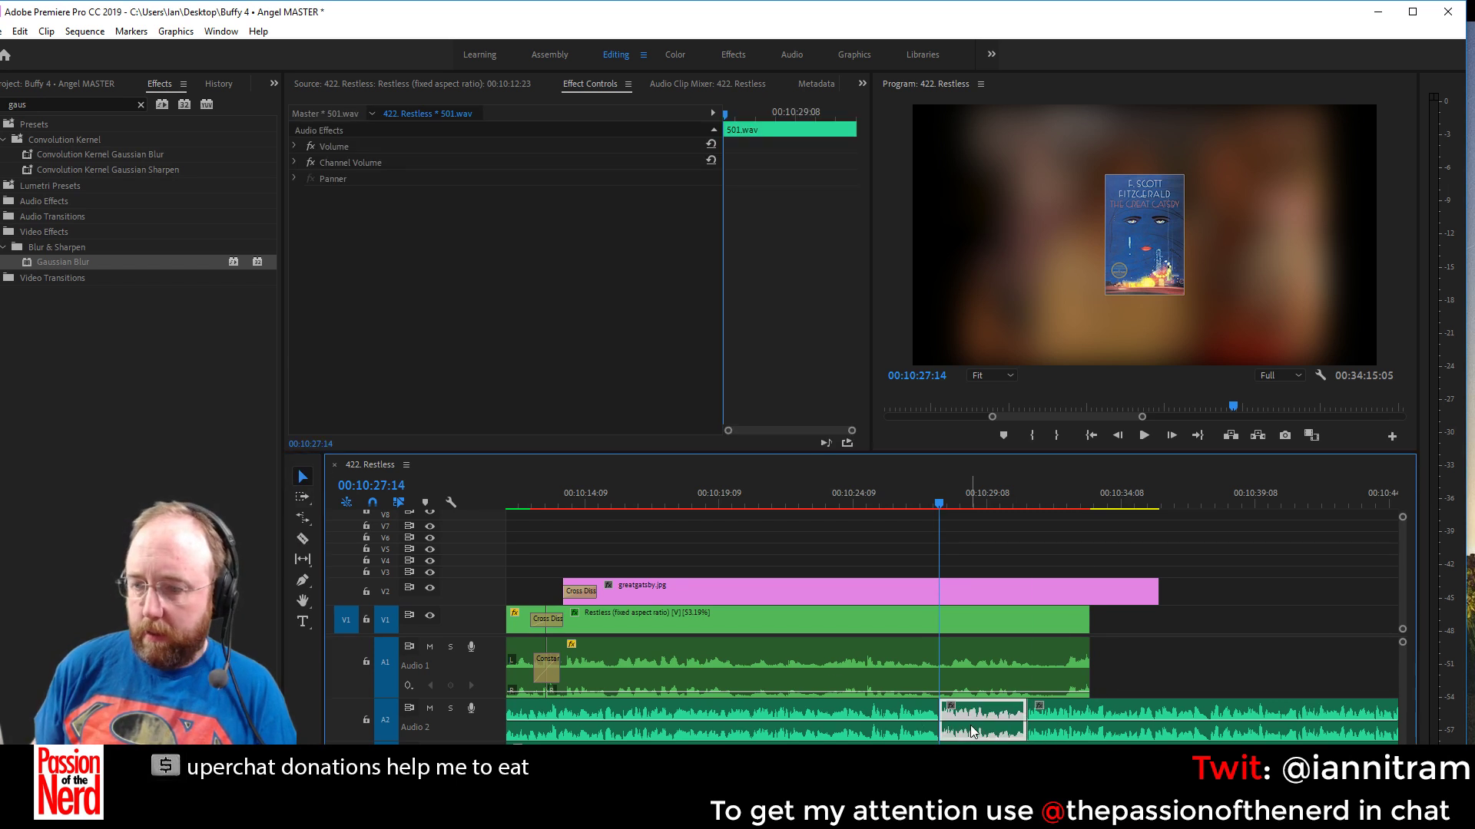
key("Delete")
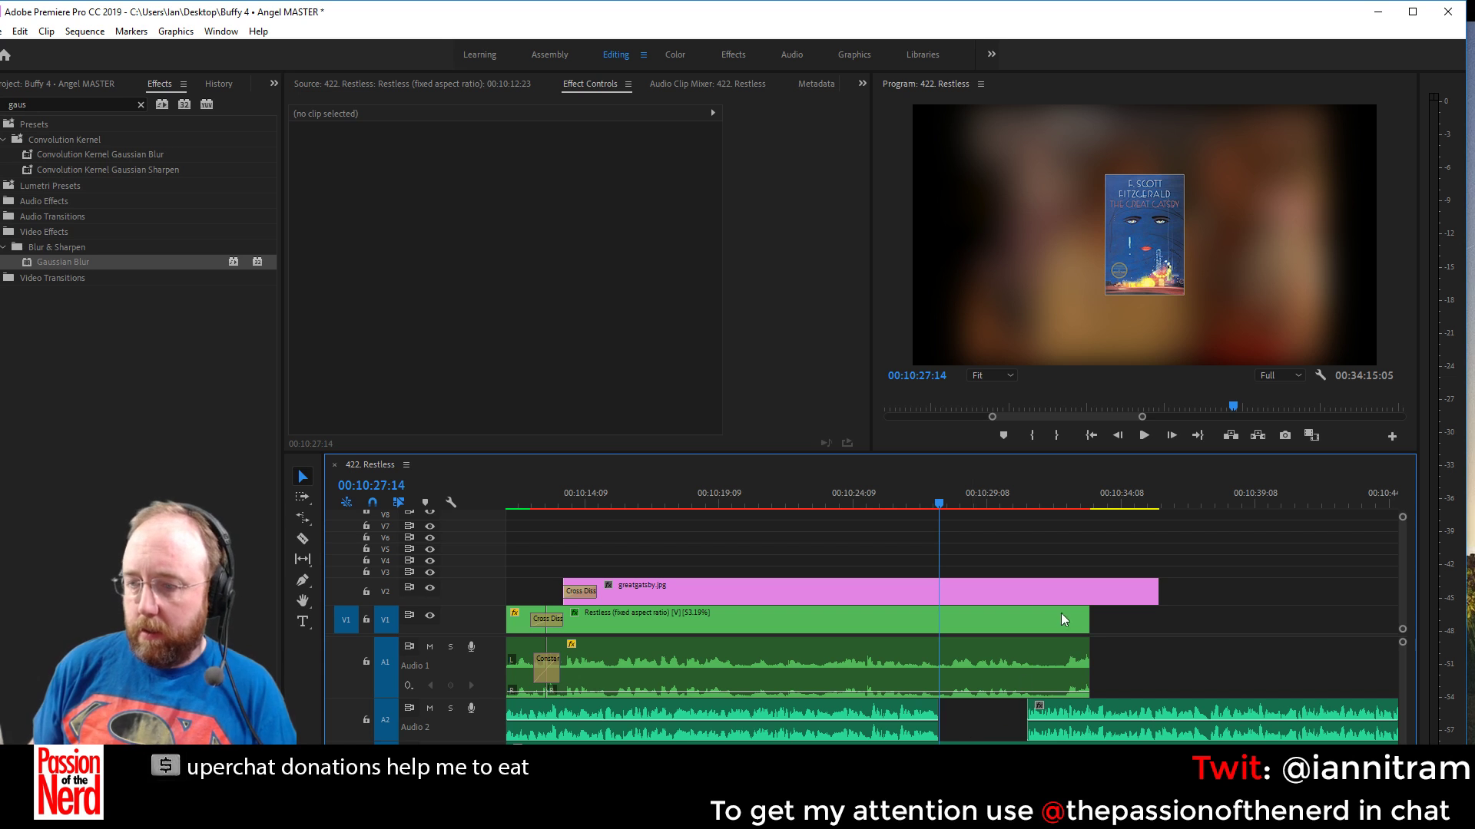
Trim the blurred clip and greatgatsby.jpg to end at the start of the Audio 2 gap, and move the playhead to 00:10:23:07
left_click_drag(1089, 631, 939, 631)
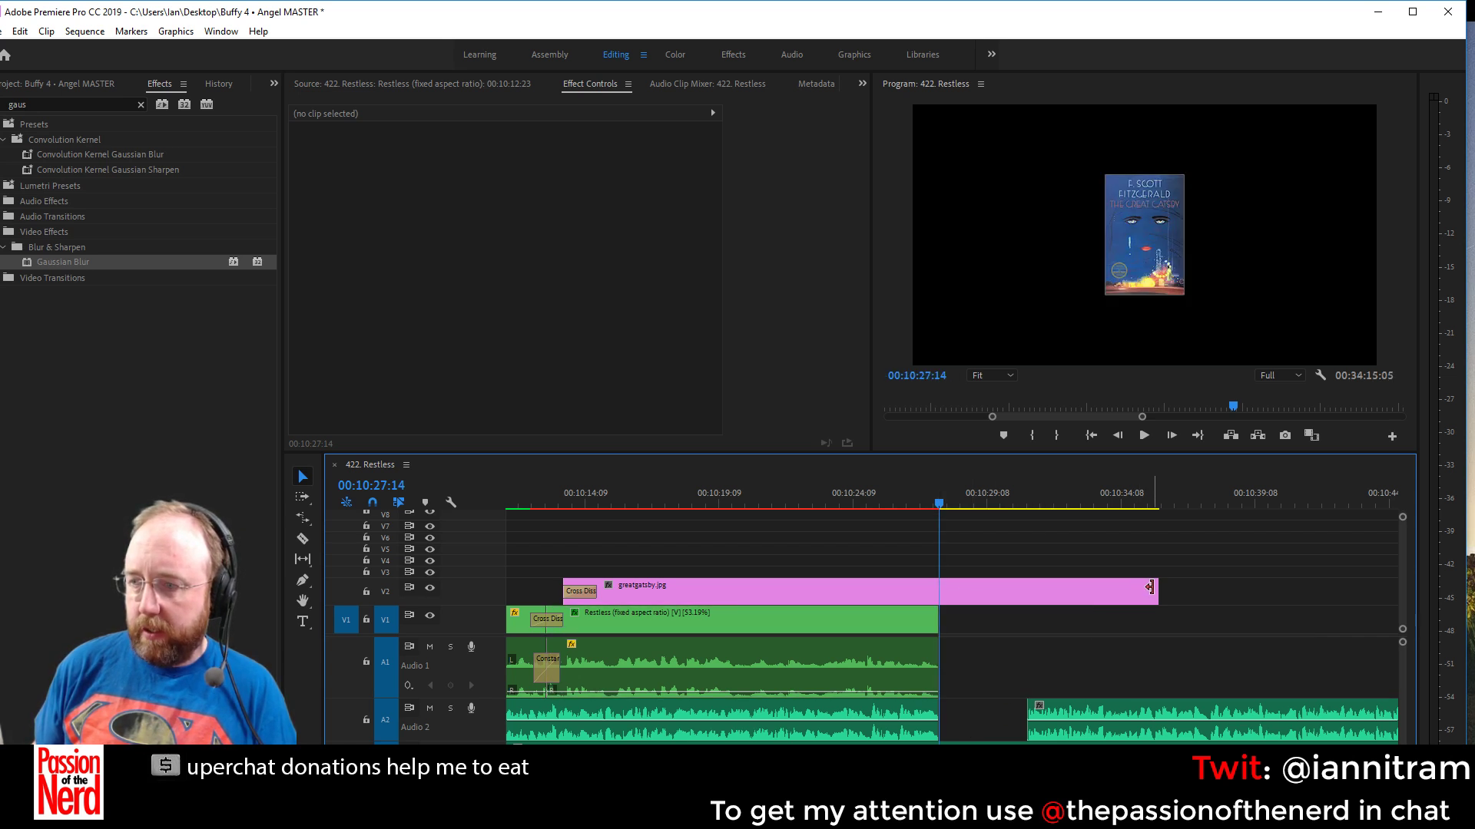
left_click_drag(1149, 588, 936, 602)
left_click(826, 487)
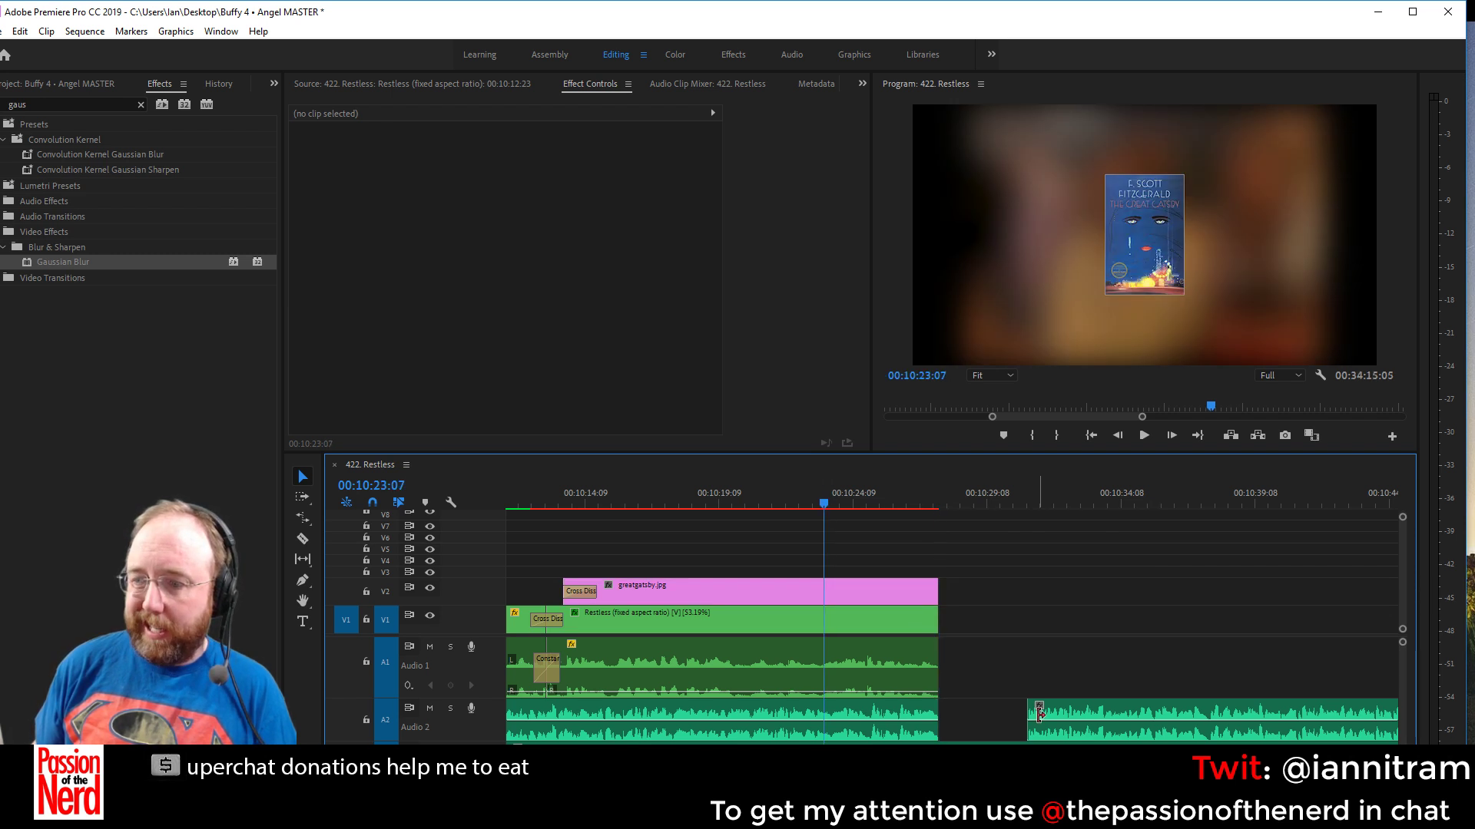
Set the Scale of the greatgatsby.jpg clip to 200
left_click(62, 84)
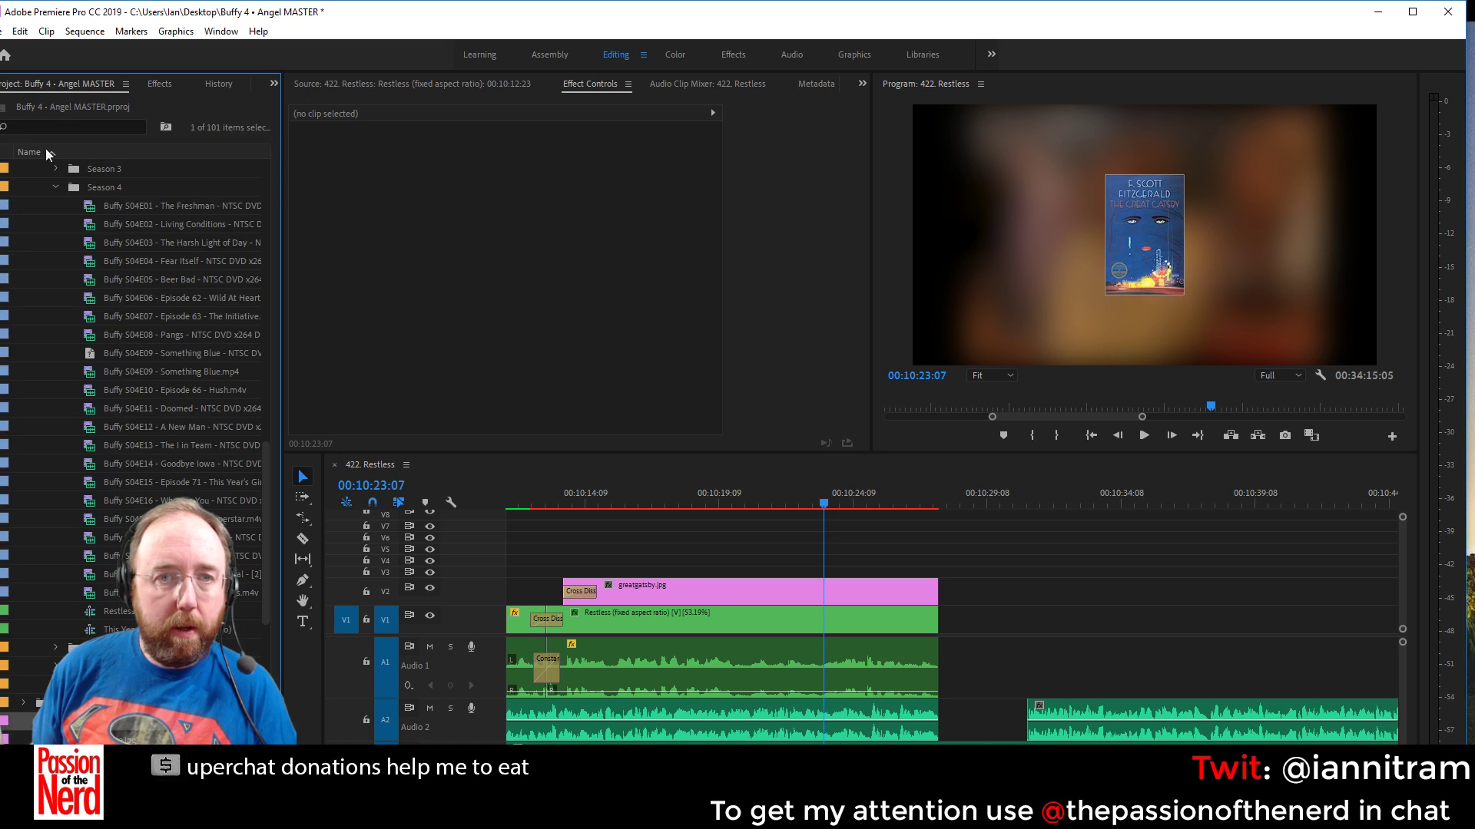
scroll(103, 384, "up", 10)
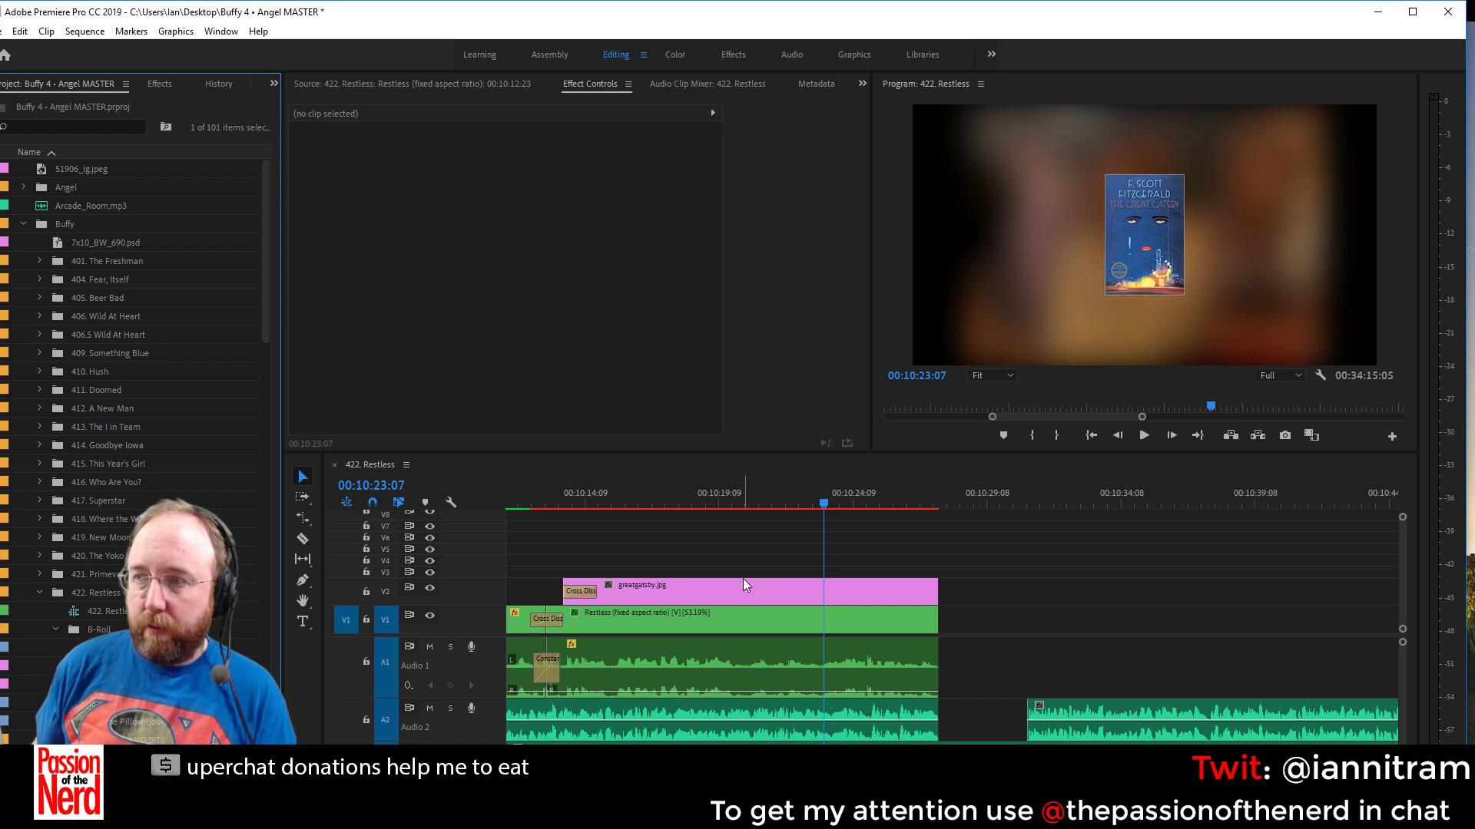
left_click(708, 593)
double_click(707, 590)
left_click(545, 84)
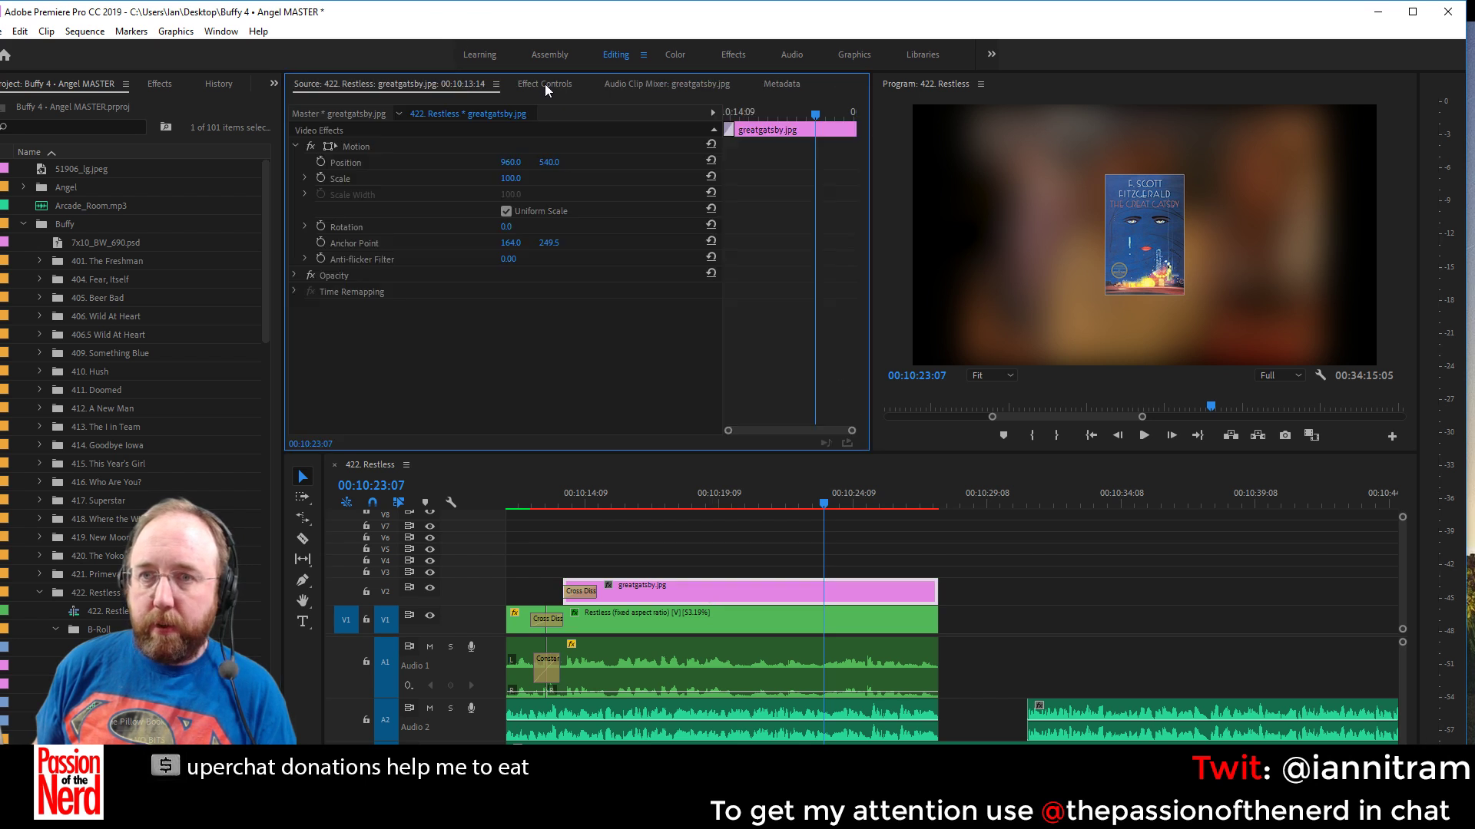
left_click(501, 179)
type("141")
key("Return")
left_click_drag(511, 178, 556, 178)
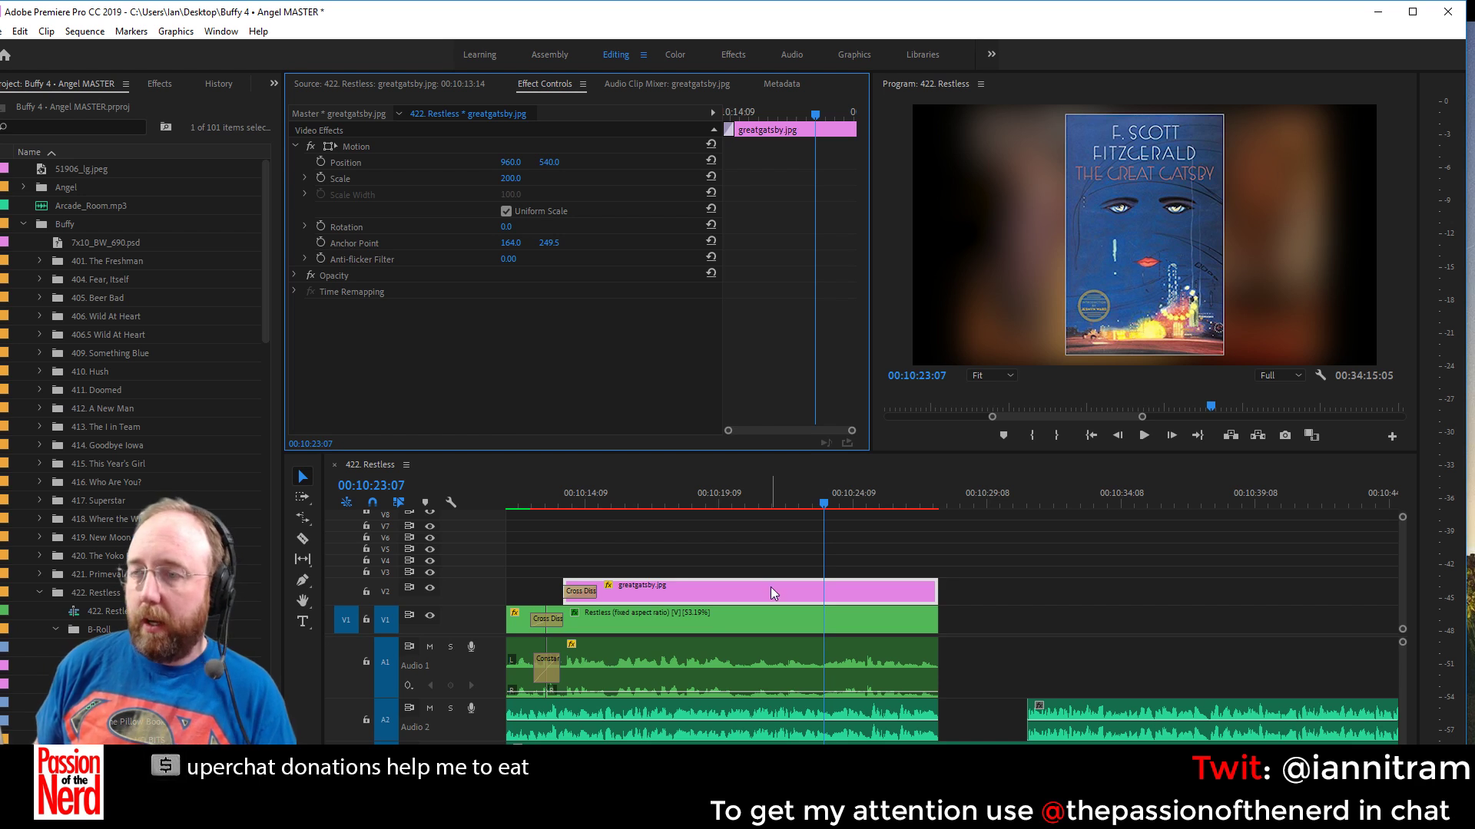
left_click(748, 552)
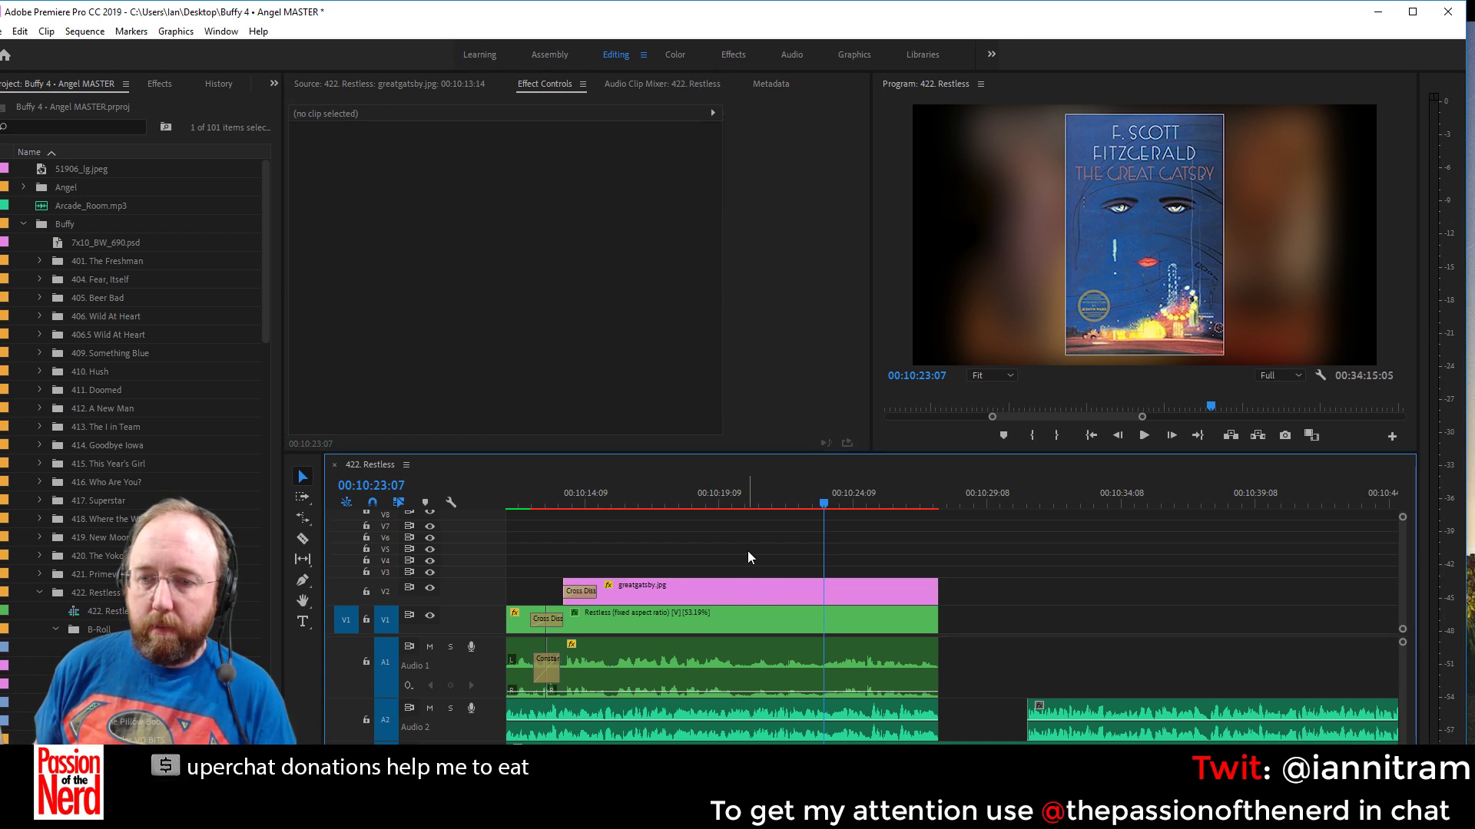
Close the gap in the Audio 2 narration that begins at about 00:12:04
left_click(689, 501)
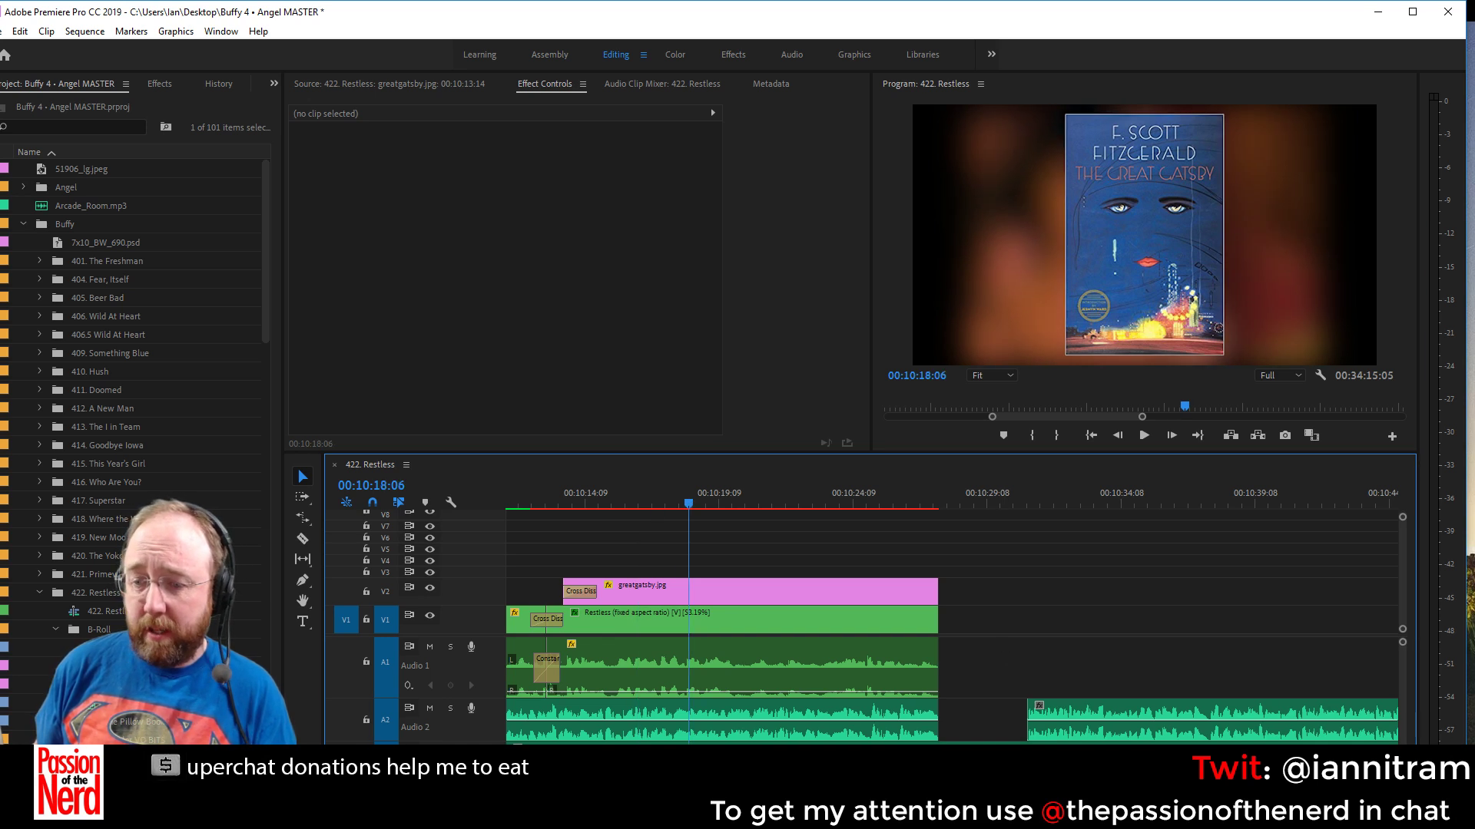
scroll(953, 614, "right", 20)
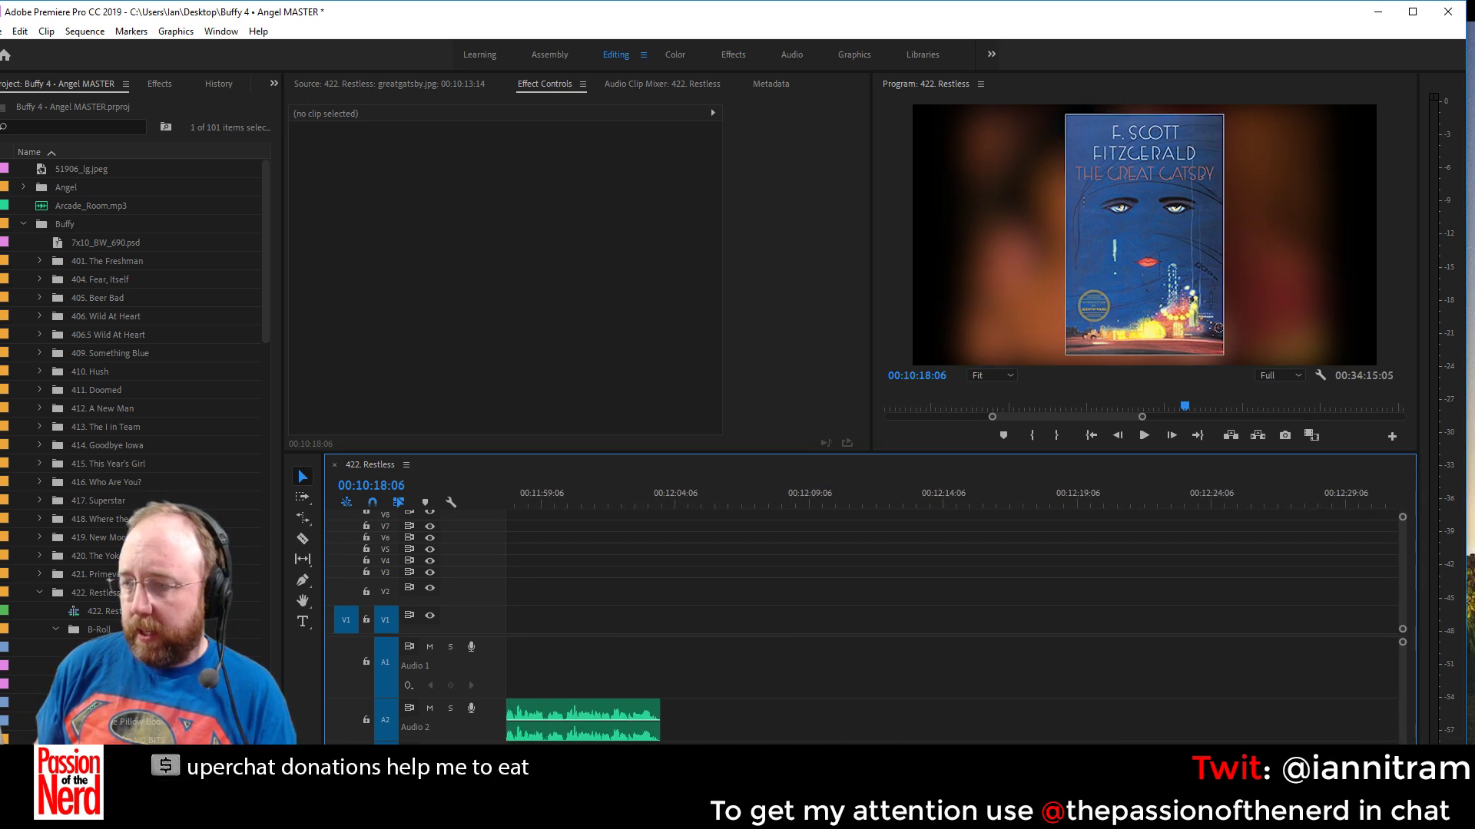
scroll(952, 614, "left", 20)
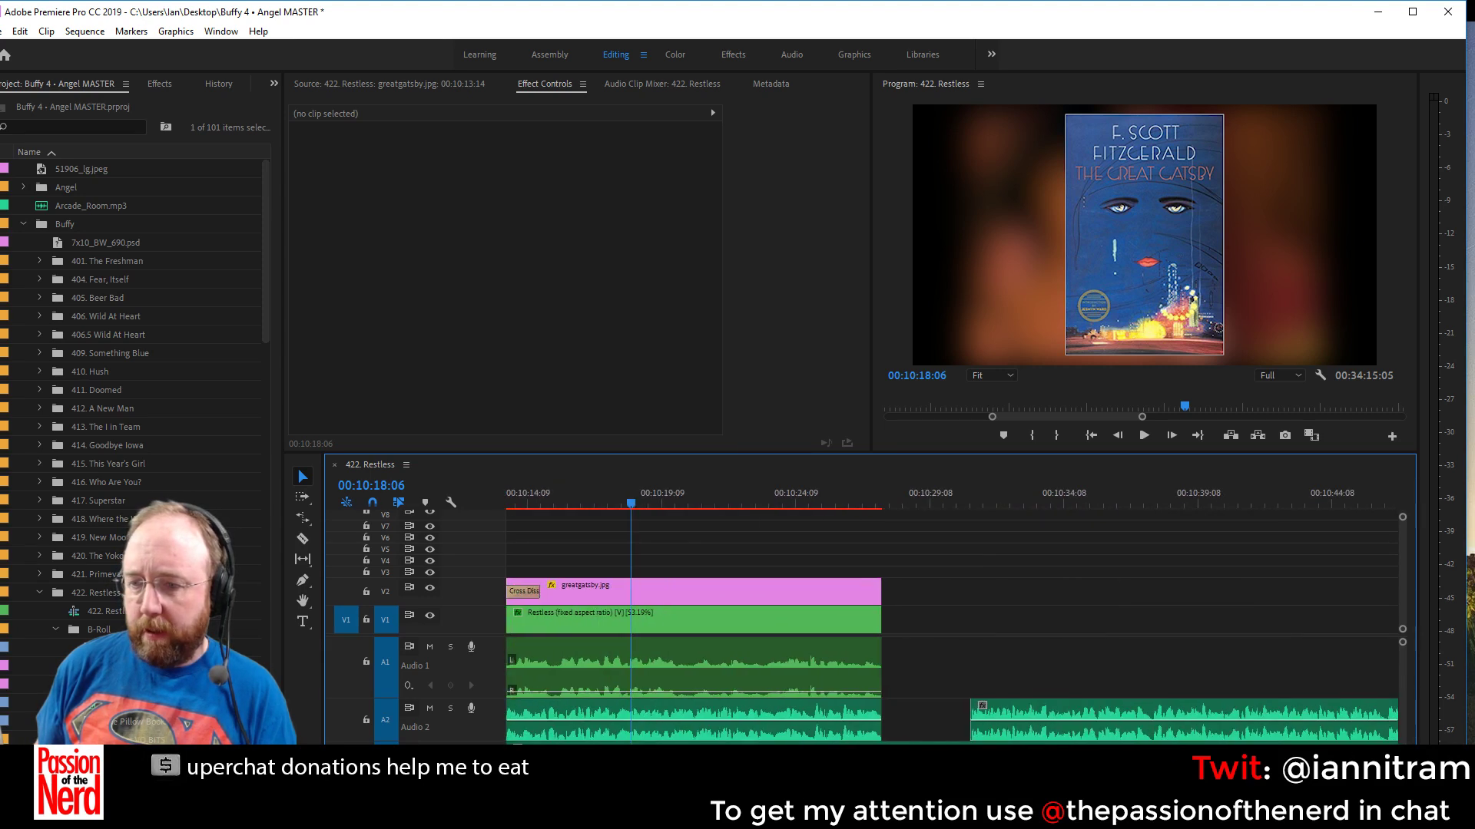
scroll(953, 615, "right", 5)
scroll(952, 615, "right", 13)
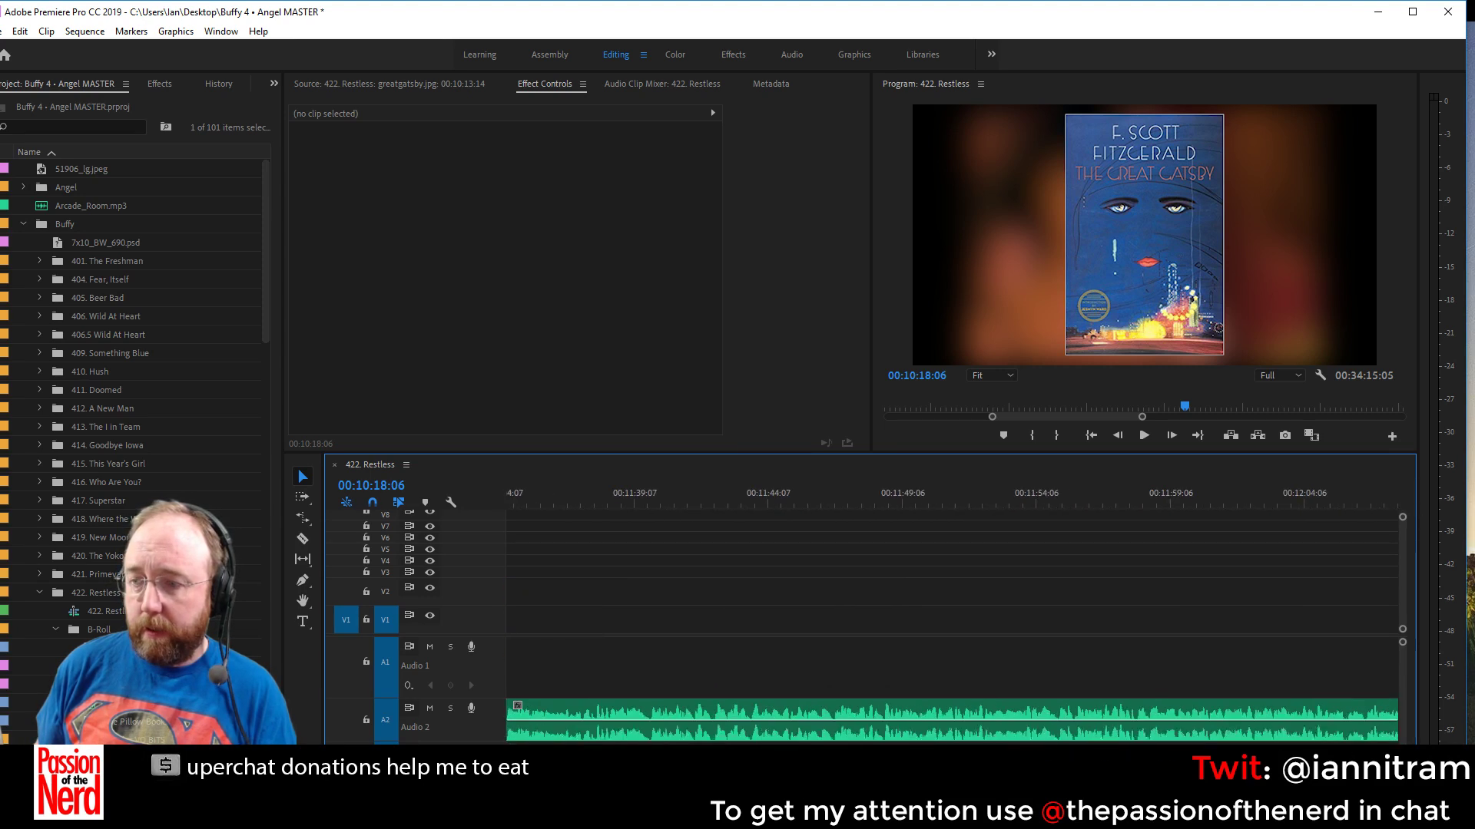
scroll(952, 614, "left", 2)
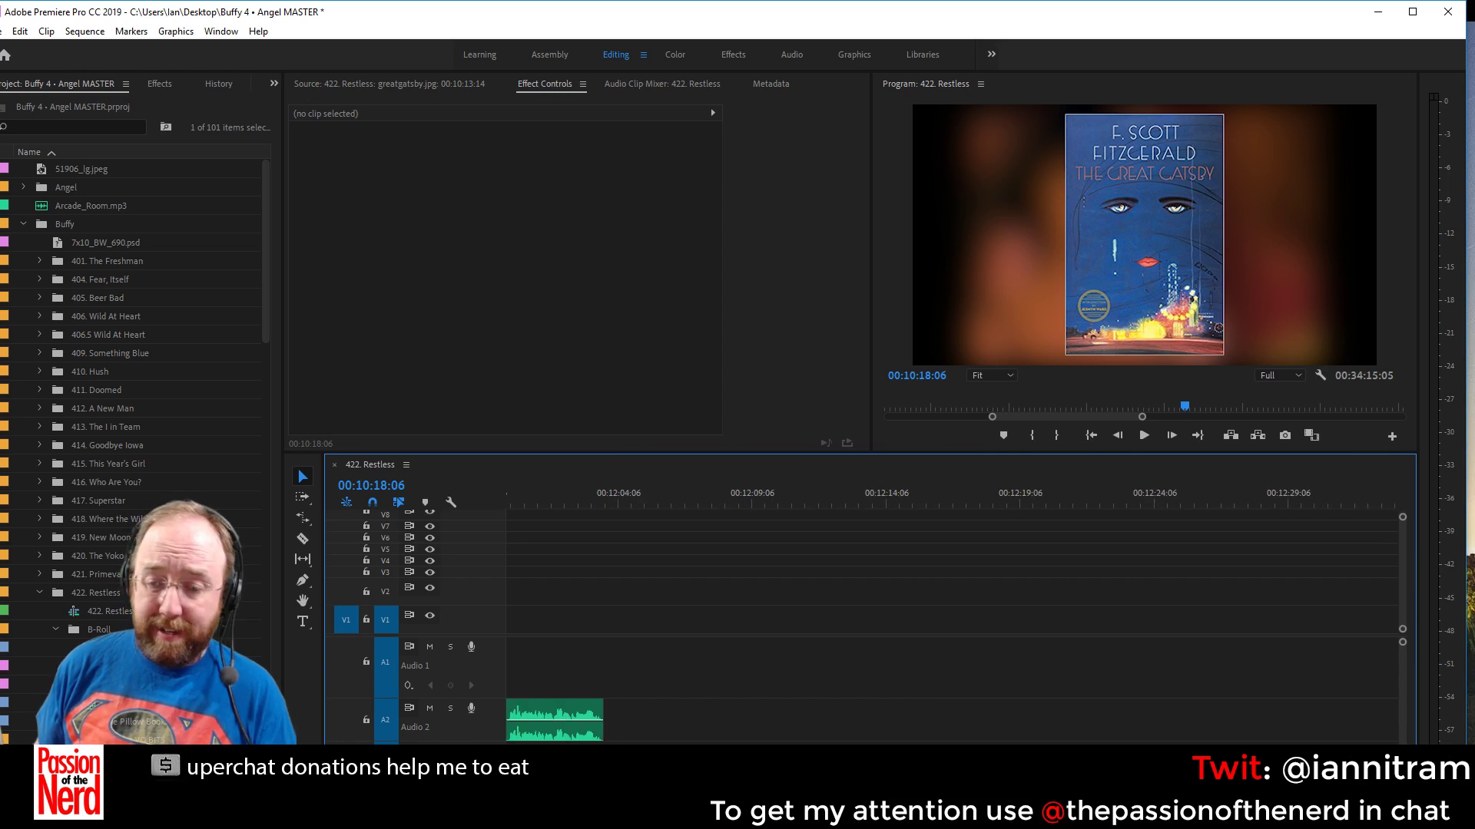
key("minus")
key("minus")
scroll(943, 725, "right", 6)
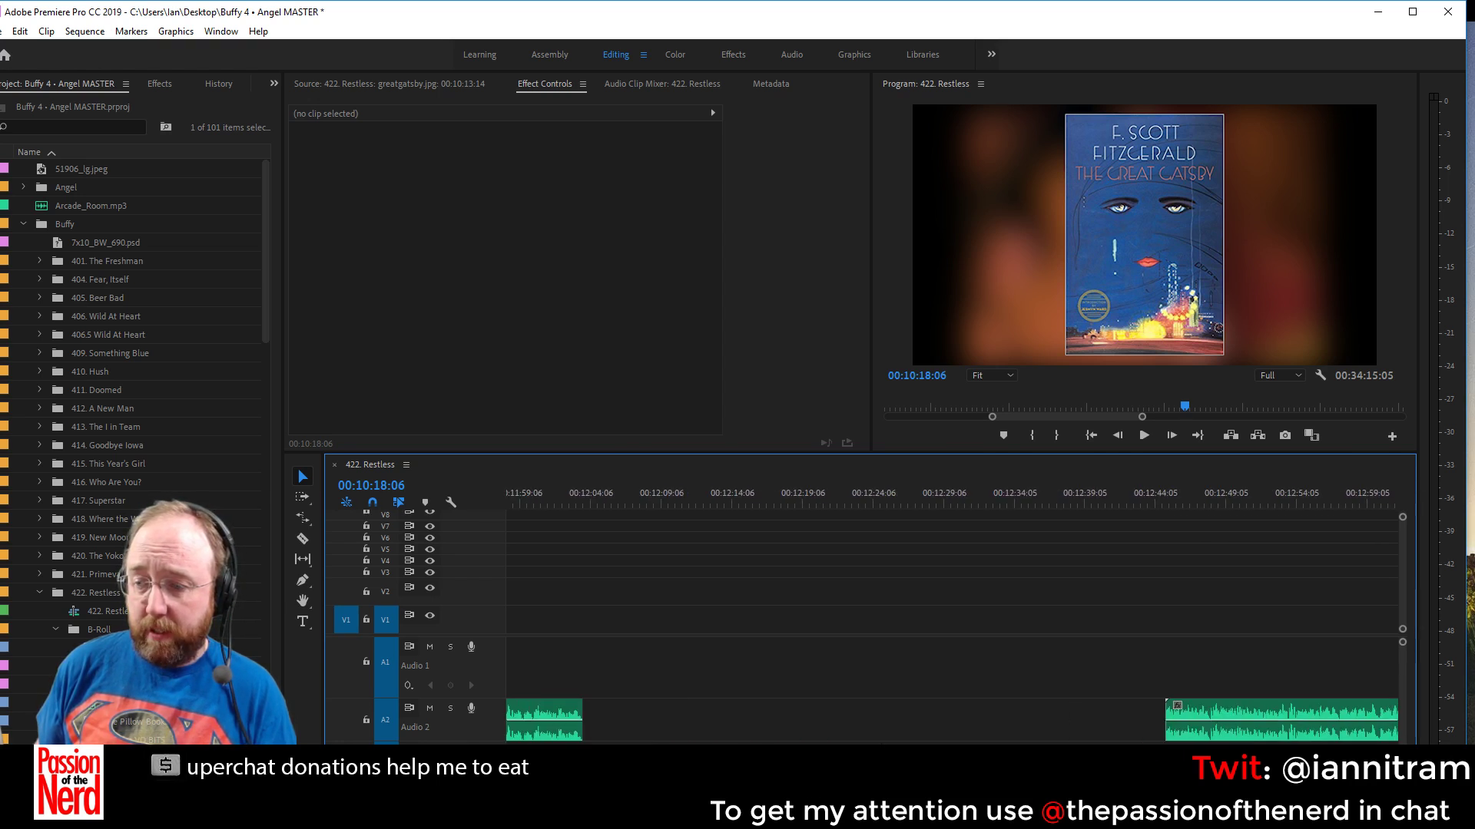
left_click(943, 726)
key("Delete")
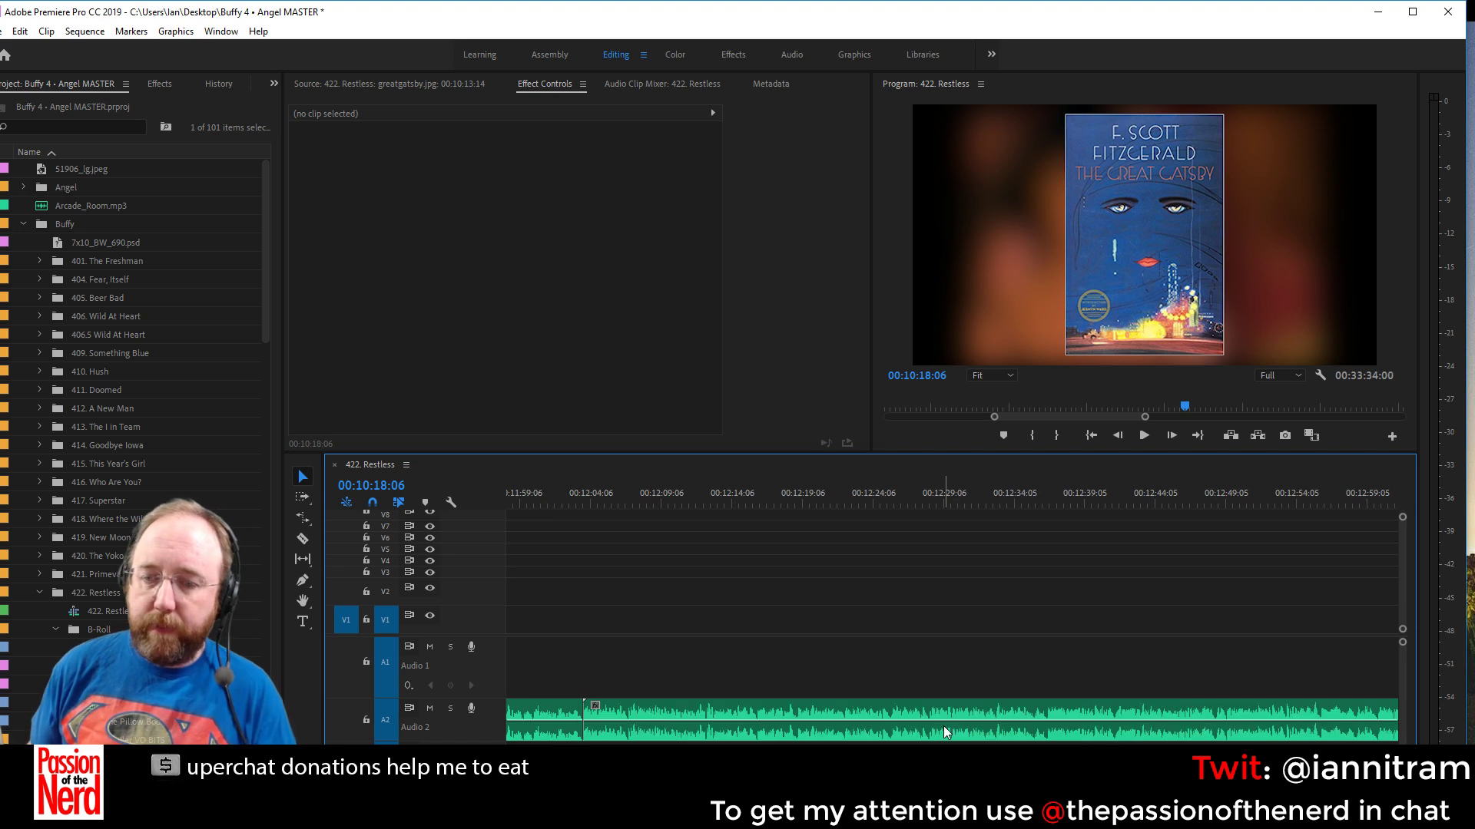
Render the greatgatsby.jpg section together with the clip before it, and play it back from around 00:10:11:06
scroll(953, 615, "left", 10)
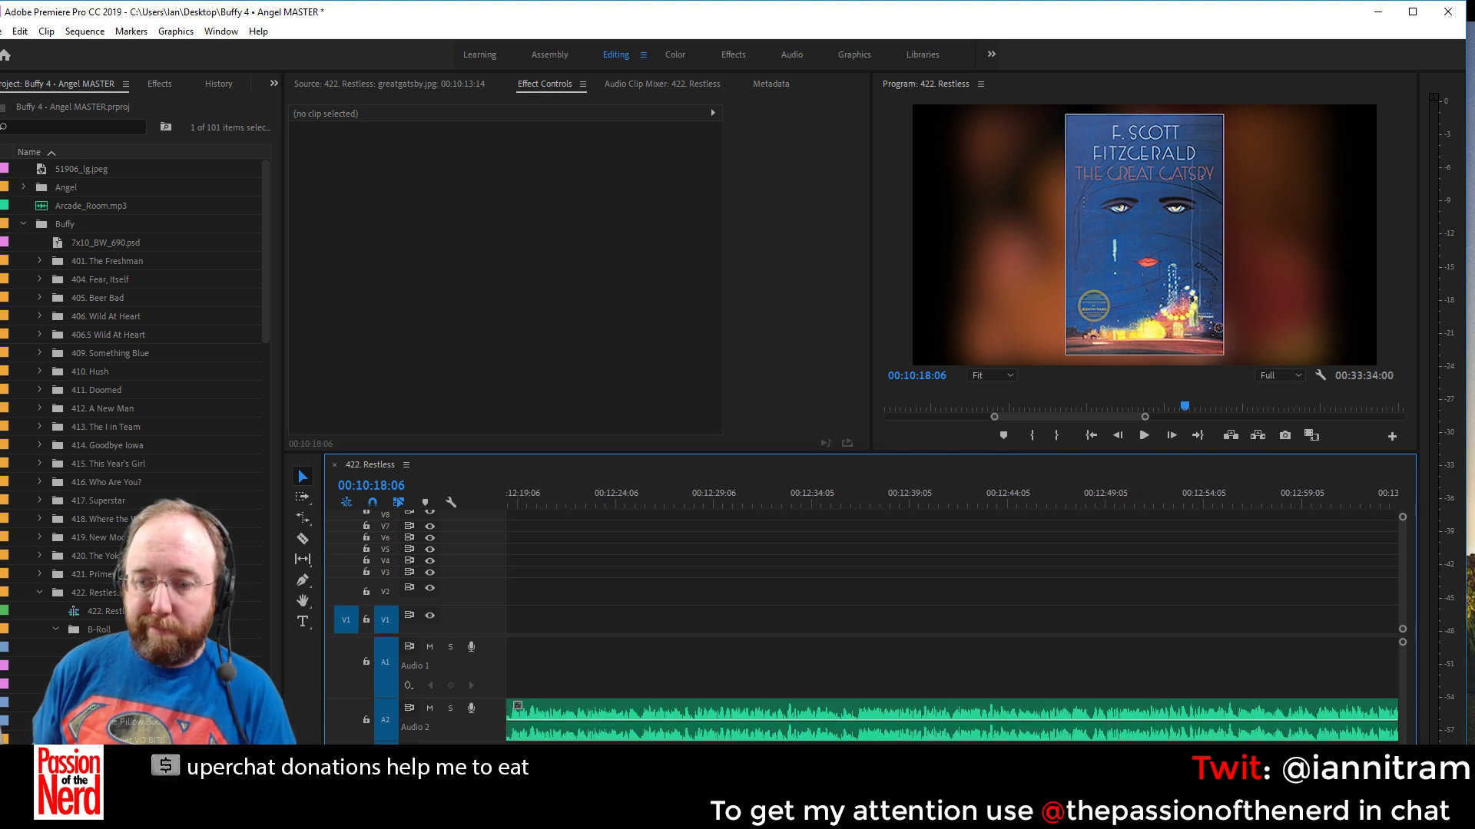
scroll(952, 614, "left", 5)
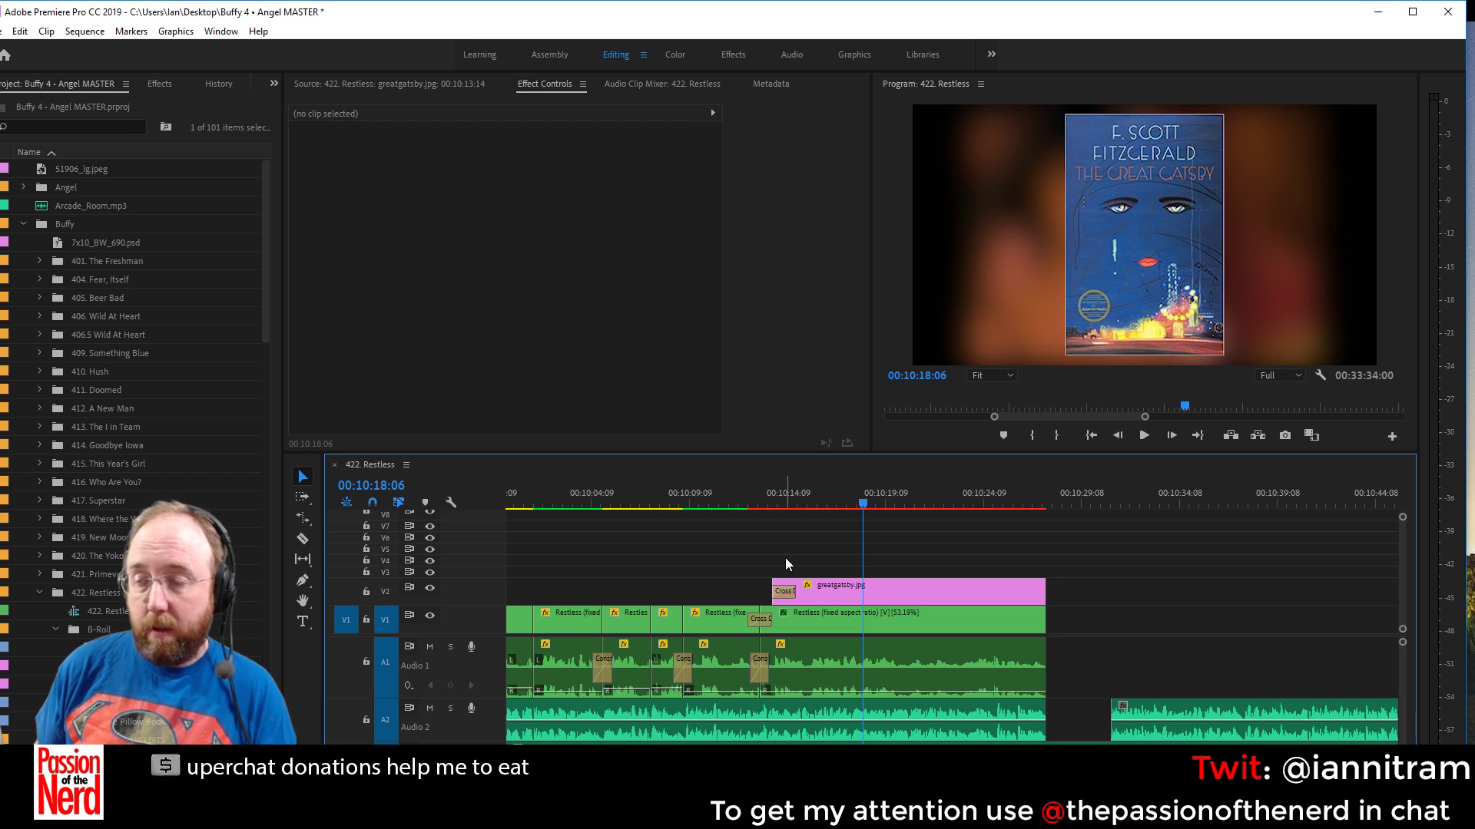
left_click_drag(785, 507, 727, 507)
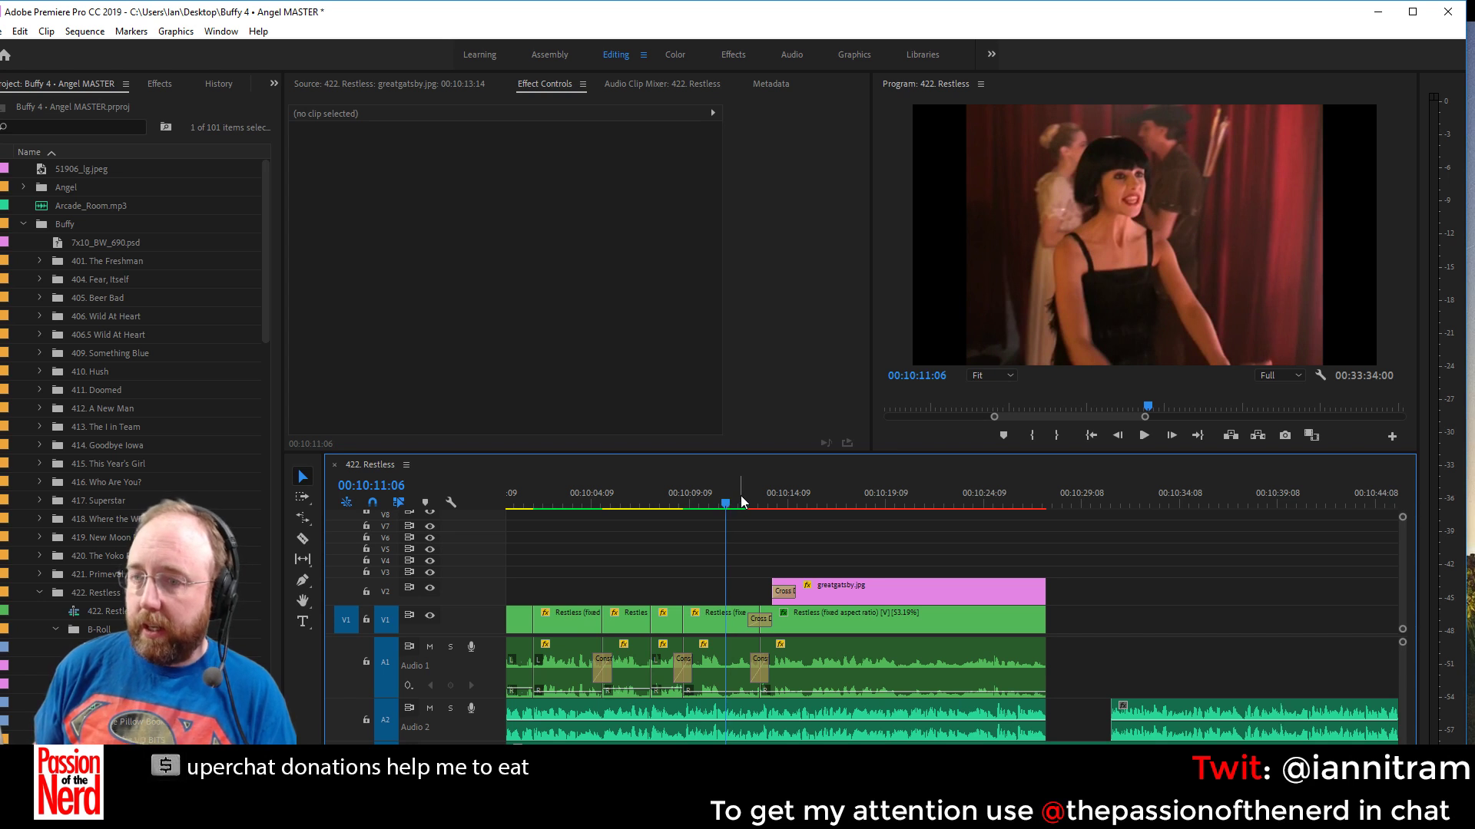
left_click_drag(700, 551, 872, 607)
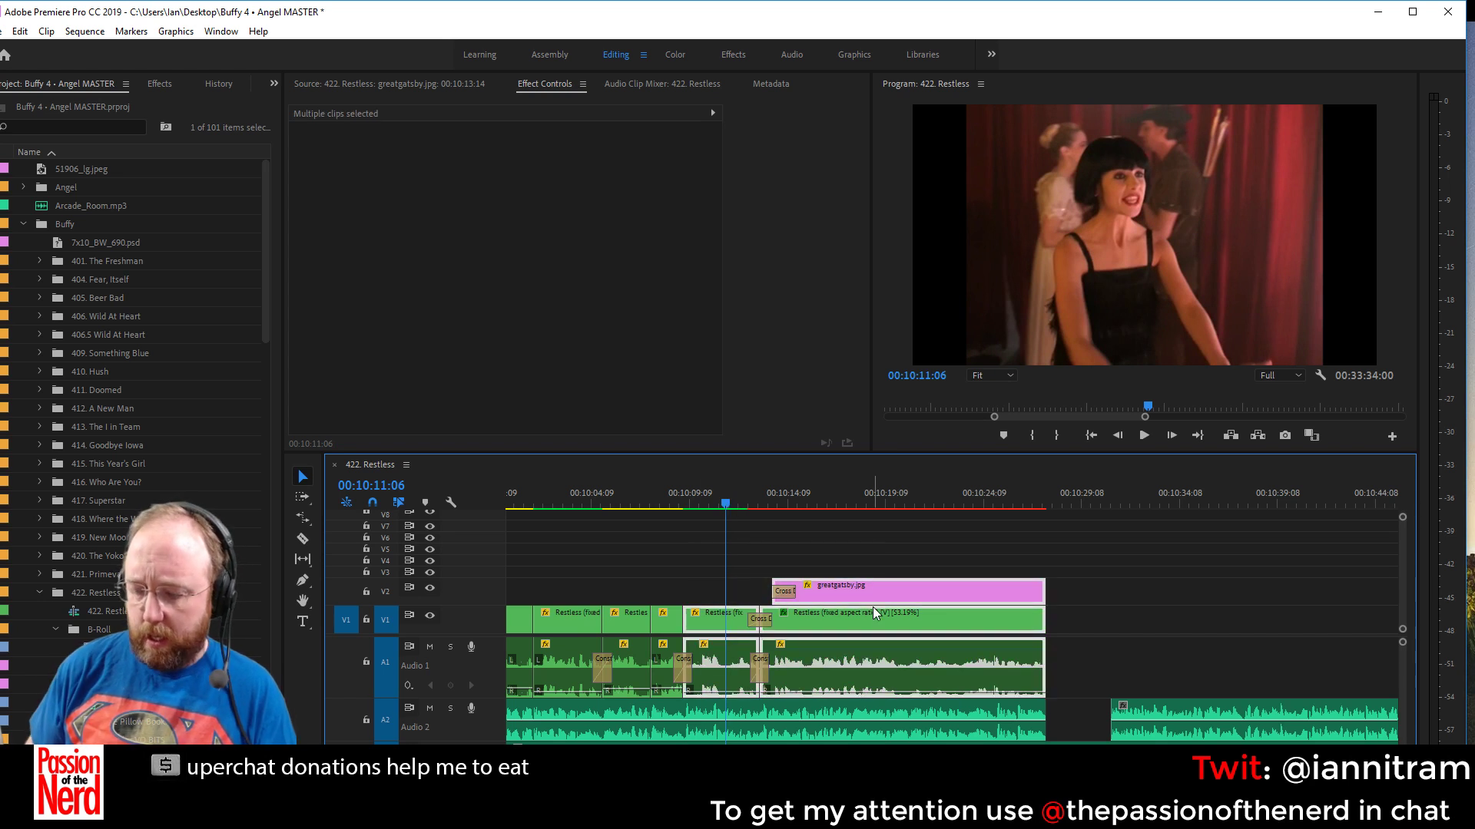
key("Return")
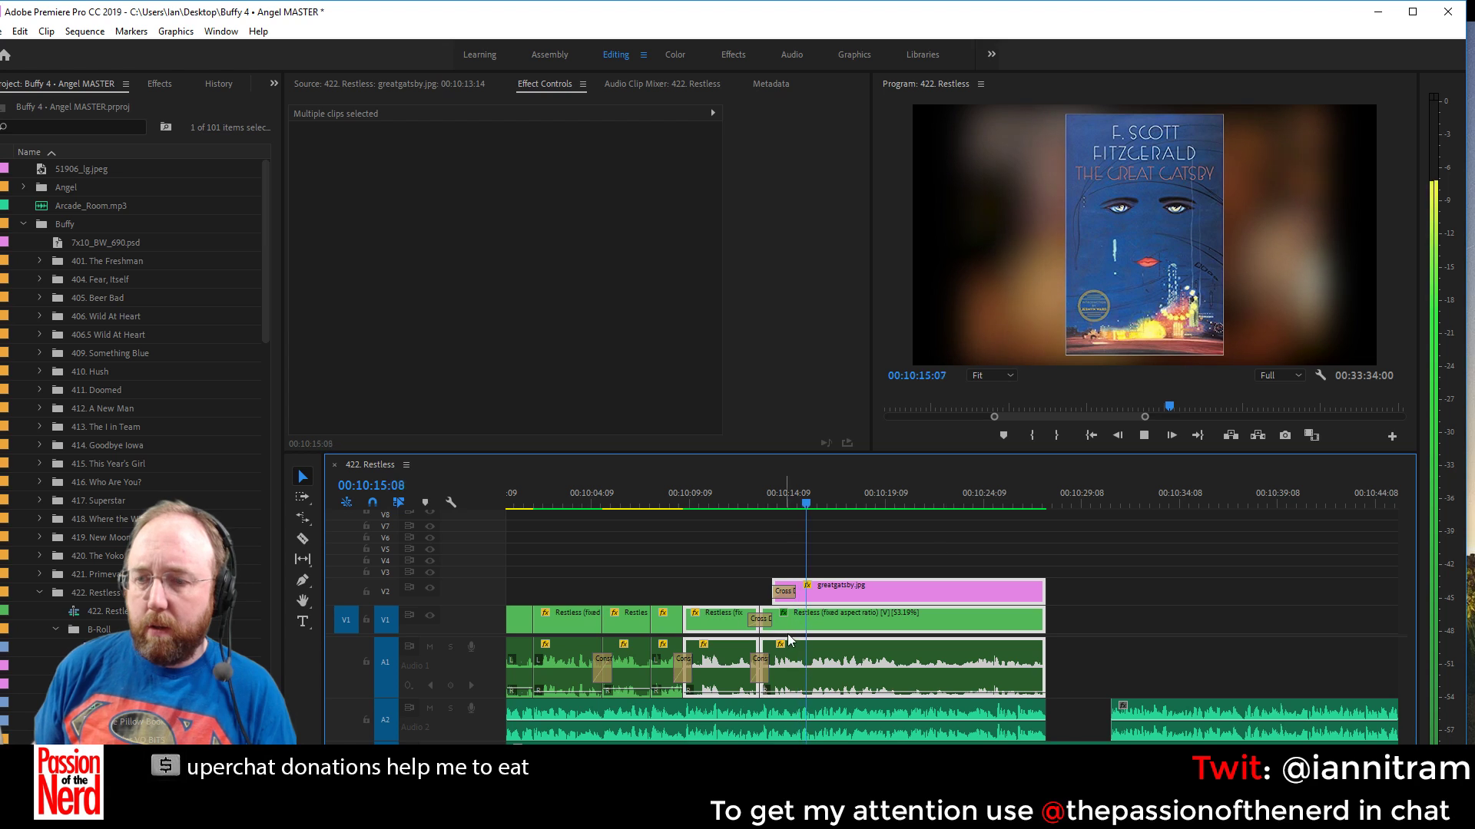
left_click(776, 503)
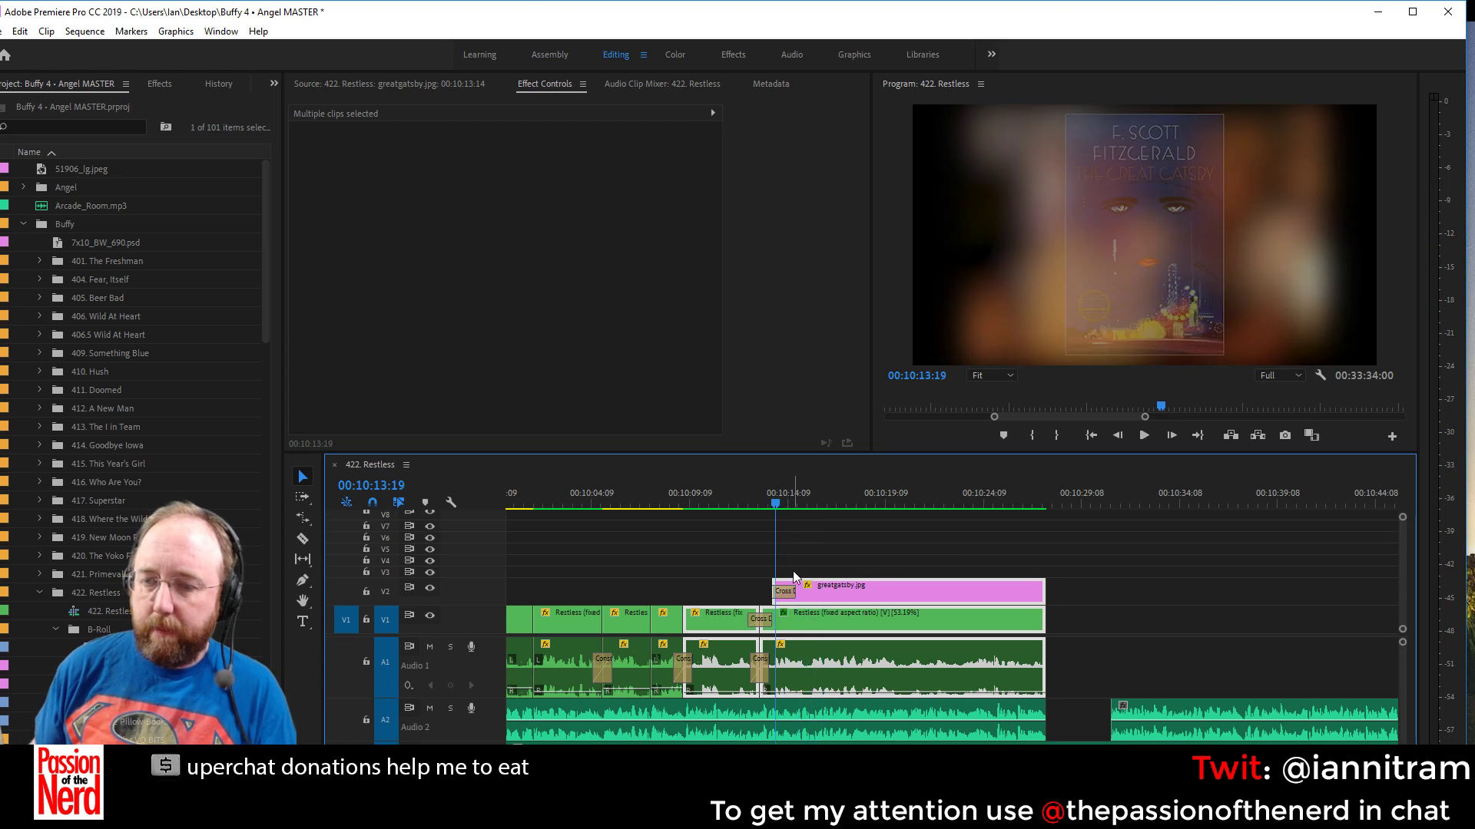
Add Scale keyframes to greatgatsby.jpg at 00:10:13:19 and 00:10:21:11
key("shift+t")
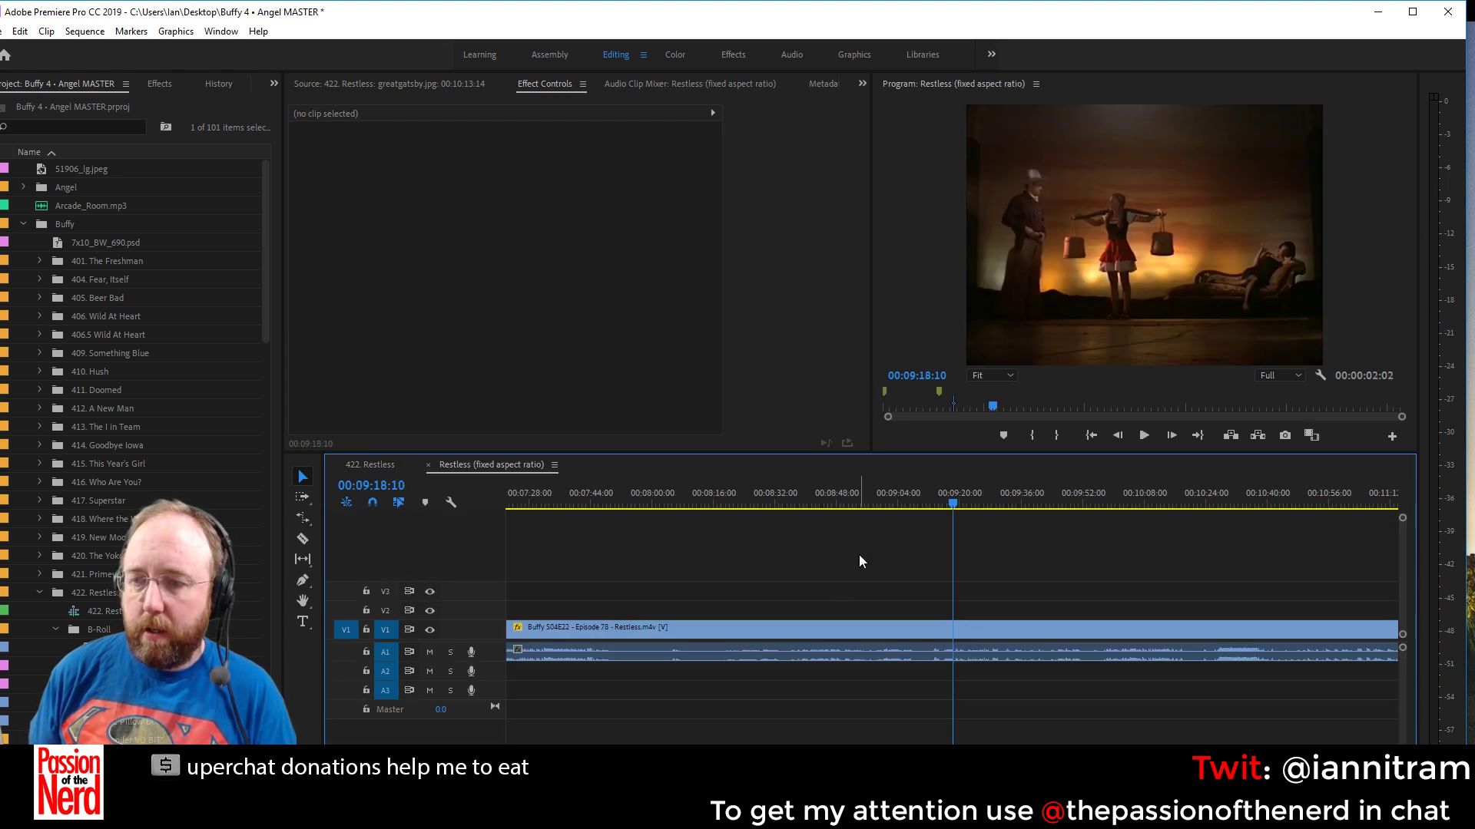
left_click(427, 465)
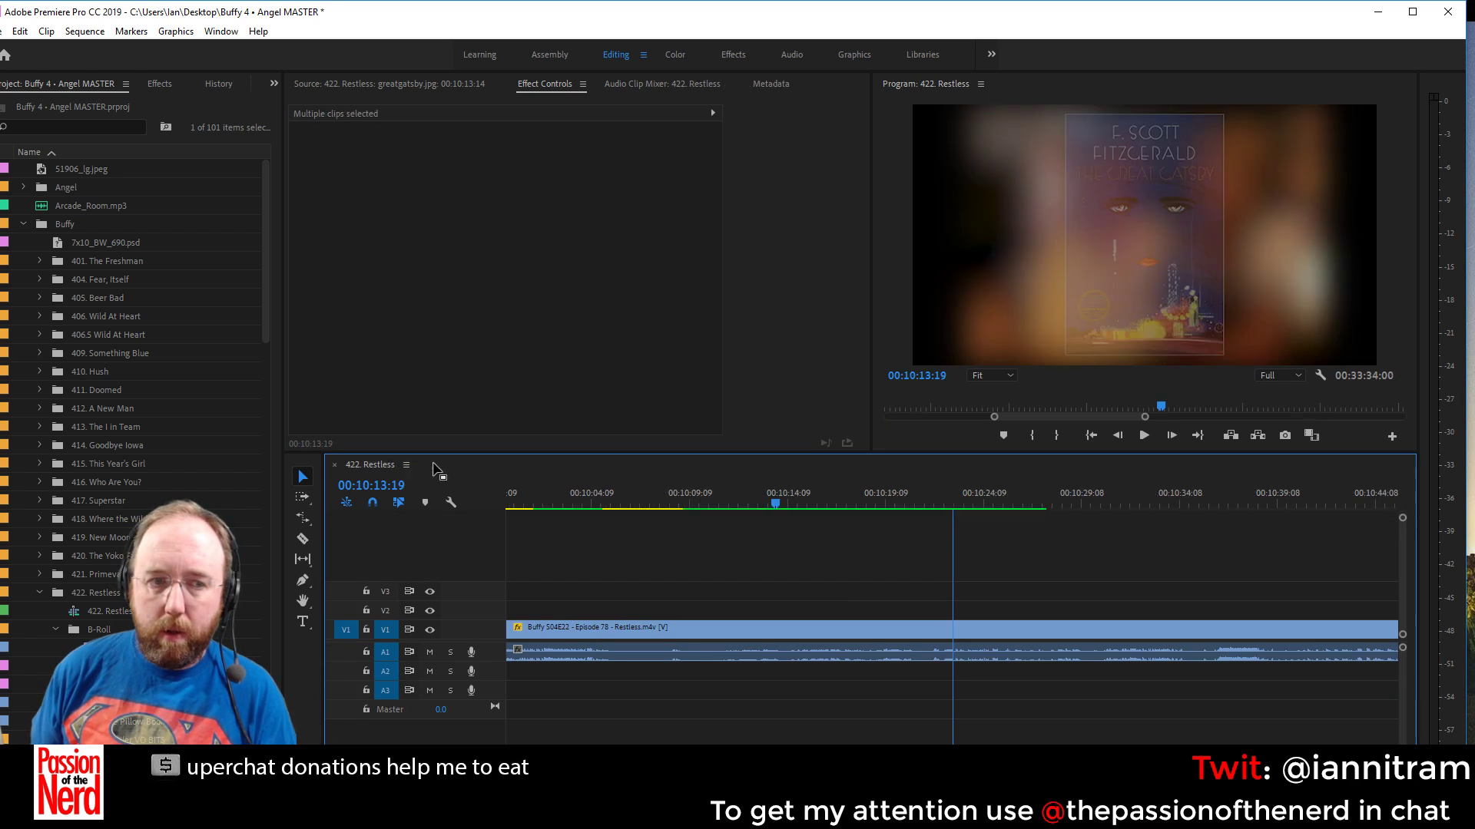
double_click(839, 602)
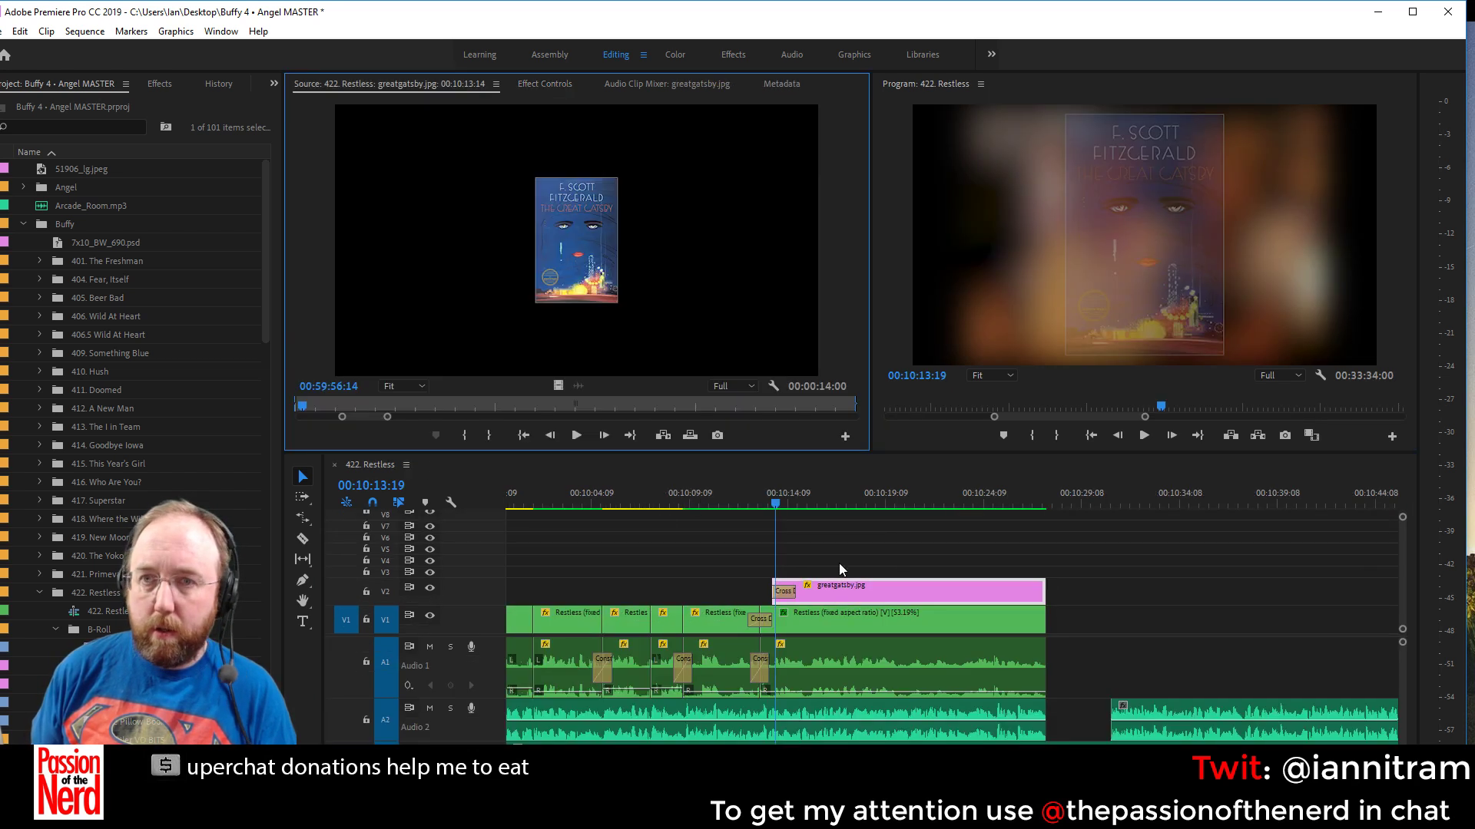
left_click(542, 84)
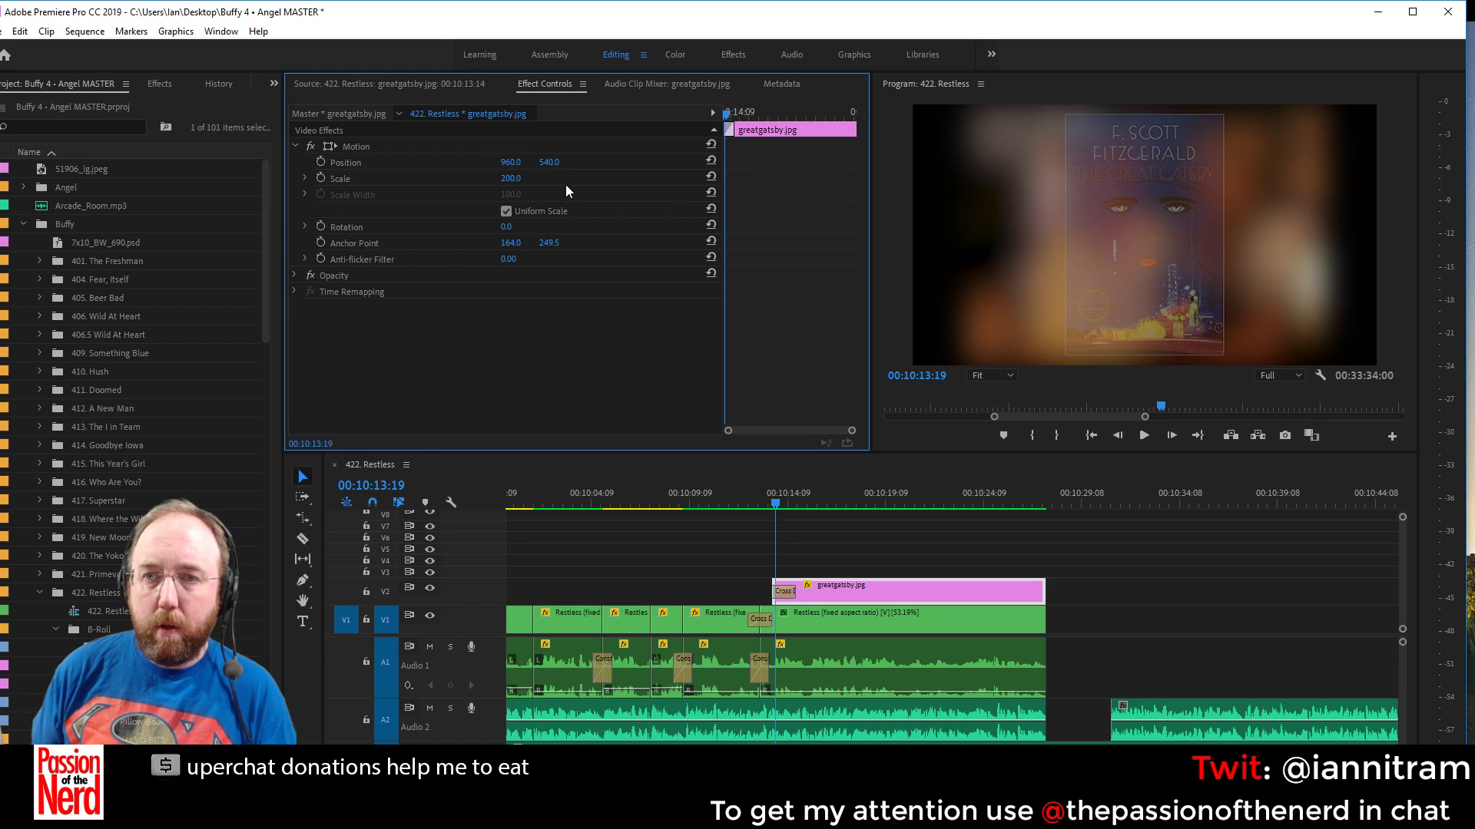
left_click(329, 178)
left_click_drag(727, 113, 797, 113)
left_click(321, 178)
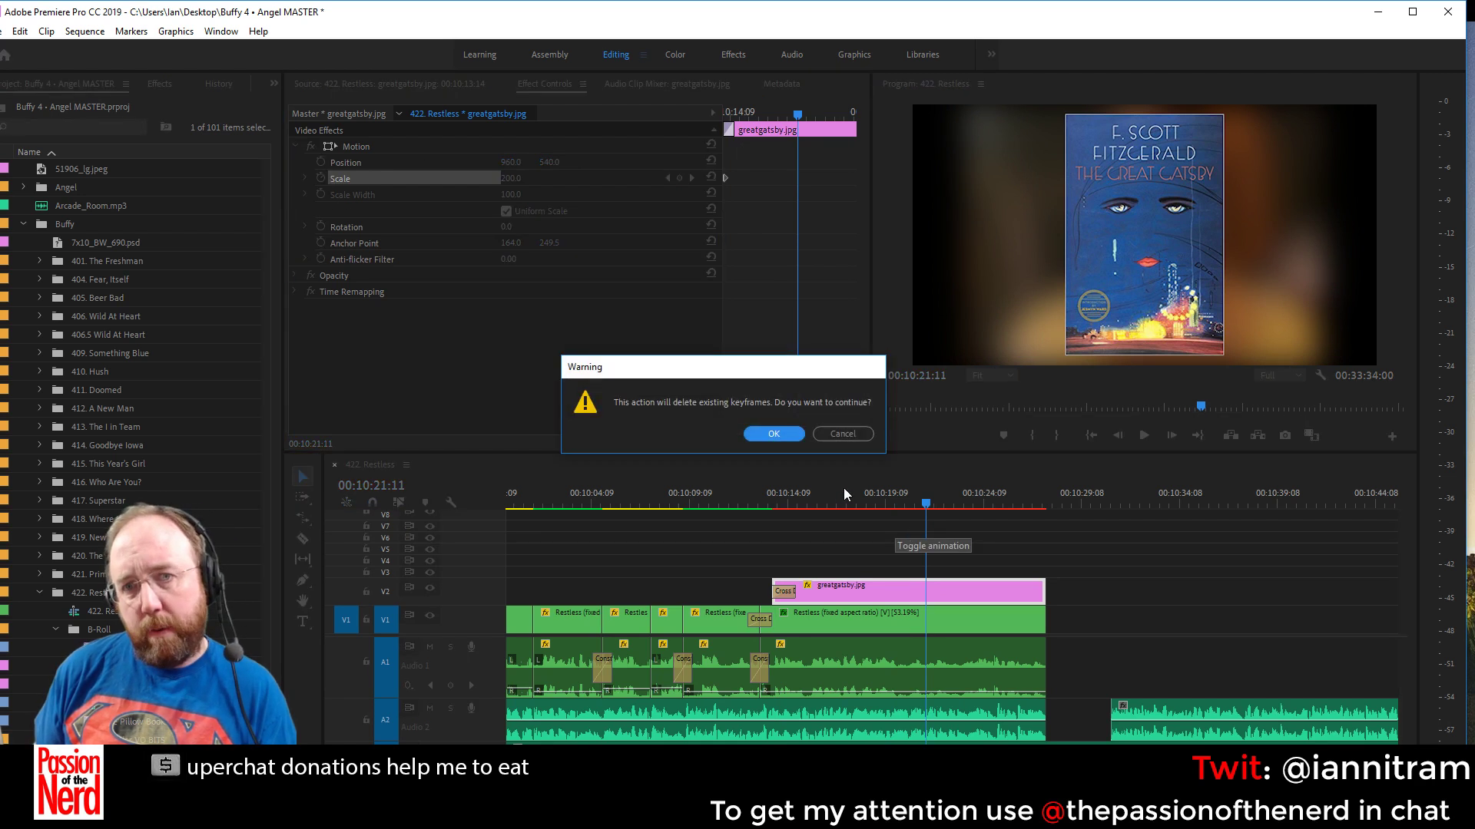
left_click(848, 433)
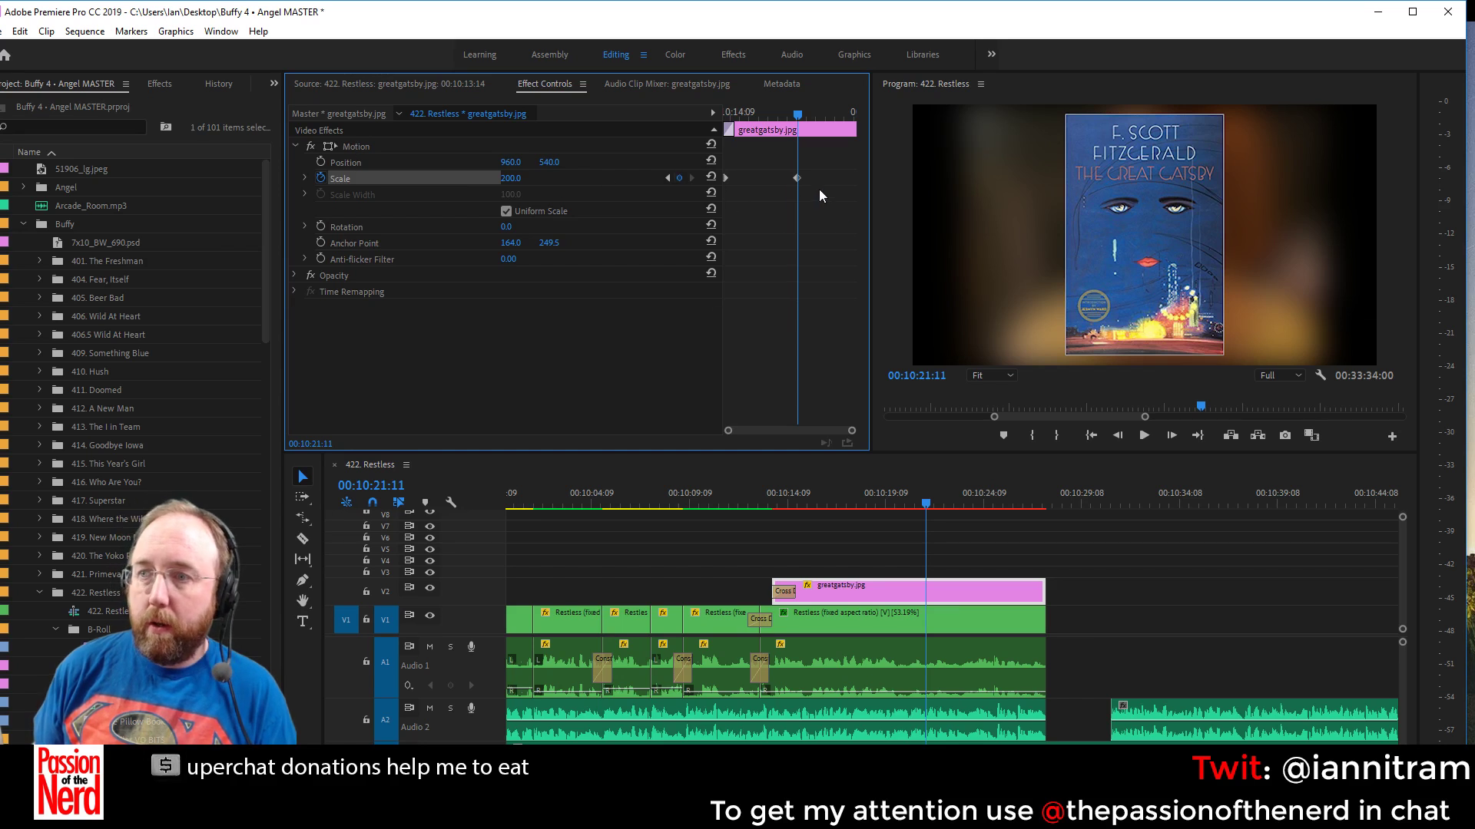
Lower the first Scale keyframe of greatgatsby.jpg to 182 and spread the two keyframes to the clip's start and end
left_click(667, 178)
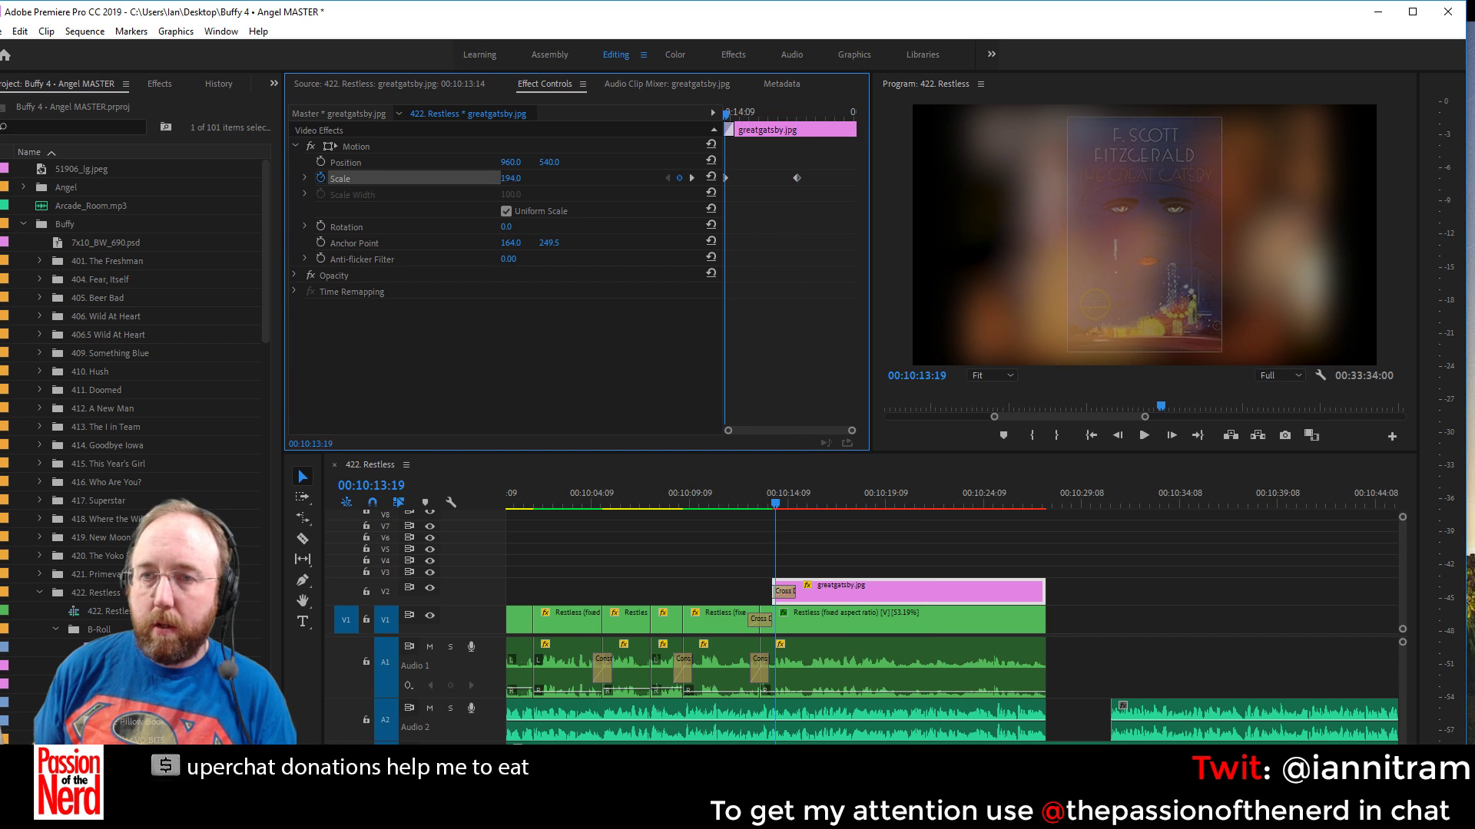
left_click_drag(525, 180, 516, 179)
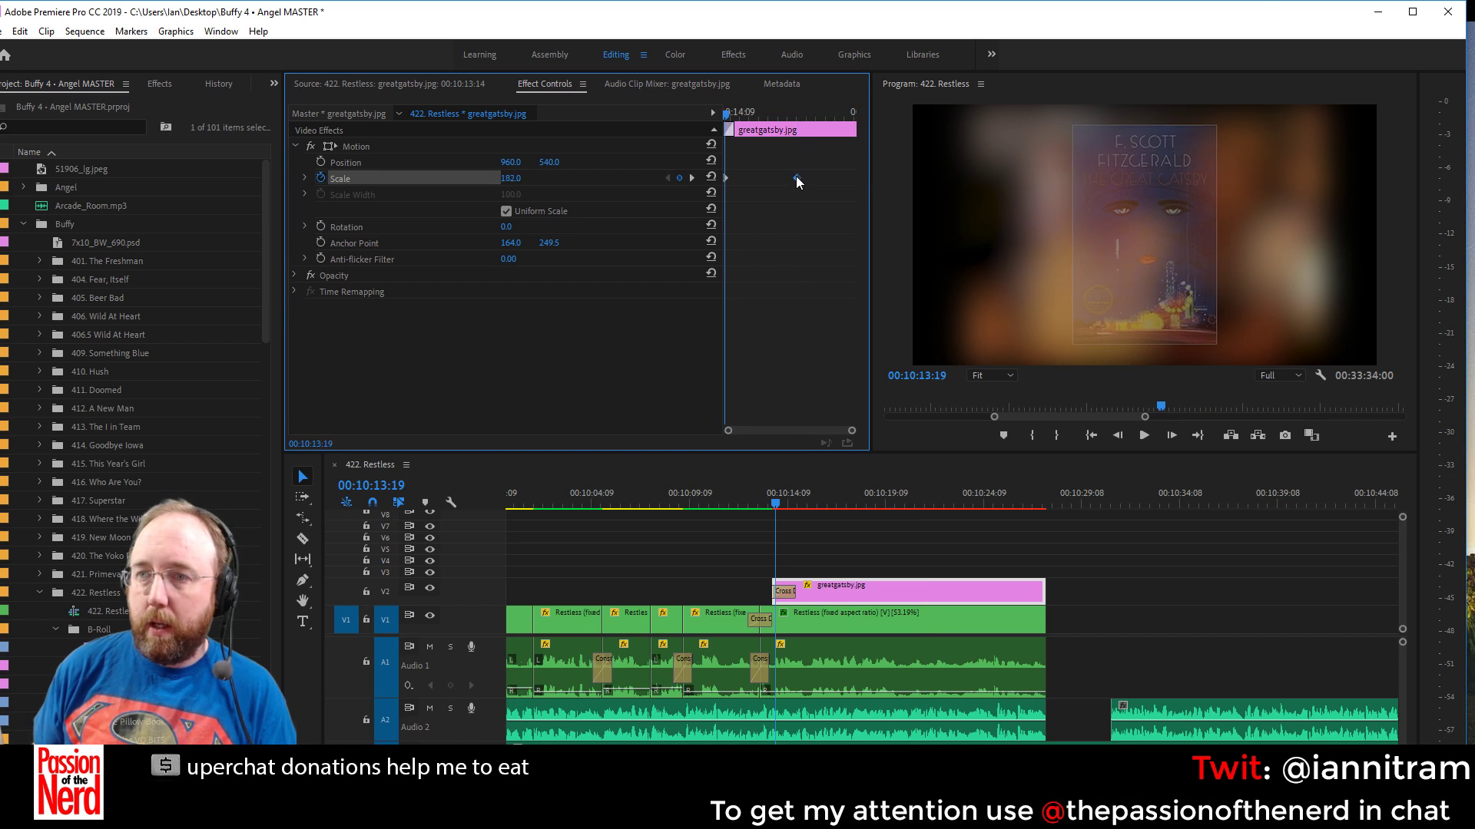
left_click_drag(796, 176, 858, 178)
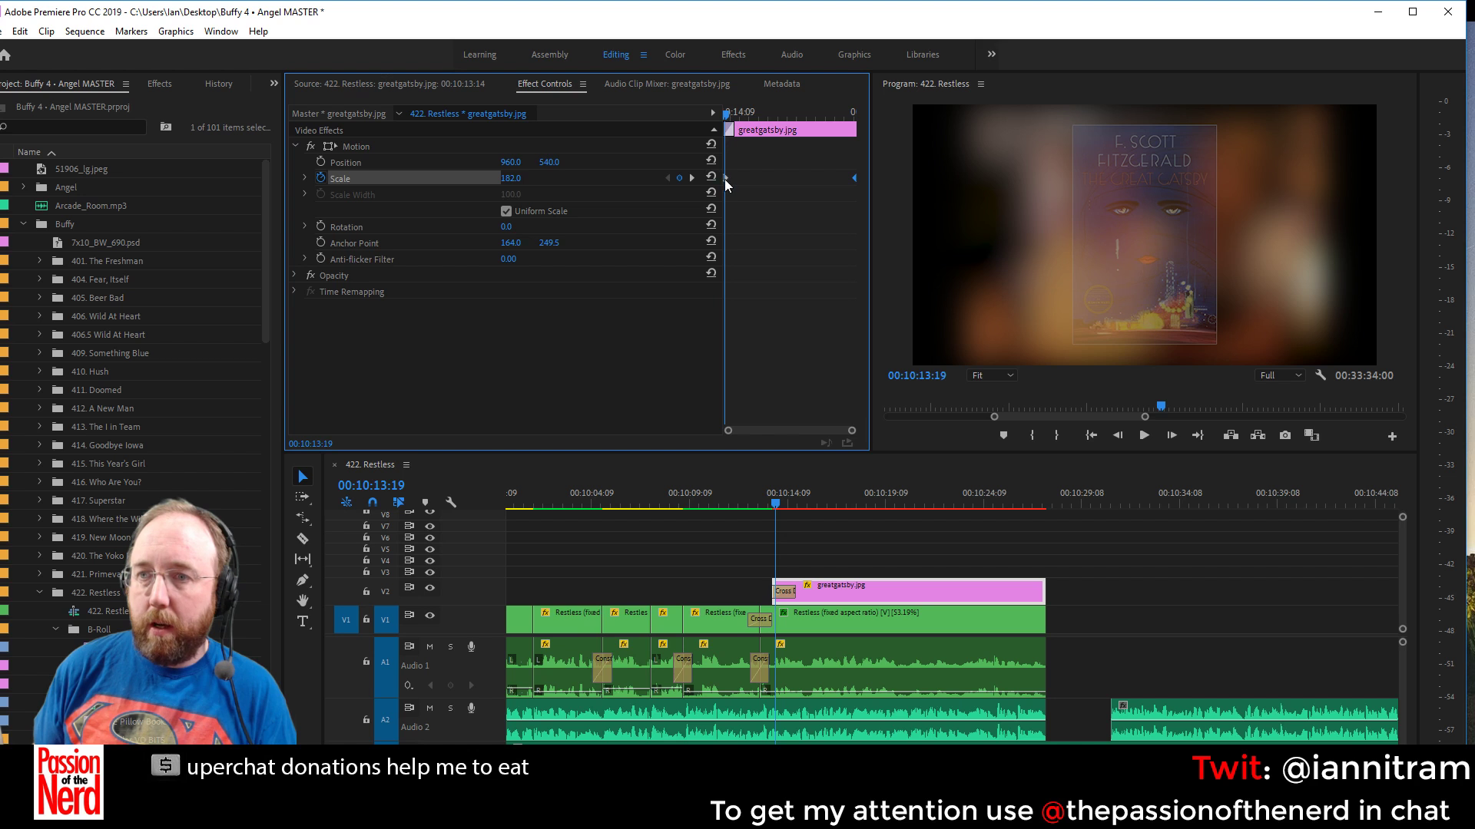
left_click(667, 177)
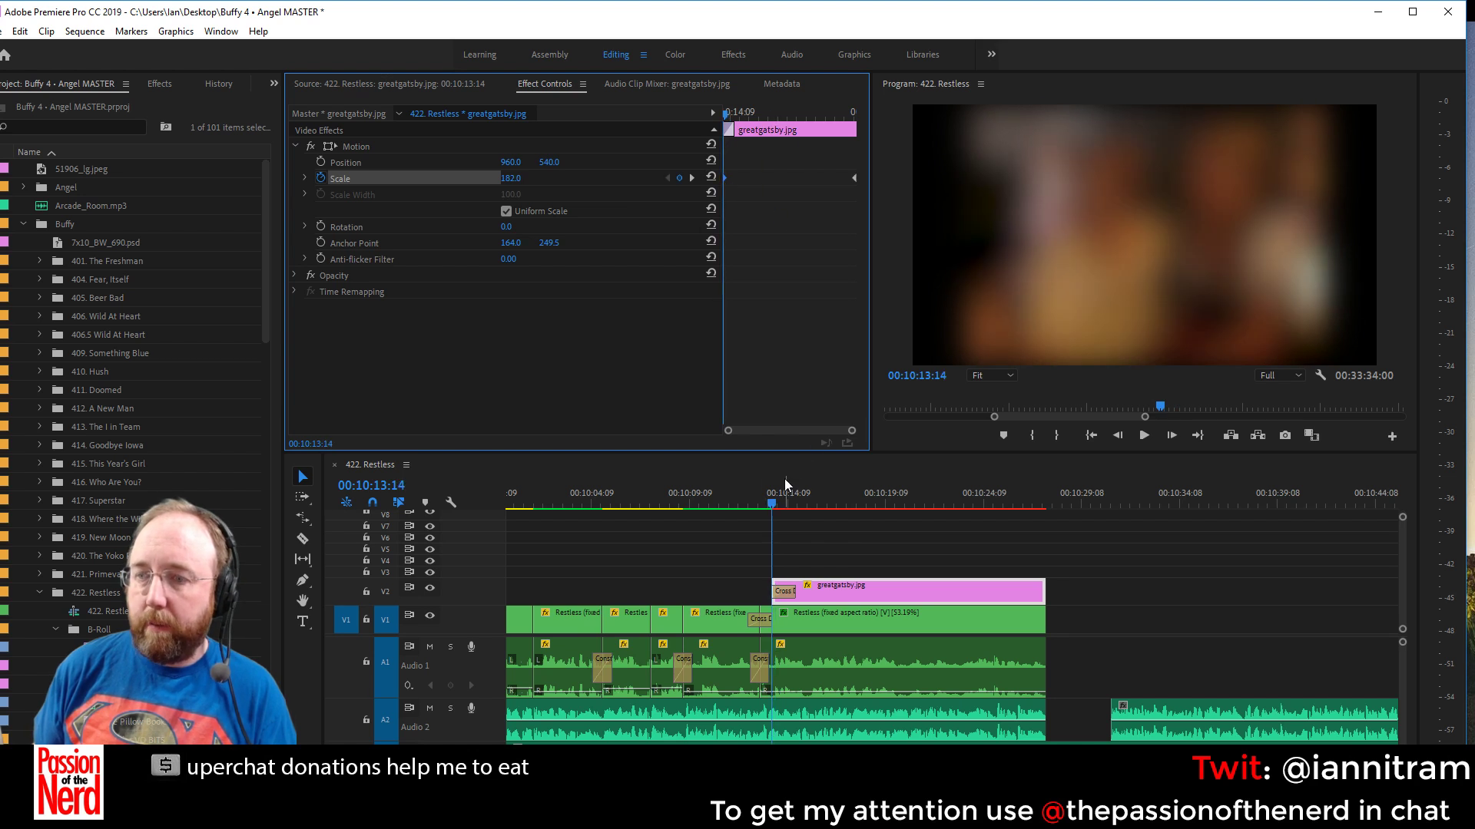
Render the section with the animated cover again and play it back, returning the playhead to 00:10:12:20
left_click_drag(730, 547, 920, 628)
key("Return")
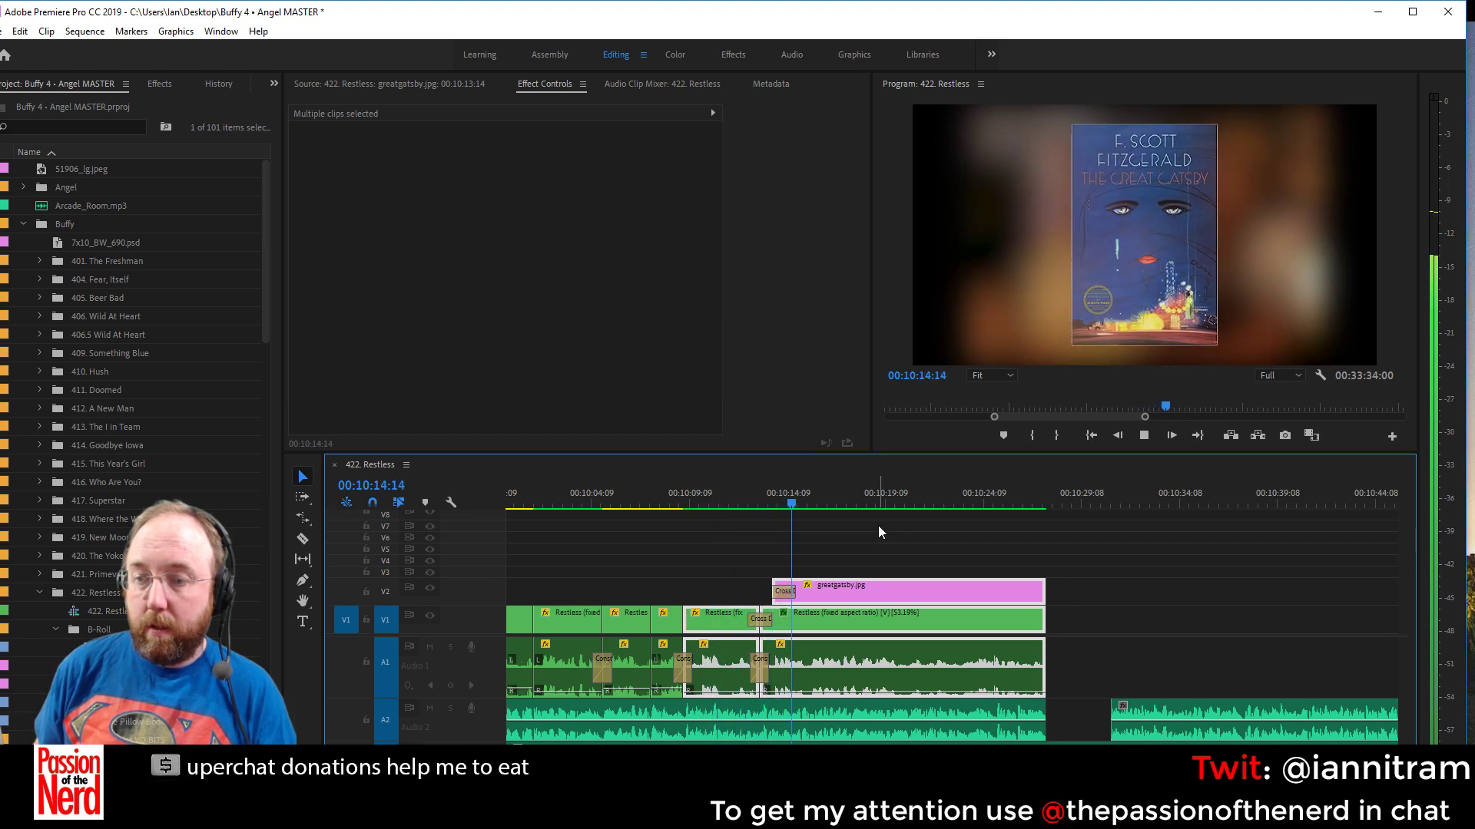
left_click_drag(768, 504, 761, 501)
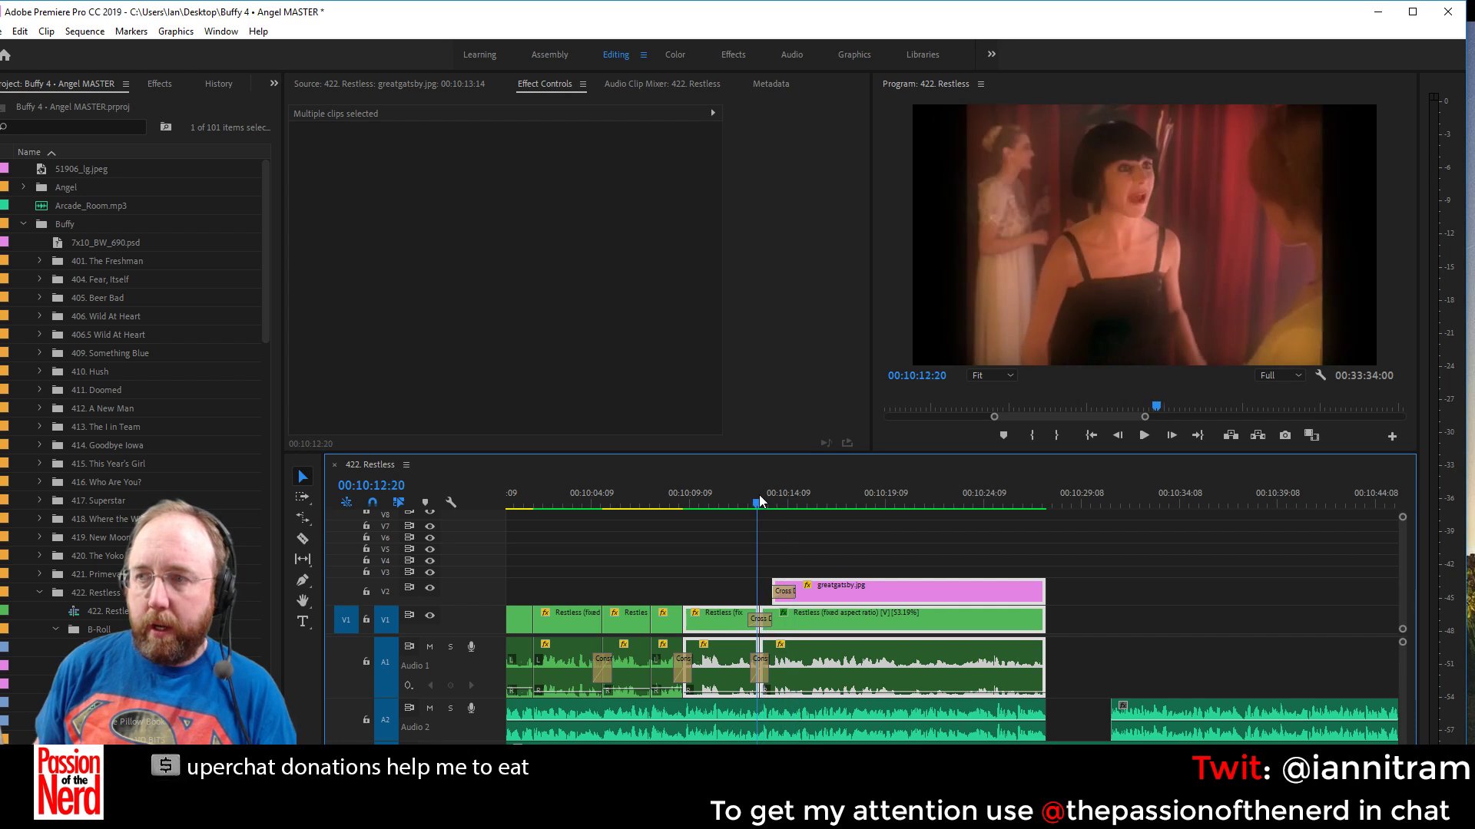
Try the V1 cut into the blurred clip without its Cross Dissolve, stepping through the frames to 00:10:13:07, and restore the dissolve
left_click(756, 622)
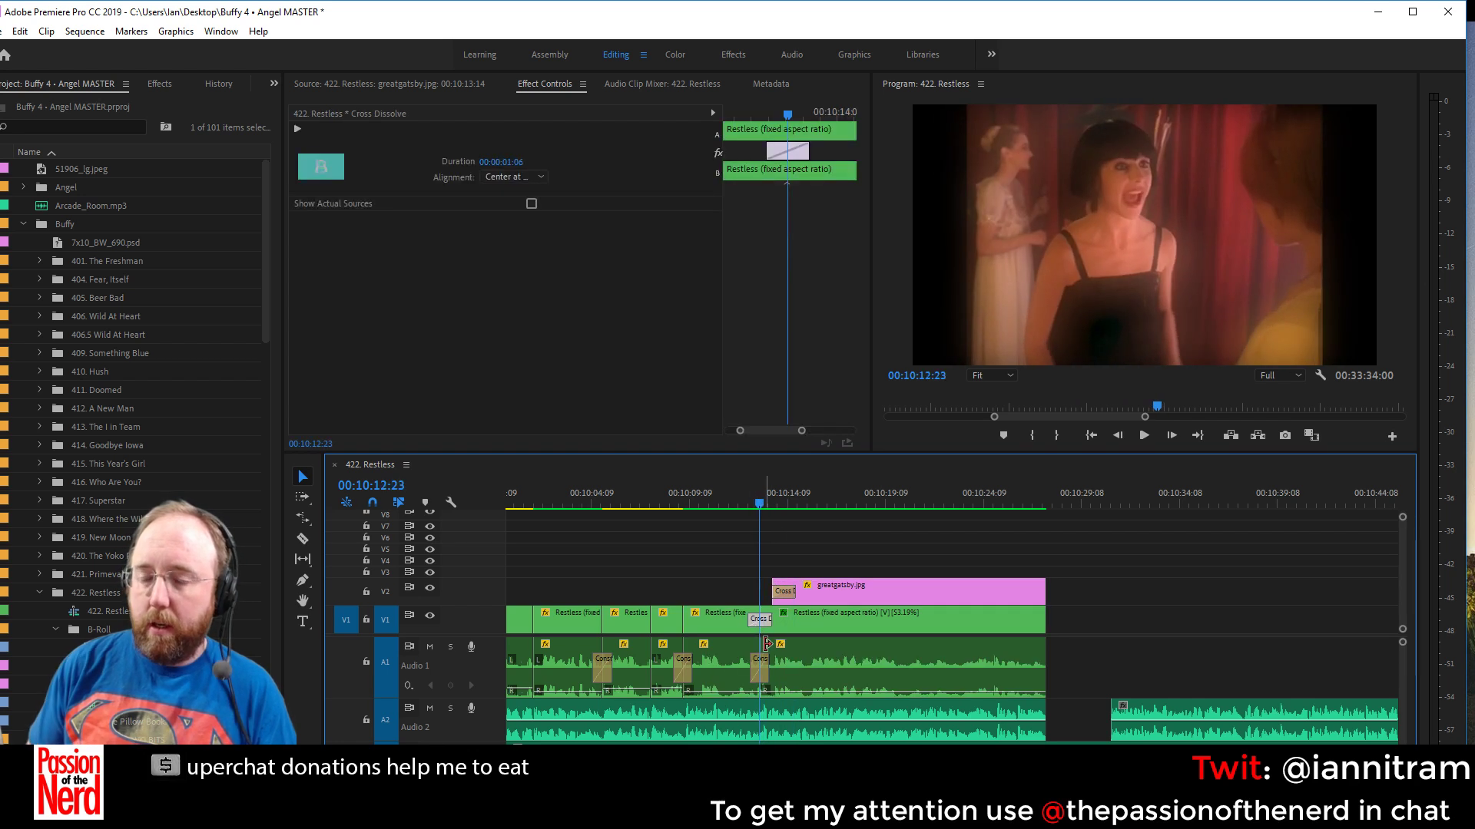
key("Delete")
key("Right")
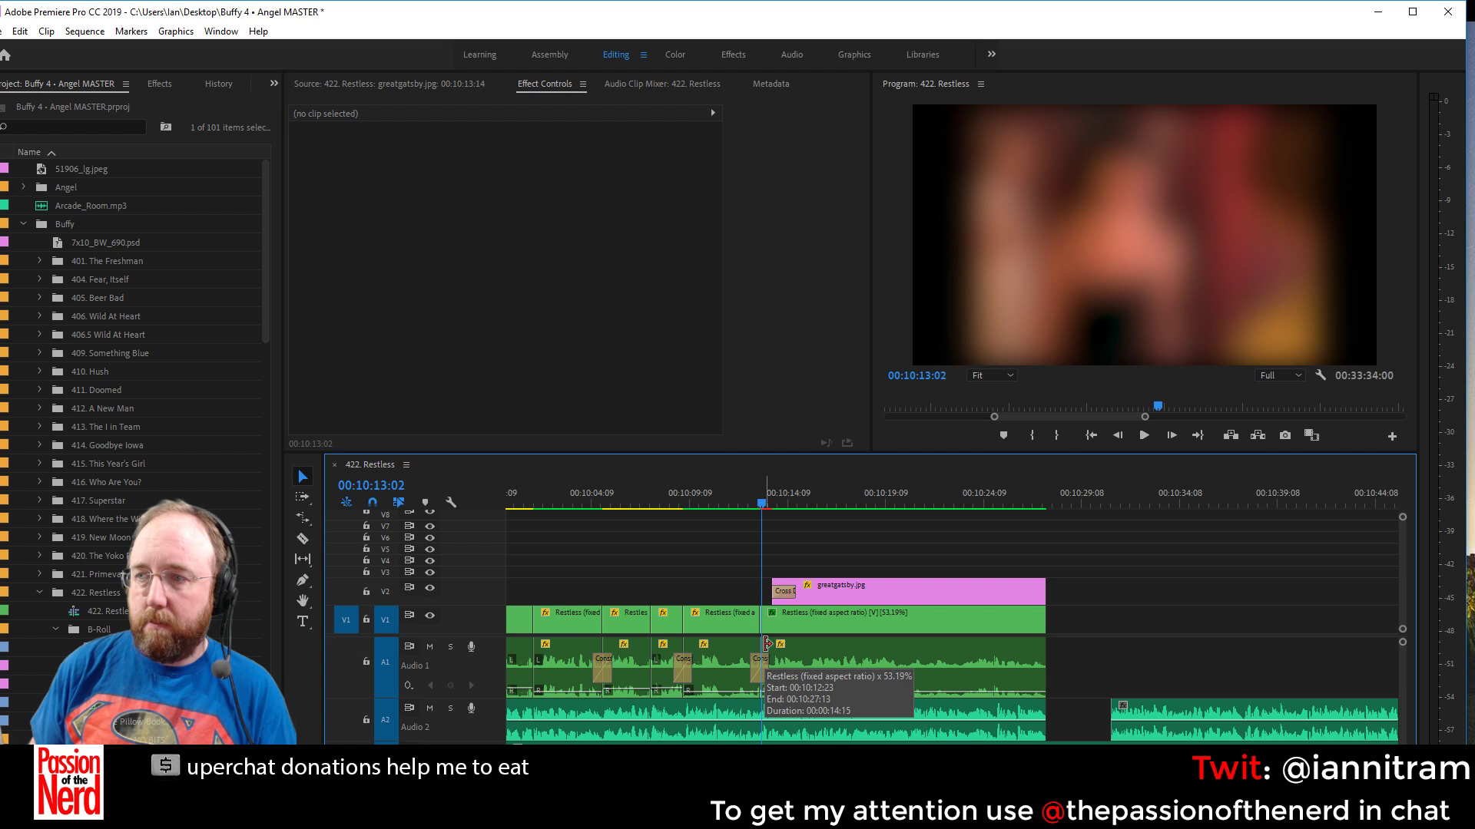
key("Right")
key("Right")
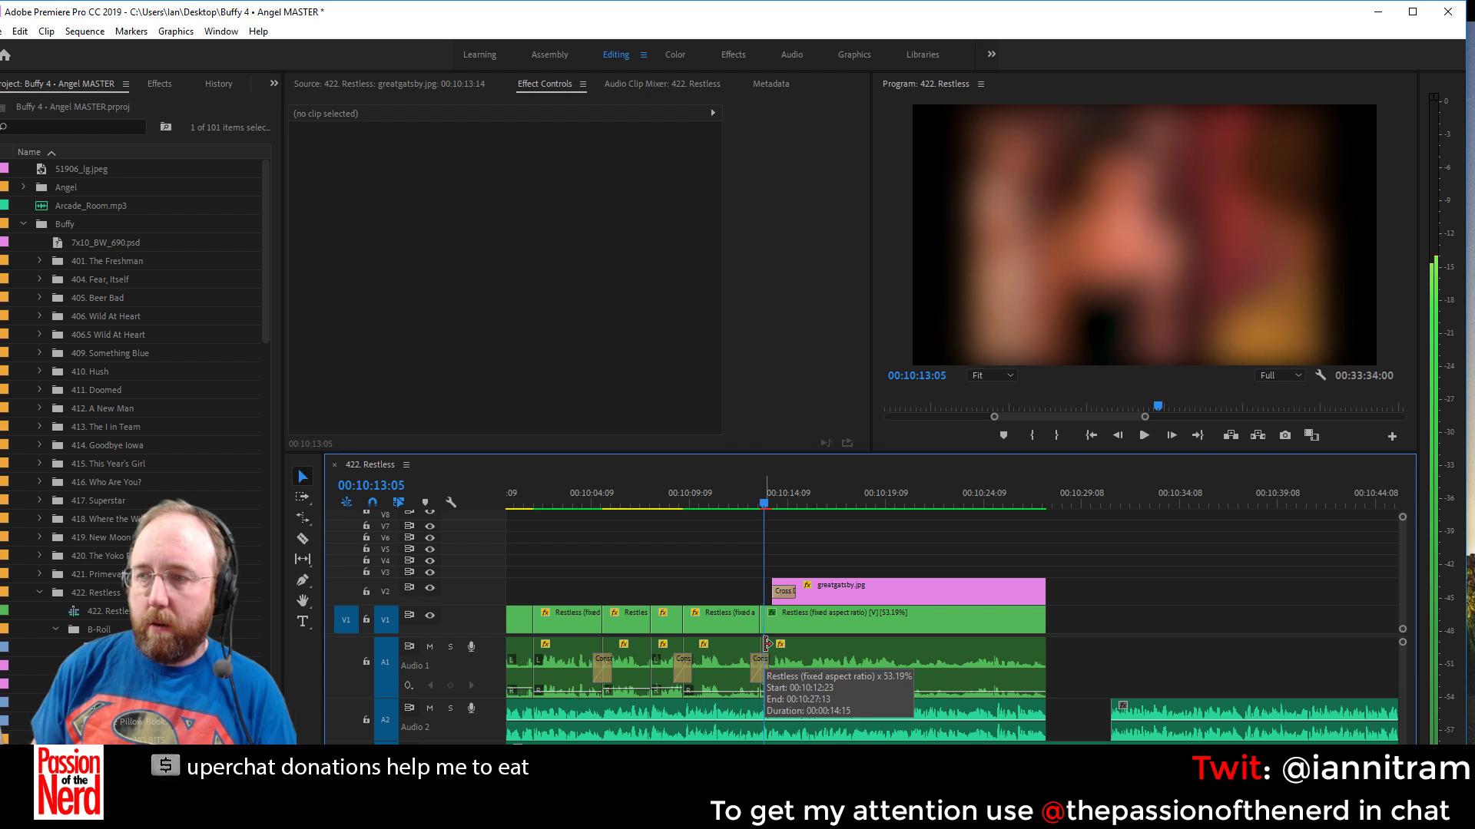
key("Right")
key("Right")
key("Right")
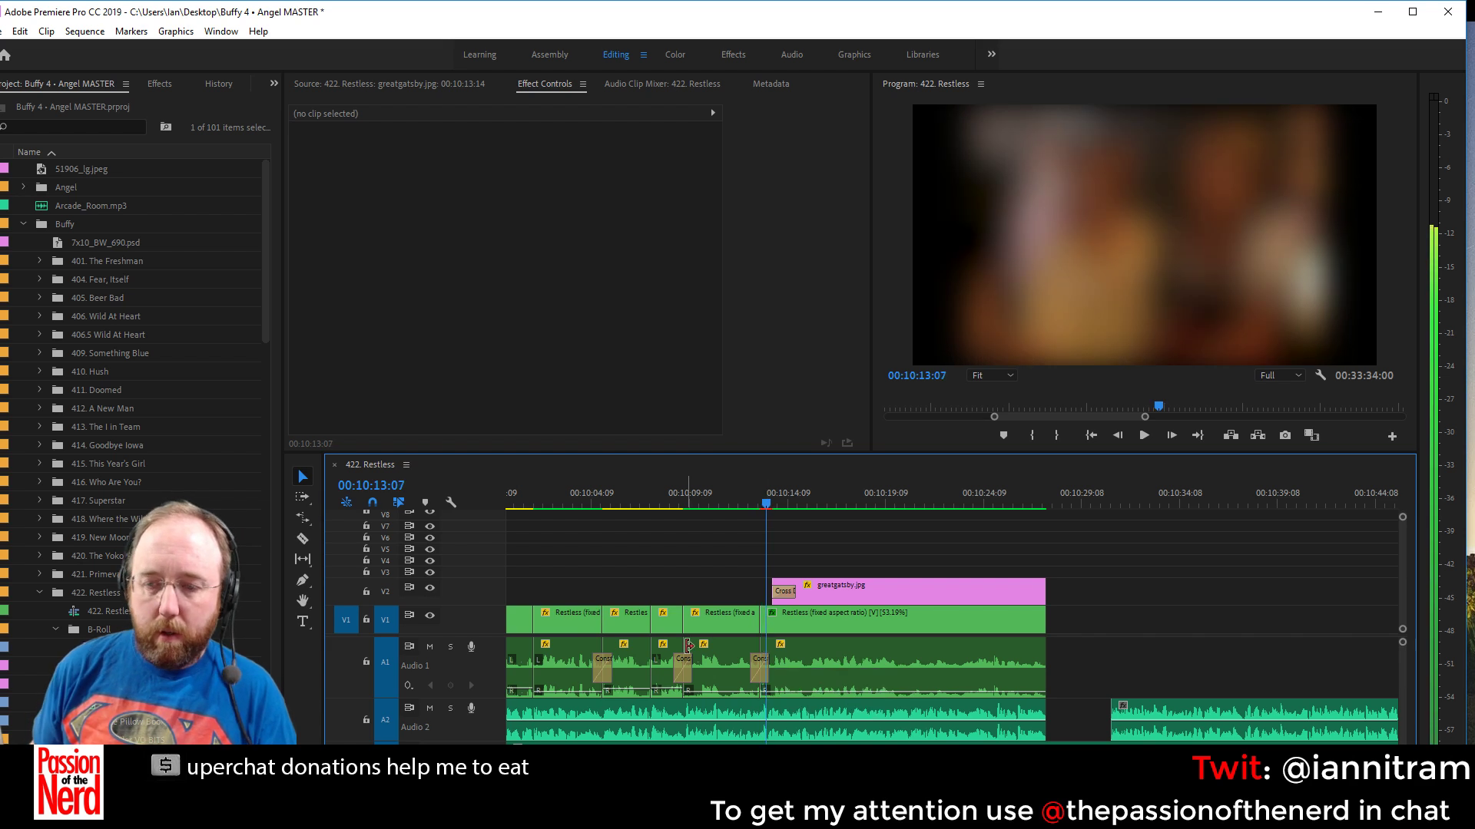
key("ctrl+d")
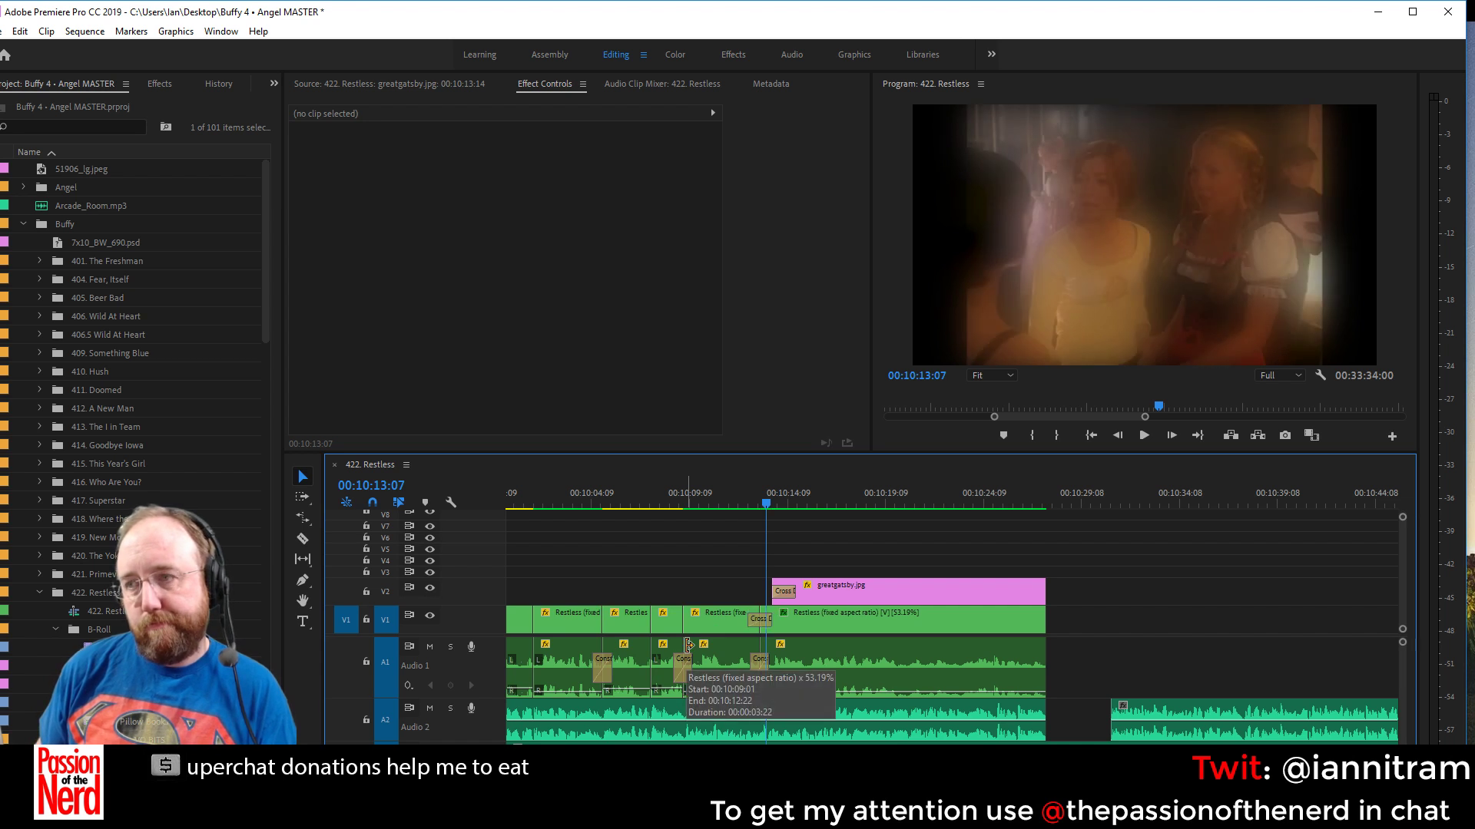
Play back the dissolve into the blurred clip and the Gatsby cover, stopping at 00:10:23:16
left_click(746, 498)
key("space")
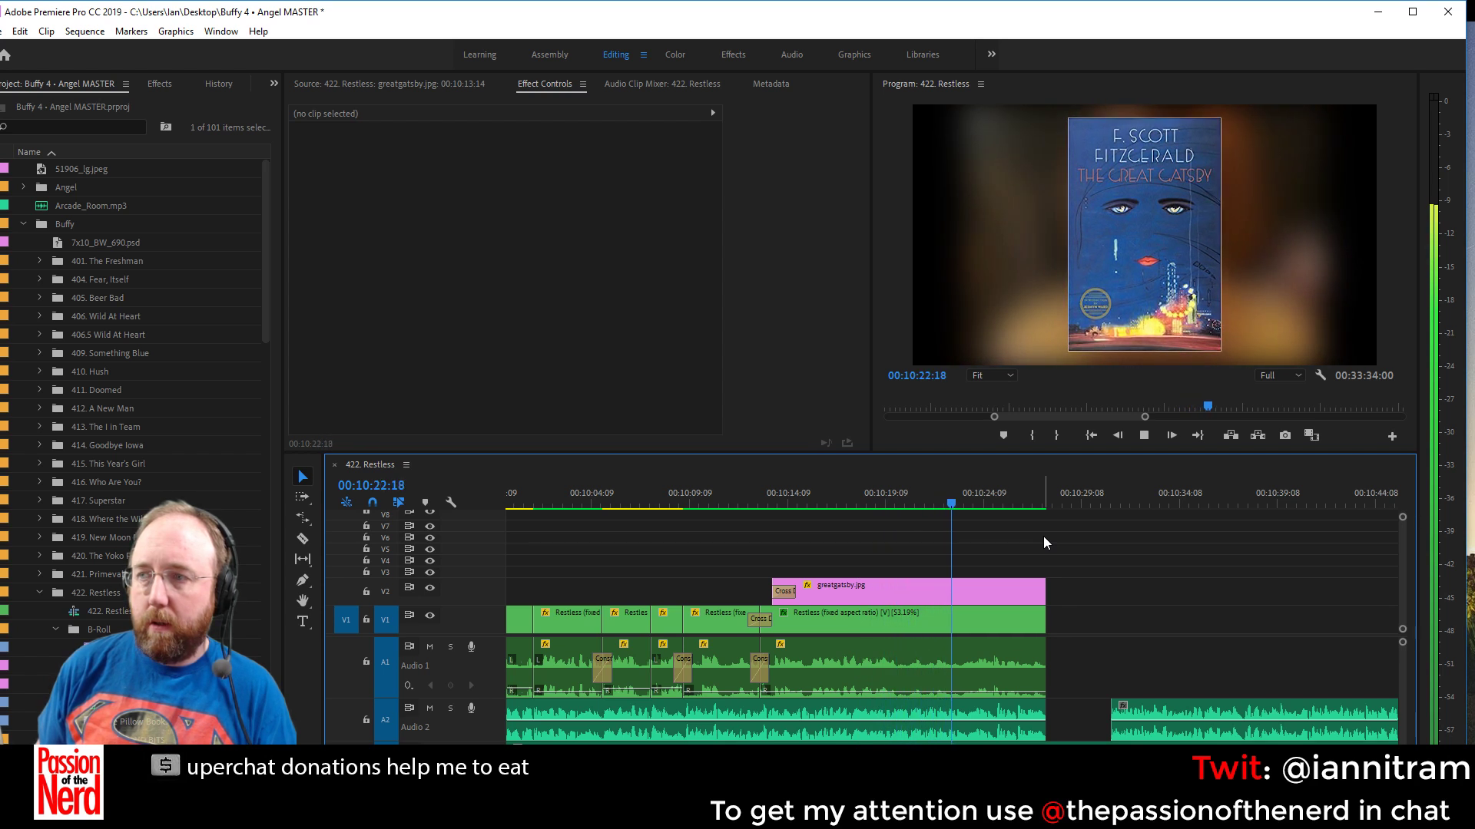
key("space")
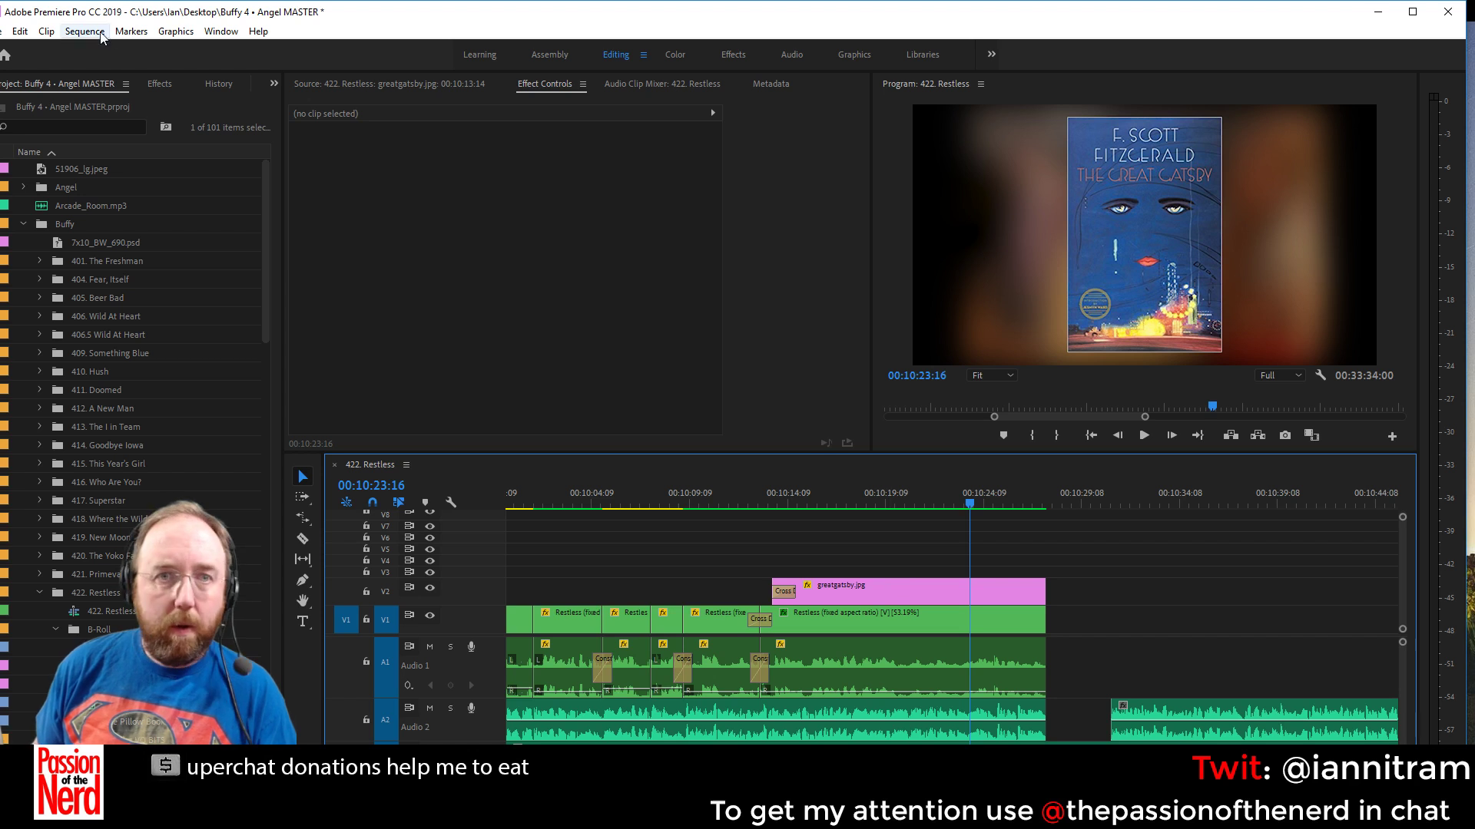
Apply a Drop Shadow to greatgatsby.jpg with 100% opacity, distance 17 and softness 20
left_click(150, 81)
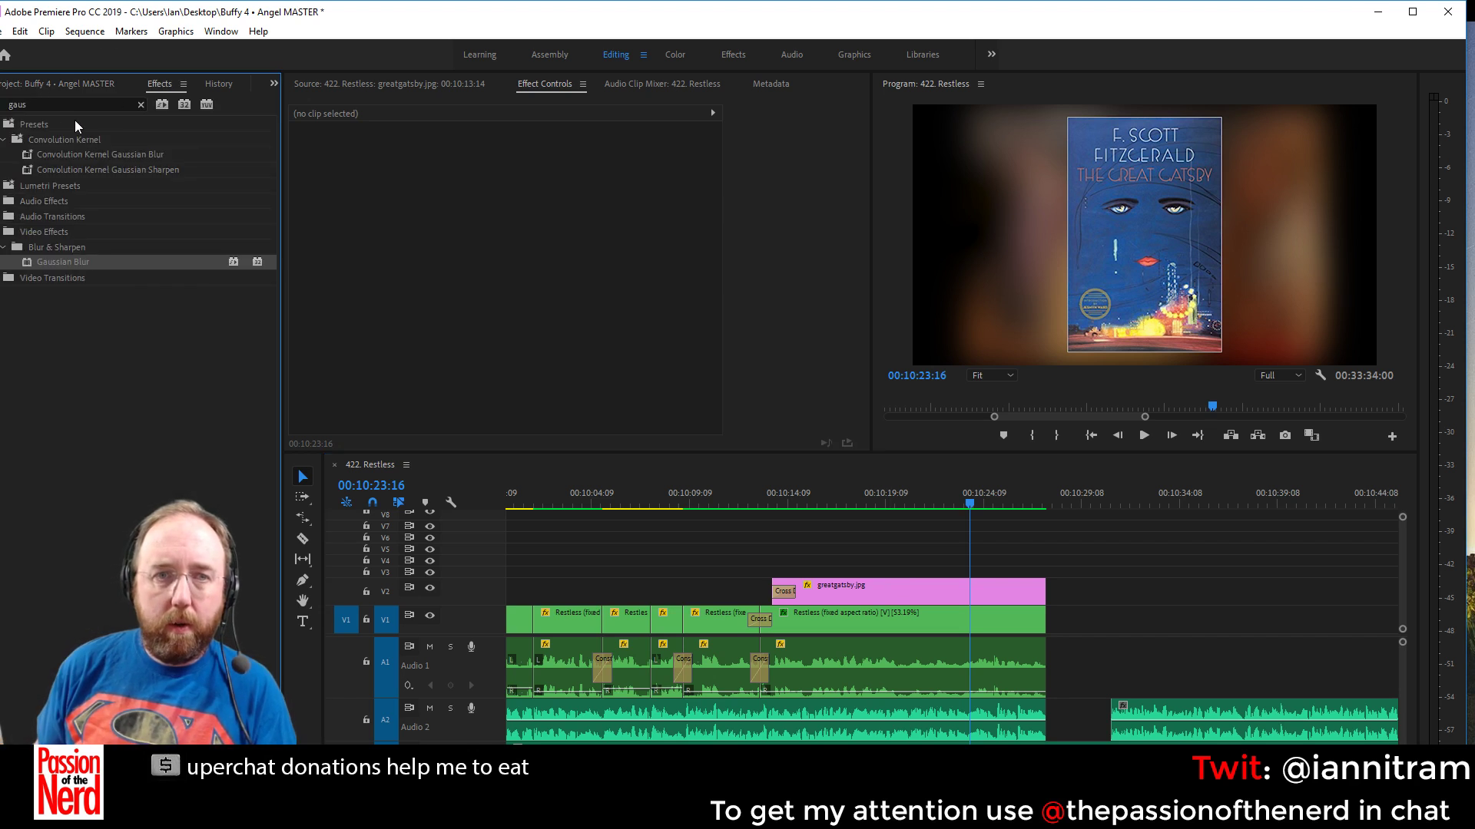
type("drop")
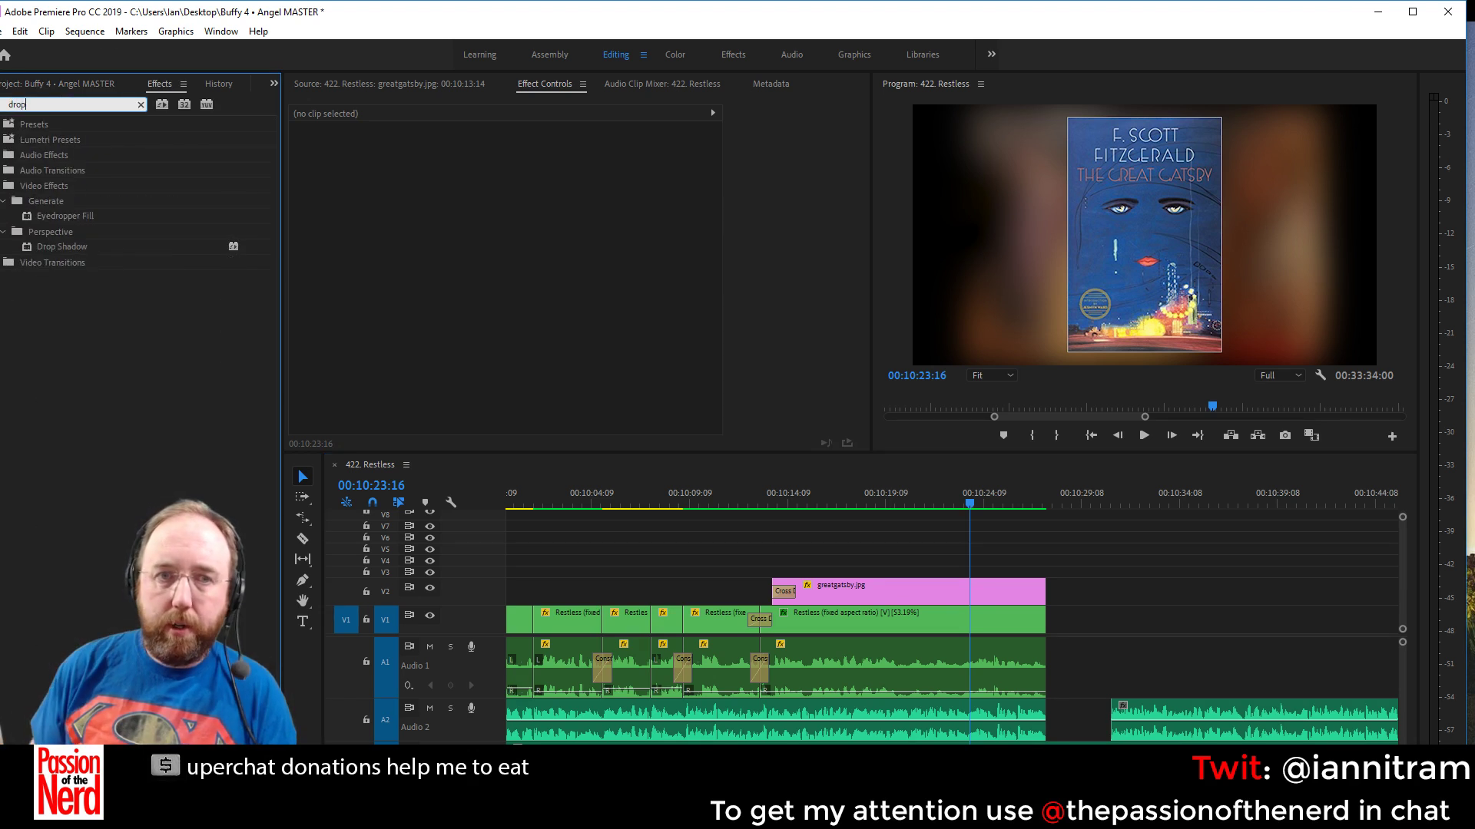
left_click_drag(61, 247, 965, 593)
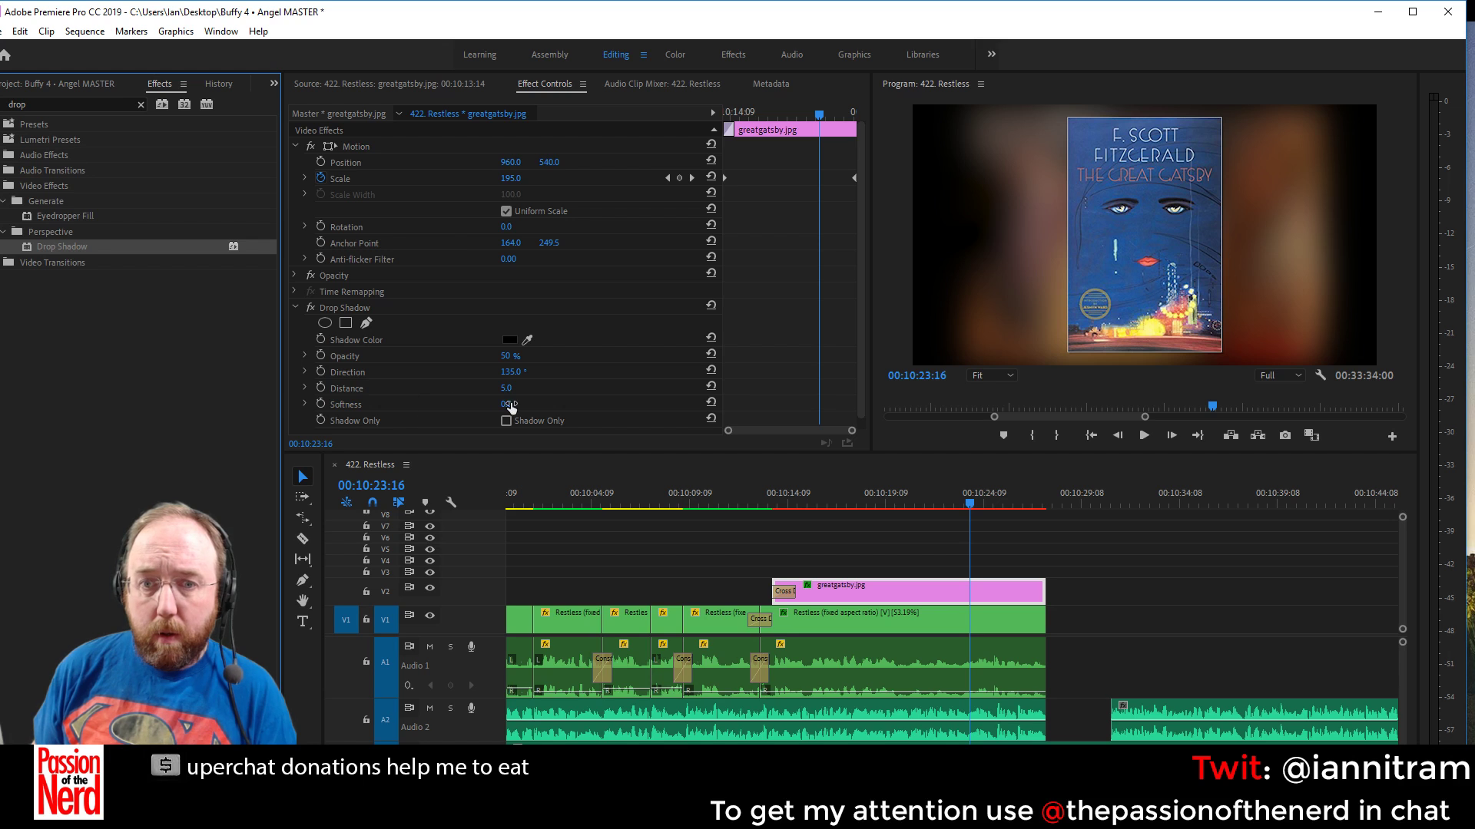
left_click_drag(507, 388, 552, 356)
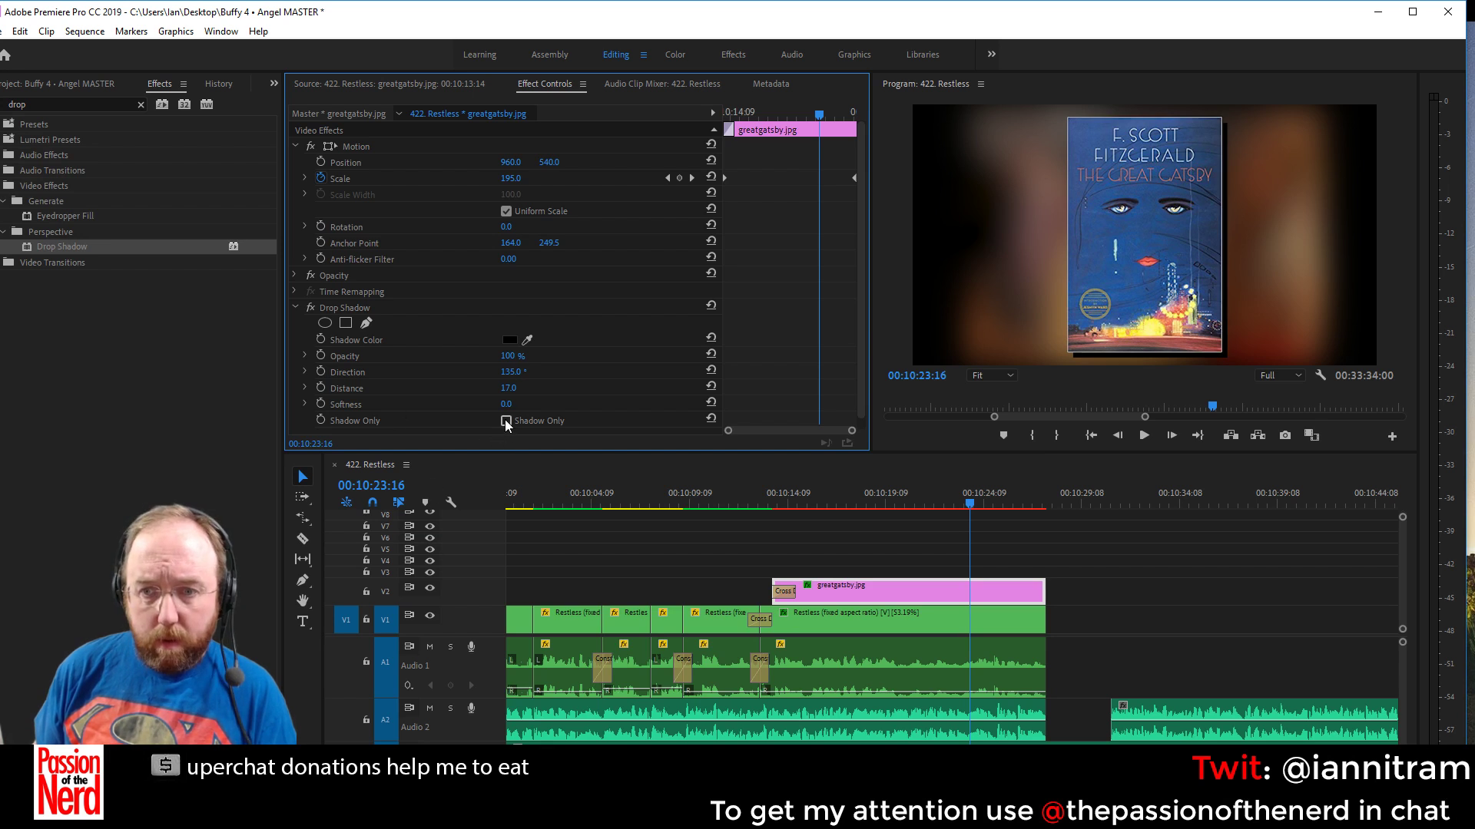
mouse_move(506, 404)
left_mouse_down()
mouse_move(531, 404)
mouse_move(519, 406)
left_mouse_up()
Play the shadowed cover from 00:10:13:17 and move the following S01.wav narration on A2 back to close the gap after the cover
left_click_drag(806, 508, 773, 507)
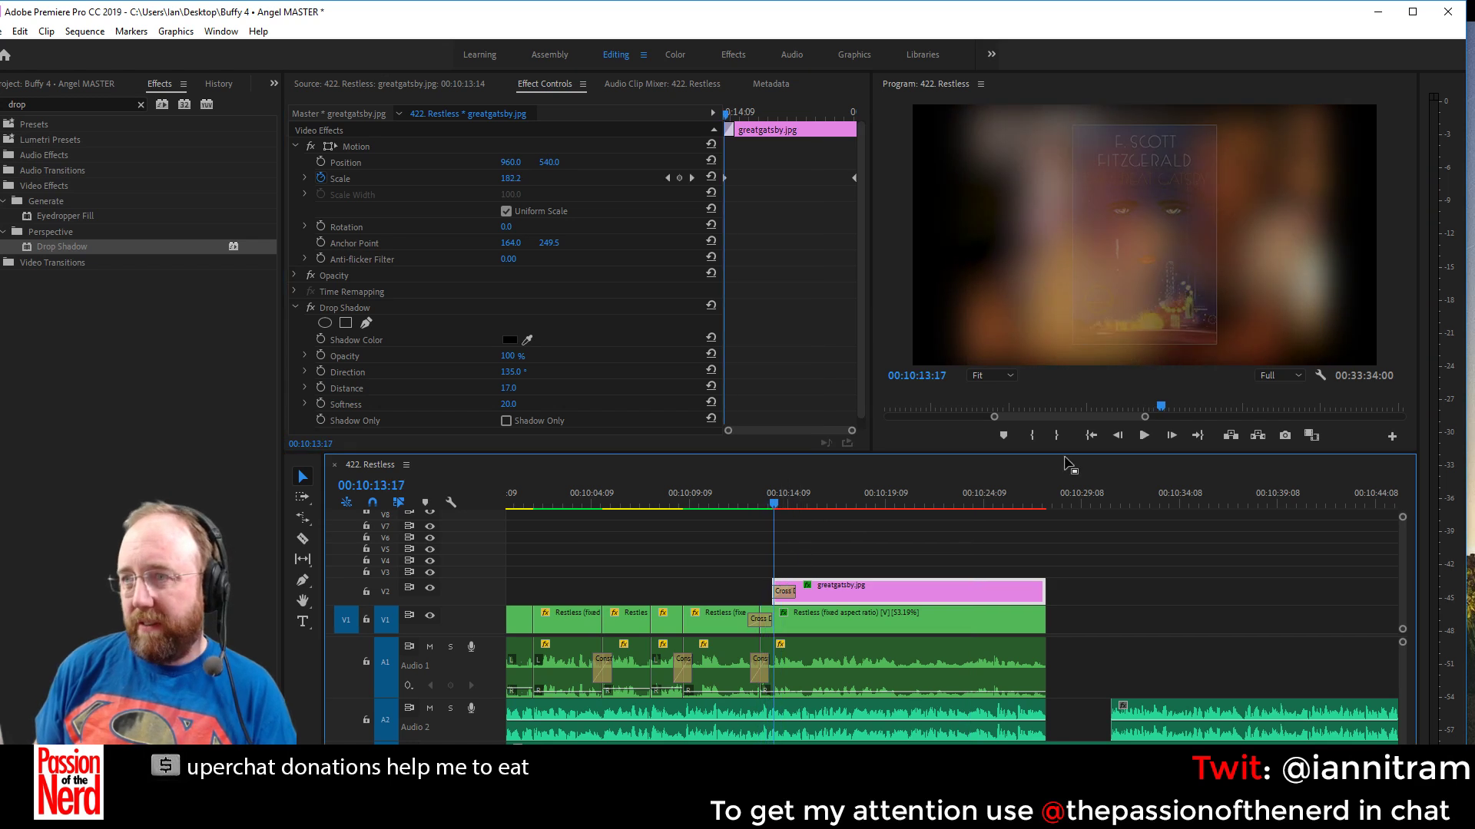
key("space")
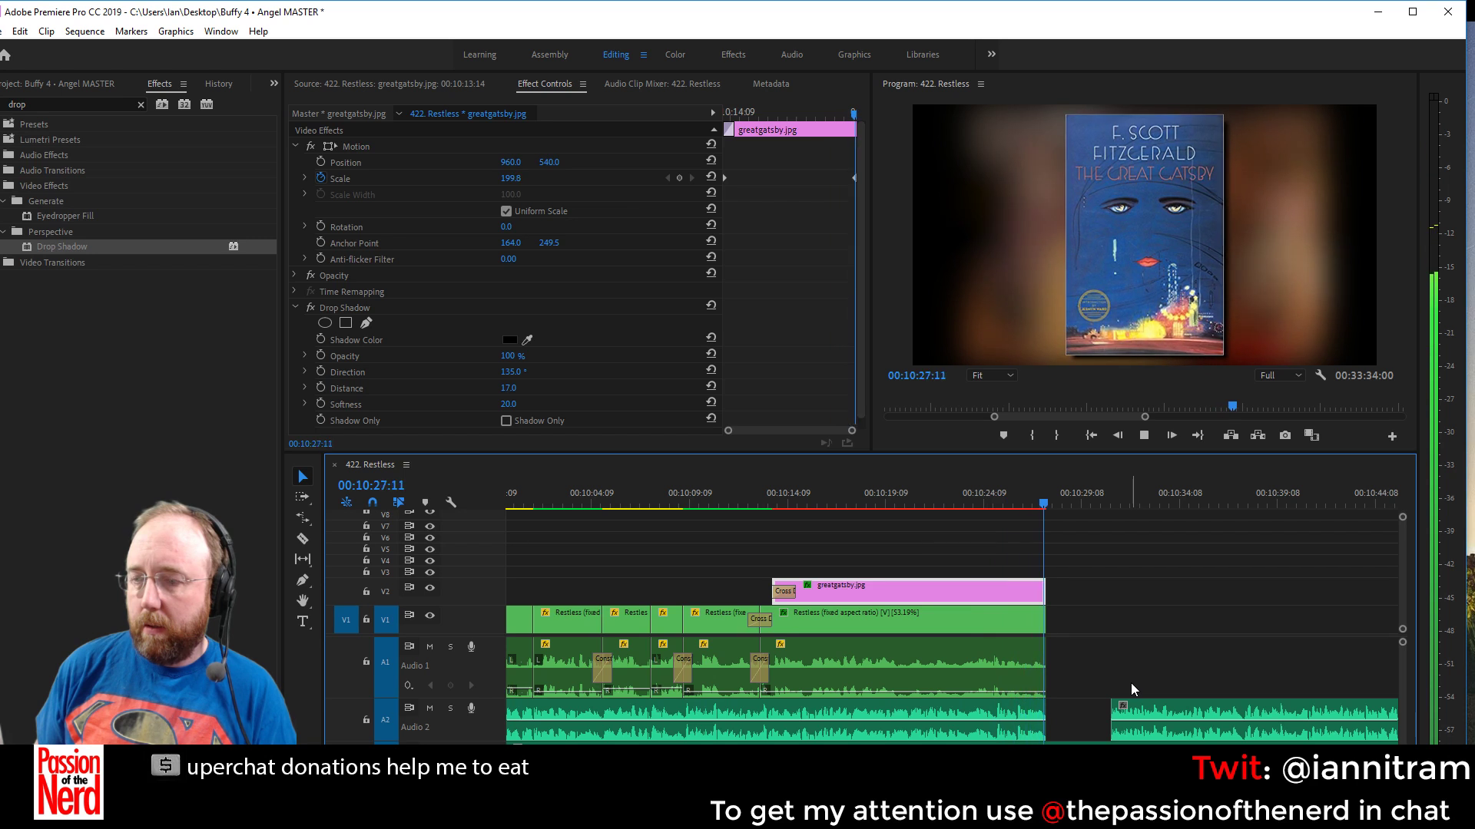
key("space")
left_click_drag(1121, 706, 1056, 706)
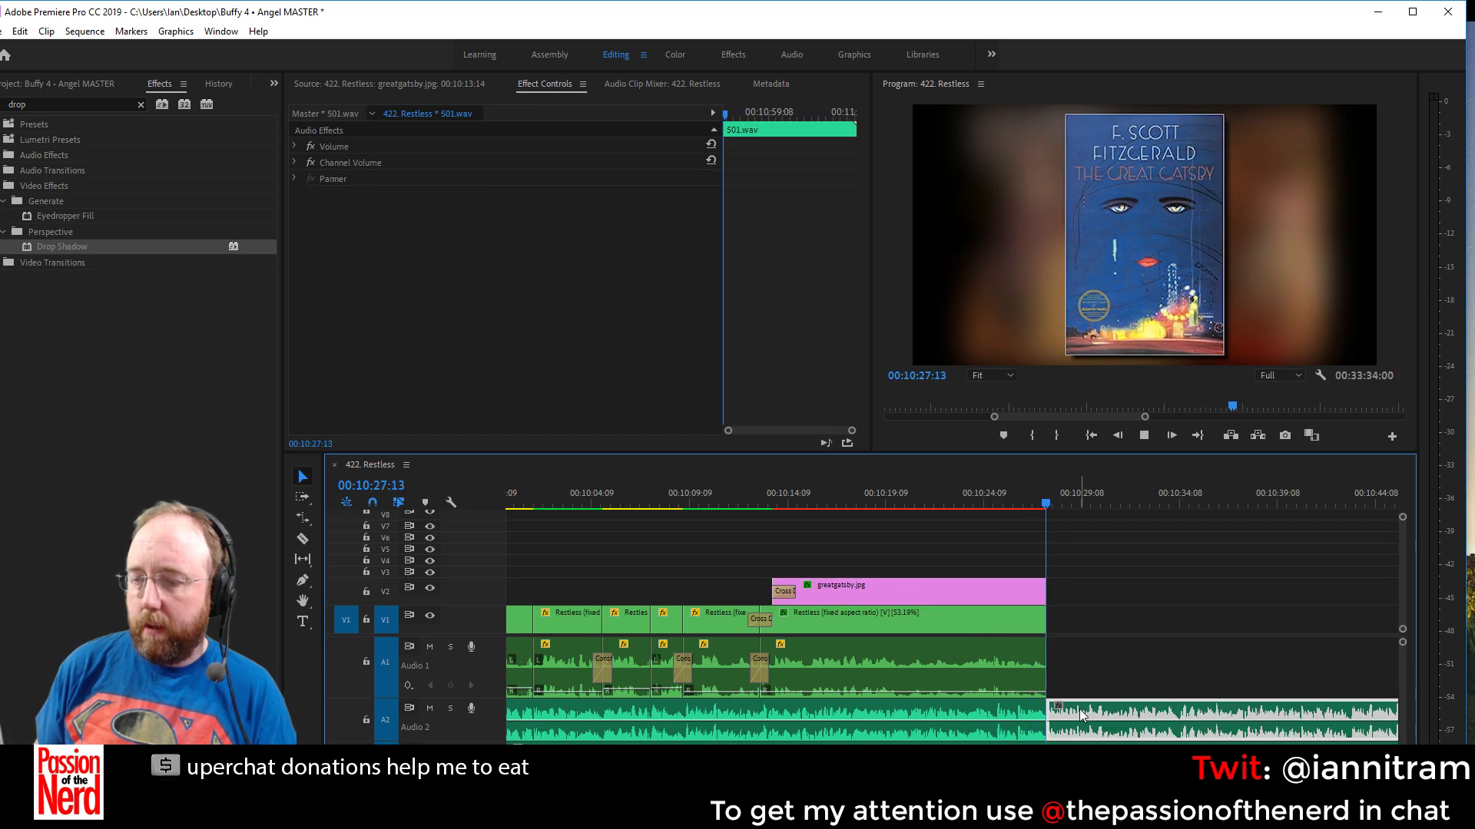
key("space")
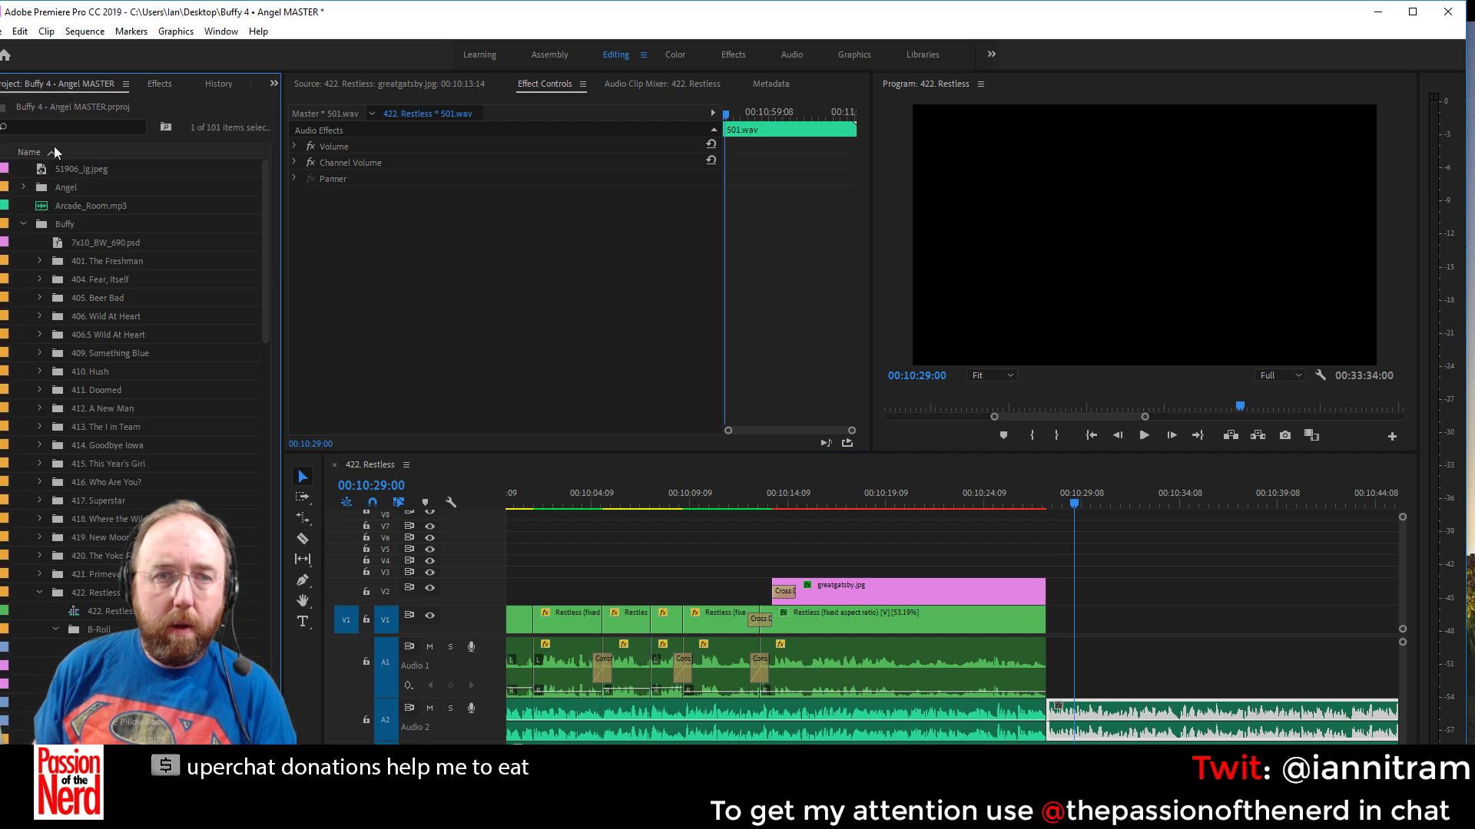
Close the preview of the Chicago official trailer and import the video into the 422. Restless B-Roll bin
key("shift+1")
scroll(130, 384, "down", 4)
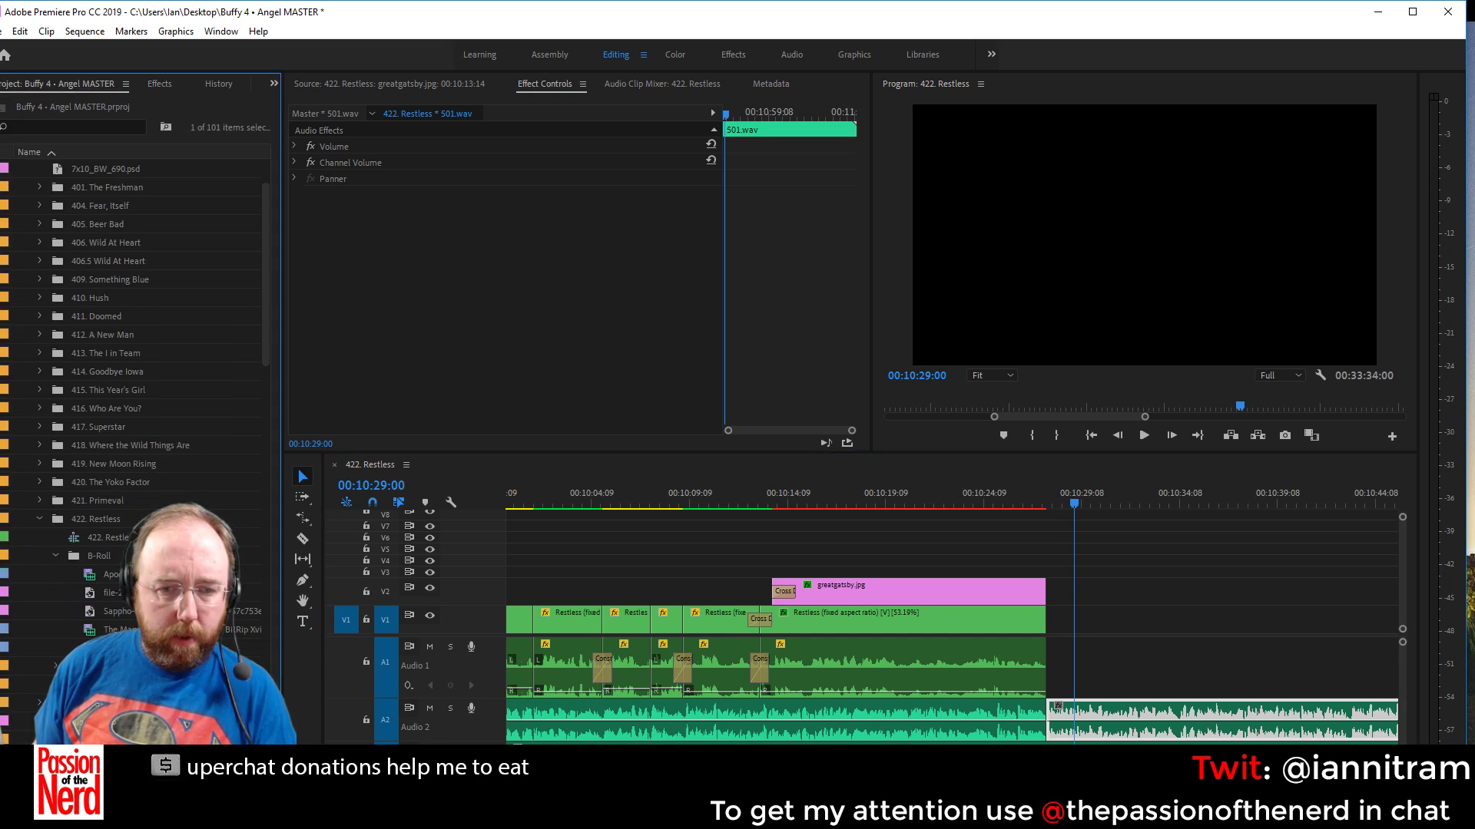
scroll(130, 384, "down", 2)
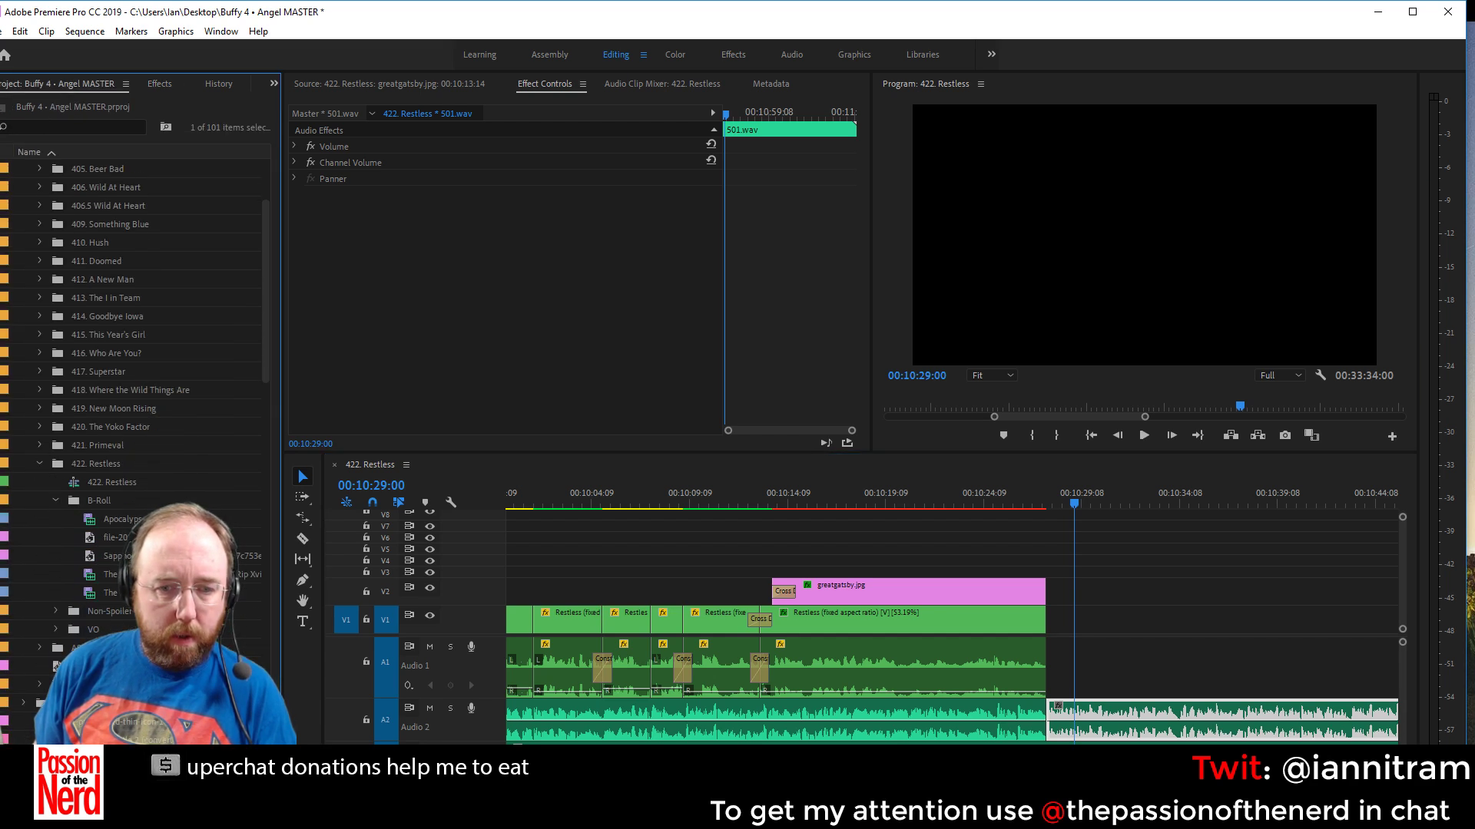
scroll(131, 384, "down", 2)
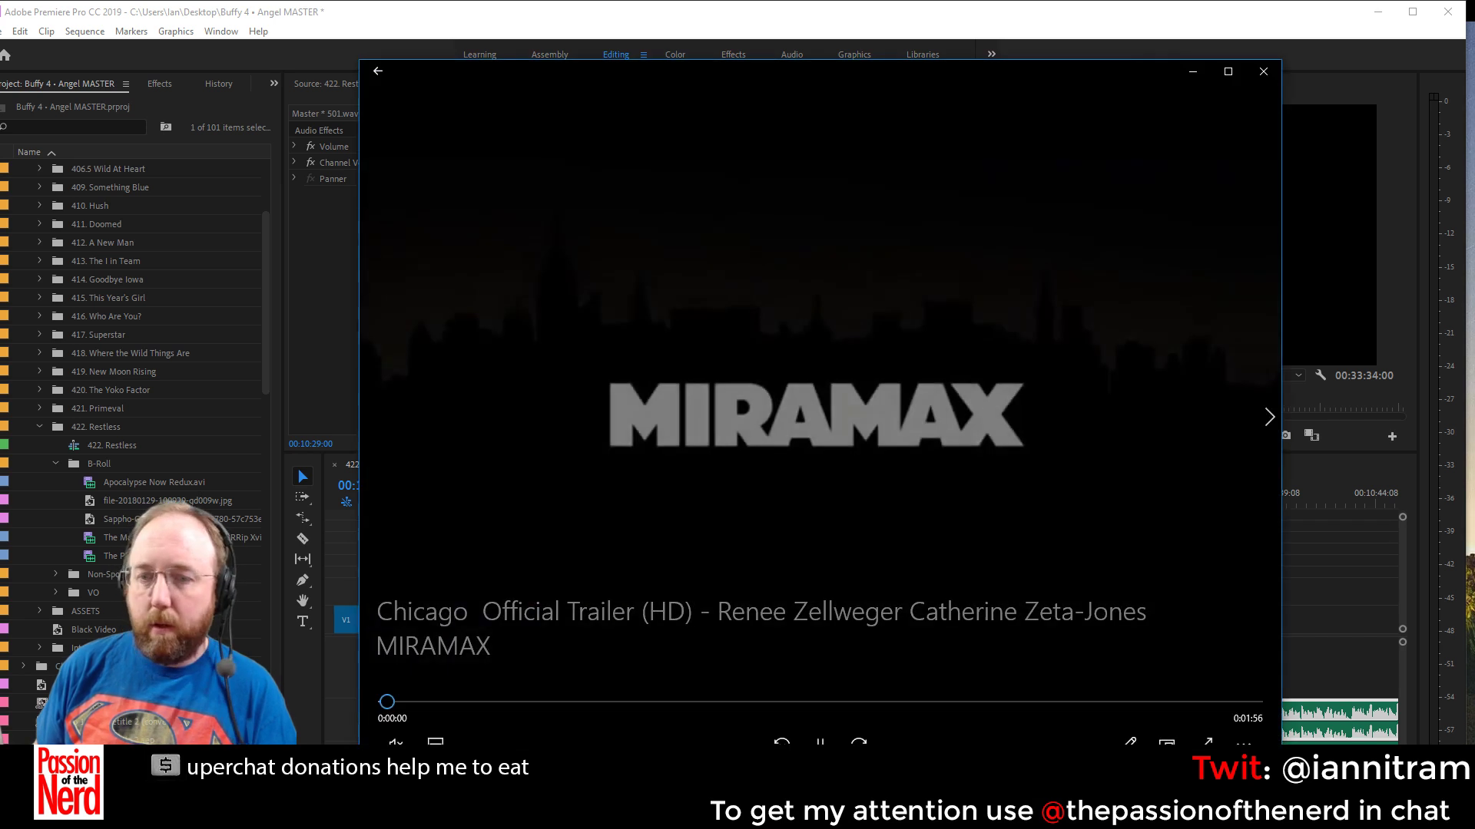
left_click(1263, 72)
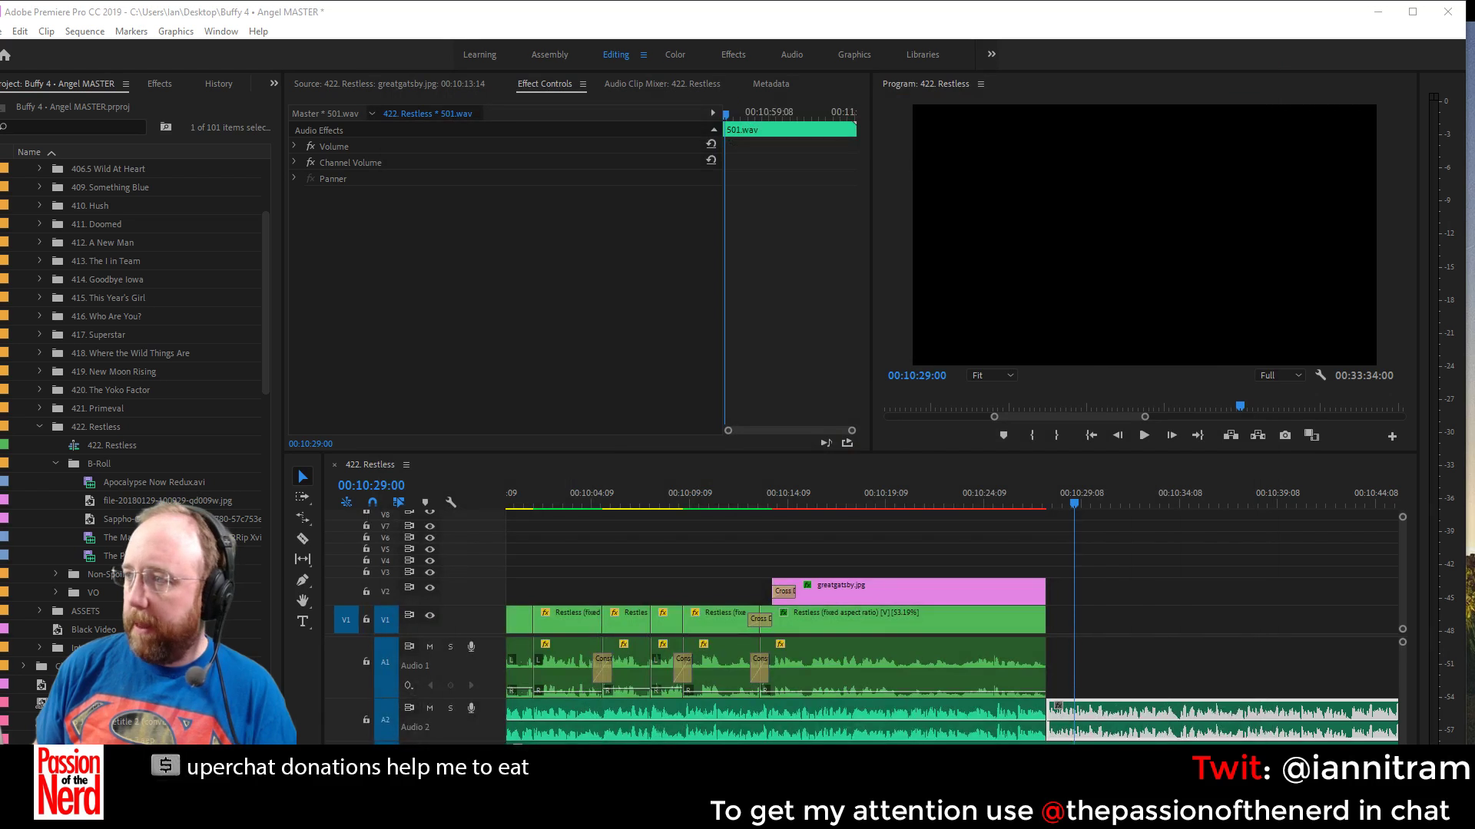
left_click_drag(1470, 538, 1048, 627)
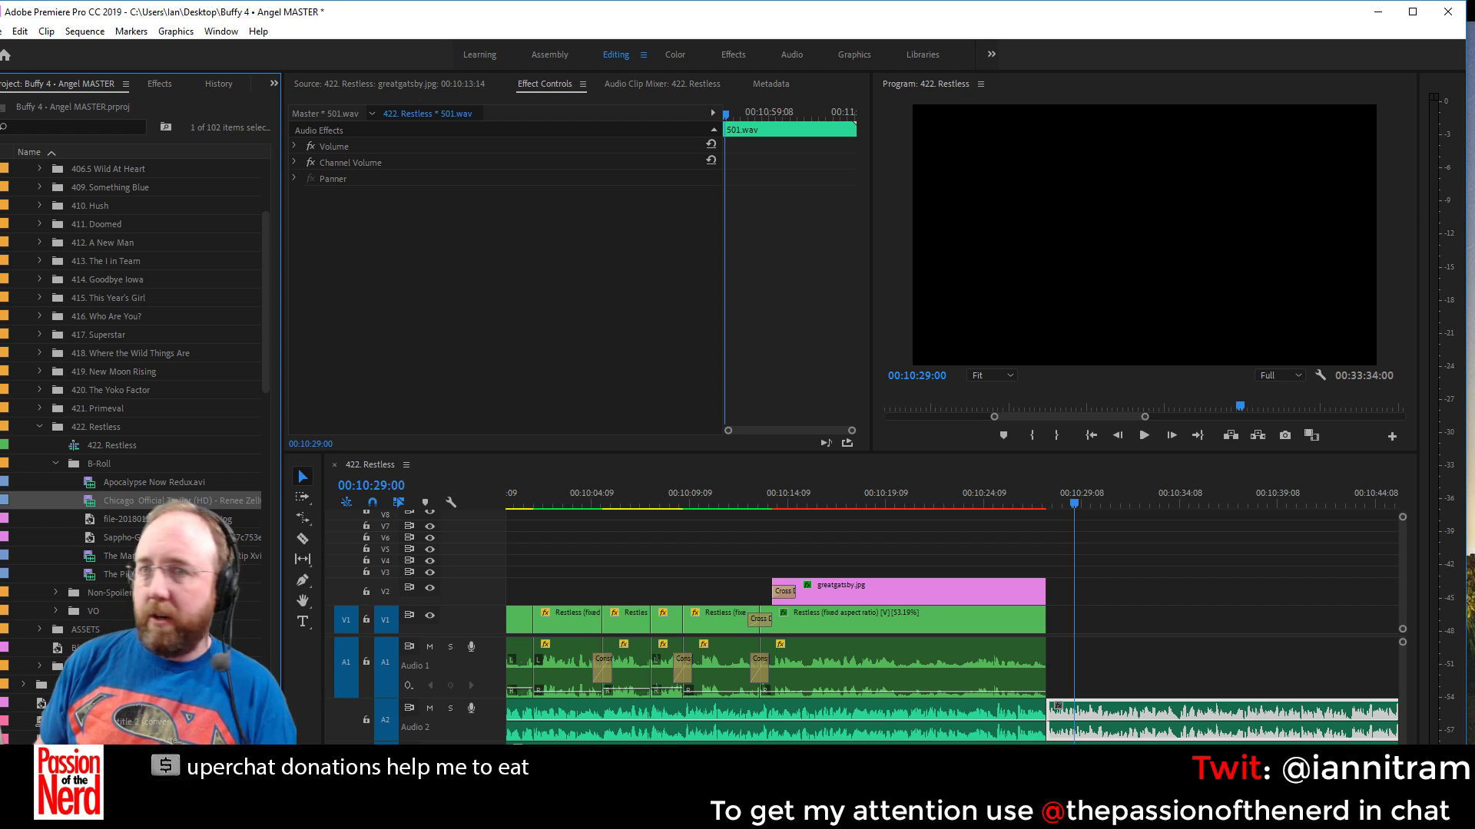
Render the ending section with the shadowed cover and check its playback up to 00:10:15:11
left_click_drag(751, 542, 934, 665)
key("Return")
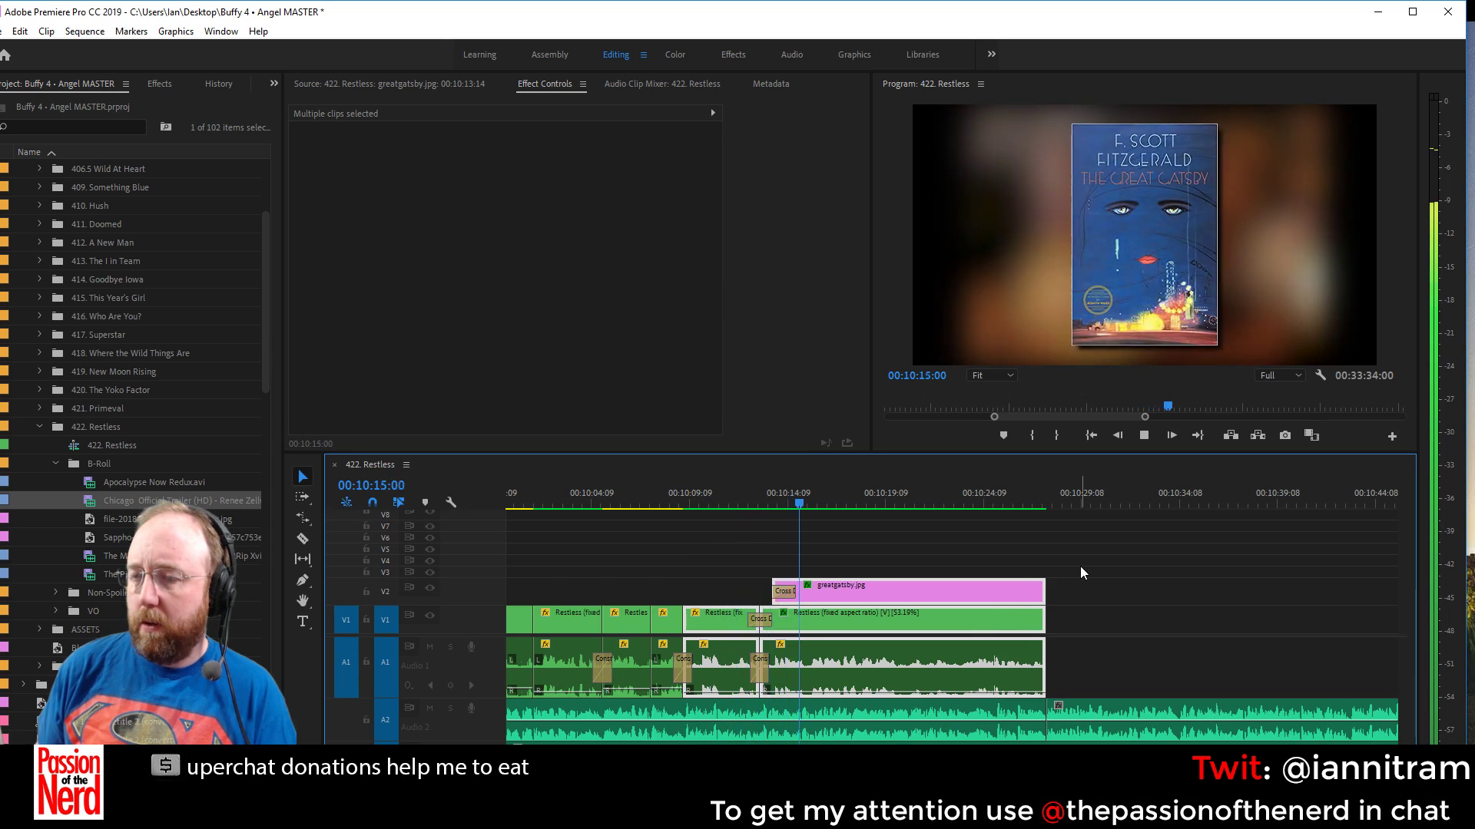
key("space")
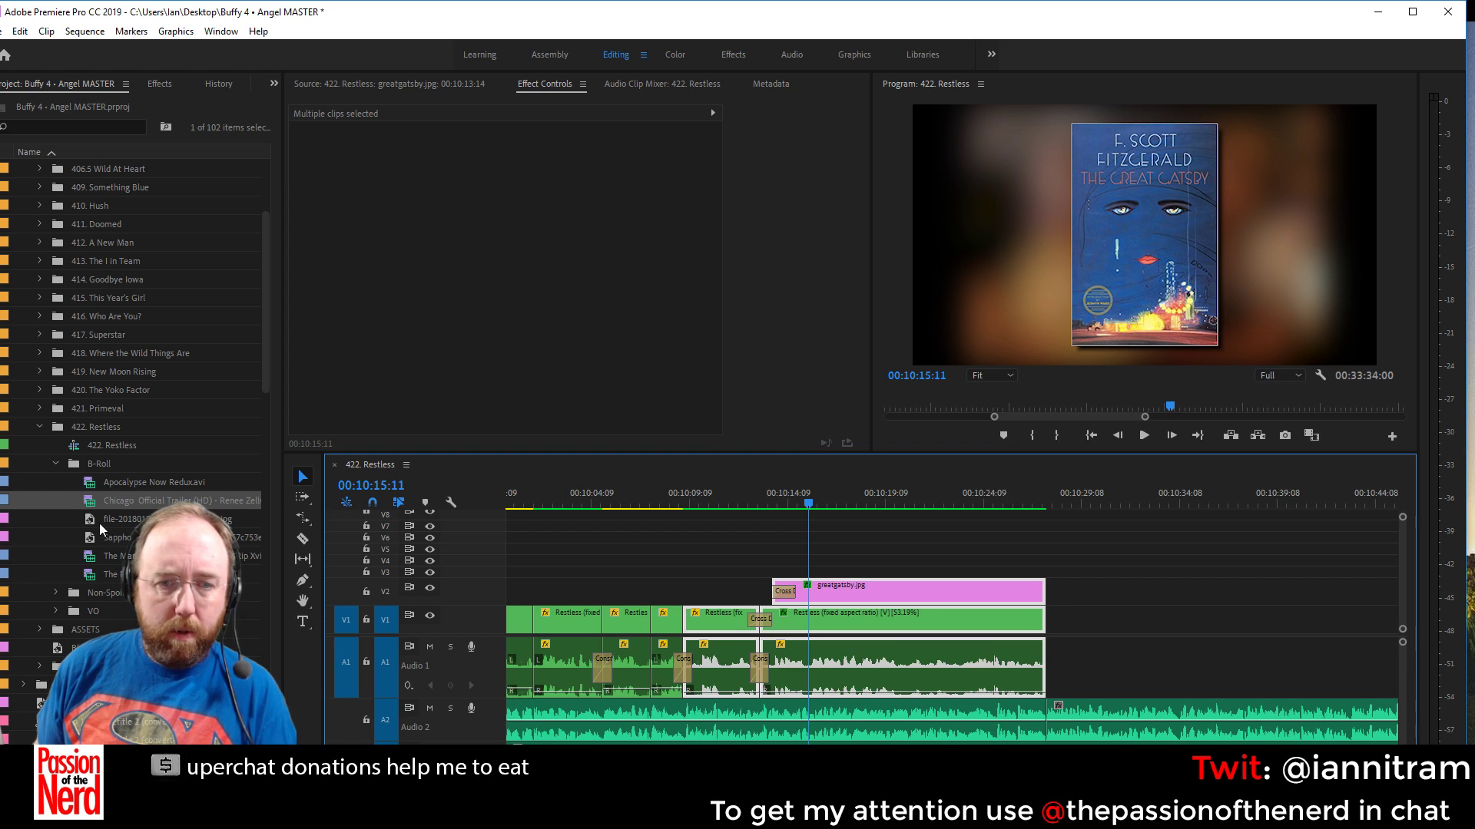
Listen to the narration across the closed gap from 00:10:27:04 to 00:10:36:13
left_click(1040, 501)
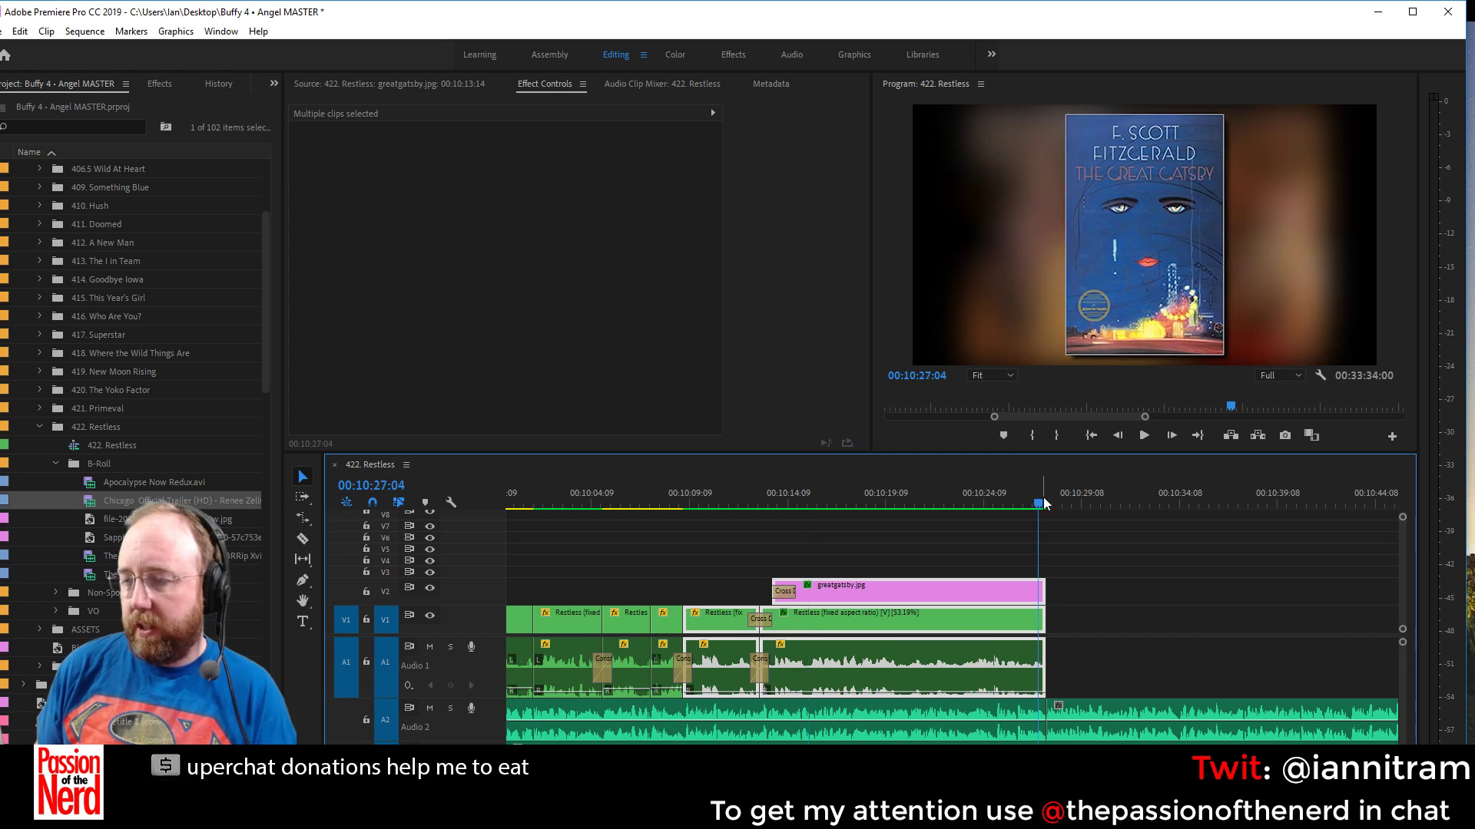
key("space")
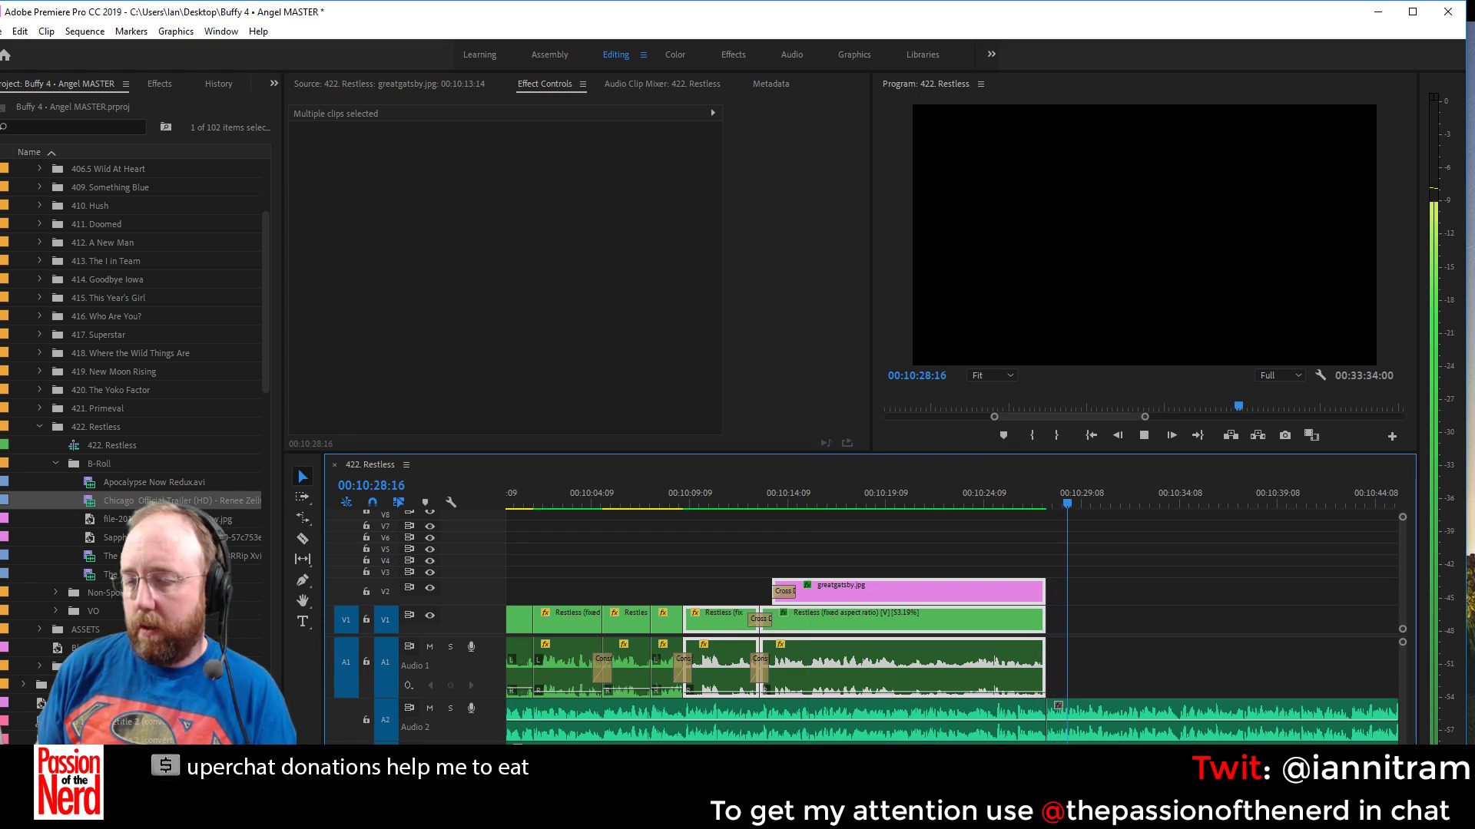
scroll(1168, 671, "down", 4)
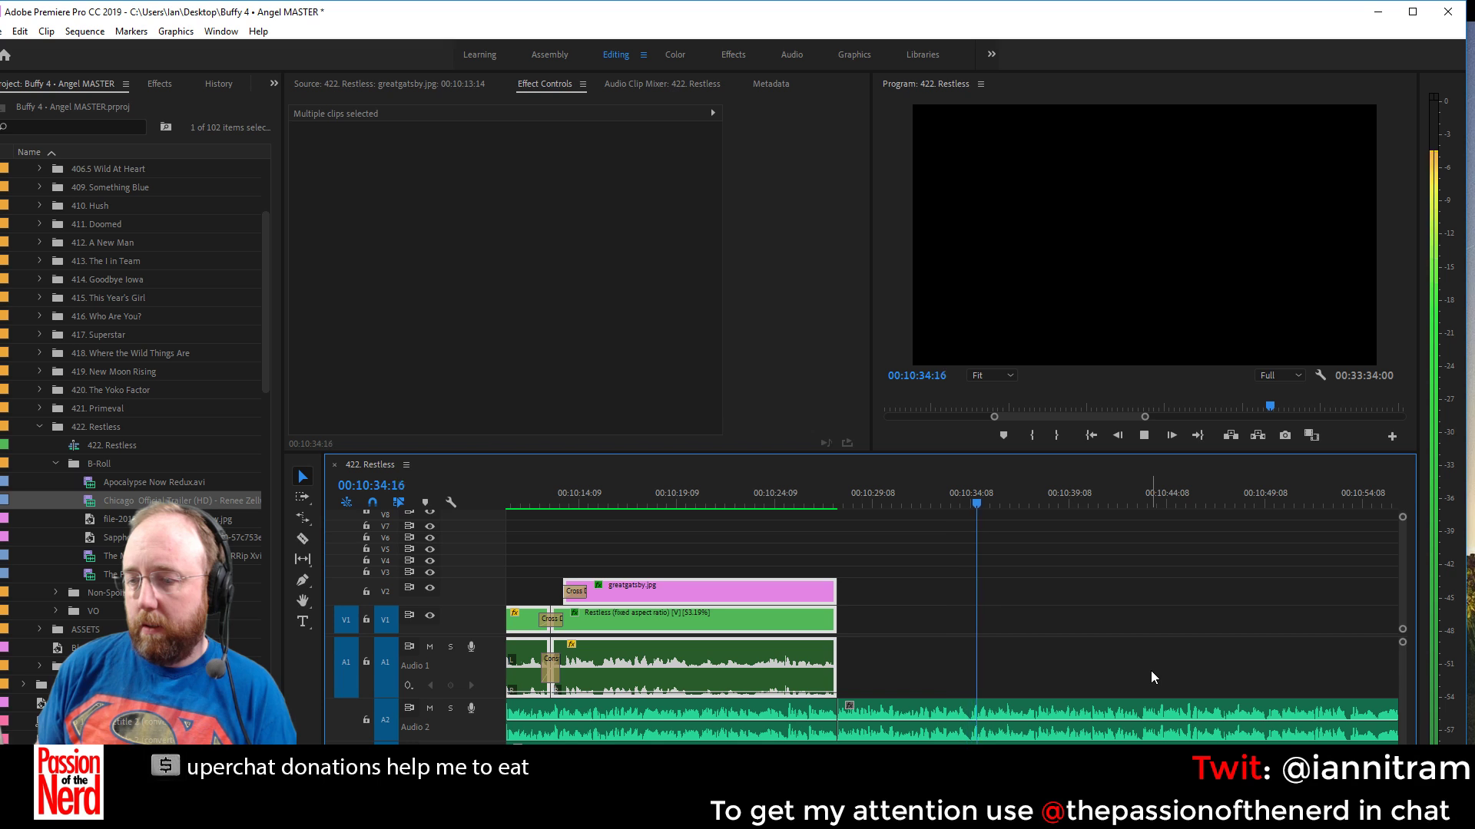
key("space")
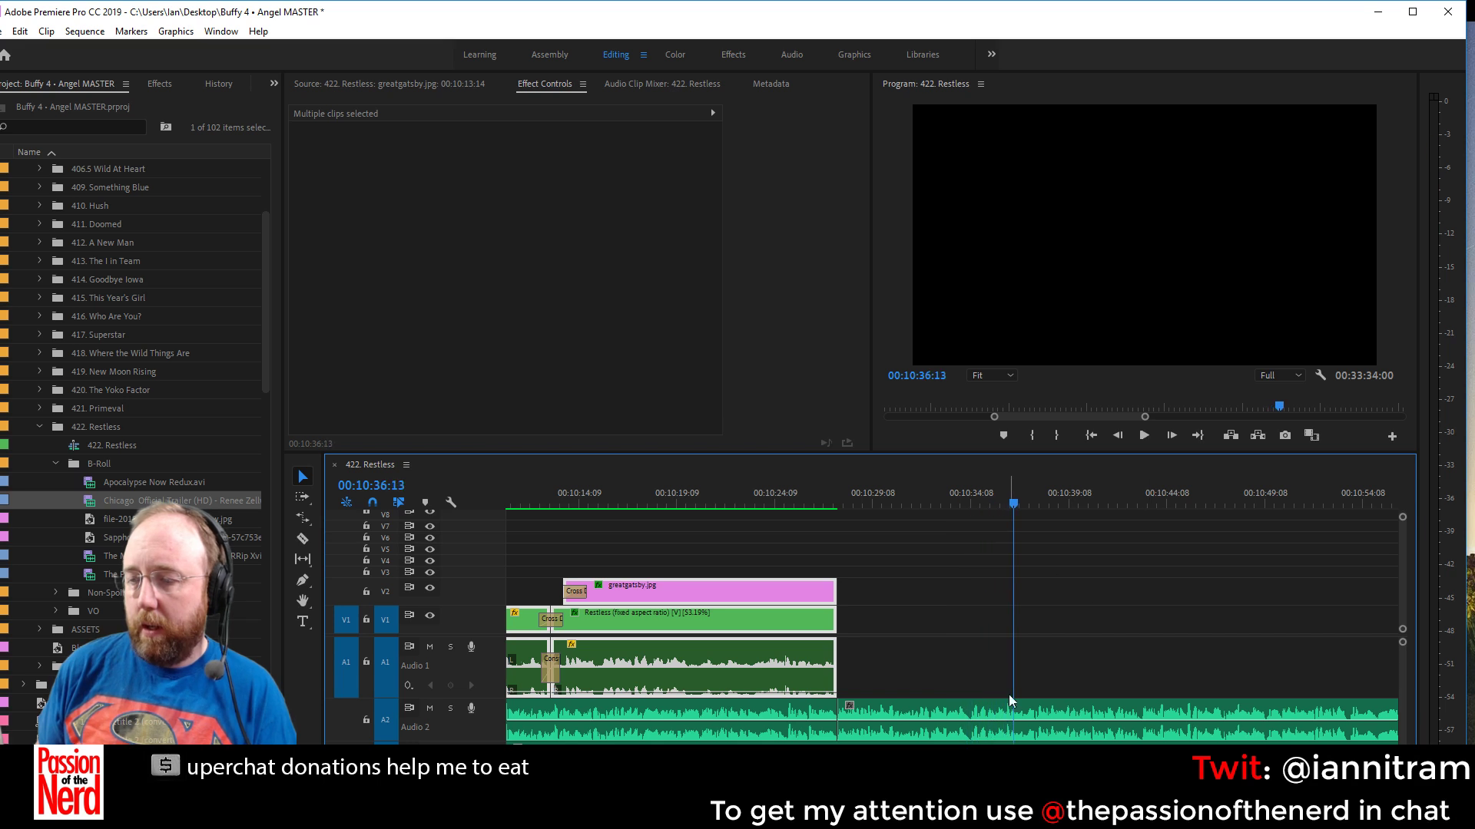
left_click(1009, 708)
right_click(1009, 708)
mouse_move(1151, 287)
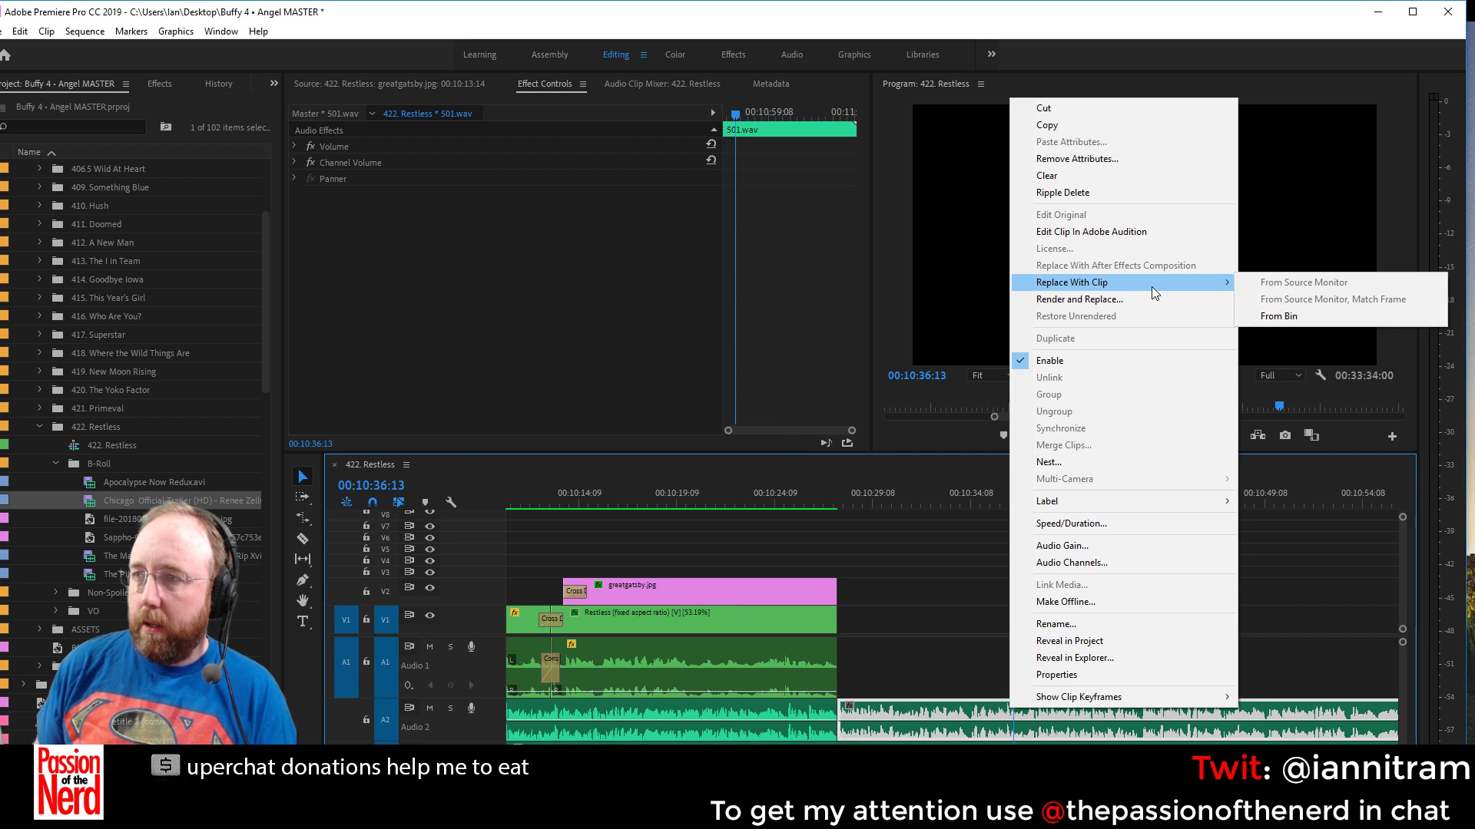
Replay the narration from 00:10:34:05 to 00:10:37:04 and minimize the Adobe Audition window
left_click(968, 497)
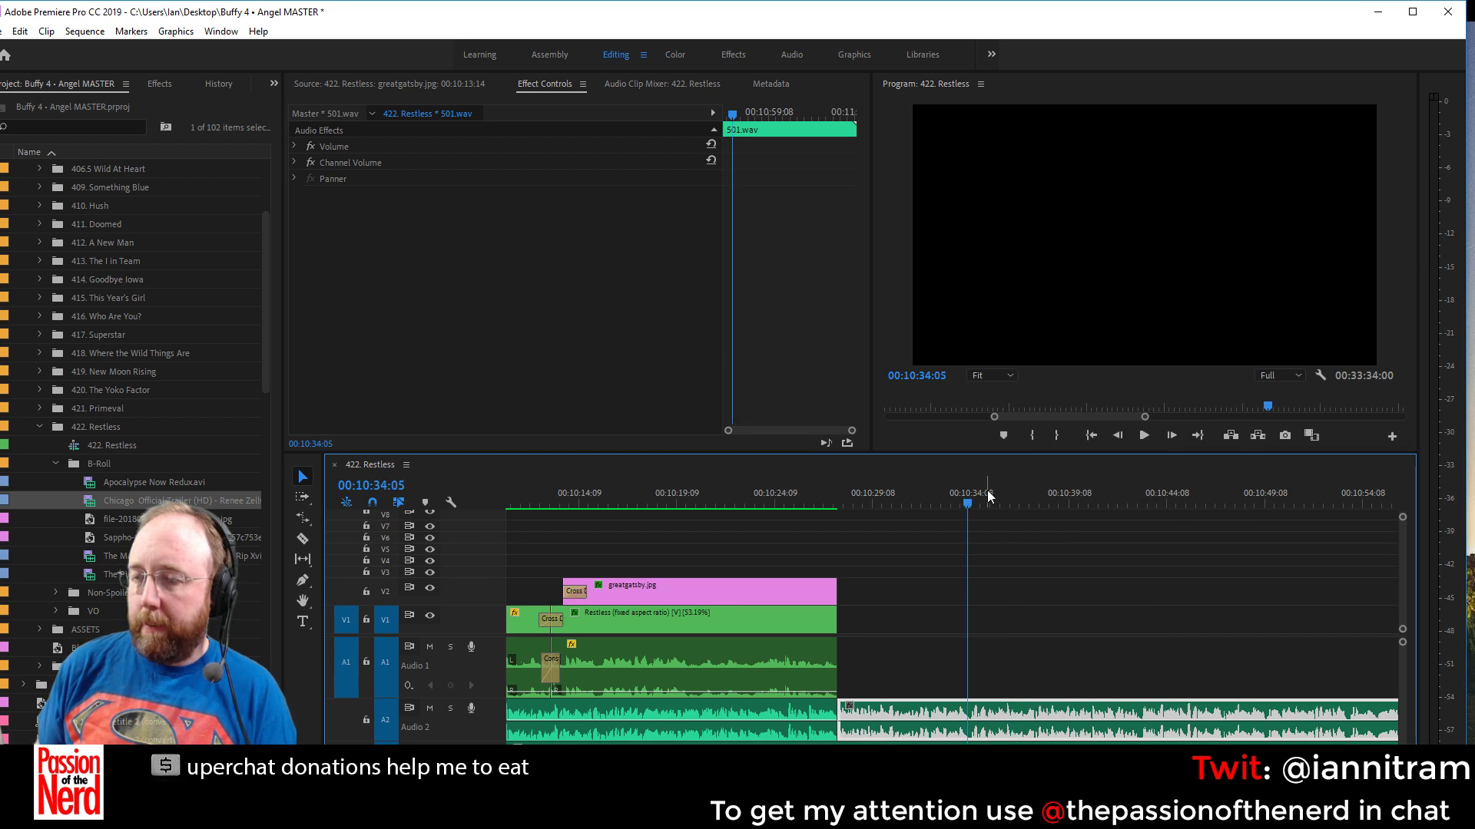
key("space")
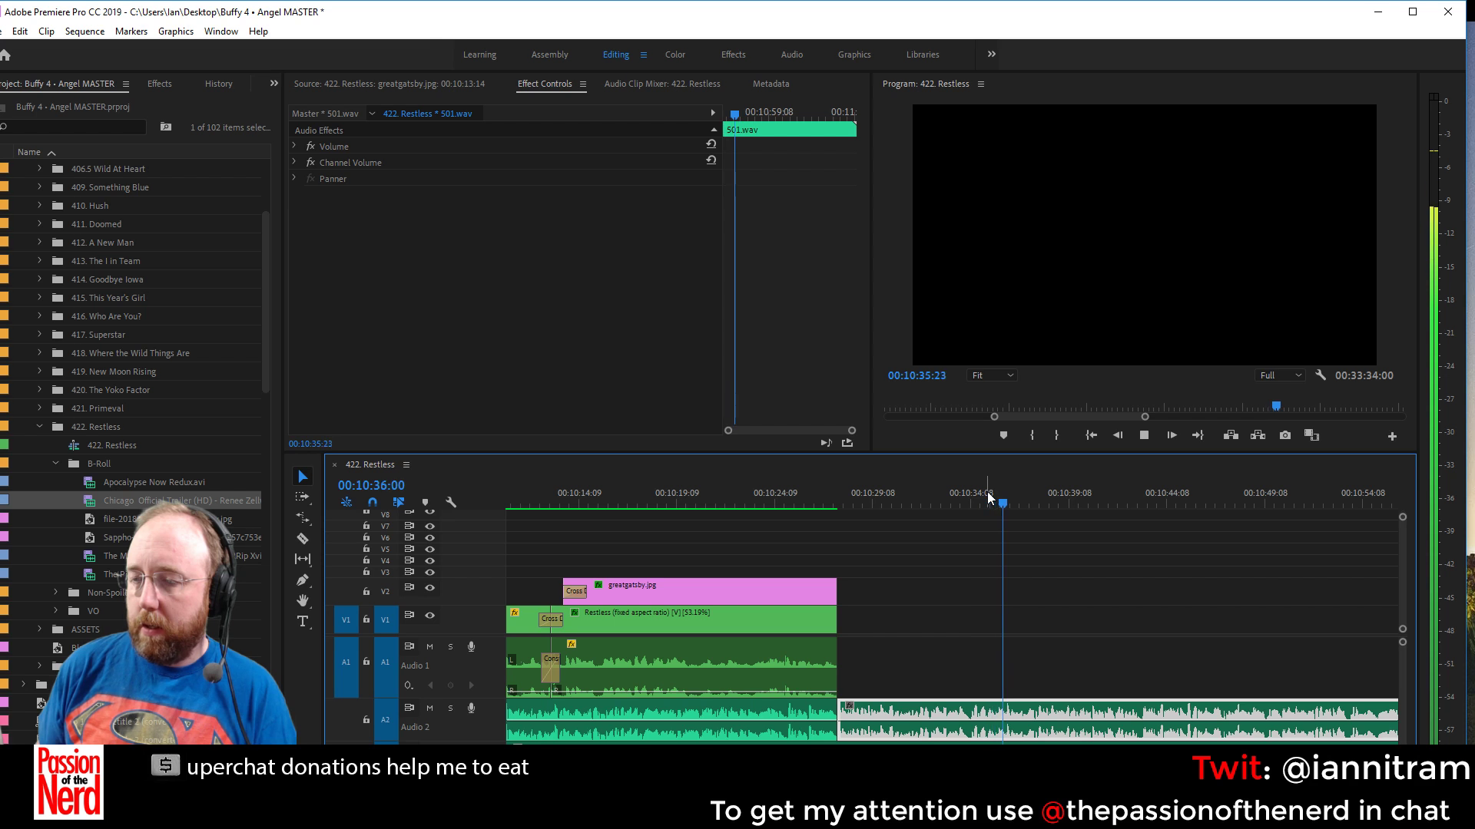
key("space")
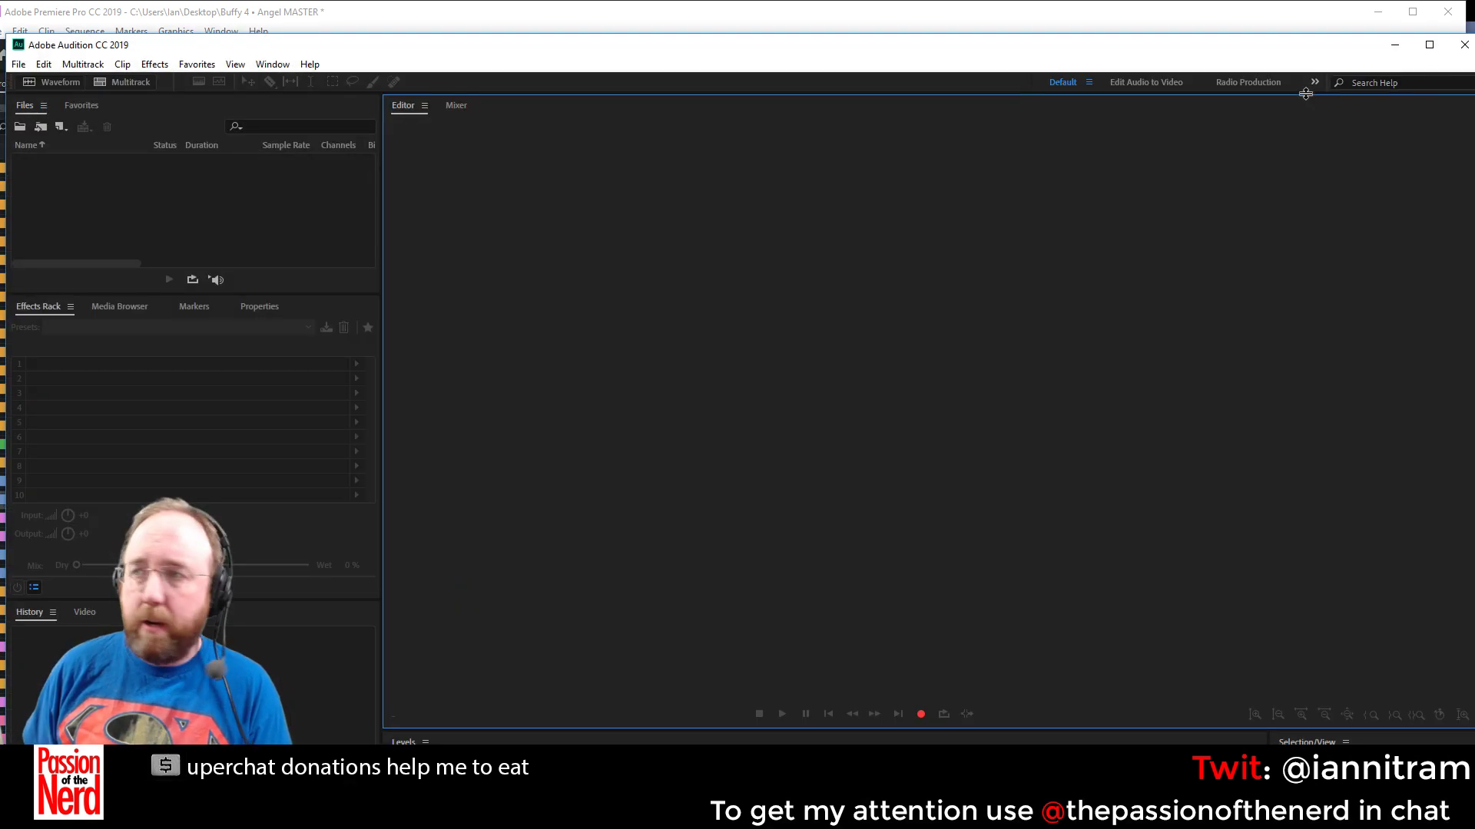
left_click(1398, 46)
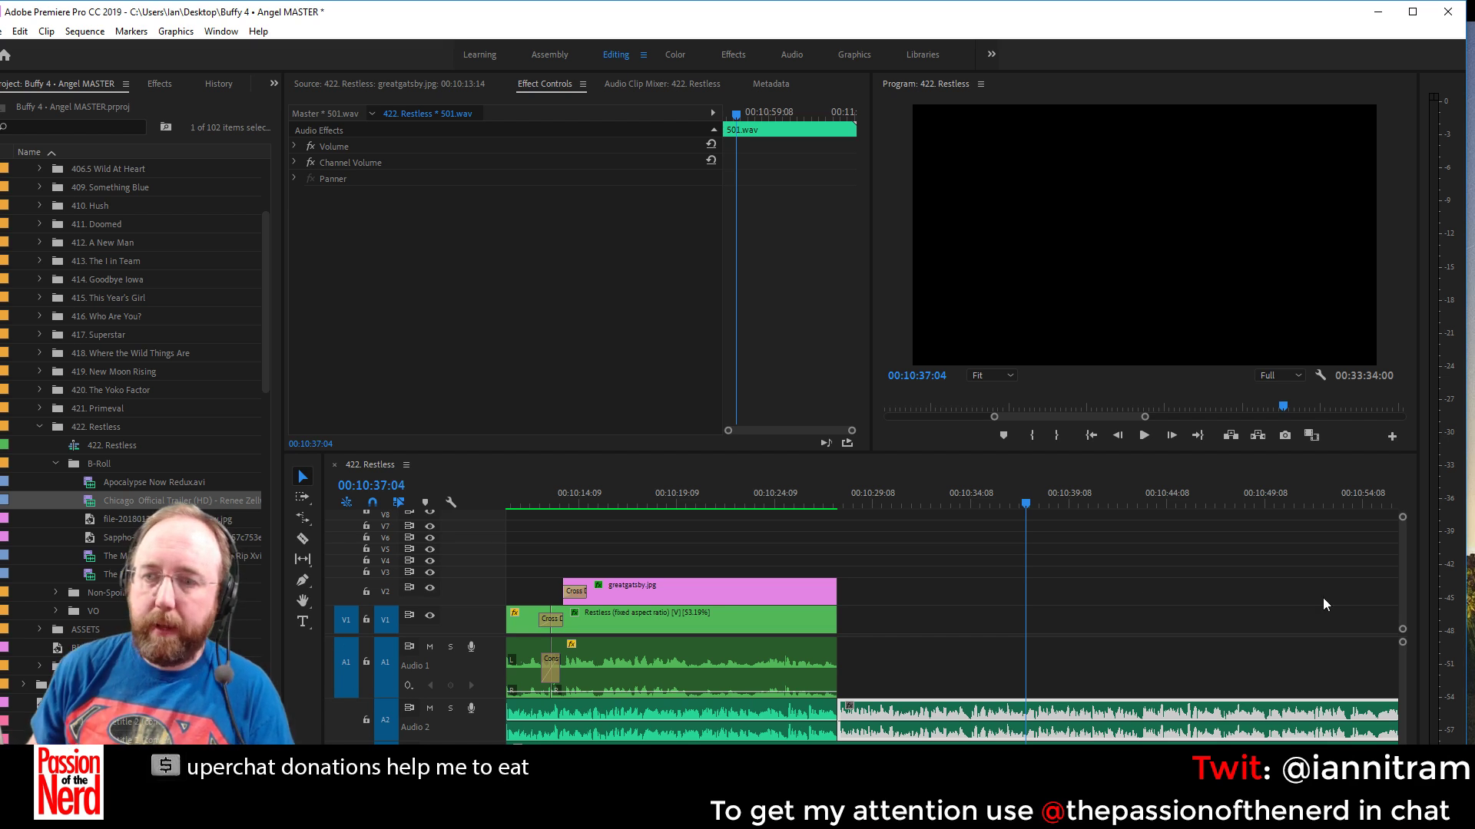
Review the narration again from just before the cover's end, stopping at 00:10:36:07
left_click(1033, 576)
left_click(827, 501)
key("space")
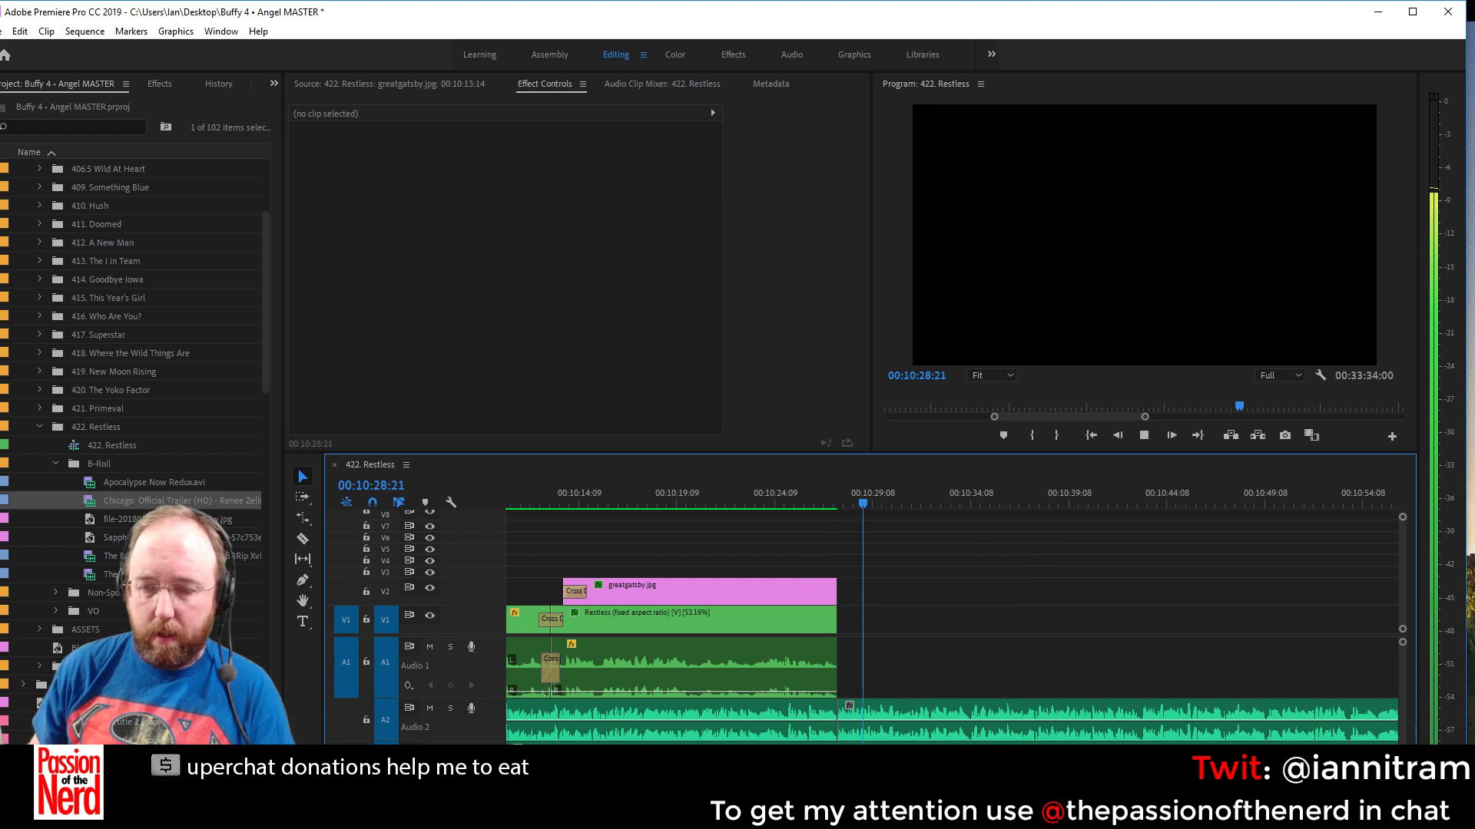
key("minus")
scroll(961, 712, "down", 5)
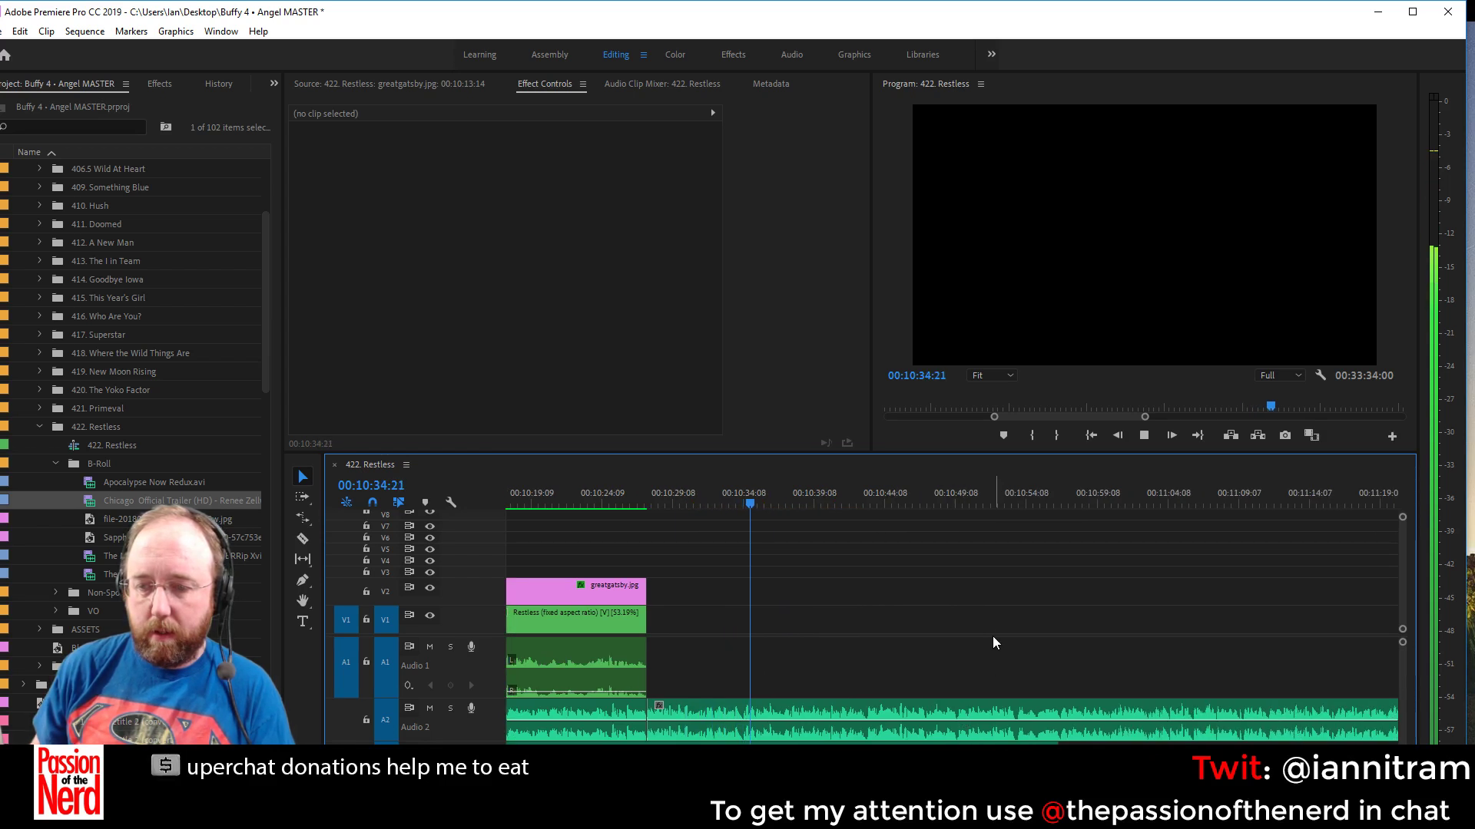
key("space")
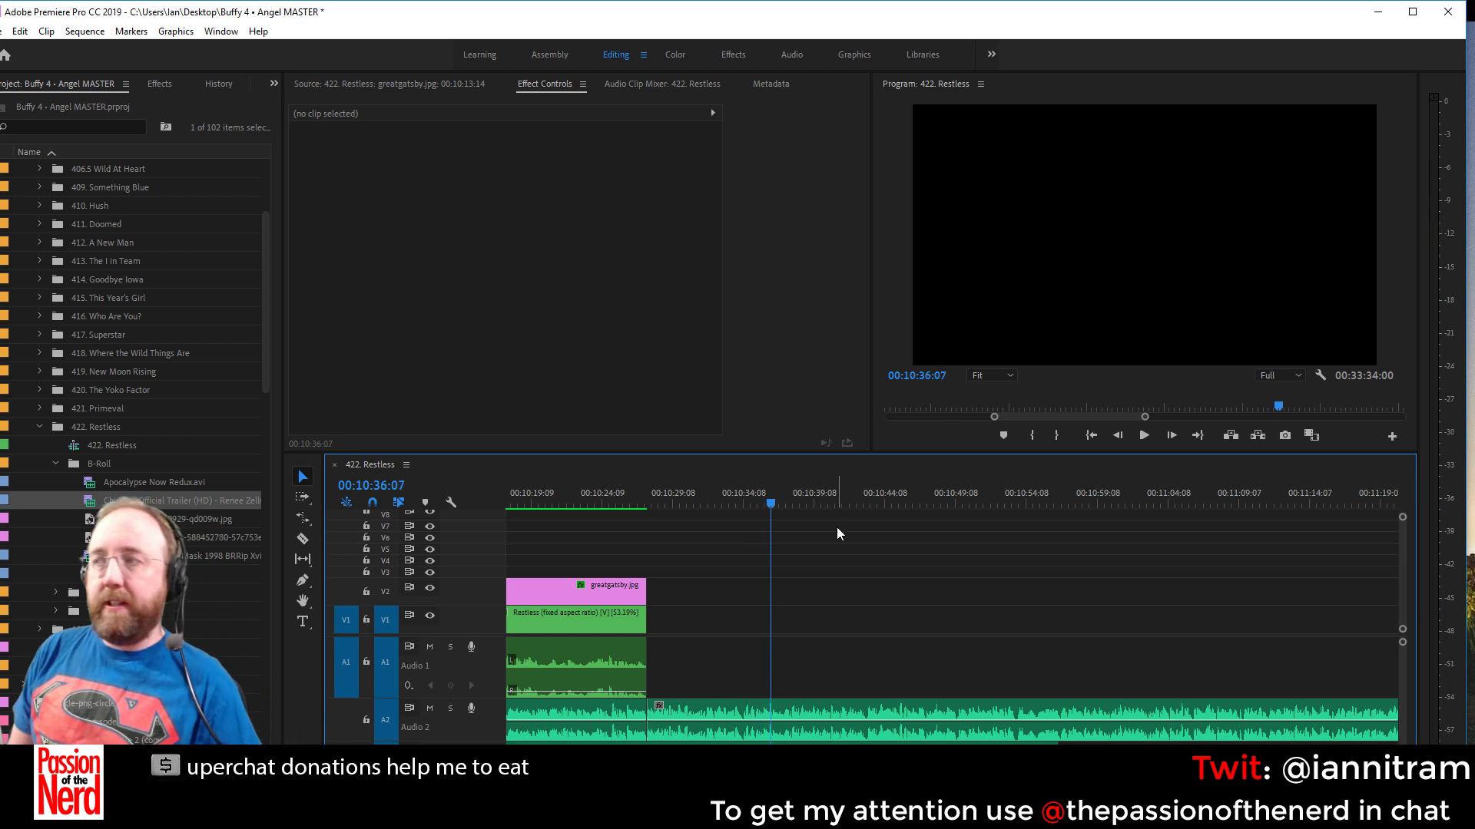
Continue listening to the narration from 00:10:36:07 and park the playhead at 00:10:42:23
key("space")
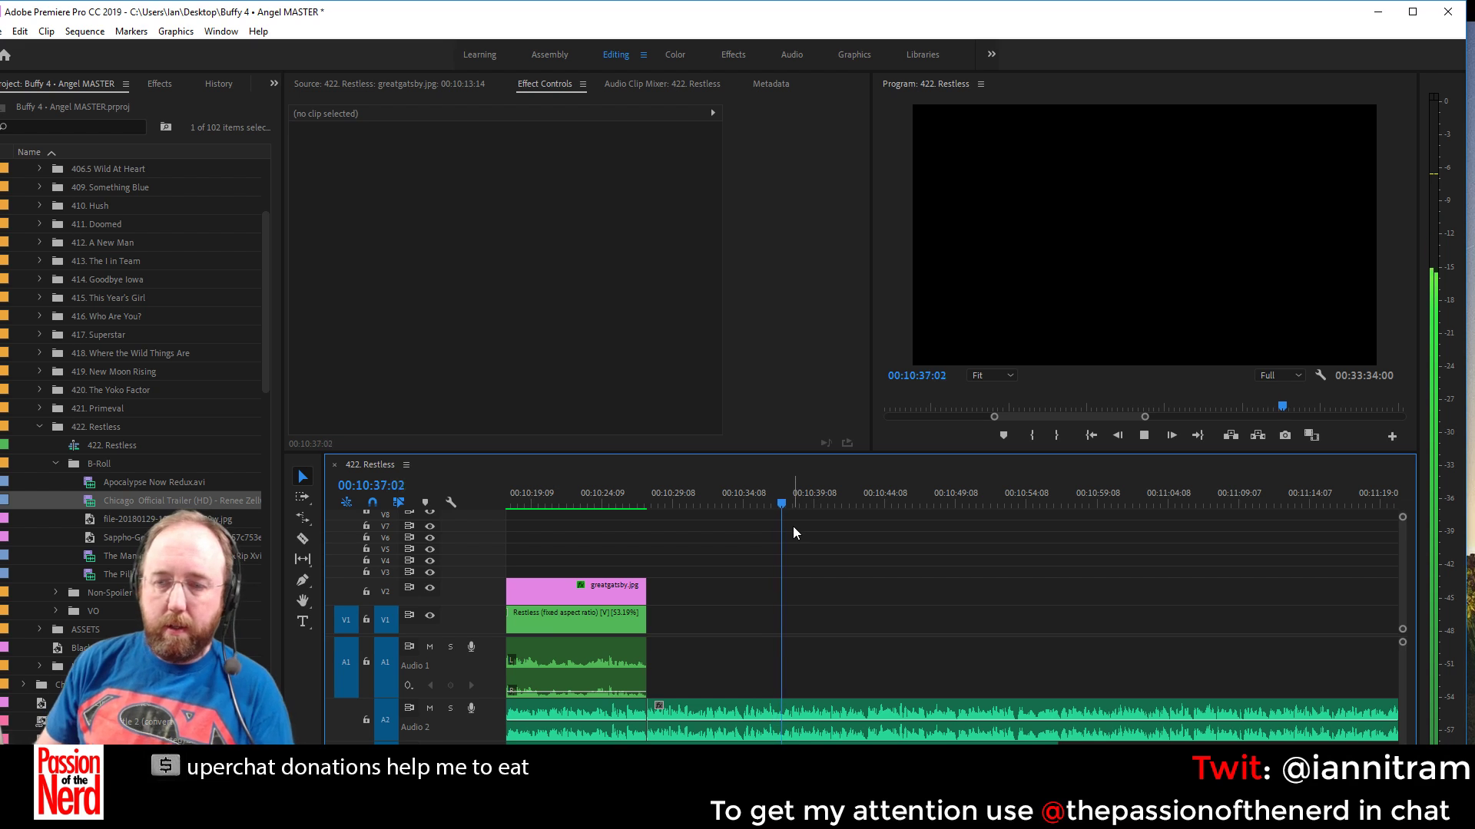
left_click(790, 499)
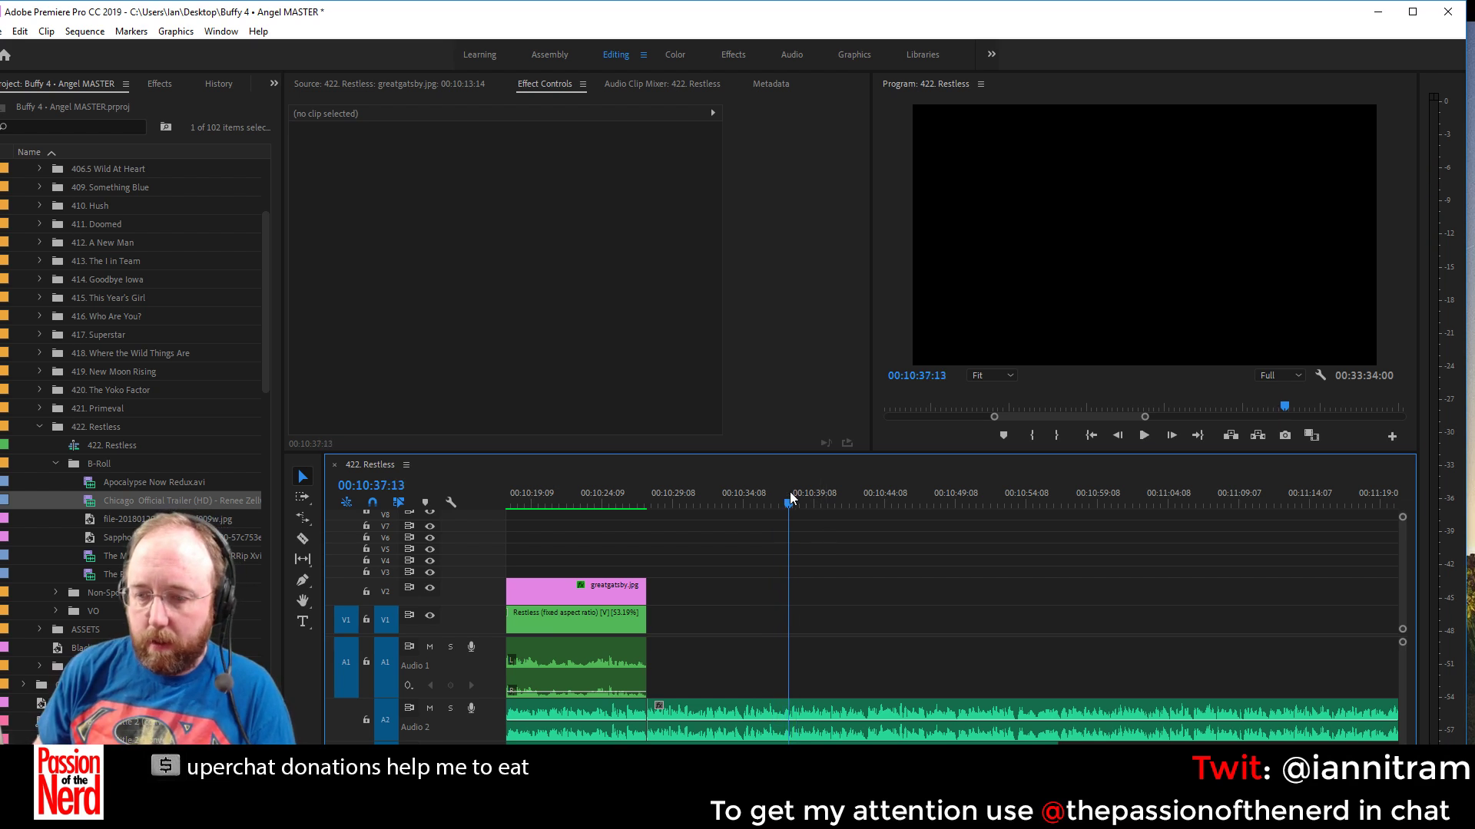
key("space")
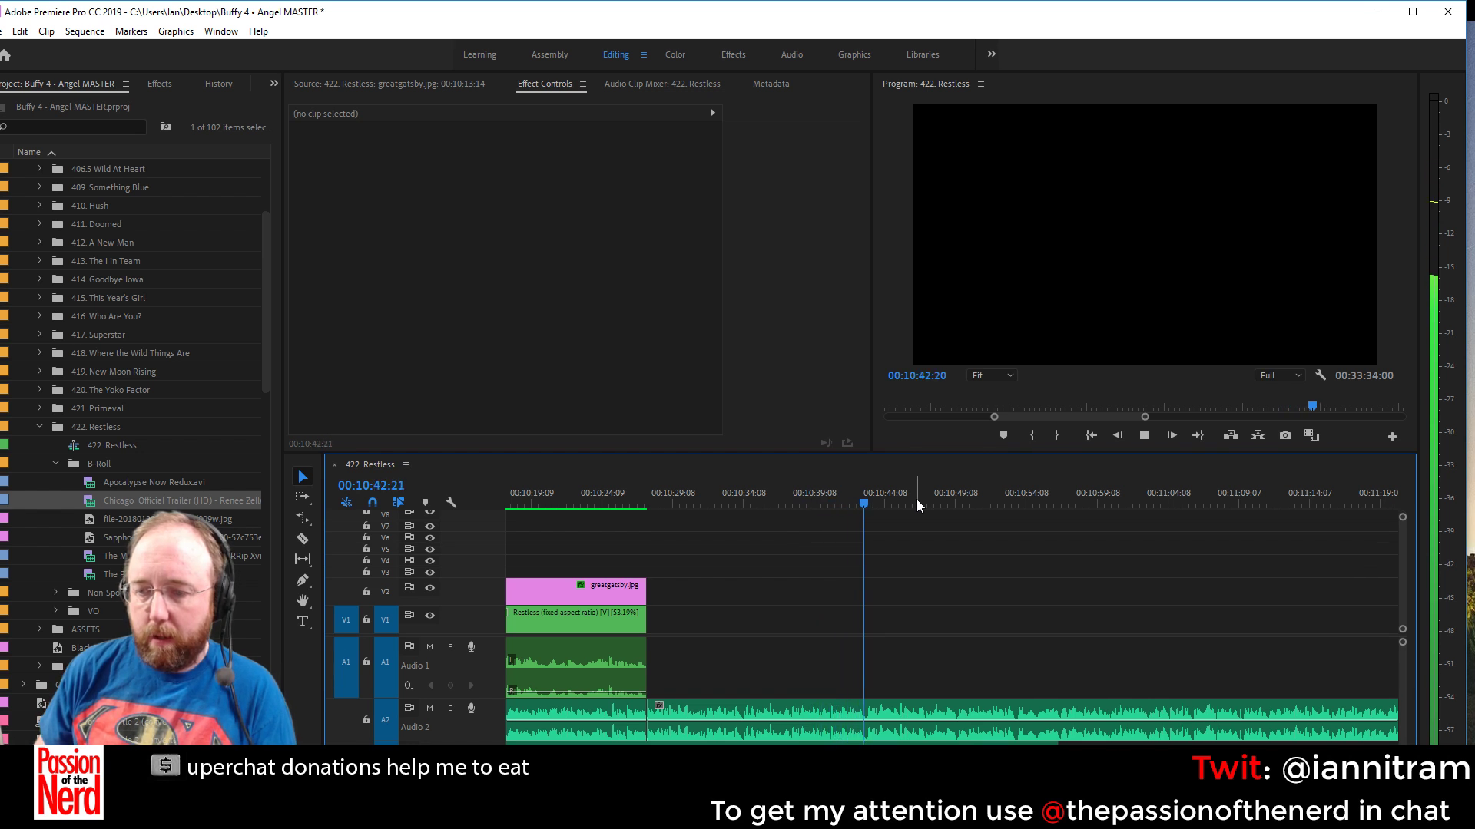
left_click(871, 498)
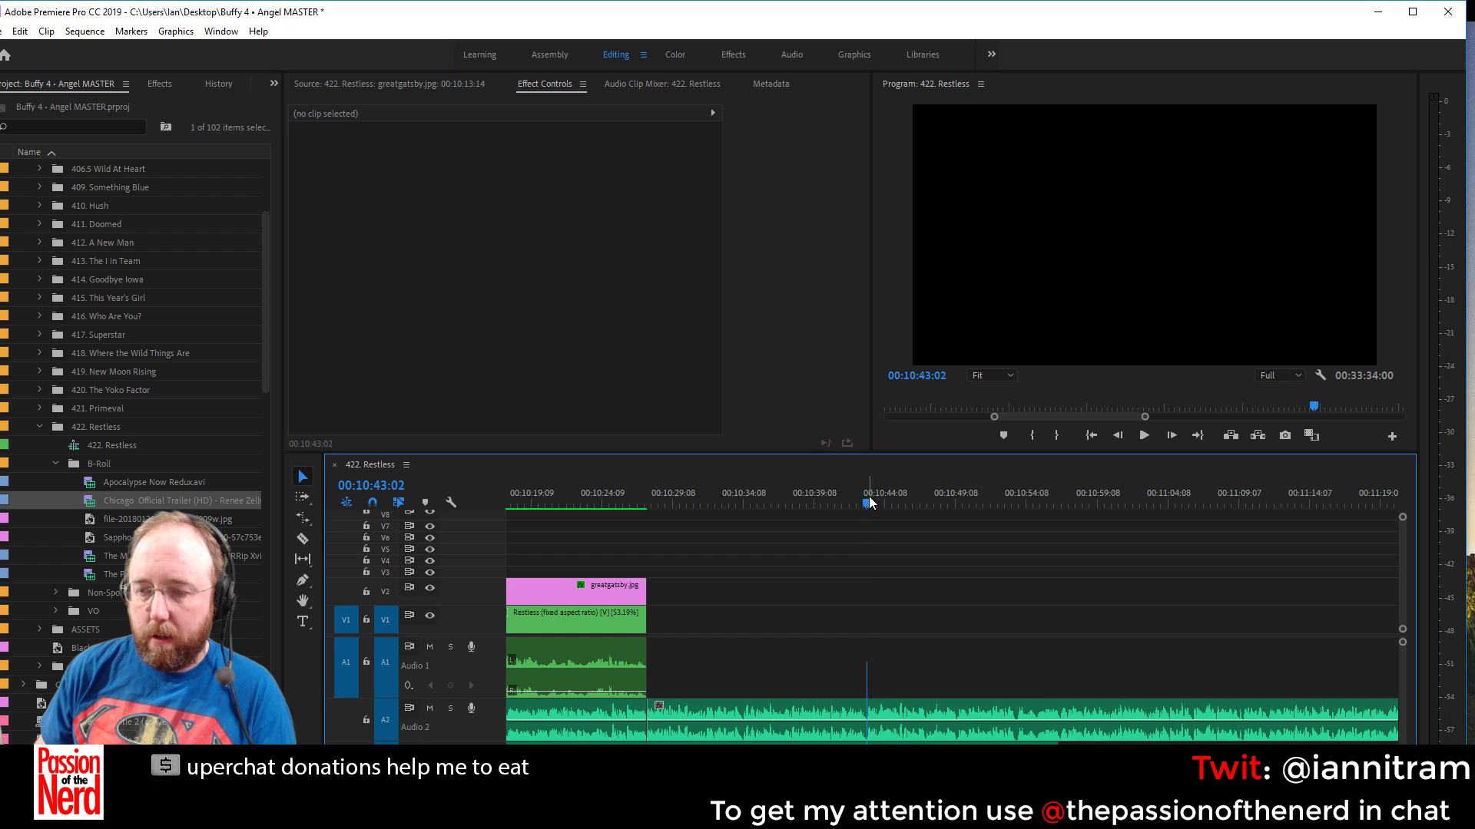
left_click(866, 498)
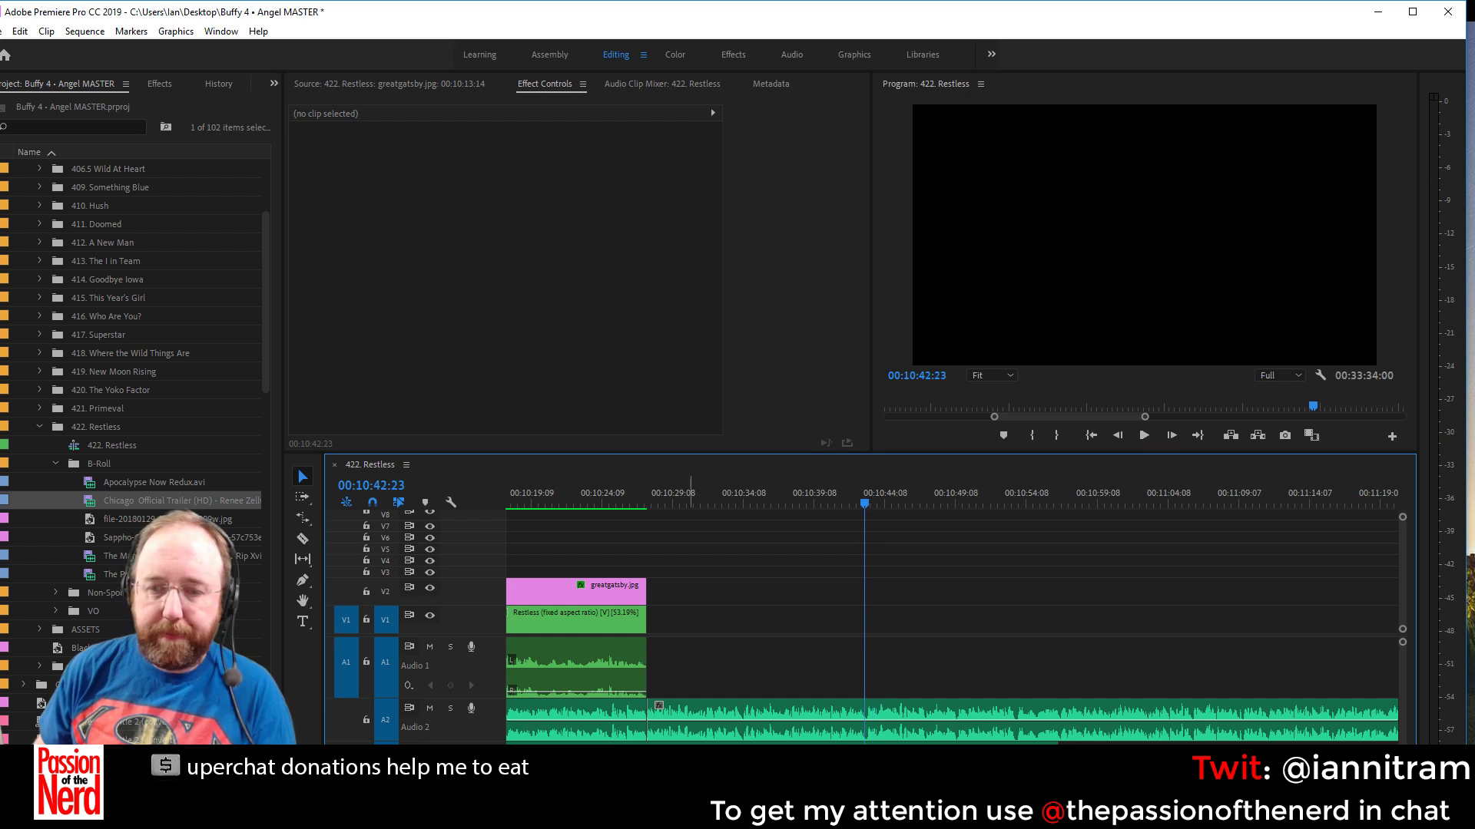
scroll(952, 615, "down", 3)
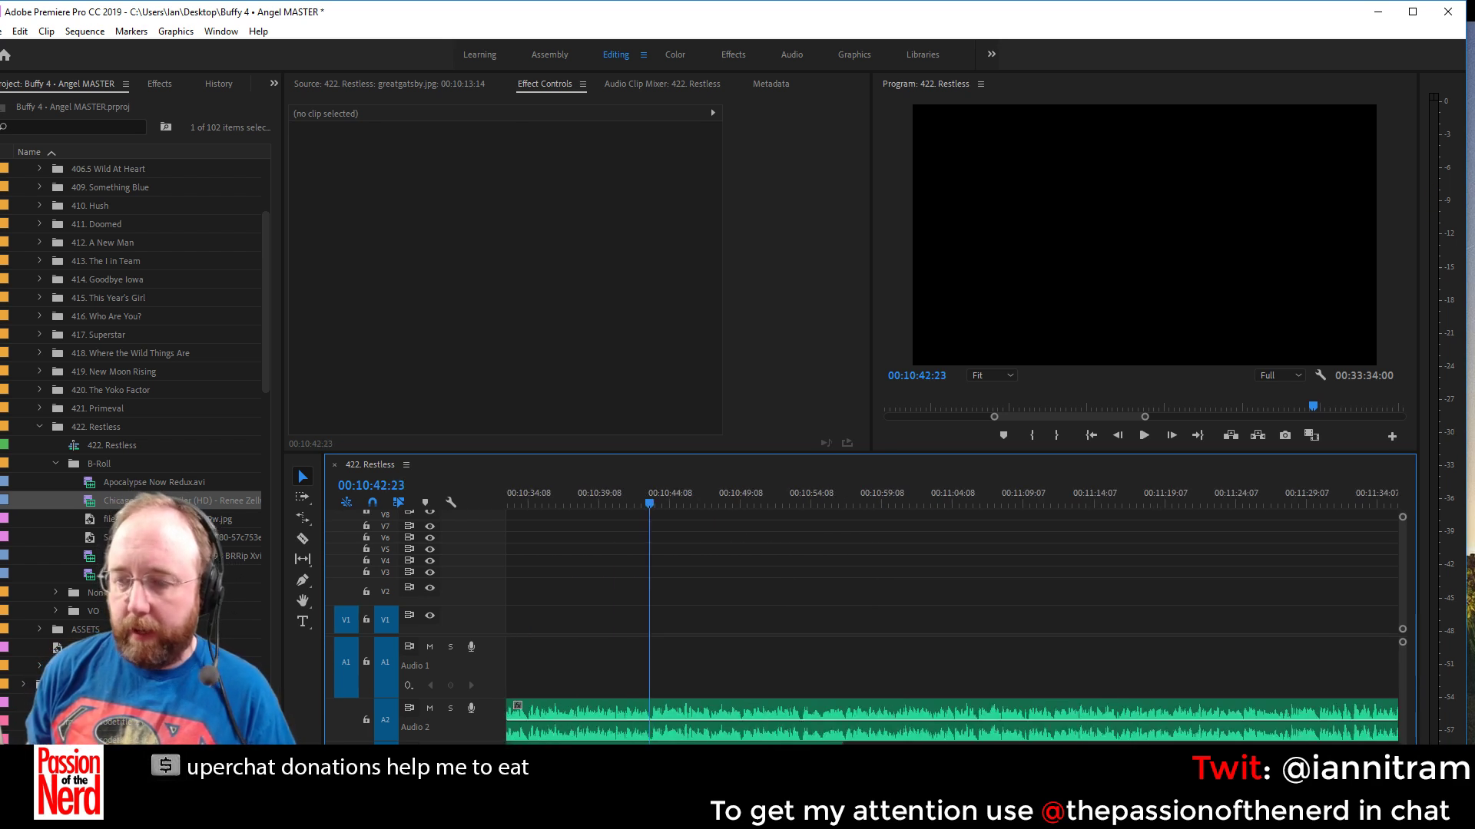
Check the timeline back to the Great Gatsby cover and save the project
scroll(692, 651, "up", 3)
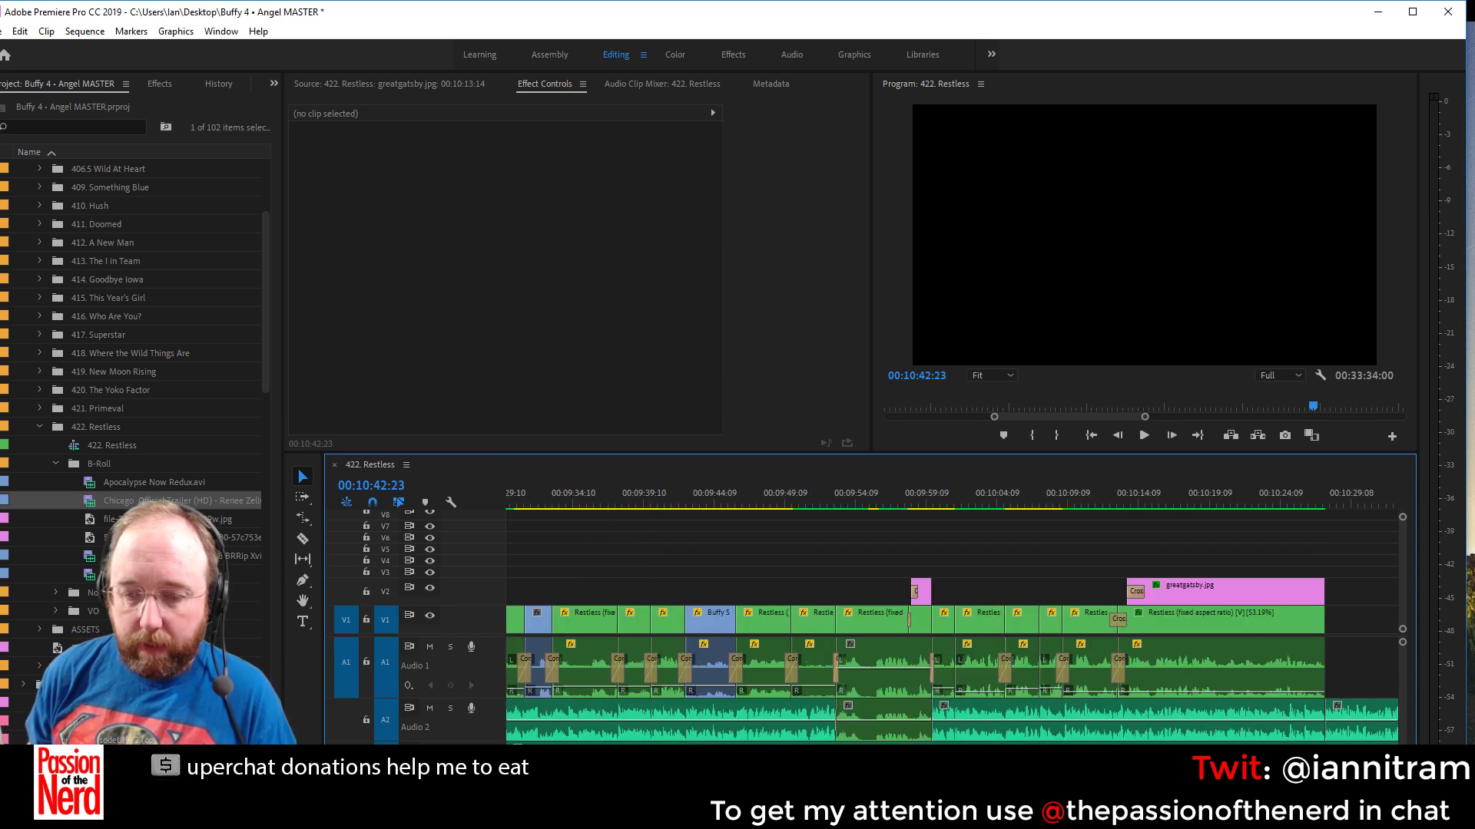
scroll(675, 722, "down", 3)
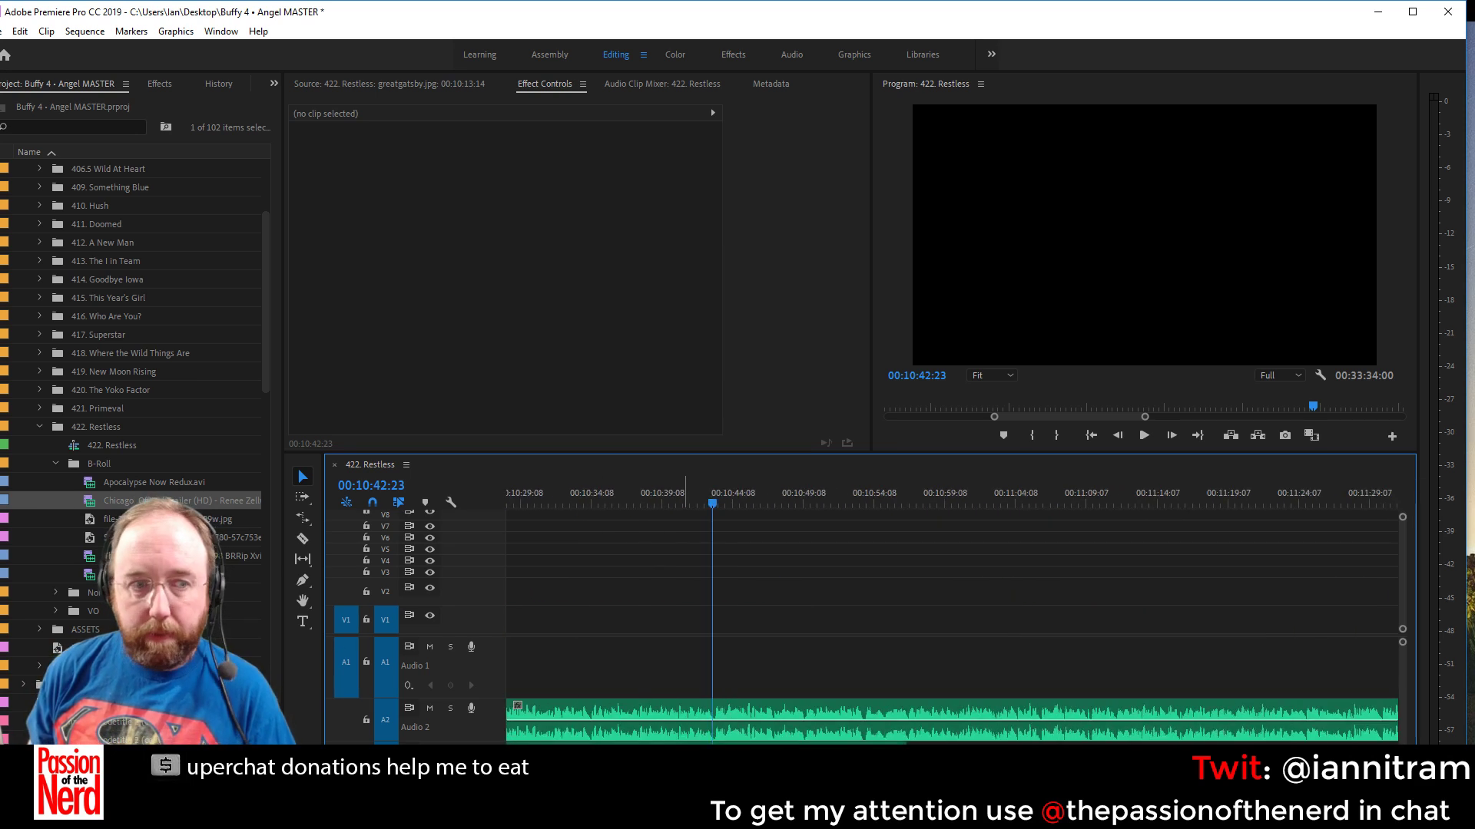
key("ctrl+s")
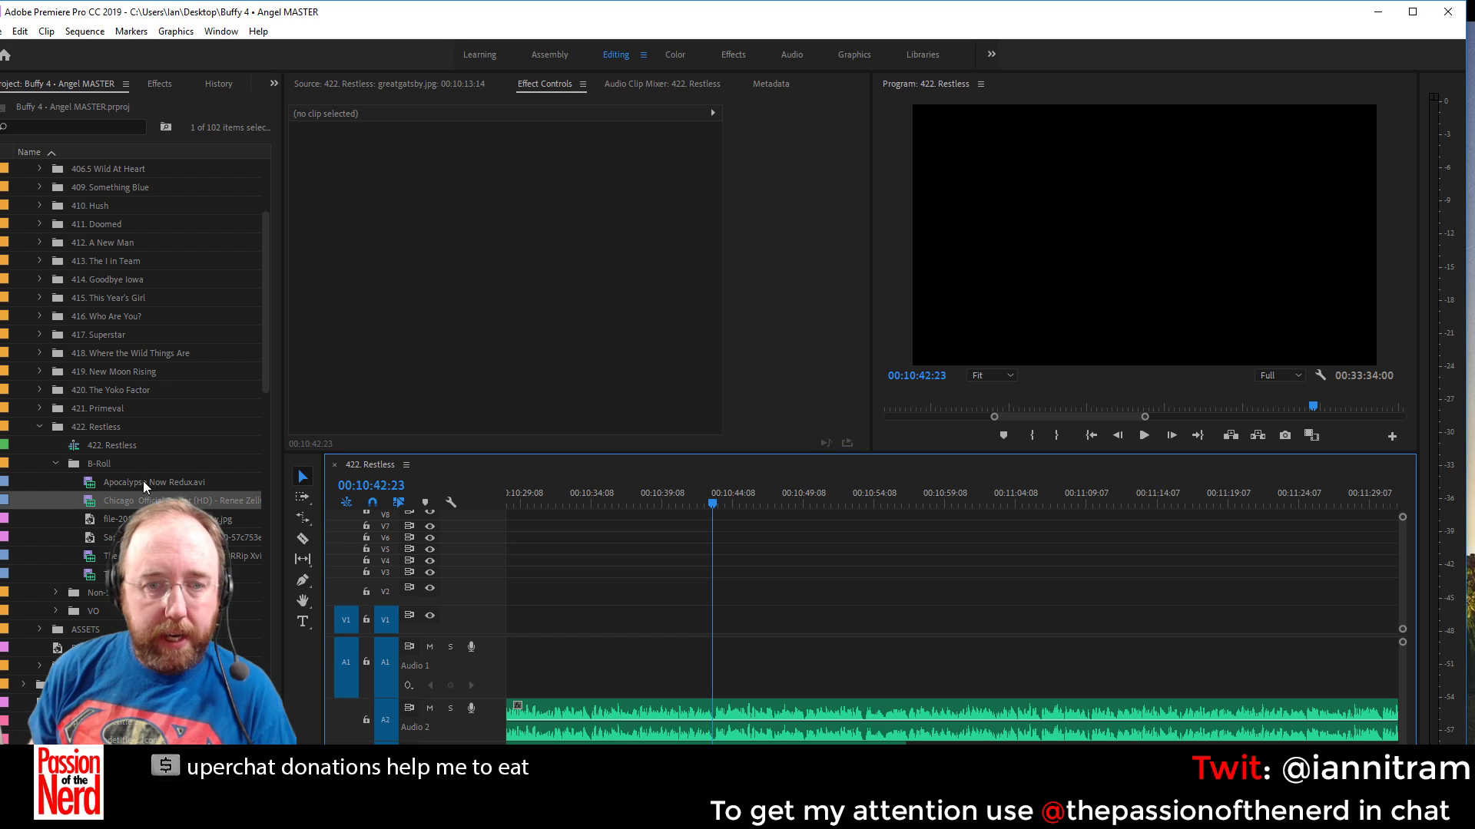
Find the Restless (fixed aspect ratio) sequence below the Season 4 episodes in the project and open it as source footage
left_click(55, 463)
scroll(84, 450, "up", 3)
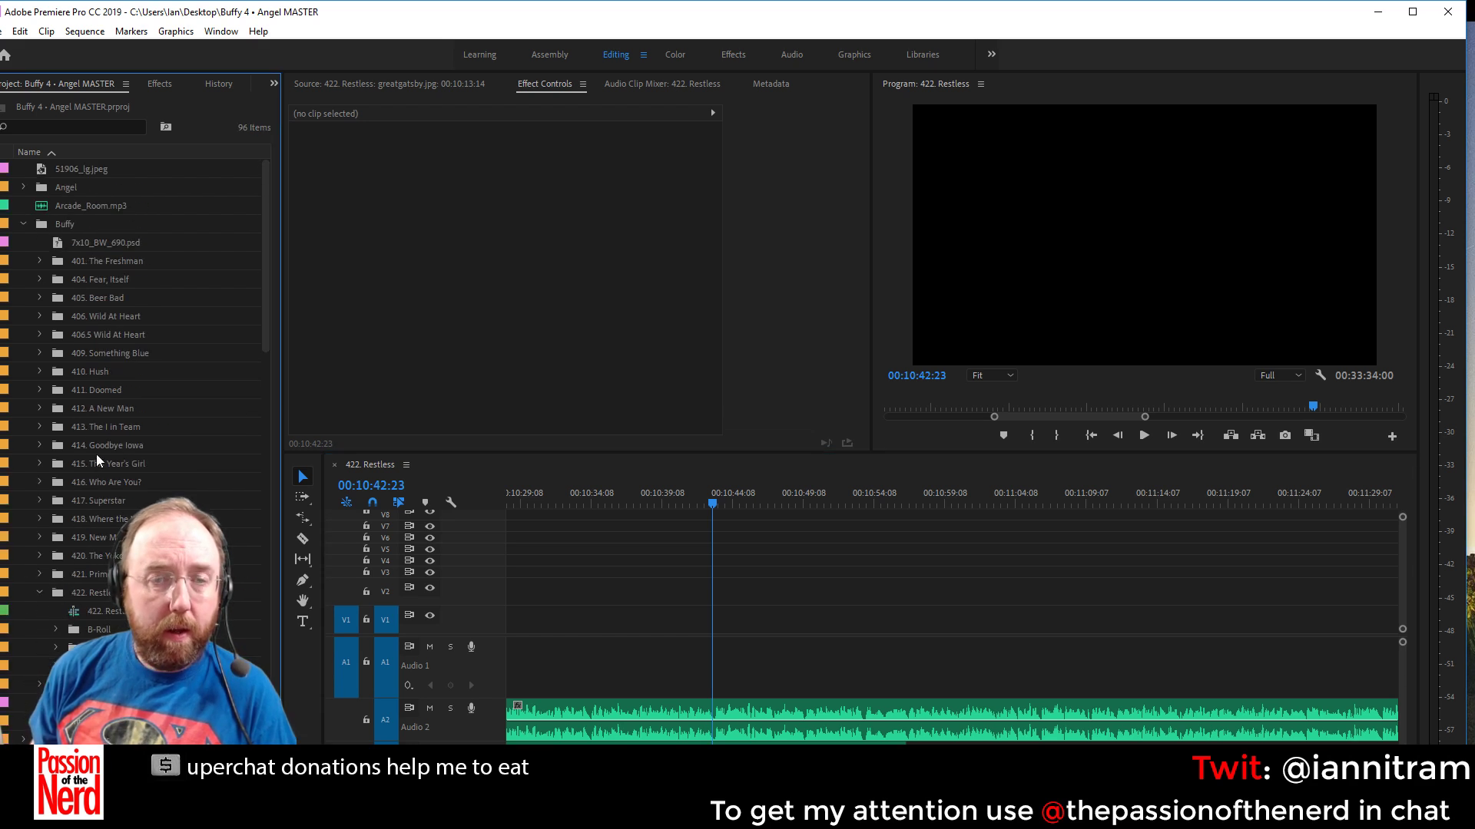
left_click(24, 224)
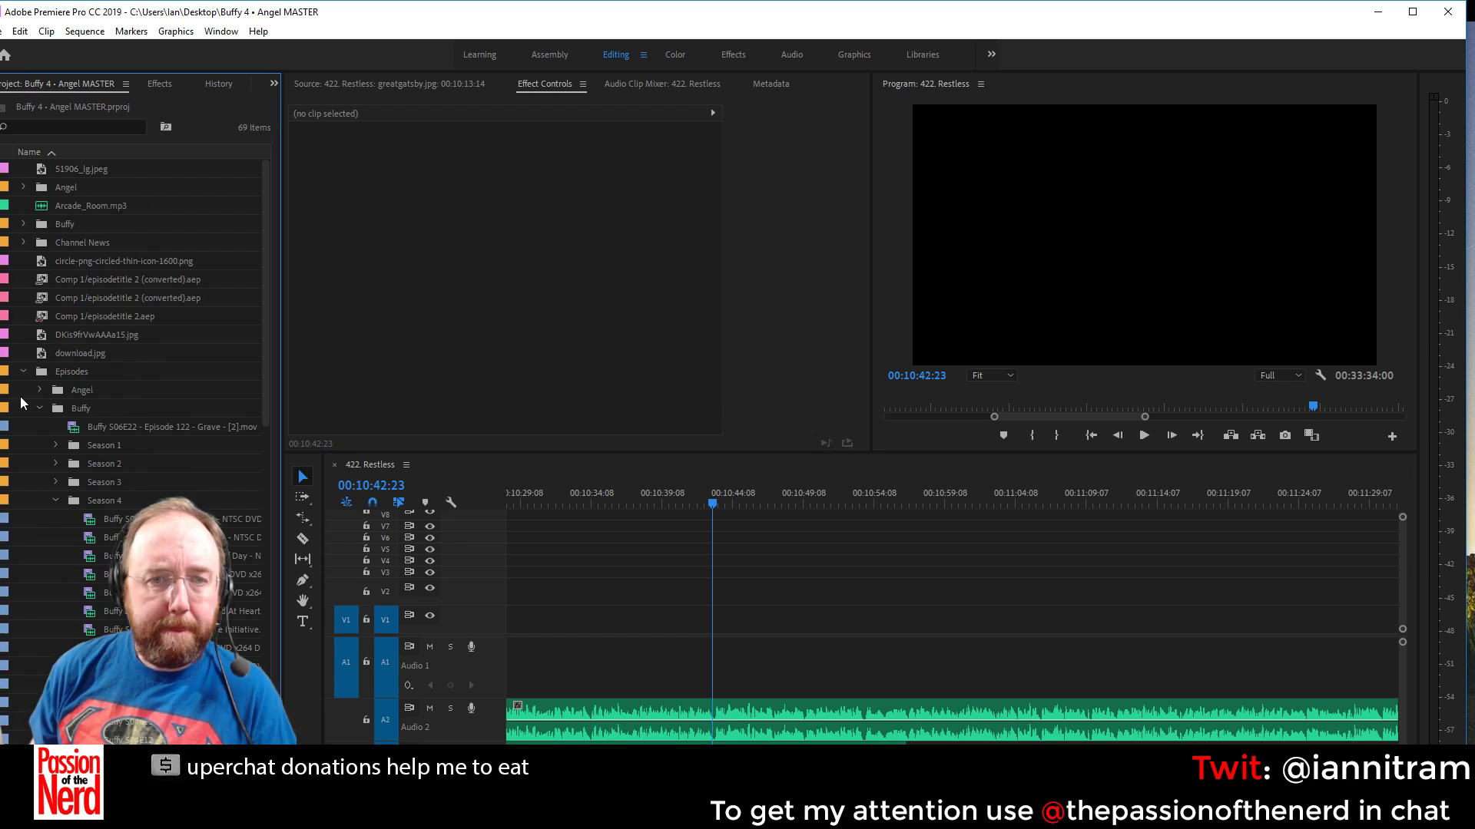
scroll(69, 448, "down", 3)
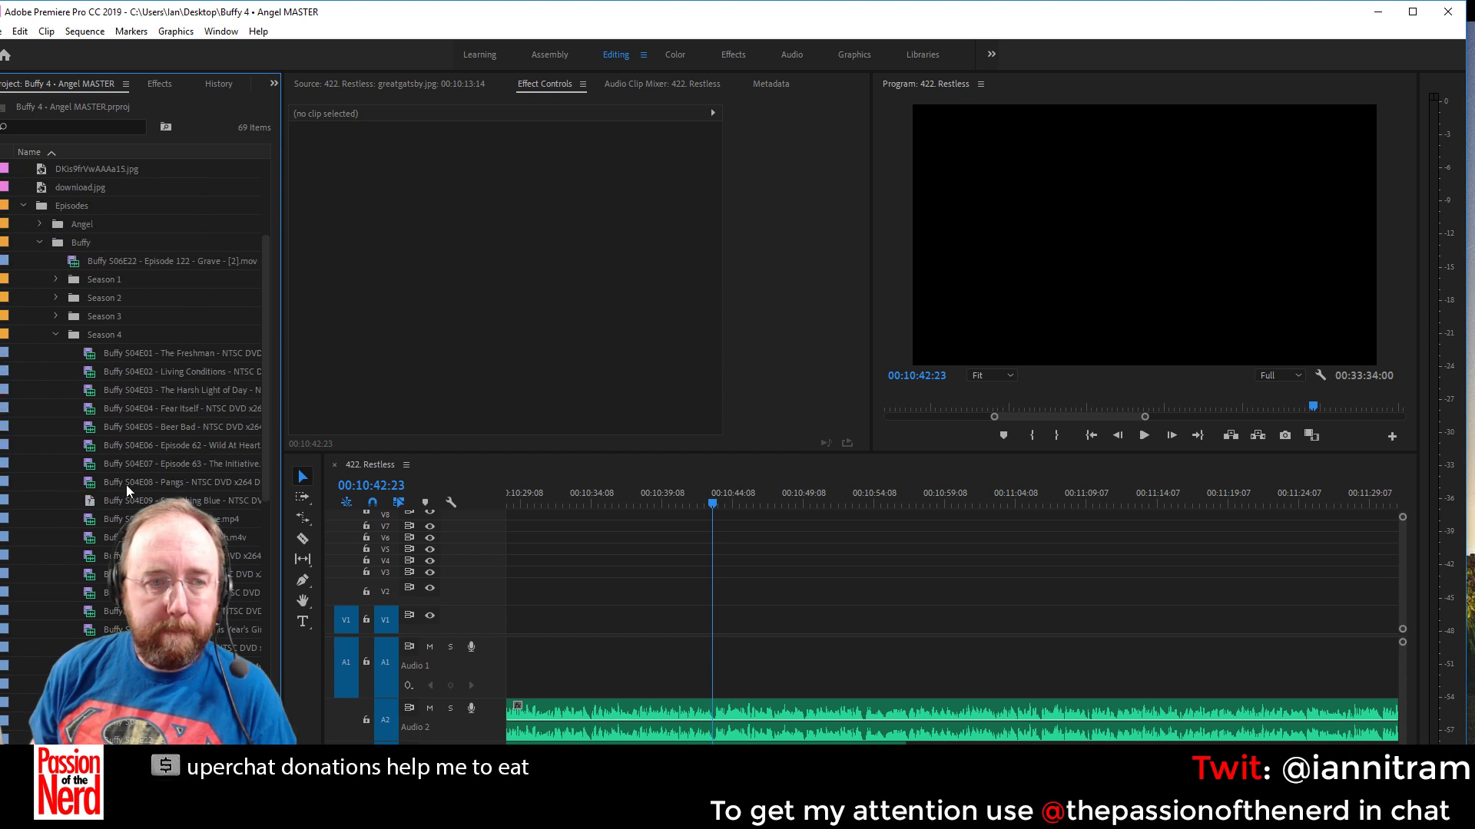
scroll(134, 384, "down", 2)
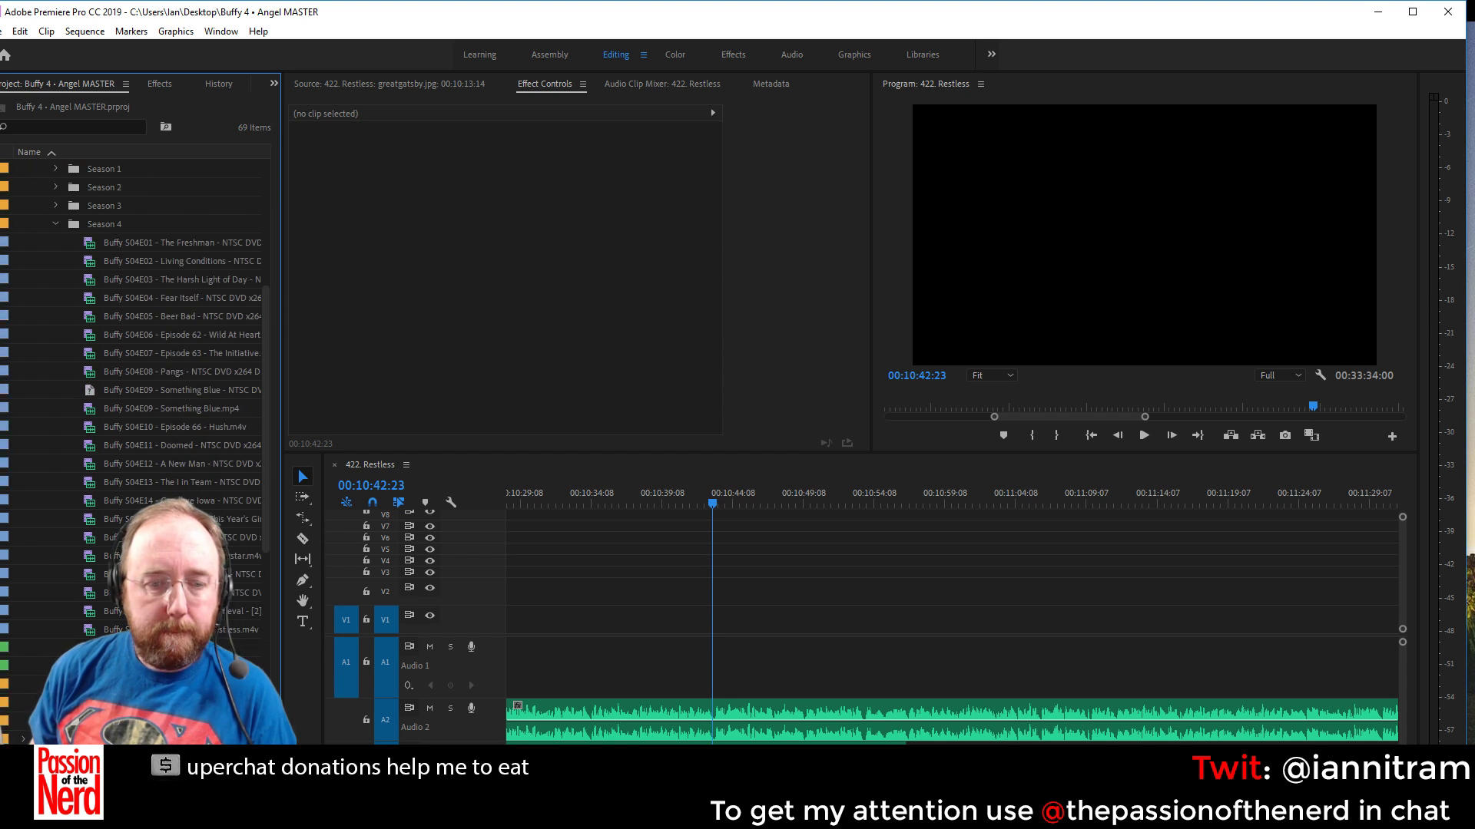
double_click(87, 630)
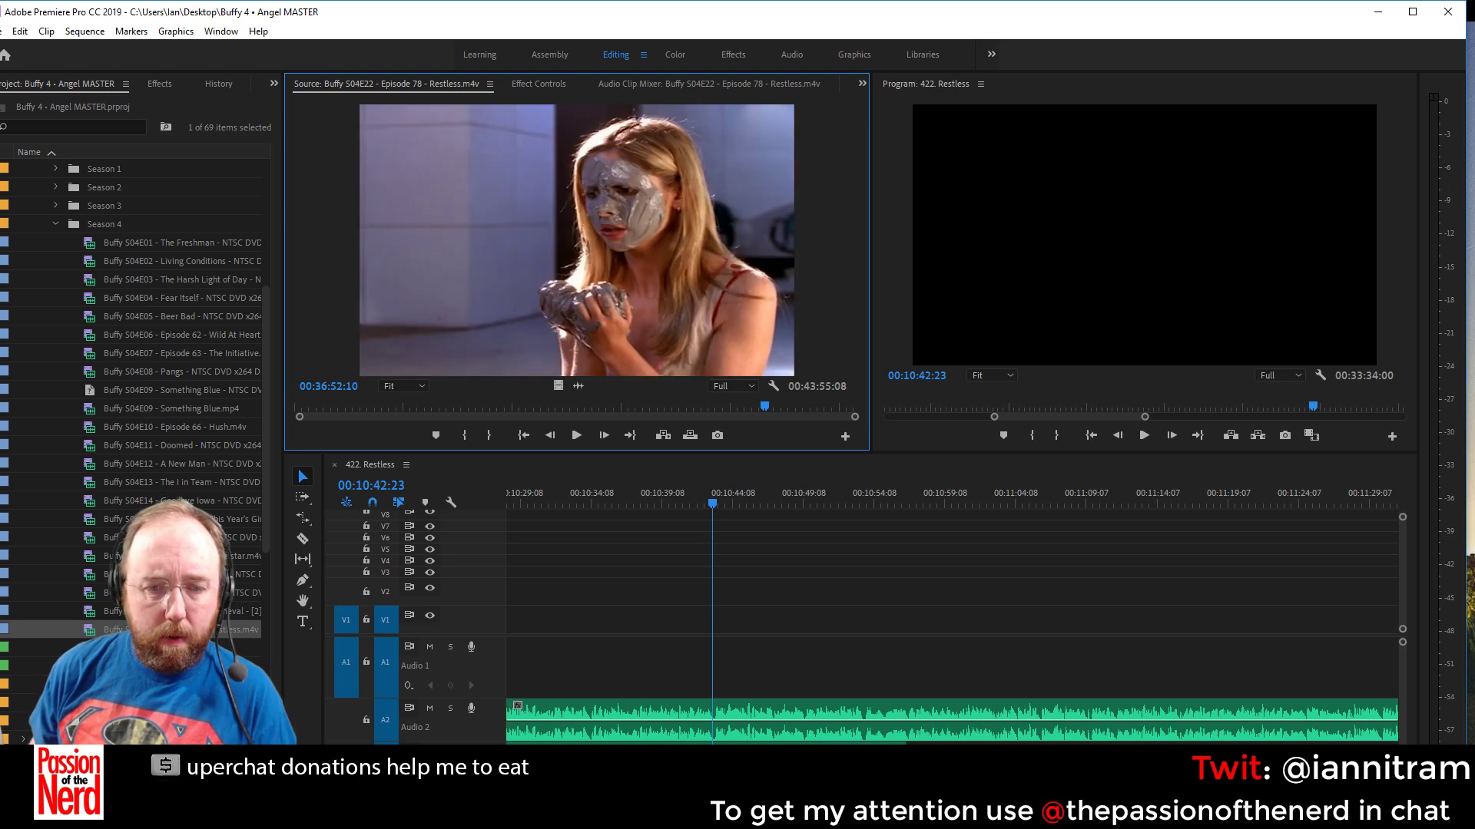
right_click(142, 642)
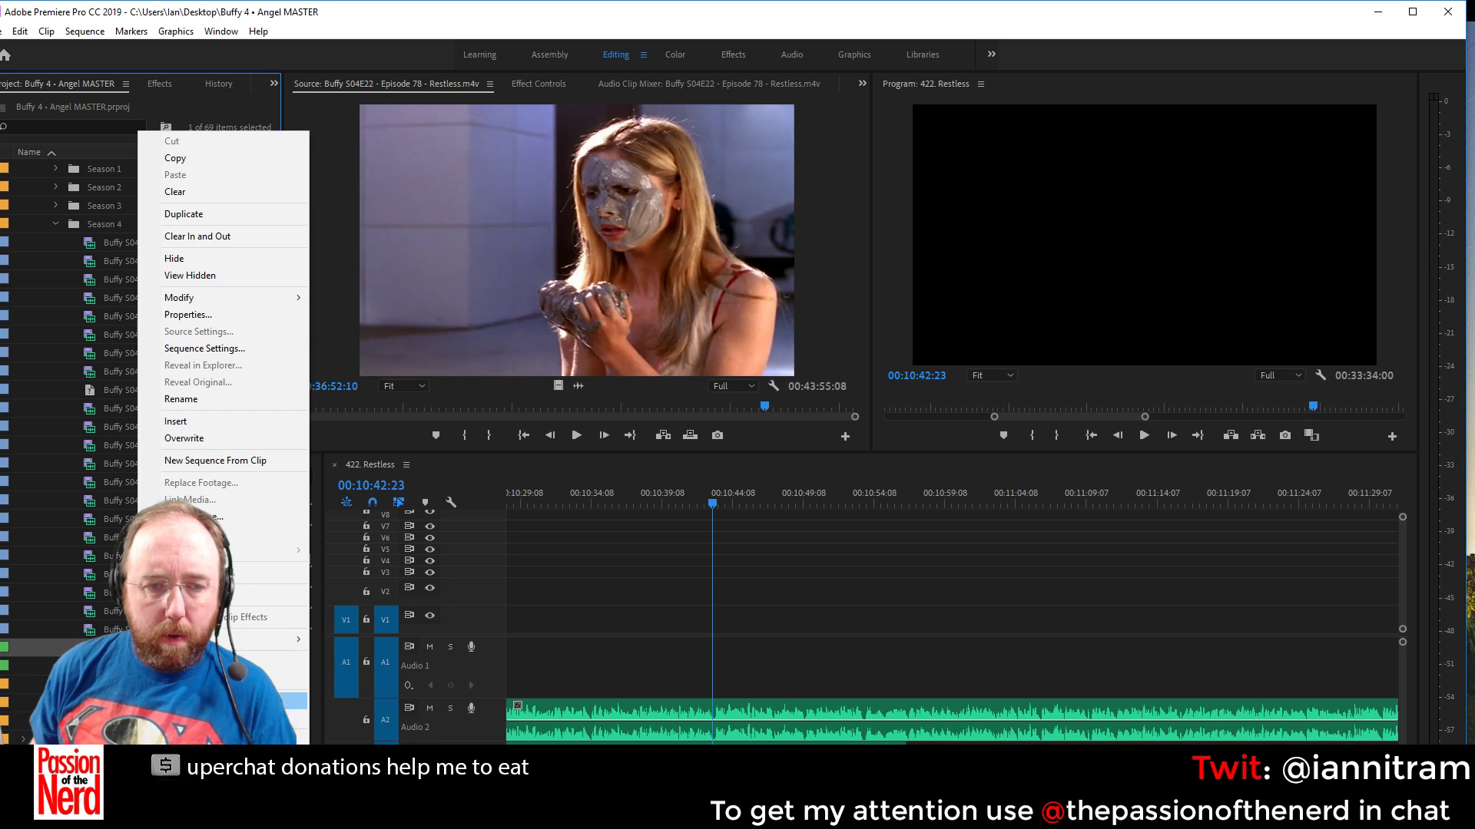
left_click(292, 718)
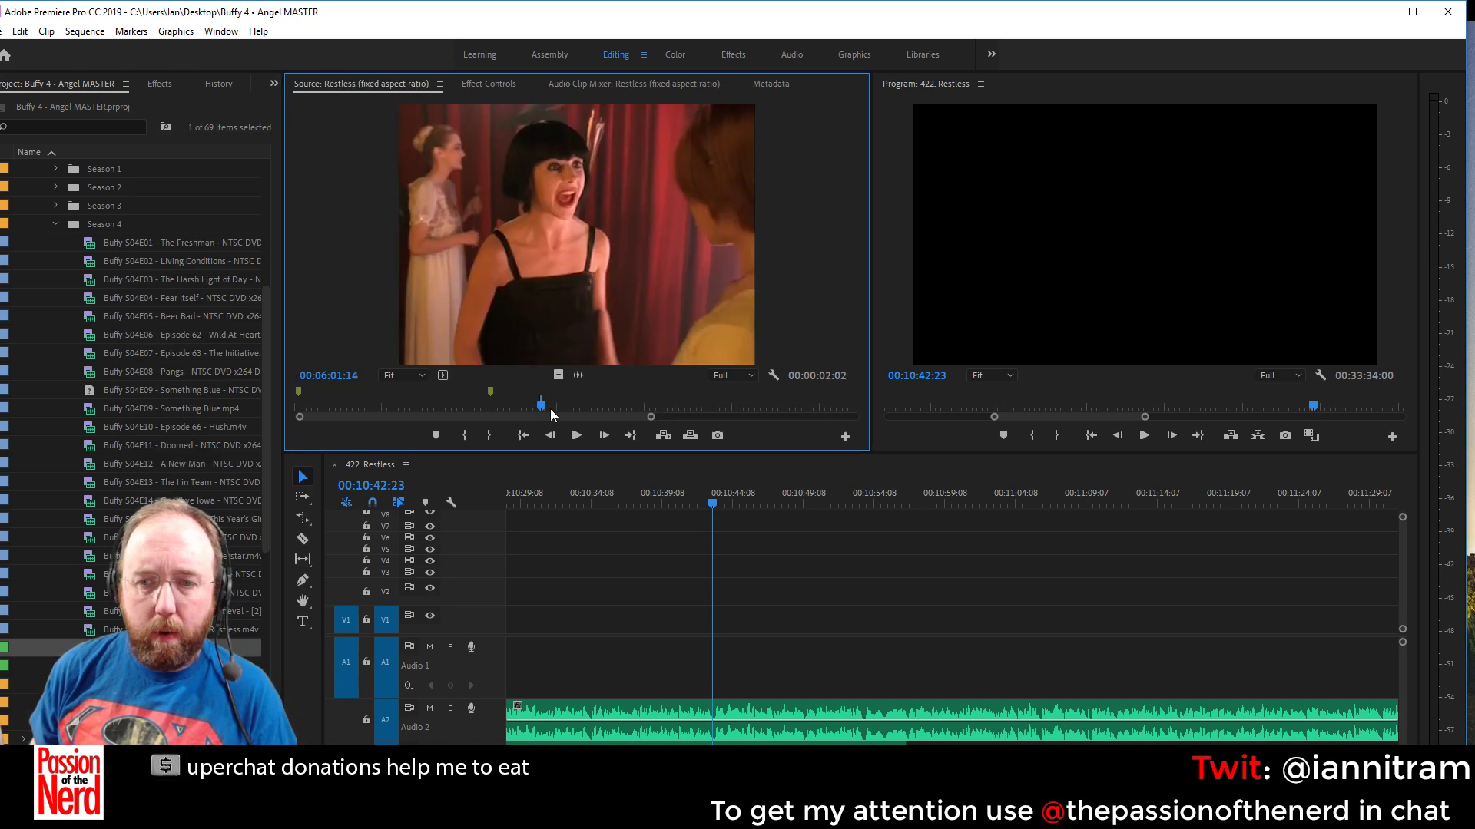
Mark the stage scene ending at 00:09:17:03, place it on V1 and A1 at 00:10:42:23, and set it to frame size
left_click(562, 410)
left_click_drag(563, 415, 590, 417)
mouse_move(503, 400)
left_mouse_down()
mouse_move(563, 410)
mouse_move(549, 412)
left_mouse_up()
key("i")
key("space")
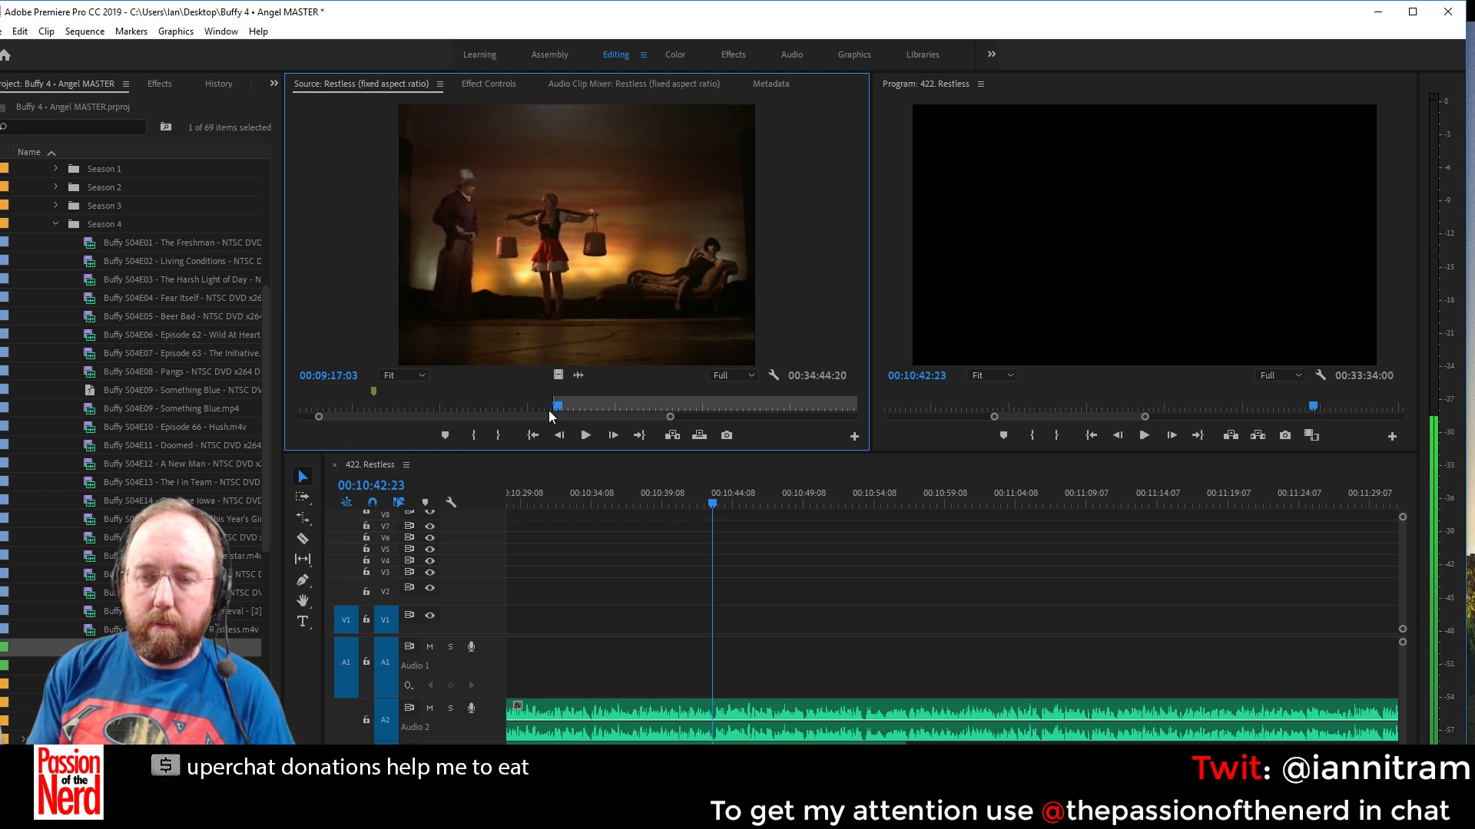
key("o")
key("space")
left_click_drag(550, 354, 749, 682)
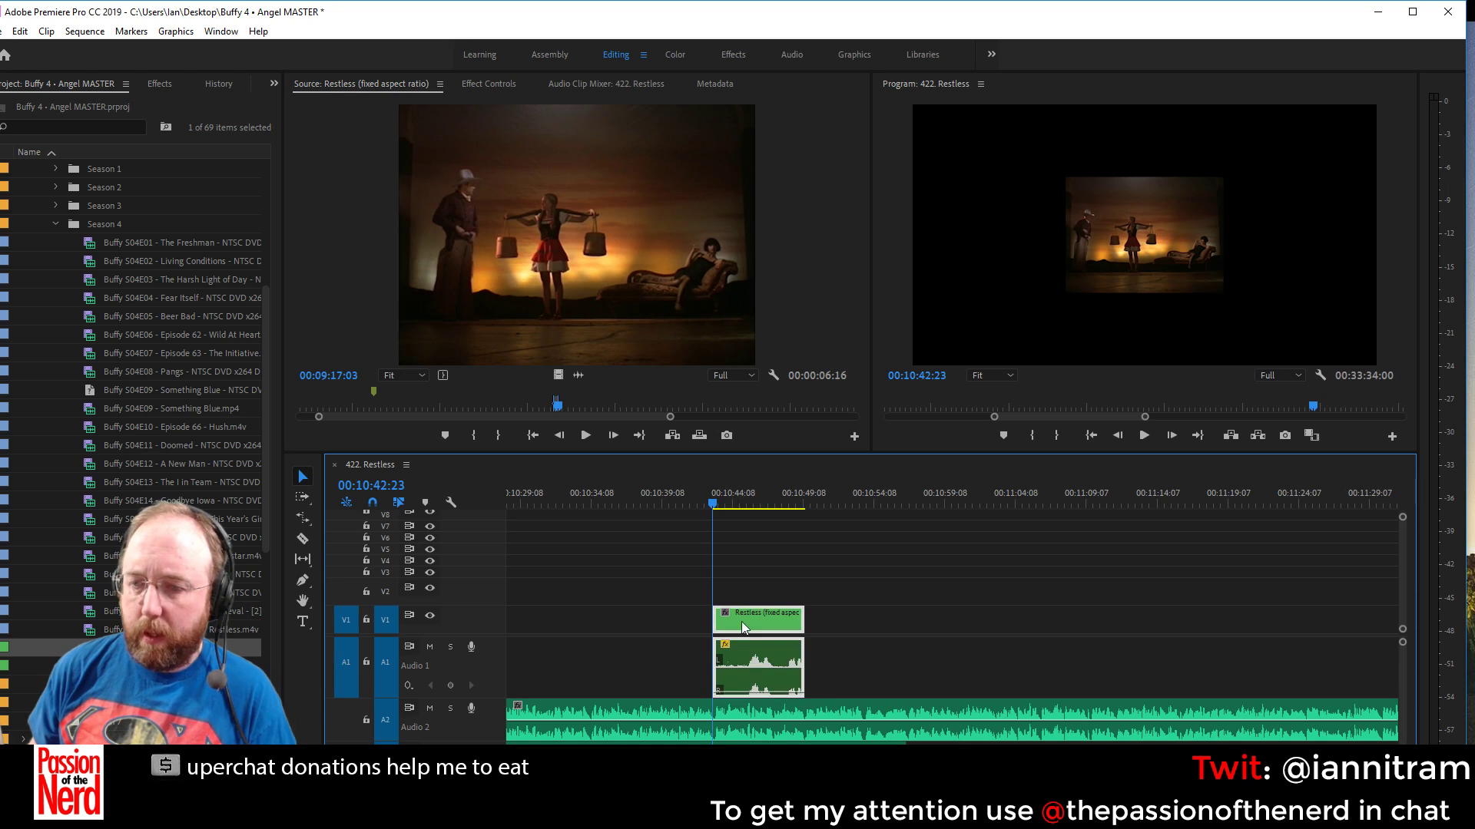
right_click(740, 620)
left_click(844, 652)
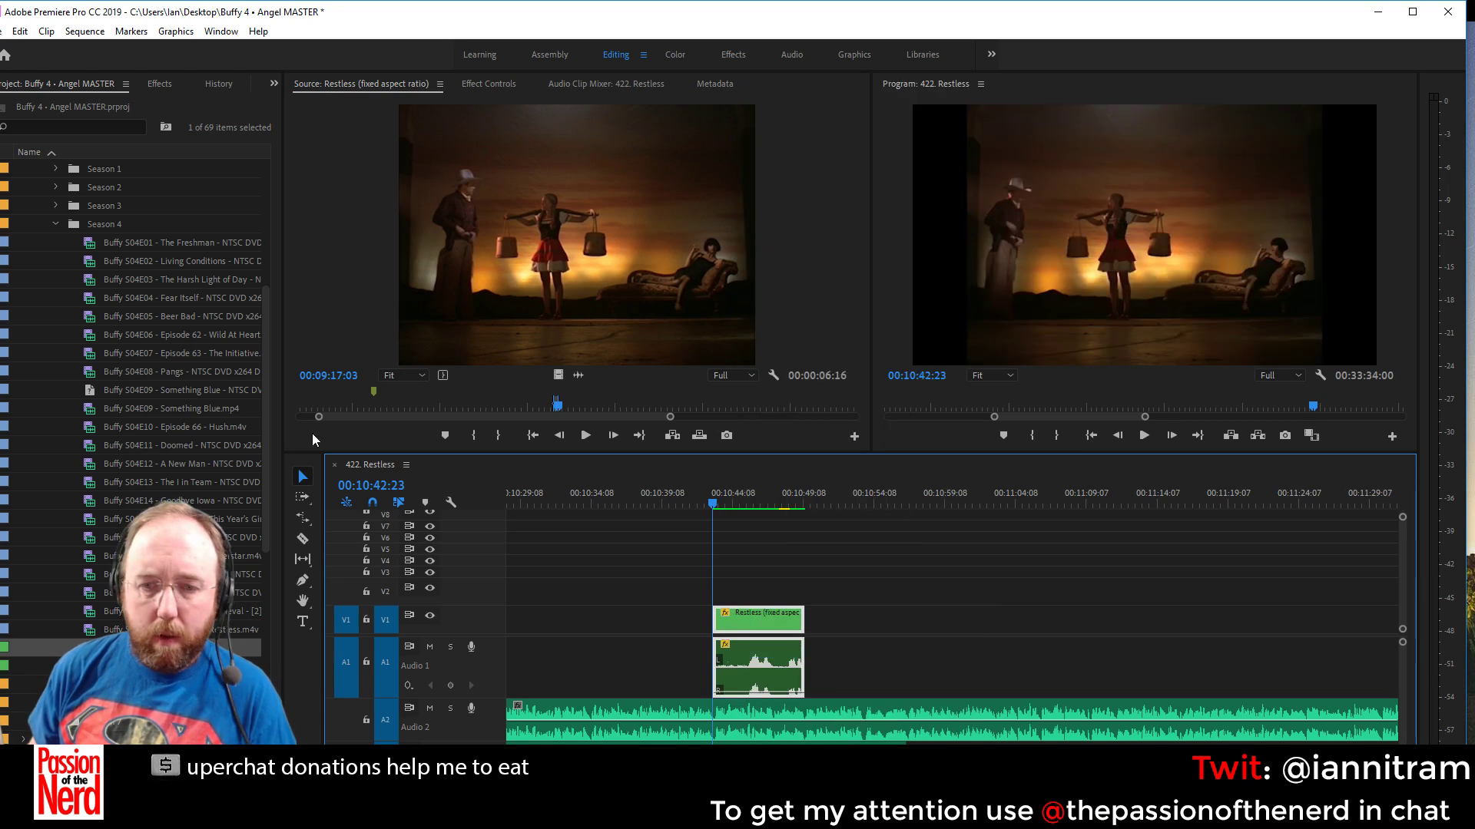
Rate-stretch the stage clip to 27.45% speed and set its time interpolation to Optical Flow
left_click(301, 520)
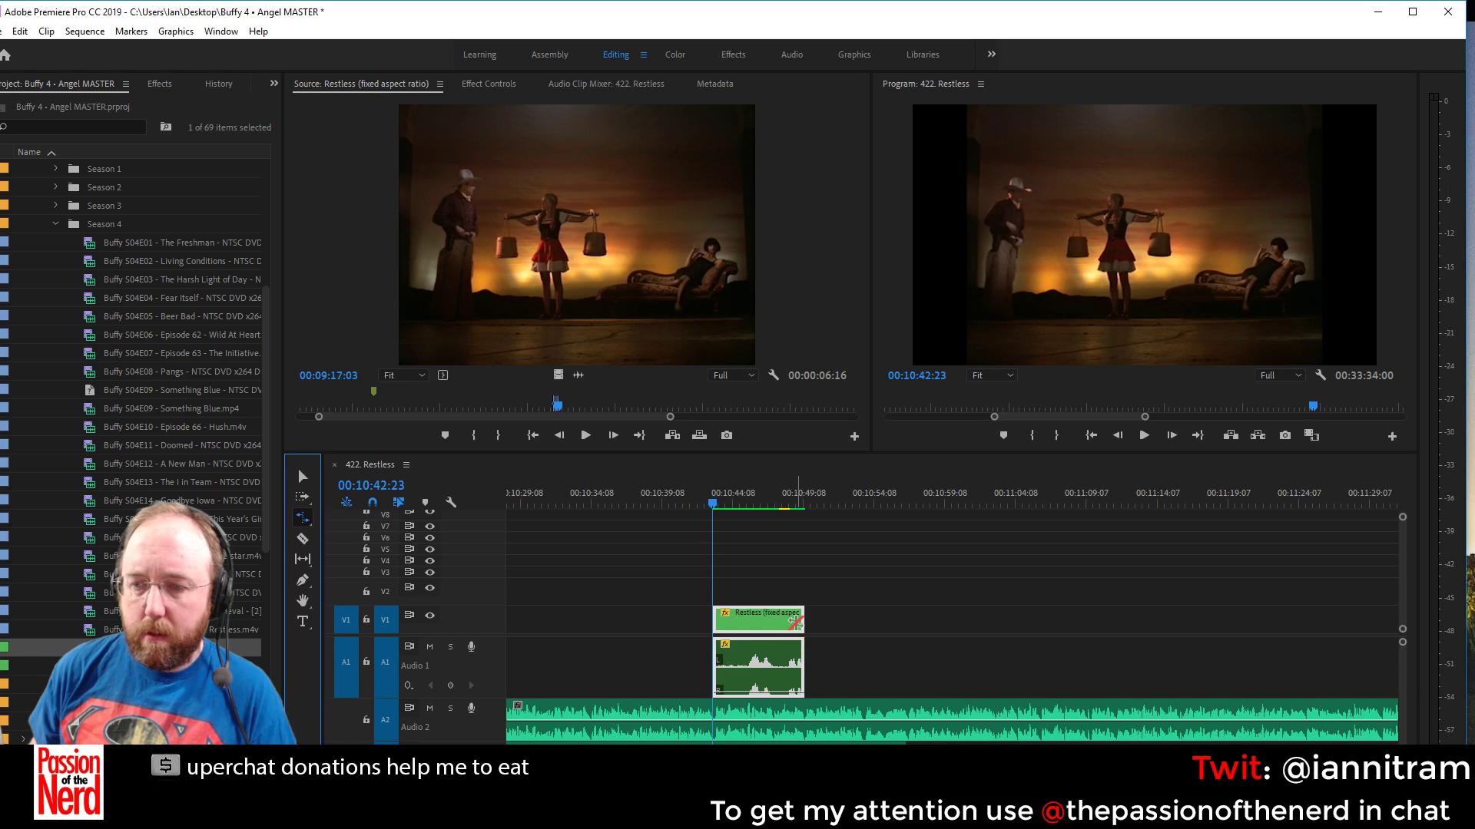
left_click_drag(803, 643, 1033, 645)
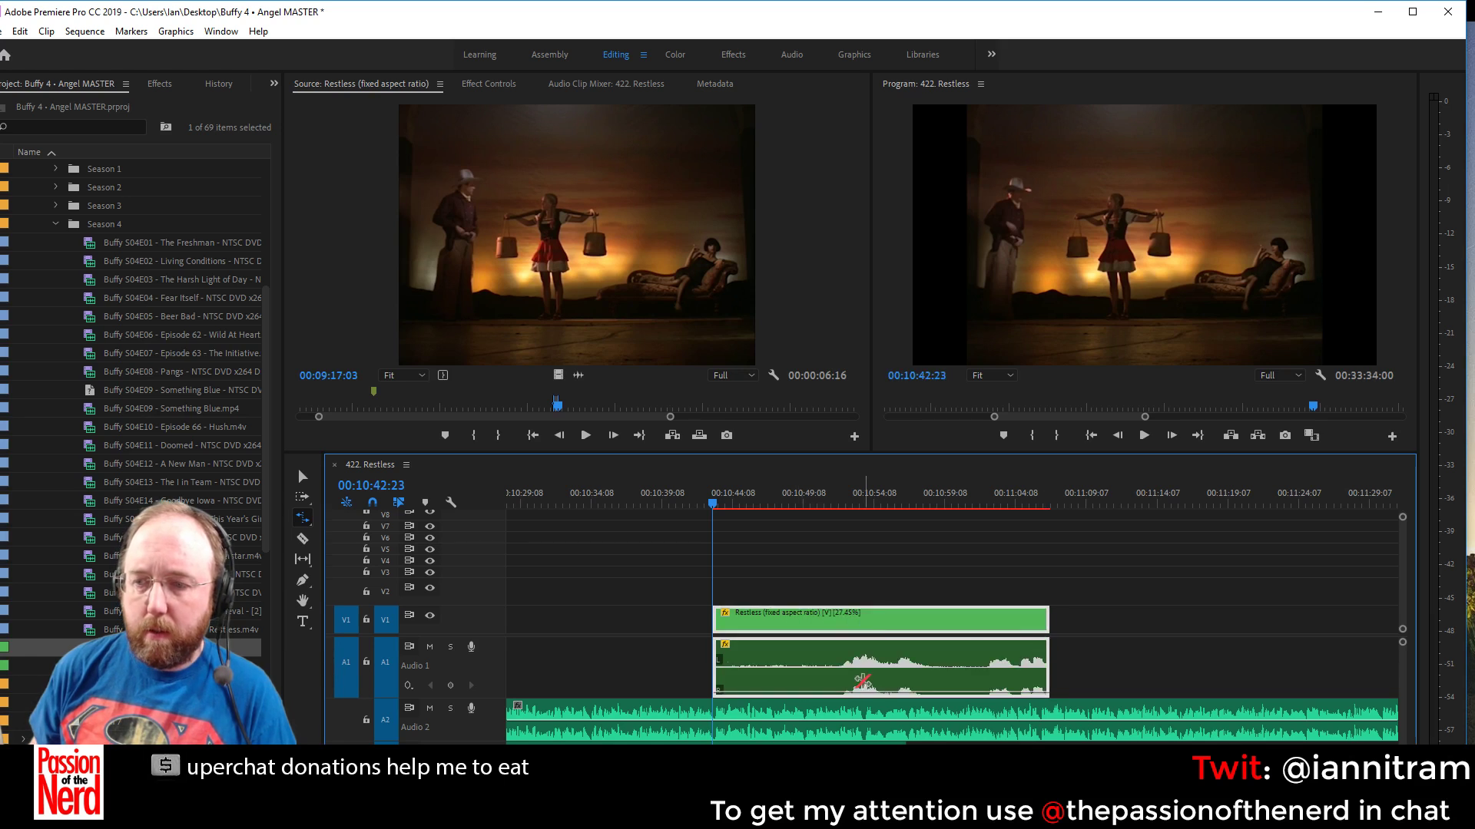
right_click(864, 633)
mouse_move(993, 626)
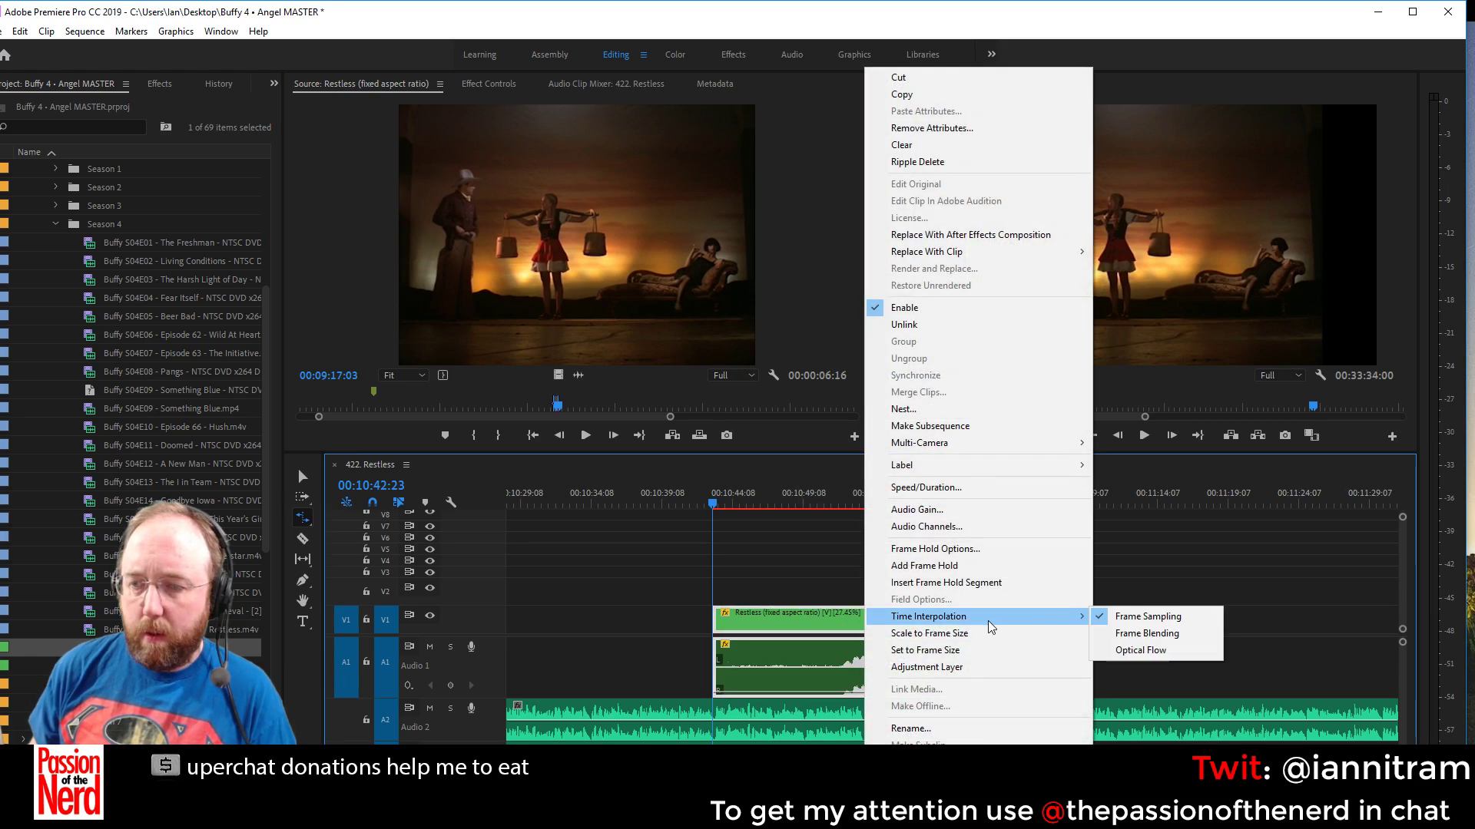
left_click(1129, 651)
Play the slowed stage clip under the narration and trim its end to 00:10:50:07
key("space")
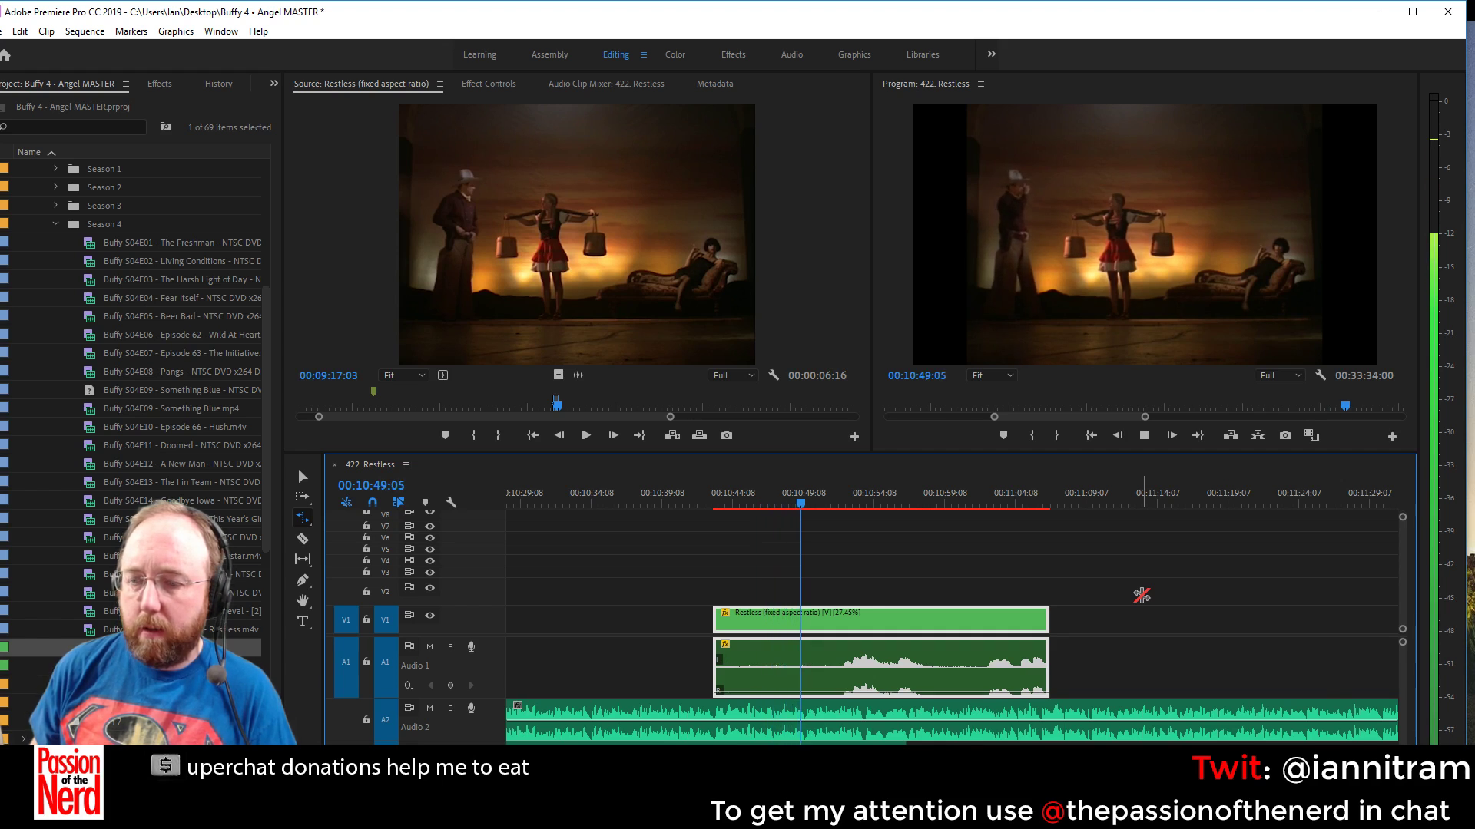
key("space")
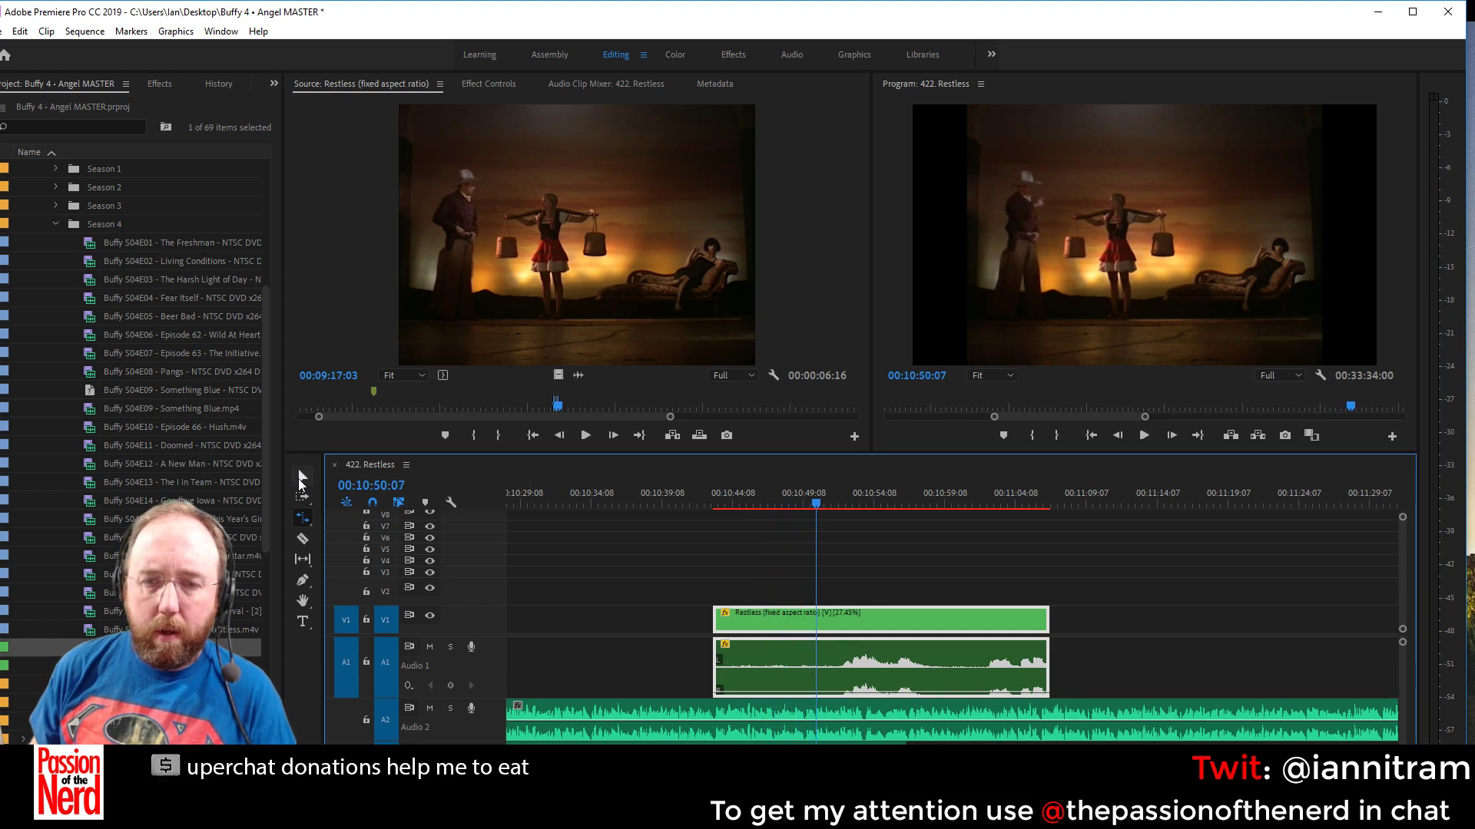
key("v")
left_click_drag(1043, 619, 816, 618)
Split the narration at 00:10:53:16, move everything after the cut about 20 seconds later, and save the project
key("space")
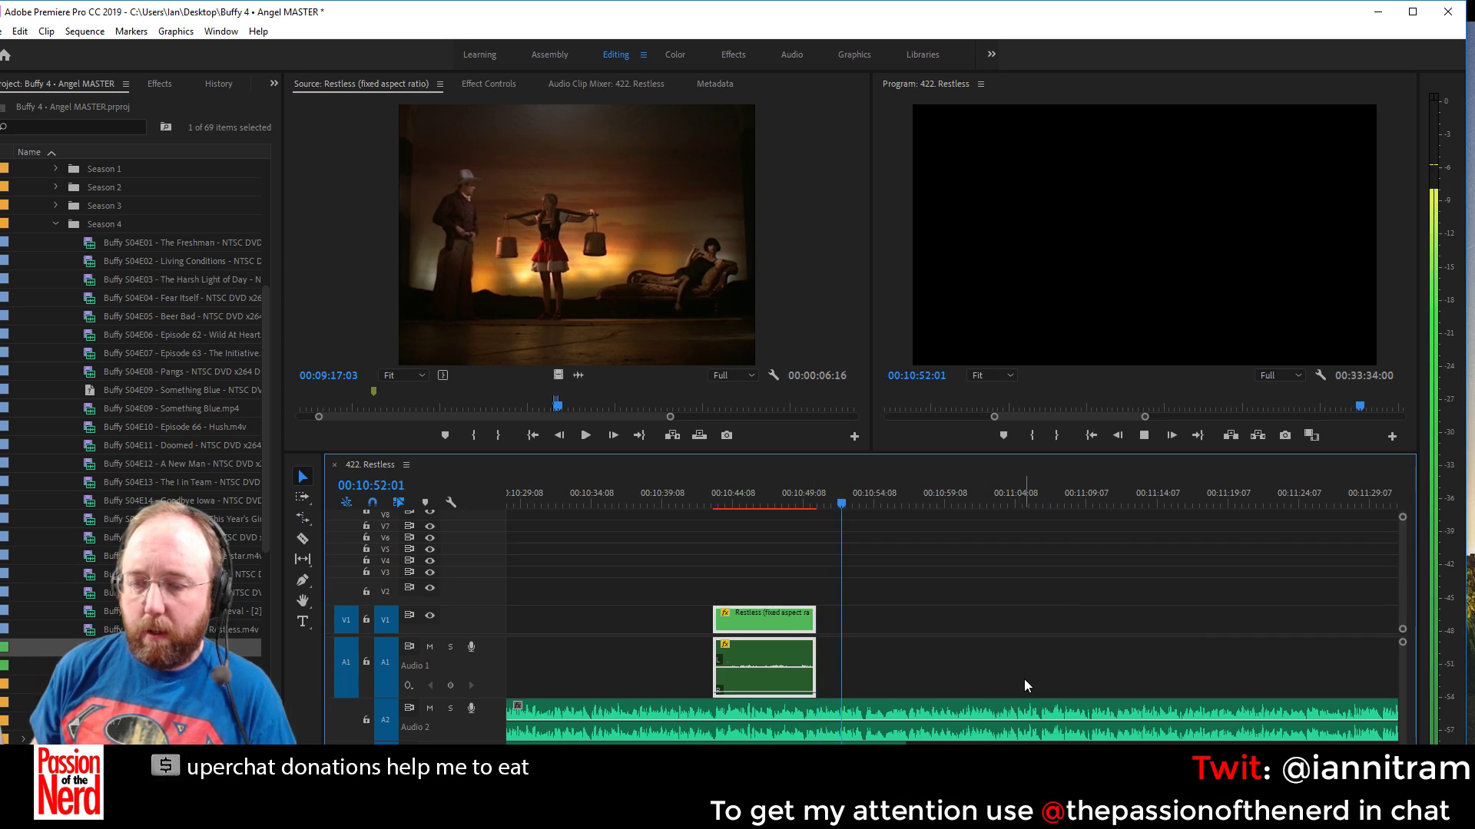
key("space")
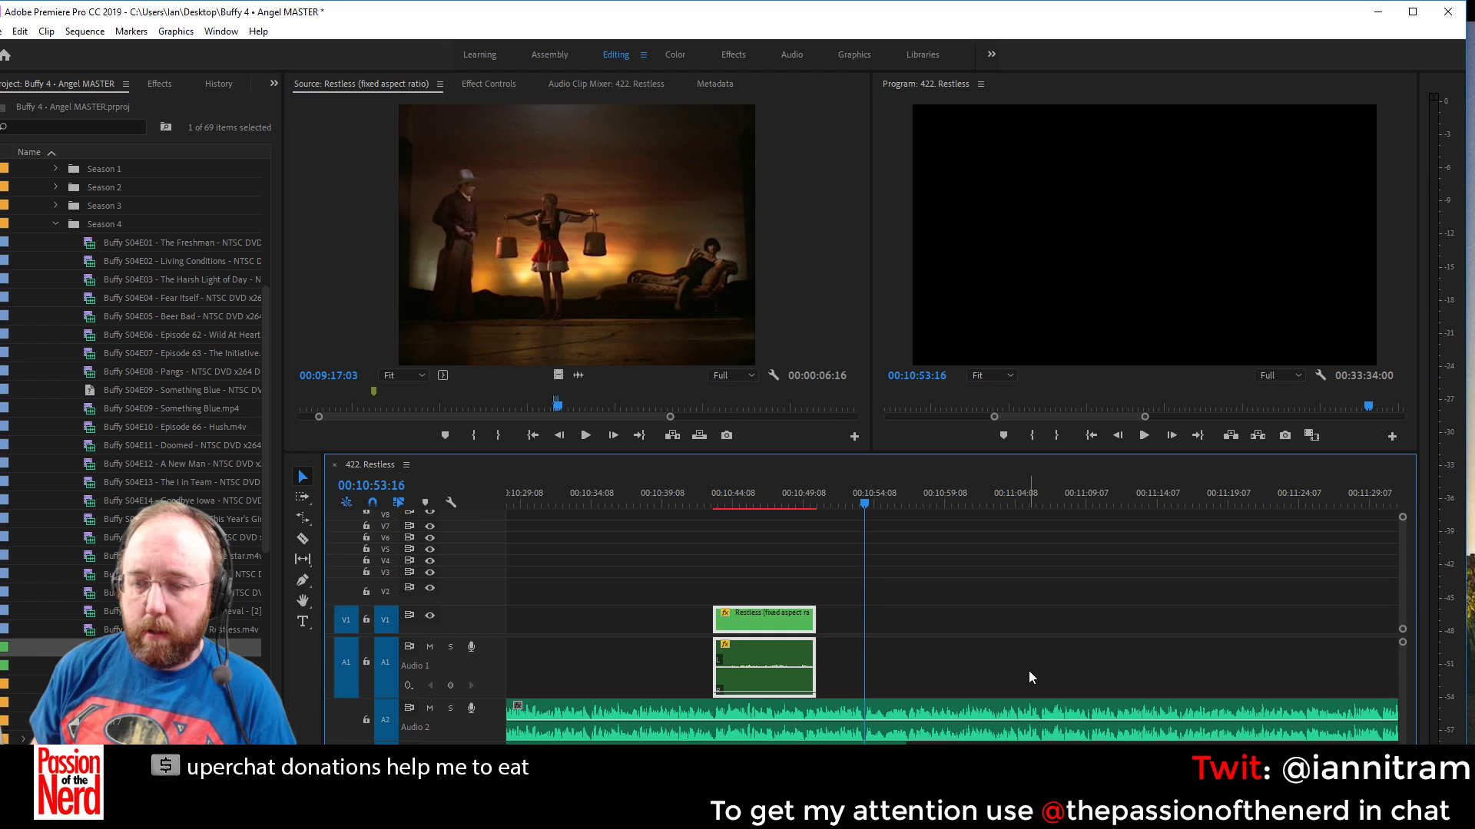
left_click(302, 540)
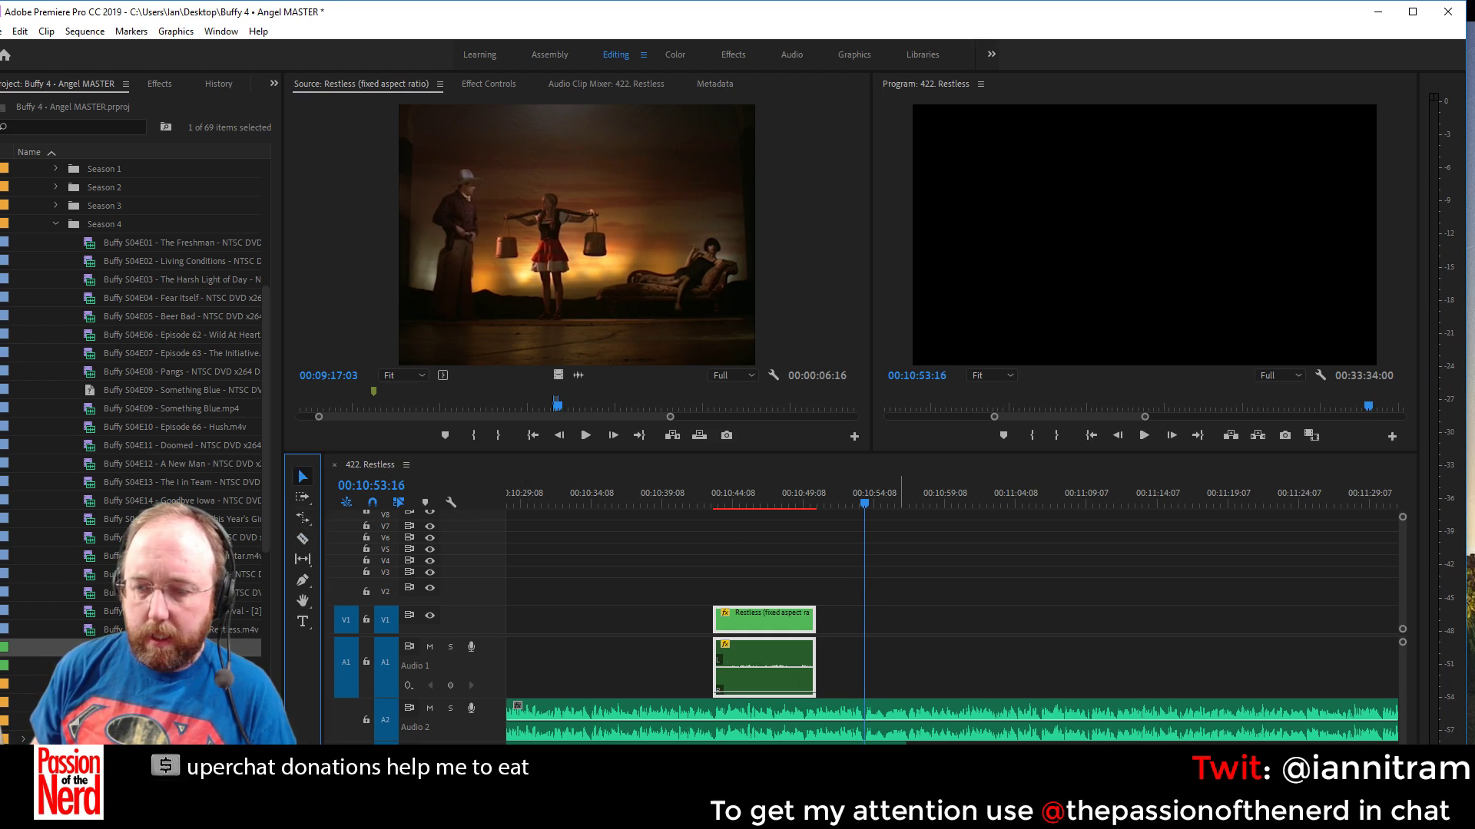
key("v")
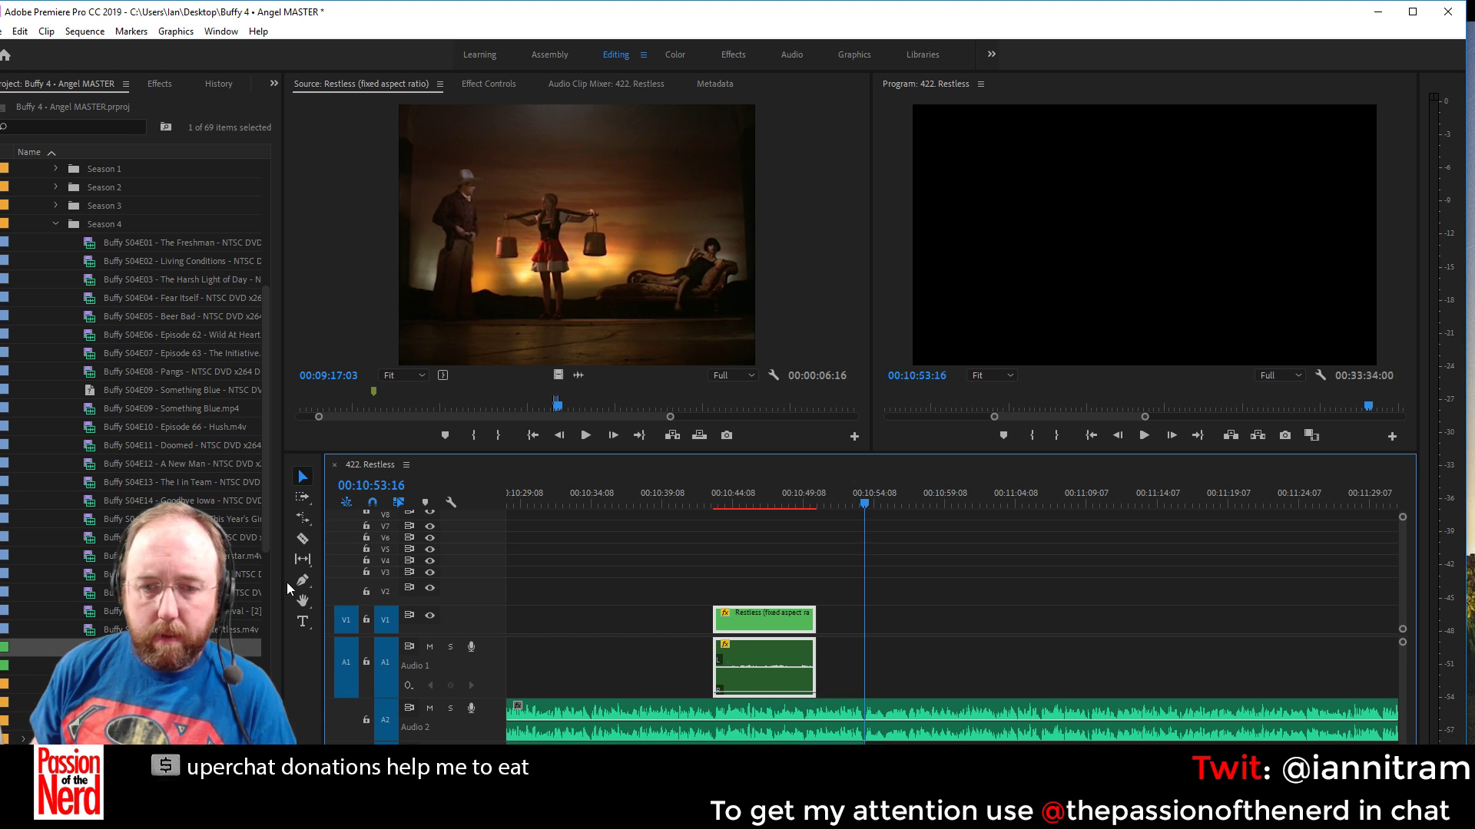
left_click(303, 539)
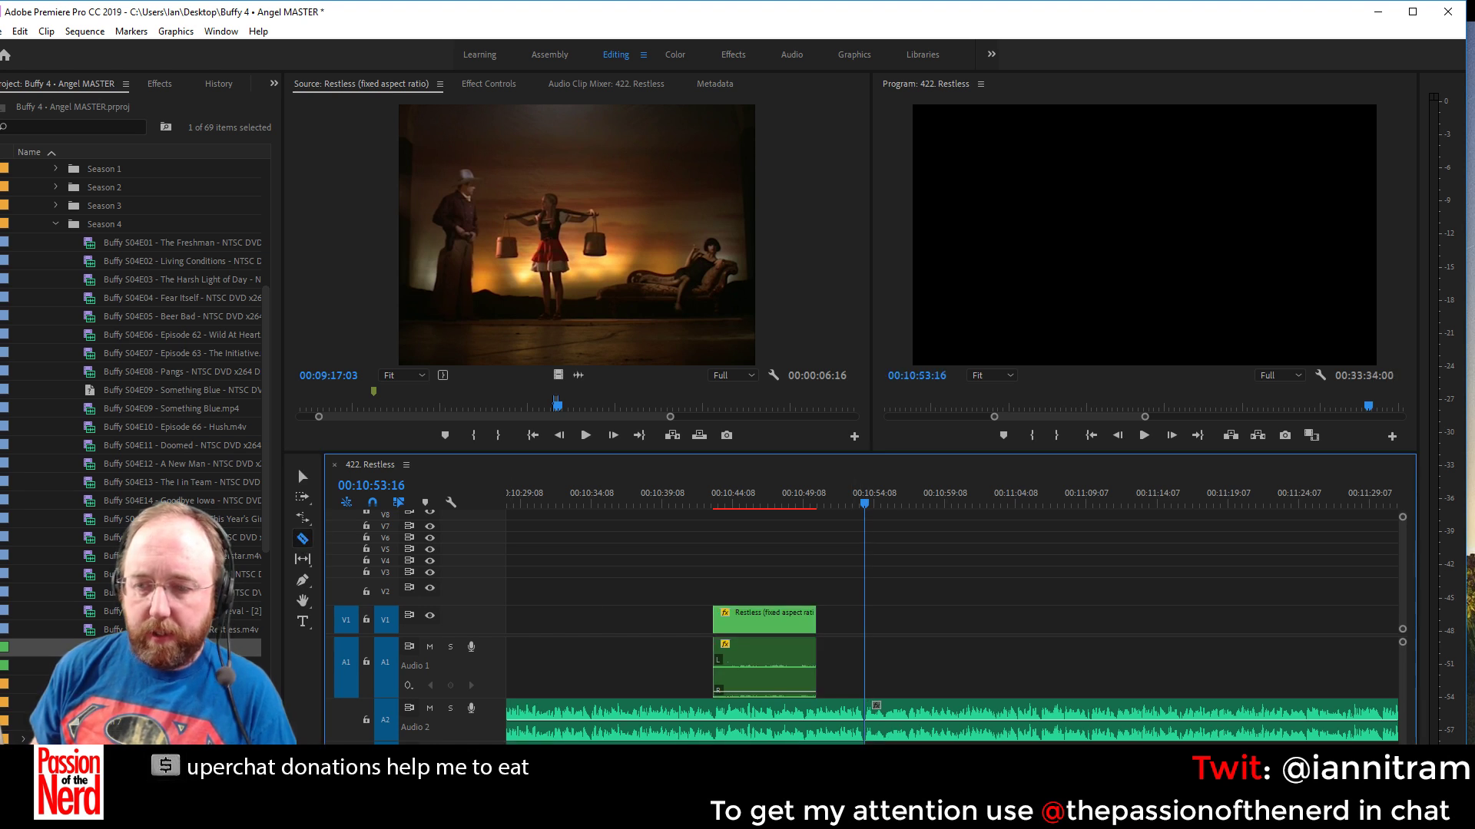
key("ctrl+s")
left_click(302, 498)
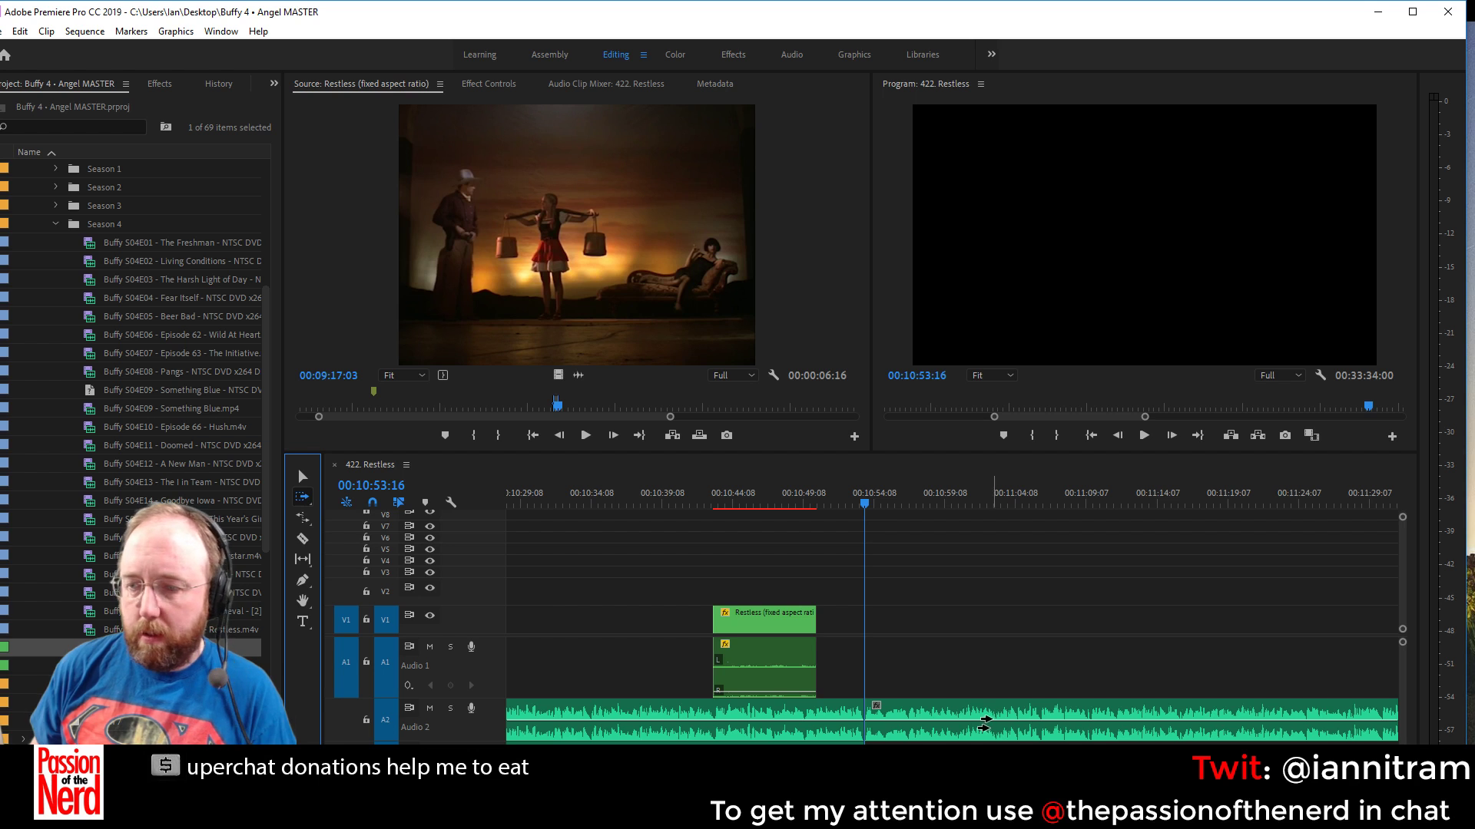
left_click_drag(969, 720, 1260, 718)
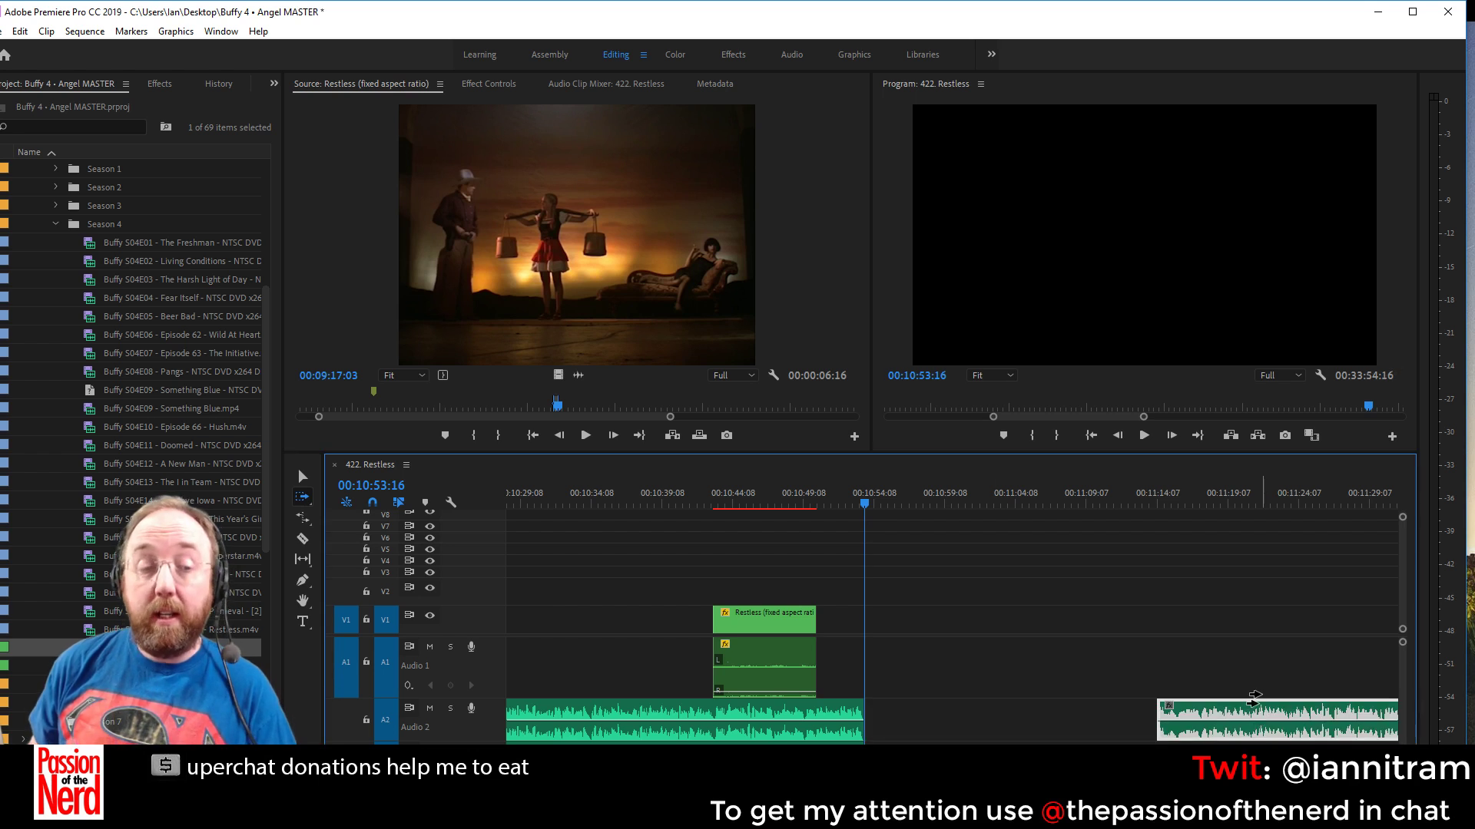
key("ctrl+s")
Find the shot of the red-haired woman by the curtain in the source footage and set the In point at 00:08:04:12
left_click_drag(582, 408, 507, 411)
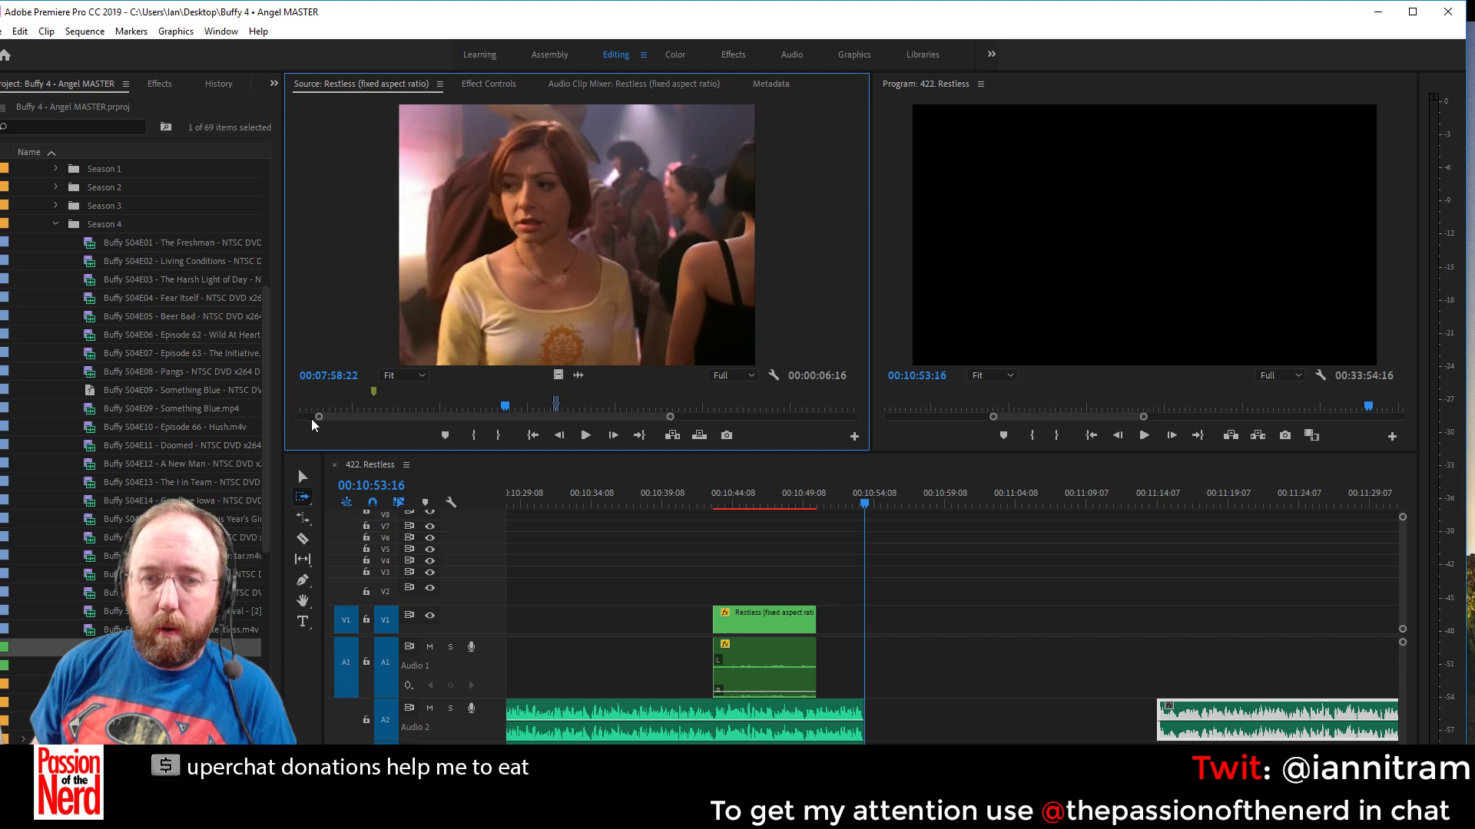
left_click_drag(317, 417, 396, 437)
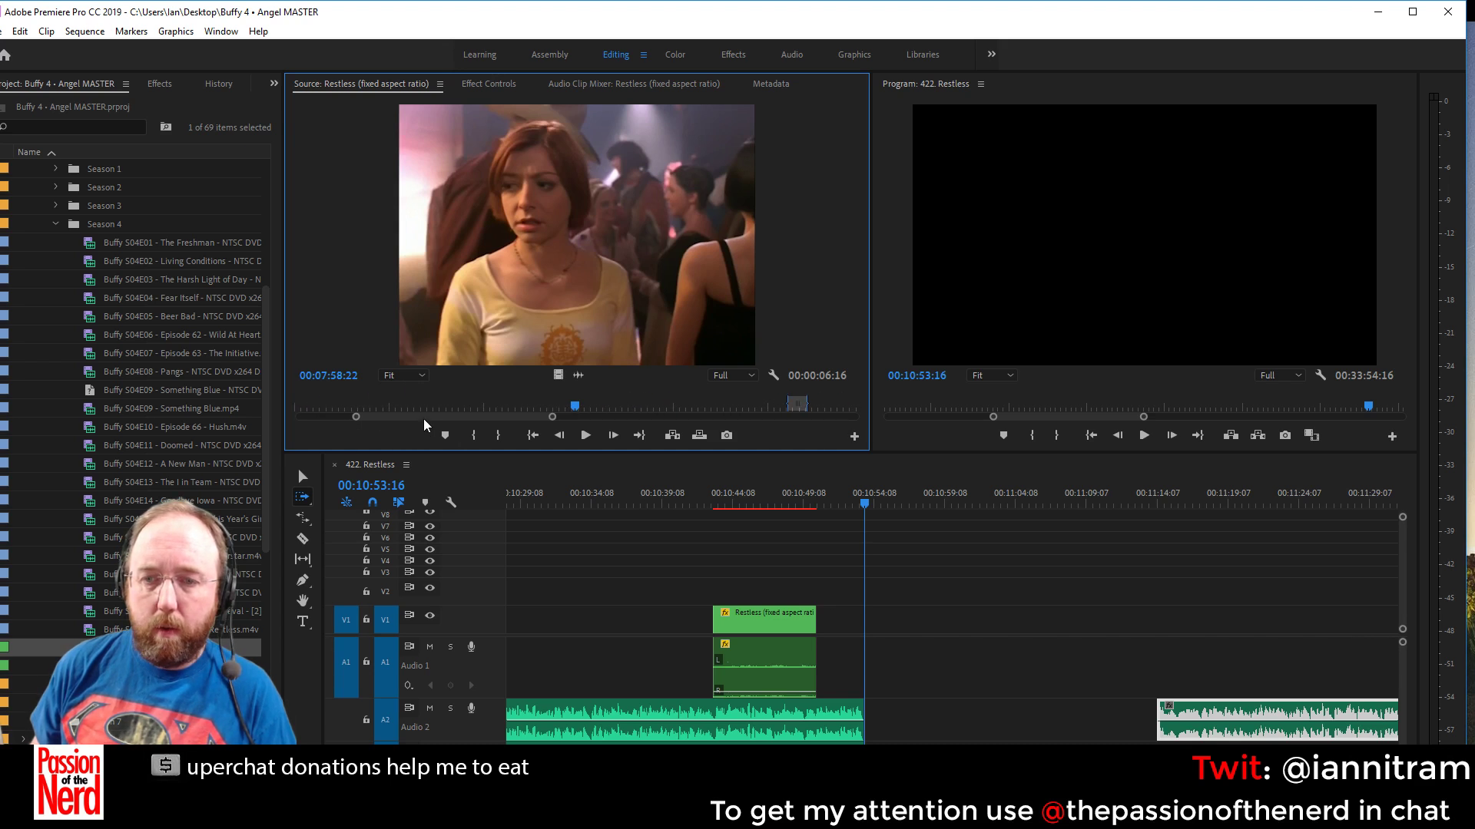
key("space")
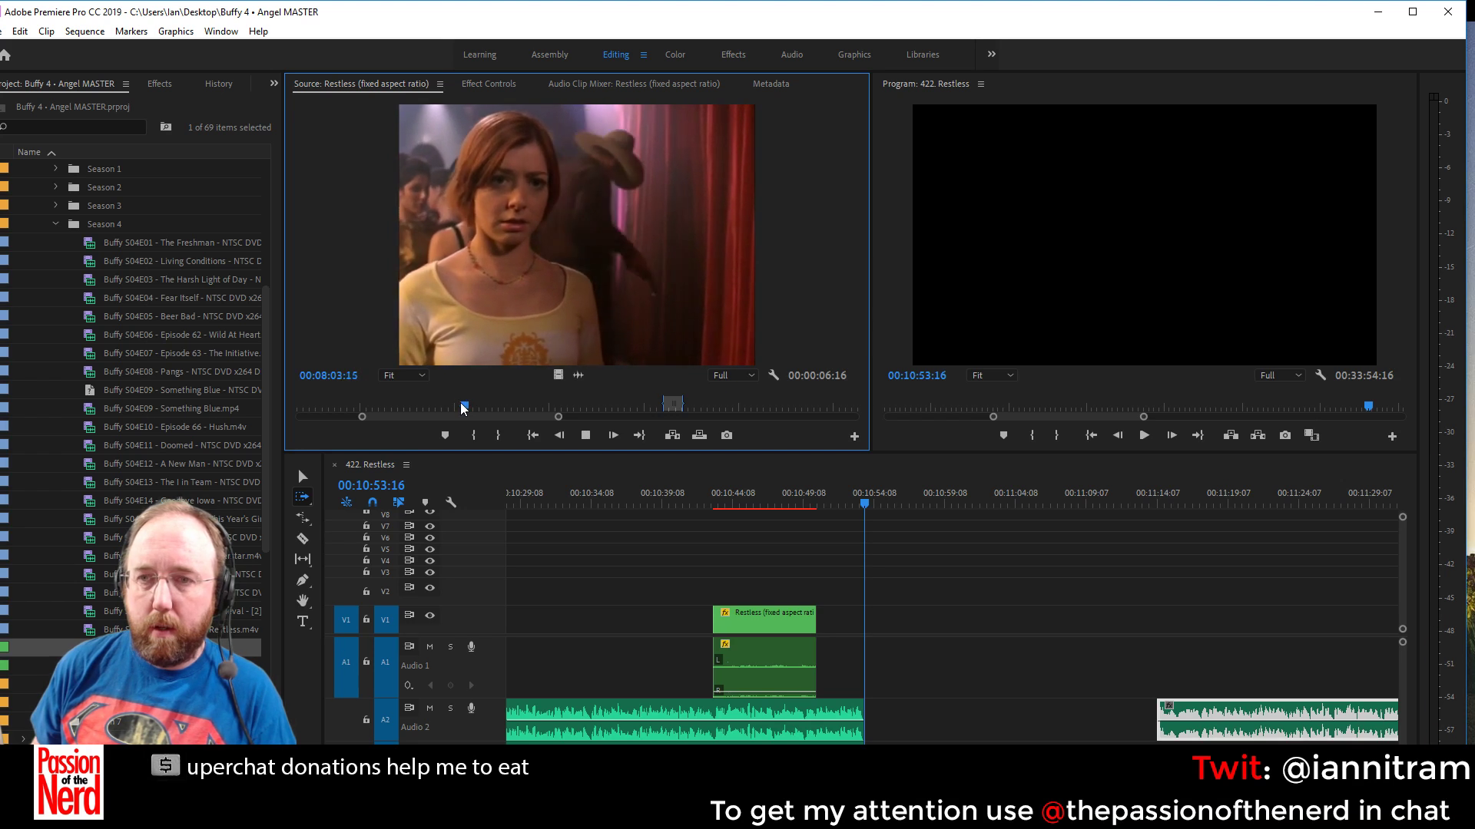
key("space")
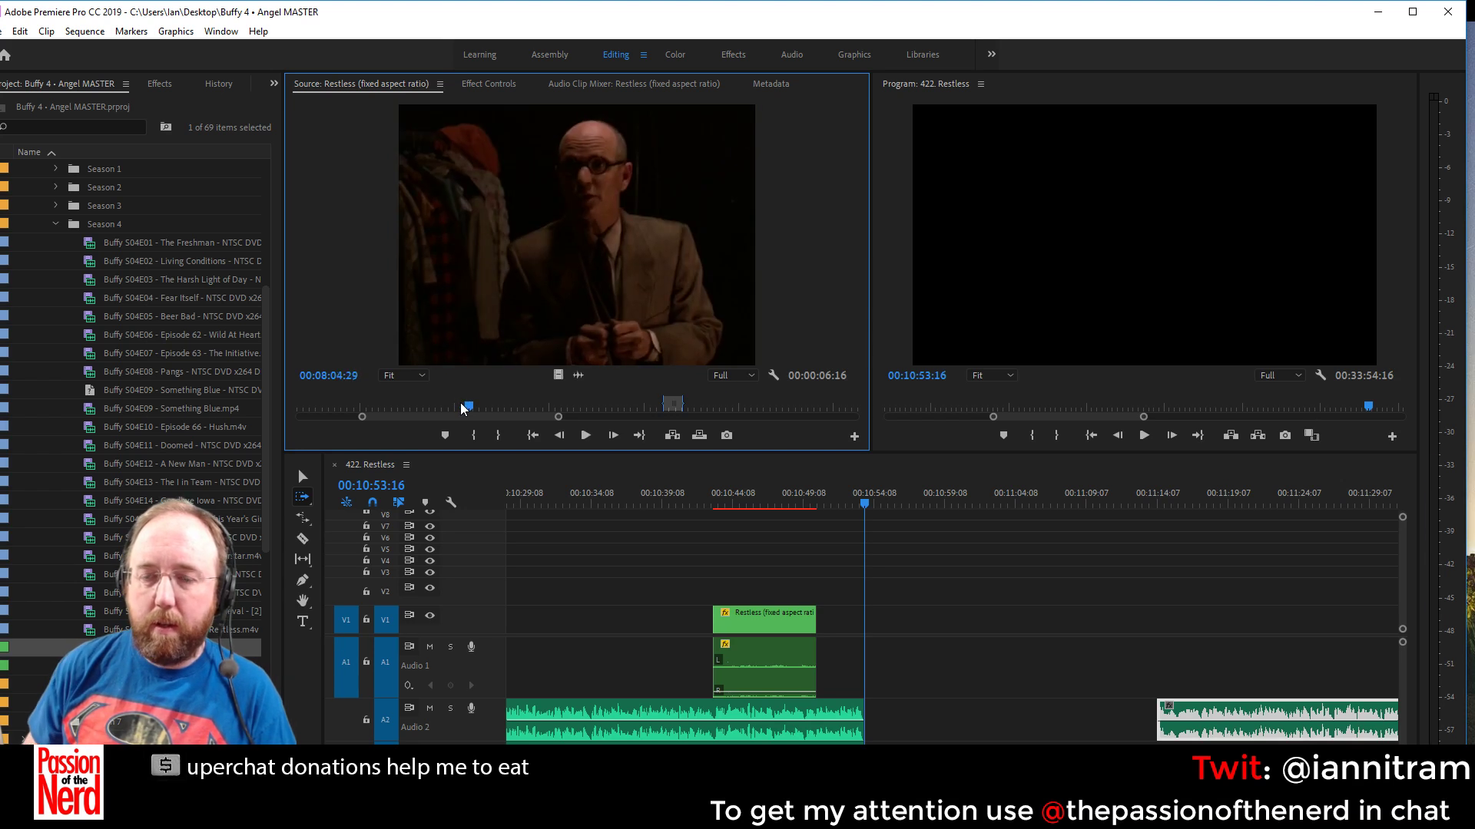
key("Left")
key("Left")
key("Left")
key("Left")
key("Left")
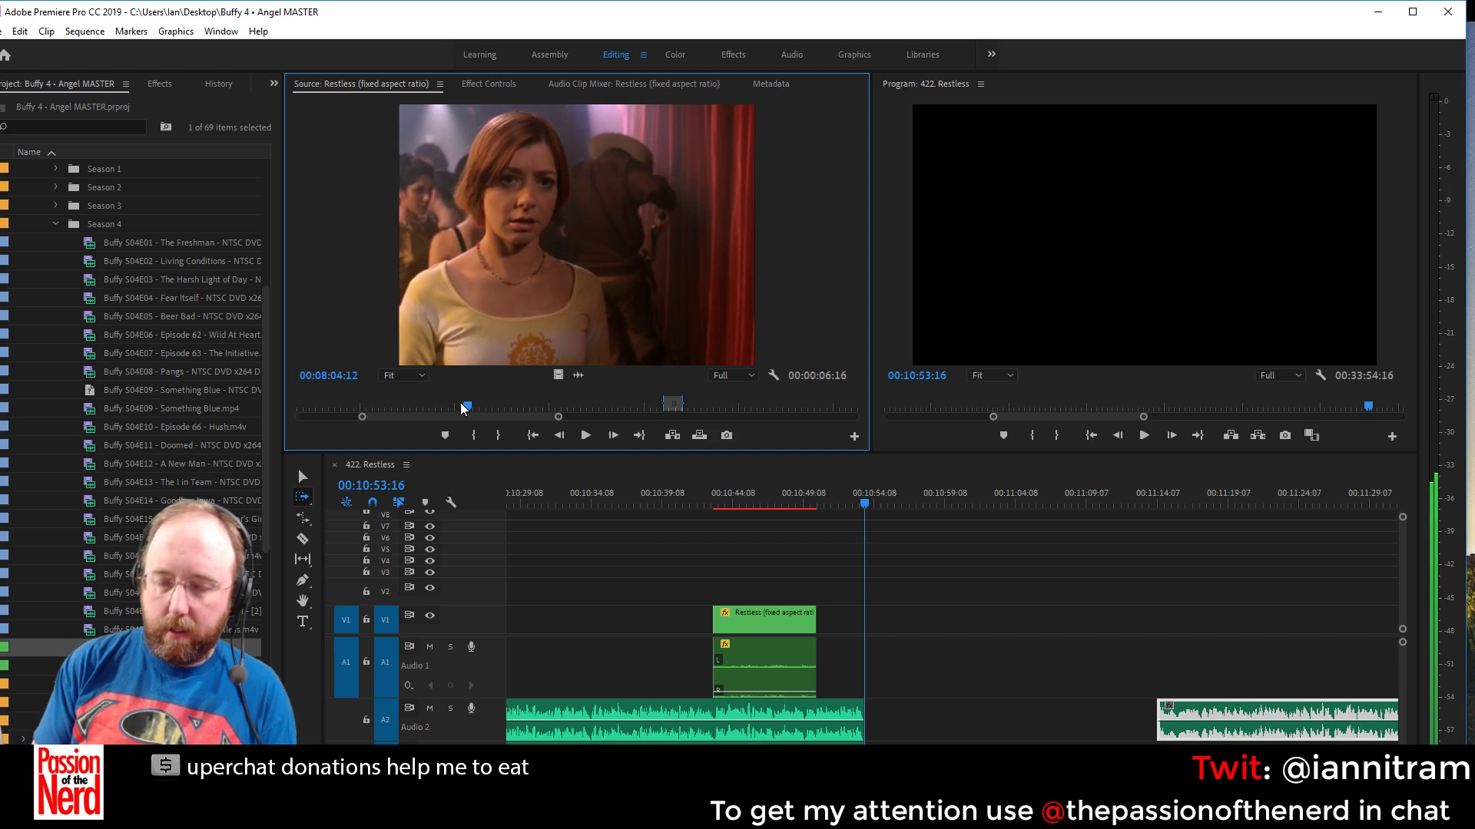
key("i")
Set the source Out point at 00:08:09:13, on the shot of the overlapping cards laid out on the table
key("space")
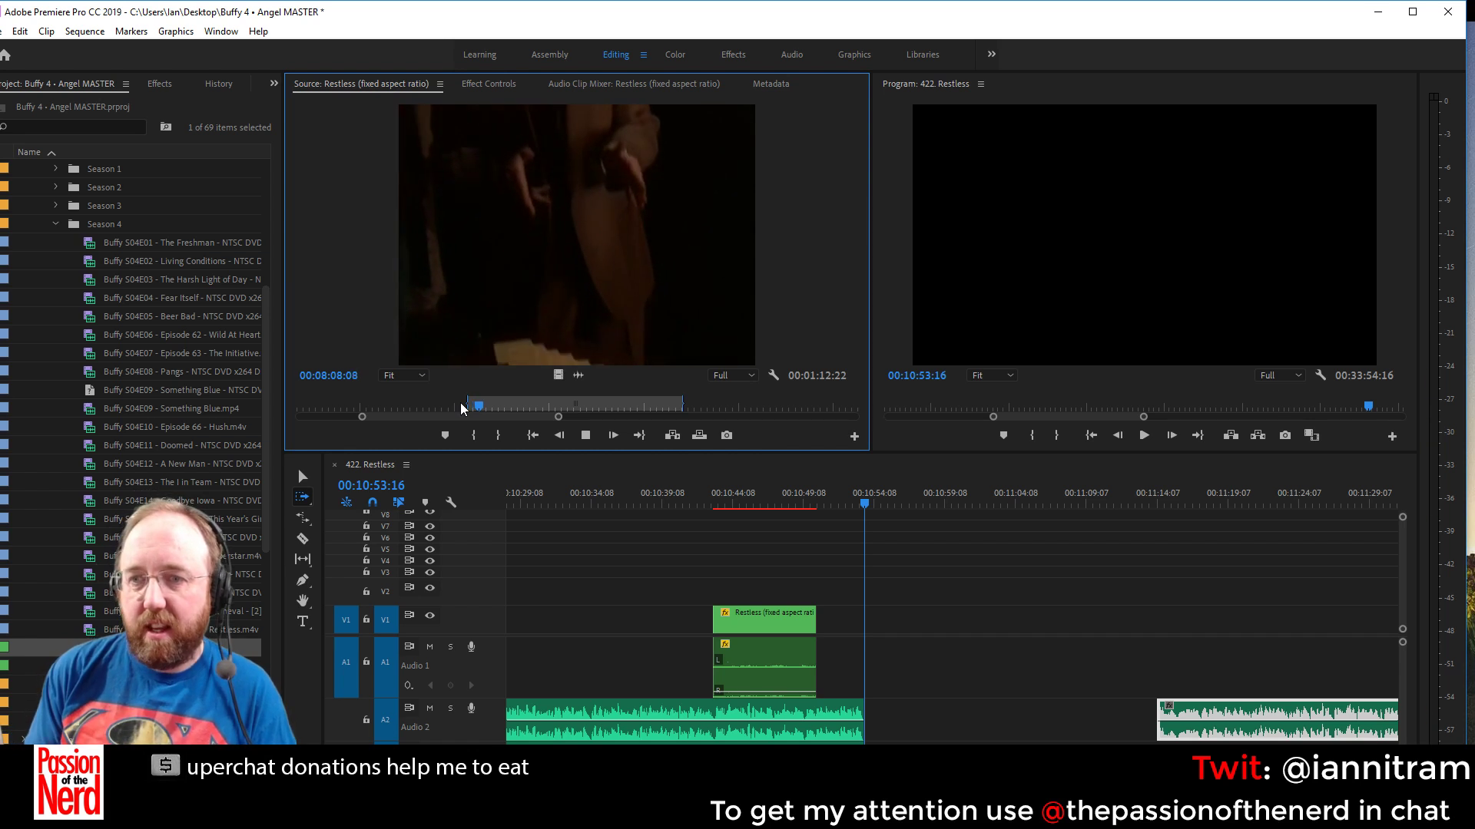
key("space")
key("o")
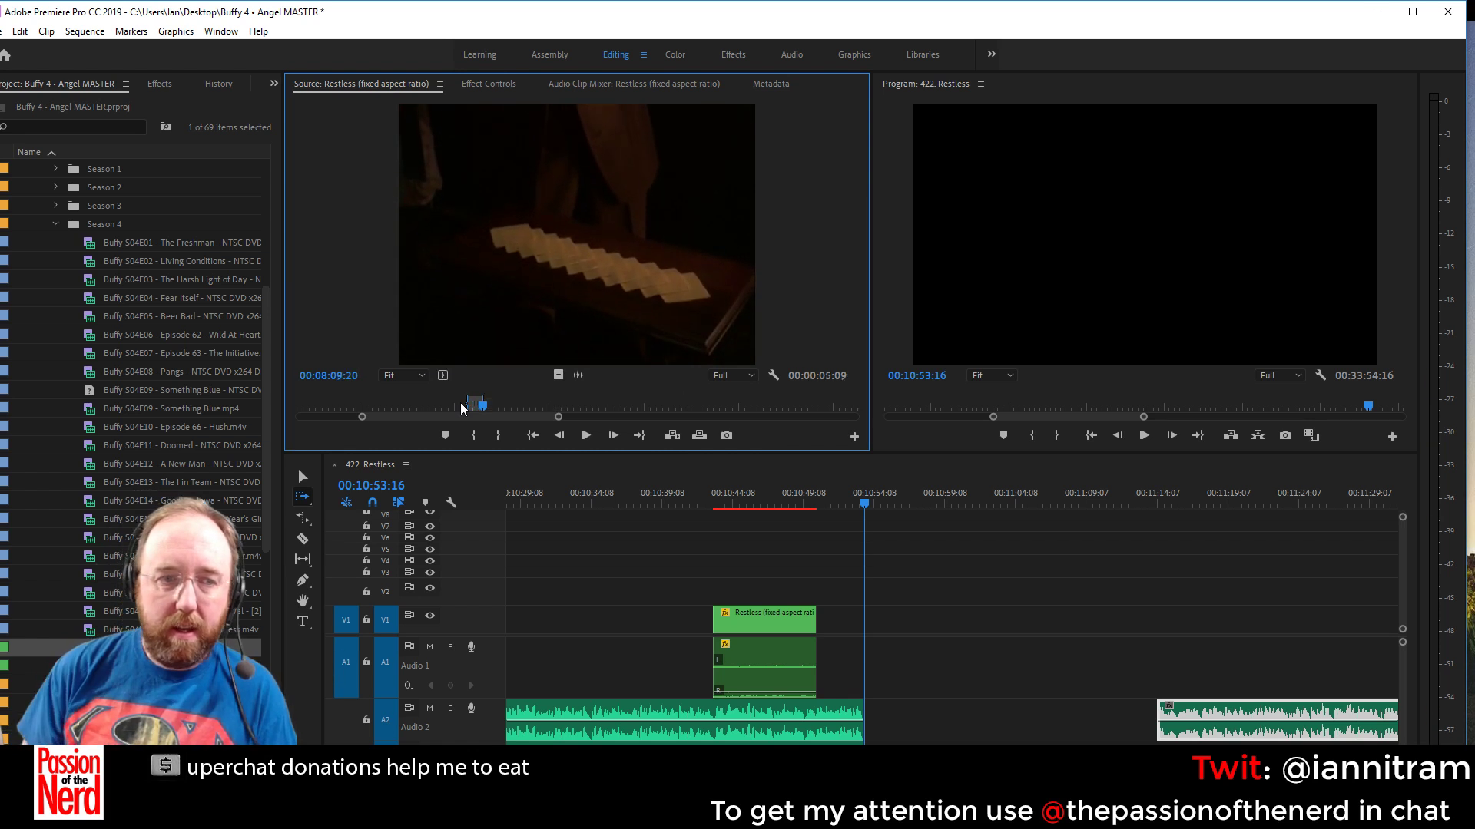
key("Left")
key("Left")
key("Left")
key("Left")
key("Left")
key("Left")
key("Left")
key("o")
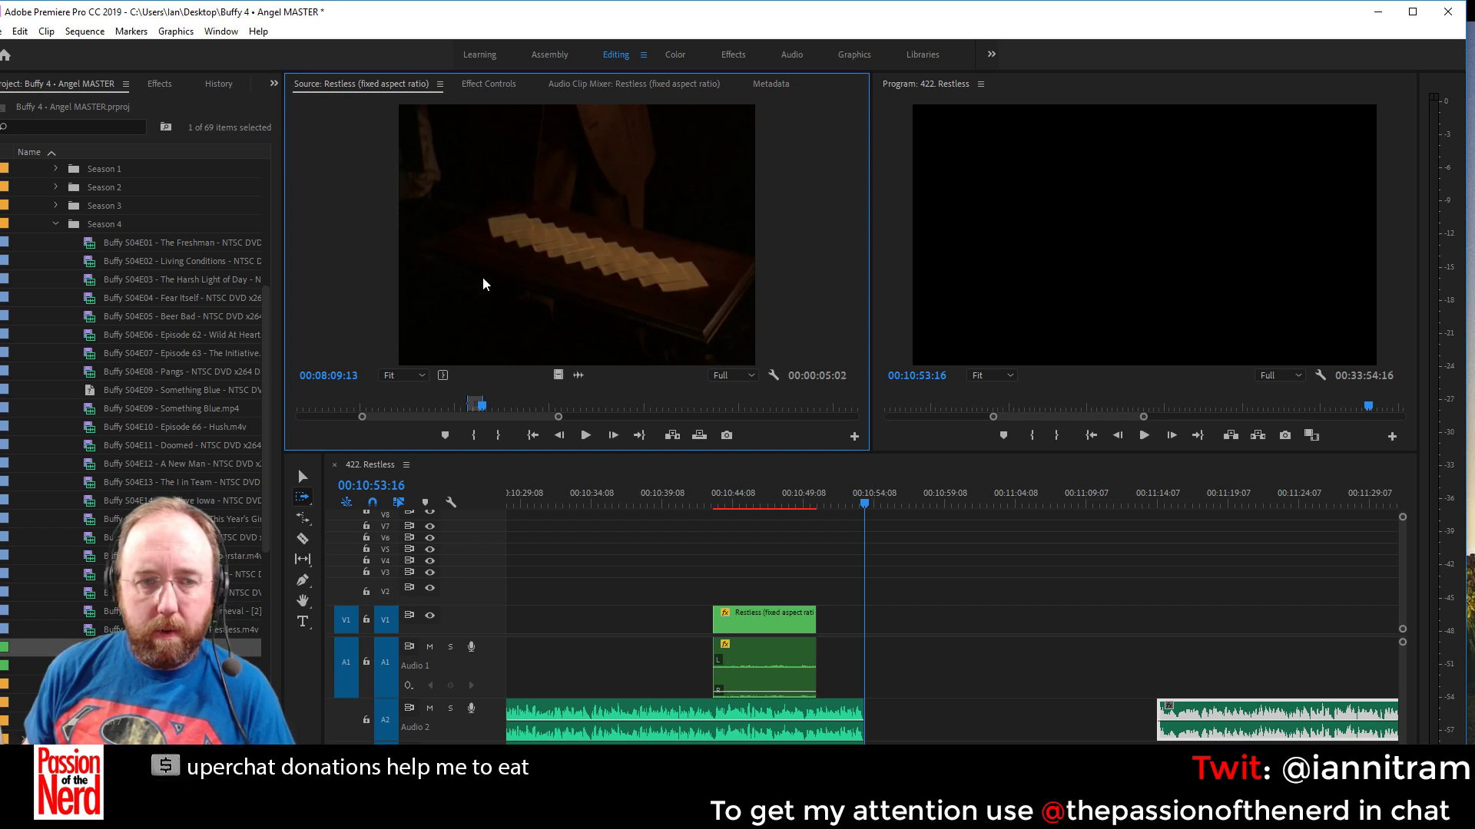
Place the marked source excerpt on the sequence at 00:10:53:16 and set it to frame size
left_click_drag(487, 283, 877, 667)
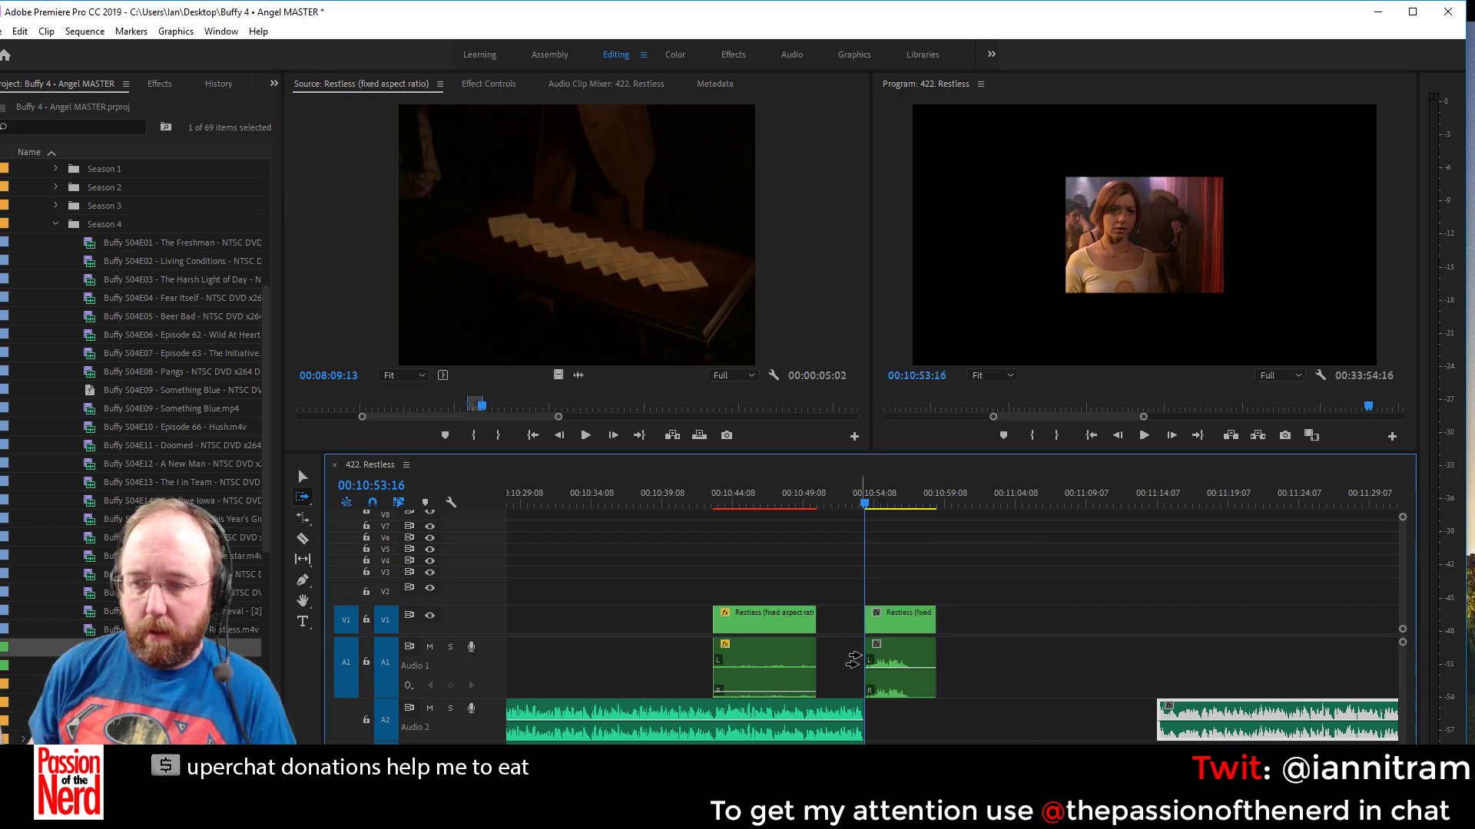
key("v")
right_click(888, 631)
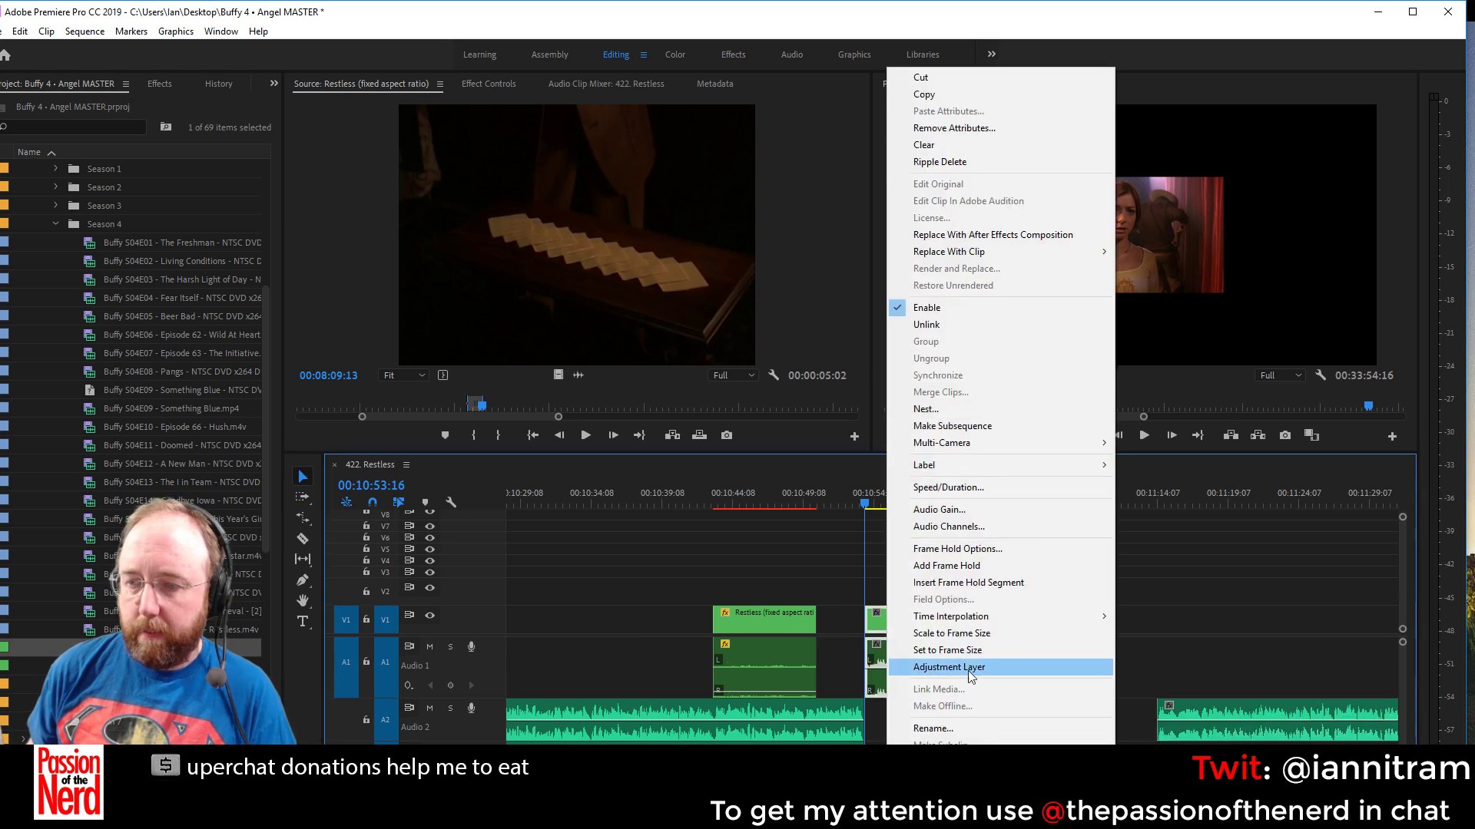
left_click(977, 653)
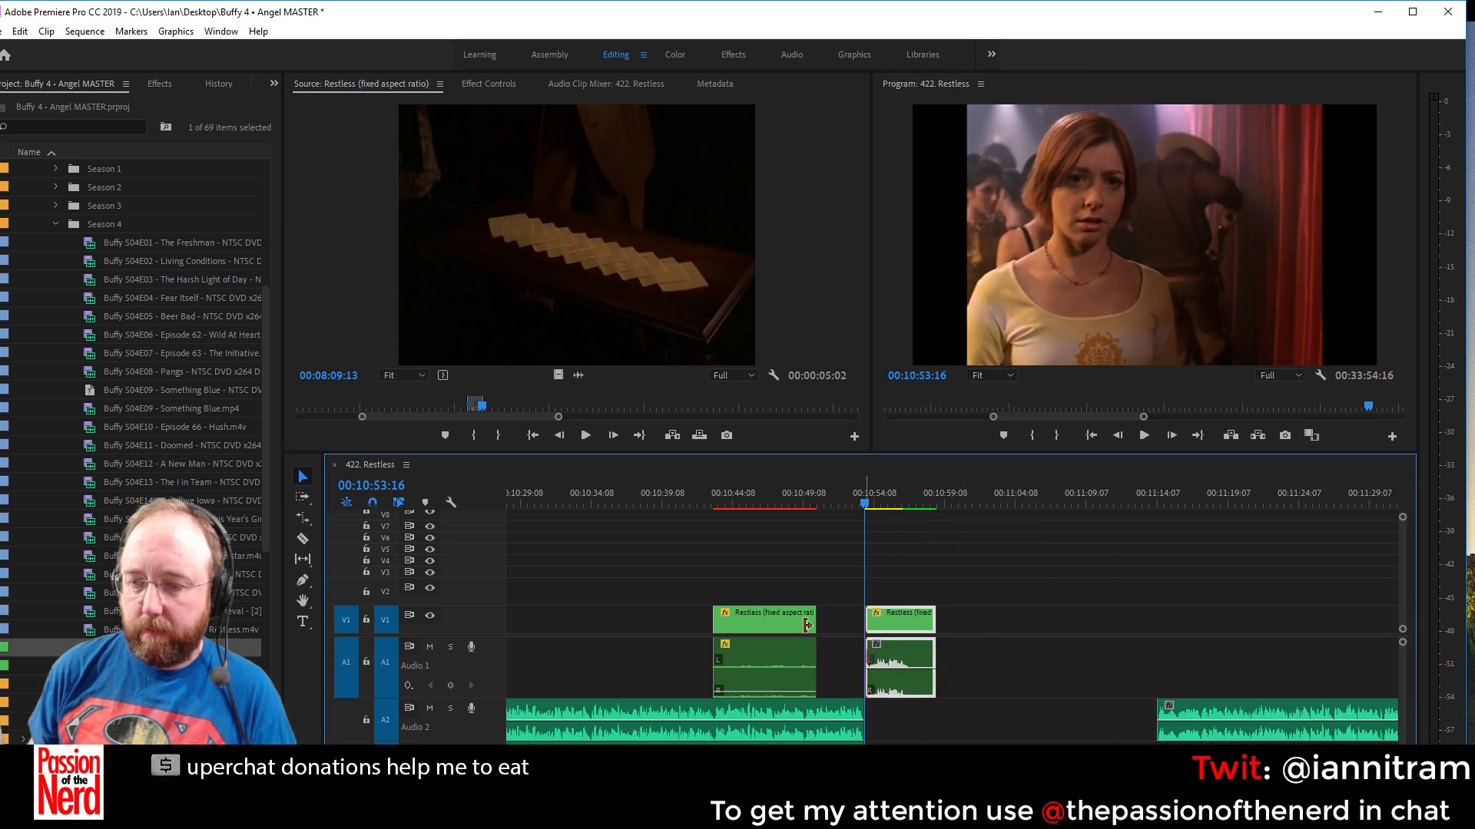
Extend the excerpt's start back to the end of the slowed stage clip and split it at 00:10:53:16
left_click_drag(807, 626, 815, 626)
left_click(302, 538)
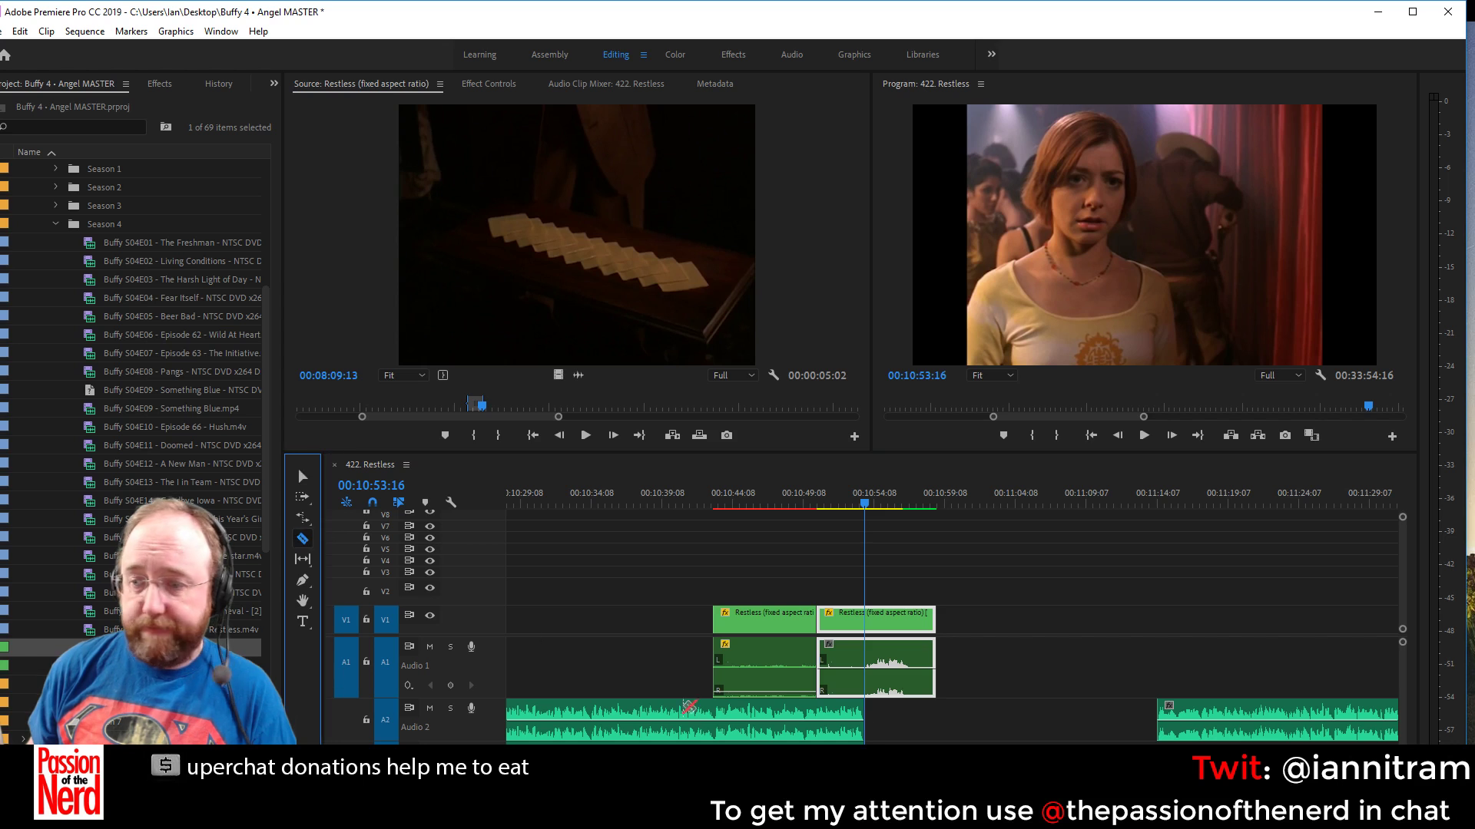
left_click(867, 672)
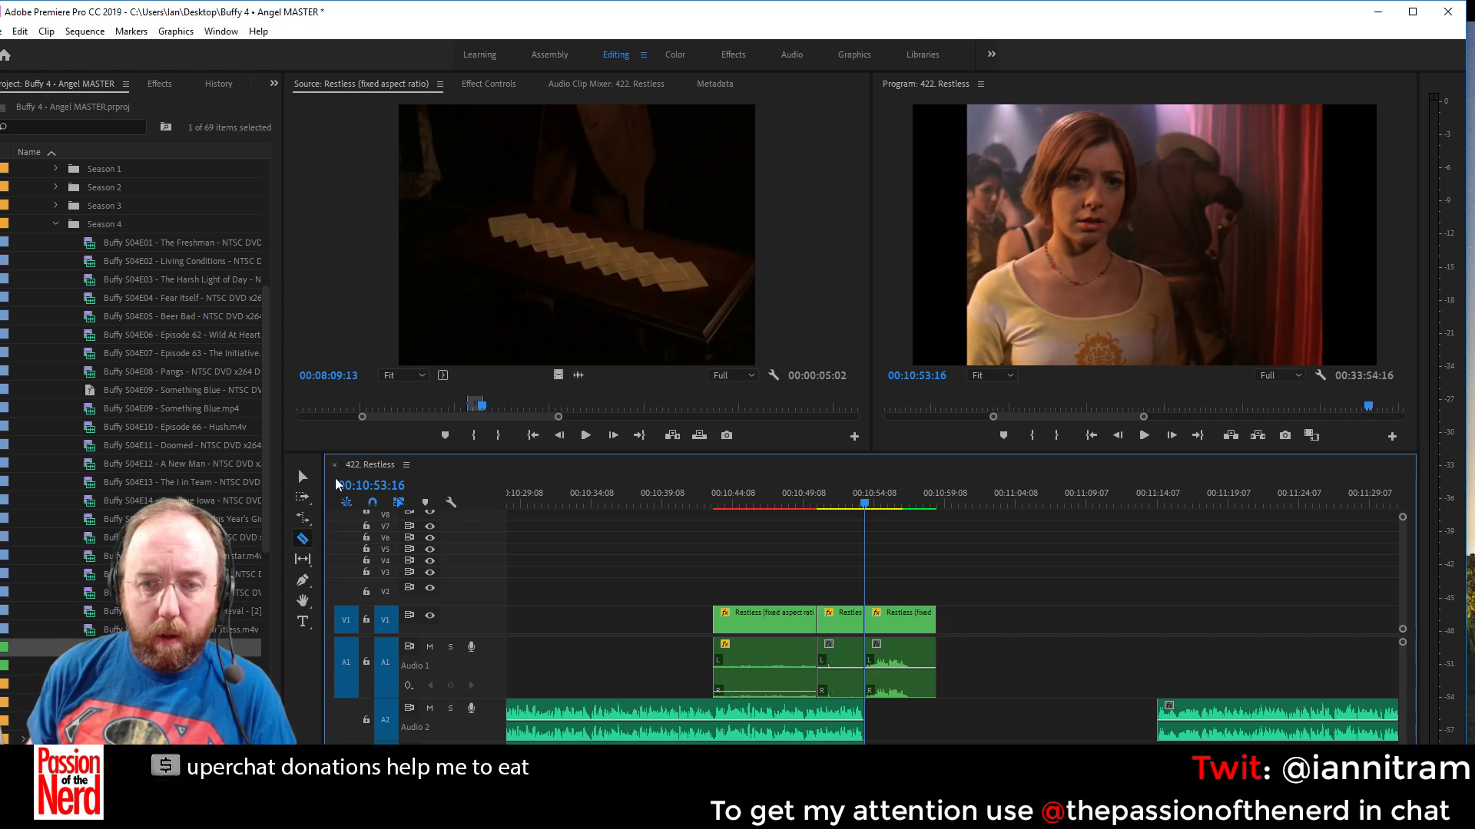
key("v")
Lower the audio of the short lead-in piece and add an audio crossfade at its cut into the excerpt
left_click(849, 675)
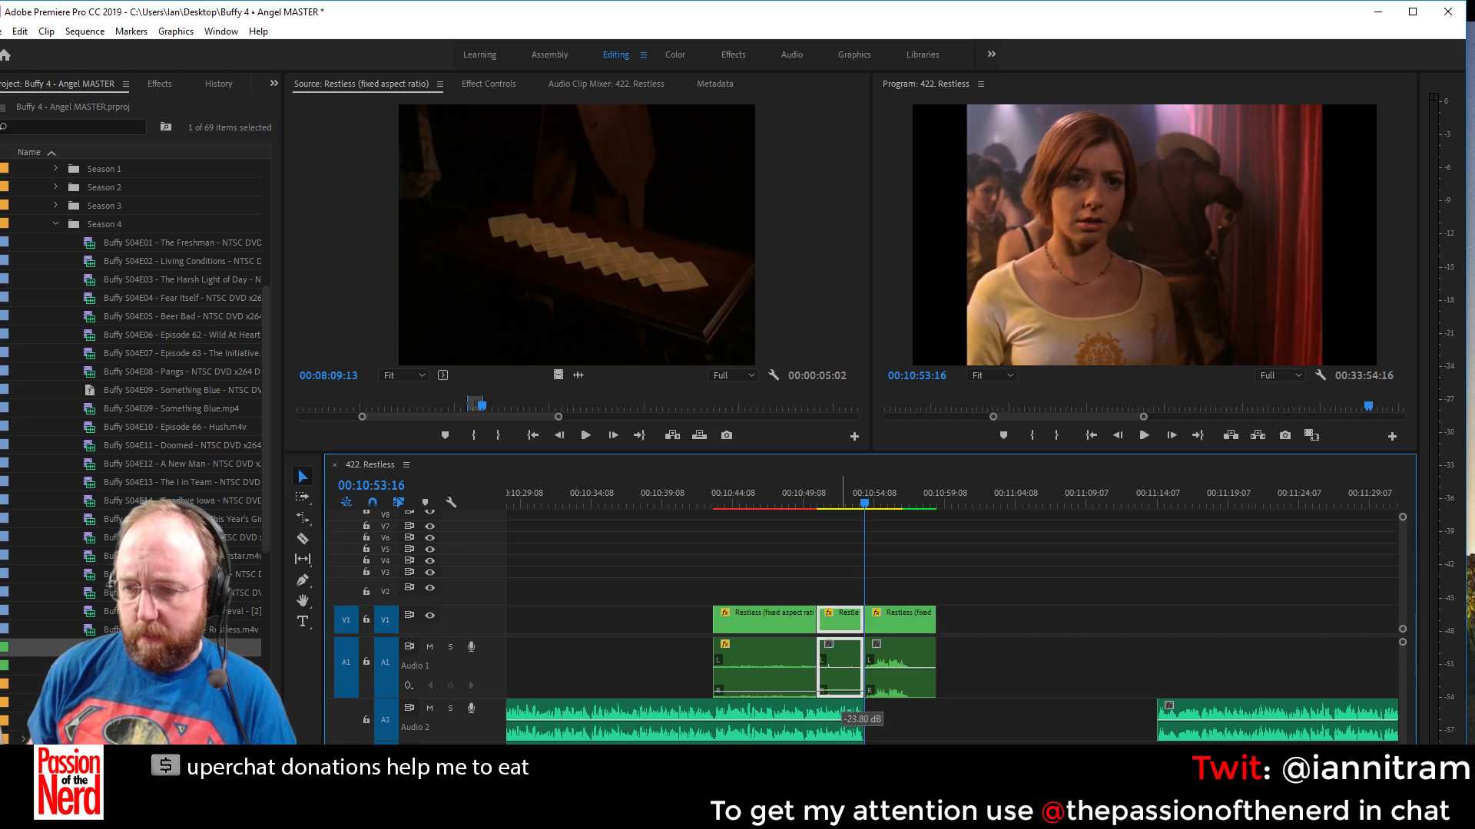
right_click(858, 685)
left_click(914, 768)
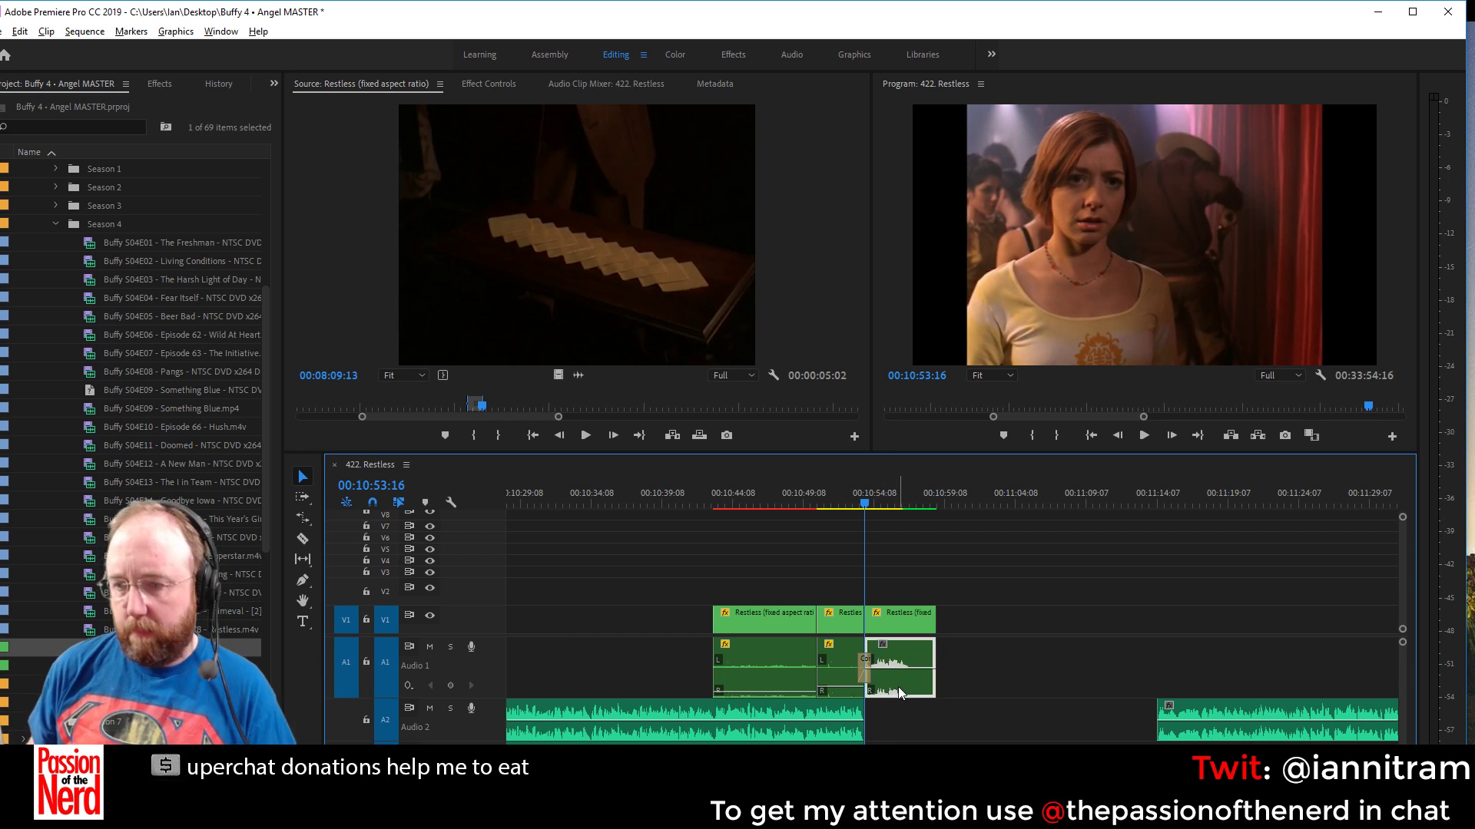
Duplicate the excerpt's audio onto Audio 2 directly beneath it and close the gap before the following narration
left_click_drag(897, 687, 906, 704)
left_click(974, 711)
key("space")
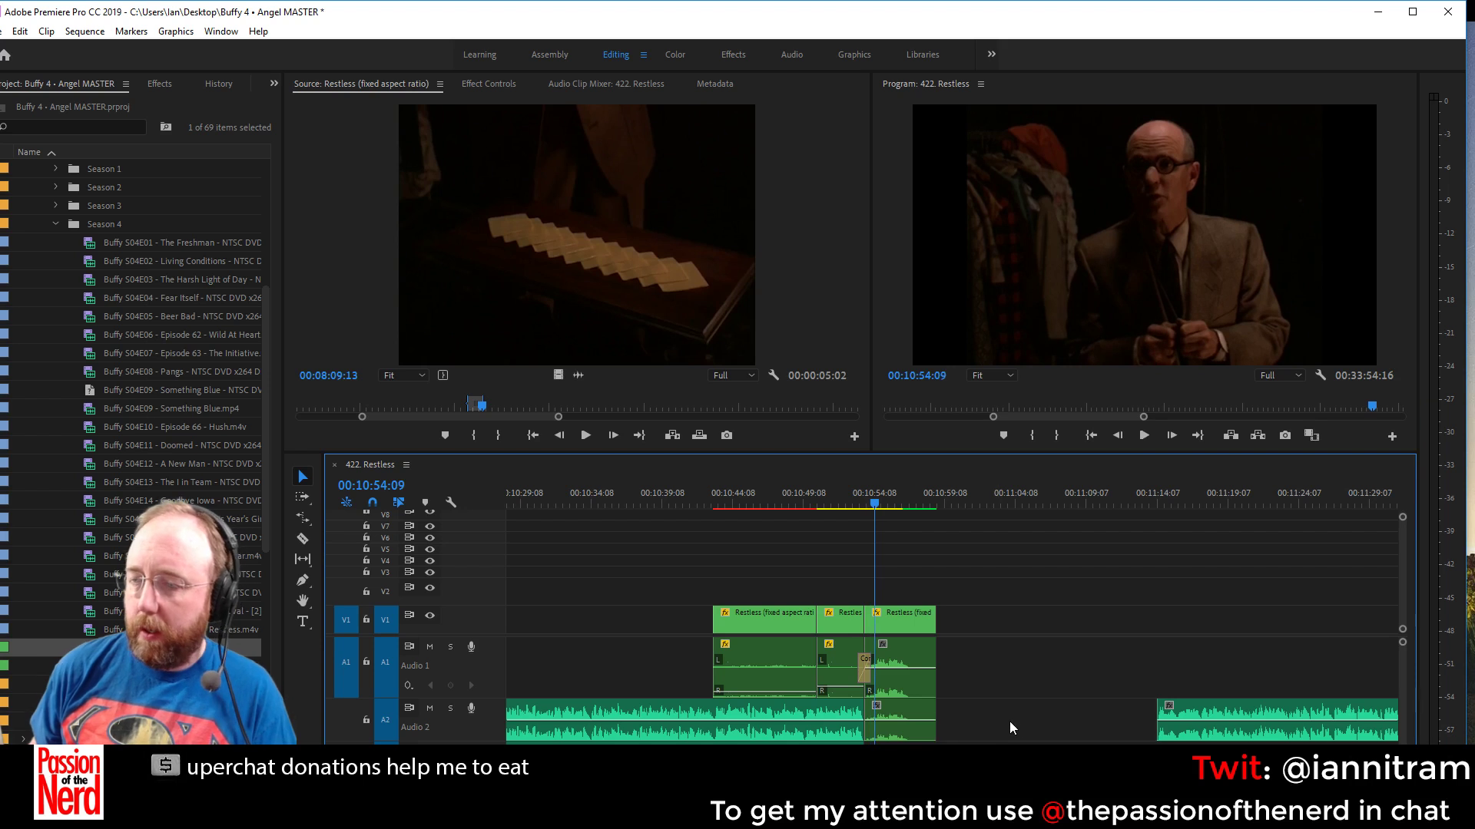
key("space")
left_click(1077, 717)
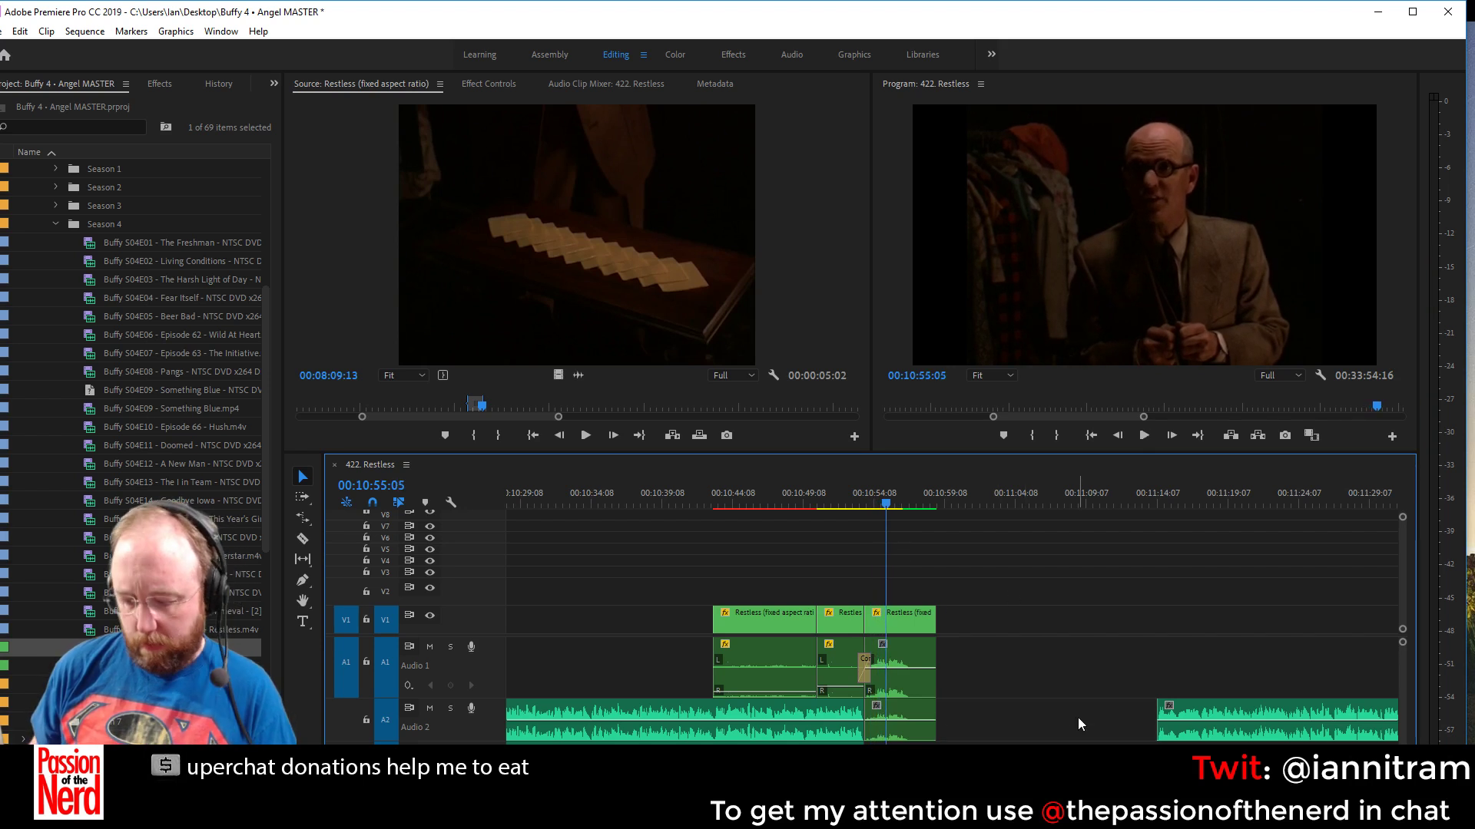
left_click(1077, 717)
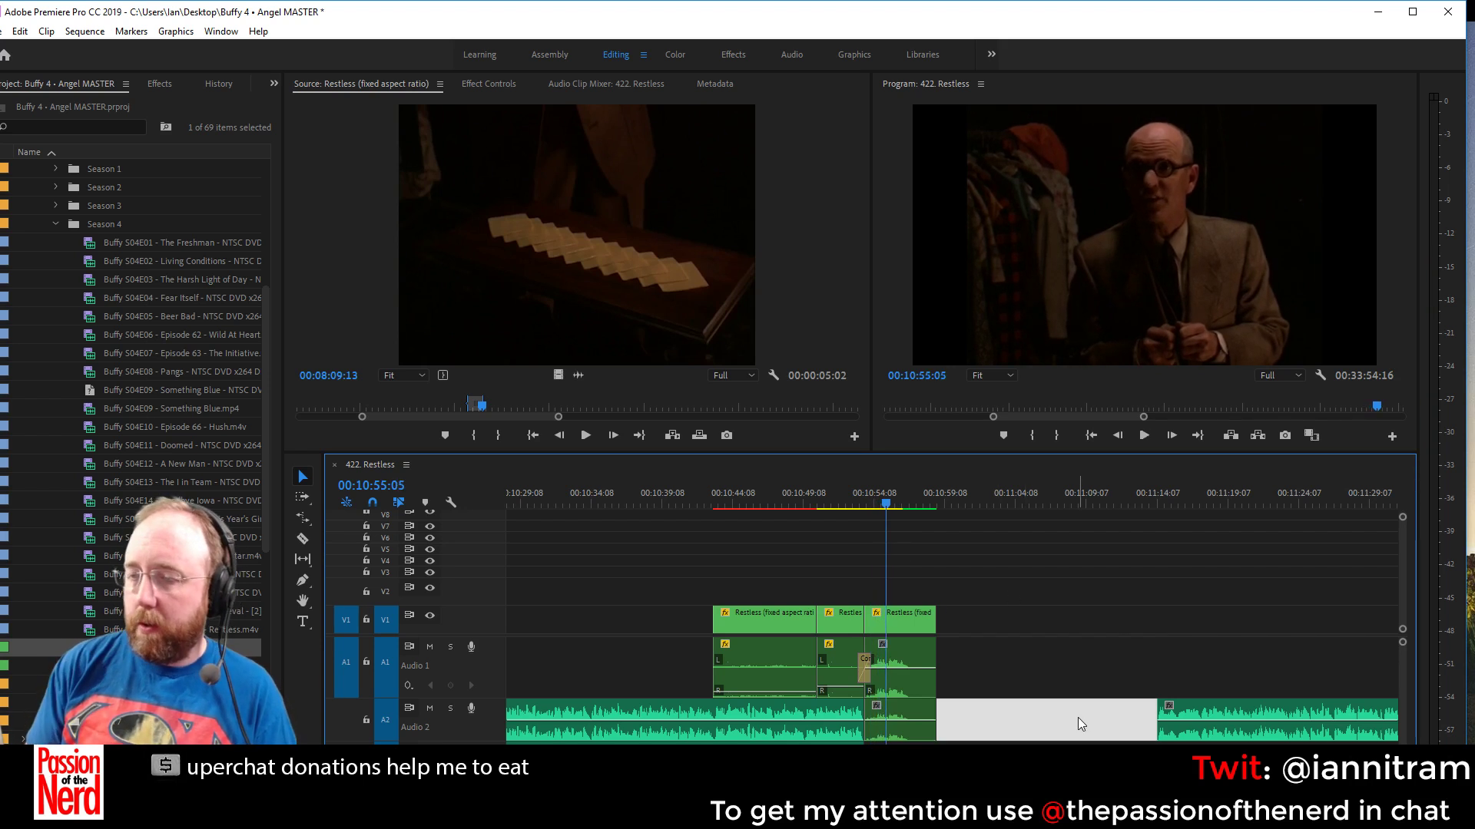
key("Delete")
Render previews for the three Restless clips and play the excerpt into the resumed narration
left_click_drag(770, 548, 929, 690)
key("Return")
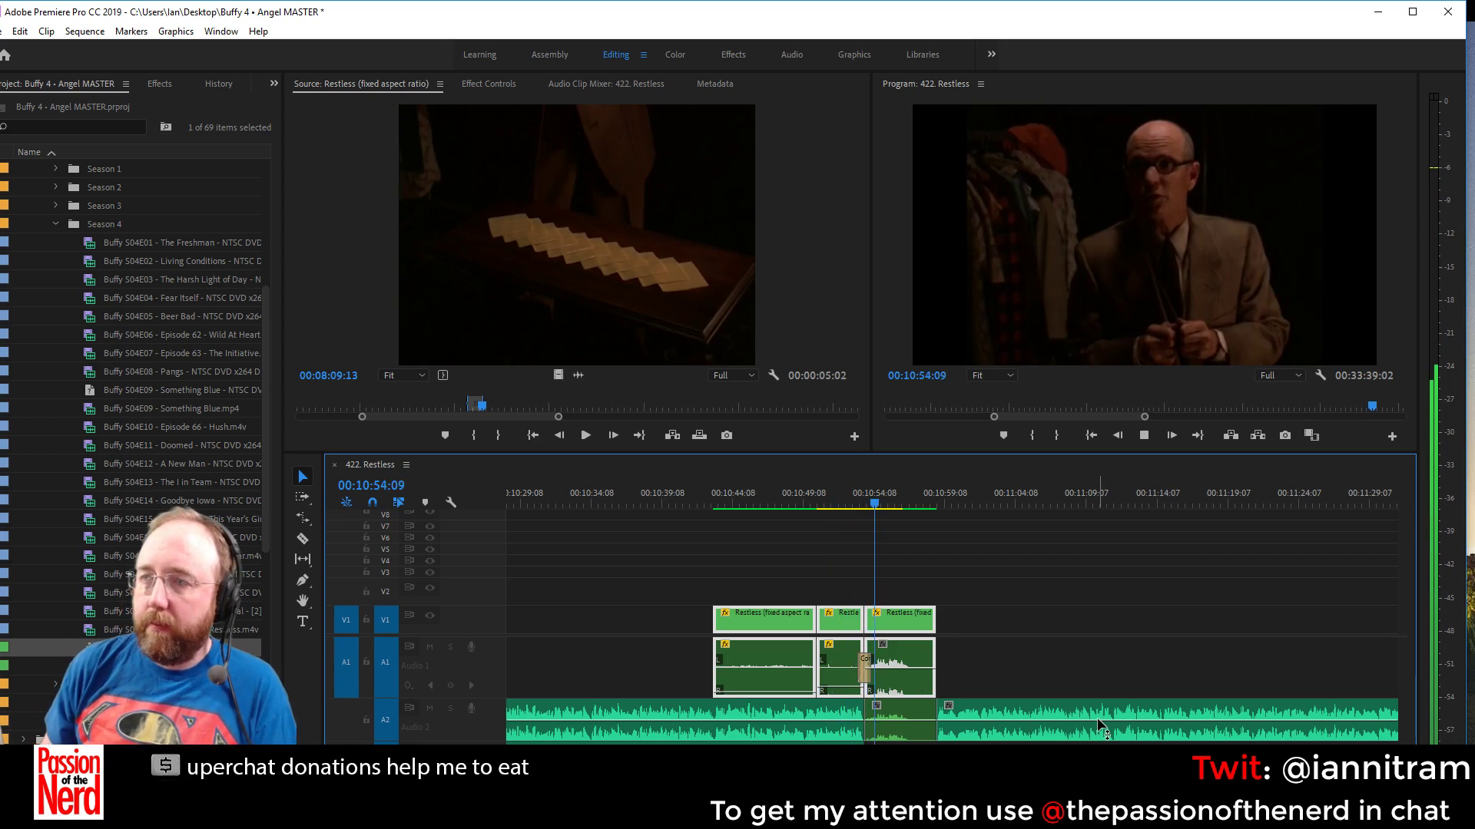
key("space")
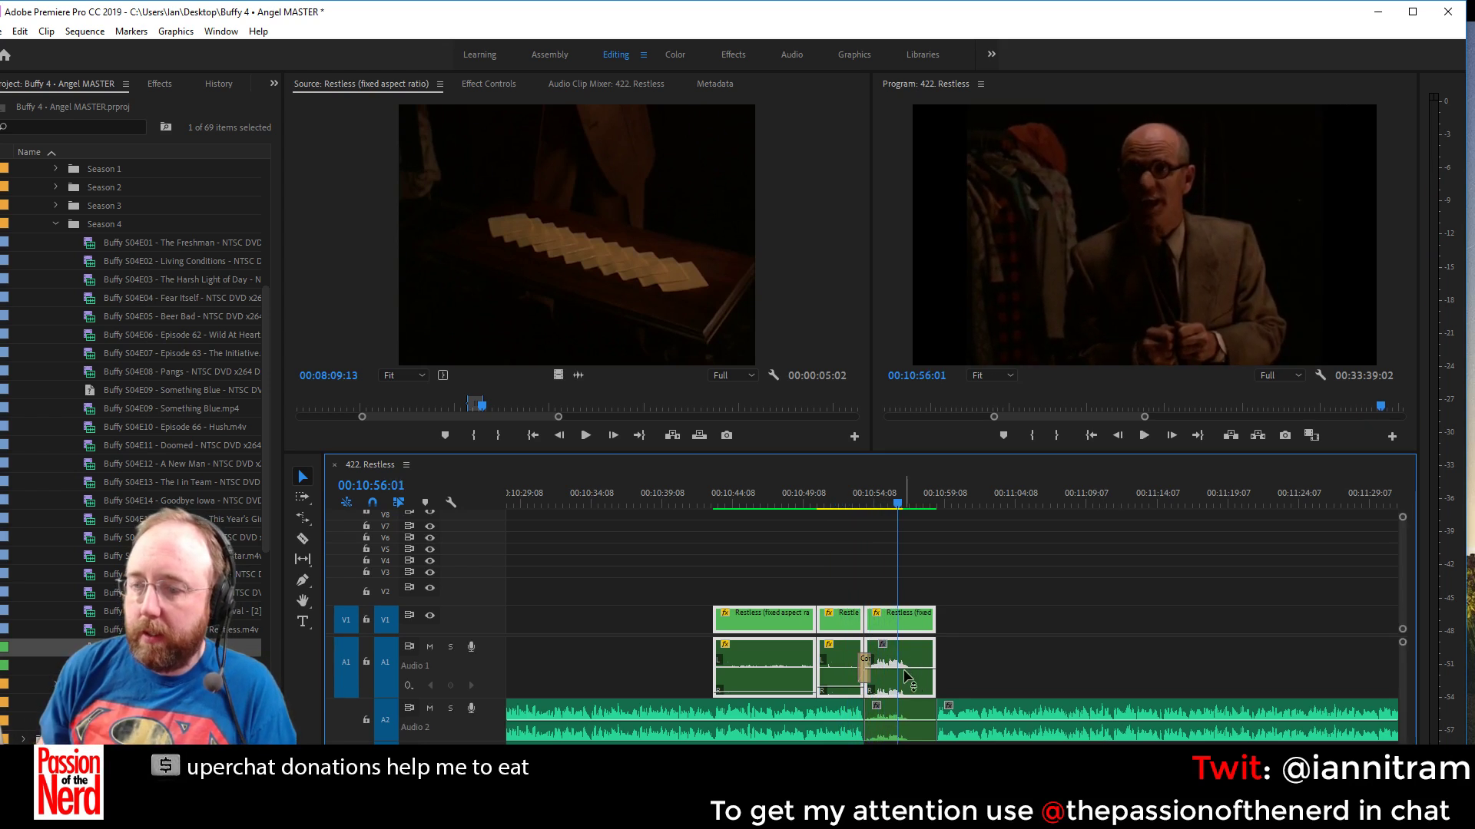
left_click(855, 508)
key("space")
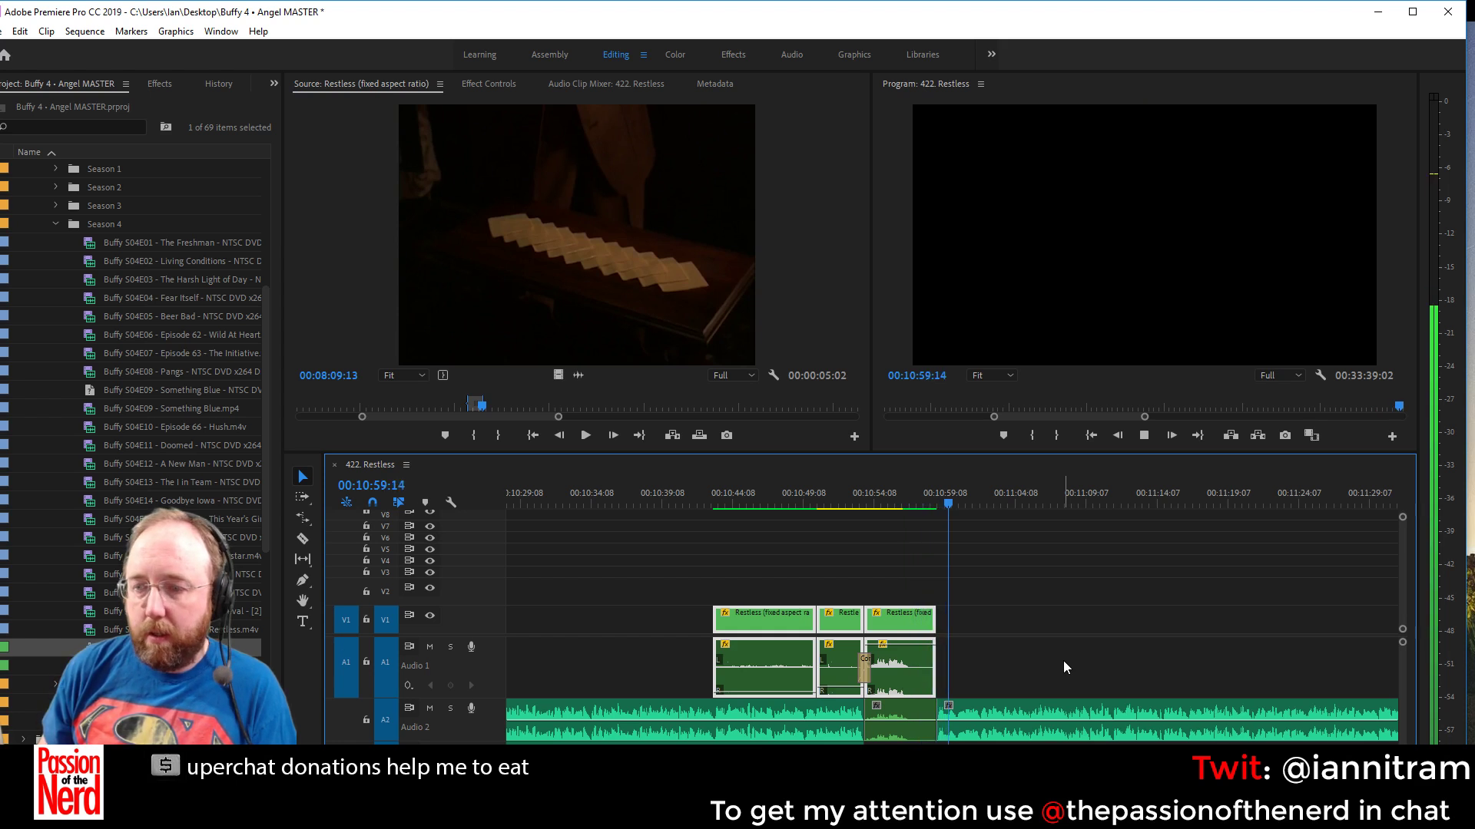
key("space")
Extend the excerpt's end to about 00:11:01 and split it where the narration resumes
left_click_drag(939, 616, 968, 620)
key("space")
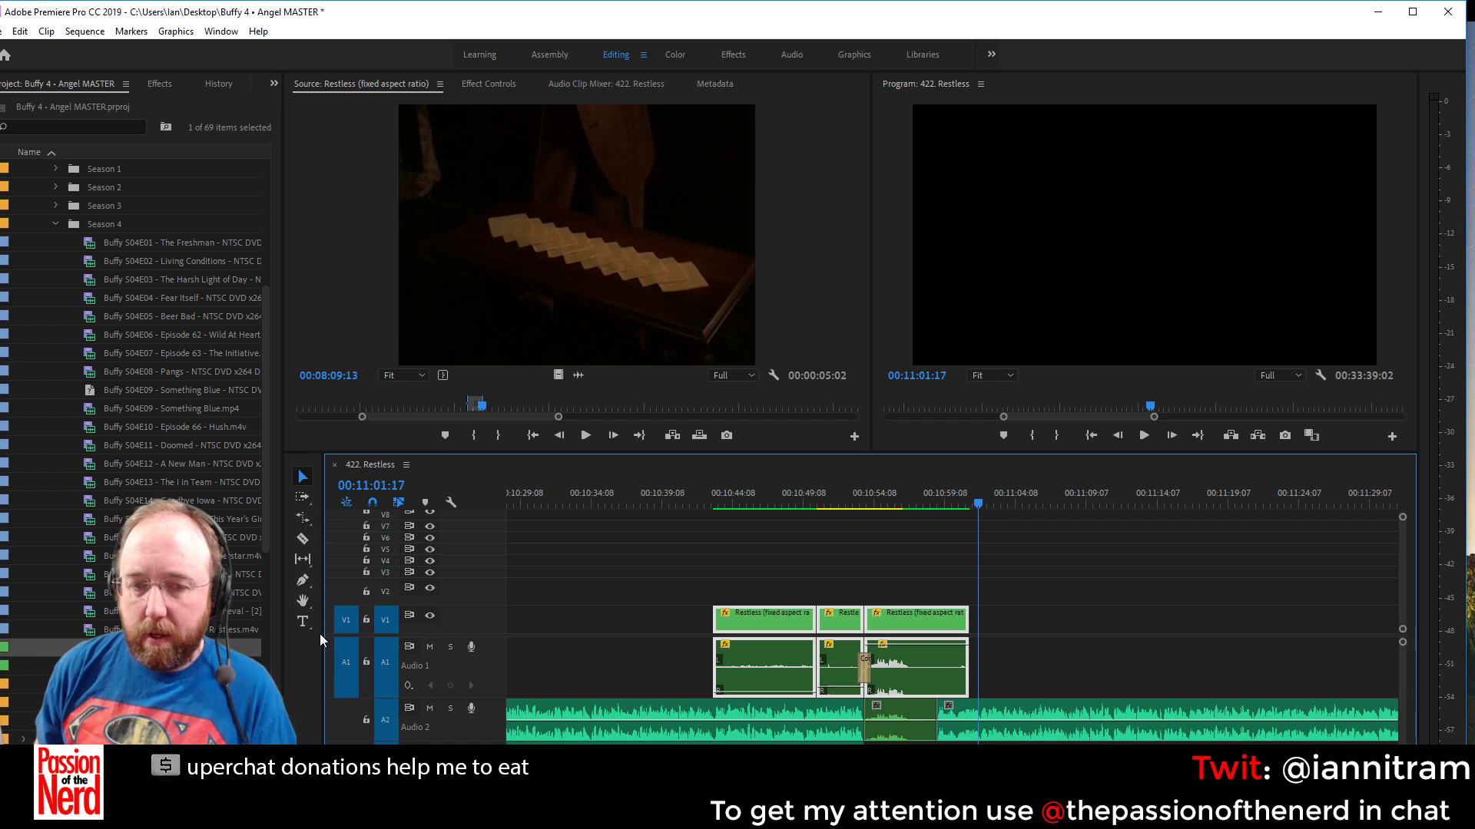
left_click(302, 539)
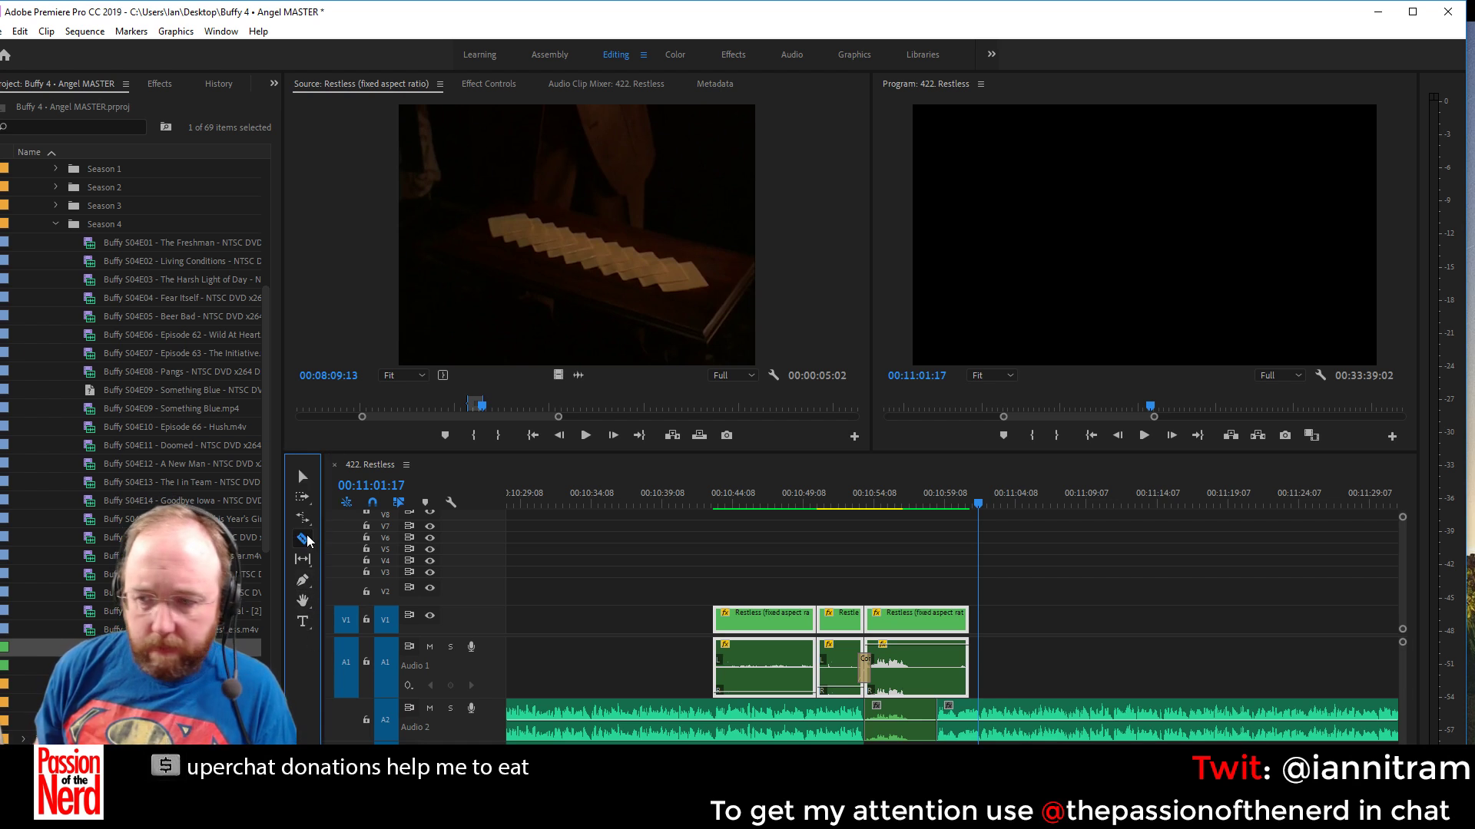
left_click(936, 622)
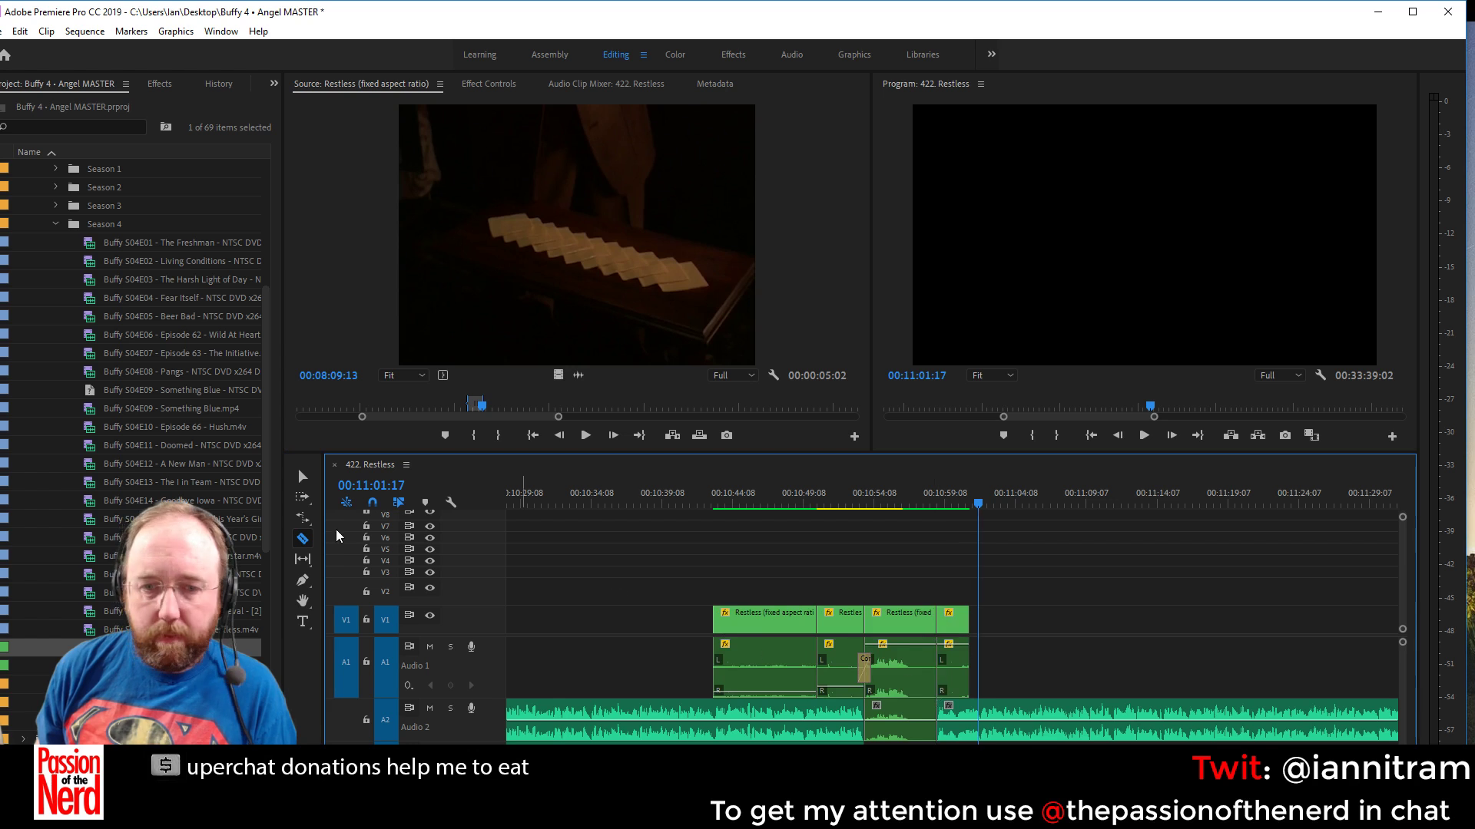
Rate-stretch the last piece so it ends at 00:11:01:17 and lower its audio volume
left_click(304, 518)
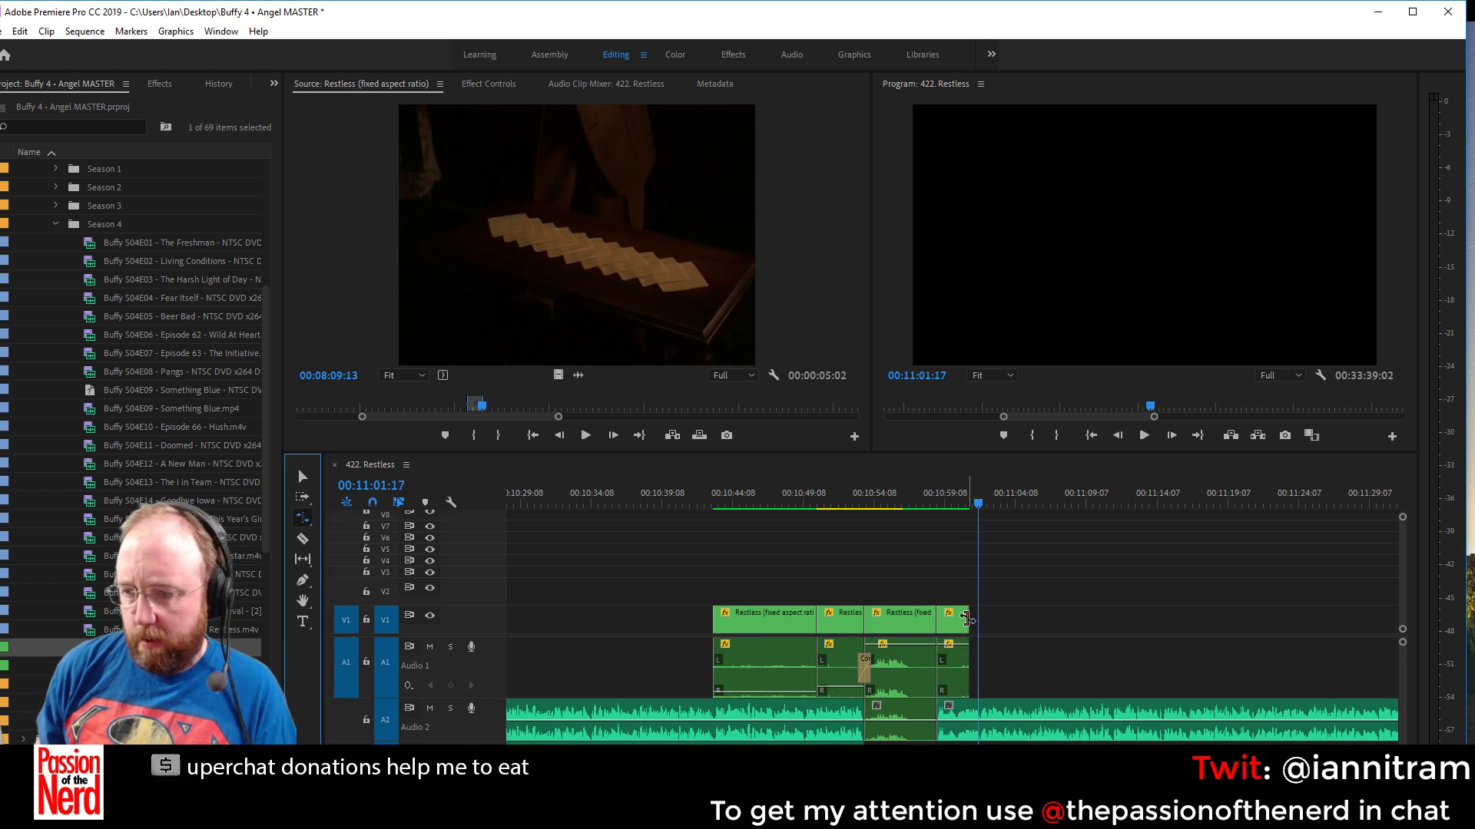
left_click_drag(968, 620, 969, 680)
left_click(302, 478)
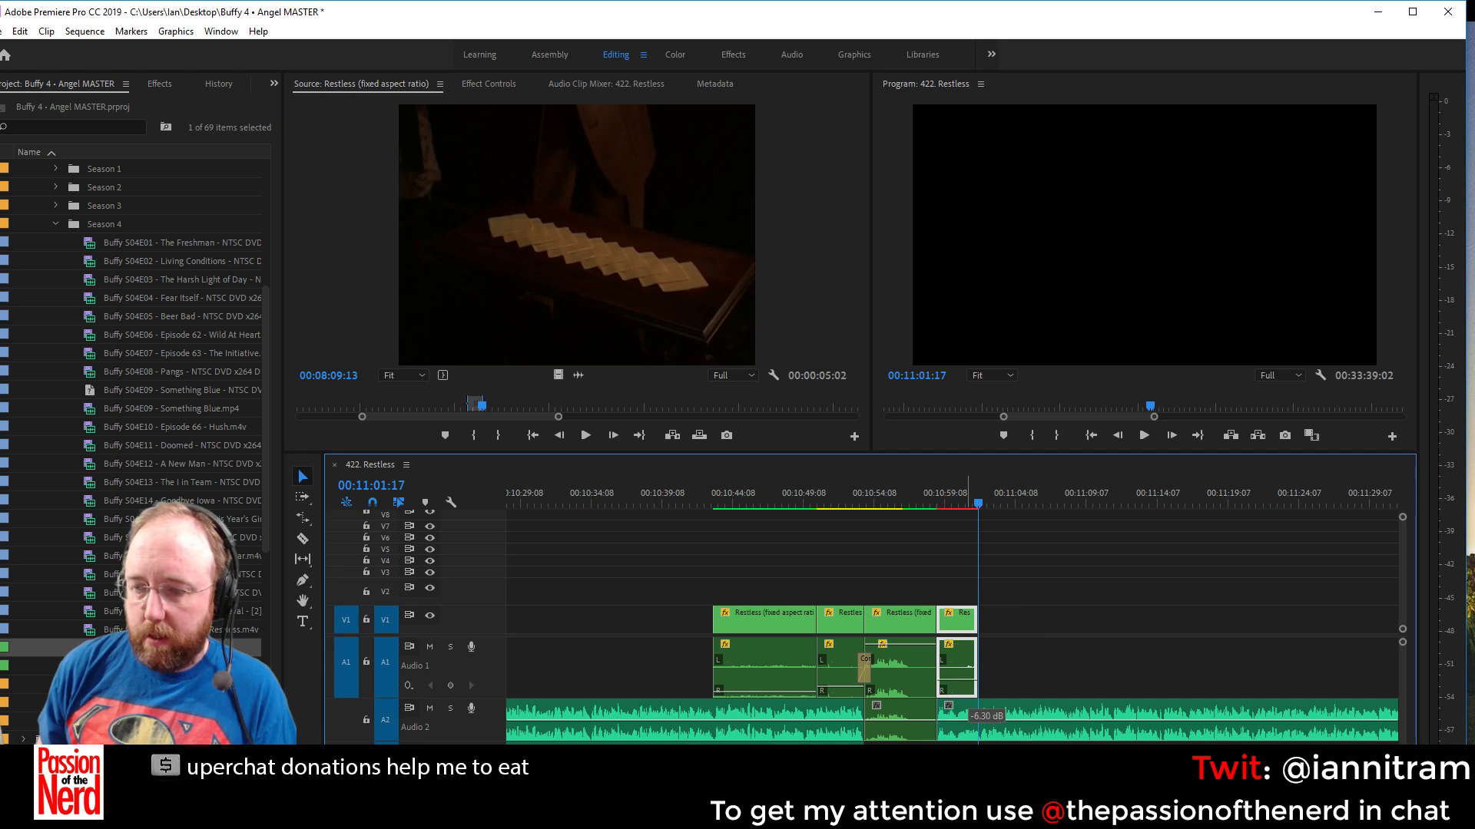
Set the stretched last piece to frame size and render previews for the group of Restless clips
right_click(956, 641)
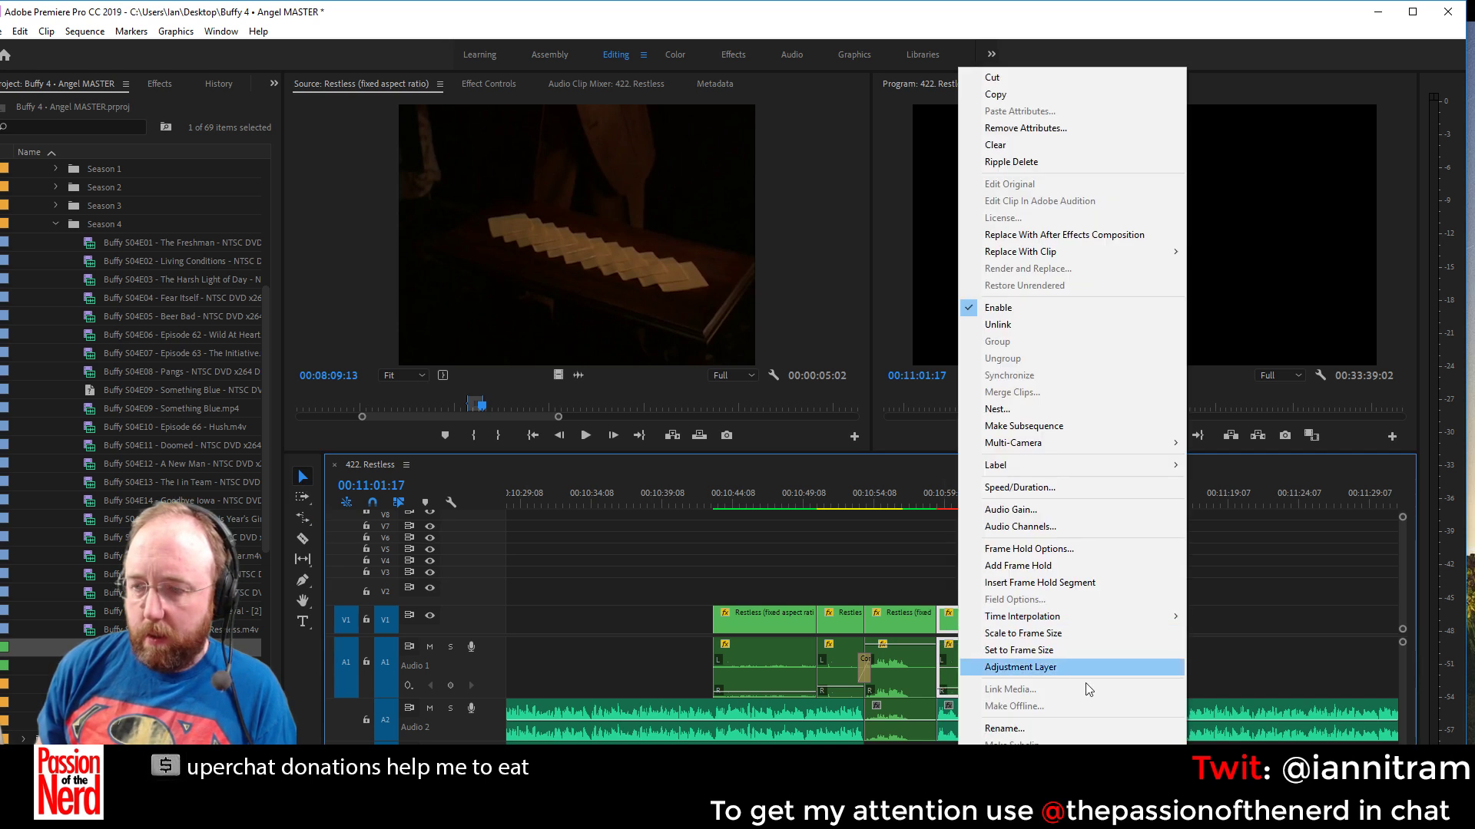
left_click(1081, 651)
left_click(919, 499)
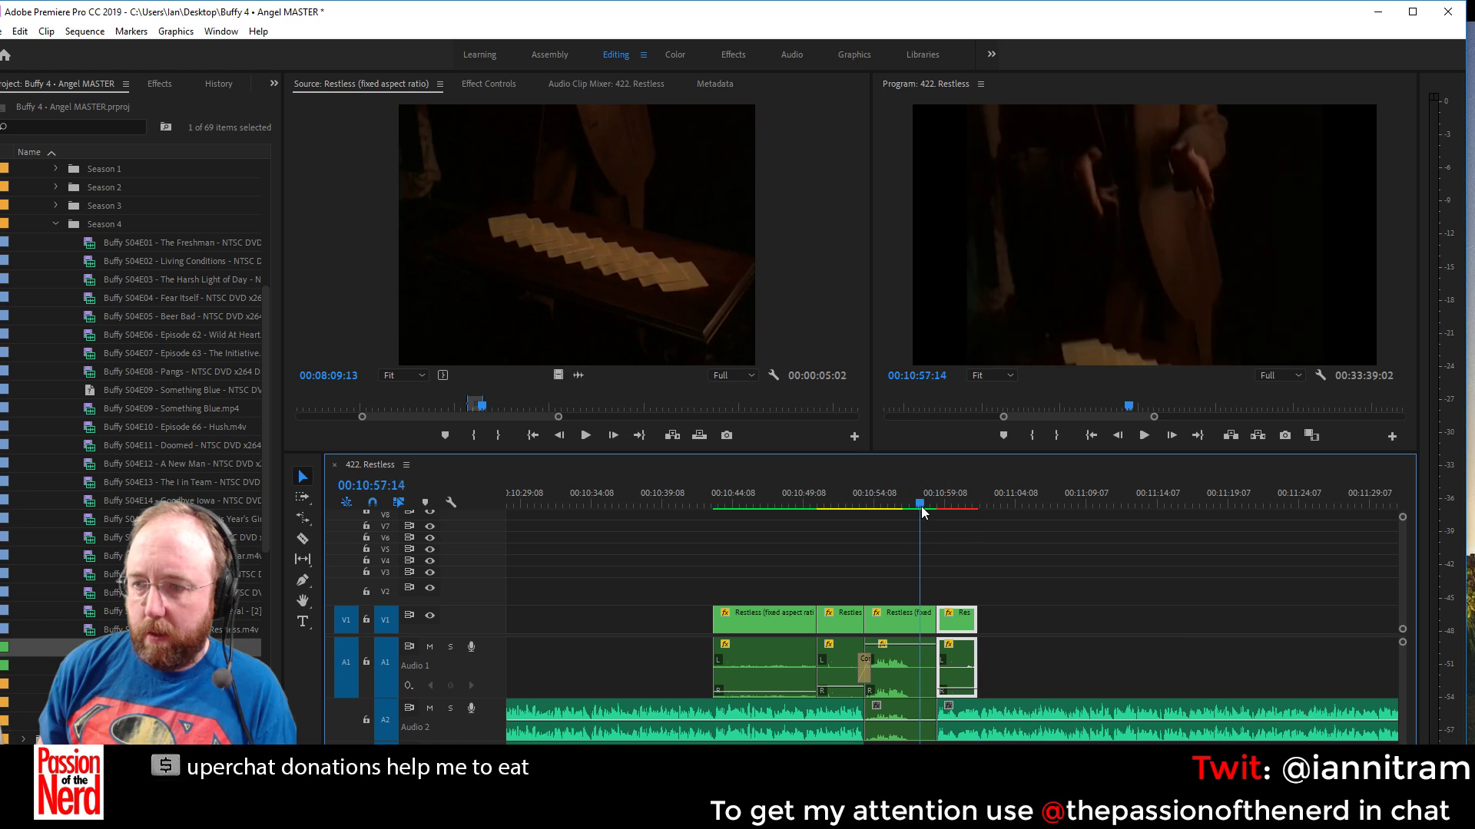
left_click_drag(809, 547, 1085, 656)
key("Return")
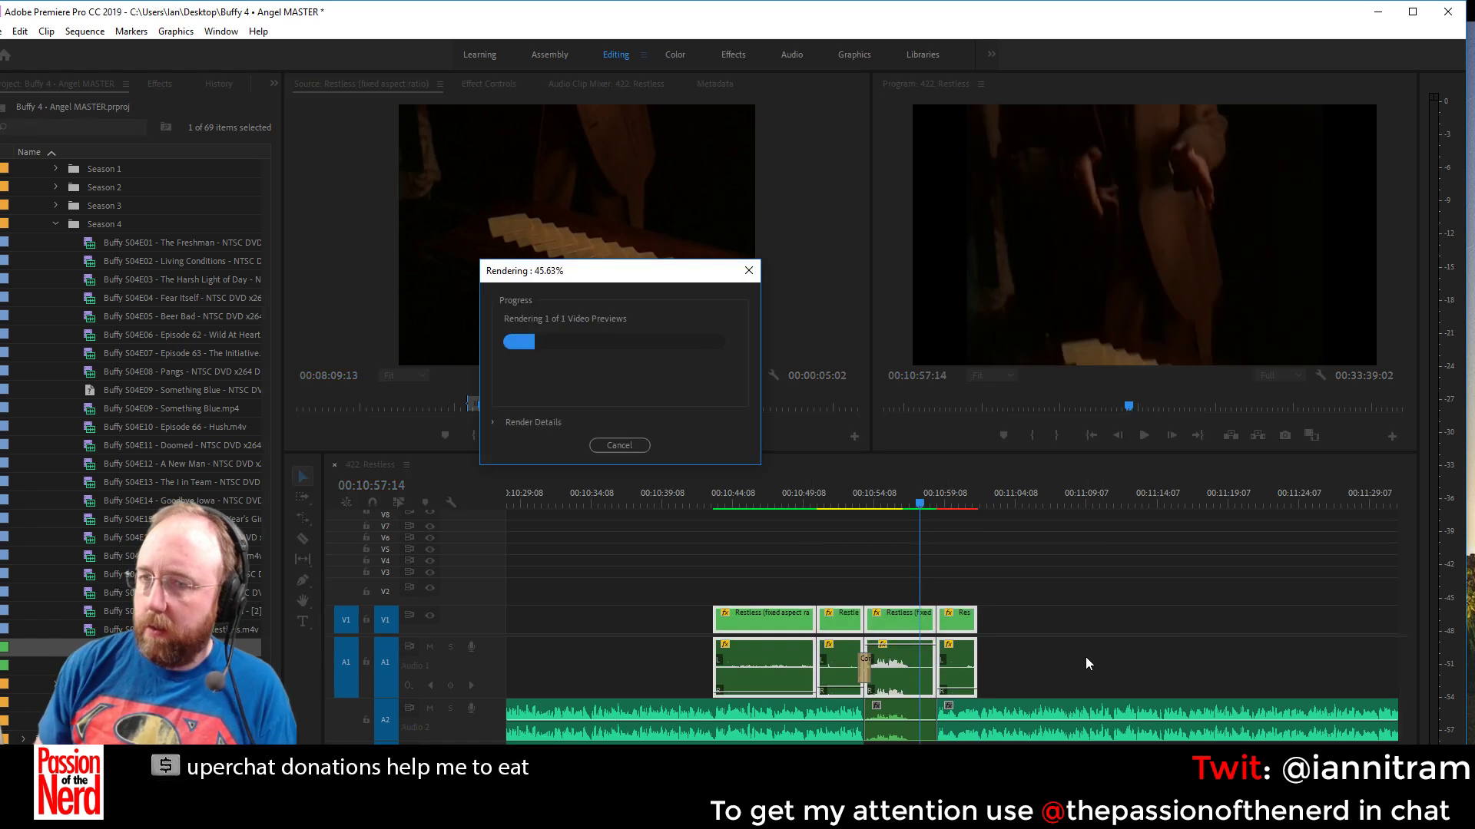
Play the end of the excerpt and the following narration up to about 00:11:05
left_click(904, 503)
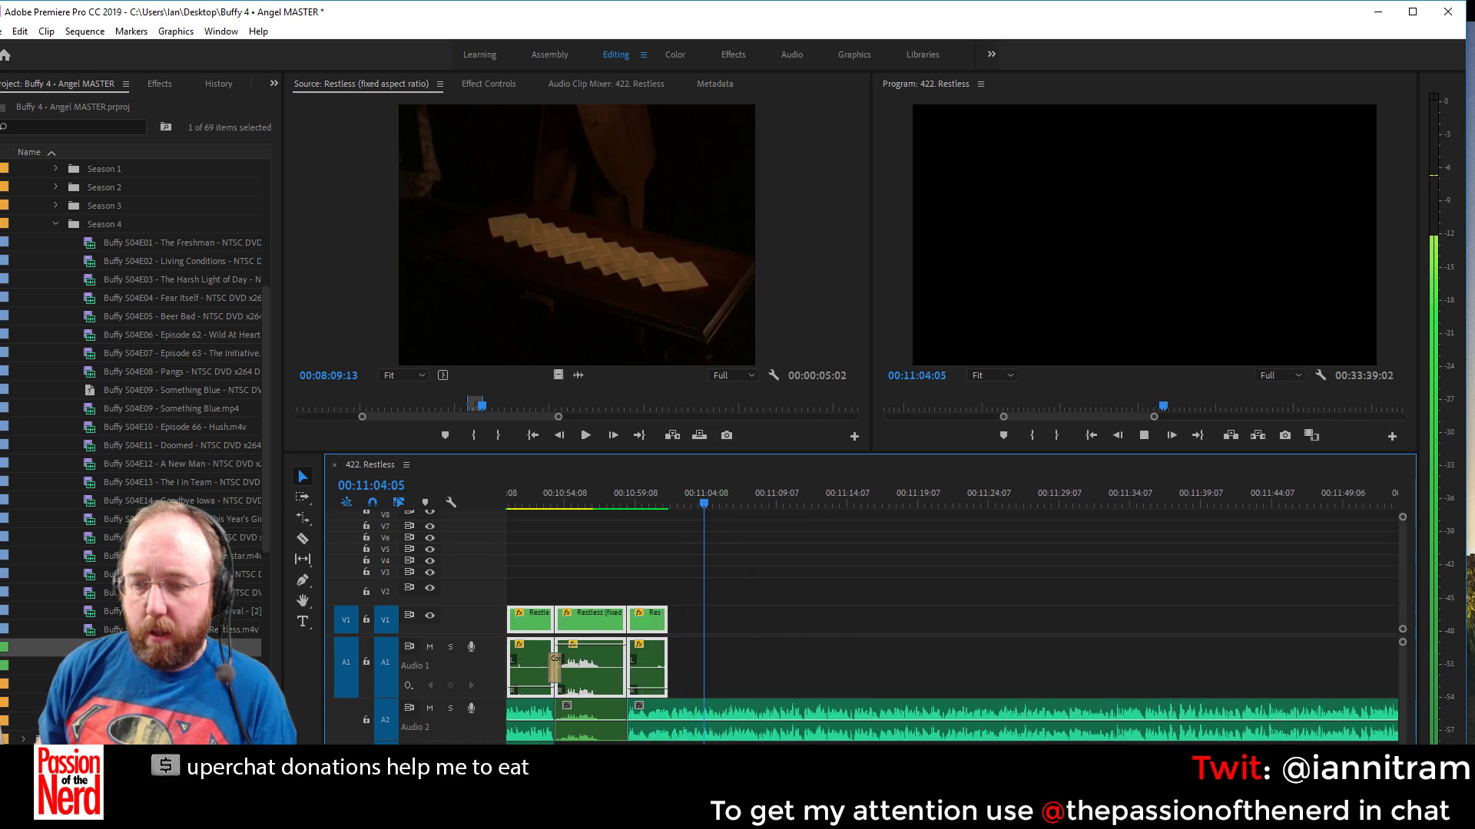
key("space")
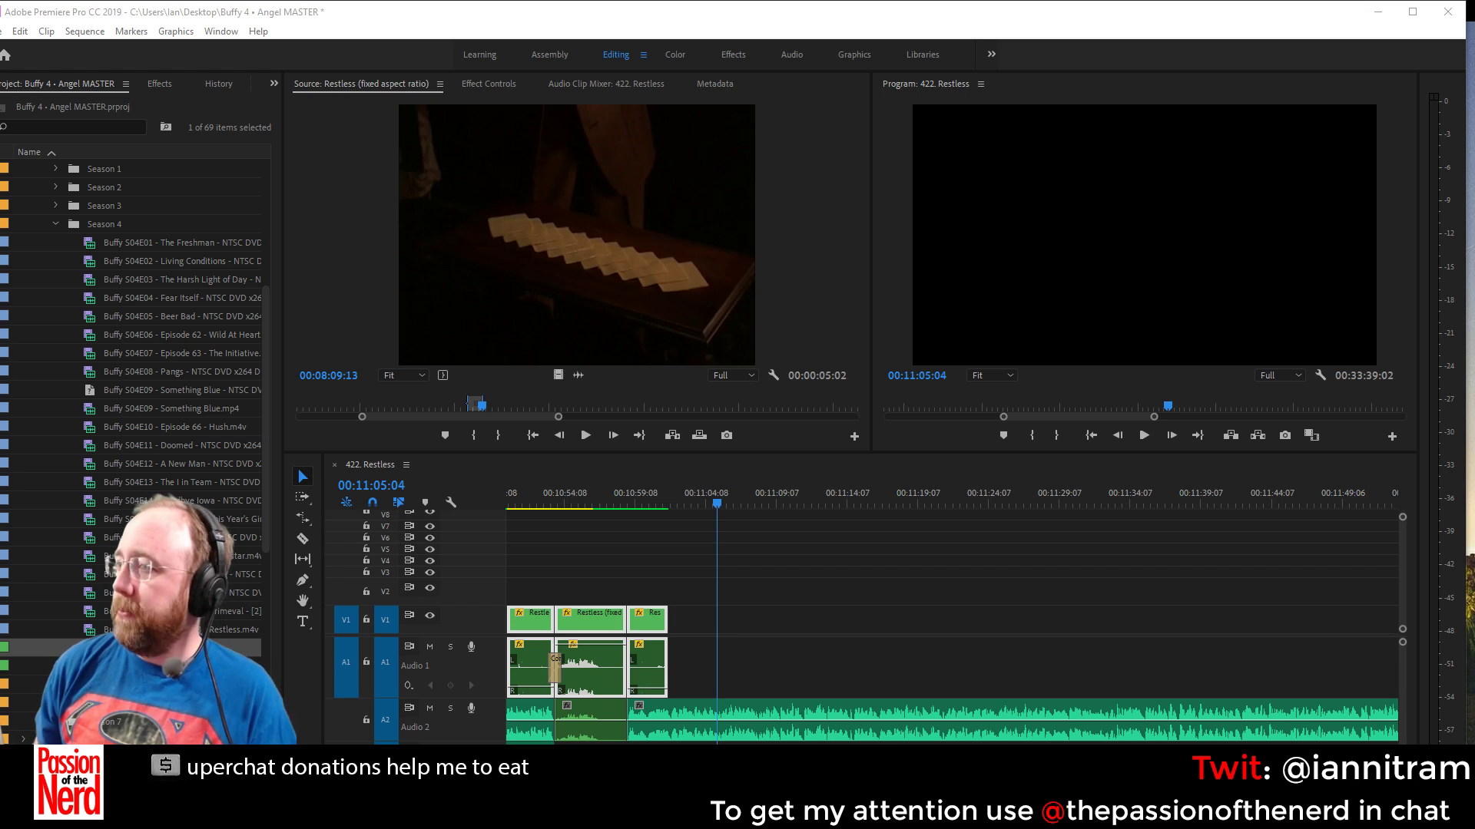
left_click(659, 501)
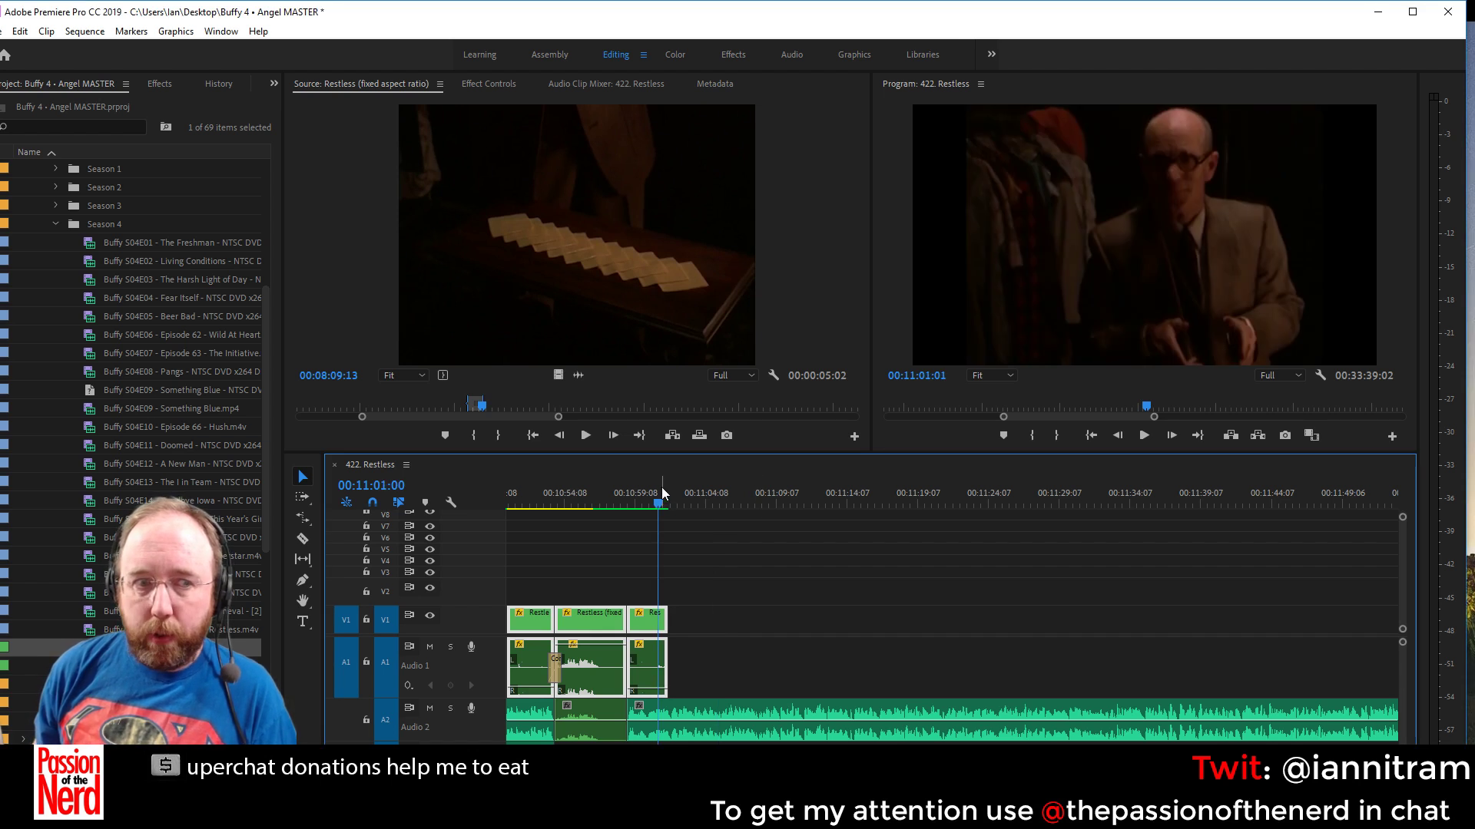
key("space")
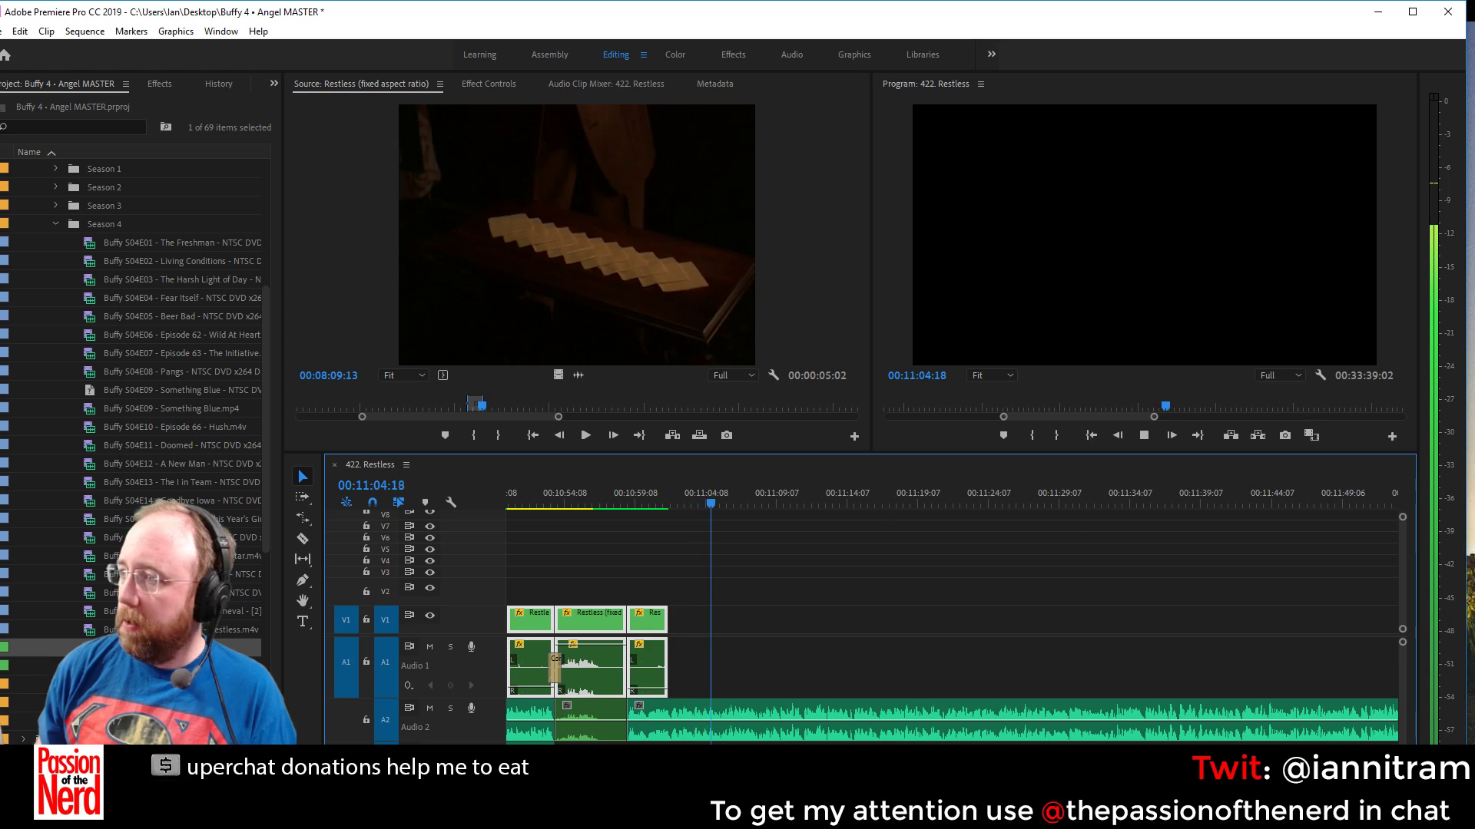
key("space")
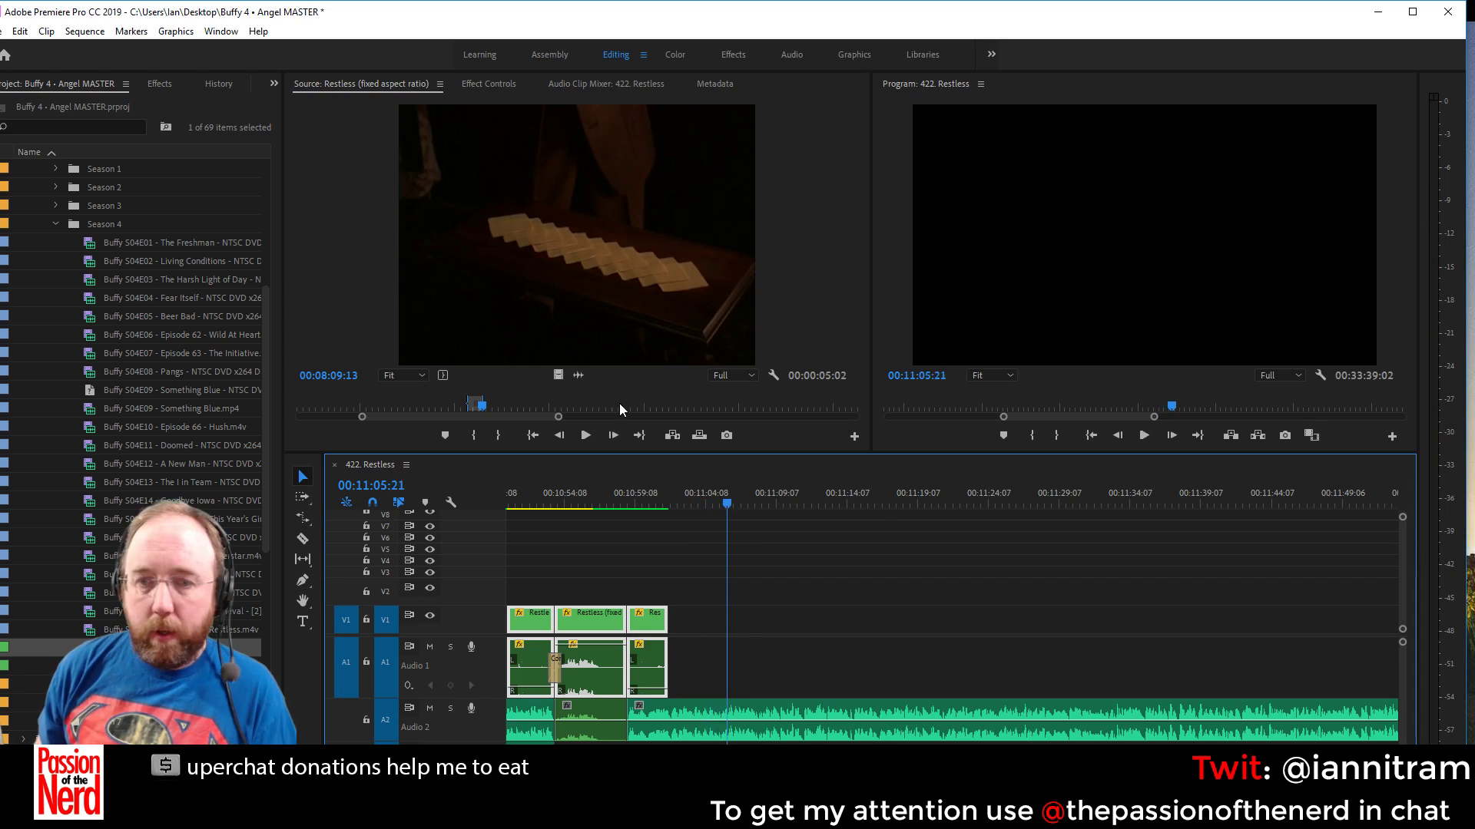
Find the curtain conversation between the long-haired and red-haired women in the source and set the Out point at 00:09:42:15
left_click(500, 408)
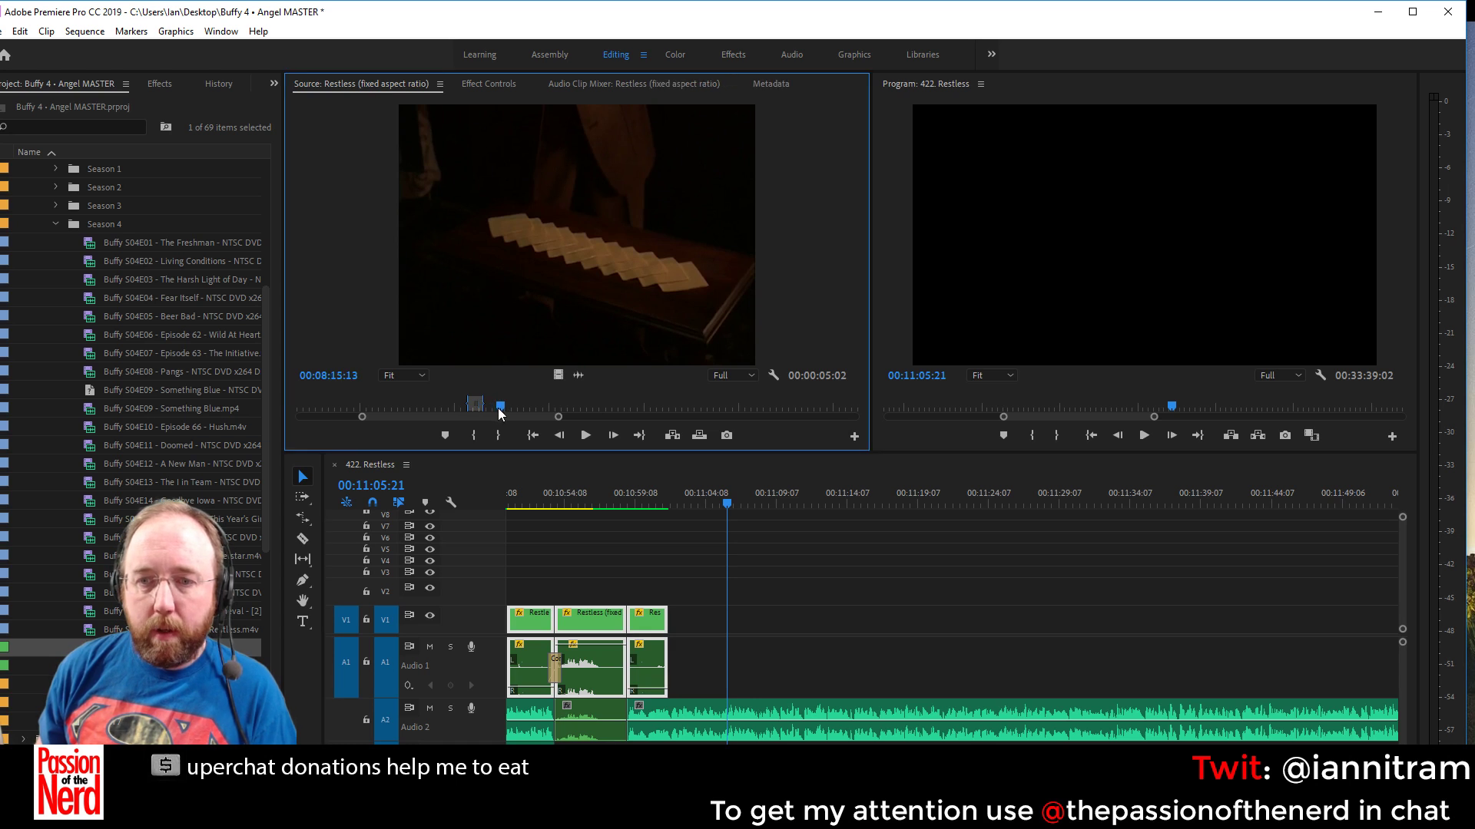
left_click_drag(501, 413, 554, 412)
key("space")
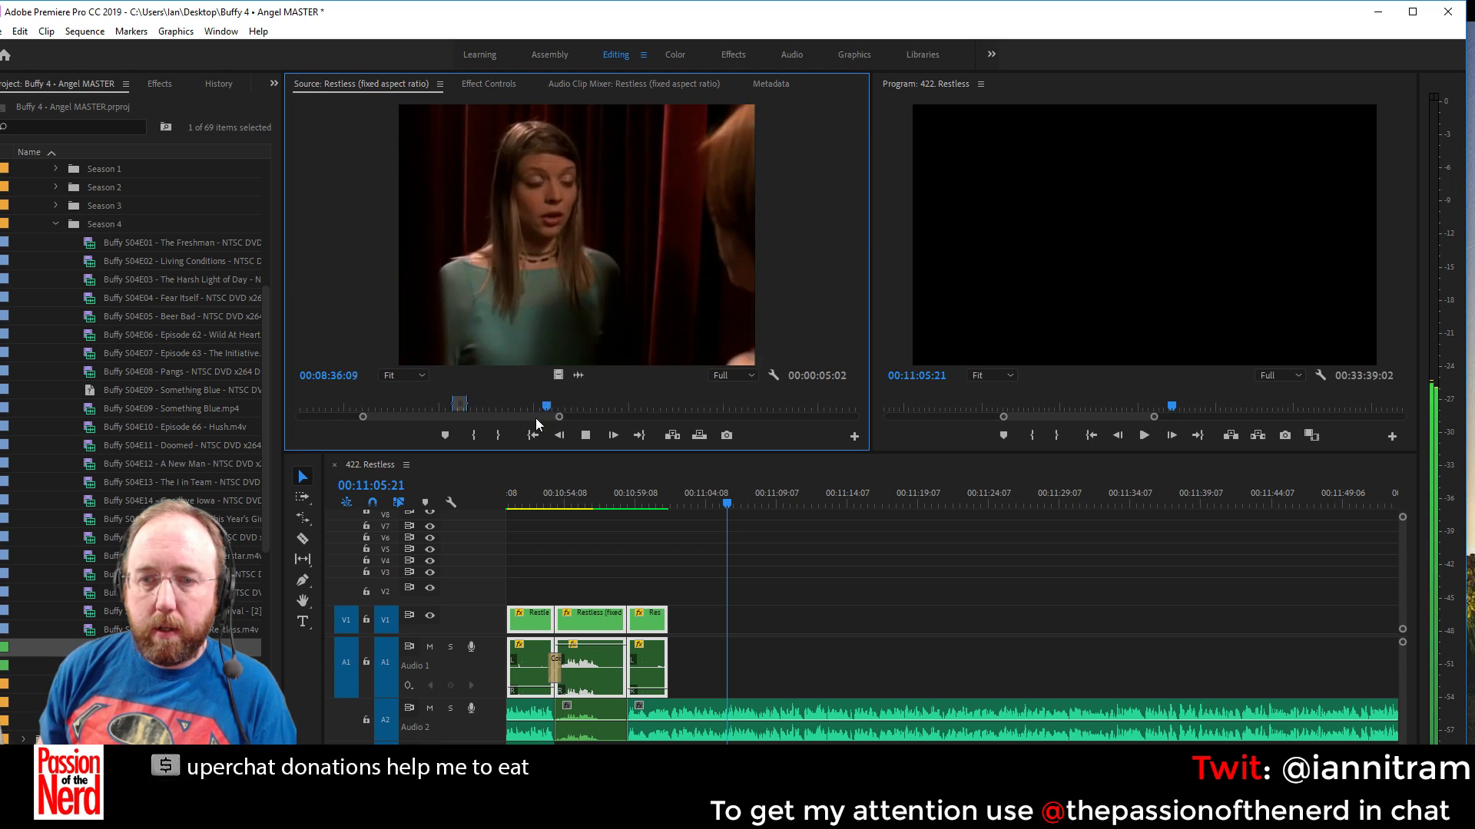
left_click(362, 417)
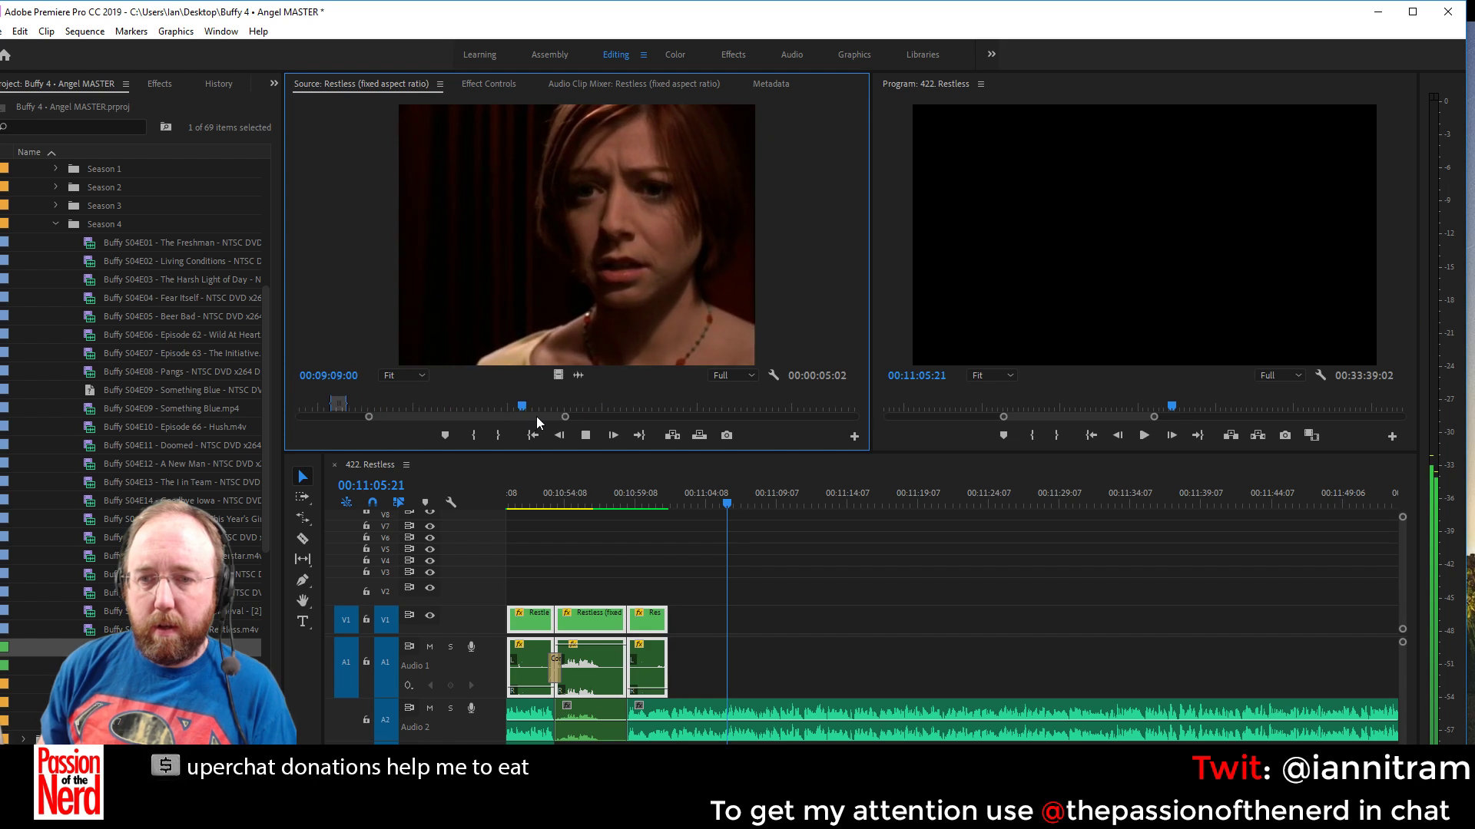
key("space")
left_click_drag(543, 407, 607, 407)
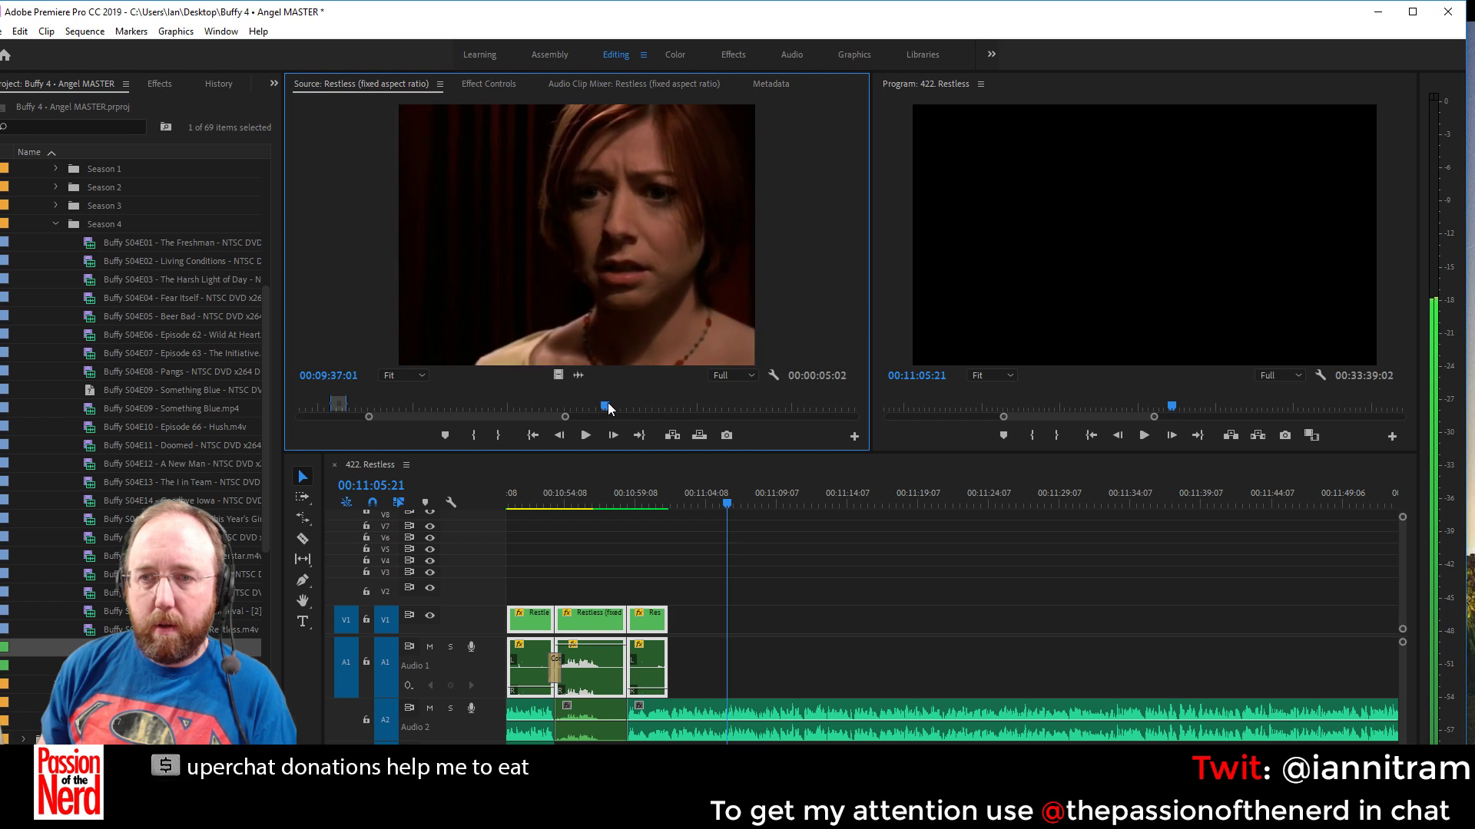
key("space")
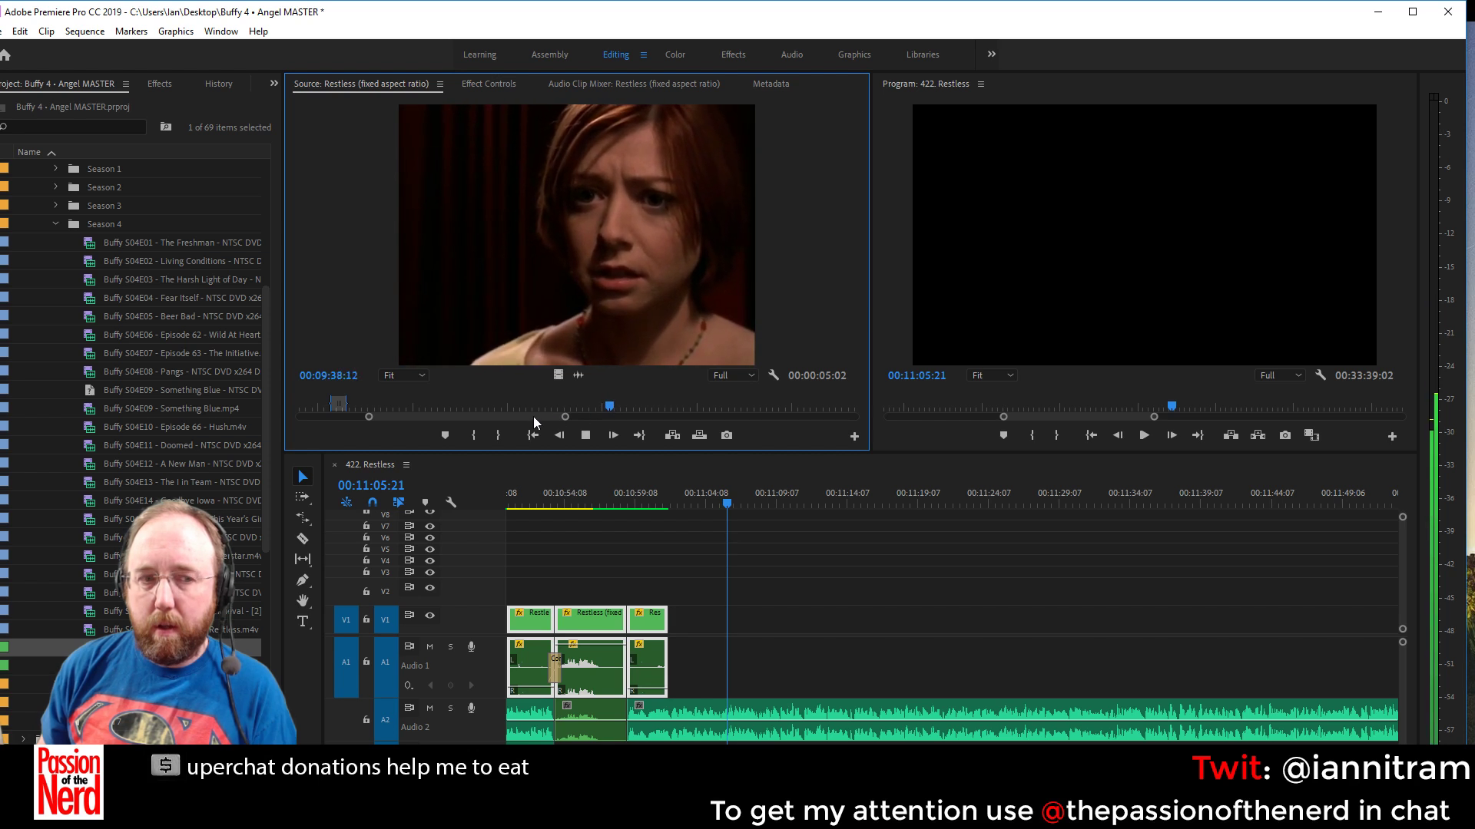
left_click(597, 426)
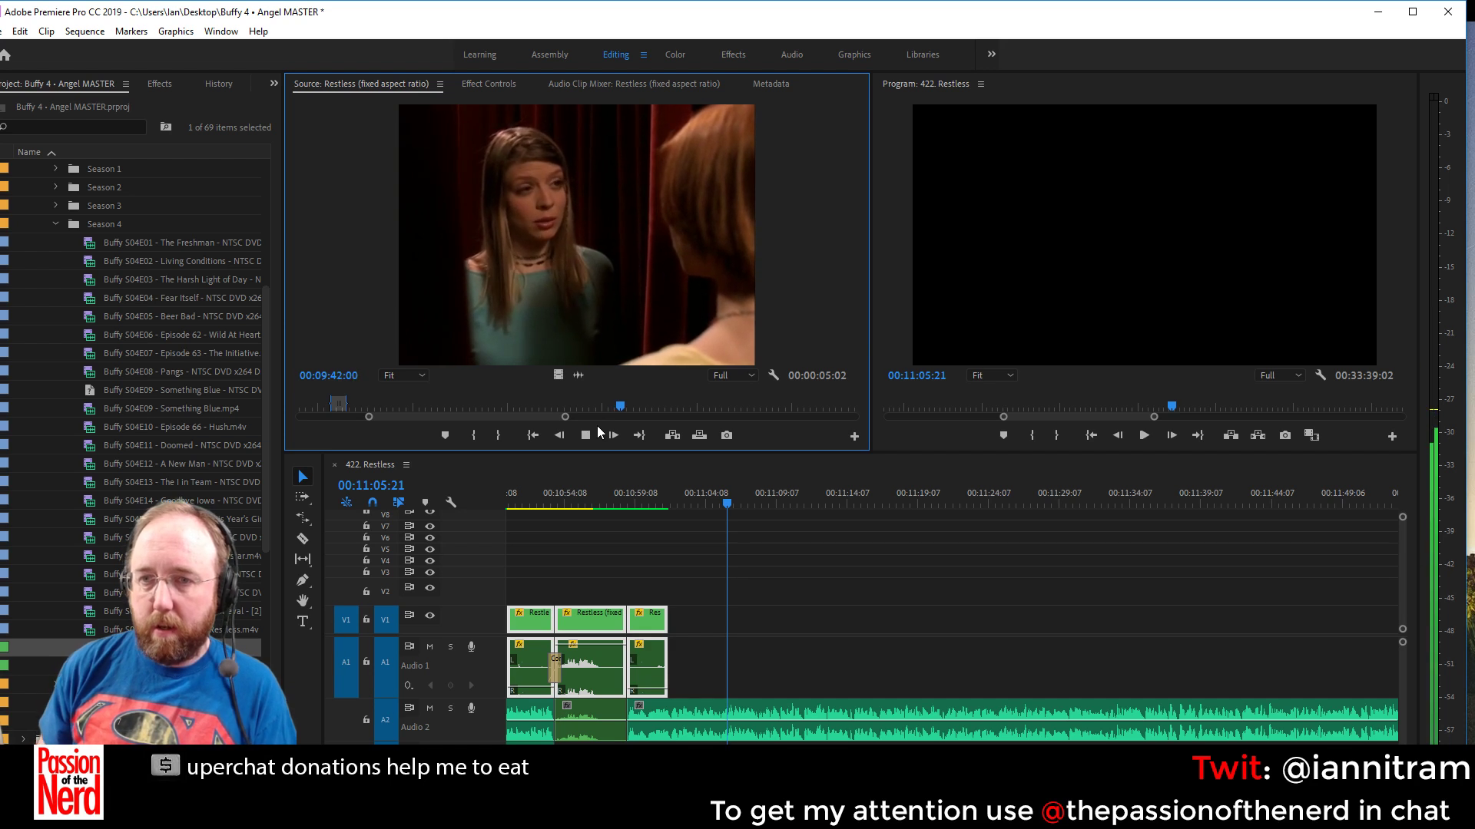
left_click(597, 426)
left_click(597, 426)
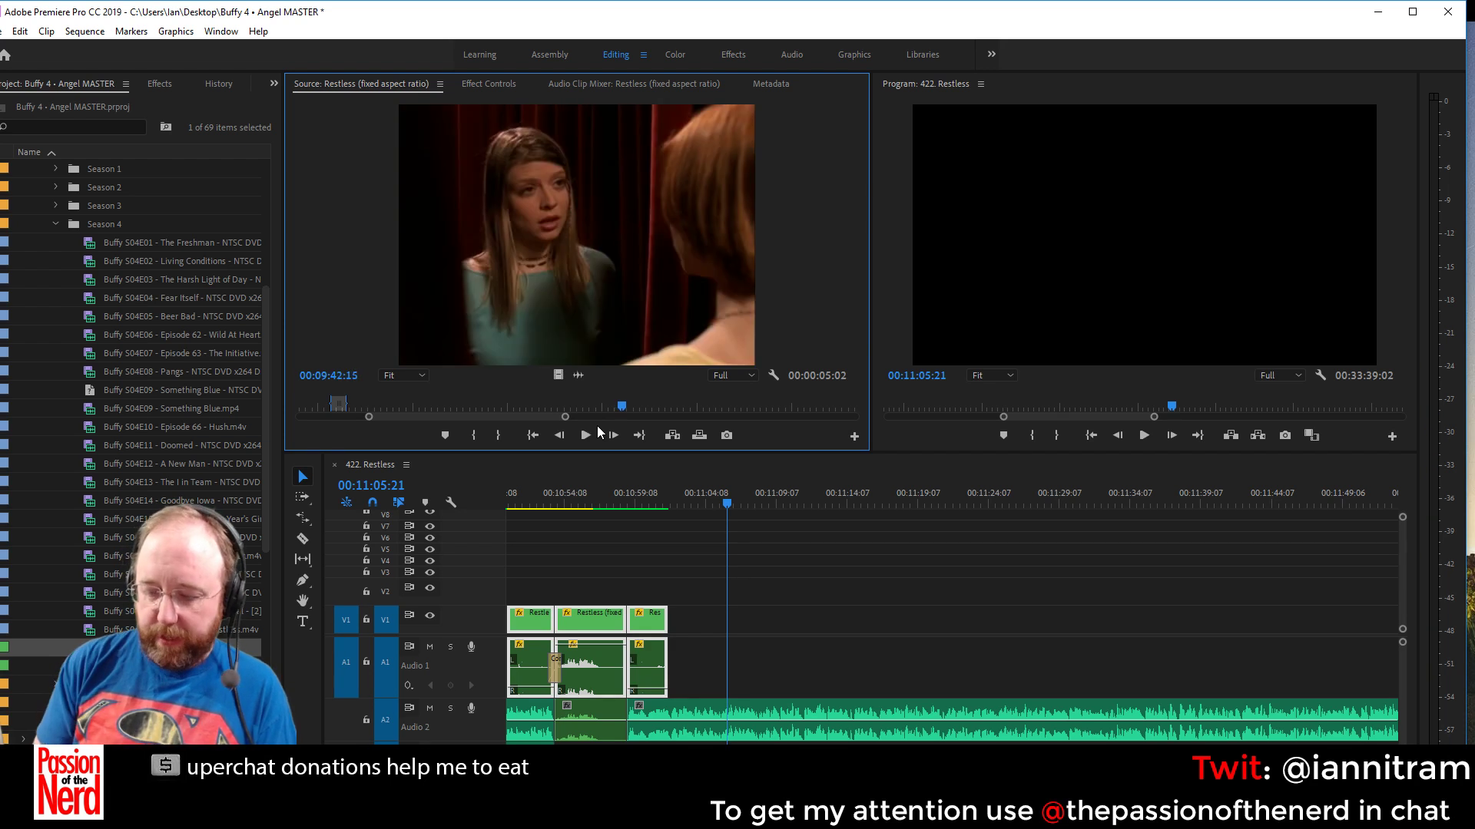
key("o")
Find the red-haired woman's close-up just after the cowboy shot in the source, set the In point at 00:09:34:08 and play from it
key("j")
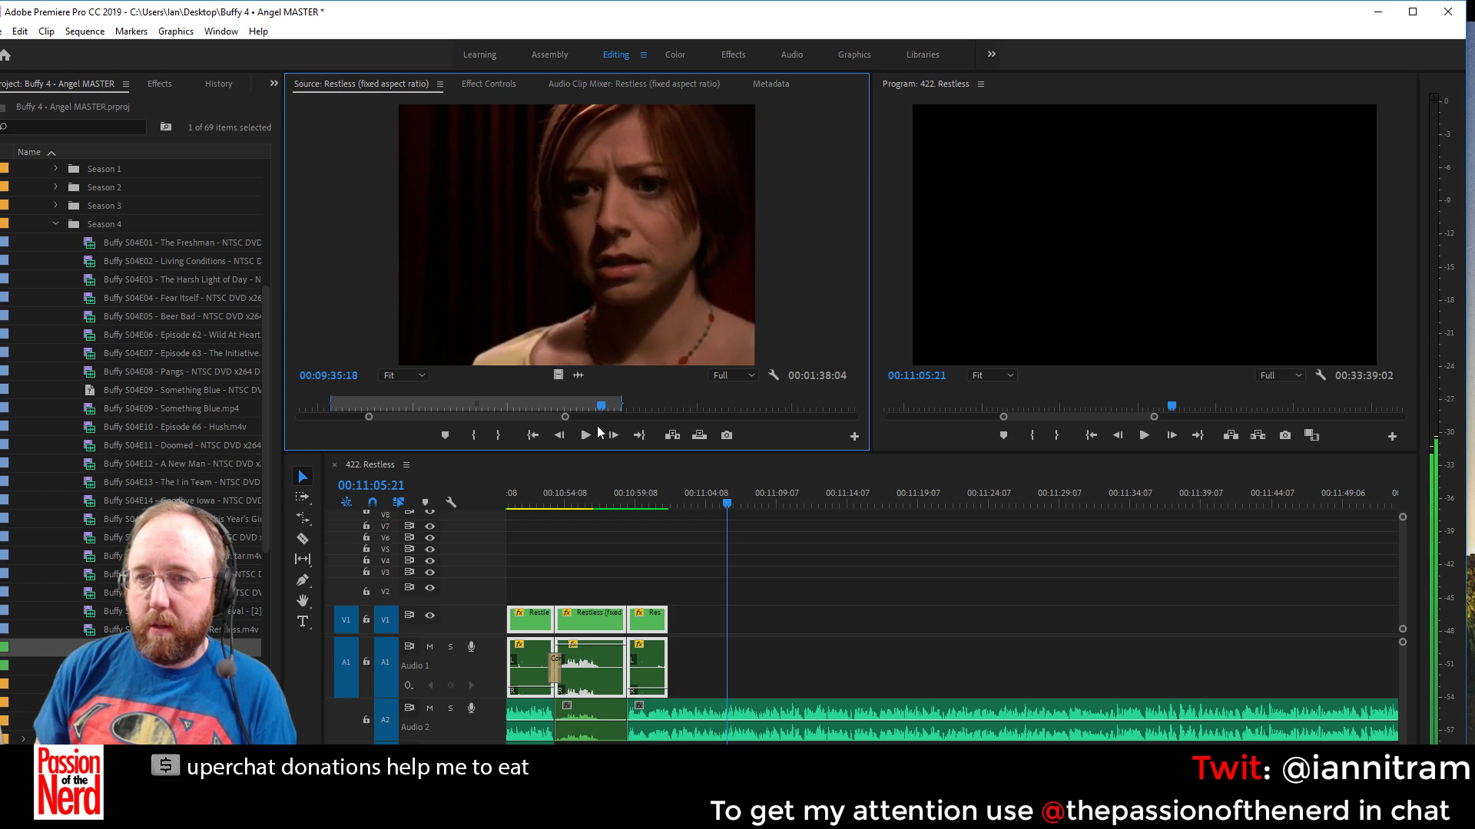
key("l")
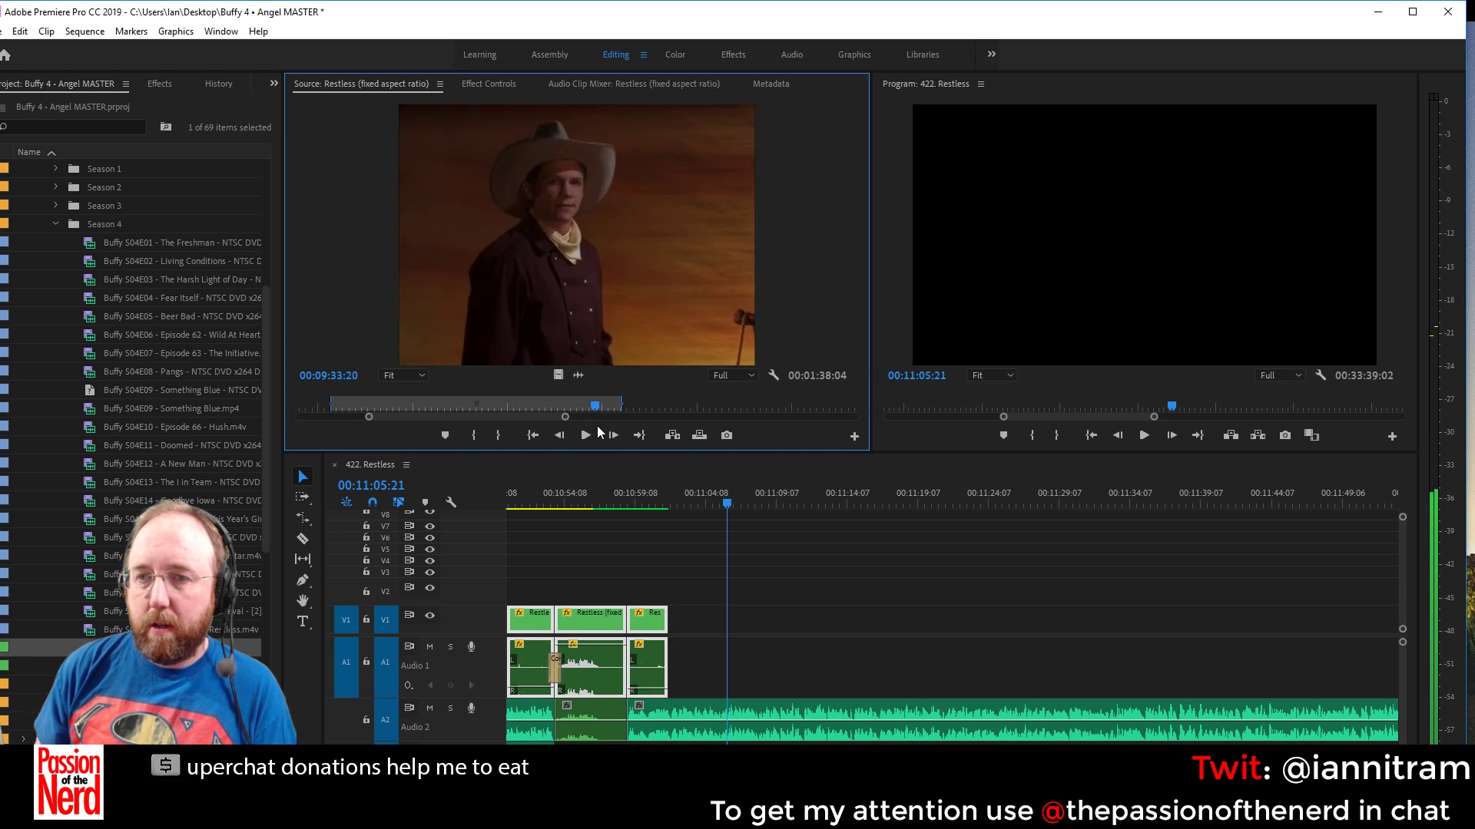
key("k")
key("Left")
key("Left")
key("Left")
key("Left")
key("Left")
key("Left")
key("Left")
key("Left")
key("Left")
key("Left")
key("Left")
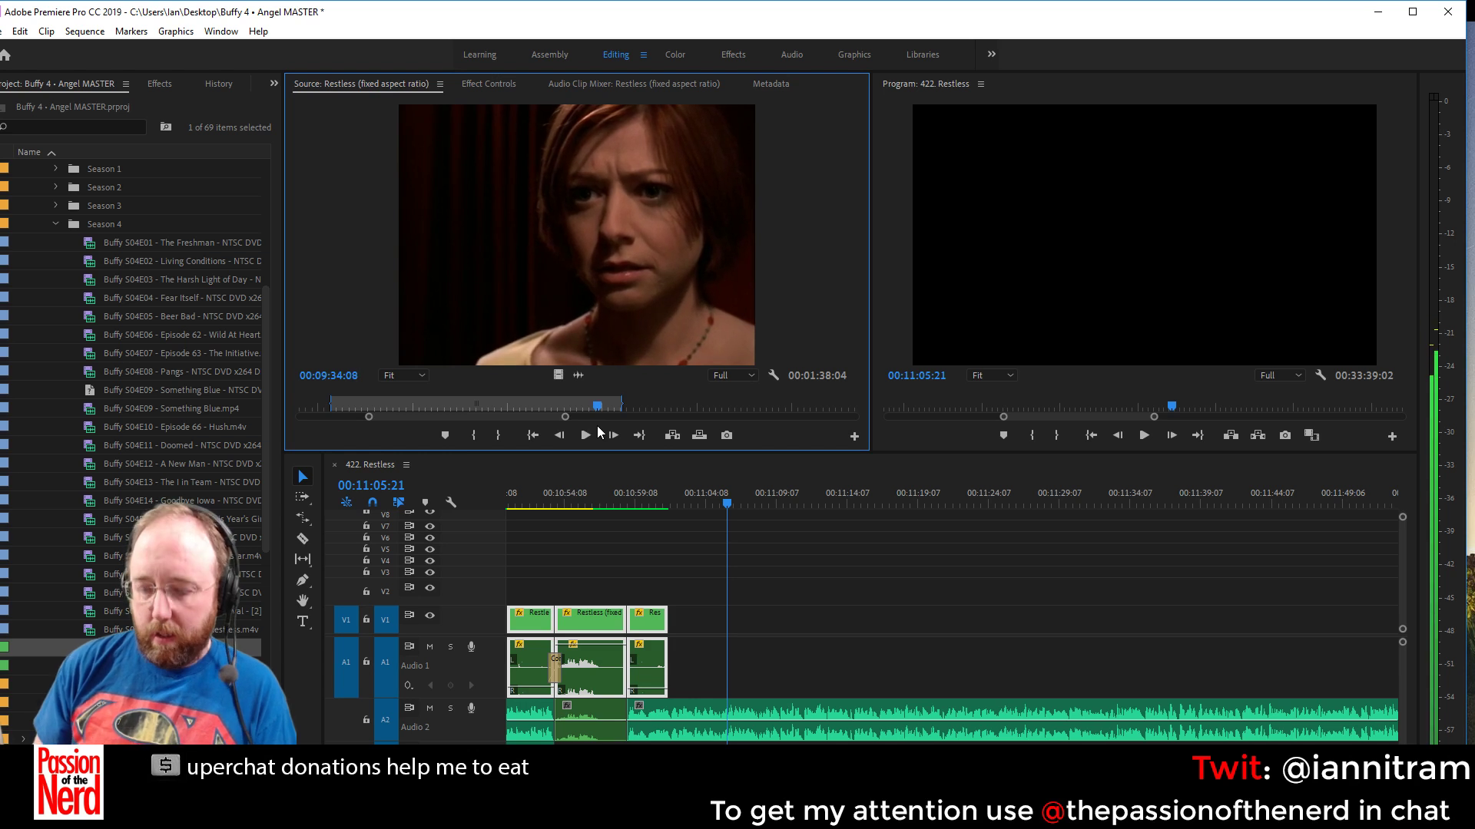
key("i")
key("l")
key("k")
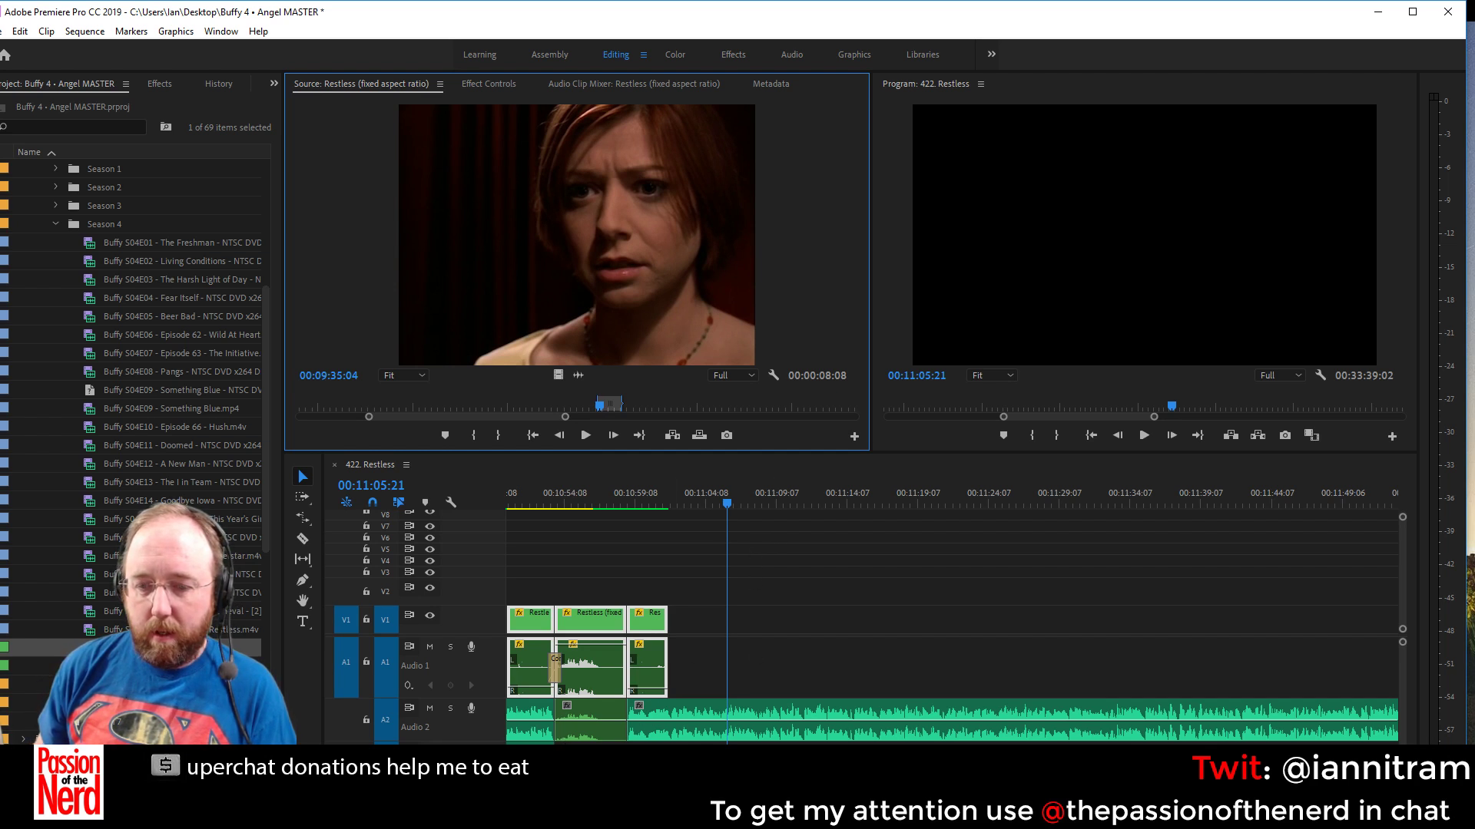
Split the narration on Audio 2 at 00:11:05:21 and shift everything after the cut later to open a gap
scroll(591, 661, "up", 3)
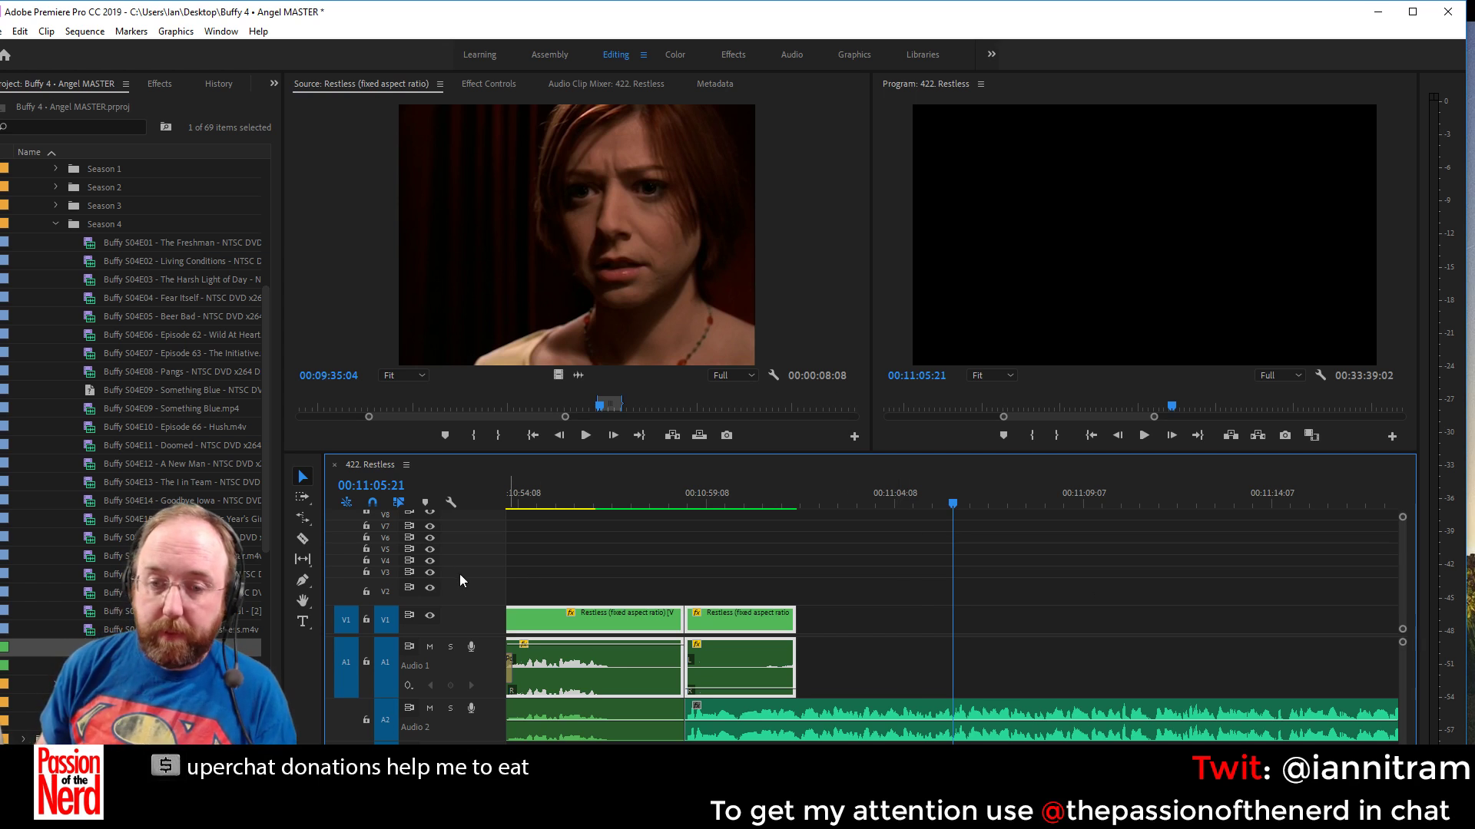
left_click(303, 538)
left_click(953, 719)
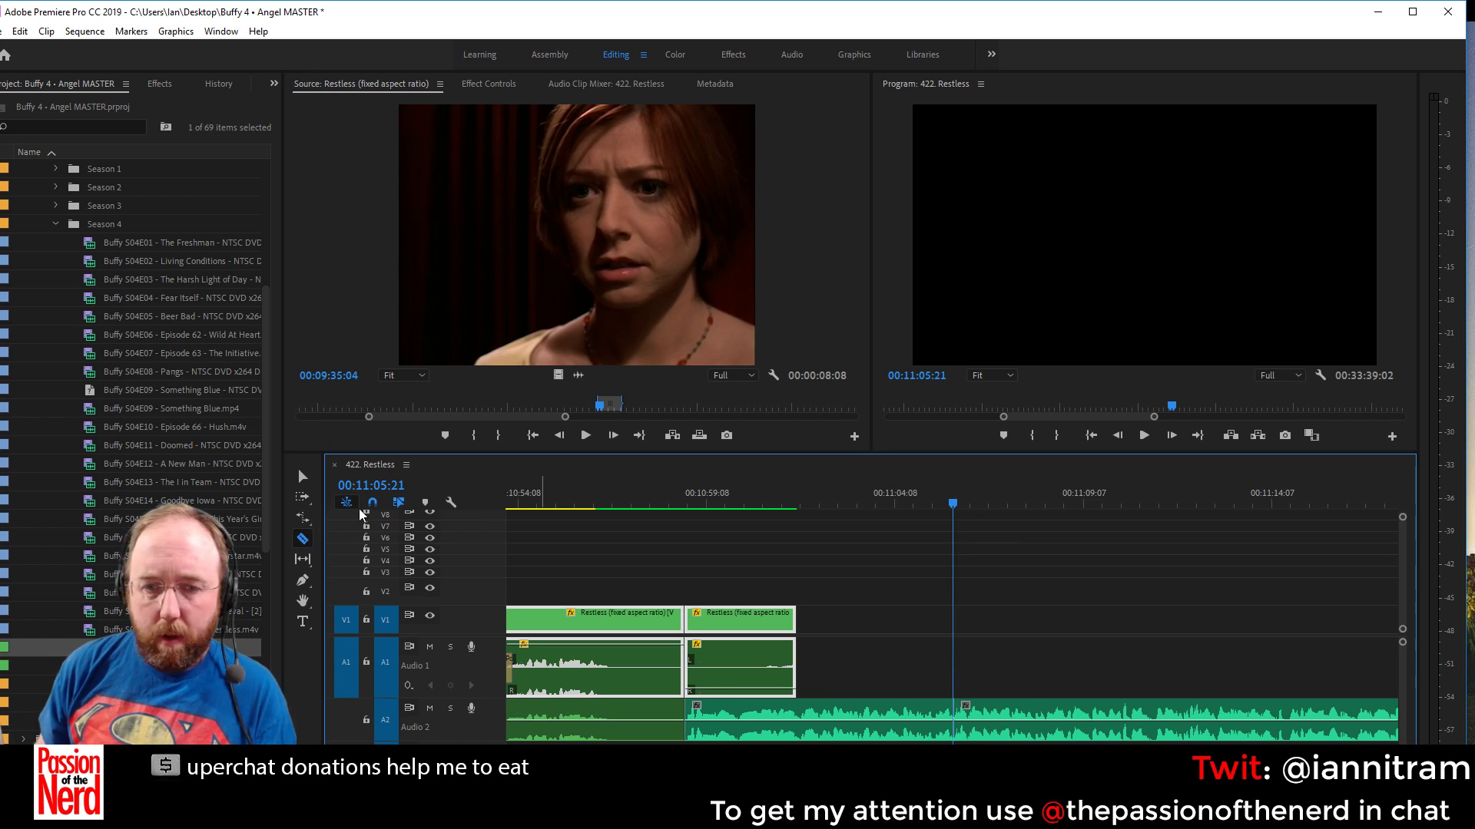
key("a")
left_click_drag(998, 718, 1269, 718)
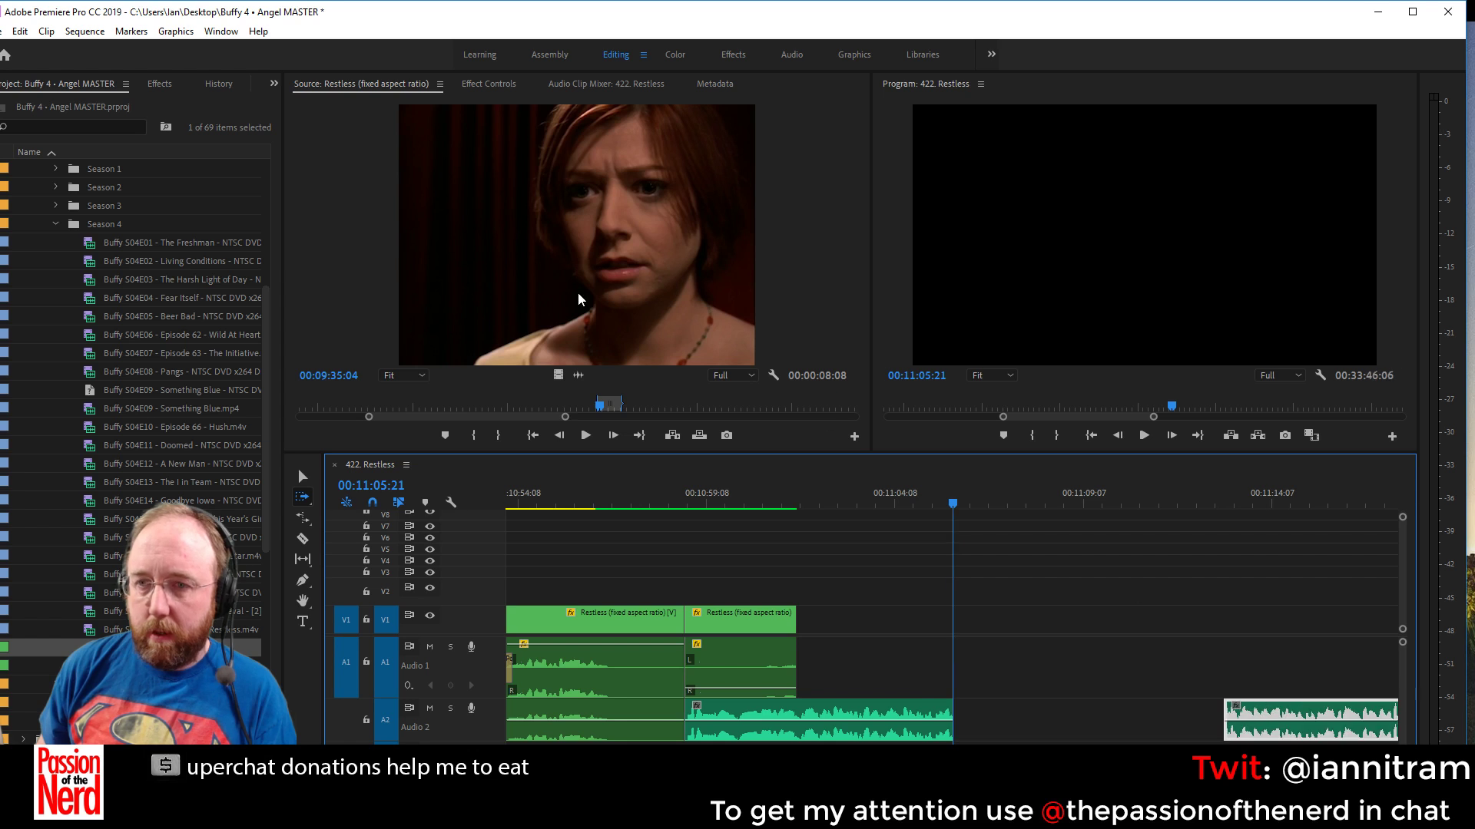
Insert the marked excerpt on V1 and Audio 1 at 00:11:05:21 and extend its start back to 00:11:01:17
left_click_drag(580, 300, 955, 653)
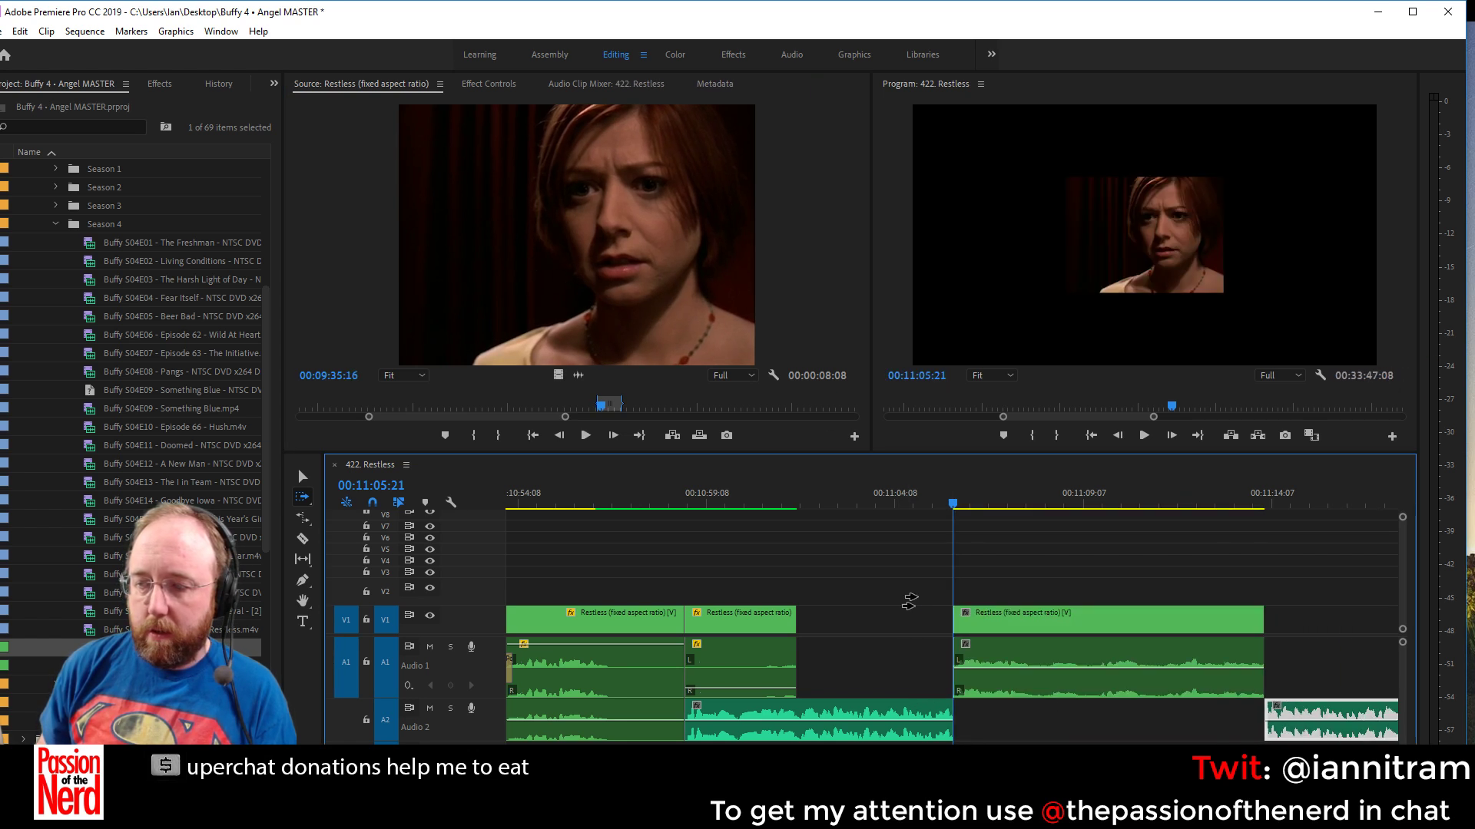
left_click(303, 476)
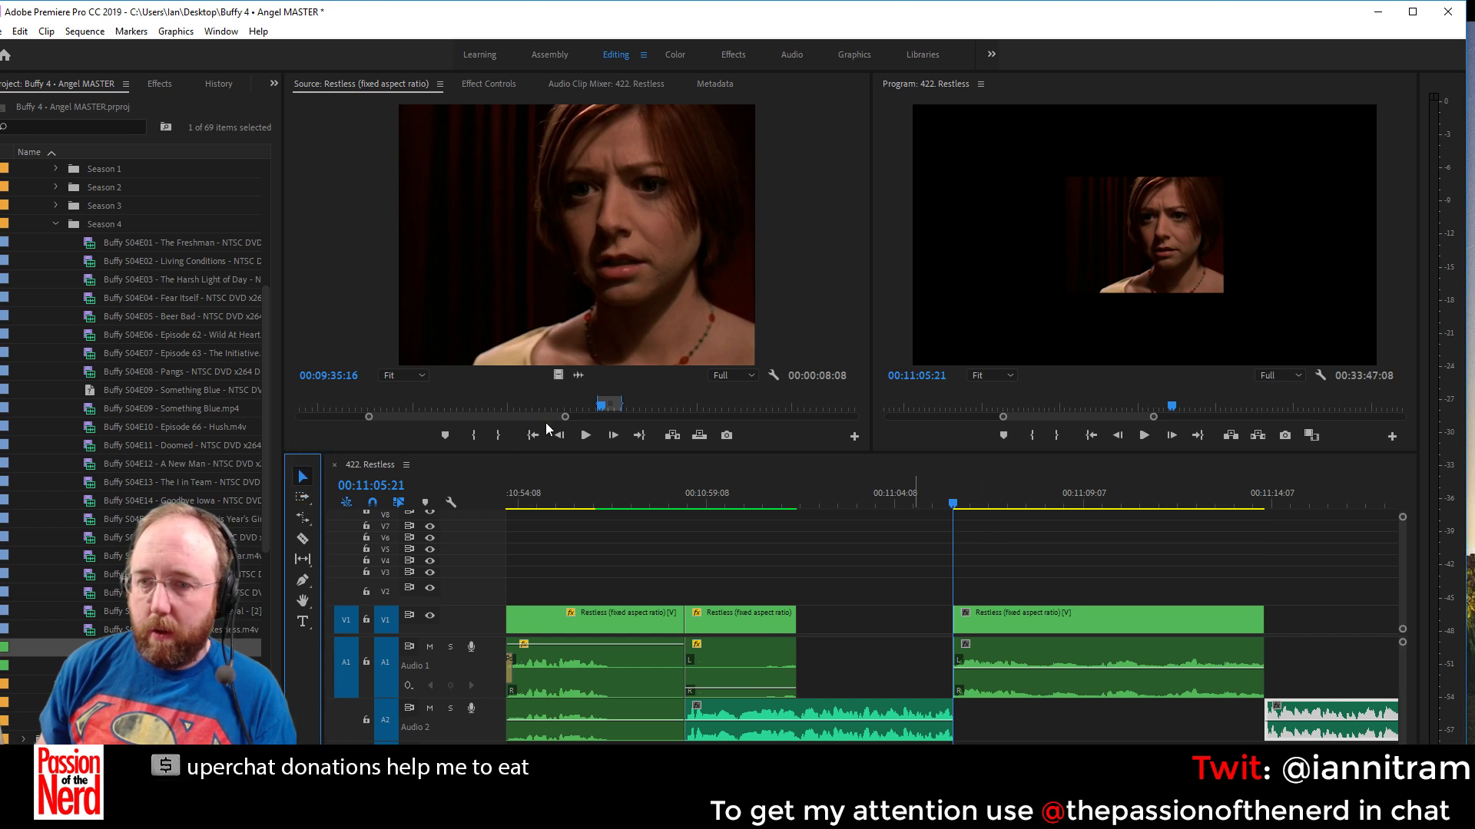
mouse_move(627, 410)
left_mouse_down()
mouse_move(759, 407)
mouse_move(607, 407)
left_mouse_up()
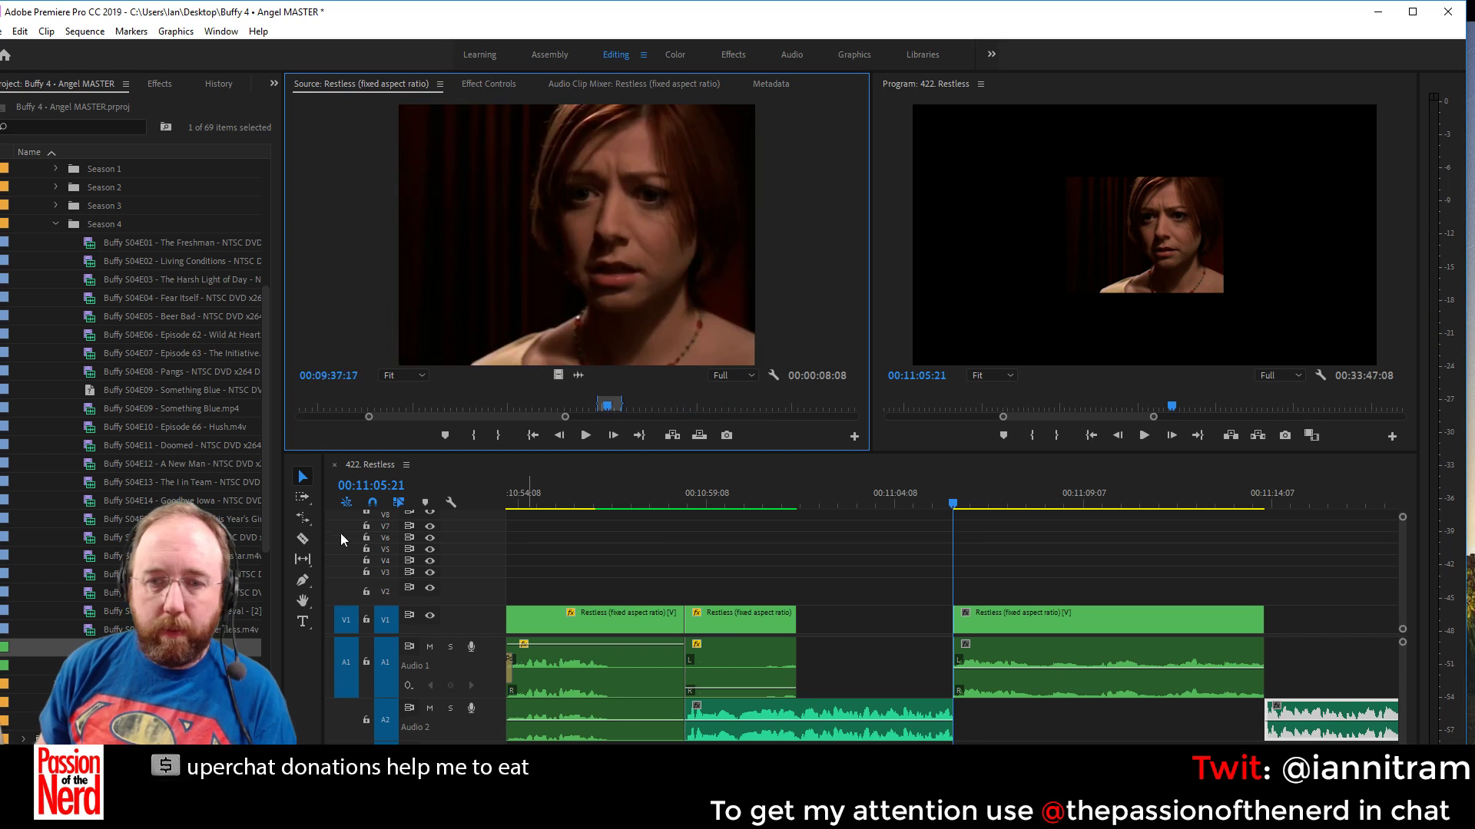
left_click(310, 474)
left_click_drag(960, 624, 797, 624)
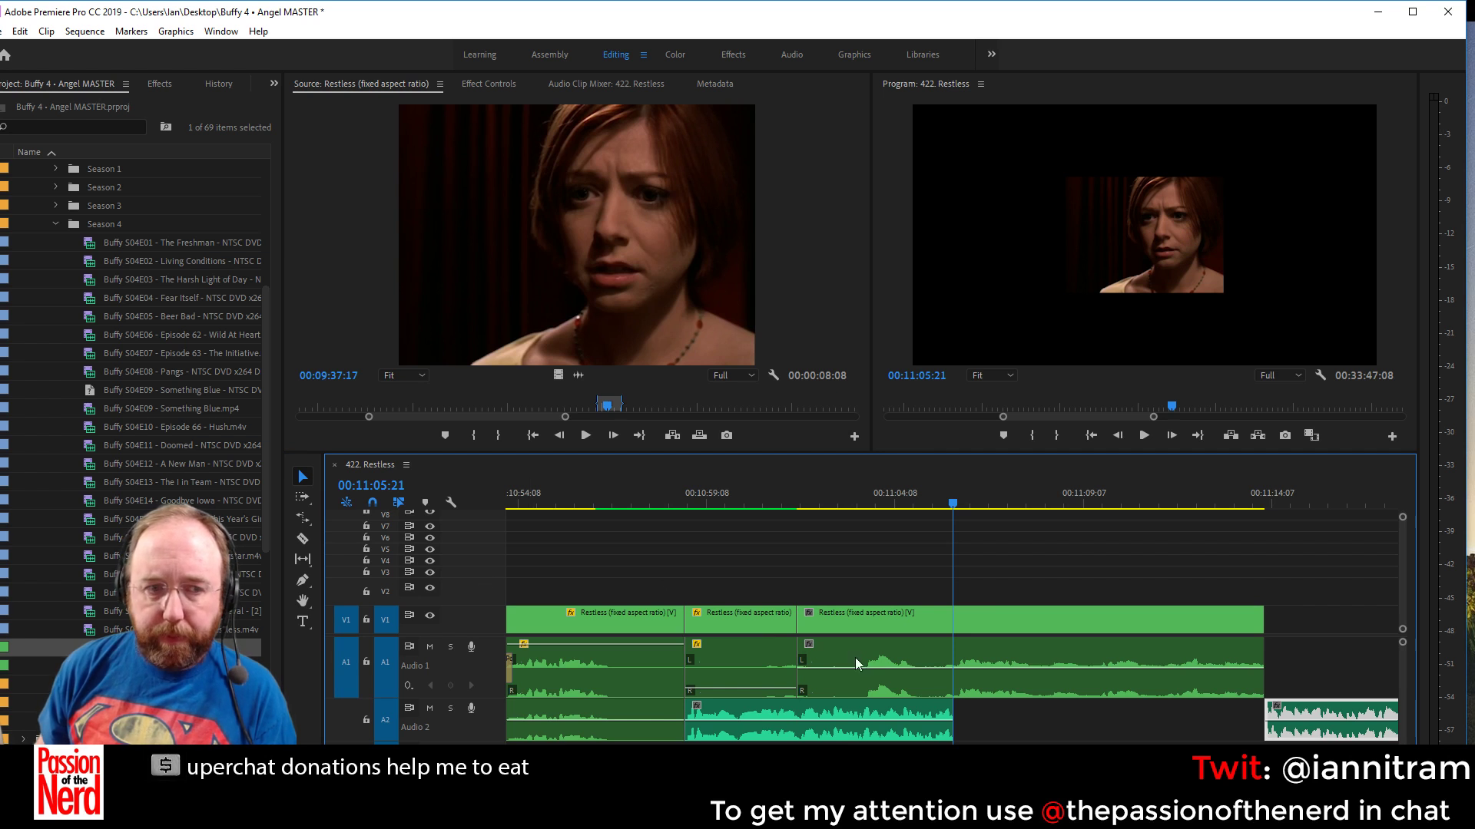
Split the excerpt at 00:11:05:21, duplicate the second part's audio onto Audio 2 and play from the cut
left_click(1056, 693)
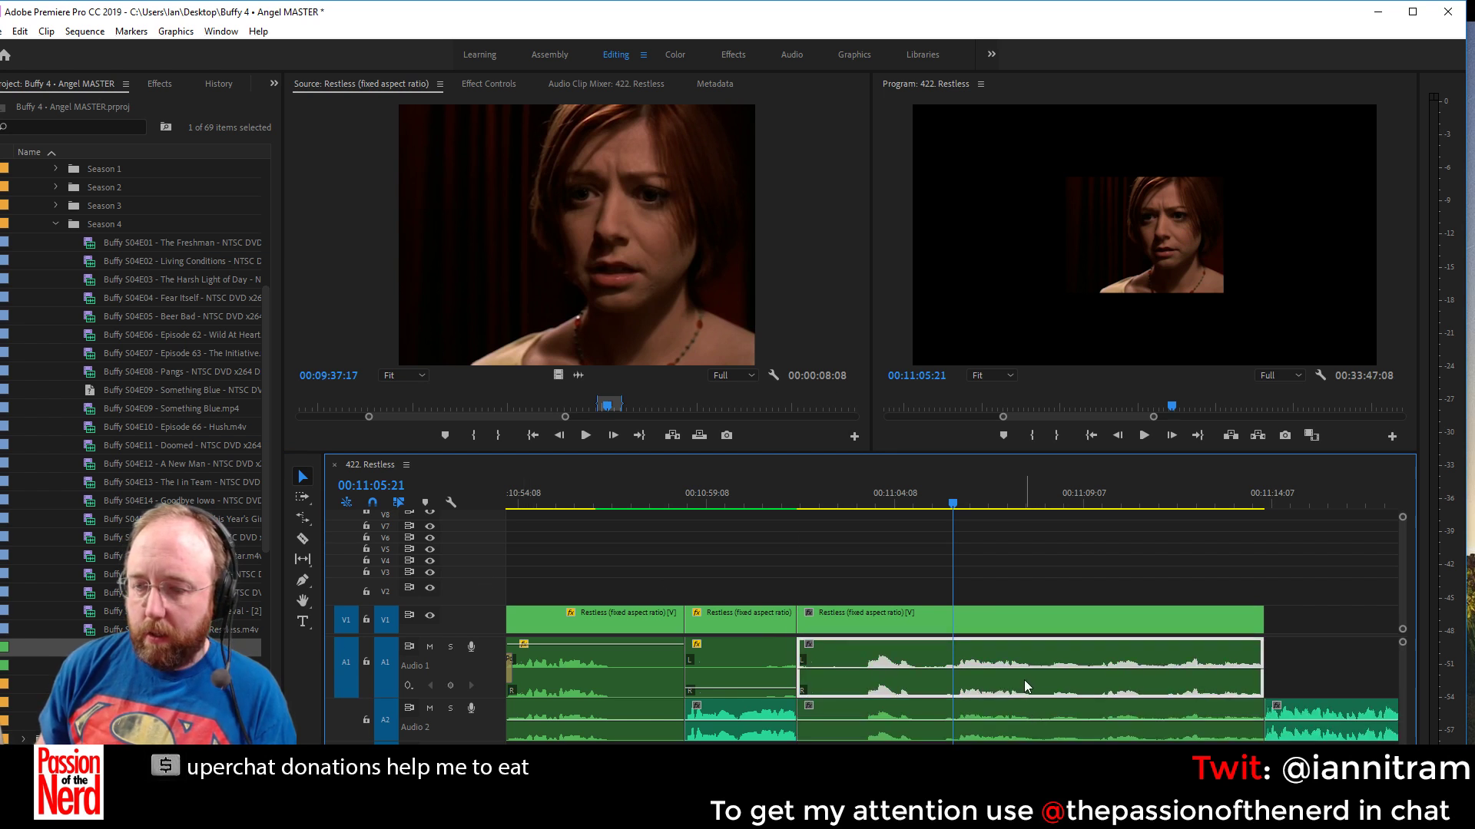
left_click(303, 538)
left_click(959, 667)
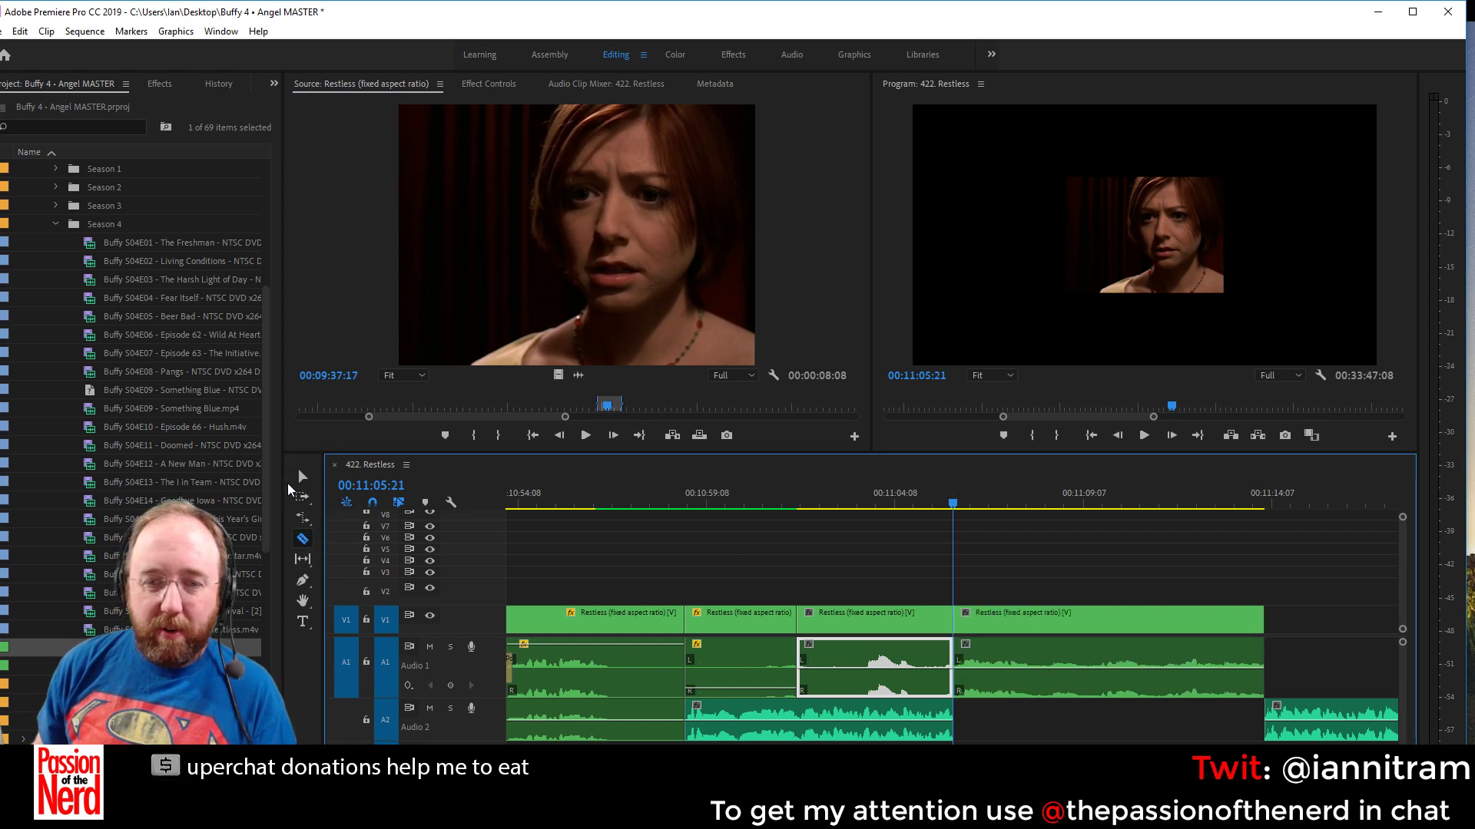
key("v")
left_click(1011, 689)
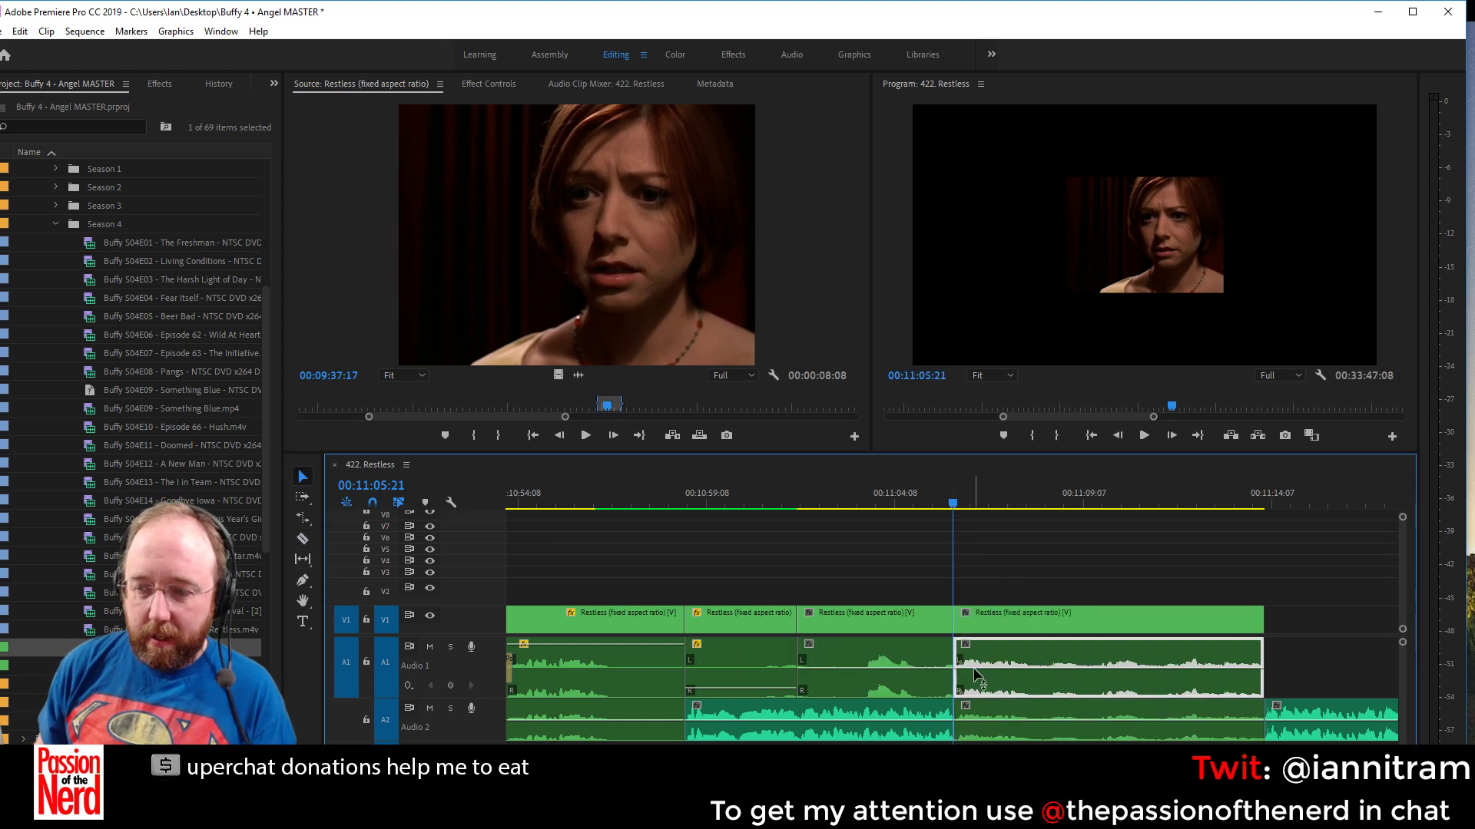
key("space")
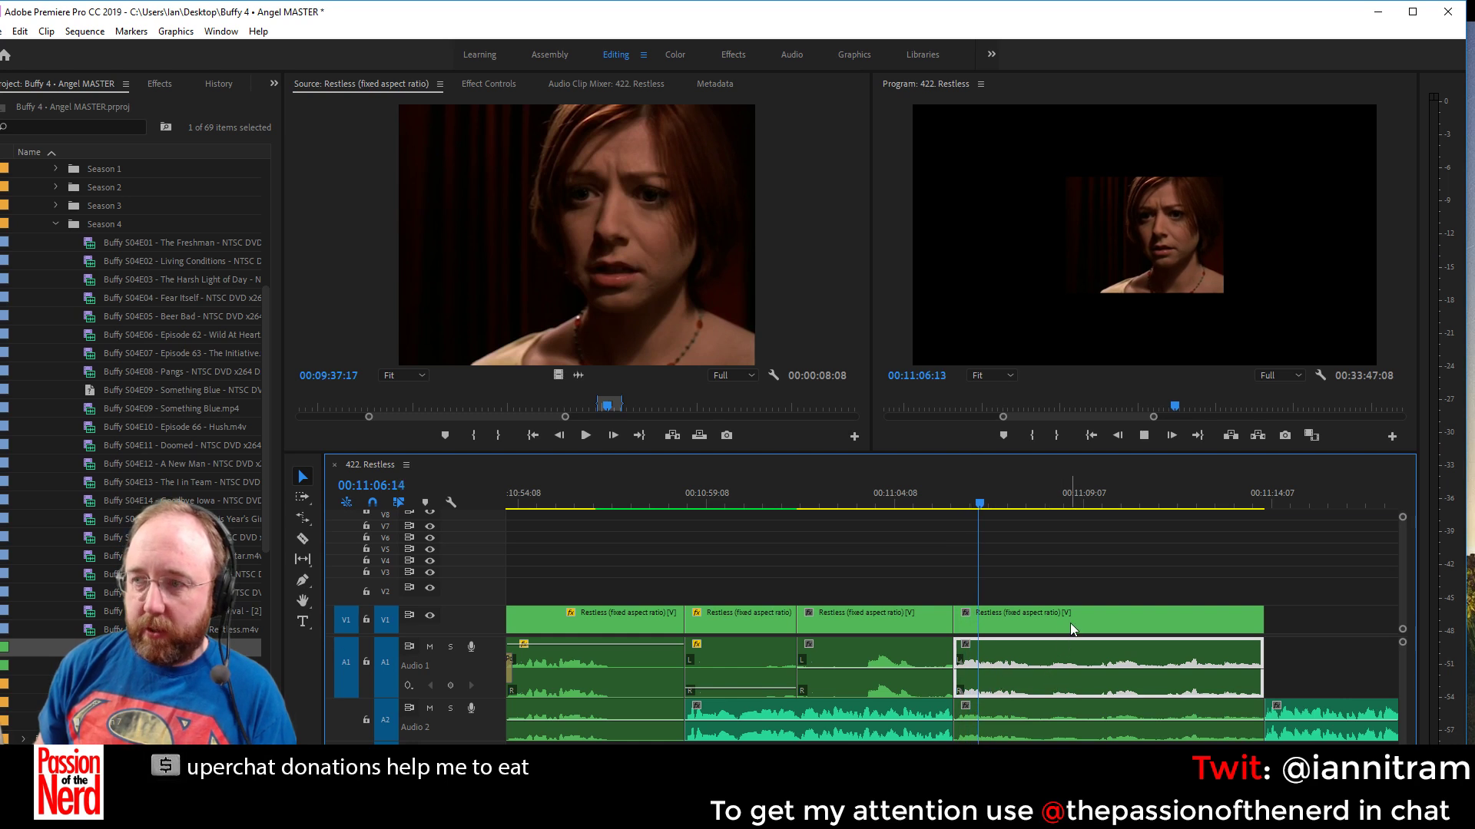
Select the last stretched piece and both excerpt parts and set them to frame size
left_click_drag(756, 546, 1197, 711)
right_click(1095, 630)
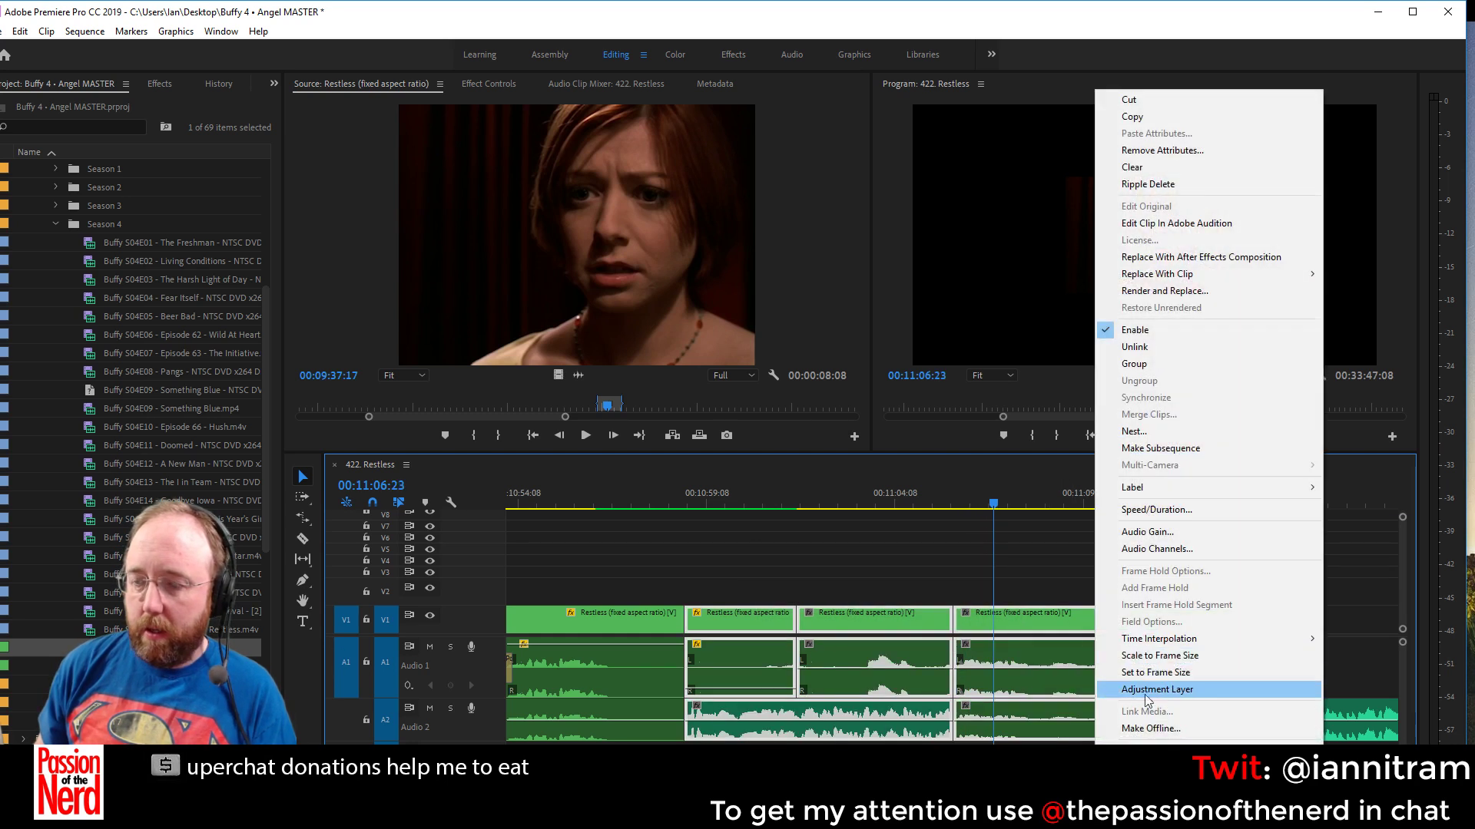
left_click(1155, 675)
left_click(1026, 537)
Raise the audio volume of the excerpt's second part and trim the first part to start at 00:11:05:11
left_click(880, 503)
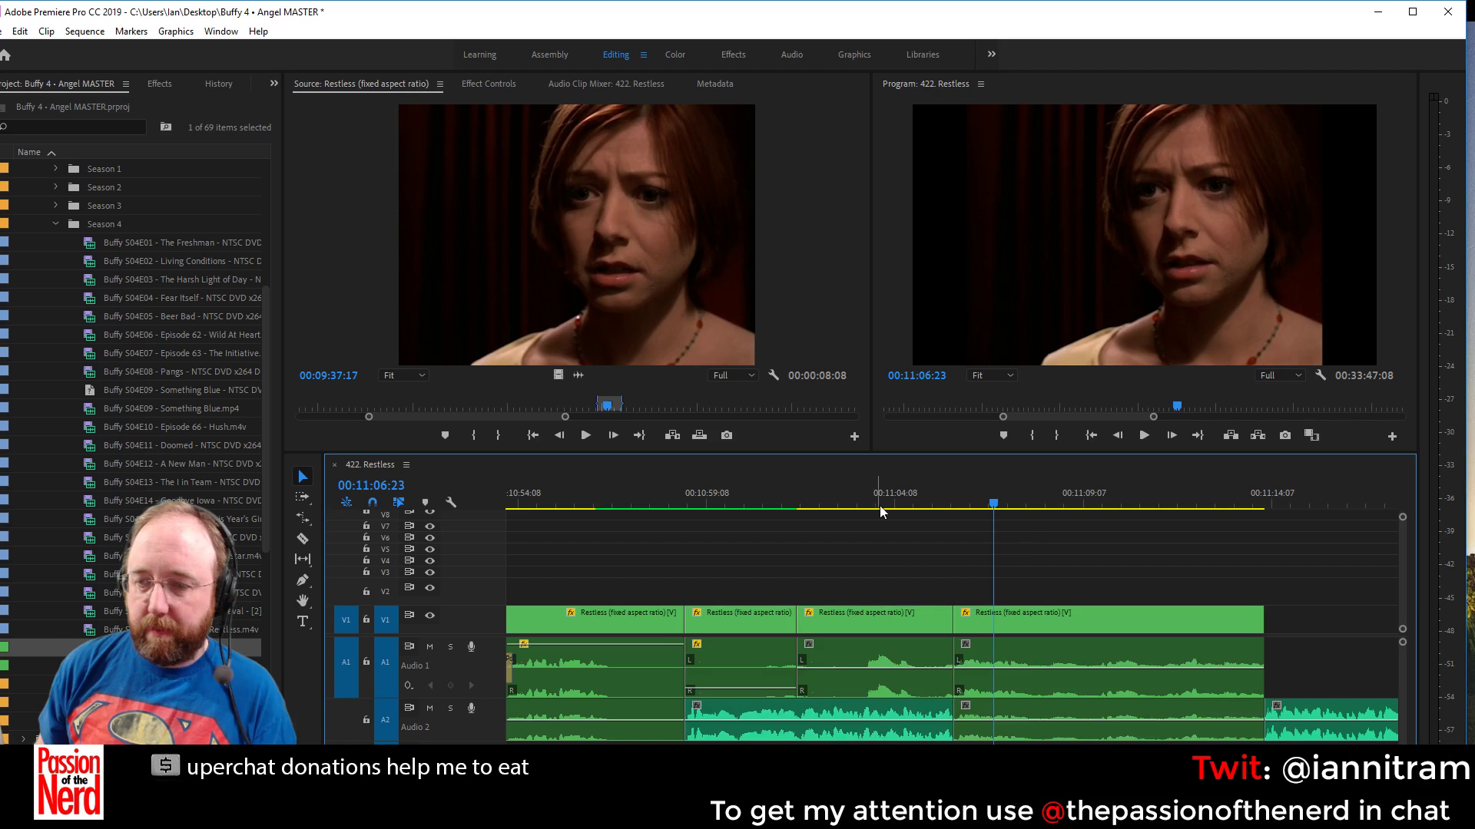
left_click(1003, 673)
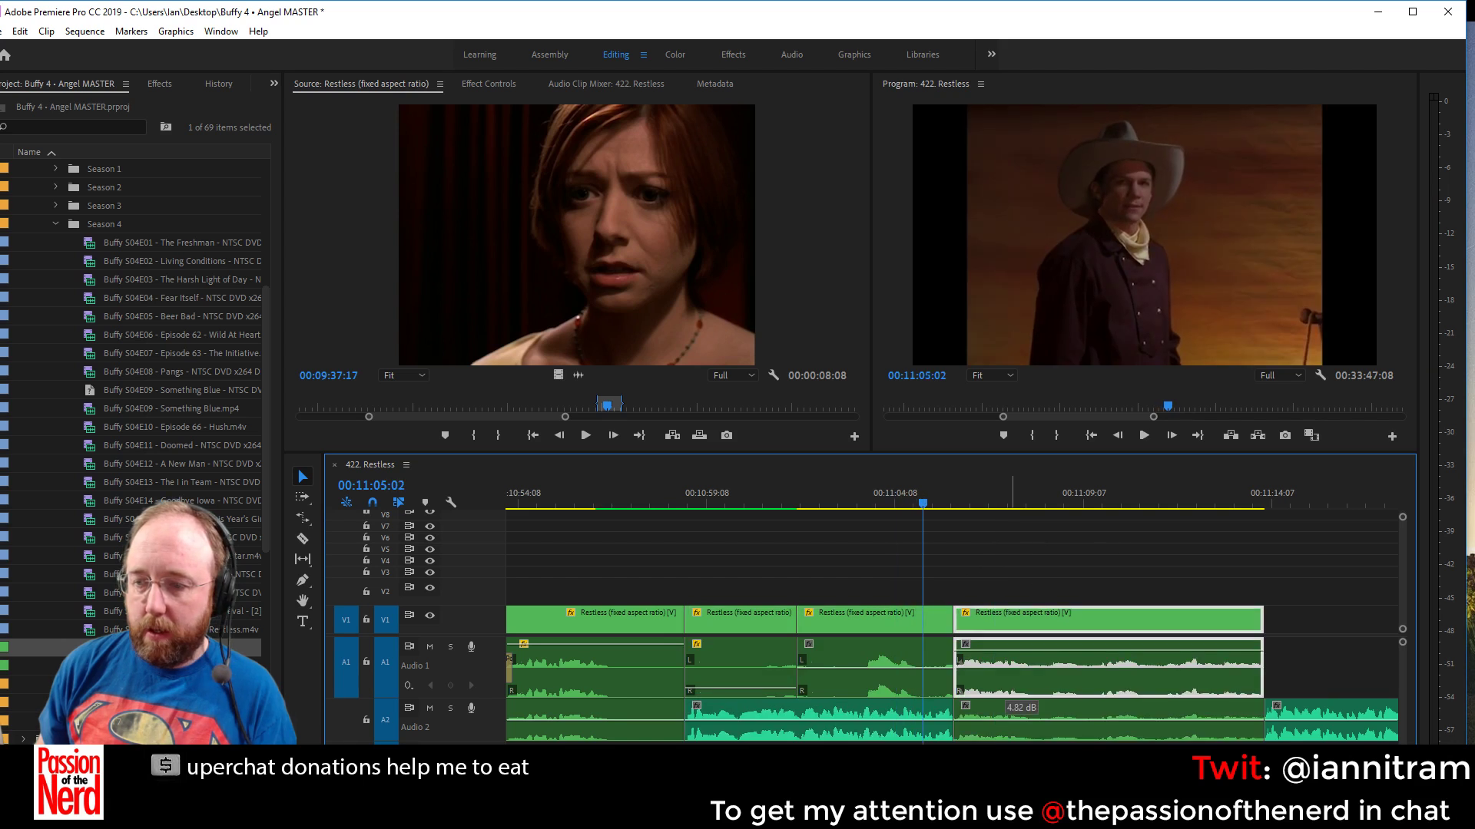
key("space")
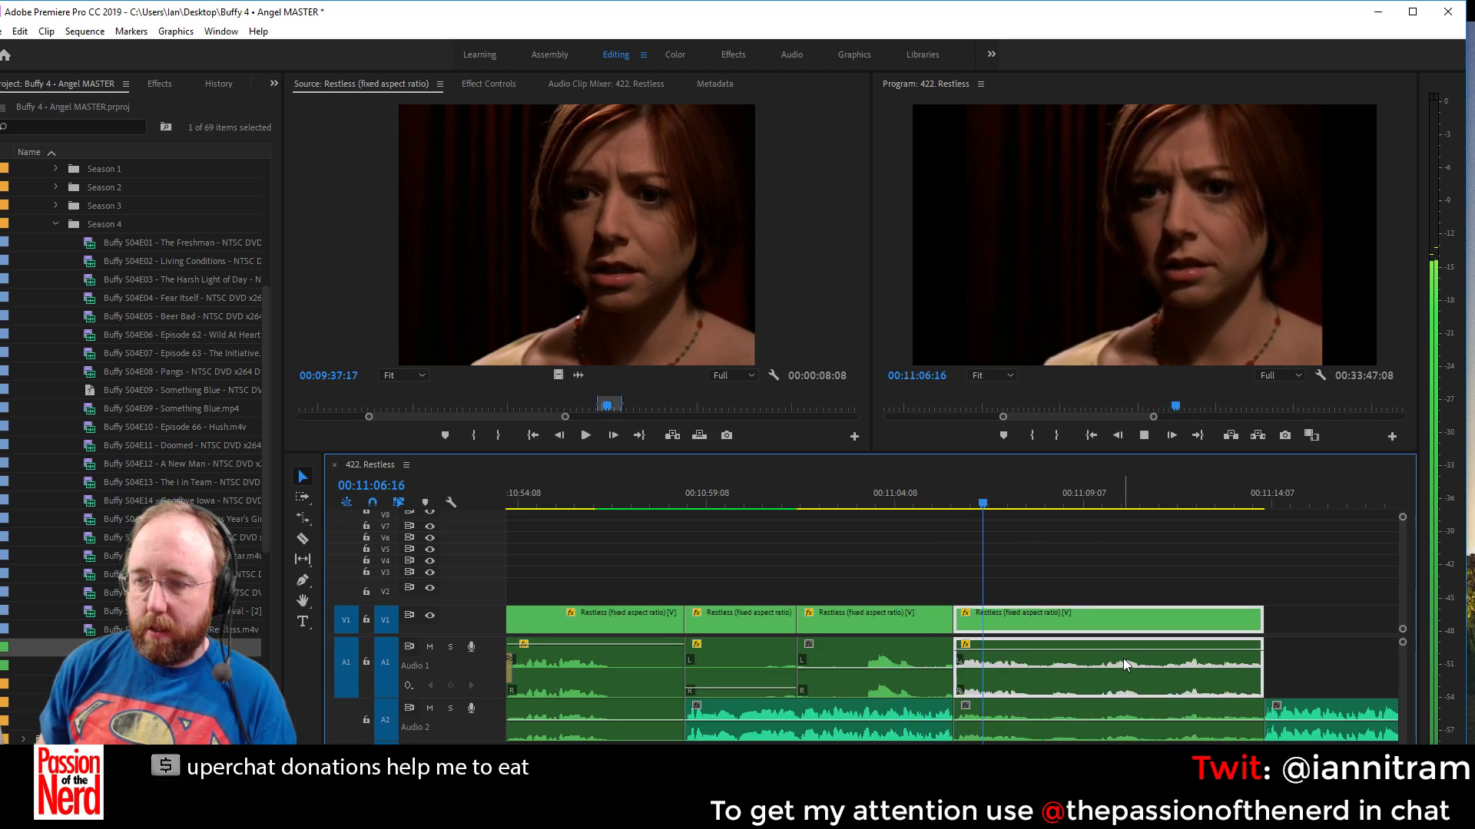
key("space")
left_click_drag(919, 509, 940, 509)
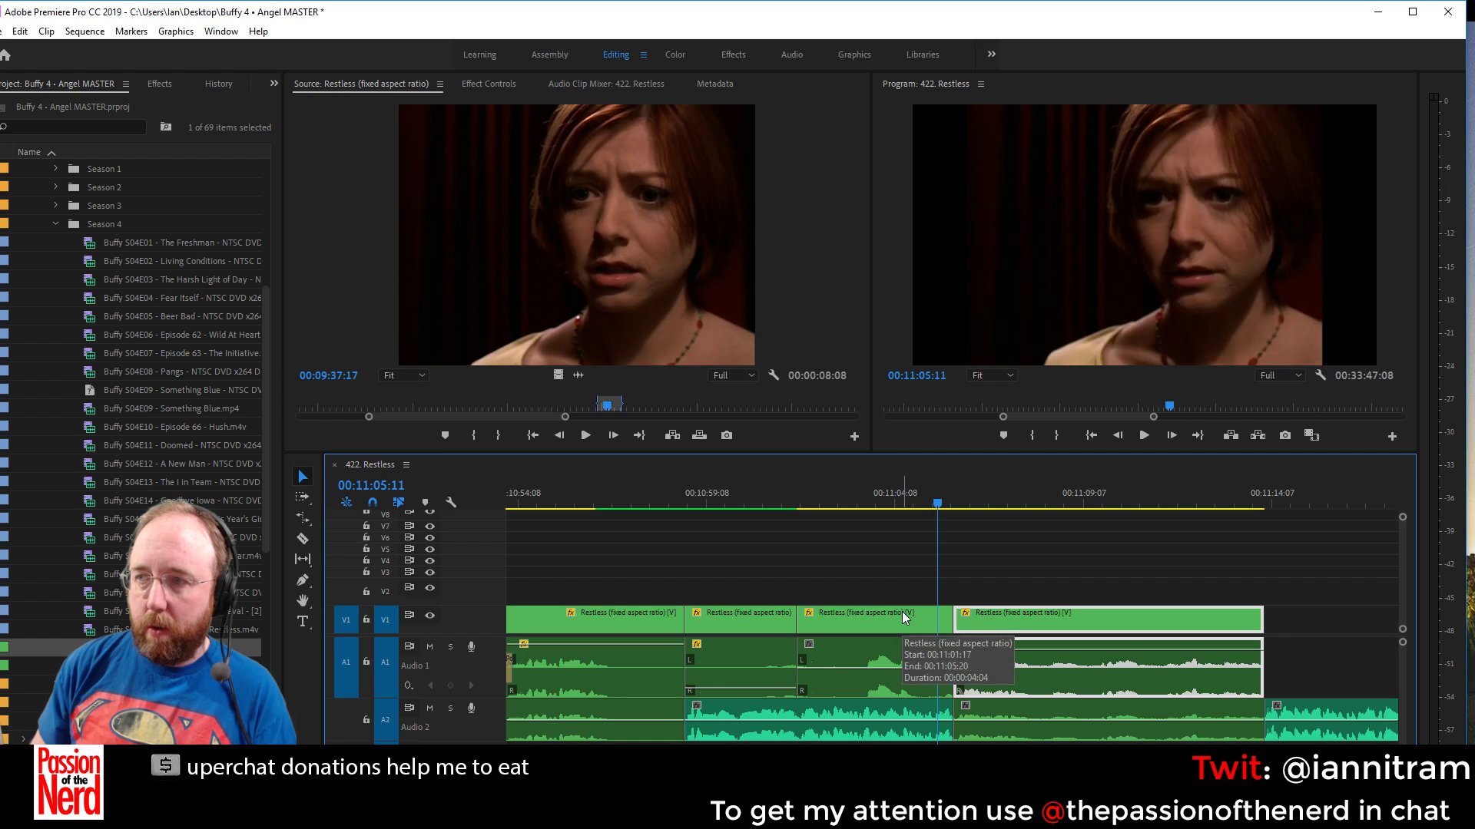
left_click_drag(799, 619, 938, 632)
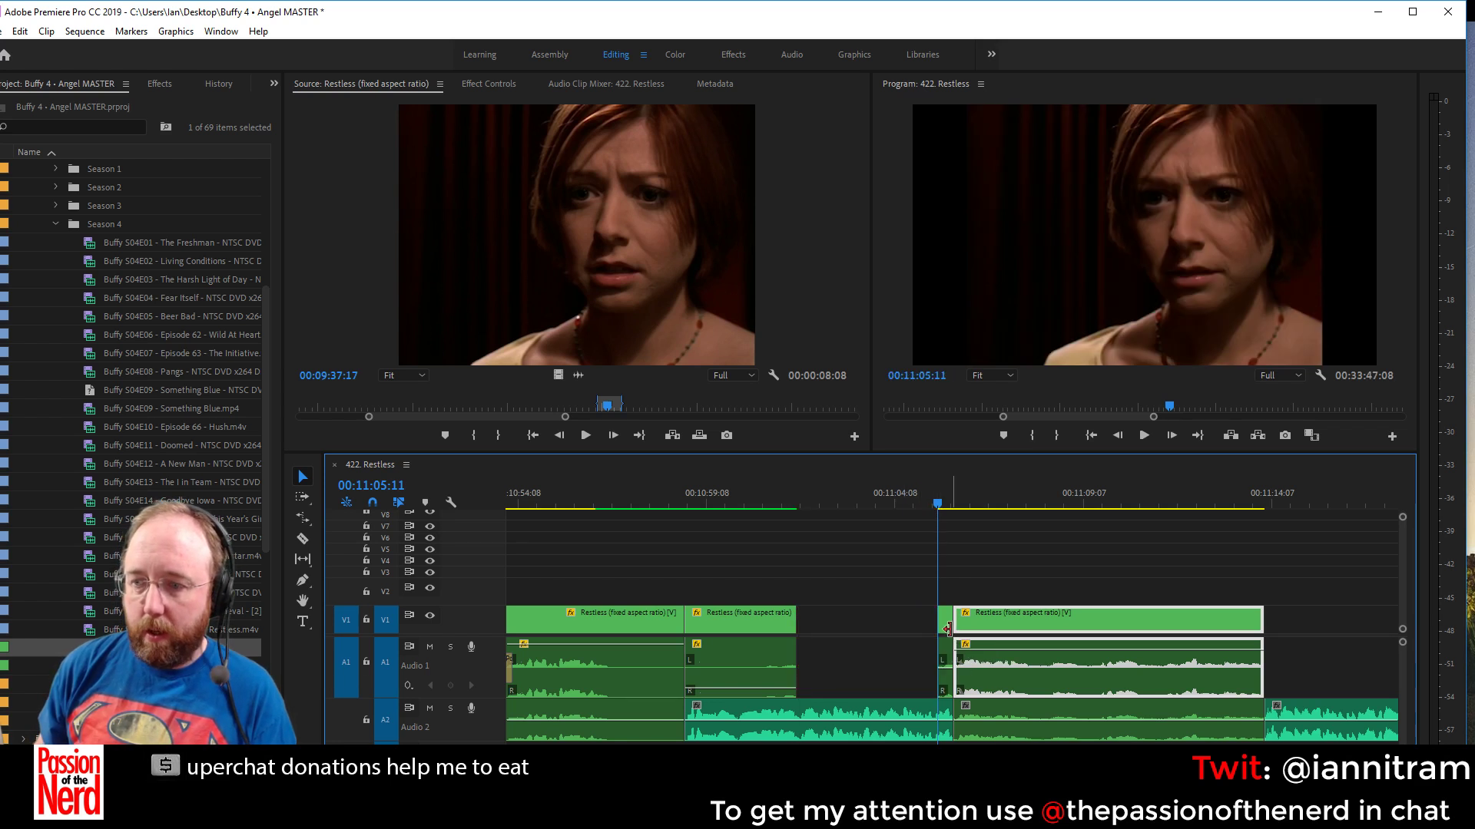
Mark an earlier shot of the long-haired woman in the source, from about 00:08:49 to an Out point at 00:08:51:15
left_click_drag(577, 410, 513, 404)
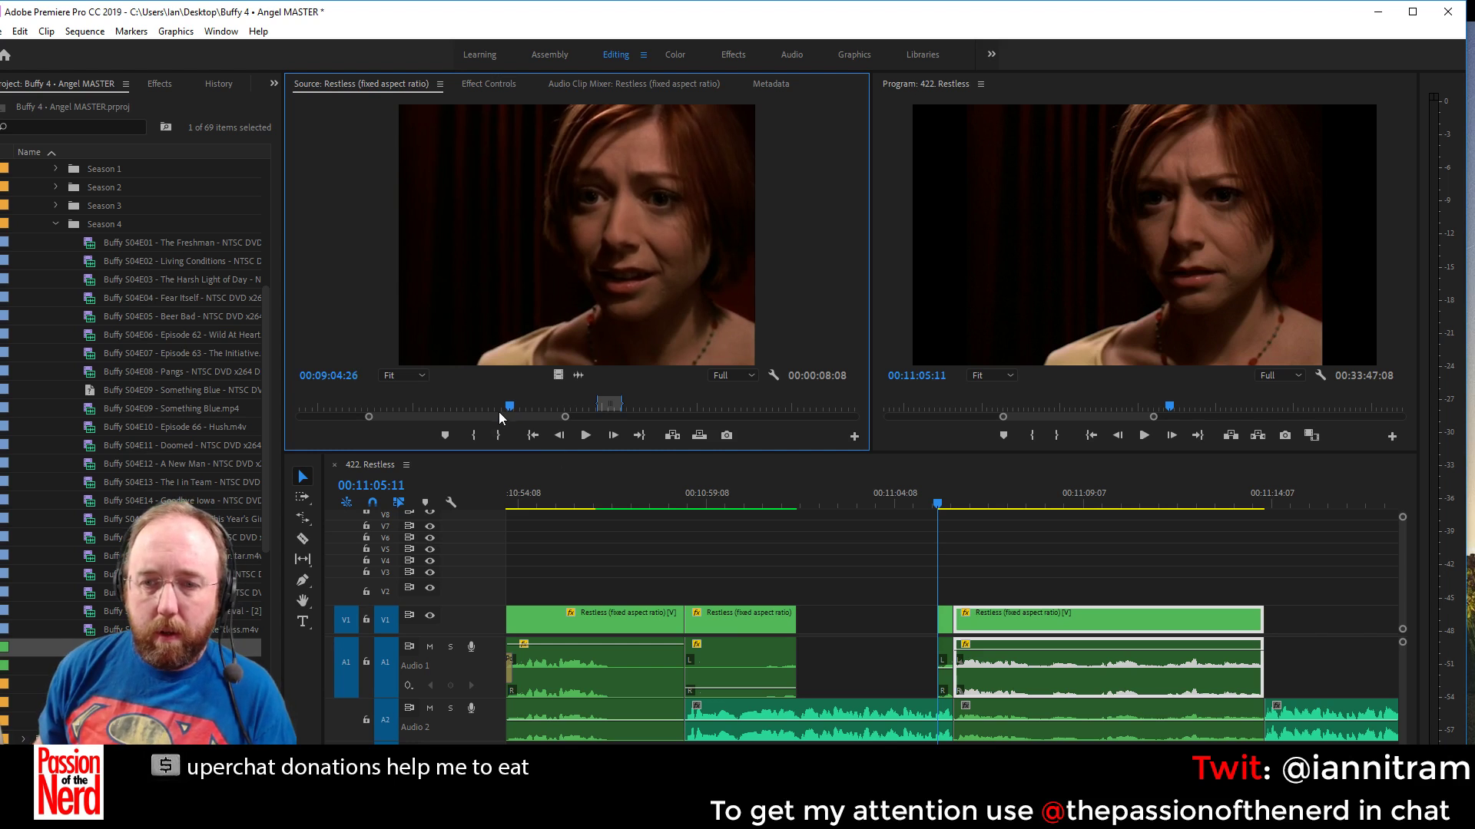
left_click_drag(496, 404, 458, 417)
key("i")
key("space")
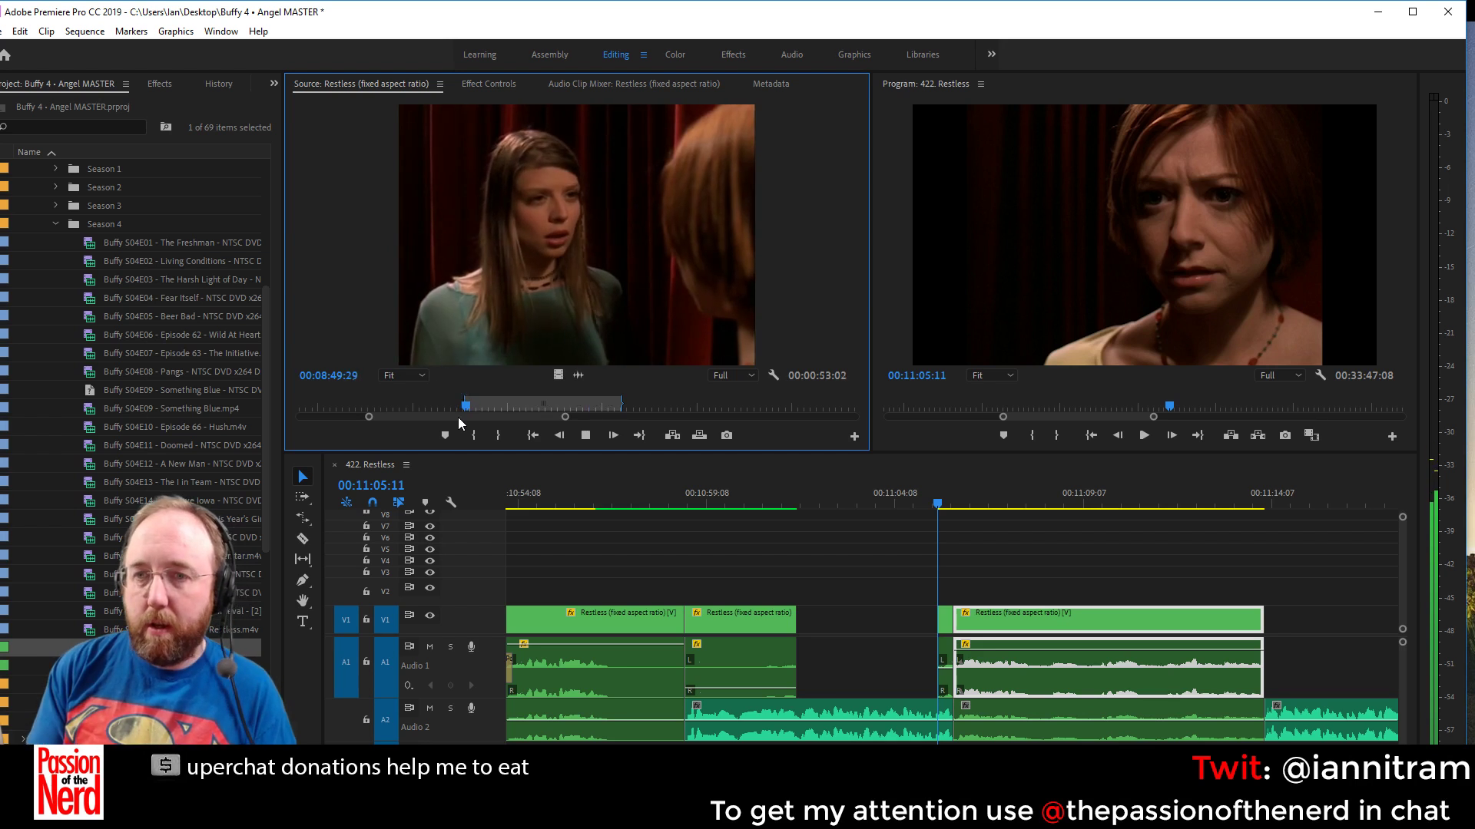
key("space")
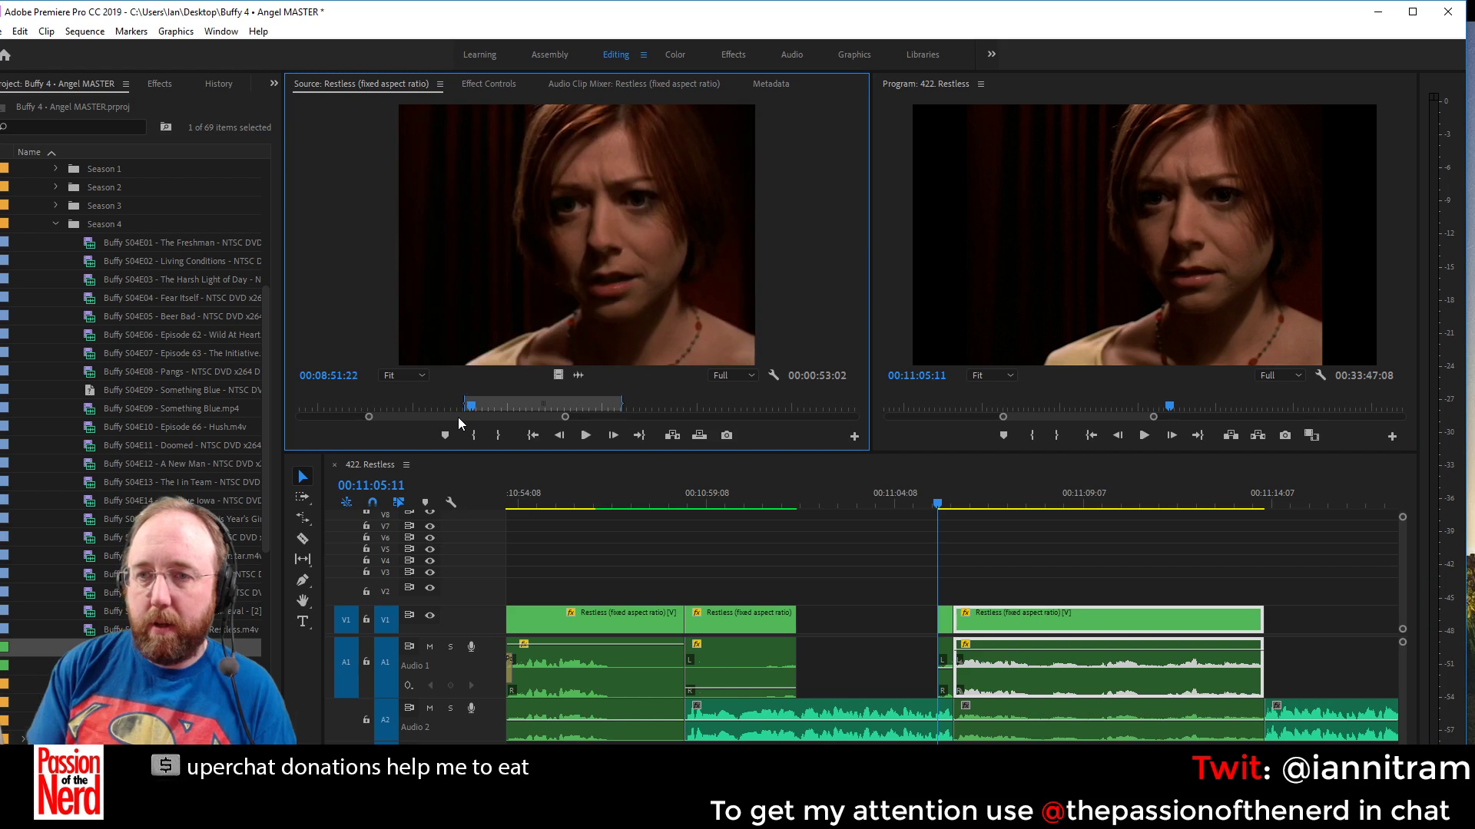
key("Left")
key("Left")
key("Left")
key("Left")
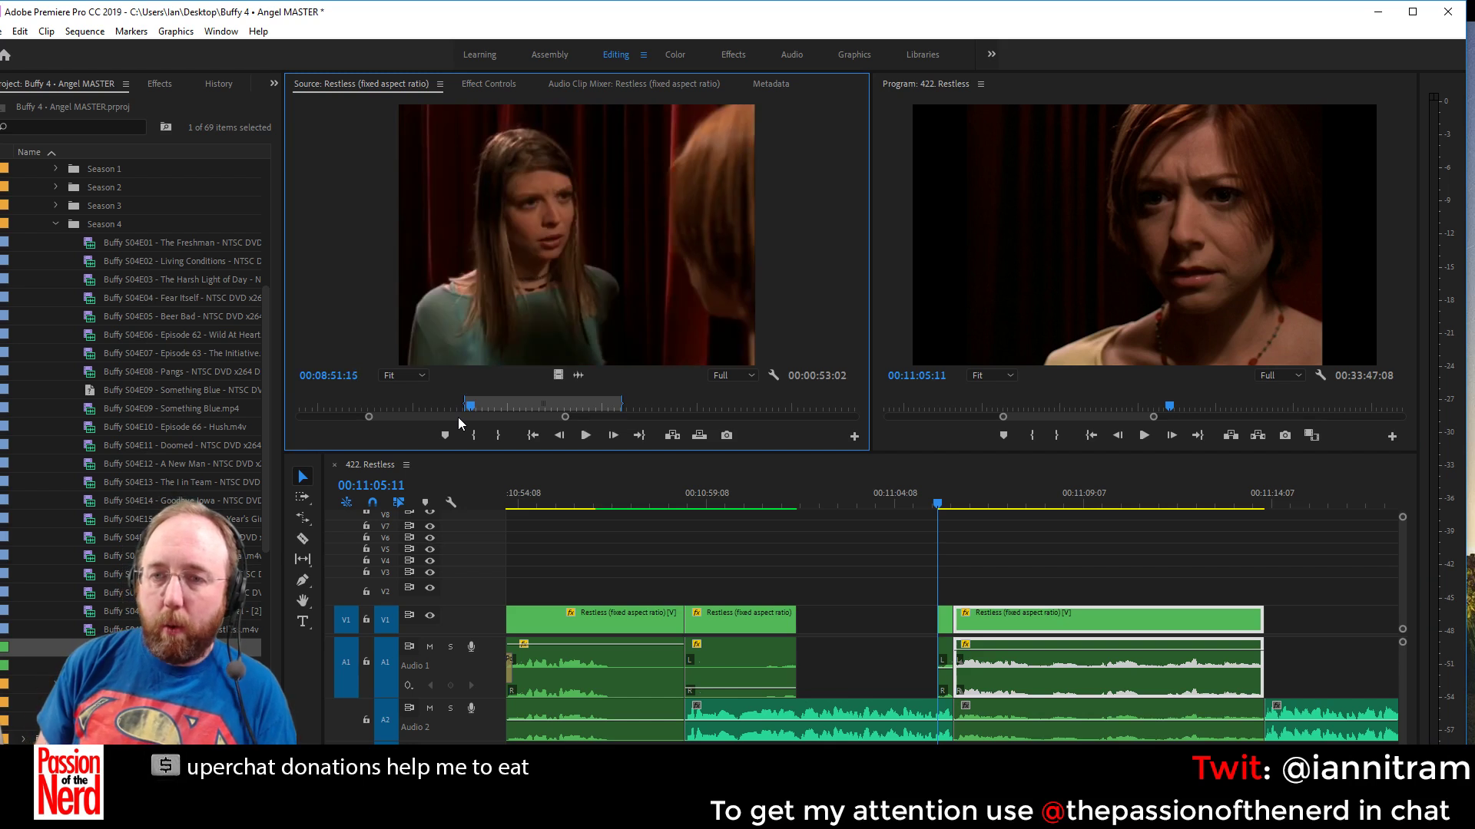
key("o")
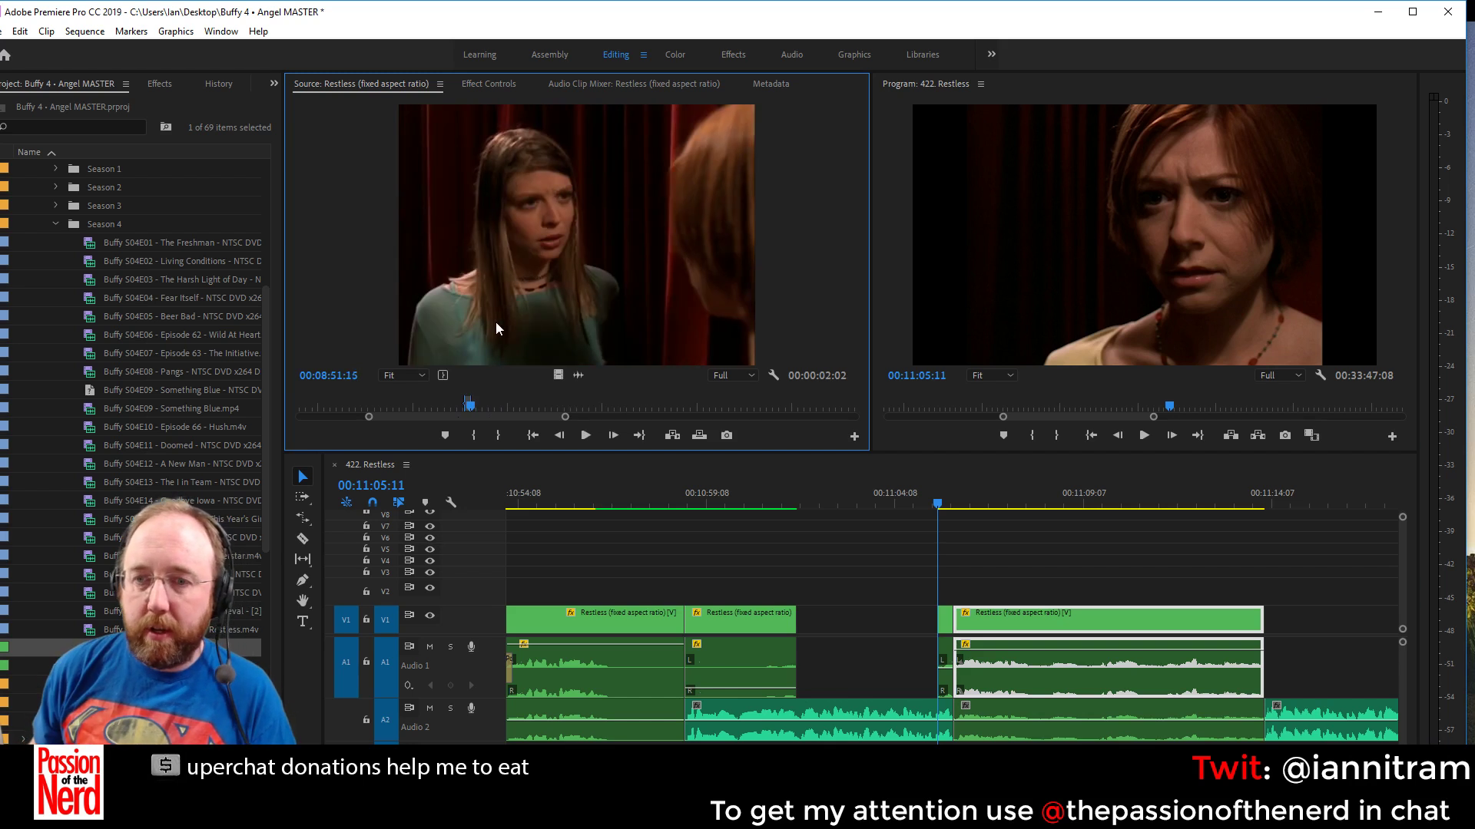
Place the marked shot in the gap at 00:11:01:17 on V1 and lower its audio volume
left_click_drag(576, 253, 824, 676)
left_click(824, 679)
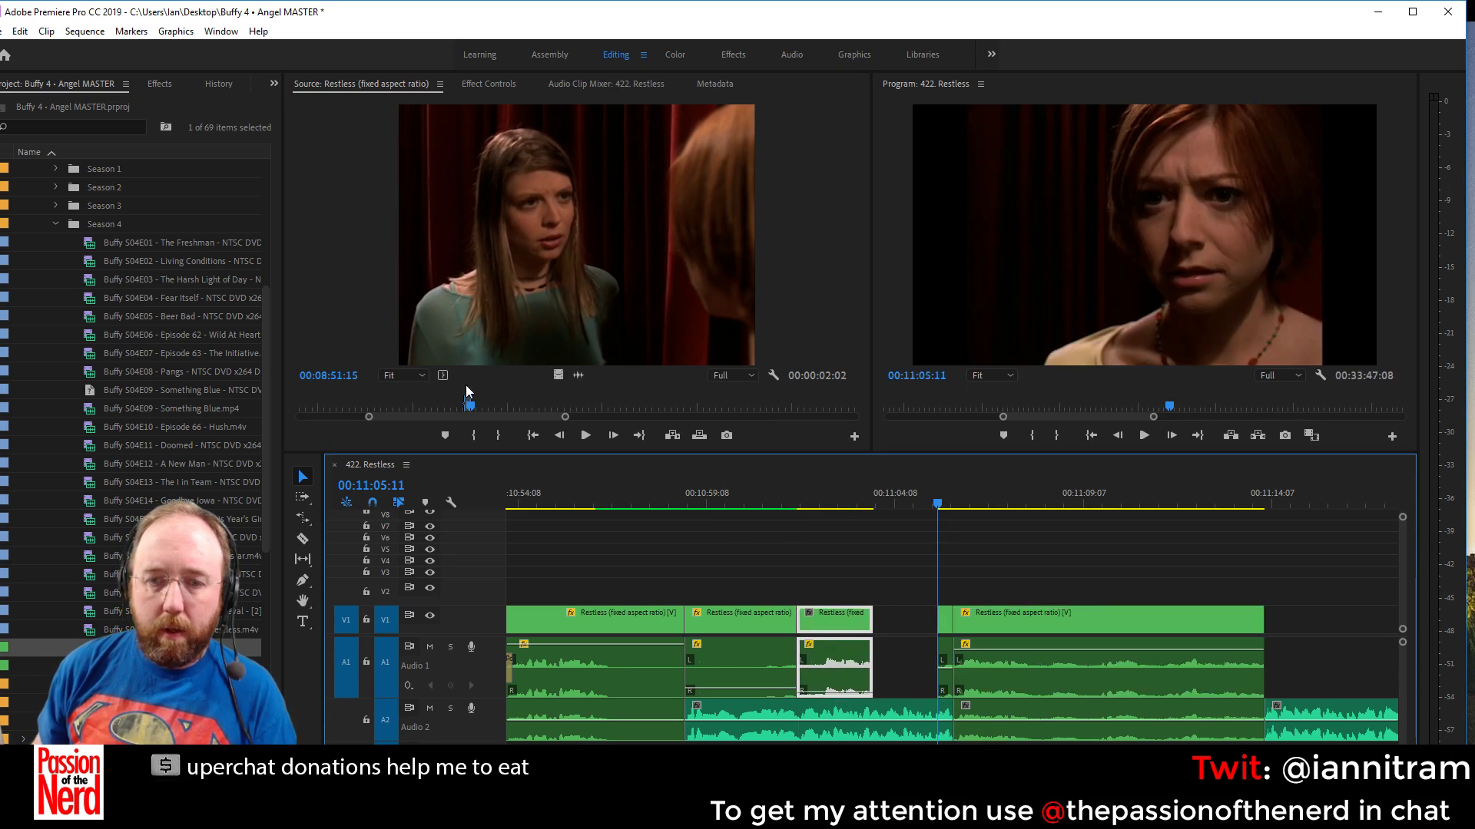
Rate-stretch the long-haired woman's shot to end at 00:11:05:11 and set its time interpolation to Optical Flow
left_click(303, 517)
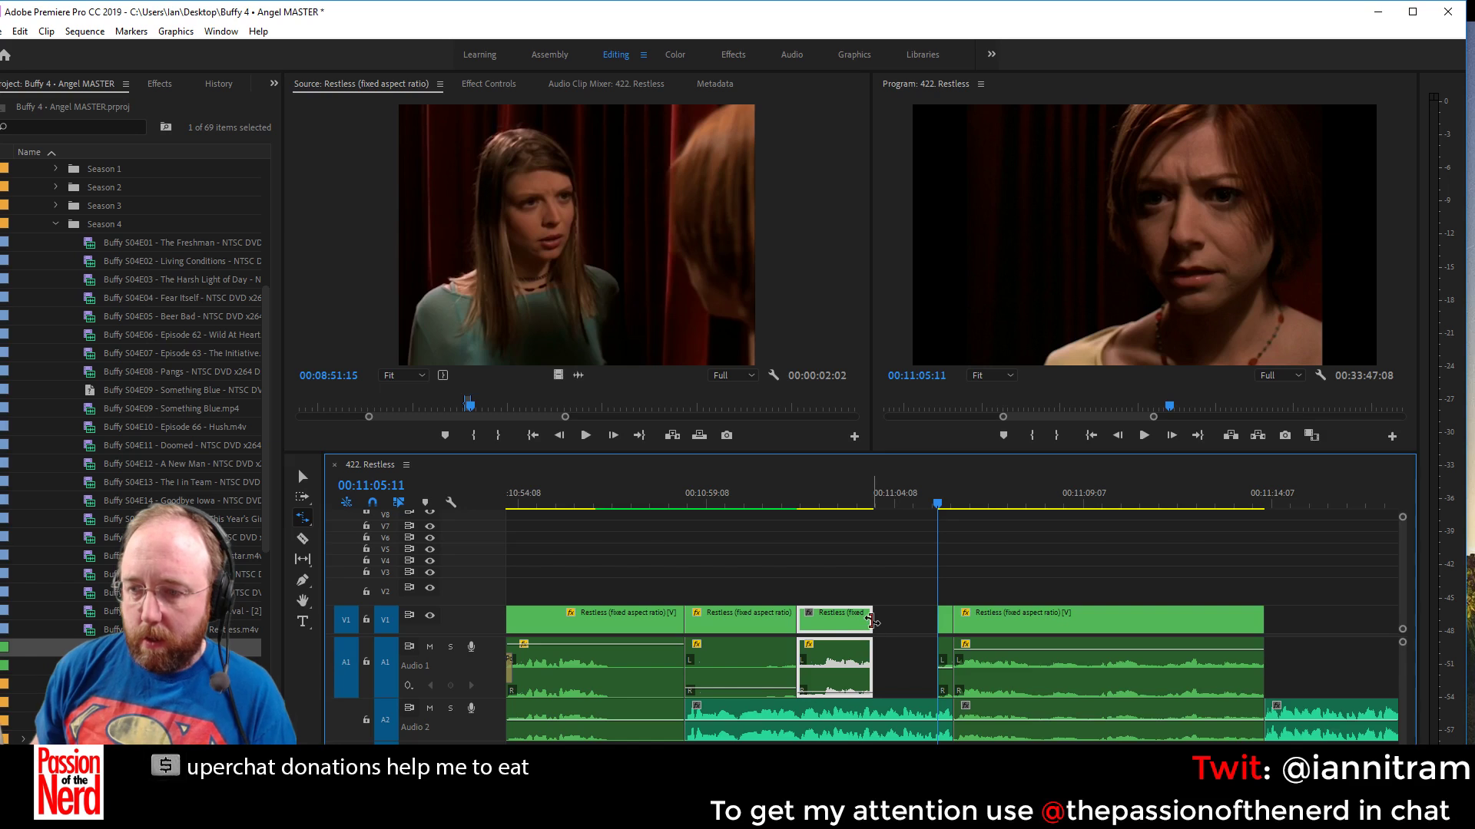
left_click_drag(872, 642, 997, 640)
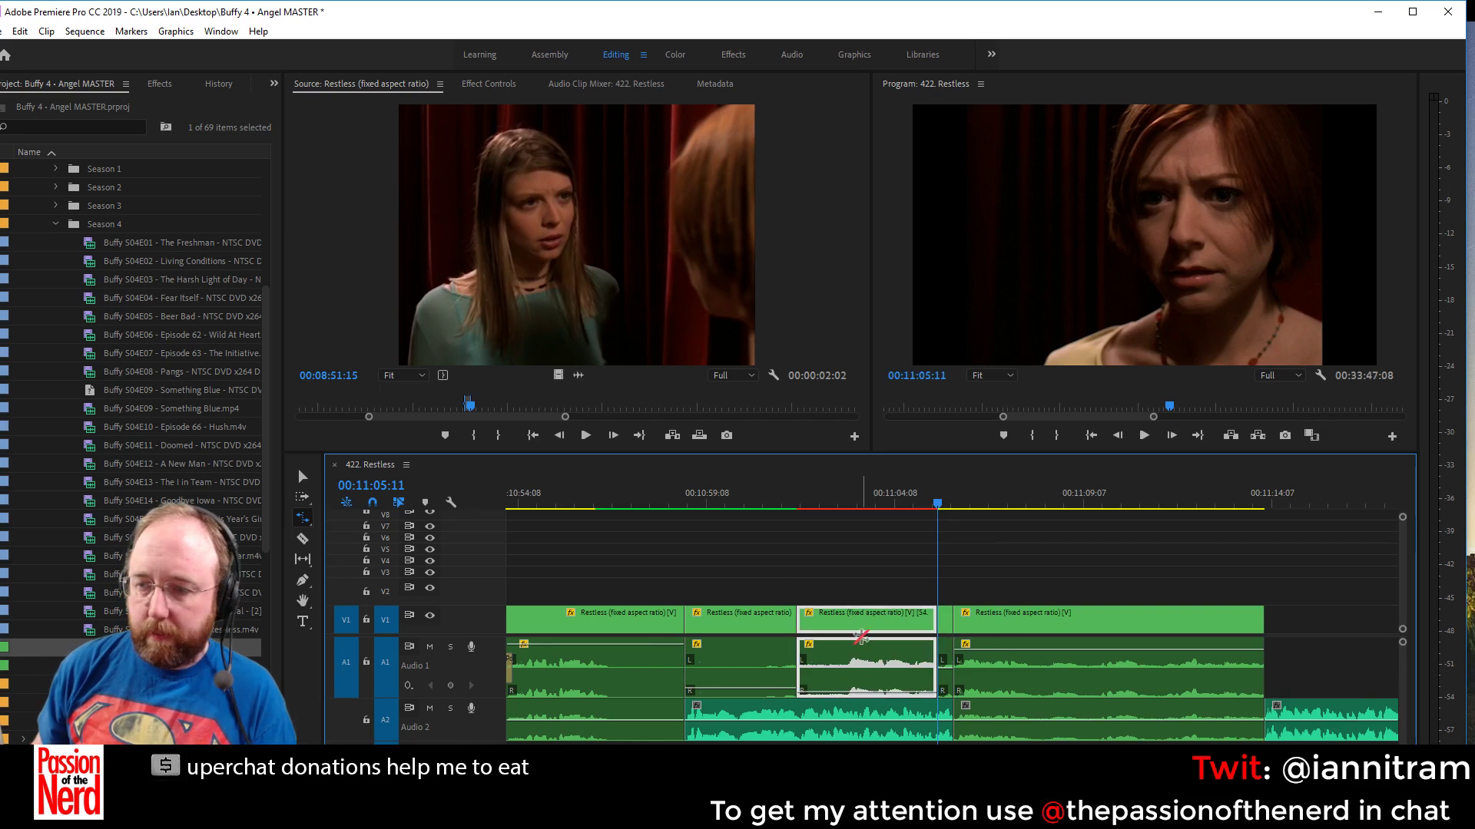
right_click(864, 677)
mouse_move(1114, 616)
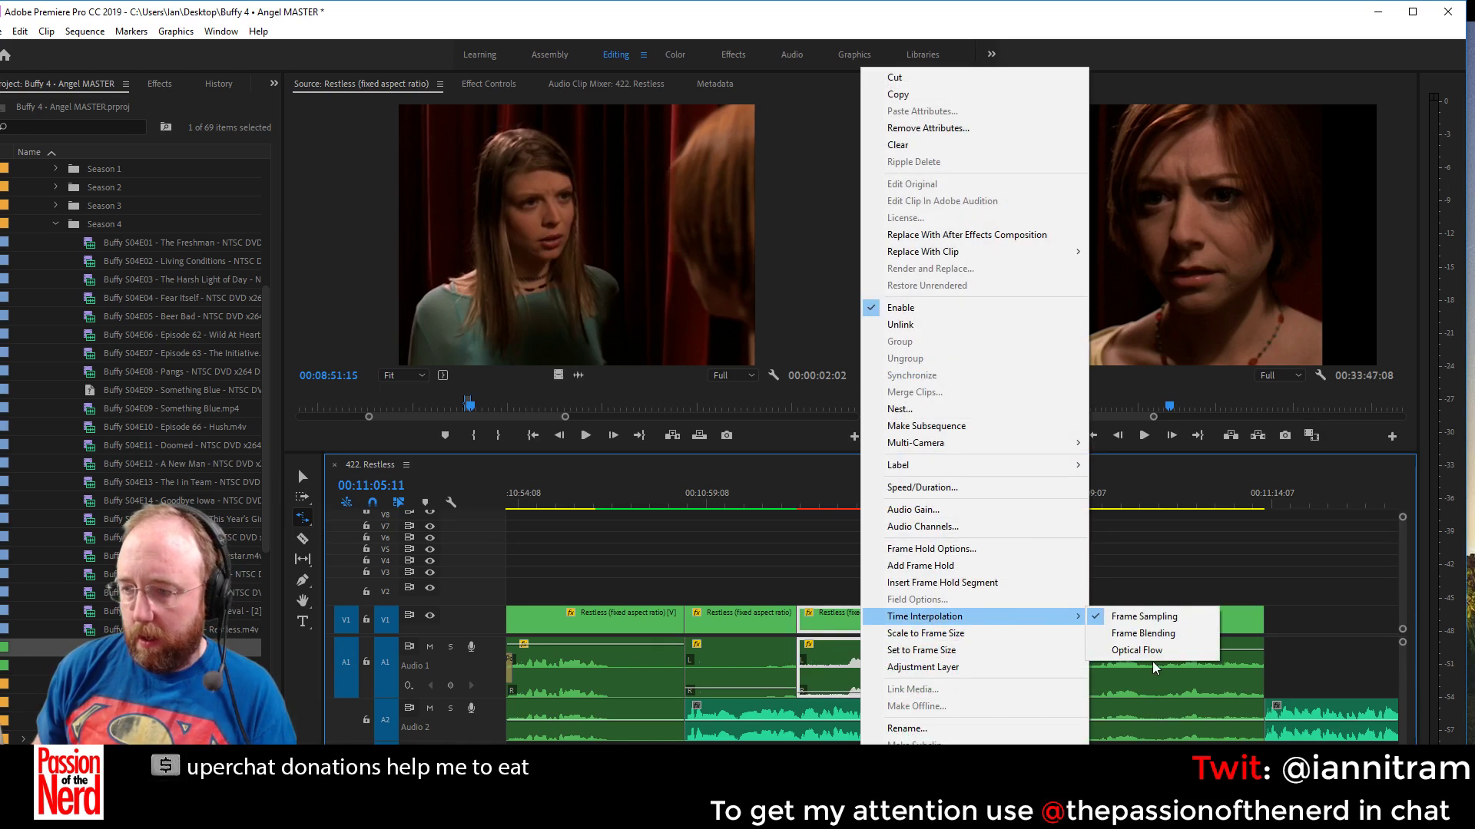
left_click(1152, 650)
key("v")
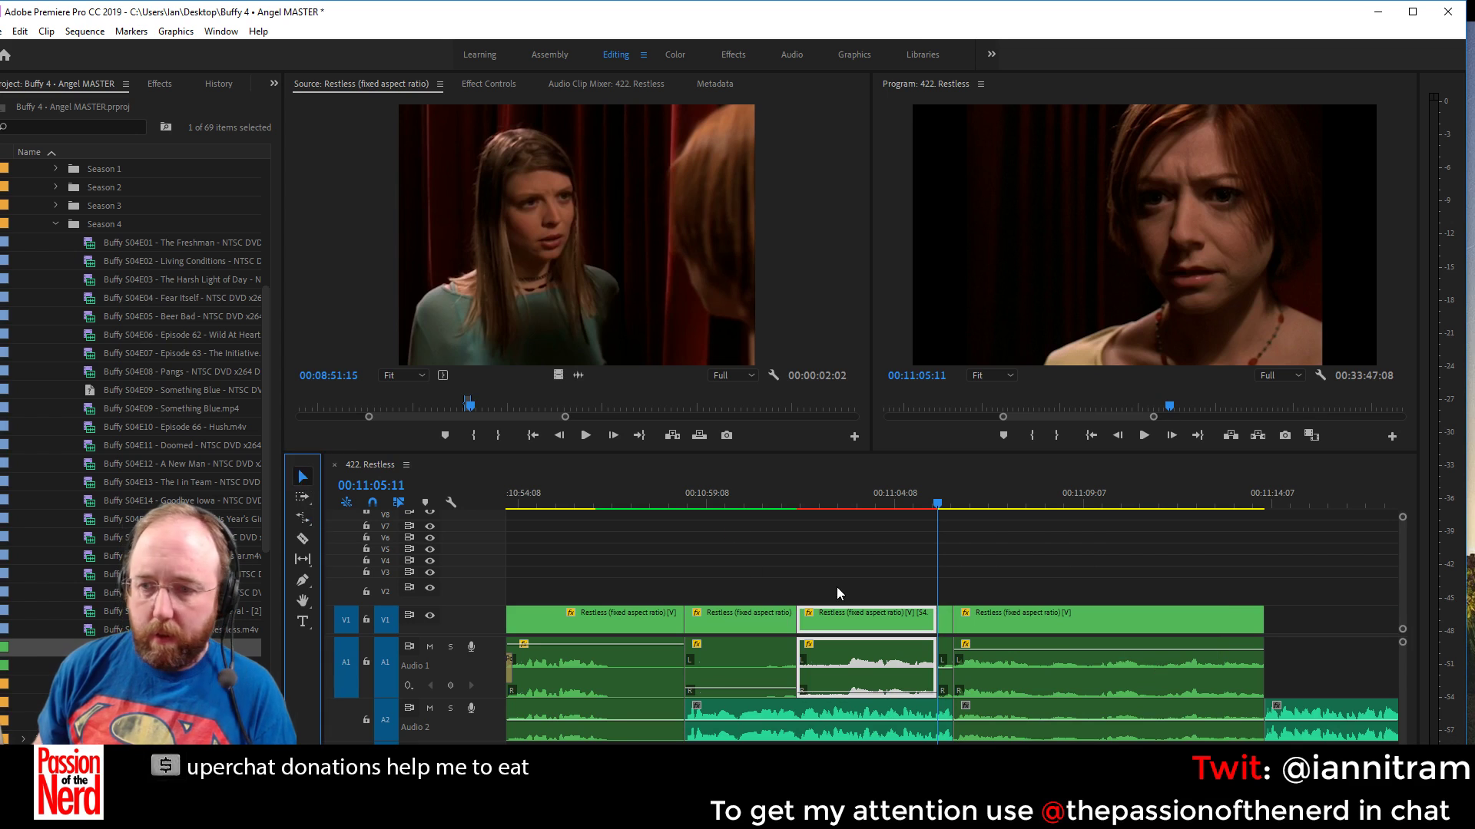
Render previews for the stretched shot and the excerpt parts after it, and stop playback at 00:11:01:19
left_click(1008, 655, "shift")
key("Return")
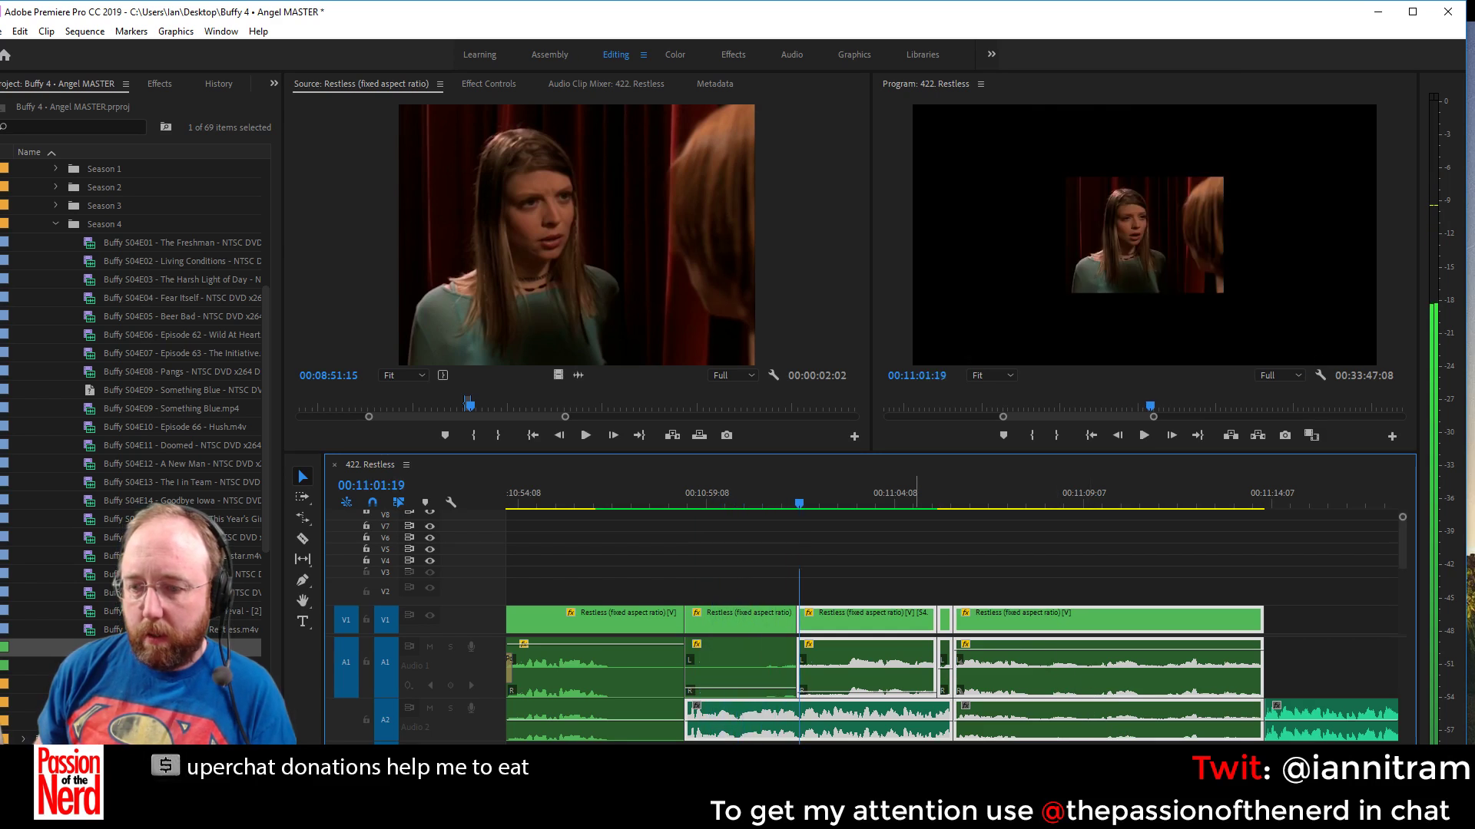
key("space")
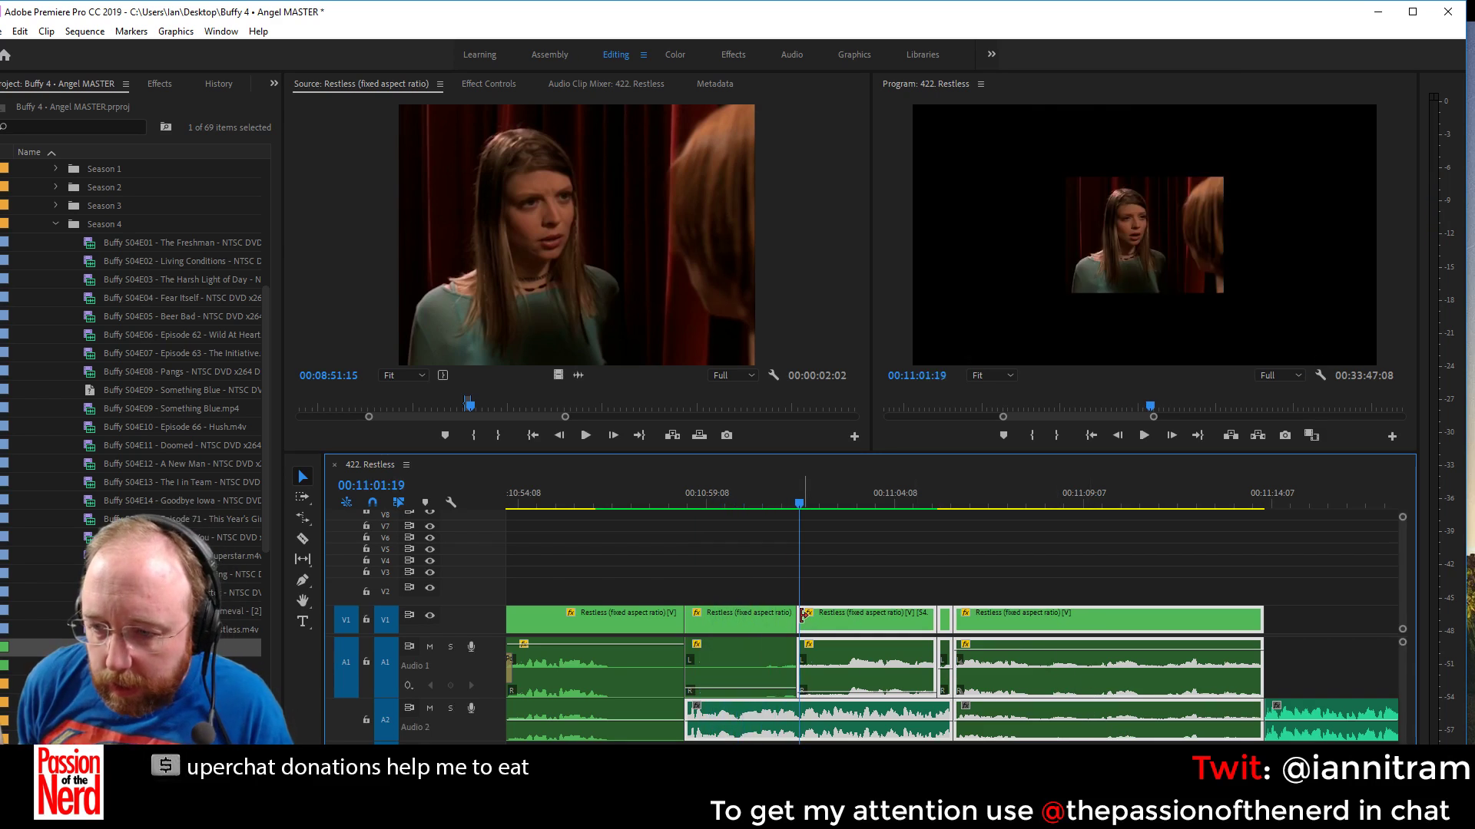
Adjust the cut near 00:11:01:19 on V1 and scale the stretched shot and the excerpt clips after it to fill the frame
left_click_drag(807, 617, 805, 621)
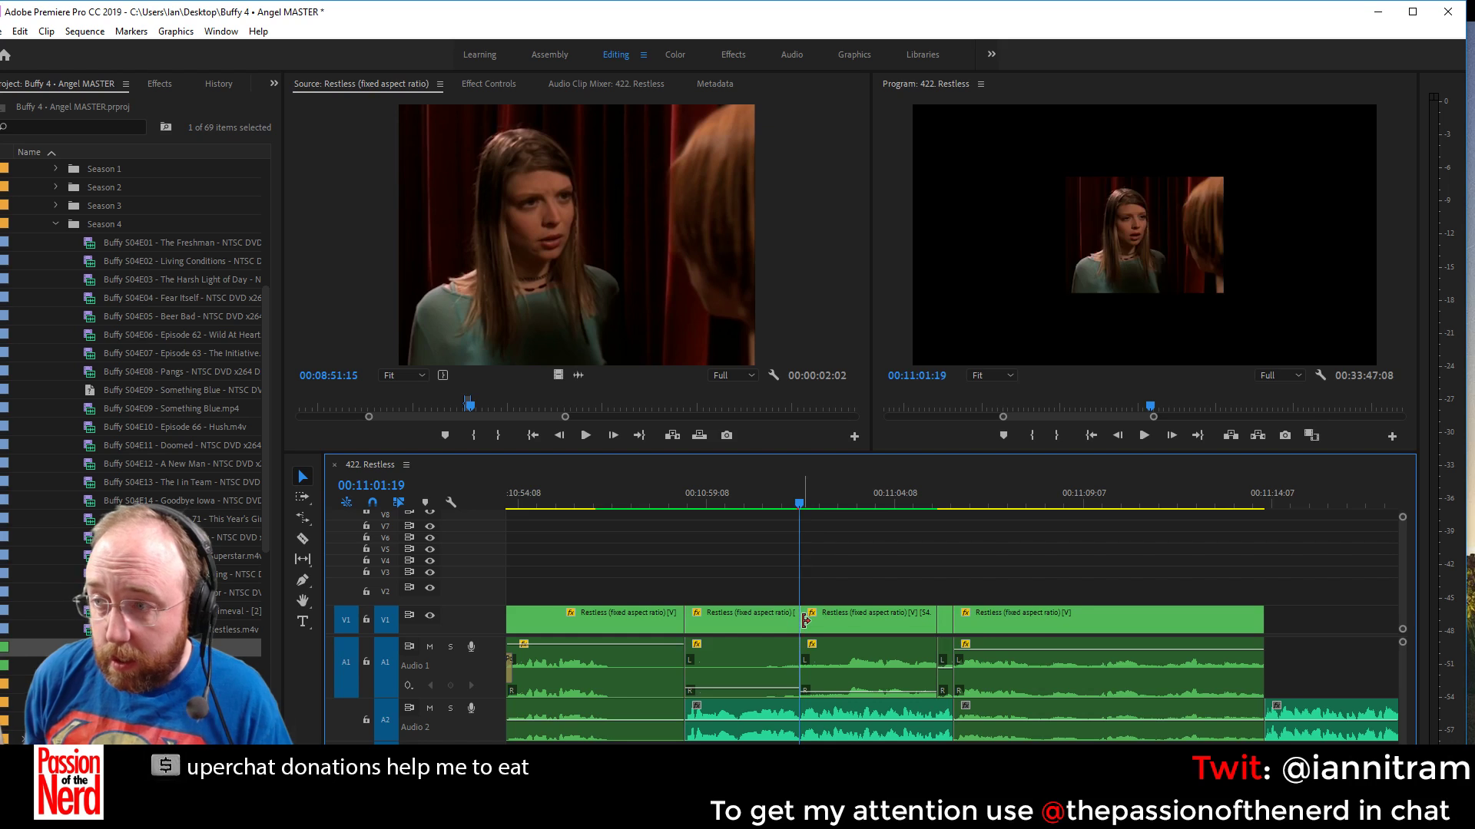
left_click_drag(914, 564, 1011, 660)
right_click(1012, 660)
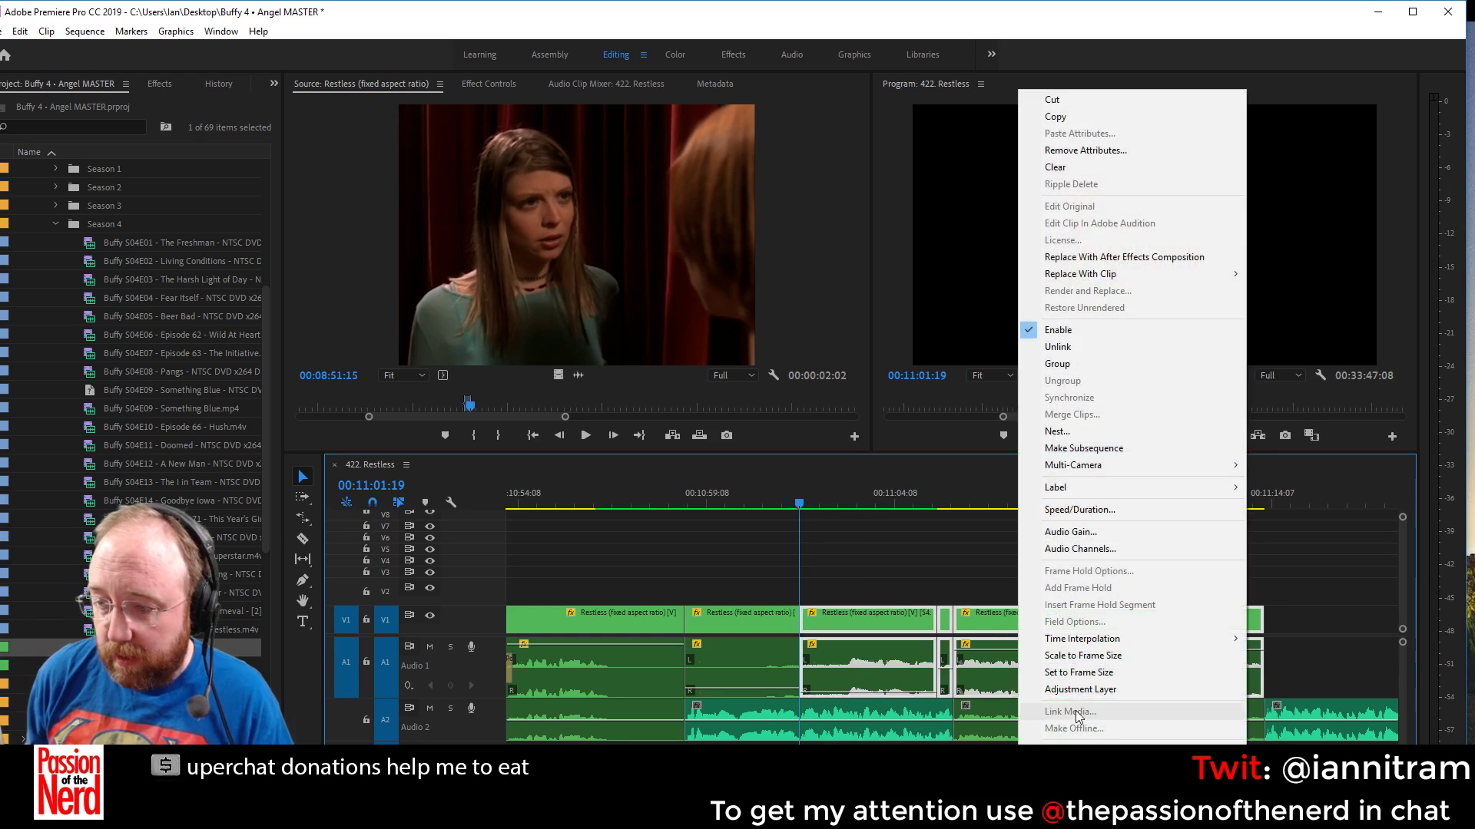
left_click(1075, 722)
Play the narration after the excerpt and cut it on A2 at 00:11:24:19
left_click(301, 539)
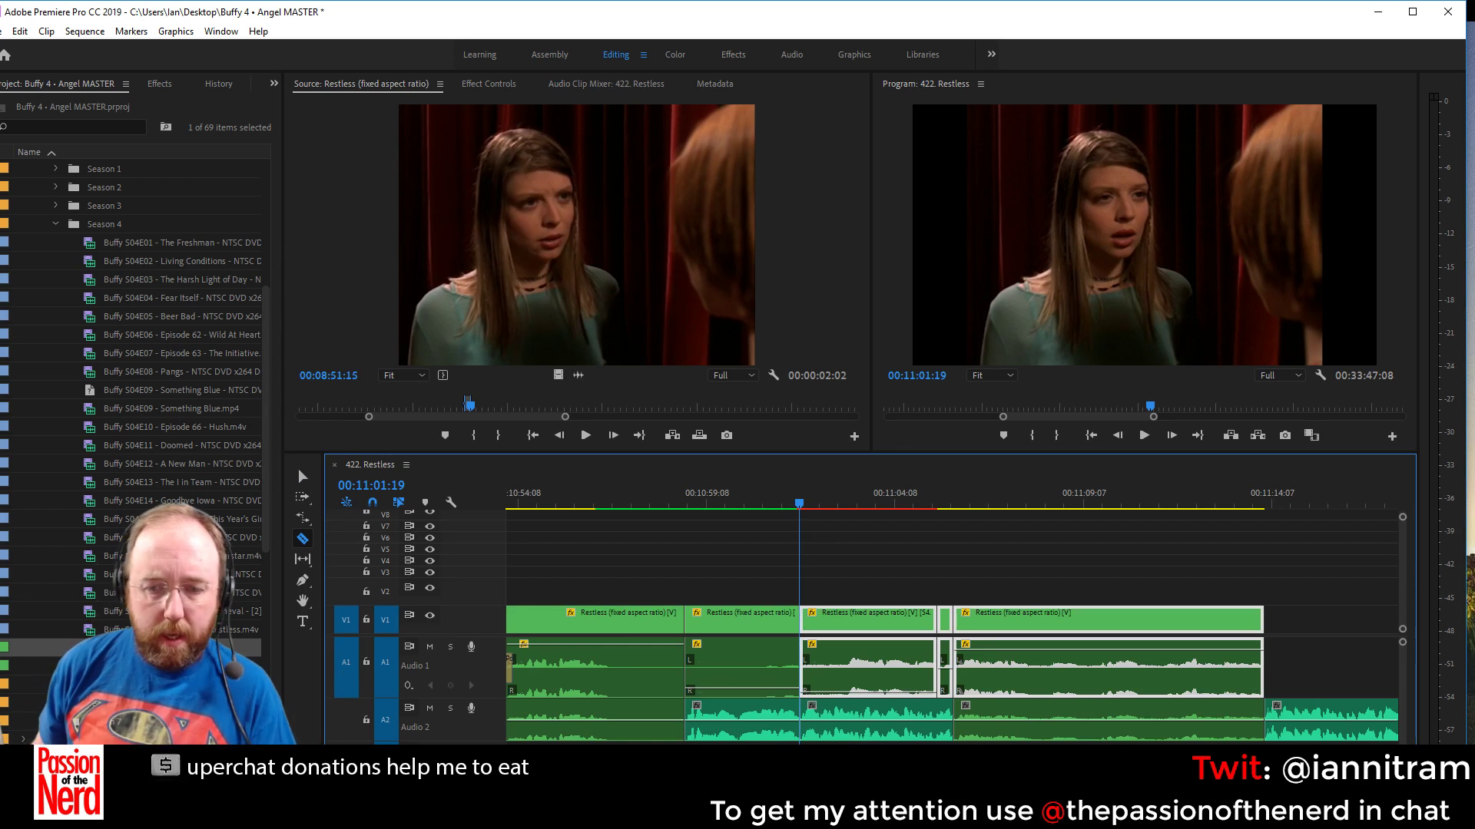
key("minus")
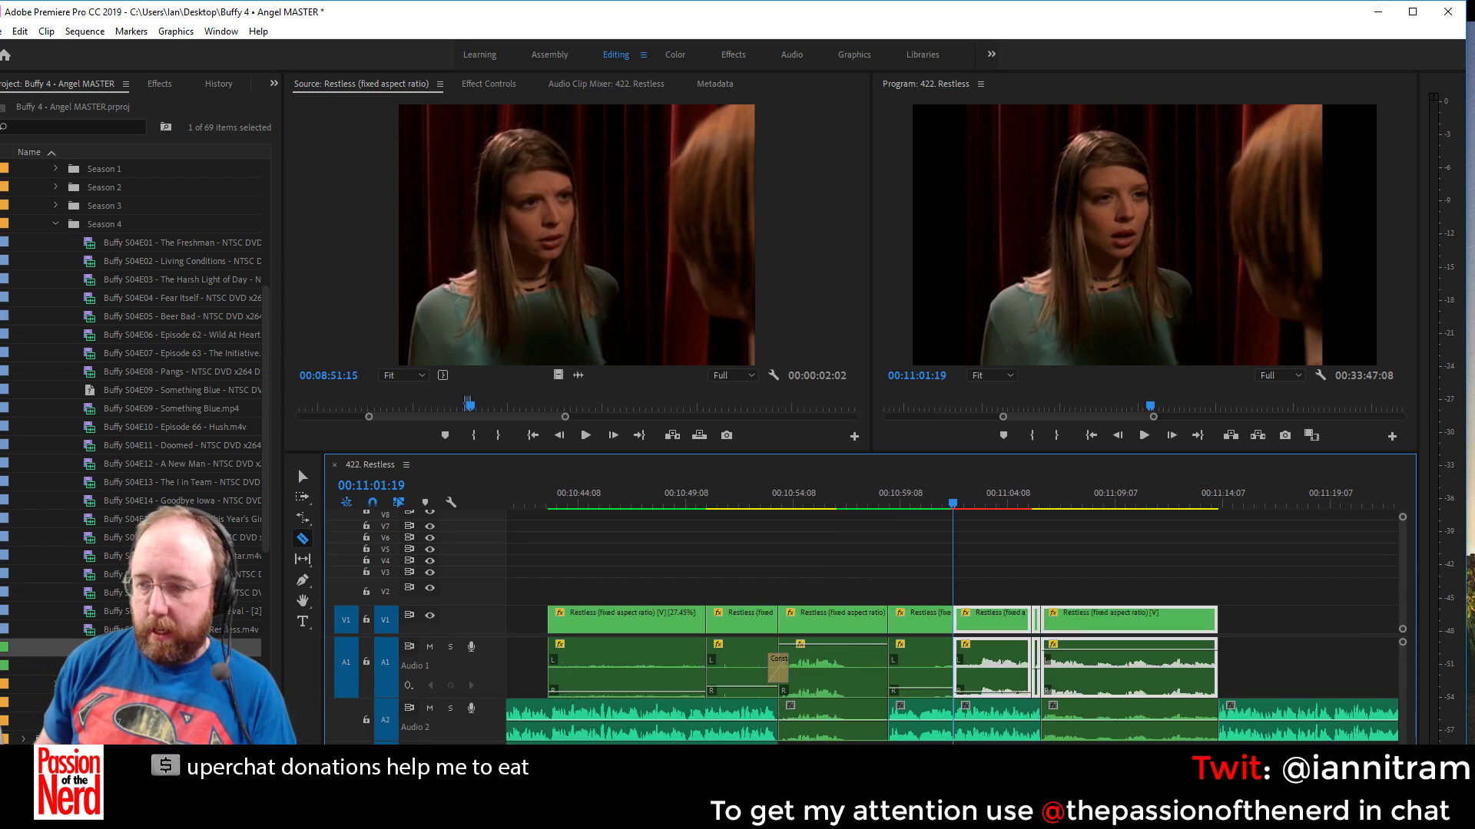
left_click(1231, 493)
key("space")
key("space")
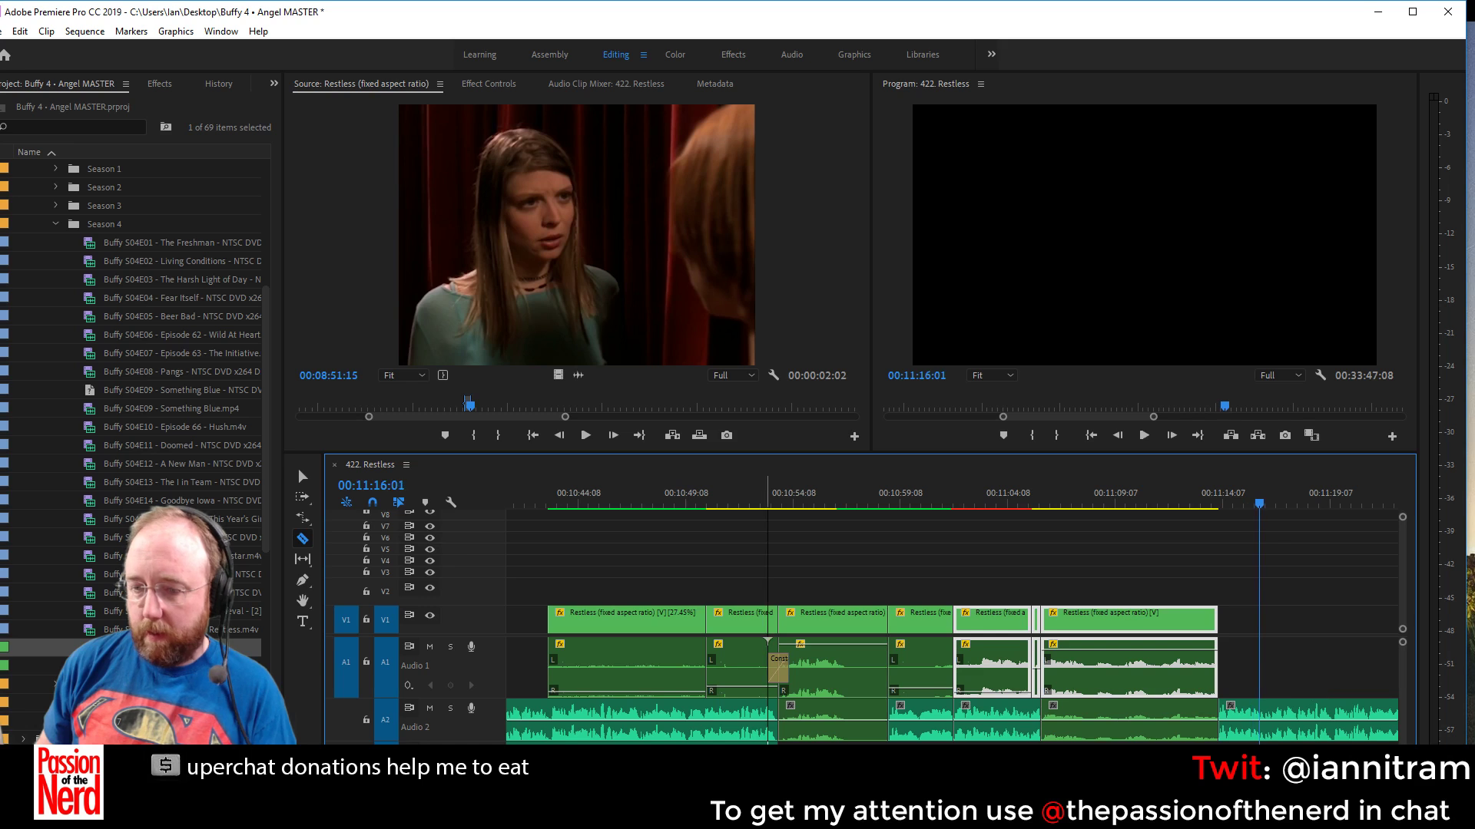
scroll(1315, 693, "down", 5)
key("space")
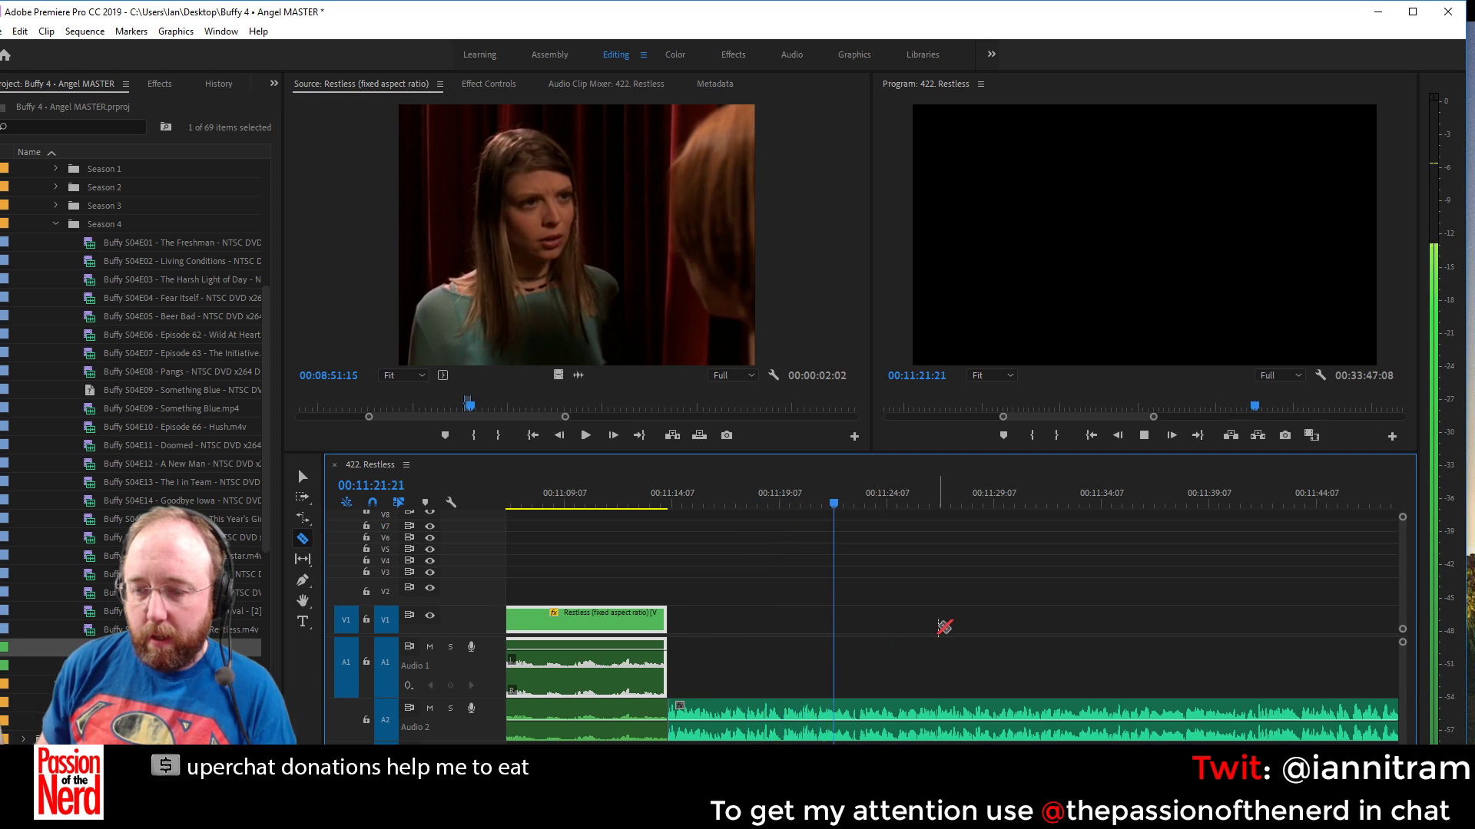
key("=")
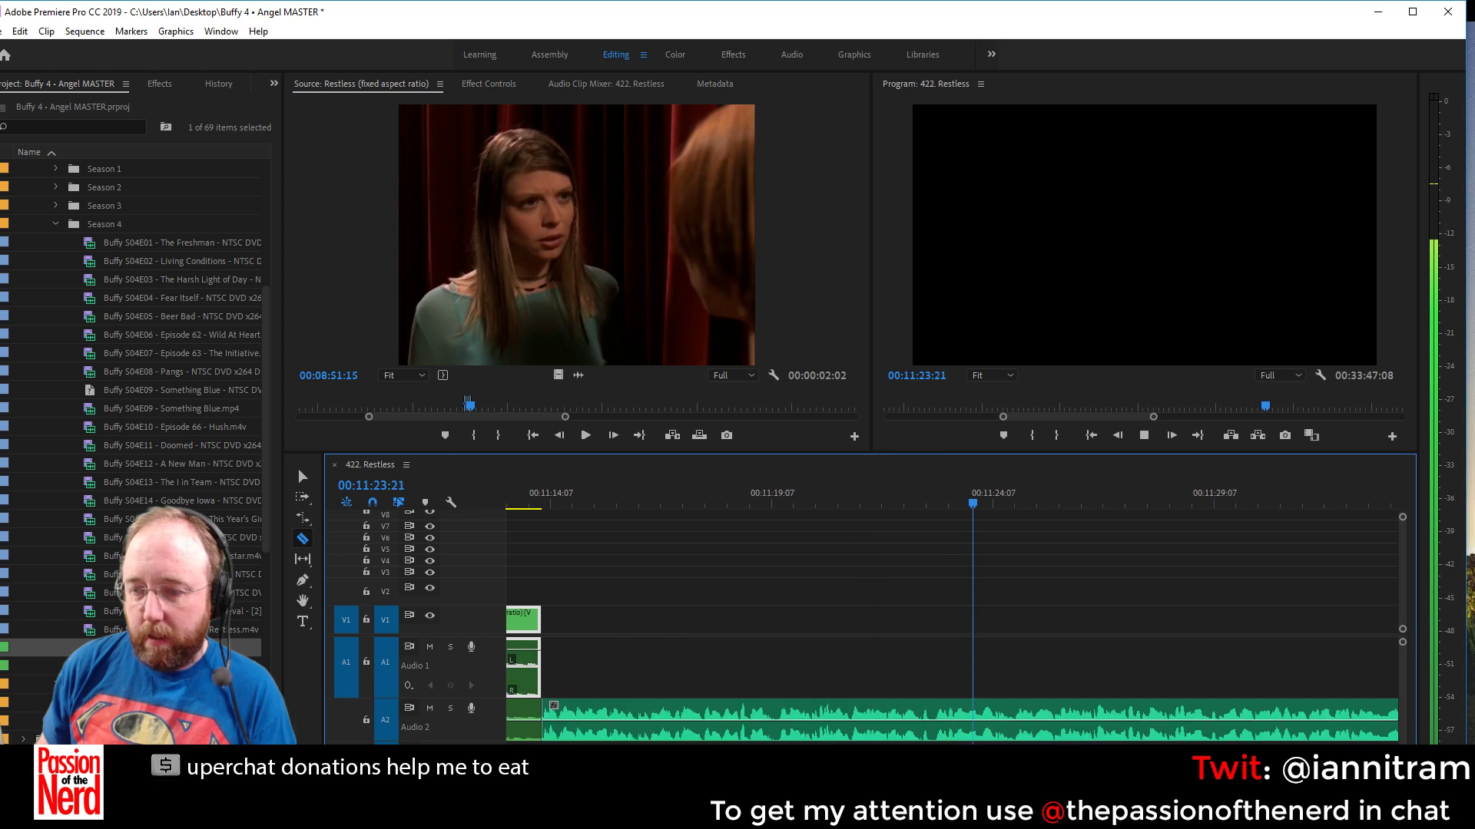
key("space")
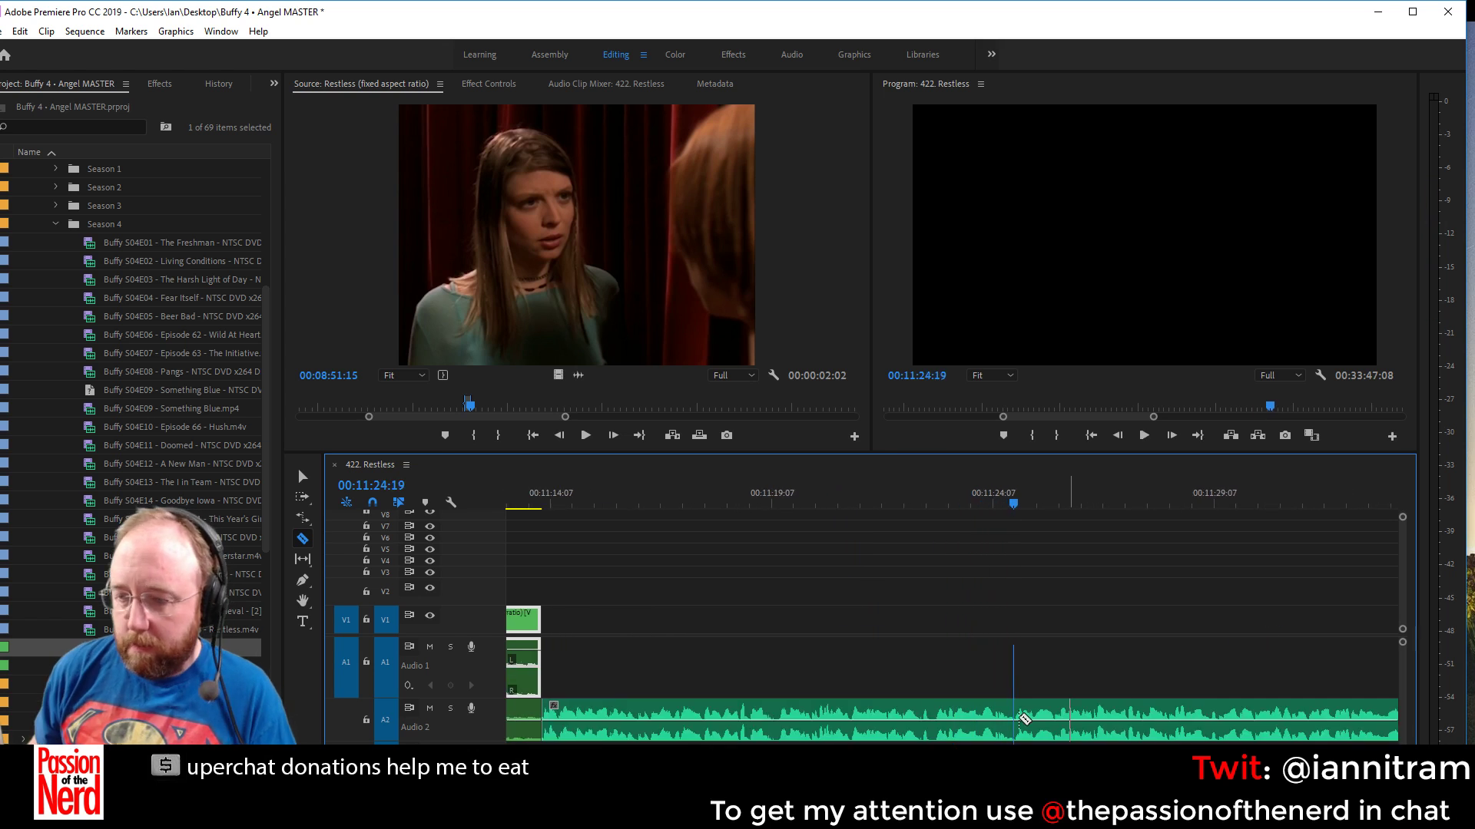
left_click(1012, 732)
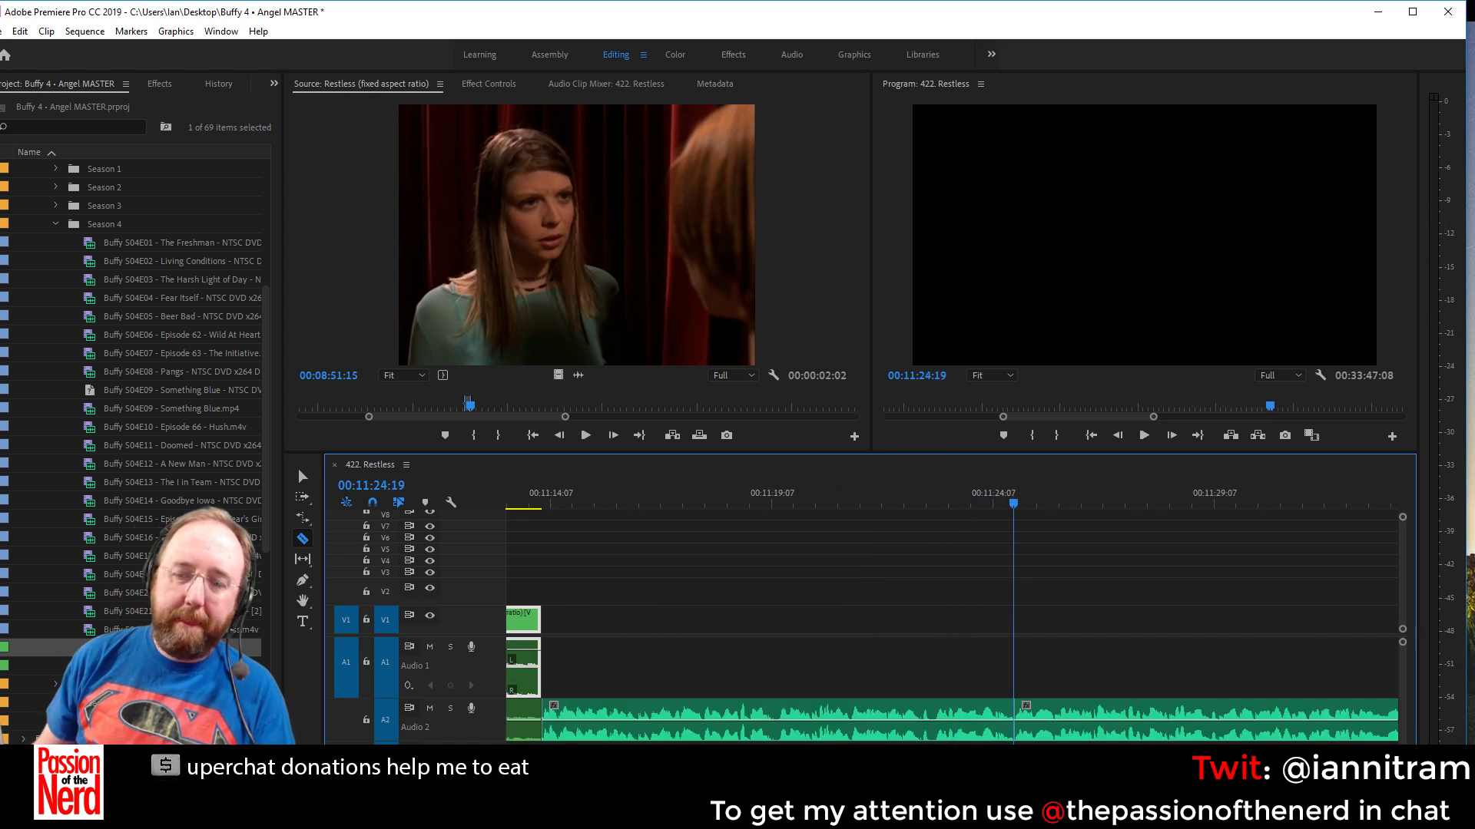
Move all narration after the cut about 31 seconds later to open space on the timeline
key("minus")
key("minus")
key("minus")
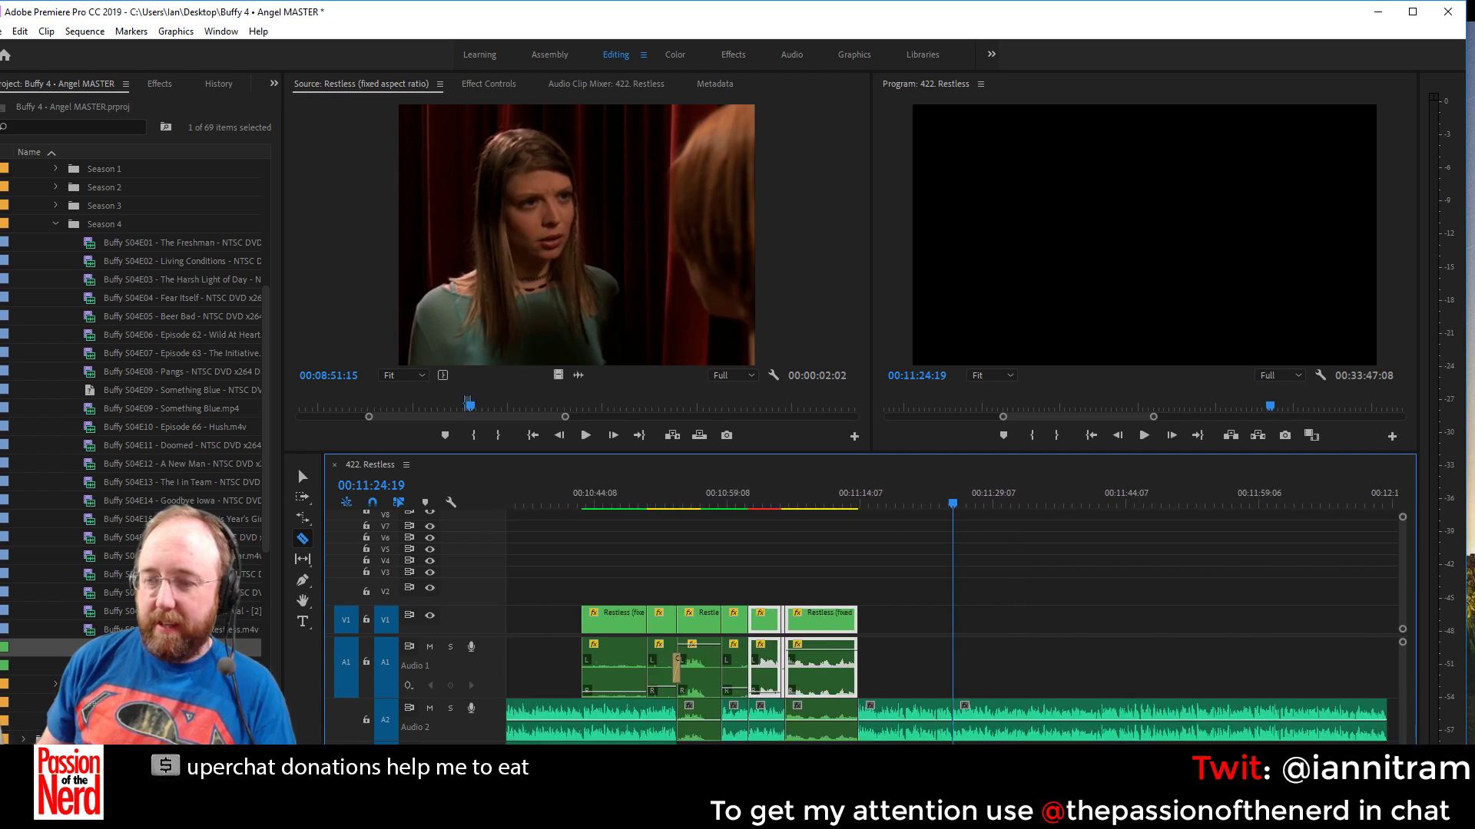
key("a")
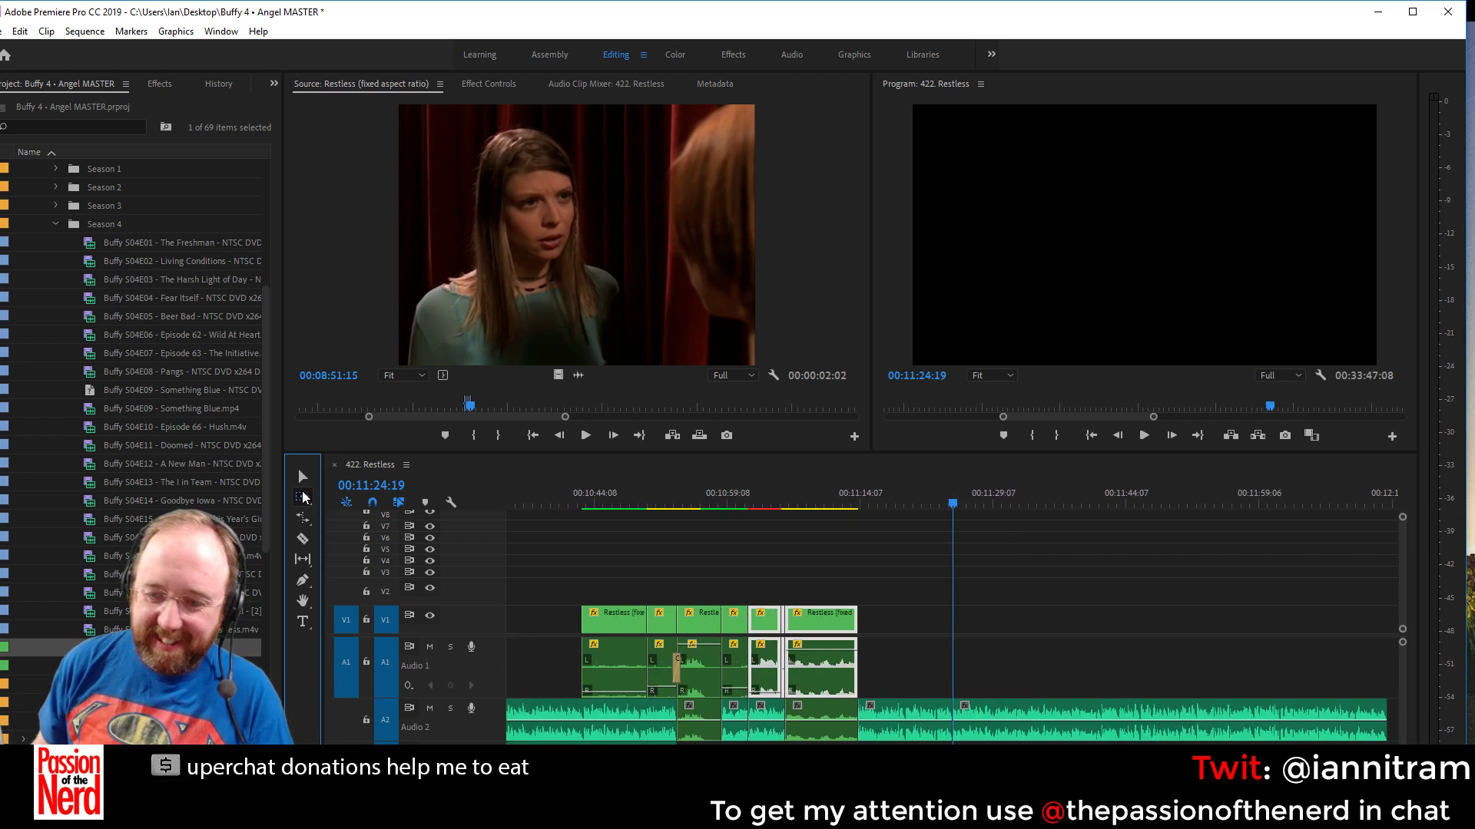
left_click_drag(1052, 710, 1317, 711)
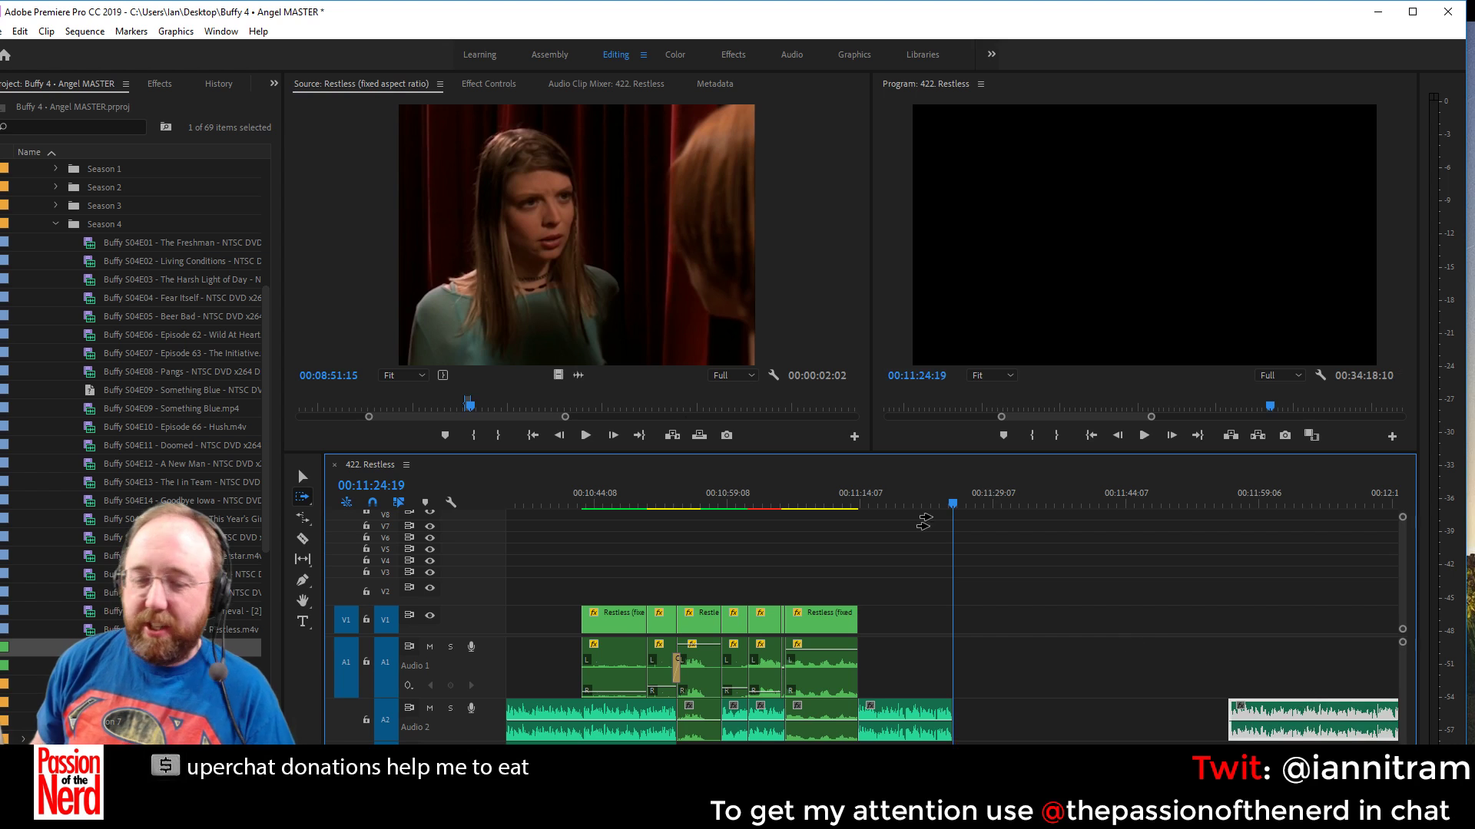
Move the two slowed shots and the following excerpt, with their A2 audio, to start at 00:11:24:19 and close the gap left behind
left_click(302, 477)
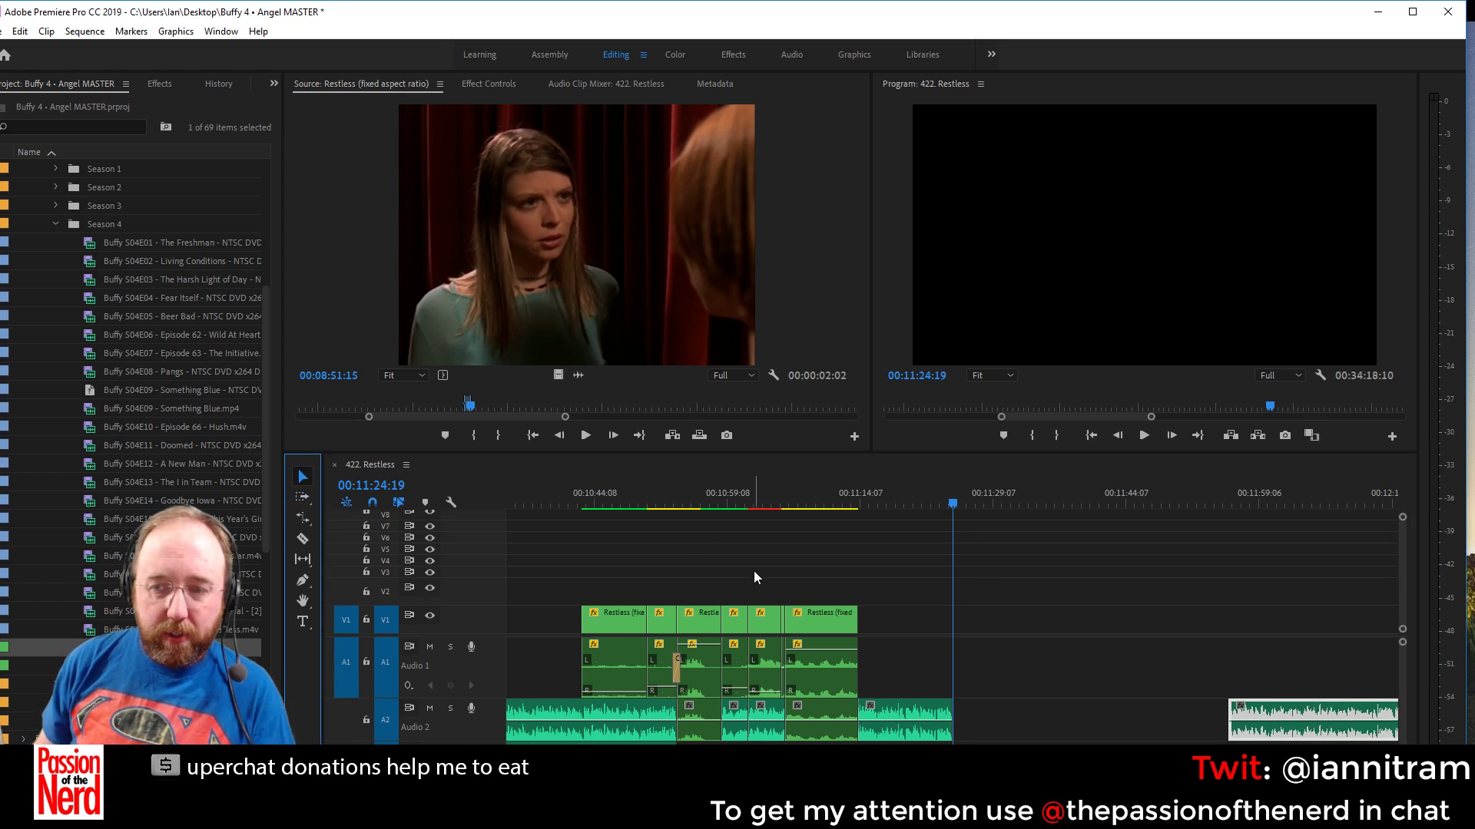
left_click(741, 595)
left_click_drag(743, 597, 829, 739)
left_click_drag(731, 736, 962, 736)
left_click(786, 708)
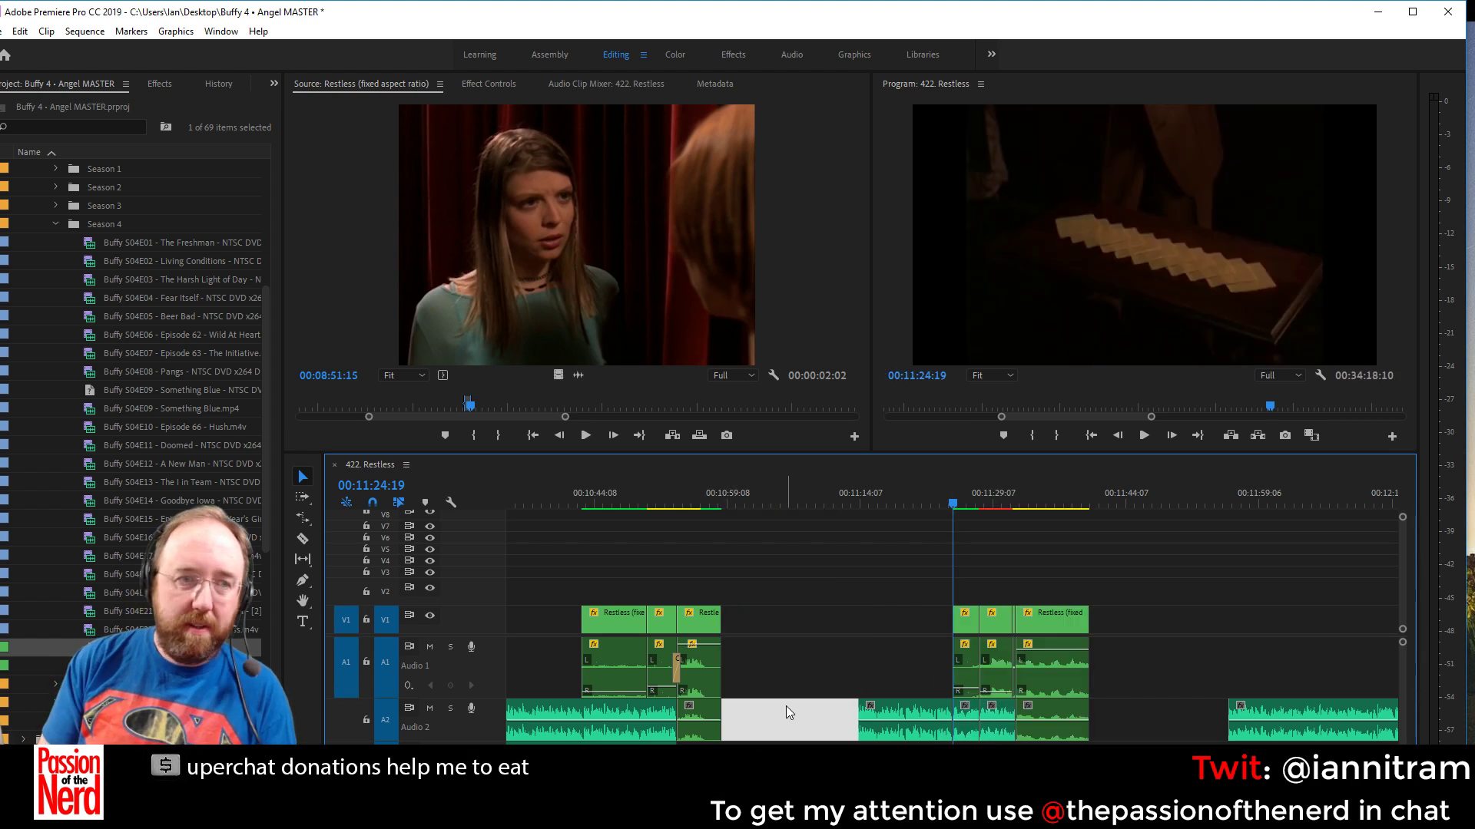
key("Delete")
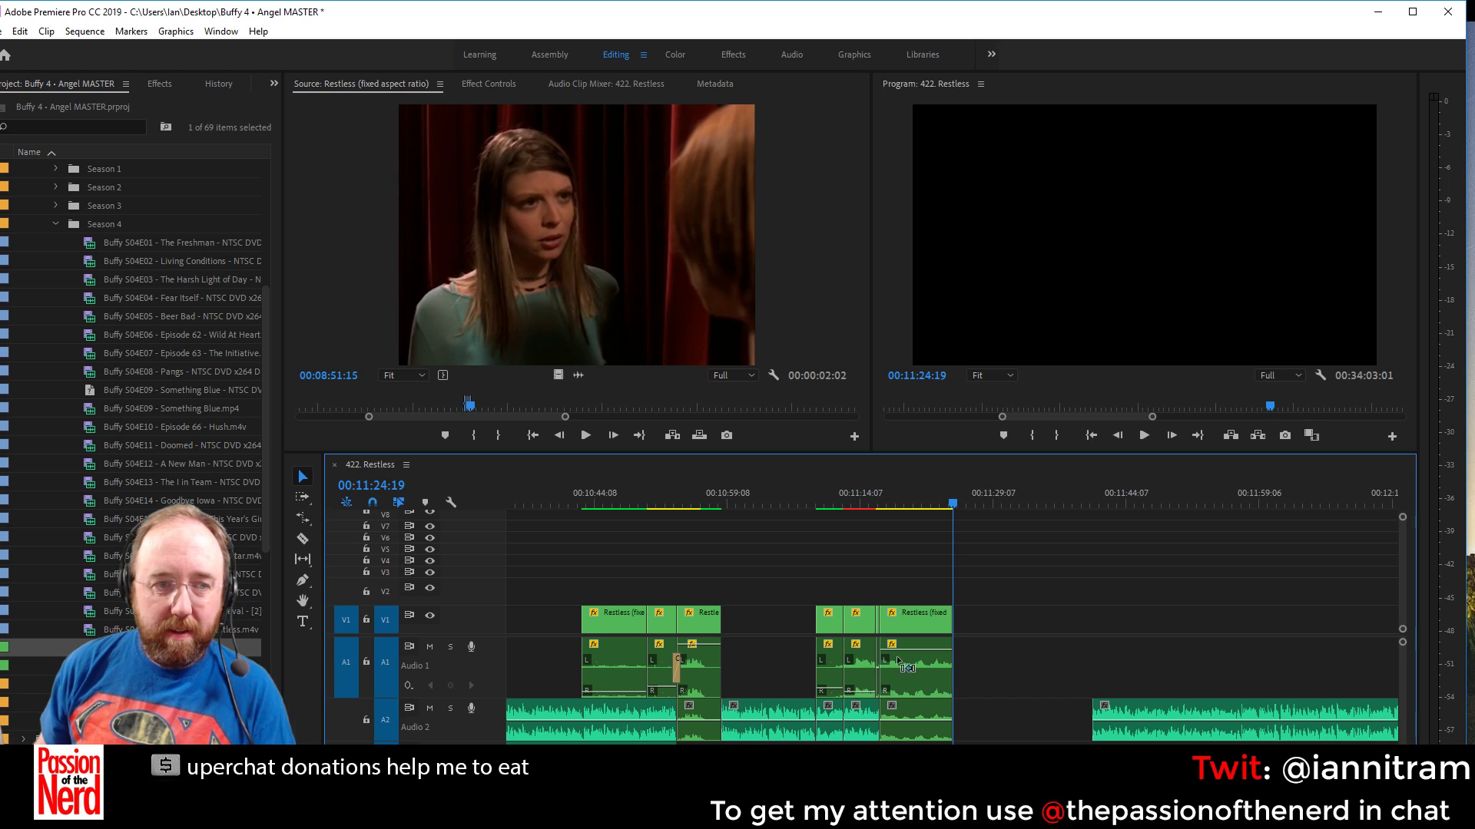
key("ctrl+s")
Render previews for the moved shots and the excerpt
left_click(716, 505)
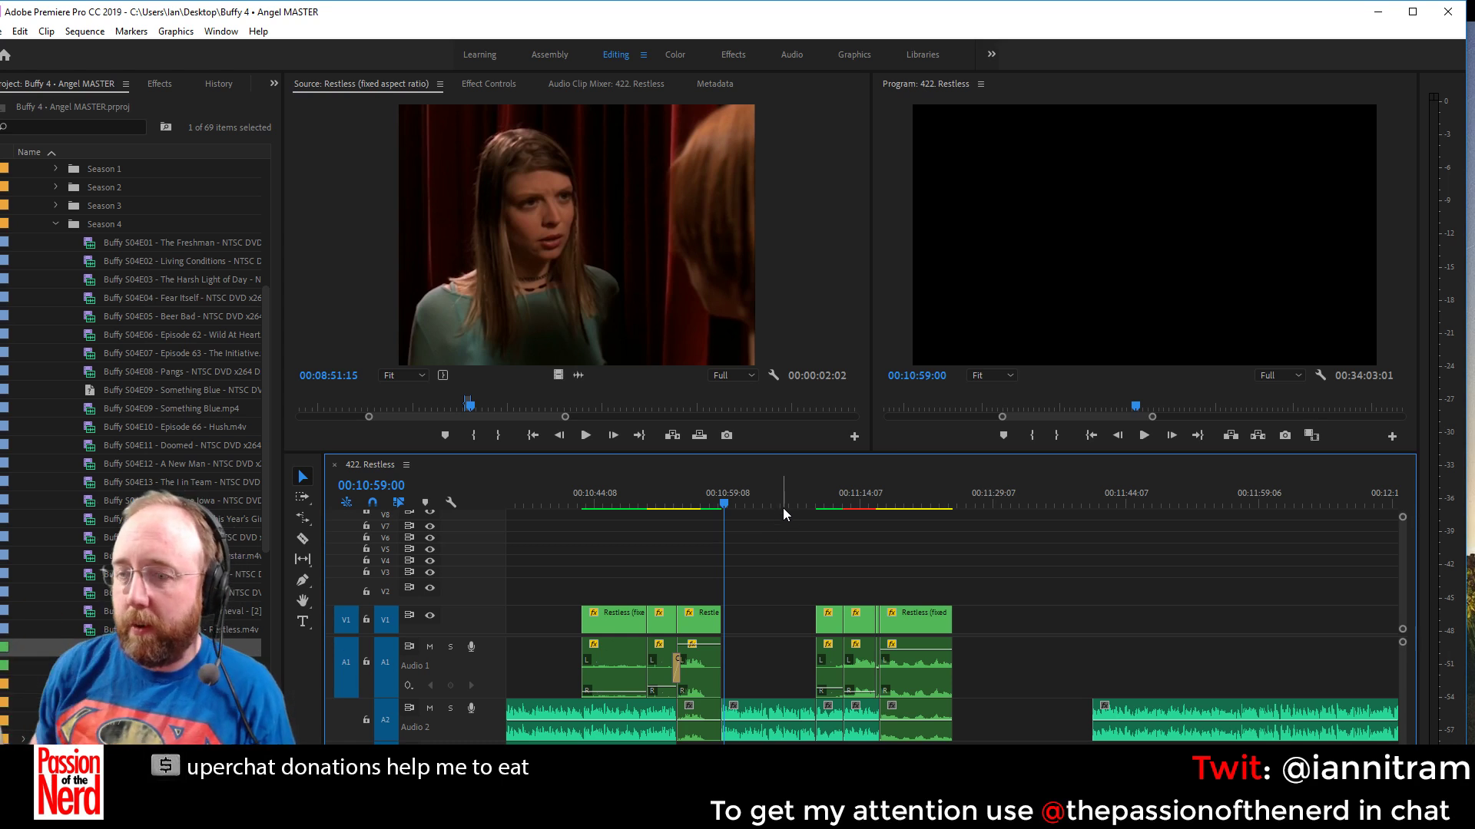
left_click_drag(845, 575, 962, 696)
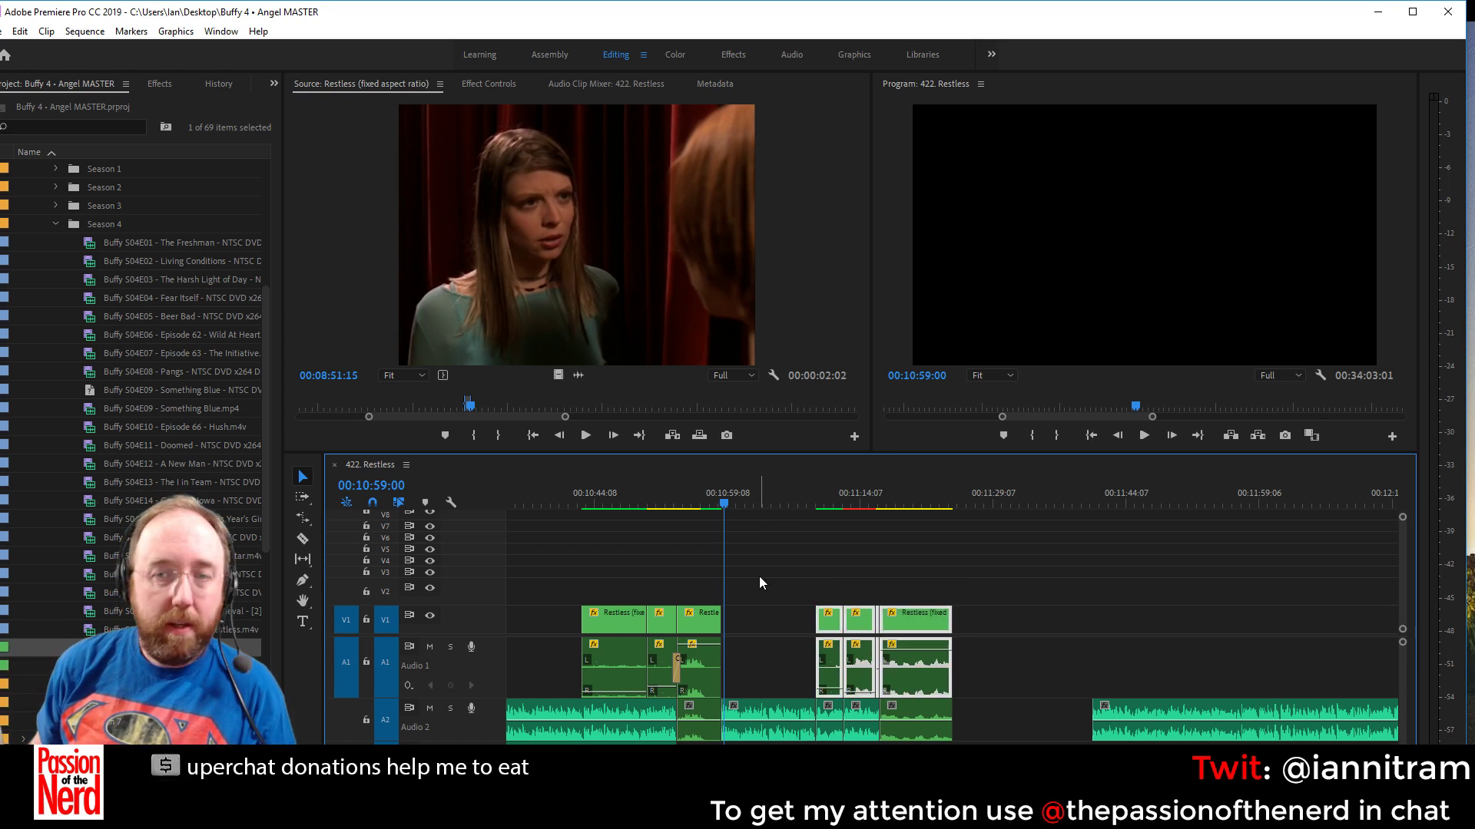
key("Return")
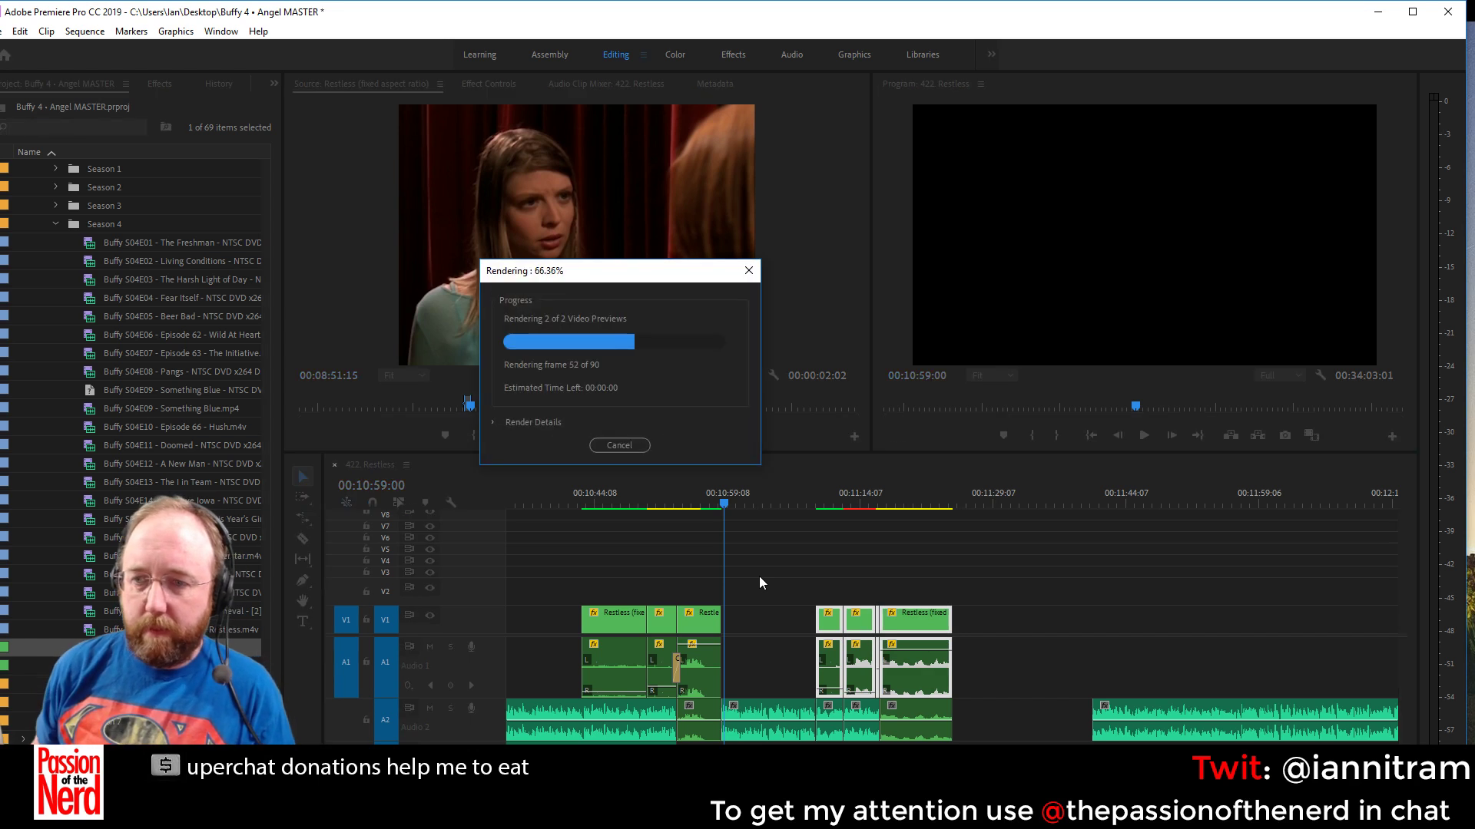
Play the end of the earlier excerpt, then close the empty gap in the A2 narration after the moved excerpt
left_click(725, 493)
left_click(703, 493)
key("space")
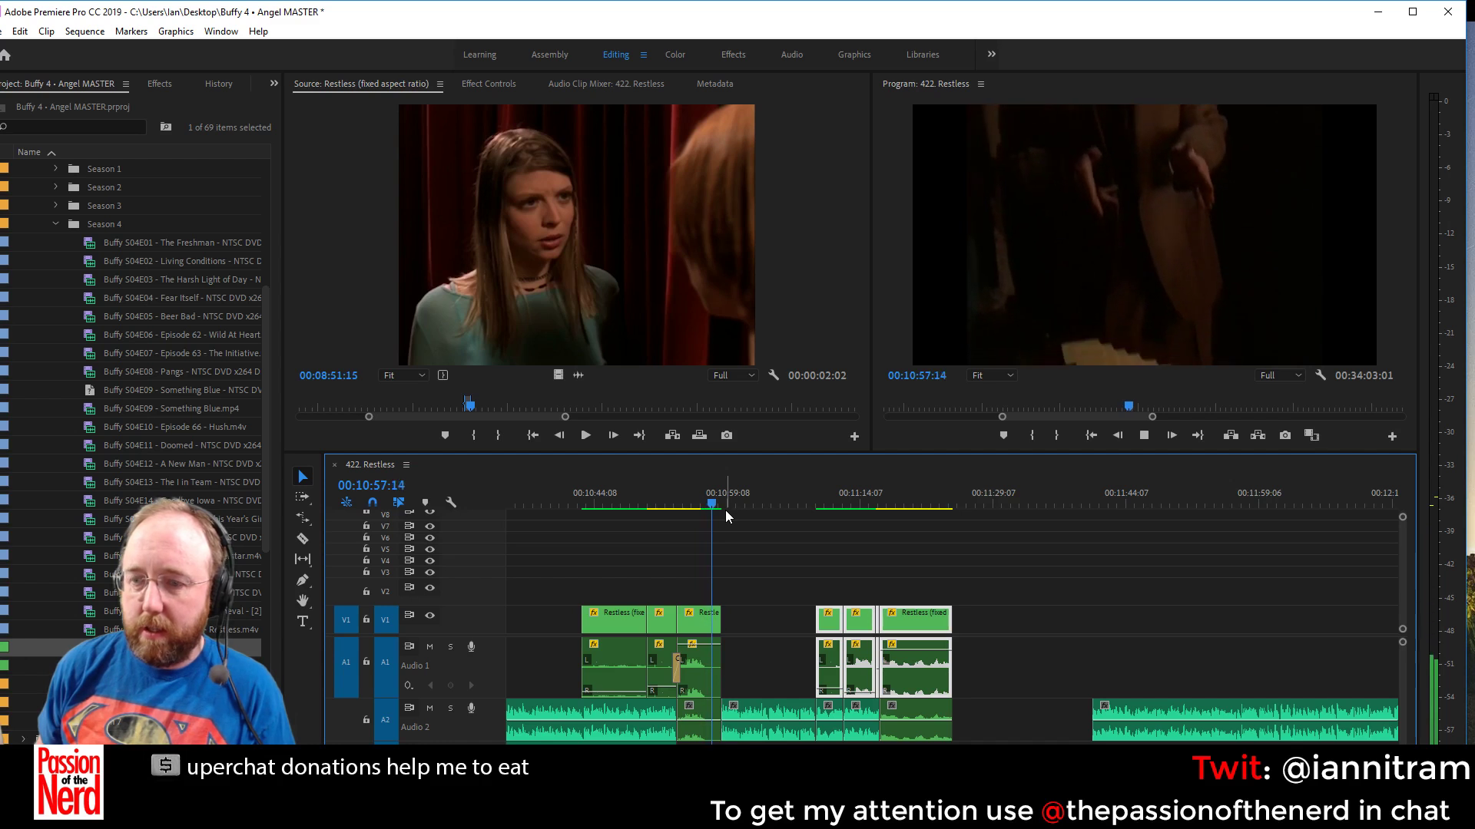
left_click(1020, 715)
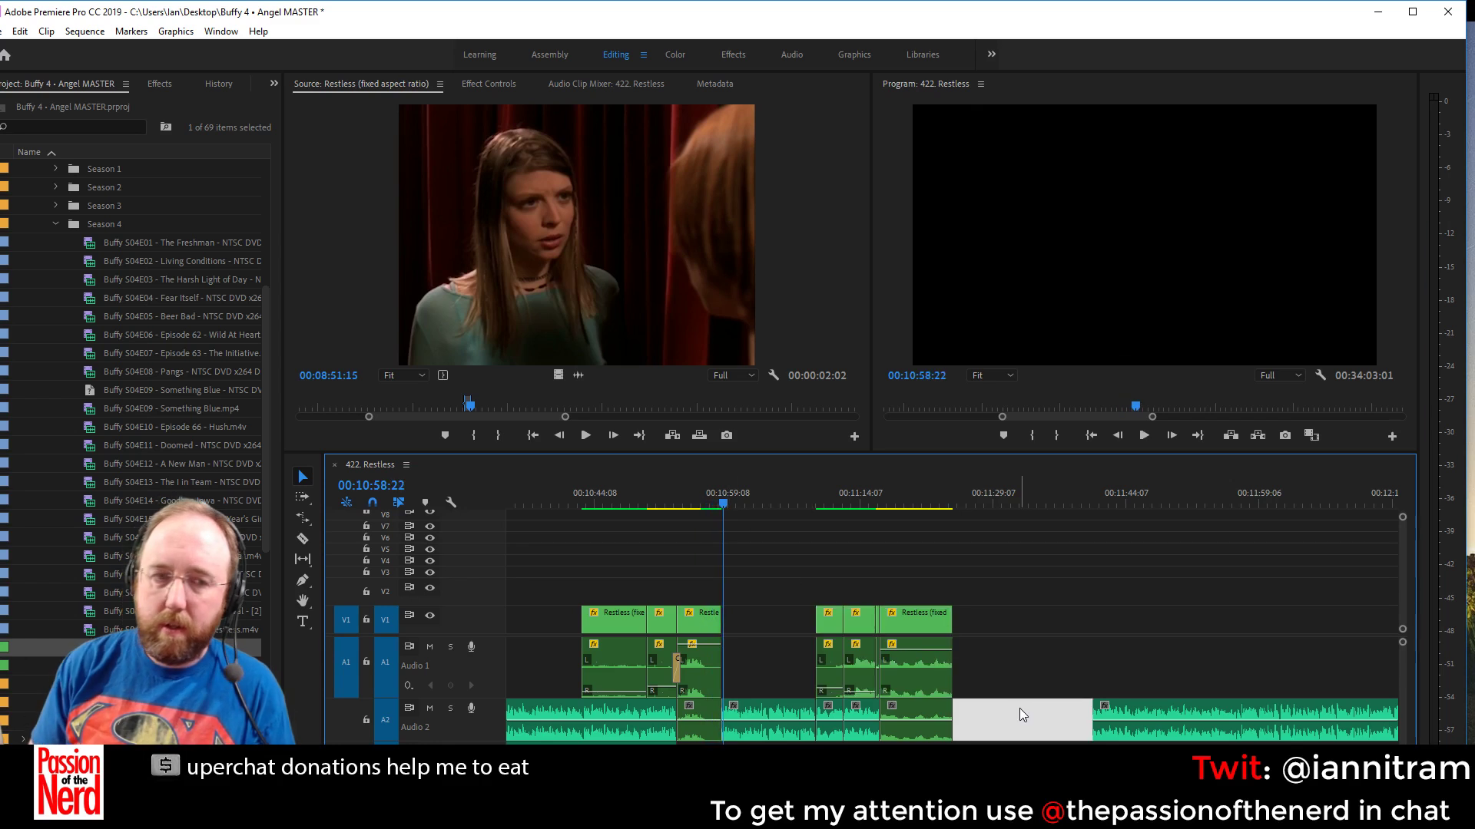
key("Delete")
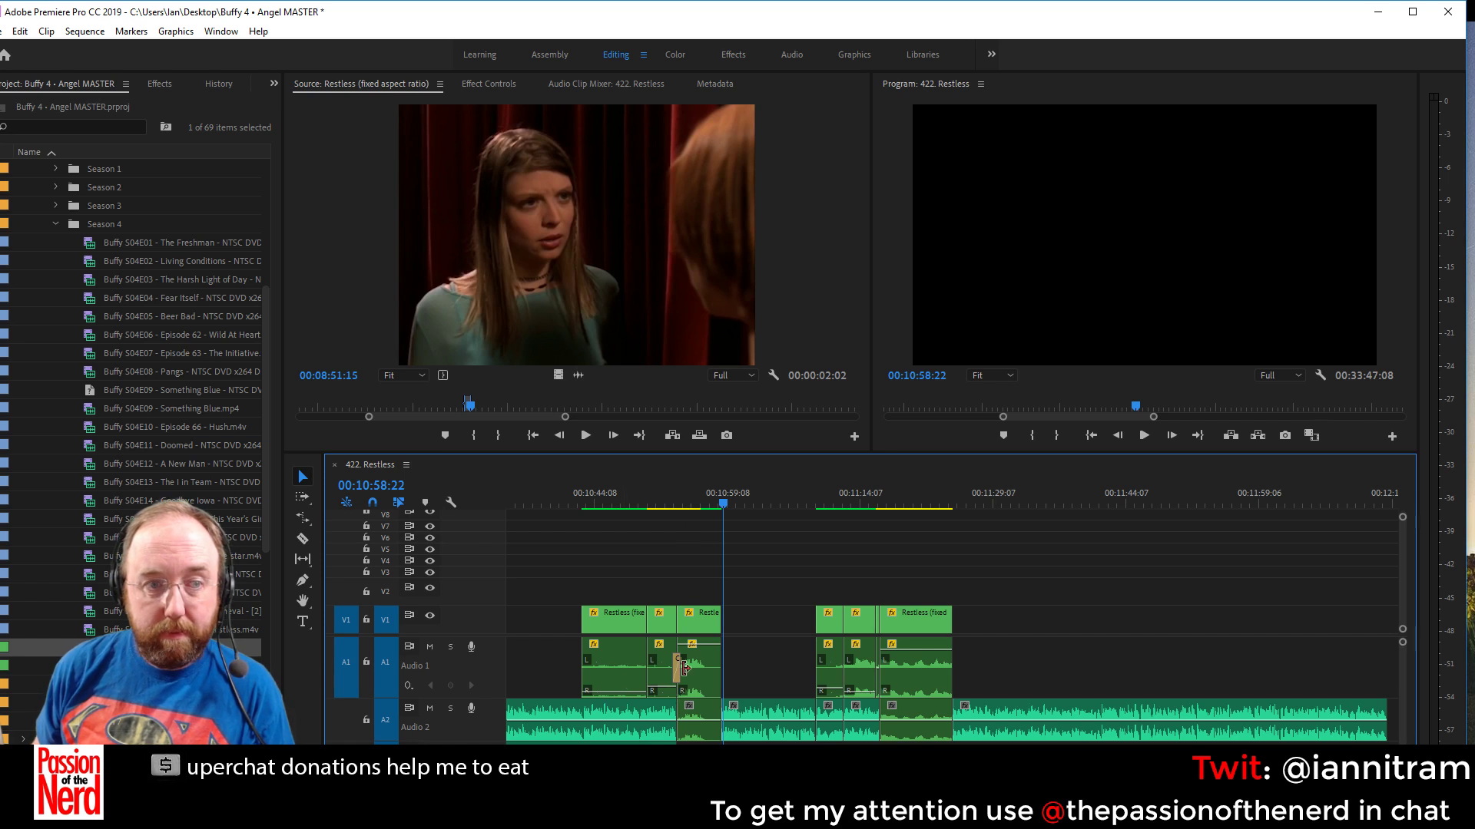
Mark the shot of the woman seen from behind among the curtains in the source, from about 00:08:16 to about 00:08:21:23
scroll(784, 714, "up", 4)
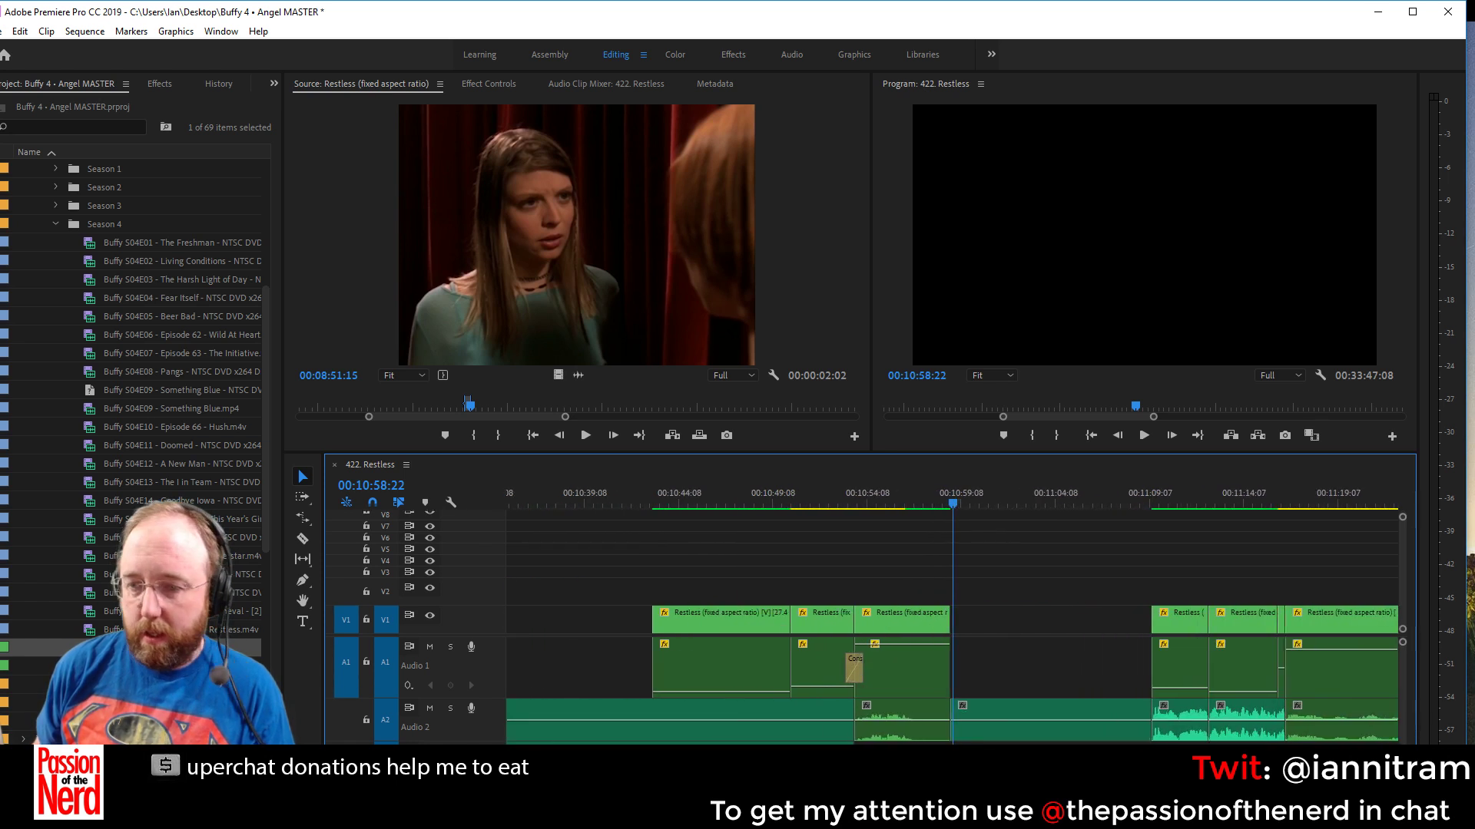
key("space")
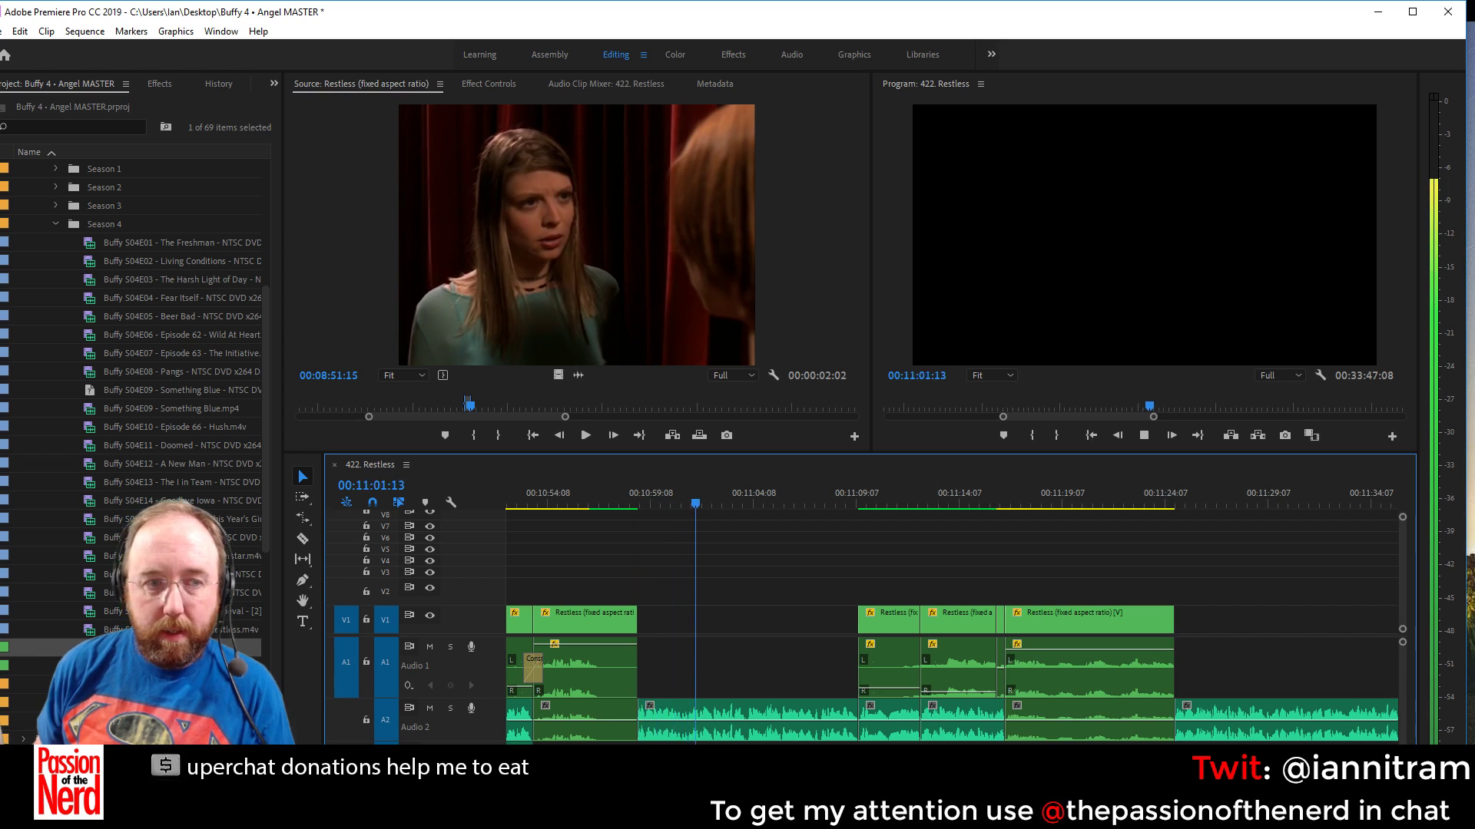
key("space")
key("alt+Tab")
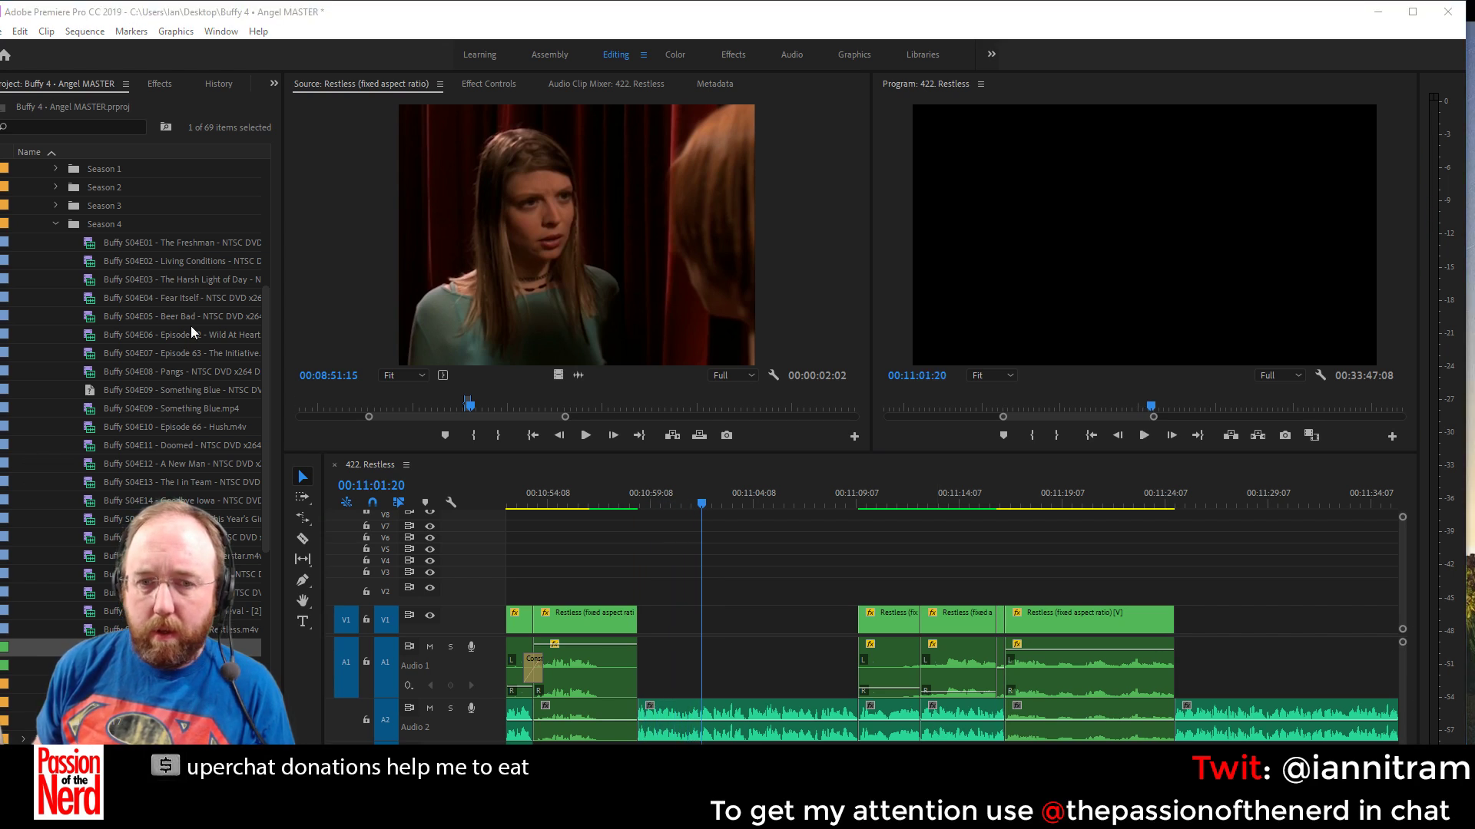
left_click(422, 405)
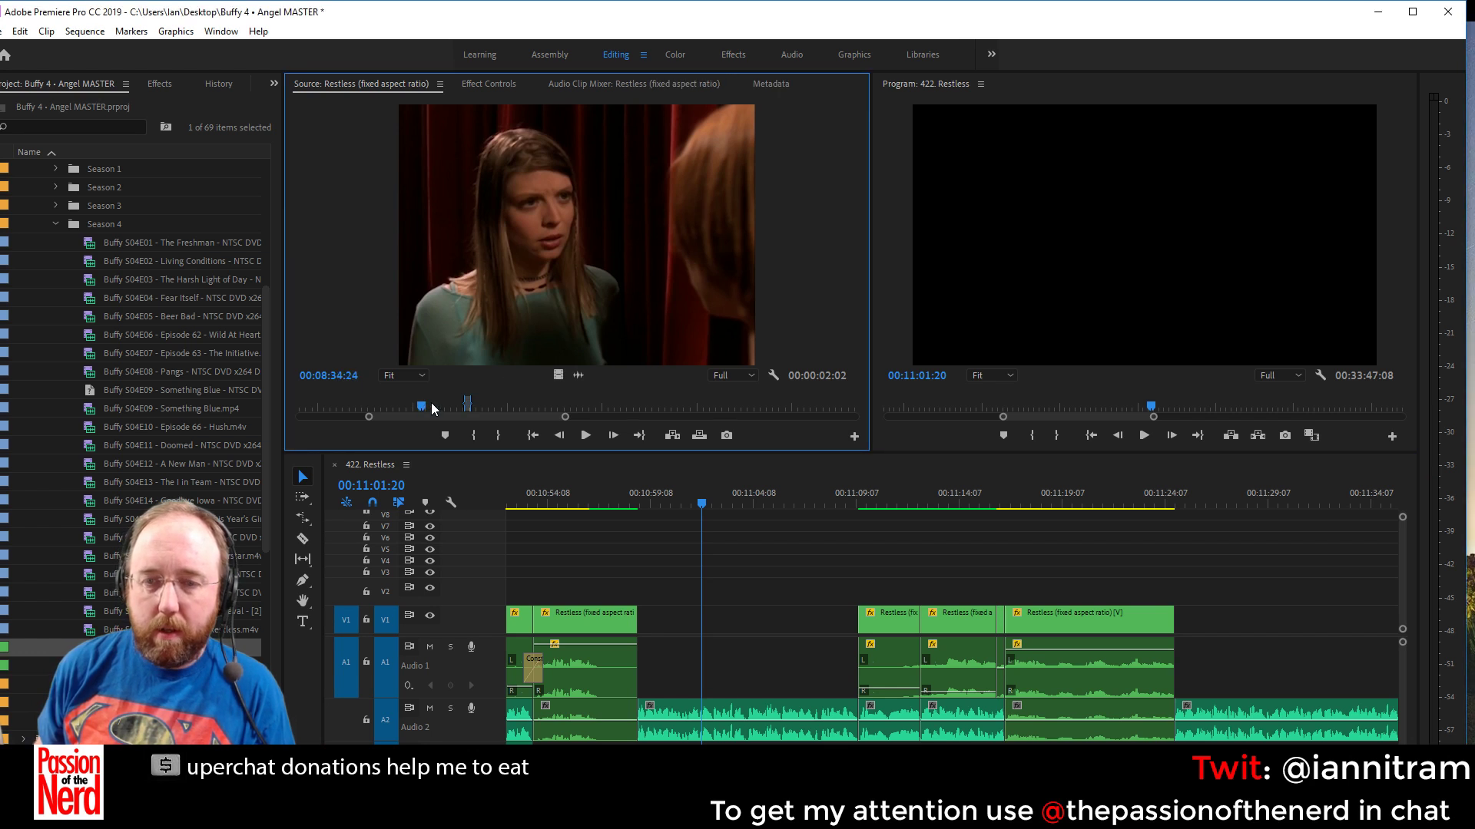
left_click_drag(432, 411, 367, 415)
key("i")
key("space")
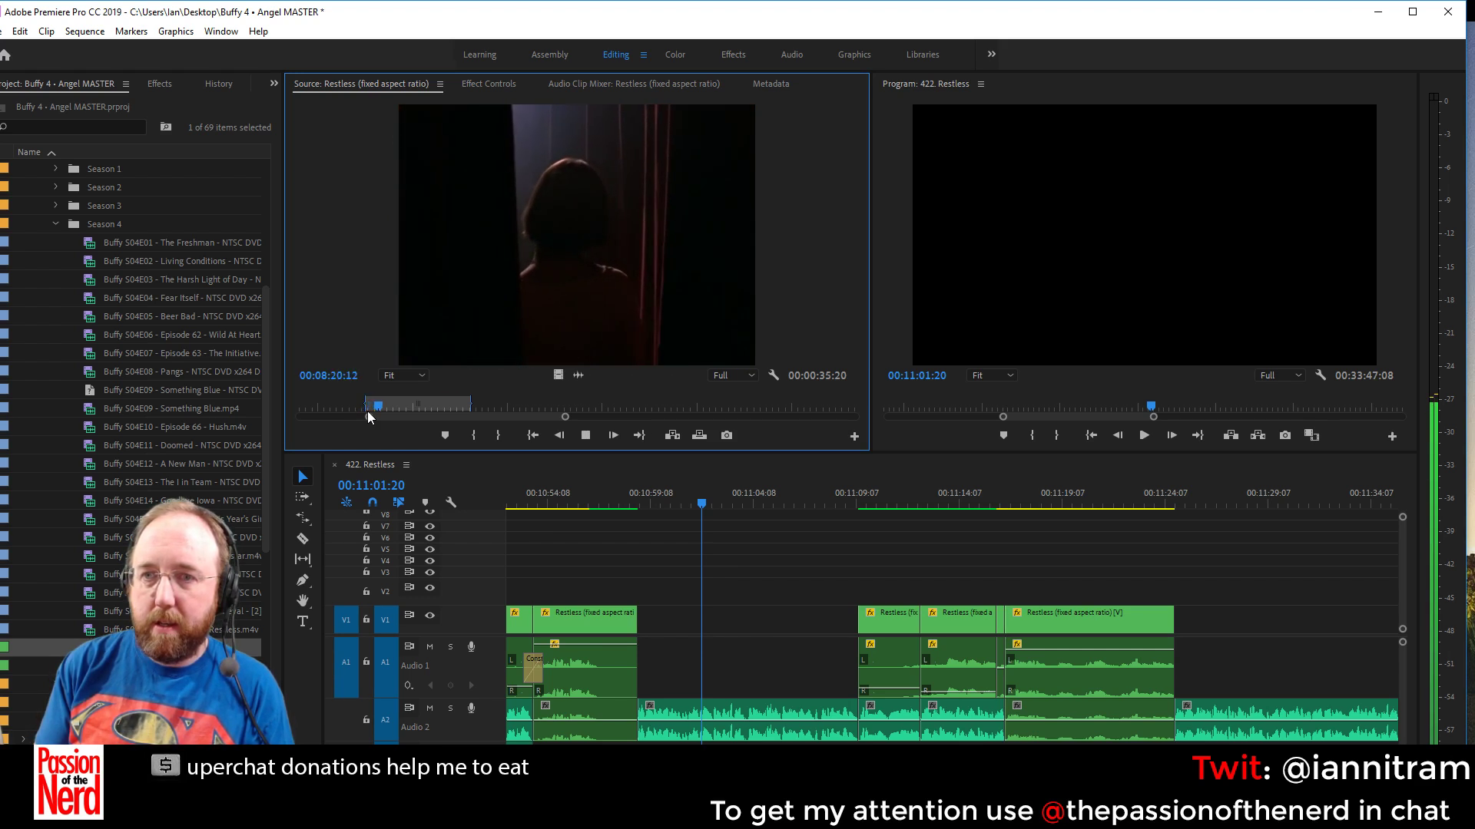
key("o")
key("space")
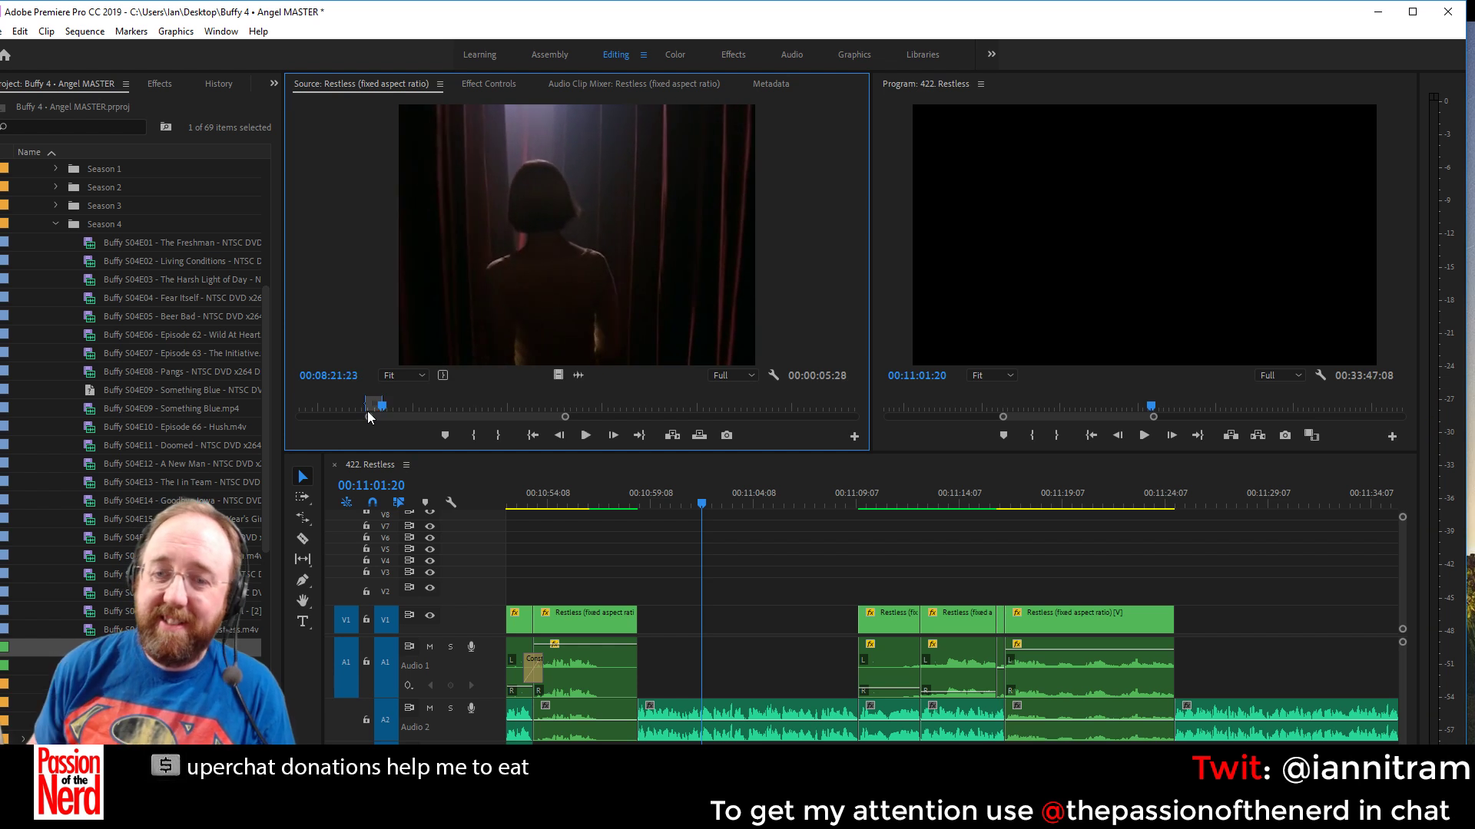
Place the marked curtain shot on V1 directly after the earlier excerpt, lower its audio volume and save the project
left_click_drag(661, 463, 671, 621)
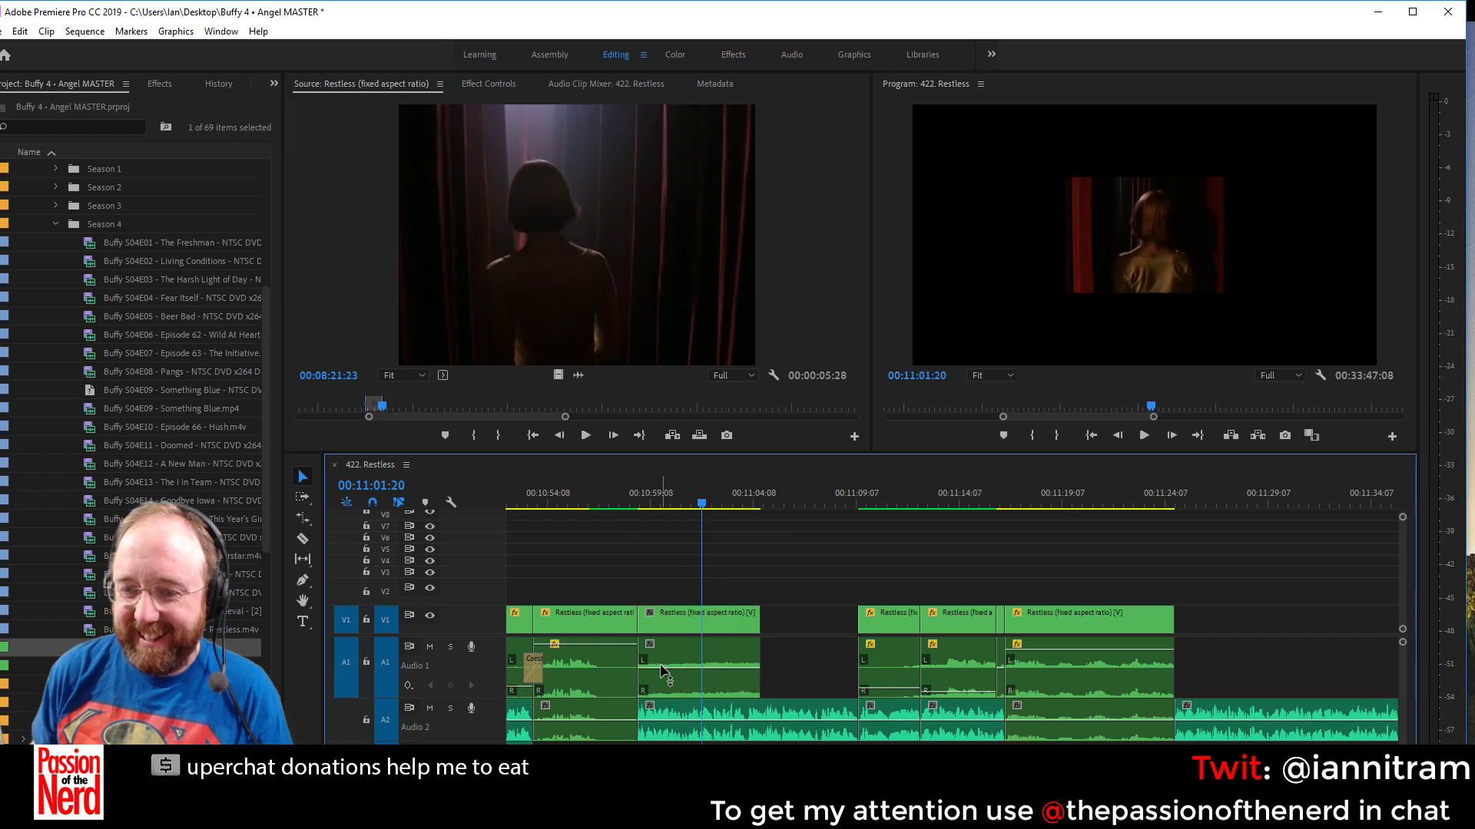
key("ctrl+s")
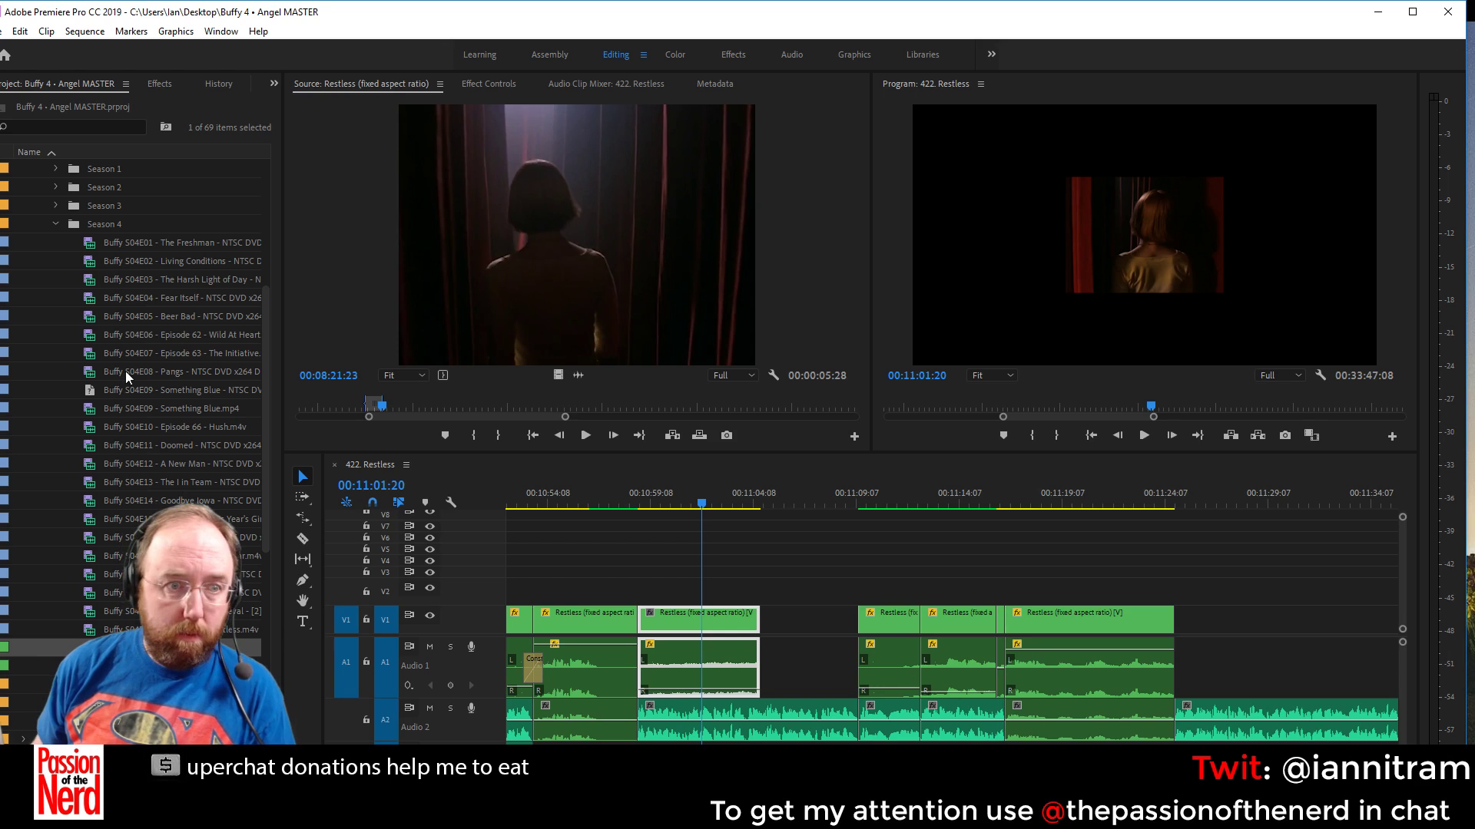
Open the Twin Peaks - Red Room Reversed clip from the 422. Restless B-Roll bin in the source viewer
scroll(126, 371, "up", 5)
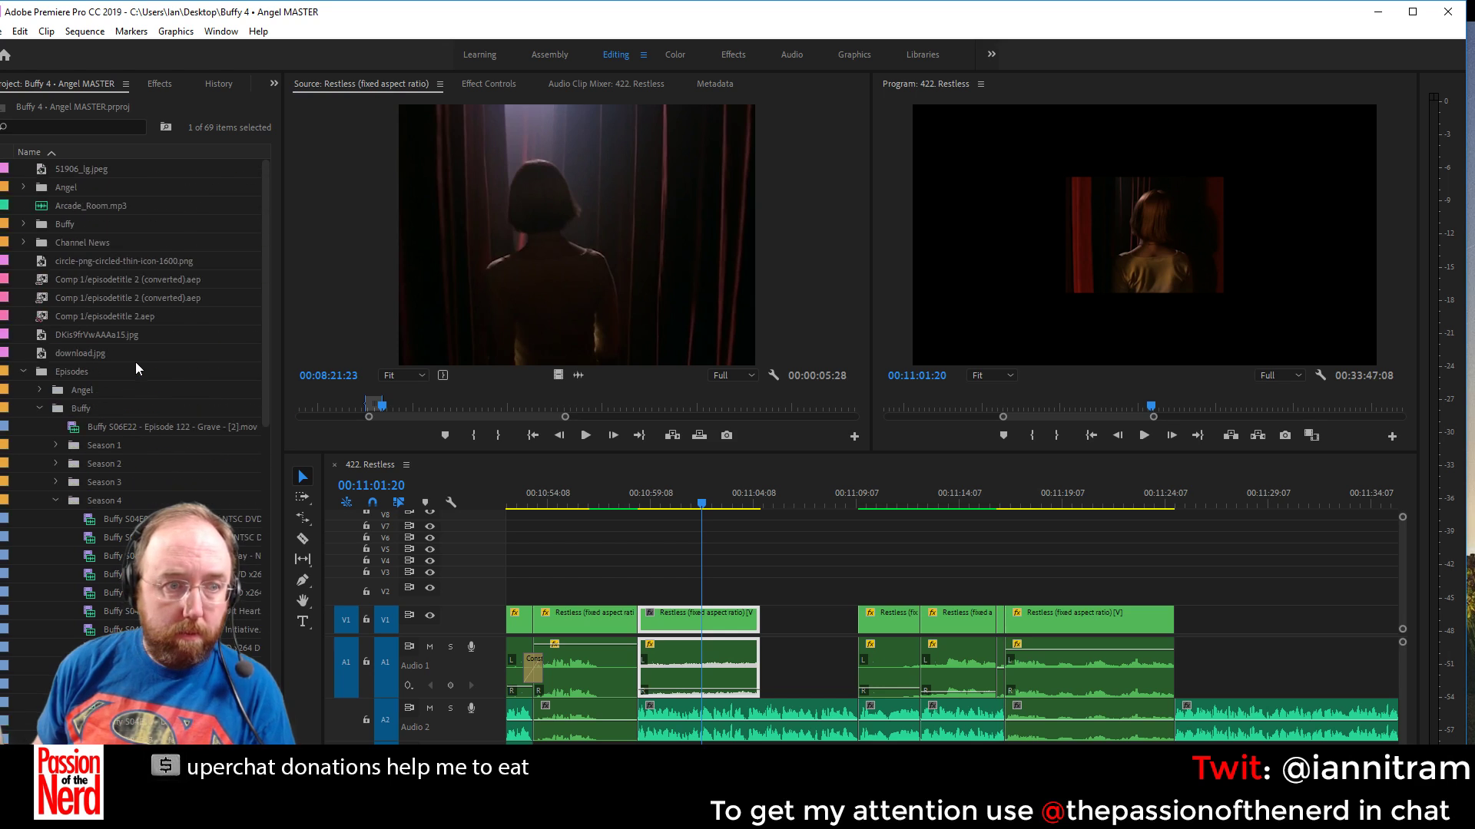
left_click(24, 224)
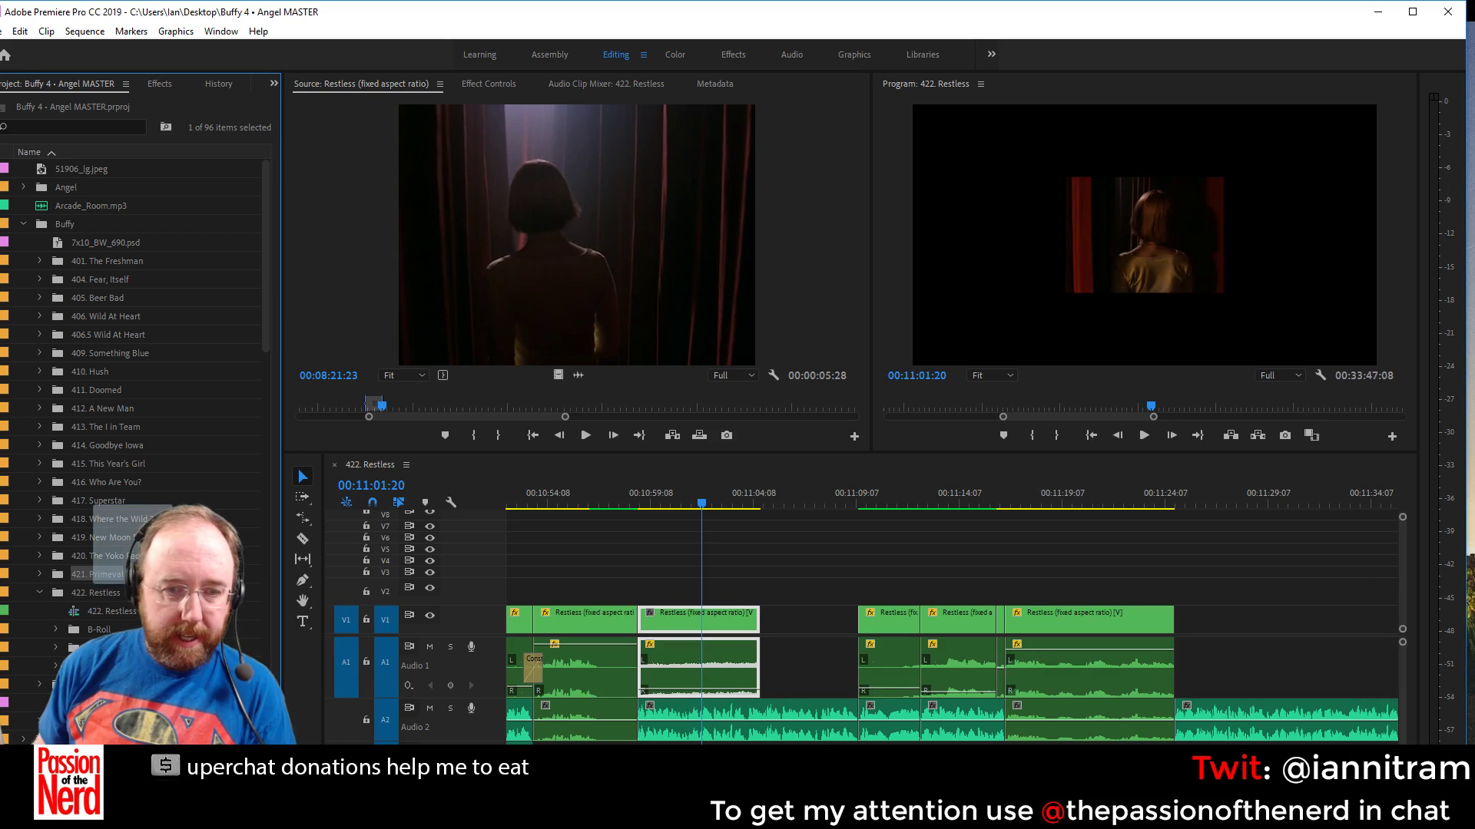
left_click_drag(133, 576, 105, 627)
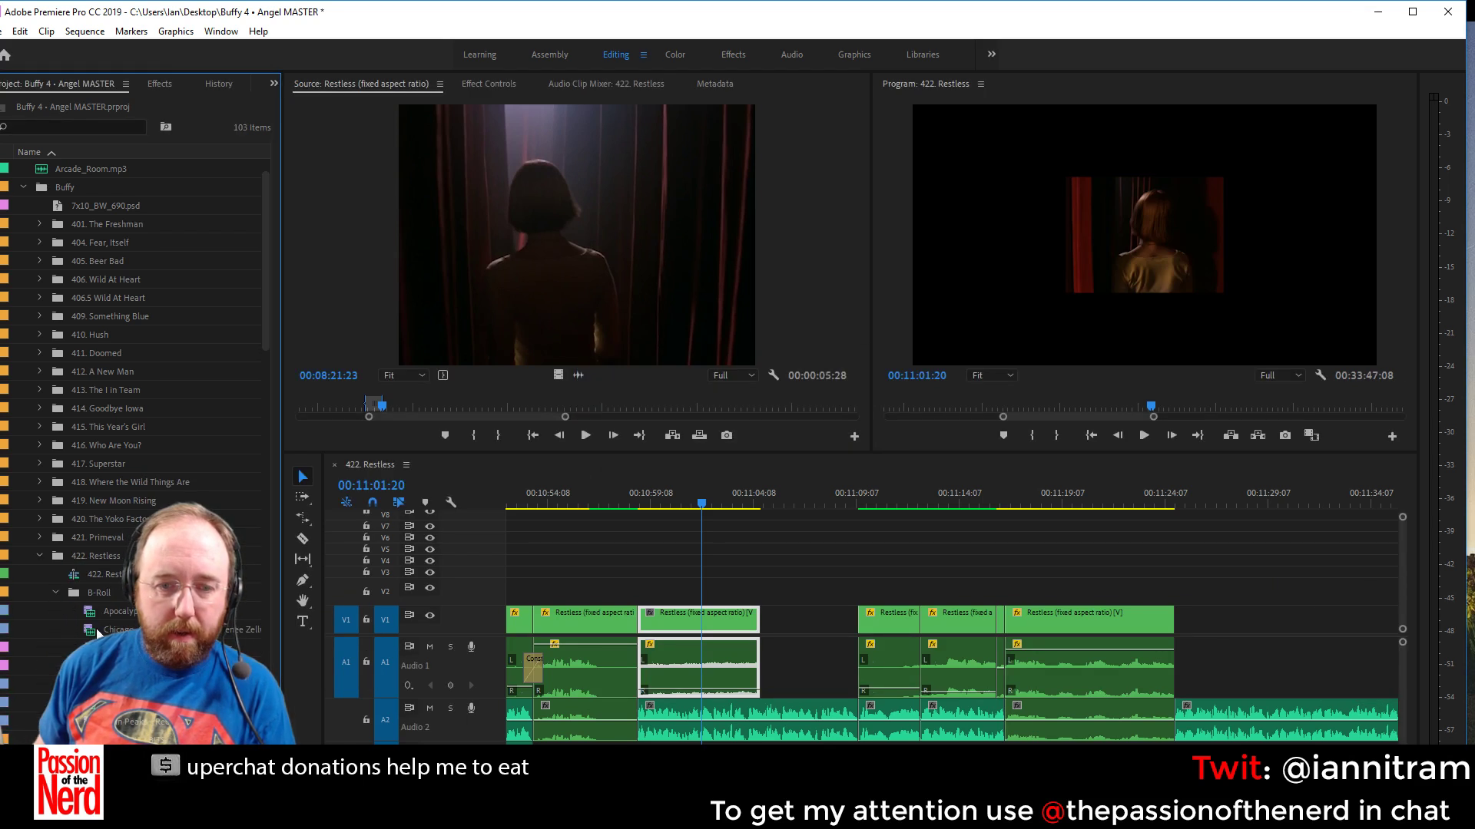
scroll(100, 614, "down", 1)
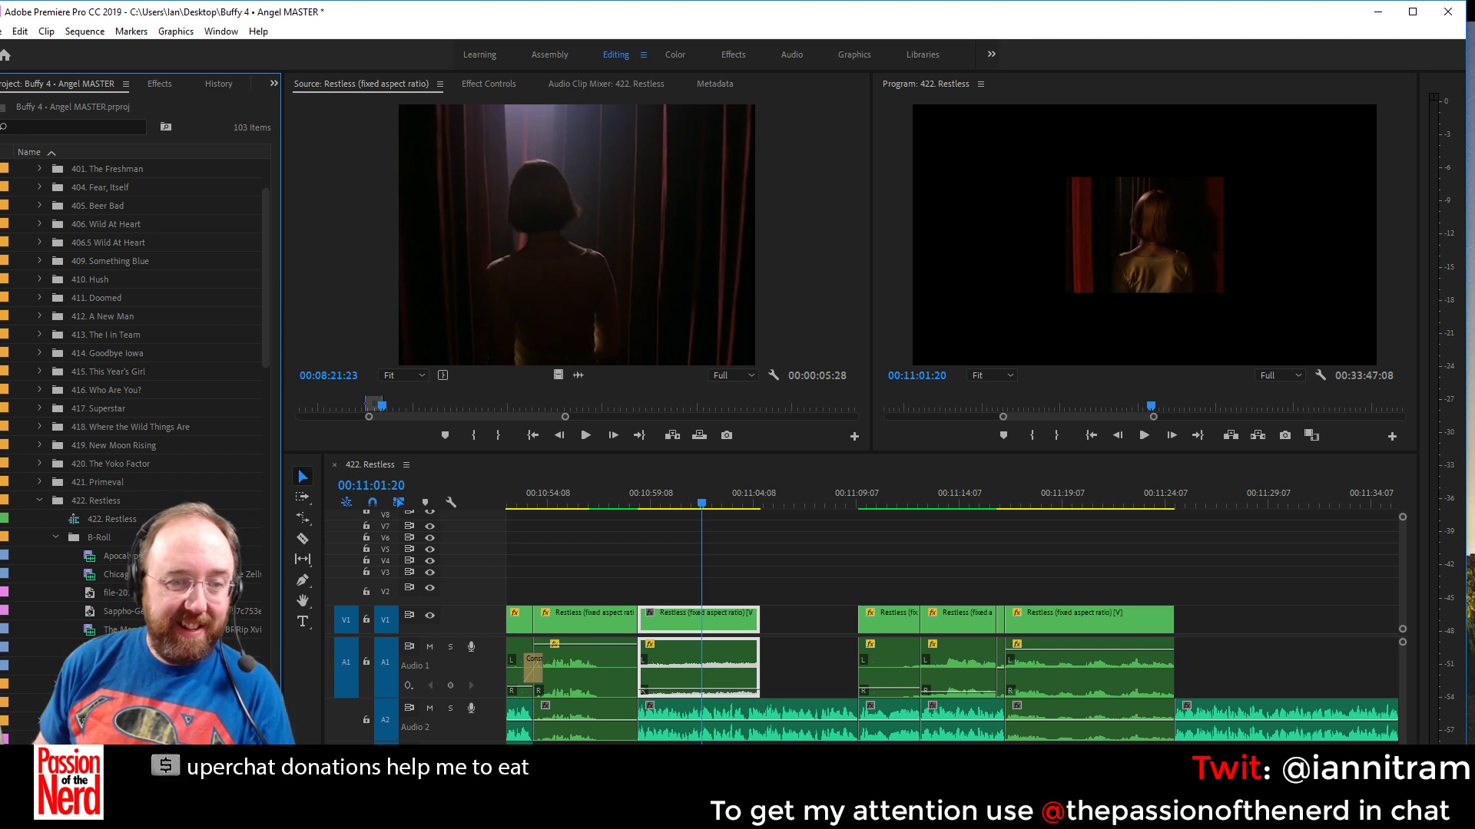
double_click(90, 665)
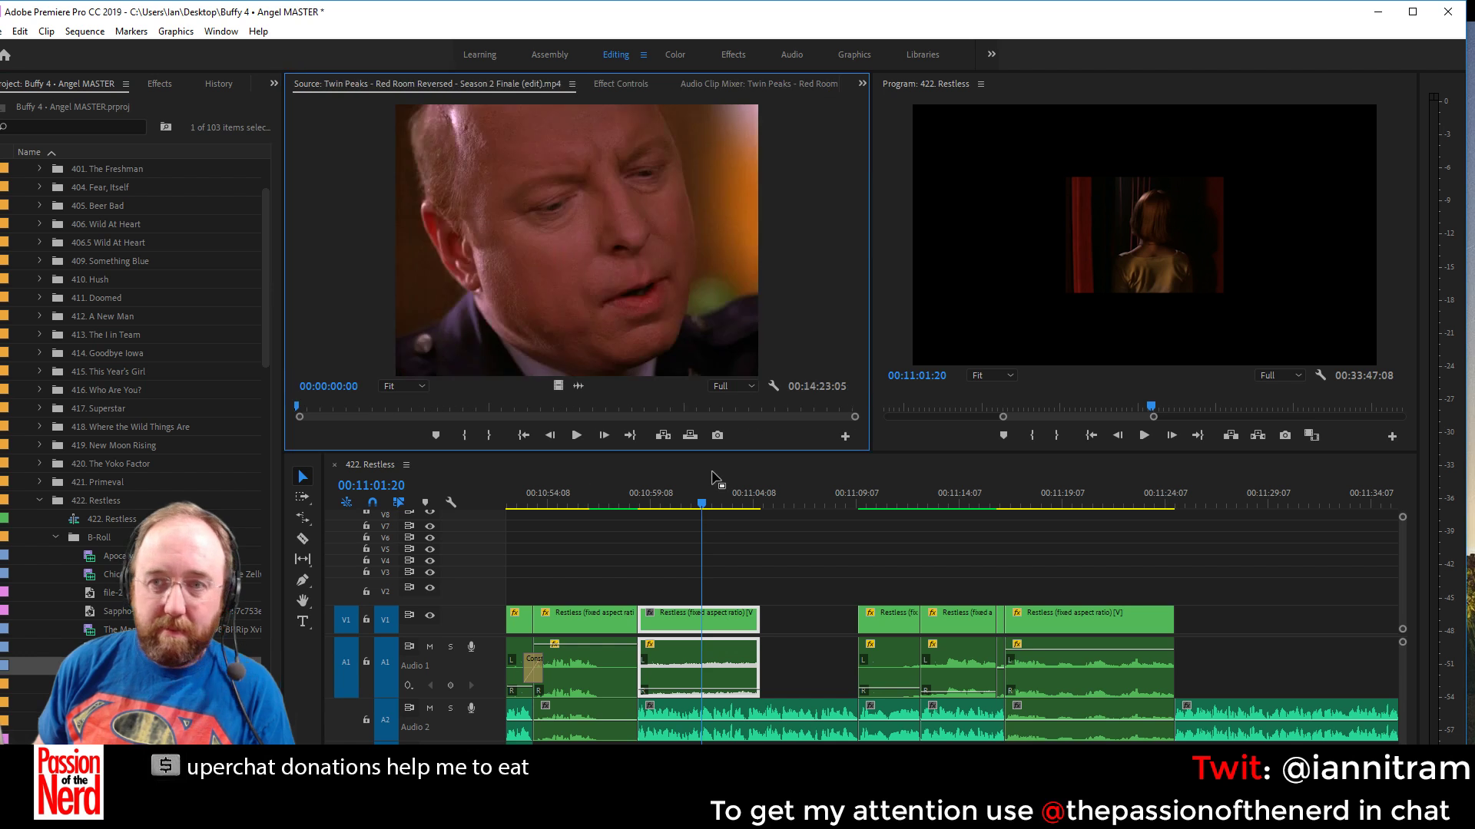
Search the first minute and a half of the Twin Peaks source for a shot of the man among the red curtains
mouse_move(380, 408)
left_mouse_down()
mouse_move(339, 407)
mouse_move(351, 408)
left_mouse_up()
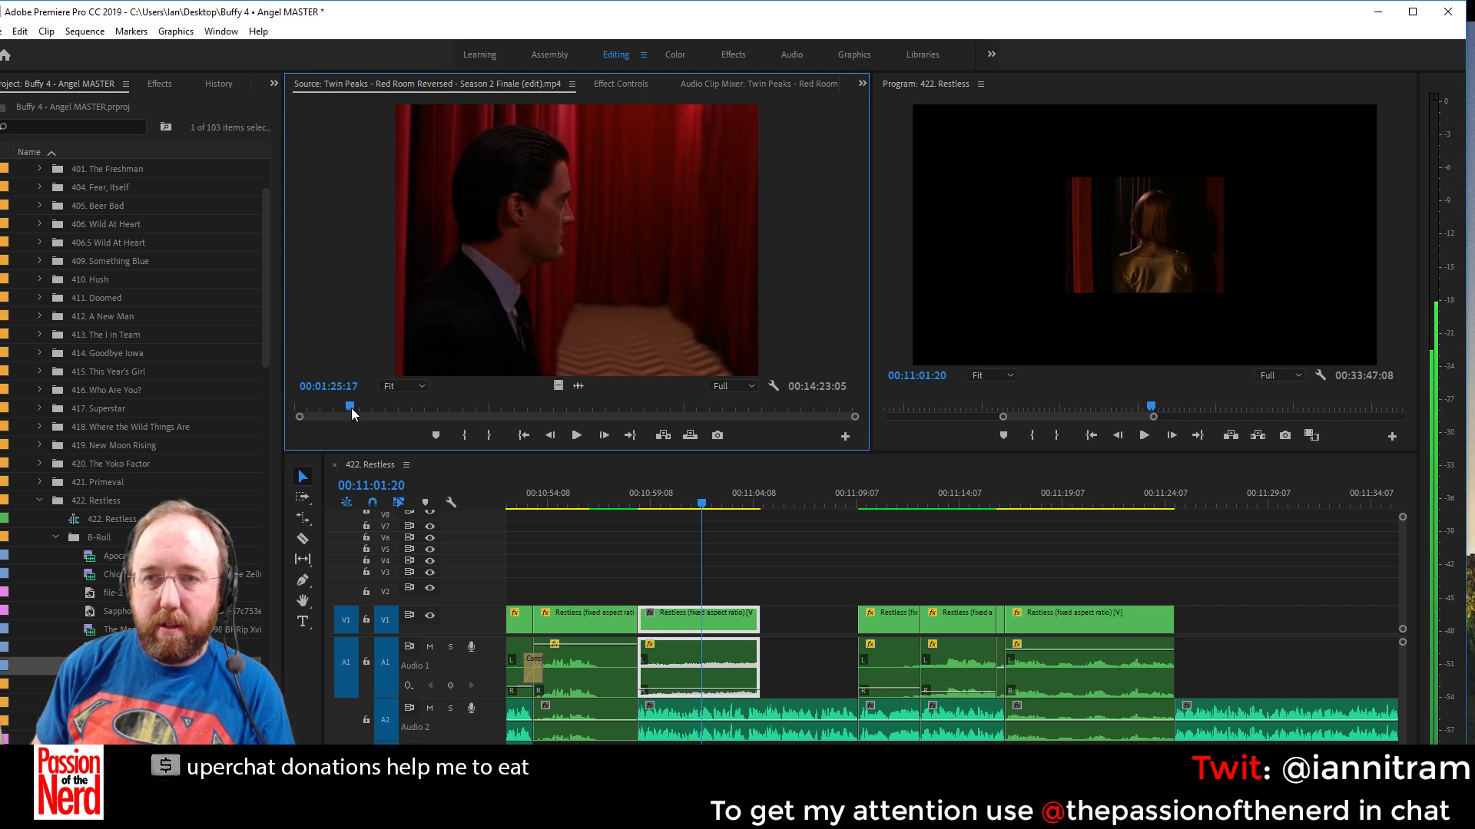
key("Right")
key("Right")
key("Right")
key("Right")
key("Right")
key("Right")
key("Right")
key("Right")
key("Right")
key("Right")
key("Right")
key("Right")
key("Right")
key("Right")
key("Right")
key("Left")
key("Left")
key("Left")
key("Left")
key("Left")
key("Left")
key("Left")
key("Left")
key("Left")
key("Left")
key("Left")
key("Left")
key("Left")
key("Left")
key("Left")
key("Left")
key("Left")
key("Left")
key("Left")
key("Left")
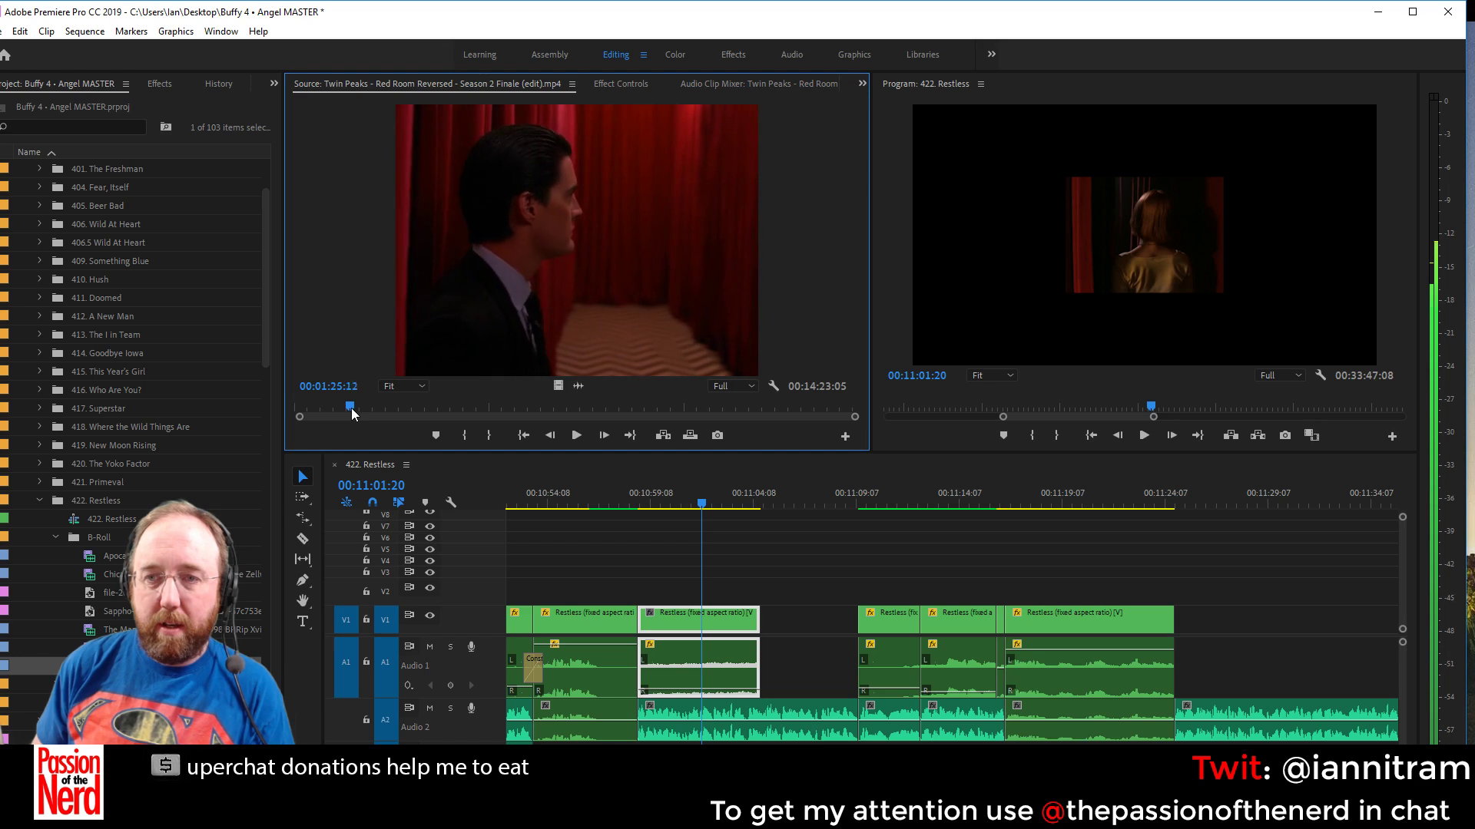
key("j")
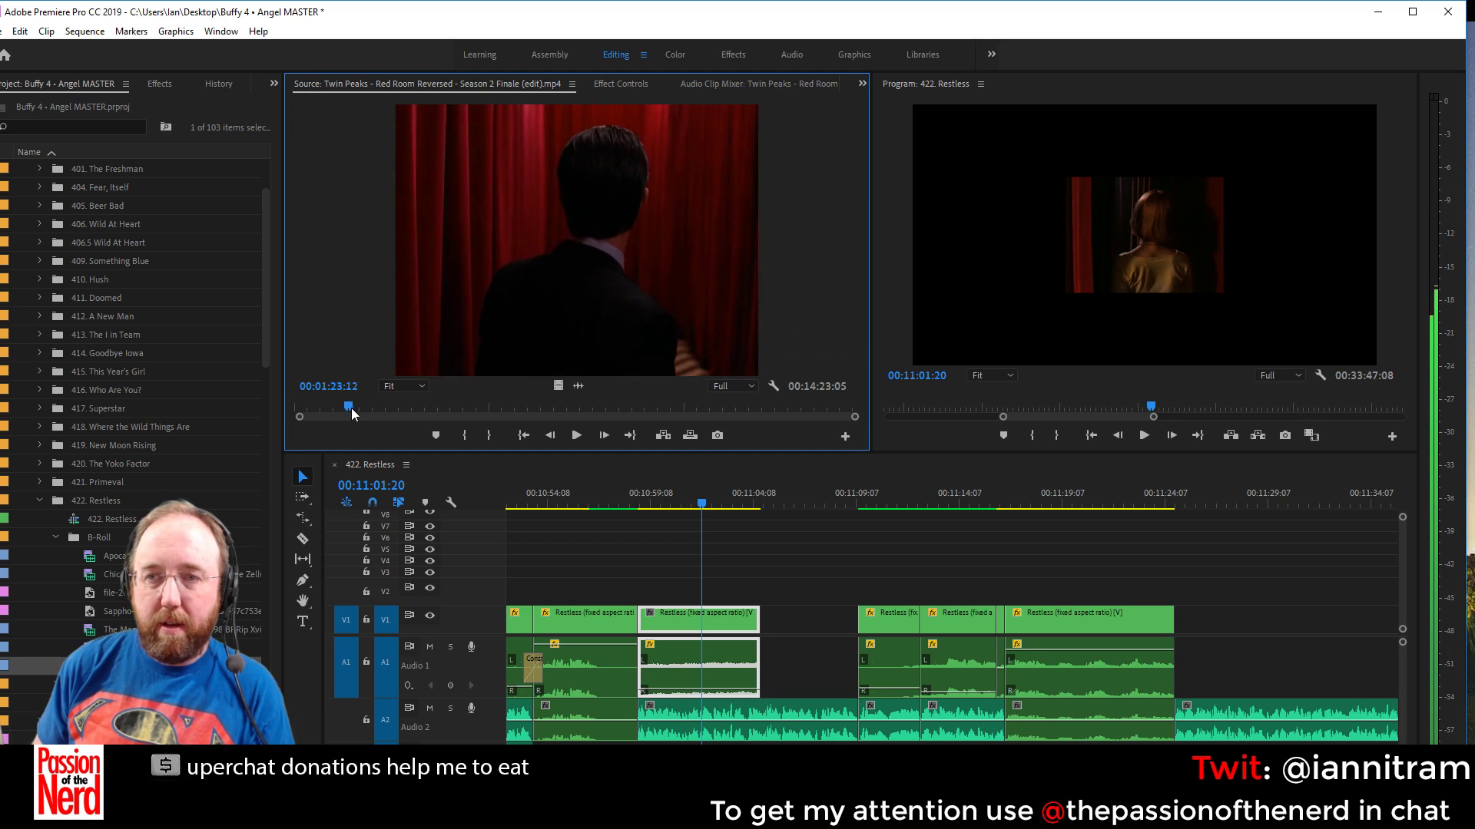
left_click(333, 411)
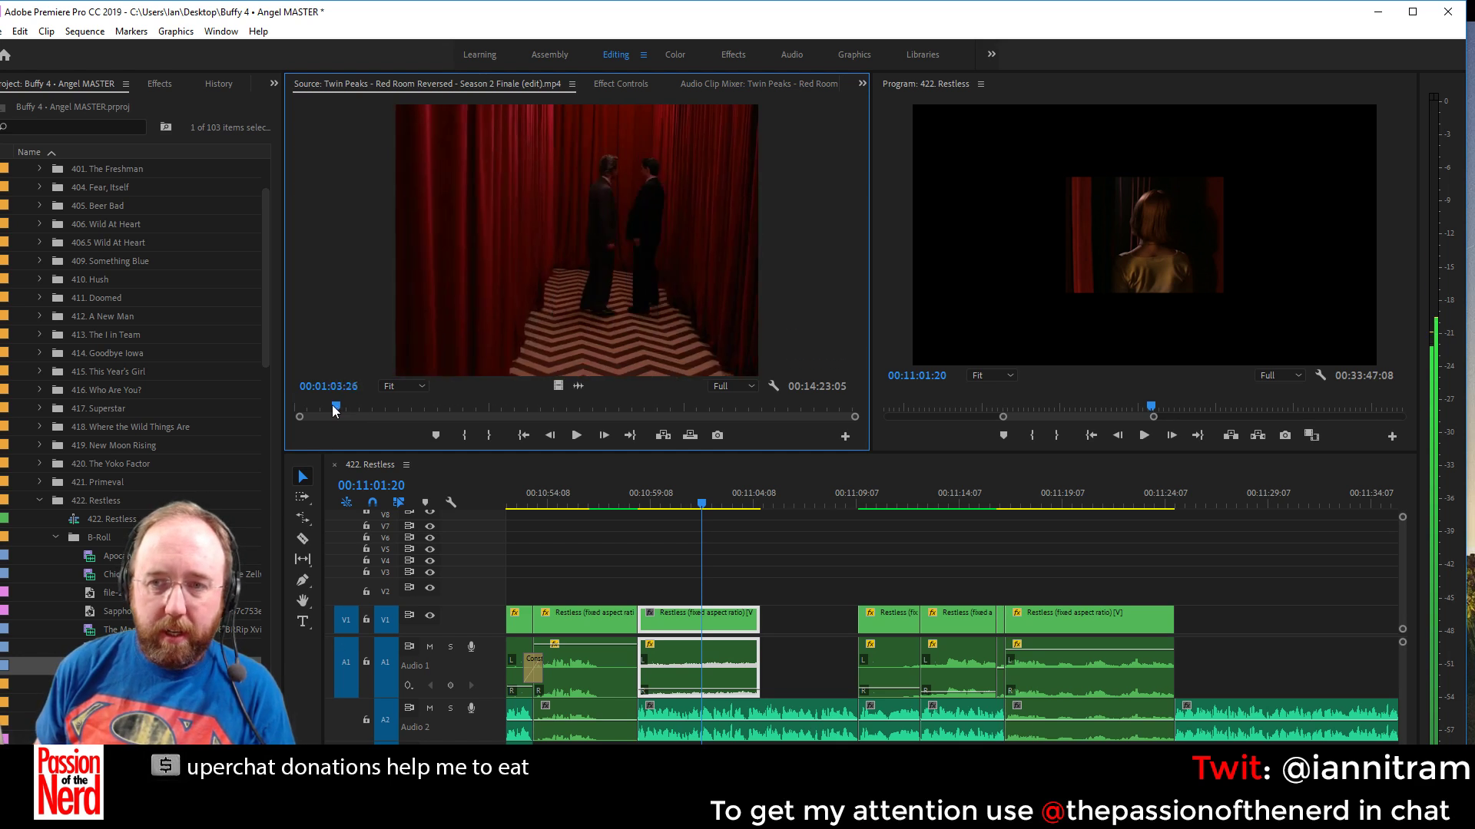
mouse_move(333, 411)
left_mouse_down()
mouse_move(312, 412)
mouse_move(325, 415)
left_mouse_up()
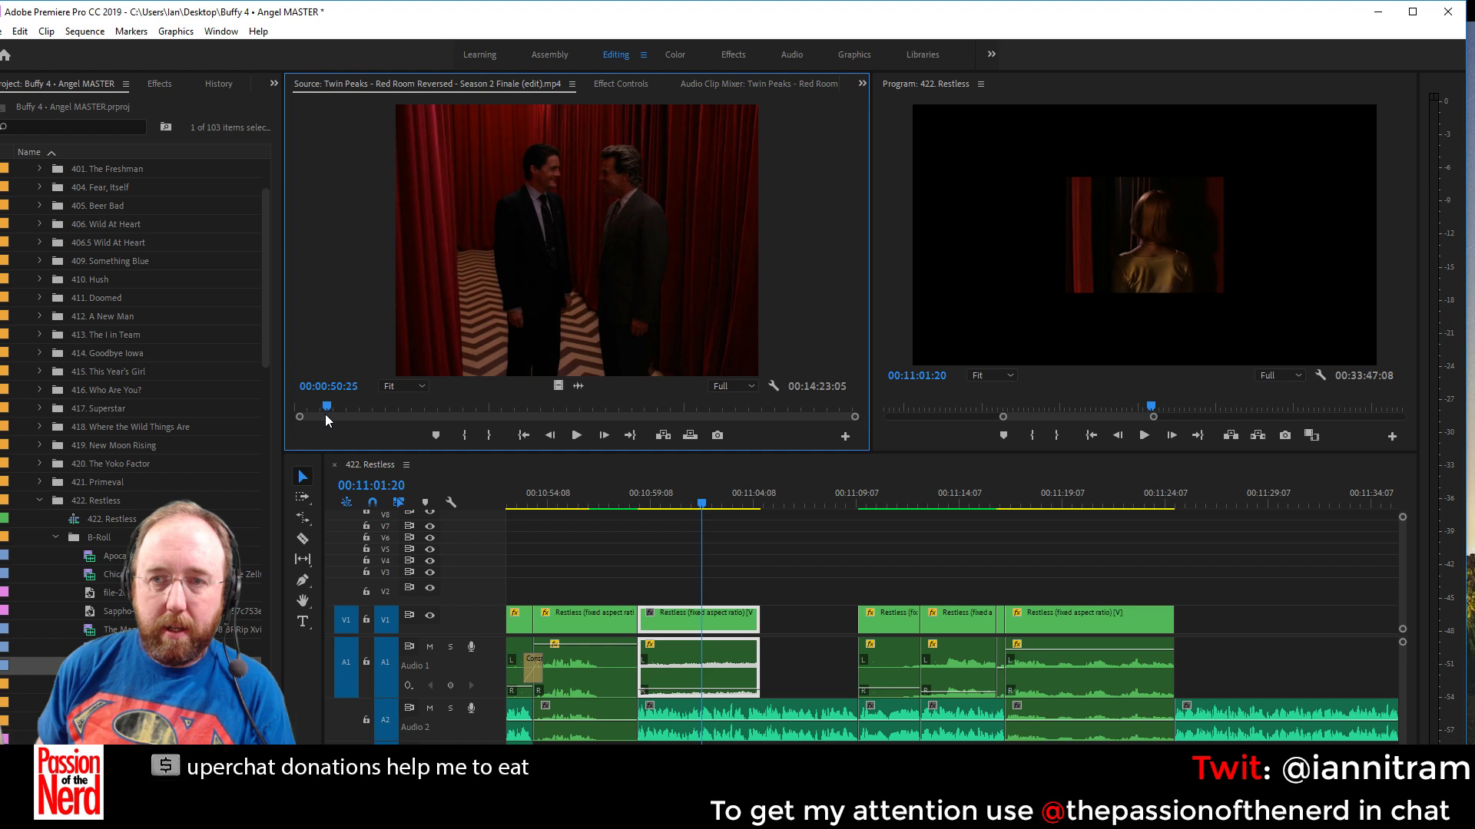
key("space")
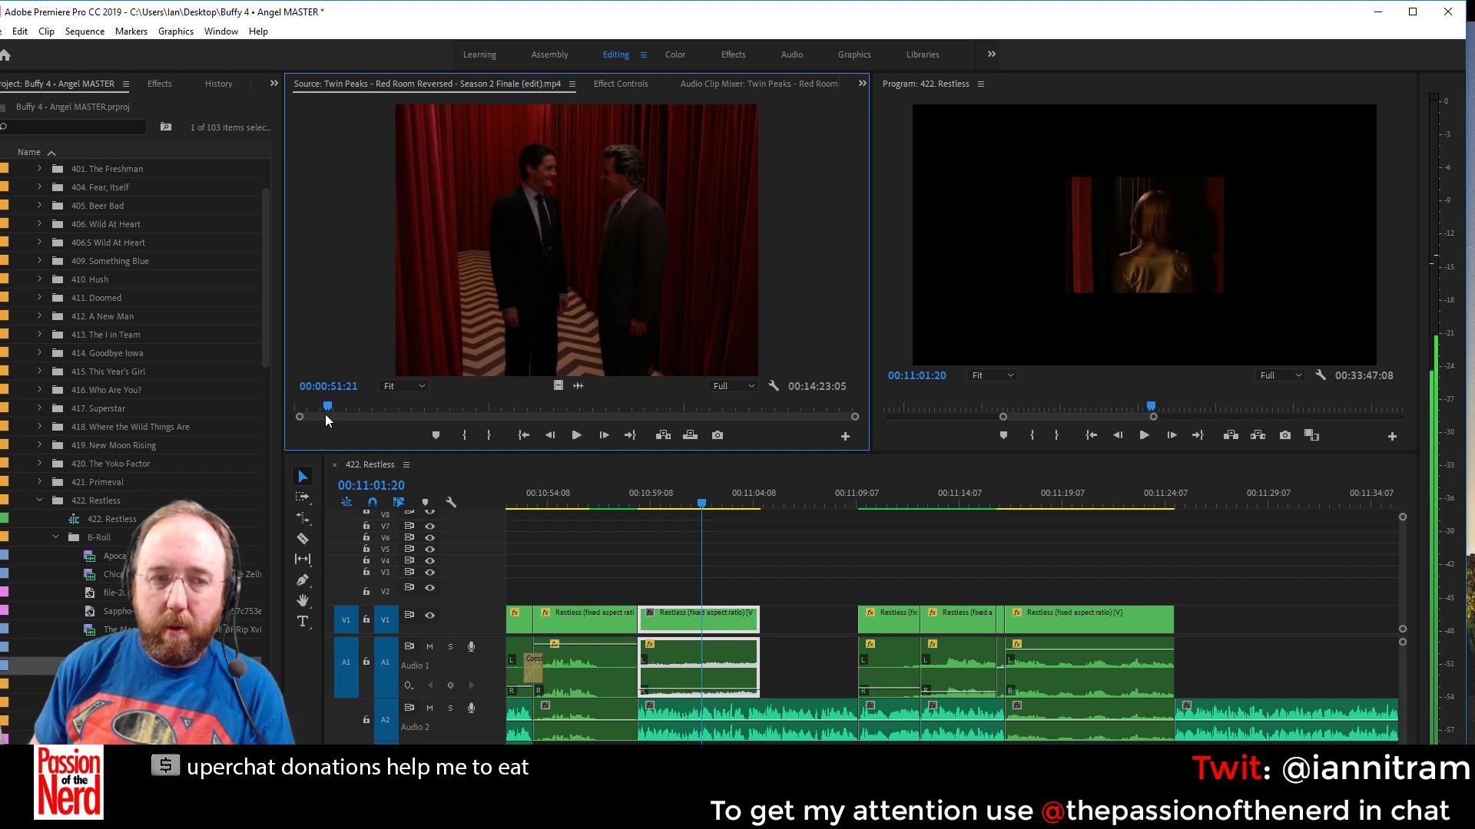
Mark the shot of the man turning among the curtains, ending at 00:01:25:25, and place it on V1 after the last Restless clip
left_click_drag(325, 413, 350, 407)
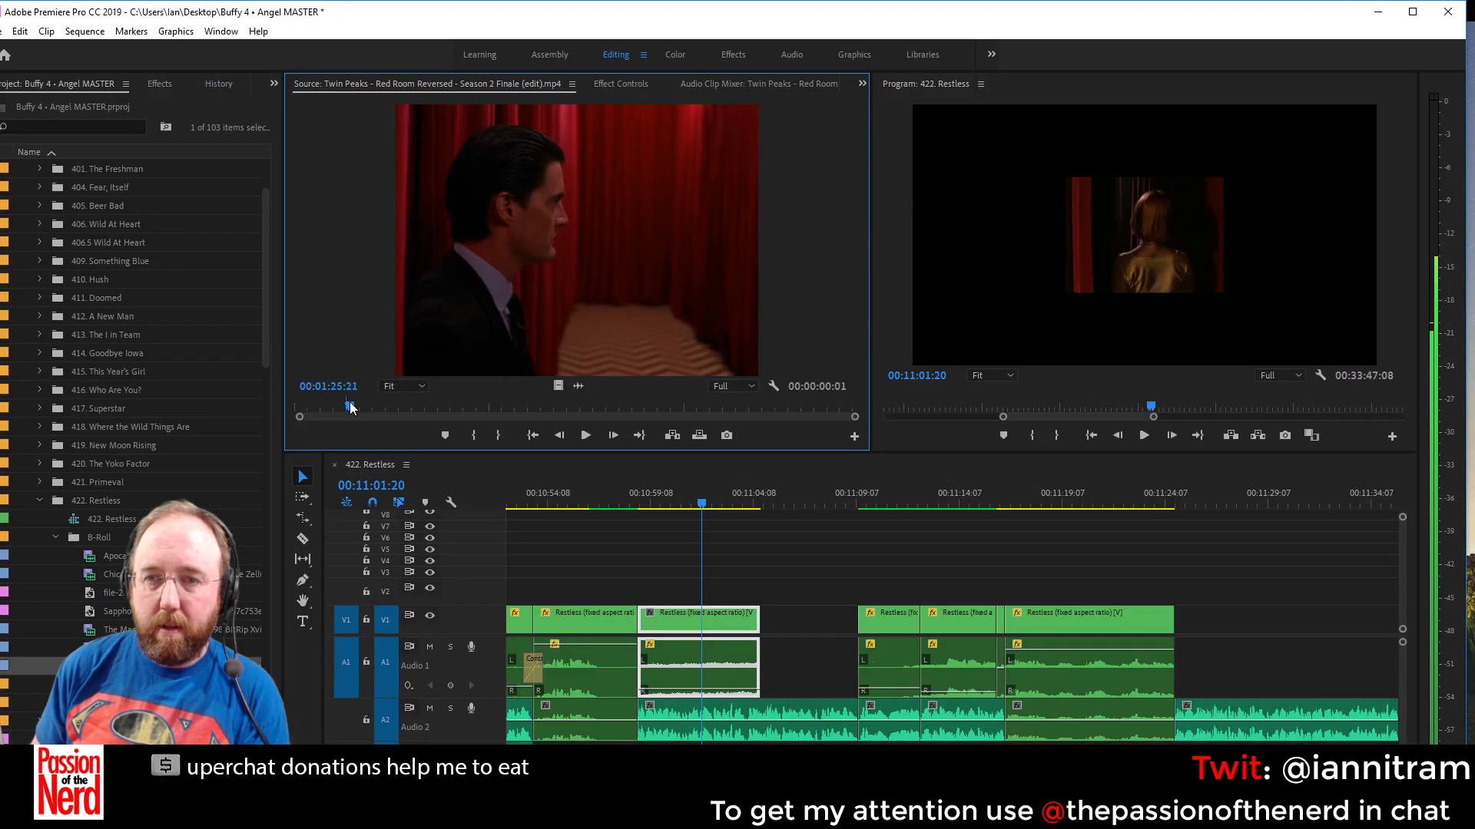
key("o")
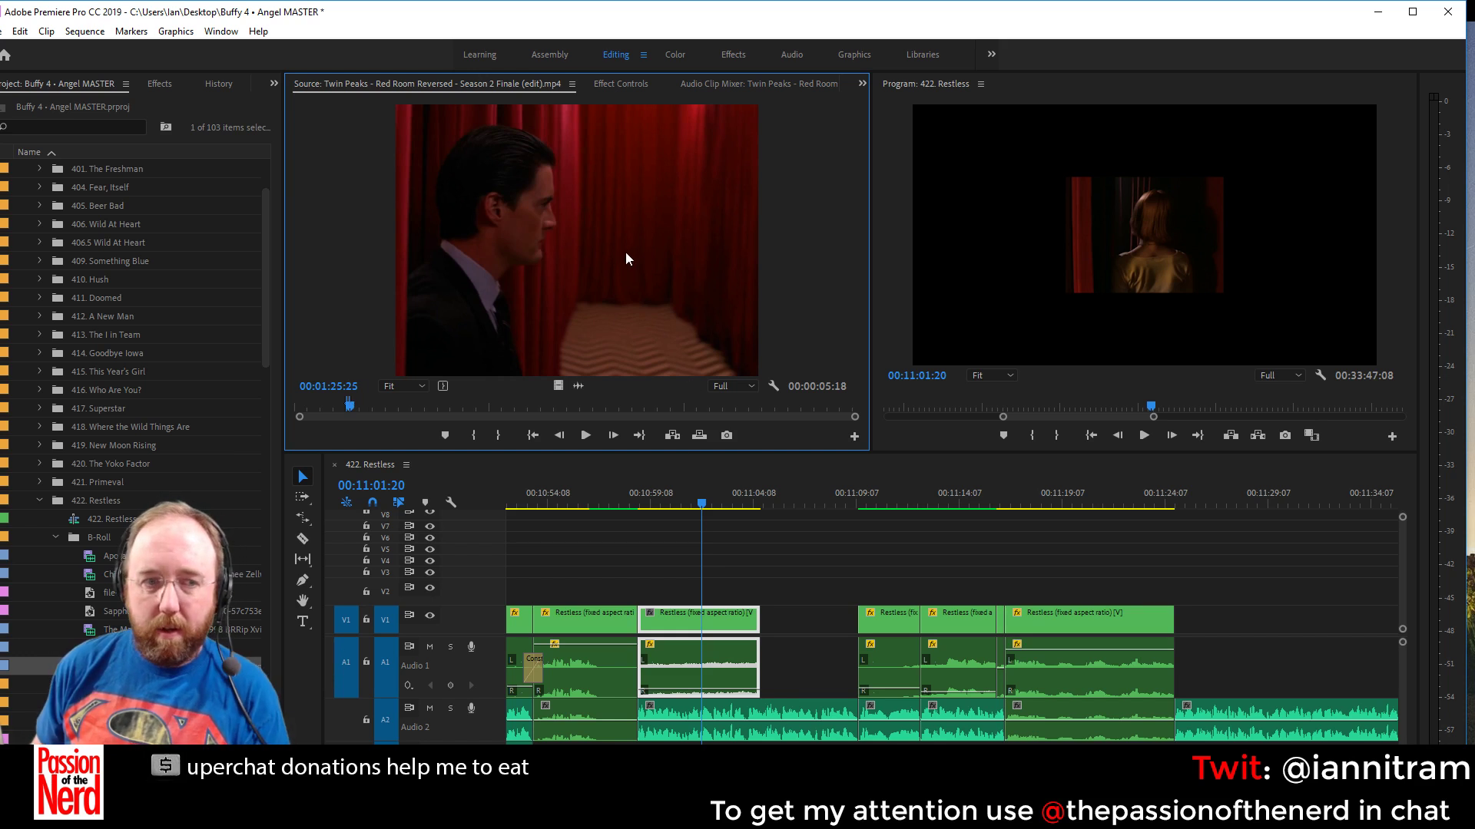
left_click_drag(978, 464, 1221, 626)
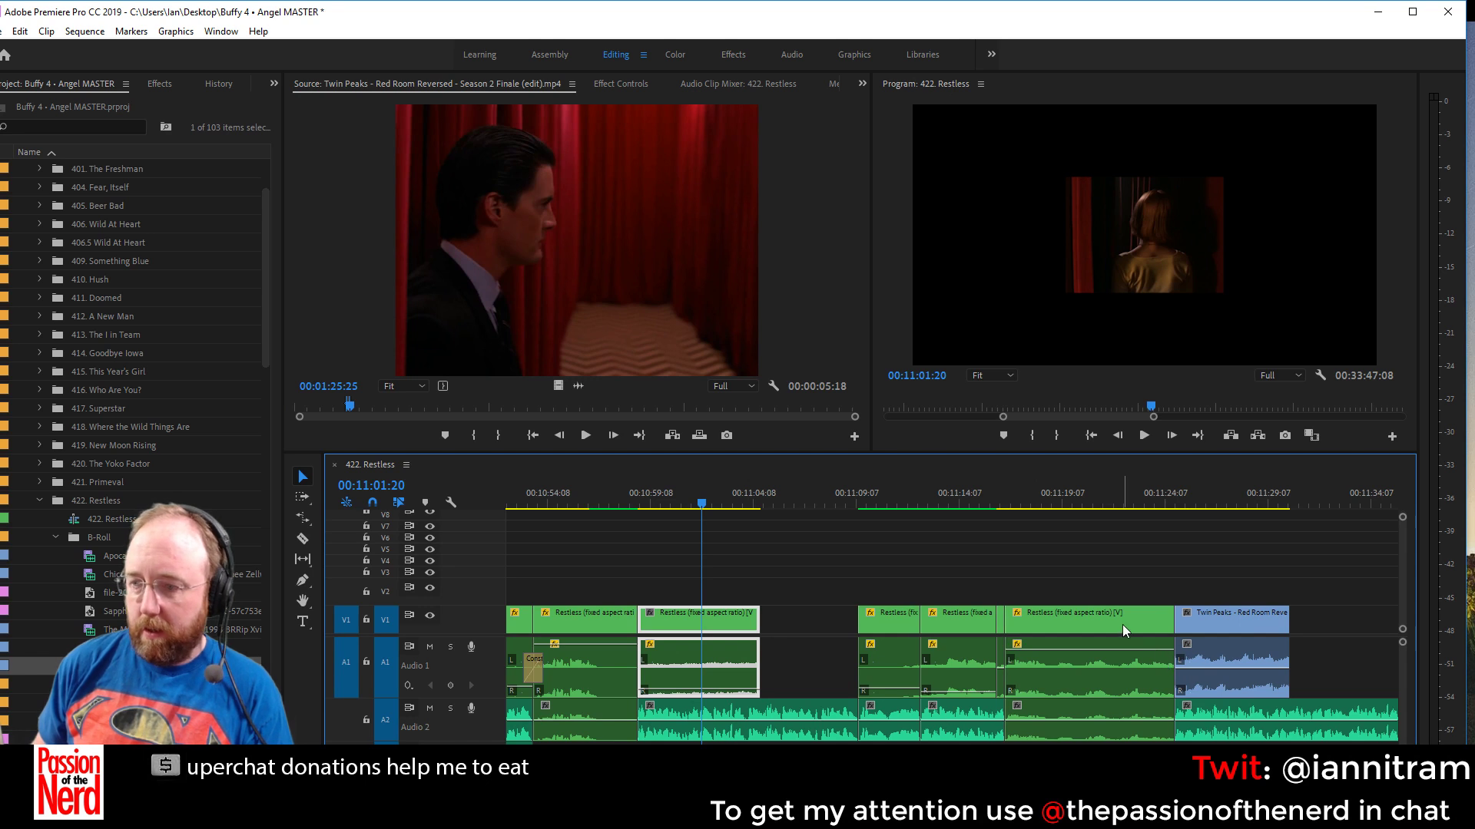
Apply Set to Frame Size to the two Restless clips directly before the gap on V1
right_click(1195, 623)
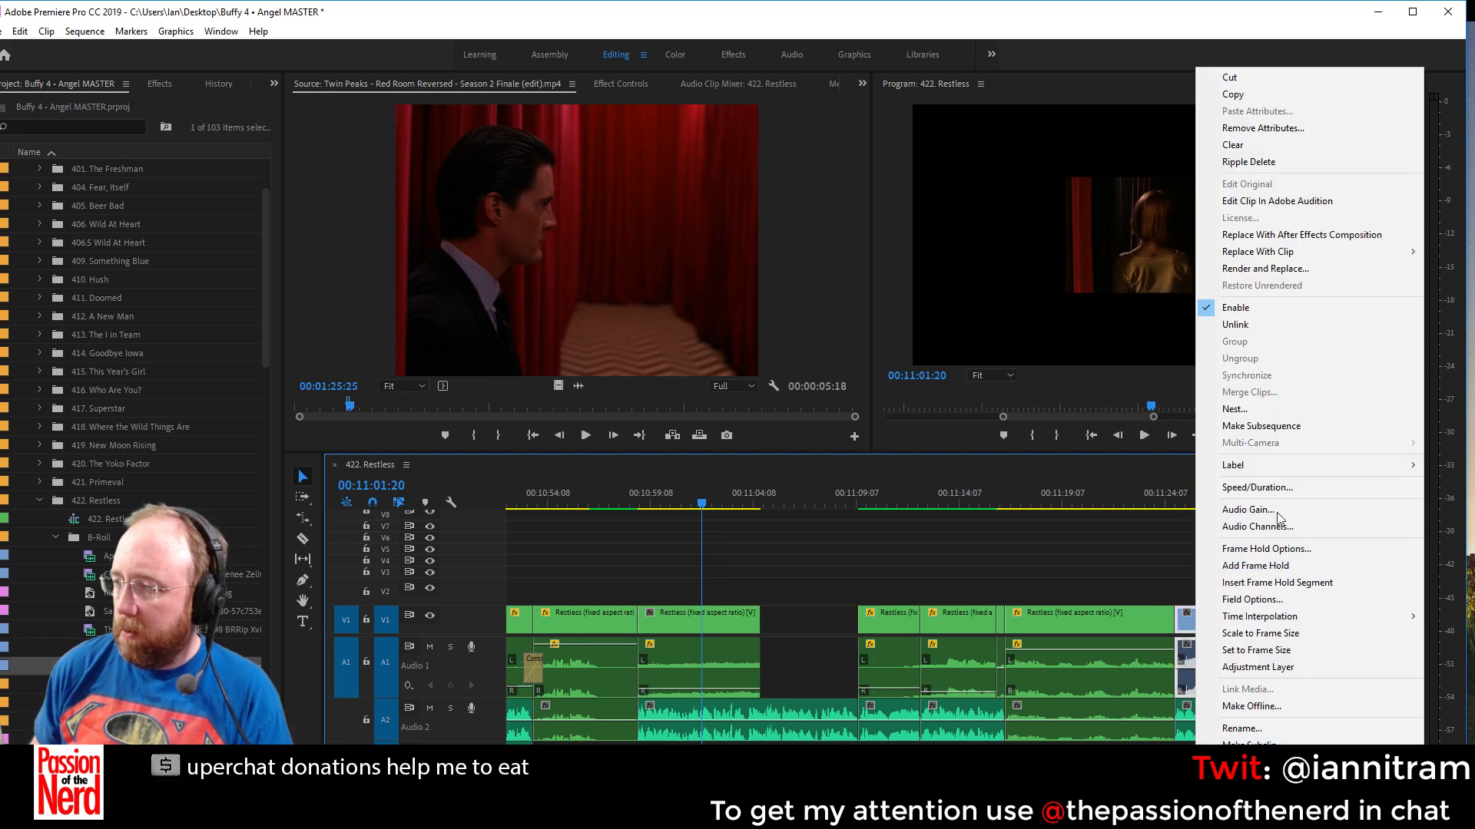
left_click(655, 558)
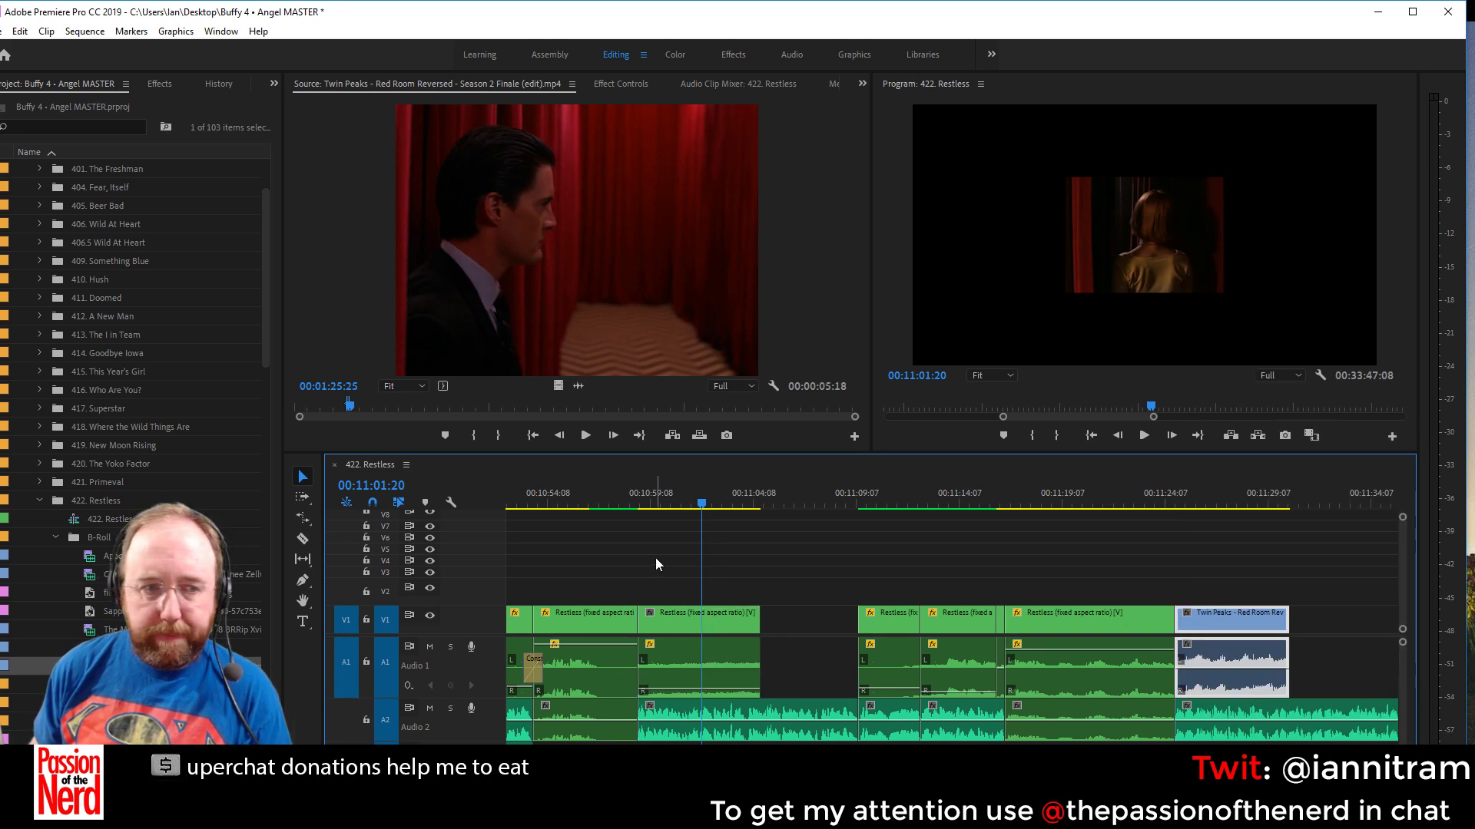
left_click_drag(656, 558, 618, 641)
right_click(722, 618)
left_click(776, 672)
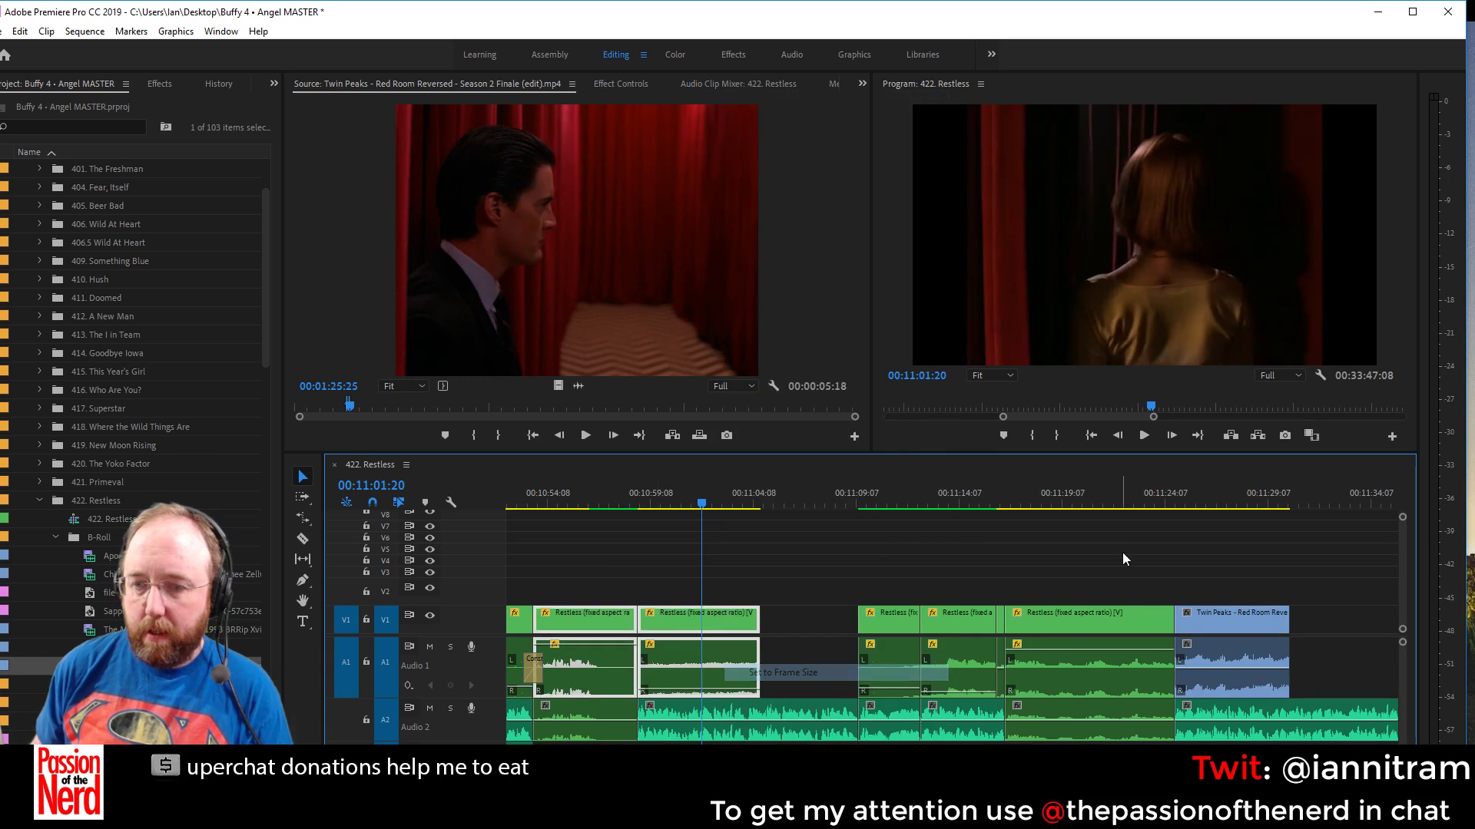
right_click(1233, 613)
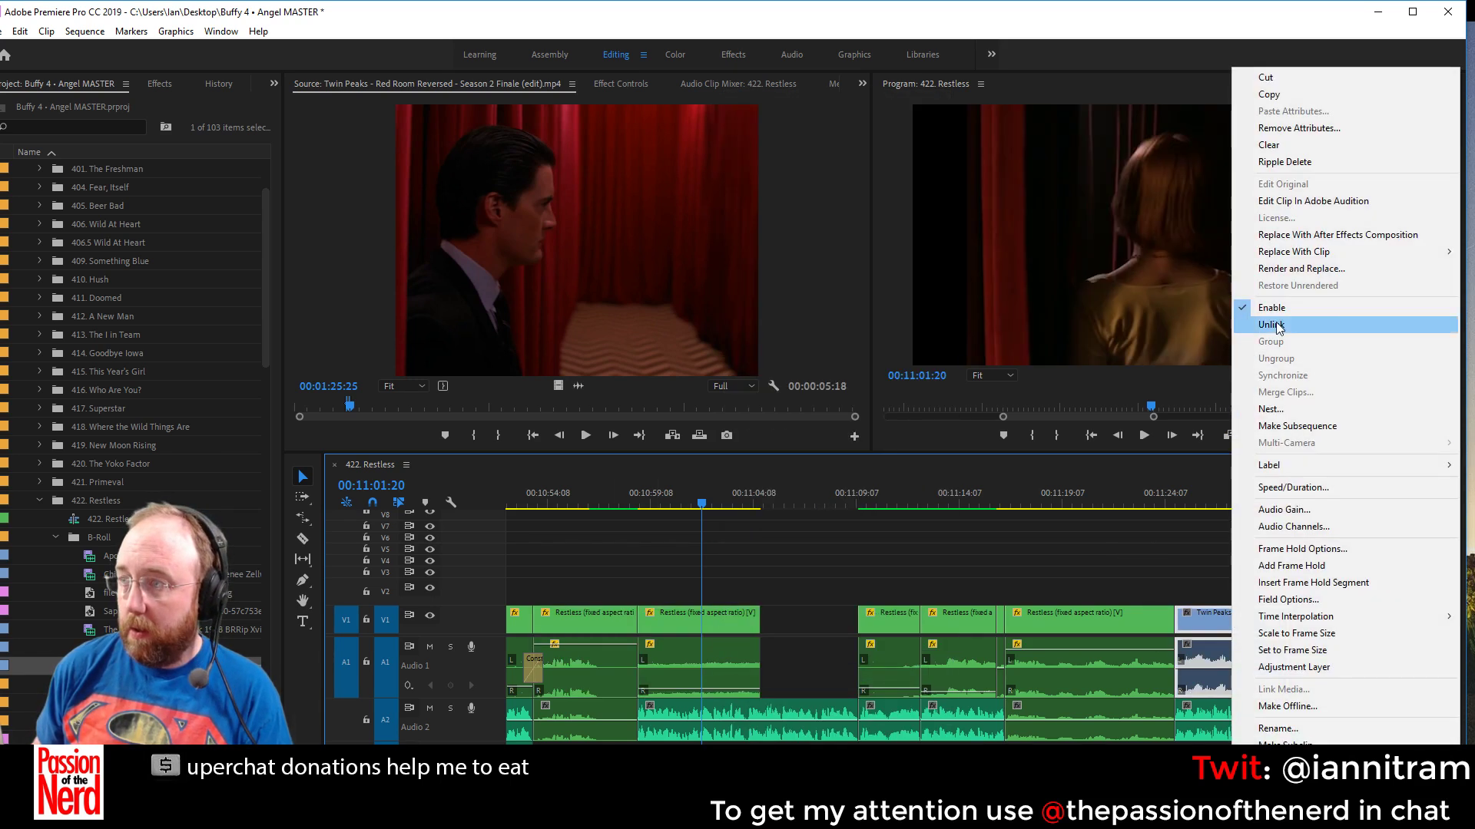
left_click(1293, 487)
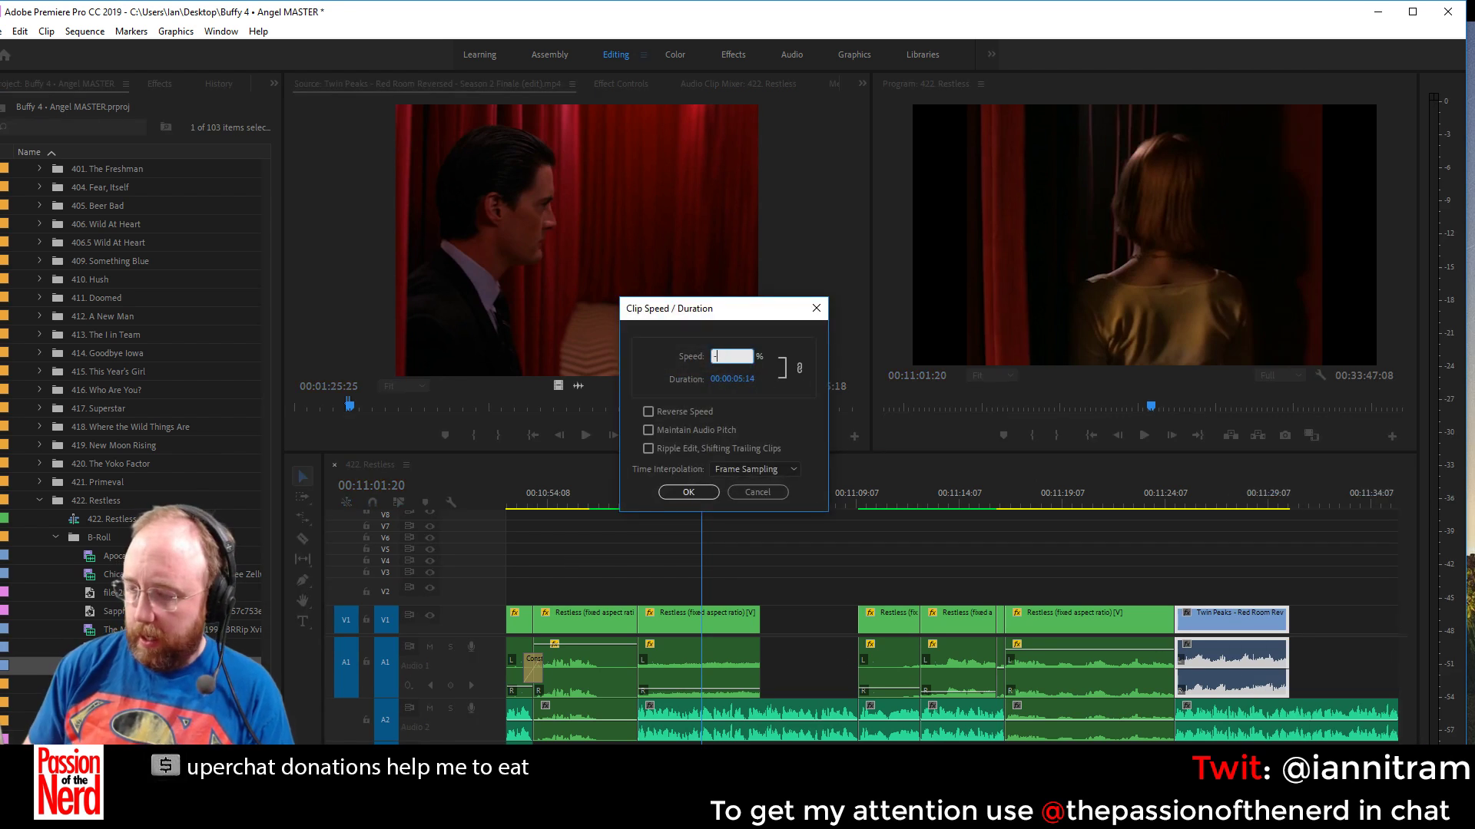
type("10.1")
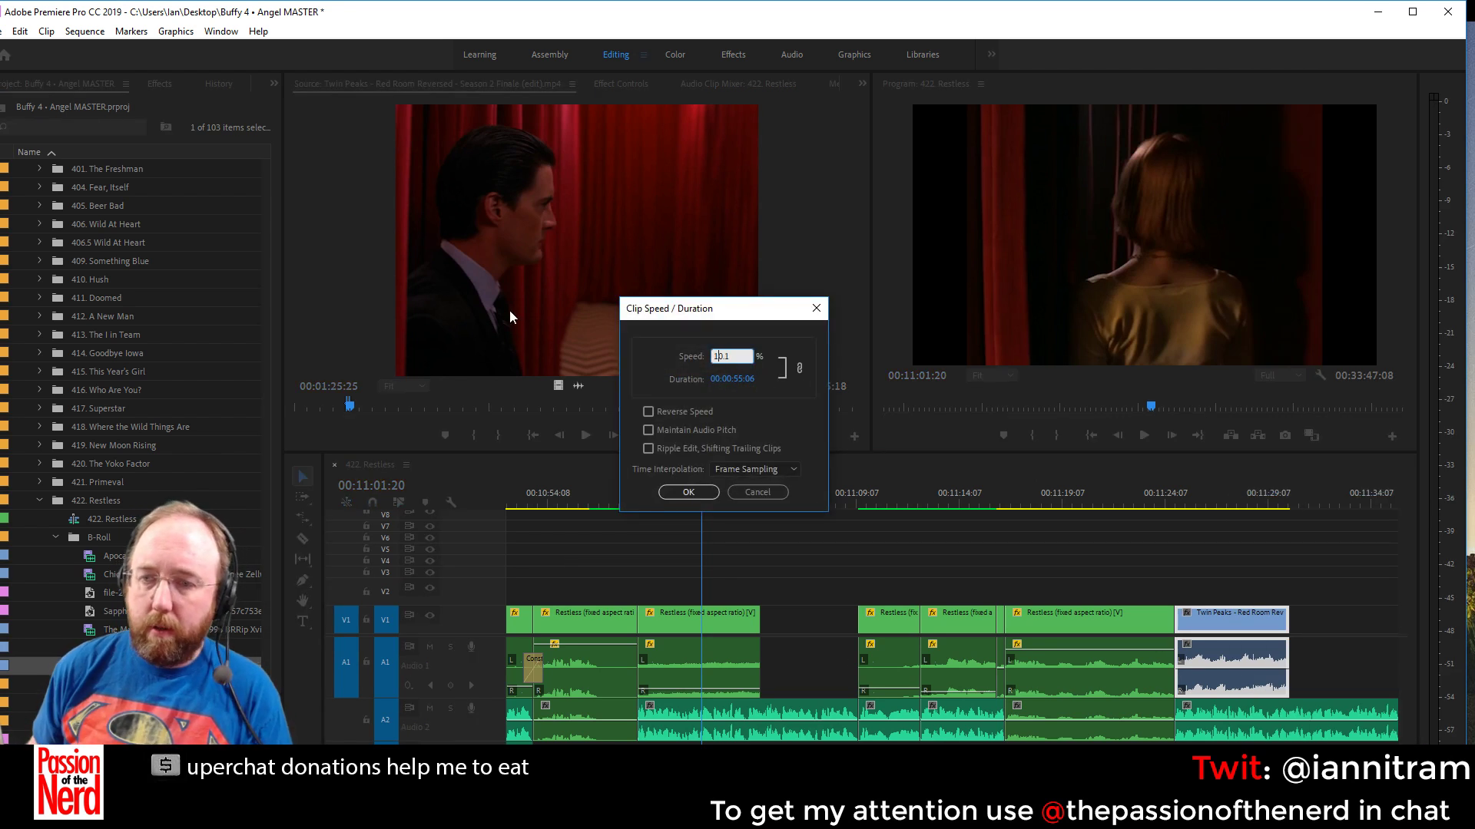
left_click(757, 493)
Reverse the speed of the Twin Peaks clip on the timeline, keeping it at 100%
right_click(1233, 613)
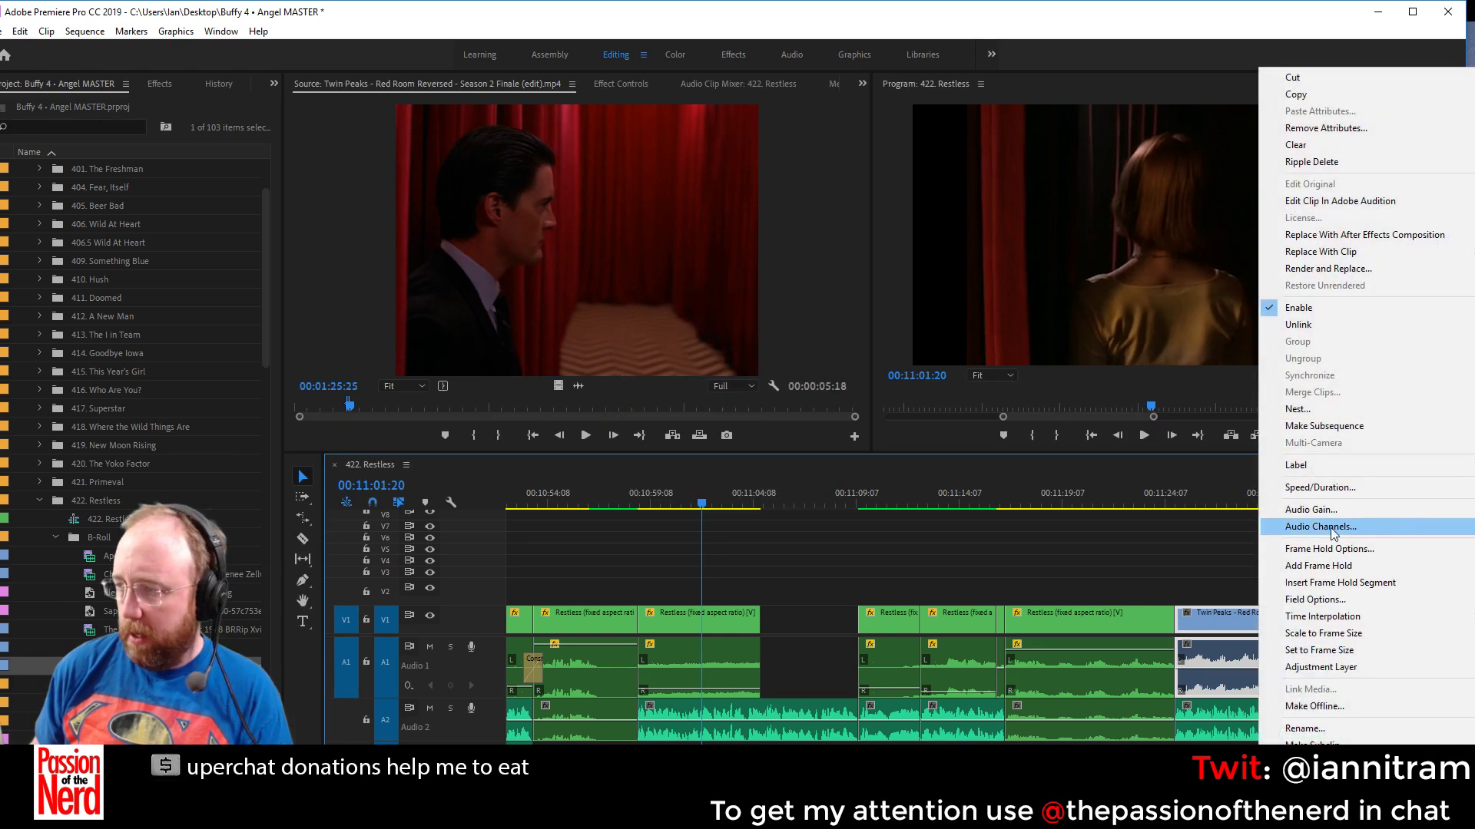
left_click(1337, 494)
left_click(649, 411)
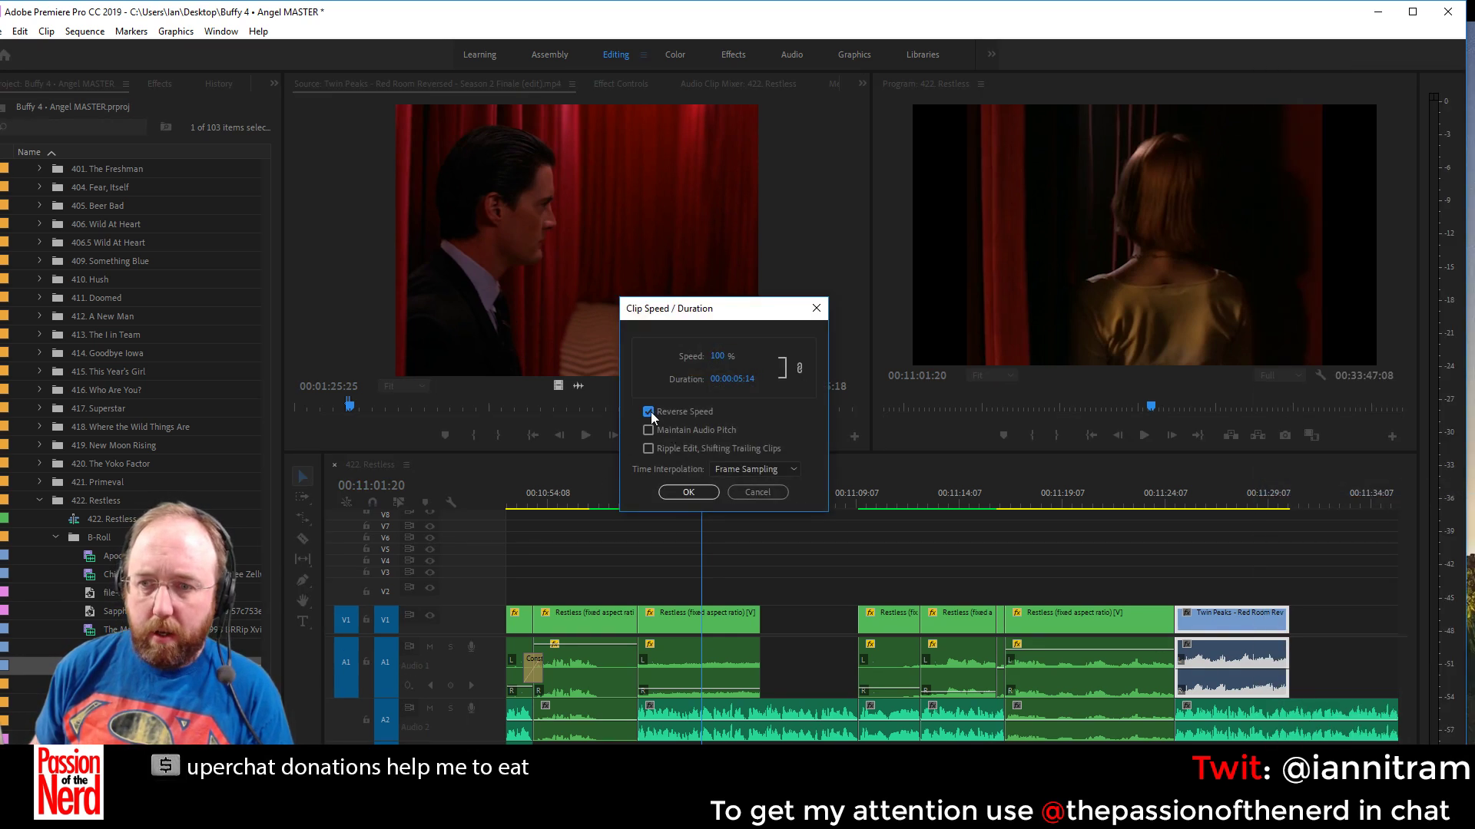
left_click(689, 492)
Set the Twin Peaks clip to the frame size and lower its audio volume
left_click(1196, 507)
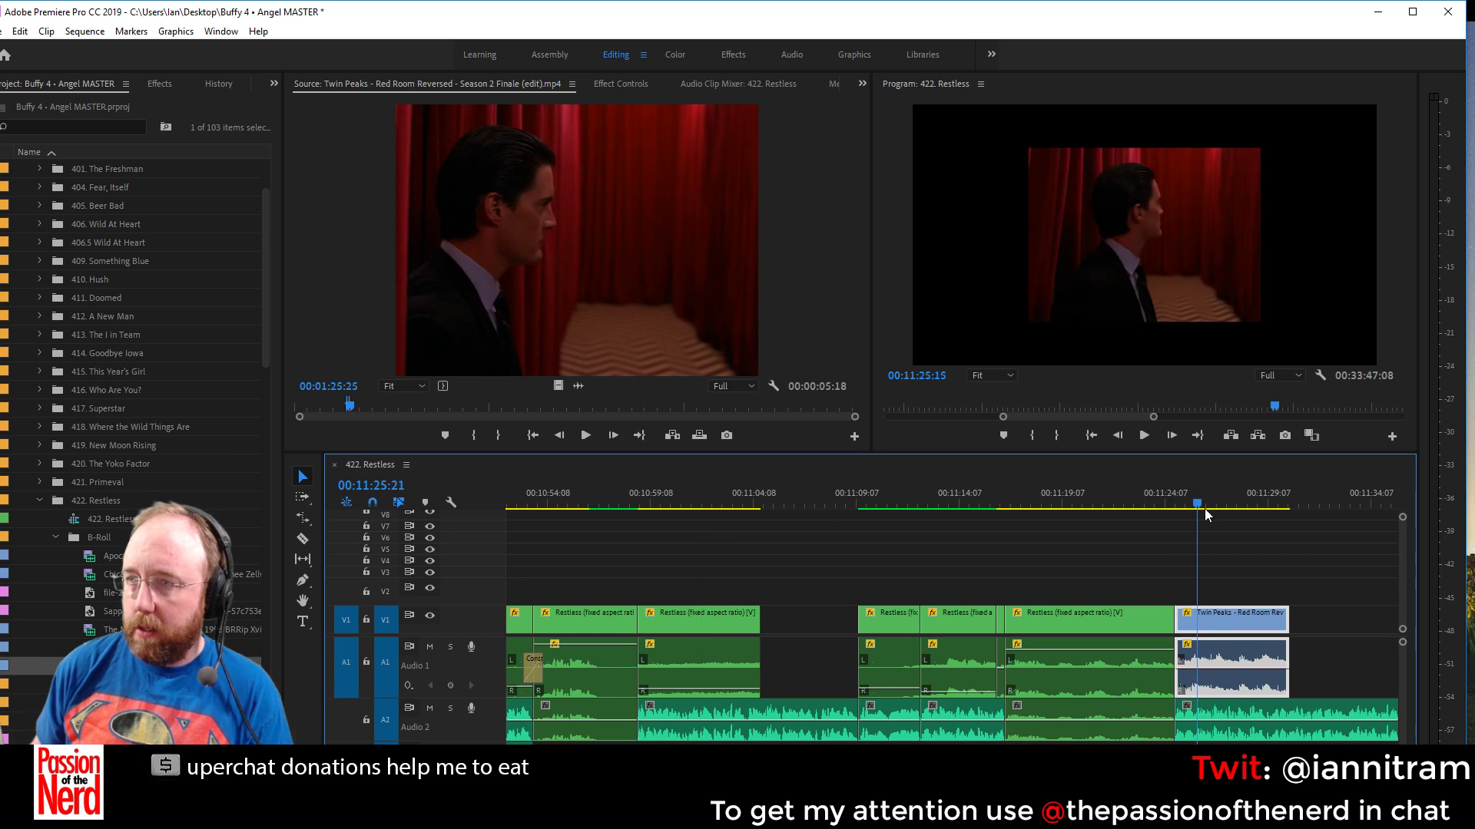
right_click(1247, 634)
left_click(1315, 658)
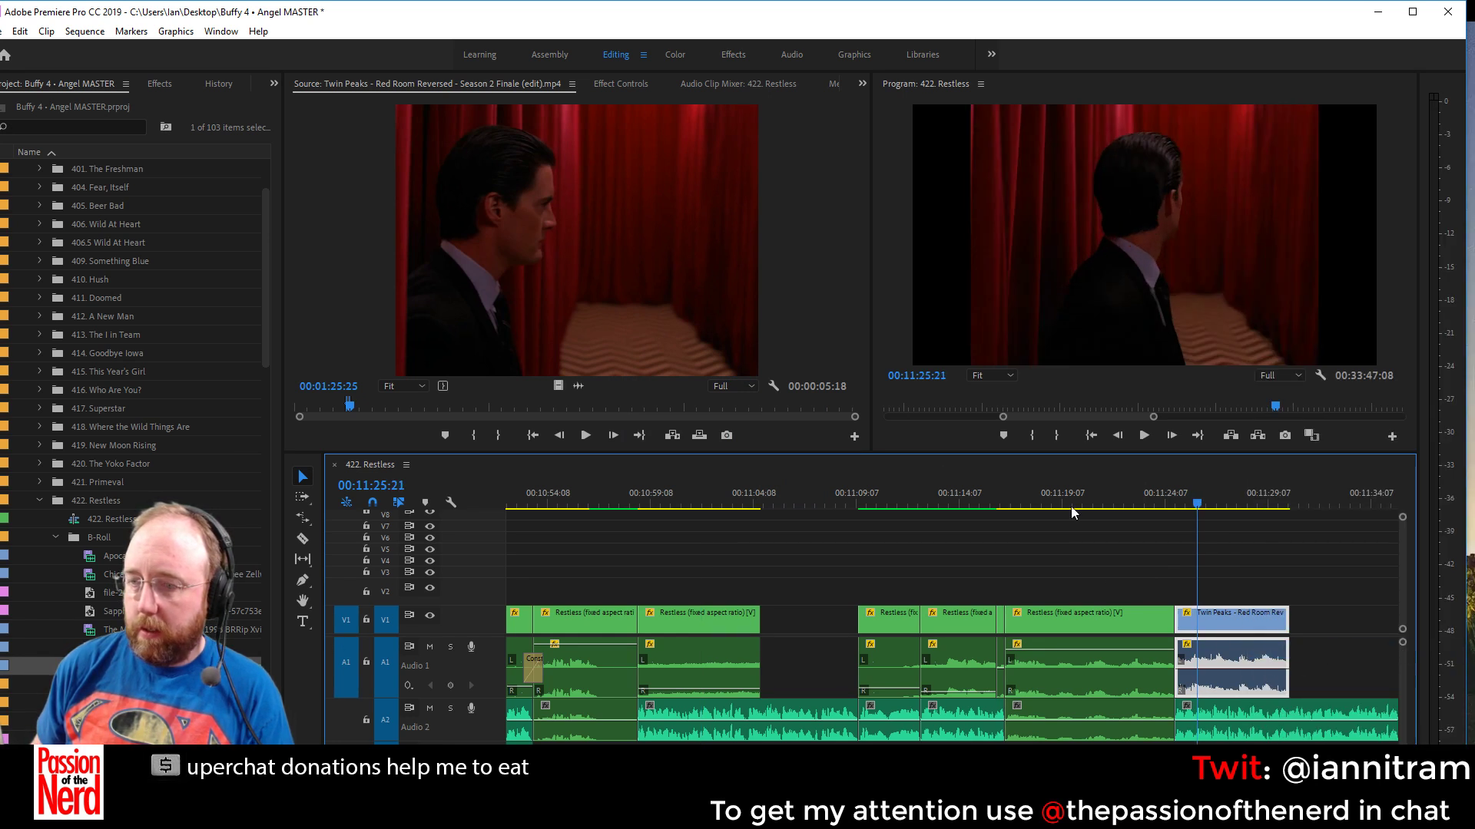
left_click_drag(1227, 670, 1227, 693)
Play the curtain shot to 00:11:03:19 and move the Twin Peaks clip there on V1, over the end of that shot
left_click(712, 496)
key("space")
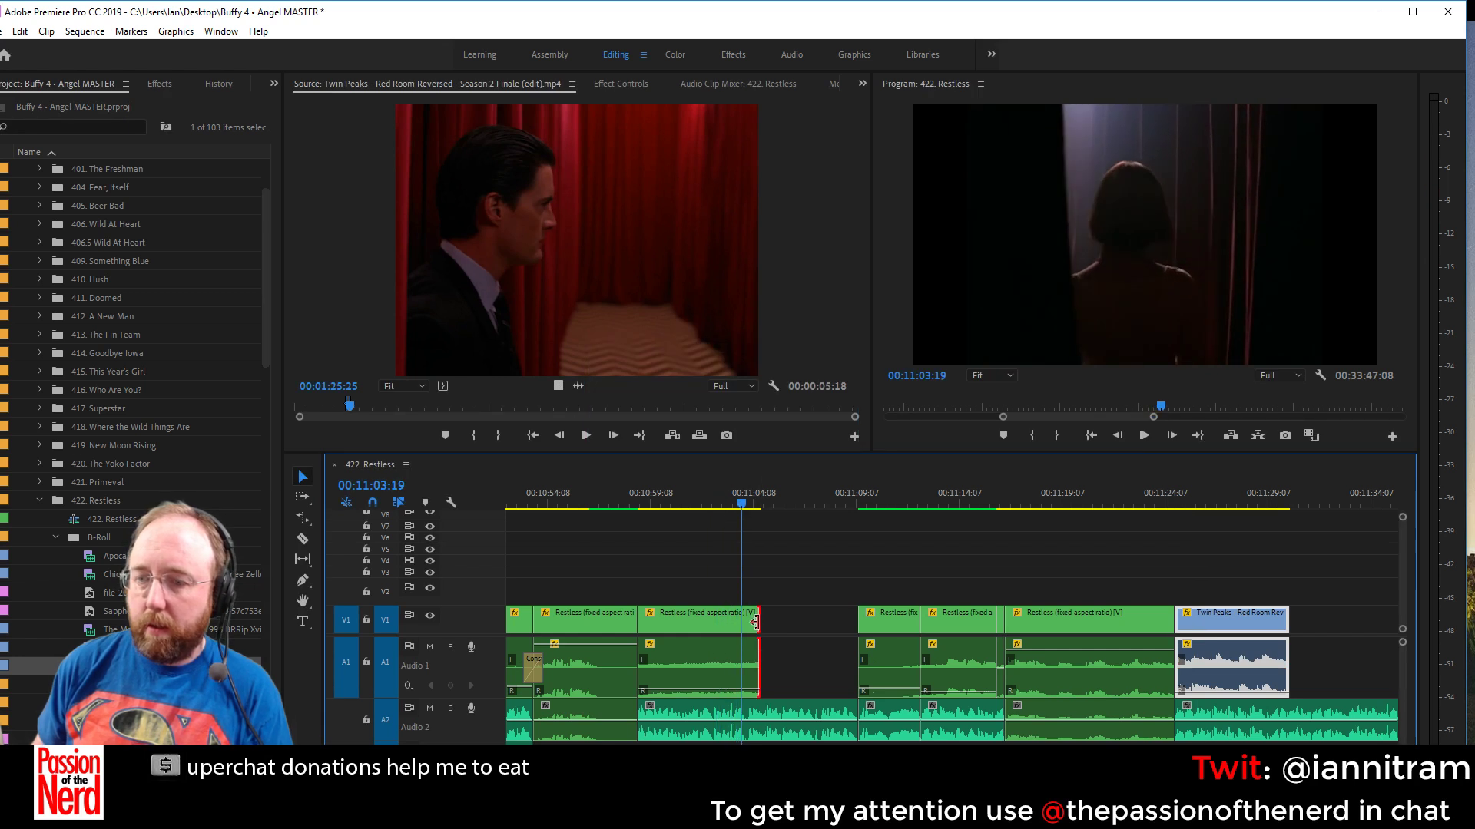
left_click_drag(1229, 632, 780, 626)
Play the moved Twin Peaks clip, trim its end to 00:11:04:23 and save the project
key("space")
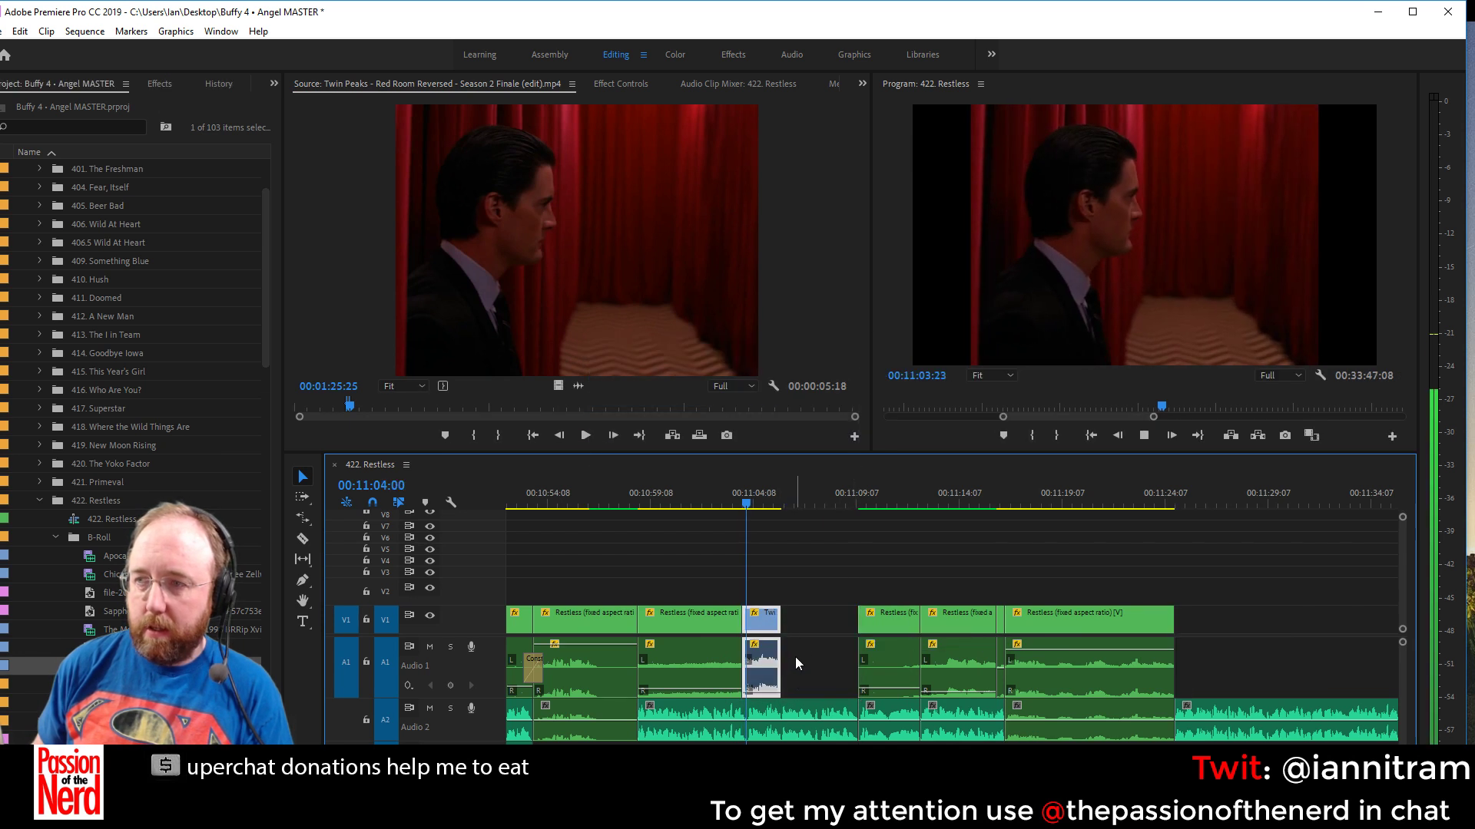
key("space")
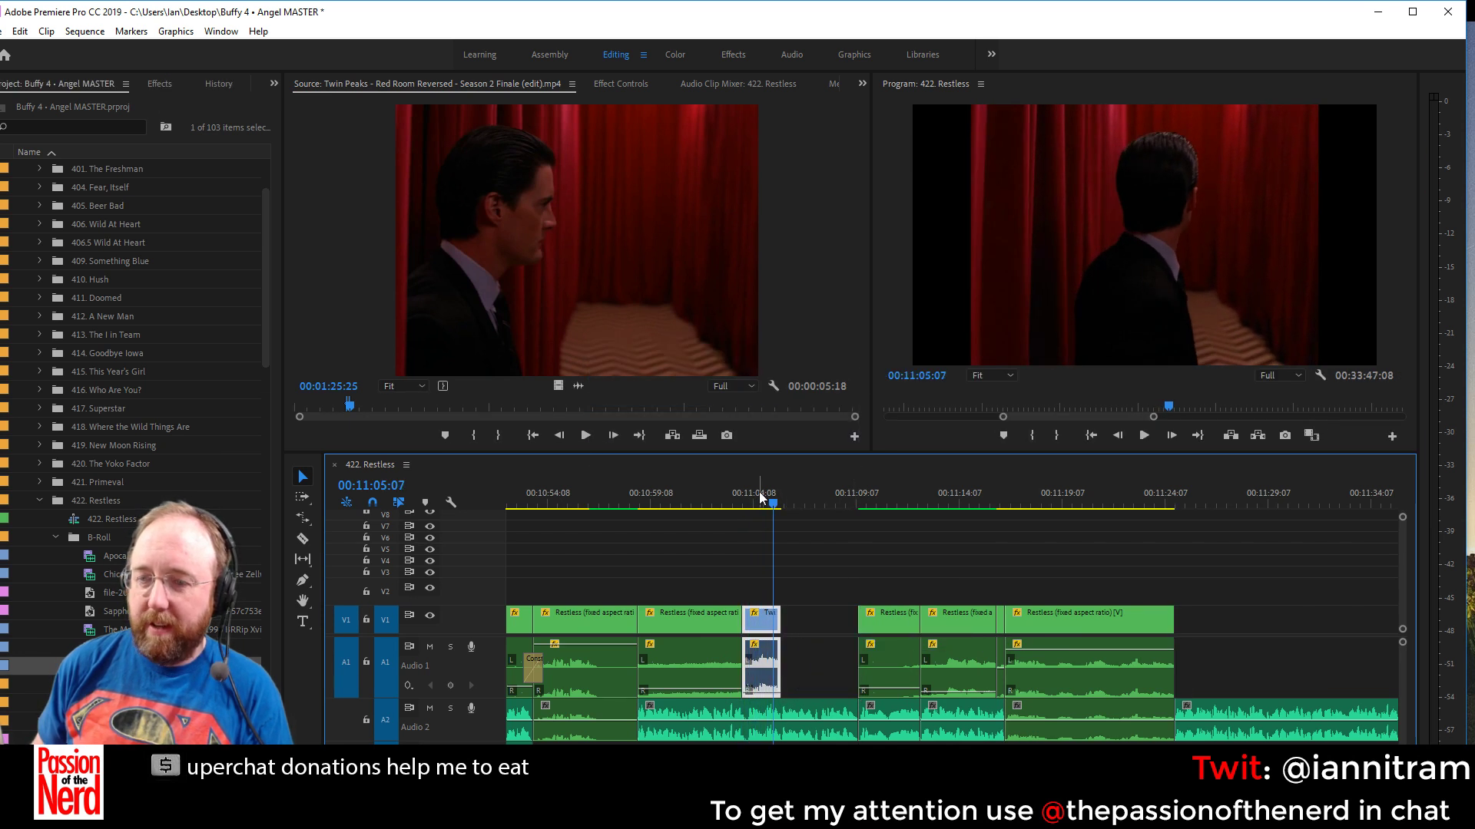
key("Left")
key("Left")
key("Left")
key("Left")
key("Left")
key("Left")
key("Left")
key("Left")
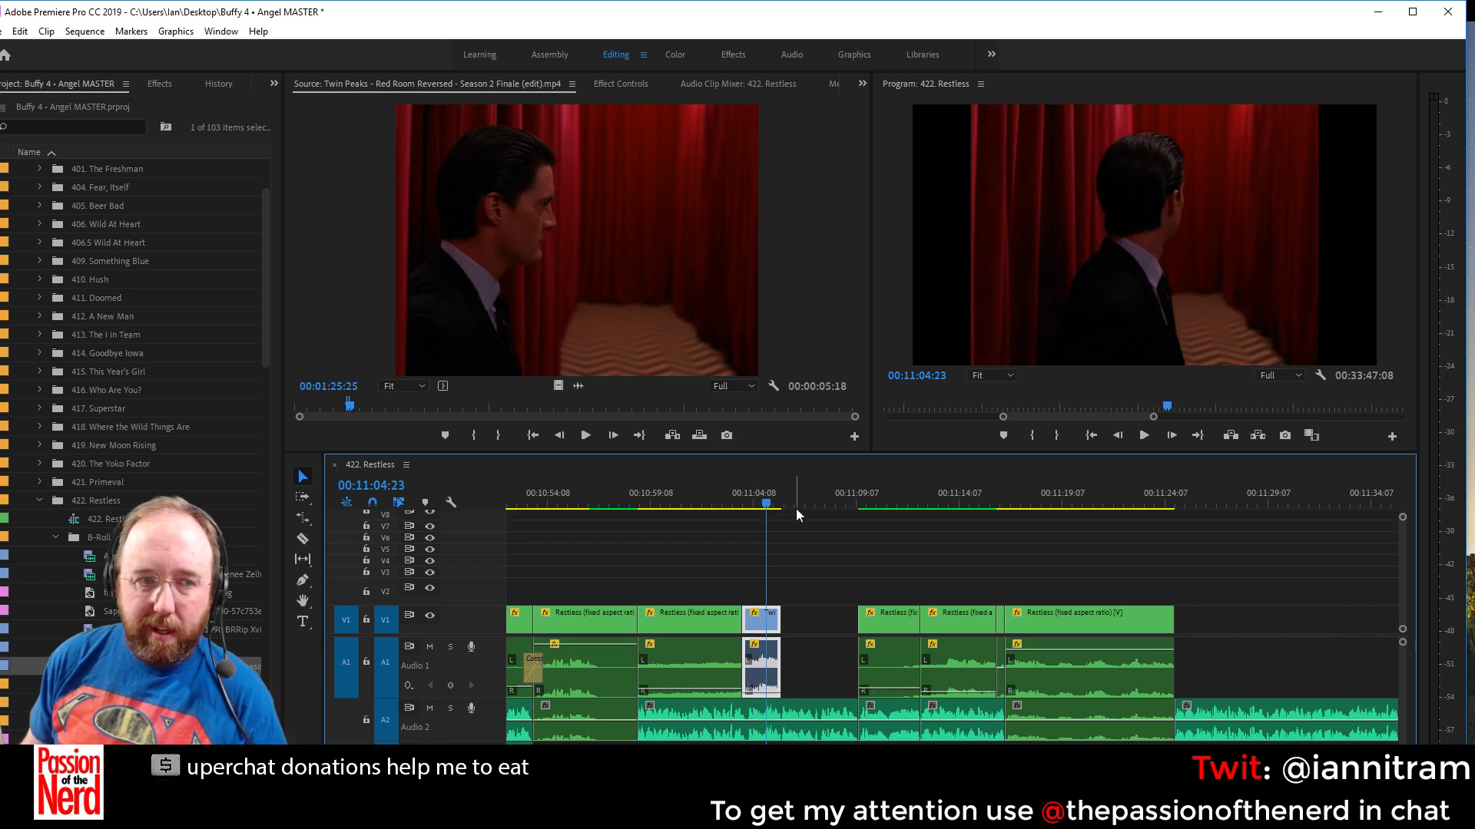
key("equal")
key("equal")
key("equal")
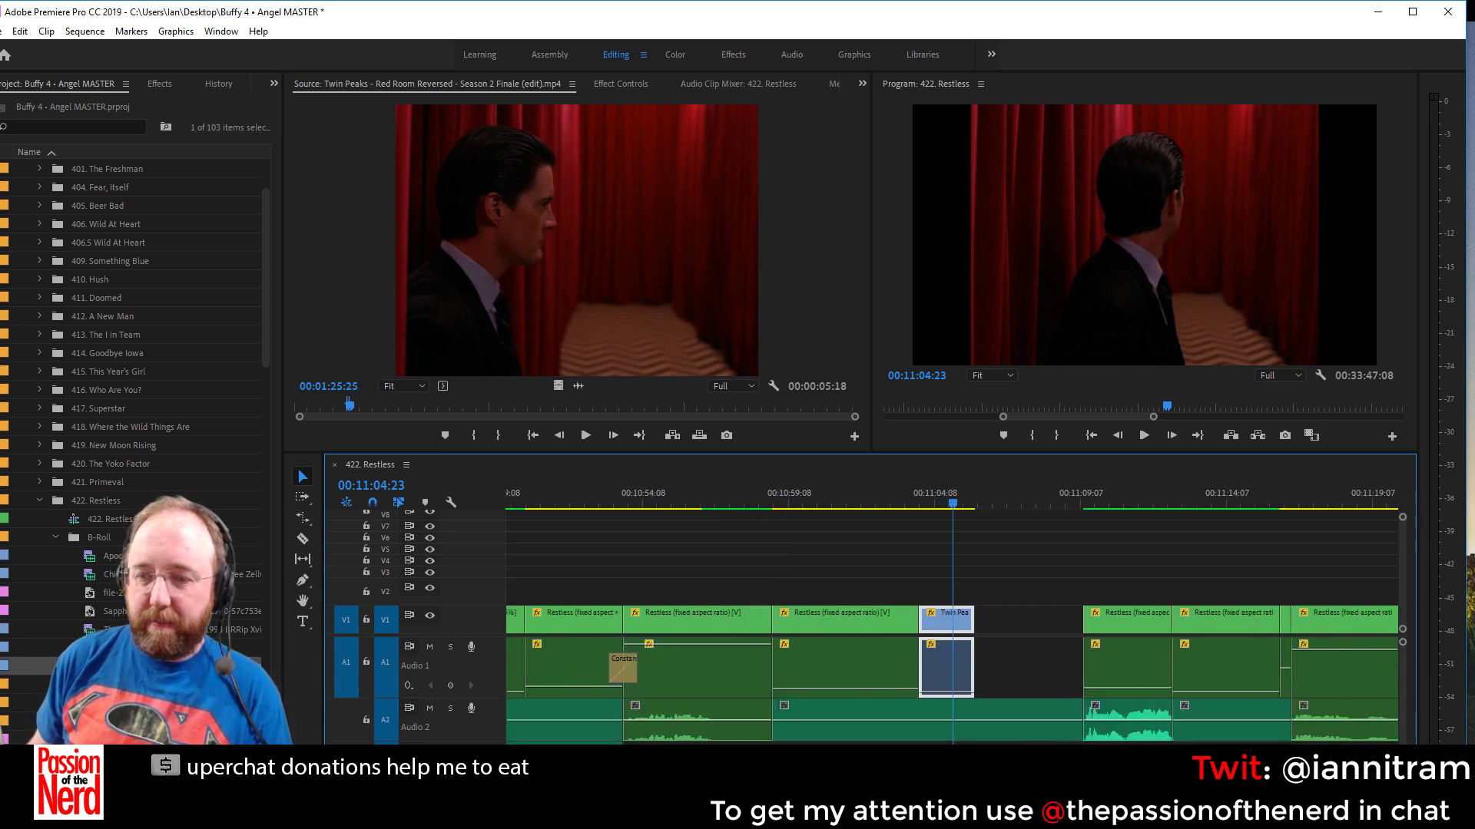
left_click_drag(975, 607, 952, 611)
key("ctrl+s")
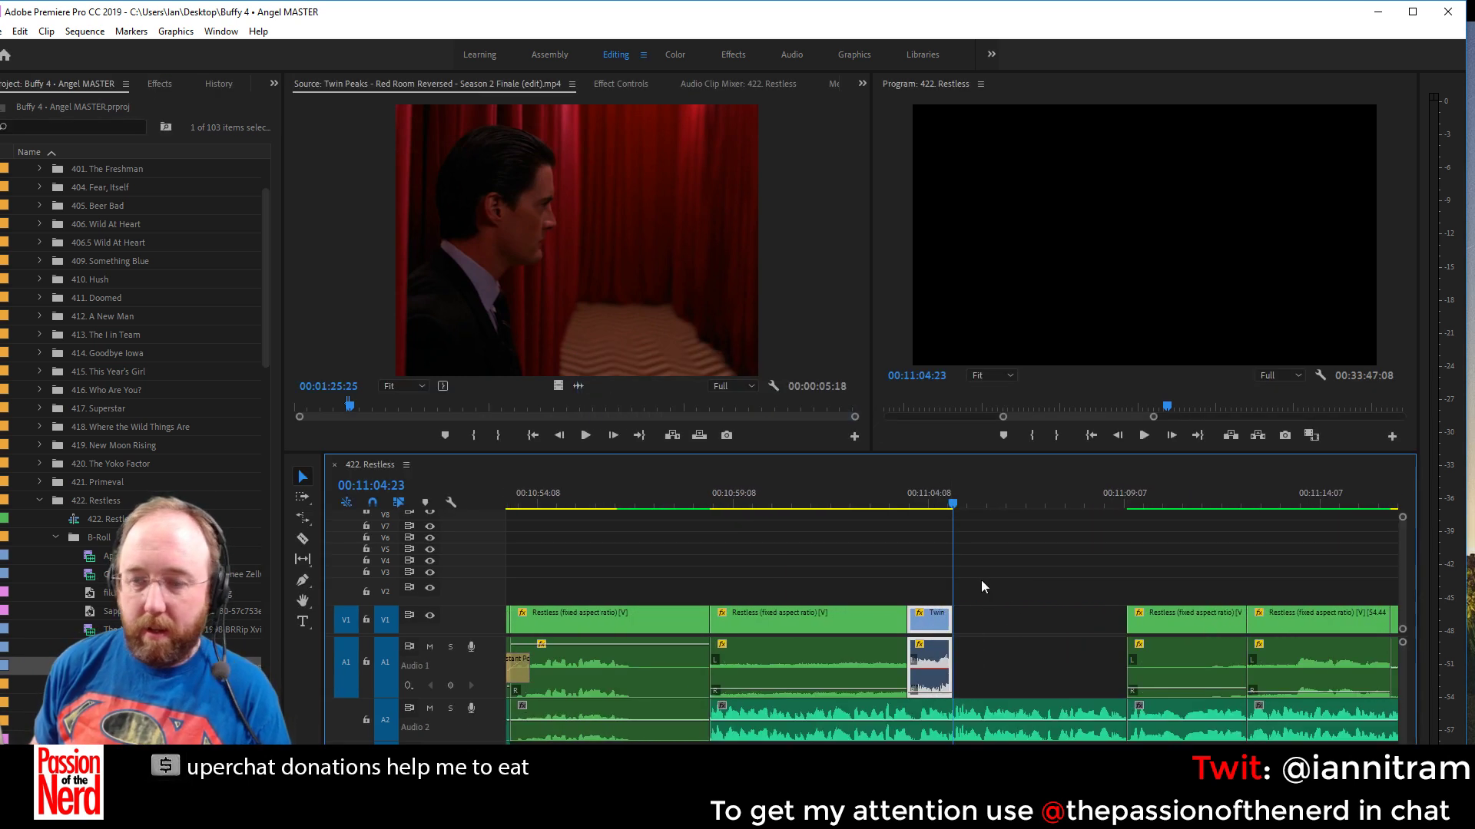
Collapse the Buffy project bins and open Buffy S04E22 - Episode 78 - Restless.m4v from the Season 4 episodes in the source viewer
left_click(971, 577)
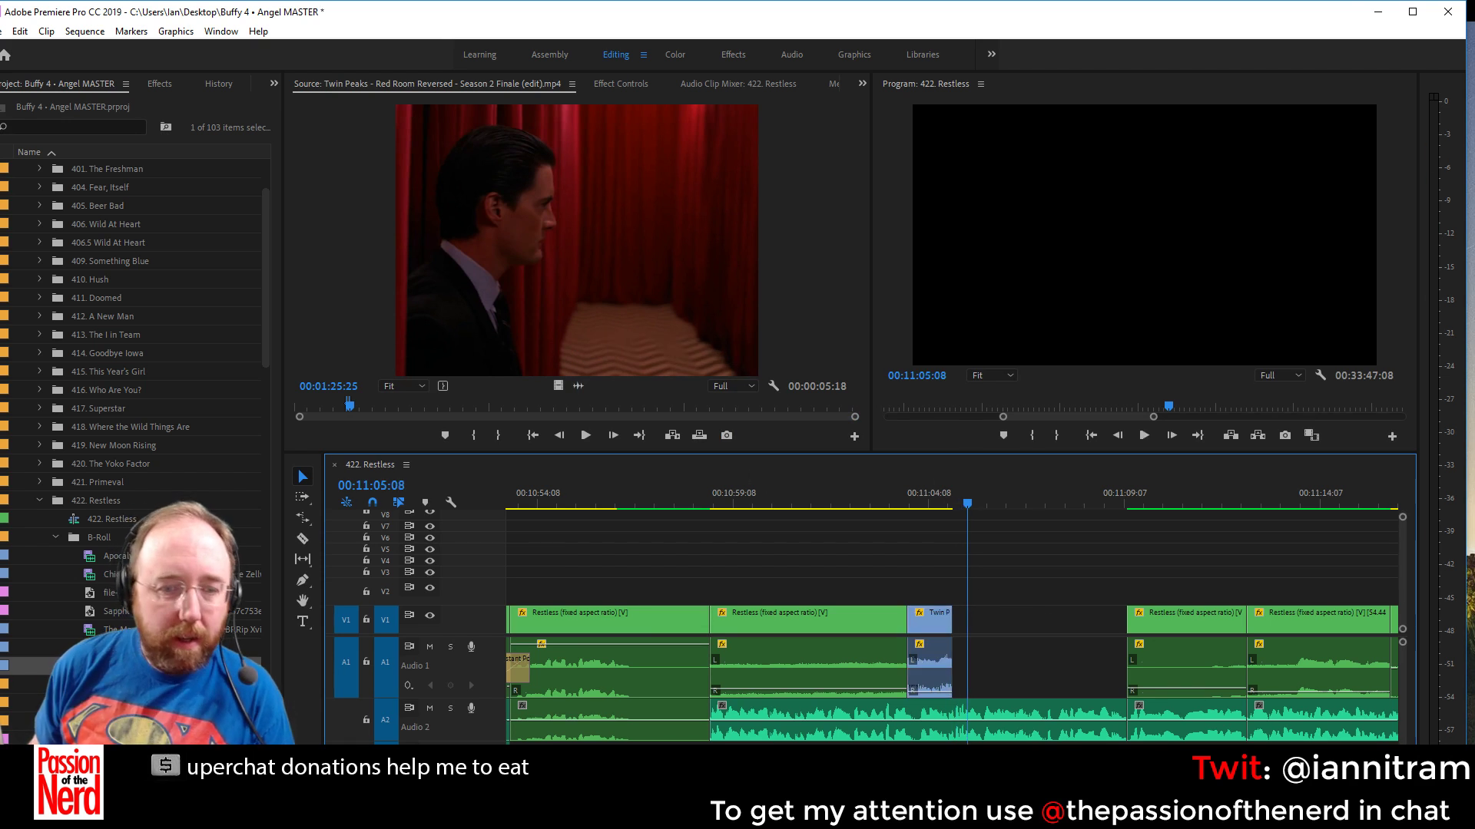
scroll(37, 517, "up", 1)
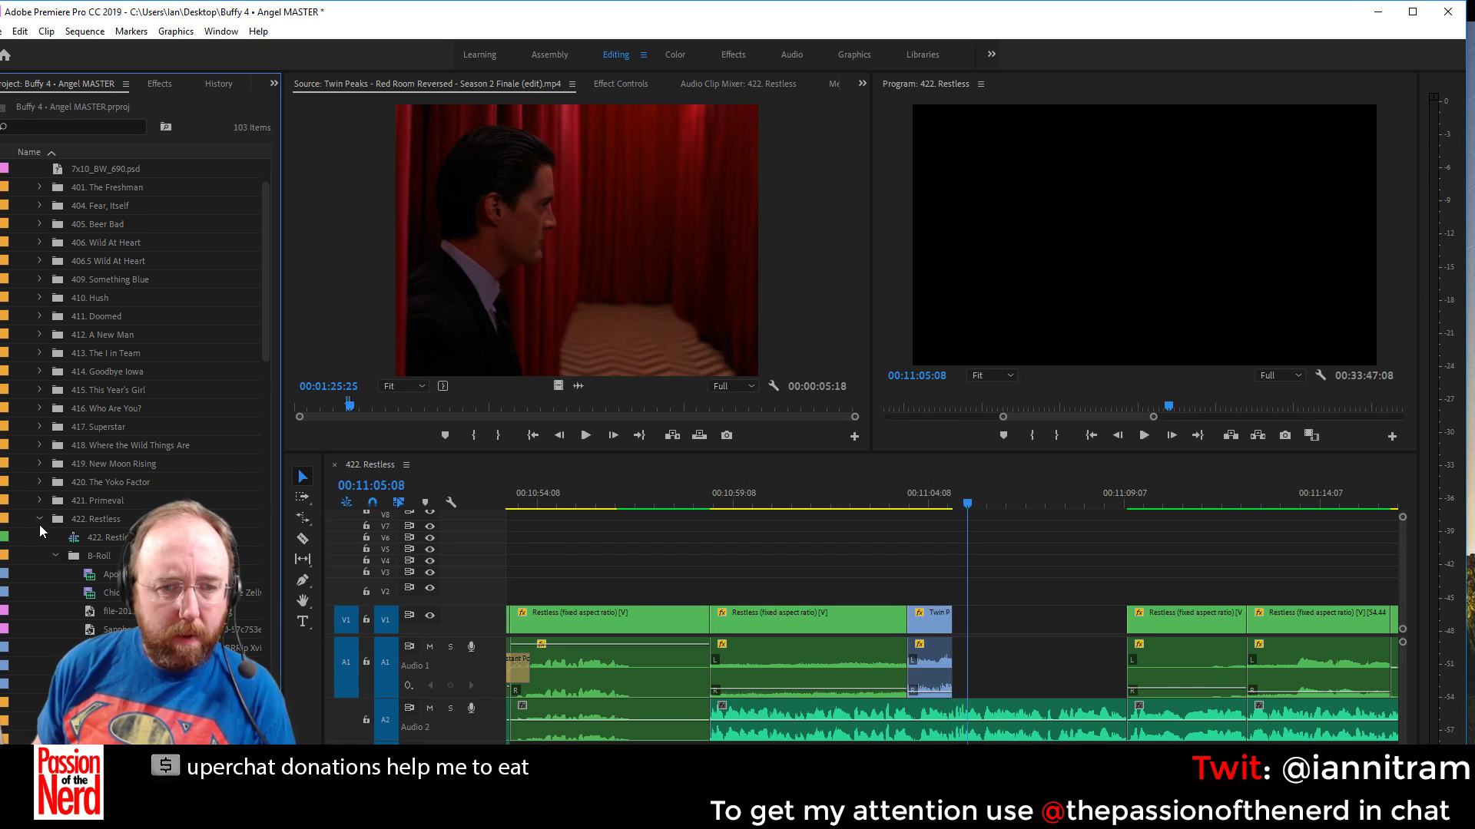
left_click(39, 519)
scroll(35, 533, "up", 4)
left_click(23, 224)
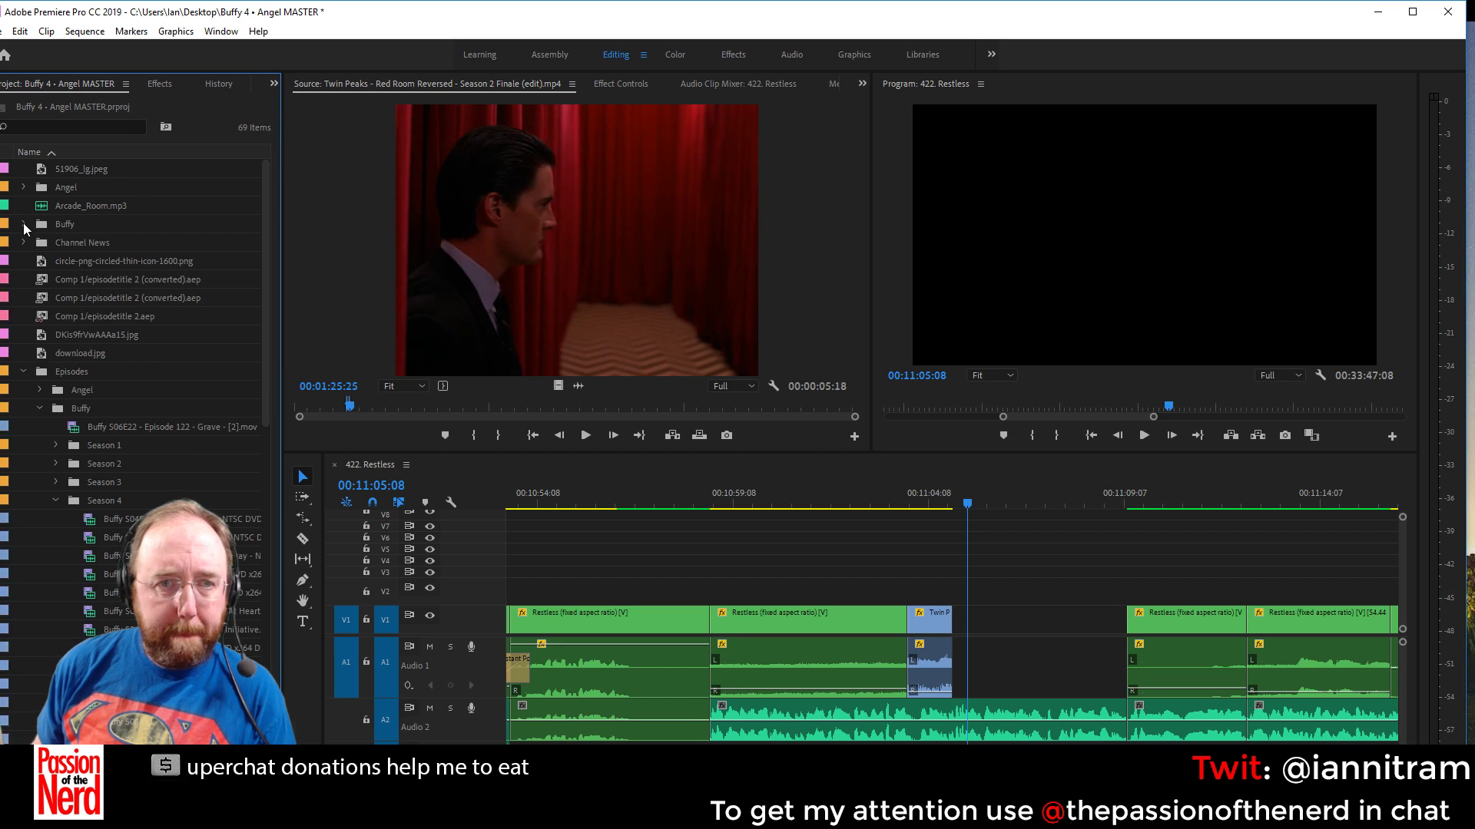
scroll(51, 414, "down", 4)
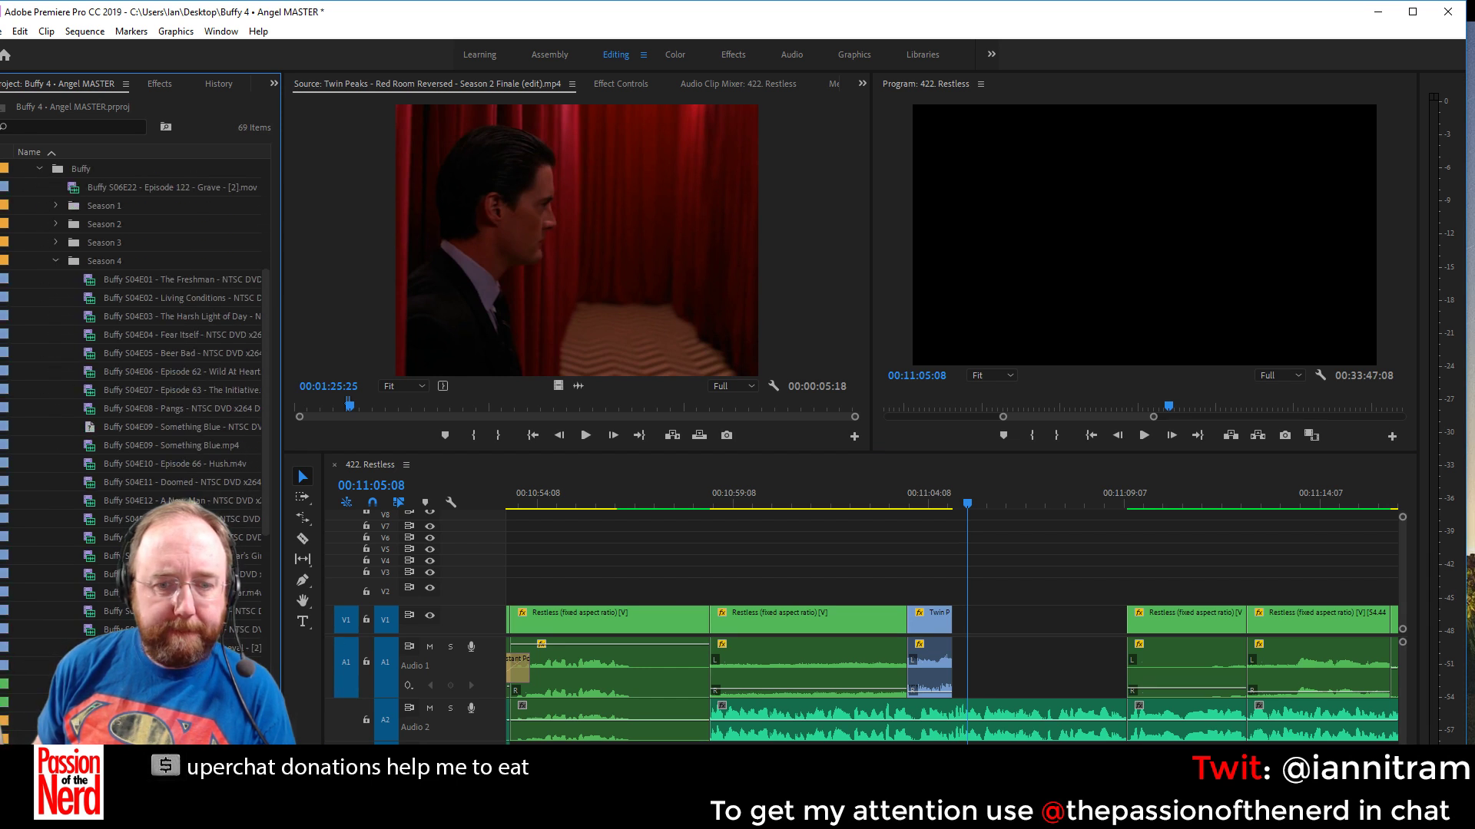
double_click(192, 666)
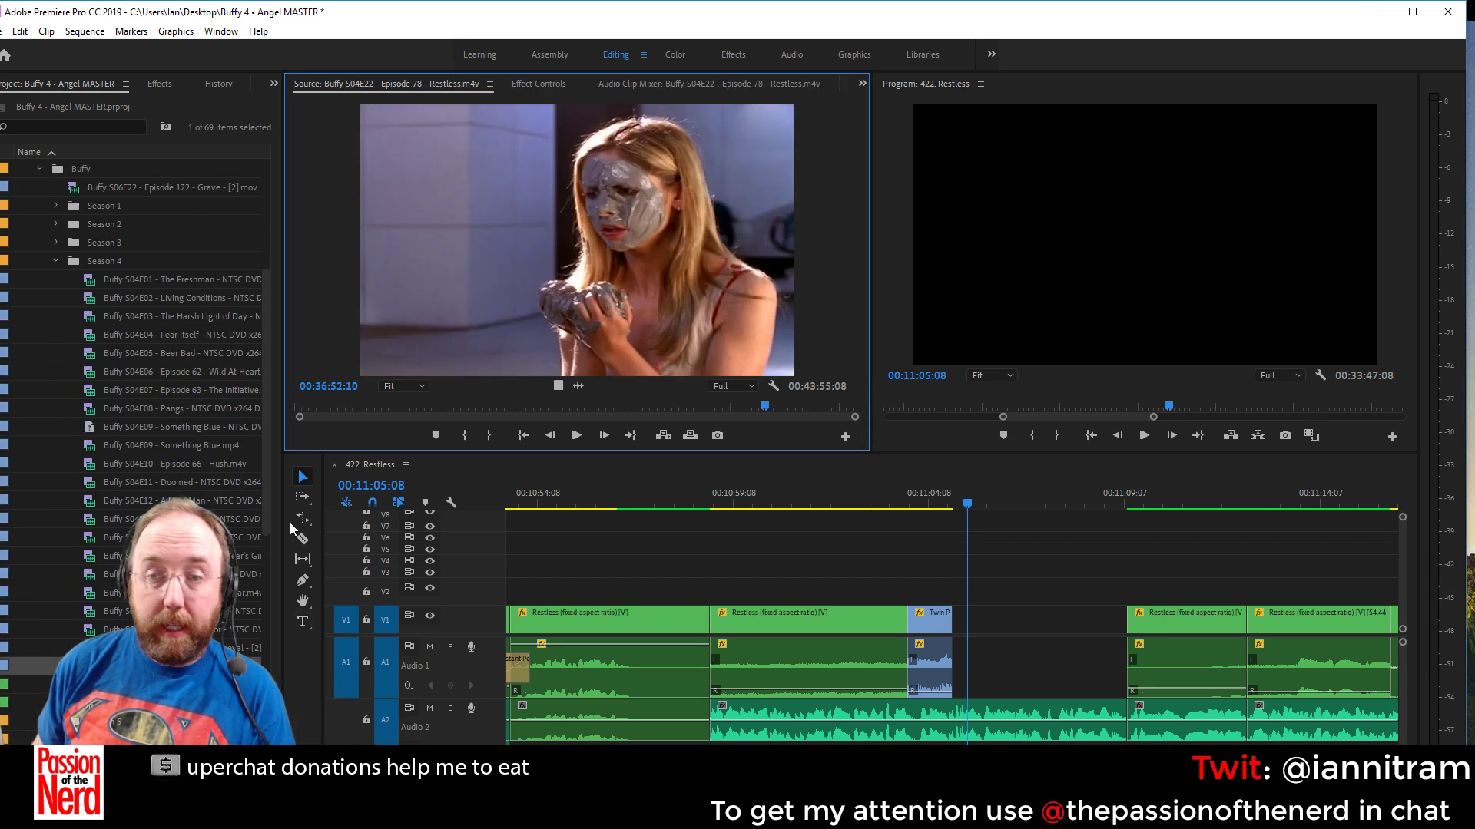
Open the Restless (fixed aspect ratio) sequence in the source viewer and mark an in point on the red curtain shot around 00:08:25
scroll(261, 530, "down", 1)
right_click(135, 626)
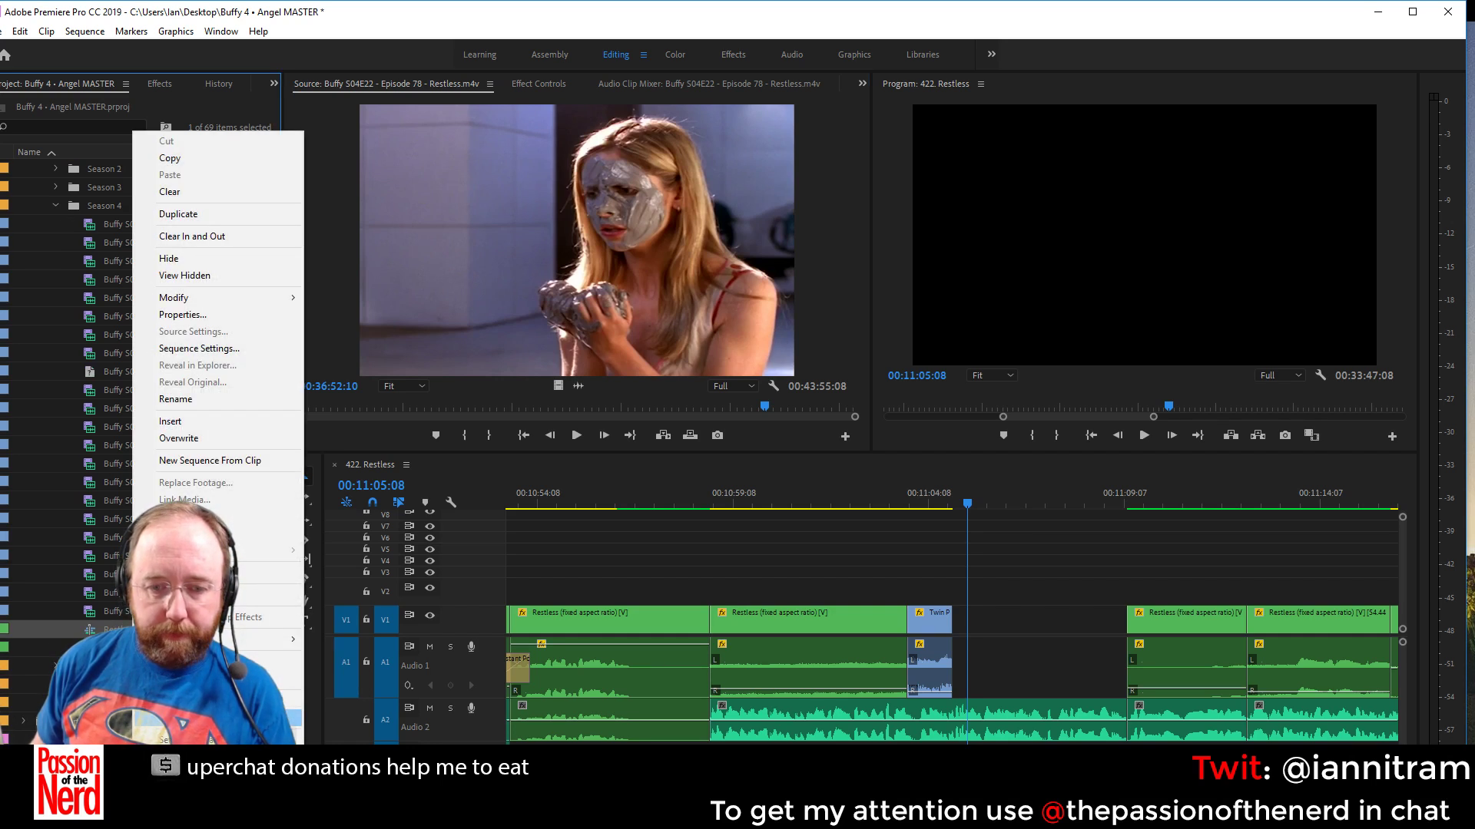
left_click(223, 700)
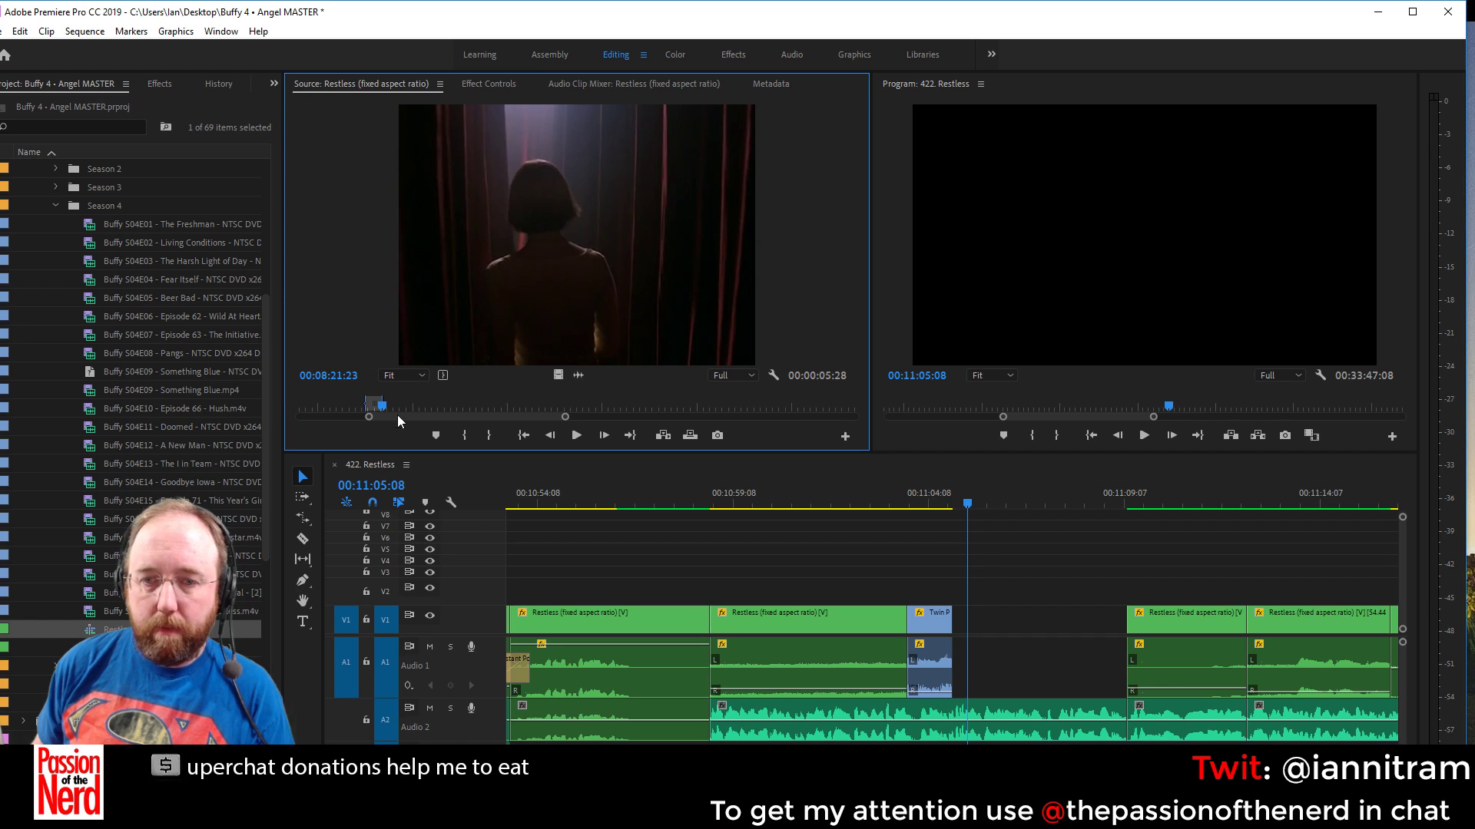
key("space")
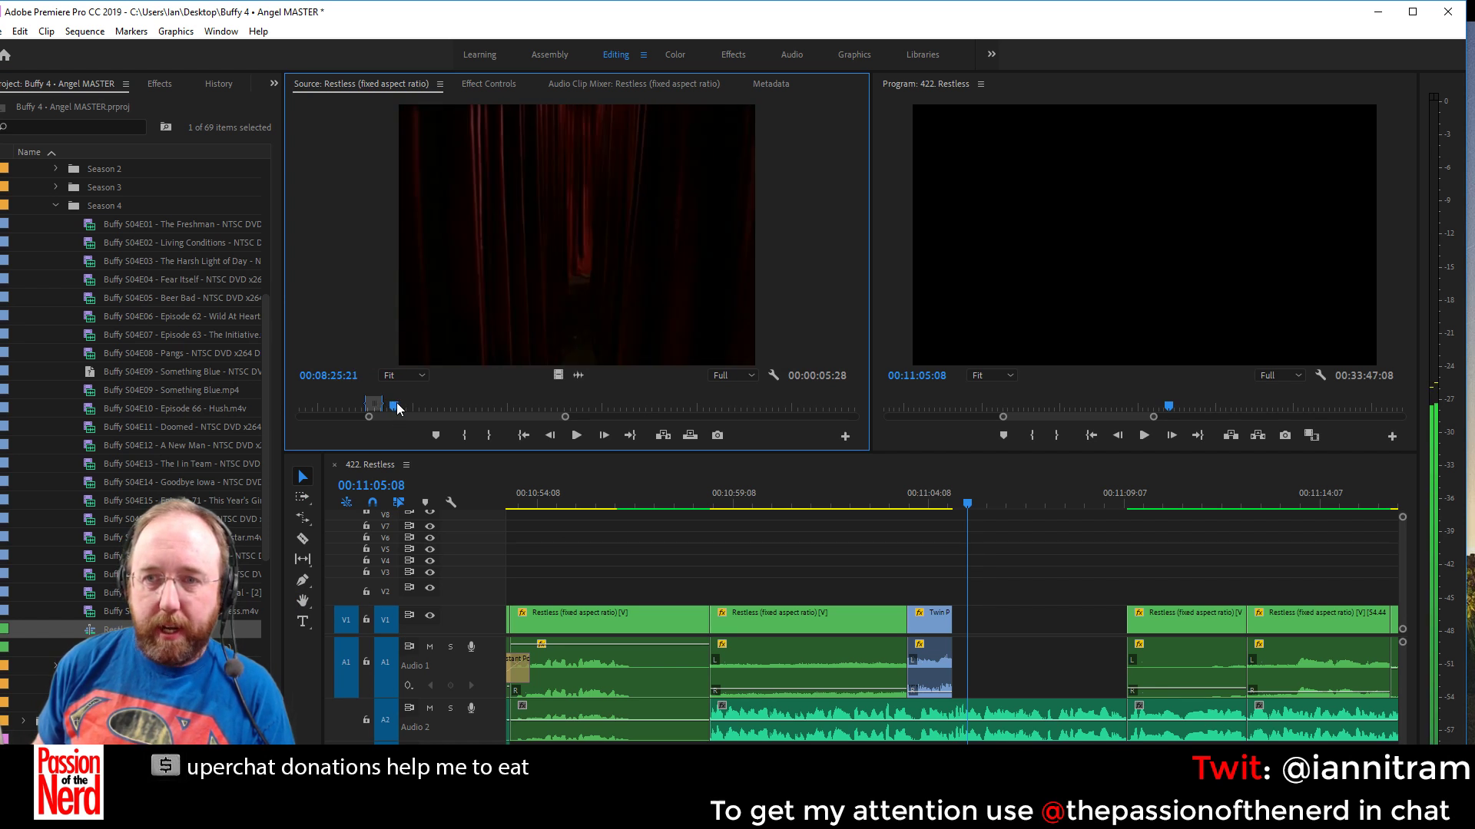
key("i")
Review the curtain shot and mark its out point at 00:08:28:09, just before the cut to the woman
key("space")
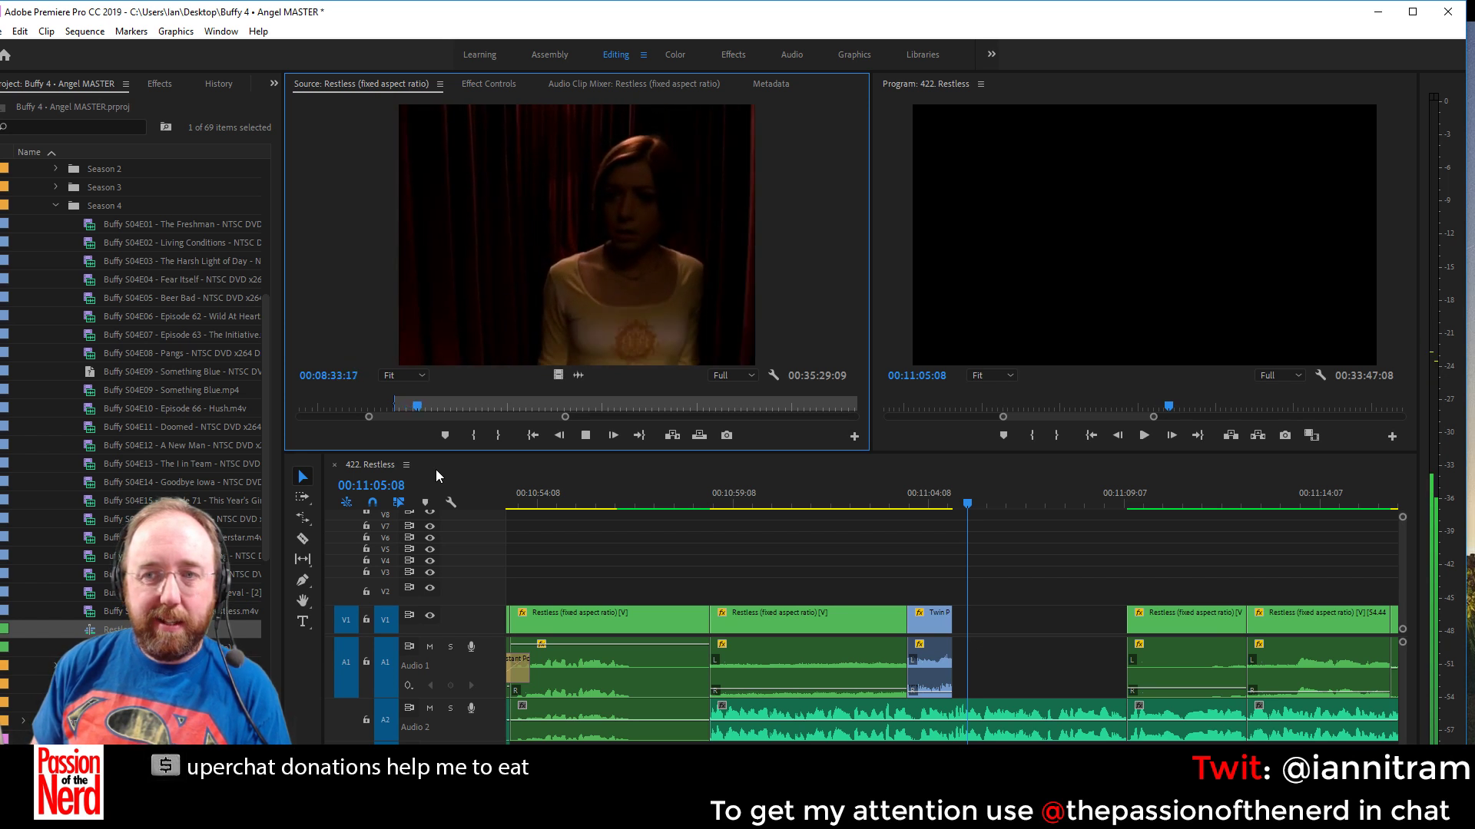
key("space")
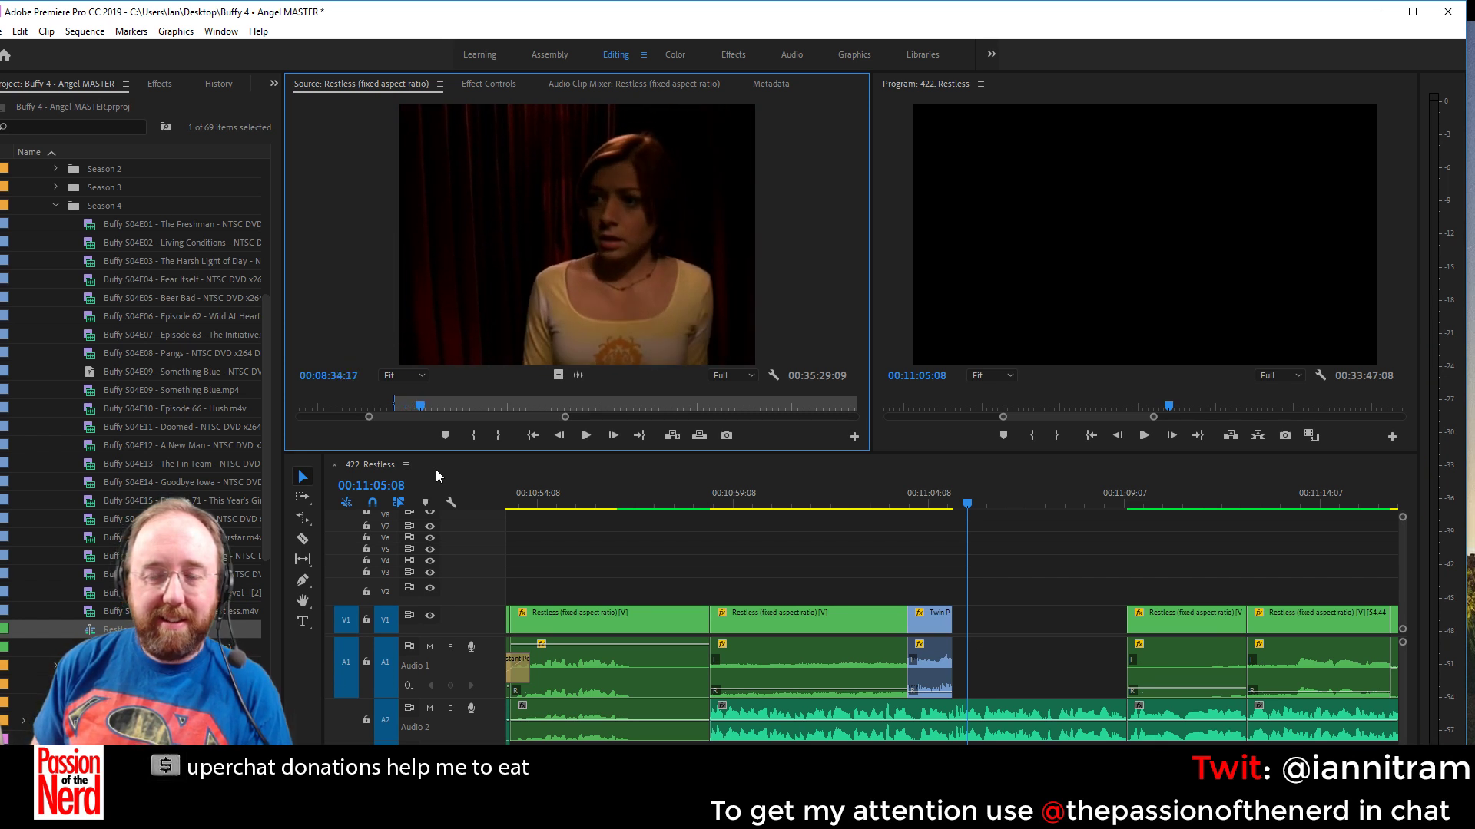
key("j")
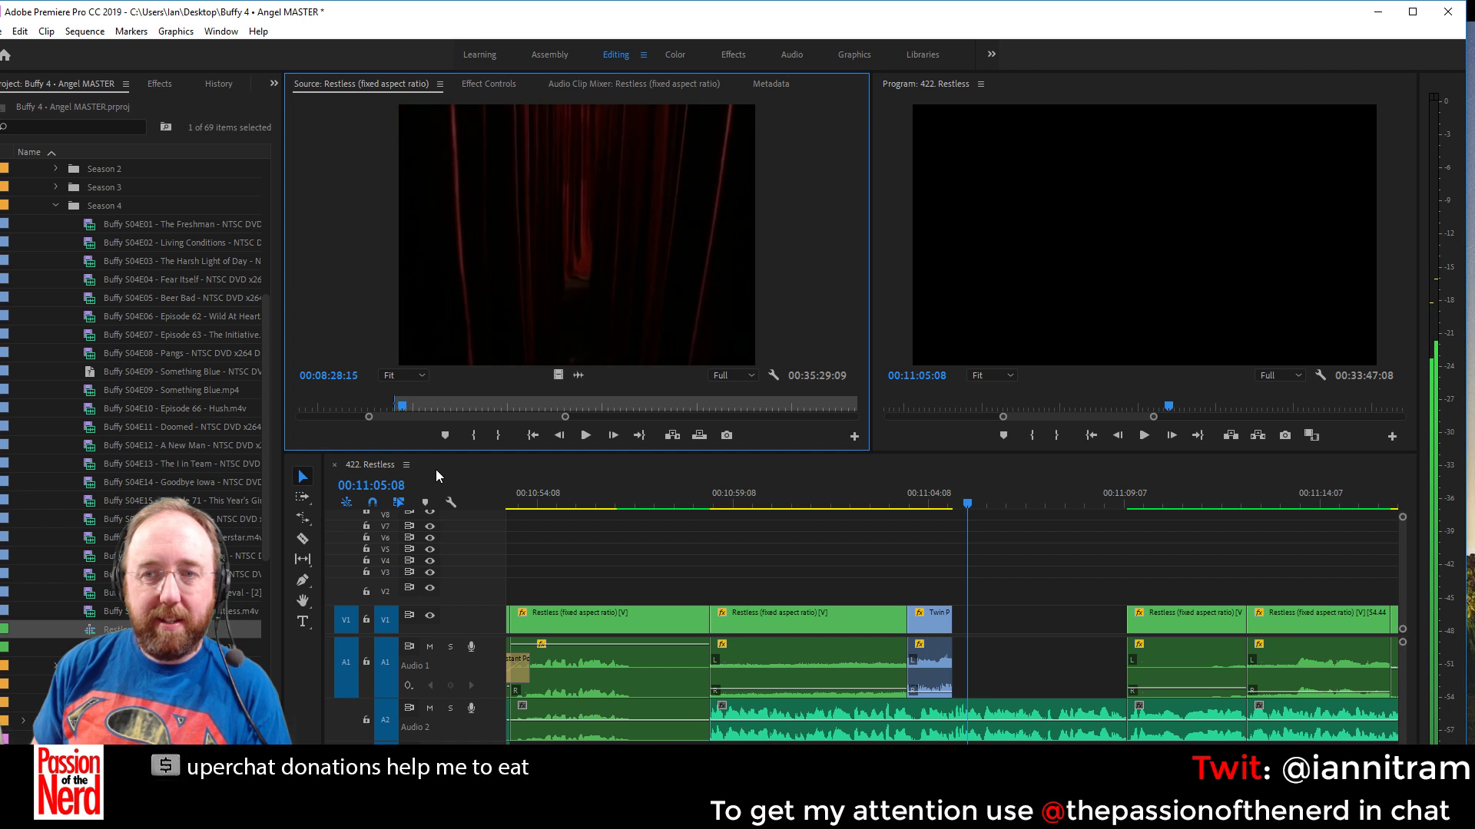
key("l")
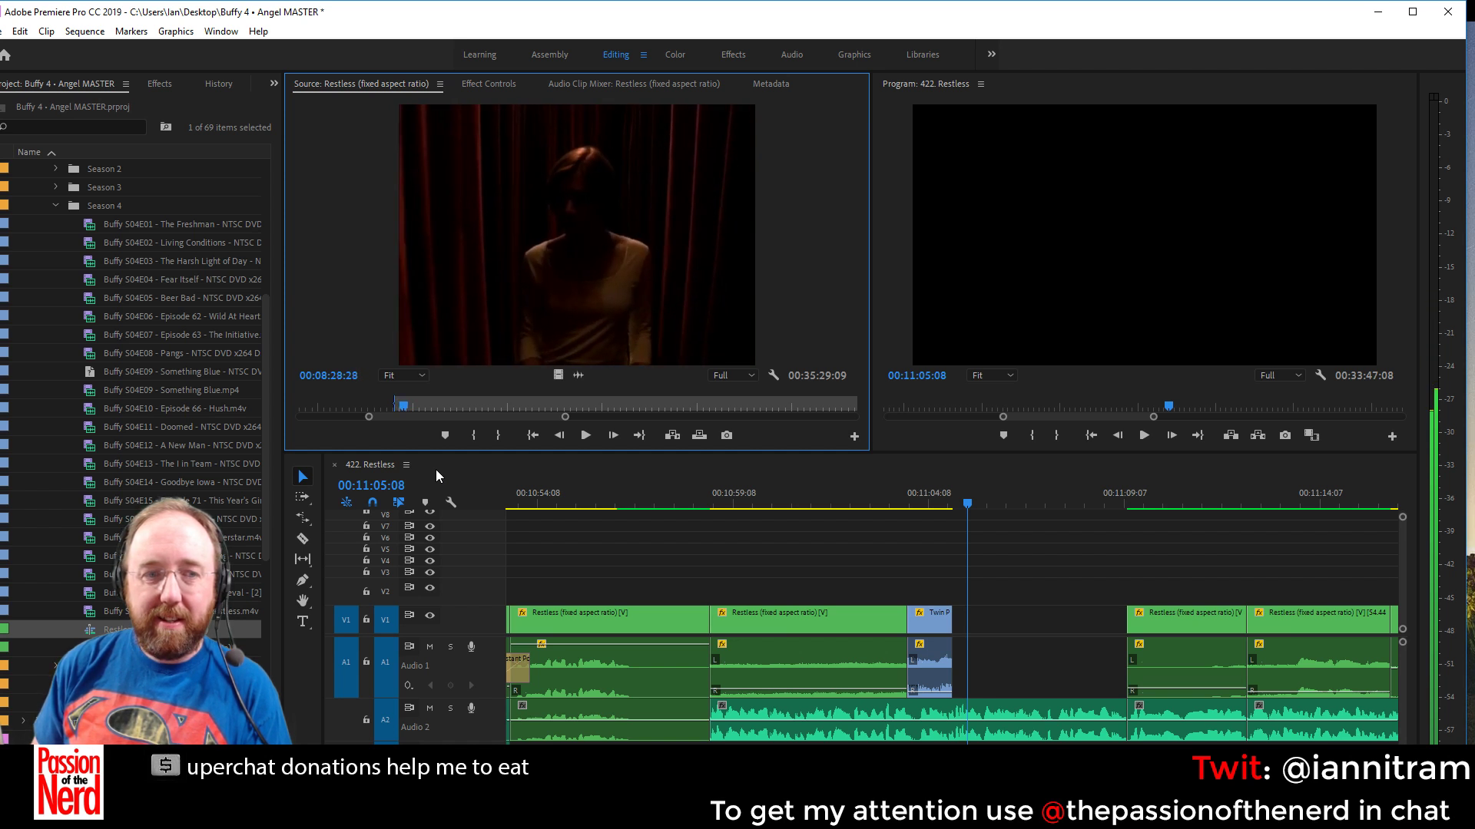
key("j")
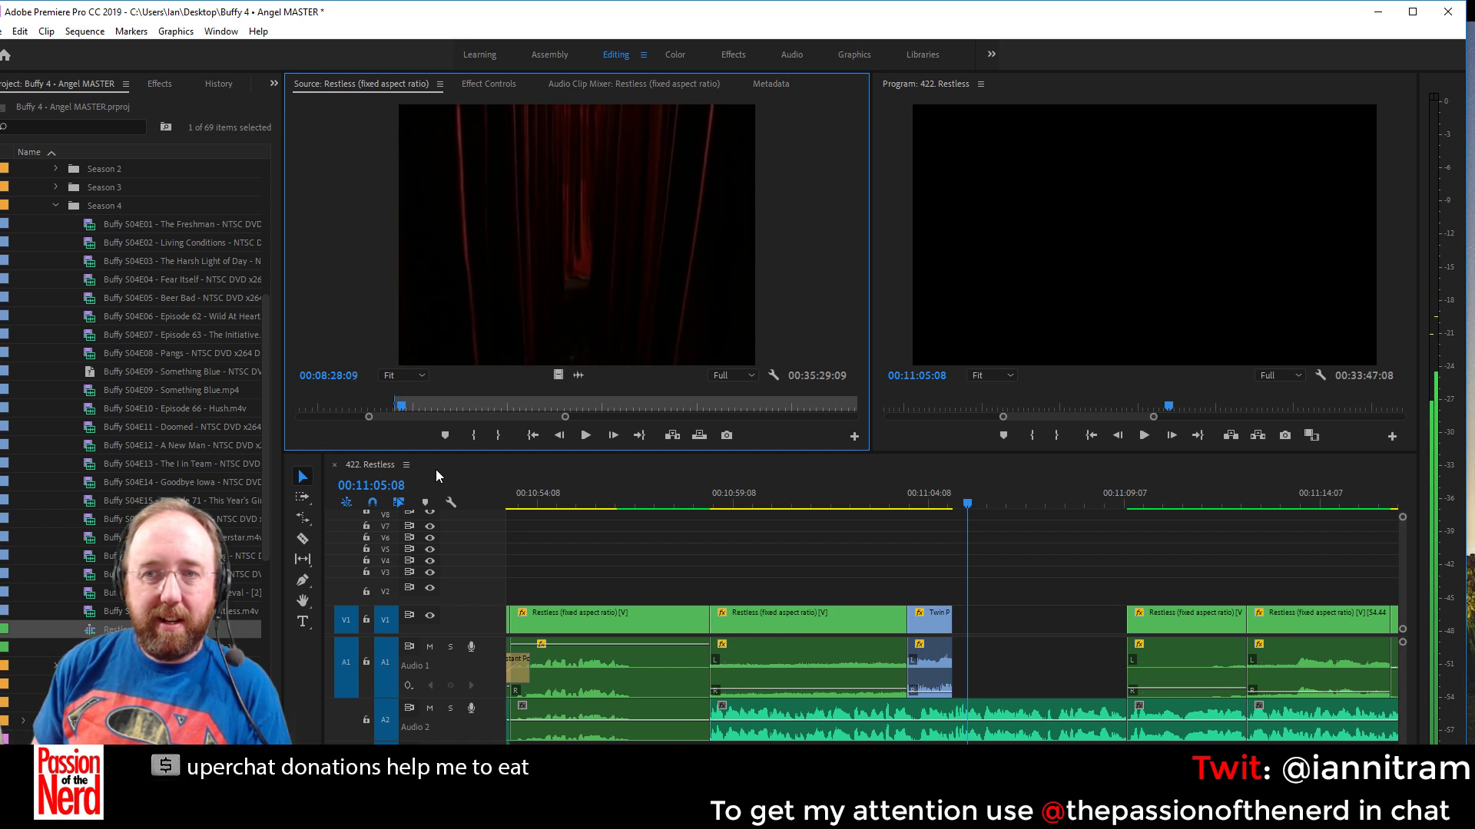
key("k")
key("o")
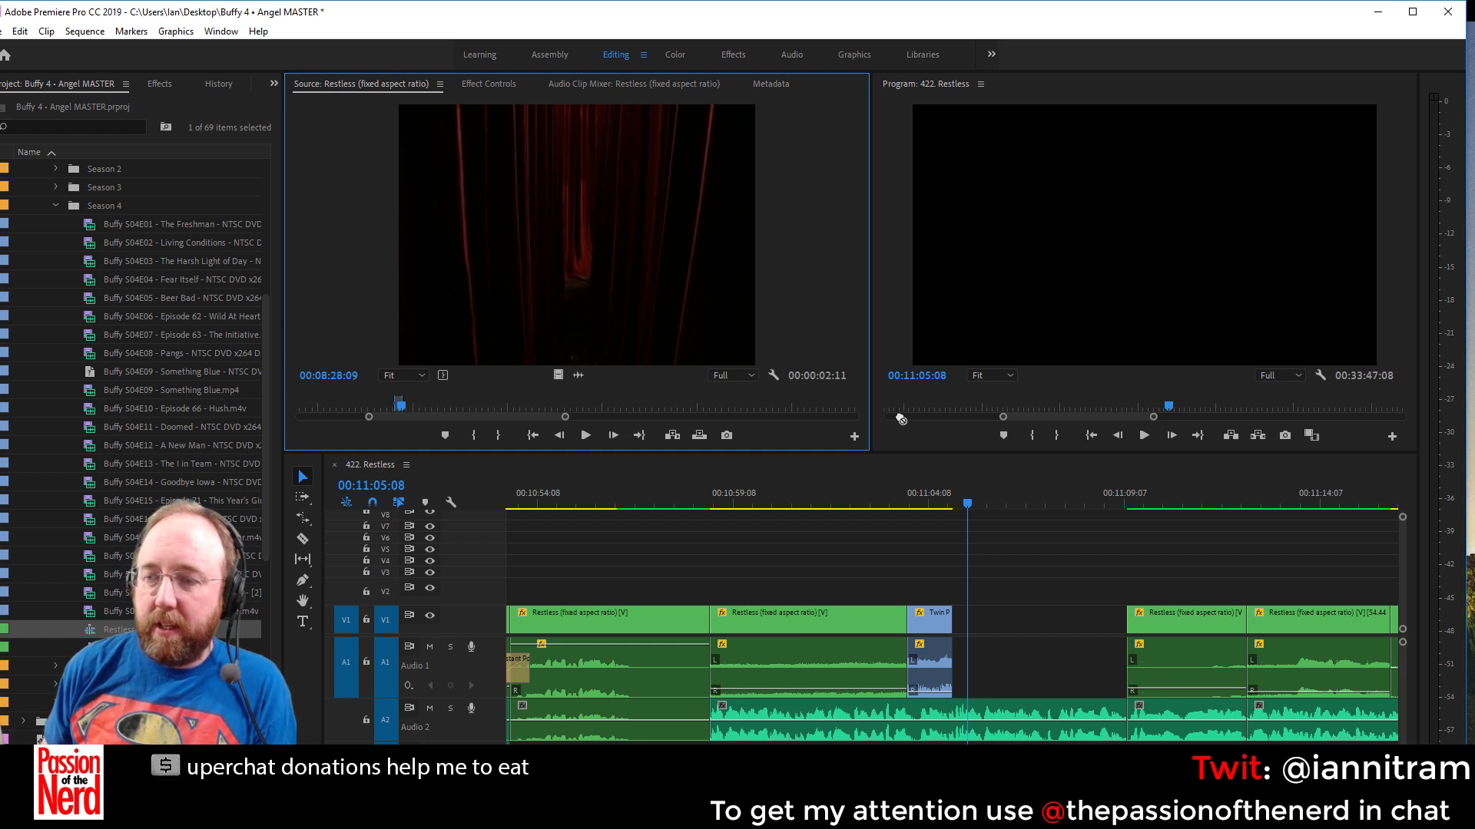
Place the marked curtain excerpt on V1 directly after the Twin Peaks clip and set it to the frame size
left_click_drag(901, 419, 957, 677)
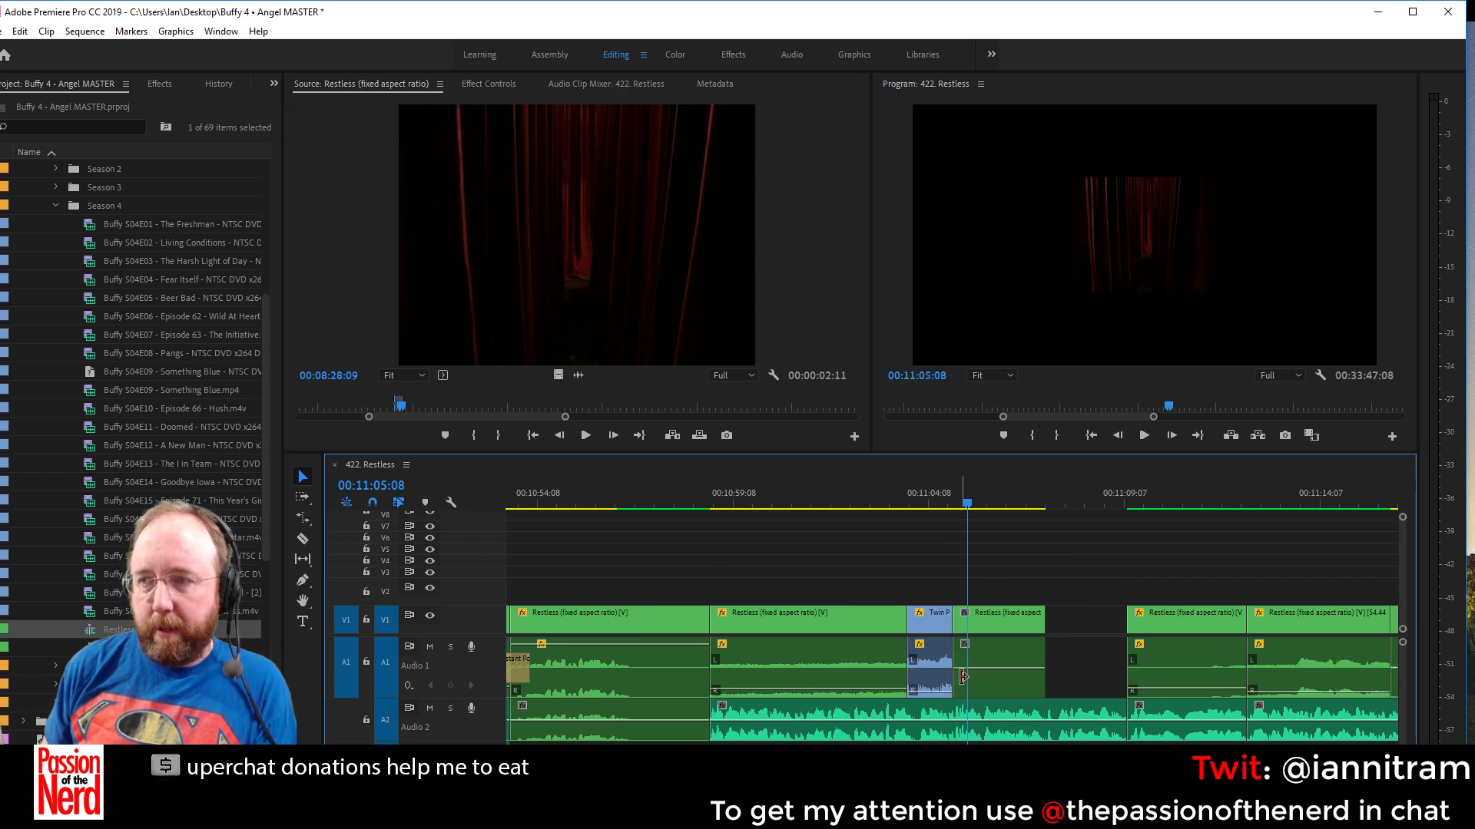
right_click(996, 620)
left_click(1079, 651)
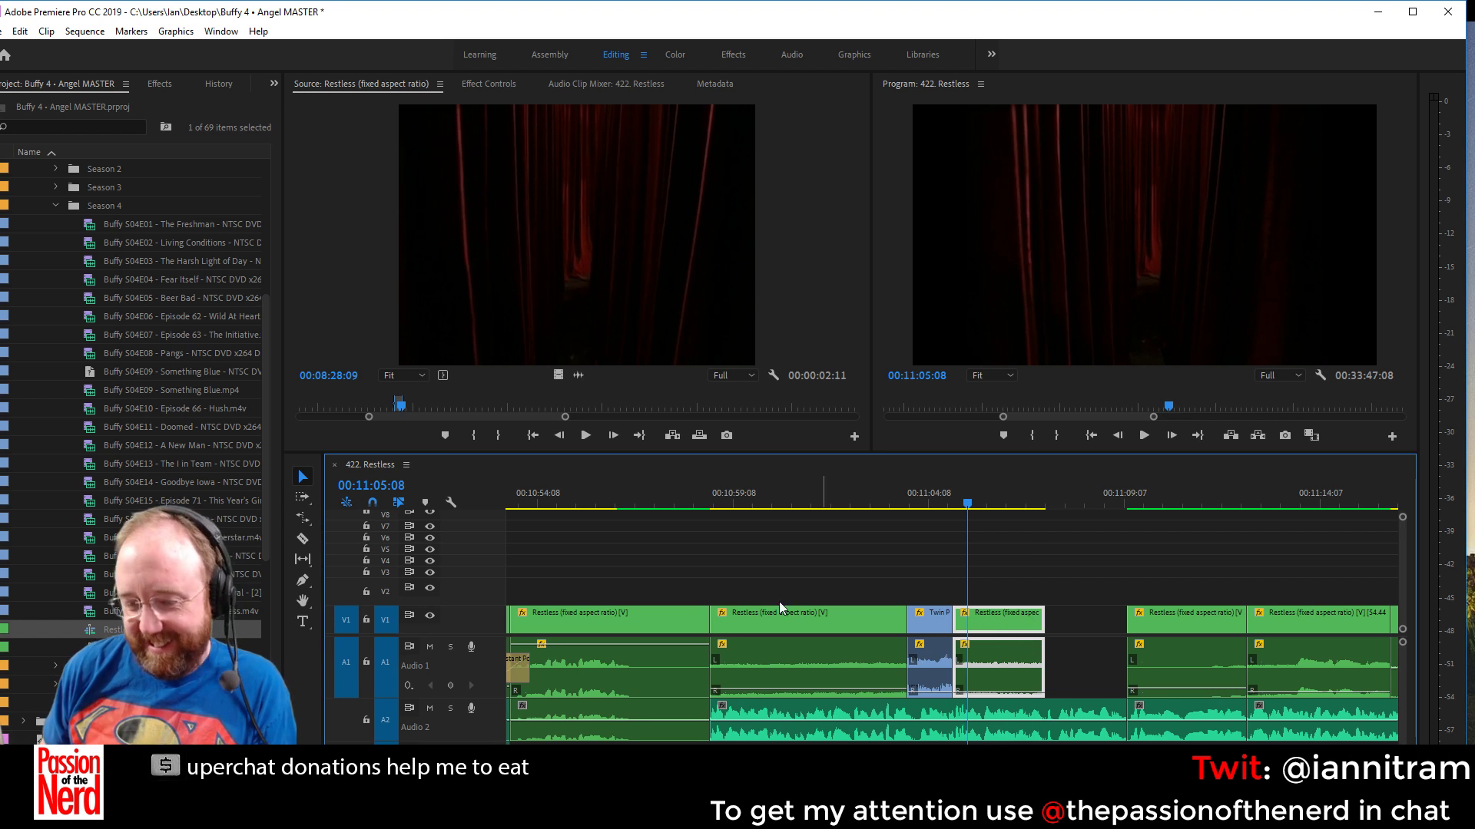
Rate-stretch the curtain excerpt to fill the gap up to the next V1 clip and set its time interpolation to Optical Flow
left_click(304, 519)
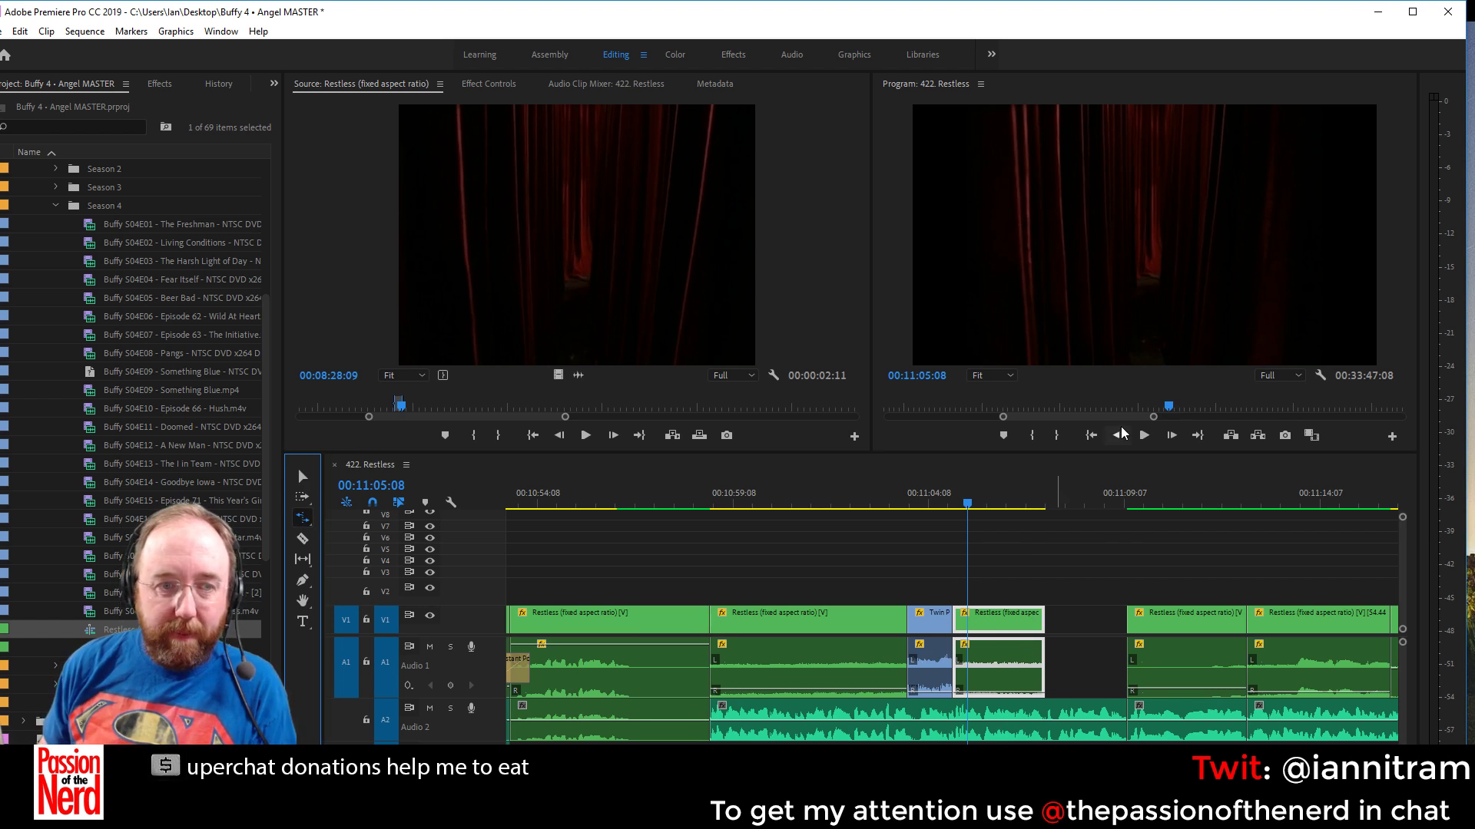
left_click_drag(1043, 620, 1126, 620)
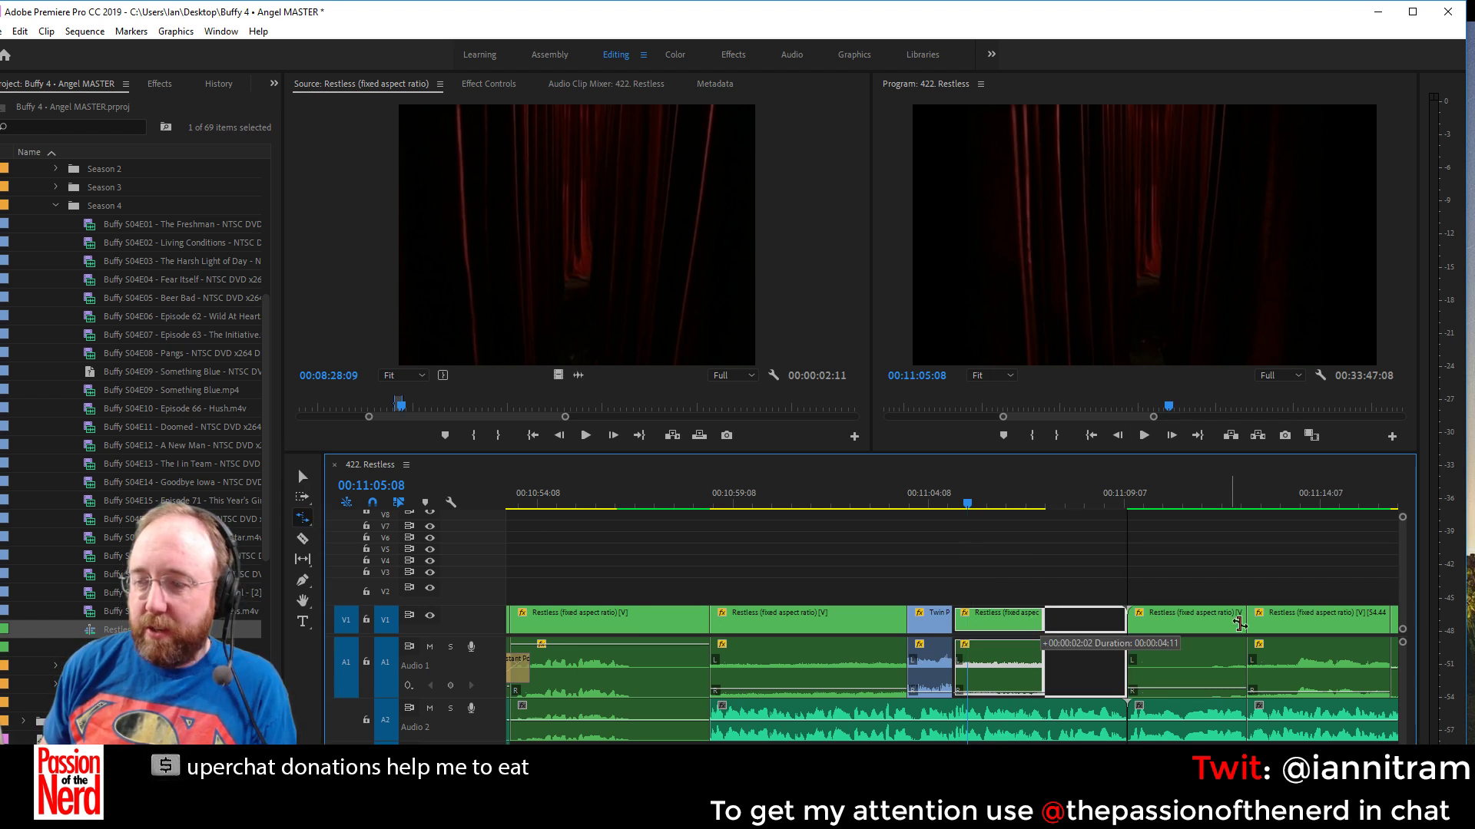
key("v")
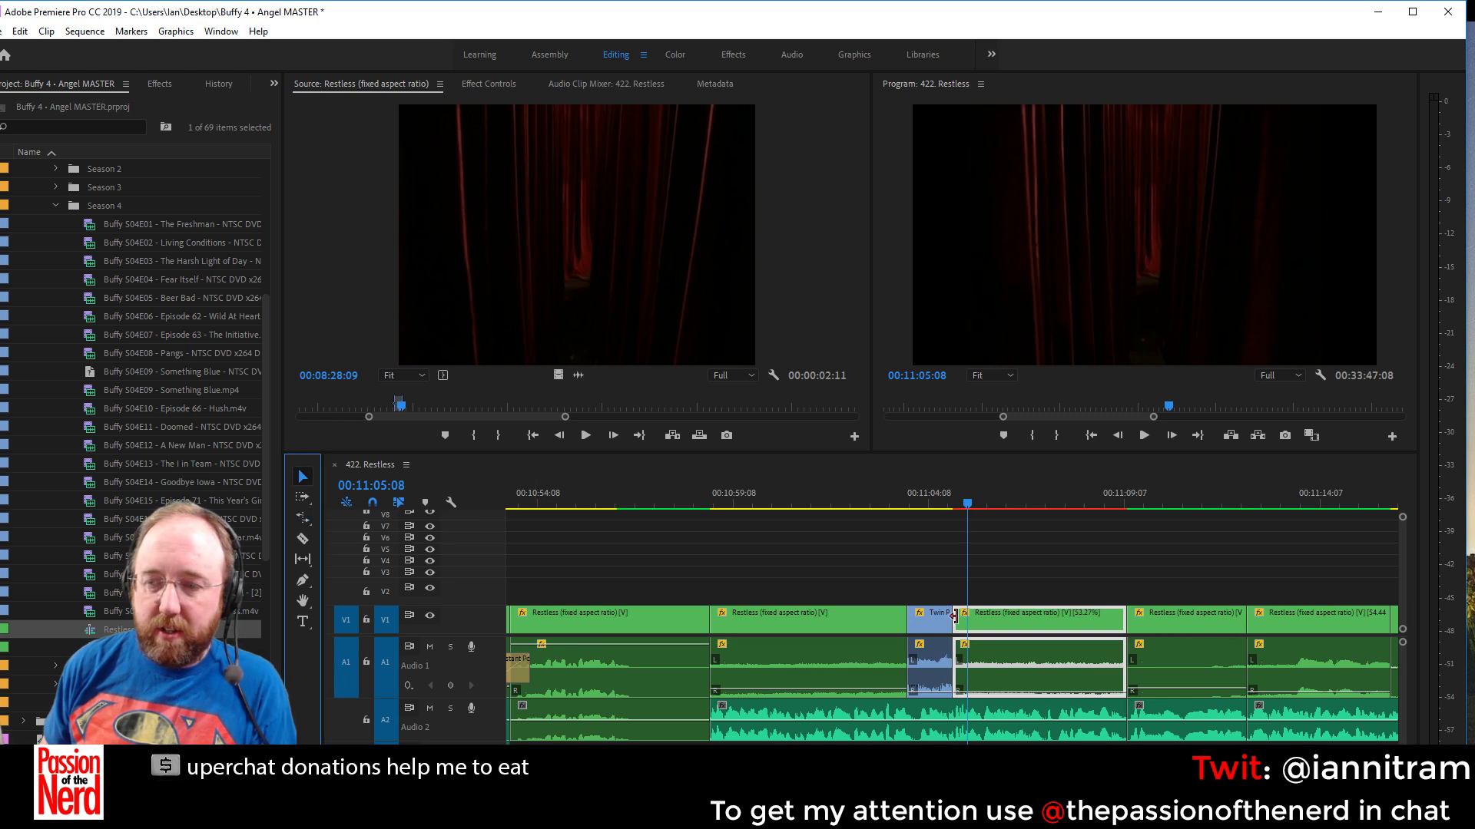
right_click(994, 616)
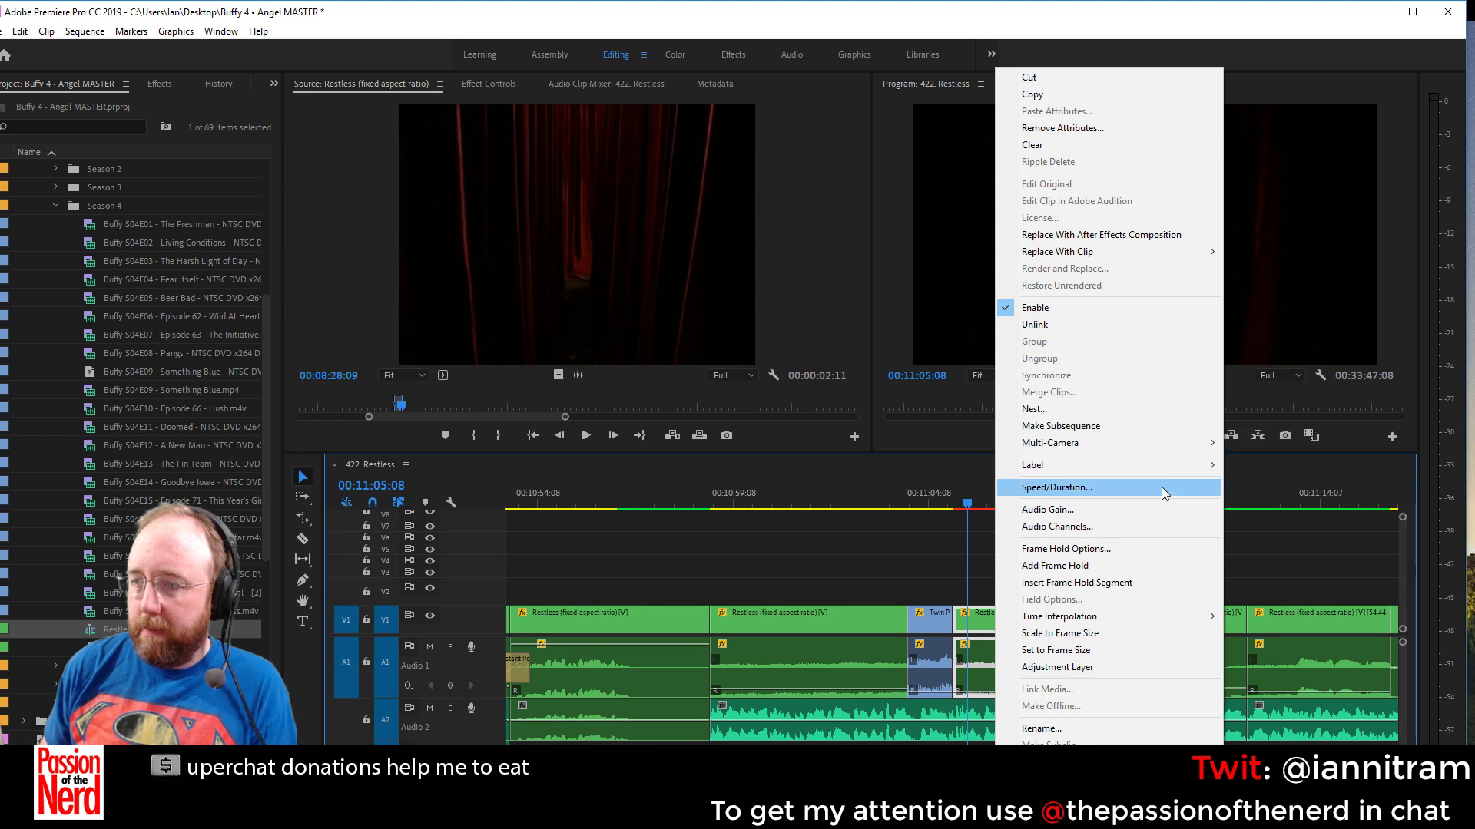
mouse_move(1109, 616)
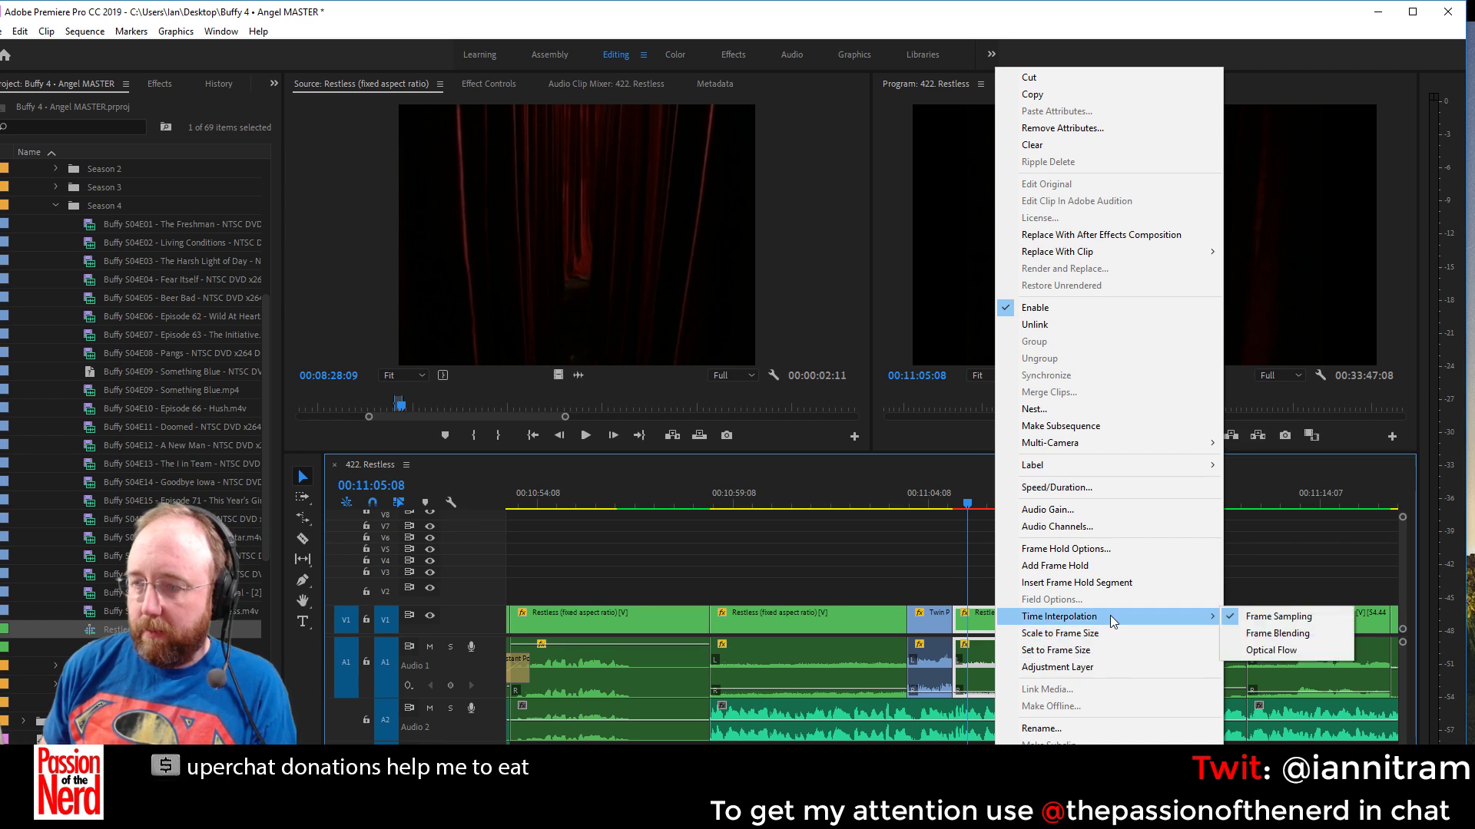
left_click(1253, 650)
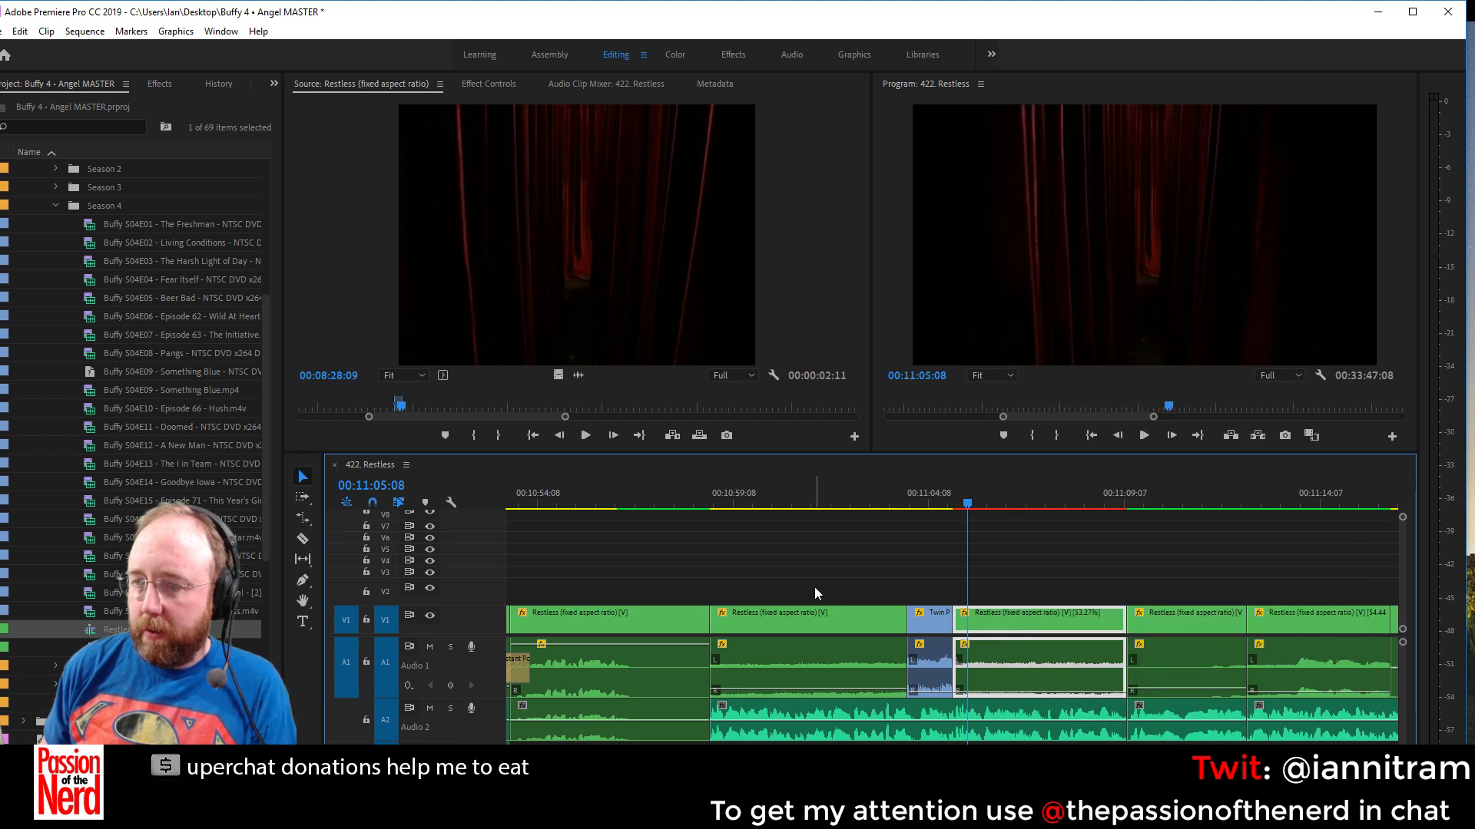
Select the V1 clips around the new curtain excerpt, render them and play the result to 00:11:10:07
left_click_drag(735, 572, 1238, 640)
key("Return")
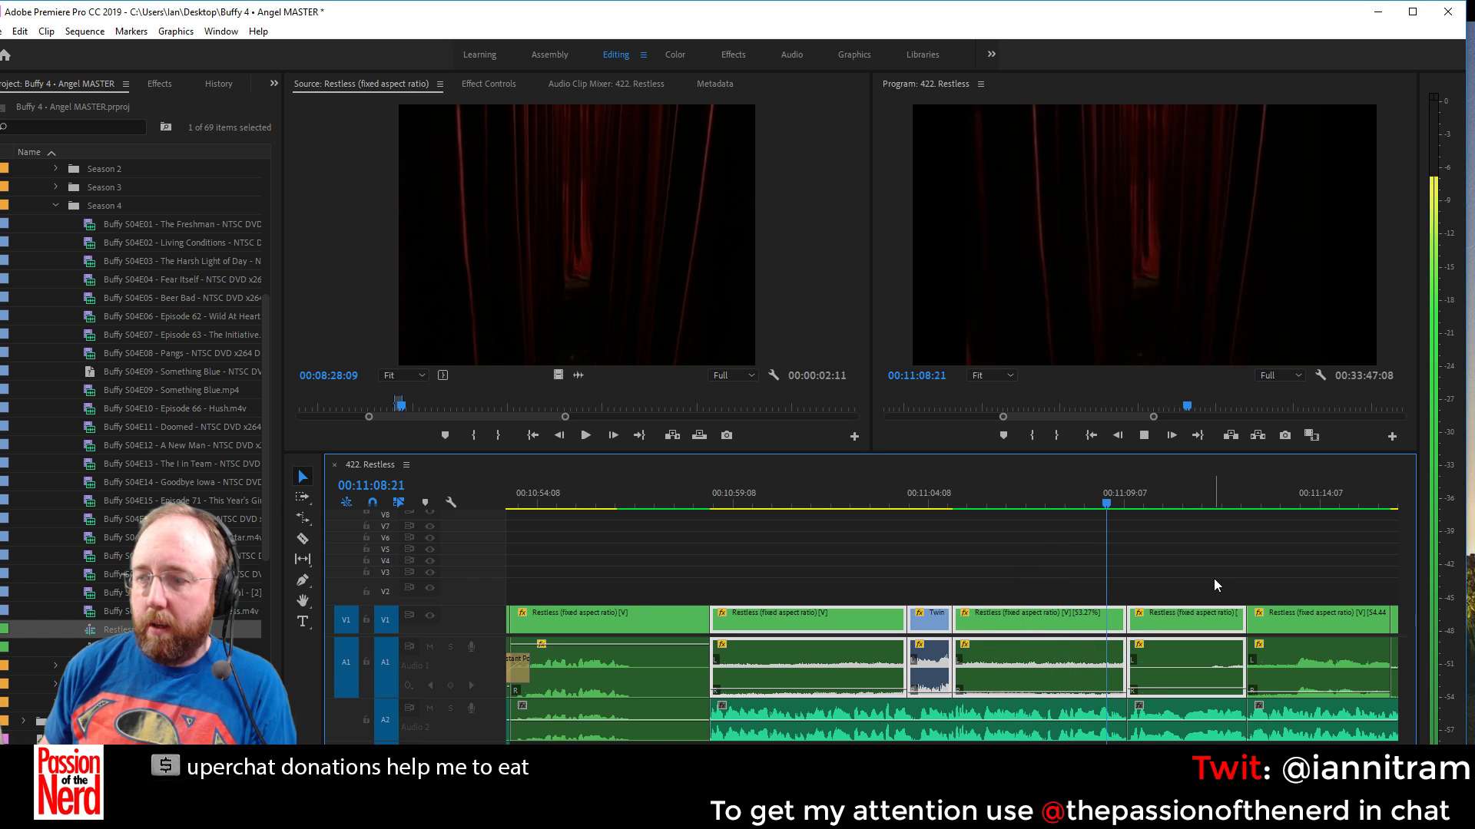
key("space")
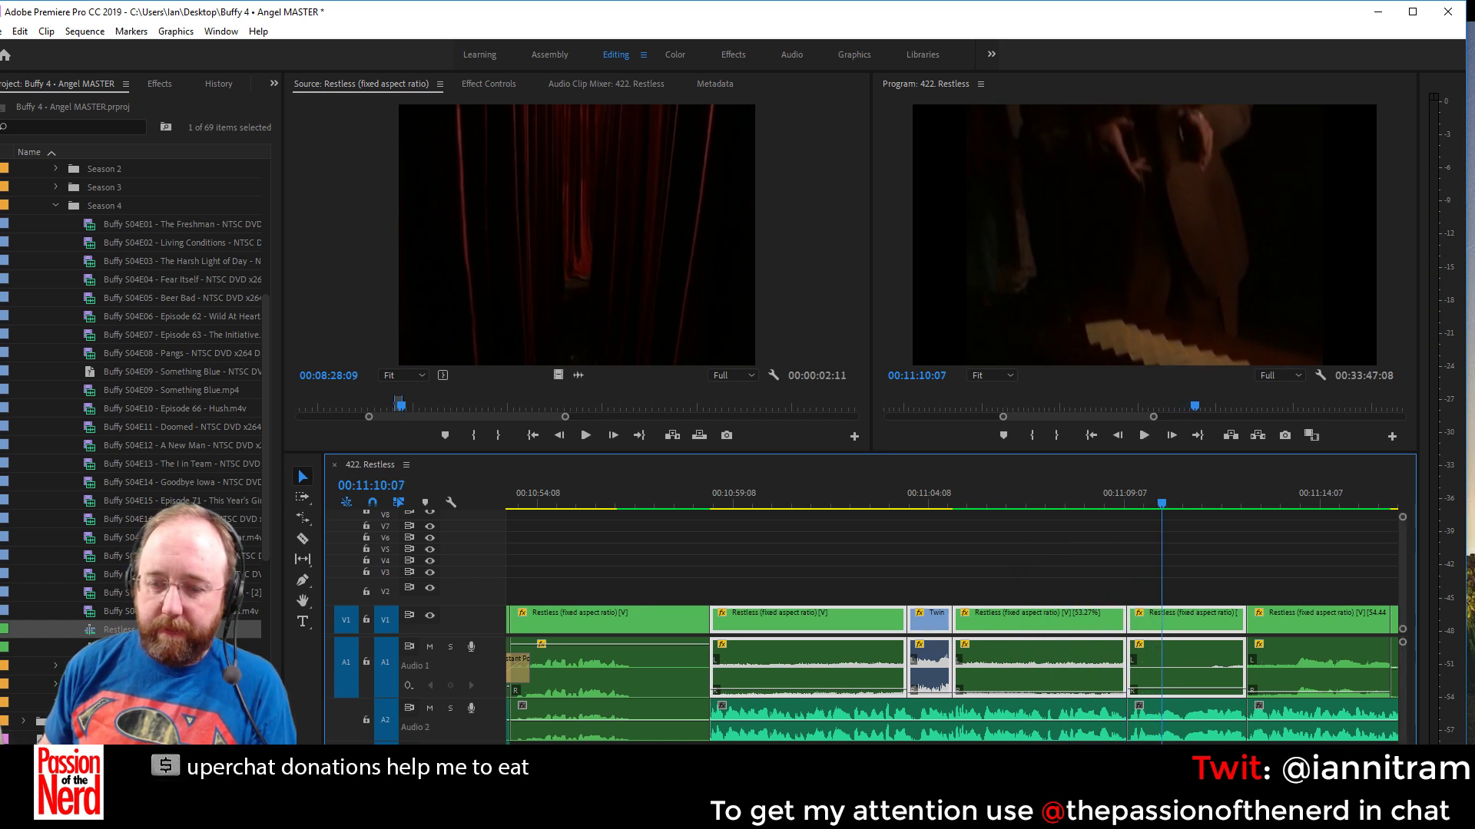
Shift all clips after the conversation excerpt ending near 00:10:58 about 9 seconds down the timeline, opening a gap
key("minus")
key("minus")
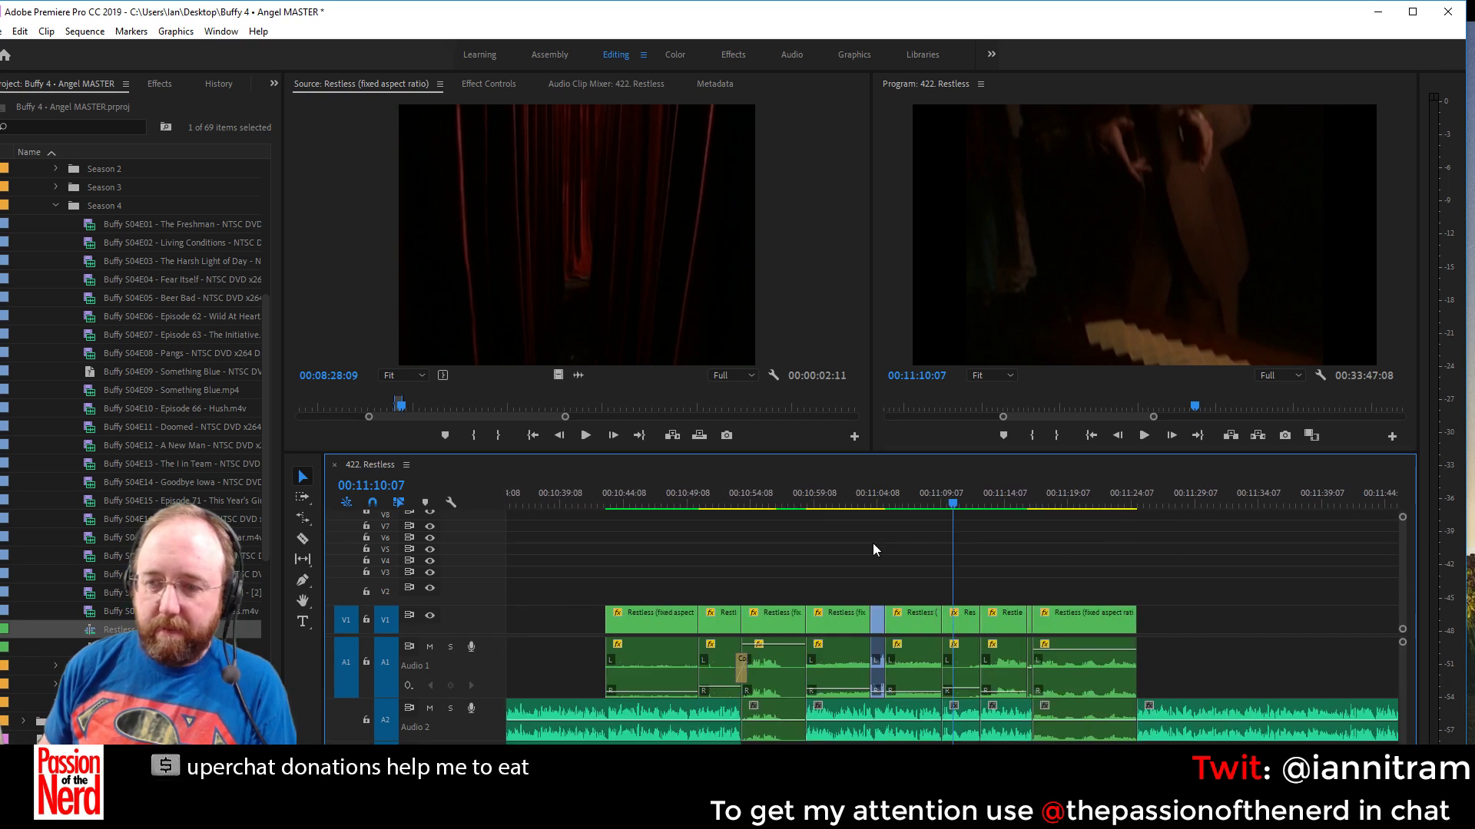
left_click(726, 505)
left_click_drag(726, 505, 789, 520)
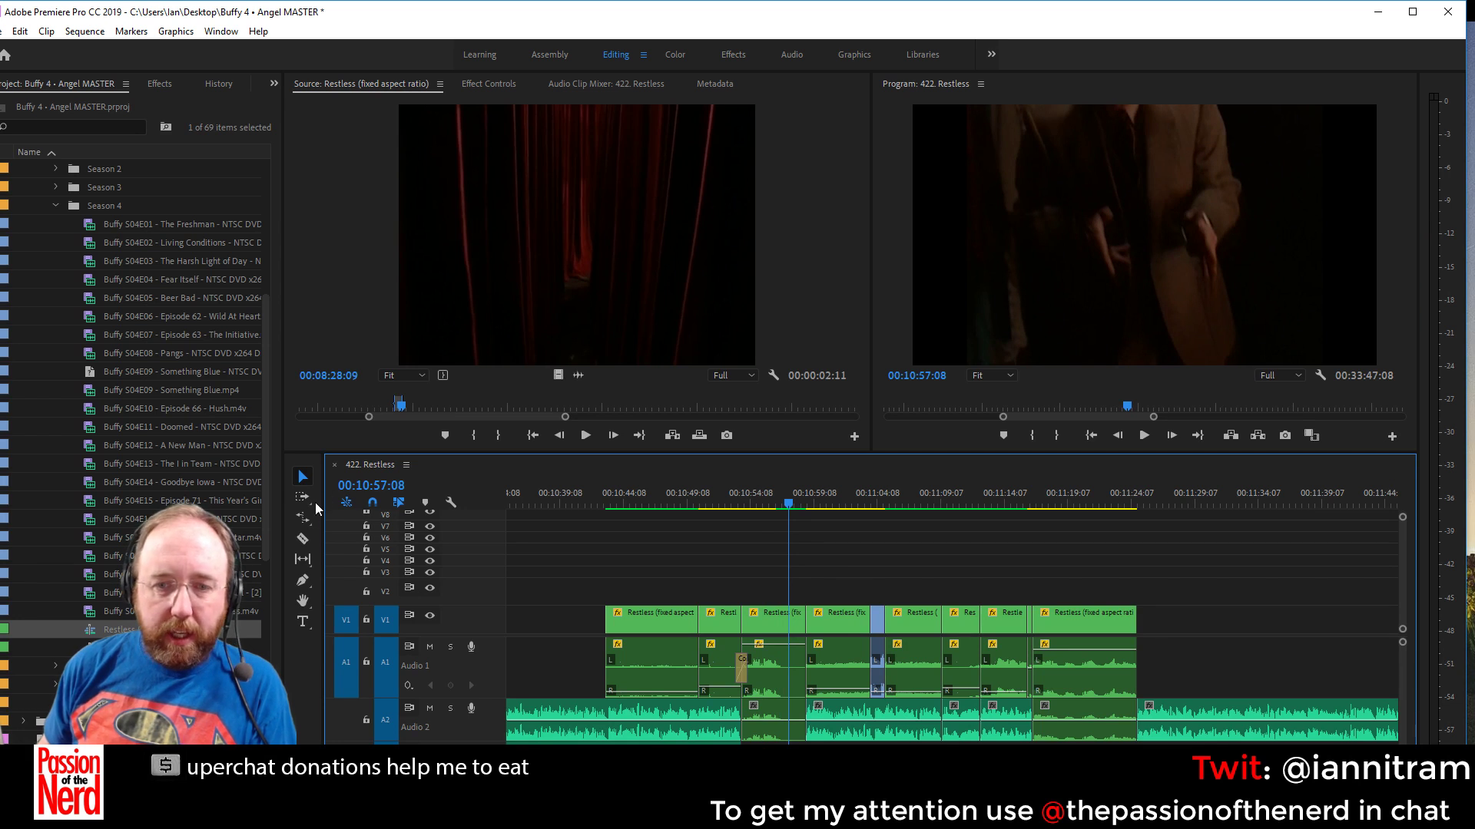
left_click(302, 497)
left_click_drag(872, 720, 985, 722)
key("v")
left_click(1025, 523)
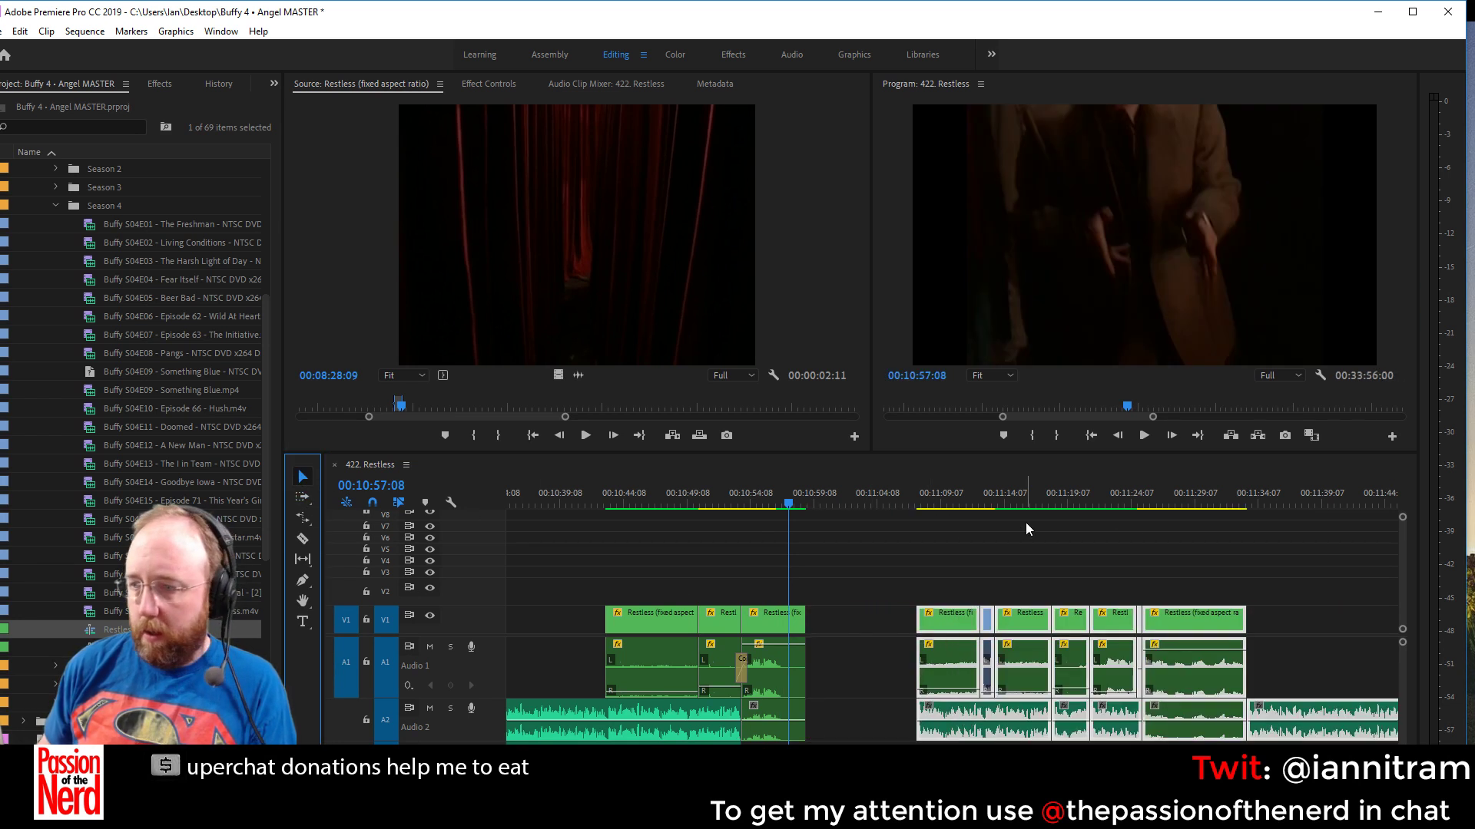
Move the short suited-man clip at 00:11:19 and its narration to the start of the gap, directly after the conversation excerpt
left_click_drag(1117, 495, 1077, 507)
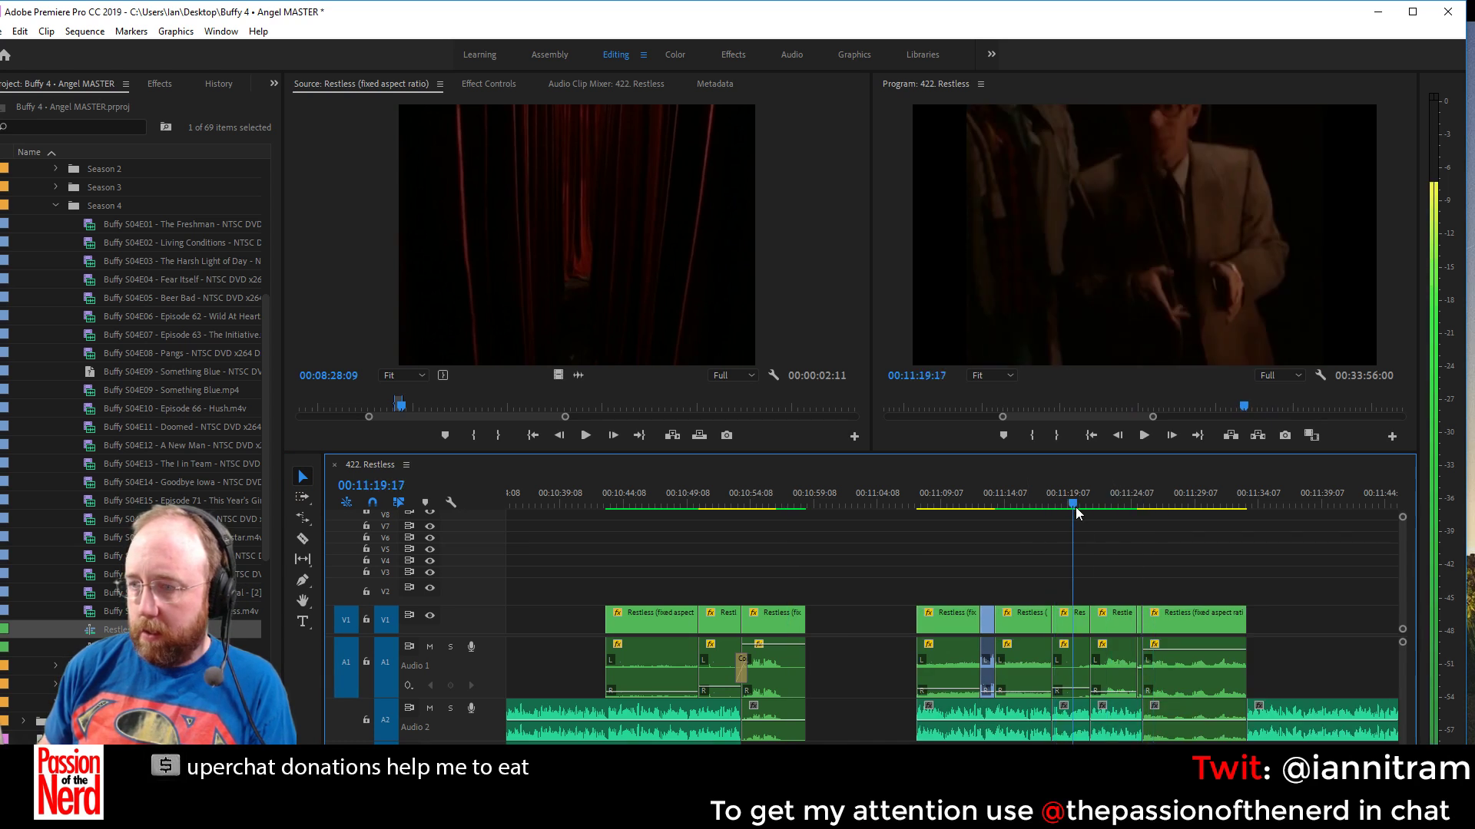
left_click(1069, 621)
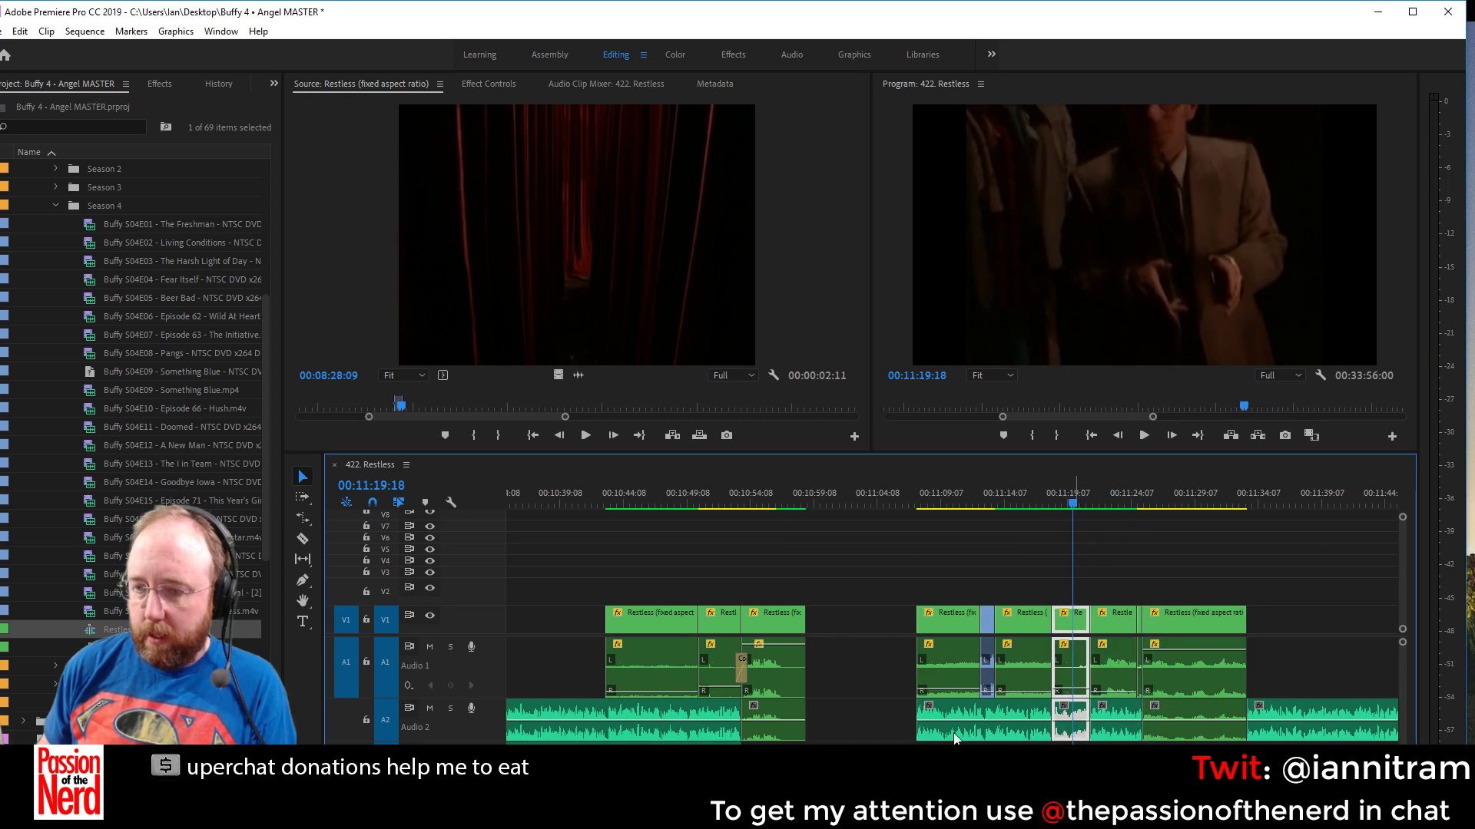
left_click_drag(956, 739, 833, 721)
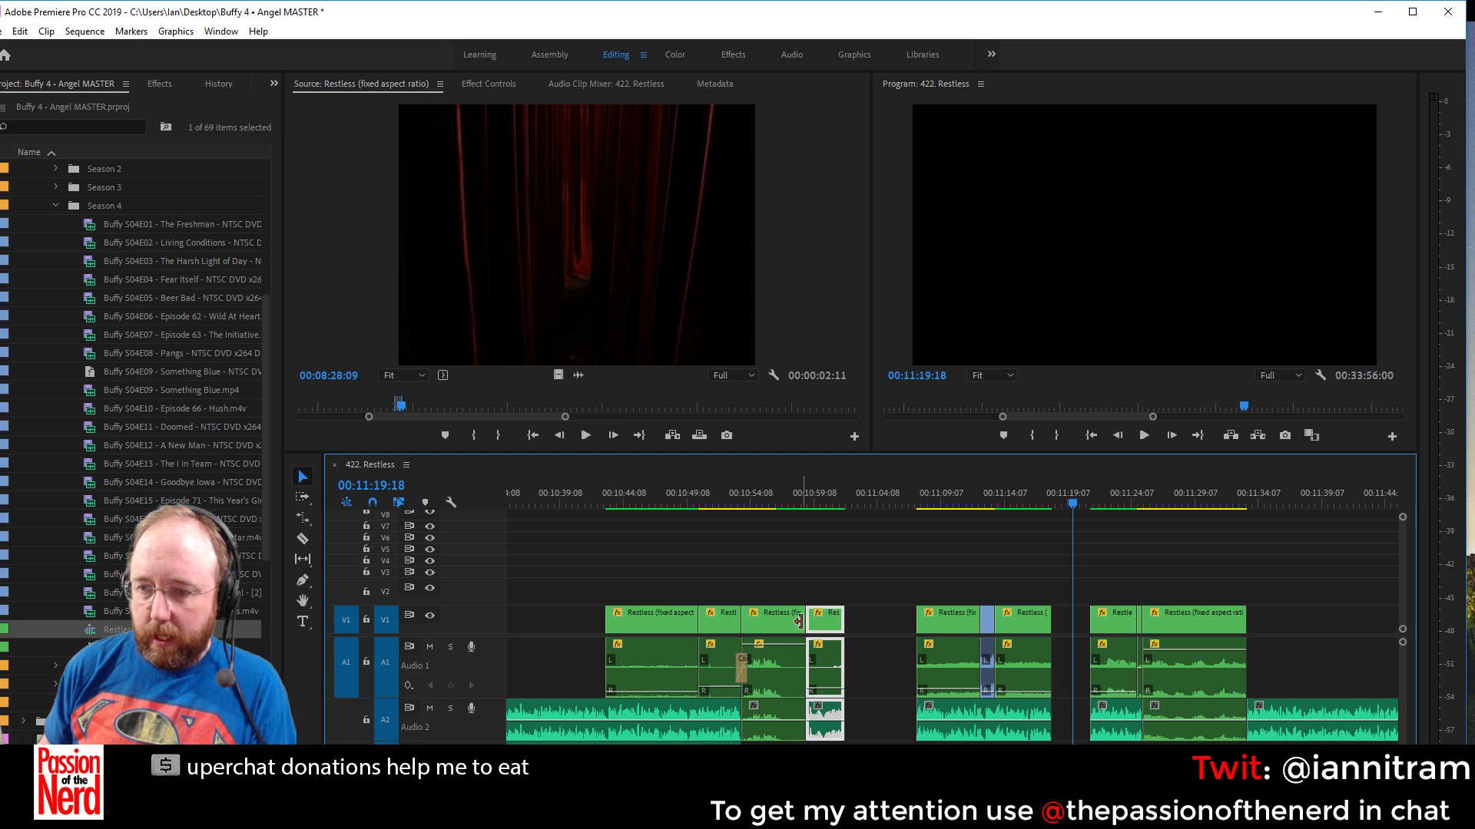
Slide the moved narration earlier under the end of the conversation excerpt and trim the clip above to the narration's end
left_click(855, 735)
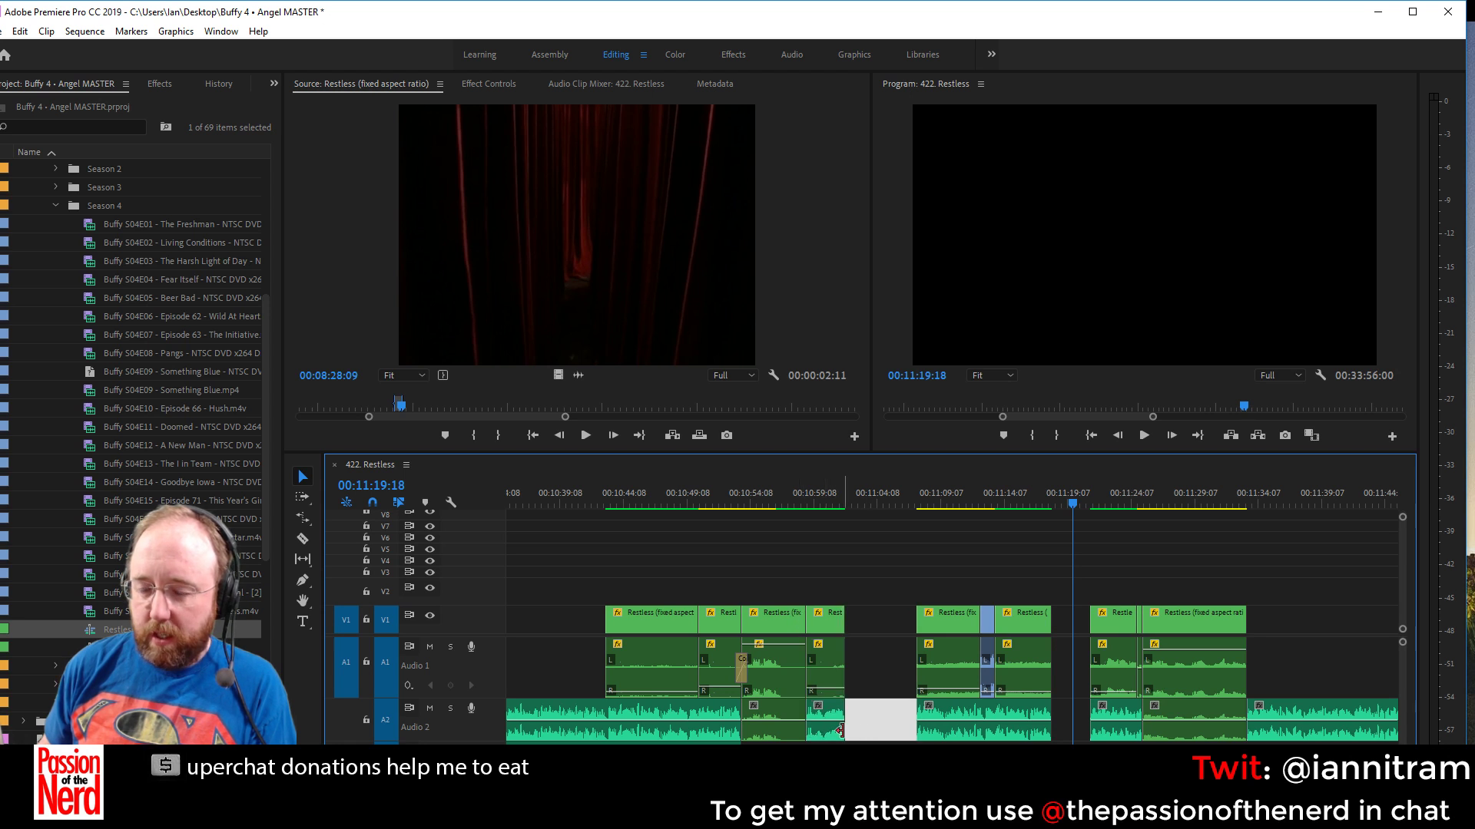
left_click_drag(827, 738, 823, 736)
left_click(877, 695)
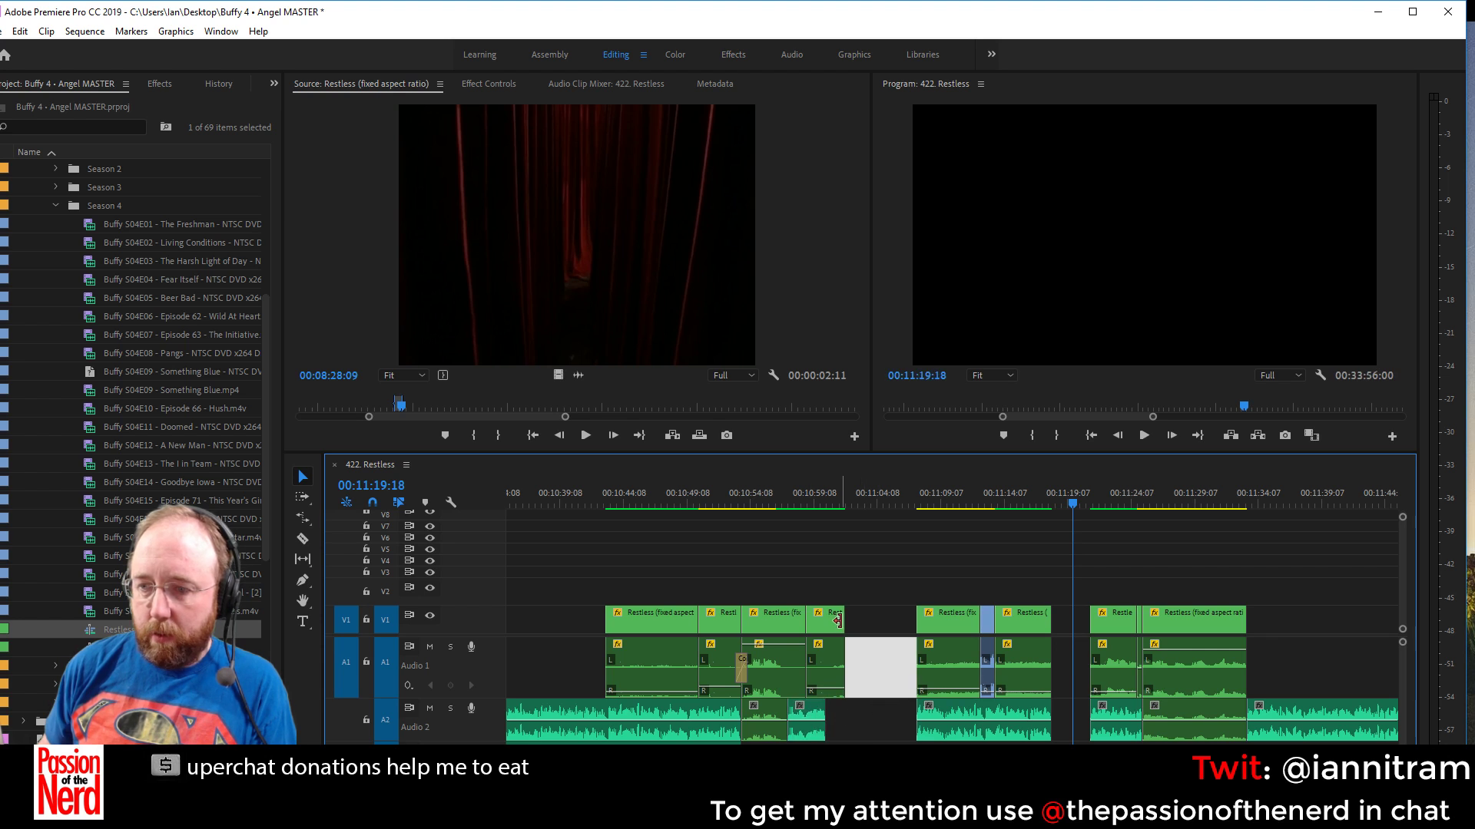
left_click_drag(837, 620, 825, 620)
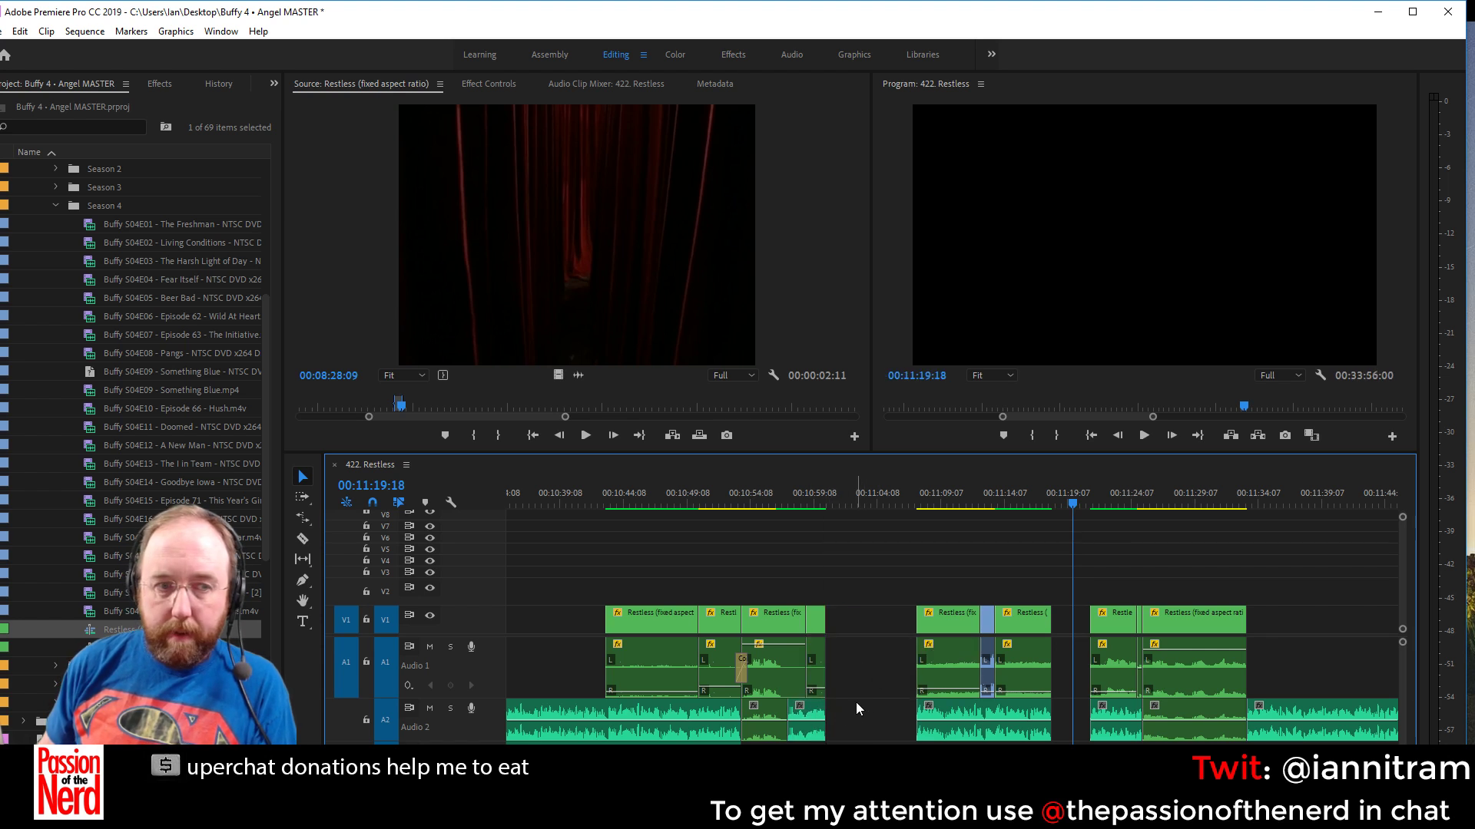
Ripple delete the gap after the moved clip and the gap left at its former place
left_click(896, 727)
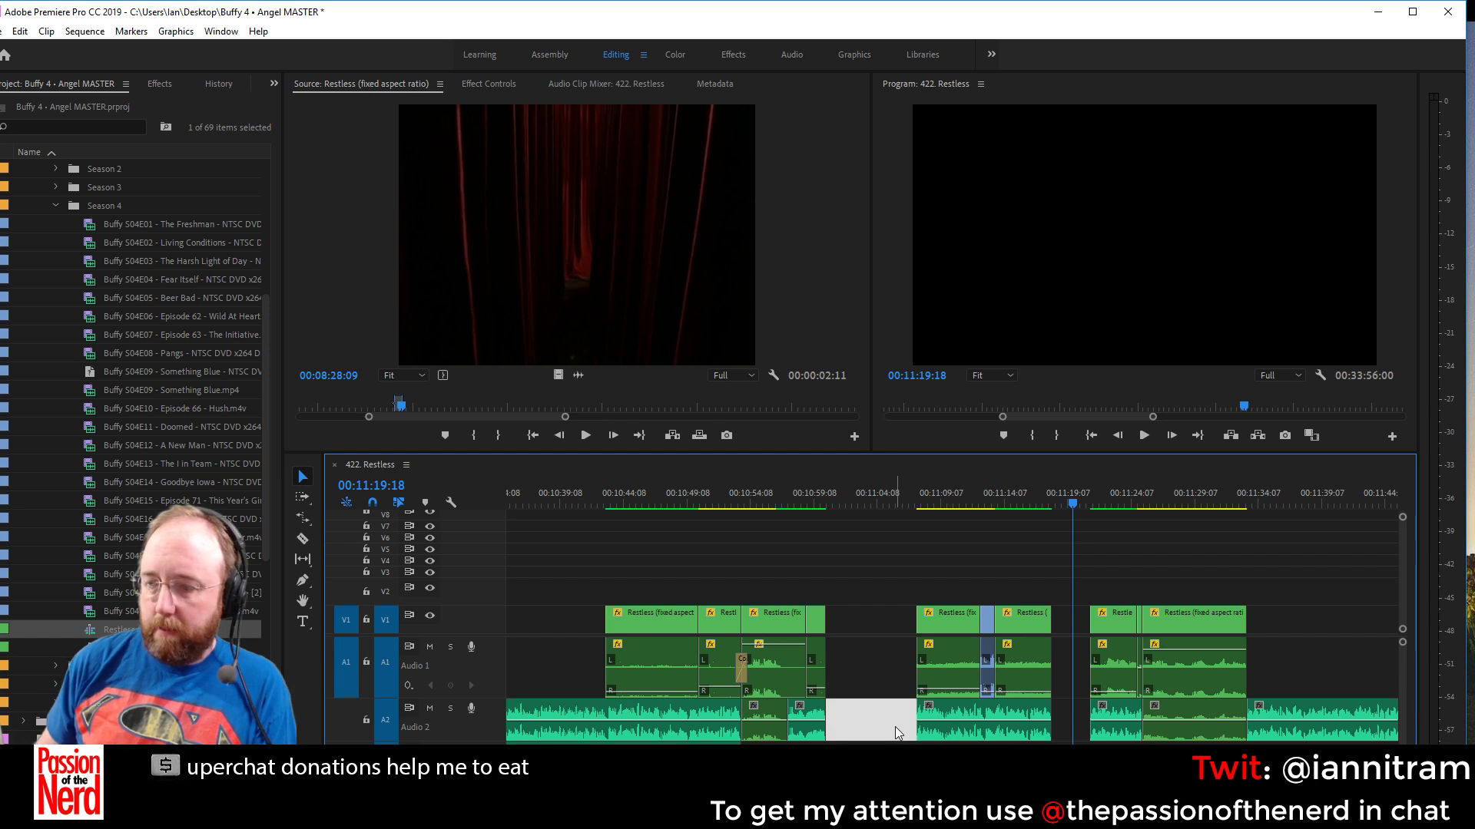
key("Delete")
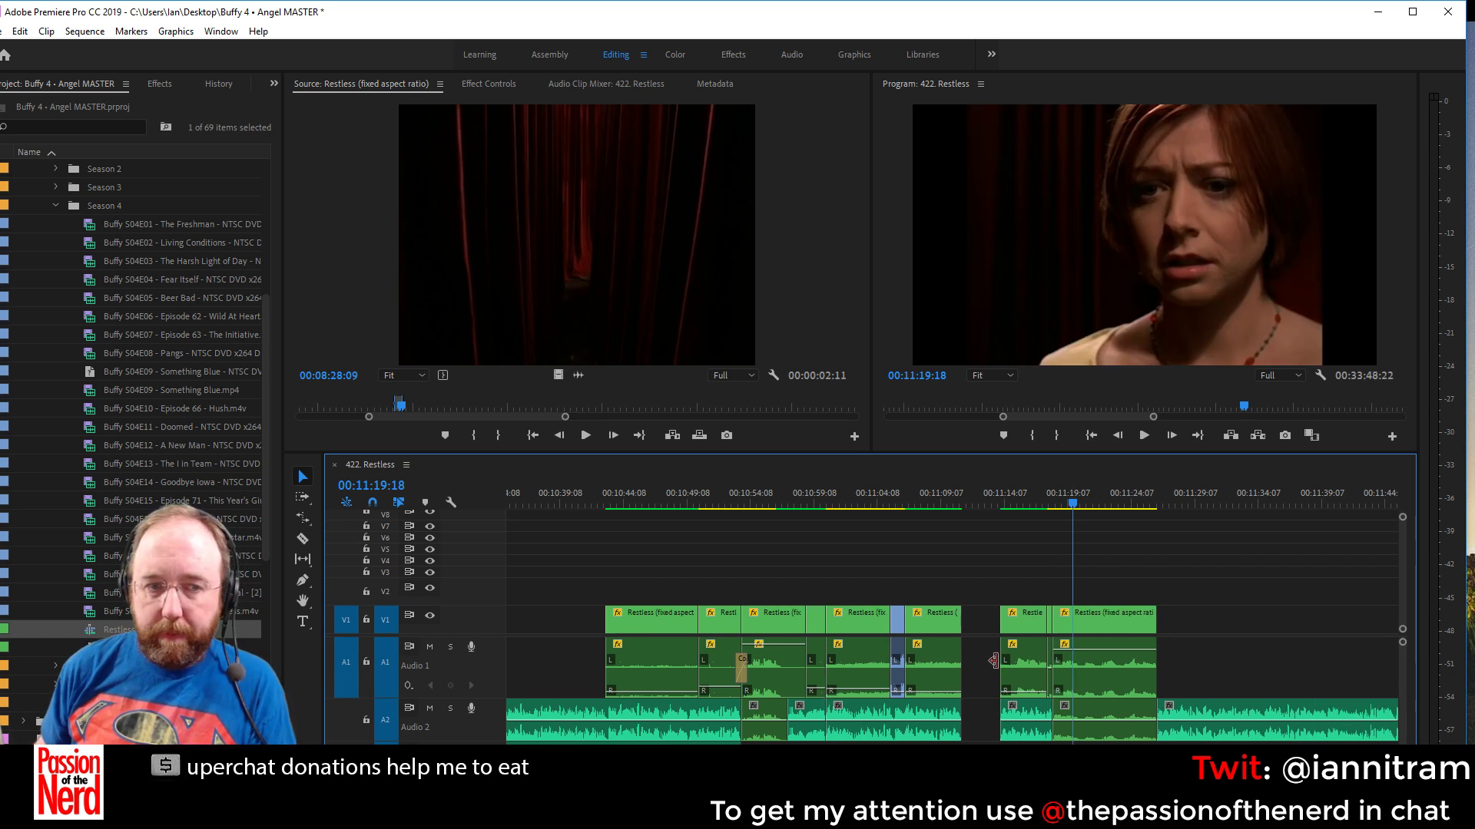
key("Delete")
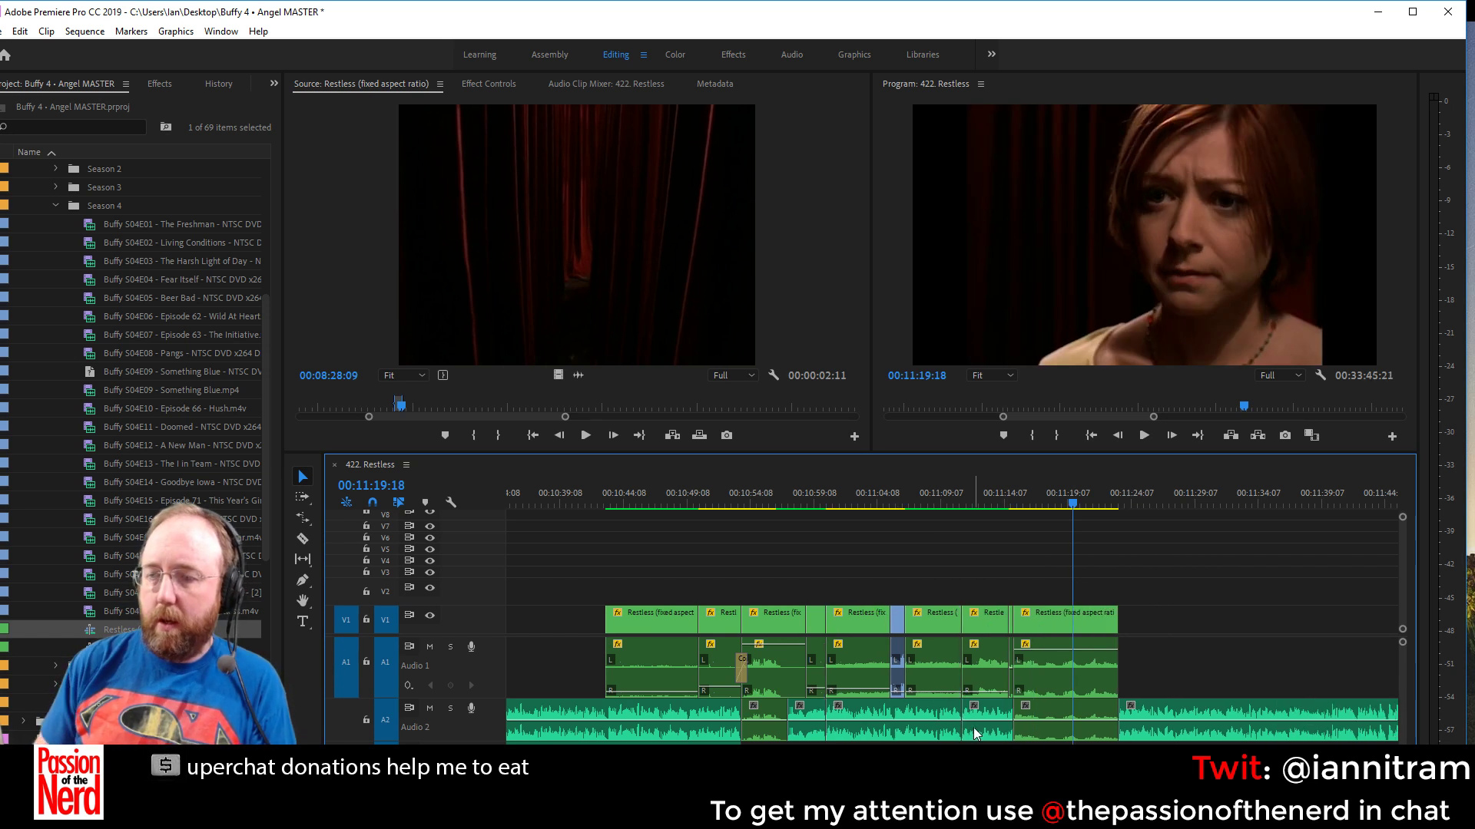
Save the project and play the rearranged section from about 00:10:43 to 00:11:12:23
left_click(601, 495)
key("space")
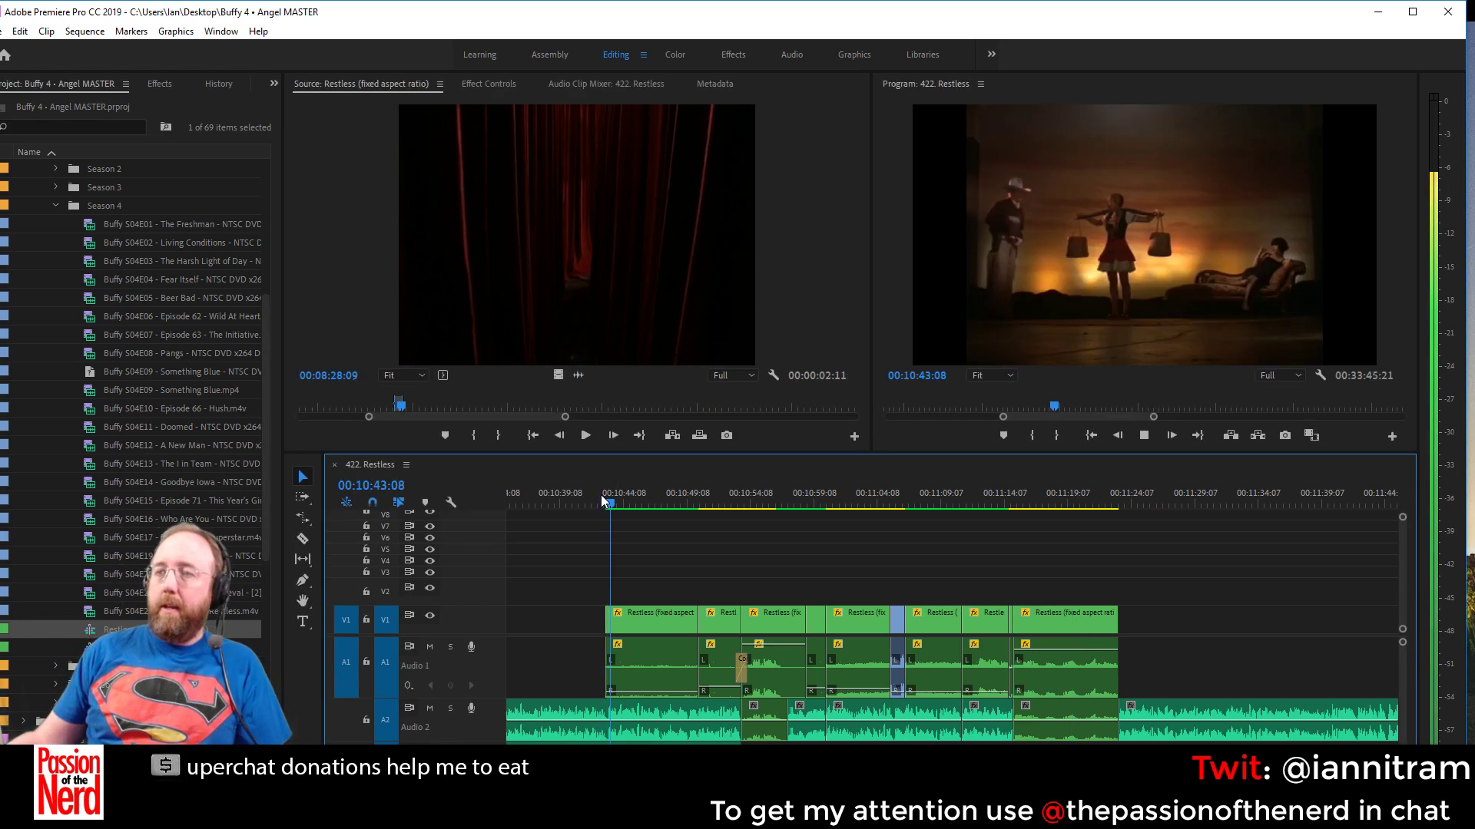
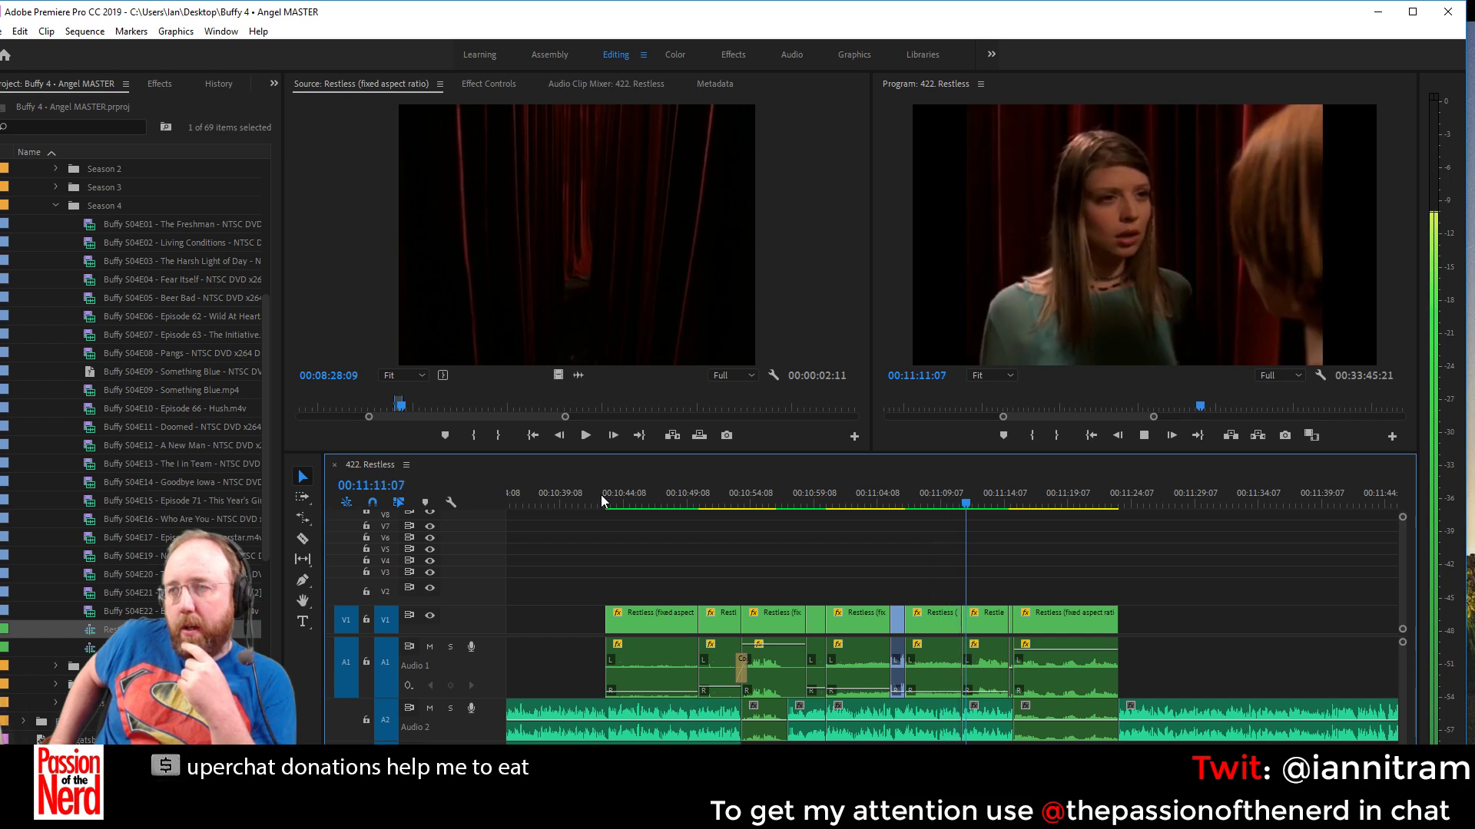
key("space")
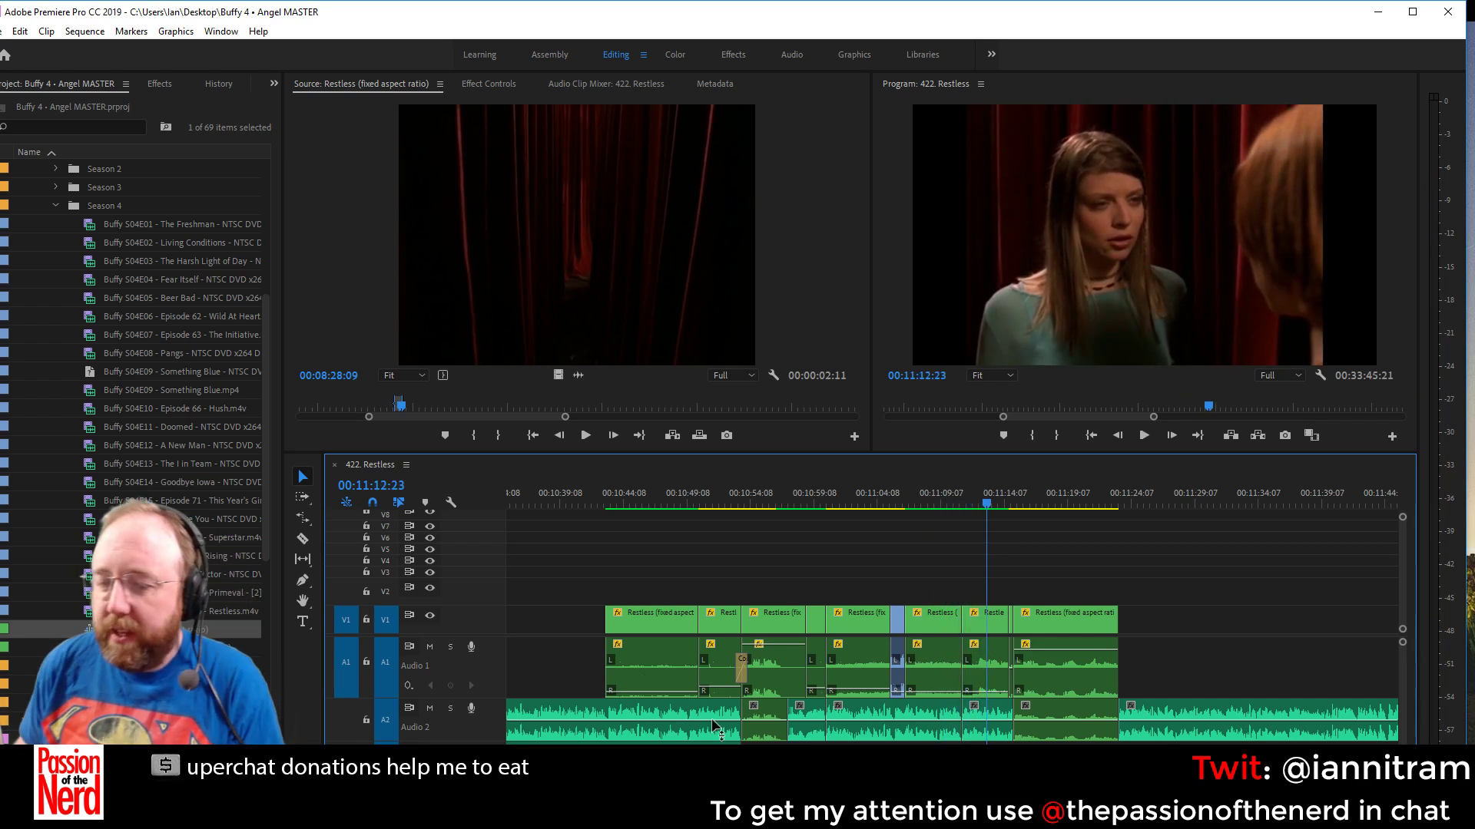
key("equal")
key("equal")
key("equal")
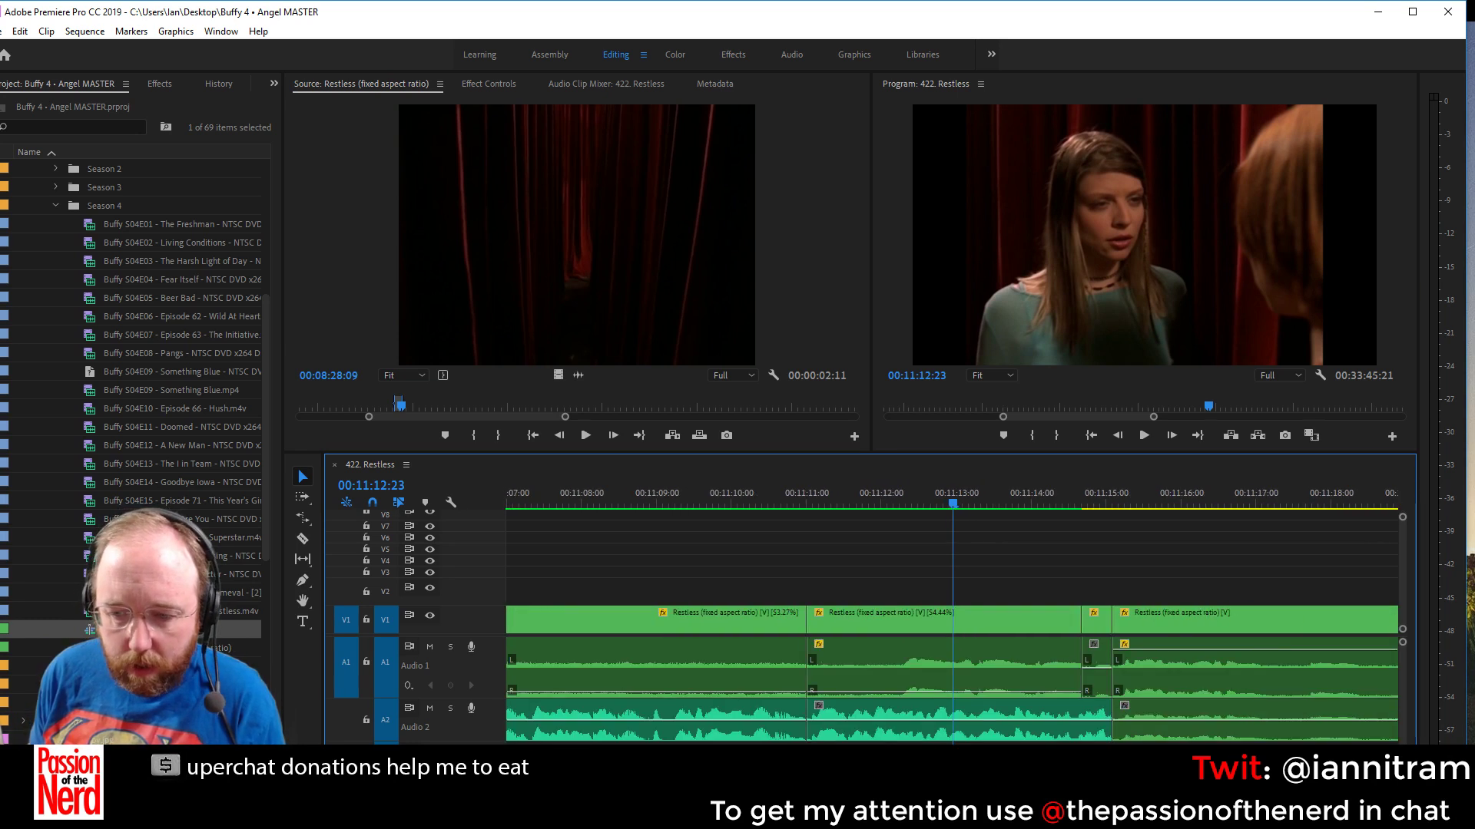
Trim the ends of the 53.27% clip and the narration beneath it back to 00:11:10:21 and ripple delete the gap
scroll(953, 615, "up", 3)
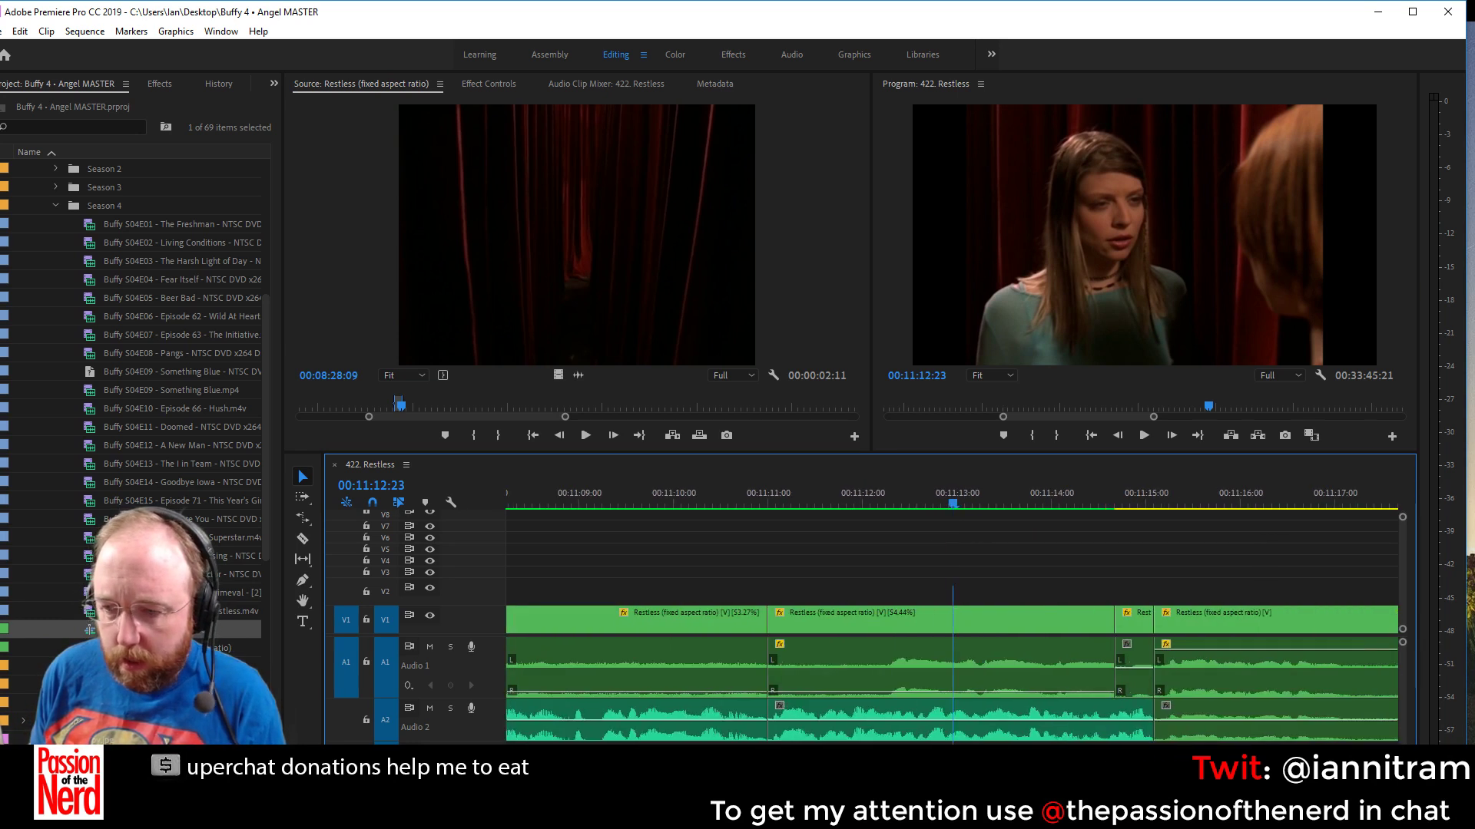
key("equal")
left_click_drag(602, 500, 661, 495)
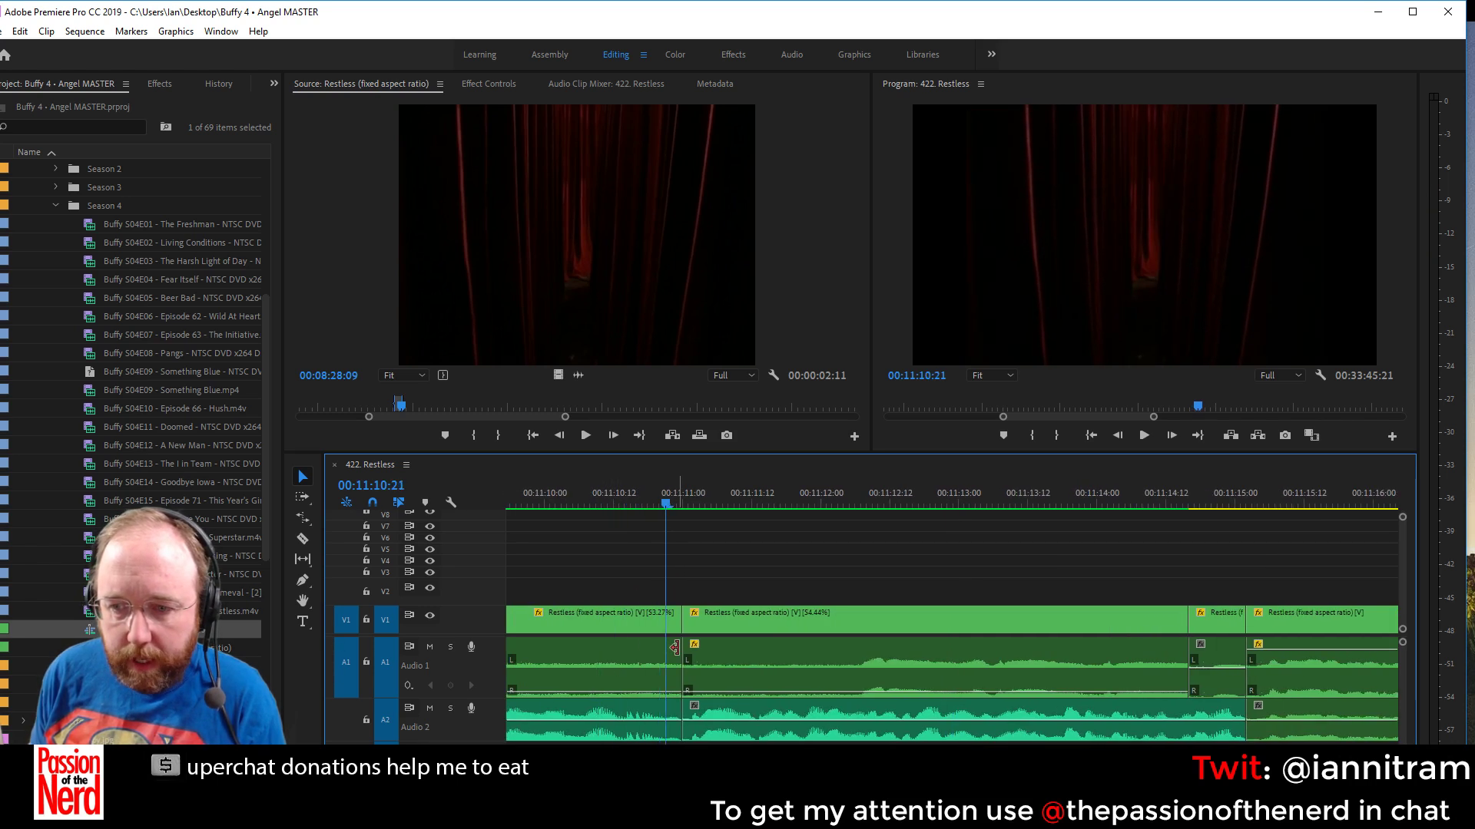
left_click_drag(672, 619, 658, 620)
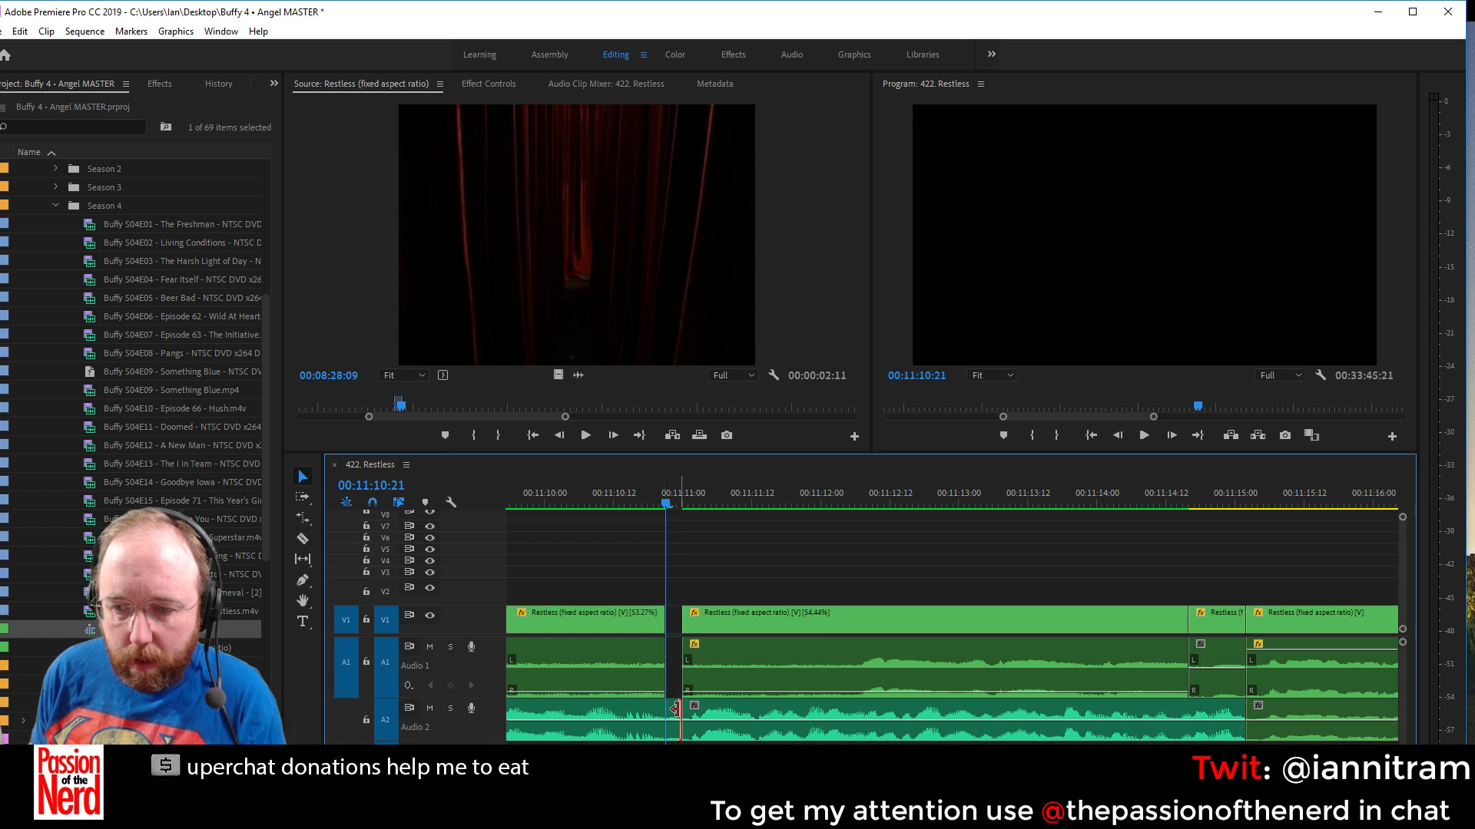
left_click_drag(675, 708, 661, 708)
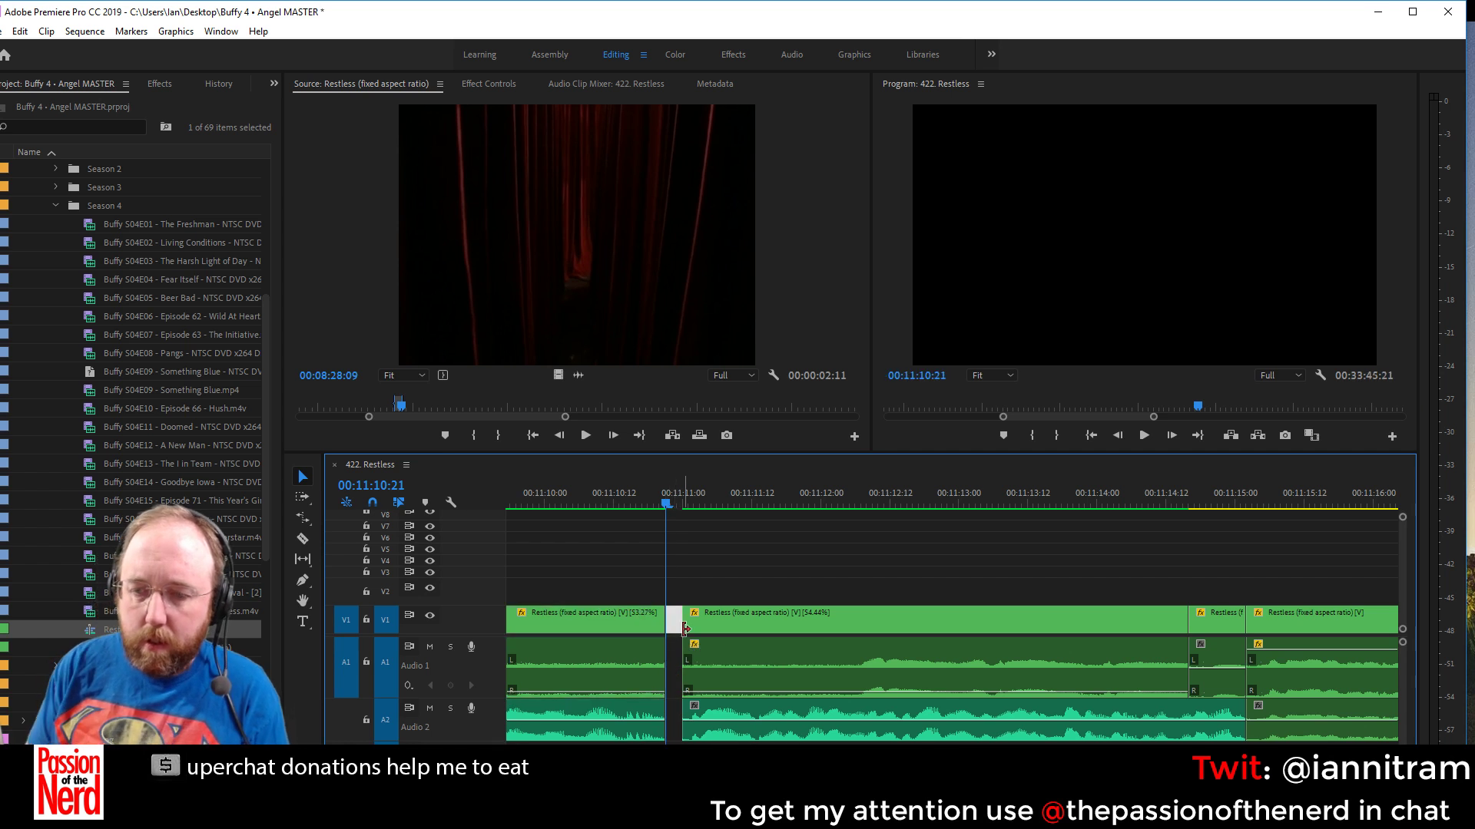
key("Delete")
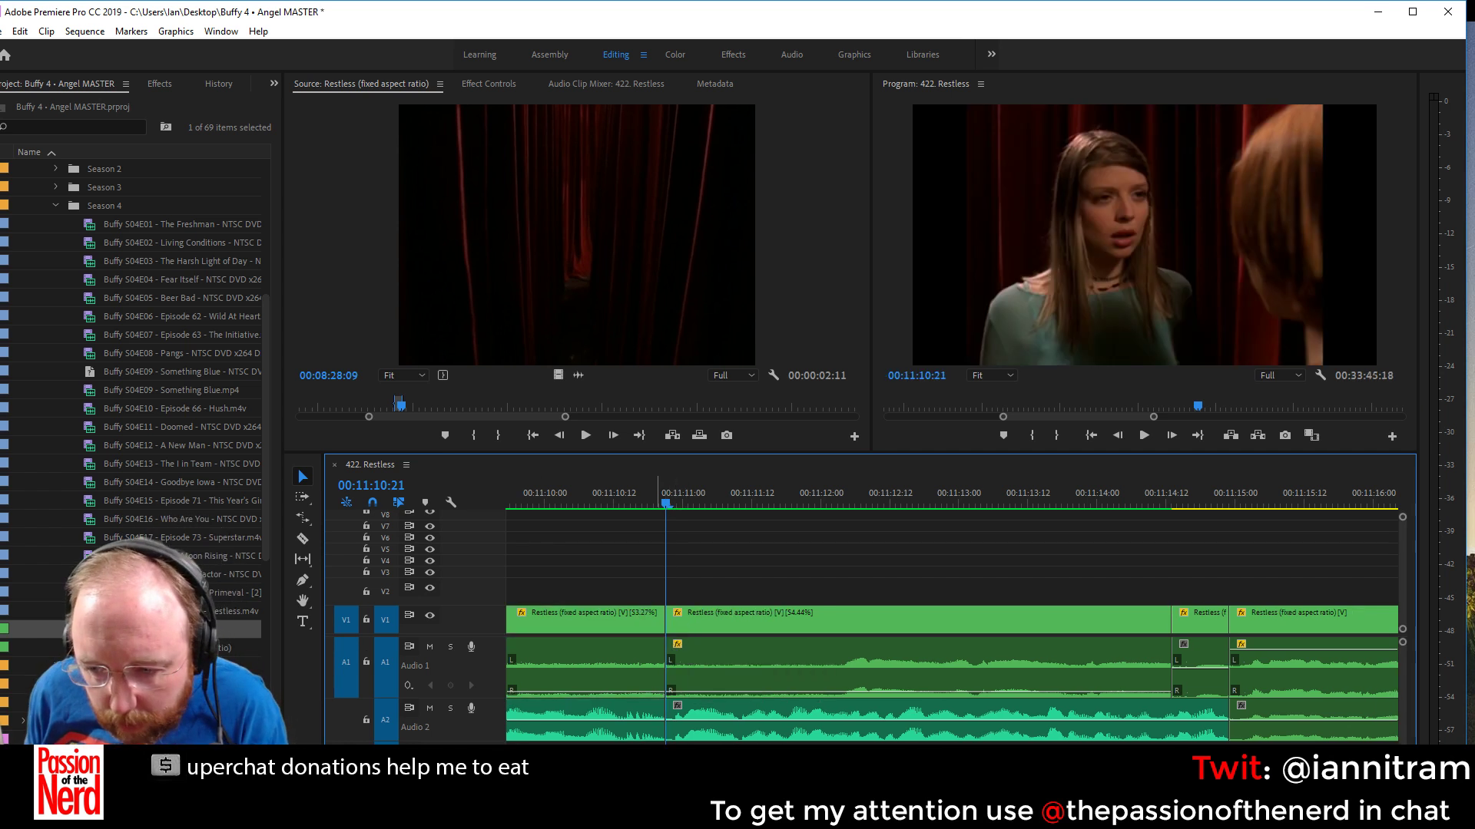
Trim one frame off the start of the 54.44% clip and the narration beneath it, and ripple delete the gap
left_click_drag(676, 737, 674, 735)
key("equal")
key("equal")
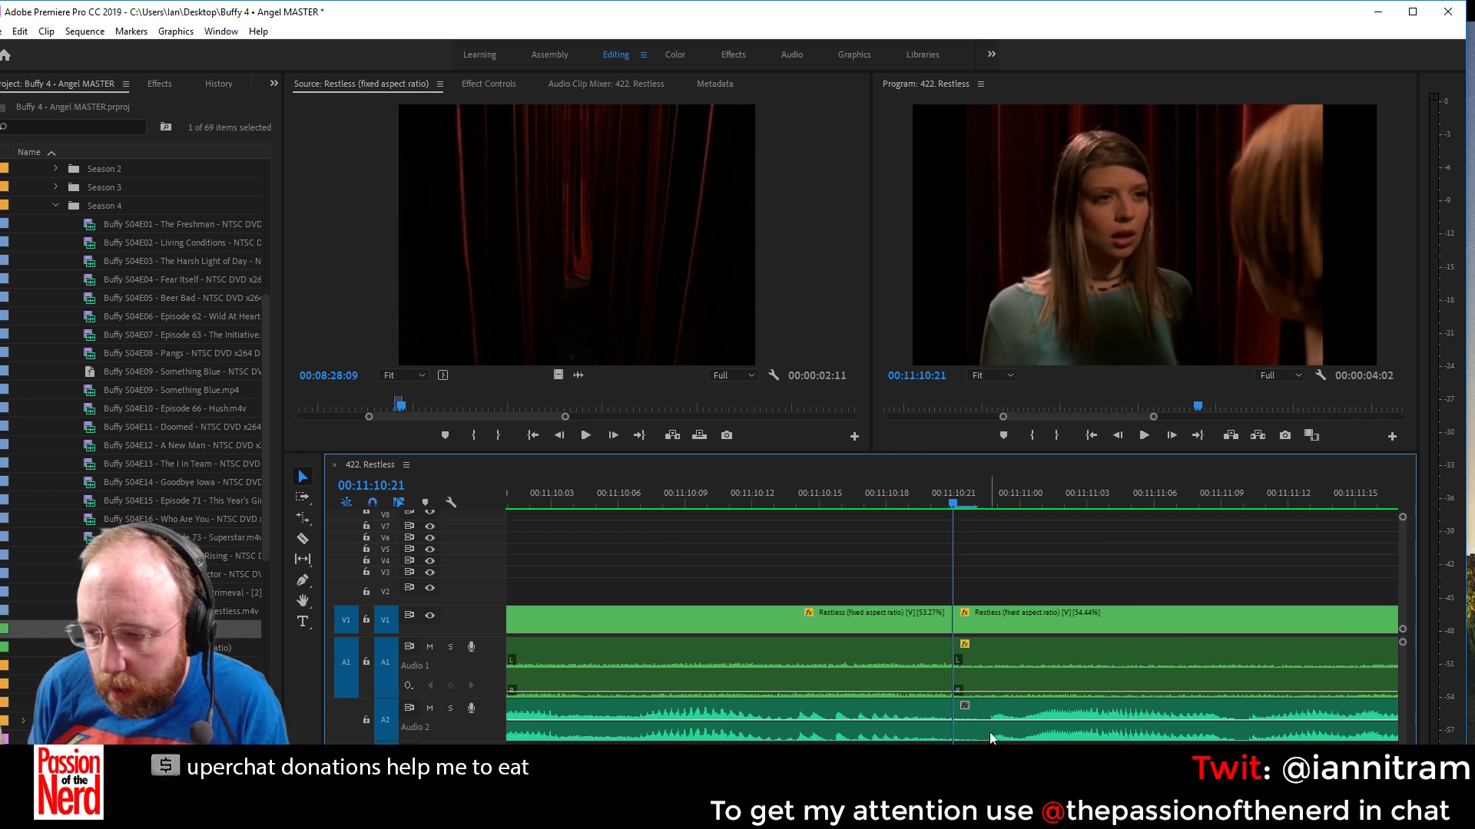
left_click(303, 538)
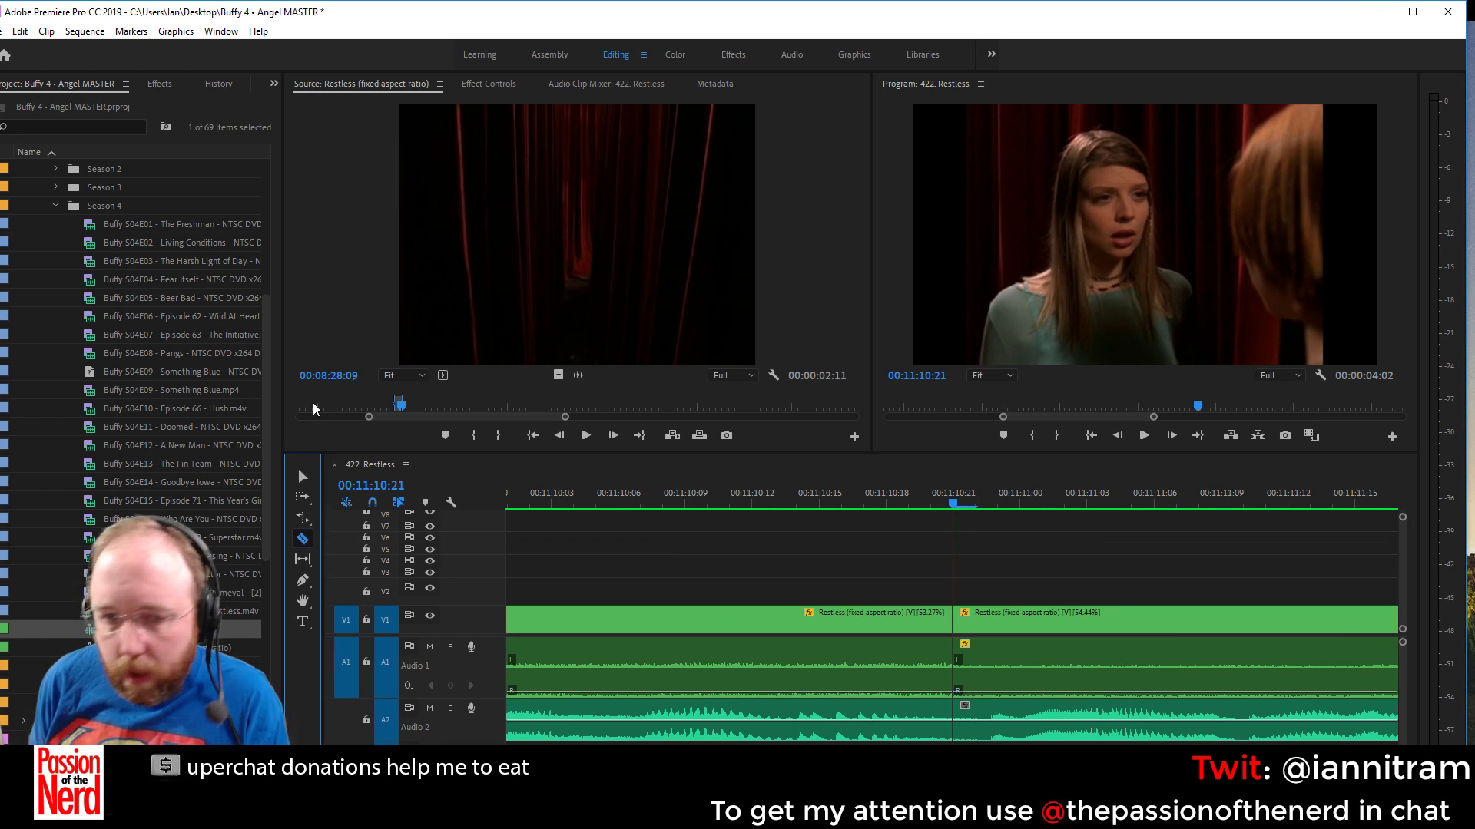
left_click(302, 476)
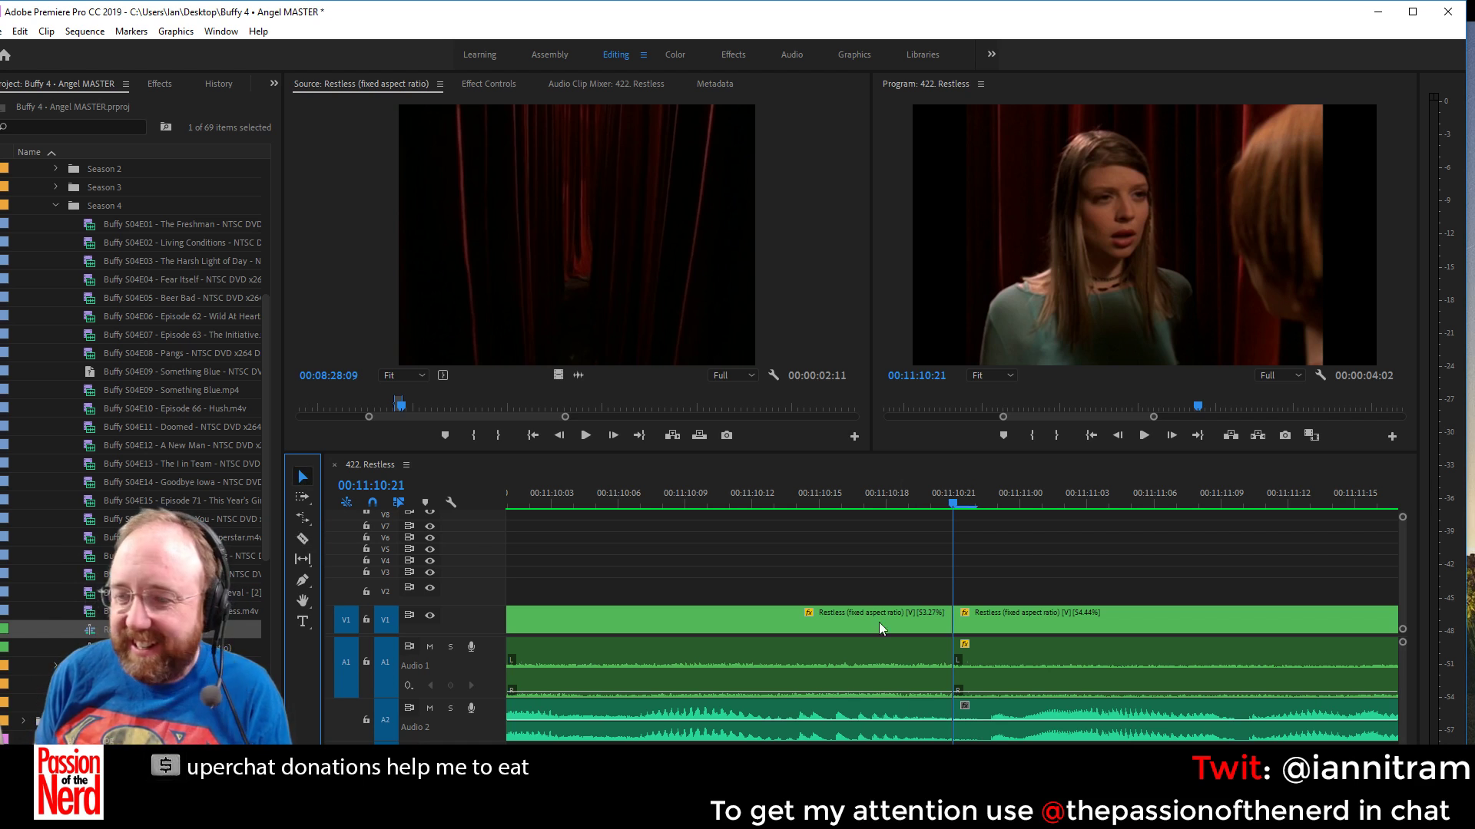
left_click_drag(962, 619, 980, 619)
left_click_drag(963, 732, 976, 732)
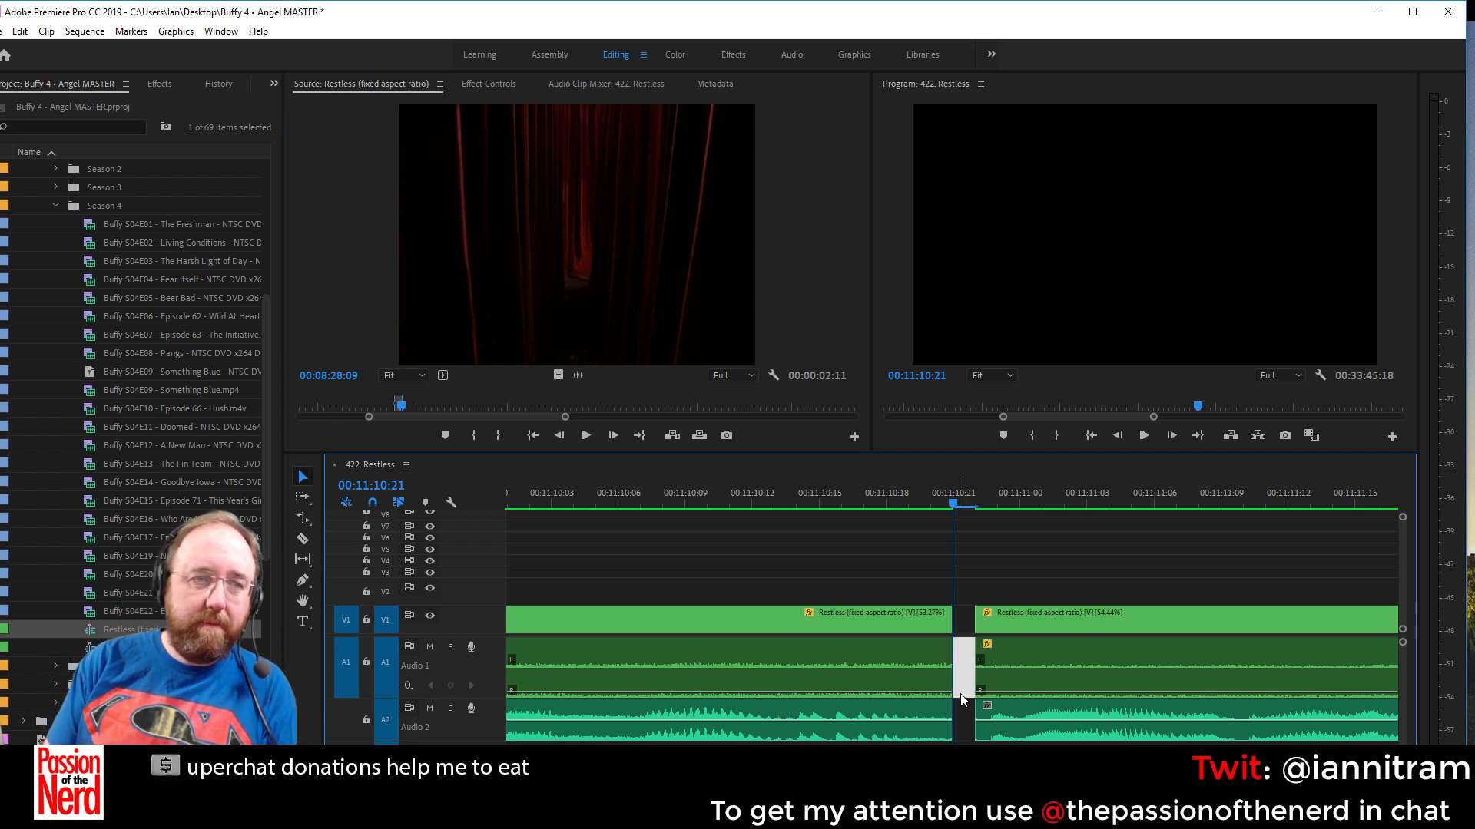
key("Delete")
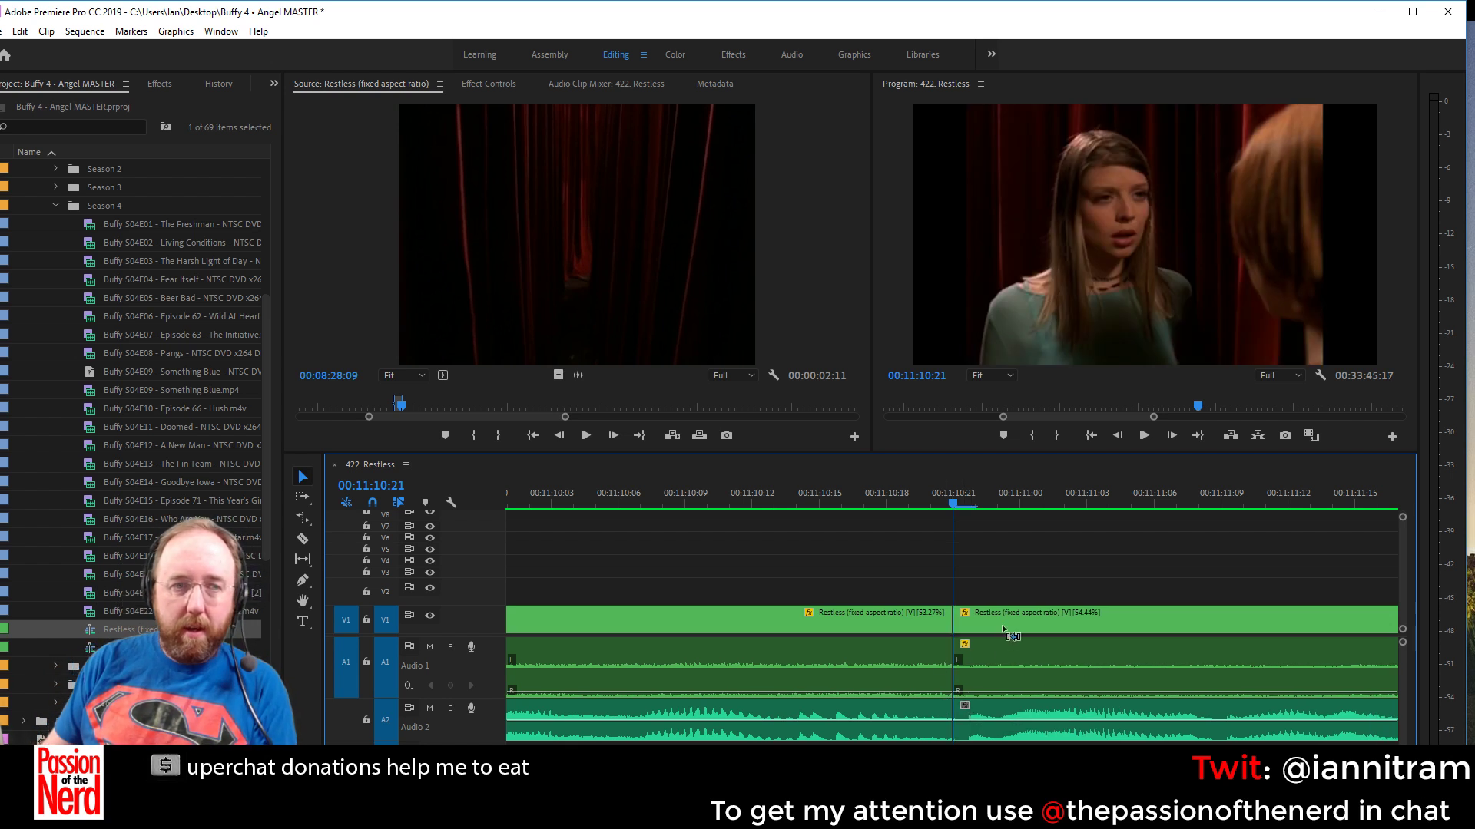
Save the project and review the tightened section by playing from about 00:10:44 to 00:11:14:04
key("ctrl+s")
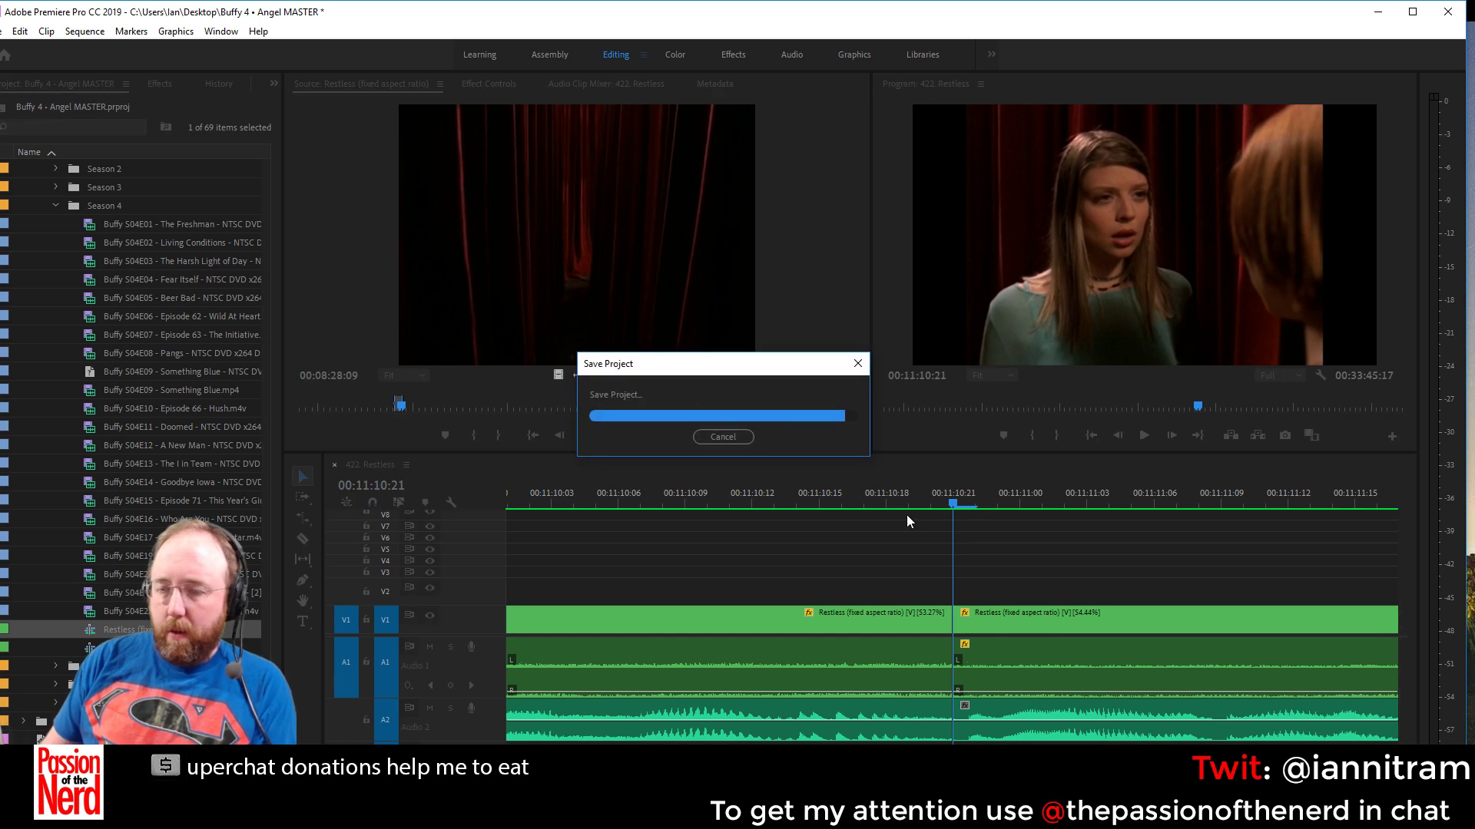
key("minus")
key("minus")
key("minus")
key("minus")
key("minus")
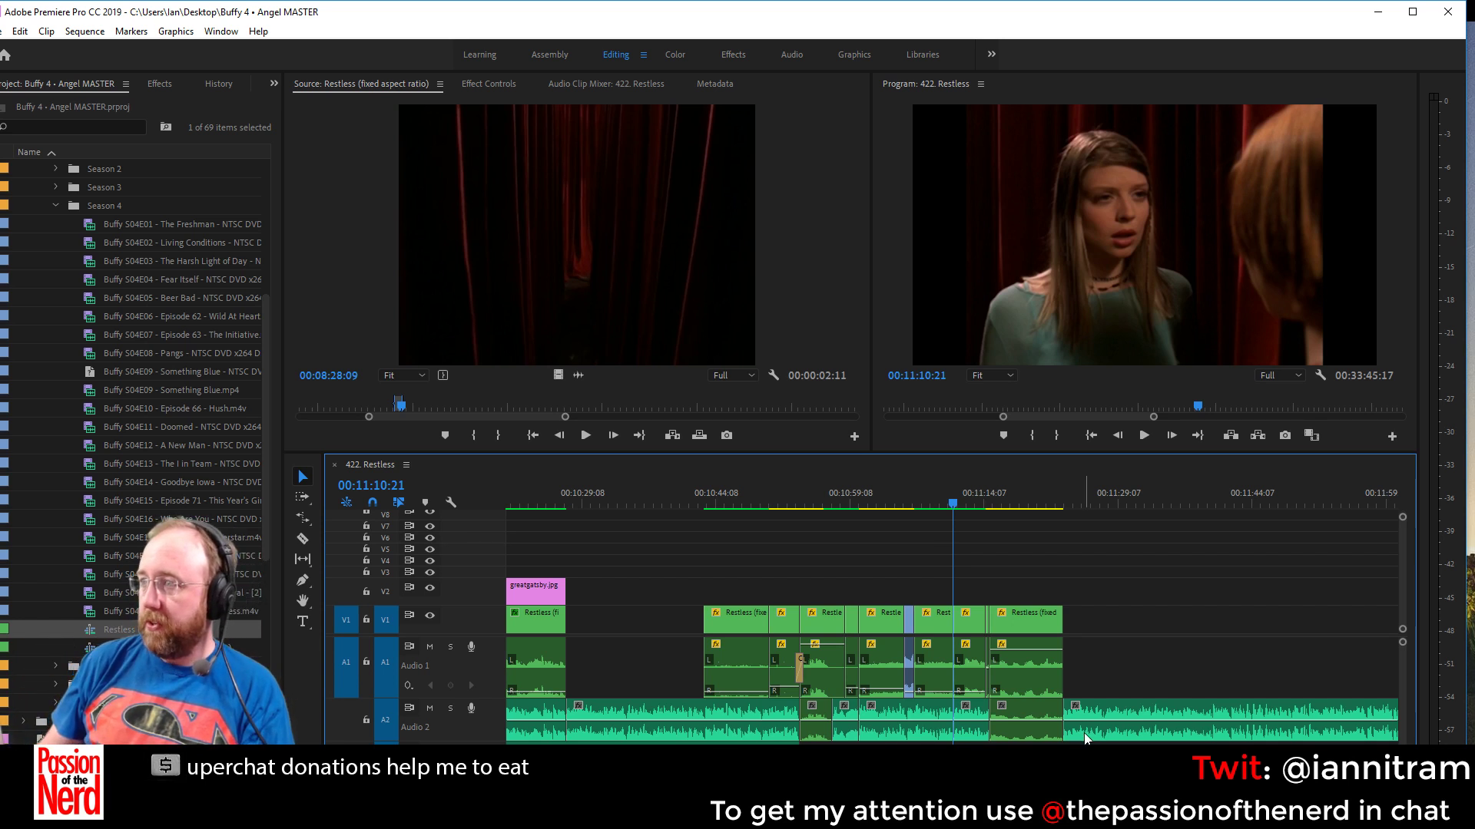
left_click(766, 501)
key("ctrl+s")
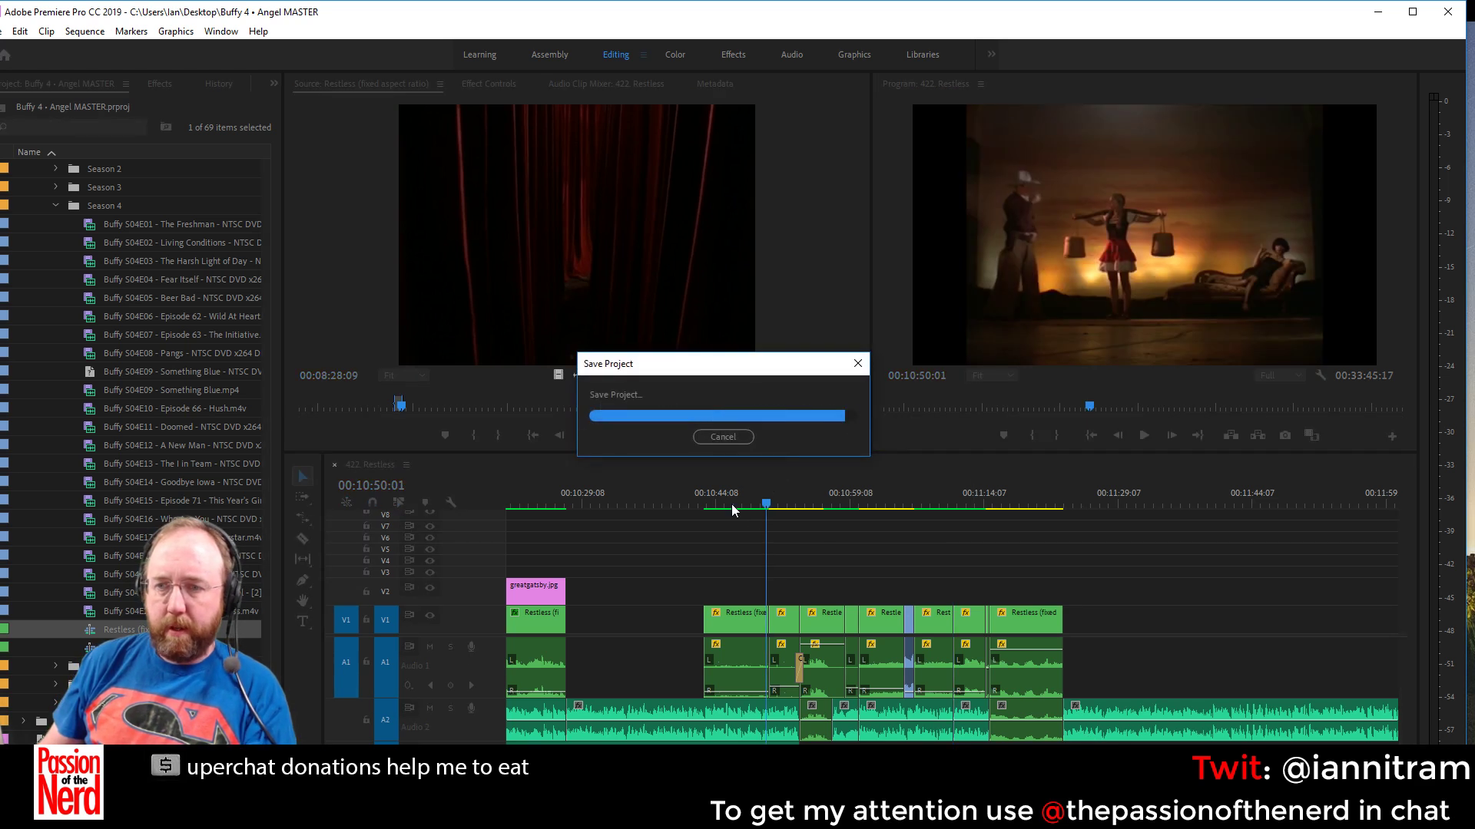
left_click(712, 499)
key("space")
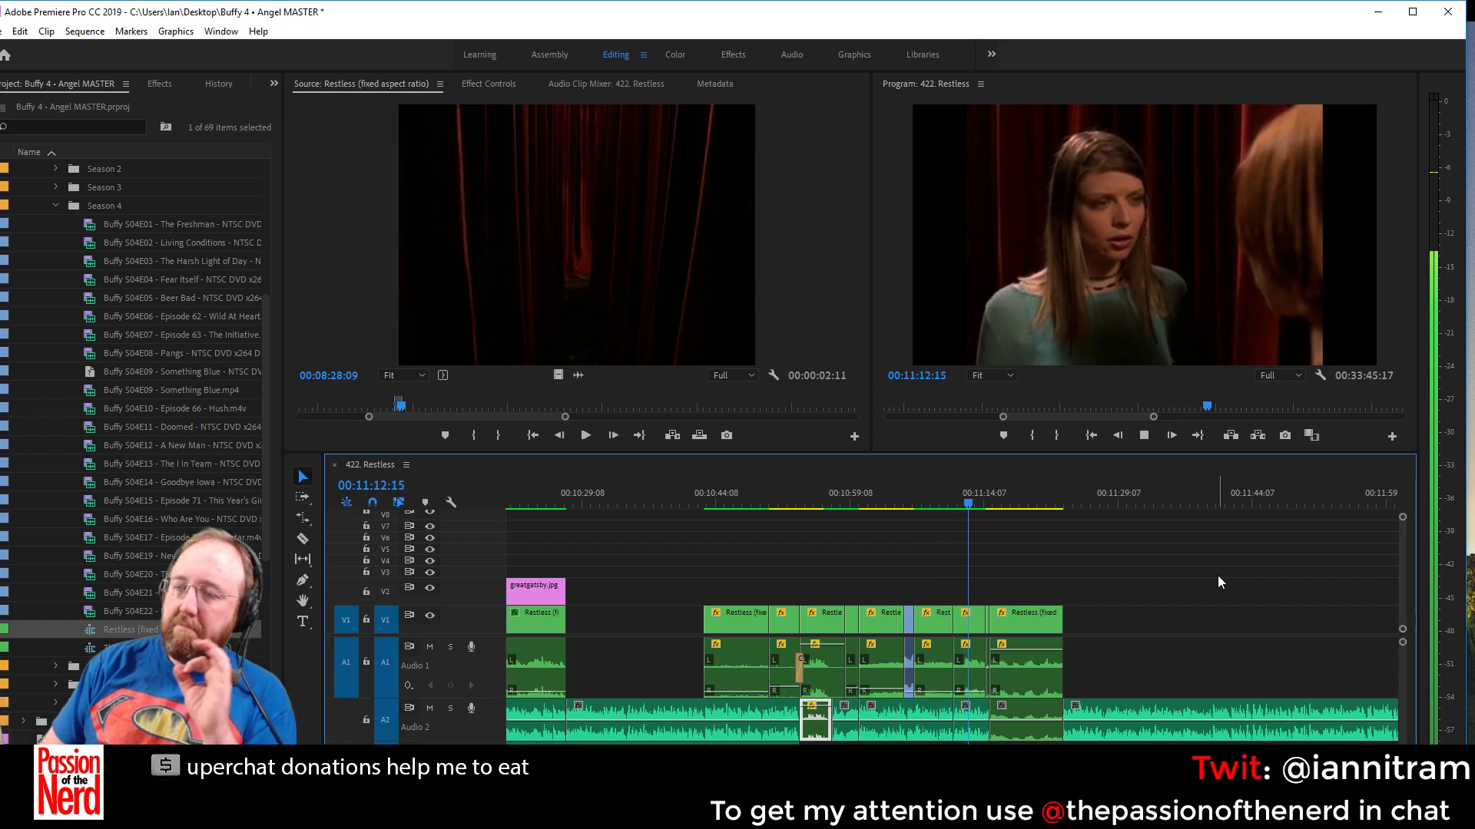
key("space")
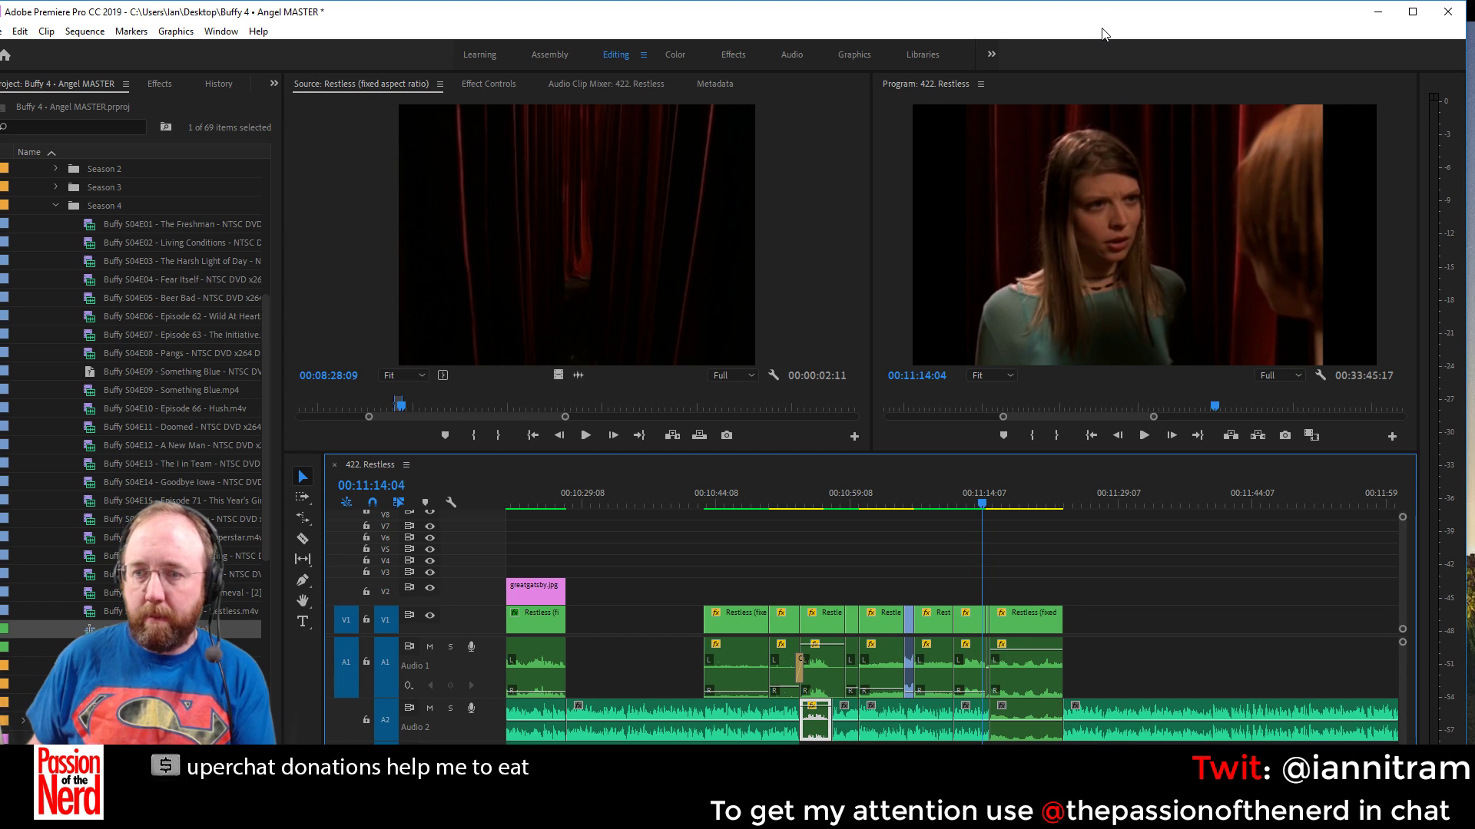
key("ctrl+s")
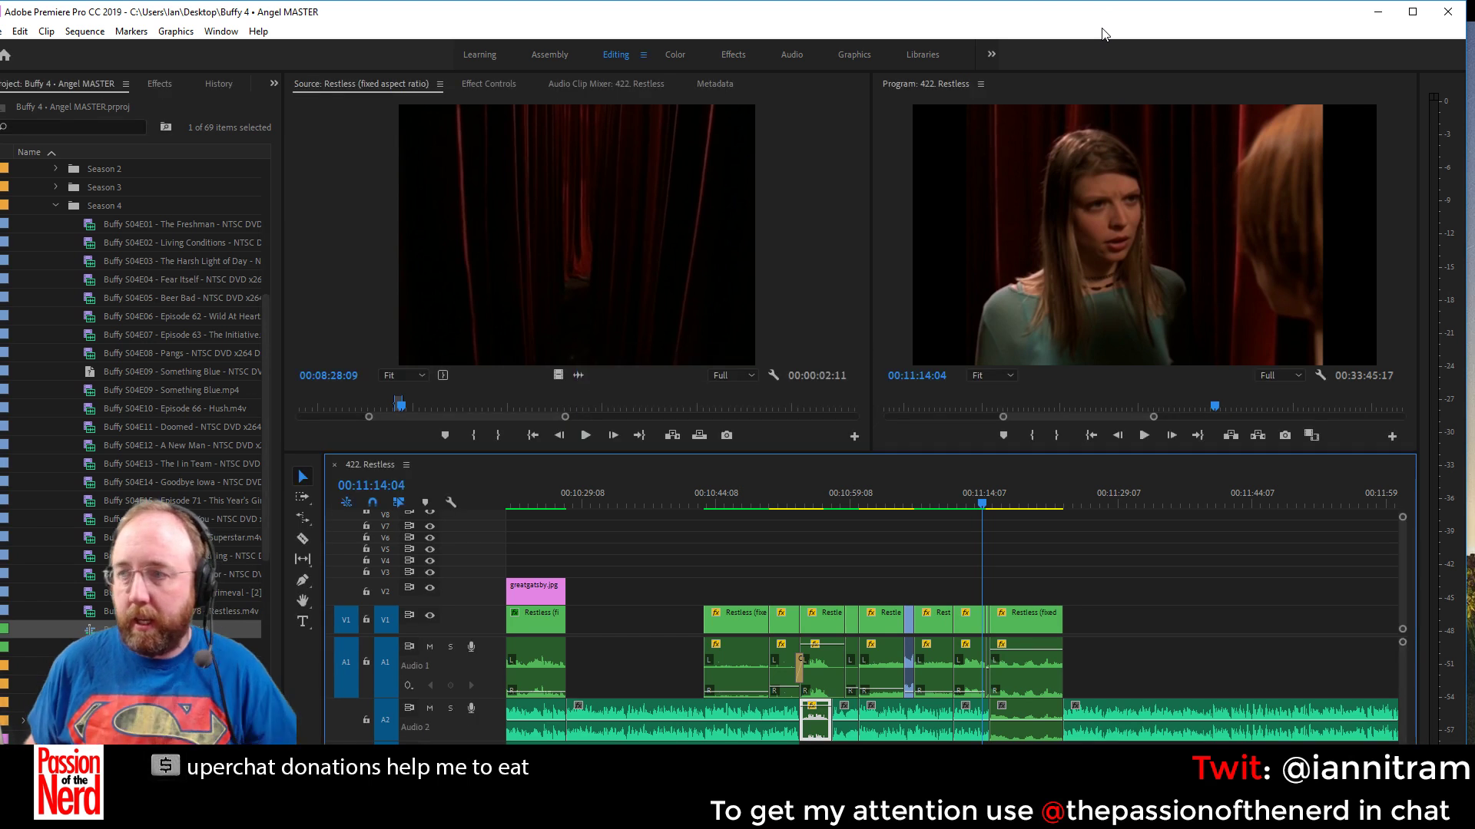